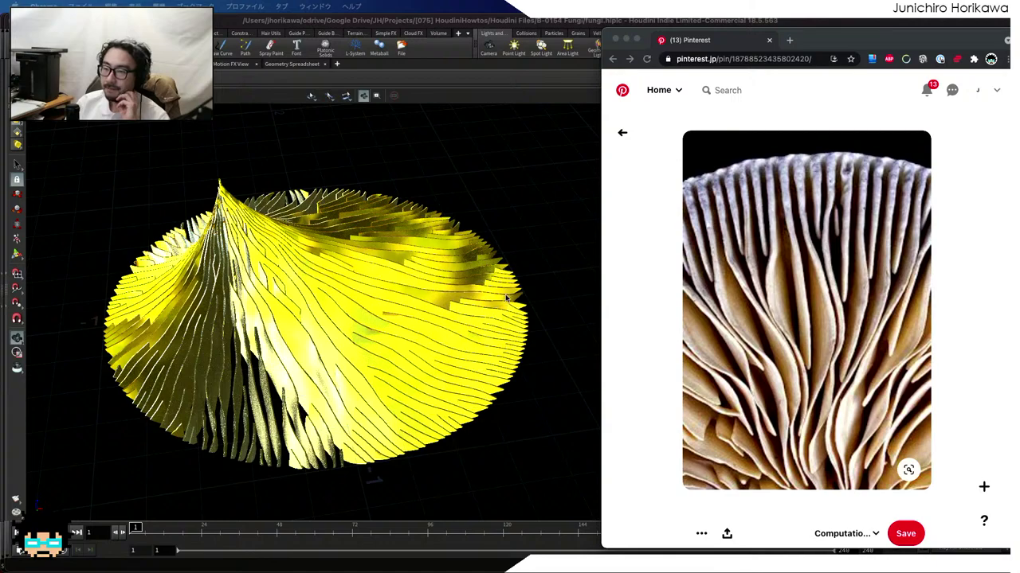
# Browse the Pinterest reference pins, then view Houdini's gill model from underneath
pyautogui.scroll(-5, 736, 268)
pyautogui.scroll(4, 738, 267)
pyautogui.scroll(-1, 745, 255)
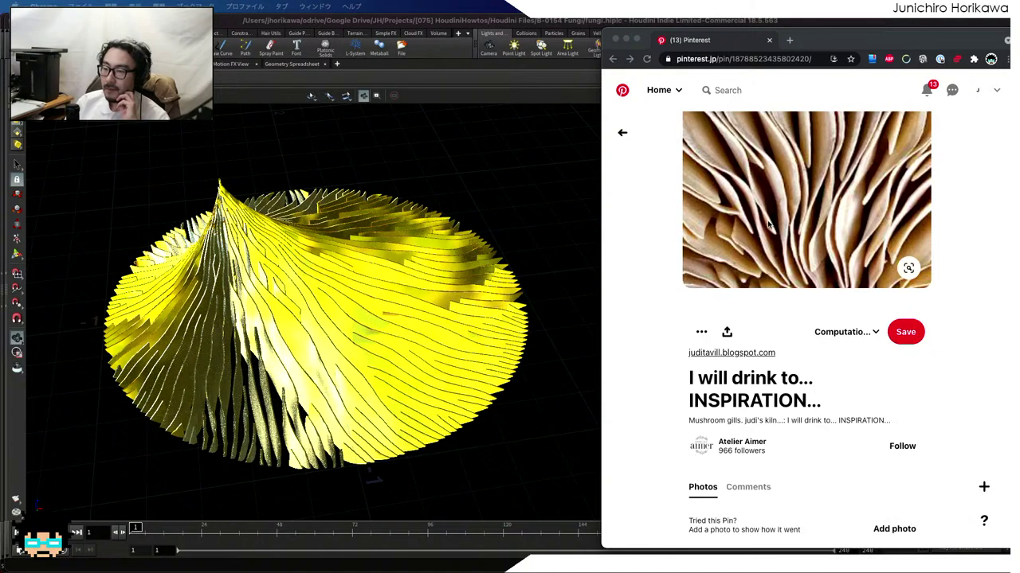
pyautogui.scroll(3, 752, 239)
pyautogui.scroll(-3, 767, 207)
pyautogui.scroll(-10, 769, 209)
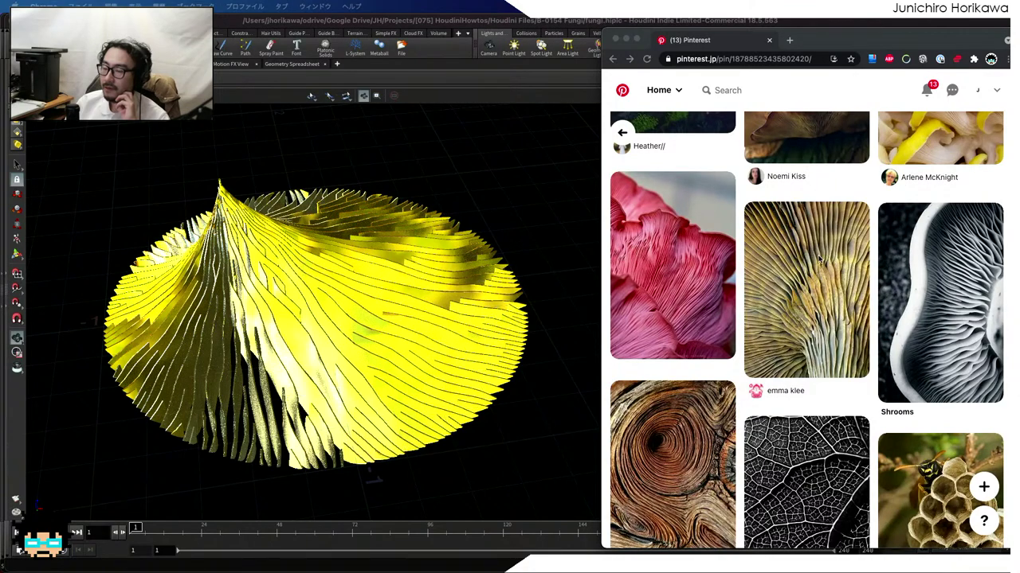
pyautogui.scroll(-1, 823, 263)
pyautogui.scroll(-2, 907, 252)
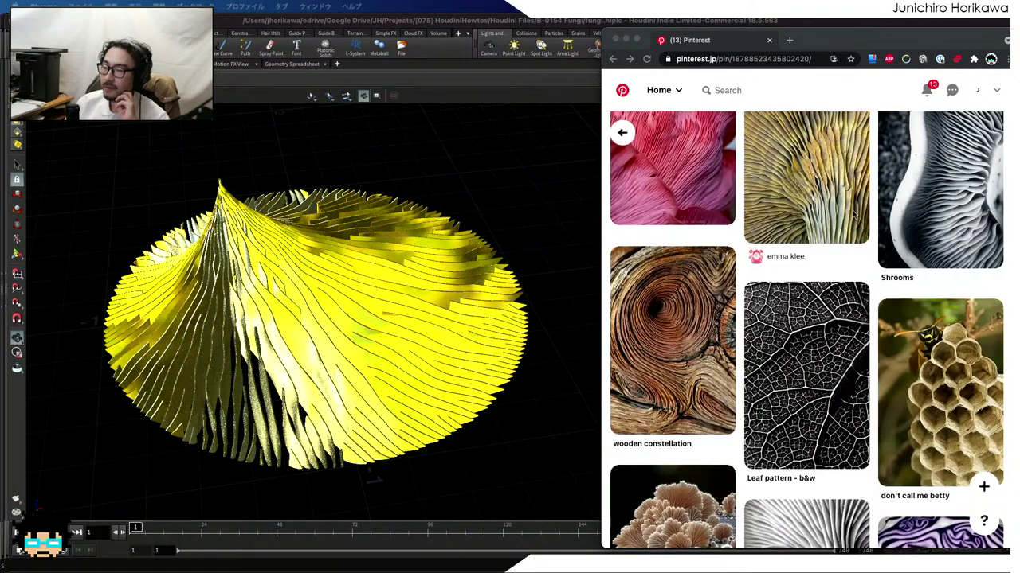
pyautogui.scroll(-6, 854, 215)
pyautogui.scroll(-3, 705, 255)
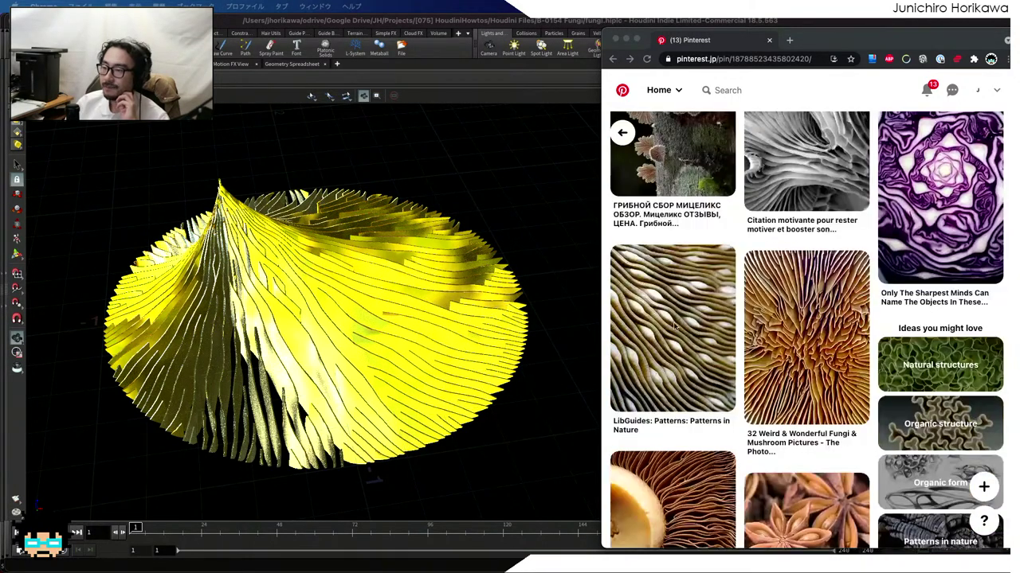
pyautogui.scroll(-1, 701, 275)
pyautogui.scroll(-8, 747, 341)
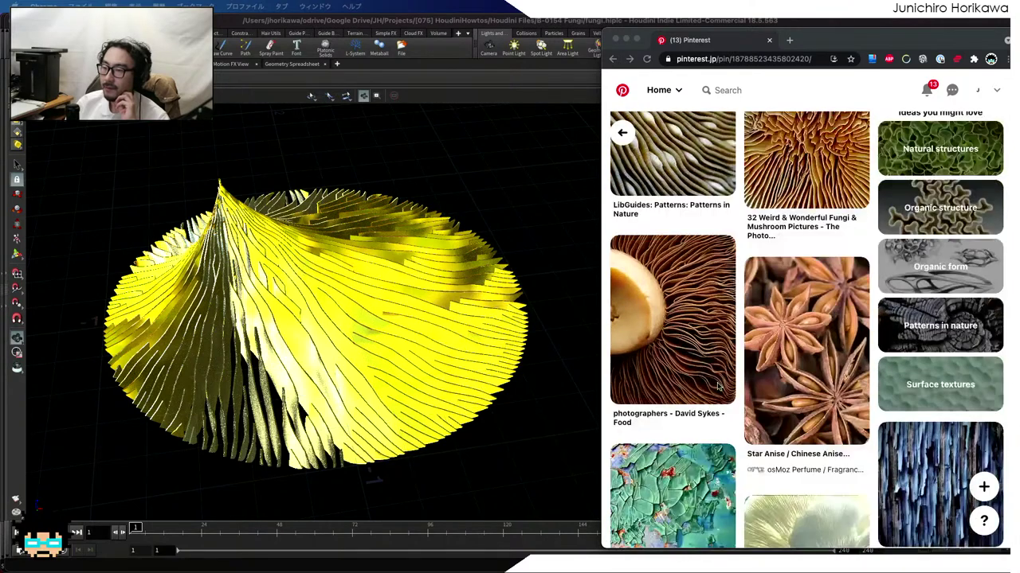
pyautogui.scroll(-1, 746, 341)
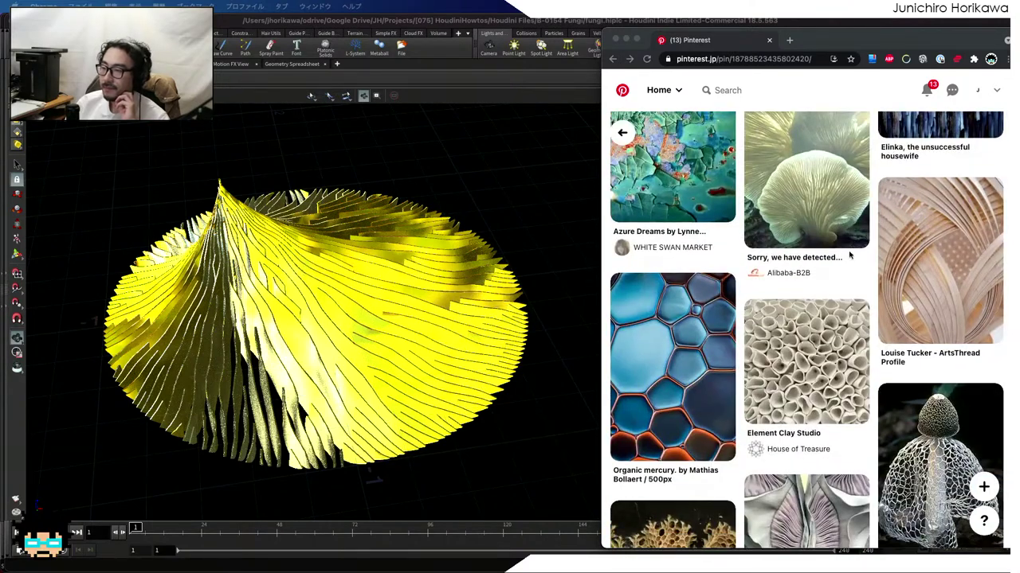
pyautogui.scroll(-10, 812, 191)
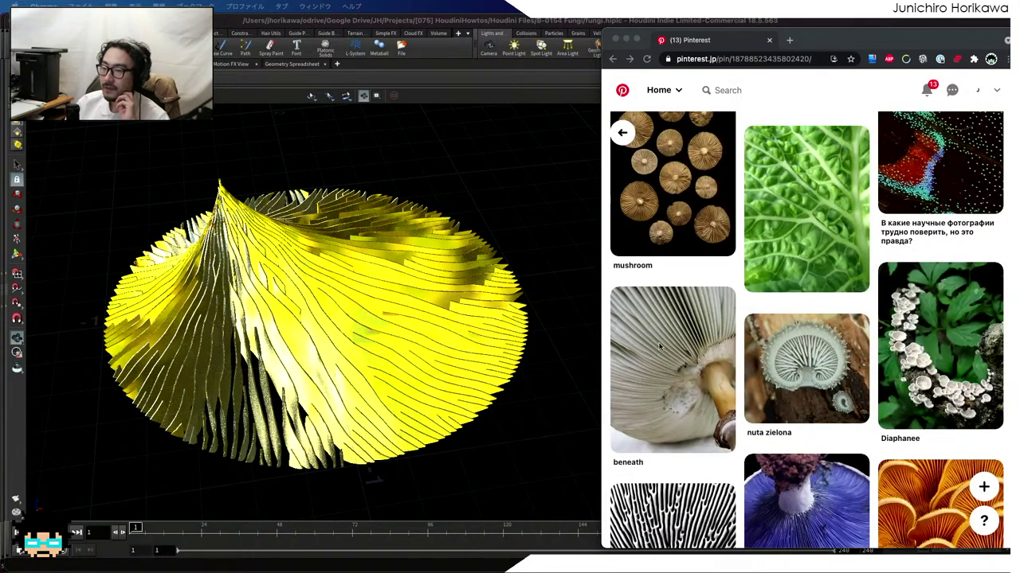
pyautogui.scroll(-5, 661, 351)
pyautogui.scroll(-4, 660, 361)
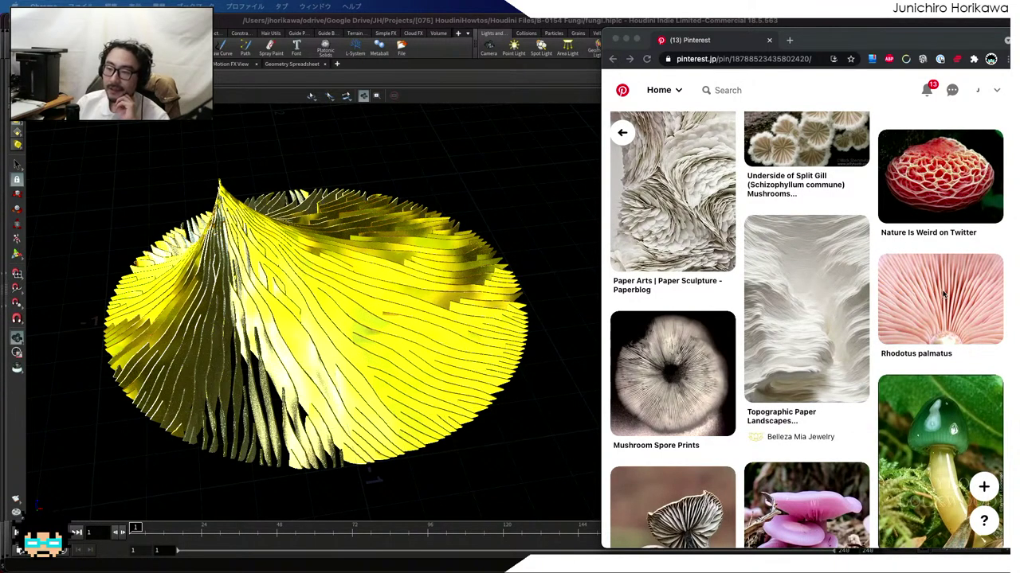
pyautogui.scroll(-4, 944, 296)
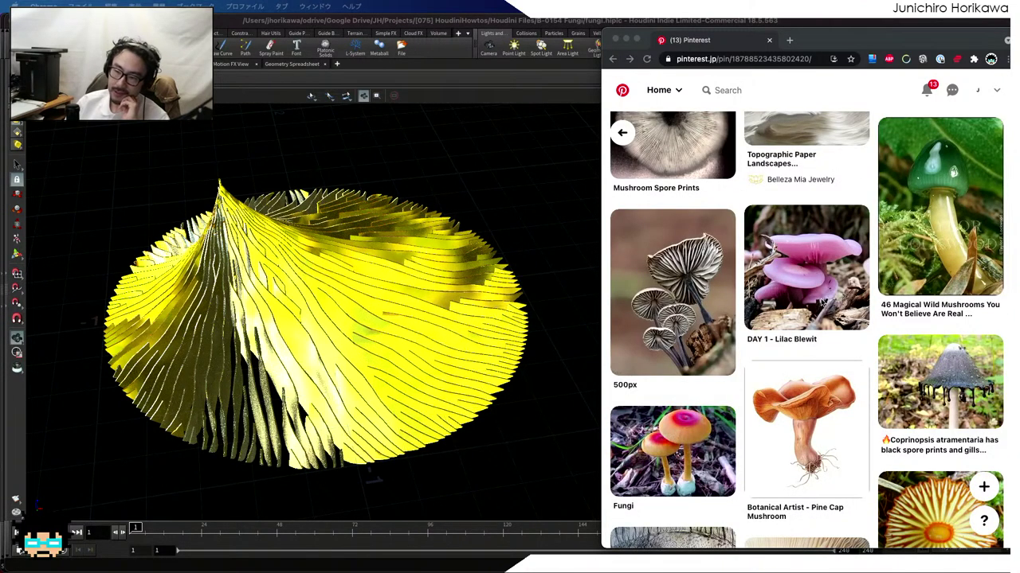
pyautogui.scroll(-4, 822, 303)
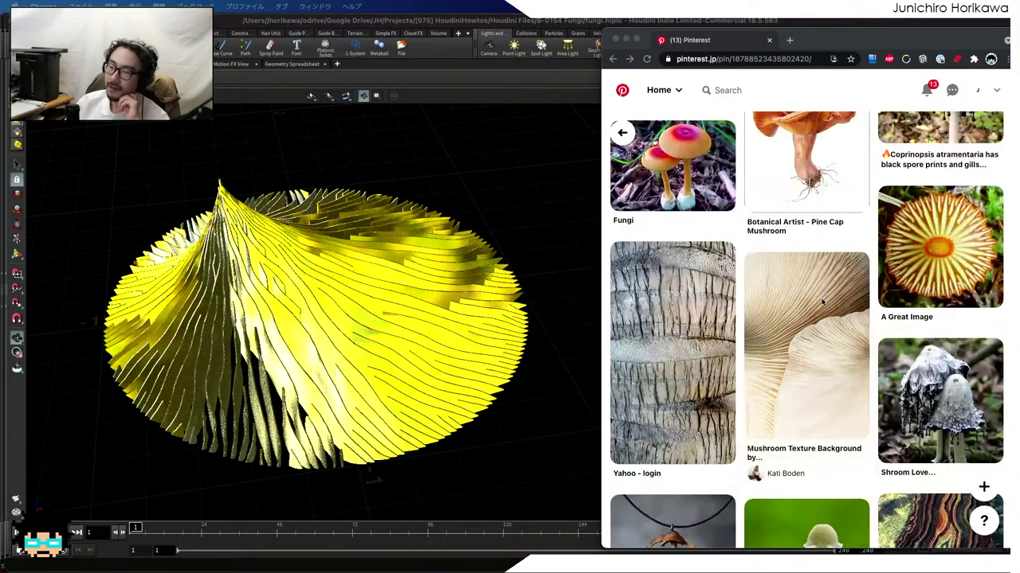
pyautogui.scroll(2, 822, 301)
pyautogui.scroll(-15, 822, 301)
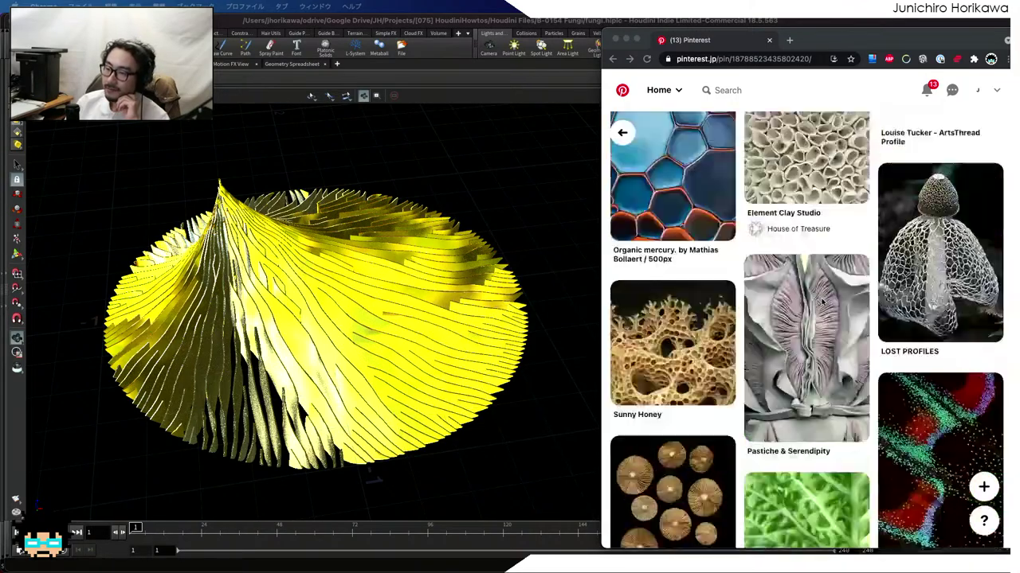
pyautogui.scroll(10, 822, 302)
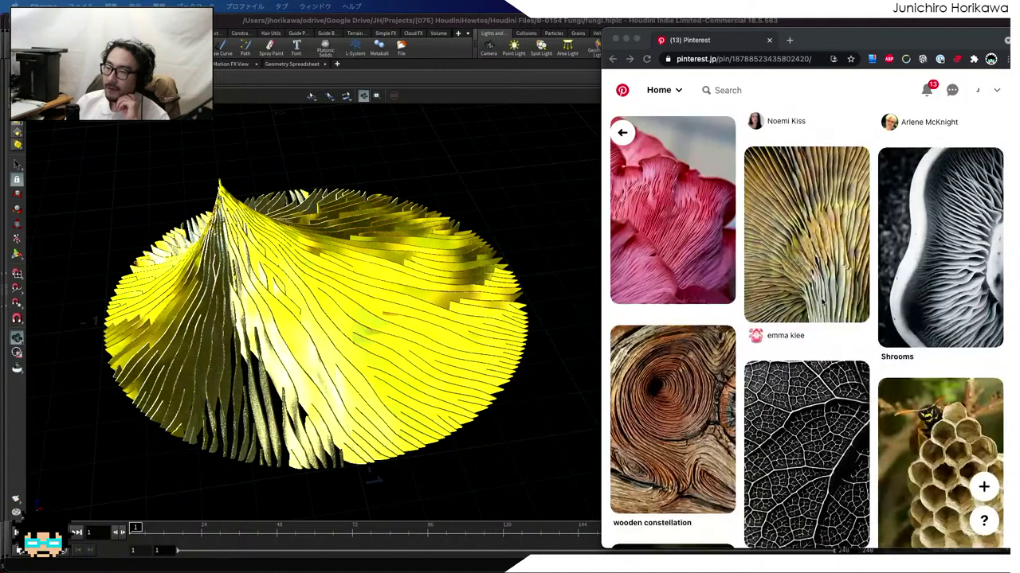
pyautogui.scroll(8, 822, 302)
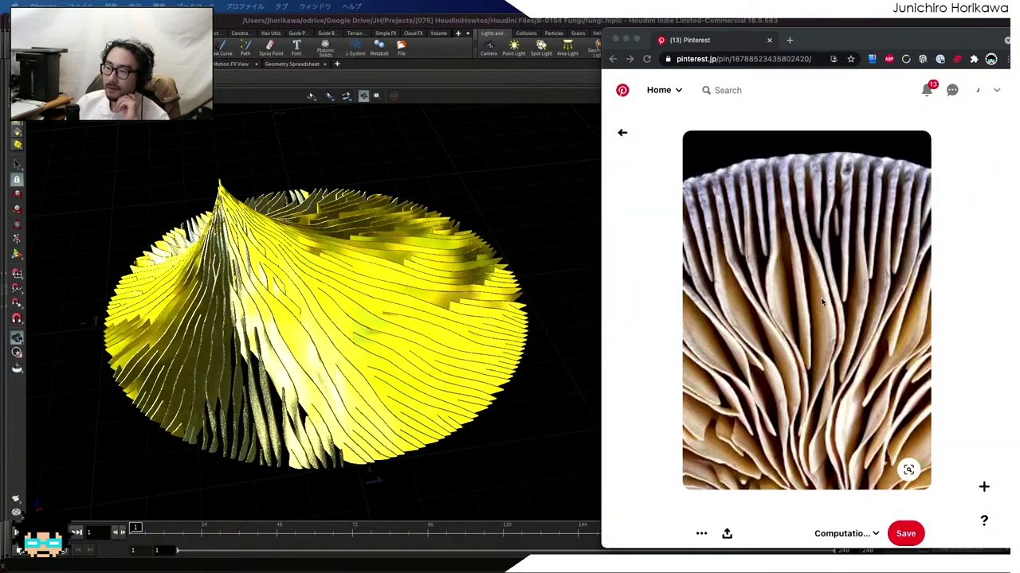
pyautogui.scroll(-3, 799, 297)
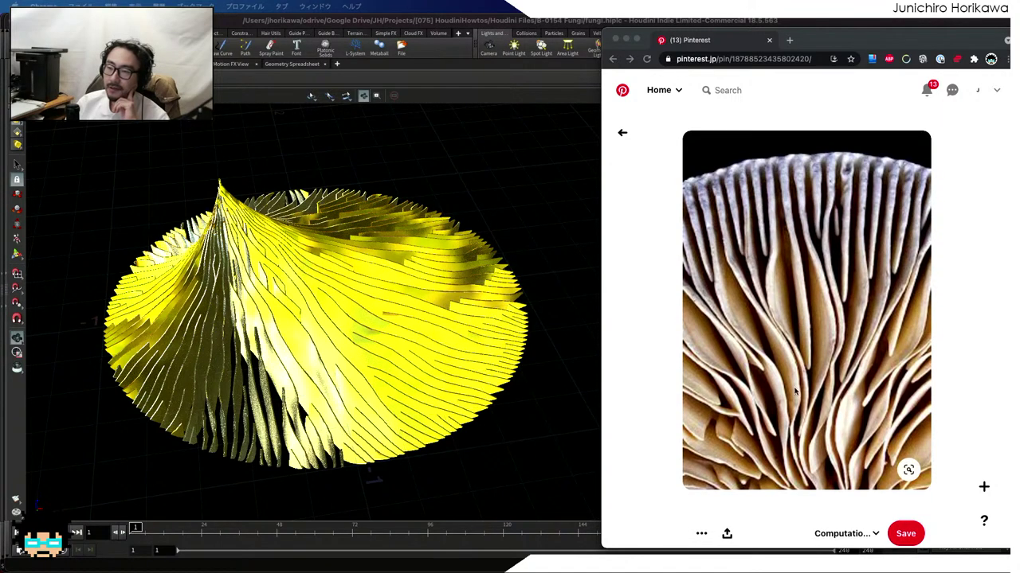
pyautogui.scroll(-2, 797, 281)
pyautogui.scroll(2, 789, 282)
pyautogui.scroll(-1, 780, 285)
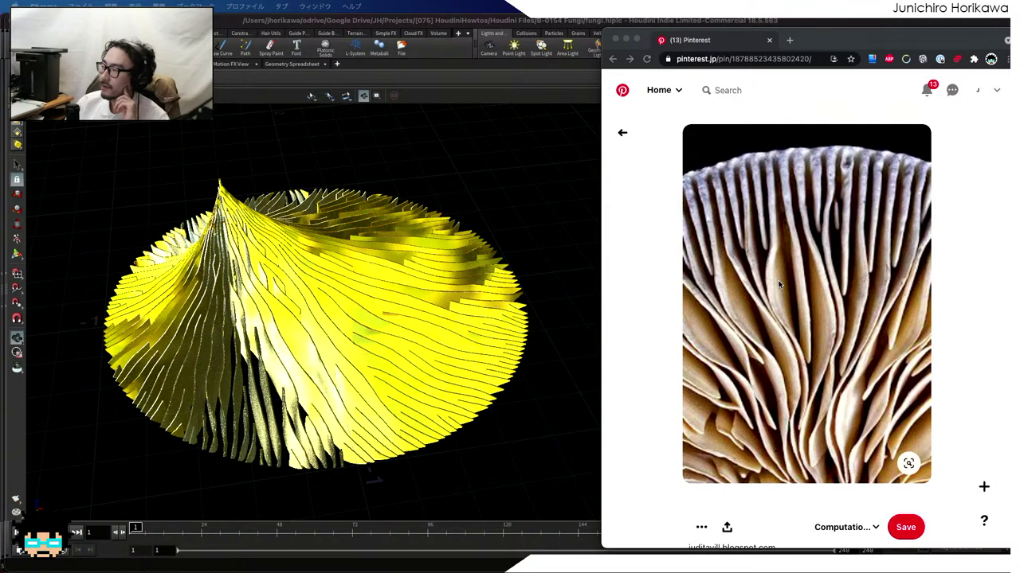
pyautogui.scroll(-3, 780, 285)
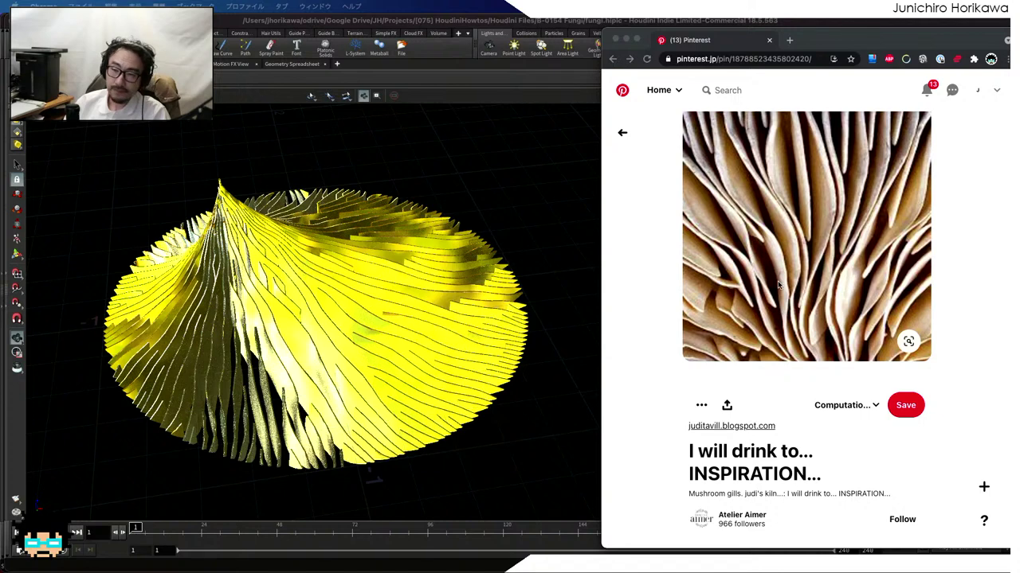
pyautogui.scroll(-3, 783, 217)
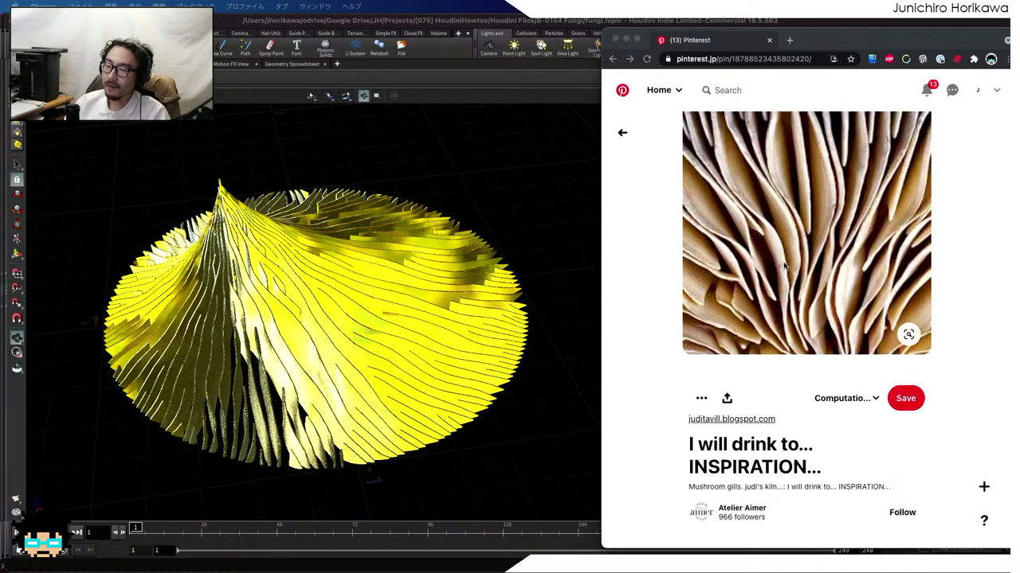
pyautogui.scroll(-1, 797, 263)
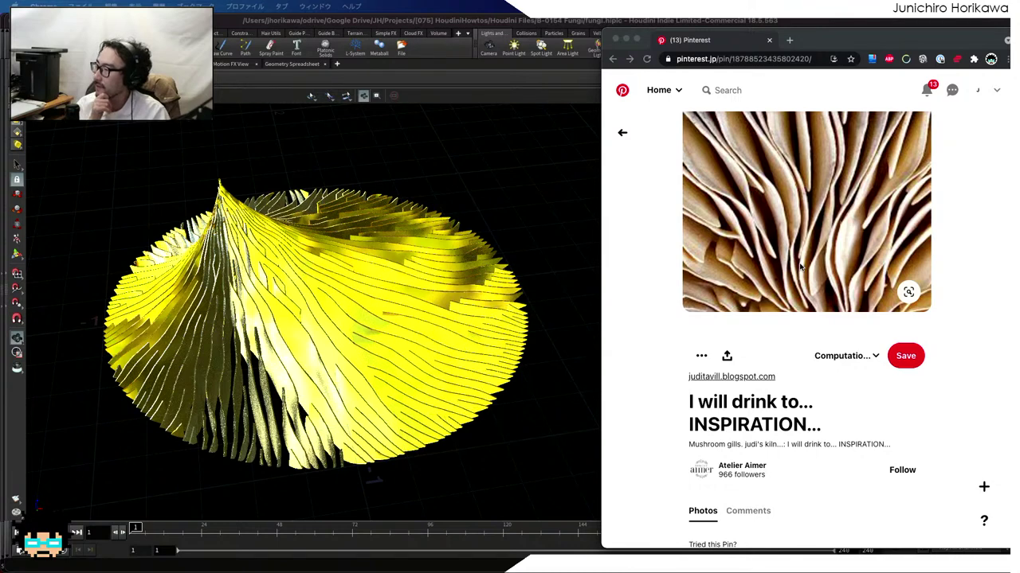
pyautogui.scroll(-1, 801, 267)
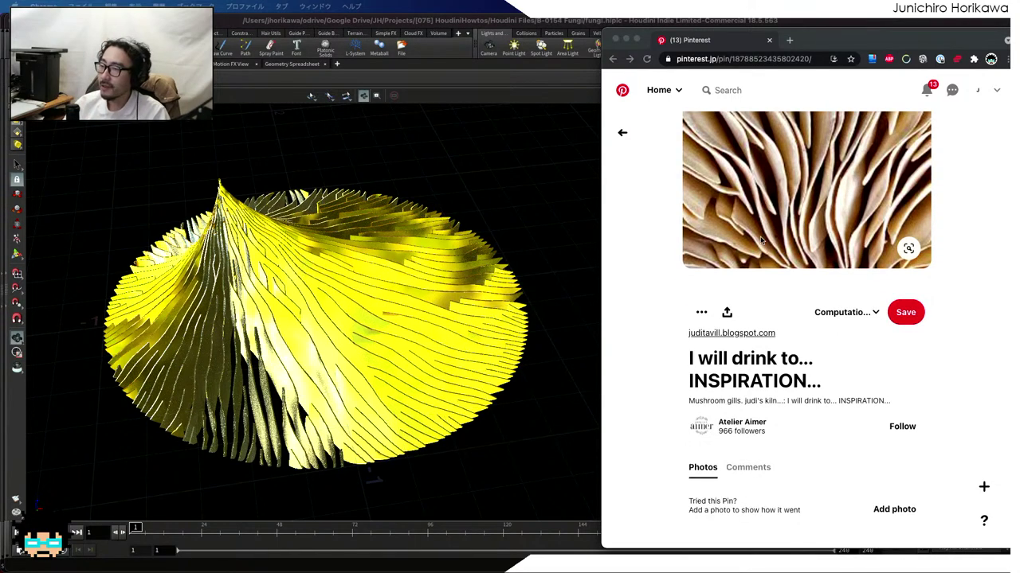
pyautogui.scroll(-1, 761, 237)
pyautogui.scroll(-8, 761, 237)
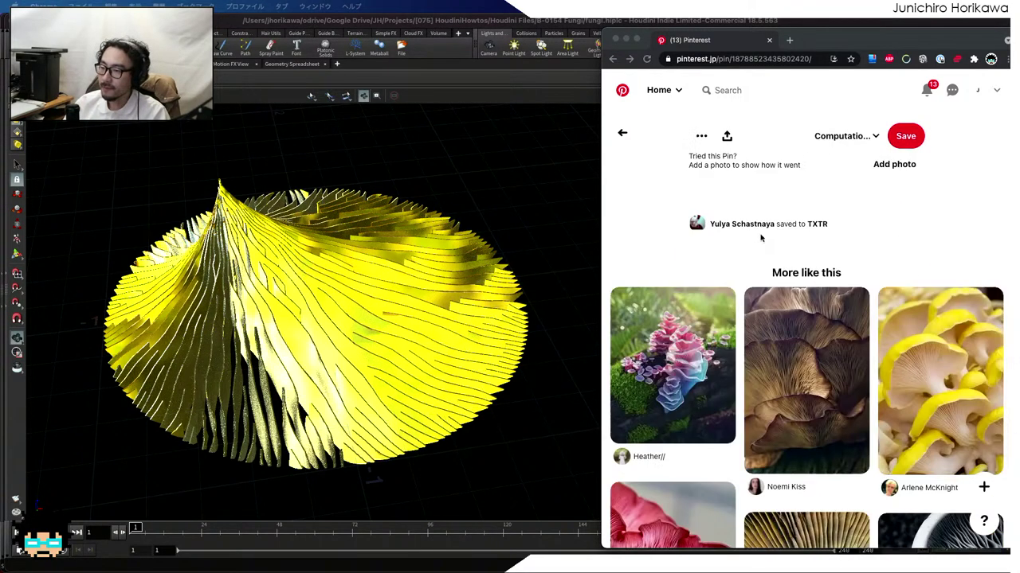
pyautogui.scroll(-2, 761, 236)
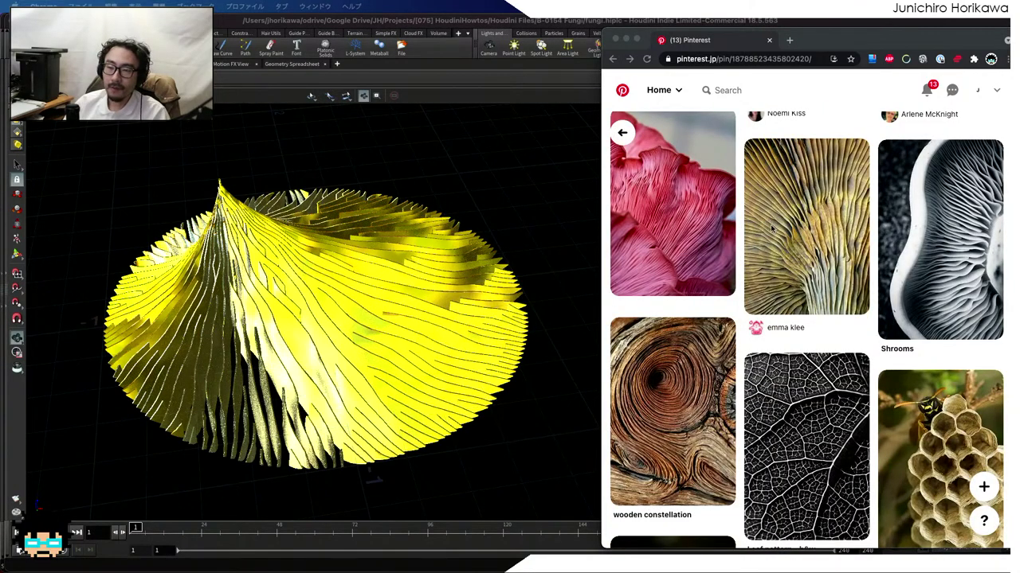
pyautogui.click(580, 237)
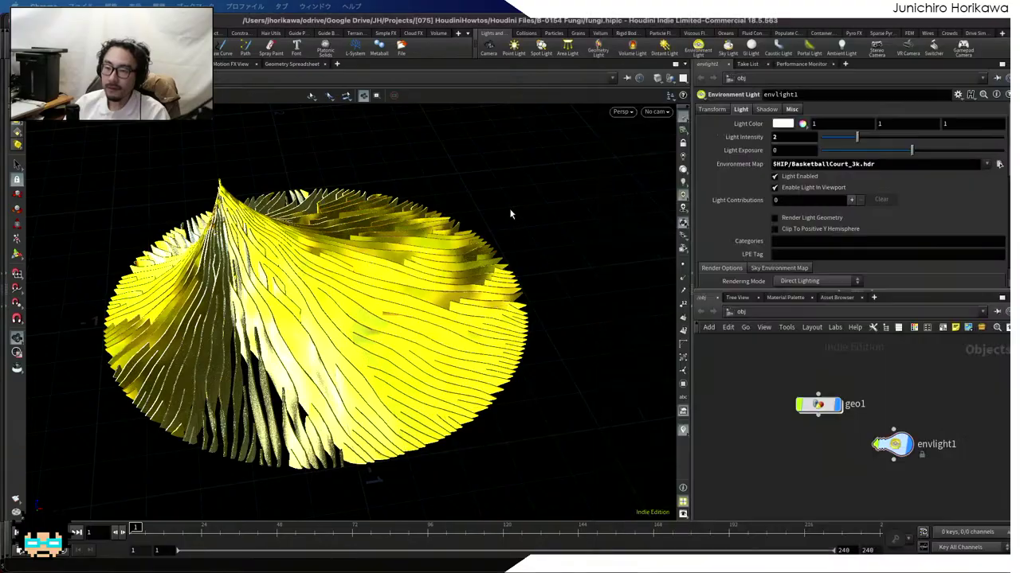
pyautogui.moveTo(493, 201); pyautogui.dragTo(505, 307)
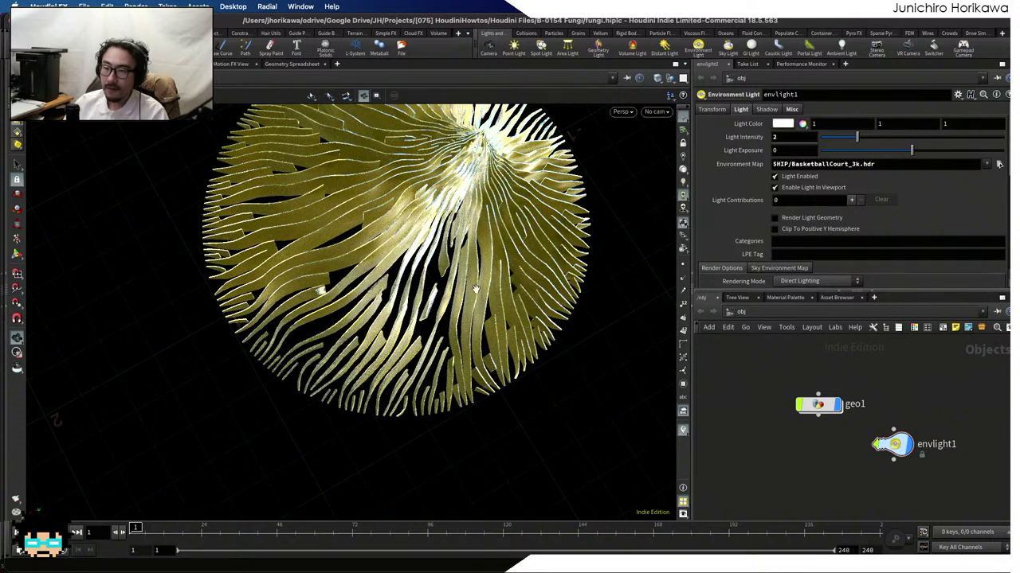
# Bring Pinterest back and reopen the mushroom-gills reference pin
pyautogui.moveTo(510, 567)
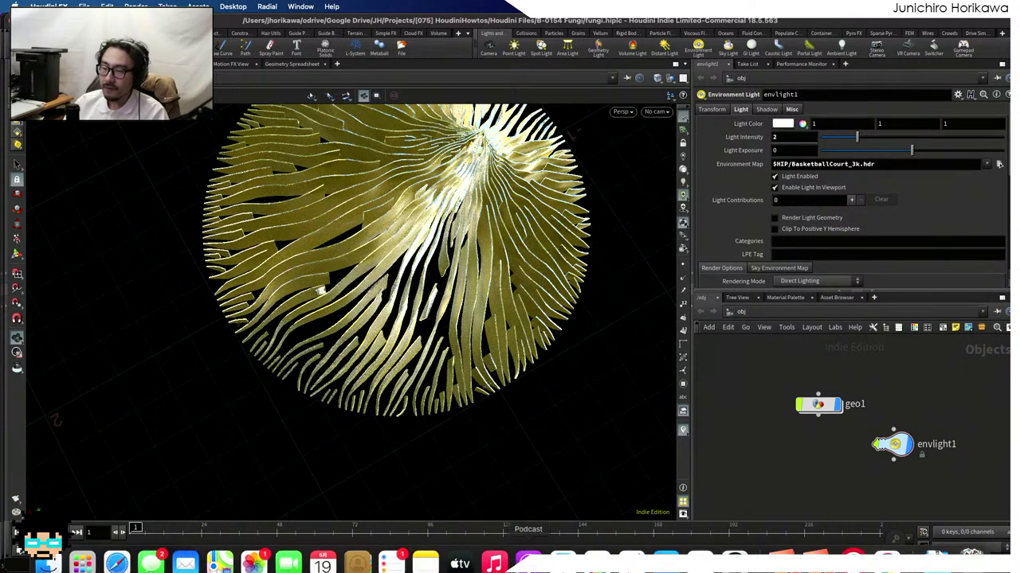
pyautogui.click(887, 548)
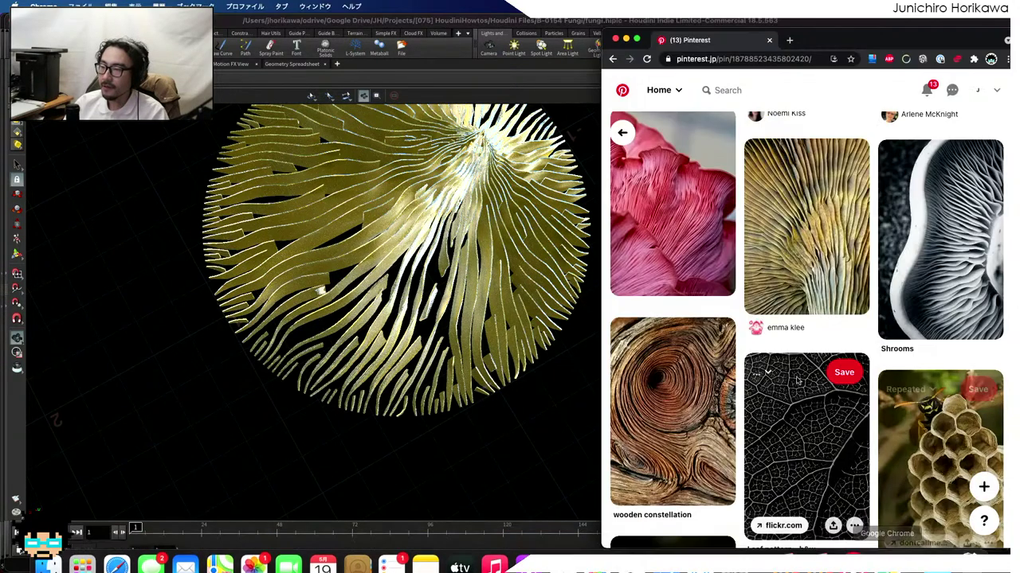
pyautogui.scroll(5, 789, 344)
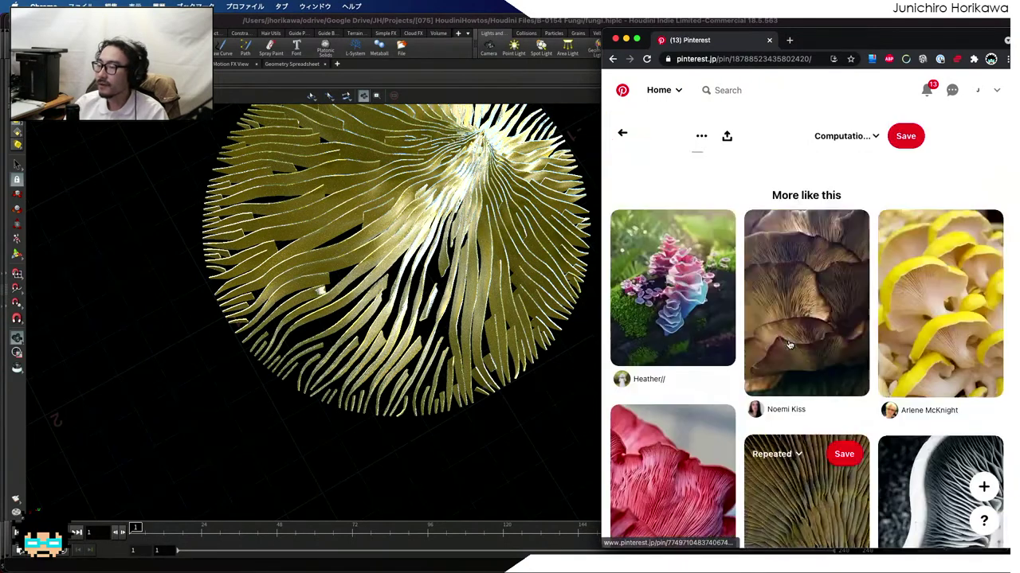
pyautogui.click(788, 341)
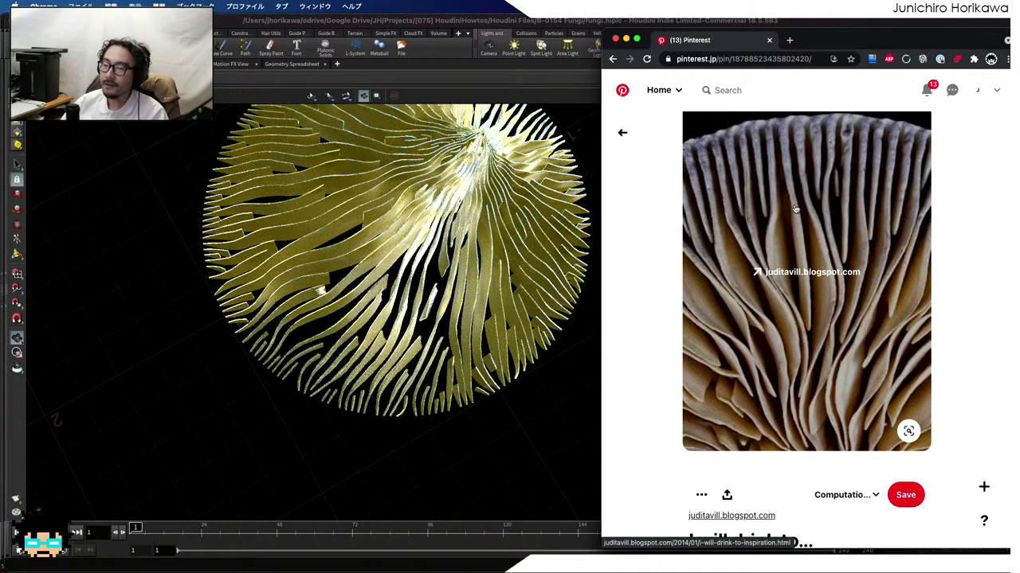
# Scroll the More like this grid and open the alibaba dry oyster mushroom pin
pyautogui.scroll(-2, 794, 208)
pyautogui.scroll(-10, 794, 208)
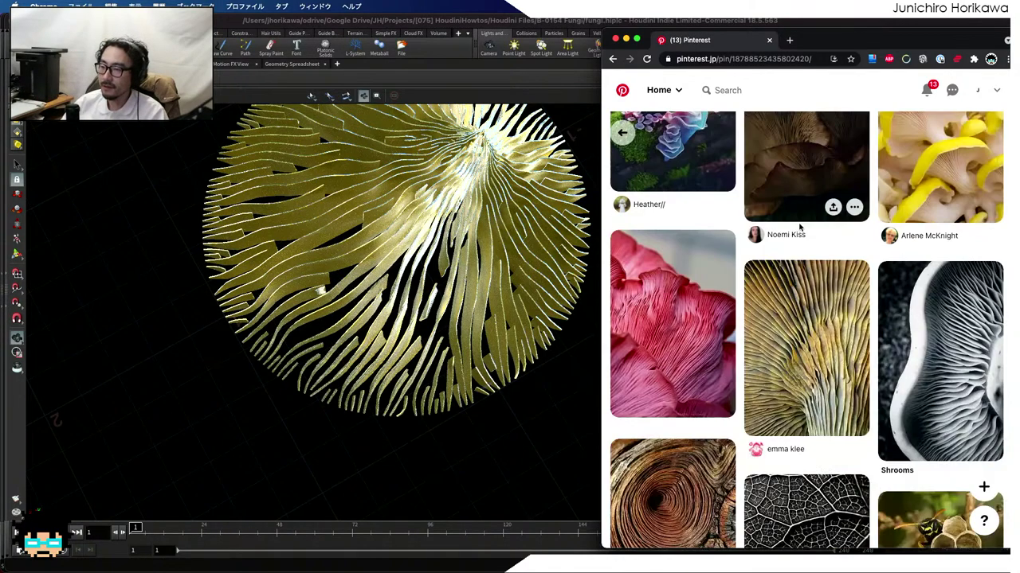
pyautogui.scroll(-12, 810, 265)
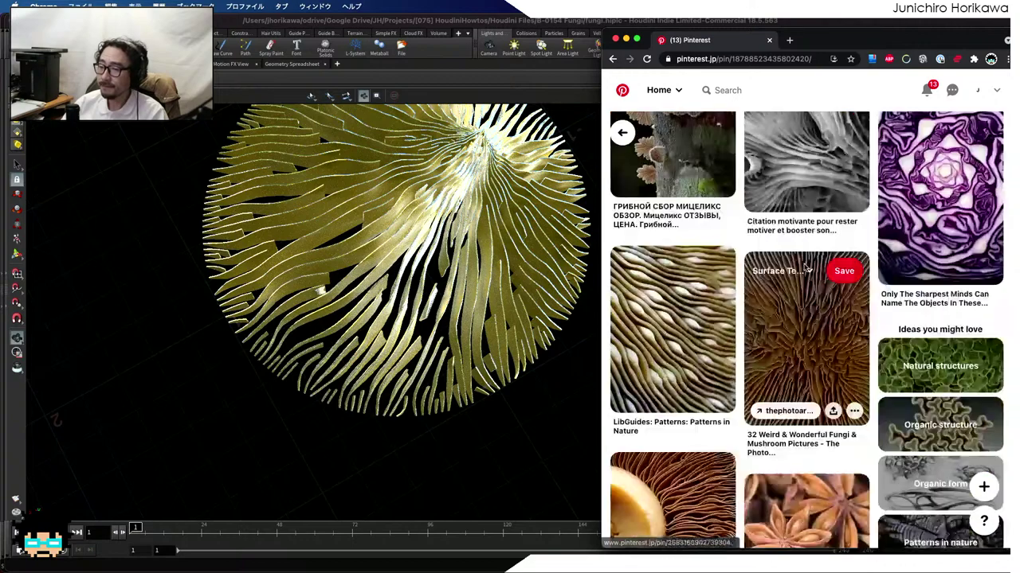
pyautogui.scroll(-5, 803, 265)
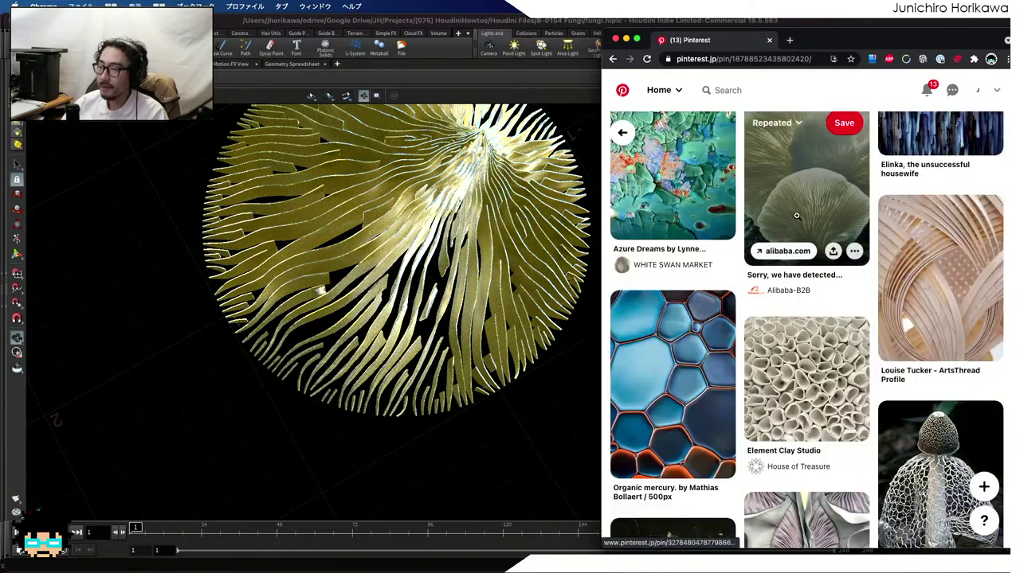
pyautogui.click(796, 208)
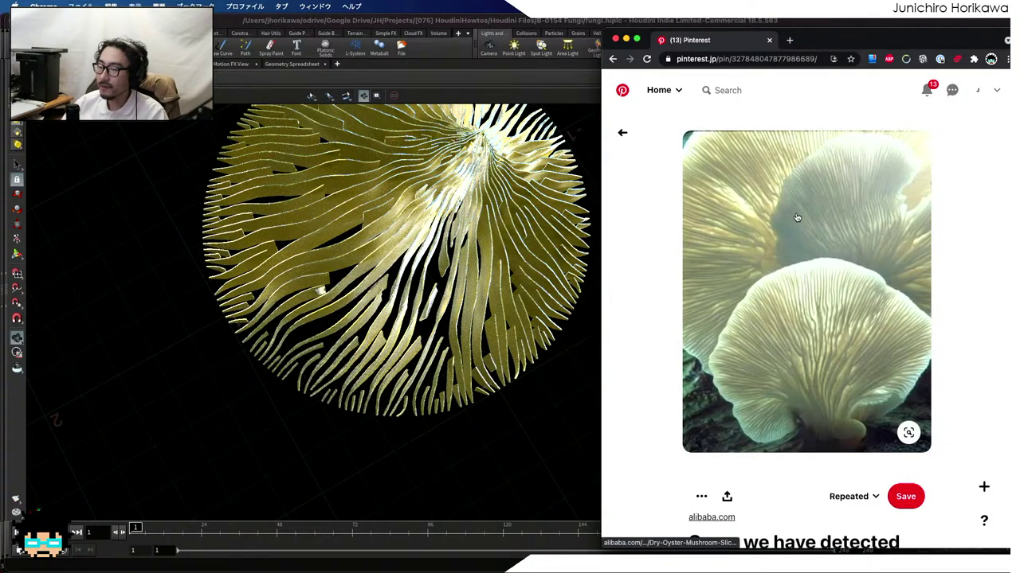
# Scroll down the alibaba pin's page into its related mushroom pins
pyautogui.scroll(-9, 796, 217)
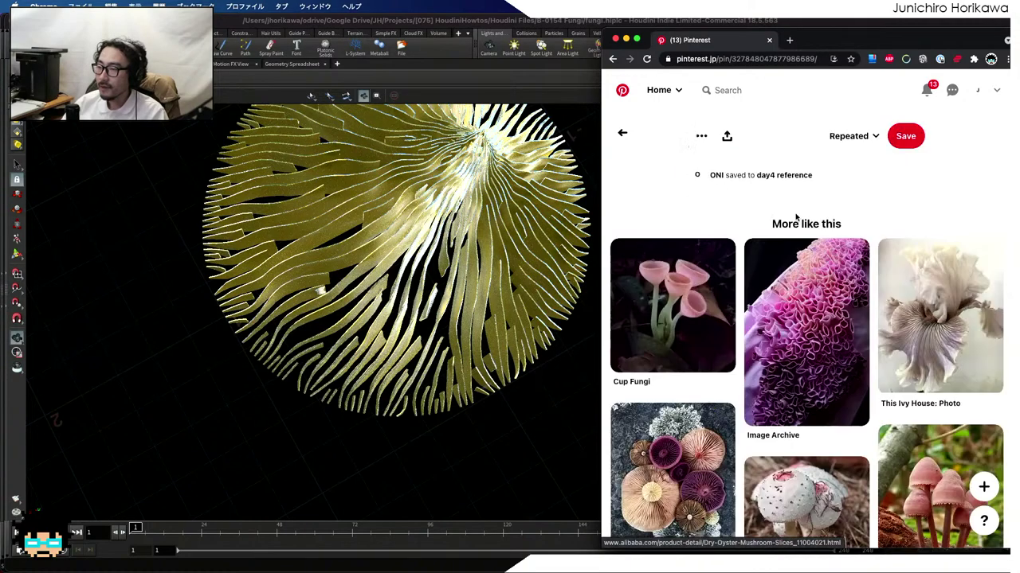
pyautogui.scroll(5, 796, 217)
pyautogui.scroll(5, 796, 217)
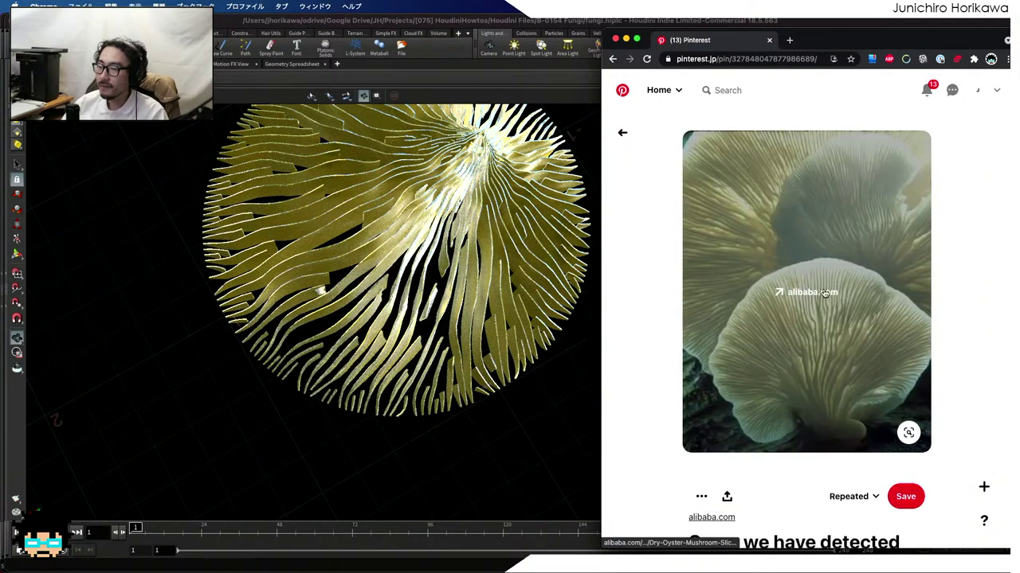
pyautogui.scroll(-1, 797, 334)
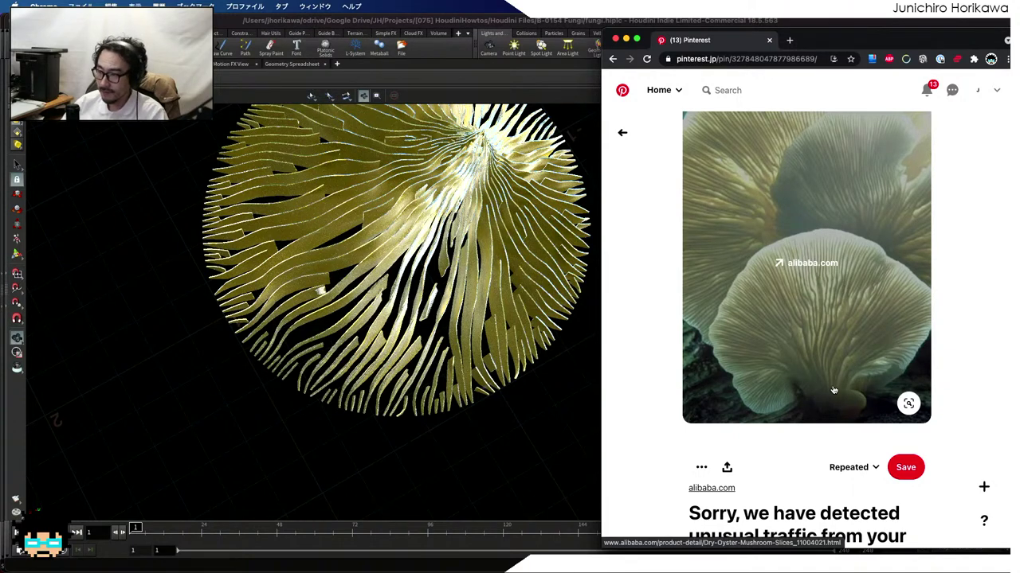
pyautogui.scroll(-15, 812, 214)
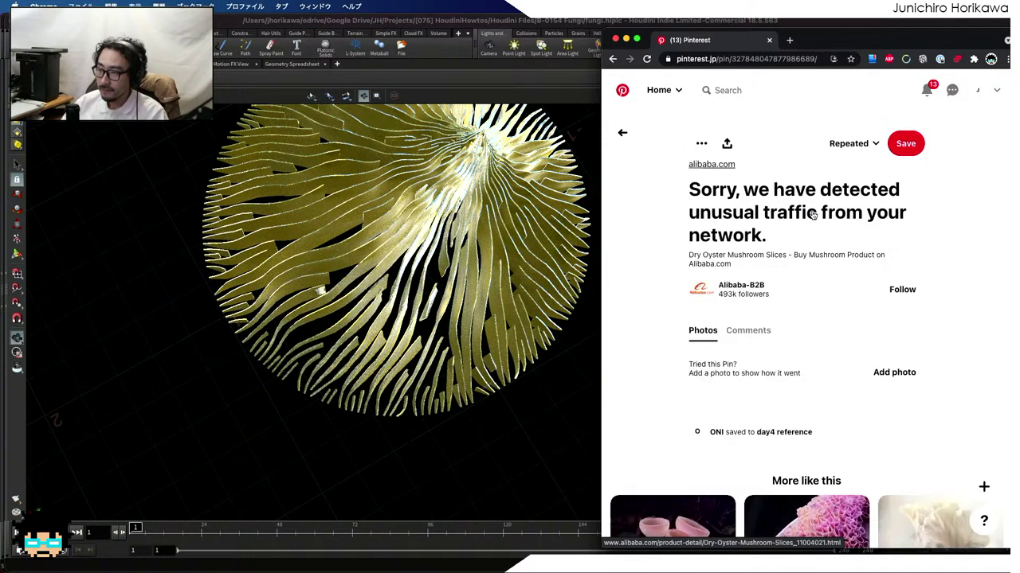
pyautogui.scroll(-10, 812, 211)
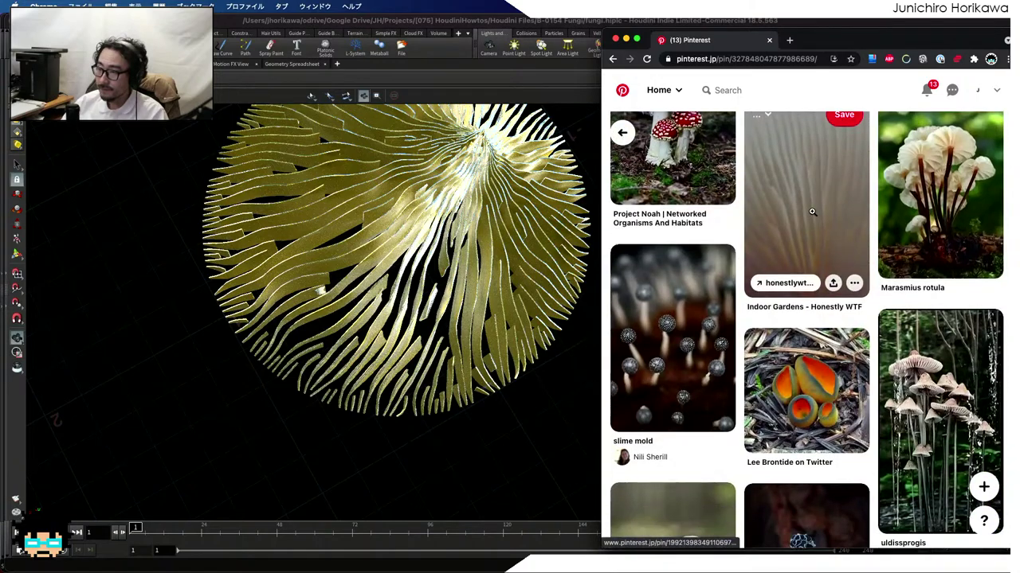
pyautogui.scroll(-3, 817, 269)
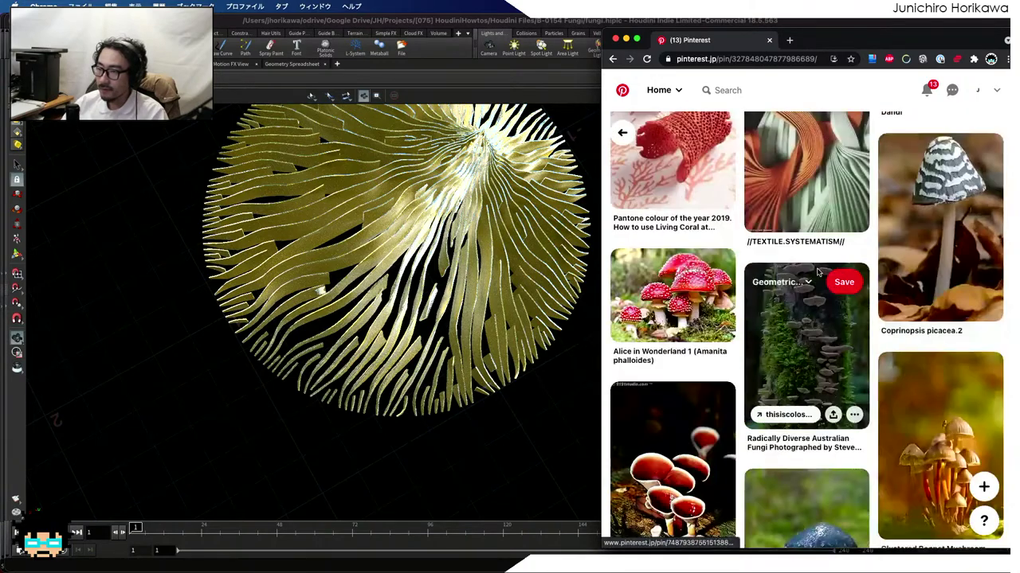
pyautogui.scroll(5, 796, 279)
pyautogui.click(662, 331)
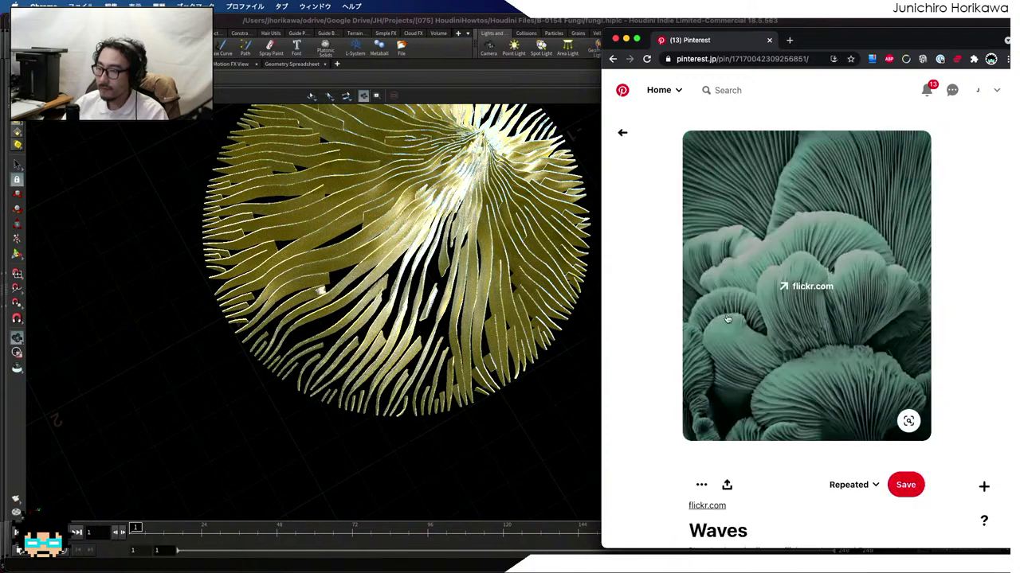
pyautogui.scroll(-1, 854, 347)
pyautogui.scroll(1, 853, 374)
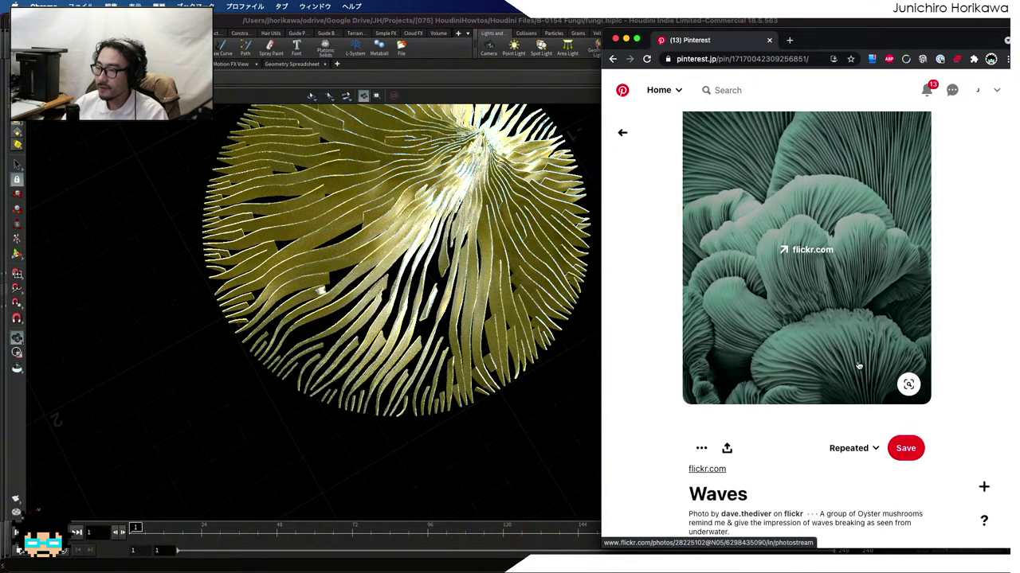
pyautogui.scroll(-3, 855, 364)
pyautogui.scroll(3, 850, 319)
pyautogui.scroll(-1, 837, 256)
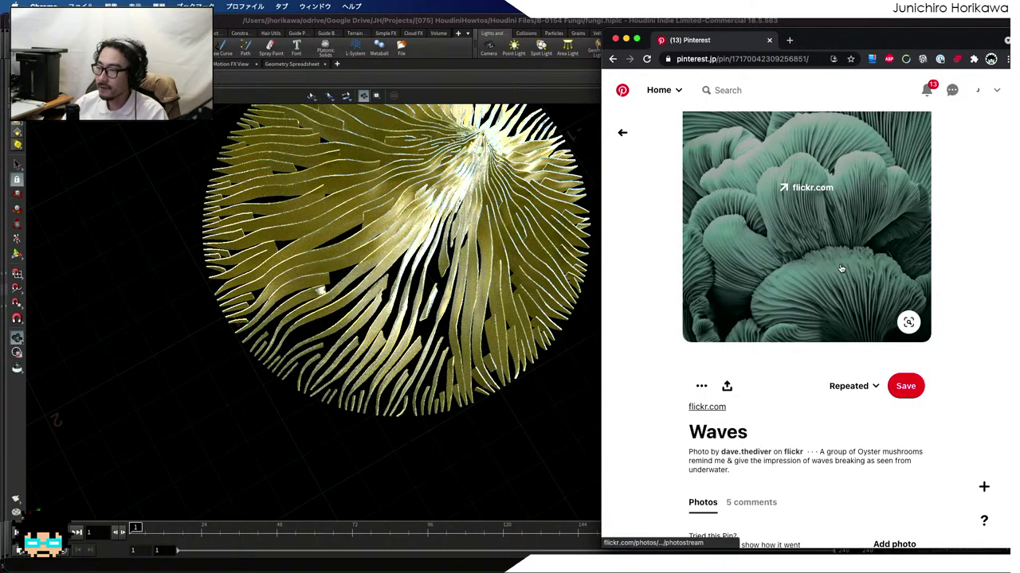
pyautogui.scroll(1, 841, 270)
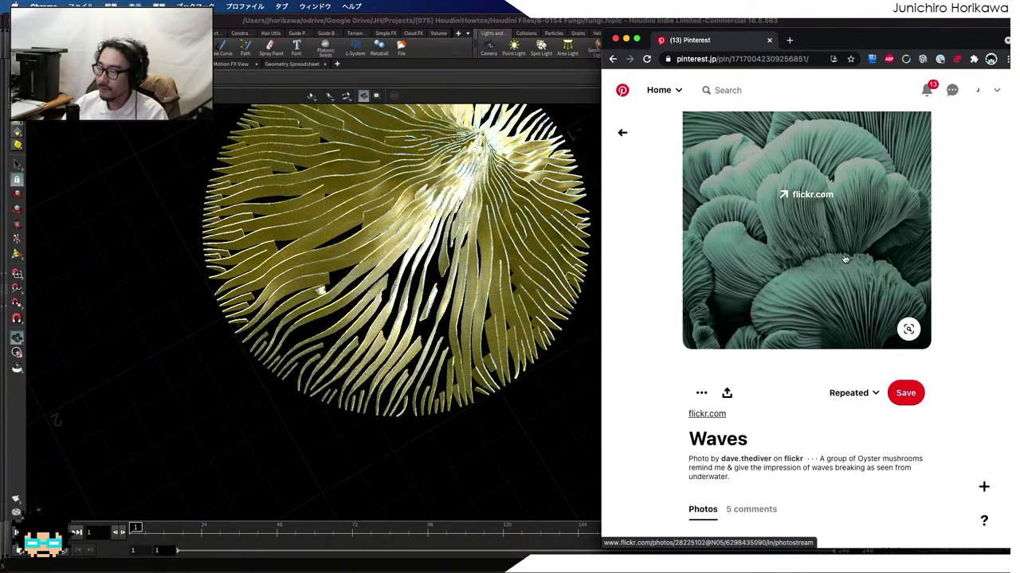
pyautogui.scroll(-1, 846, 263)
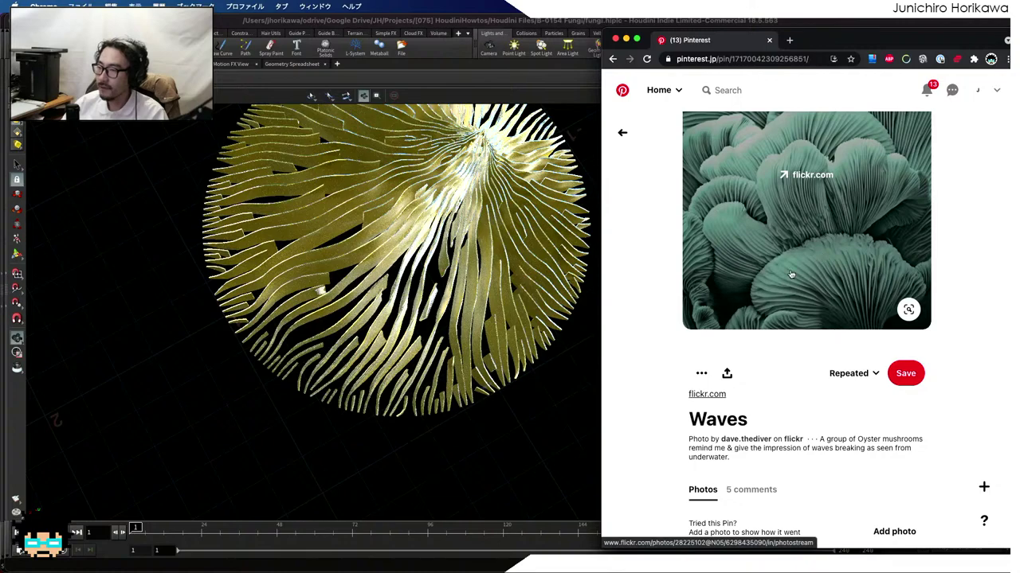
pyautogui.scroll(-8, 838, 271)
pyautogui.scroll(2, 779, 245)
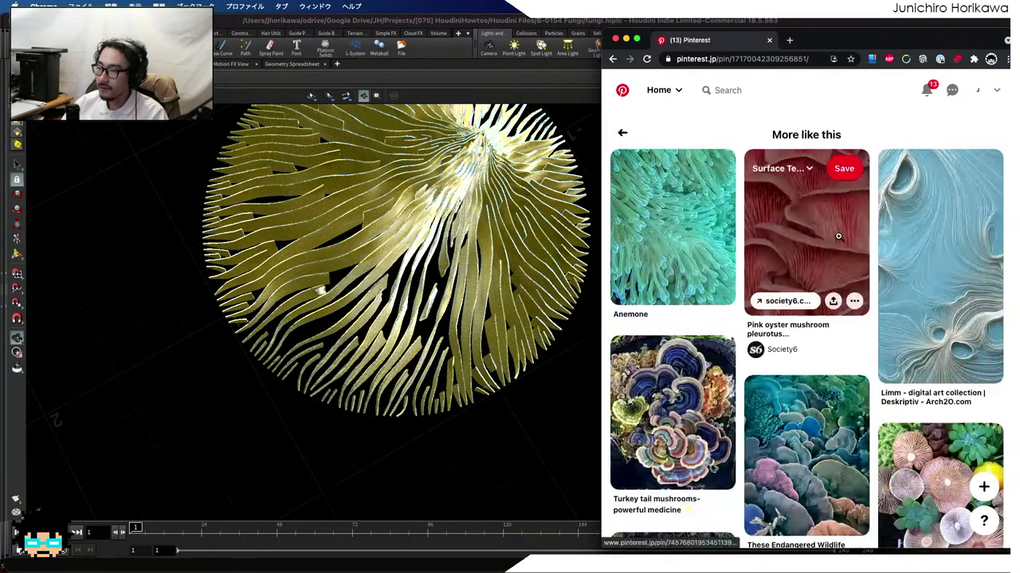
pyautogui.scroll(-8, 779, 244)
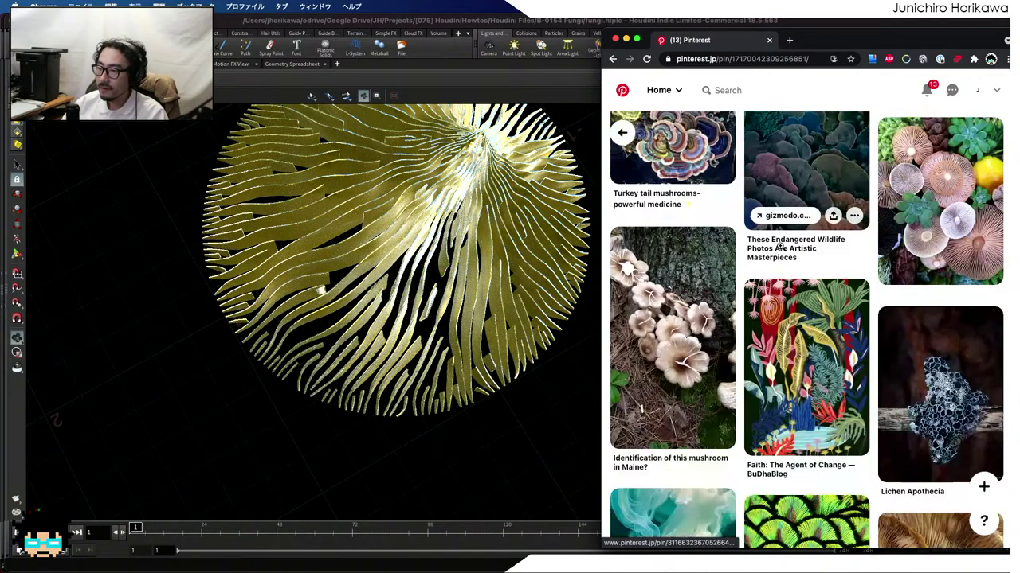
pyautogui.scroll(-3, 781, 249)
pyautogui.scroll(-3, 780, 247)
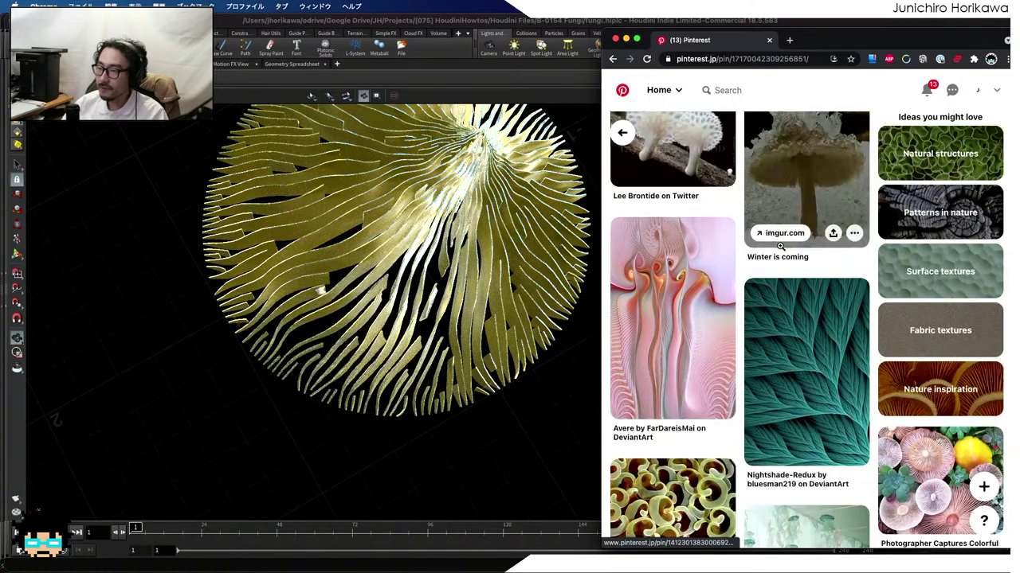
pyautogui.scroll(2, 788, 255)
pyautogui.scroll(-6, 790, 259)
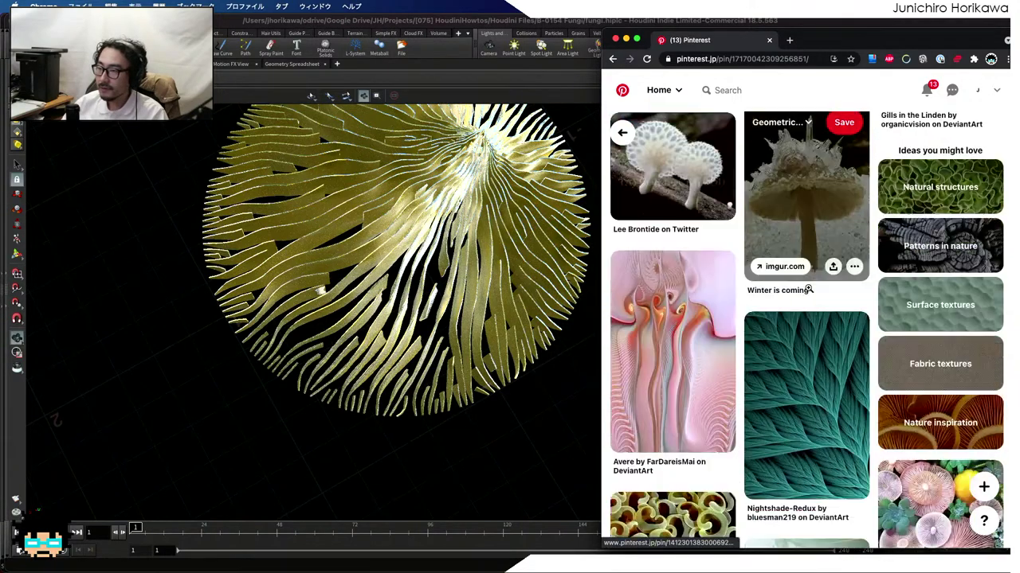
pyautogui.click(622, 133)
pyautogui.scroll(3, 765, 204)
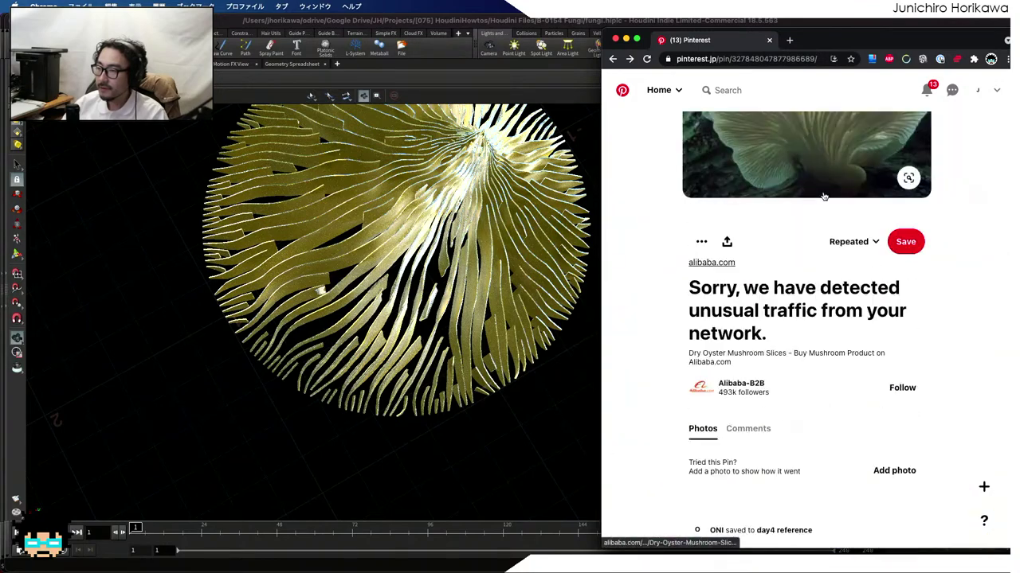
pyautogui.scroll(-8, 822, 194)
pyautogui.scroll(-10, 823, 192)
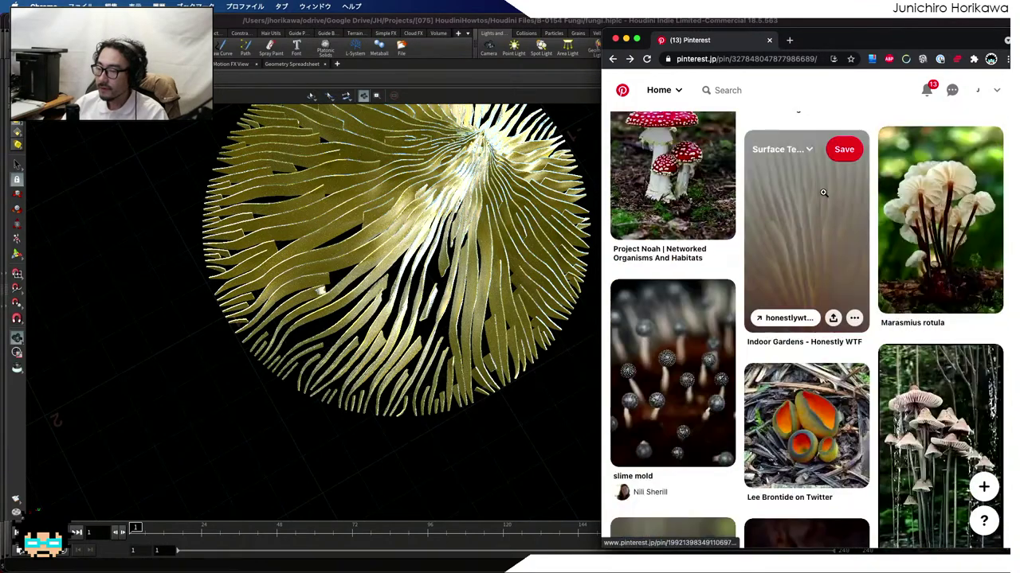
pyautogui.scroll(2, 823, 194)
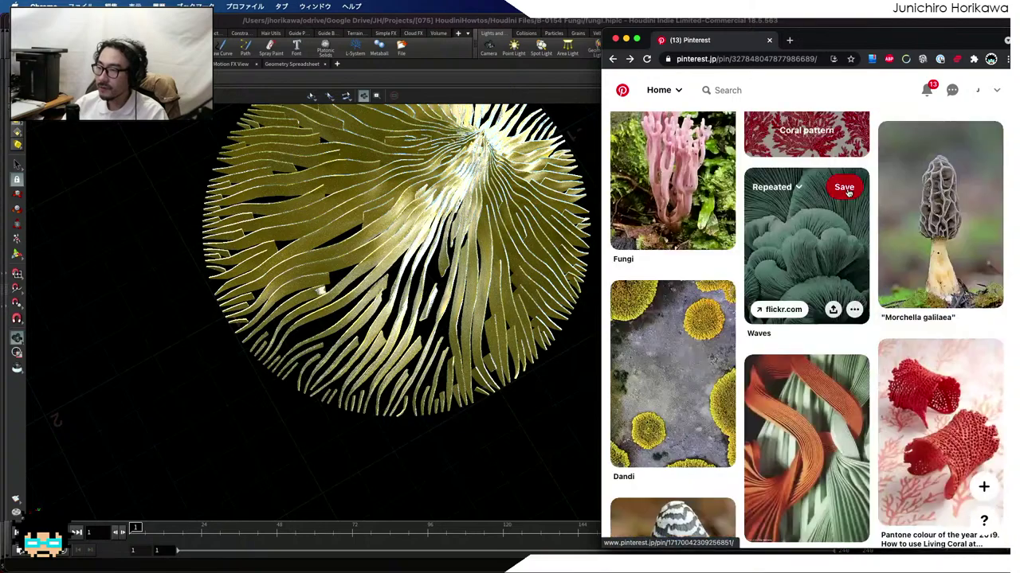
pyautogui.scroll(-10, 818, 242)
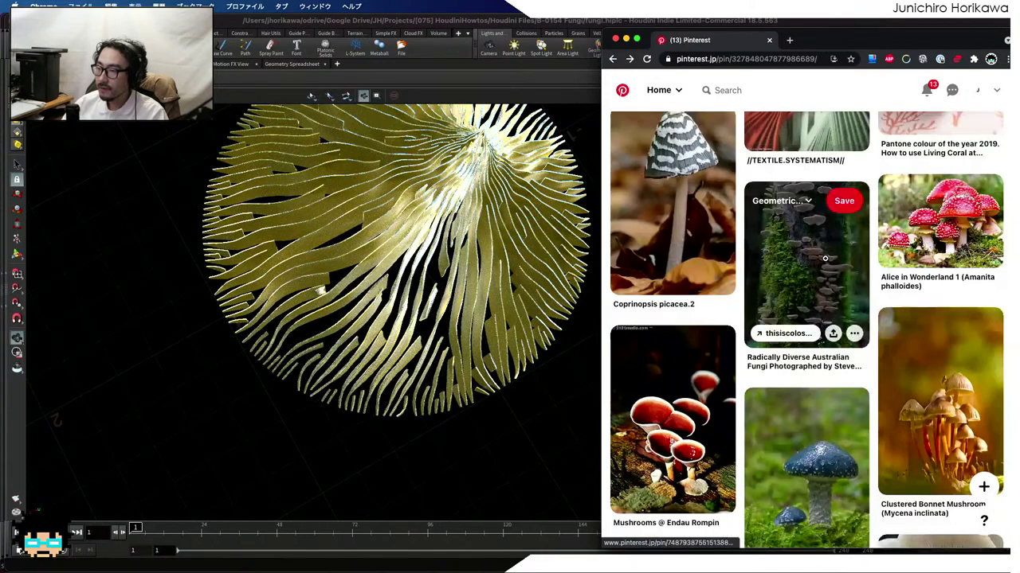
# View the flickr close-up pin of pale oyster mushroom gills, then return to Houdini
pyautogui.click(903, 325)
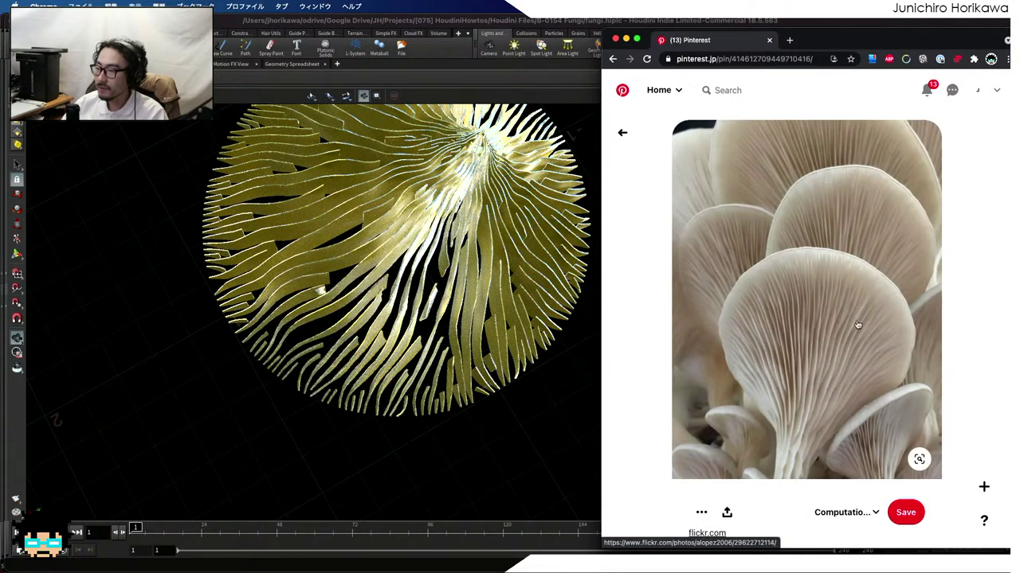
pyautogui.scroll(-2, 788, 298)
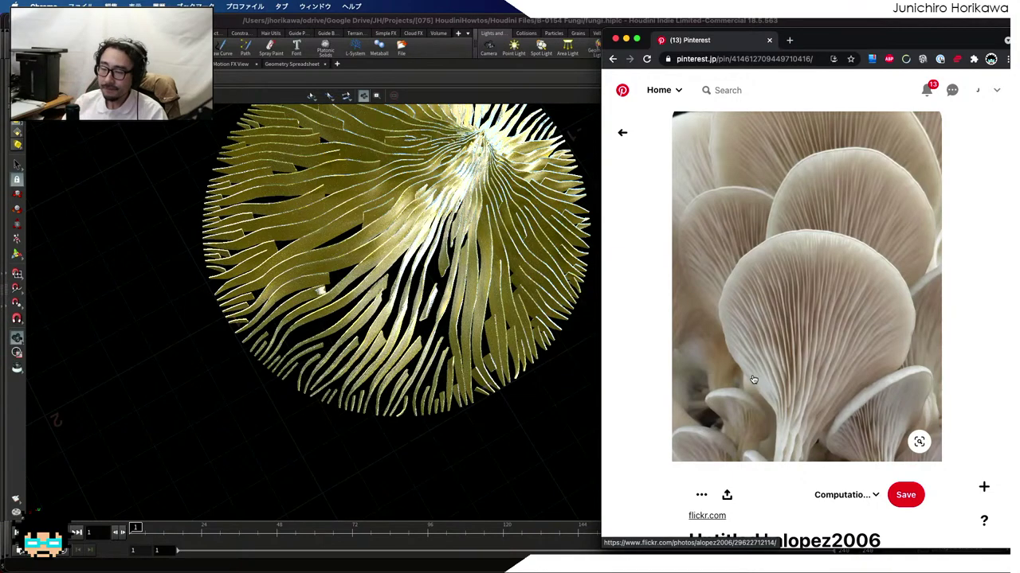
pyautogui.click(571, 395)
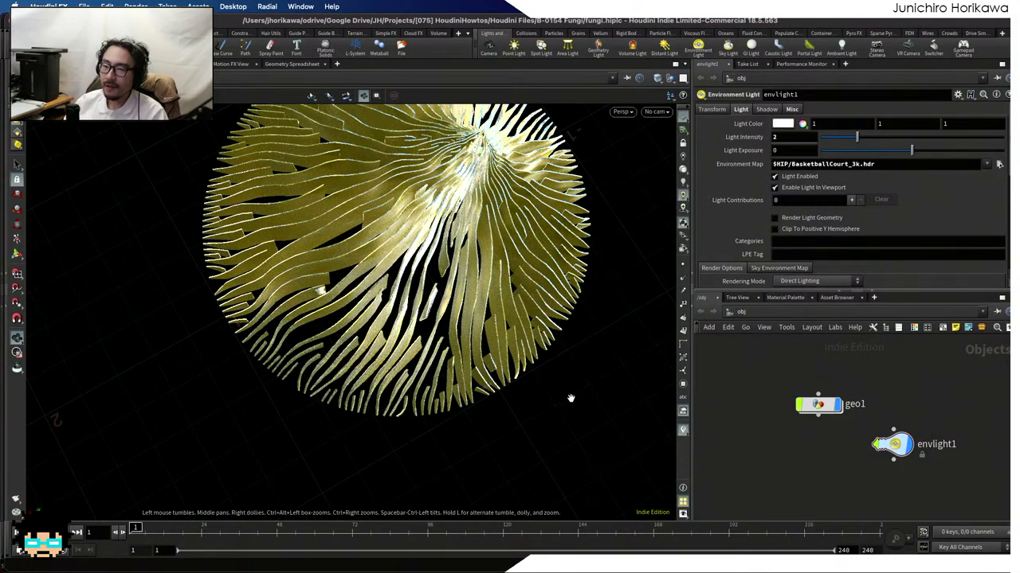
pyautogui.moveTo(564, 405)
pyautogui.mouseDown()
pyautogui.moveTo(558, 412)
pyautogui.moveTo(560, 351)
pyautogui.moveTo(553, 419)
pyautogui.mouseUp()
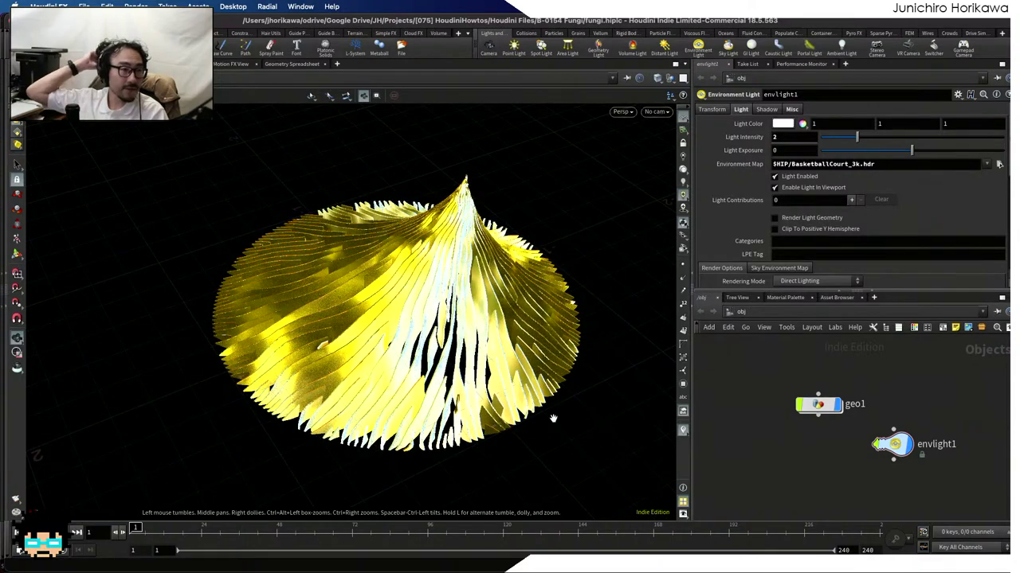
pyautogui.moveTo(451, 388); pyautogui.dragTo(491, 362)
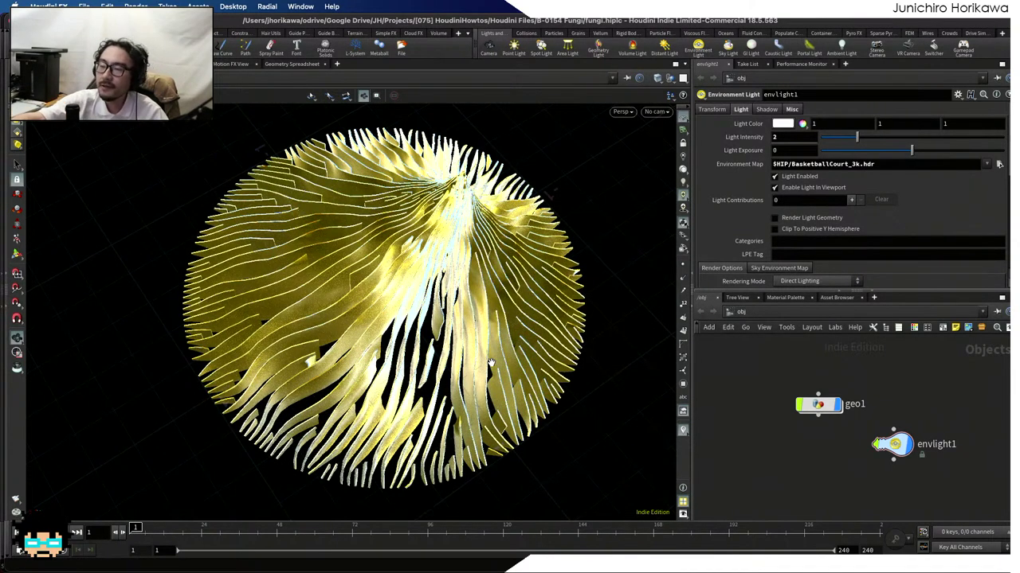
pyautogui.moveTo(501, 313); pyautogui.dragTo(484, 312)
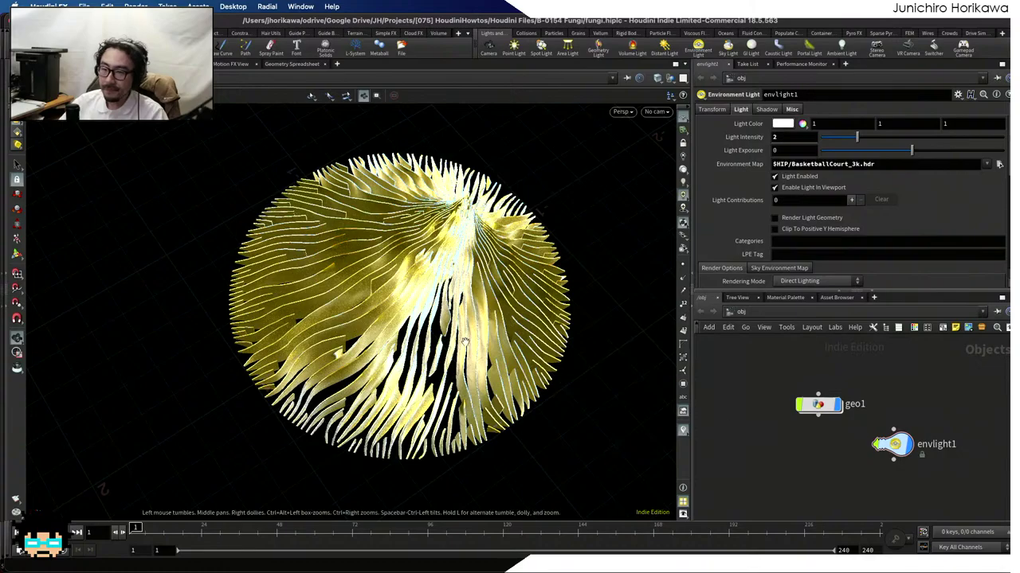
pyautogui.moveTo(510, 335)
pyautogui.mouseDown()
pyautogui.moveTo(483, 328)
pyautogui.moveTo(424, 281)
pyautogui.moveTo(511, 335)
pyautogui.mouseUp()
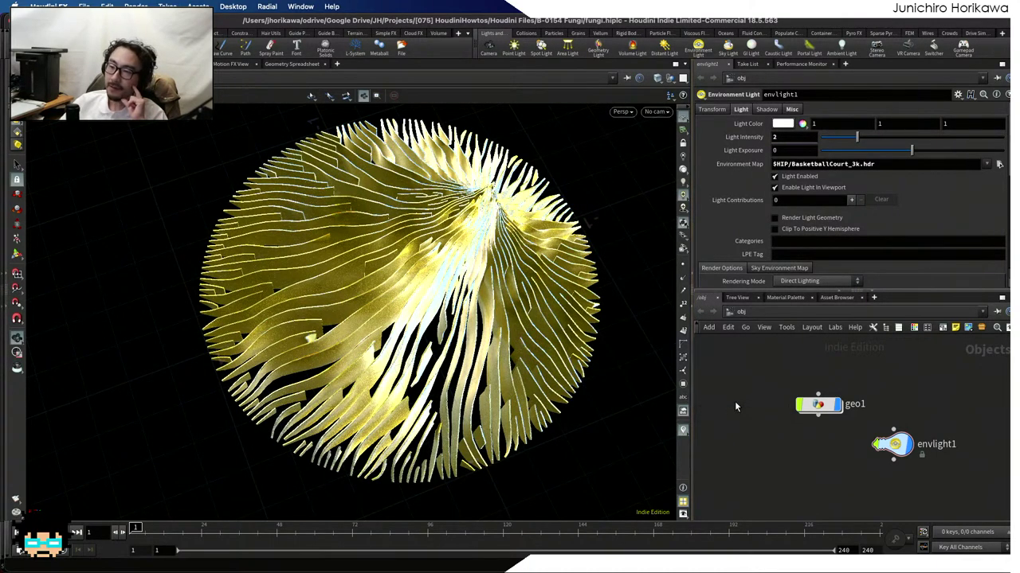
# Dive into geo1 and zoom the network onto the foreach block, polyloft1, fuse1 and uvflatten1
pyautogui.doubleClick(813, 405)
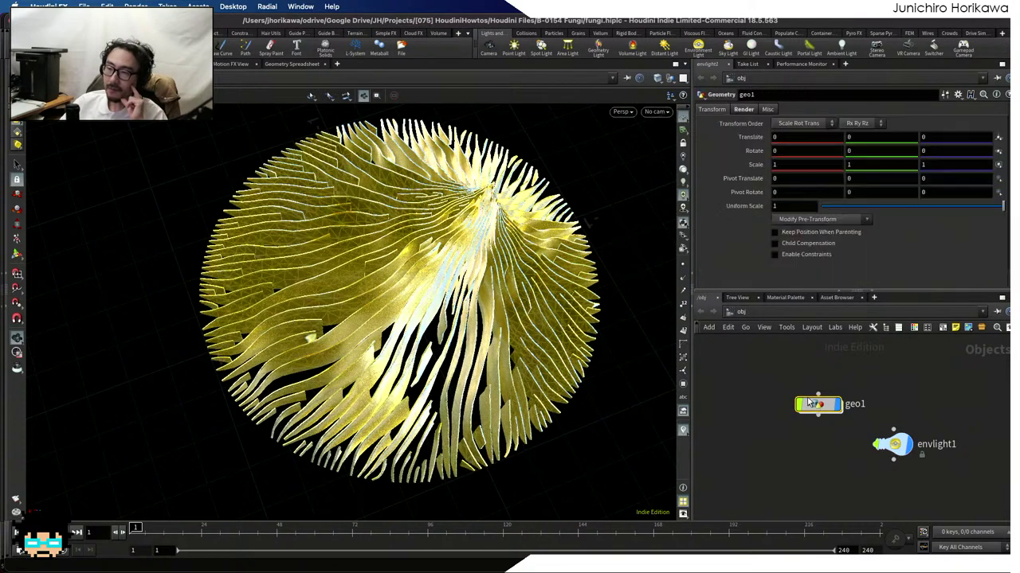
pyautogui.scroll(5, 785, 403)
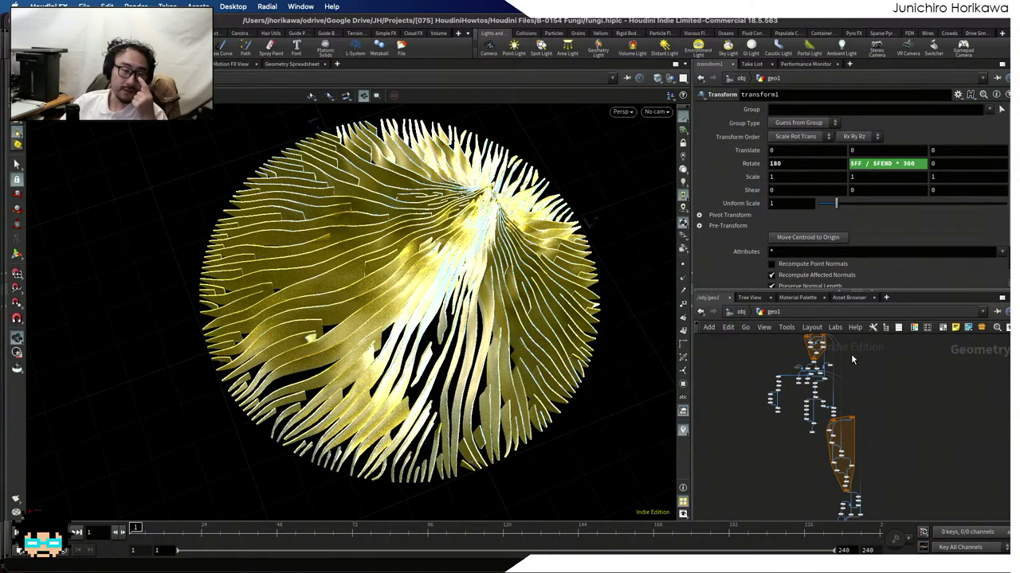
pyautogui.scroll(6, 844, 362)
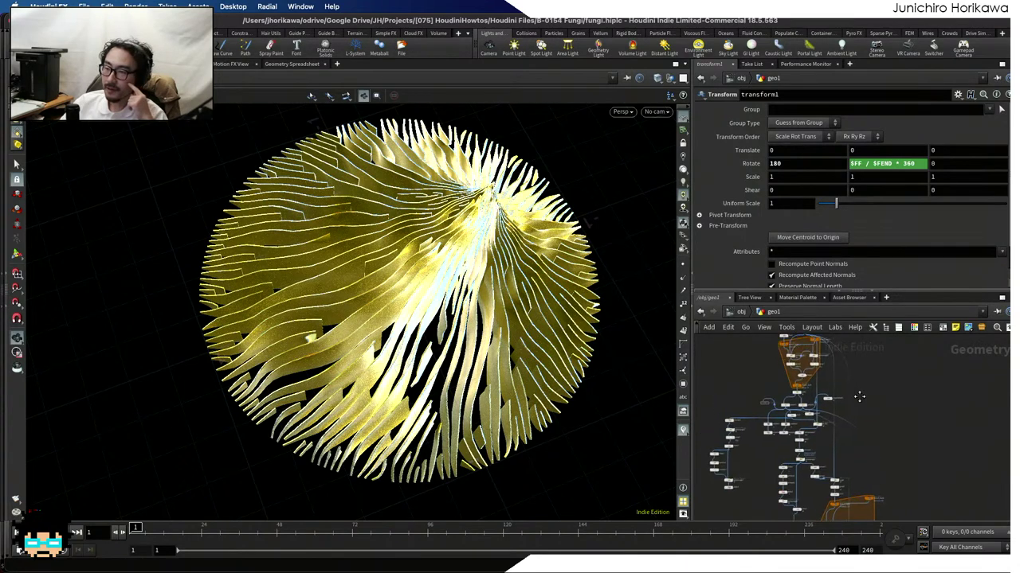
pyautogui.scroll(3, 829, 455)
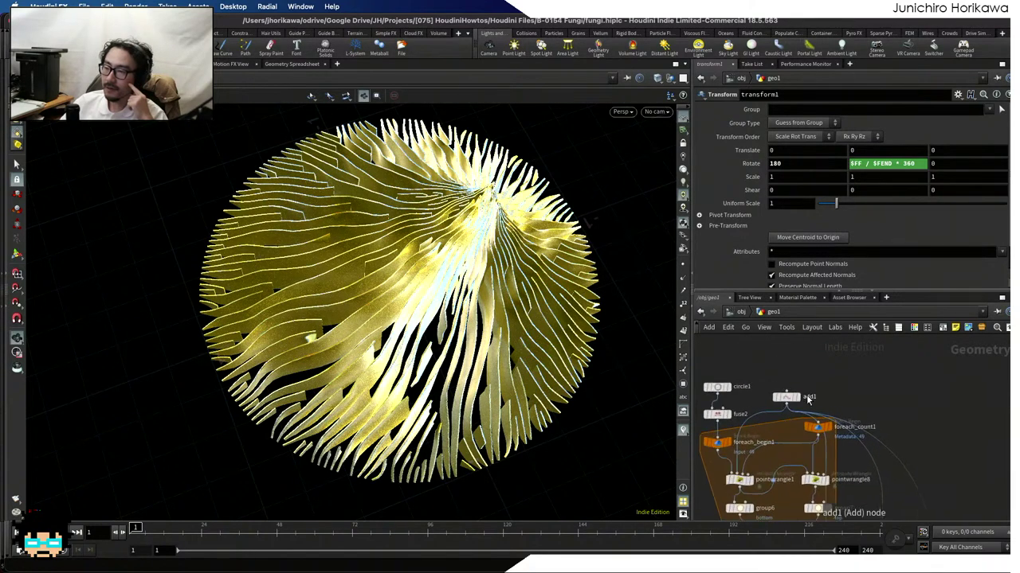
pyautogui.scroll(-5, 776, 440)
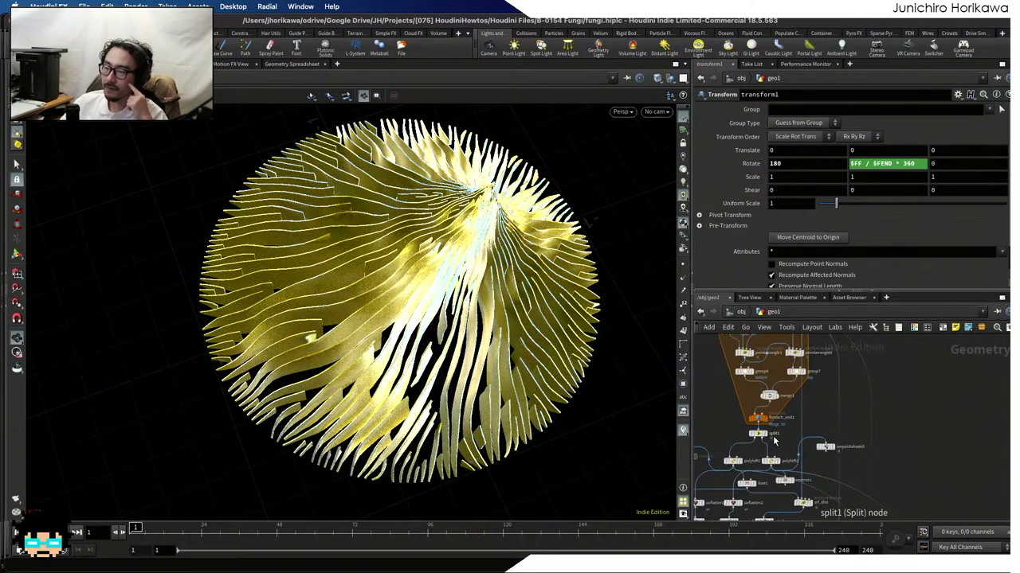
pyautogui.scroll(5, 777, 440)
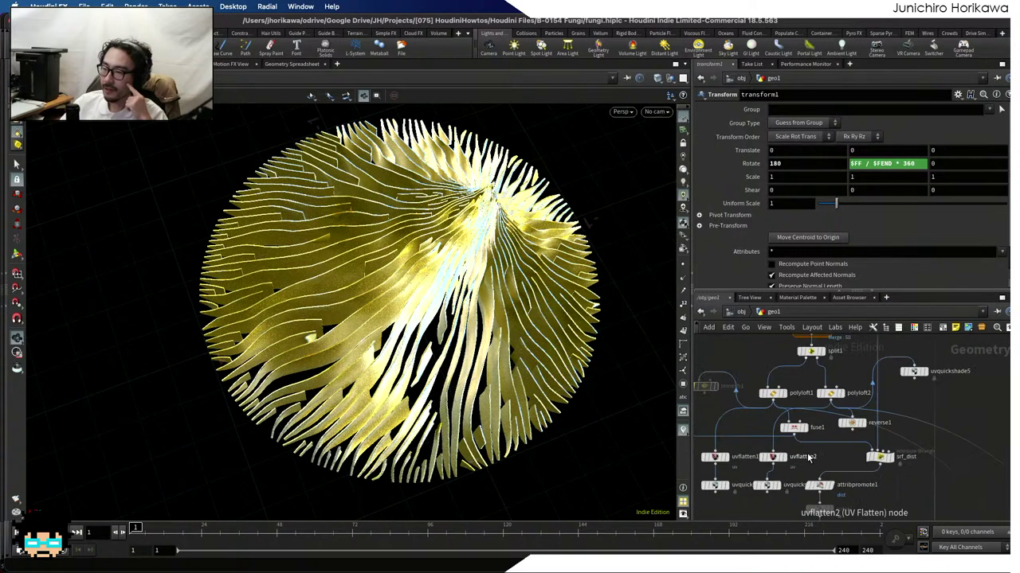
pyautogui.scroll(1, 845, 441)
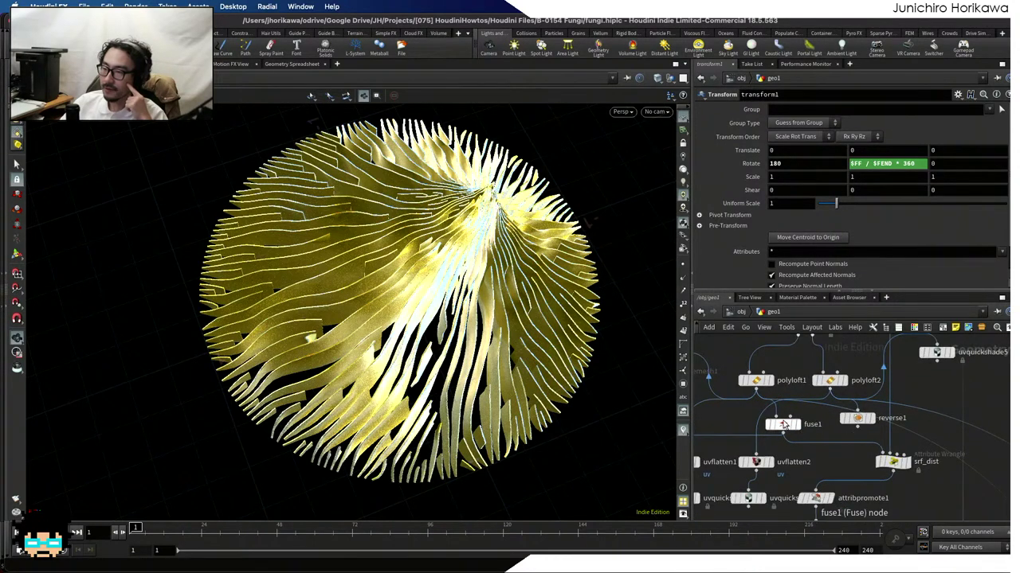
# Make polyloft1 the displayed, selected node and orbit around its flared loft surface
pyautogui.click(763, 381)
pyautogui.click(759, 385)
pyautogui.moveTo(535, 385); pyautogui.dragTo(271, 208)
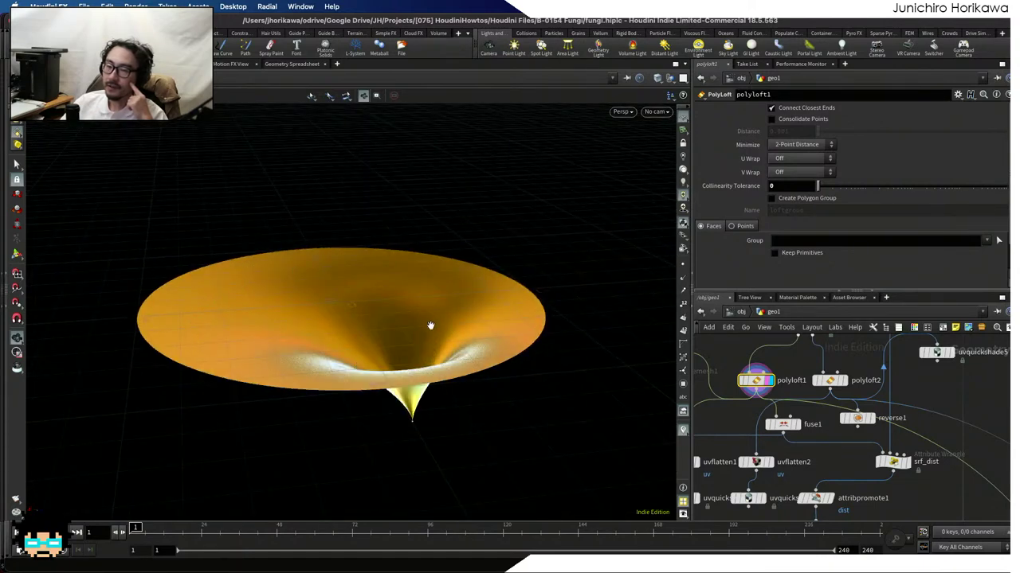
pyautogui.moveTo(430, 326); pyautogui.dragTo(414, 306)
pyautogui.moveTo(409, 420); pyautogui.dragTo(240, 464)
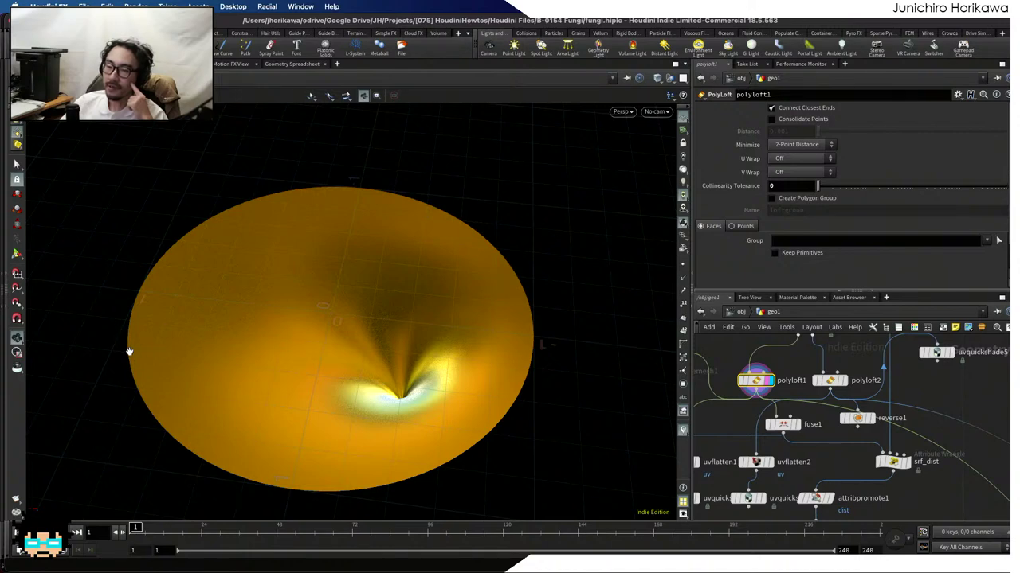
pyautogui.moveTo(341, 391); pyautogui.dragTo(396, 389)
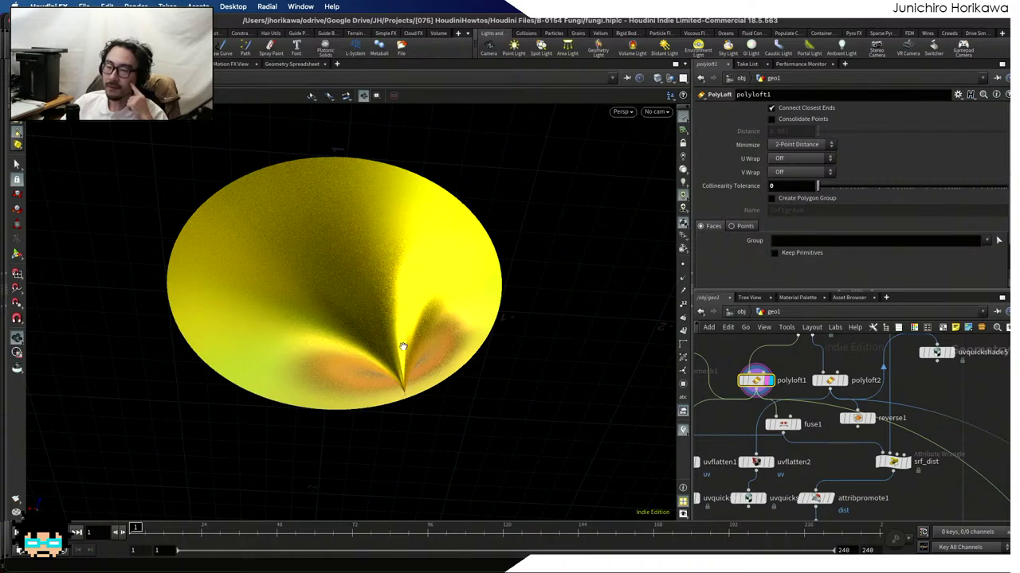
pyautogui.moveTo(404, 387); pyautogui.dragTo(244, 408)
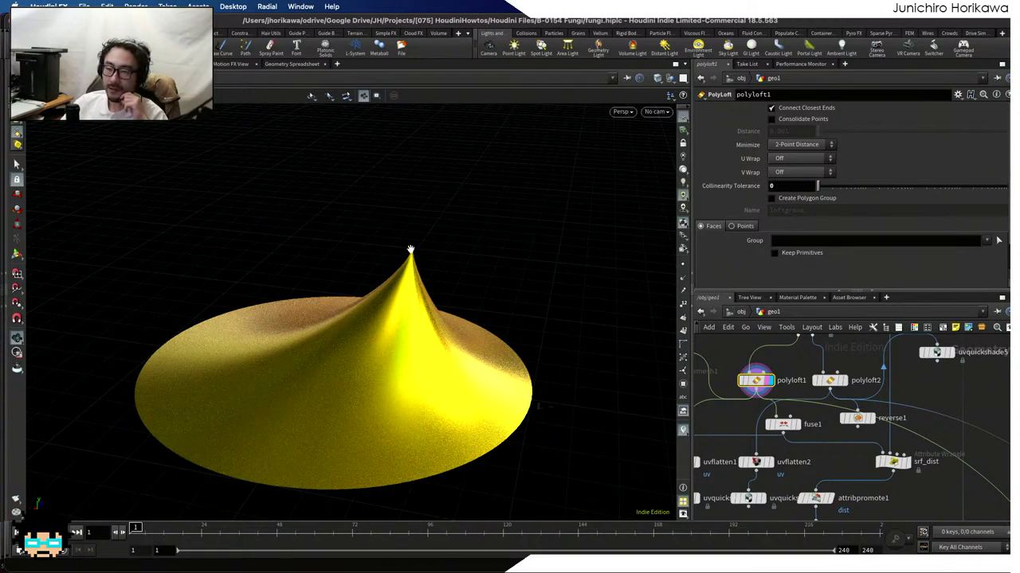
# Inspect the peaked disk edge-on and from above, then open the Persp shading menu
pyautogui.moveTo(417, 231); pyautogui.dragTo(391, 296)
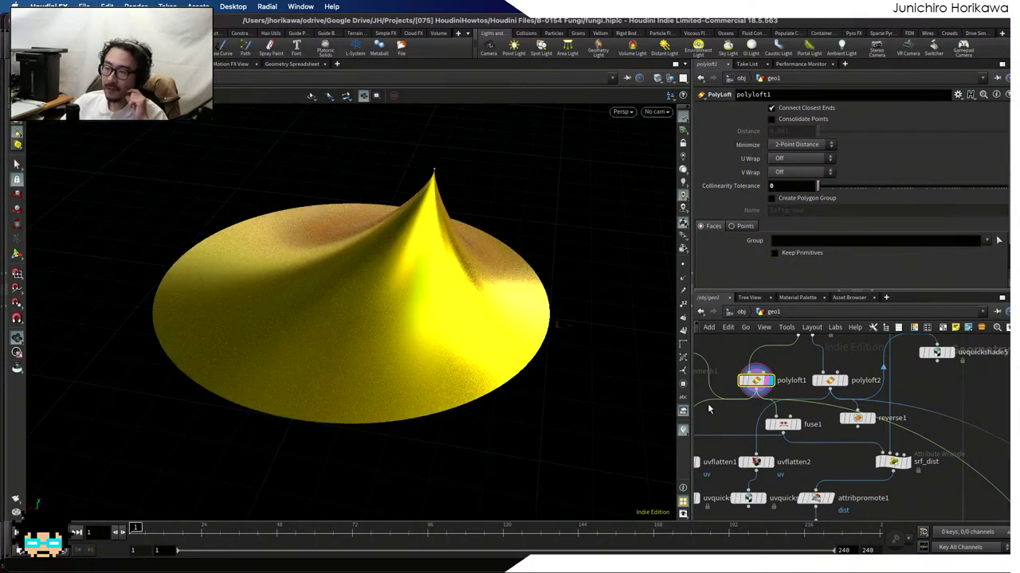
pyautogui.scroll(-3, 708, 409)
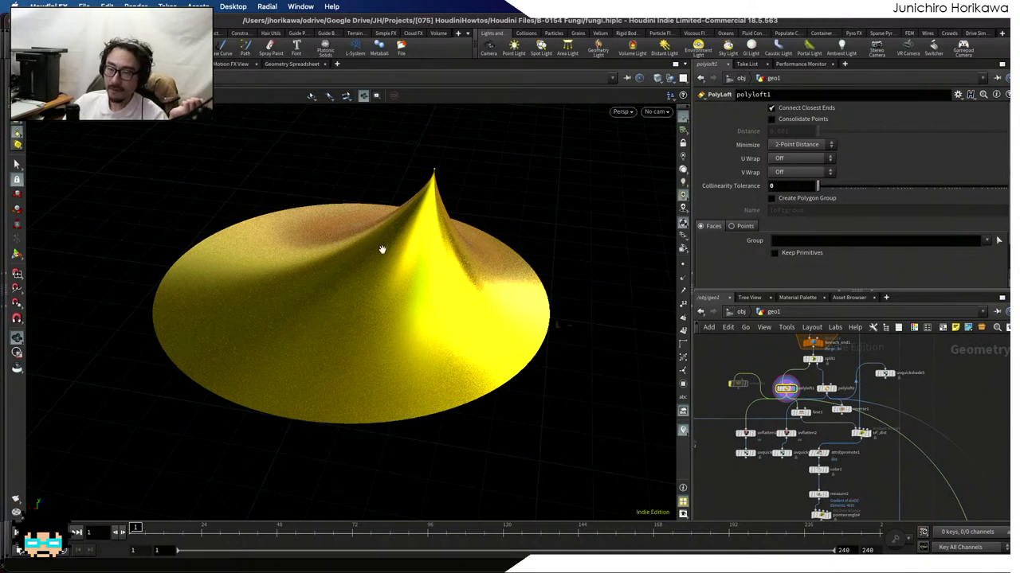
pyautogui.moveTo(383, 248); pyautogui.dragTo(370, 261)
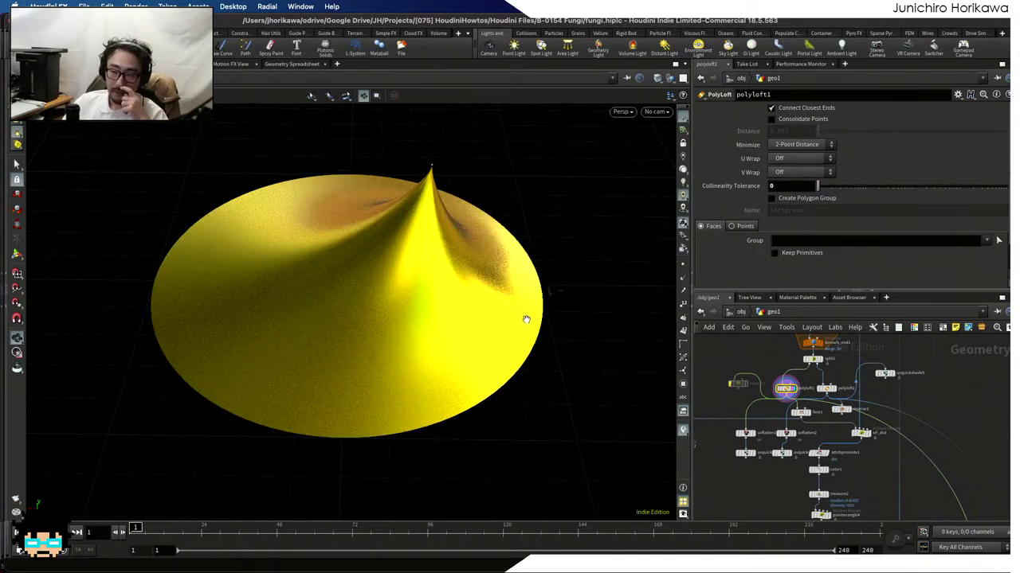
pyautogui.scroll(-3, 761, 353)
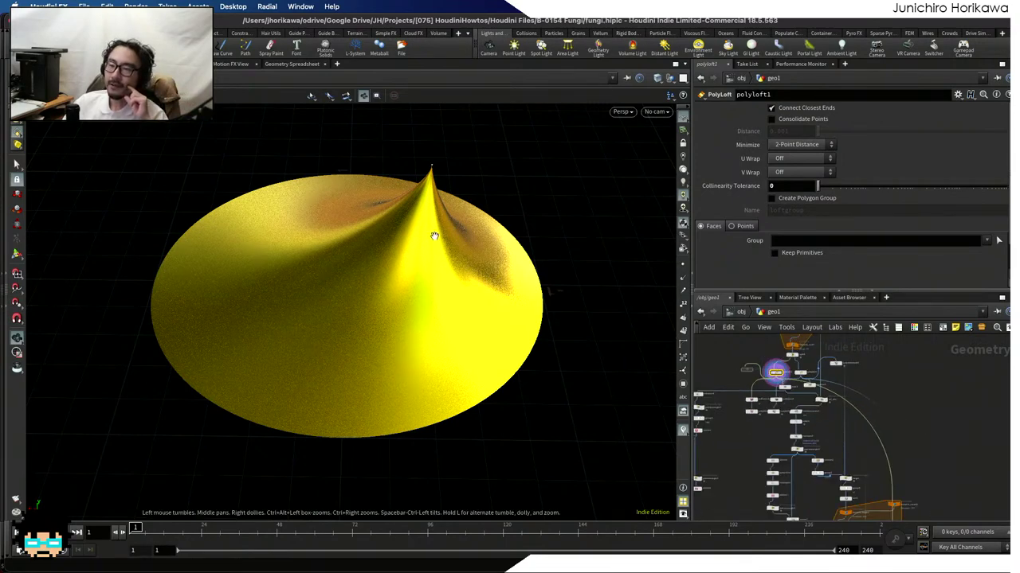
pyautogui.click(619, 114)
pyautogui.moveTo(629, 149)
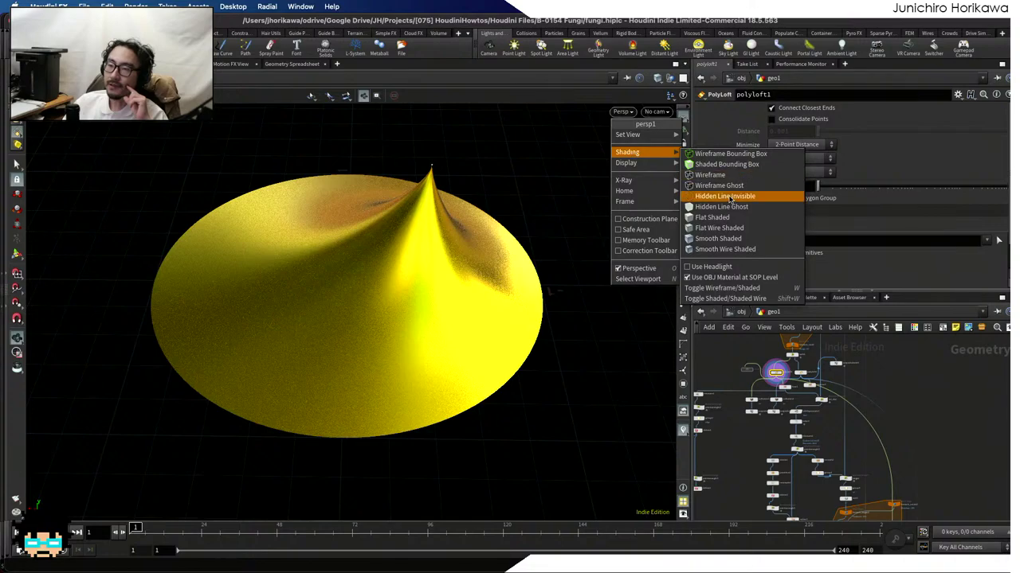
pyautogui.click(733, 248)
pyautogui.moveTo(279, 330)
pyautogui.mouseDown()
pyautogui.moveTo(300, 375)
pyautogui.moveTo(346, 369)
pyautogui.moveTo(347, 380)
pyautogui.moveTo(257, 414)
pyautogui.moveTo(288, 411)
pyautogui.moveTo(337, 257)
pyautogui.moveTo(237, 449)
pyautogui.mouseUp()
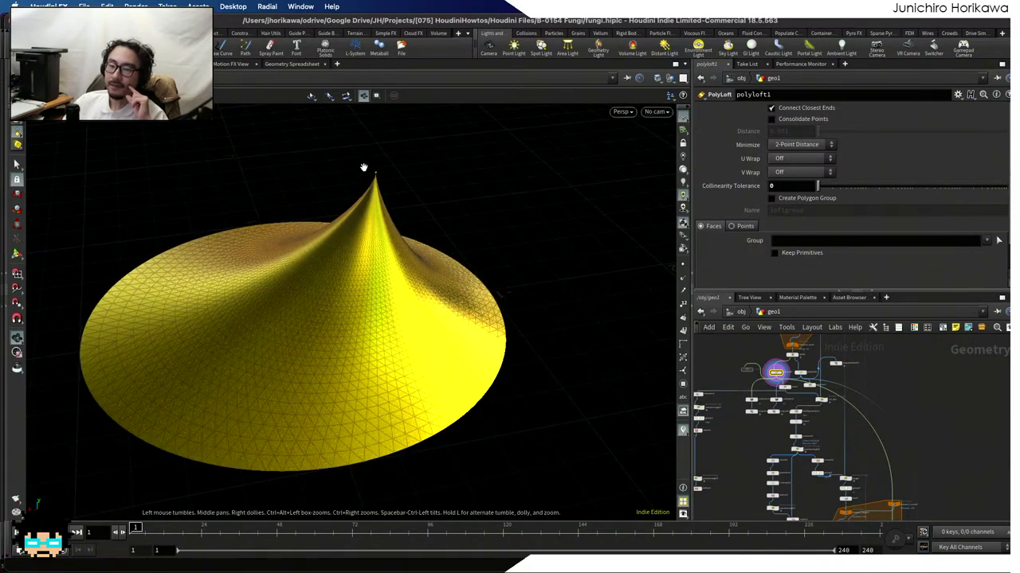
pyautogui.moveTo(203, 444); pyautogui.dragTo(207, 457)
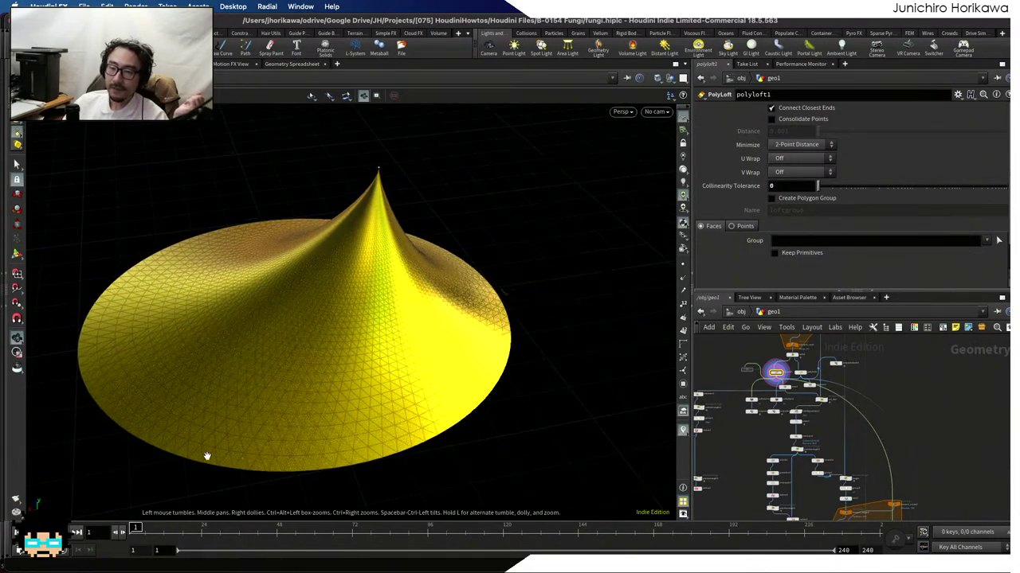
pyautogui.scroll(6, 206, 456)
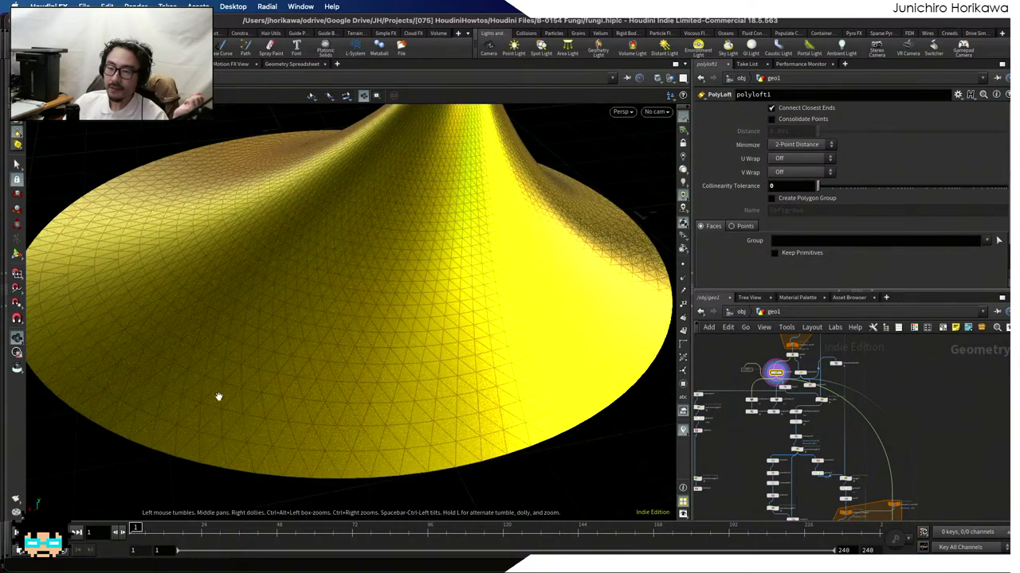
pyautogui.scroll(-3, 183, 454)
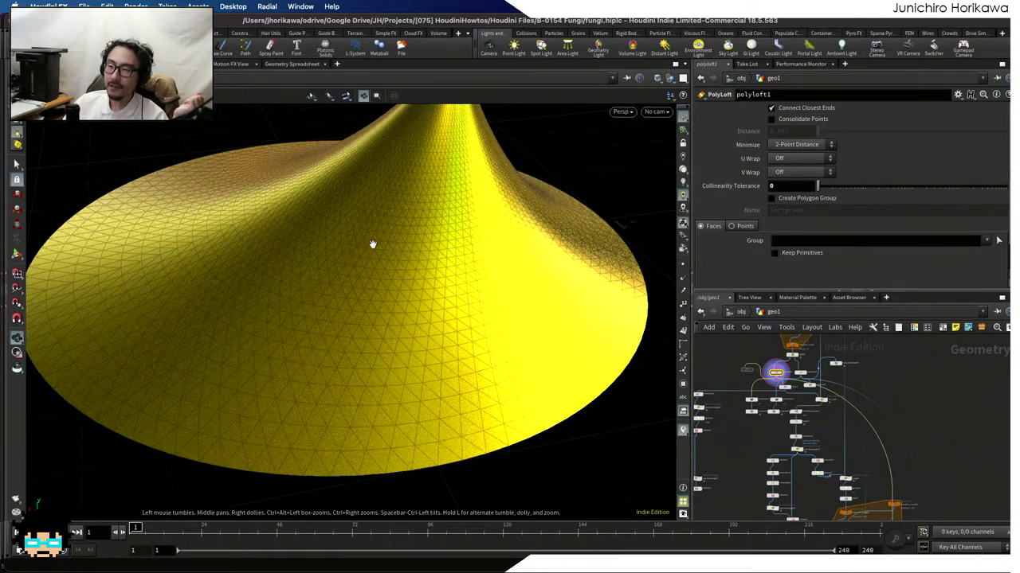
pyautogui.scroll(-3, 382, 232)
pyautogui.scroll(-2, 385, 227)
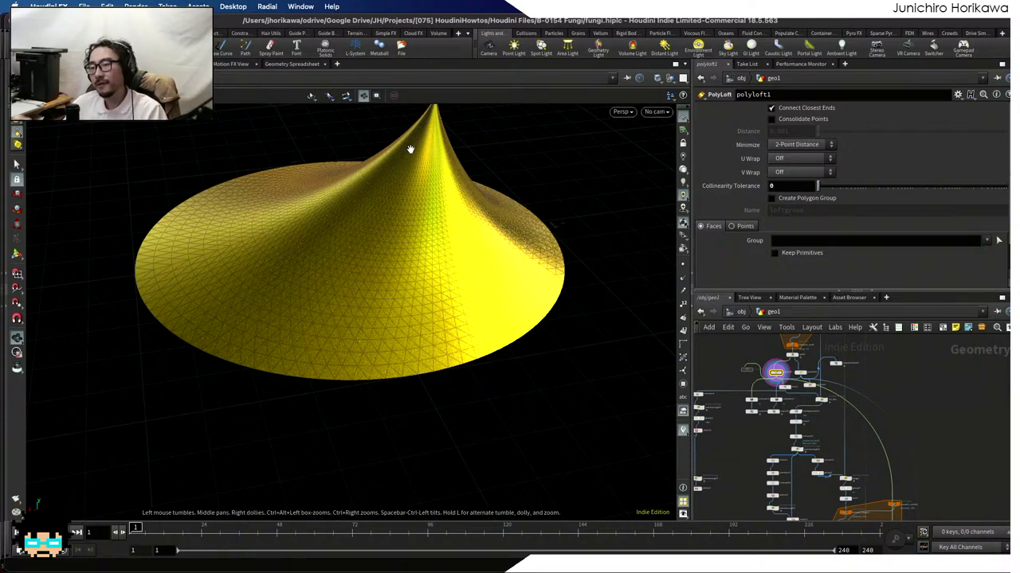
pyautogui.moveTo(295, 351); pyautogui.dragTo(296, 355)
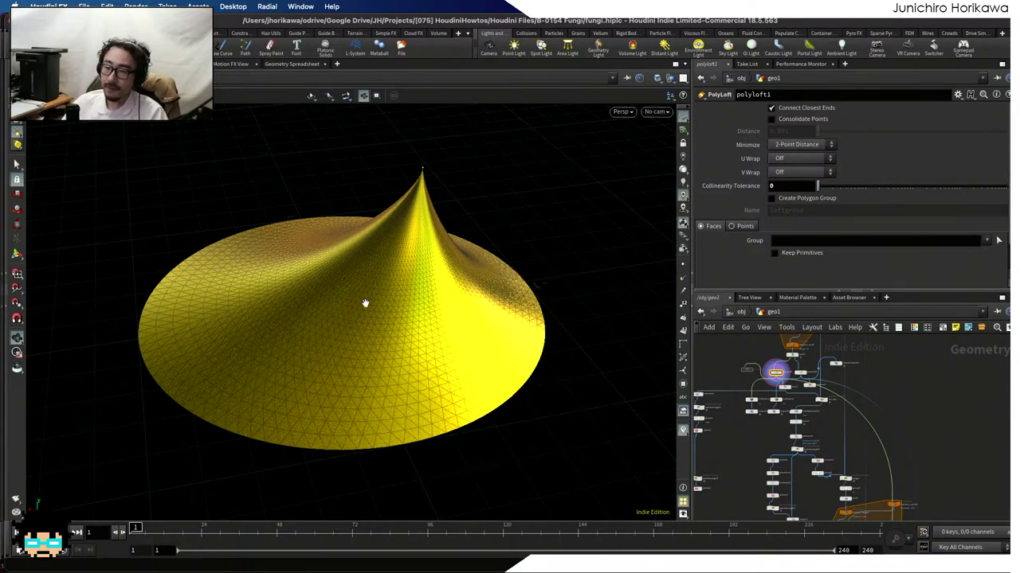
pyautogui.scroll(-1, 364, 303)
pyautogui.scroll(-2, 830, 442)
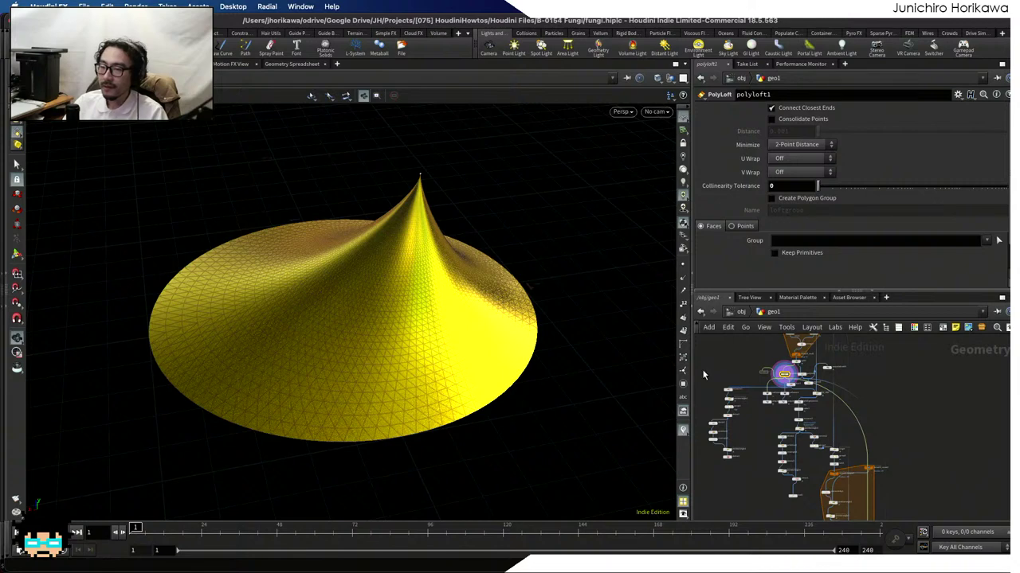
pyautogui.scroll(5, 831, 388)
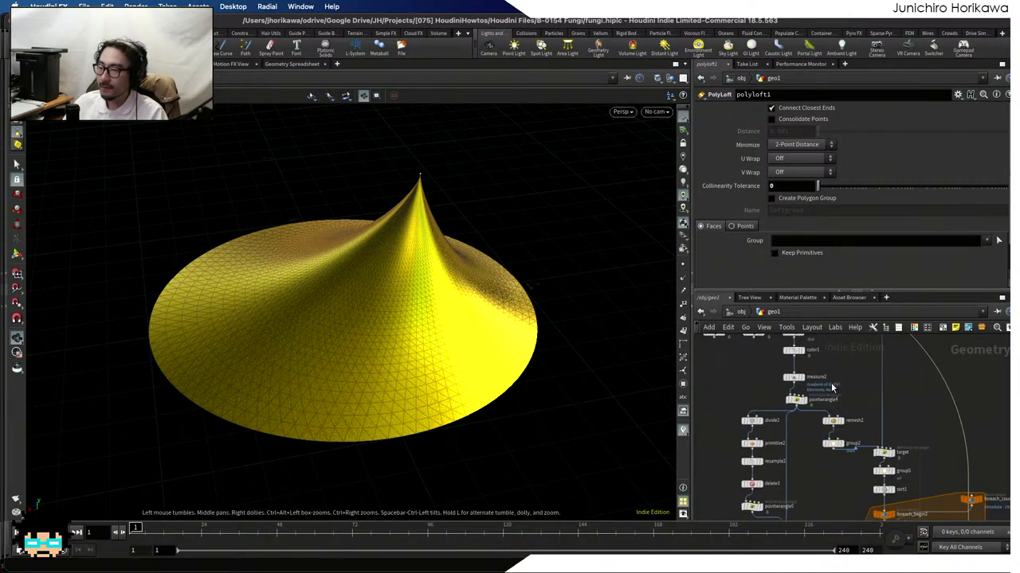
pyautogui.moveTo(838, 486); pyautogui.dragTo(830, 395, button='middle')
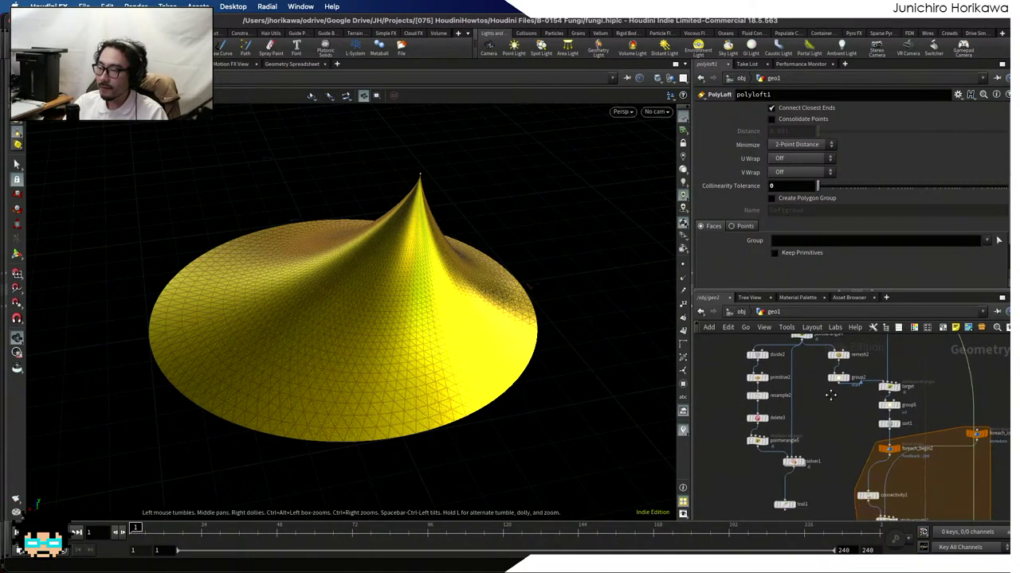
pyautogui.scroll(2, 830, 395)
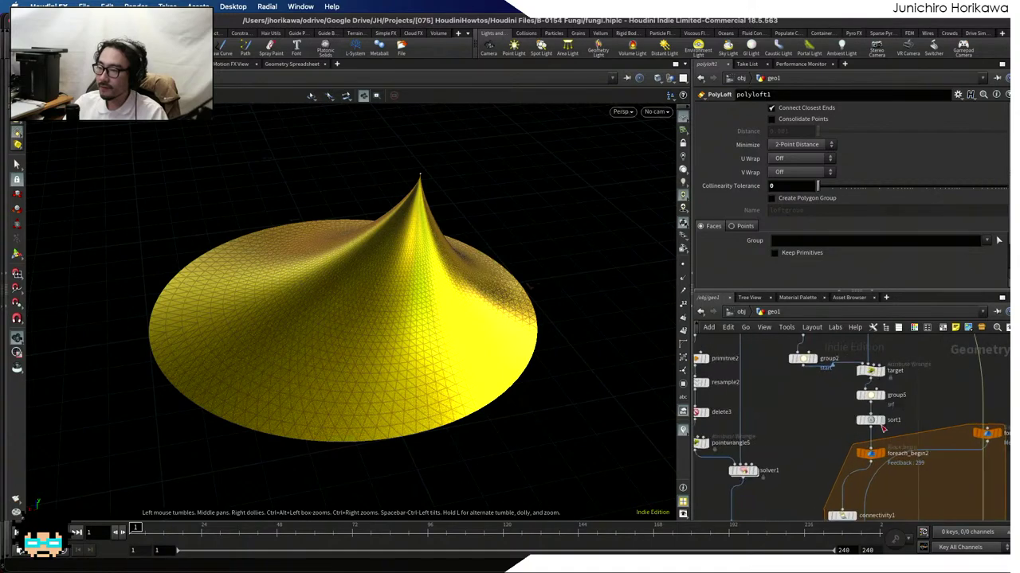
pyautogui.scroll(1, 886, 422)
pyautogui.click(884, 420)
pyautogui.click(870, 418)
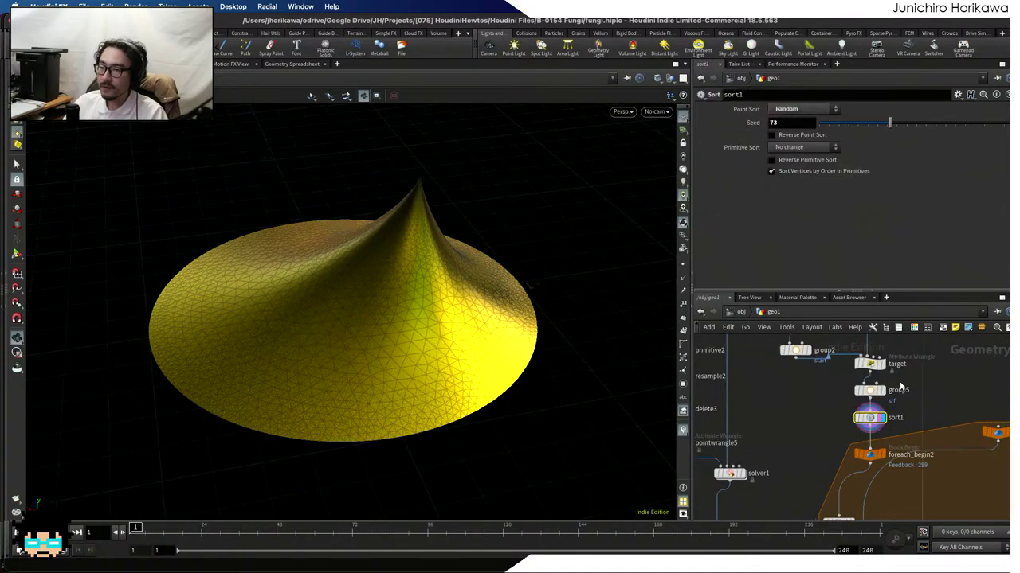
pyautogui.moveTo(316, 350); pyautogui.dragTo(347, 318)
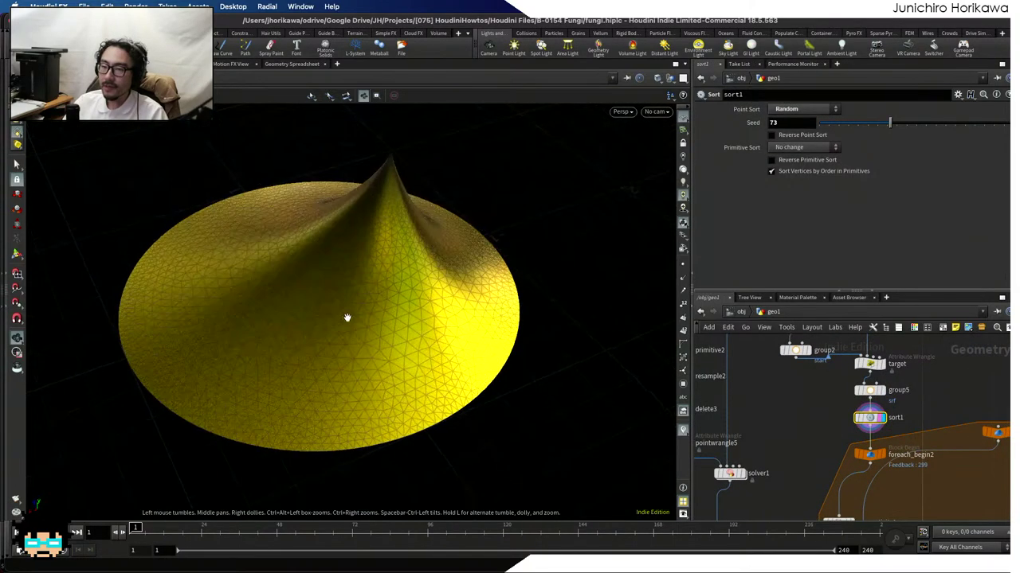
pyautogui.moveTo(359, 291); pyautogui.dragTo(369, 368, button='right')
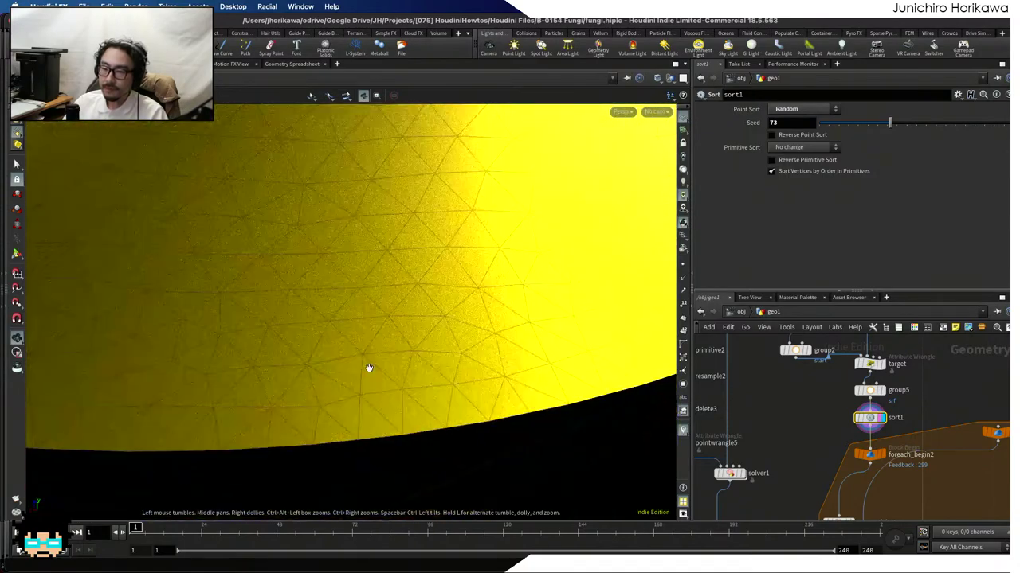
pyautogui.scroll(-5, 369, 368)
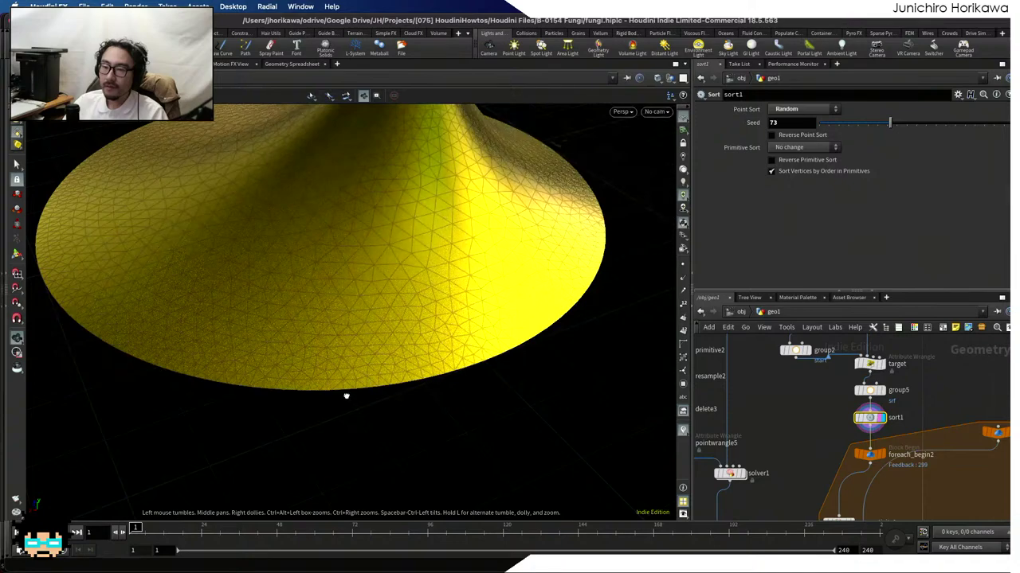
pyautogui.scroll(1, 351, 397)
pyautogui.moveTo(353, 399); pyautogui.dragTo(337, 433, button='right')
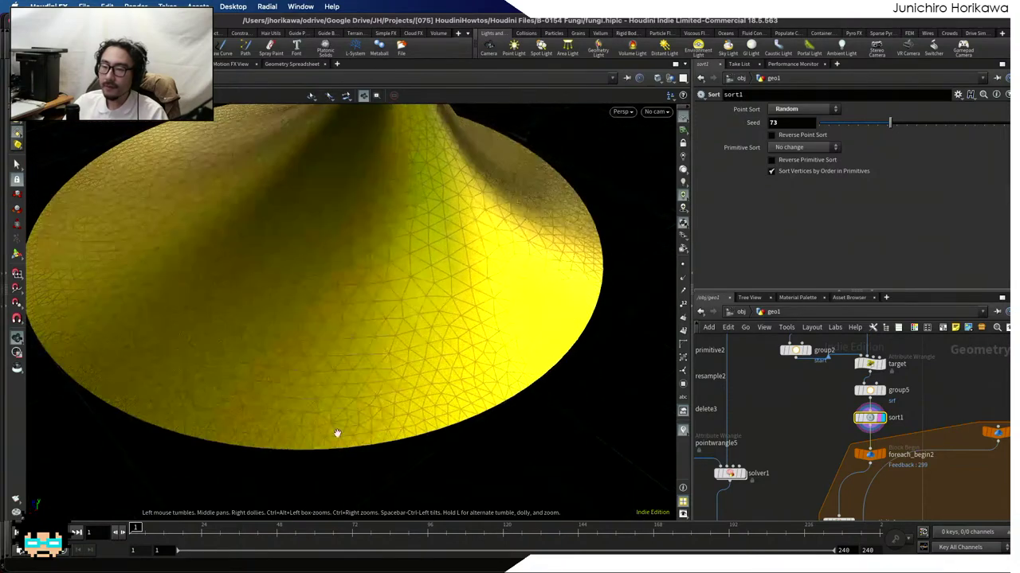
pyautogui.scroll(-4, 351, 433)
pyautogui.scroll(-1, 369, 433)
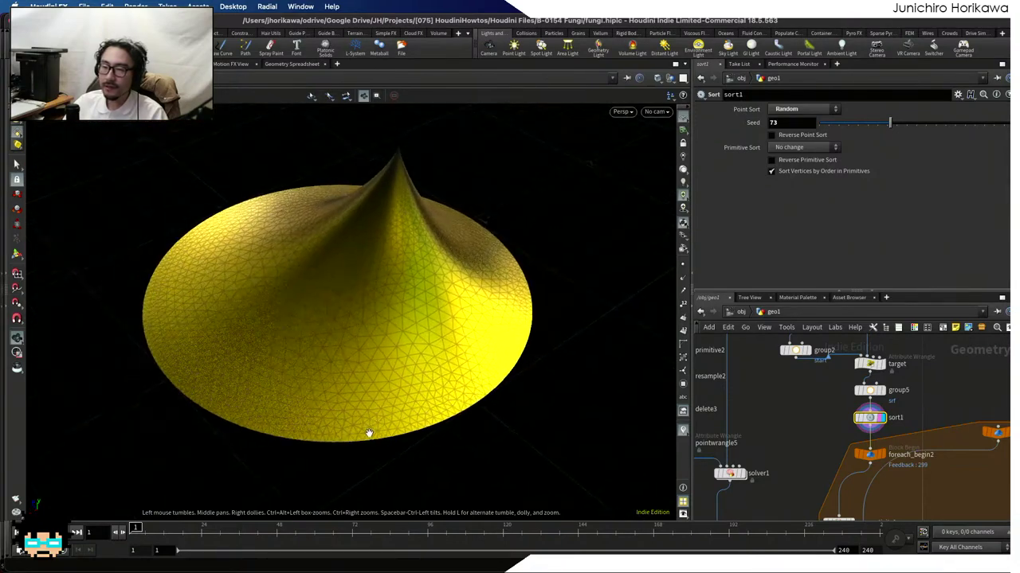
pyautogui.scroll(4, 362, 438)
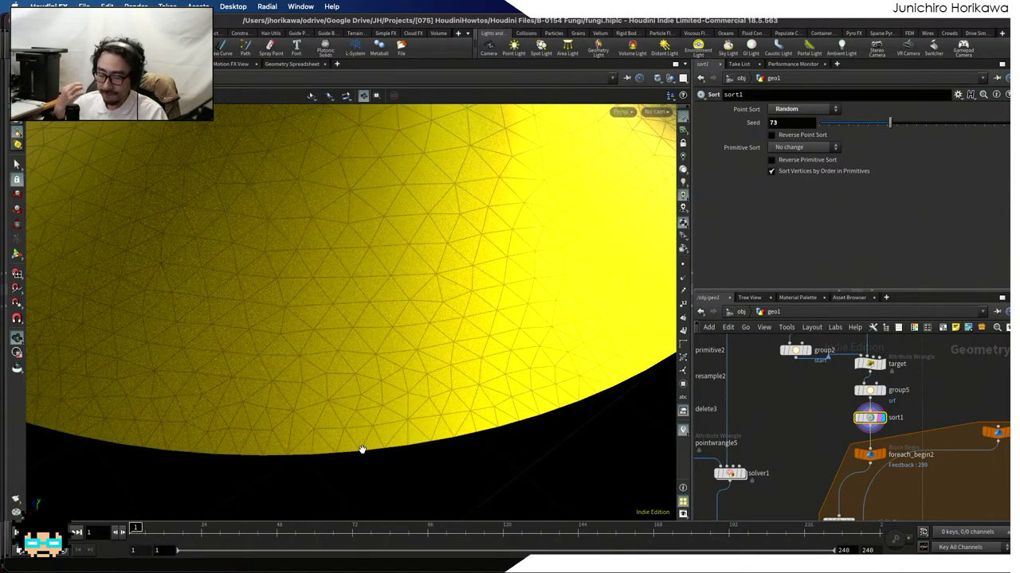
pyautogui.scroll(-5, 400, 443)
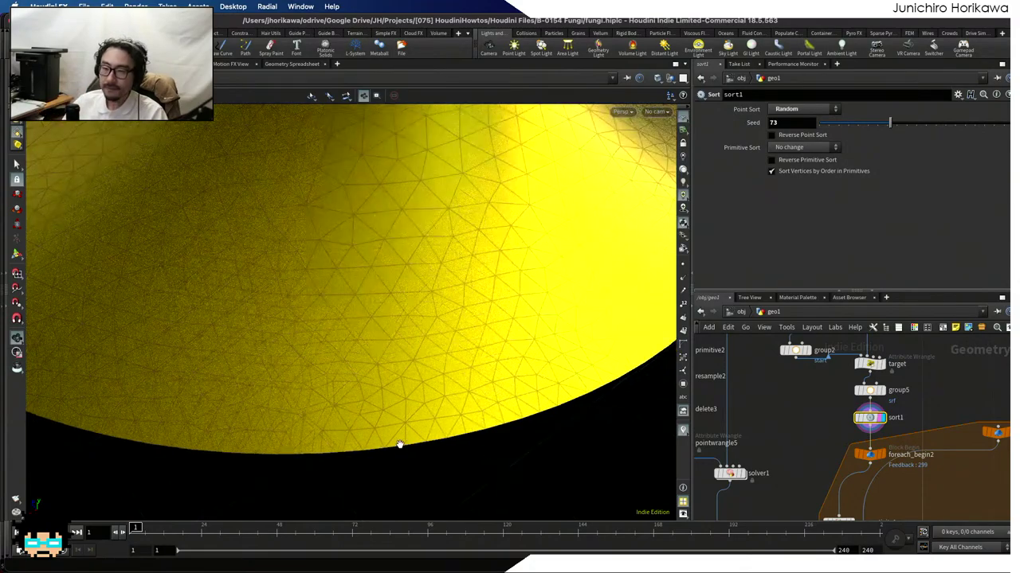
pyautogui.scroll(-3, 398, 430)
pyautogui.moveTo(398, 414); pyautogui.dragTo(353, 437)
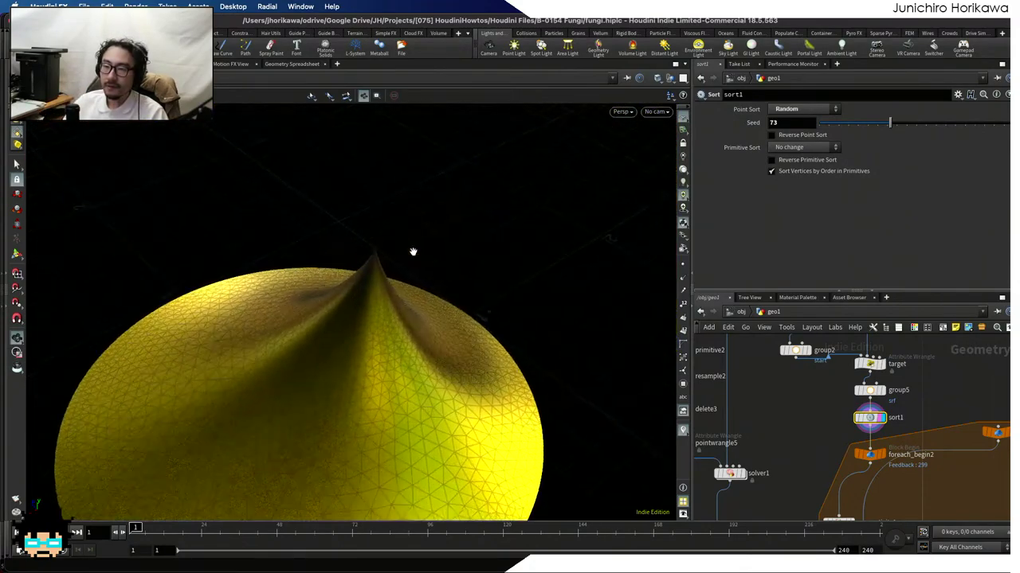
pyautogui.scroll(4, 380, 289)
pyautogui.moveTo(380, 289); pyautogui.dragTo(335, 270)
pyautogui.scroll(-3, 765, 395)
pyautogui.scroll(3, 766, 389)
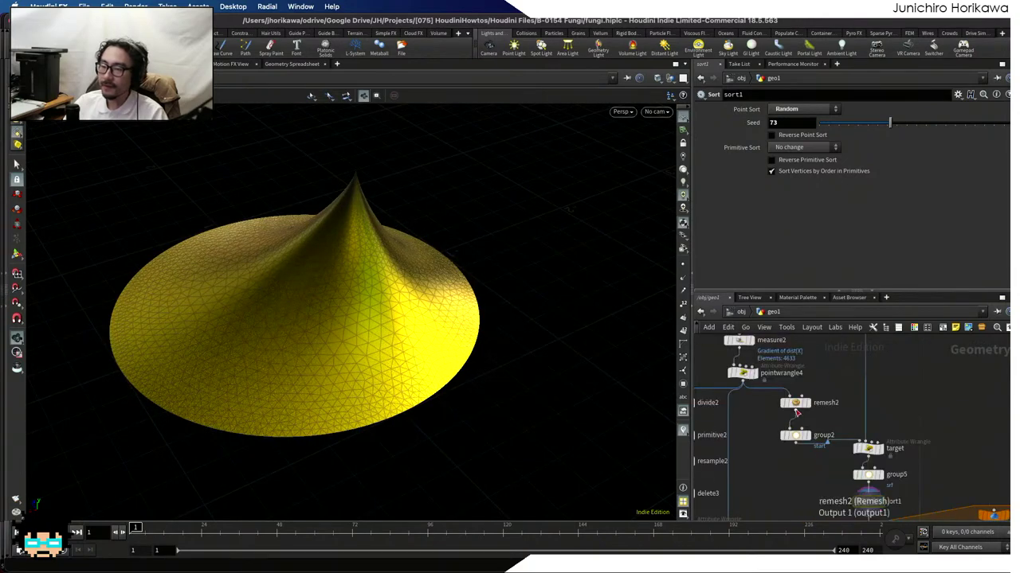
# Select remesh2 (2 iterations, smoothing 0.1, density 5) and orbit around the cone mesh
pyautogui.click(795, 402)
pyautogui.moveTo(358, 343); pyautogui.dragTo(356, 330)
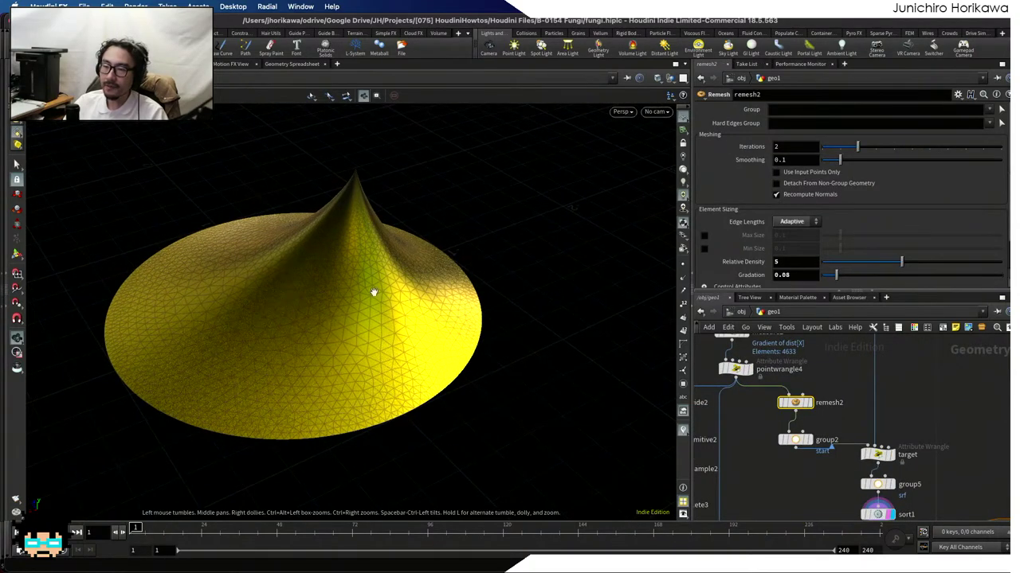
pyautogui.scroll(2, 342, 327)
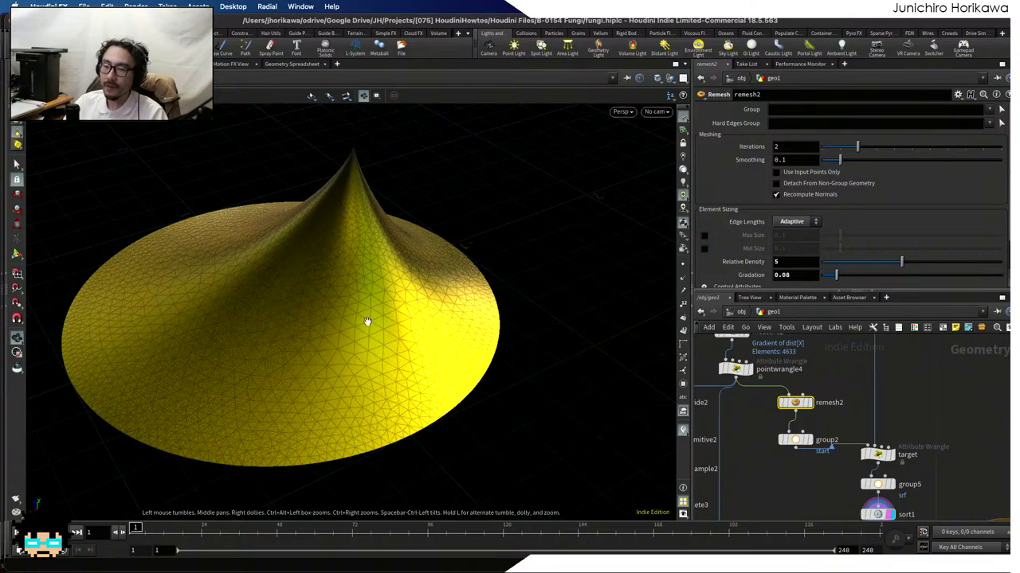
pyautogui.scroll(2, 330, 332)
pyautogui.moveTo(405, 291); pyautogui.dragTo(221, 466)
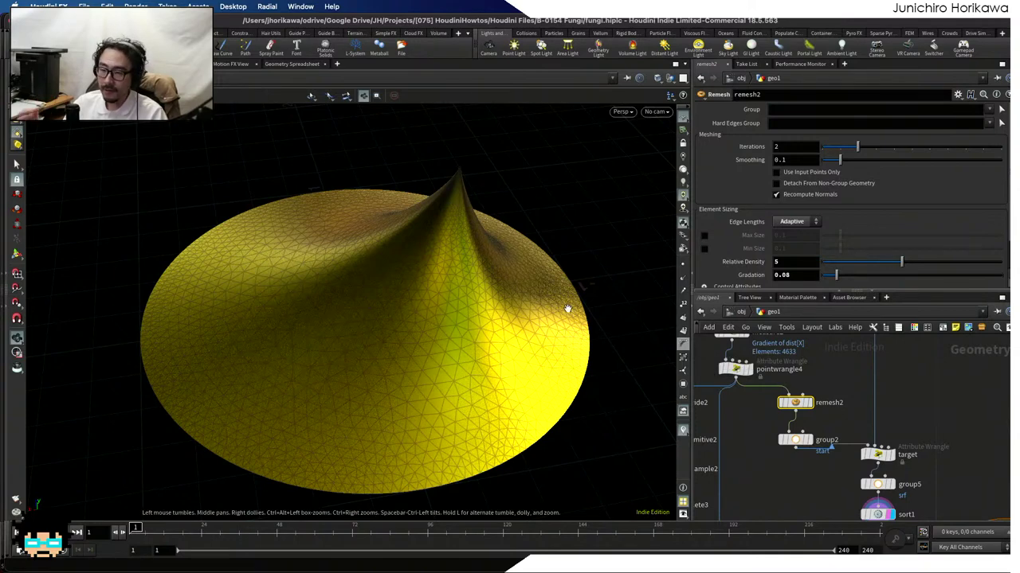
pyautogui.scroll(-3, 704, 373)
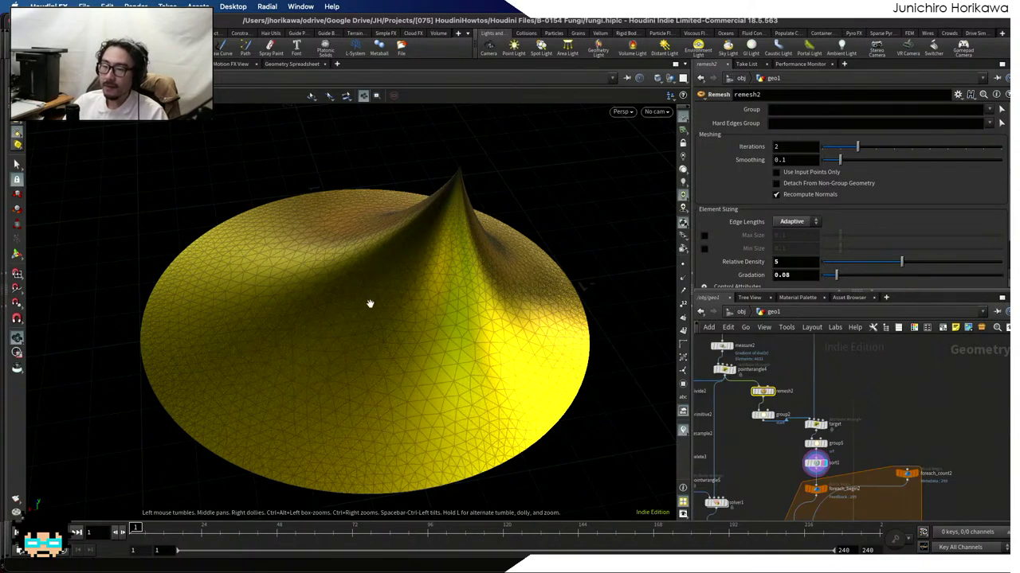
pyautogui.moveTo(369, 304)
pyautogui.mouseDown()
pyautogui.moveTo(371, 236)
pyautogui.moveTo(414, 266)
pyautogui.moveTo(369, 279)
pyautogui.moveTo(398, 291)
pyautogui.mouseUp()
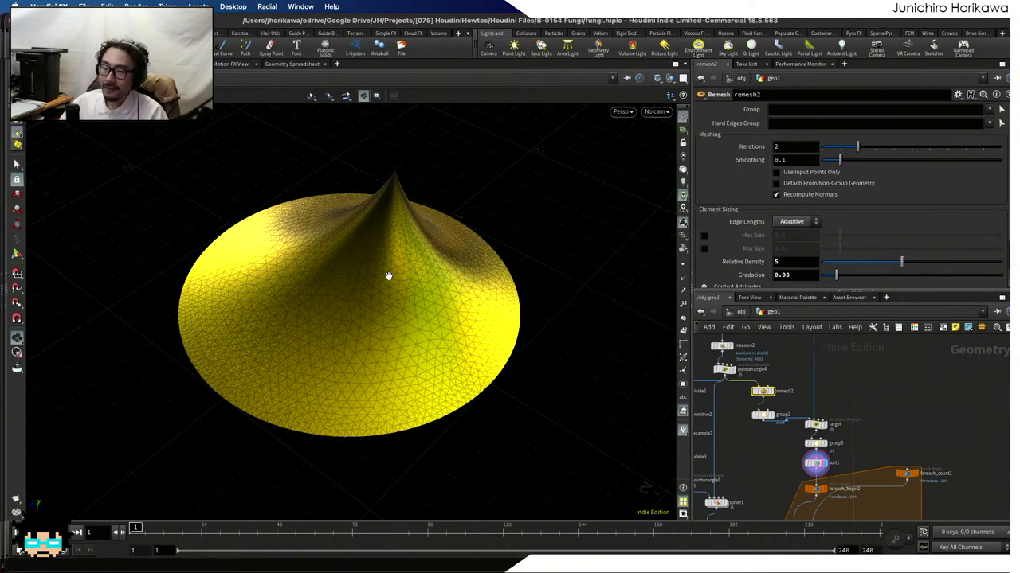
pyautogui.moveTo(371, 319); pyautogui.dragTo(389, 276)
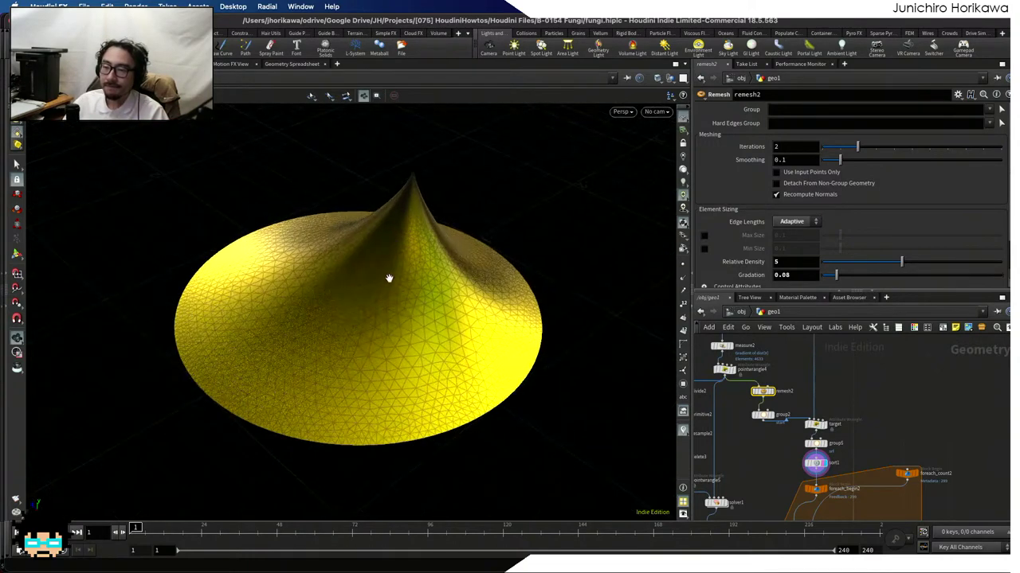
pyautogui.scroll(3, 388, 296)
pyautogui.scroll(2, 388, 297)
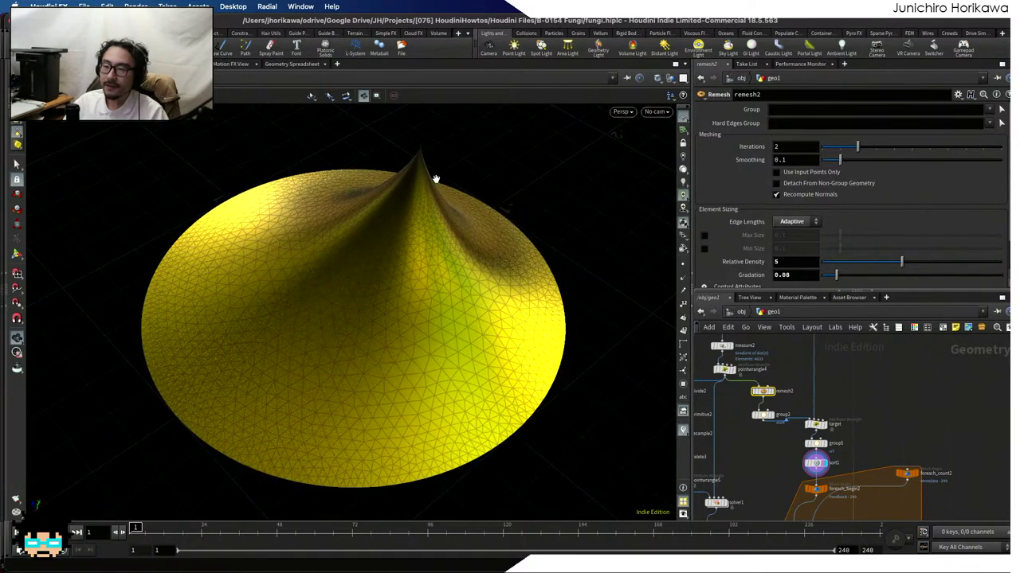
pyautogui.scroll(-2, 406, 158)
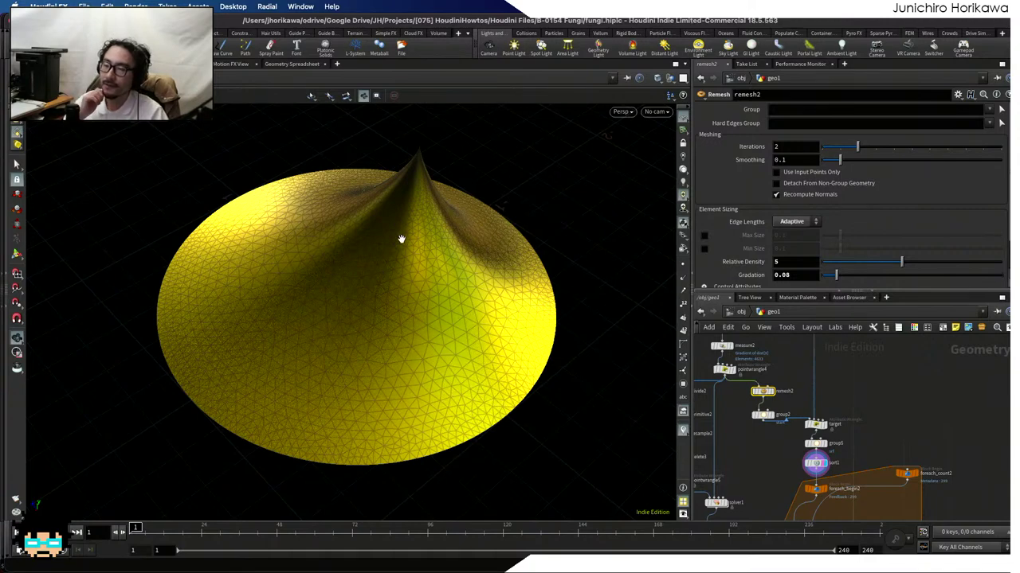
pyautogui.scroll(-3, 848, 356)
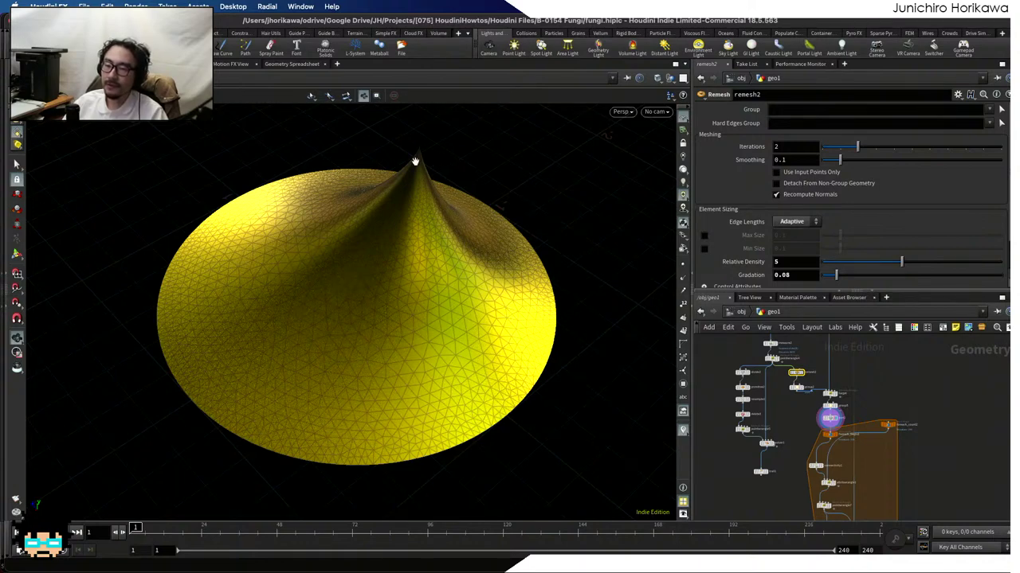
pyautogui.moveTo(415, 165); pyautogui.dragTo(388, 264)
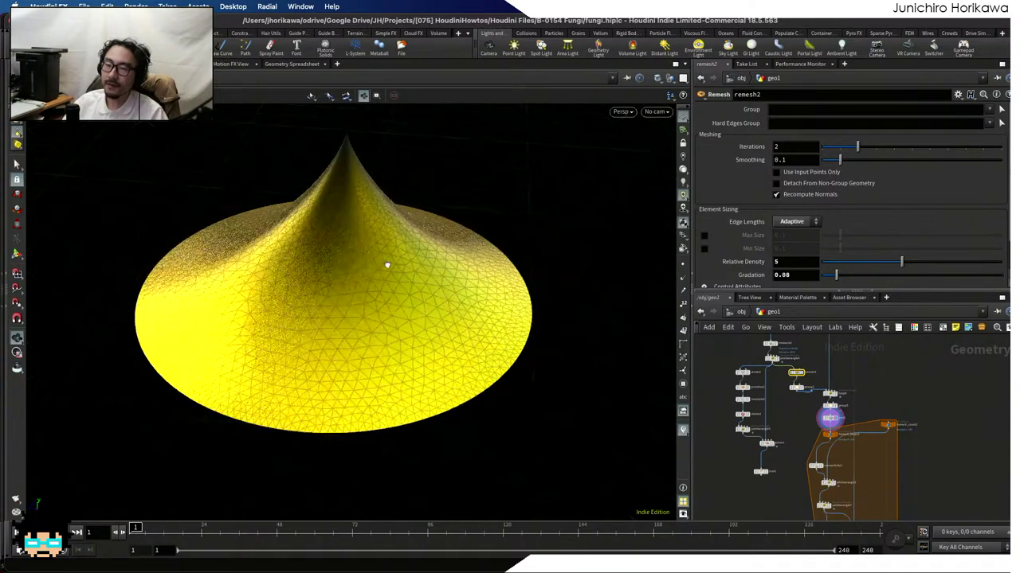
pyautogui.moveTo(279, 332); pyautogui.dragTo(335, 165)
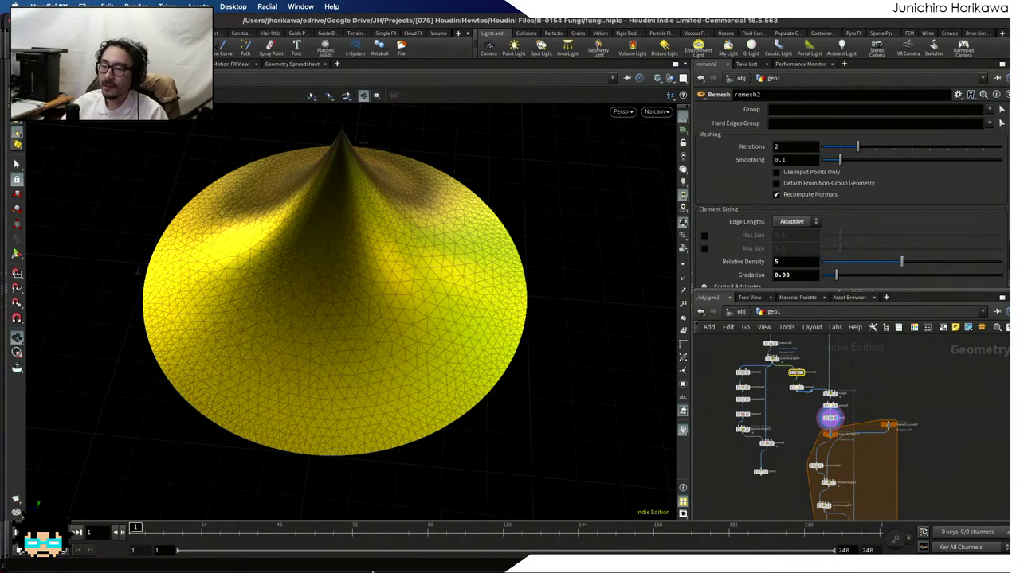
pyautogui.moveTo(652, 567)
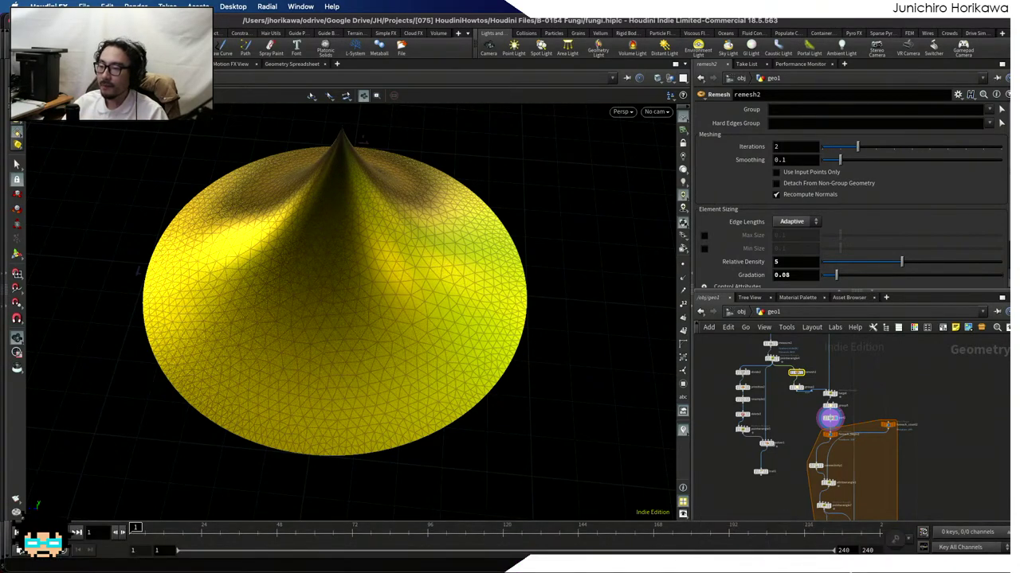
pyautogui.click(886, 548)
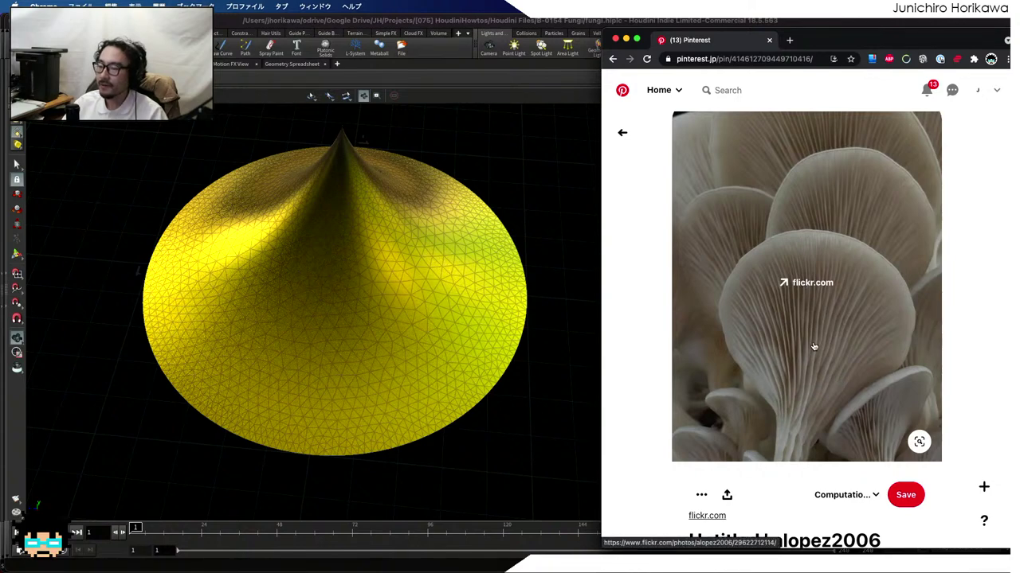
pyautogui.click(557, 349)
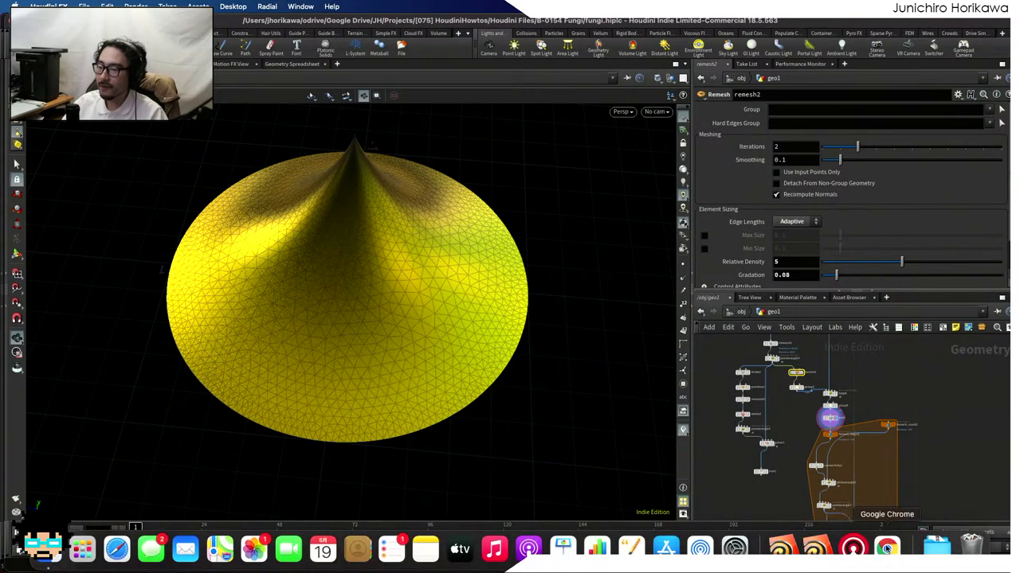
pyautogui.click(831, 549)
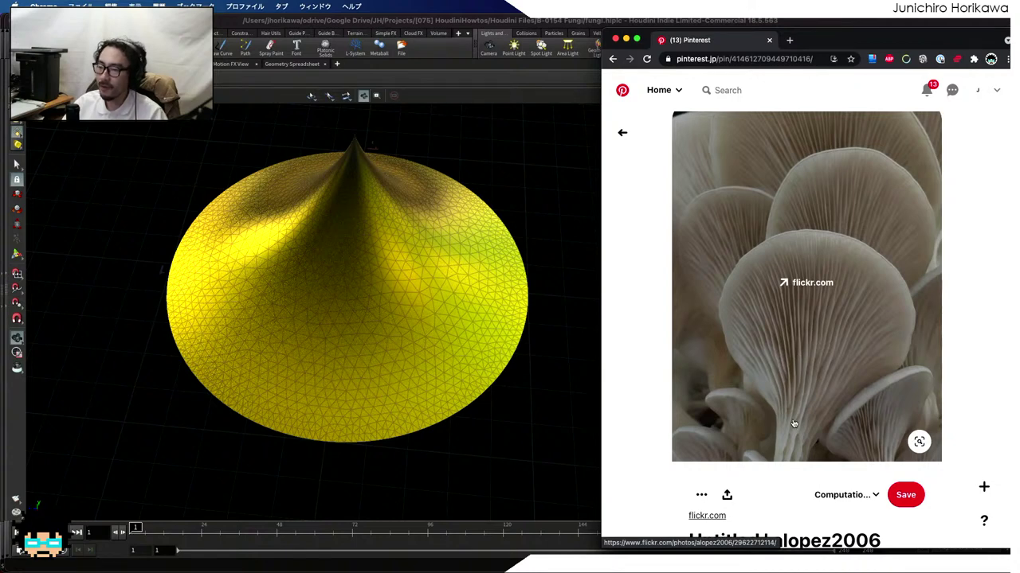
pyautogui.click(496, 368)
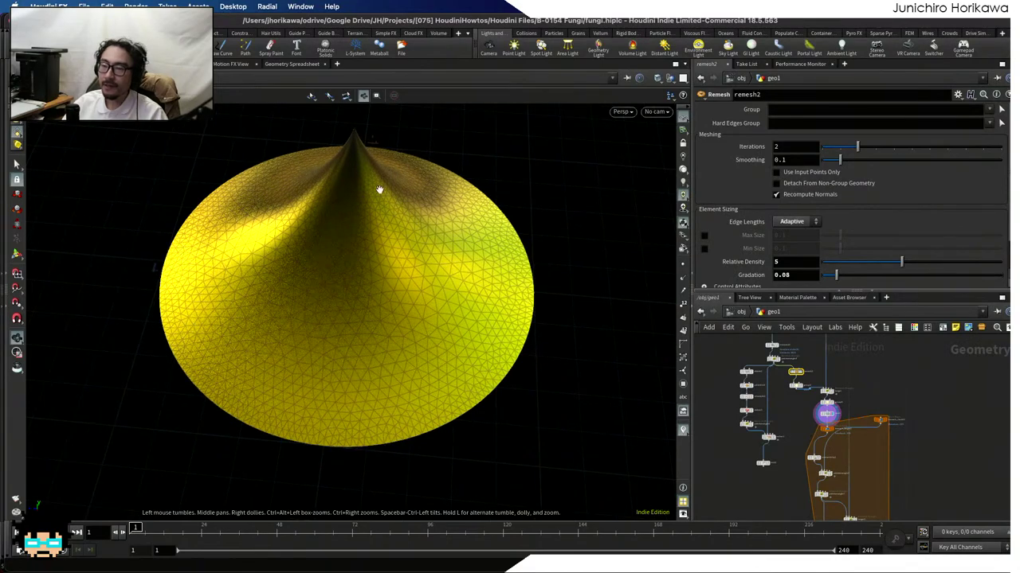
# Orbit the viewport around the cone mesh
pyautogui.moveTo(400, 359); pyautogui.dragTo(296, 436)
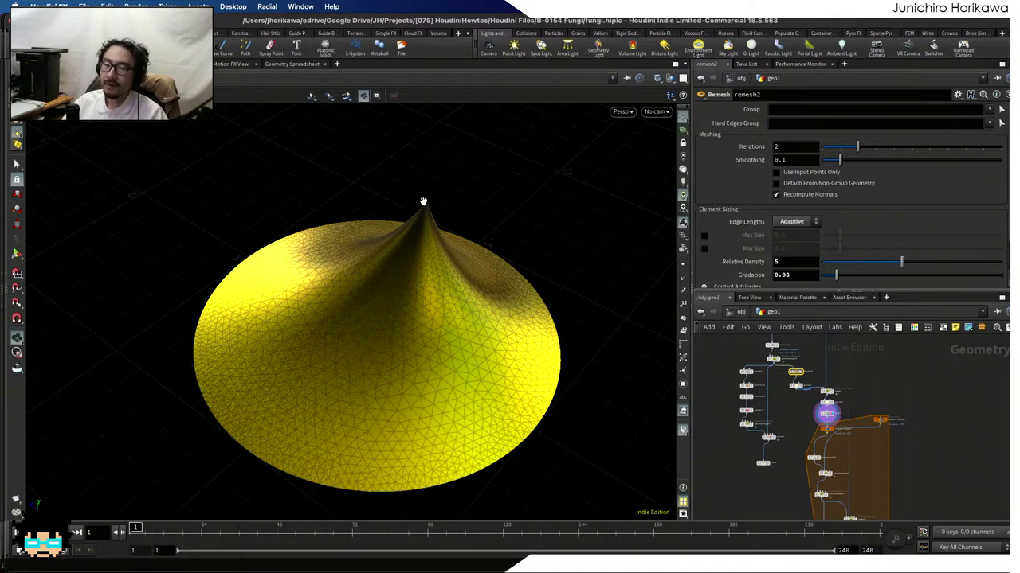
pyautogui.scroll(5, 280, 473)
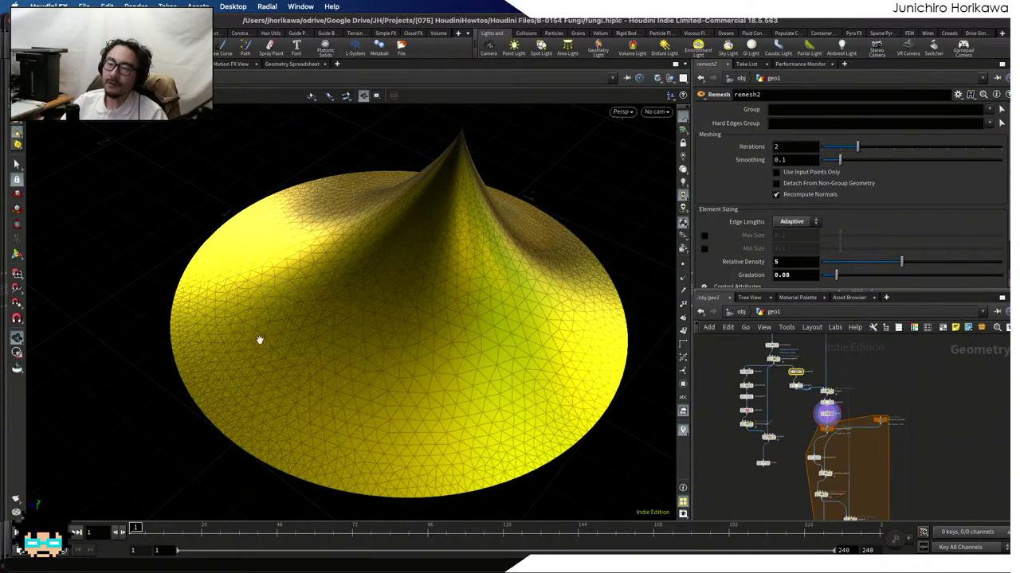
pyautogui.moveTo(259, 340); pyautogui.dragTo(353, 289)
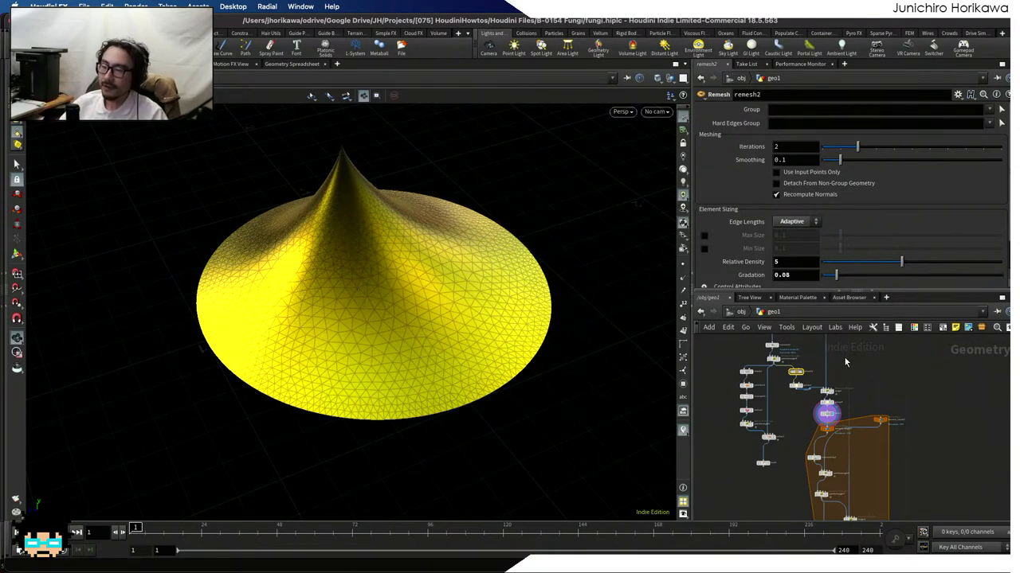
# Pan and zoom the network editor onto groupdelete1 and foreach_end2
pyautogui.moveTo(846, 362); pyautogui.dragTo(860, 417, button='middle')
pyautogui.scroll(3, 898, 486)
pyautogui.moveTo(932, 467); pyautogui.dragTo(829, 499, button='middle')
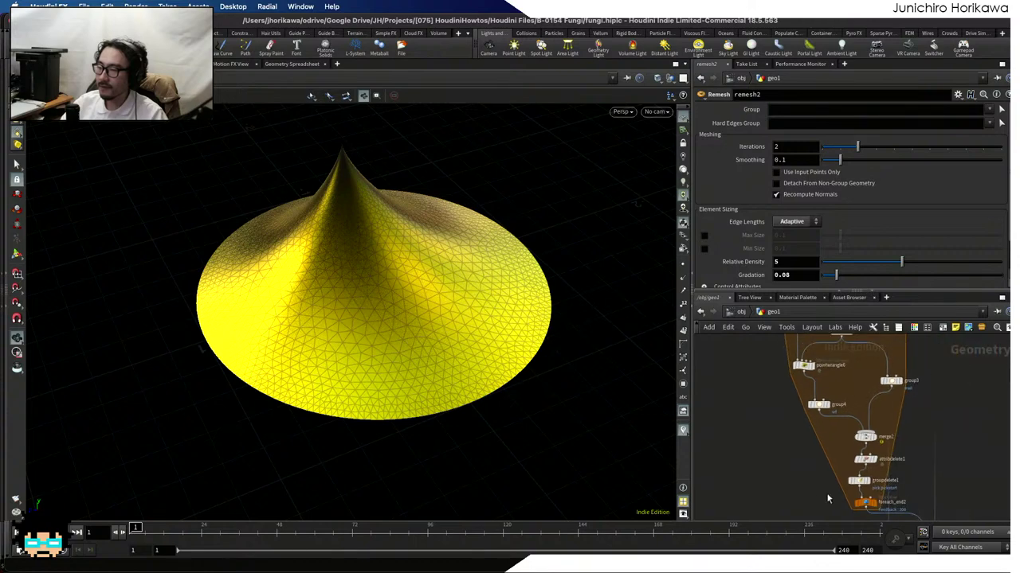
pyautogui.scroll(5, 844, 494)
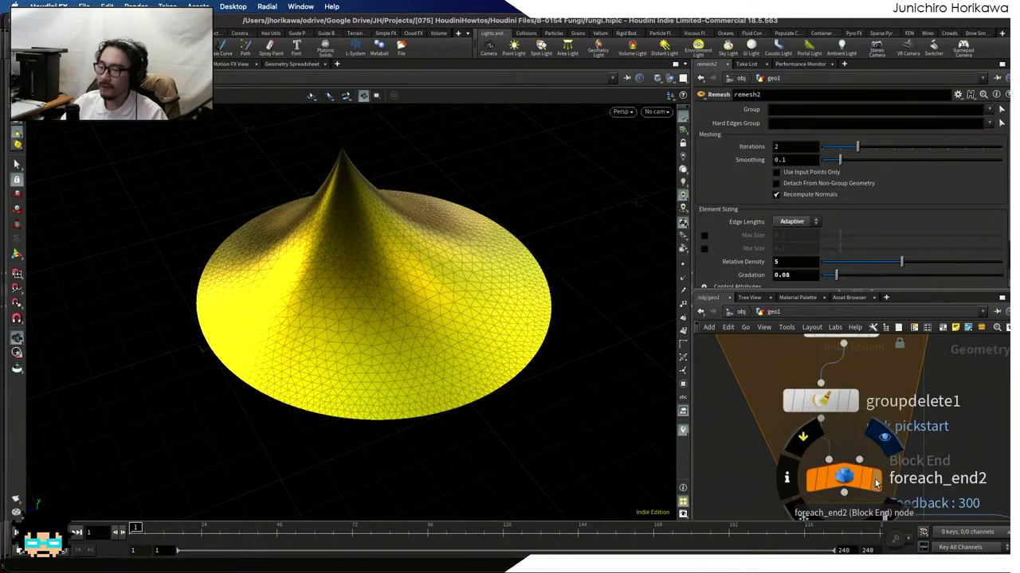
# Raise foreach_end2's Iterations to 1, then 2, inspecting the cracks in the cone
pyautogui.click(876, 483)
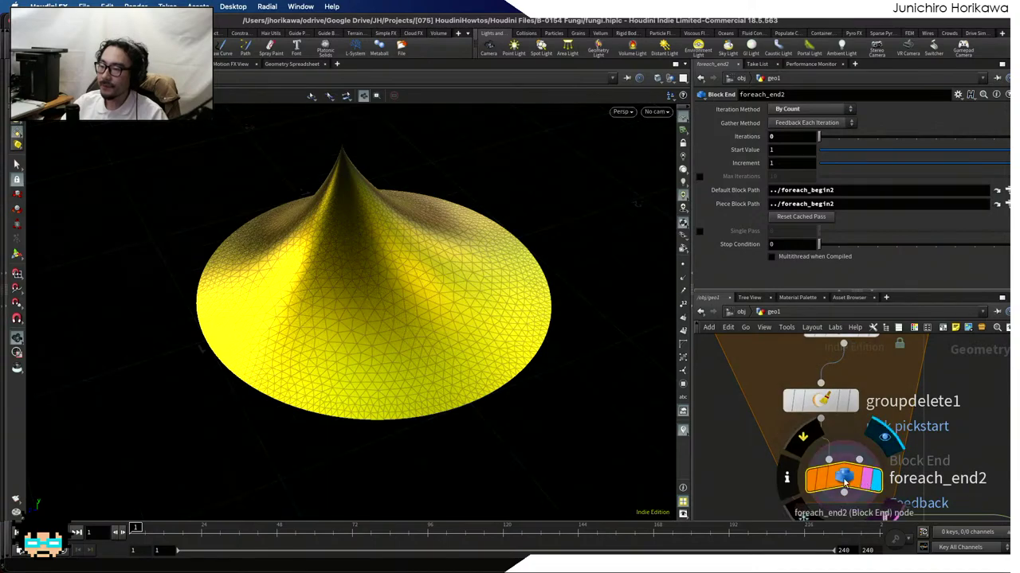
pyautogui.moveTo(818, 136); pyautogui.dragTo(838, 136)
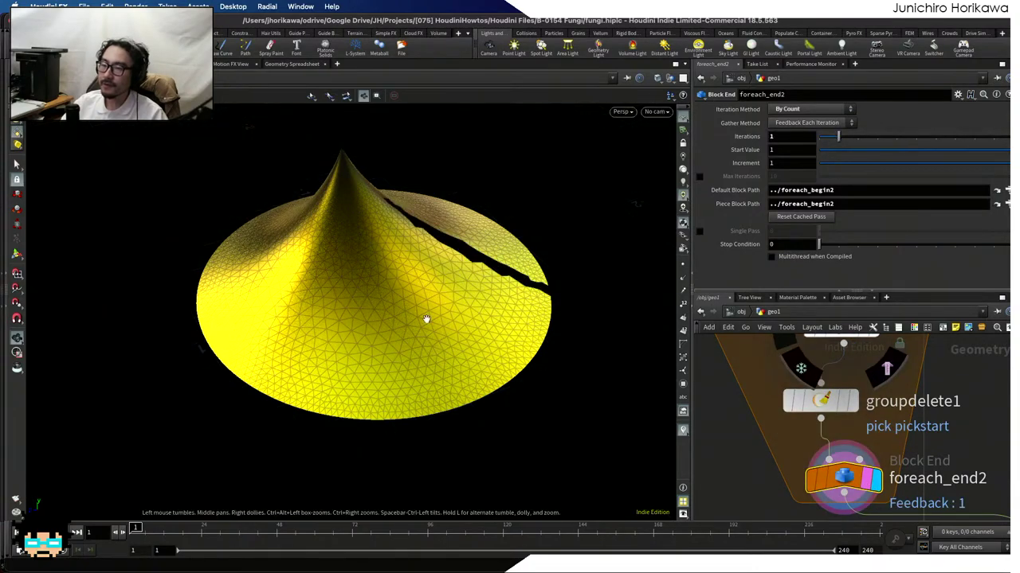
pyautogui.moveTo(426, 318); pyautogui.dragTo(383, 470)
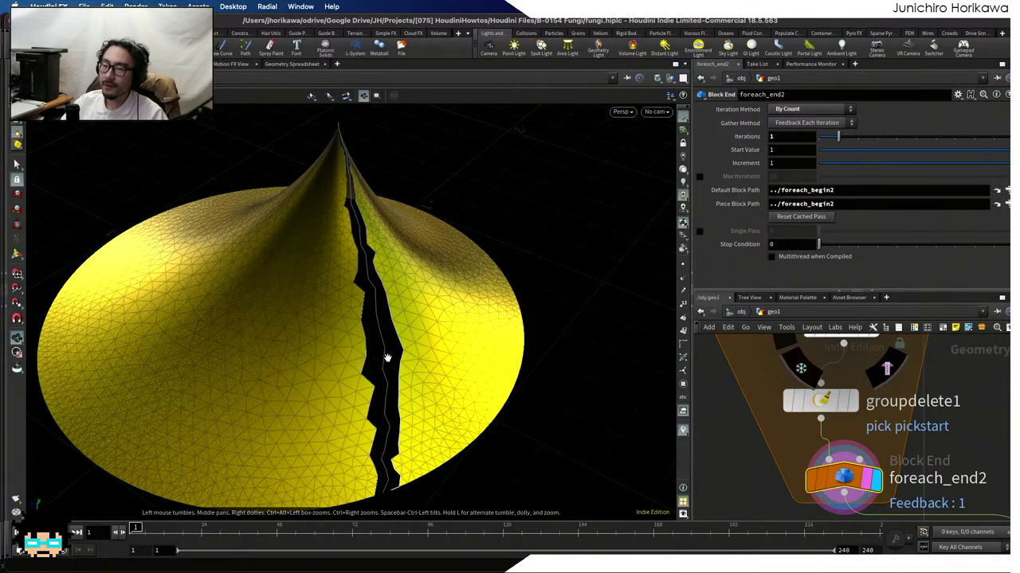
pyautogui.moveTo(359, 273); pyautogui.dragTo(382, 217)
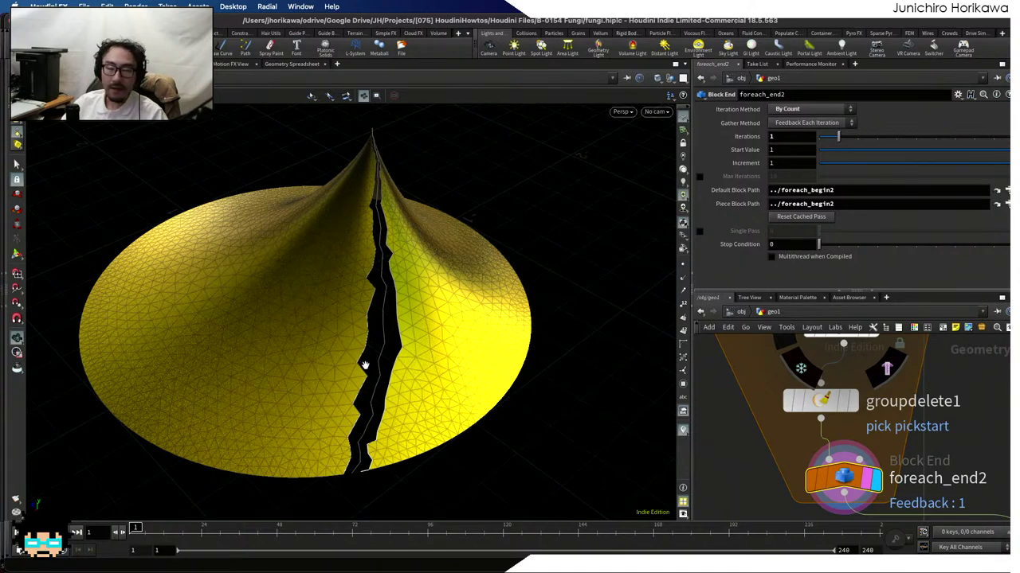
pyautogui.moveTo(849, 139); pyautogui.dragTo(857, 137)
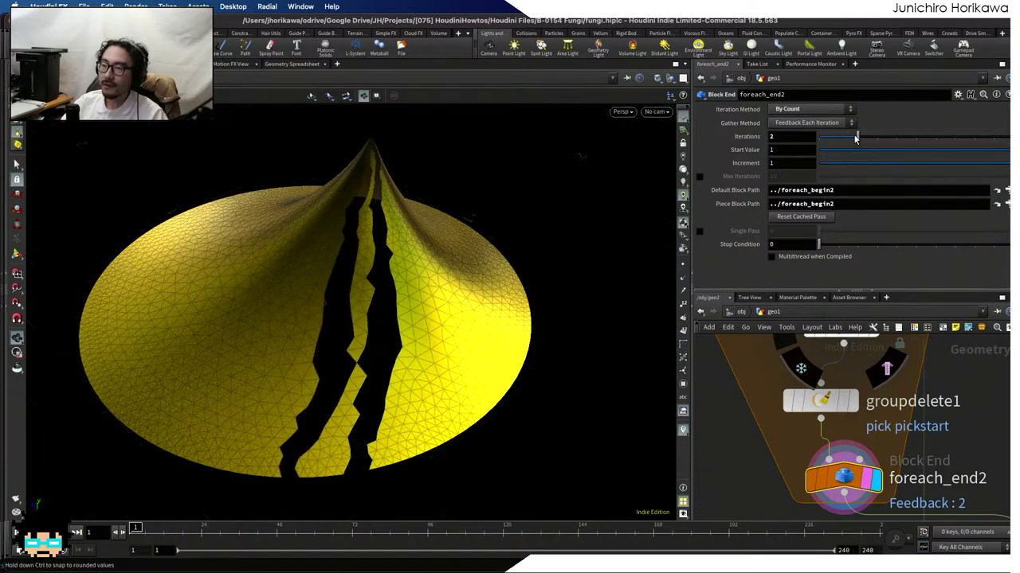
pyautogui.moveTo(405, 337); pyautogui.dragTo(321, 498)
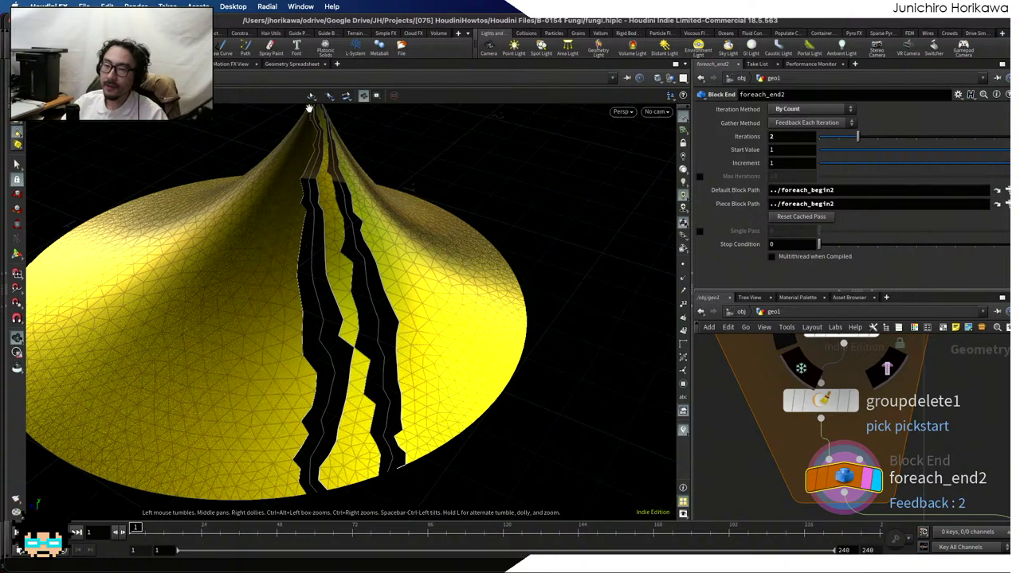
pyautogui.moveTo(324, 218); pyautogui.dragTo(322, 253)
pyautogui.moveTo(310, 453); pyautogui.dragTo(335, 464)
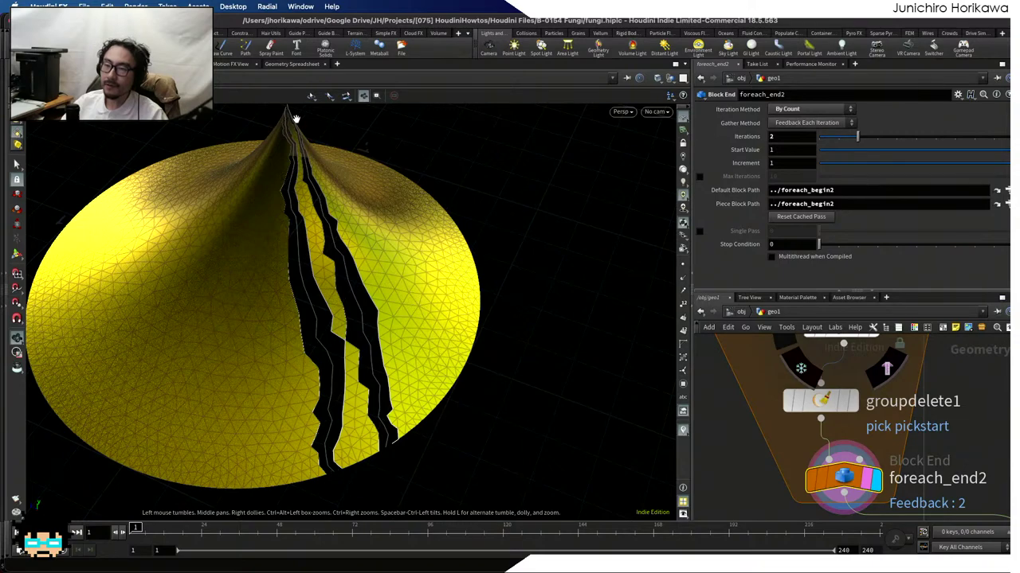
pyautogui.moveTo(298, 205)
pyautogui.mouseDown()
pyautogui.moveTo(311, 265)
pyautogui.moveTo(308, 190)
pyautogui.mouseUp()
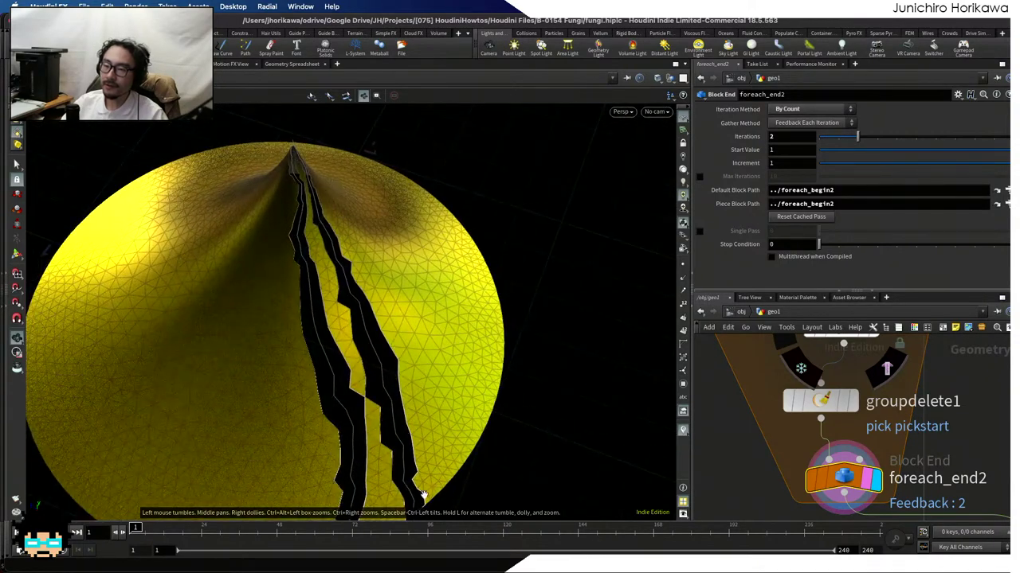
pyautogui.moveTo(422, 495); pyautogui.dragTo(408, 430)
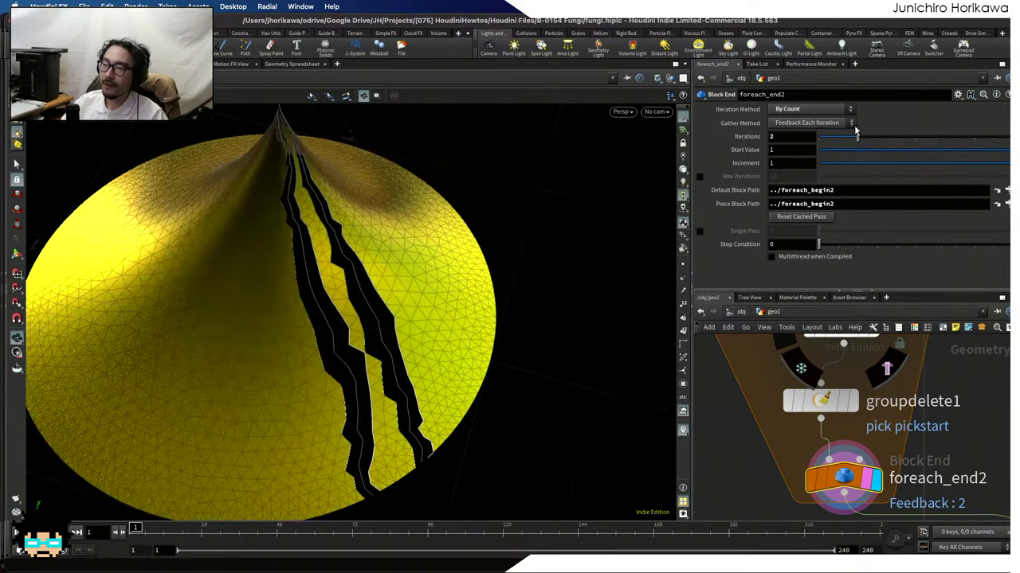
# Push foreach_end2's Iterations from 2 up to 38, then set 200 and finally 300
pyautogui.moveTo(856, 135); pyautogui.dragTo(992, 137)
pyautogui.moveTo(422, 231); pyautogui.dragTo(442, 296)
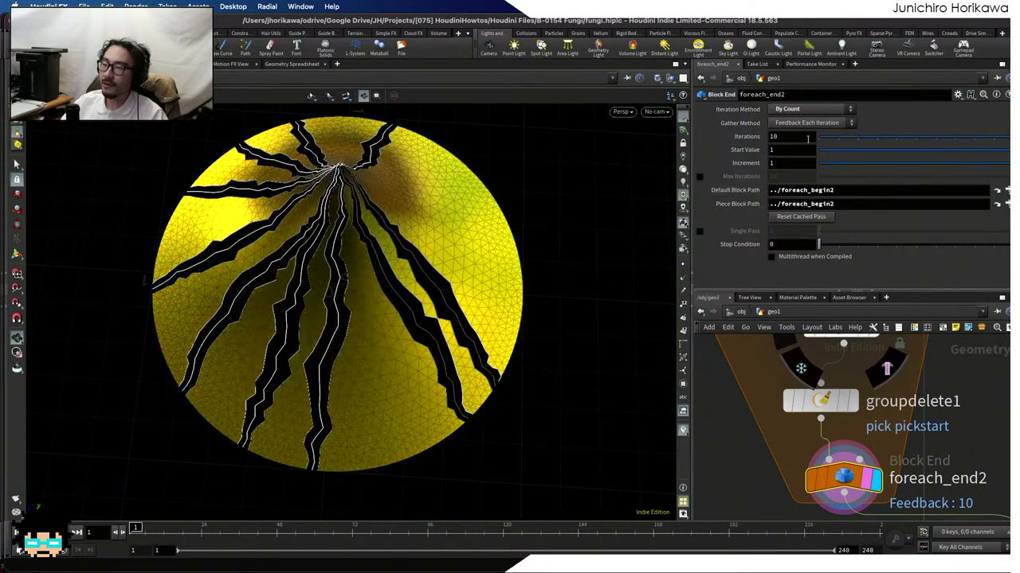
pyautogui.moveTo(805, 138); pyautogui.dragTo(940, 128, button='middle')
pyautogui.moveTo(346, 310); pyautogui.dragTo(466, 292)
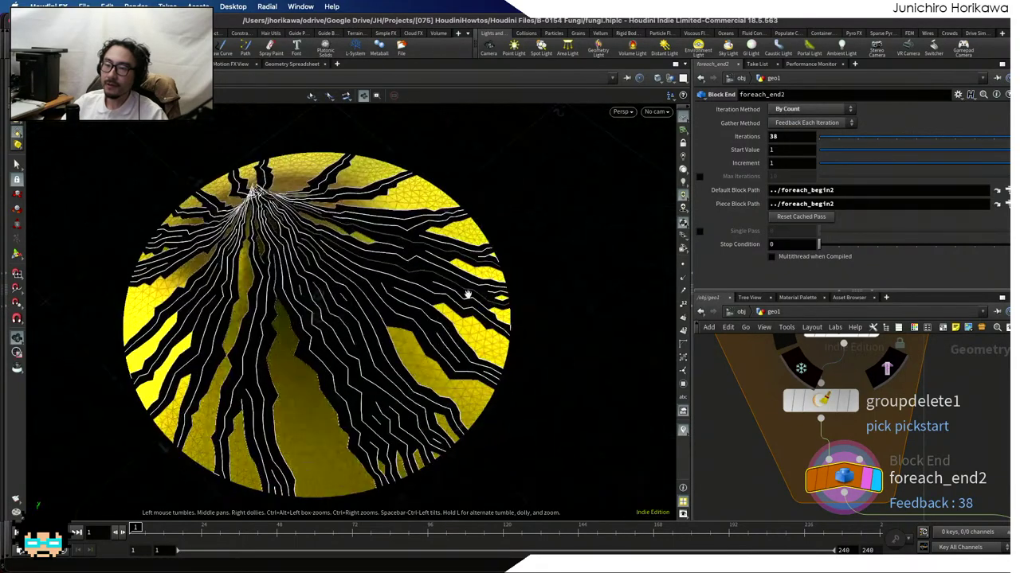
pyautogui.click(791, 138)
pyautogui.write('200')
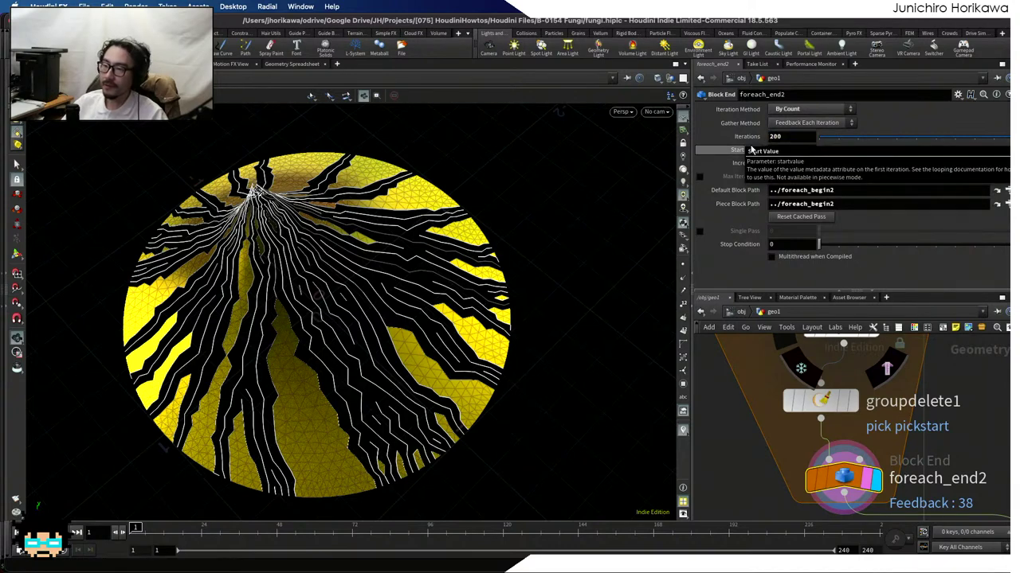
pyautogui.press('Return')
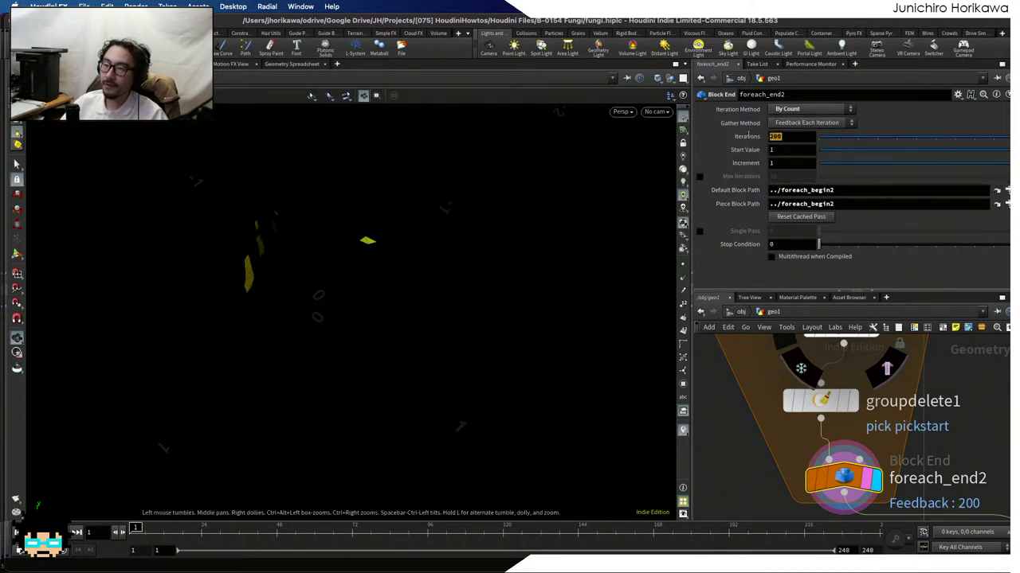
pyautogui.write('300')
pyautogui.press('Return')
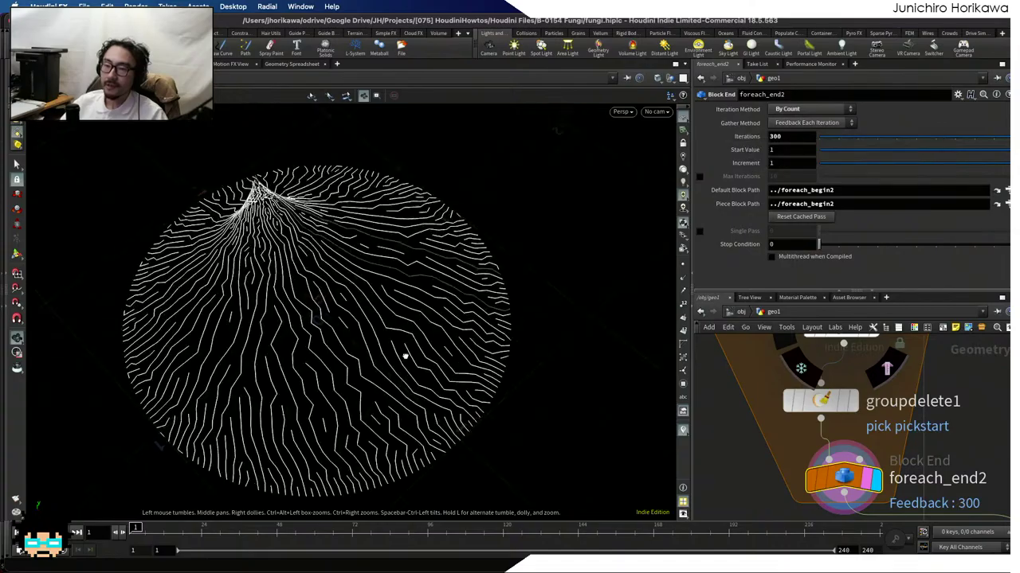
# Orbit the line-pattern dome, then pan the network to the smooth1 and color2 nodes
pyautogui.moveTo(505, 382); pyautogui.dragTo(428, 349)
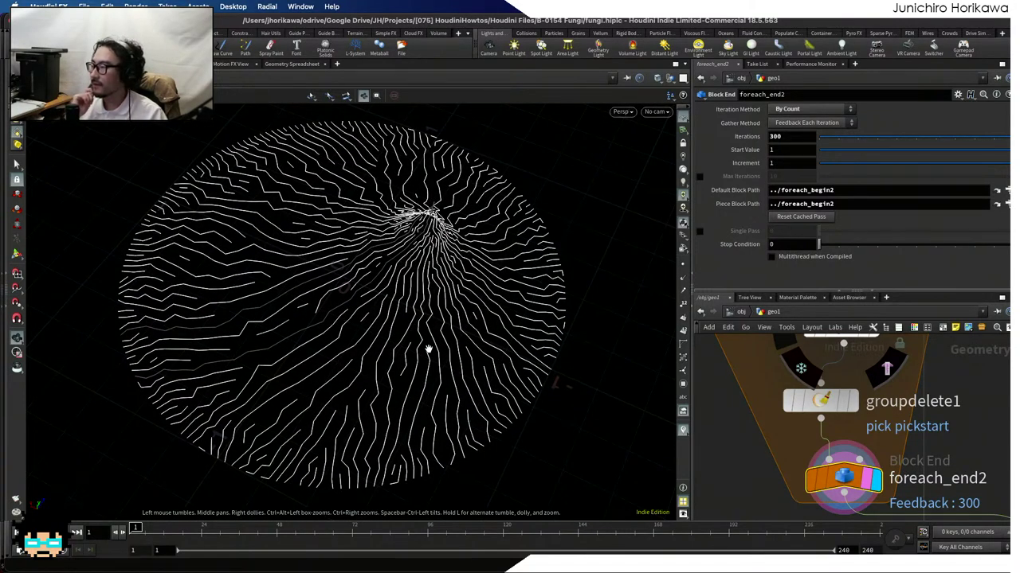
pyautogui.moveTo(429, 349); pyautogui.dragTo(478, 337)
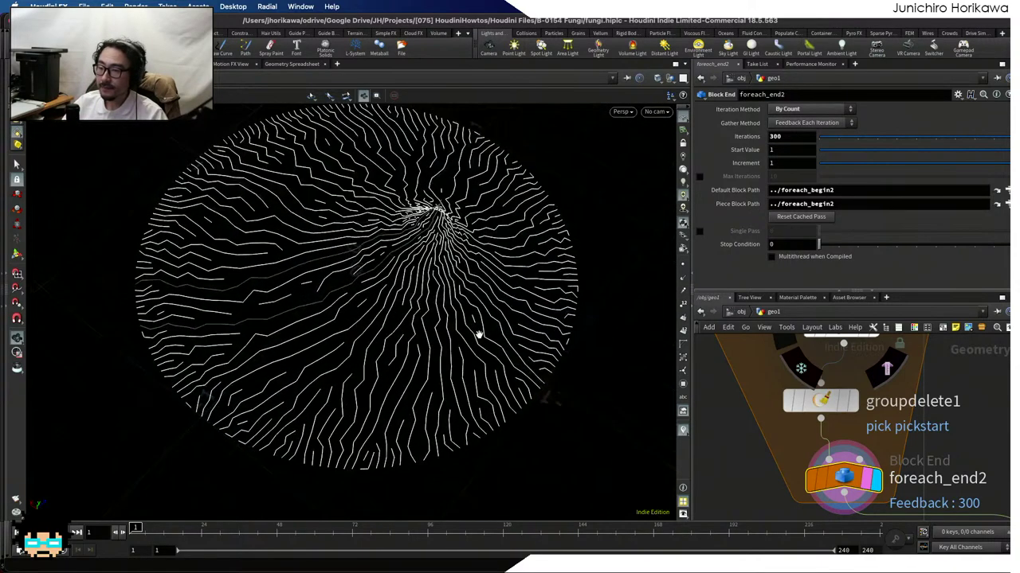
pyautogui.scroll(-5, 819, 439)
pyautogui.moveTo(818, 480); pyautogui.dragTo(822, 422, button='middle')
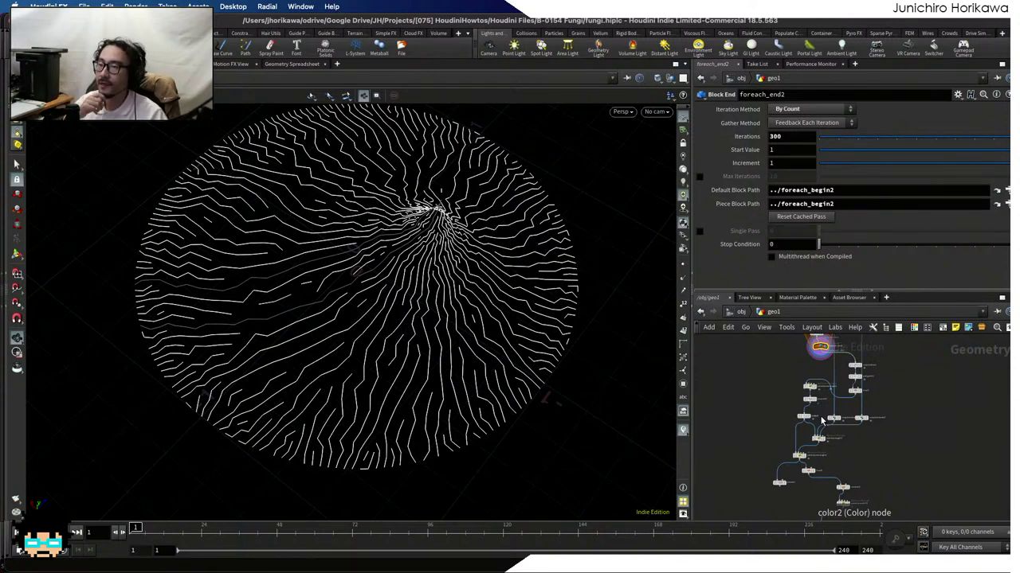
pyautogui.scroll(5, 823, 420)
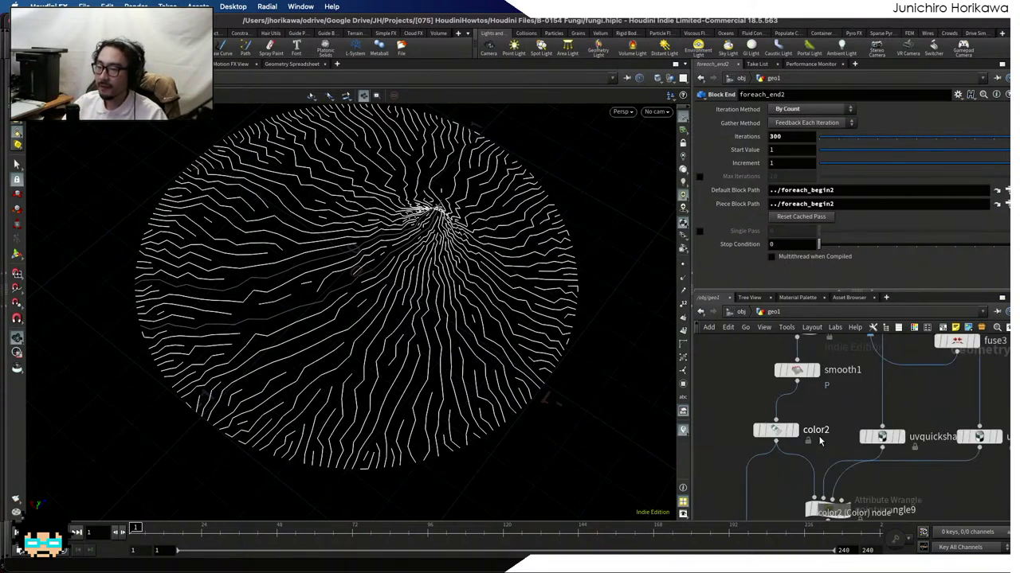
pyautogui.scroll(4, 827, 371)
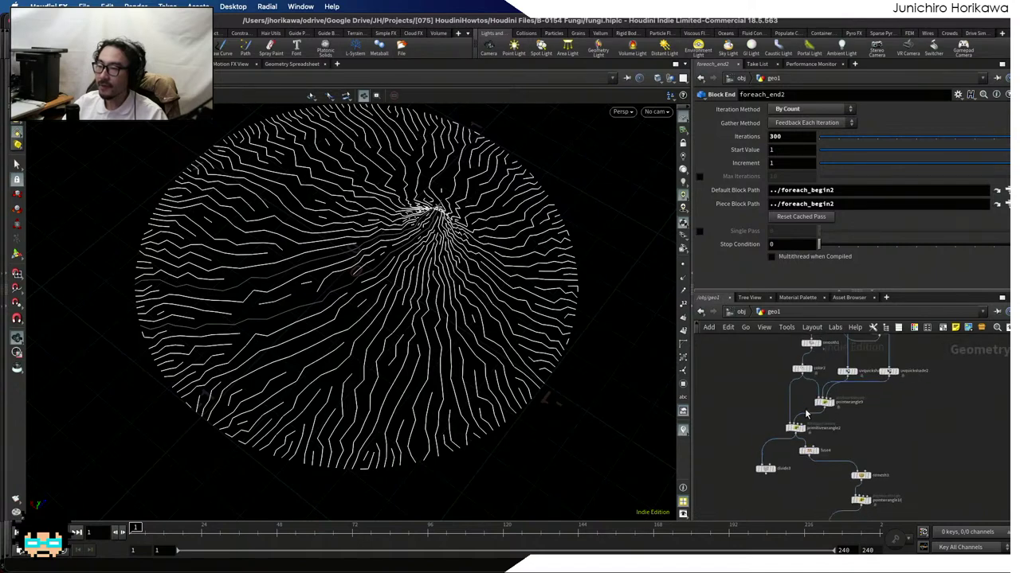
pyautogui.scroll(1, 827, 365)
# Display and select smooth1, orbiting to check the smoothed line cone
pyautogui.click(813, 381)
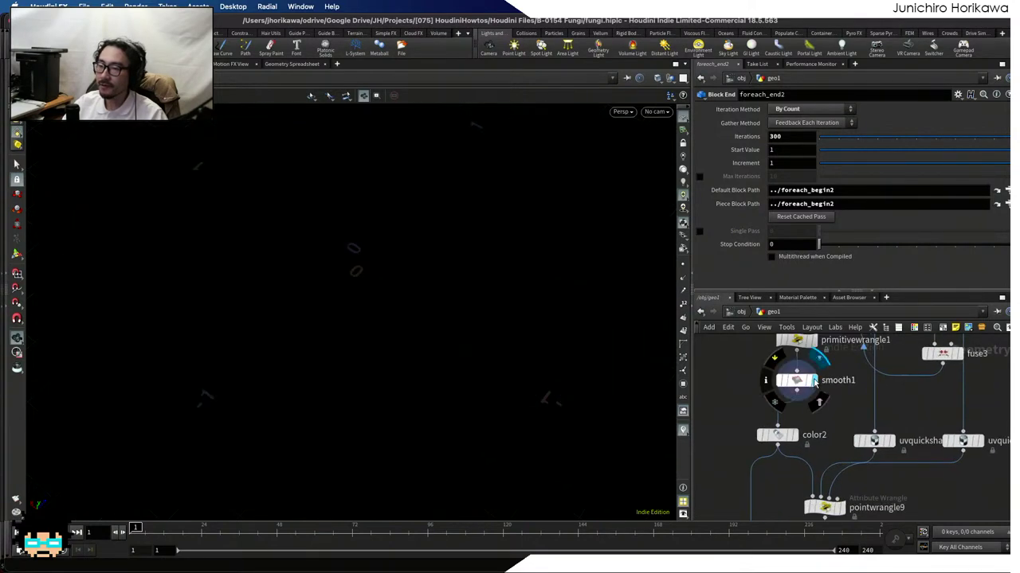
pyautogui.click(793, 385)
pyautogui.moveTo(586, 263); pyautogui.dragTo(567, 287)
pyautogui.scroll(-4, 836, 420)
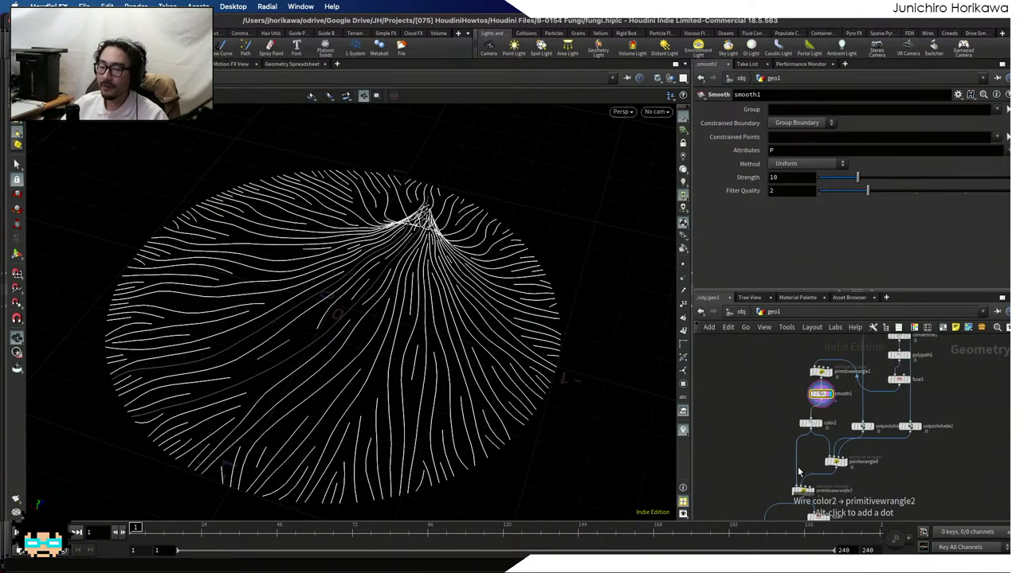
pyautogui.moveTo(430, 317)
pyautogui.mouseDown()
pyautogui.moveTo(445, 321)
pyautogui.moveTo(426, 296)
pyautogui.moveTo(432, 220)
pyautogui.moveTo(421, 328)
pyautogui.mouseUp()
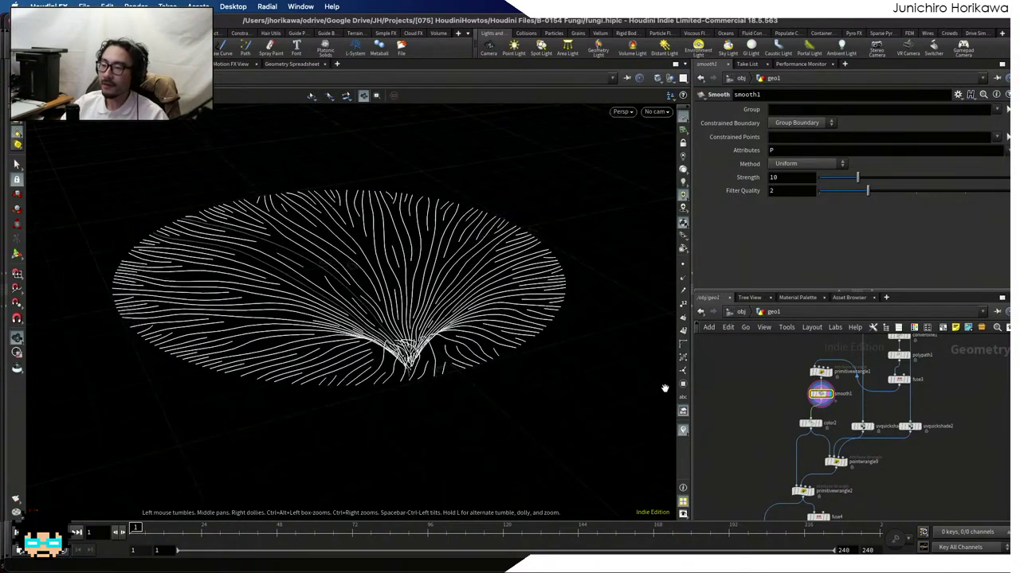
pyautogui.moveTo(706, 433); pyautogui.dragTo(741, 389, button='middle')
pyautogui.scroll(5, 848, 416)
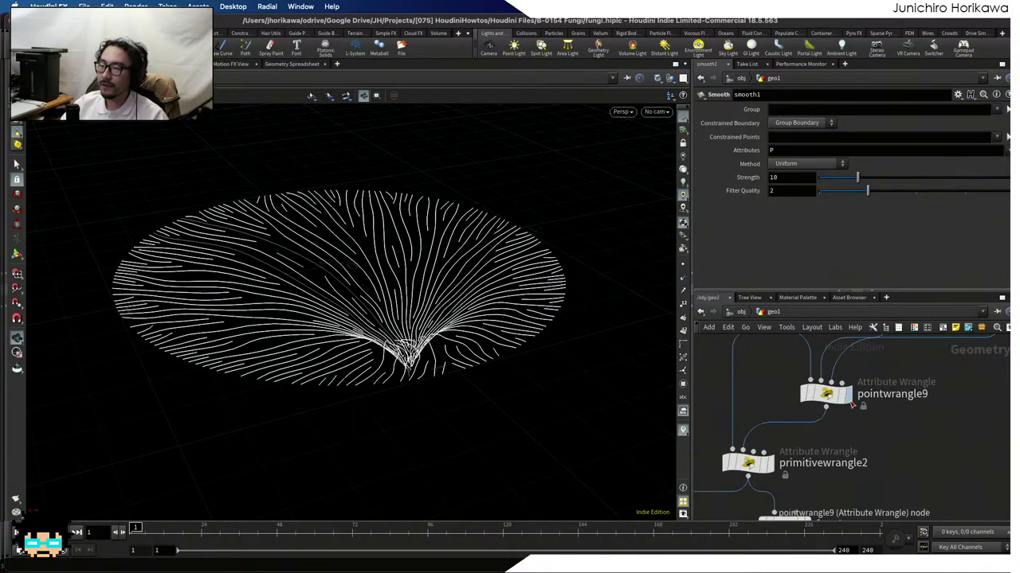
# Display pointwrangle9 to see the lines wrapped into a dome and view its code
pyautogui.click(846, 394)
pyautogui.click(829, 393)
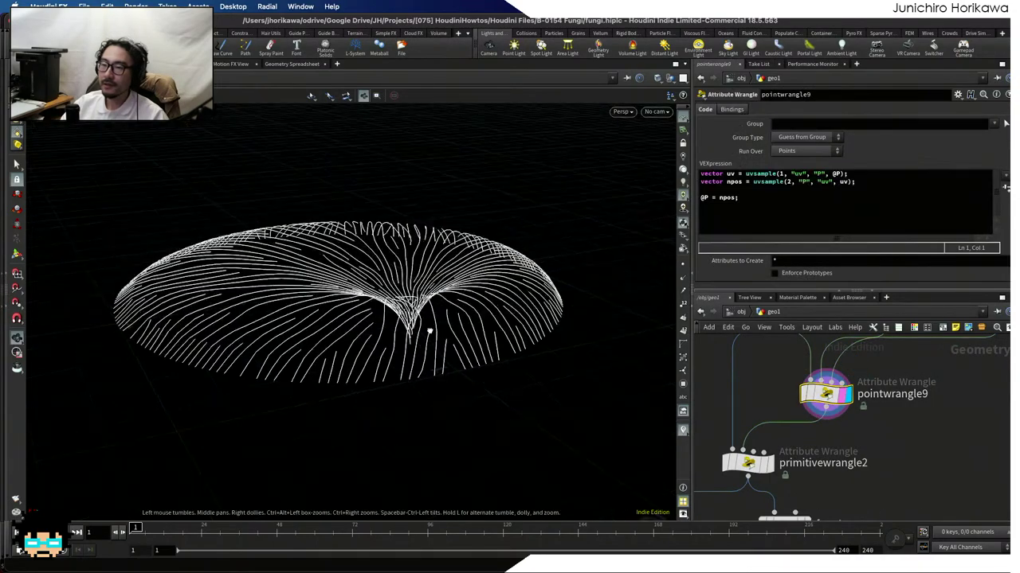
pyautogui.moveTo(428, 326); pyautogui.dragTo(482, 341)
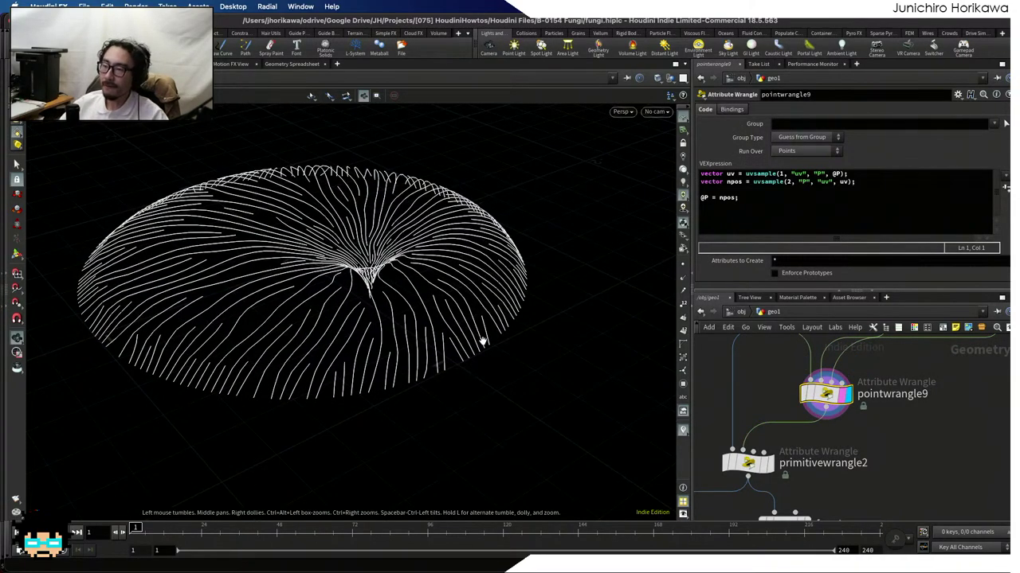
pyautogui.scroll(-1, 804, 407)
pyautogui.scroll(2, 804, 407)
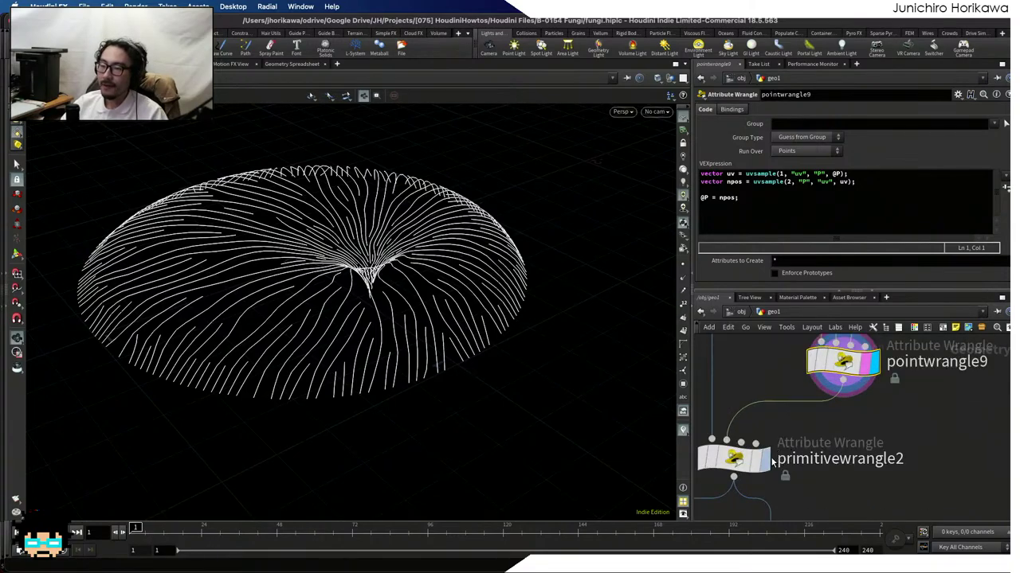
# Display primitivewrangle2 and orbit to a side view of the yellow finned gills
pyautogui.click(771, 419)
pyautogui.moveTo(528, 318); pyautogui.dragTo(593, 327)
pyautogui.scroll(-3, 746, 359)
pyautogui.scroll(4, 767, 440)
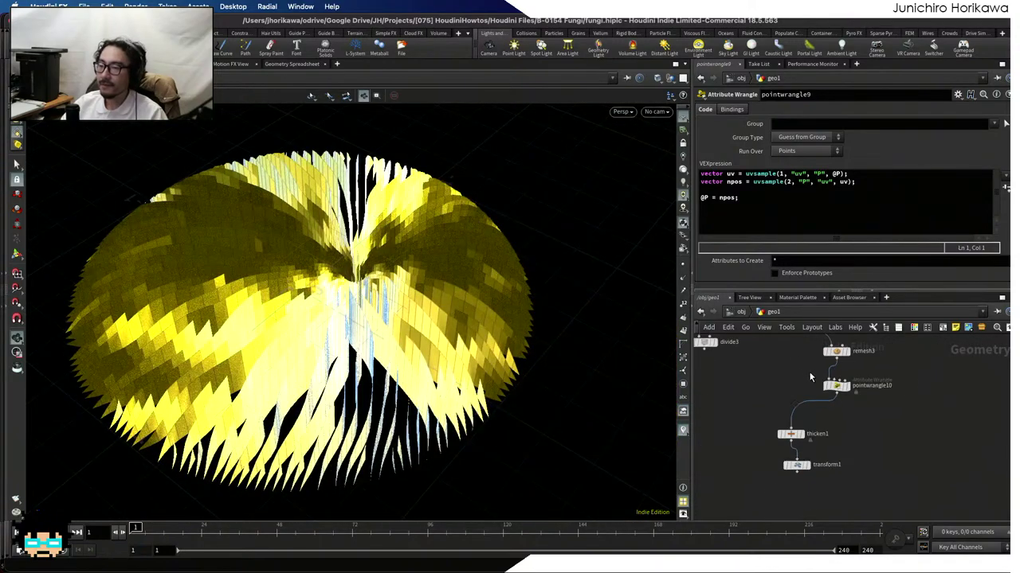
# Isolate the thickened fins of the fungi model in the viewport
pyautogui.scroll(2, 804, 434)
pyautogui.click(796, 431)
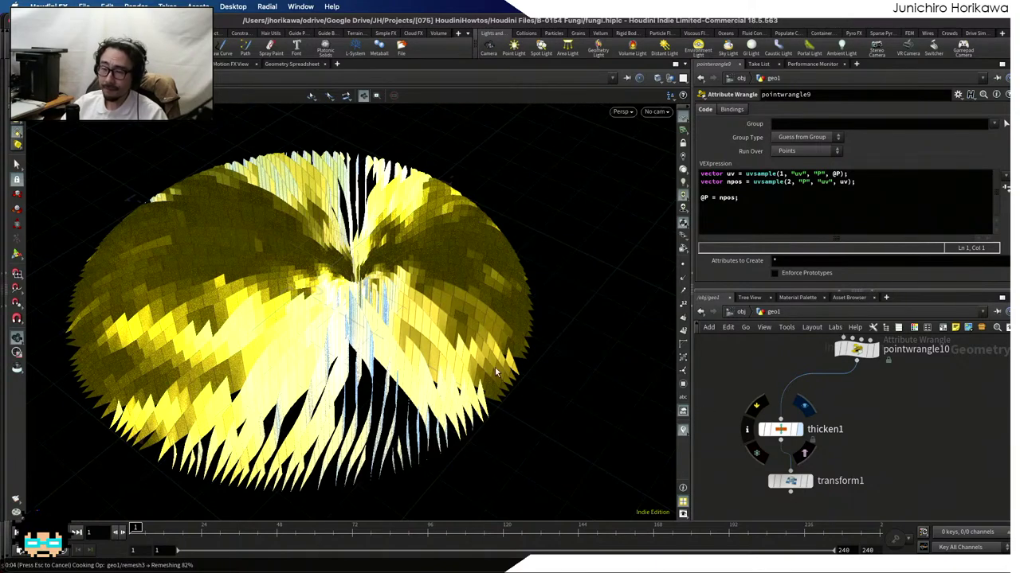
pyautogui.scroll(2, 420, 345)
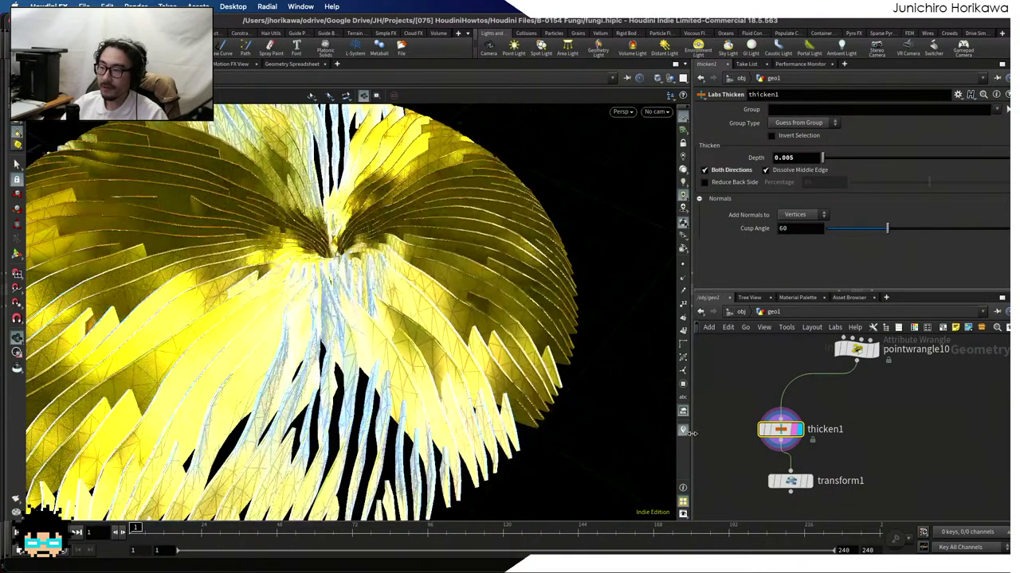
pyautogui.moveTo(784, 430)
pyautogui.click(802, 454)
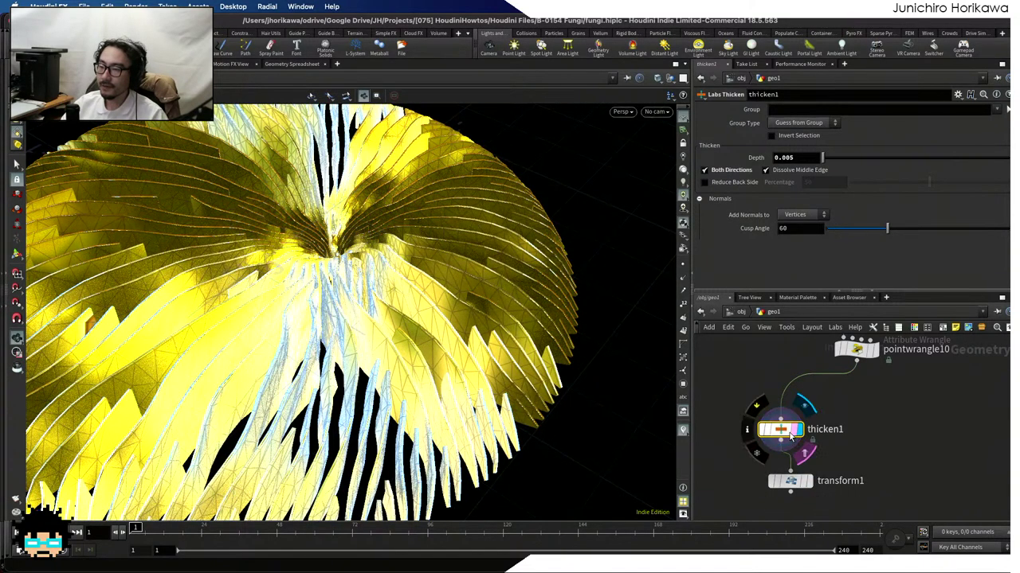
# Switch viewport shading to Smooth Shaded and orbit to a side view of the mushroom cap
pyautogui.click(620, 112)
pyautogui.moveTo(629, 152)
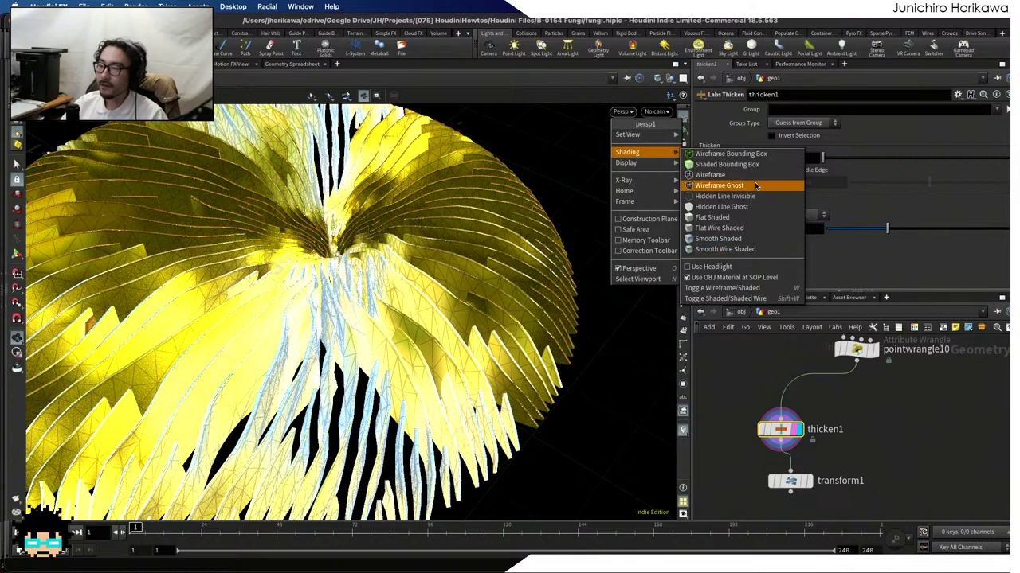
pyautogui.click(740, 238)
pyautogui.moveTo(548, 264); pyautogui.dragTo(406, 319)
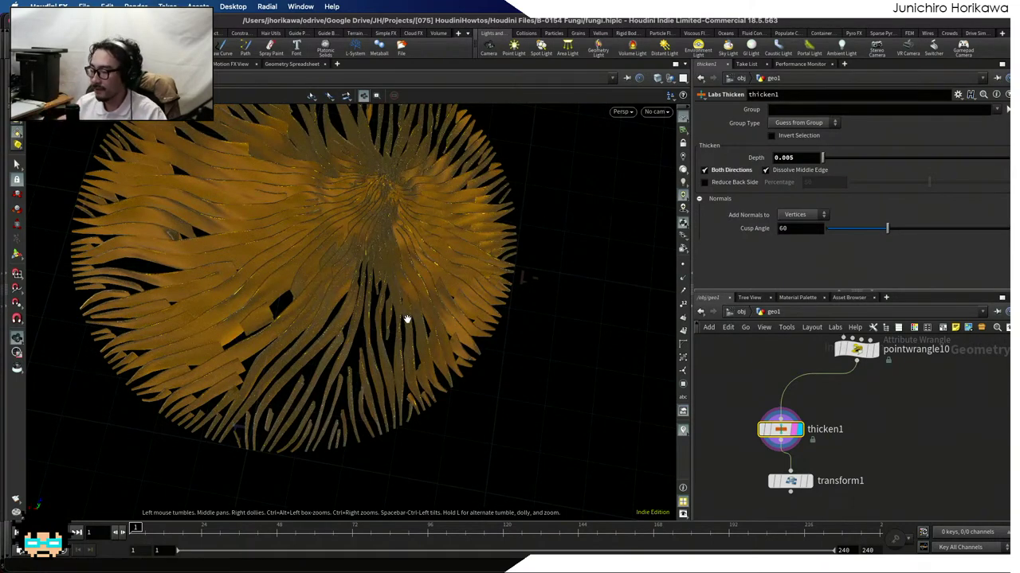
pyautogui.moveTo(433, 341); pyautogui.dragTo(555, 286)
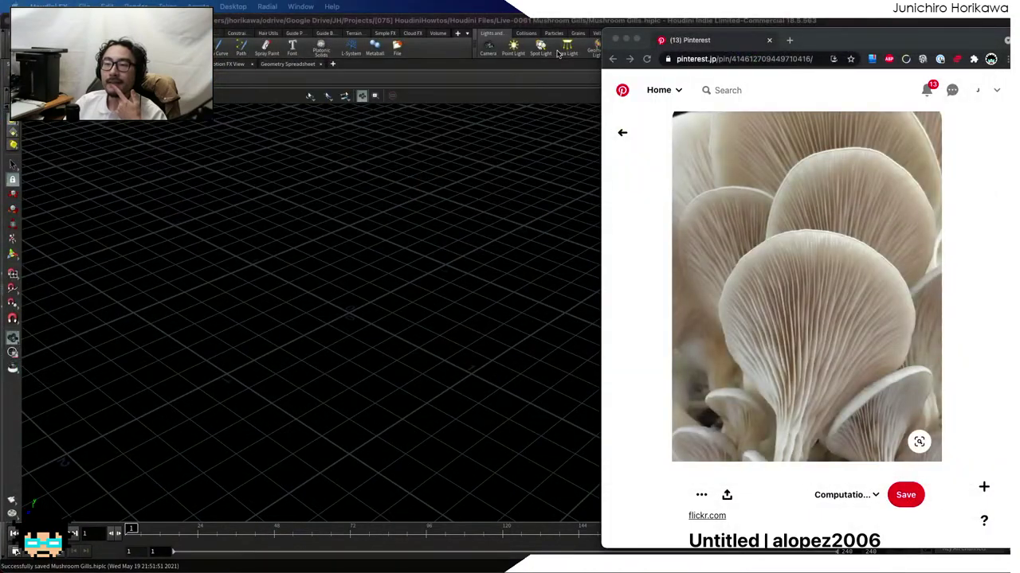
# Create a Geometry object geo1 in /obj and dive inside its network
pyautogui.click(562, 139)
pyautogui.press('Tab')
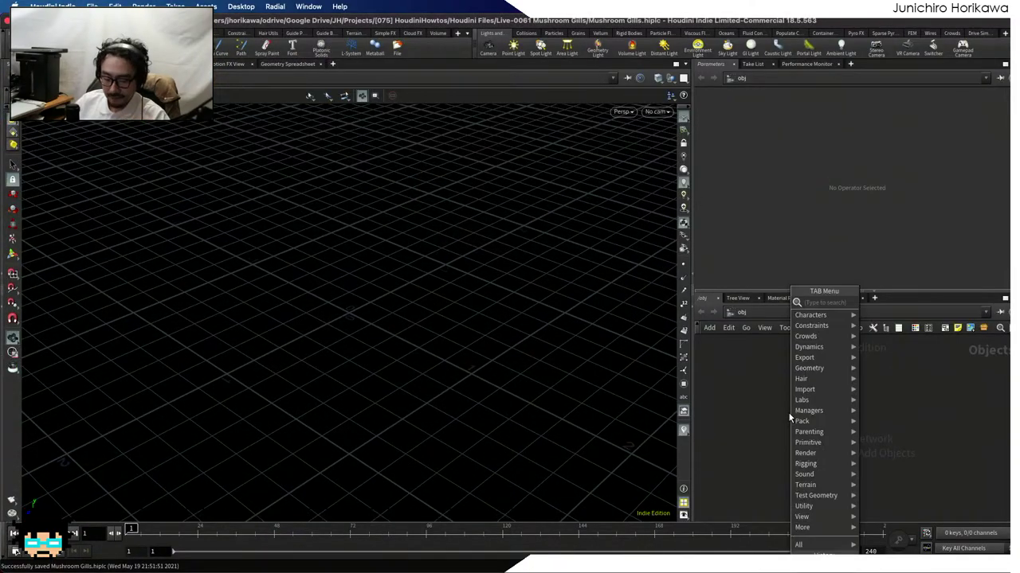
pyautogui.write('geo')
pyautogui.press('Return')
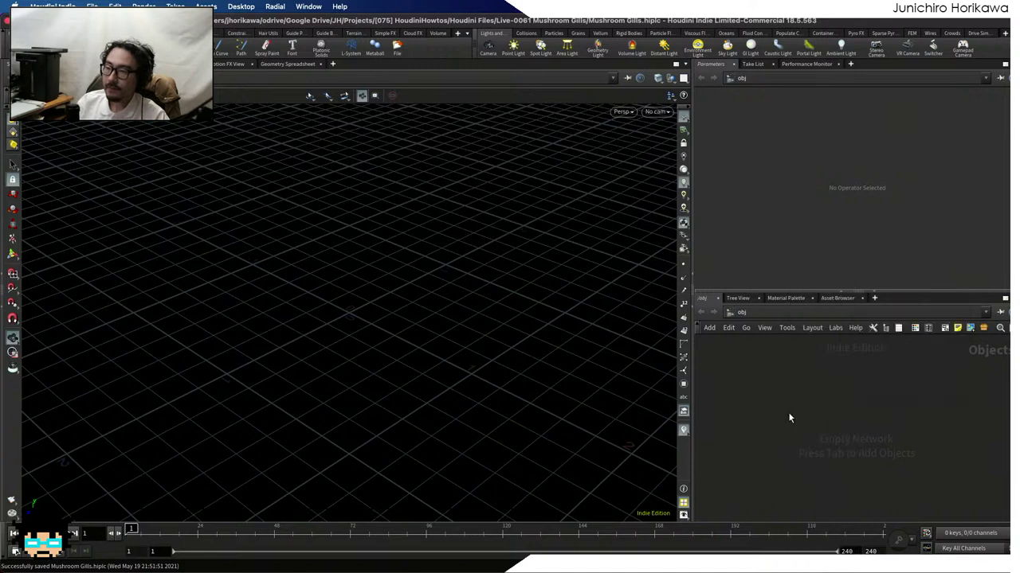
pyautogui.click(843, 400)
pyautogui.doubleClick(834, 401)
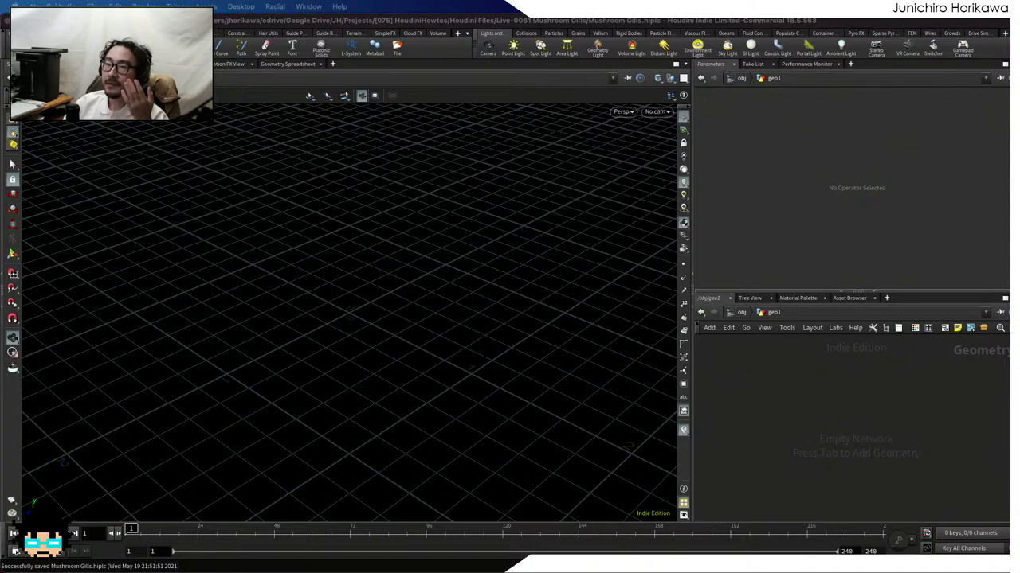
# Add a Circle node, circle1, inside geo1
pyautogui.click(805, 446)
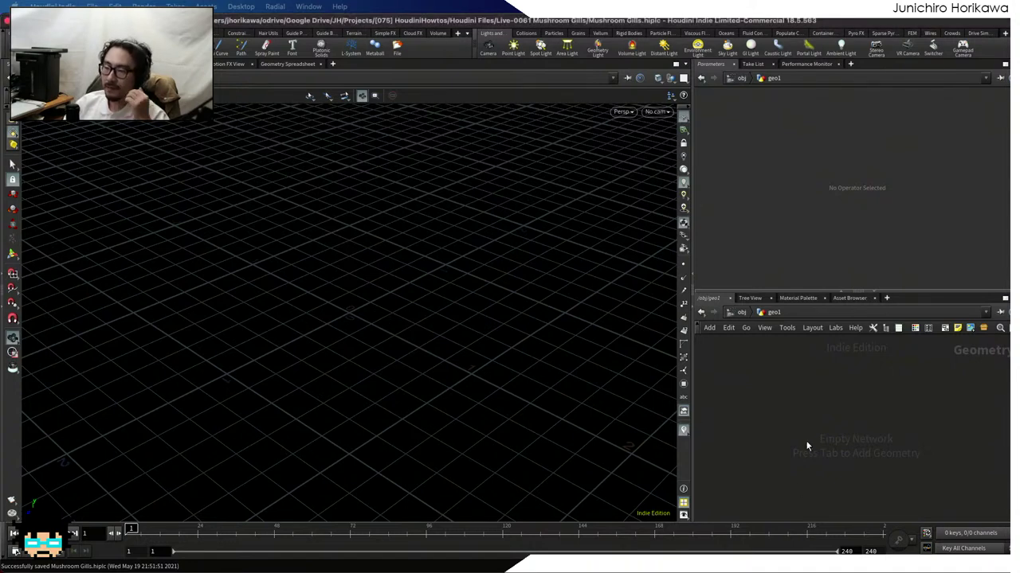
pyautogui.press('Tab')
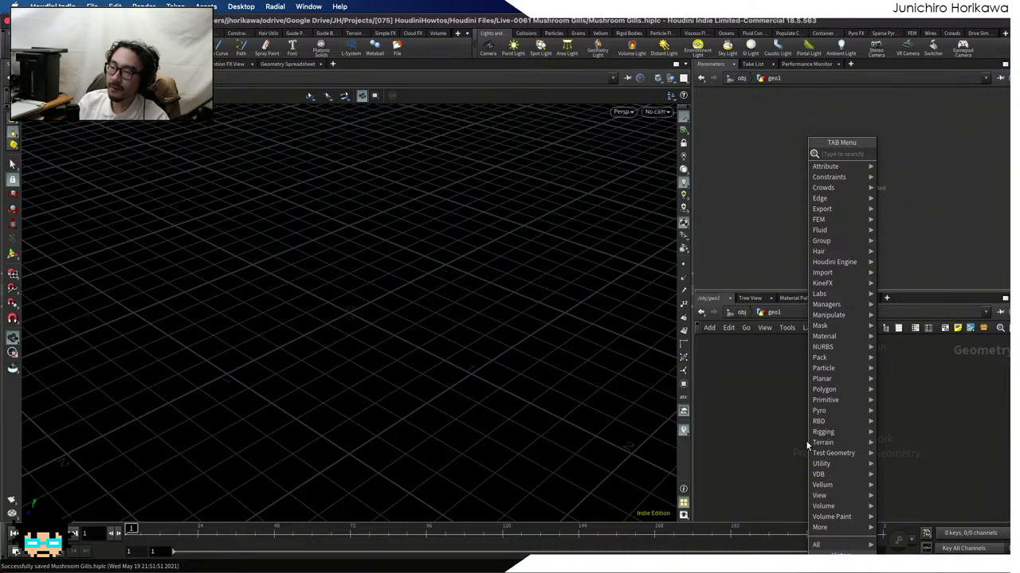
pyautogui.write('circ')
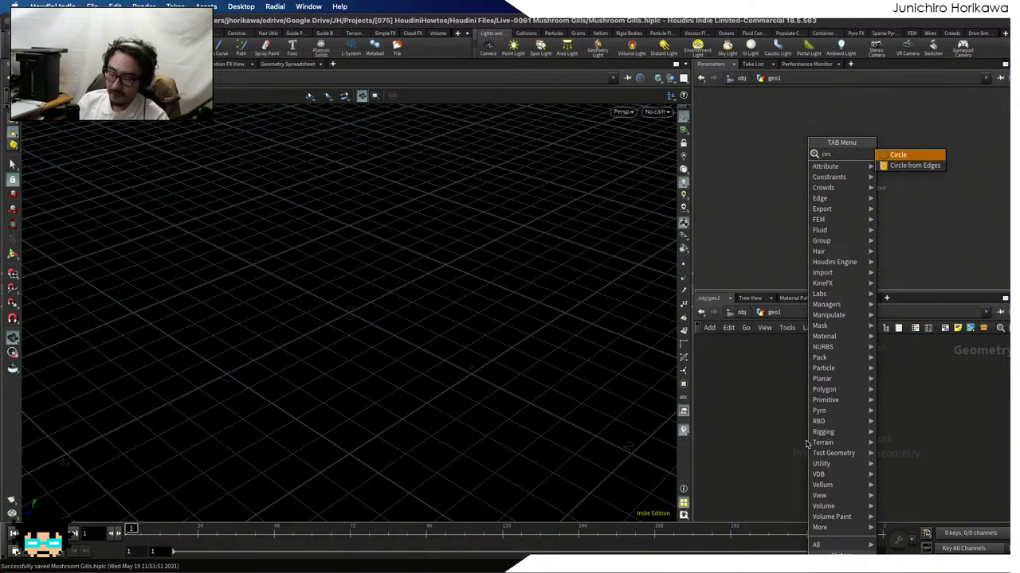
pyautogui.press('Return')
pyautogui.click(800, 408)
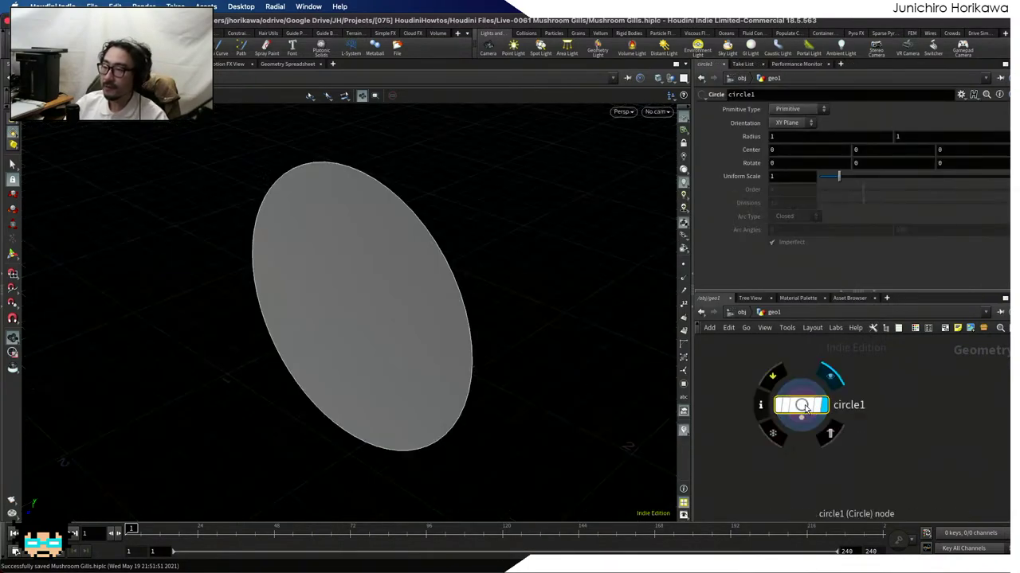
# Make circle1 a Polygon on the ZX Plane with 100 divisions, then save the scene
pyautogui.click(799, 113)
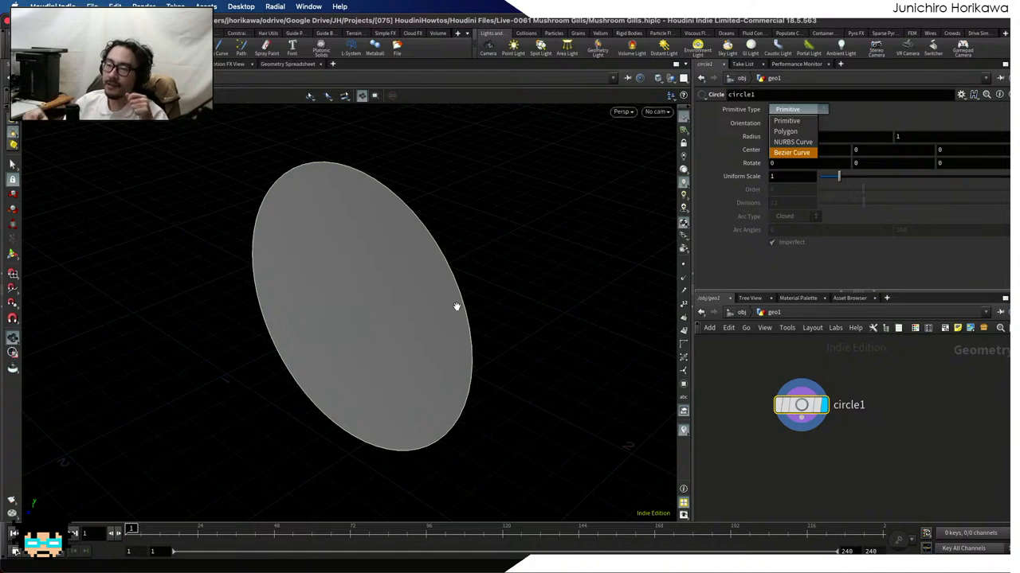
pyautogui.click(797, 132)
pyautogui.click(790, 123)
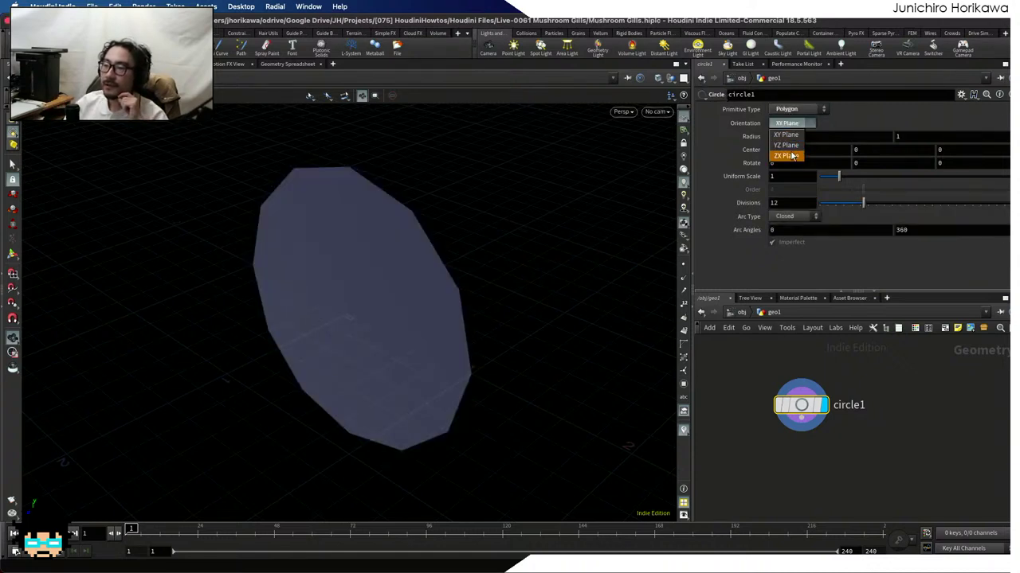
pyautogui.click(792, 156)
pyautogui.moveTo(517, 264); pyautogui.dragTo(482, 295)
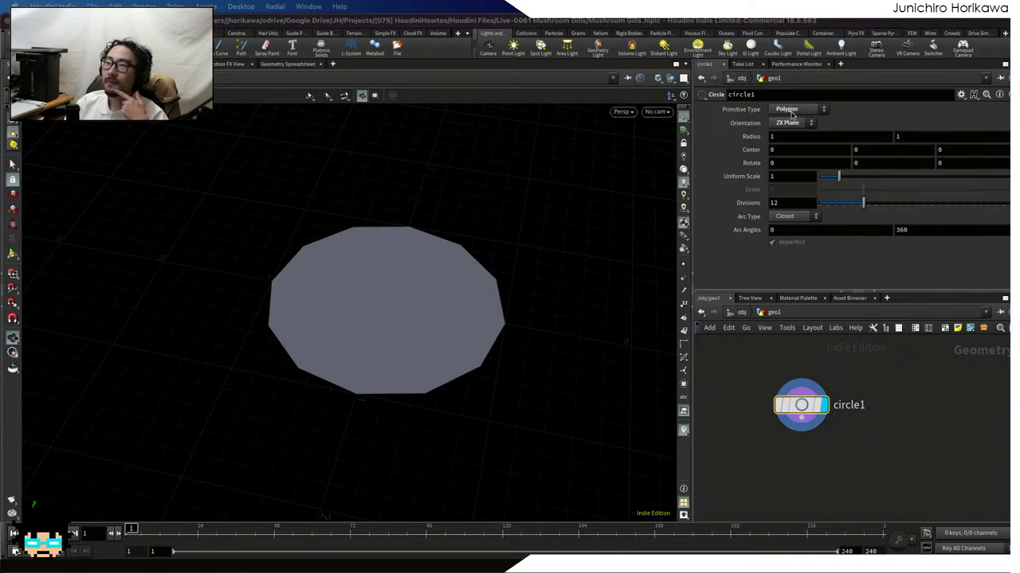
pyautogui.click(791, 204)
pyautogui.write('100')
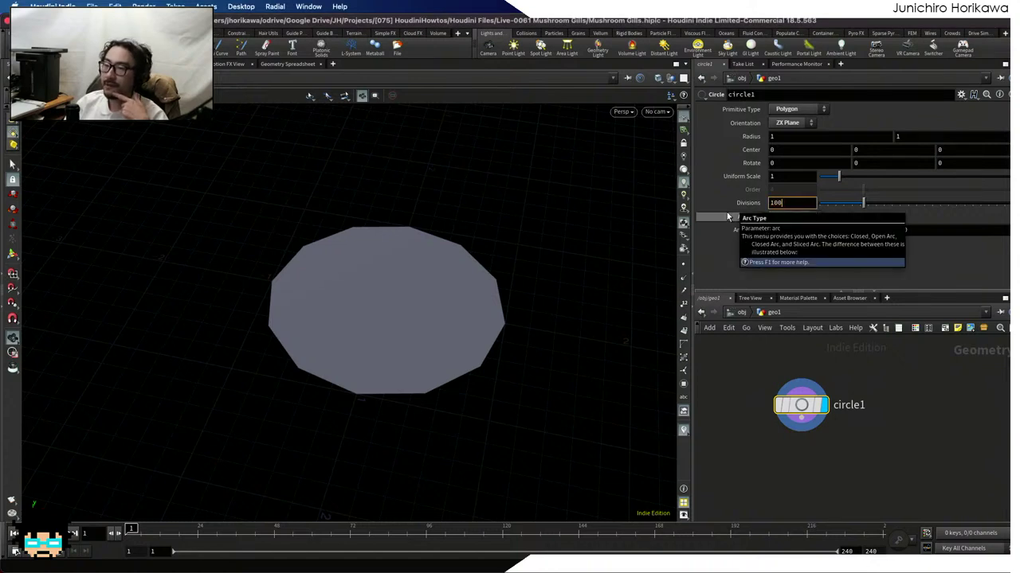
pyautogui.press('Return')
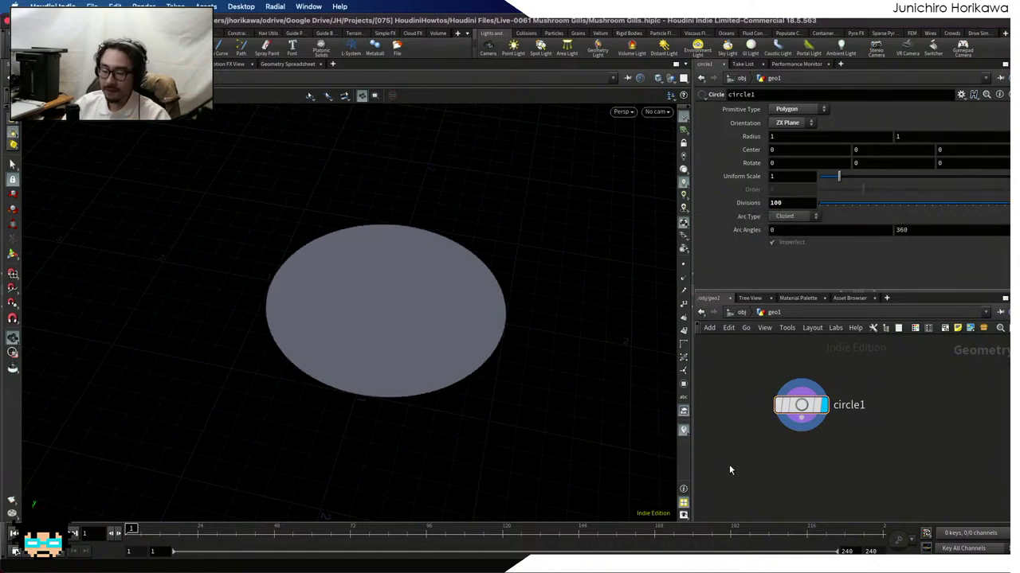
pyautogui.hotkey('ctrl', 's')
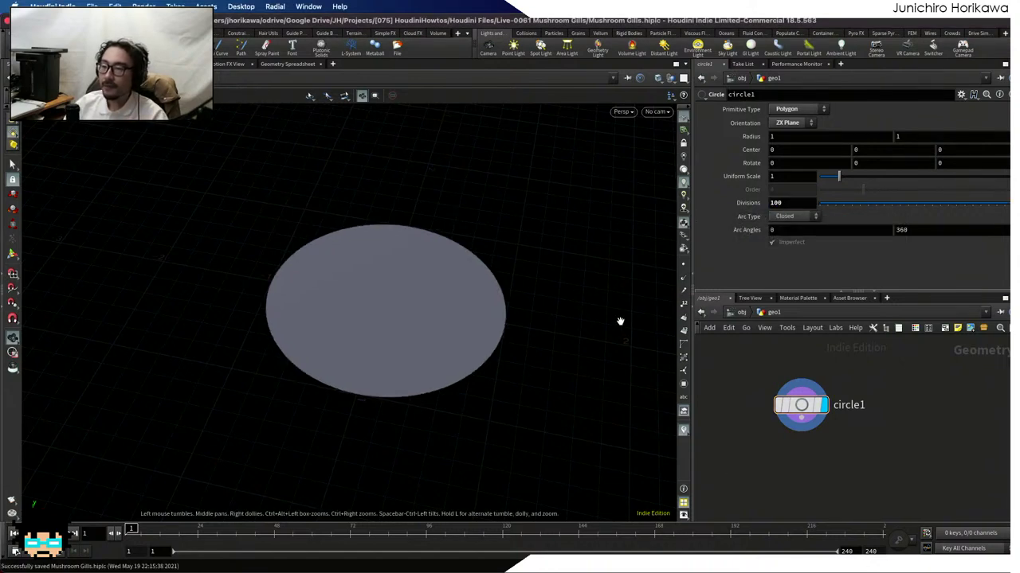
# Set circle1's Arc Type to Open Arc and orbit around the outline to inspect it
pyautogui.press('s')
pyautogui.moveTo(551, 278)
pyautogui.mouseDown()
pyautogui.moveTo(550, 337)
pyautogui.moveTo(550, 287)
pyautogui.mouseUp()
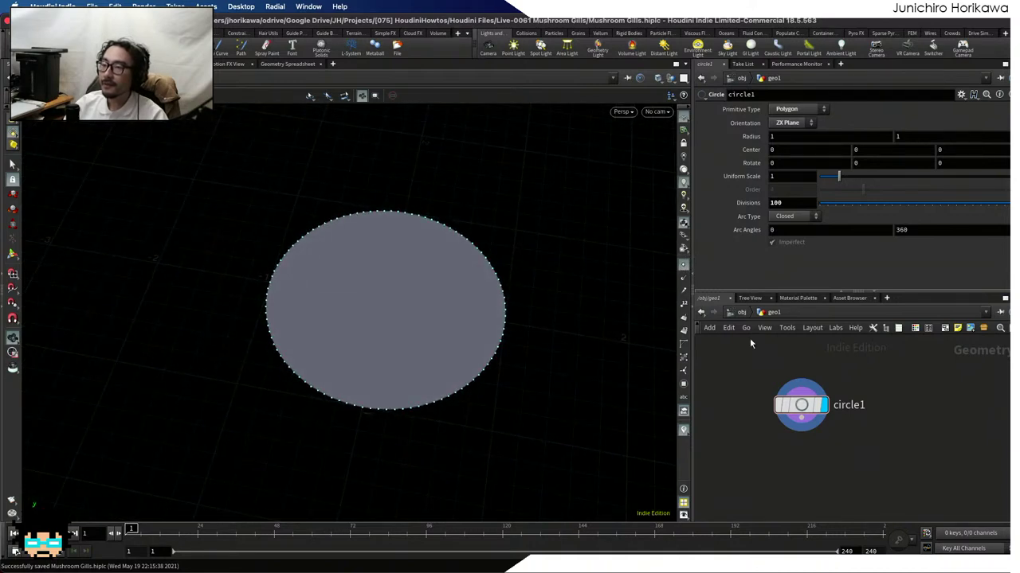
pyautogui.click(801, 217)
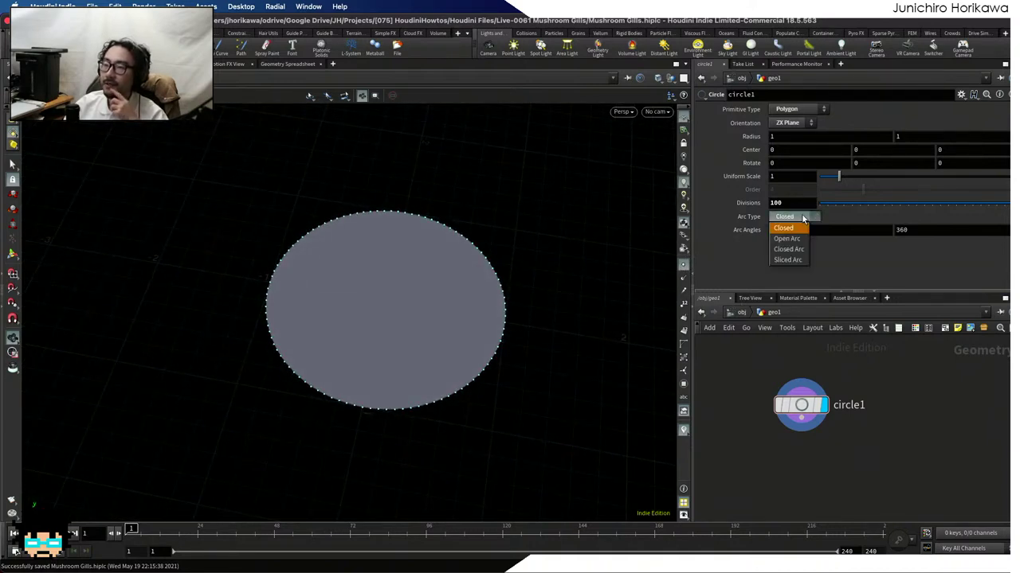
pyautogui.click(799, 238)
pyautogui.moveTo(562, 307); pyautogui.dragTo(180, 271)
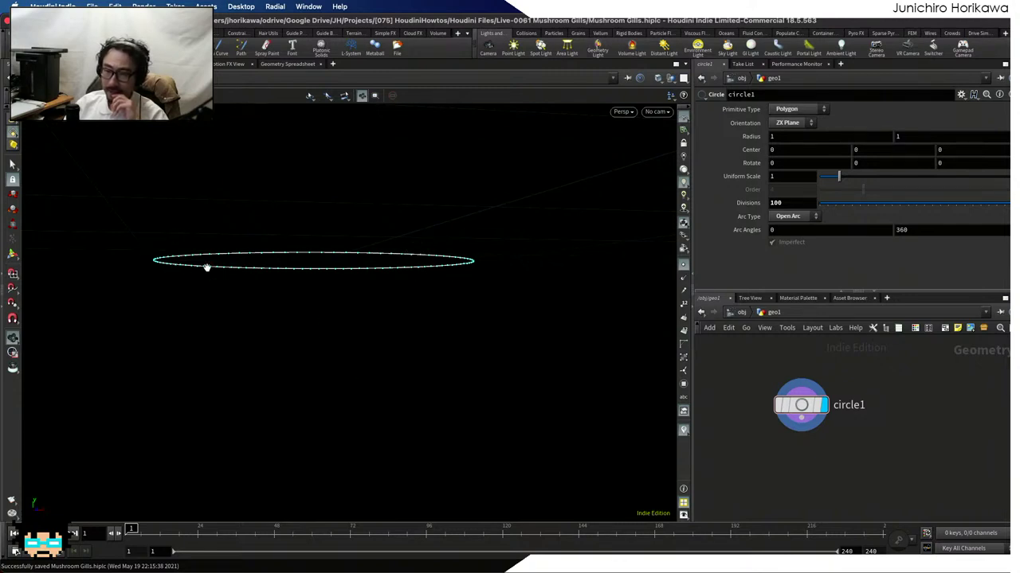
pyautogui.moveTo(206, 268); pyautogui.dragTo(252, 326)
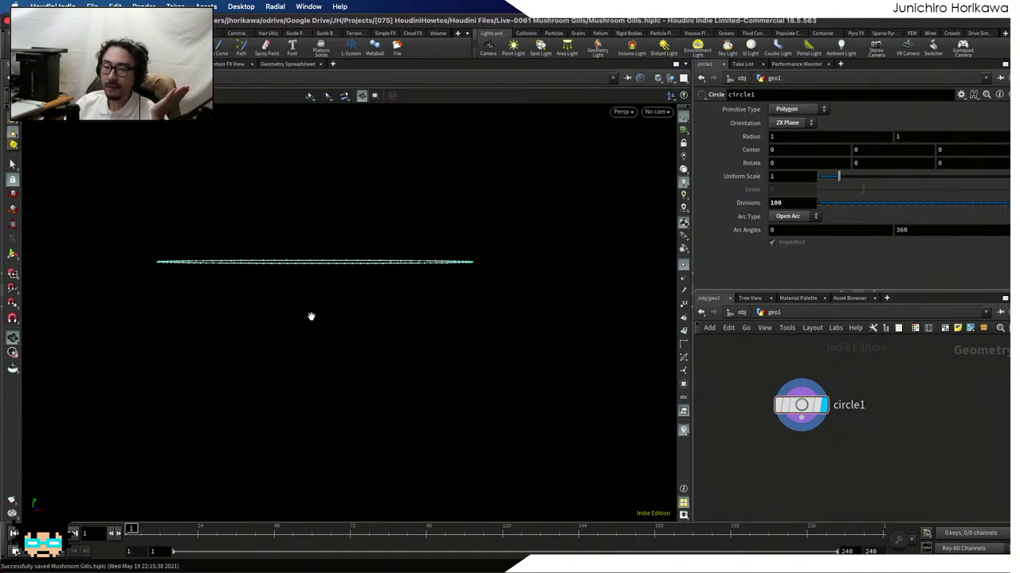
pyautogui.moveTo(525, 289); pyautogui.dragTo(282, 227)
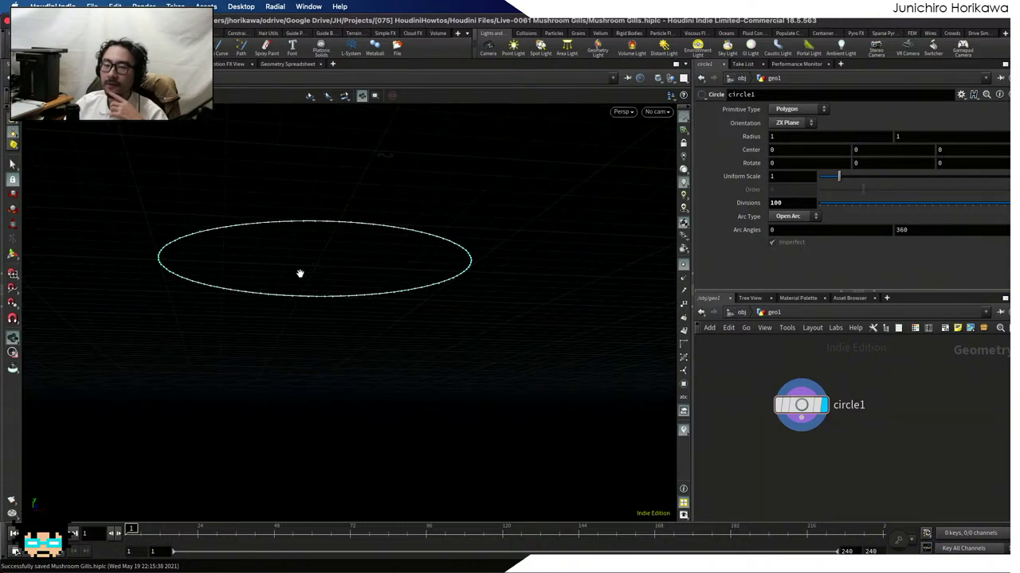
pyautogui.moveTo(283, 261); pyautogui.dragTo(260, 278)
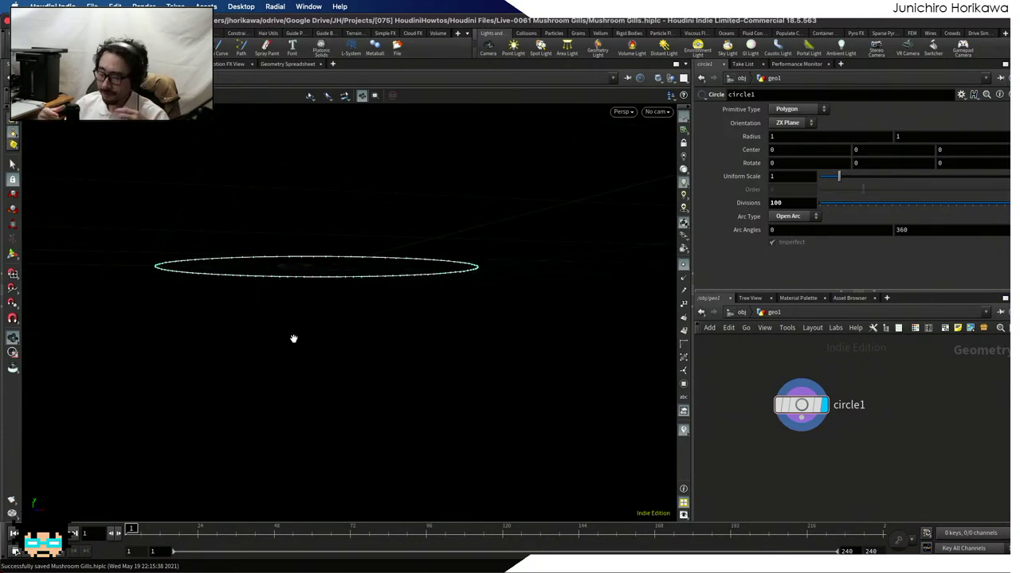
pyautogui.moveTo(291, 292); pyautogui.dragTo(316, 373)
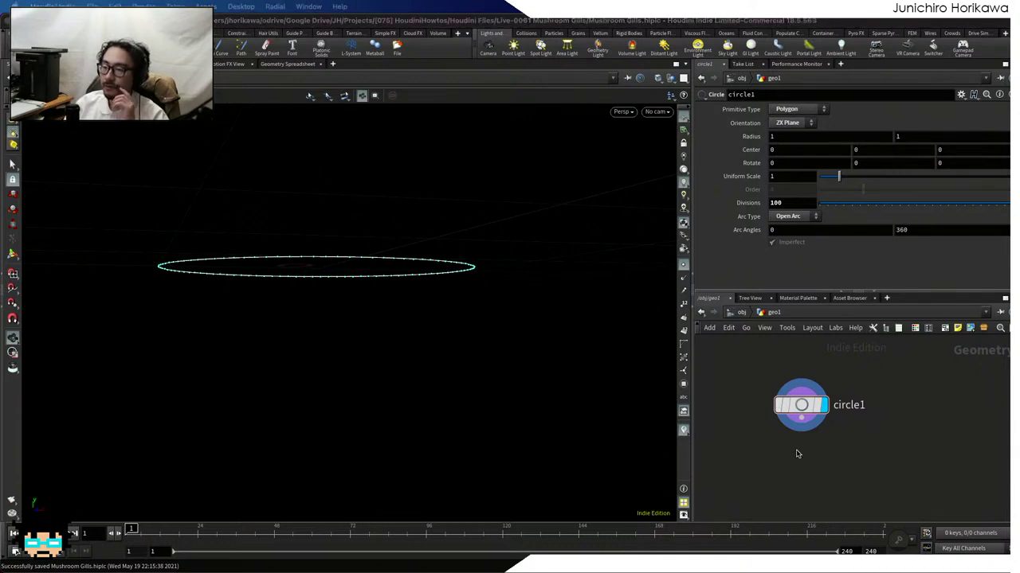
# Add a Fuse node below circle1 and make fuse1 the displayed result
pyautogui.moveTo(797, 453); pyautogui.dragTo(798, 433, button='middle')
pyautogui.press('Tab')
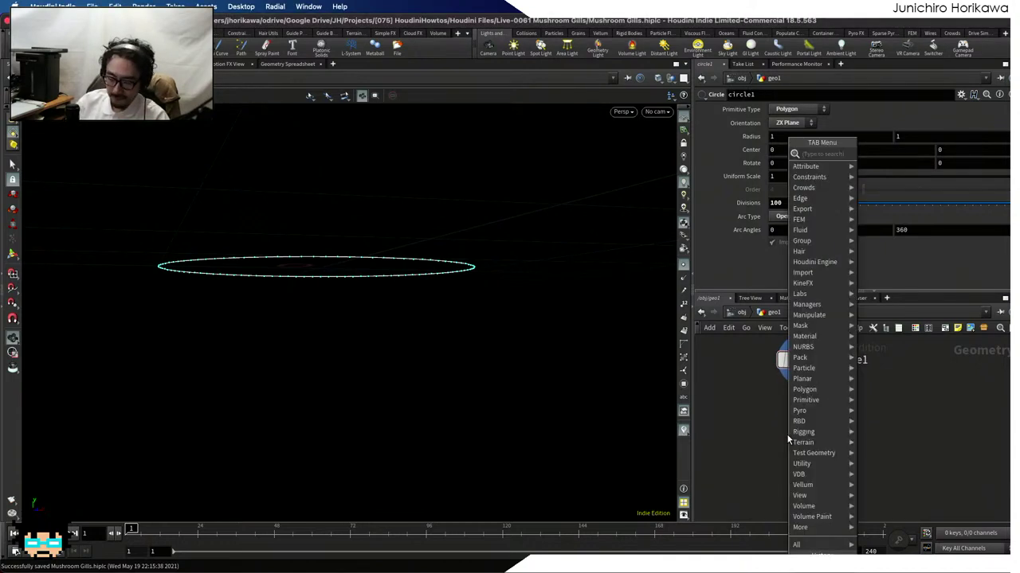
pyautogui.write('fu')
pyautogui.press('Return')
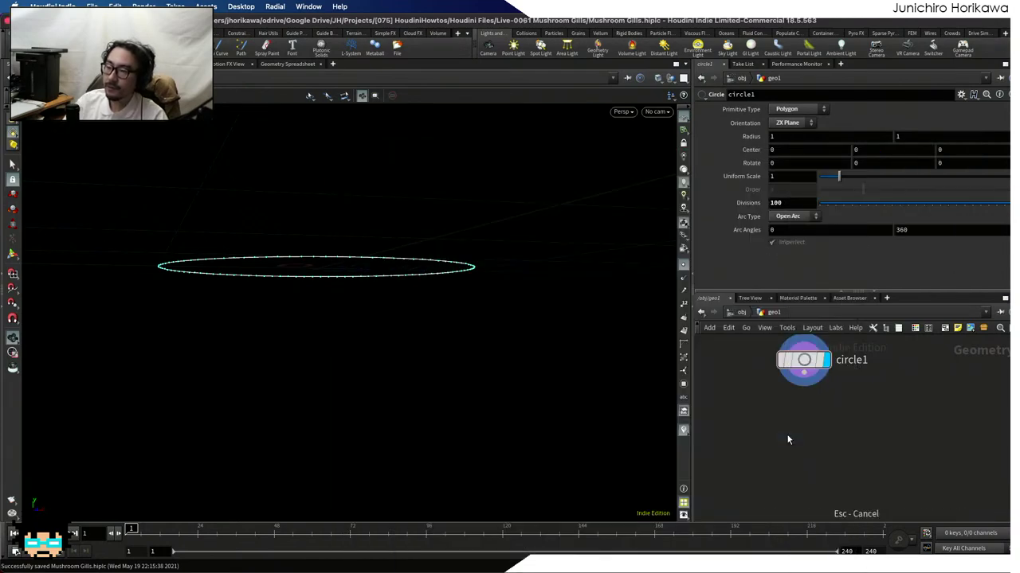
pyautogui.press('Escape')
pyautogui.press('Tab')
pyautogui.write('fuse')
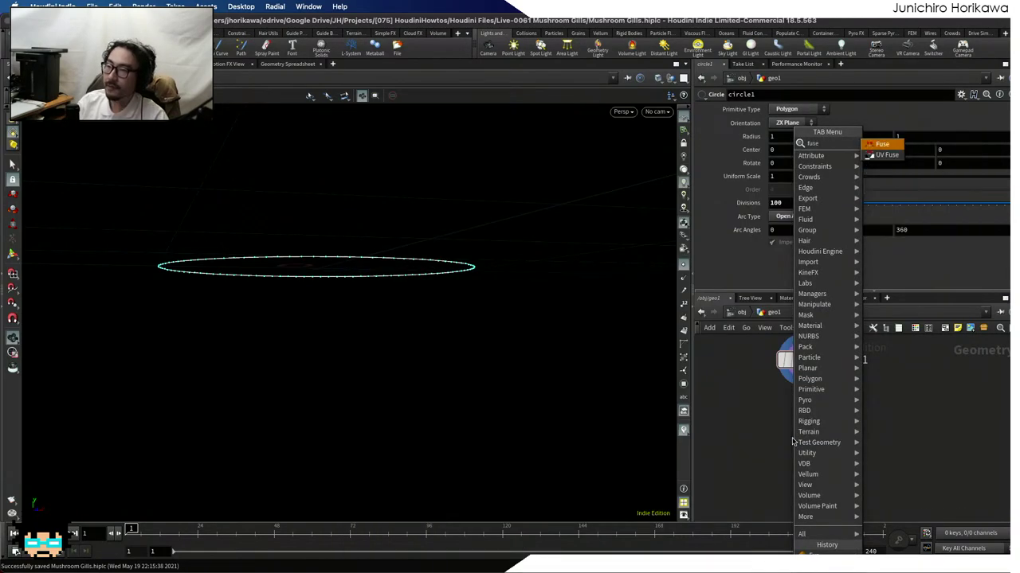
pyautogui.press('Return')
pyautogui.click(815, 430)
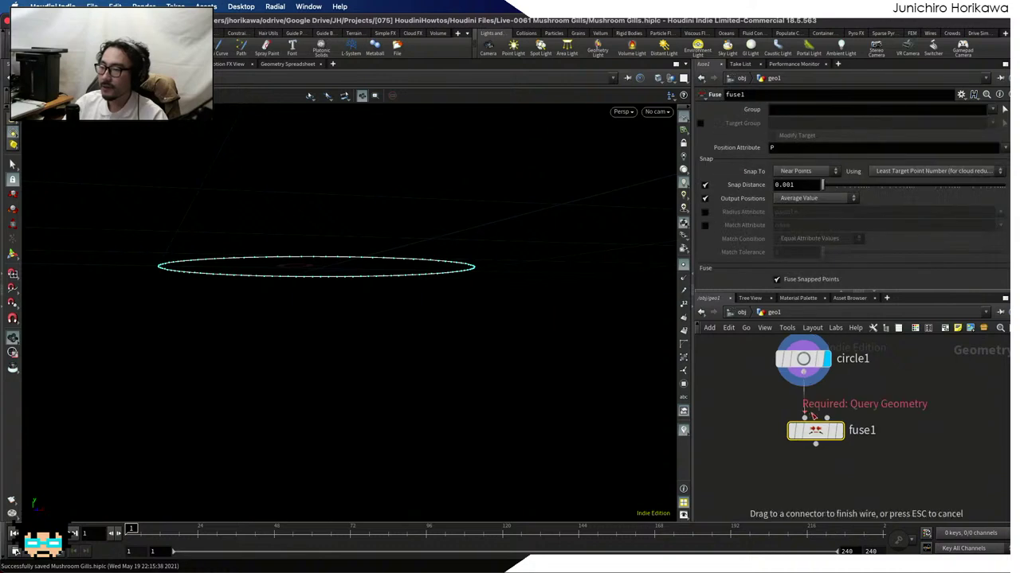
pyautogui.moveTo(811, 430); pyautogui.dragTo(799, 425)
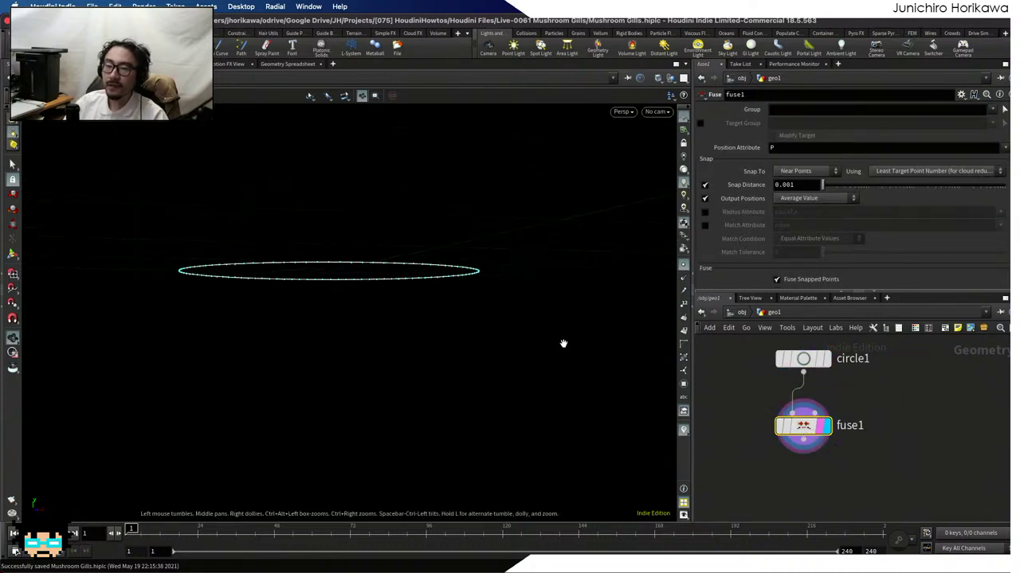
pyautogui.keyDown('alt'); pyautogui.moveTo(563, 344); pyautogui.dragTo(555, 358); pyautogui.keyUp('alt')
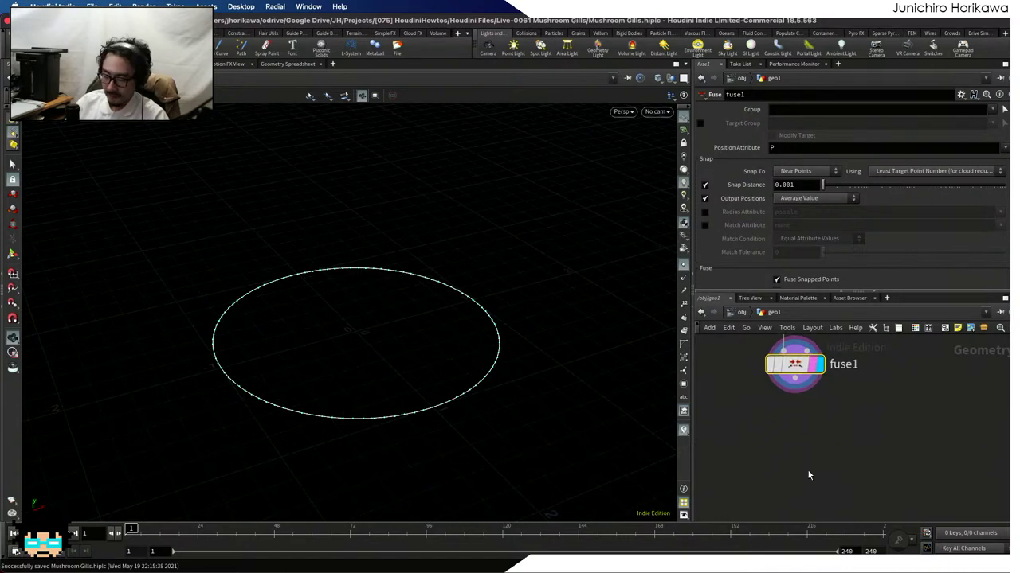
# Add a For-Each Number loop under fuse1
pyautogui.press('Tab')
pyautogui.write('foreach')
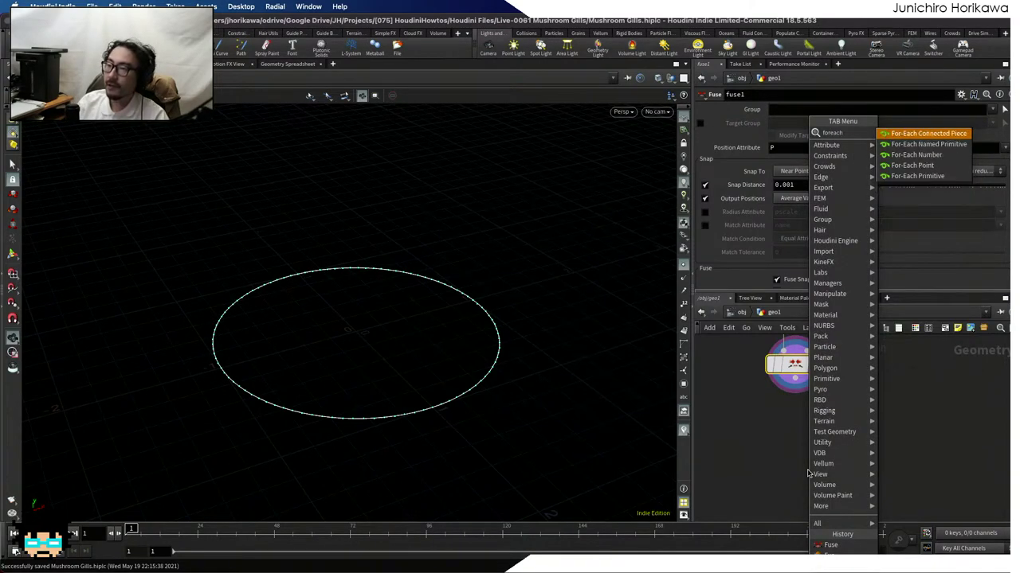
pyautogui.press('Down')
pyautogui.press('Down')
pyautogui.press('Return')
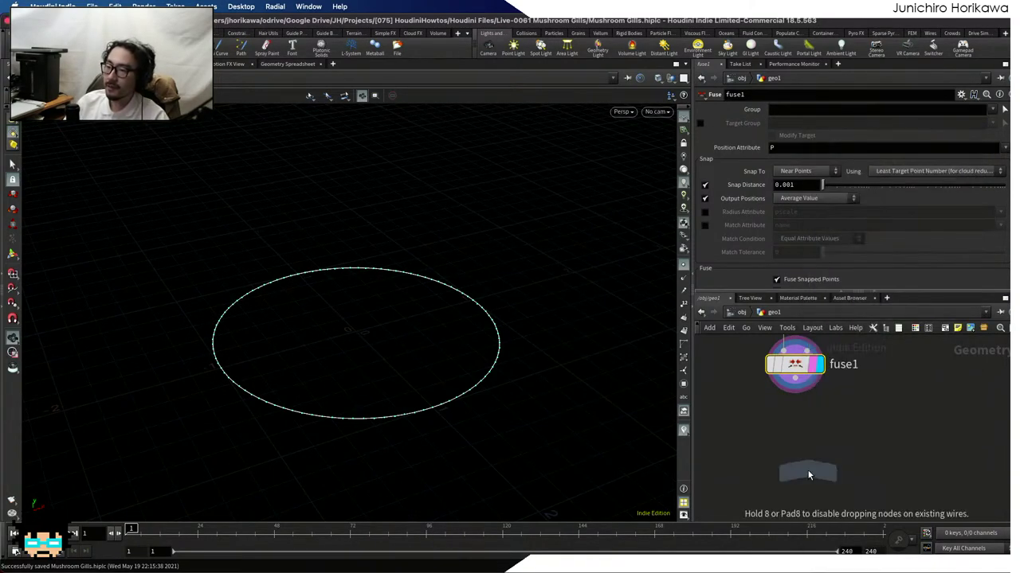
pyautogui.click(771, 429)
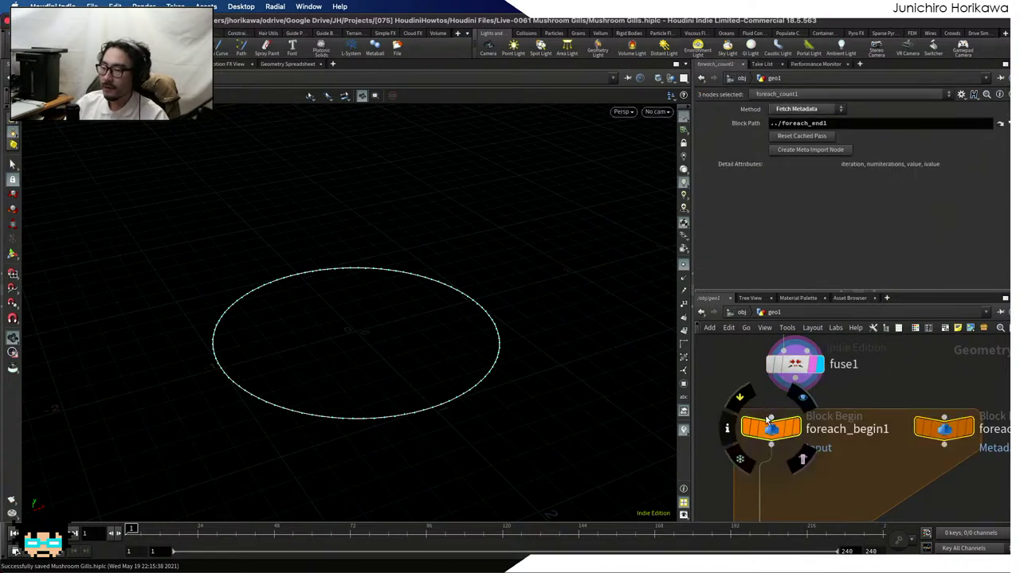
pyautogui.scroll(-5, 789, 383)
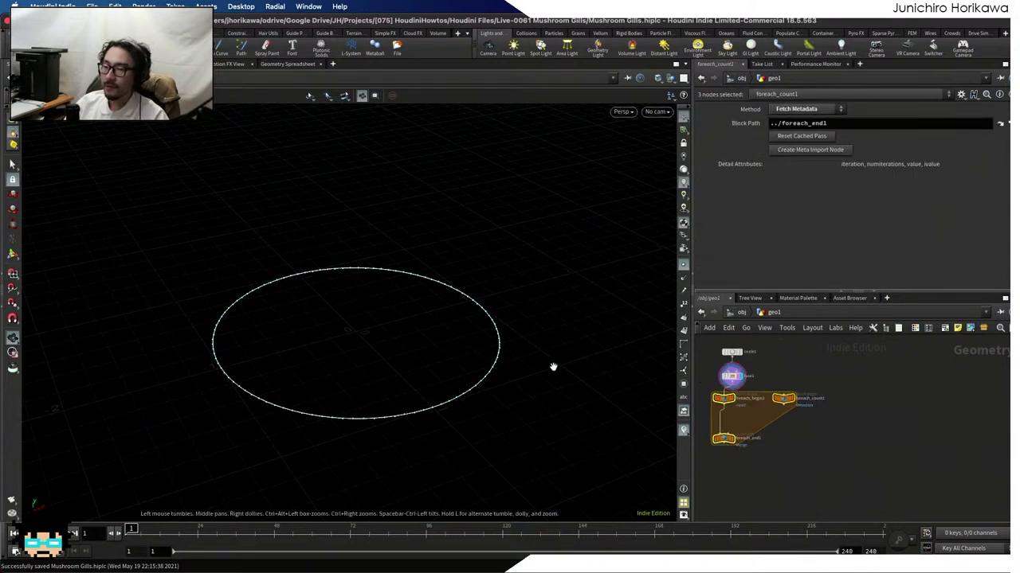
pyautogui.moveTo(553, 367); pyautogui.dragTo(502, 374)
pyautogui.scroll(8, 739, 450)
pyautogui.click(733, 449)
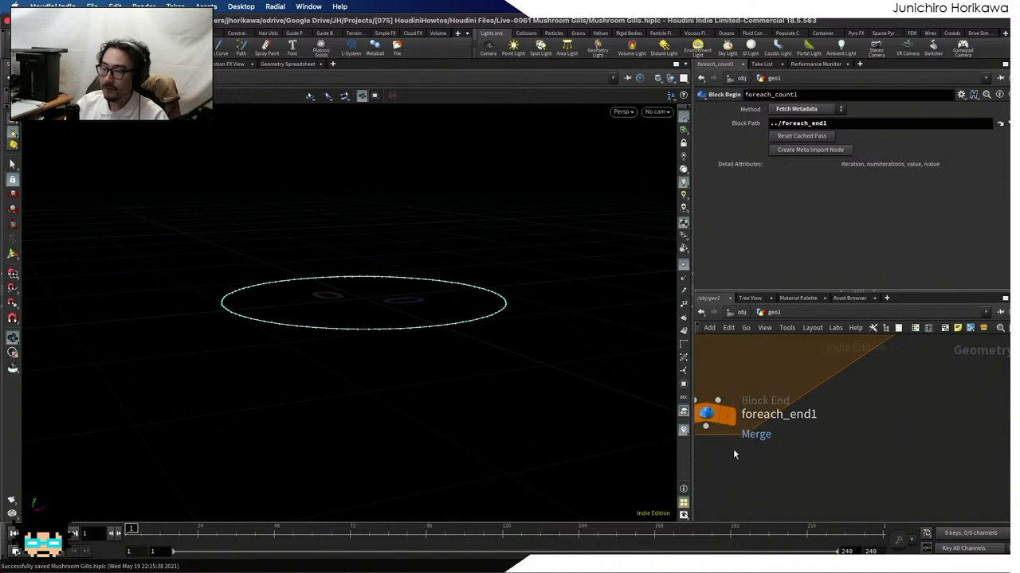
pyautogui.scroll(-3, 804, 474)
# Move foreach_end1 lower and set its display flag, tumbling the view around the circle
pyautogui.moveTo(788, 443); pyautogui.dragTo(791, 472)
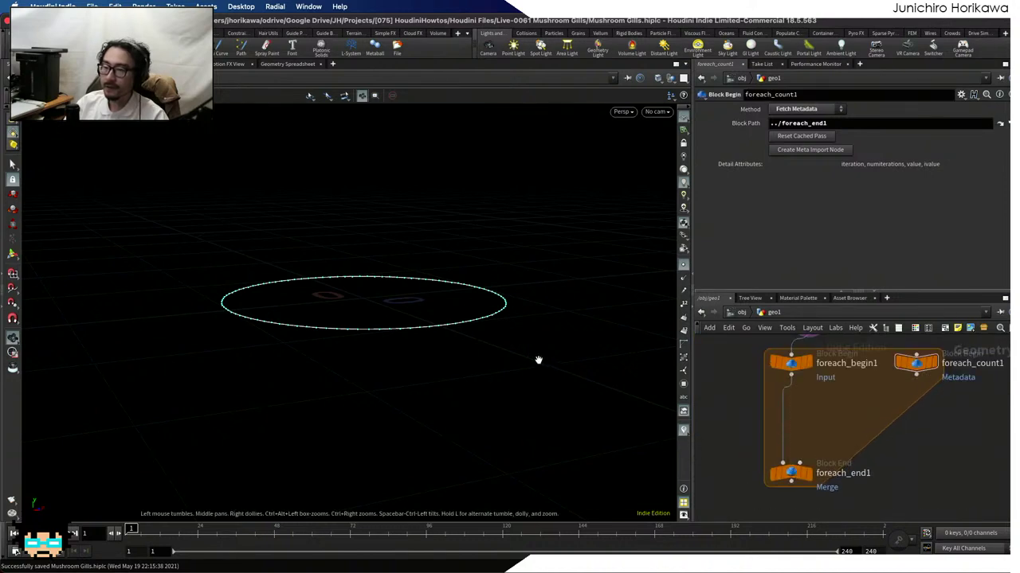
pyautogui.moveTo(384, 383); pyautogui.dragTo(353, 355)
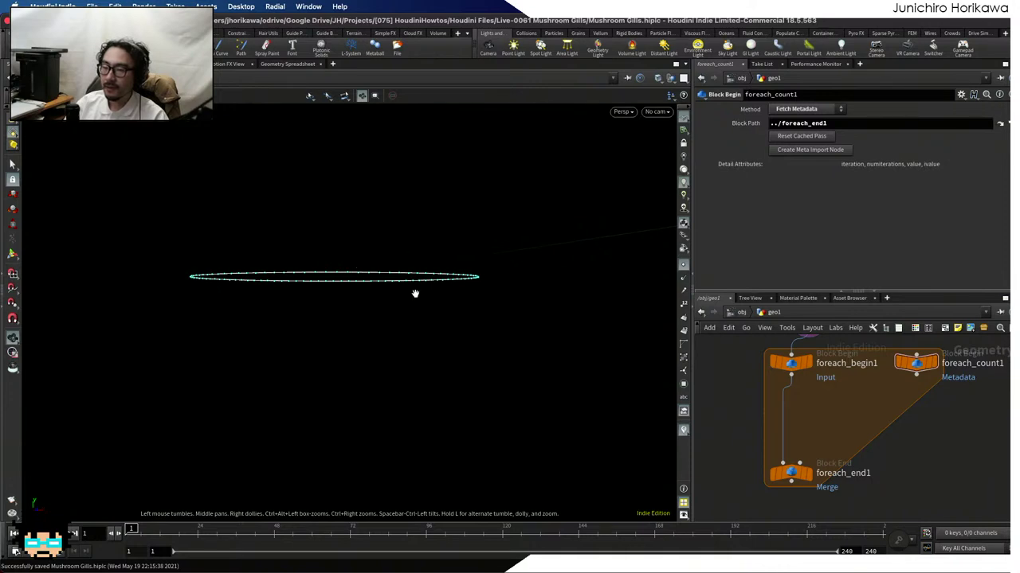
pyautogui.moveTo(414, 294); pyautogui.dragTo(426, 342)
pyautogui.scroll(1, 803, 431)
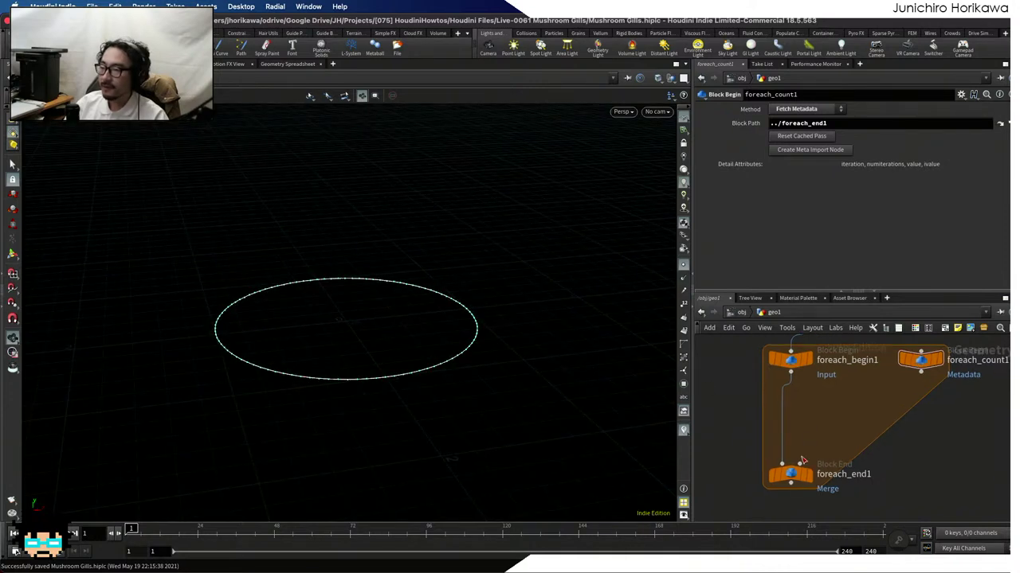
pyautogui.click(808, 475)
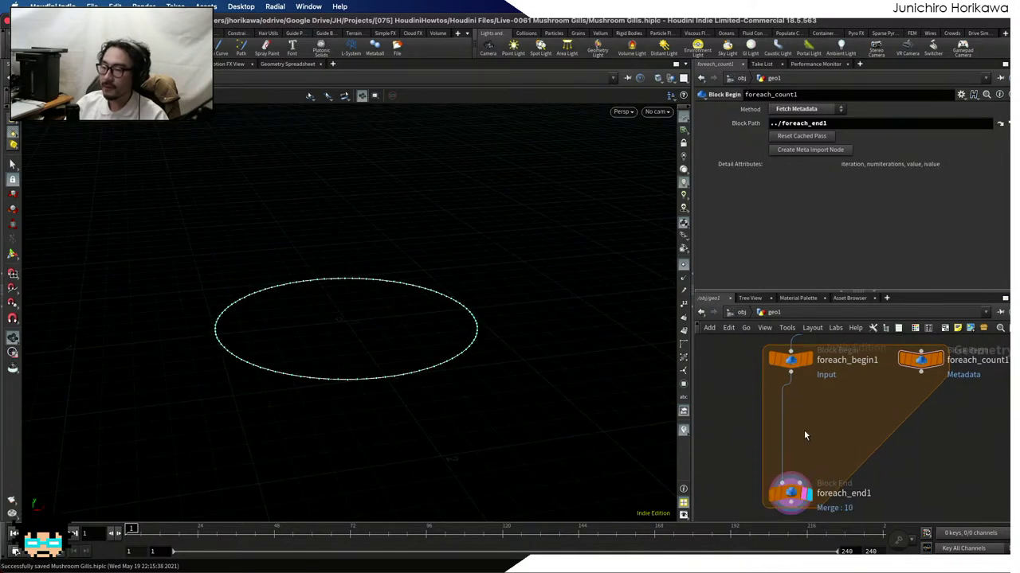
pyautogui.scroll(2, 809, 418)
pyautogui.press('Tab')
pyautogui.press('Escape')
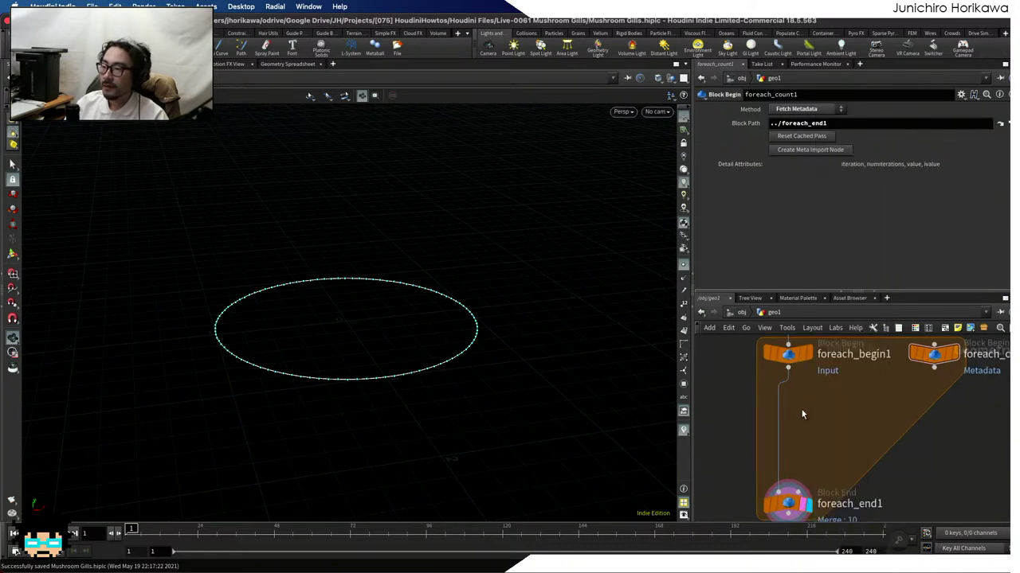
pyautogui.scroll(-3, 803, 414)
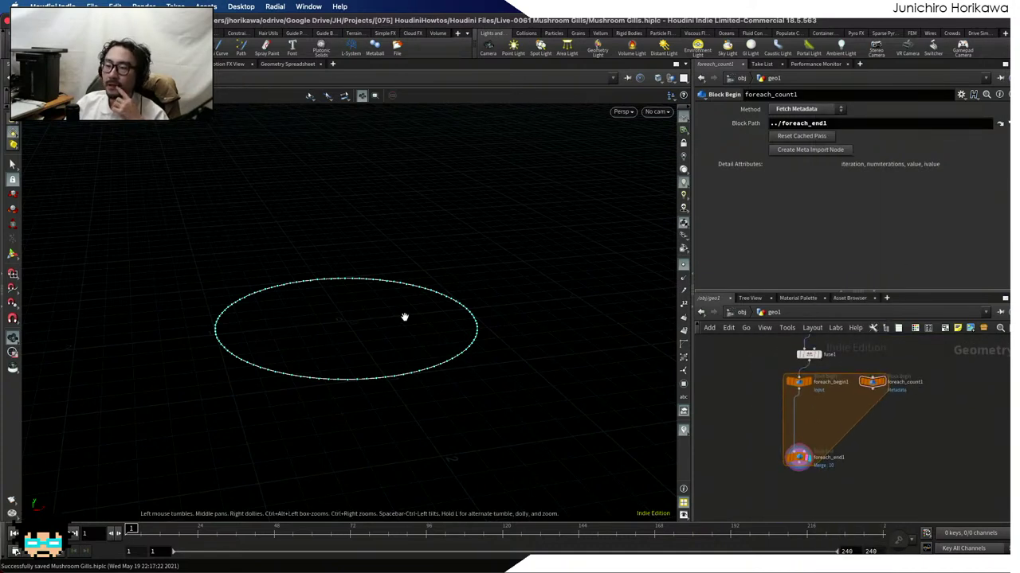
pyautogui.moveTo(285, 338); pyautogui.dragTo(339, 371)
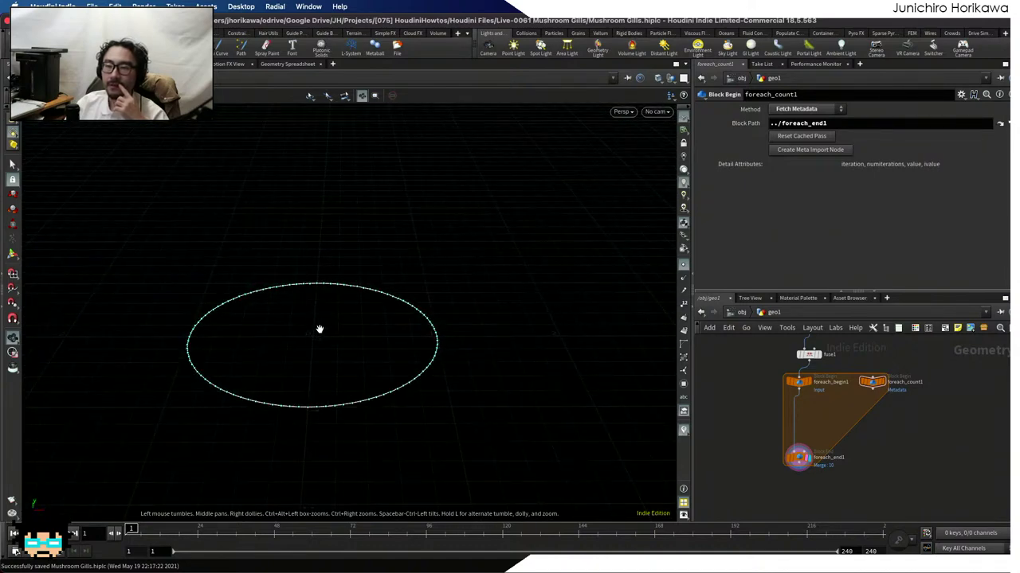
pyautogui.moveTo(318, 329)
pyautogui.mouseDown()
pyautogui.moveTo(319, 350)
pyautogui.moveTo(327, 334)
pyautogui.mouseUp()
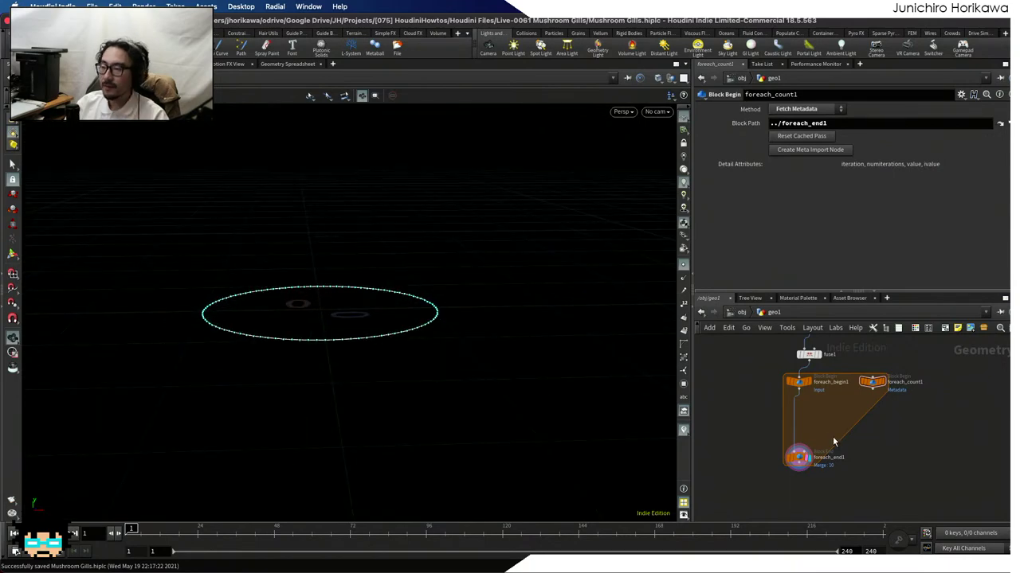
# Add an Add node, add1, beside fuse1 and set its display flag
pyautogui.press('h')
pyautogui.press('Tab')
pyautogui.write('ad')
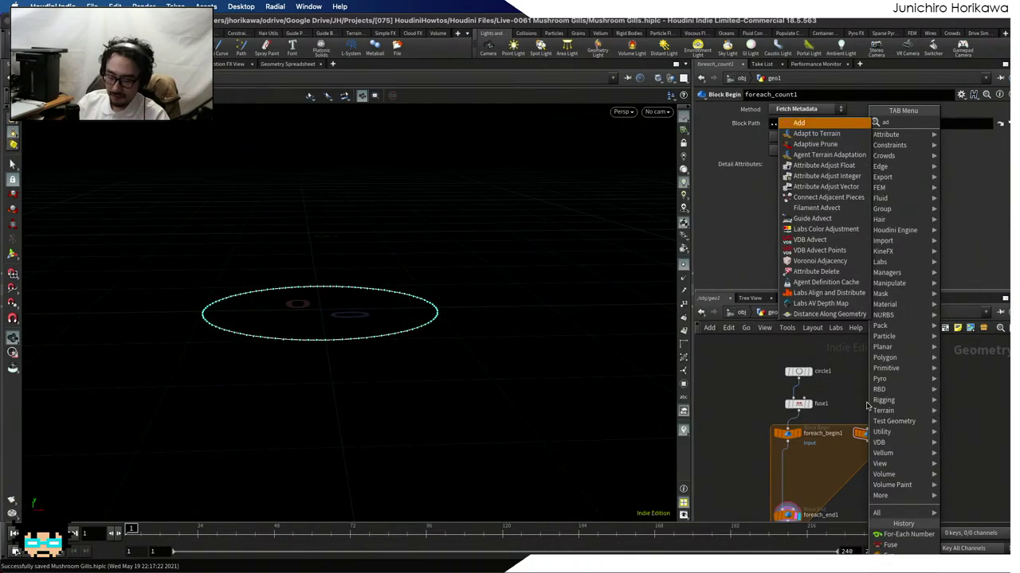
pyautogui.write('d')
pyautogui.press('Return')
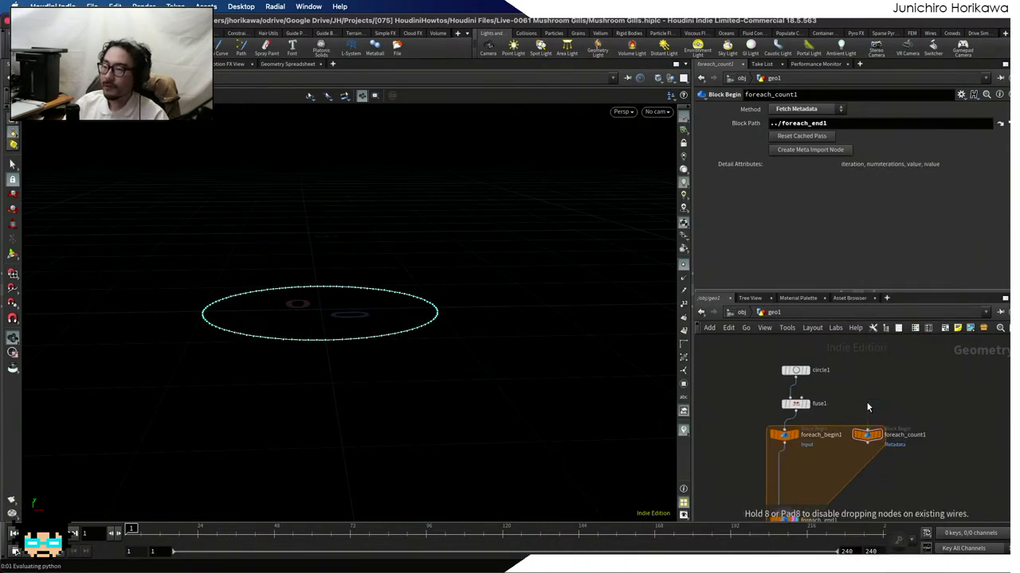
pyautogui.click(867, 410)
pyautogui.scroll(3, 866, 410)
pyautogui.click(896, 410)
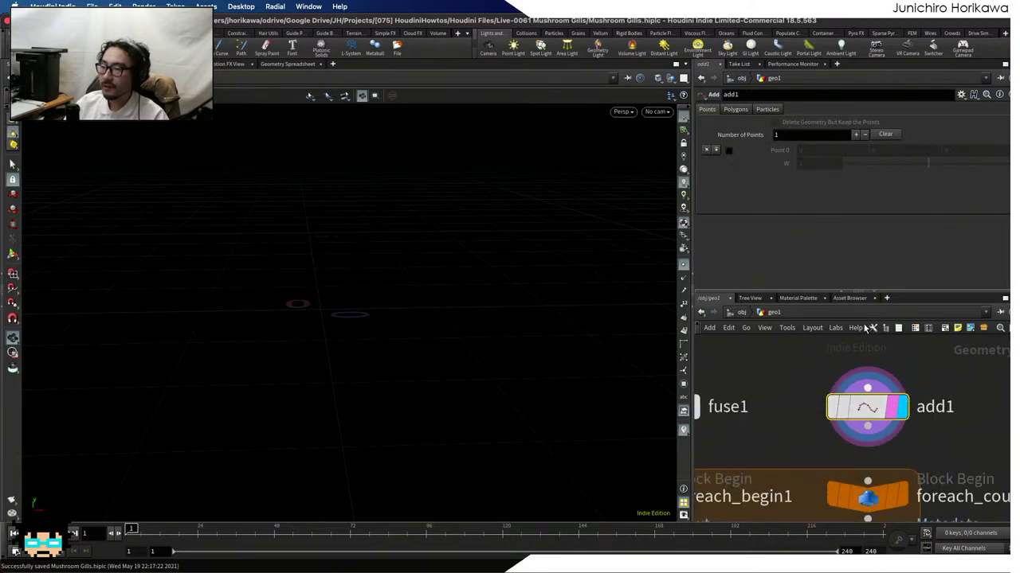
# Enable Point 0 on add1 and lower it to about (-0.54, -1.13, 0)
pyautogui.click(729, 150)
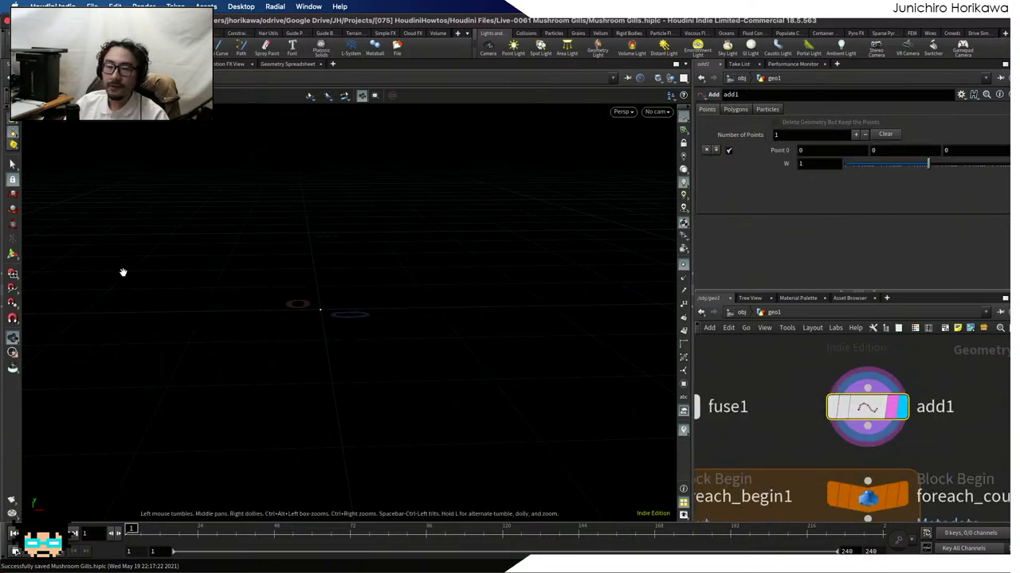
pyautogui.click(12, 254)
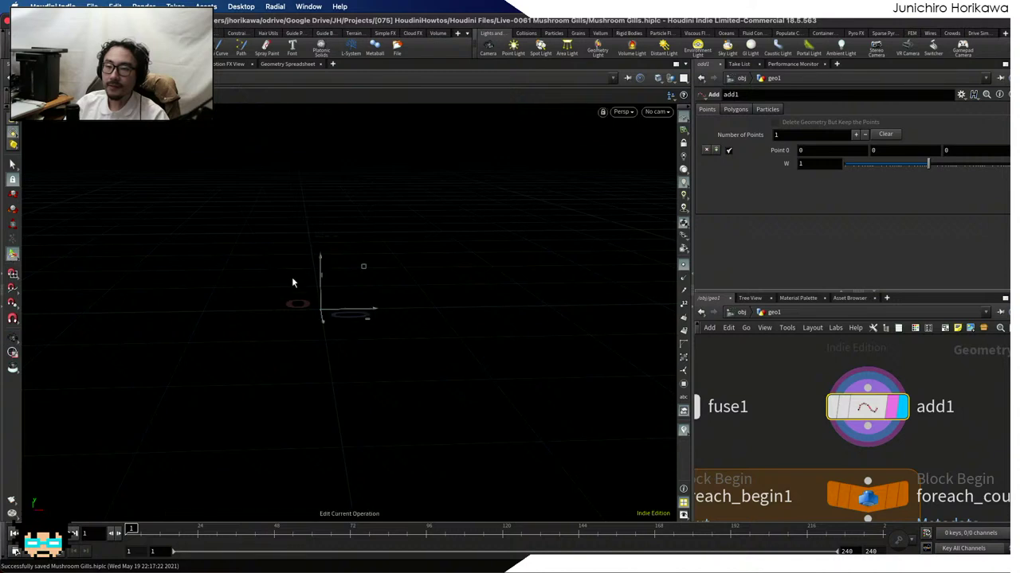
pyautogui.moveTo(322, 287); pyautogui.dragTo(318, 391)
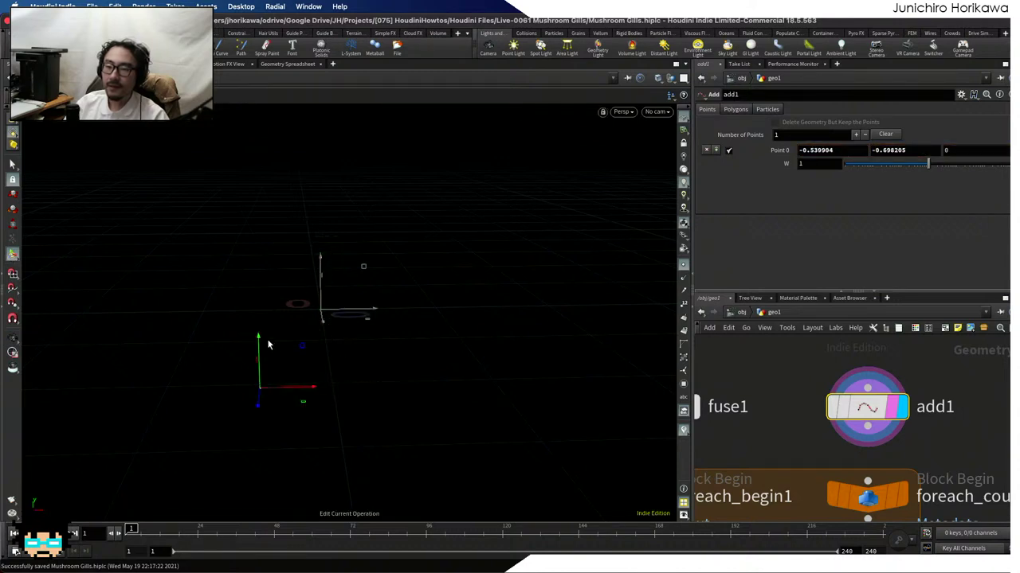
pyautogui.moveTo(258, 340); pyautogui.dragTo(284, 345)
pyautogui.keyDown('alt'); pyautogui.moveTo(305, 307); pyautogui.dragTo(326, 359); pyautogui.keyUp('alt')
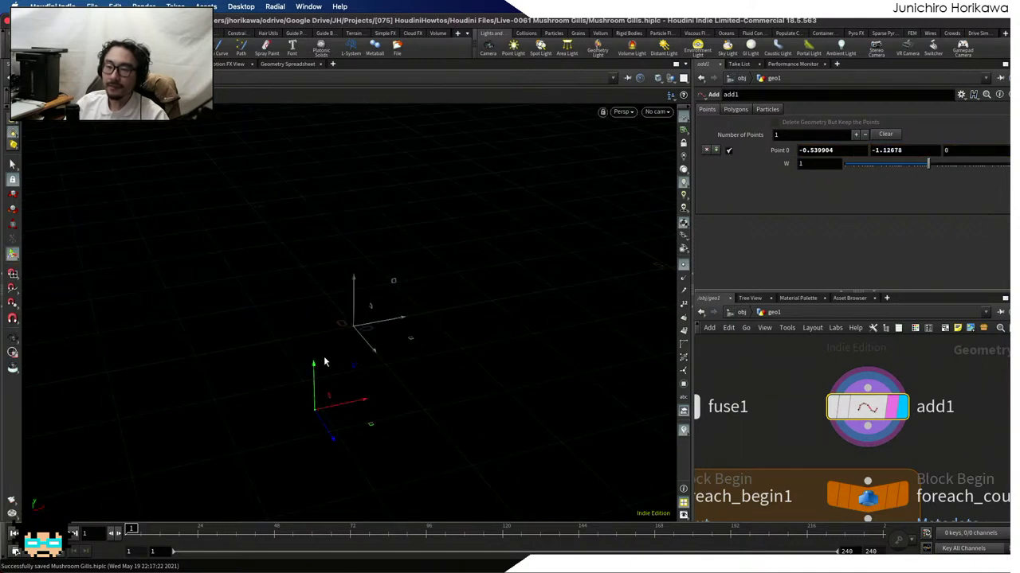
pyautogui.scroll(-4, 860, 371)
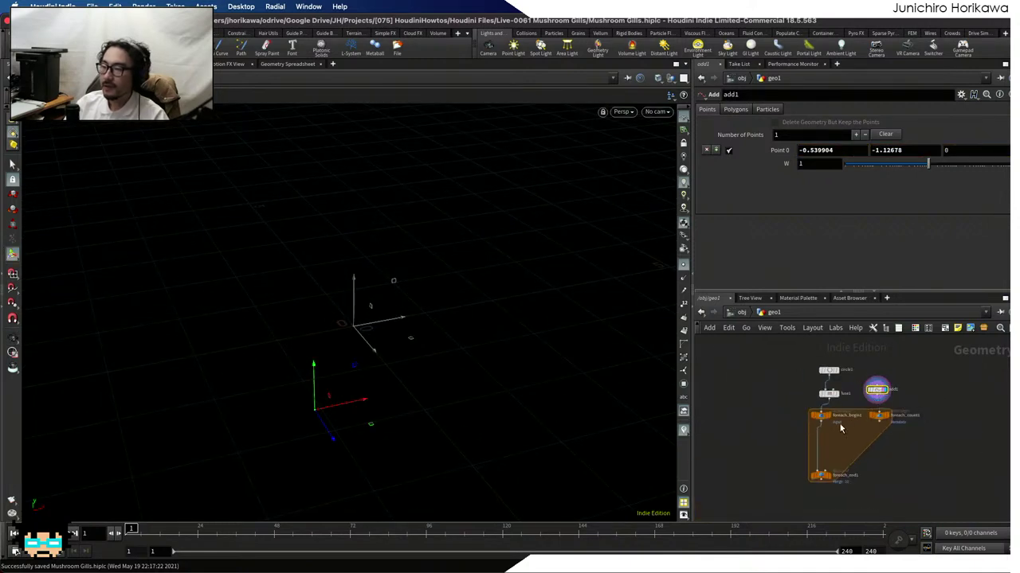
pyautogui.scroll(2, 854, 372)
# Display the fused circle again and move add1 level with fuse1
pyautogui.scroll(3, 860, 383)
pyautogui.click(821, 380)
pyautogui.keyDown('shift'); pyautogui.click(821, 422); pyautogui.keyUp('shift')
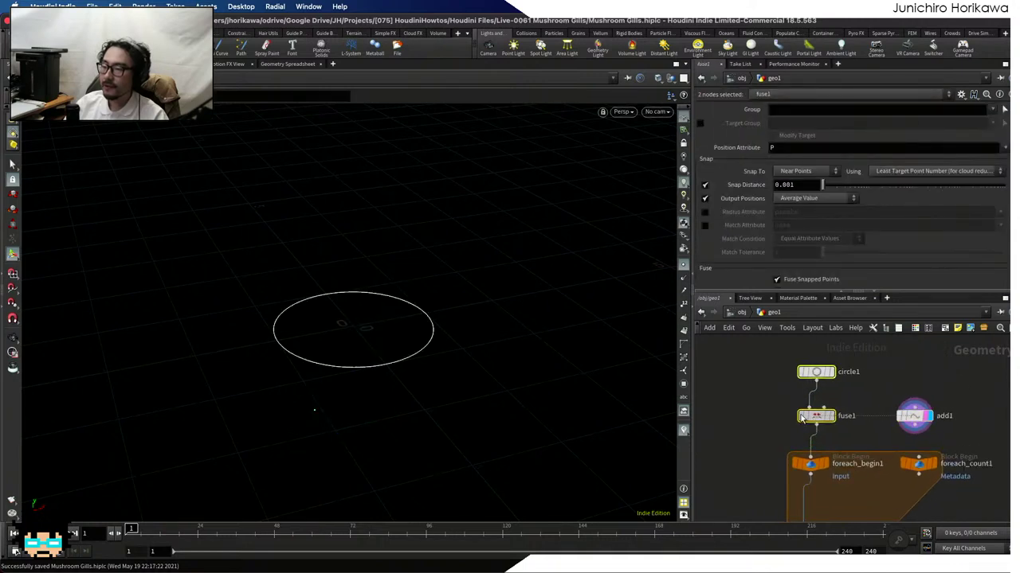
pyautogui.scroll(2, 908, 417)
pyautogui.moveTo(908, 417); pyautogui.dragTo(903, 411)
pyautogui.scroll(-1, 847, 410)
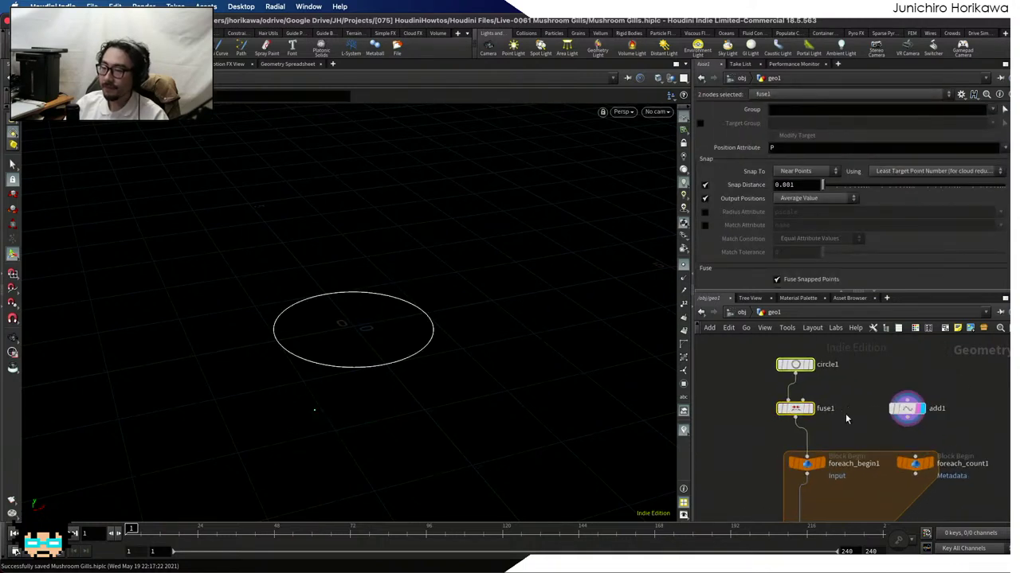
# Tumble the view to a near edge-on circle and tuck add1 up-left beside fuse1
pyautogui.press('Escape')
pyautogui.moveTo(468, 407); pyautogui.dragTo(385, 316)
pyautogui.press('Return')
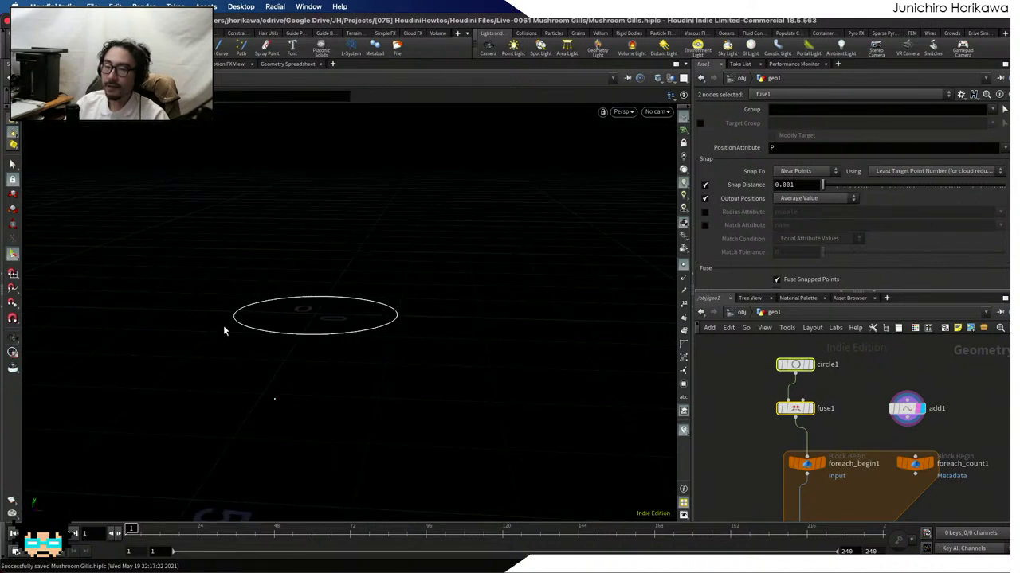
pyautogui.moveTo(223, 325); pyautogui.dragTo(271, 319)
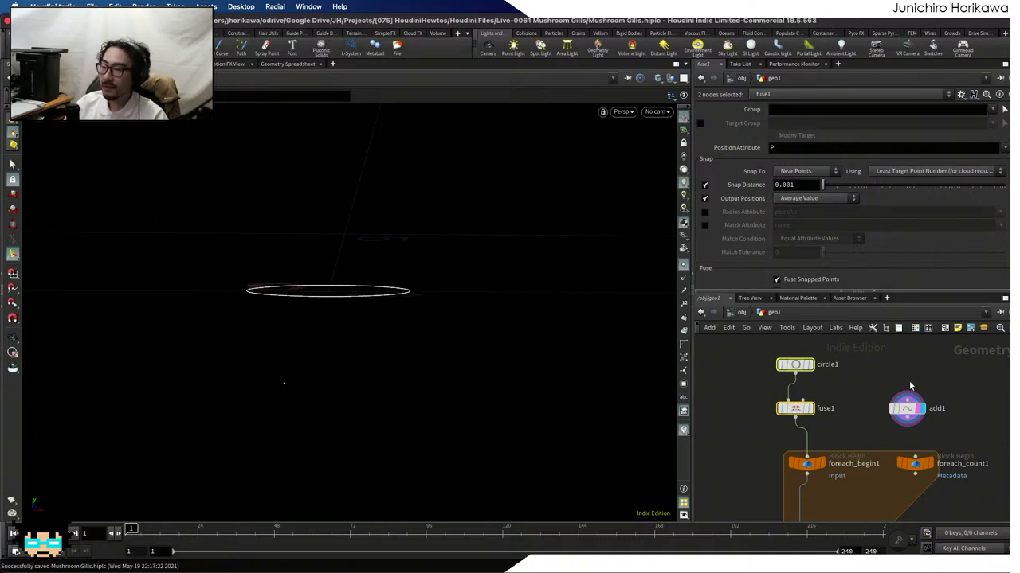
pyautogui.moveTo(919, 409); pyautogui.dragTo(902, 396)
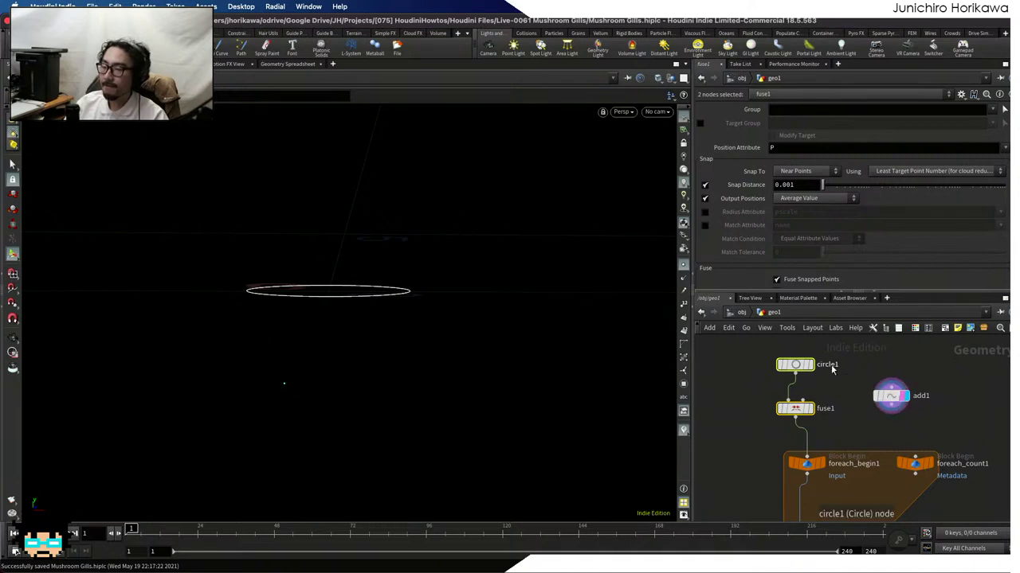
pyautogui.click(837, 403)
pyautogui.scroll(-5, 836, 404)
# Add a Point Wrangle node inside the for-each loop
pyautogui.press('Tab')
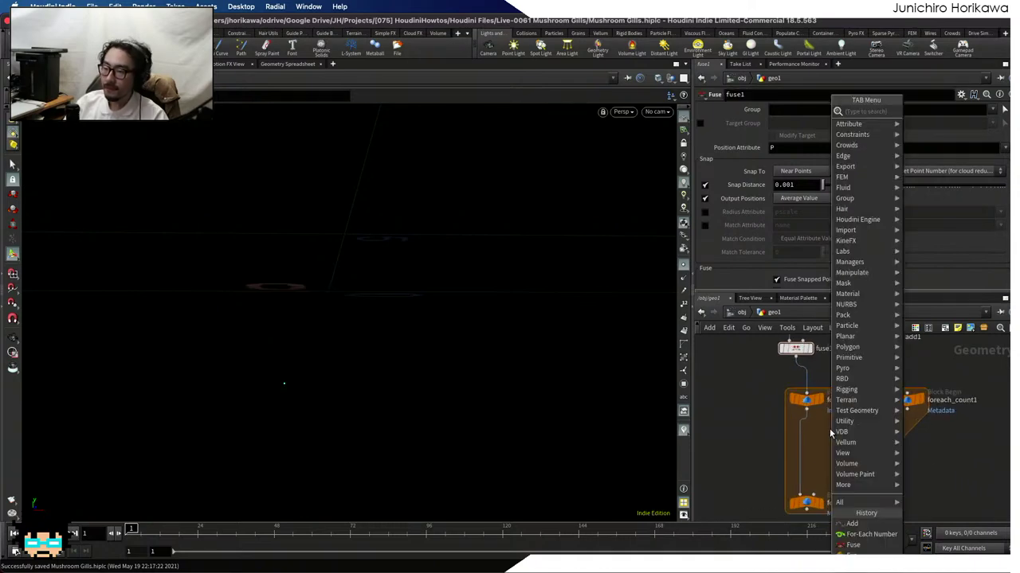
pyautogui.write('foreach')
pyautogui.press('Return')
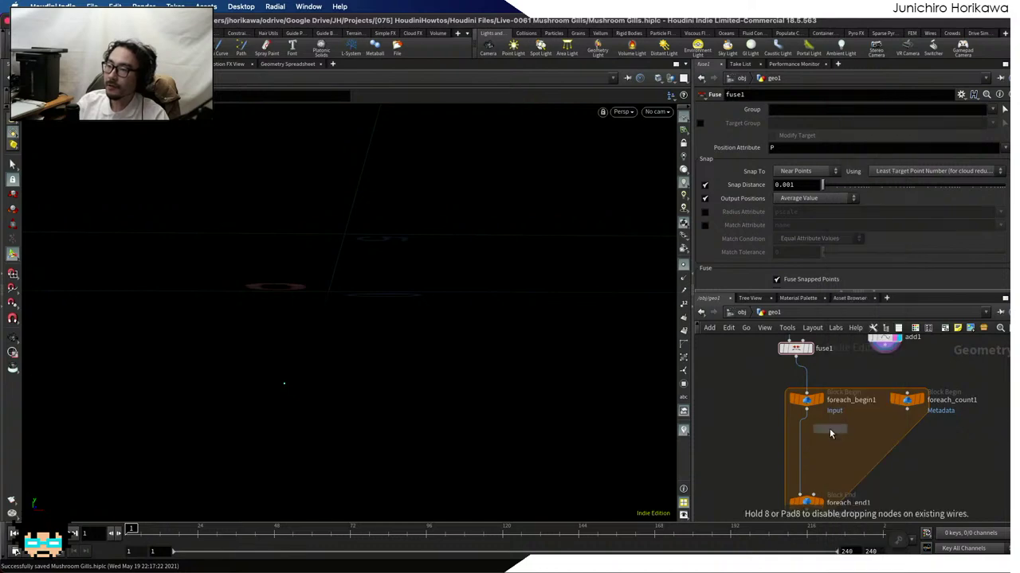
pyautogui.press('Tab')
pyautogui.write('point w')
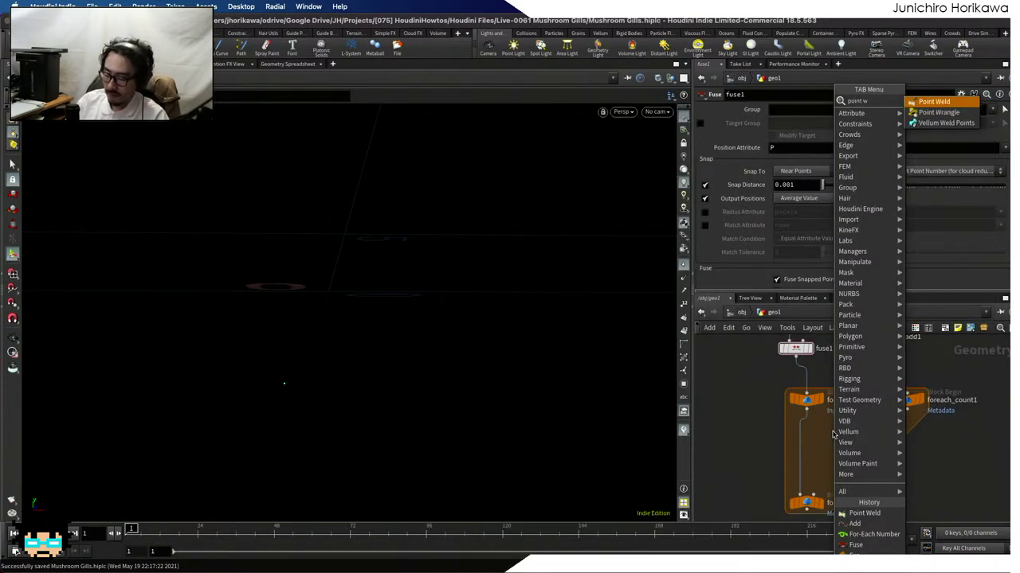
pyautogui.press('Down')
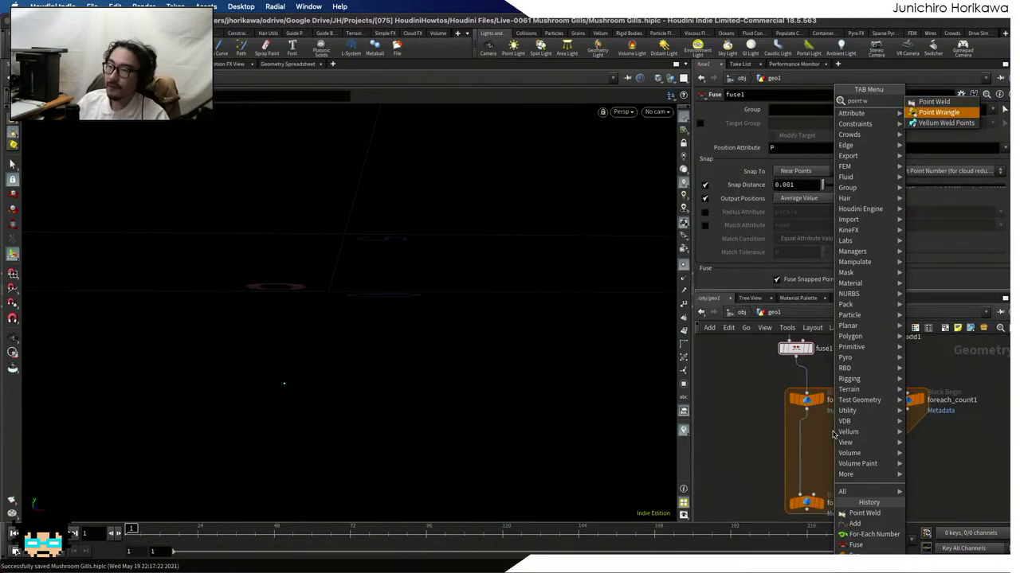
pyautogui.press('Return')
pyautogui.click(833, 435)
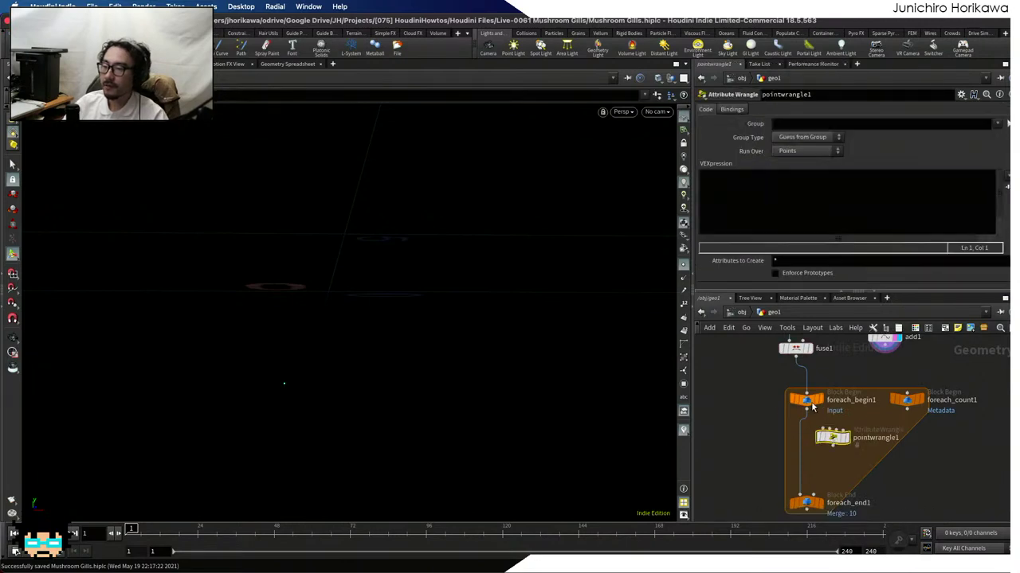
pyautogui.scroll(1, 807, 393)
# Wire foreach_begin1, add1 and foreach_count1 into the wrangle, then select foreach_end1
pyautogui.moveTo(801, 397); pyautogui.dragTo(832, 441)
pyautogui.moveTo(833, 374); pyautogui.dragTo(818, 398, button='middle')
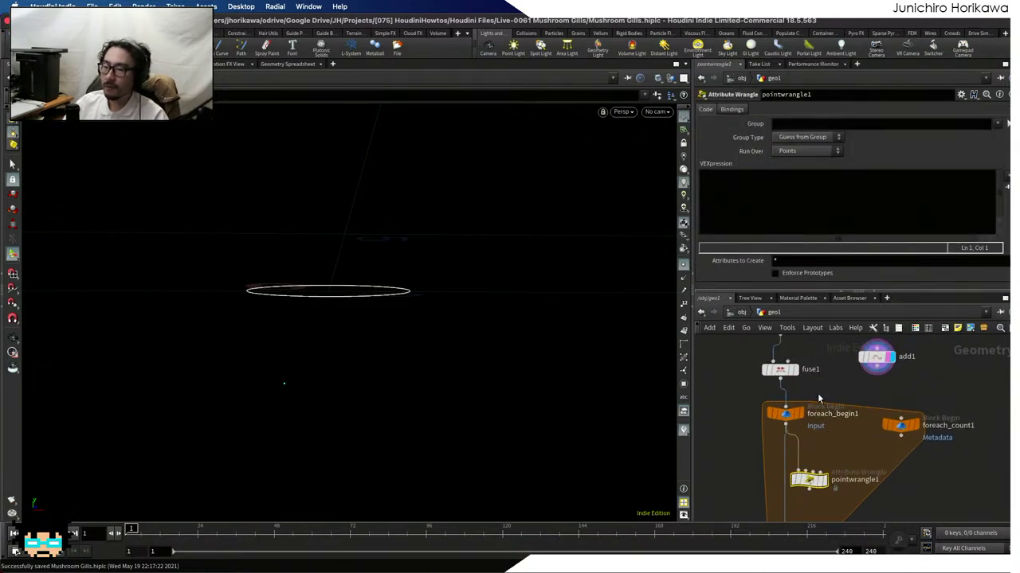
pyautogui.moveTo(876, 368); pyautogui.dragTo(820, 455)
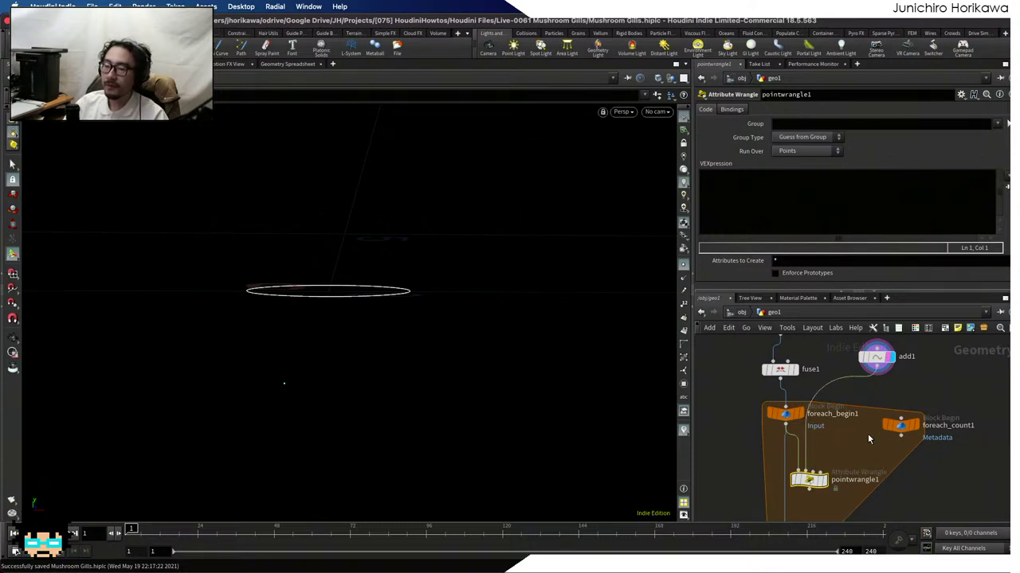
pyautogui.scroll(2, 882, 425)
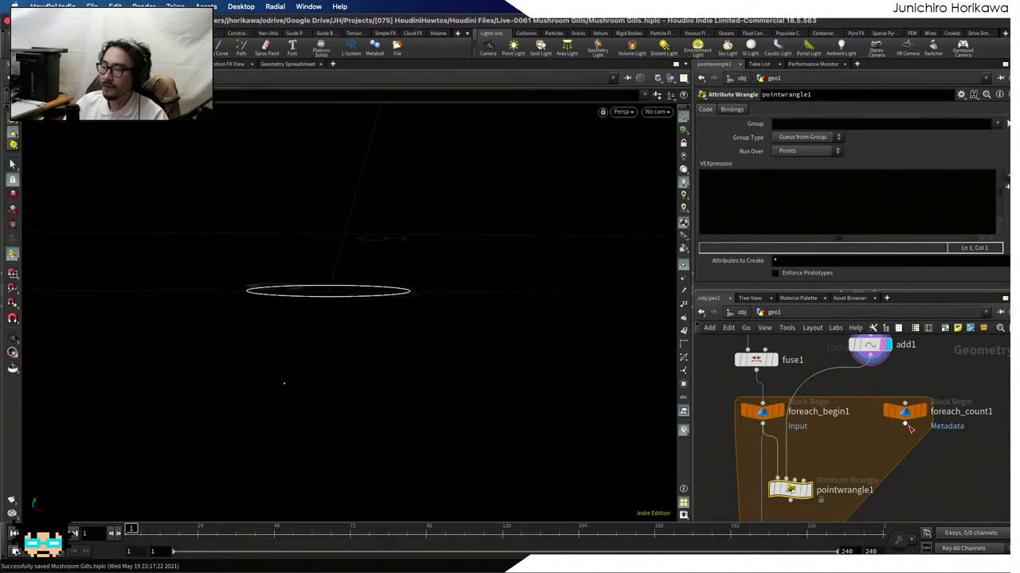
pyautogui.moveTo(910, 430); pyautogui.dragTo(802, 482)
pyautogui.moveTo(803, 482); pyautogui.dragTo(811, 443, button='middle')
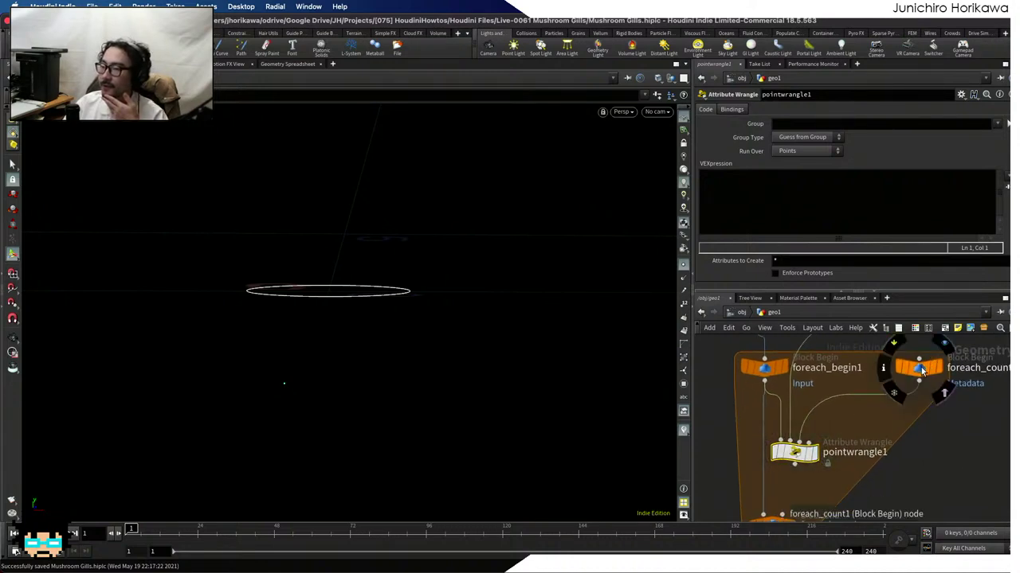
pyautogui.scroll(1, 814, 455)
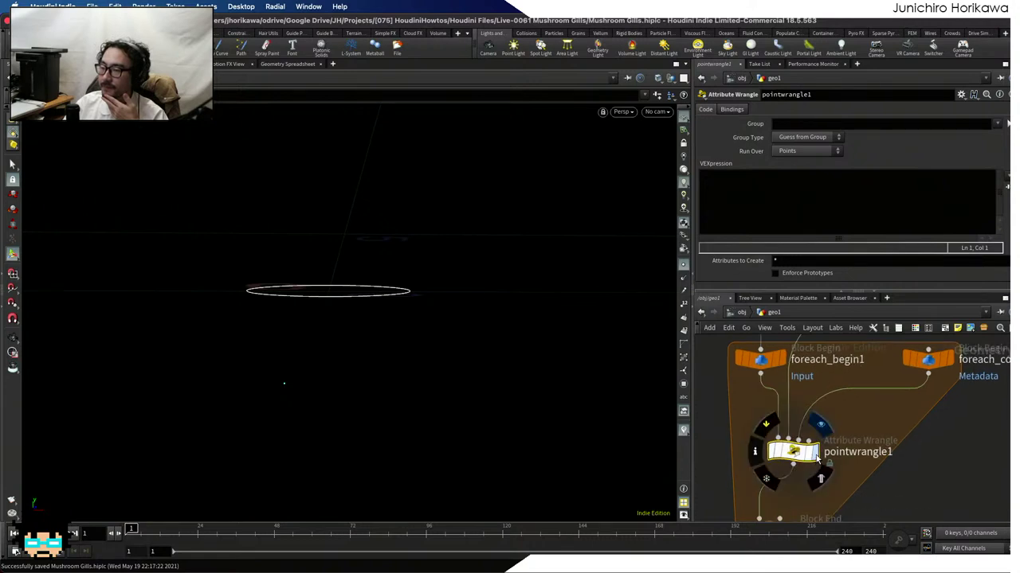
pyautogui.moveTo(807, 473); pyautogui.dragTo(809, 403, button='middle')
pyautogui.click(771, 463)
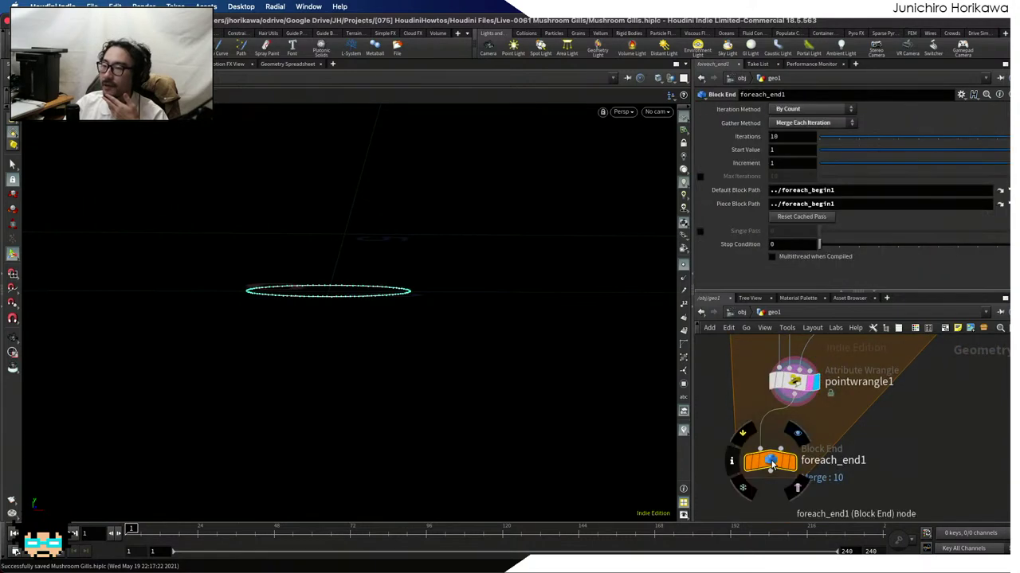
# Confirm foreach_end1 runs 10 iterations, select add1, and view the ring from above
pyautogui.click(774, 137)
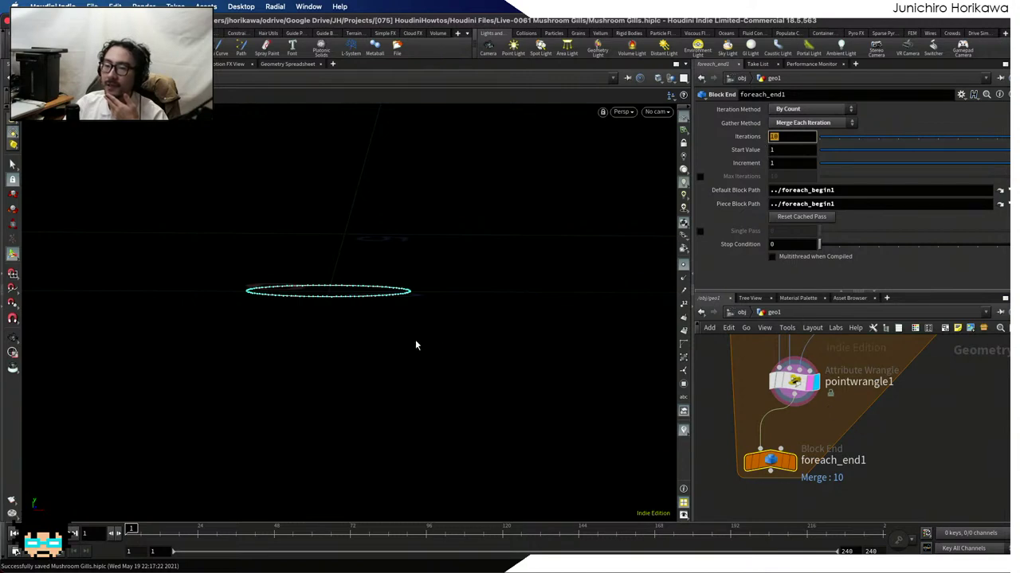
pyautogui.moveTo(378, 320); pyautogui.dragTo(353, 314)
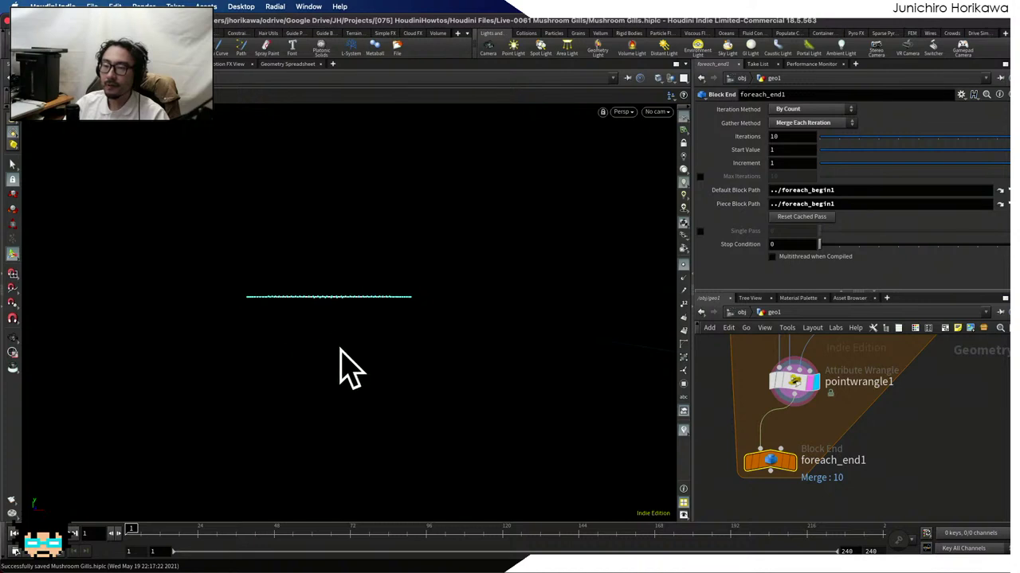
pyautogui.scroll(-5, 801, 422)
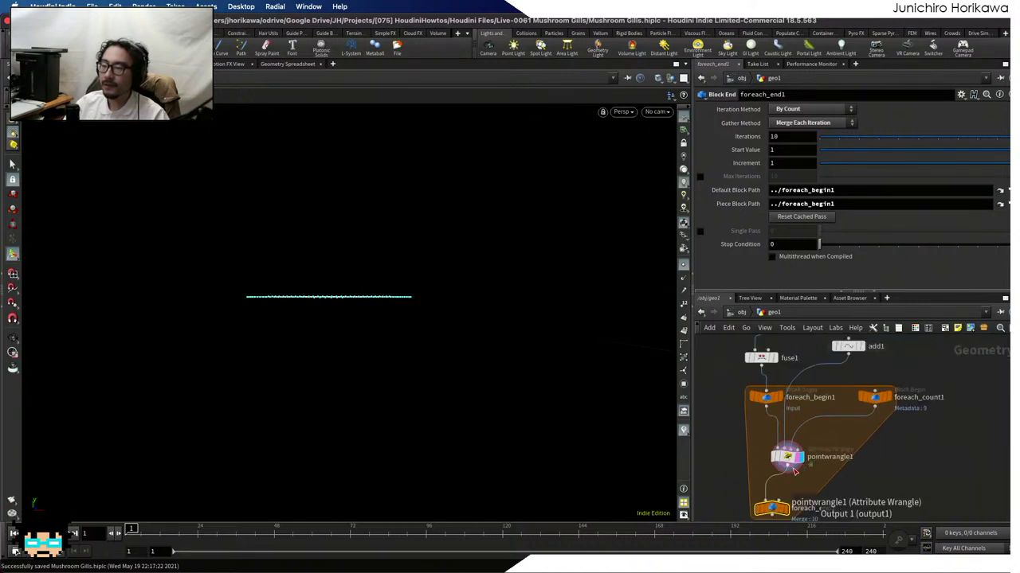
pyautogui.scroll(2, 847, 406)
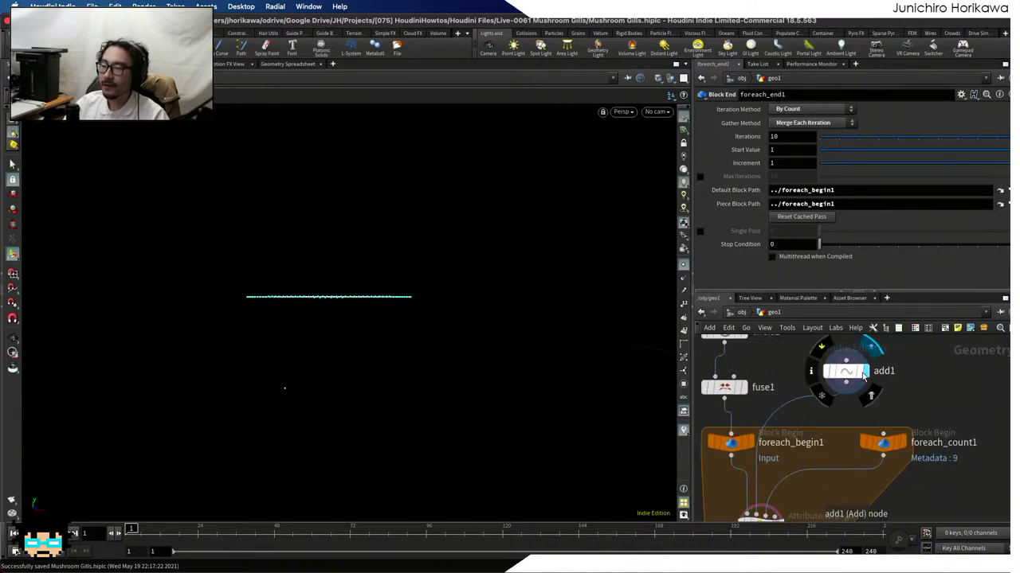
pyautogui.click(846, 371)
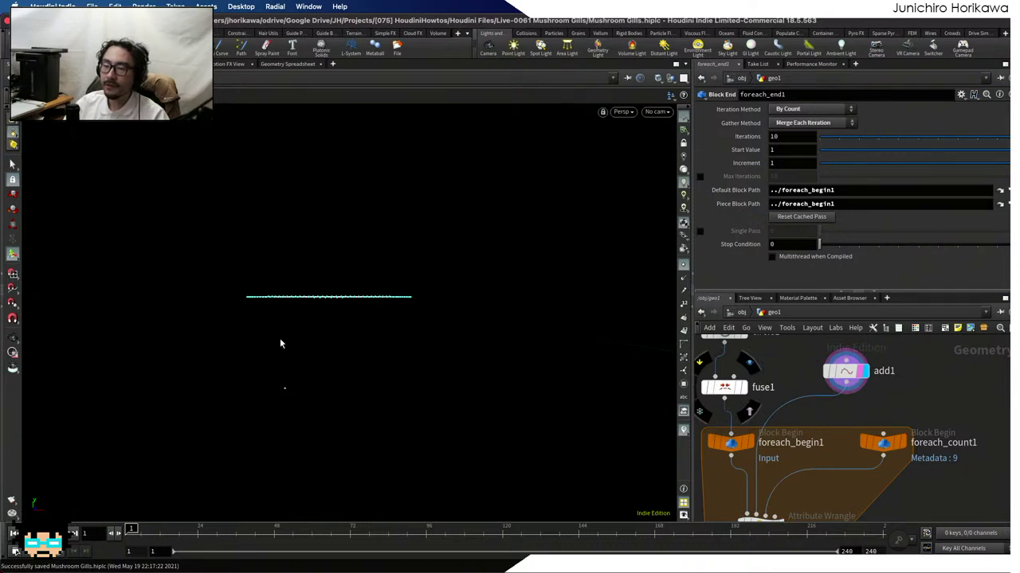
pyautogui.keyDown('alt'); pyautogui.moveTo(288, 323); pyautogui.dragTo(571, 377); pyautogui.keyUp('alt')
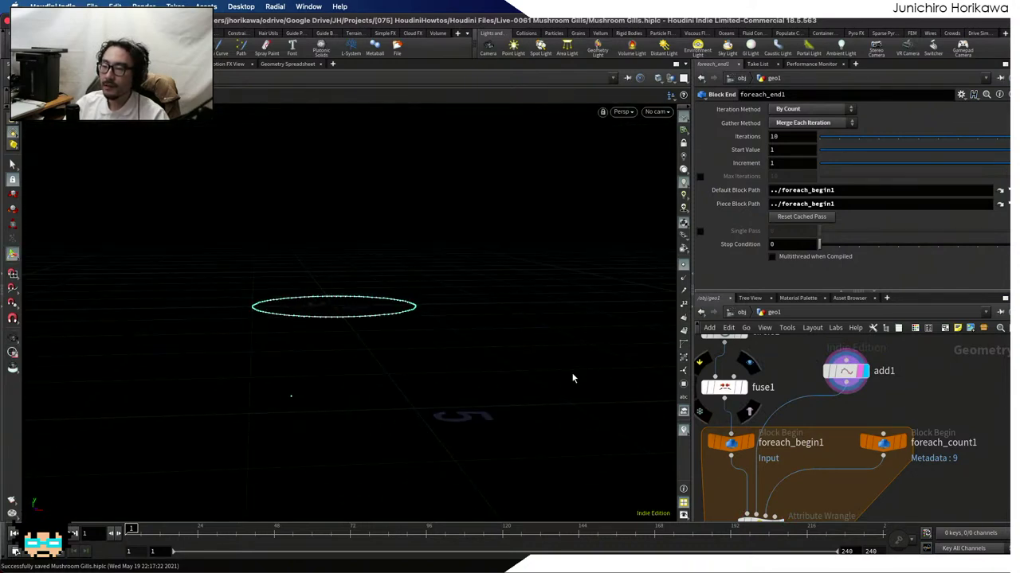
pyautogui.scroll(2, 789, 446)
# Rename pointwrangle1 to 'contour' and place the cursor in its empty VEXpression field
pyautogui.click(790, 446)
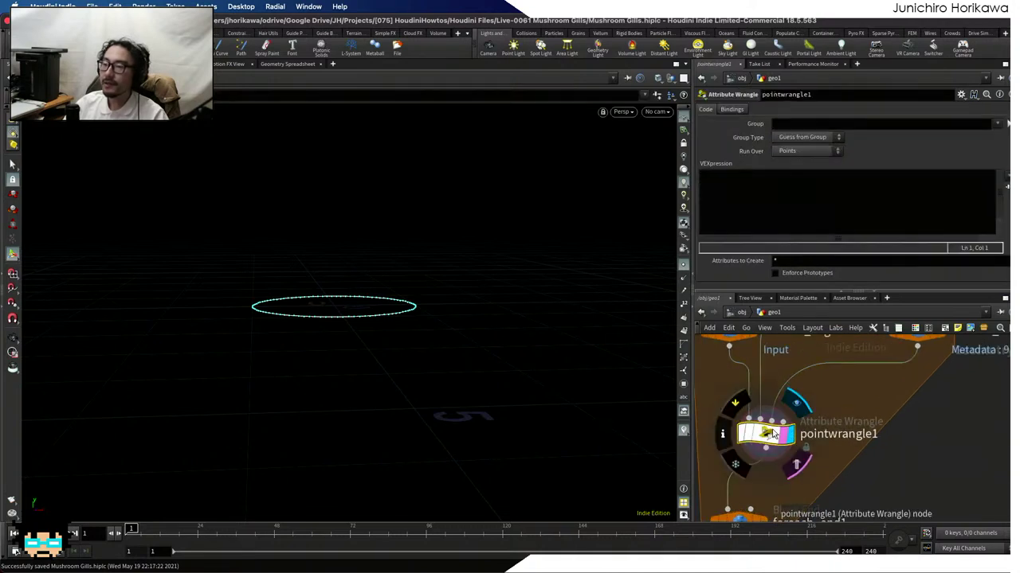
pyautogui.scroll(-1, 795, 446)
pyautogui.doubleClick(828, 435)
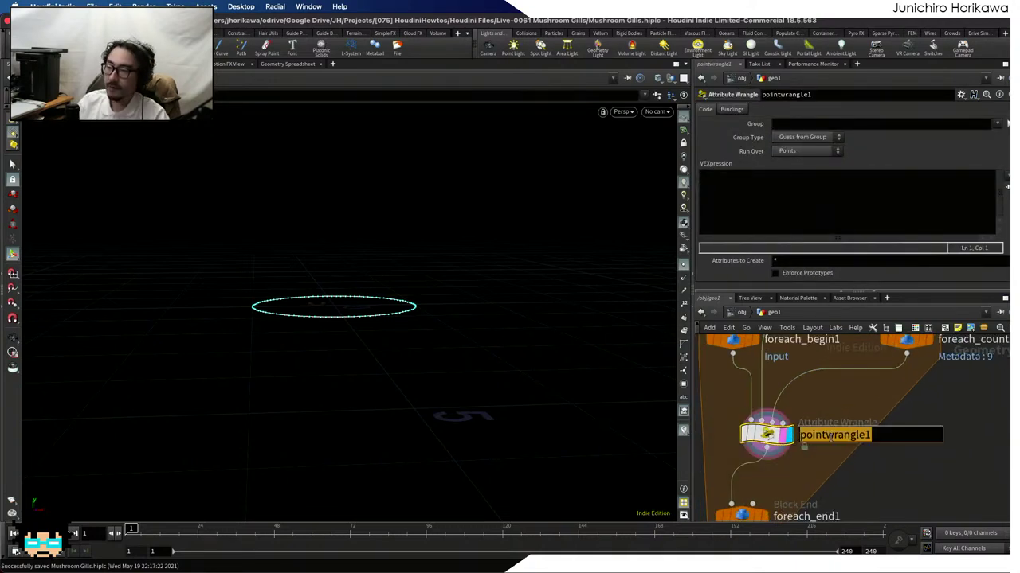
pyautogui.write('s')
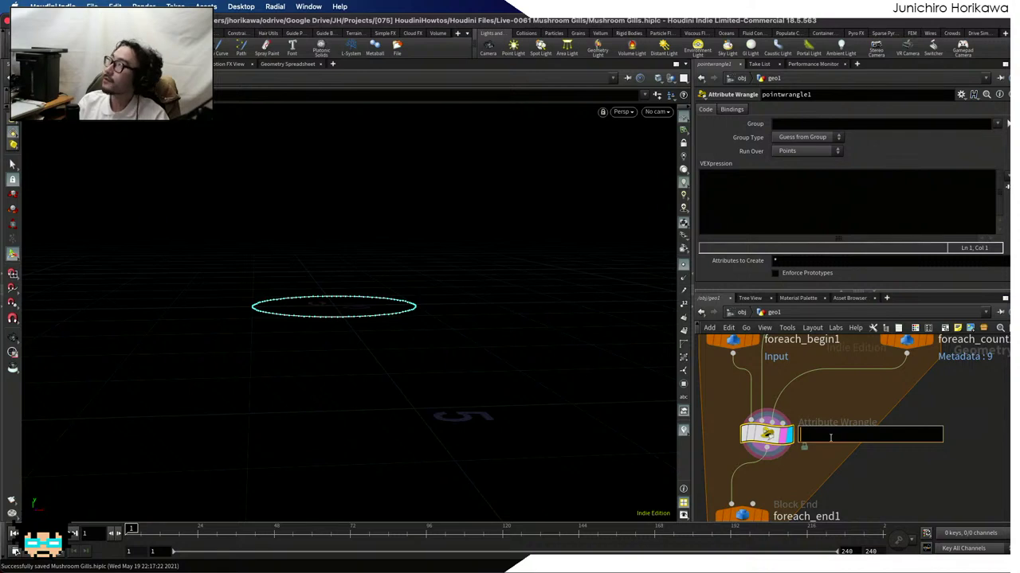
pyautogui.write('contou')
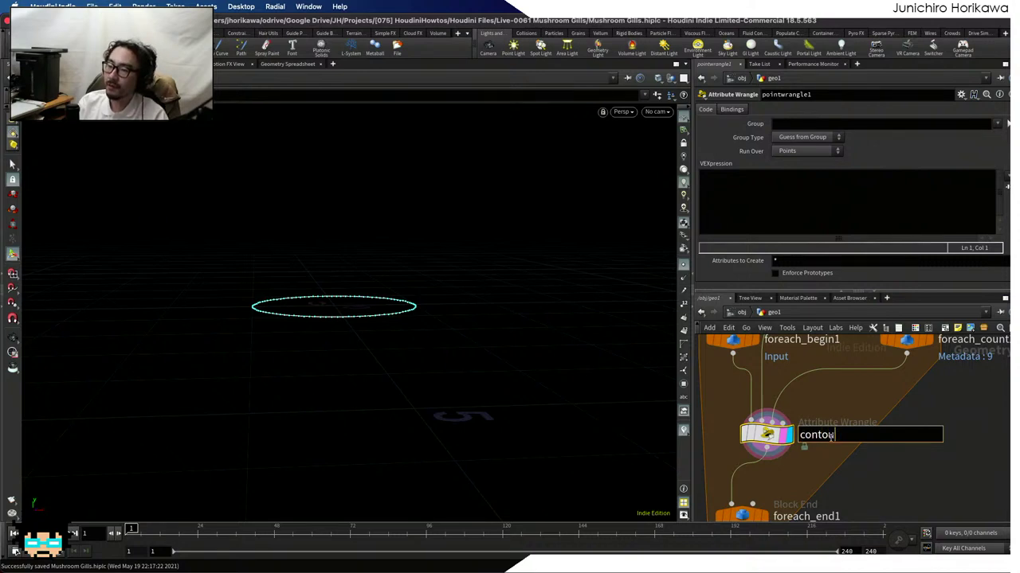
pyautogui.write('r')
pyautogui.press('Return')
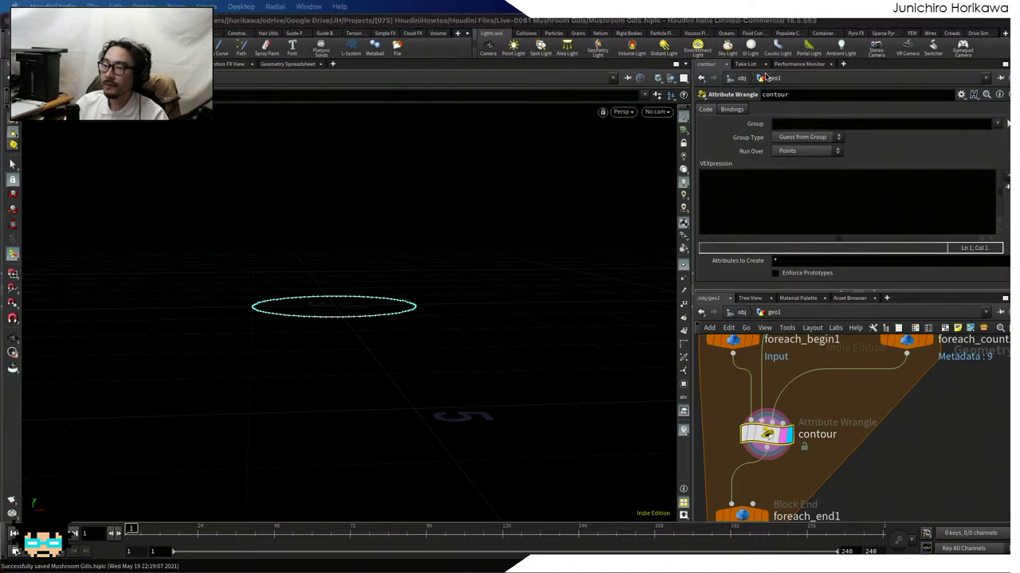
pyautogui.click(766, 193)
pyautogui.scroll(-3, 802, 421)
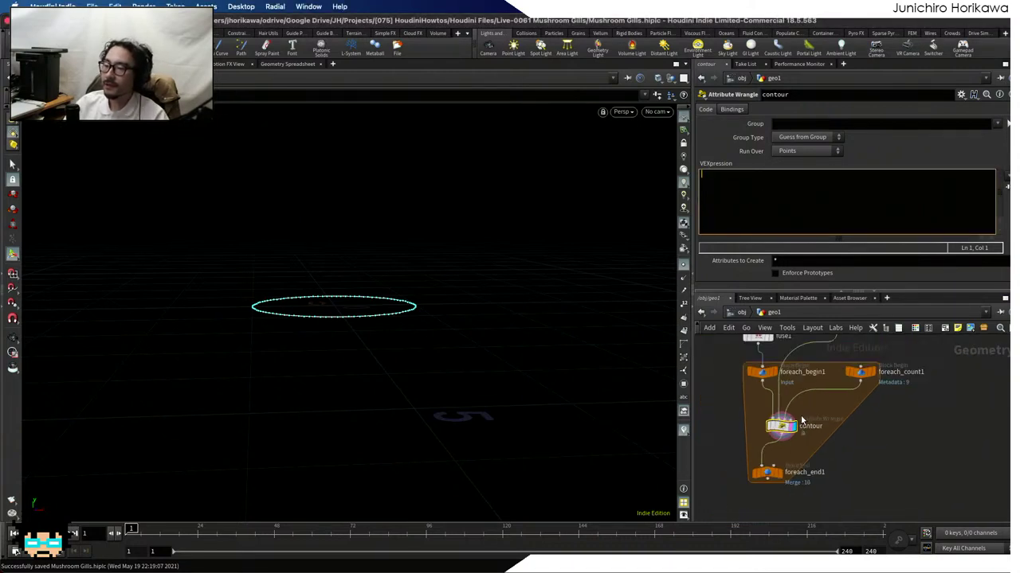
pyautogui.scroll(4, 805, 422)
pyautogui.scroll(-5, 820, 434)
pyautogui.scroll(5, 828, 440)
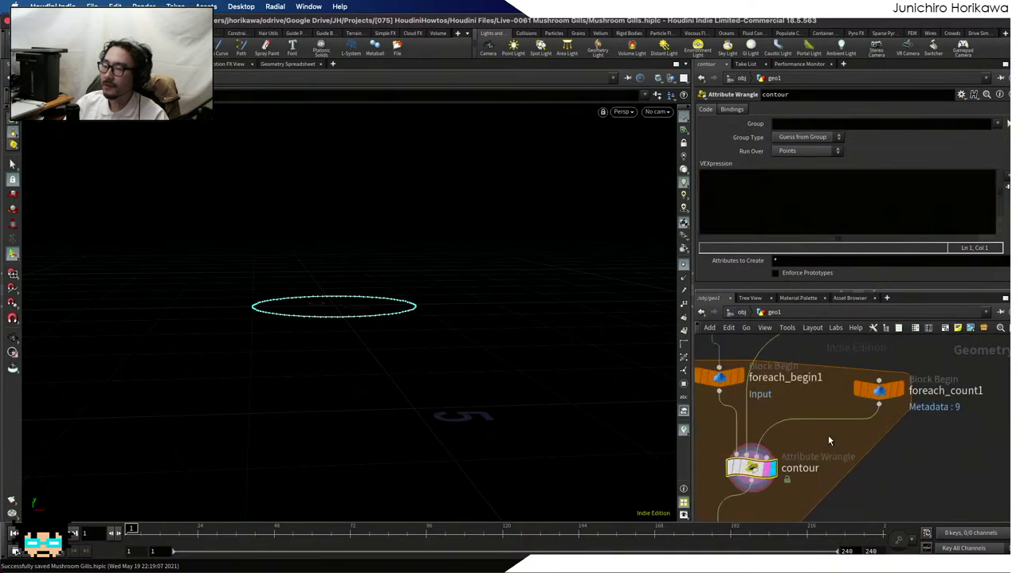
pyautogui.moveTo(828, 440); pyautogui.dragTo(869, 424, button='middle')
# In the contour wrangle, write int ite = detail(2, "iteration") and int numite = detail(2, "numiterations")
pyautogui.click(793, 197)
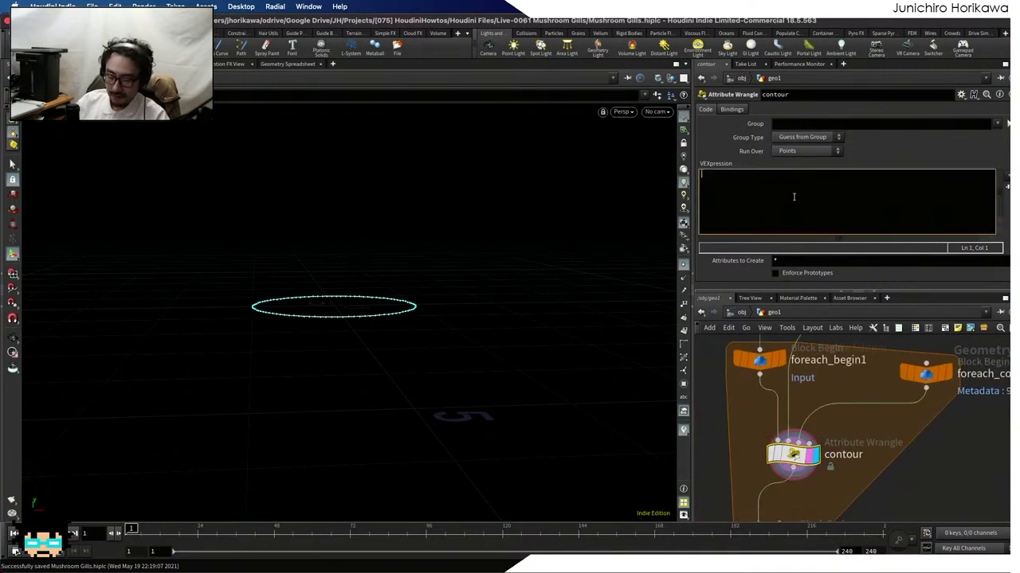
pyautogui.write('int in')
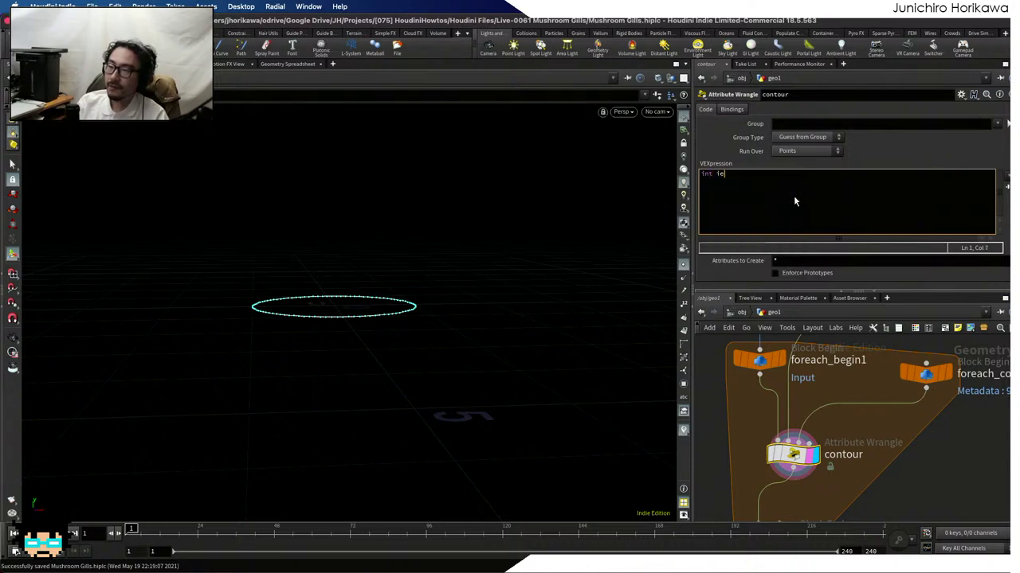
pyautogui.press('BackSpace')
pyautogui.write('te -')
pyautogui.press('BackSpace')
pyautogui.press('BackSpace')
pyautogui.write('= ')
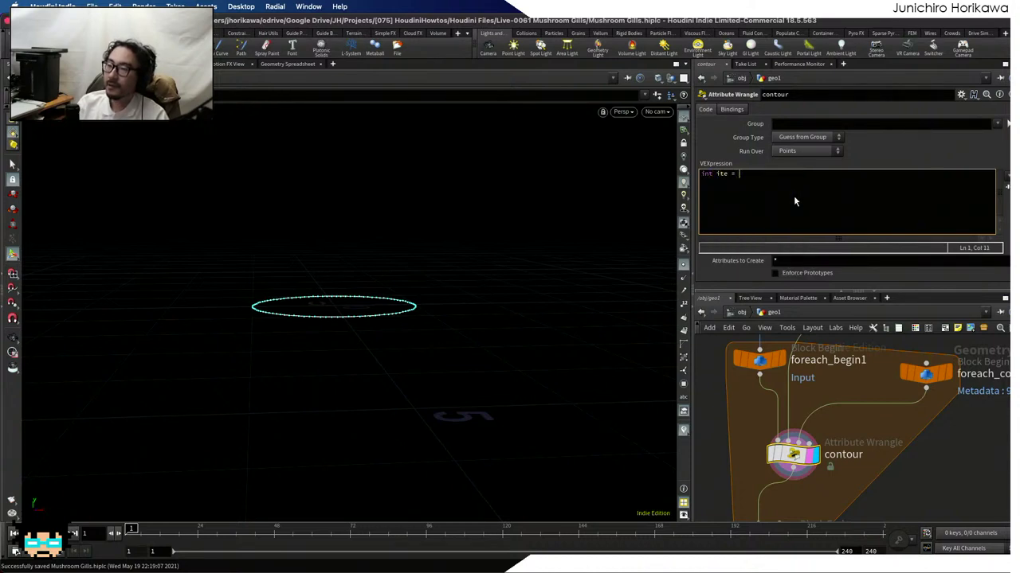
pyautogui.write('detail(')
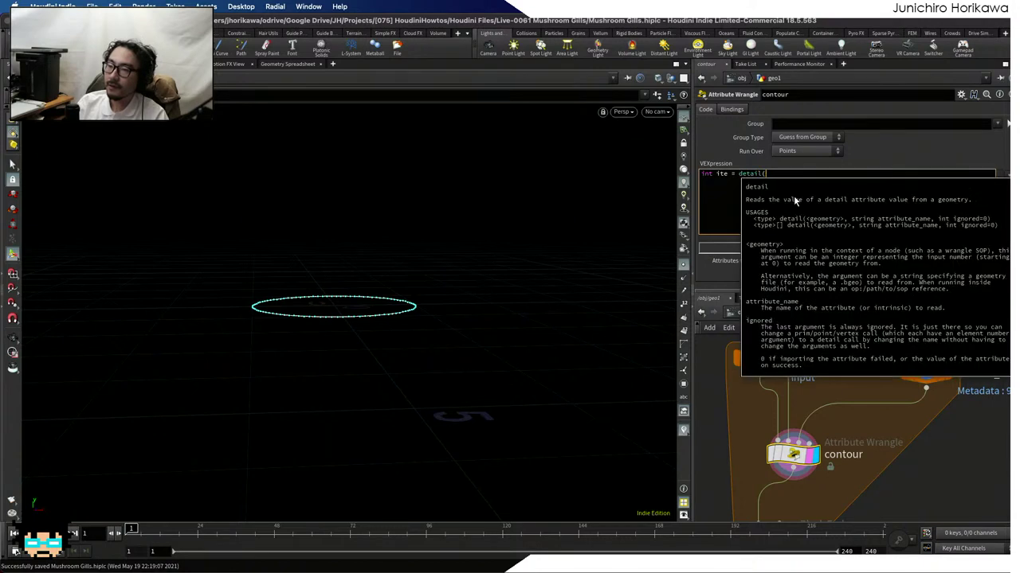
pyautogui.write('2, ')
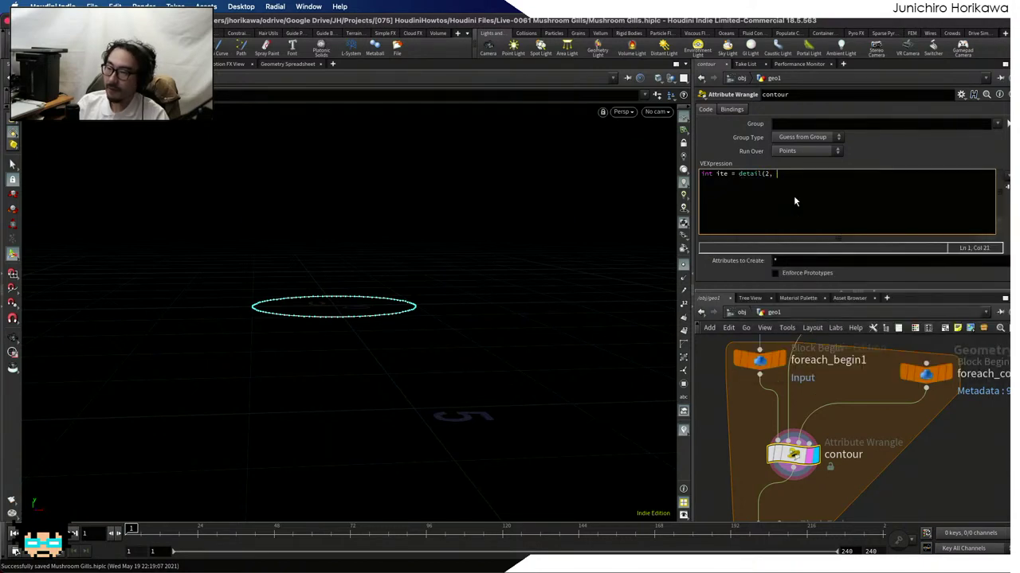
pyautogui.write('"i')
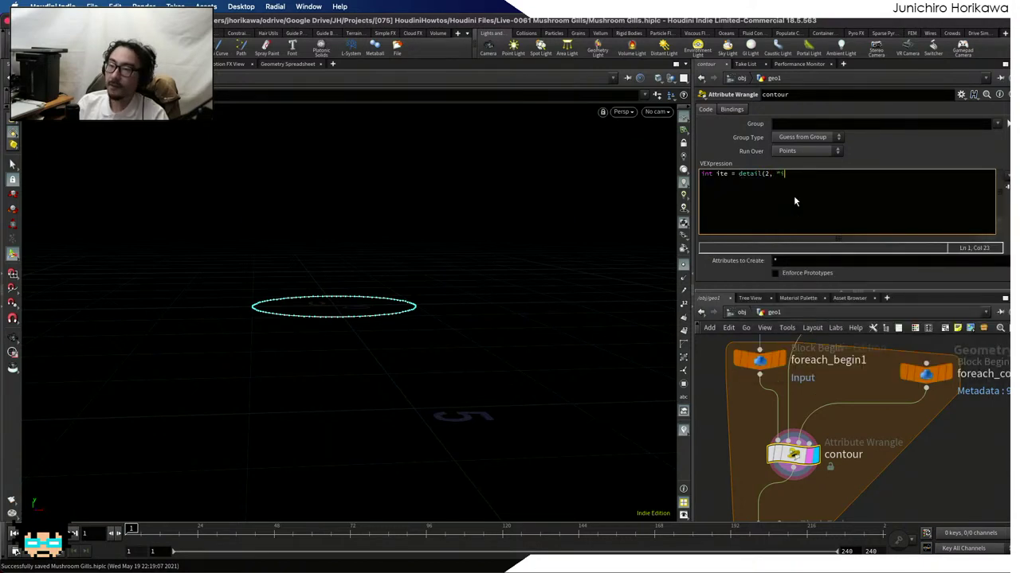
pyautogui.write('teration')
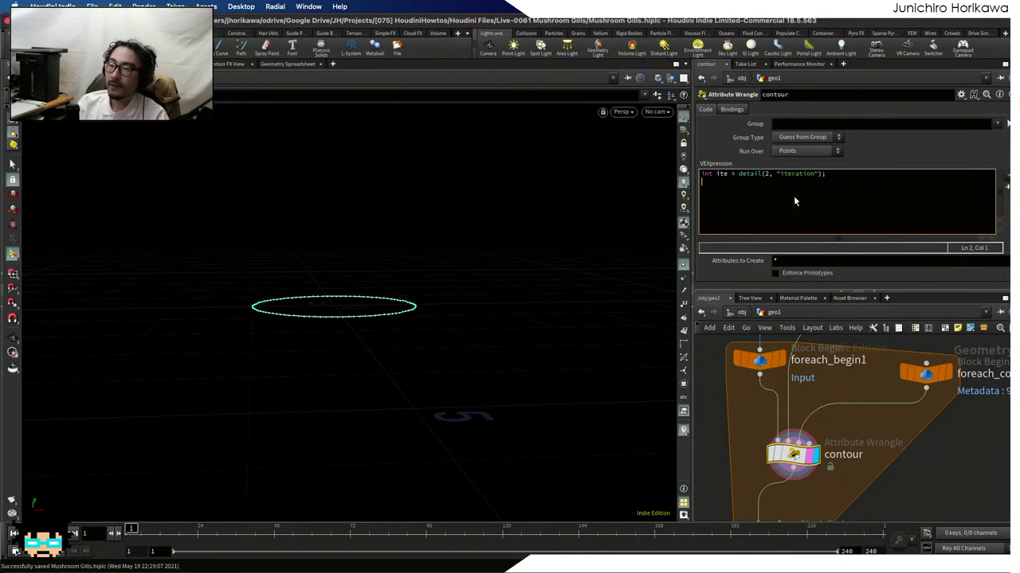
pyautogui.write('int numt')
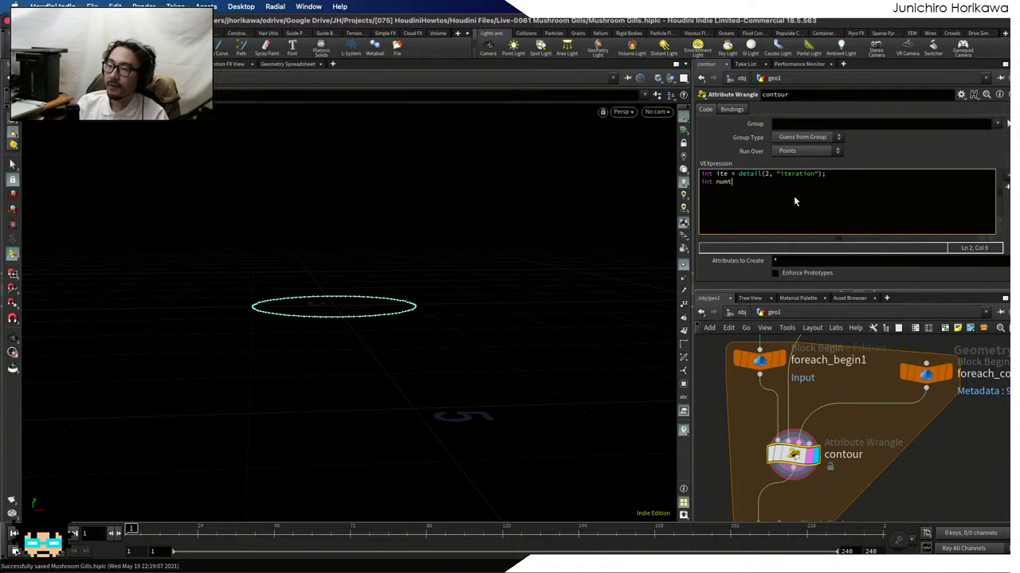
pyautogui.press('BackSpace')
pyautogui.write('ite = ')
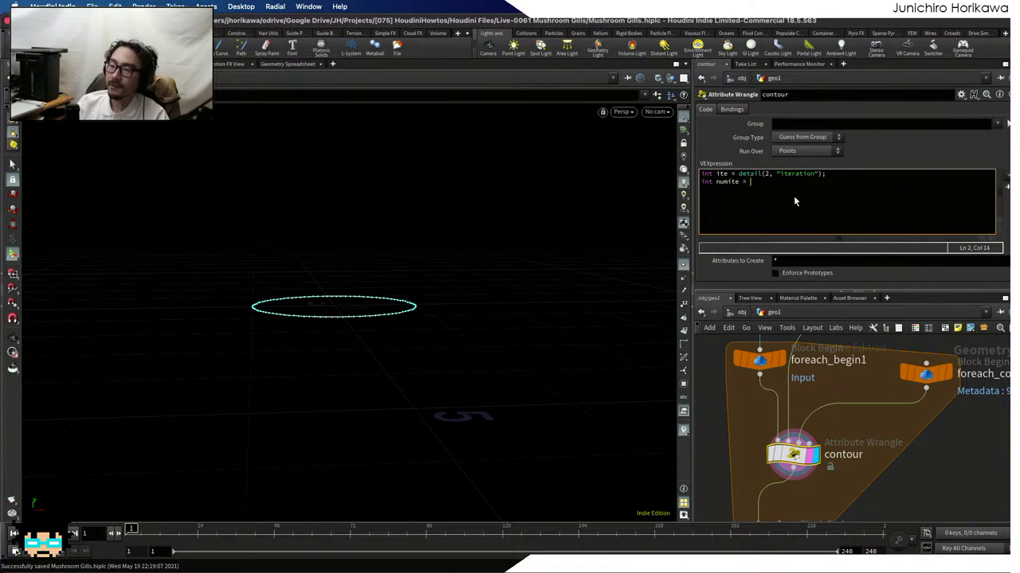
pyautogui.write('detail')
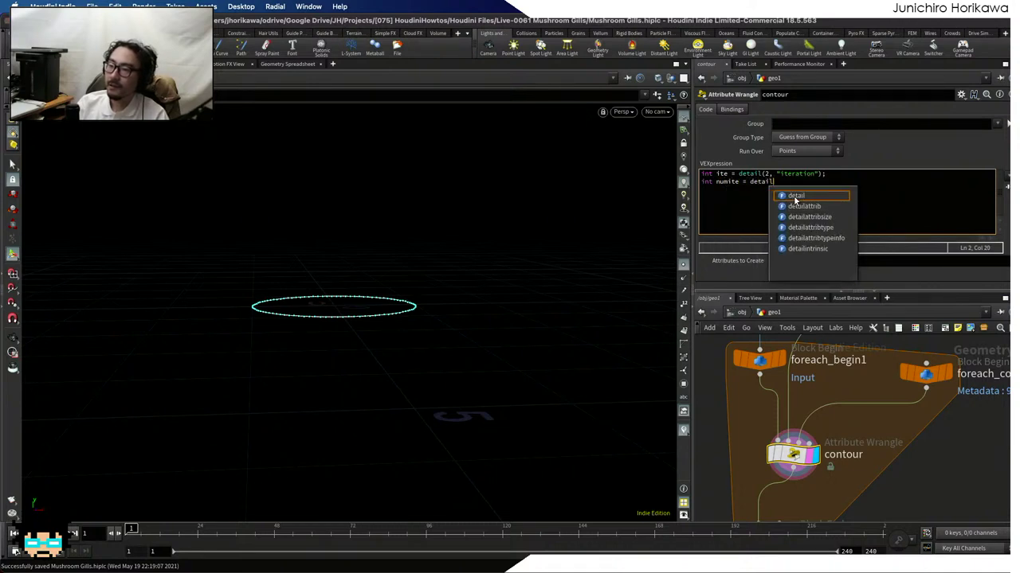
pyautogui.write('(,')
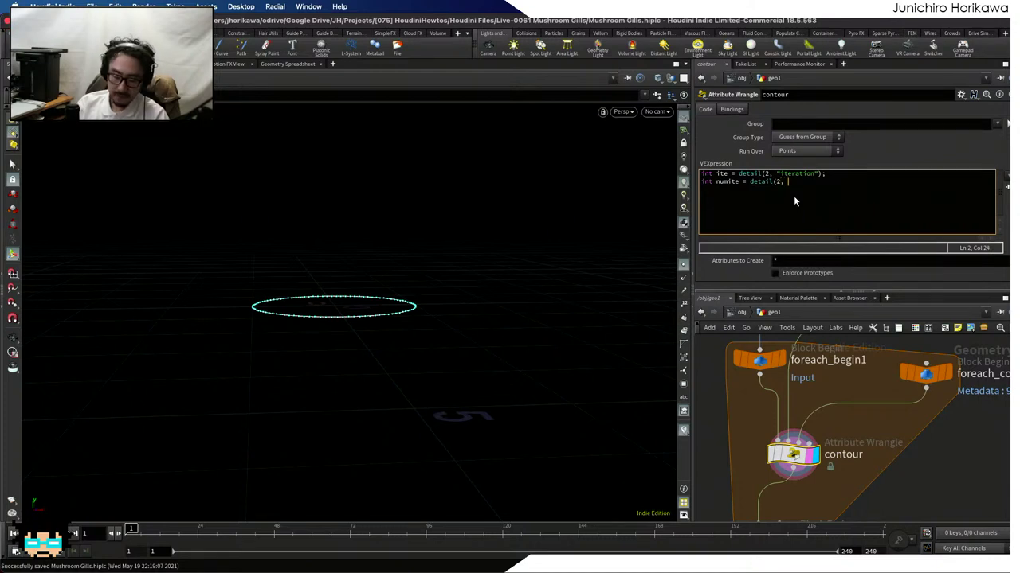
pyautogui.write(', "')
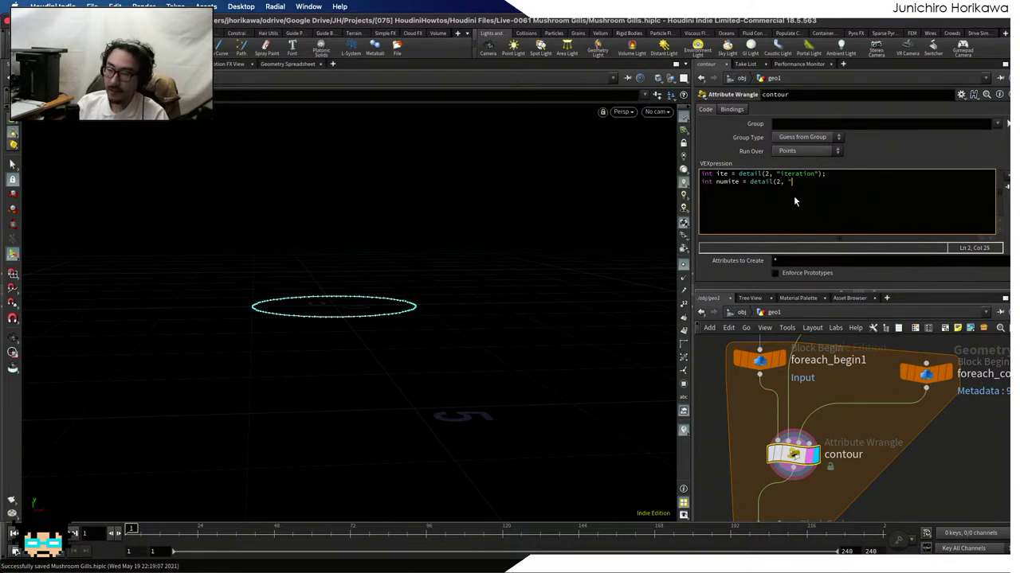
pyautogui.write('numite')
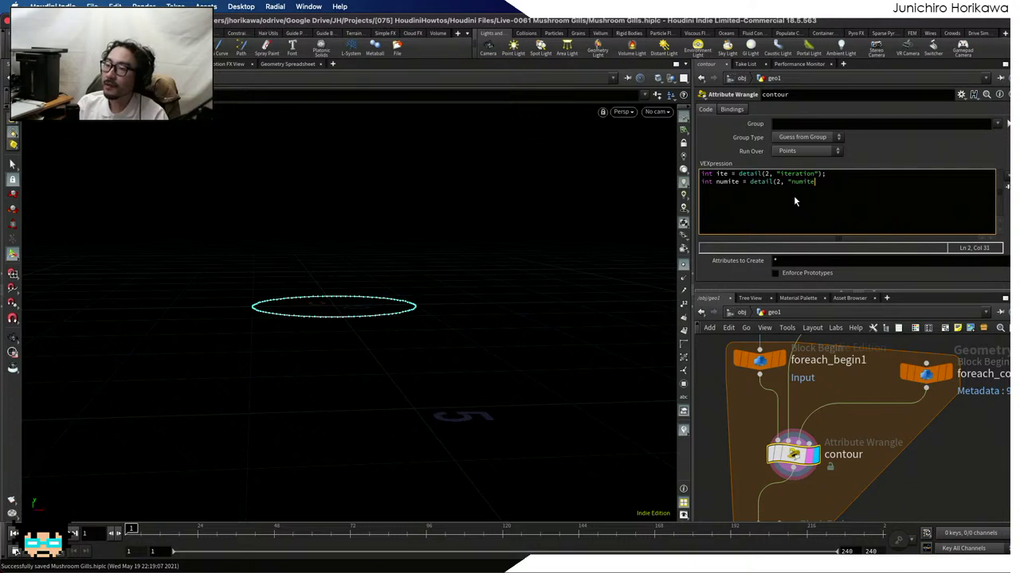
pyautogui.write('tions"')
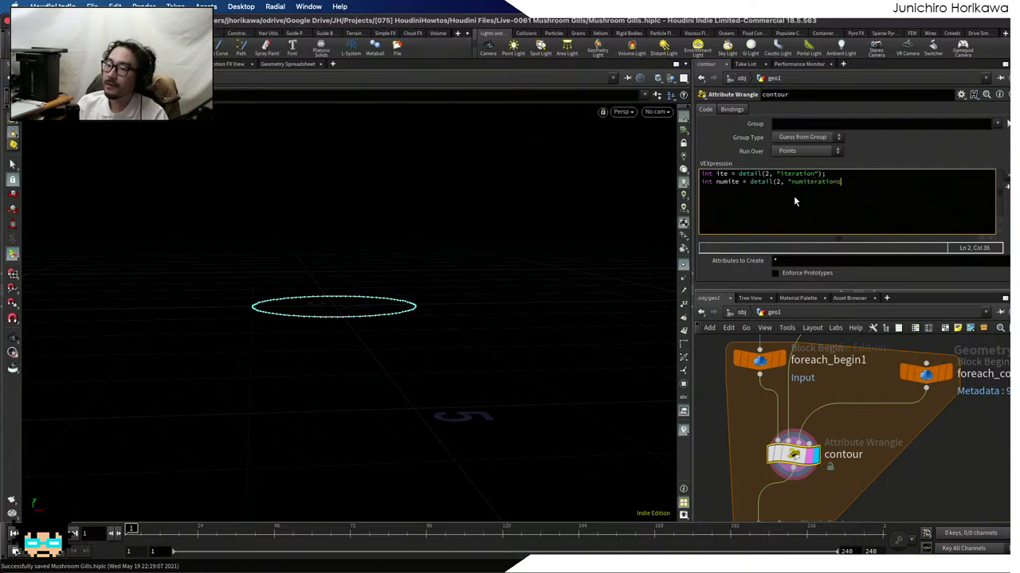
pyautogui.write('");')
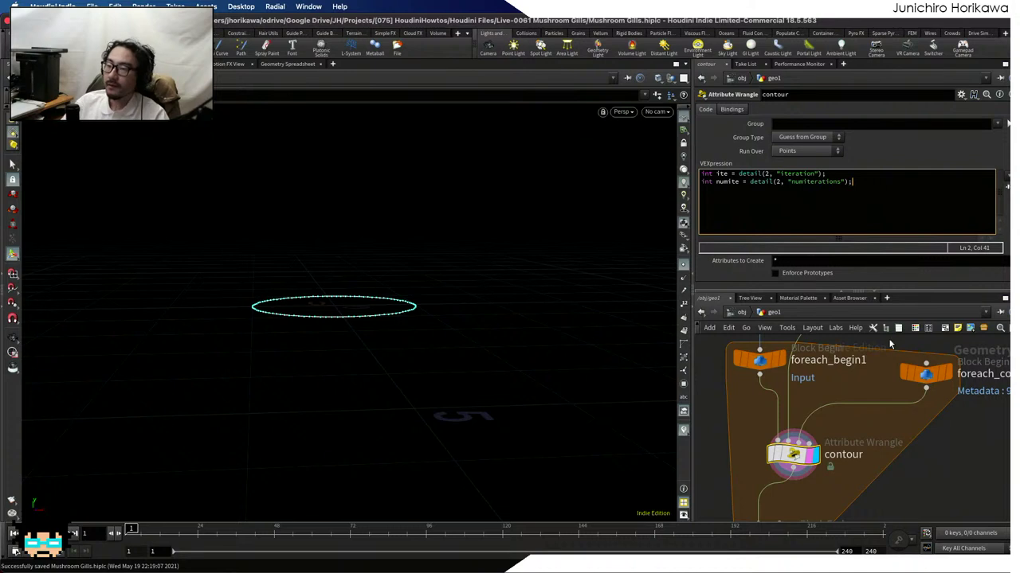
pyautogui.scroll(1, 925, 371)
# Select foreach_count1 and add a Geometry Spreadsheet tab to the upper pane
pyautogui.click(925, 372)
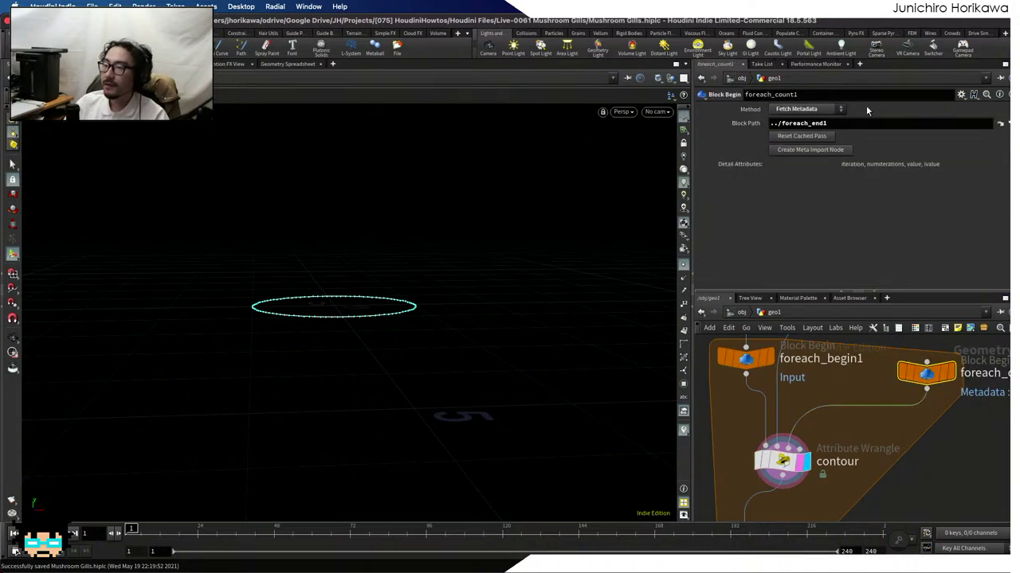
pyautogui.click(814, 64)
pyautogui.click(859, 64)
pyautogui.moveTo(890, 85)
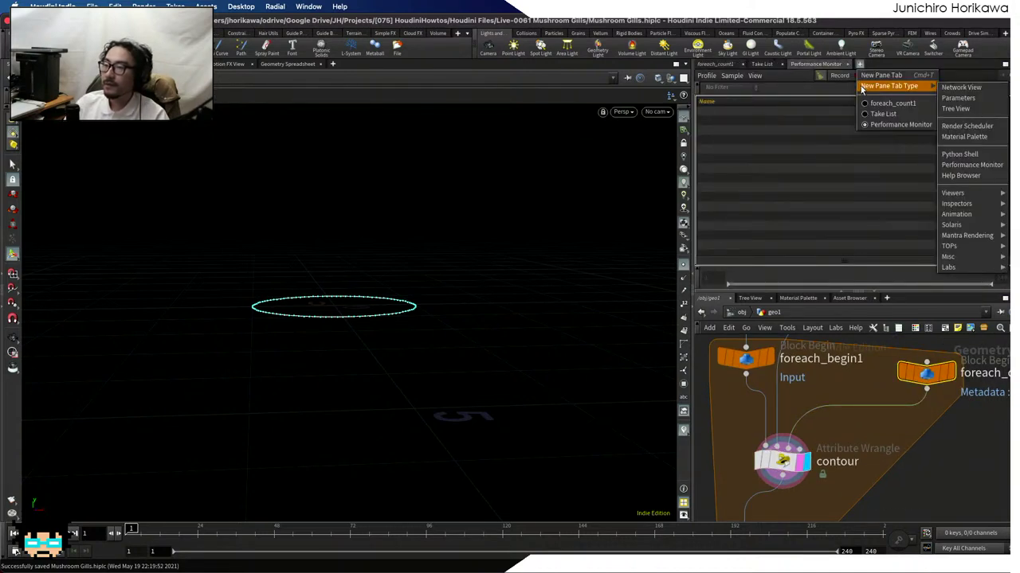
pyautogui.moveTo(956, 204)
pyautogui.click(911, 208)
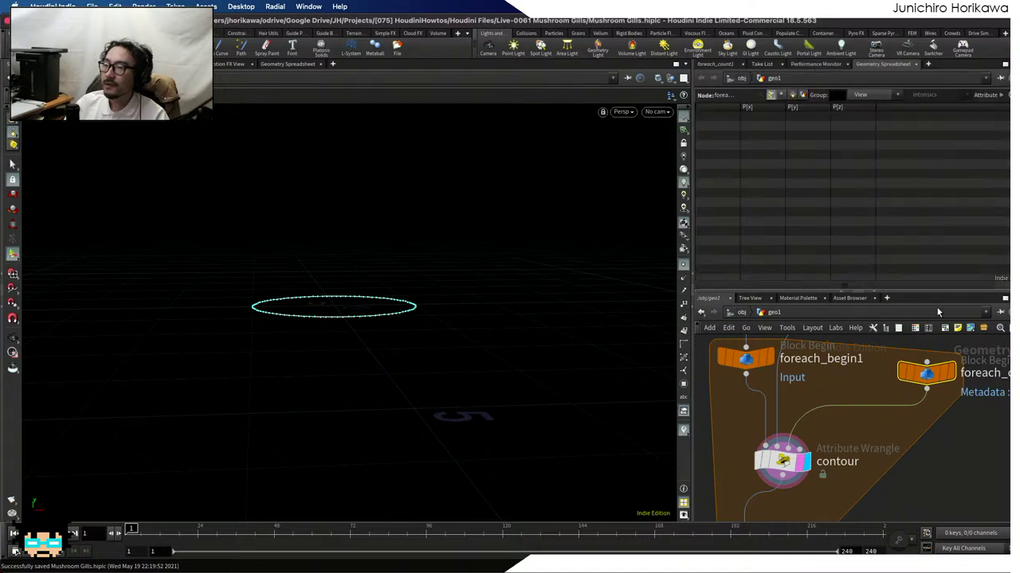
# Check foreach_count1's detail attributes (iteration 9, numiterations 10), then select the contour wrangle
pyautogui.moveTo(927, 364); pyautogui.dragTo(909, 364)
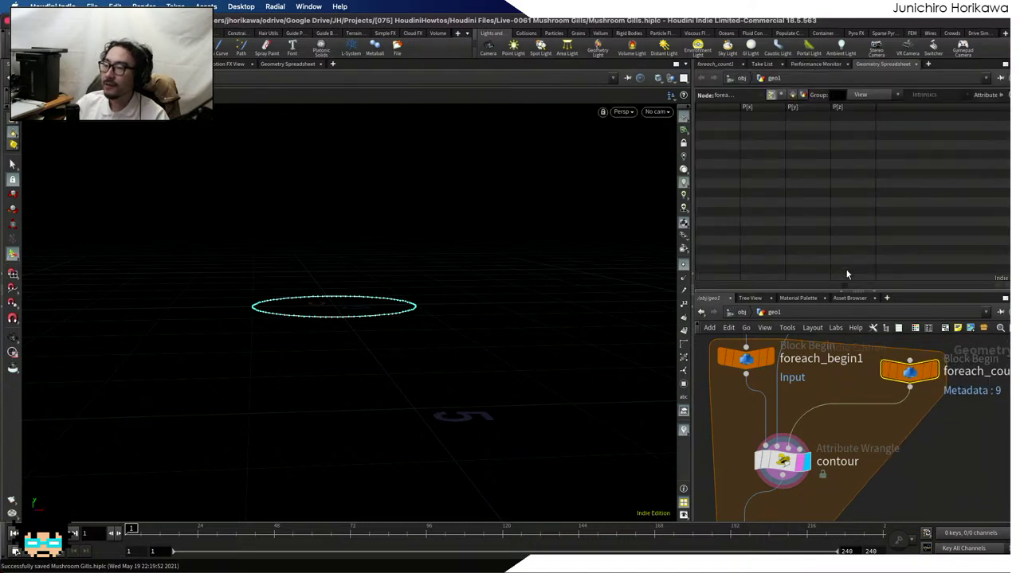
pyautogui.click(803, 95)
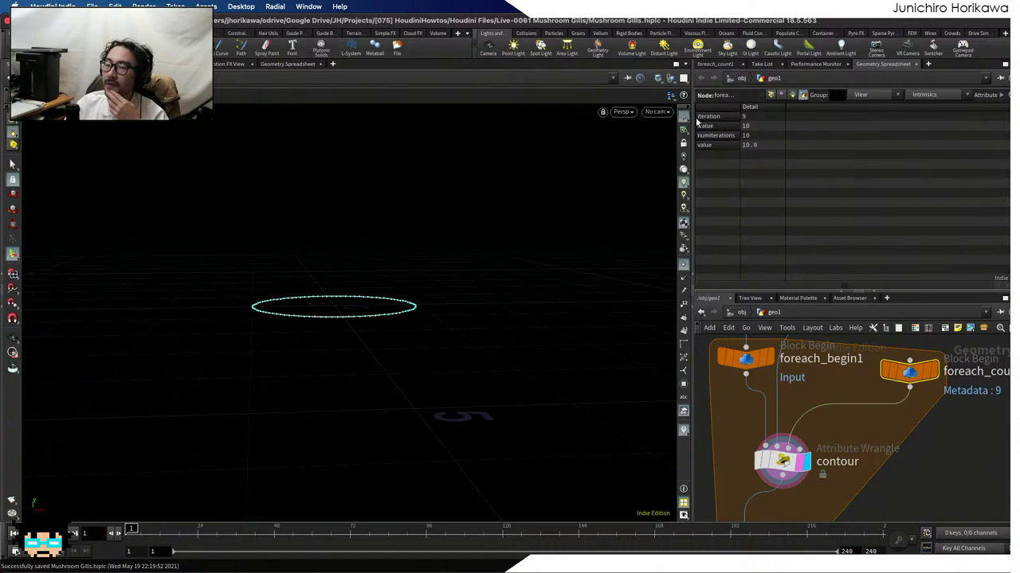
pyautogui.click(783, 461)
# Add the line float t = ite / float(numite - 1.0); to the contour wrangle's code
pyautogui.click(705, 64)
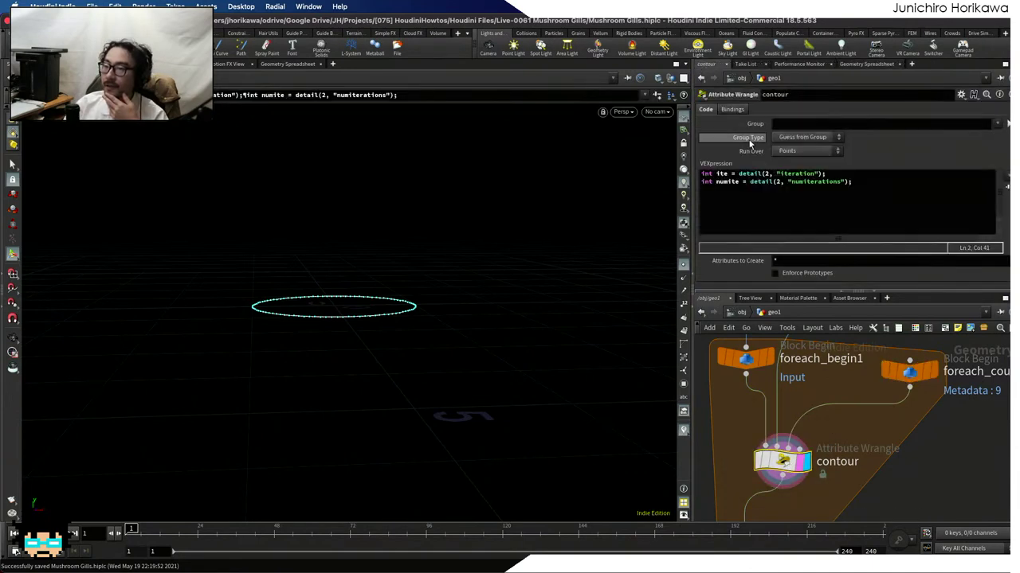
pyautogui.click(900, 194)
pyautogui.press('Return')
pyautogui.press('Return')
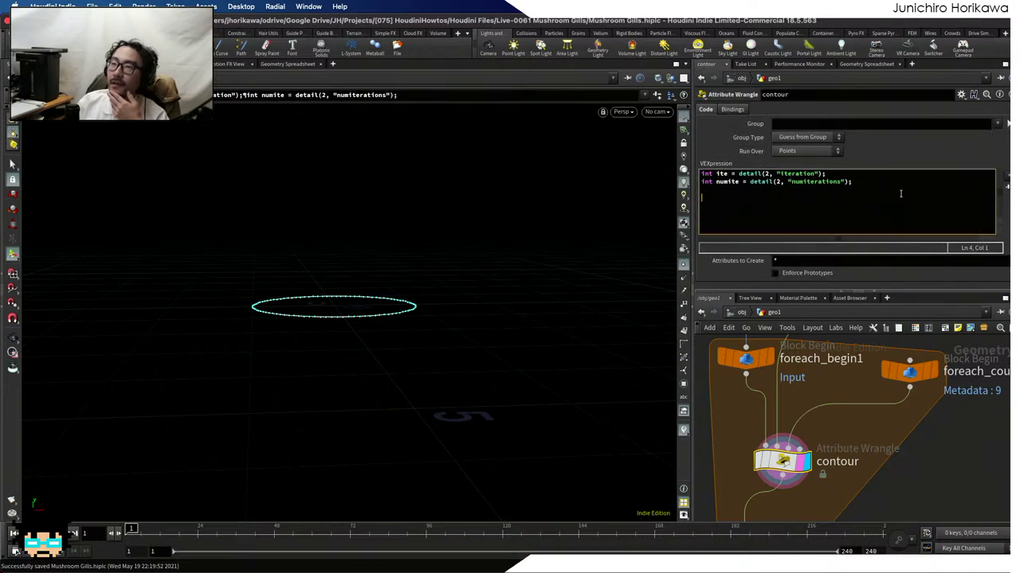
pyautogui.write('float ')
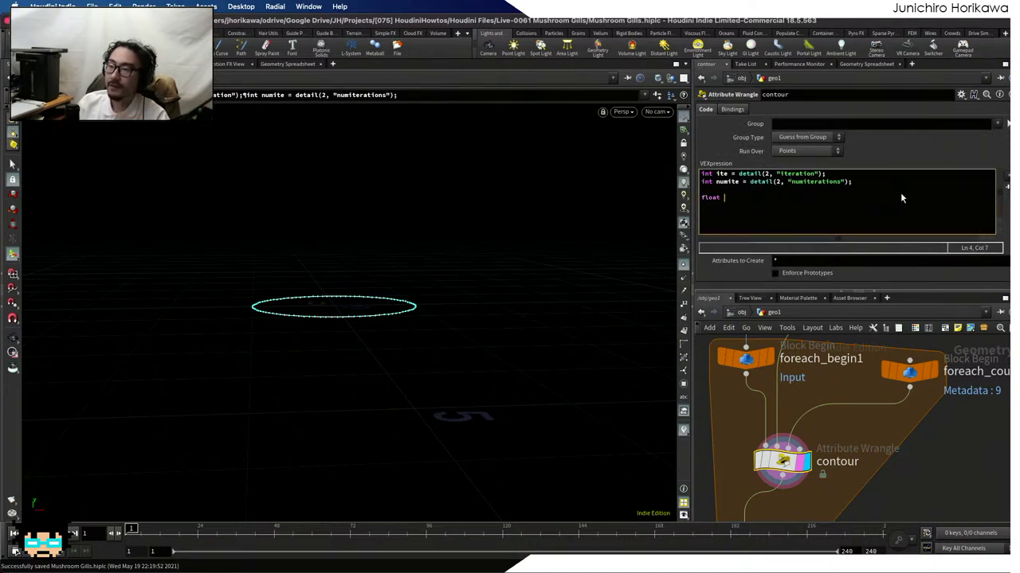
pyautogui.write('t =')
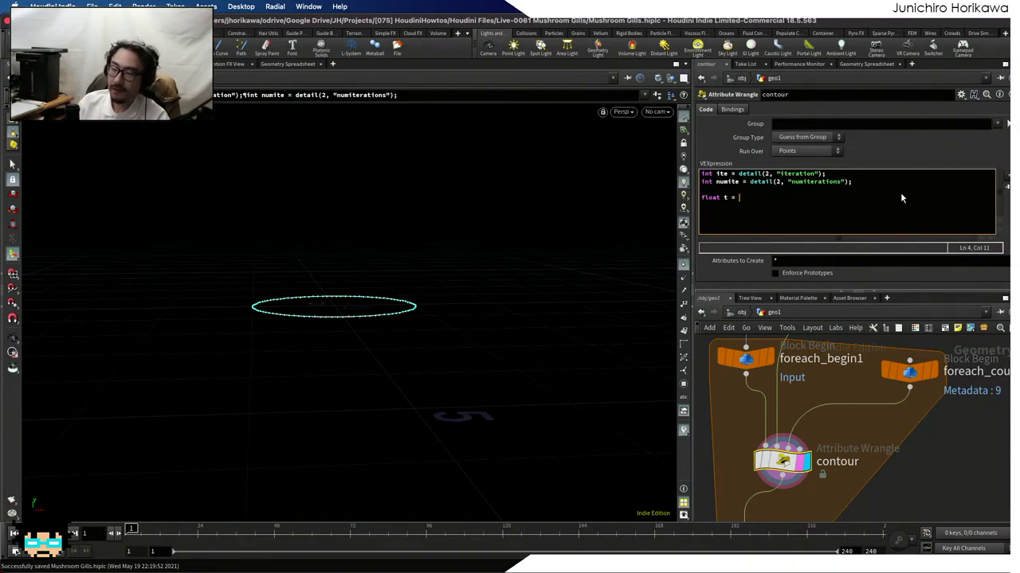
pyautogui.write('ite / floa')
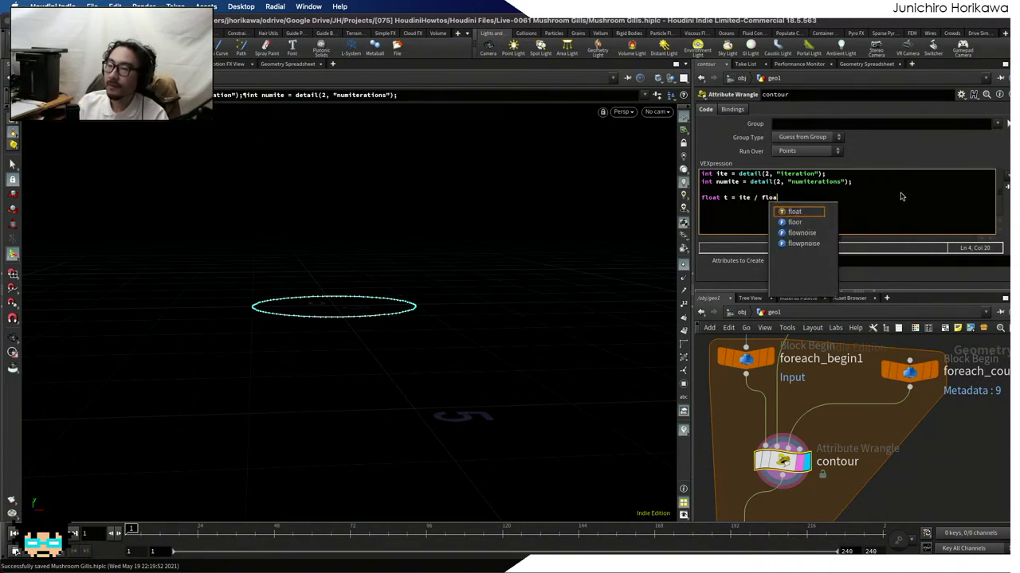
pyautogui.write('t(')
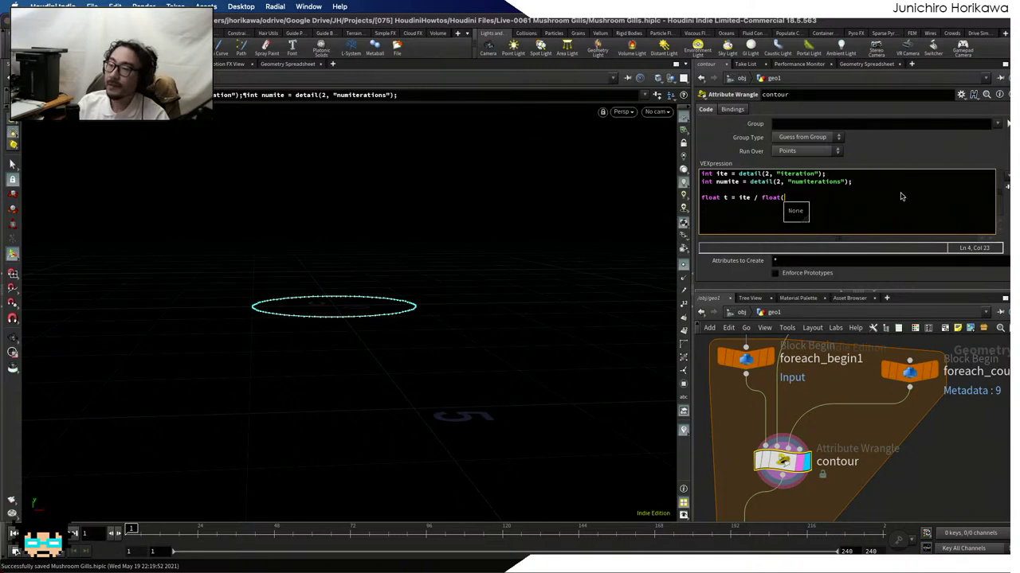
pyautogui.write('nu')
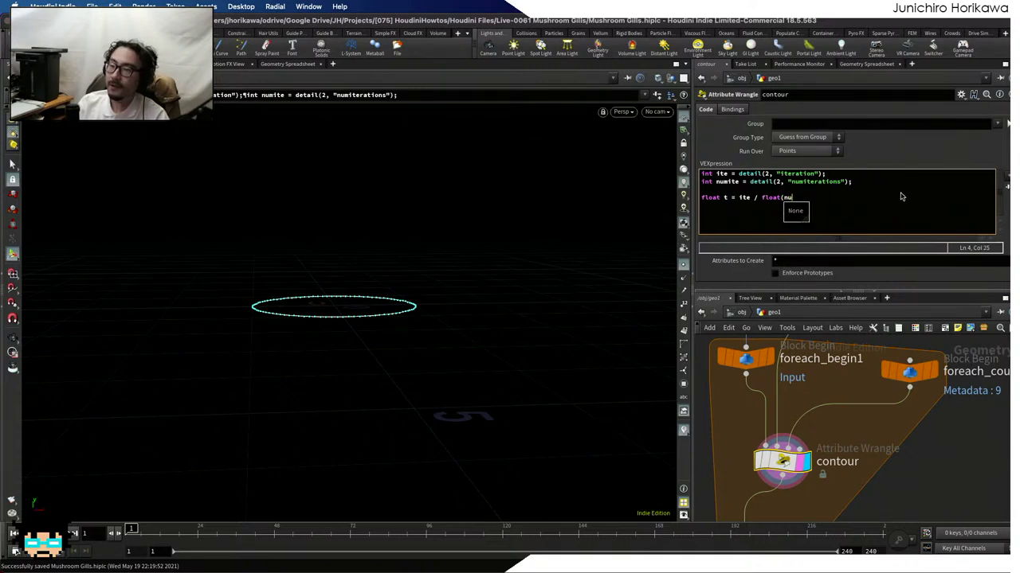
pyautogui.write('mite - 1.0')
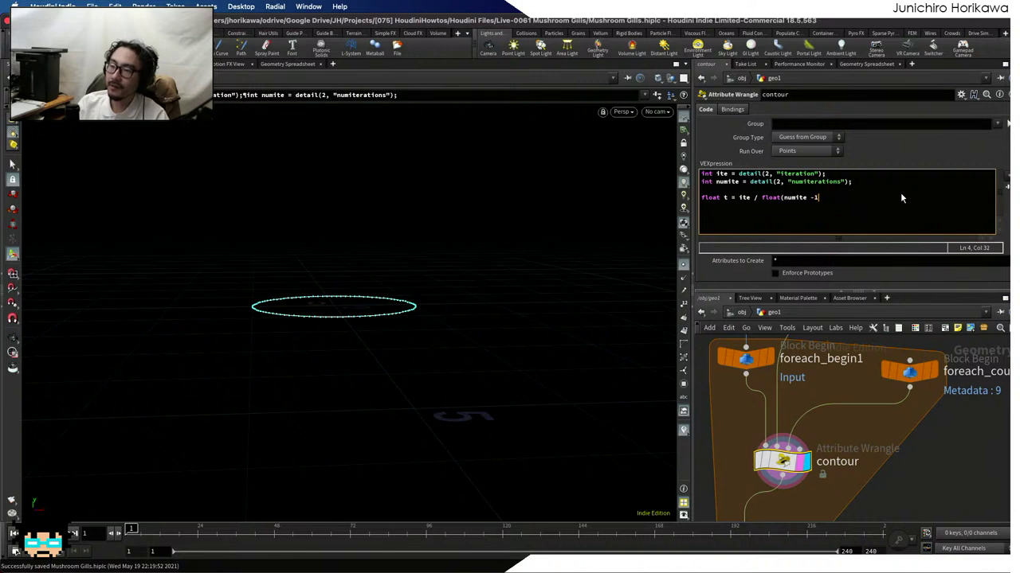
pyautogui.write(');')
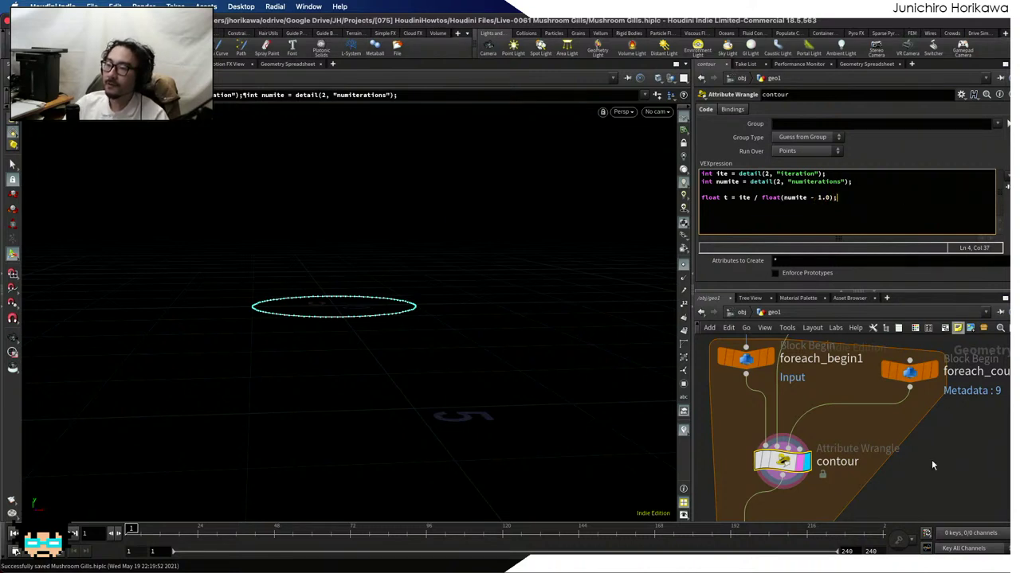
pyautogui.doubleClick(721, 173)
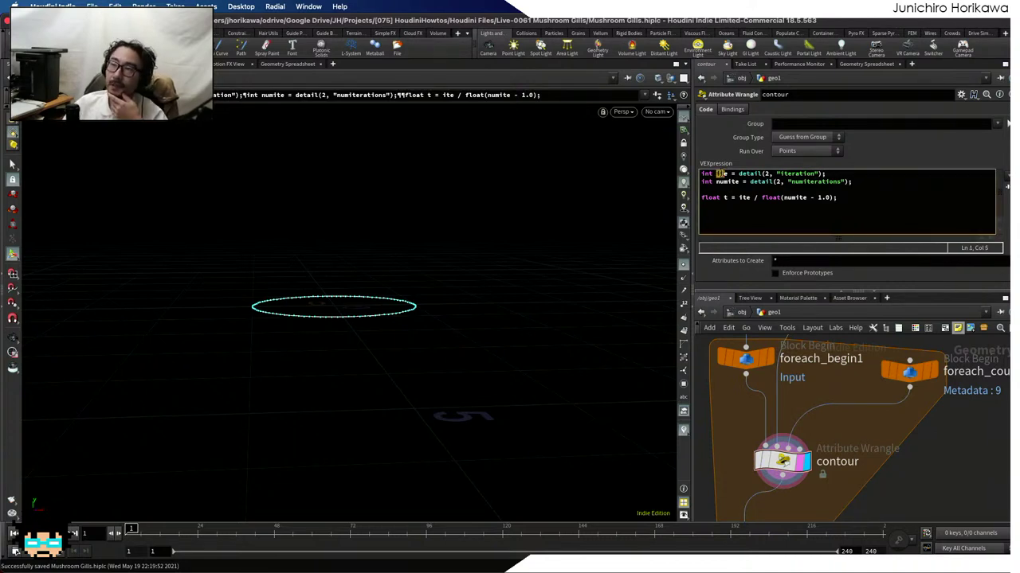
pyautogui.scroll(-3, 870, 452)
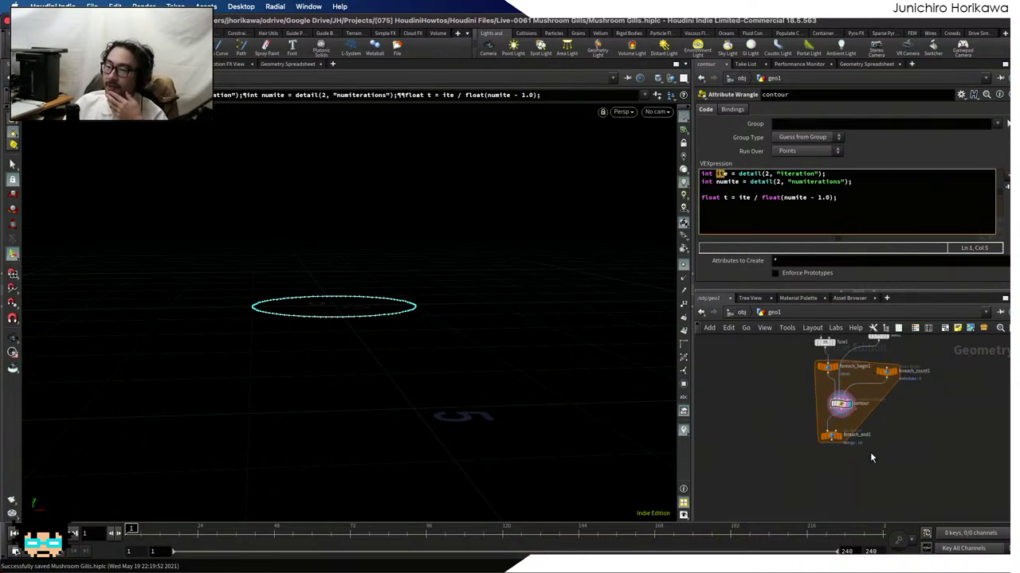
pyautogui.scroll(5, 870, 452)
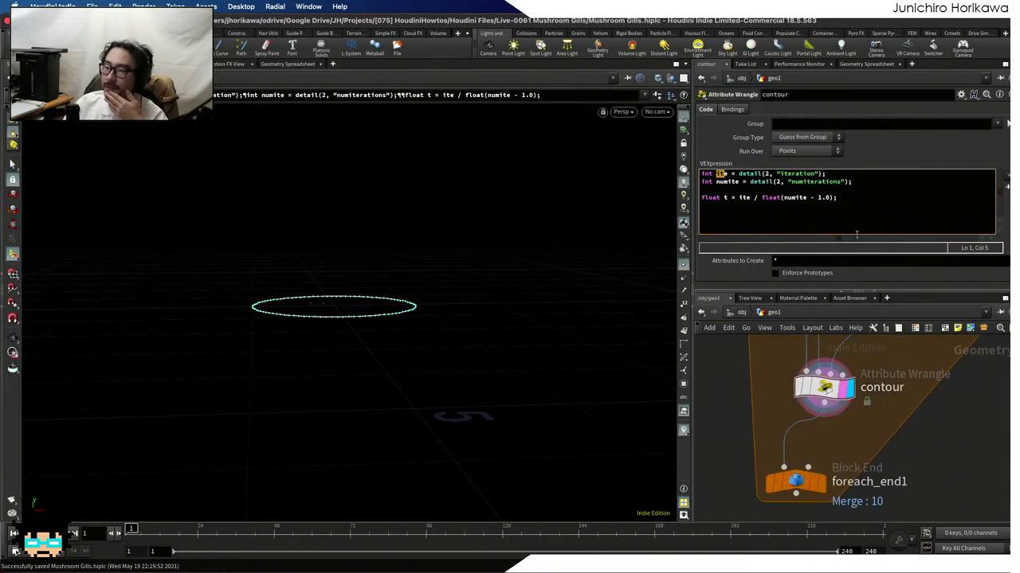
pyautogui.click(877, 208)
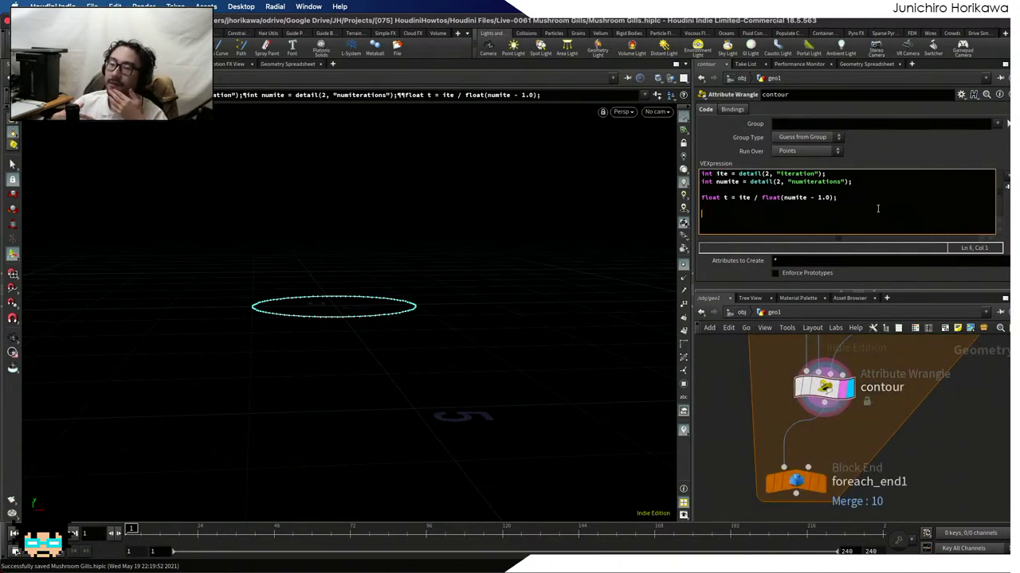
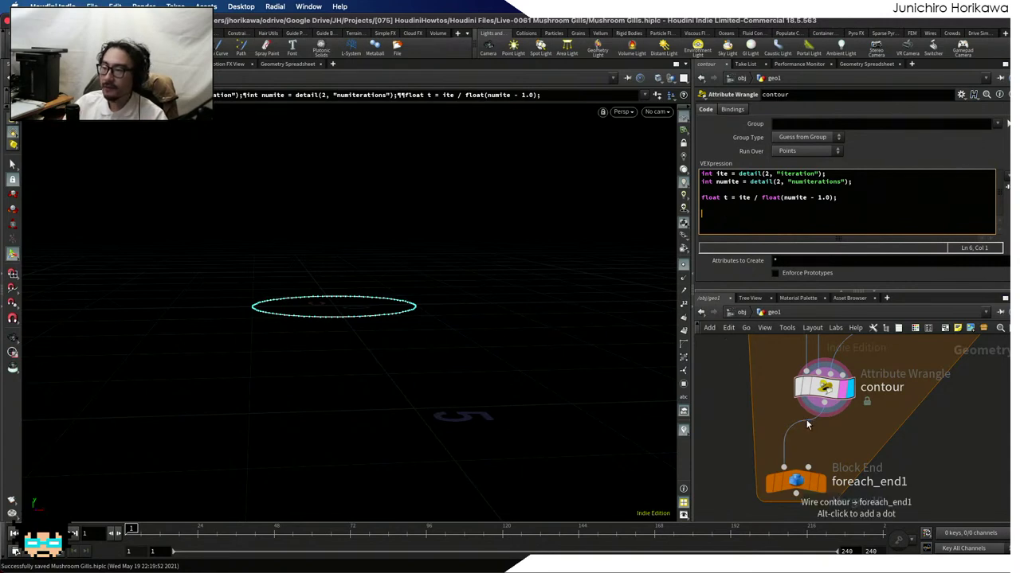
# Nudge the add1 node slightly left and give the network pane more room
pyautogui.scroll(-1, 835, 445)
pyautogui.scroll(-4, 834, 446)
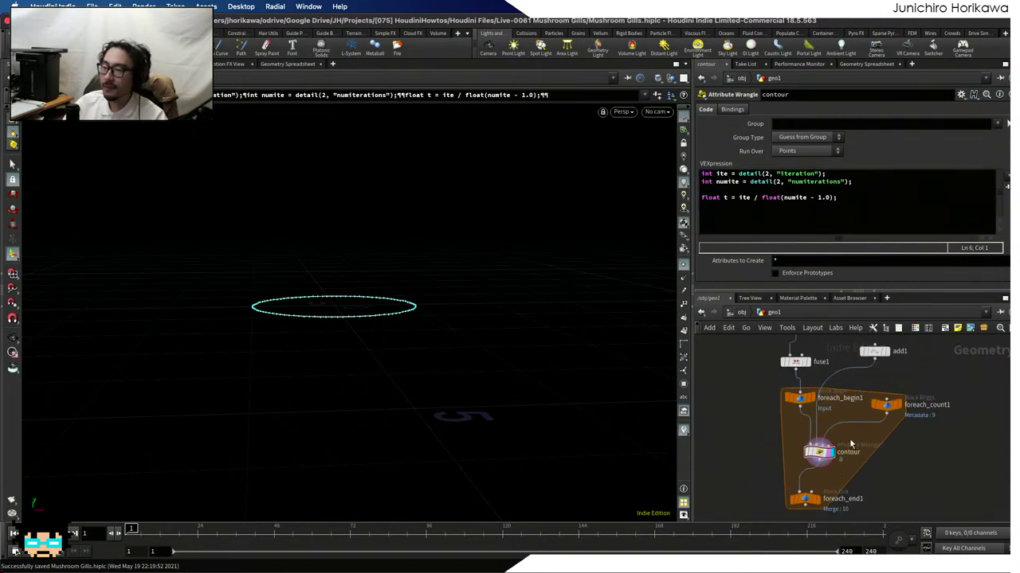
pyautogui.moveTo(873, 348); pyautogui.dragTo(872, 373)
pyautogui.scroll(2, 873, 360)
pyautogui.moveTo(886, 292); pyautogui.dragTo(884, 254)
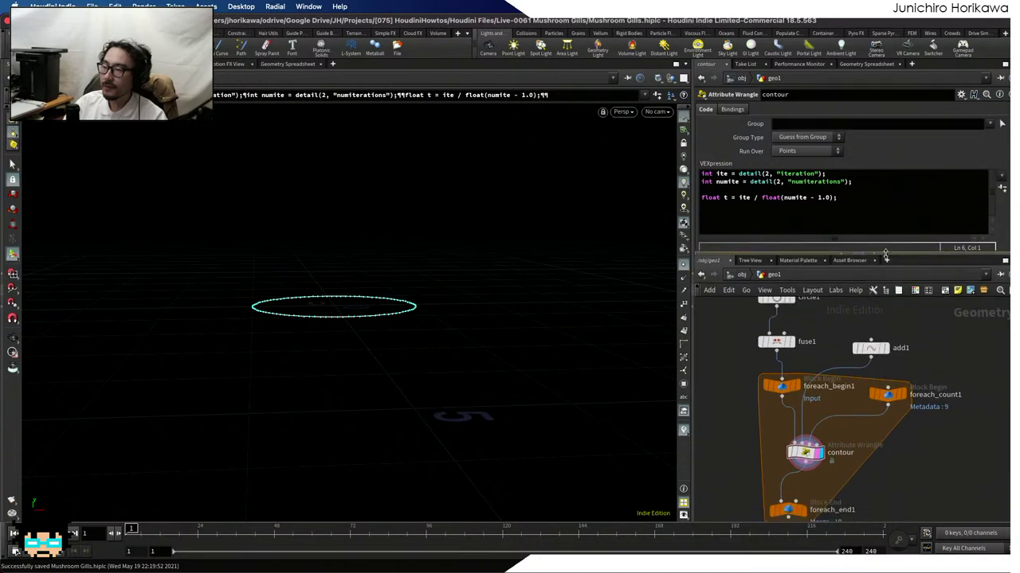
# Add 'vector target = point(1, "P", 0);' to the contour wrangle code
pyautogui.click(868, 212)
pyautogui.write('ve')
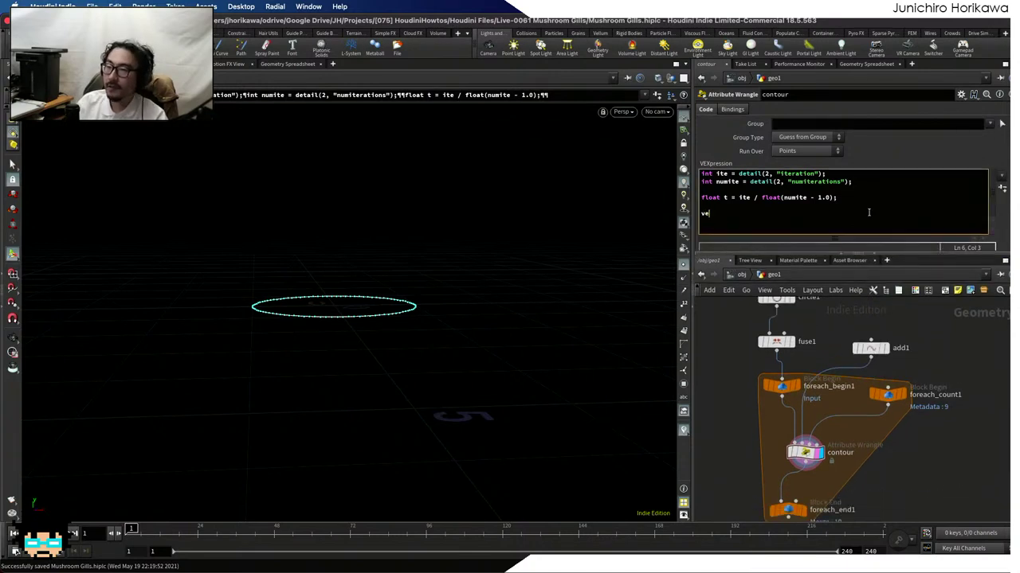
pyautogui.write('cto')
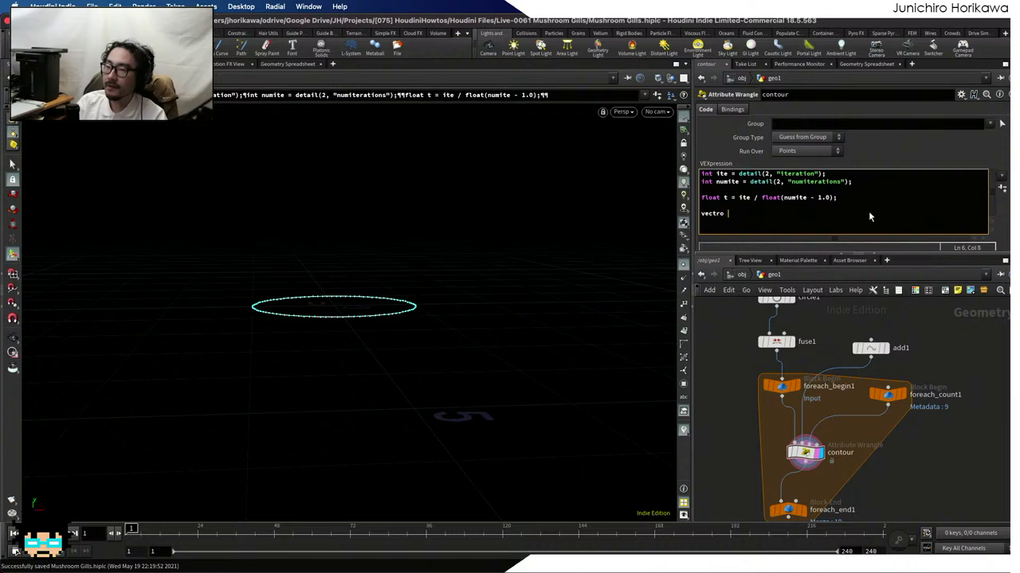
pyautogui.write('r ')
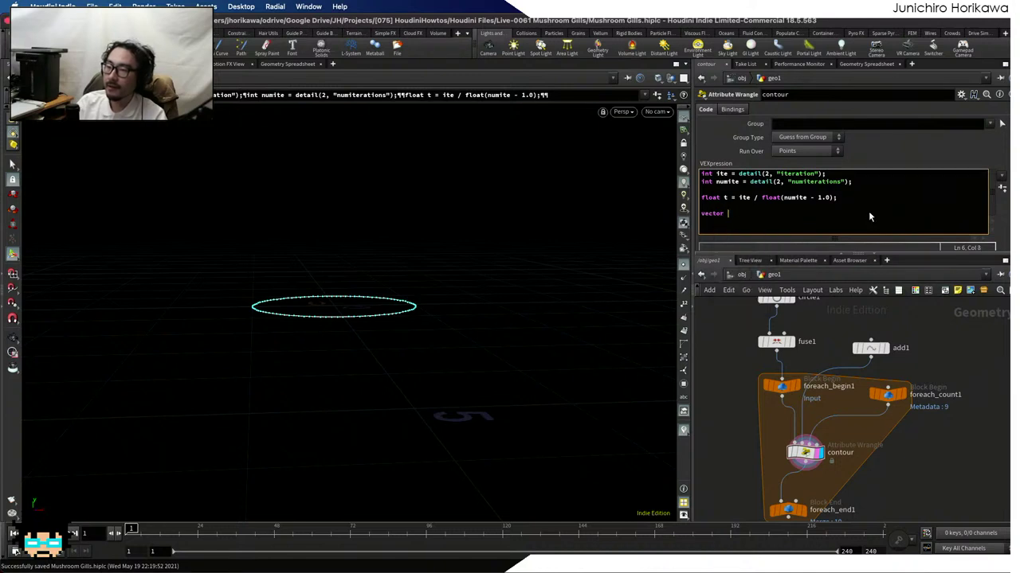
pyautogui.write('target ')
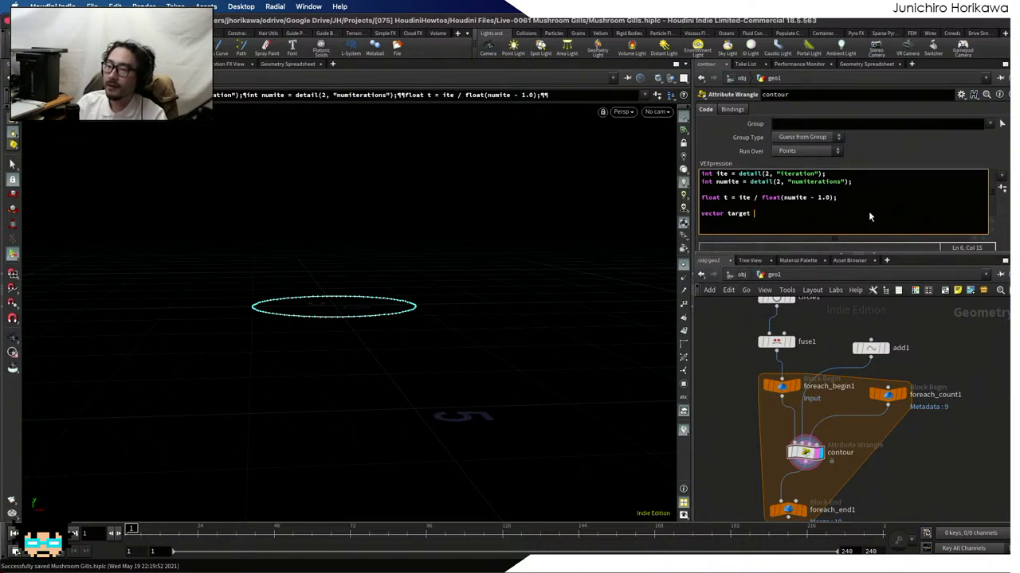
pyautogui.write('= point(1,')
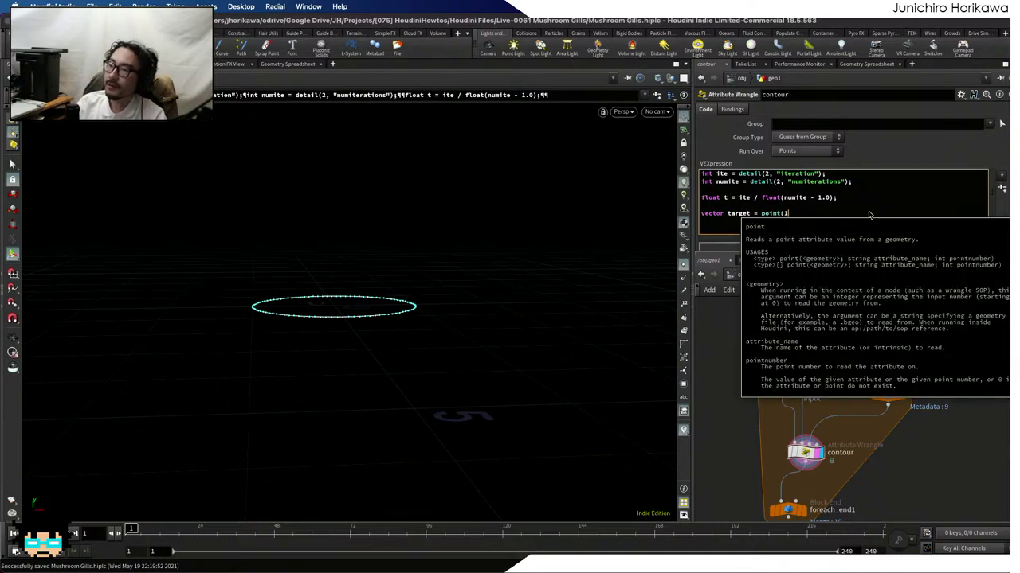
pyautogui.write(' "P')
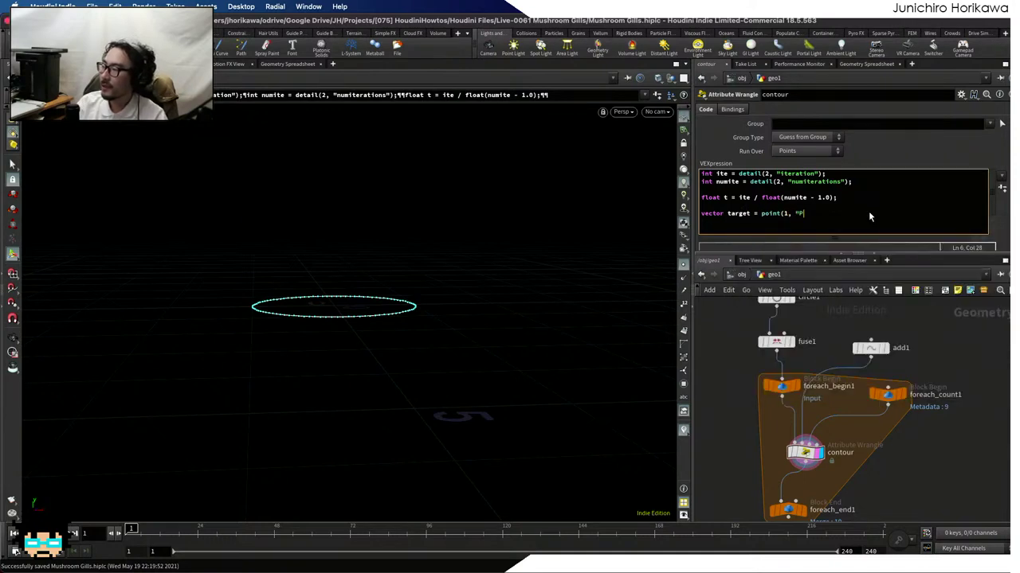
pyautogui.write('", 09')
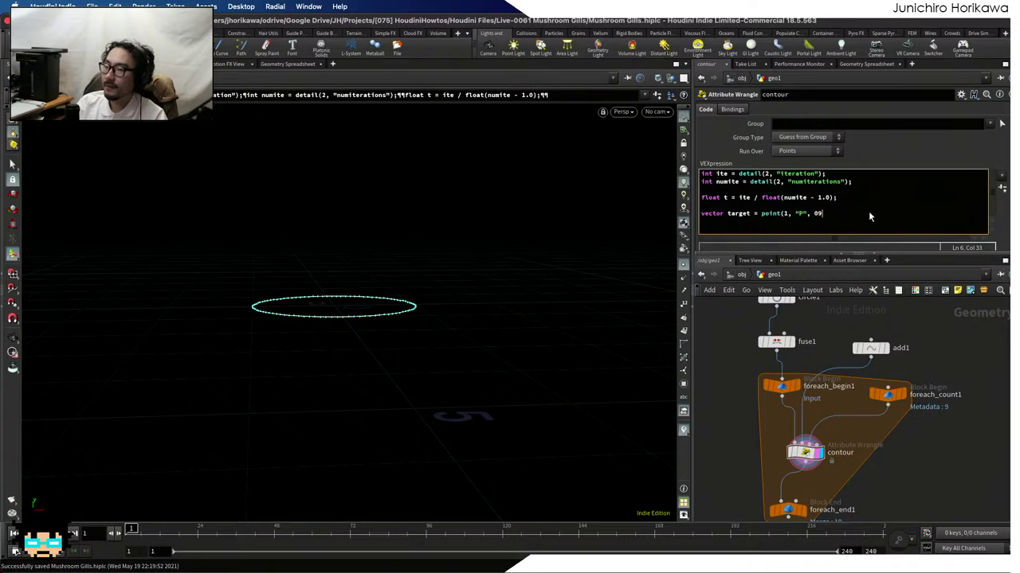
pyautogui.press('BackSpace')
pyautogui.write(');')
pyautogui.press('Return')
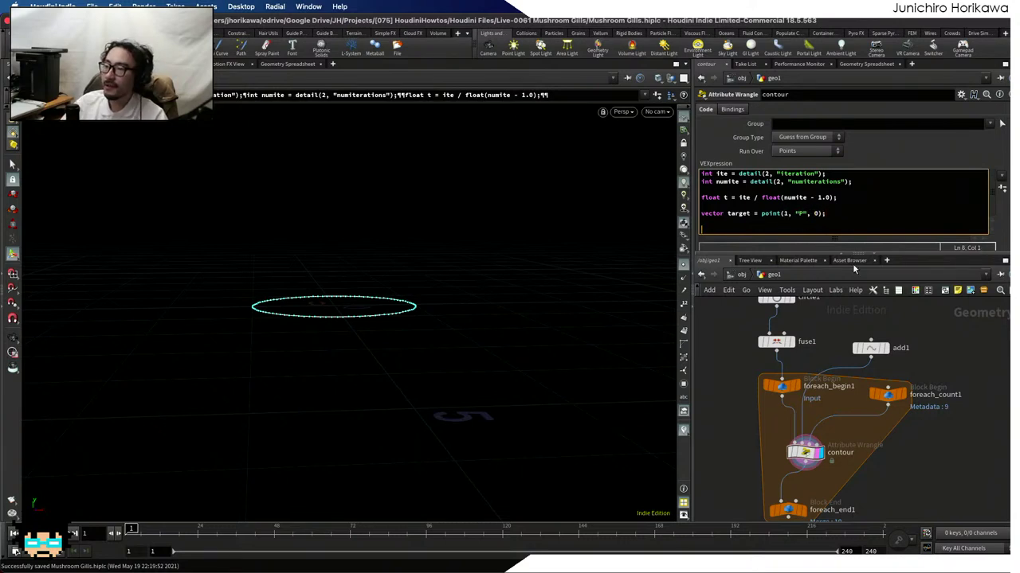
pyautogui.click(848, 217)
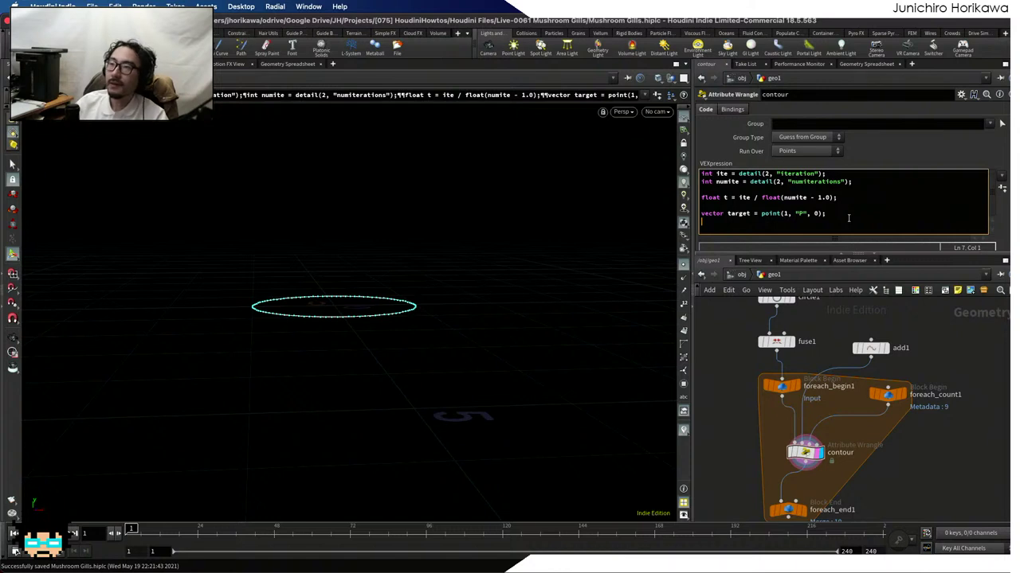
# Add the line 'vector cpos = @P + (target - @P);' below the target line
pyautogui.press('Return')
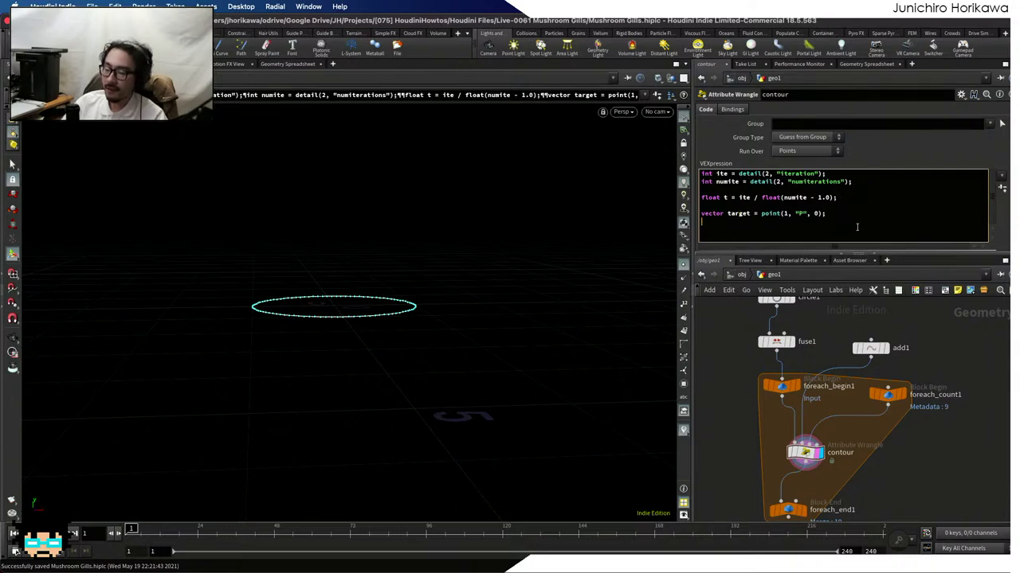
pyautogui.press('Return')
pyautogui.write('vector')
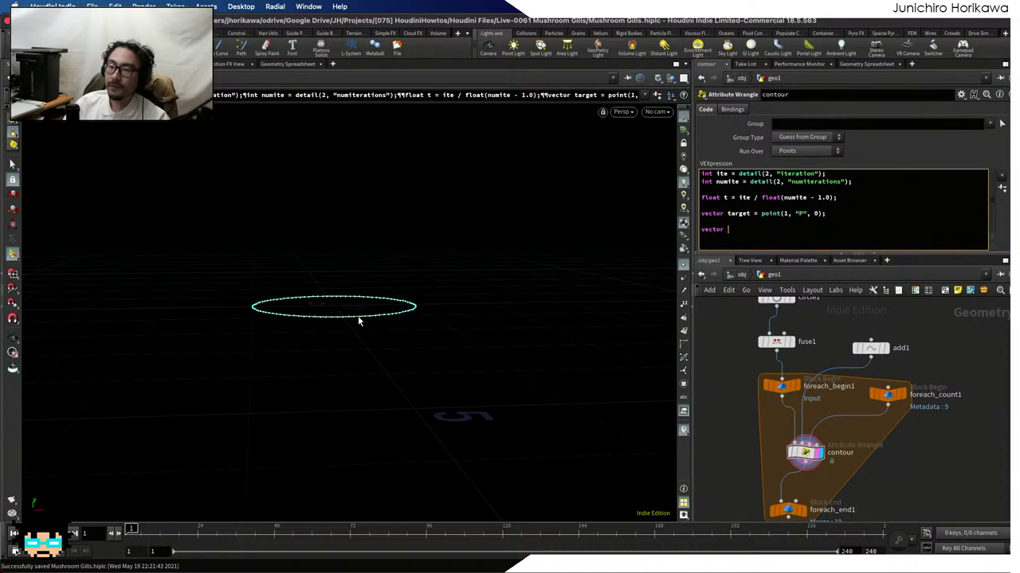
pyautogui.write('cp')
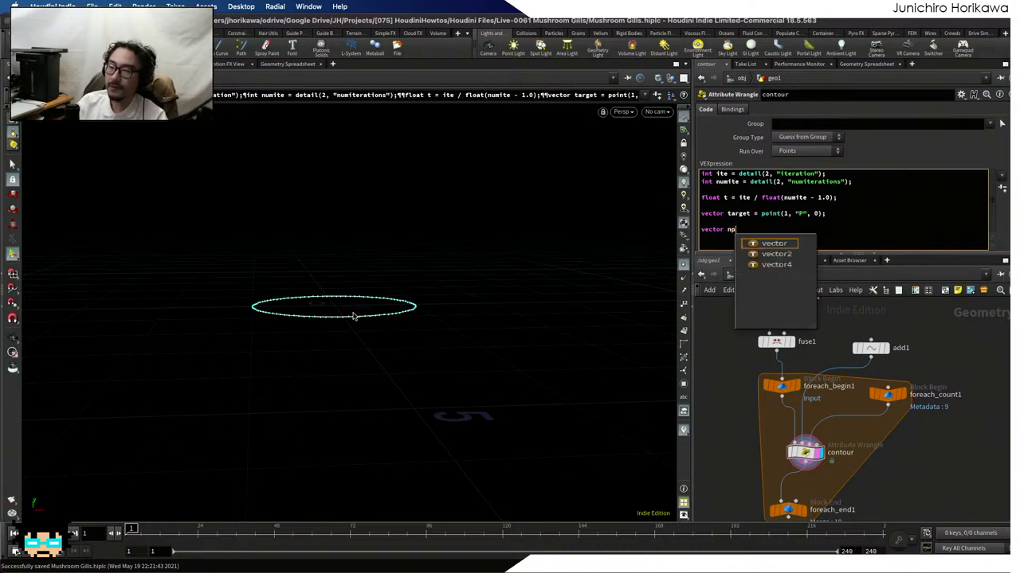
pyautogui.write('os = ')
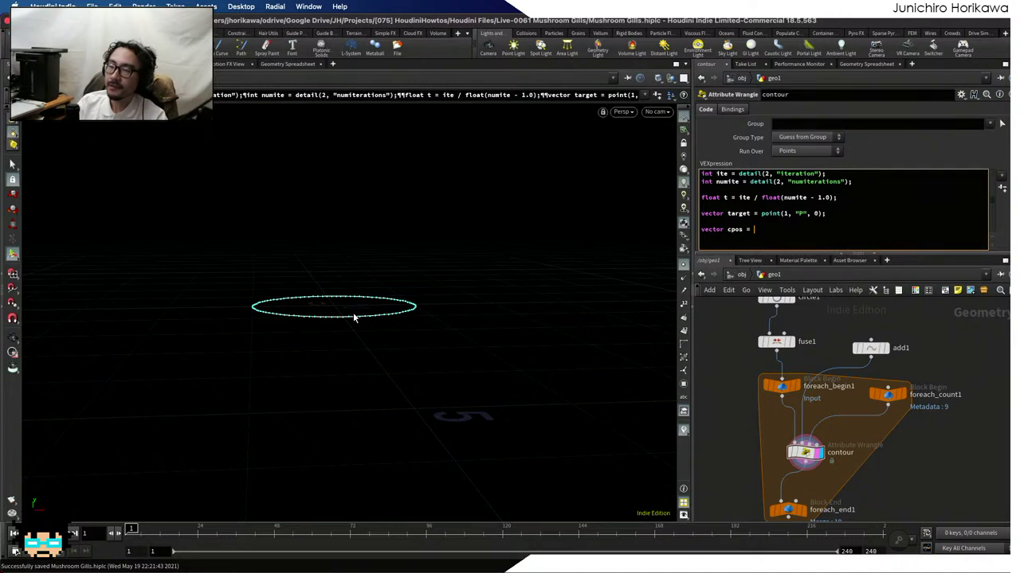
pyautogui.write('@P')
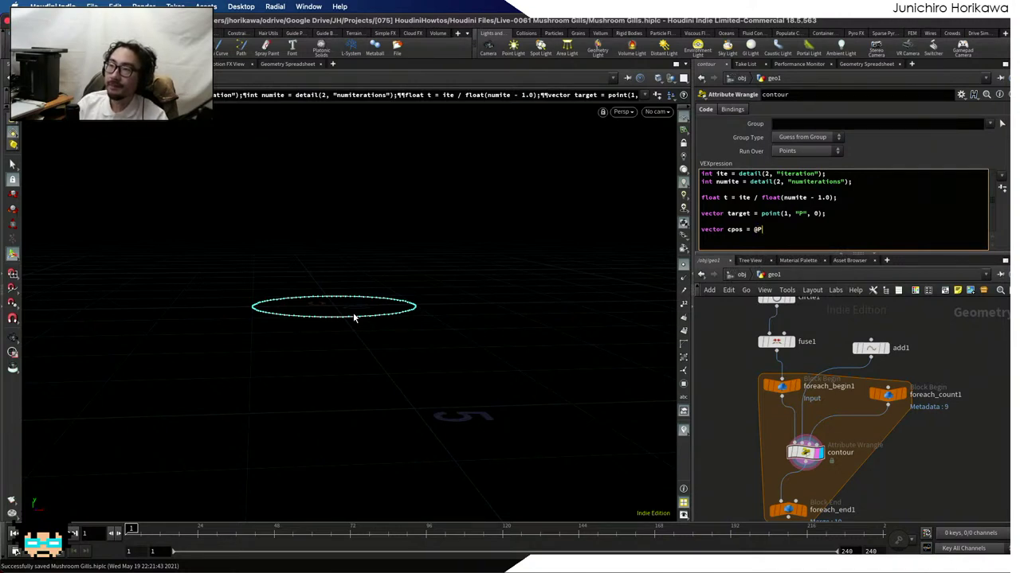
pyautogui.write(' +')
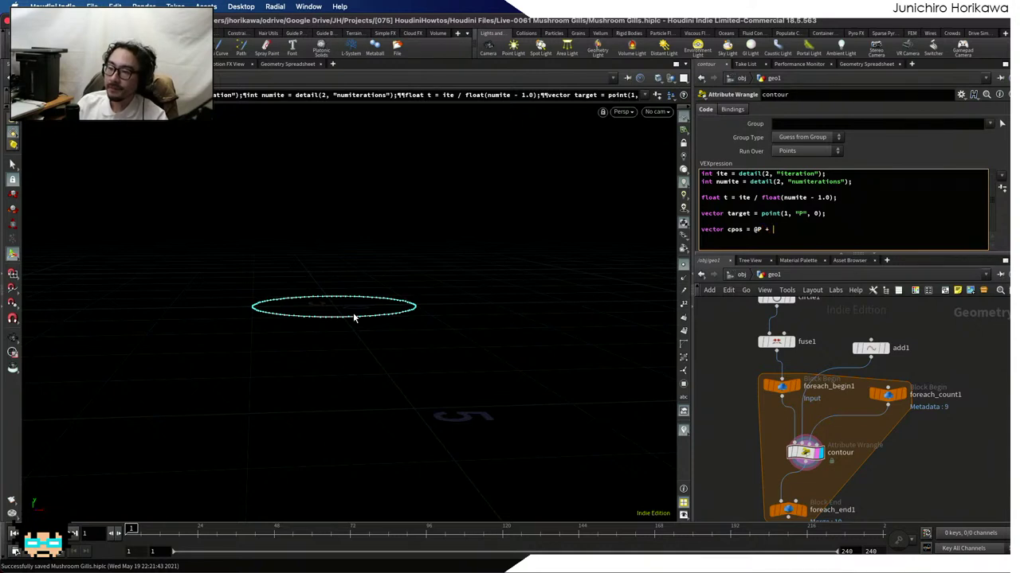
pyautogui.write(' (')
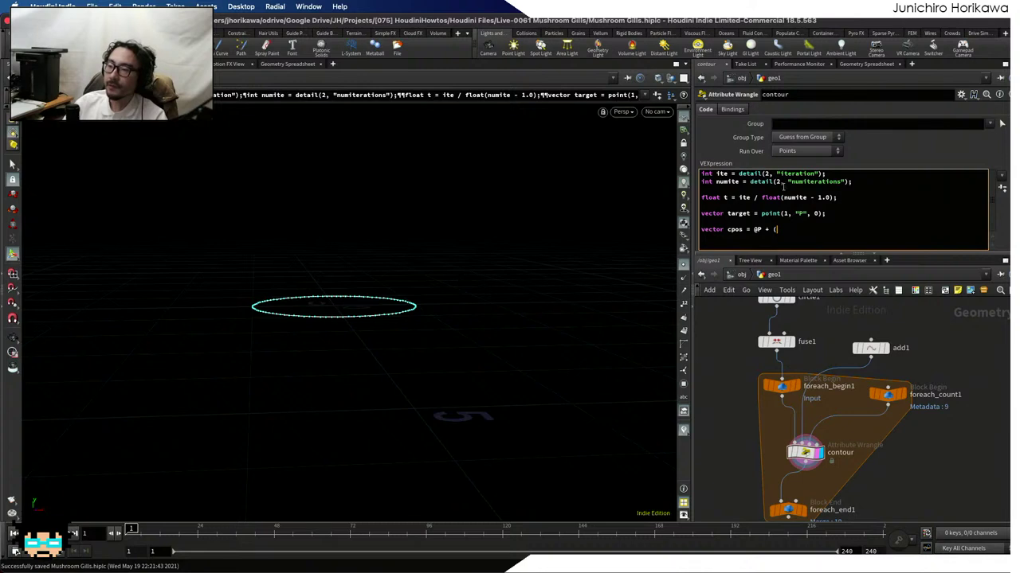
pyautogui.doubleClick(757, 229)
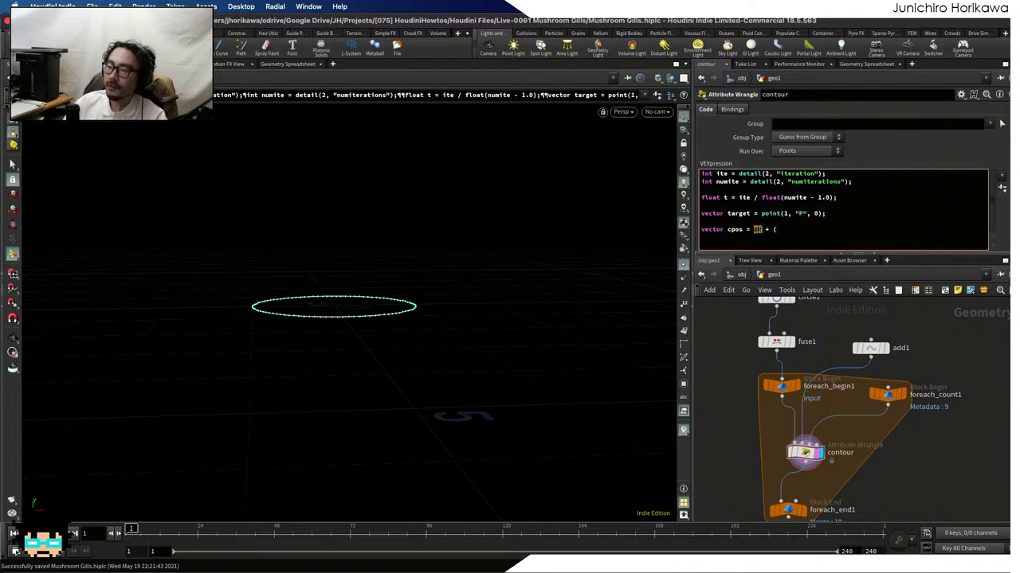
pyautogui.doubleClick(739, 213)
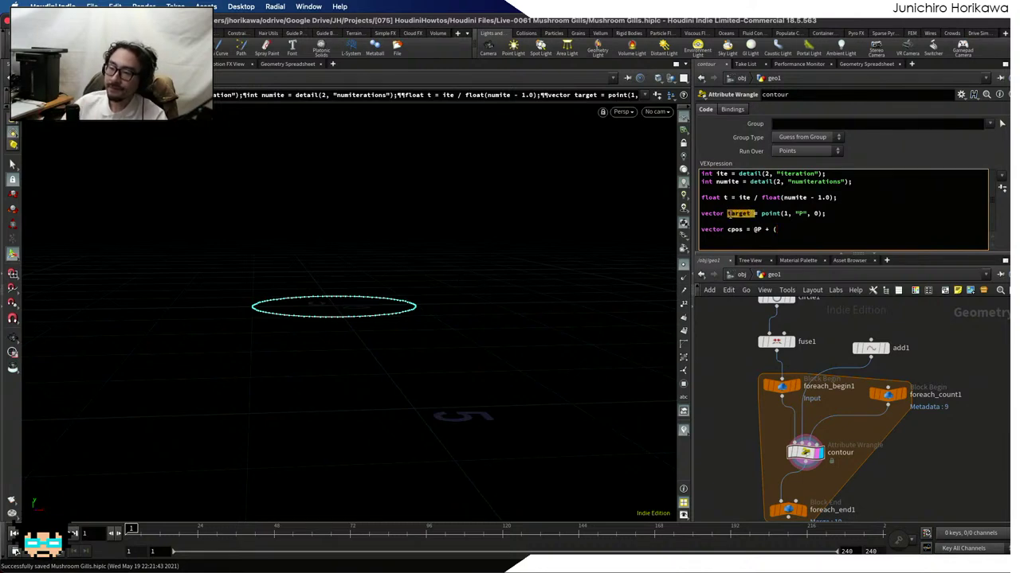
pyautogui.click(799, 228)
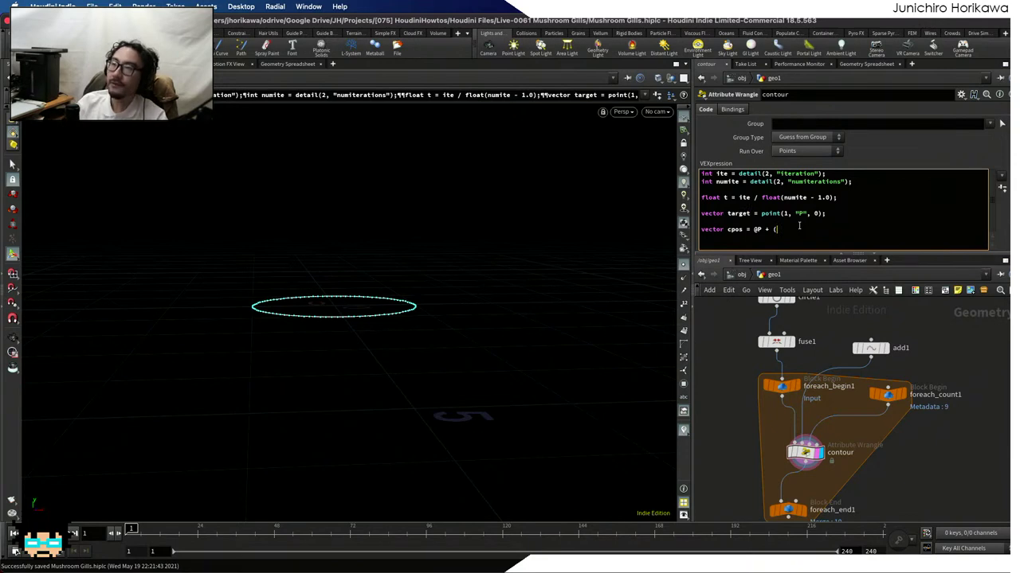
pyautogui.write('tar')
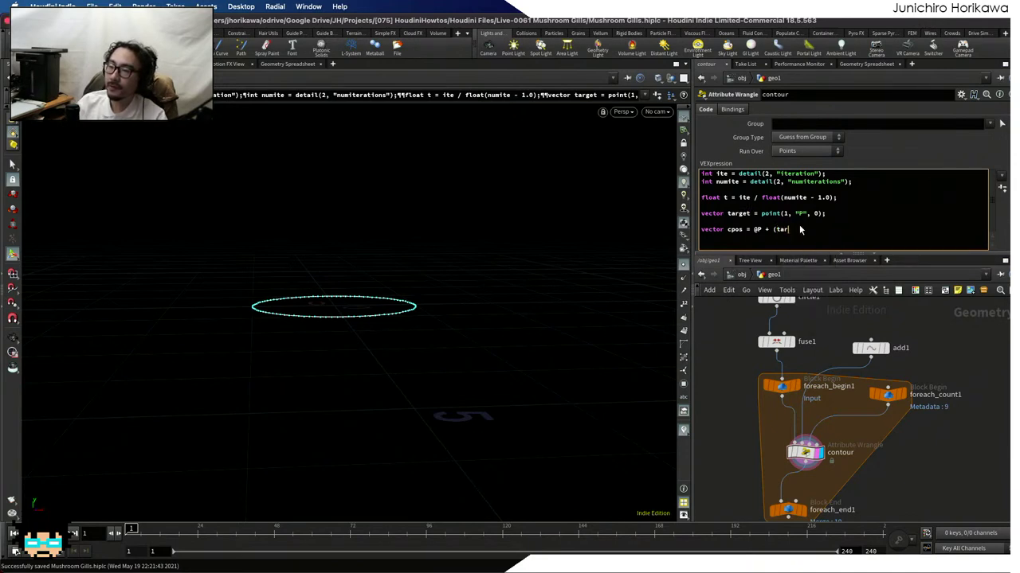
pyautogui.write('get')
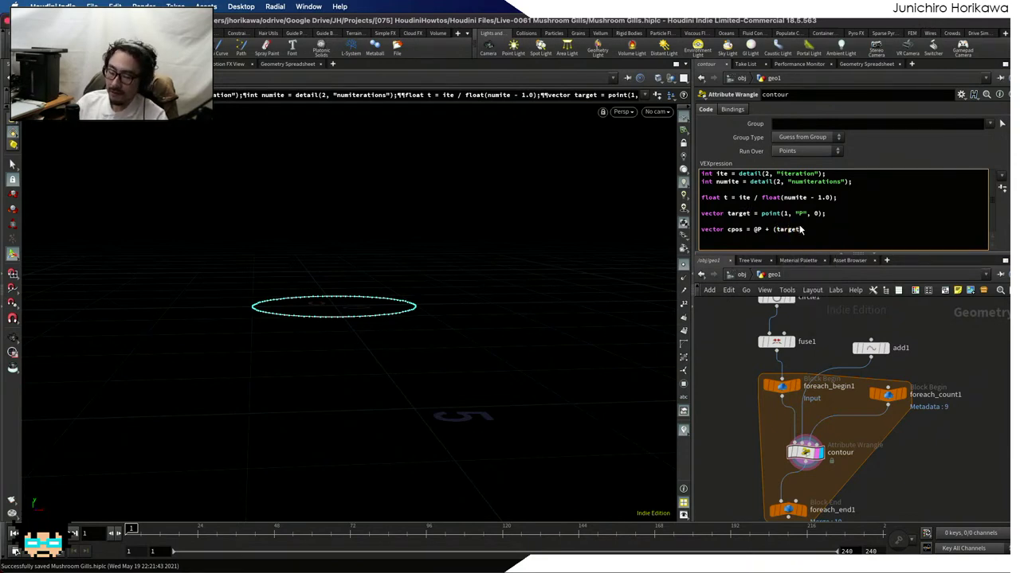
pyautogui.write(' - ')
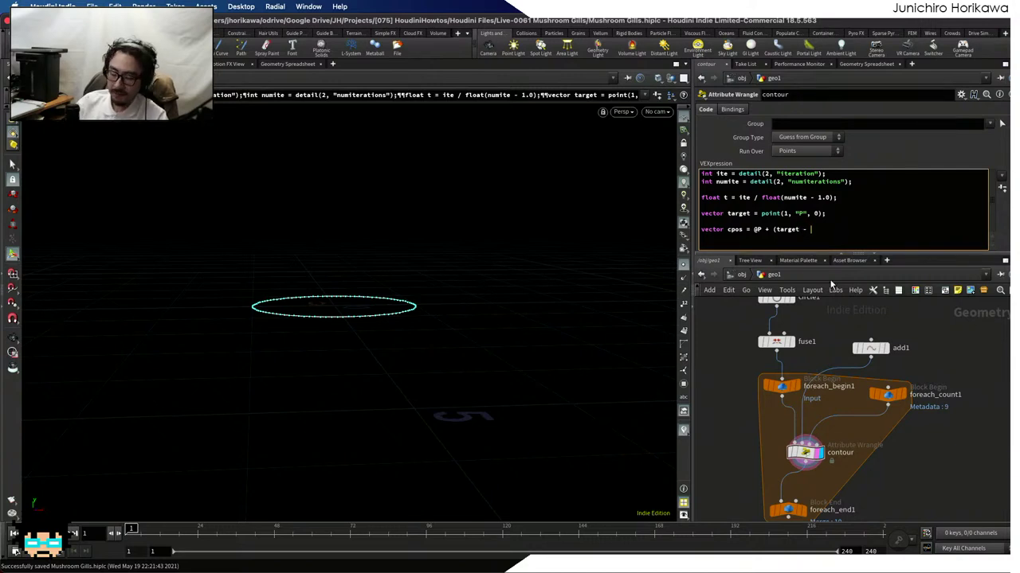
pyautogui.write('@')
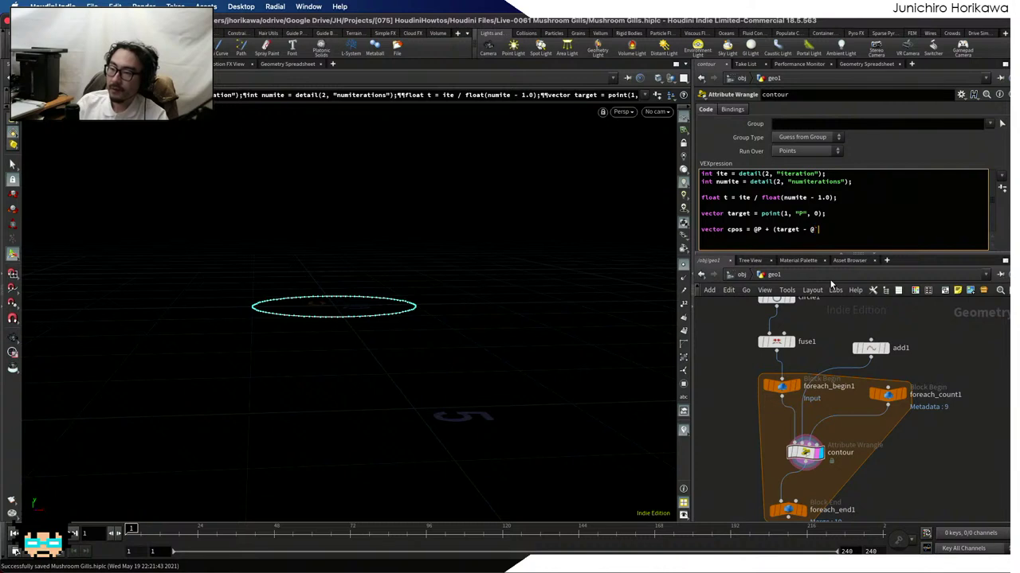
pyautogui.write('P')
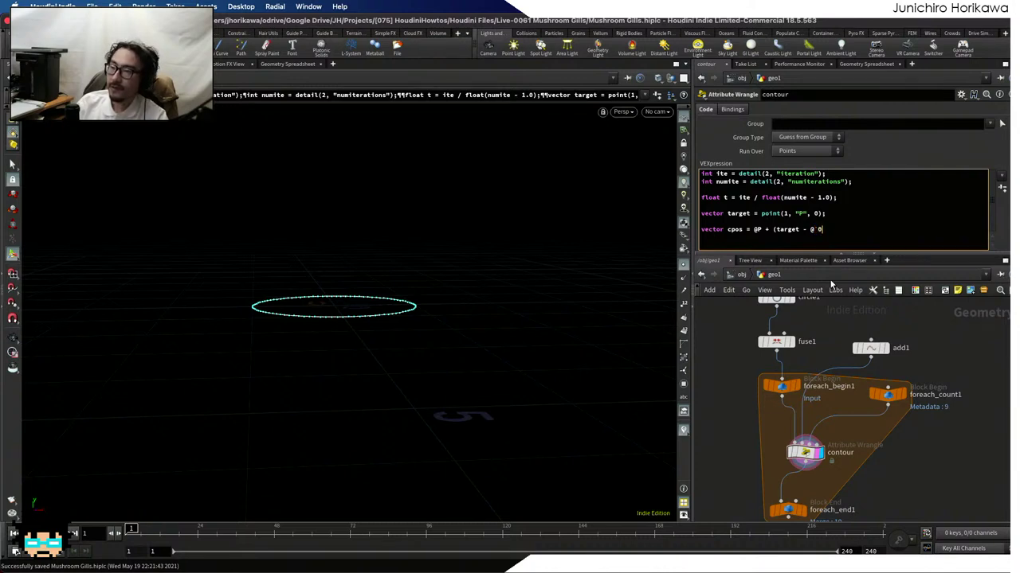
pyautogui.write(')')
pyautogui.press('BackSpace')
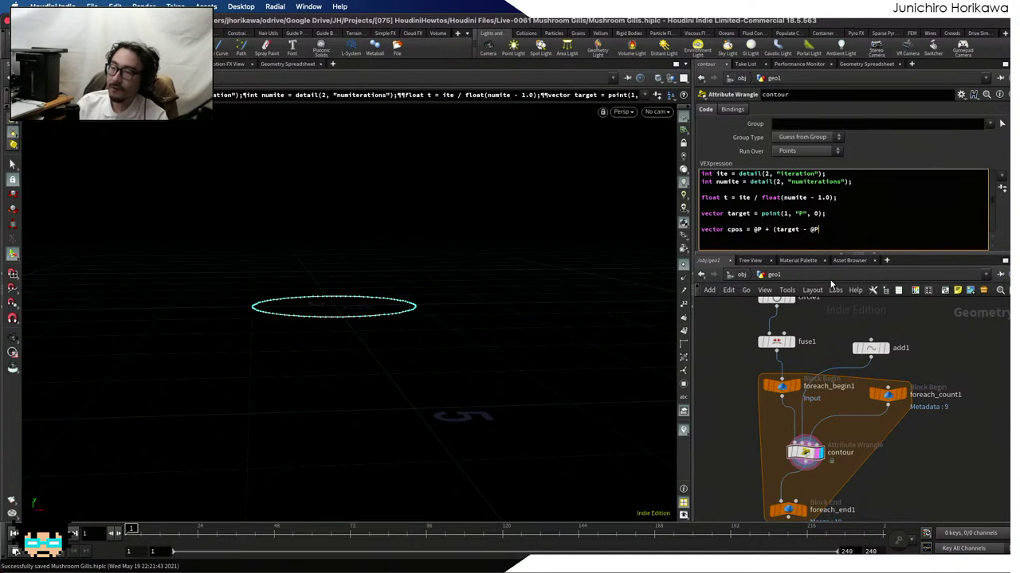
pyautogui.write(');')
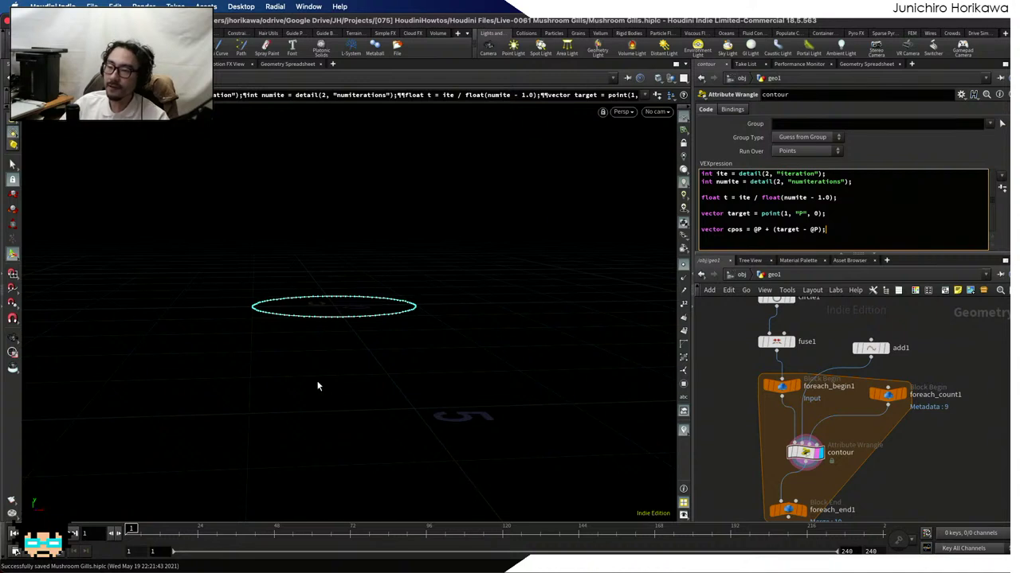
pyautogui.write(');')
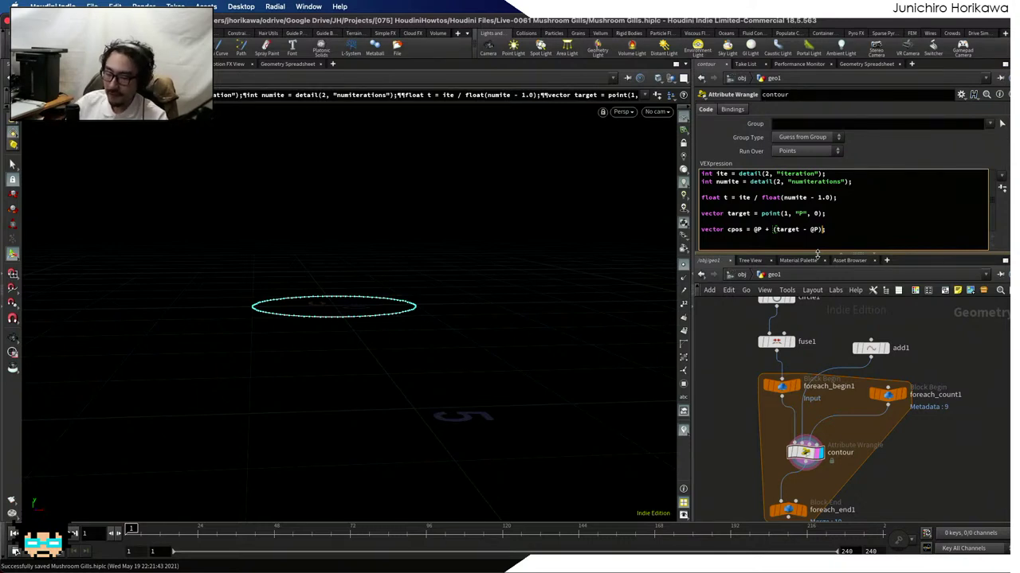
# Highlight t, @P and target in the code to review the cpos expression
pyautogui.doubleClick(725, 197)
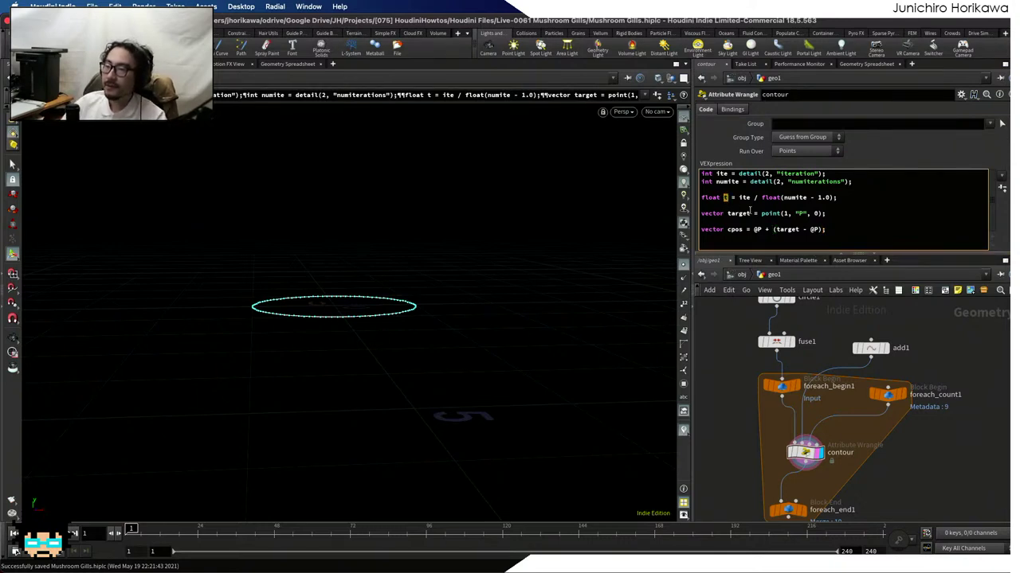
pyautogui.click(821, 230)
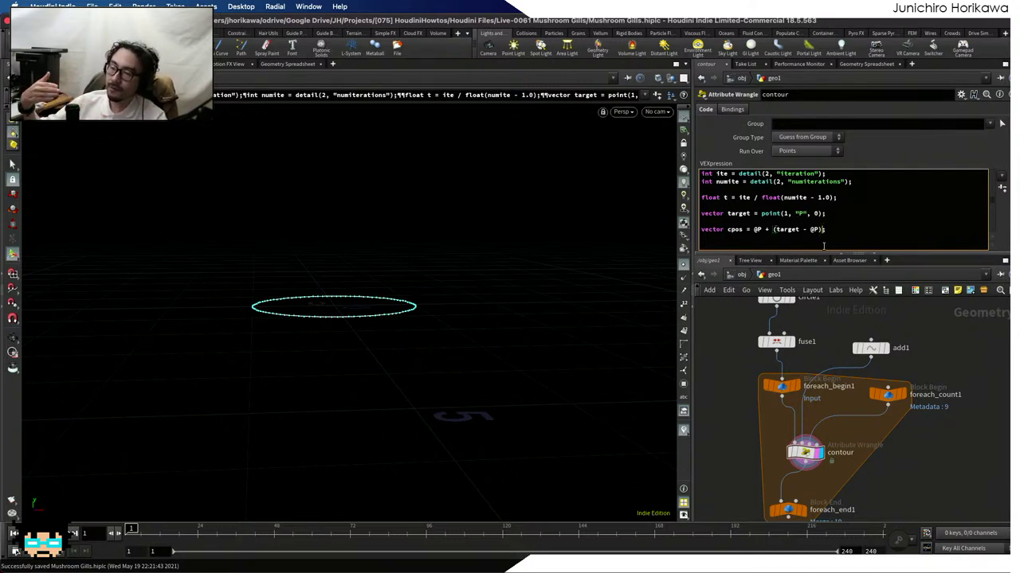
pyautogui.doubleClick(756, 229)
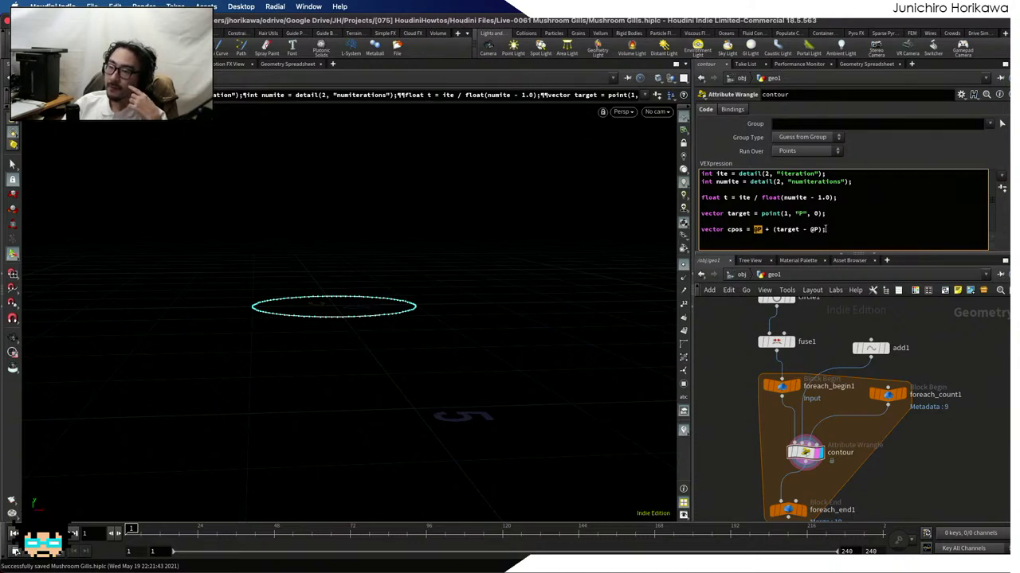
pyautogui.click(763, 230)
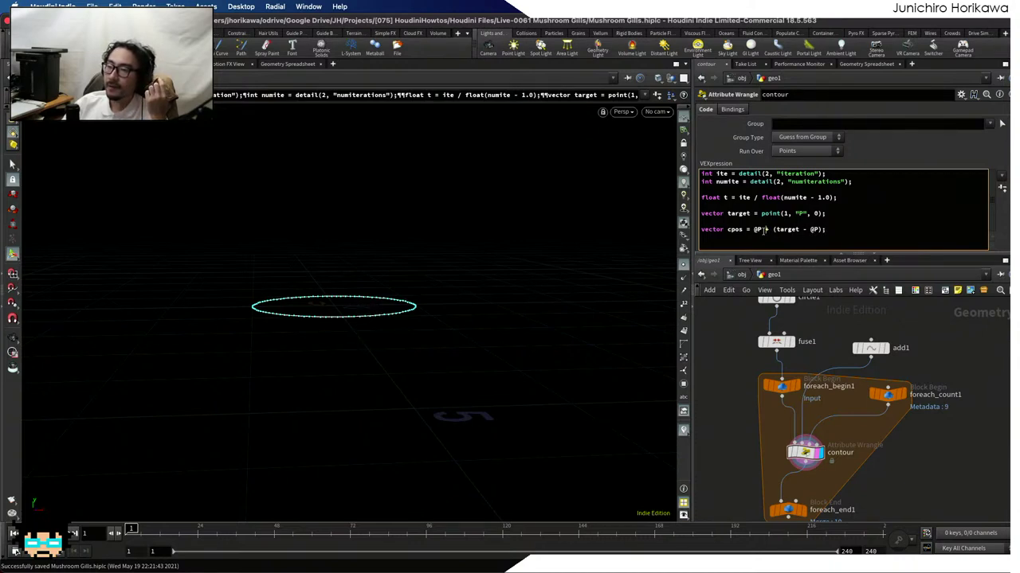
pyautogui.moveTo(775, 229); pyautogui.dragTo(799, 230)
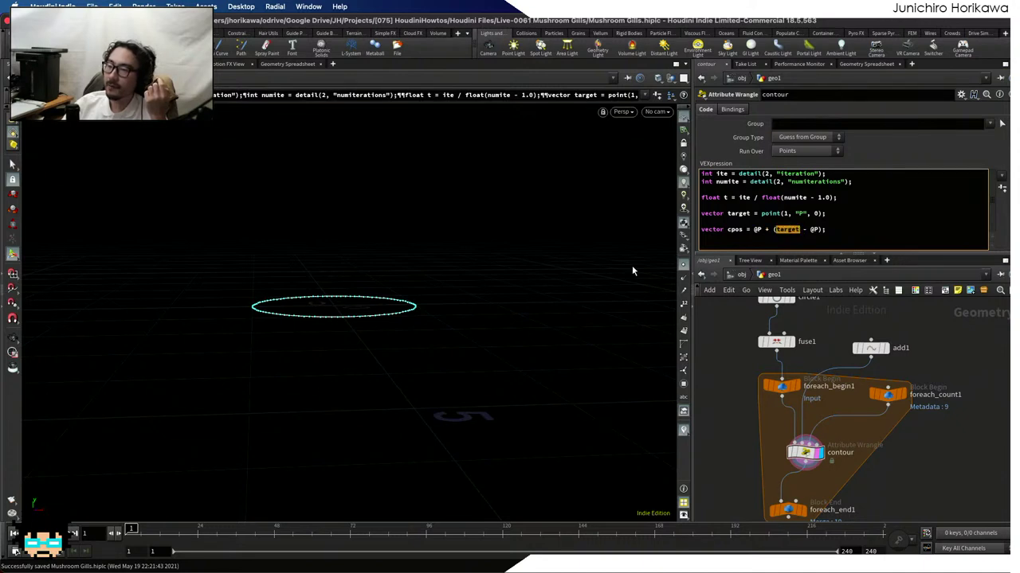
# Append '* t;' to the cpos line and add '@P = cpos;' below it
pyautogui.click(821, 229)
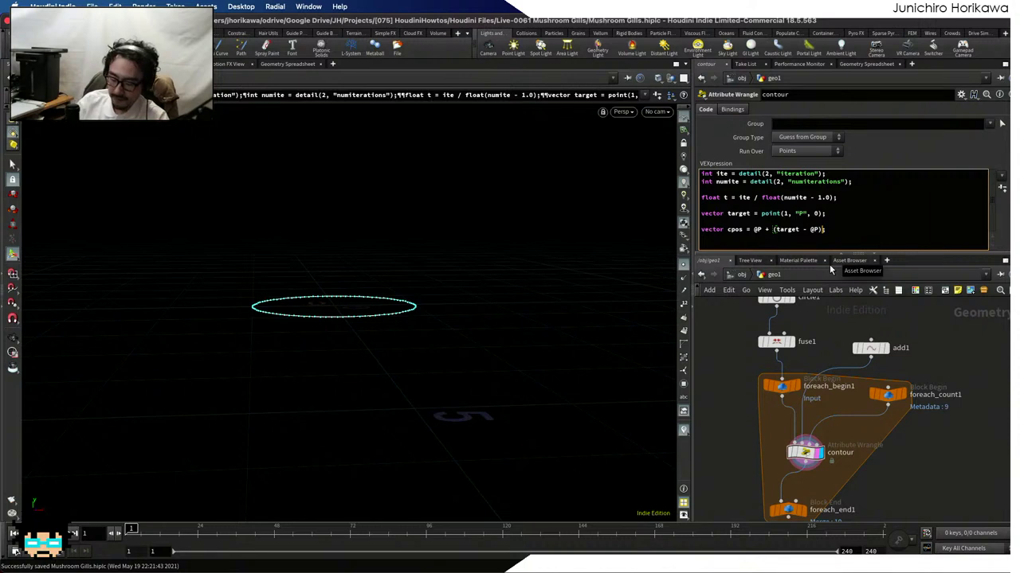
pyautogui.write('* t;')
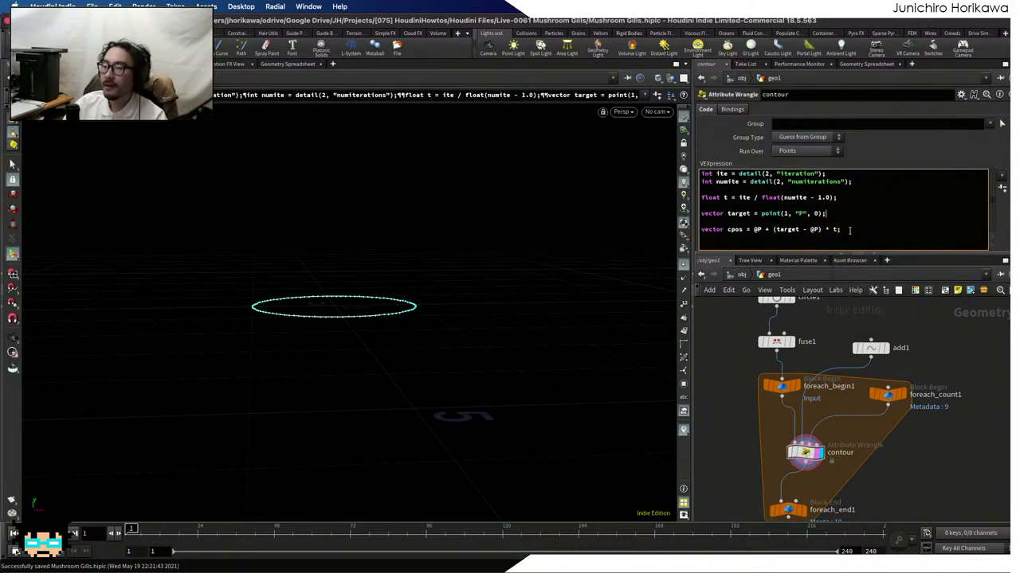
pyautogui.press('Return')
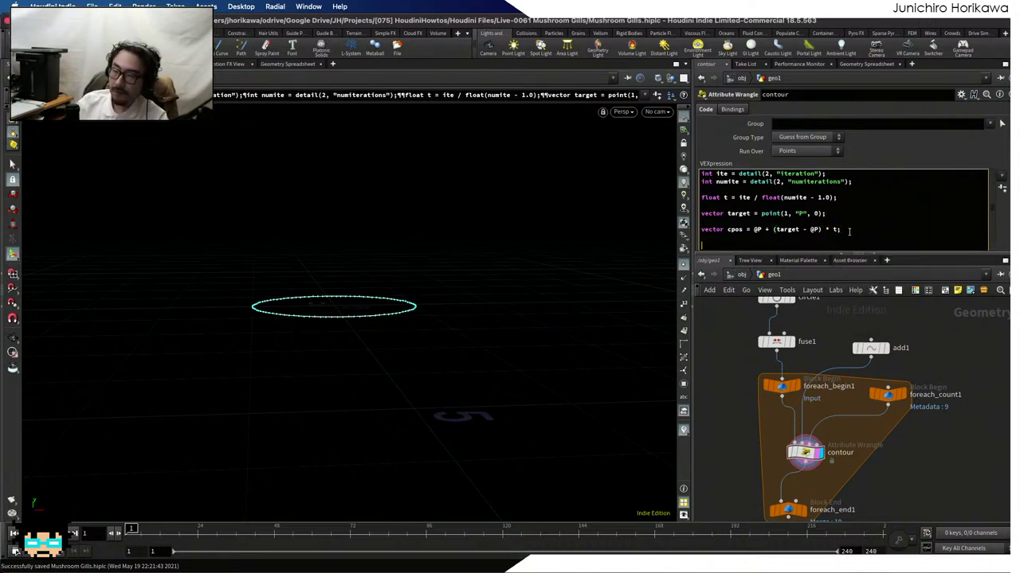
pyautogui.write('@P ')
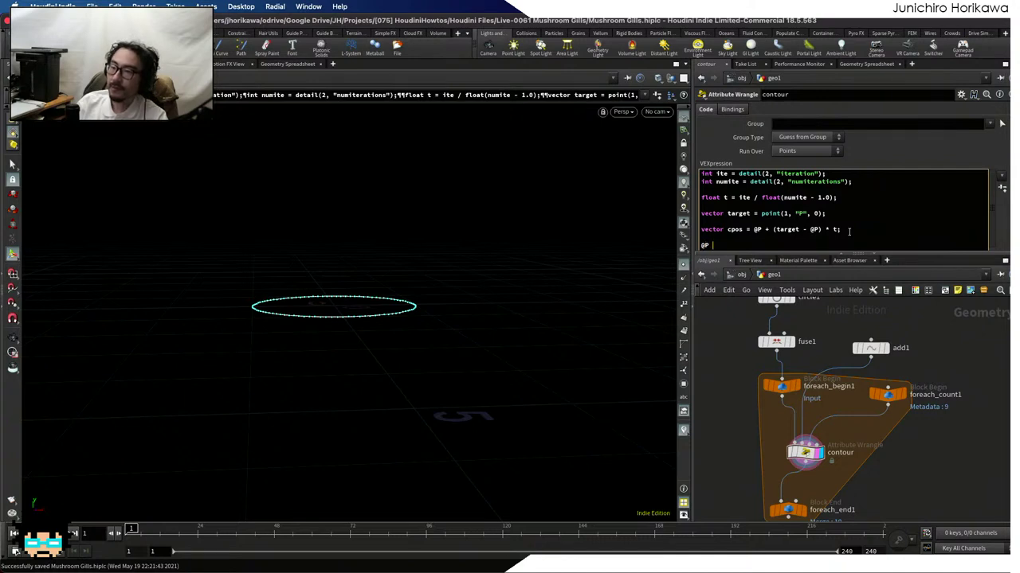
pyautogui.write('= cp')
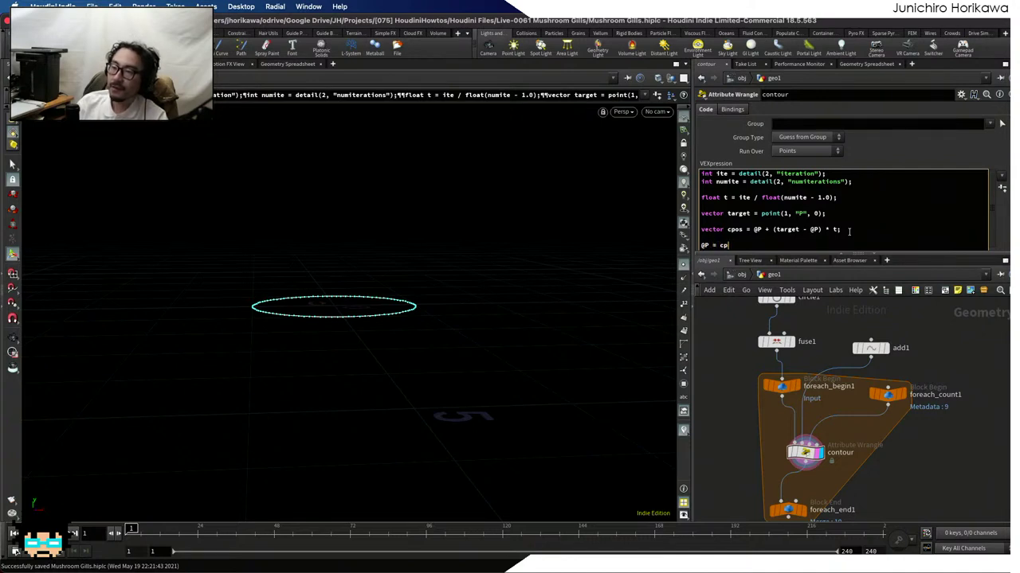
pyautogui.write('s;')
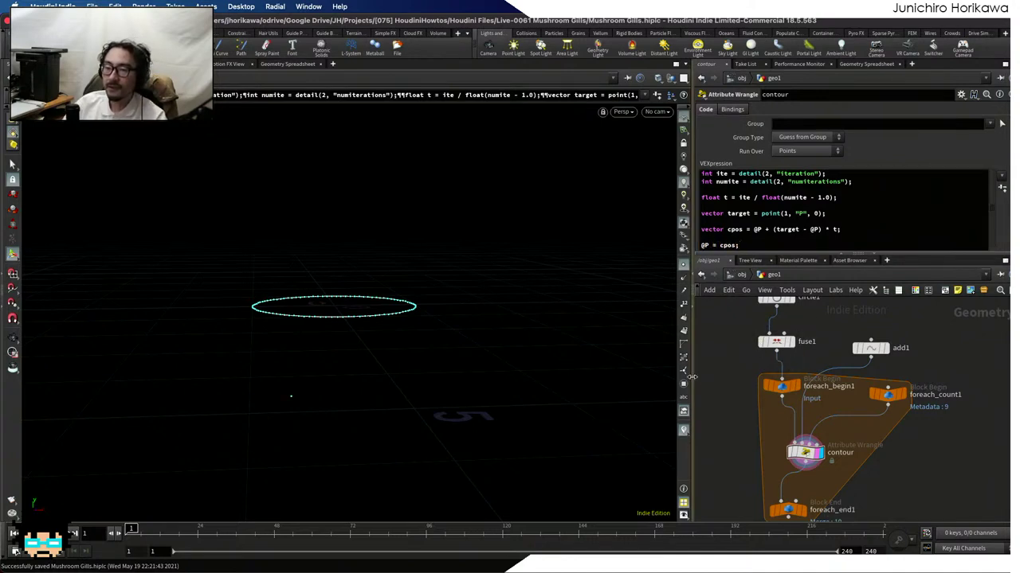
# Display foreach_end1's output and orbit to view the cone-shaped stack of circles
pyautogui.moveTo(783, 510); pyautogui.dragTo(789, 440, button='middle')
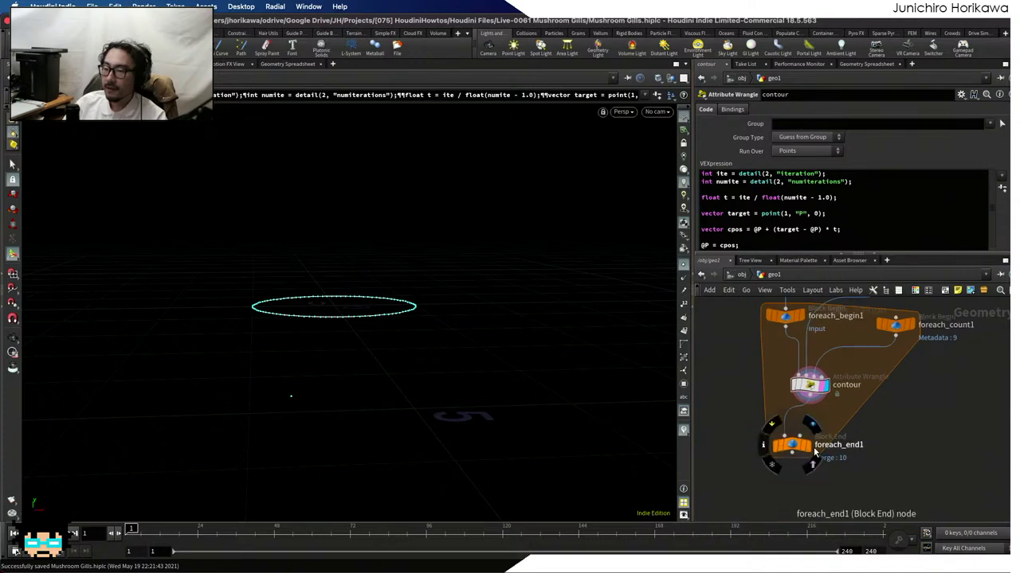
pyautogui.click(806, 444)
pyautogui.click(790, 445)
pyautogui.moveTo(392, 388)
pyautogui.mouseDown()
pyautogui.moveTo(410, 380)
pyautogui.moveTo(396, 361)
pyautogui.moveTo(419, 364)
pyautogui.moveTo(390, 361)
pyautogui.moveTo(401, 417)
pyautogui.moveTo(401, 380)
pyautogui.mouseUp()
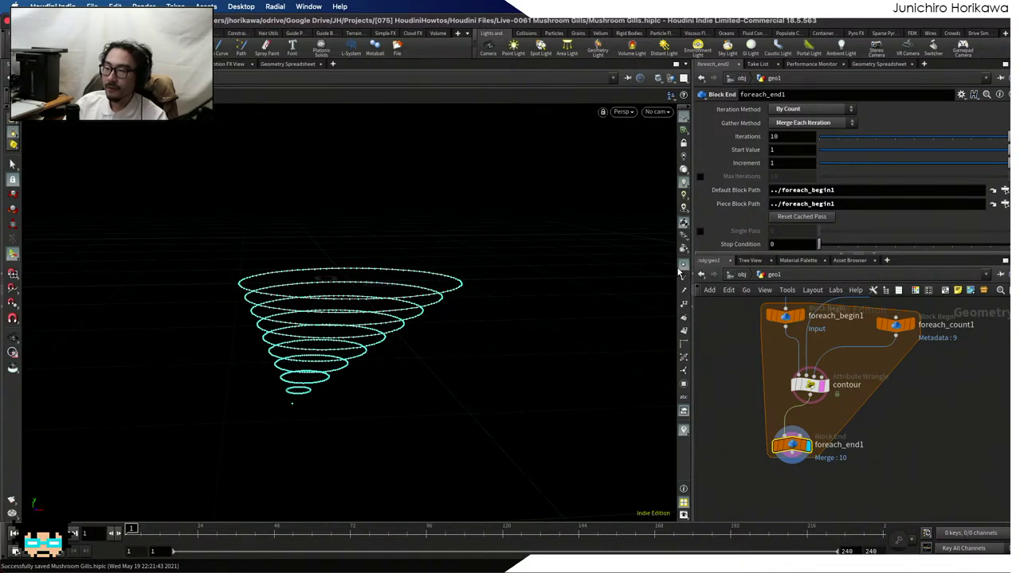
pyautogui.press('Escape')
pyautogui.moveTo(492, 284); pyautogui.dragTo(560, 314)
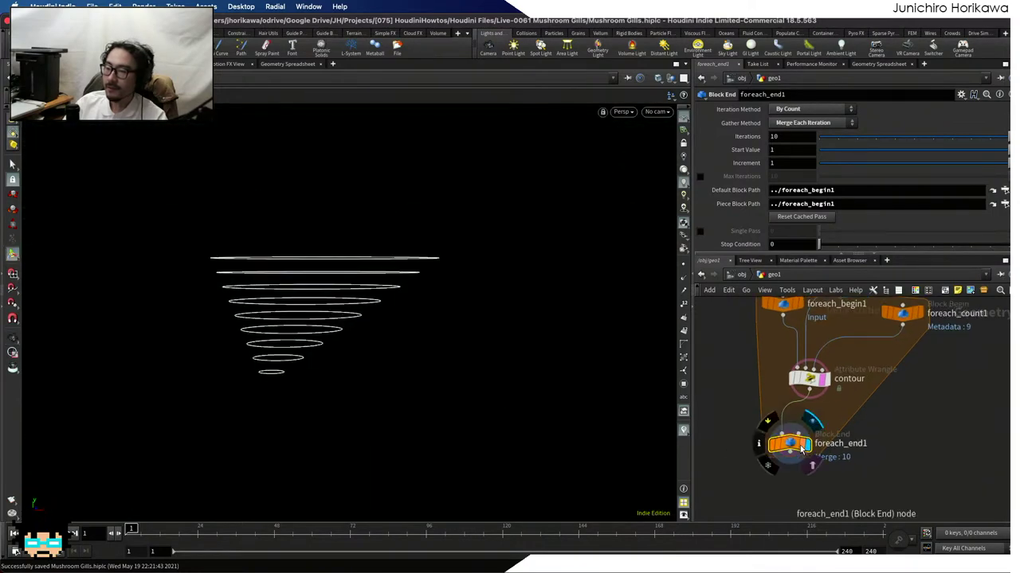
pyautogui.scroll(1, 789, 478)
# Create a PolyLoft node from the 'poly loft' node search
pyautogui.press('Tab')
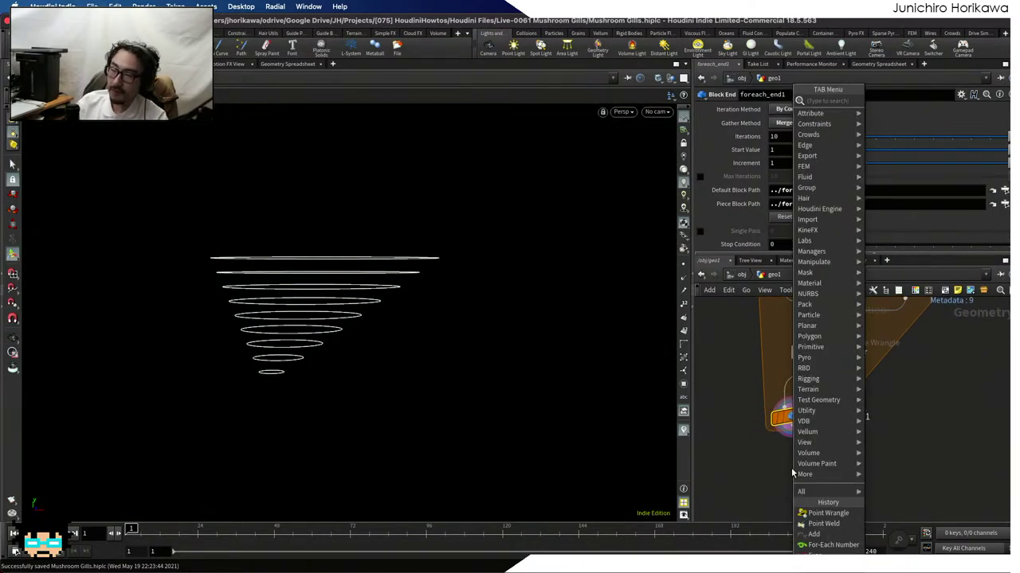
pyautogui.write('poly lof')
pyautogui.press('Return')
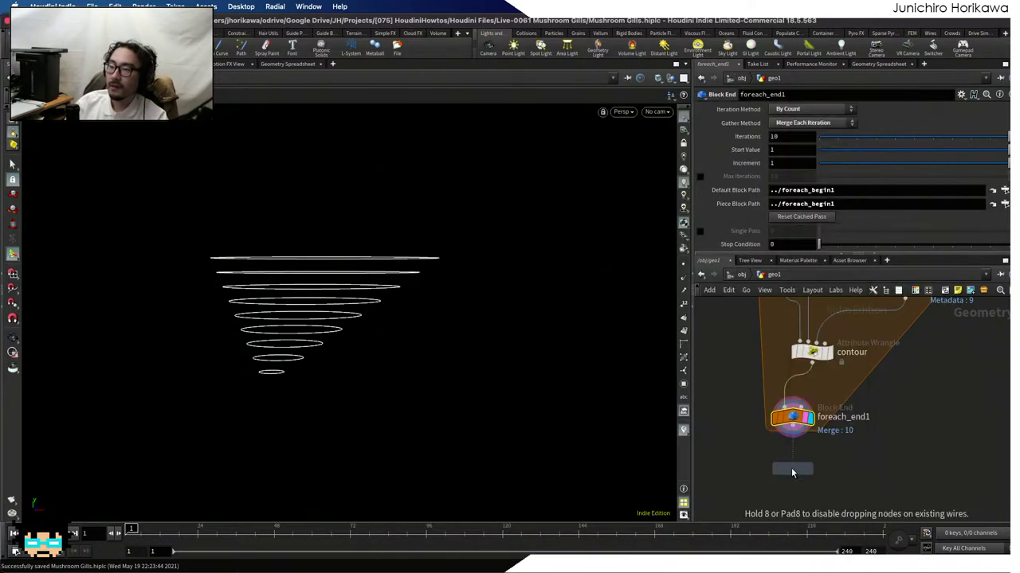
# Place the PolyLoft node below foreach_end1 and orbit closer to the rings
pyautogui.click(791, 470)
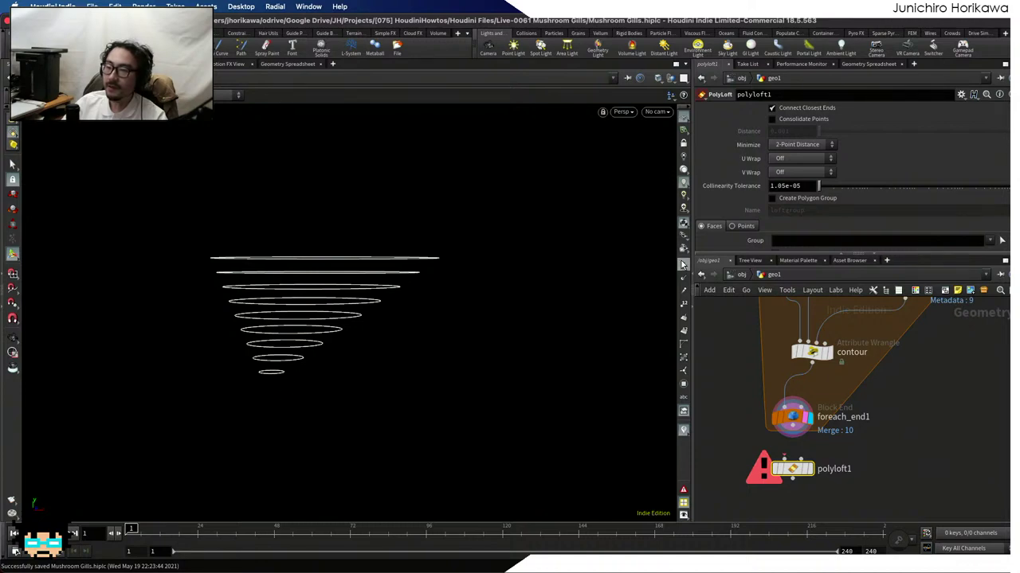
pyautogui.press('Return')
pyautogui.moveTo(267, 385); pyautogui.dragTo(250, 371)
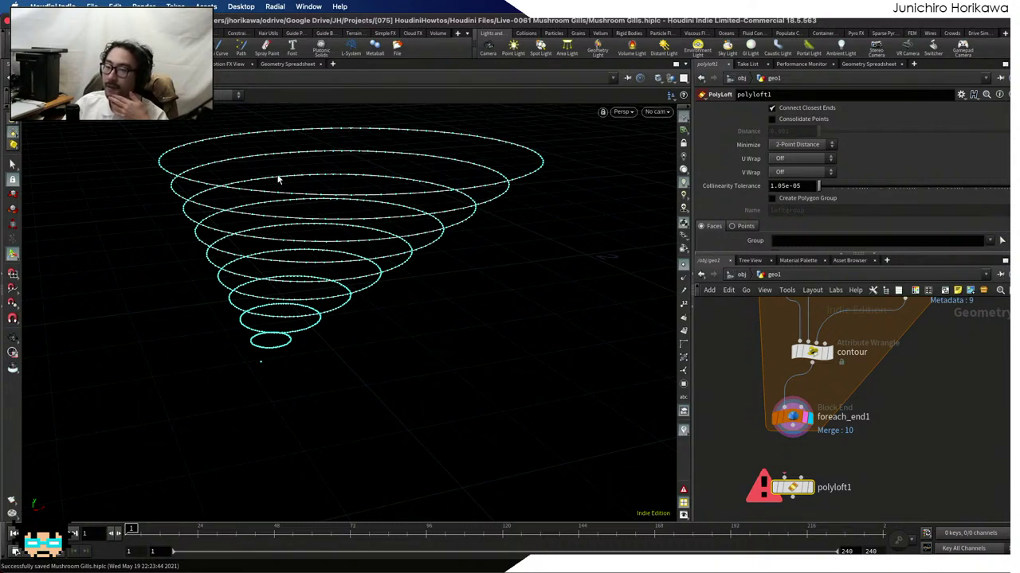
# Wire foreach_end1 into polyloft1, display it, and orbit around the lofted cone
pyautogui.moveTo(791, 436); pyautogui.dragTo(791, 479)
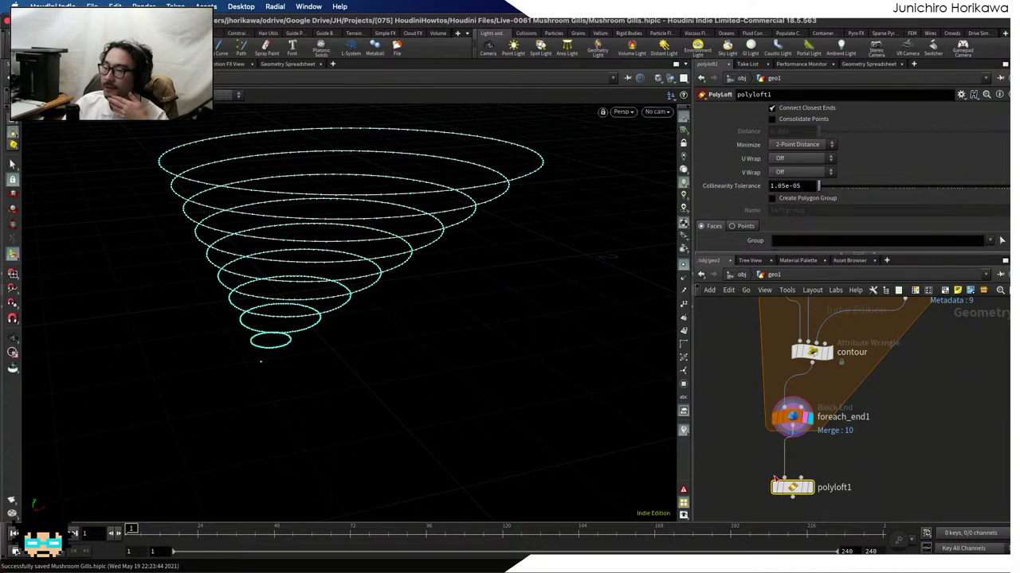
pyautogui.click(808, 488)
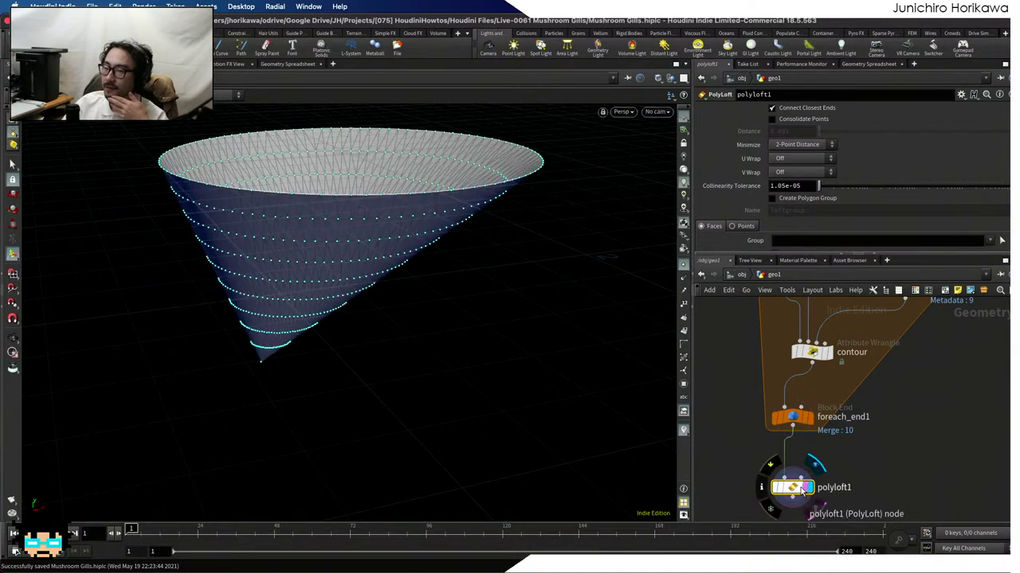
pyautogui.moveTo(432, 407); pyautogui.dragTo(257, 324)
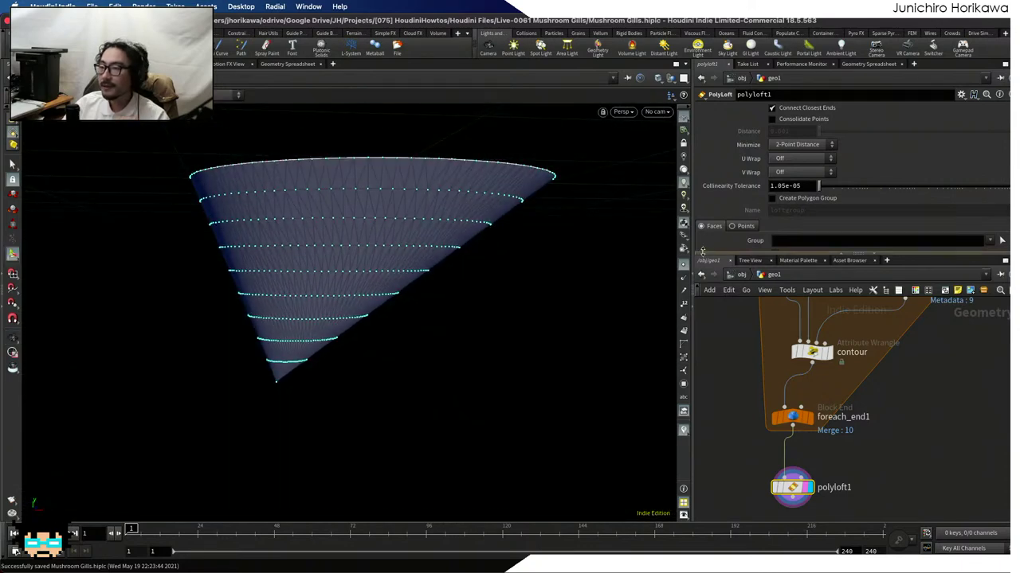
pyautogui.scroll(-2, 752, 208)
pyautogui.moveTo(271, 391); pyautogui.dragTo(470, 332)
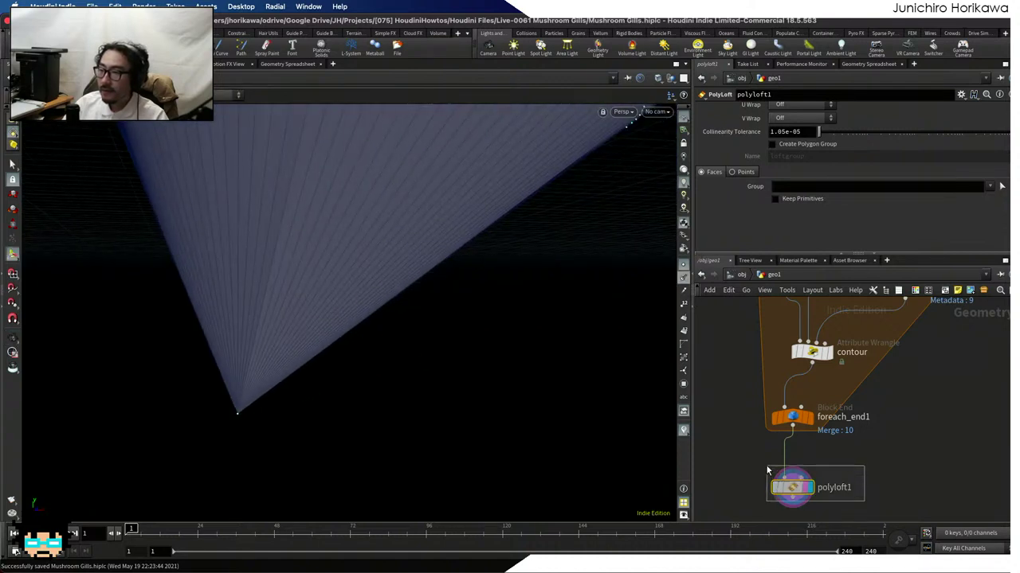
# Set polyloft1's Collinearity Tolerance to 0 and orbit to inspect the re-cooked cone
pyautogui.doubleClick(806, 132)
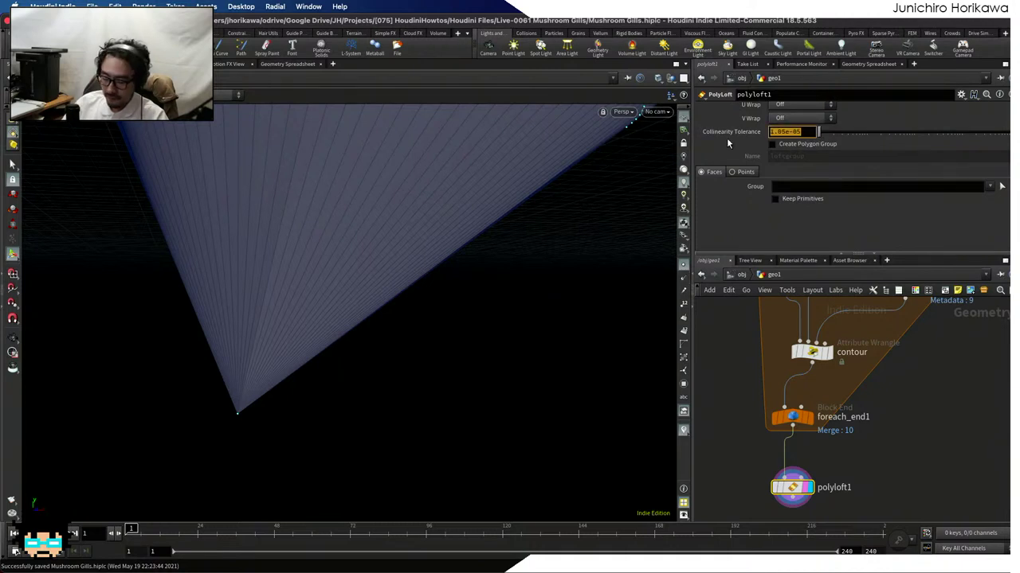
pyautogui.write('0')
pyautogui.press('Return')
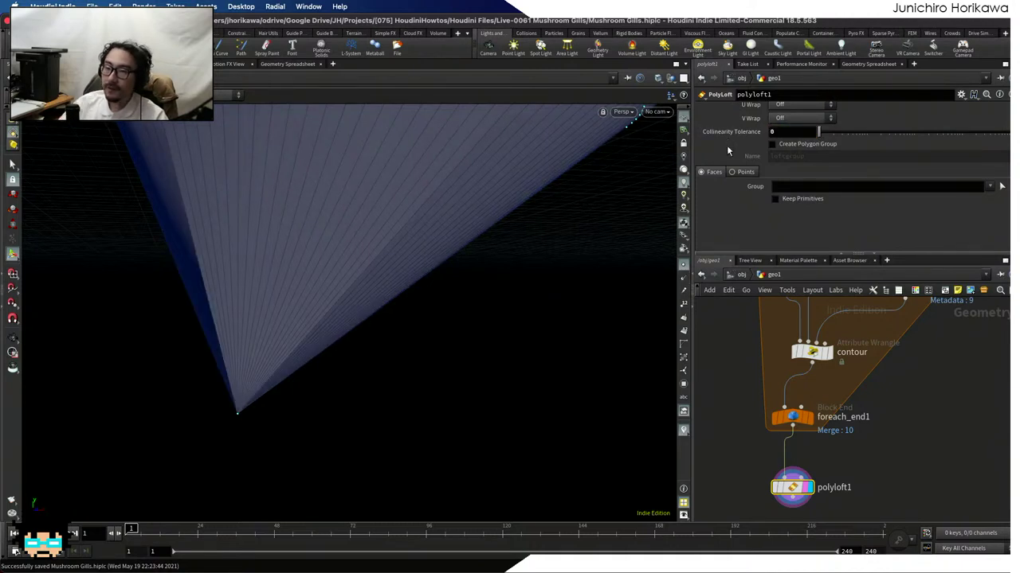
pyautogui.moveTo(478, 317); pyautogui.dragTo(338, 319)
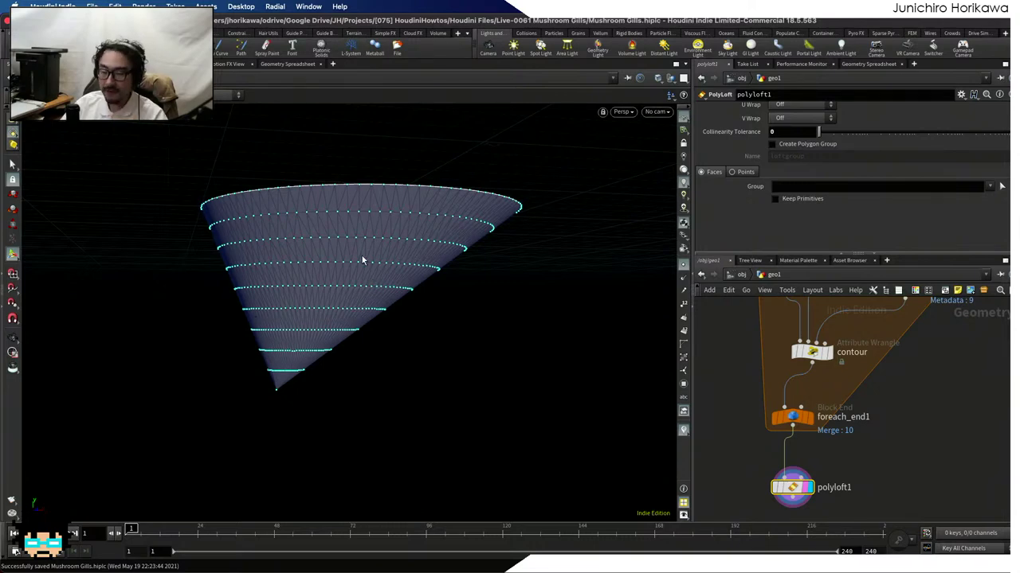
pyautogui.moveTo(361, 260); pyautogui.dragTo(293, 250)
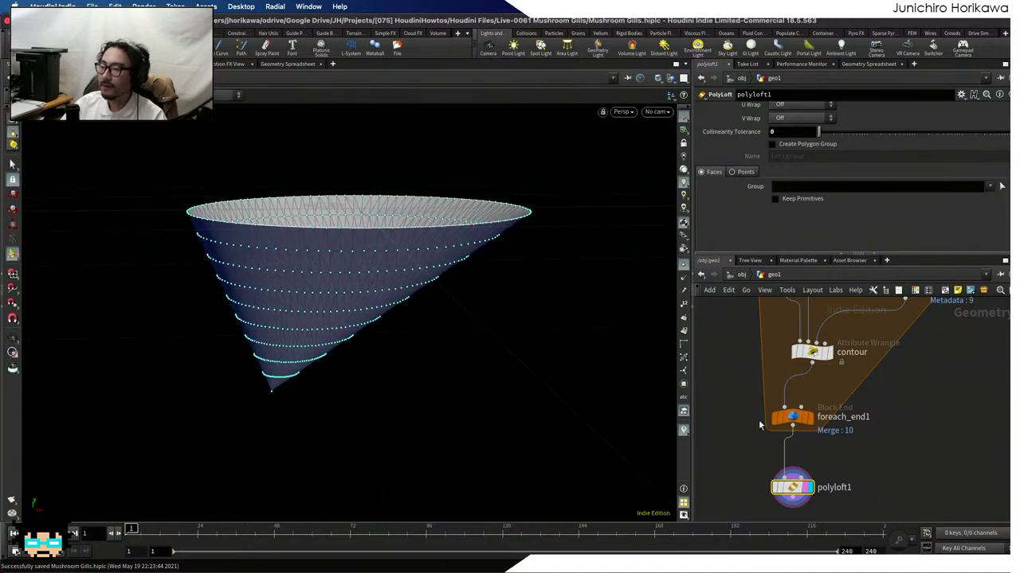
# Hide the cone's point markers, select the contour wrangle and enlarge its code area
pyautogui.click(683, 267)
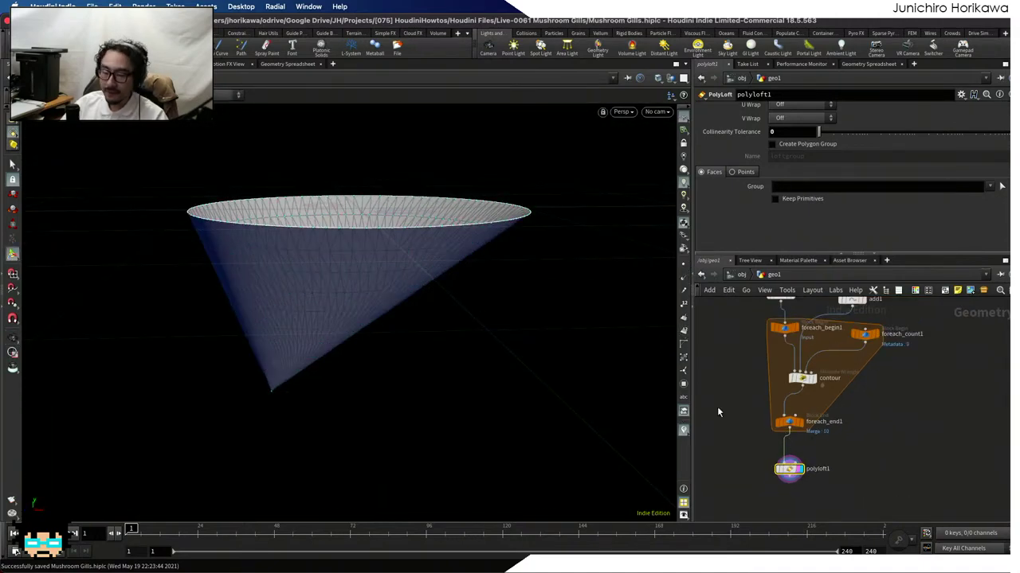
pyautogui.scroll(2, 754, 434)
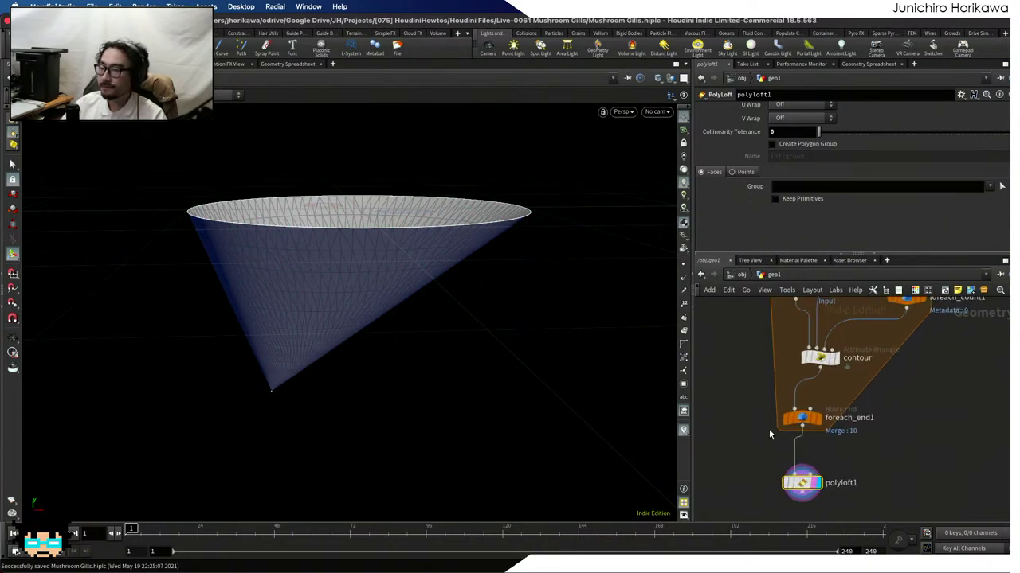
pyautogui.scroll(1, 812, 366)
pyautogui.click(813, 366)
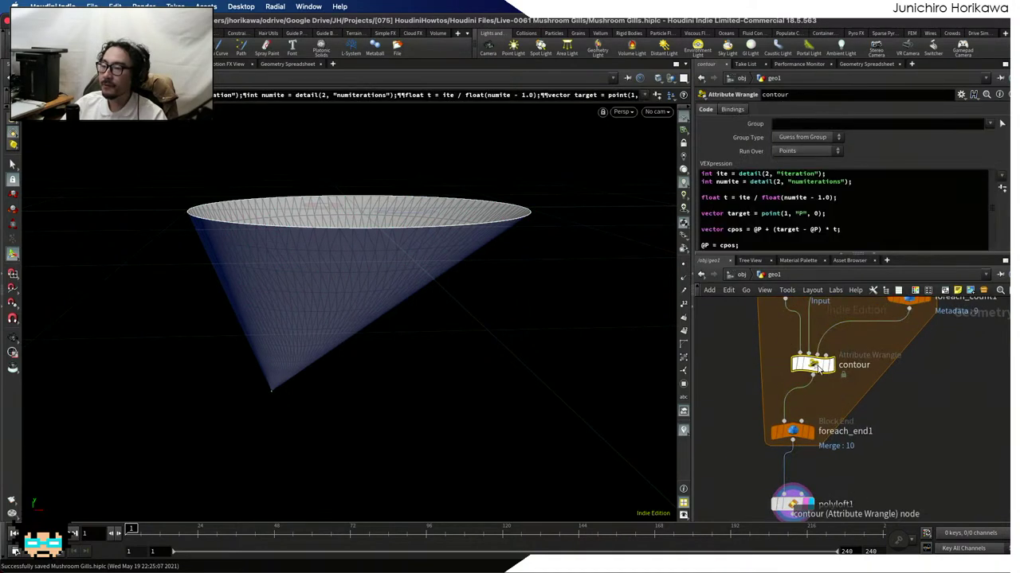
pyautogui.moveTo(785, 255); pyautogui.dragTo(780, 285)
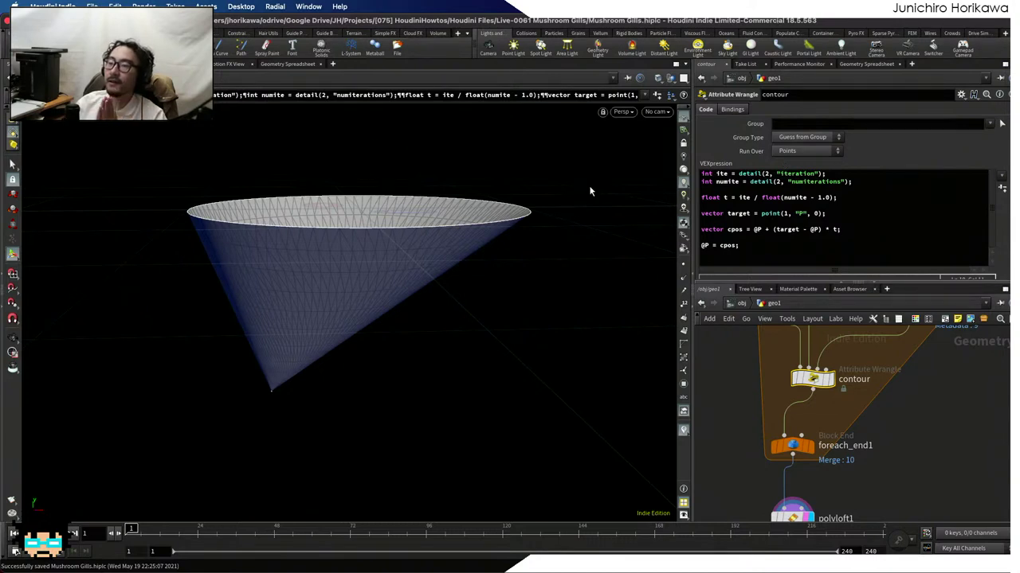
# Insert blank lines after the 'vector cpos' line in the contour code
pyautogui.click(865, 225)
pyautogui.click(850, 231)
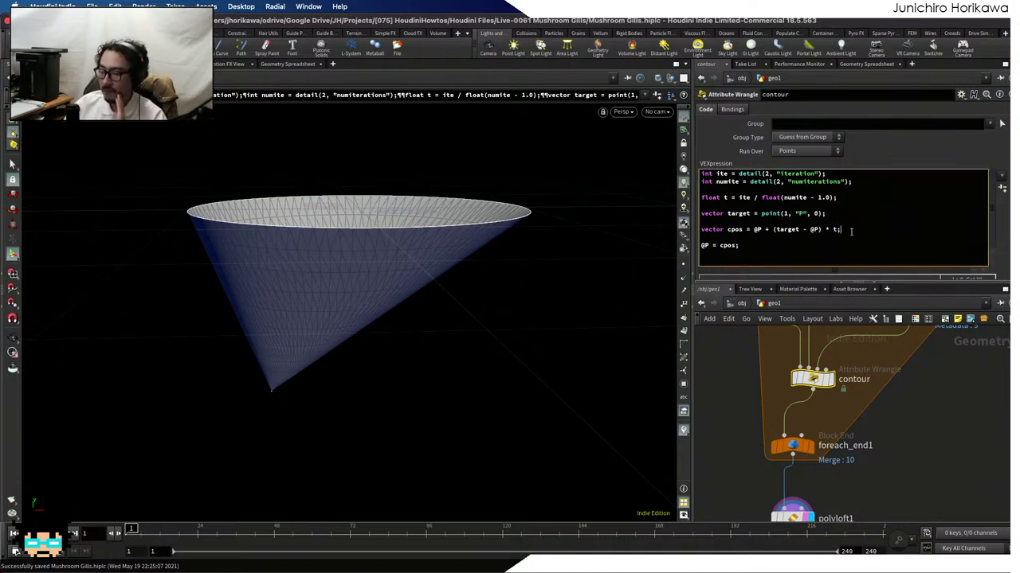
pyautogui.press('Return')
pyautogui.press('Return')
pyautogui.press('Return')
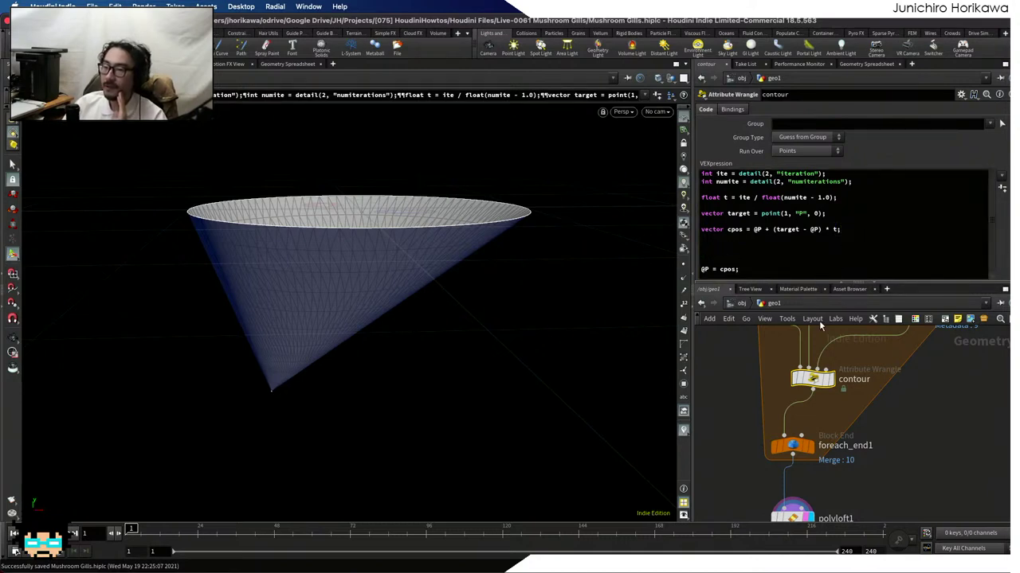
pyautogui.tripleClick(817, 231)
pyautogui.click(735, 252)
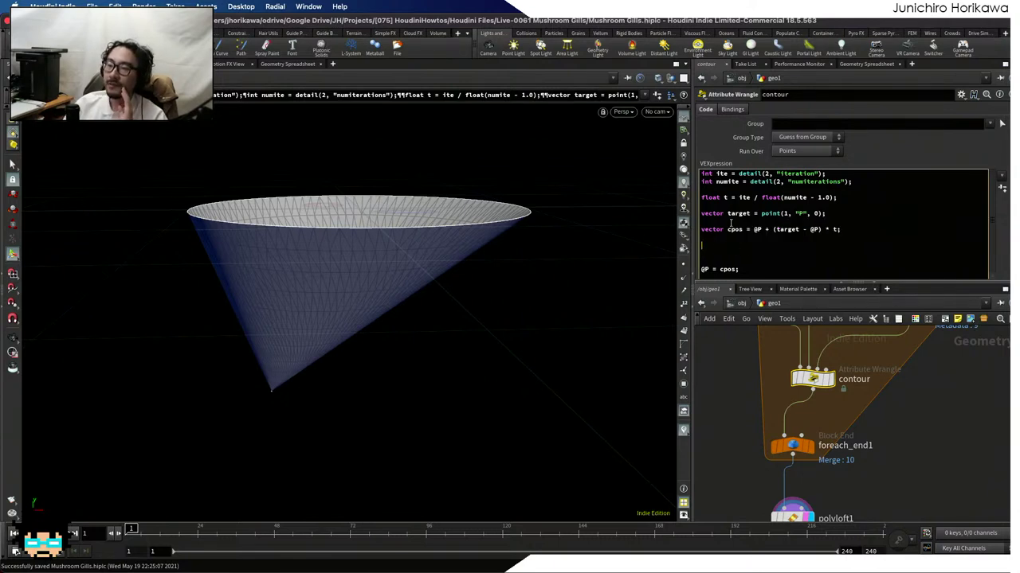
pyautogui.doubleClick(734, 229)
pyautogui.press('Right')
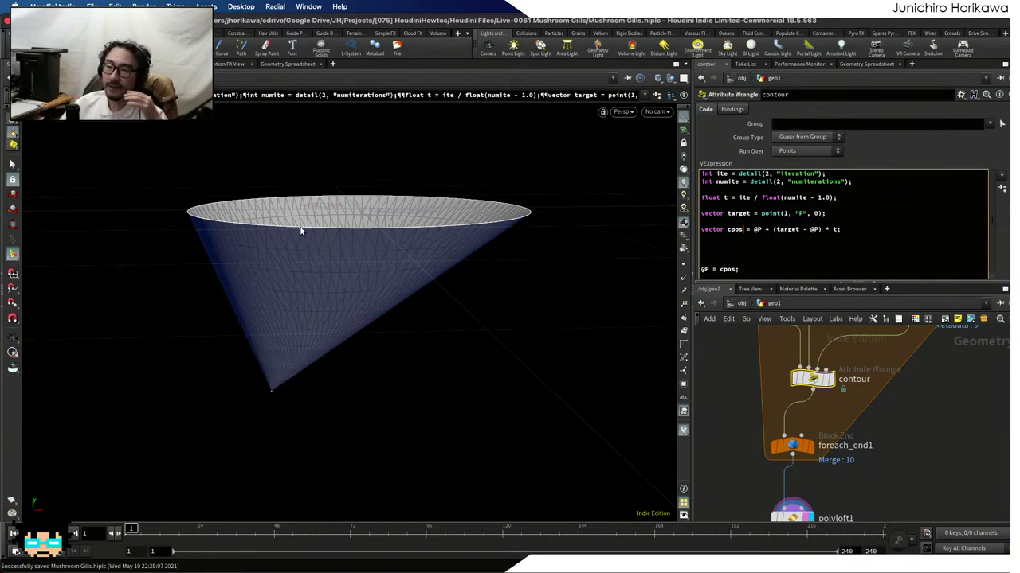
# Tumble the viewport to look into the cone's open top
pyautogui.press('Escape')
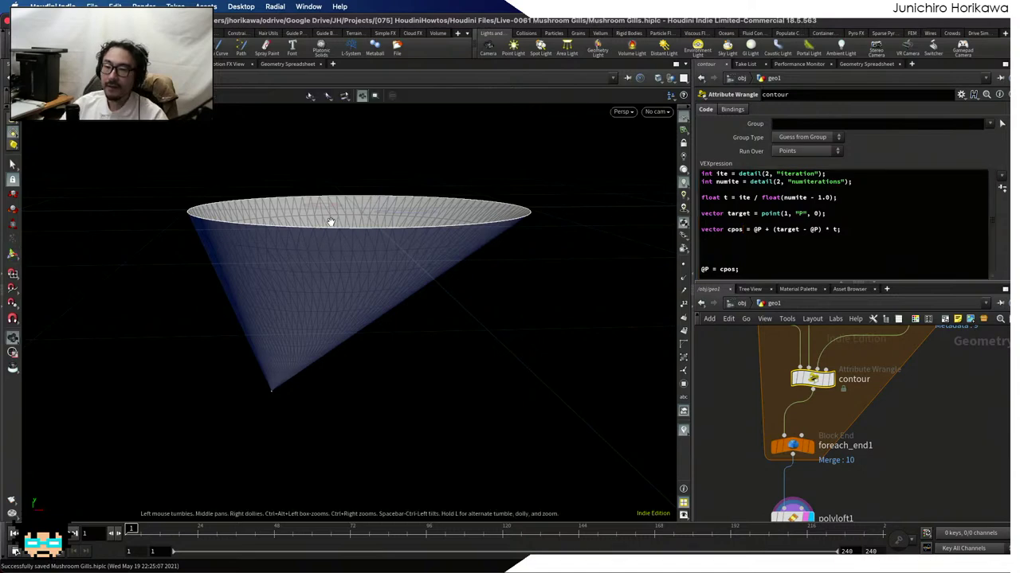
pyautogui.moveTo(329, 220); pyautogui.dragTo(282, 244)
pyautogui.press('Return')
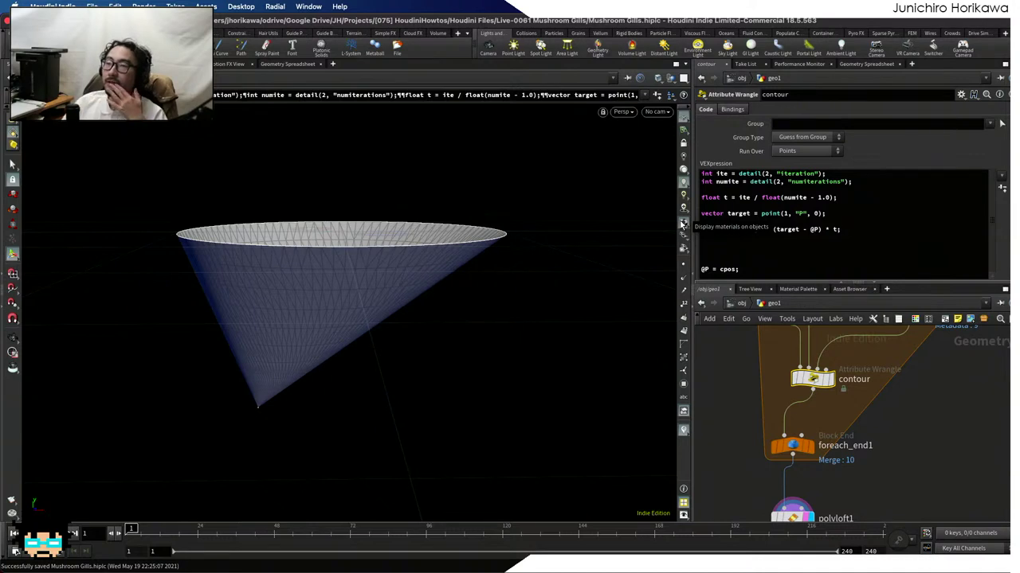
# Reselect the cpos line and place the caret on the blank lines below it
pyautogui.click(761, 248)
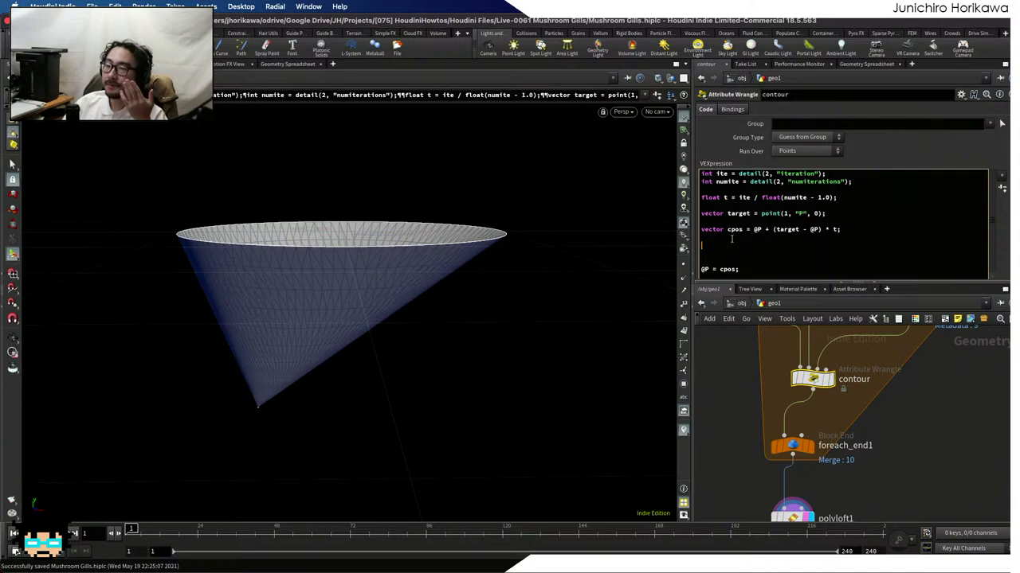
pyautogui.moveTo(843, 230); pyautogui.dragTo(701, 230)
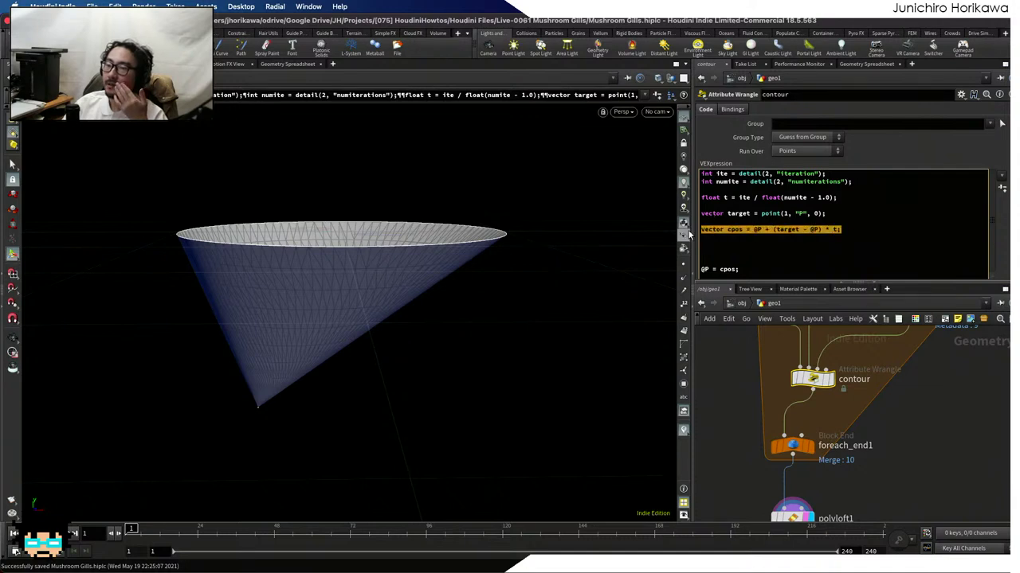
pyautogui.click(846, 229)
pyautogui.tripleClick(846, 228)
pyautogui.click(846, 229)
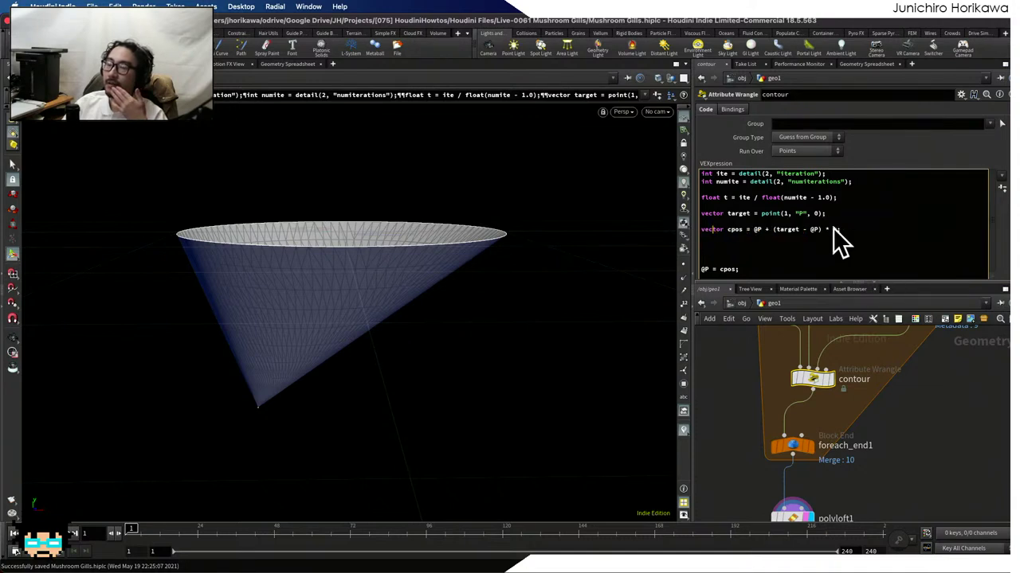
pyautogui.moveTo(847, 229); pyautogui.dragTo(697, 230)
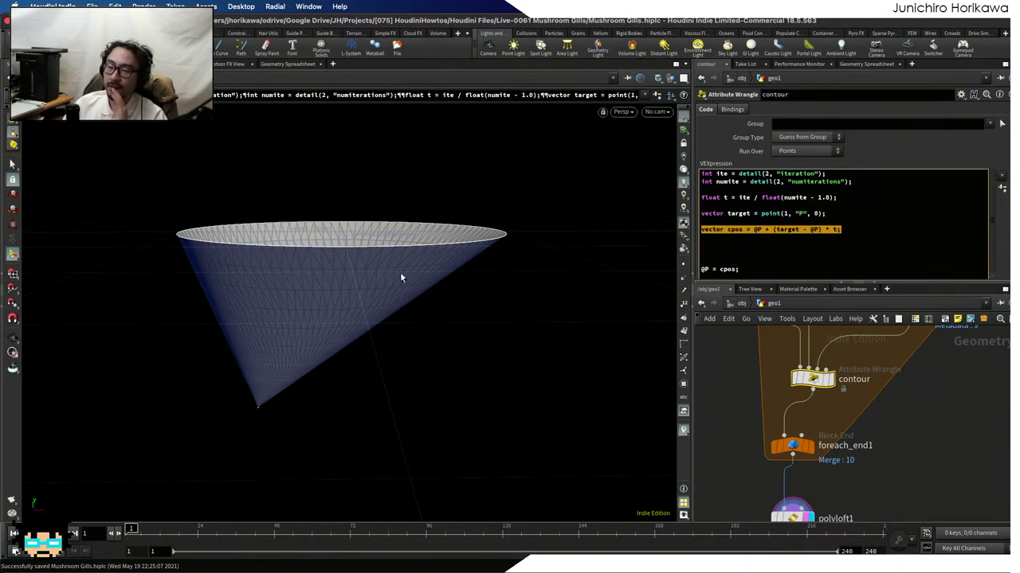
pyautogui.click(722, 239)
pyautogui.click(721, 247)
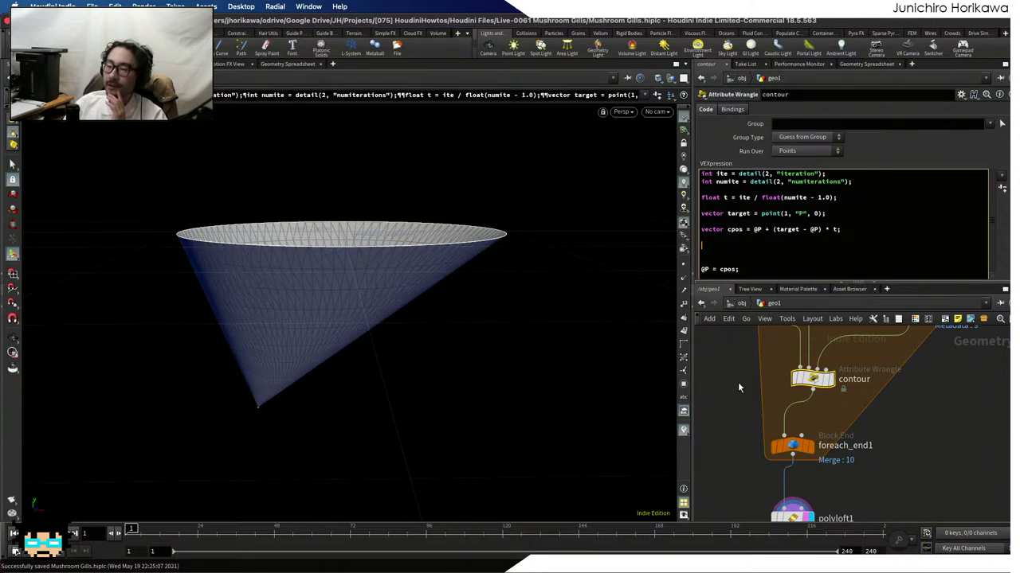
# Display foreach_end1's ten stacked contour rings and tumble the view to inspect them
pyautogui.moveTo(835, 384)
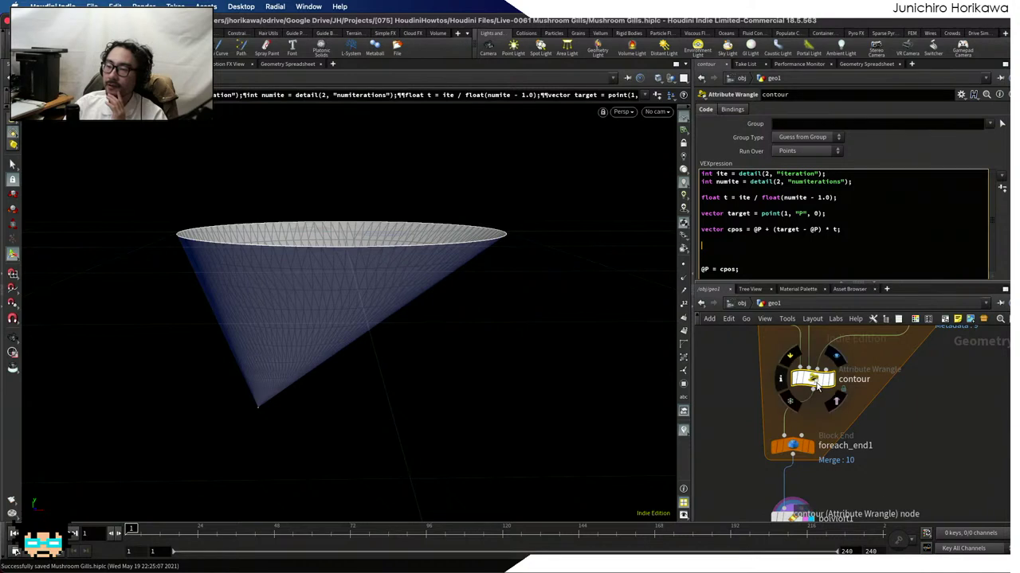
pyautogui.click(806, 446)
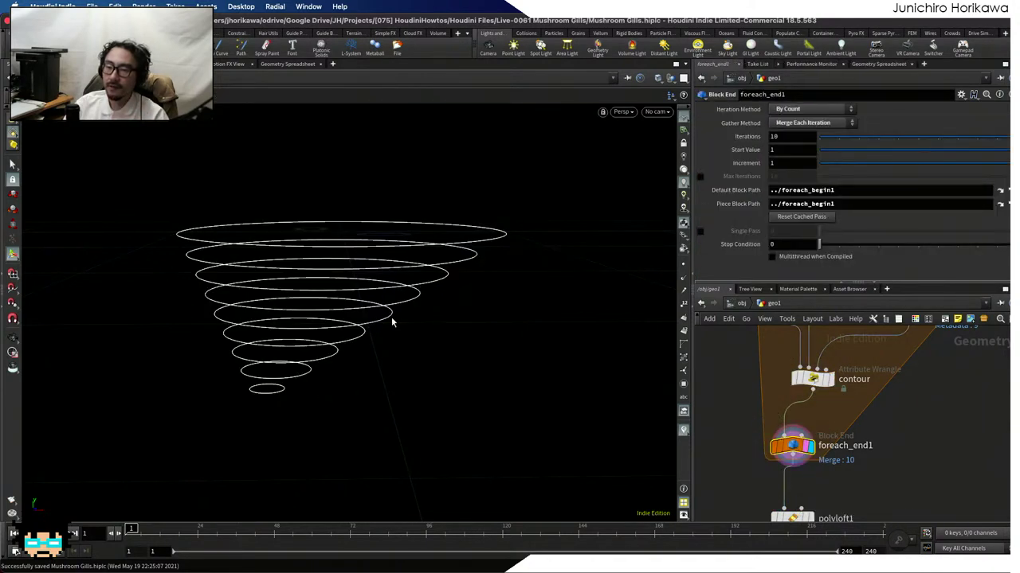
pyautogui.moveTo(379, 374); pyautogui.dragTo(295, 330)
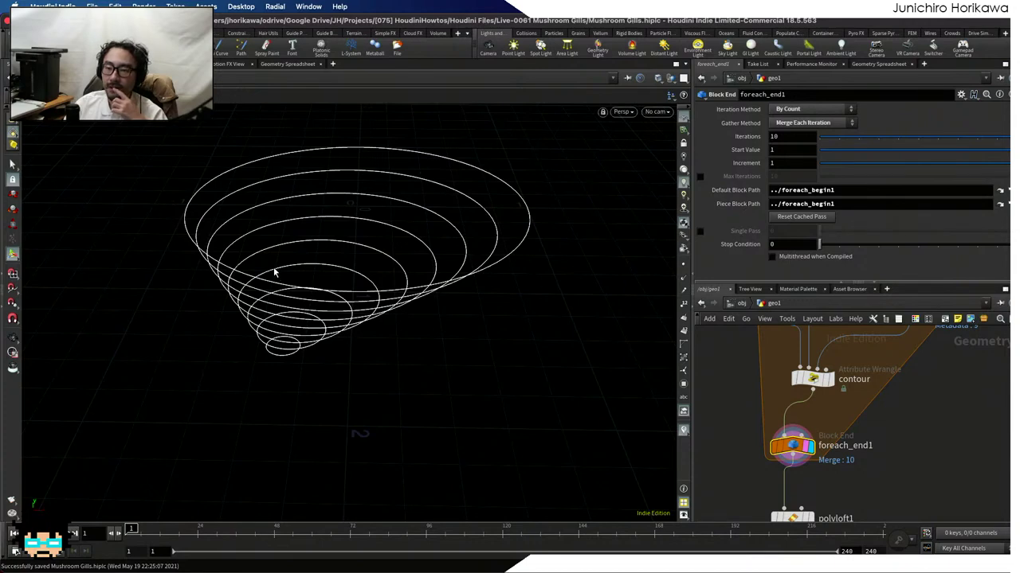
pyautogui.press('Escape')
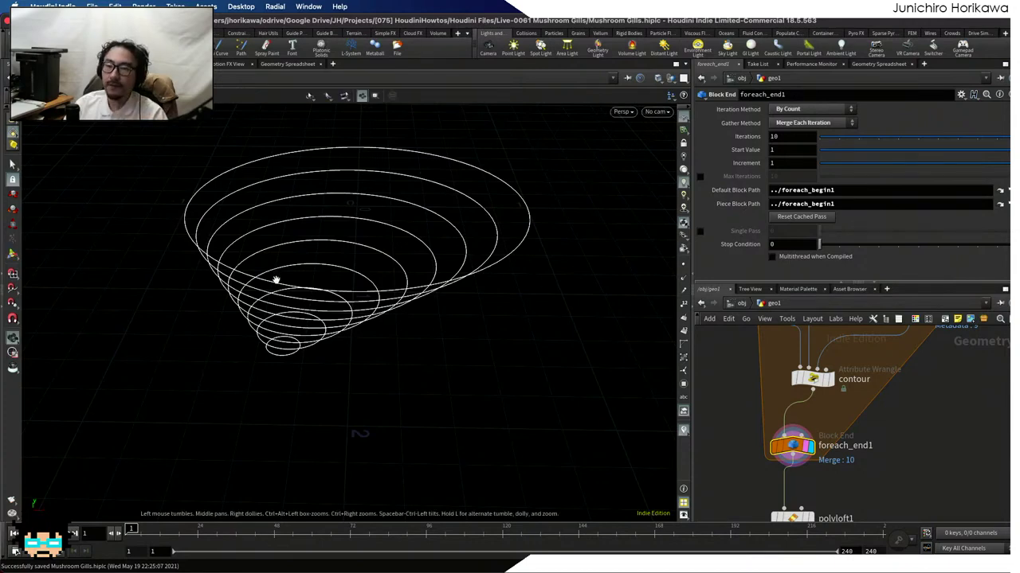
pyautogui.moveTo(276, 279); pyautogui.dragTo(318, 320)
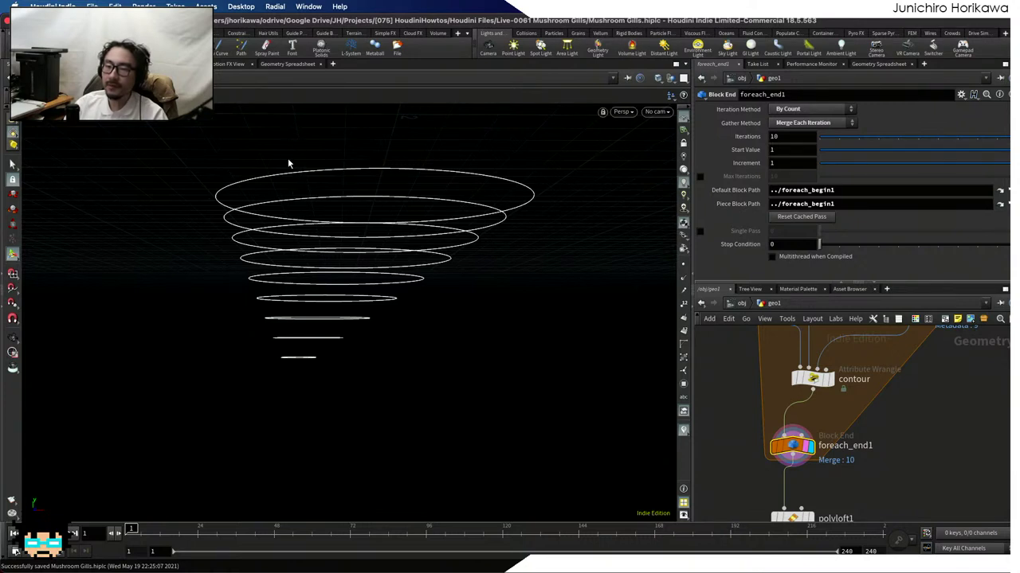
pyautogui.scroll(-3, 728, 396)
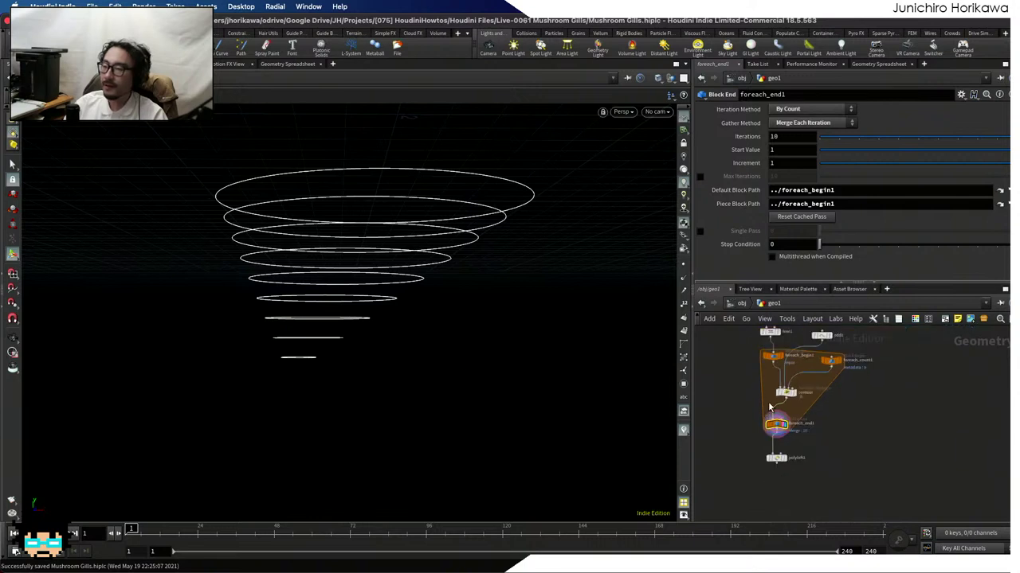
pyautogui.scroll(3, 829, 362)
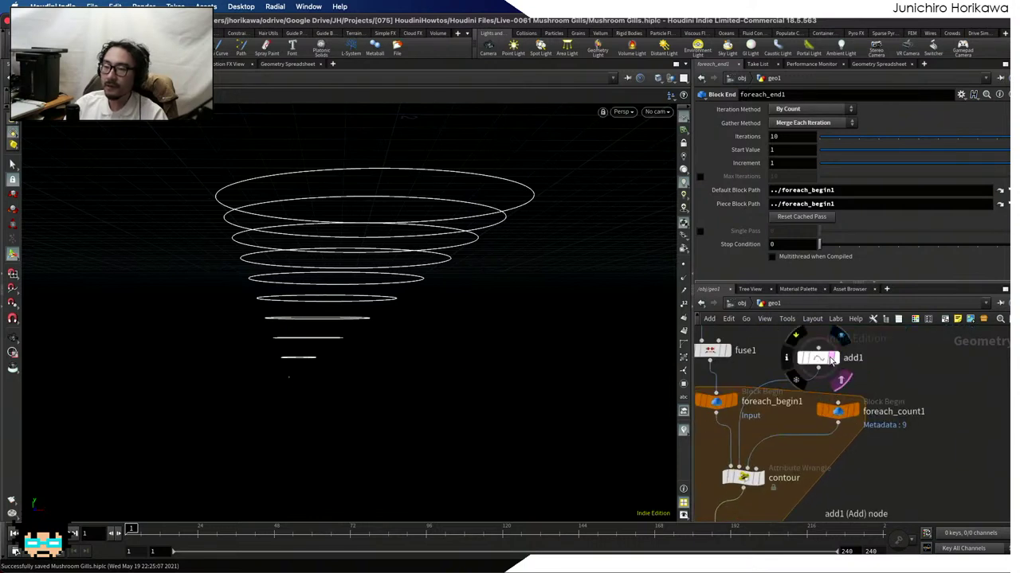
# Template add1 so its point shows as reference, and tilt the view to read the rings as a cone
pyautogui.click(841, 381)
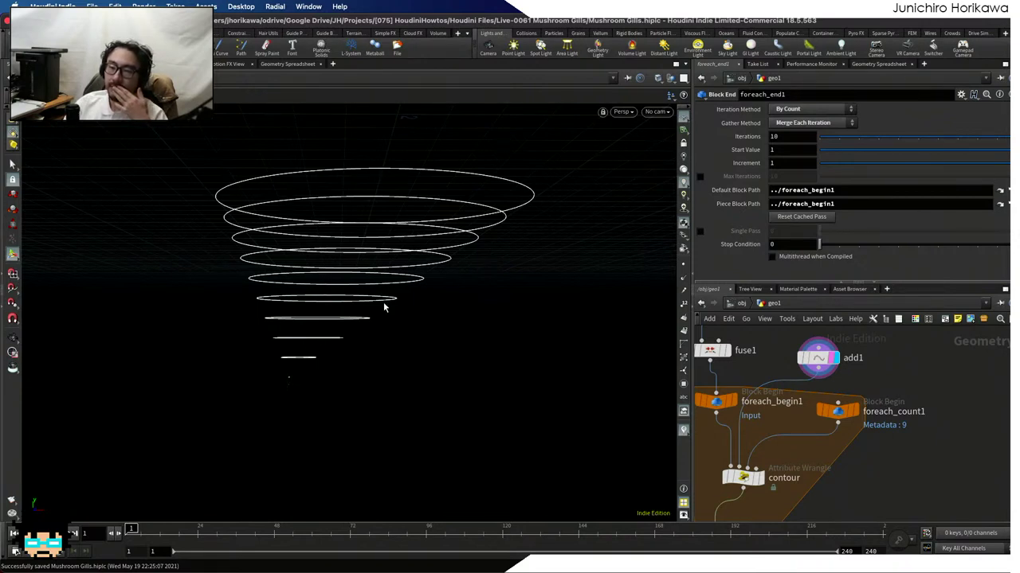
pyautogui.moveTo(364, 258); pyautogui.dragTo(446, 307)
# In the contour wrangle, add a 'float cy = cpos.' line after the cpos line to store its height
pyautogui.click(742, 476)
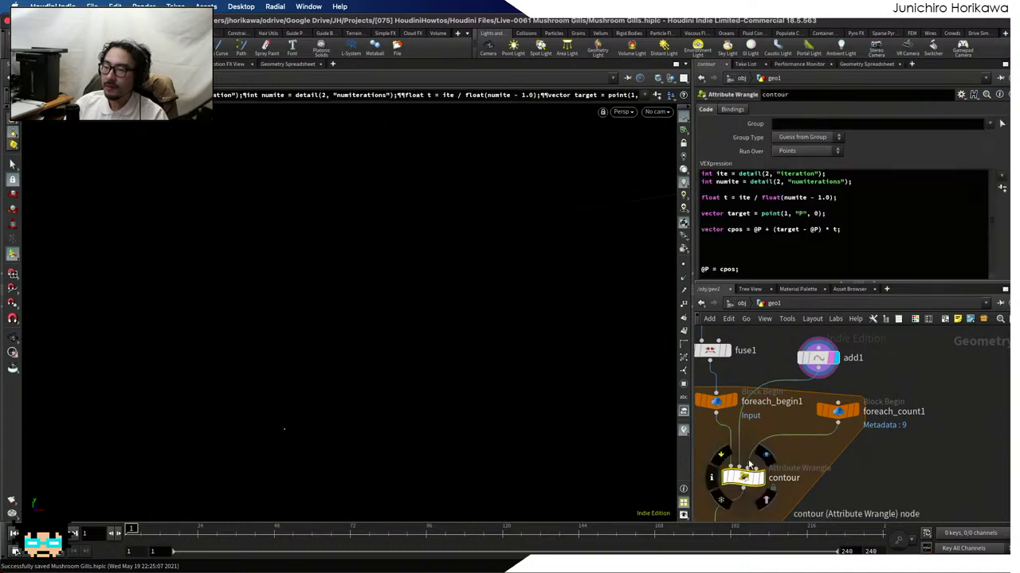
pyautogui.click(853, 229)
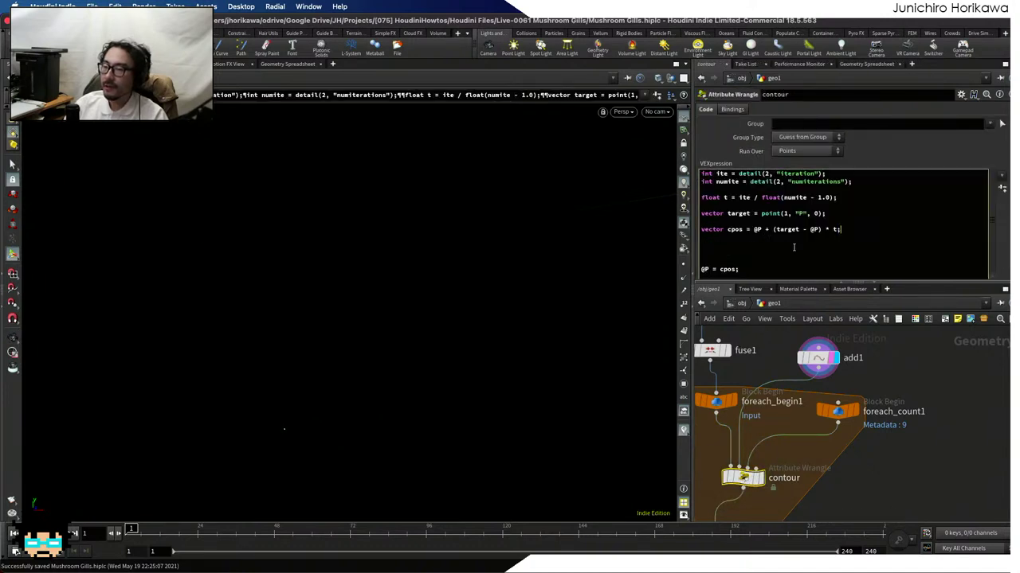
pyautogui.write(';')
pyautogui.press('Return')
pyautogui.press('Return')
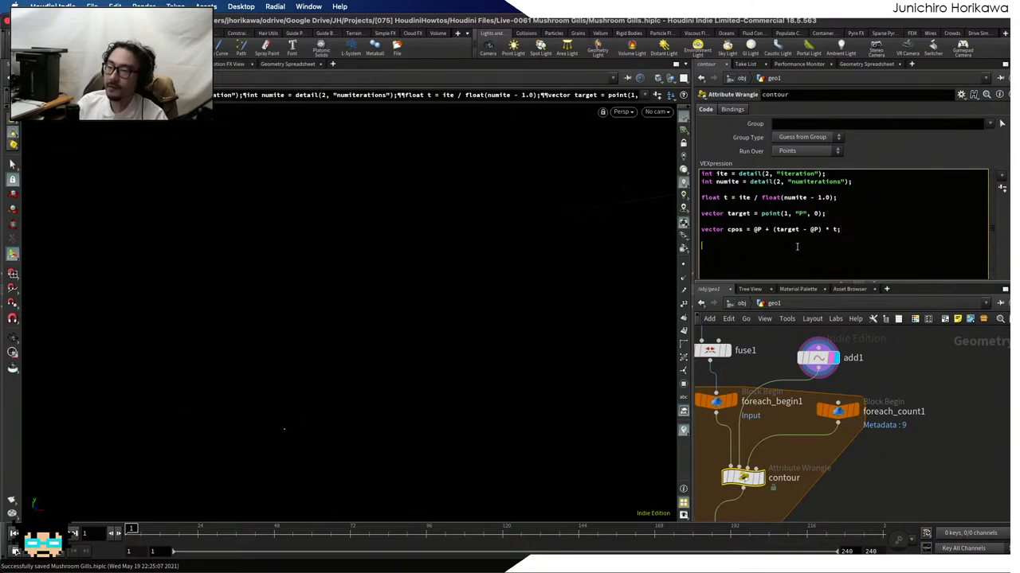
pyautogui.write('float cy = cpo')
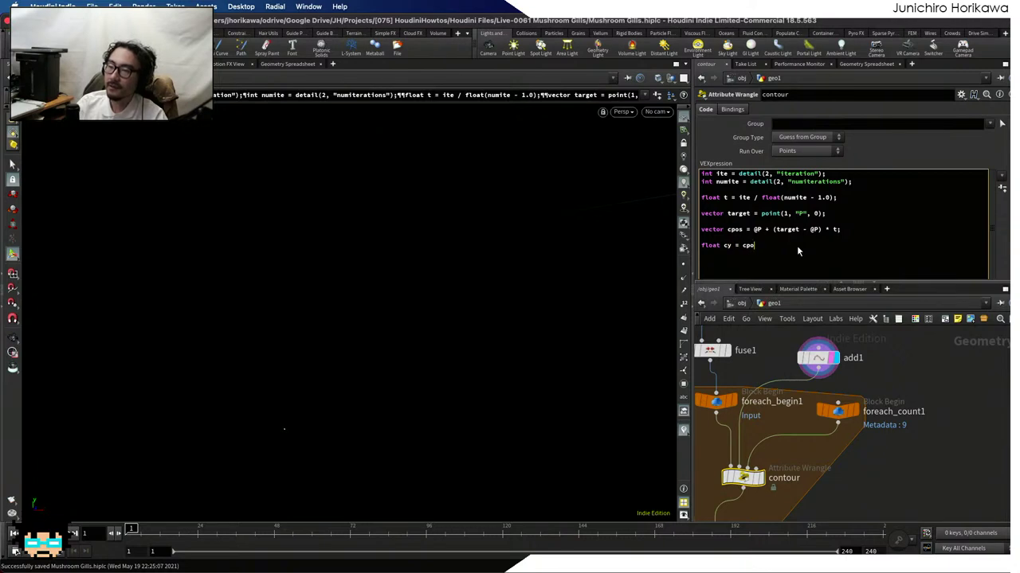
pyautogui.write('s.y;')
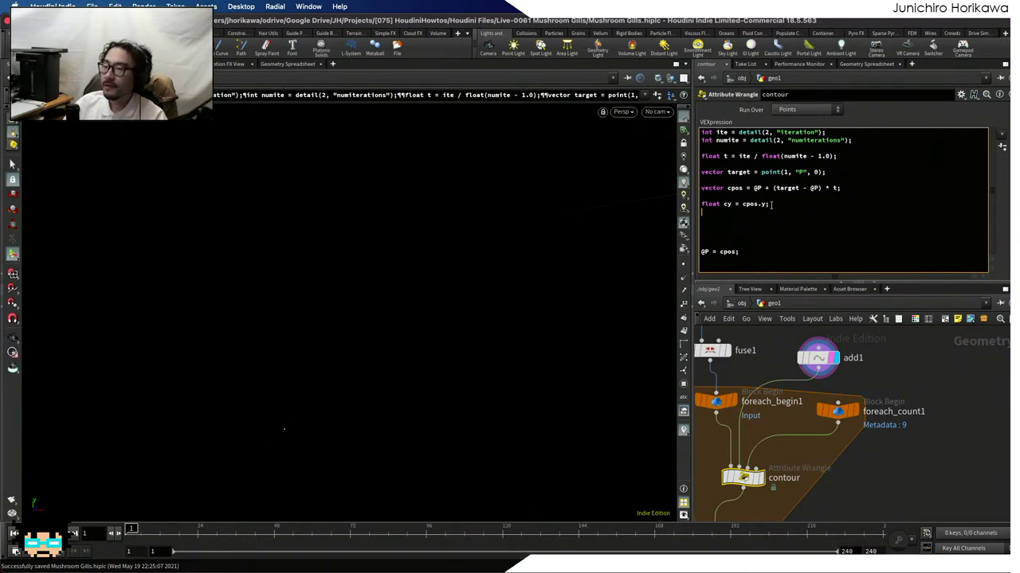
pyautogui.scroll(2, 771, 205)
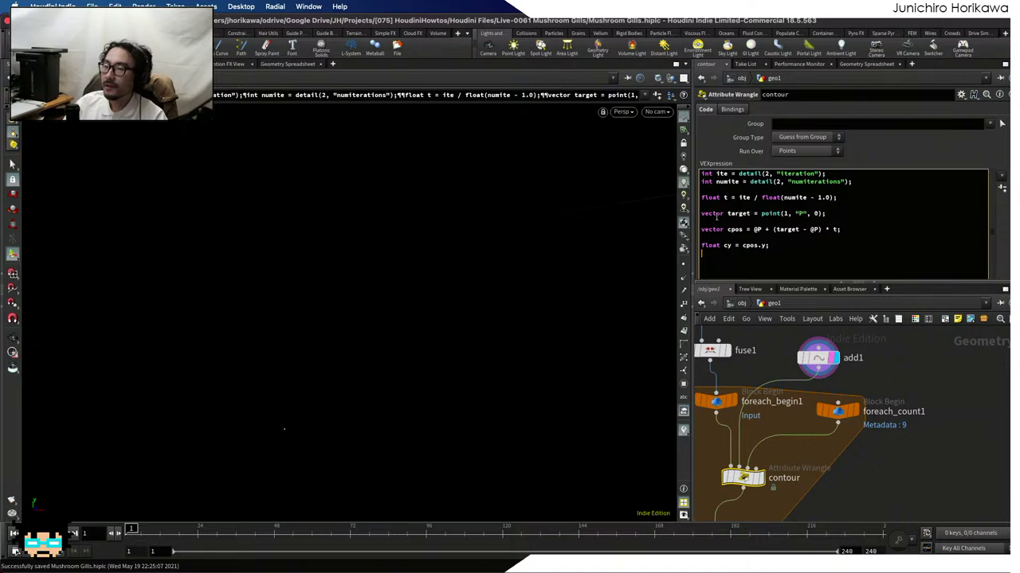
pyautogui.moveTo(834, 208); pyautogui.dragTo(701, 213)
pyautogui.scroll(-1, 709, 223)
# Add the lines 'vector cenpos = target;' and 'target.y = cy;' below it
pyautogui.click(719, 231)
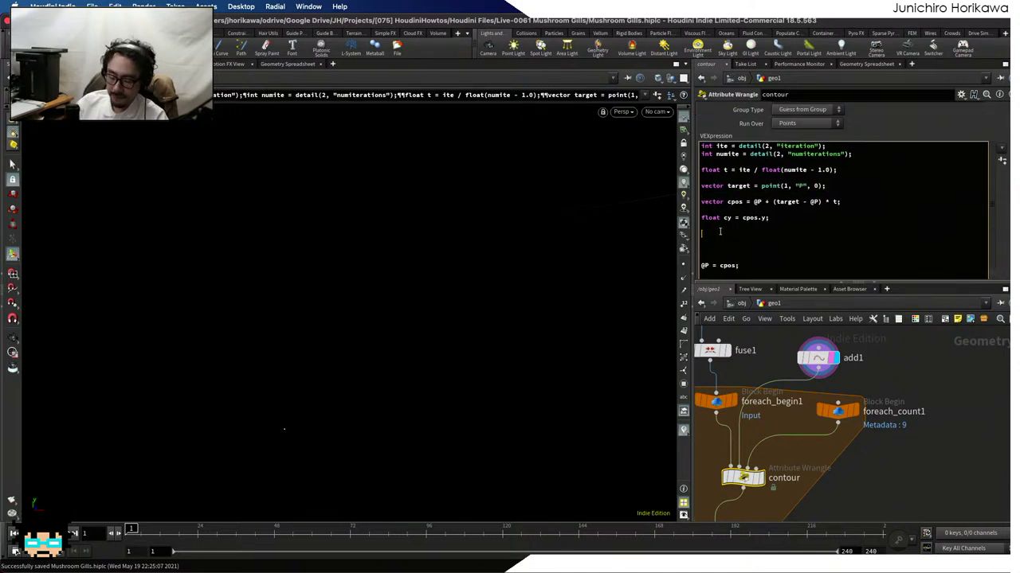
pyautogui.press('BackSpace')
pyautogui.write('vector a')
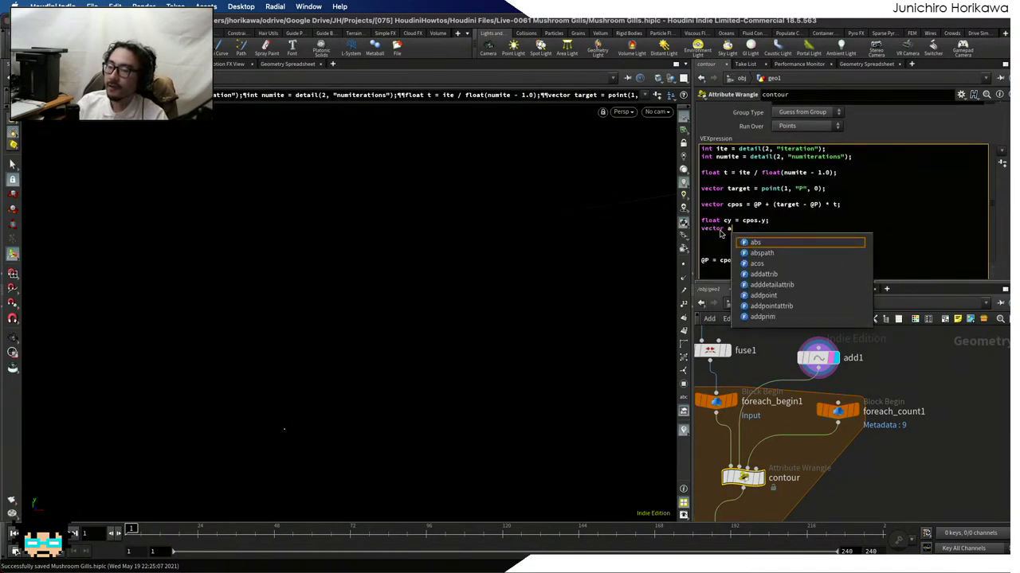
pyautogui.press('BackSpace')
pyautogui.write('cen')
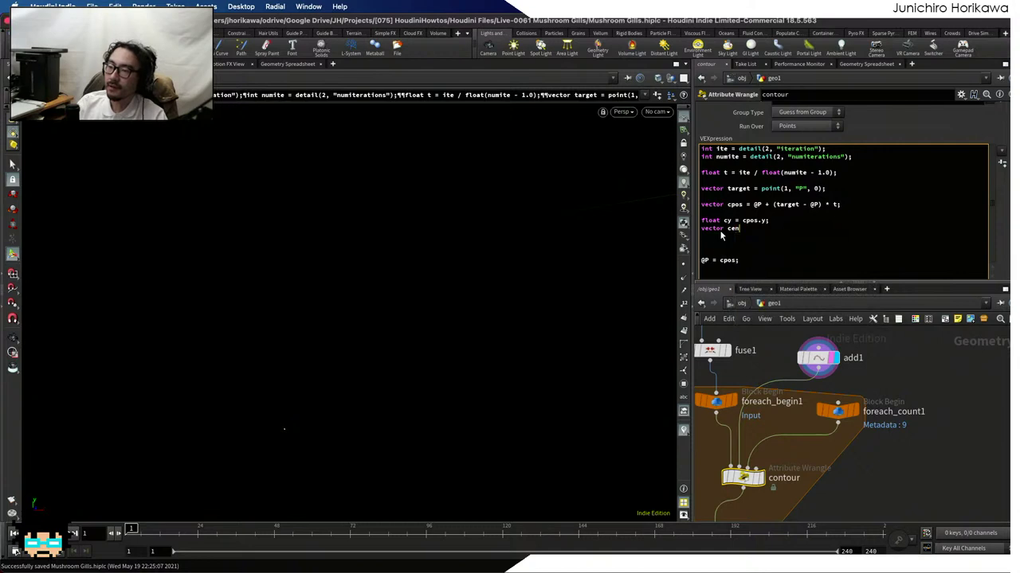
pyautogui.write('pos = ')
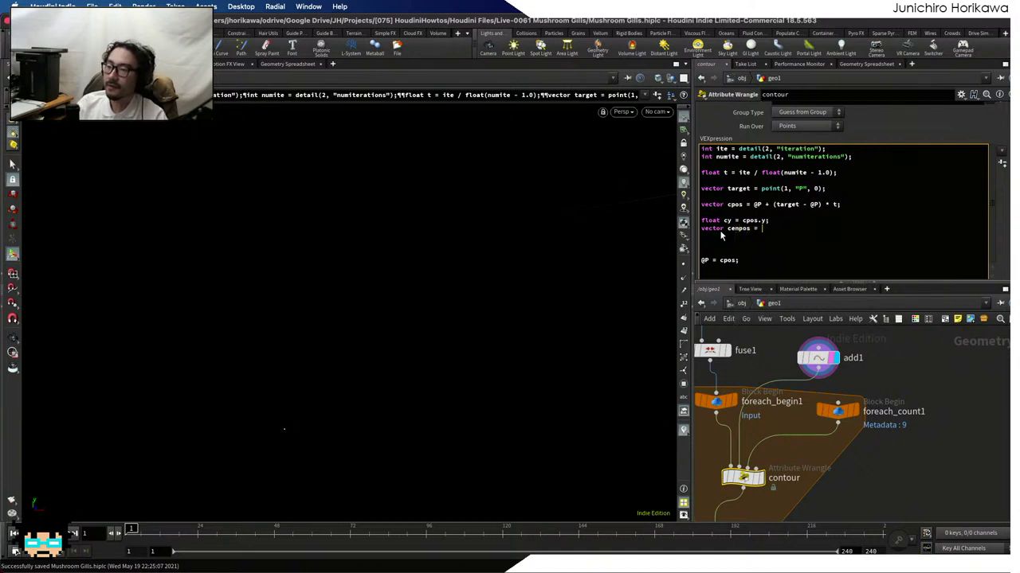
pyautogui.write('target;')
pyautogui.press('Return')
pyautogui.write('t')
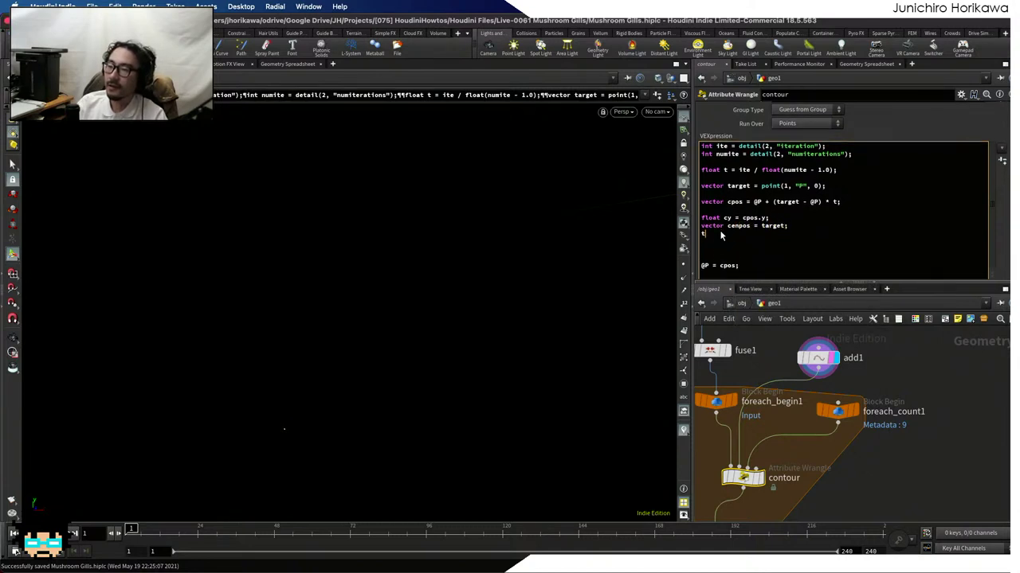
pyautogui.write('arget.')
pyautogui.moveTo(859, 410)
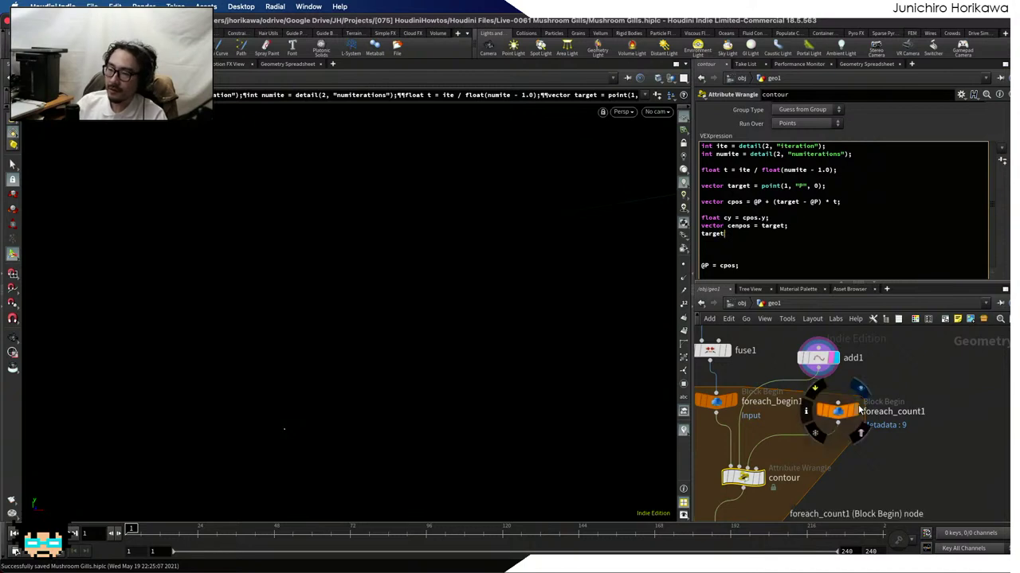
pyautogui.write('y')
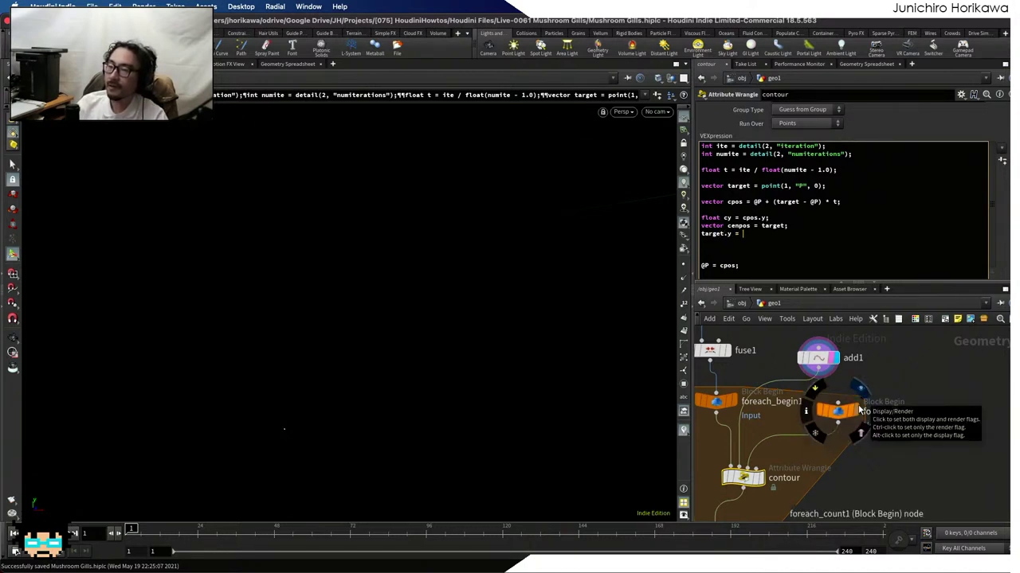
pyautogui.write(' = cy;')
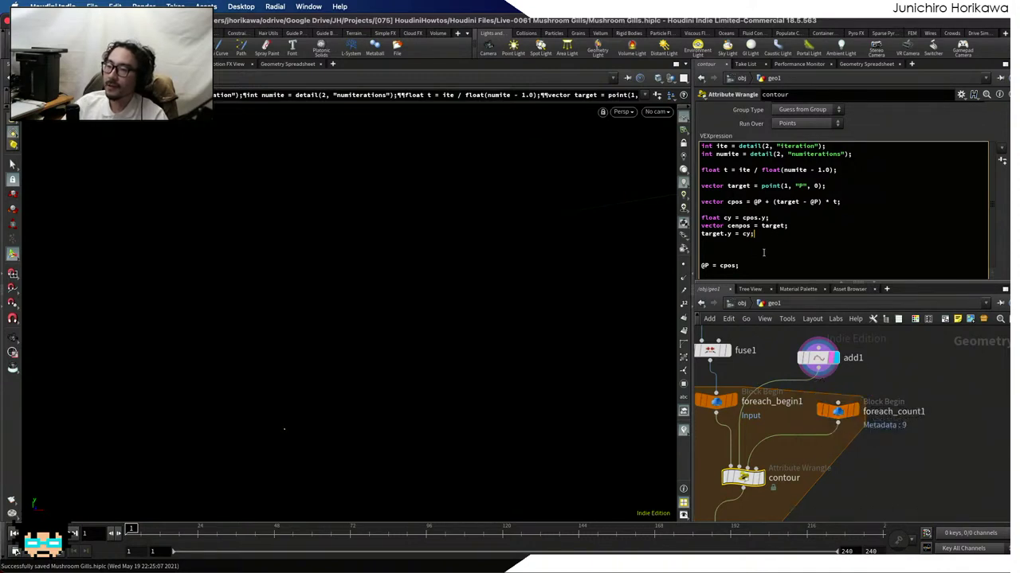
pyautogui.moveTo(777, 218); pyautogui.dragTo(703, 203)
pyautogui.click(778, 207)
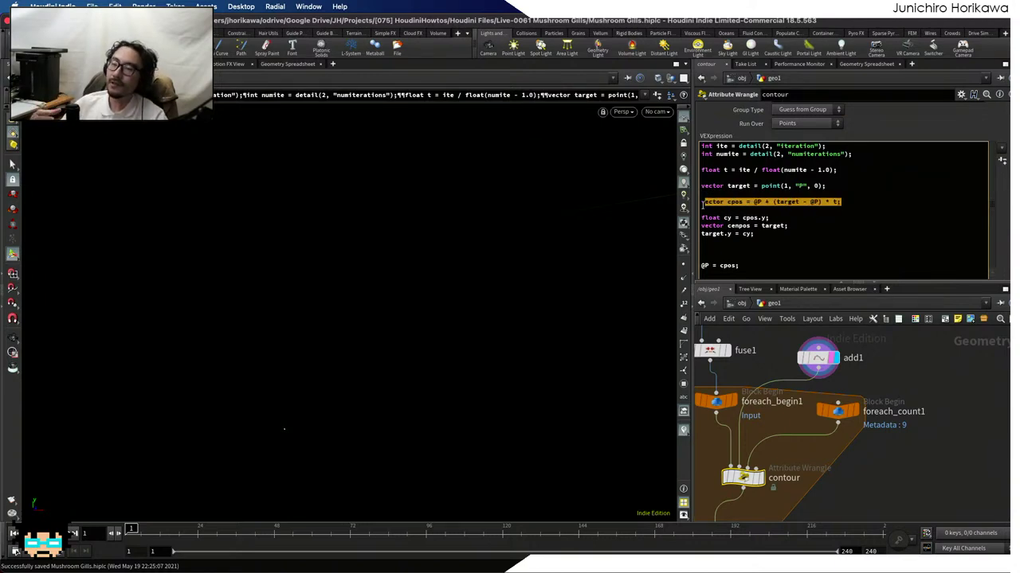
# Change 'target.y = cy;' to 'cenpos.y = cy;' and leave a blank line below it
pyautogui.click(758, 234)
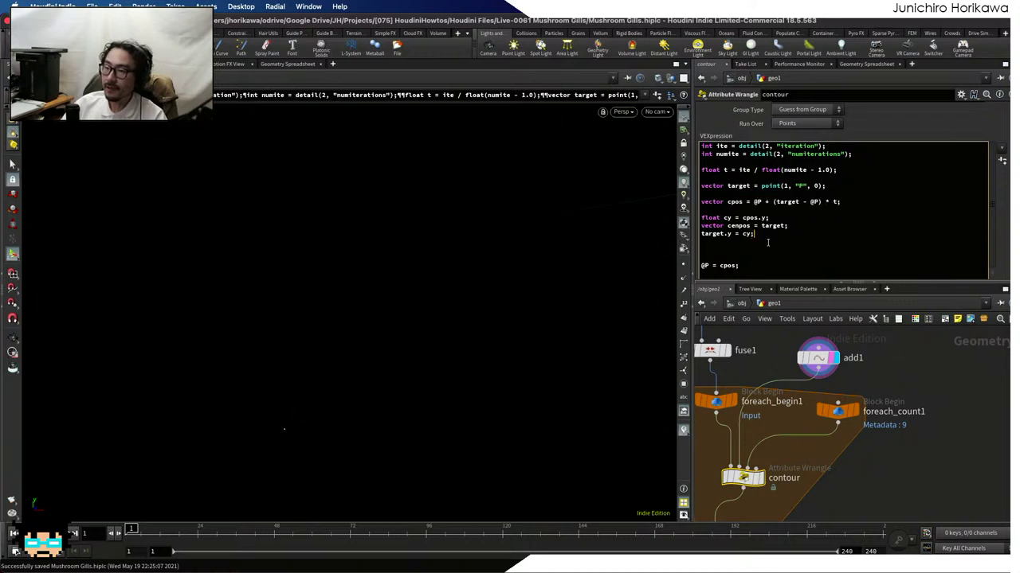
pyautogui.press('Return')
pyautogui.press('Return')
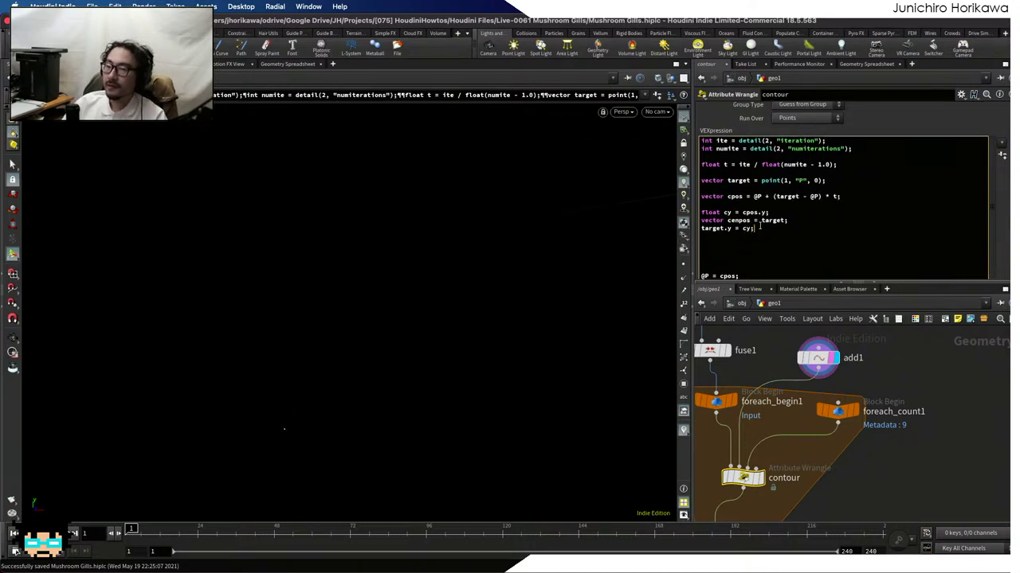
pyautogui.moveTo(757, 230); pyautogui.dragTo(692, 230)
pyautogui.click(733, 229)
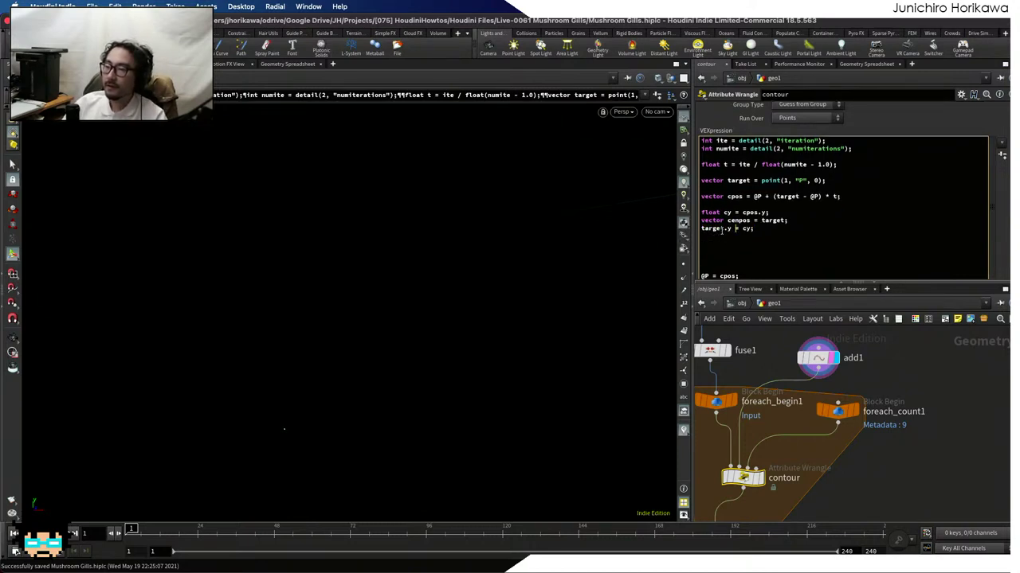
pyautogui.doubleClick(712, 229)
pyautogui.click(721, 229)
pyautogui.doubleClick(721, 230)
pyautogui.write('cenpos')
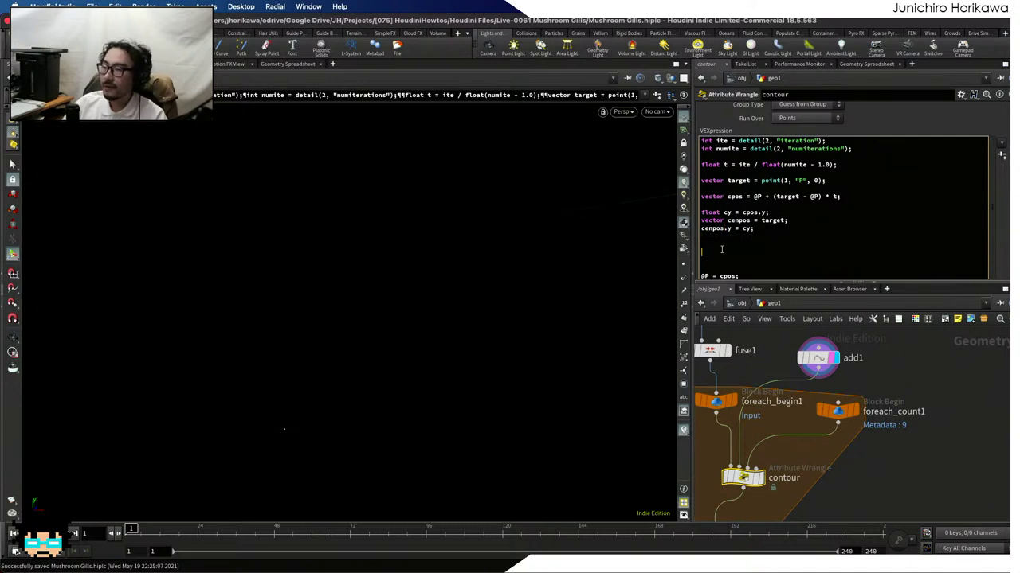
pyautogui.doubleClick(707, 229)
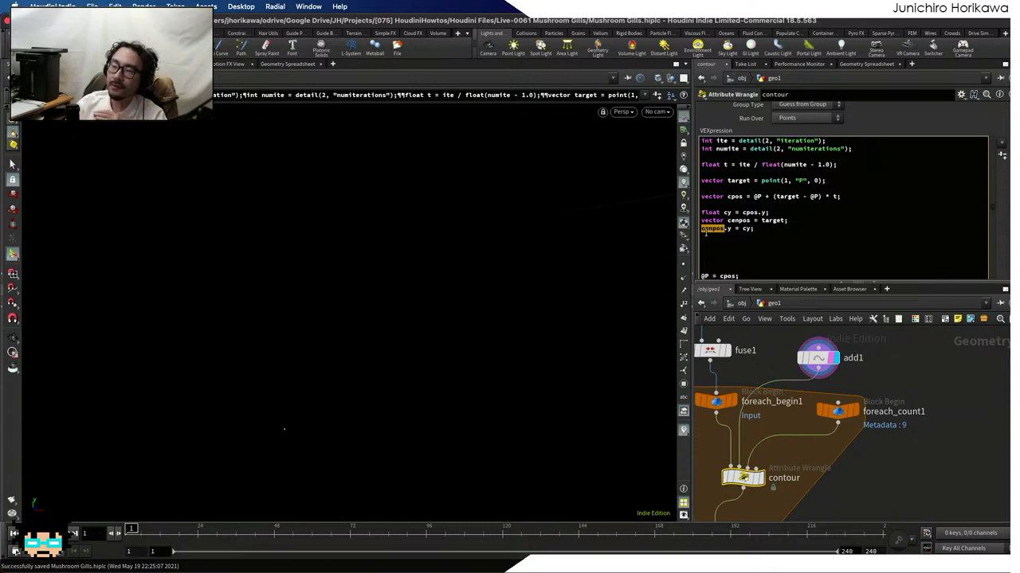
pyautogui.tripleClick(850, 196)
pyautogui.click(852, 192)
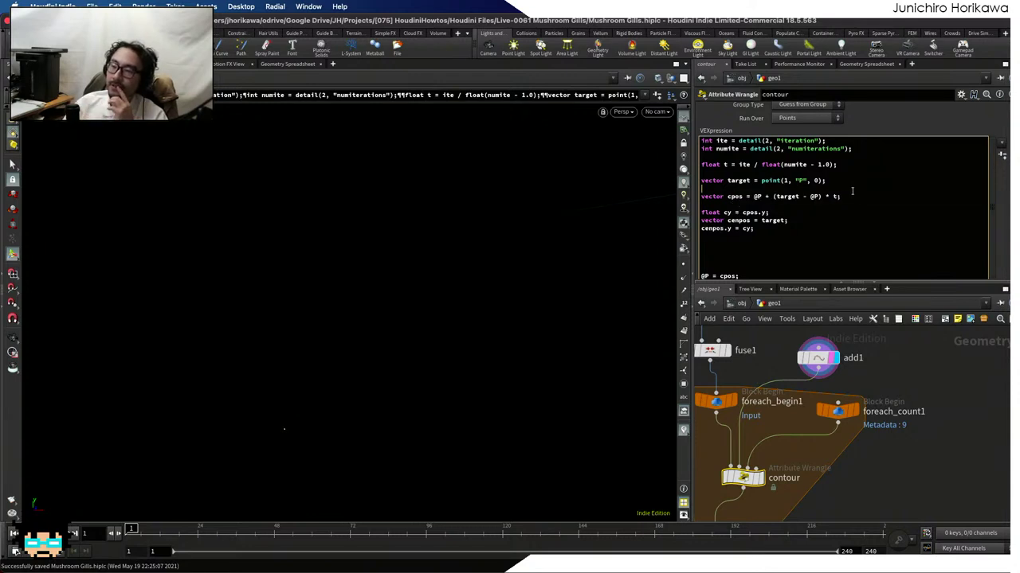
pyautogui.click(726, 248)
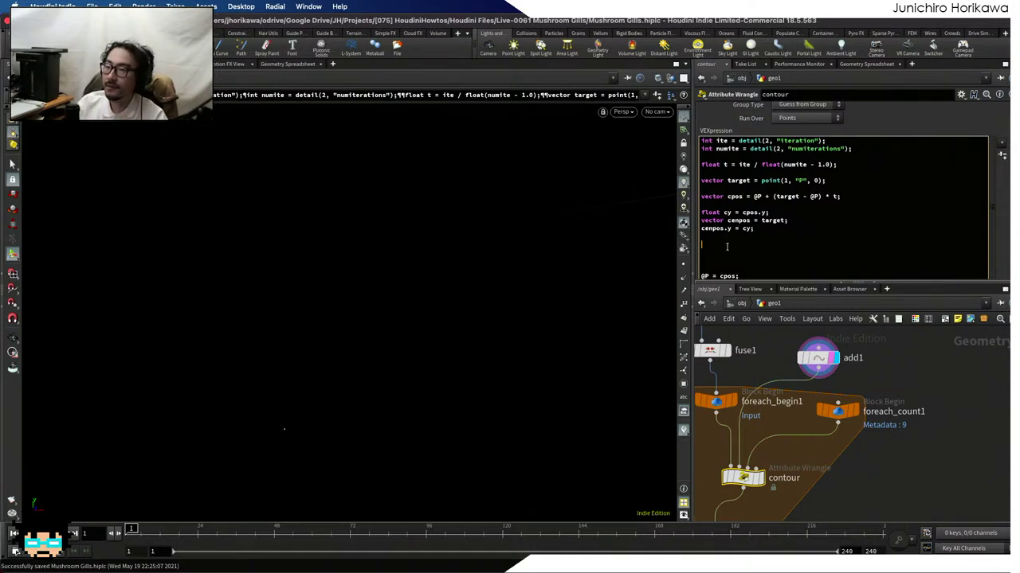
# Add the line 'cpos -= cenpos;' to the contour wrangle code
pyautogui.write('cpos')
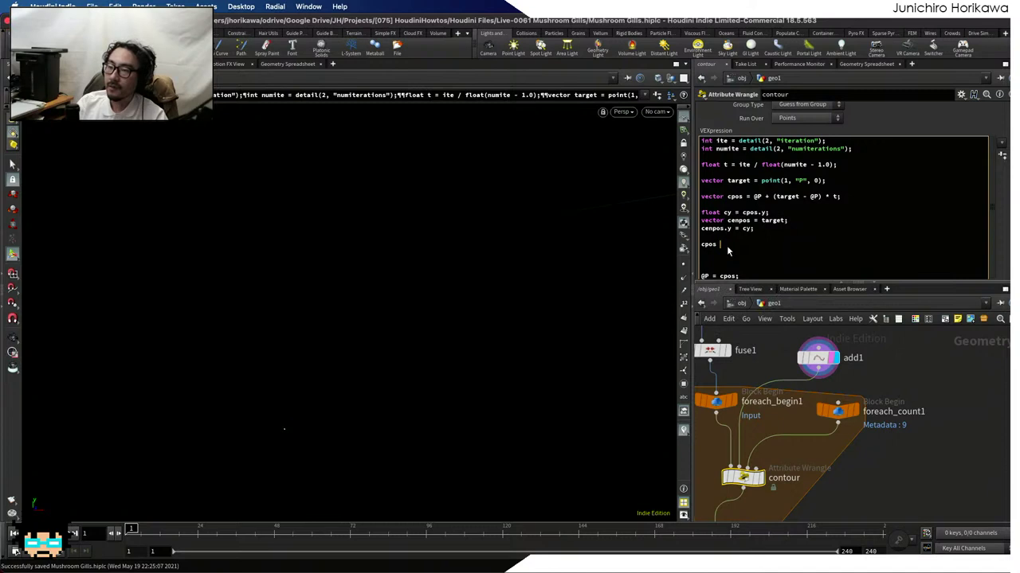
pyautogui.moveTo(852, 192); pyautogui.dragTo(701, 196)
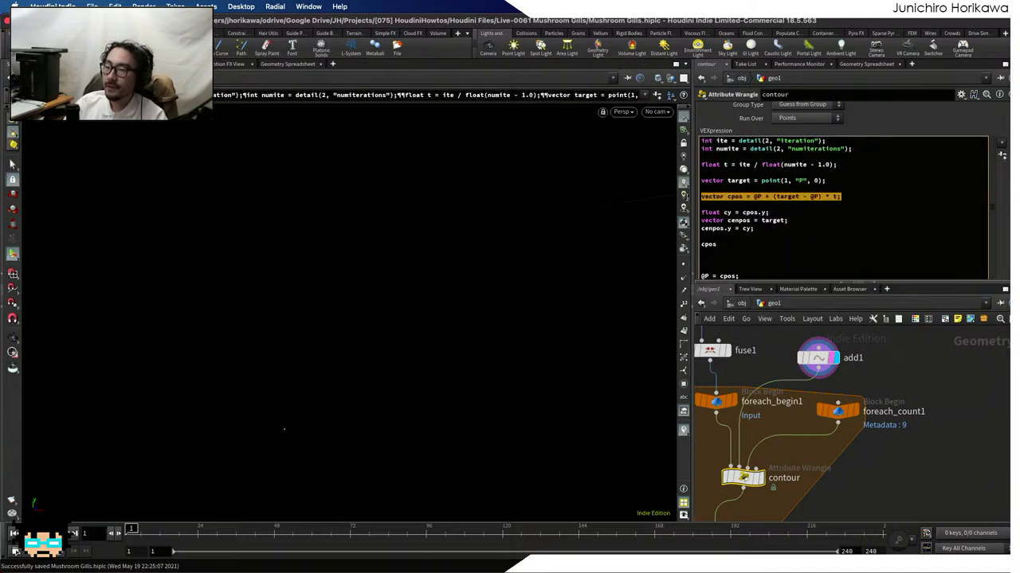
pyautogui.click(728, 245)
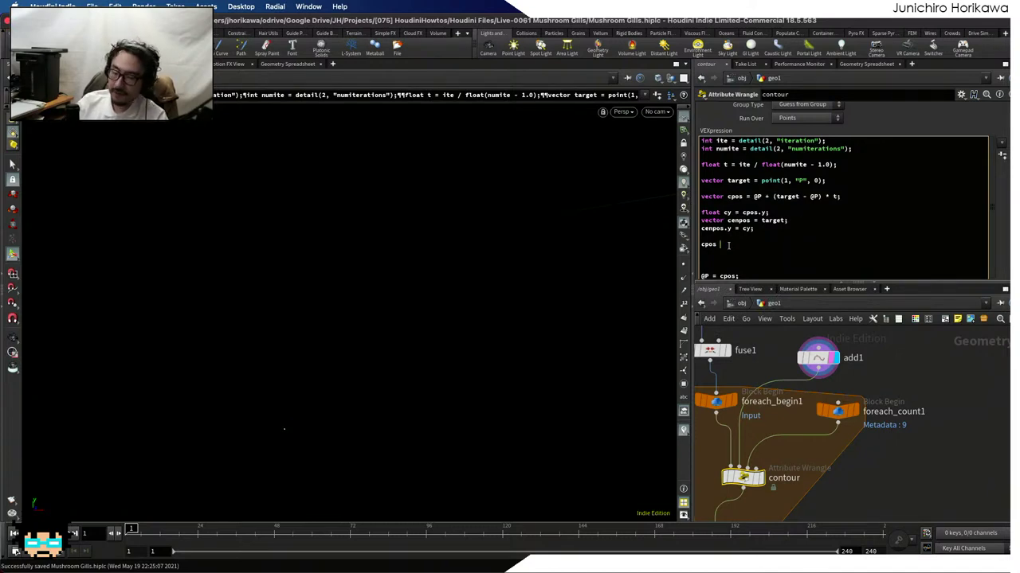
pyautogui.write('-')
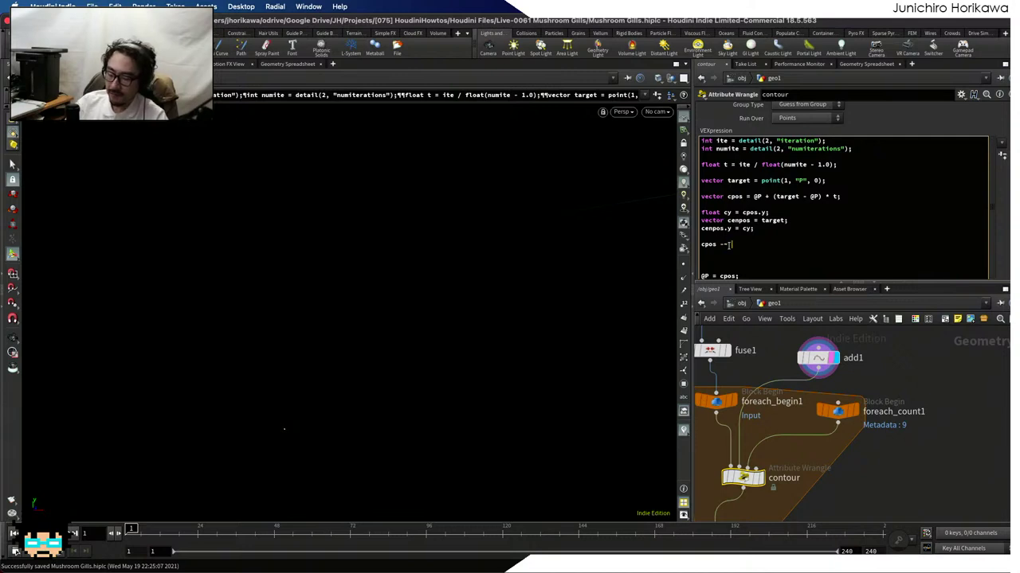
pyautogui.write('= ')
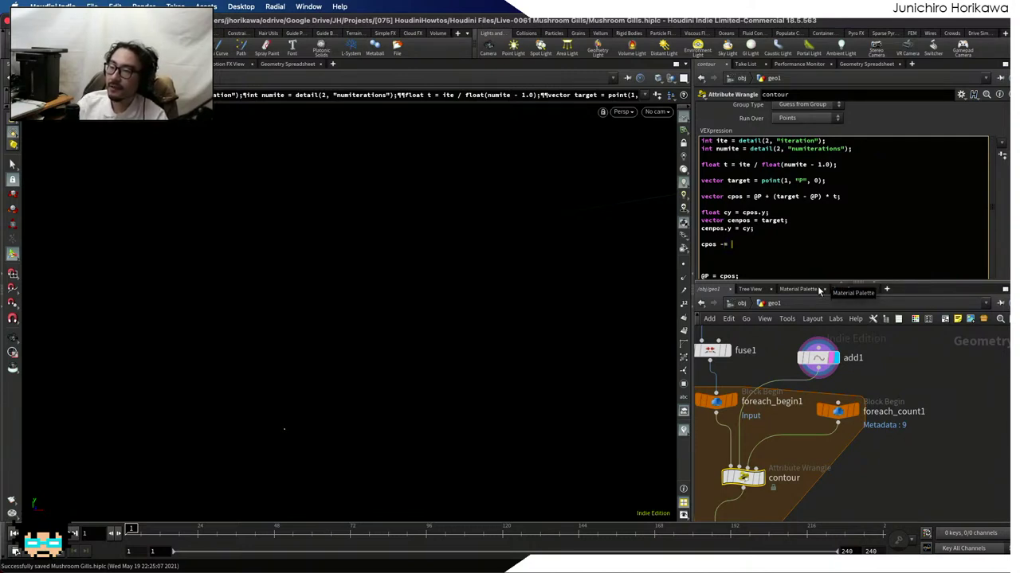
pyautogui.write('cenpos;')
pyautogui.press('Return')
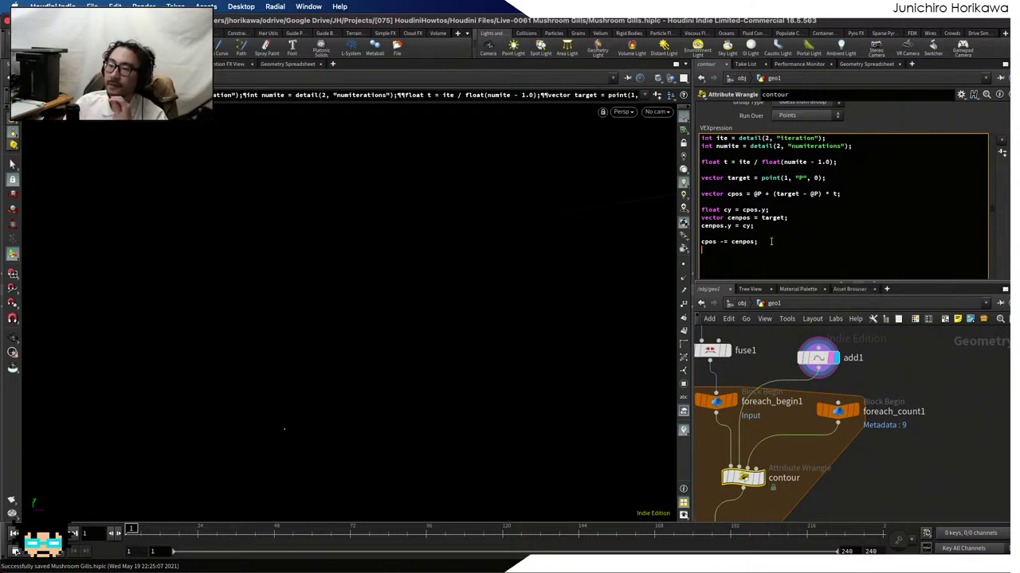
pyautogui.moveTo(768, 243); pyautogui.dragTo(699, 243)
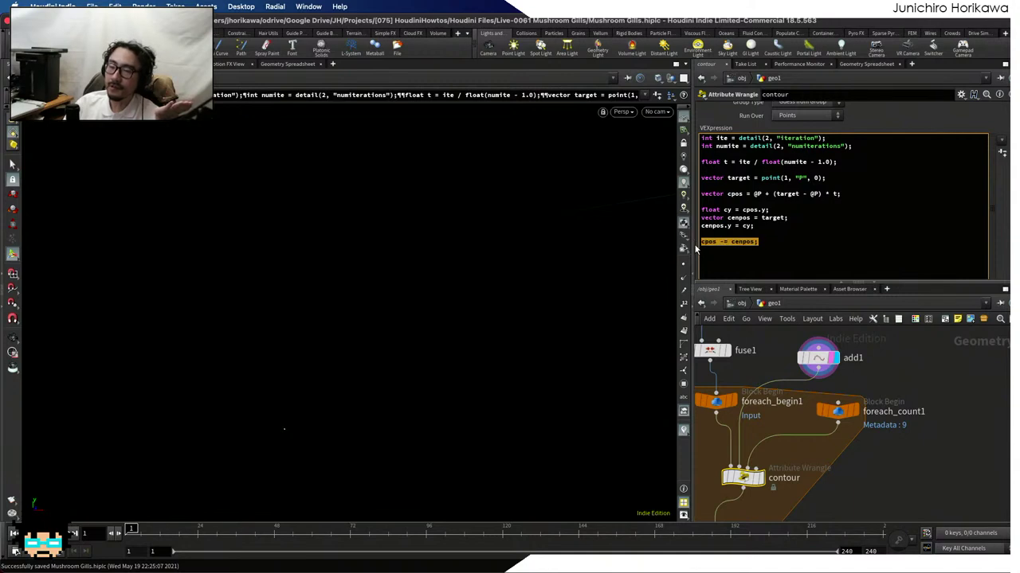
pyautogui.moveTo(758, 241); pyautogui.dragTo(730, 242)
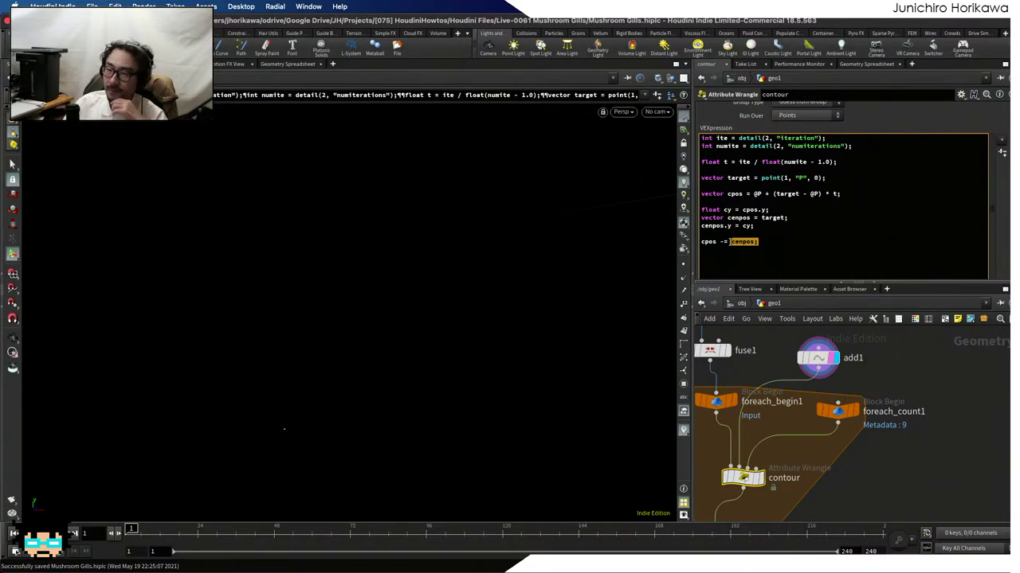
pyautogui.click(729, 241)
pyautogui.moveTo(720, 241); pyautogui.dragTo(730, 241)
pyautogui.click(752, 251)
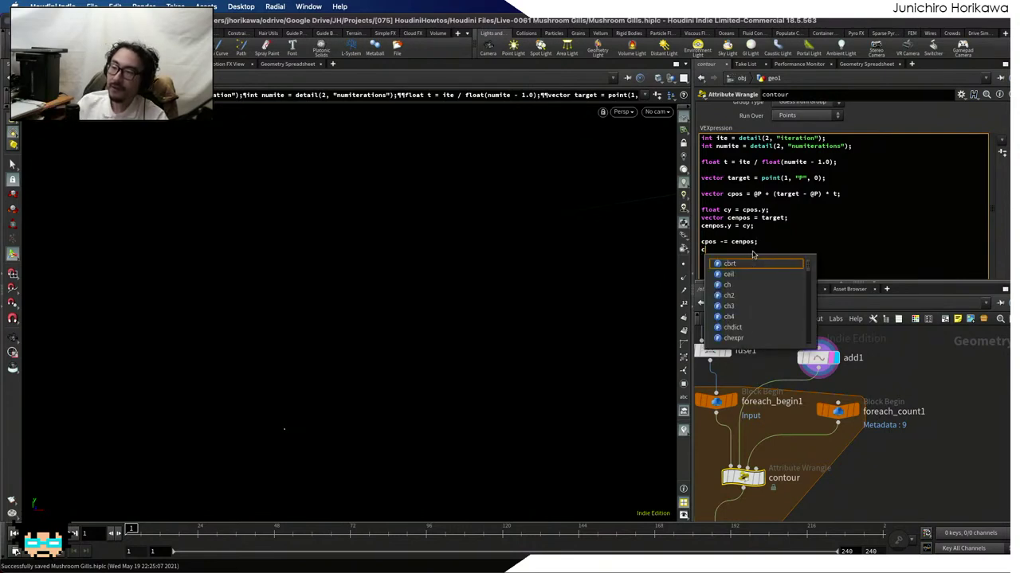
# Scale cpos by chramp("scaleramp", t), then end with 'cpos += cenpos;'
pyautogui.write('cpos')
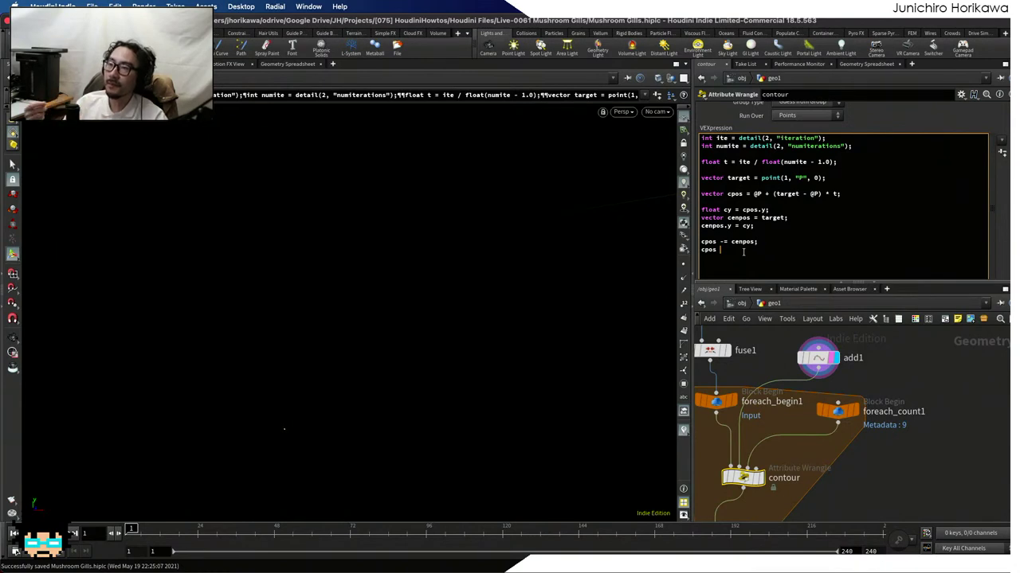
pyautogui.press('BackSpace')
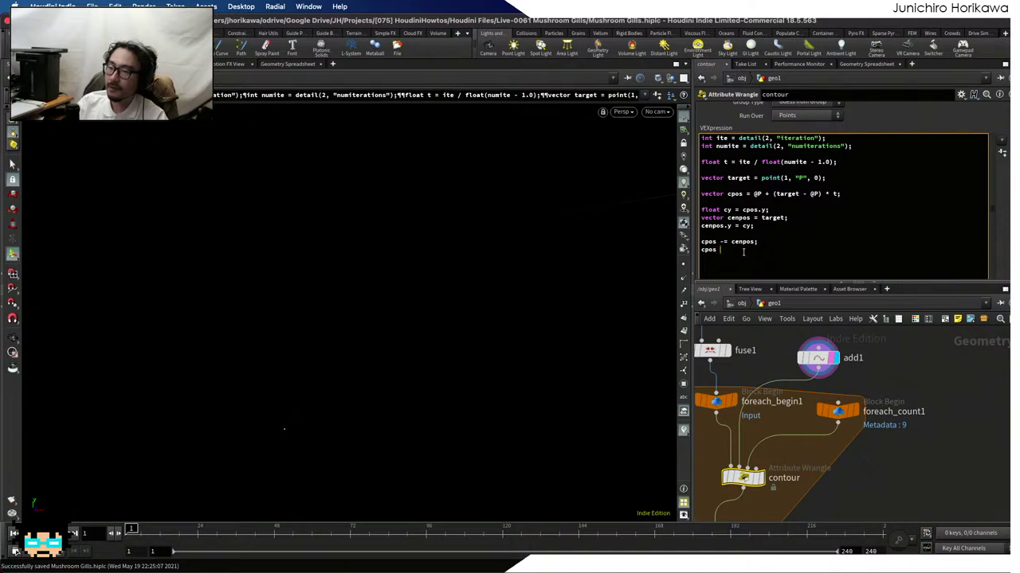
pyautogui.write('*= c')
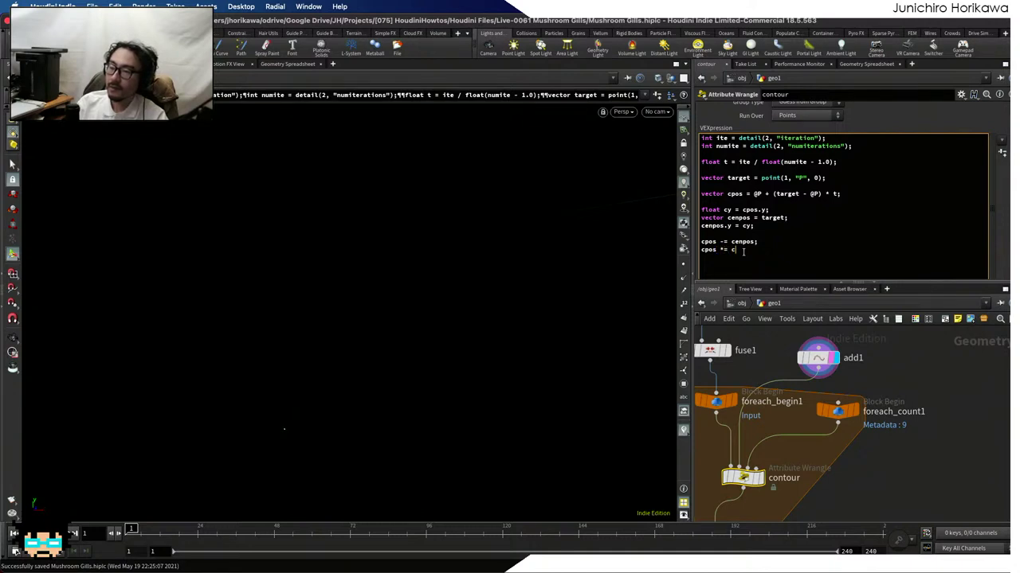
pyautogui.write('hramp()')
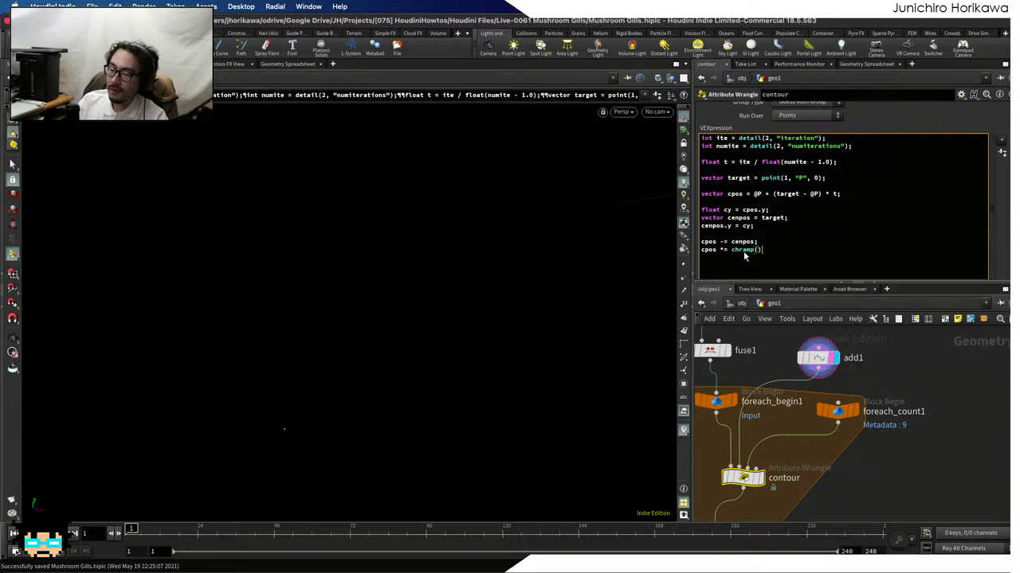
pyautogui.press('Left')
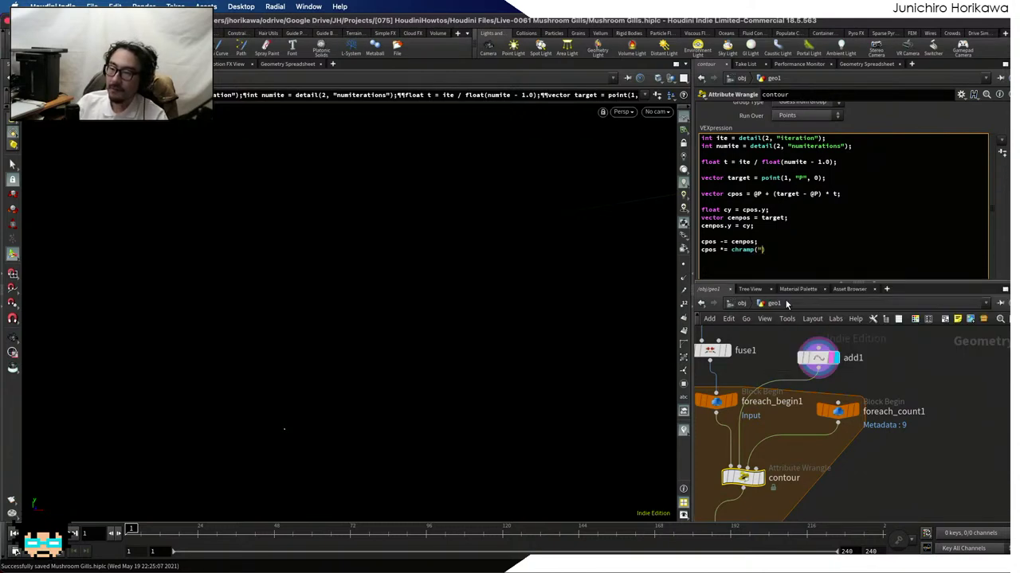
pyautogui.write('"ra')
pyautogui.press('BackSpace')
pyautogui.press('BackSpace')
pyautogui.write('scaleramp')
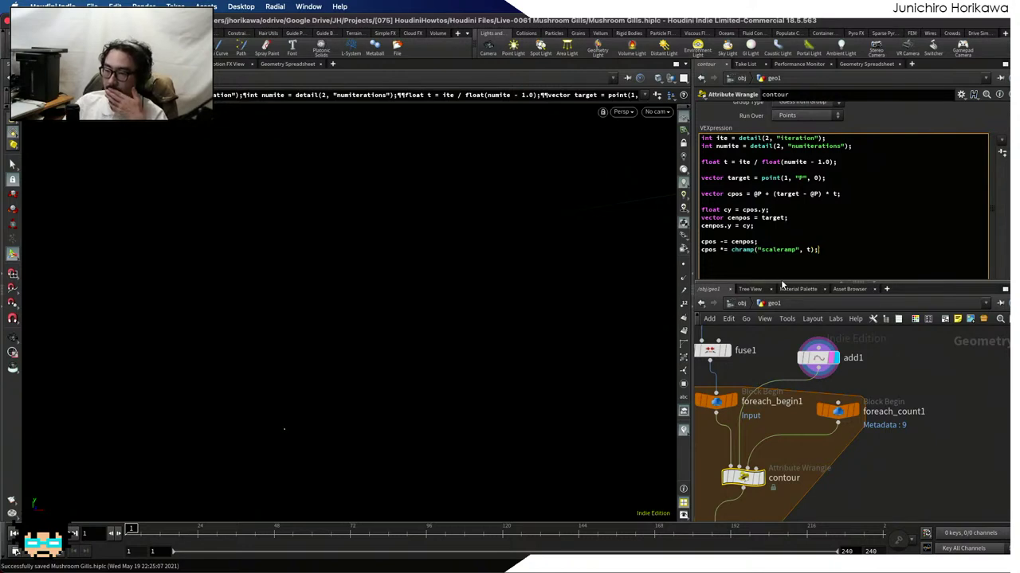
pyautogui.press('Return')
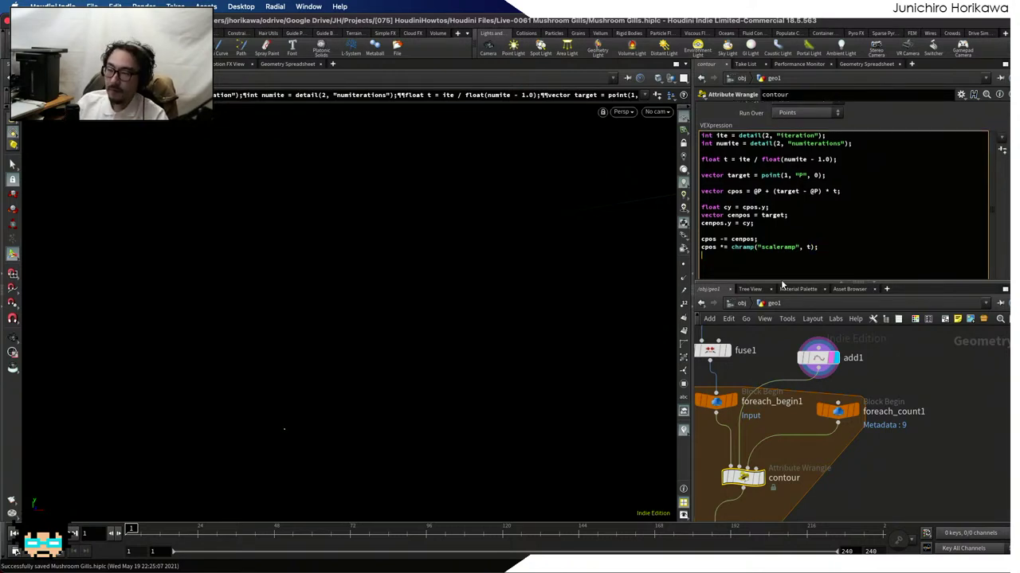
pyautogui.write('cpos += ')
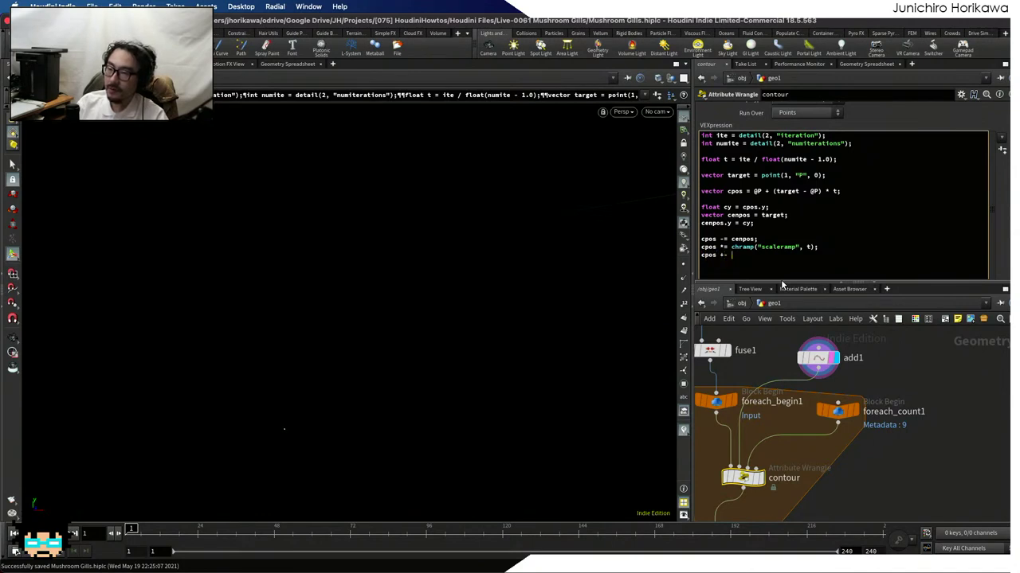
pyautogui.write('cen')
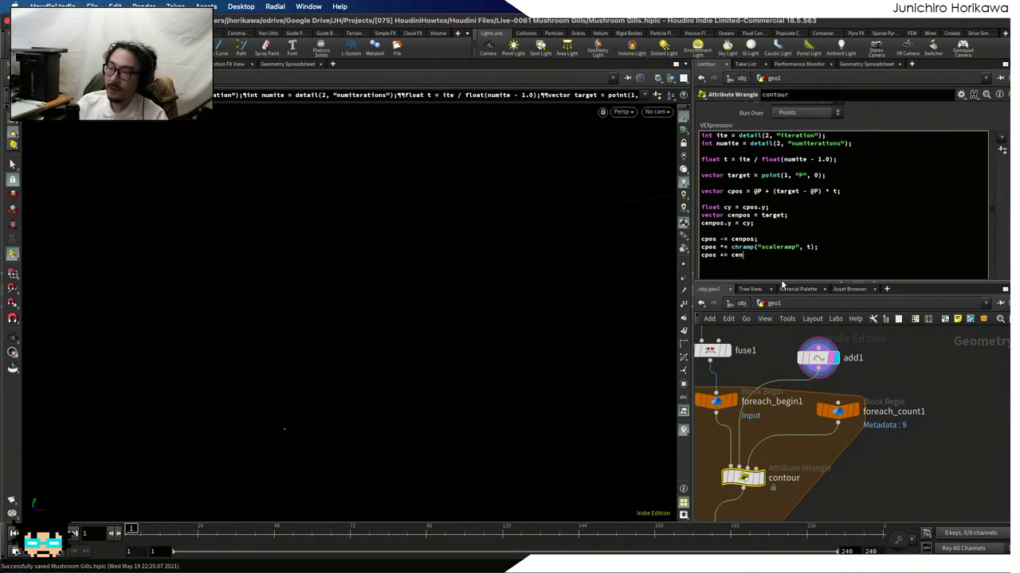
pyautogui.write('pos;')
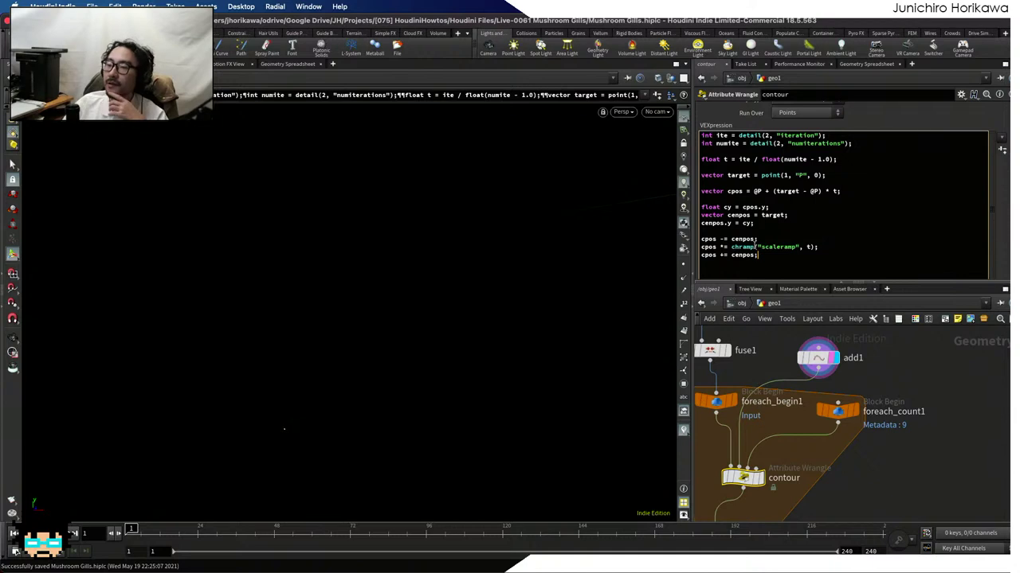
pyautogui.hotkey('shift', 'Up')
pyautogui.click(779, 257)
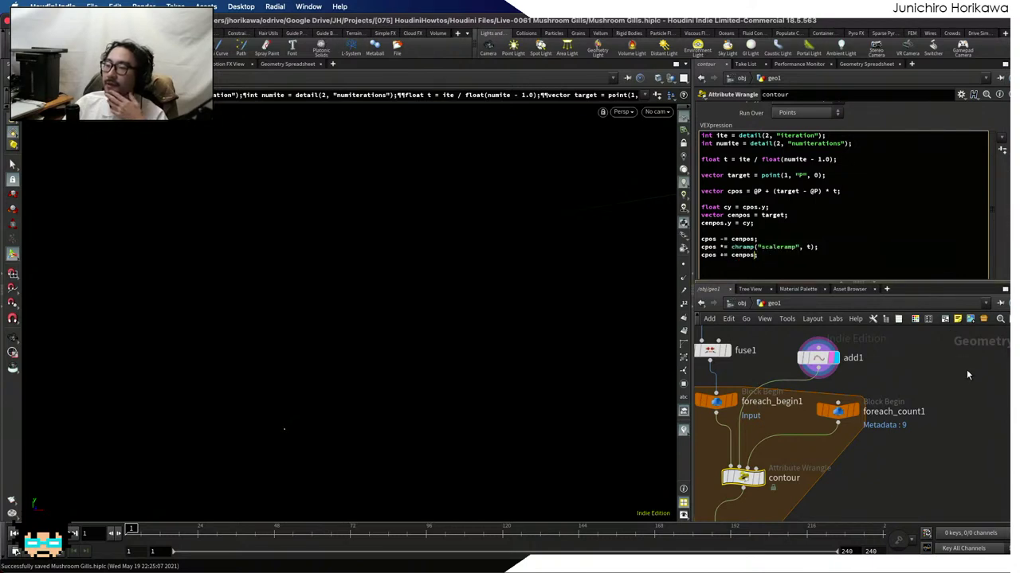
# Display foreach_end1's stacked rings and raise the Scaleramp's first point to value 1
pyautogui.scroll(-5, 1002, 157)
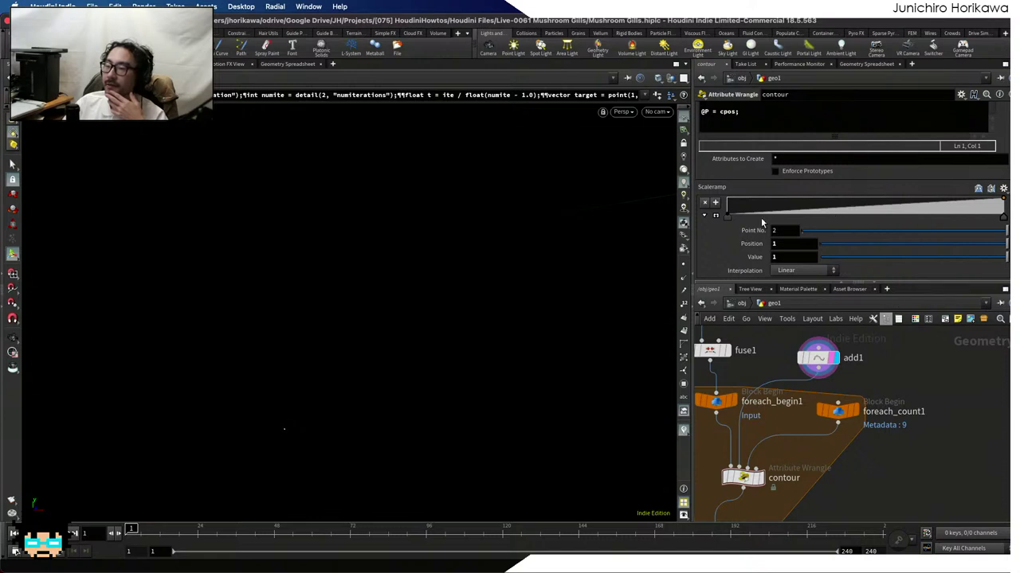
pyautogui.moveTo(781, 478); pyautogui.dragTo(771, 328, button='middle')
pyautogui.click(763, 409)
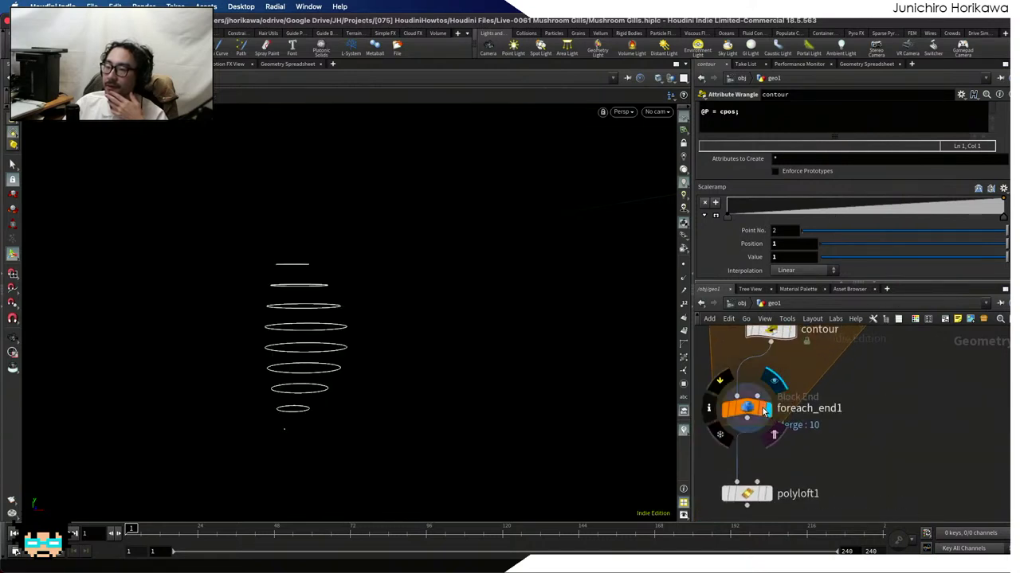
pyautogui.scroll(-3, 765, 414)
pyautogui.scroll(1, 715, 228)
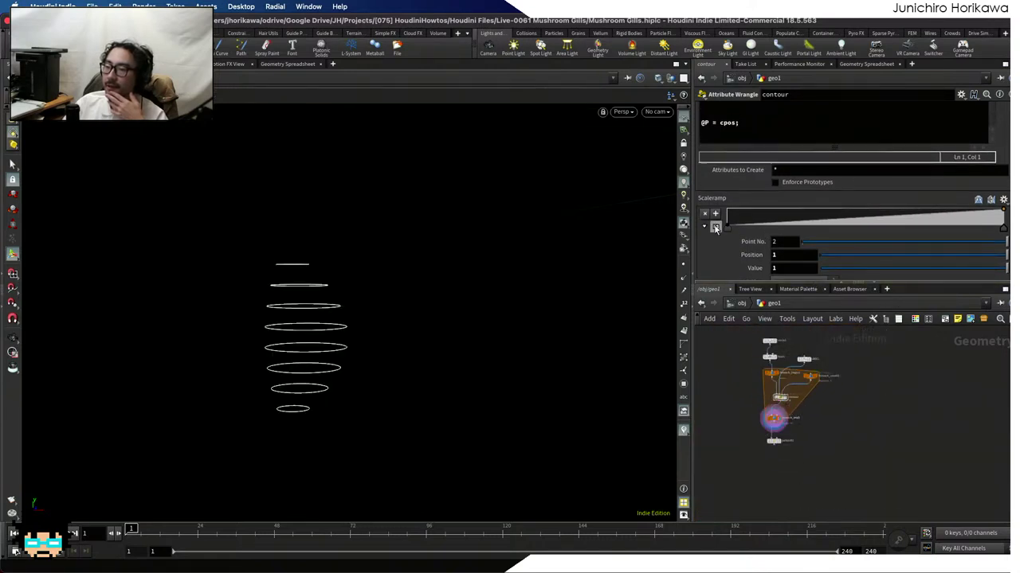
pyautogui.click(715, 228)
pyautogui.moveTo(726, 228); pyautogui.dragTo(726, 126)
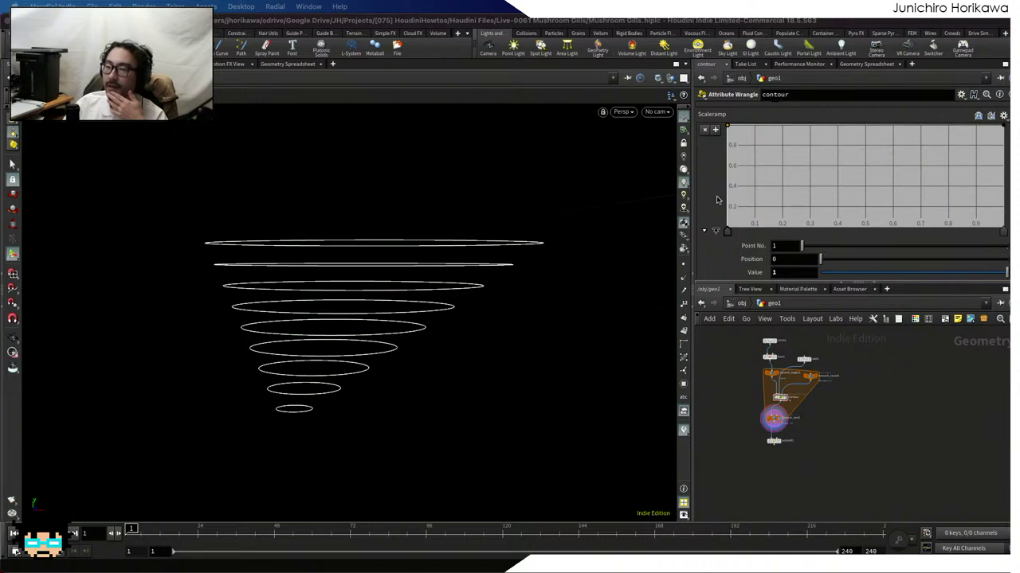
# Lower the Scaleramp's right point to near 0 and display the polyloft1 surface
pyautogui.scroll(1, 729, 171)
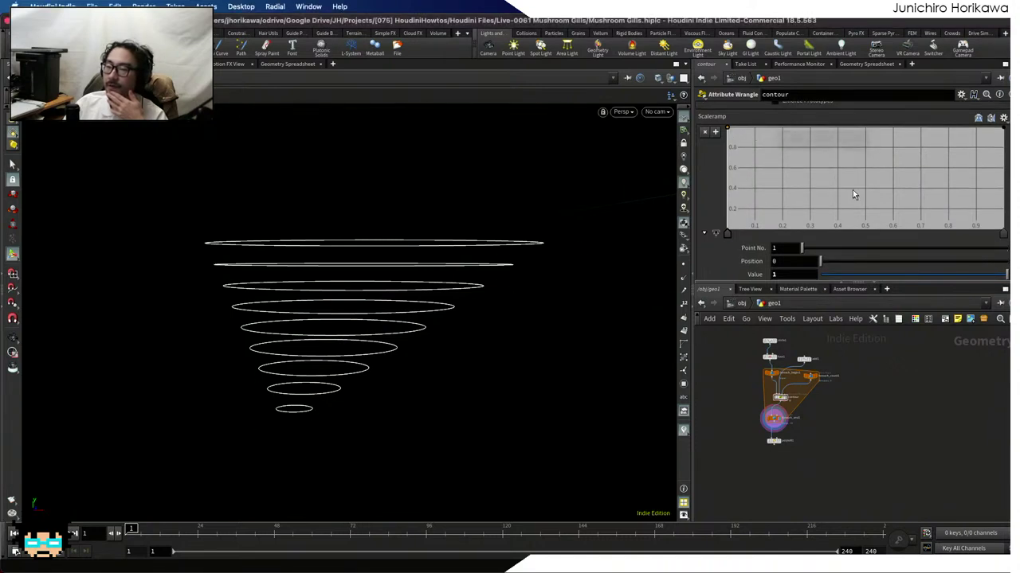
pyautogui.moveTo(1003, 128); pyautogui.dragTo(1006, 237)
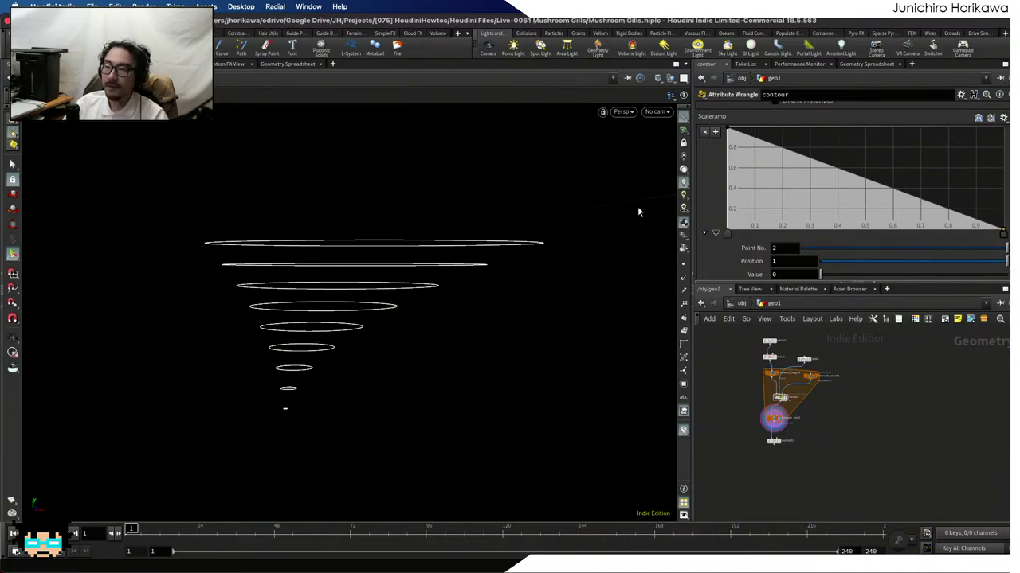
pyautogui.moveTo(412, 293); pyautogui.dragTo(230, 268)
pyautogui.moveTo(304, 360); pyautogui.dragTo(439, 287)
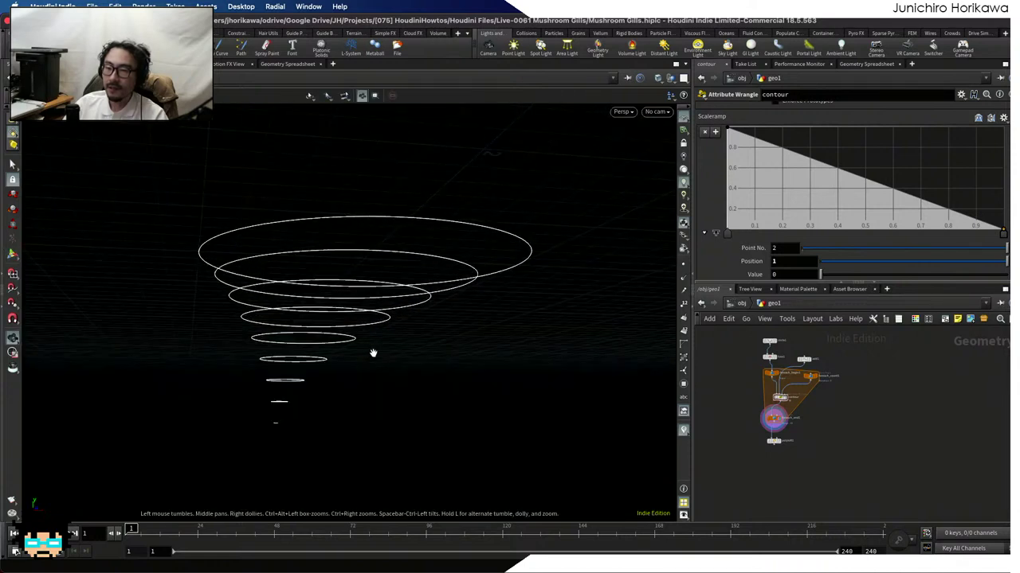
pyautogui.moveTo(374, 353); pyautogui.dragTo(509, 251)
pyautogui.scroll(3, 764, 441)
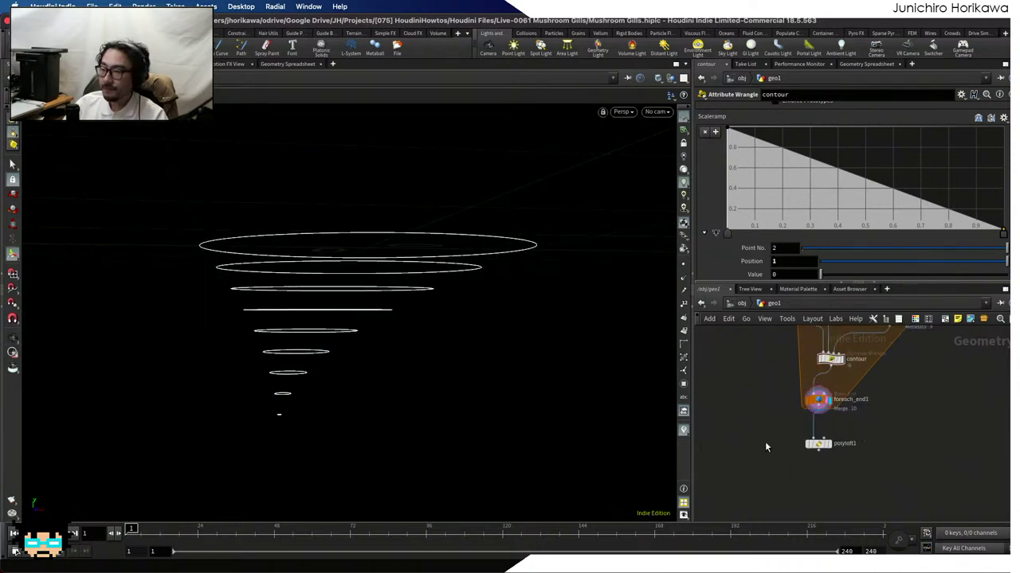
pyautogui.click(838, 446)
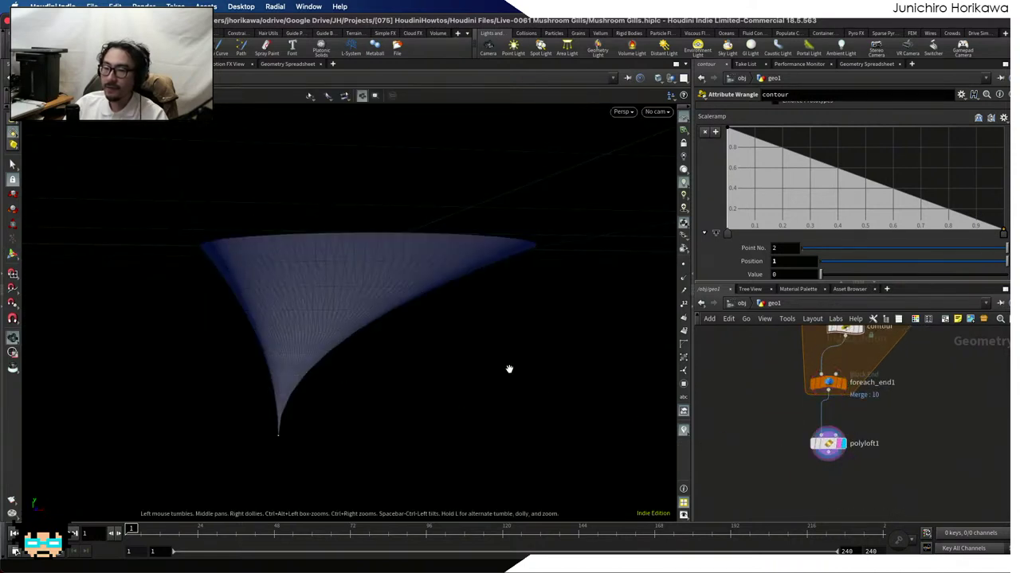
pyautogui.moveTo(510, 369); pyautogui.dragTo(519, 375)
# Set ramp point interpolations to B-Spline and Monotone Cubic, and add two points to curve the falloff
pyautogui.rightClick(727, 236)
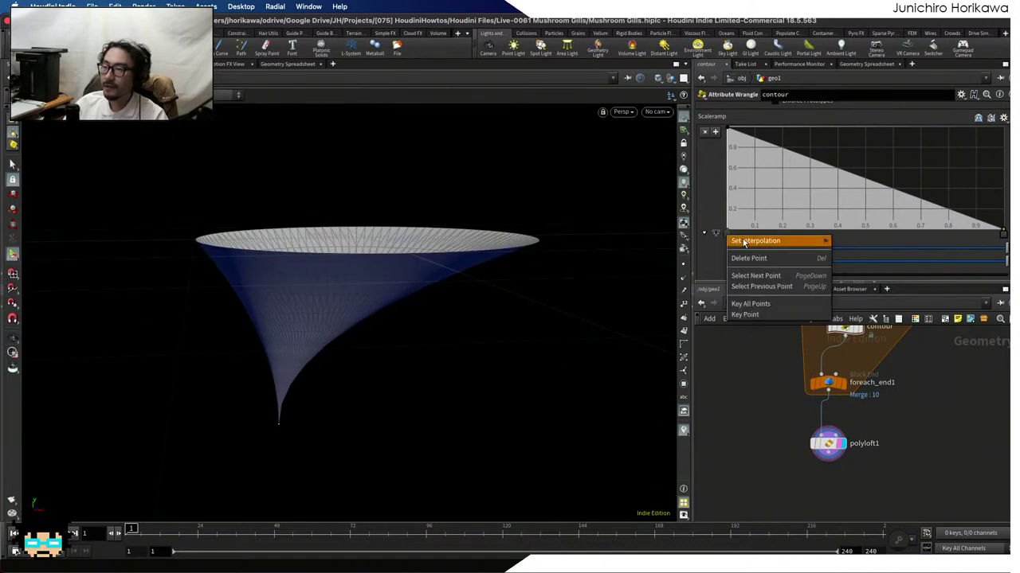
pyautogui.moveTo(821, 241)
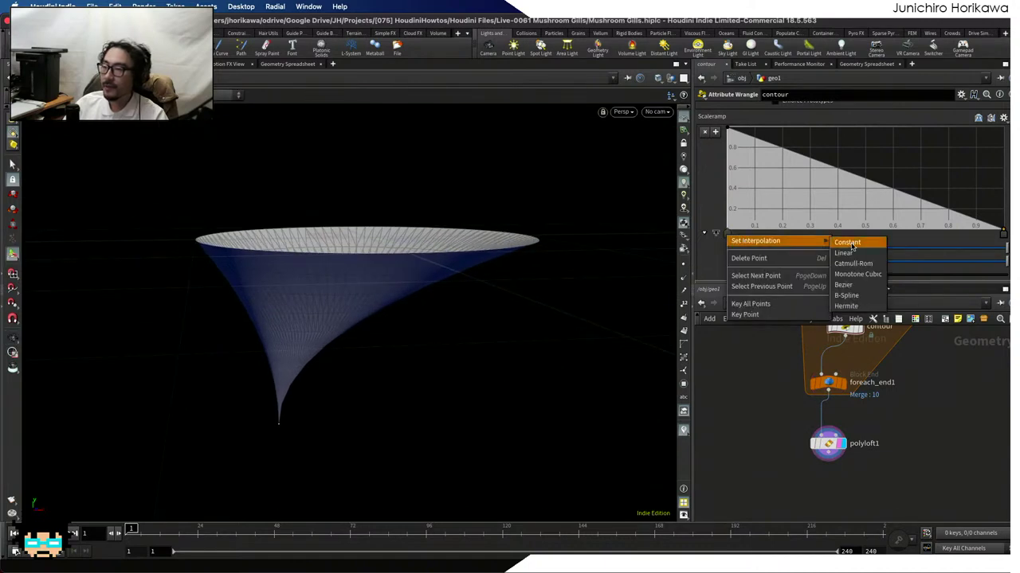
pyautogui.click(848, 296)
pyautogui.rightClick(1003, 239)
pyautogui.moveTo(956, 260)
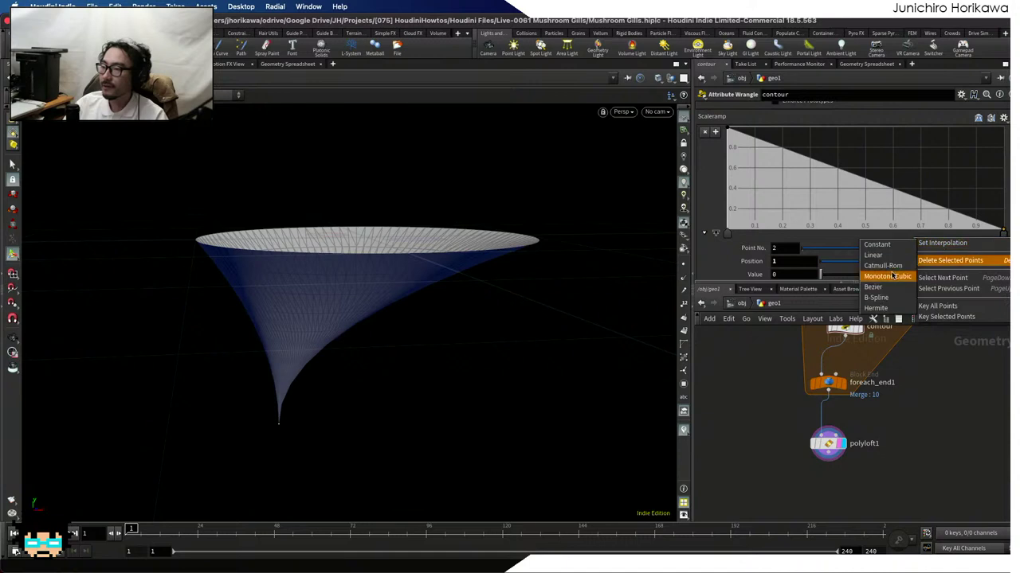
pyautogui.click(883, 299)
pyautogui.moveTo(870, 182)
pyautogui.mouseDown()
pyautogui.moveTo(860, 209)
pyautogui.moveTo(885, 160)
pyautogui.moveTo(825, 208)
pyautogui.moveTo(812, 196)
pyautogui.moveTo(887, 198)
pyautogui.moveTo(879, 216)
pyautogui.moveTo(779, 174)
pyautogui.mouseUp()
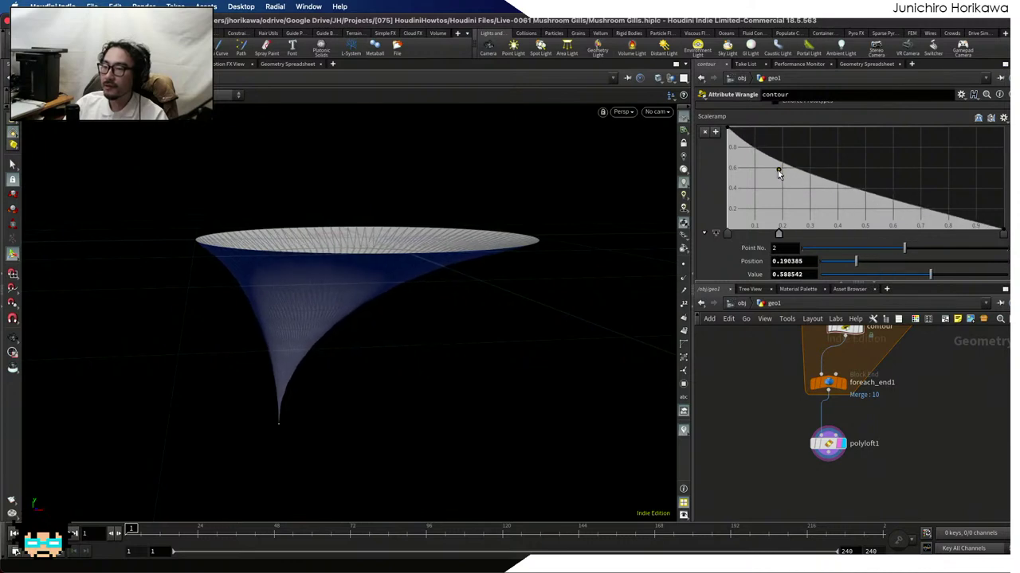
pyautogui.moveTo(914, 201)
pyautogui.mouseDown()
pyautogui.moveTo(924, 227)
pyautogui.moveTo(917, 197)
pyautogui.moveTo(910, 219)
pyautogui.mouseUp()
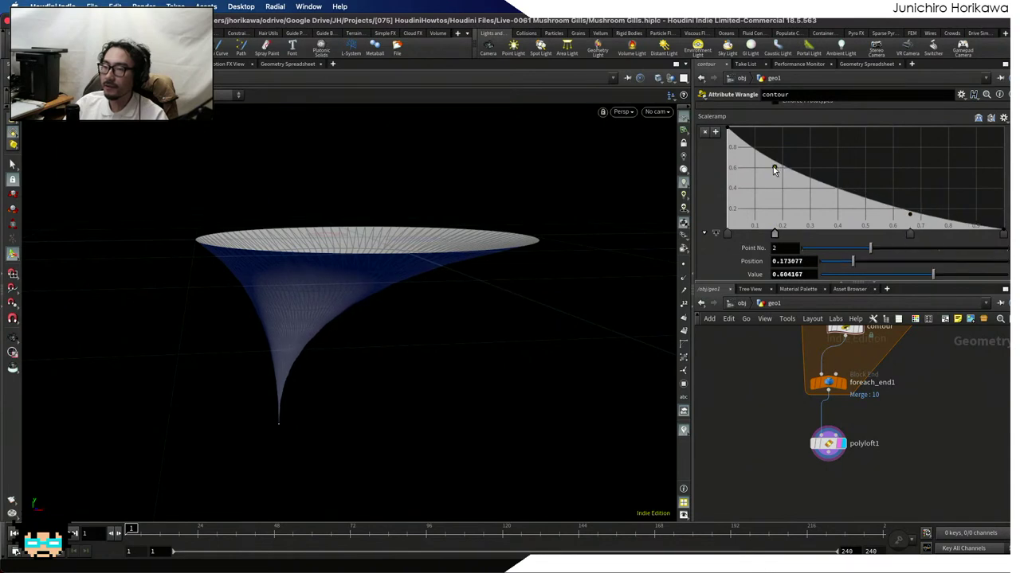
pyautogui.moveTo(774, 168)
pyautogui.mouseDown()
pyautogui.moveTo(758, 168)
pyautogui.moveTo(795, 122)
pyautogui.mouseUp()
pyautogui.moveTo(794, 122); pyautogui.dragTo(771, 157)
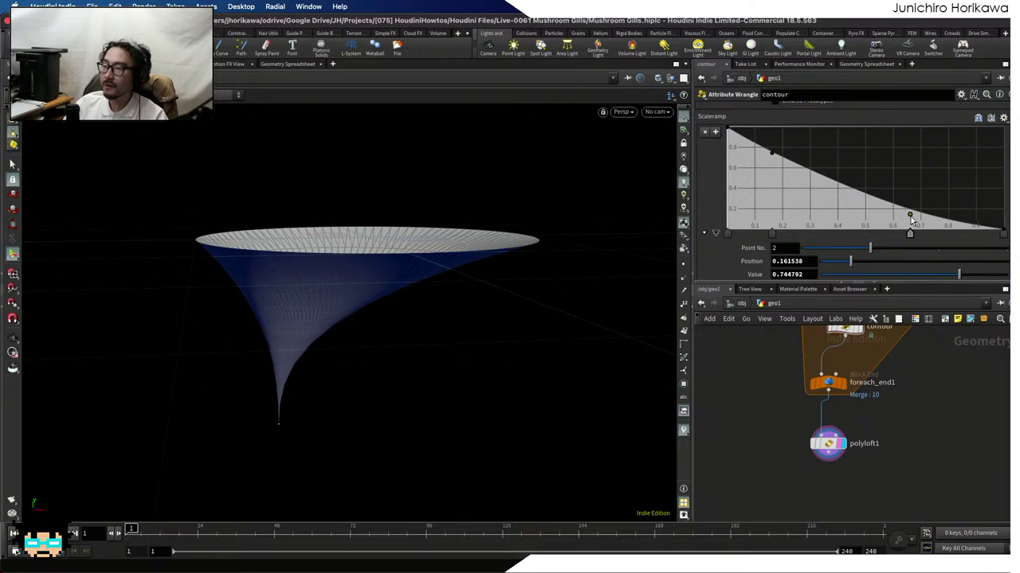
pyautogui.moveTo(911, 216); pyautogui.dragTo(913, 220)
pyautogui.moveTo(387, 317)
pyautogui.mouseDown()
pyautogui.moveTo(380, 258)
pyautogui.moveTo(230, 258)
pyautogui.moveTo(385, 303)
pyautogui.mouseUp()
pyautogui.press('space')
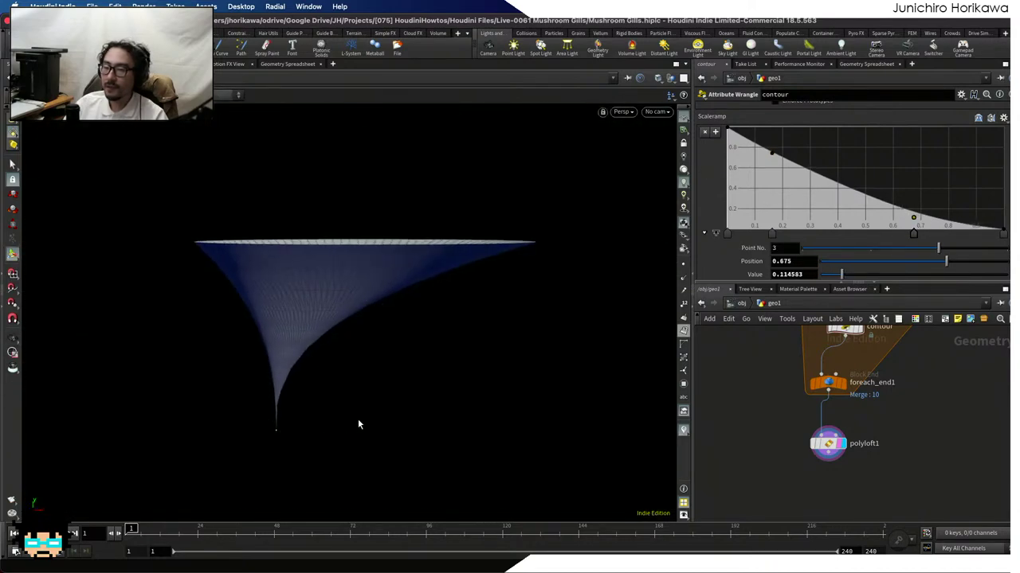
pyautogui.scroll(5, 790, 427)
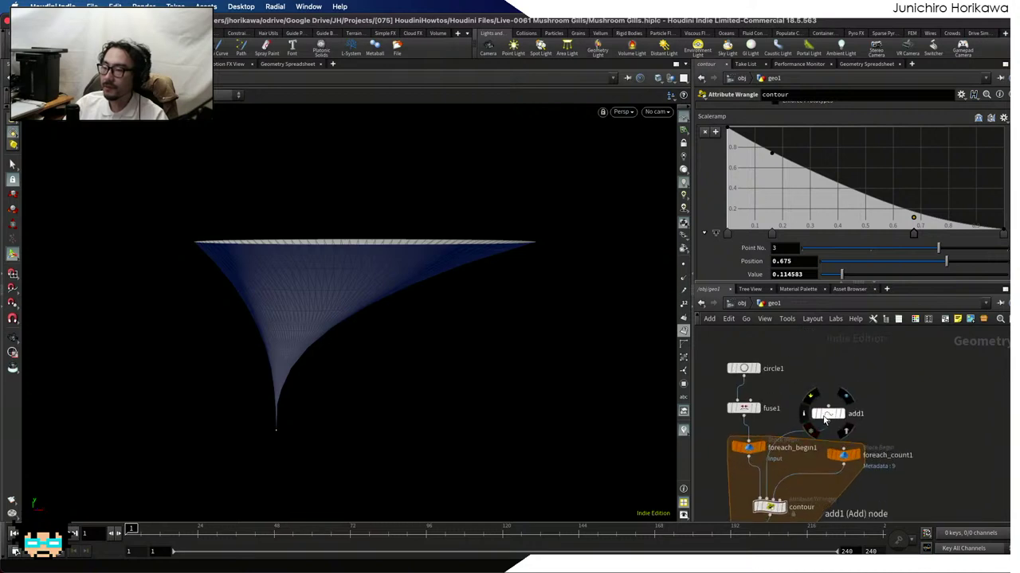
# Move the add1 point handle to reposition the cone's tip
pyautogui.click(827, 413)
pyautogui.moveTo(274, 385); pyautogui.dragTo(277, 319)
pyautogui.moveTo(321, 366); pyautogui.dragTo(340, 370)
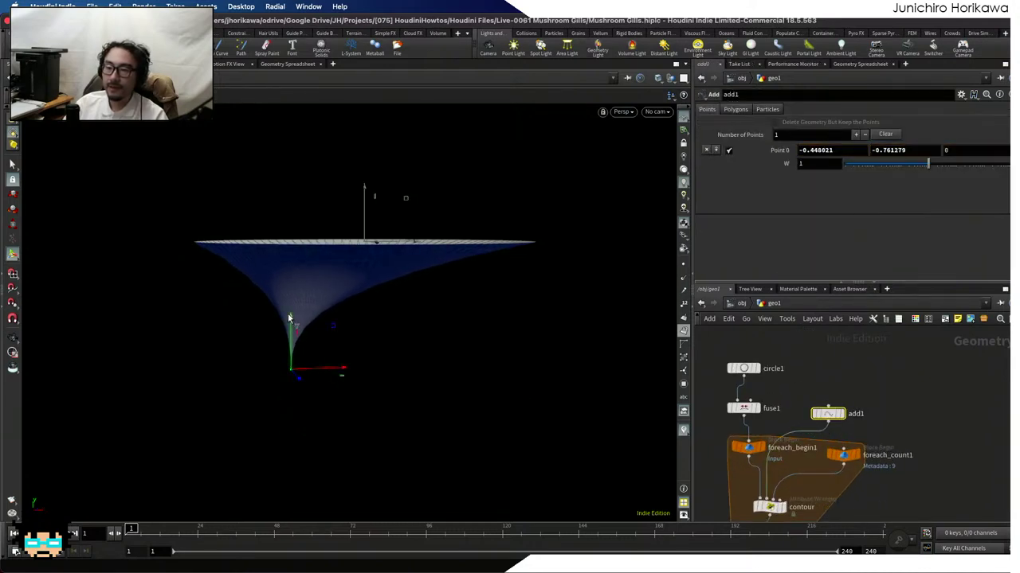
pyautogui.moveTo(288, 318); pyautogui.dragTo(548, 408)
pyautogui.press('space')
pyautogui.scroll(5, 748, 451)
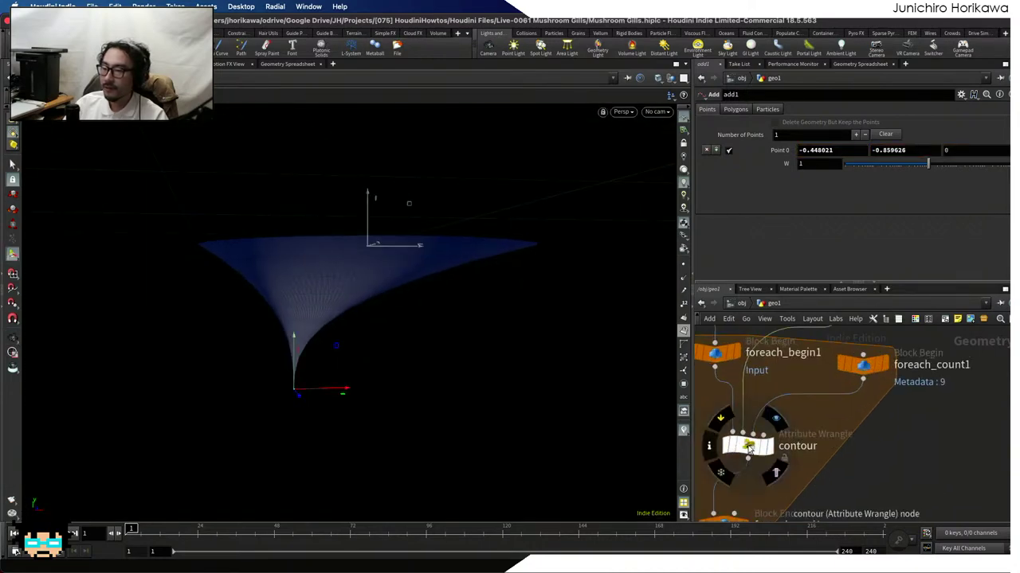
# Raise Scaleramp point 3 and adjust point 2 to 0.635417 at 0.157692 for a flared rim
pyautogui.click(748, 448)
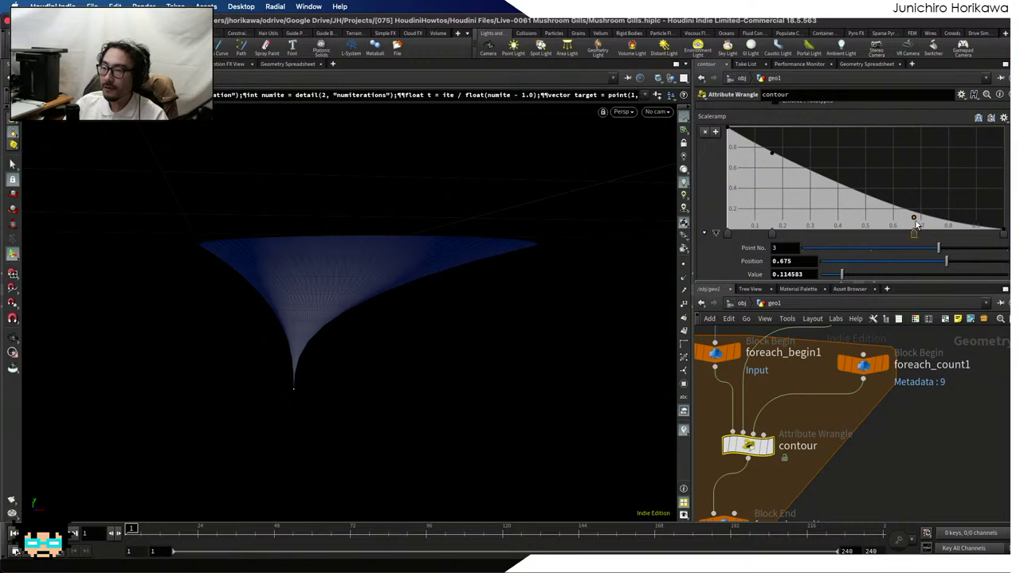
pyautogui.moveTo(914, 217); pyautogui.dragTo(940, 179)
pyautogui.press('Escape')
pyautogui.moveTo(268, 371); pyautogui.dragTo(382, 394)
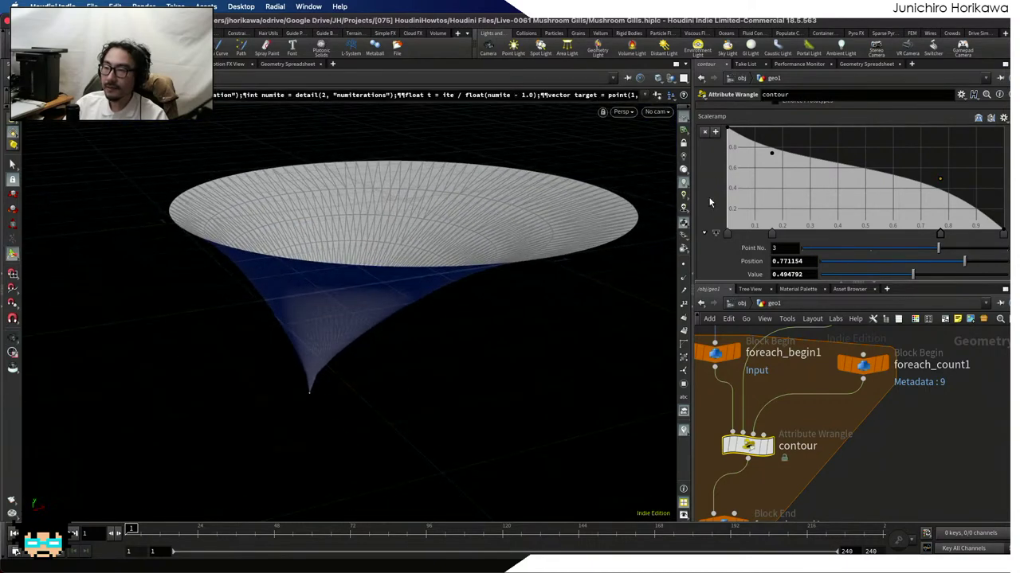
pyautogui.moveTo(771, 155); pyautogui.dragTo(770, 165)
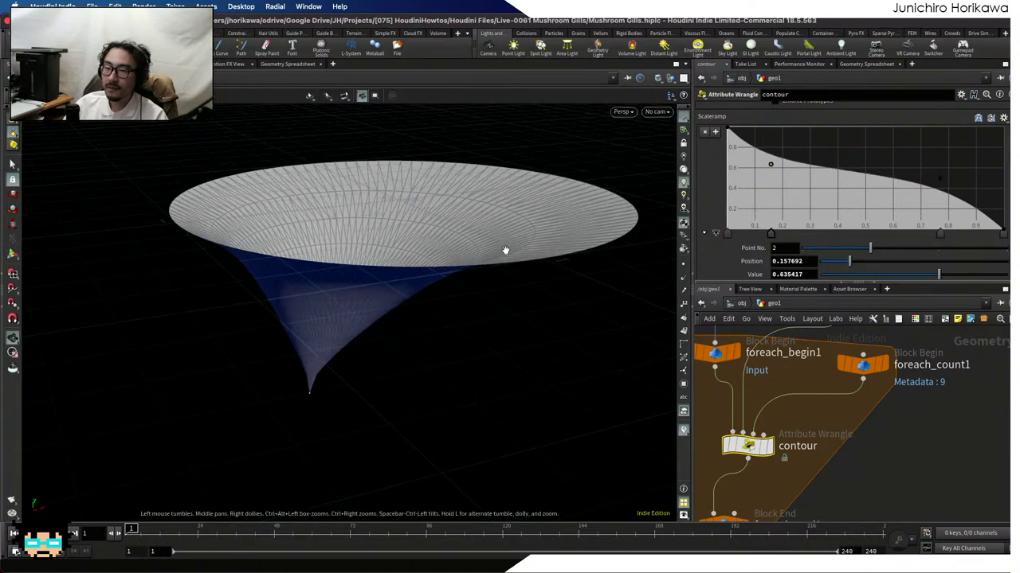
pyautogui.moveTo(505, 250); pyautogui.dragTo(377, 253)
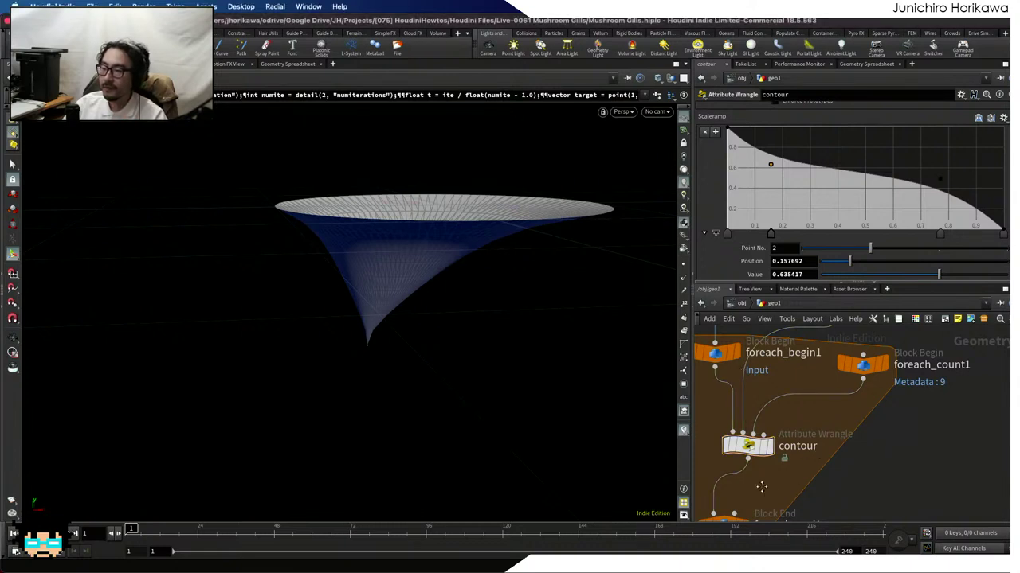
pyautogui.scroll(-2, 788, 477)
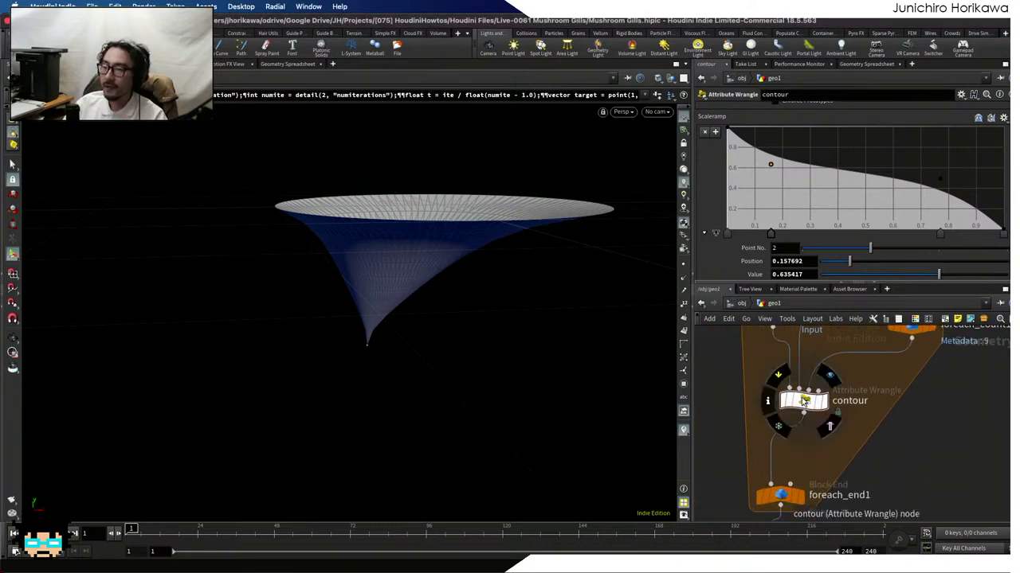
pyautogui.press('Escape')
pyautogui.moveTo(483, 282); pyautogui.dragTo(415, 244)
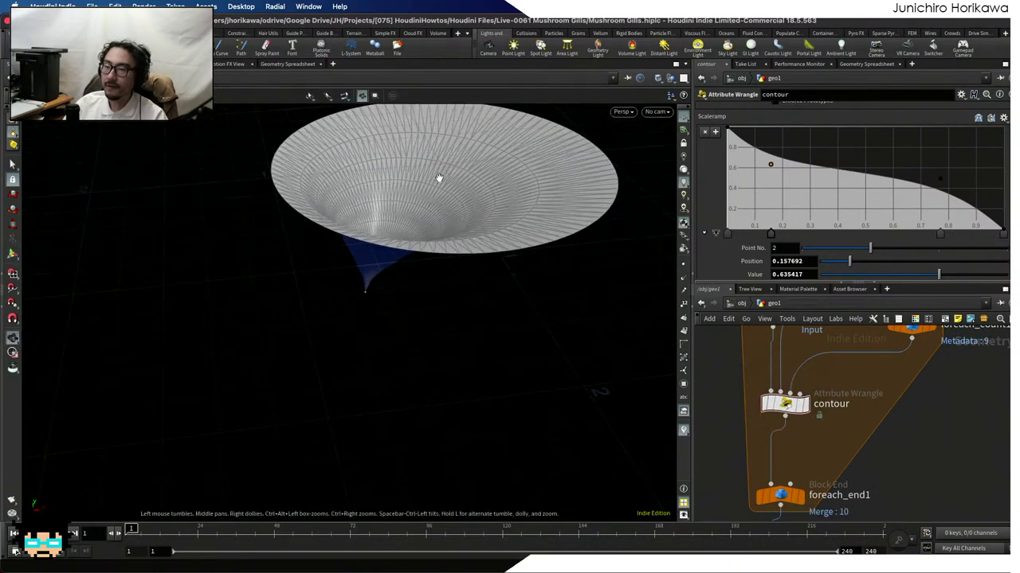
pyautogui.moveTo(439, 176); pyautogui.dragTo(408, 187)
pyautogui.press('Return')
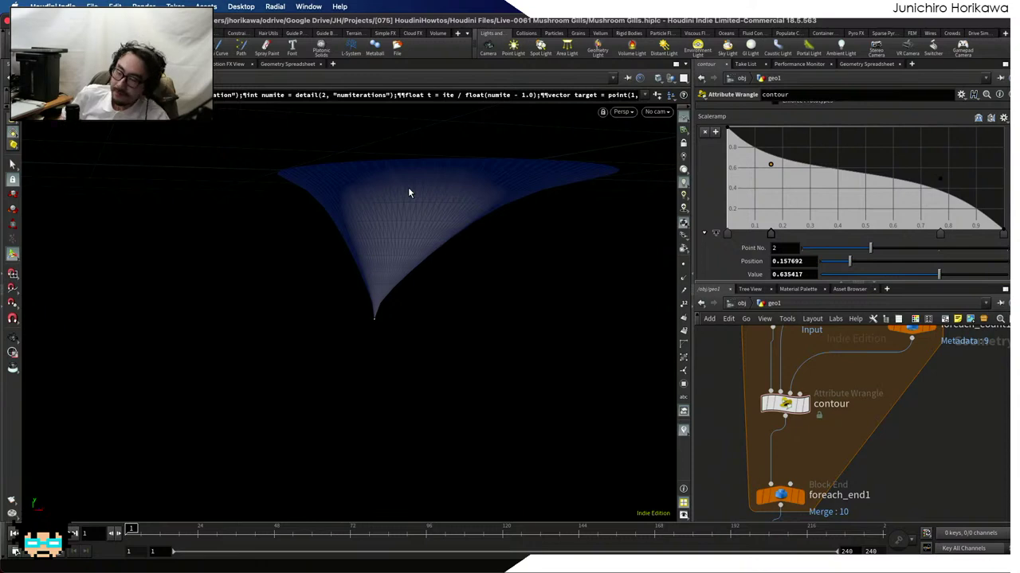
pyautogui.press('Tab')
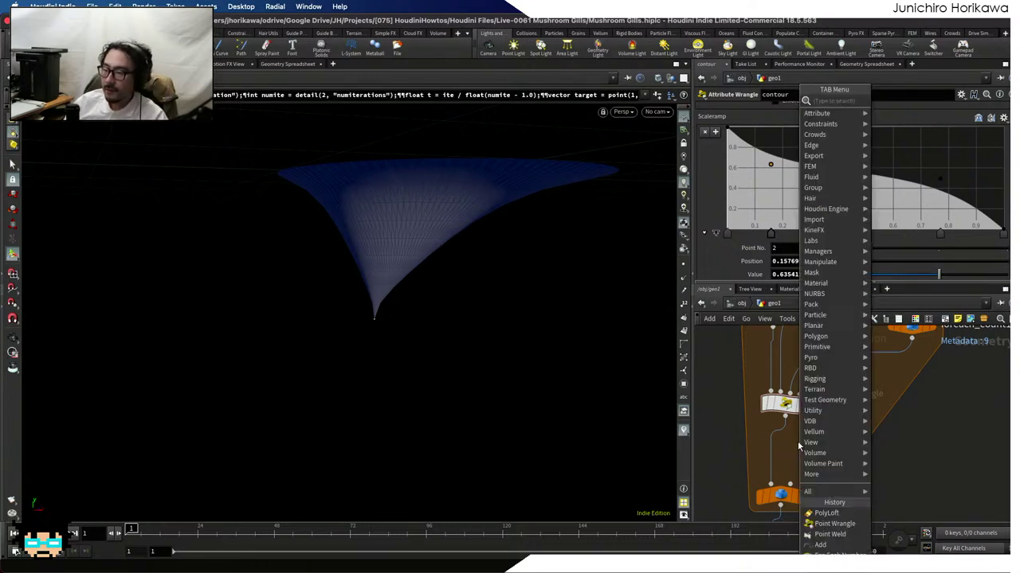
pyautogui.press('Escape')
pyautogui.moveTo(470, 324); pyautogui.dragTo(279, 212)
pyautogui.press('Return')
pyautogui.press('Escape')
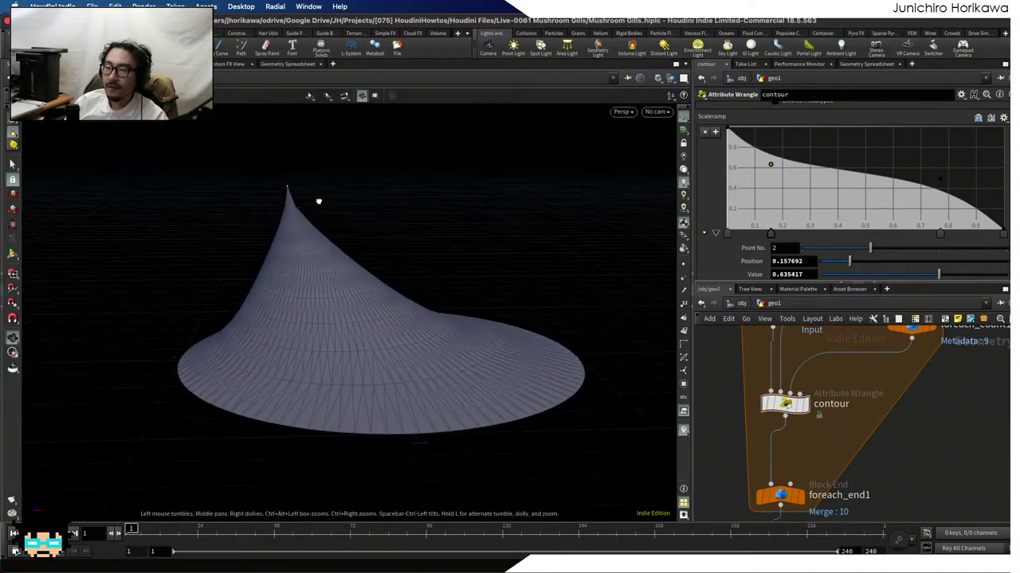
pyautogui.moveTo(318, 200); pyautogui.dragTo(490, 184, button='right')
pyautogui.moveTo(264, 195); pyautogui.dragTo(359, 204, button='right')
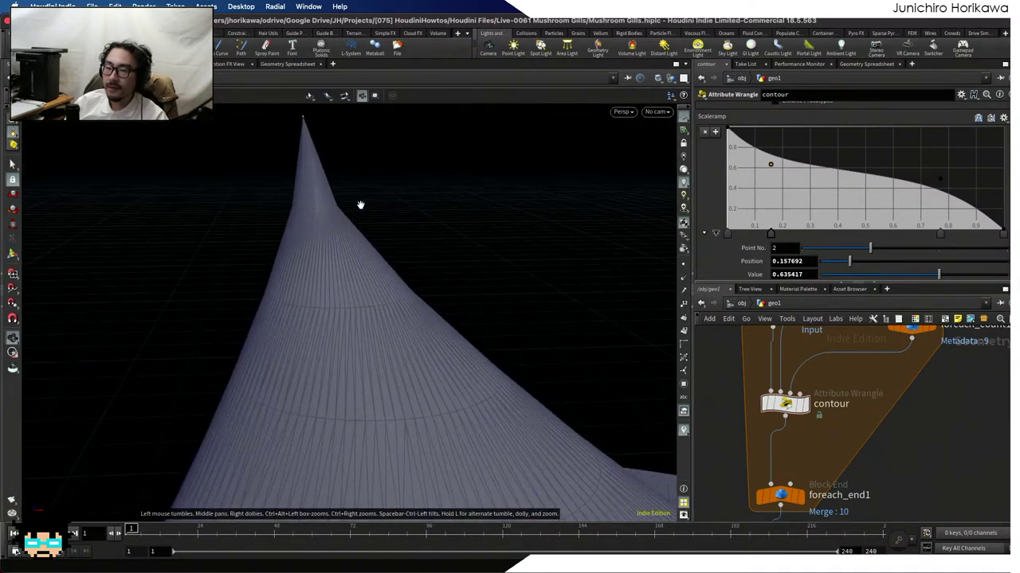
pyautogui.press('Return')
pyautogui.press('Escape')
pyautogui.press('Return')
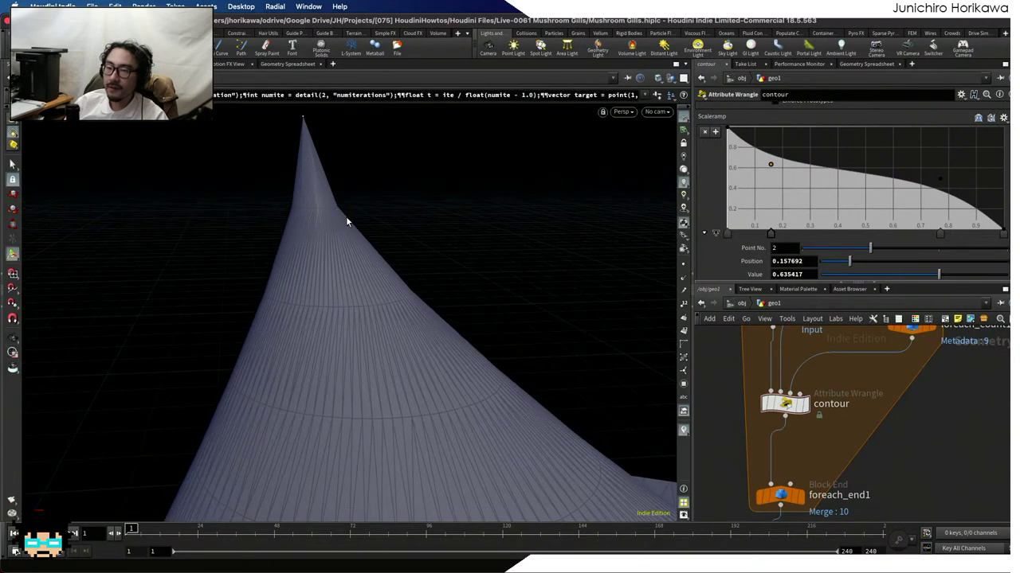
pyautogui.press('Escape')
pyautogui.press('Return')
pyautogui.moveTo(334, 189); pyautogui.dragTo(477, 177, button='right')
pyautogui.press('Escape')
pyautogui.press('Return')
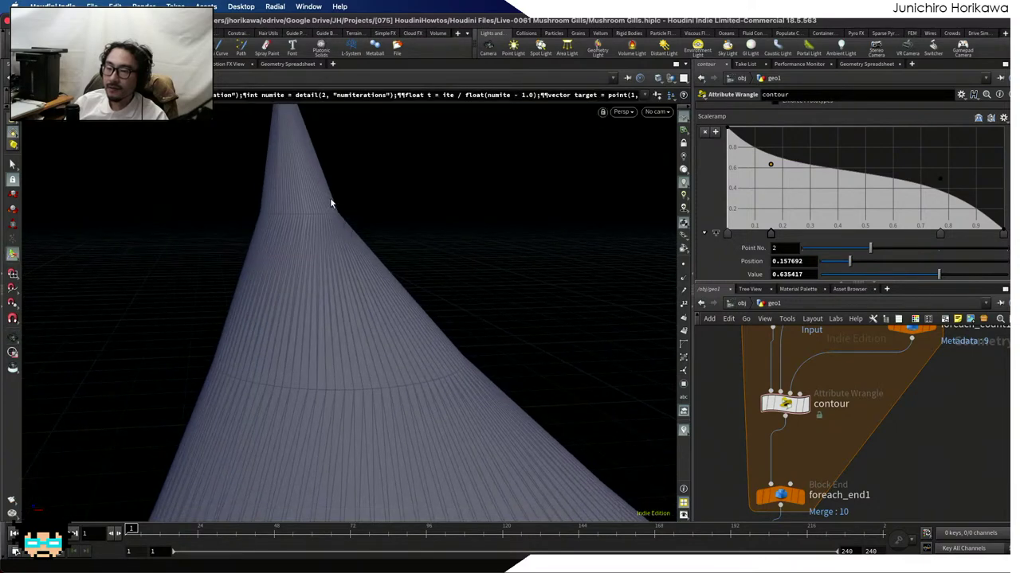
pyautogui.press('Escape')
pyautogui.scroll(4, 340, 209)
pyautogui.press('Return')
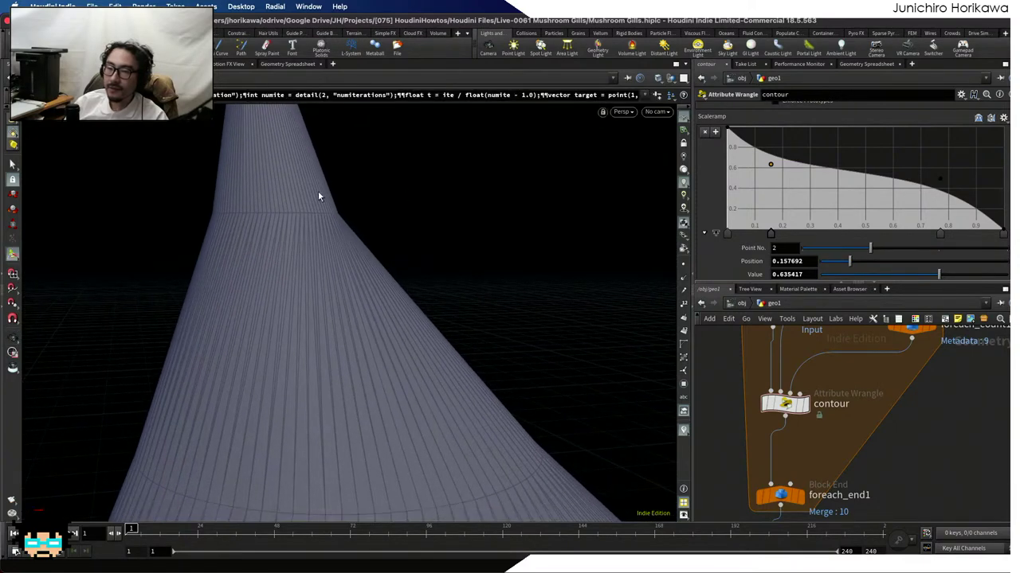
pyautogui.press('Escape')
pyautogui.moveTo(357, 200); pyautogui.dragTo(347, 213)
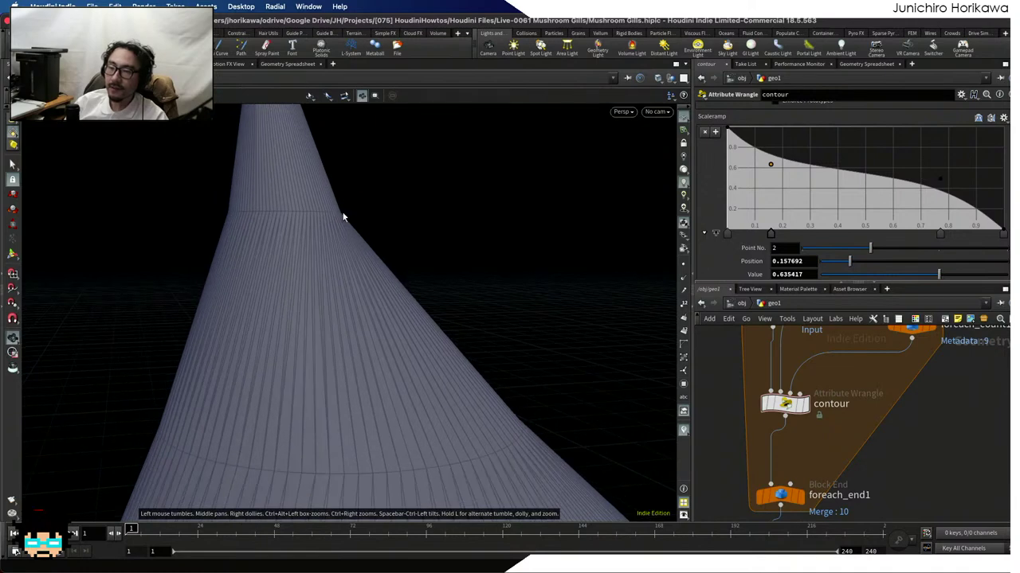
pyautogui.press('Return')
pyautogui.press('Escape')
pyautogui.moveTo(409, 237); pyautogui.dragTo(294, 287, button='right')
pyautogui.press('Return')
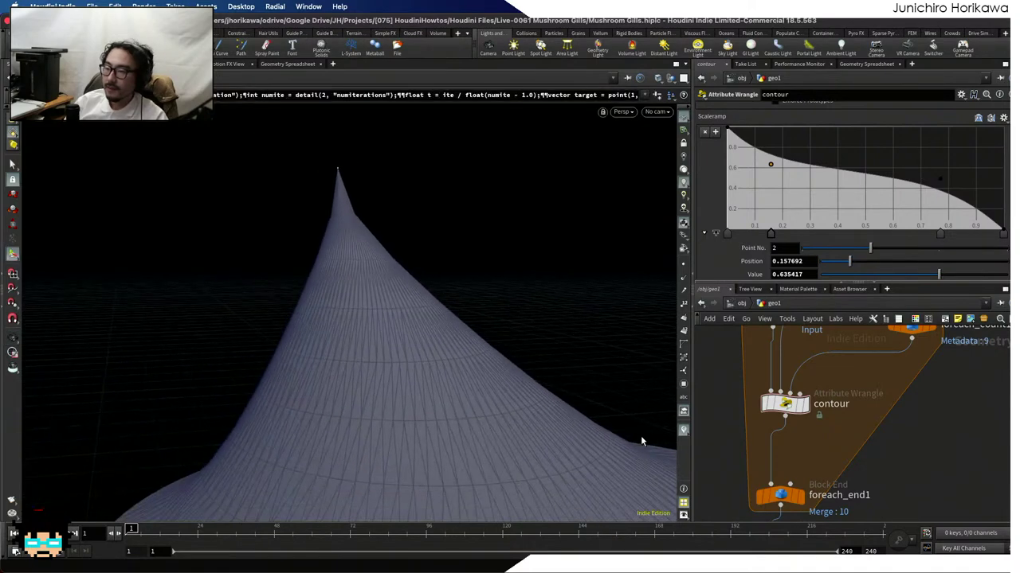
# Set foreach_end1's Iterations to 50
pyautogui.click(782, 495)
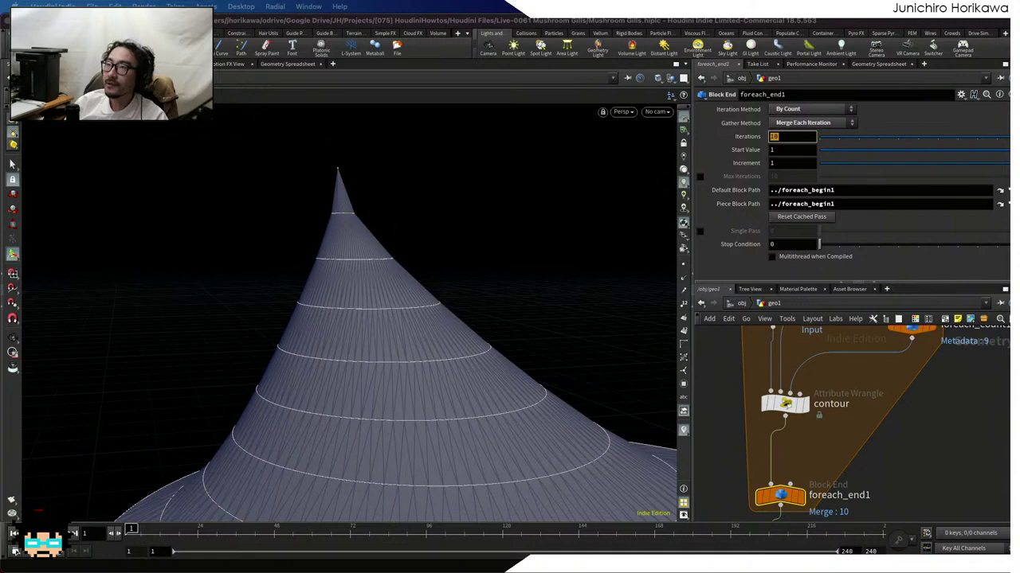
pyautogui.click(793, 136)
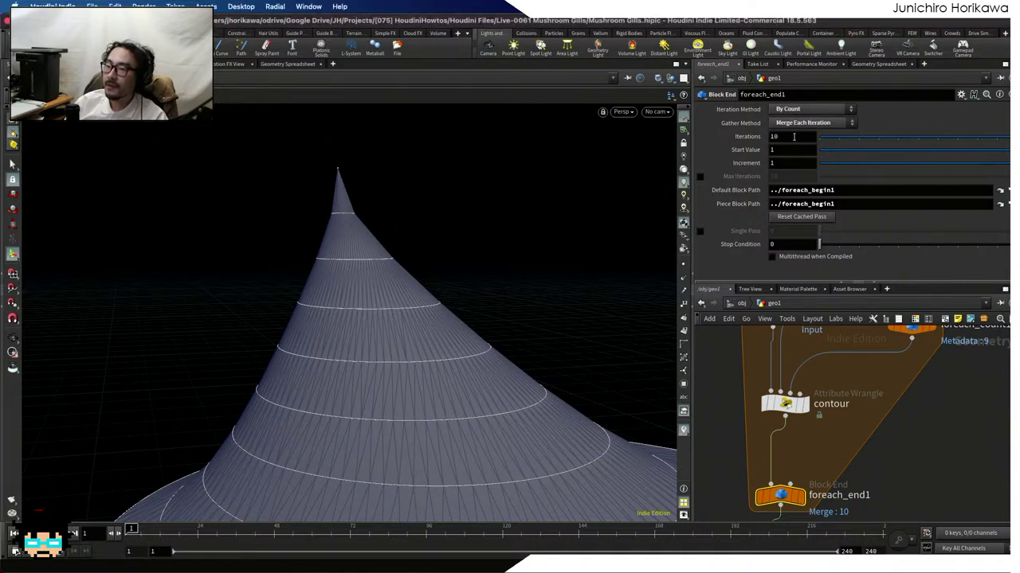
pyautogui.press('s')
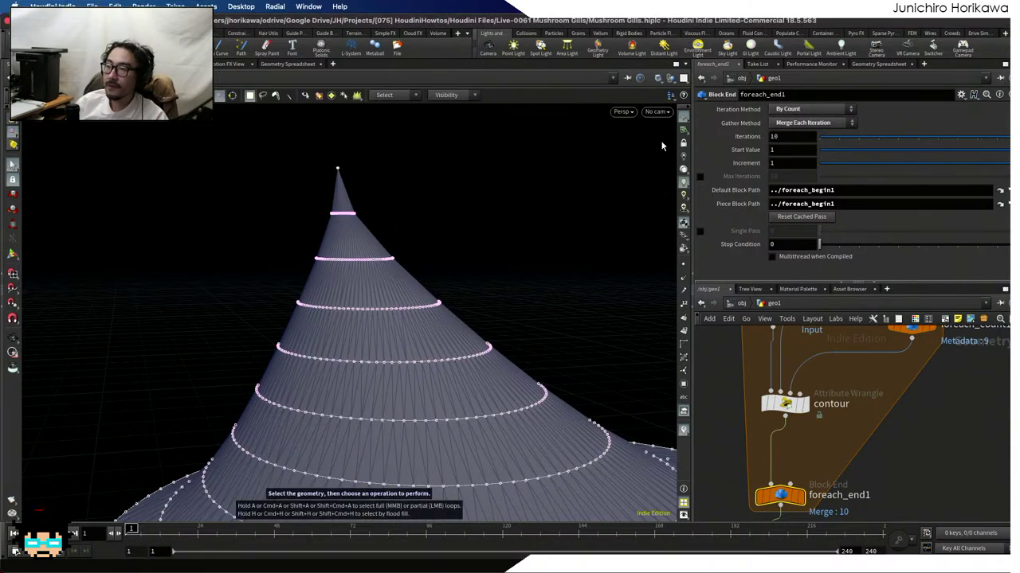
pyautogui.hotkey('ctrl', 'z')
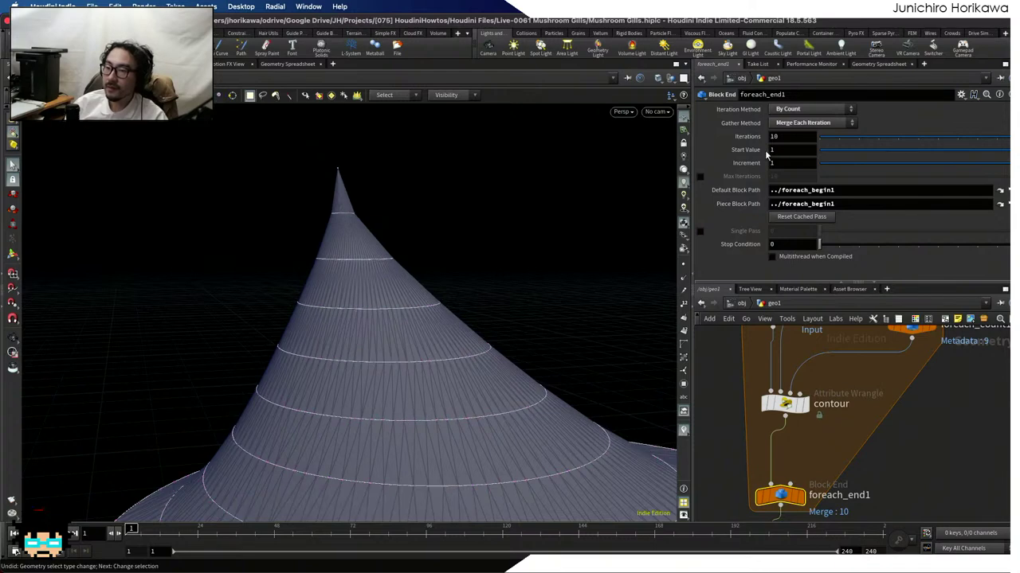
pyautogui.write('50')
pyautogui.press('Return')
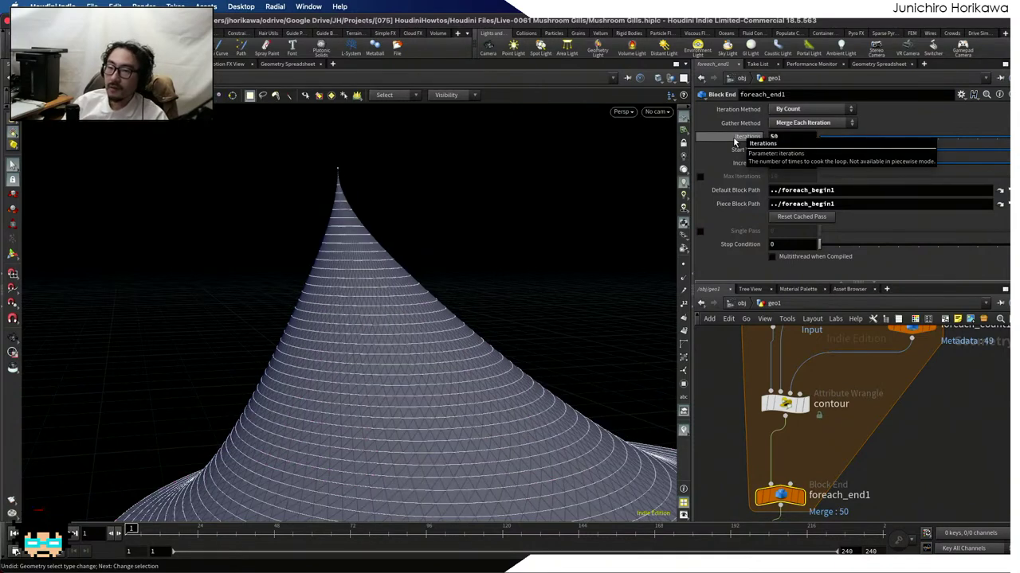
pyautogui.press('Escape')
pyautogui.moveTo(486, 243); pyautogui.dragTo(439, 339)
# Add a PolyLoft node through the 'polyloft' Tab search
pyautogui.press('Tab')
pyautogui.write('polyloft')
pyautogui.press('Return')
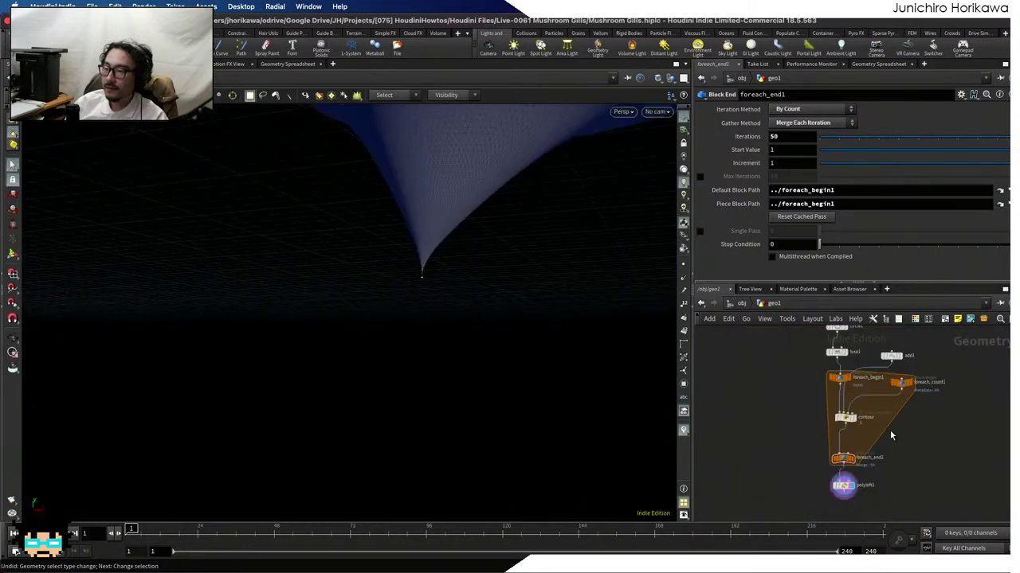
# Place polyloft1 below foreach_end1 and inspect the dense lofted funnel from several angles
pyautogui.click(811, 433)
pyautogui.press('Escape')
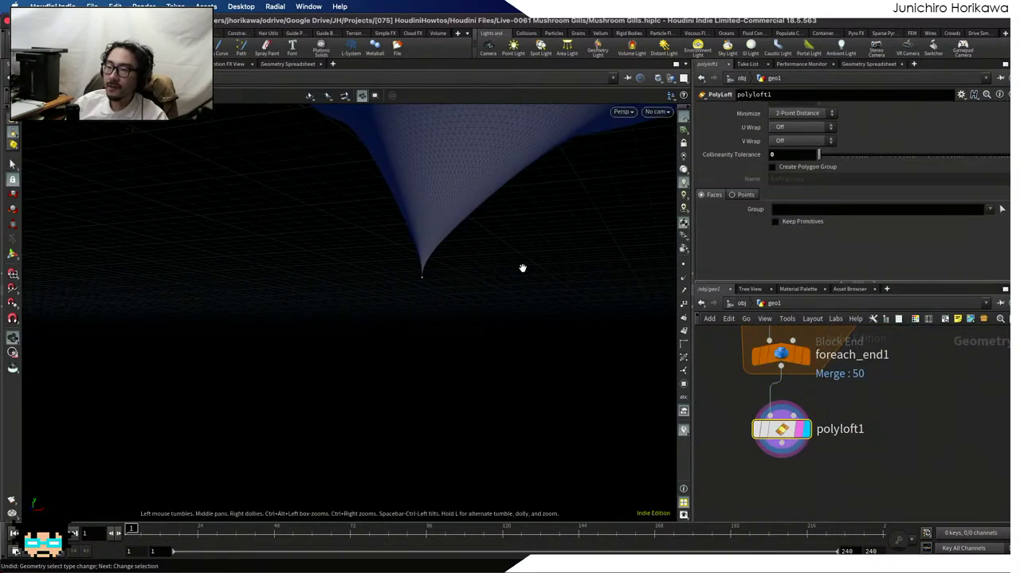
pyautogui.moveTo(523, 268); pyautogui.dragTo(319, 284)
pyautogui.scroll(3, 338, 220)
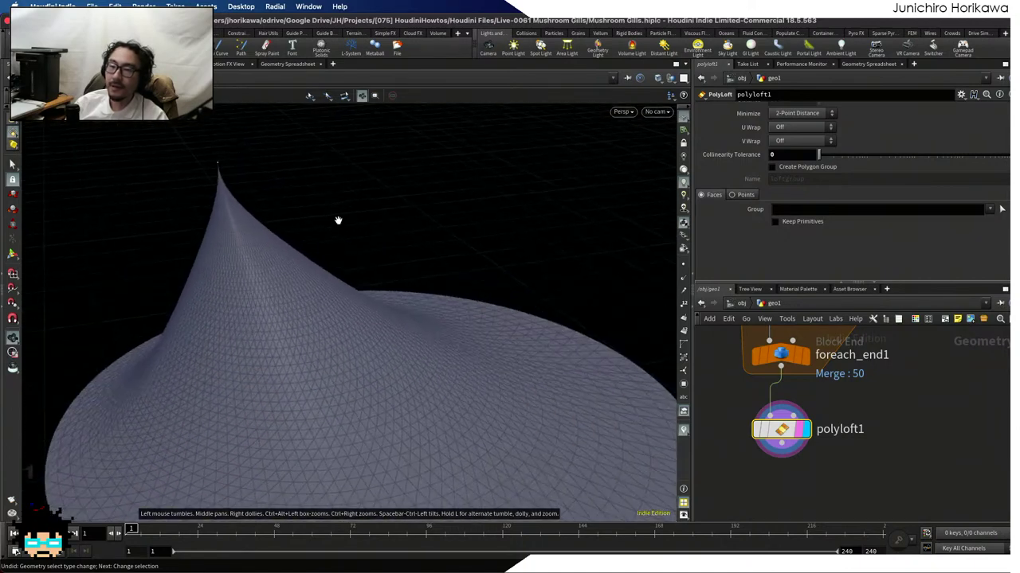
pyautogui.moveTo(260, 195); pyautogui.dragTo(250, 267)
pyautogui.press('s')
pyautogui.press('Escape')
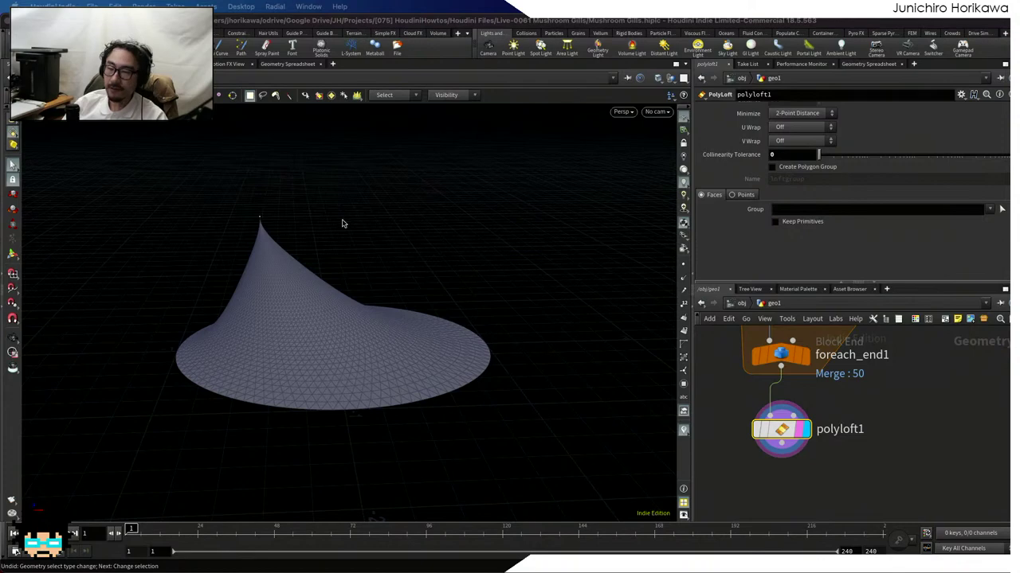
pyautogui.keyDown('alt'); pyautogui.moveTo(311, 266); pyautogui.dragTo(378, 259); pyautogui.keyUp('alt')
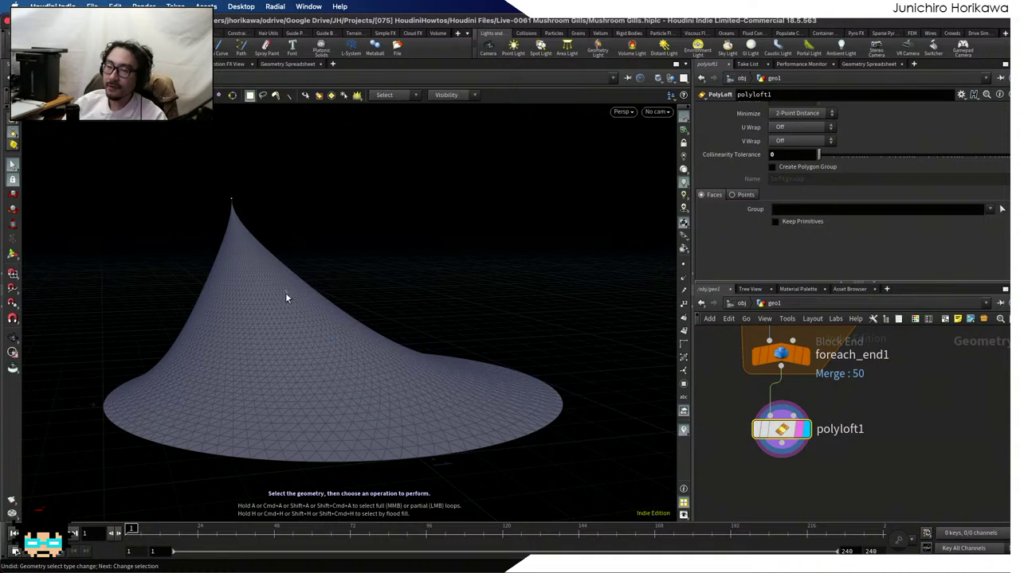
pyautogui.moveTo(816, 549)
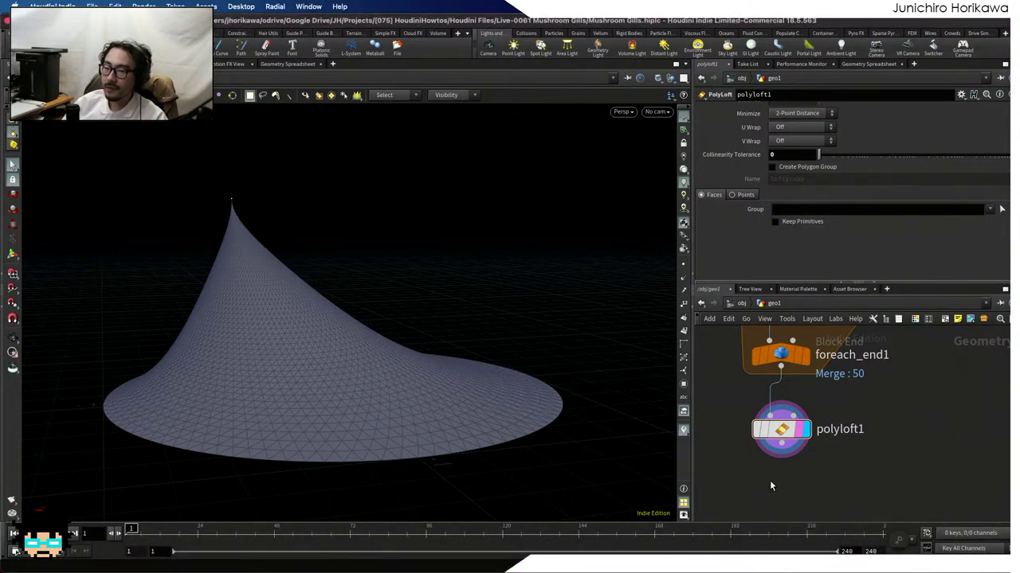
pyautogui.press('Escape')
pyautogui.moveTo(472, 374); pyautogui.dragTo(425, 382)
pyautogui.press('s')
pyautogui.scroll(-3, 863, 398)
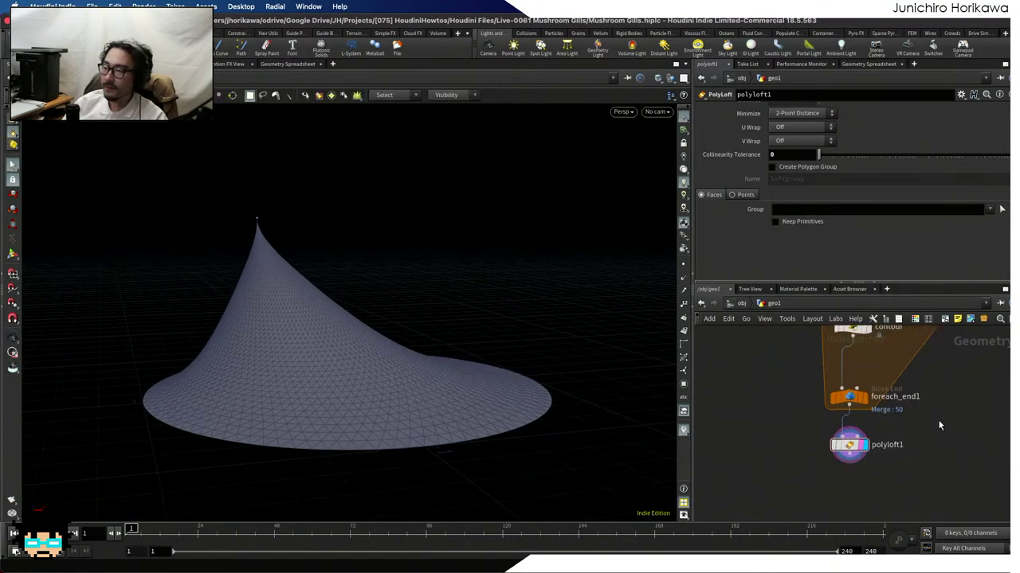
# Lower Scaleramp point 3 to value 0.29 at position 0.73, then begin adding a new node
pyautogui.click(854, 392)
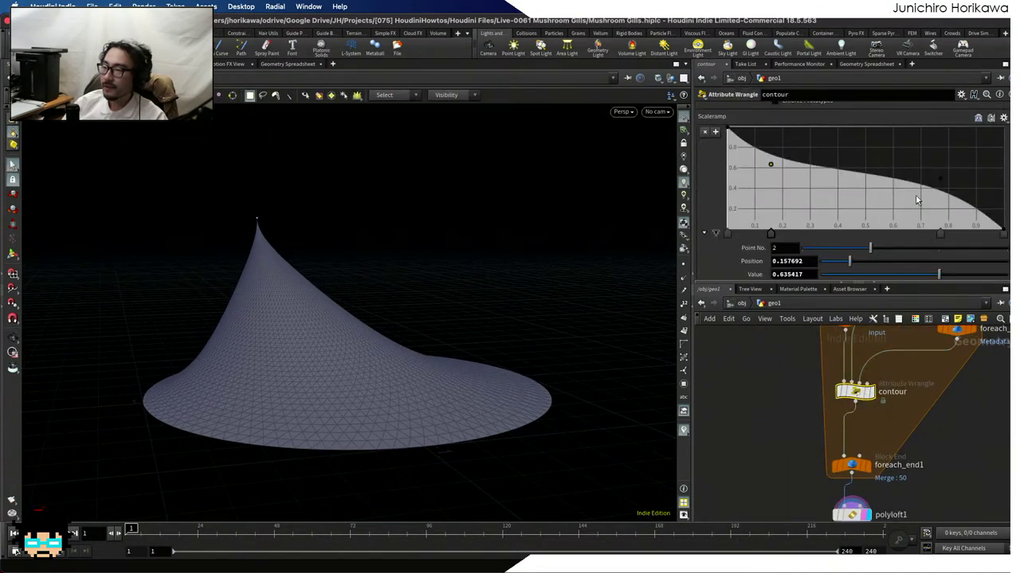
pyautogui.moveTo(940, 179); pyautogui.dragTo(927, 204)
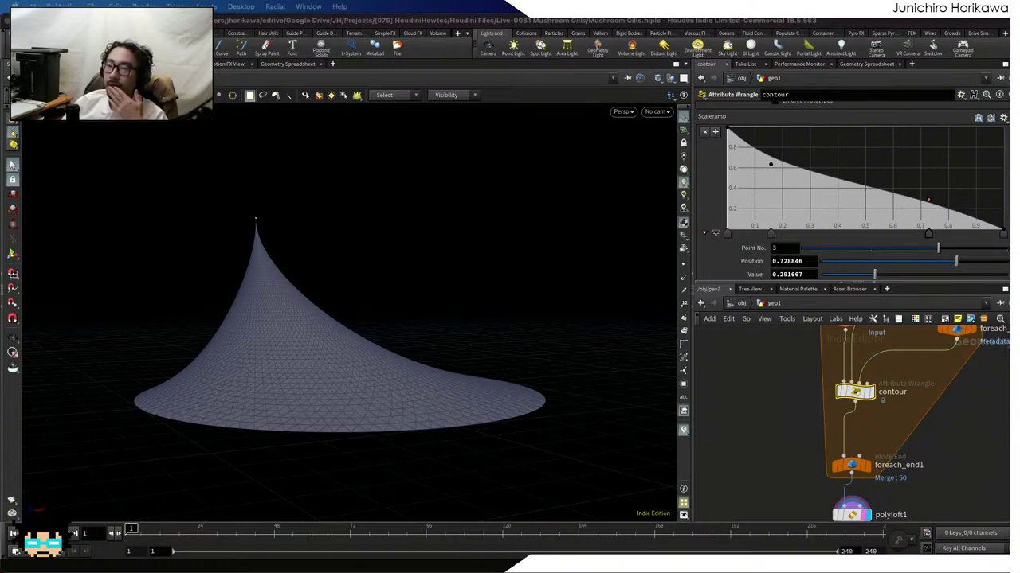
pyautogui.scroll(-5, 751, 423)
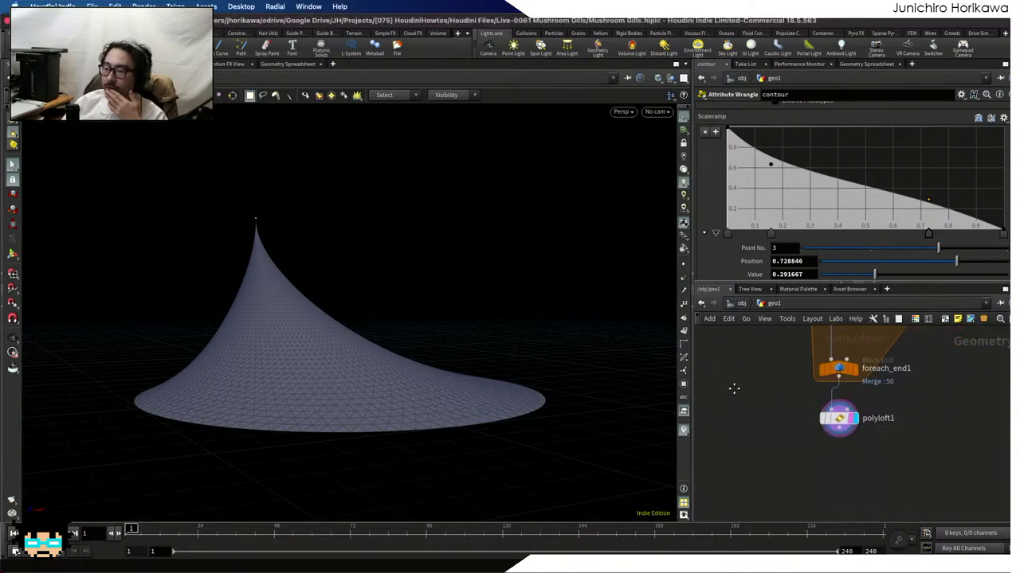
pyautogui.press('Escape')
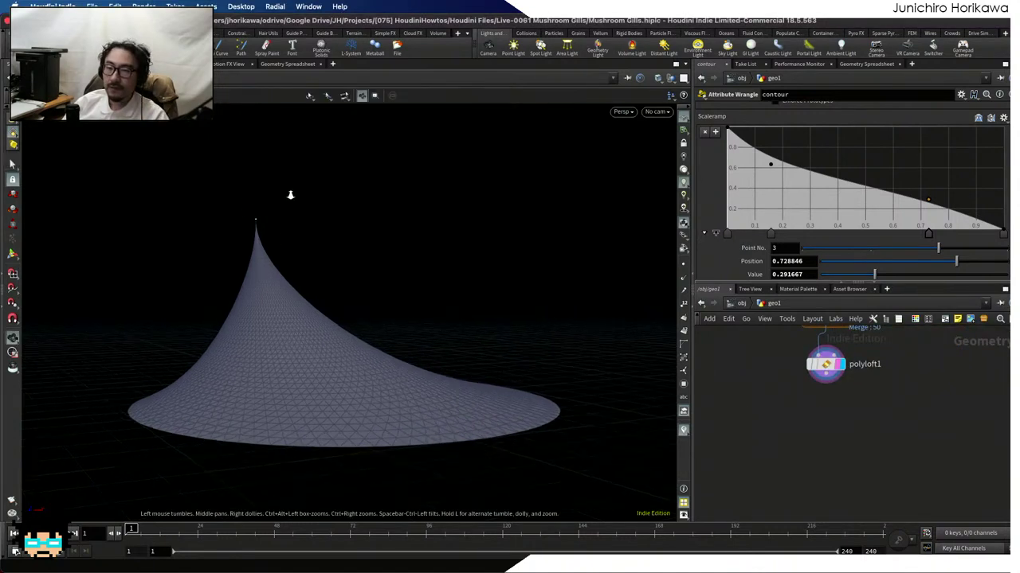
pyautogui.moveTo(292, 193); pyautogui.dragTo(231, 241, button='right')
pyautogui.moveTo(231, 241)
pyautogui.mouseDown()
pyautogui.moveTo(481, 174)
pyautogui.moveTo(204, 249)
pyautogui.moveTo(282, 216)
pyautogui.moveTo(219, 251)
pyautogui.mouseUp()
pyautogui.press('s')
pyautogui.press('Tab')
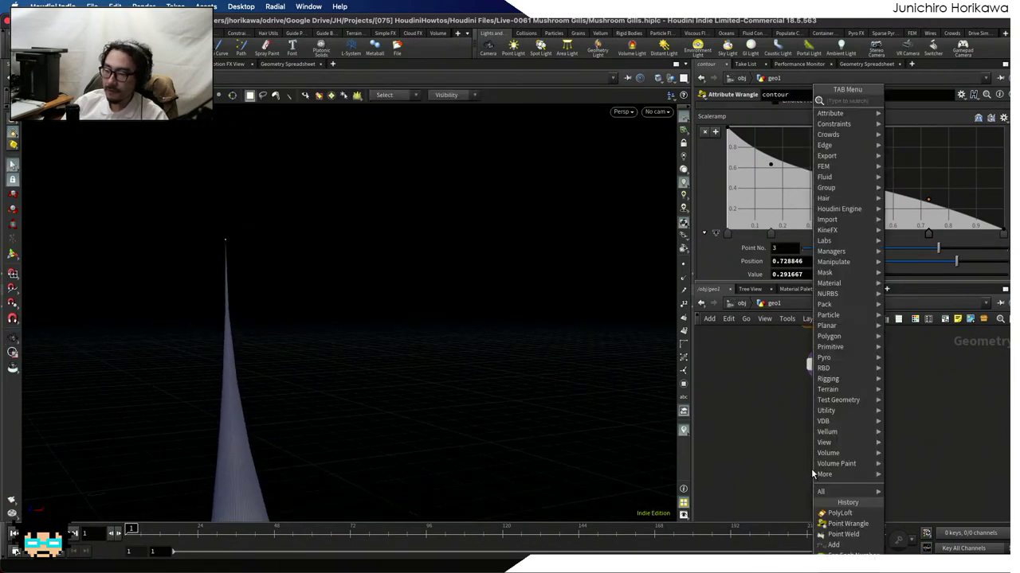
pyautogui.click(840, 513)
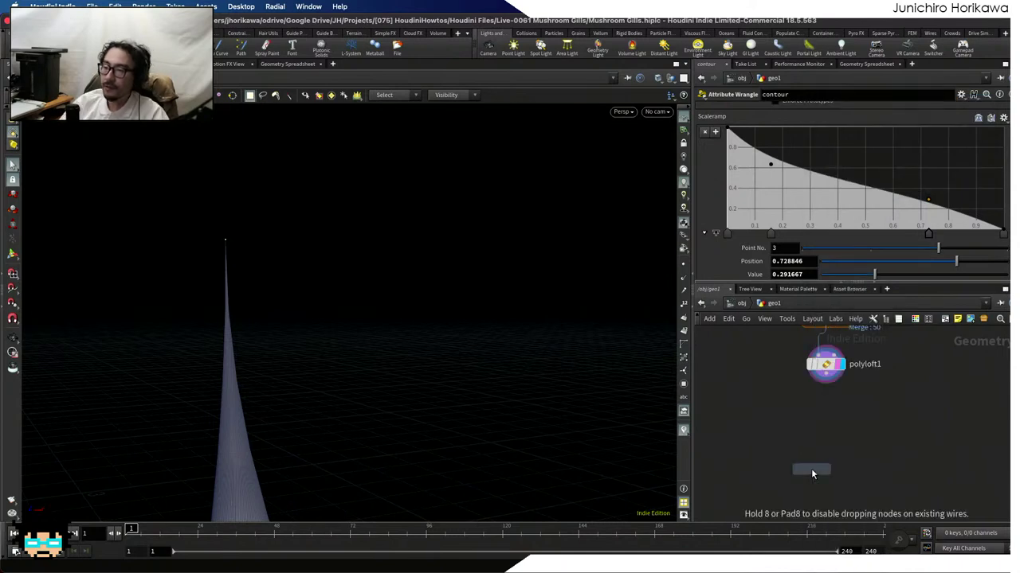
# Add a Fuse node (fuse2) below polyloft1, wire it in, and display its result
pyautogui.press('Tab')
pyautogui.write('fuse')
pyautogui.press('Return')
pyautogui.click(821, 416)
pyautogui.moveTo(824, 382); pyautogui.dragTo(822, 407)
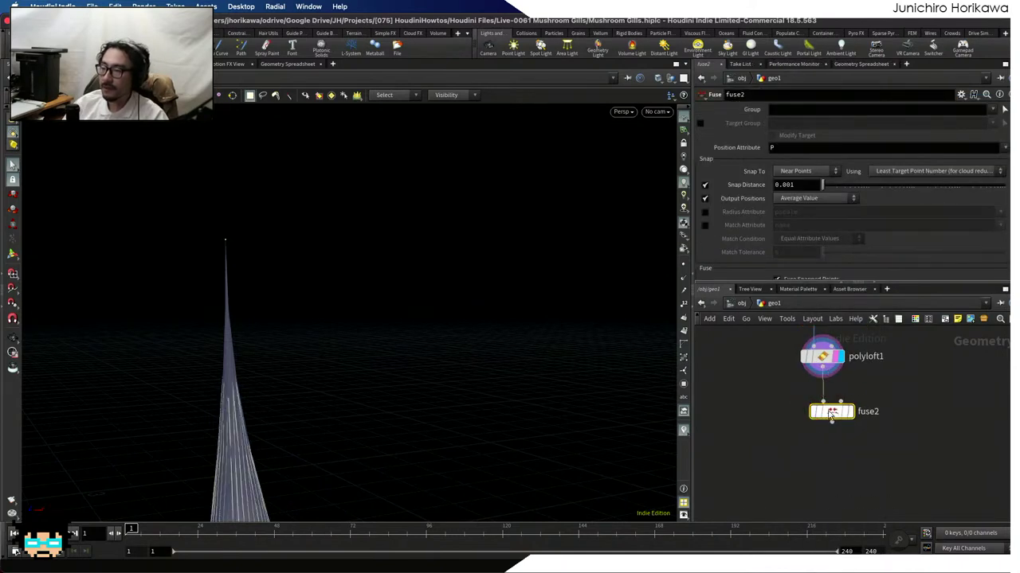
pyautogui.click(840, 416)
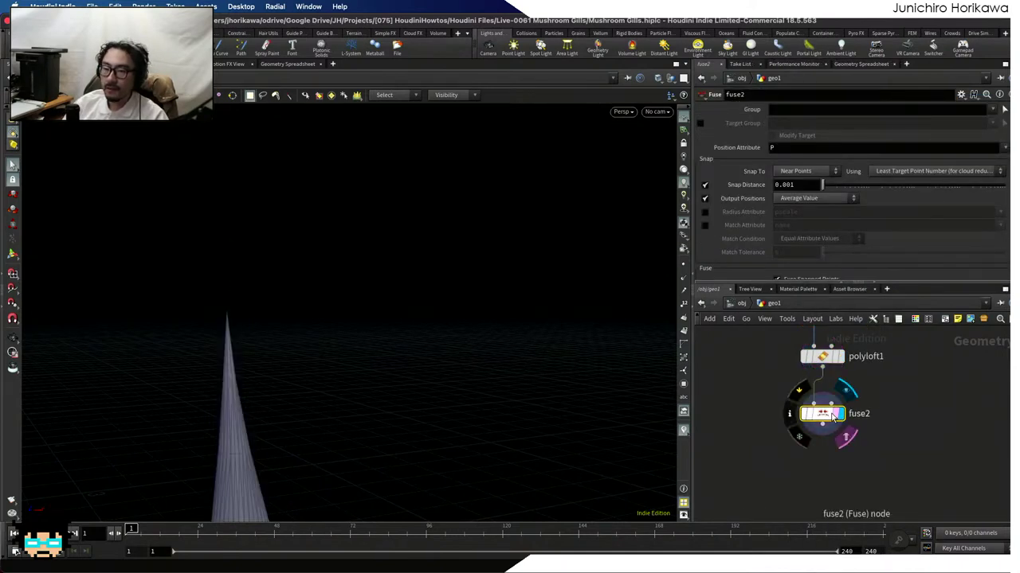
pyautogui.moveTo(830, 415); pyautogui.dragTo(830, 424)
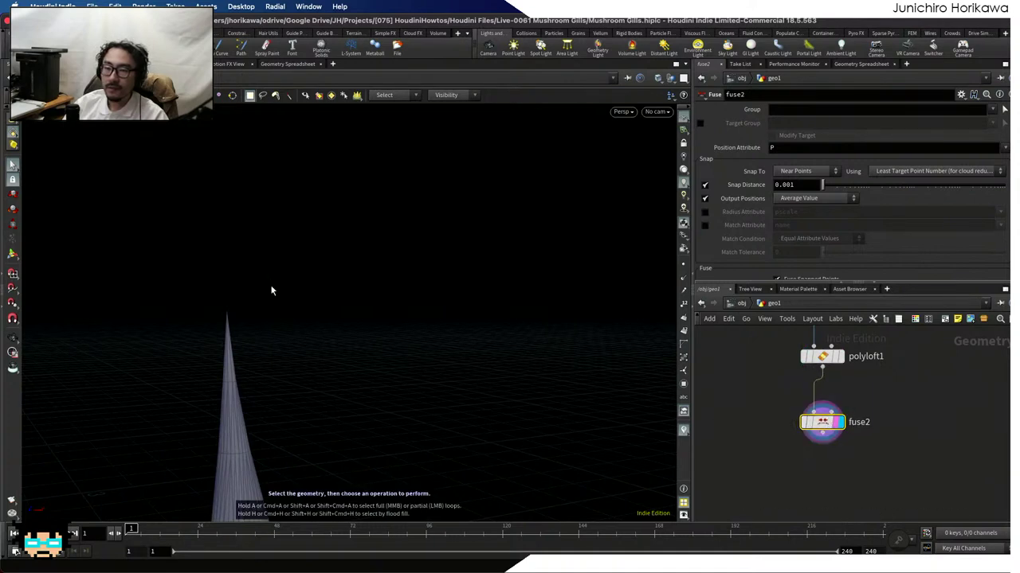
# Orbit to look down on the fused cone and save the scene
pyautogui.press('Escape')
pyautogui.scroll(10, 282, 285)
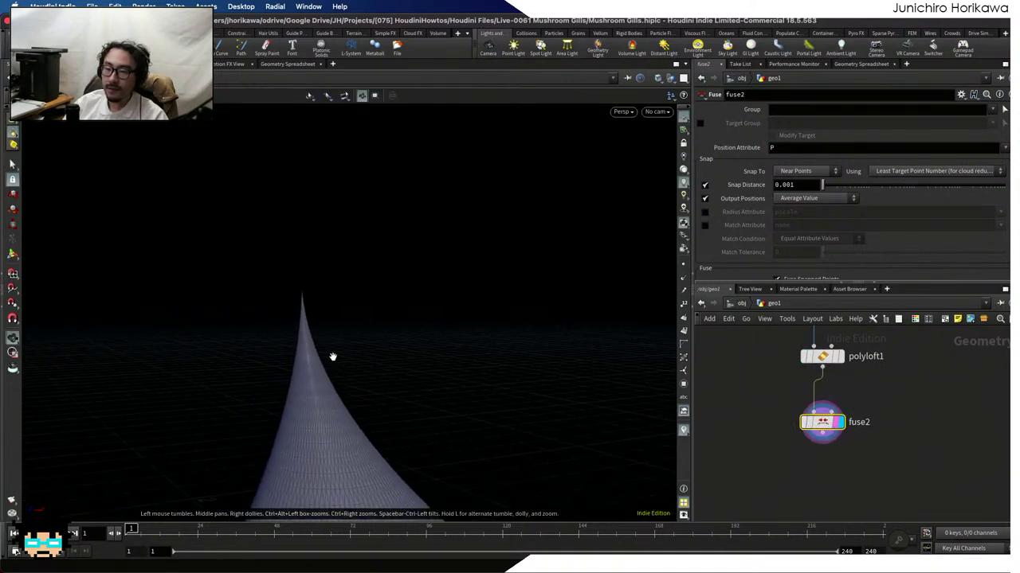
pyautogui.moveTo(199, 293); pyautogui.dragTo(329, 353)
pyautogui.press('s')
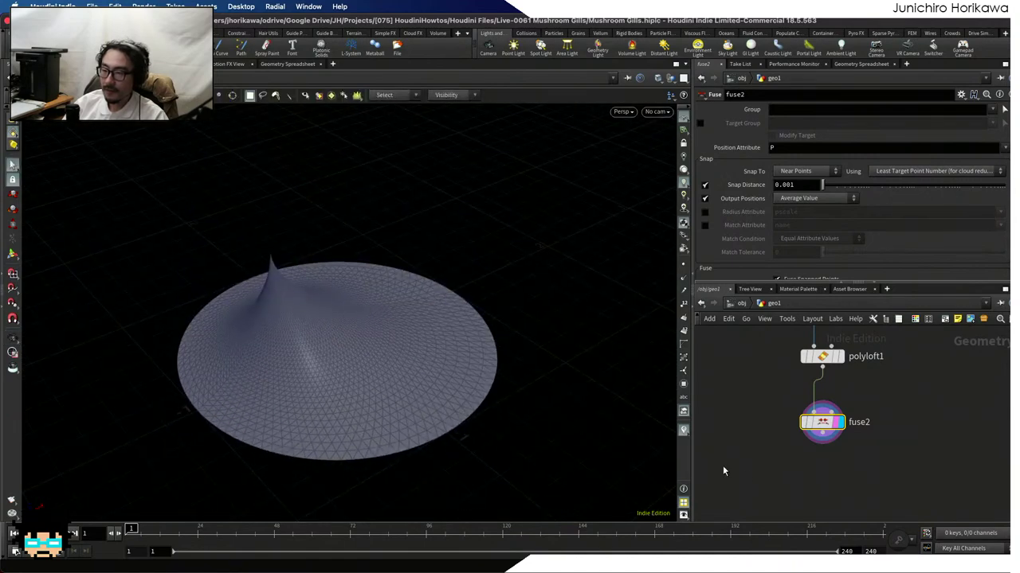
pyautogui.hotkey('ctrl', 's')
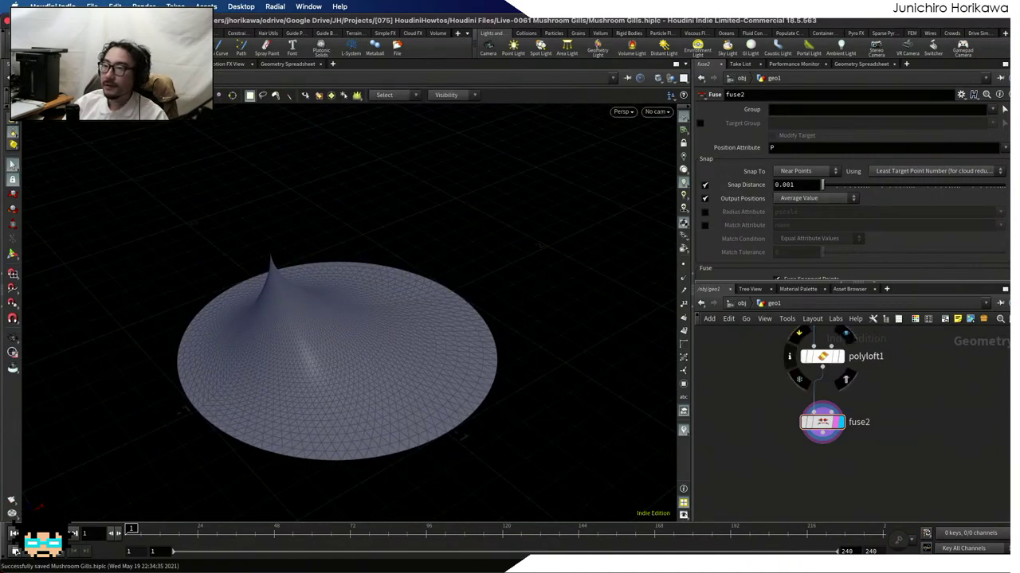
# Turn on viewport point display so the mesh points show as cyan dots
pyautogui.scroll(8, 318, 210)
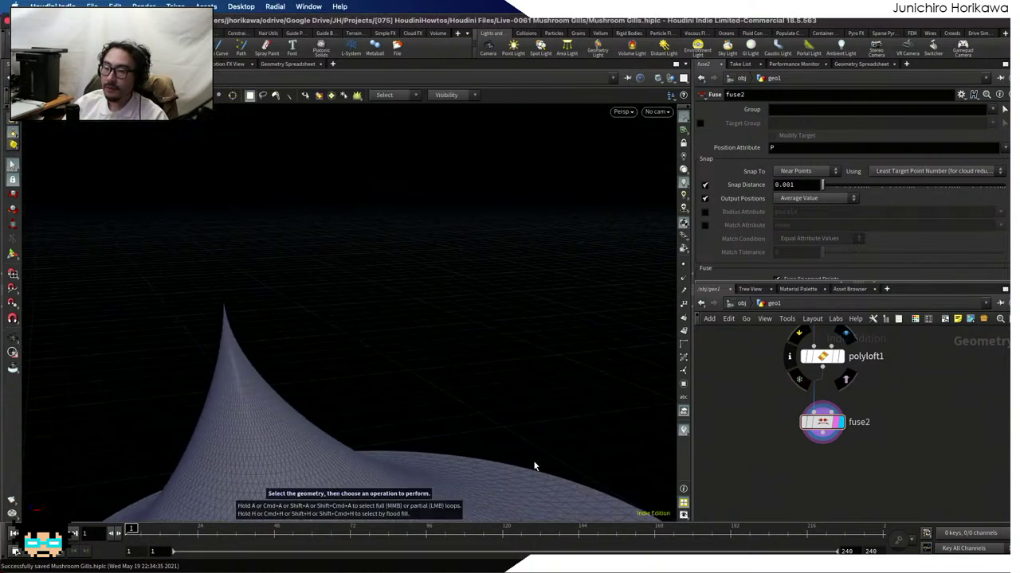
pyautogui.moveTo(782, 549)
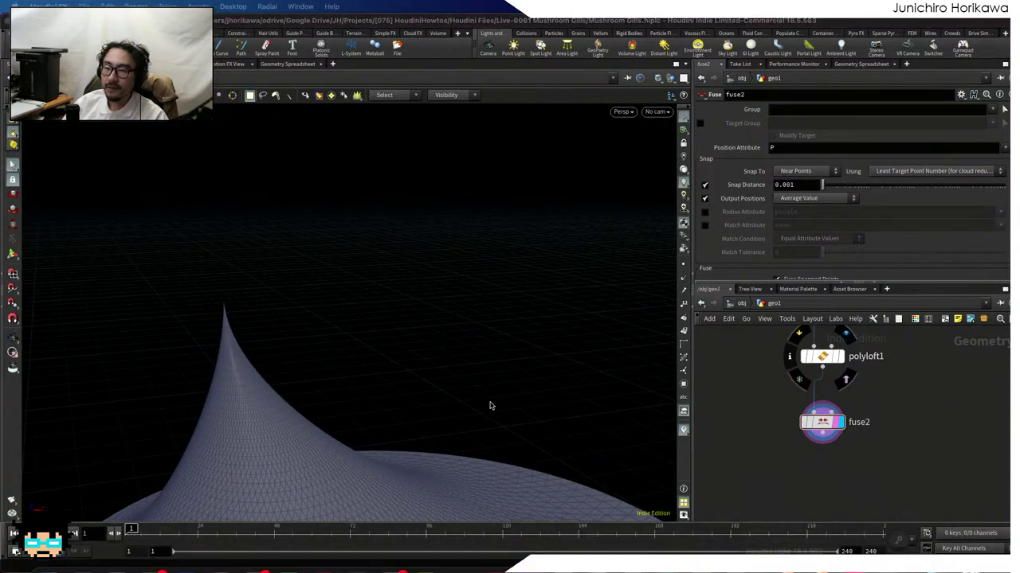
pyautogui.click(682, 265)
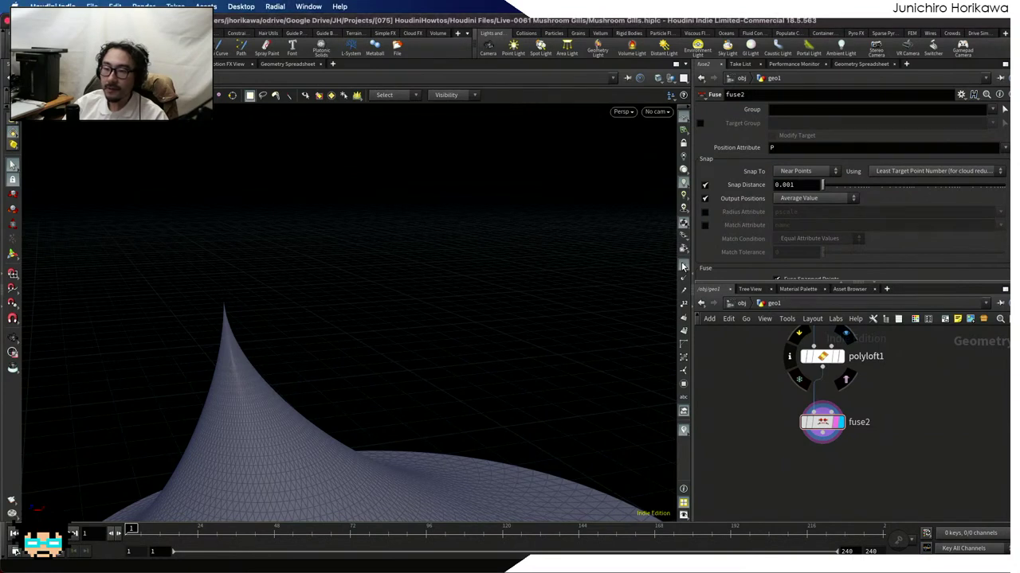
pyautogui.scroll(-4, 758, 416)
# Orbit to view the cone edge-on and redisplay the fuse2 result
pyautogui.scroll(4, 756, 420)
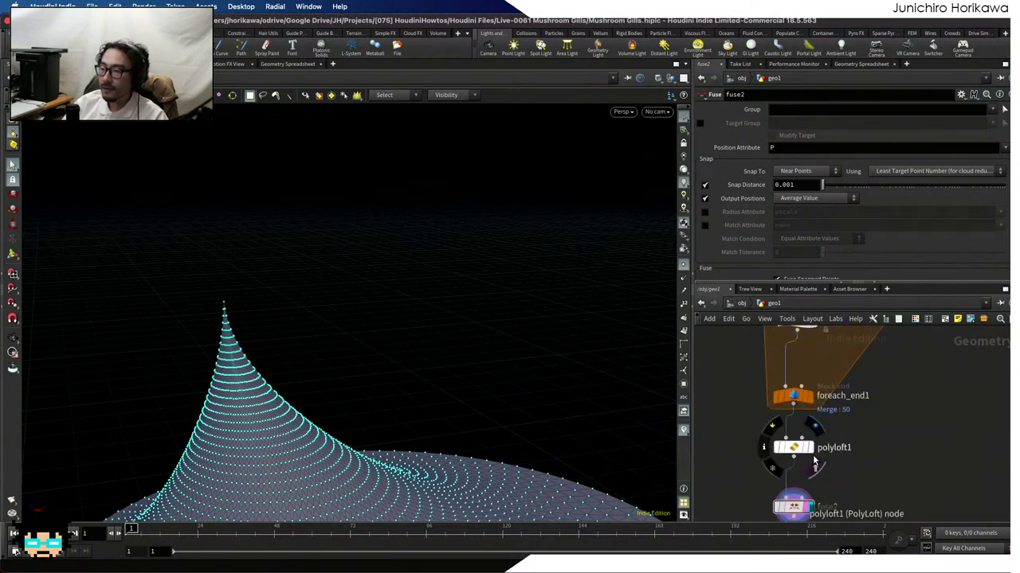
pyautogui.press('Escape')
pyautogui.moveTo(269, 309); pyautogui.dragTo(244, 266)
pyautogui.press('s')
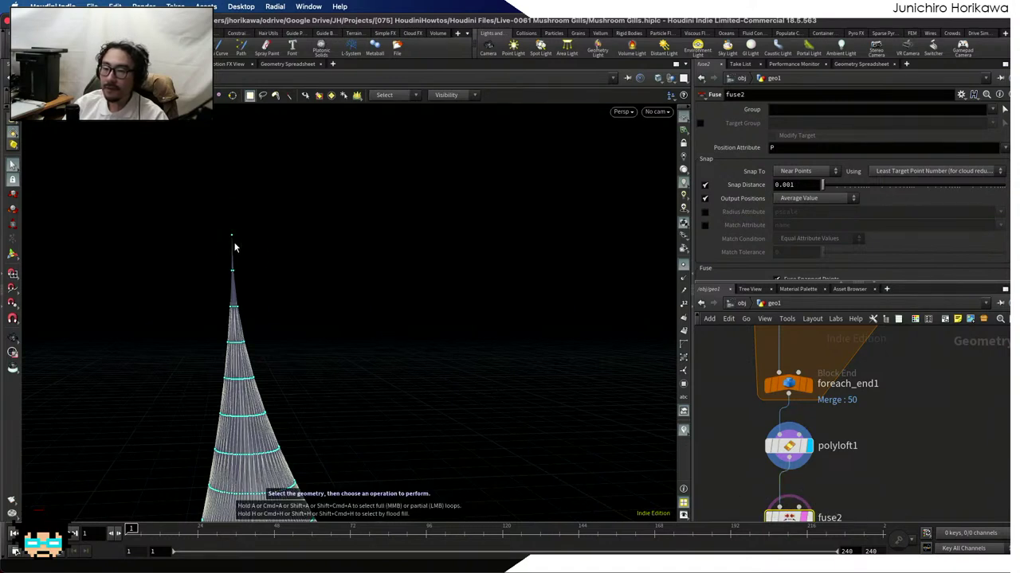
pyautogui.click(811, 516)
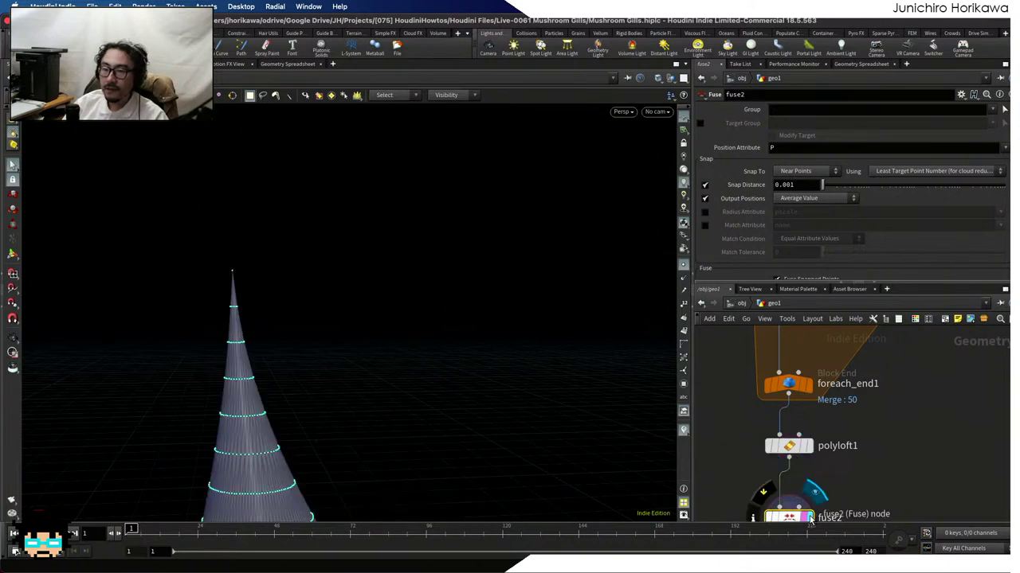
# Change fuse2's Snap Distance from 0.001 to 0.0001 and save the scene
pyautogui.click(788, 184)
pyautogui.press('BackSpace')
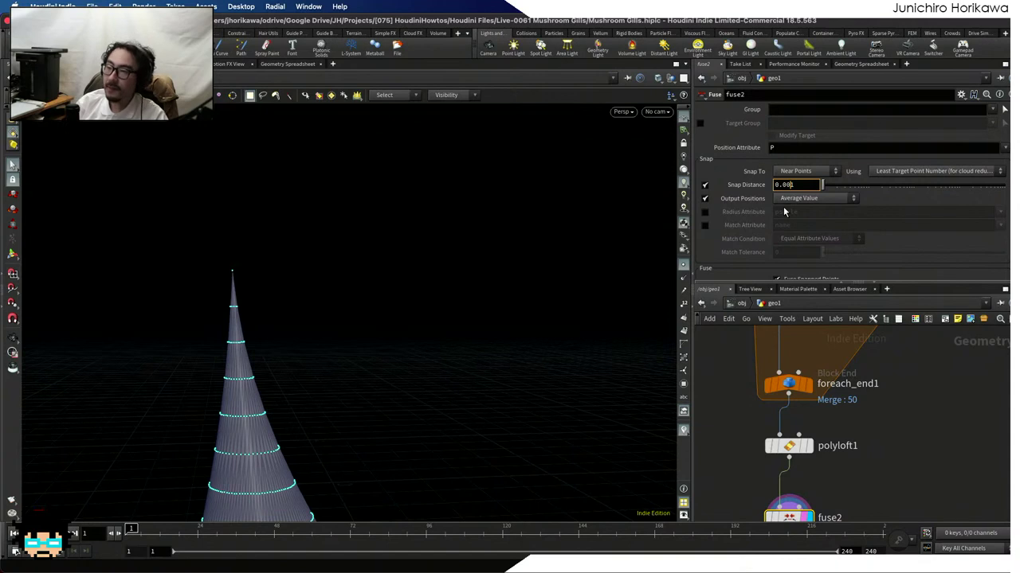
pyautogui.write('01')
pyautogui.press('Return')
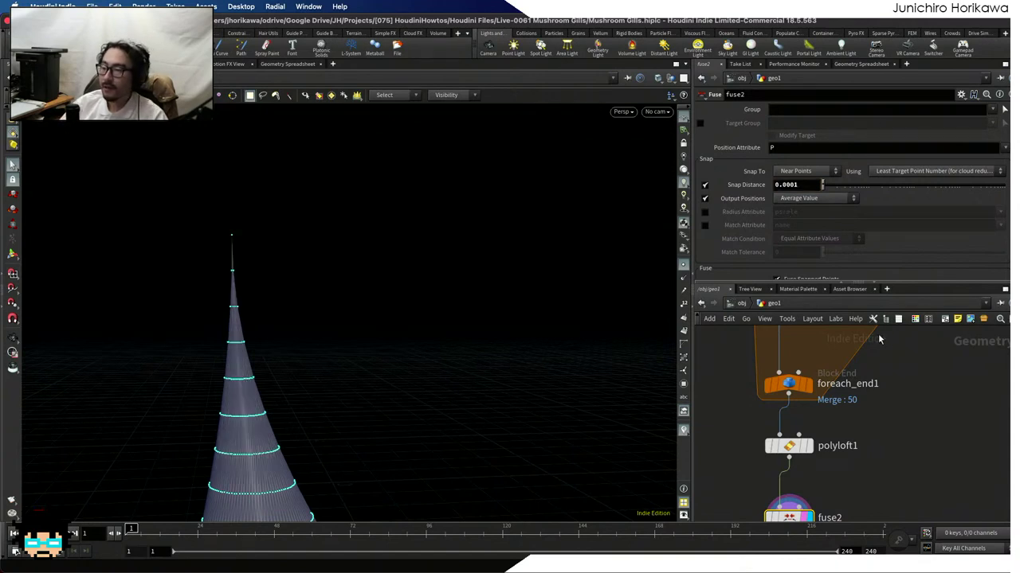
pyautogui.scroll(-2, 914, 404)
pyautogui.hotkey('ctrl', 's')
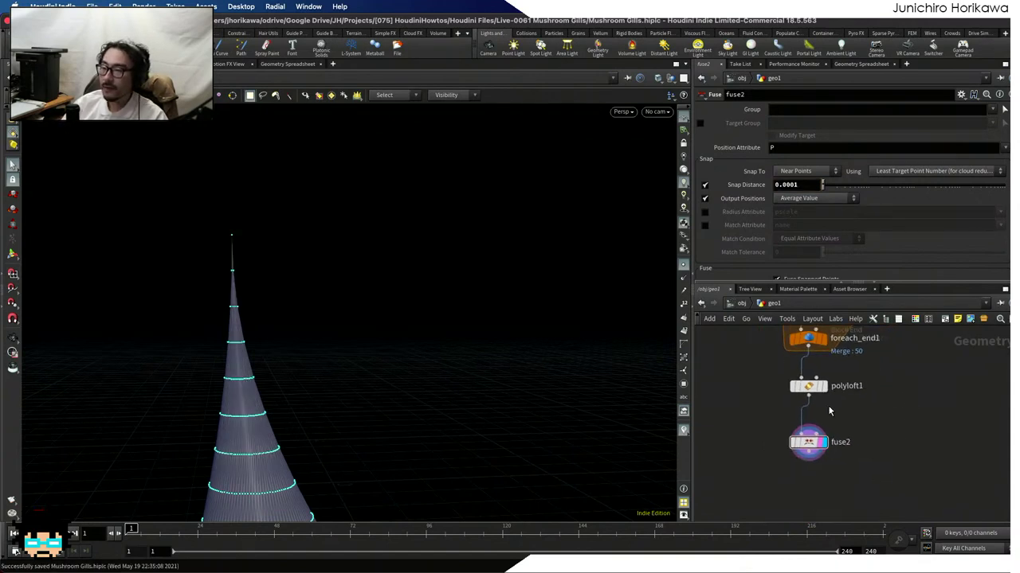
pyautogui.press('Escape')
pyautogui.moveTo(446, 263); pyautogui.dragTo(271, 326)
pyautogui.press('s')
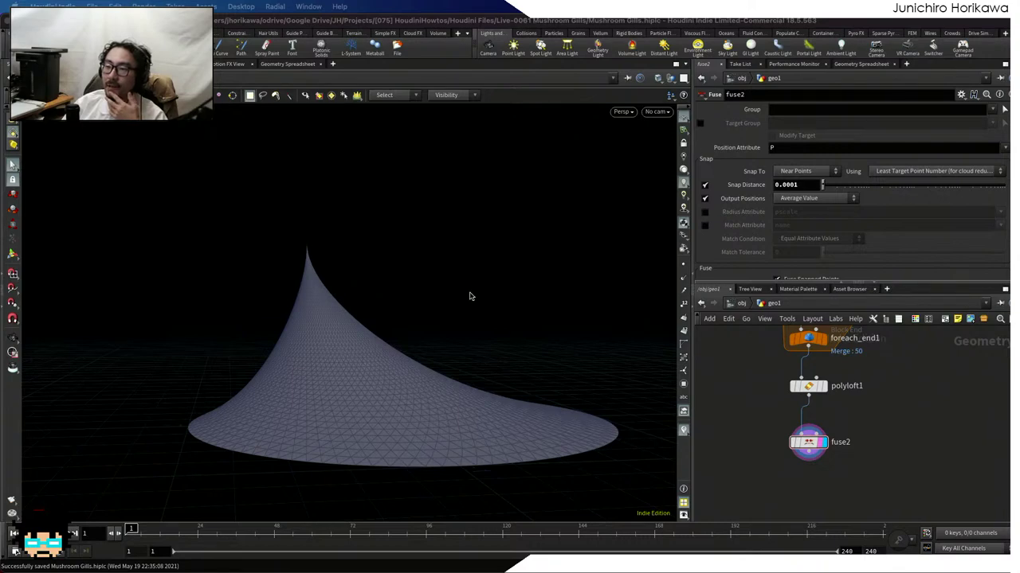
pyautogui.keyDown('alt'); pyautogui.moveTo(439, 275); pyautogui.dragTo(450, 342); pyautogui.keyUp('alt')
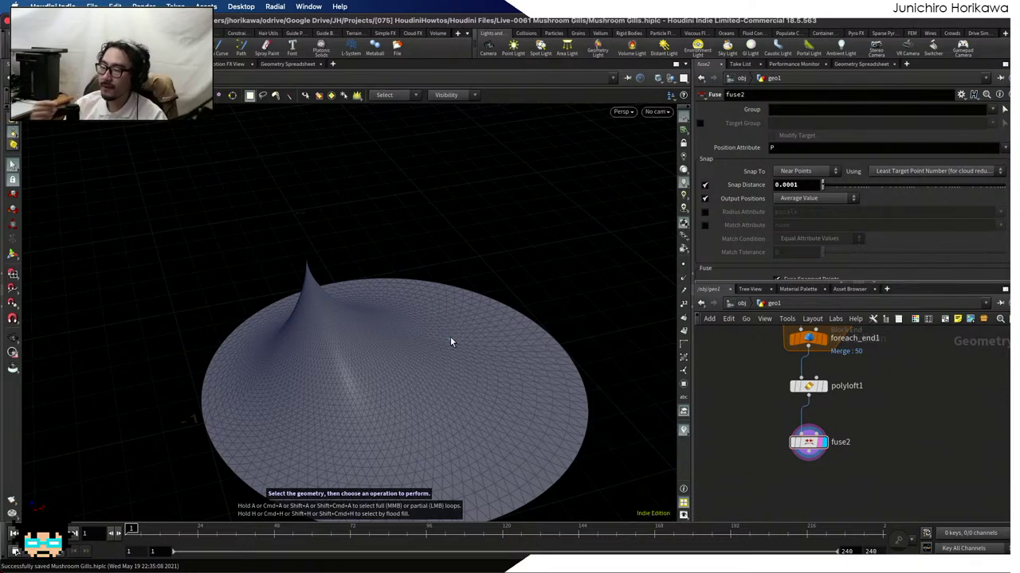
pyautogui.moveTo(538, 229); pyautogui.dragTo(544, 325)
pyautogui.moveTo(571, 401); pyautogui.dragTo(528, 409)
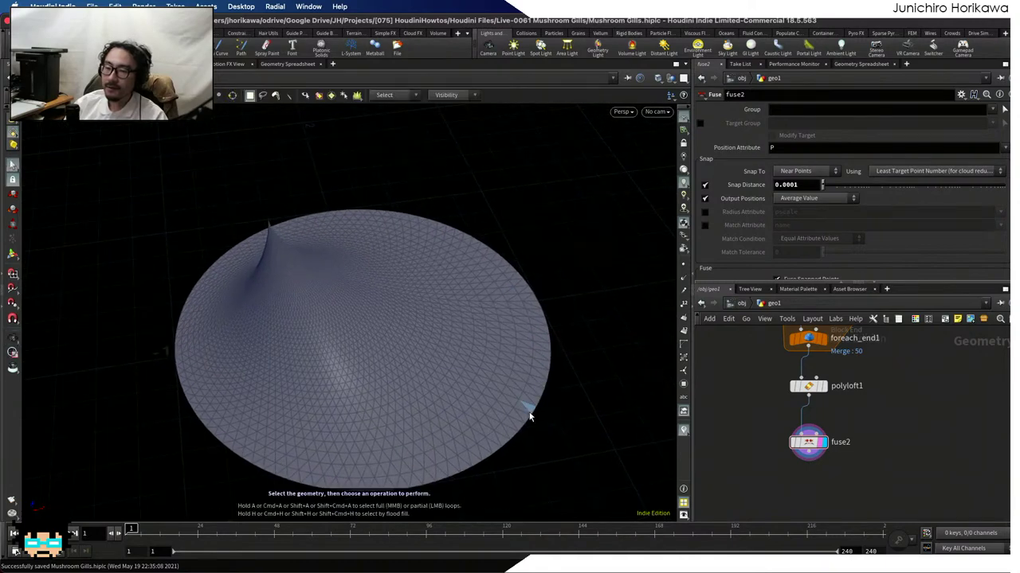
pyautogui.moveTo(537, 366); pyautogui.dragTo(417, 316)
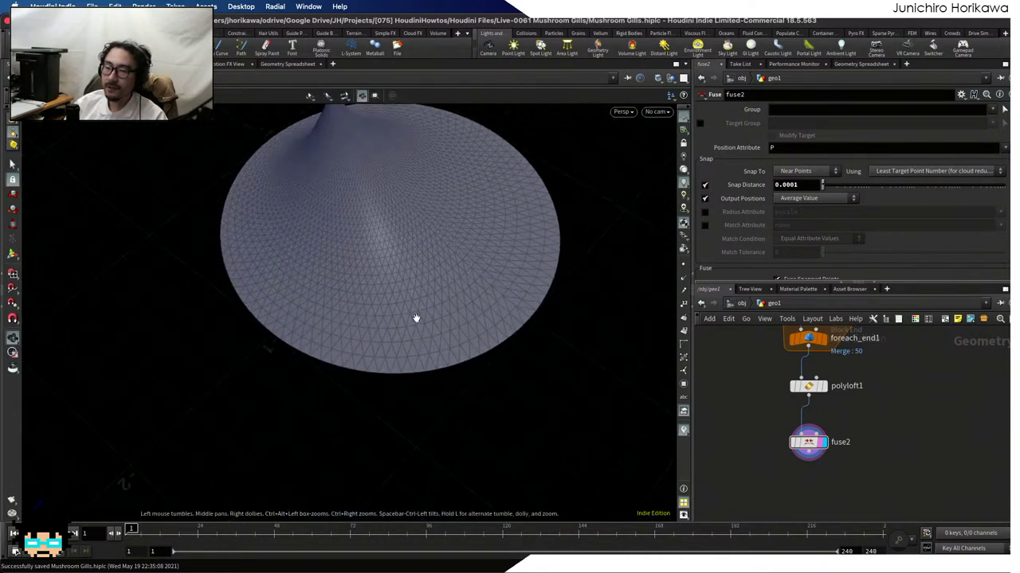
pyautogui.press('s')
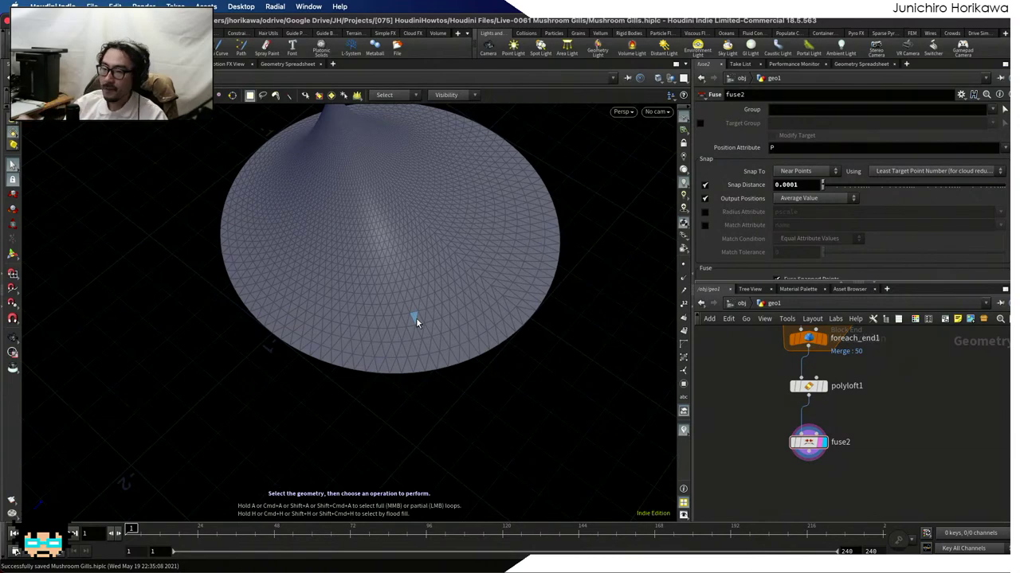
pyautogui.press('Escape')
pyautogui.moveTo(467, 268); pyautogui.dragTo(402, 275)
pyautogui.press('s')
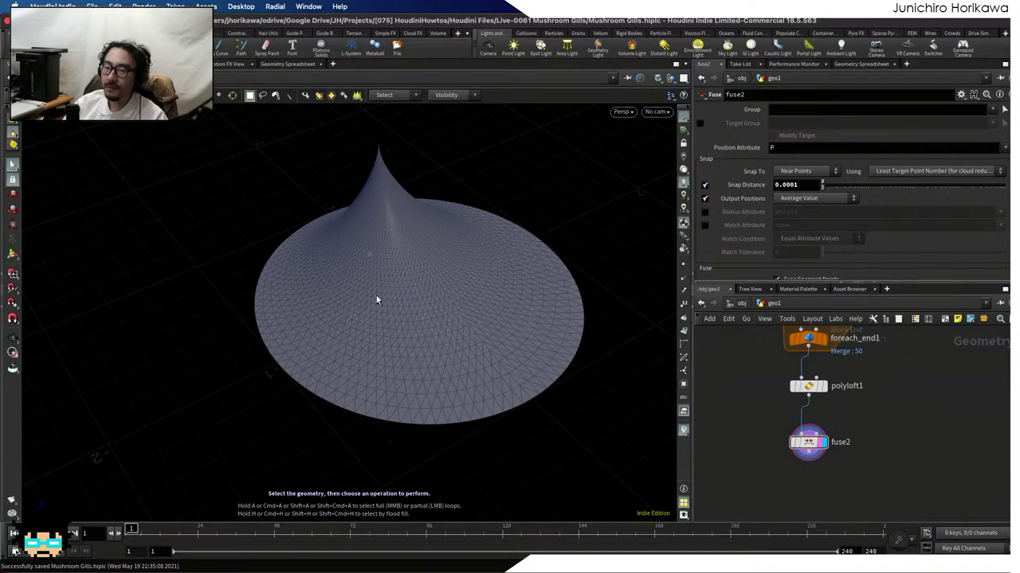
pyautogui.scroll(3, 371, 307)
pyautogui.keyDown('alt'); pyautogui.moveTo(371, 307); pyautogui.dragTo(401, 473); pyautogui.keyUp('alt')
pyautogui.moveTo(379, 428); pyautogui.dragTo(491, 289)
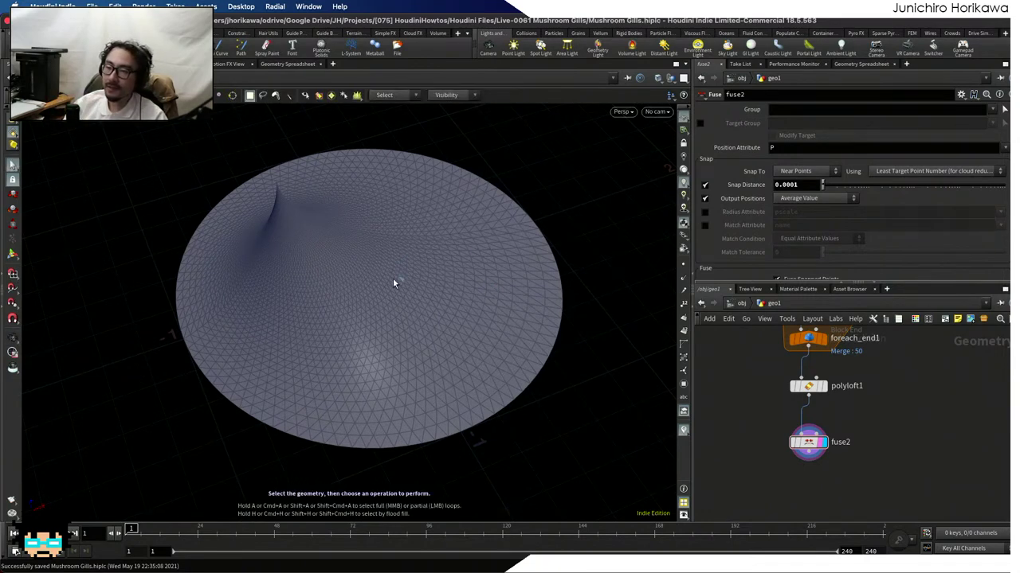
pyautogui.scroll(2, 786, 427)
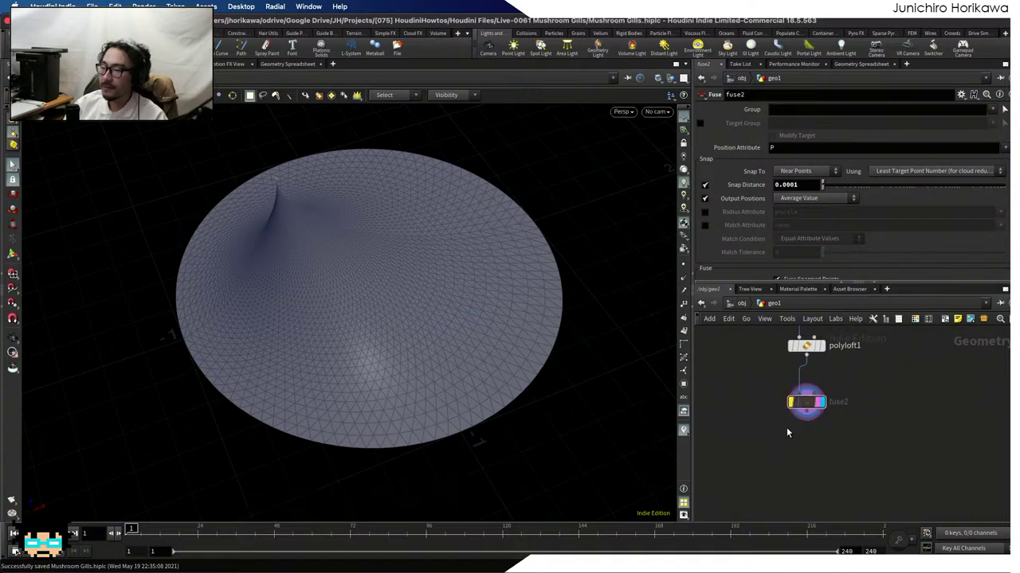
pyautogui.press('Tab')
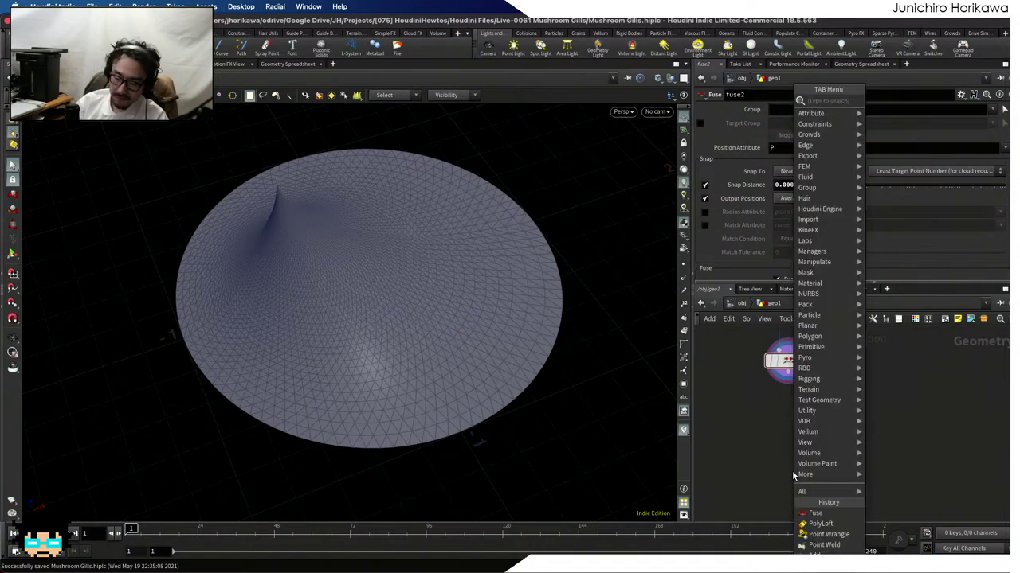
pyautogui.press('Escape')
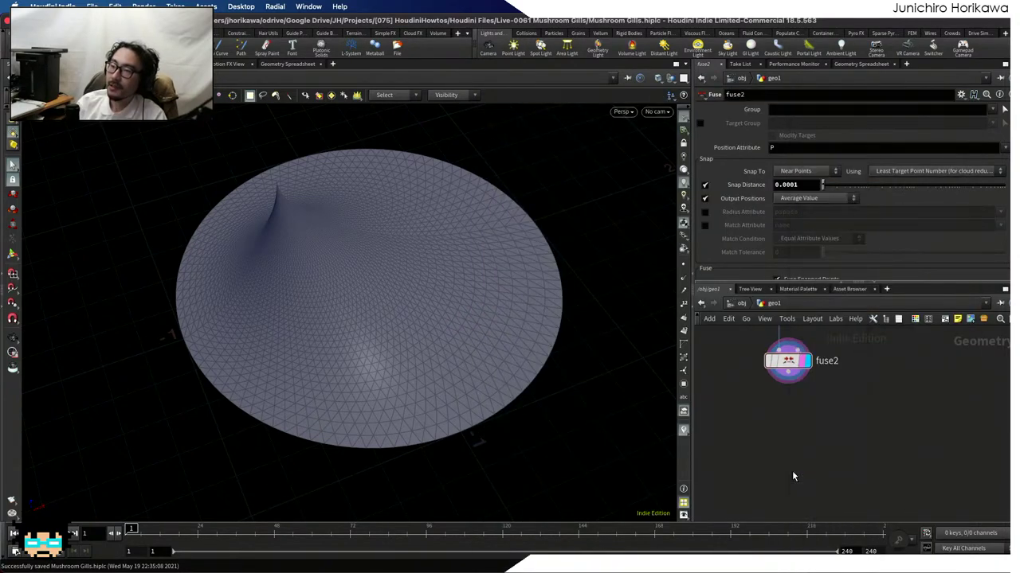
pyautogui.press('Tab')
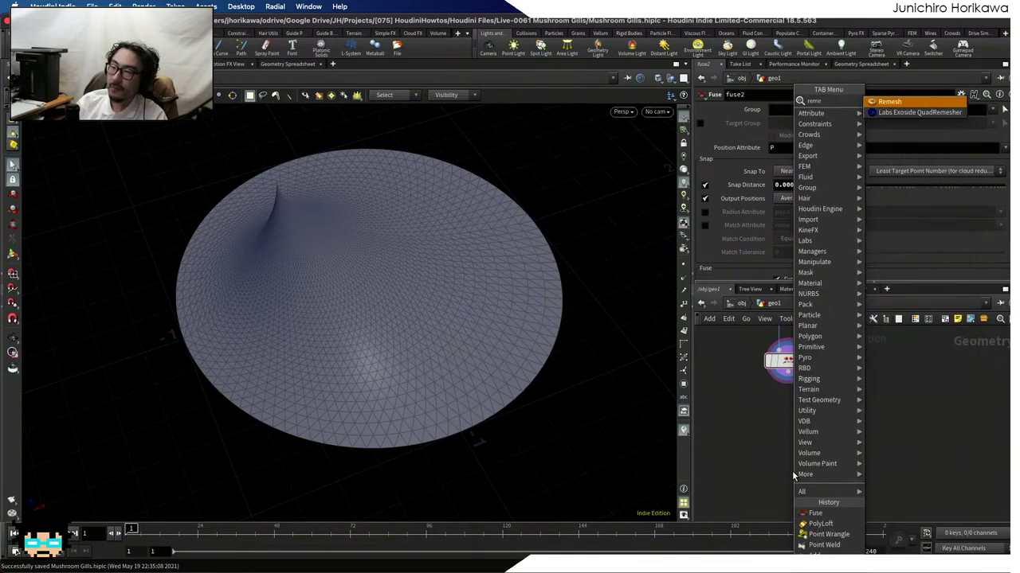
pyautogui.press('Return')
pyautogui.click(822, 435)
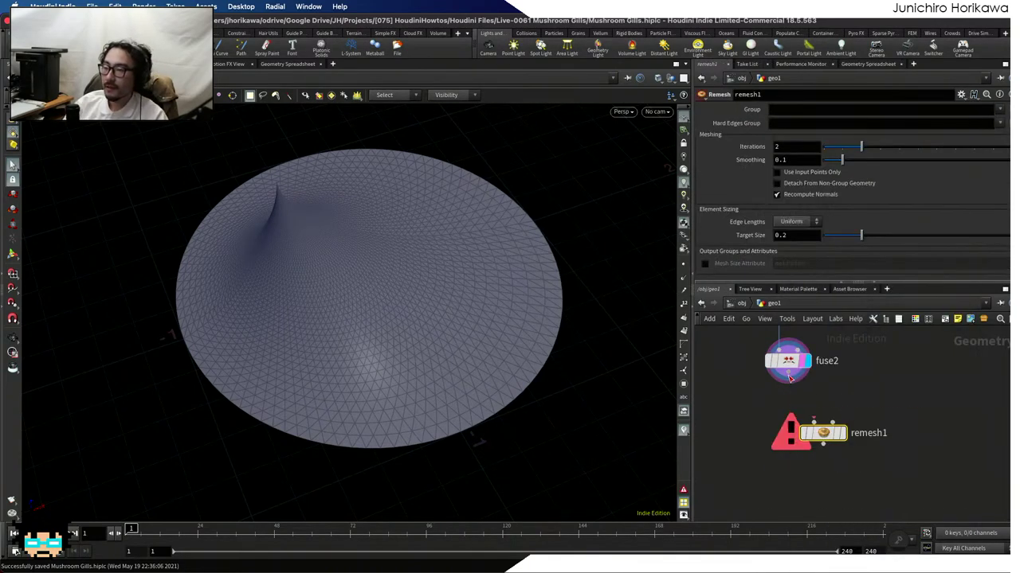
pyautogui.moveTo(788, 382); pyautogui.dragTo(814, 418)
pyautogui.click(820, 424)
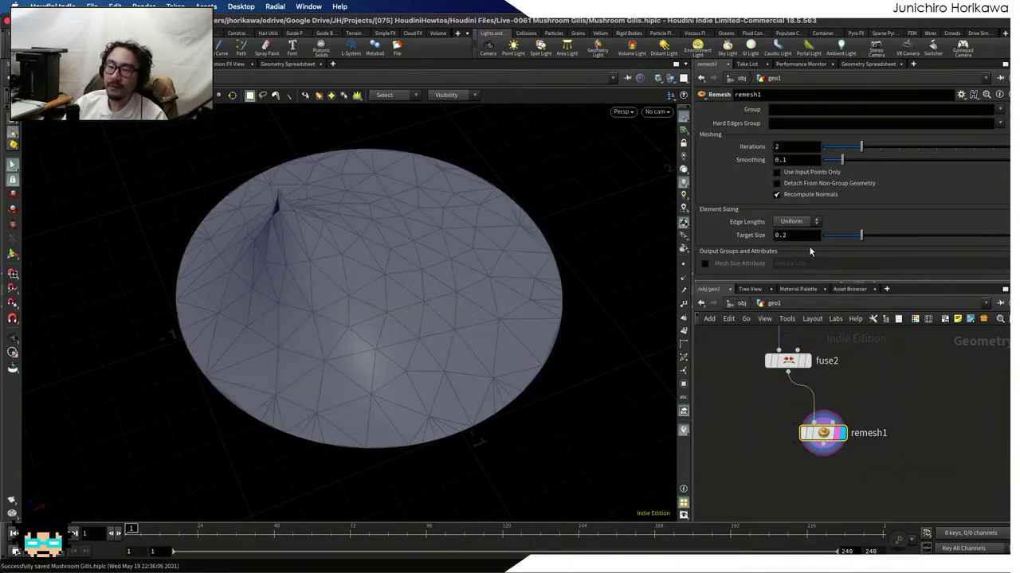
pyautogui.press('Escape')
pyautogui.moveTo(268, 252); pyautogui.dragTo(326, 220)
pyautogui.press('s')
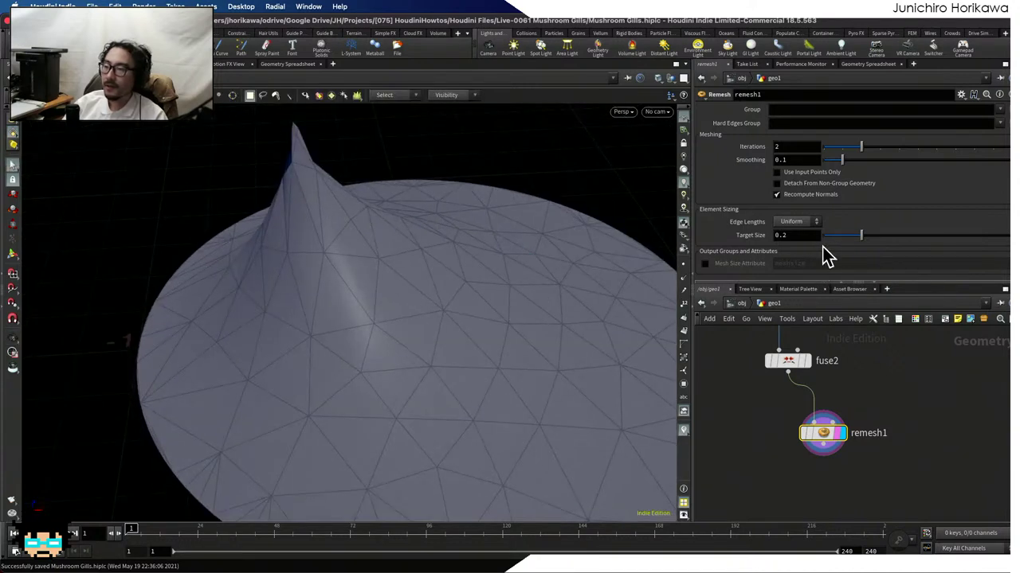
pyautogui.click(793, 235)
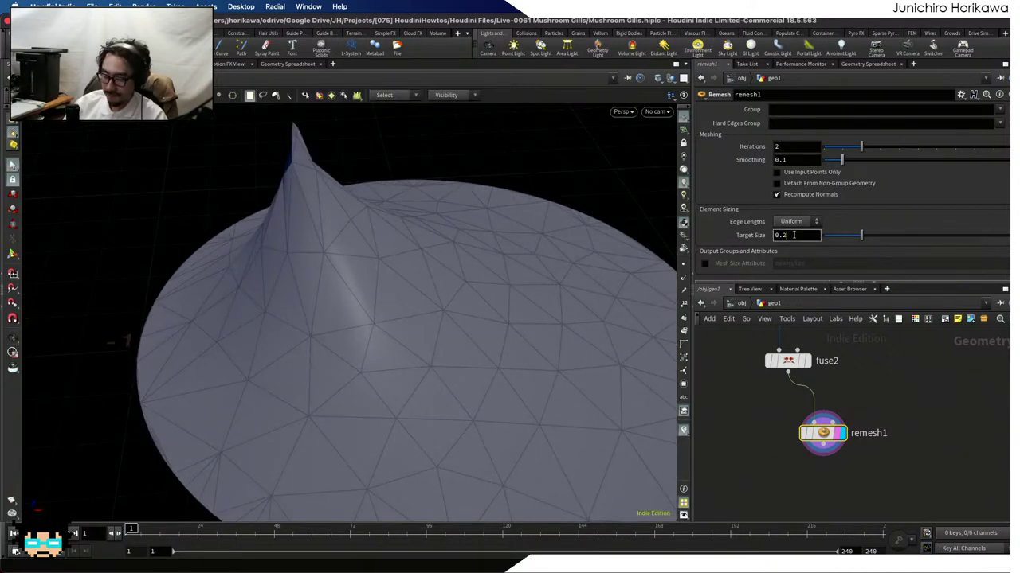
pyautogui.press('Return')
pyautogui.press('Escape')
pyautogui.moveTo(517, 332); pyautogui.dragTo(372, 356, button='right')
pyautogui.moveTo(372, 356); pyautogui.dragTo(344, 338)
pyautogui.press('s')
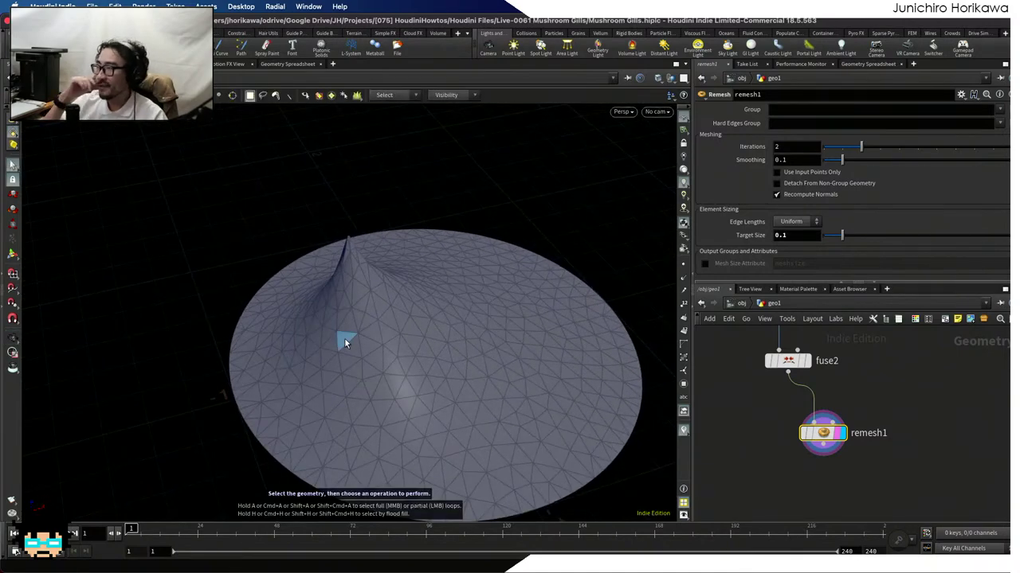
pyautogui.press('Escape')
pyautogui.moveTo(348, 255); pyautogui.dragTo(371, 266)
pyautogui.moveTo(327, 231); pyautogui.dragTo(464, 282)
pyautogui.press('s')
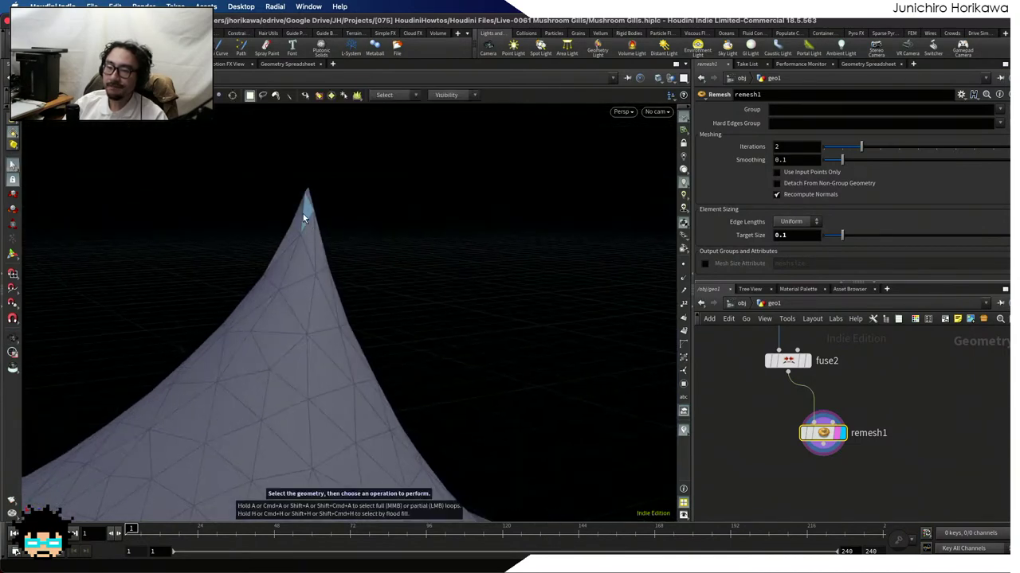
pyautogui.moveTo(301, 234); pyautogui.dragTo(305, 277)
pyautogui.moveTo(269, 332); pyautogui.dragTo(353, 293)
pyautogui.moveTo(279, 287); pyautogui.dragTo(223, 242)
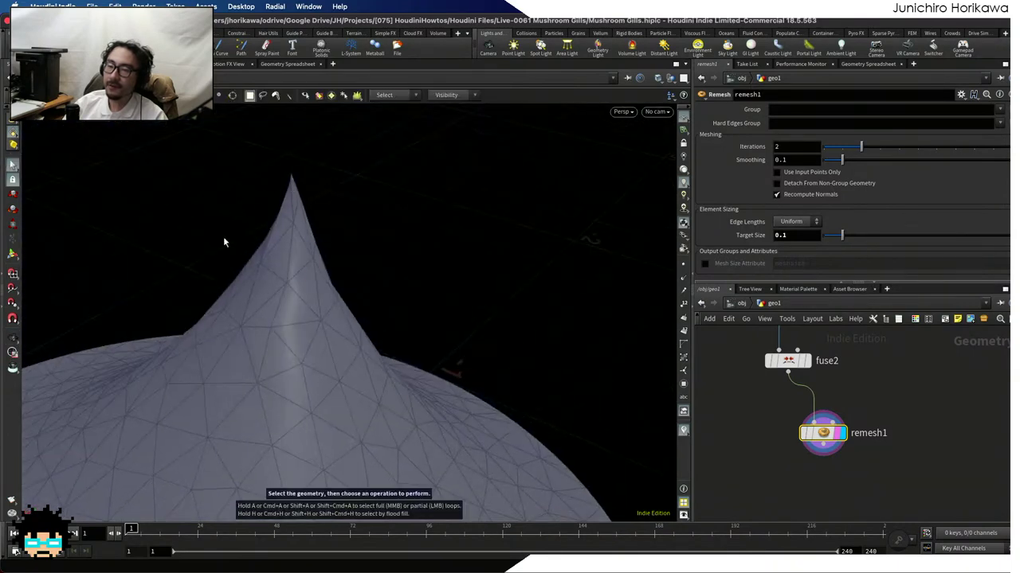
pyautogui.press('Escape')
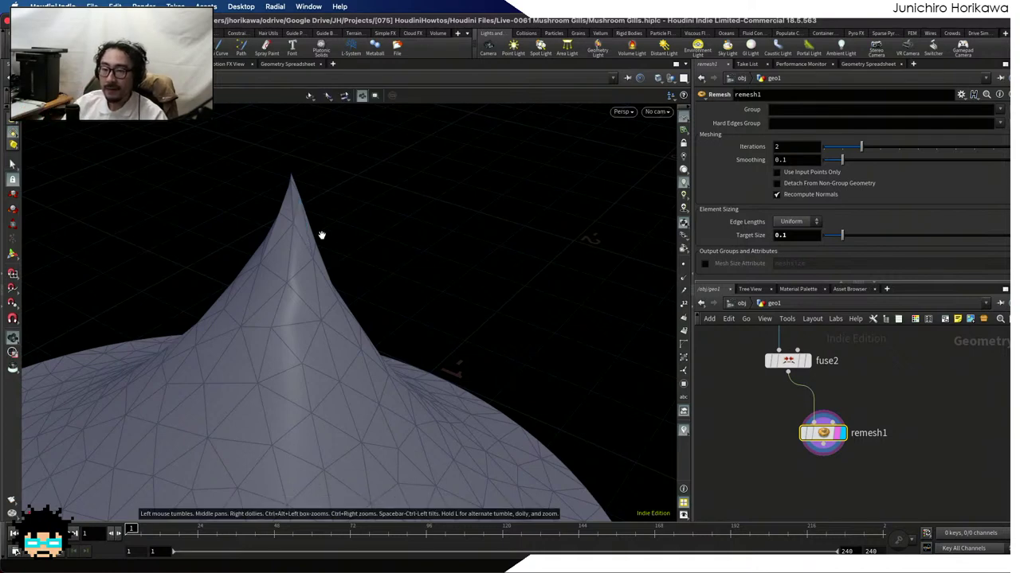
pyautogui.moveTo(324, 234); pyautogui.dragTo(218, 297)
pyautogui.moveTo(315, 298); pyautogui.dragTo(382, 278)
pyautogui.press('s')
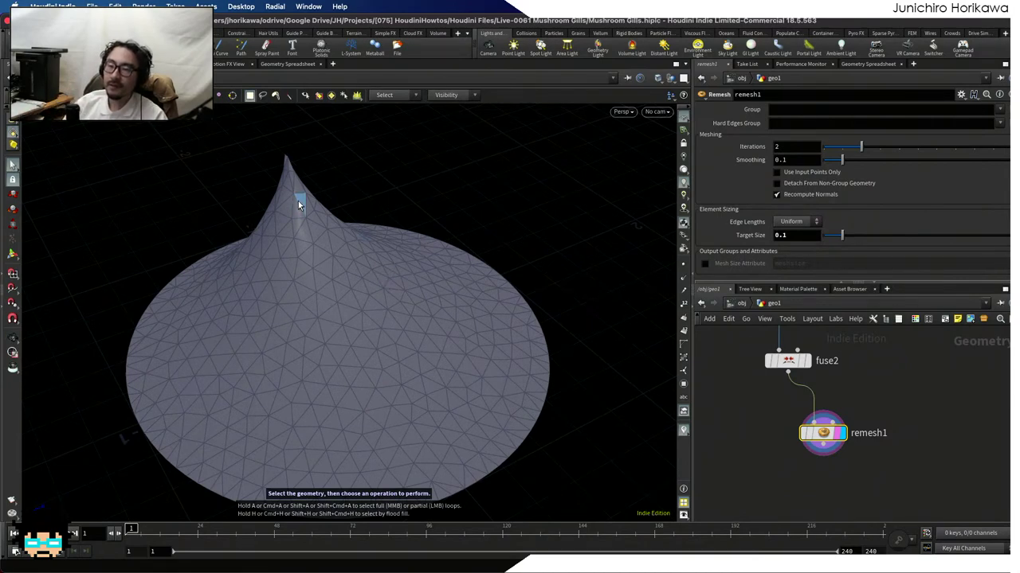
pyautogui.keyDown('alt'); pyautogui.moveTo(295, 209); pyautogui.dragTo(290, 235); pyautogui.keyUp('alt')
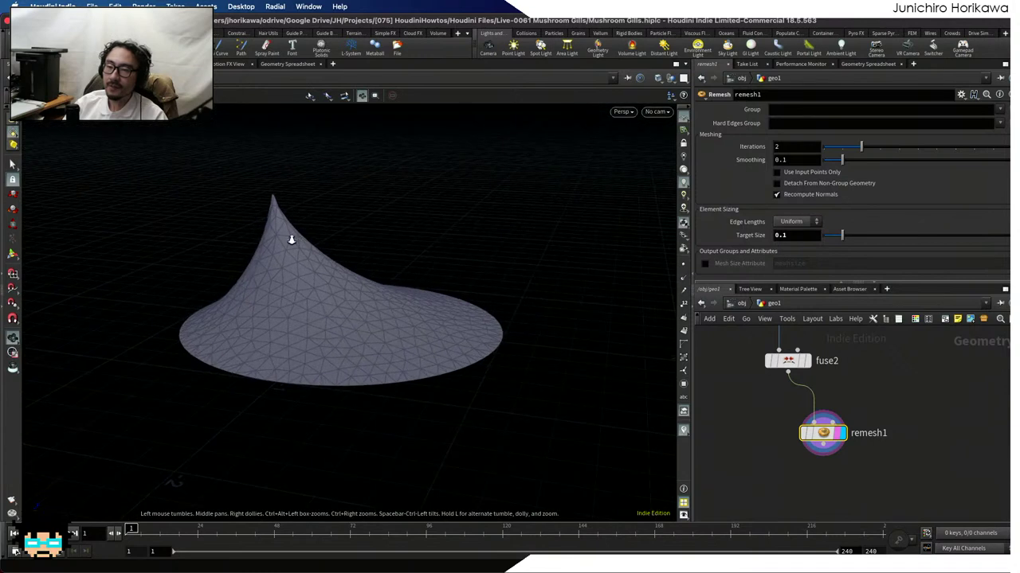
pyautogui.scroll(3, 271, 250)
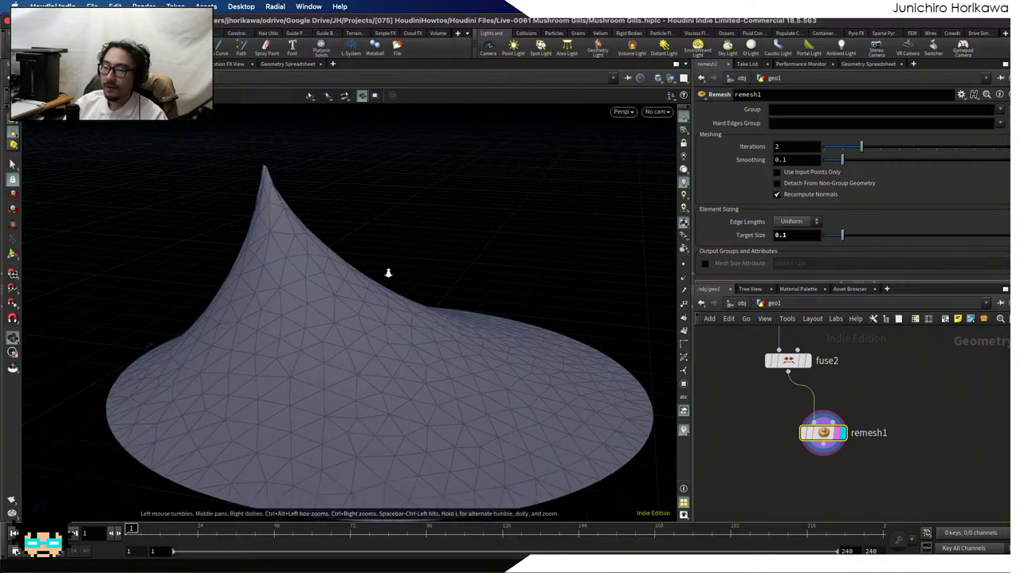
pyautogui.scroll(-3, 471, 330)
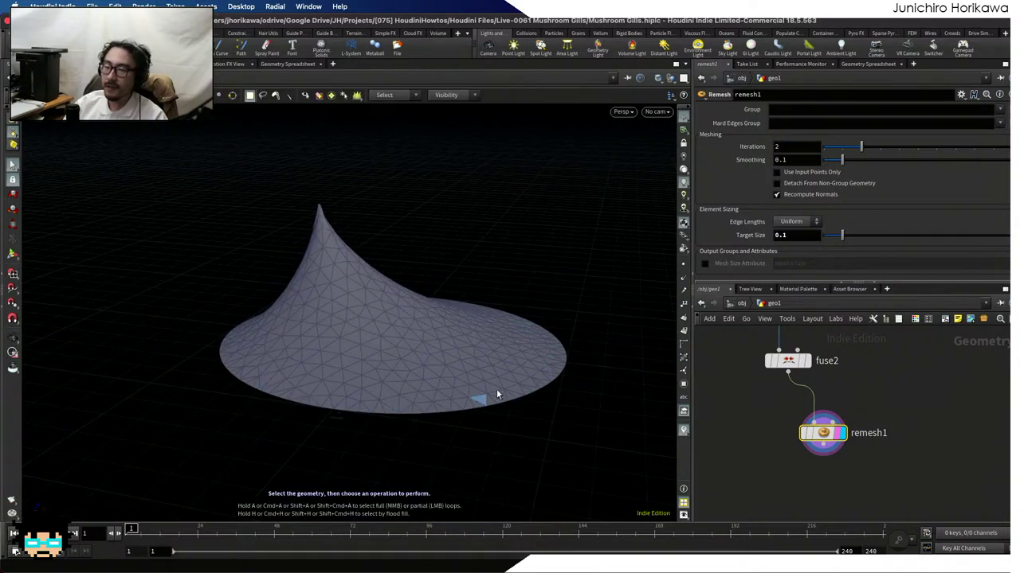
pyautogui.press('space')
pyautogui.moveTo(496, 389); pyautogui.dragTo(424, 241)
pyautogui.press('space')
pyautogui.press('space')
pyautogui.moveTo(443, 293); pyautogui.dragTo(385, 297)
# Switch remesh Edge Lengths to Adaptive and orbit around the cone tip
pyautogui.click(791, 222)
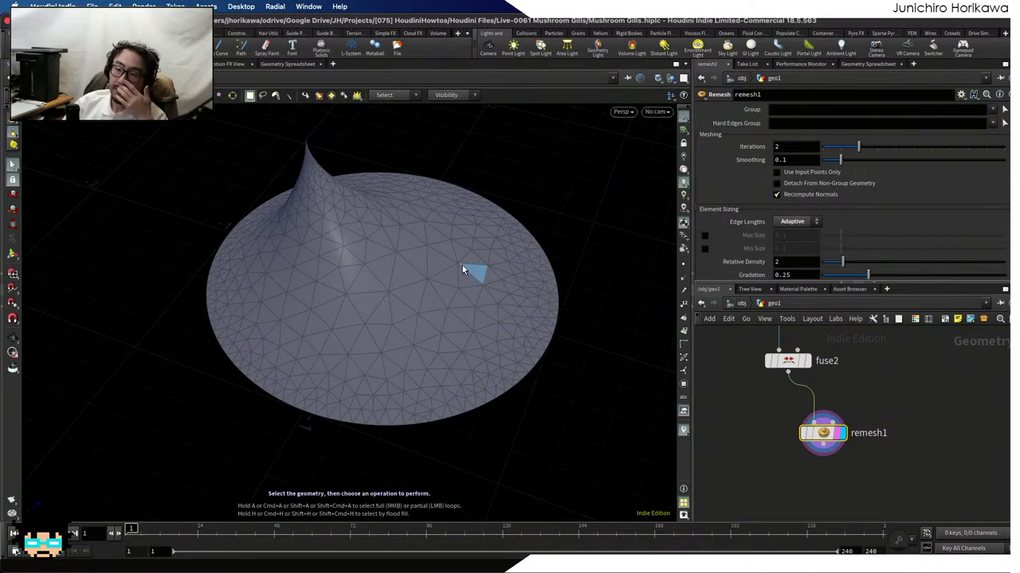
pyautogui.press('Escape')
pyautogui.moveTo(380, 265); pyautogui.dragTo(262, 291)
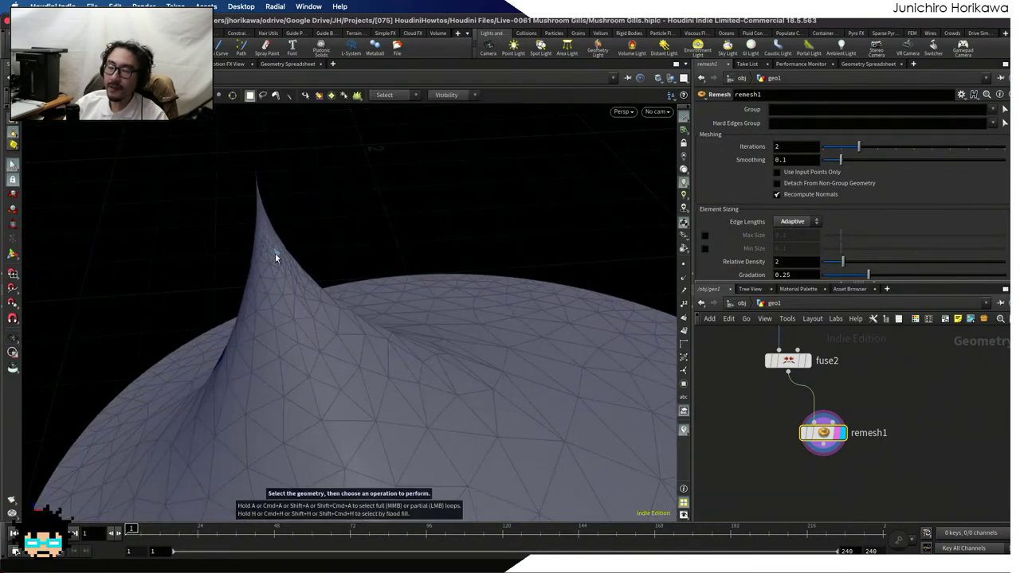
pyautogui.moveTo(278, 255); pyautogui.dragTo(238, 287)
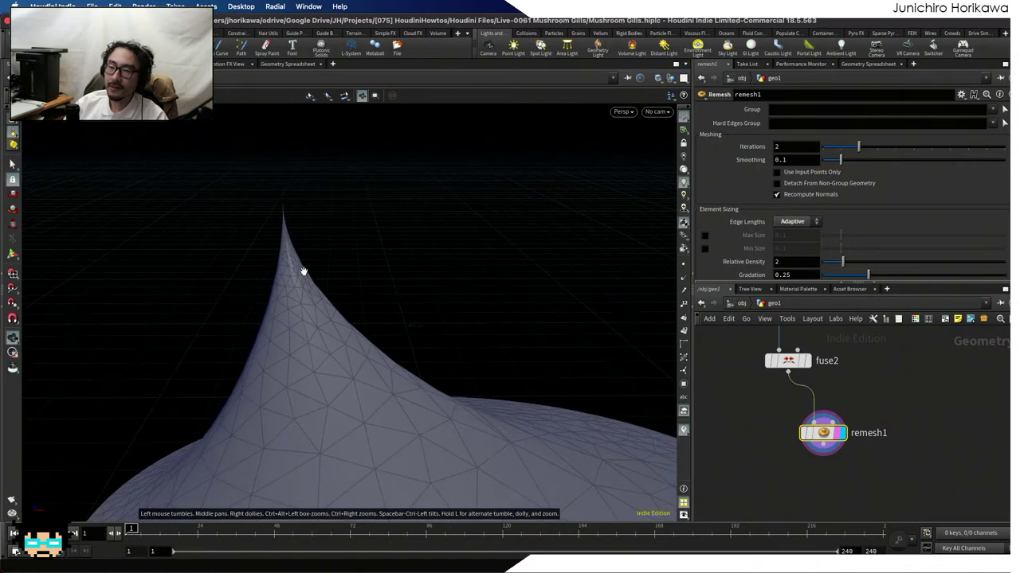
pyautogui.moveTo(346, 319); pyautogui.dragTo(401, 375)
pyautogui.moveTo(508, 394); pyautogui.dragTo(456, 417)
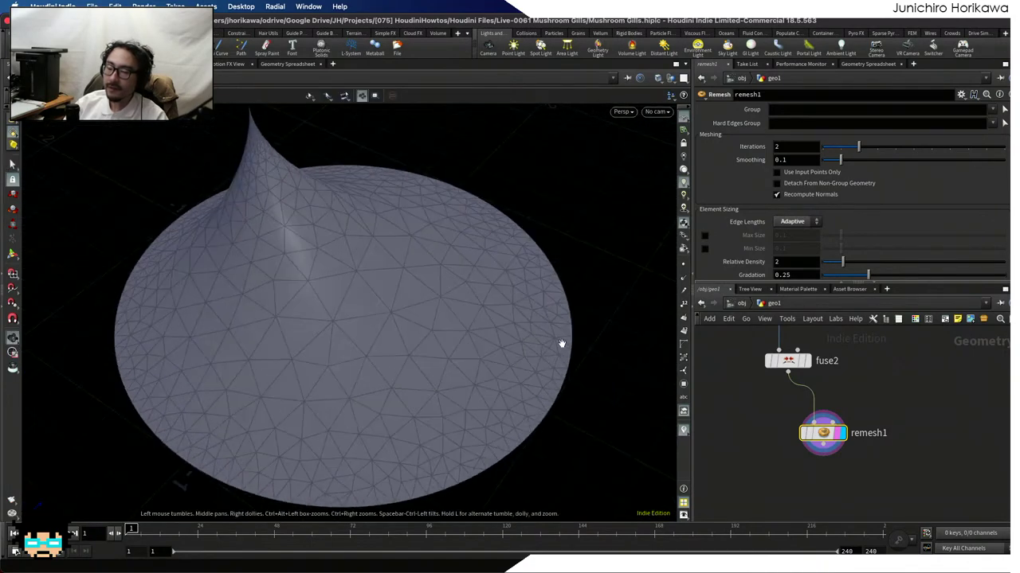
pyautogui.press('space')
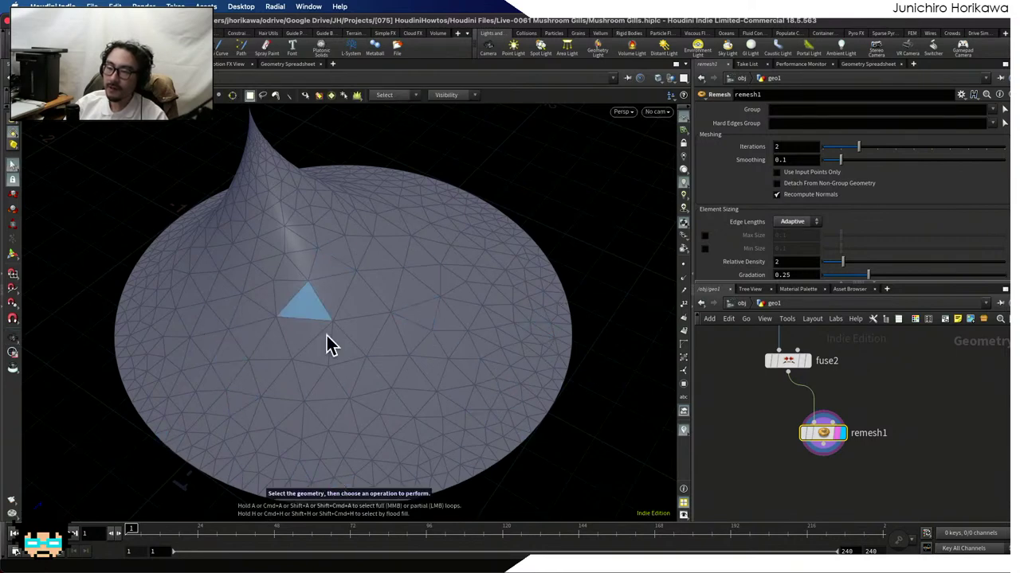
# Inspect the adaptive mesh from side-on and three-quarter views of the dome
pyautogui.press('space')
pyautogui.moveTo(331, 344); pyautogui.dragTo(355, 286)
pyautogui.moveTo(246, 346); pyautogui.dragTo(335, 323)
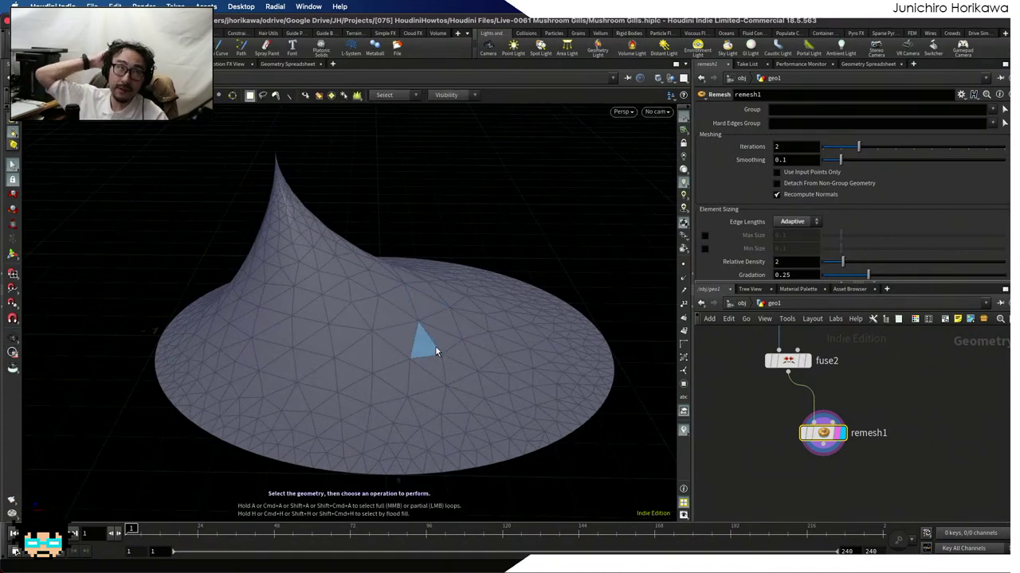
pyautogui.press('space')
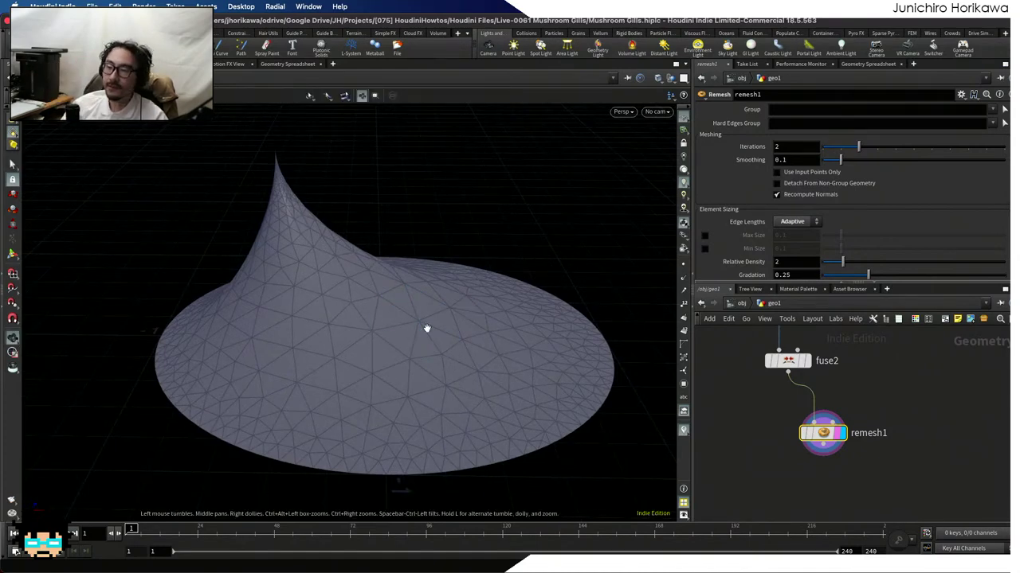
pyautogui.moveTo(427, 328); pyautogui.dragTo(331, 344)
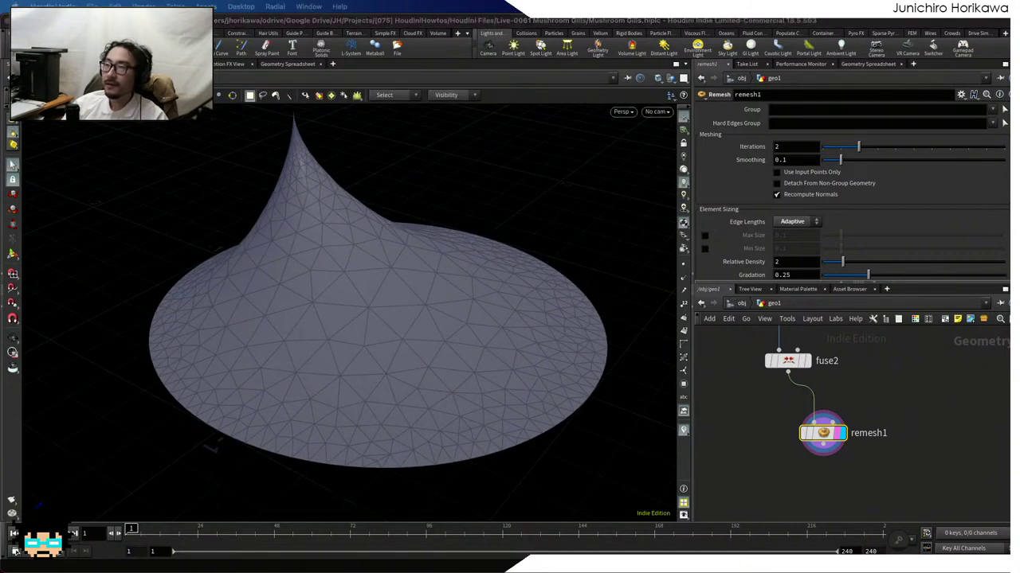
pyautogui.scroll(-3, 798, 266)
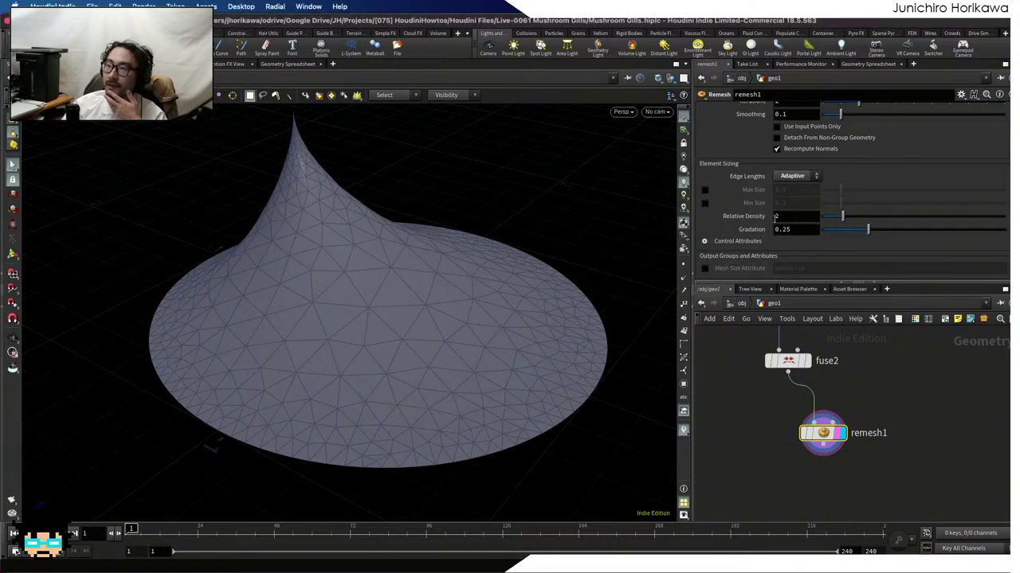
# Set Relative Density to 5 and orbit to inspect the denser mesh
pyautogui.click(796, 217)
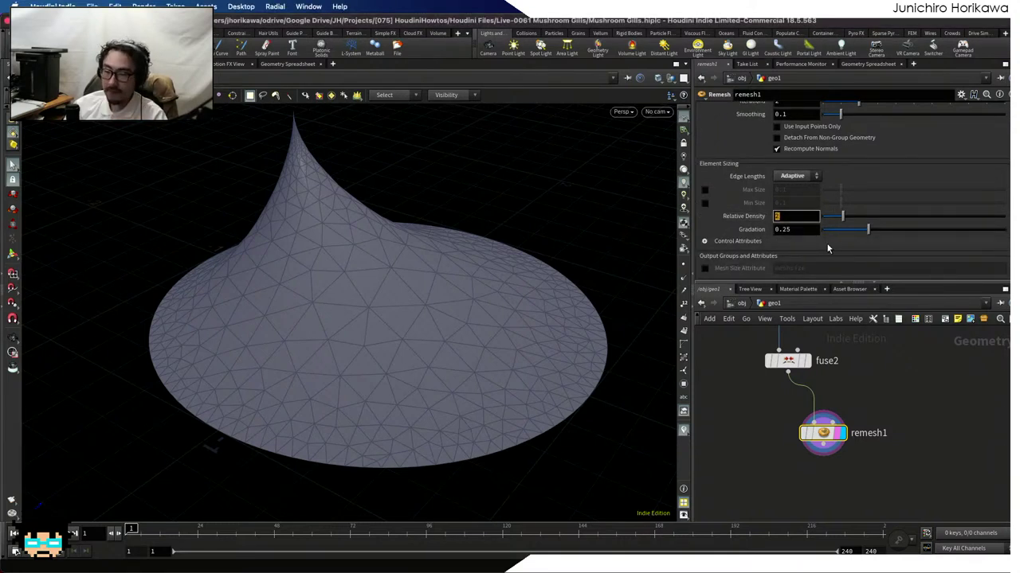
pyautogui.write('5')
pyautogui.press('Return')
pyautogui.press('Escape')
pyautogui.moveTo(519, 284); pyautogui.dragTo(526, 341)
pyautogui.press('s')
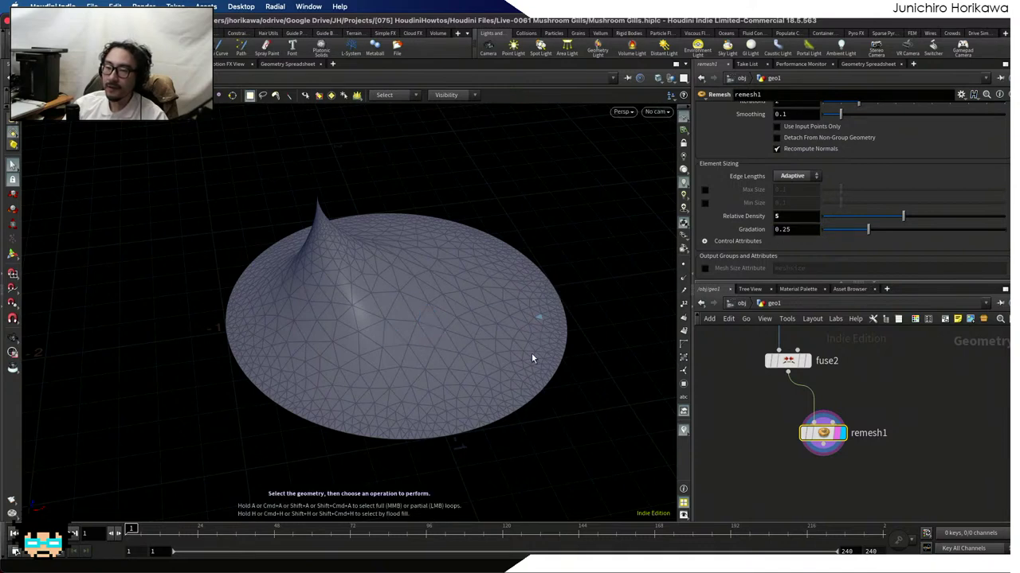
pyautogui.press('Escape')
pyautogui.moveTo(598, 346); pyautogui.dragTo(568, 356)
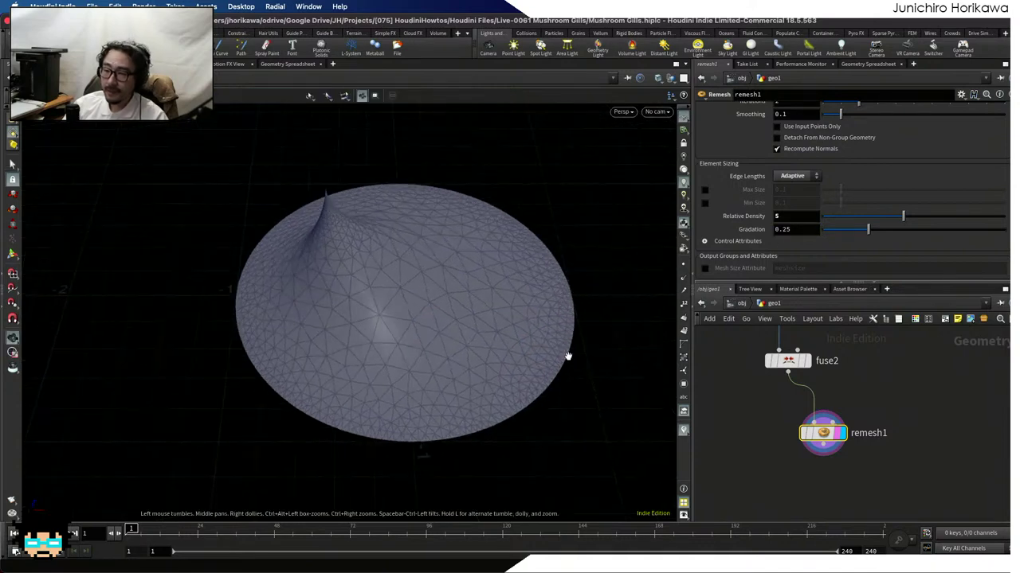
pyautogui.press('s')
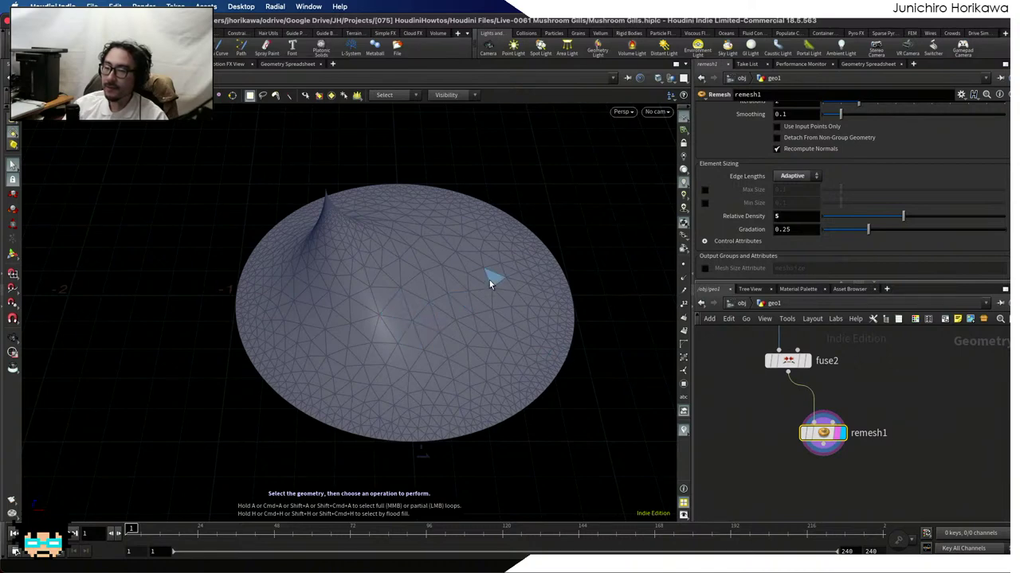
pyautogui.scroll(3, 422, 290)
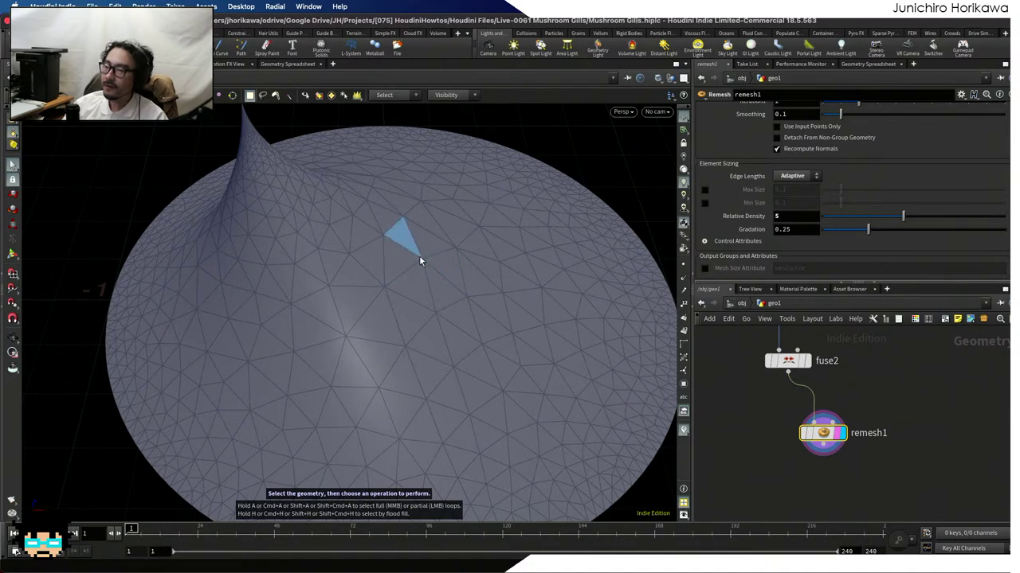
# Set the remesh Gradation to 0.1
pyautogui.click(803, 229)
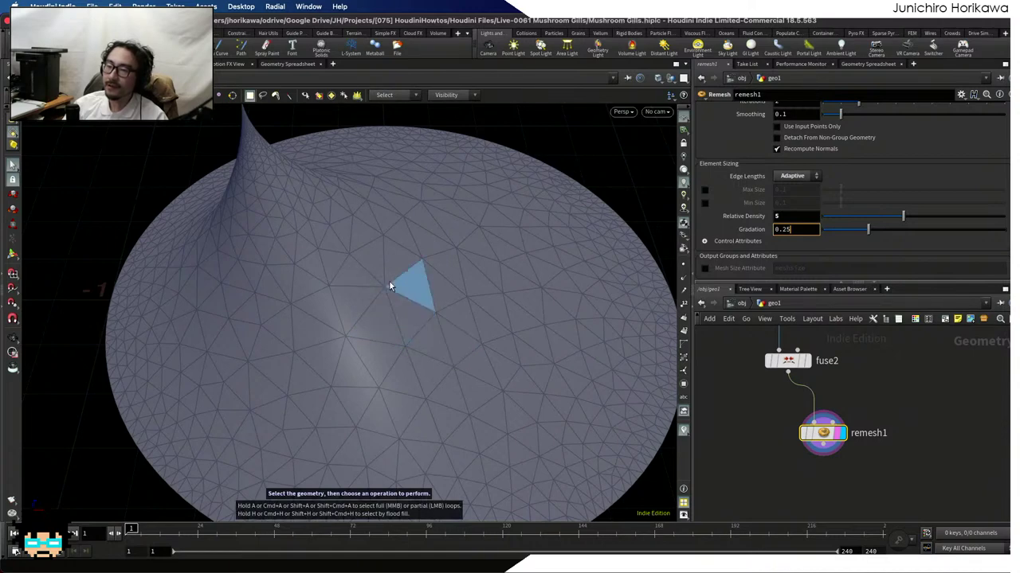
pyautogui.rightClick(467, 318)
pyautogui.press('Escape')
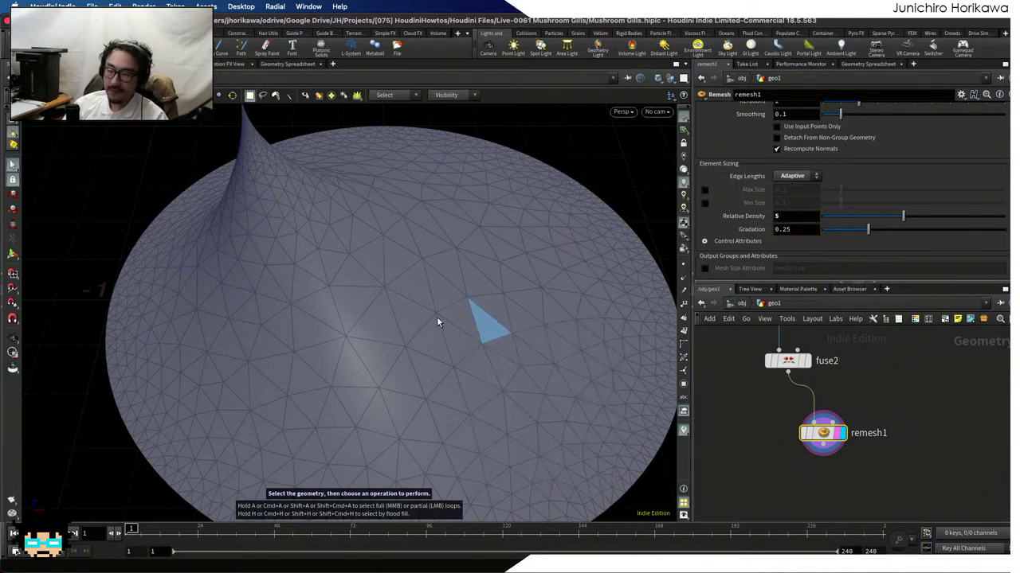
pyautogui.keyDown('alt'); pyautogui.moveTo(439, 319); pyautogui.dragTo(555, 387); pyautogui.keyUp('alt')
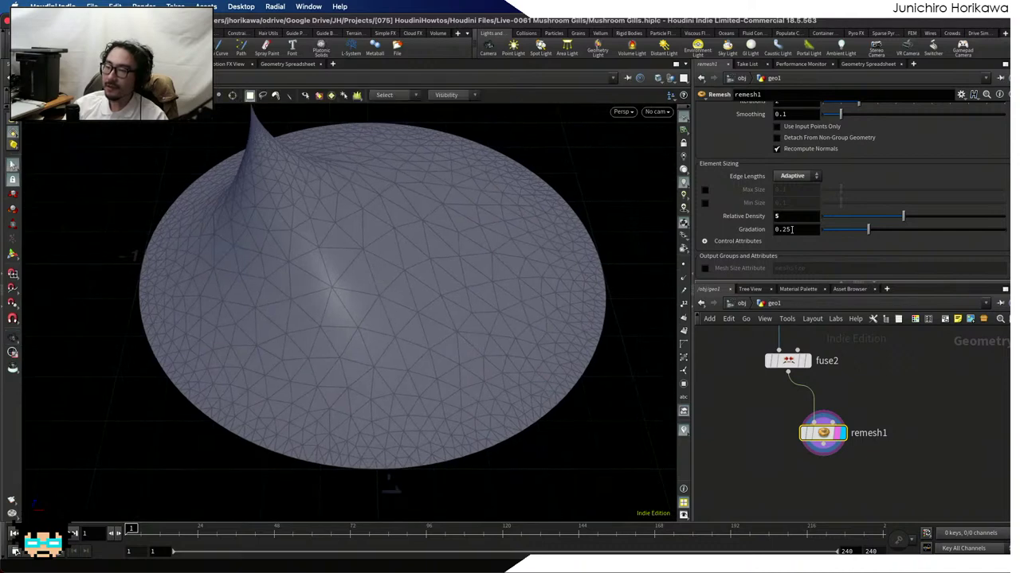
pyautogui.moveTo(783, 229); pyautogui.dragTo(798, 229)
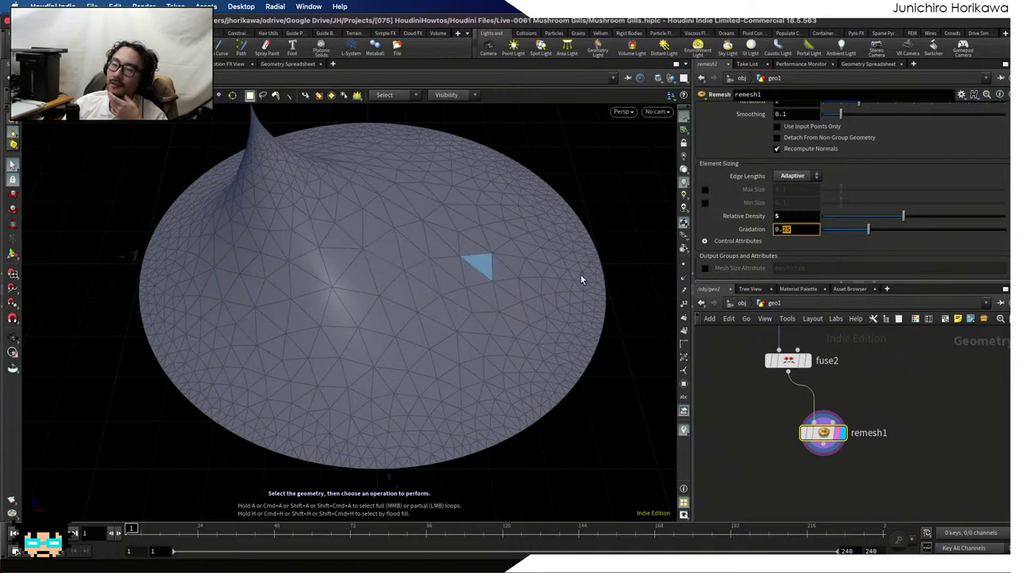
pyautogui.click(783, 228)
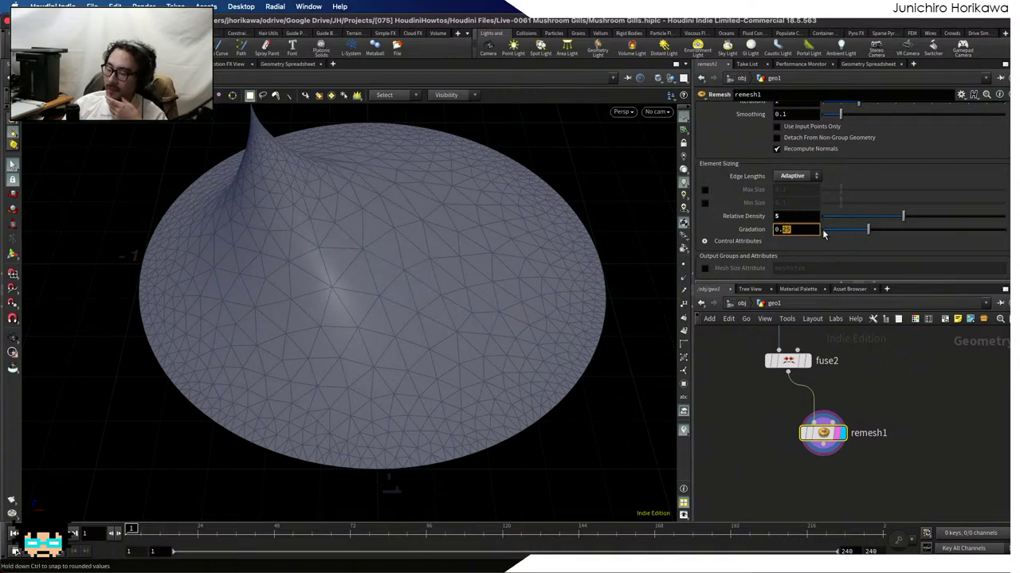
pyautogui.write('0.1')
pyautogui.press('Return')
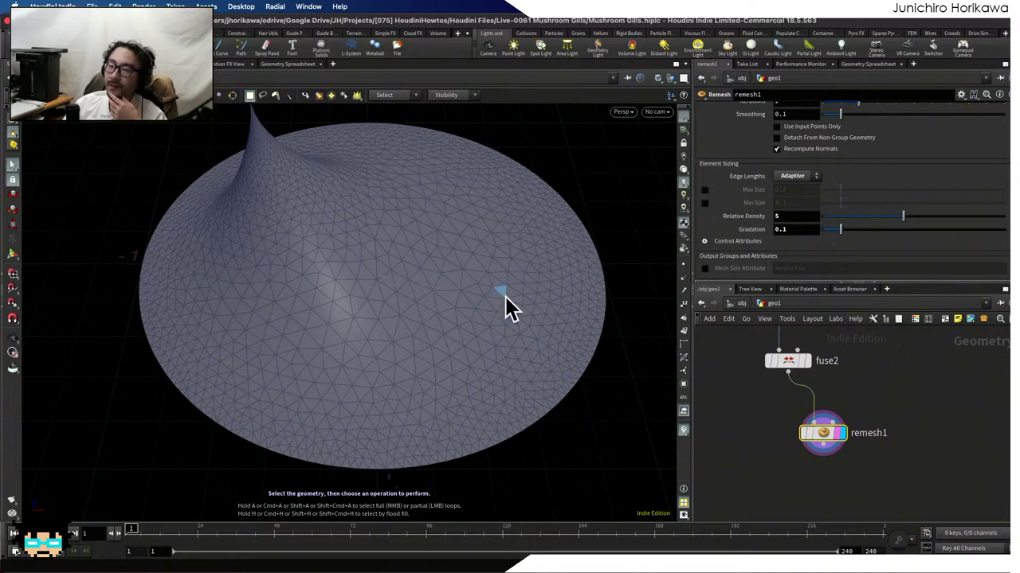
# Try Gradation 0.5, then revert it to 0.1
pyautogui.doubleClick(781, 229)
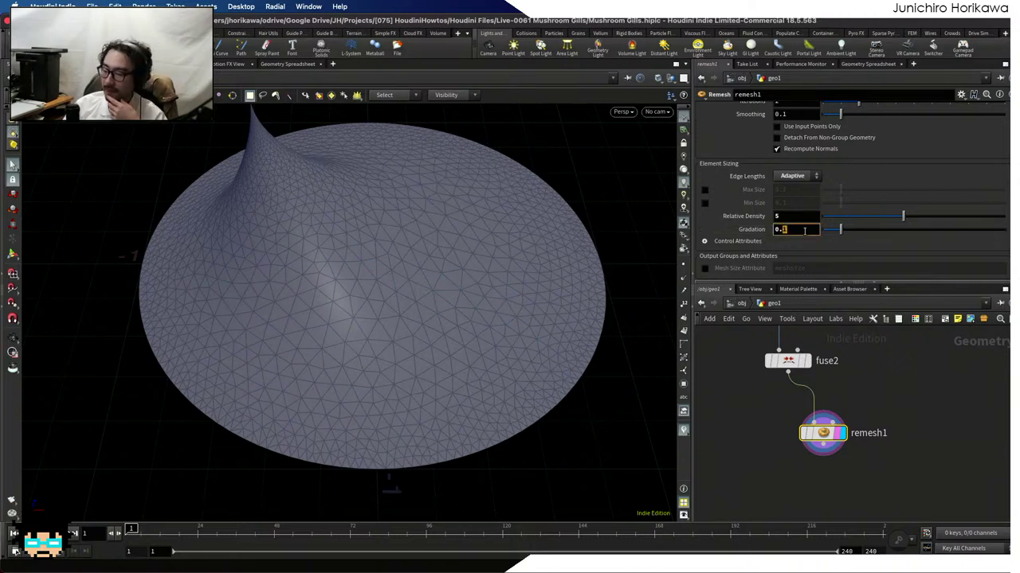
pyautogui.write('5')
pyautogui.press('Return')
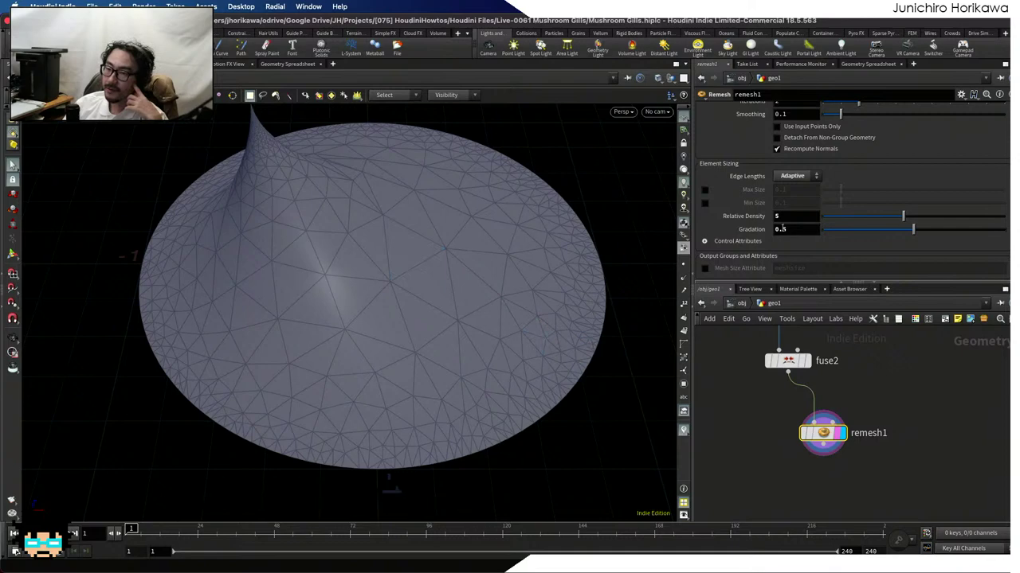
pyautogui.doubleClick(780, 229)
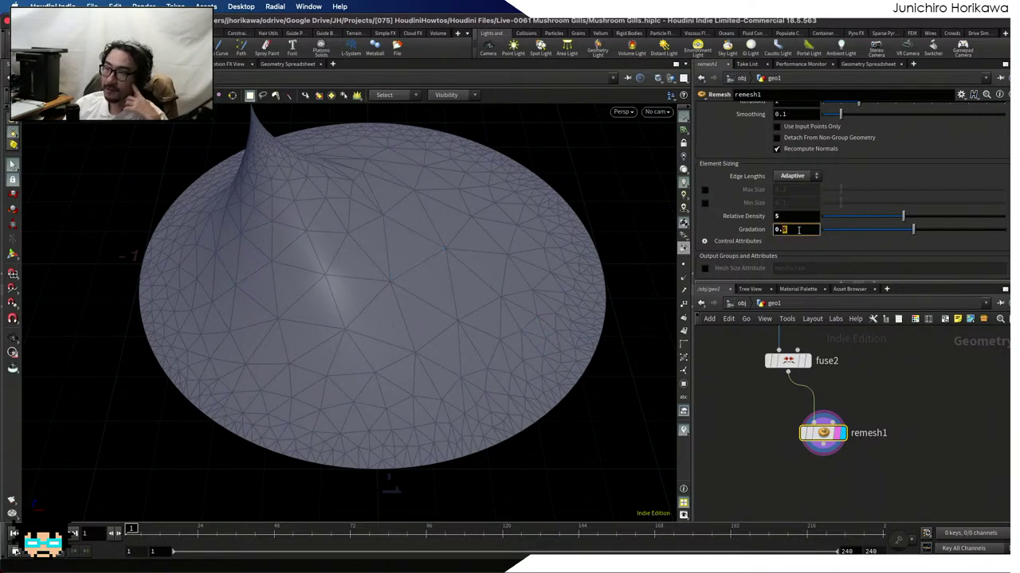
pyautogui.write('1')
pyautogui.press('Return')
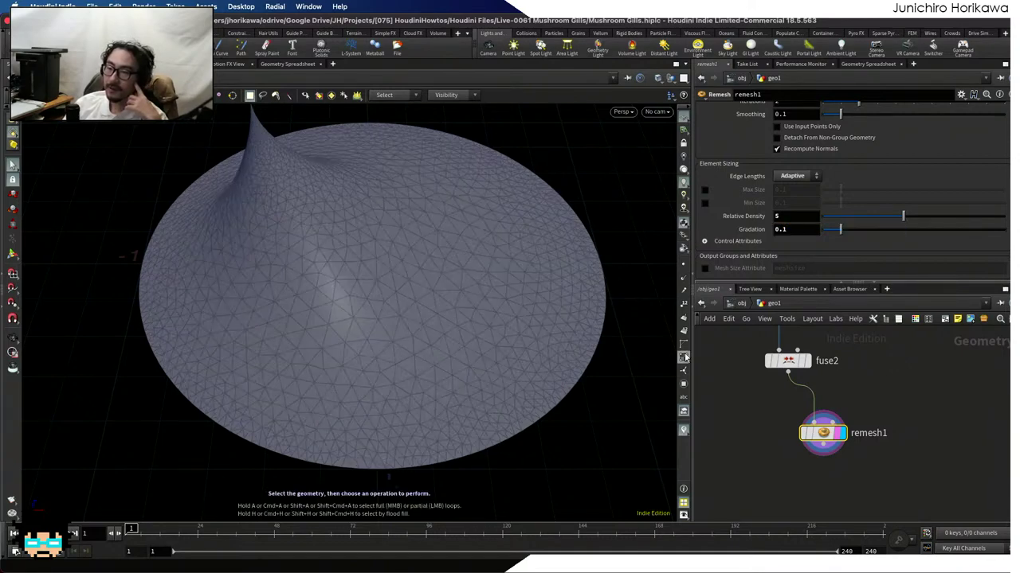
# Orbit to inspect the new triangles and save the scene
pyautogui.moveTo(484, 251)
pyautogui.mouseDown()
pyautogui.moveTo(499, 340)
pyautogui.moveTo(498, 130)
pyautogui.moveTo(416, 225)
pyautogui.moveTo(471, 245)
pyautogui.mouseUp()
pyautogui.press('s')
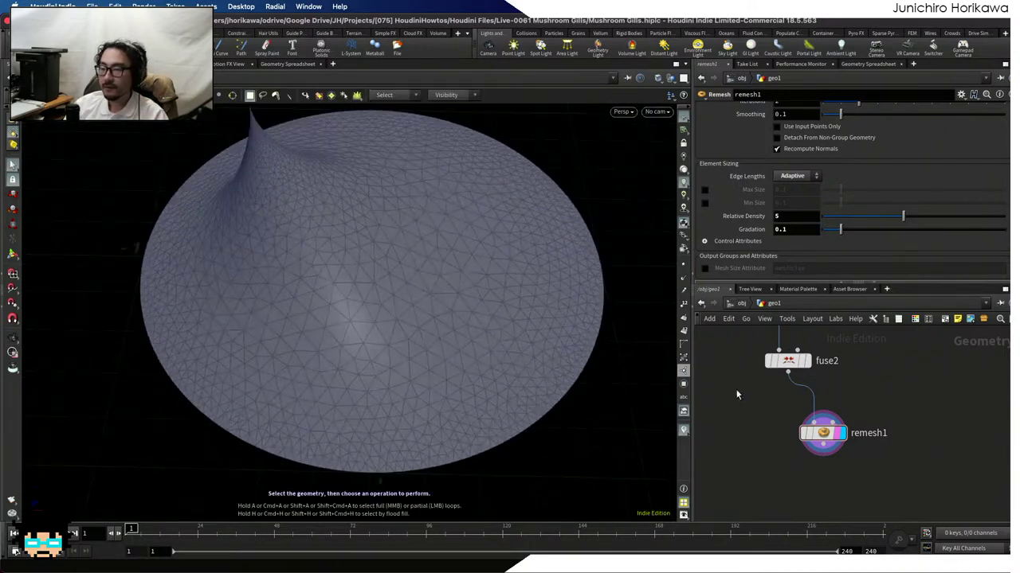
pyautogui.press('super+s')
pyautogui.scroll(-3, 738, 395)
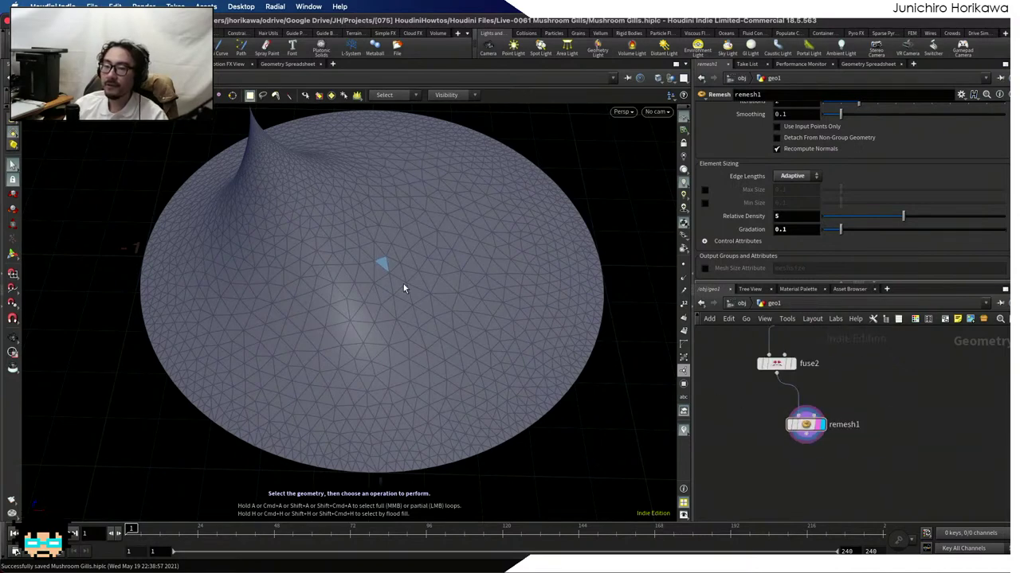
# Pull the view back around the cone and set Relative Density to 3
pyautogui.press('Escape')
pyautogui.moveTo(403, 284); pyautogui.dragTo(384, 323, button='right')
pyautogui.moveTo(385, 322)
pyautogui.mouseDown()
pyautogui.moveTo(412, 278)
pyautogui.moveTo(373, 305)
pyautogui.moveTo(407, 296)
pyautogui.moveTo(438, 327)
pyautogui.moveTo(417, 330)
pyautogui.moveTo(390, 311)
pyautogui.mouseUp()
pyautogui.press('s')
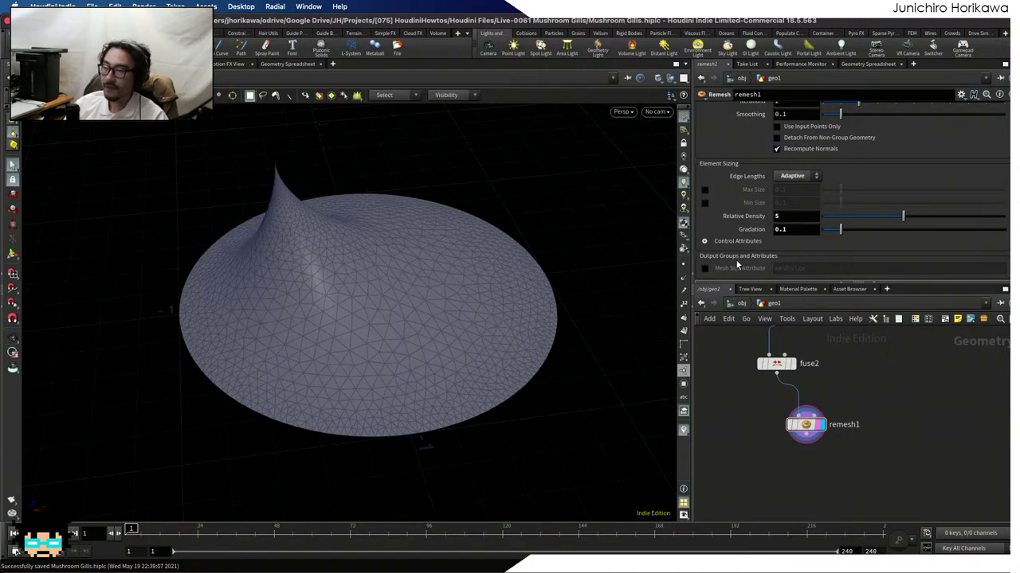
pyautogui.scroll(1, 786, 233)
pyautogui.press('Return')
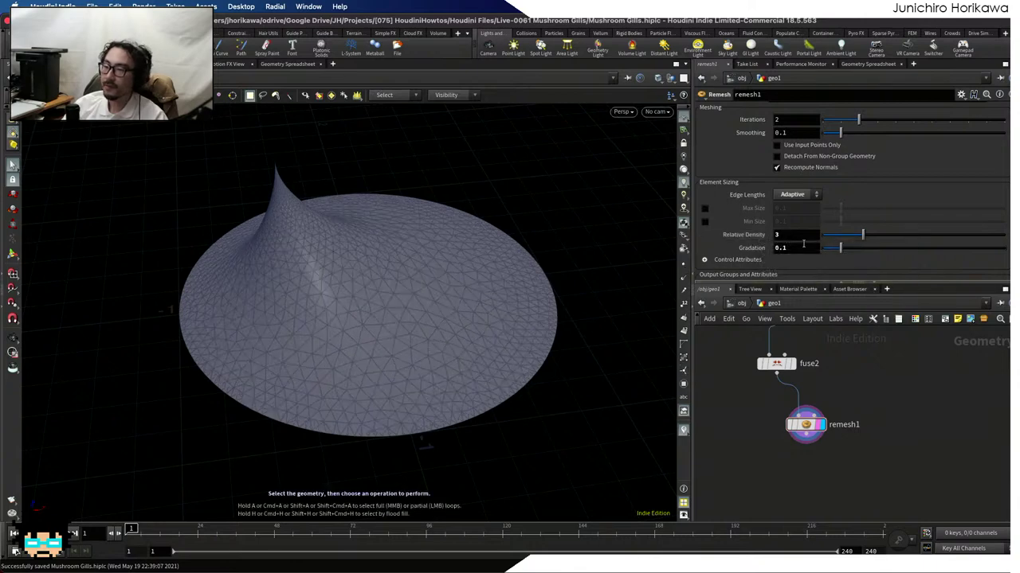
# Try Relative Density 2 and 1 on remesh1, settling on 2
pyautogui.click(744, 236)
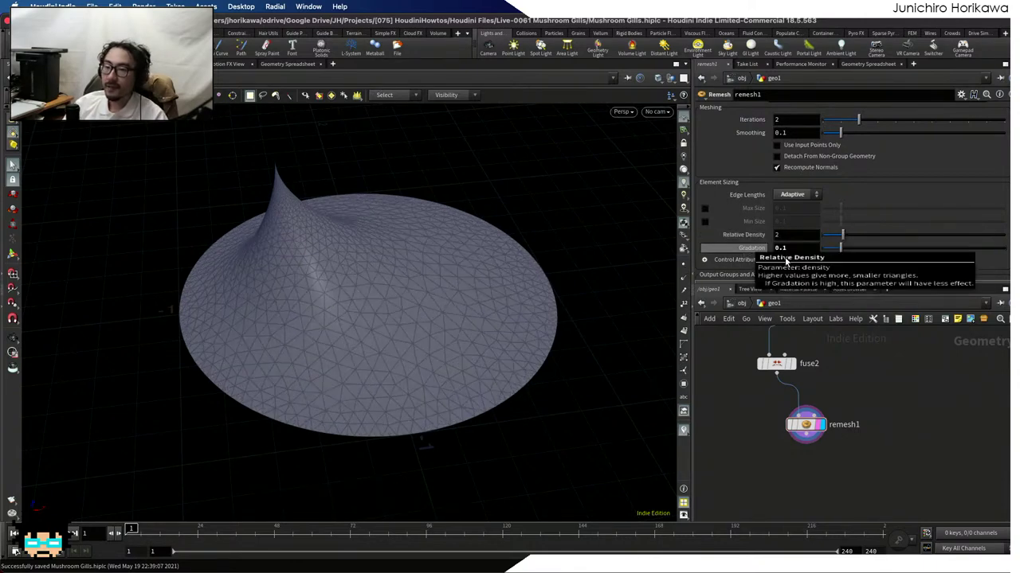
pyautogui.write('2')
pyautogui.press('Return')
pyautogui.write('1')
pyautogui.press('Return')
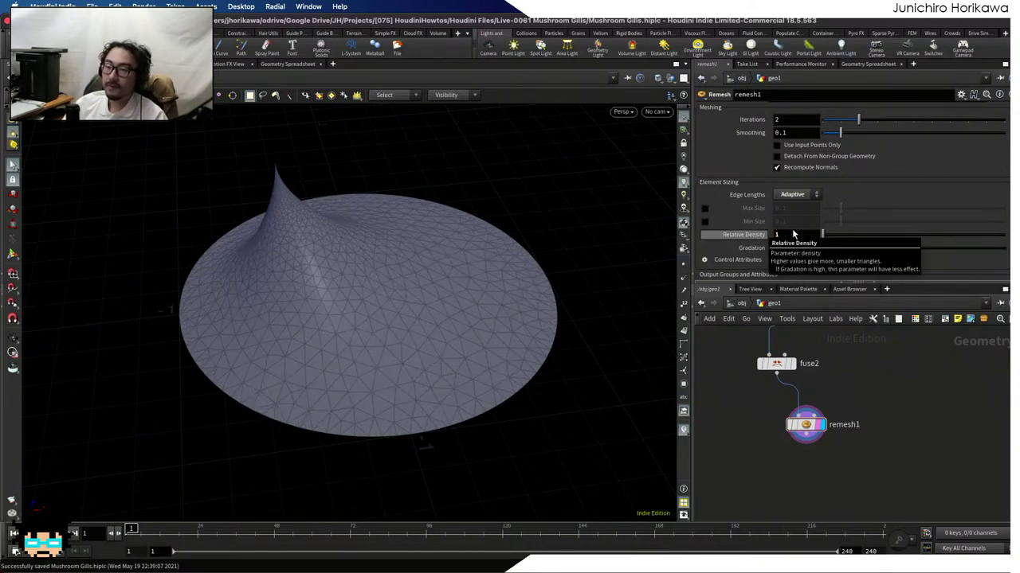
pyautogui.write('2')
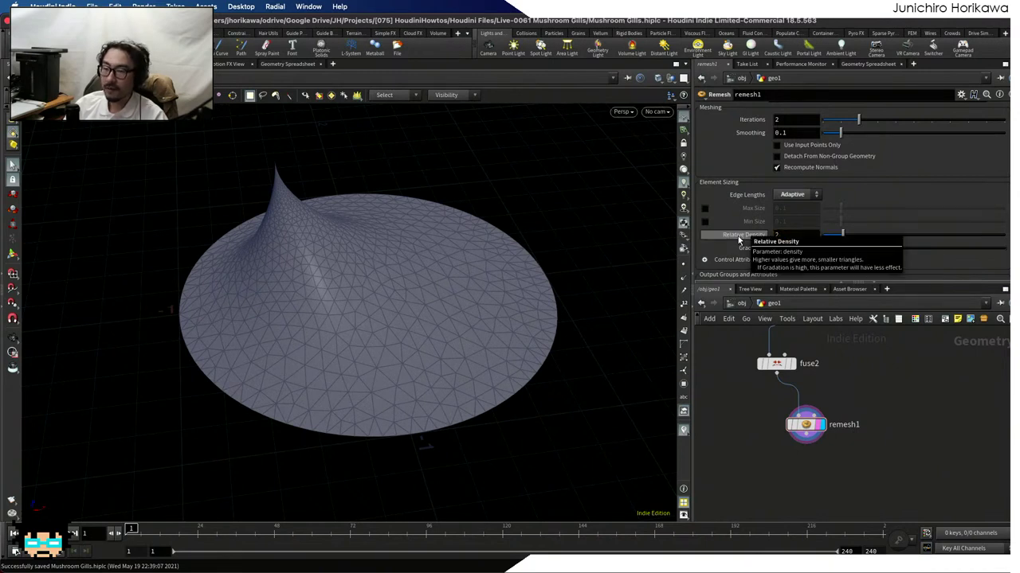
pyautogui.press('Return')
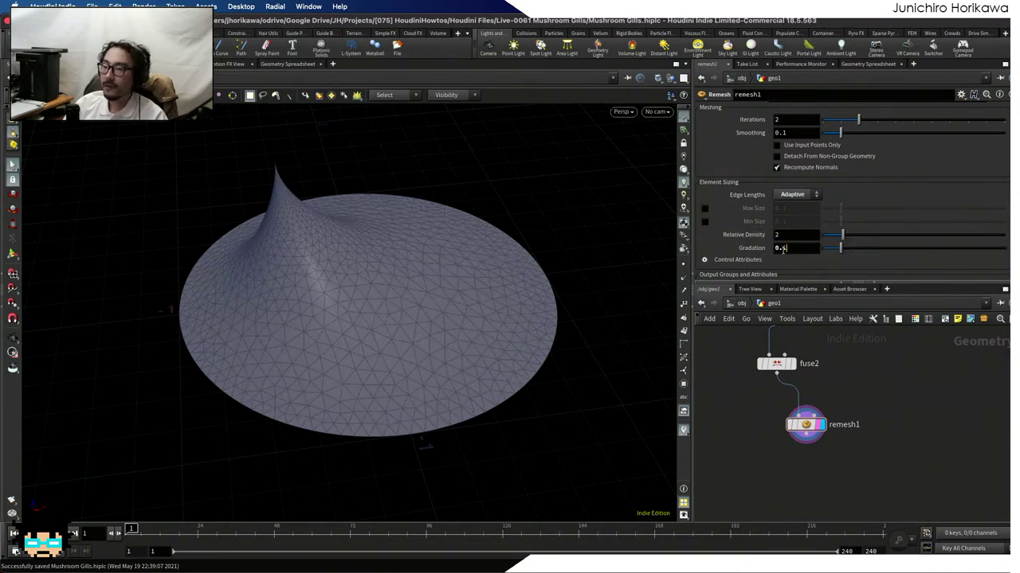
# Set Gradation to 0.2 and orbit to inspect the coarser cone mesh
pyautogui.click(783, 248)
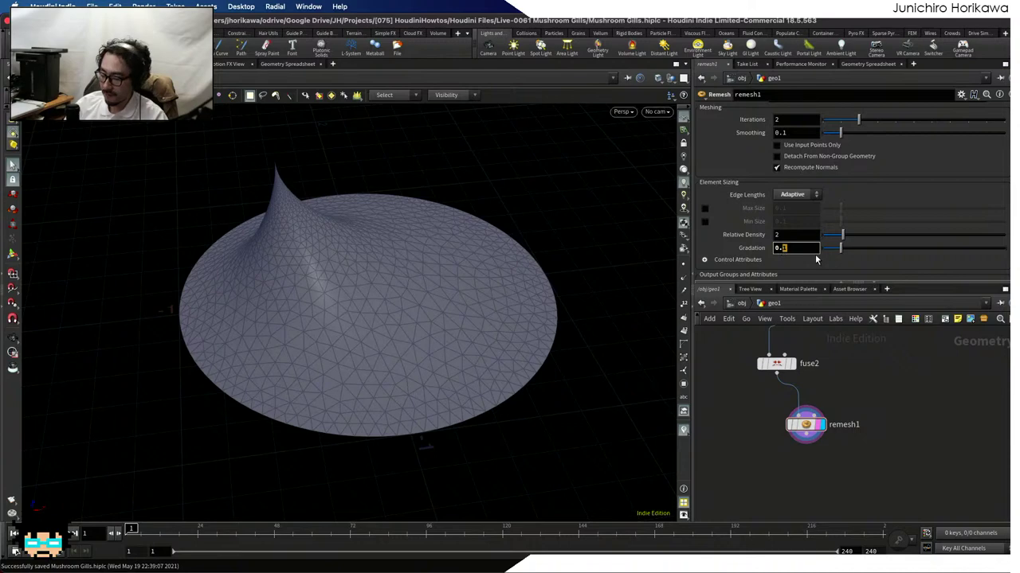
pyautogui.write('2')
pyautogui.press('Return')
pyautogui.press('Escape')
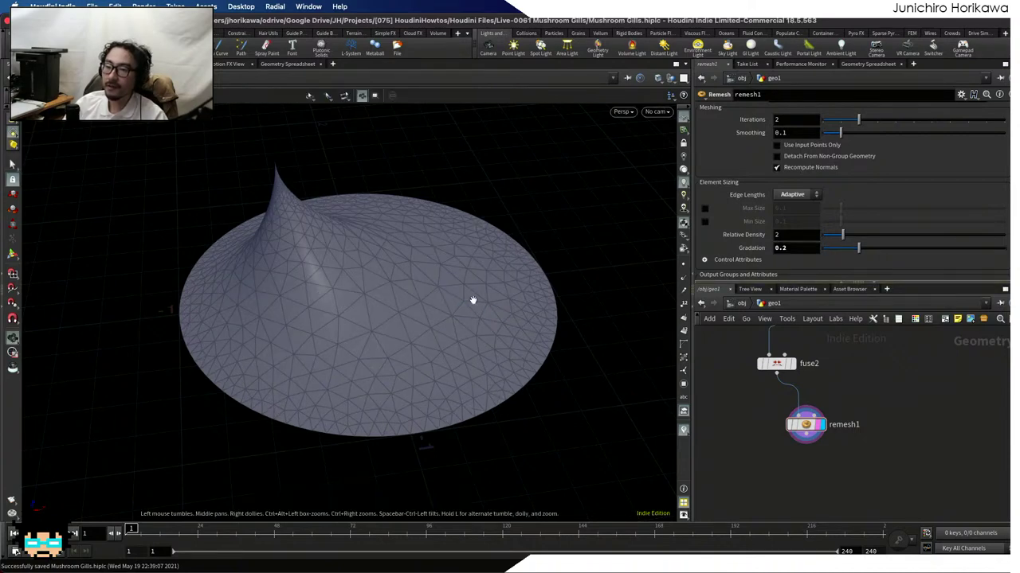
pyautogui.moveTo(472, 300); pyautogui.dragTo(336, 347)
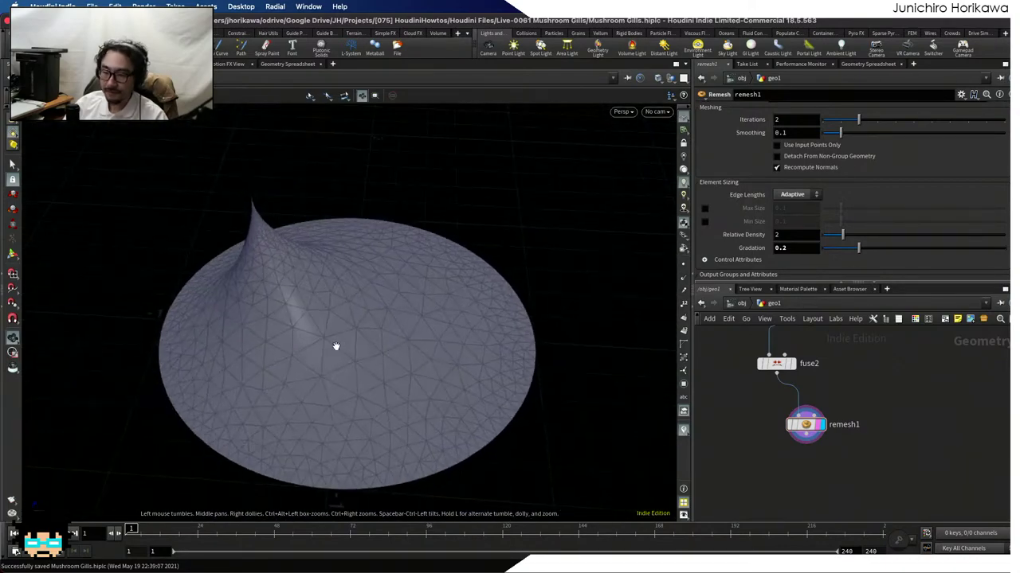
pyautogui.press('s')
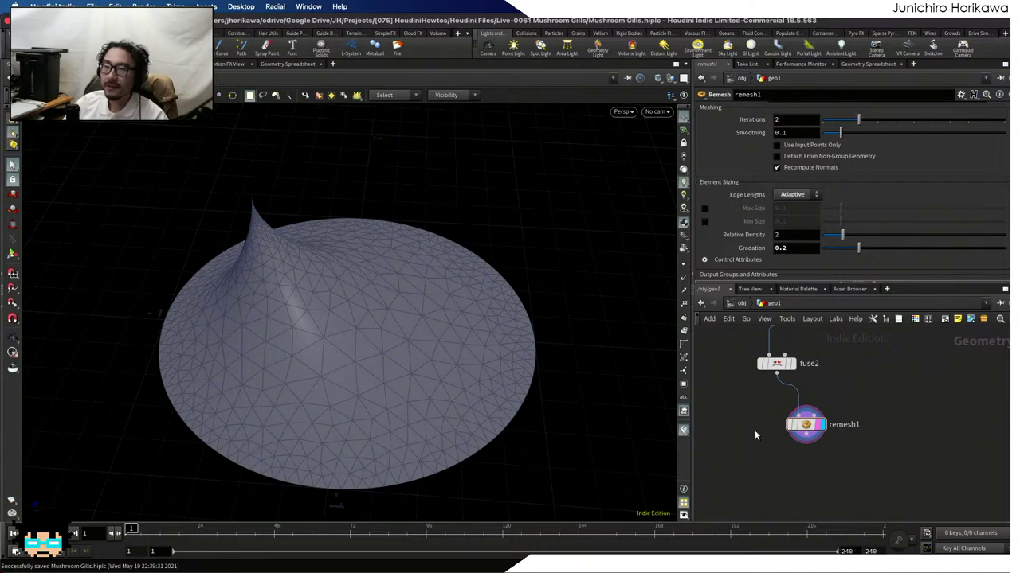
pyautogui.press('Escape')
pyautogui.moveTo(459, 324); pyautogui.dragTo(396, 337)
pyautogui.press('s')
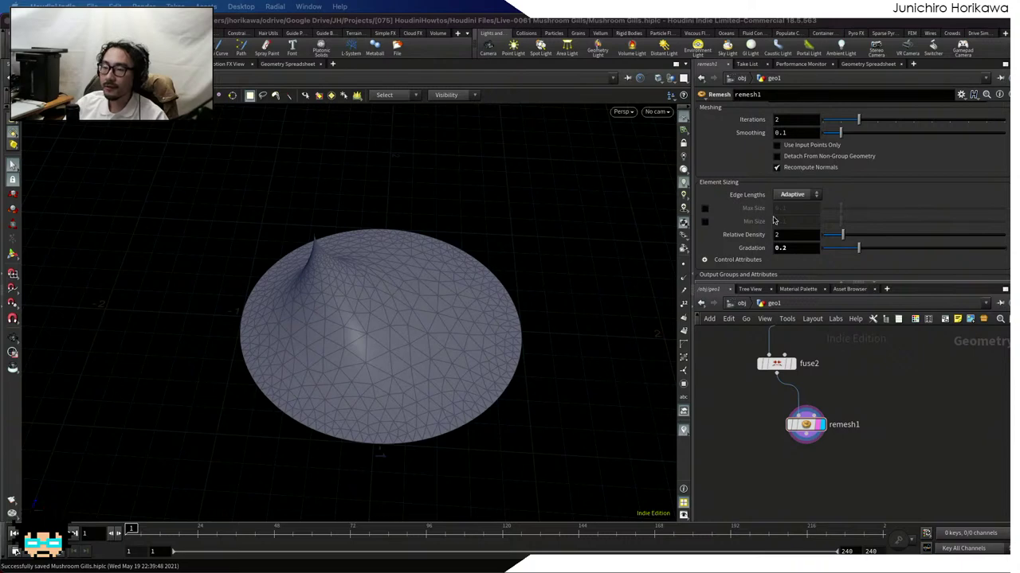
# Bring up the node creation menu in the network editor
pyautogui.press('Tab')
pyautogui.press('Escape')
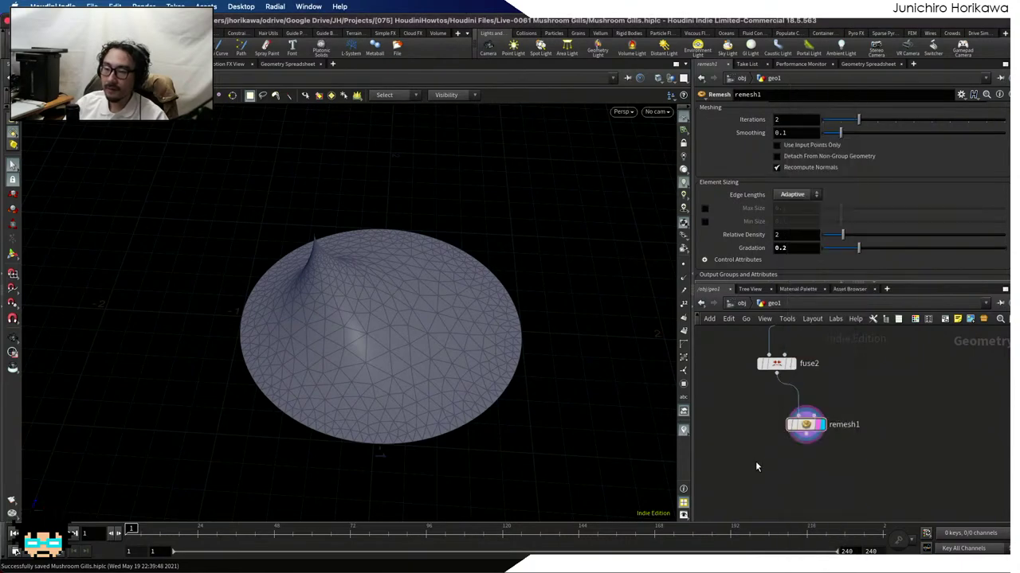
pyautogui.press('l')
pyautogui.press('Tab')
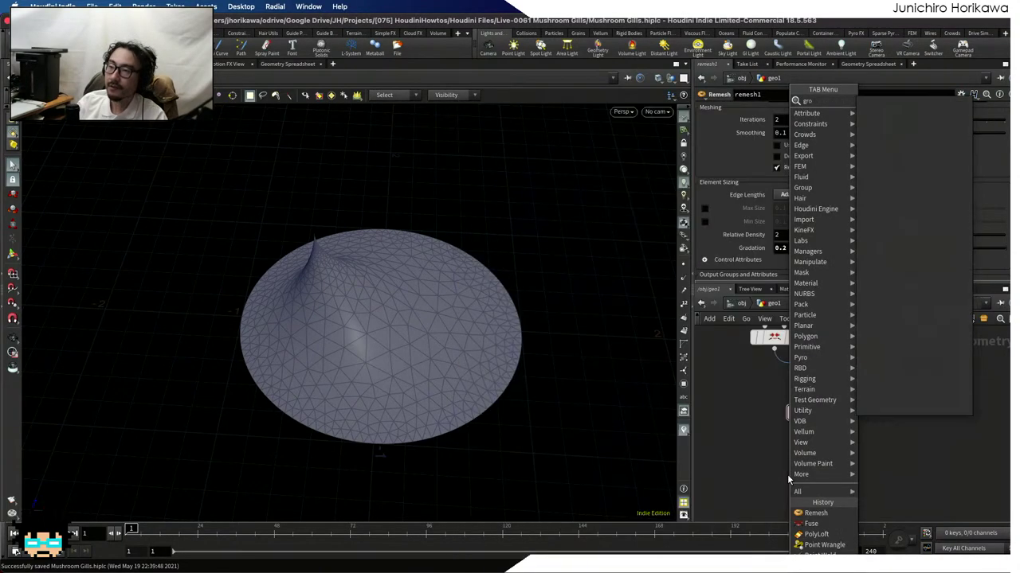
# Add a Group Create node under remesh1 and display its output
pyautogui.press('Escape')
pyautogui.click(801, 472)
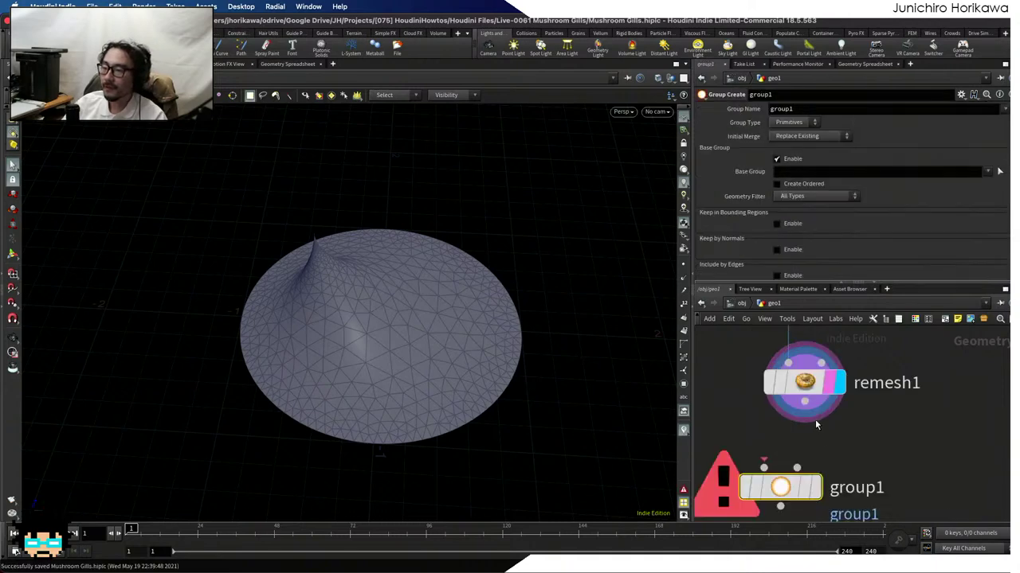
pyautogui.moveTo(798, 426); pyautogui.dragTo(784, 470)
pyautogui.scroll(2, 836, 487)
pyautogui.click(837, 487)
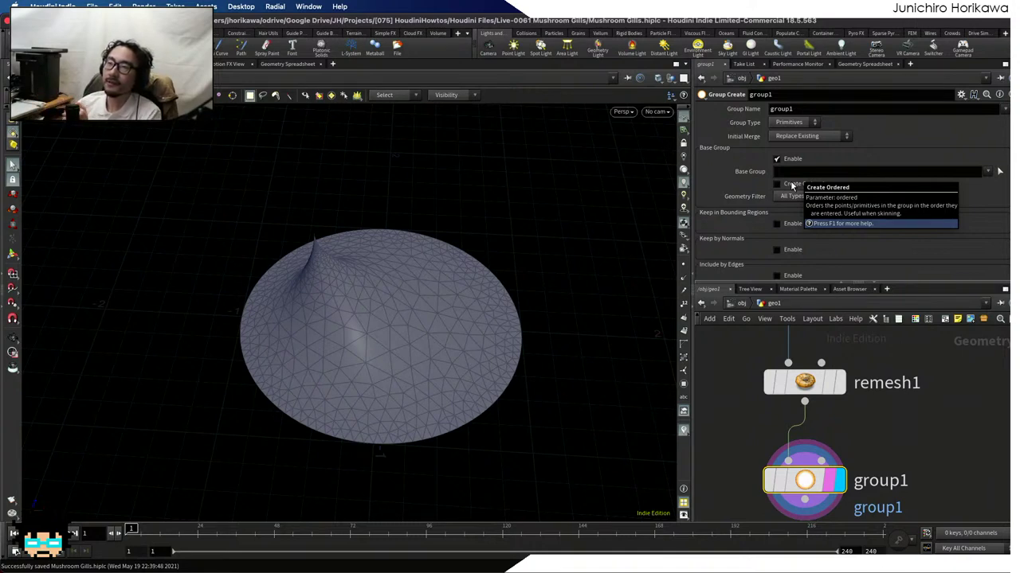
# Set the Group Name to srf, correcting the mistyped 'srrf'
pyautogui.click(806, 108)
pyautogui.write('srrf')
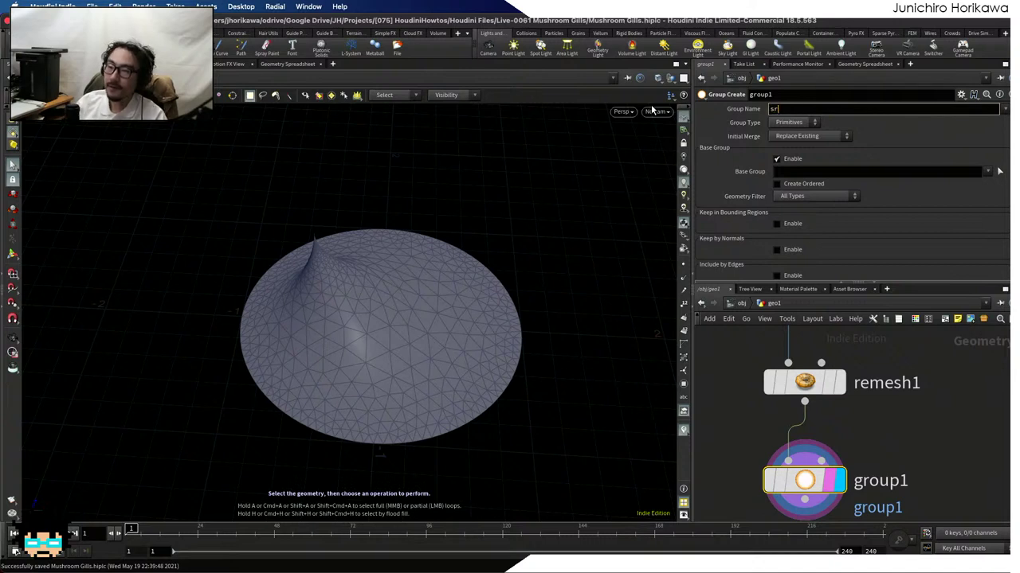
pyautogui.press('Return')
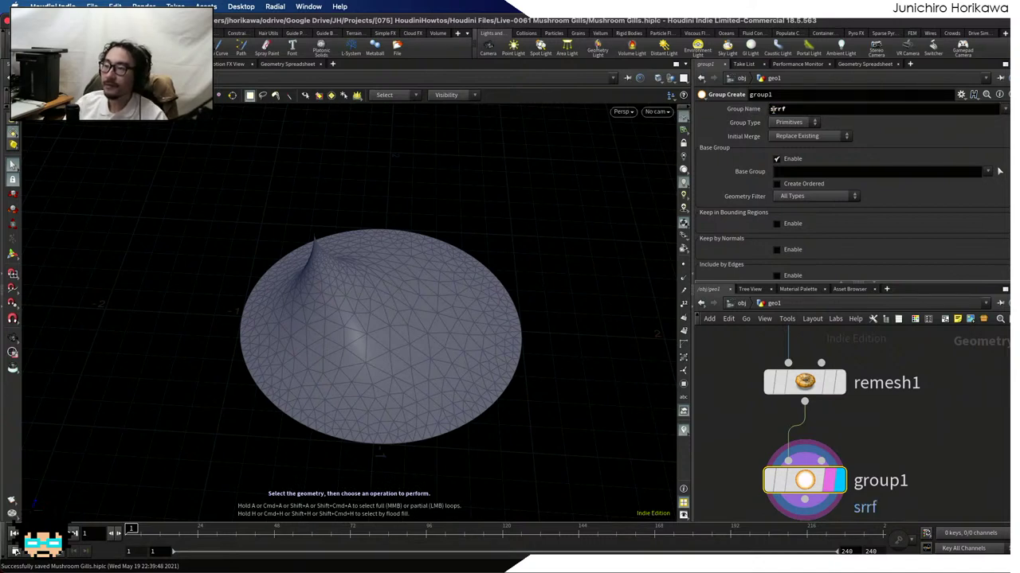
pyautogui.click(819, 112)
pyautogui.write('srf')
pyautogui.press('Return')
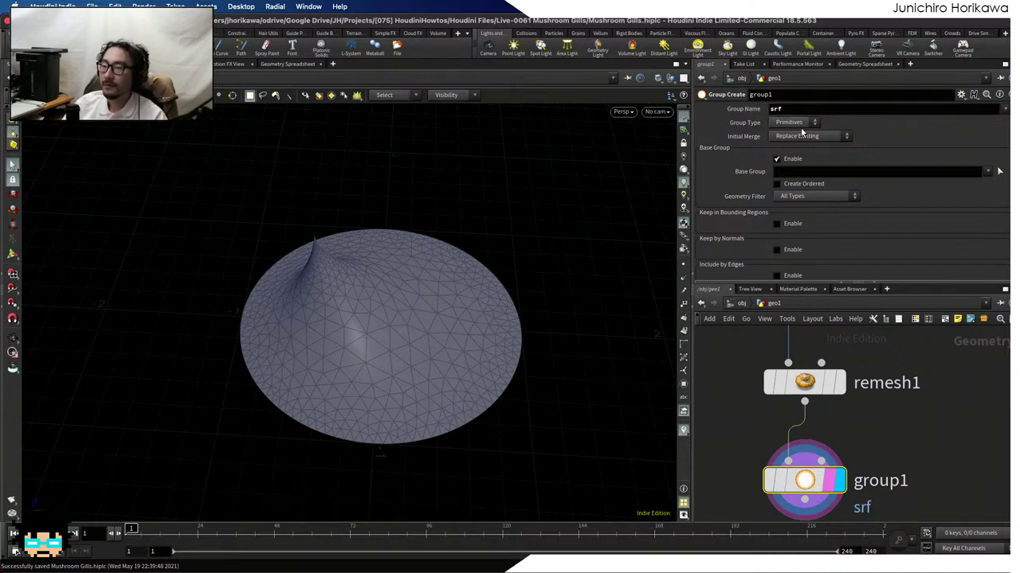
# Rename the group node to srf and orbit the cone to a side view
pyautogui.doubleClick(880, 480)
pyautogui.write('srf')
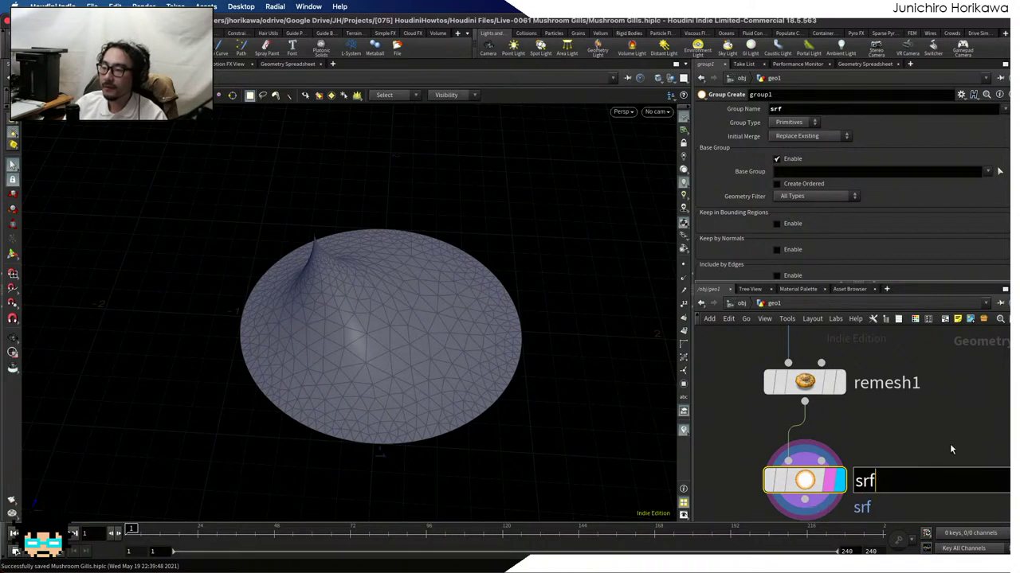
pyautogui.press('Return')
pyautogui.scroll(-3, 910, 458)
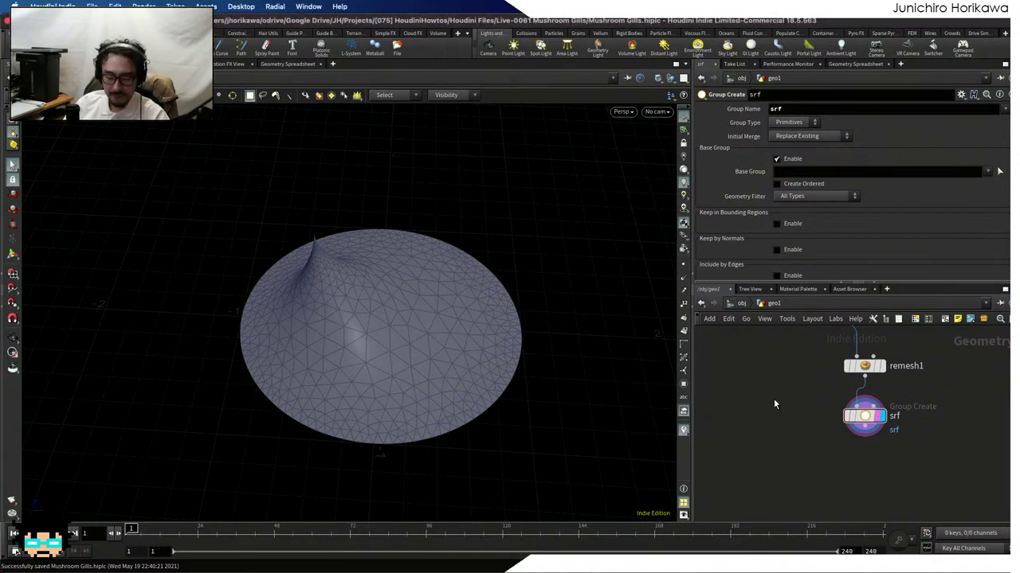
pyautogui.press('Escape')
pyautogui.moveTo(525, 311); pyautogui.dragTo(477, 347)
pyautogui.press('s')
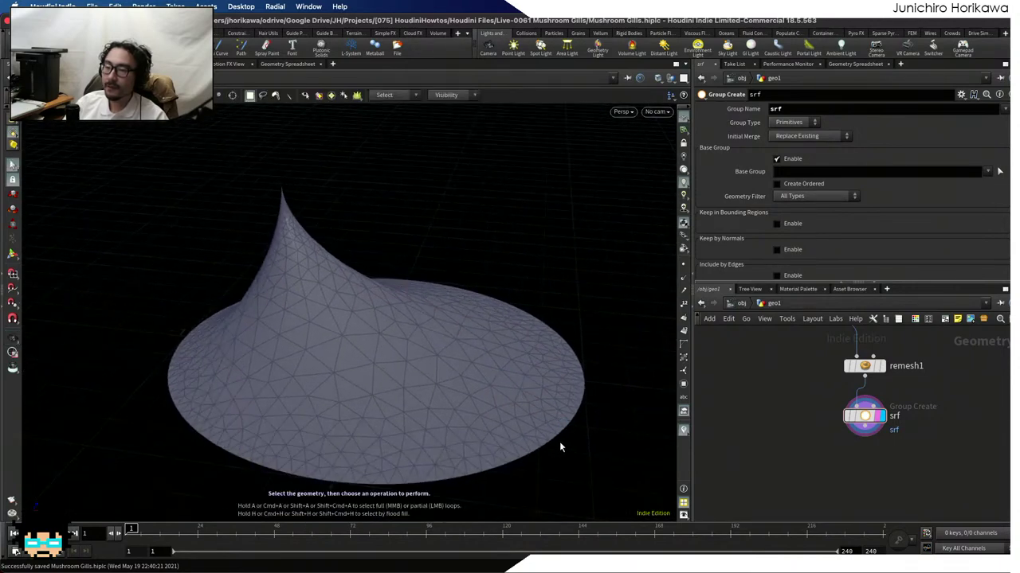
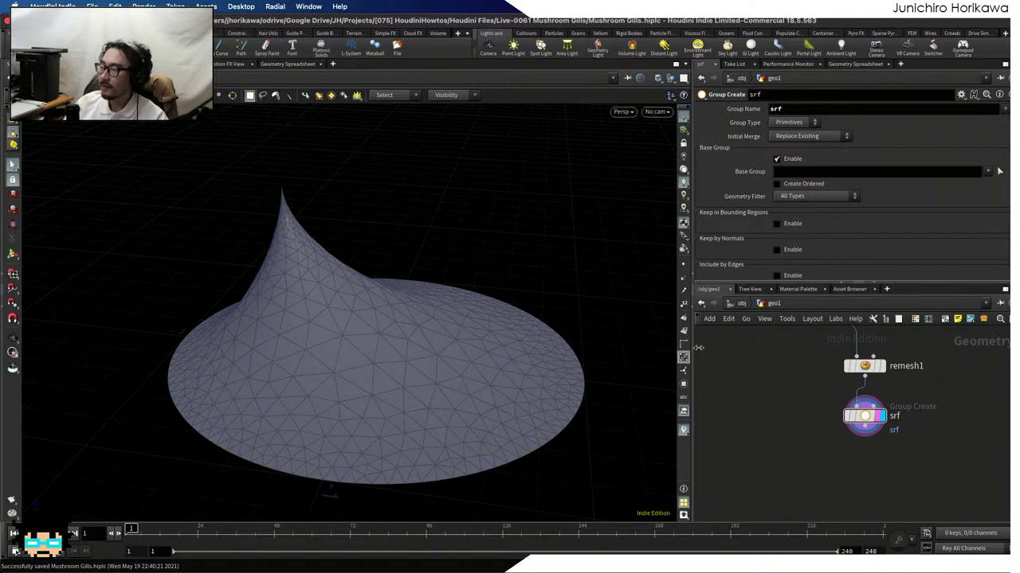
# Add a Point Wrangle below srf and wire srf into its first input
pyautogui.scroll(-5, 783, 390)
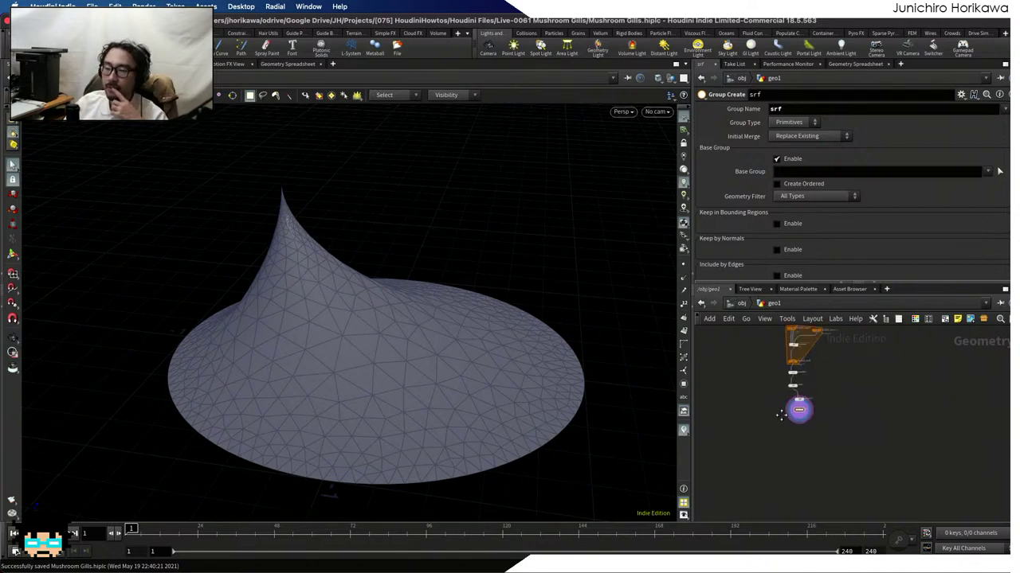
pyautogui.press('Tab')
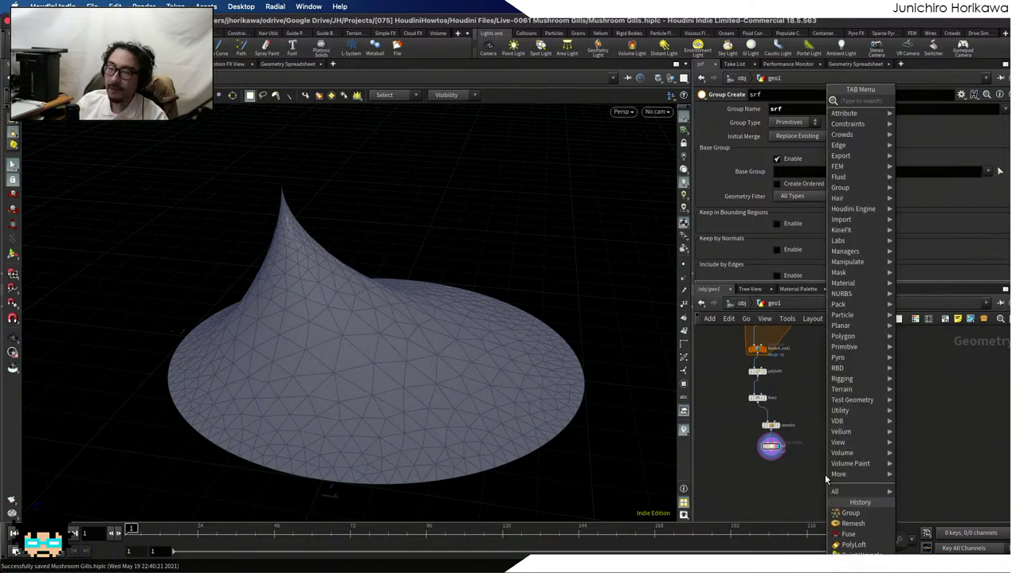
pyautogui.write('pointw')
pyautogui.press('Down')
pyautogui.press('Return')
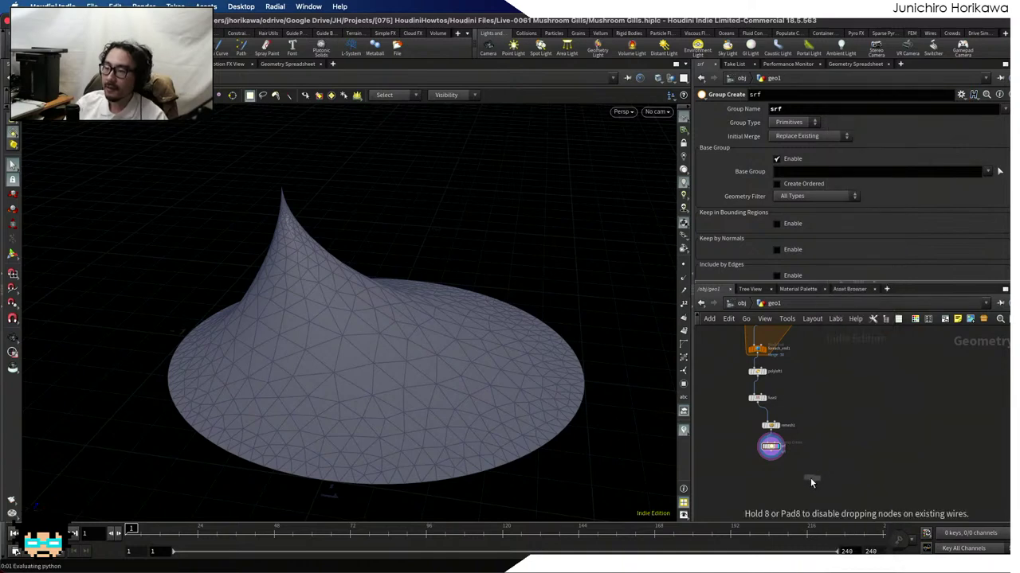
pyautogui.click(810, 478)
pyautogui.moveTo(724, 430); pyautogui.dragTo(828, 480)
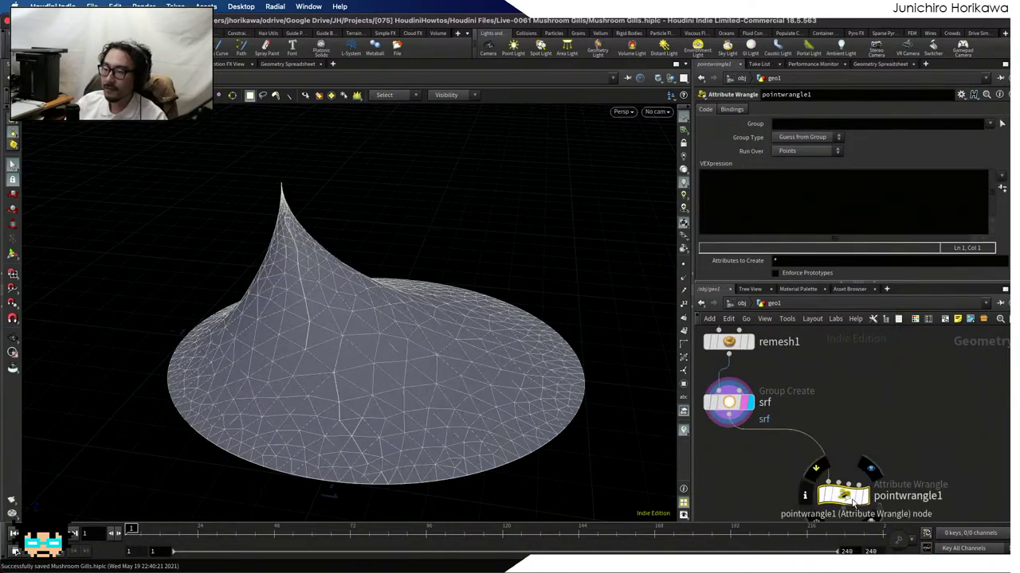
# Wire add1 into the wrangle's second input and shift the node up-left
pyautogui.scroll(-4, 828, 450)
pyautogui.scroll(6, 832, 434)
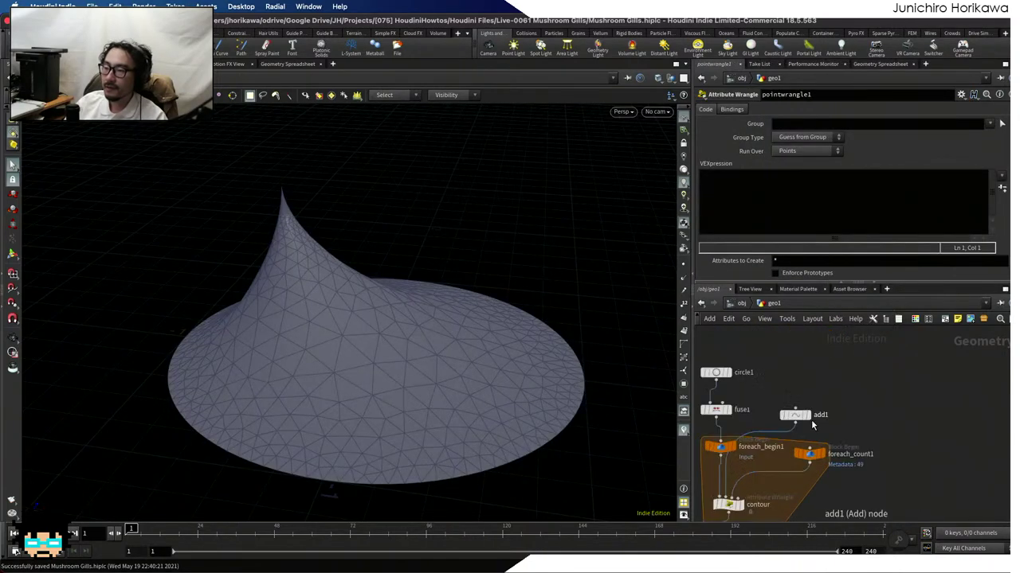
pyautogui.click(810, 392)
pyautogui.scroll(-5, 851, 395)
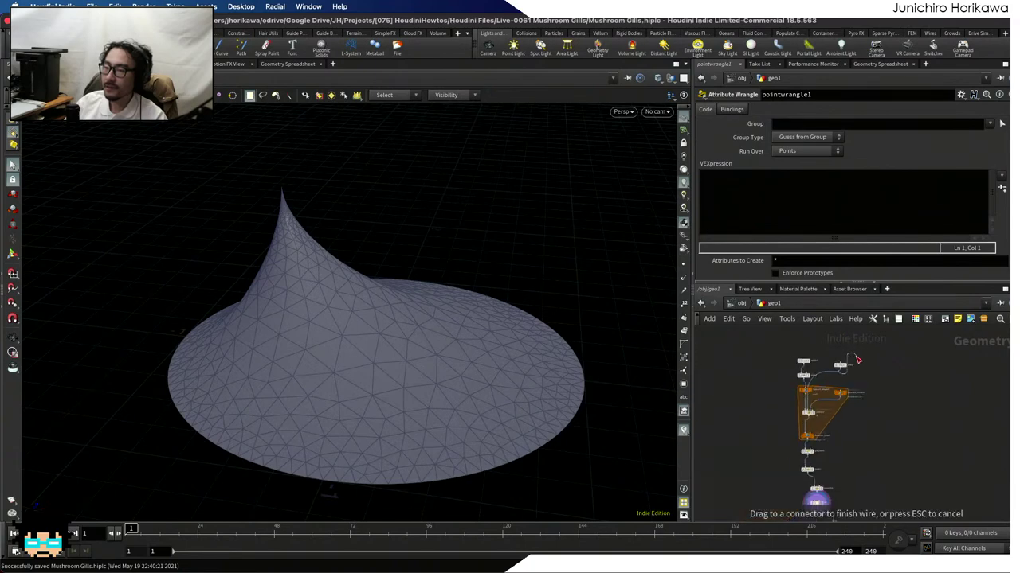
pyautogui.scroll(6, 850, 431)
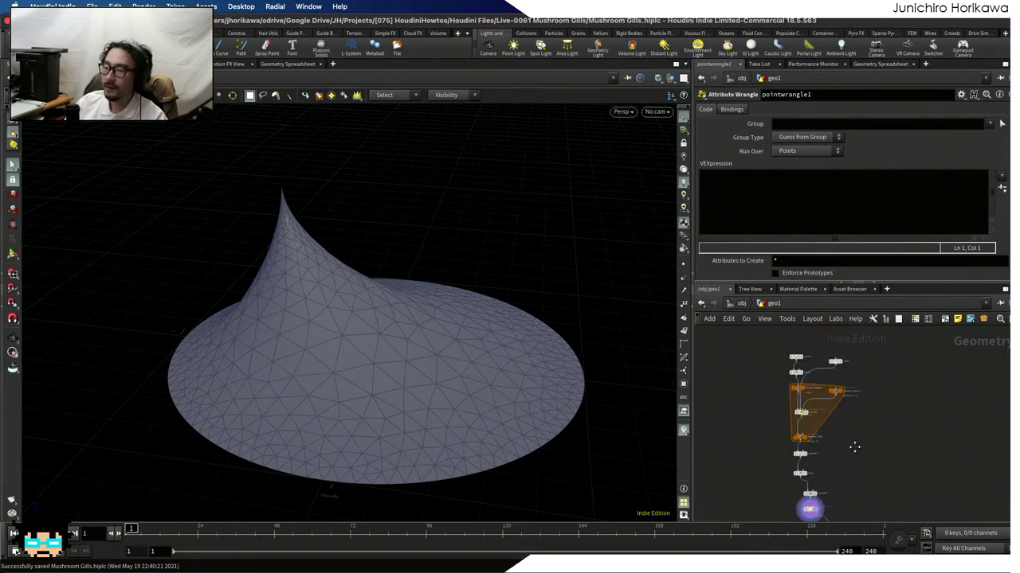
pyautogui.click(842, 389)
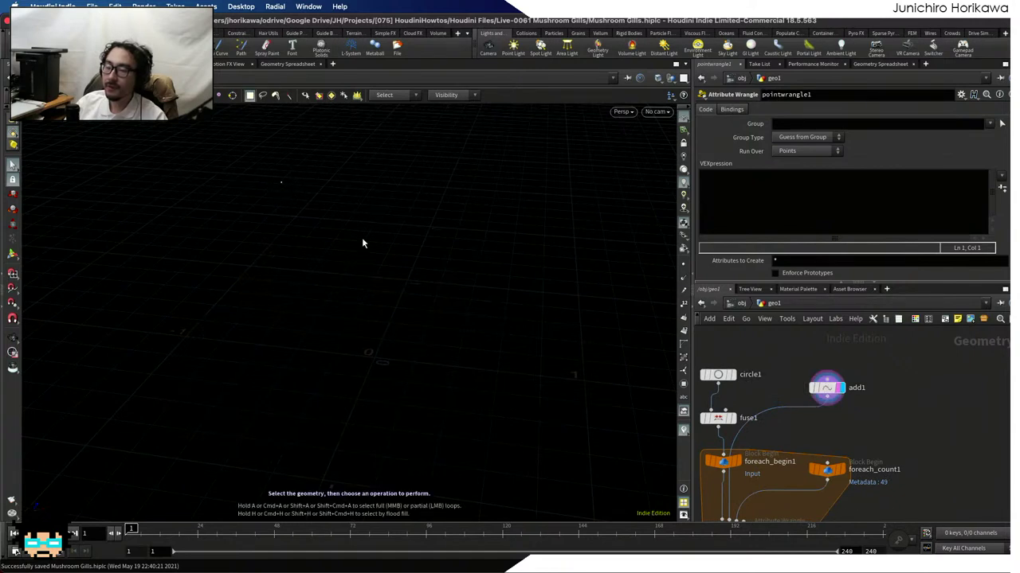
pyautogui.scroll(-3, 829, 350)
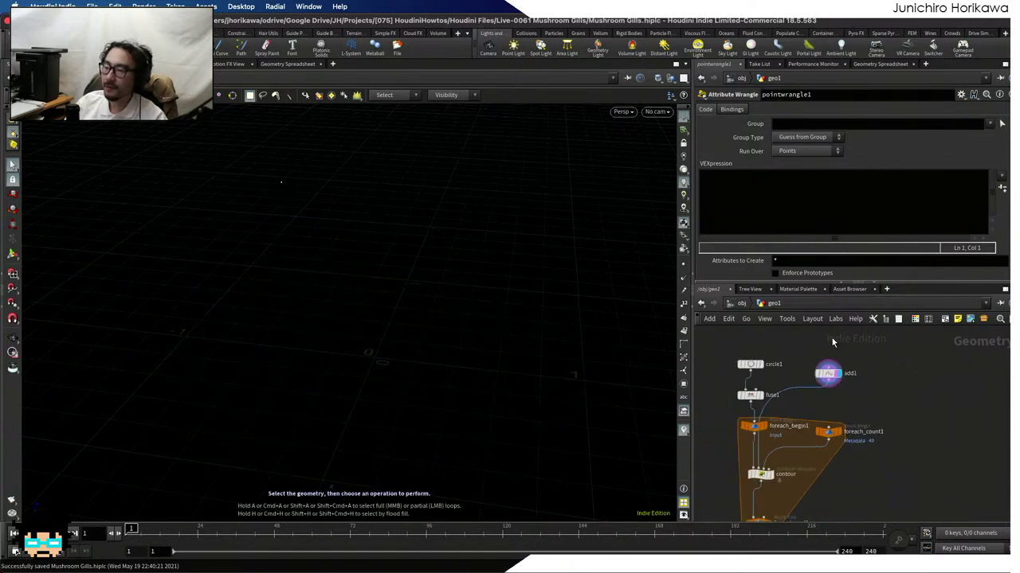
pyautogui.click(826, 383)
pyautogui.scroll(-4, 880, 362)
pyautogui.scroll(5, 888, 402)
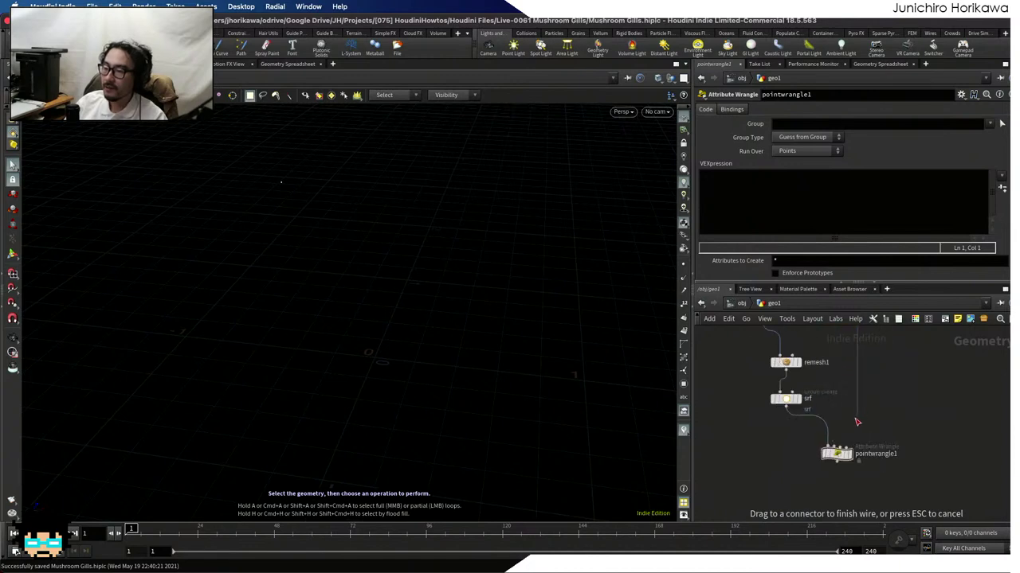
pyautogui.scroll(2, 860, 446)
pyautogui.click(868, 456)
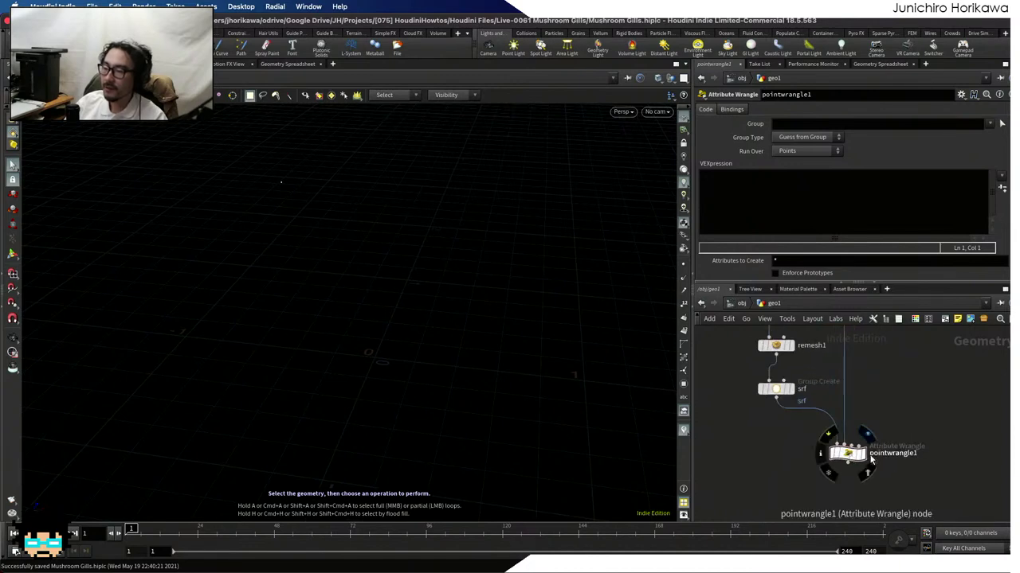
pyautogui.moveTo(847, 453); pyautogui.dragTo(825, 441)
pyautogui.doubleClick(872, 442)
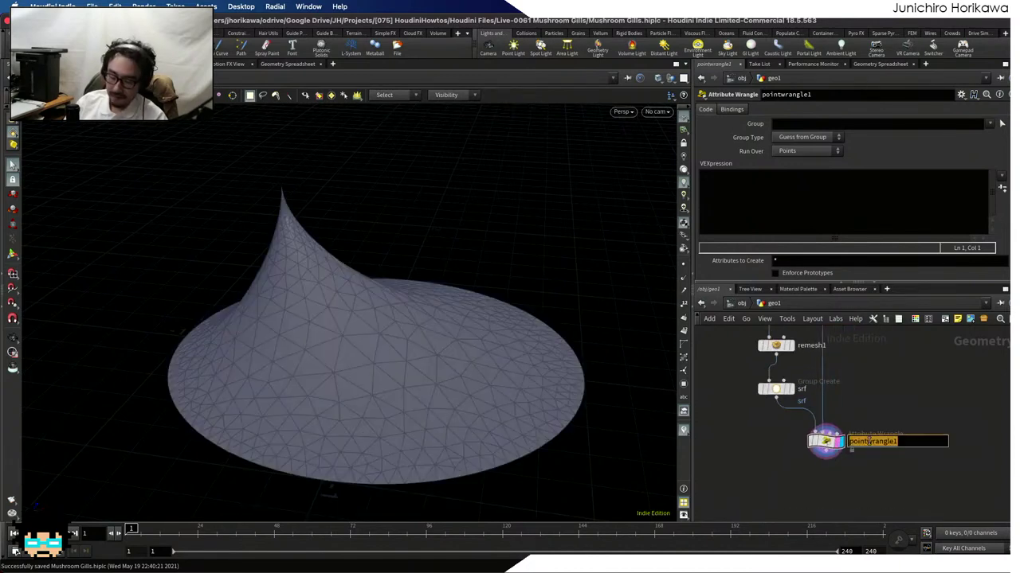
# Rename the wrangle set_target and enter vector target = point(1, "P", 0);
pyautogui.write('set_t')
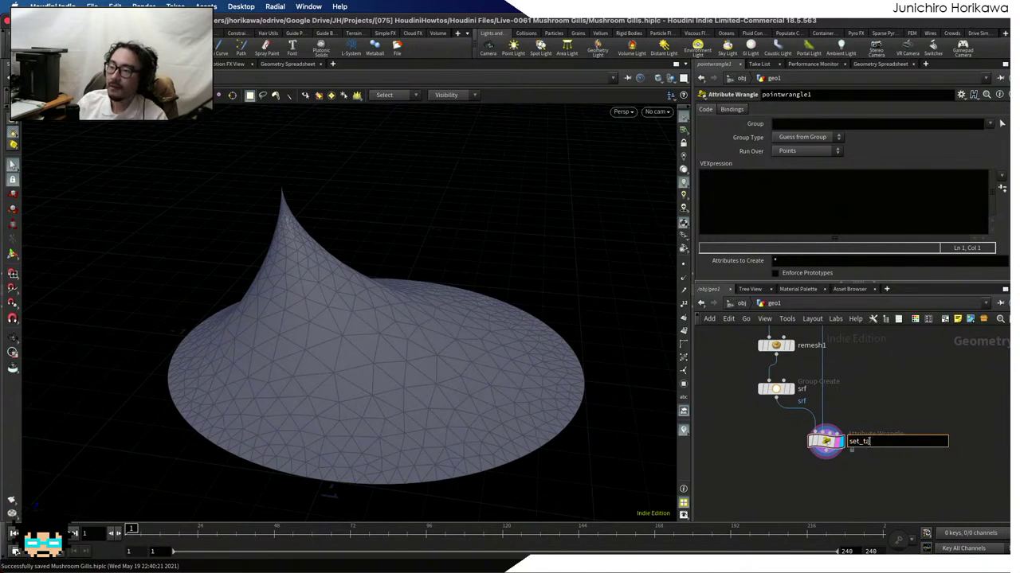
pyautogui.write('arget')
pyautogui.press('Return')
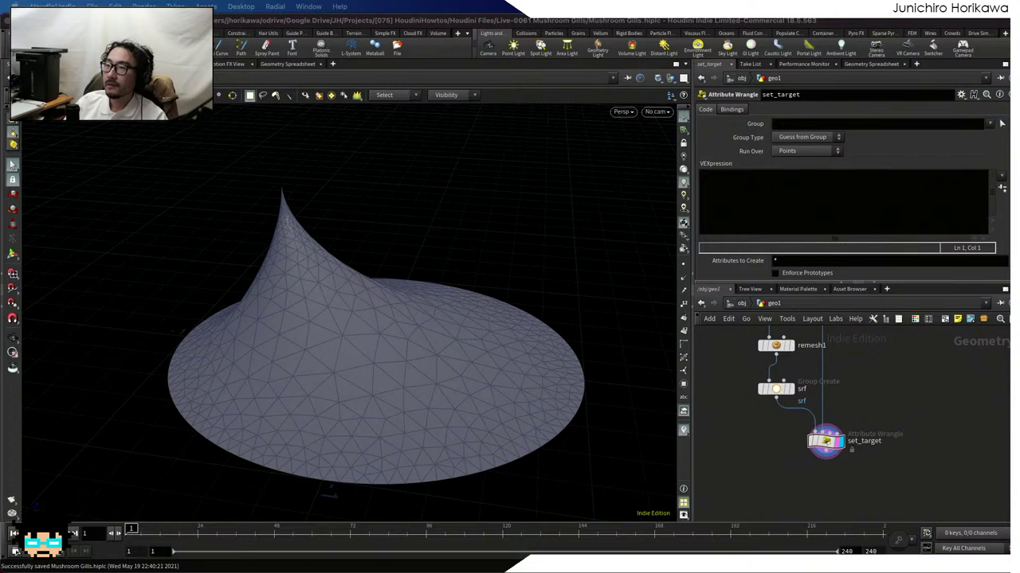
pyautogui.click(817, 206)
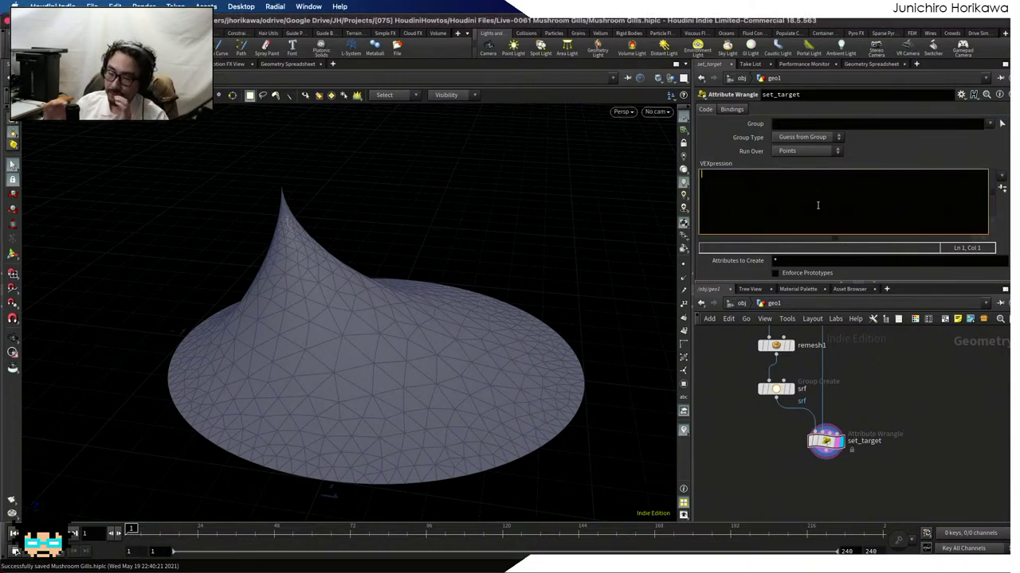
pyautogui.write('g')
pyautogui.press('BackSpace')
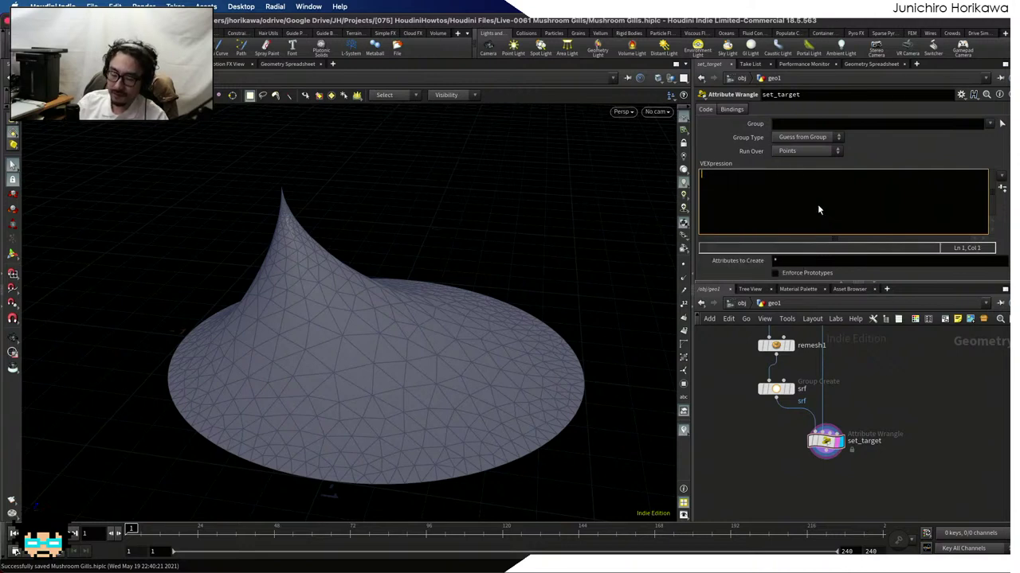
pyautogui.write('g')
pyautogui.press('BackSpace')
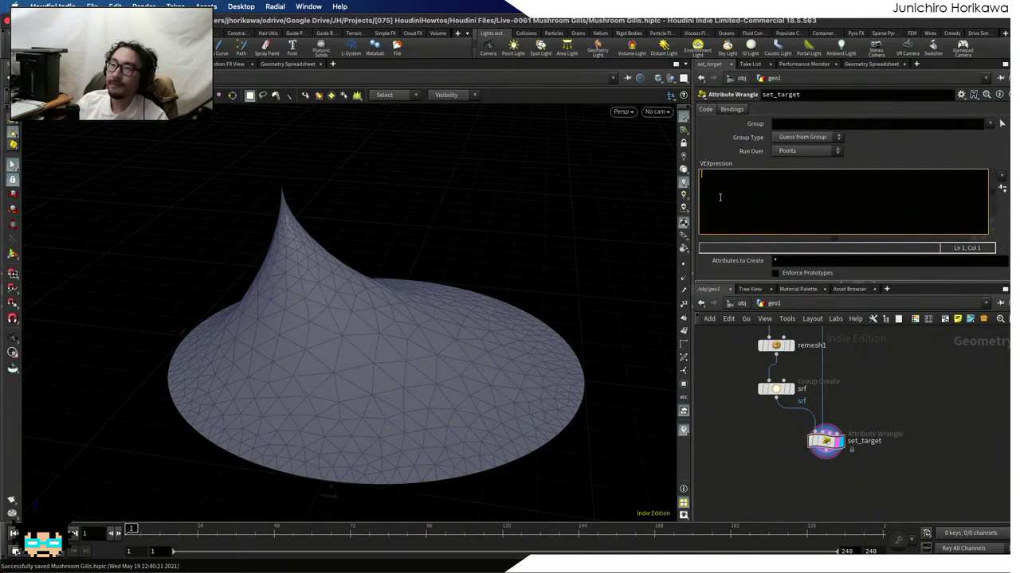
pyautogui.write('ve')
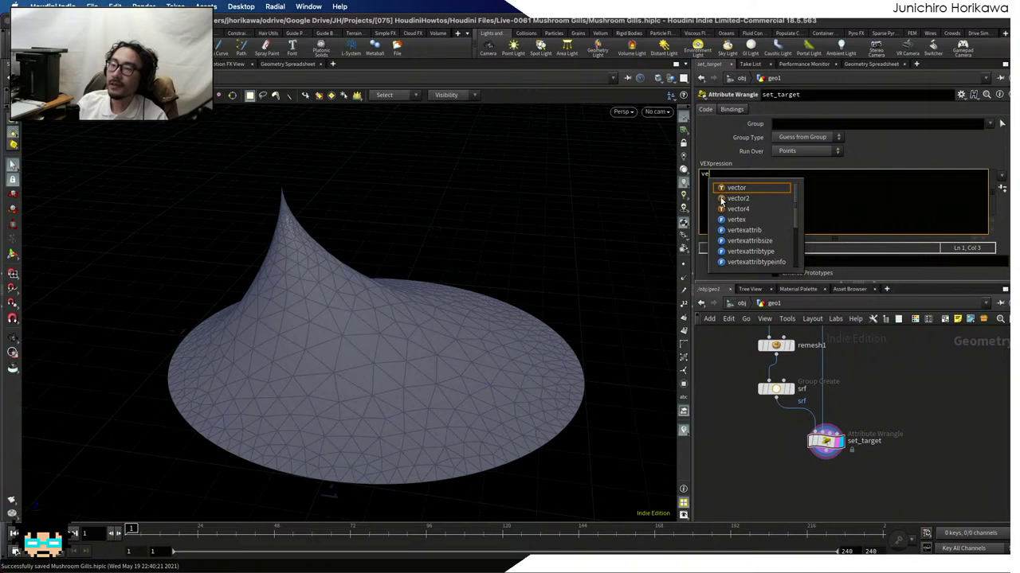
pyautogui.write('ctor ')
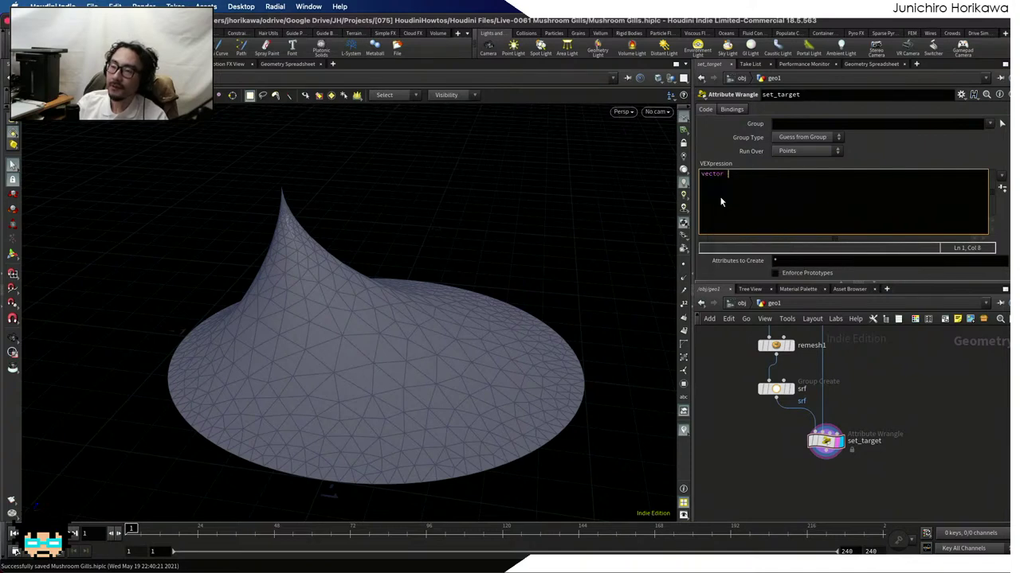
pyautogui.write('target = point(1')
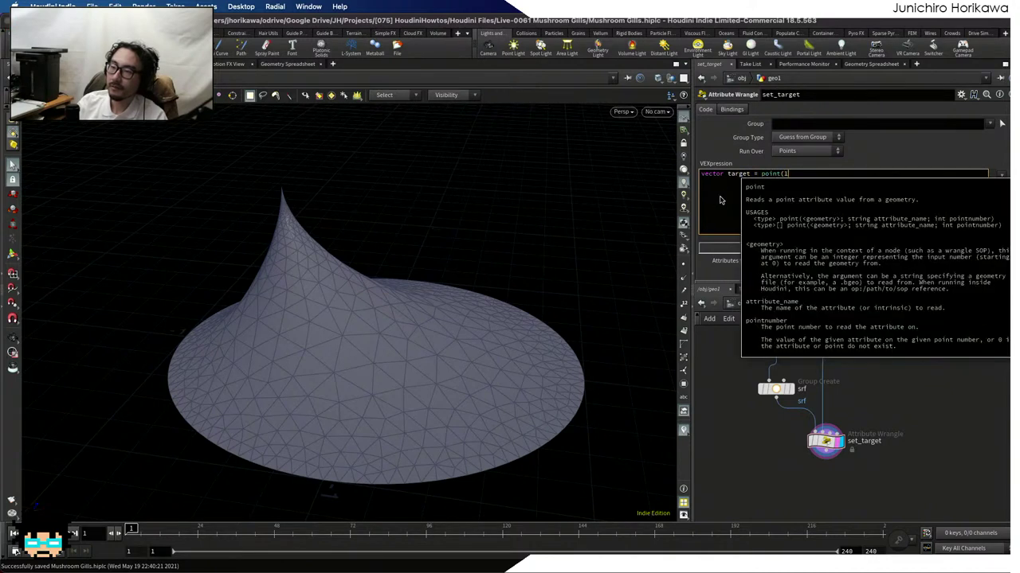
pyautogui.write(', "P", 0);')
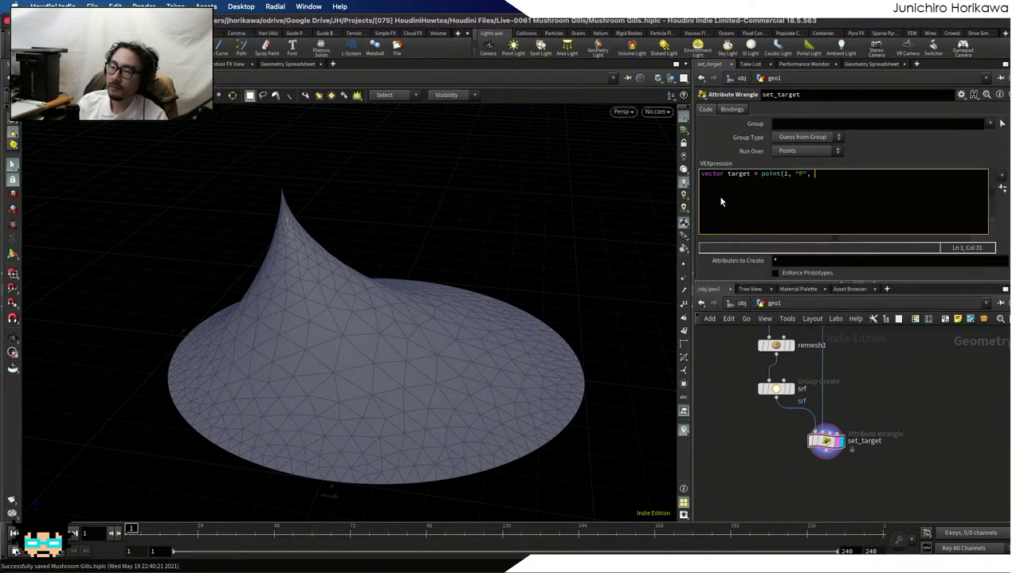
# Add the line int npt = nearpoint(0, target); below the first statement
pyautogui.press('Return')
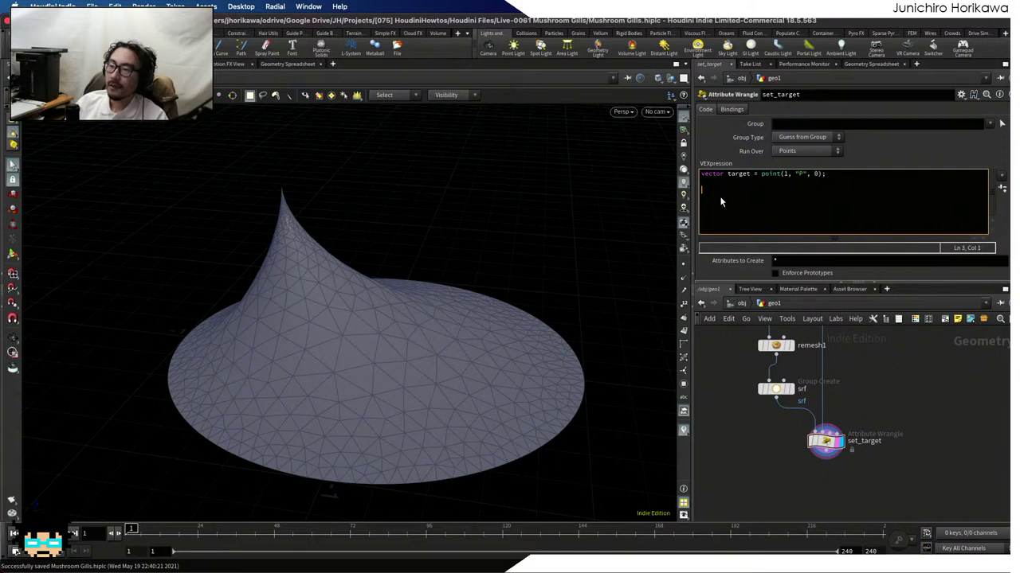
pyautogui.click(833, 174)
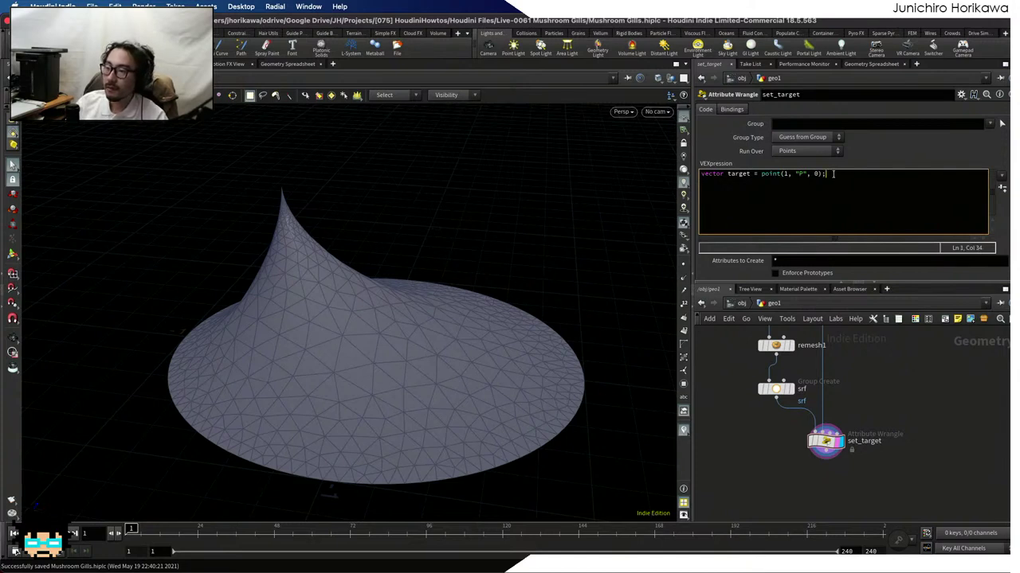
pyautogui.write(';')
pyautogui.press('Return')
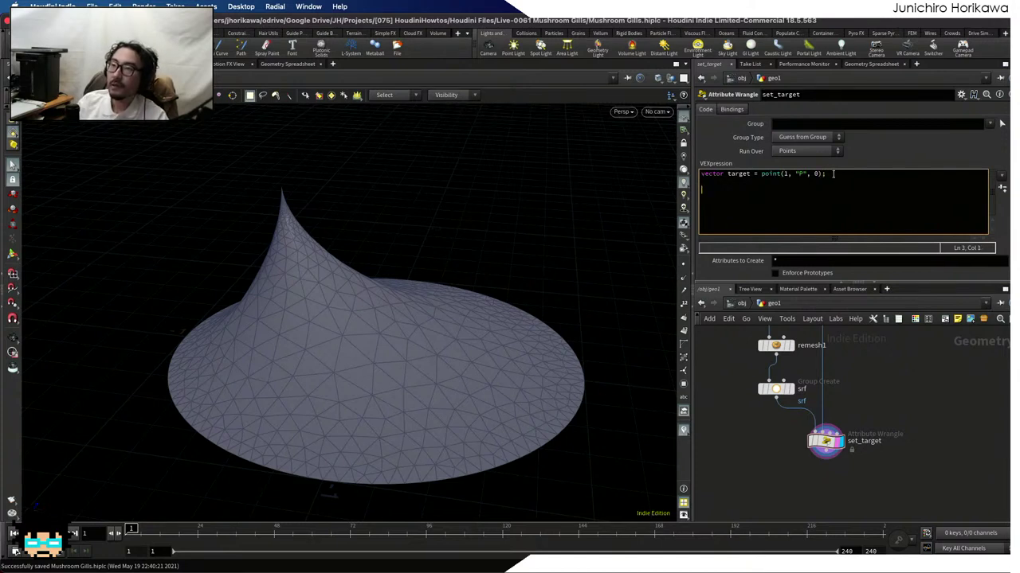
pyautogui.write('int npt = ')
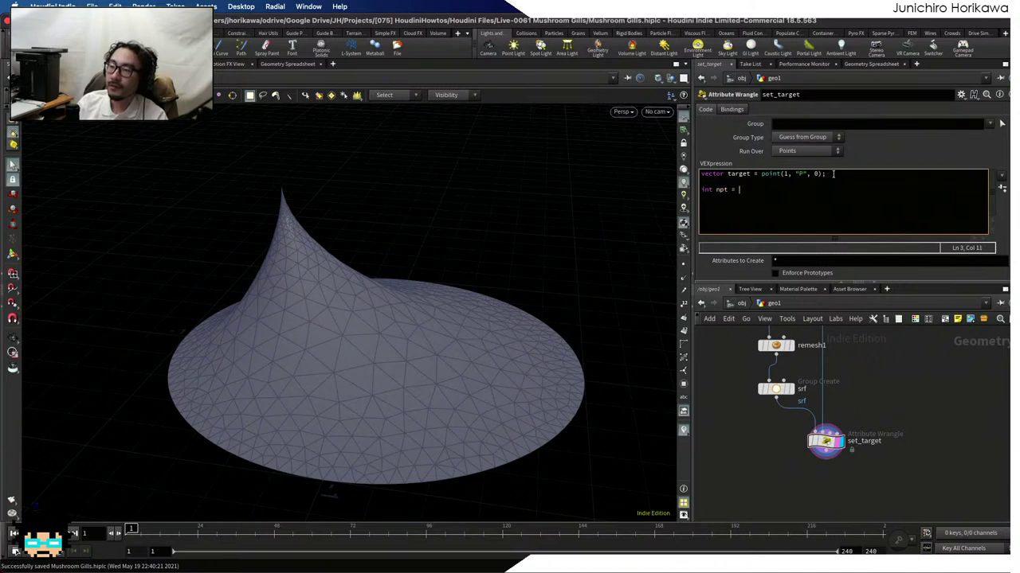
pyautogui.write('nearpoint(0,')
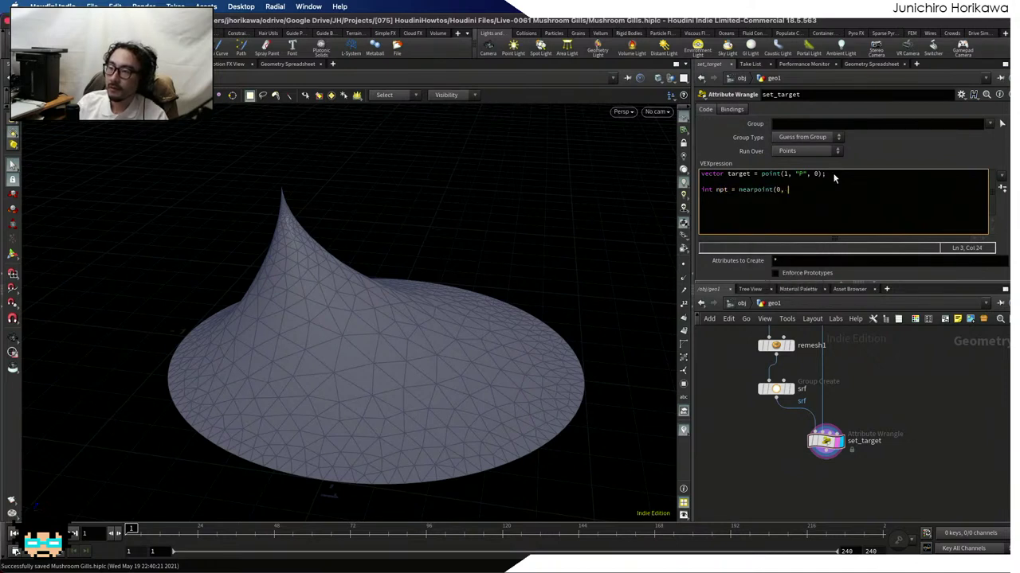
pyautogui.write(' target);')
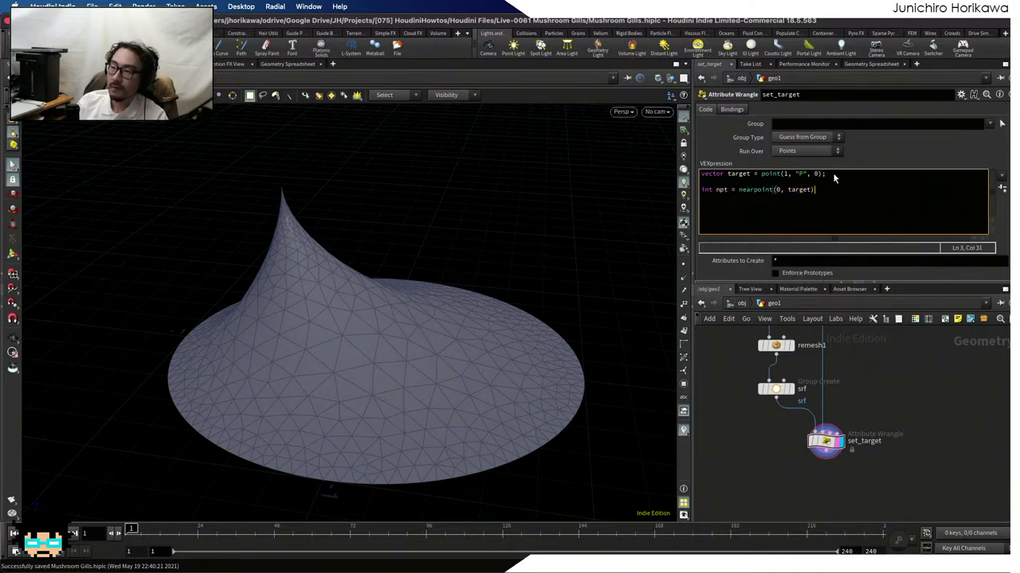
pyautogui.press('Return')
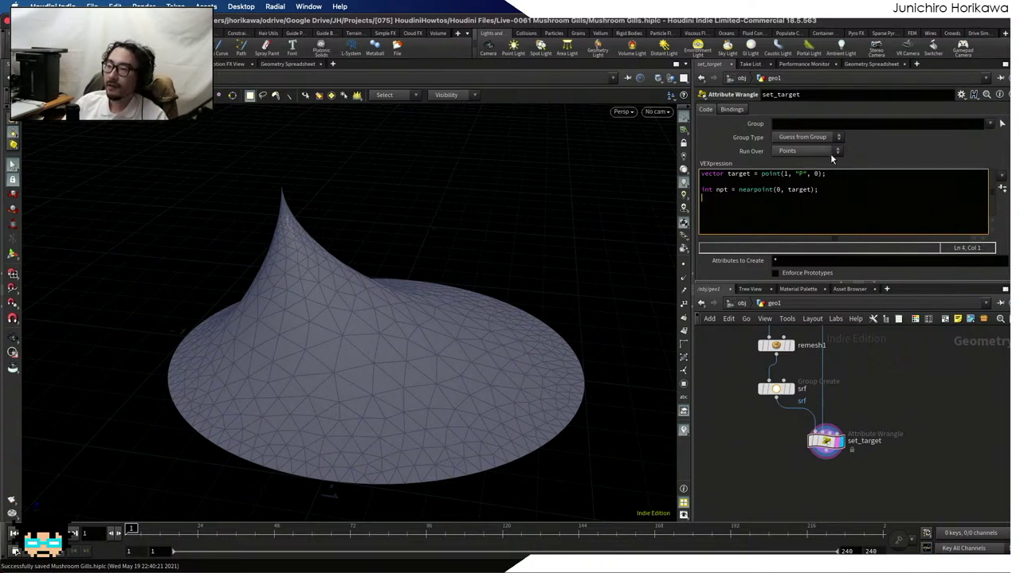
# Set set_target to run over Detail (only once)
pyautogui.click(791, 152)
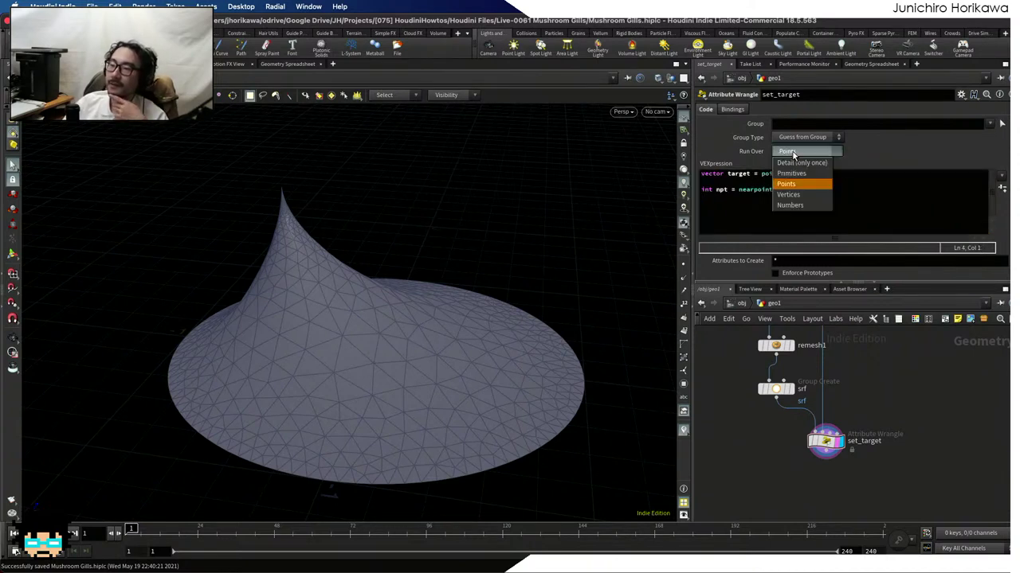
pyautogui.click(800, 163)
pyautogui.click(816, 211)
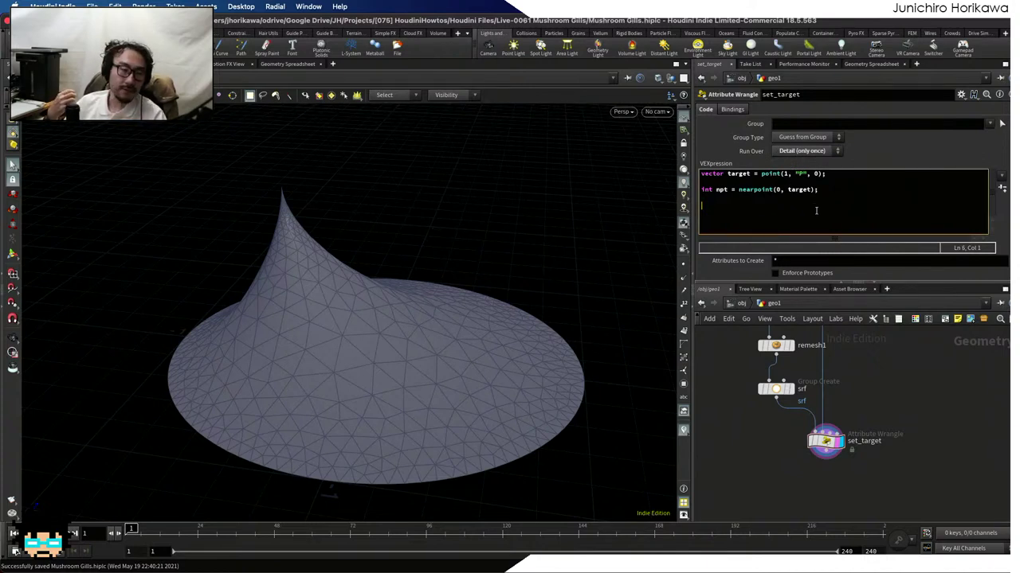
# Remove the stray 'vector' and add setpointgroup(0, "target", npt, 1); on line 4
pyautogui.press('BackSpace')
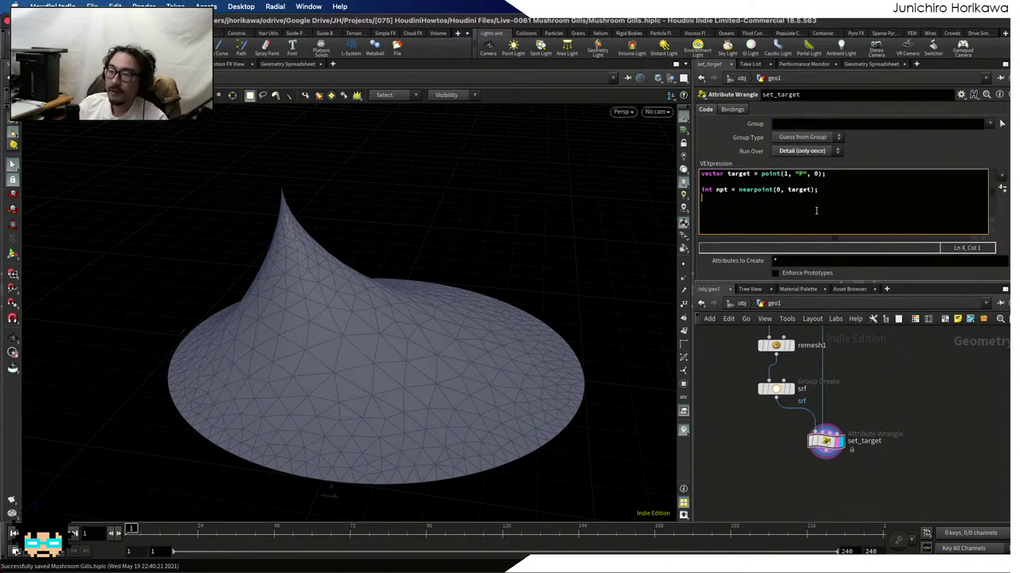
pyautogui.write('vector')
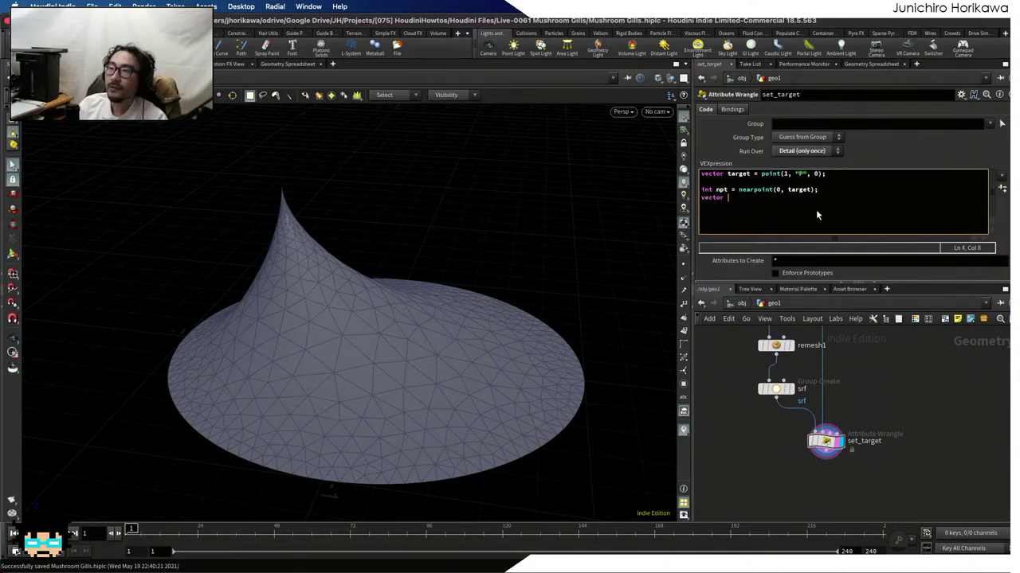
pyautogui.press('BackSpace')
pyautogui.press('BackSpace')
pyautogui.press('BackSpace')
pyautogui.press('BackSpace')
pyautogui.press('BackSpace')
pyautogui.press('BackSpace')
pyautogui.press('BackSpace')
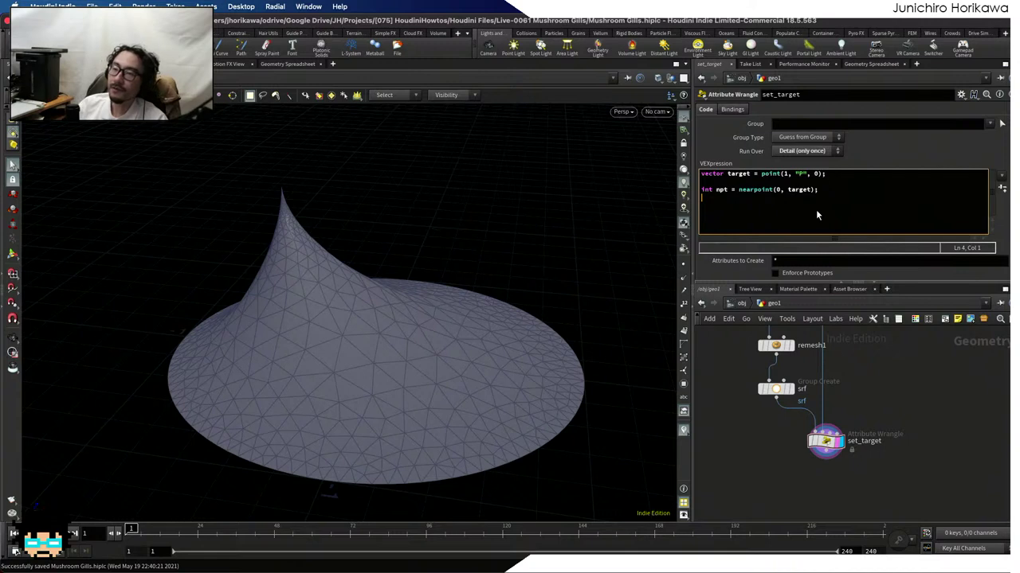
pyautogui.doubleClick(723, 191)
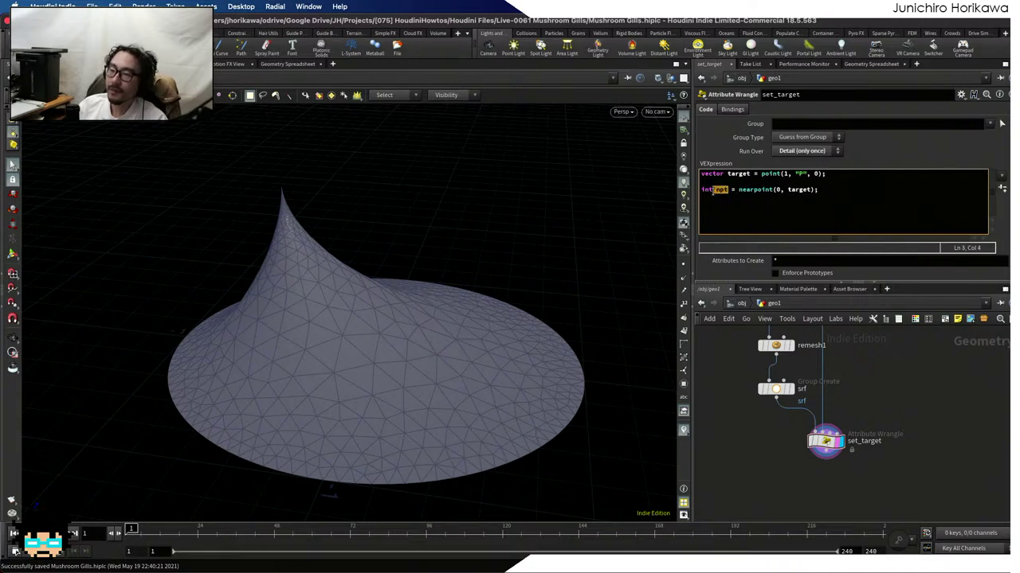
pyautogui.click(713, 200)
pyautogui.write('setp')
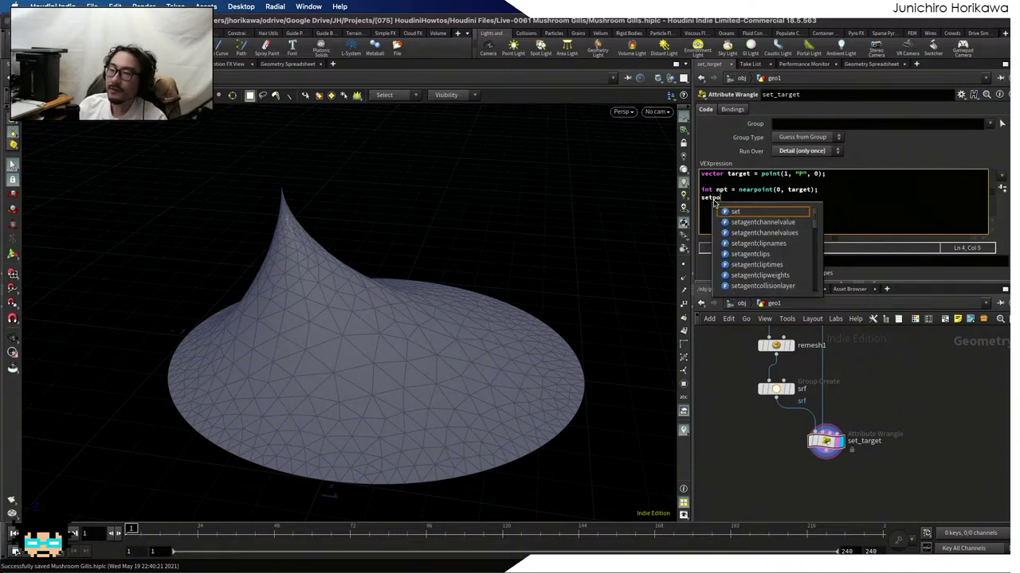
pyautogui.write('ointgroup')
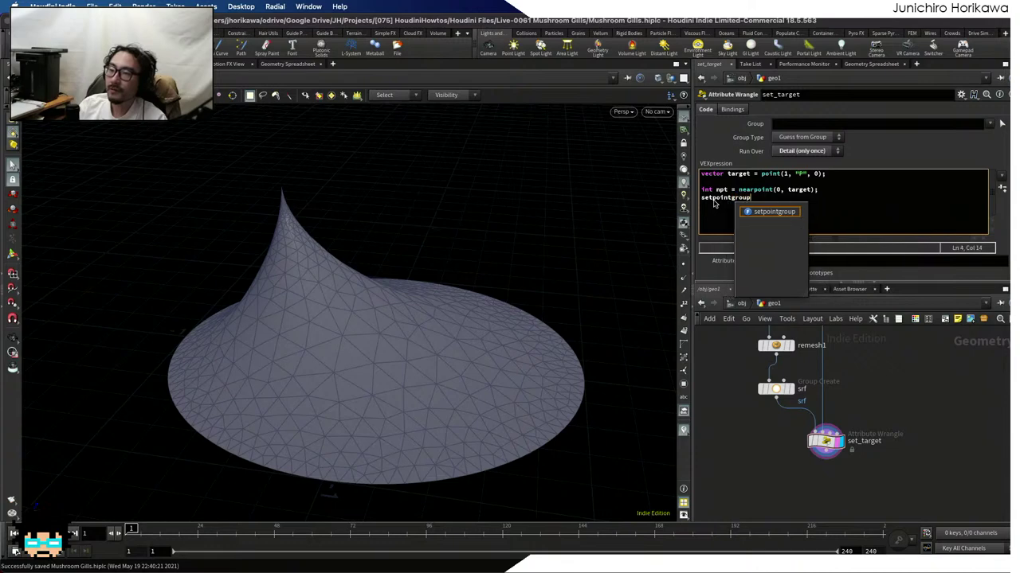
pyautogui.write('(0, "targe')
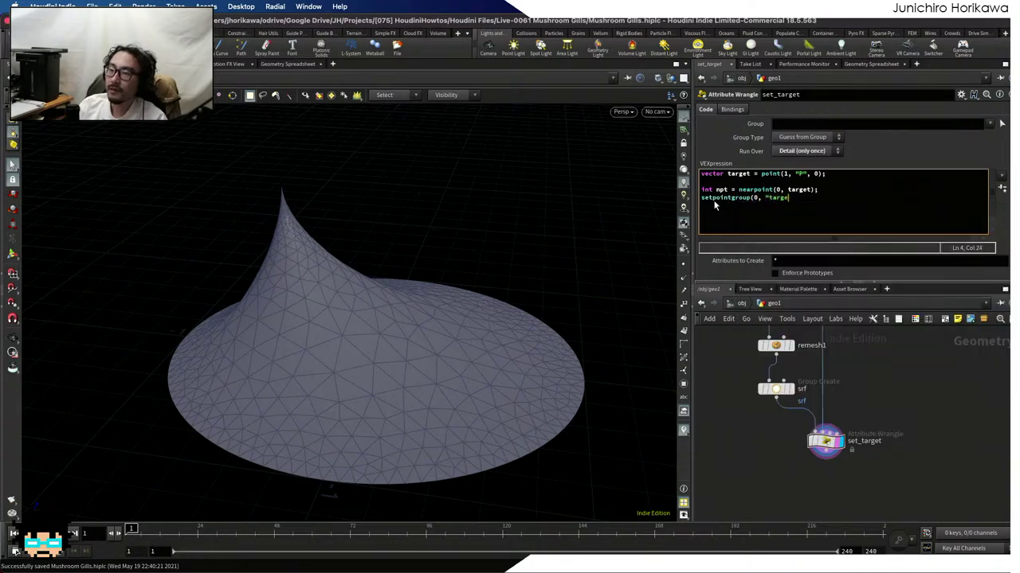
pyautogui.write('t", npt, 1);')
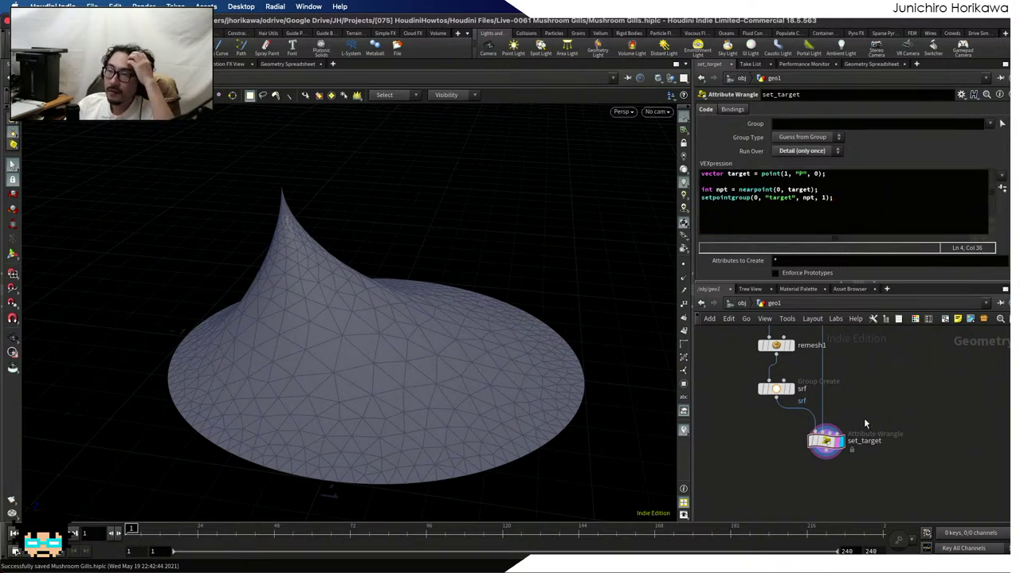
# Sort the Geometry Spreadsheet by group:target and select point 1763
pyautogui.click(872, 63)
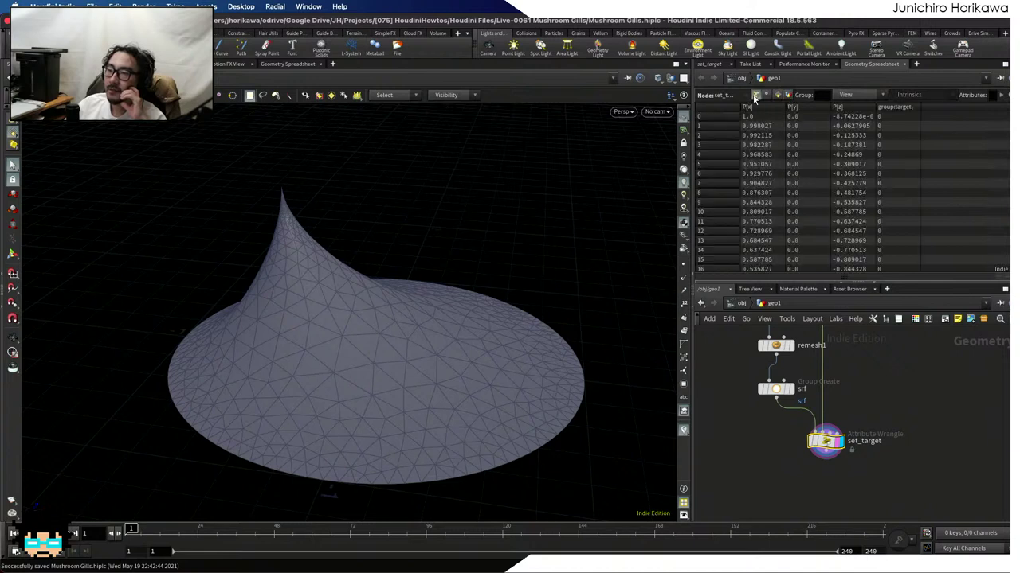
pyautogui.click(890, 107)
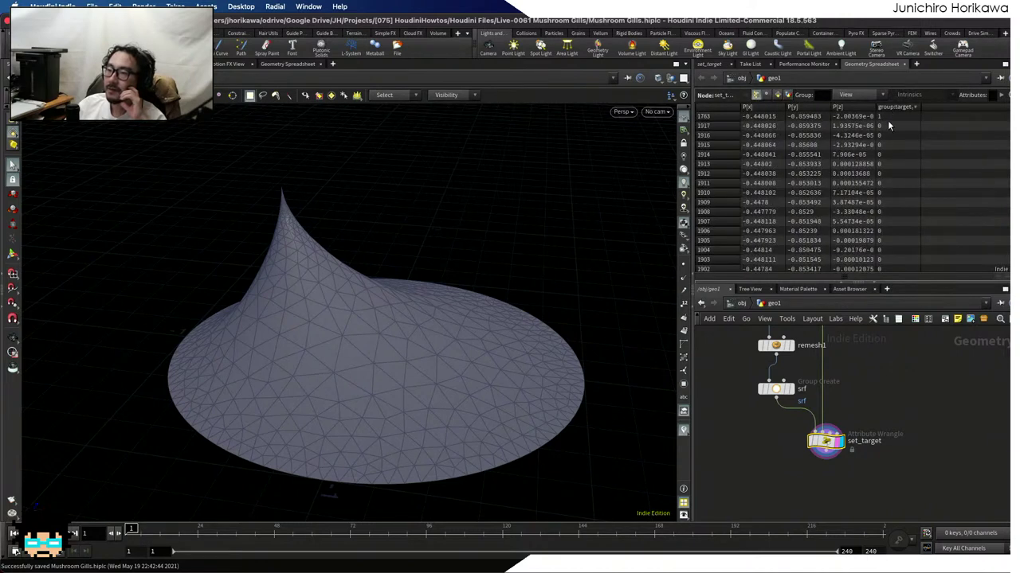
pyautogui.click(705, 117)
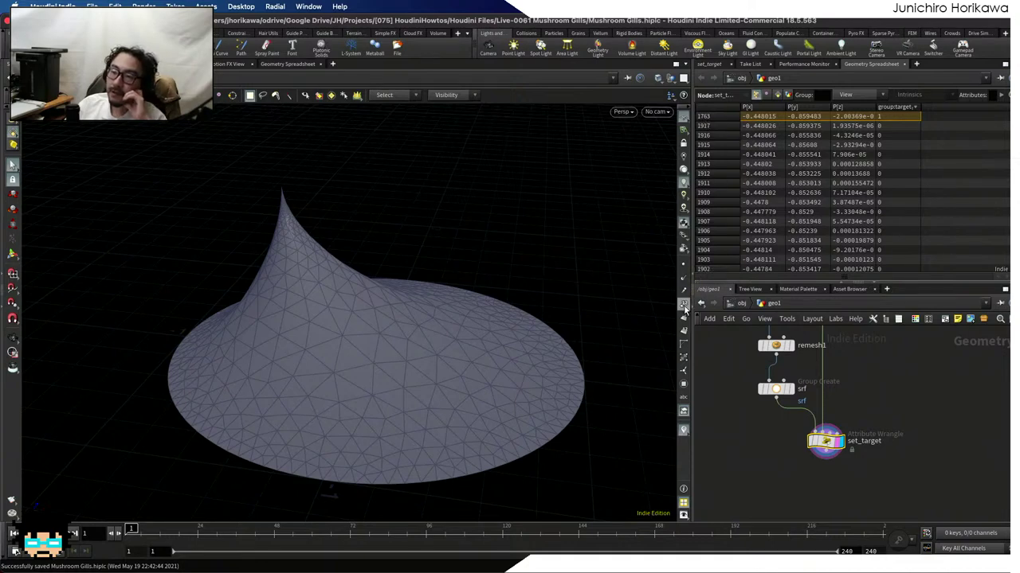
# Show point numbers and orbit around the peak to locate the target point, then hide them
pyautogui.press('2')
pyautogui.press('Escape')
pyautogui.moveTo(359, 212); pyautogui.dragTo(416, 185, button='right')
pyautogui.moveTo(417, 185); pyautogui.dragTo(343, 186)
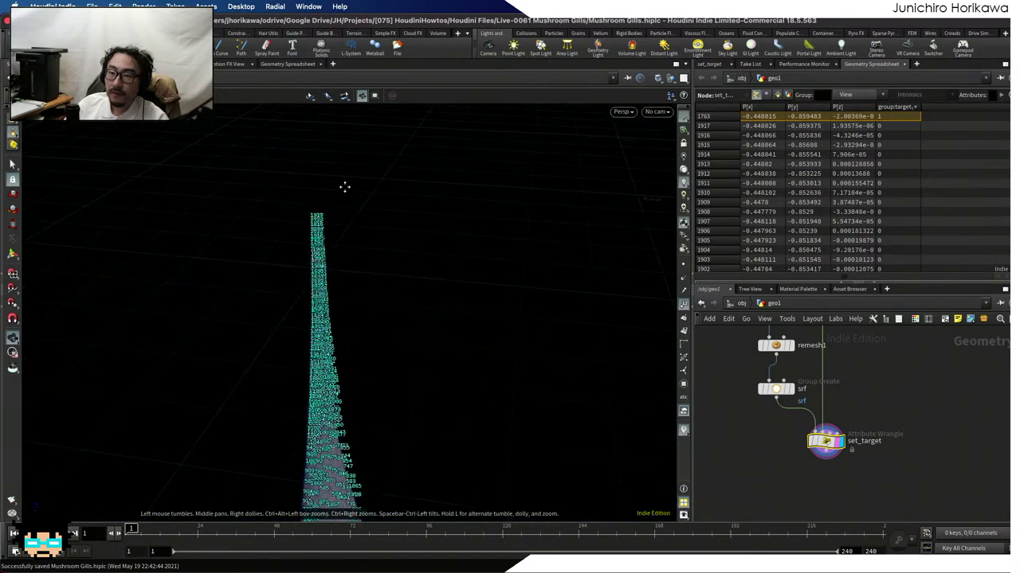
pyautogui.moveTo(344, 187); pyautogui.dragTo(294, 283, button='middle')
pyautogui.moveTo(294, 282); pyautogui.dragTo(298, 318, button='right')
pyautogui.press('s')
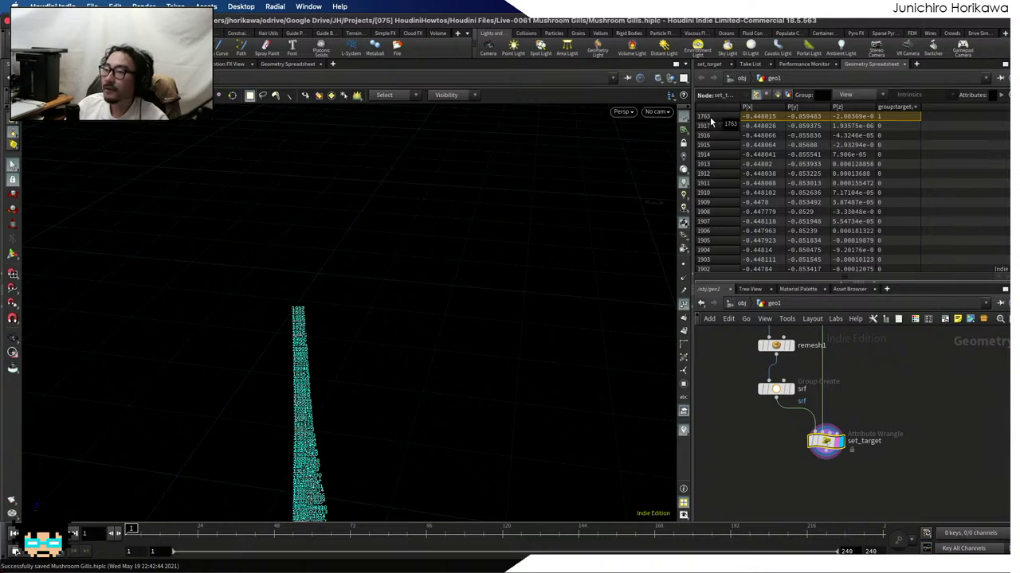
pyautogui.press('Escape')
pyautogui.moveTo(523, 200)
pyautogui.mouseDown()
pyautogui.moveTo(525, 272)
pyautogui.moveTo(509, 287)
pyautogui.moveTo(255, 319)
pyautogui.moveTo(380, 355)
pyautogui.moveTo(597, 305)
pyautogui.mouseUp()
pyautogui.press('s')
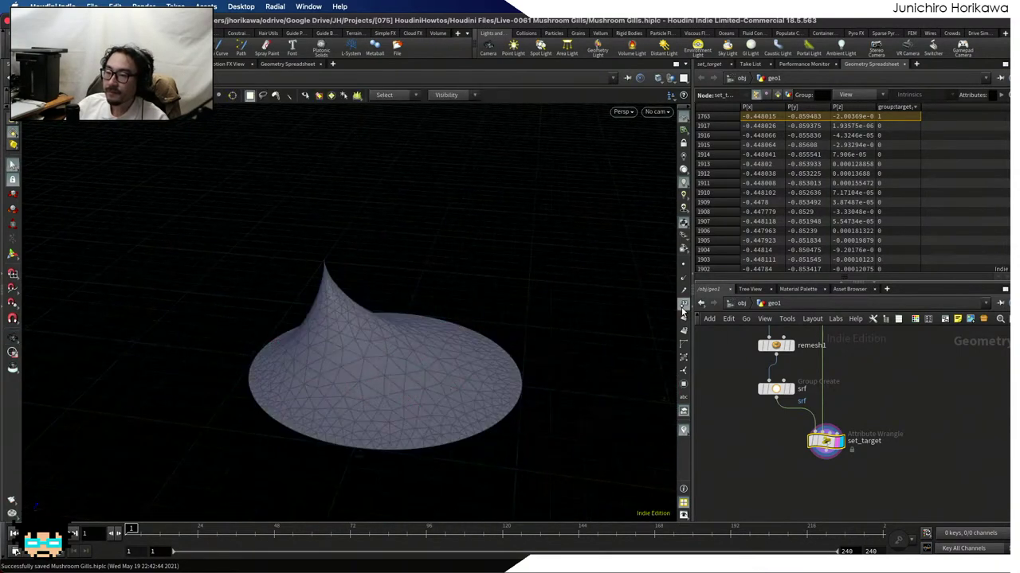
pyautogui.click(683, 307)
# Frame set_target in the network and orbit the cone top-down, then back to perspective
pyautogui.scroll(2, 861, 466)
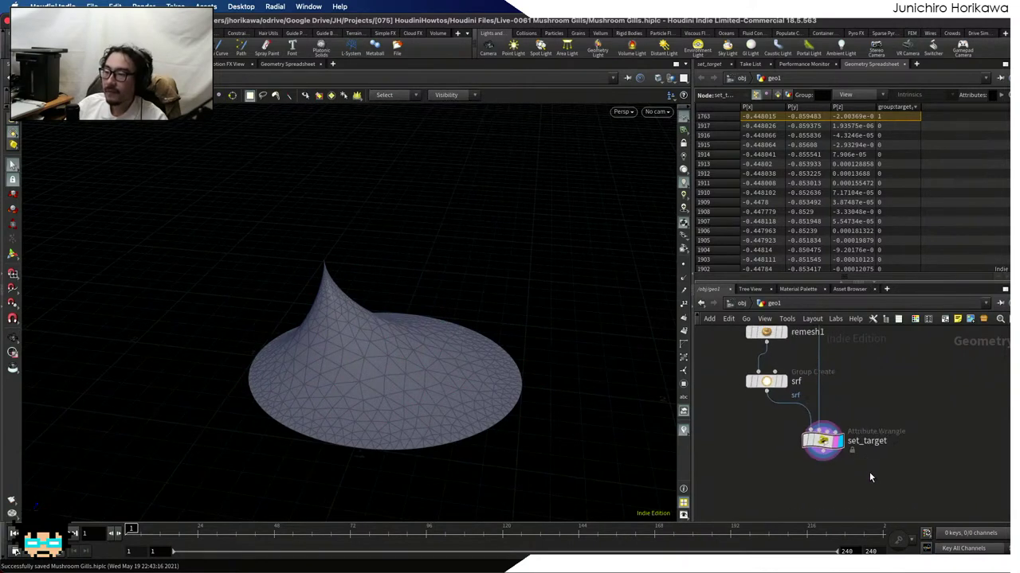
pyautogui.moveTo(845, 469); pyautogui.dragTo(823, 419, button='middle')
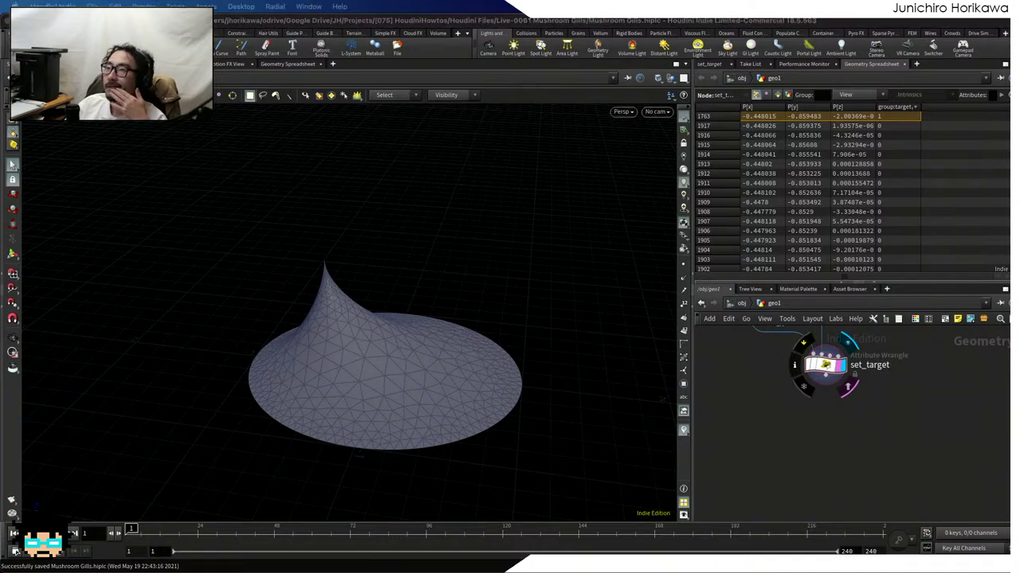
pyautogui.click(770, 463)
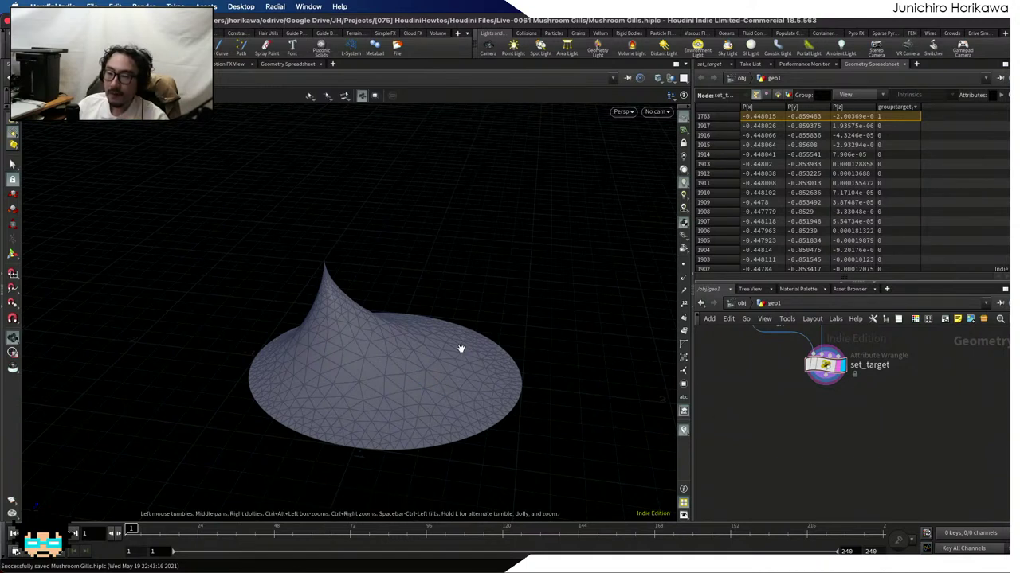
pyautogui.press('space')
pyautogui.moveTo(537, 309); pyautogui.dragTo(576, 382)
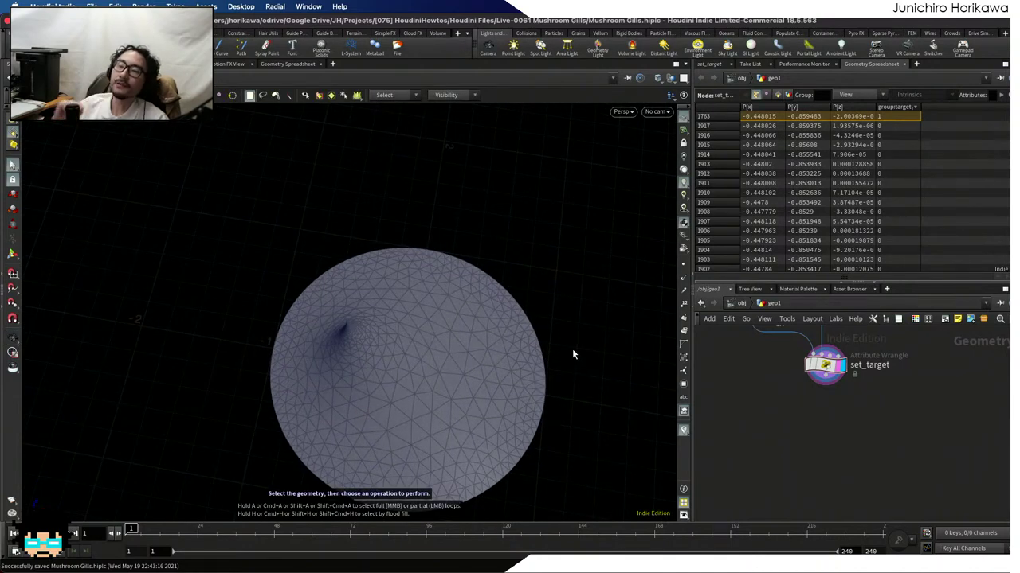
pyautogui.press('space')
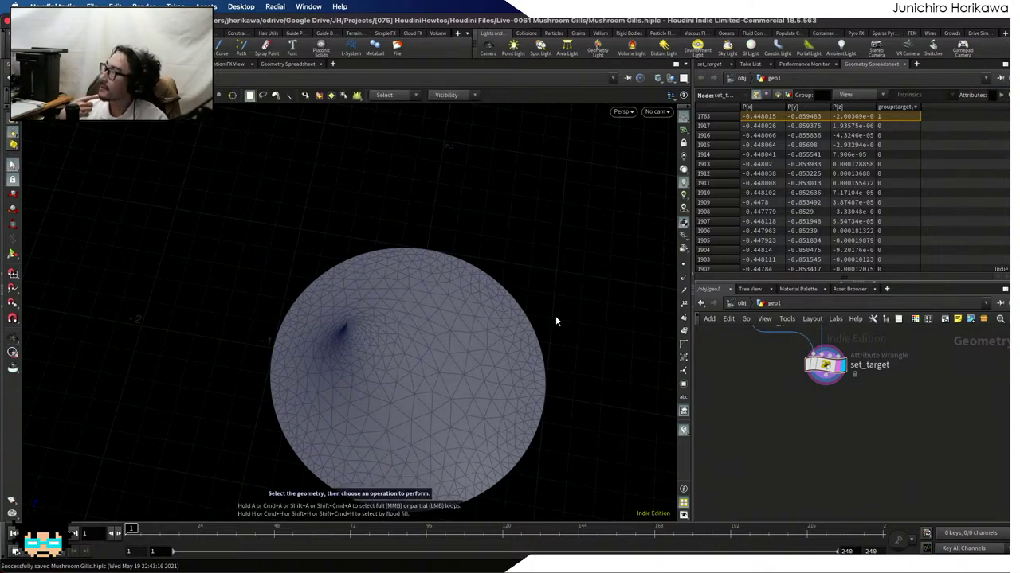
pyautogui.moveTo(569, 239); pyautogui.dragTo(518, 276)
pyautogui.press('space')
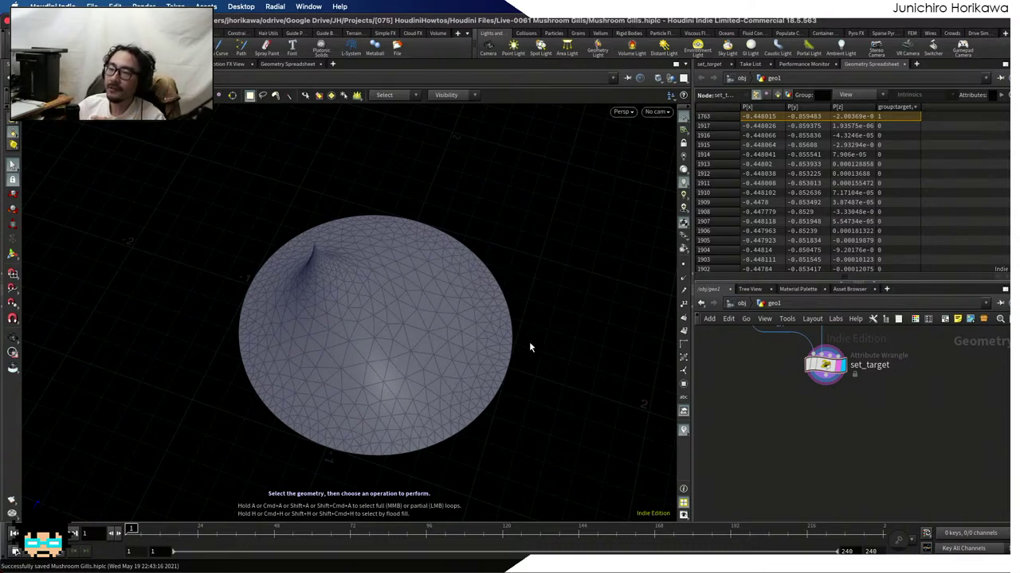
pyautogui.press('Tab')
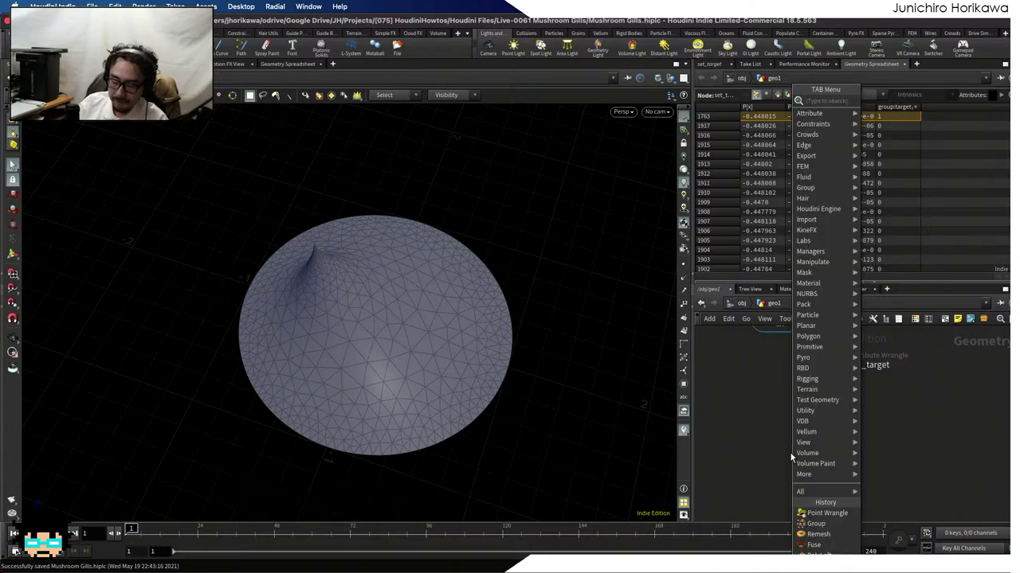
# Add a Group node below set_target, display it, and rename it start
pyautogui.write('gor')
pyautogui.press('BackSpace')
pyautogui.press('BackSpace')
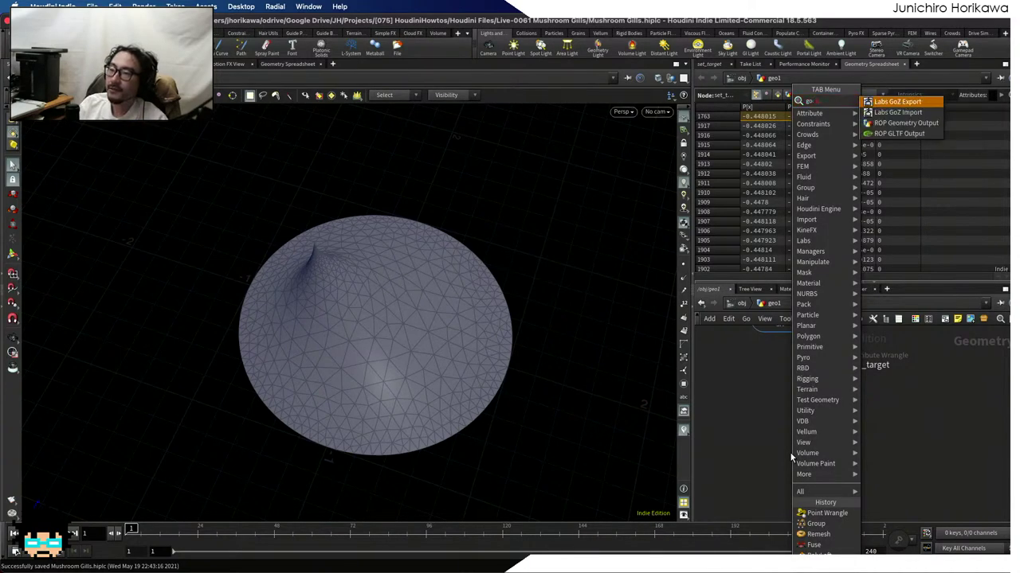
pyautogui.write('roup')
pyautogui.press('Return')
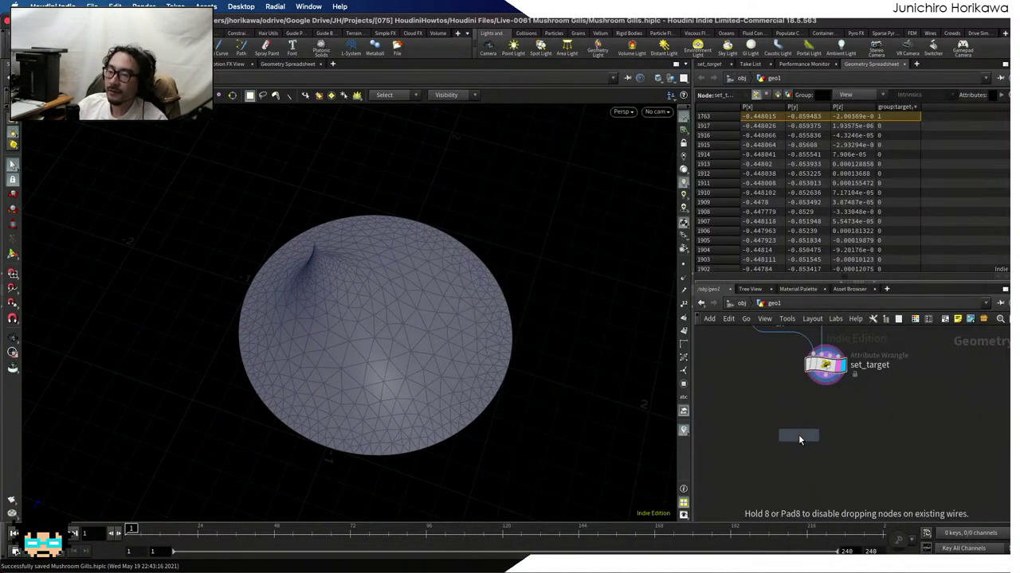
pyautogui.click(798, 434)
pyautogui.moveTo(825, 380); pyautogui.dragTo(783, 424)
pyautogui.click(806, 432)
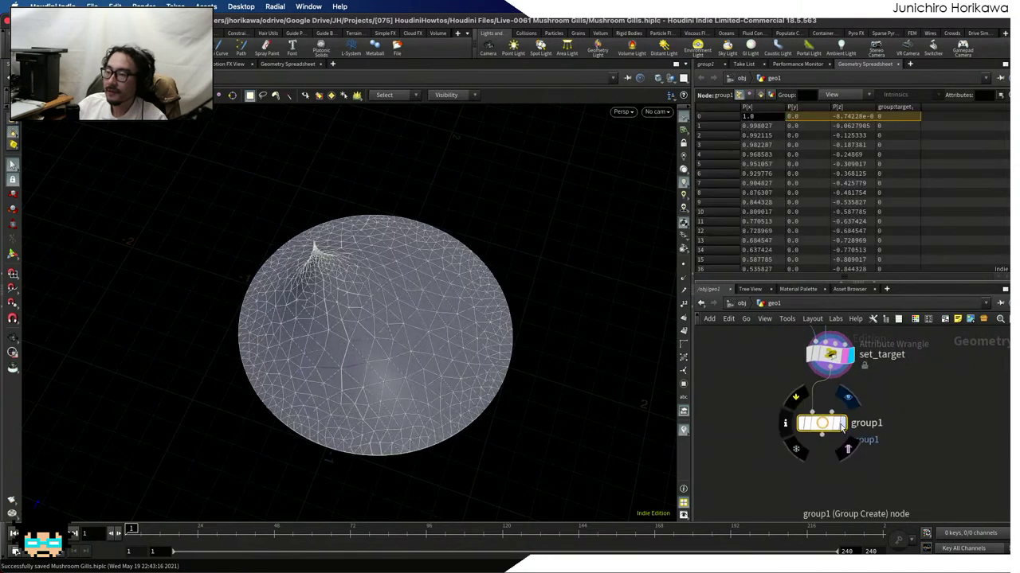
pyautogui.doubleClick(865, 423)
pyautogui.write('sta')
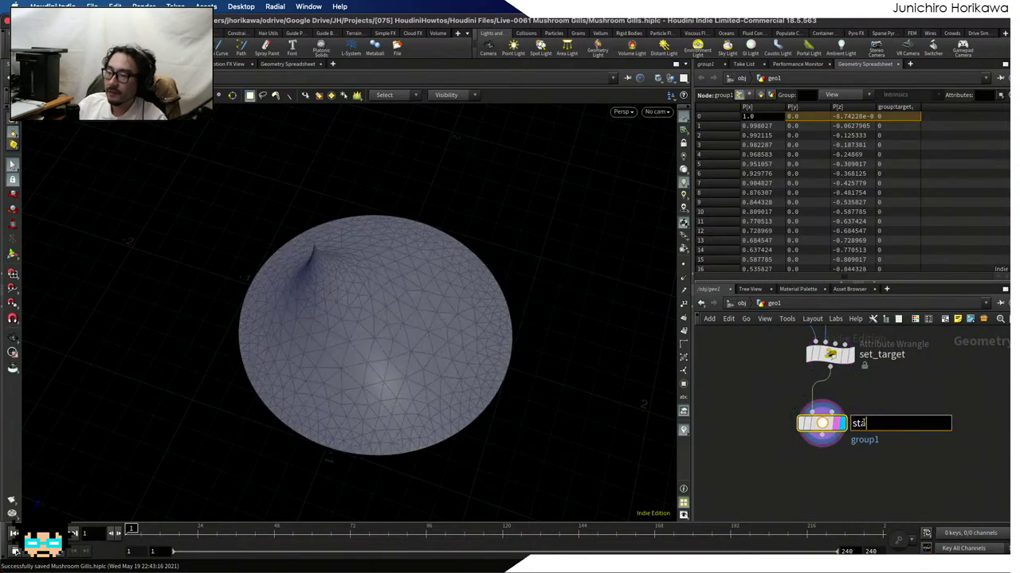
pyautogui.write('rt')
pyautogui.press('Return')
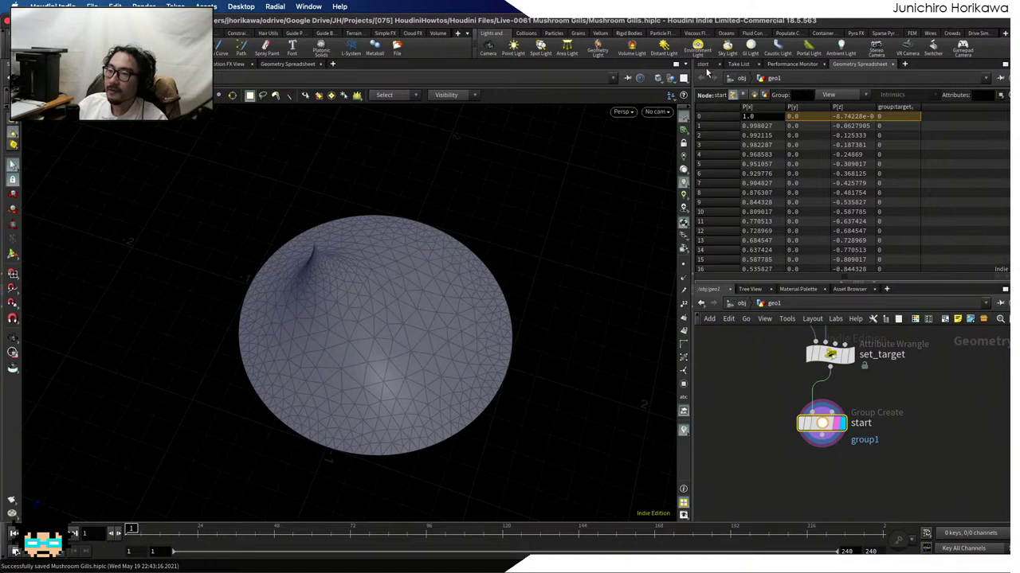
# Make start a point group named start, no base group, including points on unshared edges
pyautogui.click(701, 64)
pyautogui.doubleClick(794, 108)
pyautogui.write('start')
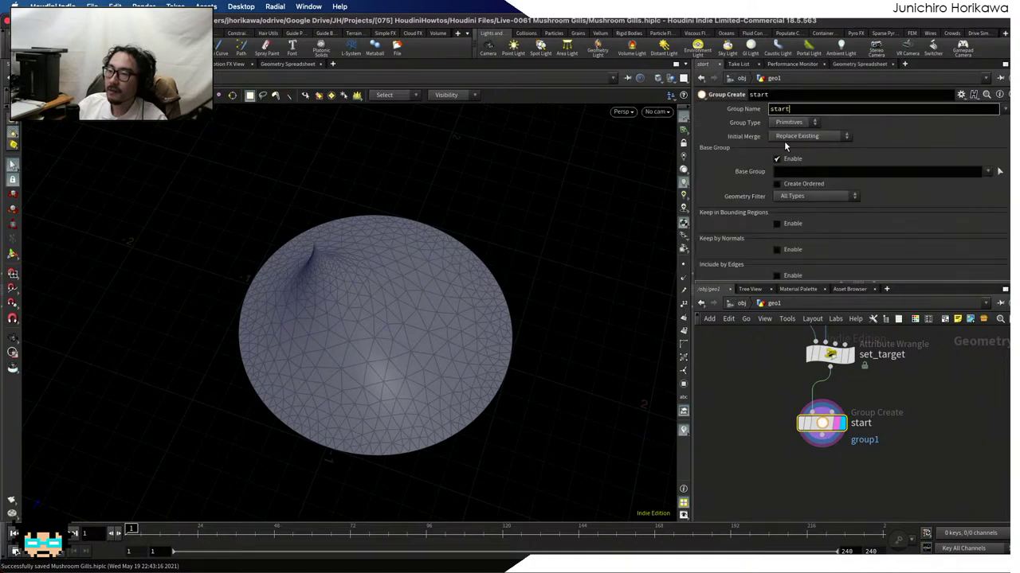
pyautogui.press('Return')
pyautogui.click(798, 122)
pyautogui.click(790, 132)
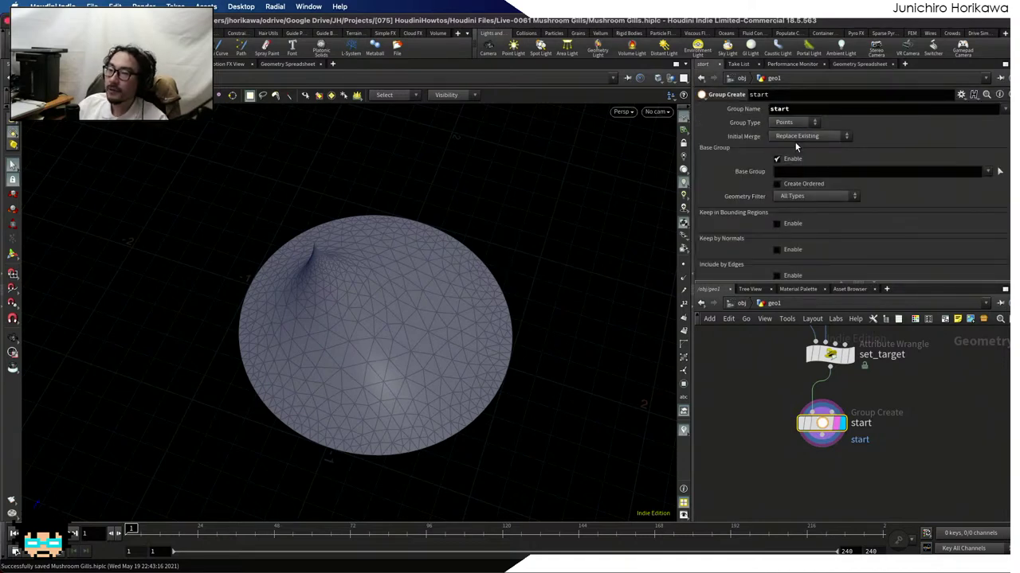
pyautogui.click(777, 159)
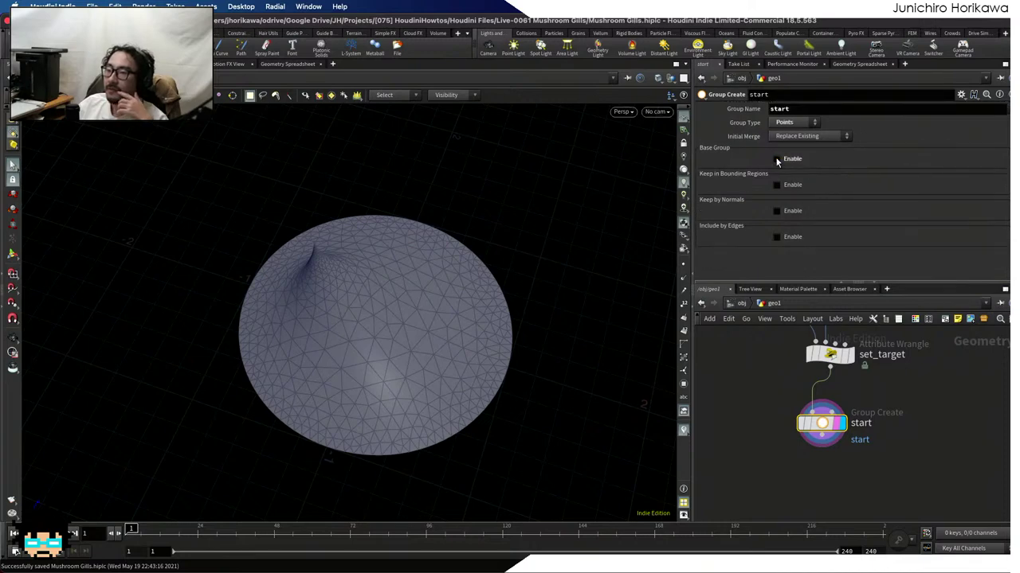
pyautogui.click(777, 237)
pyautogui.scroll(-3, 800, 207)
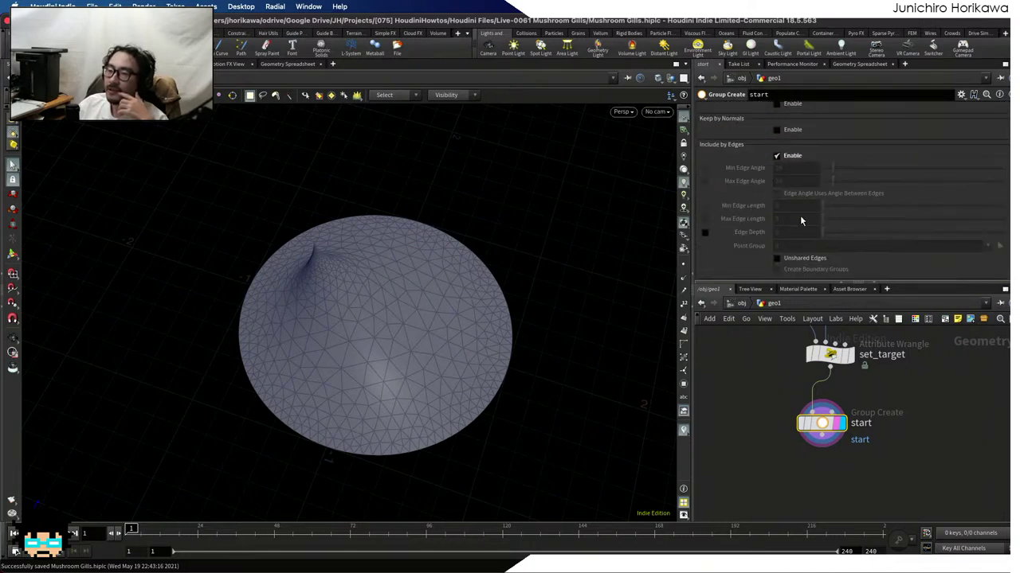
pyautogui.click(776, 258)
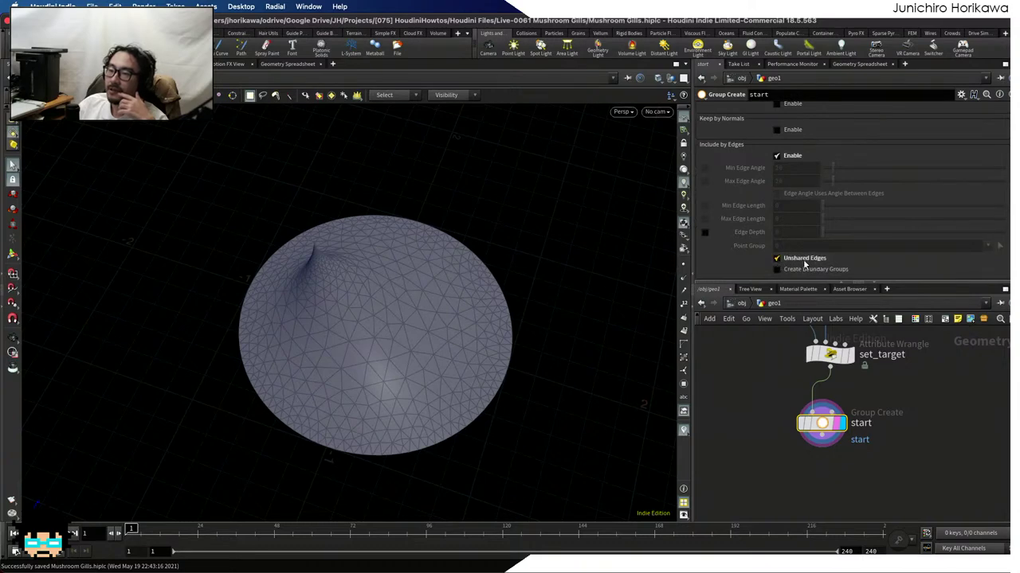
pyautogui.scroll(1, 785, 410)
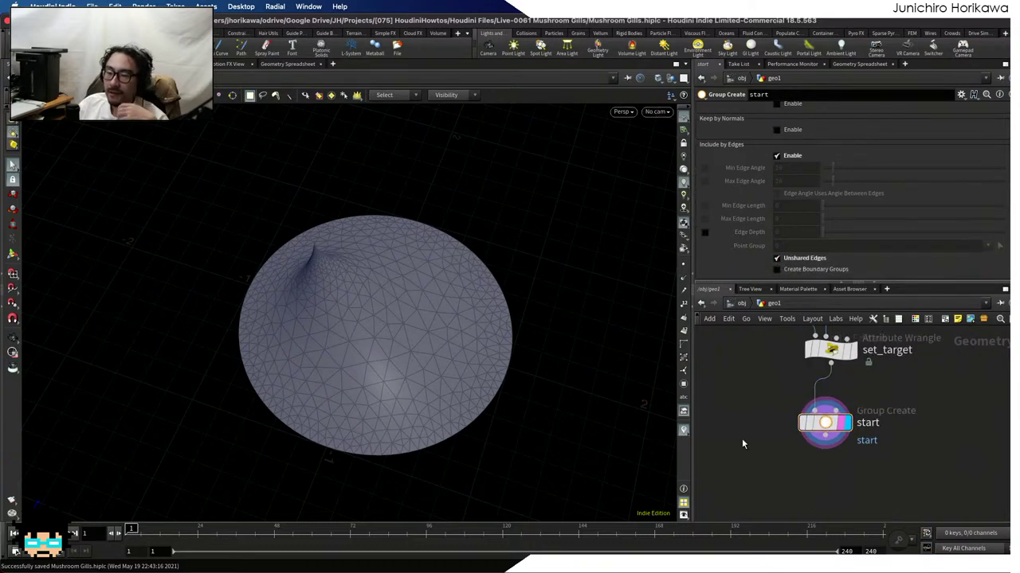
# Orbit beneath the surface to check the rim's boundary points
pyautogui.moveTo(478, 311); pyautogui.dragTo(603, 196)
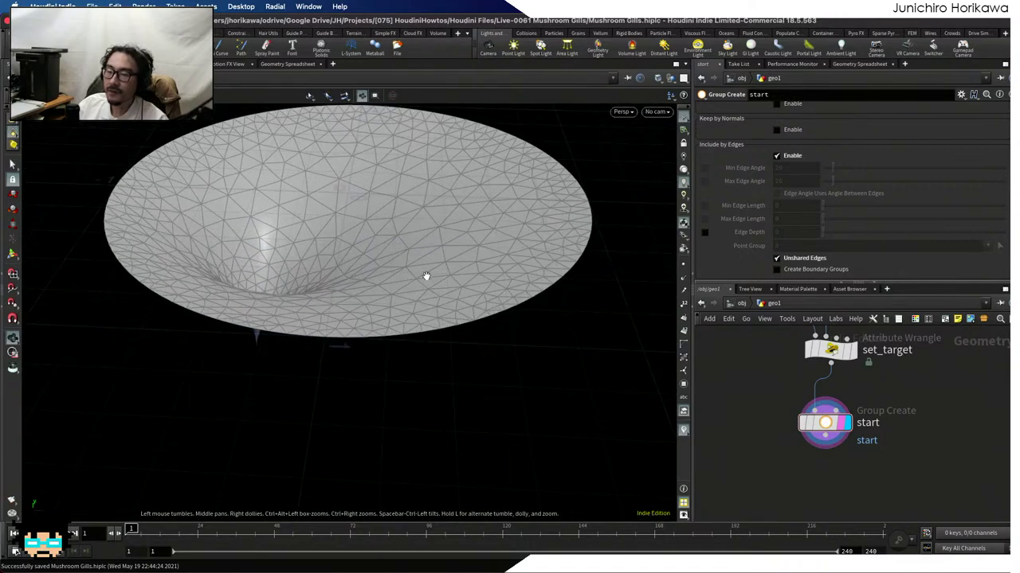
pyautogui.moveTo(425, 278); pyautogui.dragTo(438, 356)
pyautogui.press('s')
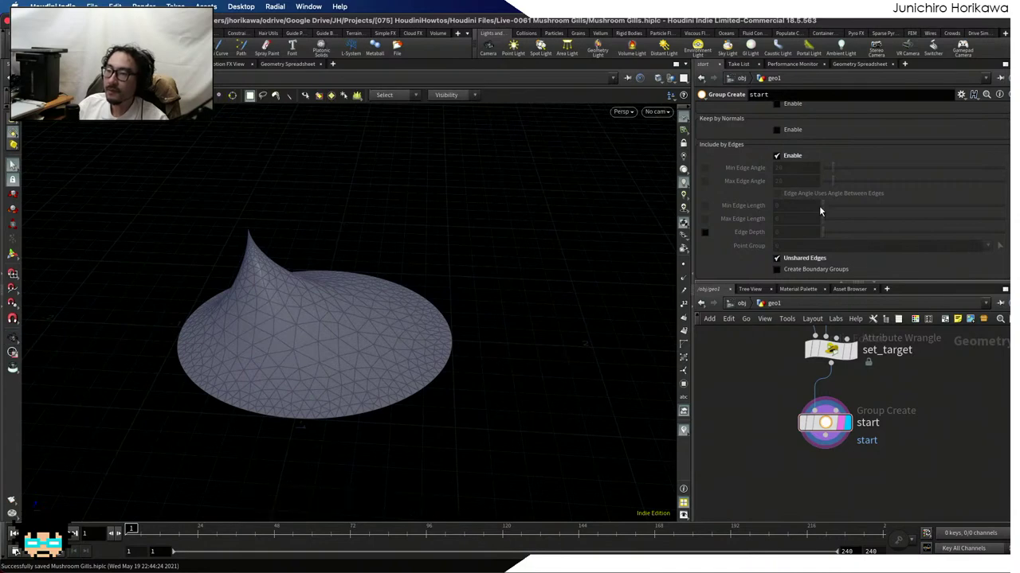
pyautogui.scroll(3, 818, 204)
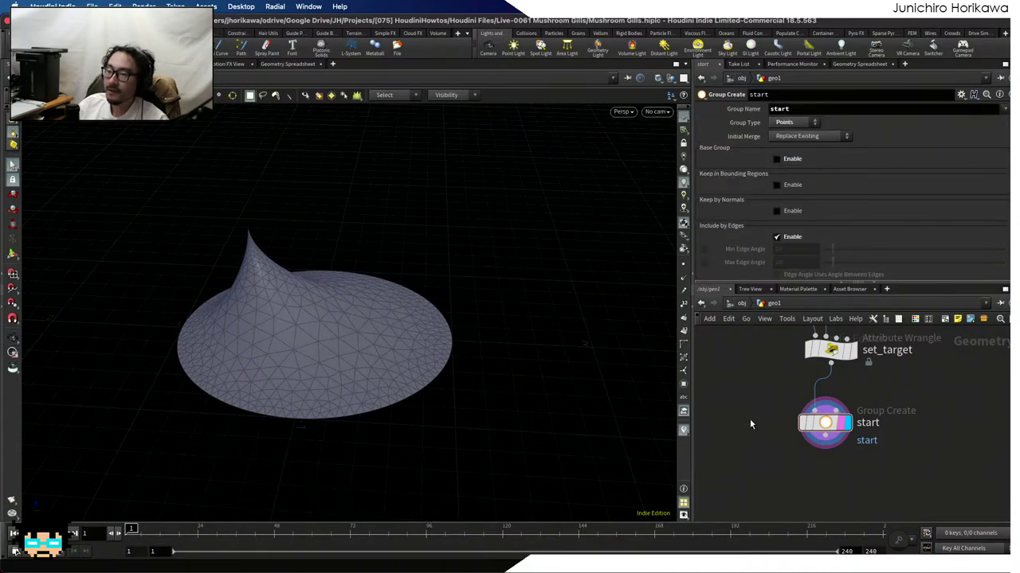
pyautogui.hotkey('ctrl', 's')
pyautogui.press('Tab')
pyautogui.write('find')
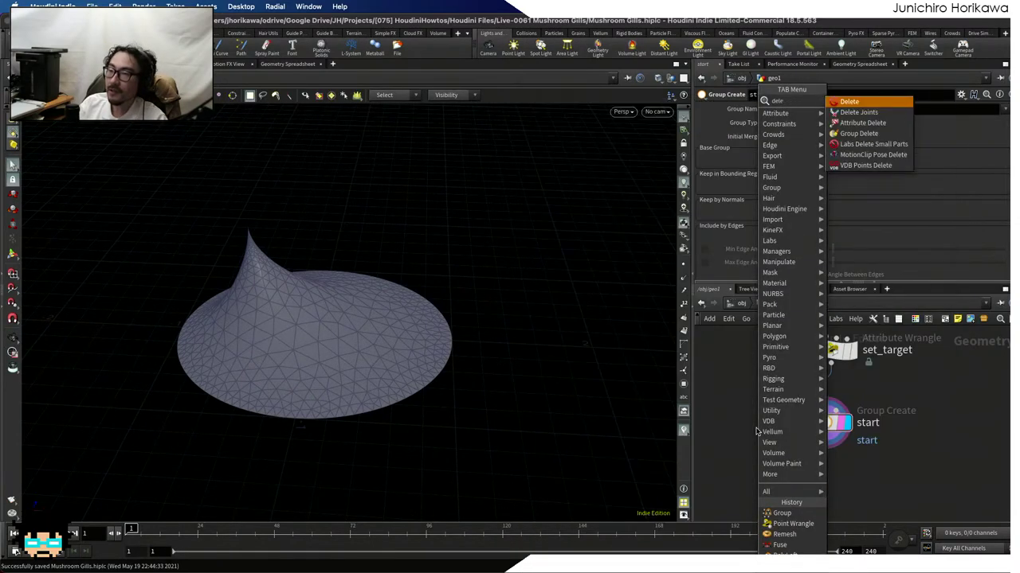
pyautogui.press('Return')
pyautogui.click(749, 483)
pyautogui.click(825, 447)
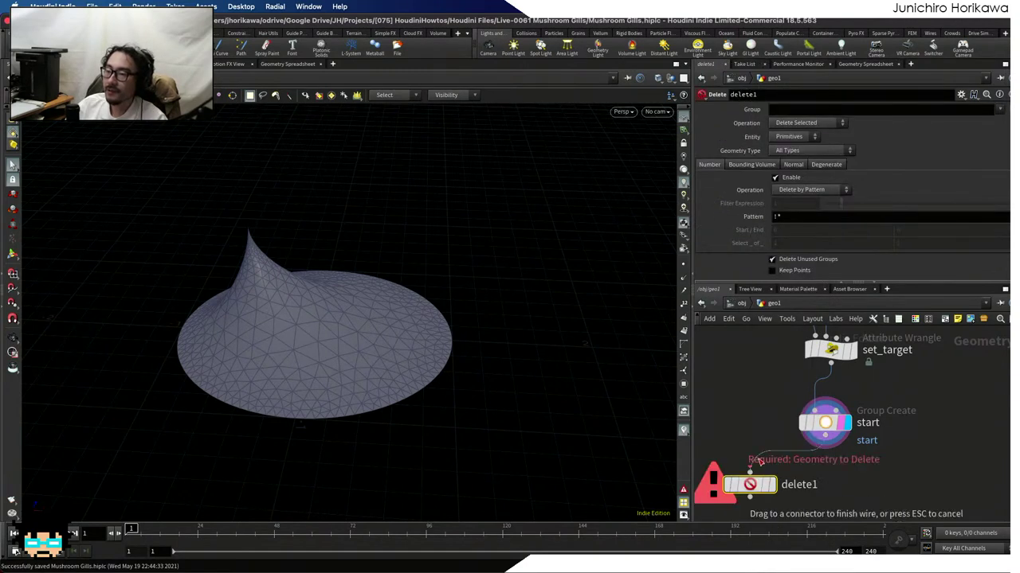
pyautogui.click(749, 474)
pyautogui.click(769, 486)
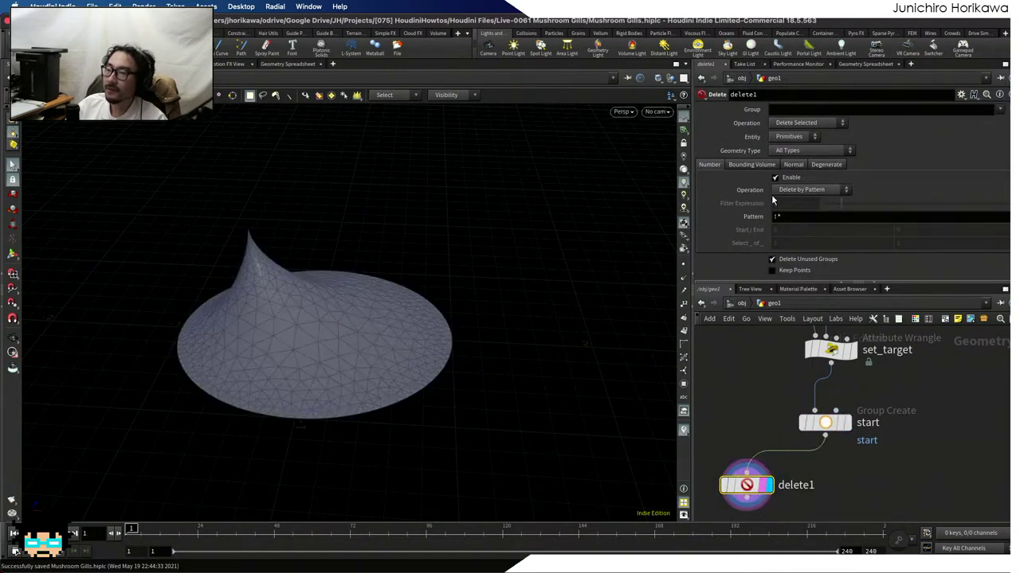
pyautogui.click(809, 137)
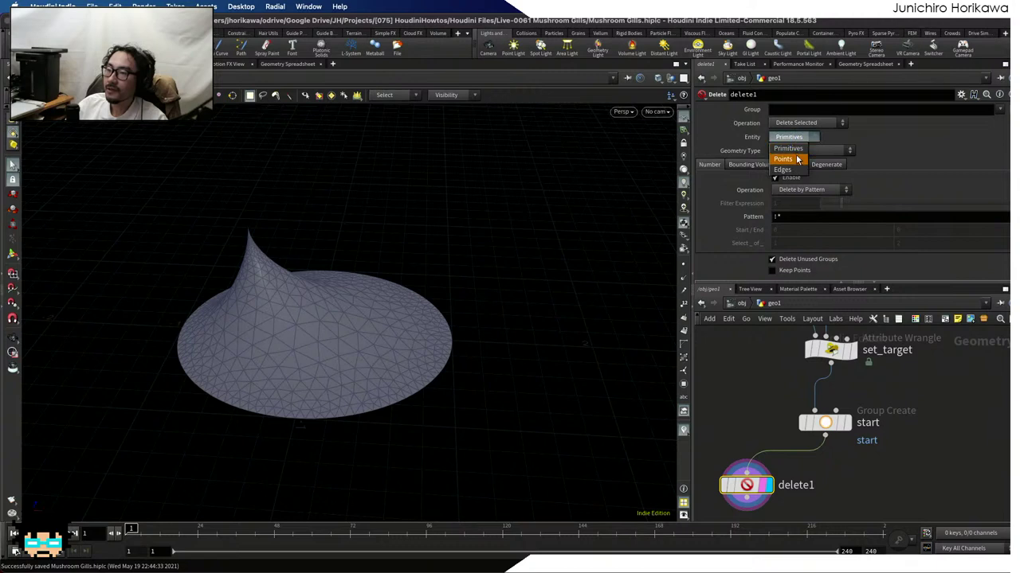
pyautogui.click(793, 157)
pyautogui.click(885, 109)
pyautogui.write('start')
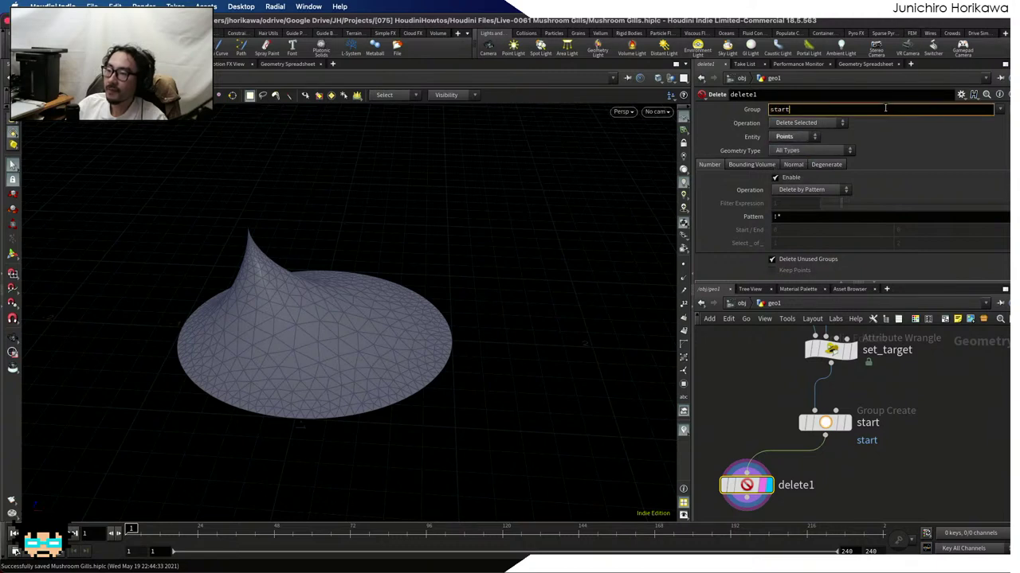
pyautogui.press('Return')
pyautogui.click(836, 124)
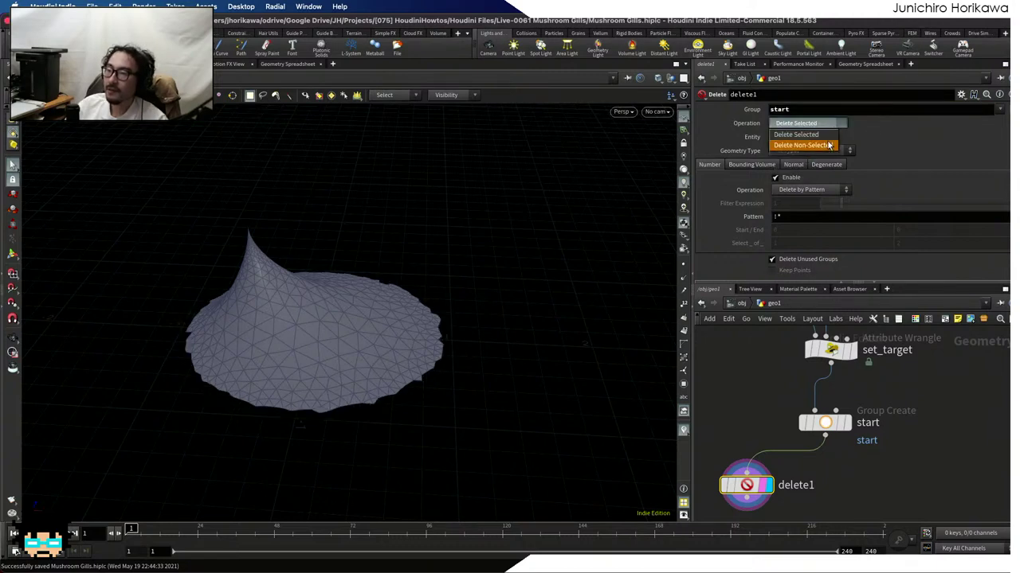
pyautogui.click(805, 134)
pyautogui.press('Escape')
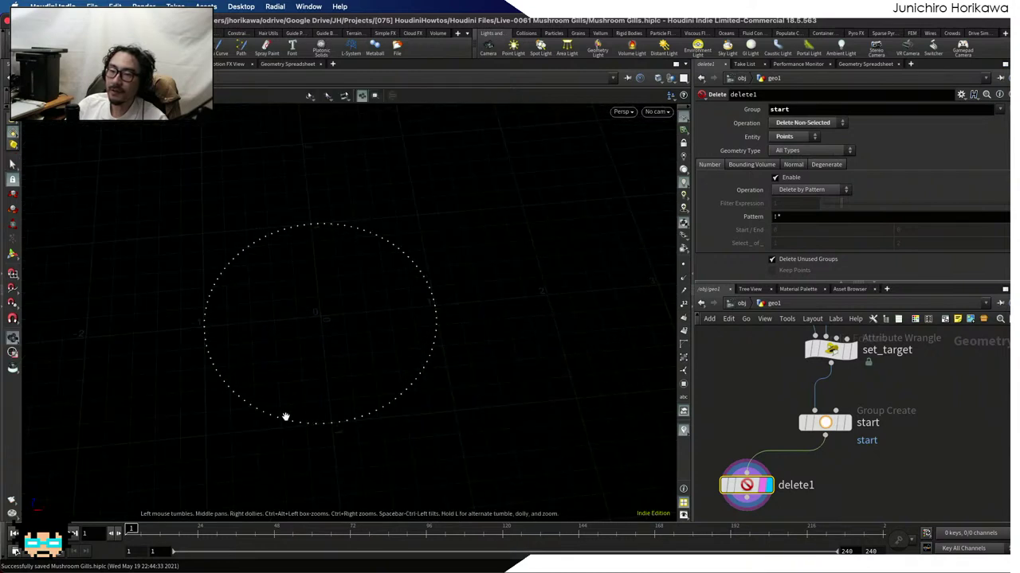
pyautogui.press('s')
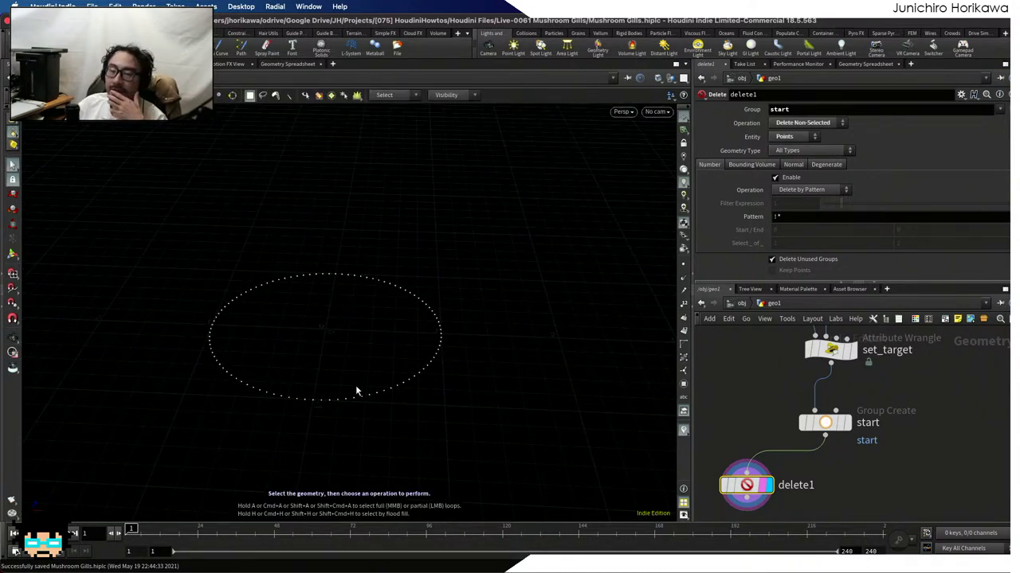
pyautogui.press('r')
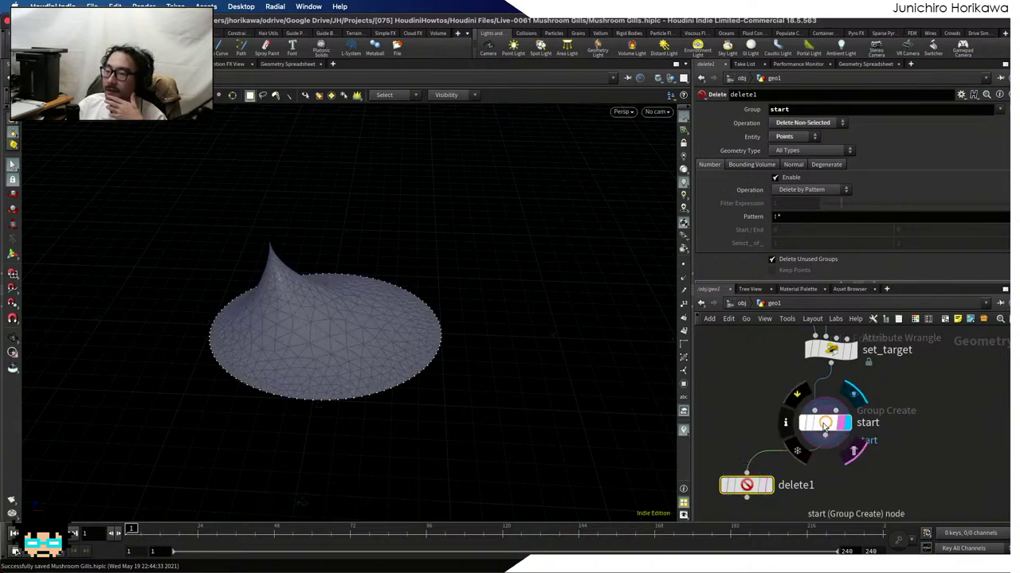
pyautogui.moveTo(825, 426); pyautogui.dragTo(831, 405)
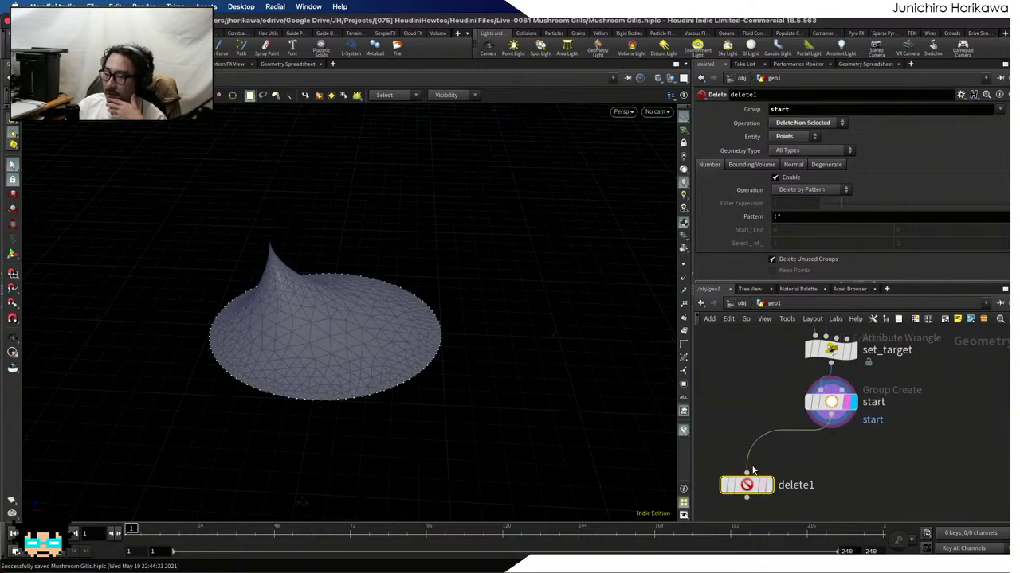
pyautogui.press('Delete')
pyautogui.scroll(-2, 762, 462)
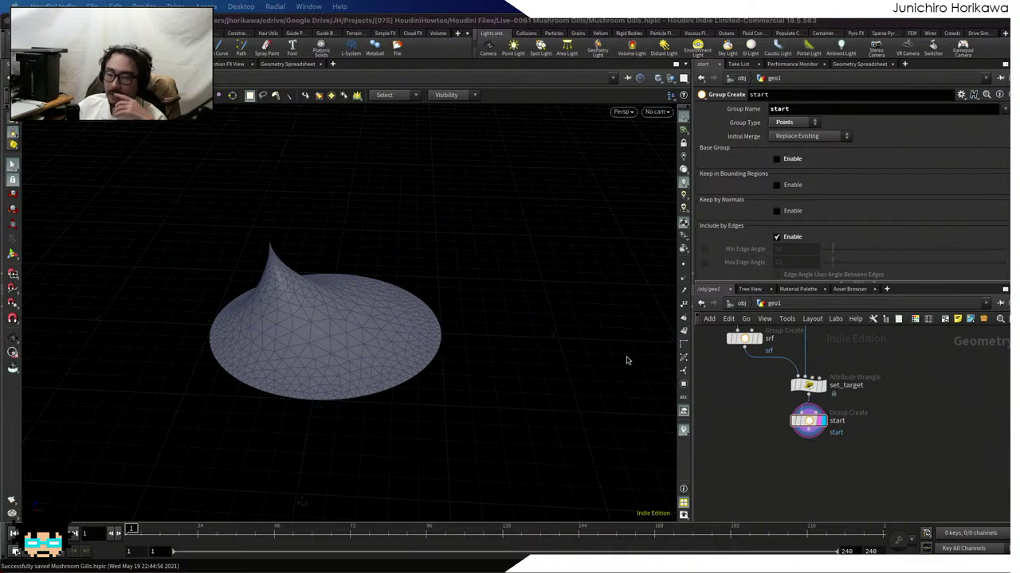
# Add a For-Each Number loop below the start node
pyautogui.press('Tab')
pyautogui.write('forea')
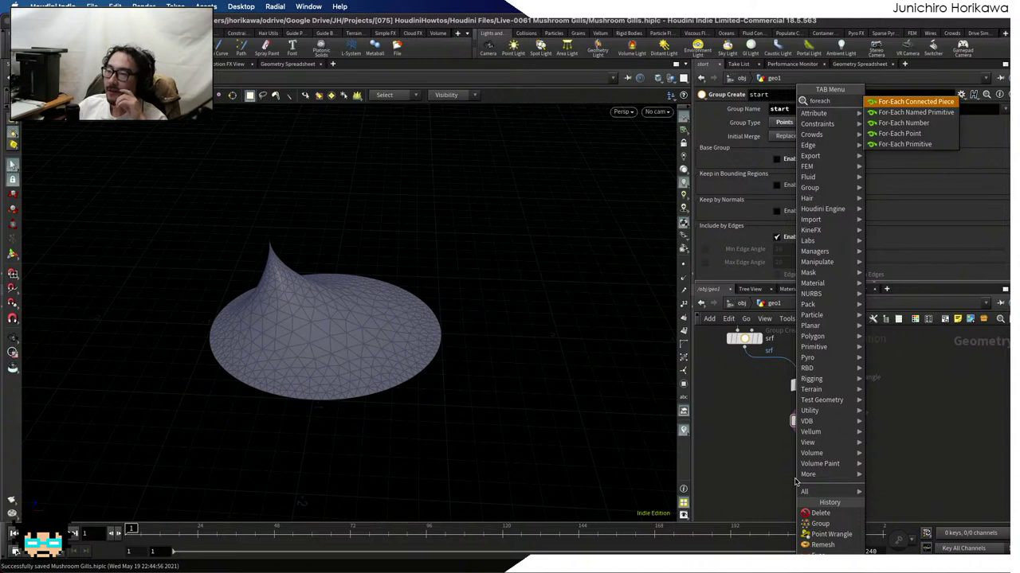
pyautogui.click(893, 133)
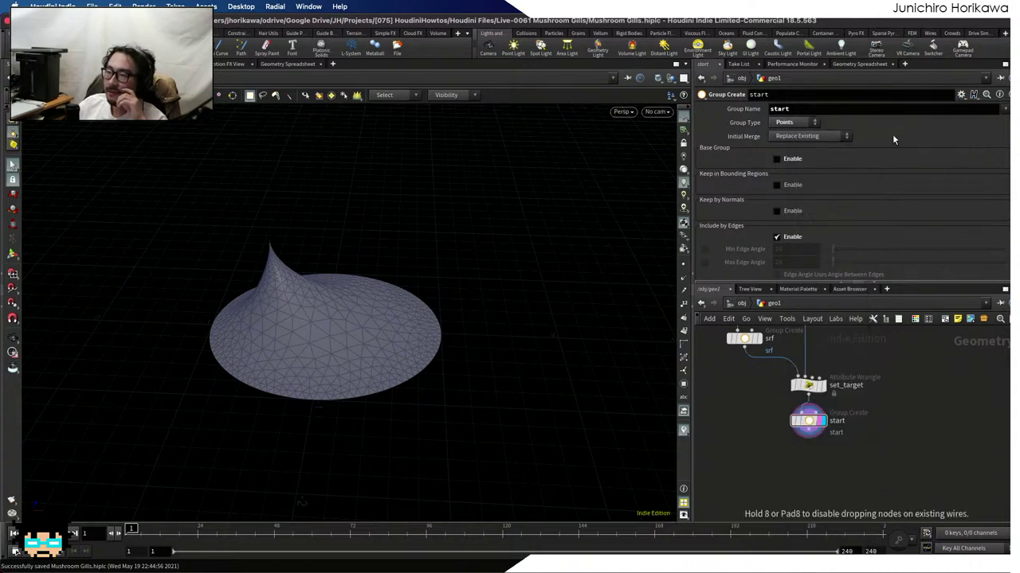
pyautogui.scroll(-3, 838, 405)
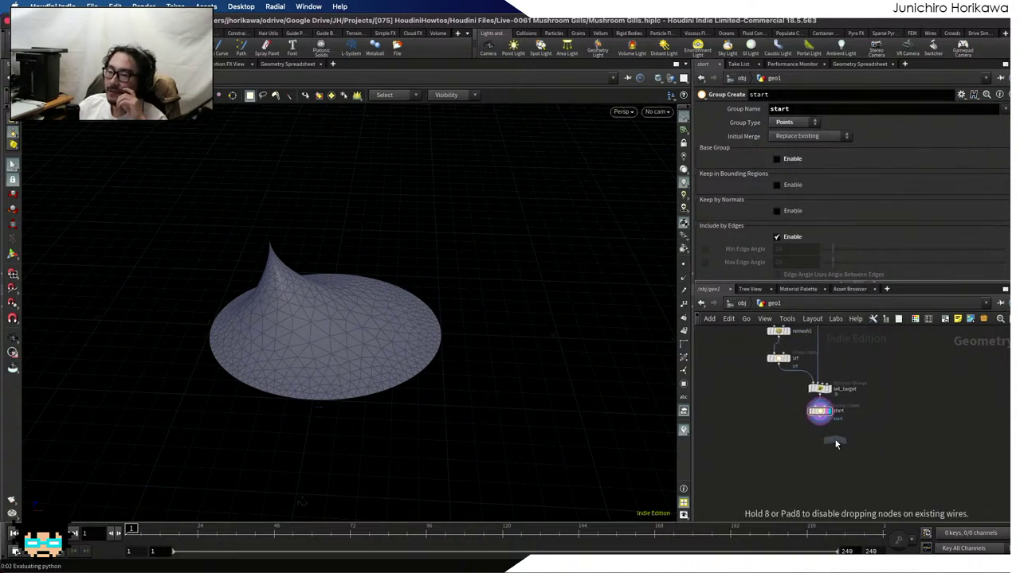
pyautogui.click(822, 435)
pyautogui.scroll(5, 828, 434)
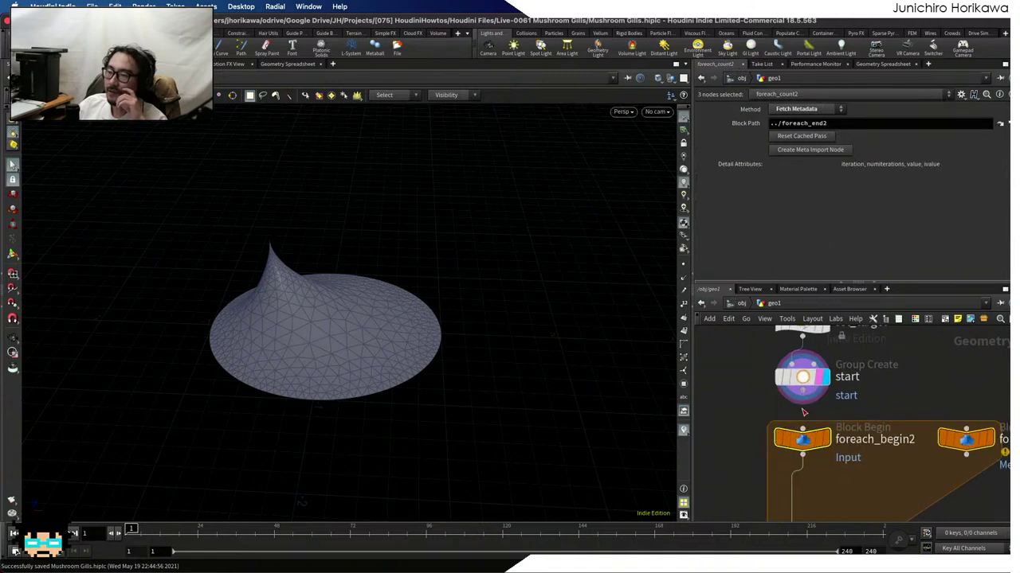
pyautogui.moveTo(803, 412); pyautogui.dragTo(801, 309, button='middle')
pyautogui.click(800, 439)
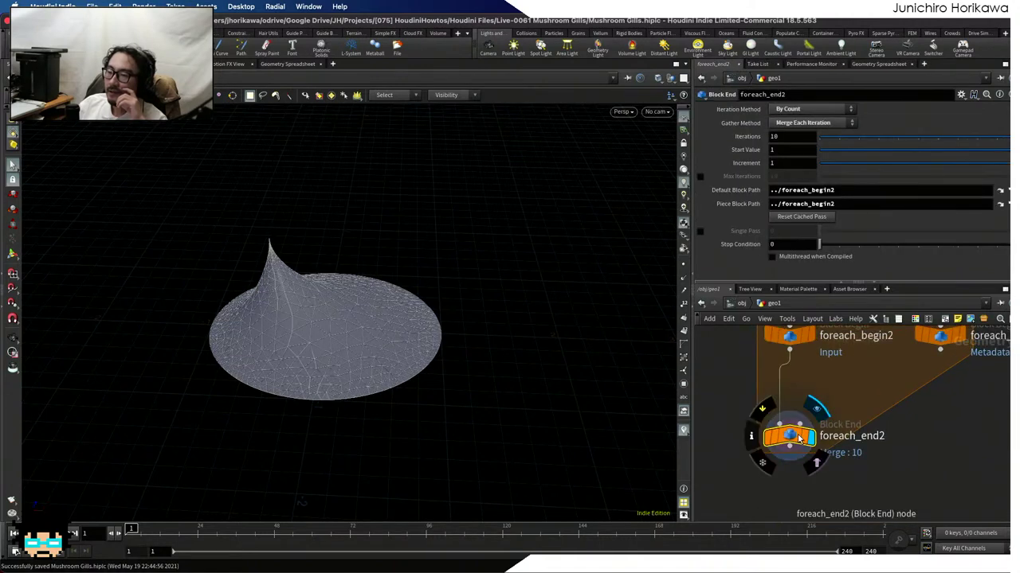
pyautogui.moveTo(800, 439); pyautogui.dragTo(796, 462)
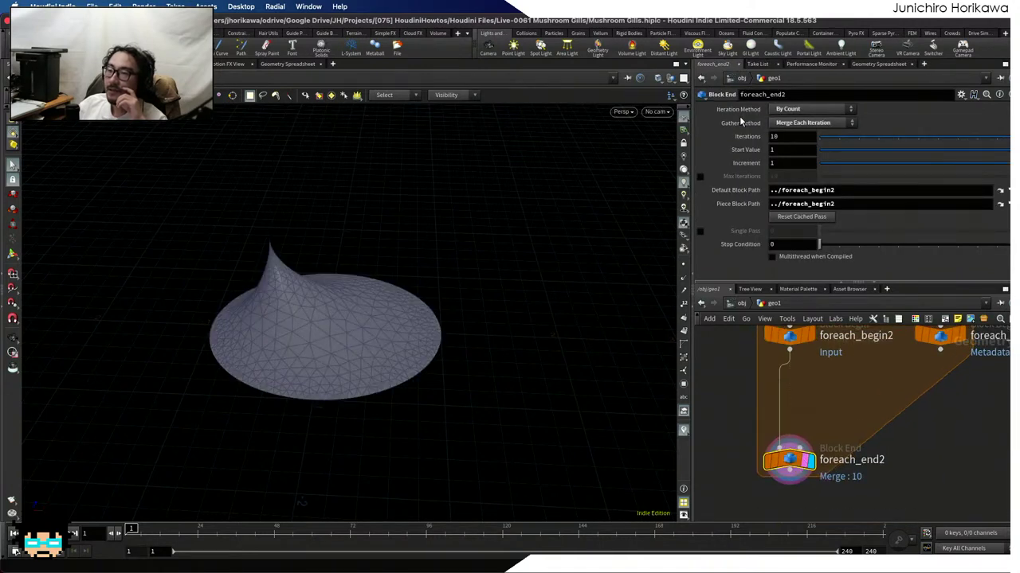
# Set foreach_end2 to iterate By Count with Feedback Each Iteration
pyautogui.click(806, 109)
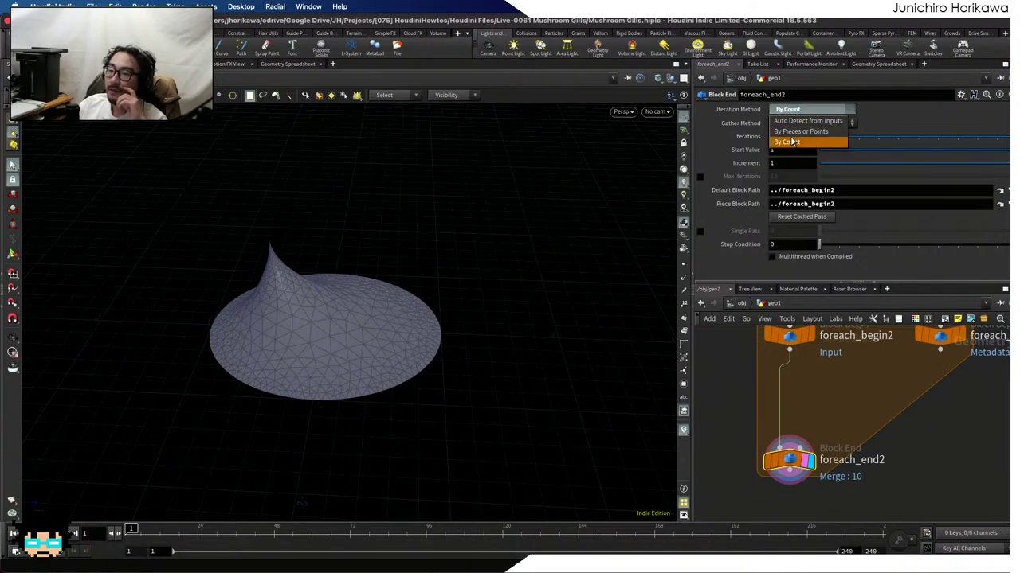
pyautogui.click(792, 142)
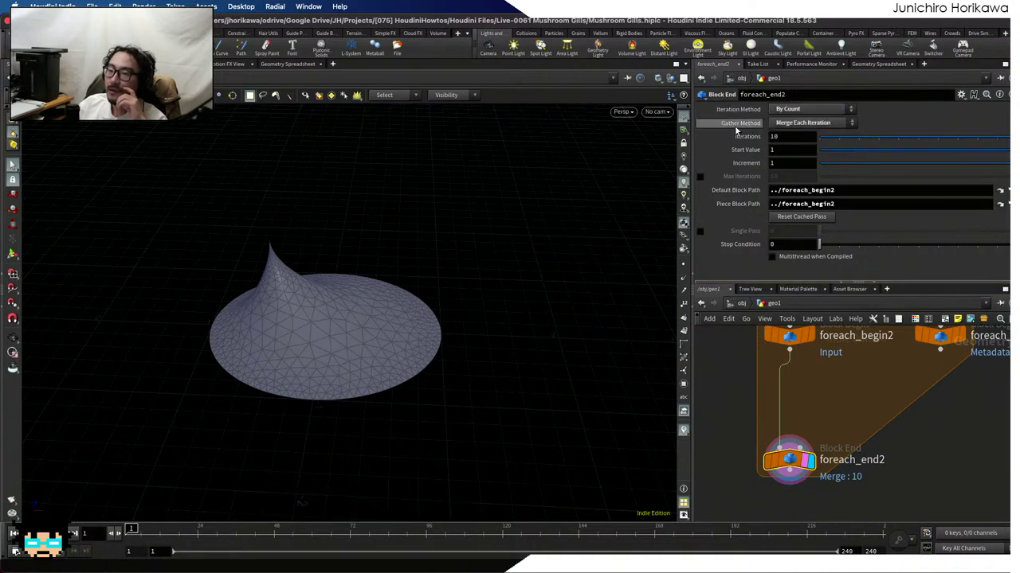
pyautogui.click(808, 122)
pyautogui.click(806, 135)
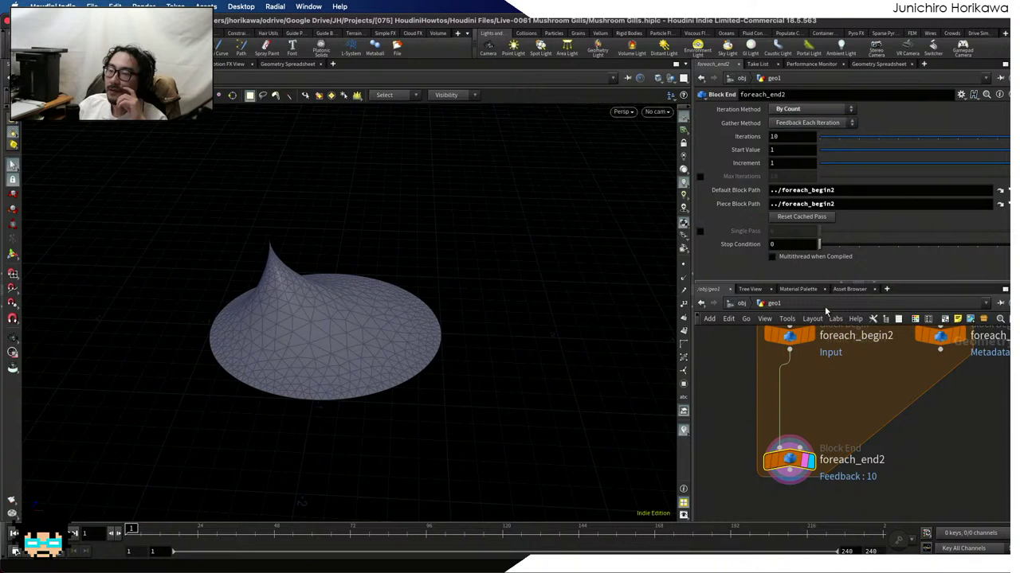
# Set foreach_begin2's Method to Fetch Feedback
pyautogui.moveTo(825, 310); pyautogui.dragTo(848, 320, button='middle')
pyautogui.scroll(2, 818, 385)
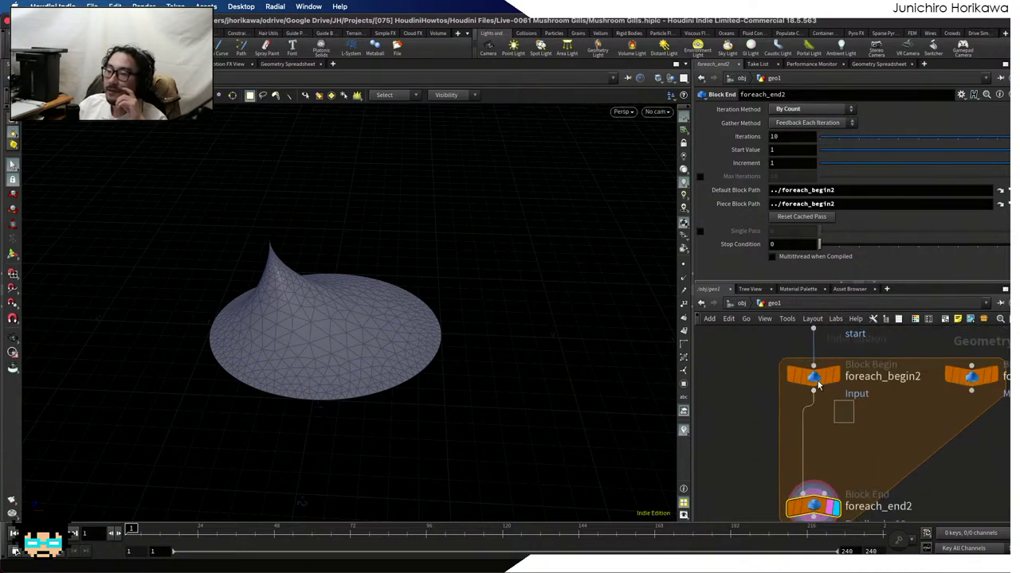
pyautogui.click(818, 385)
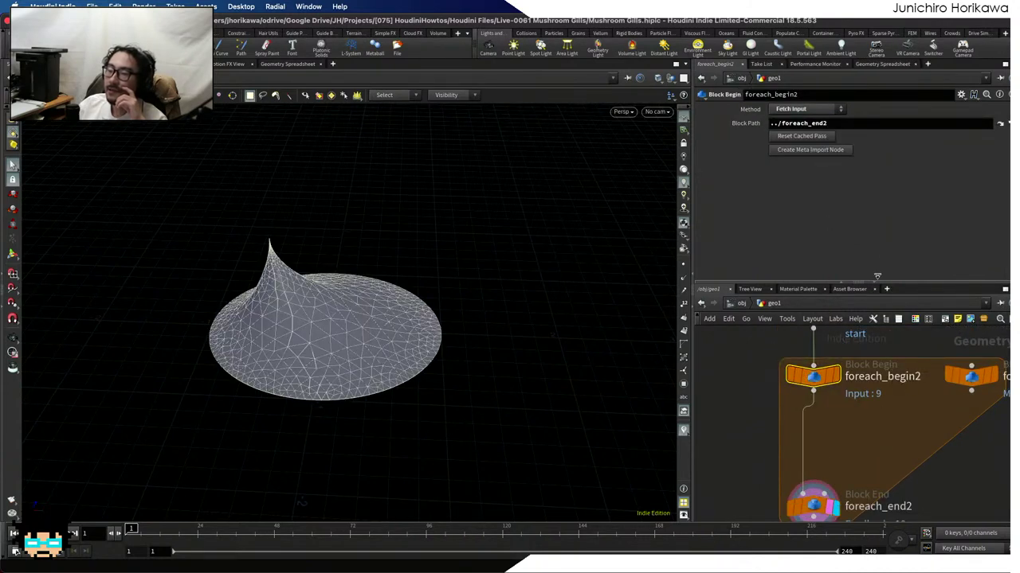
pyautogui.click(807, 108)
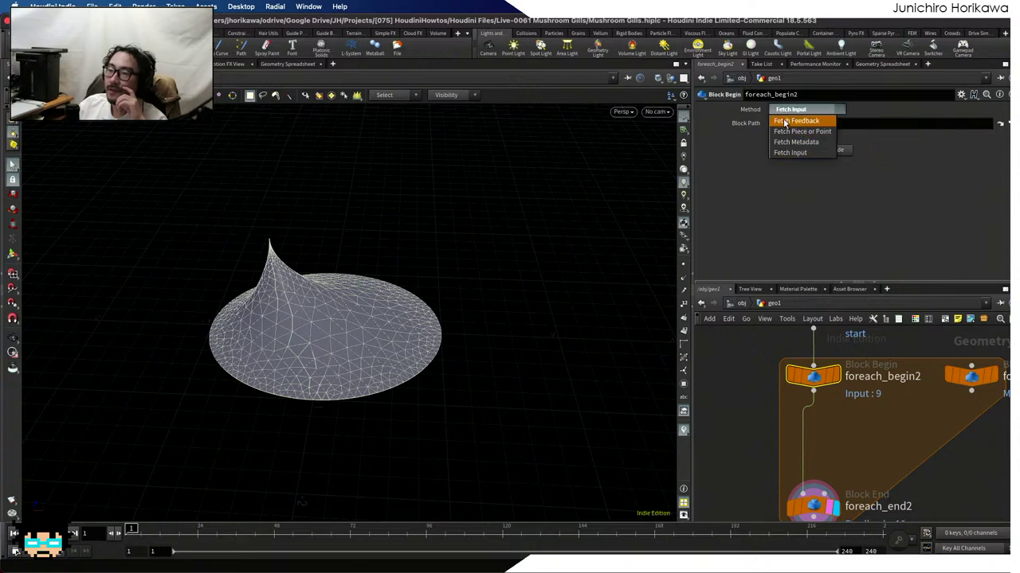
pyautogui.click(787, 123)
# Inspect foreach_count2, move foreach_end2 lower, and save the scene
pyautogui.scroll(-2, 839, 396)
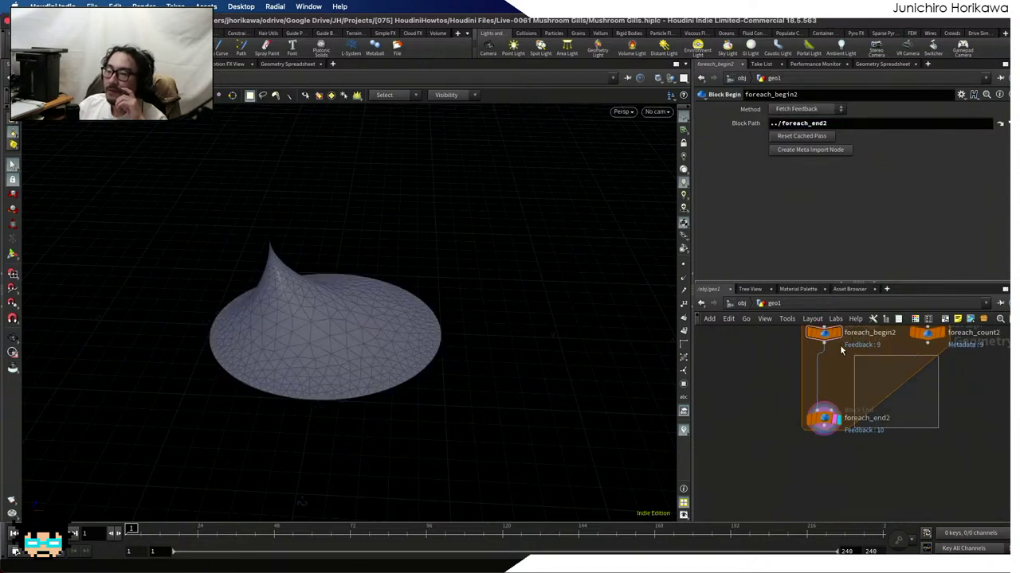
pyautogui.click(836, 407)
pyautogui.click(839, 399)
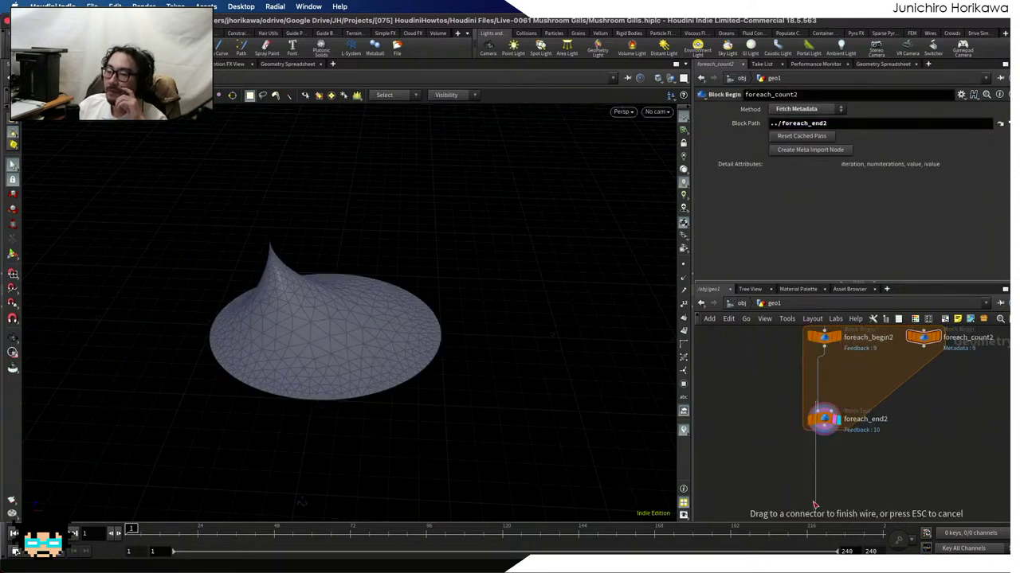
pyautogui.moveTo(824, 435); pyautogui.dragTo(803, 464)
pyautogui.press('Escape')
pyautogui.moveTo(823, 419); pyautogui.dragTo(825, 497)
pyautogui.hotkey('ctrl', 's')
pyautogui.scroll(3, 829, 435)
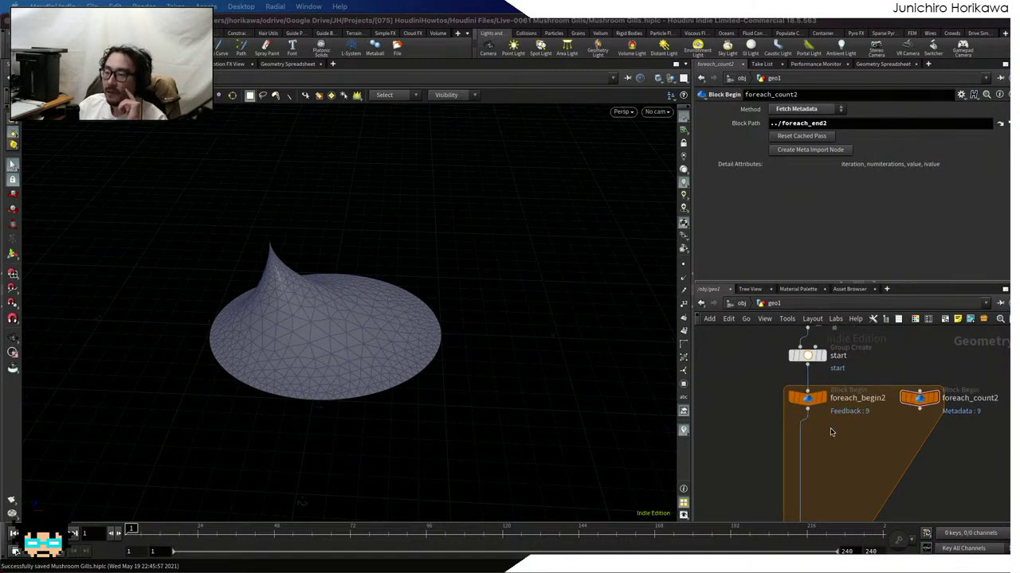
# Insert a Connectivity node inside the loop below foreach_begin2 and view its result
pyautogui.moveTo(832, 454); pyautogui.dragTo(832, 414, button='middle')
pyautogui.press('Tab')
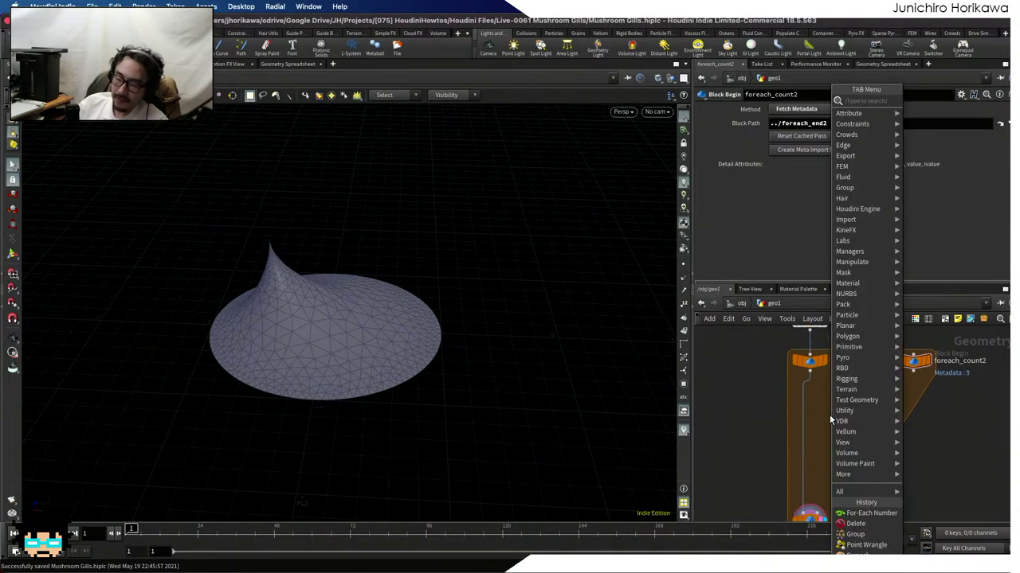
pyautogui.press('Return')
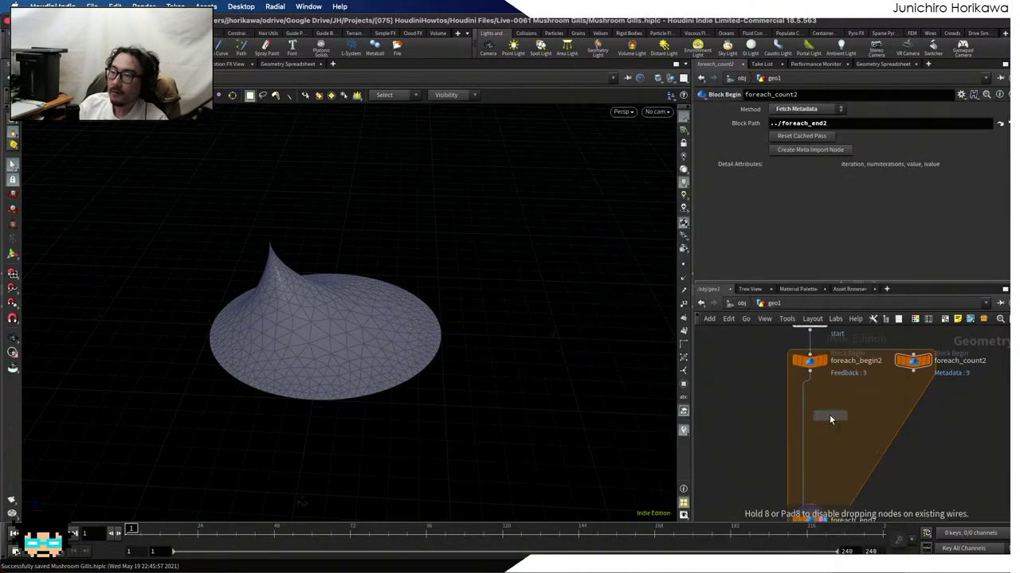
pyautogui.click(820, 415)
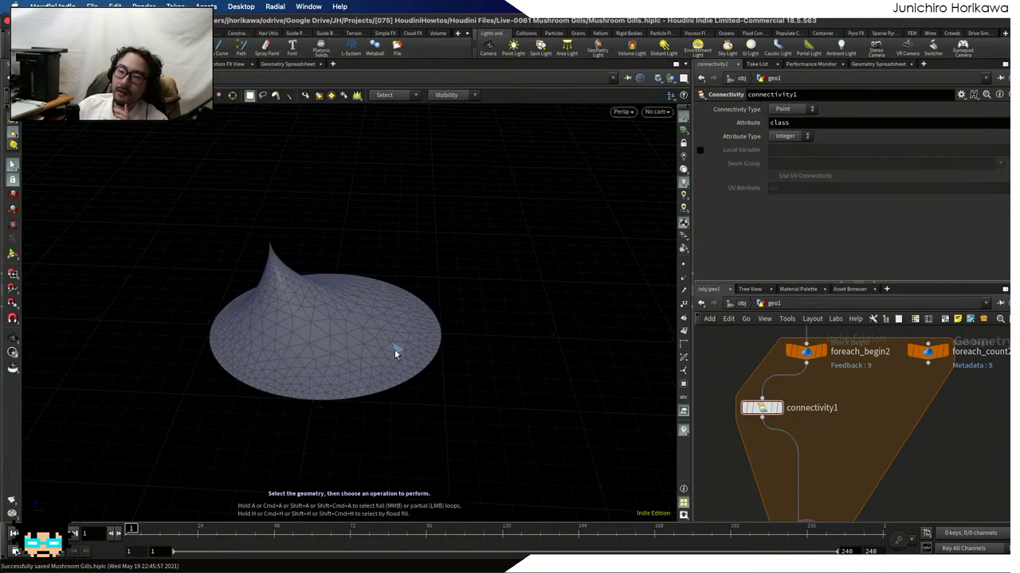
pyautogui.click(763, 408)
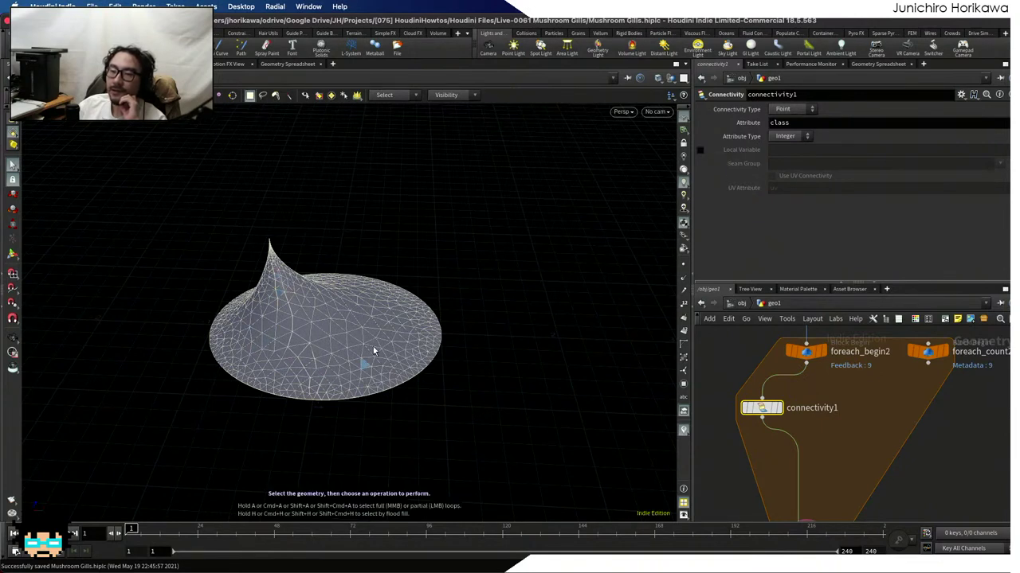
pyautogui.press('Escape')
pyautogui.moveTo(307, 302); pyautogui.dragTo(346, 347)
pyautogui.press('s')
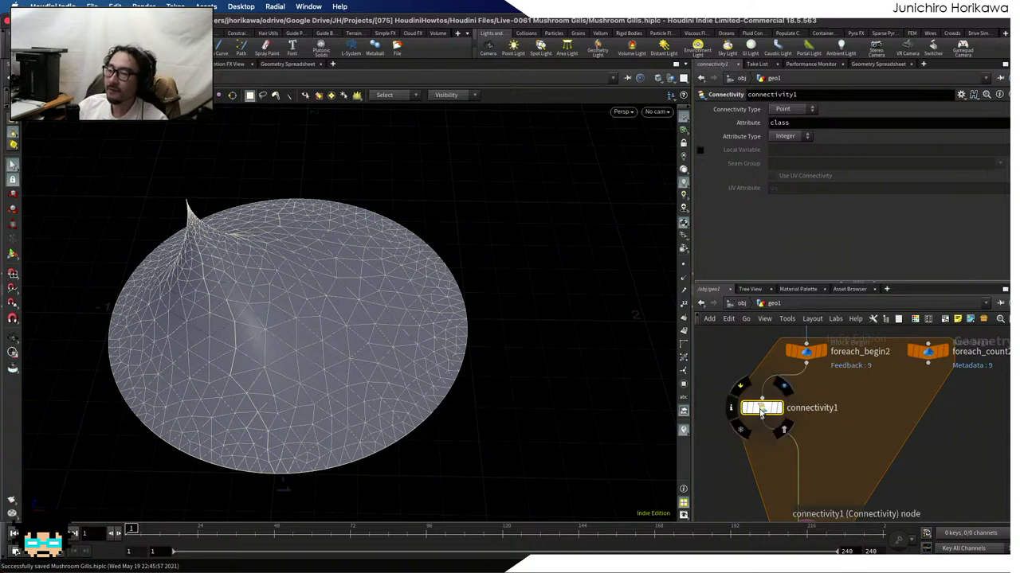
# Sort connectivity1's points by class in the Geometry Spreadsheet
pyautogui.click(871, 63)
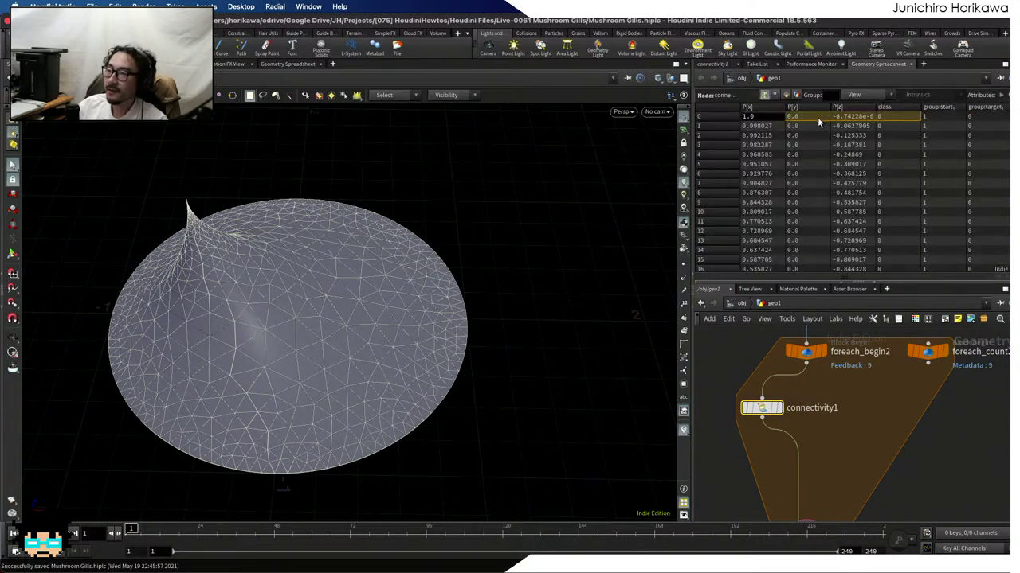
pyautogui.click(893, 109)
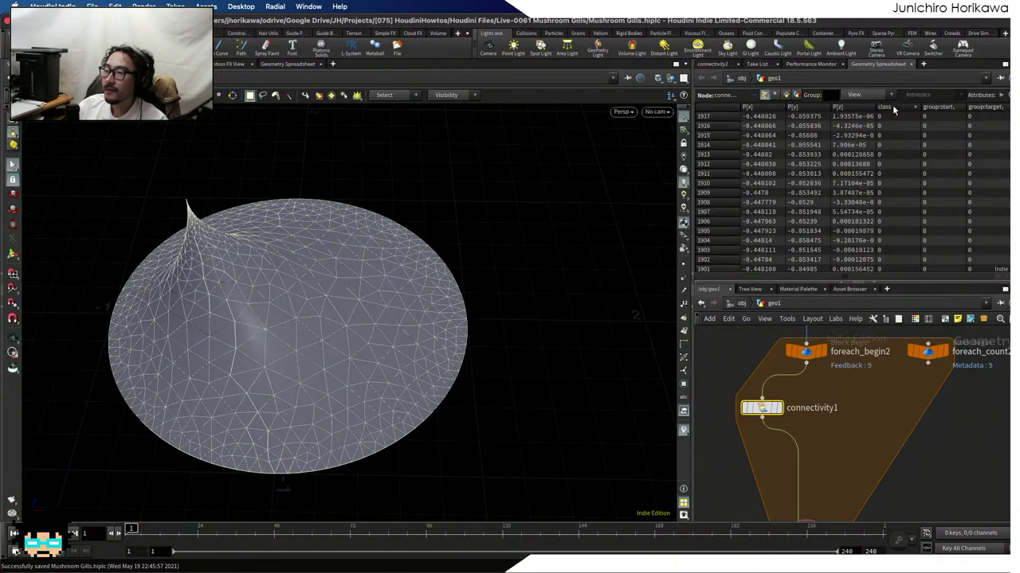
pyautogui.scroll(-8, 886, 126)
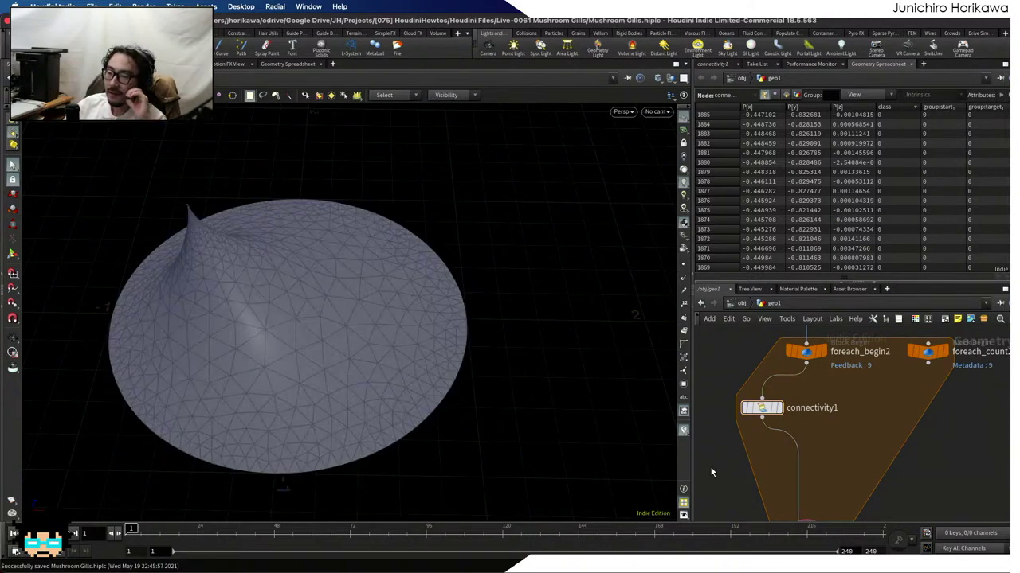
# Nudge connectivity1 slightly up and to the right
pyautogui.scroll(1, 761, 408)
pyautogui.moveTo(763, 410)
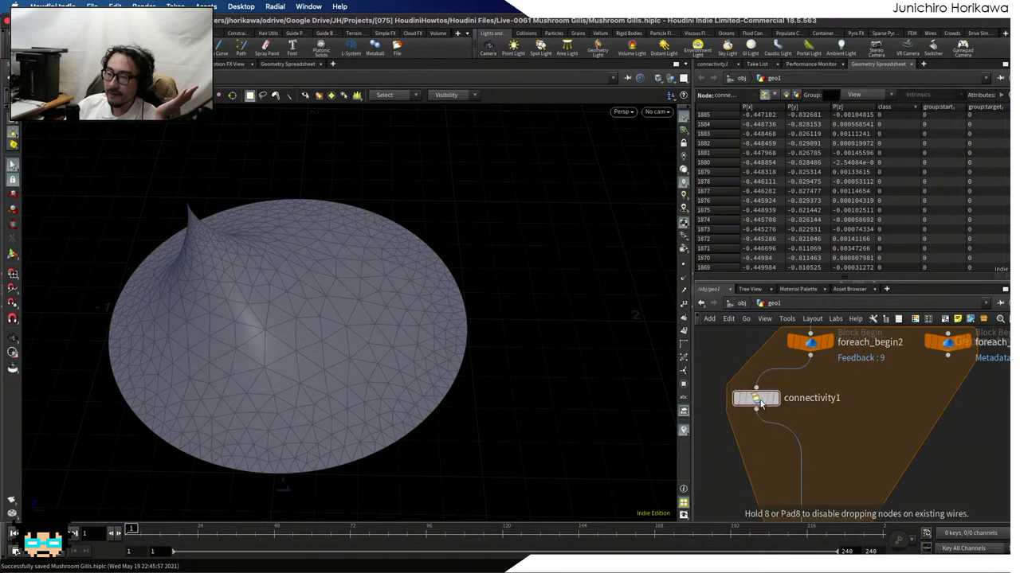
pyautogui.scroll(2, 763, 408)
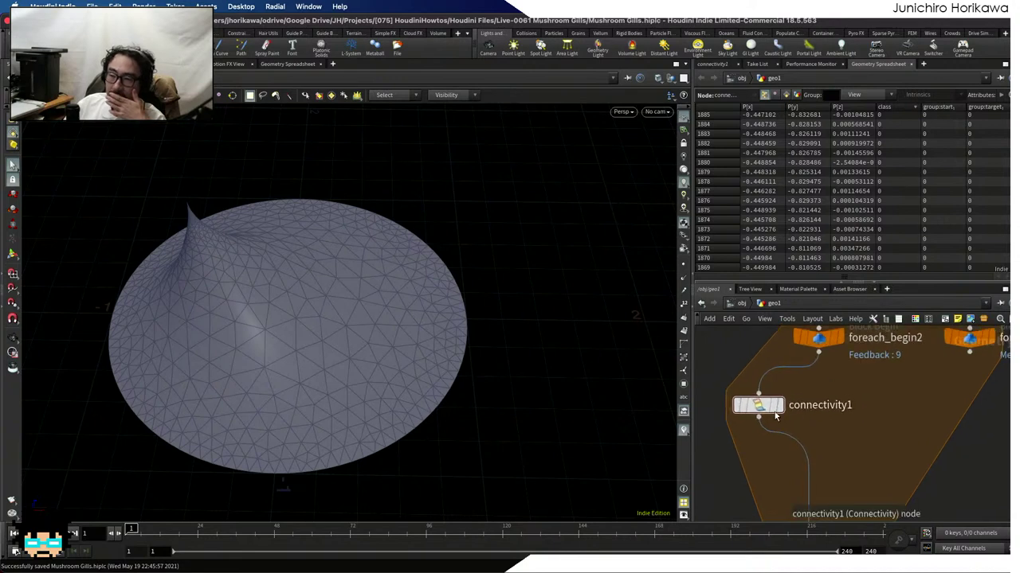
pyautogui.moveTo(770, 410); pyautogui.dragTo(783, 408)
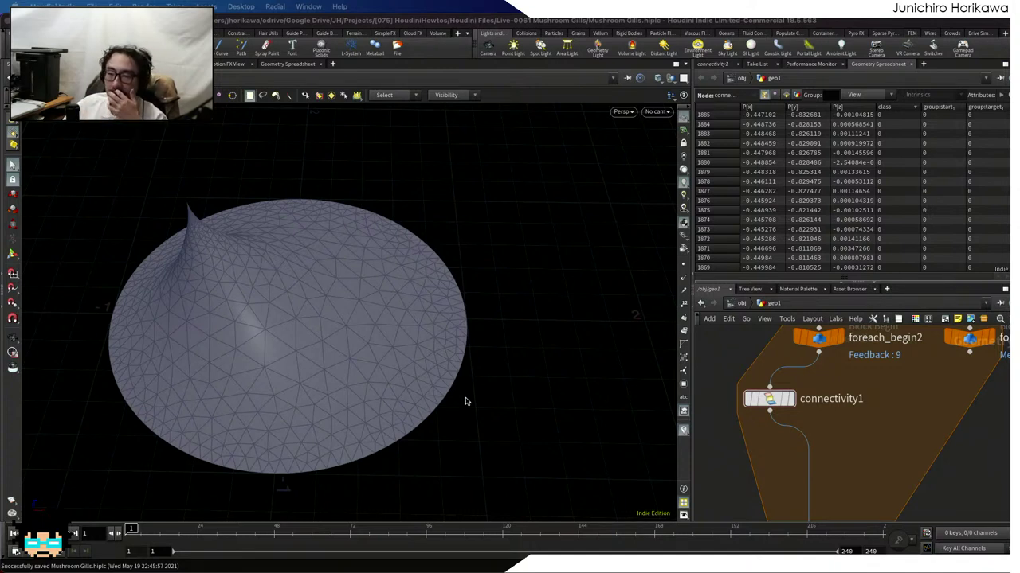
# Move set_target up-right away from start, then pan back to the foreach block
pyautogui.scroll(-4, 751, 438)
pyautogui.moveTo(750, 436); pyautogui.dragTo(725, 499, button='middle')
pyautogui.scroll(4, 763, 412)
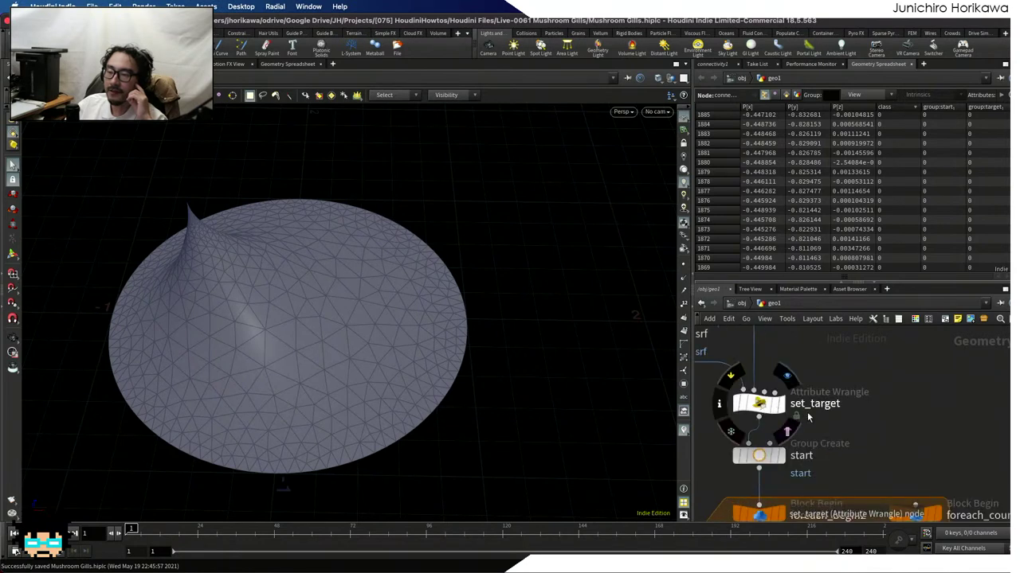
pyautogui.moveTo(762, 411); pyautogui.dragTo(828, 427, button='middle')
pyautogui.moveTo(828, 427); pyautogui.dragTo(865, 381)
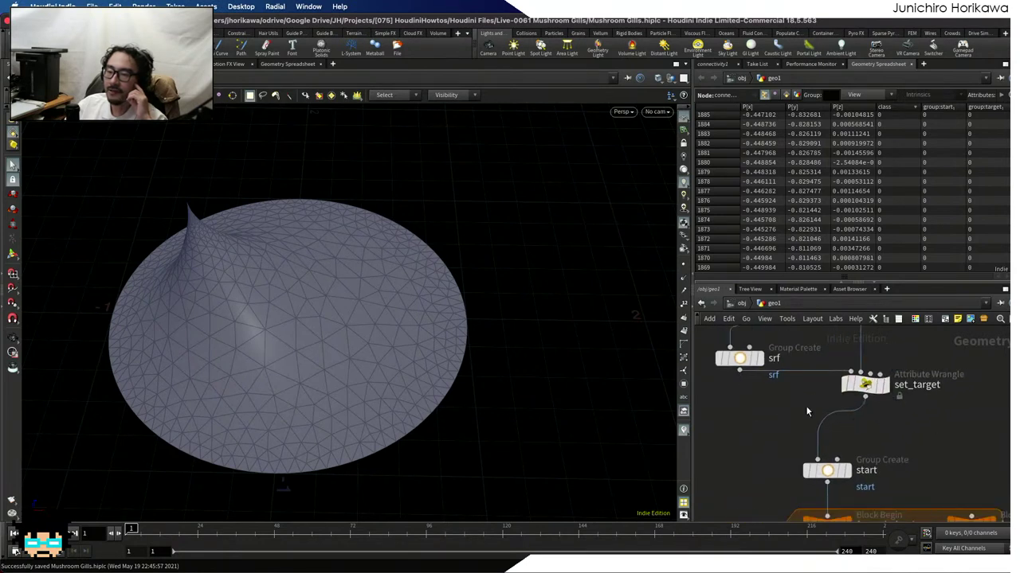
pyautogui.moveTo(805, 405); pyautogui.dragTo(916, 421, button='middle')
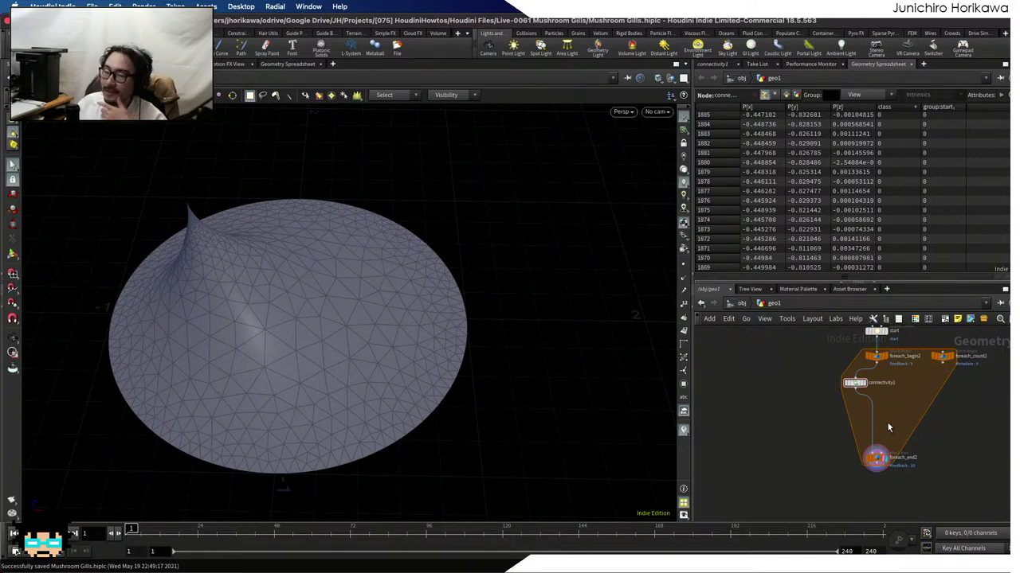
pyautogui.scroll(4, 846, 441)
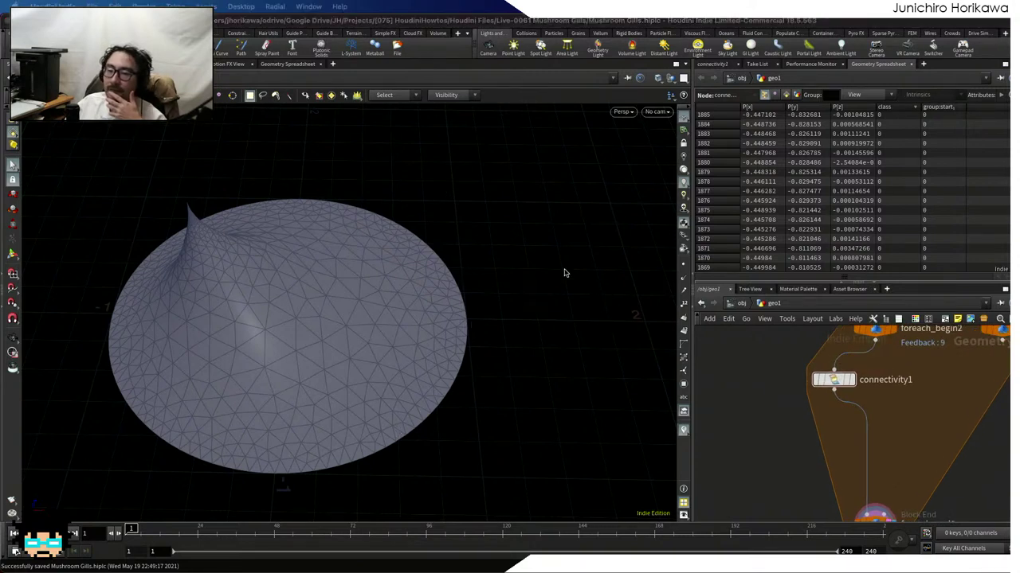
# Add an Attribute Wrangle on the wire between connectivity1 and foreach_end2
pyautogui.click(760, 412)
pyautogui.press('Tab')
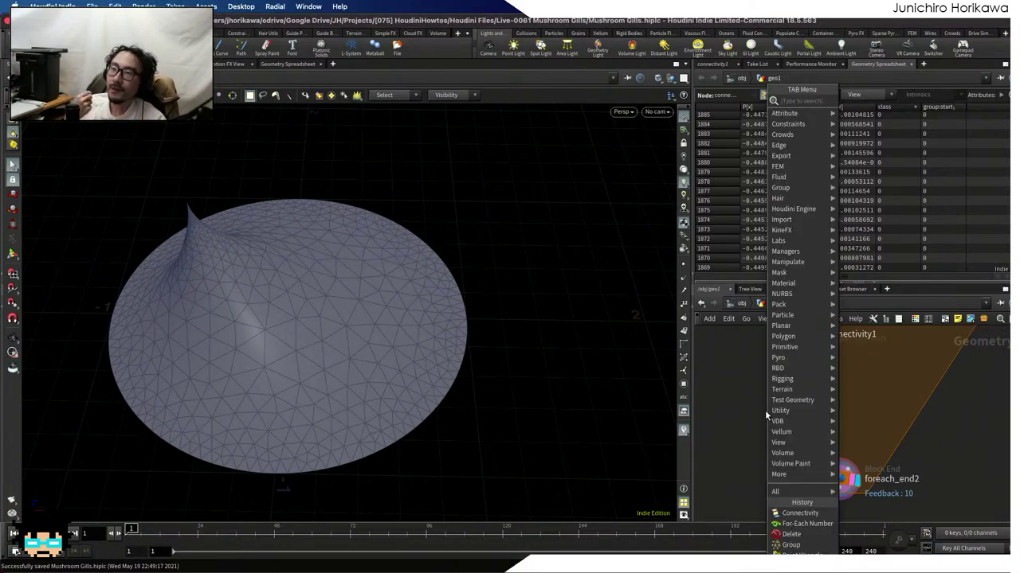
pyautogui.write('att')
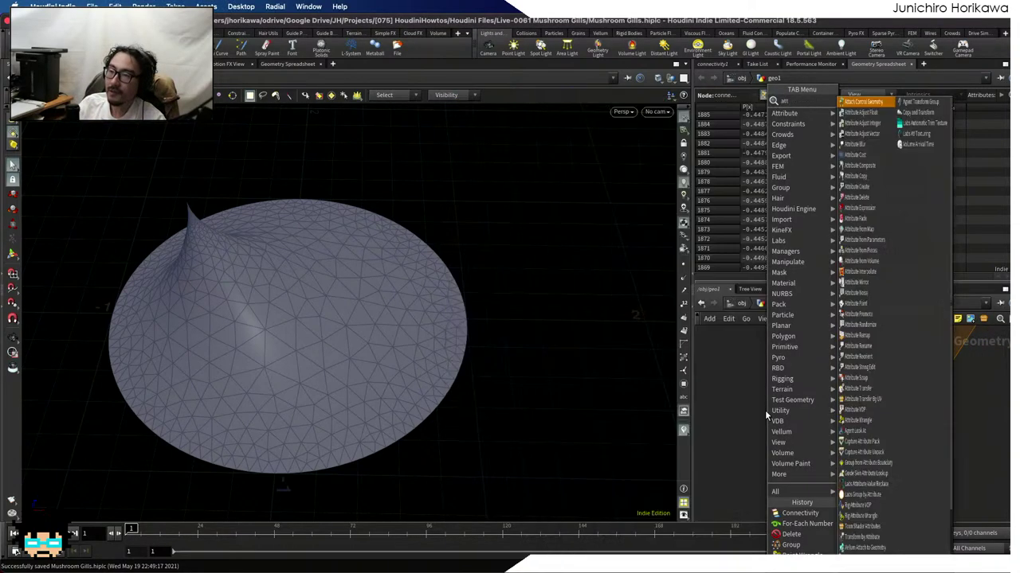
pyautogui.write('ribute')
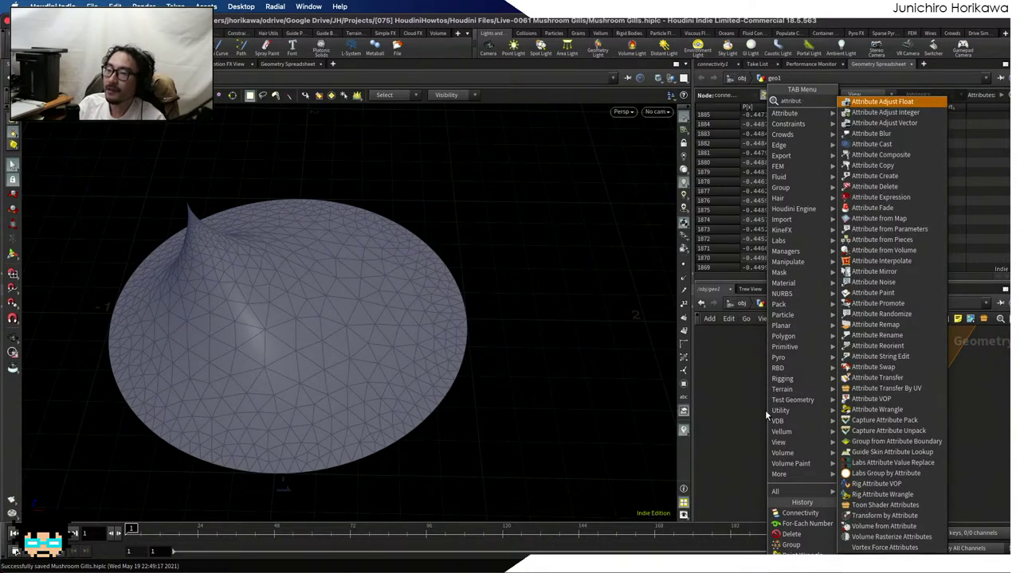
pyautogui.press('BackSpace')
pyautogui.press('BackSpace')
pyautogui.press('BackSpace')
pyautogui.press('BackSpace')
pyautogui.press('BackSpace')
pyautogui.write('ribute wr')
pyautogui.press('Return')
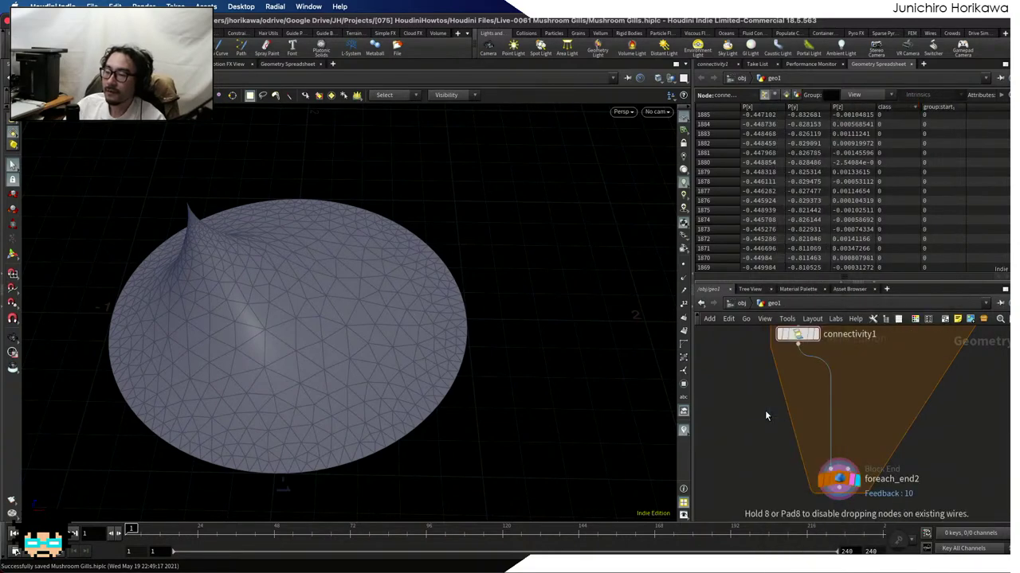
pyautogui.click(826, 399)
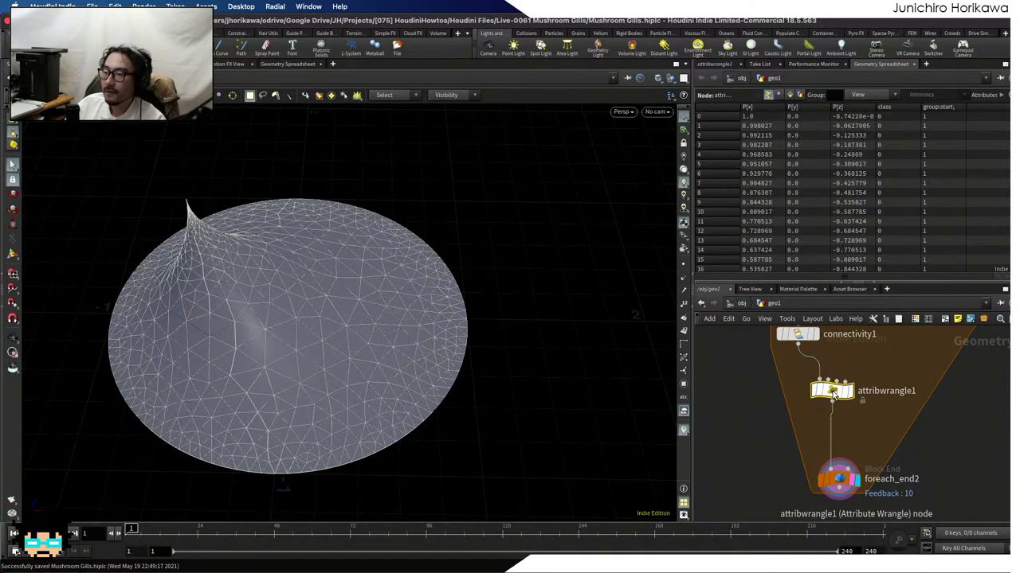
# Set attribwrangle1's Run Over to Detail (only once)
pyautogui.click(723, 65)
pyautogui.click(811, 154)
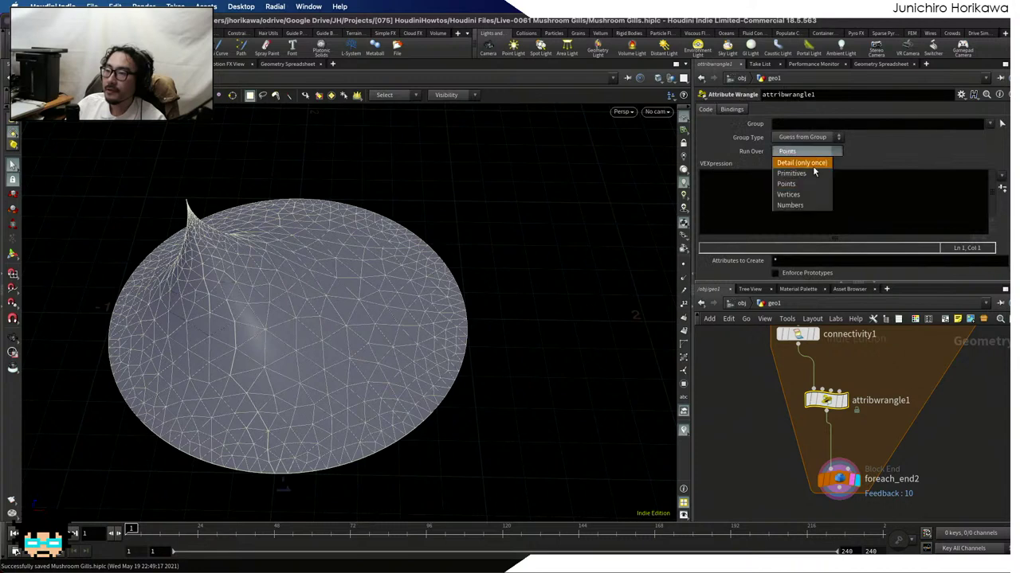
pyautogui.click(812, 155)
pyautogui.click(807, 181)
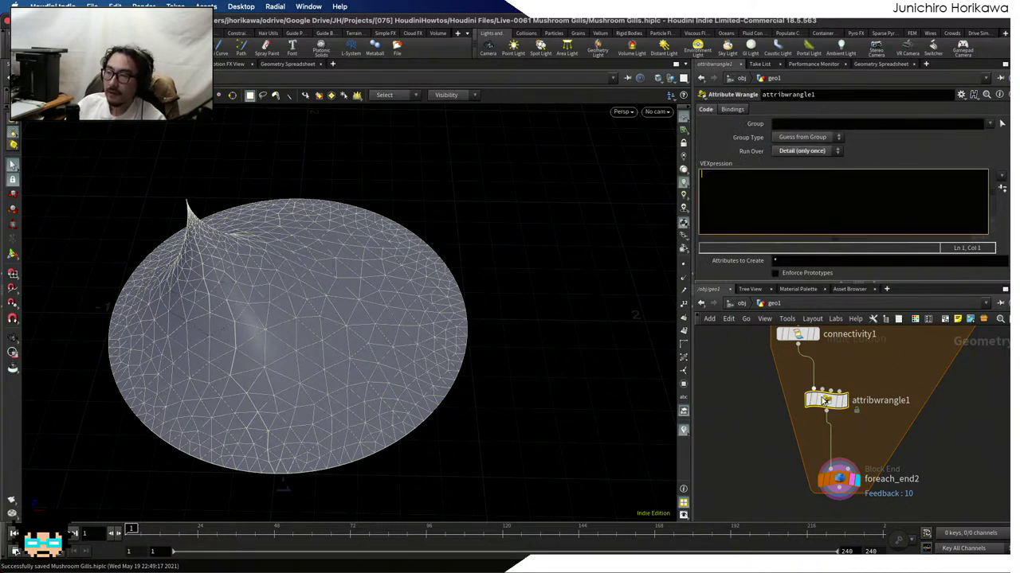
pyautogui.moveTo(821, 435)
pyautogui.click(764, 441)
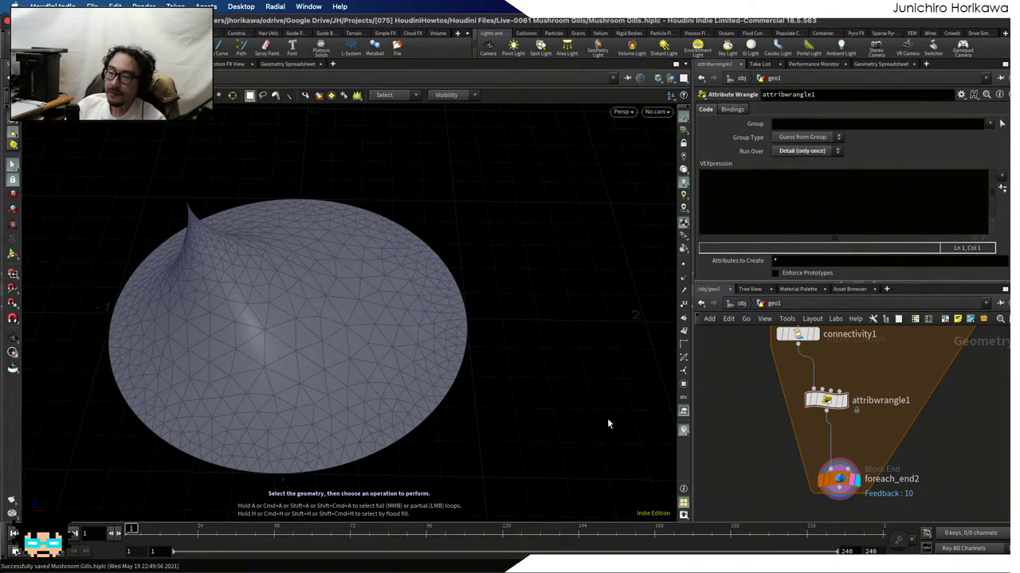
# Wire foreach_count2 into attribwrangle1's second input, nudging the wrangle right
pyautogui.scroll(-1, 783, 428)
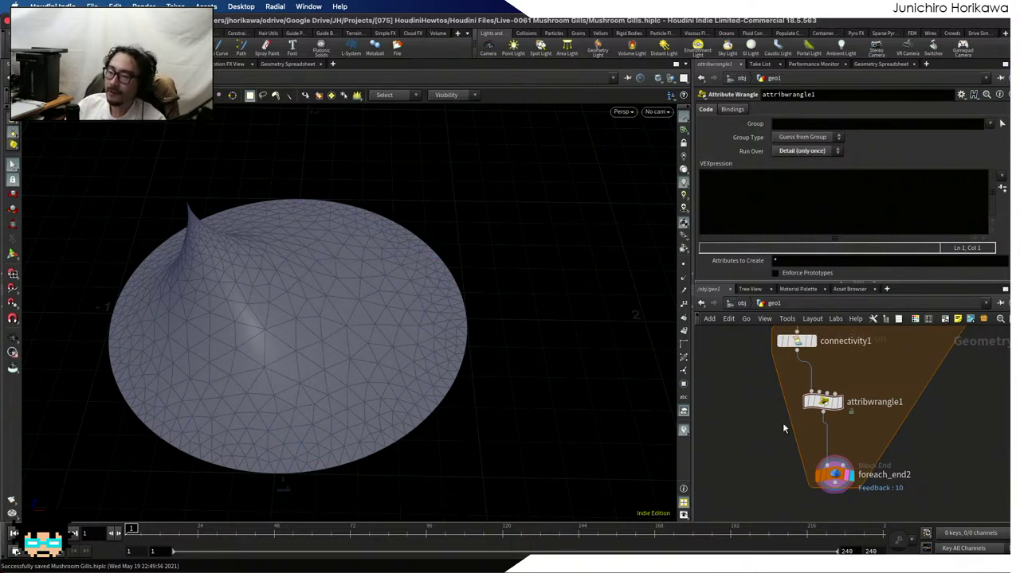
pyautogui.scroll(-1, 782, 423)
pyautogui.moveTo(783, 423); pyautogui.dragTo(778, 469, button='middle')
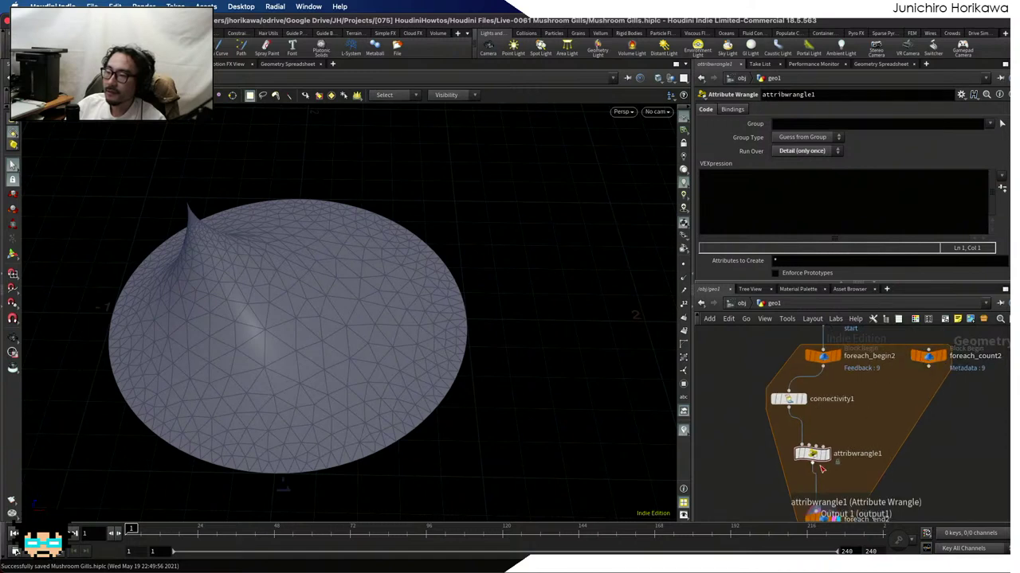
pyautogui.moveTo(813, 454); pyautogui.dragTo(834, 452)
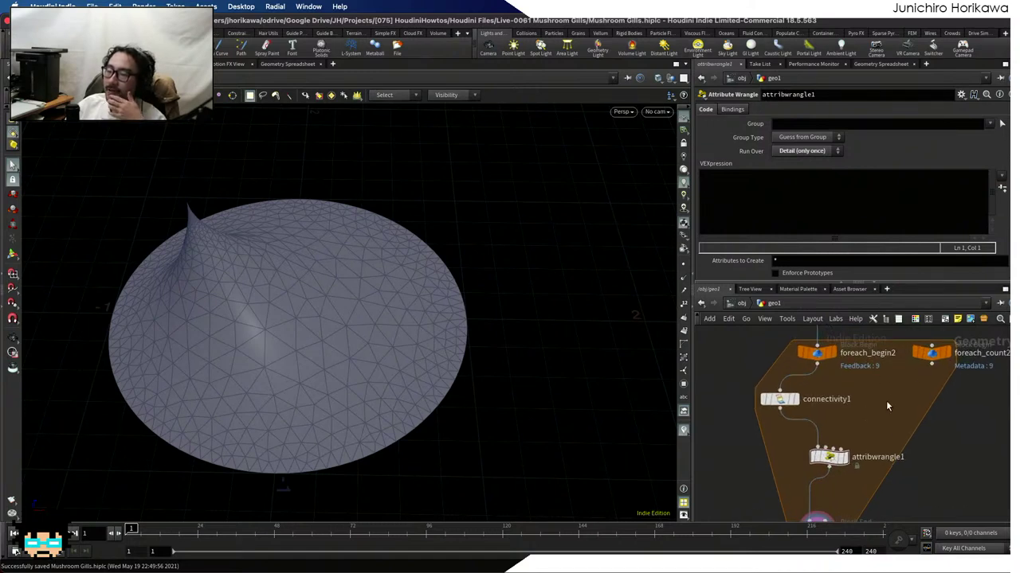
pyautogui.moveTo(936, 371); pyautogui.dragTo(855, 450)
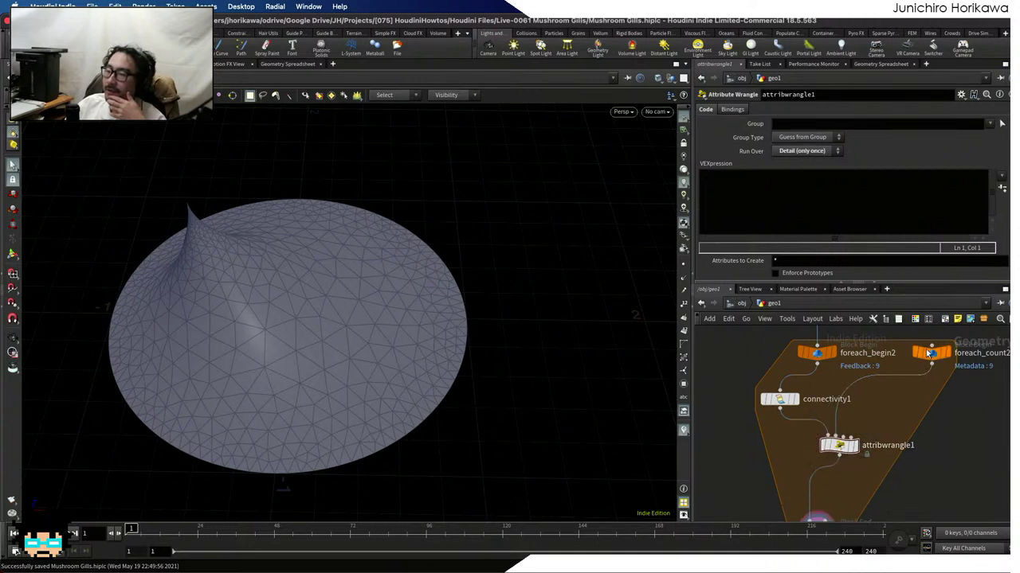
# Rename the wrangle node to pick_start
pyautogui.doubleClick(879, 446)
pyautogui.write('pick_start')
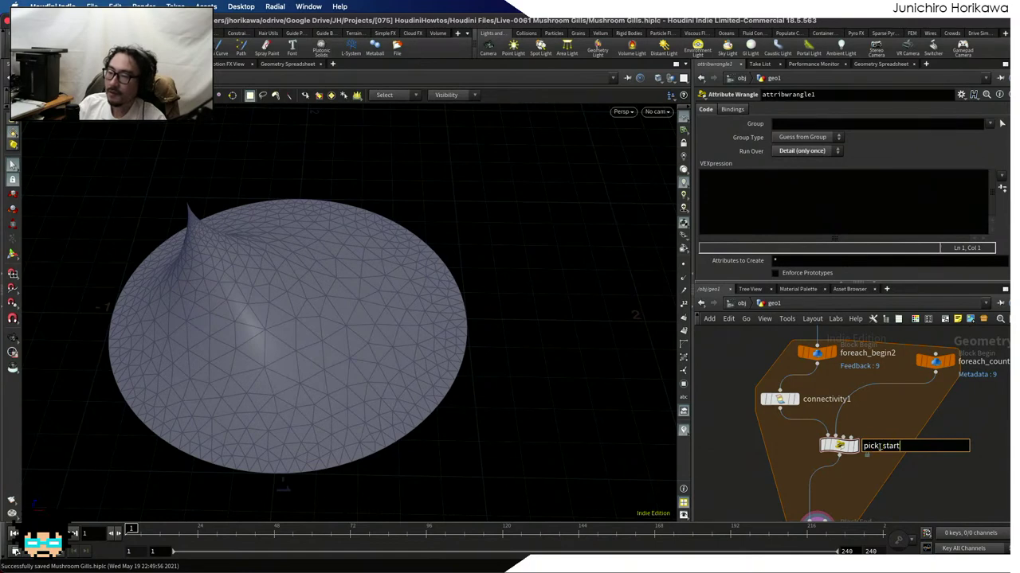
pyautogui.press('Return')
pyautogui.scroll(3, 880, 450)
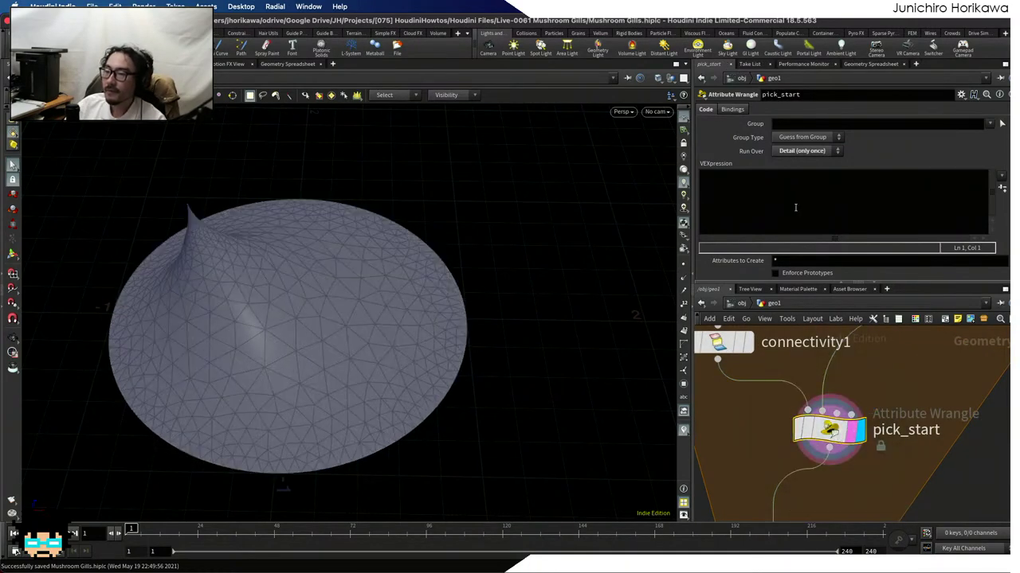
# Read the loop iteration, define seed = ite * 3.56 + chf("seed"), and create the Seed parameter
pyautogui.click(795, 207)
pyautogui.write('int ')
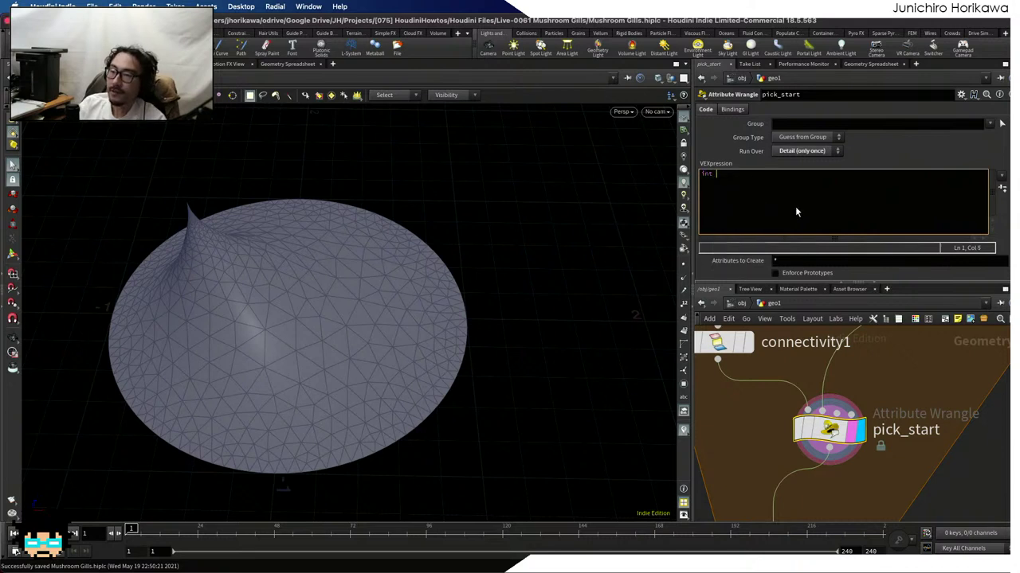
pyautogui.write('ite =~ ')
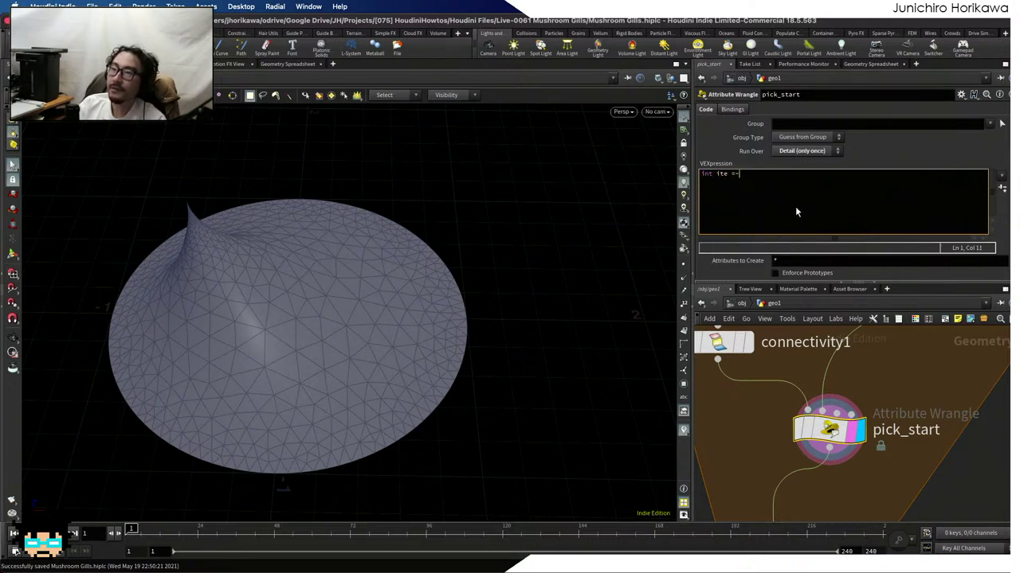
pyautogui.press('BackSpace')
pyautogui.press('BackSpace')
pyautogui.write(' detai')
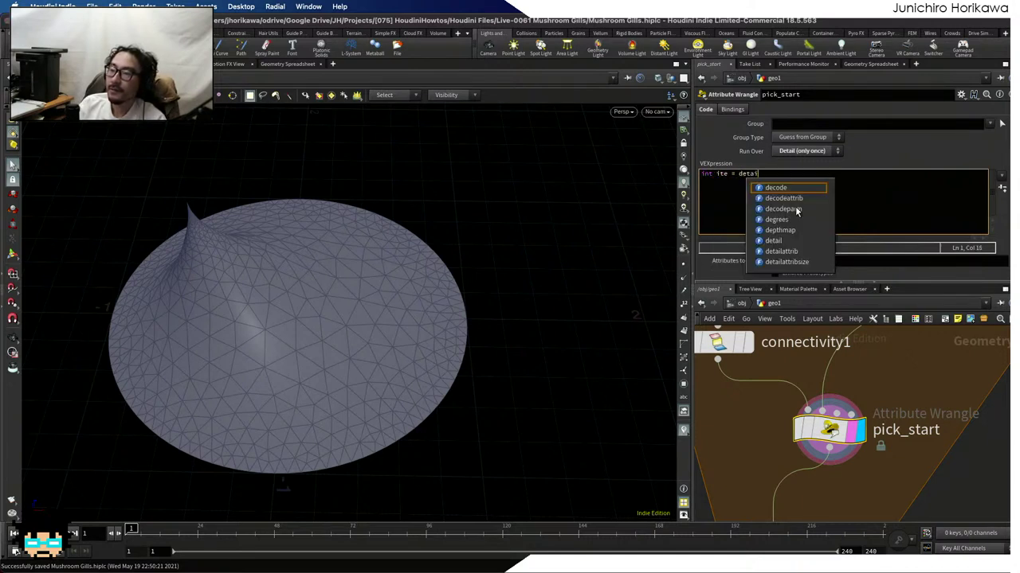
pyautogui.write('l(1, "')
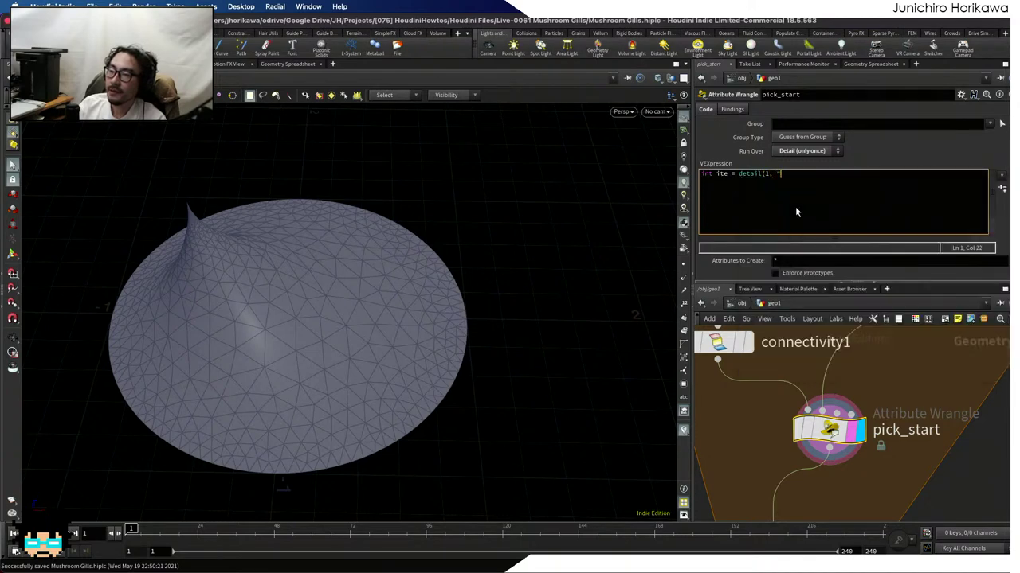
pyautogui.write('ite')
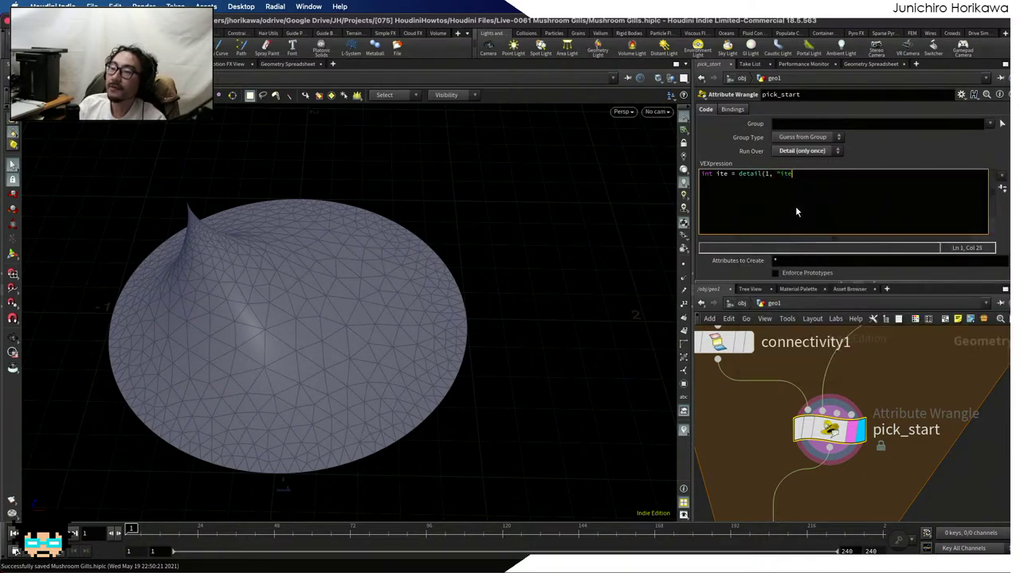
pyautogui.write('ration')
pyautogui.write(';')
pyautogui.press('Return')
pyautogui.press('Return')
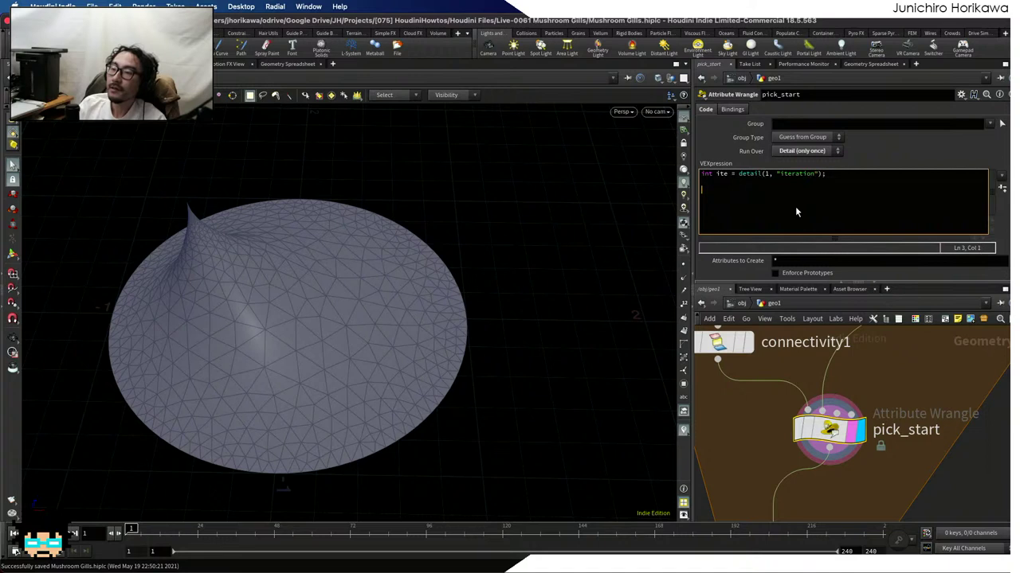
pyautogui.press('BackSpace')
pyautogui.write('float ')
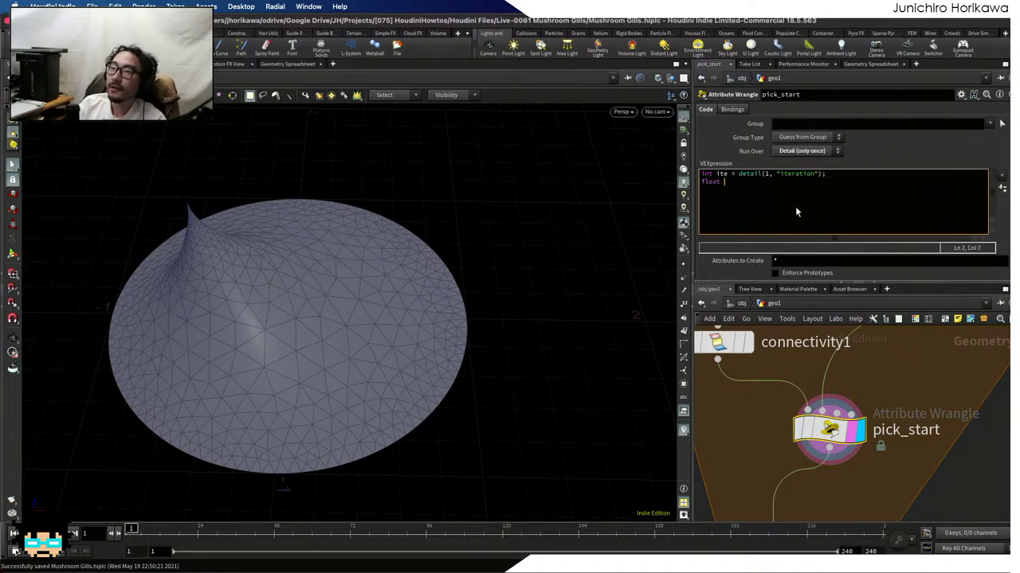
pyautogui.write('seed ')
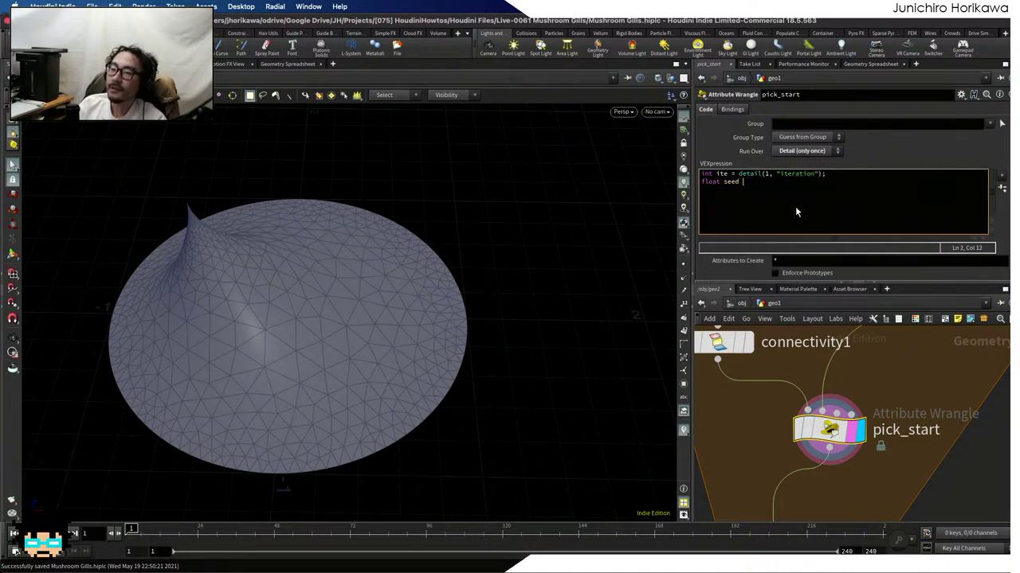
pyautogui.write('= ite * ')
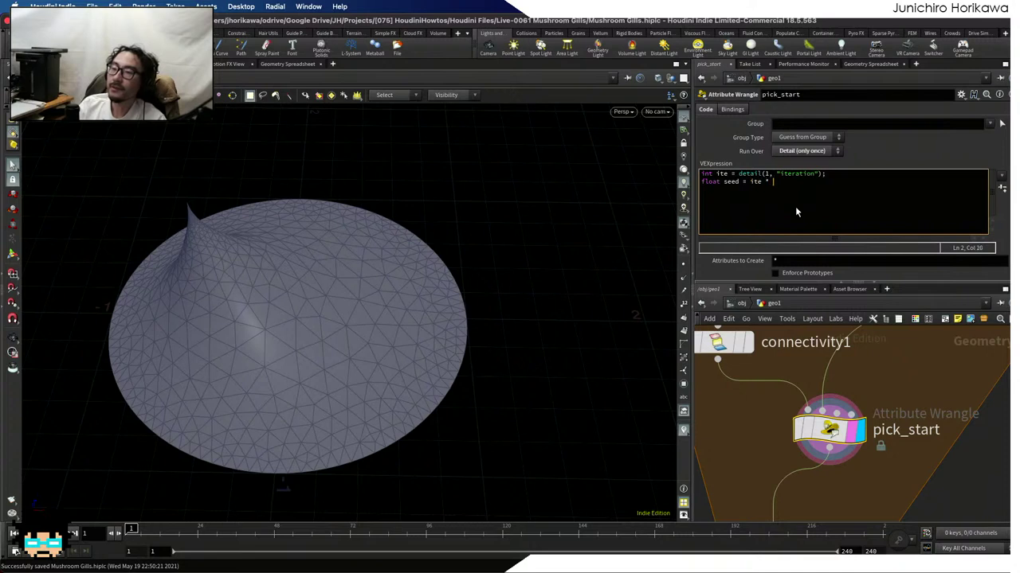
pyautogui.write('3.')
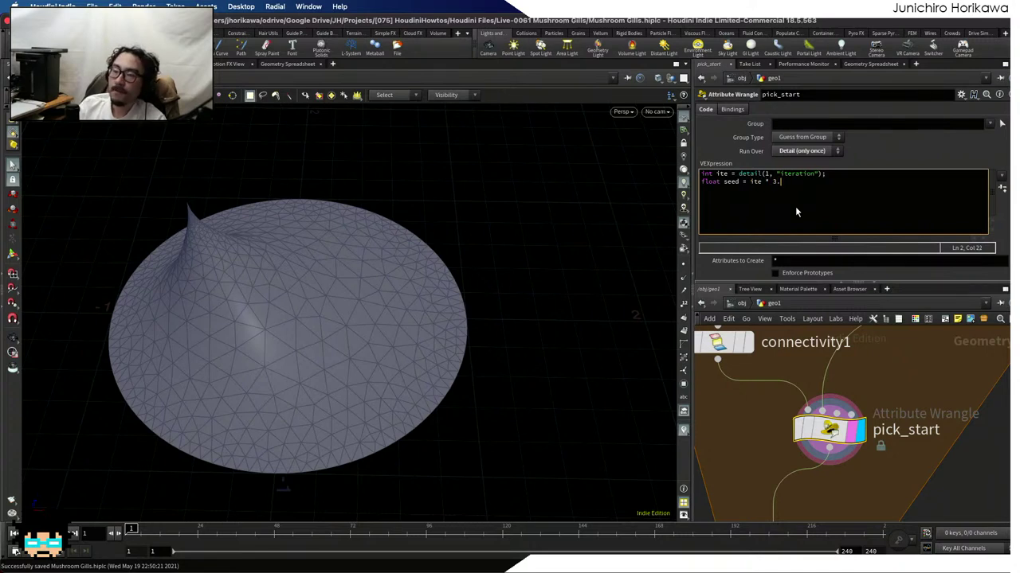
pyautogui.write('56 + ')
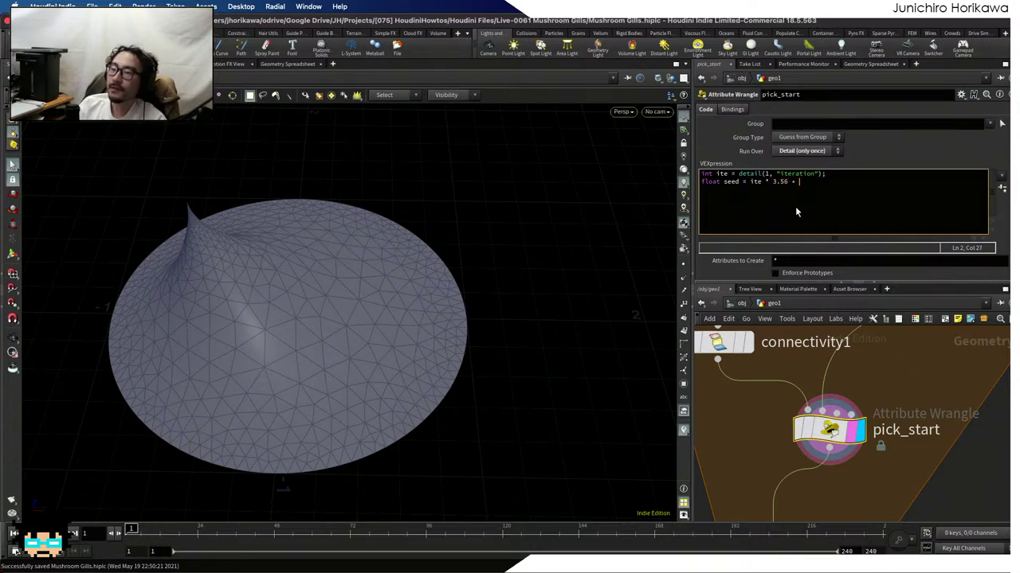
pyautogui.write('chf("see')
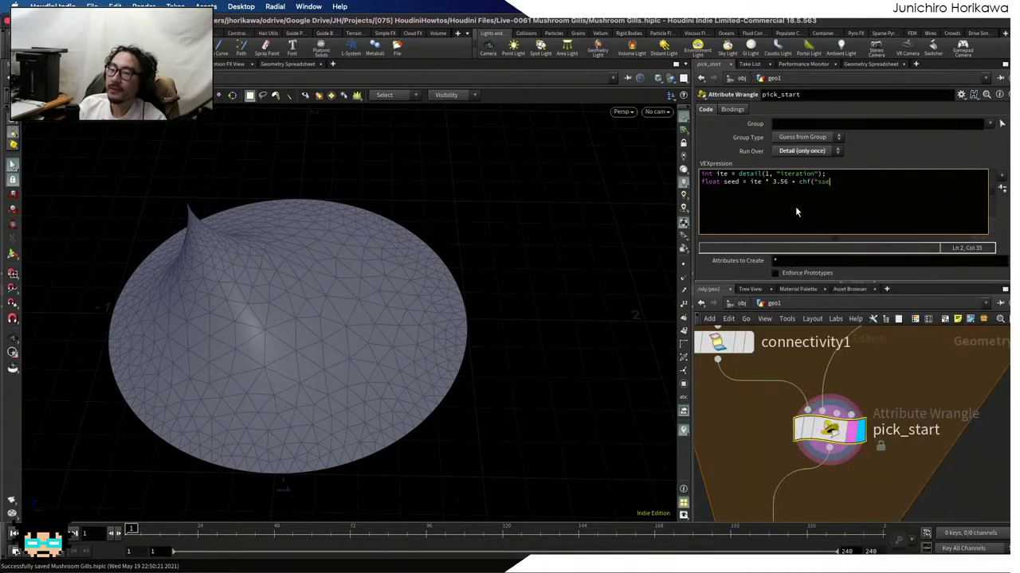
pyautogui.write('d")')
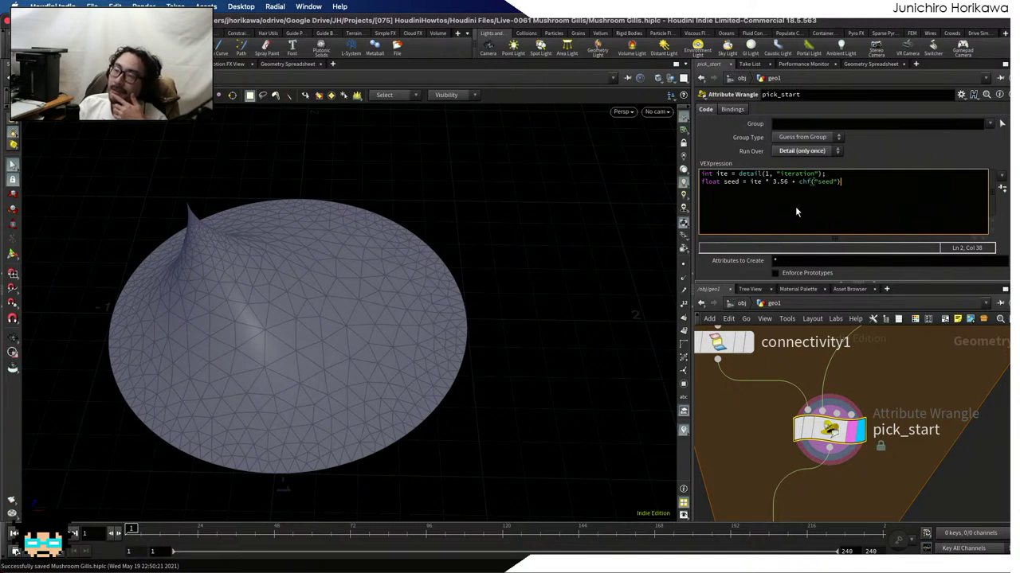
pyautogui.write(';')
pyautogui.press('Return')
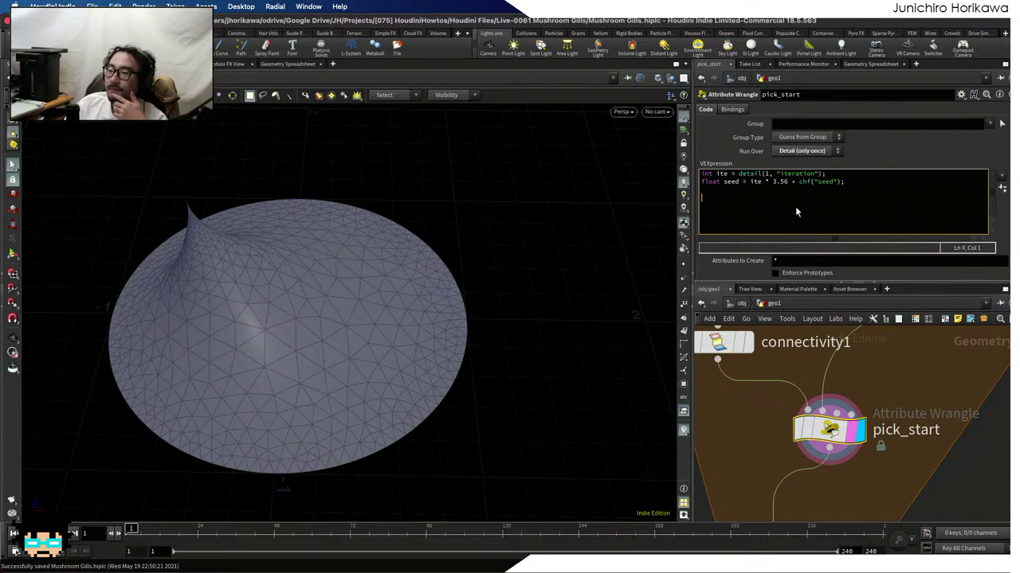
pyautogui.click(1002, 189)
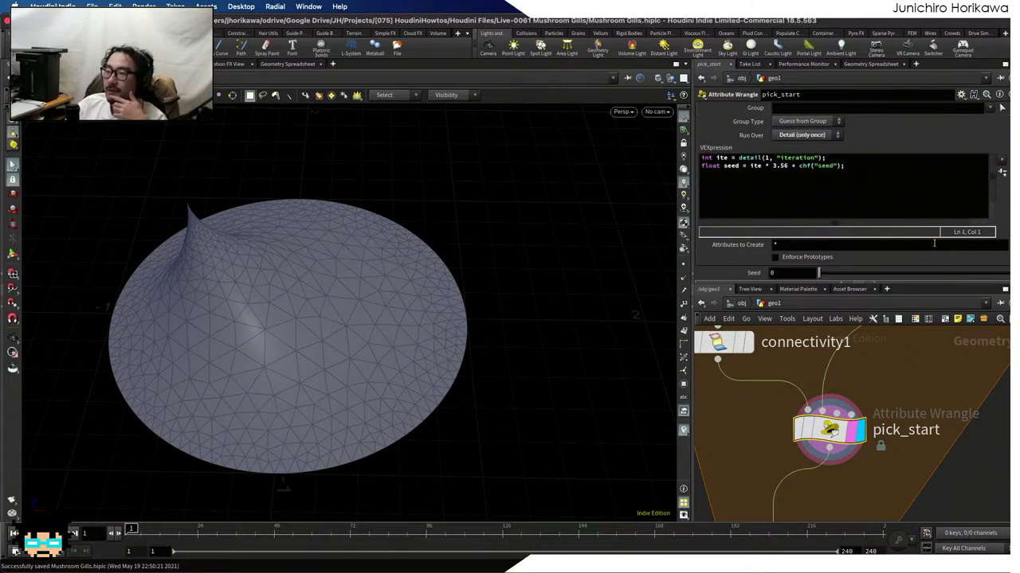
# Set Seed to 0.416 and add float rnd = rand(seed); on line 4
pyautogui.moveTo(845, 275); pyautogui.dragTo(897, 273)
pyautogui.click(868, 176)
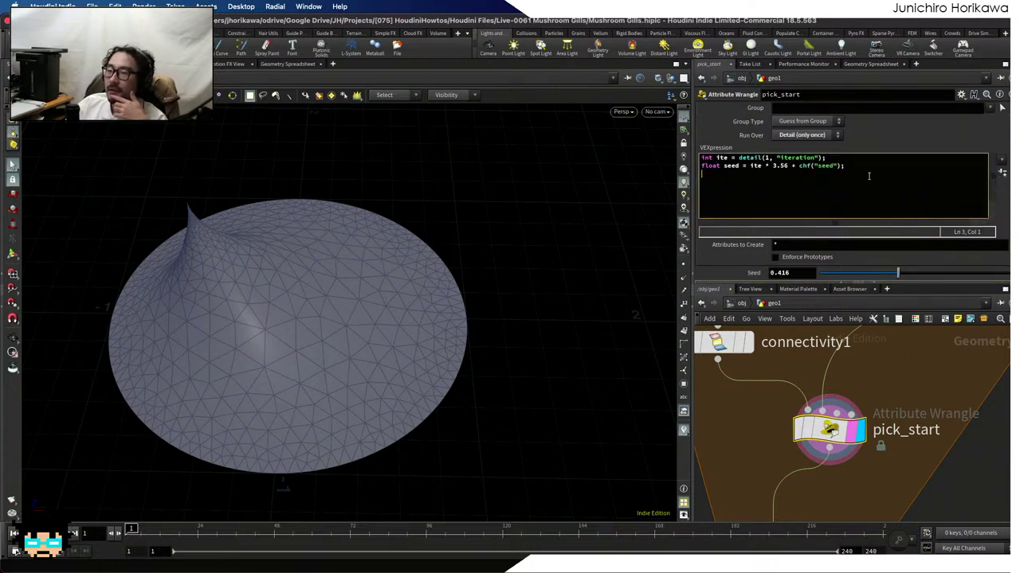
pyautogui.moveTo(846, 167); pyautogui.dragTo(687, 168)
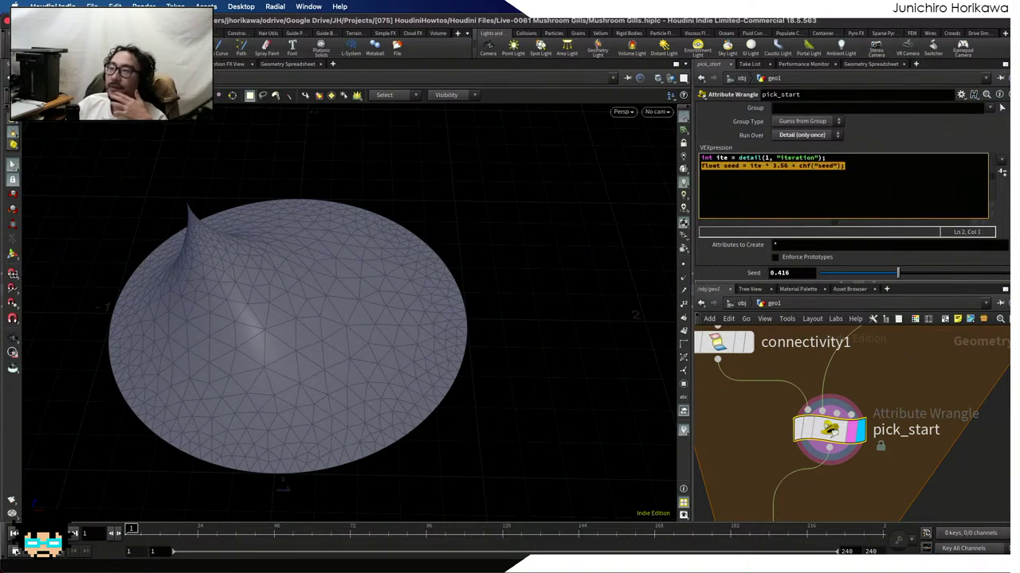
pyautogui.click(768, 186)
pyautogui.write('float ')
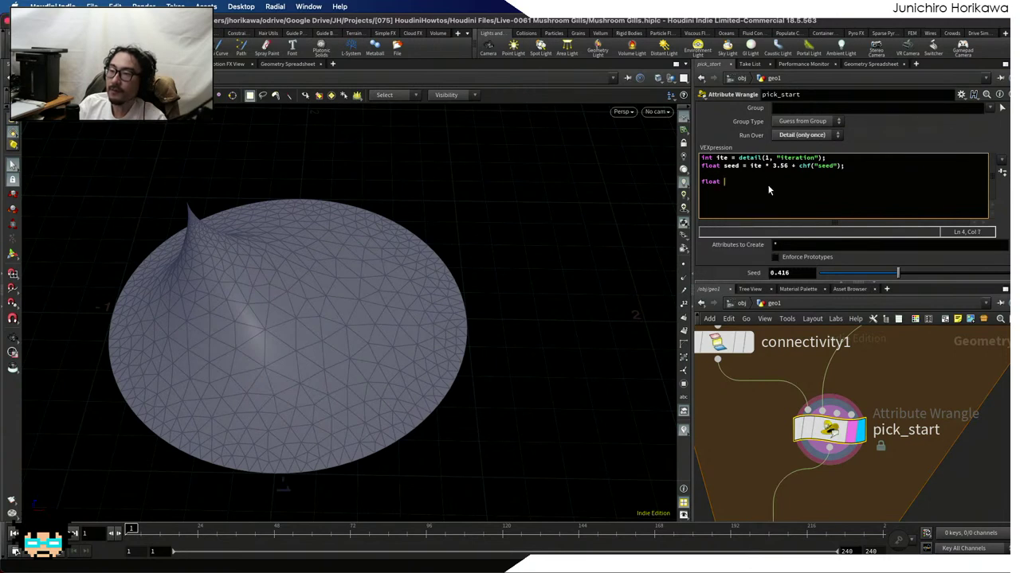
pyautogui.write('rn')
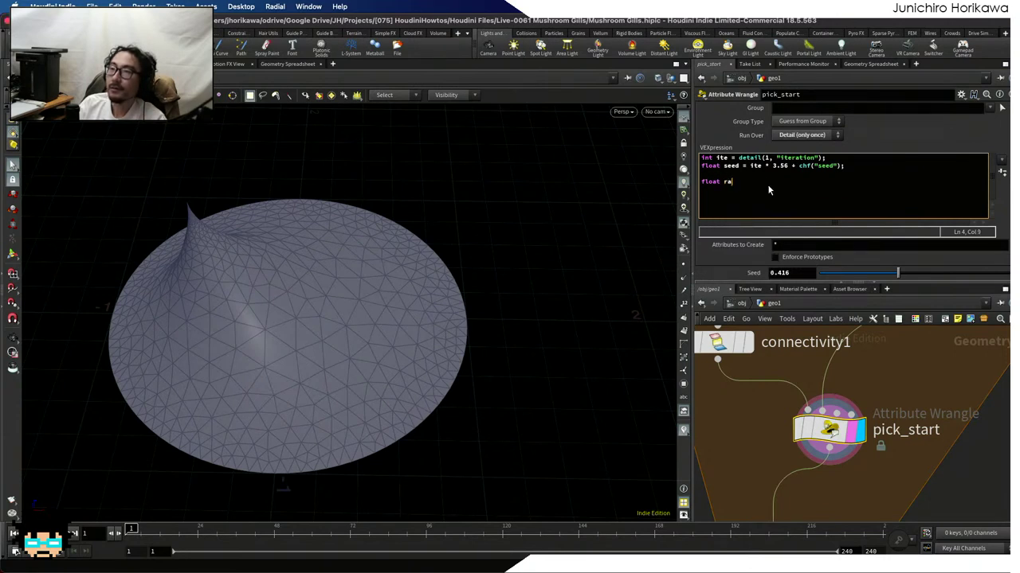
pyautogui.write('d = rand(')
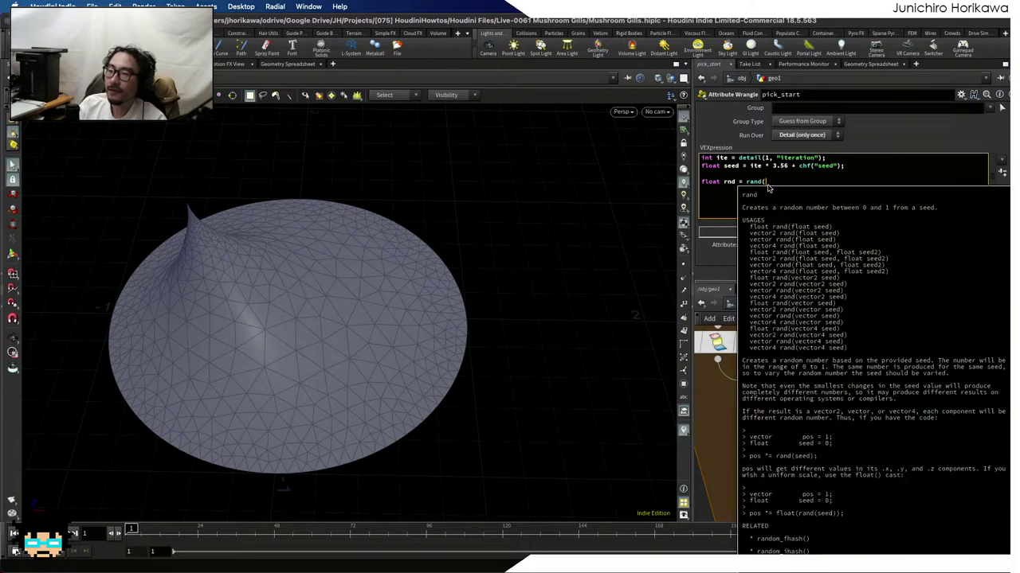
pyautogui.write('seed);')
pyautogui.press('Return')
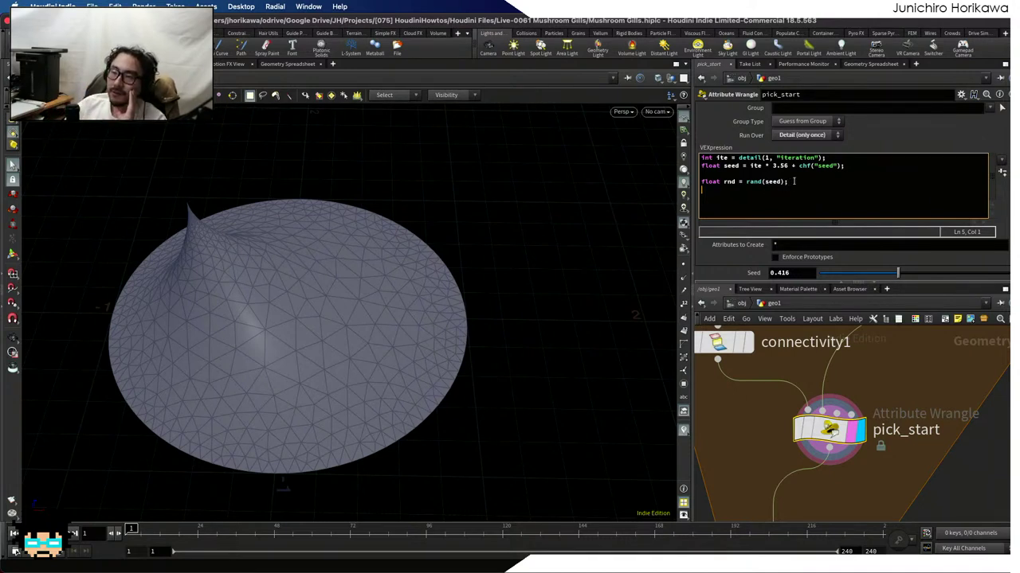
pyautogui.moveTo(793, 181); pyautogui.dragTo(699, 182)
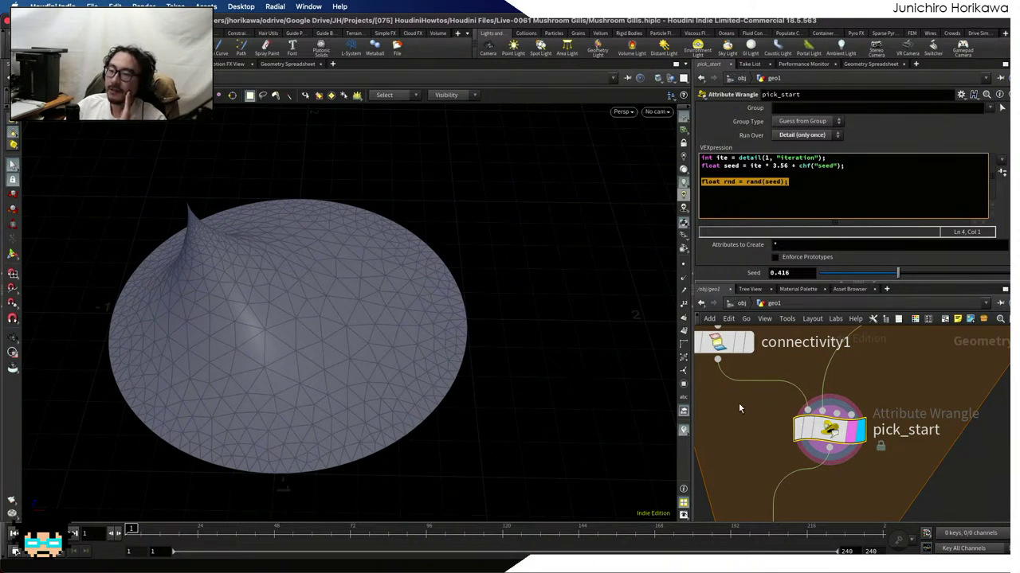
pyautogui.scroll(-5, 751, 421)
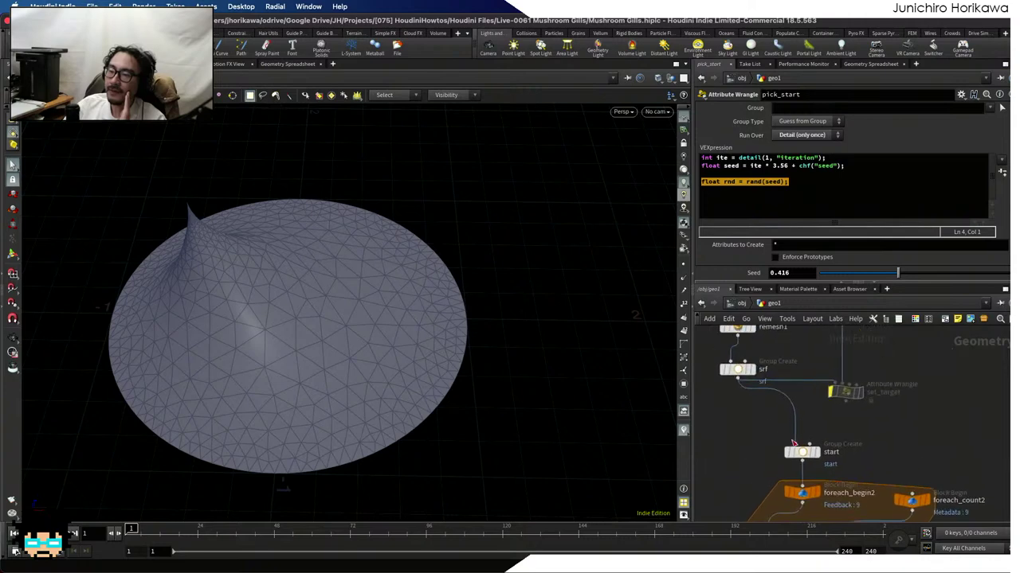
pyautogui.scroll(5, 812, 456)
pyautogui.click(808, 453)
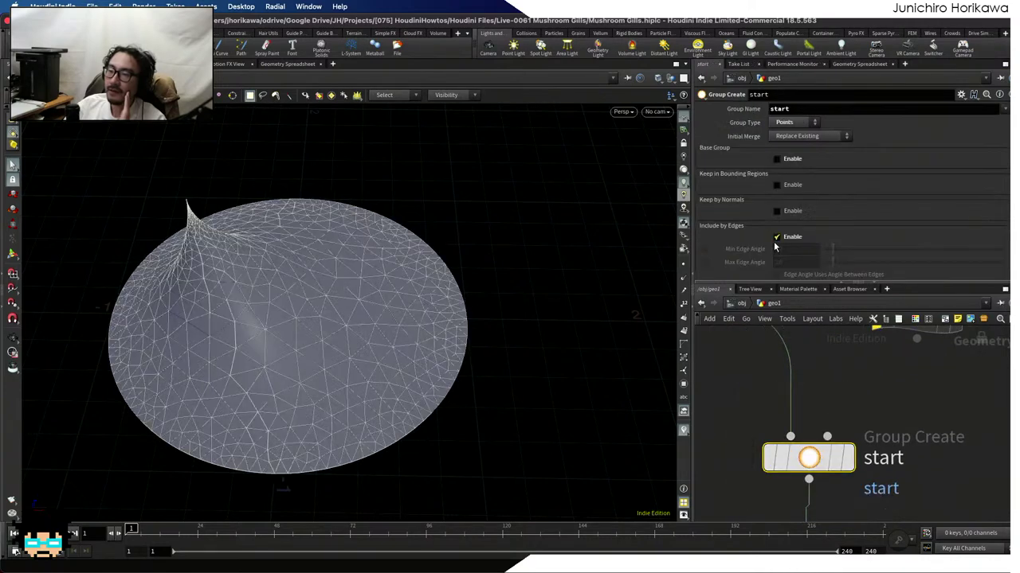
pyautogui.scroll(-4, 804, 348)
pyautogui.scroll(6, 760, 448)
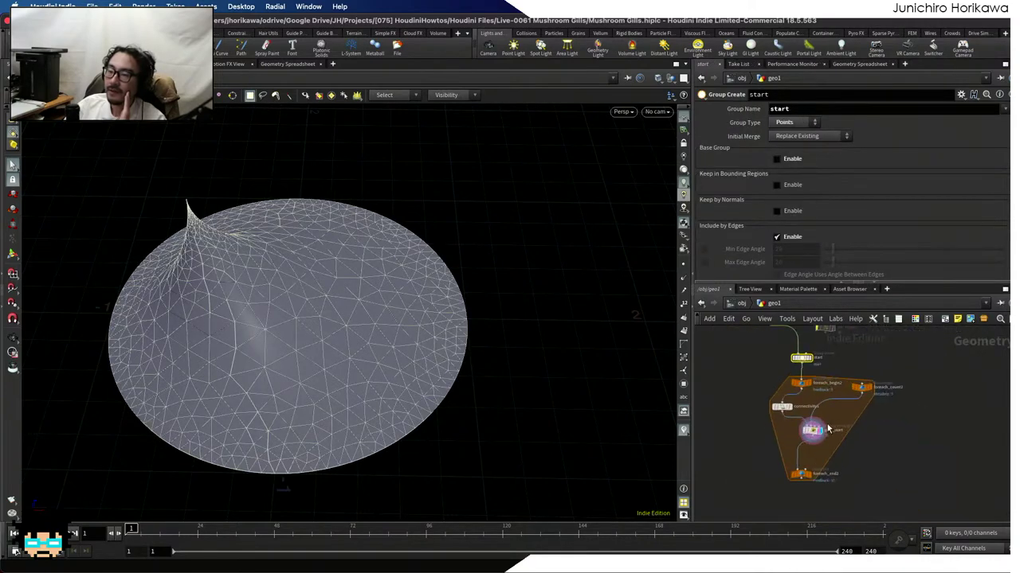
pyautogui.click(761, 448)
# Add int pts[] = expandpointgroup(0, "start"); to pick_start's code
pyautogui.click(804, 181)
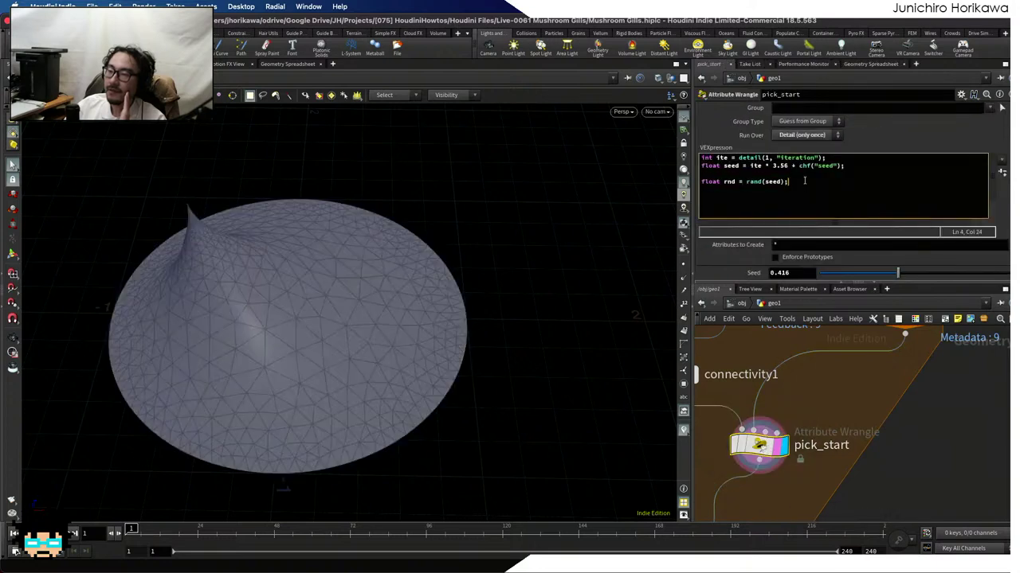
pyautogui.press('Return')
pyautogui.press('Return')
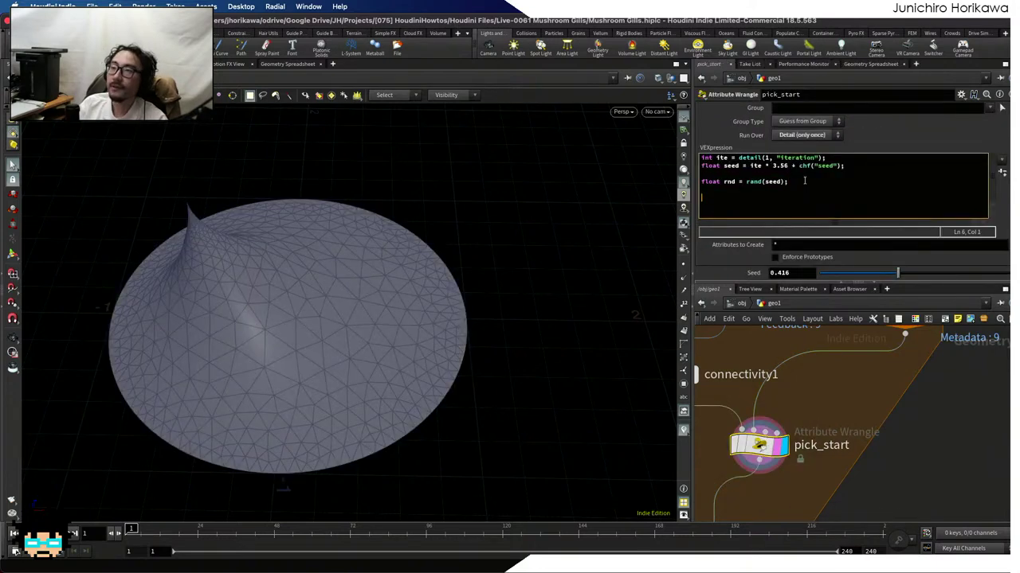
pyautogui.write('int pts@')
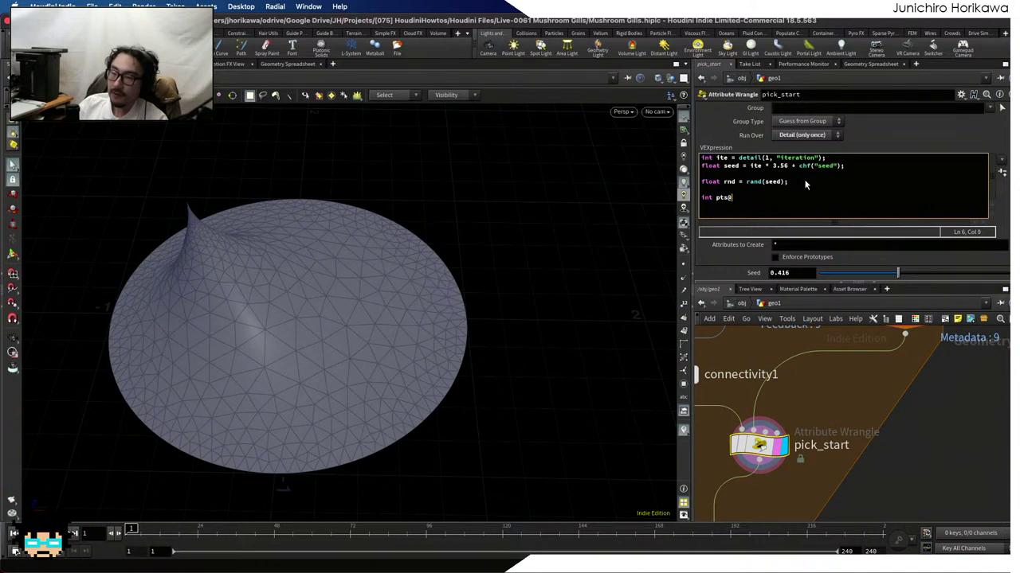
pyautogui.press('Return')
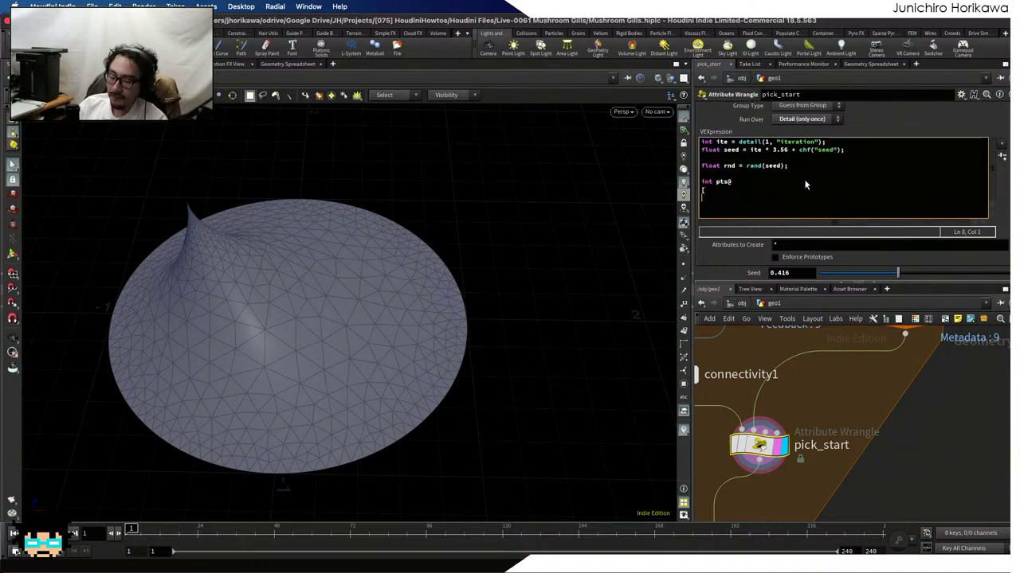
pyautogui.press('BackSpace')
pyautogui.press('BackSpace')
pyautogui.write('[]')
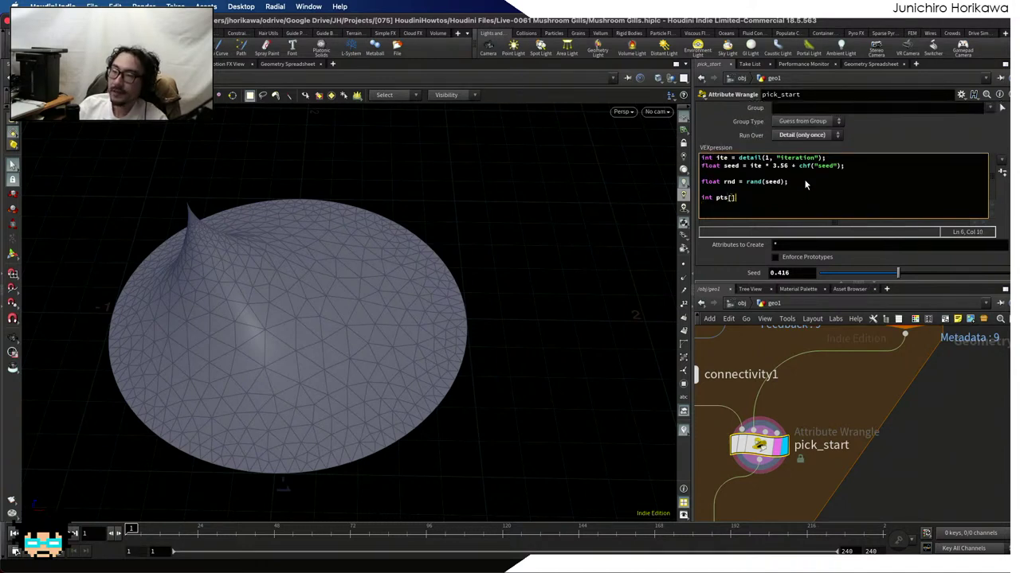
pyautogui.write(' = expand')
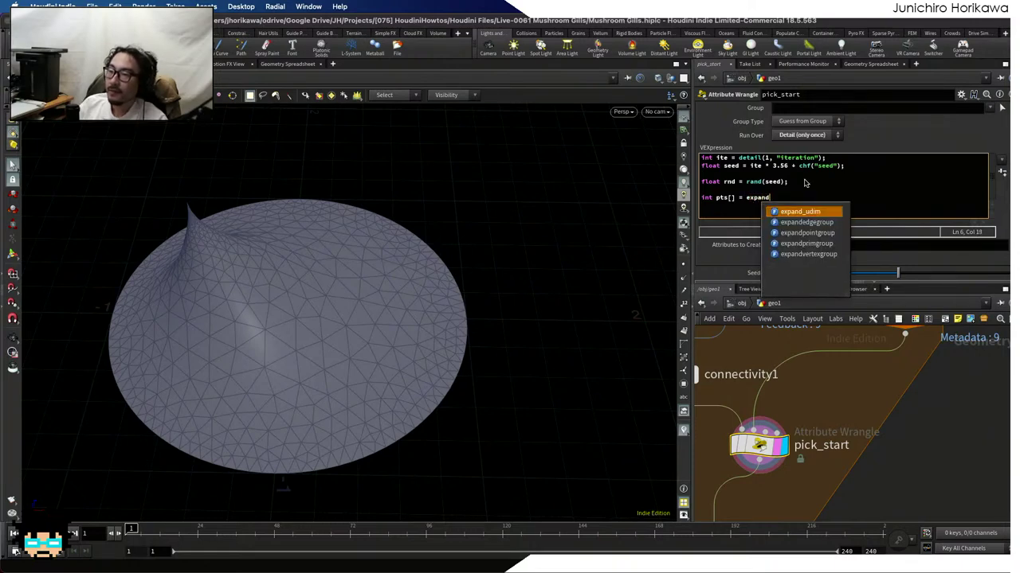
pyautogui.press('Down')
pyautogui.press('Down')
pyautogui.press('Return')
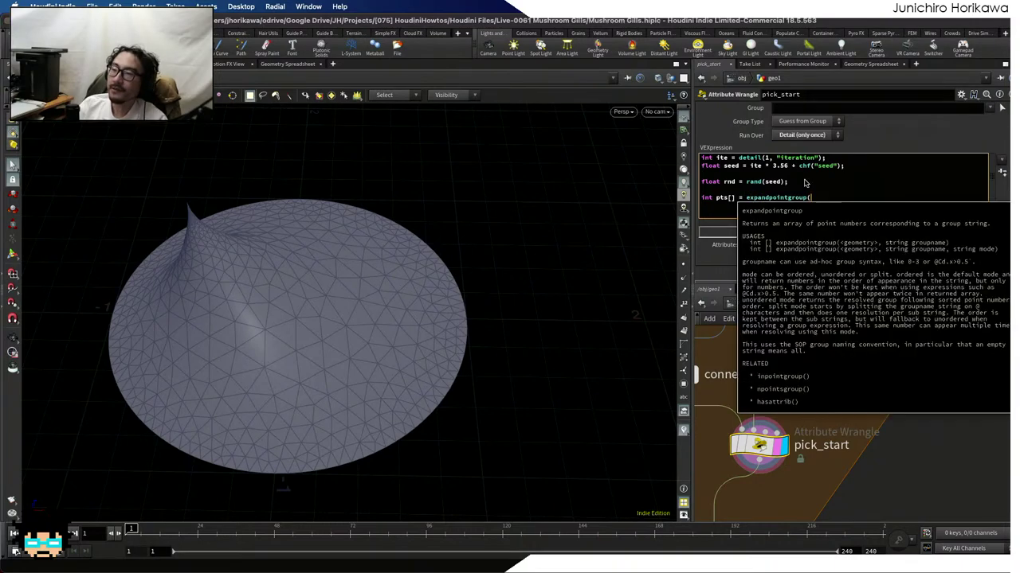
pyautogui.write('0, ')
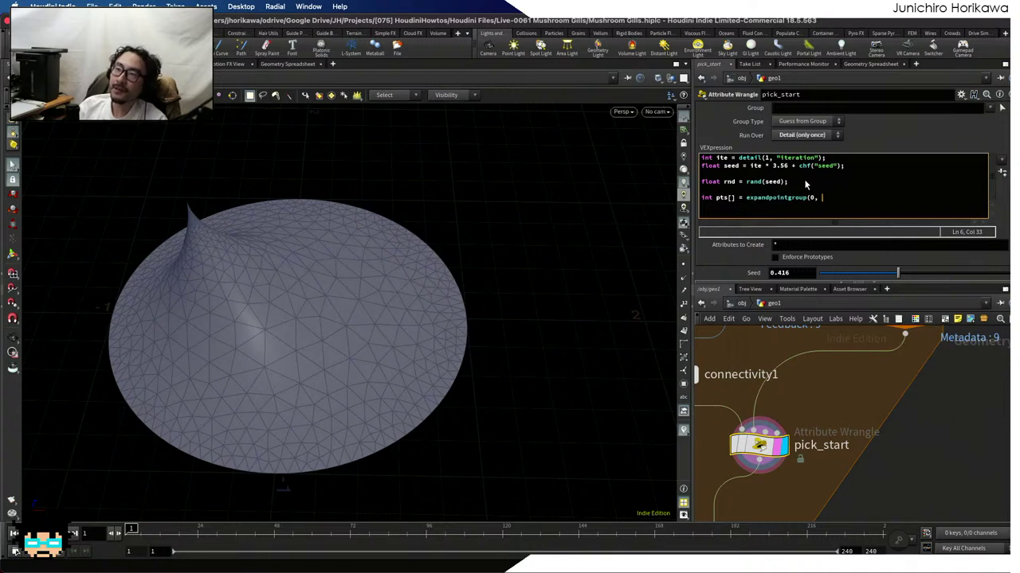
pyautogui.write('"s')
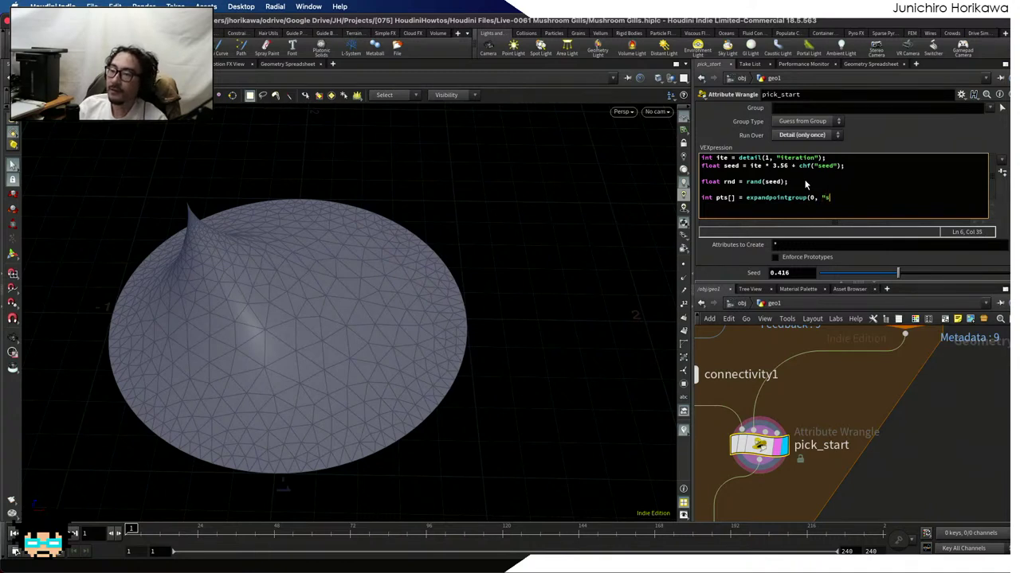
pyautogui.write('tart");')
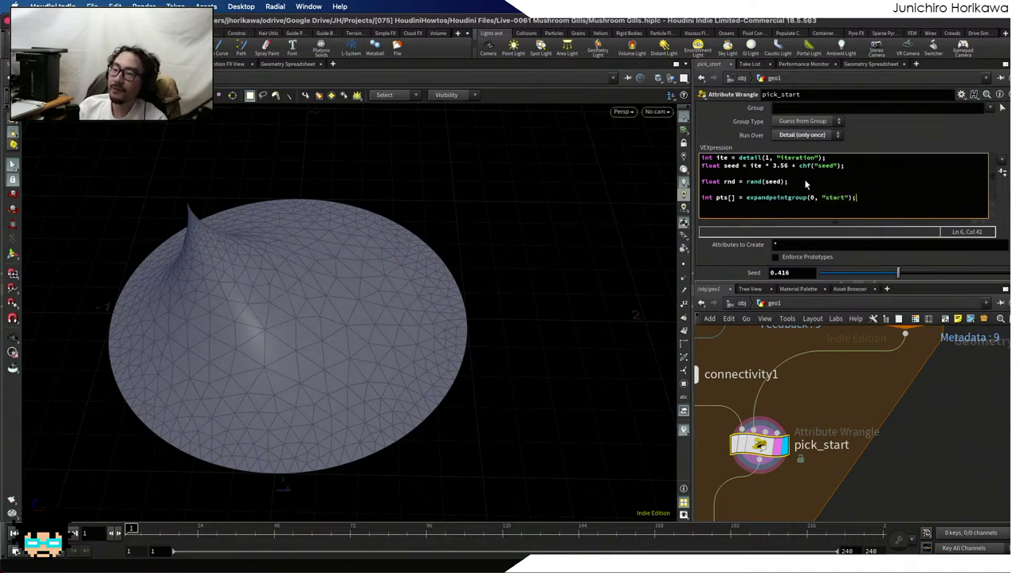
pyautogui.click(828, 198)
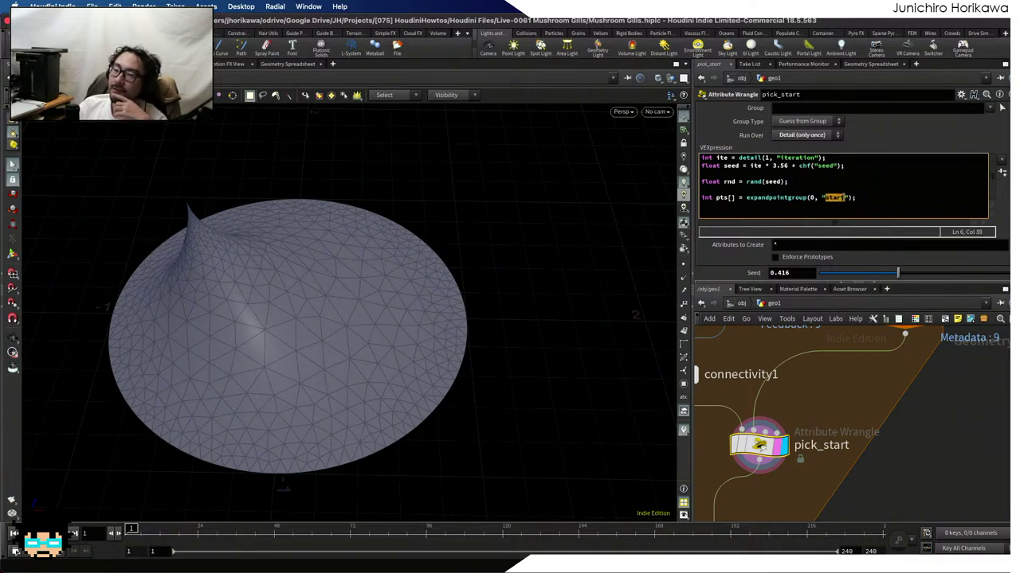
pyautogui.click(864, 197)
pyautogui.press('Return')
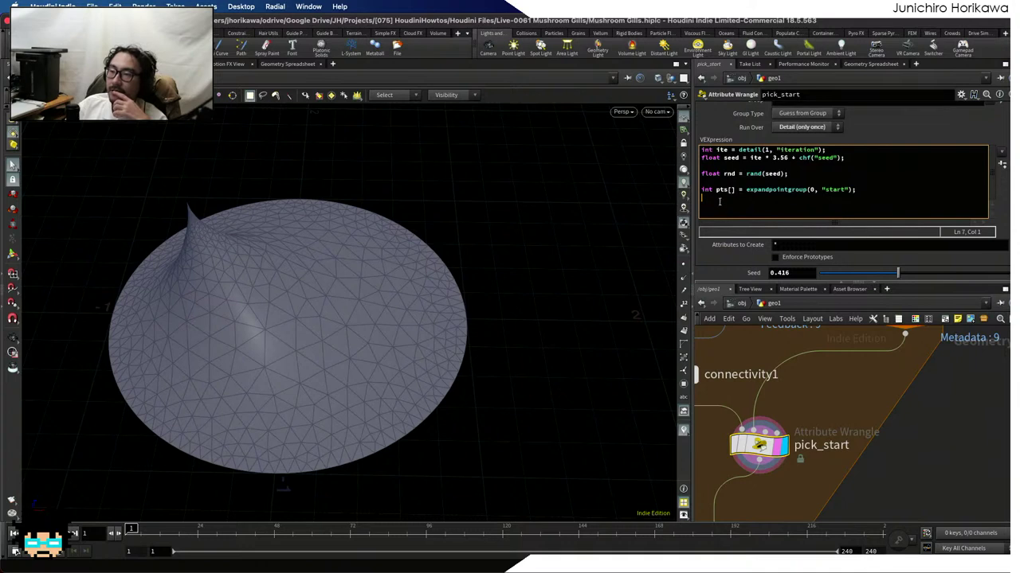
# Pick a random point with int pt = pts[floor(rnd * len(pts))]; and save
pyautogui.moveTo(735, 190)
pyautogui.mouseDown()
pyautogui.moveTo(716, 190)
pyautogui.moveTo(735, 174)
pyautogui.mouseUp()
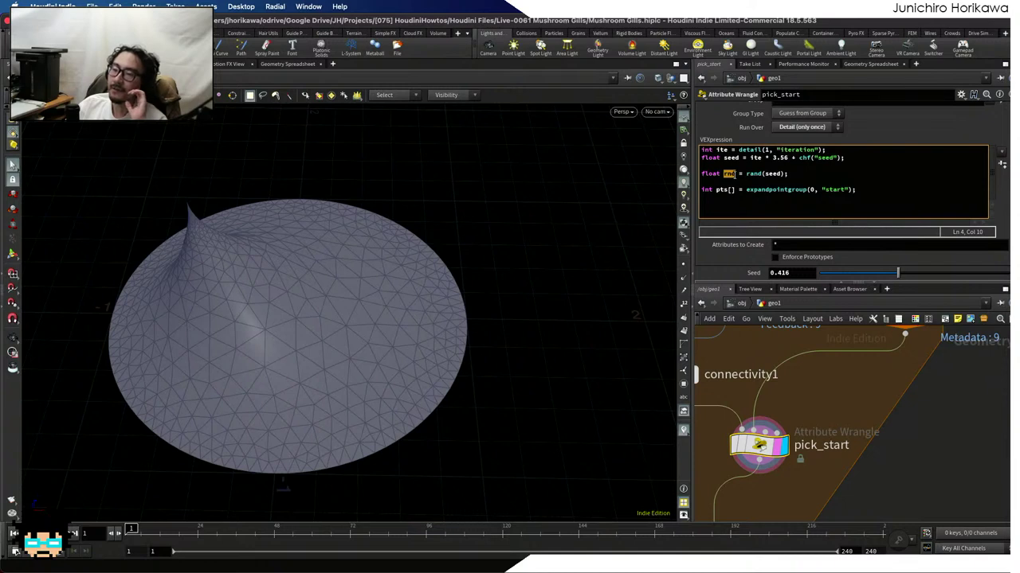
pyautogui.click(720, 206)
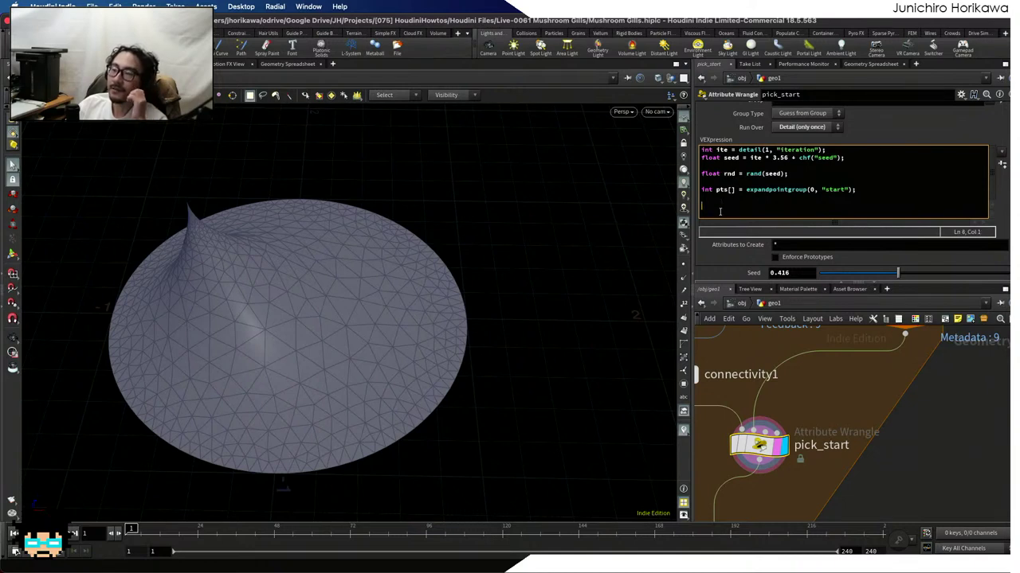
pyautogui.press('BackSpace')
pyautogui.write('int pt = ')
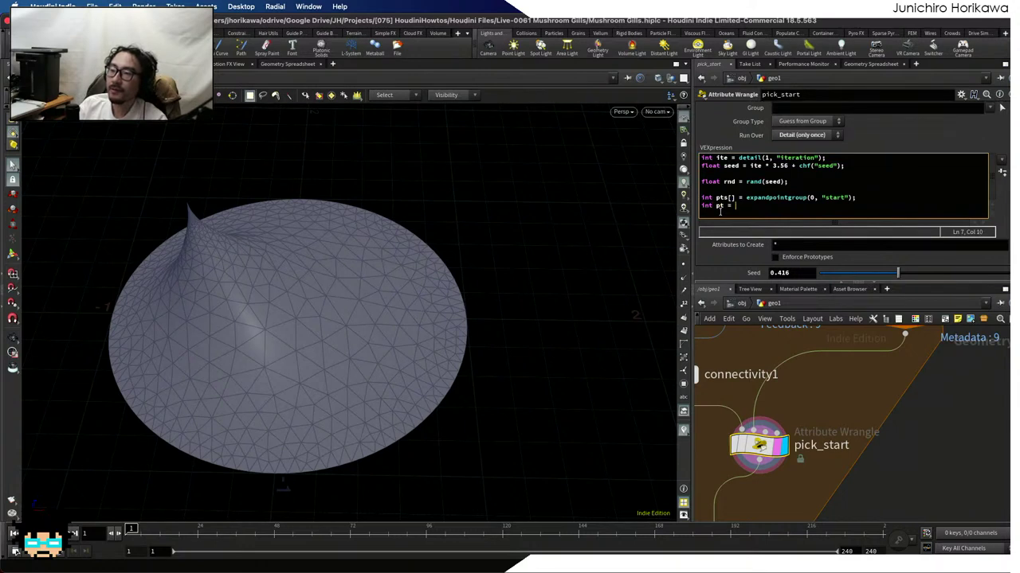
pyautogui.write('pts[];')
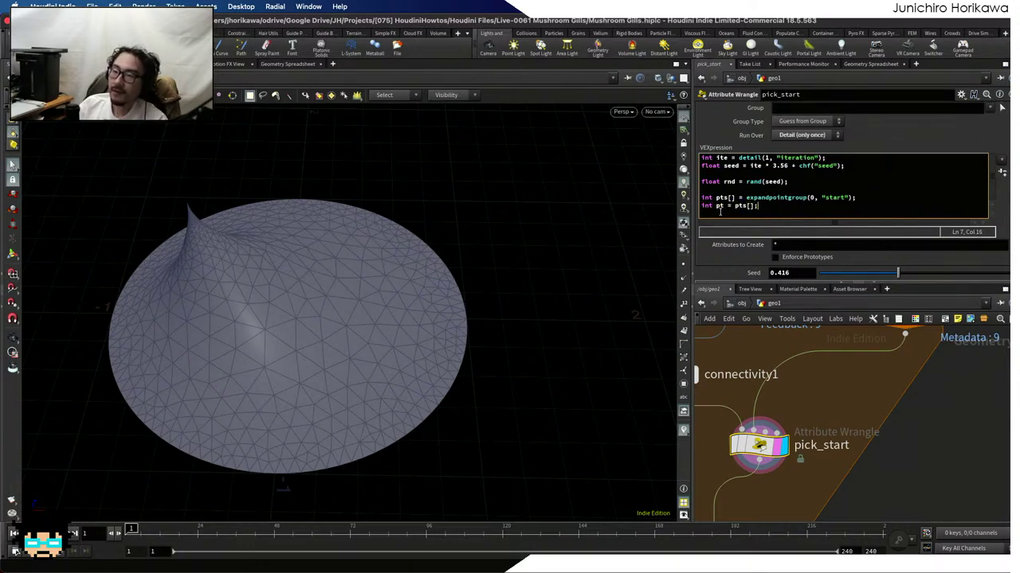
pyautogui.press('Left')
pyautogui.press('Left')
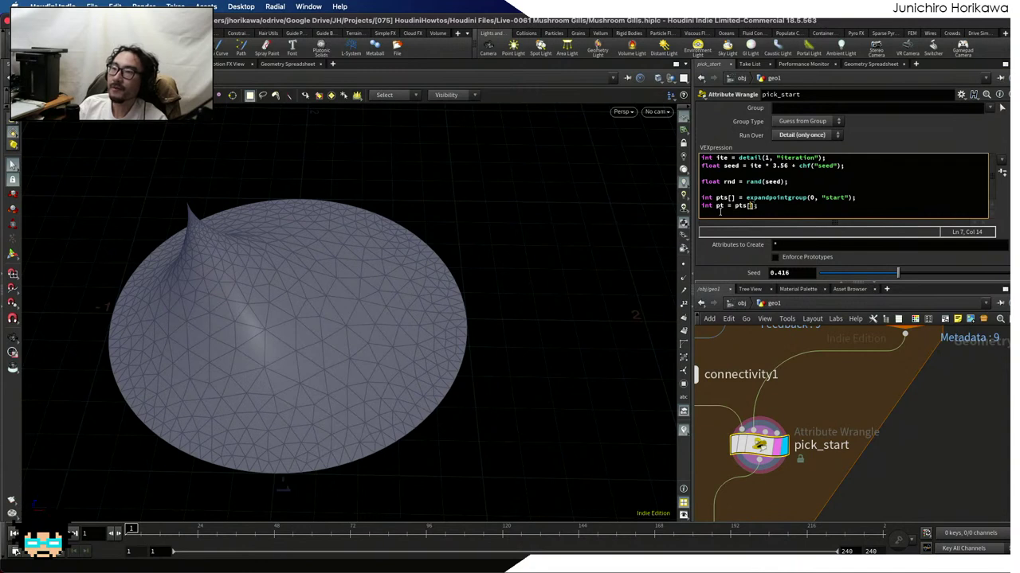
pyautogui.write('rnd * ')
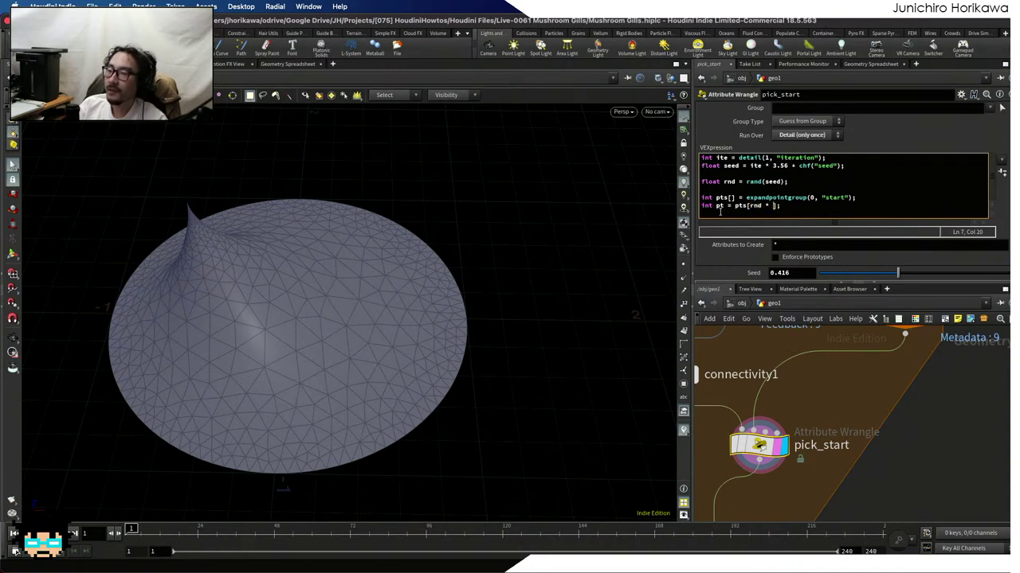
pyautogui.write('len()')
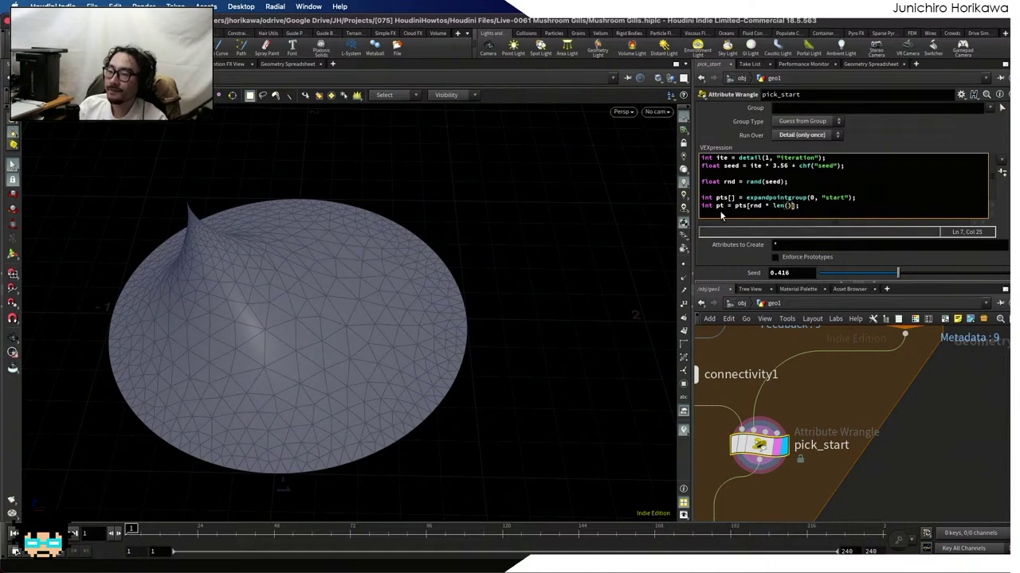
pyautogui.write('pts')
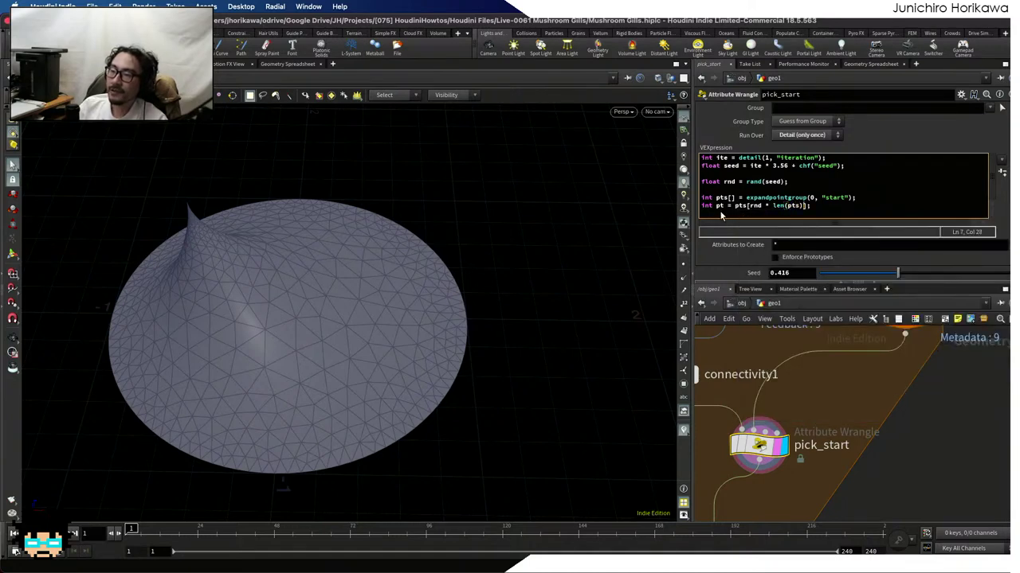
pyautogui.press('Left')
pyautogui.press('Left')
pyautogui.press('Left')
pyautogui.press('Left')
pyautogui.press('Left')
pyautogui.press('Left')
pyautogui.press('Left')
pyautogui.press('Left')
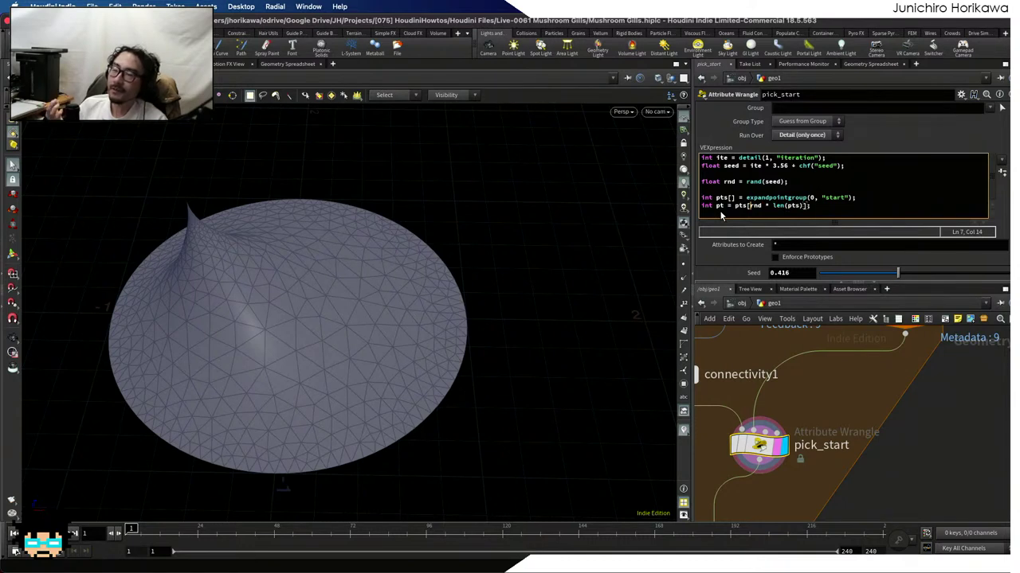
pyautogui.write('floor()')
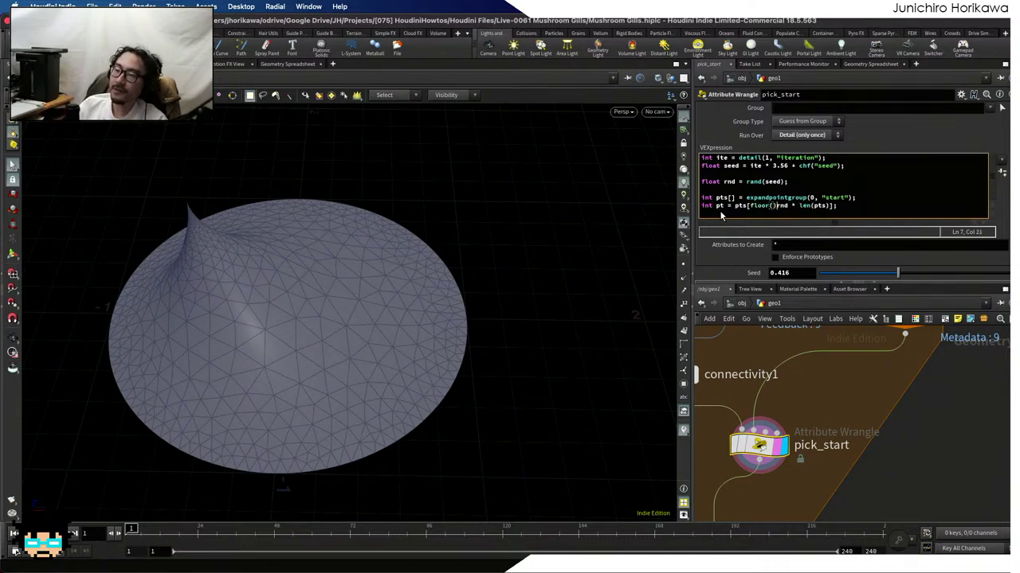
pyautogui.press('BackSpace')
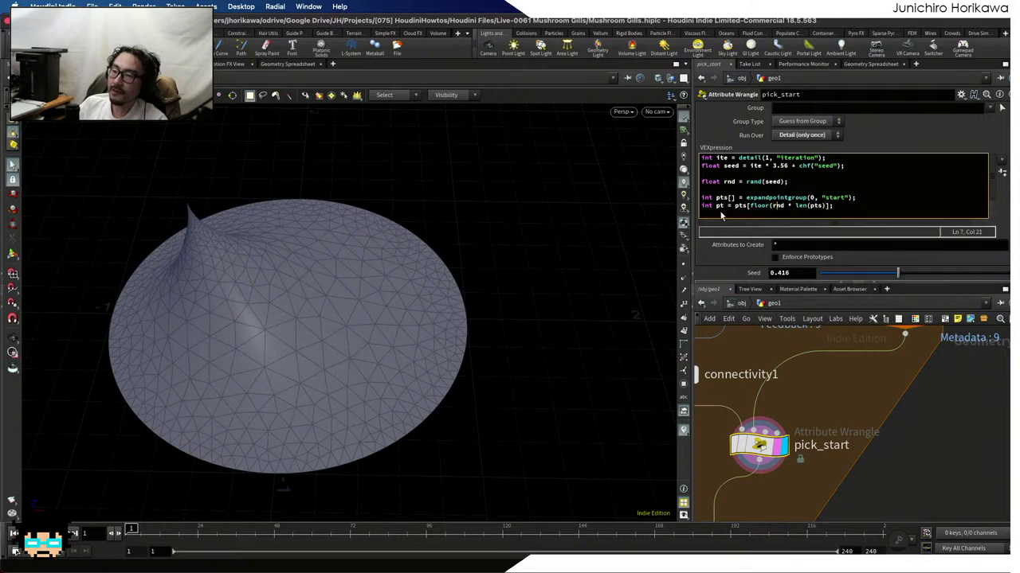
pyautogui.write(')')
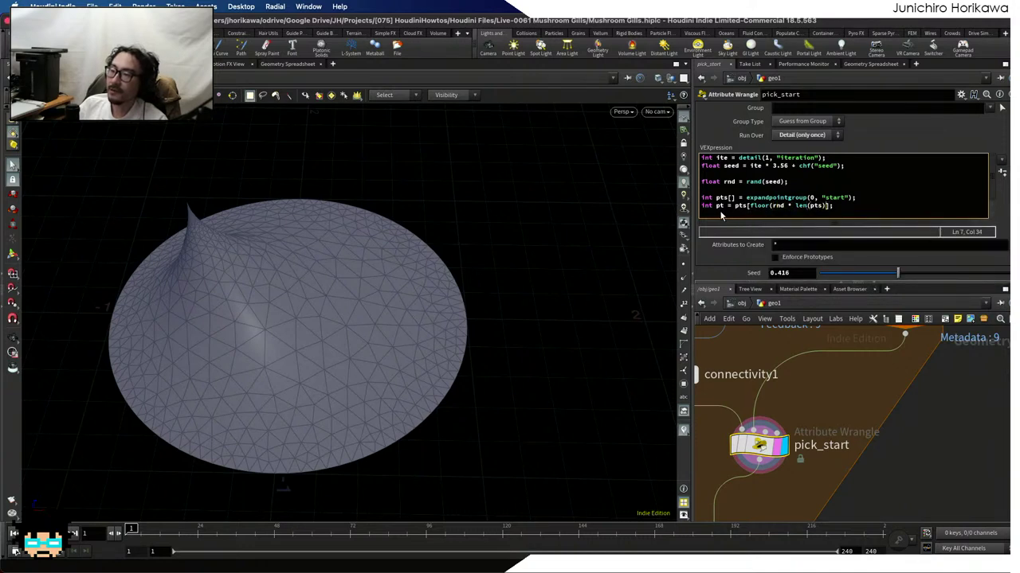
pyautogui.write(')')
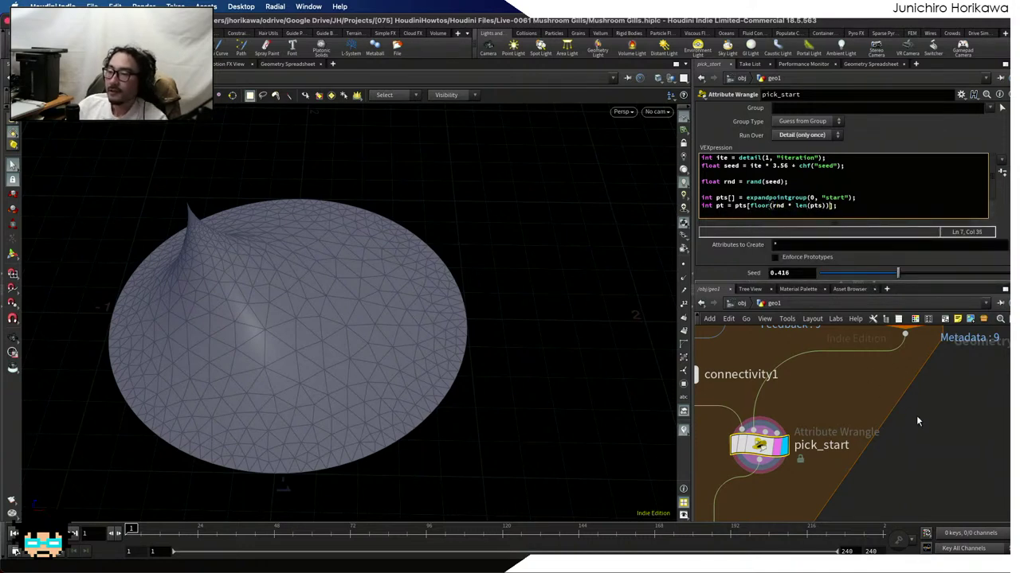
pyautogui.press('super+s')
# Add pt to the pickstart group and read its class with point(0, "class", pt)
pyautogui.click(849, 205)
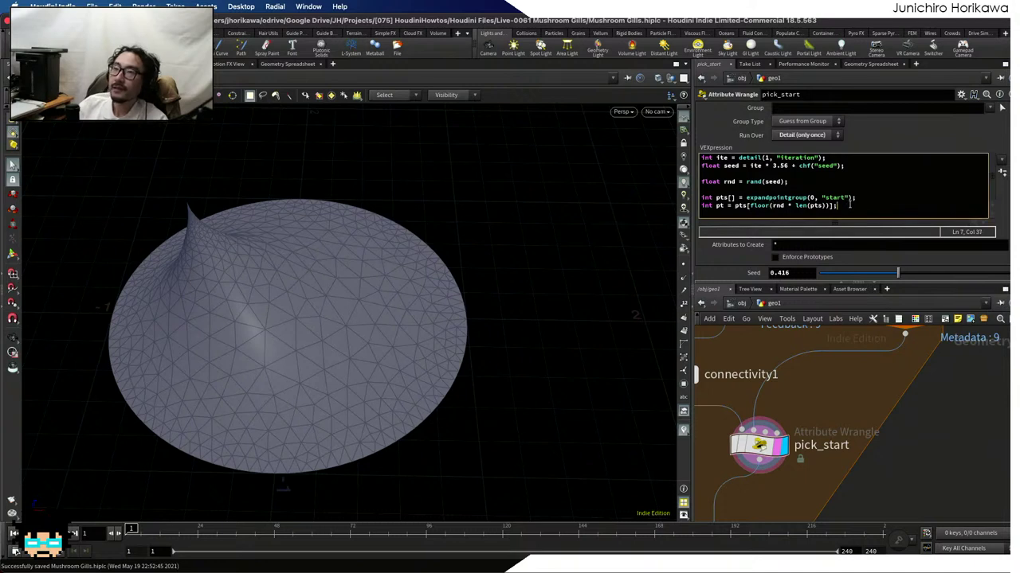
pyautogui.press('Return')
pyautogui.press('Return')
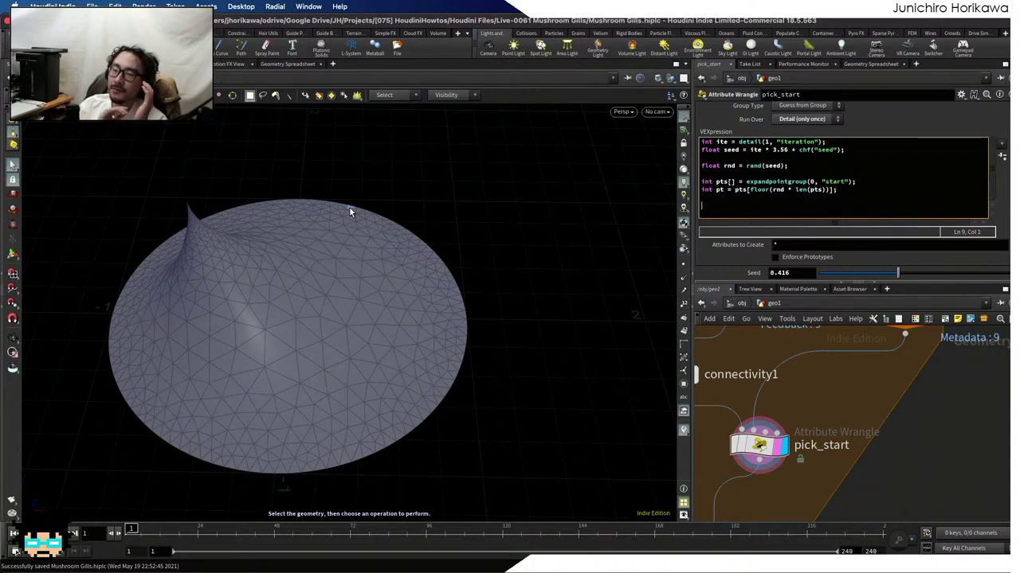
pyautogui.write('set')
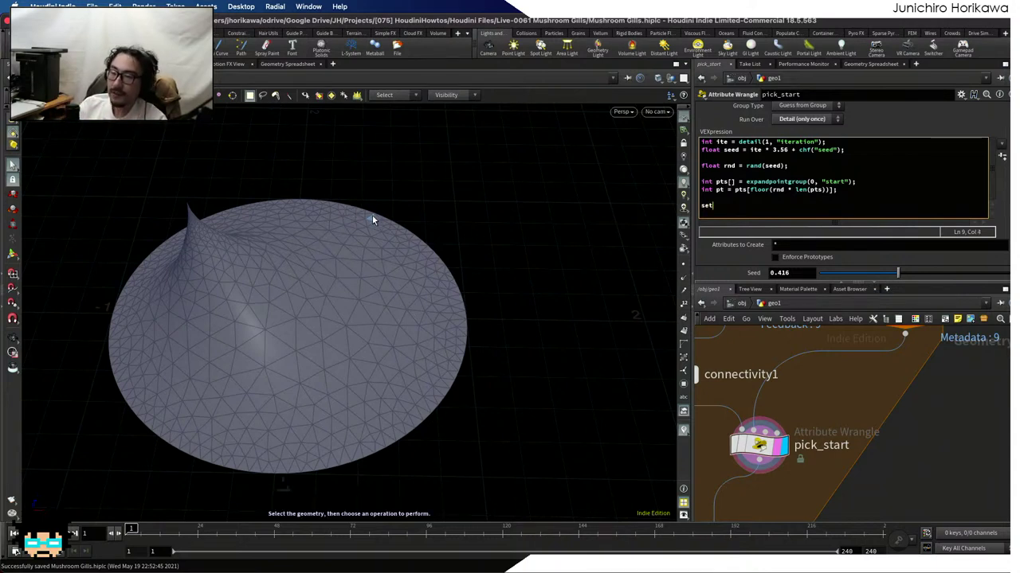
pyautogui.write('pointgroup')
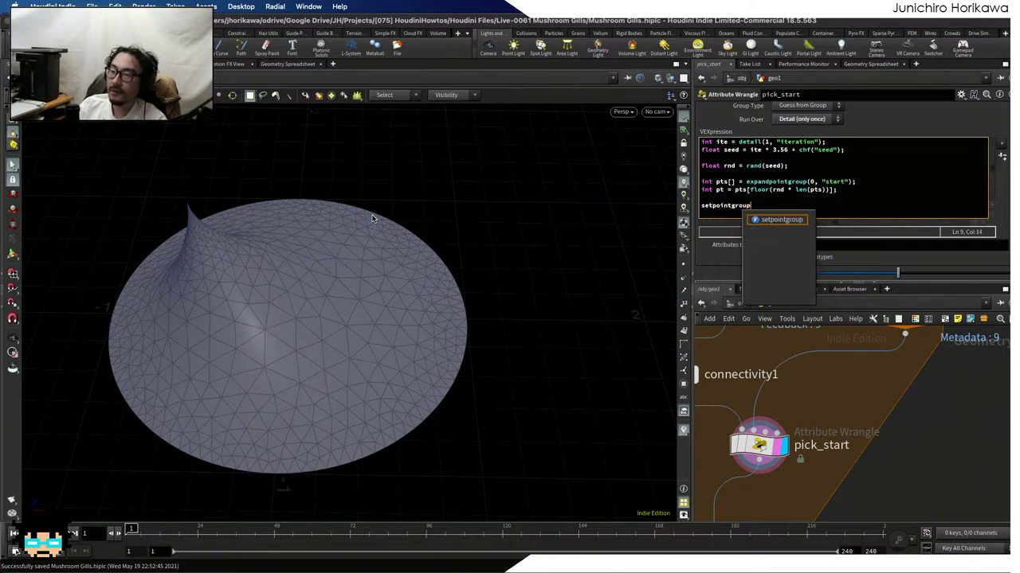
pyautogui.write('(0, "')
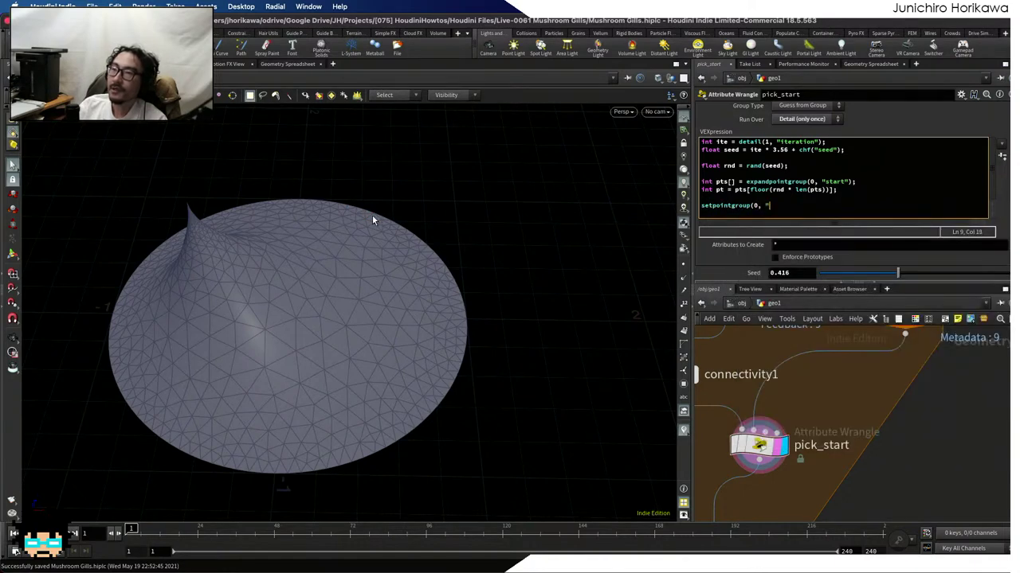
pyautogui.write('pickstart"')
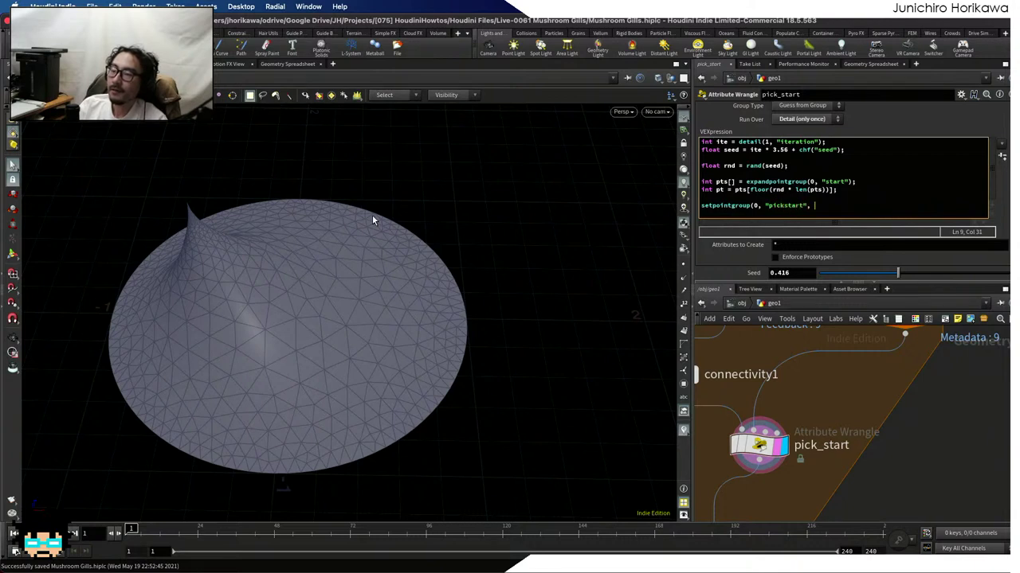
pyautogui.write(', pt, ')
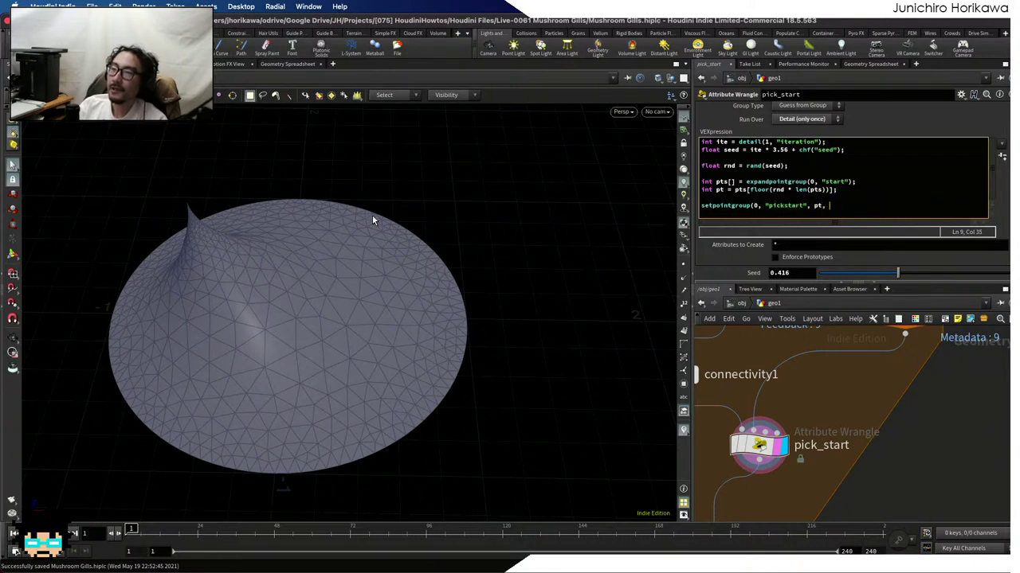
pyautogui.write('"')
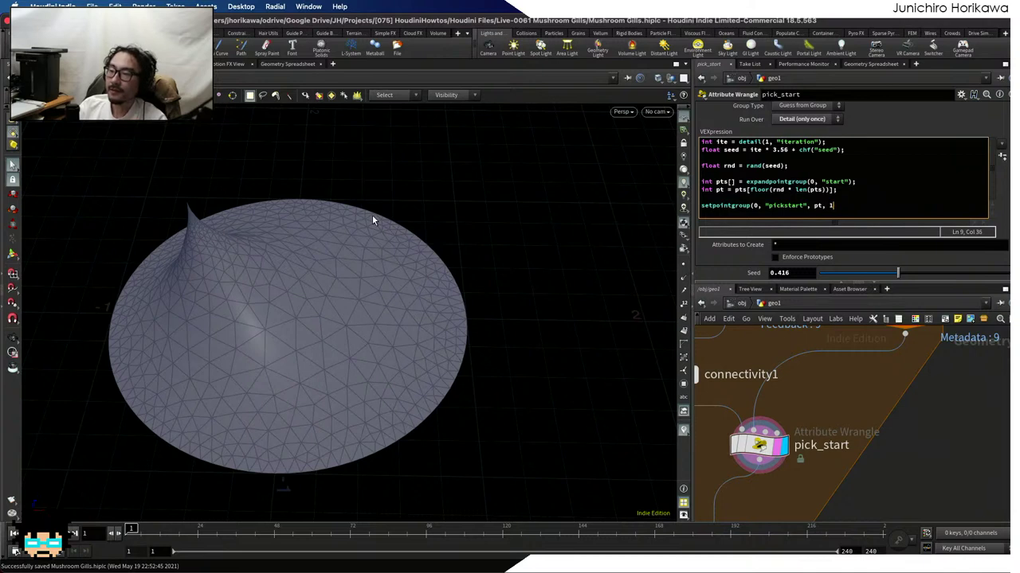
pyautogui.write(');')
pyautogui.press('Return')
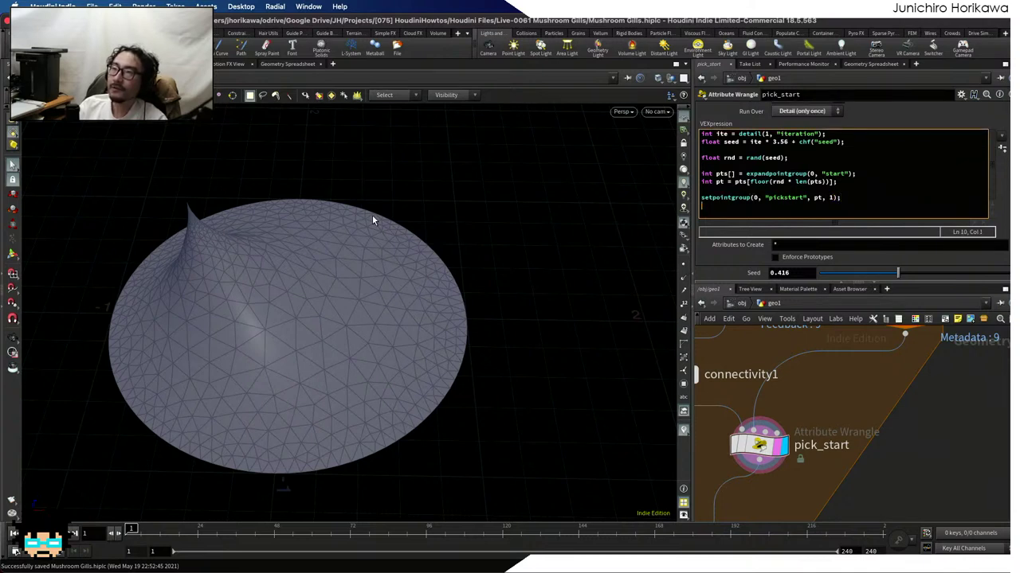
pyautogui.write('int class ==')
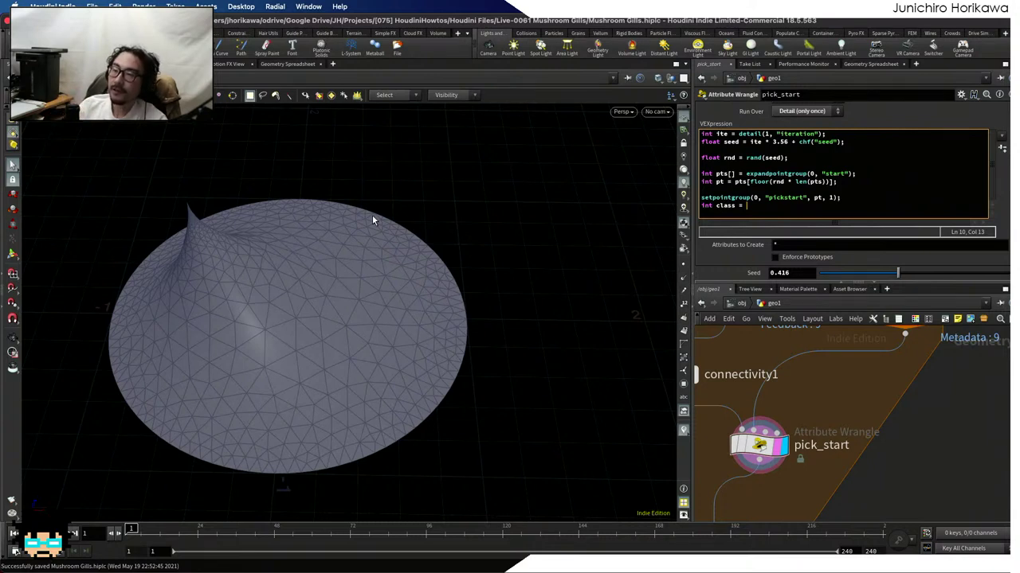
pyautogui.write('point(0, "class",')
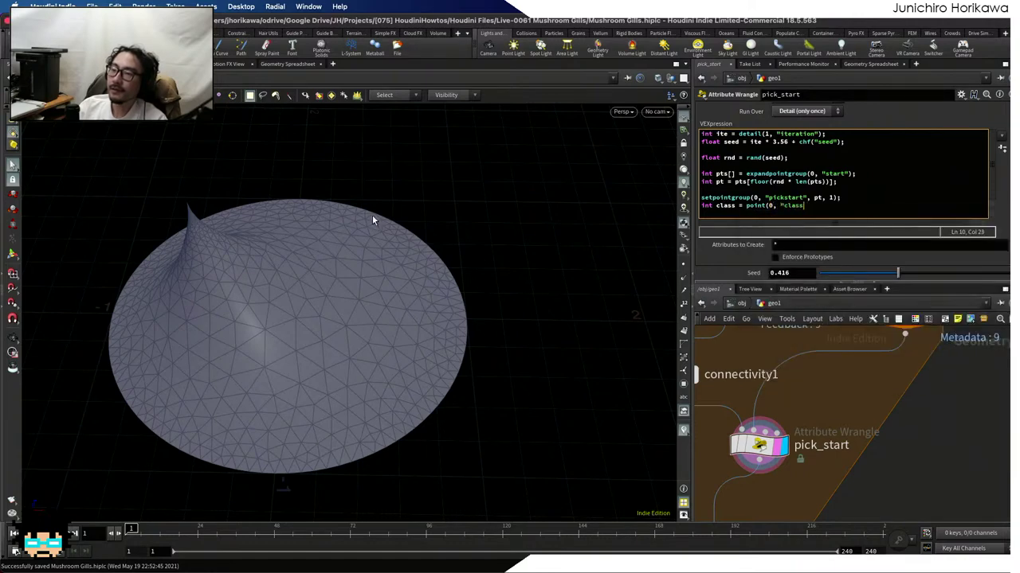
pyautogui.write(', pt);')
pyautogui.press('Return')
pyautogui.press('Return')
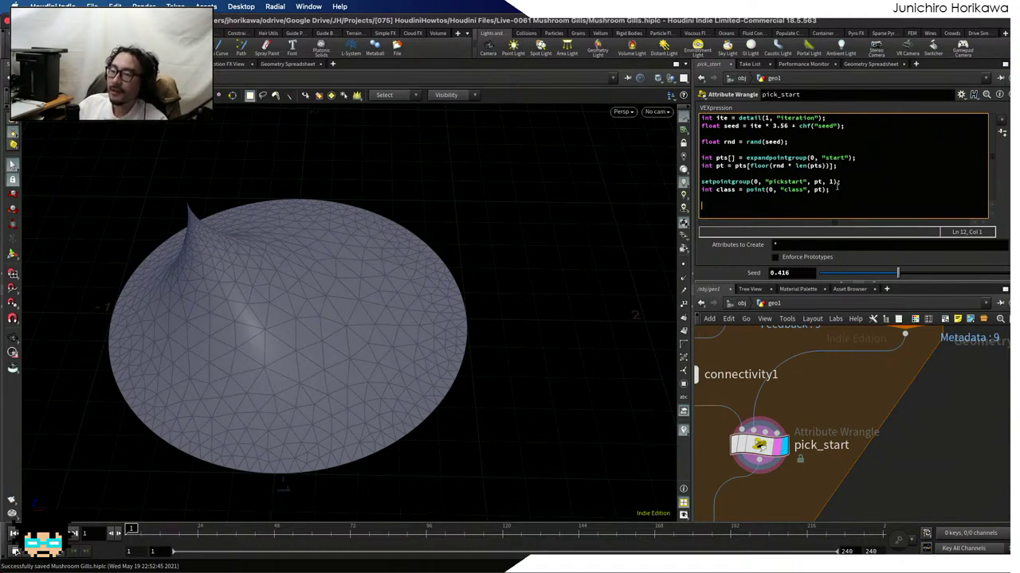
# Store the picked class as detail attribute i@class = class and save the scene
pyautogui.moveTo(837, 188); pyautogui.dragTo(701, 189)
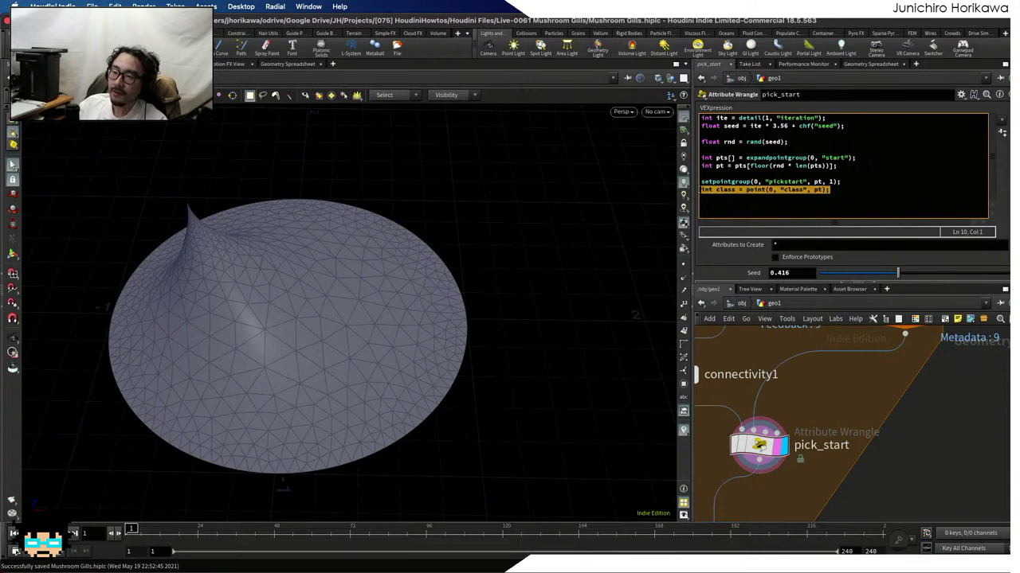
pyautogui.click(744, 192)
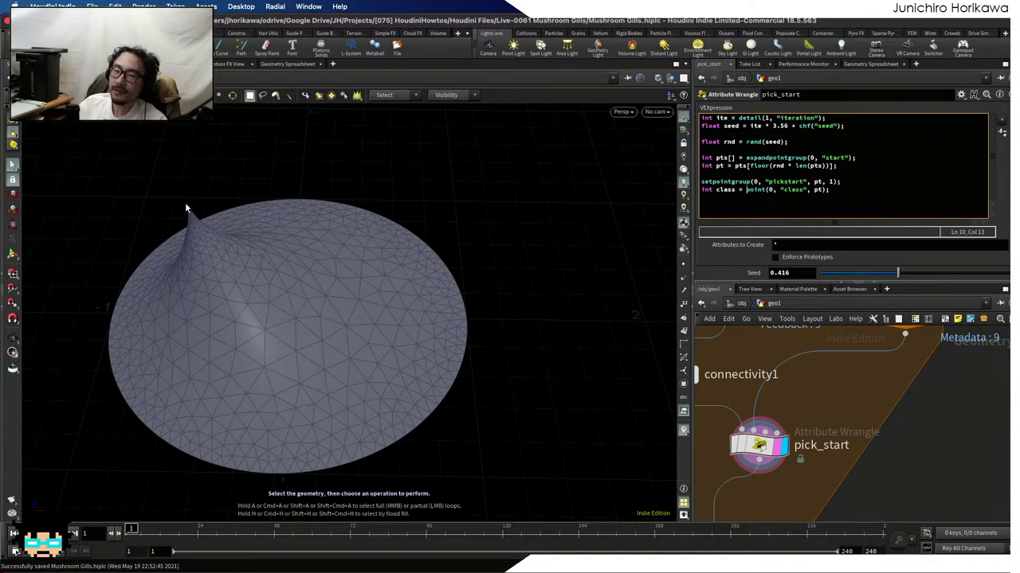
pyautogui.click(881, 195)
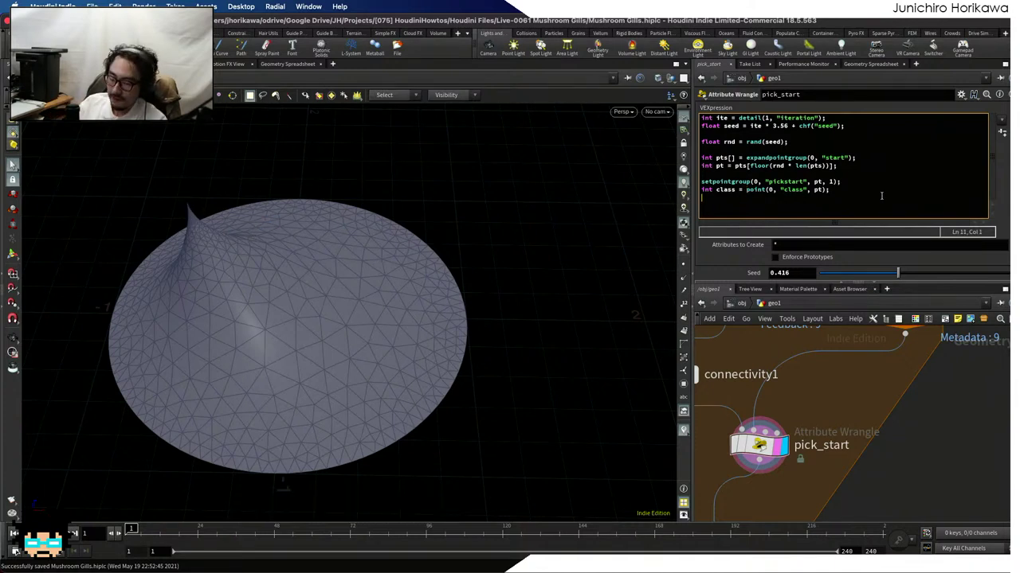
pyautogui.press('Return')
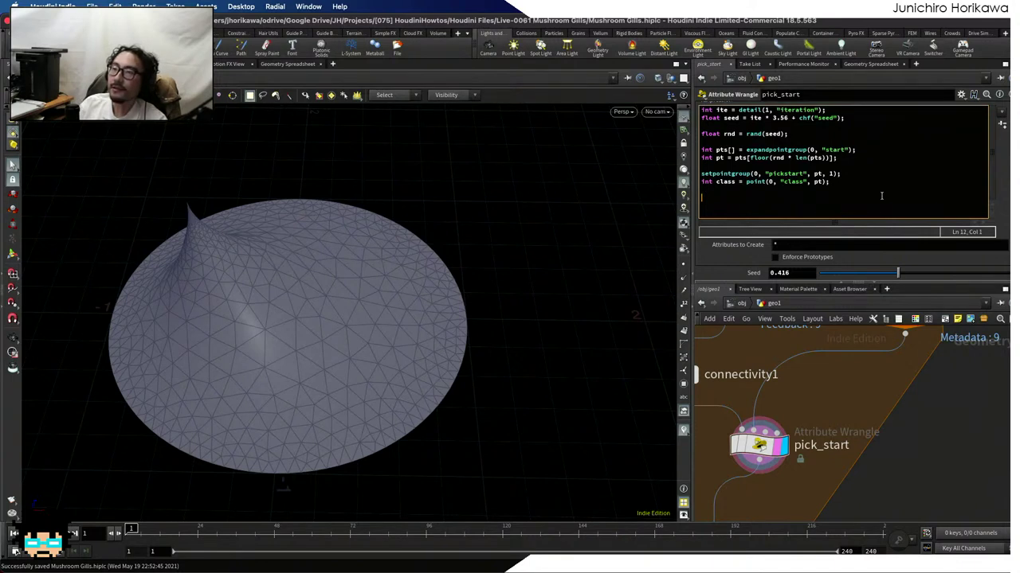
pyautogui.write('i')
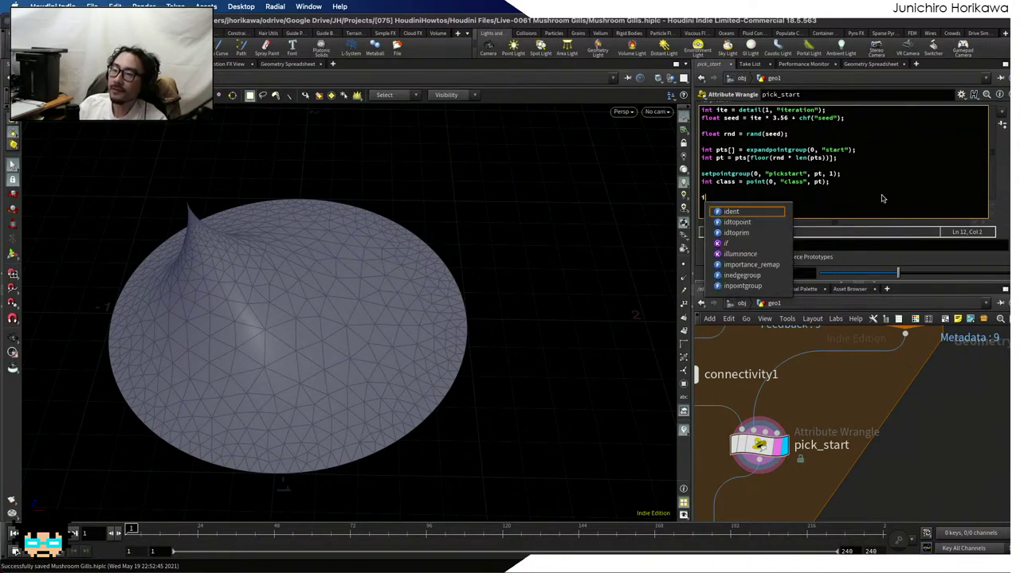
pyautogui.scroll(2, 1006, 208)
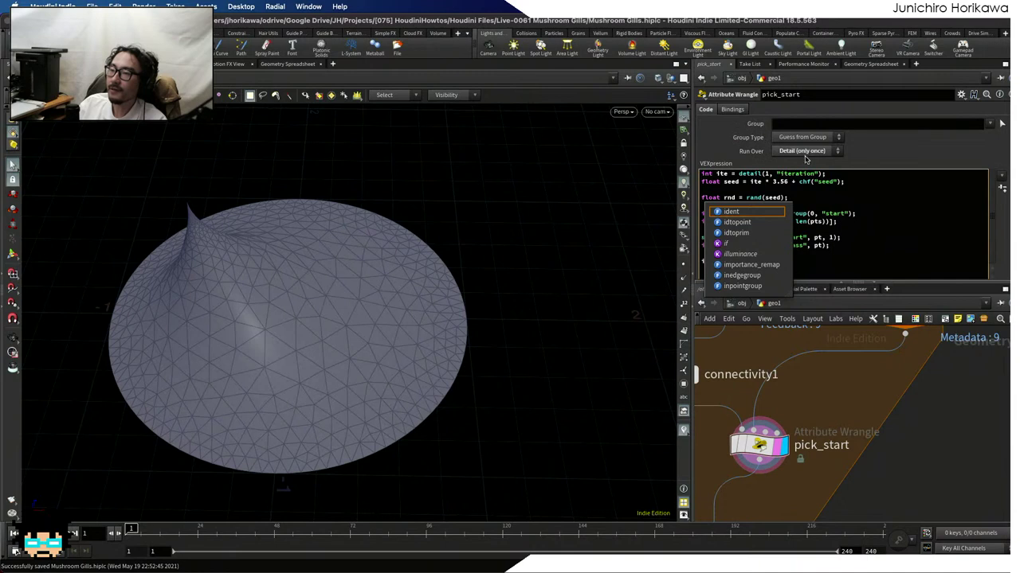
pyautogui.click(846, 213)
pyautogui.click(740, 271)
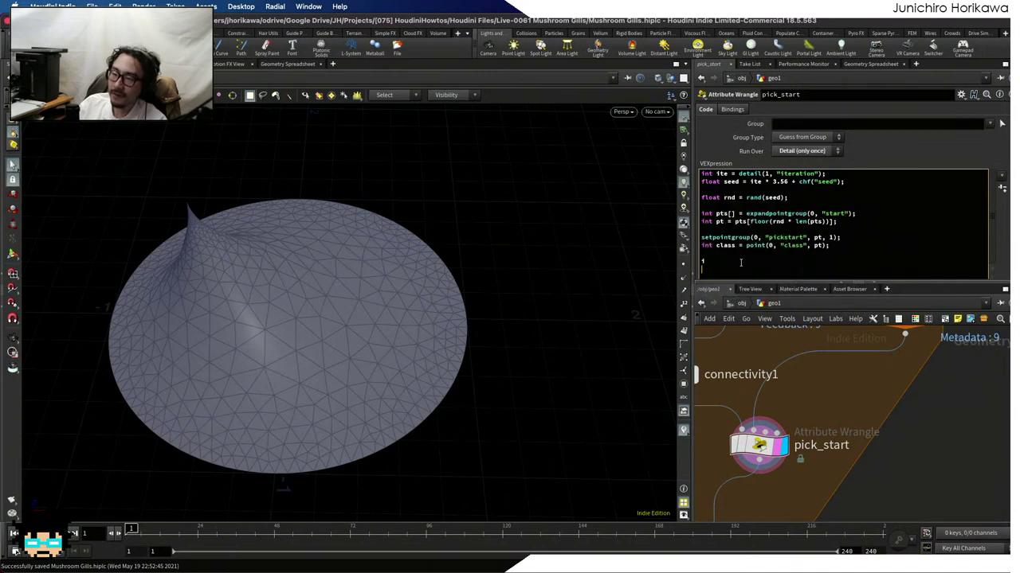
pyautogui.write('f')
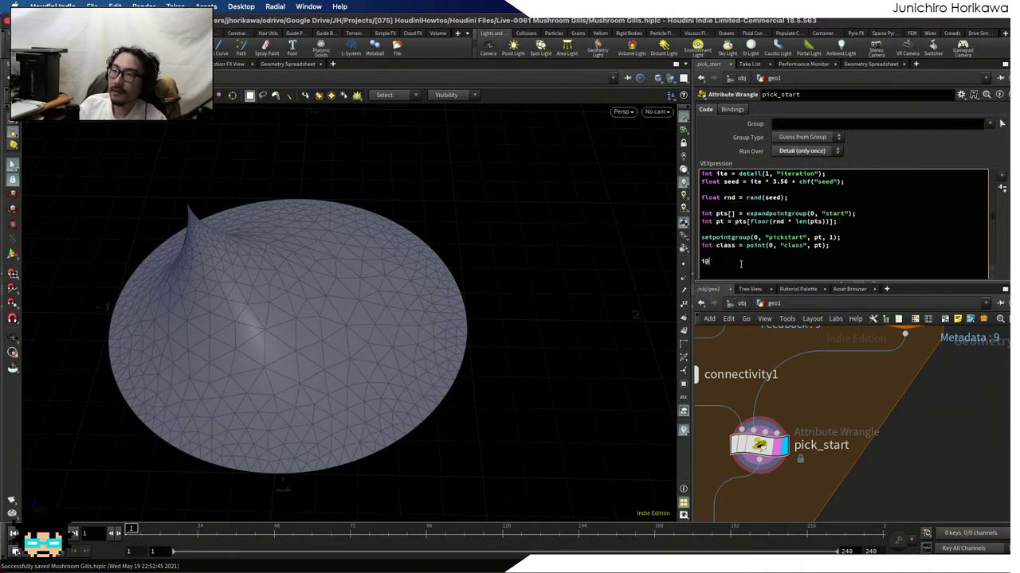
pyautogui.write('class = cla')
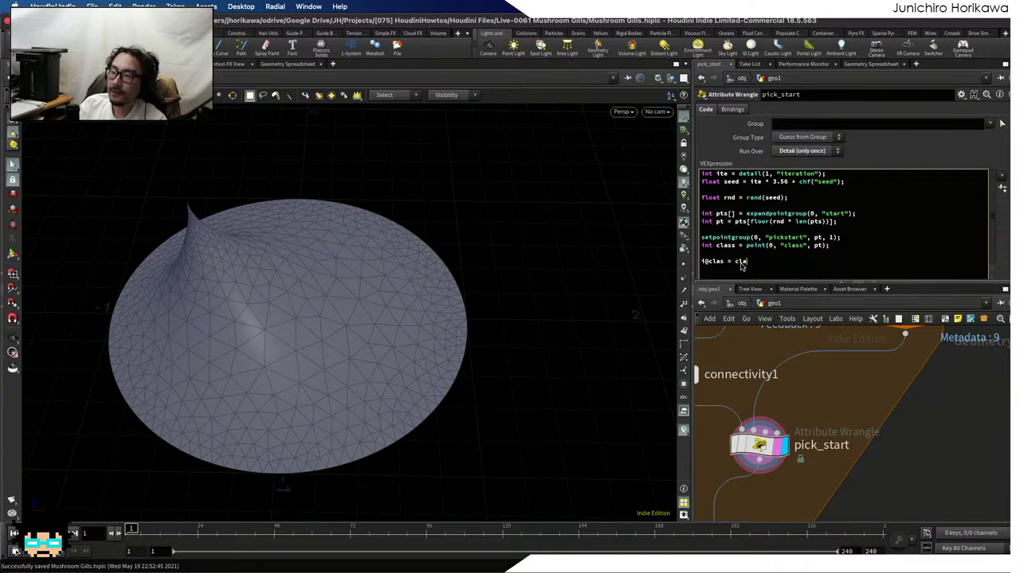
pyautogui.write('ss;')
pyautogui.click(723, 261)
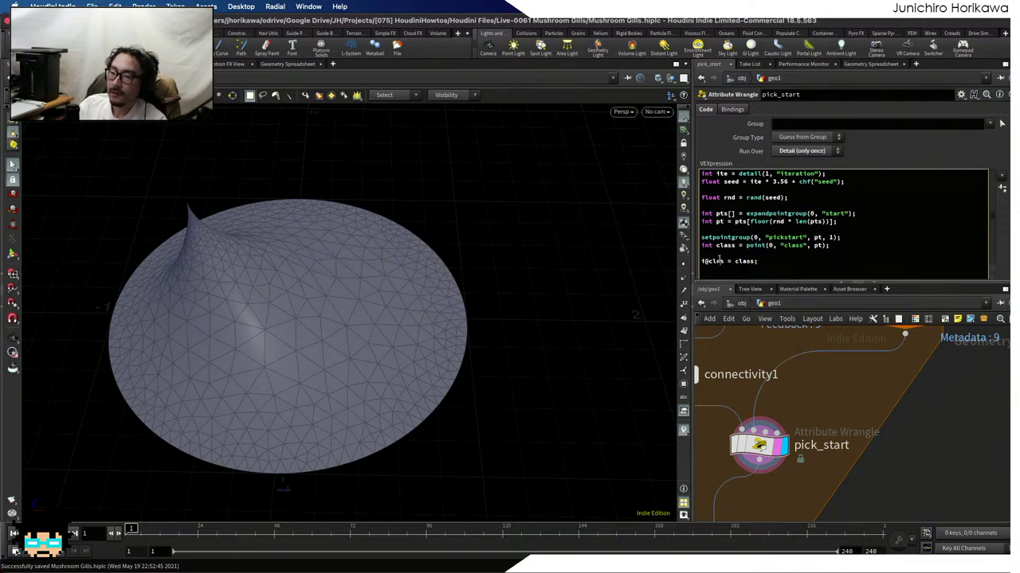
pyautogui.write('s')
pyautogui.hotkey('ctrl', 's')
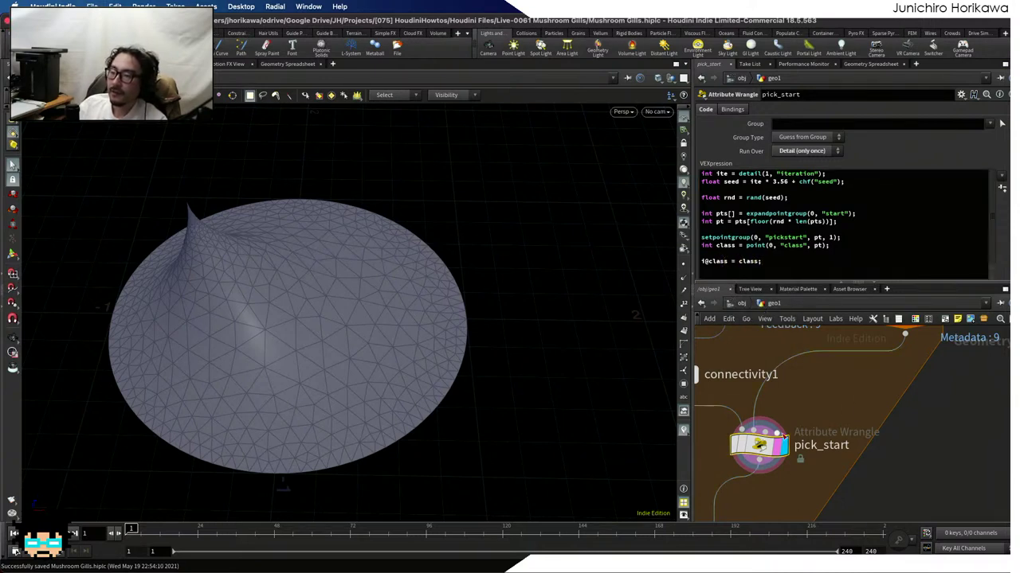
# Check the detail class attribute in the Geometry Spreadsheet and view the mesh from above
pyautogui.click(872, 63)
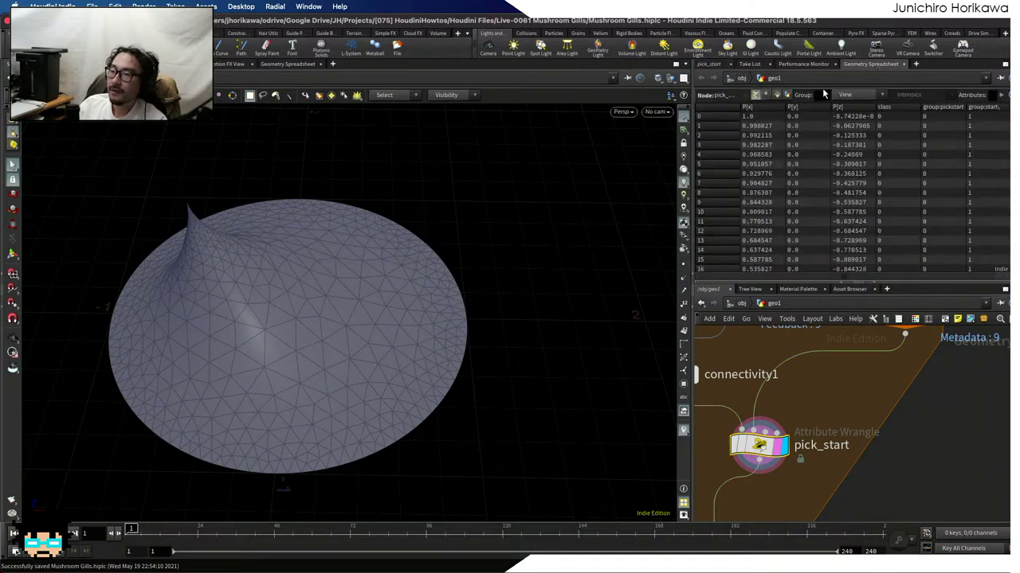
pyautogui.click(787, 96)
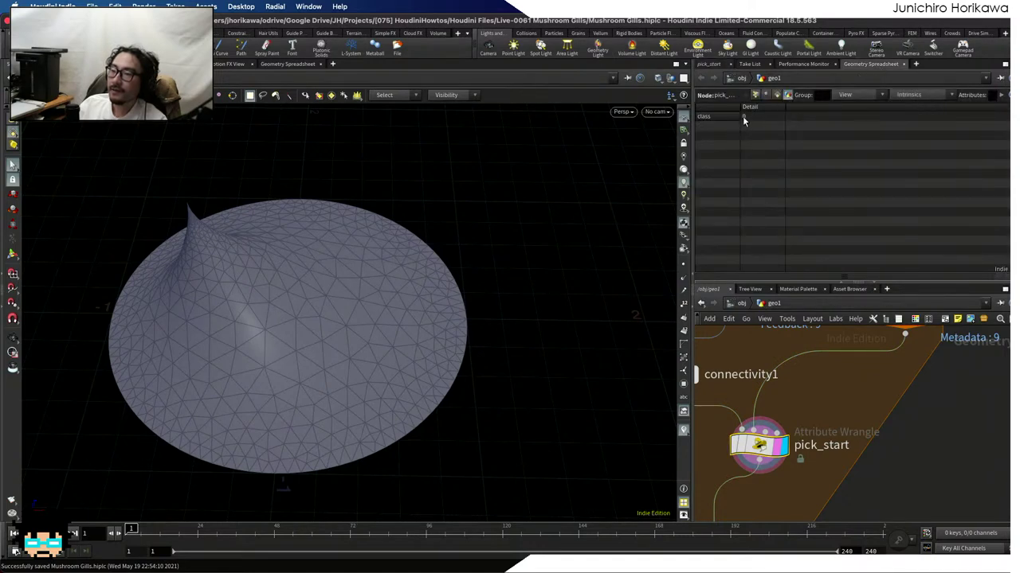
pyautogui.press('Escape')
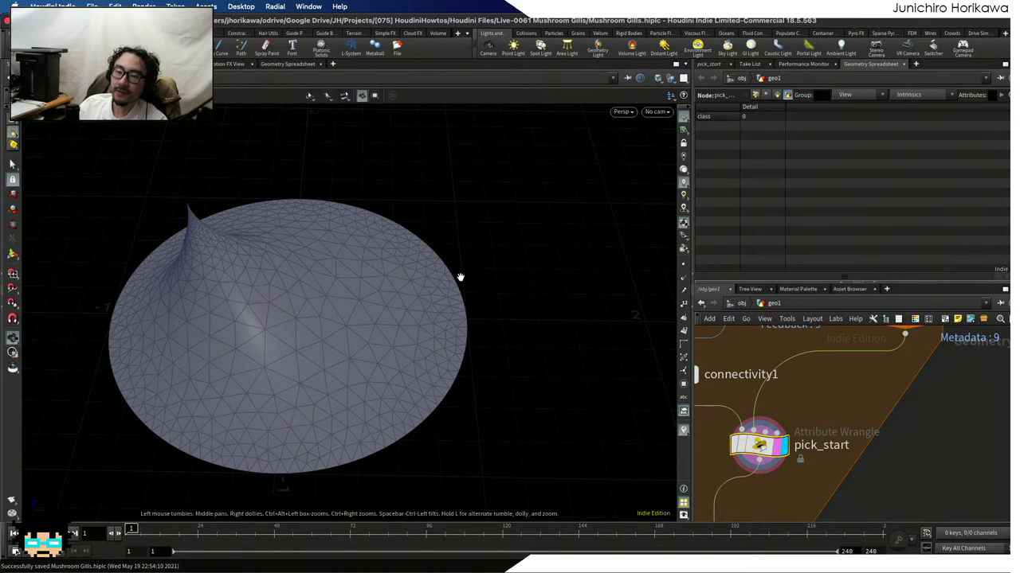
pyautogui.moveTo(459, 276); pyautogui.dragTo(367, 239)
pyautogui.press('s')
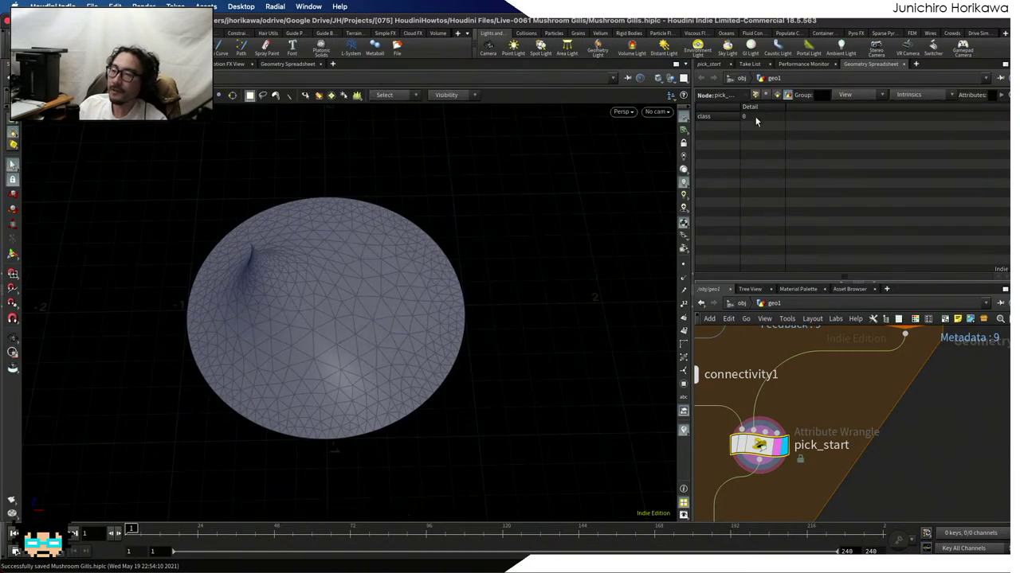
# List pick_start's points sorted by the group:pickstart column, bringing foreach_end2 into view
pyautogui.click(710, 64)
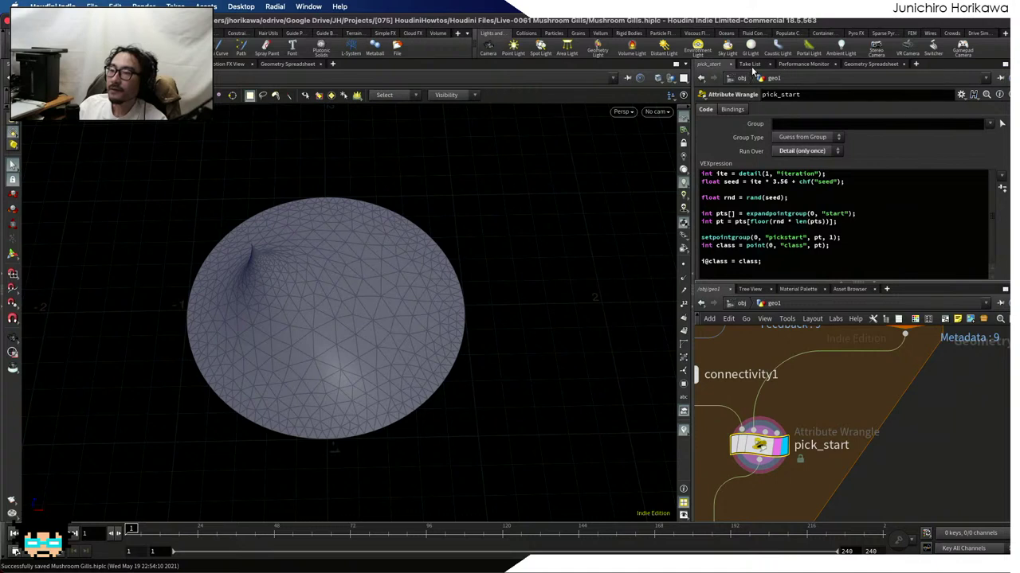
pyautogui.click(866, 65)
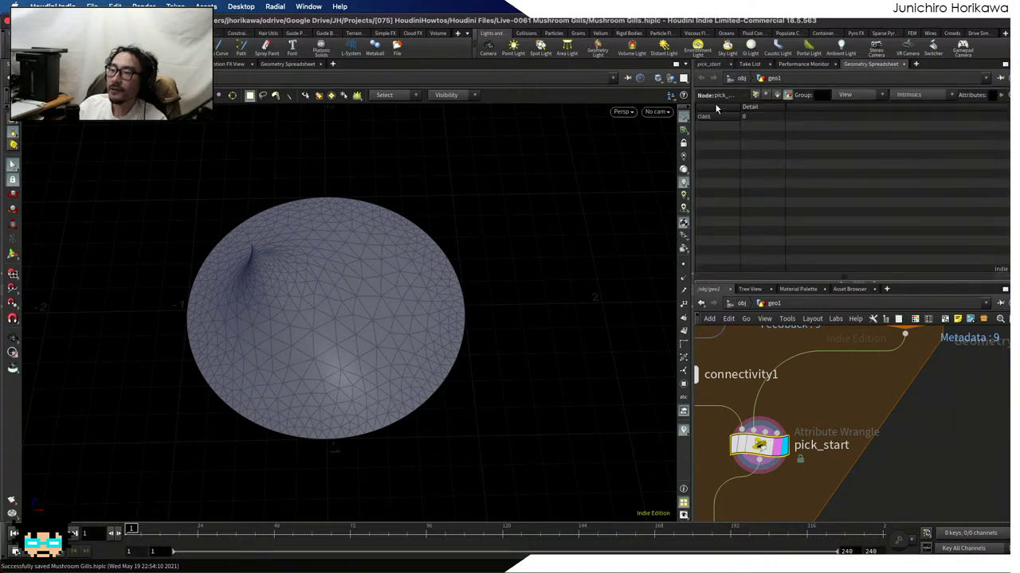
pyautogui.click(755, 95)
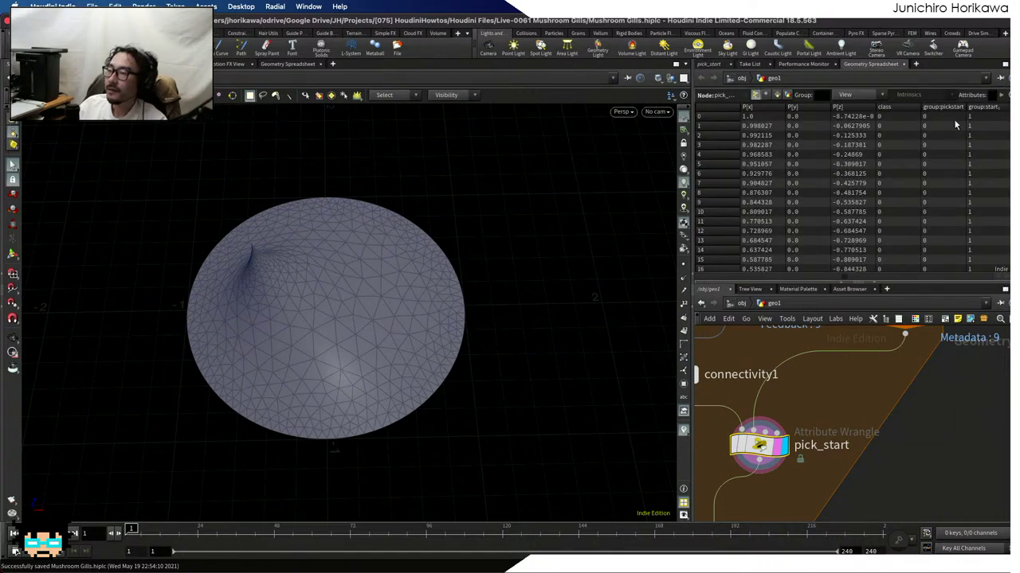
pyautogui.click(940, 106)
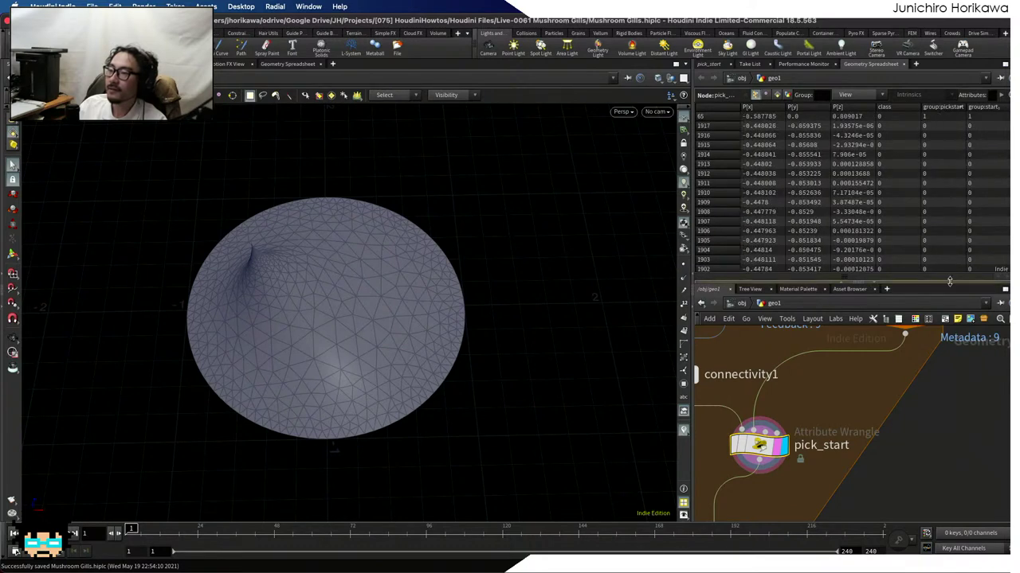
pyautogui.moveTo(873, 428); pyautogui.dragTo(934, 365, button='middle')
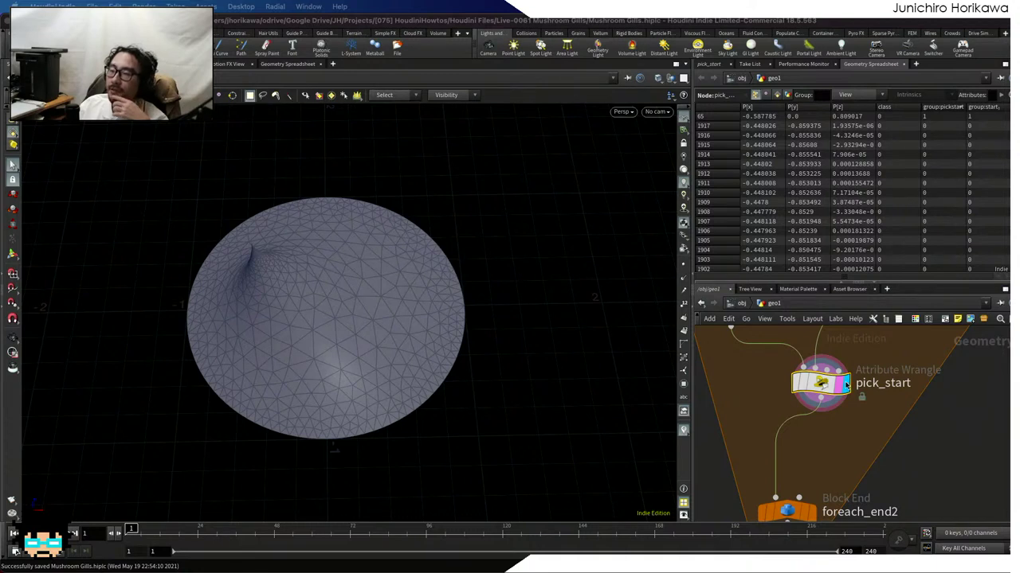
pyautogui.scroll(-1, 851, 446)
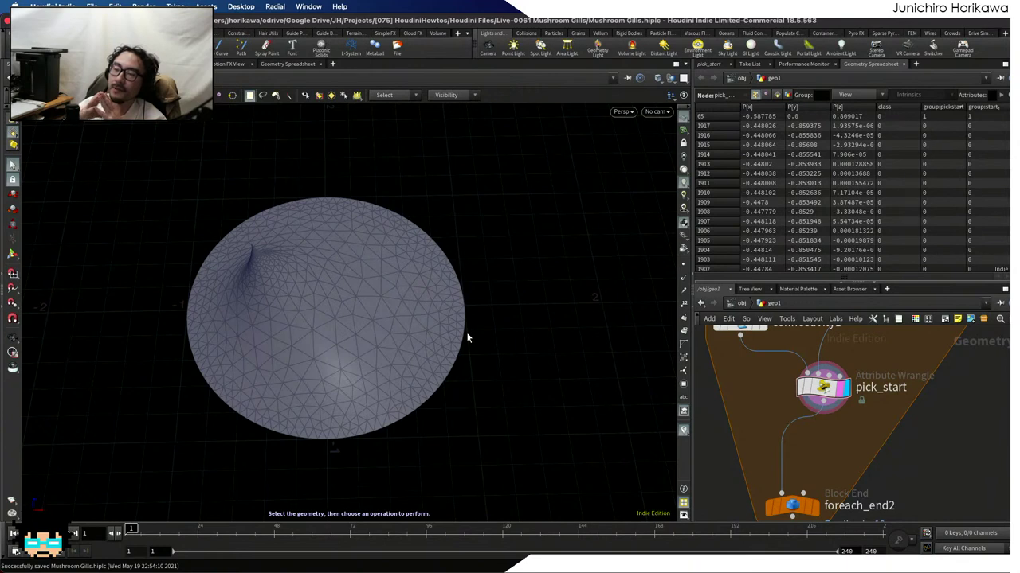
pyautogui.scroll(-2, 833, 404)
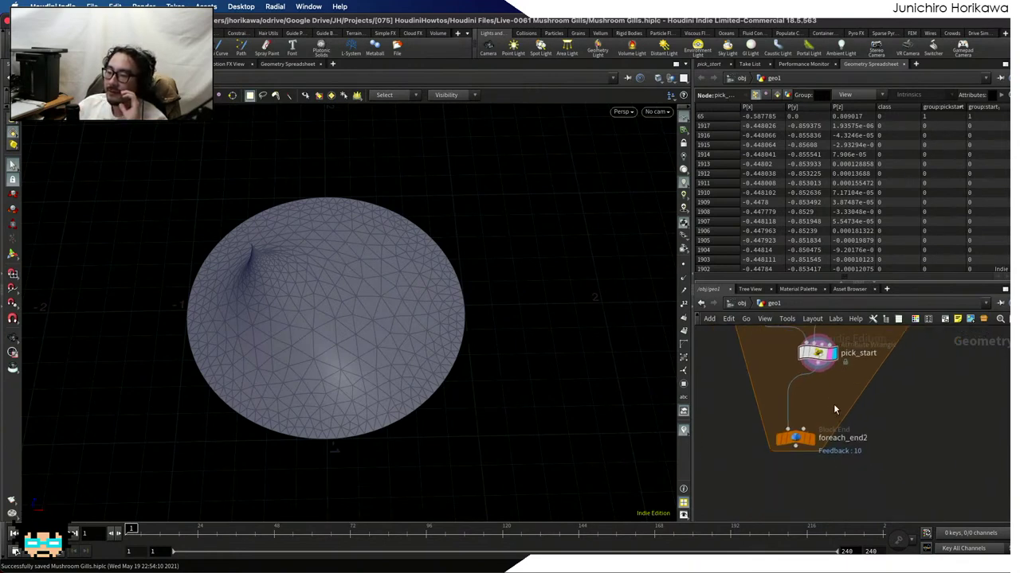
pyautogui.scroll(2, 818, 418)
pyautogui.scroll(-1, 818, 418)
pyautogui.scroll(3, 820, 430)
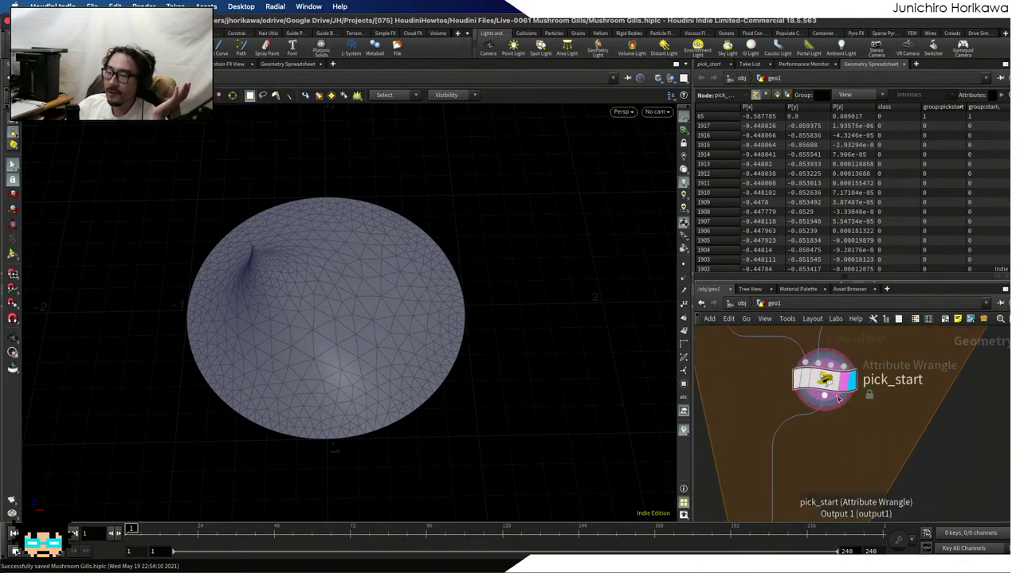
# Place a Point Wrangle below pick_start inside the loop
pyautogui.scroll(-1, 820, 435)
pyautogui.press('Tab')
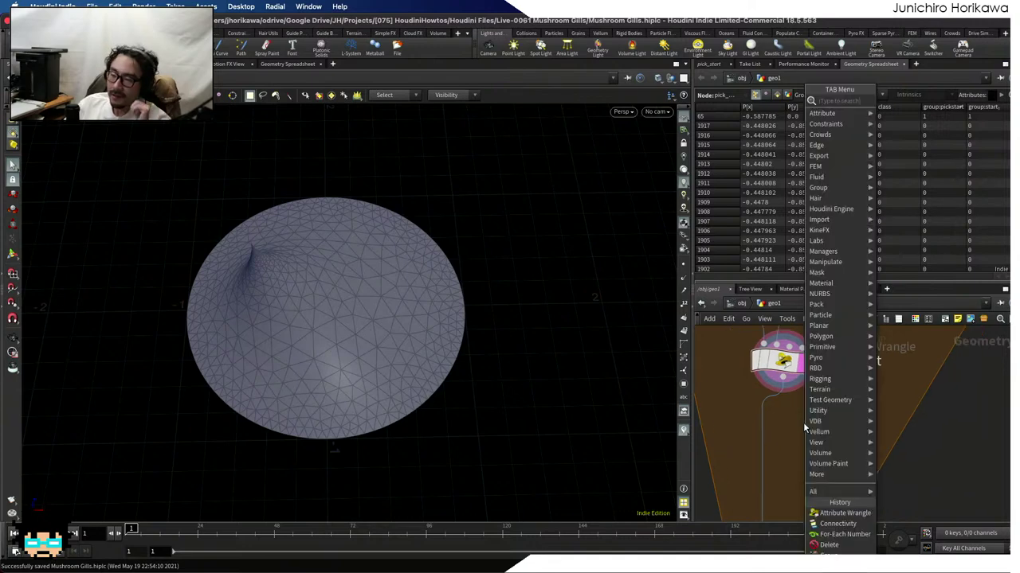
pyautogui.write('blast')
pyautogui.press('Return')
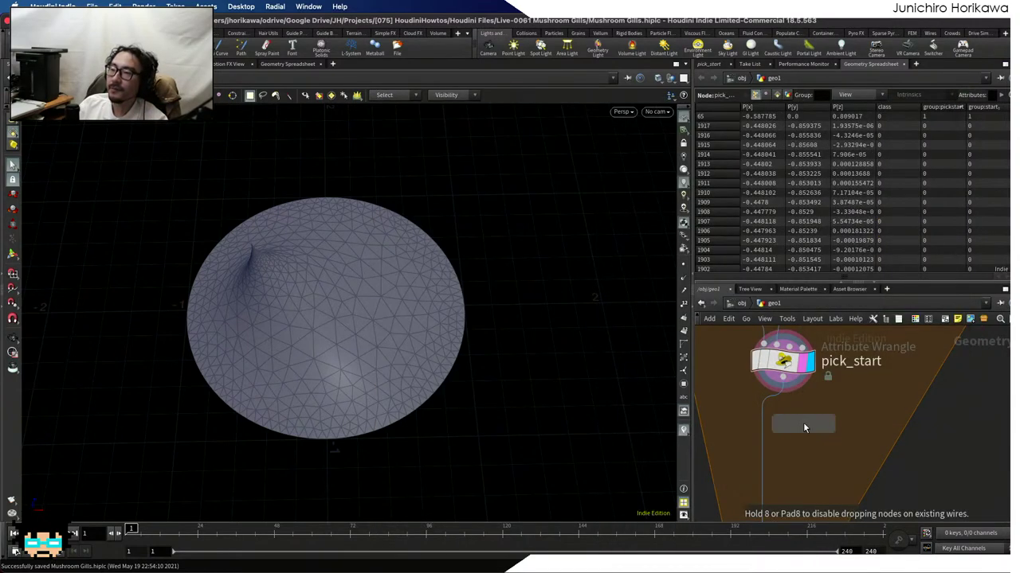
pyautogui.press('Tab')
pyautogui.write('point wra')
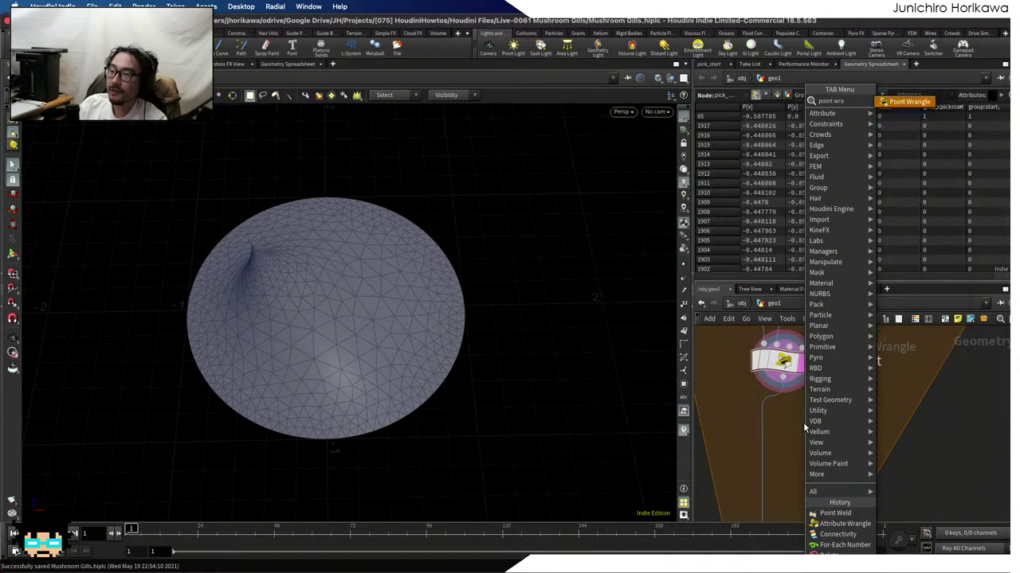
pyautogui.press('Return')
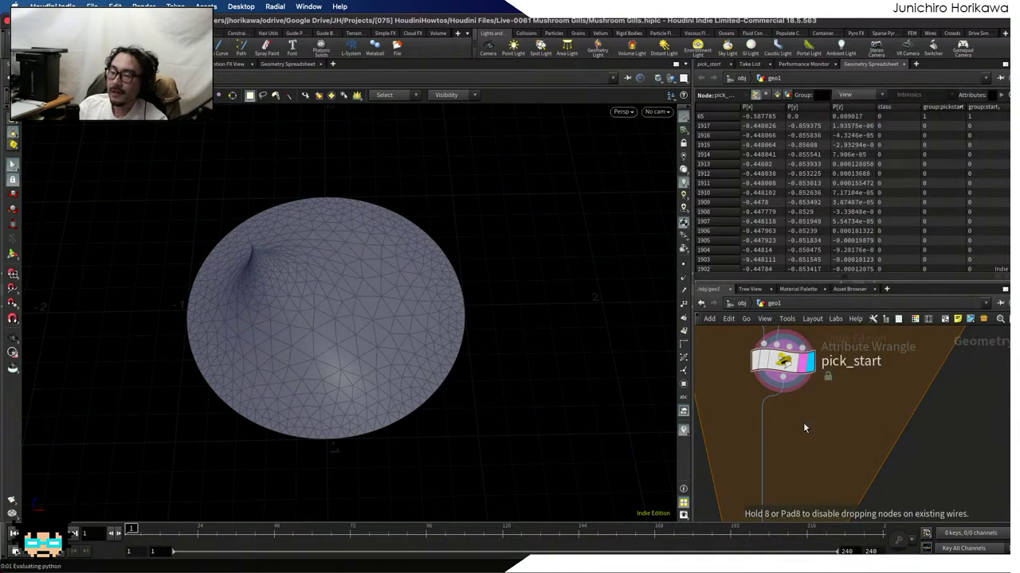
pyautogui.click(803, 422)
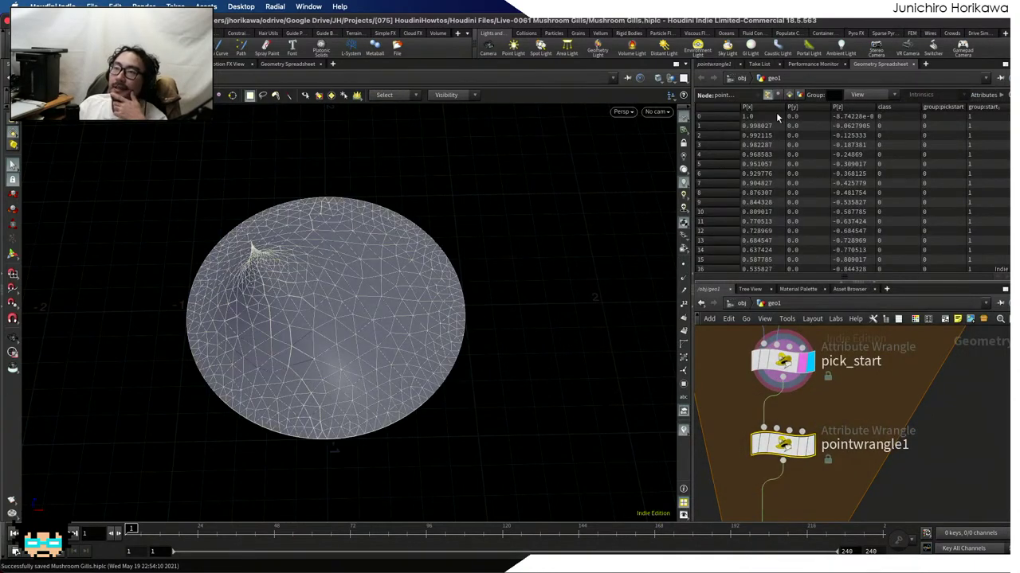
# Rename the point wrangle set_island_info and make it the displayed node
pyautogui.doubleClick(864, 445)
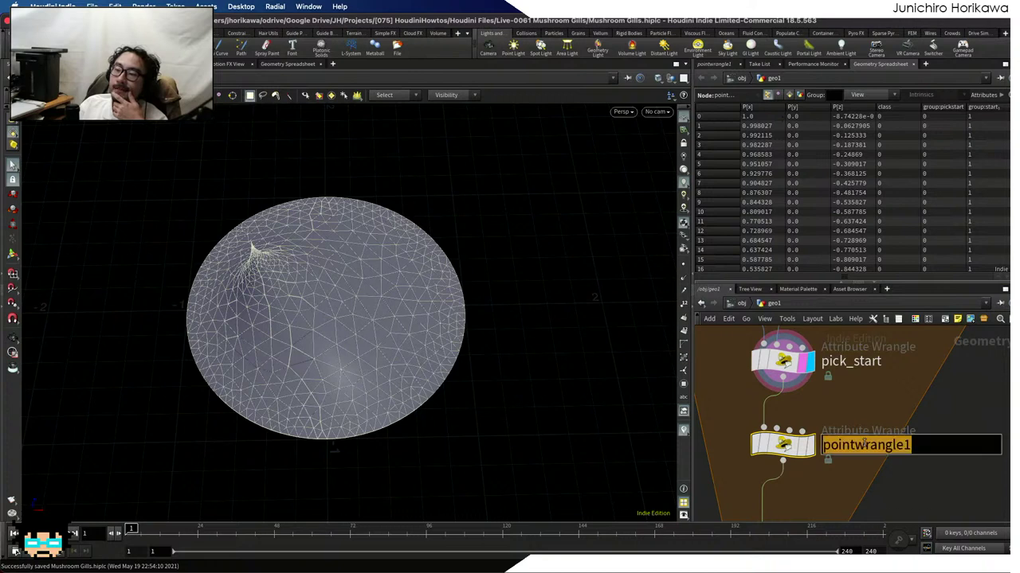
pyautogui.write('set_i')
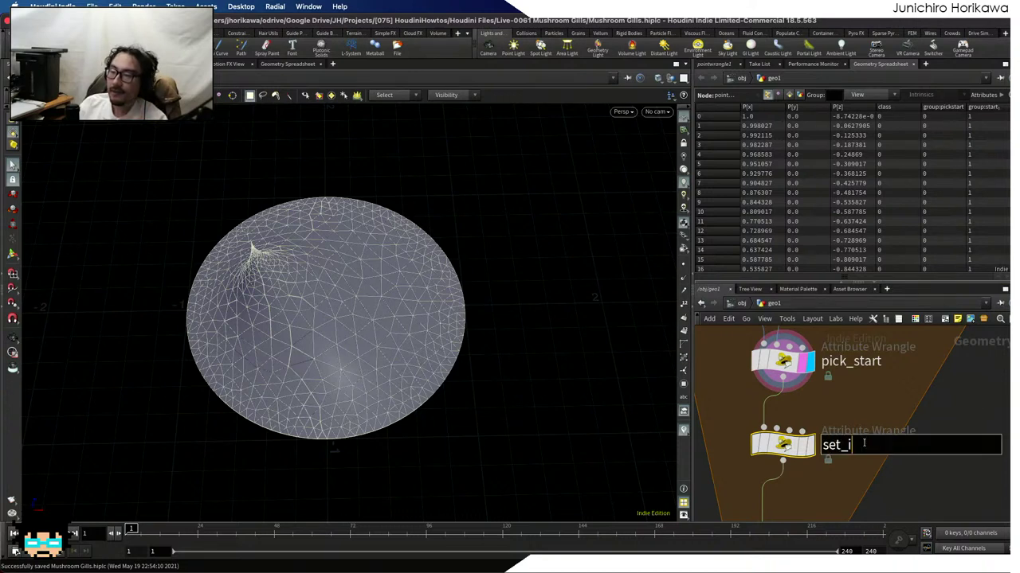
pyautogui.write('sland_info')
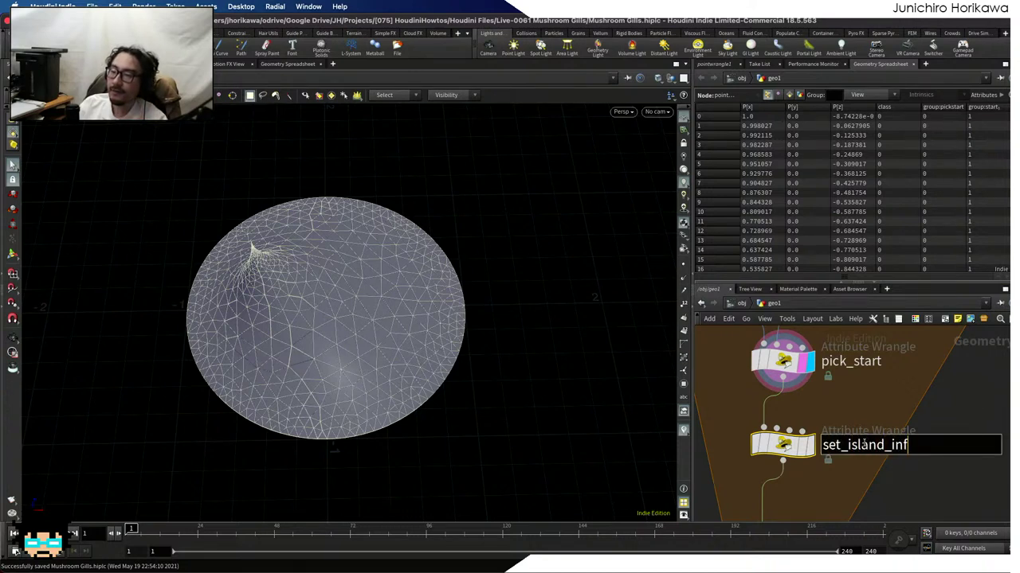
pyautogui.press('Return')
pyautogui.click(806, 446)
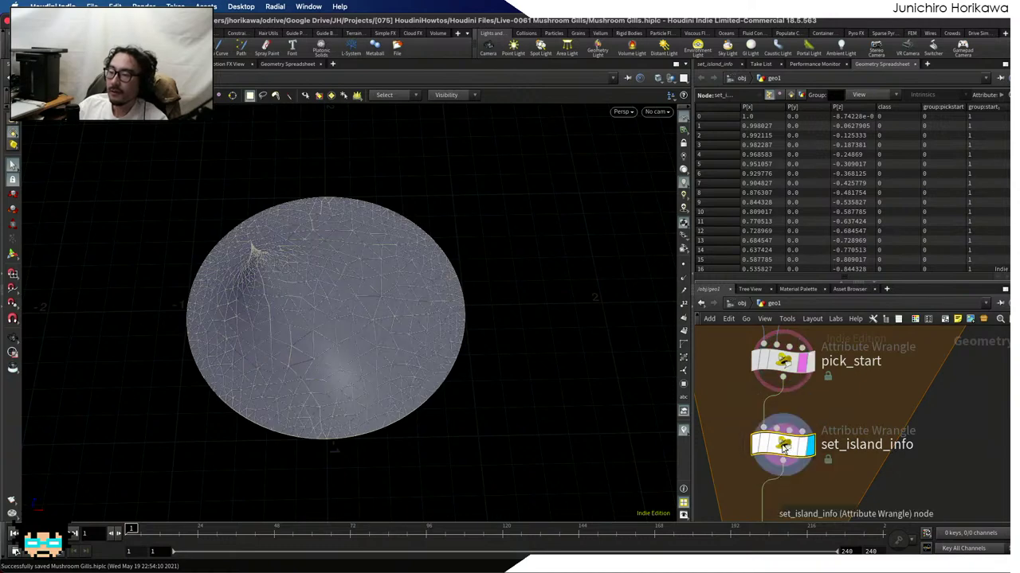
# Show set_island_info's empty VEX editor and nudge pick_start up-left in the network
pyautogui.click(709, 63)
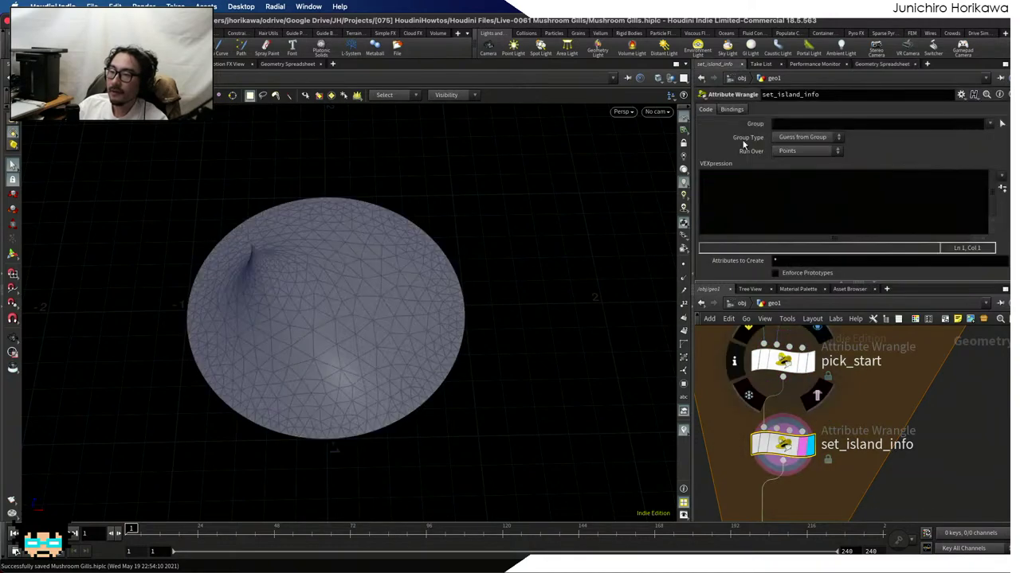
pyautogui.click(765, 218)
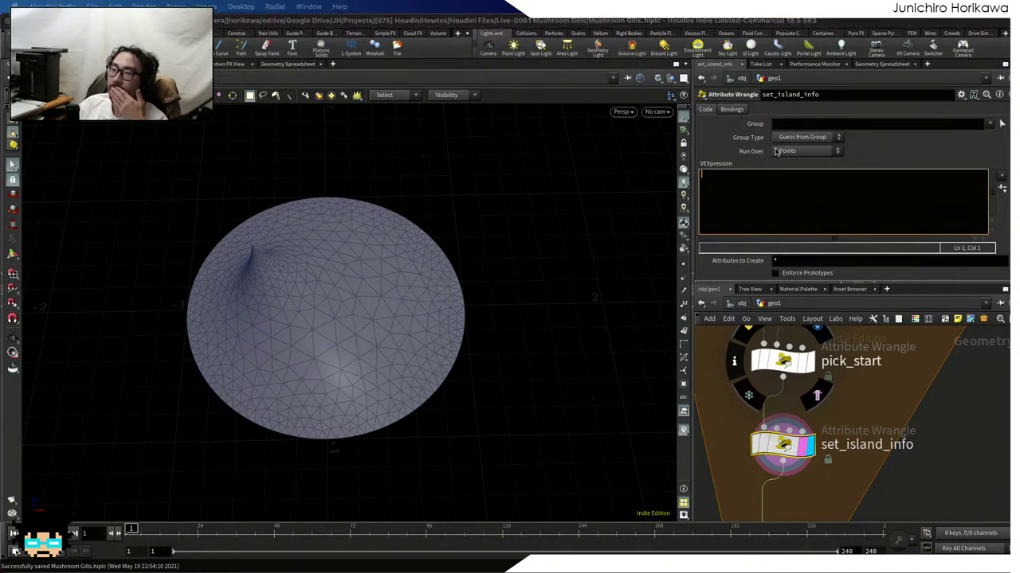
pyautogui.click(771, 200)
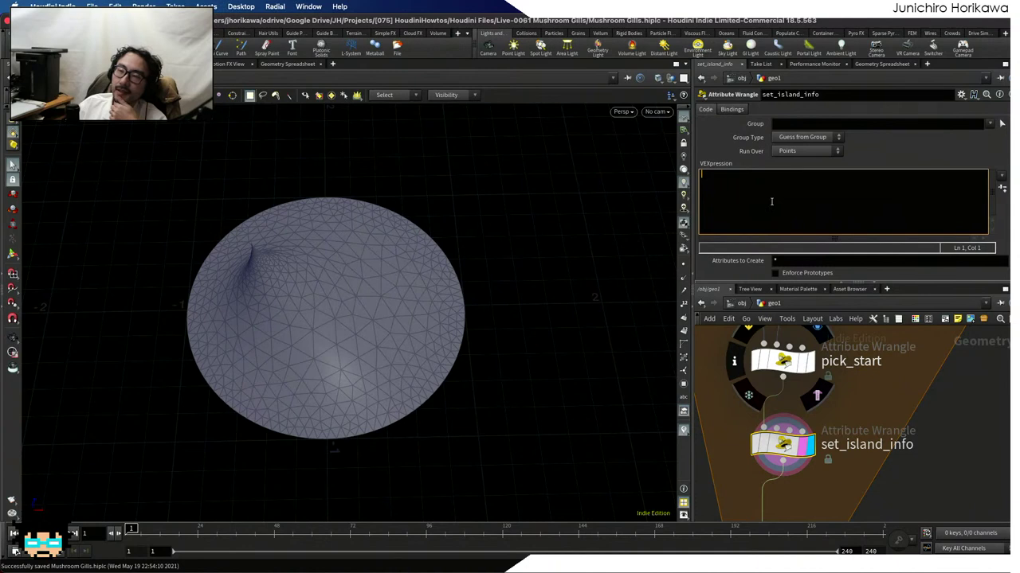
pyautogui.scroll(-5, 844, 494)
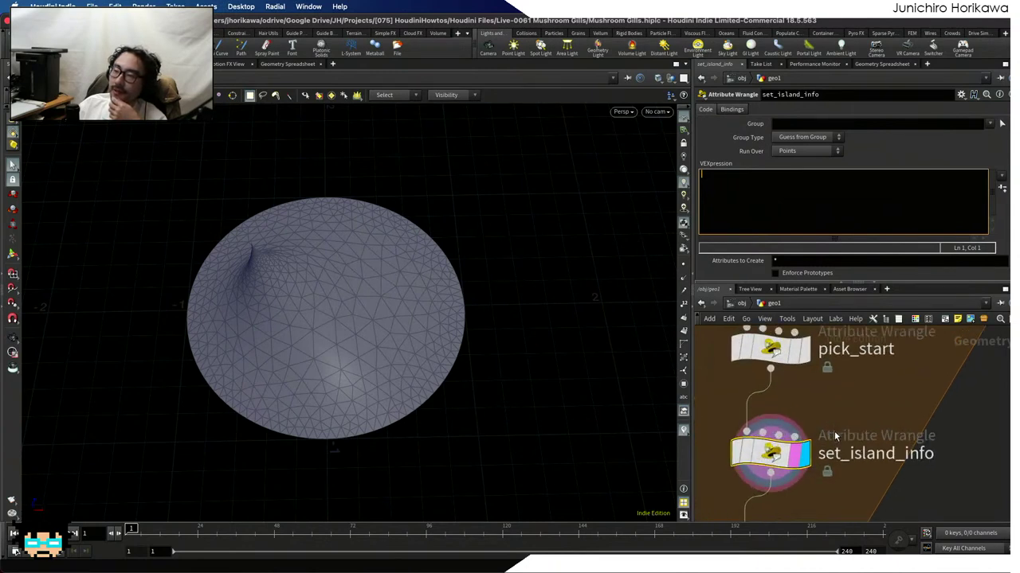
pyautogui.scroll(3, 848, 470)
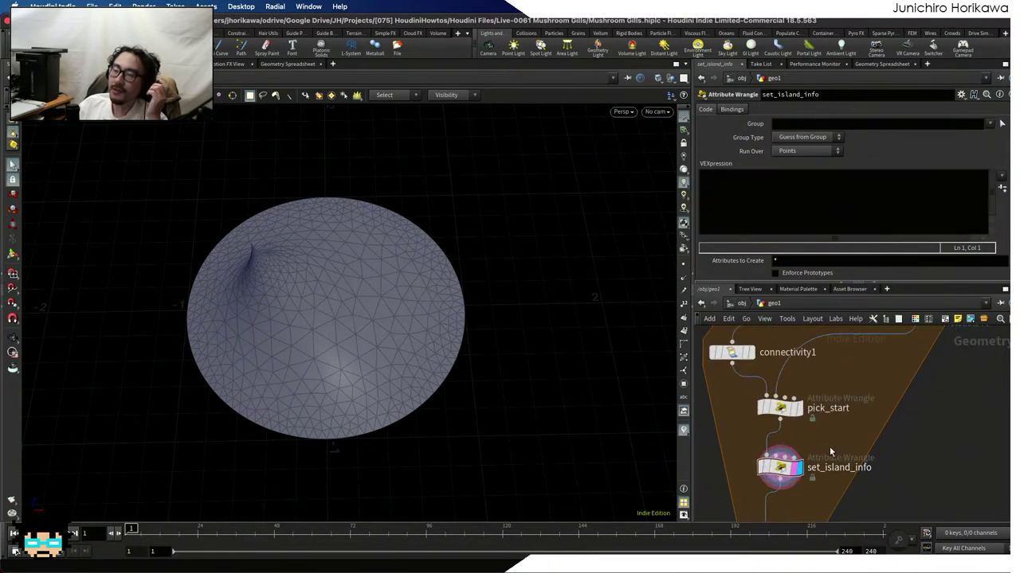
pyautogui.moveTo(788, 417); pyautogui.dragTo(775, 409)
# Start set_island_info's code with int class = detail(0, "class"); and a fresh line below
pyautogui.click(751, 210)
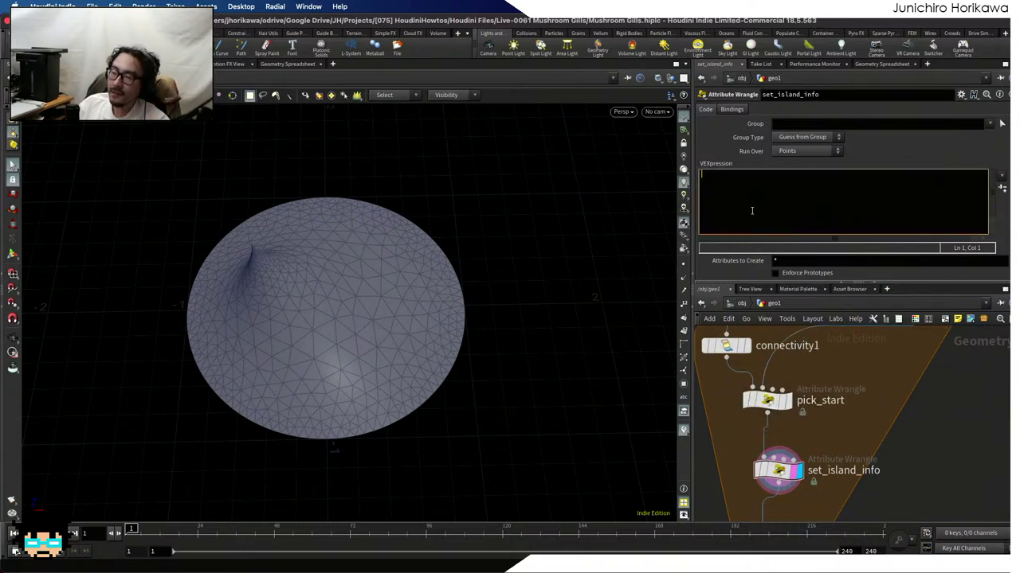
pyautogui.write('int ')
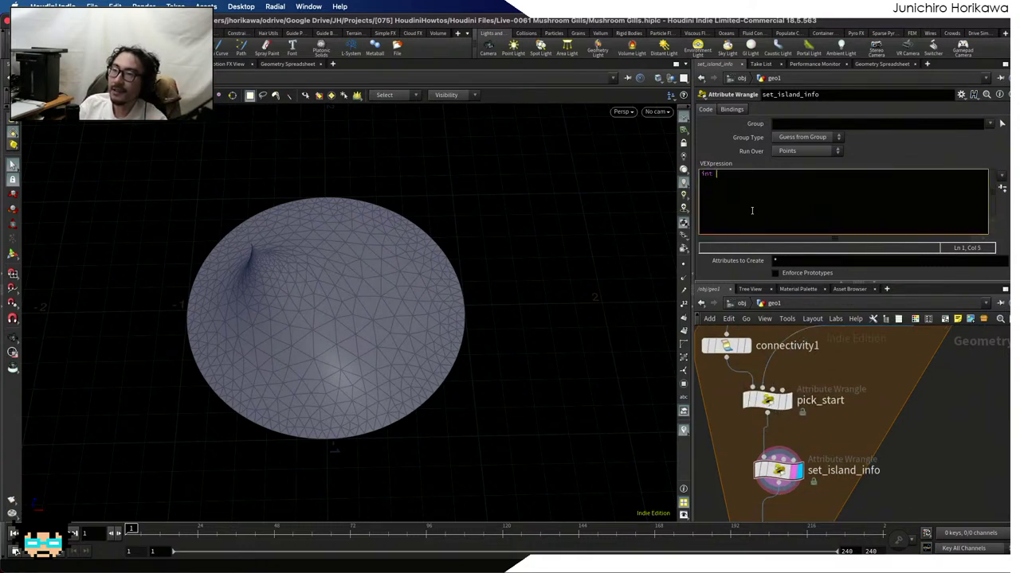
pyautogui.write('class = detail(0, ')
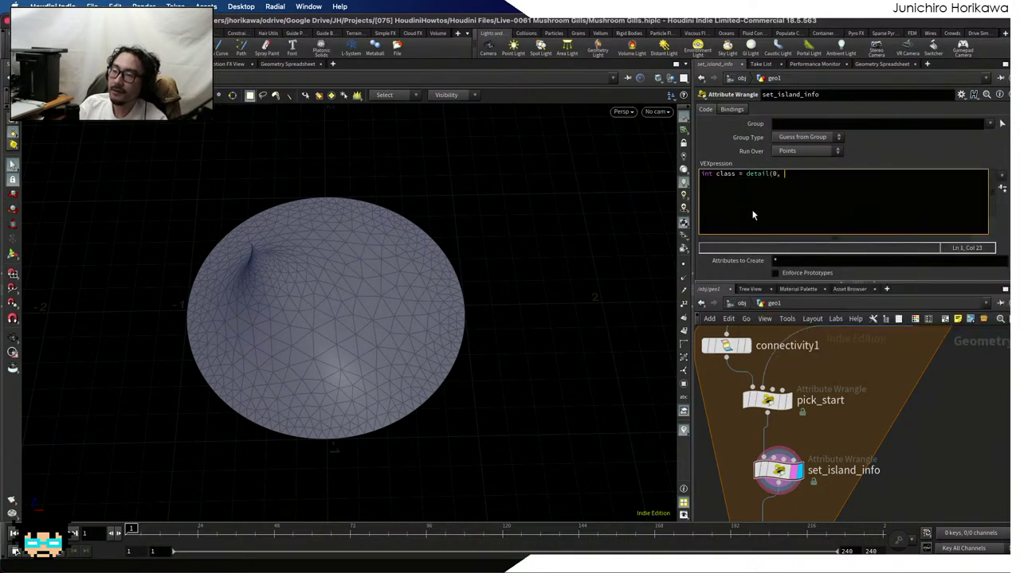
pyautogui.write('"class");')
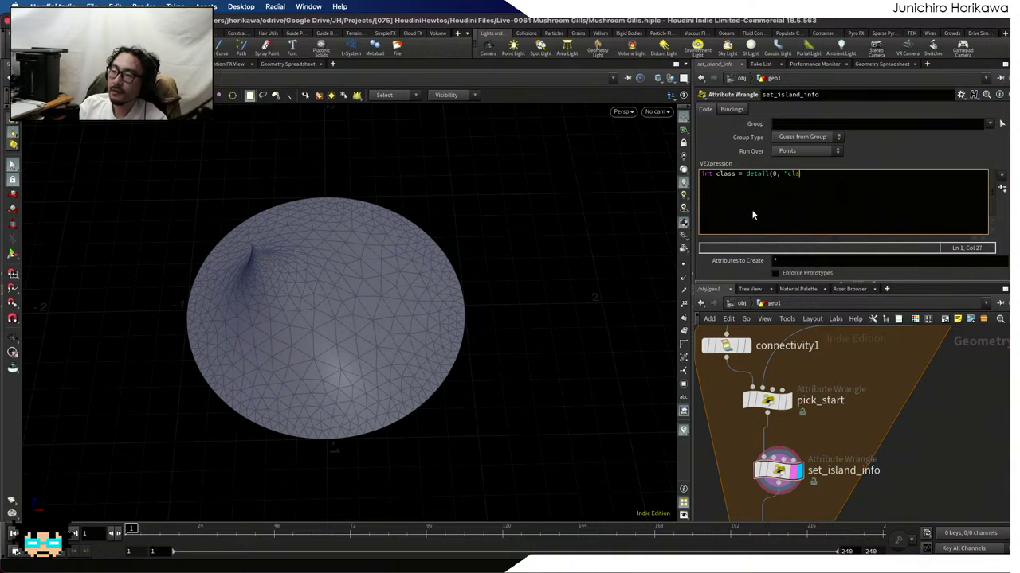
pyautogui.press('Return')
pyautogui.press('Return')
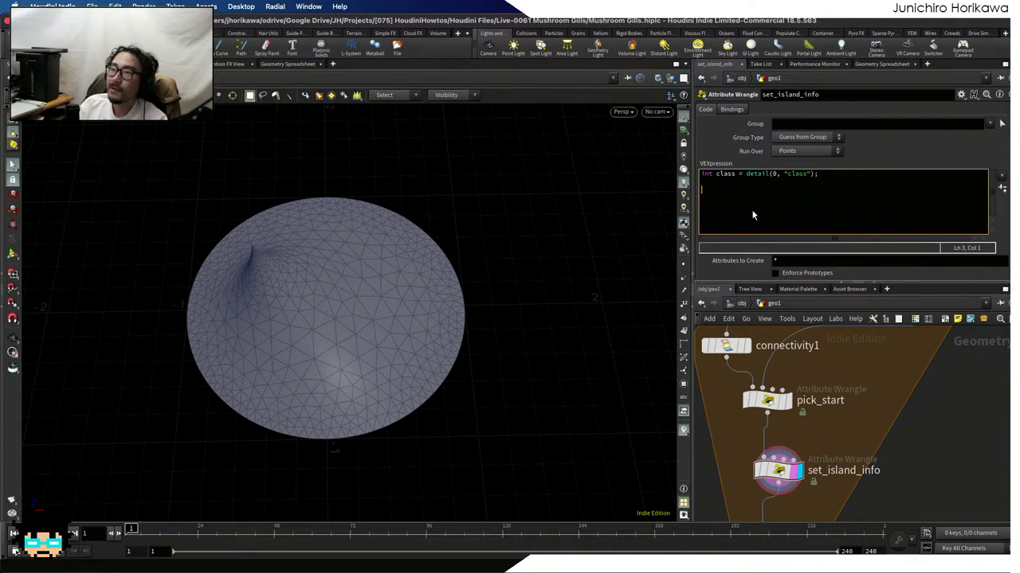
pyautogui.write('if(')
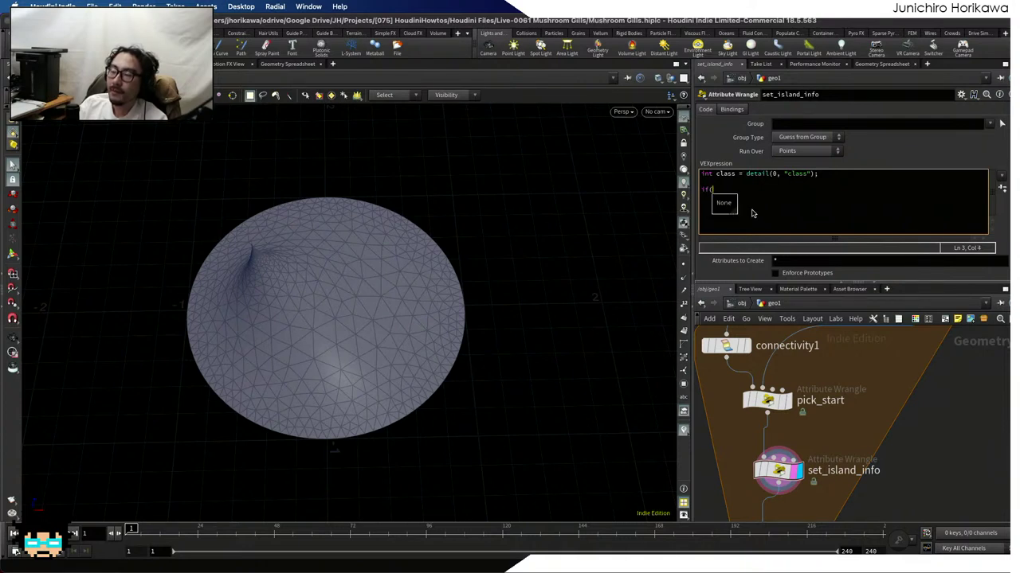
pyautogui.press('BackSpace')
pyautogui.press('BackSpace')
pyautogui.press('BackSpace')
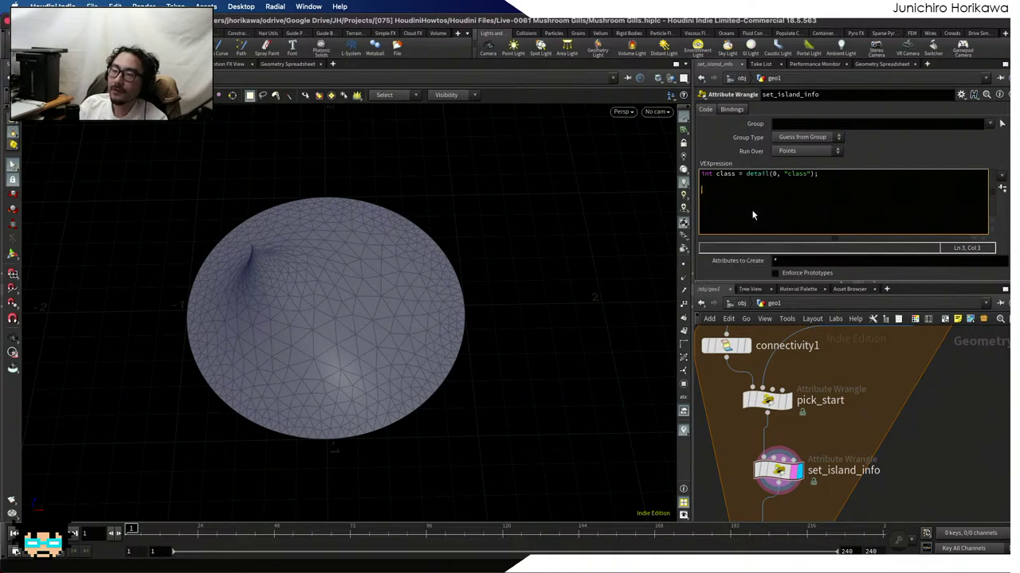
pyautogui.write('i')
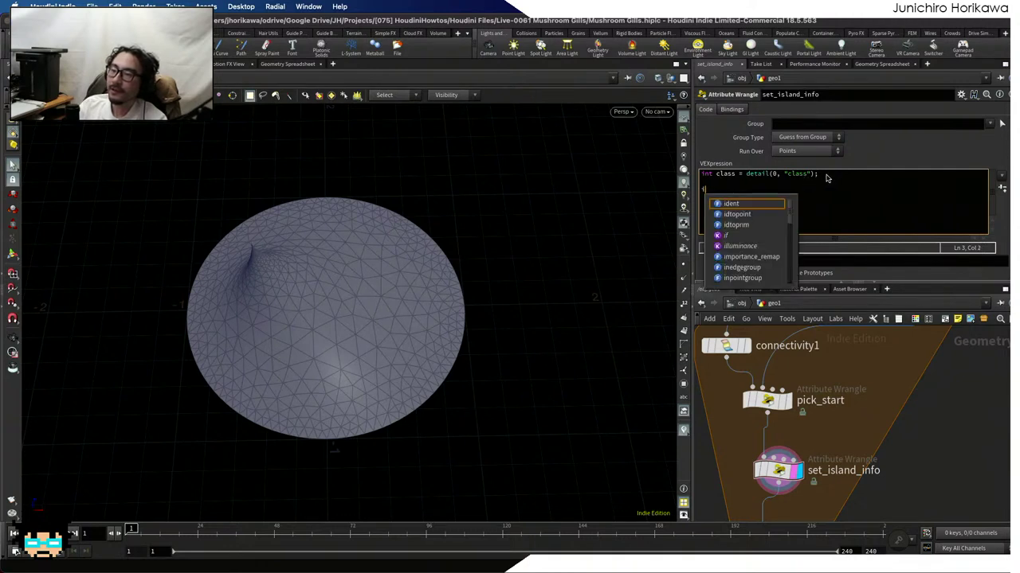
pyautogui.moveTo(820, 174); pyautogui.dragTo(699, 174)
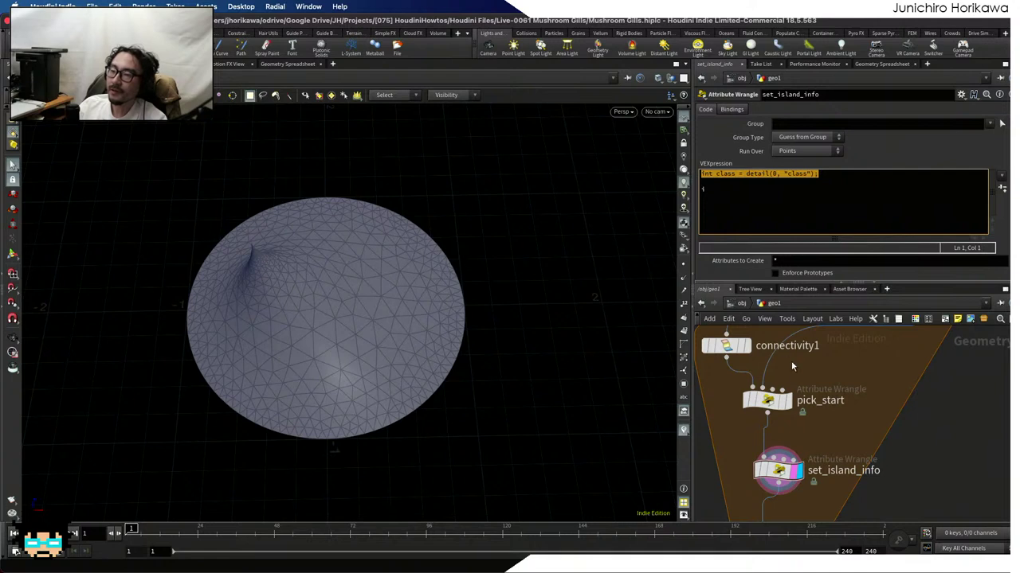
pyautogui.moveTo(781, 413)
pyautogui.click(736, 192)
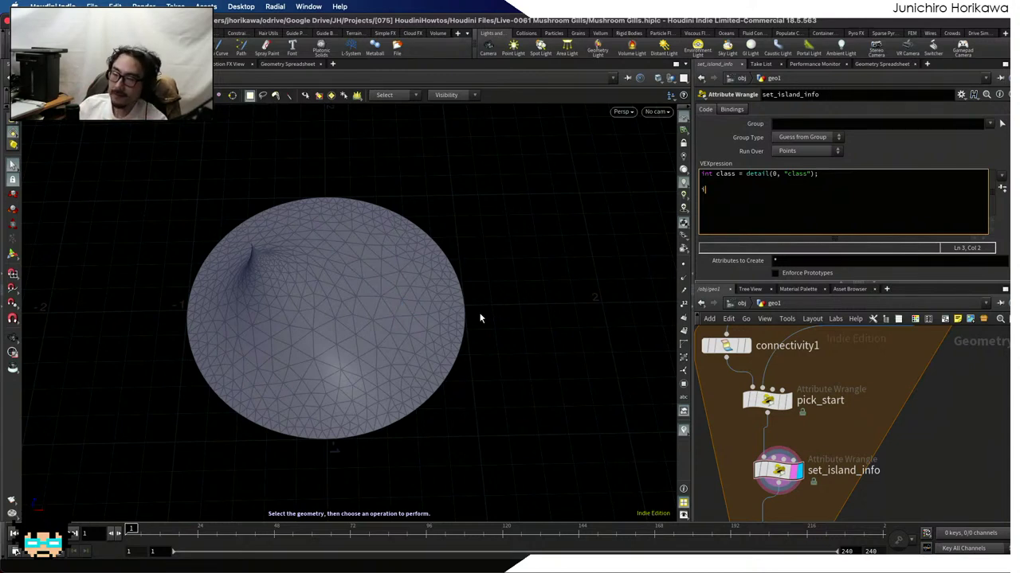
pyautogui.write('if(')
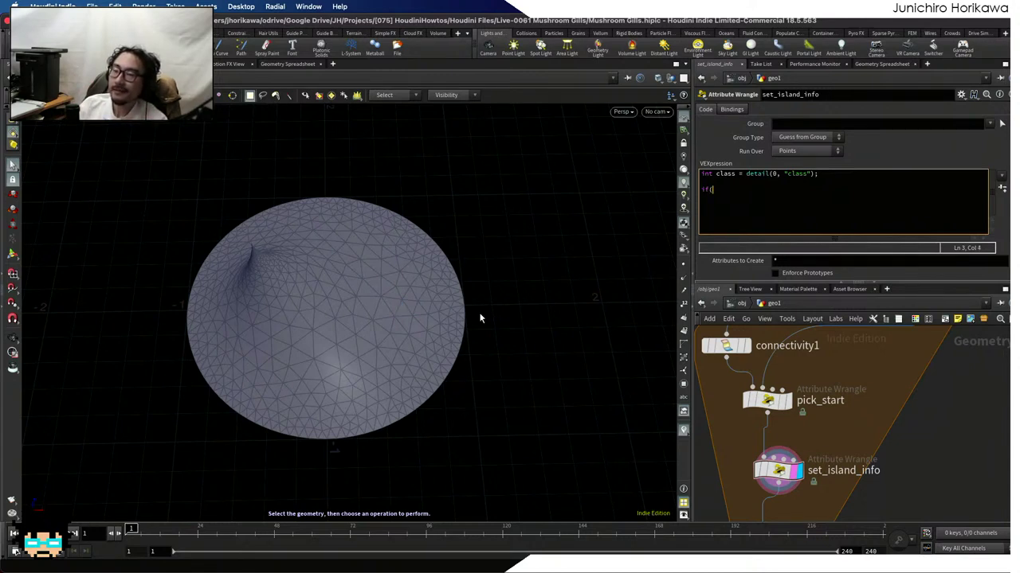
pyautogui.write('i@class ==')
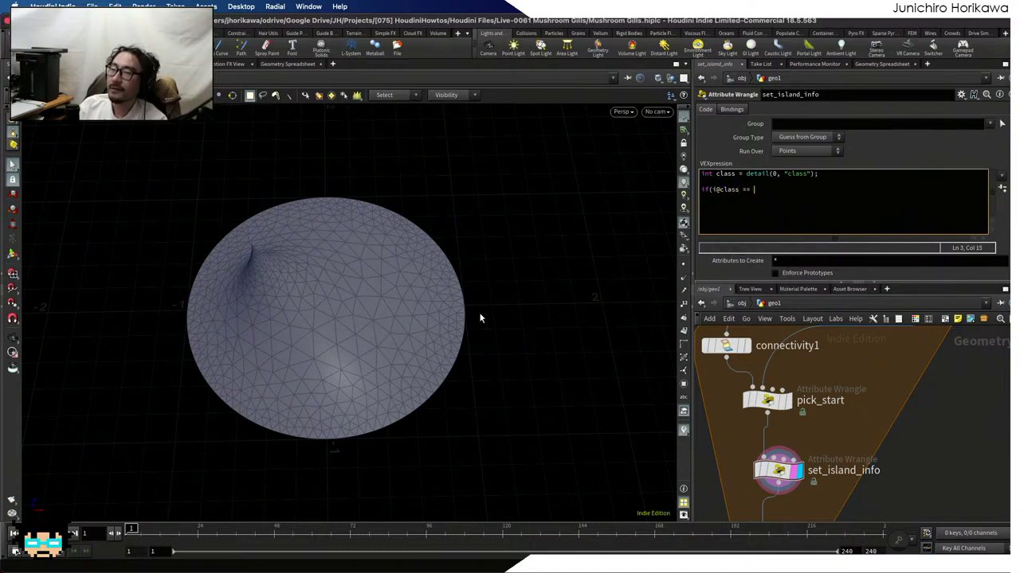
pyautogui.write('class){')
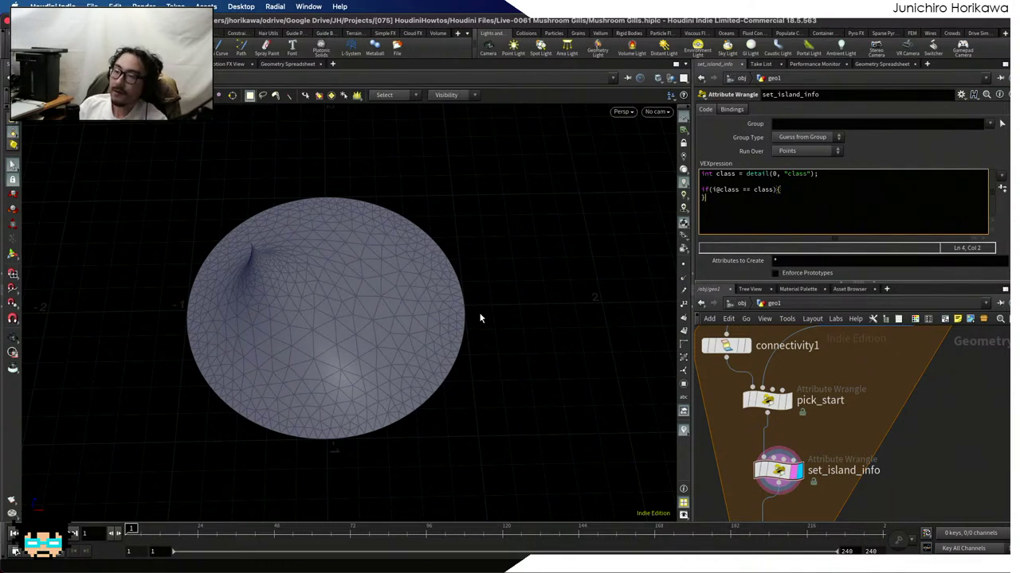
pyautogui.press('Return')
pyautogui.write('}')
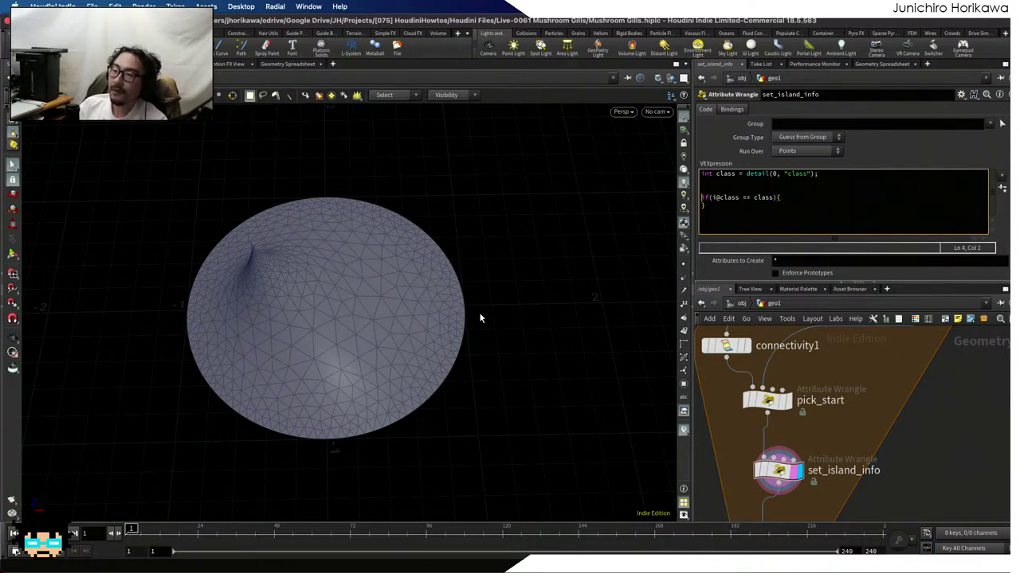
pyautogui.write('set')
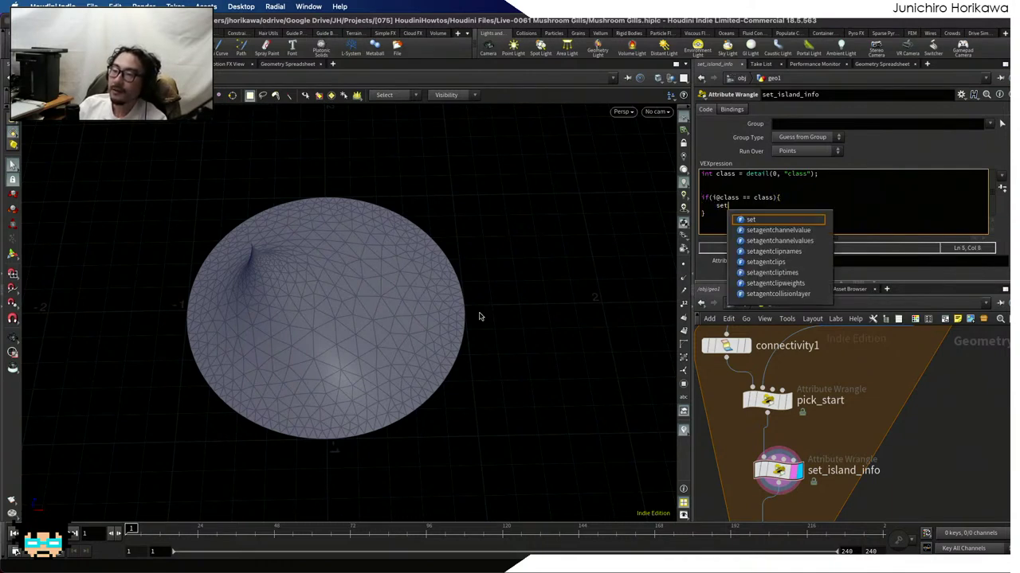
pyautogui.write('pointgroup(0,')
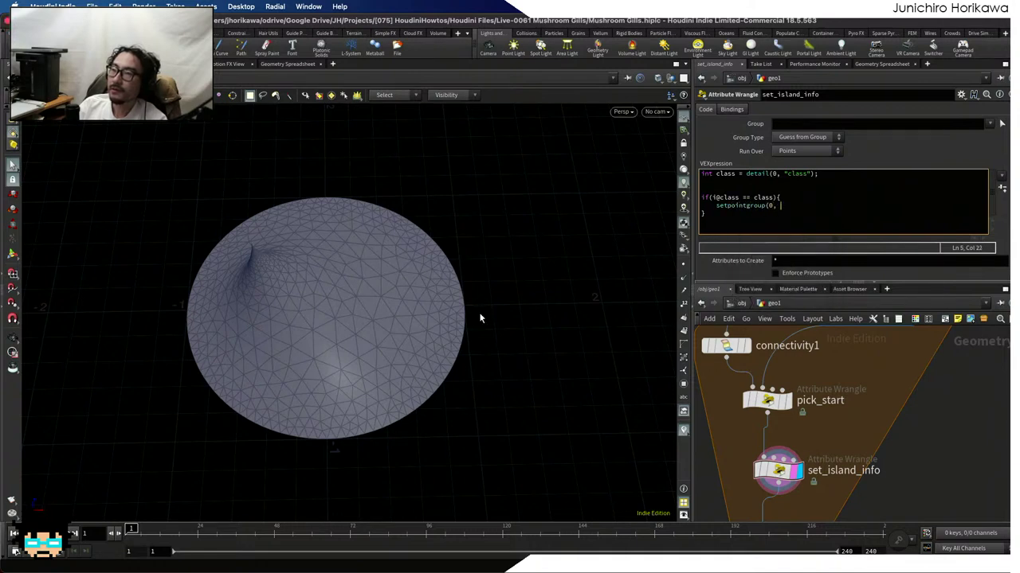
pyautogui.write(' "pick",')
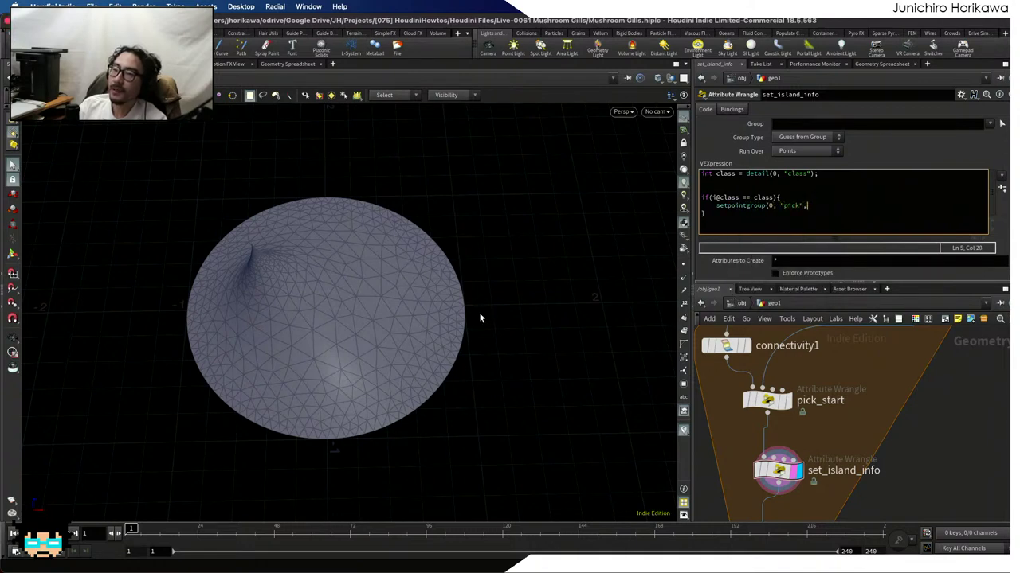
pyautogui.write(' p')
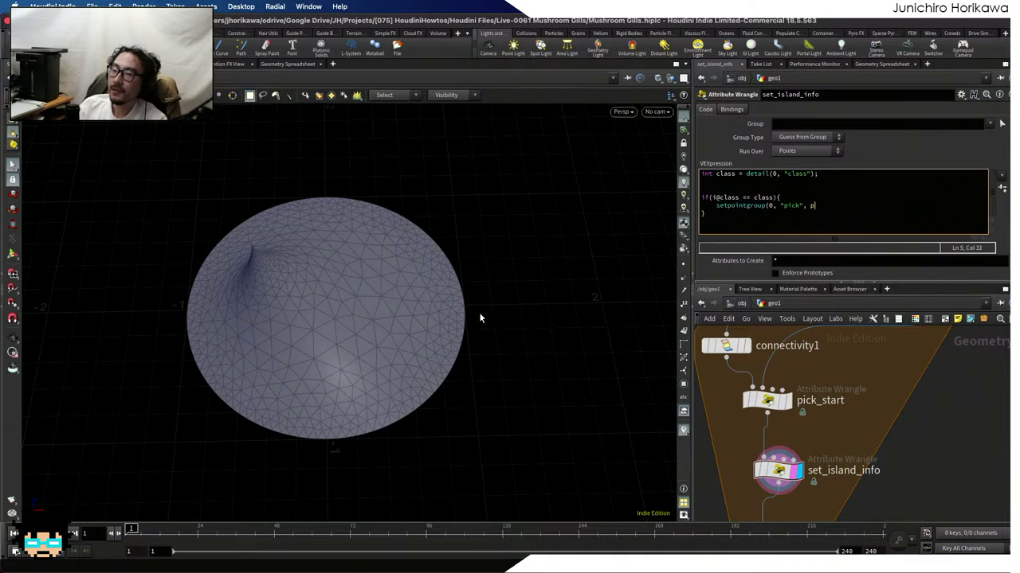
pyautogui.write('@tnum,')
pyautogui.press('BackSpace')
pyautogui.press('BackSpace')
pyautogui.press('BackSpace')
pyautogui.press('BackSpace')
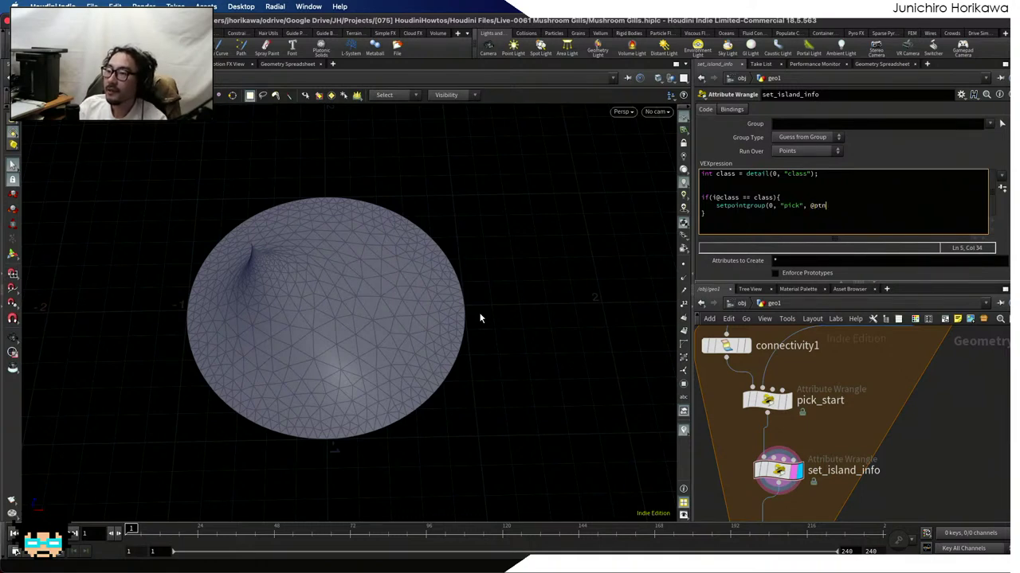
pyautogui.write('um, 1);')
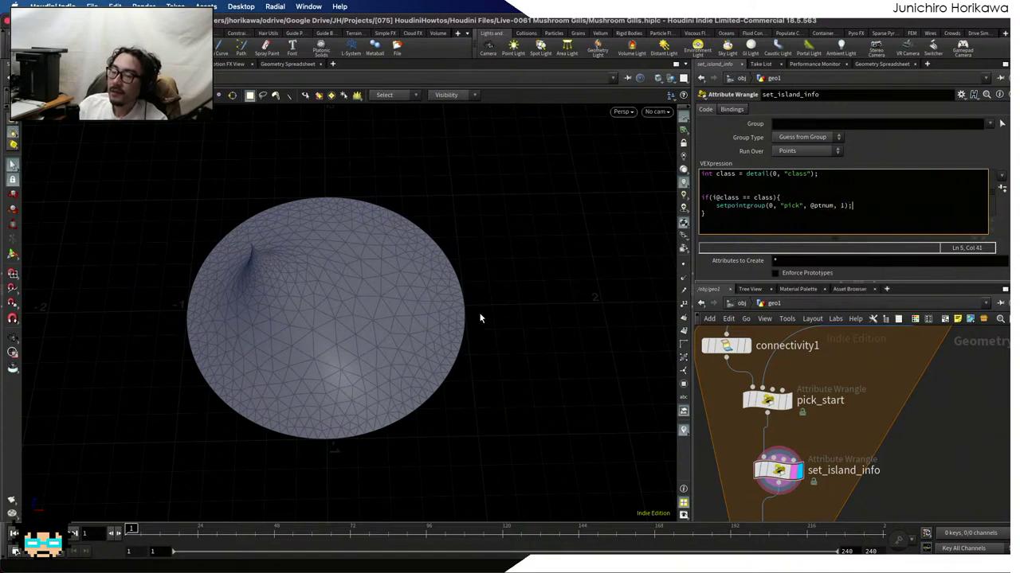
pyautogui.hotkey('ctrl', 's')
pyautogui.scroll(-3, 864, 406)
# Inspect set_island_info's points in the Geometry Spreadsheet, checking the group:pick column values
pyautogui.click(796, 389)
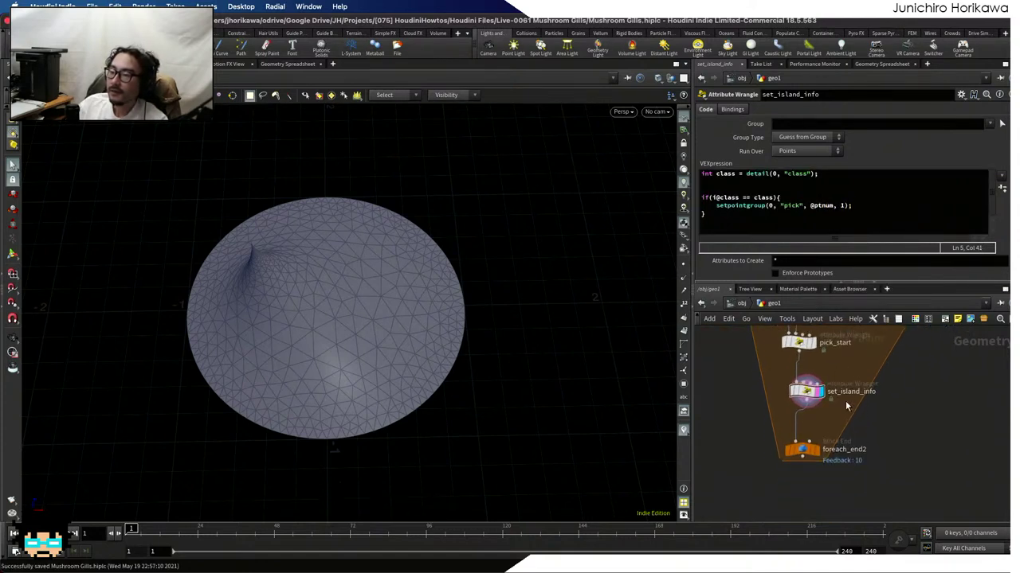
pyautogui.click(882, 64)
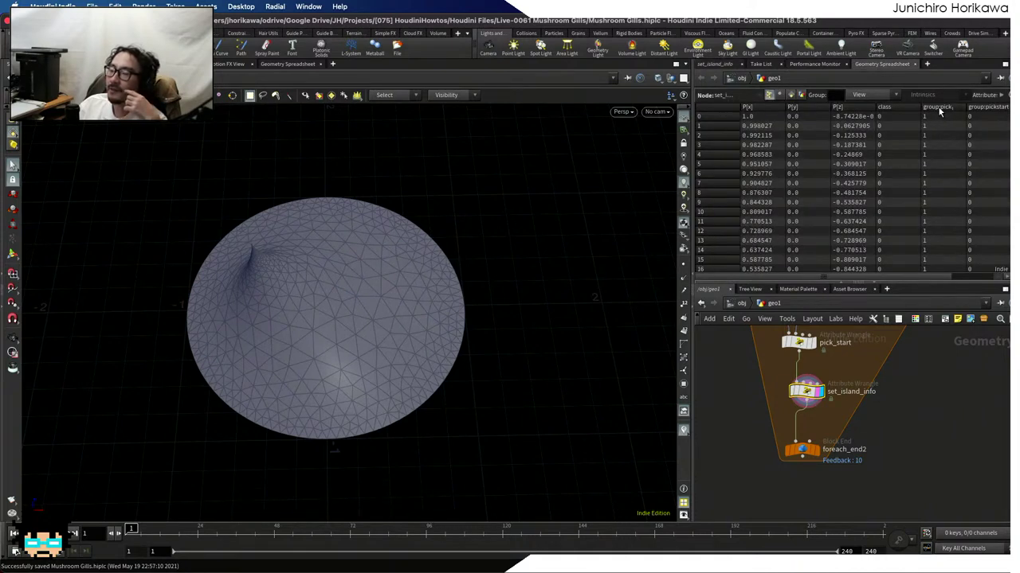
pyautogui.moveTo(1005, 117); pyautogui.dragTo(1001, 96)
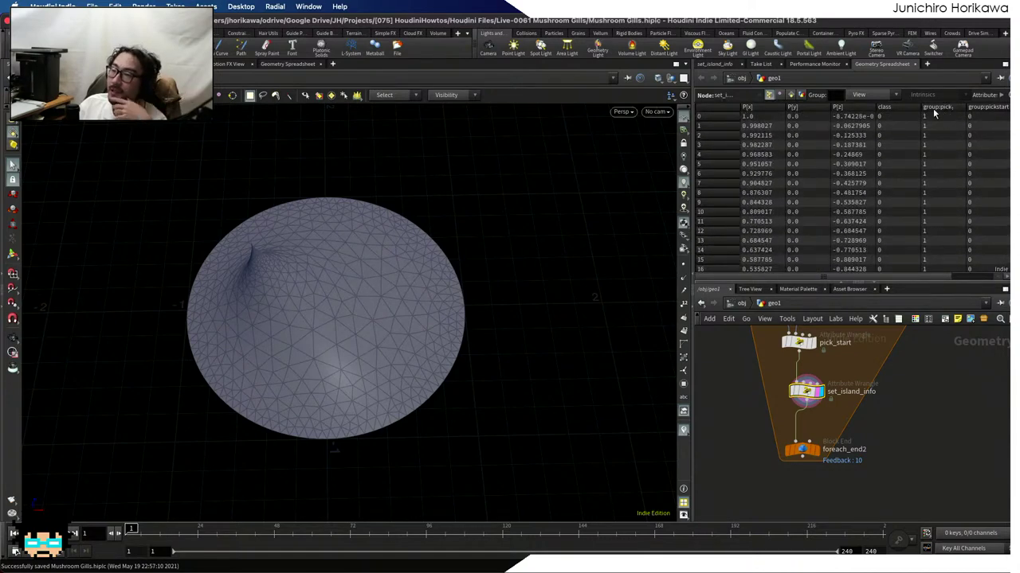
pyautogui.moveTo(1004, 124)
pyautogui.mouseDown()
pyautogui.moveTo(1002, 262)
pyautogui.moveTo(1005, 107)
pyautogui.mouseUp()
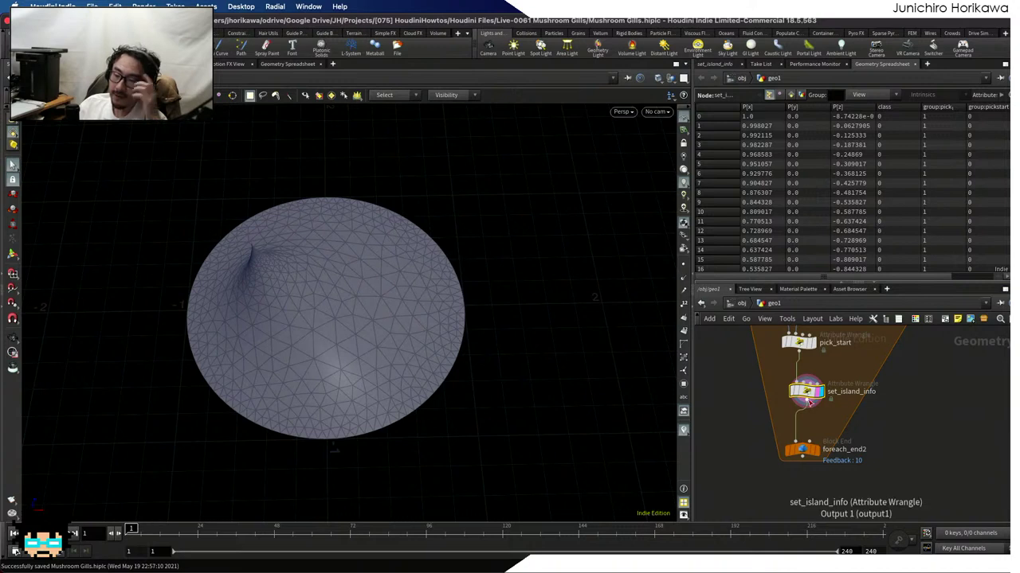
pyautogui.scroll(1, 821, 403)
pyautogui.moveTo(825, 404)
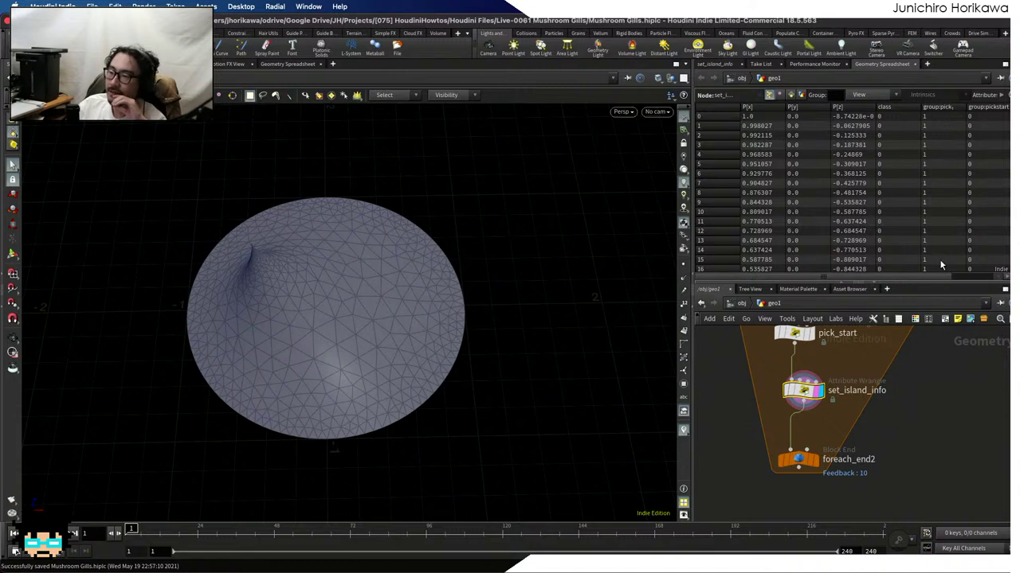
pyautogui.scroll(-1, 845, 427)
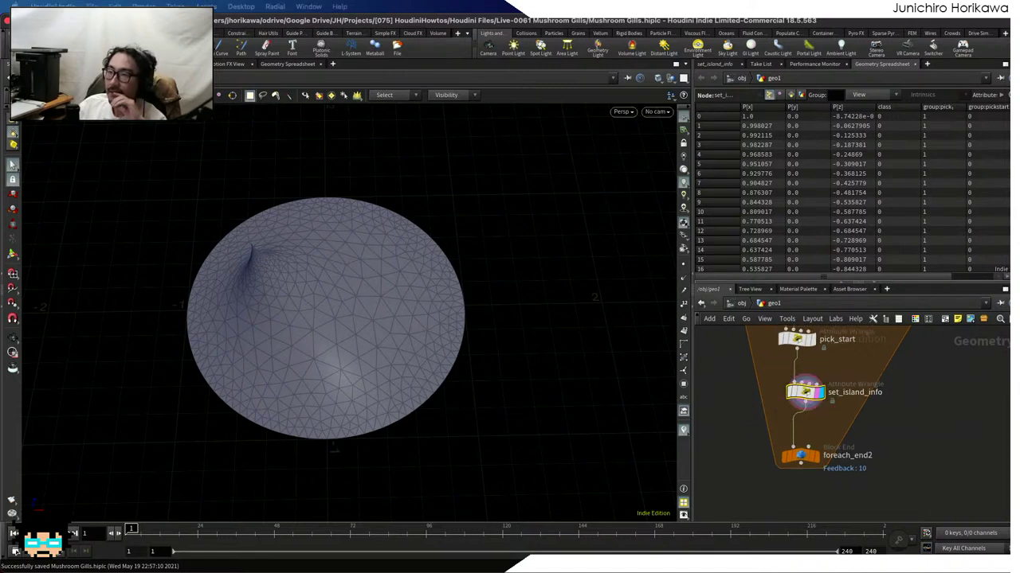
# Move foreach_end2 lower to make room, then tumble the viewport to inspect the pointed cone
pyautogui.click(800, 457)
pyautogui.moveTo(801, 459); pyautogui.dragTo(797, 510)
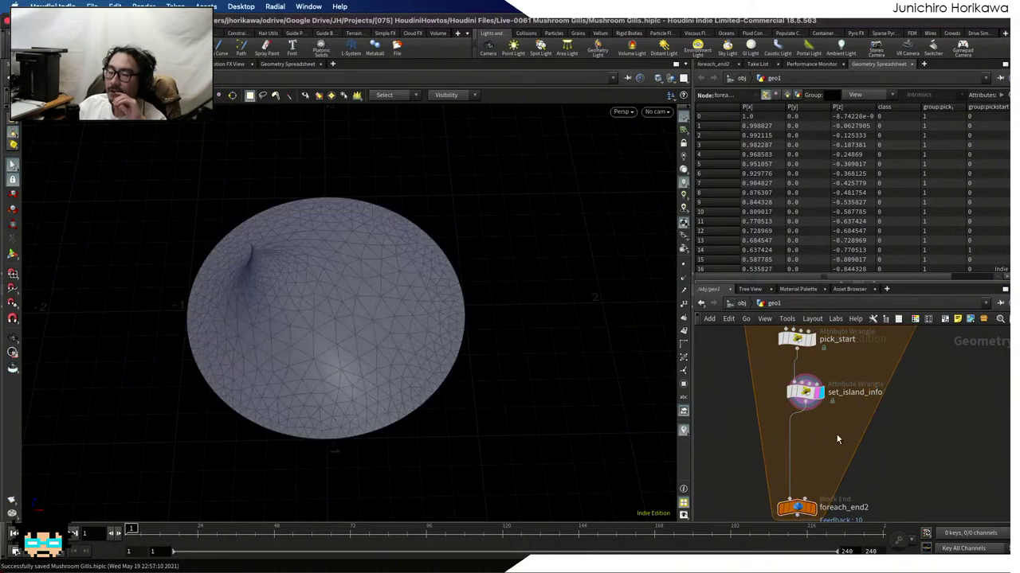
pyautogui.press('Escape')
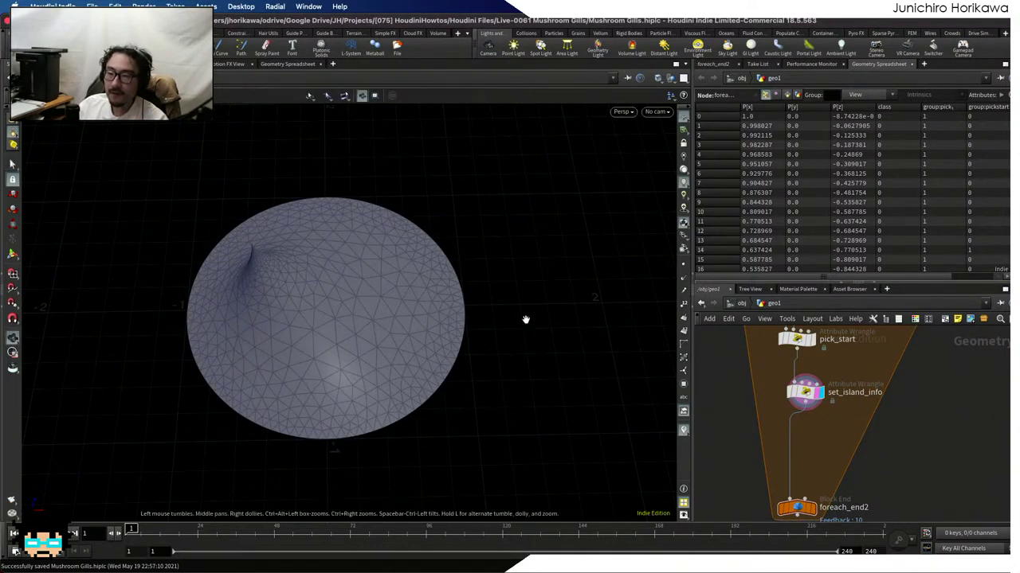
pyautogui.moveTo(526, 318); pyautogui.dragTo(446, 311)
pyautogui.press('s')
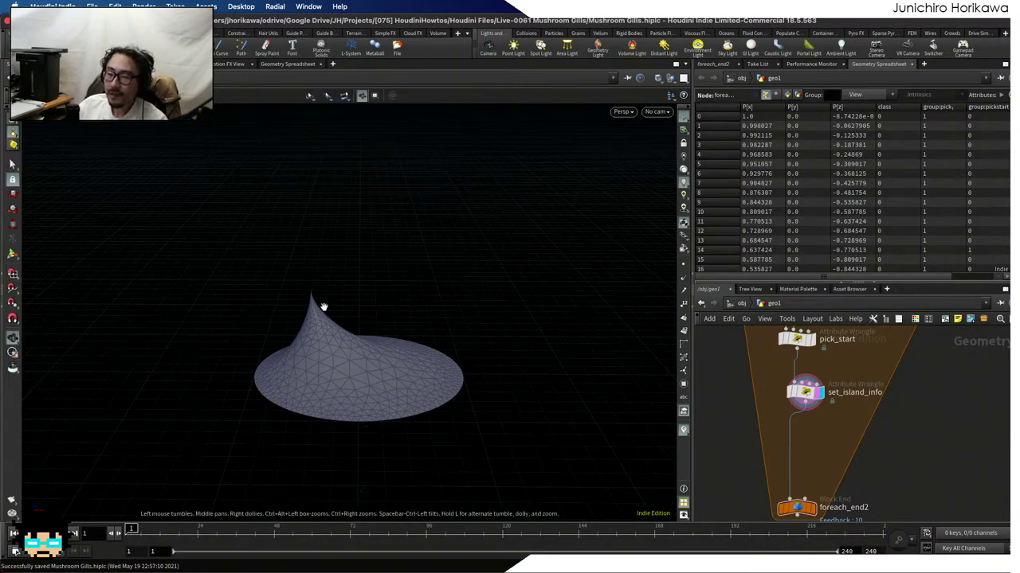
# Reframe the network view around the for-each loop
pyautogui.scroll(5, 356, 287)
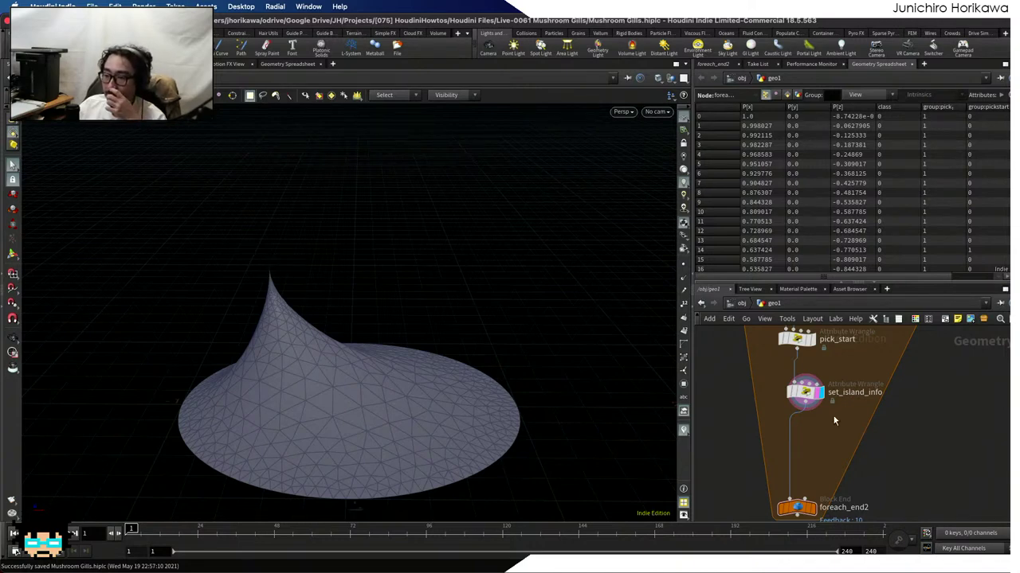
pyautogui.moveTo(833, 415); pyautogui.dragTo(794, 437, button='middle')
pyautogui.press('Tab')
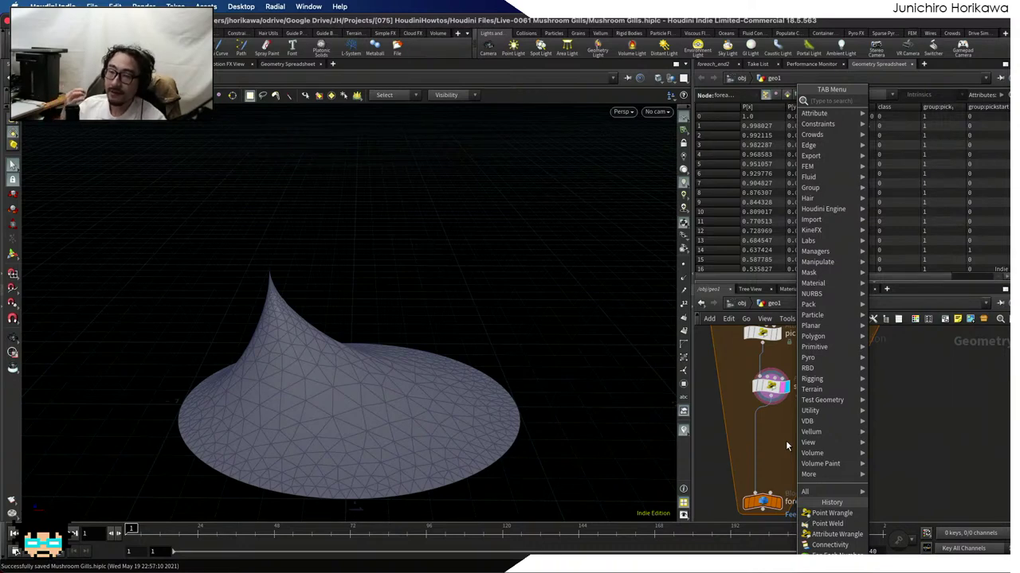
# Create a Point Wrangle ('point wra') on the wire between set_island_info and foreach_end2
pyautogui.press('Escape')
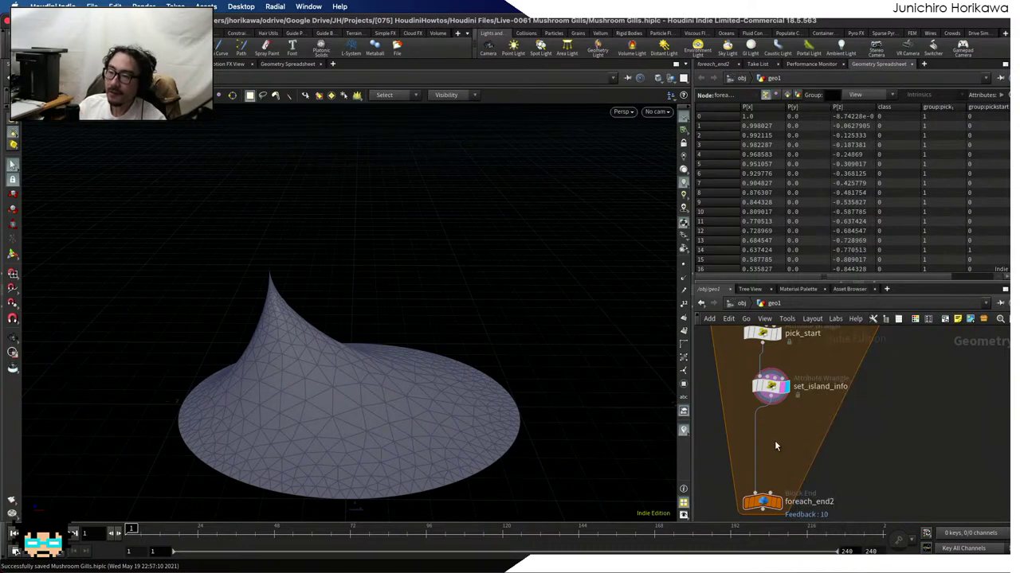
pyautogui.scroll(2, 774, 430)
pyautogui.scroll(-2, 800, 414)
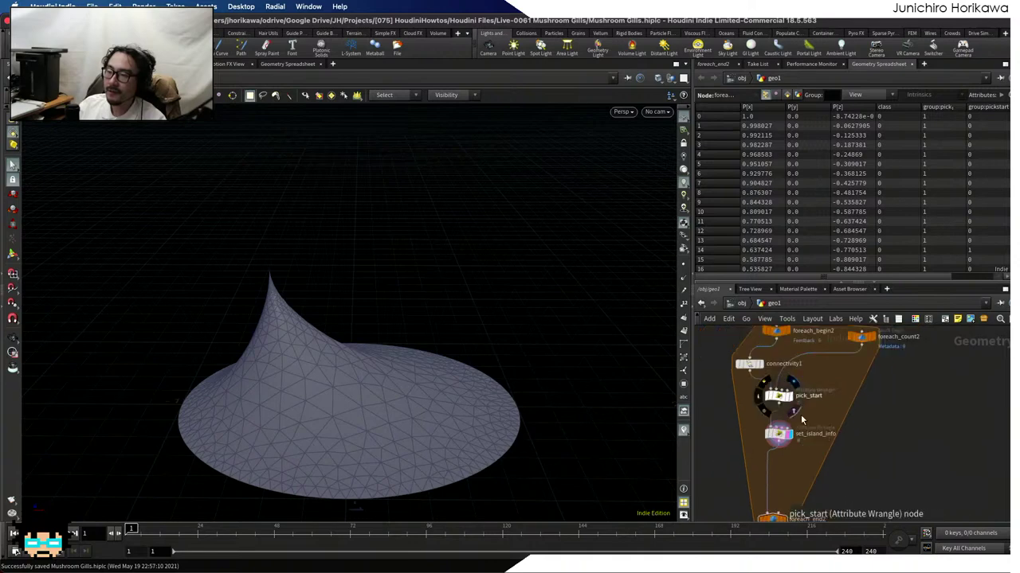
pyautogui.press('Tab')
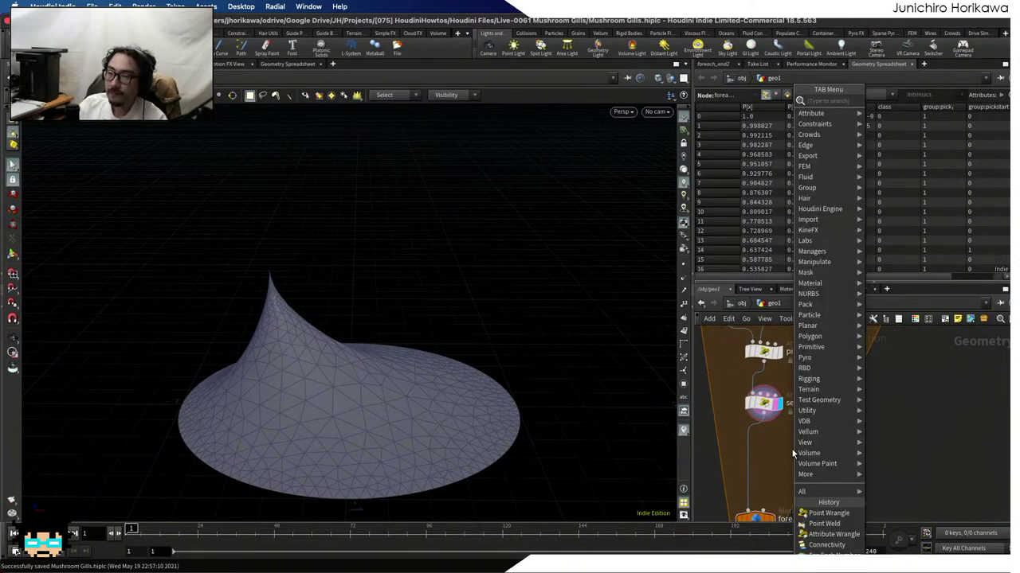
pyautogui.write('point wra')
pyautogui.press('Return')
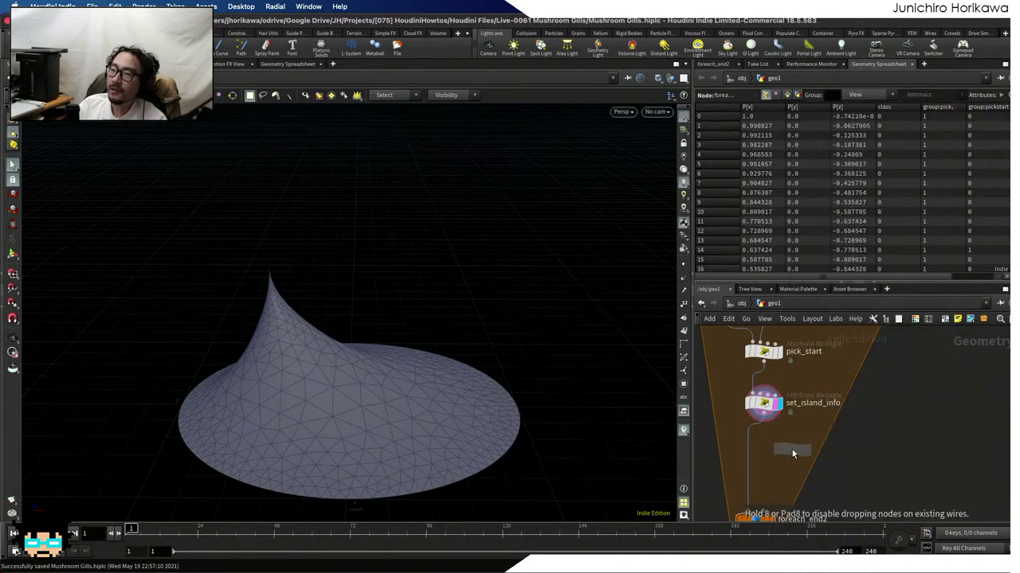
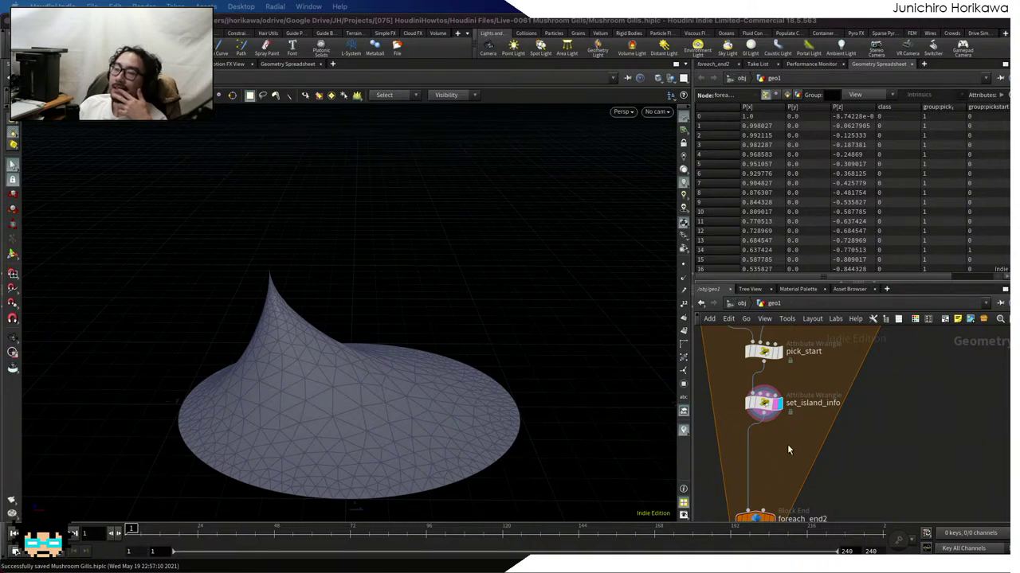
# Add an Attribute Wrangle below set_island_info inside the loop
pyautogui.press('Tab')
pyautogui.write('attrib')
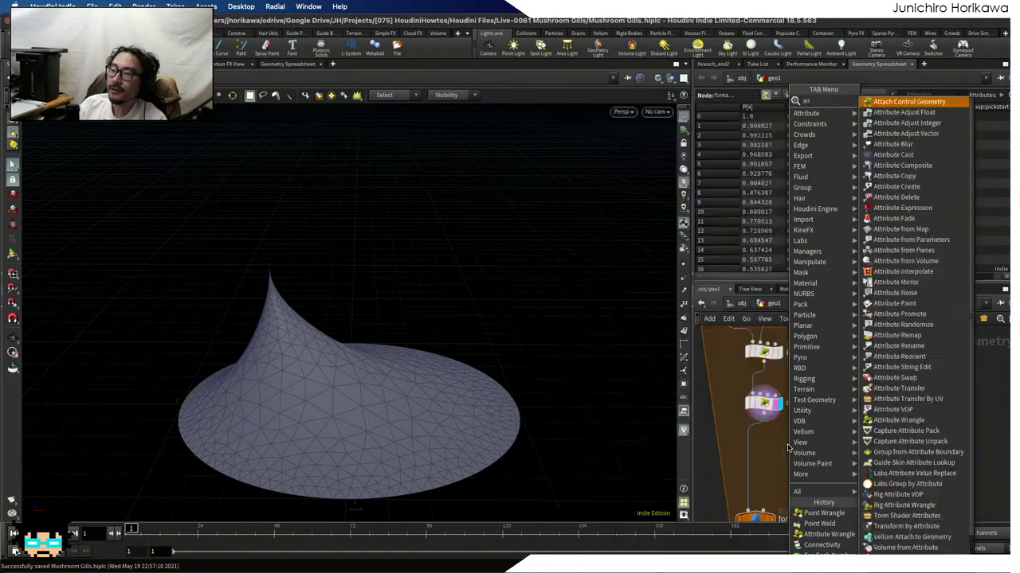
pyautogui.press('Return')
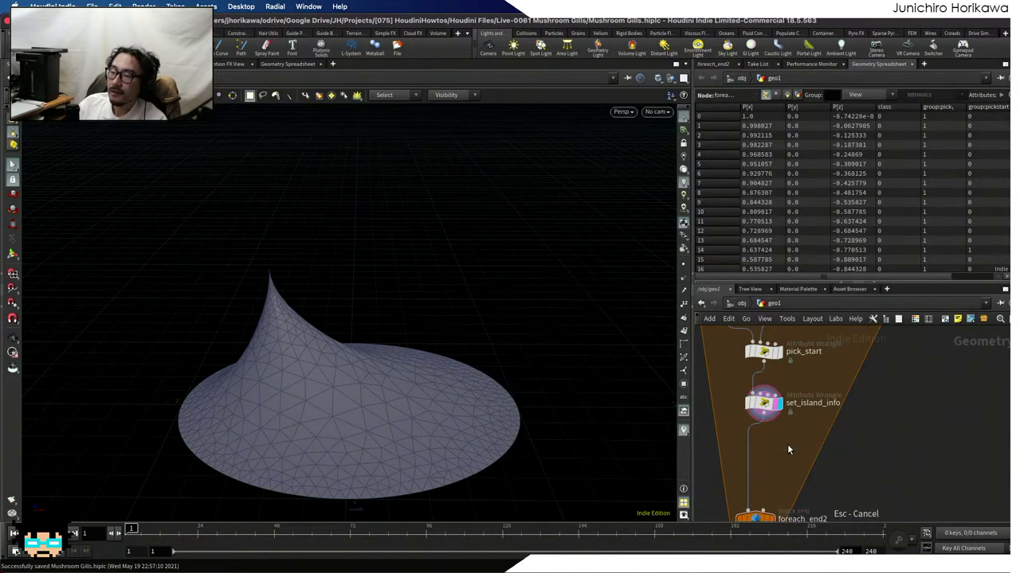
pyautogui.press('Tab')
pyautogui.write('attr')
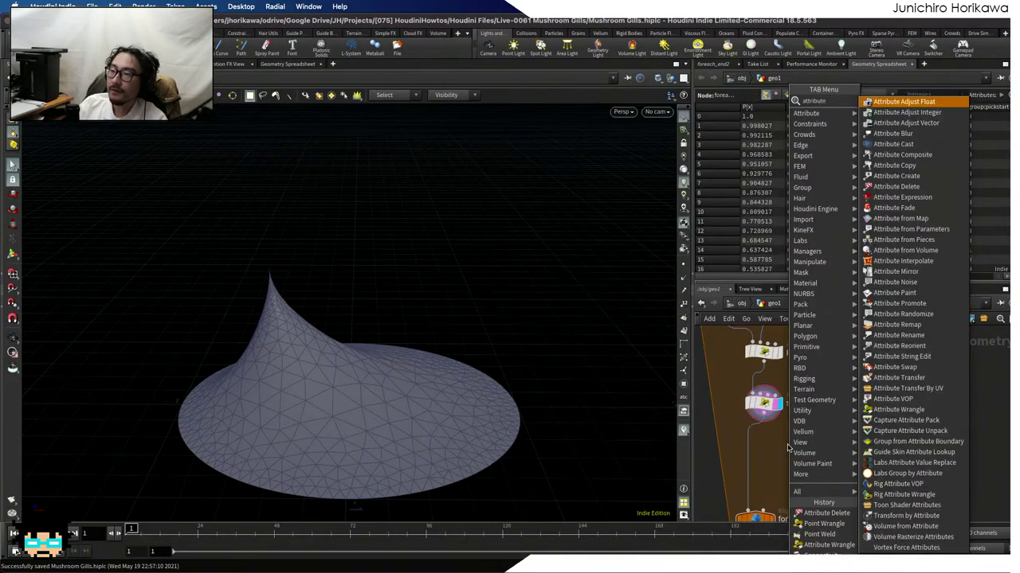
pyautogui.write(' wran')
pyautogui.press('Return')
pyautogui.click(787, 451)
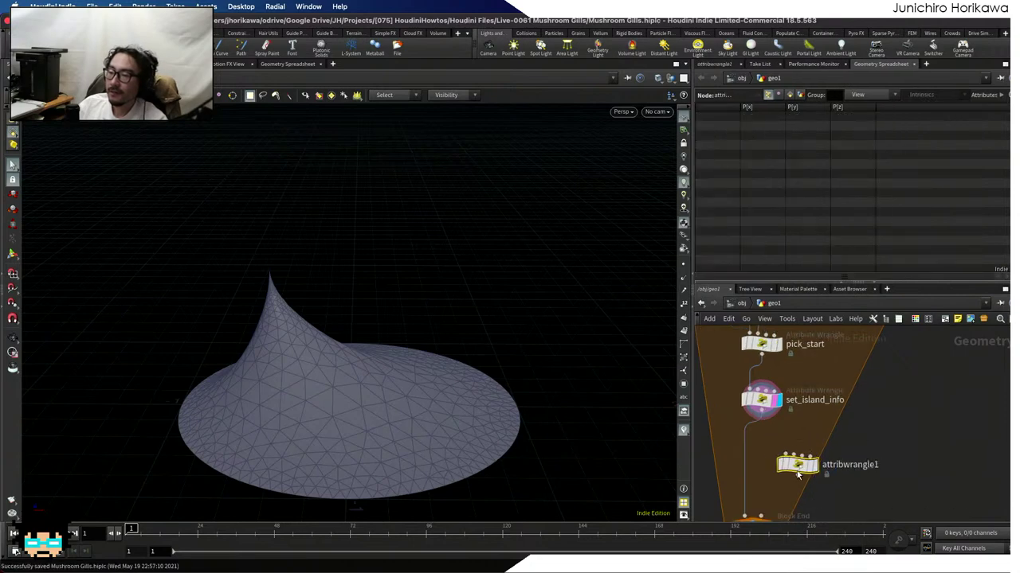
# Rename the wrangle to find_target, nudge it into place, and make it the displayed node
pyautogui.doubleClick(853, 467)
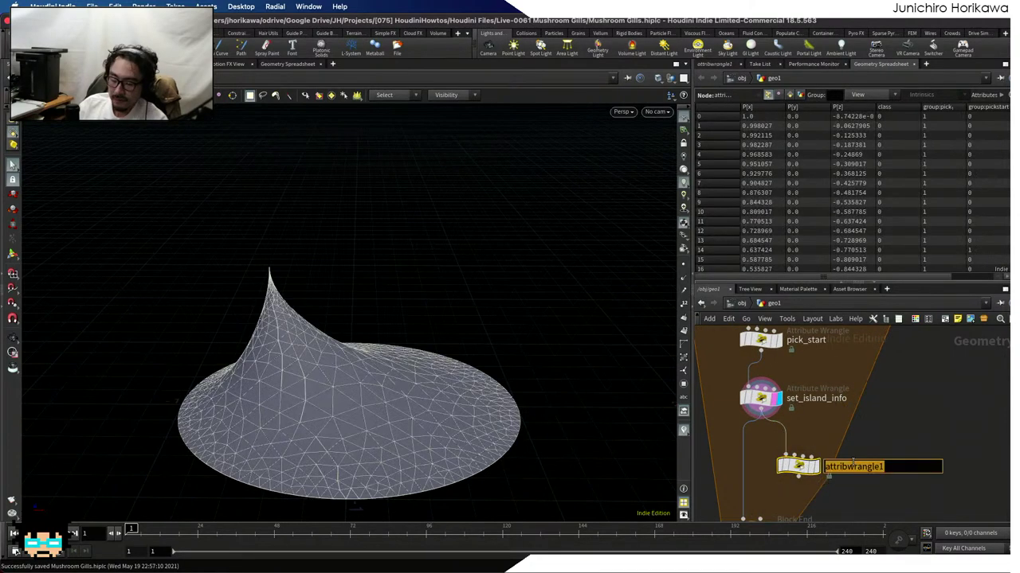
pyautogui.write('find_targy')
pyautogui.press('BackSpace')
pyautogui.write('_targ')
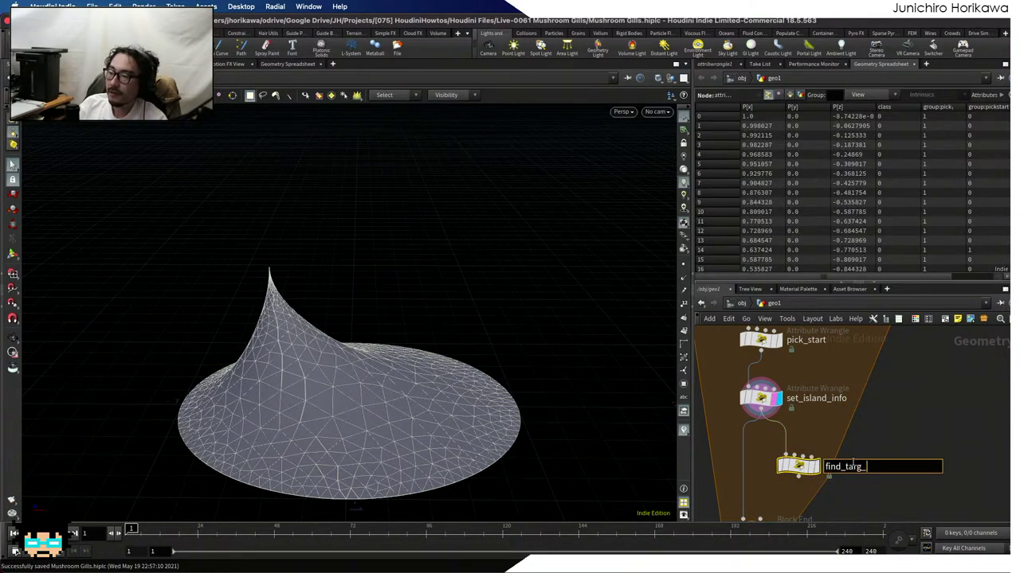
pyautogui.write('et')
pyautogui.press('Return')
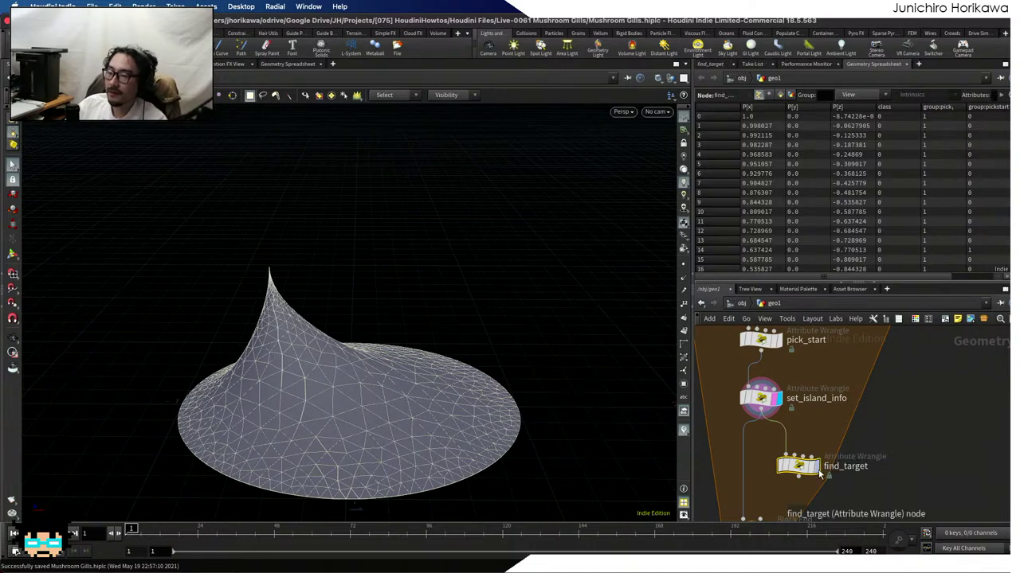
pyautogui.moveTo(804, 471); pyautogui.dragTo(824, 458)
pyautogui.press('r')
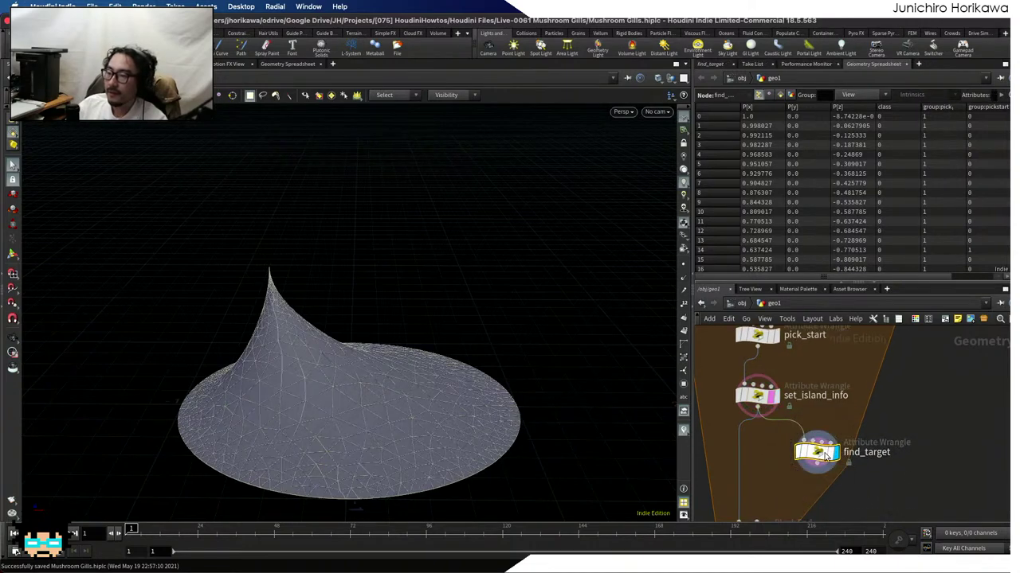
pyautogui.click(712, 64)
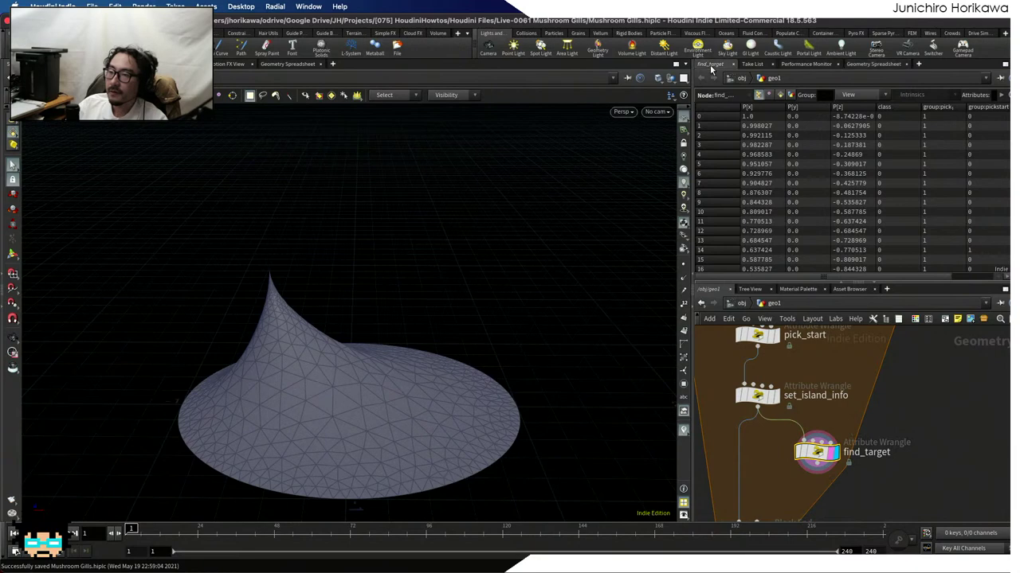
# Set find_target's Run Over to Detail (only once)
pyautogui.click(802, 151)
pyautogui.click(803, 164)
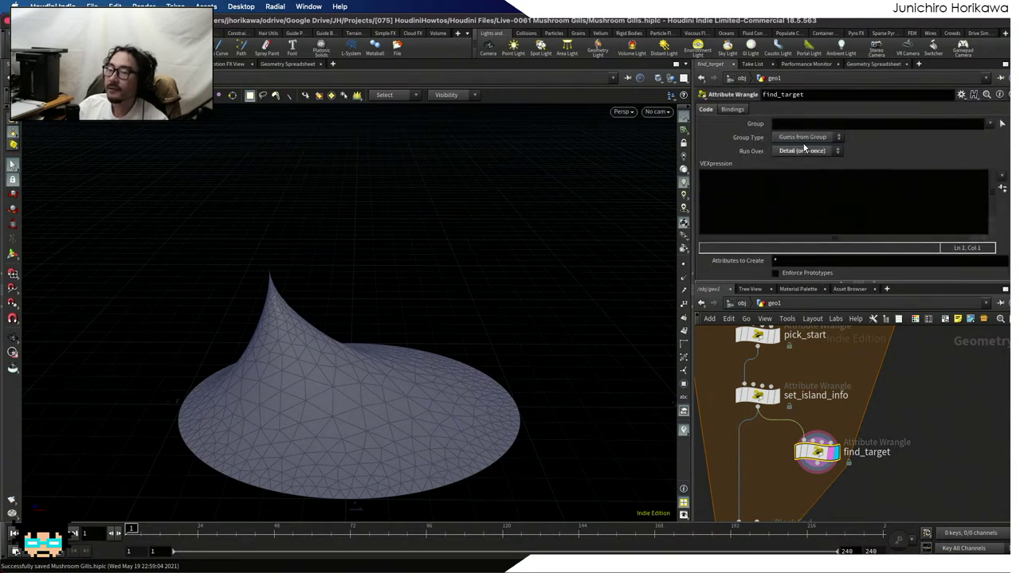
pyautogui.click(801, 182)
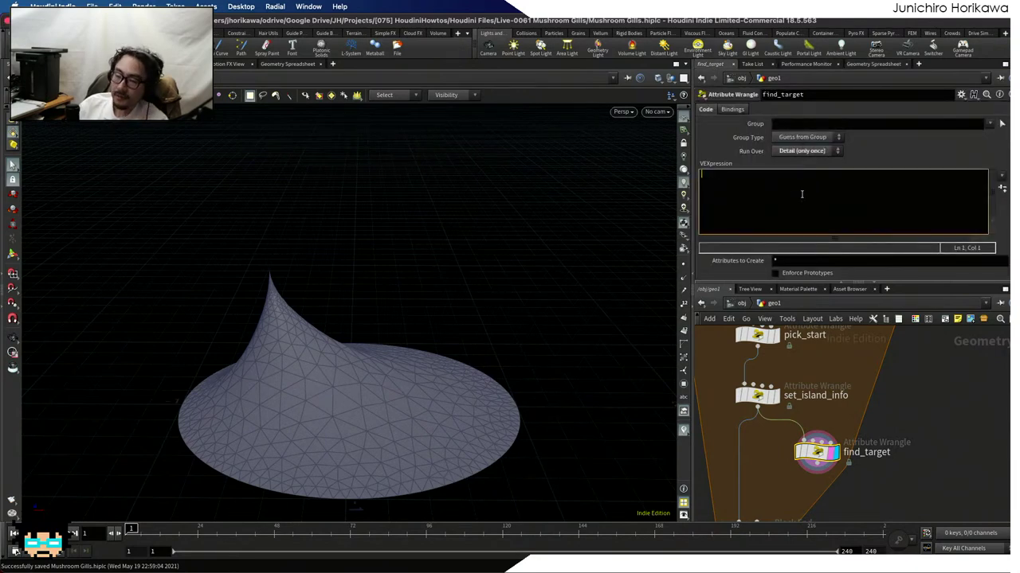
pyautogui.scroll(-6, 858, 419)
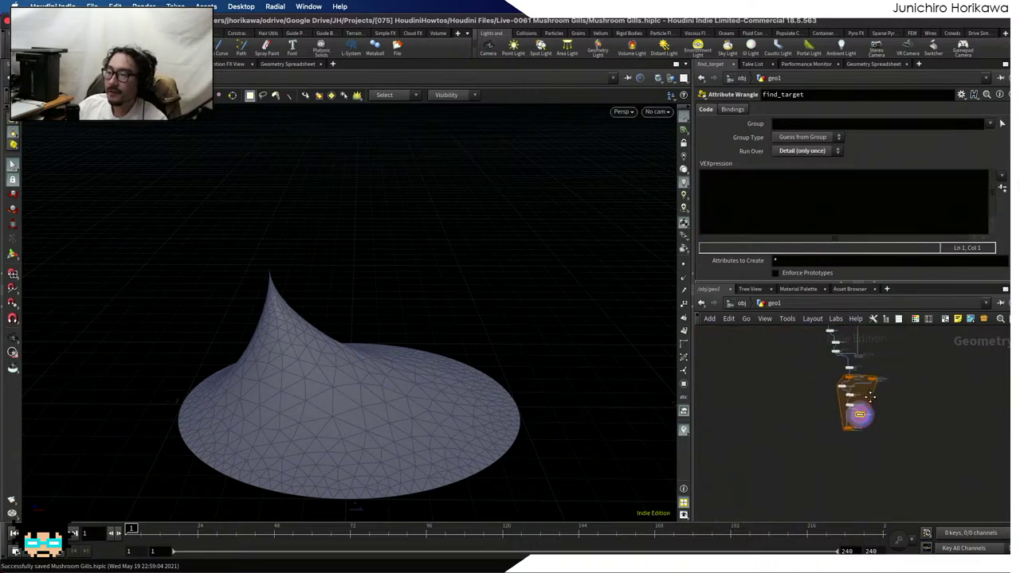
pyautogui.scroll(8, 840, 373)
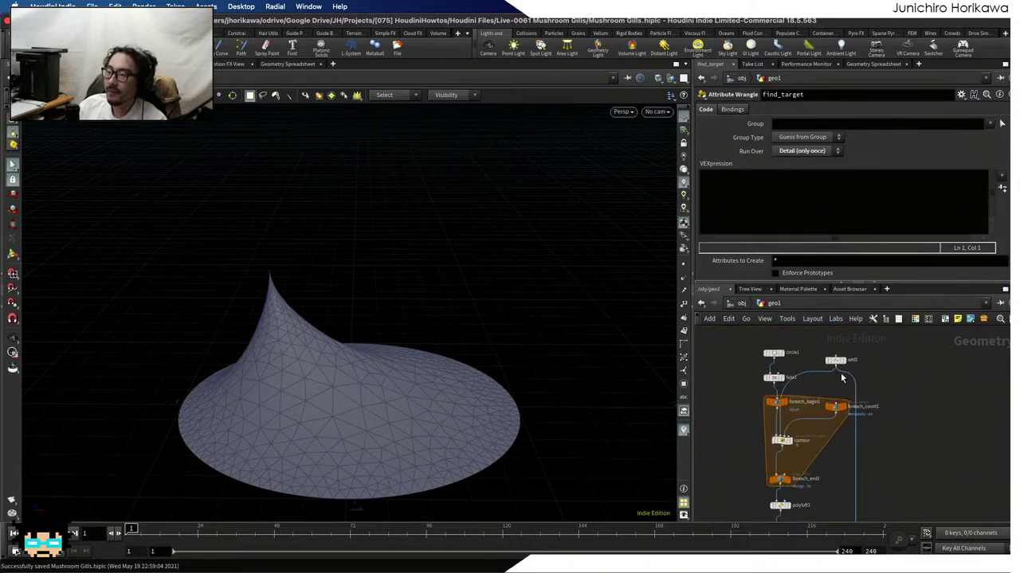
pyautogui.click(832, 363)
pyautogui.scroll(2, 832, 363)
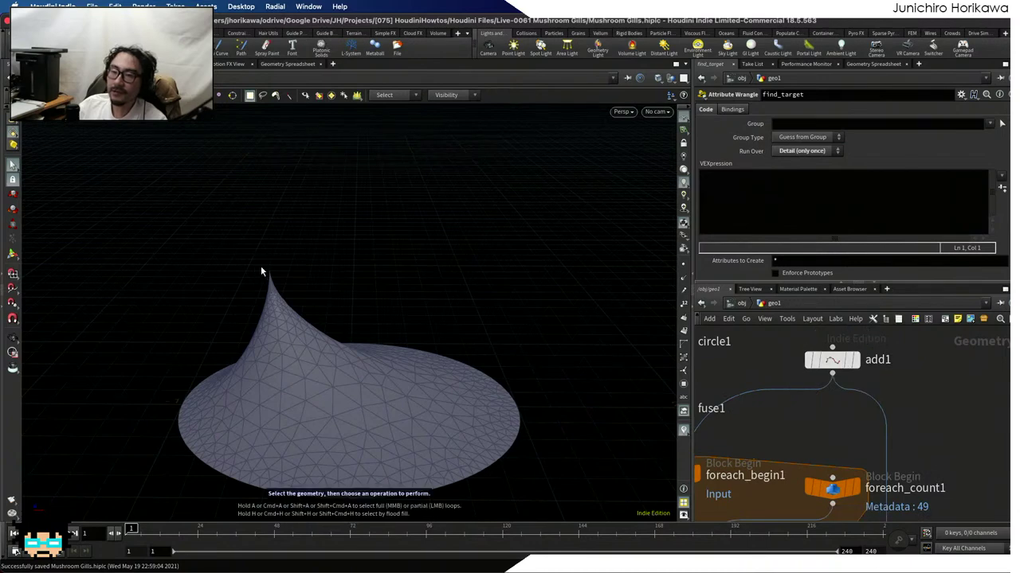
pyautogui.scroll(-4, 779, 374)
pyautogui.scroll(-3, 777, 374)
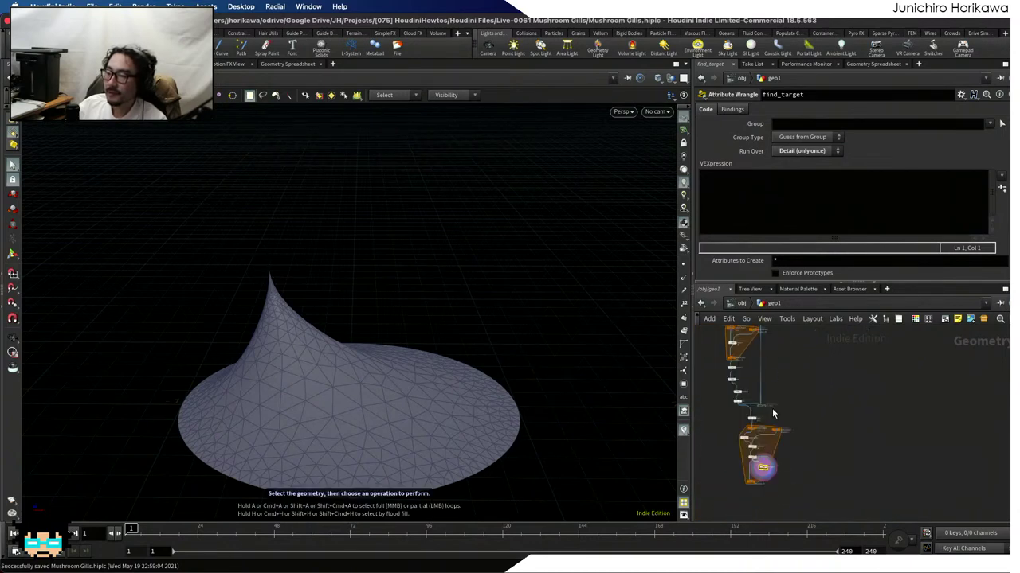
# Wire add1's output into find_target's second input
pyautogui.moveTo(747, 377); pyautogui.dragTo(773, 389)
pyautogui.scroll(6, 756, 390)
pyautogui.scroll(-3, 796, 432)
pyautogui.scroll(-2, 792, 484)
pyautogui.scroll(3, 774, 423)
pyautogui.scroll(-6, 777, 374)
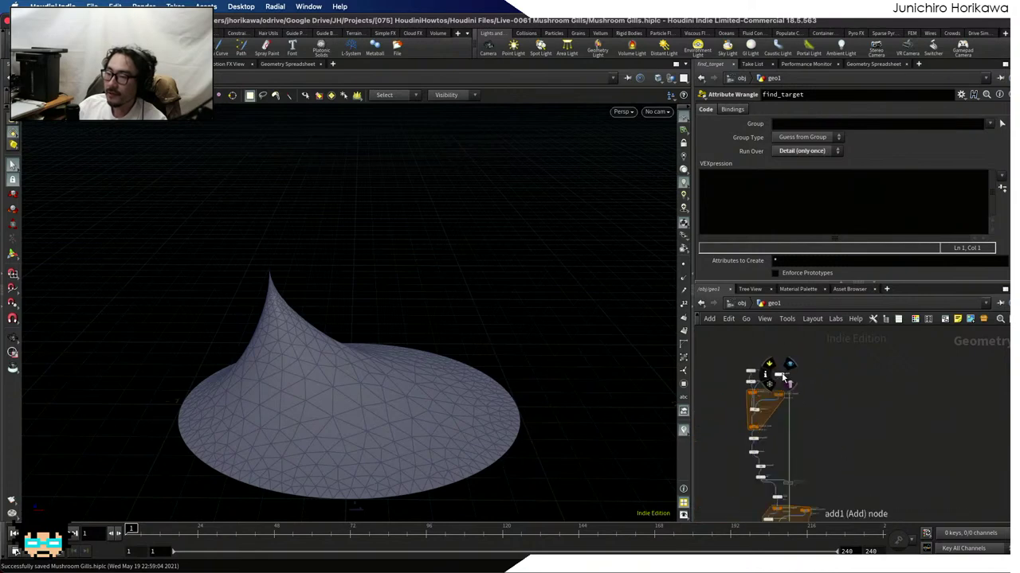
pyautogui.scroll(5, 779, 386)
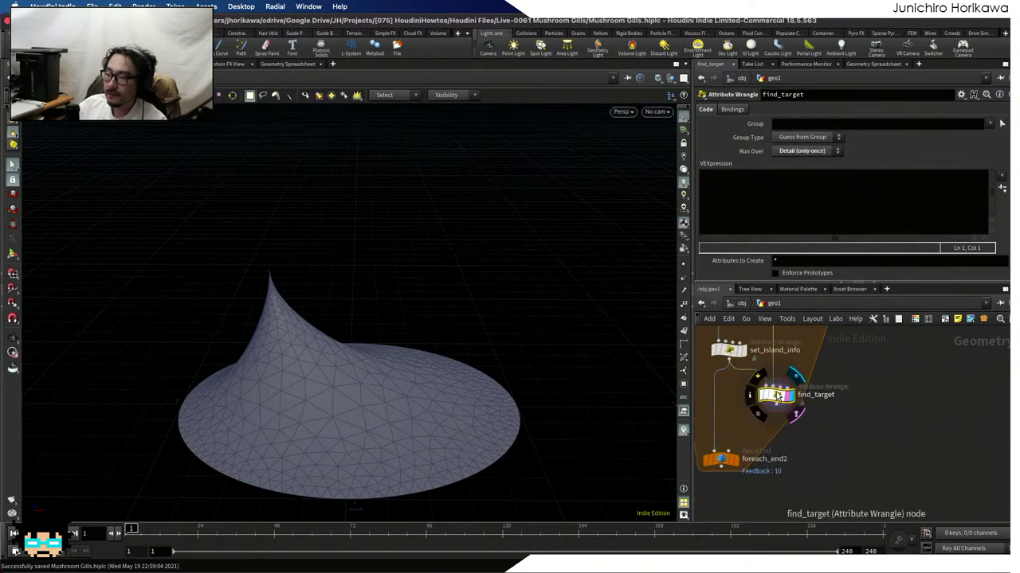
# In find_target's VEX, write 'vector target = point(1, "P", 0);' and begin 'int npt =' on the next line
pyautogui.click(775, 213)
pyautogui.write('vector po')
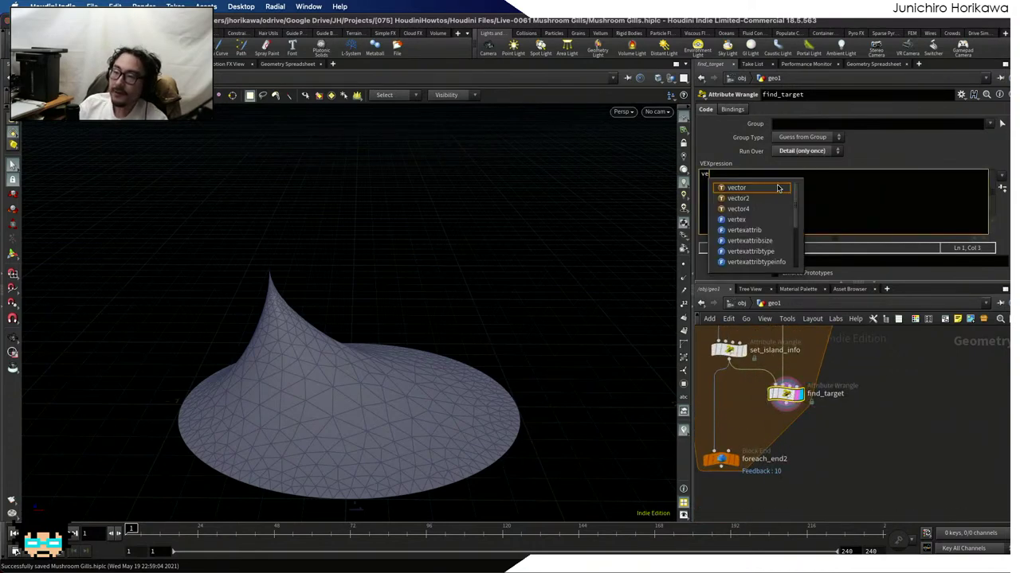
pyautogui.press('BackSpace')
pyautogui.press('BackSpace')
pyautogui.write('tar')
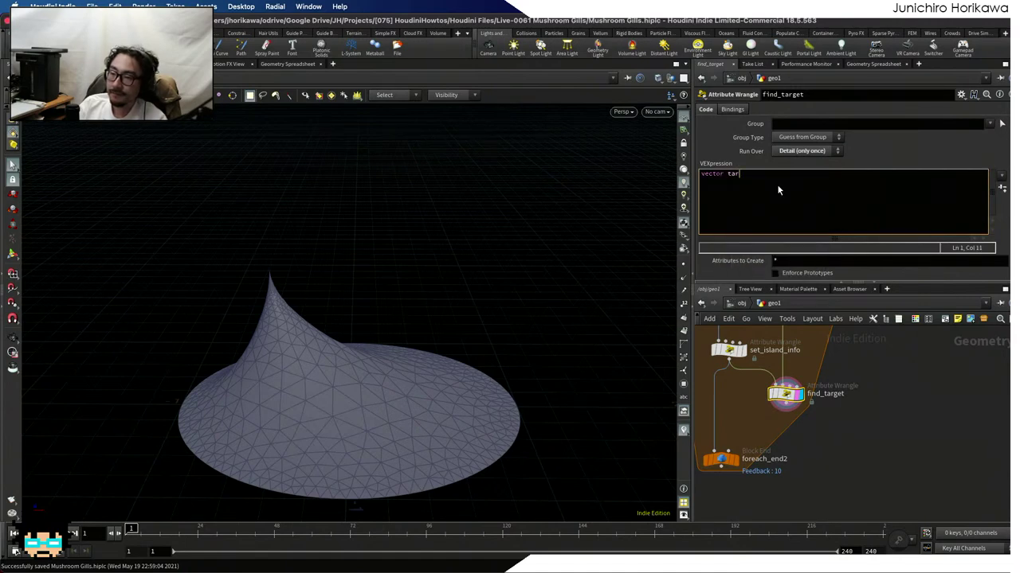
pyautogui.write('get = point(')
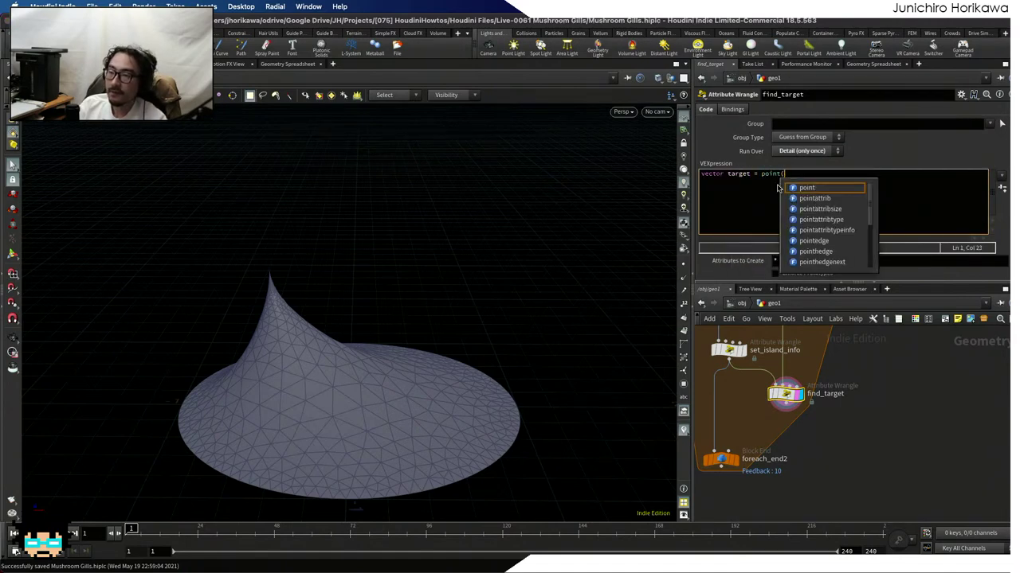
pyautogui.write('1, "P", ')
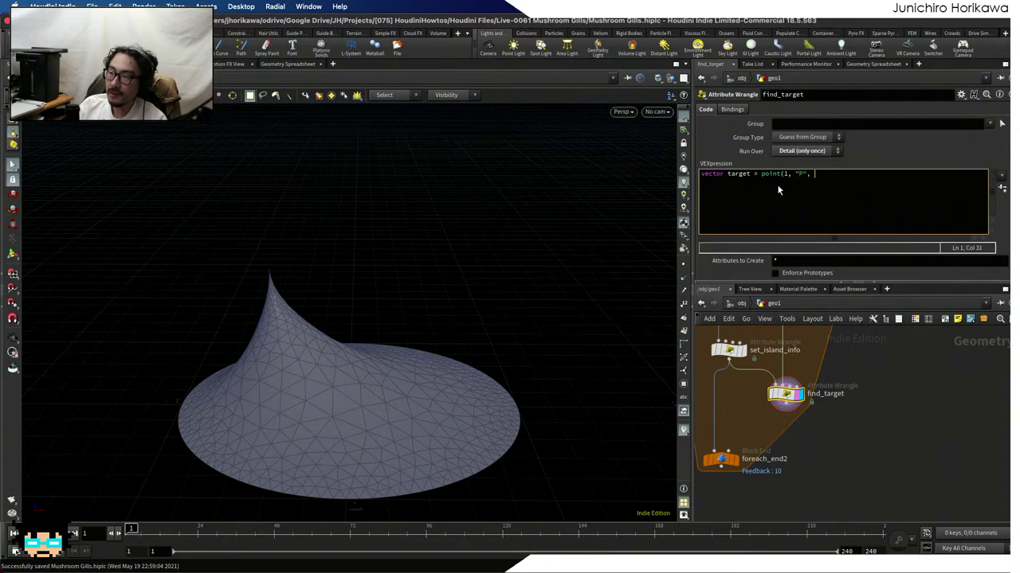
pyautogui.write('0);')
pyautogui.press('Return')
pyautogui.press('Return')
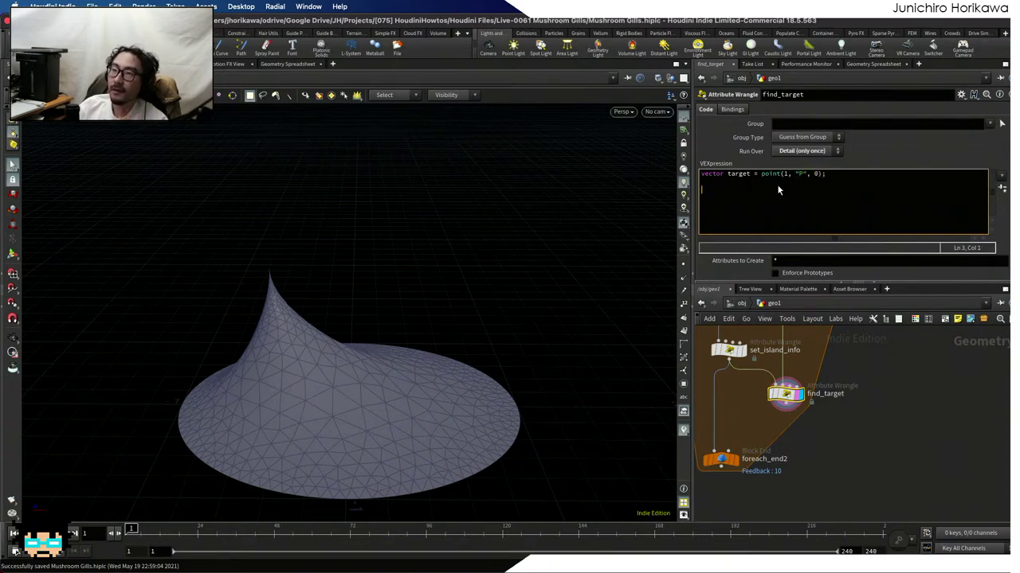
pyautogui.write('int')
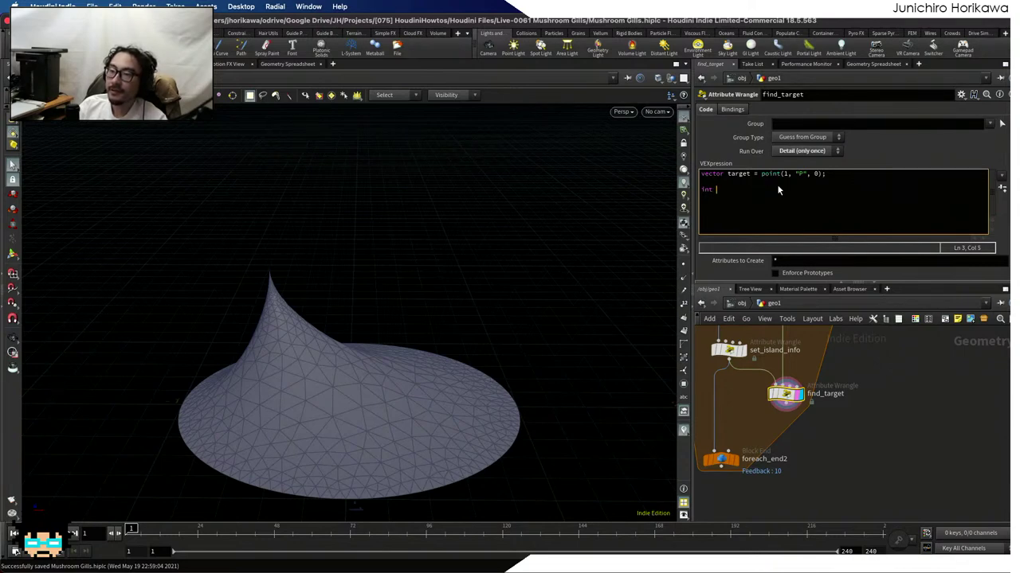
pyautogui.write('n')
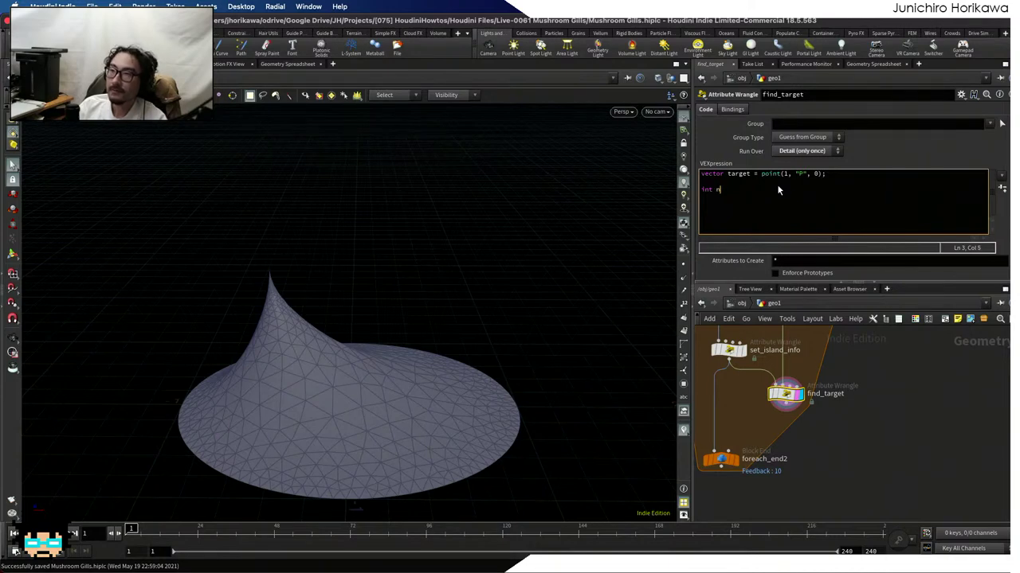
pyautogui.write('pt ')
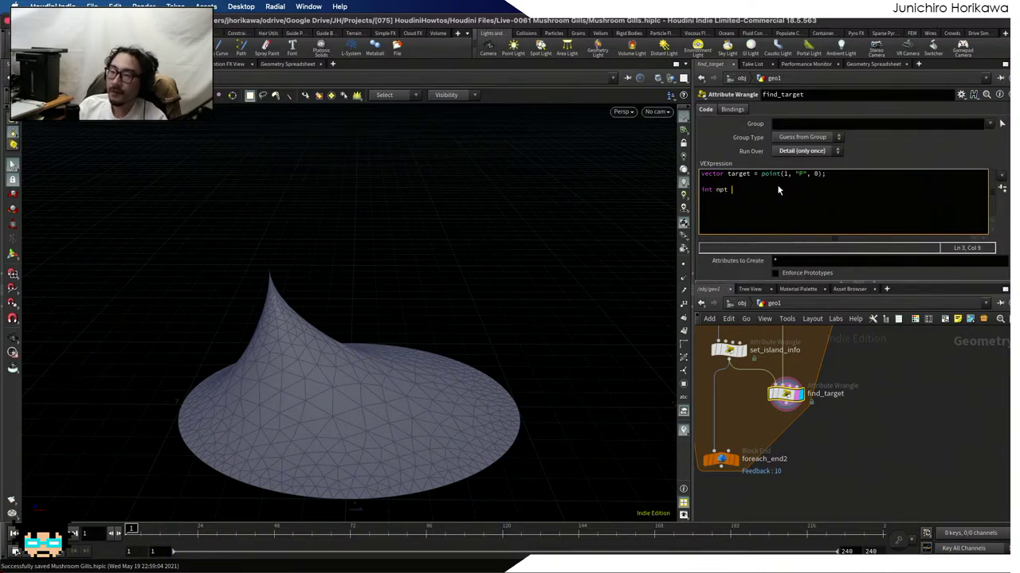
pyautogui.write('=')
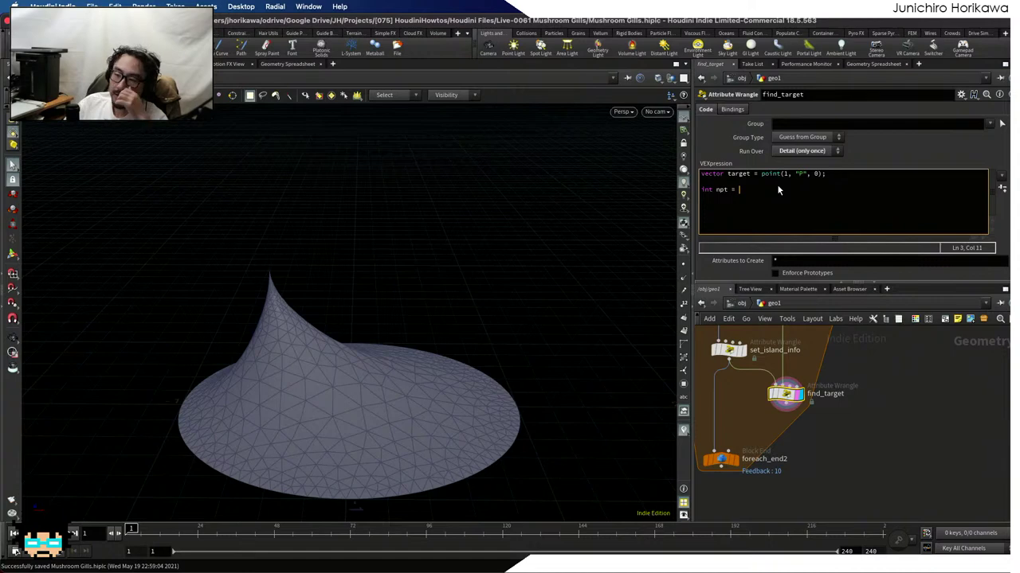
pyautogui.scroll(3, 771, 386)
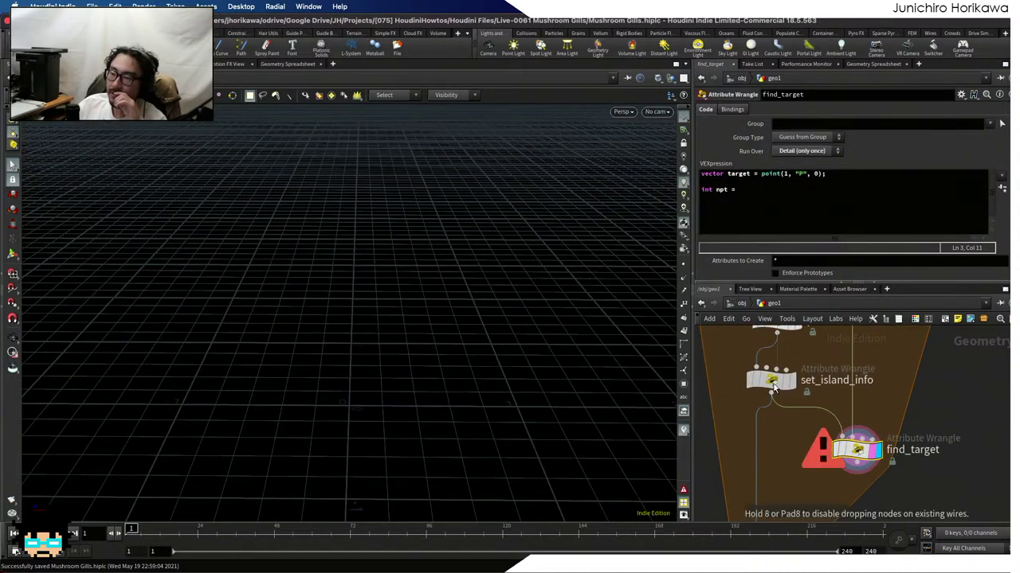
pyautogui.scroll(-1, 771, 385)
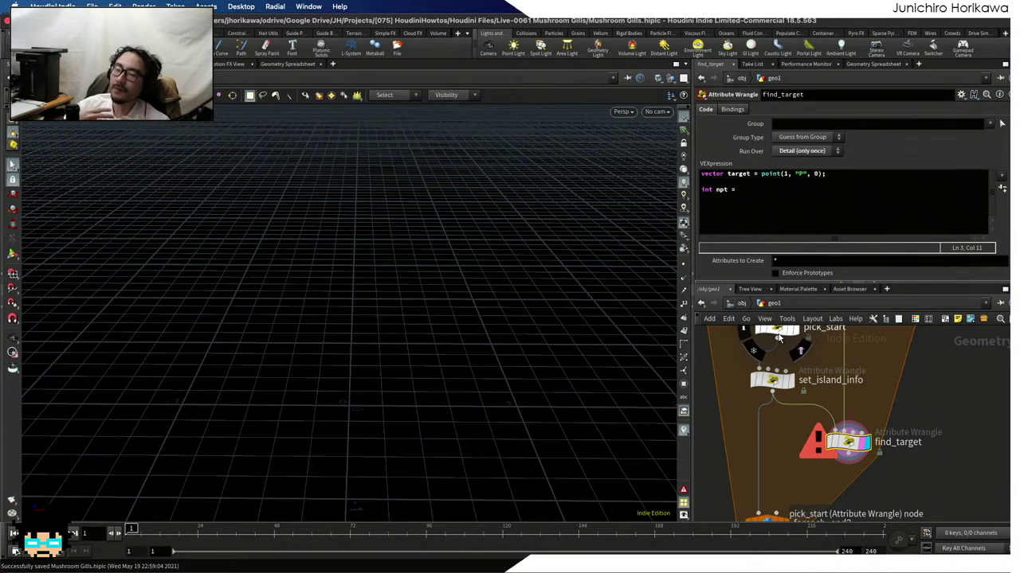
pyautogui.scroll(3, 779, 339)
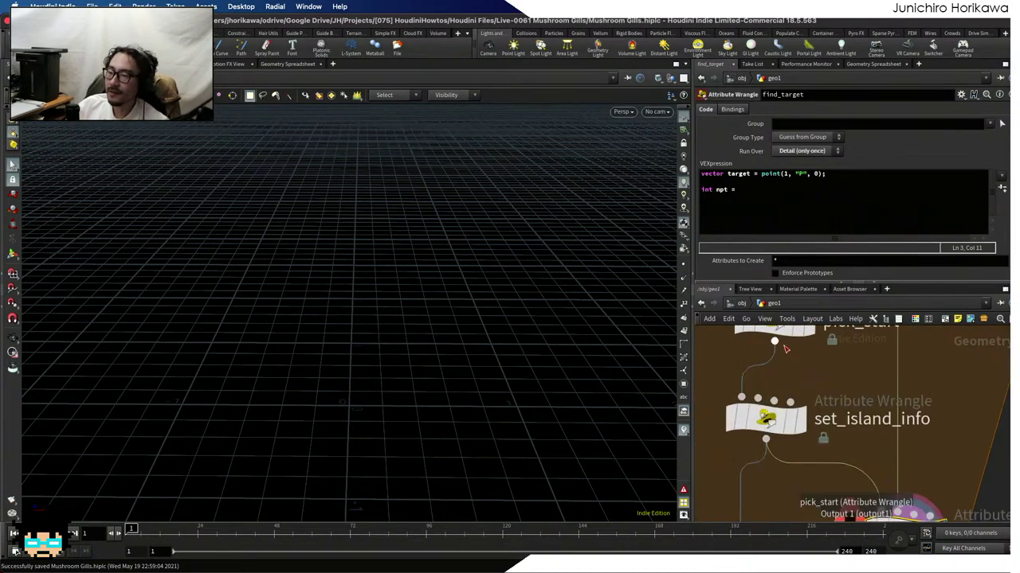
pyautogui.click(780, 340)
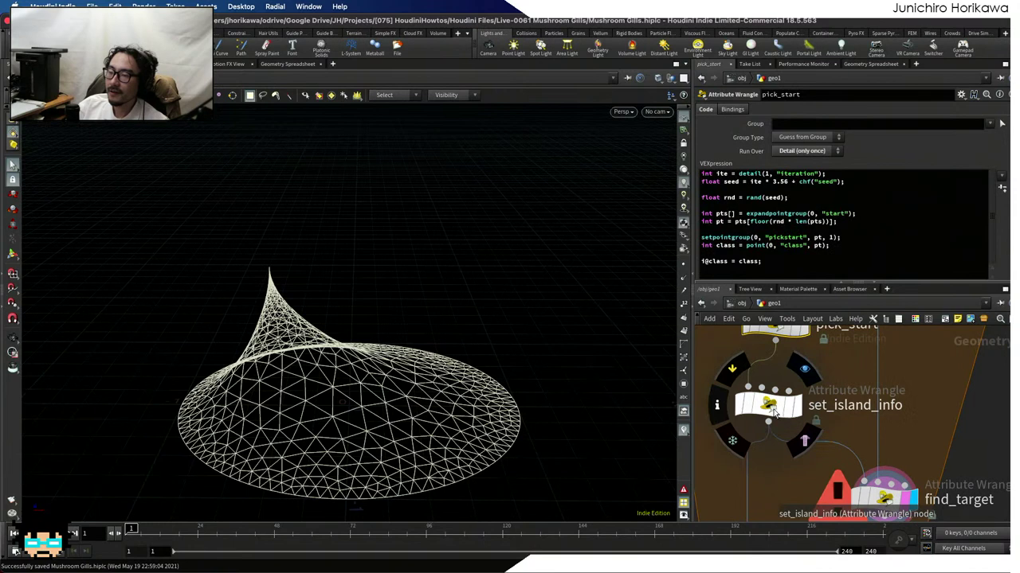
pyautogui.click(783, 409)
pyautogui.moveTo(801, 205); pyautogui.dragTo(781, 207)
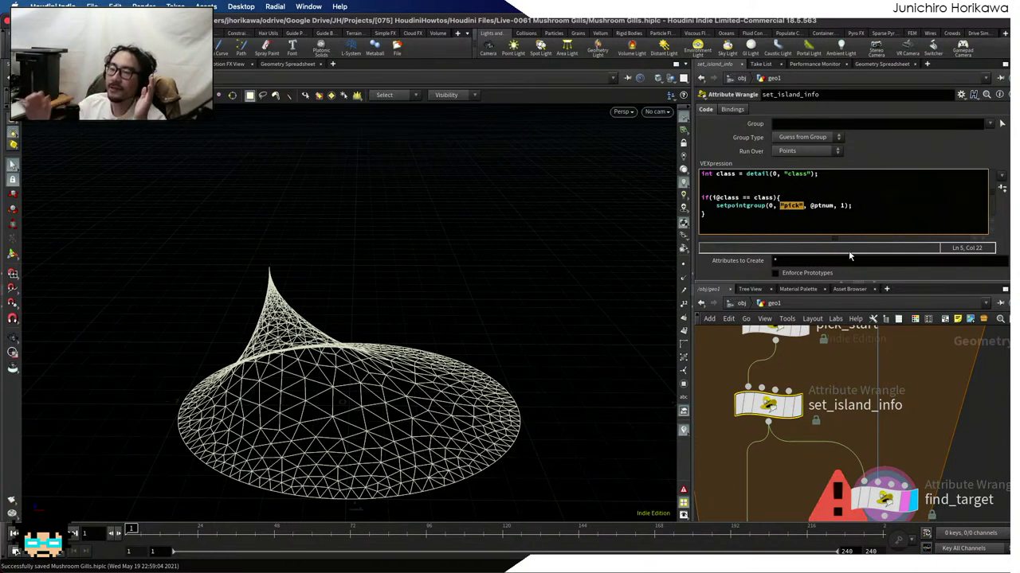
pyautogui.click(816, 206)
pyautogui.moveTo(854, 206); pyautogui.dragTo(715, 208)
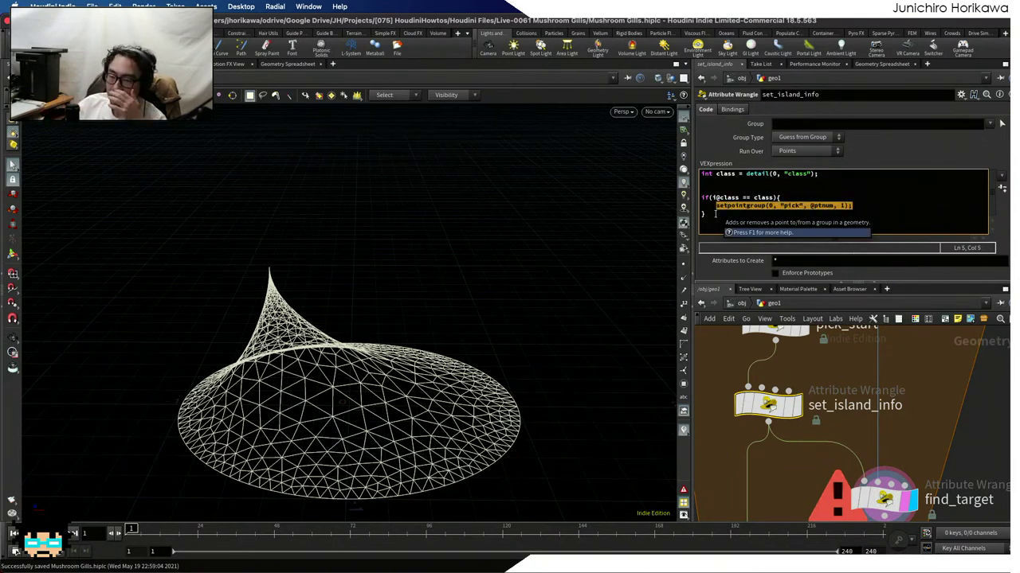
pyautogui.click(908, 499)
# Complete the line as 'int npt = nearpoint(0, "pick", target);'
pyautogui.click(773, 188)
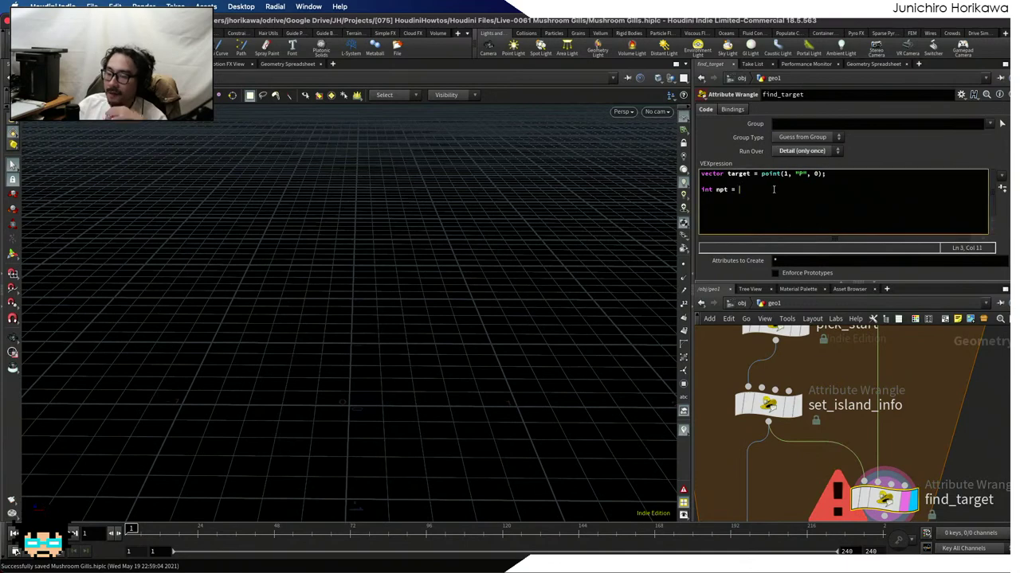
pyautogui.write('nearpoint(')
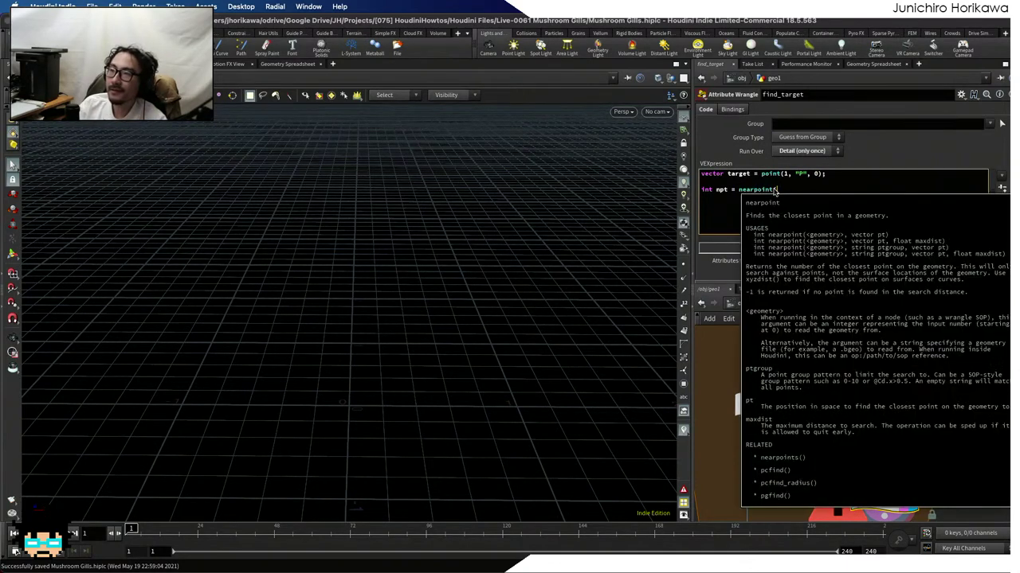
pyautogui.write('0, ')
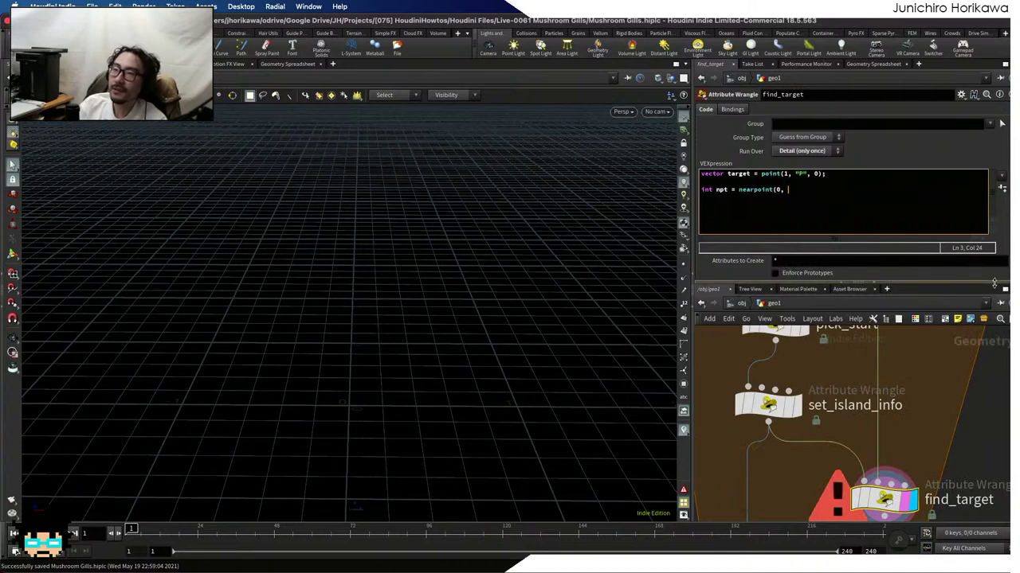
pyautogui.write('"pick", ')
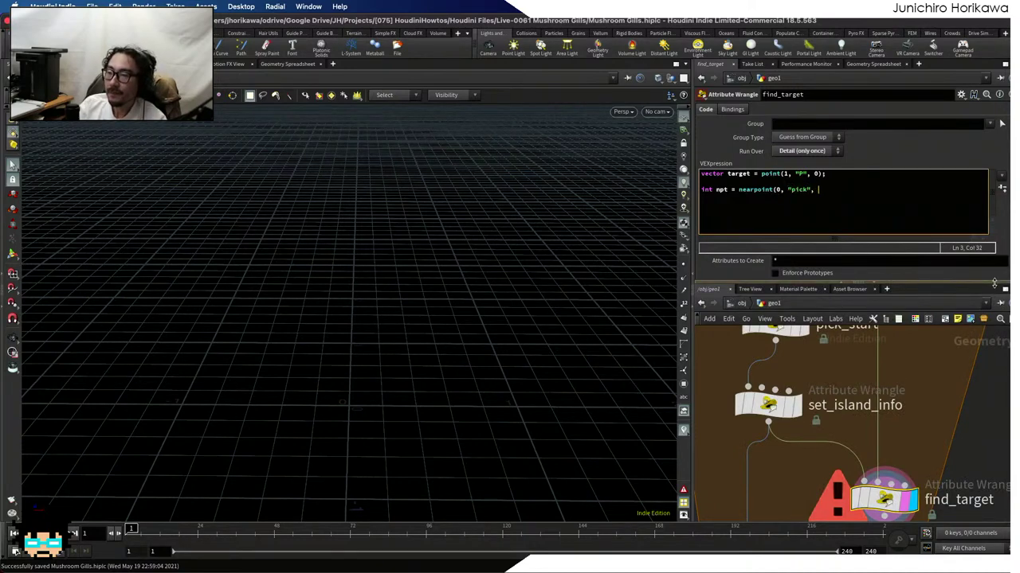
pyautogui.write('target')
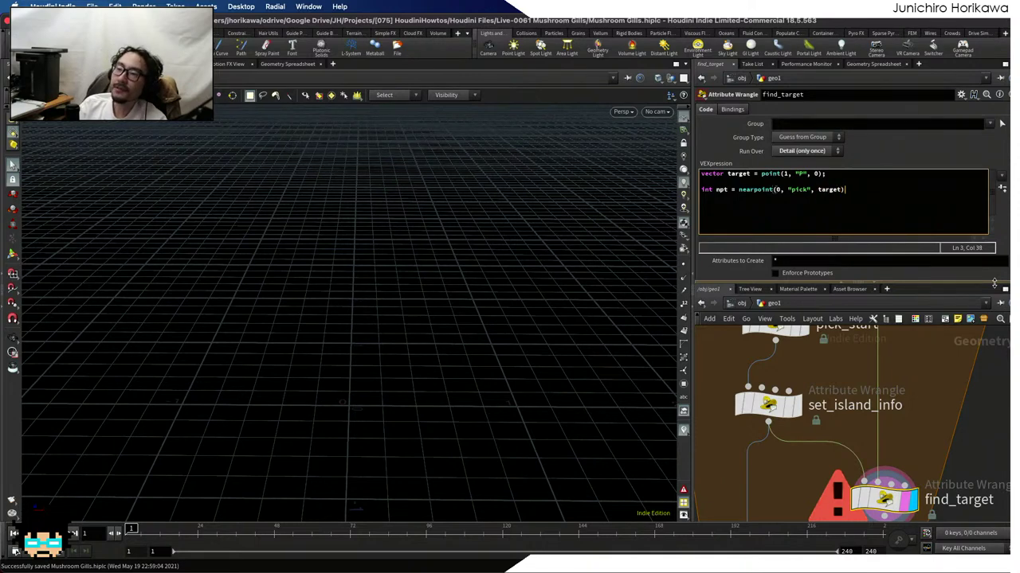
pyautogui.write(');')
pyautogui.press('Return')
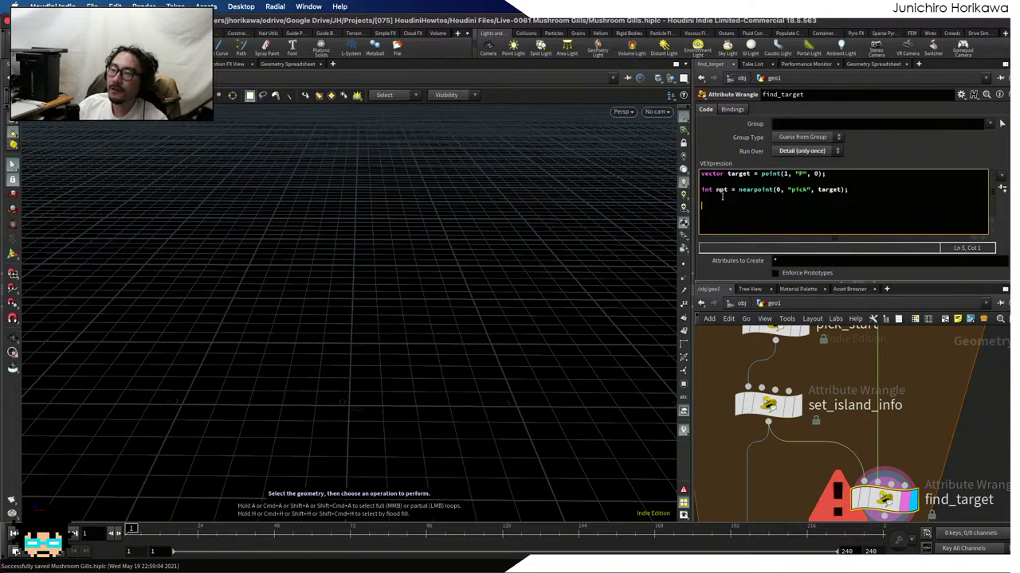
pyautogui.moveTo(730, 190); pyautogui.dragTo(718, 190)
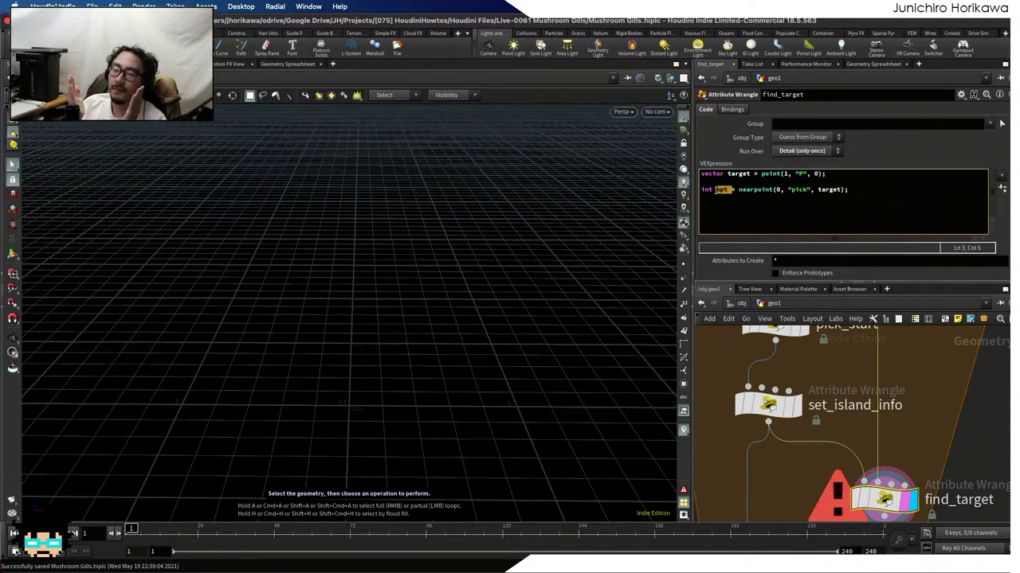
# Add 'setpointgroup(0, "picktarget", npt, 1);' to put the nearest point in a picktarget group
pyautogui.click(769, 202)
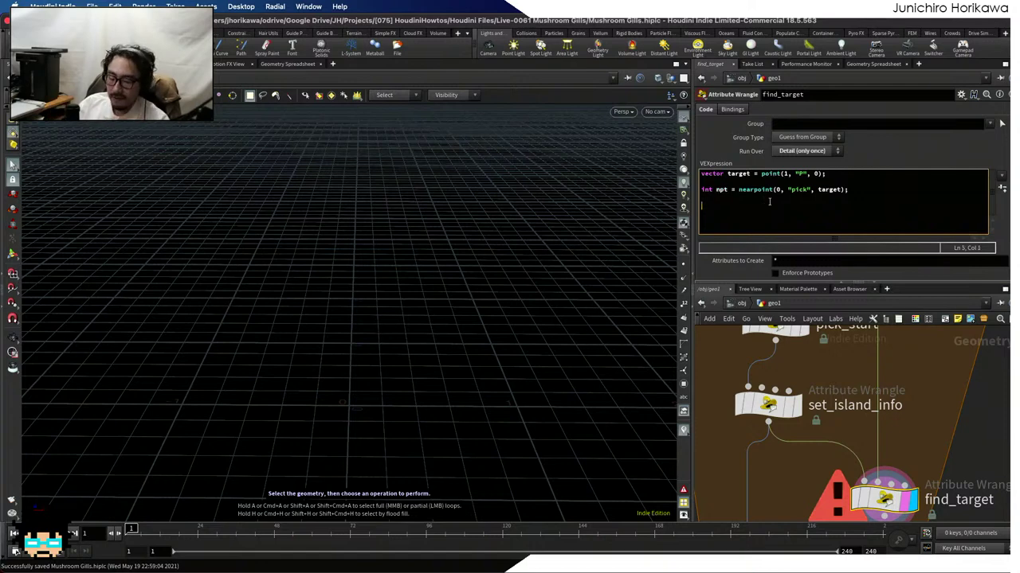
pyautogui.write('setpoin')
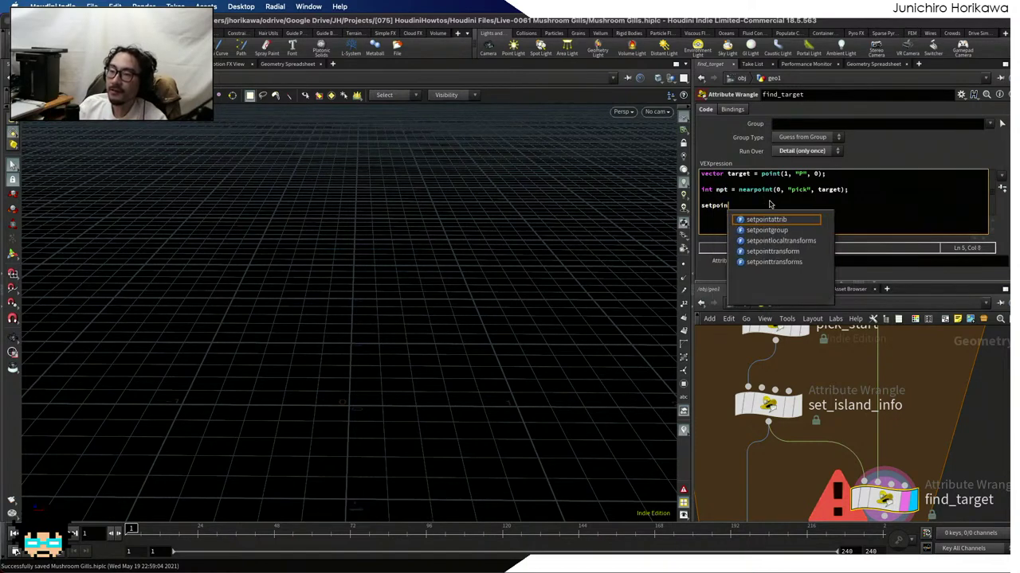
pyautogui.write('tgoup(')
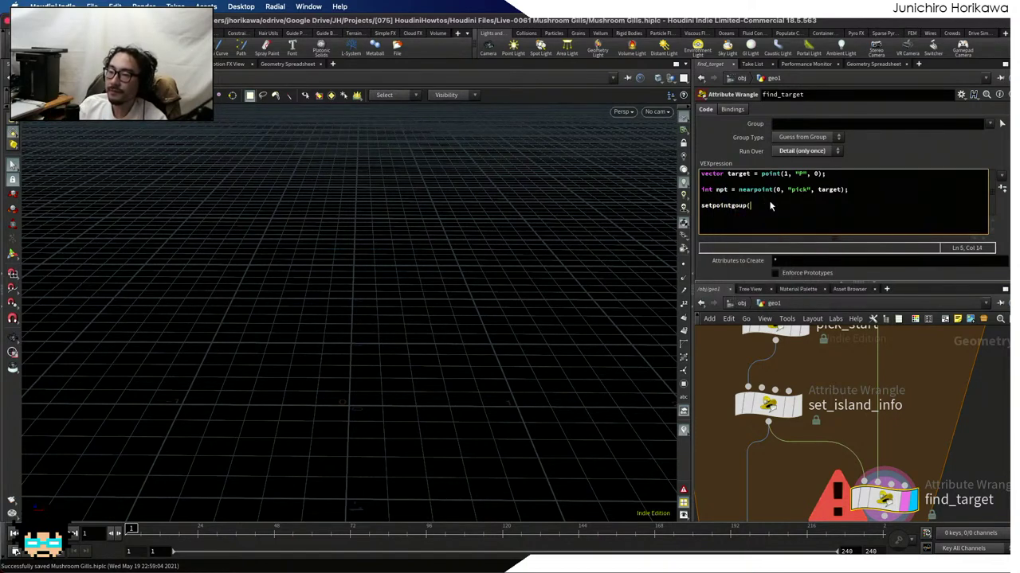
pyautogui.press('BackSpace')
pyautogui.press('BackSpace')
pyautogui.press('BackSpace')
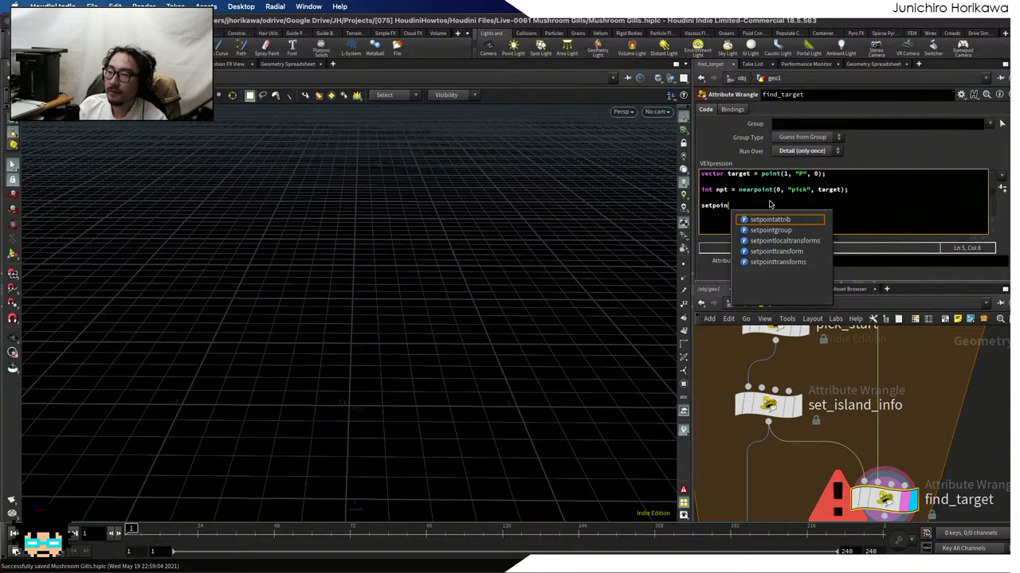
pyautogui.write('gr')
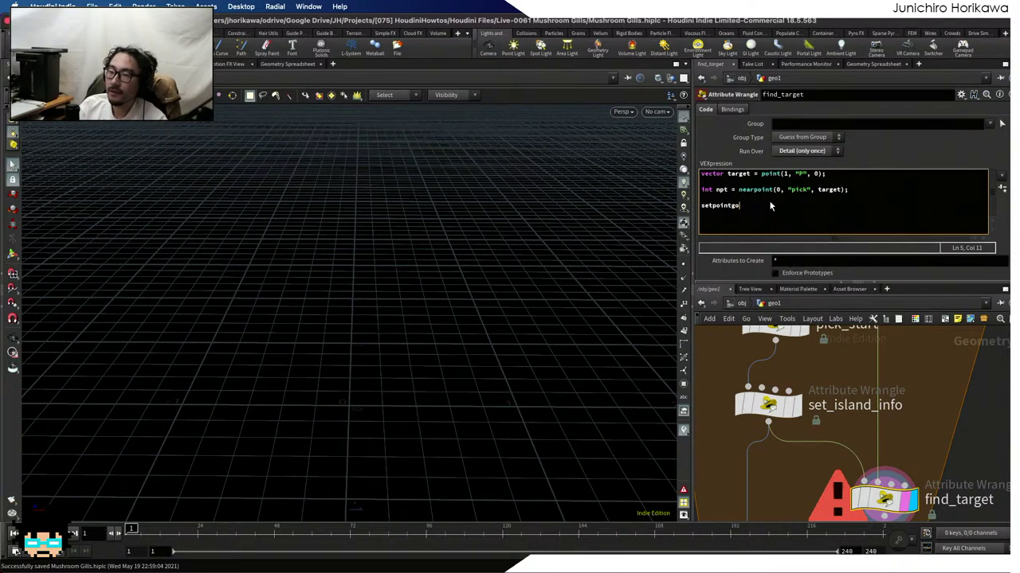
pyautogui.write('oup(0, "')
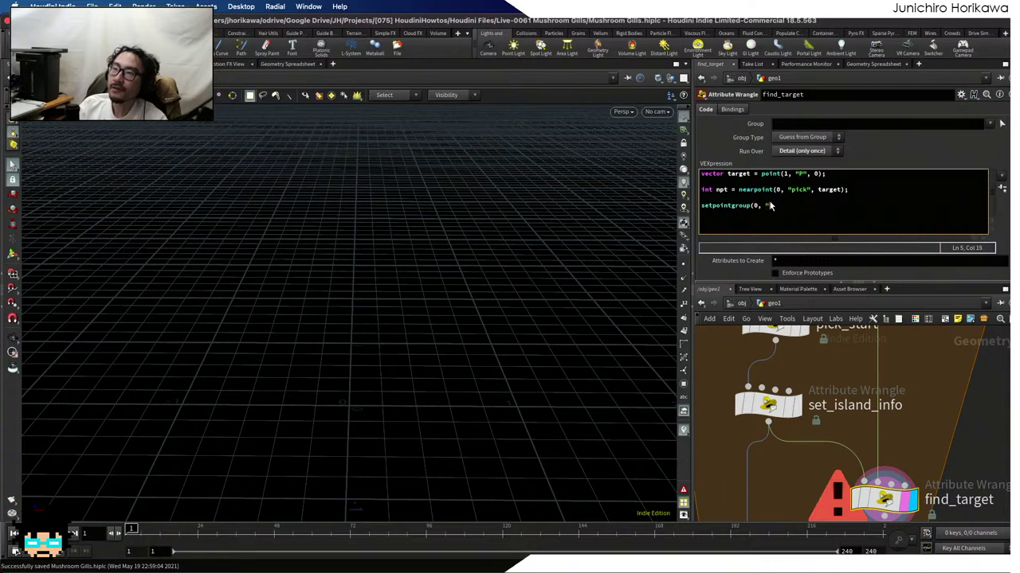
pyautogui.write('er')
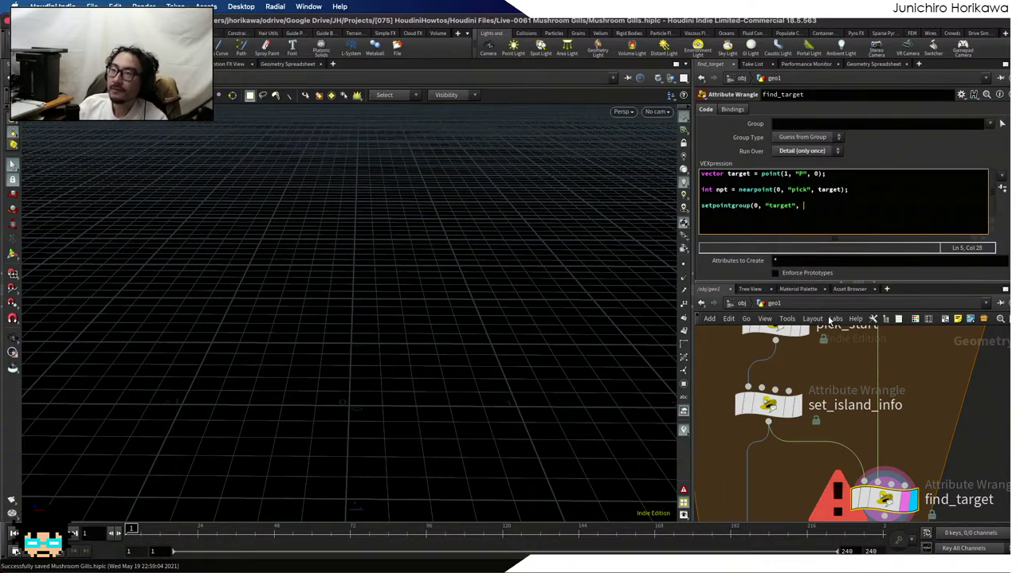
pyautogui.press('BackSpace')
pyautogui.press('BackSpace')
pyautogui.press('BackSpace')
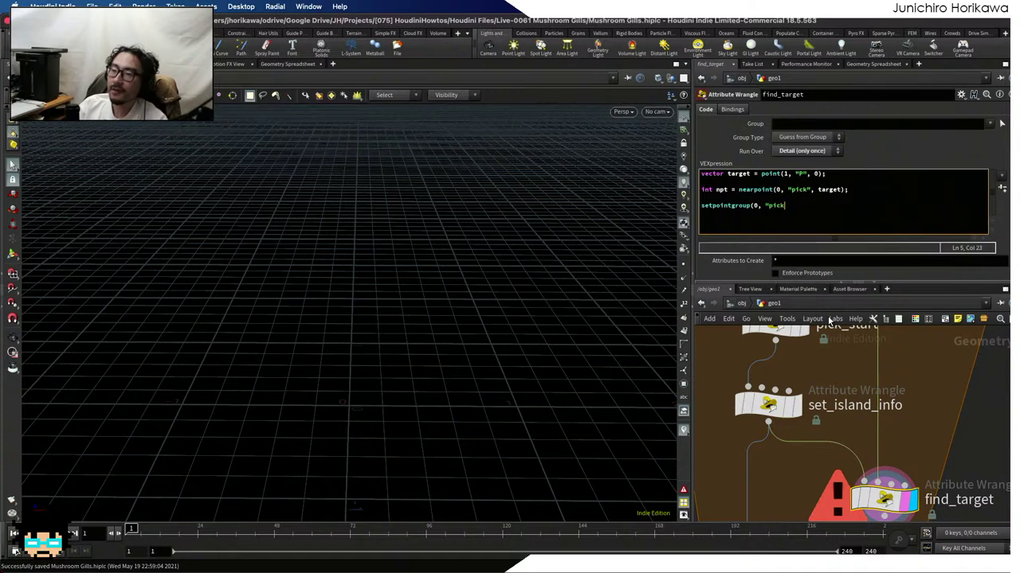
pyautogui.write('picktarget", ')
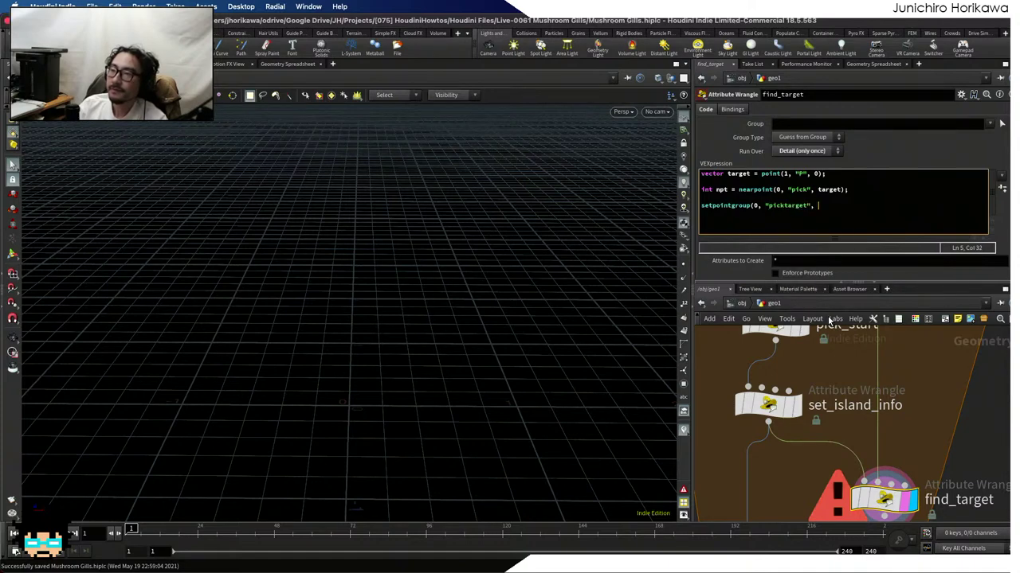
pyautogui.write('npt, 1);')
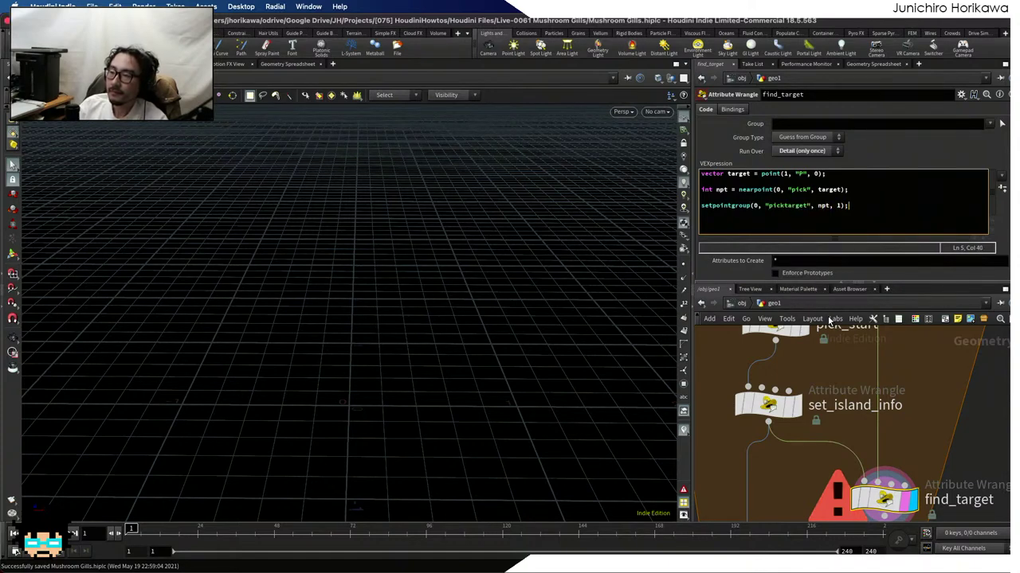
# Tidy the network by framing the loop nodes and nudging find_target up and right
pyautogui.scroll(-8, 924, 409)
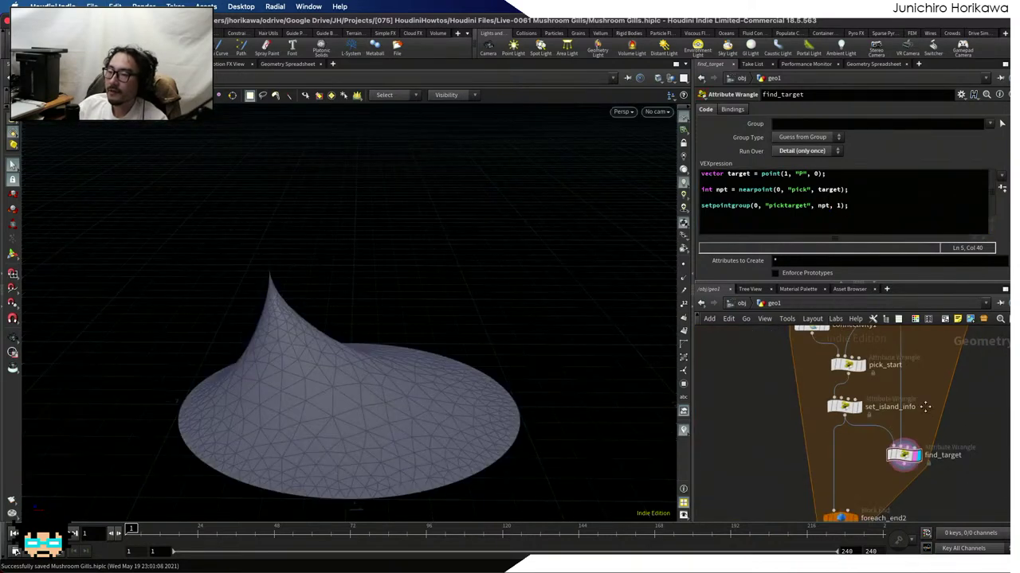
pyautogui.scroll(6, 893, 404)
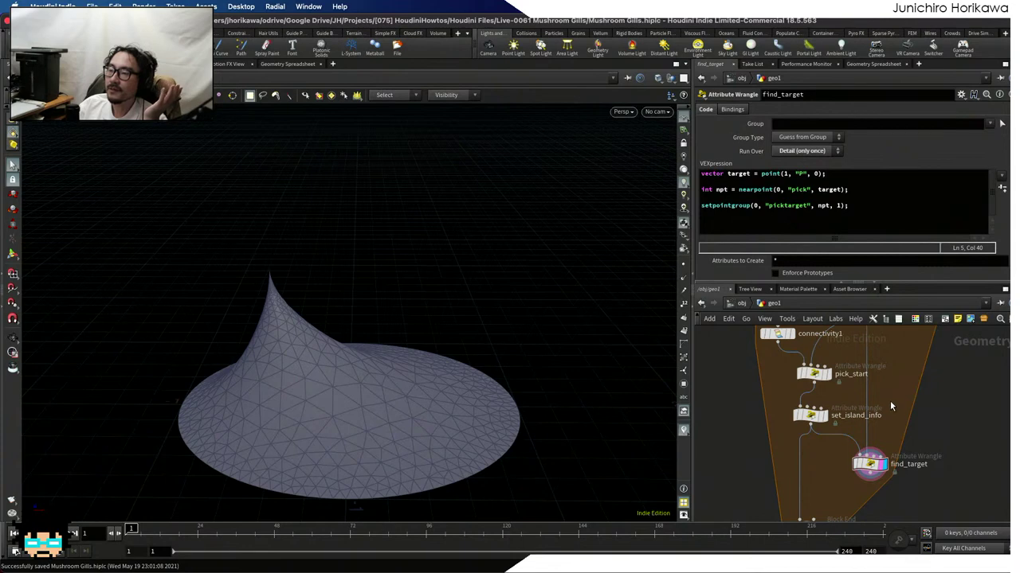
pyautogui.scroll(-2, 893, 402)
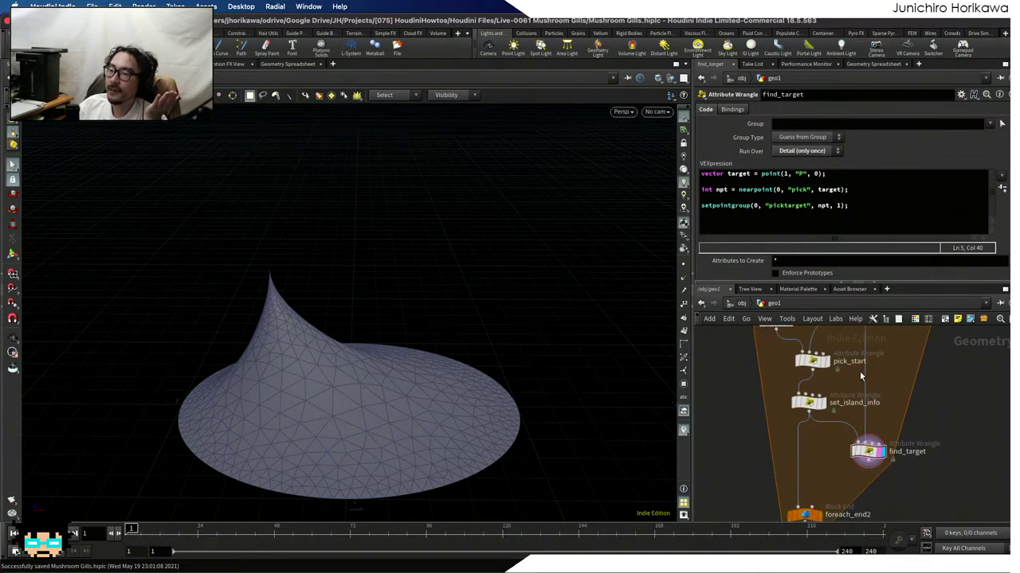
pyautogui.moveTo(811, 361); pyautogui.dragTo(804, 364)
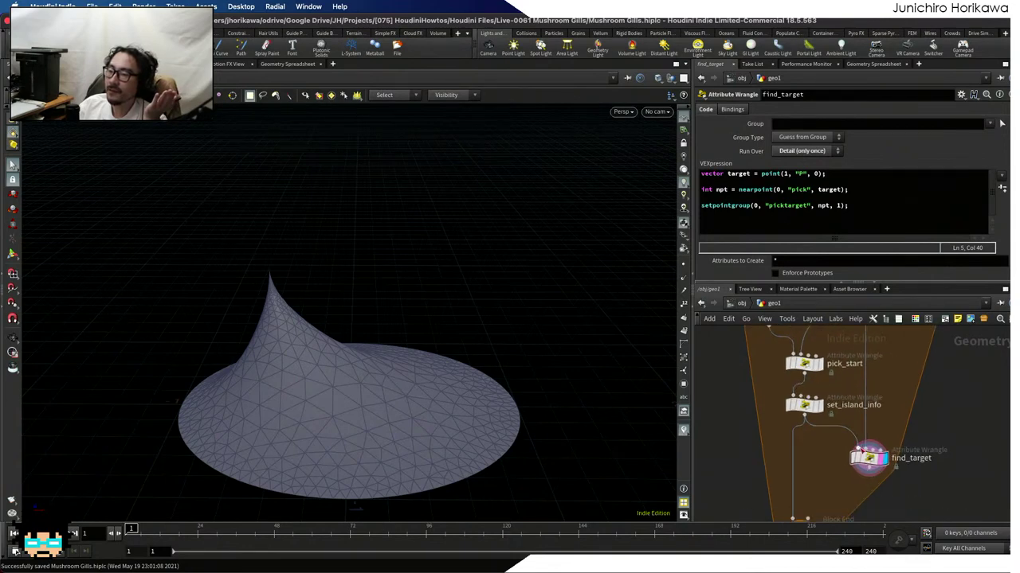
pyautogui.moveTo(868, 458); pyautogui.dragTo(872, 454)
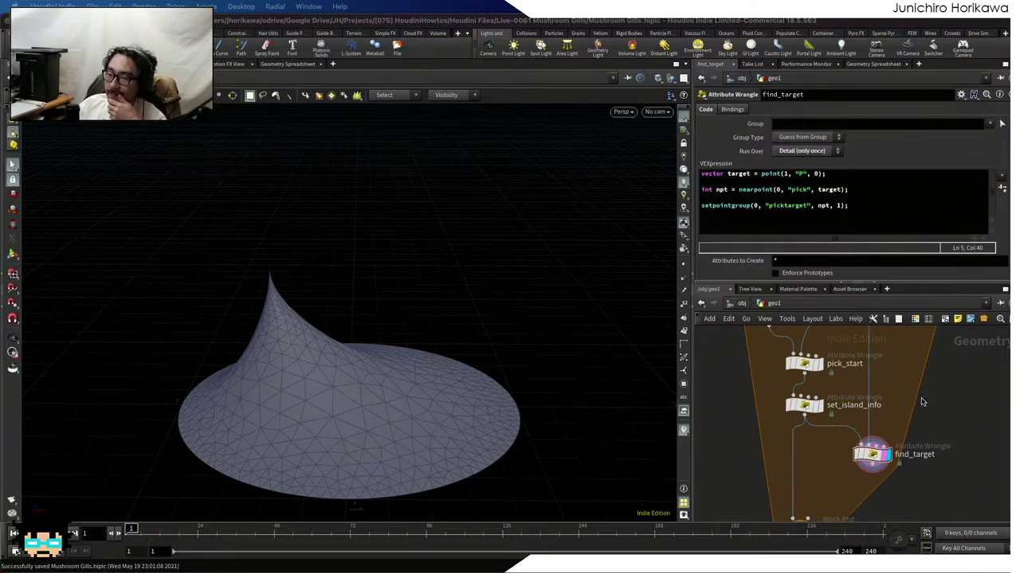
pyautogui.scroll(-3, 900, 474)
# Add a Find Shortest Path node in the loop below find_target
pyautogui.scroll(3, 901, 472)
pyautogui.press('Tab')
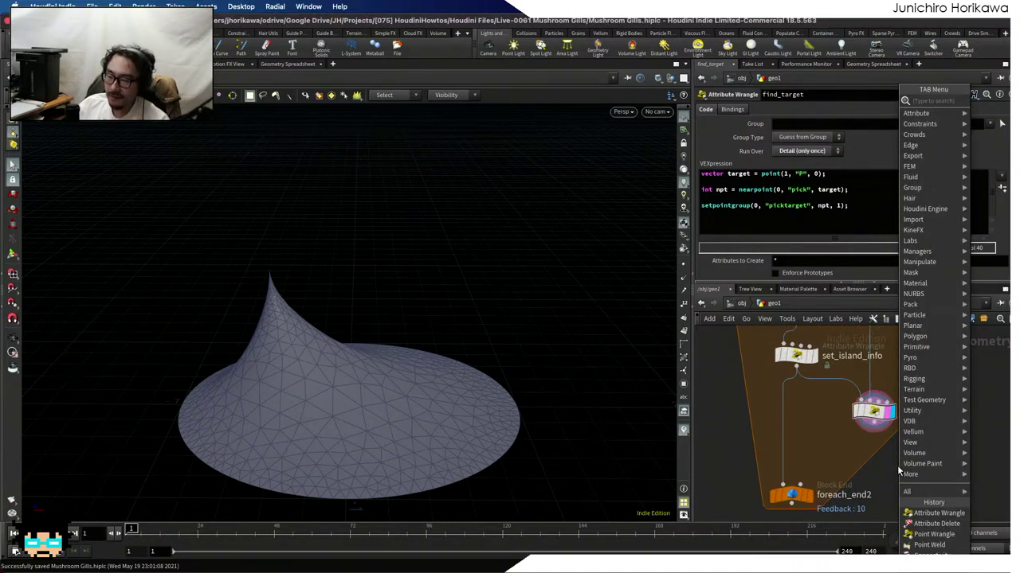
pyautogui.press('Escape')
pyautogui.press('Tab')
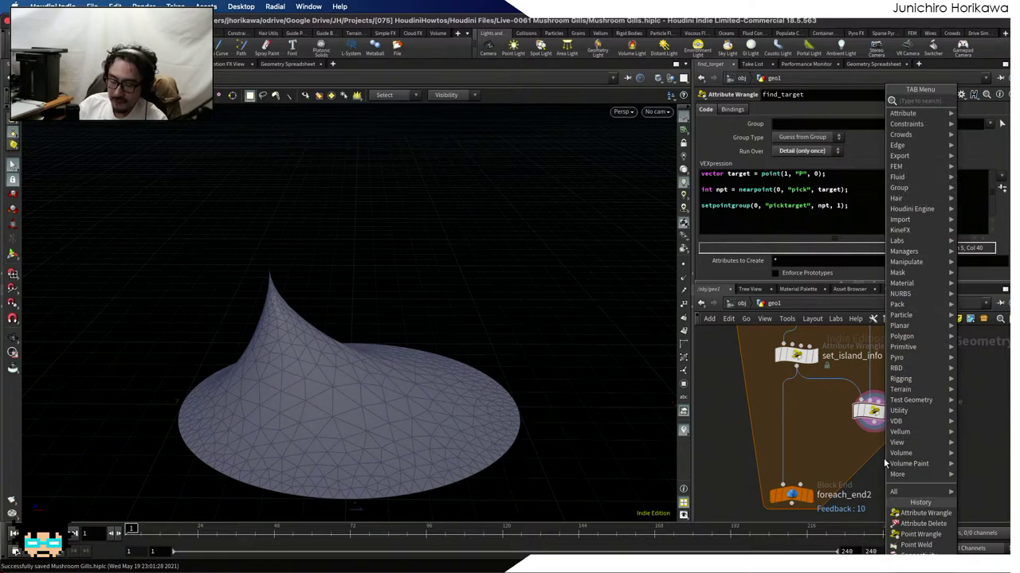
pyautogui.write('find')
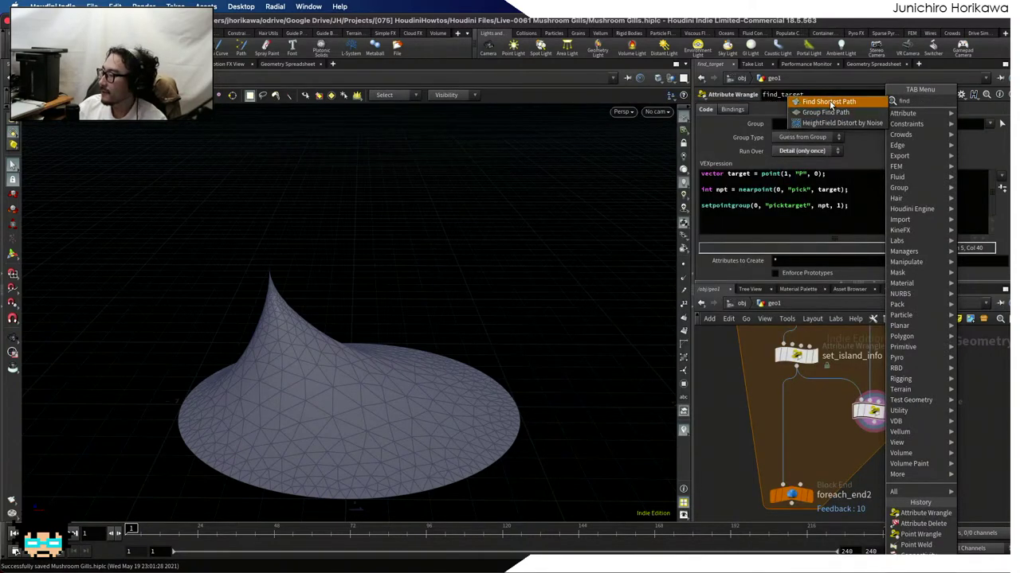
pyautogui.click(830, 103)
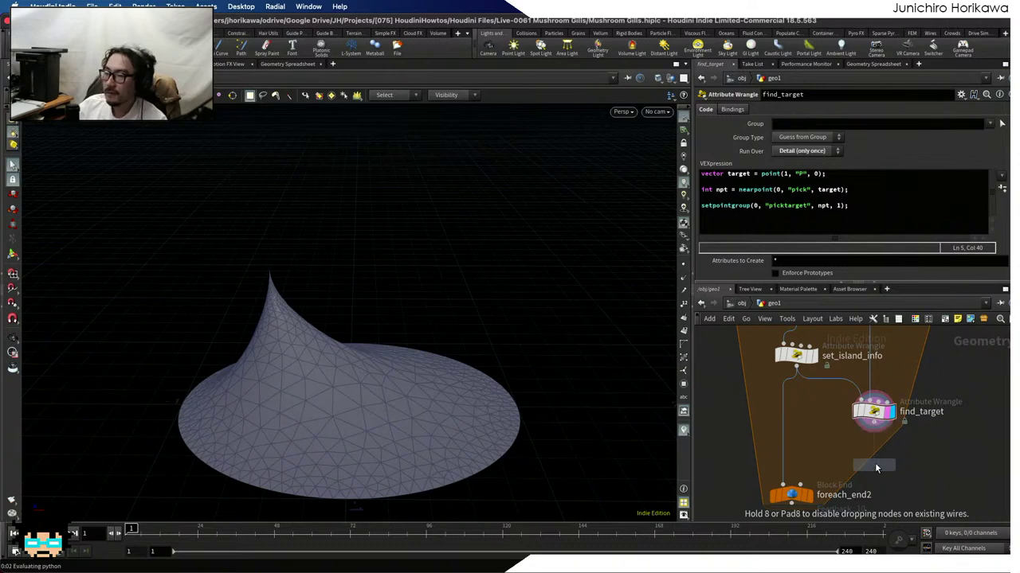
pyautogui.click(877, 458)
# Wire find_target into findshortestpath1 and make findshortestpath1 the displayed node
pyautogui.moveTo(931, 439); pyautogui.dragTo(923, 384, button='middle')
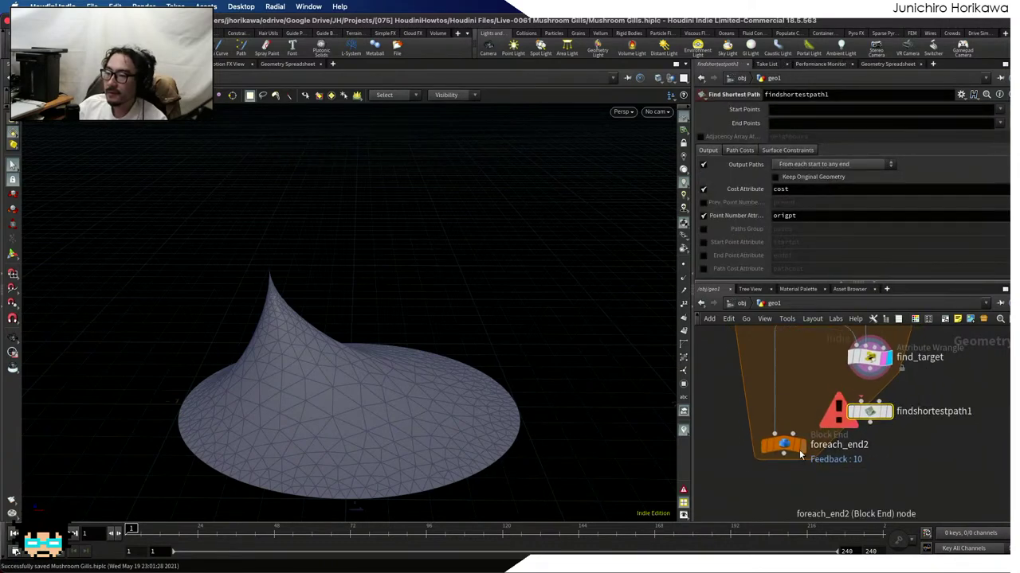
pyautogui.moveTo(785, 443); pyautogui.dragTo(774, 482)
pyautogui.moveTo(869, 371); pyautogui.dragTo(869, 404)
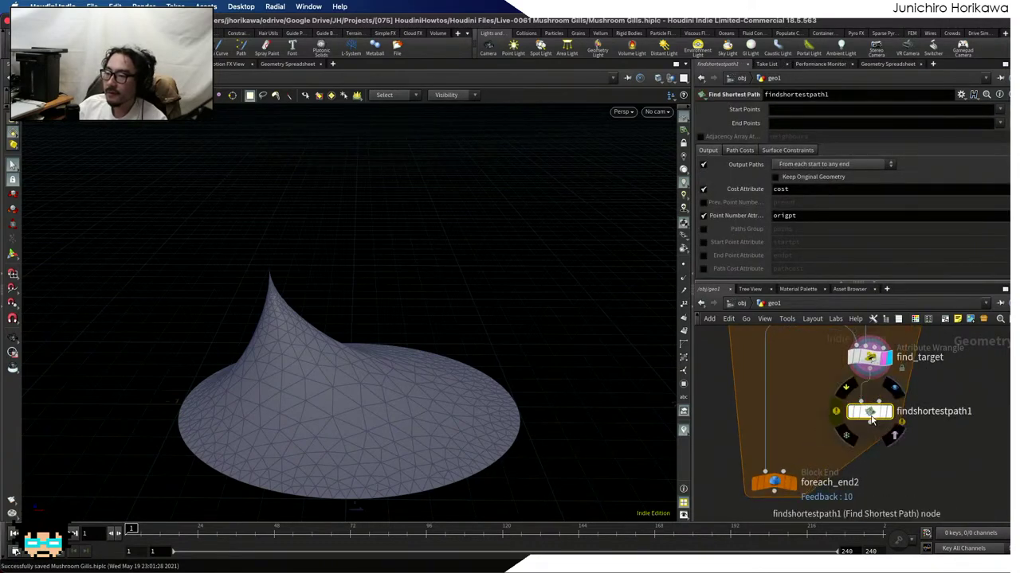
pyautogui.click(889, 413)
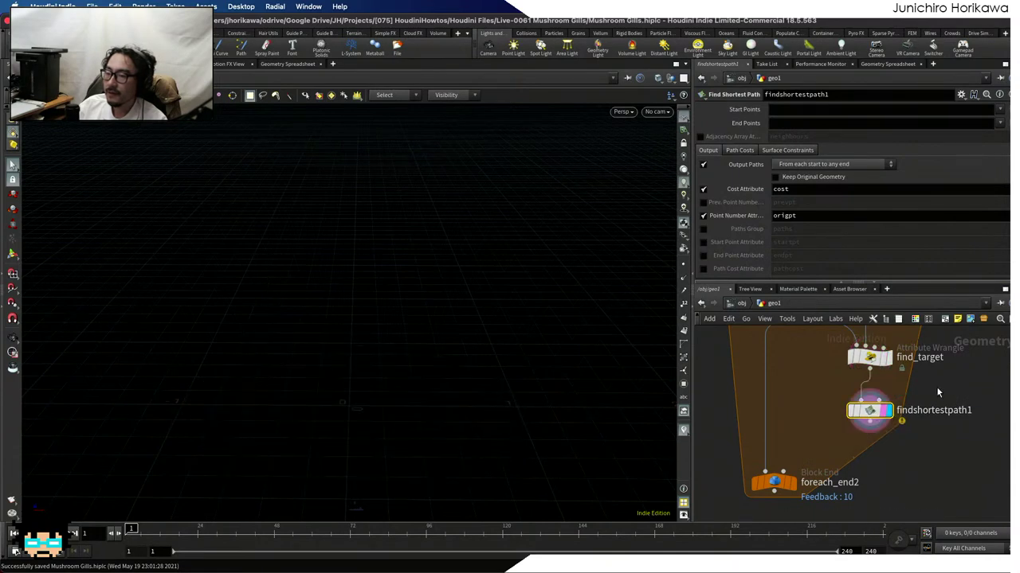
pyautogui.moveTo(907, 374); pyautogui.dragTo(867, 411, button='middle')
pyautogui.click(850, 395)
pyautogui.click(828, 393)
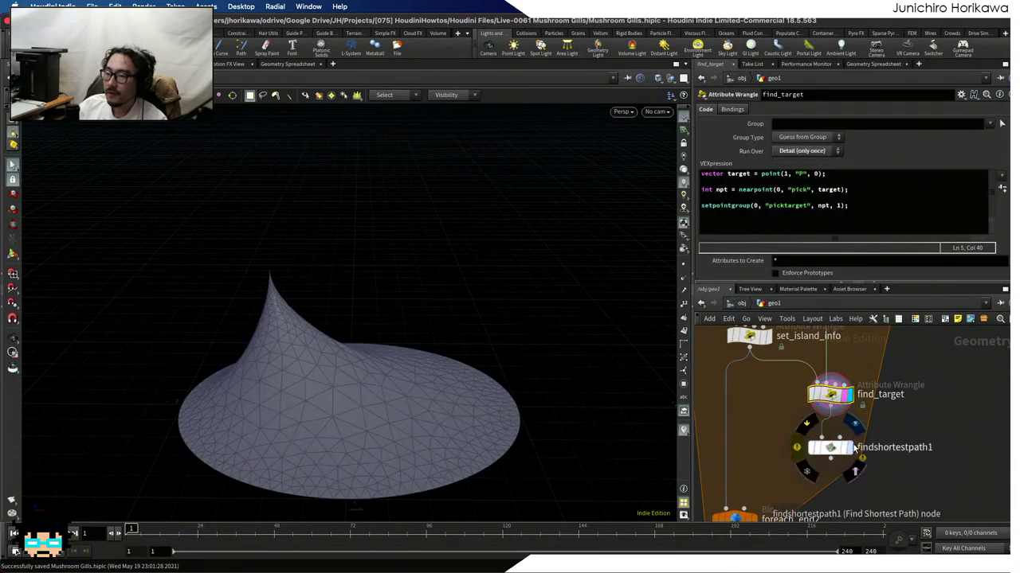
pyautogui.click(847, 449)
pyautogui.click(846, 451)
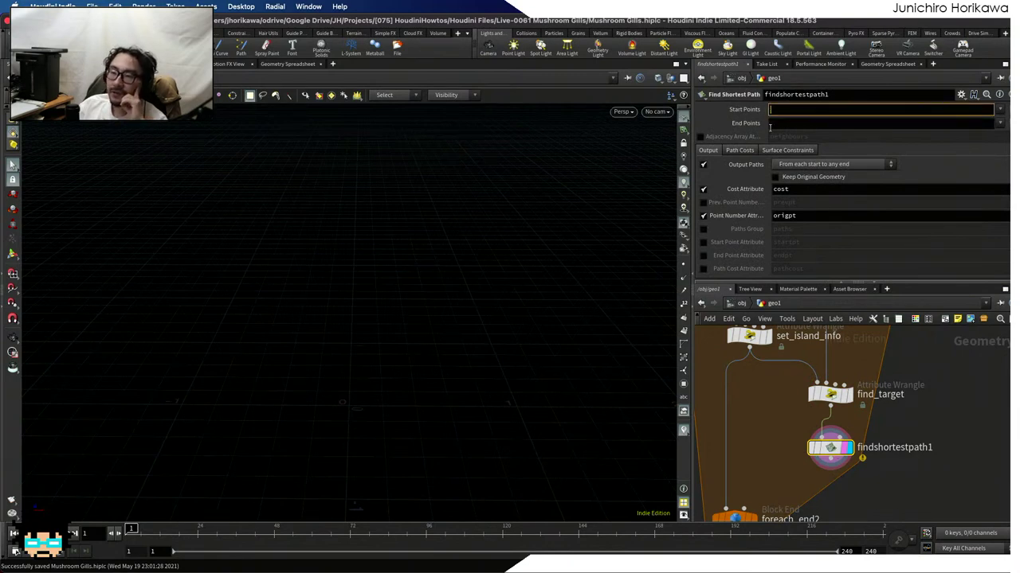
# Set findshortestpath1's Start Points to pickstart and End Points to picktarget, then orbit to inspect the paths
pyautogui.click(847, 122)
pyautogui.click(1000, 110)
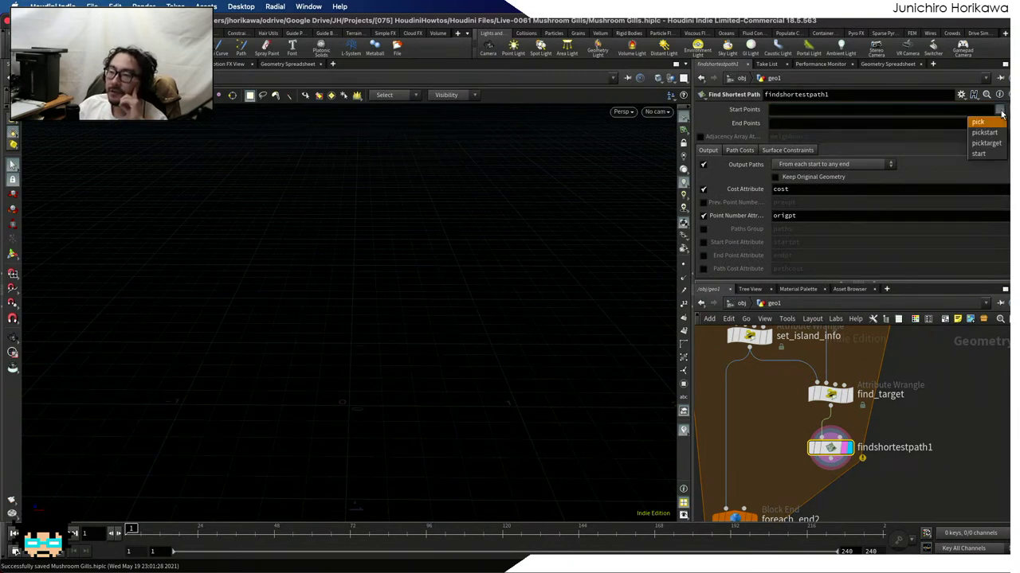
pyautogui.click(985, 132)
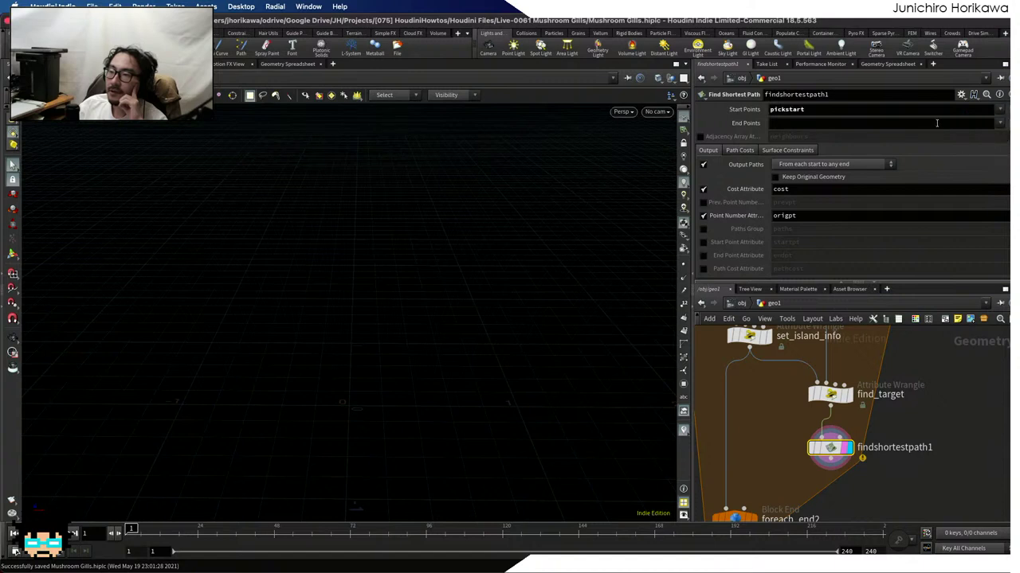
pyautogui.click(941, 124)
pyautogui.click(1001, 123)
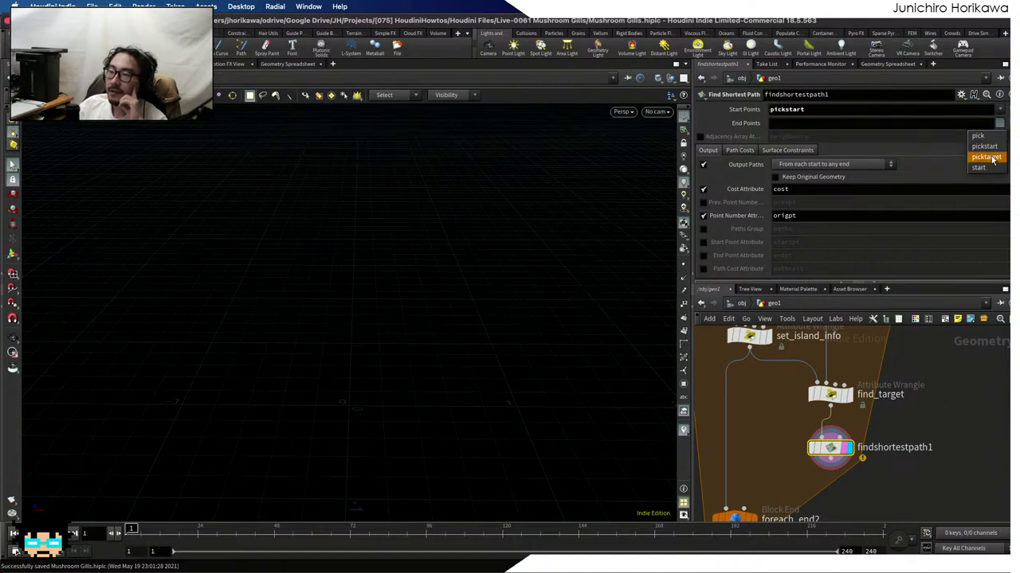
pyautogui.click(992, 159)
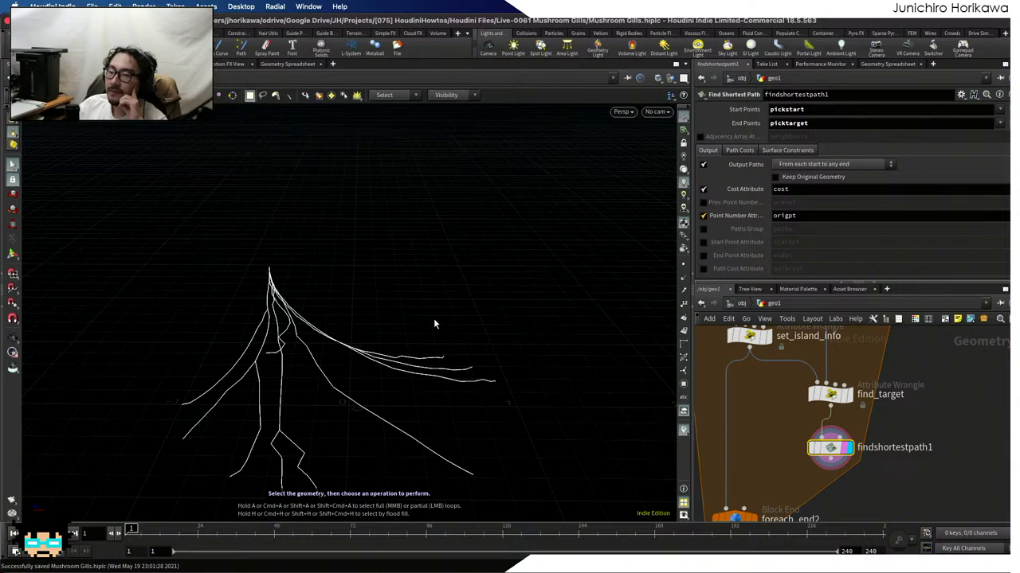
pyautogui.press('Escape')
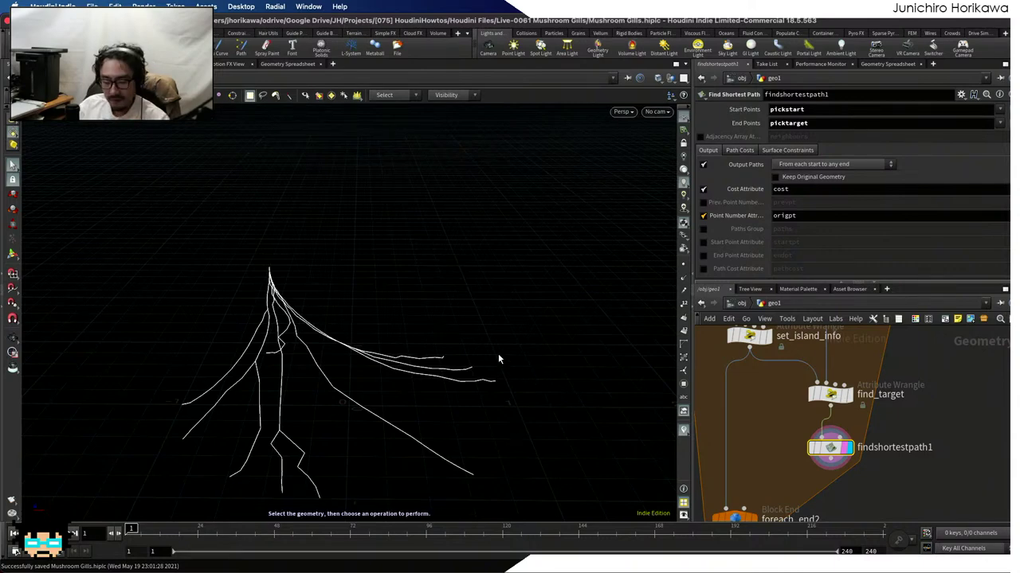
pyautogui.moveTo(445, 326); pyautogui.dragTo(442, 379)
pyautogui.press('s')
pyautogui.scroll(-2, 753, 426)
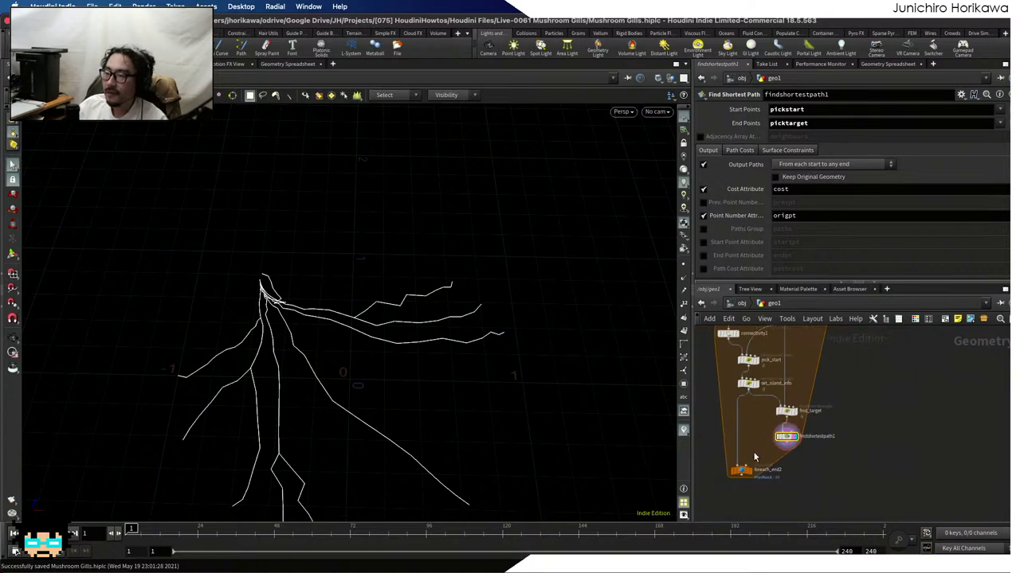
# Set foreach_end2 Iterations to 1, wire findshortestpath1 into it, and save the scene
pyautogui.scroll(2, 745, 476)
pyautogui.click(740, 475)
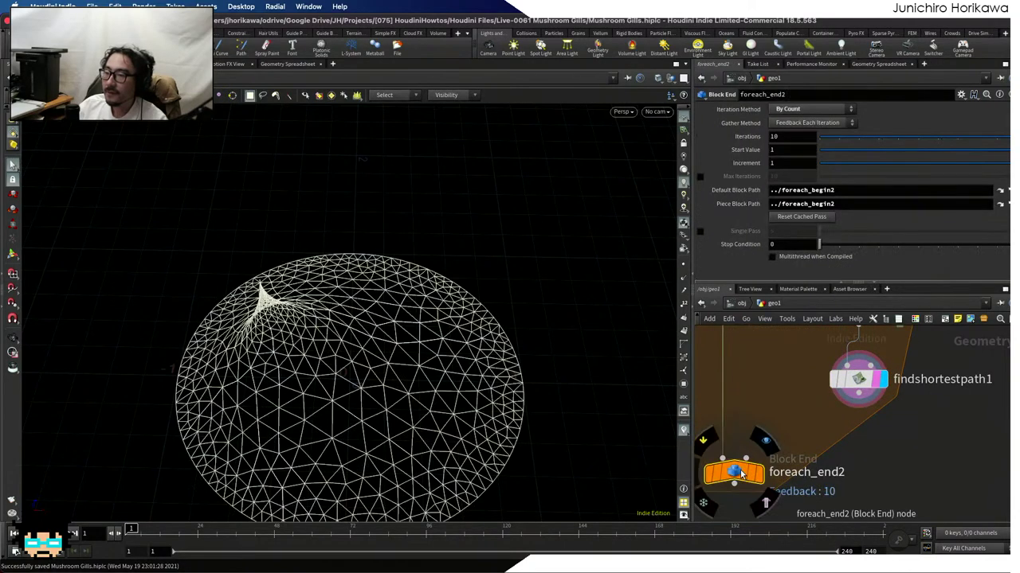
pyautogui.click(839, 136)
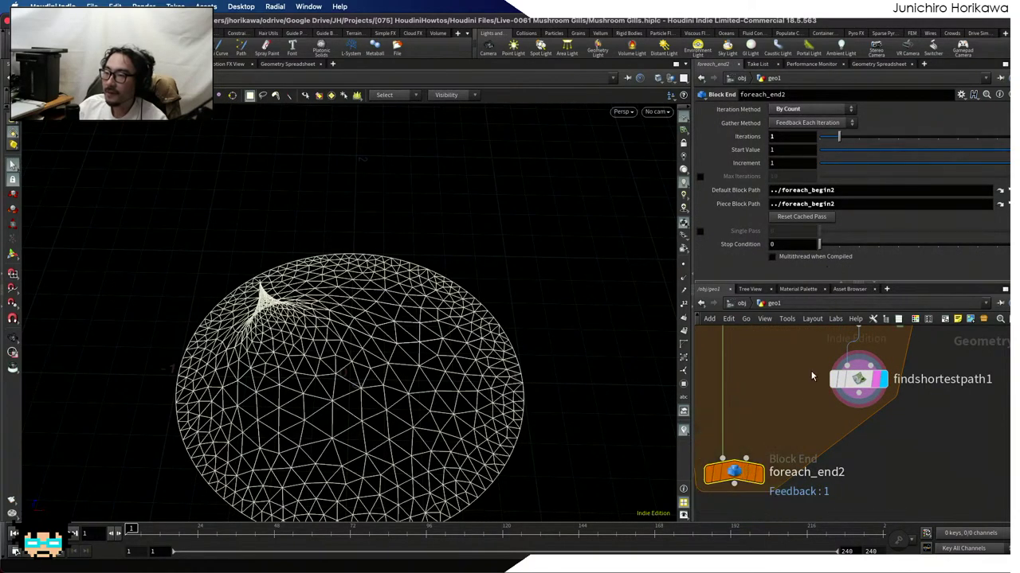
pyautogui.click(733, 460)
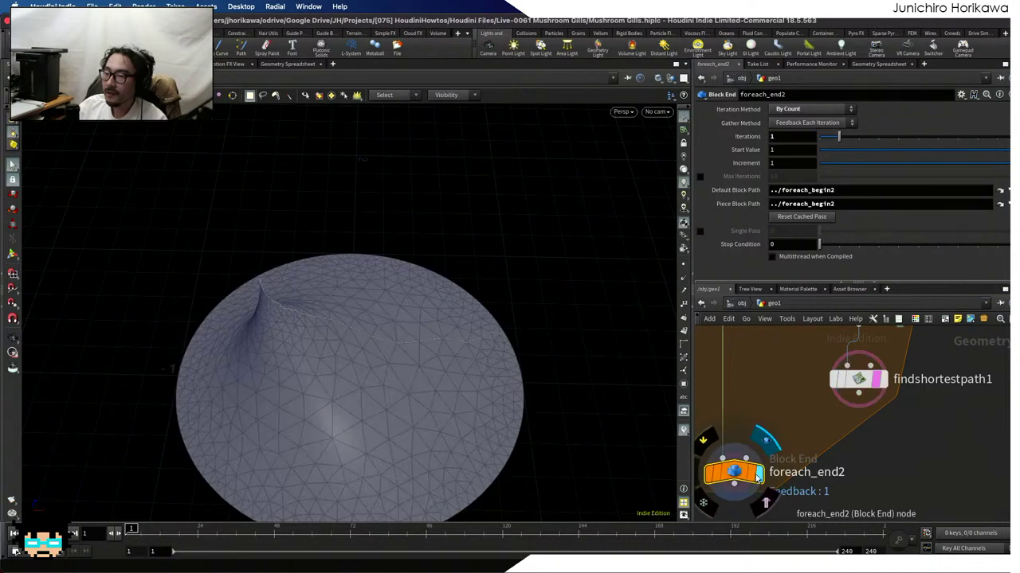
pyautogui.click(858, 391)
pyautogui.hotkey('ctrl', 's')
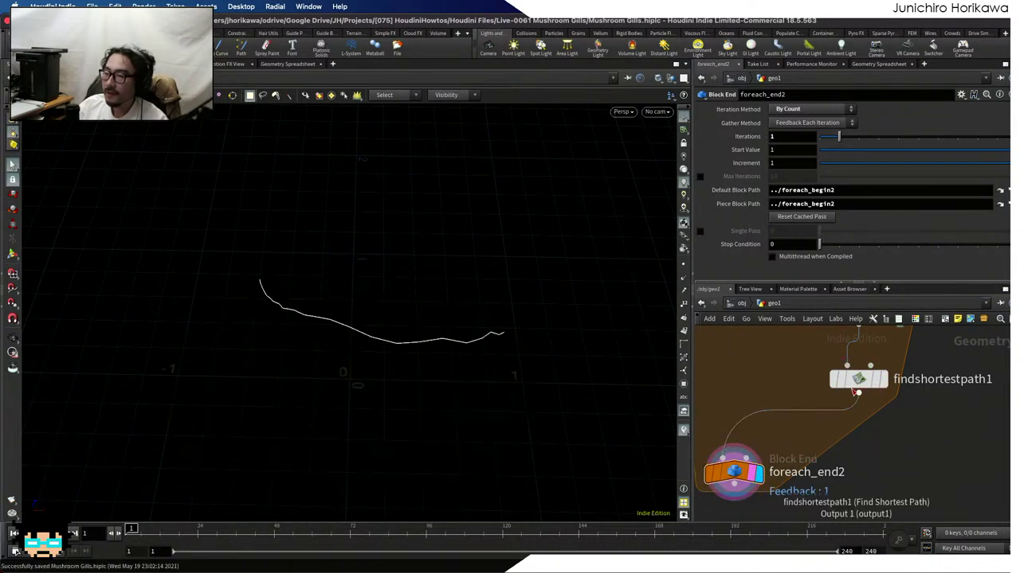
# Orbit around findshortestpath1's path and recheck foreach_end2's loop settings
pyautogui.click(880, 384)
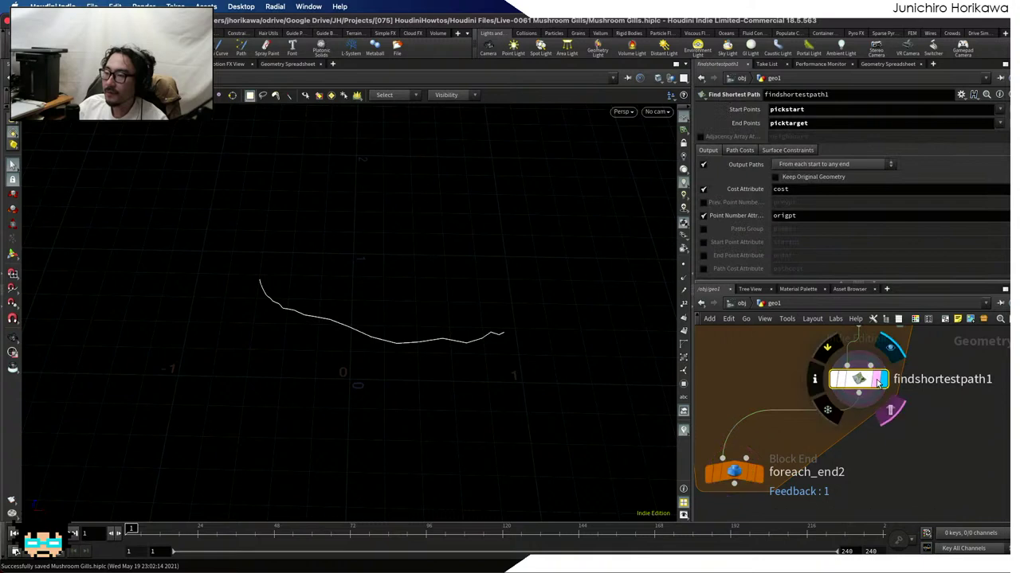
pyautogui.press('Escape')
pyautogui.moveTo(515, 334); pyautogui.dragTo(369, 351)
pyautogui.click(732, 472)
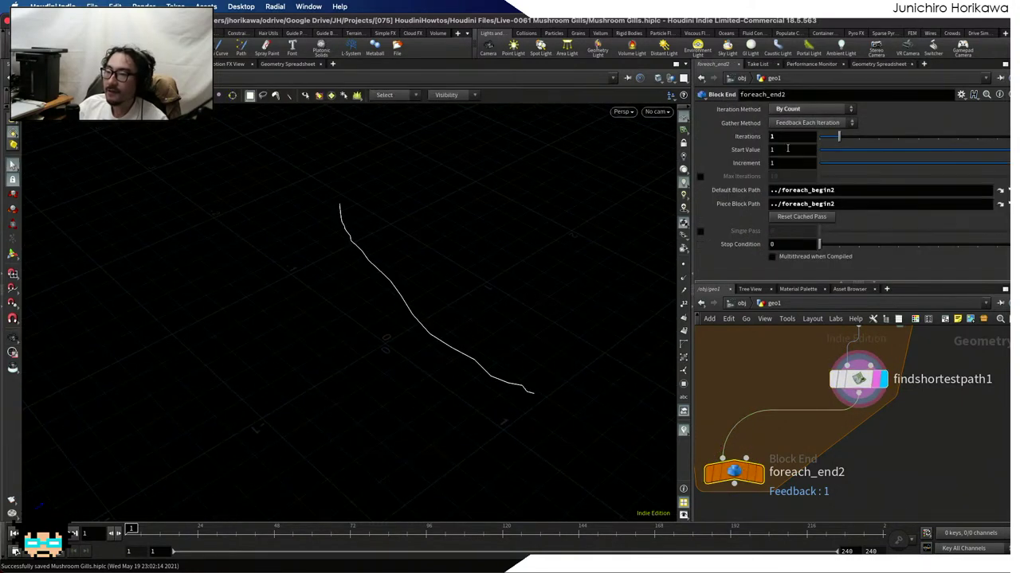
pyautogui.scroll(-2, 738, 356)
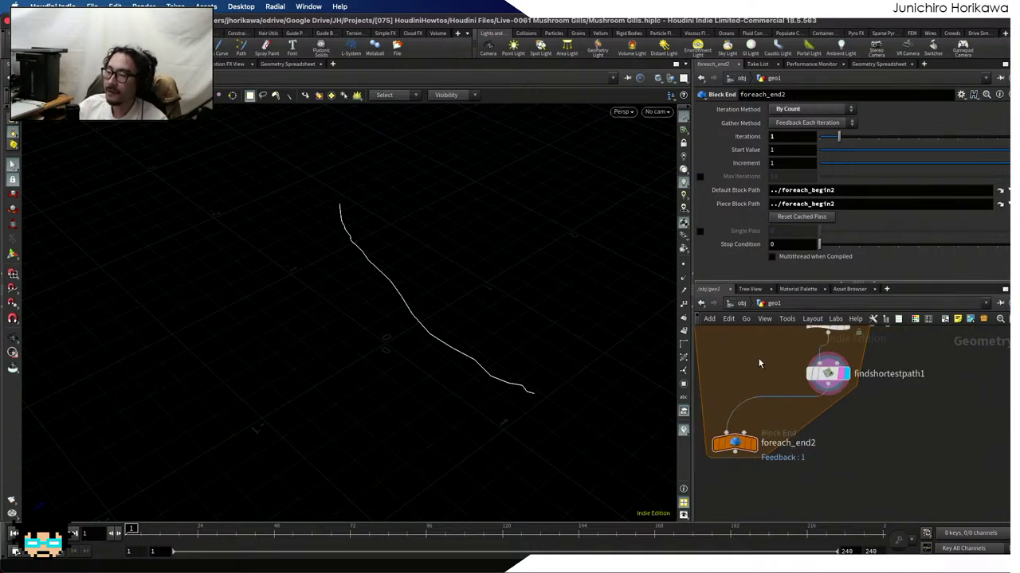
pyautogui.scroll(1, 825, 395)
pyautogui.scroll(1, 826, 391)
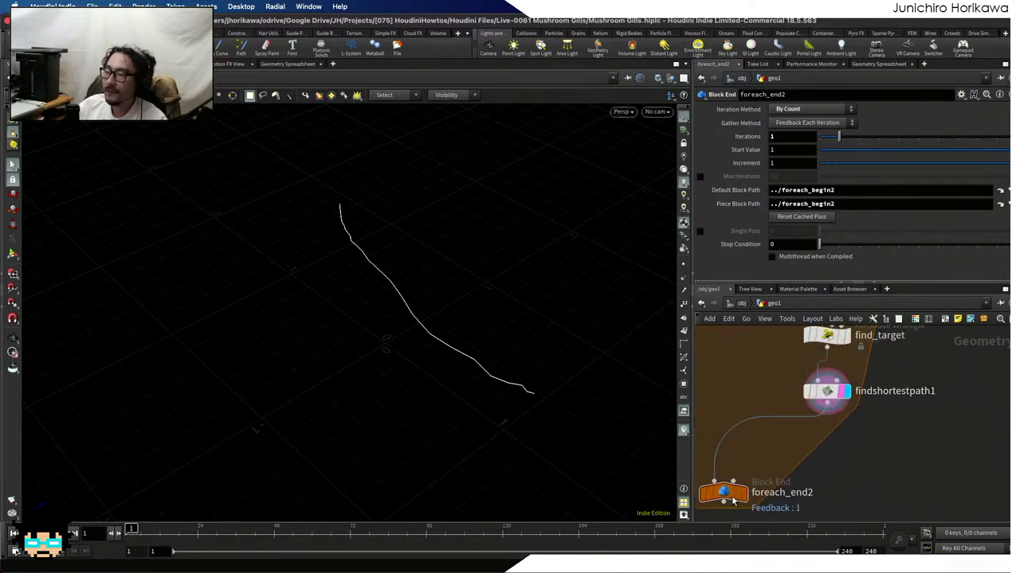
# Turn on find_target's template flag to show the mushroom mesh as a wireframe reference
pyautogui.click(826, 391)
pyautogui.moveTo(561, 364); pyautogui.dragTo(595, 385)
pyautogui.press('s')
pyautogui.scroll(-3, 741, 430)
pyautogui.scroll(2, 741, 430)
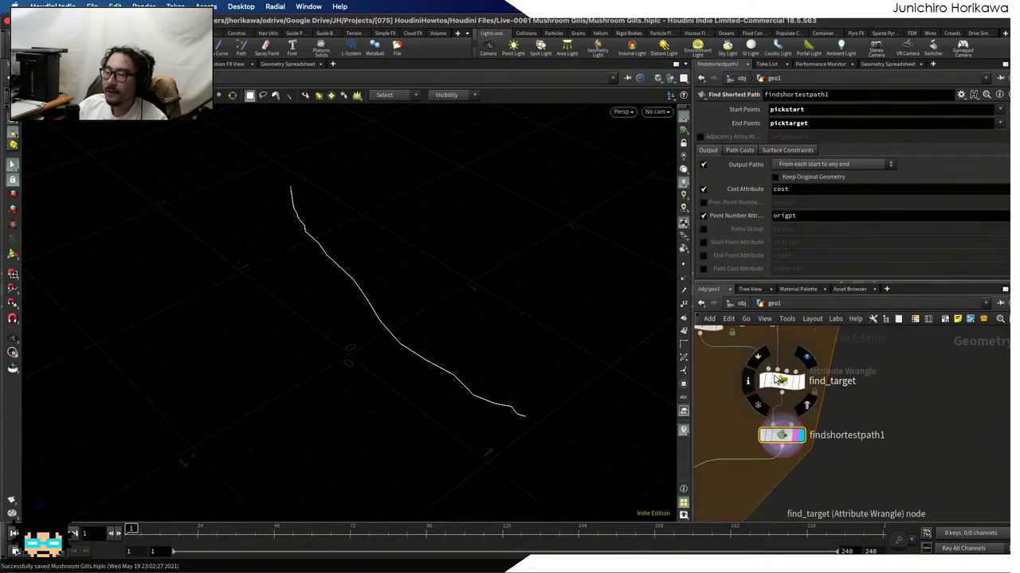
pyautogui.click(796, 381)
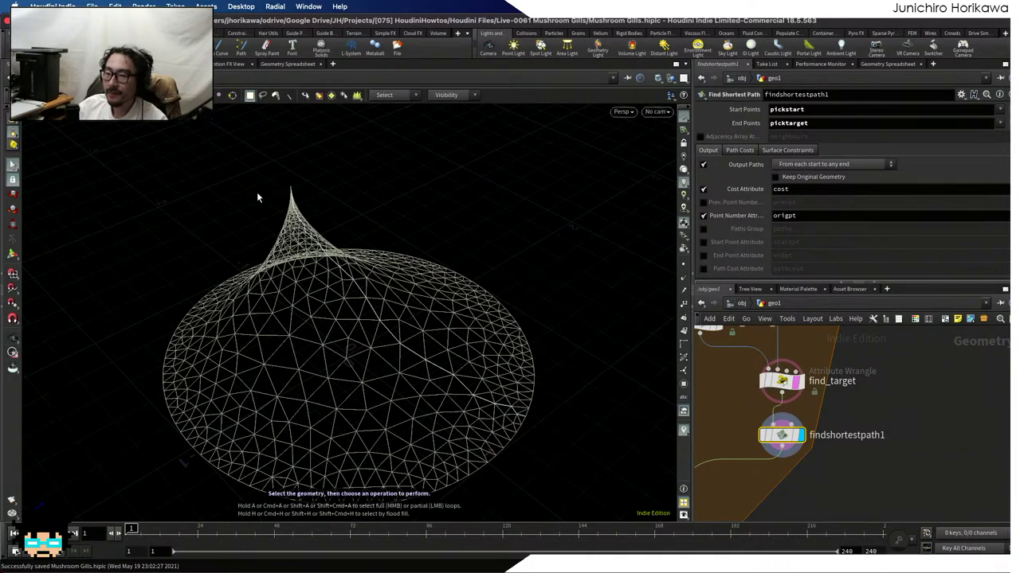
pyautogui.keyDown('alt'); pyautogui.moveTo(385, 340); pyautogui.dragTo(467, 353); pyautogui.keyUp('alt')
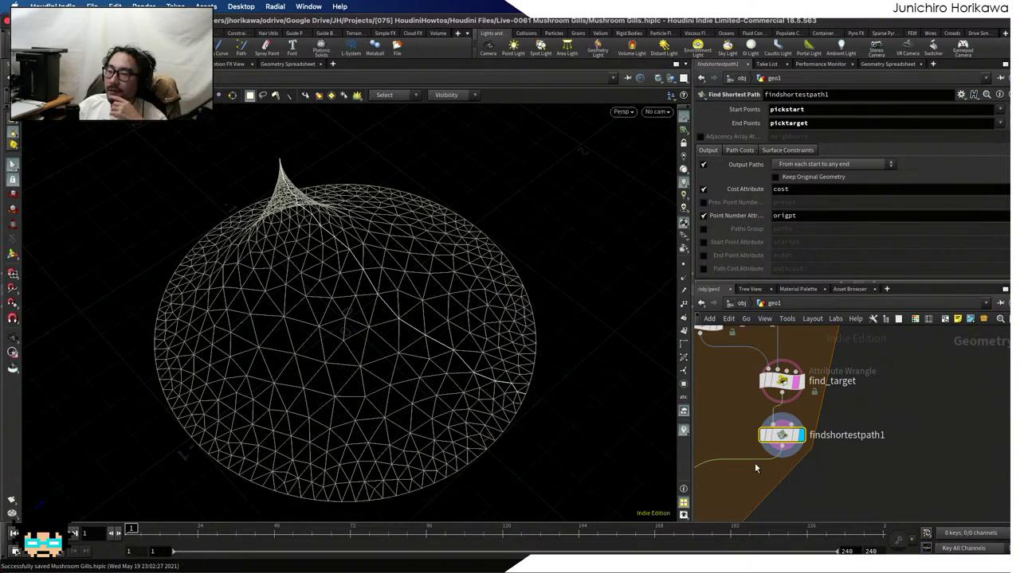
# Display set_island_info's mushroom mesh instead of the path, and nudge connectivity1 slightly left
pyautogui.click(798, 435)
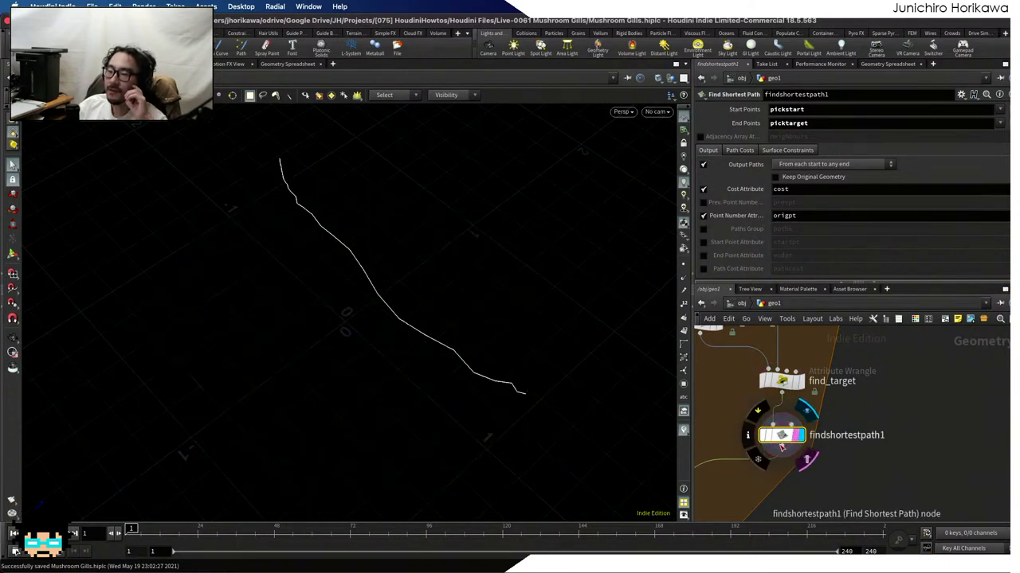
pyautogui.moveTo(798, 435); pyautogui.dragTo(849, 371, button='middle')
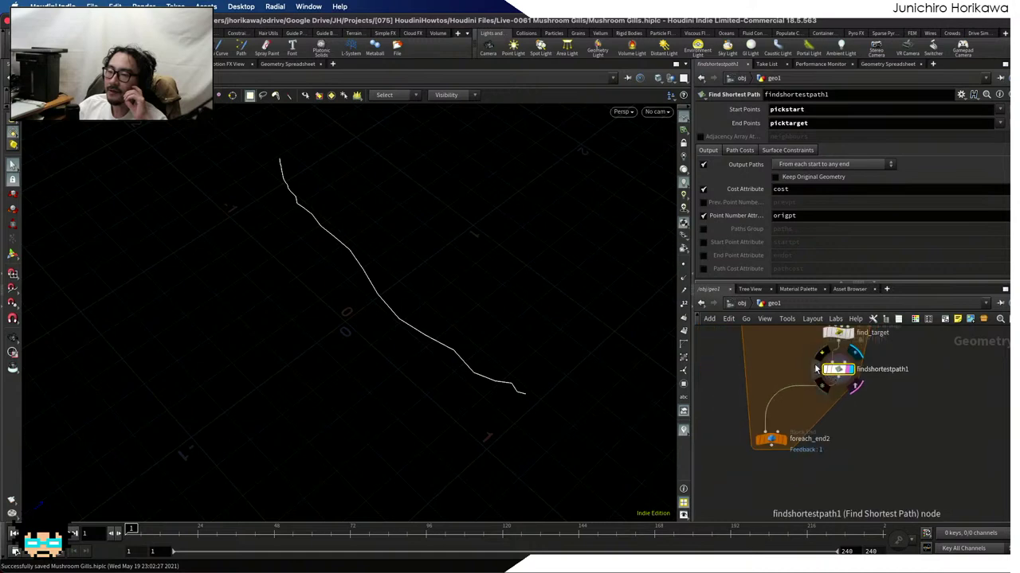
pyautogui.moveTo(784, 308); pyautogui.dragTo(784, 367, button='middle')
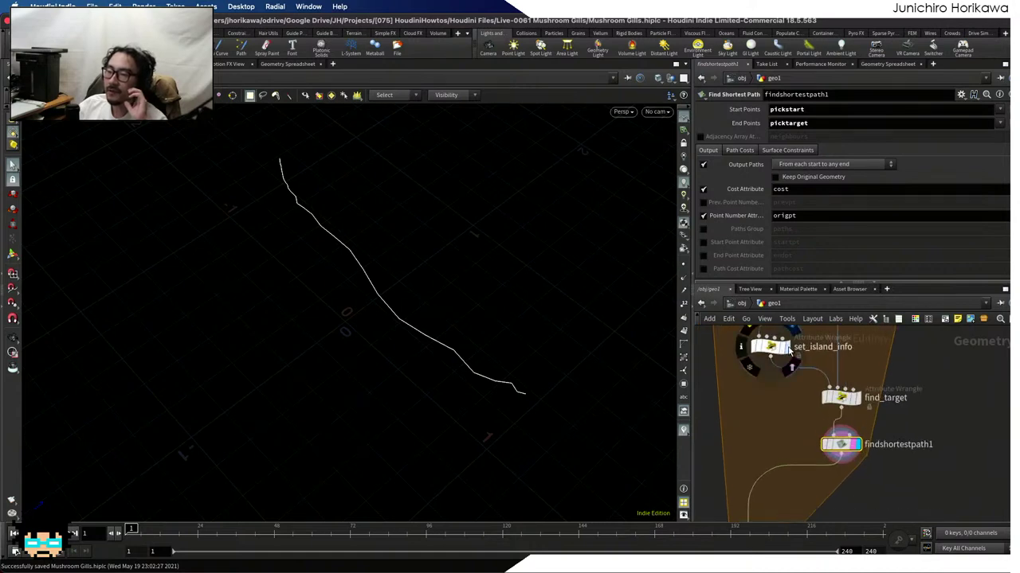
pyautogui.click(789, 348)
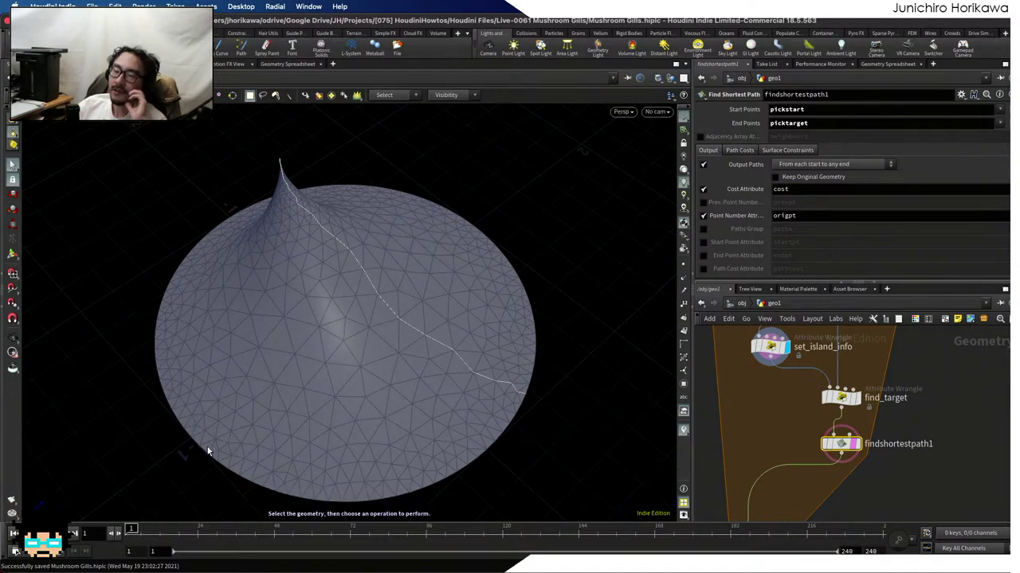
pyautogui.click(501, 382)
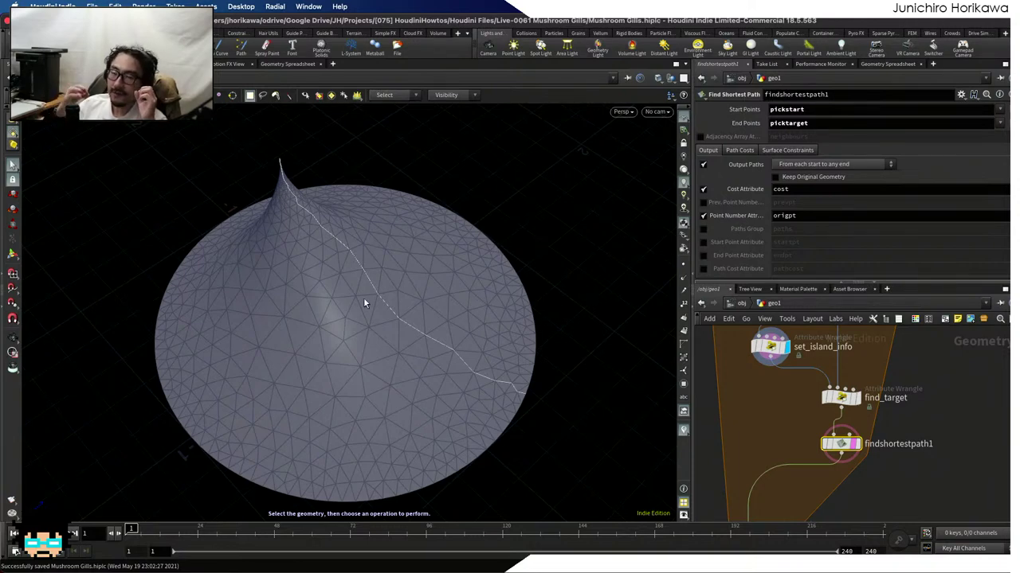
pyautogui.scroll(-3, 797, 446)
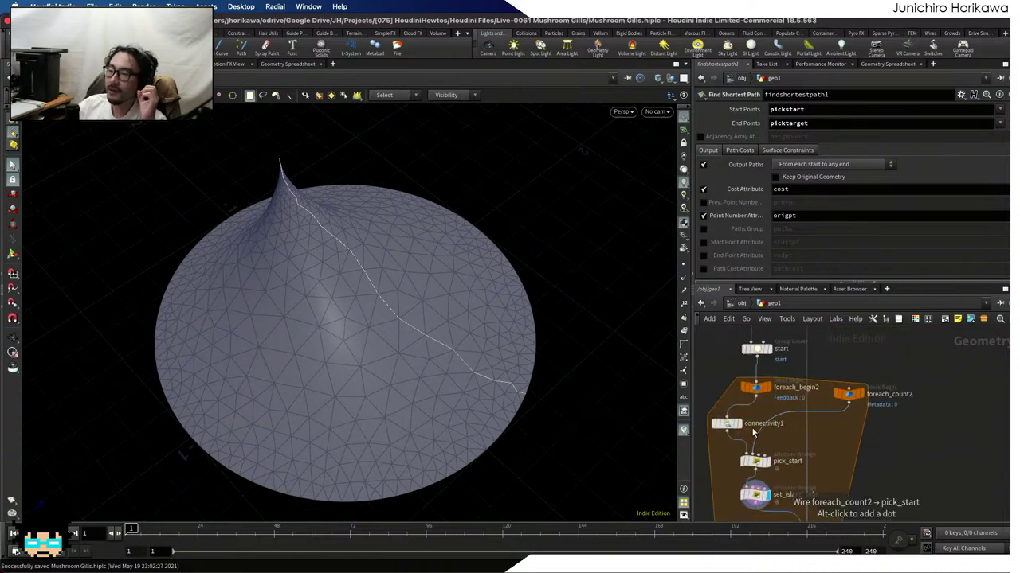
pyautogui.scroll(5, 821, 430)
pyautogui.moveTo(767, 412); pyautogui.dragTo(763, 416)
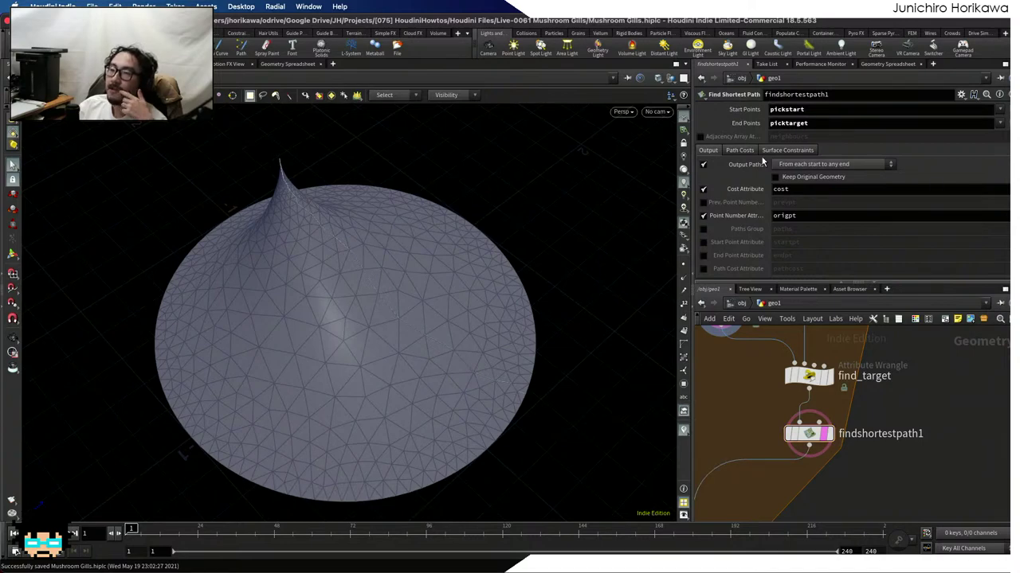
# Add an Attribute Wrangle, pointwrangle1, beside findshortestpath1, then review set_island_info and find_target
pyautogui.press('Tab')
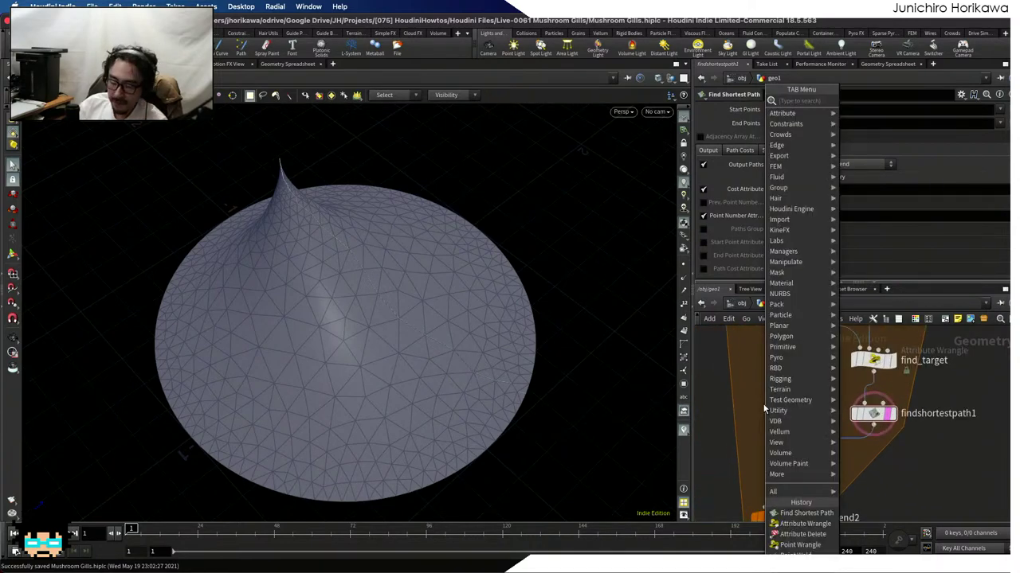
pyautogui.click(762, 403)
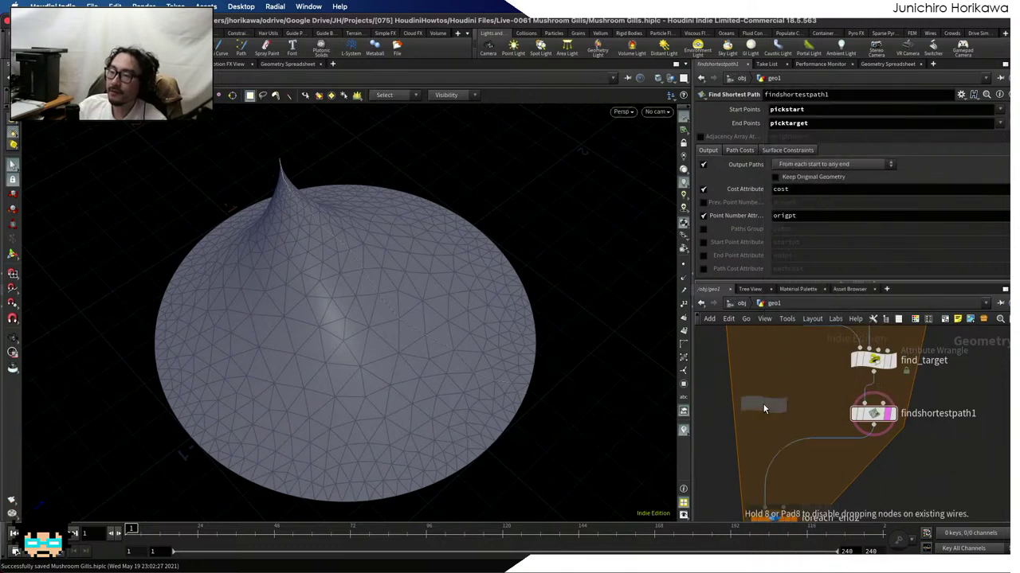
pyautogui.click(763, 390)
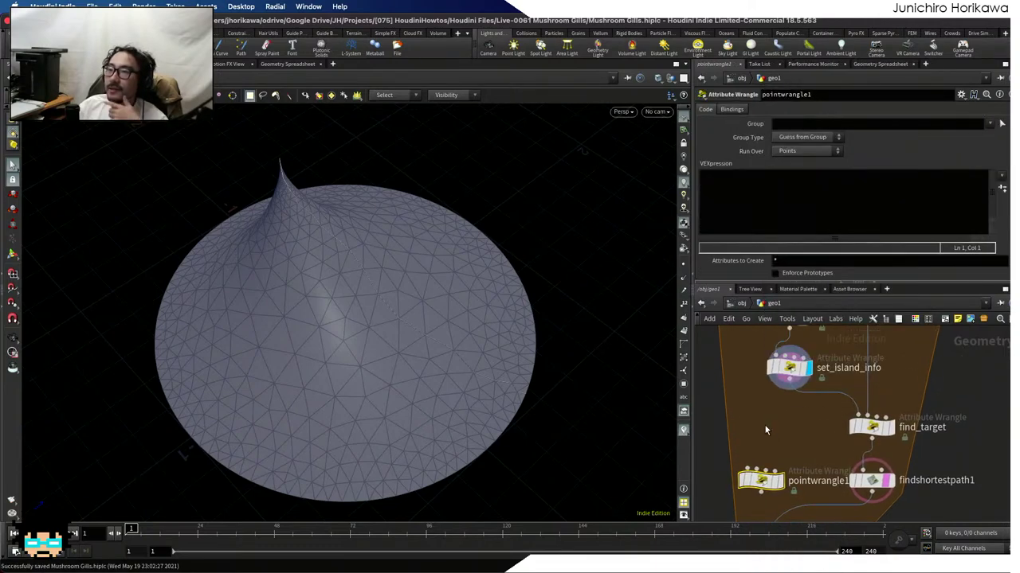
pyautogui.click(785, 368)
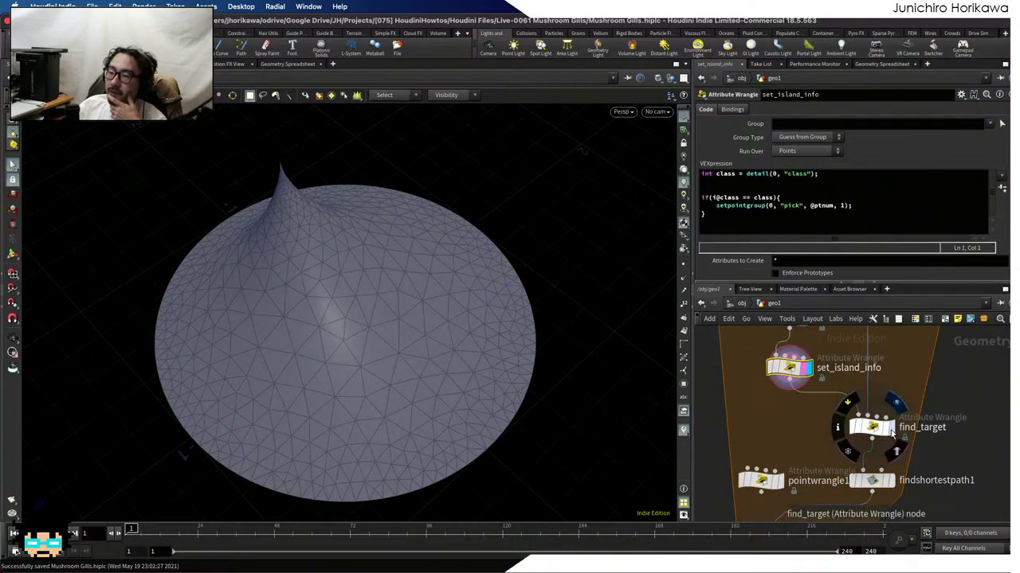
pyautogui.click(863, 417)
# Move pointwrangle1 below find_target and wire findshortestpath1's output into its second input
pyautogui.click(874, 428)
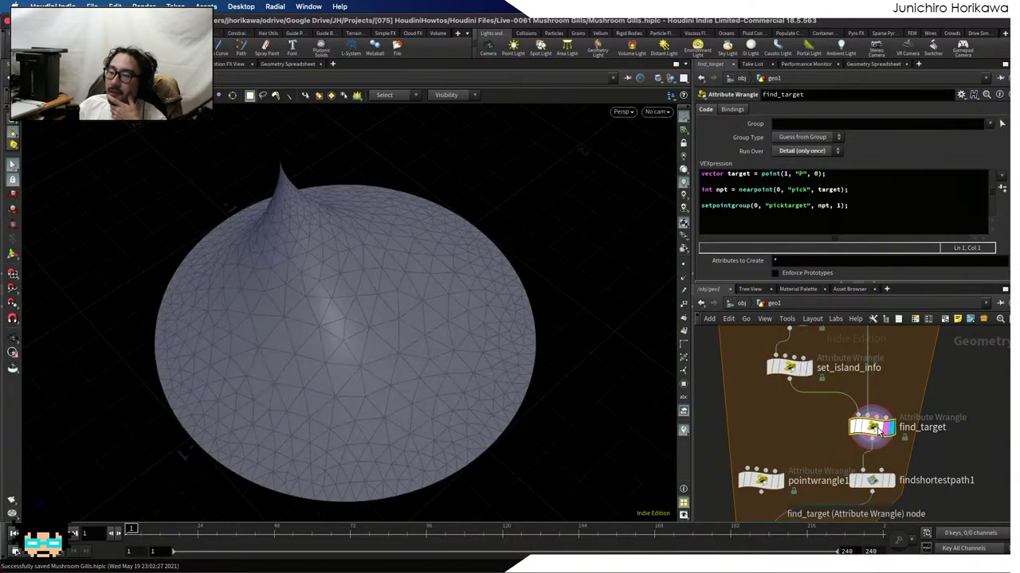
pyautogui.moveTo(802, 438); pyautogui.dragTo(784, 386, button='middle')
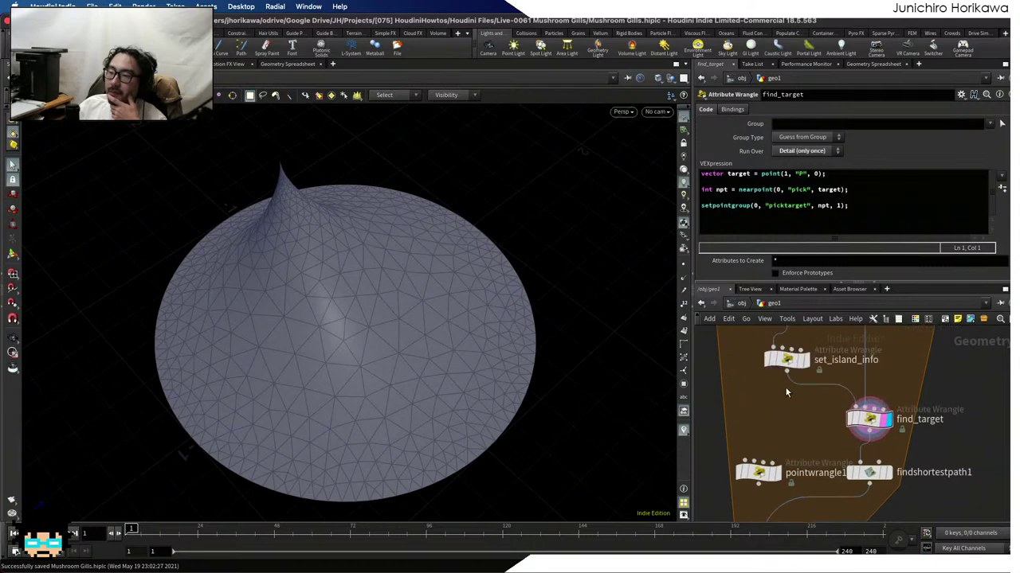
pyautogui.moveTo(786, 438); pyautogui.dragTo(769, 404, button='middle')
pyautogui.moveTo(768, 404); pyautogui.dragTo(752, 414)
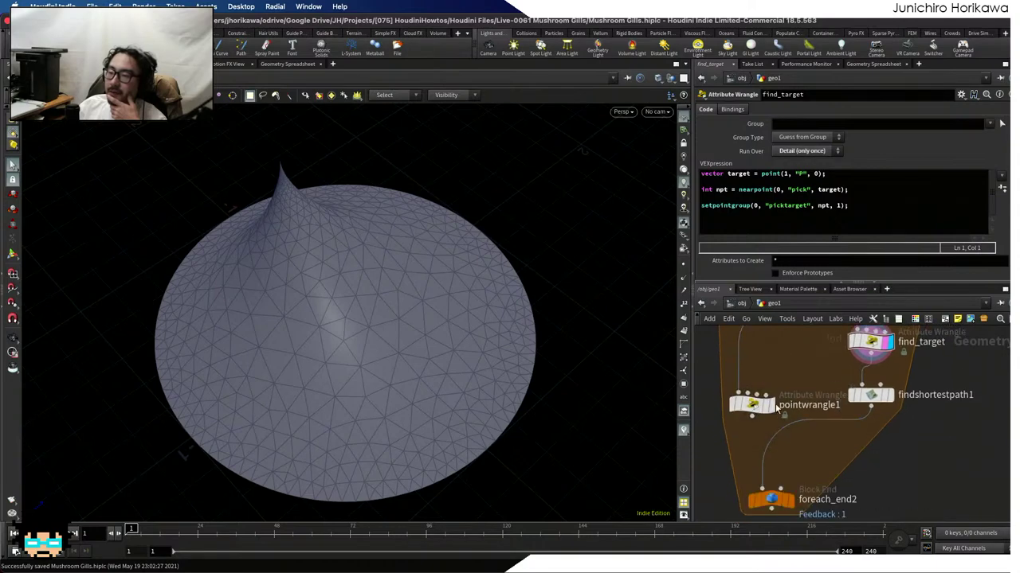
pyautogui.click(871, 407)
pyautogui.click(749, 391)
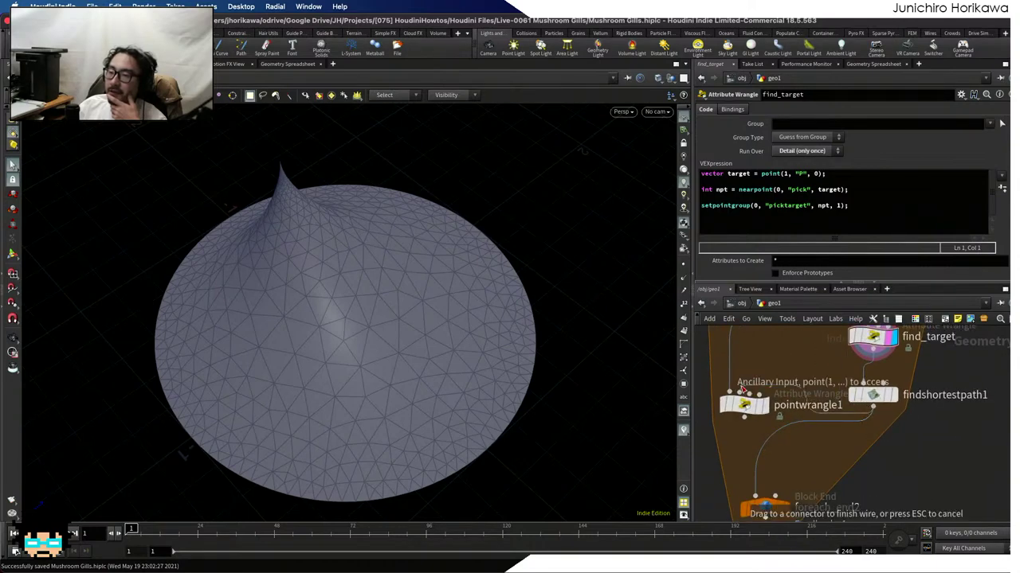
# Display pointwrangle1's result and select it to see its Points-mode, empty-code parameters
pyautogui.scroll(2, 749, 394)
pyautogui.moveTo(777, 443); pyautogui.dragTo(865, 462, button='middle')
pyautogui.click(871, 454)
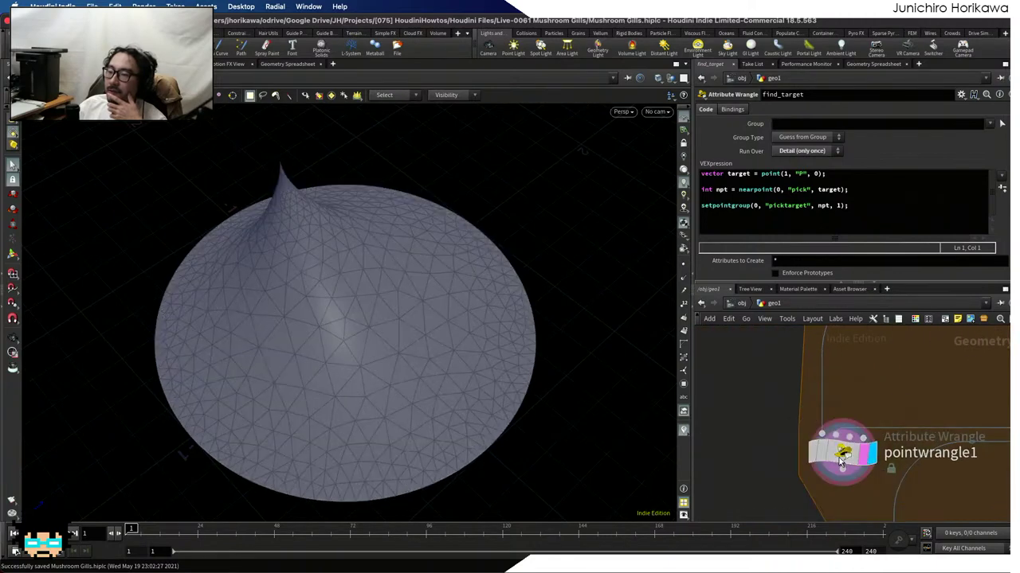
pyautogui.click(845, 453)
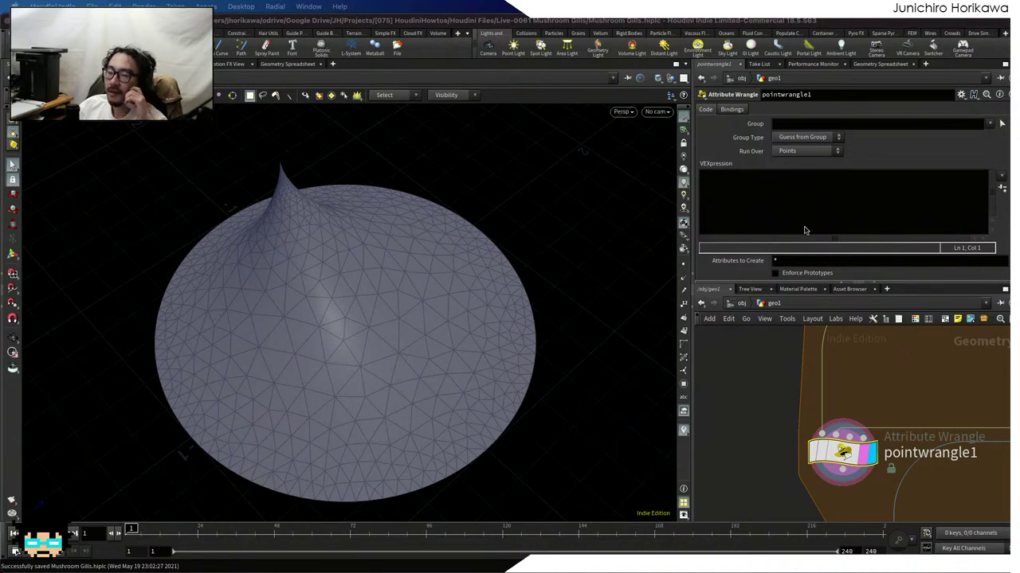
pyautogui.scroll(-5, 805, 389)
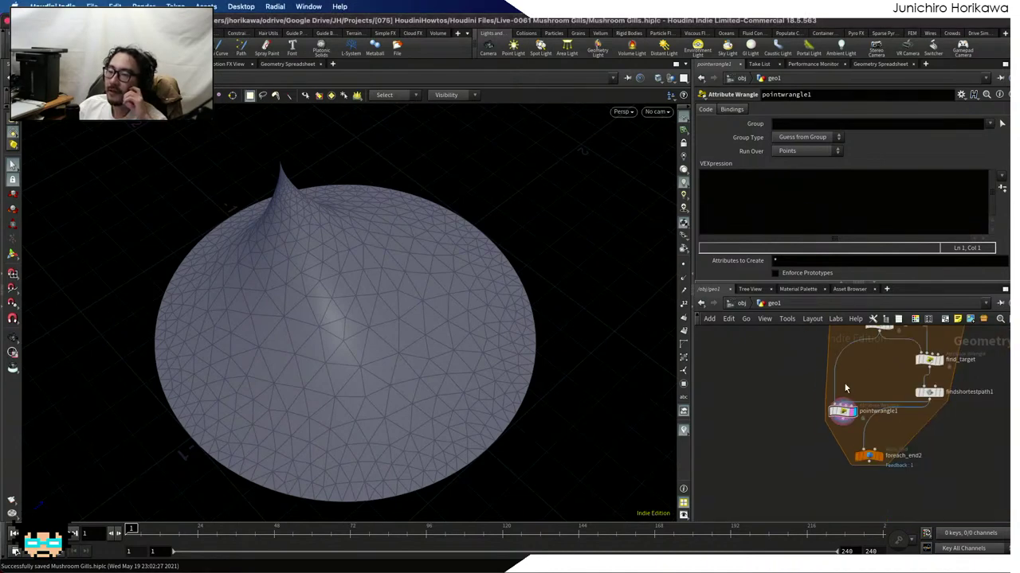
pyautogui.scroll(1, 829, 408)
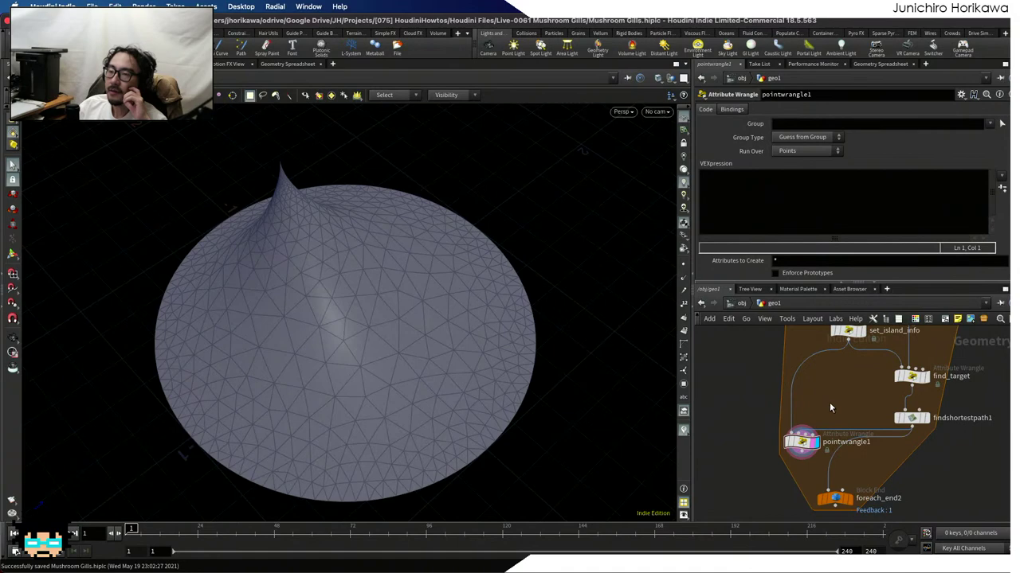
# Limit pointwrangle1 to the pick group and nudge findshortestpath1 into a tidier spot
pyautogui.click(788, 124)
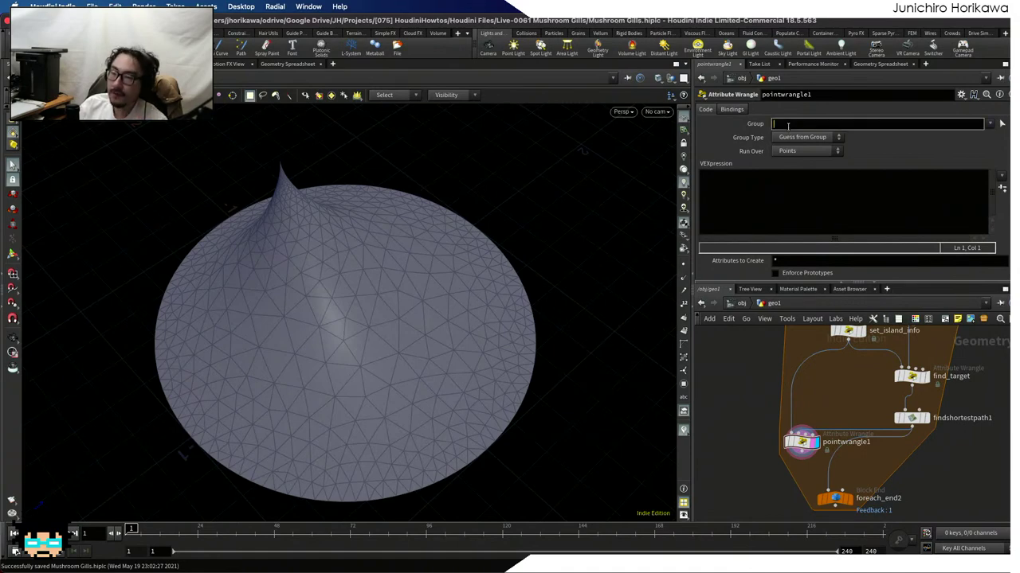
pyautogui.press('Return')
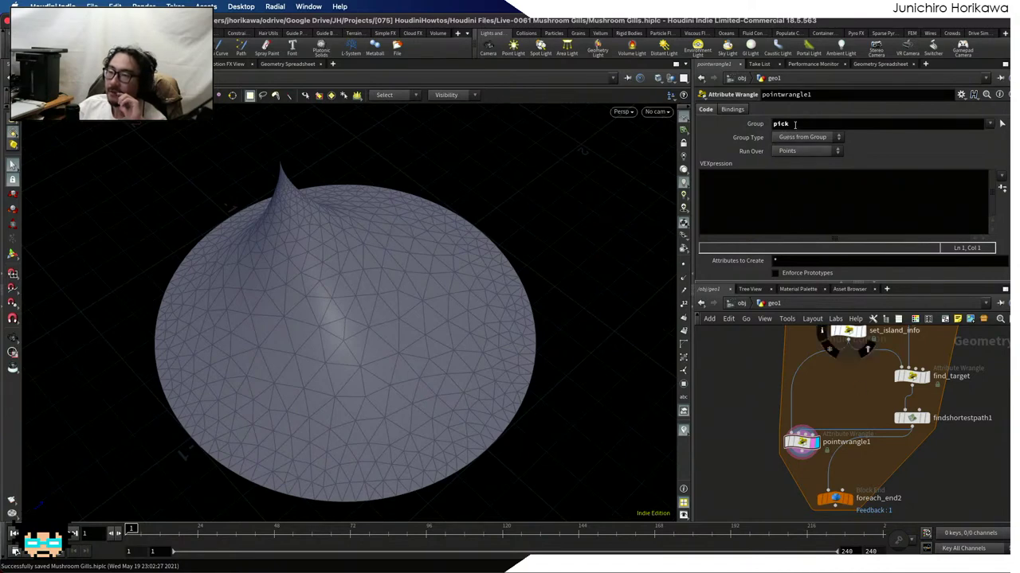
pyautogui.click(768, 205)
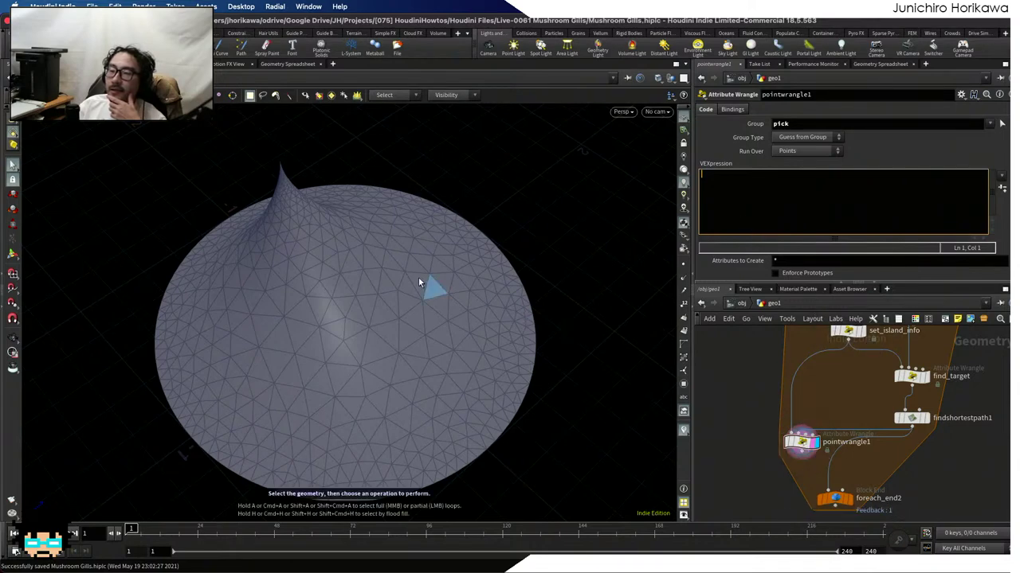
pyautogui.moveTo(908, 419)
pyautogui.mouseDown()
pyautogui.moveTo(904, 409)
pyautogui.moveTo(912, 411)
pyautogui.mouseUp()
pyautogui.moveTo(805, 444); pyautogui.dragTo(805, 442)
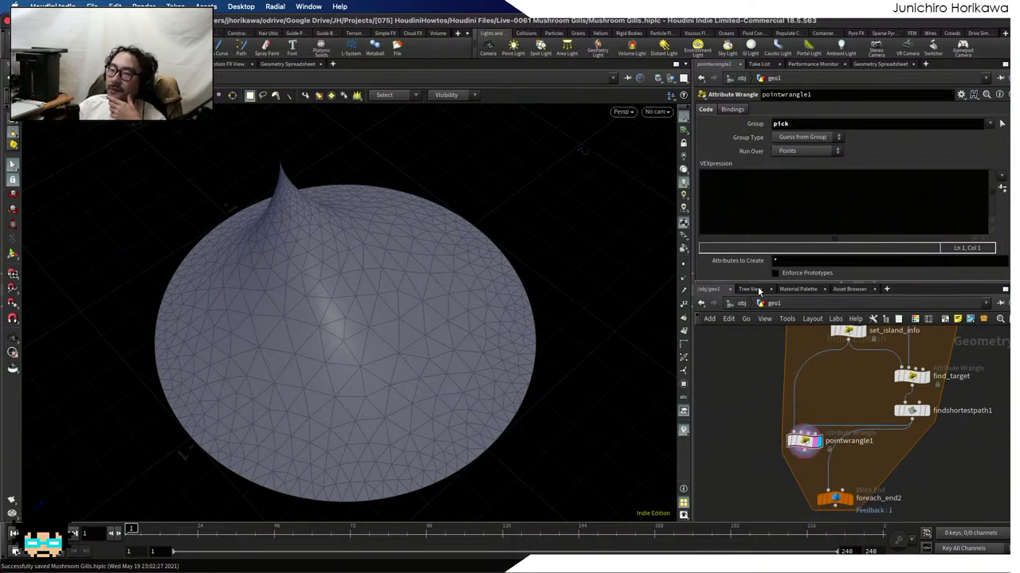
pyautogui.click(795, 184)
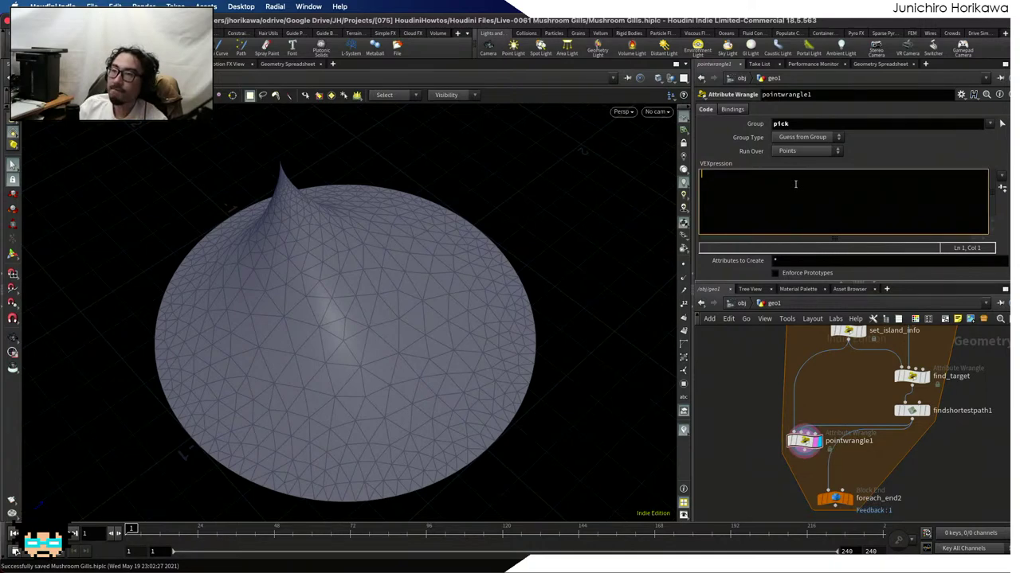
# Write VEX finding the nearest point npt with nearpoint(1, @P) and its position npos
pyautogui.write('int ')
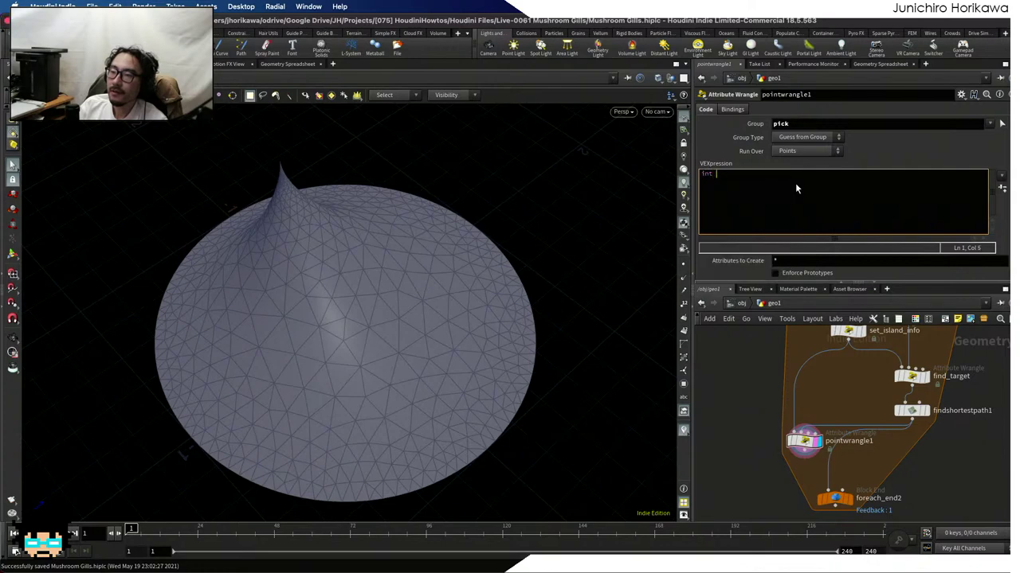
pyautogui.write('npt = ne')
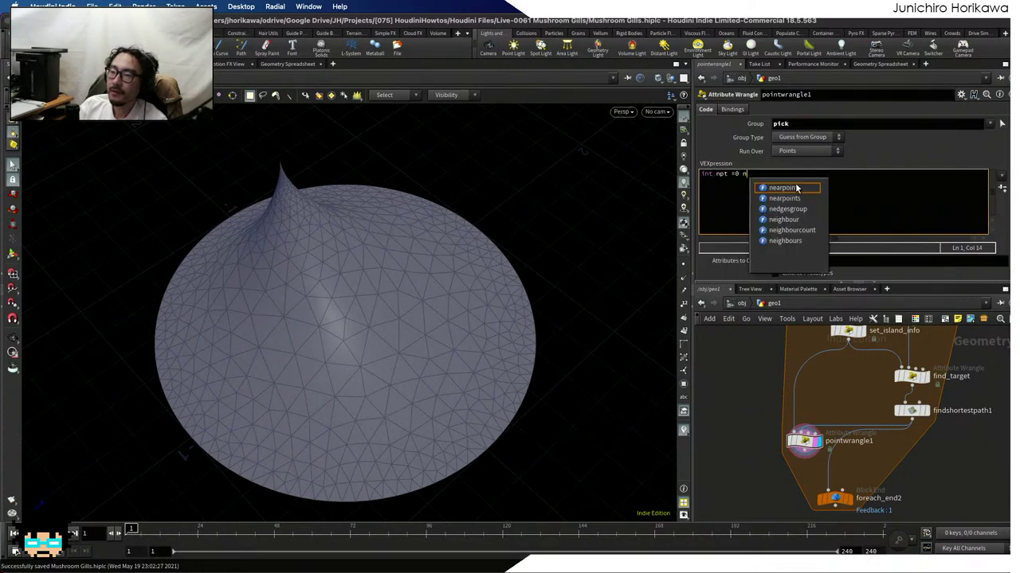
pyautogui.press('BackSpace')
pyautogui.press('BackSpace')
pyautogui.press('BackSpace')
pyautogui.press('BackSpace')
pyautogui.write('nearpoint')
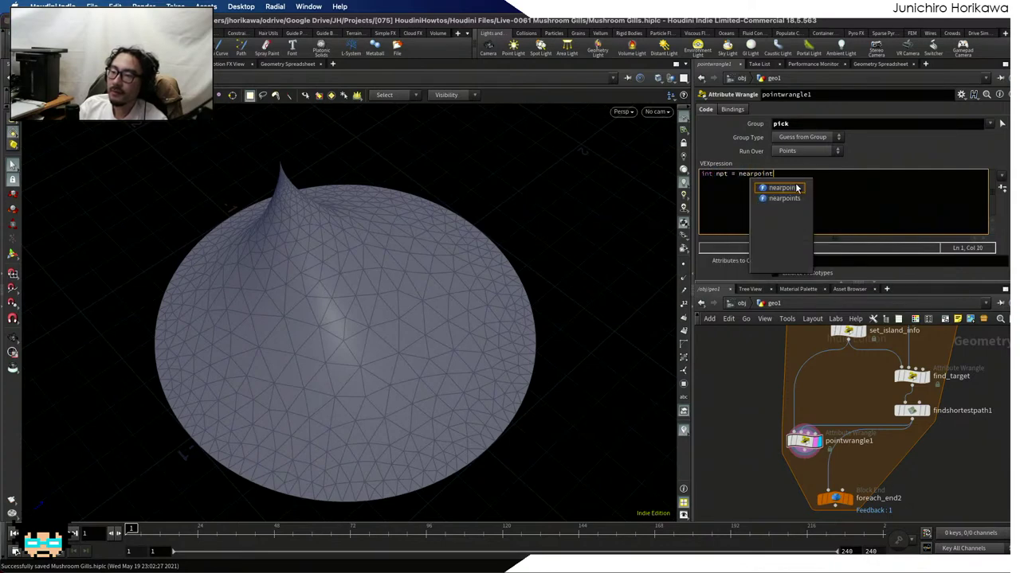
pyautogui.write('(1, ')
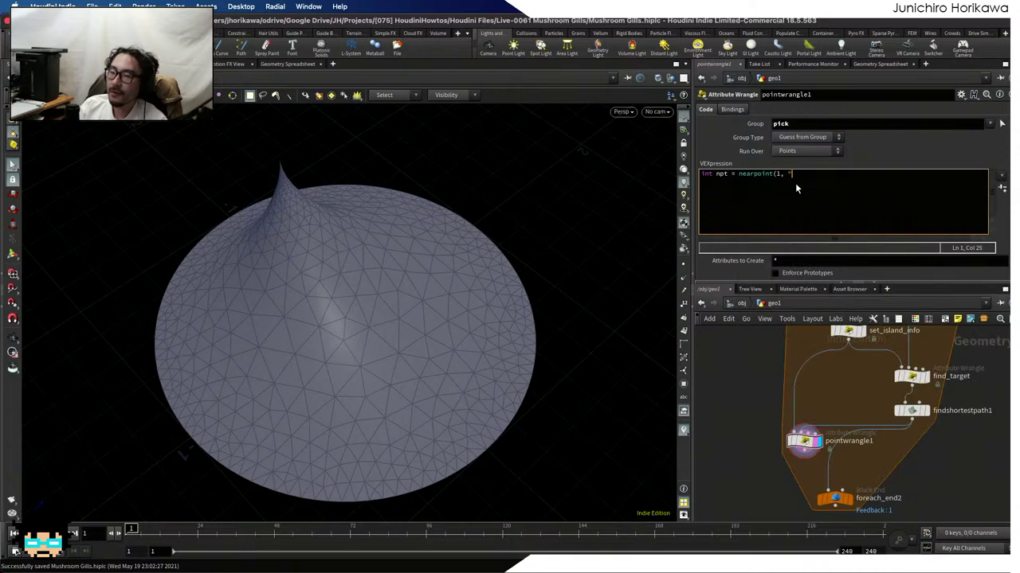
pyautogui.write('@P);')
pyautogui.press('Return')
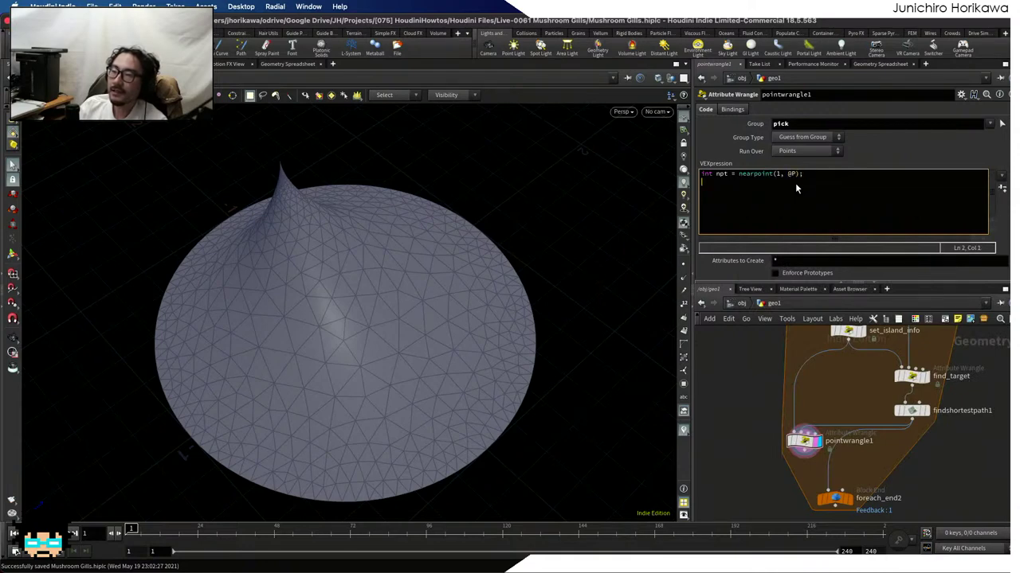
pyautogui.write('vector npos = po')
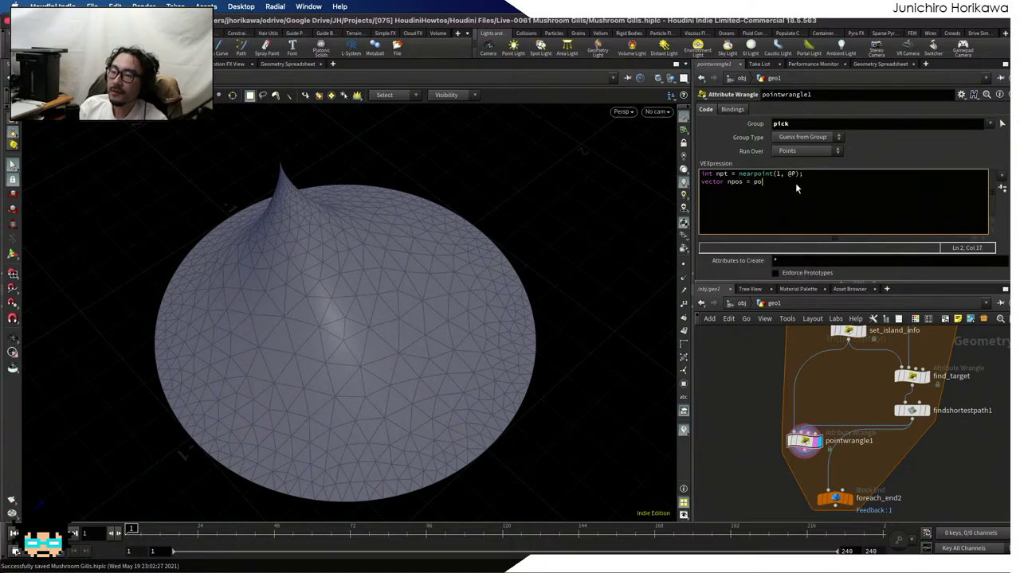
pyautogui.write('int(0, "P')
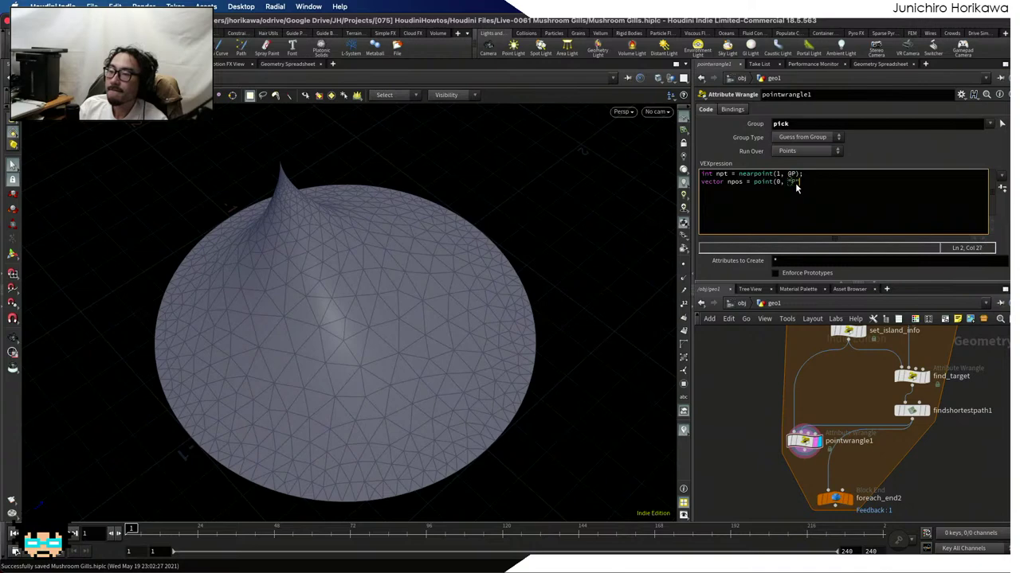
pyautogui.write('", npt);')
pyautogui.press('Return')
# Add 'float dist = distance(@P, npos);', then preview findshortestpath1 and return to the wrangle
pyautogui.write('float d')
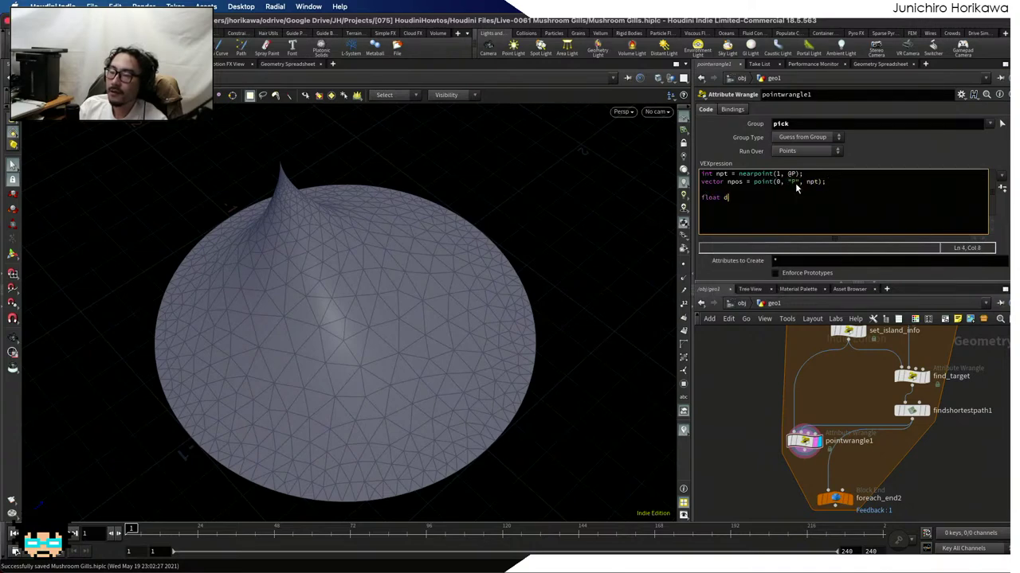
pyautogui.write('istance')
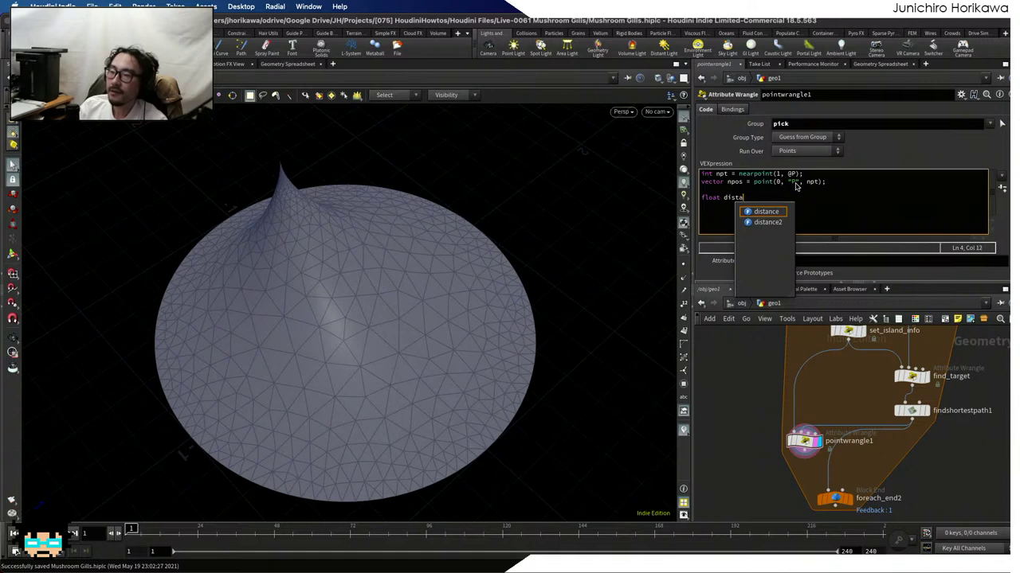
pyautogui.press('BackSpace')
pyautogui.write('=')
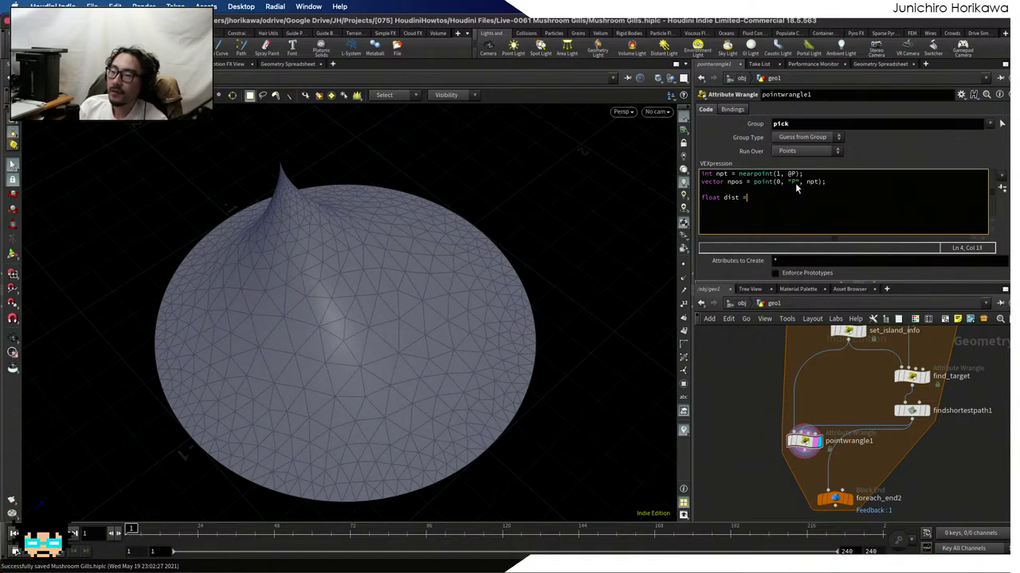
pyautogui.write(' di')
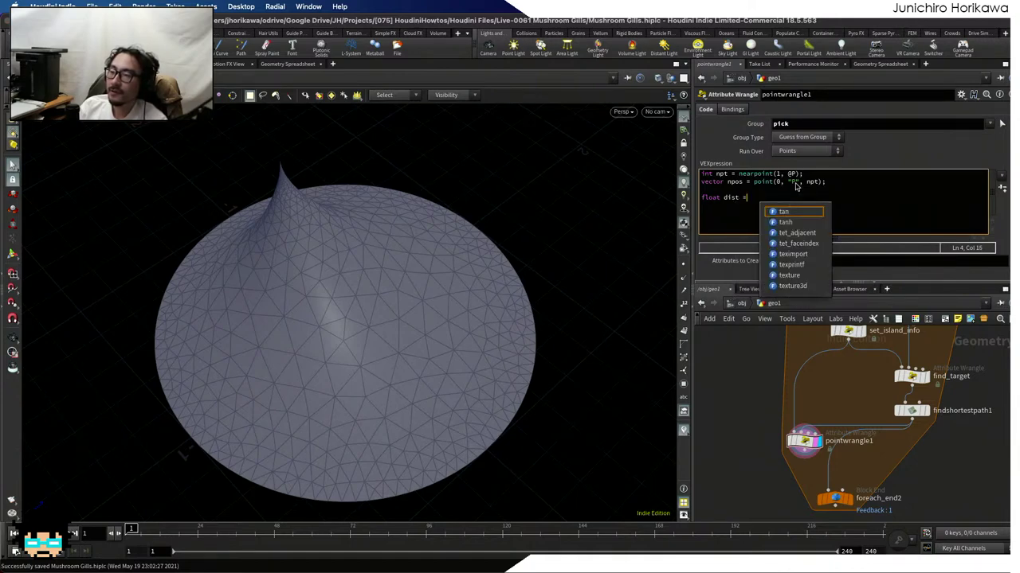
pyautogui.press('BackSpace')
pyautogui.press('BackSpace')
pyautogui.press('BackSpace')
pyautogui.write('distance')
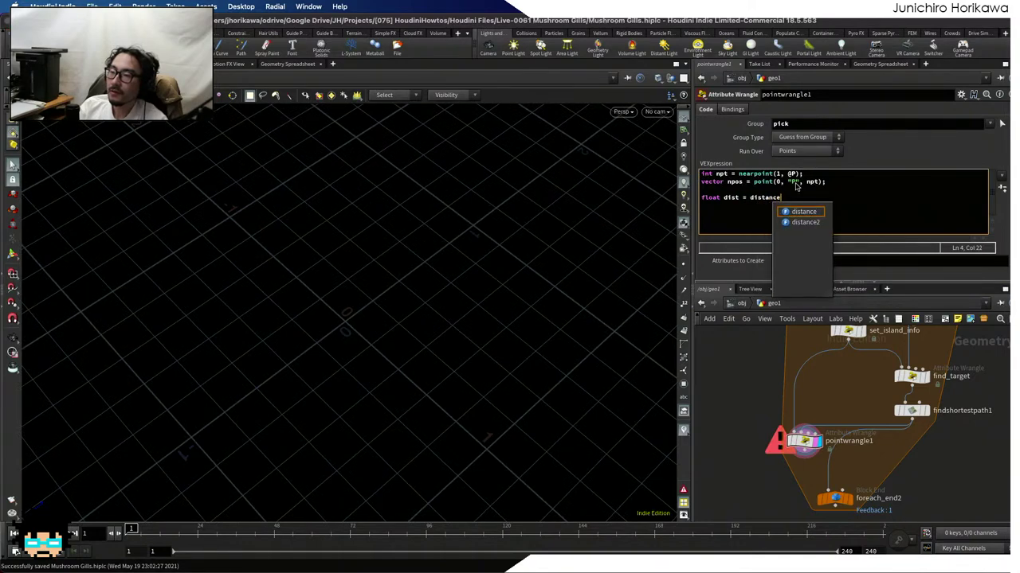
pyautogui.write('("@')
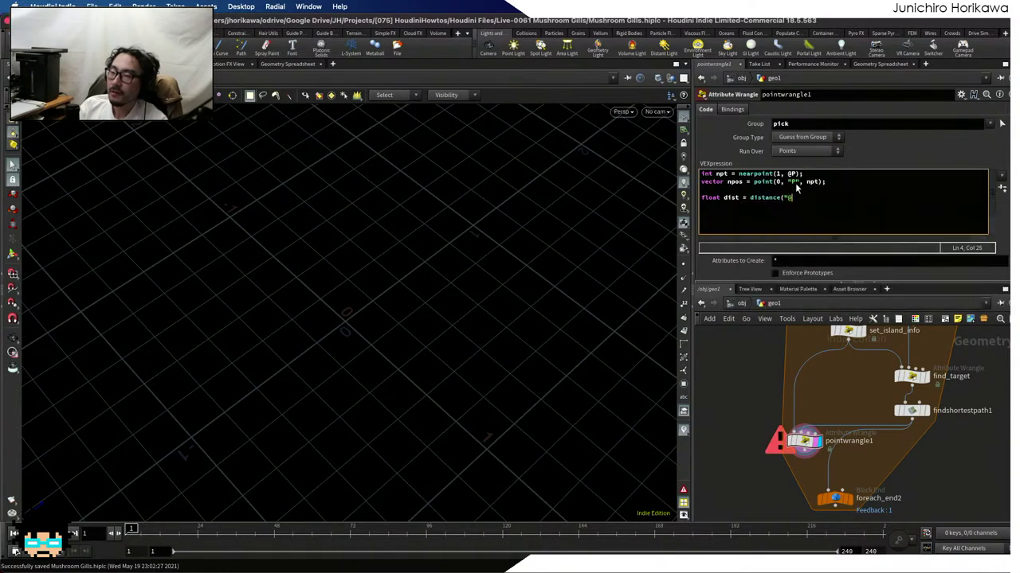
pyautogui.write('P, npos);')
pyautogui.press('Return')
pyautogui.scroll(2, 945, 423)
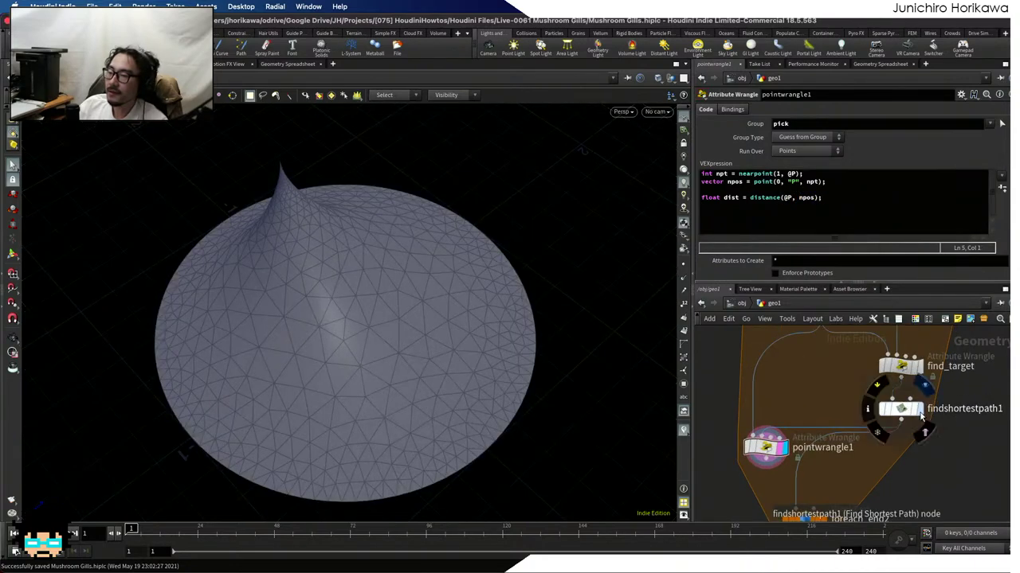
pyautogui.click(918, 409)
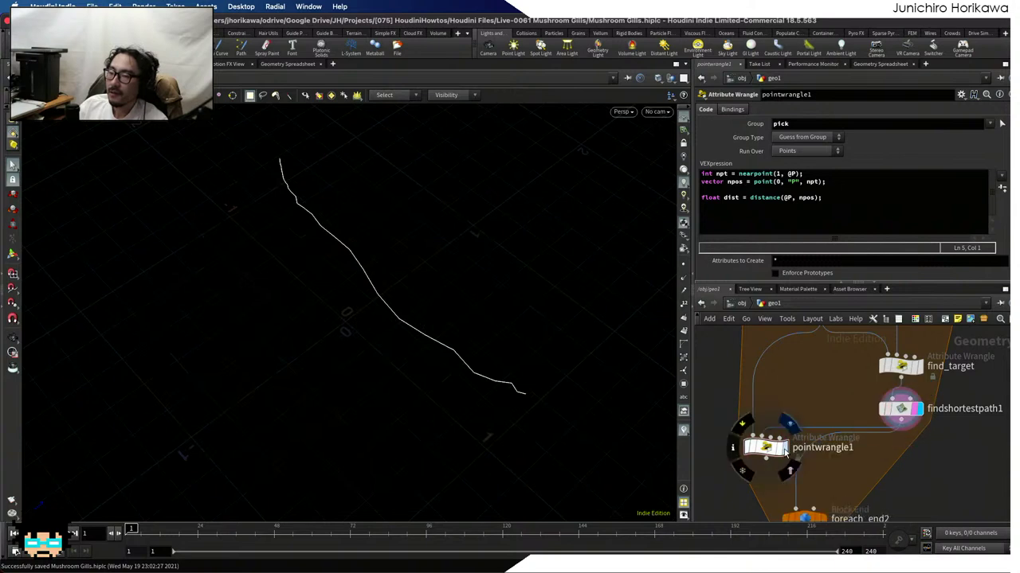
pyautogui.click(787, 423)
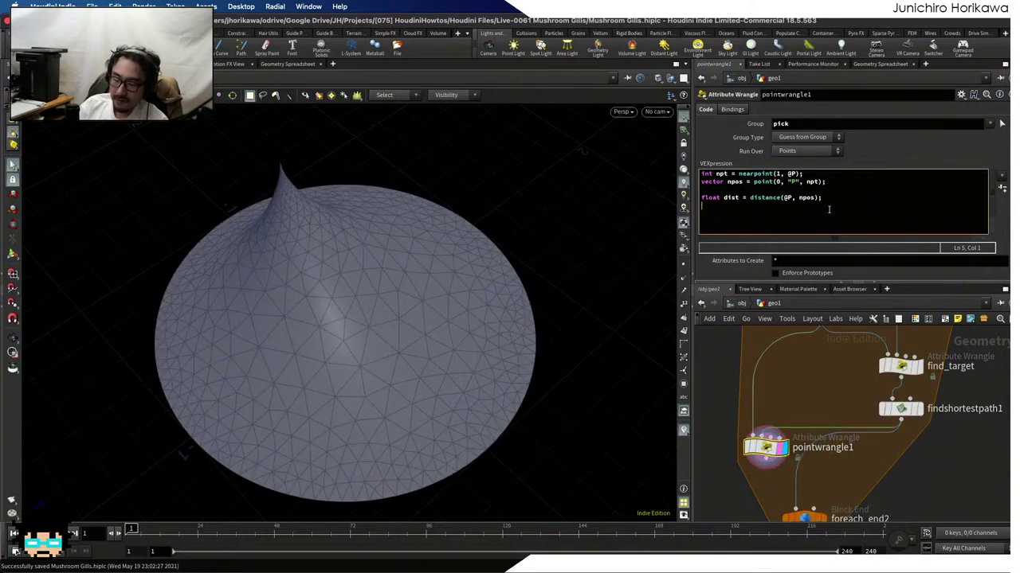
pyautogui.write('if(dist < 0.01')
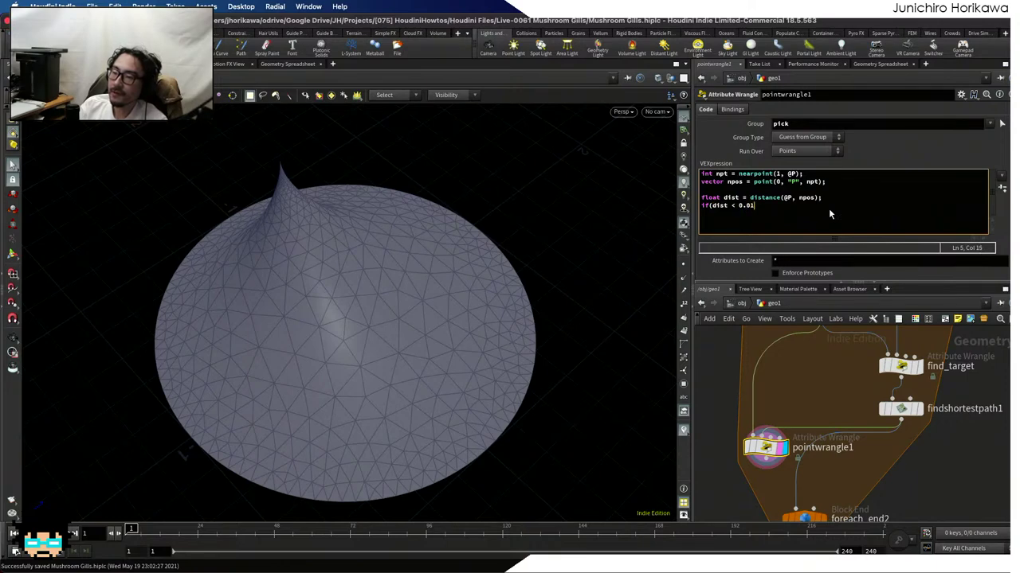
pyautogui.press('BackSpace')
pyautogui.write('01)')
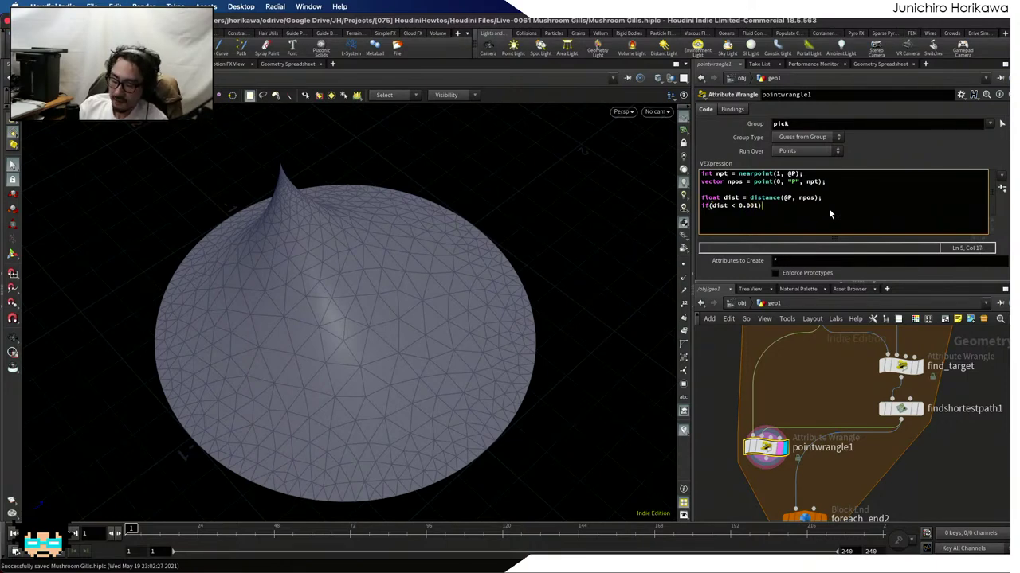
pyautogui.write('{')
pyautogui.press('Return')
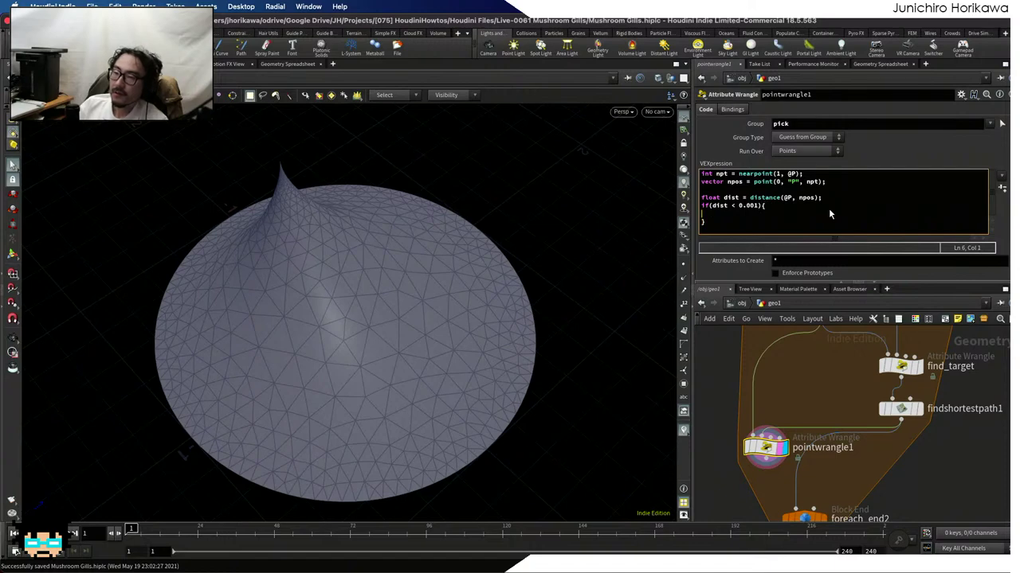
pyautogui.press('Tab')
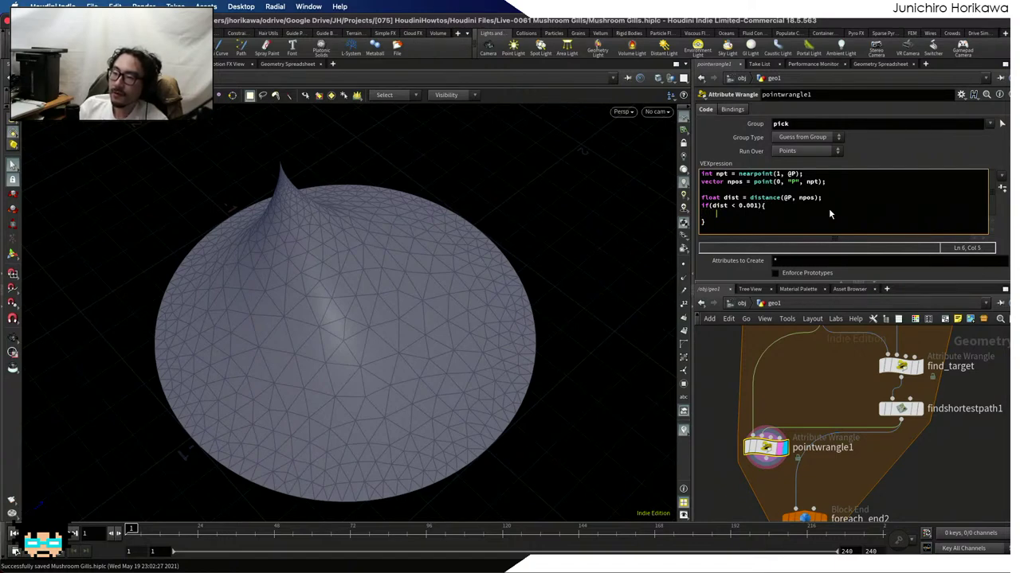
pyautogui.write('removepoint')
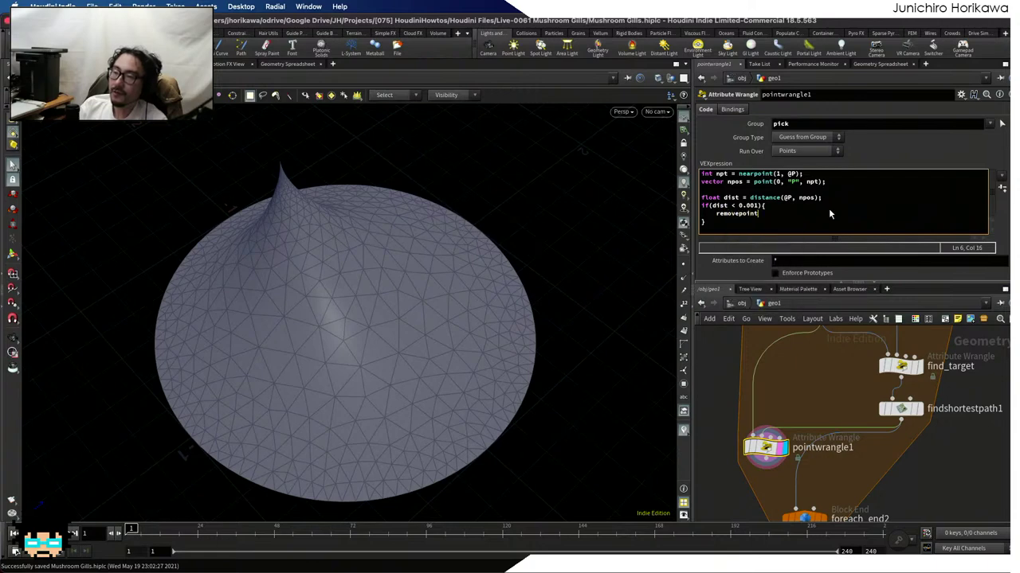
pyautogui.press('BackSpace')
pyautogui.press('BackSpace')
pyautogui.press('BackSpace')
pyautogui.press('BackSpace')
pyautogui.press('BackSpace')
pyautogui.press('BackSpace')
pyautogui.press('BackSpace')
pyautogui.press('BackSpace')
pyautogui.press('BackSpace')
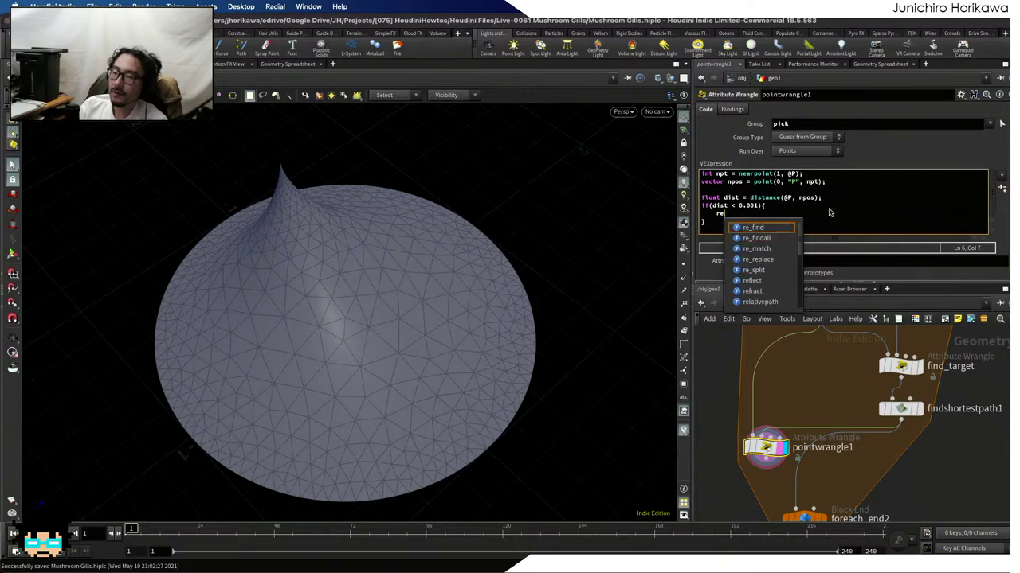
pyautogui.write('movepoint')
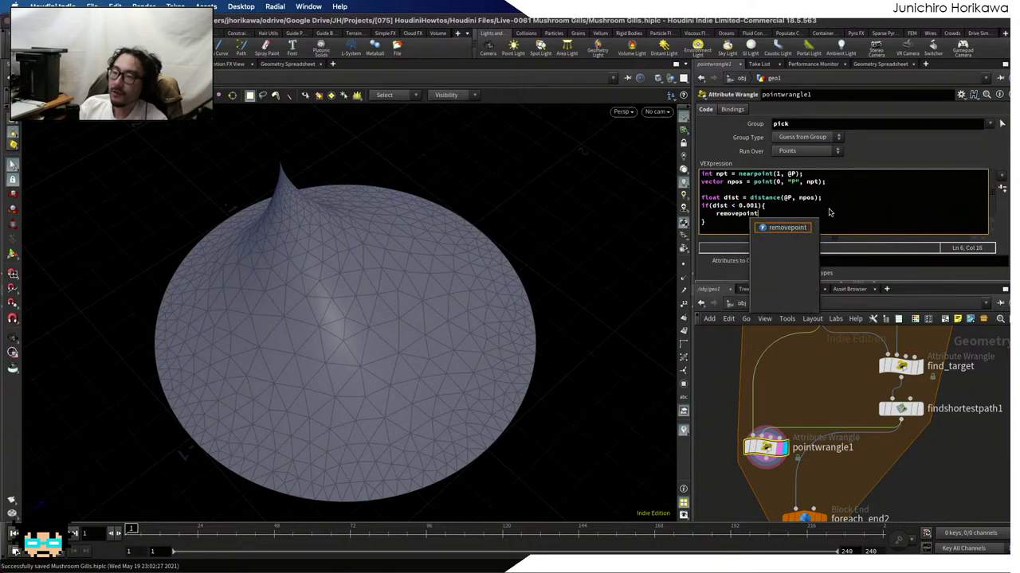
pyautogui.write('(0, ')
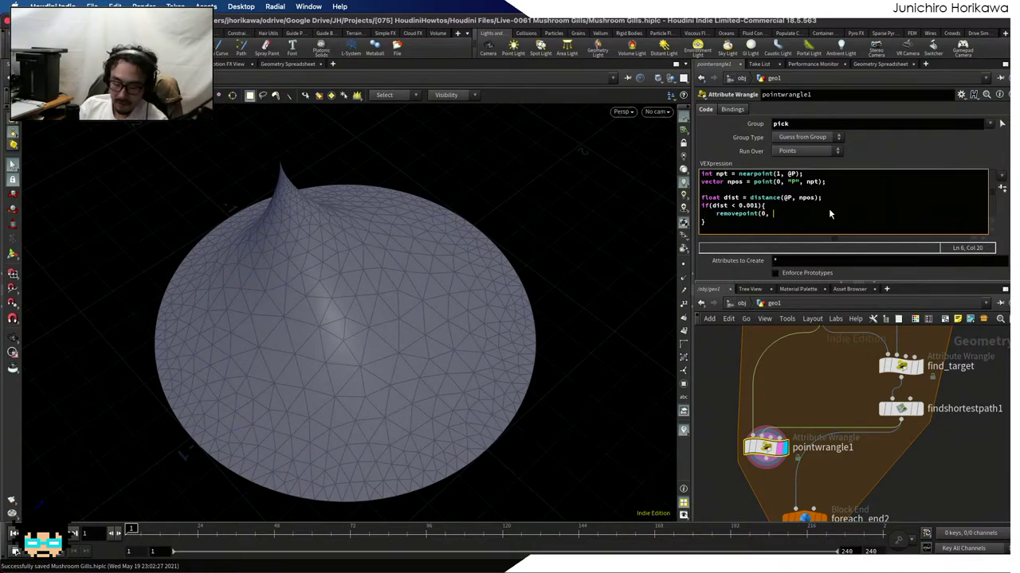
pyautogui.write('@ptnum')
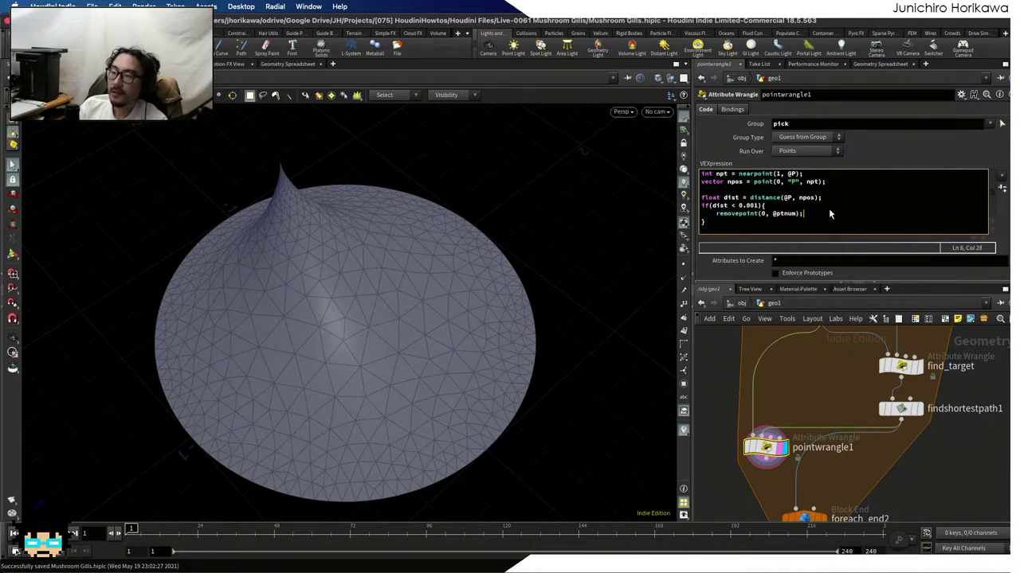
pyautogui.write(');')
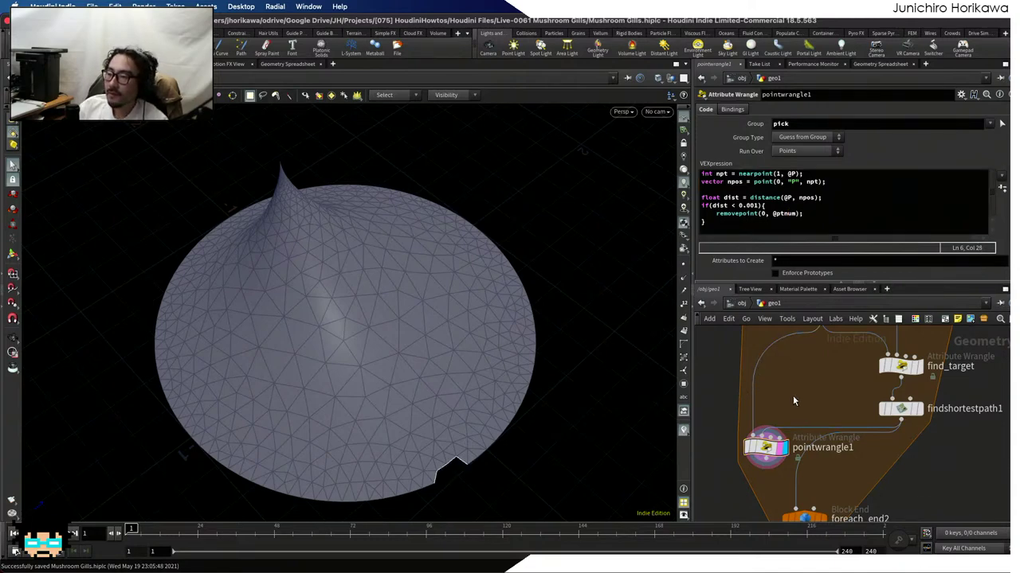
pyautogui.scroll(1, 868, 402)
pyautogui.click(925, 409)
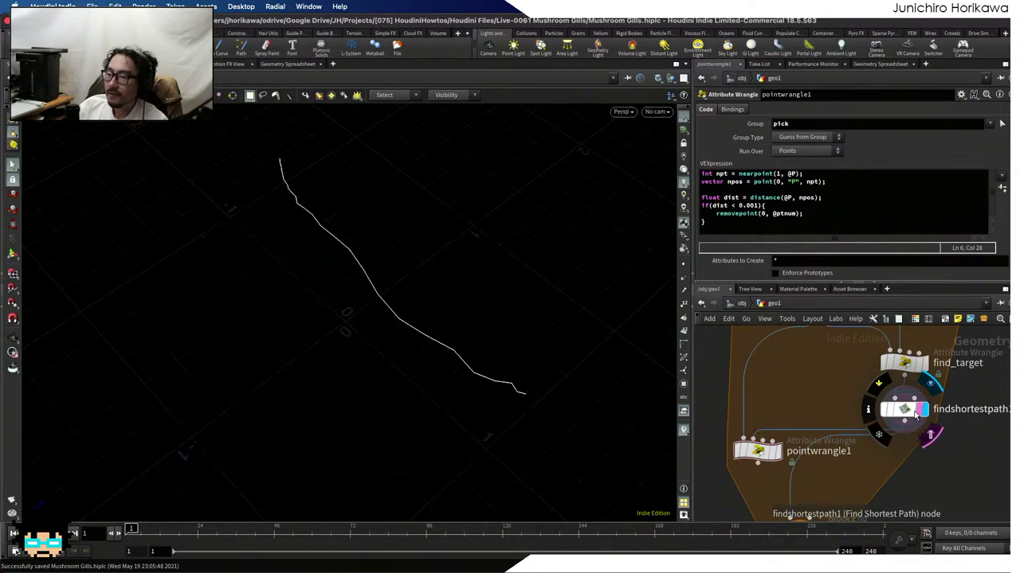
pyautogui.moveTo(817, 411); pyautogui.dragTo(807, 383, button='middle')
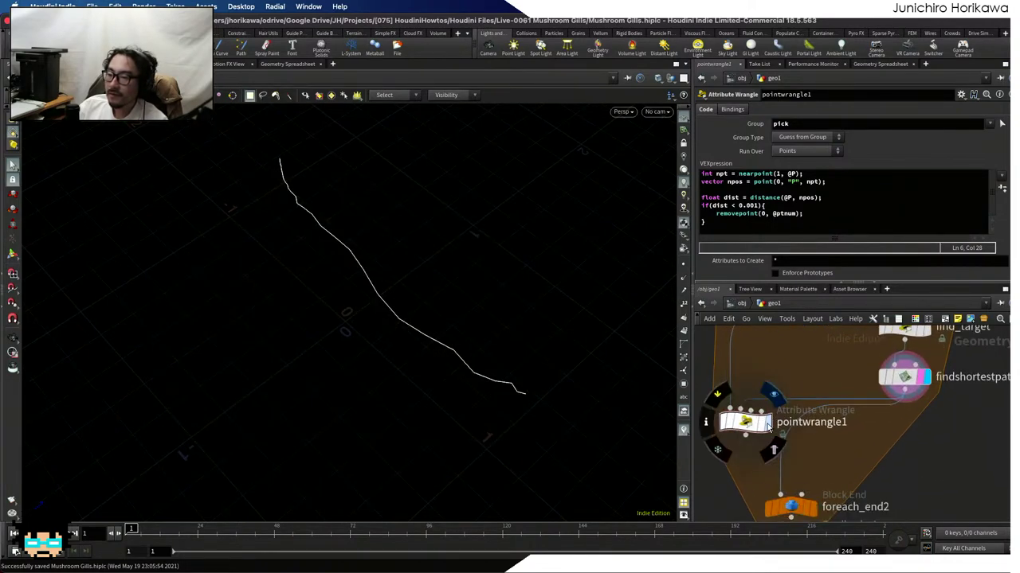
pyautogui.click(763, 424)
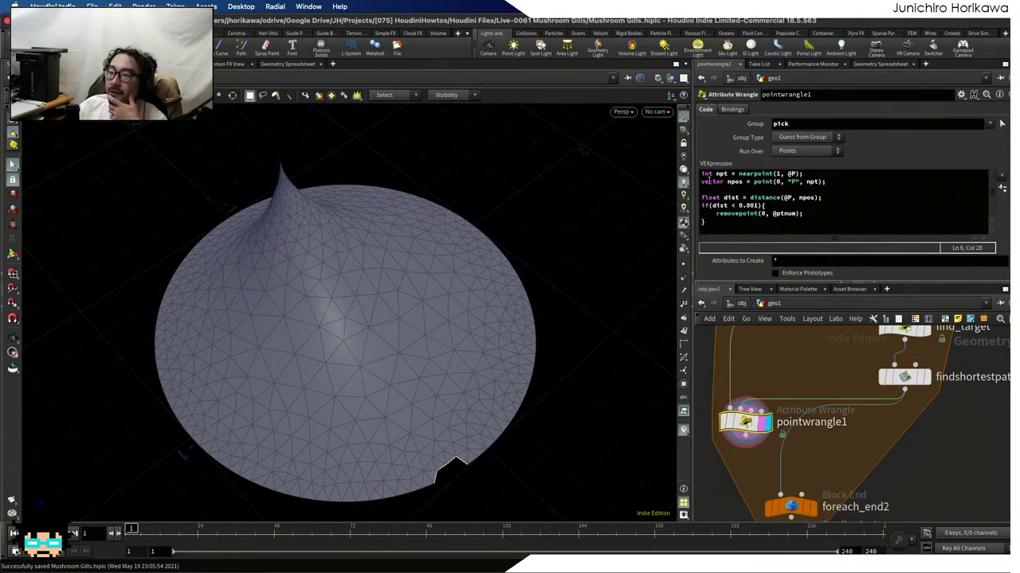
pyautogui.moveTo(767, 343); pyautogui.dragTo(764, 398, button='middle')
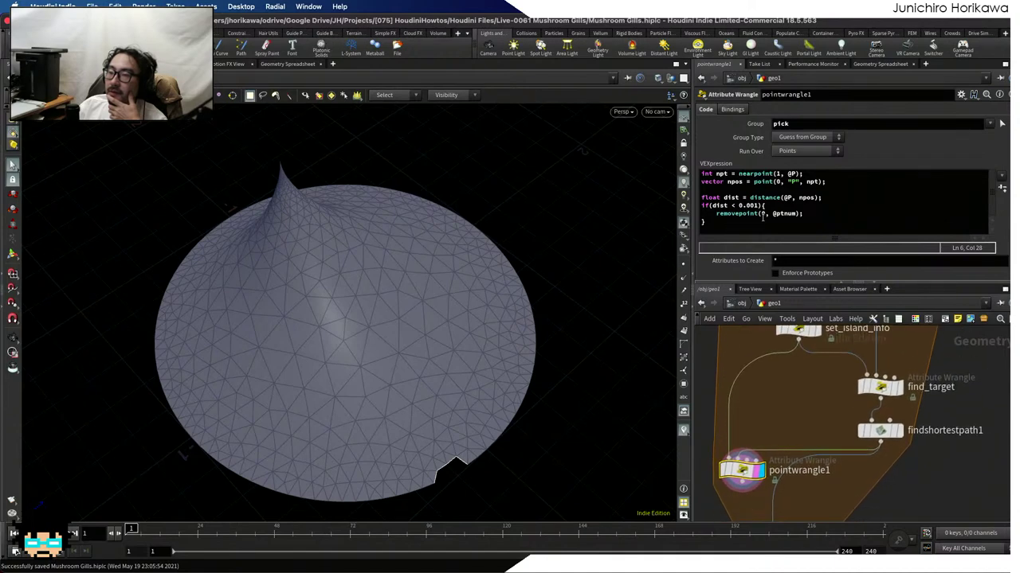
pyautogui.moveTo(800, 335); pyautogui.dragTo(802, 409, button='middle')
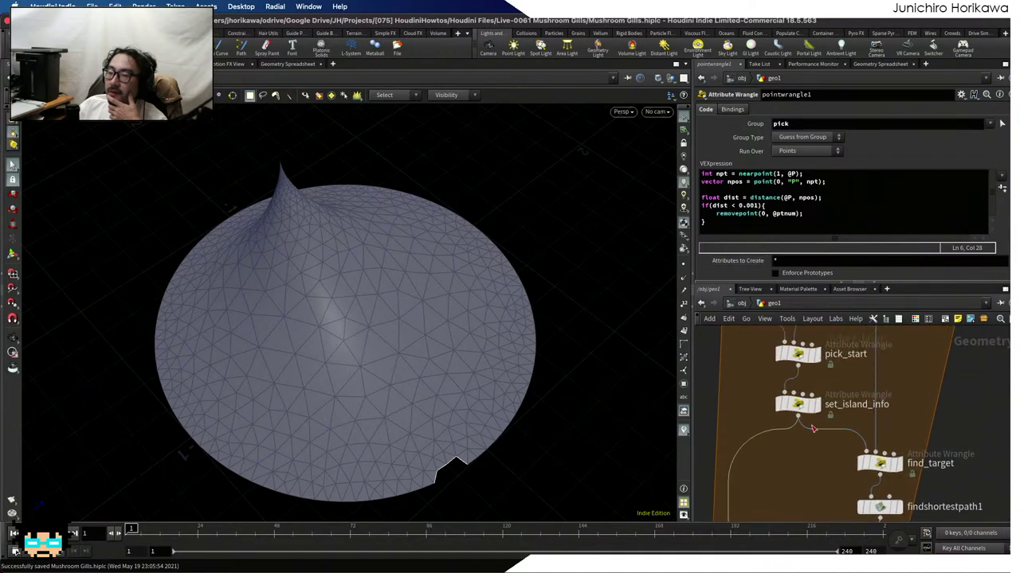
pyautogui.click(803, 406)
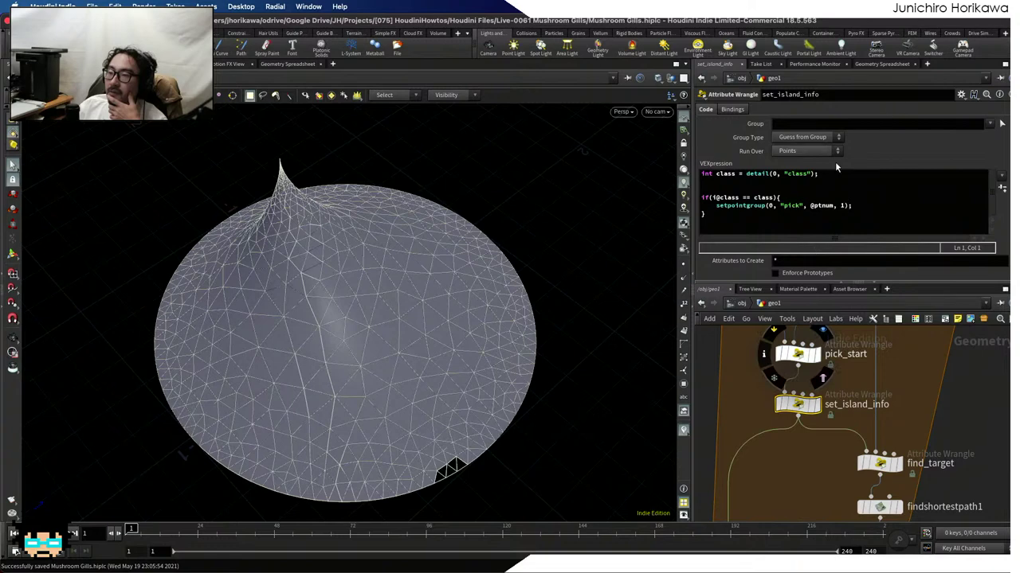
pyautogui.moveTo(788, 434); pyautogui.dragTo(789, 356, button='middle')
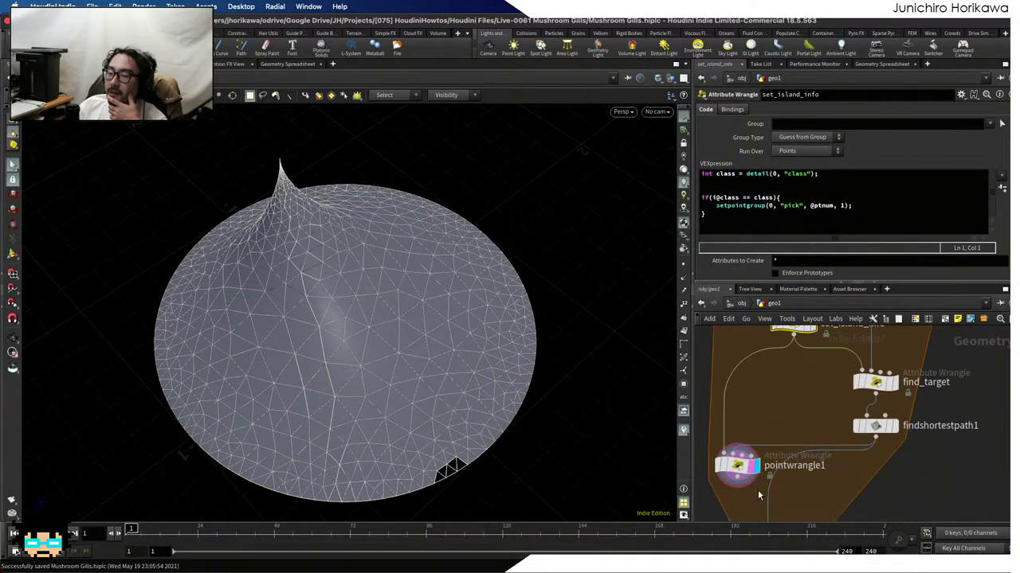
pyautogui.scroll(2, 752, 470)
pyautogui.click(752, 468)
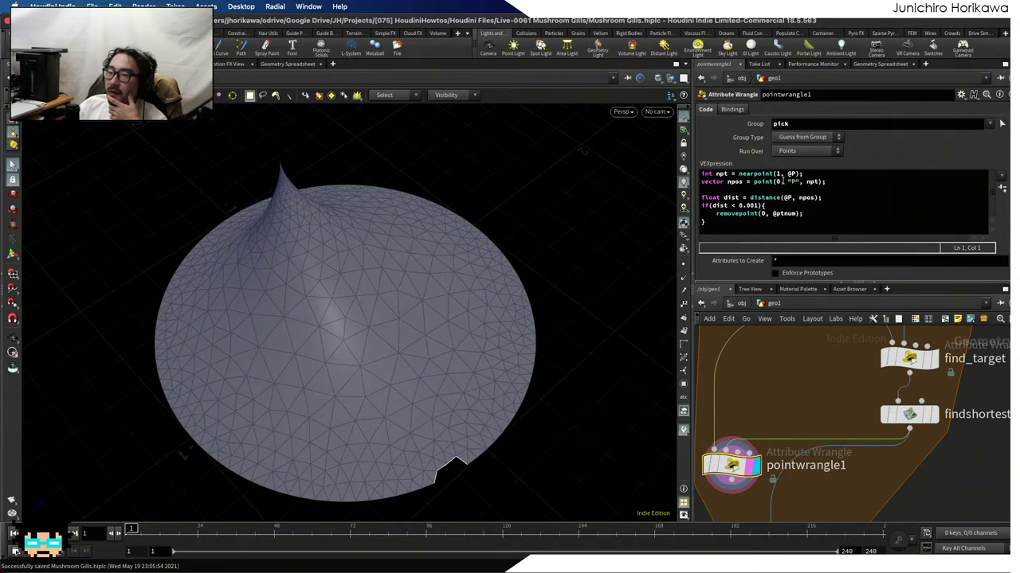
# Change the lookup to point(1, "P", npt) and inspect the resulting crack in the cone
pyautogui.click(777, 182)
pyautogui.press('Delete')
pyautogui.write('1')
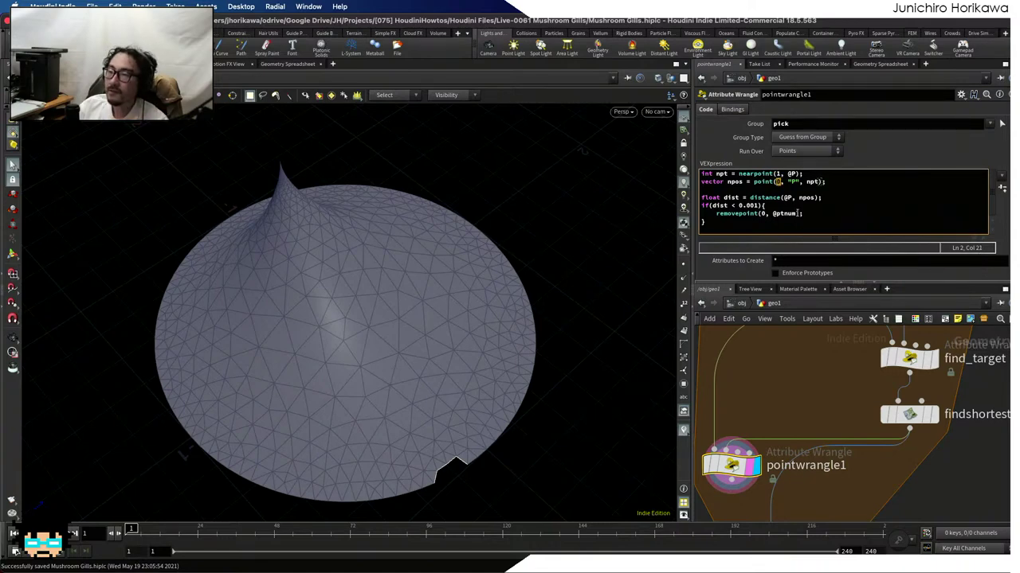
pyautogui.moveTo(823, 183); pyautogui.dragTo(705, 182)
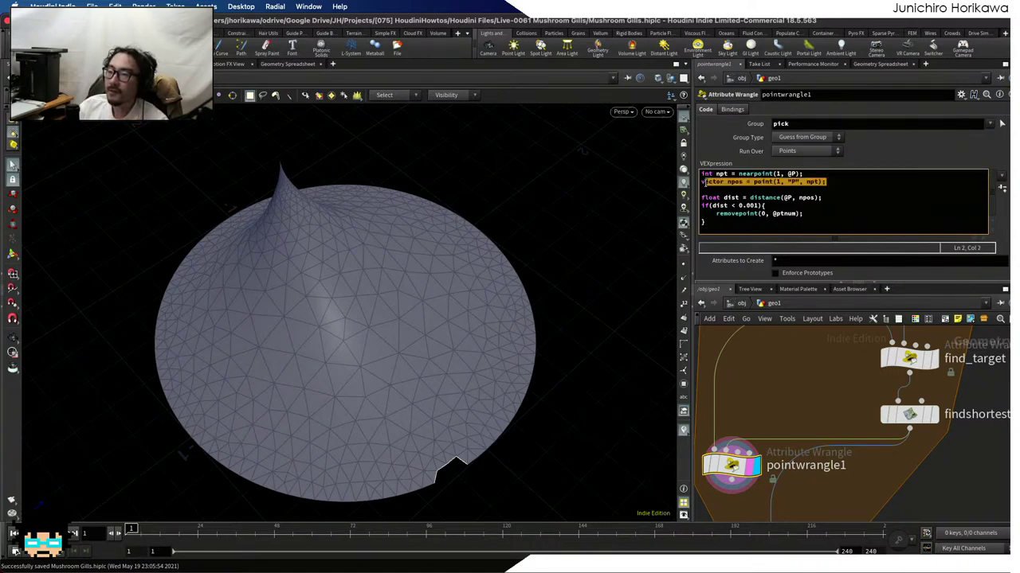
pyautogui.moveTo(805, 174); pyautogui.dragTo(702, 173)
pyautogui.click(776, 182)
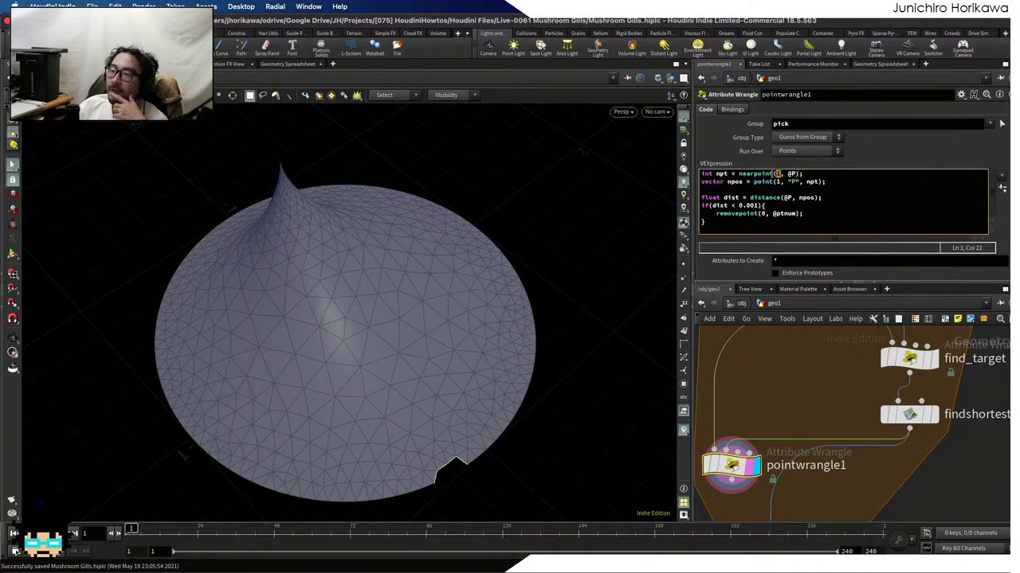
pyautogui.doubleClick(780, 181)
pyautogui.write('1')
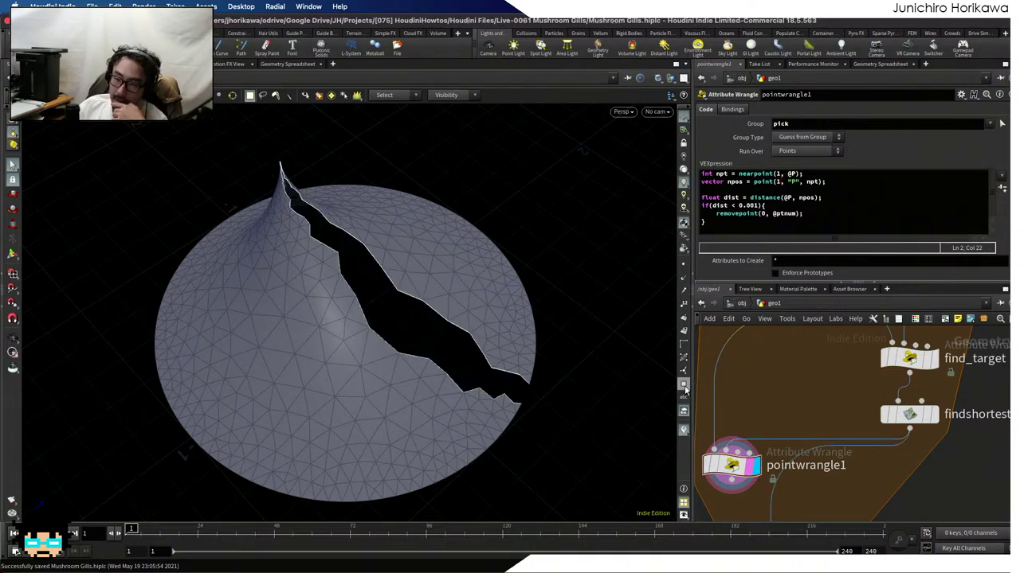
pyautogui.keyDown('alt'); pyautogui.moveTo(549, 375); pyautogui.dragTo(417, 302); pyautogui.keyUp('alt')
pyautogui.press('s')
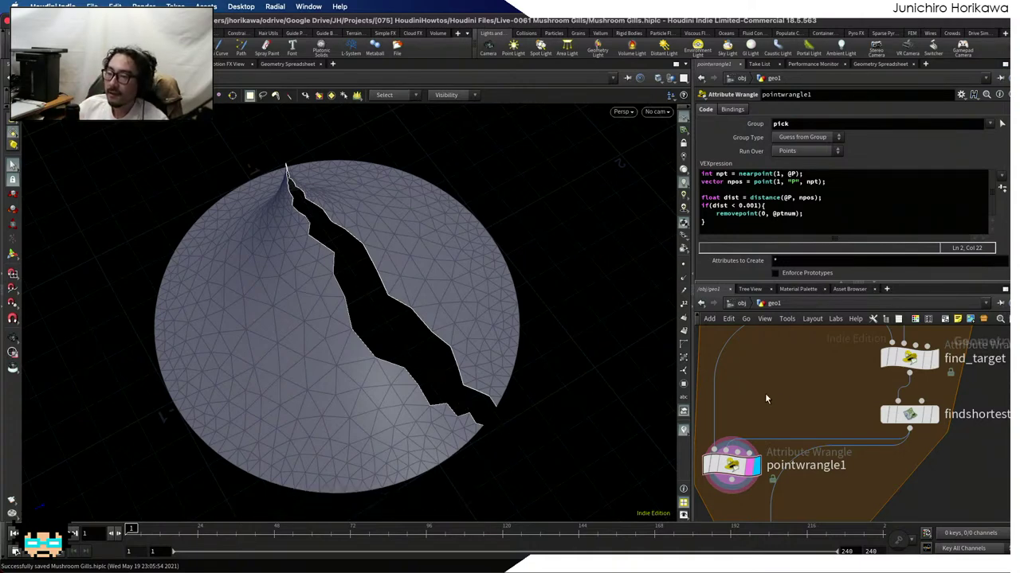
# Rename pointwrangle1 to remove_path_points
pyautogui.scroll(-3, 765, 392)
pyautogui.moveTo(731, 398)
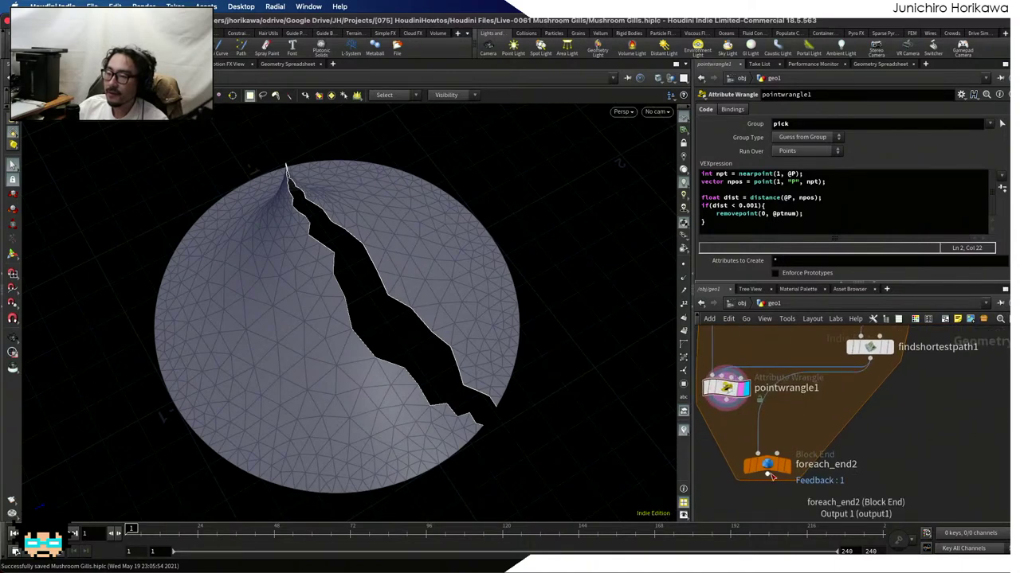
pyautogui.doubleClick(772, 389)
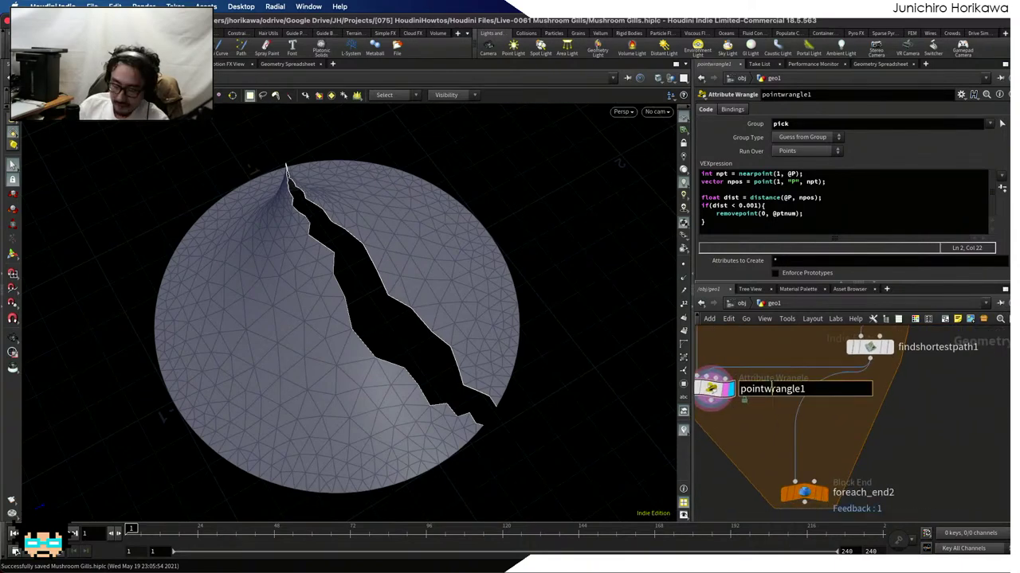
pyautogui.write('rem')
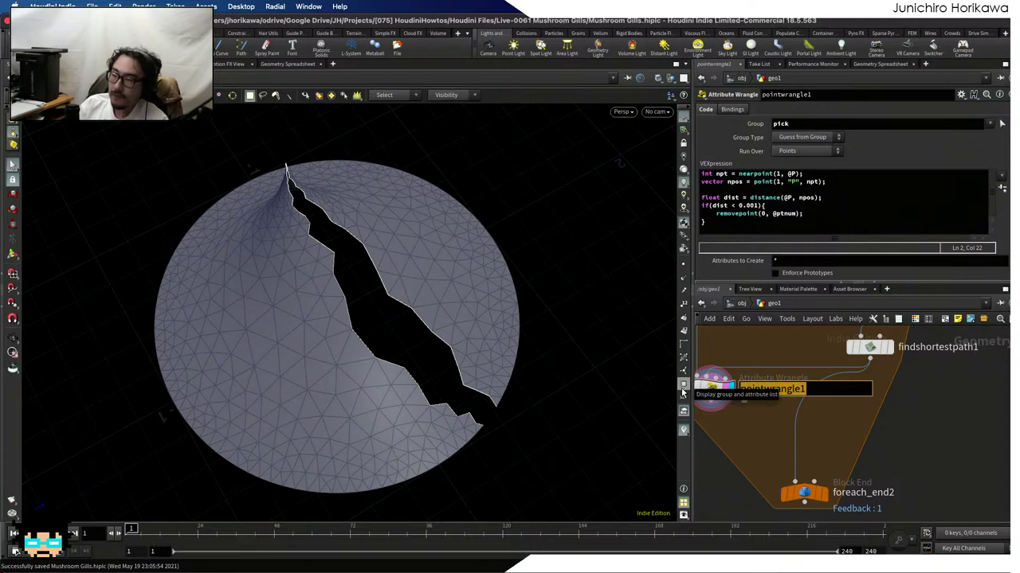
pyautogui.write('ove_path_points')
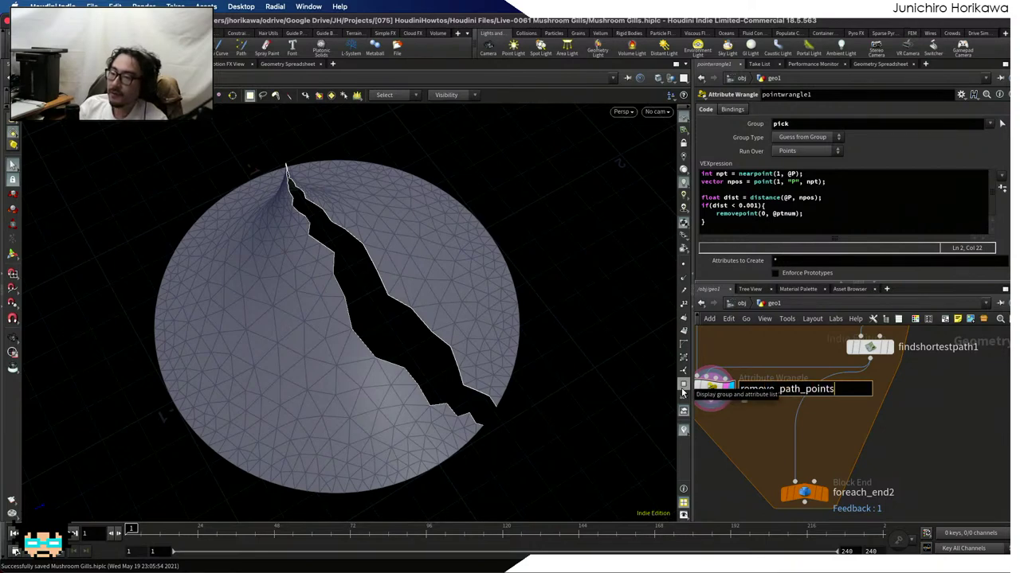
pyautogui.press('Return')
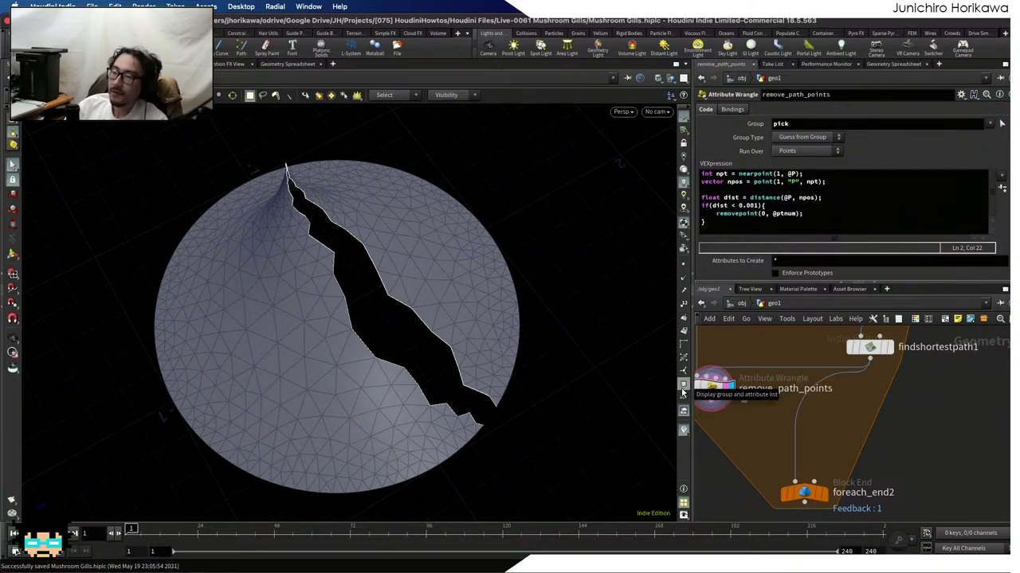
pyautogui.moveTo(767, 433); pyautogui.dragTo(791, 442, button='middle')
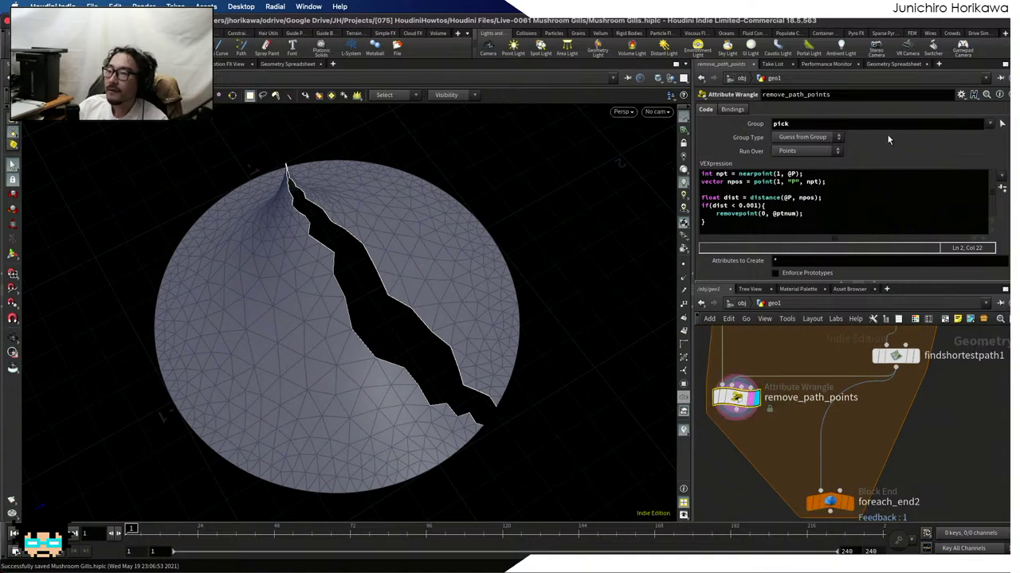
# Browse remove_path_points' P values and pick and pickstart group columns in the Geometry Spreadsheet
pyautogui.click(894, 64)
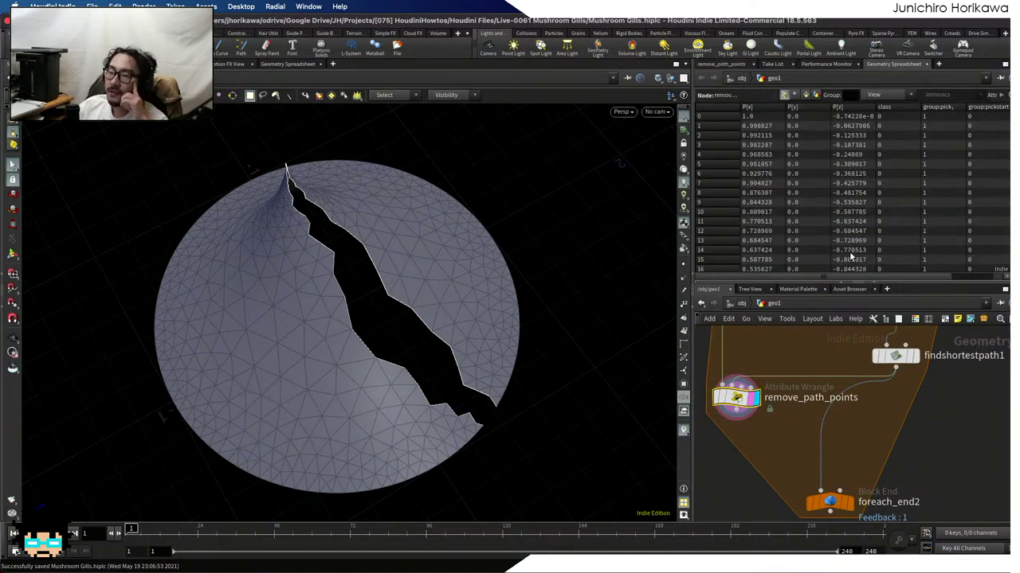
pyautogui.moveTo(857, 278); pyautogui.dragTo(884, 278)
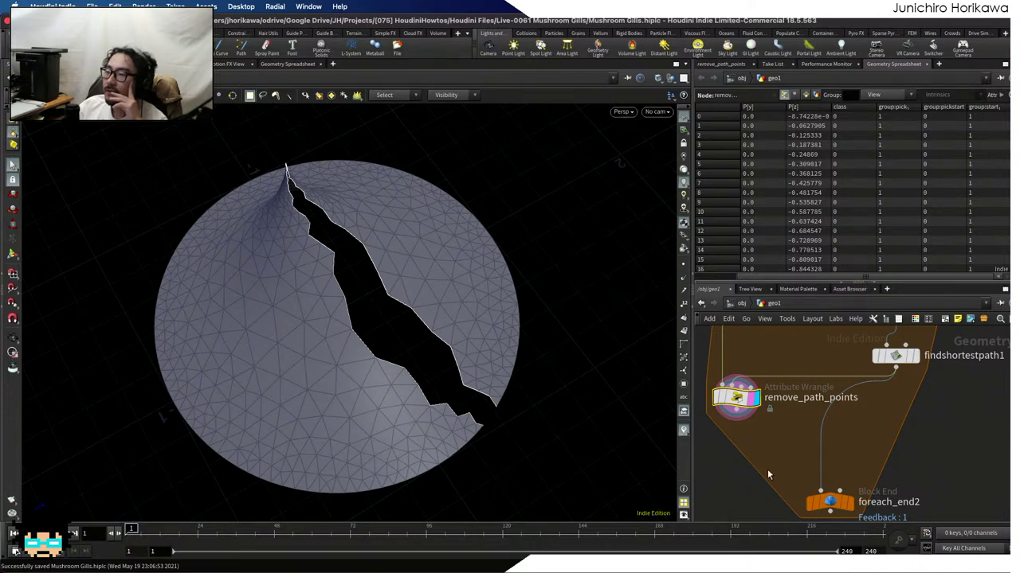
pyautogui.scroll(-5, 829, 422)
pyautogui.scroll(5, 788, 404)
pyautogui.scroll(-2, 789, 404)
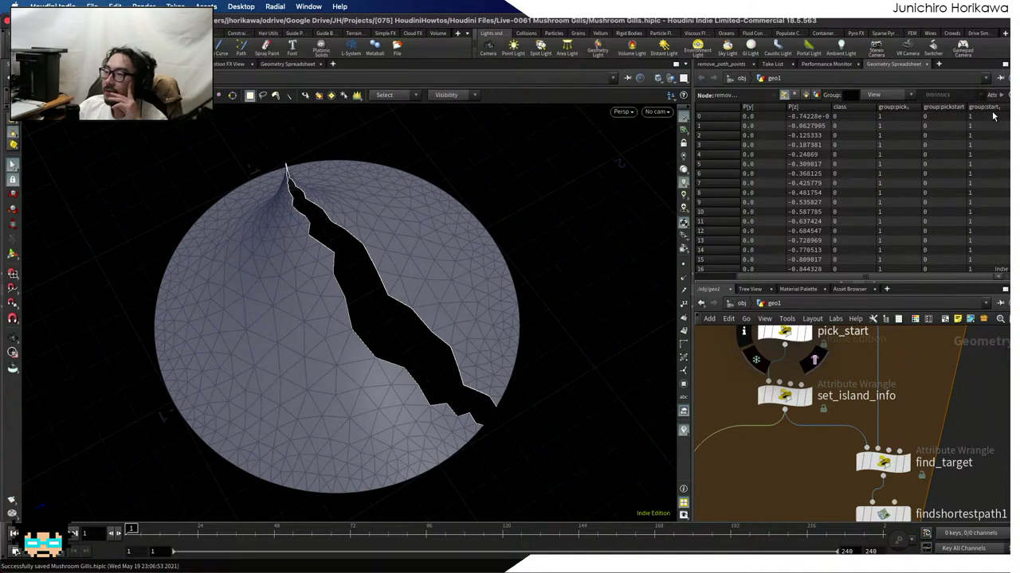
pyautogui.scroll(-20, 844, 191)
pyautogui.scroll(-3, 831, 474)
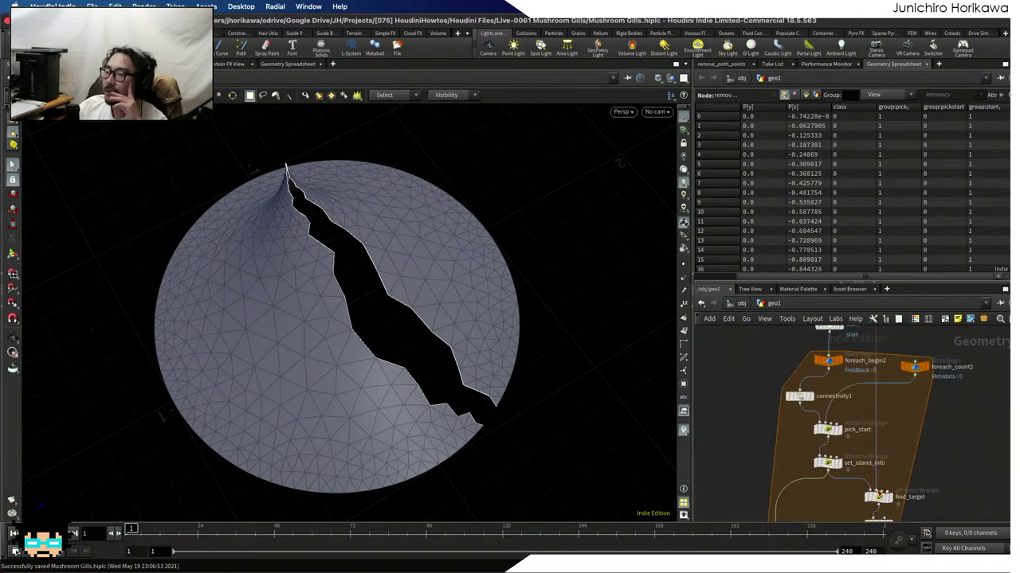
pyautogui.scroll(-3, 807, 379)
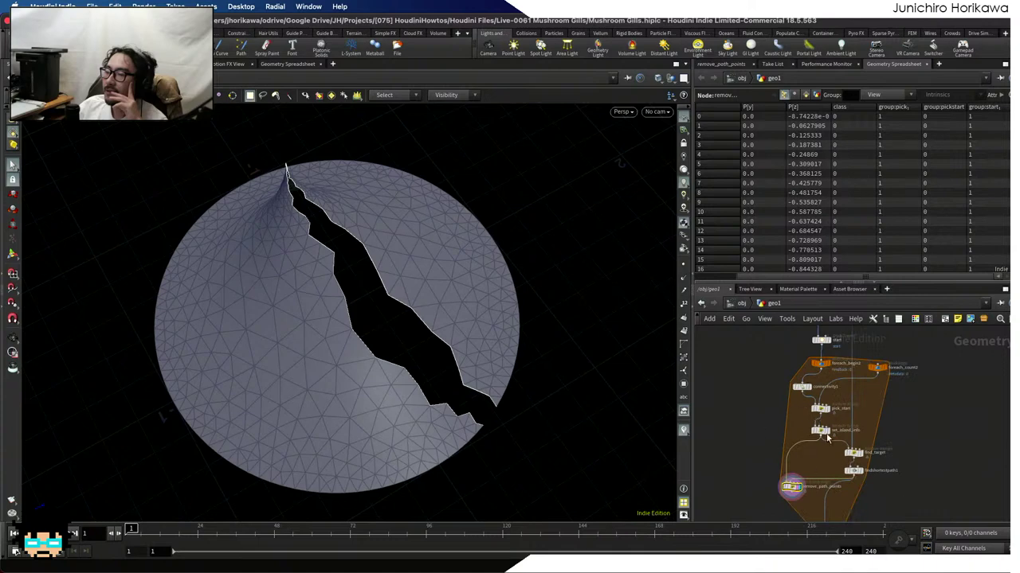
pyautogui.scroll(5, 829, 414)
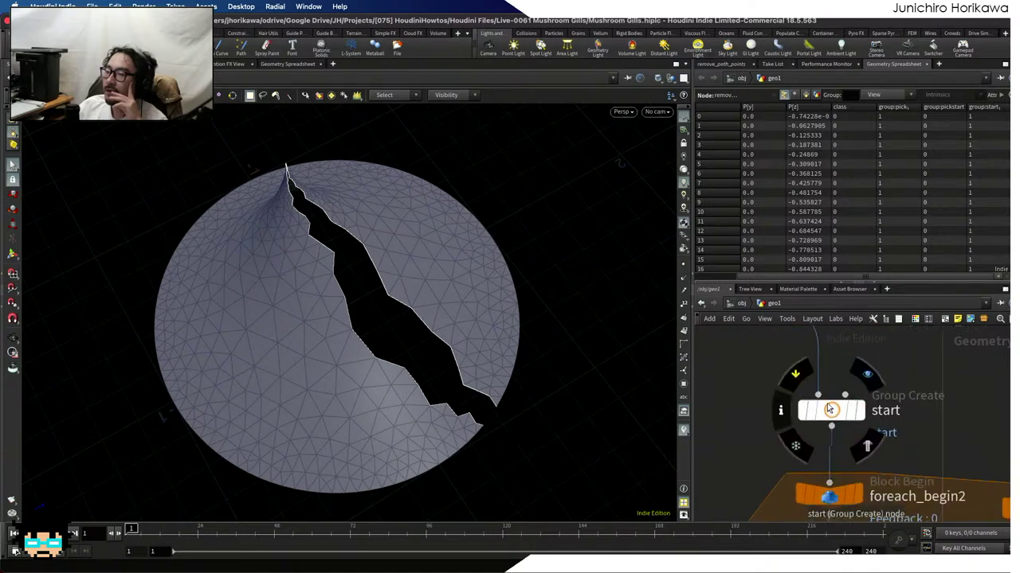
pyautogui.scroll(-5, 812, 374)
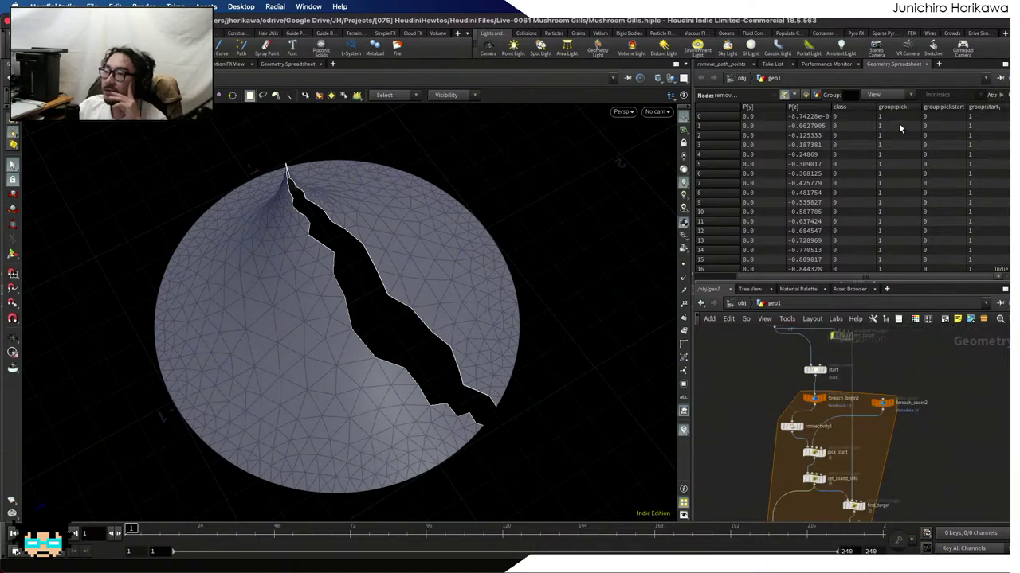
pyautogui.scroll(-4, 849, 122)
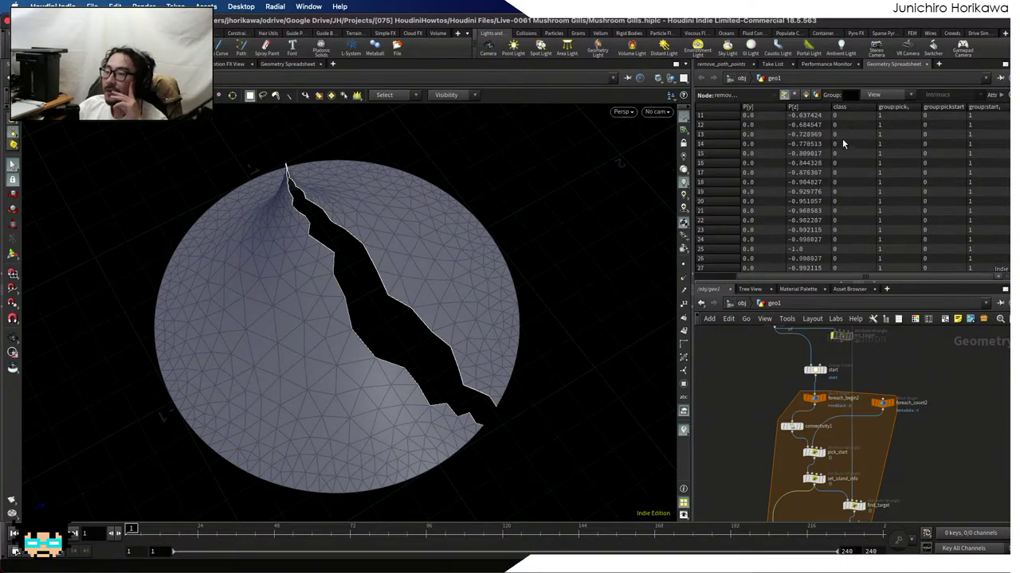
pyautogui.scroll(2, 816, 434)
pyautogui.scroll(3, 793, 436)
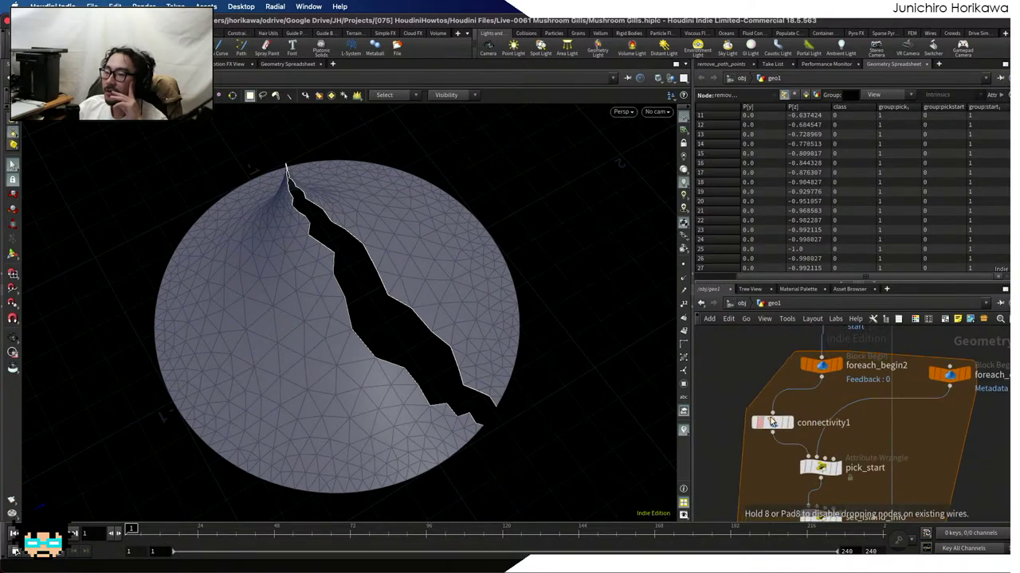
pyautogui.scroll(-2, 873, 146)
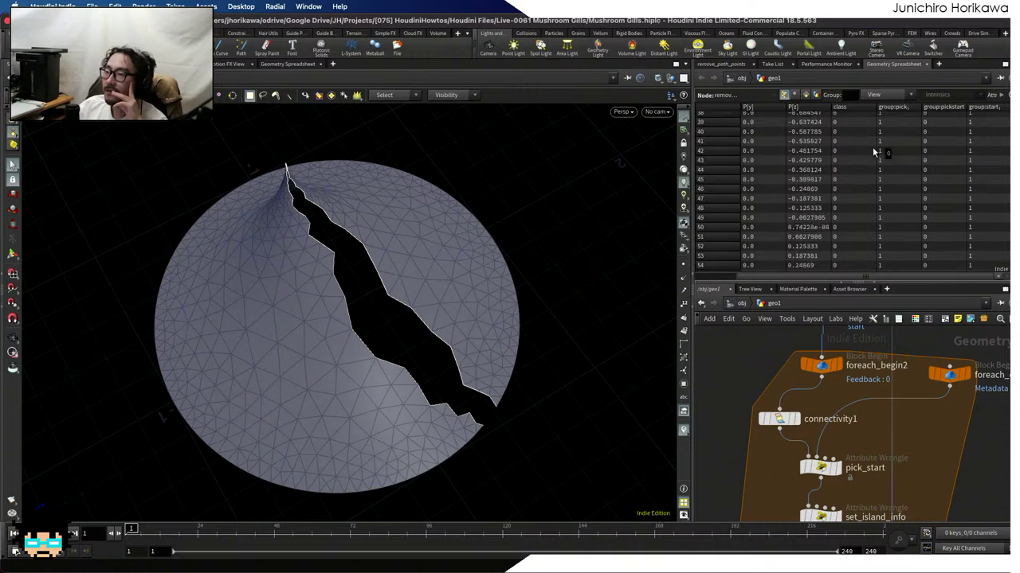
pyautogui.scroll(6, 962, 210)
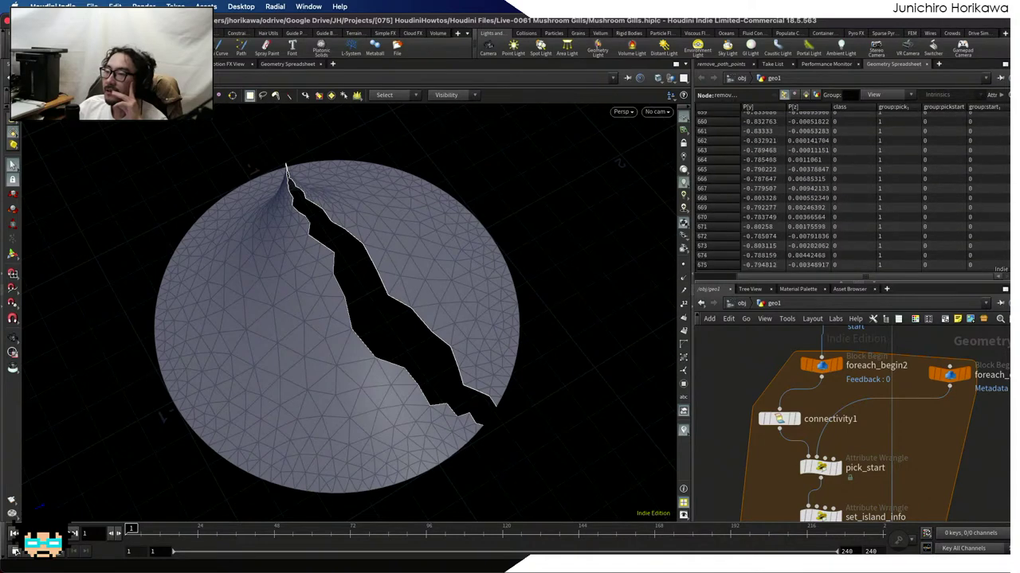
pyautogui.scroll(-3, 962, 210)
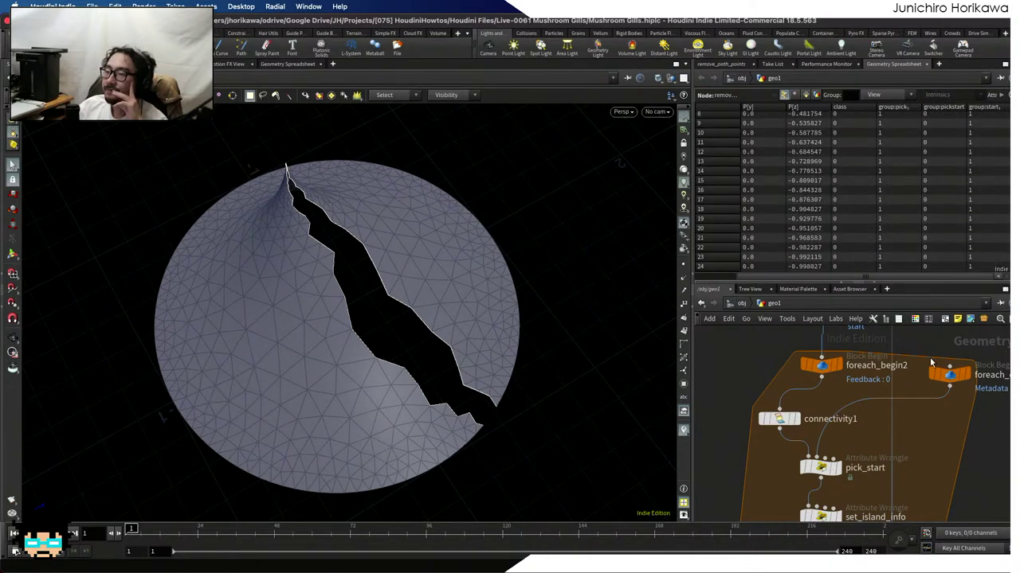
pyautogui.scroll(-4, 880, 422)
pyautogui.scroll(6, 884, 434)
# Add a displayed Group Delete node below remove_path_points
pyautogui.press('Tab')
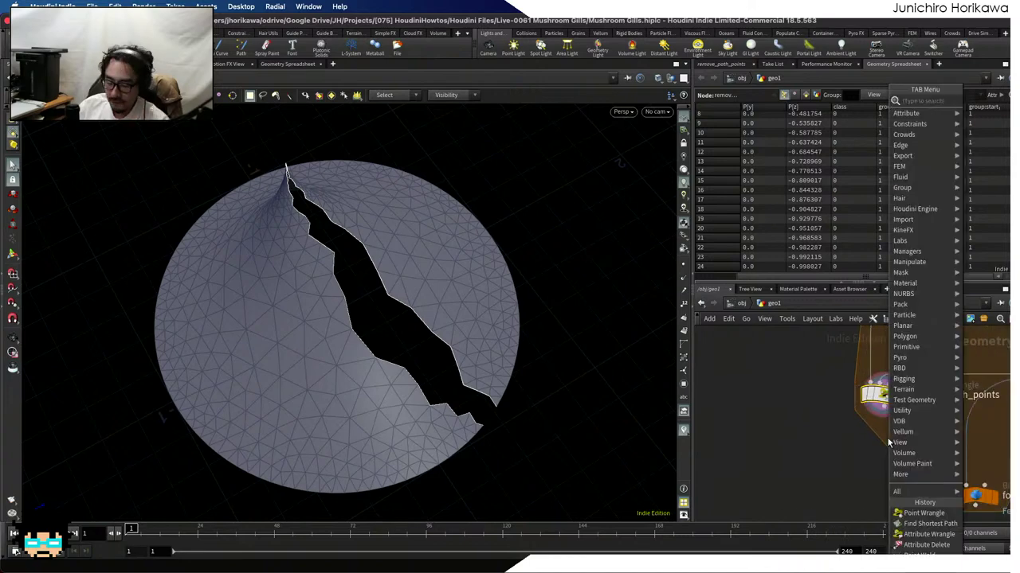
pyautogui.write('dele')
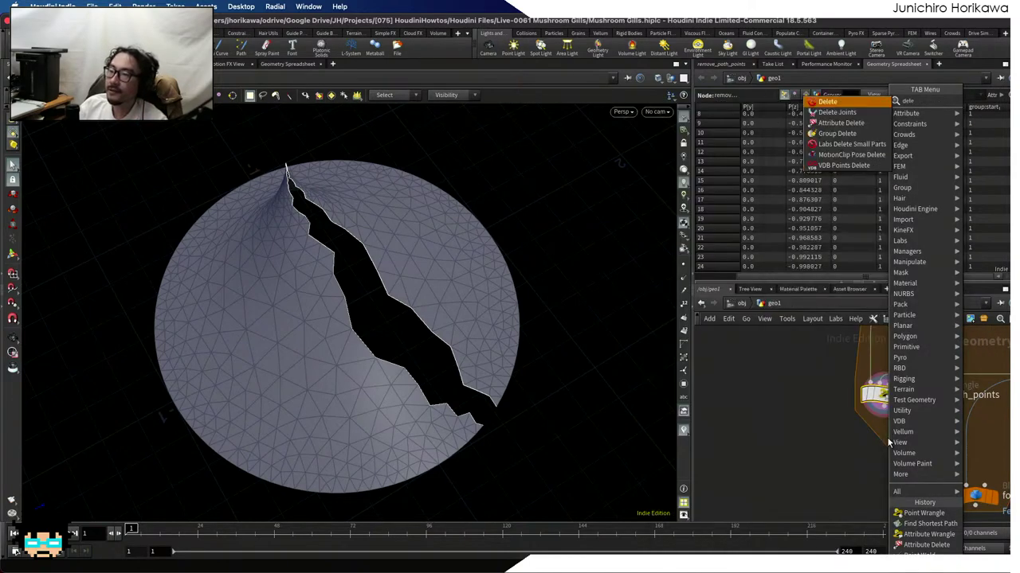
pyautogui.press('Down')
pyautogui.press('Down')
pyautogui.press('Down')
pyautogui.press('Return')
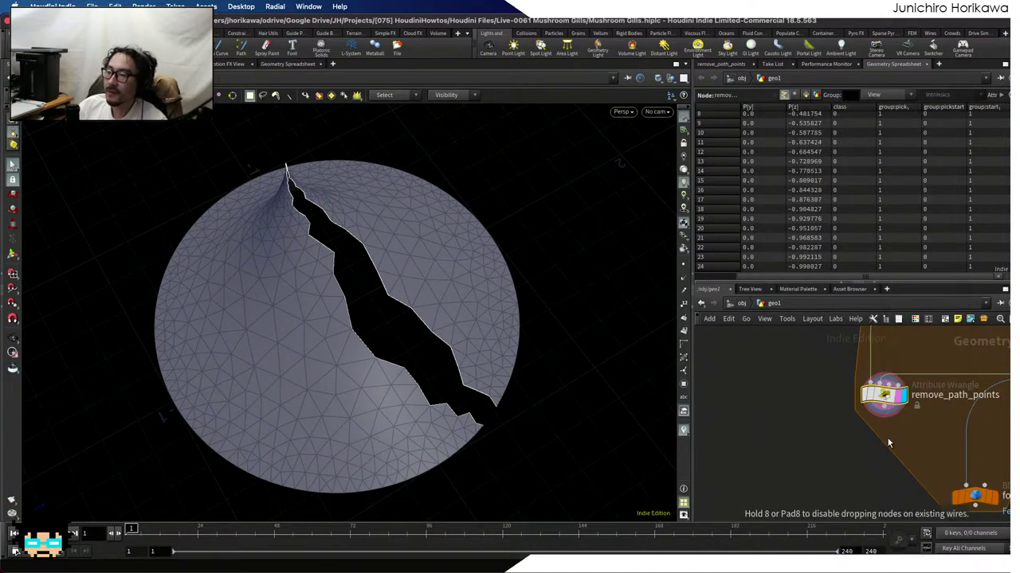
pyautogui.click(886, 441)
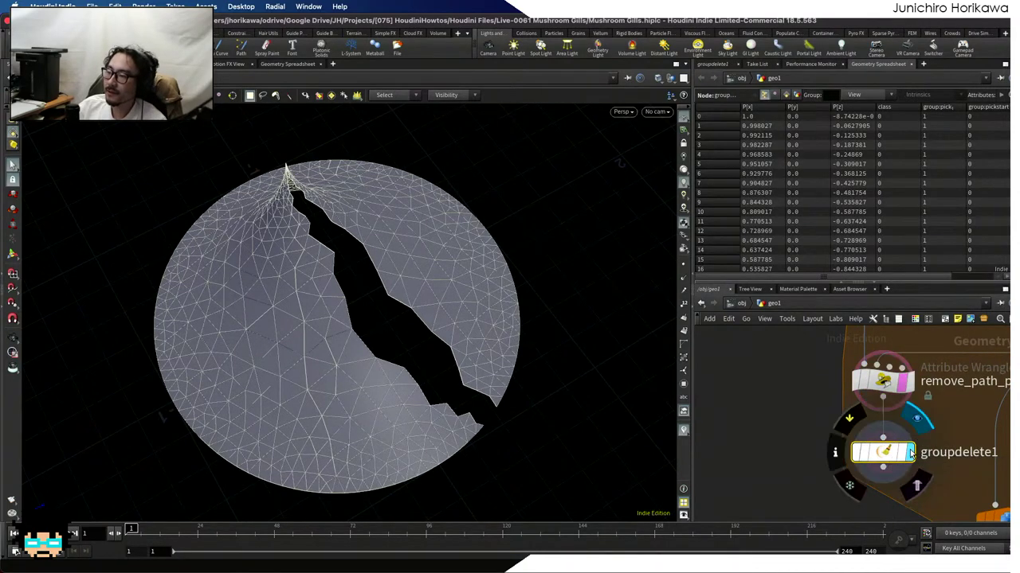
pyautogui.click(912, 453)
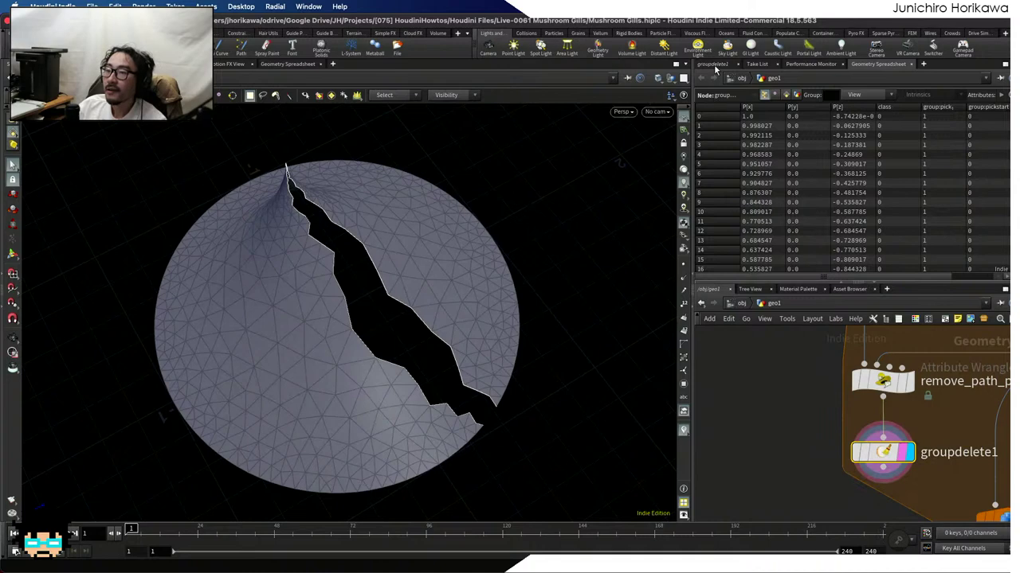
pyautogui.click(713, 64)
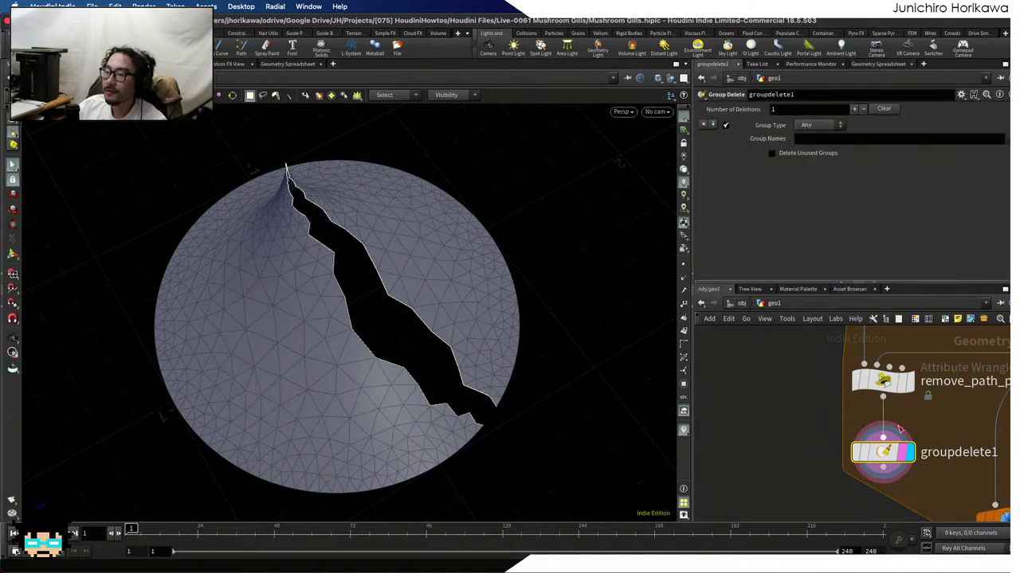
# Set groupdelete1's Group Names to pickstart and pick
pyautogui.click(1005, 139)
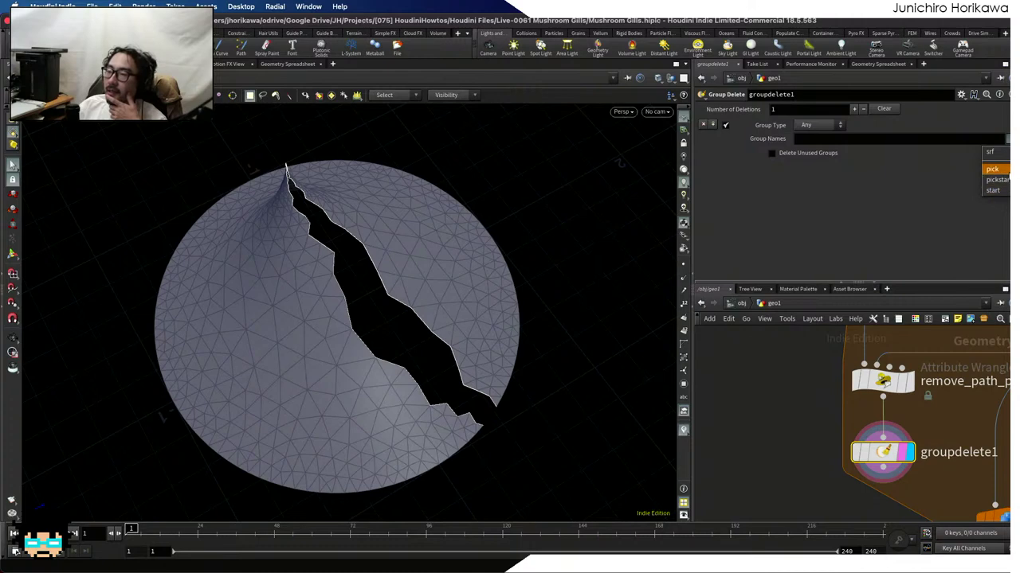
pyautogui.click(996, 180)
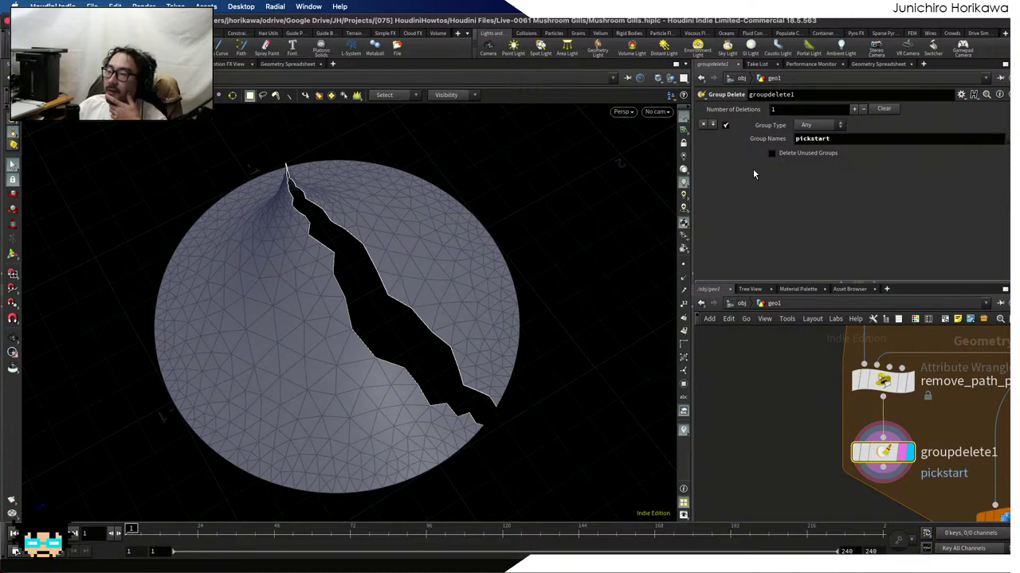
pyautogui.click(1005, 139)
pyautogui.click(1002, 163)
pyautogui.click(1006, 139)
pyautogui.press('Escape')
pyautogui.scroll(-3, 807, 439)
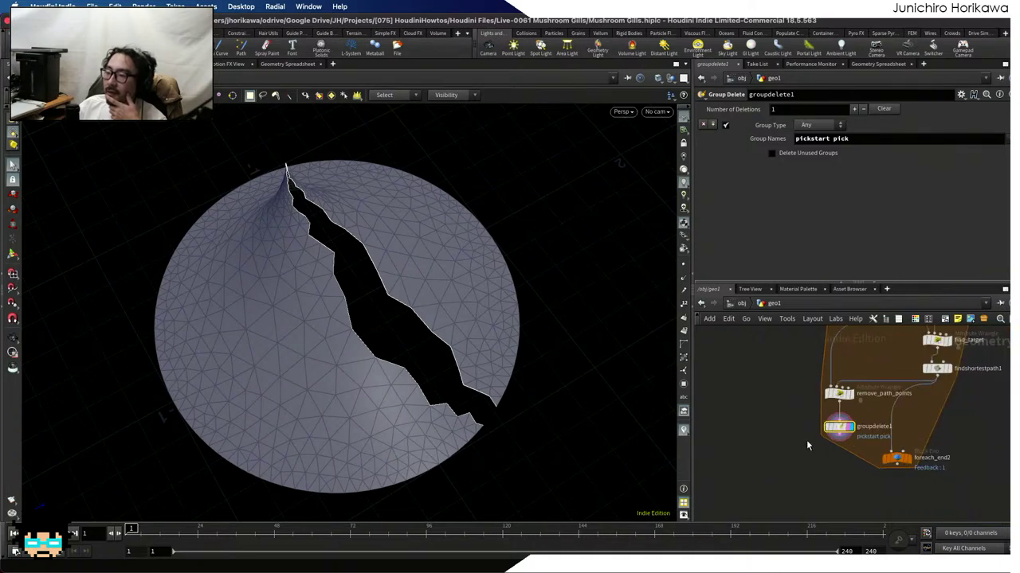
# Add an Attribute Delete node wired under groupdelete1 and display it
pyautogui.press('Tab')
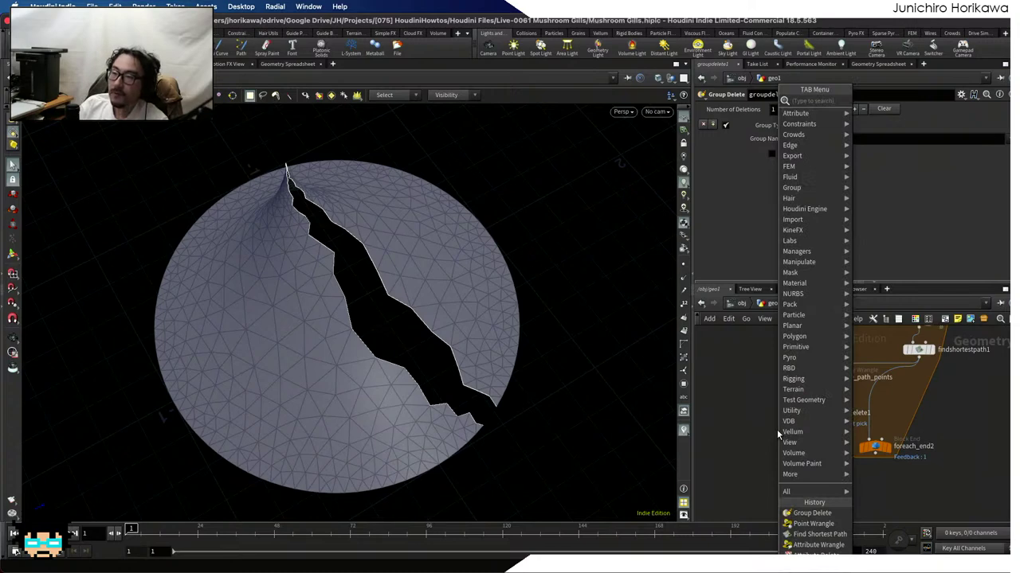
pyautogui.write('attrib t')
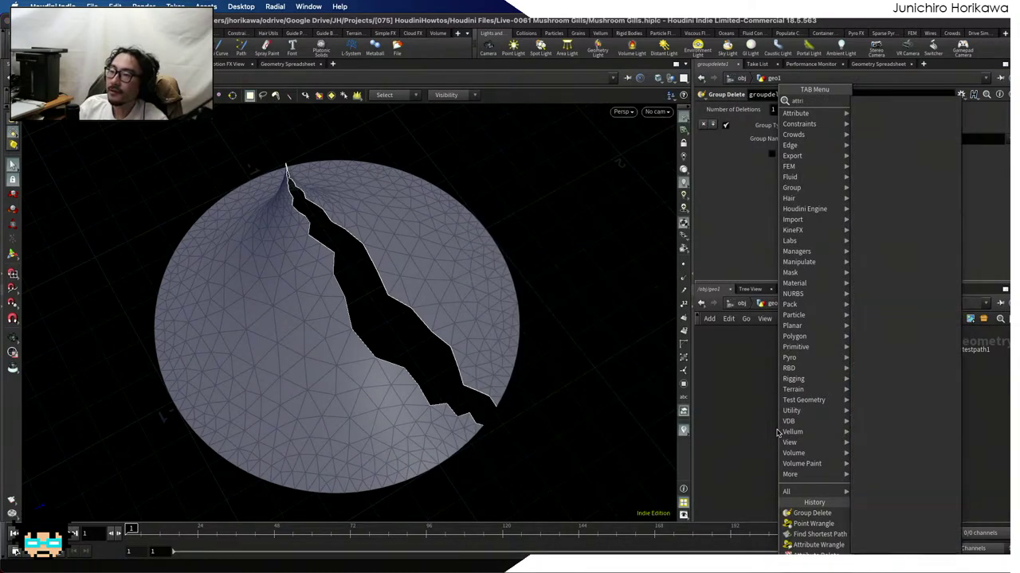
pyautogui.press('BackSpace')
pyautogui.press('BackSpace')
pyautogui.write('ute de')
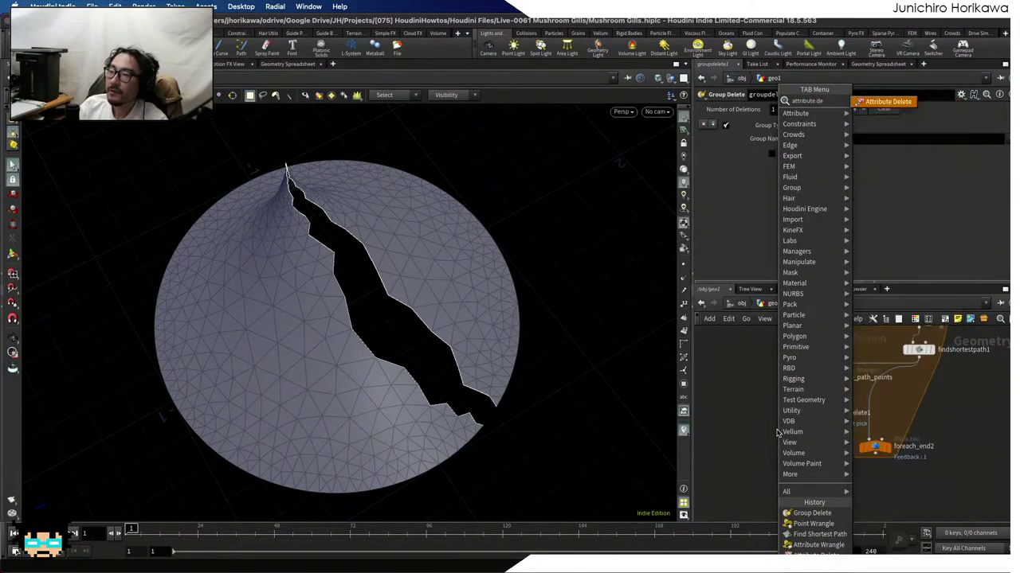
pyautogui.press('Return')
pyautogui.click(780, 456)
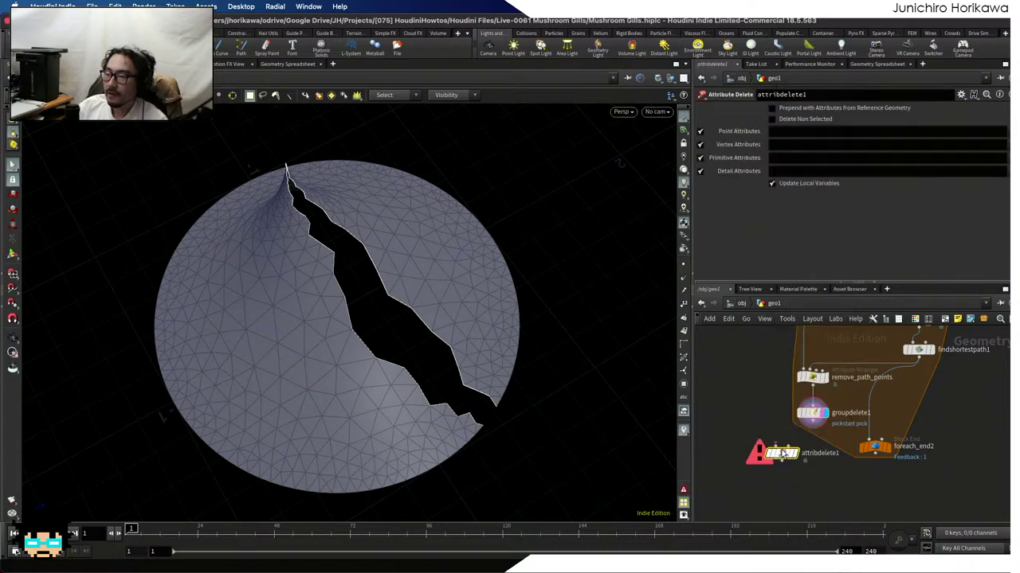
pyautogui.moveTo(783, 462); pyautogui.dragTo(814, 455)
pyautogui.moveTo(821, 421); pyautogui.dragTo(813, 447)
pyautogui.scroll(2, 811, 451)
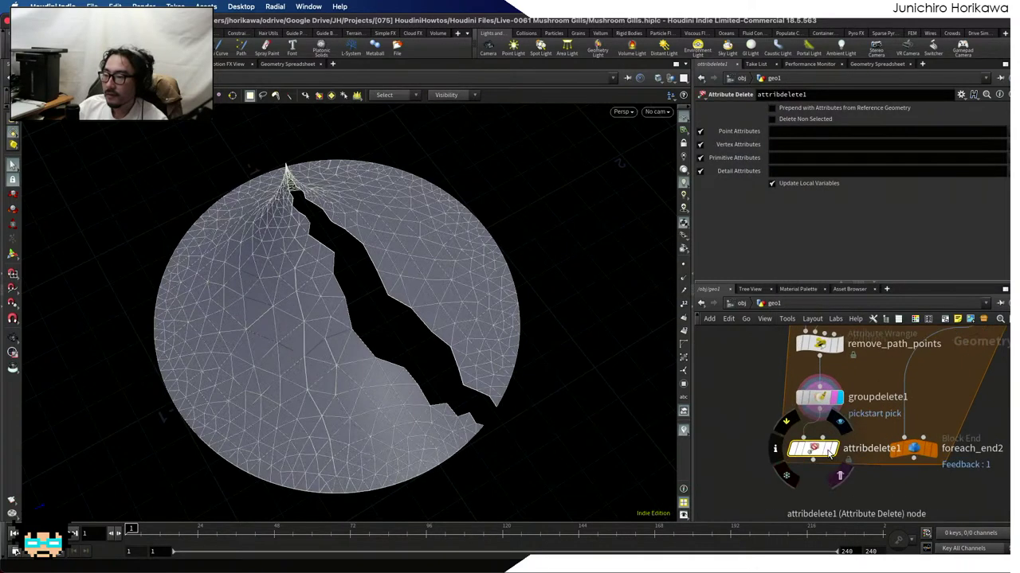
pyautogui.click(833, 452)
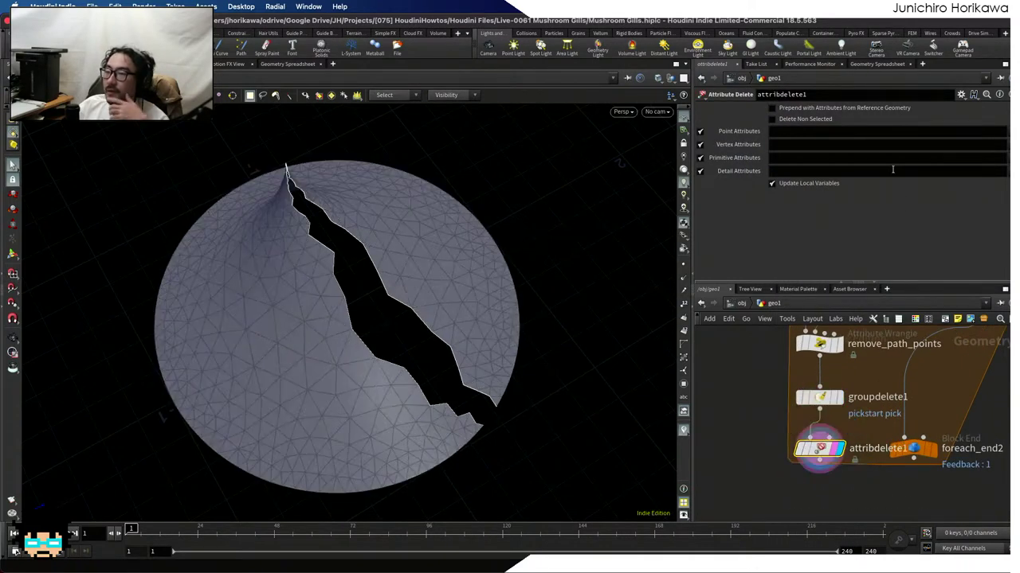
# Set attribdelete1 to delete the class point attribute and tidy the network
pyautogui.click(1003, 132)
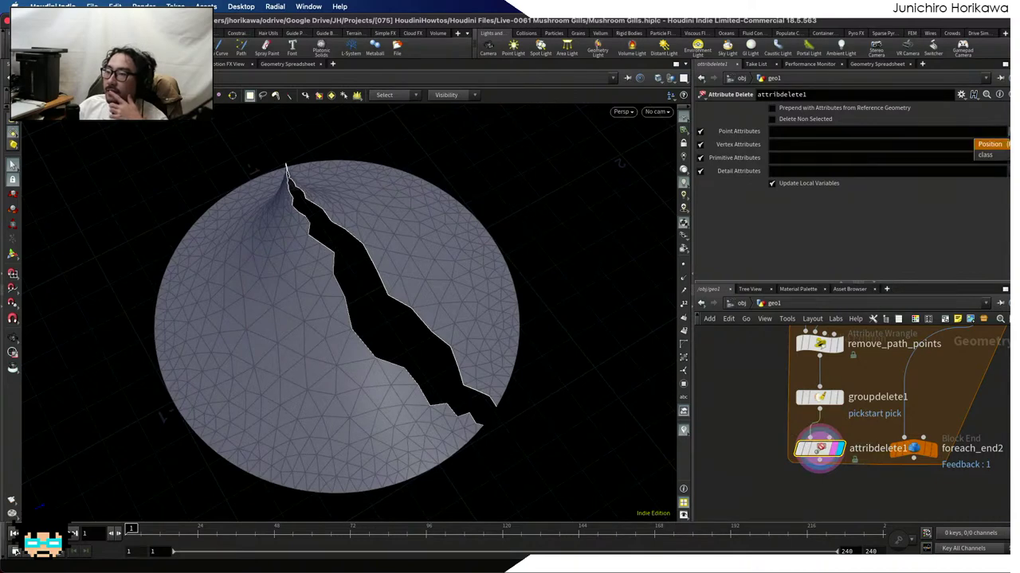
pyautogui.click(993, 156)
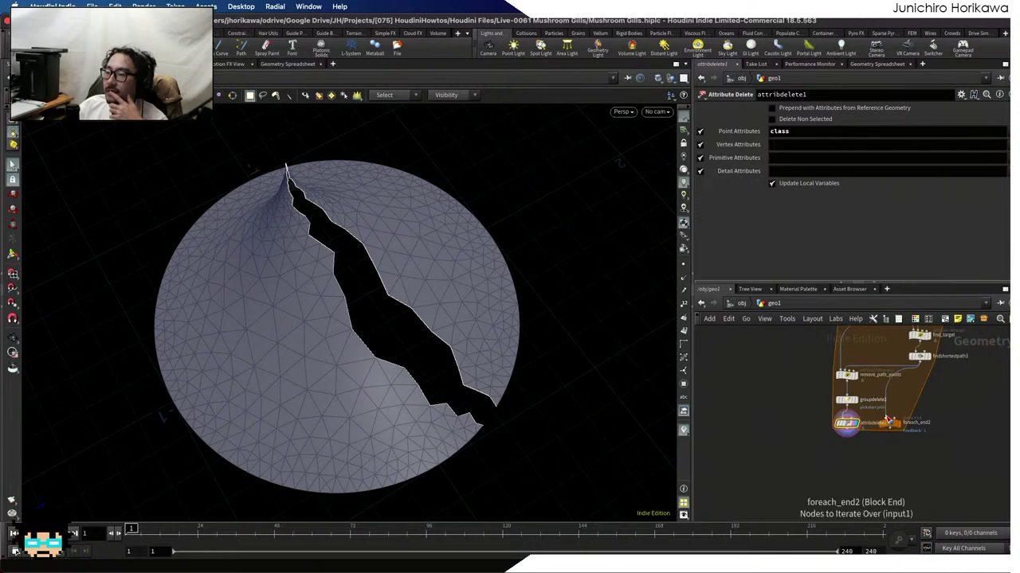
pyautogui.moveTo(915, 449); pyautogui.dragTo(922, 408)
pyautogui.moveTo(921, 402); pyautogui.dragTo(898, 434, button='middle')
# Display findshortestpath1 and review its P, cost and origpt point attributes in the spreadsheet
pyautogui.scroll(2, 884, 362)
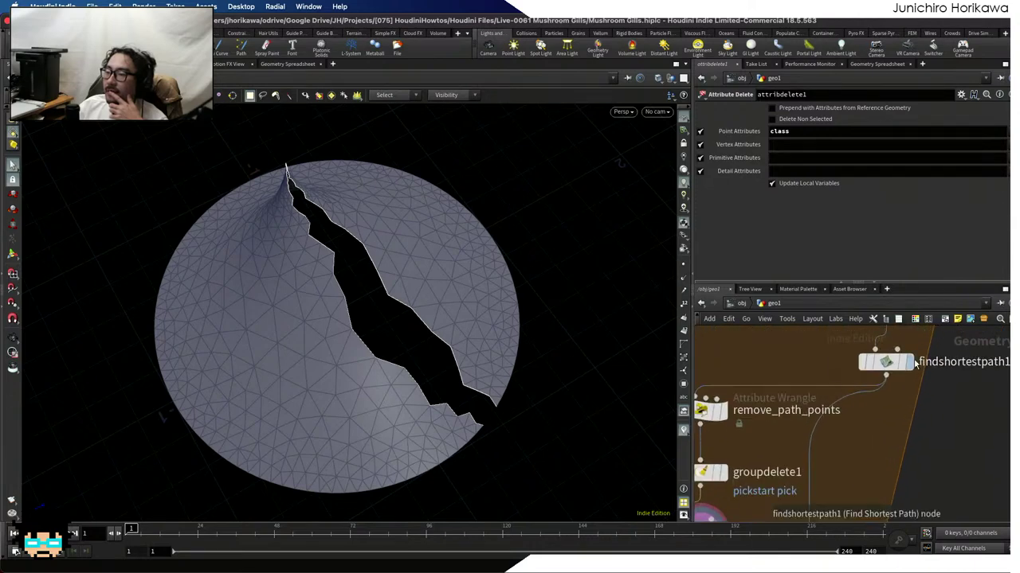
pyautogui.click(908, 363)
pyautogui.click(887, 364)
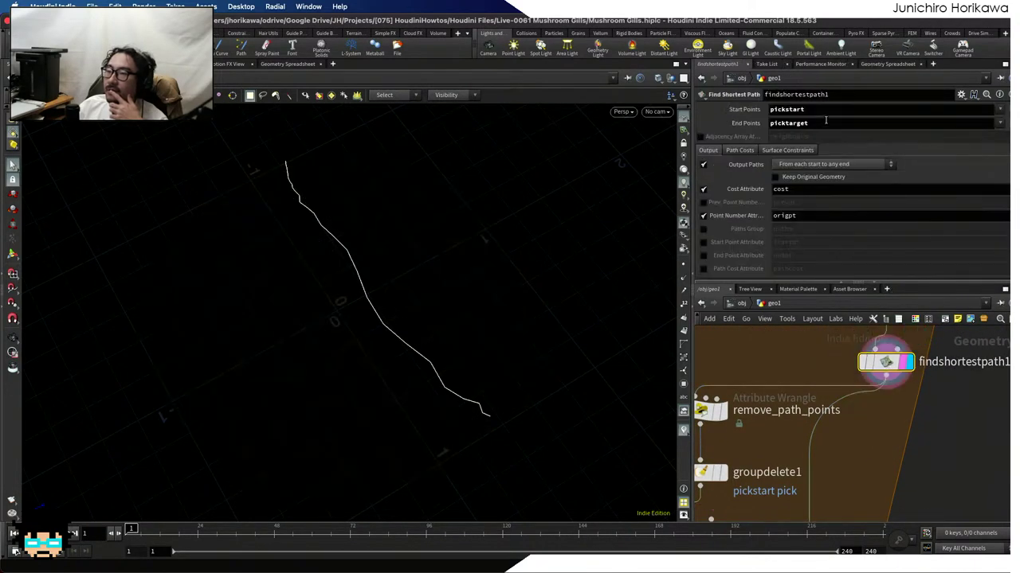
pyautogui.click(883, 64)
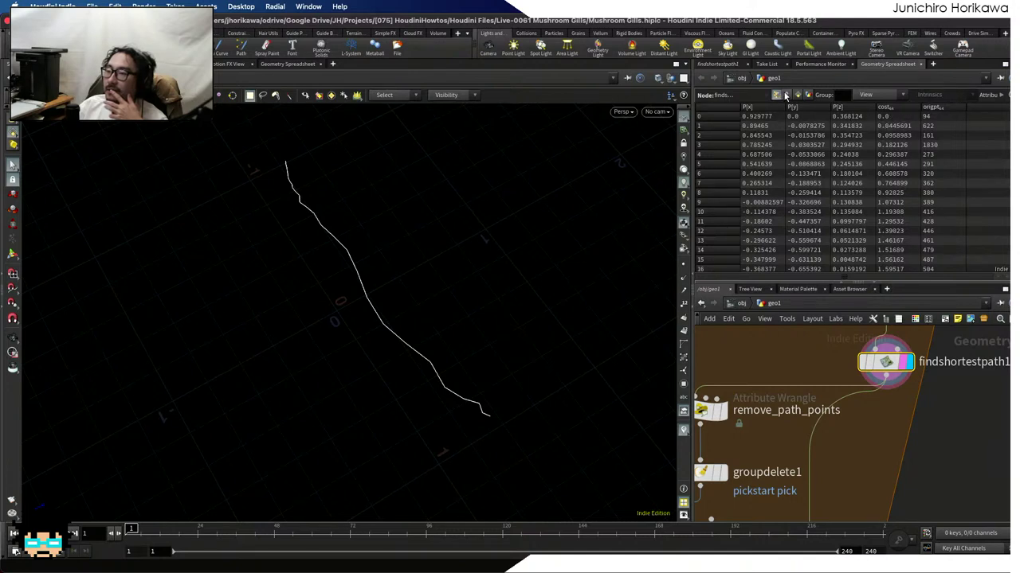
pyautogui.click(787, 95)
pyautogui.click(775, 95)
pyautogui.scroll(-10, 911, 154)
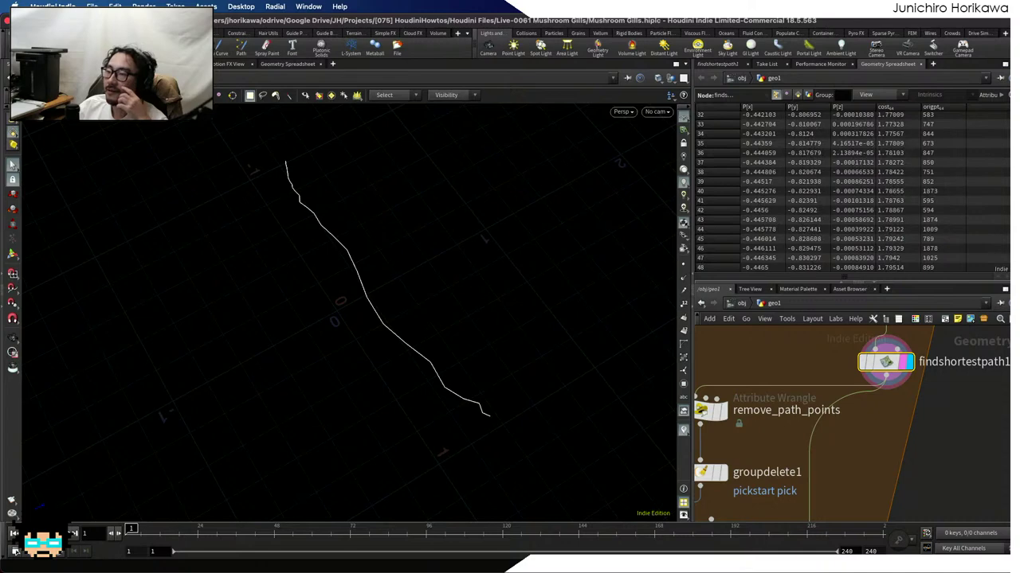
pyautogui.scroll(10, 910, 154)
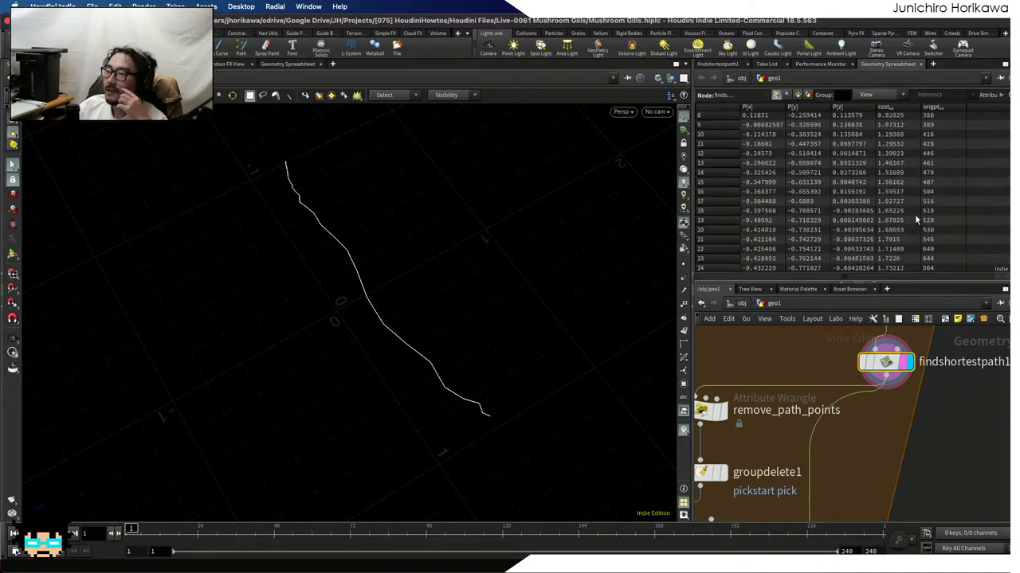
pyautogui.scroll(-5, 853, 231)
# Copy attribdelete1 onto the findshortestpath1 wire as attribdelete2
pyautogui.press('h')
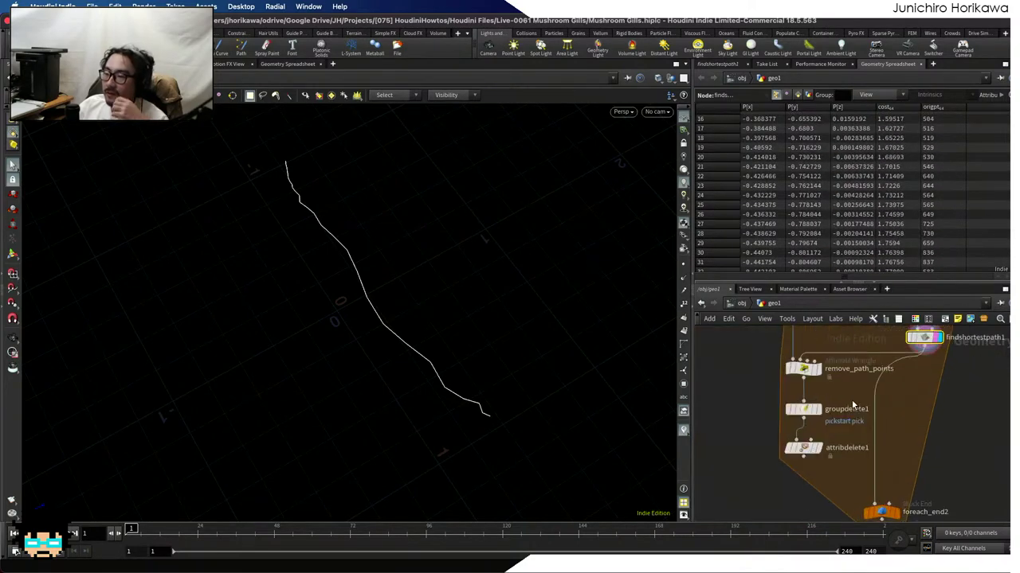
pyautogui.click(807, 450)
pyautogui.keyDown('alt'); pyautogui.moveTo(805, 450); pyautogui.dragTo(894, 449); pyautogui.keyUp('alt')
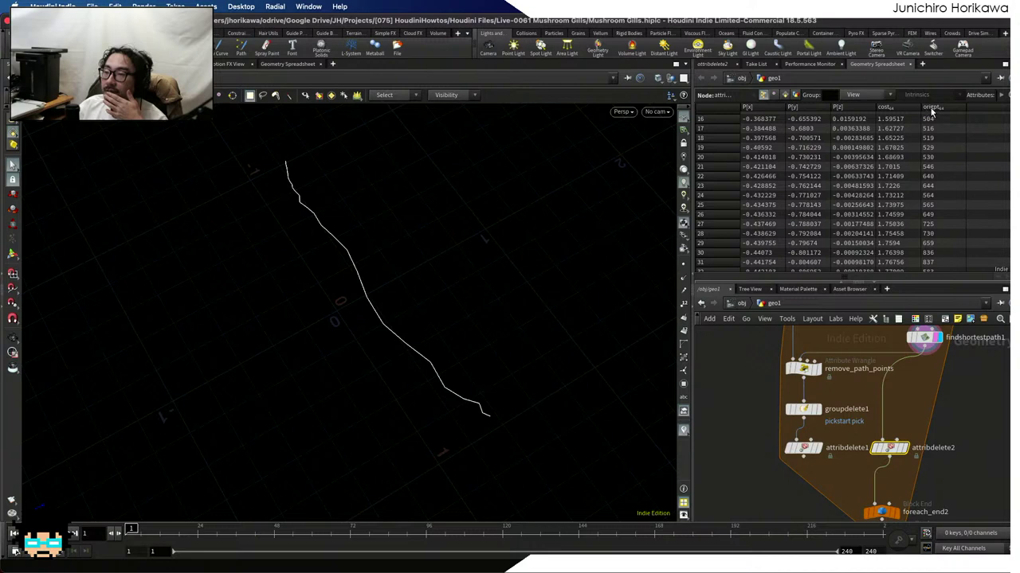
pyautogui.click(715, 63)
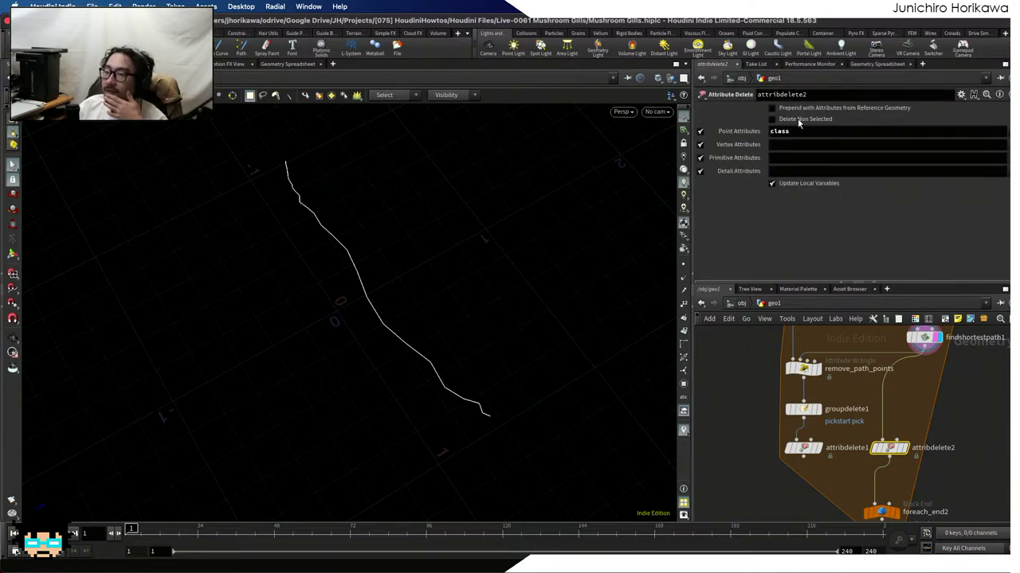
# Replace class with cost and origpt in attribdelete2's Point Attributes
pyautogui.moveTo(793, 131); pyautogui.dragTo(702, 133)
pyautogui.press('BackSpace')
pyautogui.press('Return')
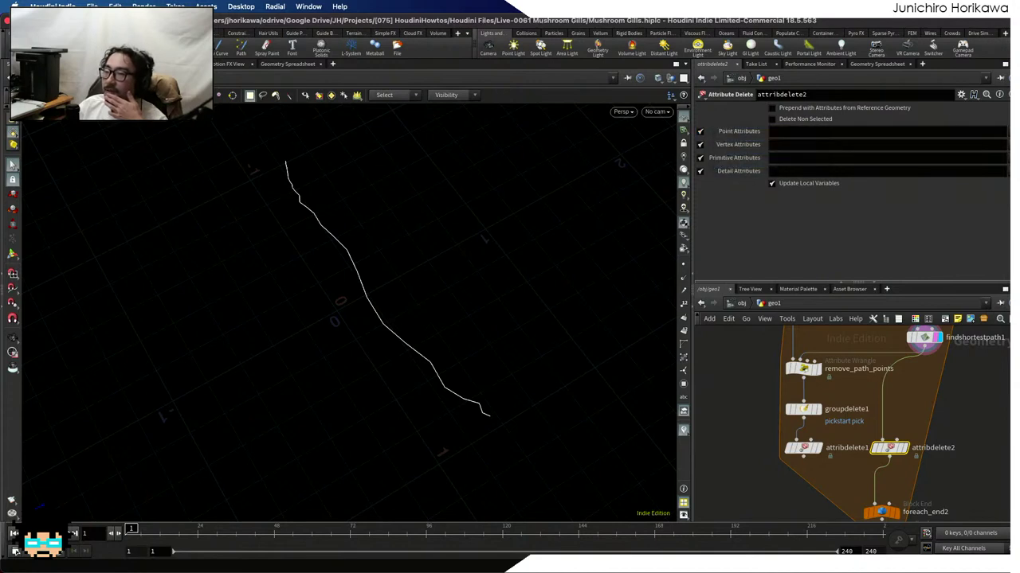
pyautogui.click(1007, 131)
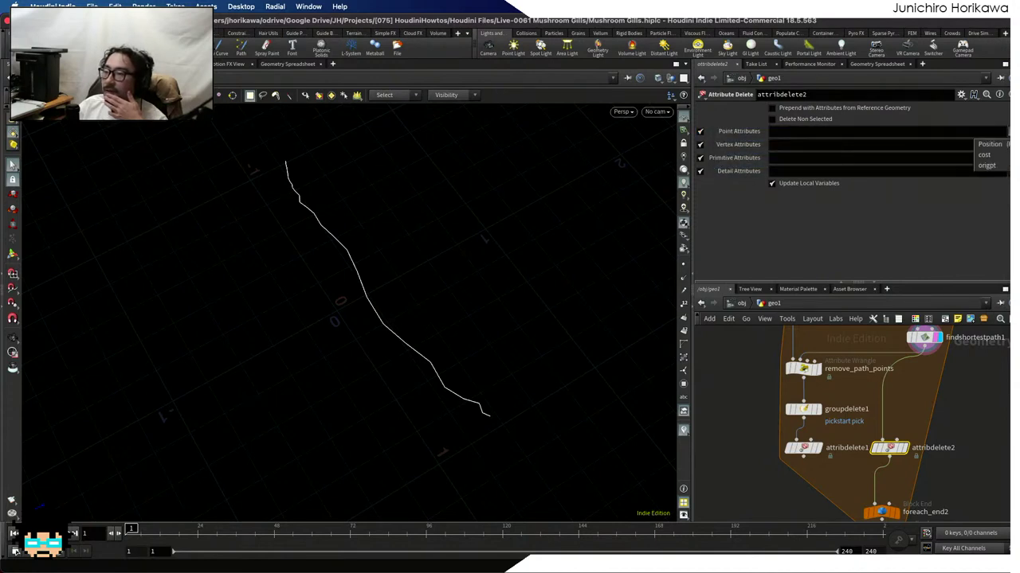
pyautogui.click(984, 155)
pyautogui.click(1007, 130)
pyautogui.press('Escape')
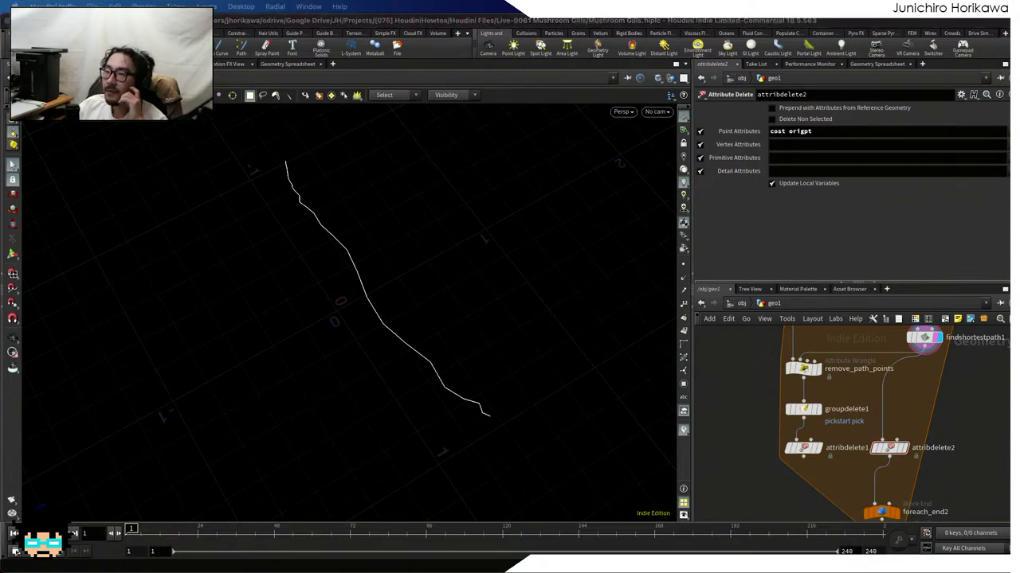
pyautogui.click(804, 456)
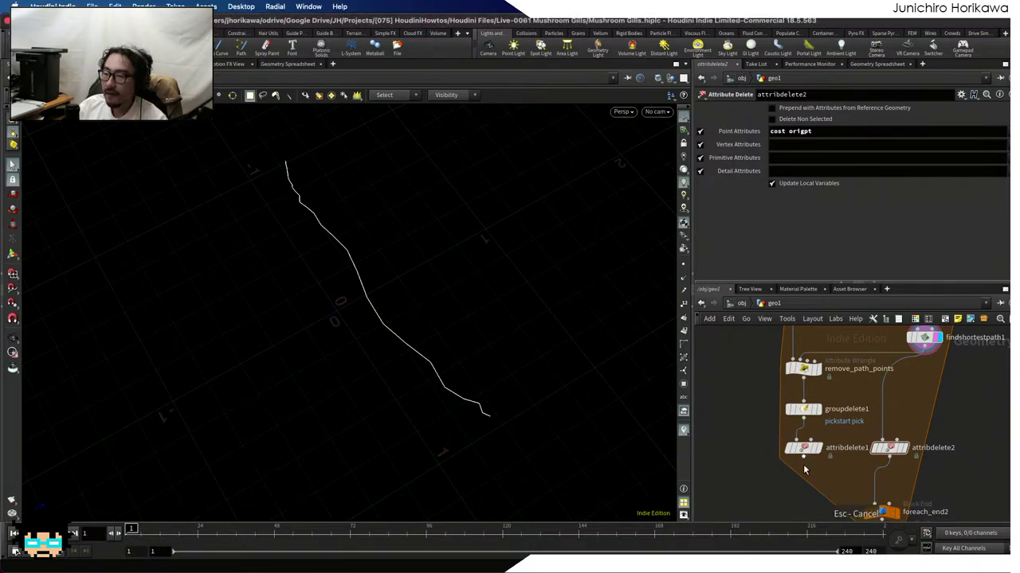
pyautogui.moveTo(833, 493); pyautogui.dragTo(812, 445, button='middle')
pyautogui.press('Escape')
pyautogui.press('Tab')
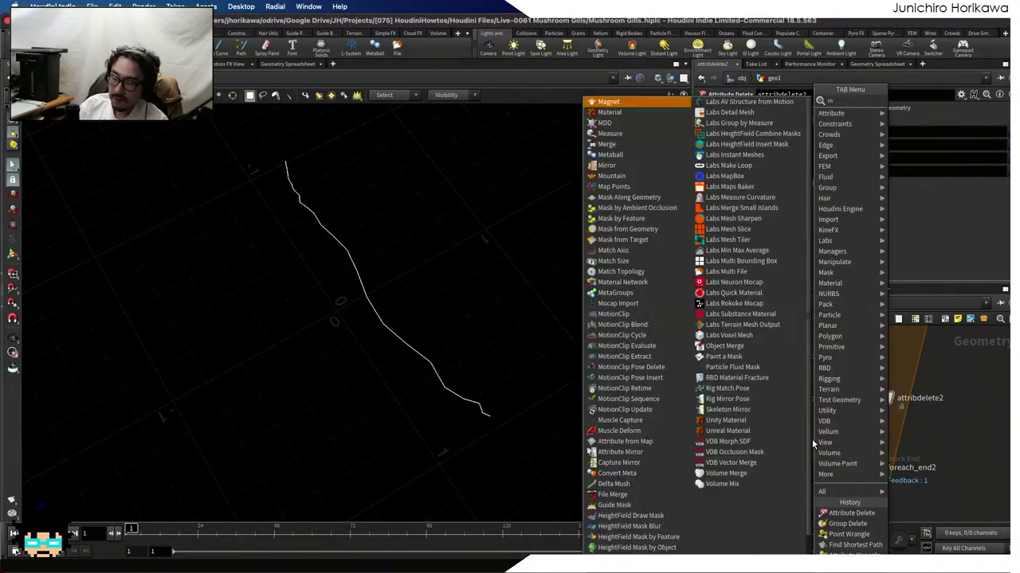
# Place merge1 under attribdelete1 and wire attribdelete2 into it
pyautogui.press('Return')
pyautogui.click(813, 443)
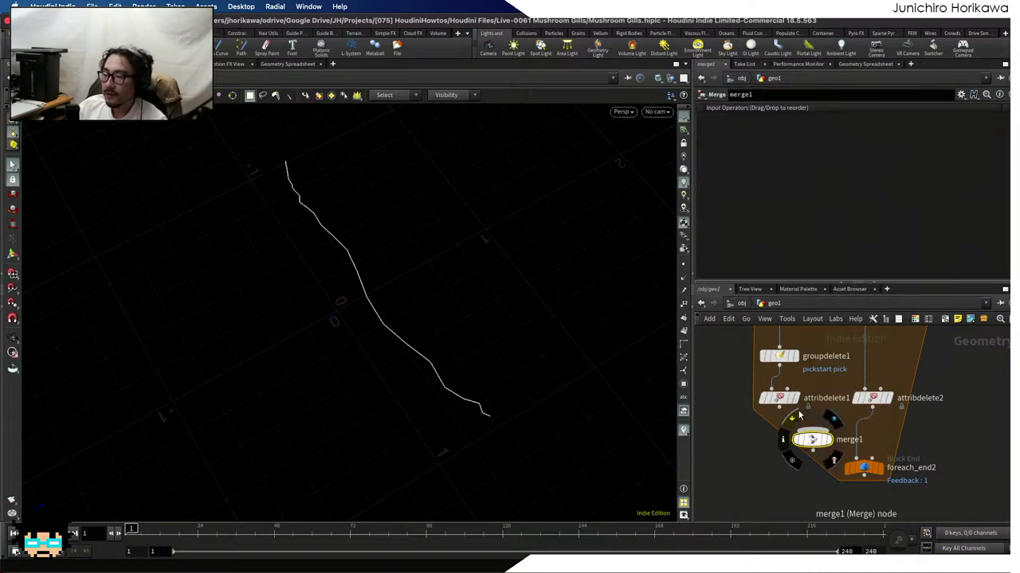
pyautogui.moveTo(872, 408); pyautogui.dragTo(812, 432)
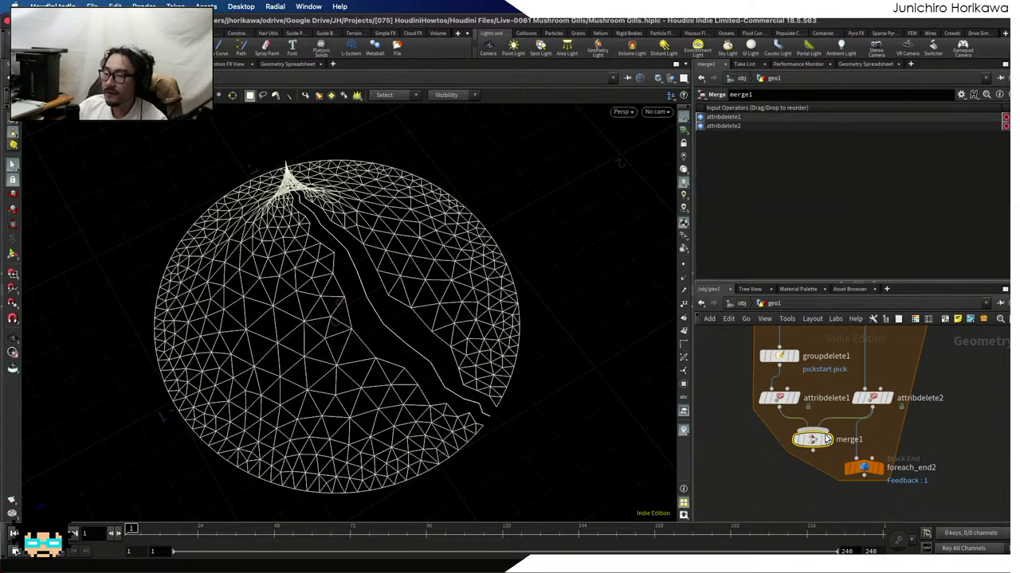
pyautogui.scroll(1, 816, 440)
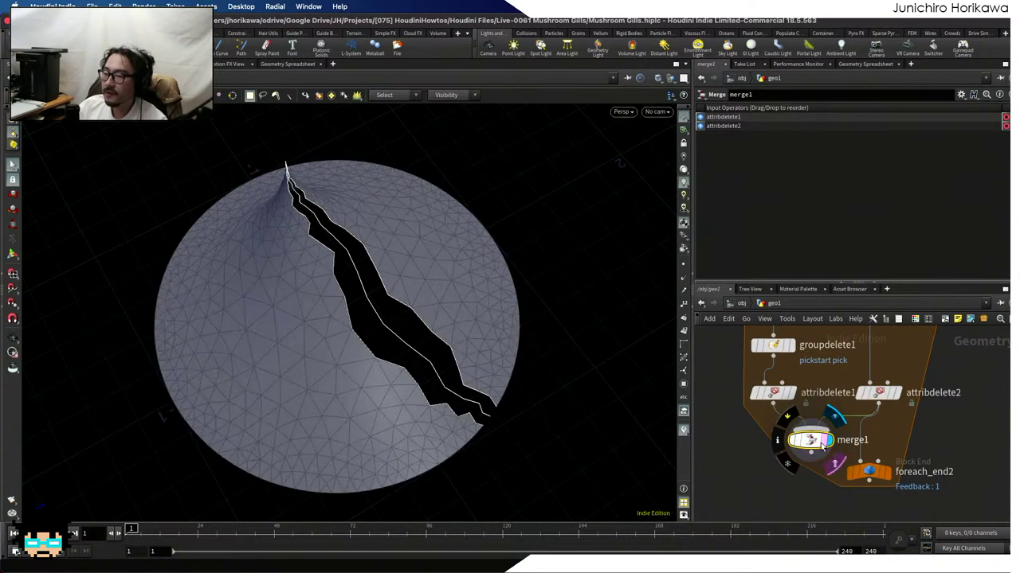
# Inspect group membership of attribdelete1 and attribdelete2 in the Geometry Spreadsheet
pyautogui.click(773, 393)
pyautogui.click(876, 64)
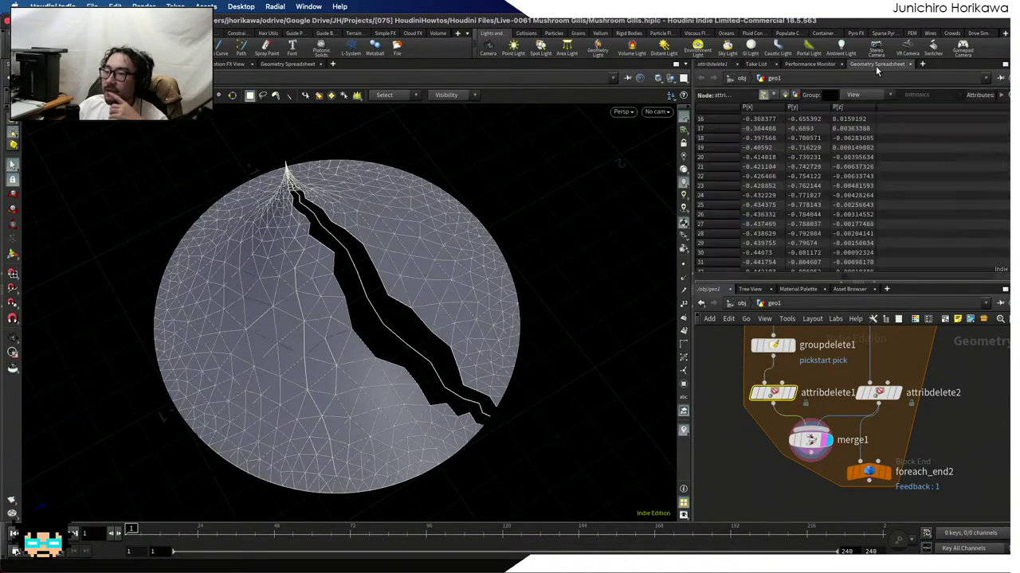
pyautogui.click(785, 96)
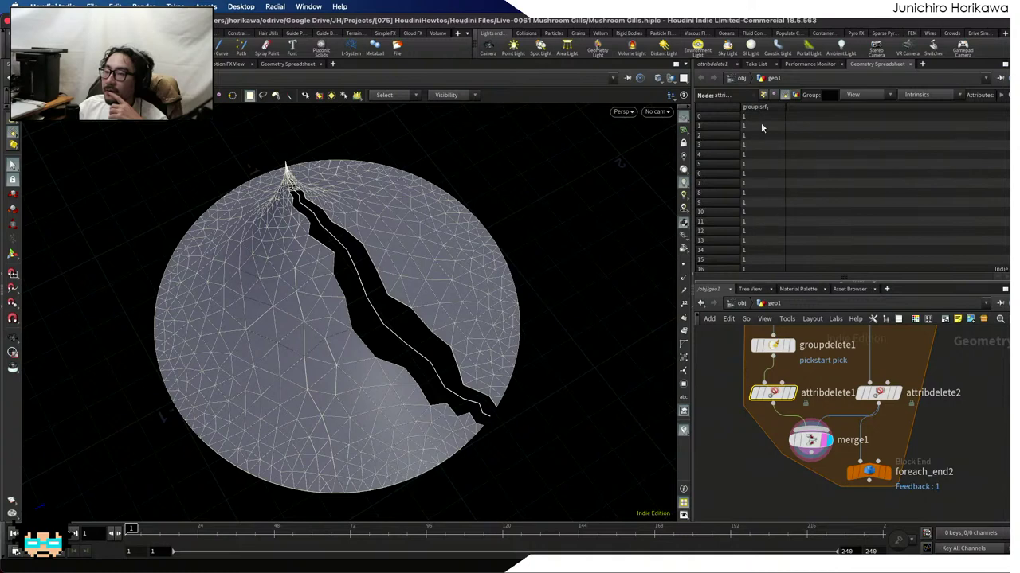
pyautogui.click(879, 393)
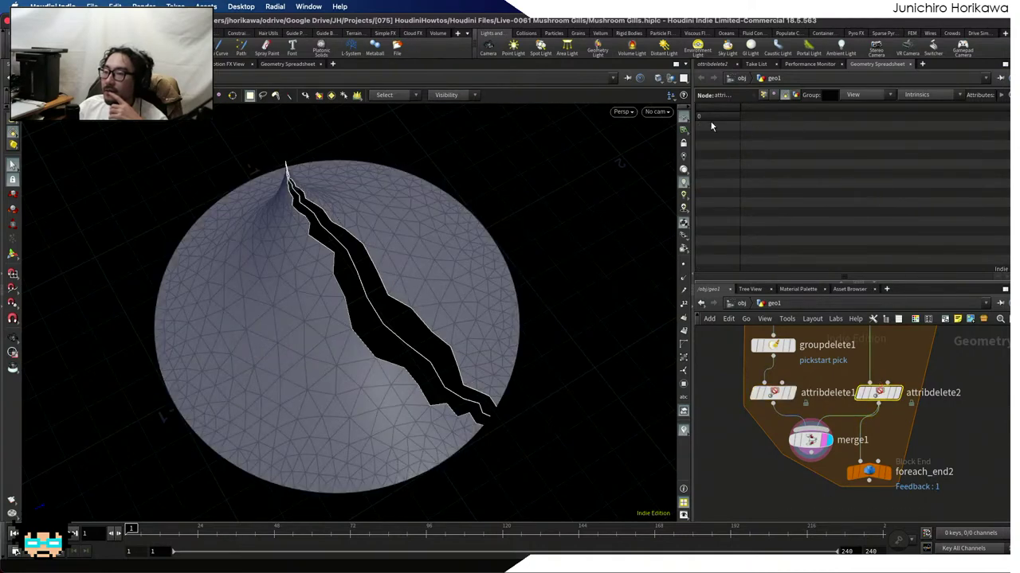
pyautogui.scroll(-4, 900, 410)
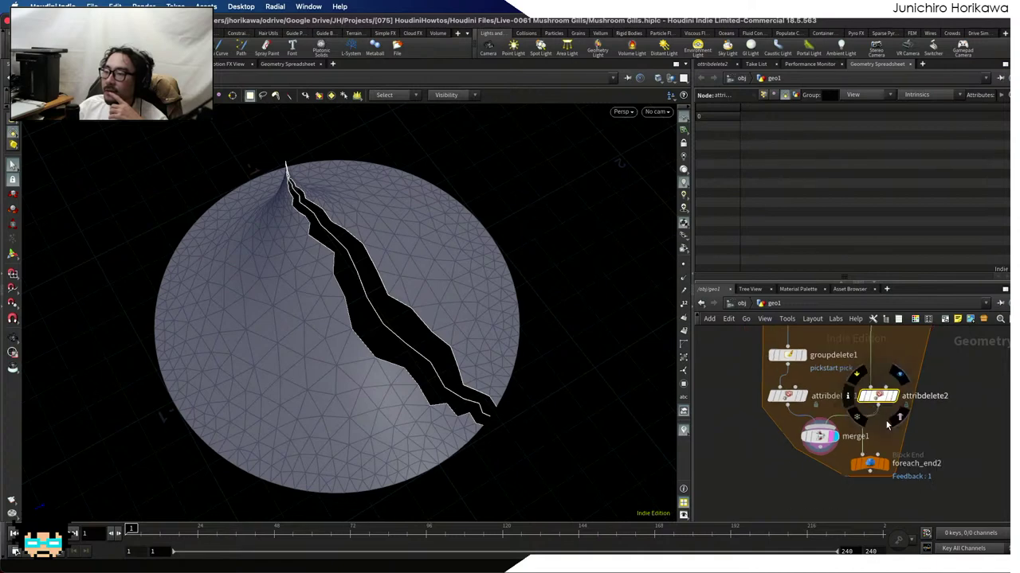
# Add a Group node above attribdelete2 and name its group 'path'
pyautogui.press('Tab')
pyautogui.write('group')
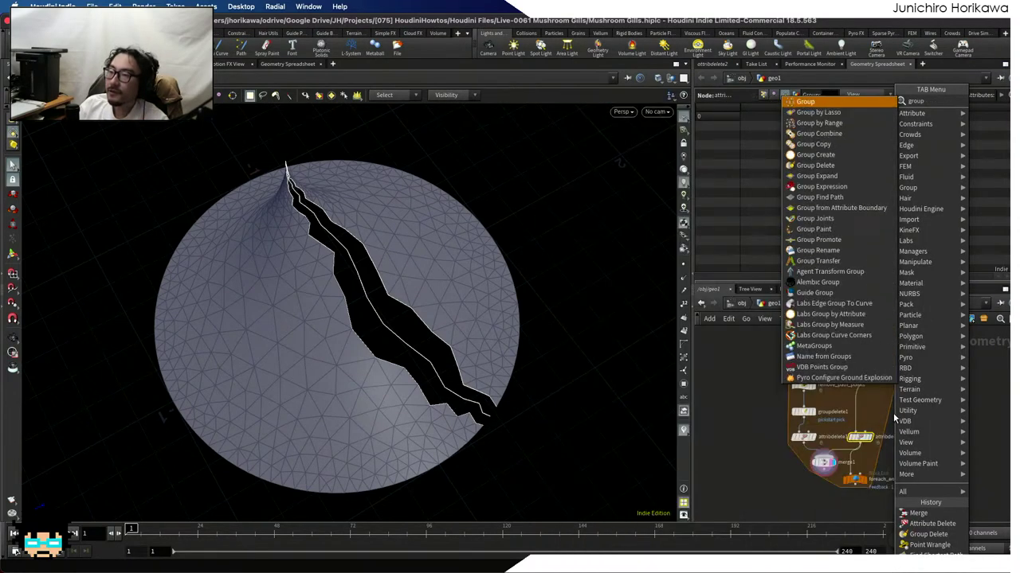
pyautogui.press('Return')
pyautogui.click(887, 413)
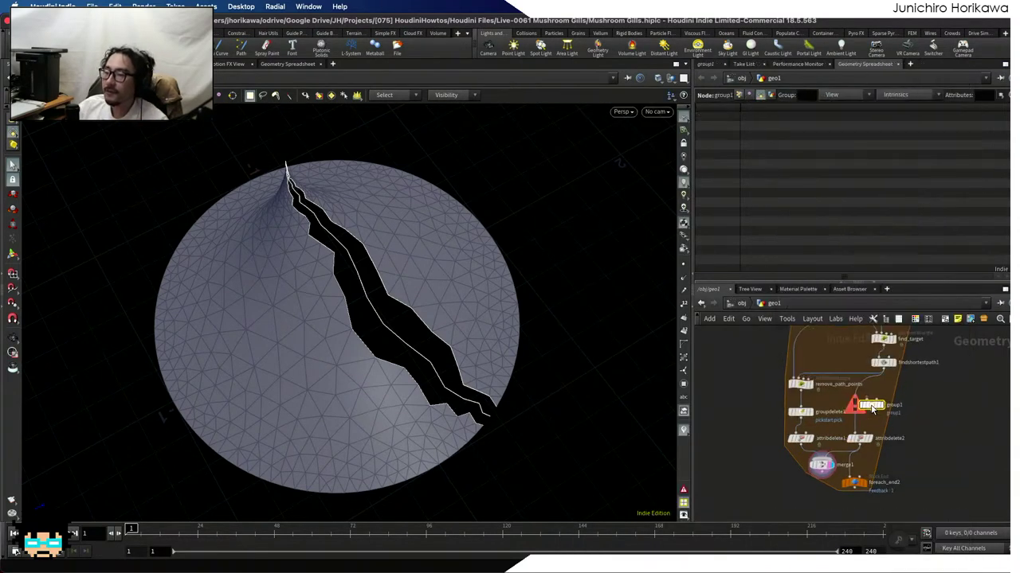
pyautogui.scroll(3, 876, 415)
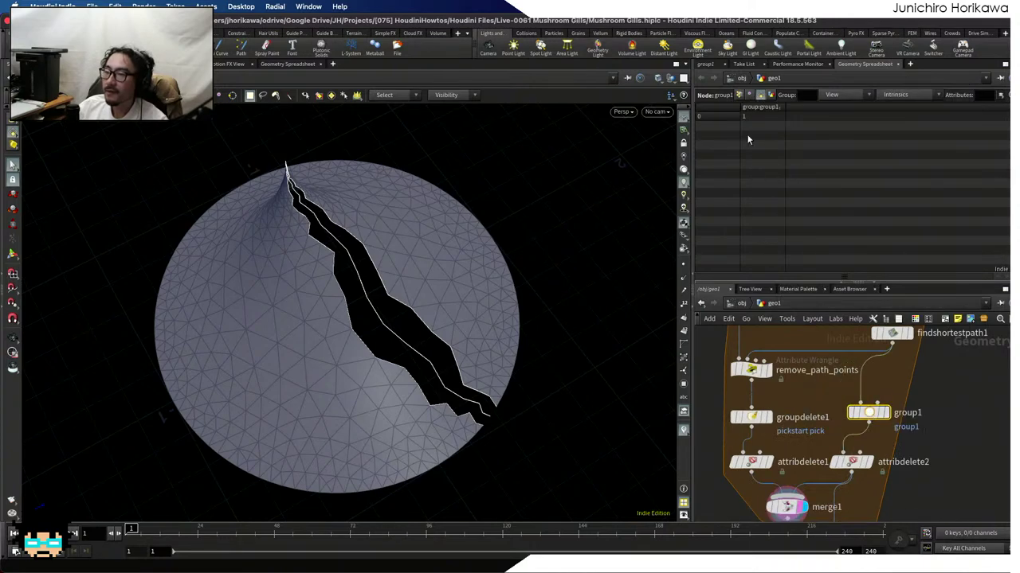
pyautogui.click(705, 64)
pyautogui.click(803, 109)
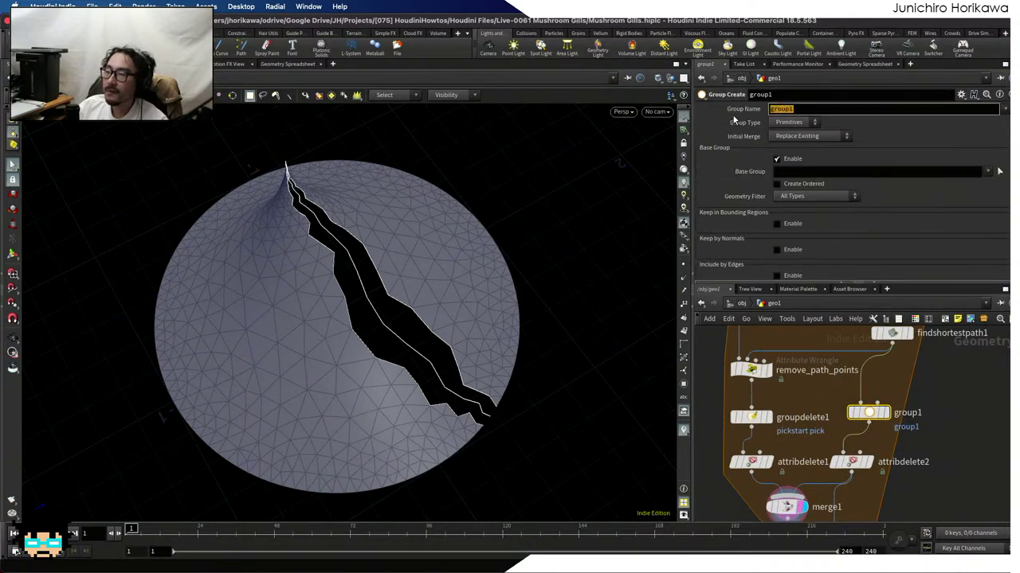
pyautogui.write('path')
pyautogui.press('Return')
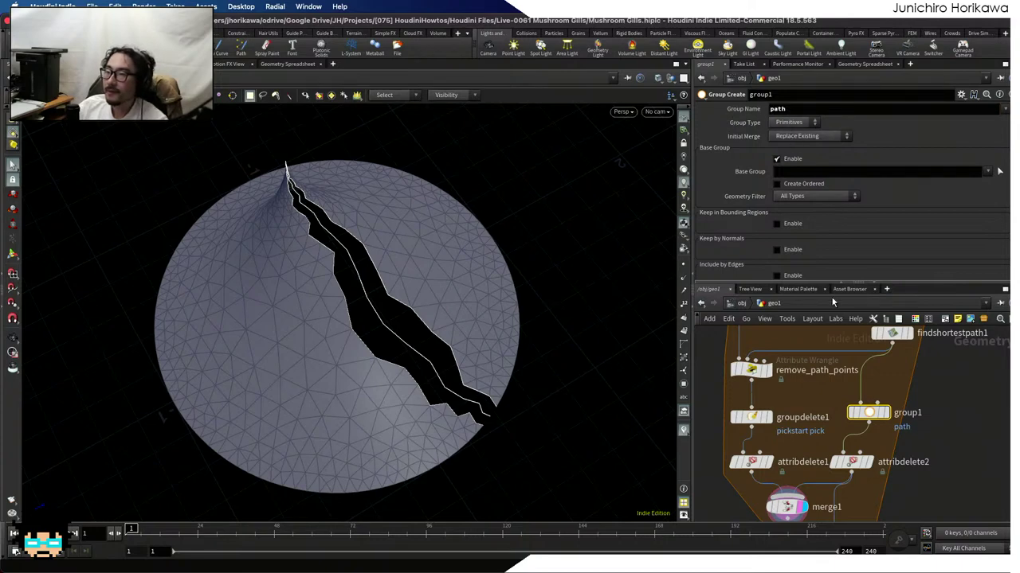
# Move foreach_end2 beneath merge1 and show its Block End parameters
pyautogui.moveTo(919, 437); pyautogui.dragTo(917, 323, button='middle')
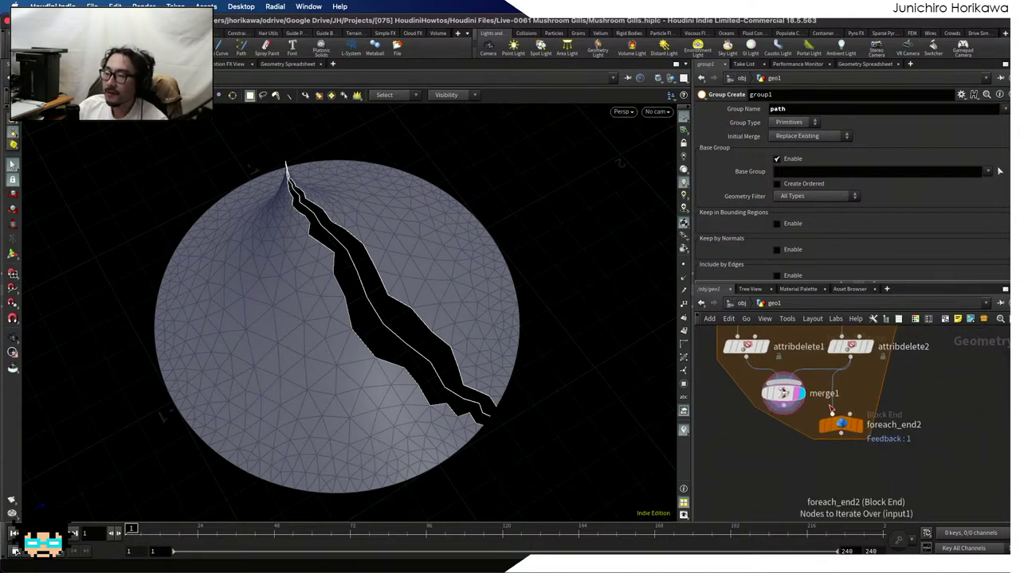
pyautogui.click(783, 393)
pyautogui.moveTo(838, 426); pyautogui.dragTo(838, 449)
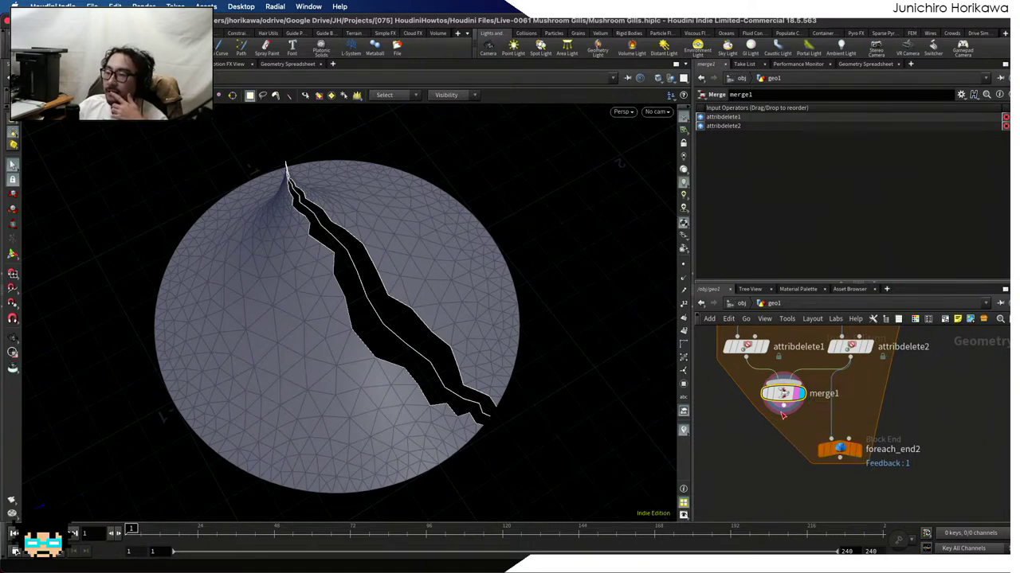
pyautogui.moveTo(839, 453); pyautogui.dragTo(796, 455)
pyautogui.scroll(1, 796, 455)
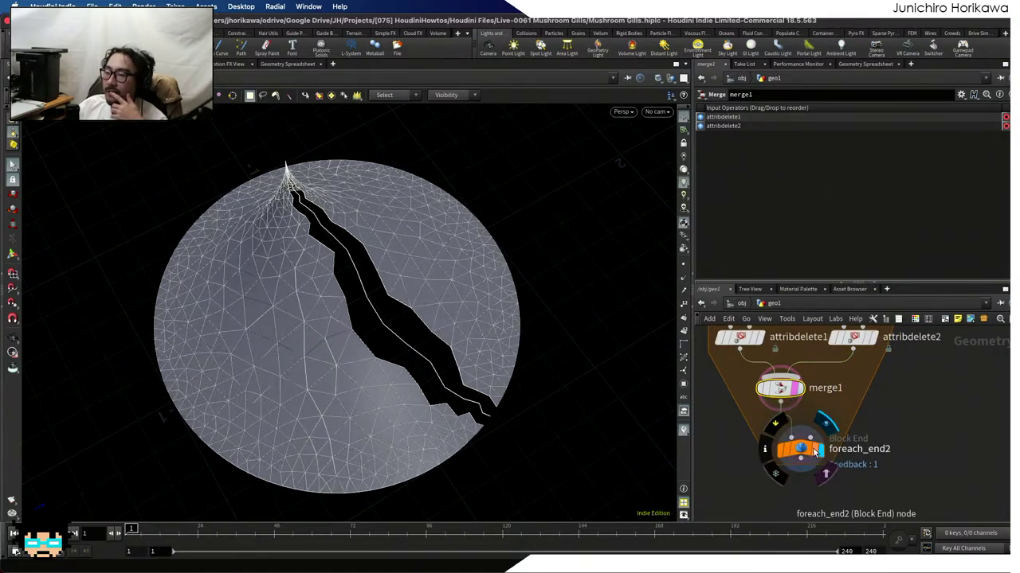
pyautogui.click(797, 458)
# Save the file, then raise foreach_end2's Iterations to 2 and inspect the second crack
pyautogui.hotkey('ctrl', 's')
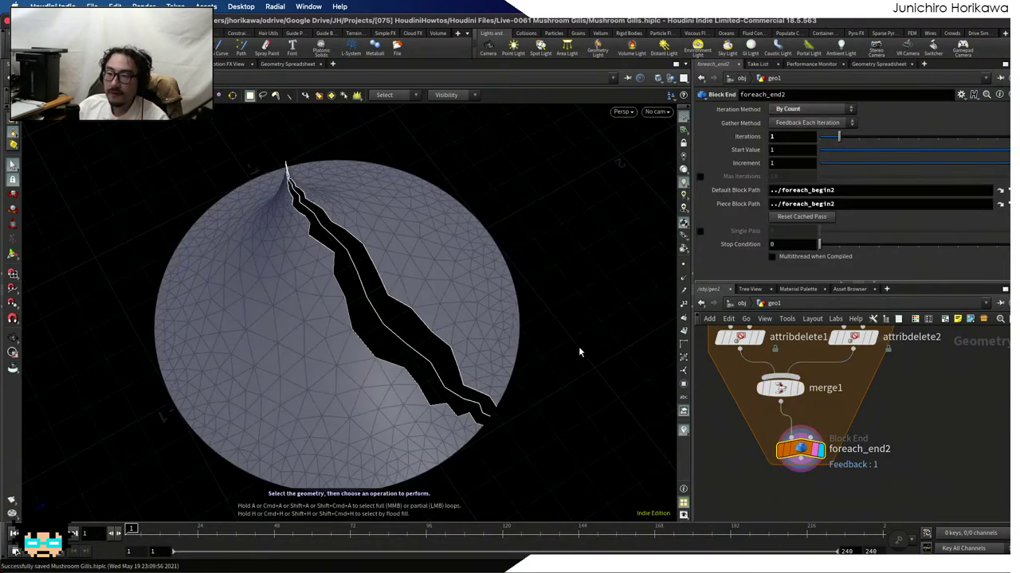
pyautogui.press('Escape')
pyautogui.moveTo(578, 346); pyautogui.dragTo(458, 304)
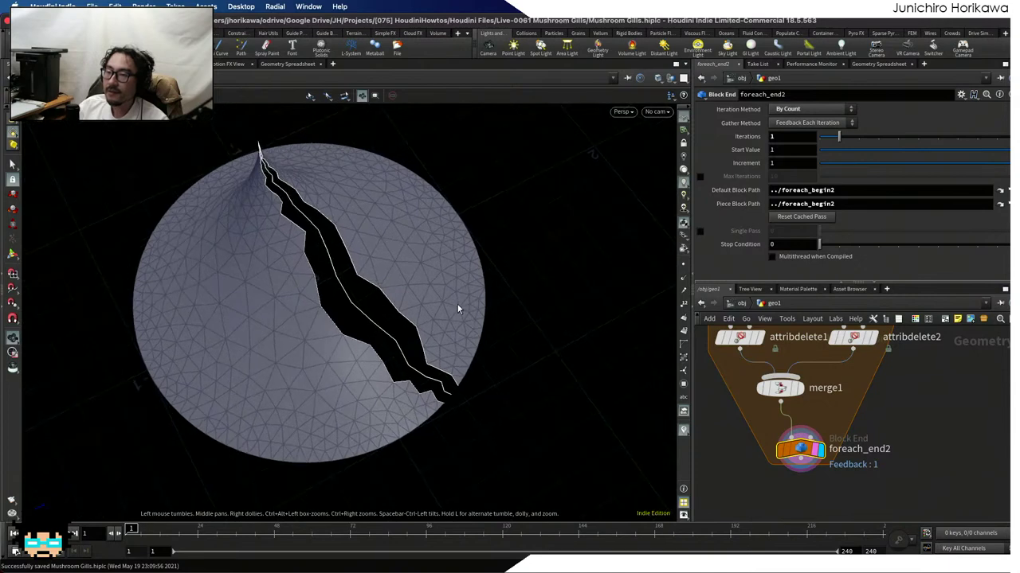
pyautogui.press('s')
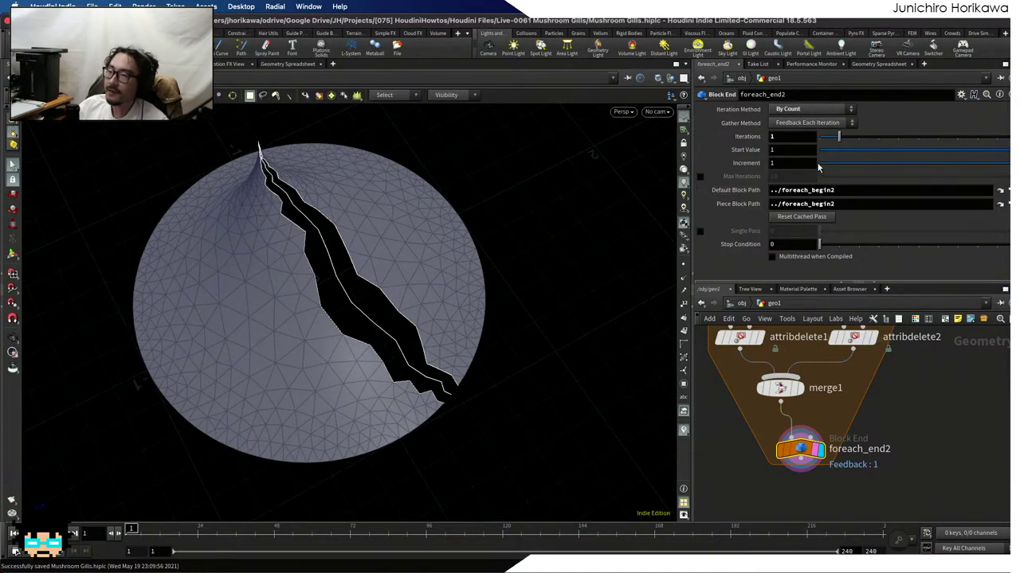
pyautogui.click(860, 140)
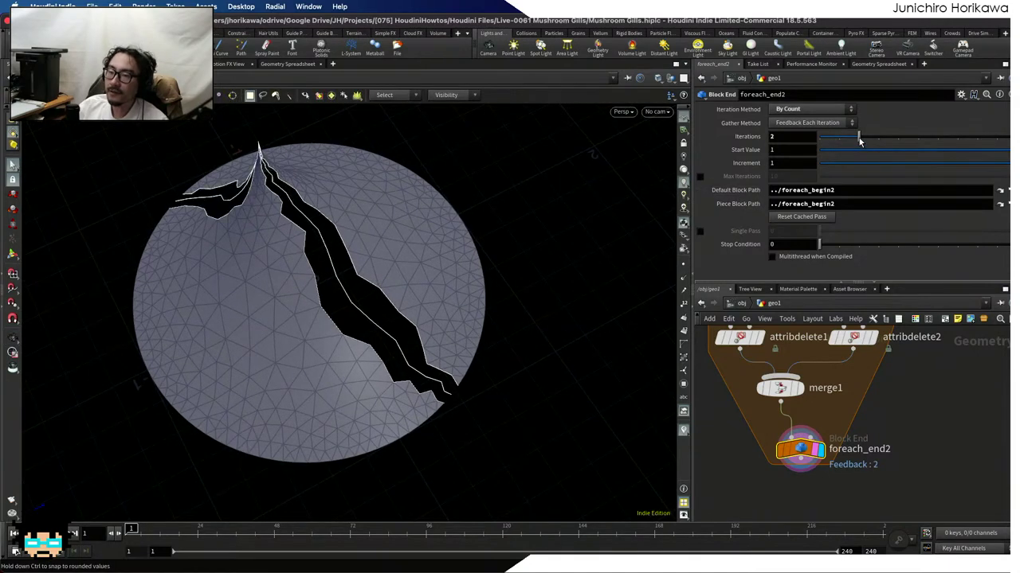
pyautogui.press('Escape')
pyautogui.moveTo(520, 230); pyautogui.dragTo(530, 253)
pyautogui.press('s')
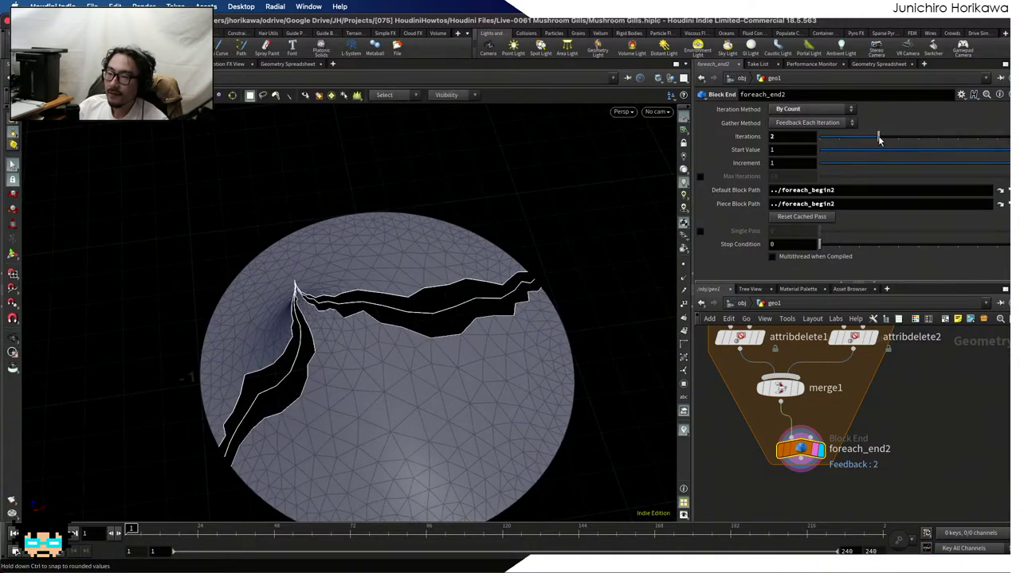
# Raise Iterations to 3 and inspect the disc up close where the cracks meet
pyautogui.moveTo(880, 140); pyautogui.dragTo(880, 140)
pyautogui.moveTo(433, 273); pyautogui.dragTo(348, 335)
pyautogui.press('s')
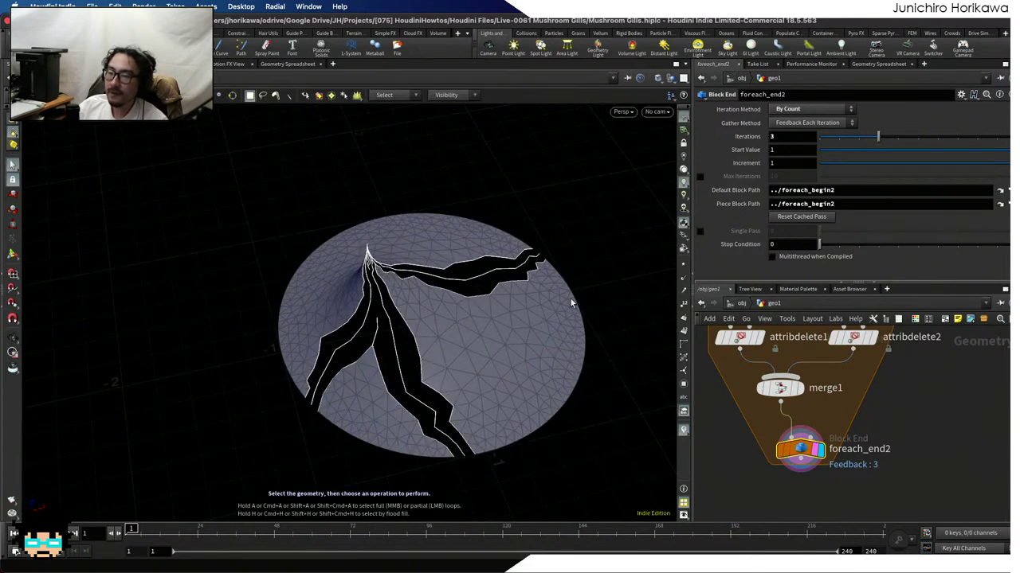
pyautogui.keyDown('alt'); pyautogui.moveTo(560, 395); pyautogui.dragTo(217, 364); pyautogui.keyUp('alt')
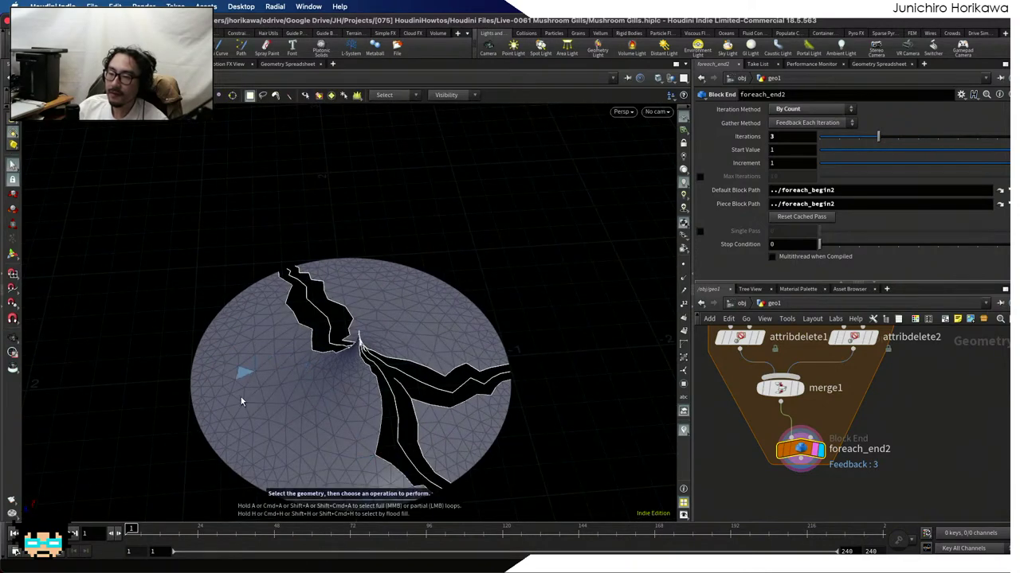
pyautogui.press('Escape')
pyautogui.moveTo(337, 359); pyautogui.dragTo(295, 431)
pyautogui.moveTo(294, 431); pyautogui.dragTo(496, 334, button='right')
pyautogui.moveTo(496, 334); pyautogui.dragTo(478, 250)
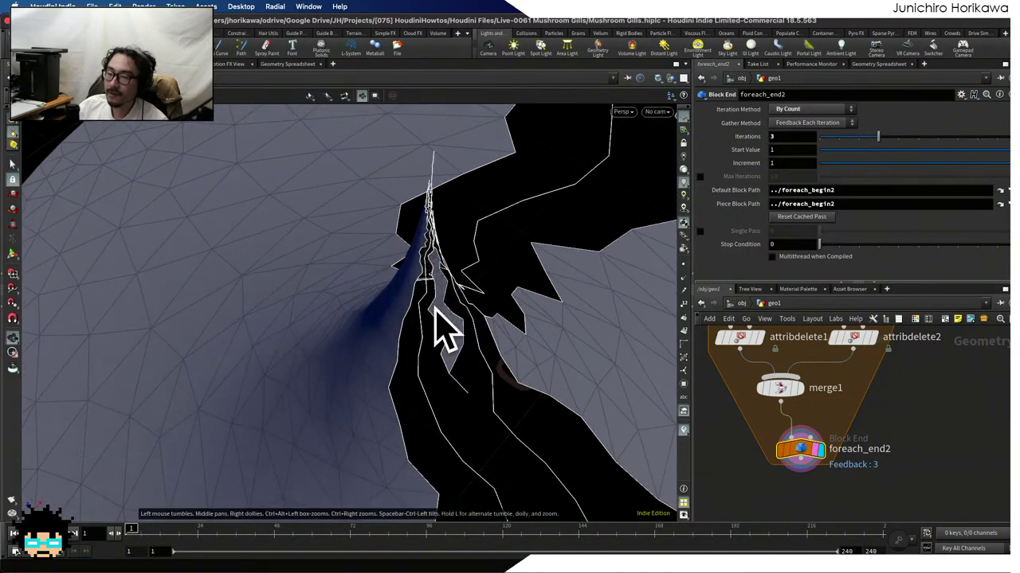
pyautogui.moveTo(455, 321); pyautogui.dragTo(465, 324)
pyautogui.moveTo(465, 324); pyautogui.dragTo(284, 387, button='right')
pyautogui.moveTo(284, 387); pyautogui.dragTo(485, 396)
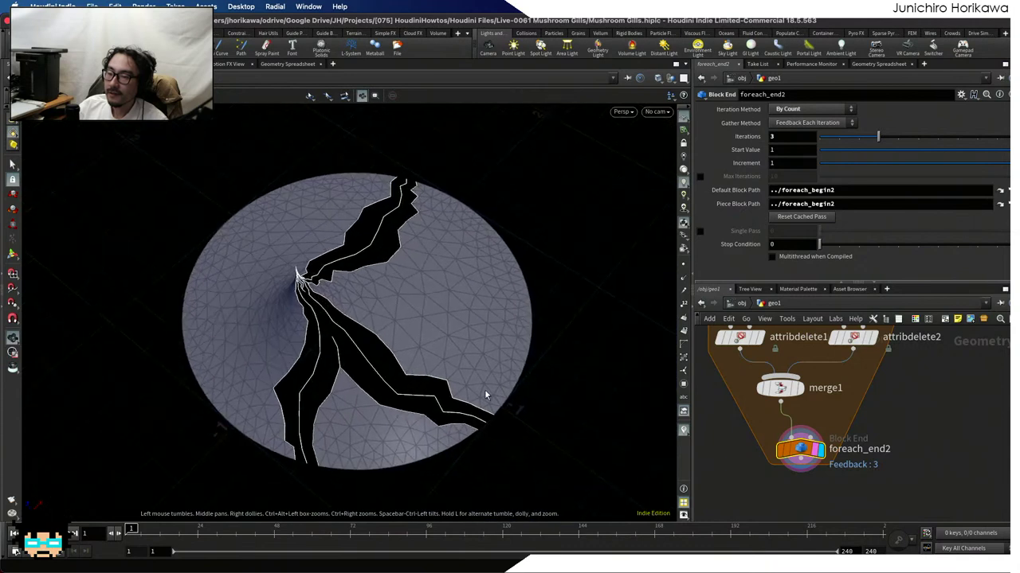
pyautogui.press('s')
# Raise foreach_end2's Iterations to 4
pyautogui.scroll(-5, 825, 435)
pyautogui.scroll(3, 824, 435)
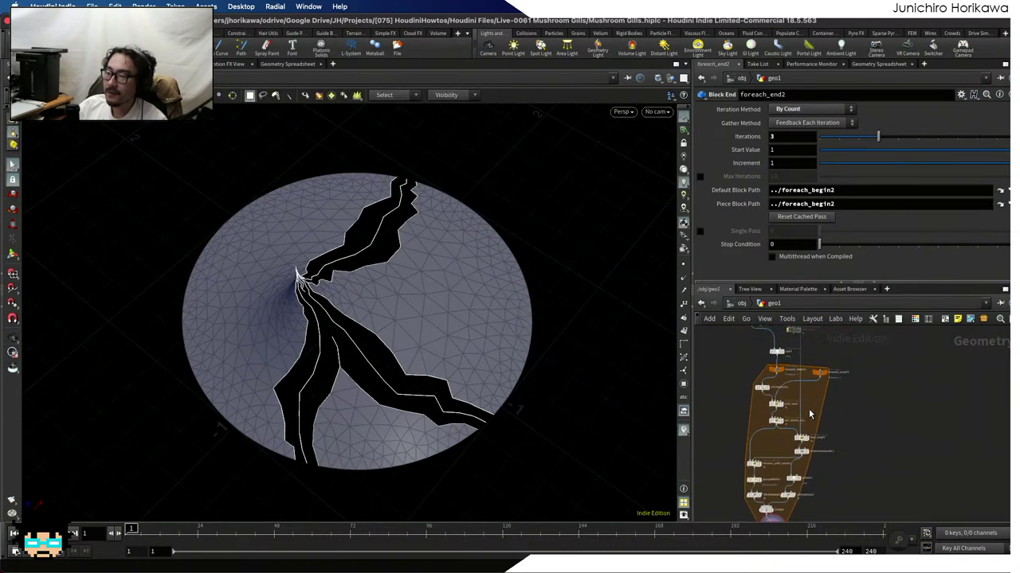
pyautogui.moveTo(785, 436); pyautogui.dragTo(797, 339, button='middle')
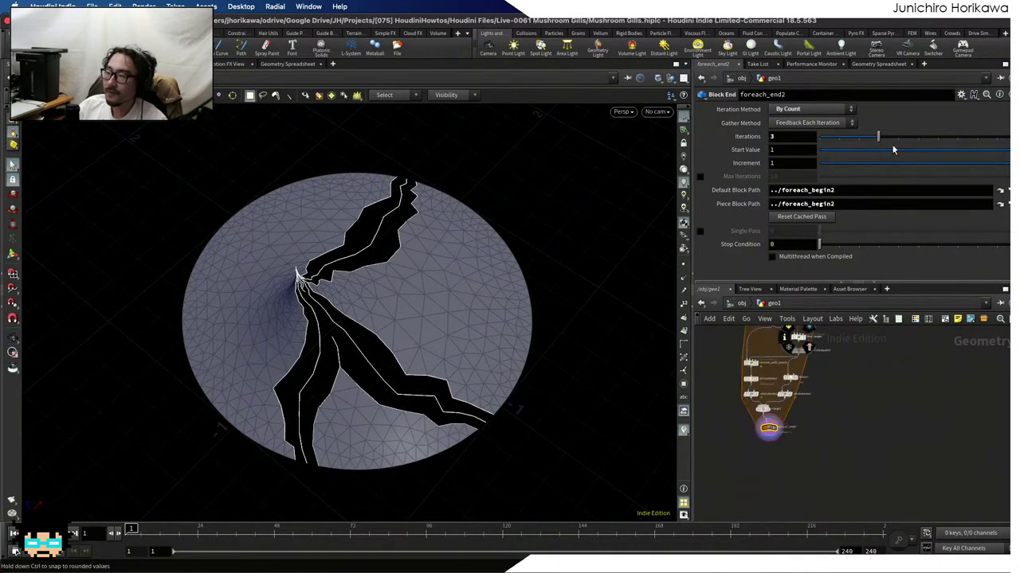
pyautogui.moveTo(895, 137); pyautogui.dragTo(900, 138)
pyautogui.scroll(5, 793, 350)
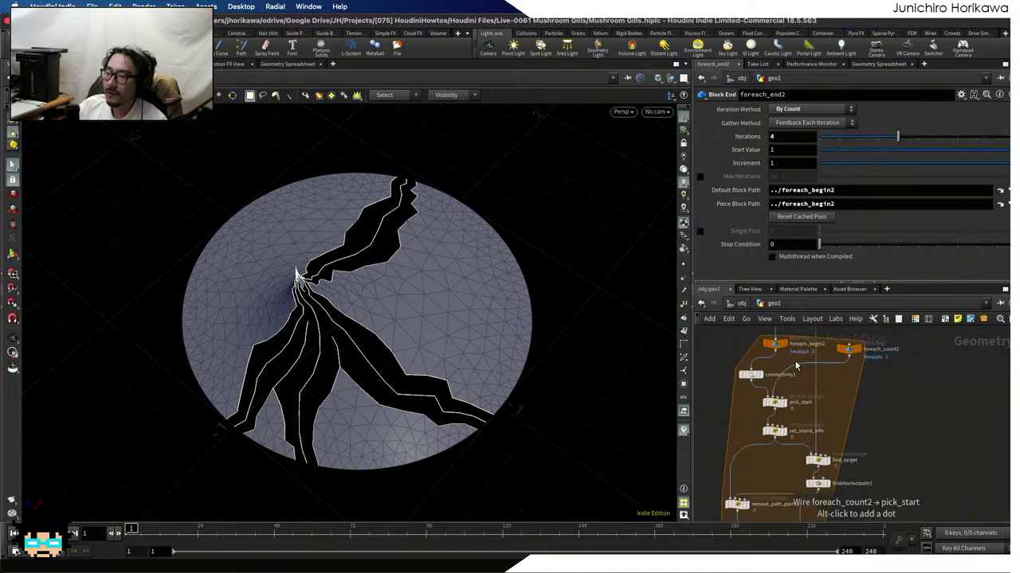
# Display foreach_begin2's output and save the Mushroom Gills file
pyautogui.click(785, 336)
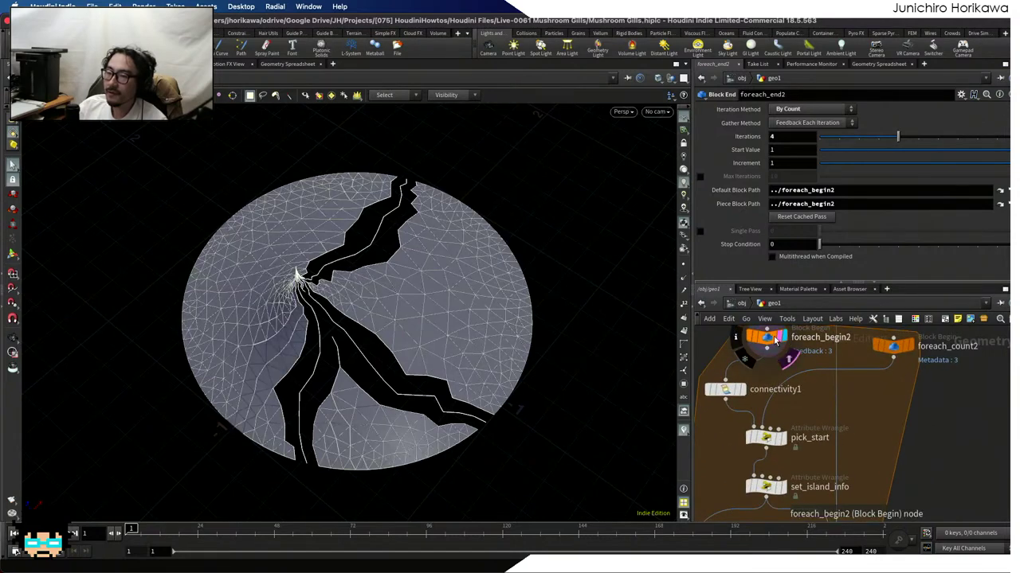
pyautogui.click(771, 343)
pyautogui.hotkey('ctrl', 's')
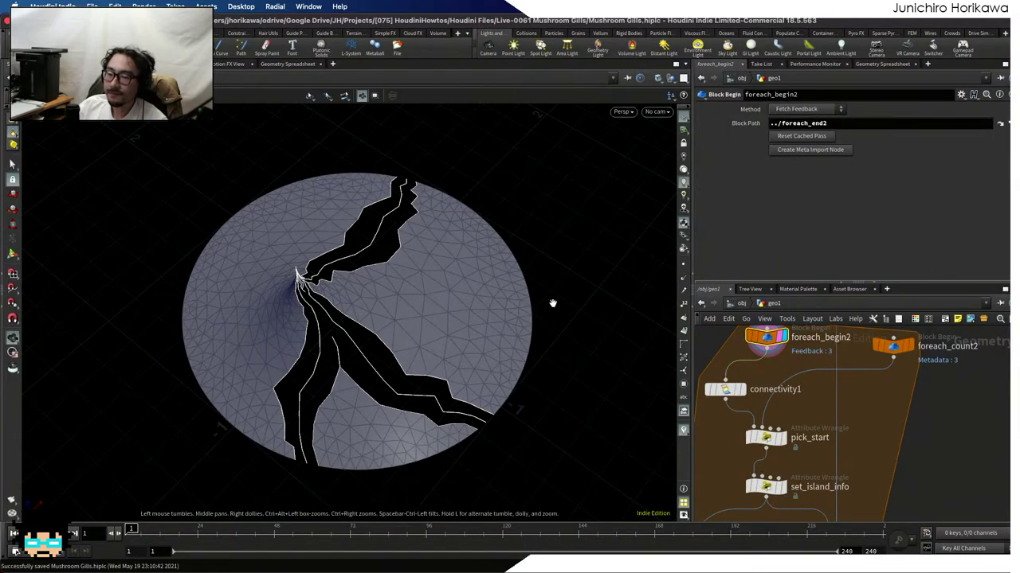
pyautogui.moveTo(552, 303); pyautogui.dragTo(611, 296)
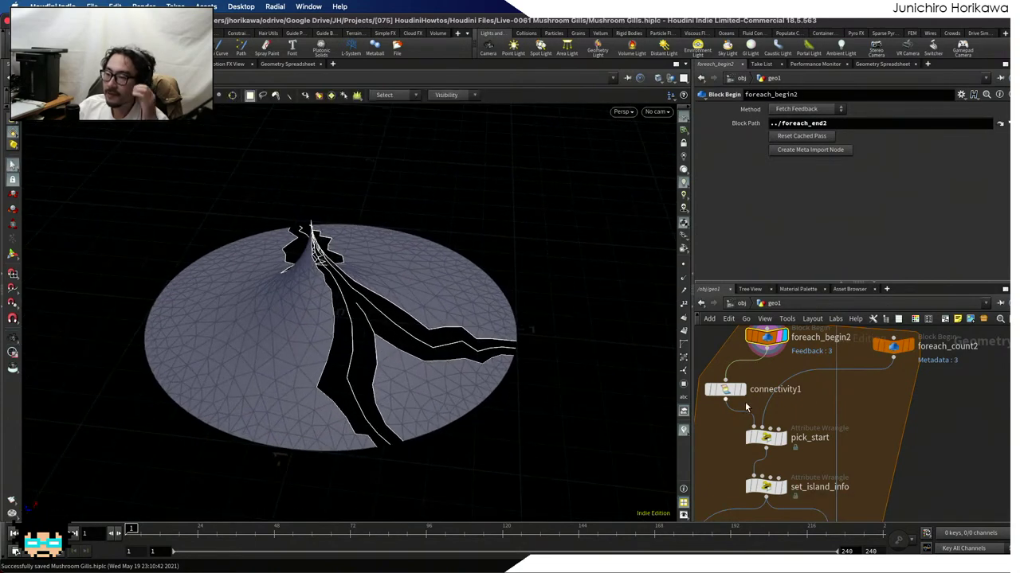
pyautogui.scroll(4, 747, 398)
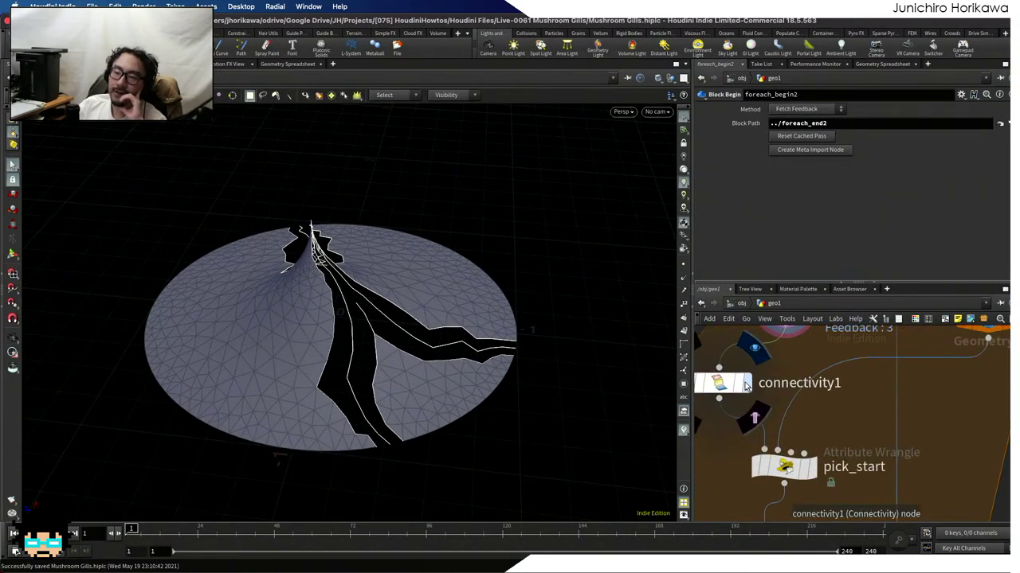
# Display connectivity1 and list its point attributes sorted by class
pyautogui.click(746, 385)
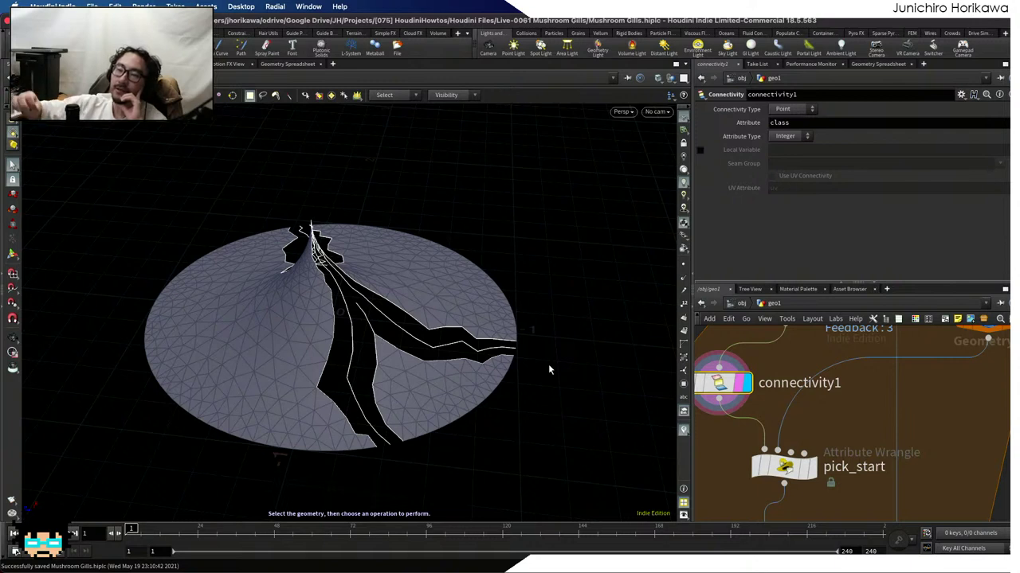
pyautogui.click(894, 62)
pyautogui.click(764, 95)
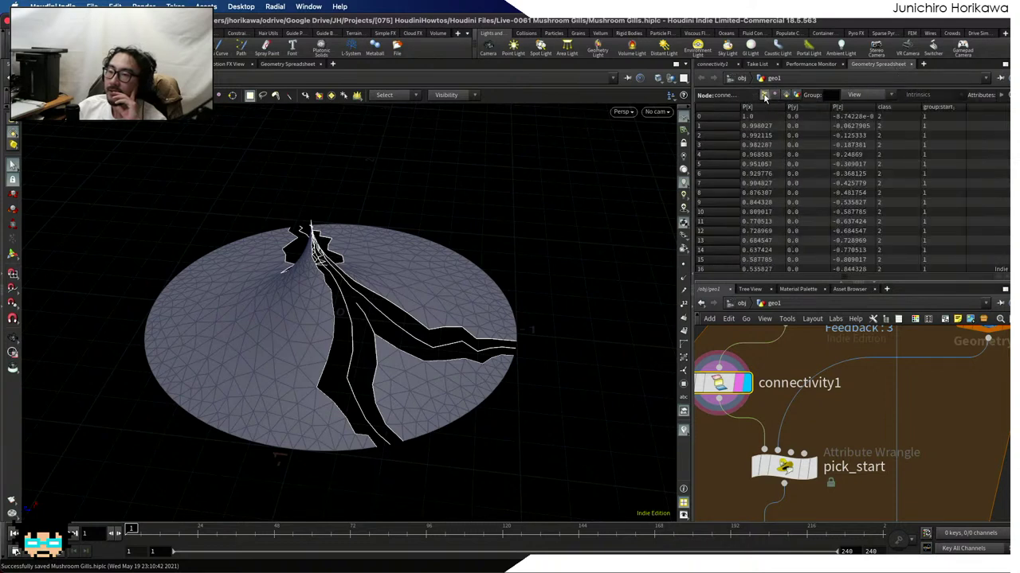
pyautogui.click(892, 107)
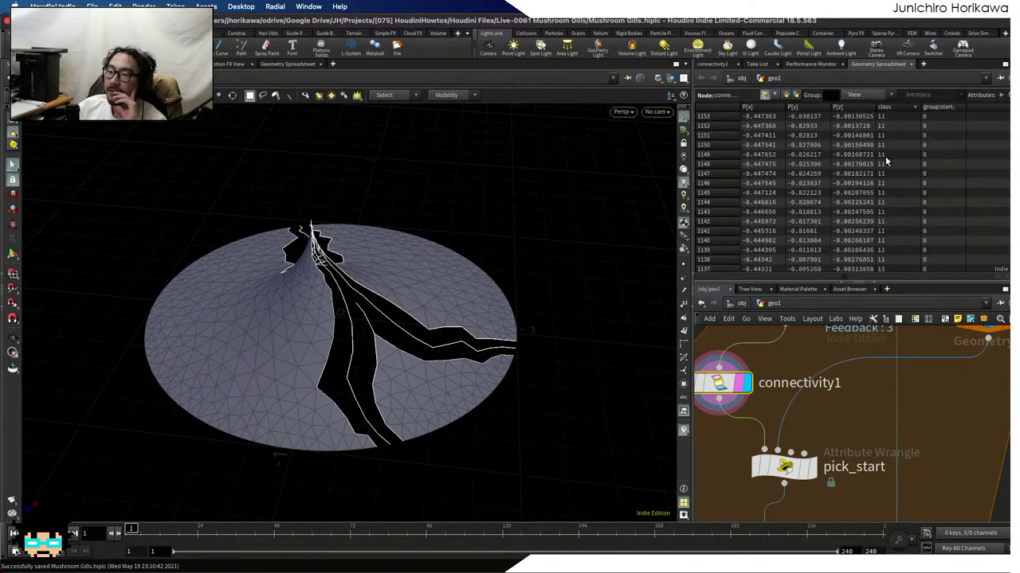
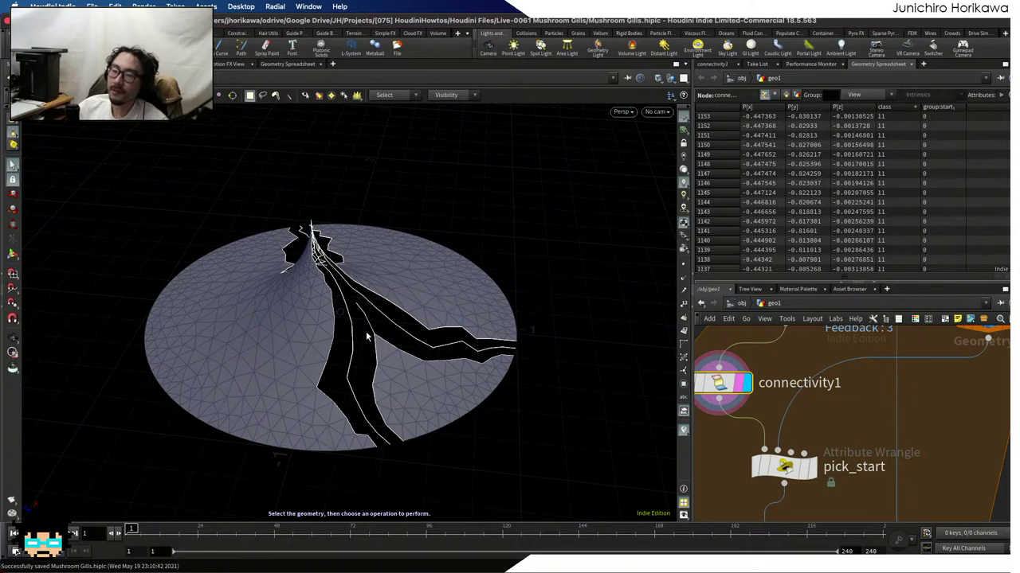
# Orbit the cracked cone disc from several angles and bring up the viewport visualizers list
pyautogui.moveTo(366, 329); pyautogui.dragTo(369, 364)
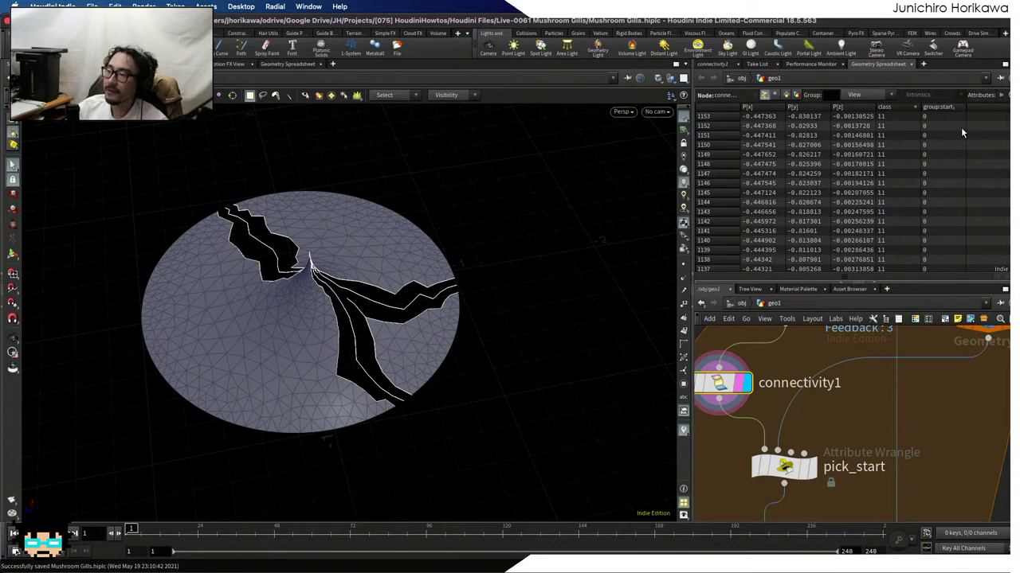
pyautogui.scroll(-20, 852, 191)
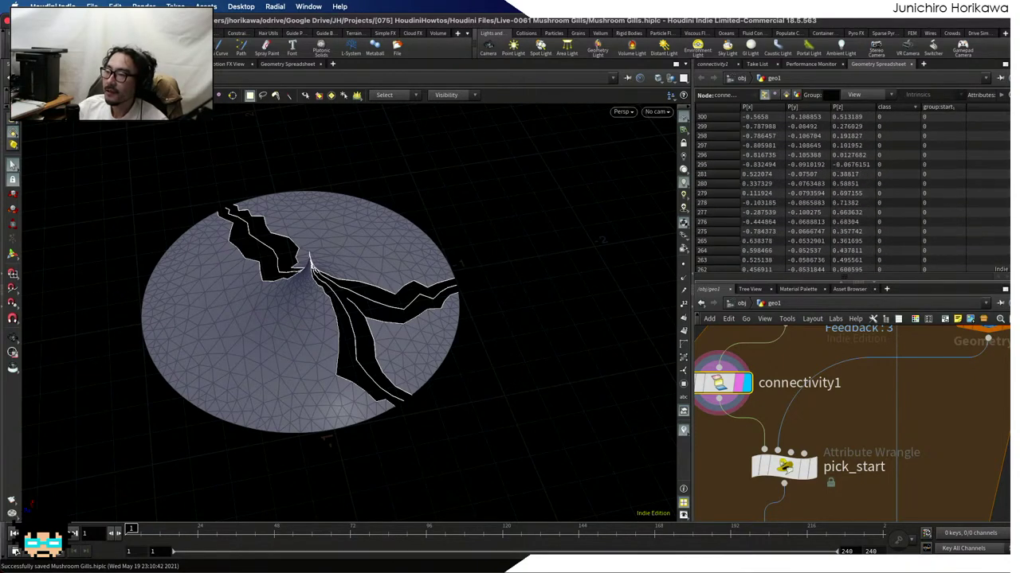
pyautogui.scroll(20, 852, 191)
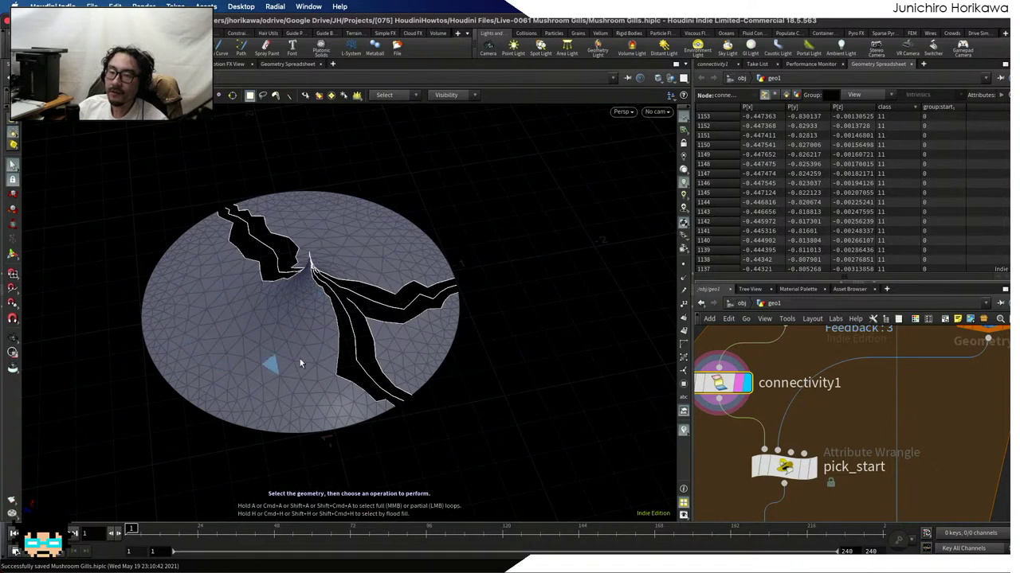
pyautogui.moveTo(463, 344); pyautogui.dragTo(375, 276)
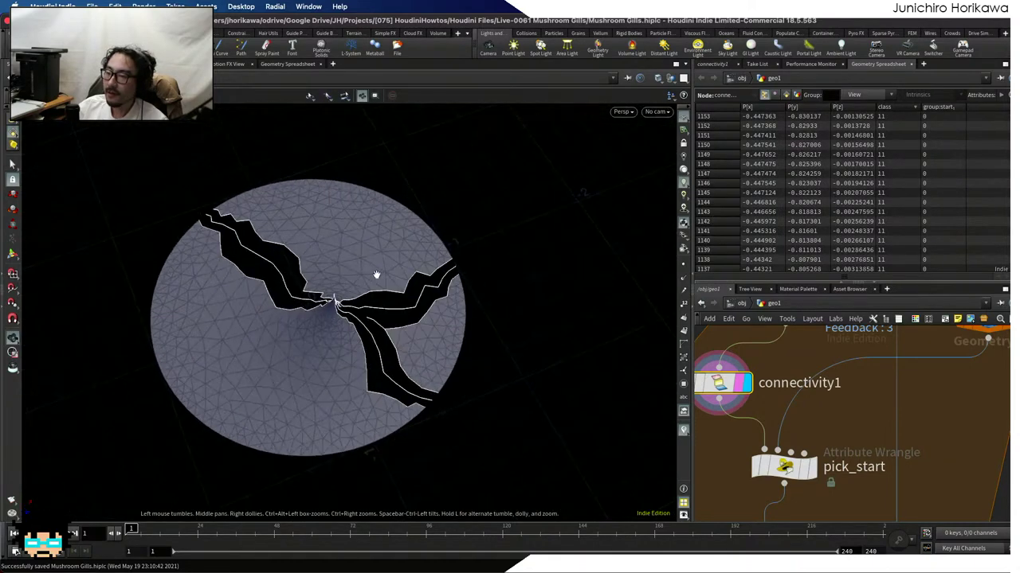
pyautogui.press('s')
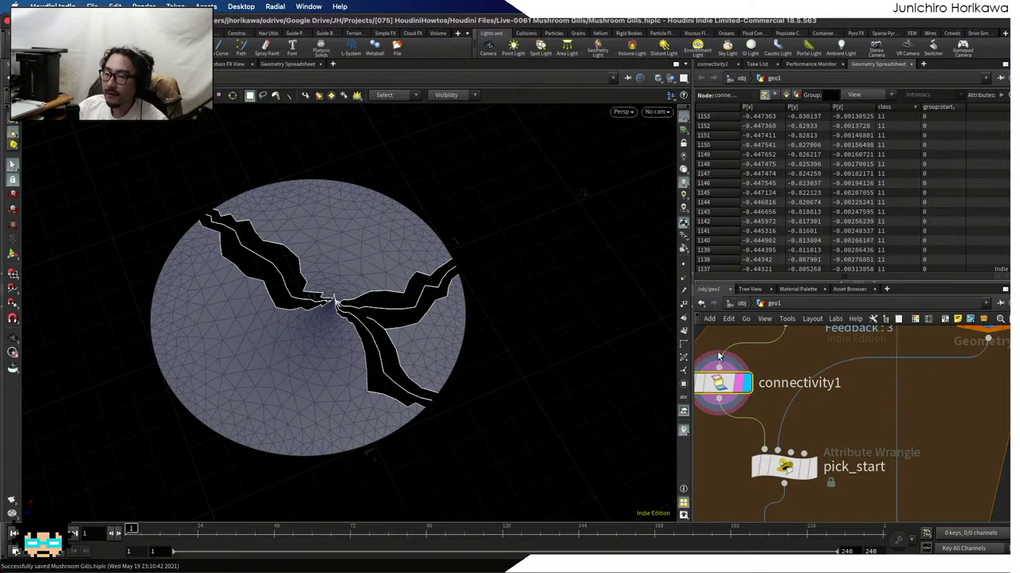
pyautogui.click(683, 430)
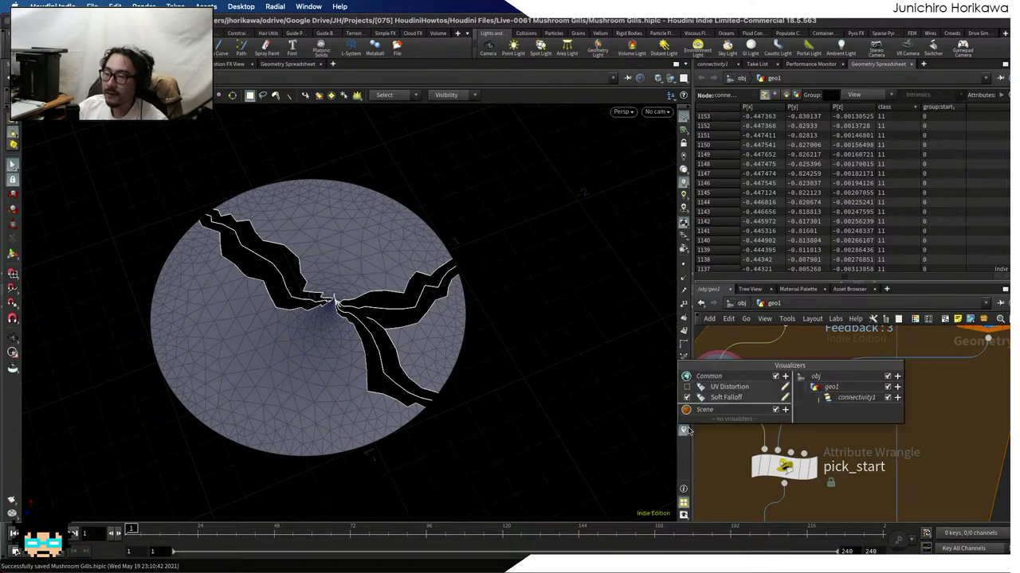
# Add a Scene marker visualizer named 'class' with label 'class' showing the class attribute
pyautogui.click(786, 410)
pyautogui.press('Escape')
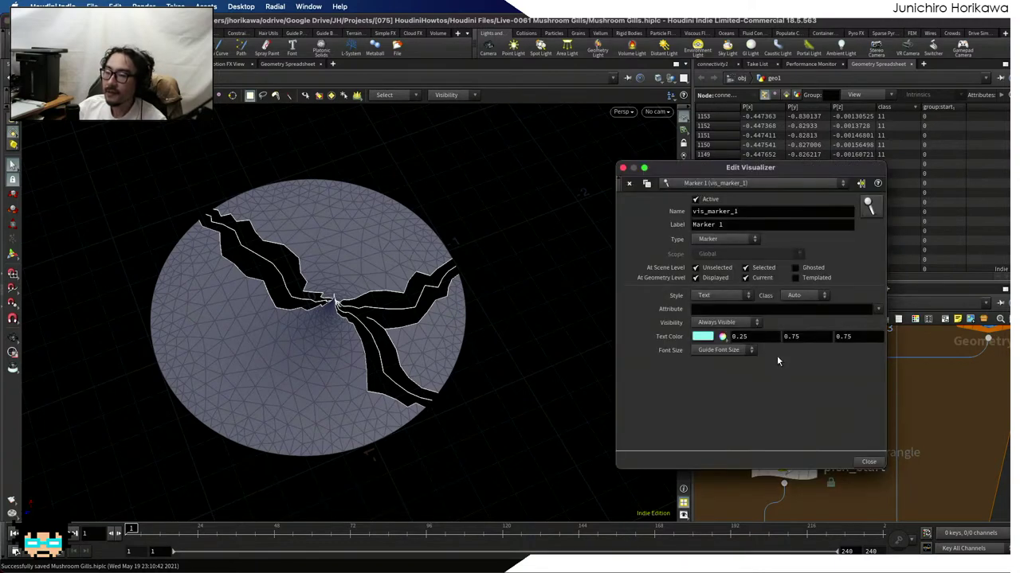
pyautogui.click(757, 212)
pyautogui.write('class')
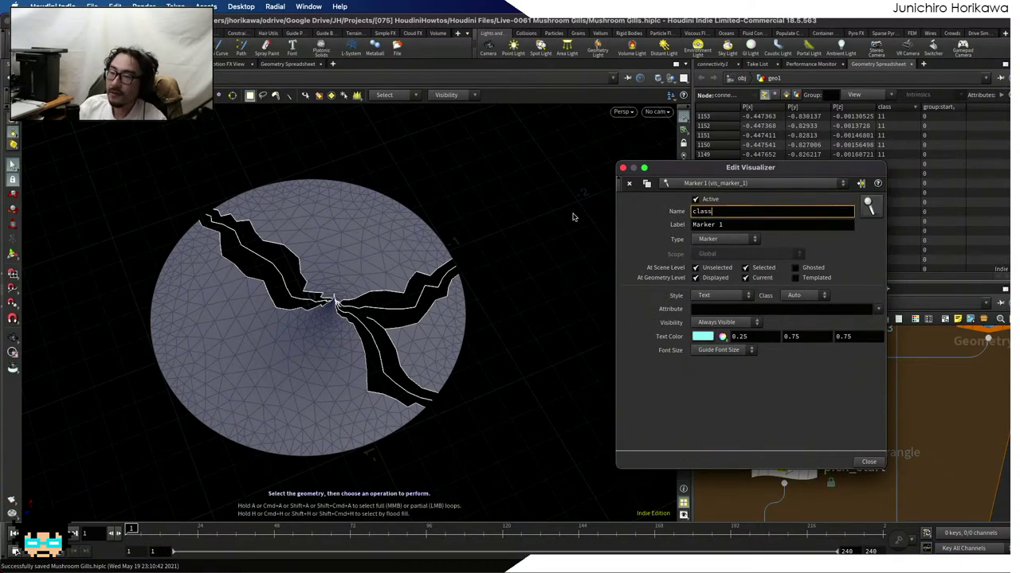
pyautogui.press('Tab')
pyautogui.write('class')
pyautogui.press('Tab')
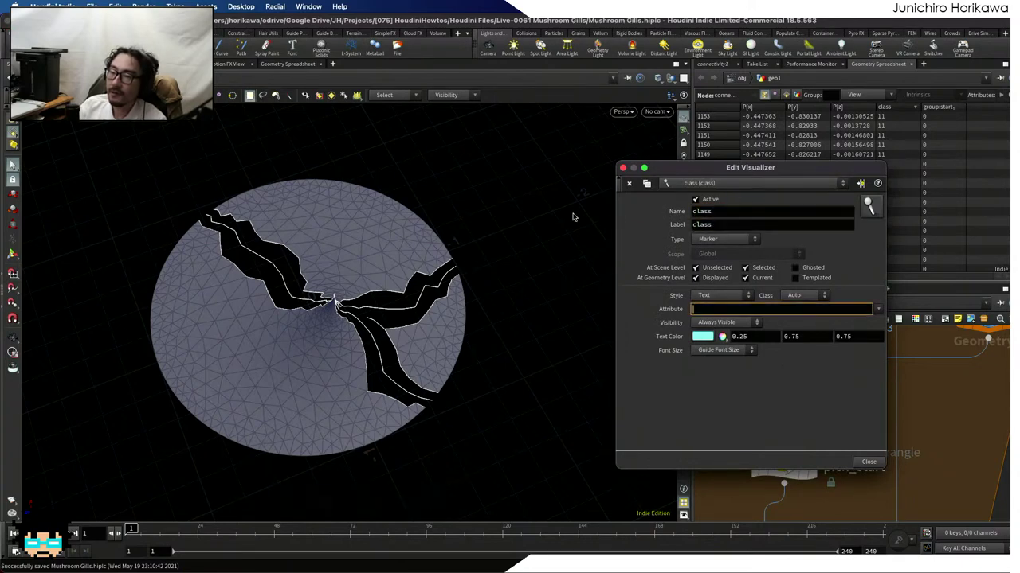
pyautogui.write('class')
pyautogui.press('Return')
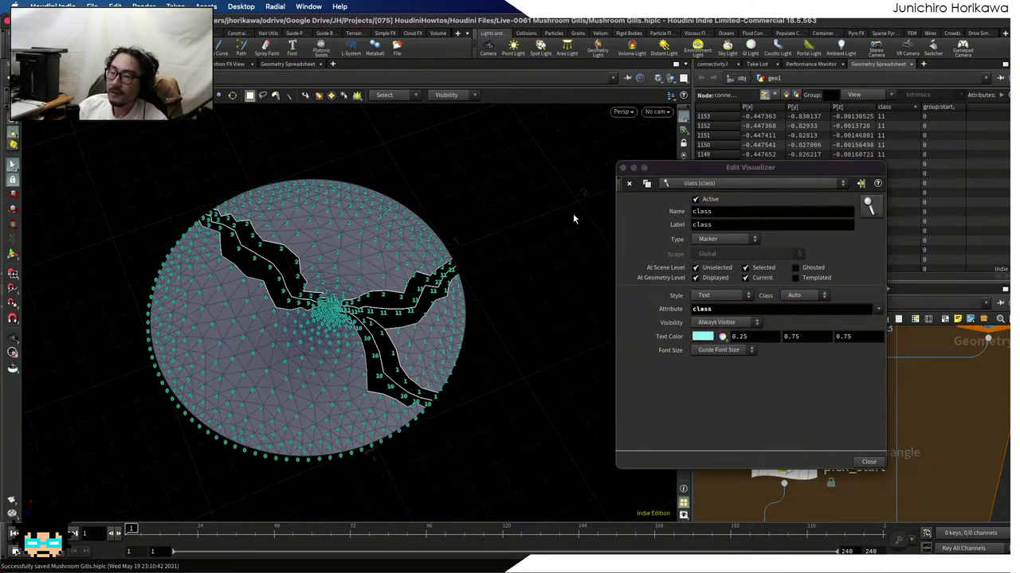
pyautogui.click(622, 168)
# Orbit the disc to check the class labels, then select the pick_start wrangle
pyautogui.press('space')
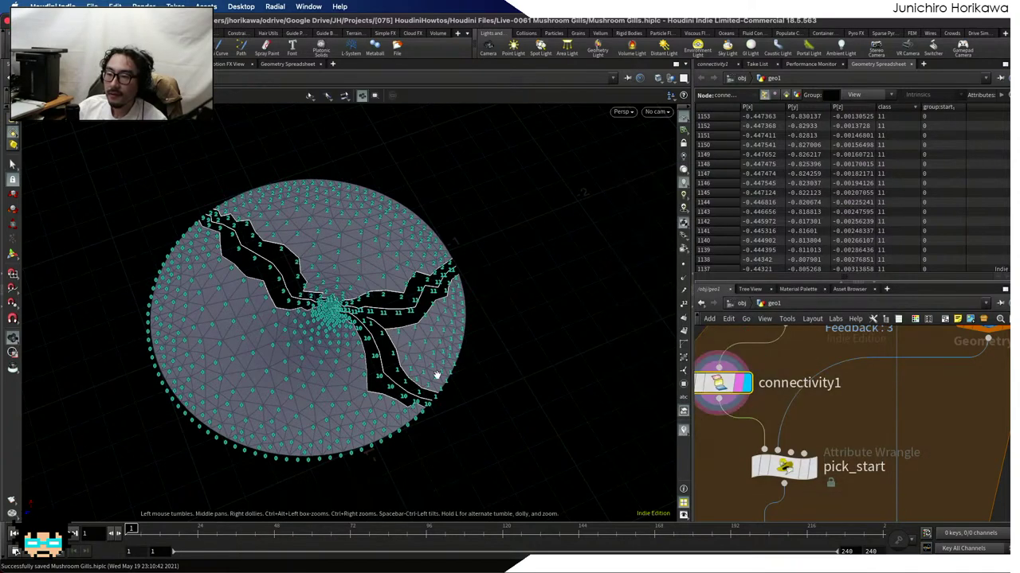
pyautogui.scroll(3, 477, 364)
pyautogui.moveTo(477, 365); pyautogui.dragTo(369, 401)
pyautogui.press('s')
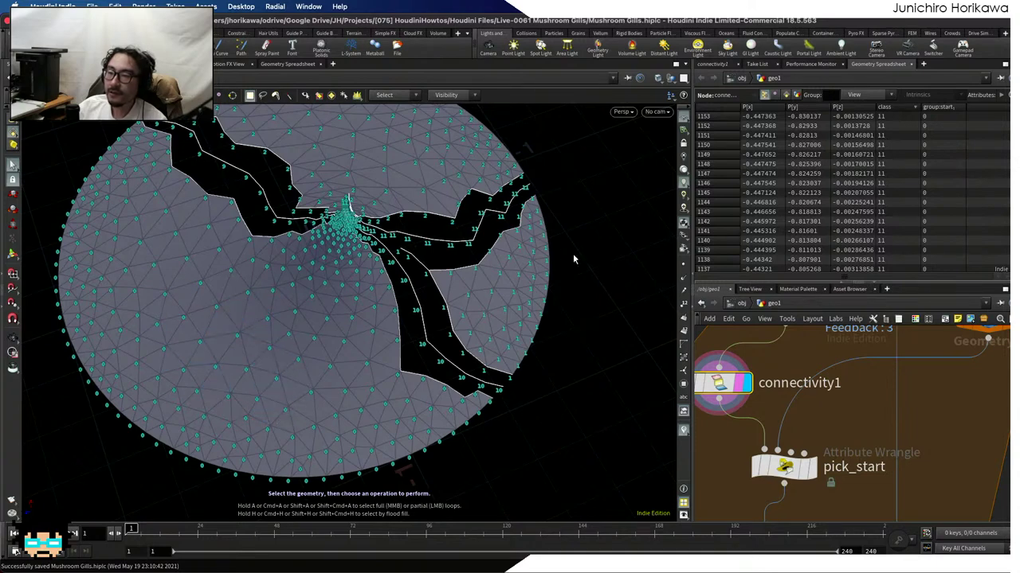
pyautogui.press('space')
pyautogui.press('space')
pyautogui.moveTo(507, 282); pyautogui.dragTo(406, 211)
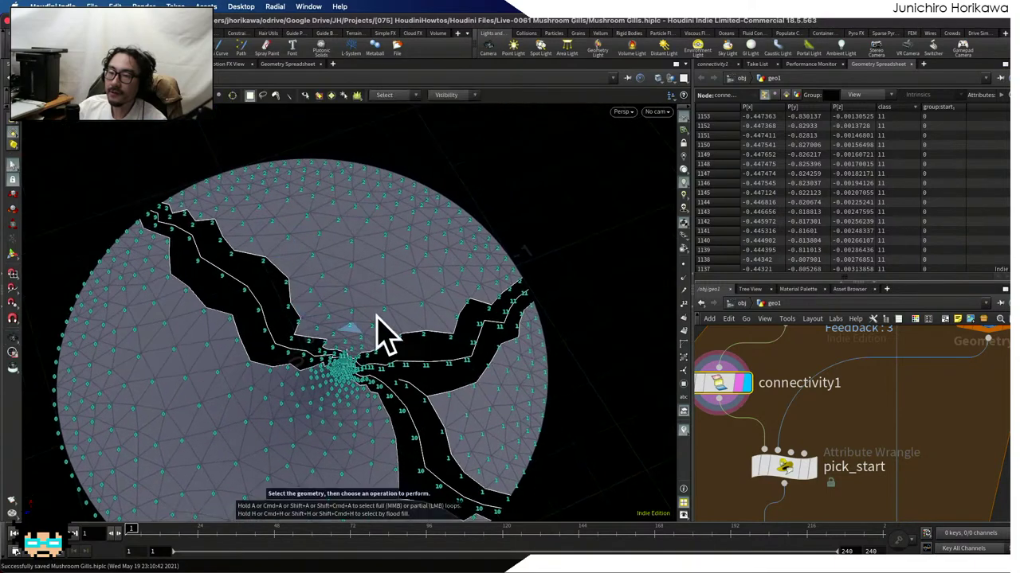
pyautogui.press('space')
pyautogui.moveTo(344, 200); pyautogui.dragTo(605, 341)
pyautogui.scroll(-2, 769, 365)
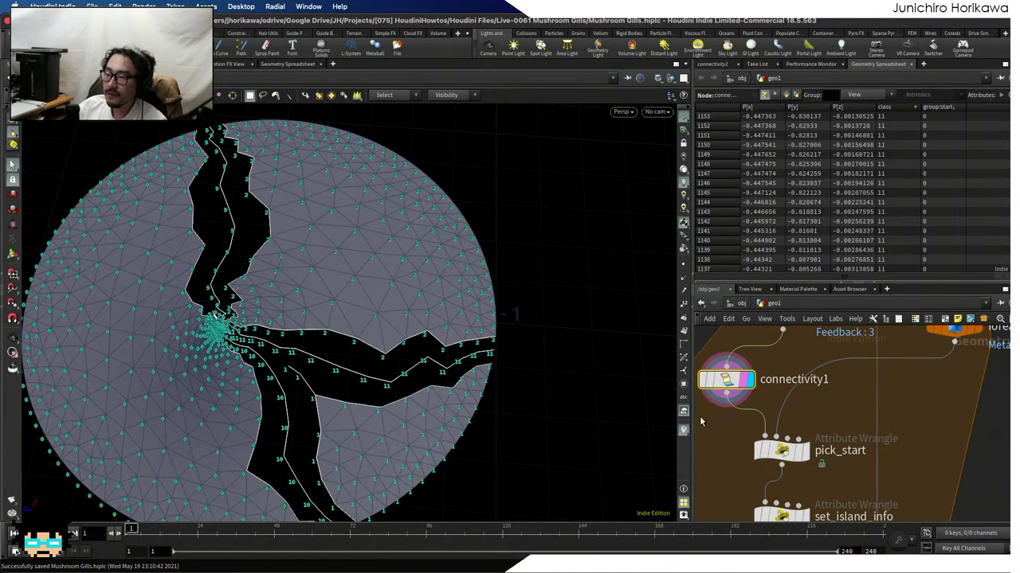
pyautogui.click(805, 452)
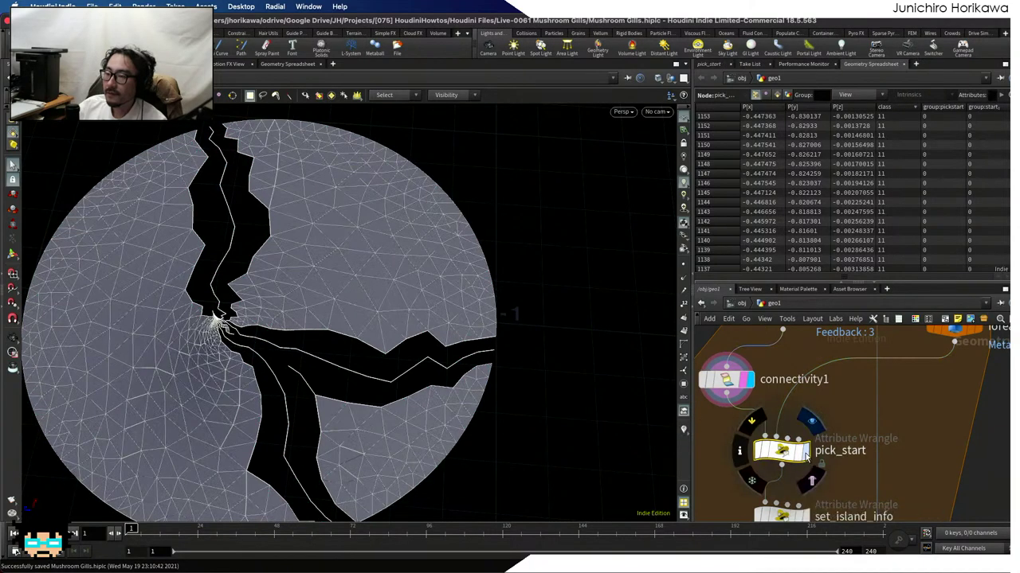
# Display pick_start and review its VEX, highlighting the start and pickstart group names
pyautogui.click(806, 453)
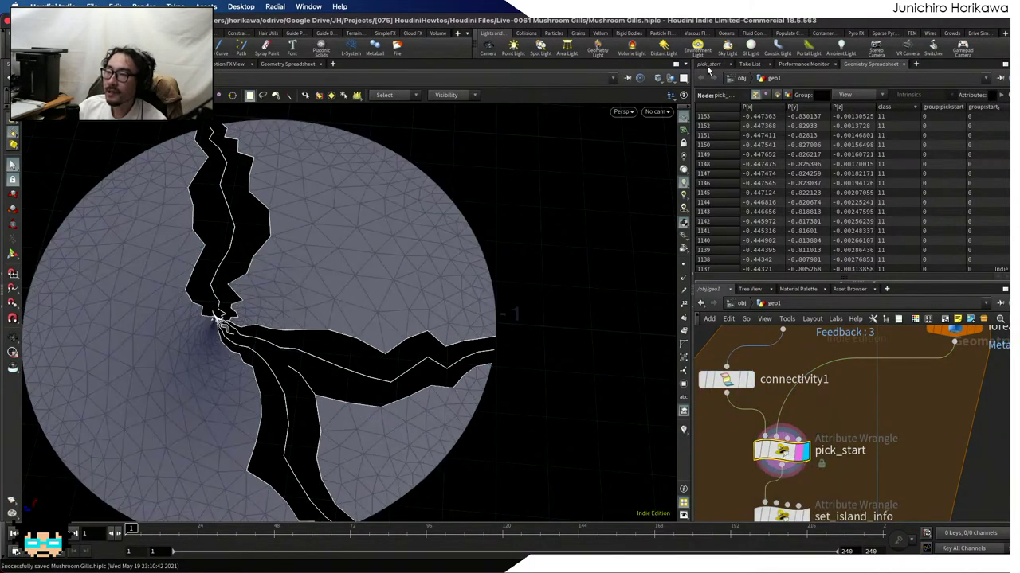
pyautogui.click(708, 64)
pyautogui.scroll(-1, 790, 247)
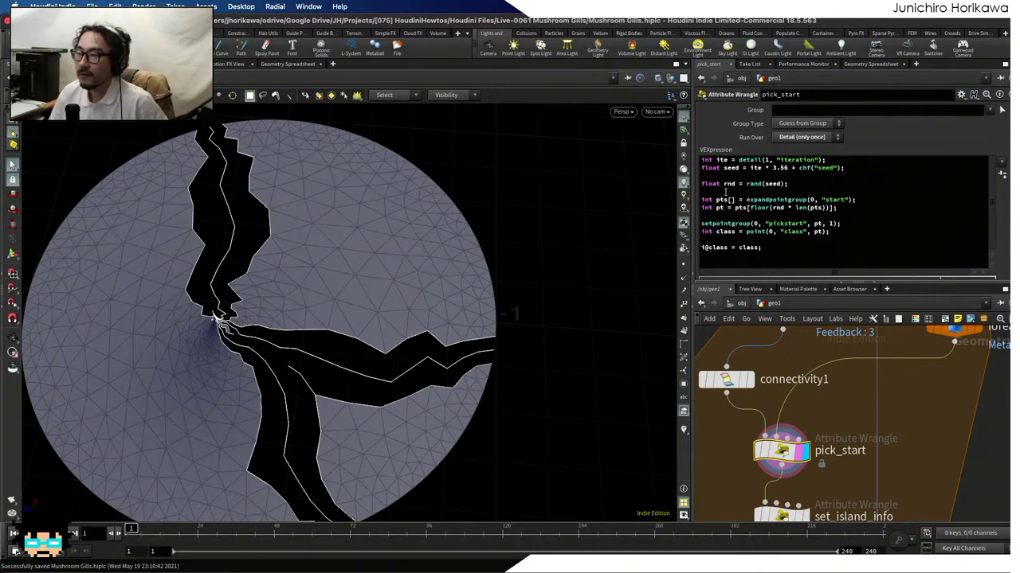
pyautogui.doubleClick(847, 199)
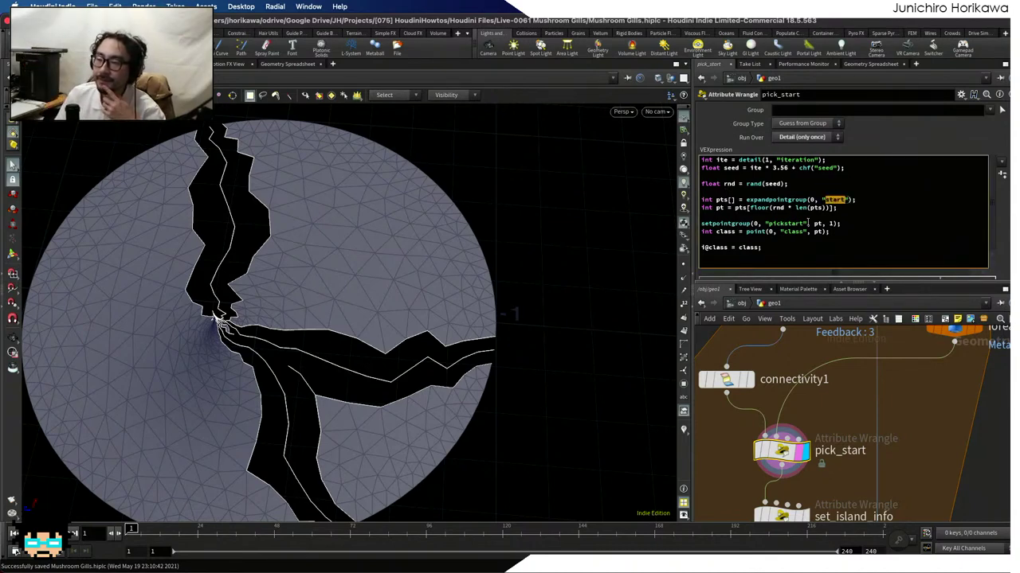
pyautogui.moveTo(768, 226); pyautogui.dragTo(778, 226)
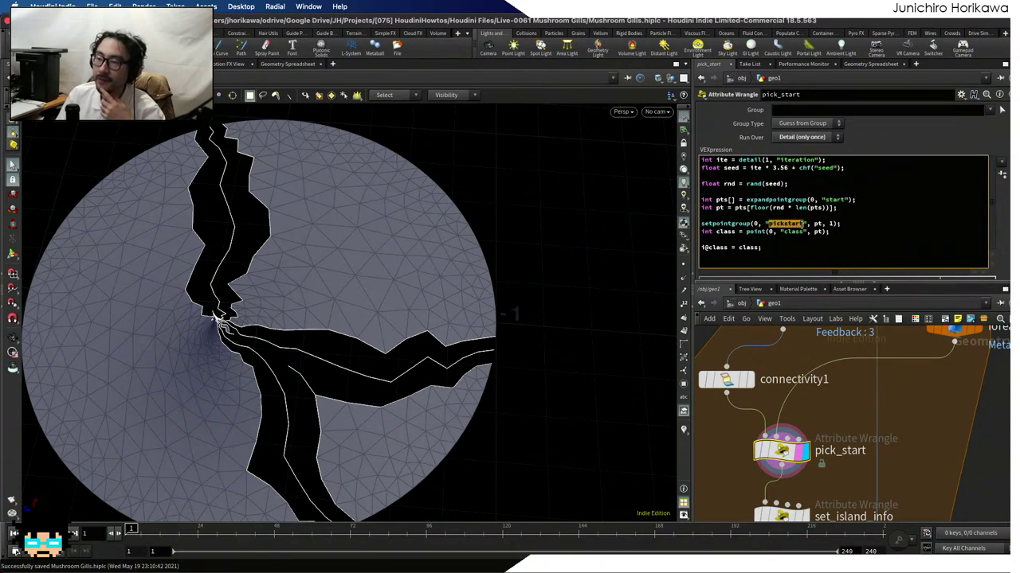
pyautogui.click(777, 448)
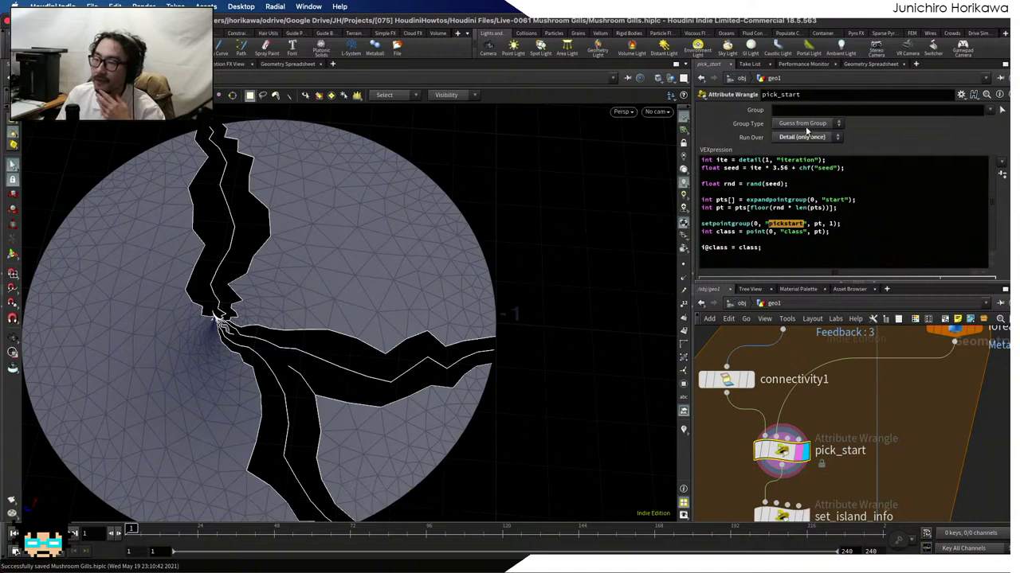
# Sort the Geometry Spreadsheet by group:pickstart and locate start point 48 using point numbers
pyautogui.click(871, 63)
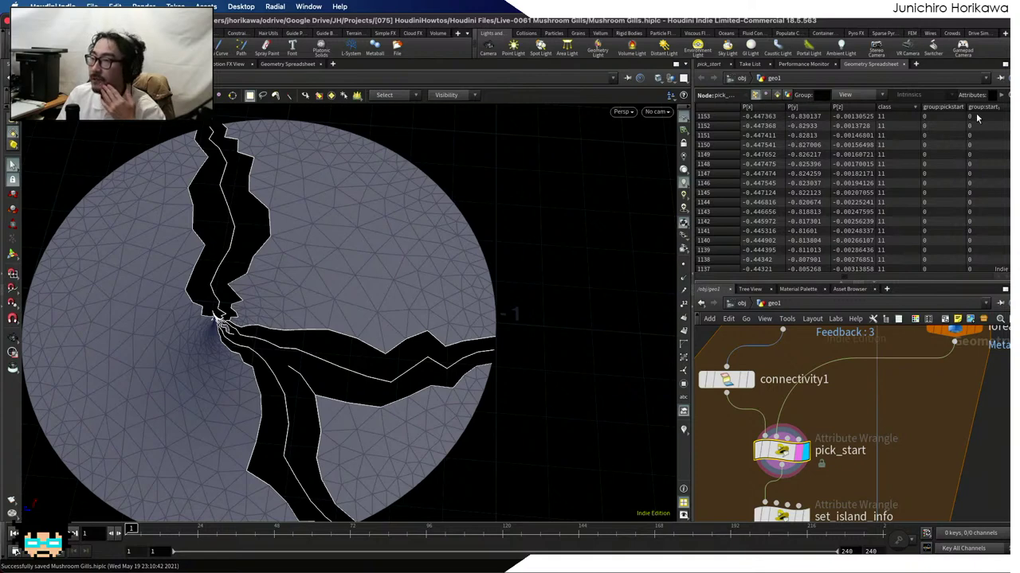
pyautogui.click(942, 108)
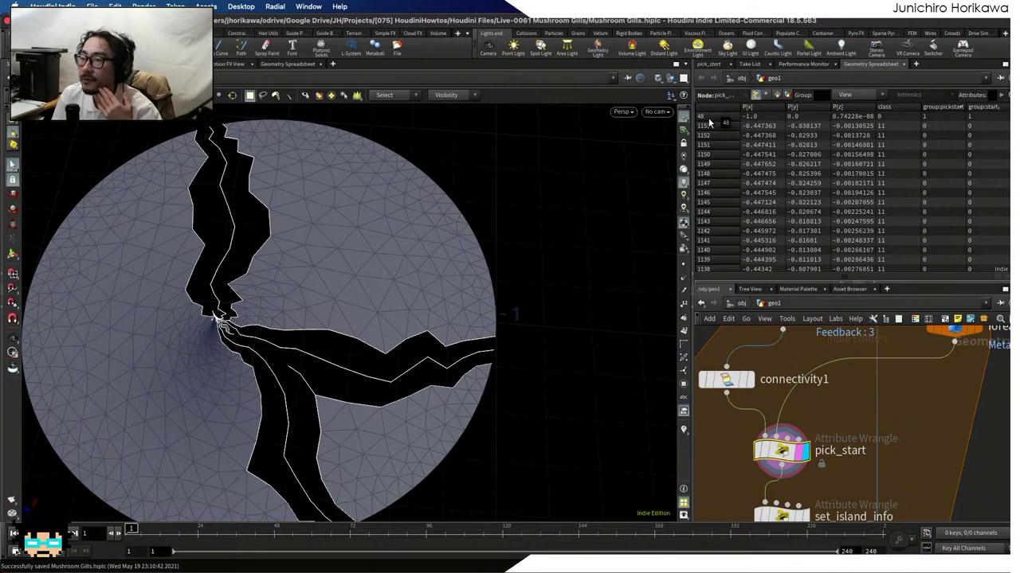
pyautogui.click(683, 303)
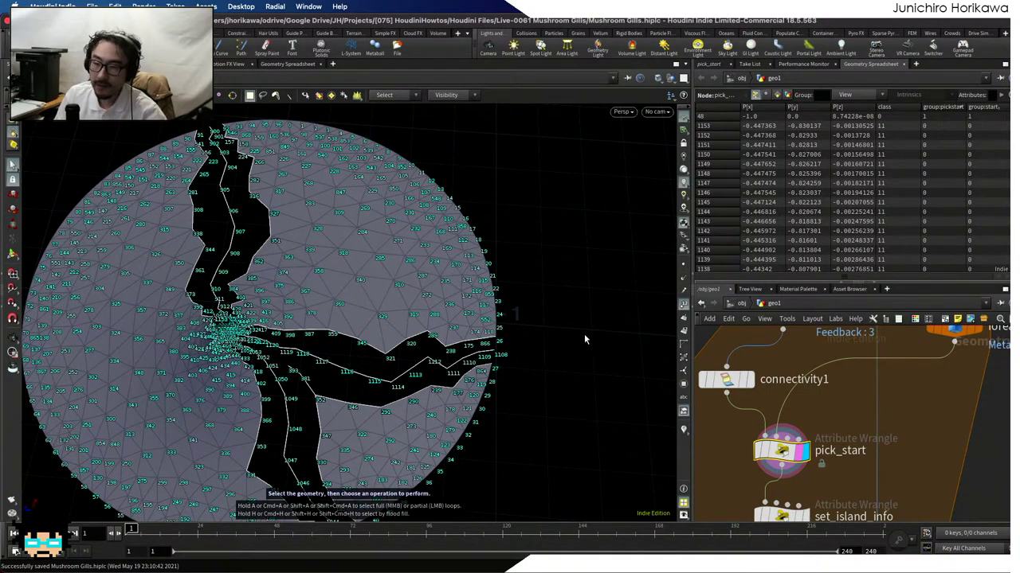
pyautogui.moveTo(584, 334); pyautogui.dragTo(383, 427)
pyautogui.scroll(6, 383, 427)
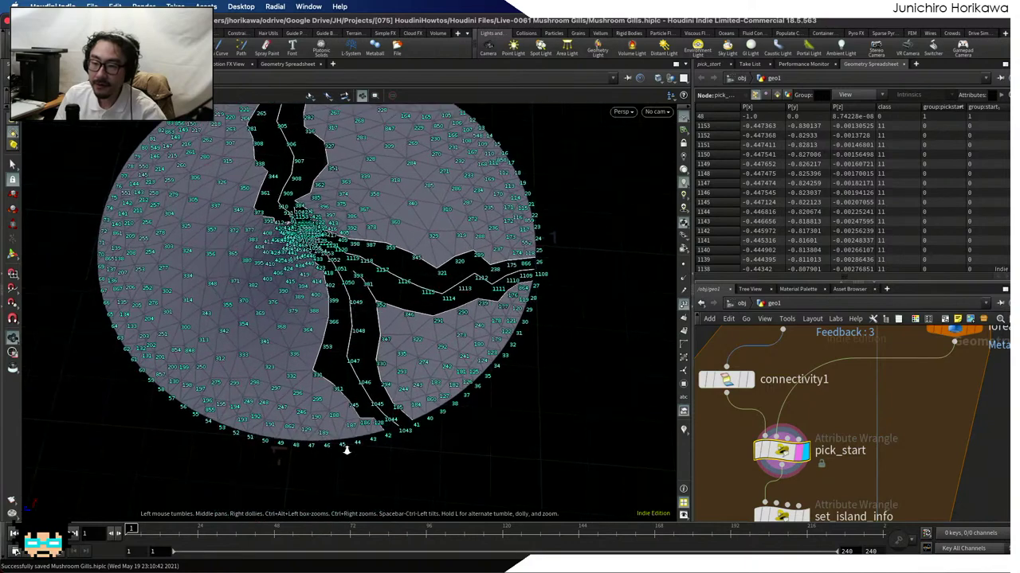
pyautogui.press('s')
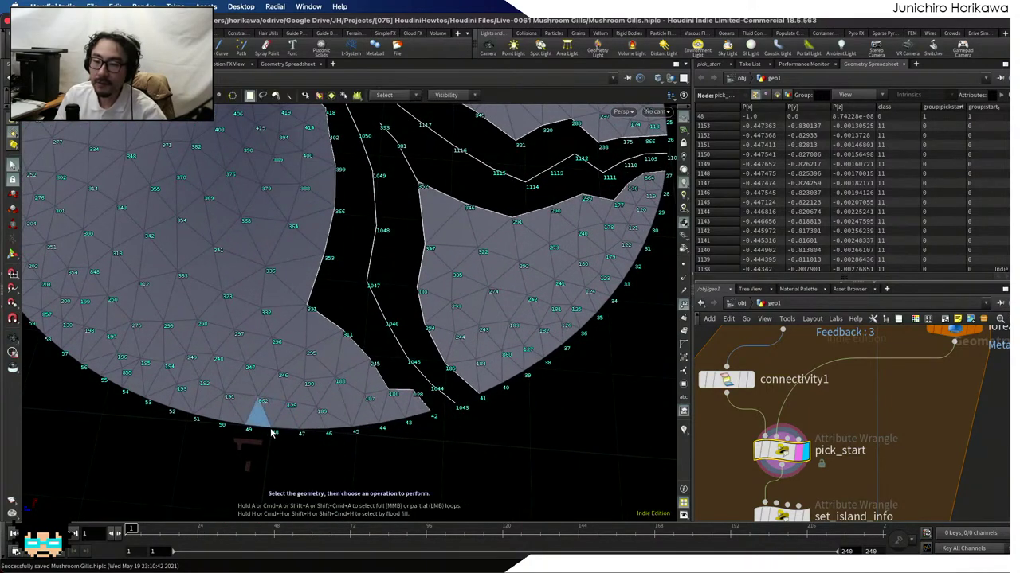
pyautogui.moveTo(271, 432)
pyautogui.mouseDown()
pyautogui.moveTo(260, 430)
pyautogui.moveTo(271, 434)
pyautogui.mouseUp()
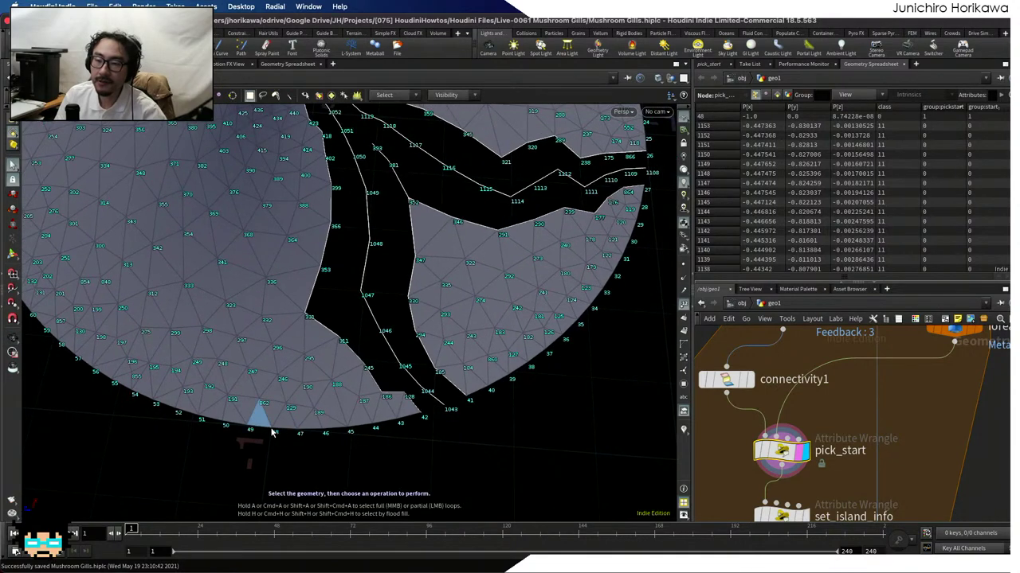
pyautogui.click(682, 304)
pyautogui.scroll(-2, 813, 372)
pyautogui.scroll(3, 811, 428)
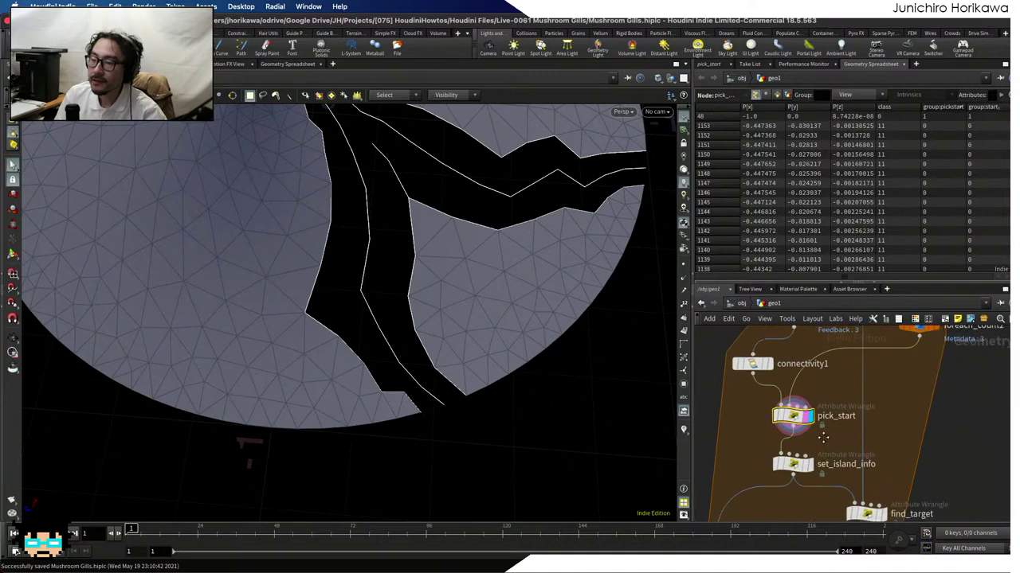
# Compare the class lookup lines in the set_island_info and pick_start wrangle code
pyautogui.click(811, 428)
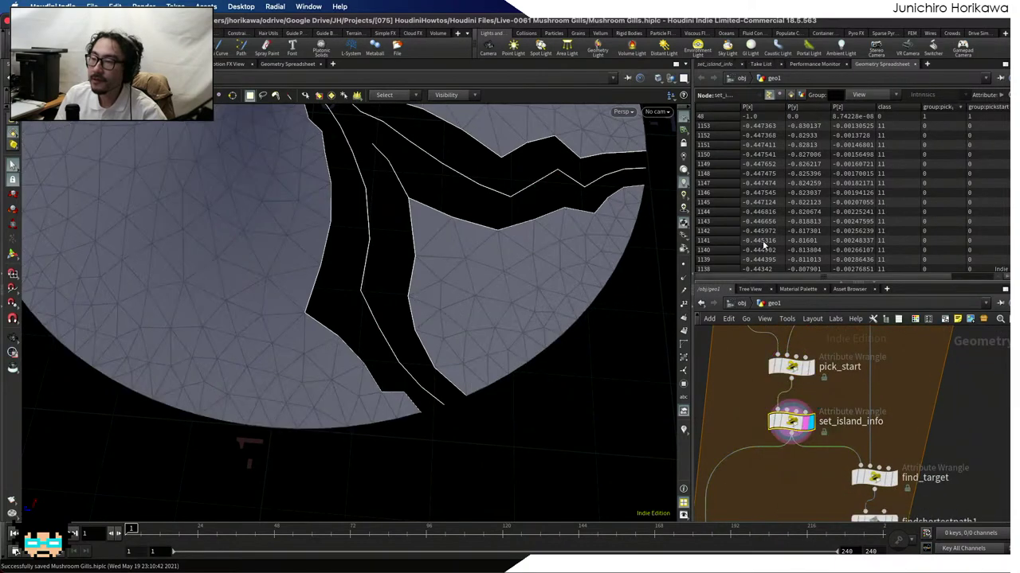
pyautogui.click(715, 64)
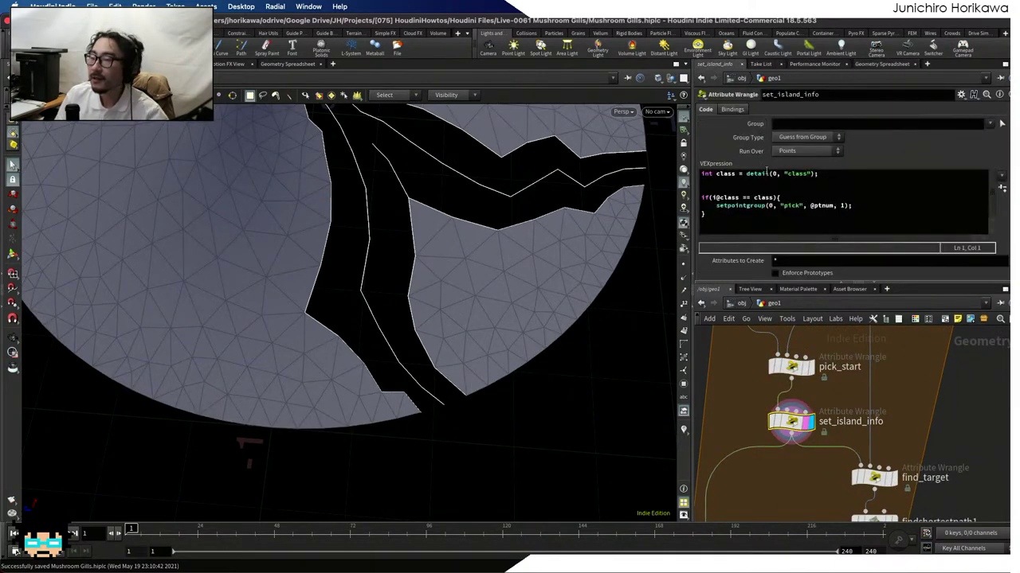
pyautogui.moveTo(831, 173); pyautogui.dragTo(701, 174)
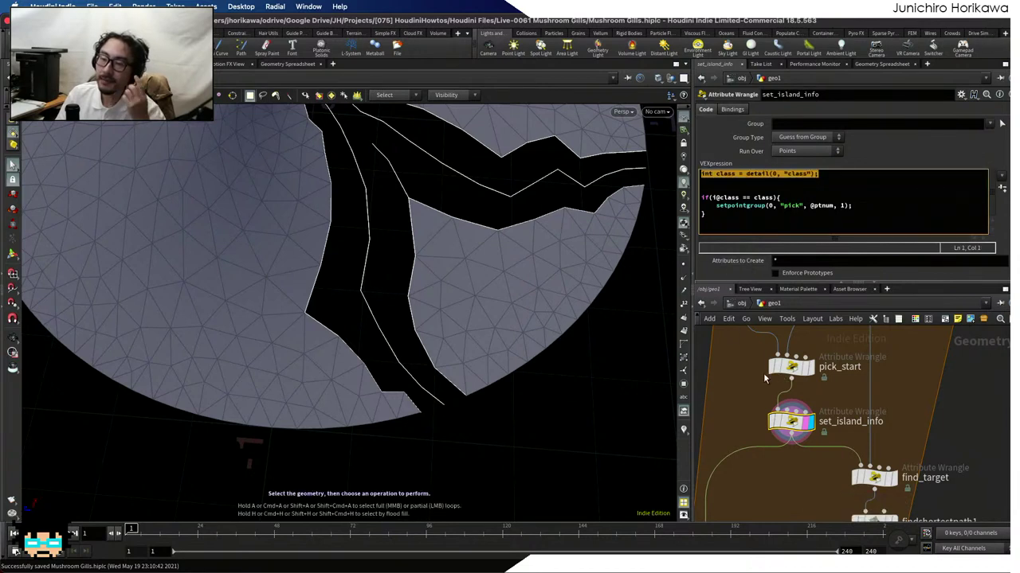
pyautogui.click(791, 366)
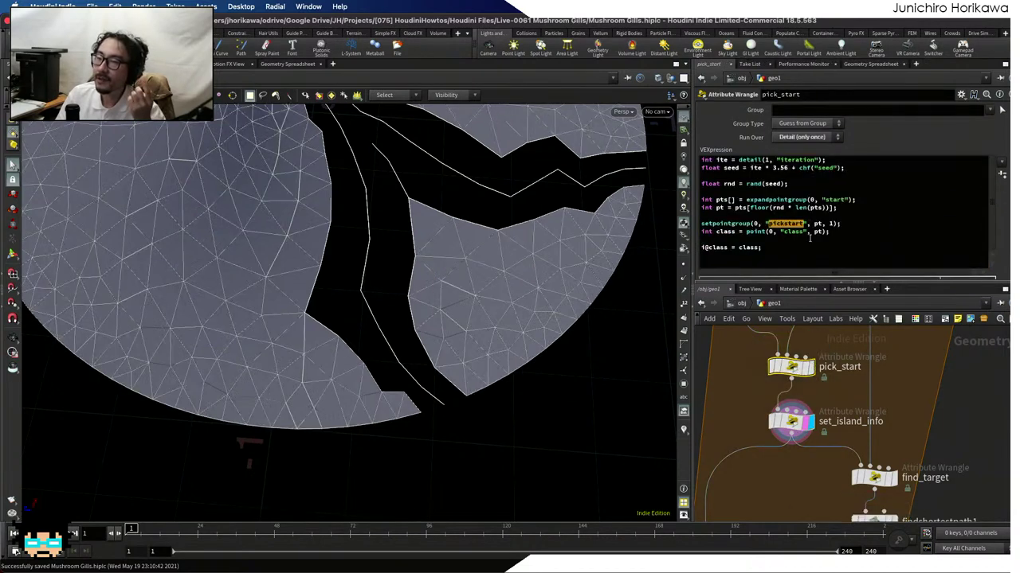
pyautogui.moveTo(830, 232); pyautogui.dragTo(717, 233)
pyautogui.click(776, 256)
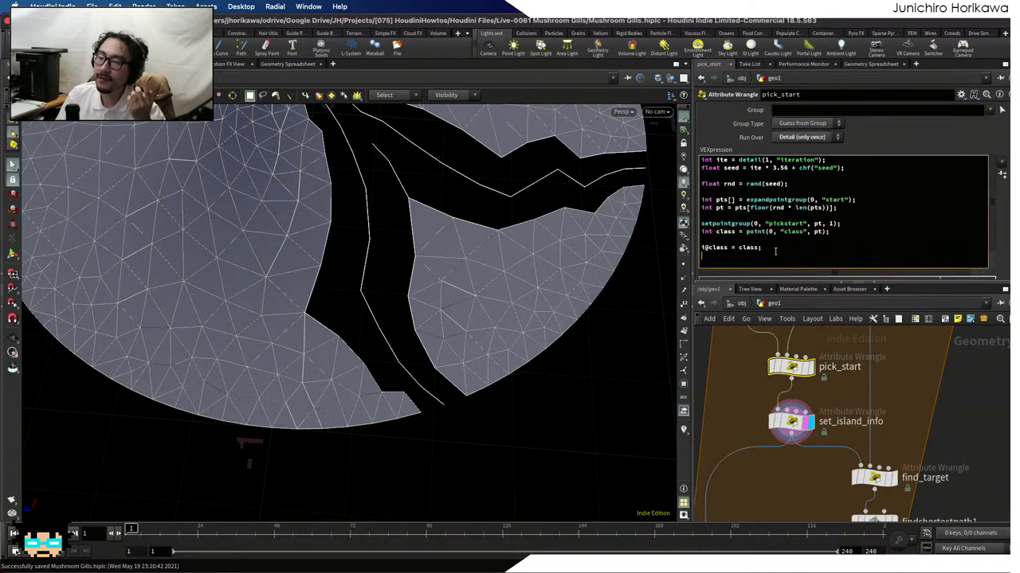
pyautogui.click(793, 422)
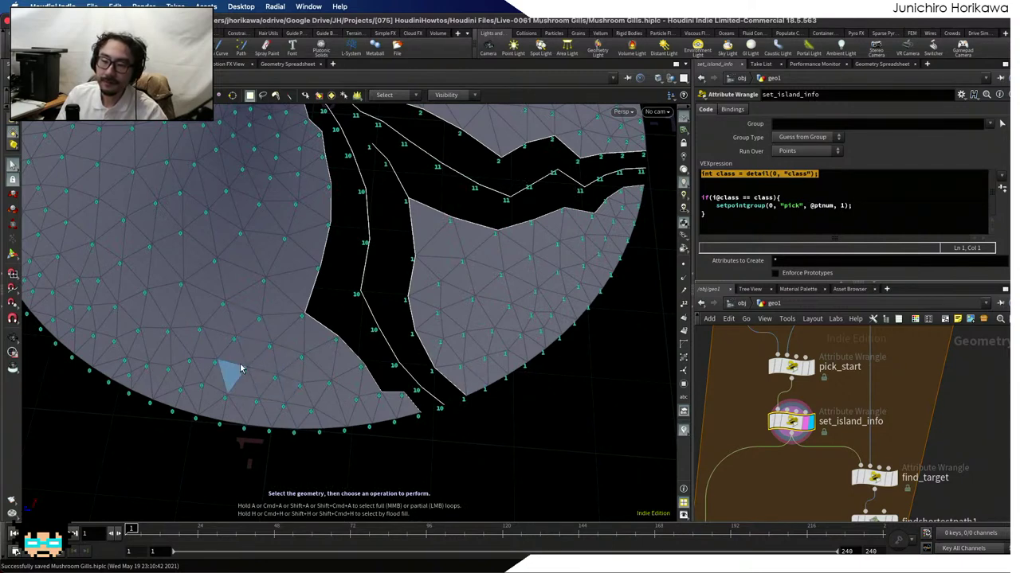
# Orbit the disc's channels and sort the Geometry Spreadsheet points by the group:pick column
pyautogui.keyDown('alt'); pyautogui.moveTo(227, 371); pyautogui.dragTo(220, 189); pyautogui.keyUp('alt')
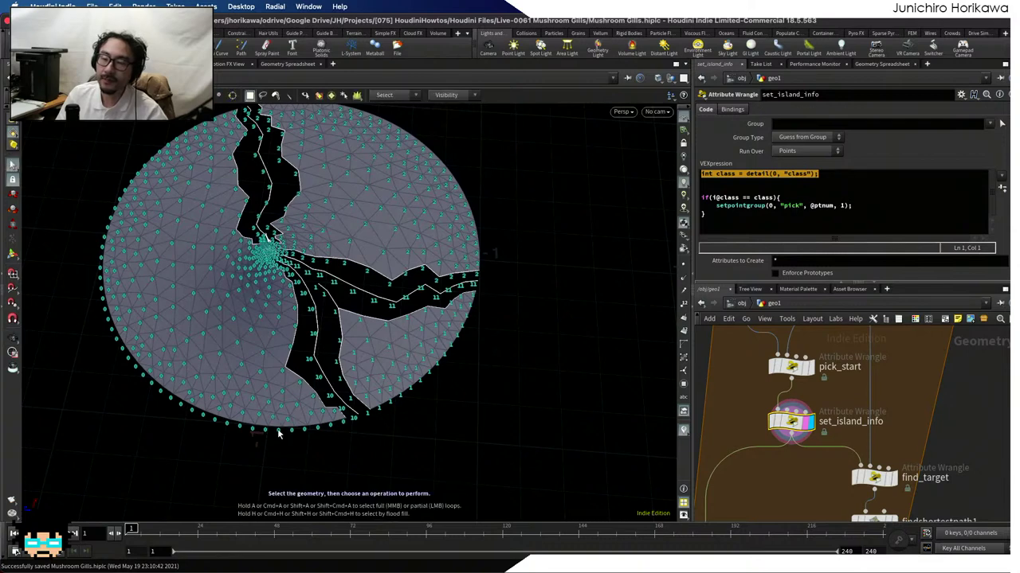
pyautogui.scroll(3, 278, 433)
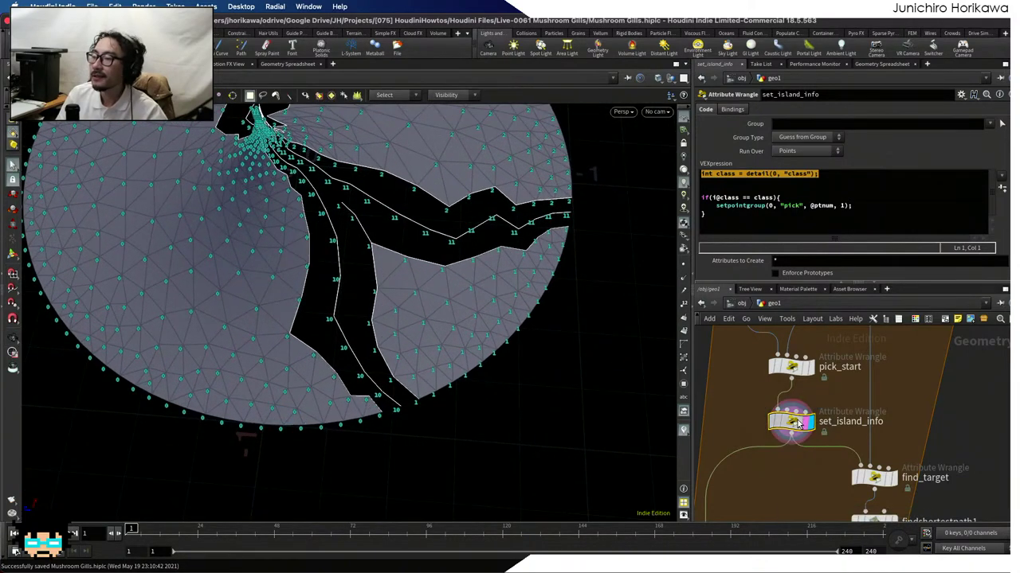
pyautogui.moveTo(794, 419)
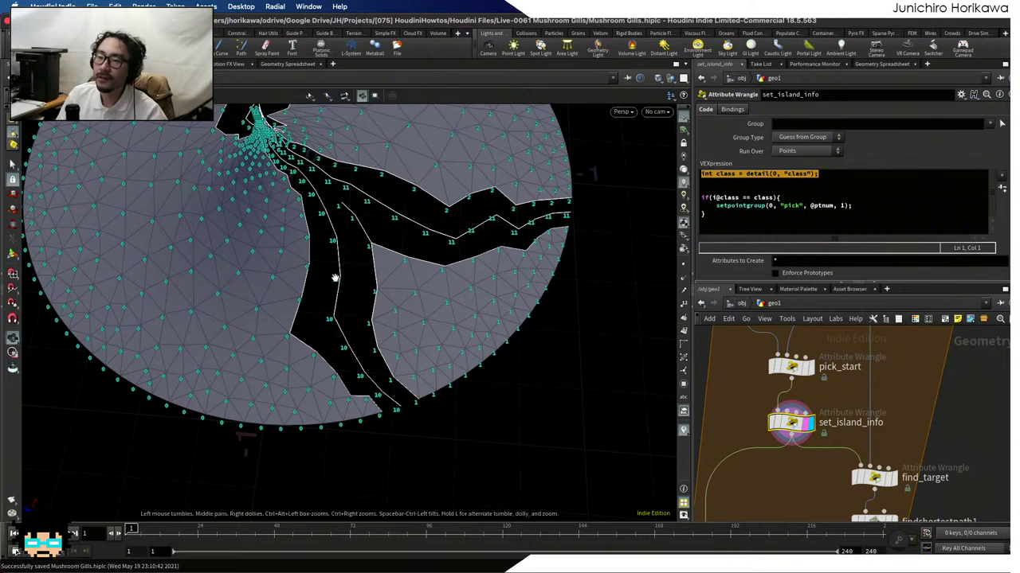
pyautogui.moveTo(336, 278); pyautogui.dragTo(269, 351)
pyautogui.press('s')
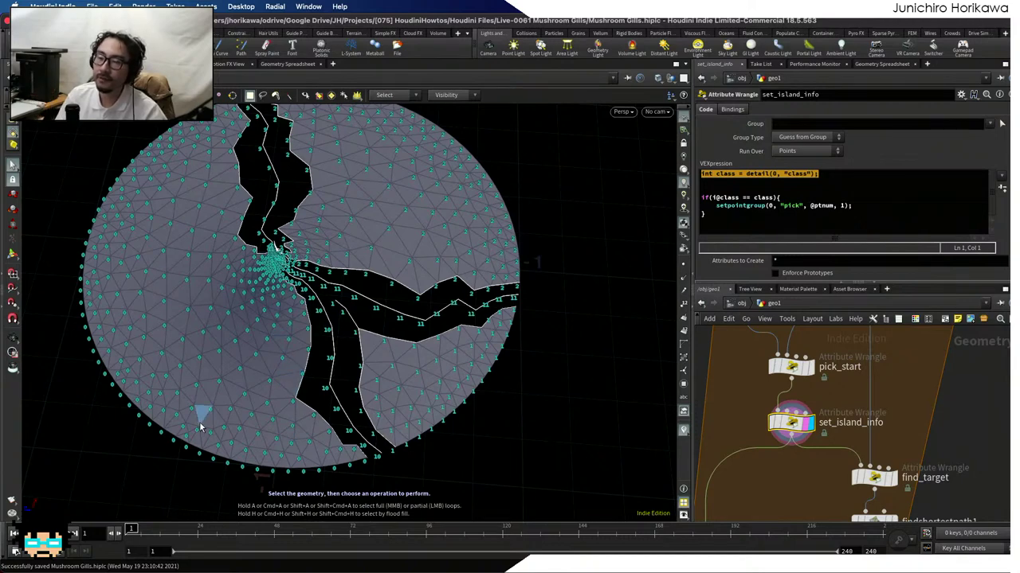
pyautogui.click(879, 64)
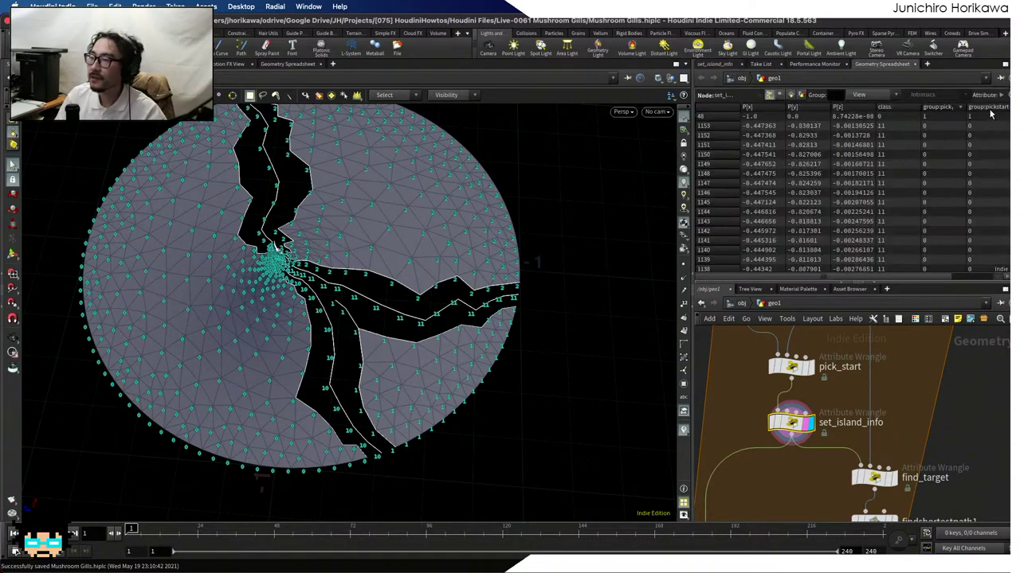
pyautogui.click(953, 112)
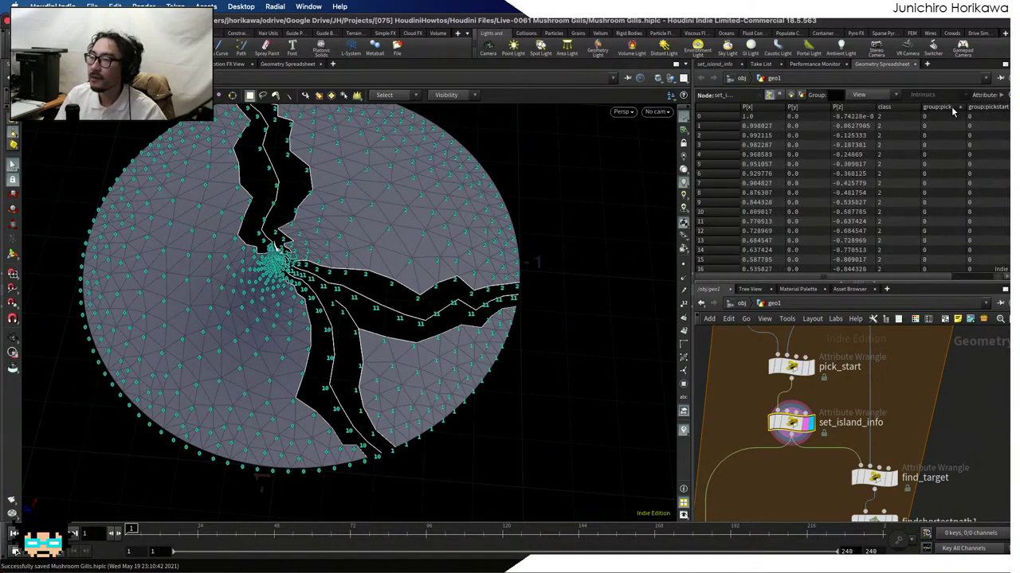
pyautogui.scroll(-3, 933, 131)
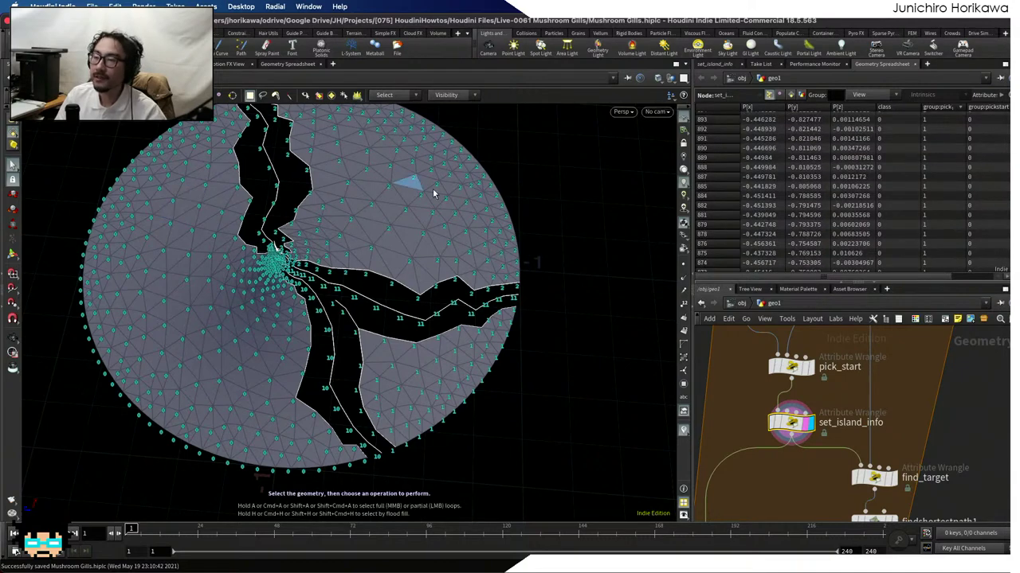
pyautogui.scroll(3, 913, 128)
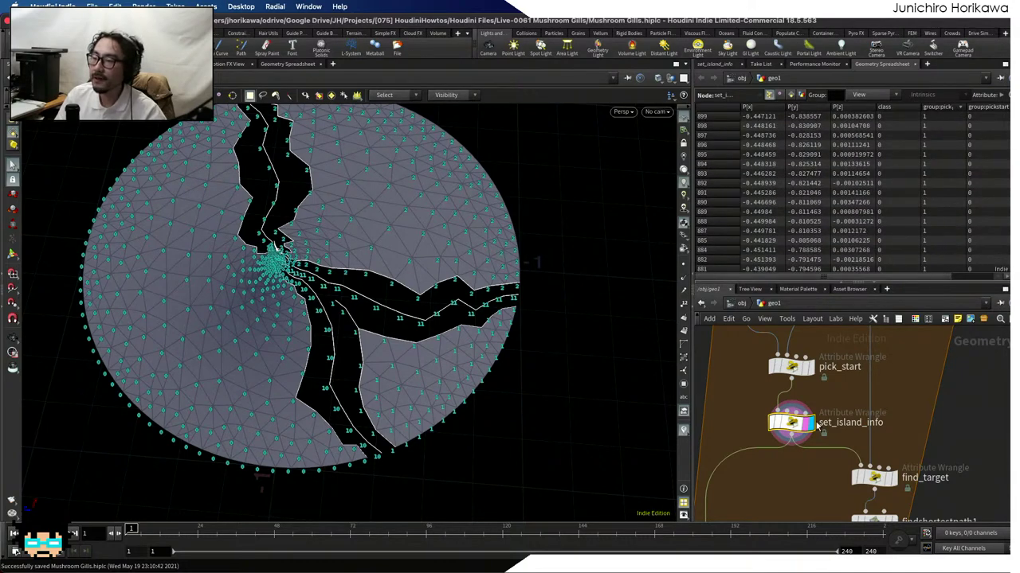
pyautogui.scroll(-3, 810, 423)
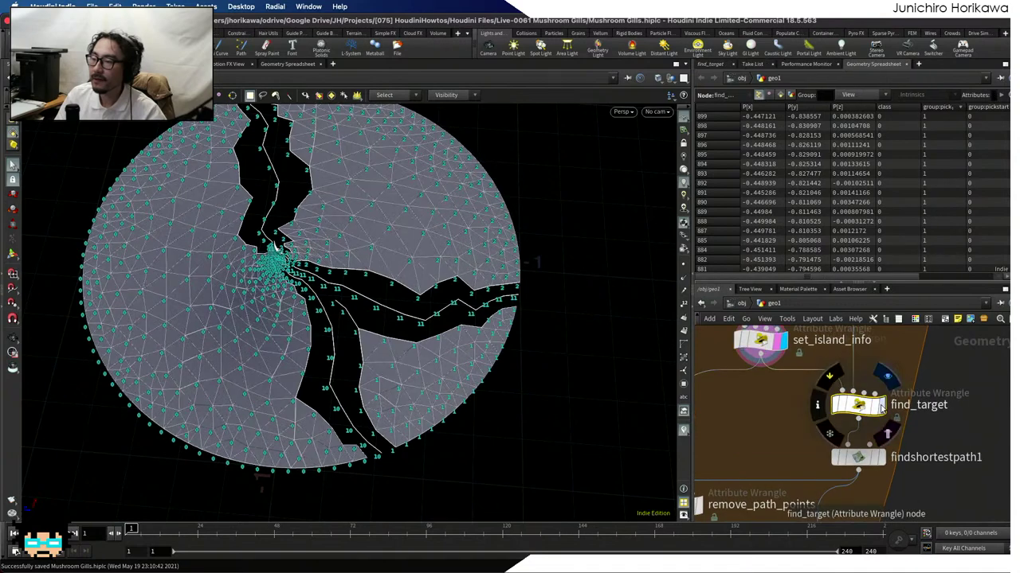
# Follow find_target's second input to add1, showing its single point at -0.448021, -0.859626, 0
pyautogui.click(860, 407)
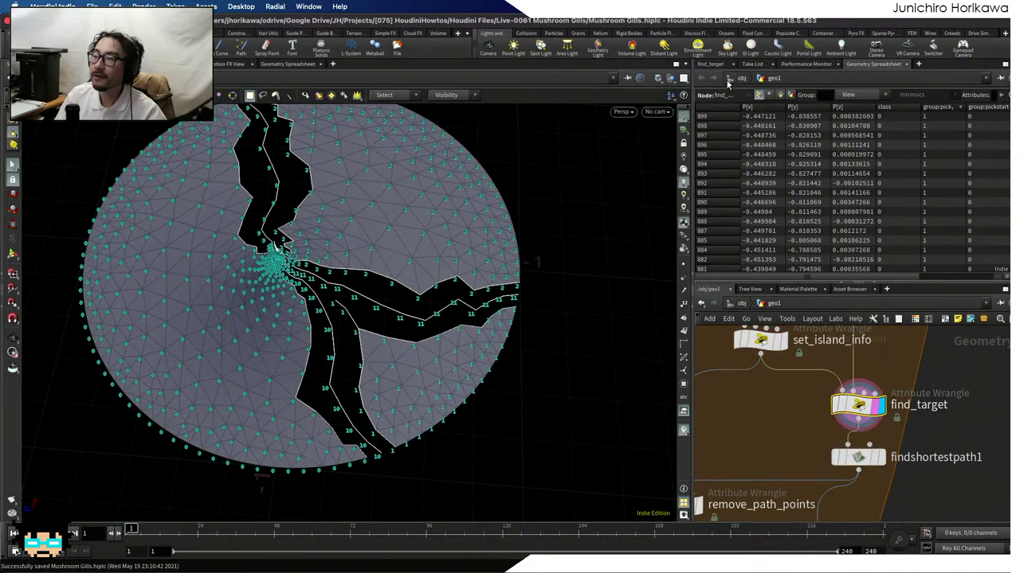
pyautogui.click(710, 65)
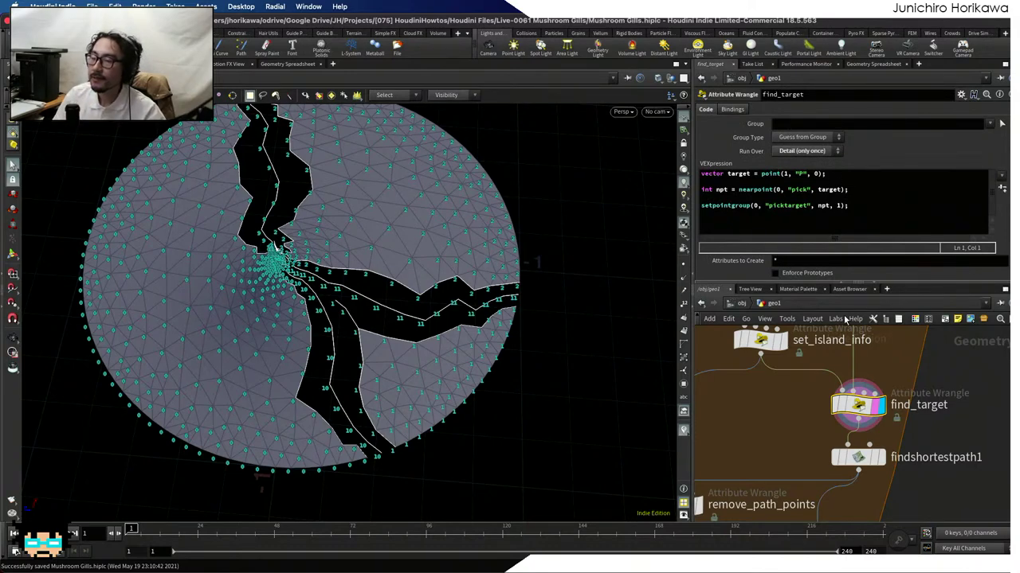
pyautogui.click(852, 354)
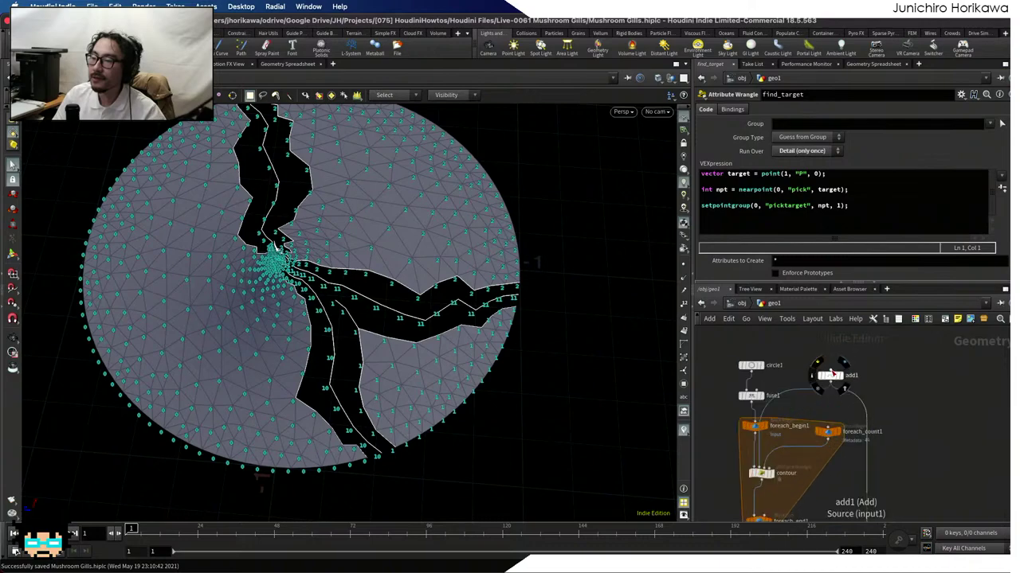
pyautogui.click(831, 376)
pyautogui.moveTo(462, 199); pyautogui.dragTo(295, 243)
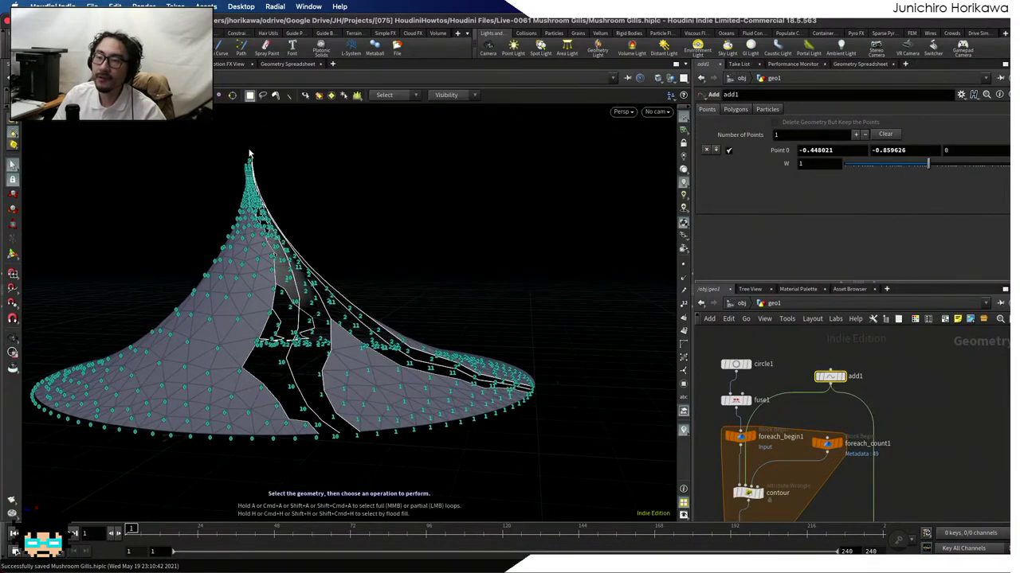
pyautogui.moveTo(250, 154); pyautogui.dragTo(289, 194)
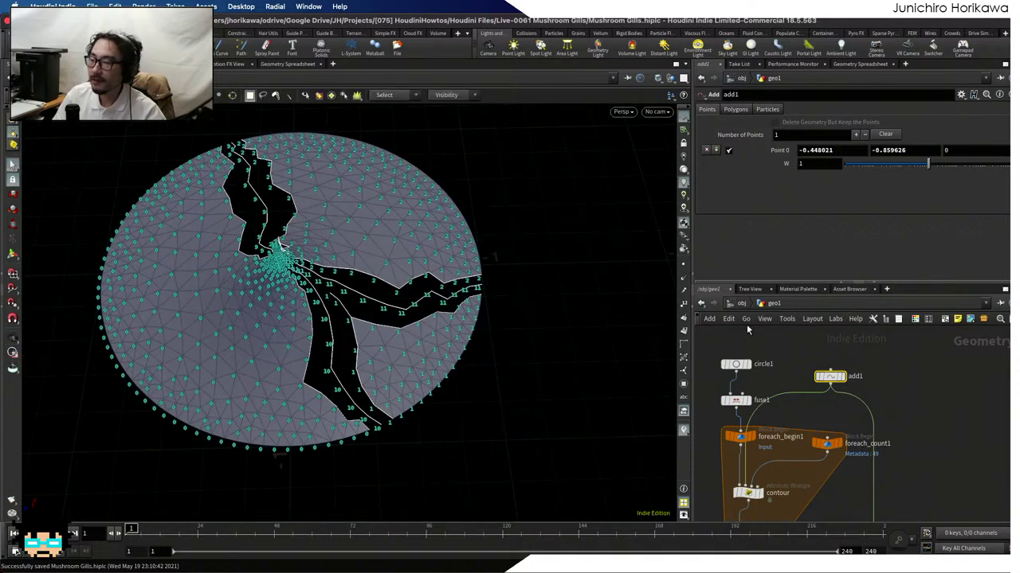
# Show find_target's code and highlight the pick group name in the nearpoint line
pyautogui.scroll(-3, 746, 328)
pyautogui.scroll(5, 804, 398)
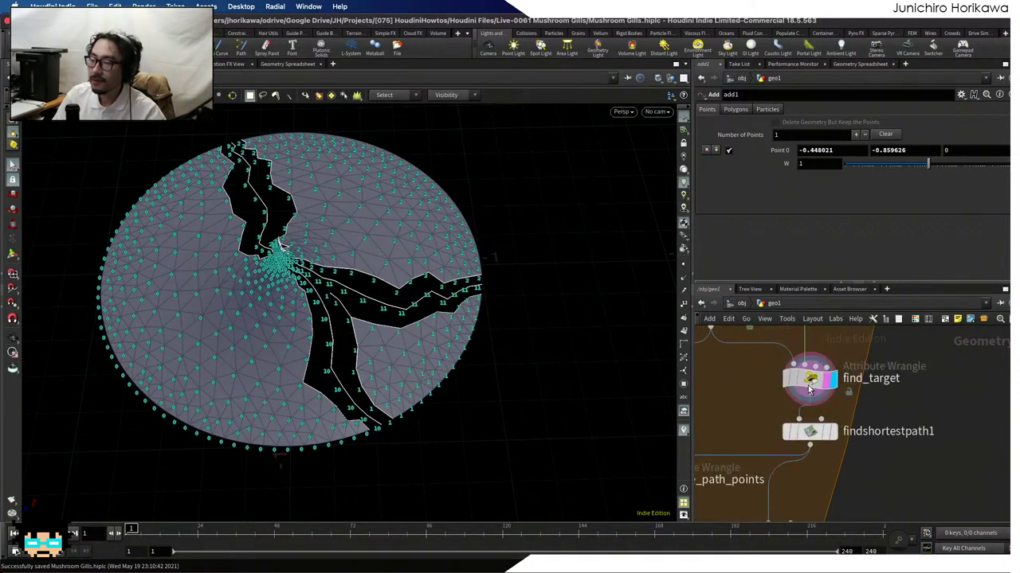
pyautogui.click(809, 384)
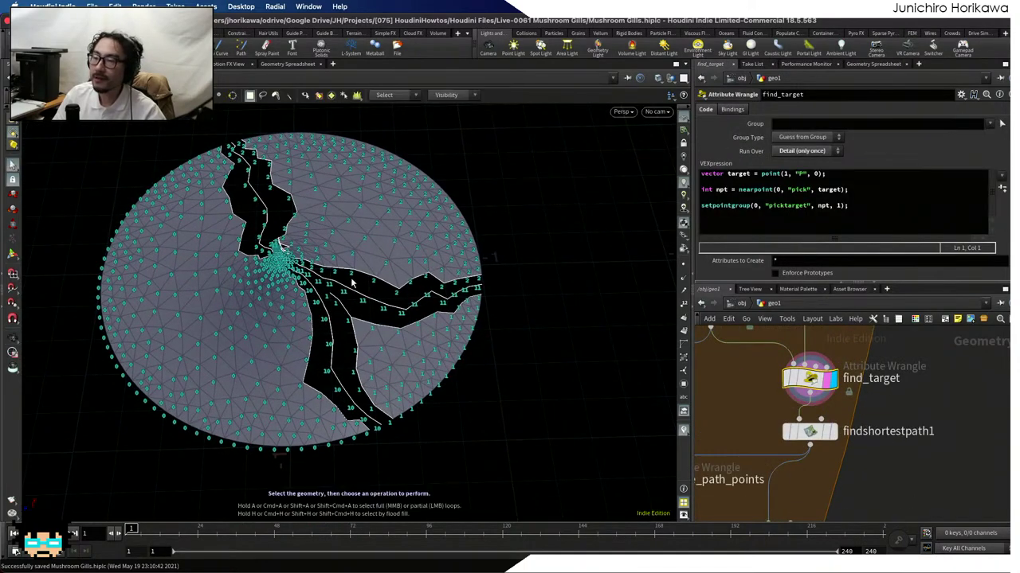
pyautogui.moveTo(348, 283); pyautogui.dragTo(317, 295)
pyautogui.press('s')
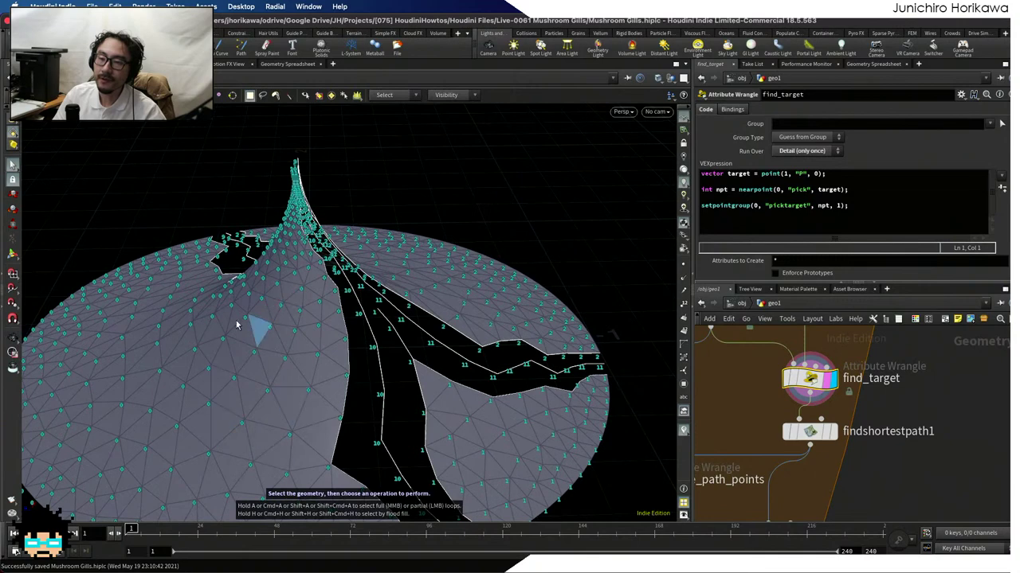
pyautogui.scroll(-2, 277, 306)
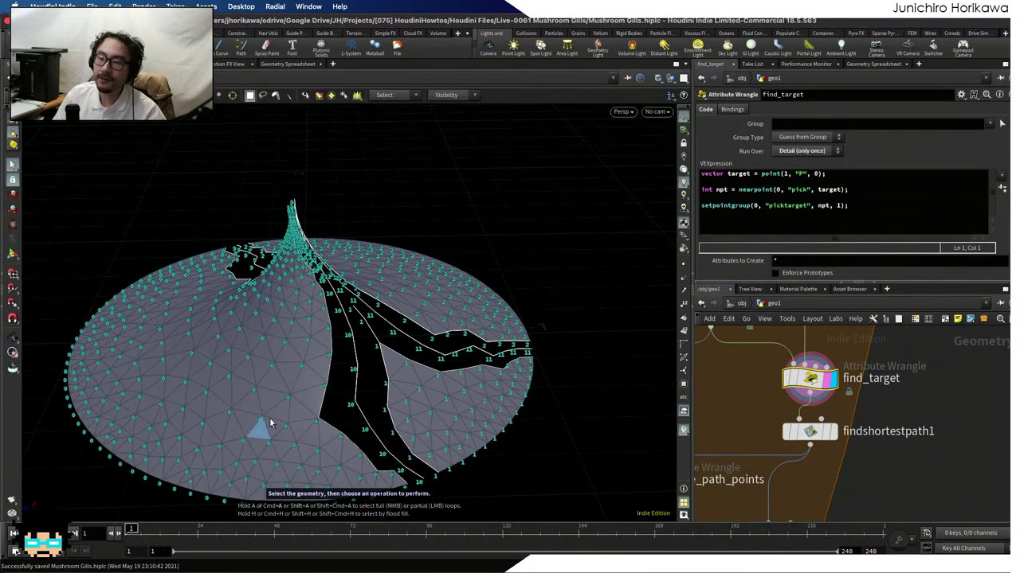
pyautogui.doubleClick(799, 189)
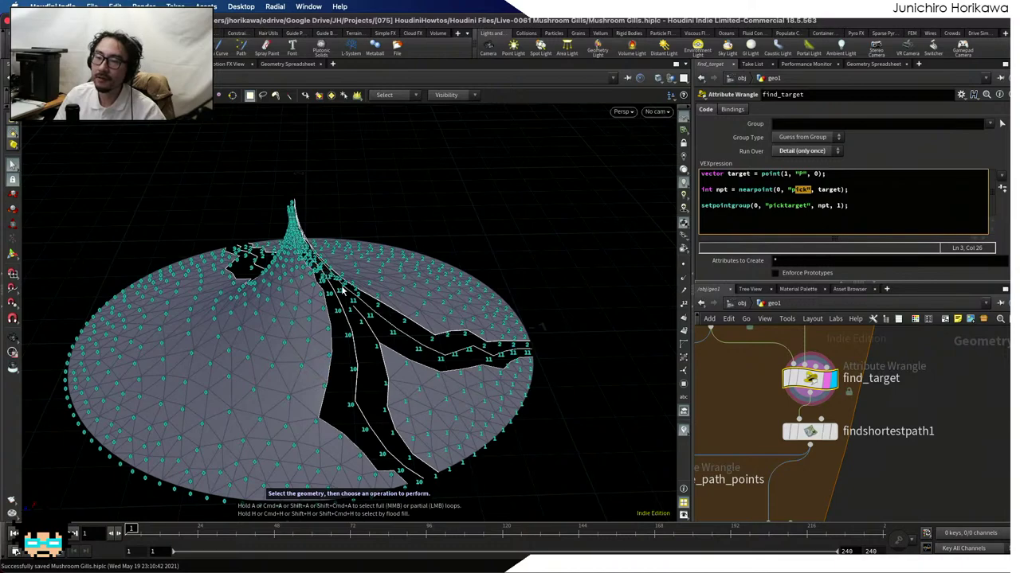
# Orbit around the tall spike from the side, then pull back to see the whole disc
pyautogui.rightClick(369, 179)
pyautogui.press('Escape')
pyautogui.moveTo(299, 182)
pyautogui.mouseDown()
pyautogui.moveTo(348, 168)
pyautogui.moveTo(334, 215)
pyautogui.moveTo(284, 255)
pyautogui.moveTo(385, 207)
pyautogui.moveTo(384, 218)
pyautogui.moveTo(291, 237)
pyautogui.moveTo(298, 203)
pyautogui.mouseUp()
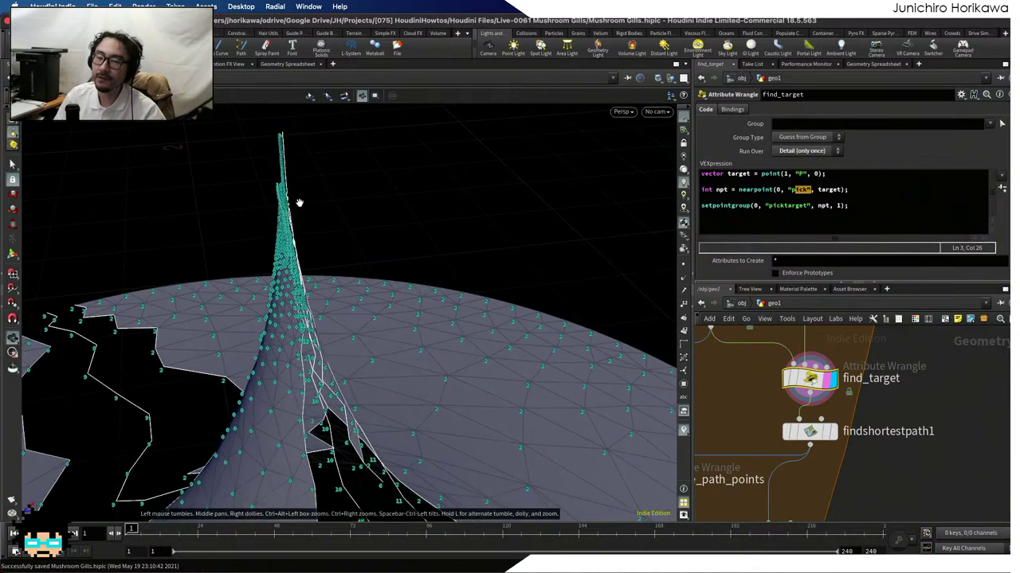
pyautogui.press('s')
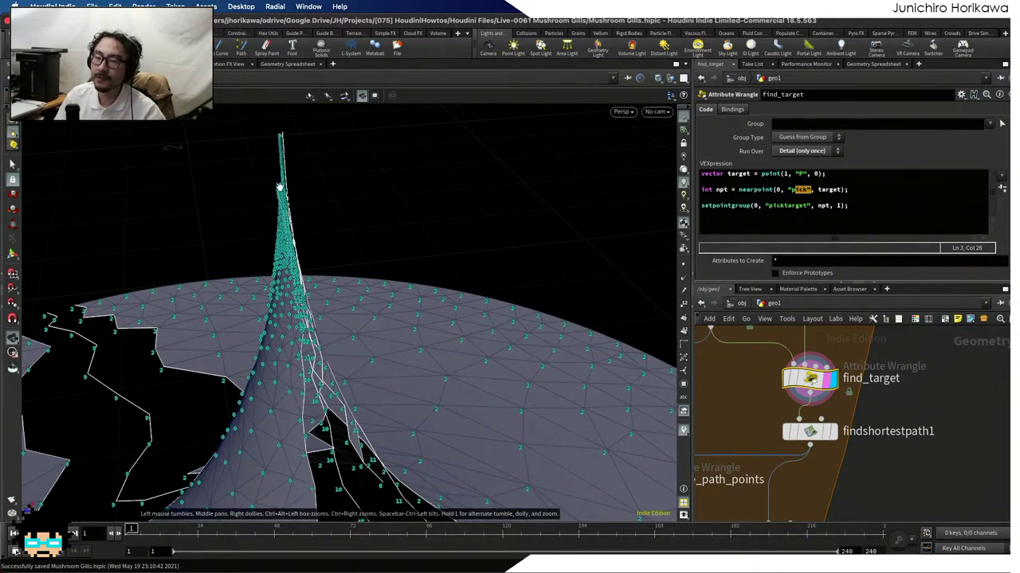
pyautogui.moveTo(283, 133)
pyautogui.keyDown('alt'); pyautogui.mouseDown()
pyautogui.moveTo(358, 171)
pyautogui.moveTo(279, 134)
pyautogui.mouseUp(); pyautogui.keyUp('alt')
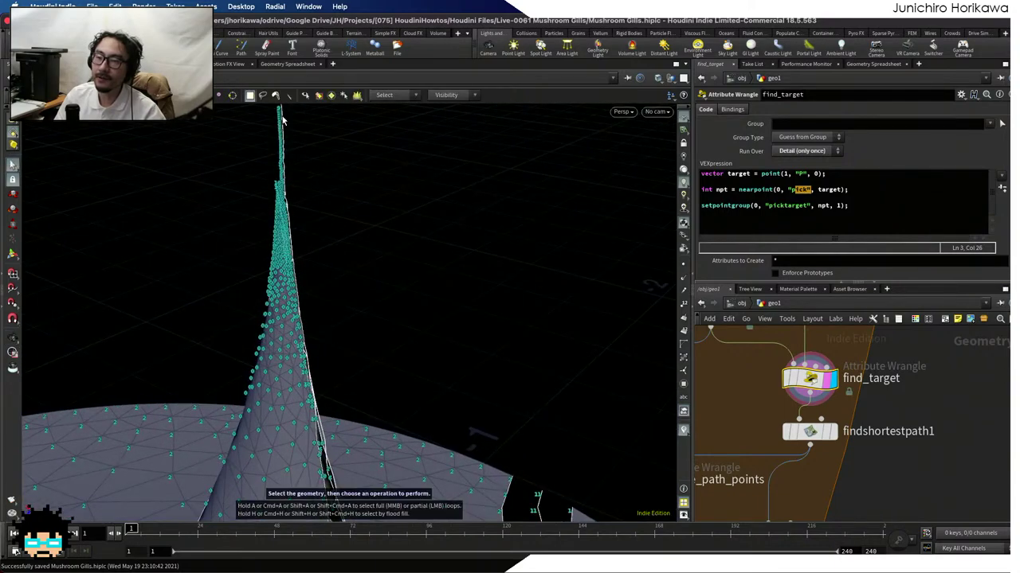
pyautogui.press('Escape')
pyautogui.moveTo(301, 212); pyautogui.dragTo(350, 298)
pyautogui.moveTo(351, 299); pyautogui.dragTo(249, 325, button='right')
pyautogui.press('s')
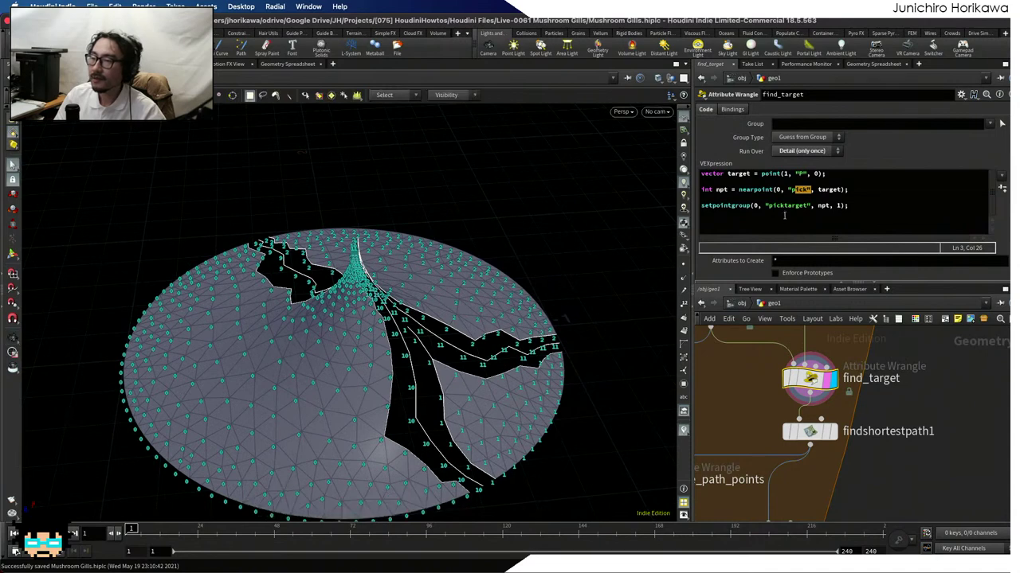
# Highlight the setpointgroup line that puts the nearest point into picktarget
pyautogui.click(752, 205)
pyautogui.moveTo(878, 207); pyautogui.dragTo(722, 209)
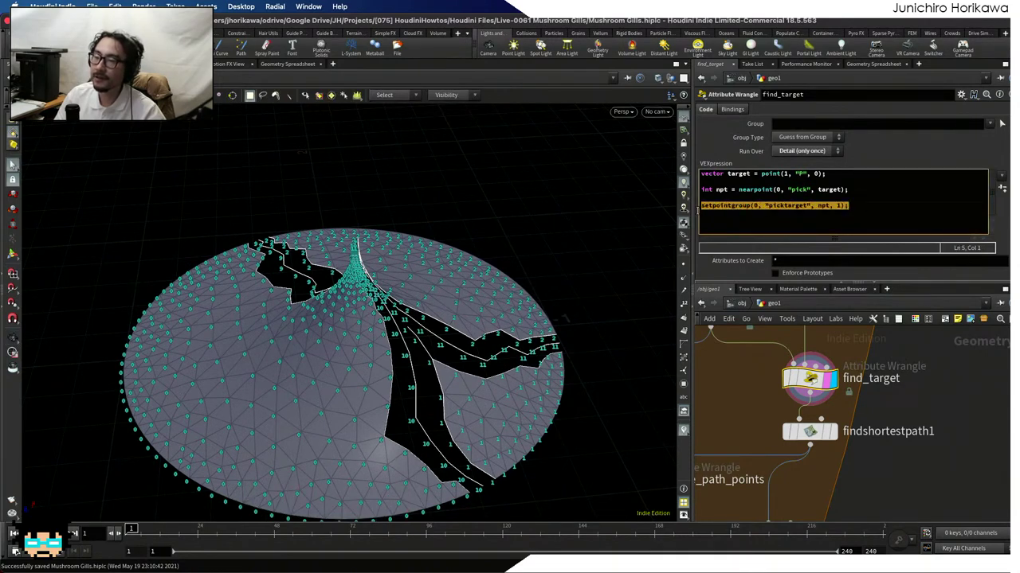
pyautogui.scroll(-2, 779, 348)
pyautogui.moveTo(858, 428)
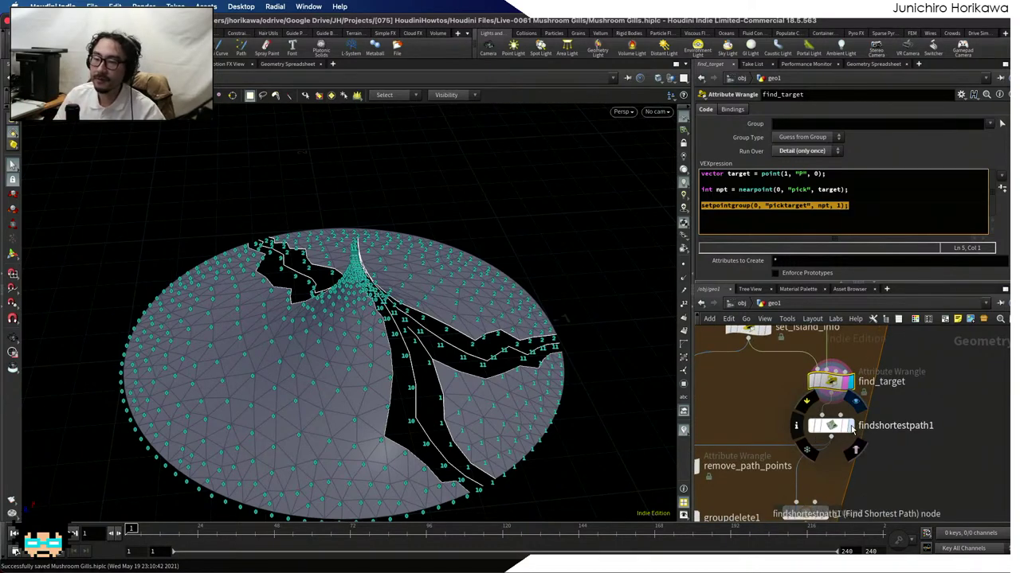
# Display findshortestpath1, template set_island_info as reference, and orbit to inspect the path
pyautogui.click(851, 426)
pyautogui.click(841, 427)
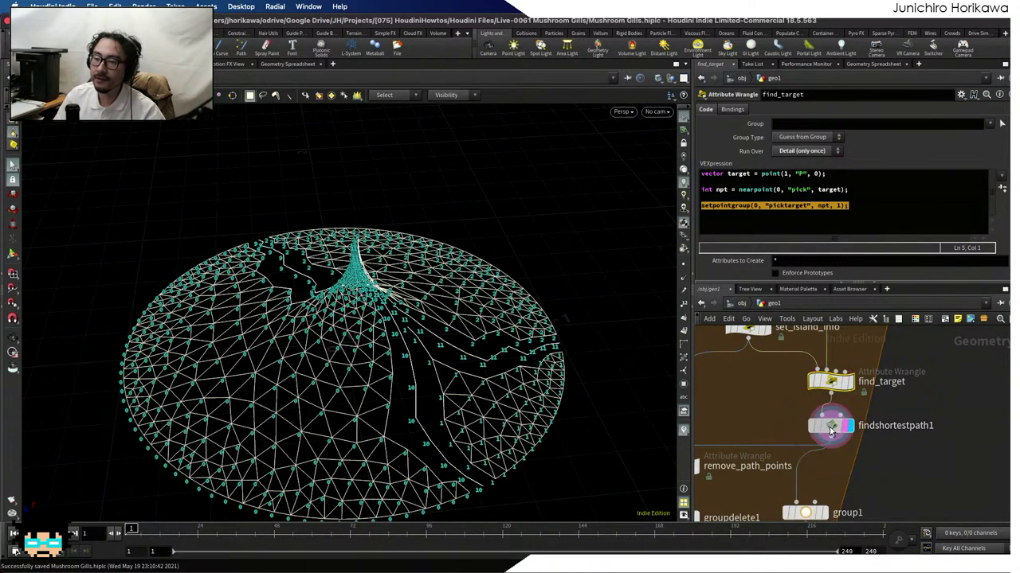
pyautogui.moveTo(382, 388); pyautogui.dragTo(351, 403)
pyautogui.scroll(-2, 785, 371)
pyautogui.click(752, 359)
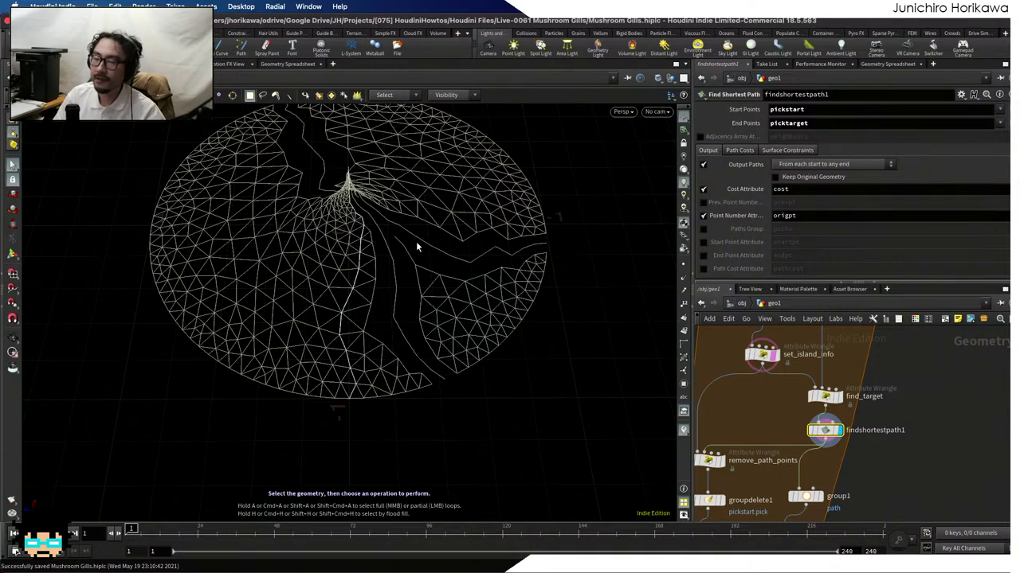
pyautogui.keyDown('alt'); pyautogui.moveTo(416, 245); pyautogui.dragTo(402, 253); pyautogui.keyUp('alt')
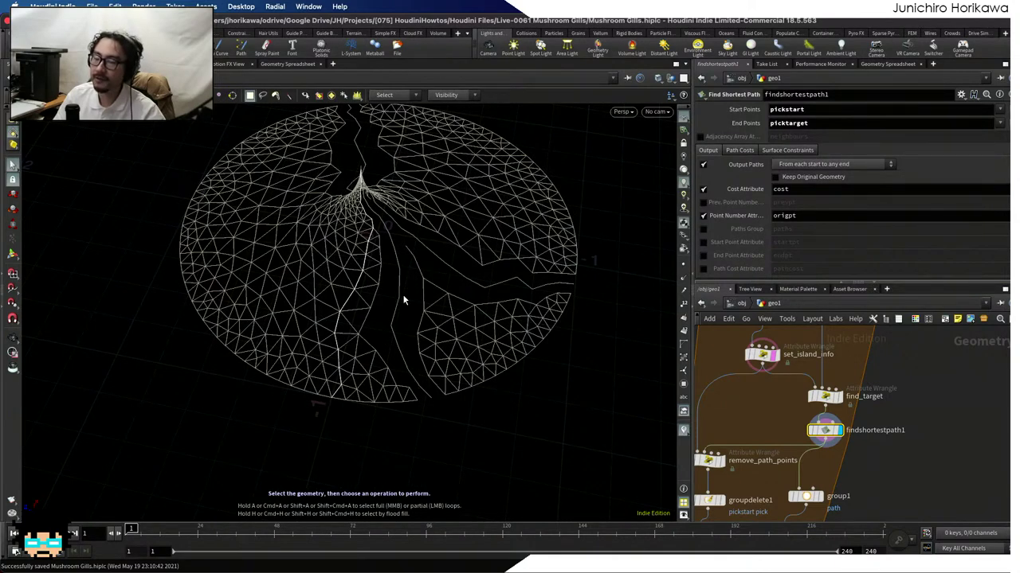
pyautogui.moveTo(365, 209)
pyautogui.keyDown('alt'); pyautogui.mouseDown()
pyautogui.moveTo(391, 260)
pyautogui.moveTo(426, 212)
pyautogui.moveTo(391, 242)
pyautogui.moveTo(358, 204)
pyautogui.mouseUp(); pyautogui.keyUp('alt')
pyautogui.scroll(-3, 759, 394)
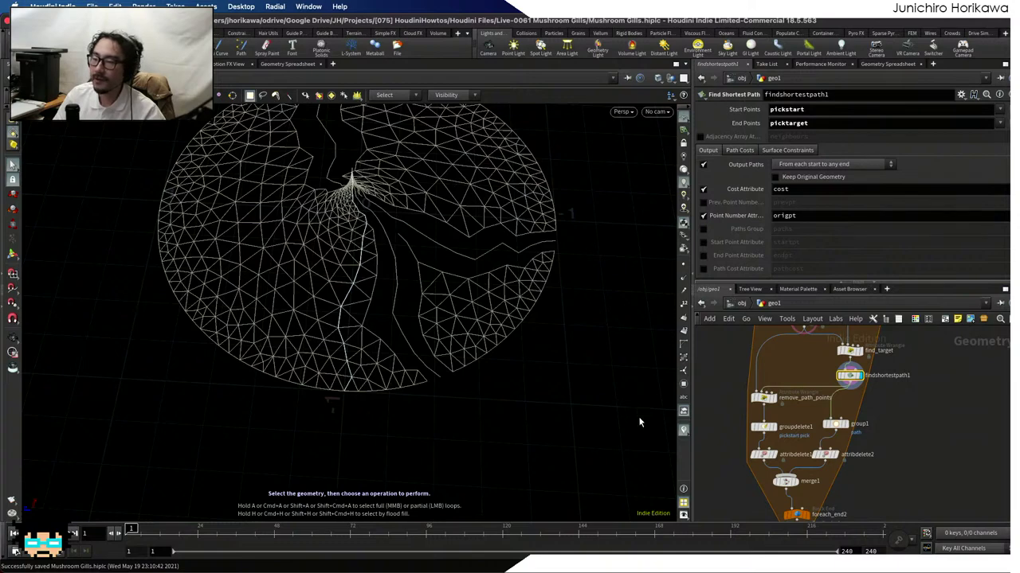
pyautogui.scroll(4, 760, 396)
pyautogui.click(778, 394)
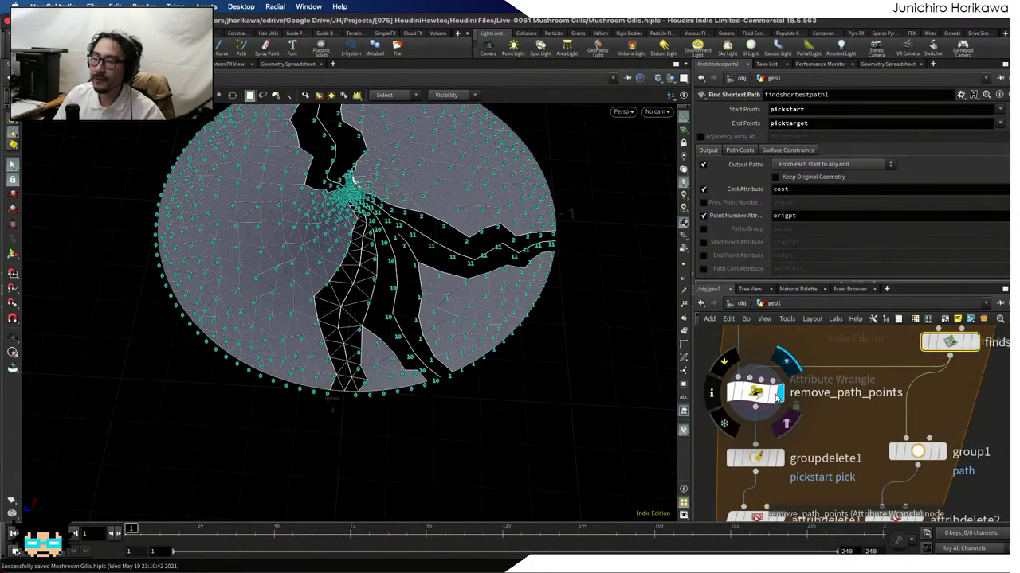
pyautogui.click(761, 395)
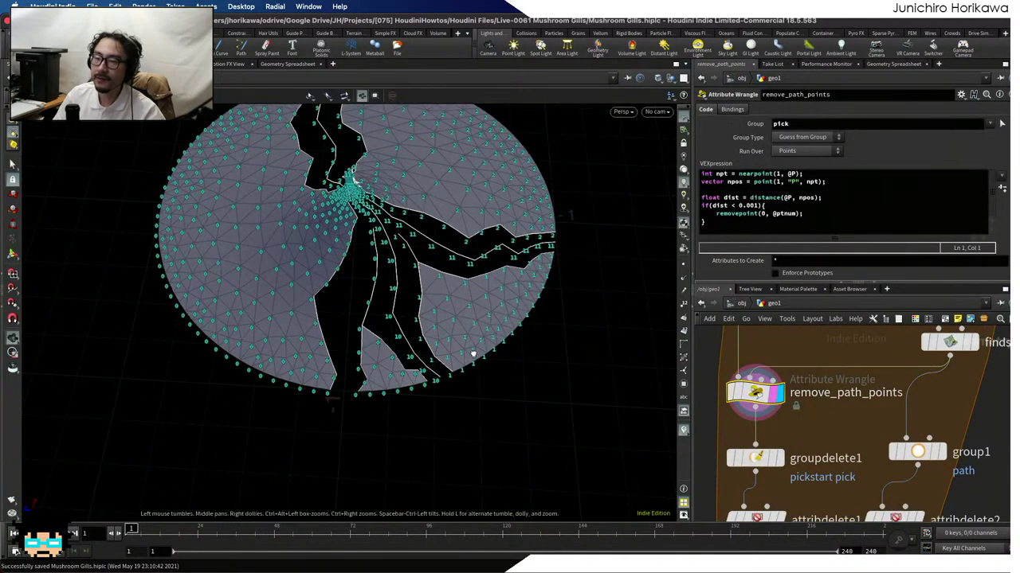
pyautogui.moveTo(472, 355); pyautogui.dragTo(318, 409)
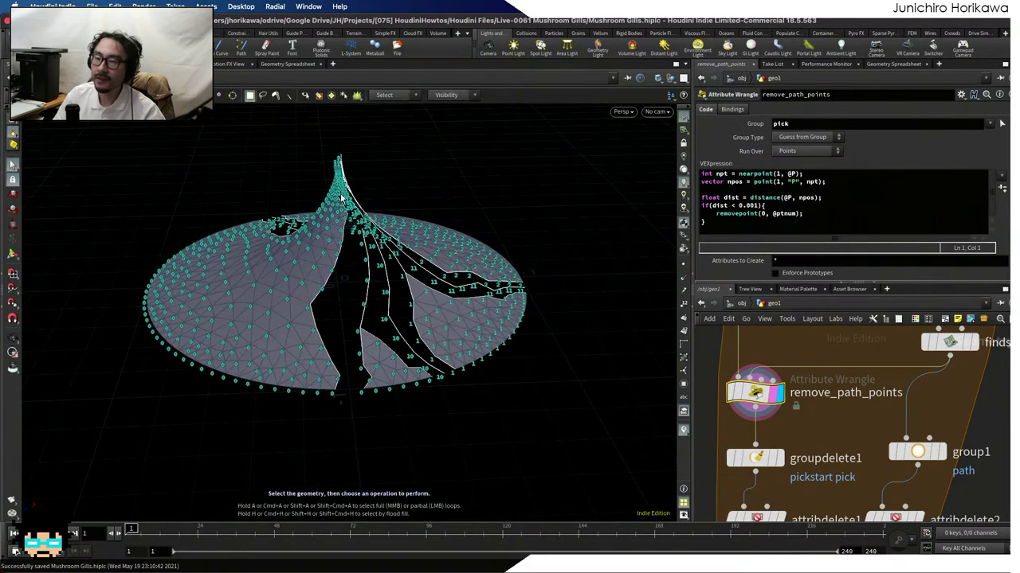
pyautogui.scroll(-2, 721, 343)
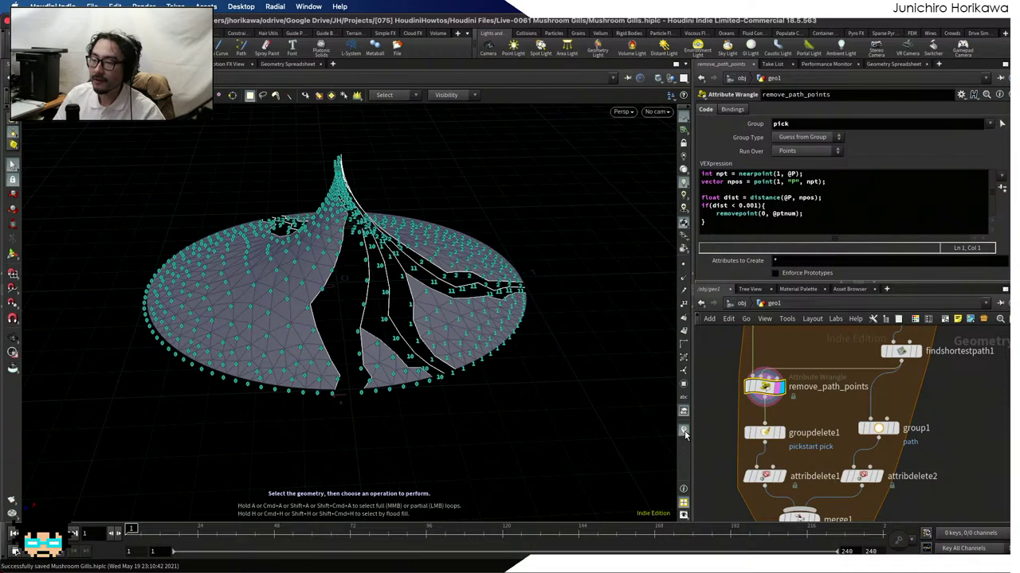
pyautogui.moveTo(801, 520); pyautogui.dragTo(788, 422, button='middle')
pyautogui.scroll(3, 789, 423)
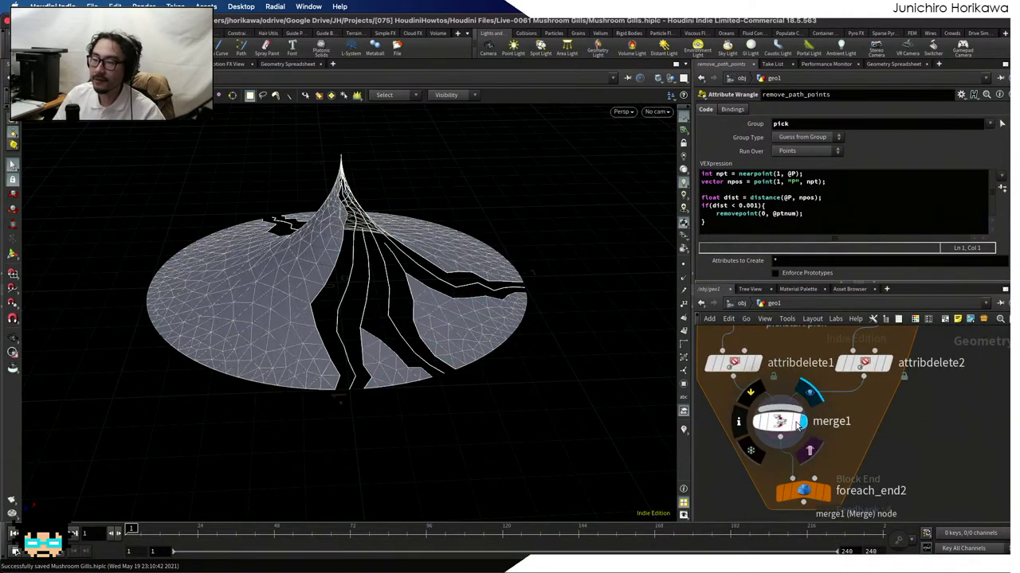
pyautogui.moveTo(334, 321); pyautogui.dragTo(336, 217)
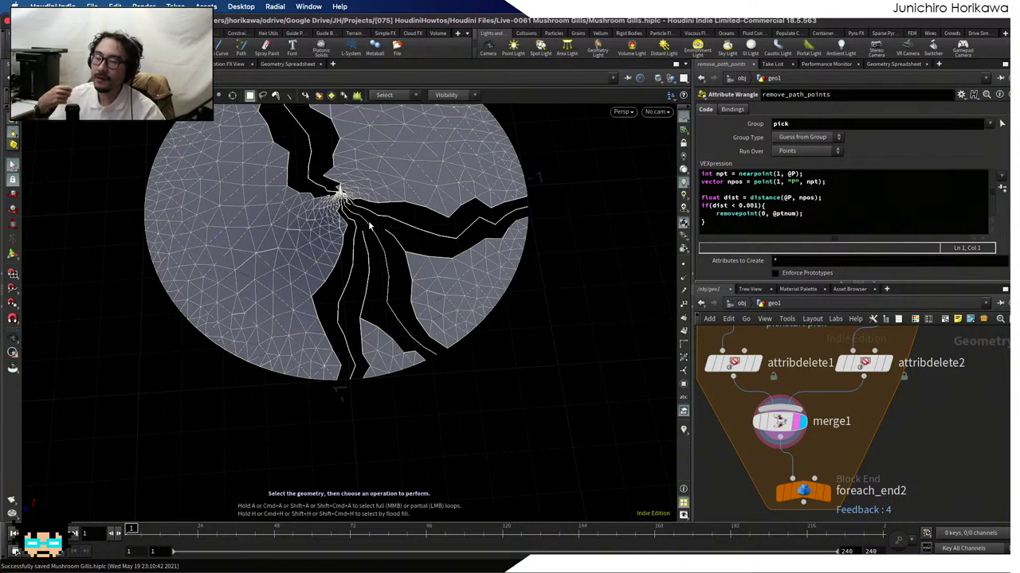
# Display foreach_end2 and raise its Iterations from 4 to 100
pyautogui.click(803, 491)
pyautogui.click(791, 137)
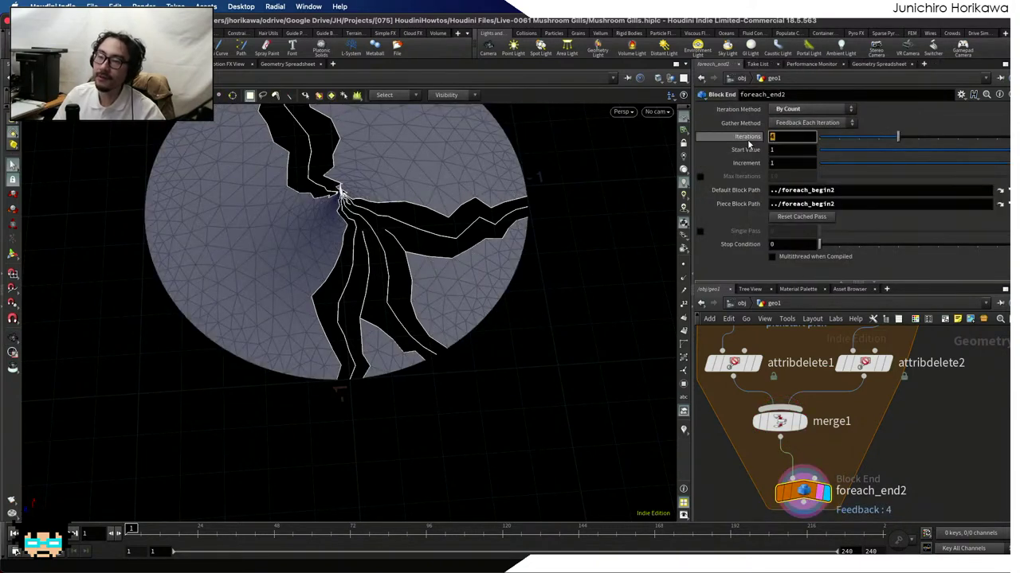
pyautogui.write('100')
pyautogui.press('Return')
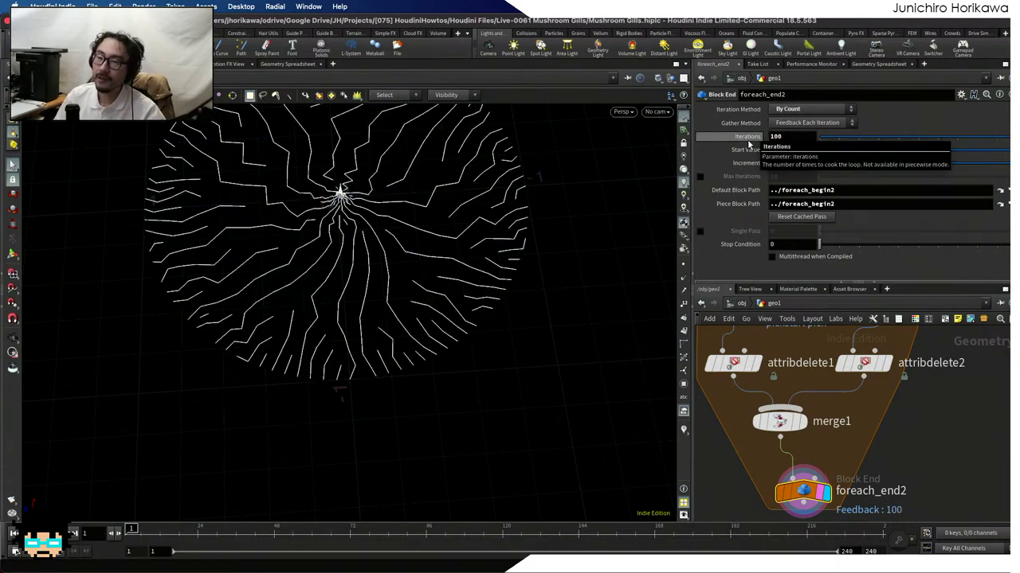
pyautogui.press('space')
pyautogui.moveTo(492, 241)
pyautogui.mouseDown()
pyautogui.moveTo(375, 258)
pyautogui.moveTo(393, 223)
pyautogui.moveTo(516, 264)
pyautogui.moveTo(443, 276)
pyautogui.moveTo(487, 282)
pyautogui.moveTo(503, 253)
pyautogui.mouseUp()
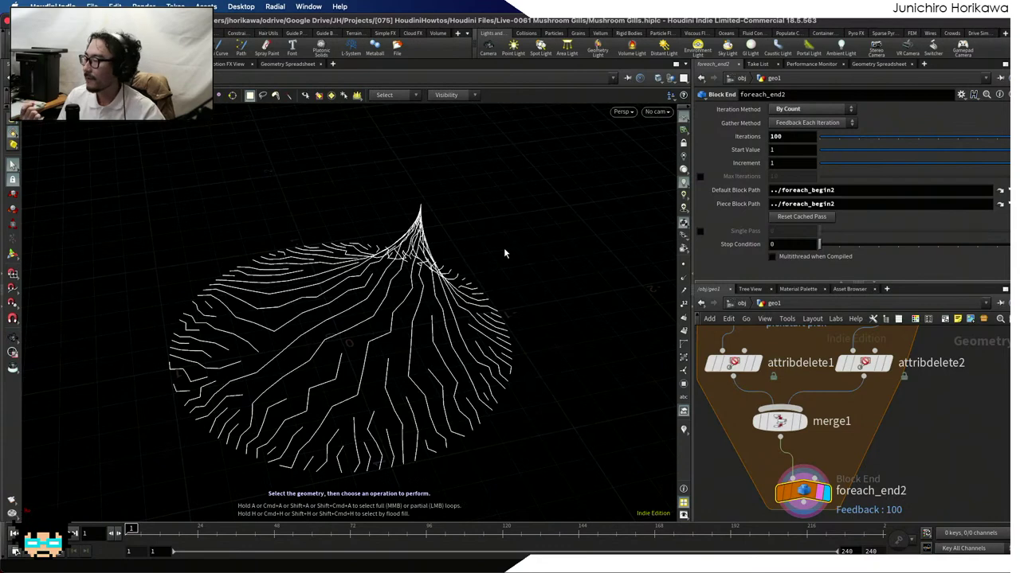
pyautogui.press('space')
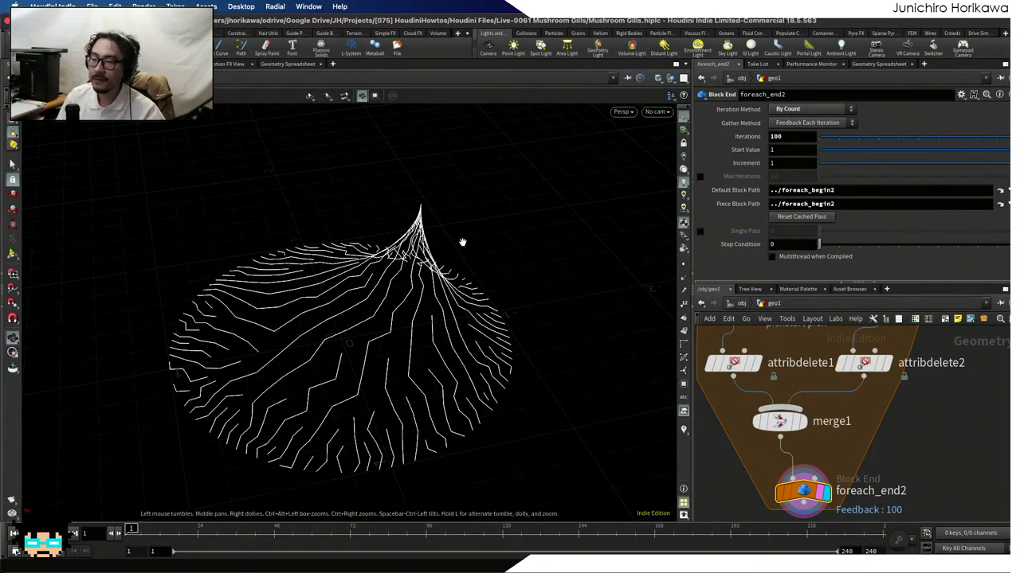
pyautogui.moveTo(462, 243); pyautogui.dragTo(499, 278)
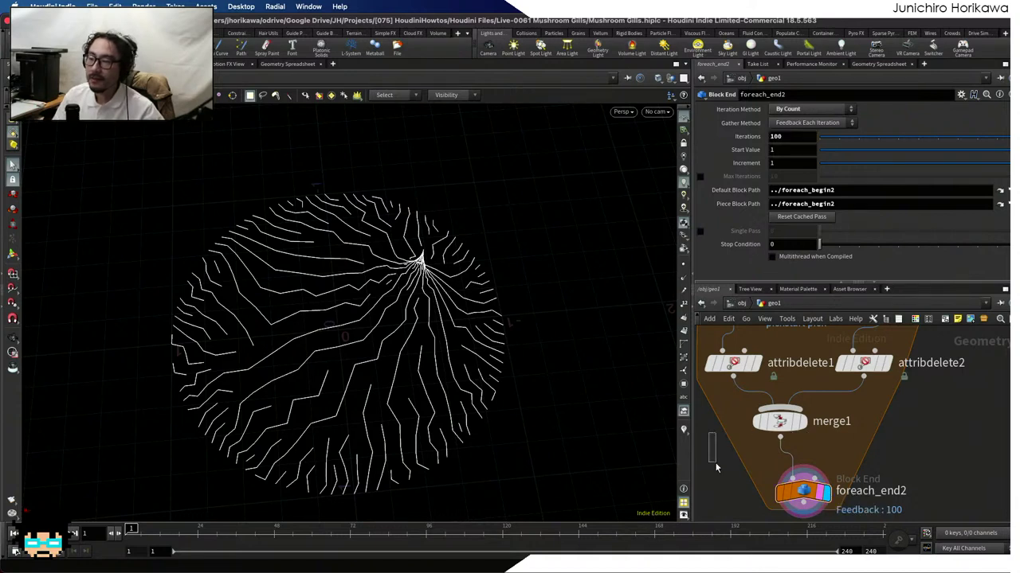
pyautogui.scroll(-2, 726, 444)
# Orbit the dense gill lines into perspective, then back to a top-down view
pyautogui.click(792, 138)
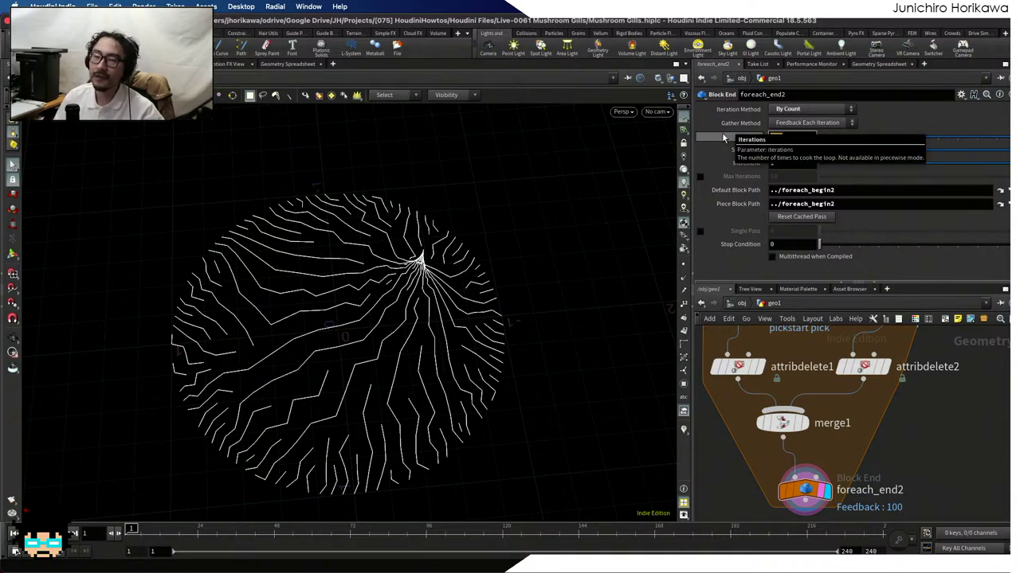
pyautogui.rightClick(403, 300)
pyautogui.click(441, 273)
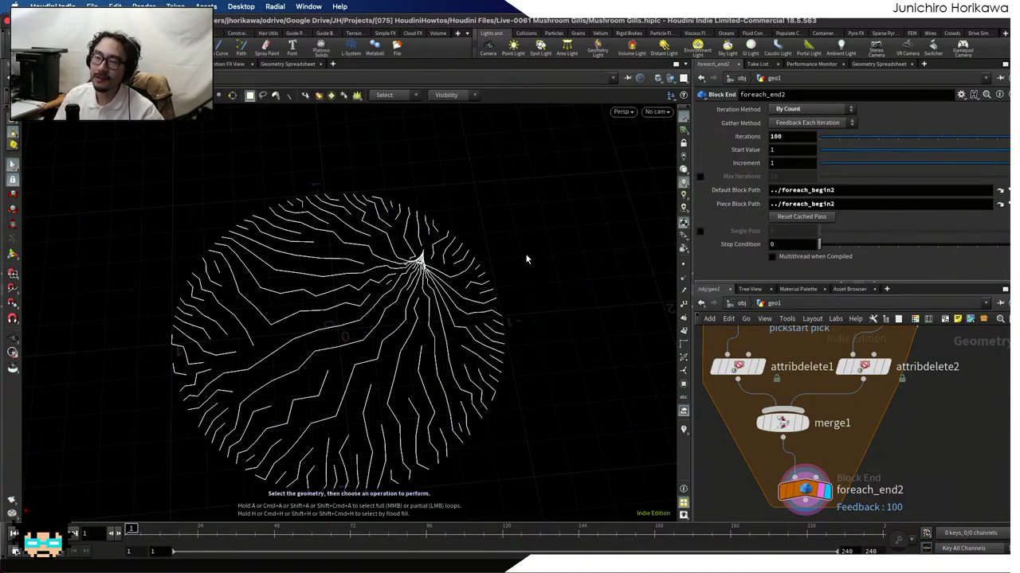
pyautogui.press('Escape')
pyautogui.moveTo(535, 255); pyautogui.dragTo(470, 175)
pyautogui.moveTo(419, 201); pyautogui.dragTo(485, 199)
pyautogui.press('s')
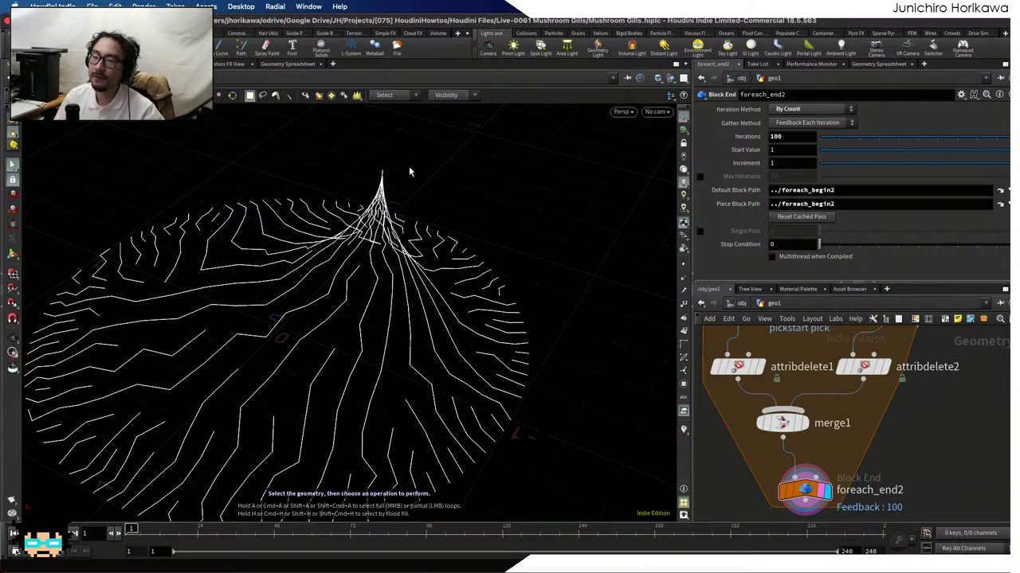
pyautogui.click(720, 137)
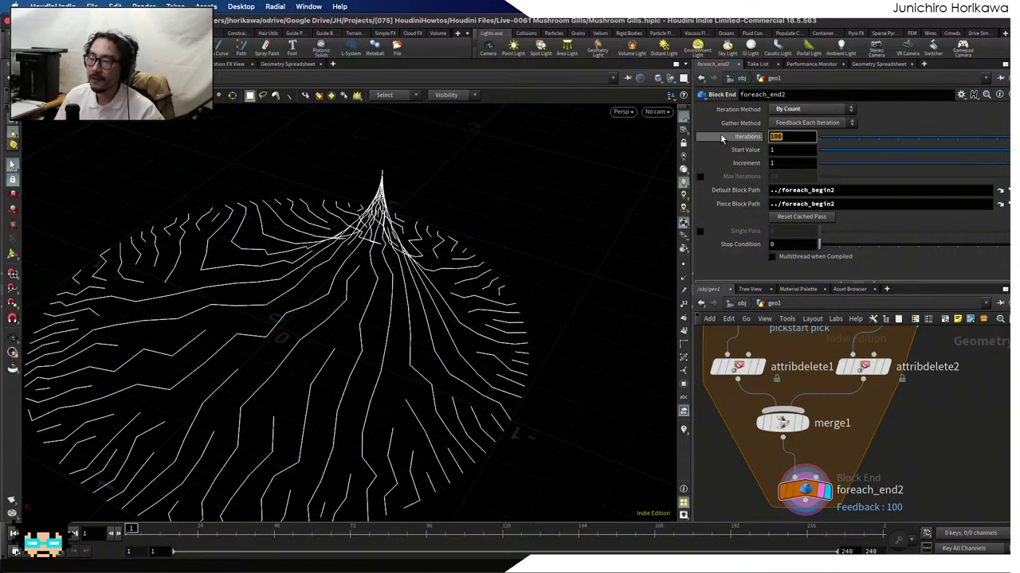
pyautogui.rightClick(430, 289)
pyautogui.press('Escape')
pyautogui.scroll(-4, 454, 239)
pyautogui.moveTo(411, 261); pyautogui.dragTo(591, 221)
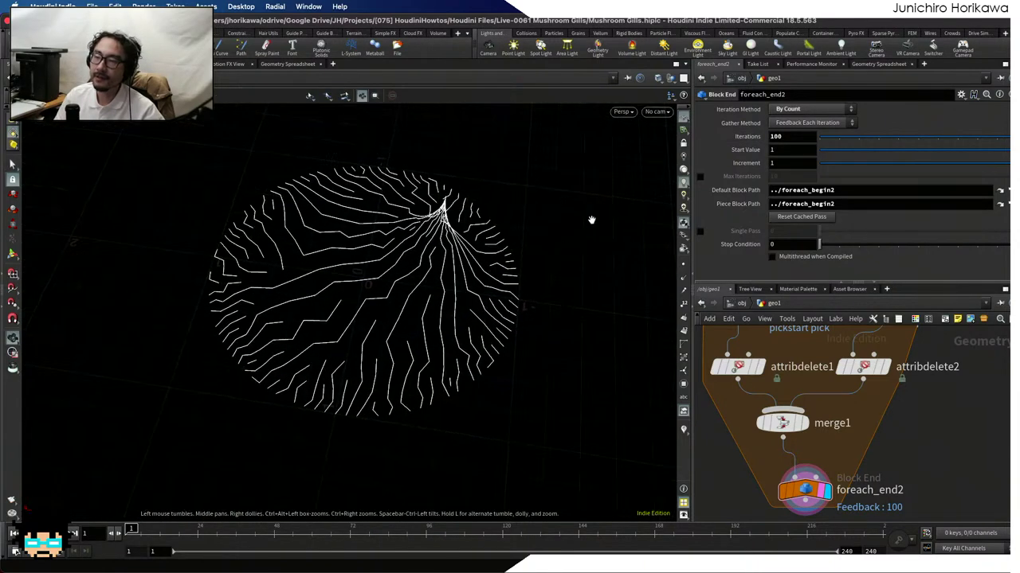
pyautogui.press('s')
# Try 50, 80 and 90 loop iterations in turn
pyautogui.click(790, 137)
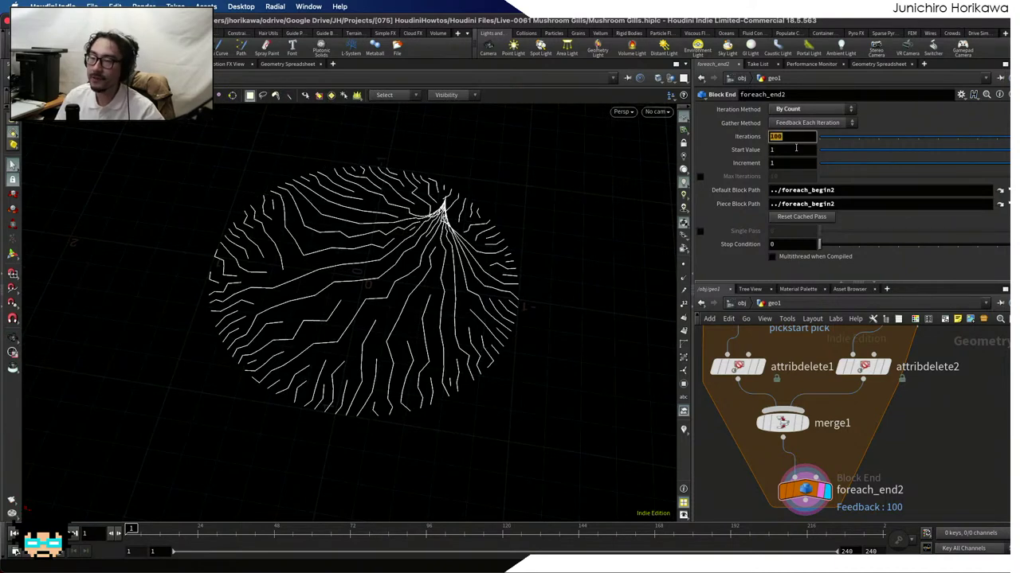
pyautogui.write('50')
pyautogui.press('Return')
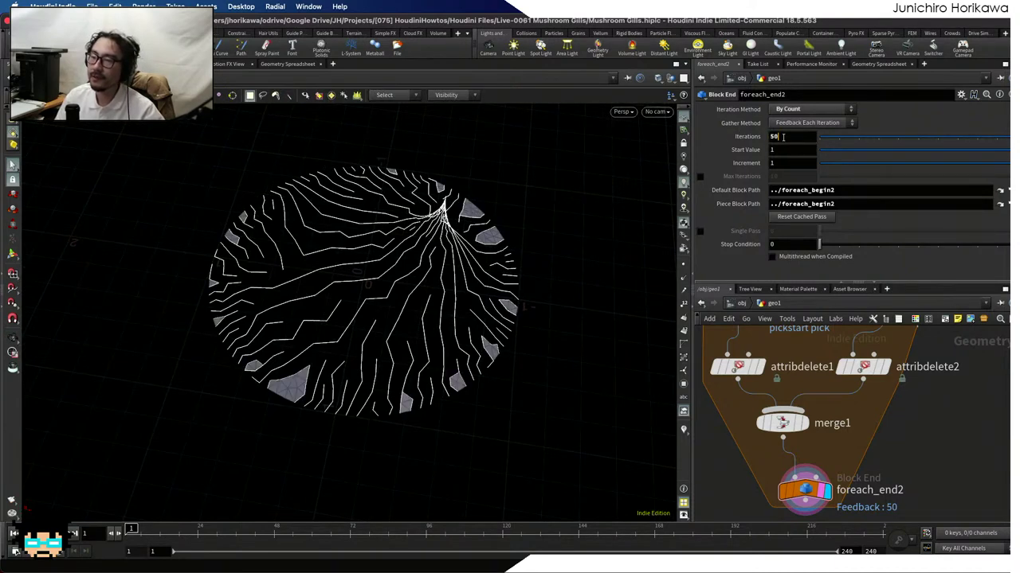
pyautogui.click(783, 137)
pyautogui.write('80')
pyautogui.press('Return')
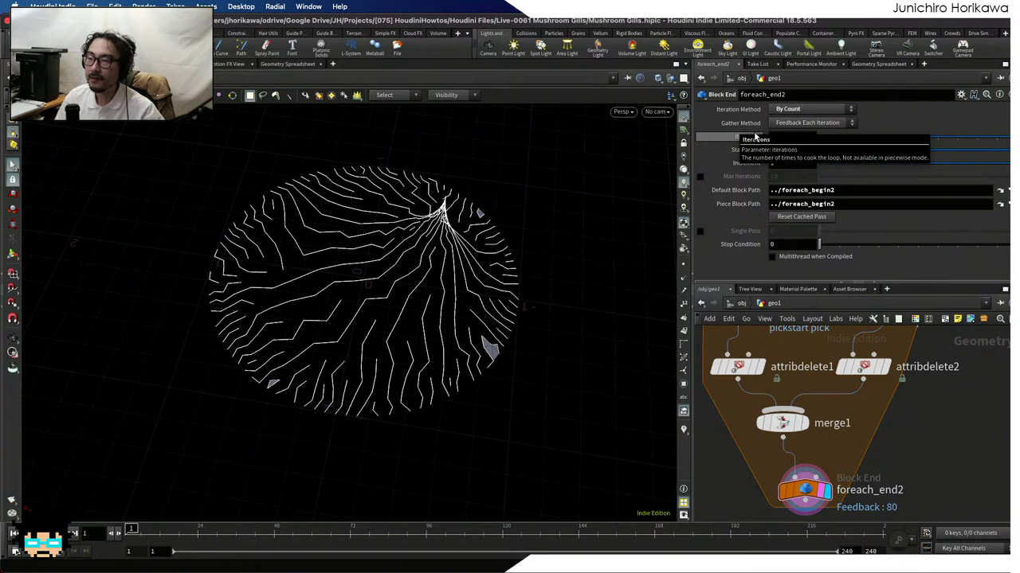
pyautogui.click(789, 137)
pyautogui.write('90')
pyautogui.press('Return')
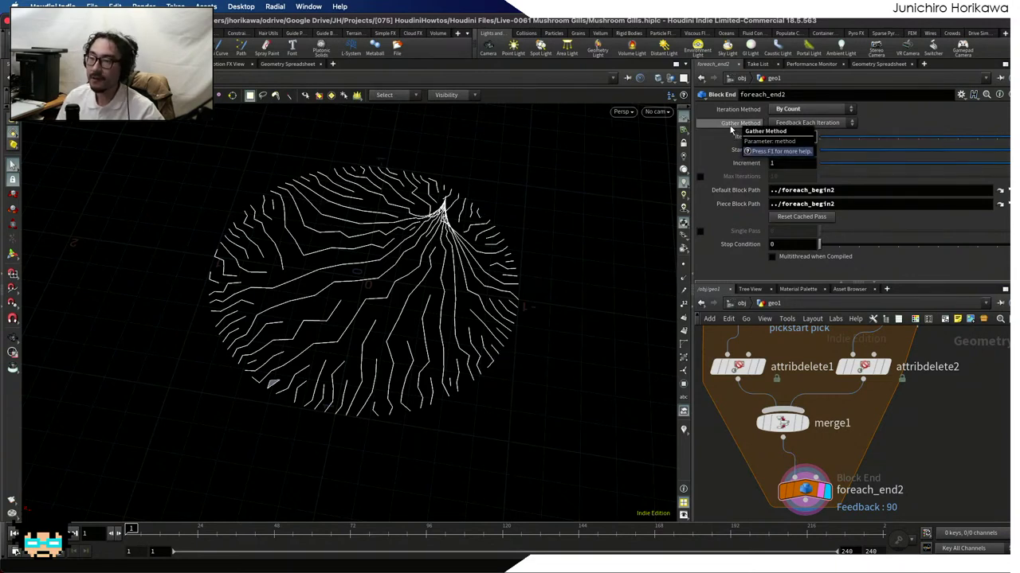
# Try 10 iterations, restore 100, and save the scene
pyautogui.click(804, 136)
pyautogui.write('10')
pyautogui.press('Return')
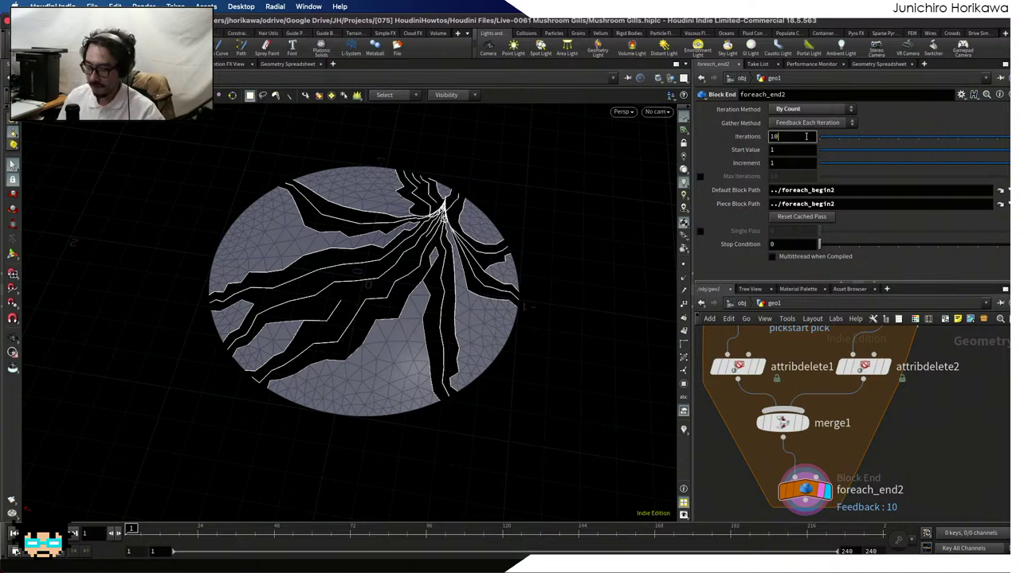
pyautogui.write('0')
pyautogui.press('Return')
pyautogui.keyDown('alt'); pyautogui.moveTo(557, 265); pyautogui.dragTo(555, 300); pyautogui.keyUp('alt')
pyautogui.hotkey('ctrl', 's')
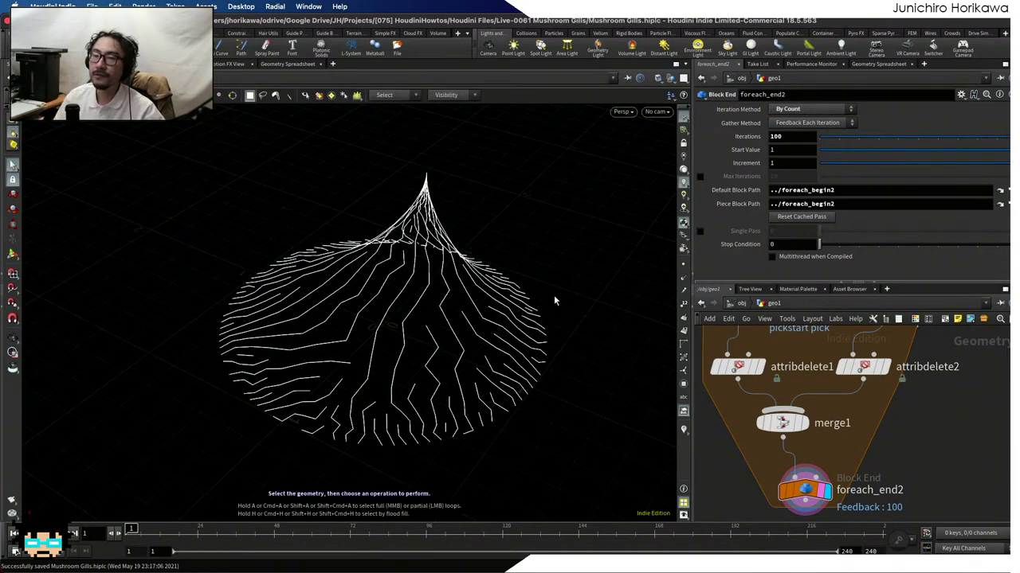
pyautogui.press('Escape')
pyautogui.moveTo(568, 255); pyautogui.dragTo(539, 339)
pyautogui.press('s')
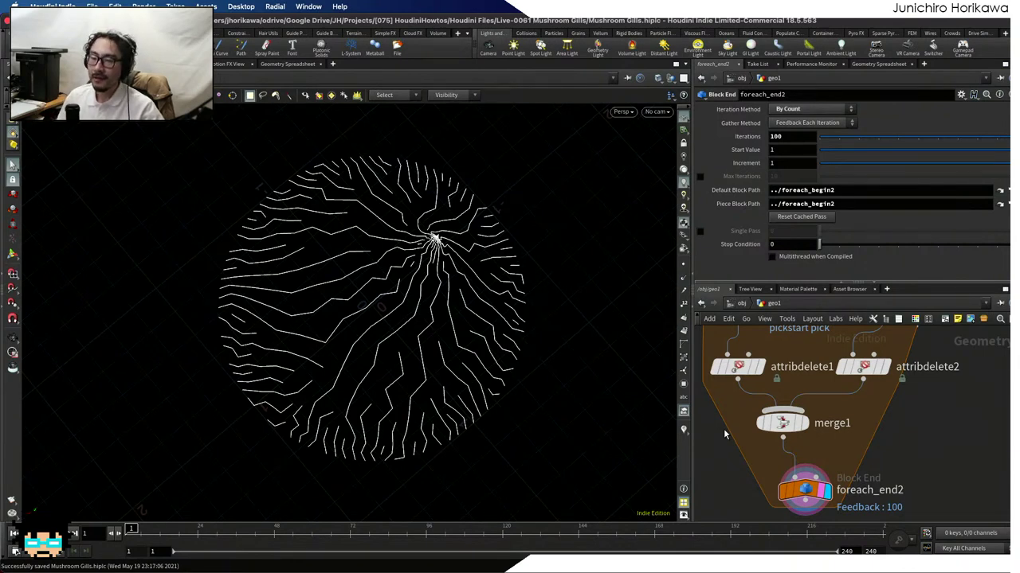
pyautogui.keyDown('alt'); pyautogui.moveTo(565, 372); pyautogui.dragTo(558, 339); pyautogui.keyUp('alt')
pyautogui.scroll(-5, 748, 390)
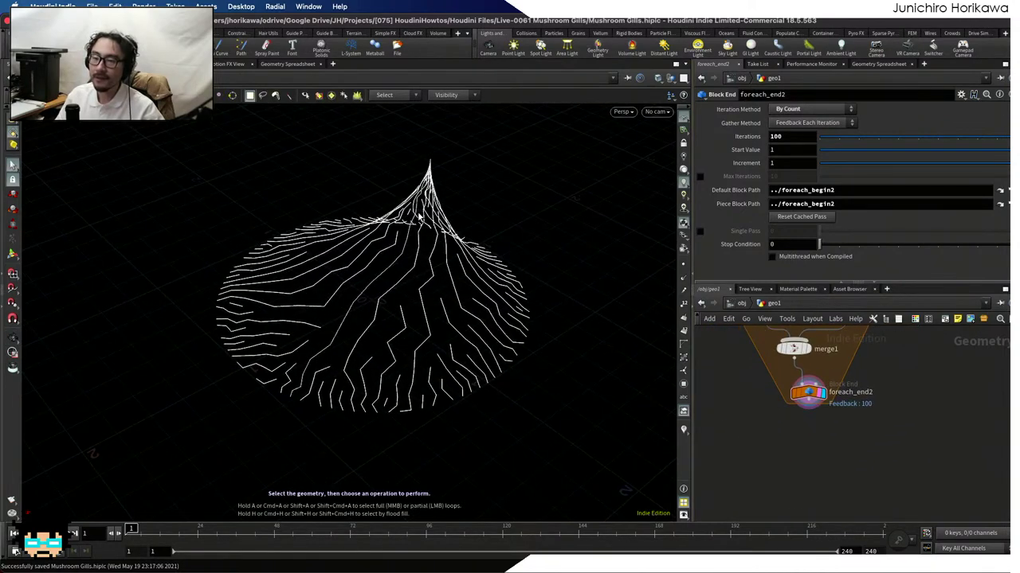
pyautogui.keyDown('alt'); pyautogui.moveTo(394, 234); pyautogui.dragTo(433, 227, button='right'); pyautogui.keyUp('alt')
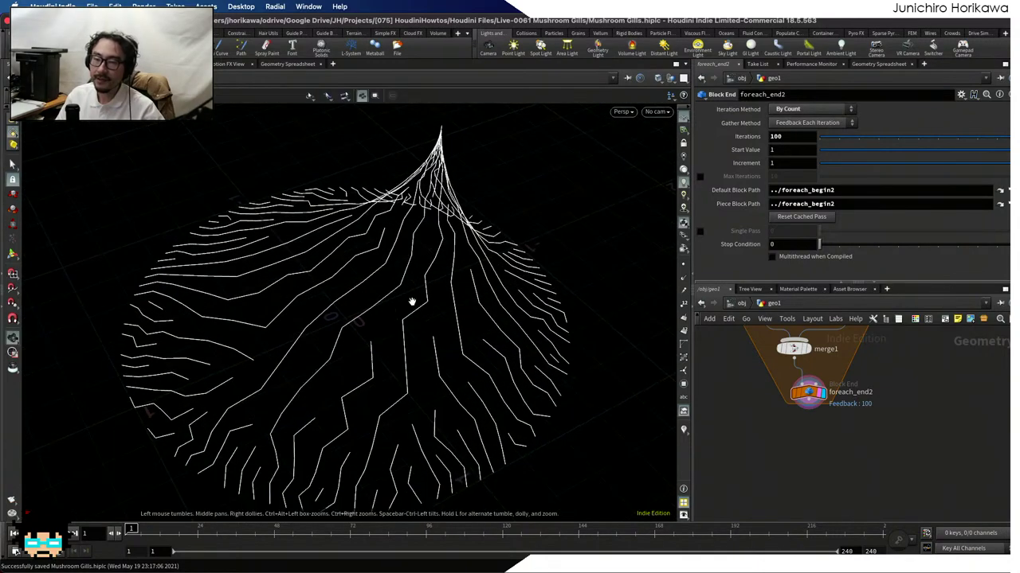
pyautogui.keyDown('alt'); pyautogui.moveTo(412, 298); pyautogui.dragTo(375, 296); pyautogui.keyUp('alt')
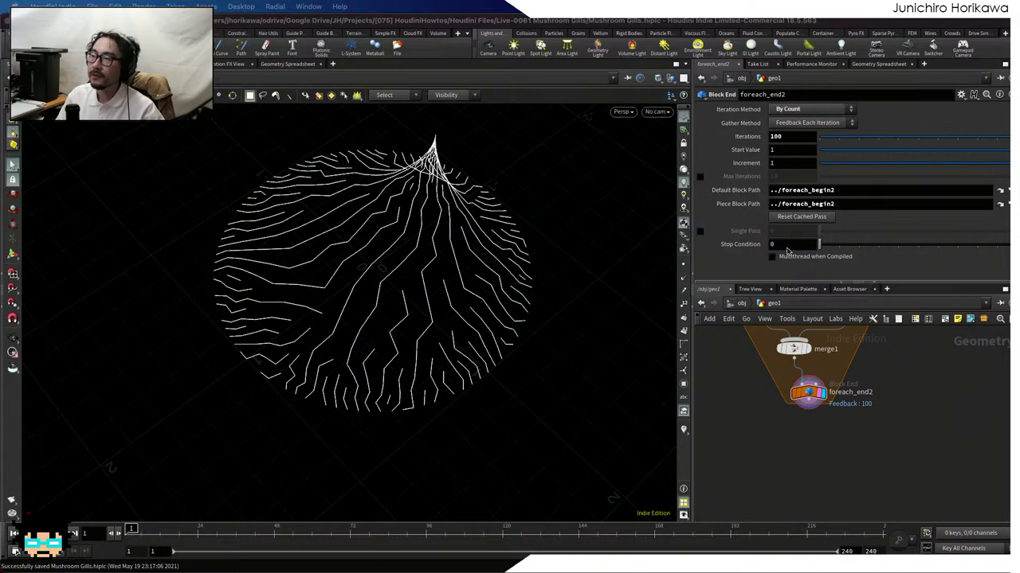
# Add a Smooth node, smooth1, below foreach_end2 and wire it to the loop's output
pyautogui.click(754, 427)
pyautogui.press('Tab')
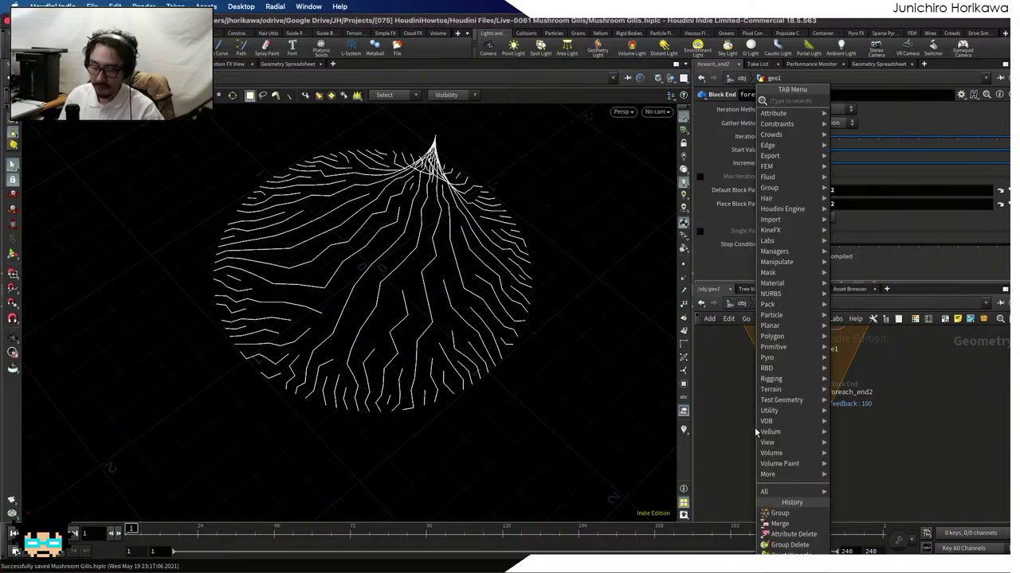
pyautogui.write('smoot')
pyautogui.press('Return')
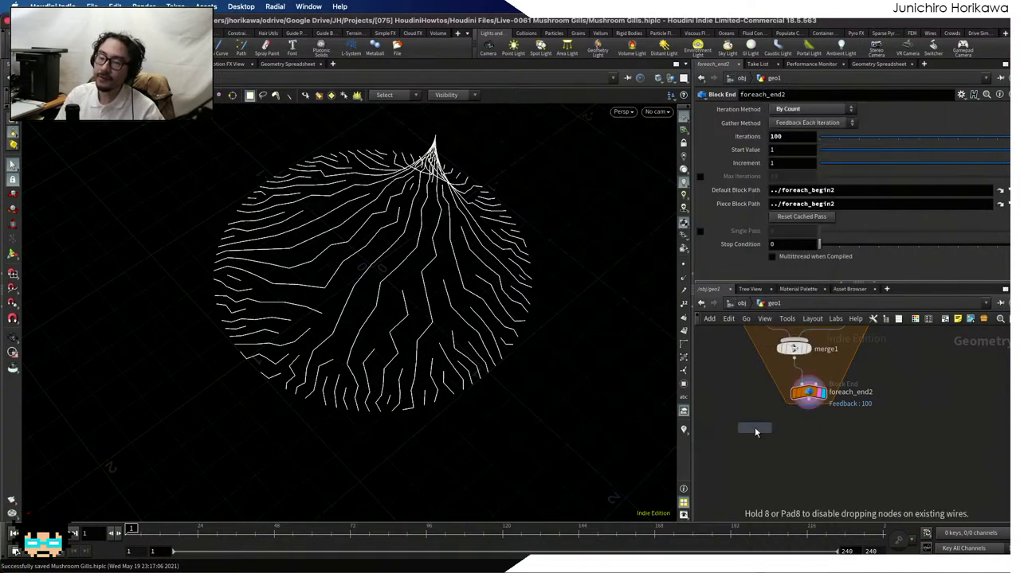
pyautogui.click(793, 451)
pyautogui.moveTo(802, 404); pyautogui.dragTo(737, 491)
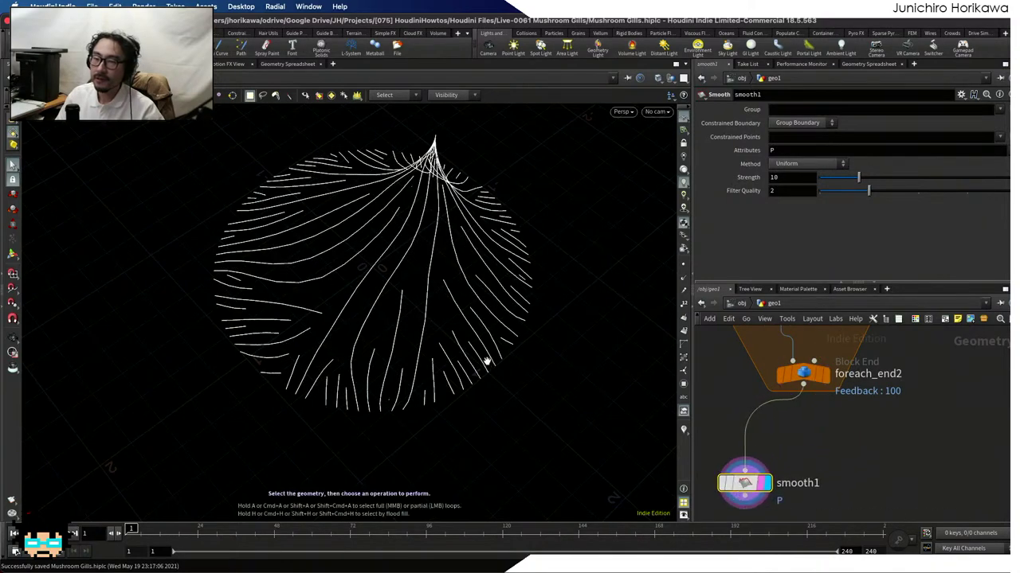
pyautogui.moveTo(485, 359); pyautogui.dragTo(591, 452)
# Move smooth1 further down-left and tilt the smoothed gills into a leaf-like view
pyautogui.press('s')
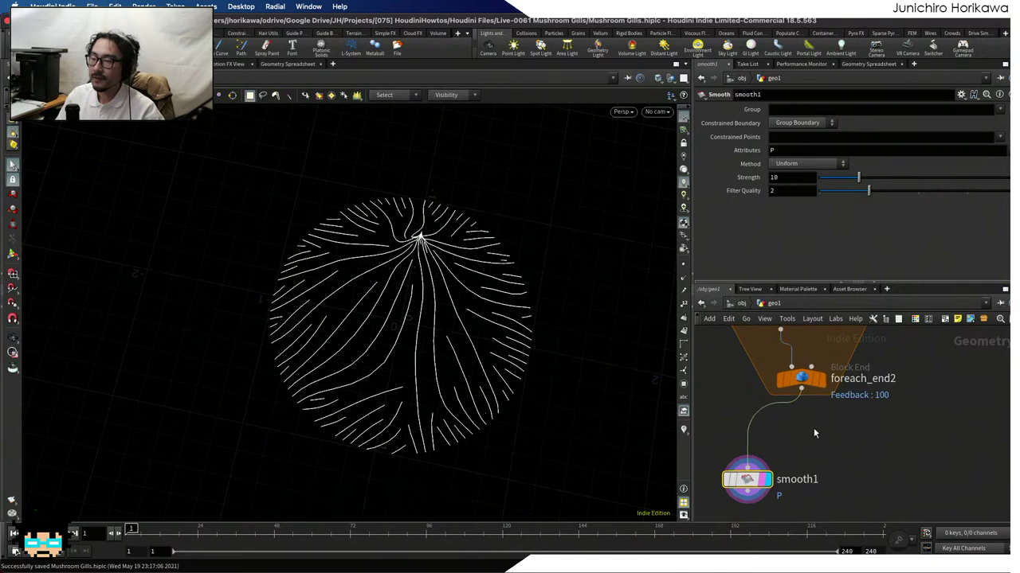
pyautogui.moveTo(813, 428); pyautogui.dragTo(812, 374, button='middle')
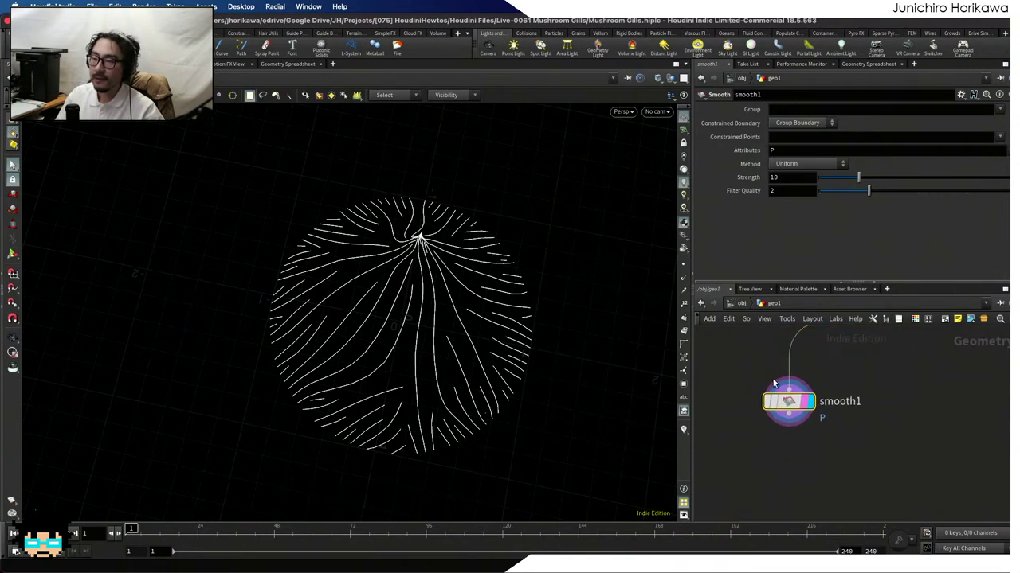
pyautogui.scroll(-2, 783, 423)
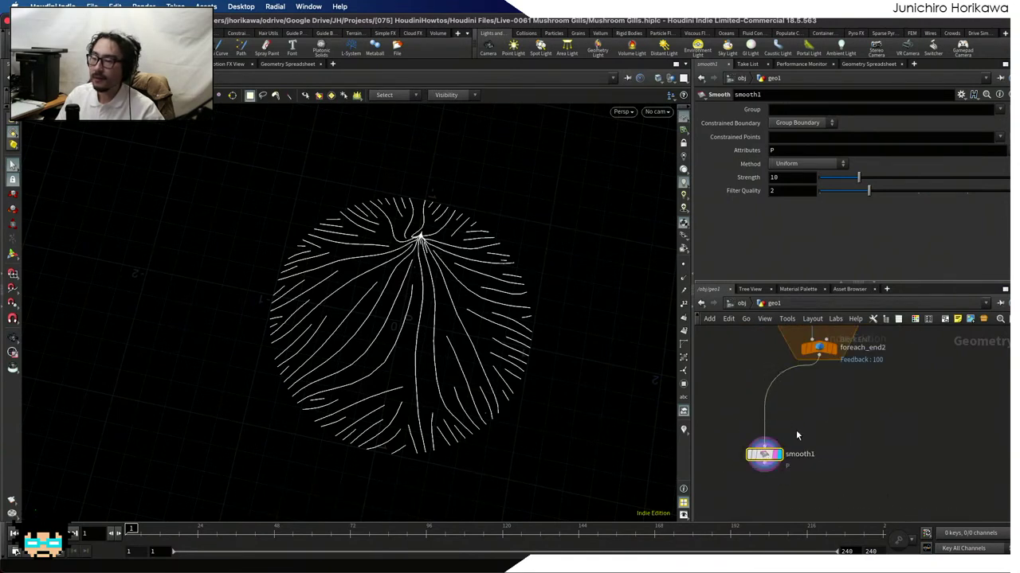
pyautogui.moveTo(764, 454); pyautogui.dragTo(756, 473)
pyautogui.press('Escape')
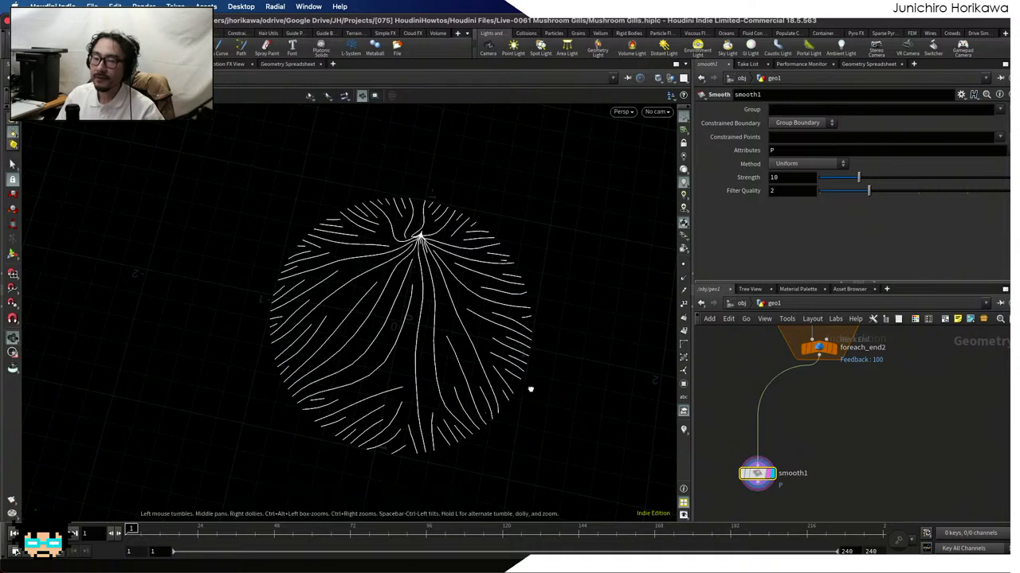
pyautogui.moveTo(530, 389); pyautogui.dragTo(495, 373)
# Change foreach_end2's Iterations from 100 to 60 and zoom in on the sparser curves
pyautogui.press('s')
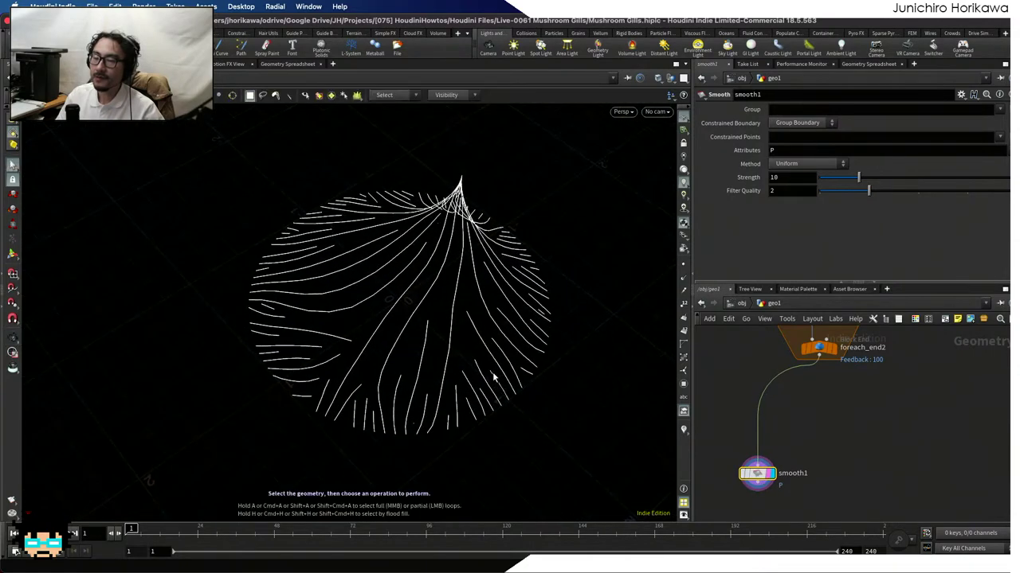
pyautogui.moveTo(736, 420); pyautogui.dragTo(789, 487, button='middle')
pyautogui.click(810, 432)
pyautogui.doubleClick(776, 137)
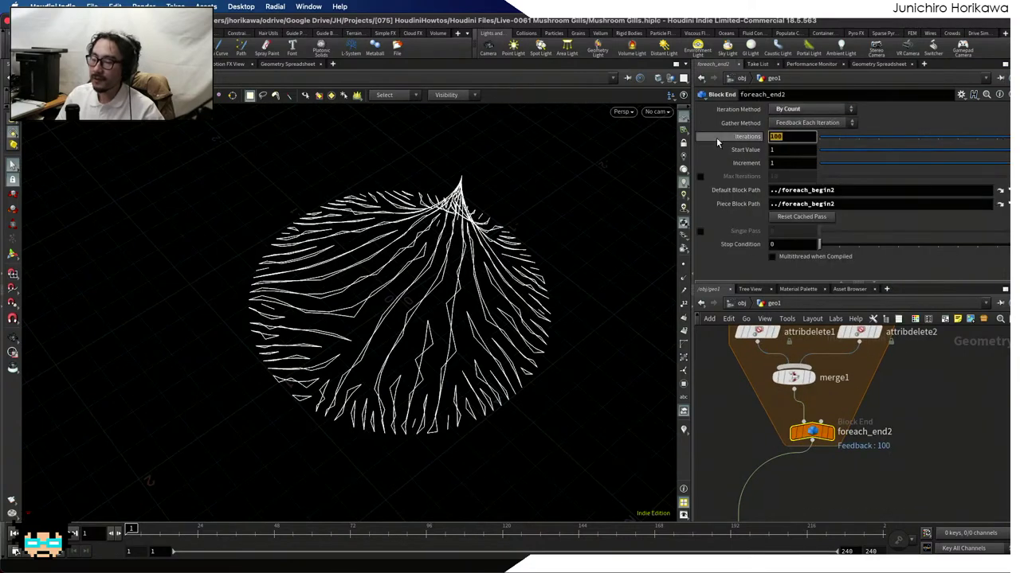
pyautogui.write('60')
pyautogui.press('Return')
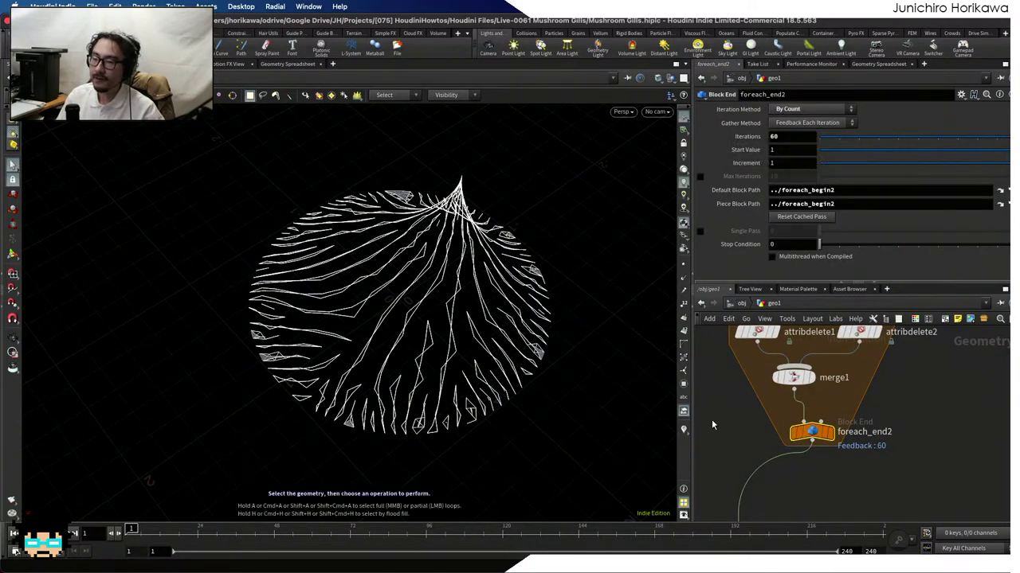
pyautogui.scroll(-3, 711, 419)
pyautogui.rightClick(422, 386)
pyautogui.keyDown('alt'); pyautogui.moveTo(423, 386); pyautogui.dragTo(414, 358); pyautogui.keyUp('alt')
pyautogui.scroll(5, 402, 318)
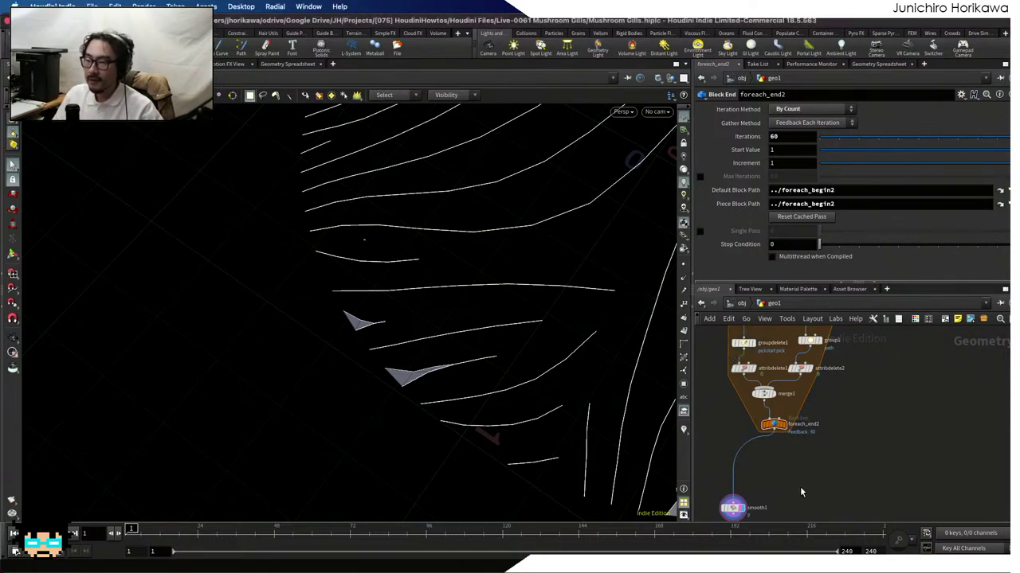
# Select smooth1 and show its point positions in the Geometry Spreadsheet
pyautogui.scroll(3, 776, 430)
pyautogui.click(771, 423)
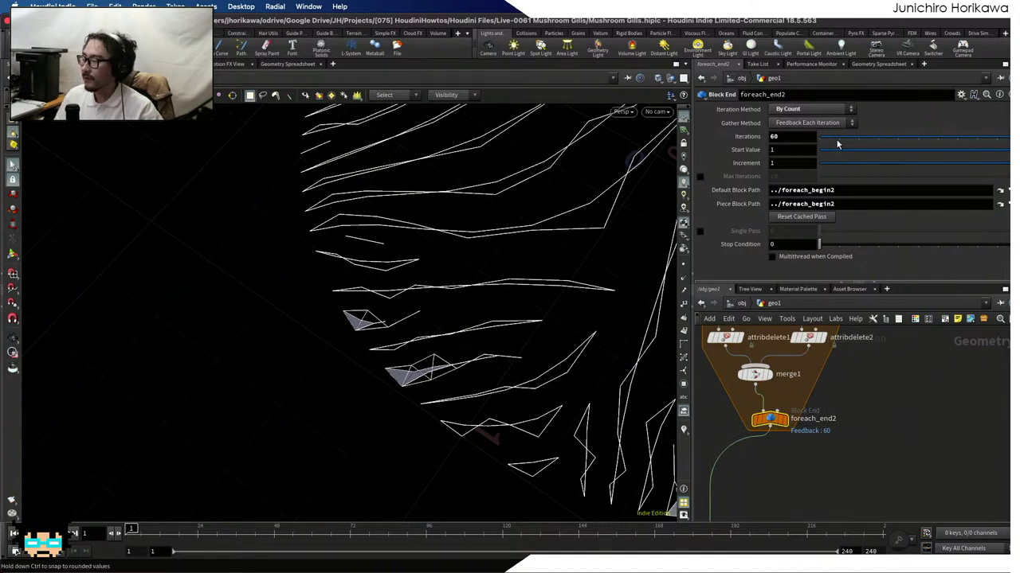
pyautogui.moveTo(784, 498); pyautogui.dragTo(799, 441, button='middle')
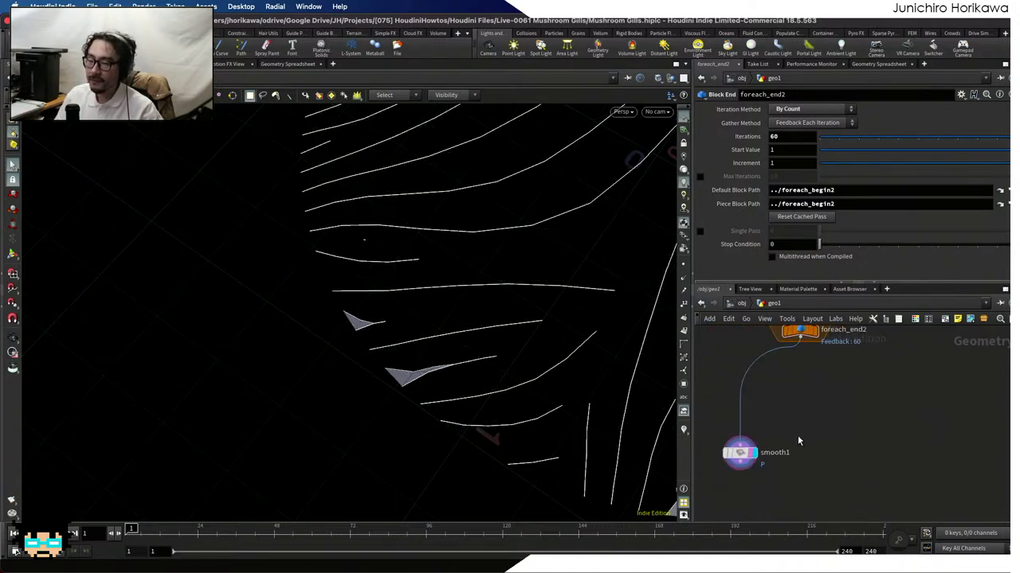
pyautogui.click(740, 453)
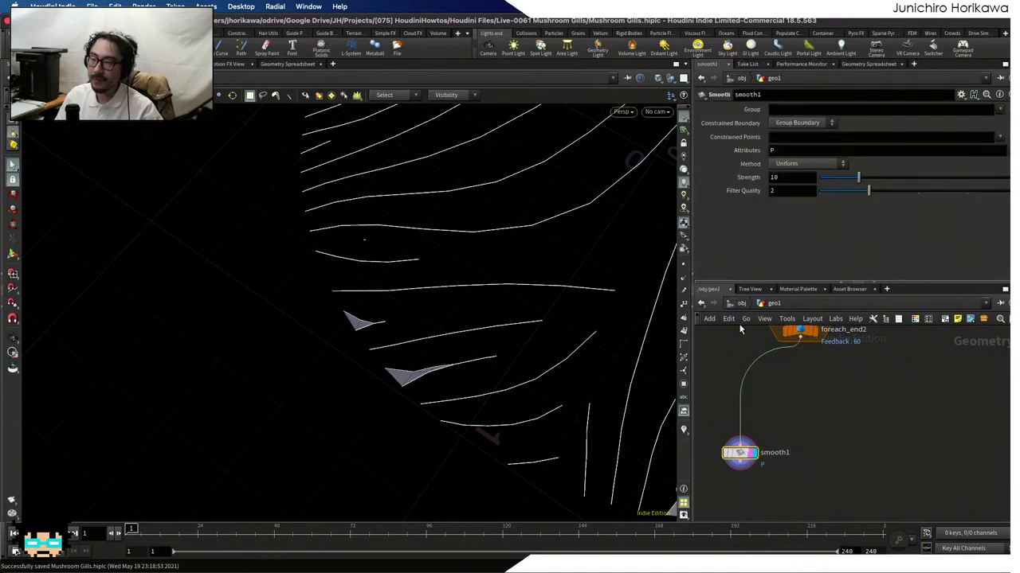
pyautogui.click(869, 65)
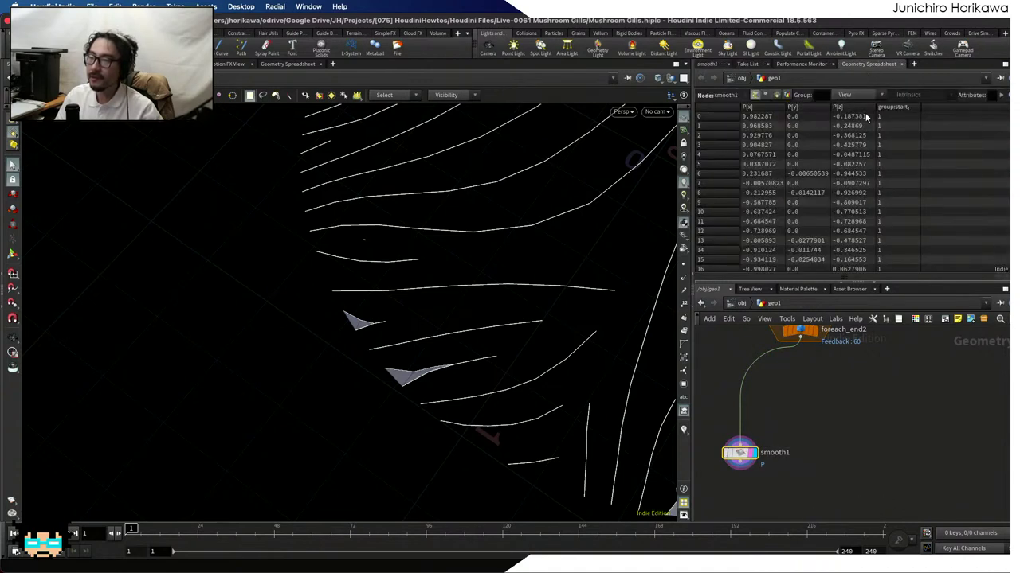
# List primitives with the intrinsic:closed column added, and scroll through the rows
pyautogui.click(777, 95)
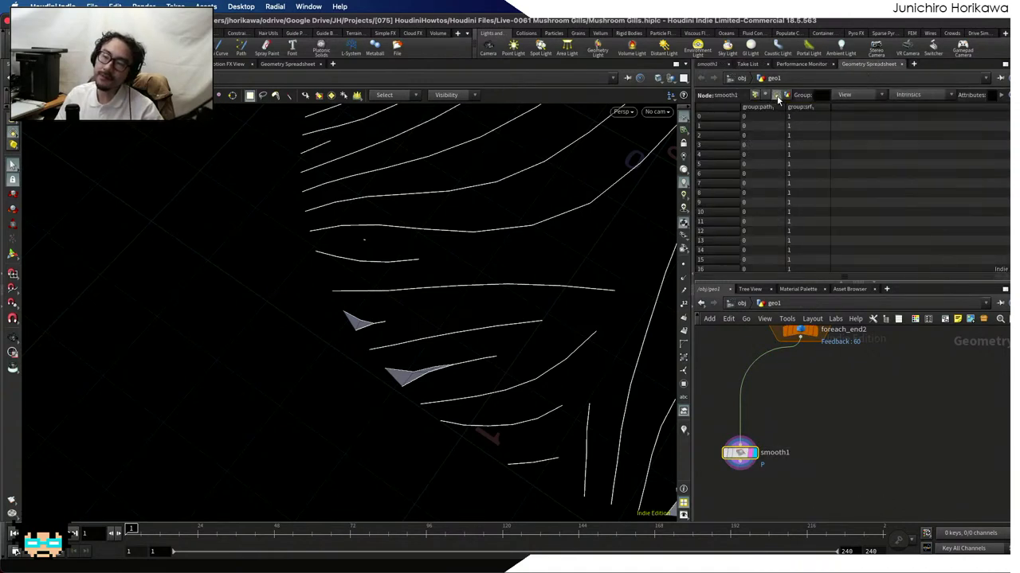
pyautogui.click(908, 97)
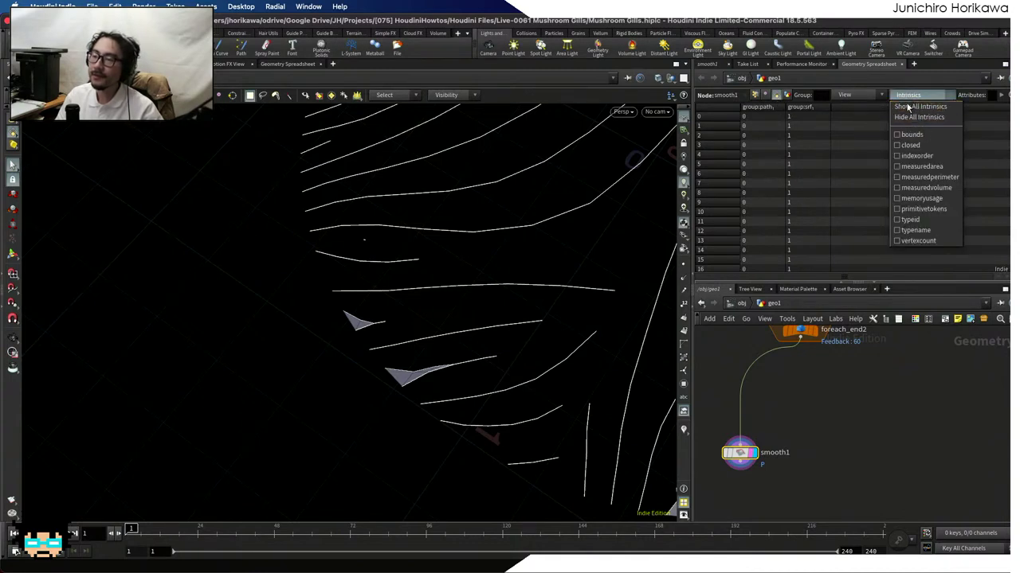
pyautogui.click(901, 146)
pyautogui.scroll(-10, 865, 128)
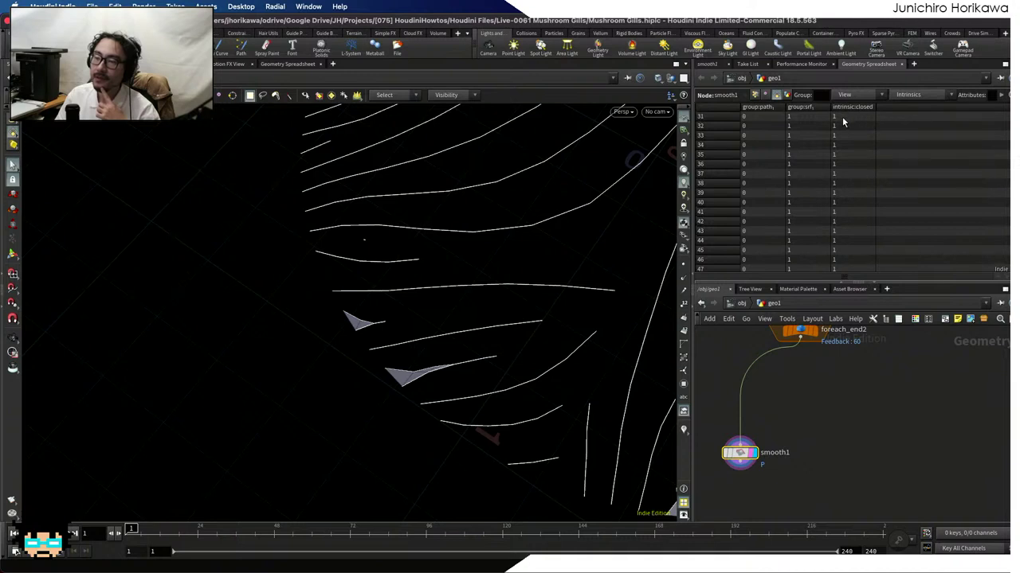
pyautogui.scroll(-20, 852, 192)
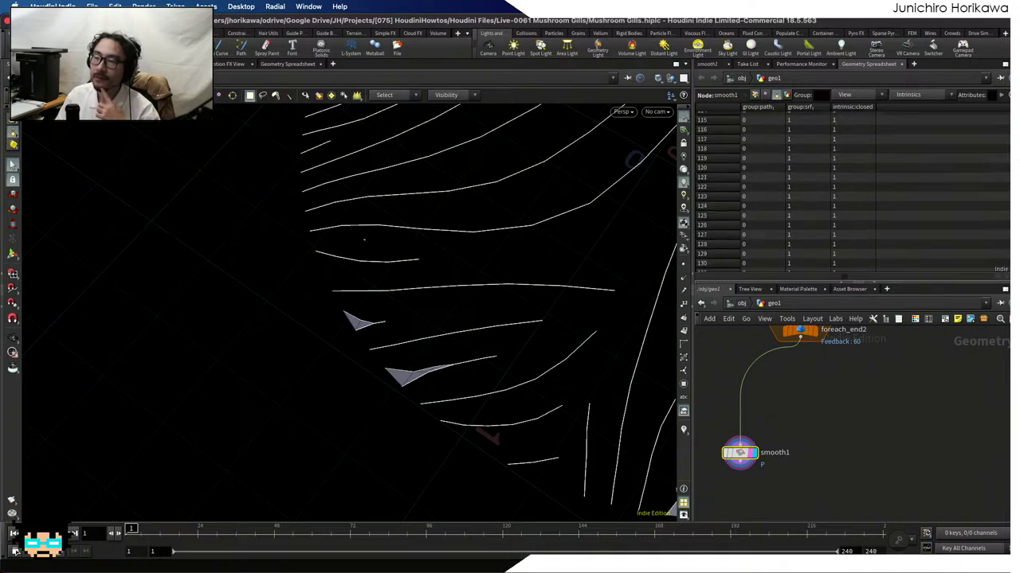
pyautogui.scroll(-15, 852, 191)
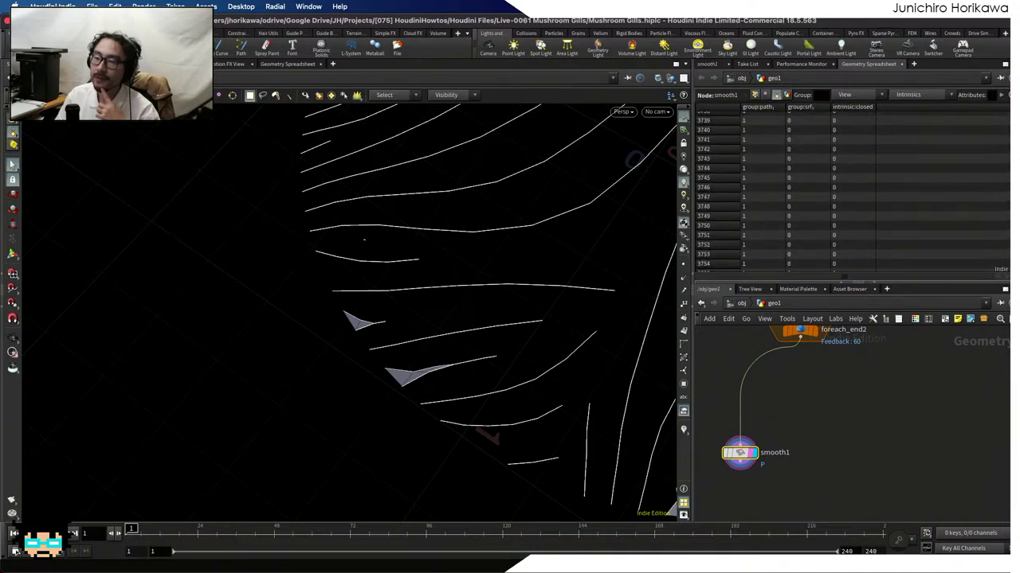
pyautogui.scroll(20, 852, 191)
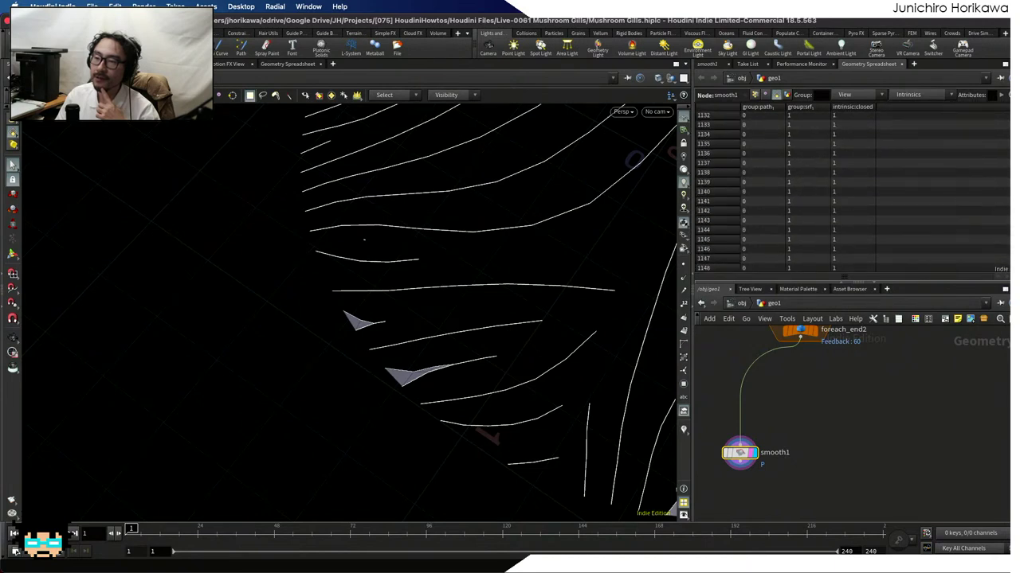
pyautogui.scroll(15, 852, 191)
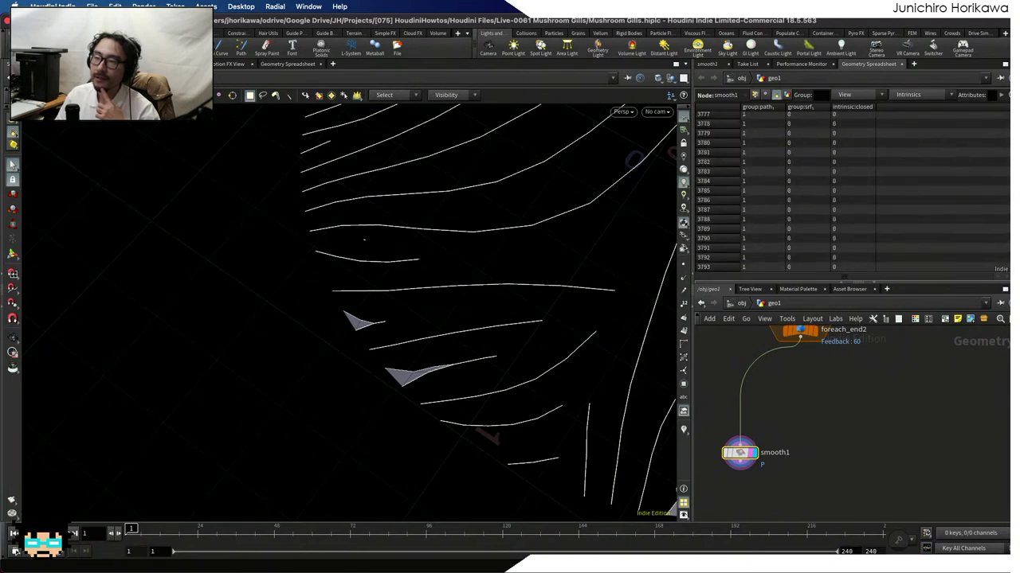
pyautogui.scroll(15, 852, 191)
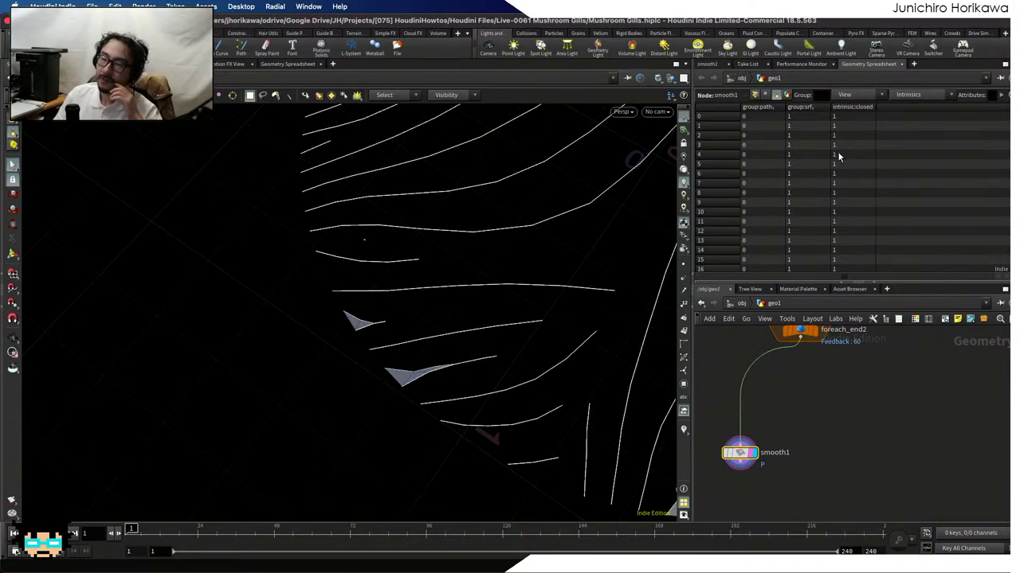
pyautogui.scroll(-4, 854, 143)
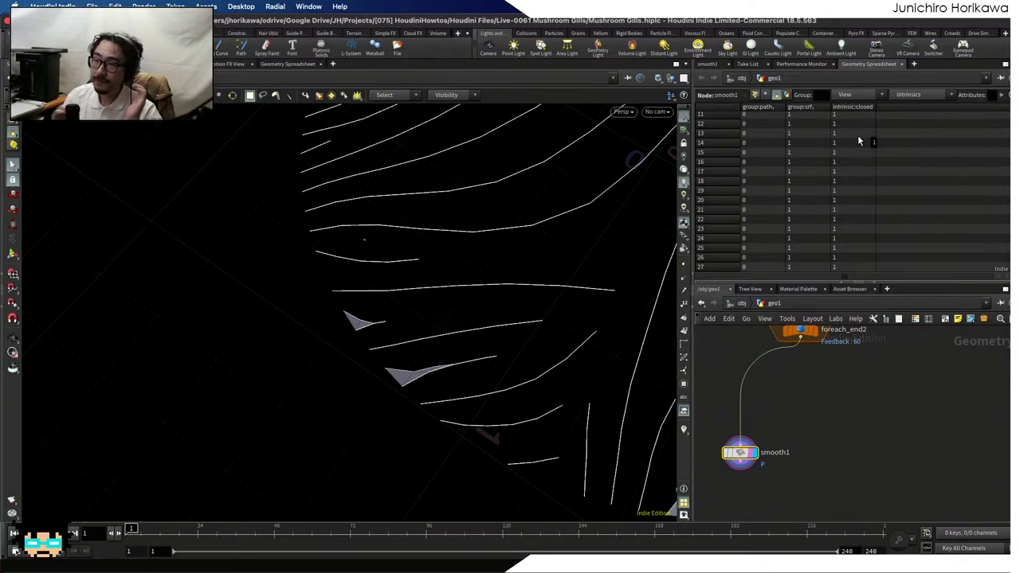
pyautogui.scroll(-2, 849, 139)
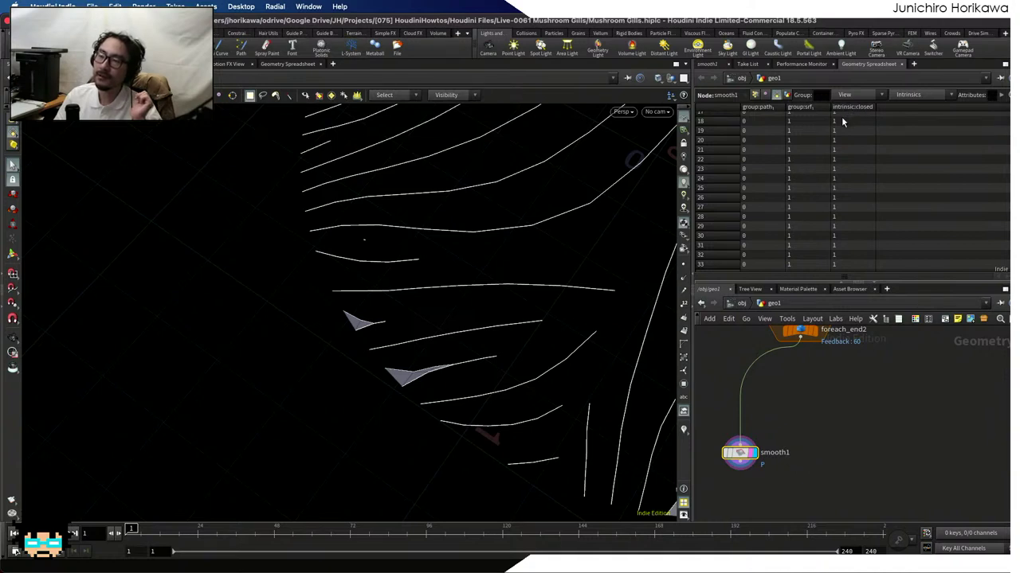
# Insert a Primitive Wrangle, primitivewrangle1, between the loop output and smooth1
pyautogui.moveTo(814, 414); pyautogui.dragTo(819, 393, button='middle')
pyautogui.press('Tab')
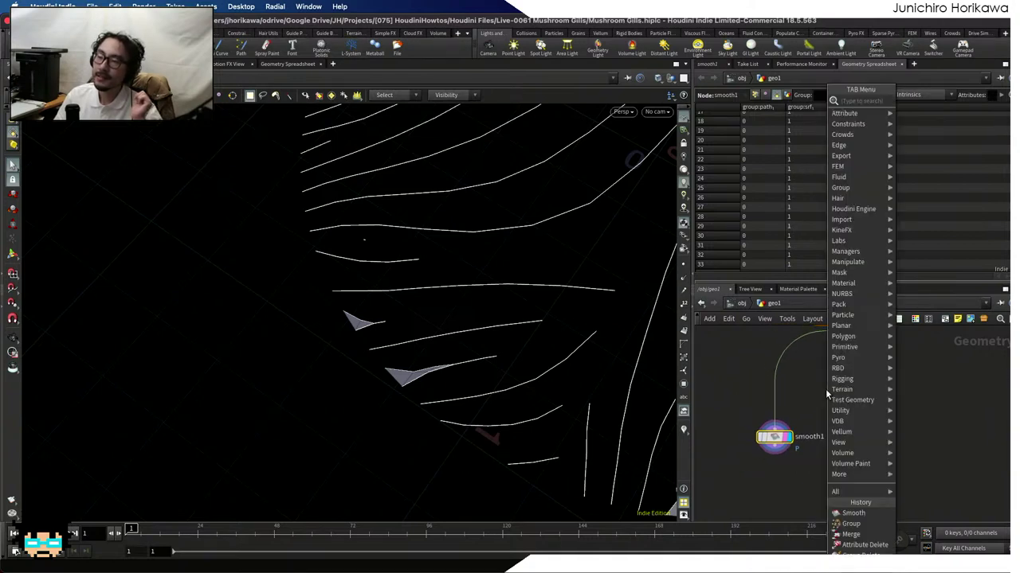
pyautogui.write('primitiv')
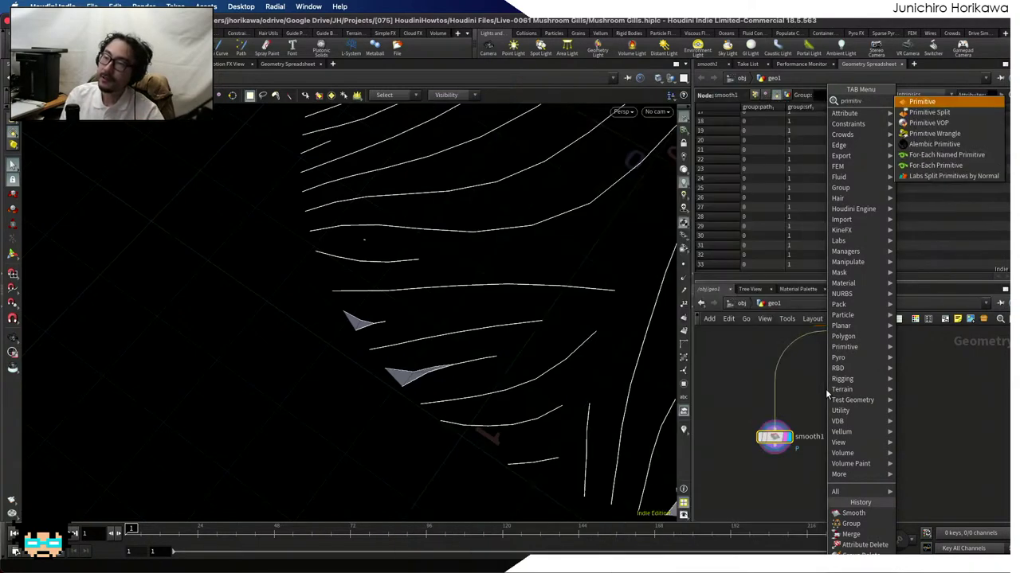
pyautogui.write('e')
pyautogui.press('BackSpace')
pyautogui.press('BackSpace')
pyautogui.press('BackSpace')
pyautogui.press('BackSpace')
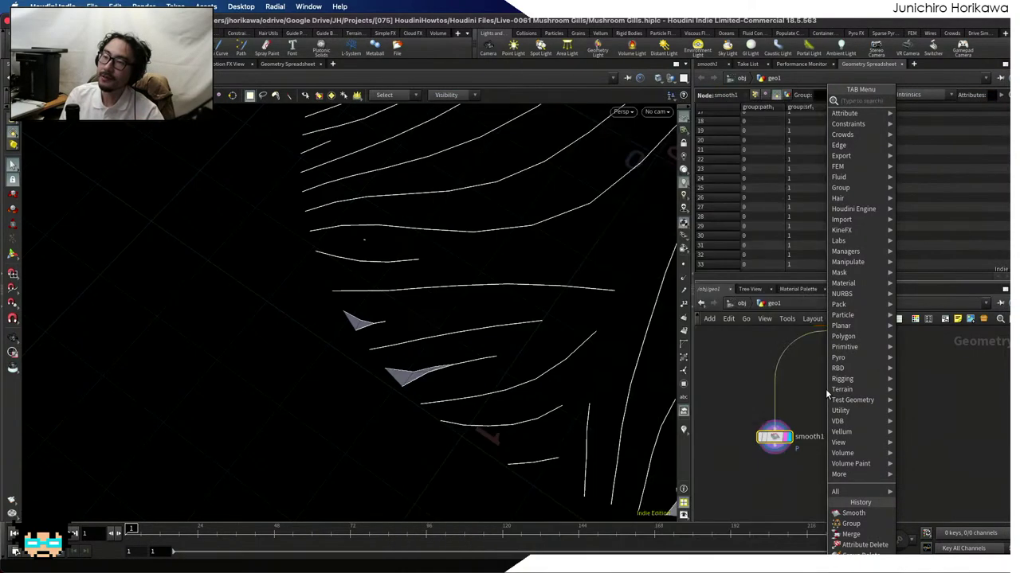
pyautogui.write('tie')
pyautogui.press('BackSpace')
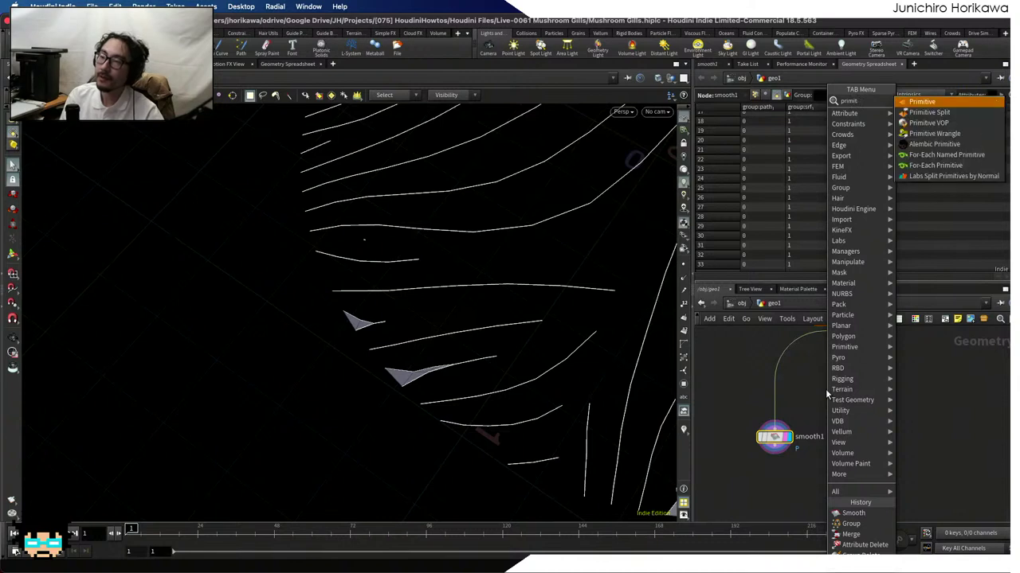
pyautogui.write('ve')
pyautogui.press('Down')
pyautogui.press('Down')
pyautogui.press('Down')
pyautogui.press('Return')
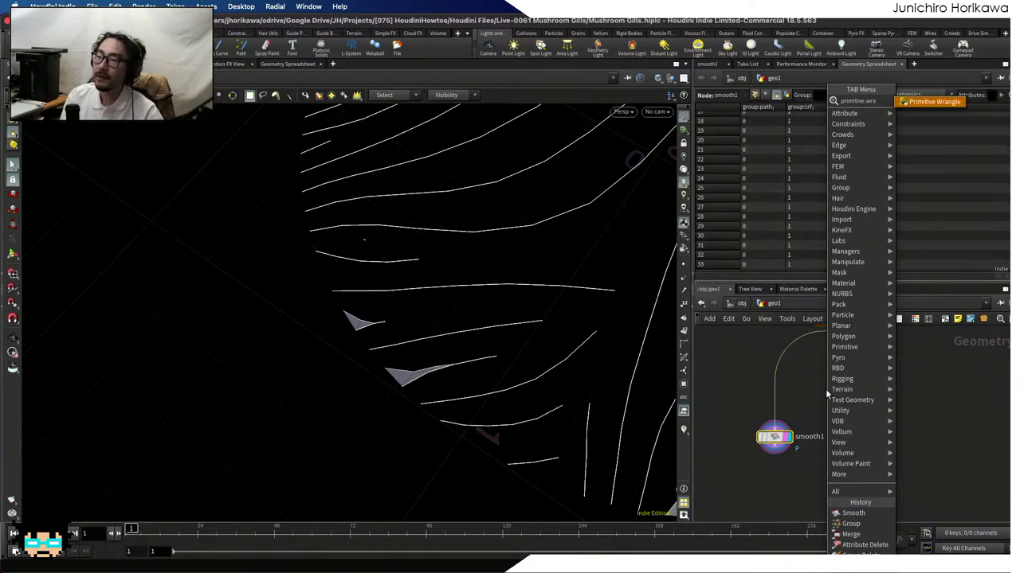
pyautogui.click(780, 386)
pyautogui.moveTo(780, 386); pyautogui.dragTo(758, 383)
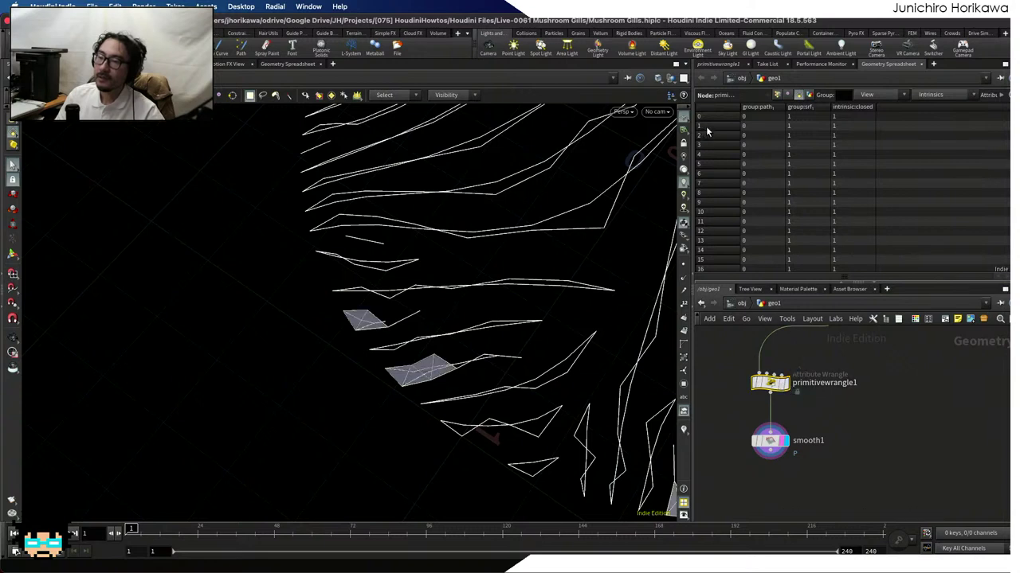
pyautogui.click(719, 64)
pyautogui.click(777, 182)
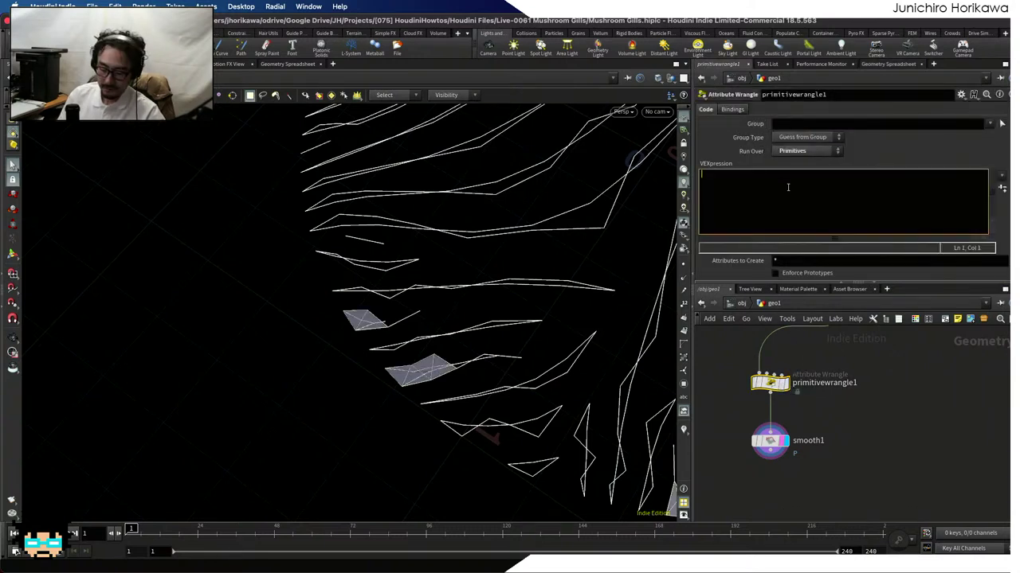
pyautogui.write('if(')
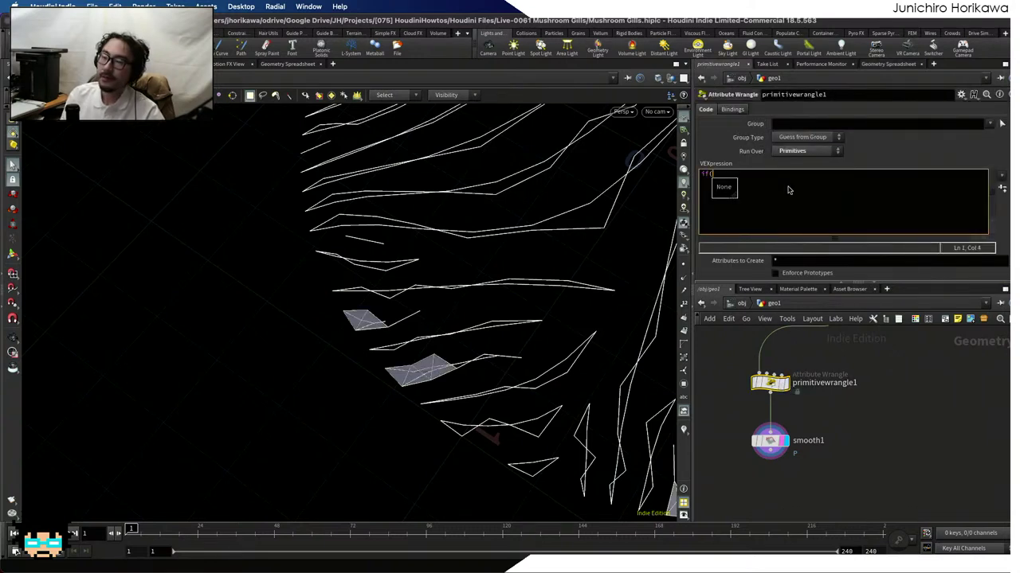
pyautogui.write('prim')
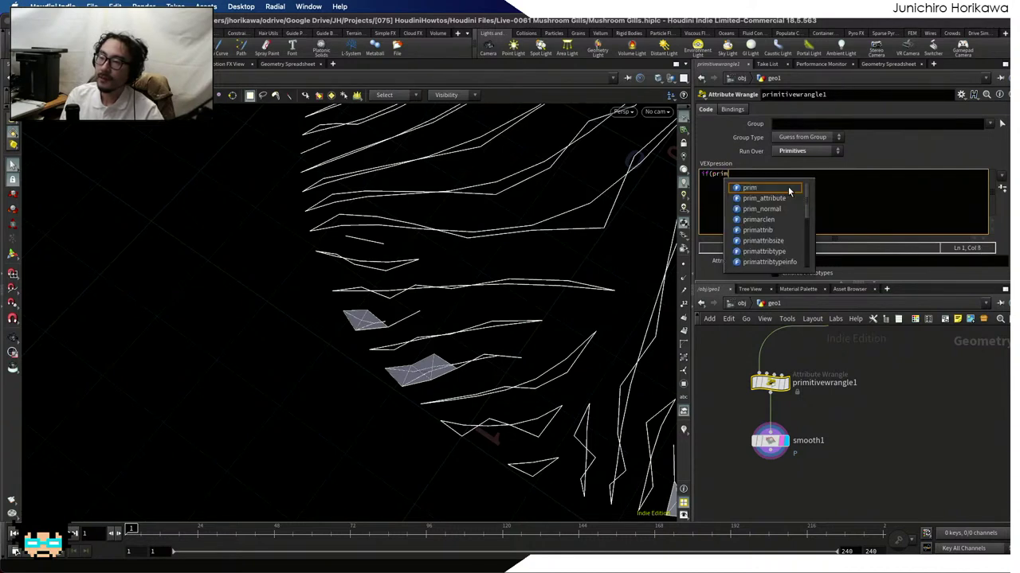
pyautogui.write('in')
pyautogui.click(789, 191)
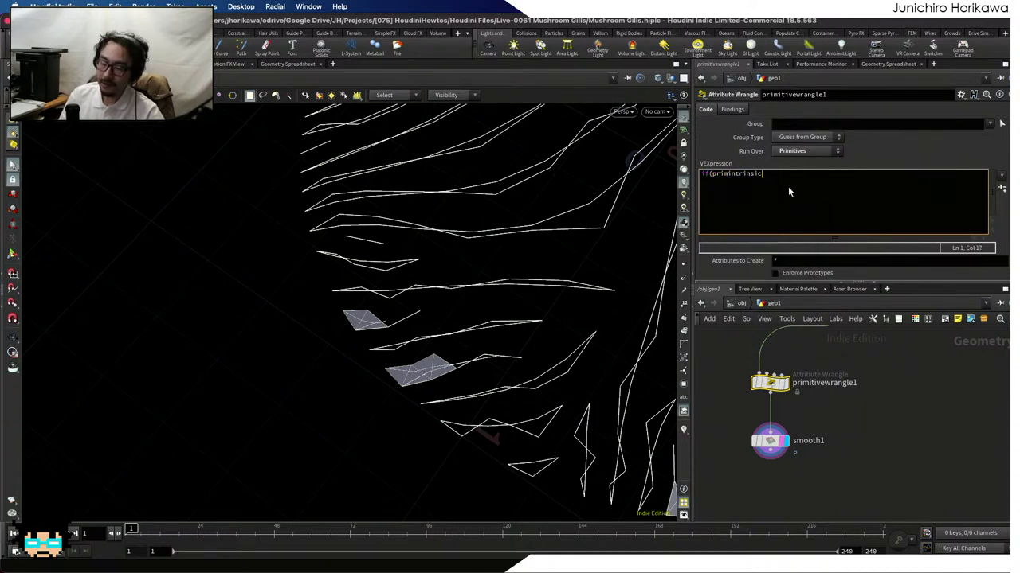
pyautogui.write('(')
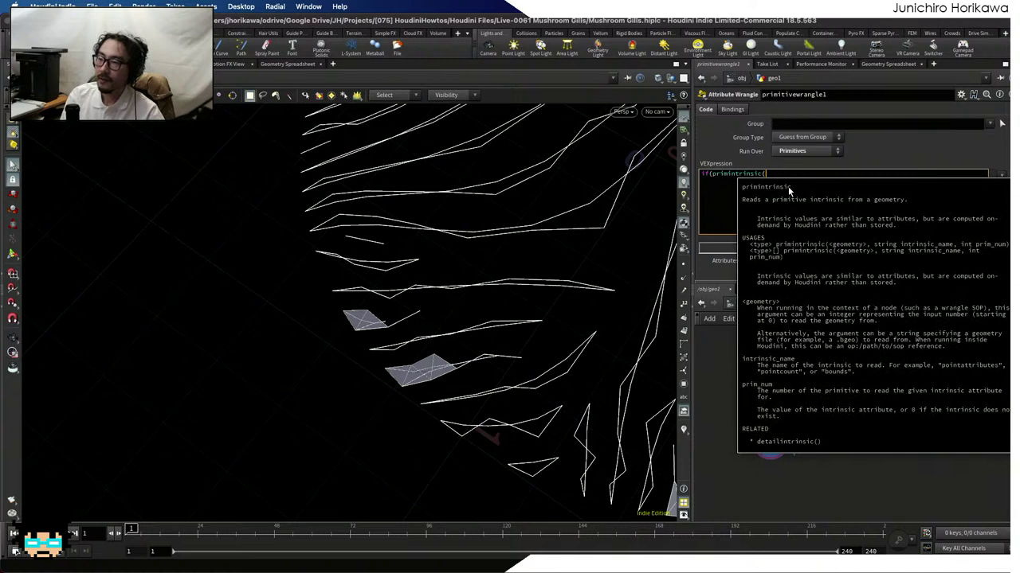
pyautogui.write('0, ')
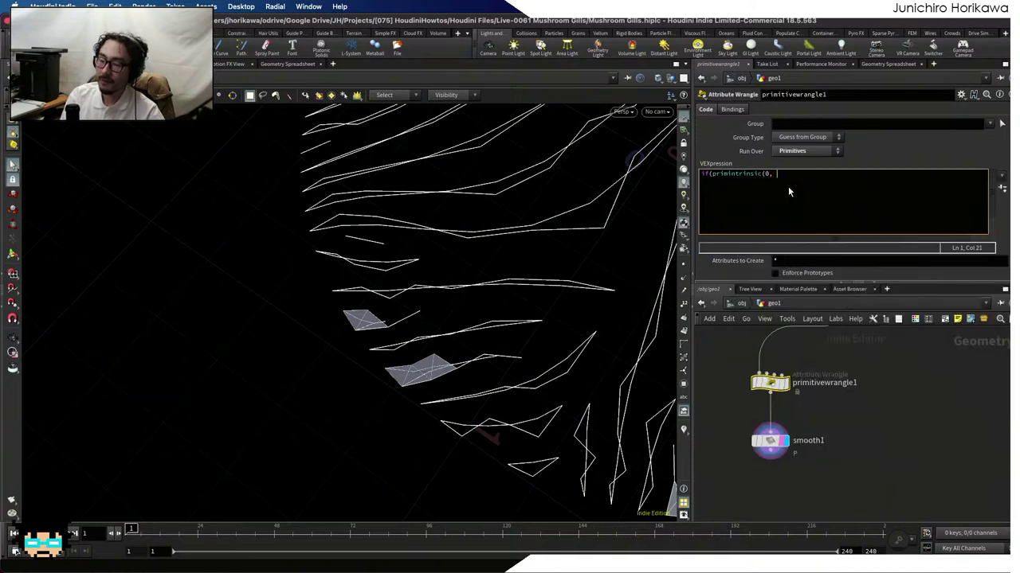
pyautogui.write('"closed')
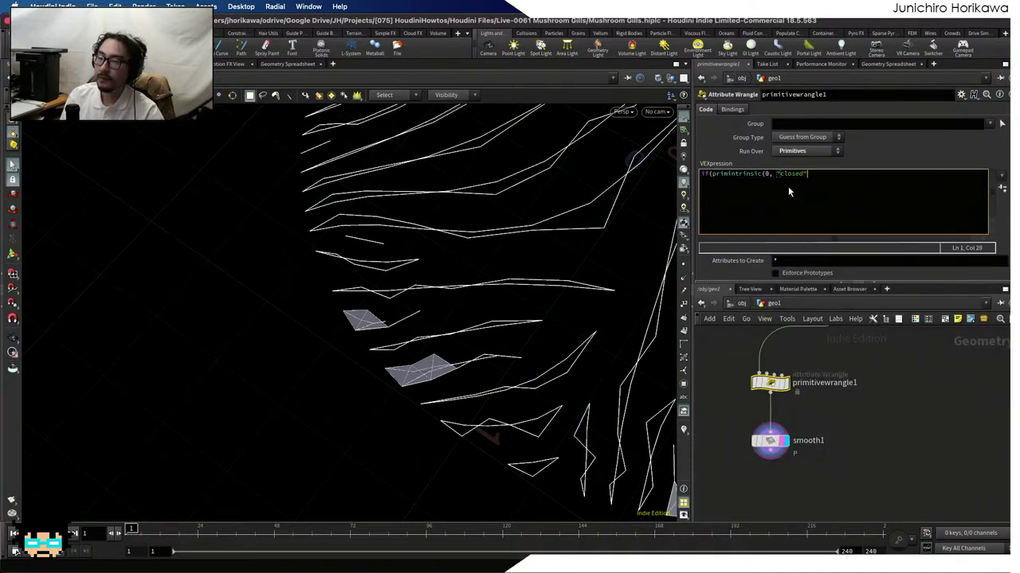
pyautogui.write('", @')
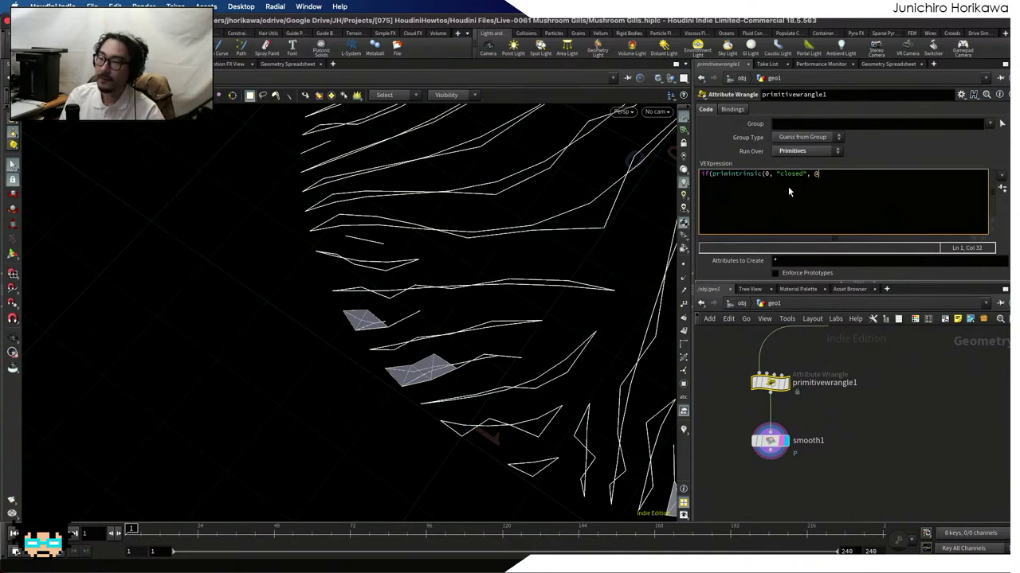
pyautogui.write('primnum) --')
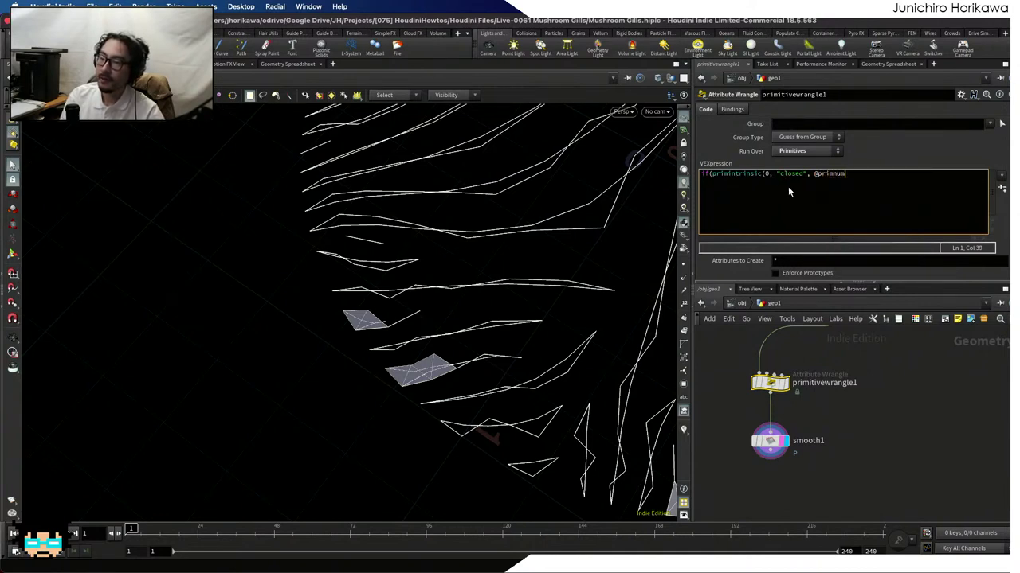
pyautogui.press('BackSpace')
pyautogui.press('BackSpace')
pyautogui.press('BackSpace')
pyautogui.write('==')
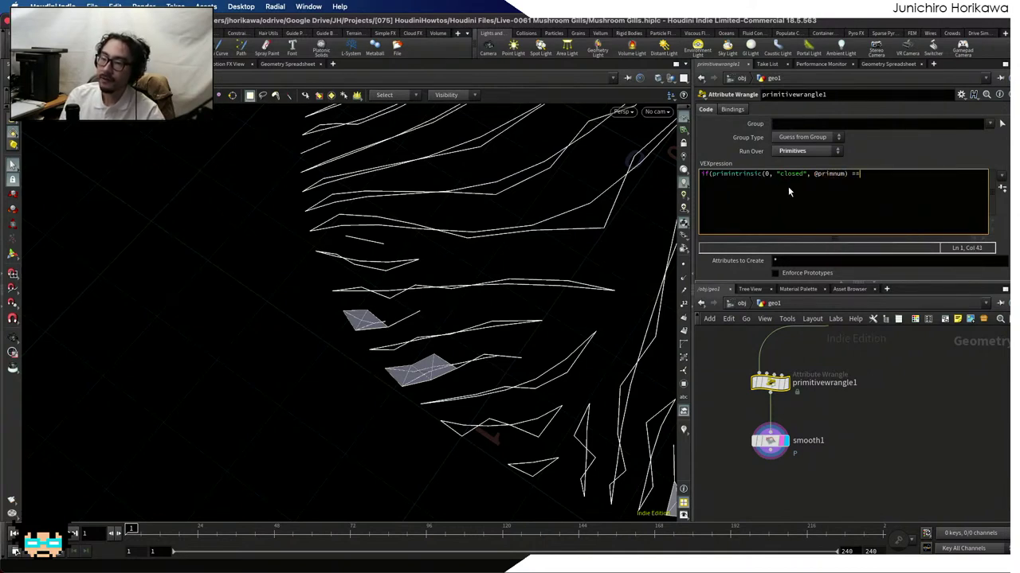
pyautogui.write(' 1){')
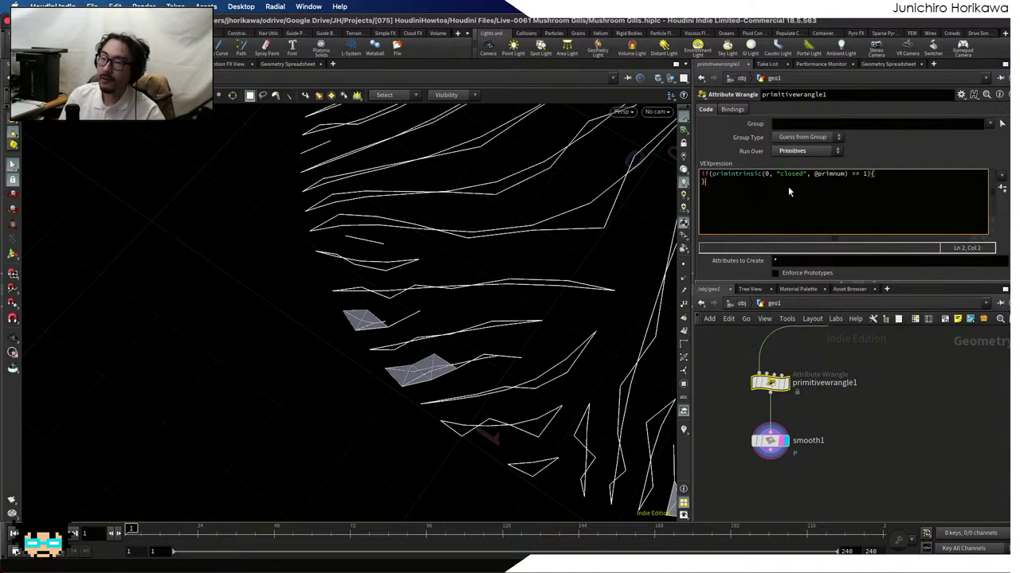
pyautogui.press('Return')
pyautogui.press('Return')
pyautogui.press('Up')
pyautogui.press('Tab')
pyautogui.write('rem')
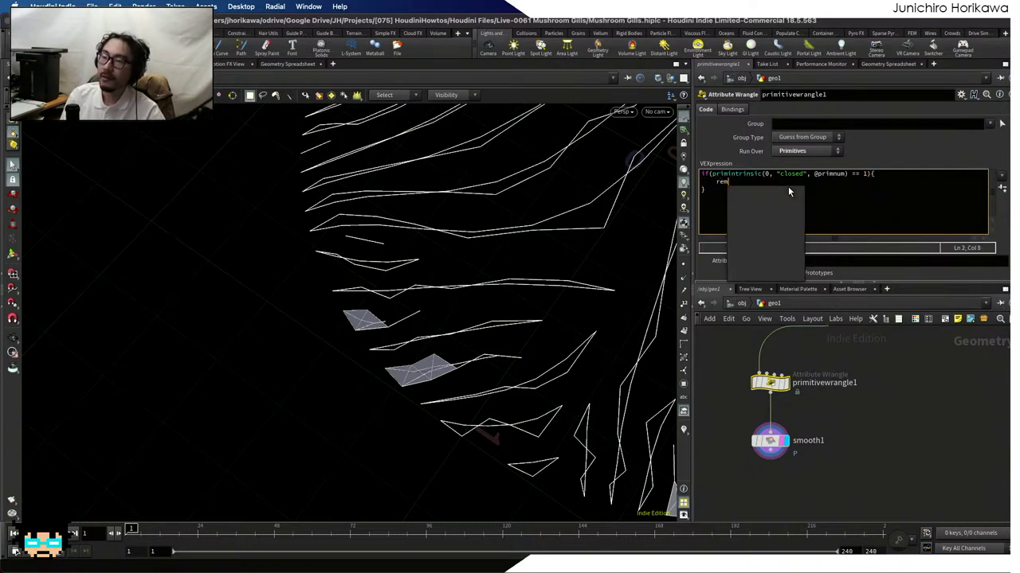
pyautogui.write('oveprim(0')
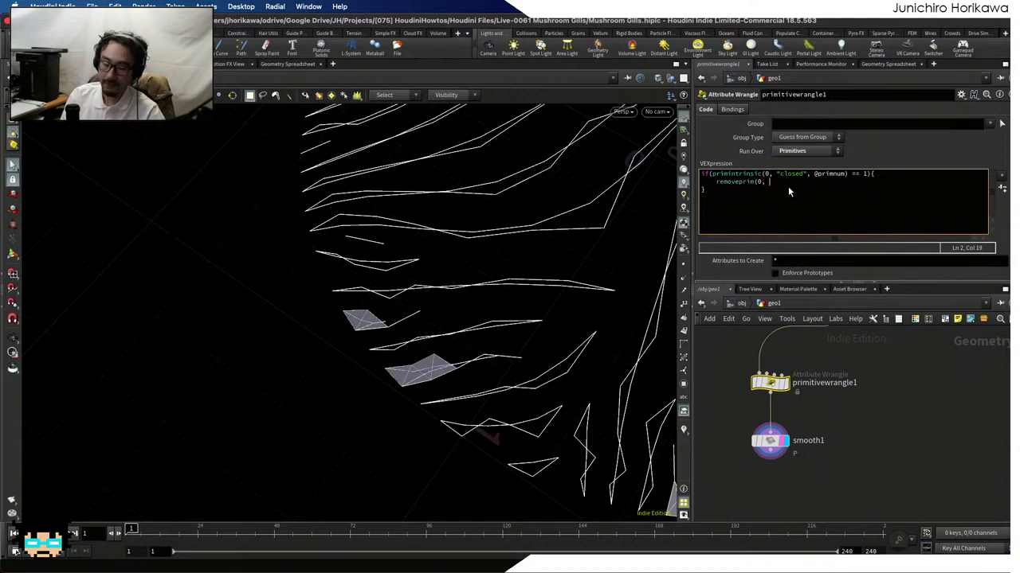
pyautogui.write(', @primnum, 1();')
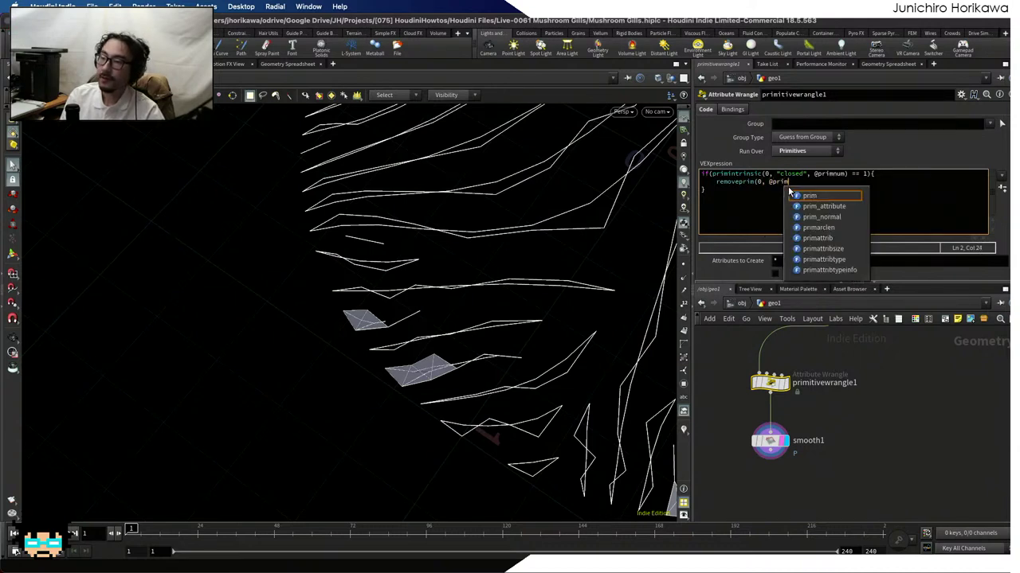
pyautogui.press('BackSpace')
pyautogui.press('BackSpace')
pyautogui.press('BackSpace')
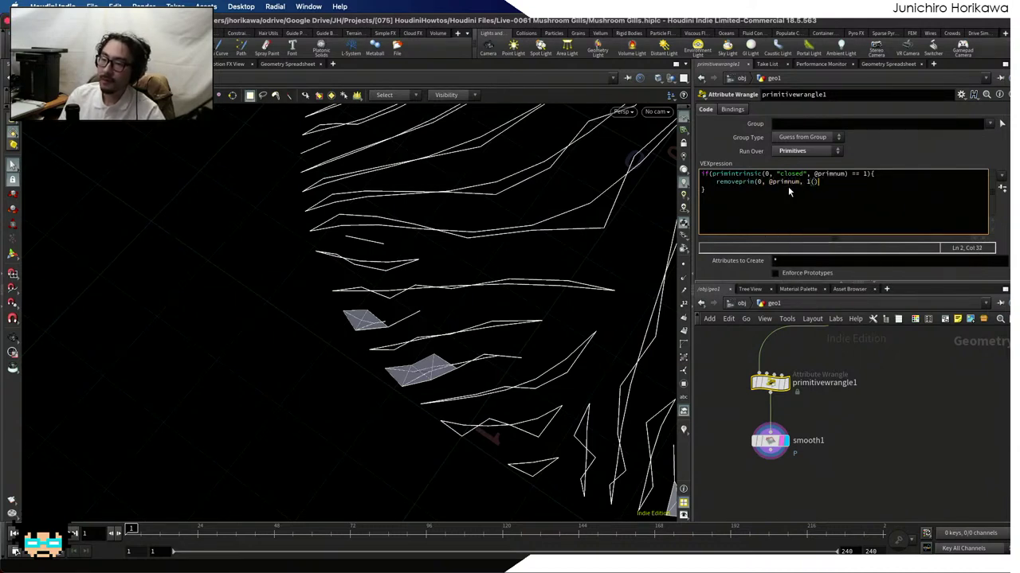
pyautogui.write(')l')
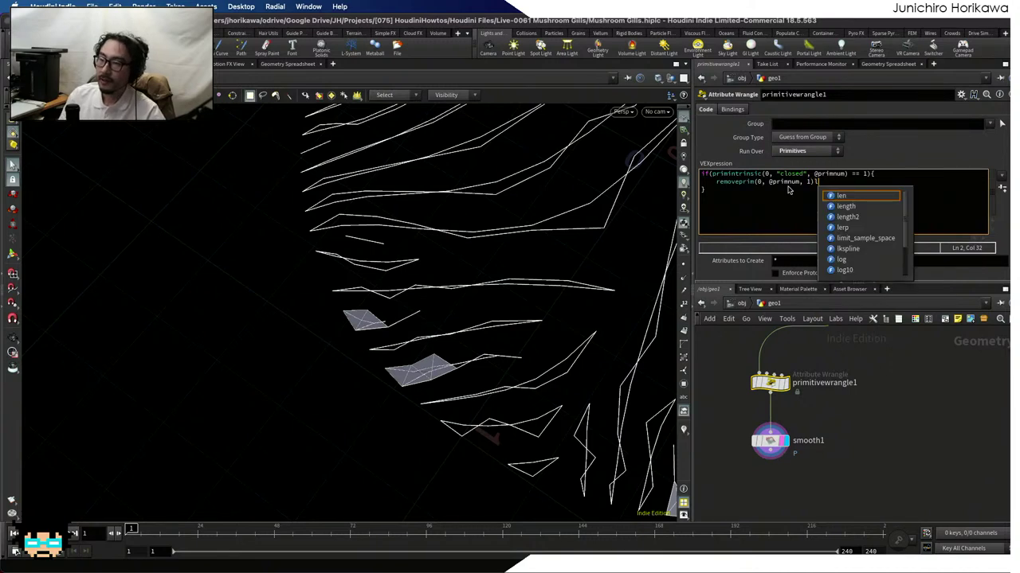
pyautogui.press('BackSpace')
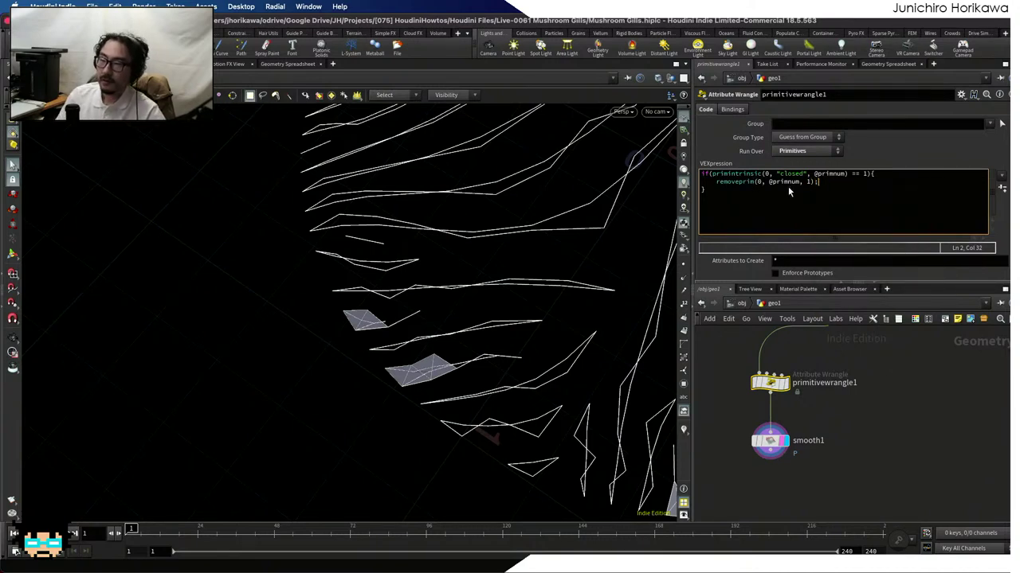
pyautogui.write(';')
pyautogui.press('Escape')
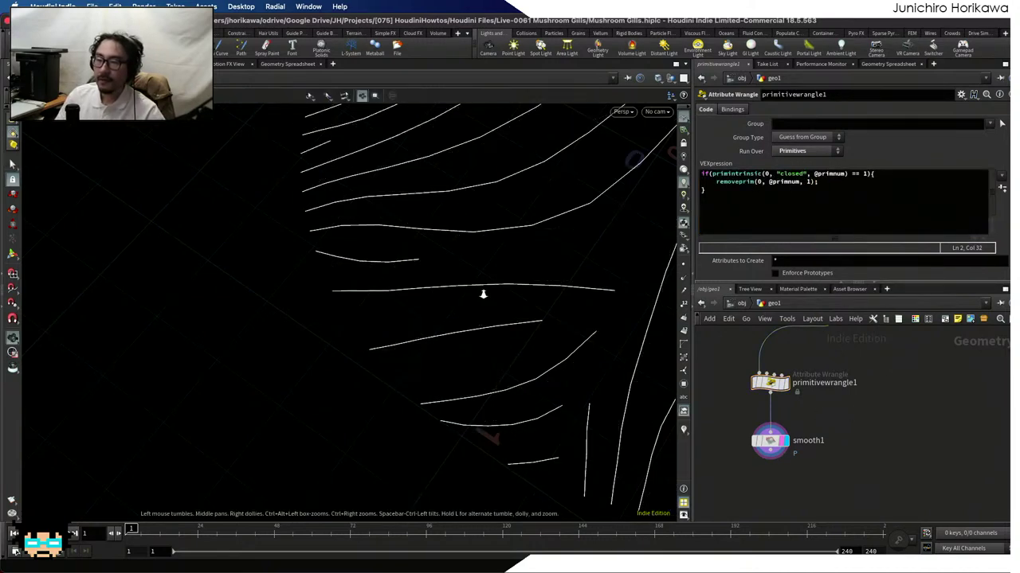
pyautogui.press('h')
pyautogui.moveTo(365, 380); pyautogui.dragTo(346, 333)
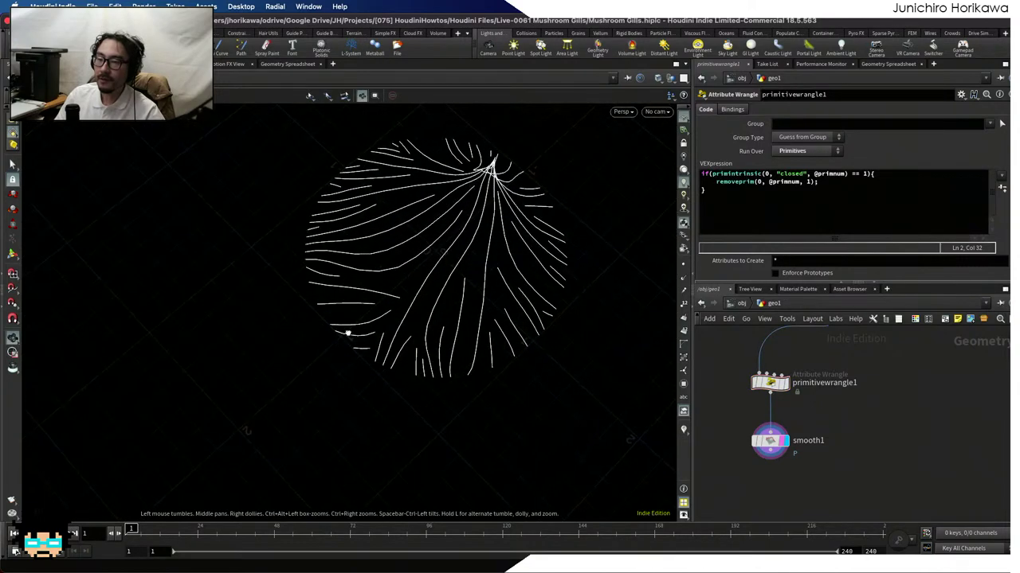
pyautogui.press('s')
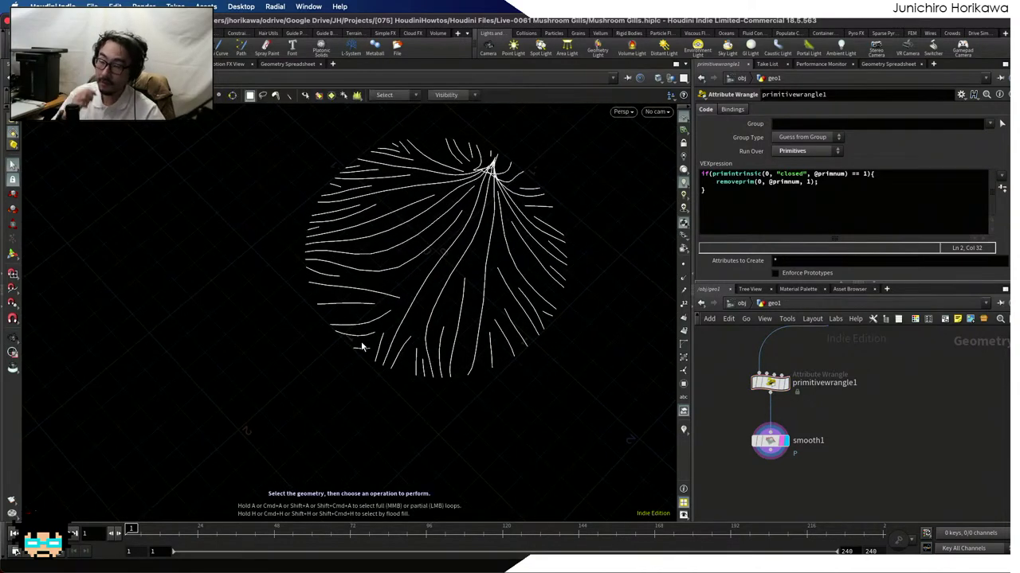
pyautogui.press('Escape')
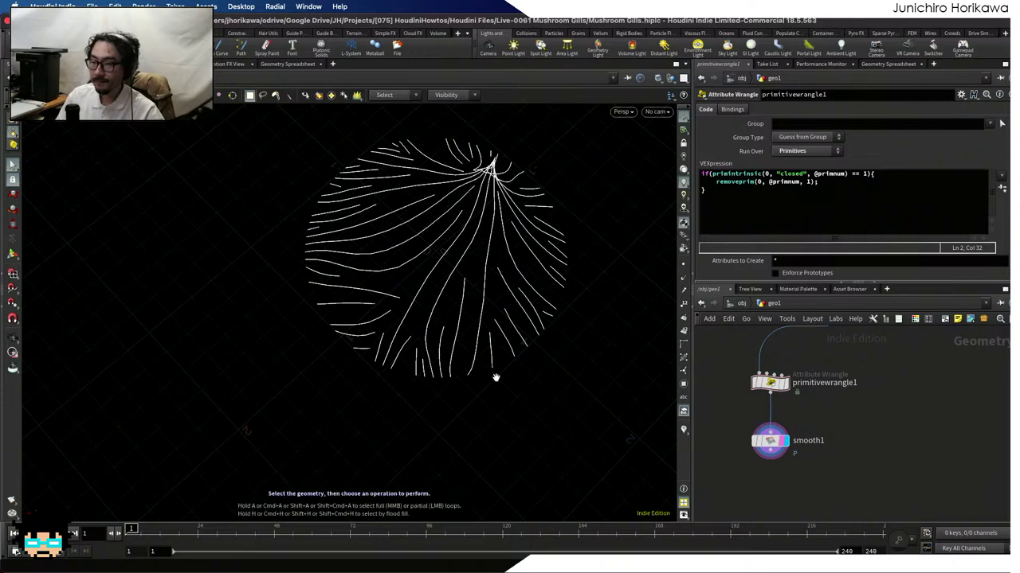
pyautogui.moveTo(494, 375); pyautogui.dragTo(480, 396)
pyautogui.press('s')
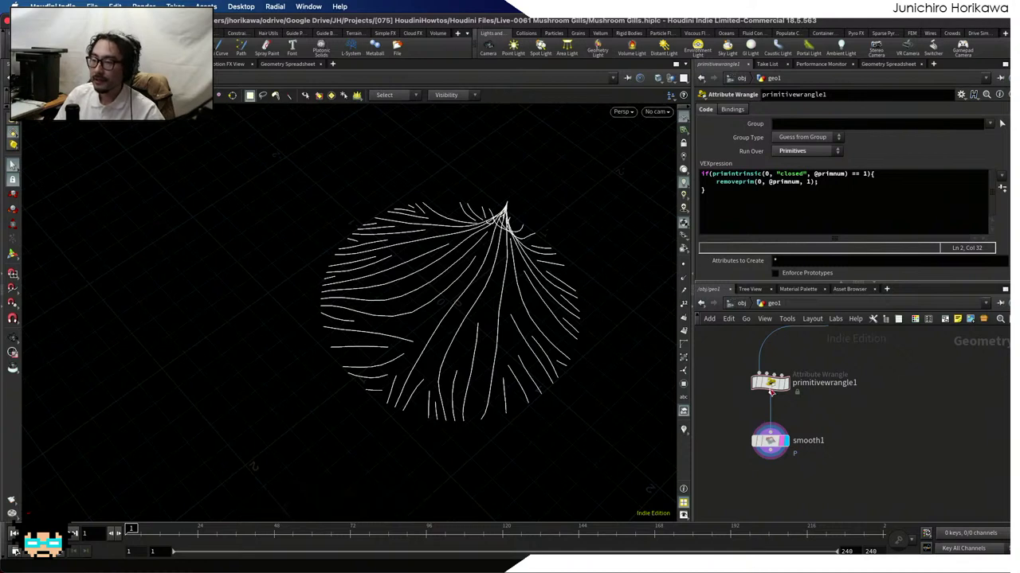
# Set foreach_end2 back to 100 iterations and view the denser curves from the top
pyautogui.press('Up')
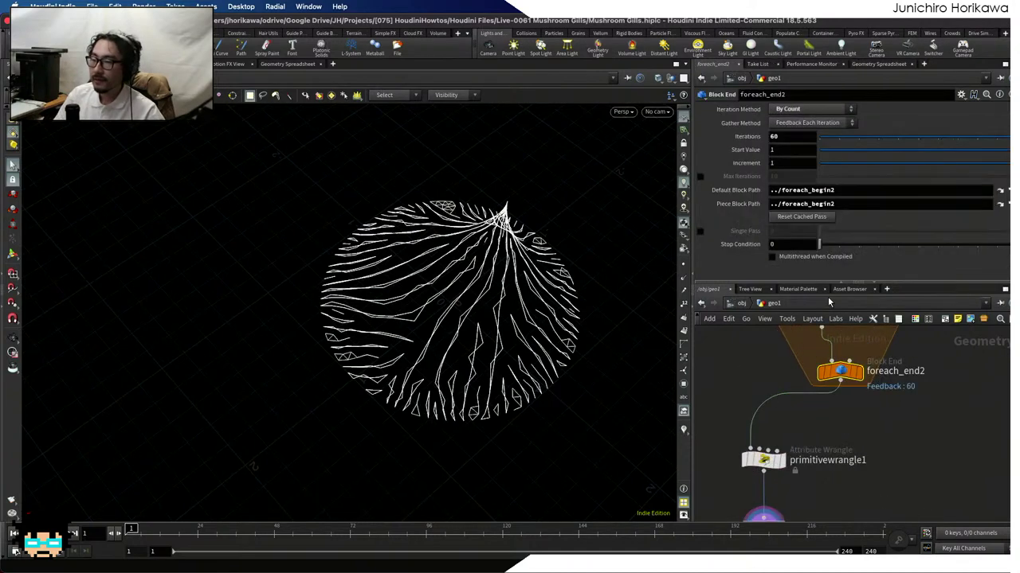
pyautogui.click(774, 136)
pyautogui.write('1000')
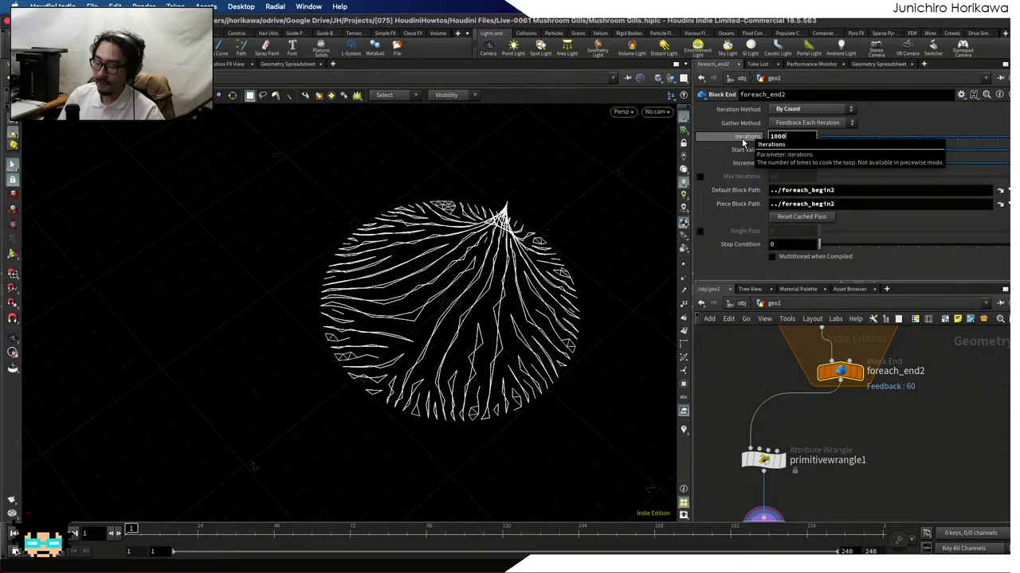
pyautogui.press('Return')
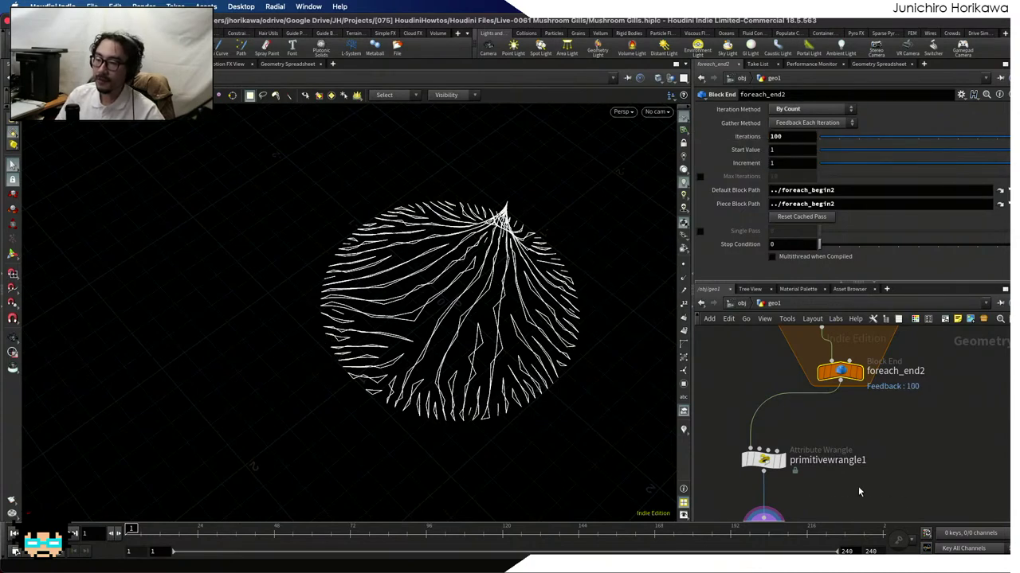
pyautogui.moveTo(510, 355); pyautogui.dragTo(452, 274)
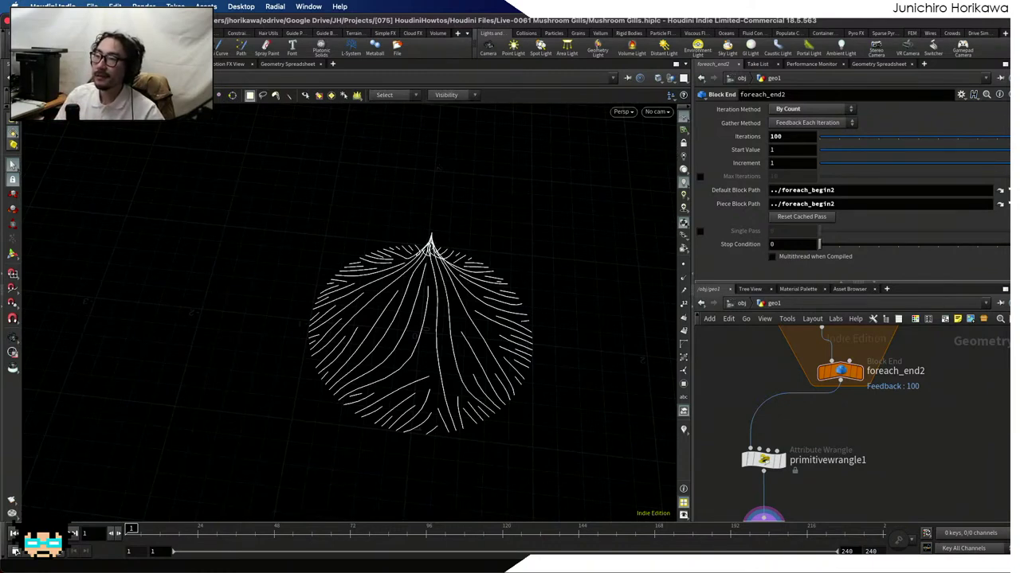
pyautogui.scroll(-2, 860, 430)
pyautogui.moveTo(863, 439); pyautogui.dragTo(849, 380, button='middle')
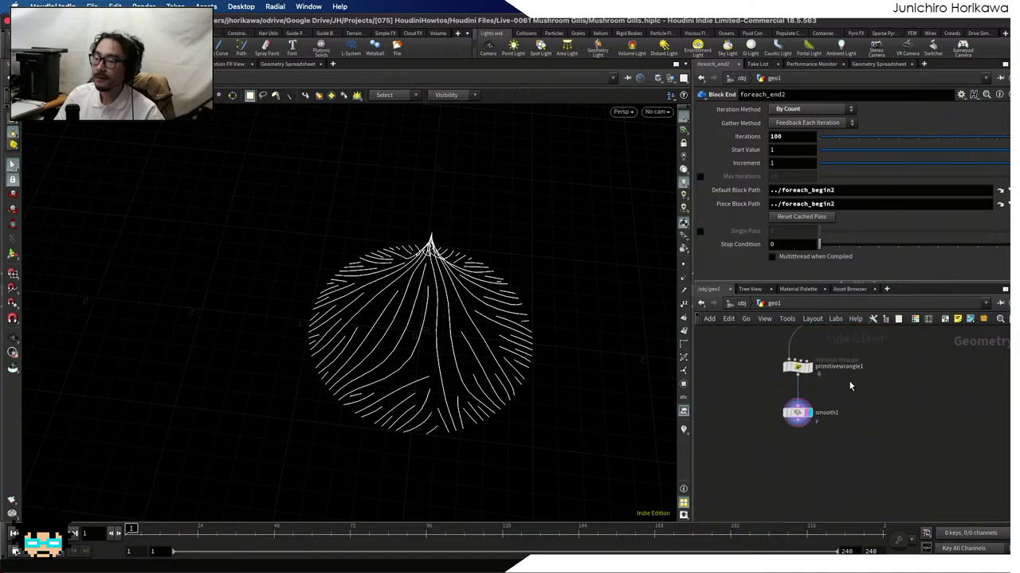
pyautogui.scroll(2, 848, 380)
pyautogui.press('Tab')
# Add a Fuse node, fuse3, after smooth1 and make it the displayed output
pyautogui.write('fuse')
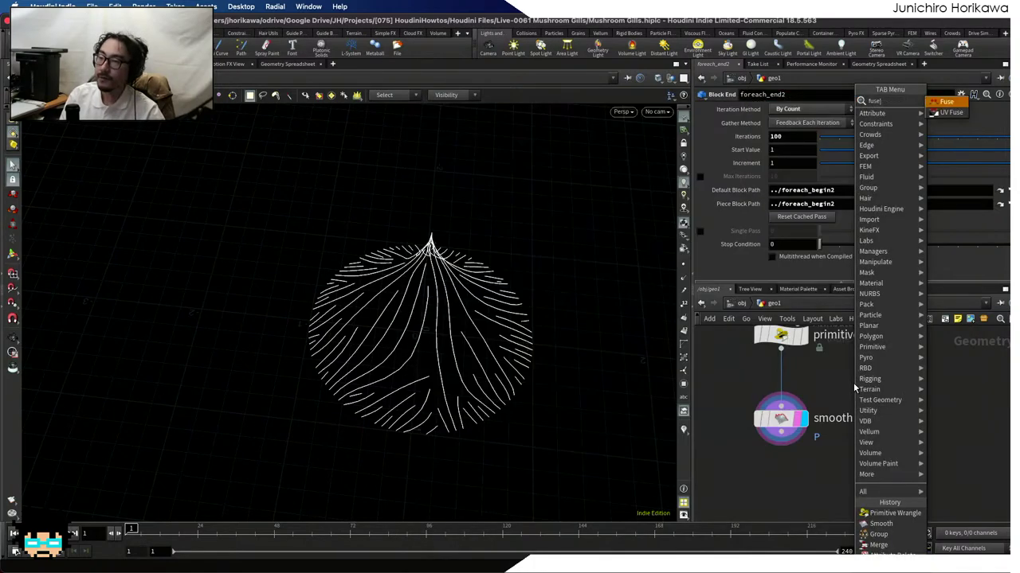
pyautogui.press('Return')
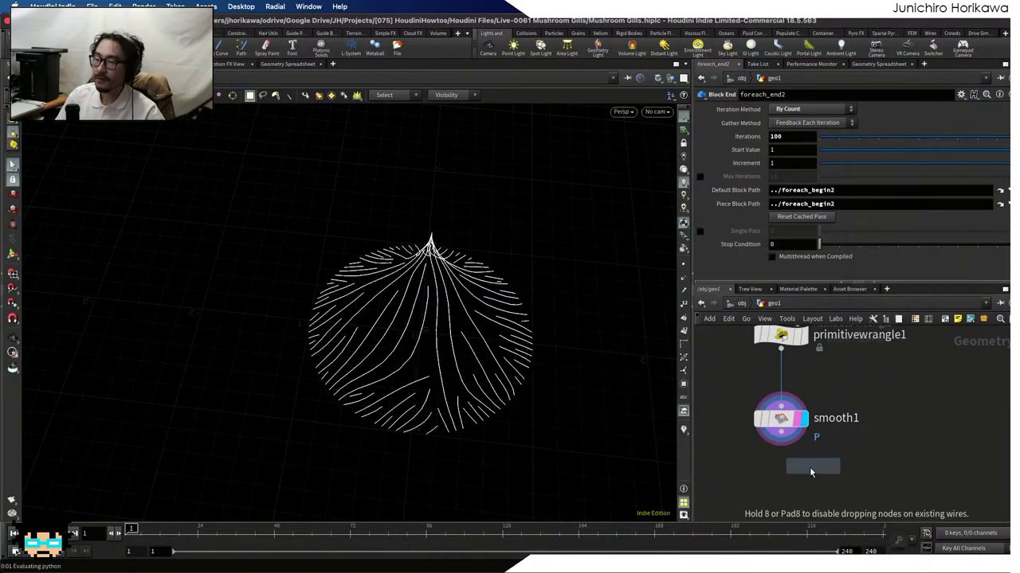
pyautogui.click(781, 460)
pyautogui.moveTo(780, 429); pyautogui.dragTo(780, 474)
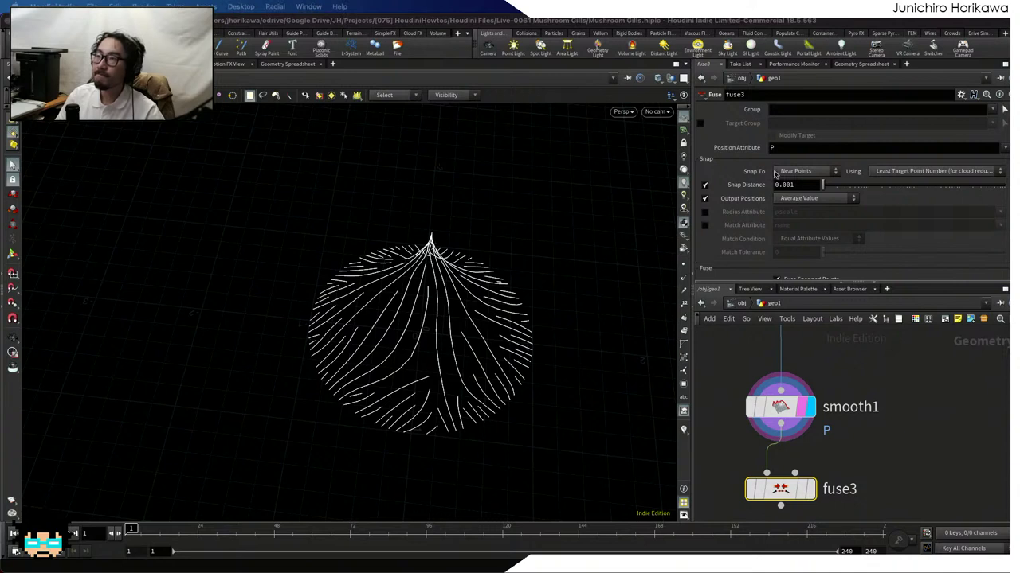
pyautogui.click(811, 489)
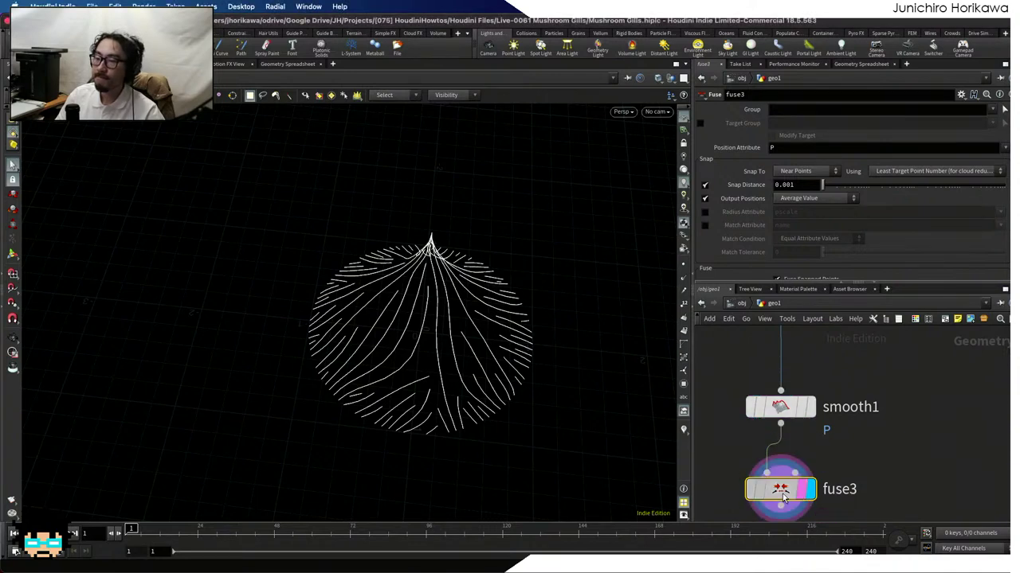
# Set fuse3's Snap Distance to 0.0001, save the scene, and orbit the fused curves
pyautogui.click(787, 185)
pyautogui.write('0')
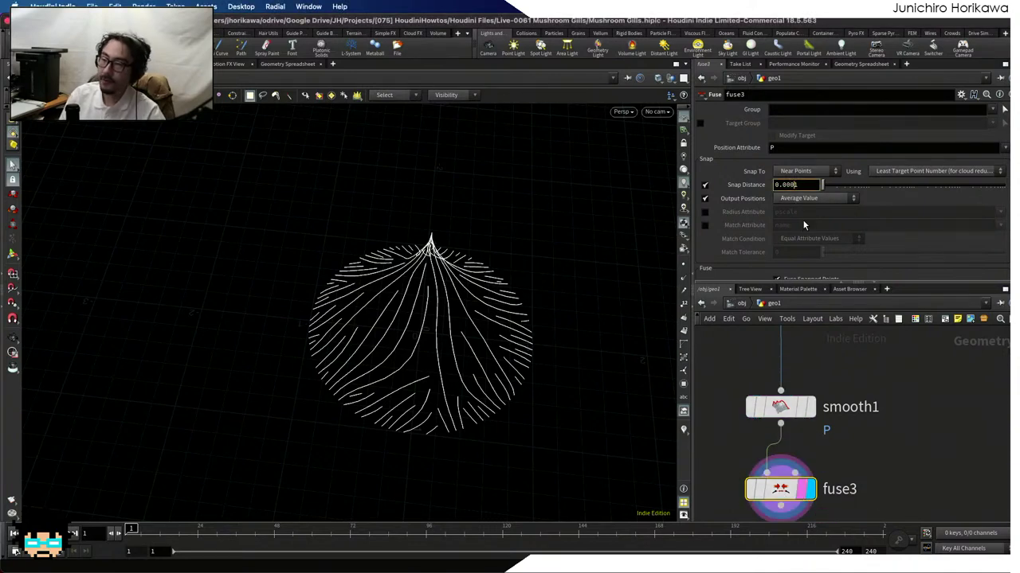
pyautogui.press('Return')
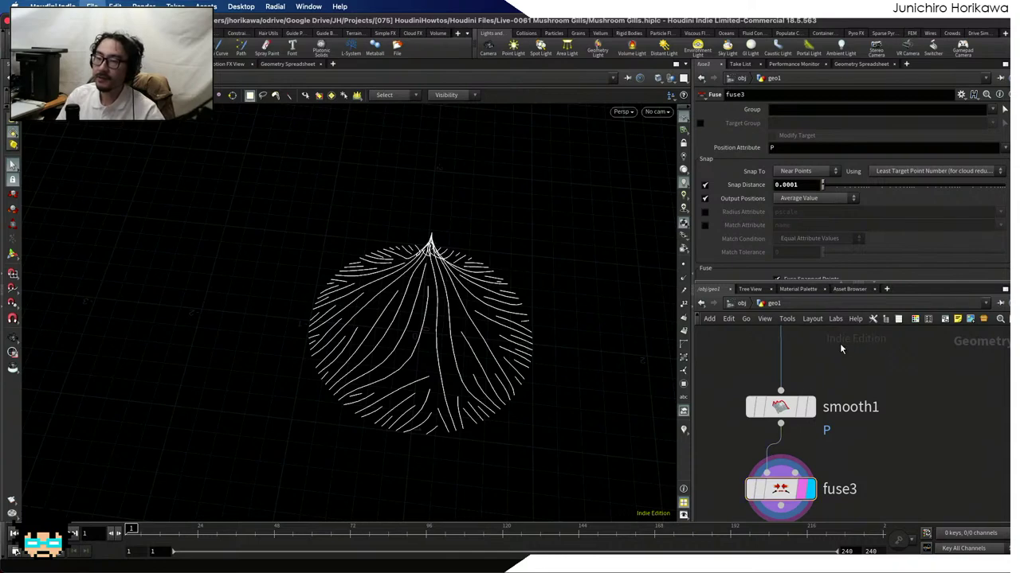
pyautogui.hotkey('ctrl', 's')
pyautogui.press('Escape')
pyautogui.moveTo(482, 314); pyautogui.dragTo(471, 293)
pyautogui.scroll(-1, 777, 450)
pyautogui.moveTo(777, 450); pyautogui.dragTo(764, 380, button='middle')
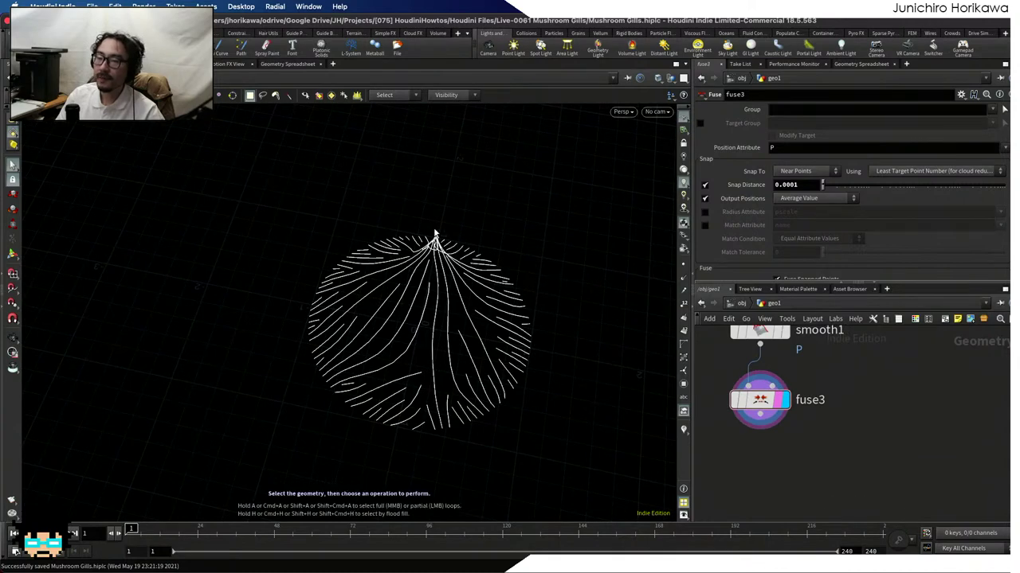
pyautogui.press('Escape')
pyautogui.scroll(3, 433, 234)
pyautogui.moveTo(629, 199)
pyautogui.mouseDown()
pyautogui.moveTo(543, 197)
pyautogui.moveTo(392, 291)
pyautogui.moveTo(391, 278)
pyautogui.moveTo(399, 293)
pyautogui.moveTo(391, 259)
pyautogui.moveTo(409, 323)
pyautogui.moveTo(483, 303)
pyautogui.moveTo(409, 306)
pyautogui.moveTo(399, 291)
pyautogui.moveTo(422, 301)
pyautogui.moveTo(245, 335)
pyautogui.moveTo(389, 328)
pyautogui.moveTo(400, 391)
pyautogui.moveTo(282, 296)
pyautogui.moveTo(350, 339)
pyautogui.moveTo(339, 372)
pyautogui.moveTo(333, 277)
pyautogui.mouseUp()
pyautogui.press('s')
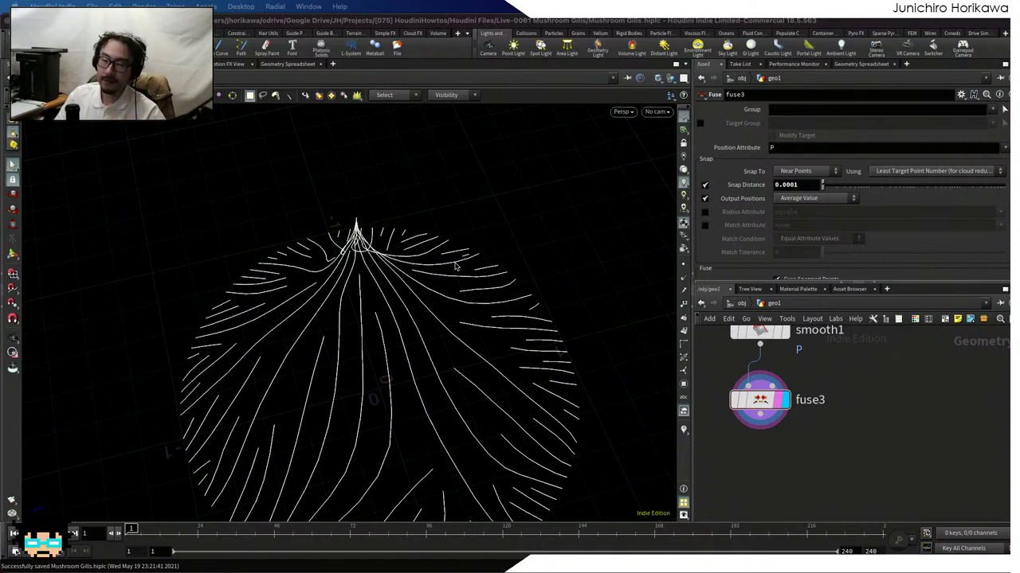
pyautogui.moveTo(451, 260); pyautogui.dragTo(484, 228)
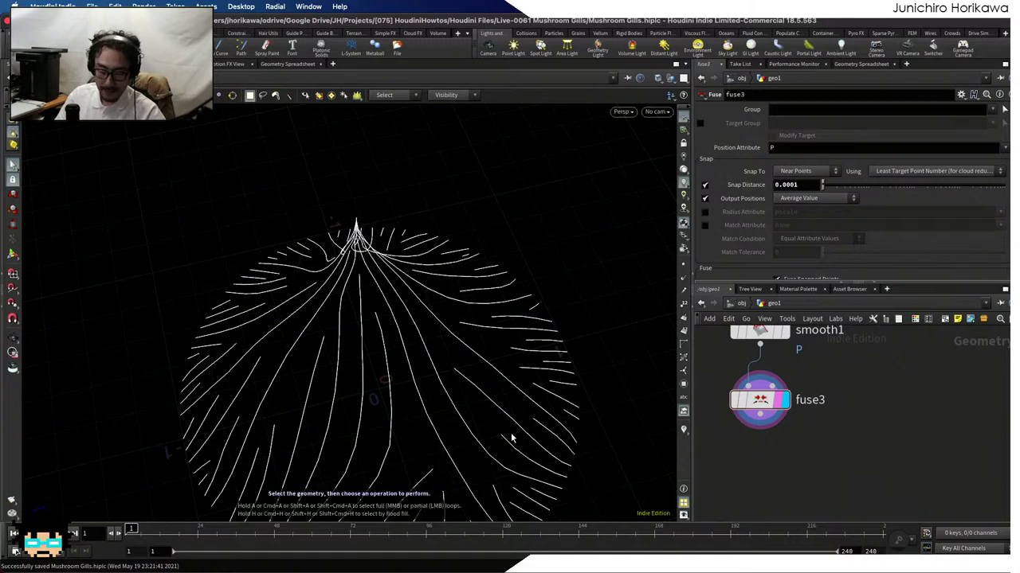
pyautogui.press('Escape')
pyautogui.moveTo(329, 348); pyautogui.dragTo(516, 267)
pyautogui.press('s')
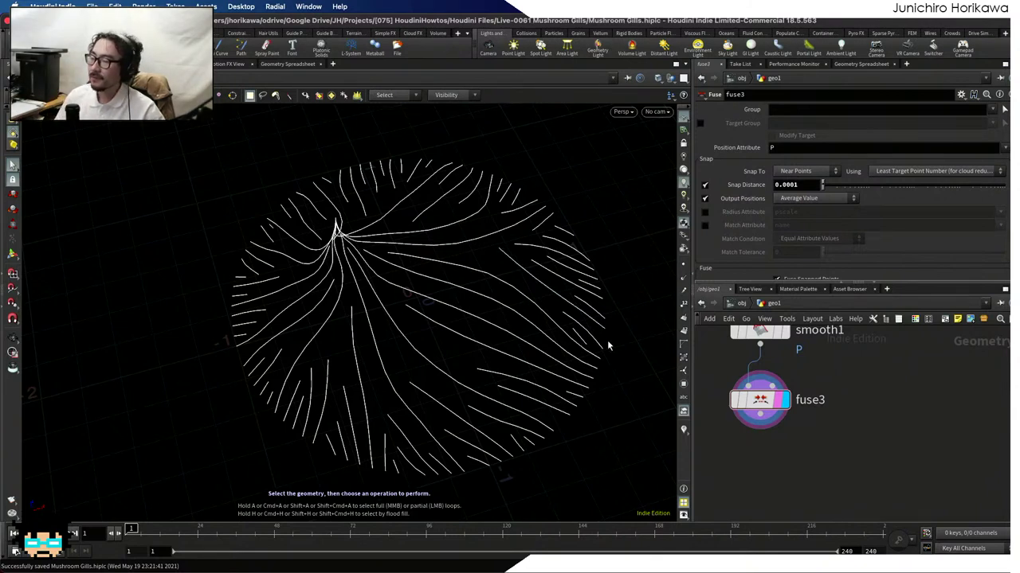
pyautogui.scroll(-4, 771, 433)
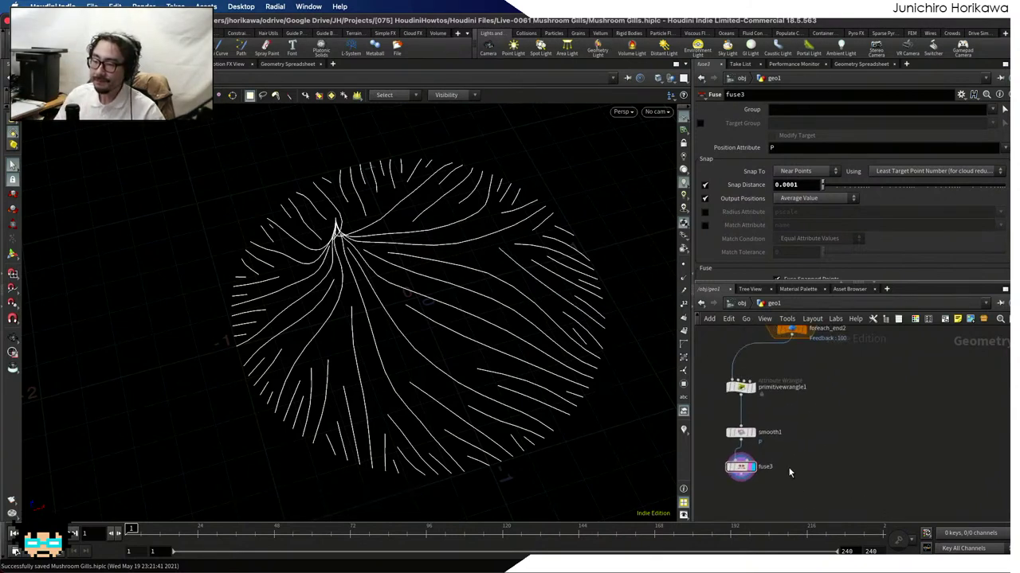
pyautogui.scroll(-5, 787, 467)
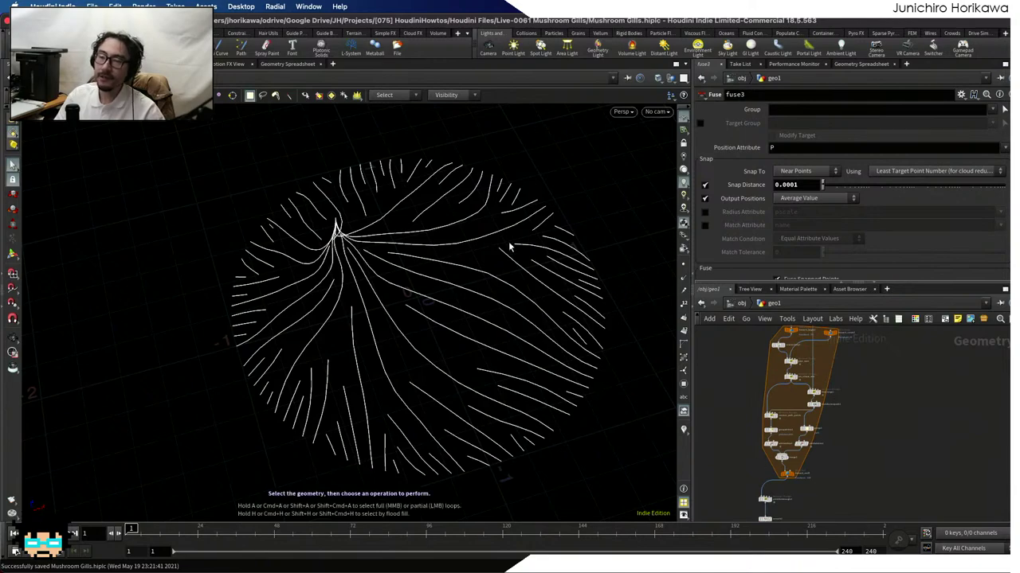
pyautogui.press('Escape')
pyautogui.moveTo(573, 213); pyautogui.dragTo(383, 300)
pyautogui.press('s')
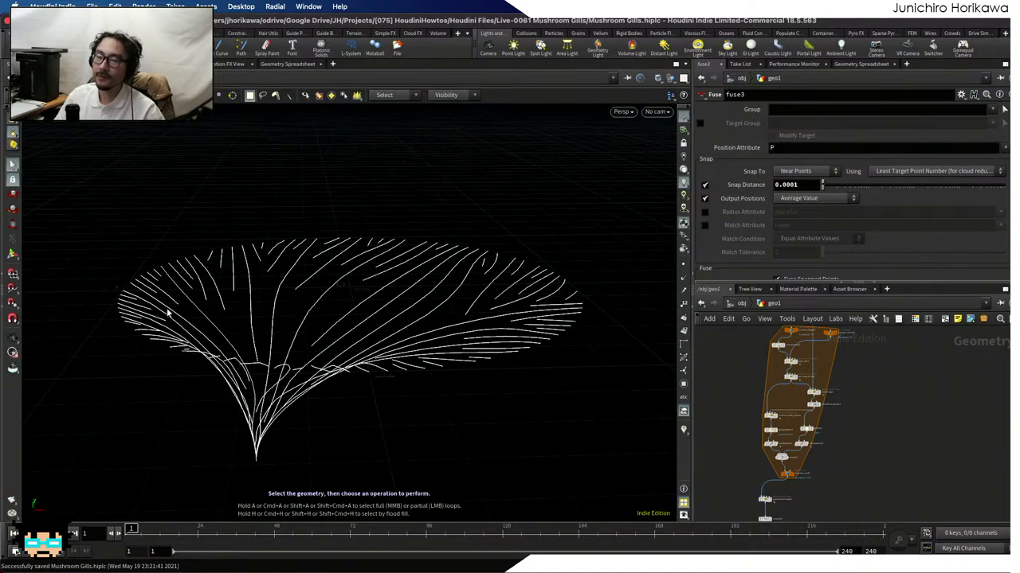
pyautogui.moveTo(312, 296); pyautogui.dragTo(240, 293)
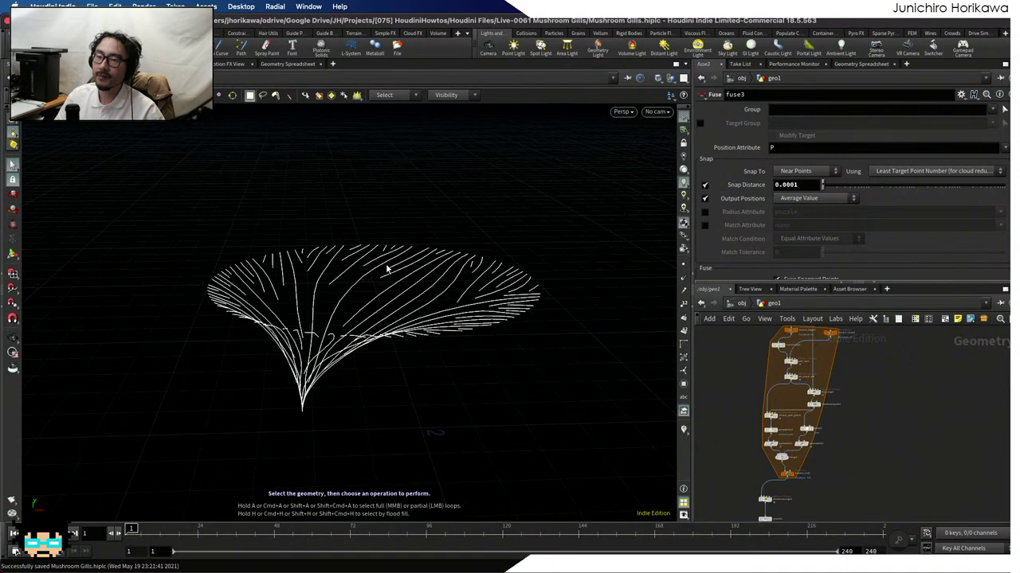
pyautogui.moveTo(387, 268); pyautogui.dragTo(422, 287)
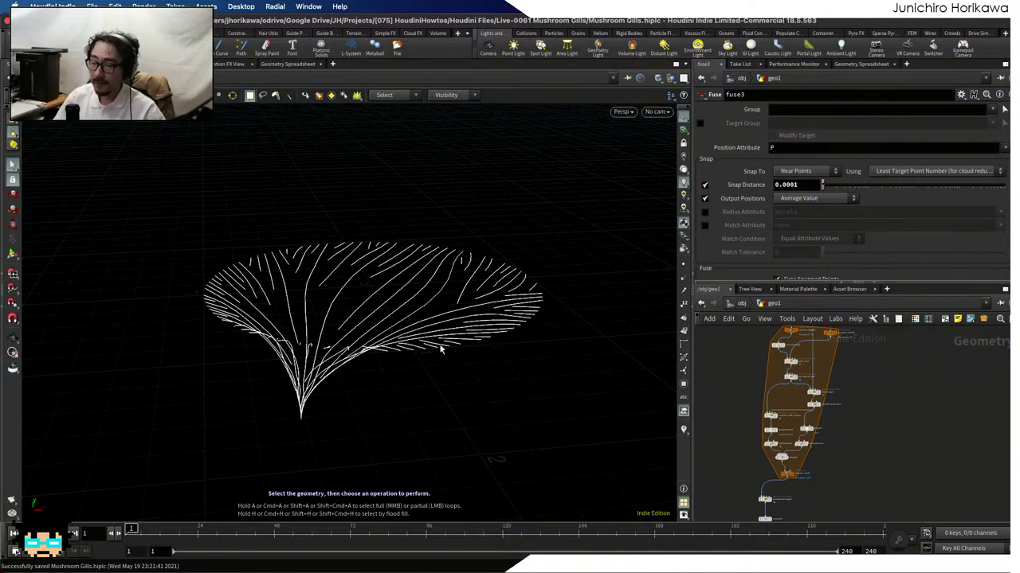
pyautogui.scroll(-2, 878, 468)
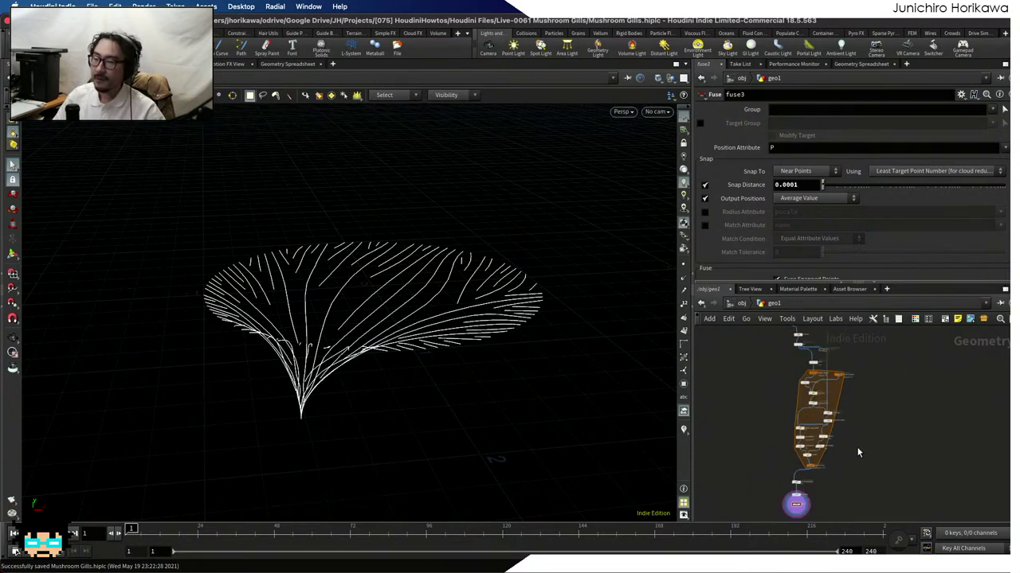
pyautogui.moveTo(771, 366); pyautogui.dragTo(876, 482)
pyautogui.click(862, 473)
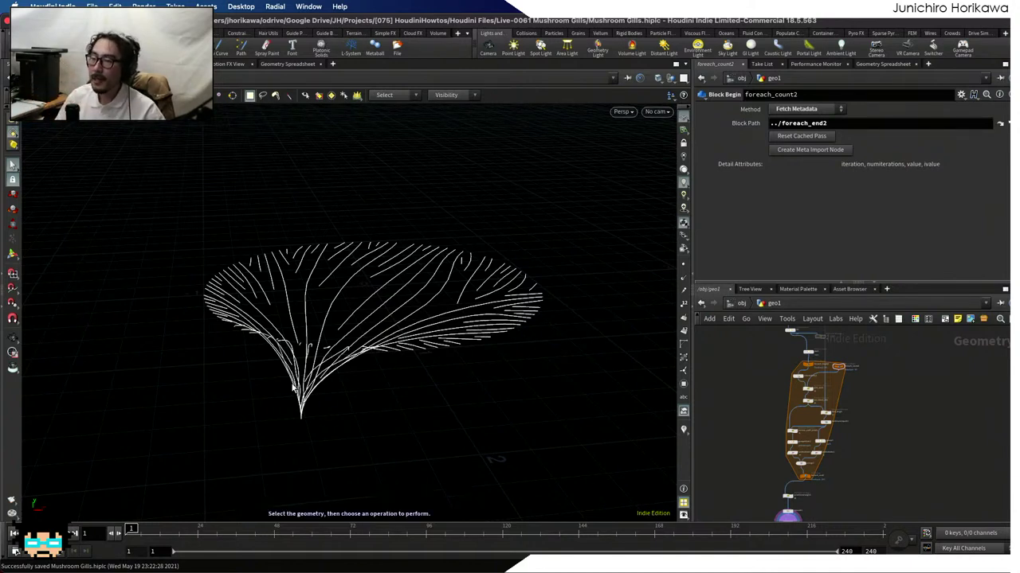
# Display foreach_end1's output and settings, and view the 50 contour rings from the side
pyautogui.scroll(-2, 741, 429)
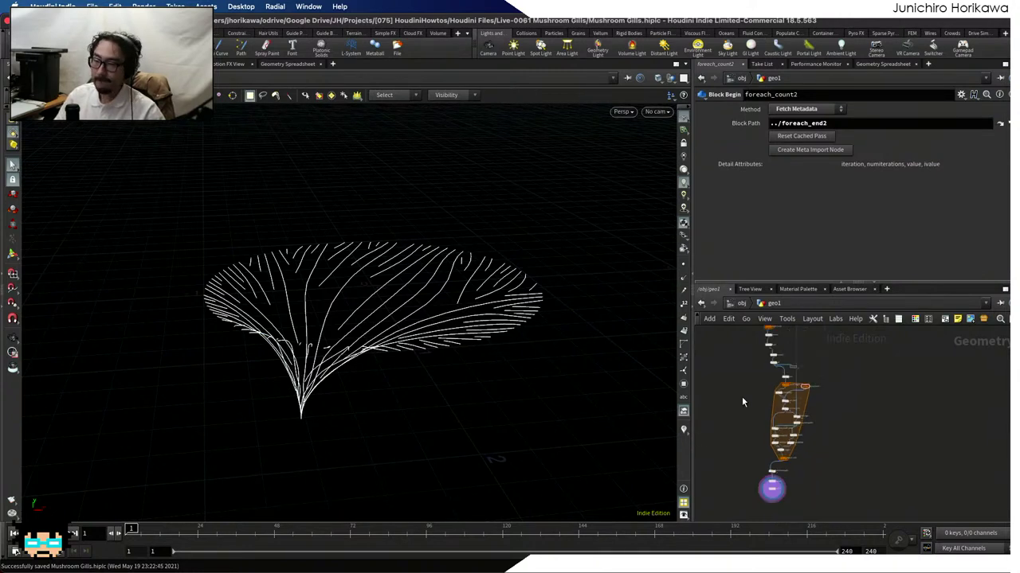
pyautogui.scroll(5, 749, 423)
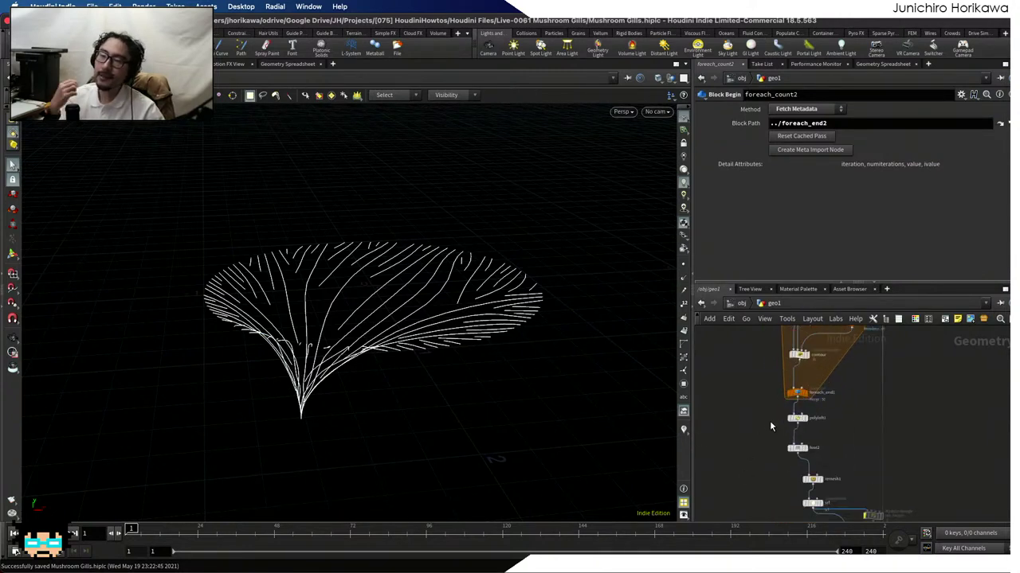
pyautogui.scroll(2, 808, 383)
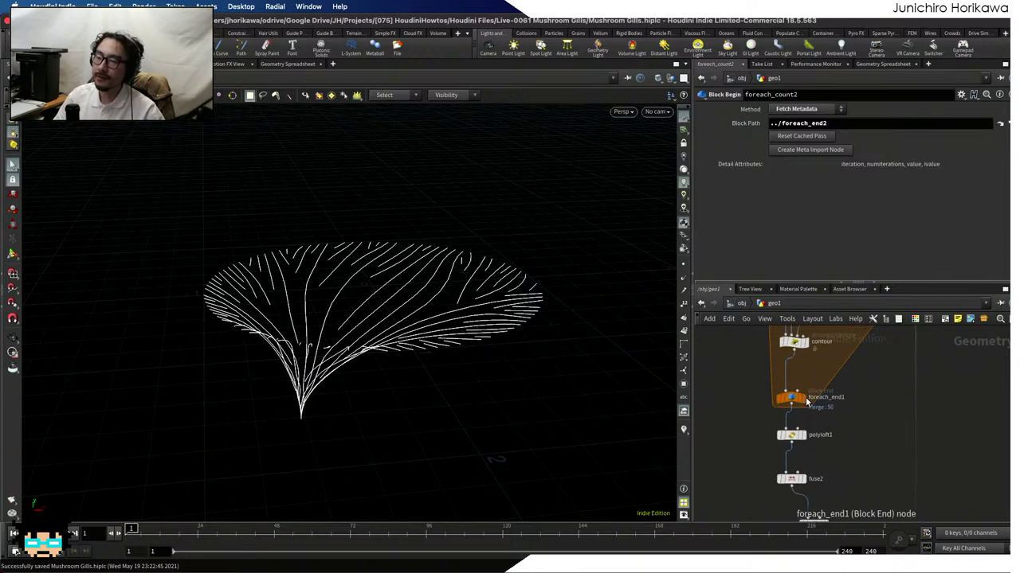
pyautogui.click(804, 400)
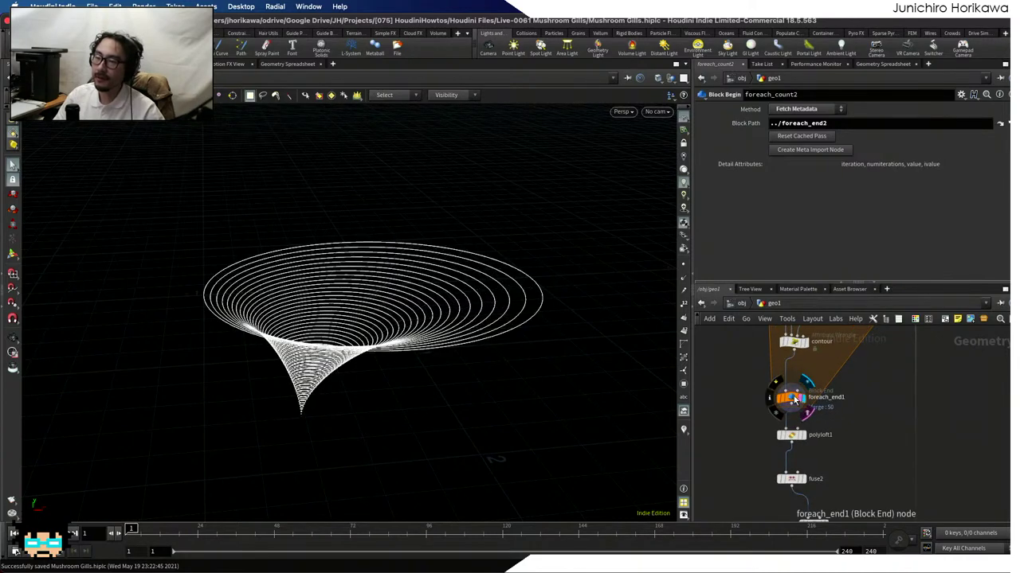
pyautogui.click(793, 396)
pyautogui.keyDown('alt'); pyautogui.moveTo(485, 348); pyautogui.dragTo(523, 301); pyautogui.keyUp('alt')
pyautogui.scroll(3, 780, 359)
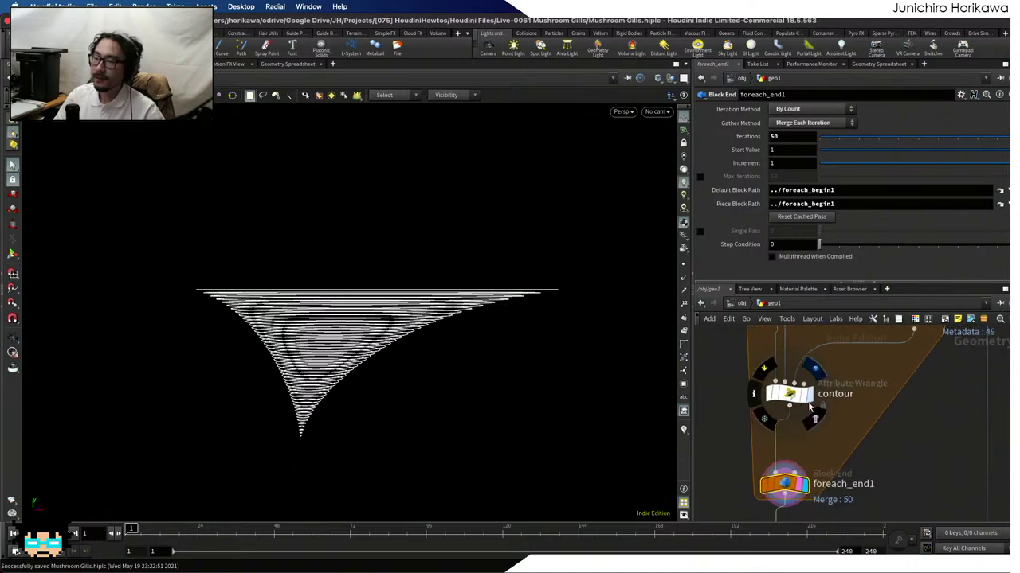
pyautogui.moveTo(782, 397); pyautogui.dragTo(781, 408)
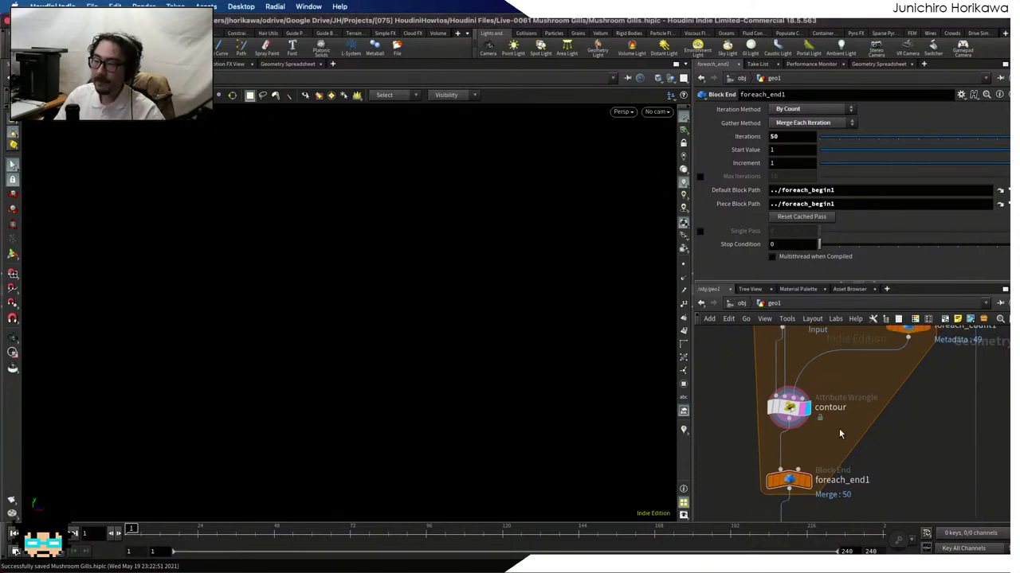
# Reposition the contour wrangle within the loop
pyautogui.moveTo(839, 428); pyautogui.dragTo(845, 478, button='middle')
pyautogui.moveTo(789, 462); pyautogui.dragTo(811, 459)
pyautogui.scroll(-1, 803, 451)
pyautogui.scroll(-1, 850, 476)
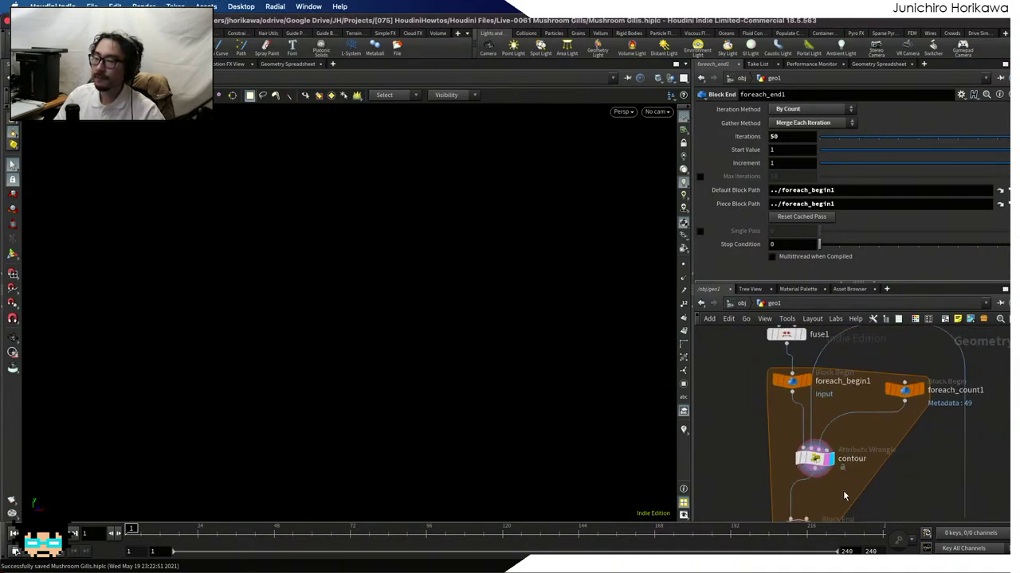
pyautogui.moveTo(845, 496); pyautogui.dragTo(797, 466, button='middle')
pyautogui.scroll(1, 765, 434)
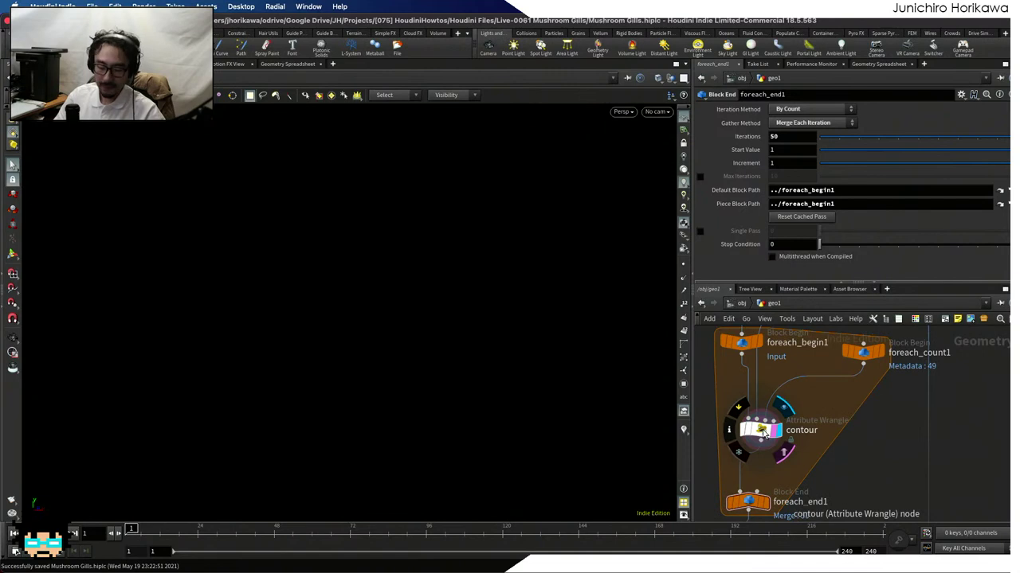
# Duplicate the contour wrangle, cut the stray copy, and redisplay foreach_end1's stacked rings
pyautogui.moveTo(762, 430); pyautogui.dragTo(847, 434)
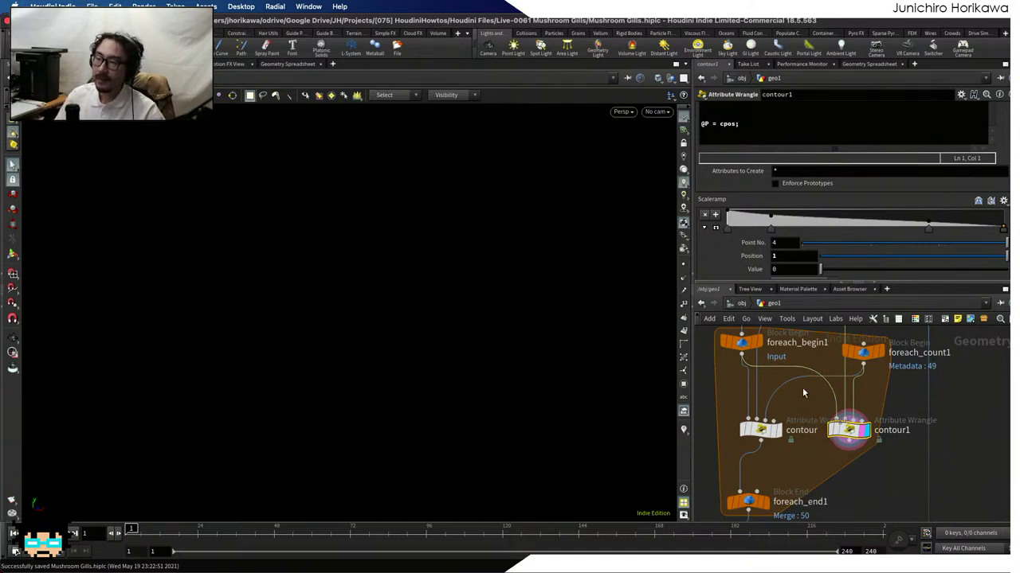
pyautogui.hotkey('ctrl', 'x')
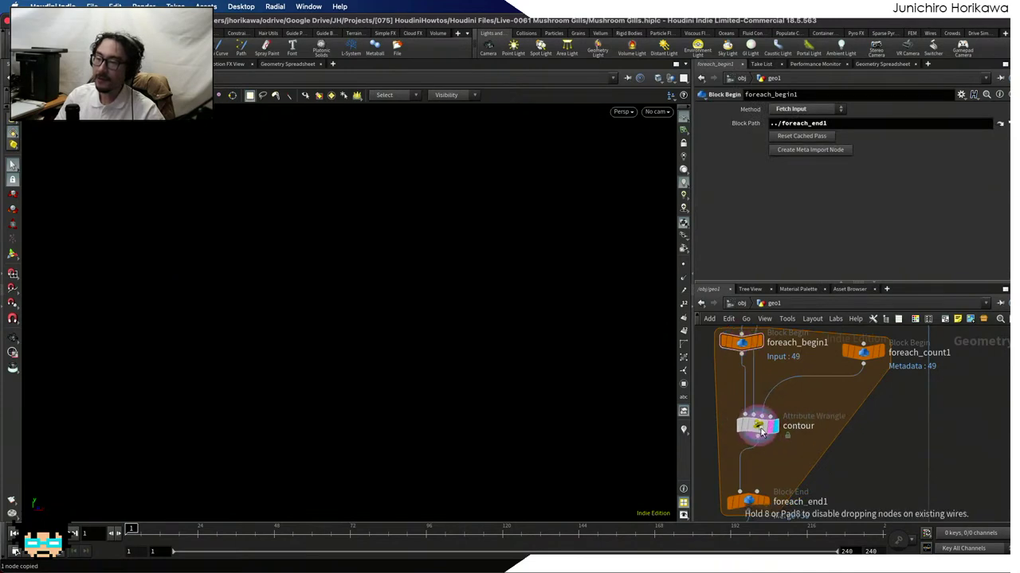
pyautogui.scroll(-2, 764, 458)
pyautogui.click(763, 456)
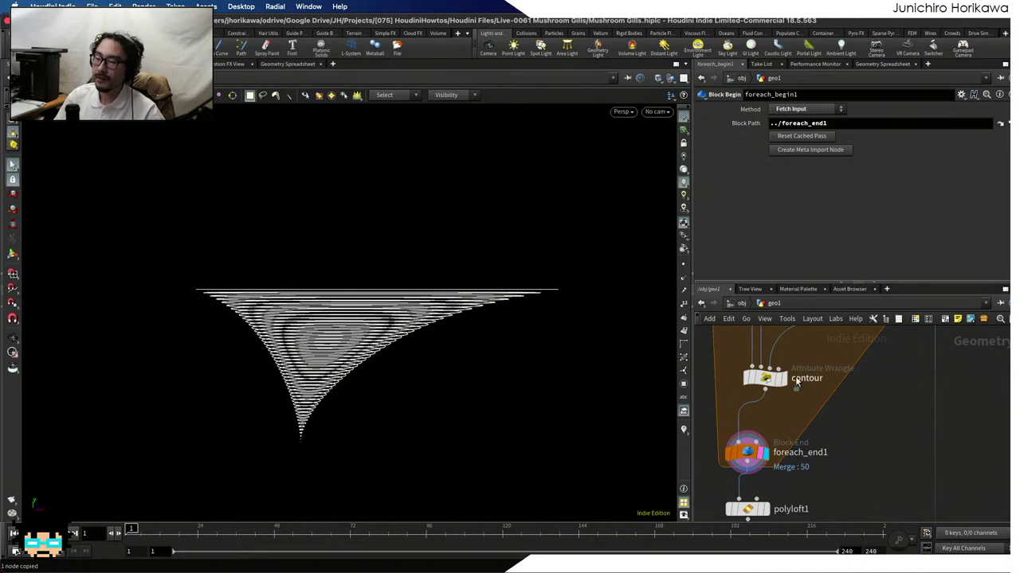
pyautogui.scroll(3, 788, 446)
pyautogui.moveTo(791, 452); pyautogui.dragTo(783, 435)
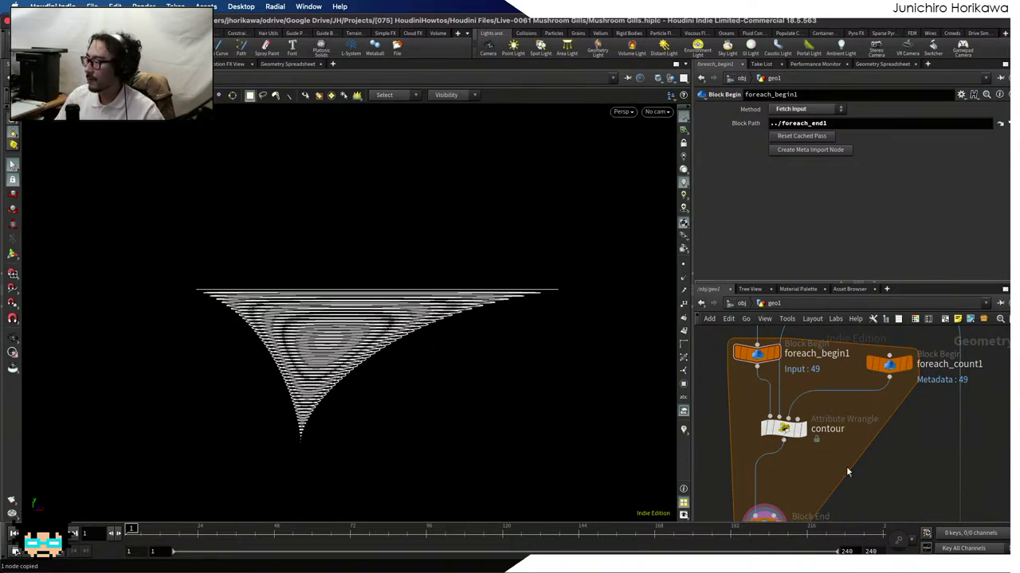
# Add a Point Wrangle beside contour and name it top_contour
pyautogui.press('Tab')
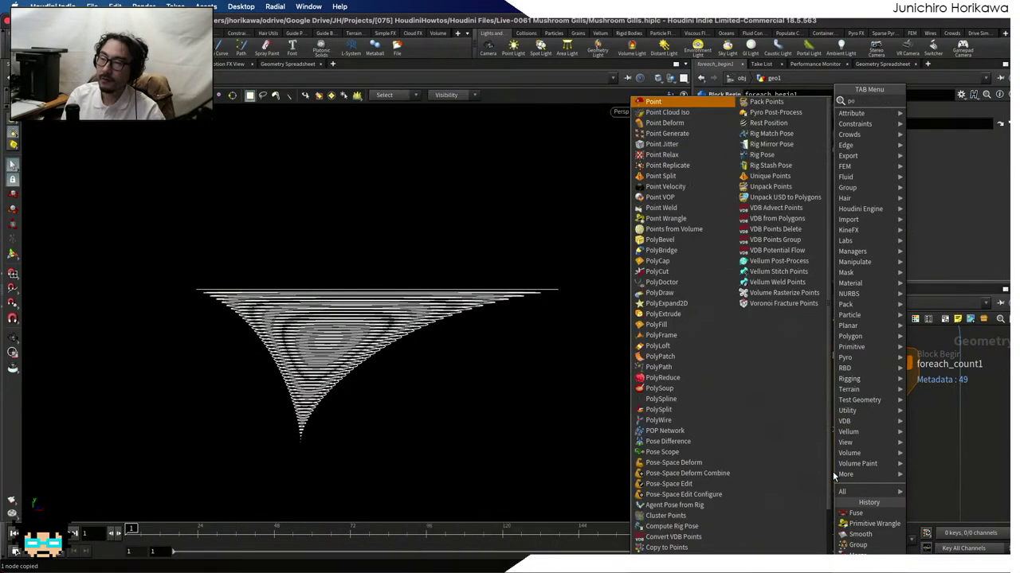
pyautogui.press('Return')
pyautogui.press('Tab')
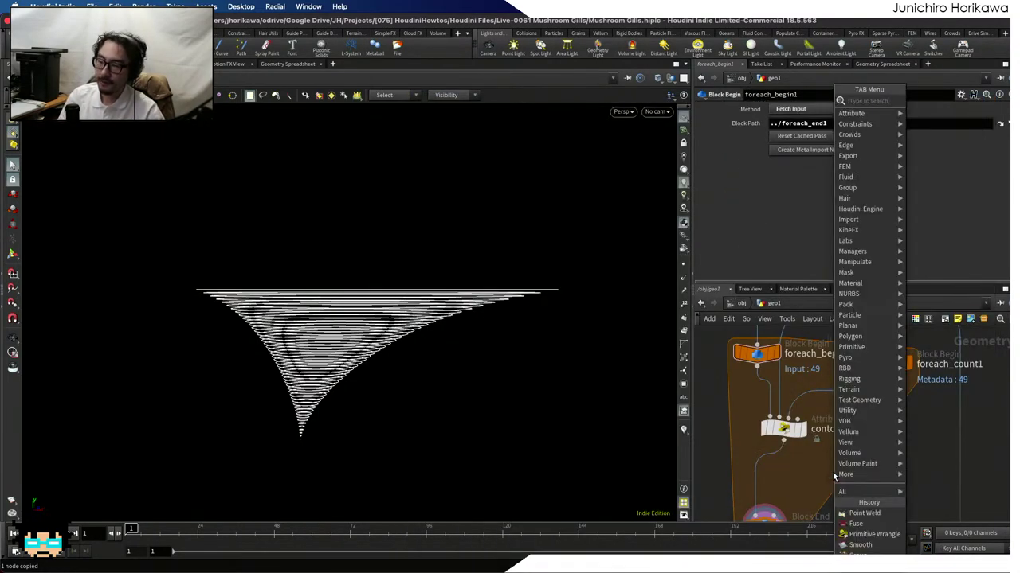
pyautogui.write('point wran')
pyautogui.press('Return')
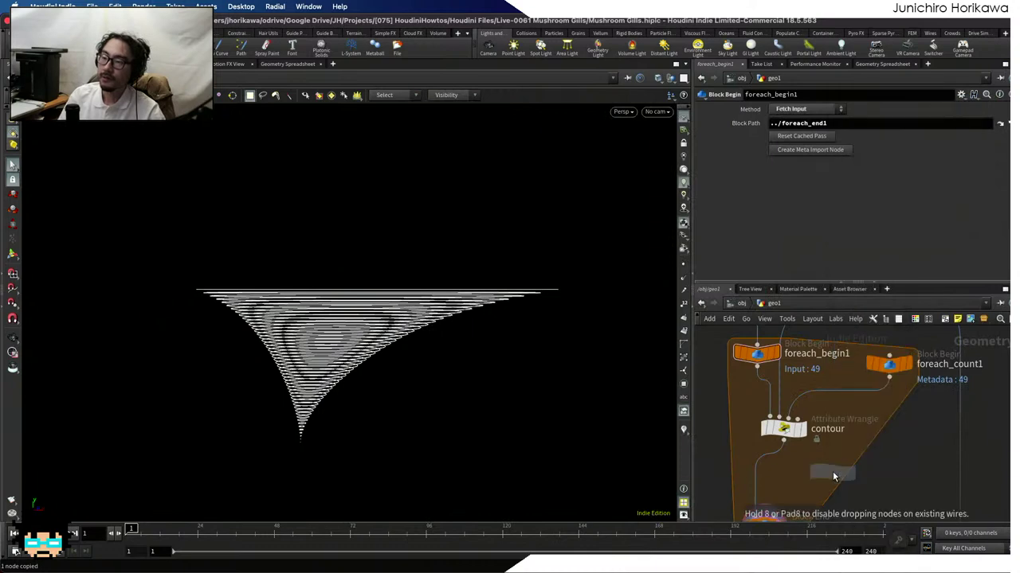
pyautogui.click(832, 471)
pyautogui.moveTo(829, 471); pyautogui.dragTo(871, 428)
pyautogui.doubleClick(920, 428)
pyautogui.write('top_contou')
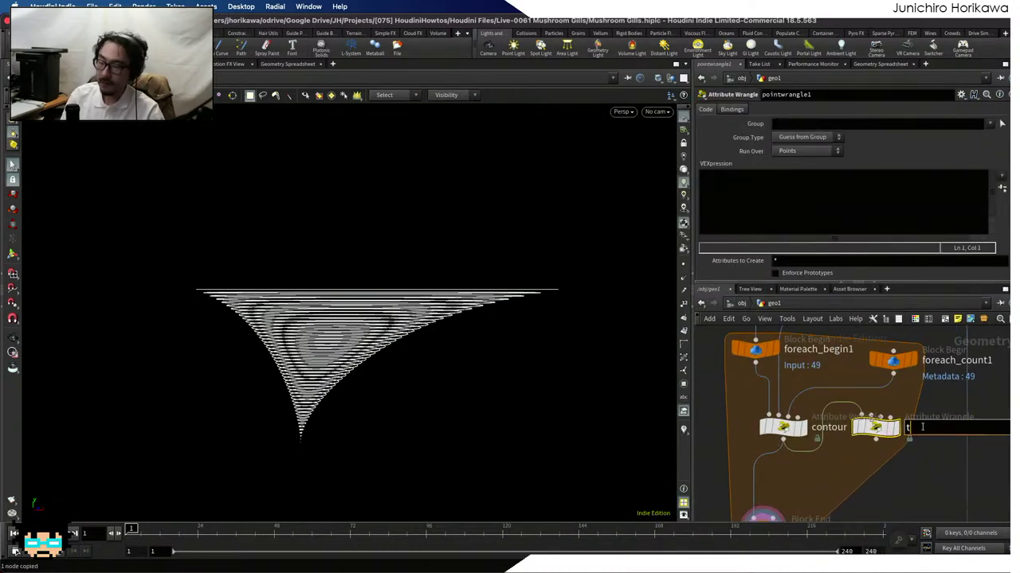
pyautogui.press('BackSpace')
pyautogui.press('BackSpace')
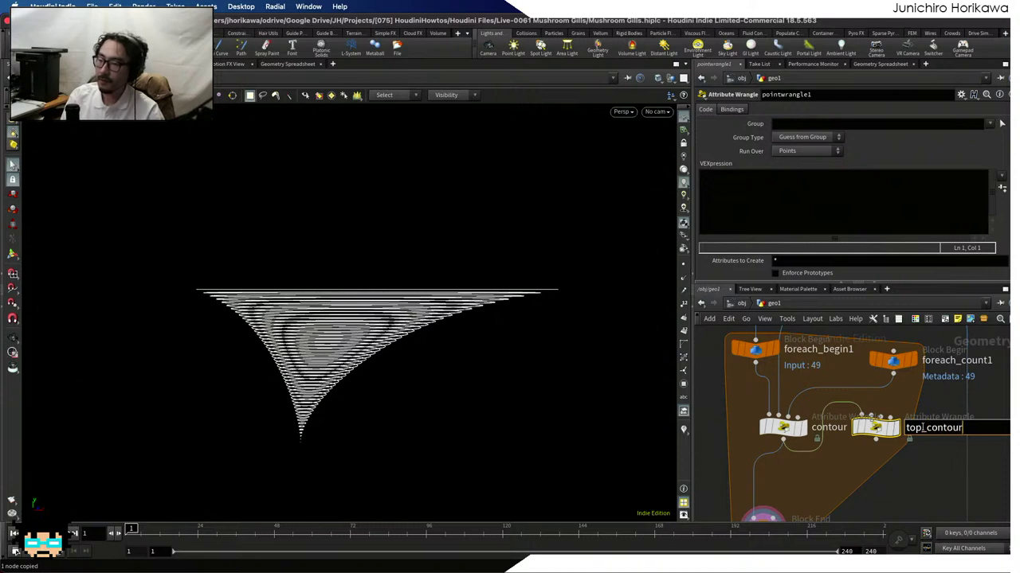
pyautogui.write('our')
pyautogui.press('Return')
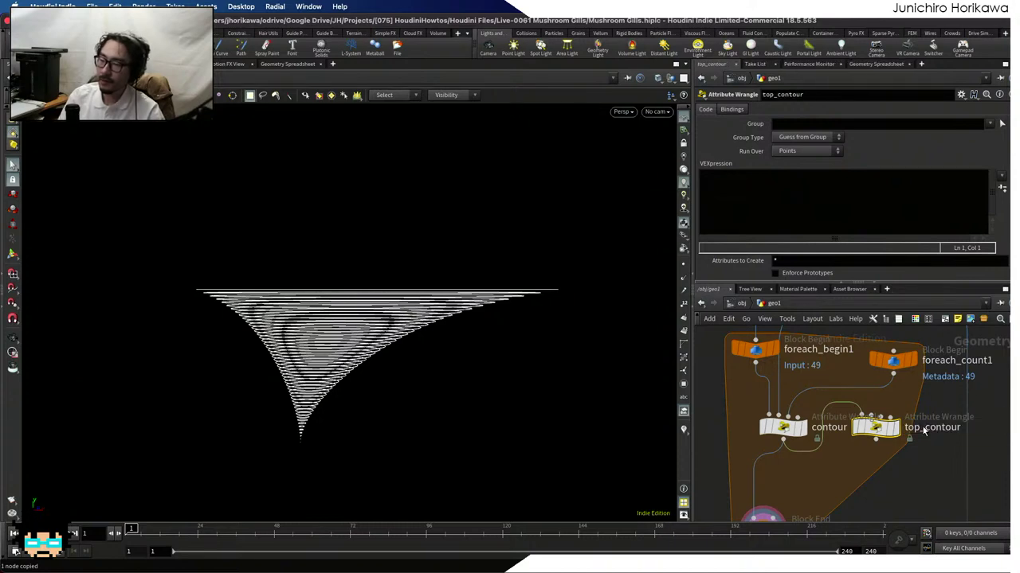
# Rename the contour wrangle to bottom_contour and save the scene
pyautogui.doubleClick(772, 434)
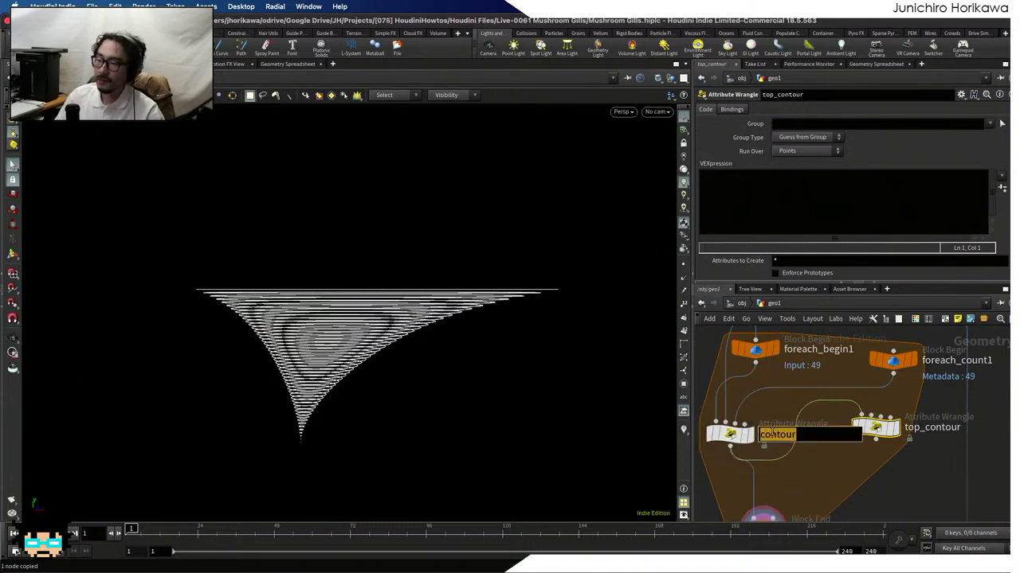
pyautogui.write('bottom_contour')
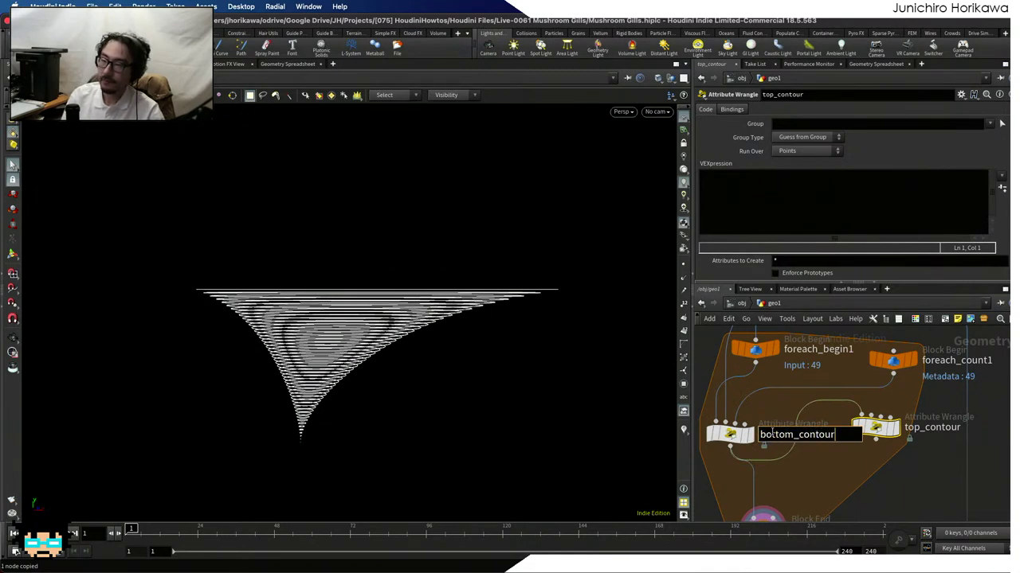
pyautogui.press('Return')
pyautogui.hotkey('ctrl', 's')
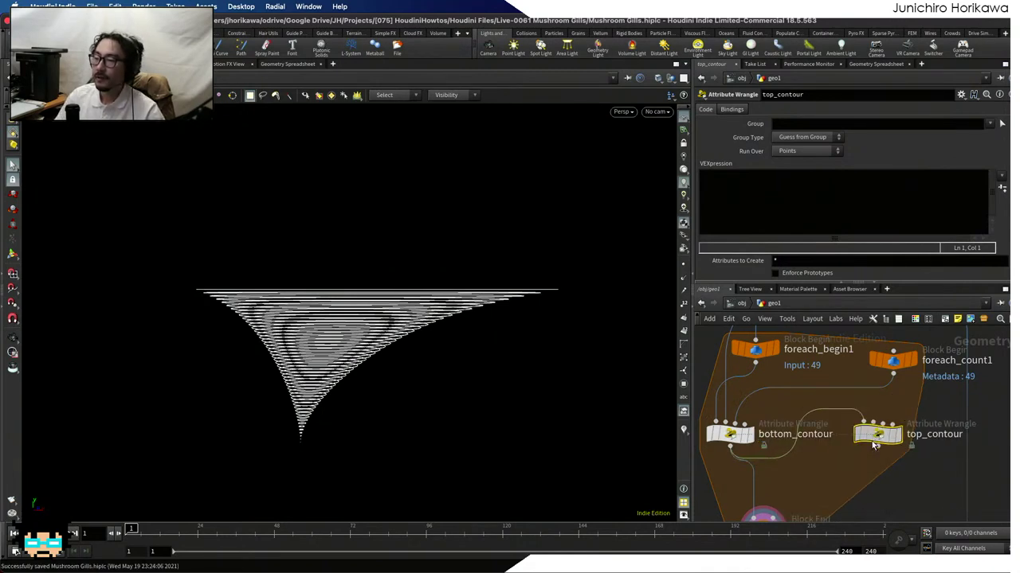
pyautogui.moveTo(876, 428); pyautogui.dragTo(876, 439)
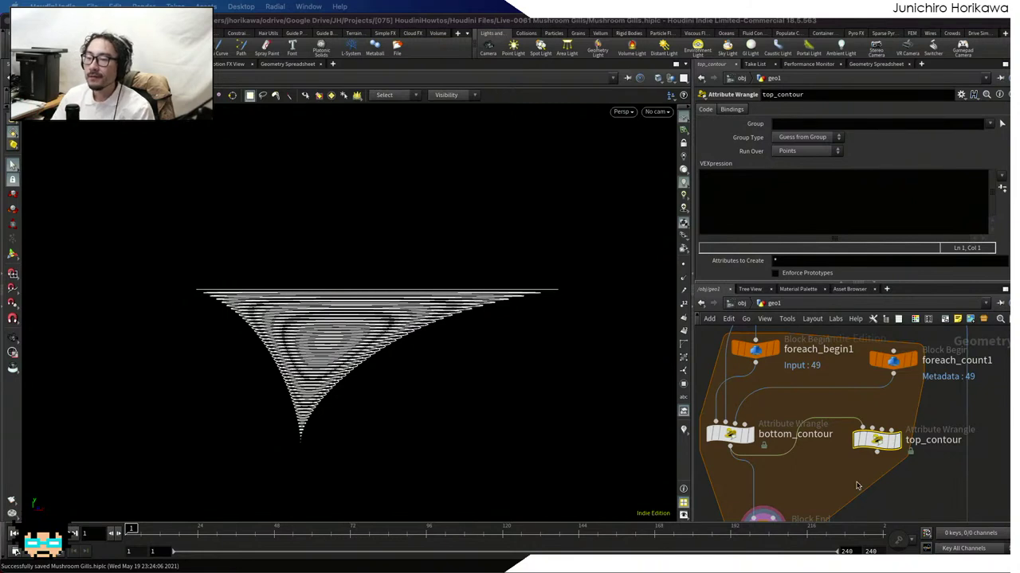
# Move top_contour next to bottom_contour and bring up bottom_contour's VEX code
pyautogui.moveTo(900, 444)
pyautogui.moveTo(900, 445); pyautogui.dragTo(868, 450)
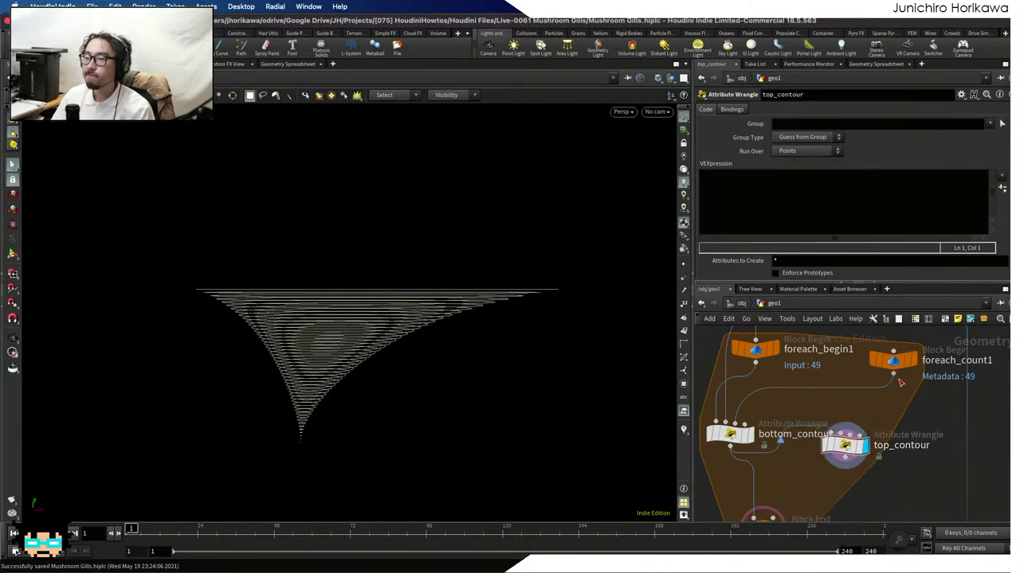
pyautogui.click(840, 435)
pyautogui.press('Escape')
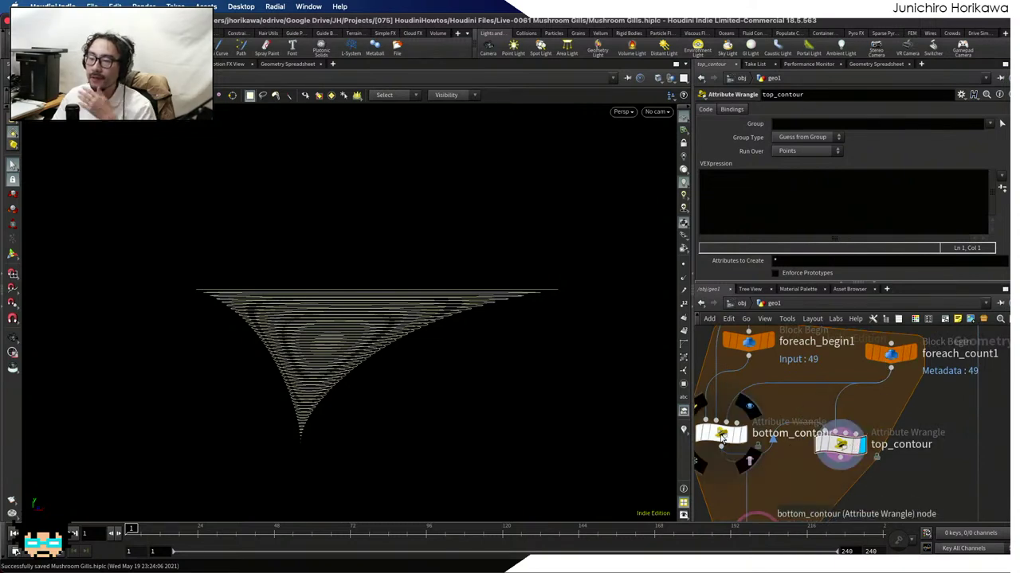
pyautogui.click(721, 434)
# Copy bottom_contour's iteration and t lines into top_contour's empty code and display top_contour
pyautogui.moveTo(843, 151); pyautogui.dragTo(700, 126)
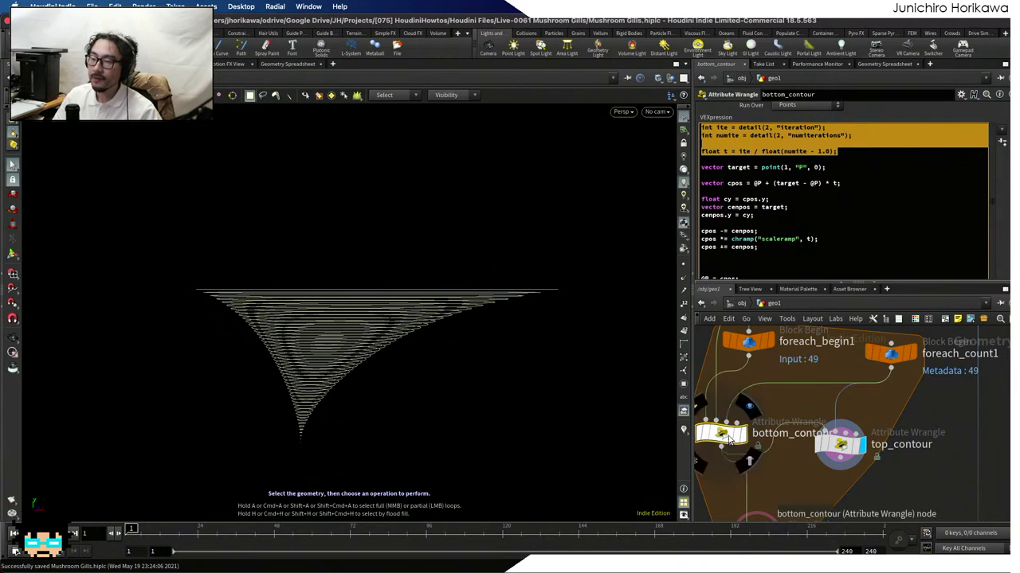
pyautogui.click(857, 446)
pyautogui.click(854, 202)
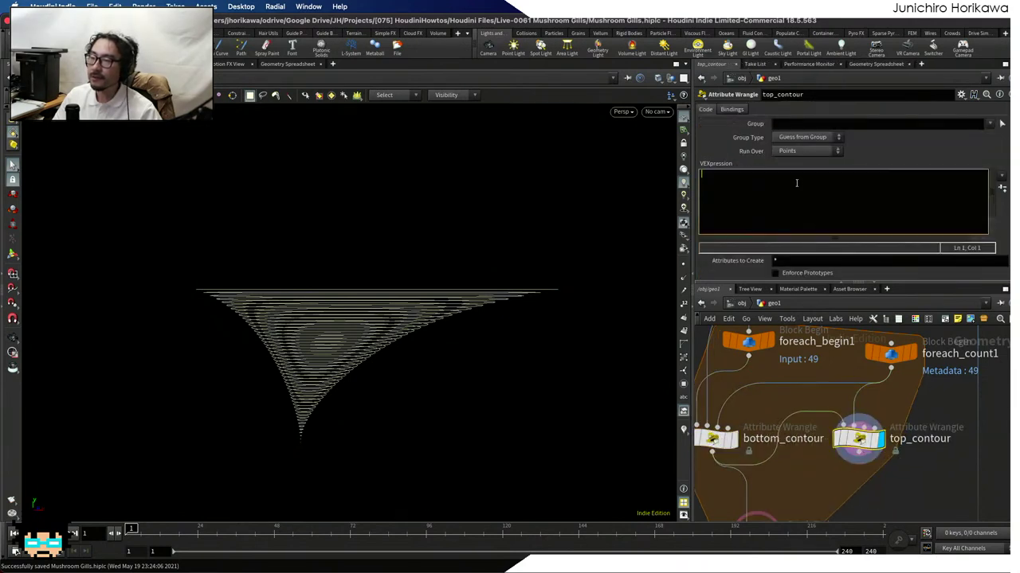
pyautogui.hotkey('ctrl', 'v')
pyautogui.press('Return')
pyautogui.press('Return')
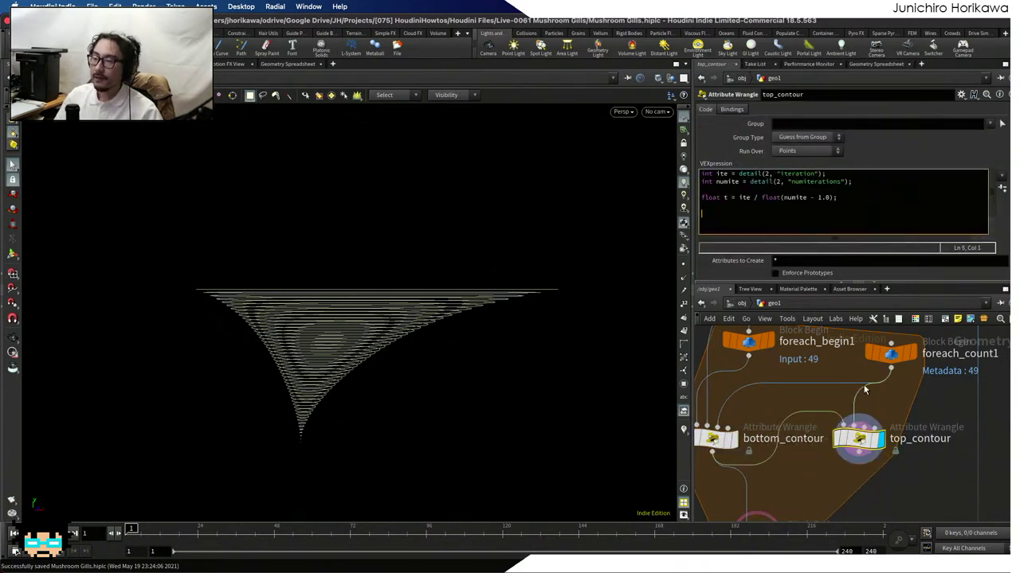
pyautogui.click(877, 441)
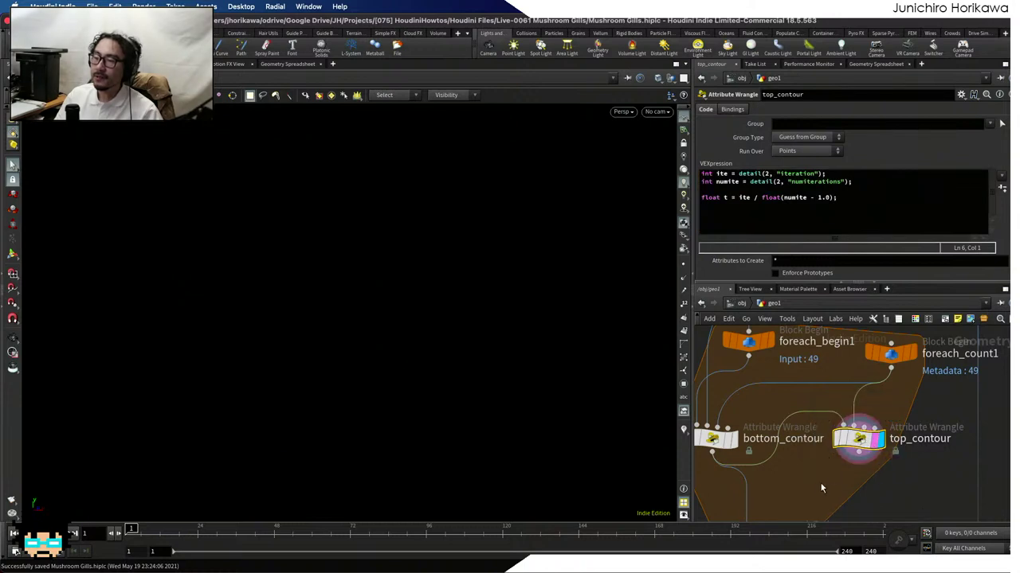
# Add the line t = chramp("yramp", t); after the t calculation
pyautogui.click(873, 208)
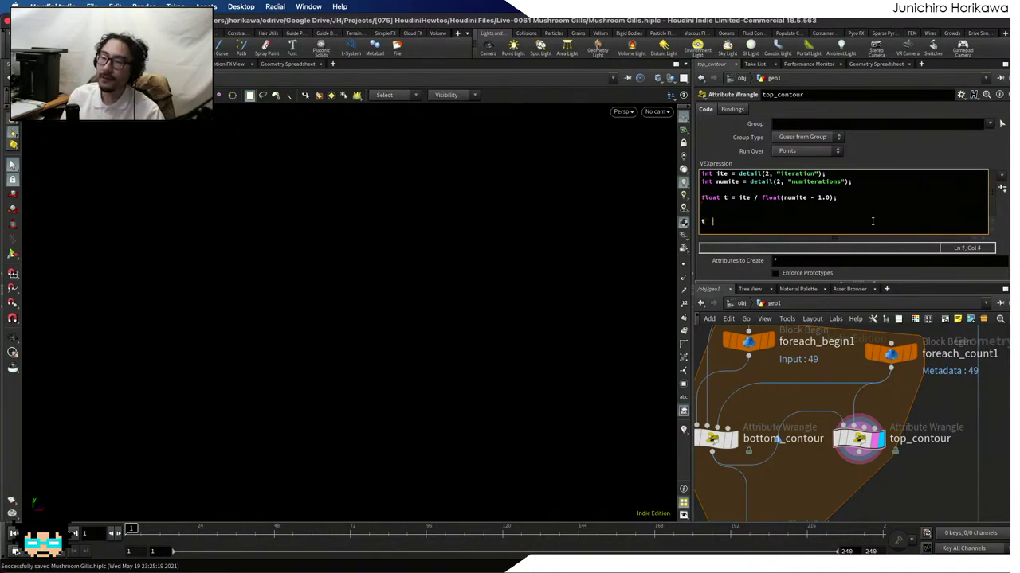
pyautogui.write('t = ch')
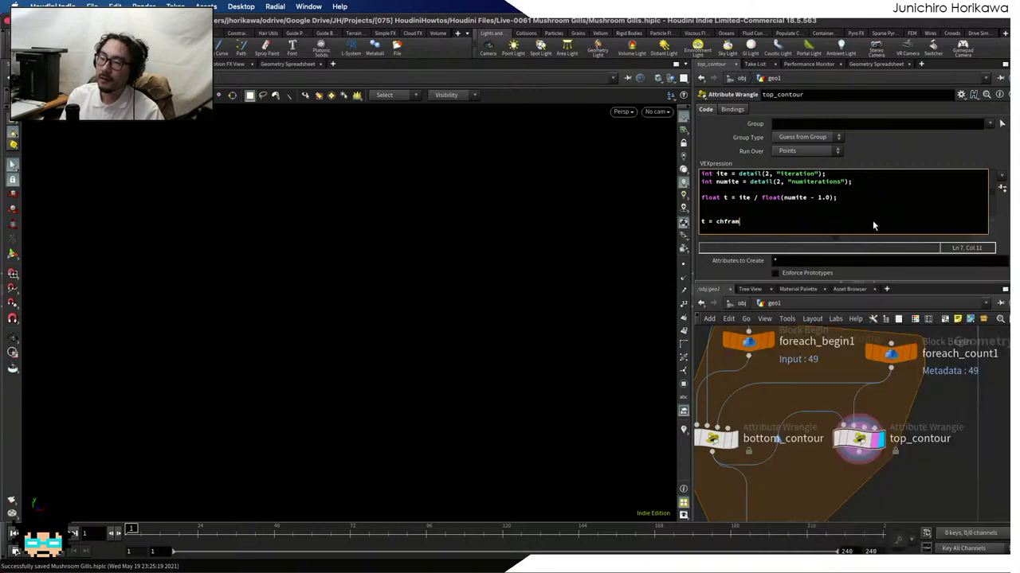
pyautogui.write('ramp(')
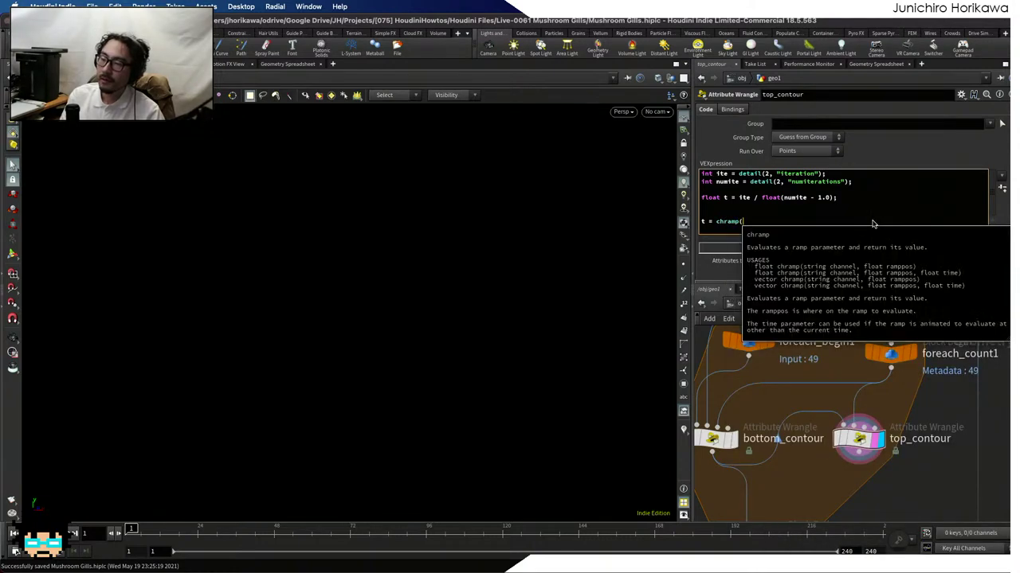
pyautogui.write('"')
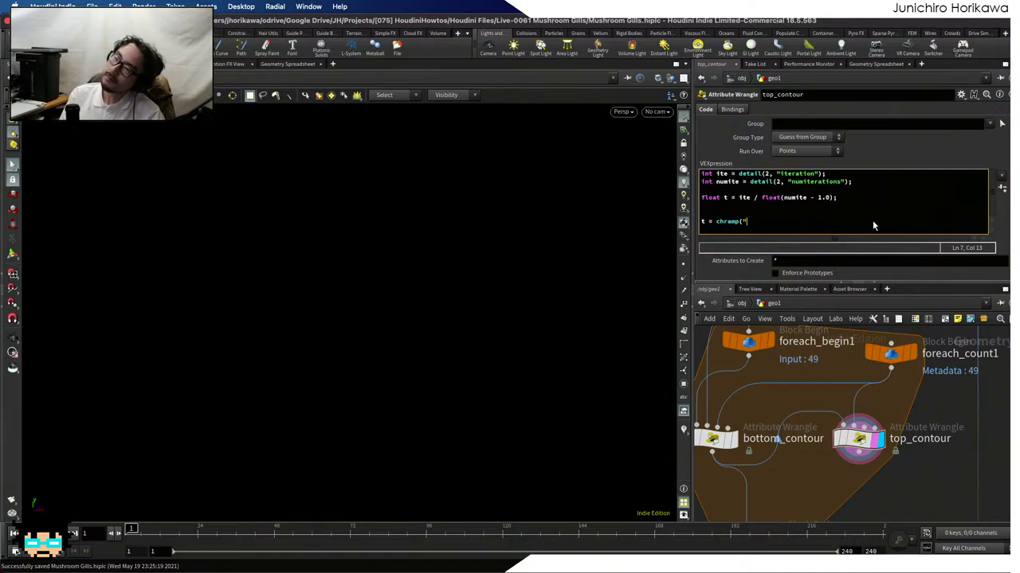
pyautogui.write('yramp')
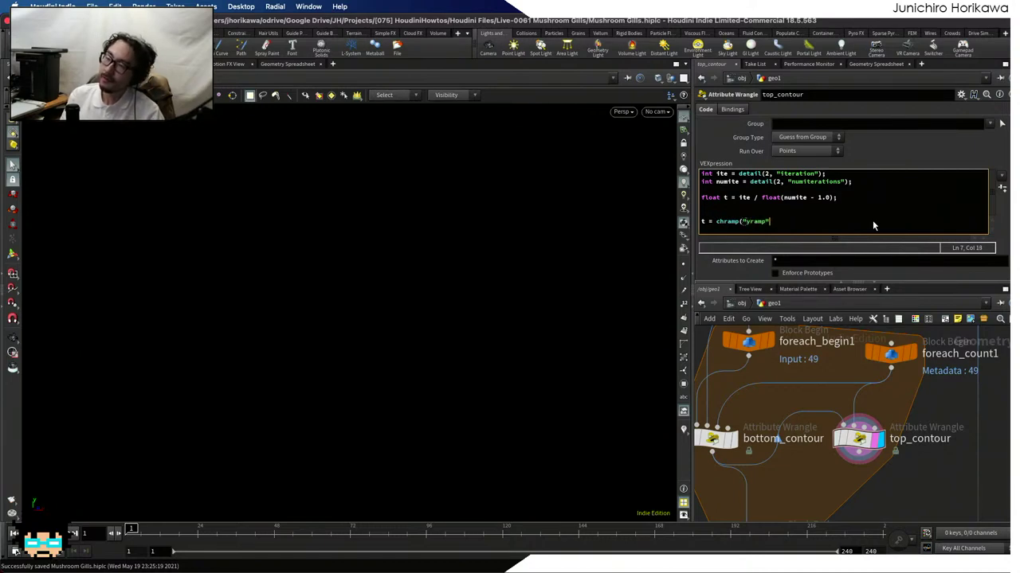
pyautogui.write('", t);')
pyautogui.press('Return')
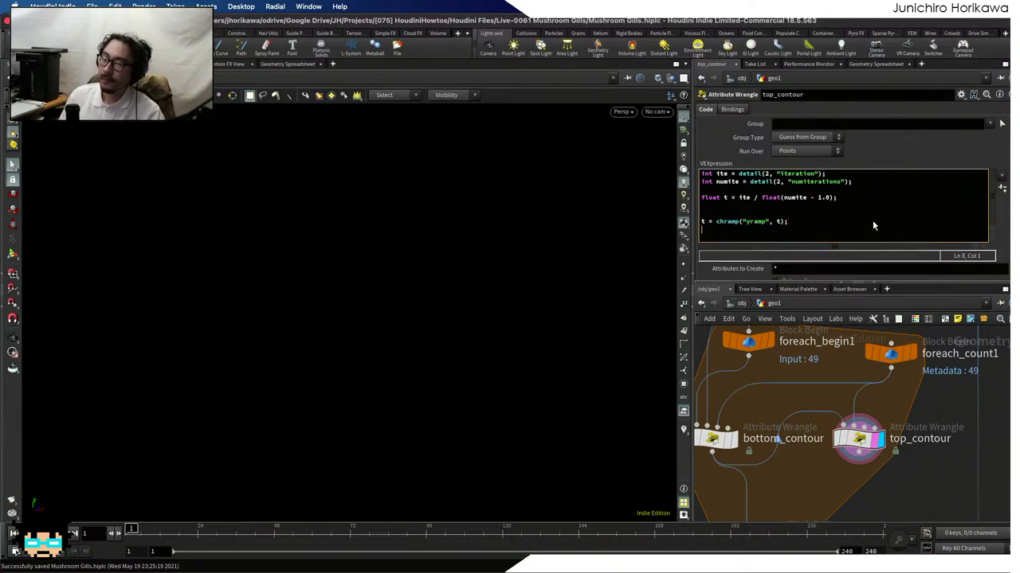
# Create the Yramp spare parameter from the code and enlarge its ramp graph
pyautogui.click(1002, 188)
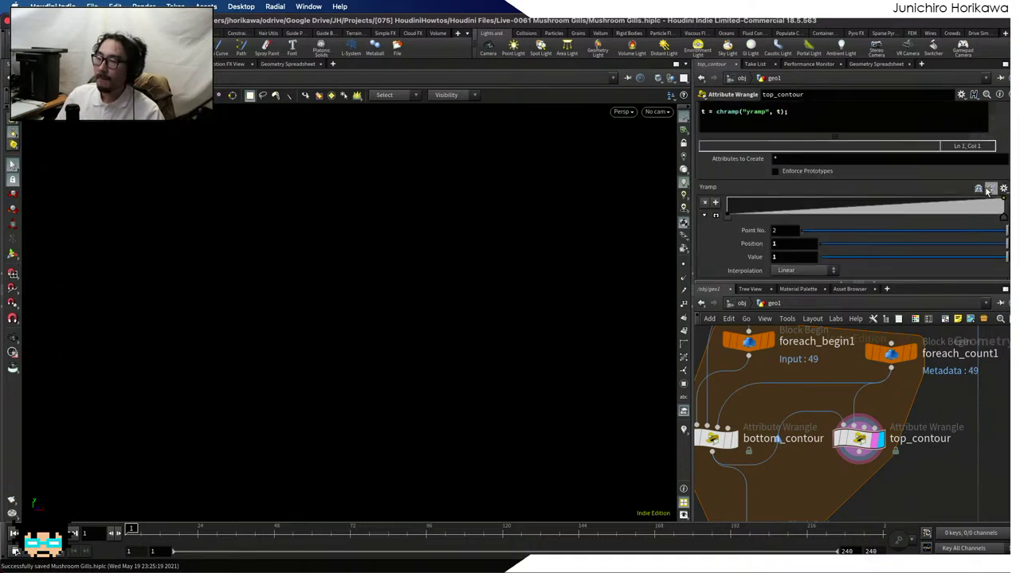
pyautogui.click(715, 217)
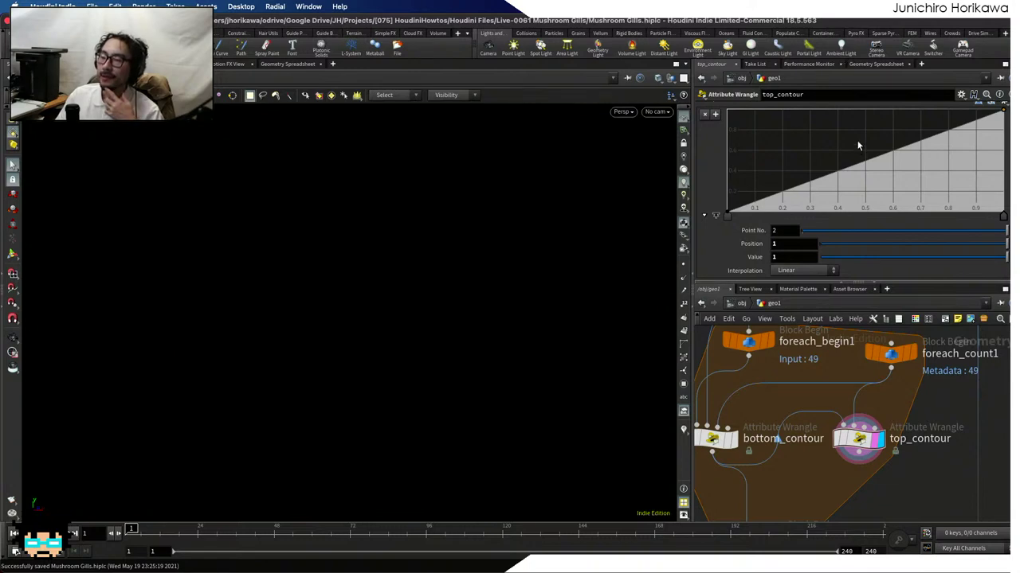
pyautogui.scroll(5, 858, 146)
# Add the line @P.y += t * chf("height"); to the wrangle code
pyautogui.click(806, 221)
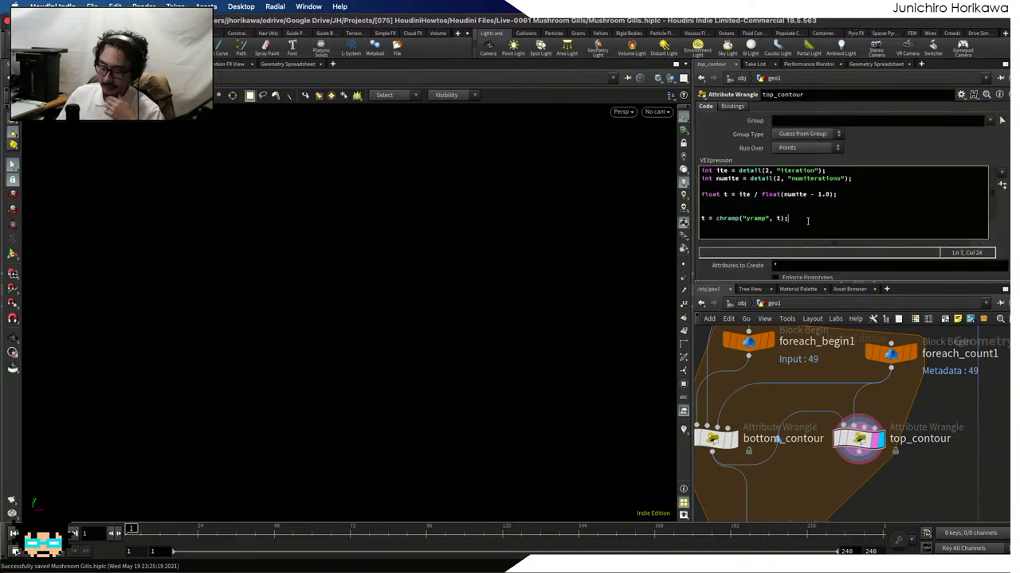
pyautogui.press('Return')
pyautogui.press('Return')
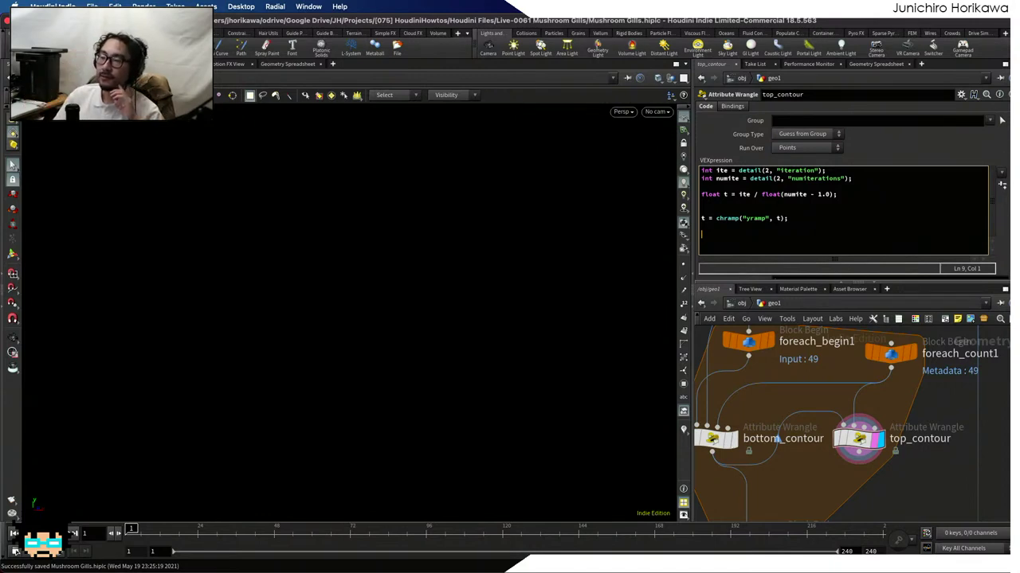
pyautogui.press('Return')
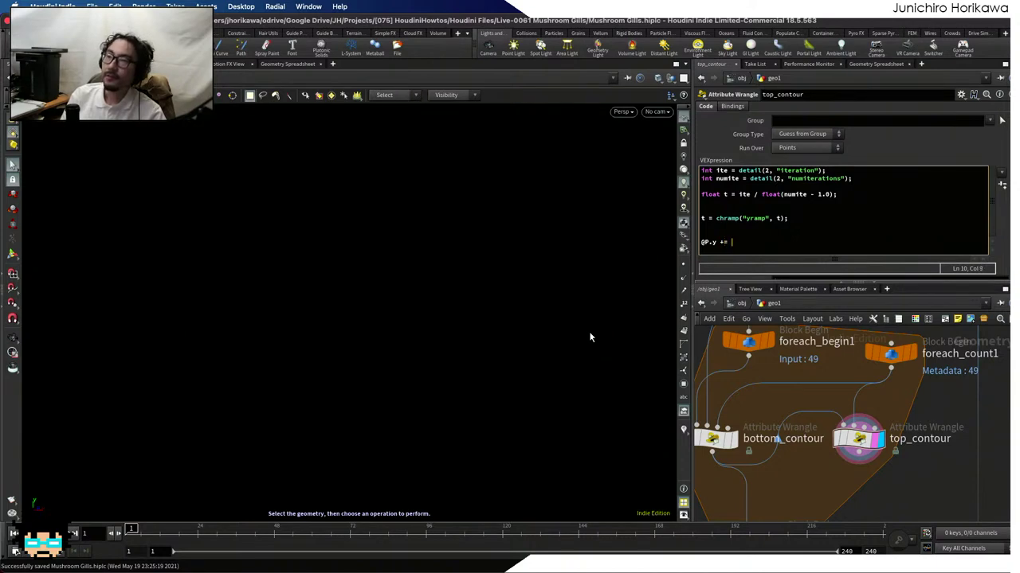
pyautogui.write('t * ch(')
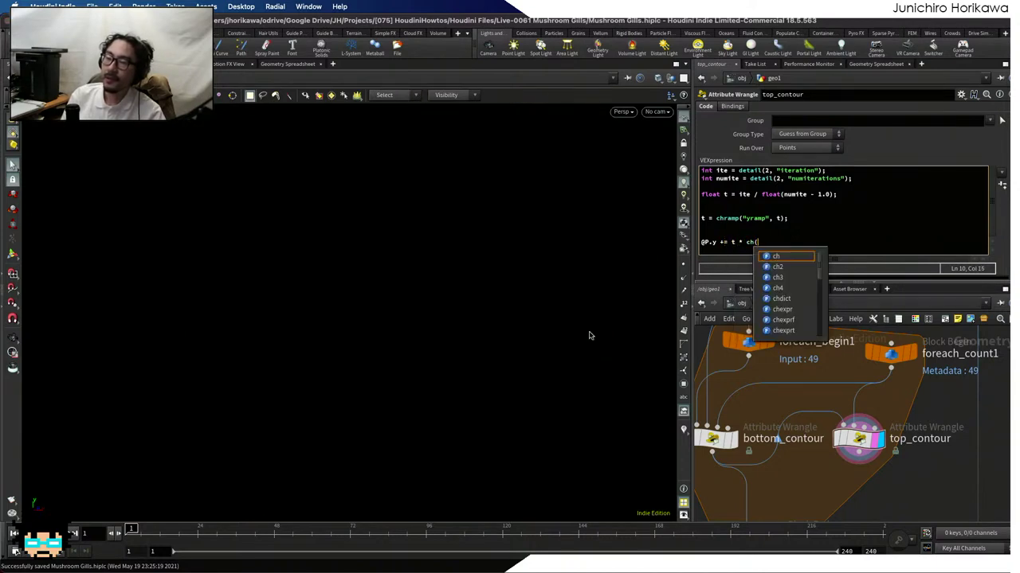
pyautogui.press('BackSpace')
pyautogui.write('f("hei')
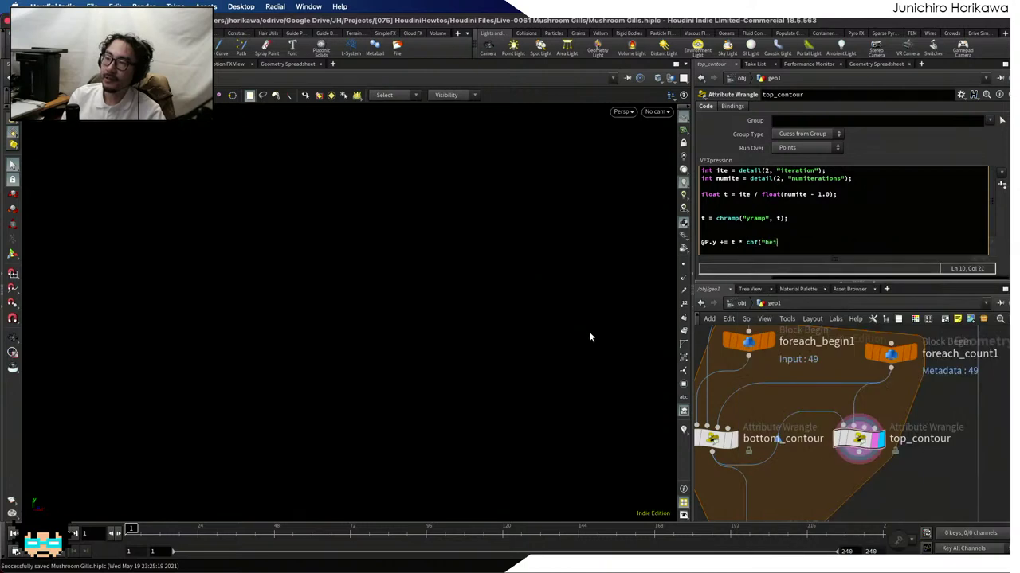
pyautogui.write('ght");')
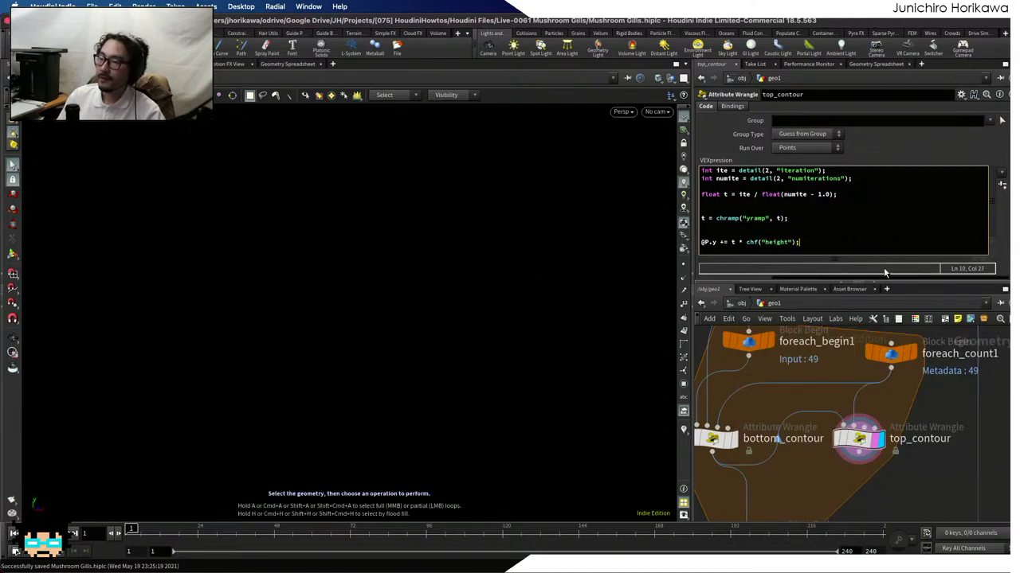
# Create the Height spare parameter and set it to 0.709
pyautogui.click(1001, 184)
pyautogui.scroll(-4, 995, 232)
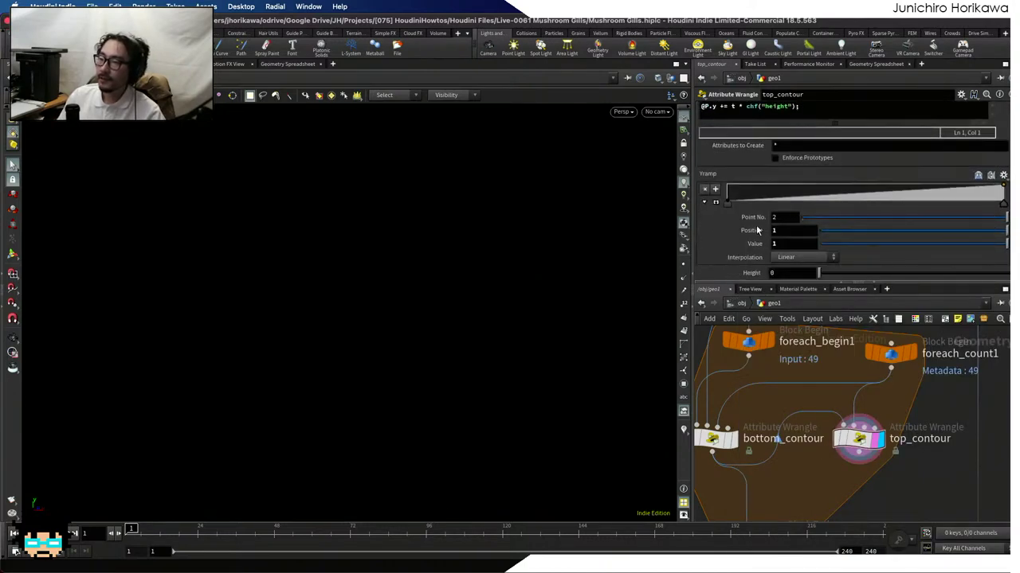
pyautogui.moveTo(818, 272); pyautogui.dragTo(963, 278)
pyautogui.scroll(-3, 863, 411)
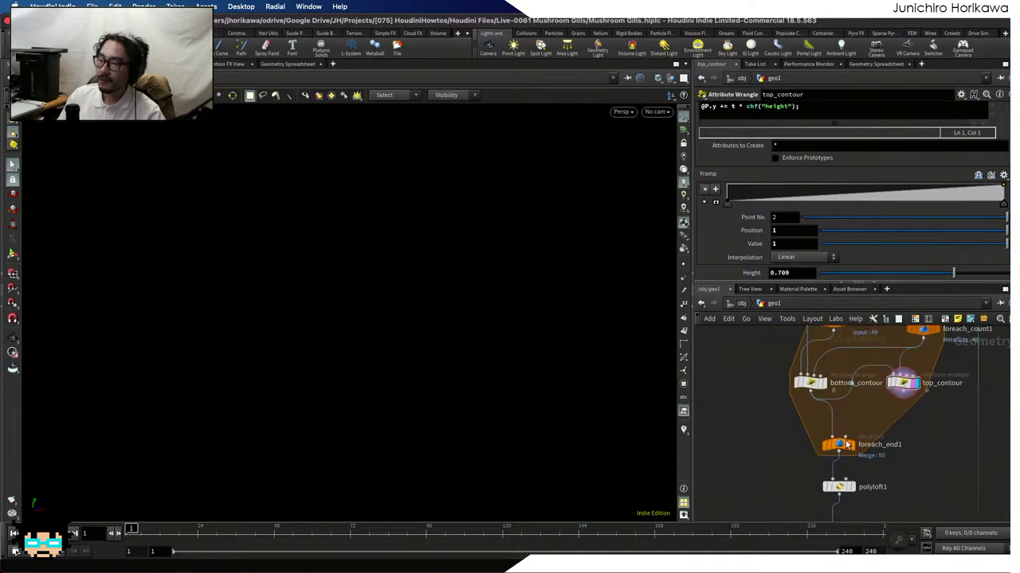
pyautogui.scroll(2, 865, 414)
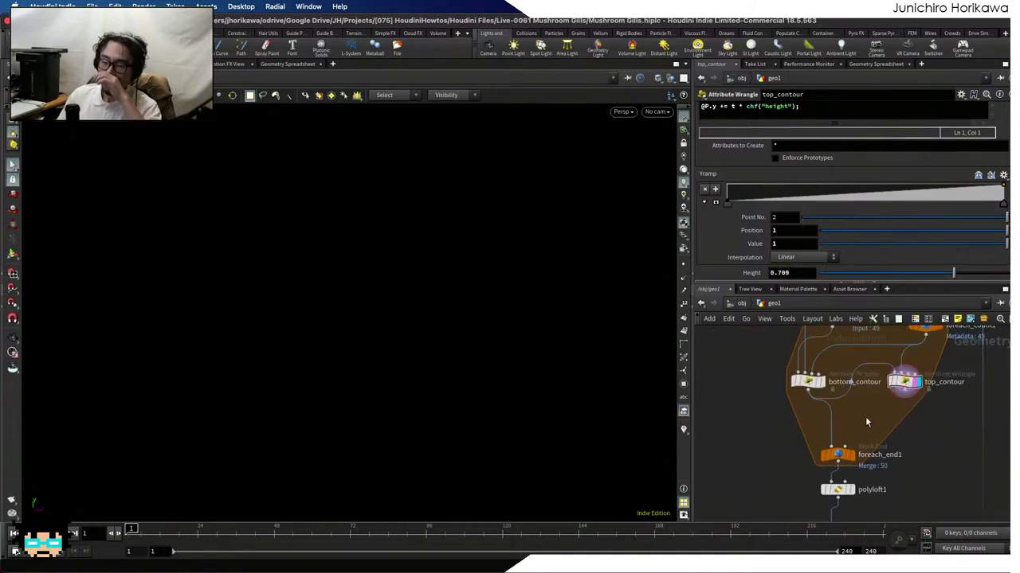
# Insert a Group Create node on the wire after bottom_contour
pyautogui.click(808, 382)
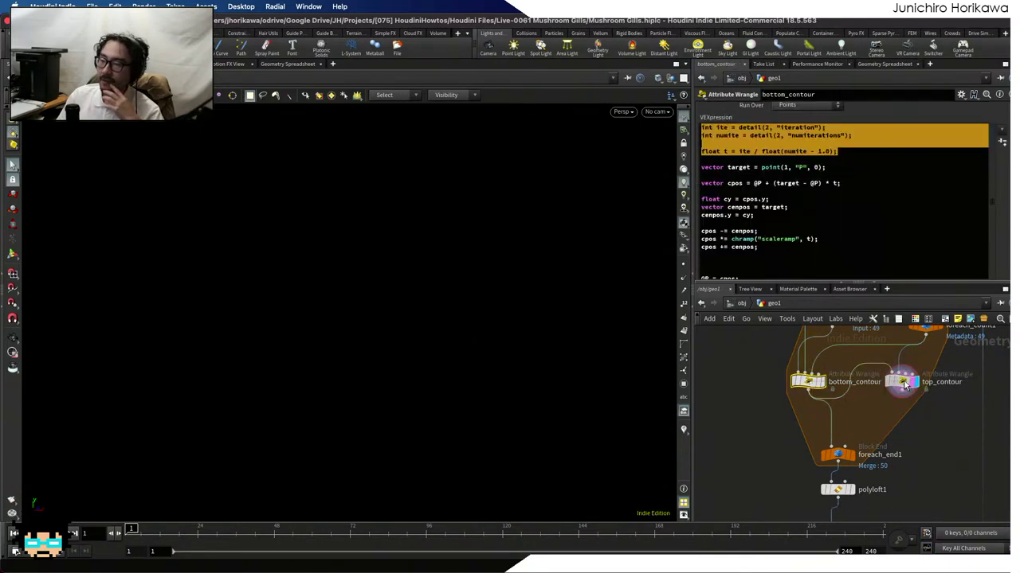
pyautogui.press('Tab')
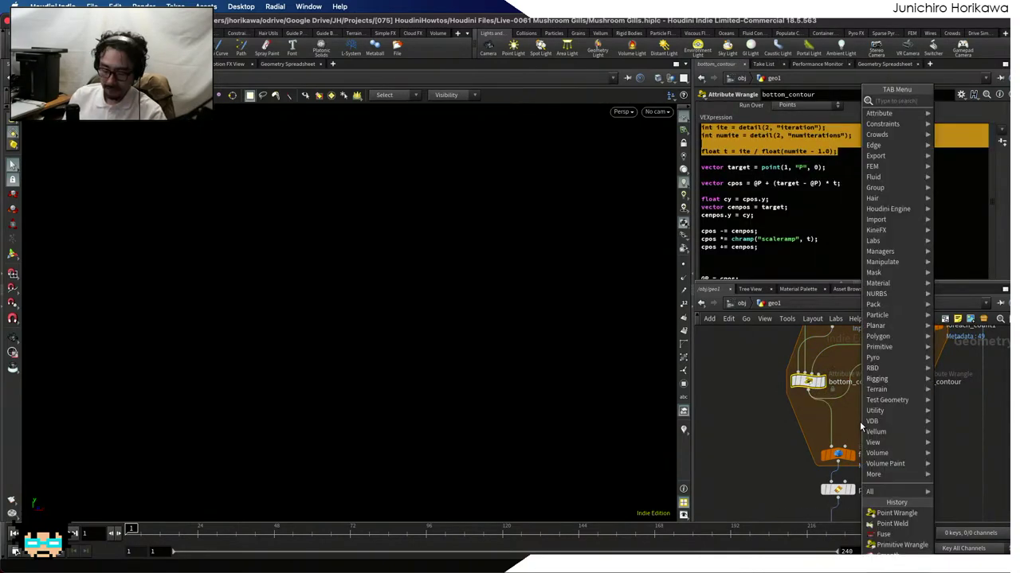
pyautogui.write('grou')
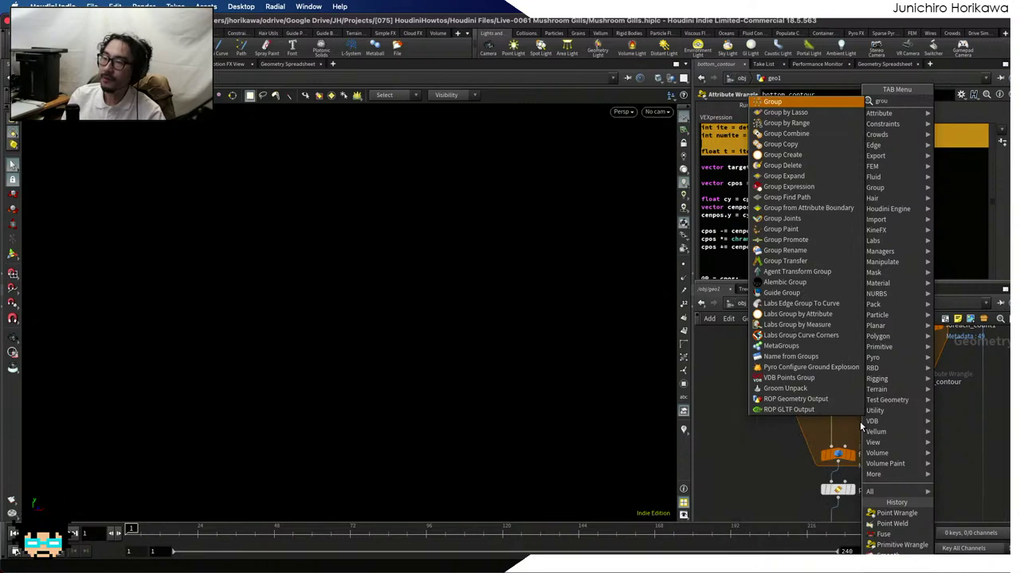
pyautogui.press('Return')
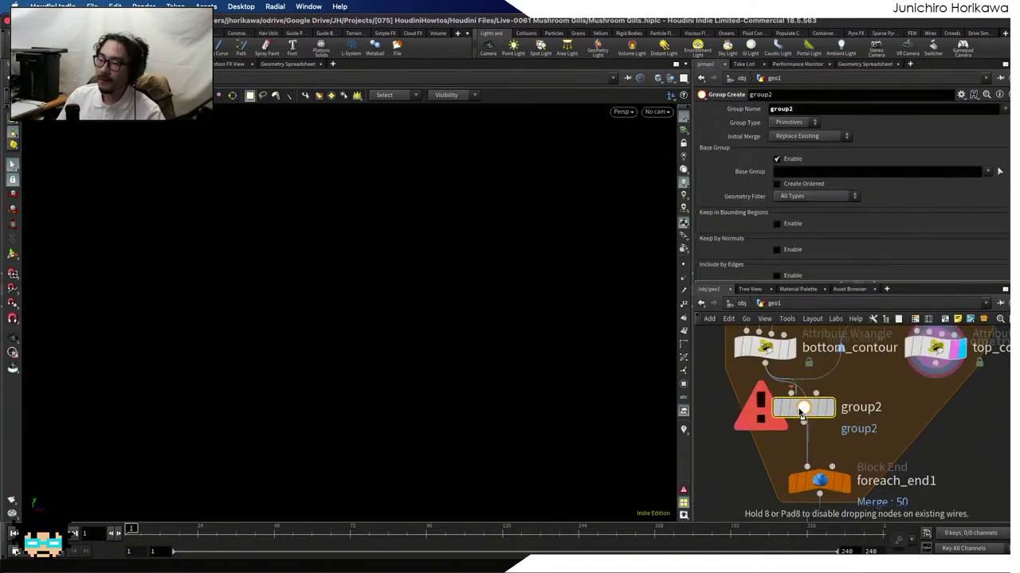
pyautogui.click(801, 412)
pyautogui.moveTo(798, 412); pyautogui.dragTo(766, 413)
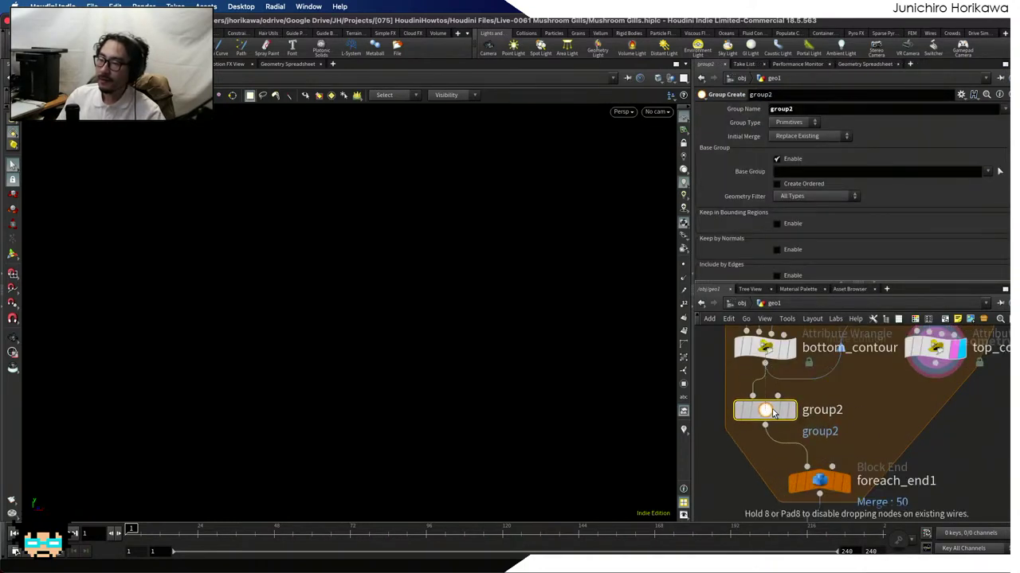
# Rename the group node to bottom and set its group name to bottom
pyautogui.doubleClick(819, 411)
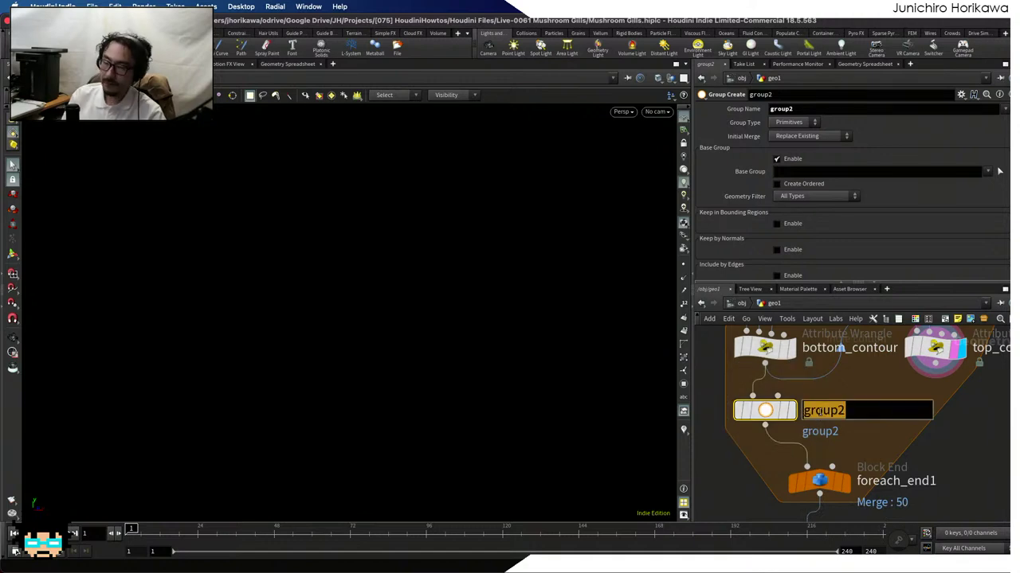
pyautogui.write('botto')
pyautogui.press('BackSpace')
pyautogui.press('BackSpace')
pyautogui.press('BackSpace')
pyautogui.press('BackSpace')
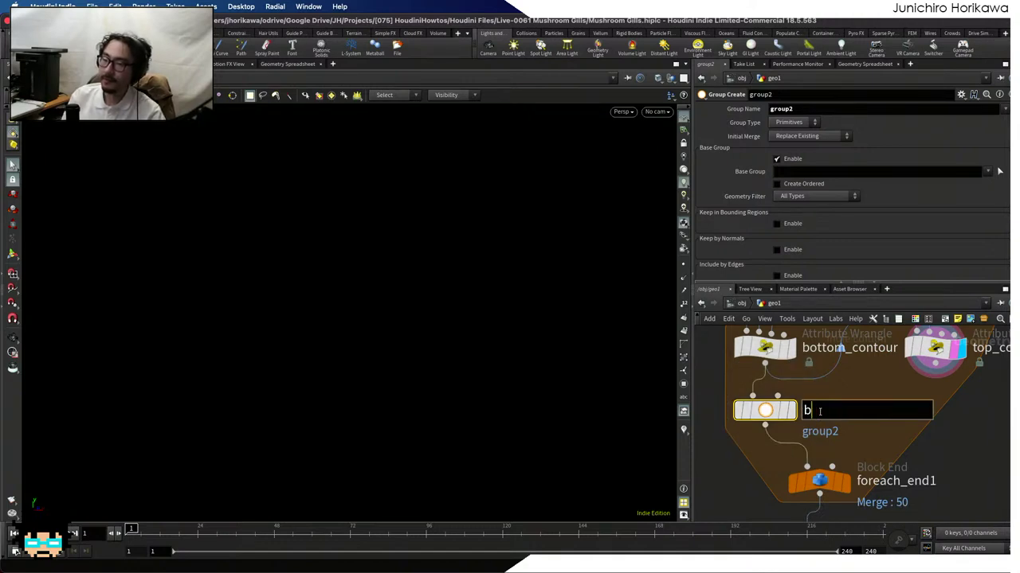
pyautogui.write('ottom')
pyautogui.press('Return')
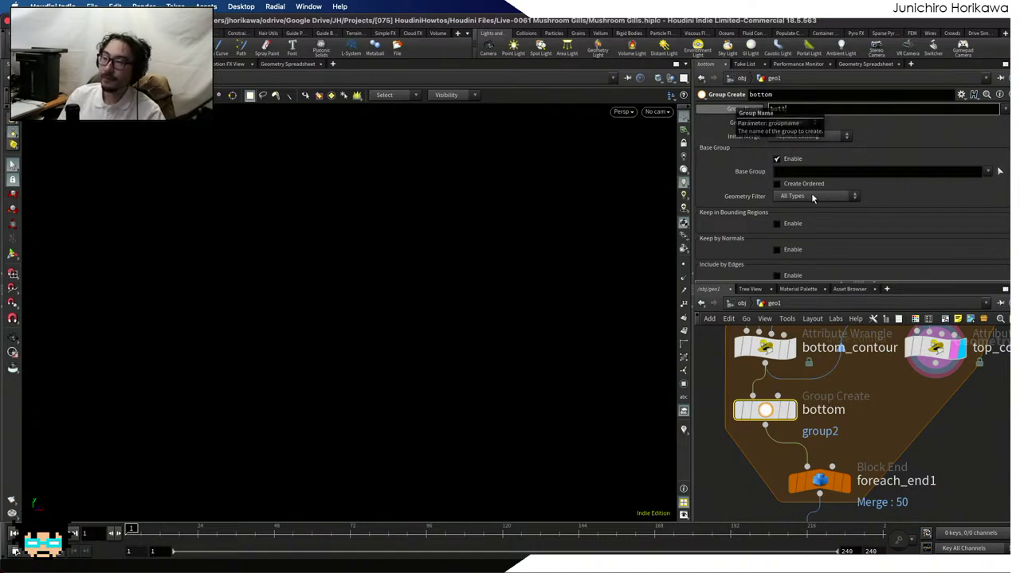
pyautogui.write('bottom')
pyautogui.press('Return')
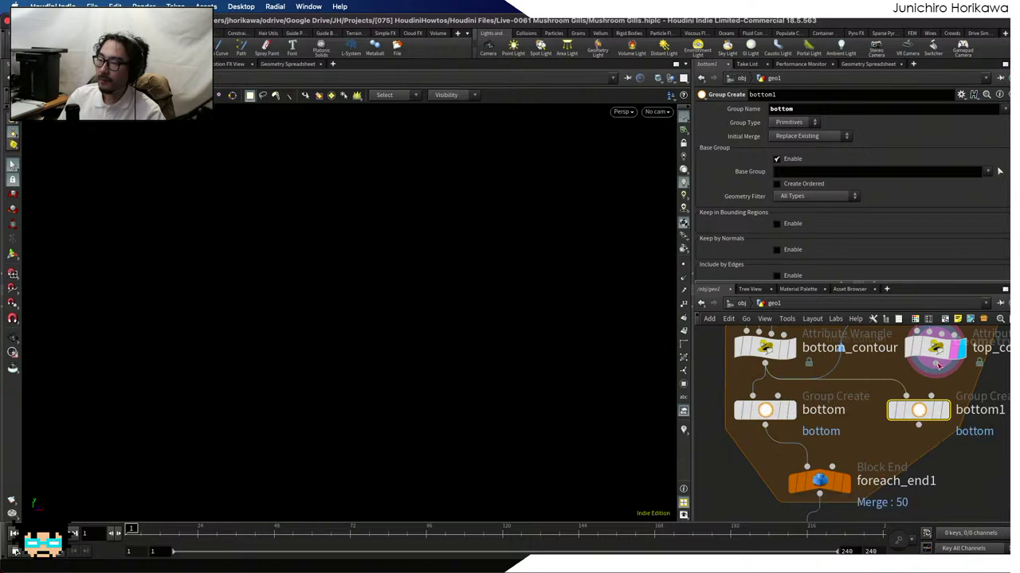
# Copy the group node under top_contour with group name top, and move foreach_end1 and polyloft1 down
pyautogui.moveTo(918, 410); pyautogui.dragTo(936, 411)
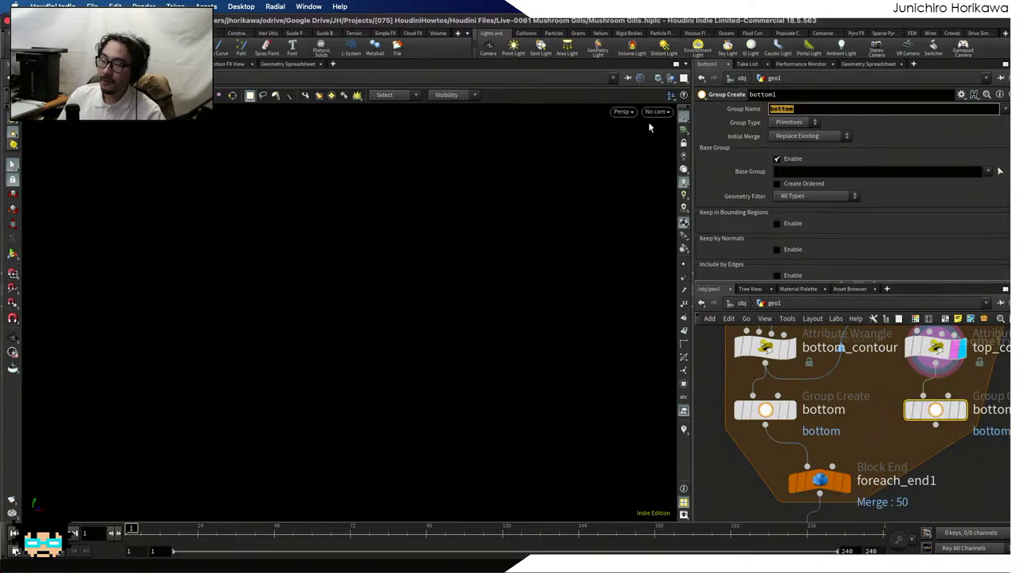
pyautogui.write('op')
pyautogui.press('Return')
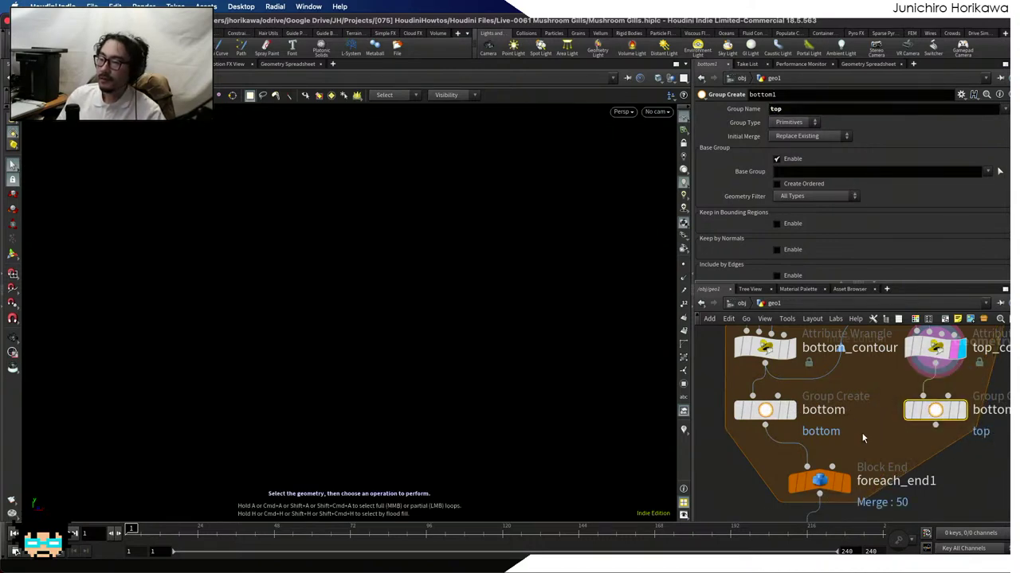
pyautogui.scroll(-5, 863, 437)
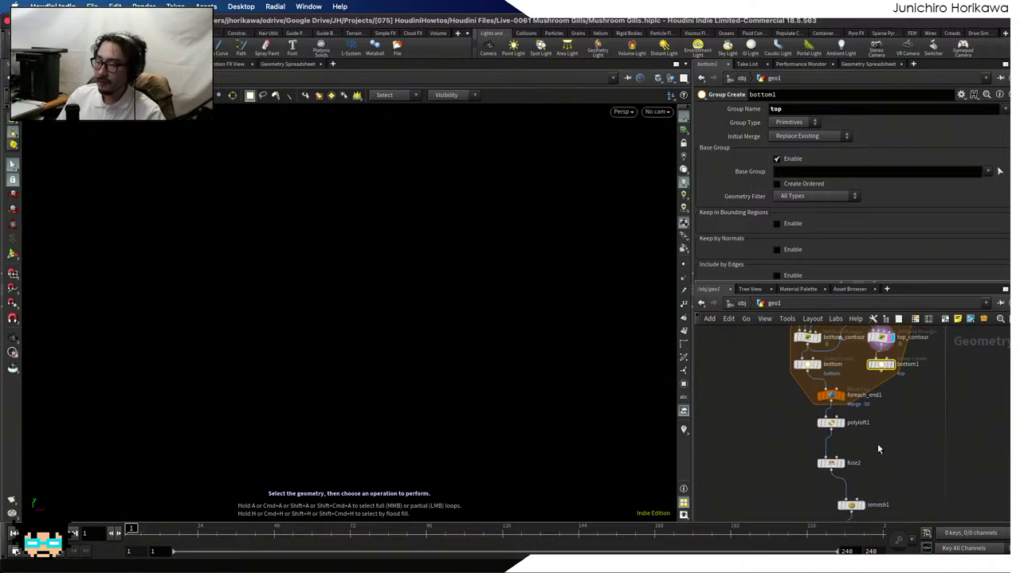
pyautogui.moveTo(877, 444); pyautogui.dragTo(828, 414)
# Insert merge2 above foreach_end1, wire bottom1 into it, and save the scene
pyautogui.press('Tab')
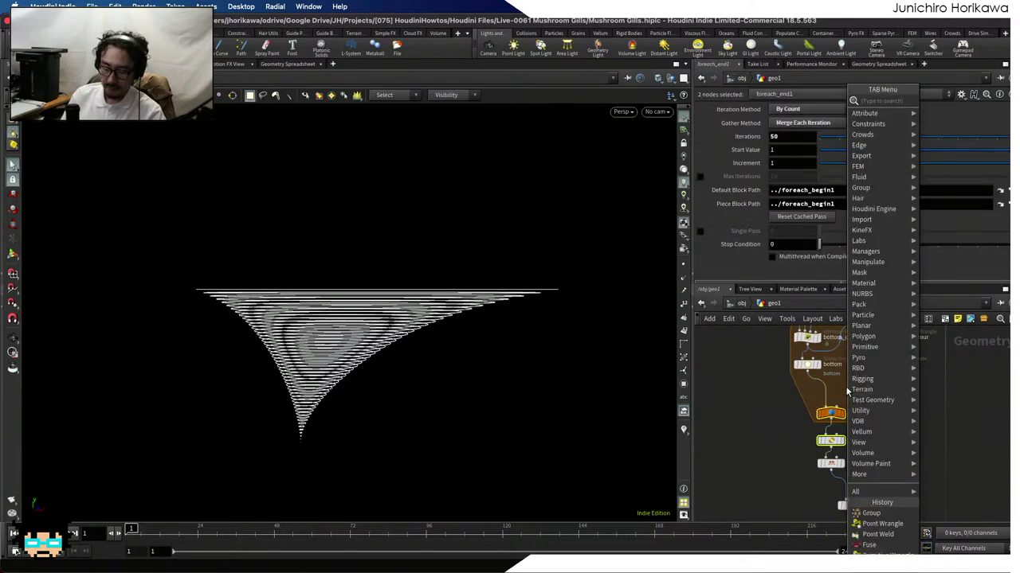
pyautogui.write('merge')
pyautogui.press('Return')
pyautogui.click(846, 392)
pyautogui.scroll(3, 846, 391)
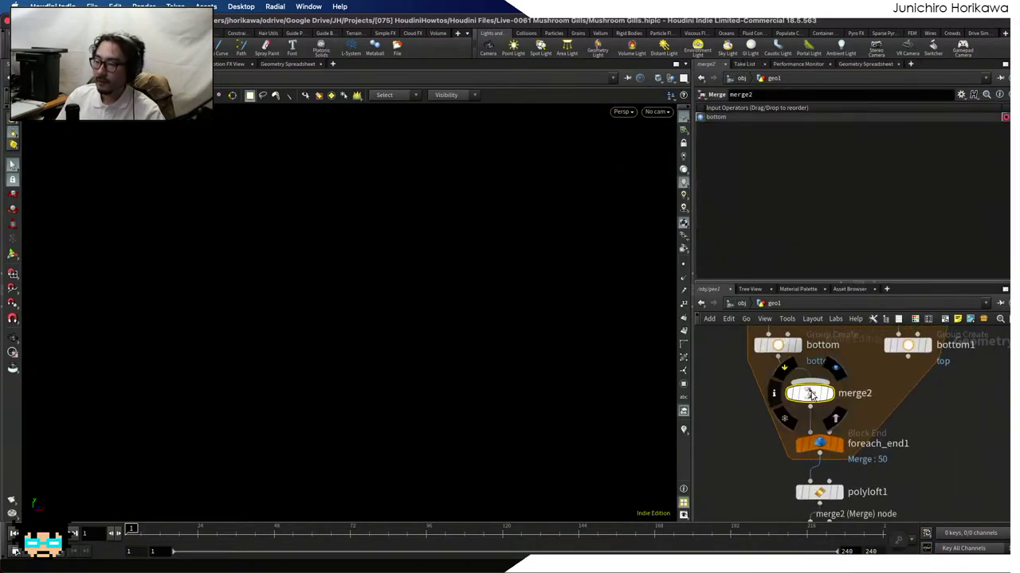
pyautogui.click(908, 358)
pyautogui.click(845, 390)
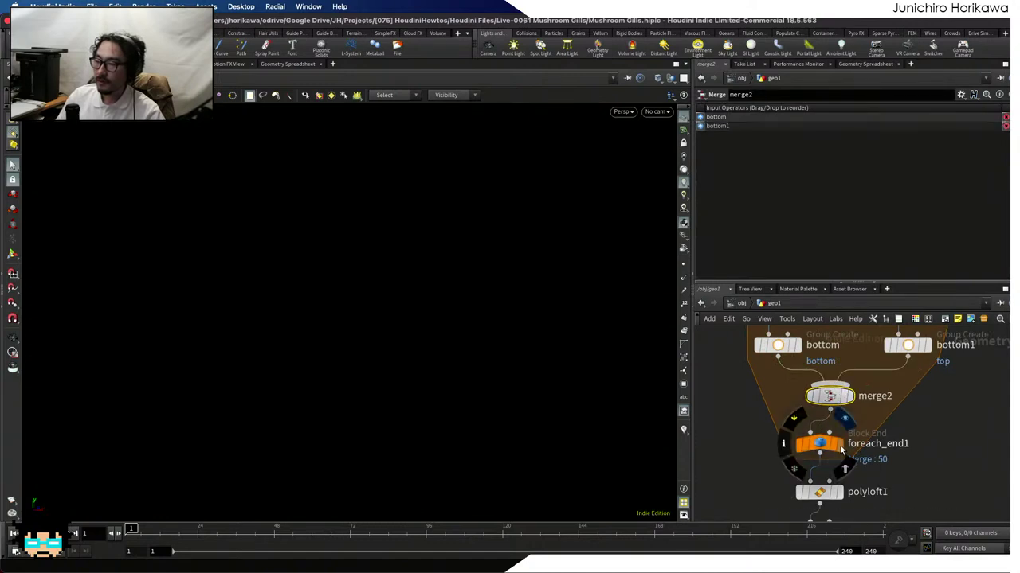
pyautogui.click(822, 451)
pyautogui.hotkey('ctrl', 's')
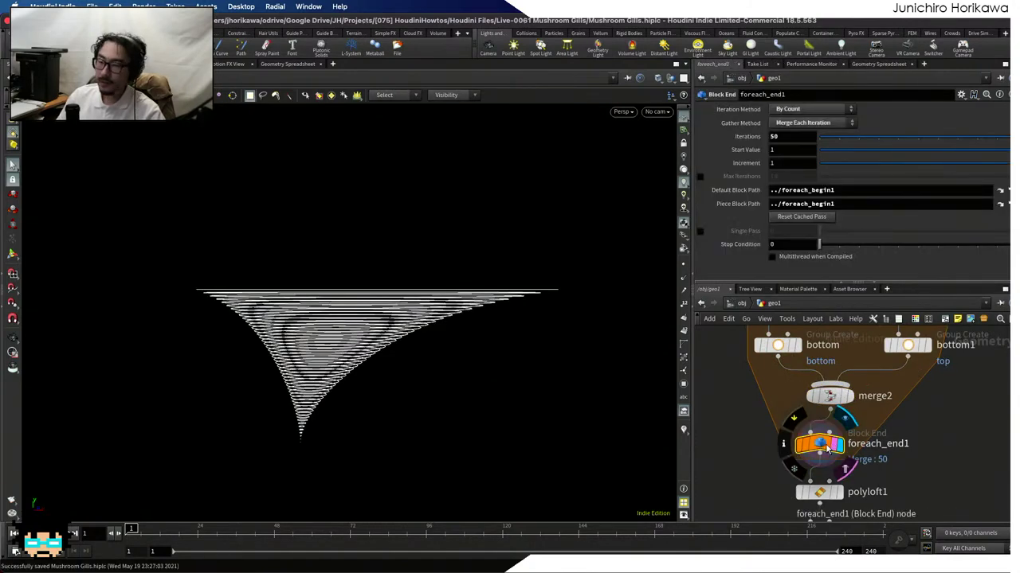
# Select top_contour and enlarge its VEX code editor to show the full code
pyautogui.moveTo(884, 350); pyautogui.dragTo(847, 401, button='middle')
pyautogui.click(872, 350)
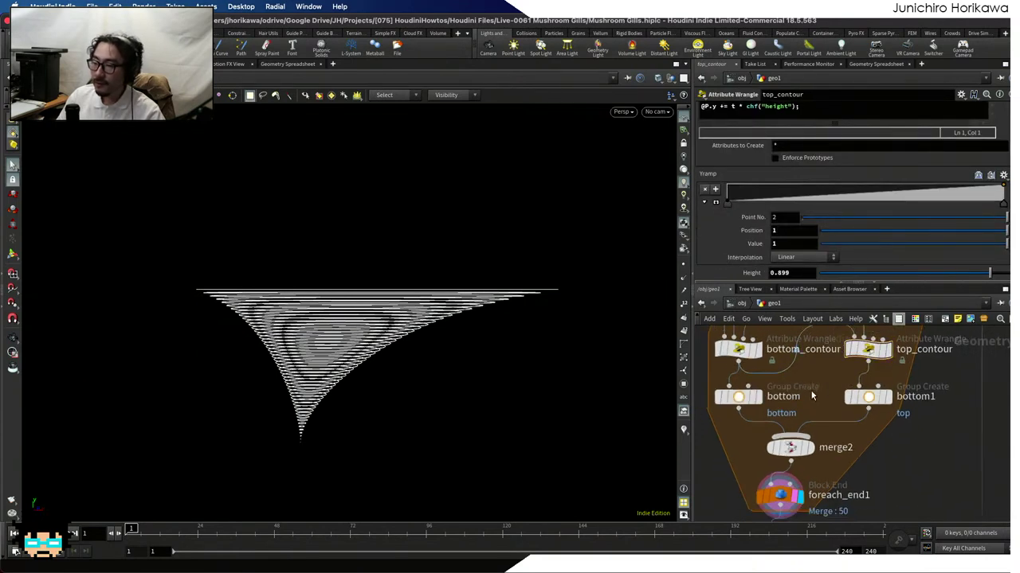
pyautogui.moveTo(812, 394); pyautogui.dragTo(809, 431, button='middle')
pyautogui.press('Escape')
pyautogui.moveTo(494, 298)
pyautogui.mouseDown()
pyautogui.moveTo(505, 408)
pyautogui.moveTo(485, 314)
pyautogui.mouseUp()
pyautogui.press('s')
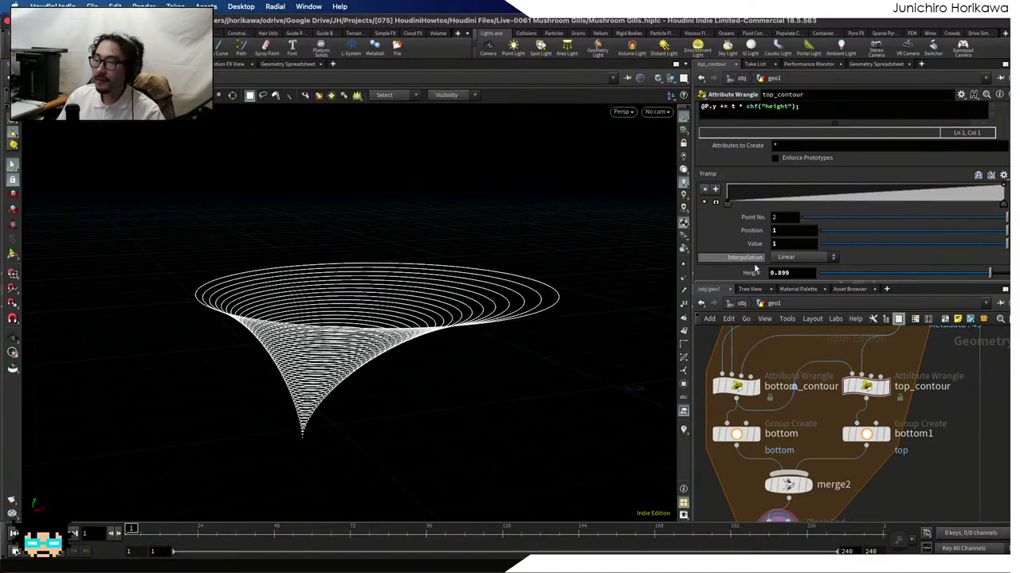
pyautogui.moveTo(759, 290); pyautogui.dragTo(761, 333)
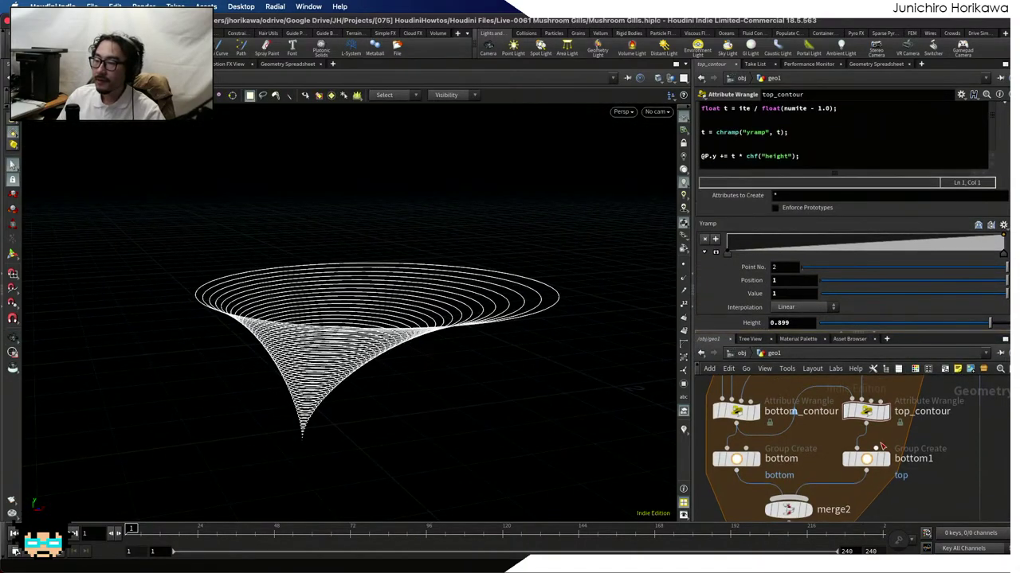
pyautogui.moveTo(887, 422)
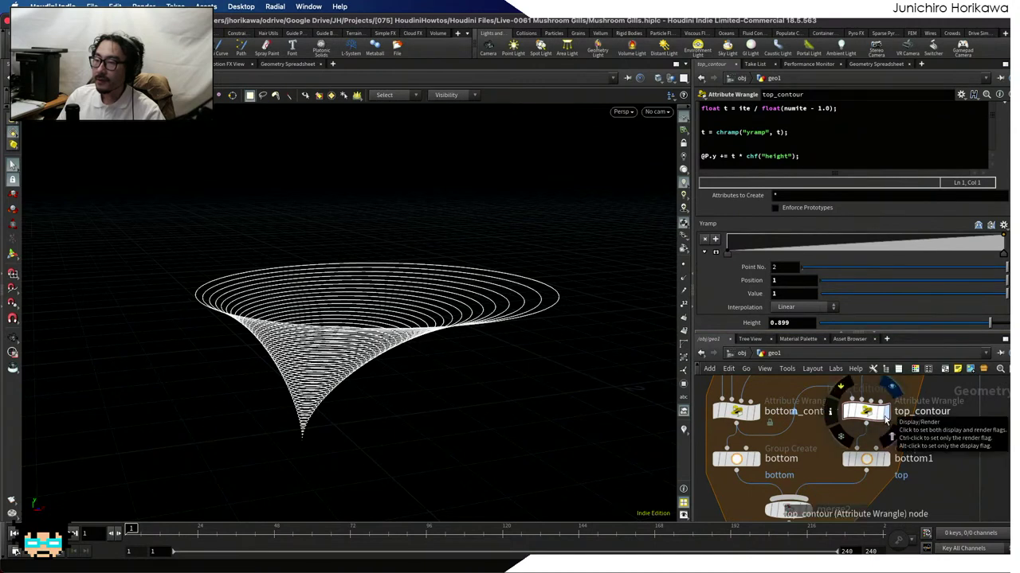
pyautogui.scroll(2, 772, 159)
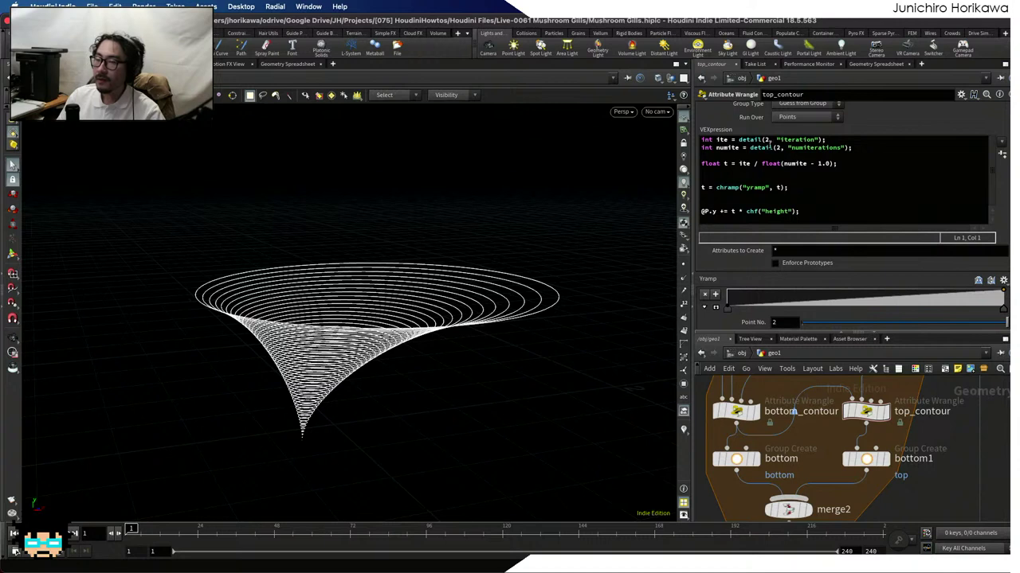
# Change detail(2, …) to detail(1, …) on both lines of top_contour's code
pyautogui.click(765, 139)
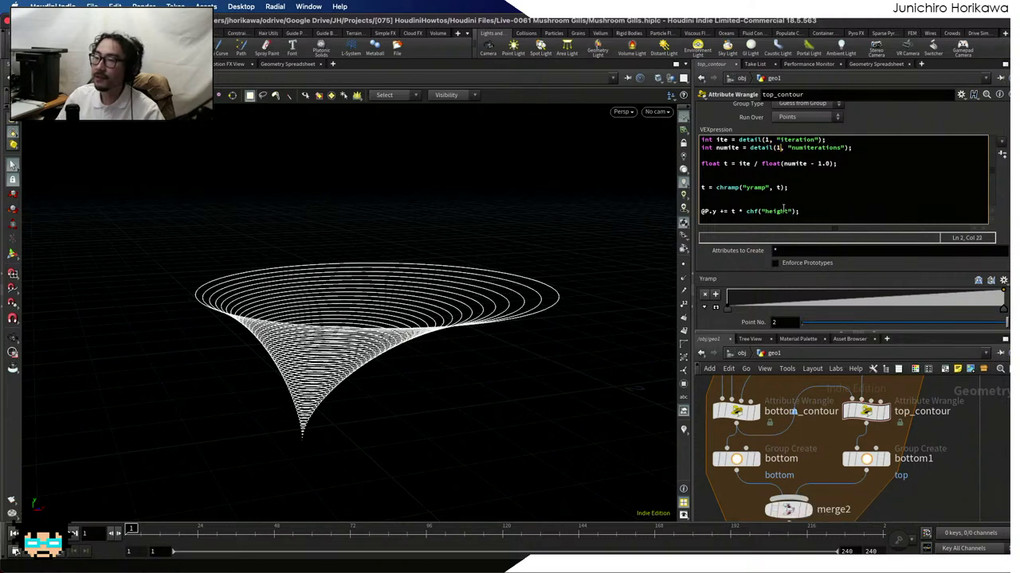
pyautogui.doubleClick(912, 458)
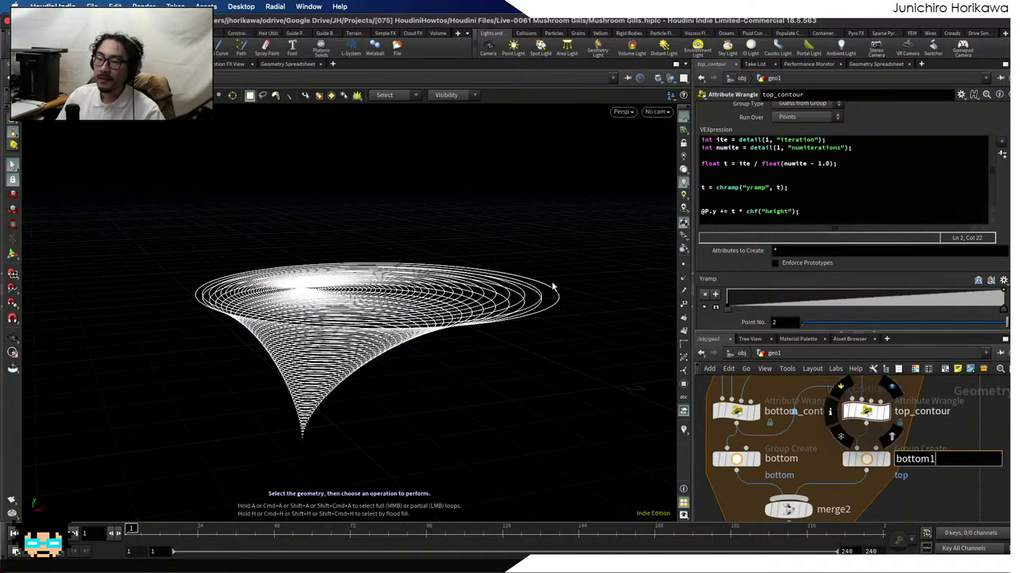
pyautogui.press('Return')
pyautogui.press('Escape')
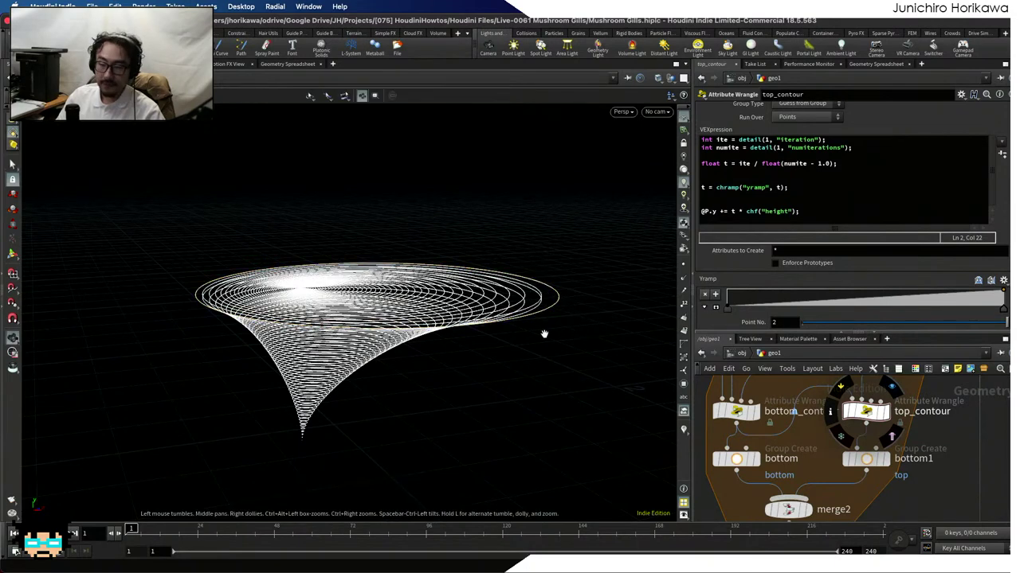
pyautogui.moveTo(544, 334); pyautogui.dragTo(522, 326)
pyautogui.press('s')
pyautogui.scroll(-2, 955, 307)
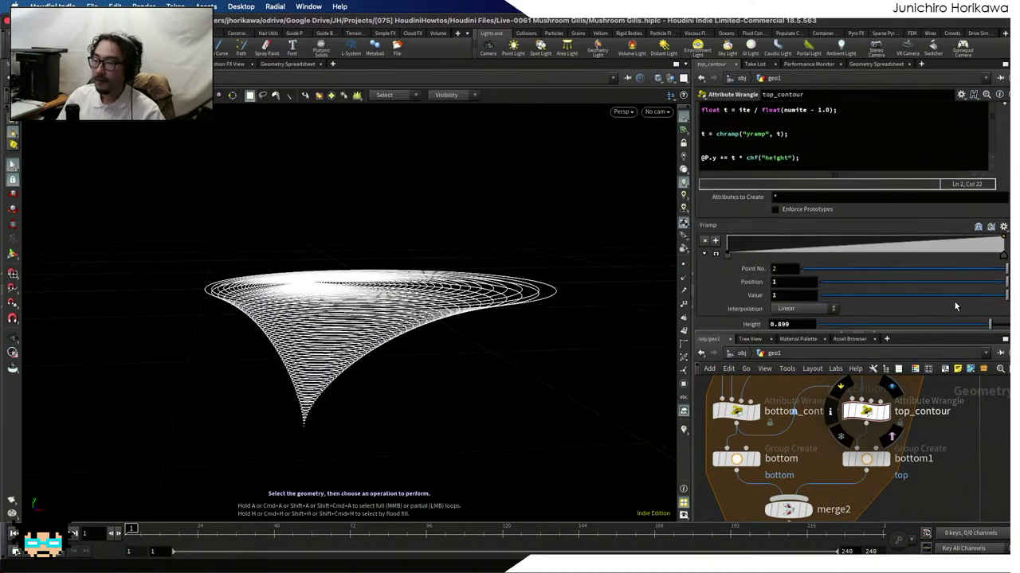
pyautogui.scroll(-1, 944, 313)
# Lower top_contour's Height from 0.899 to 0.408
pyautogui.moveTo(988, 324); pyautogui.dragTo(897, 323)
pyautogui.press('Escape')
pyautogui.moveTo(505, 340)
pyautogui.mouseDown()
pyautogui.moveTo(489, 326)
pyautogui.moveTo(492, 337)
pyautogui.mouseUp()
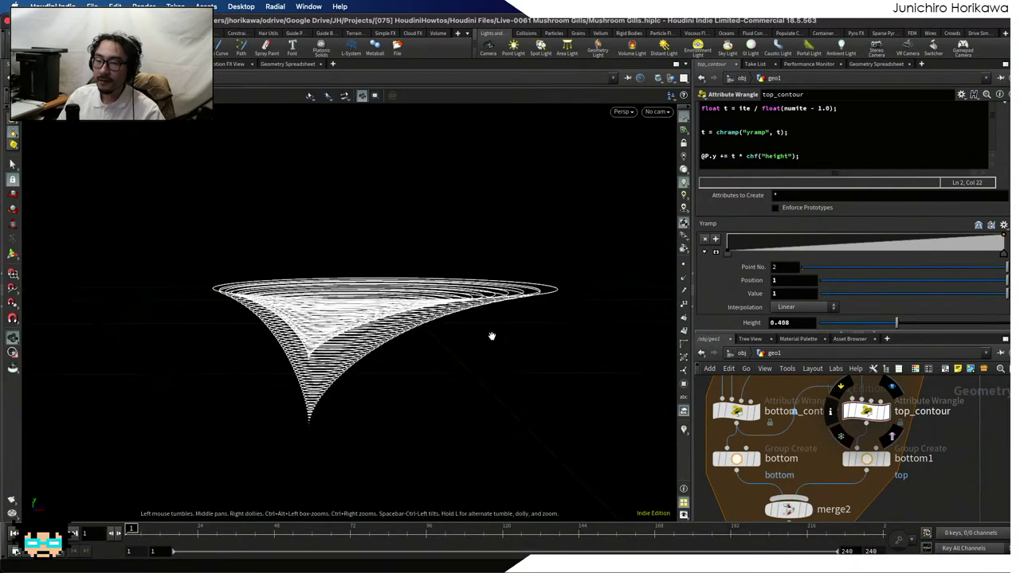
pyautogui.press('s')
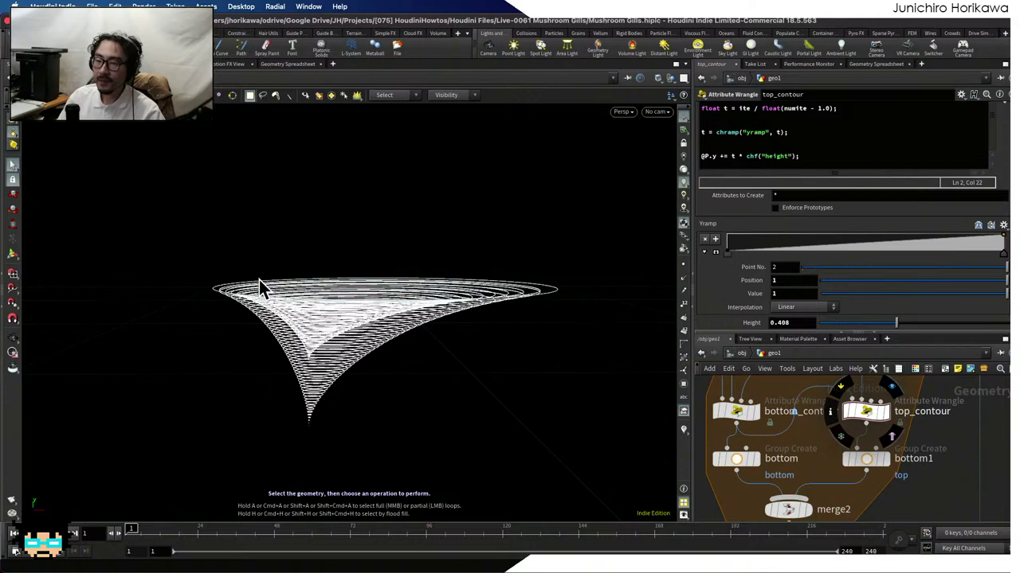
# Expand the Yramp editor, raise its first point, and set interpolation to B-Spline
pyautogui.press('Escape')
pyautogui.moveTo(346, 276); pyautogui.dragTo(355, 293)
pyautogui.press('s')
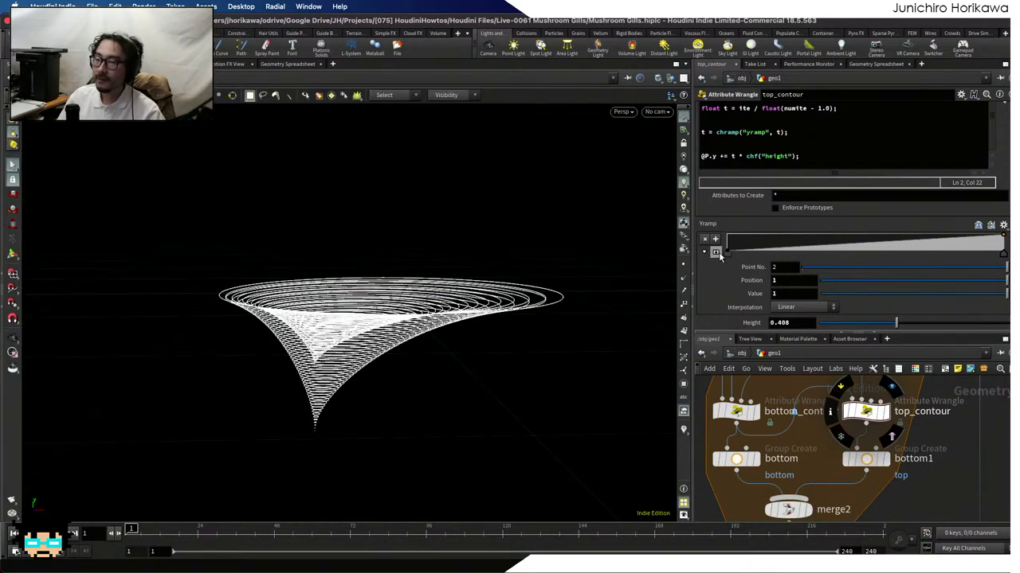
pyautogui.click(716, 253)
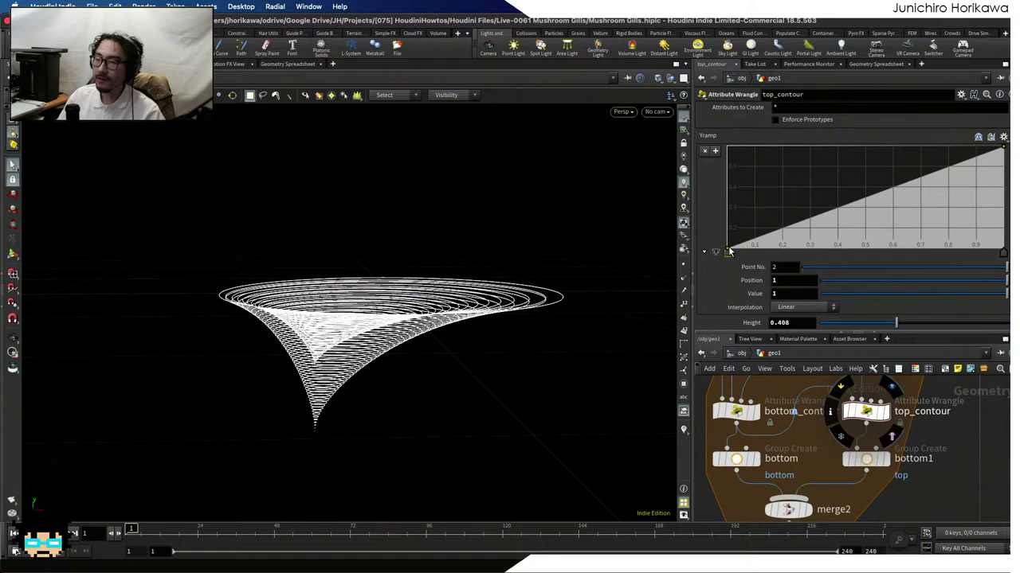
pyautogui.moveTo(728, 252)
pyautogui.mouseDown()
pyautogui.moveTo(728, 202)
pyautogui.moveTo(724, 263)
pyautogui.moveTo(727, 237)
pyautogui.moveTo(720, 256)
pyautogui.mouseUp()
pyautogui.rightClick(730, 260)
pyautogui.moveTo(764, 266)
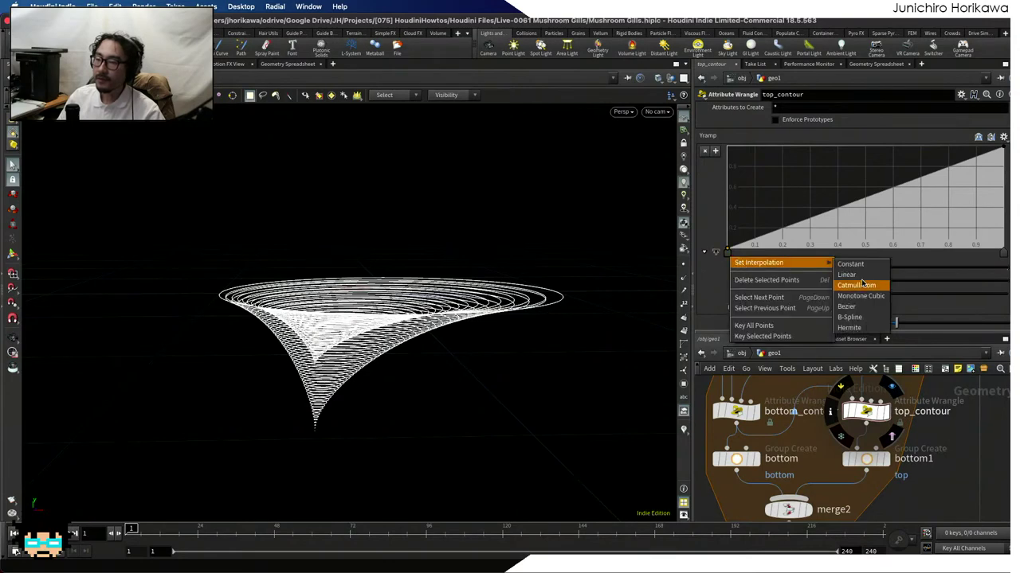
pyautogui.click(862, 318)
# Add a left Yramp point so the curve rises steeply to 0.844 at position 0.123
pyautogui.moveTo(792, 219); pyautogui.dragTo(759, 160)
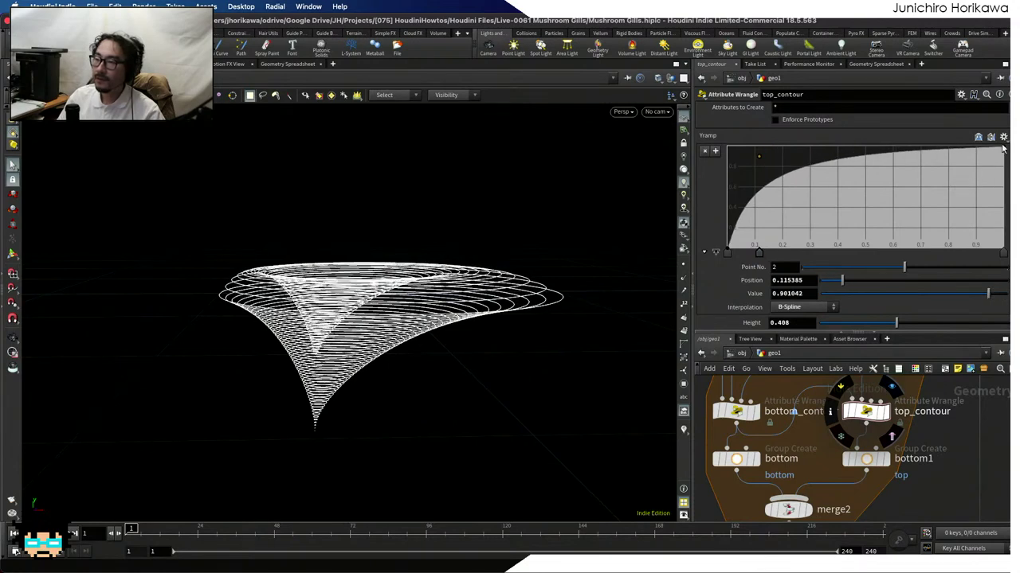
pyautogui.moveTo(1002, 152)
pyautogui.mouseDown()
pyautogui.moveTo(1002, 182)
pyautogui.moveTo(1005, 148)
pyautogui.mouseUp()
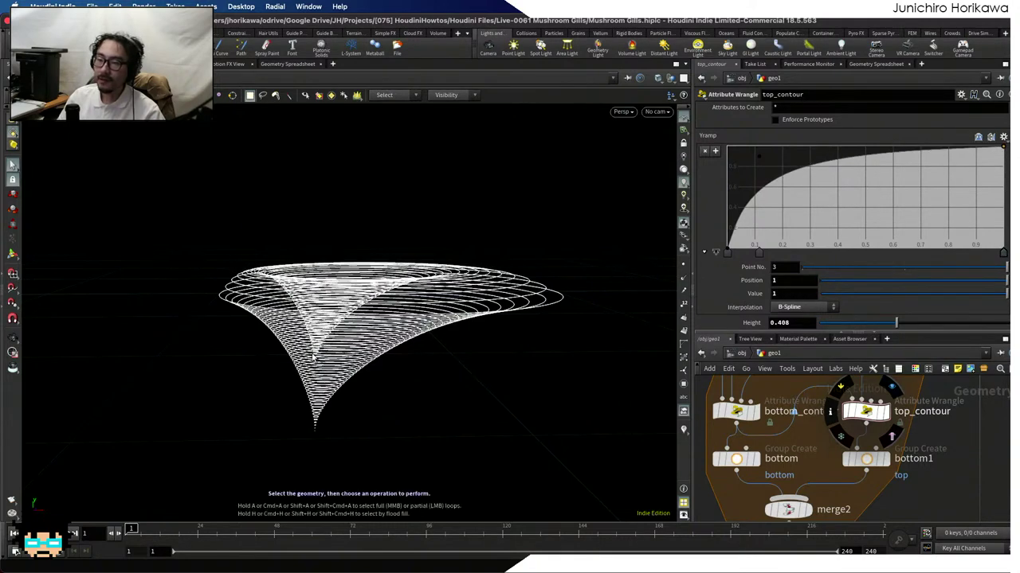
pyautogui.moveTo(760, 159)
pyautogui.mouseDown()
pyautogui.moveTo(785, 182)
pyautogui.moveTo(785, 164)
pyautogui.moveTo(744, 164)
pyautogui.moveTo(765, 173)
pyautogui.moveTo(761, 163)
pyautogui.mouseUp()
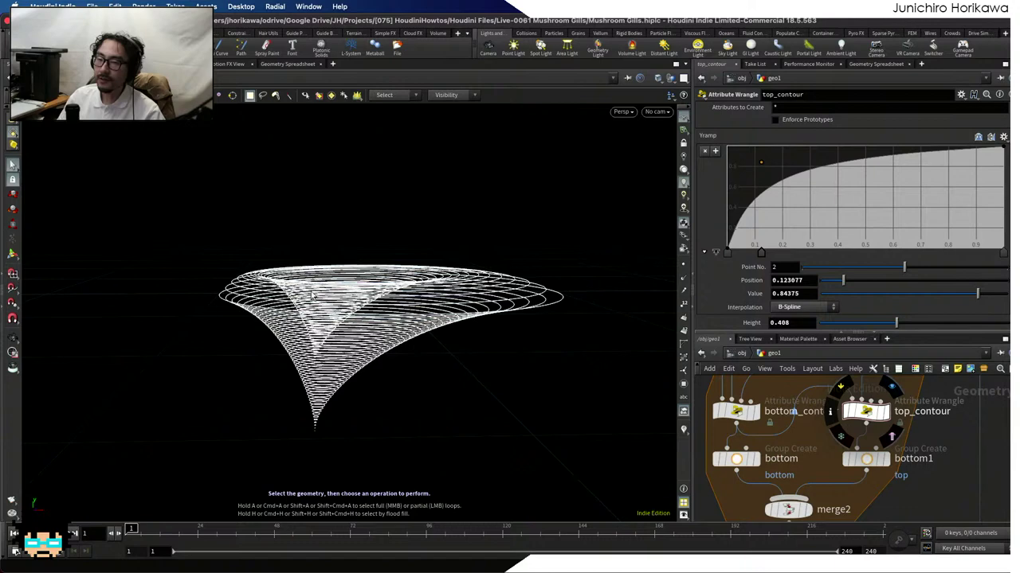
pyautogui.keyDown('alt'); pyautogui.moveTo(313, 295); pyautogui.dragTo(313, 267); pyautogui.keyUp('alt')
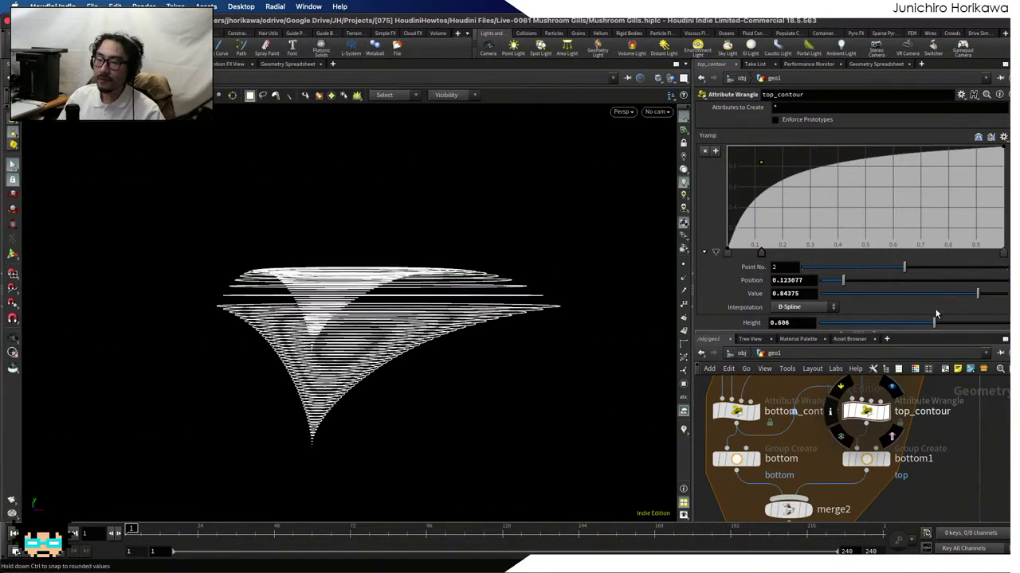
# Lower Height to about 0.48 and reshape the Yramp with an extra point near 0.9
pyautogui.moveTo(936, 315)
pyautogui.mouseDown()
pyautogui.moveTo(947, 316)
pyautogui.moveTo(909, 319)
pyautogui.moveTo(934, 316)
pyautogui.mouseUp()
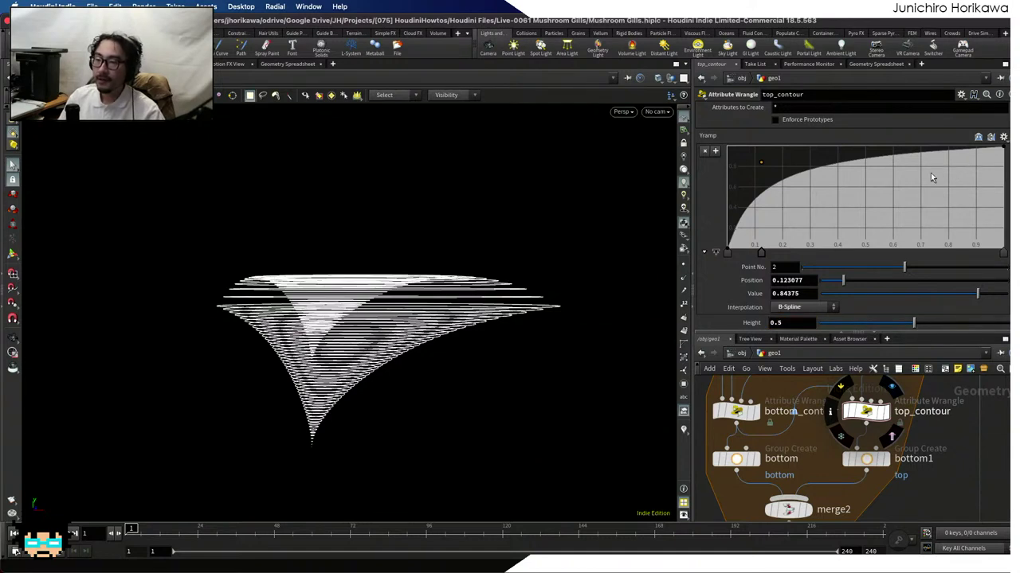
pyautogui.moveTo(1003, 151)
pyautogui.mouseDown()
pyautogui.moveTo(868, 156)
pyautogui.moveTo(1003, 148)
pyautogui.mouseUp()
pyautogui.moveTo(760, 166)
pyautogui.mouseDown()
pyautogui.moveTo(805, 175)
pyautogui.moveTo(785, 165)
pyautogui.moveTo(733, 168)
pyautogui.moveTo(754, 173)
pyautogui.moveTo(763, 154)
pyautogui.mouseUp()
pyautogui.click(835, 173)
pyautogui.moveTo(834, 173); pyautogui.dragTo(813, 247)
pyautogui.press('Escape')
pyautogui.moveTo(510, 279); pyautogui.dragTo(483, 268)
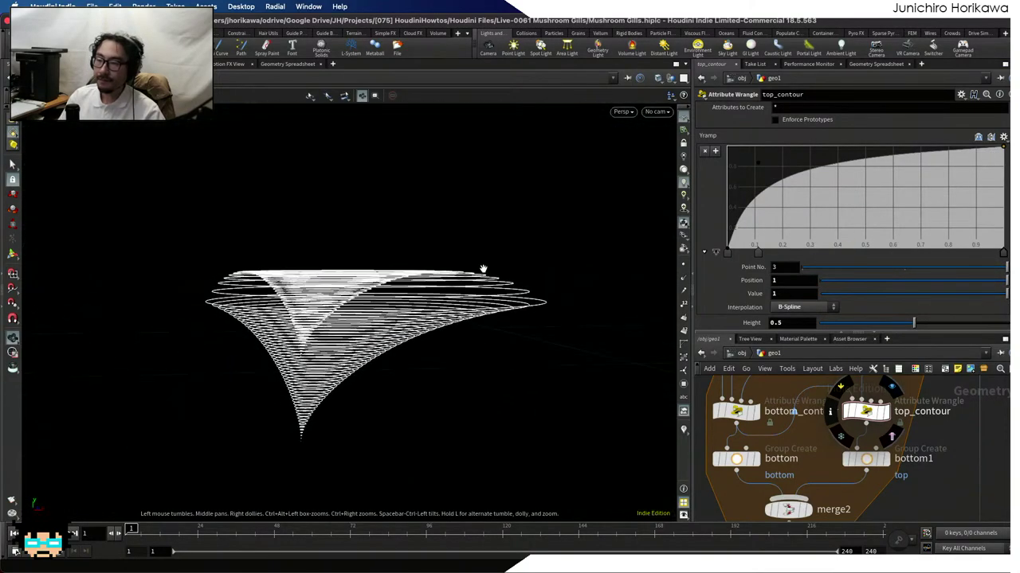
pyautogui.press('s')
# Set Height to 0.6 and add a low Yramp point near position 0.127, value 0.615
pyautogui.moveTo(913, 323); pyautogui.dragTo(936, 324)
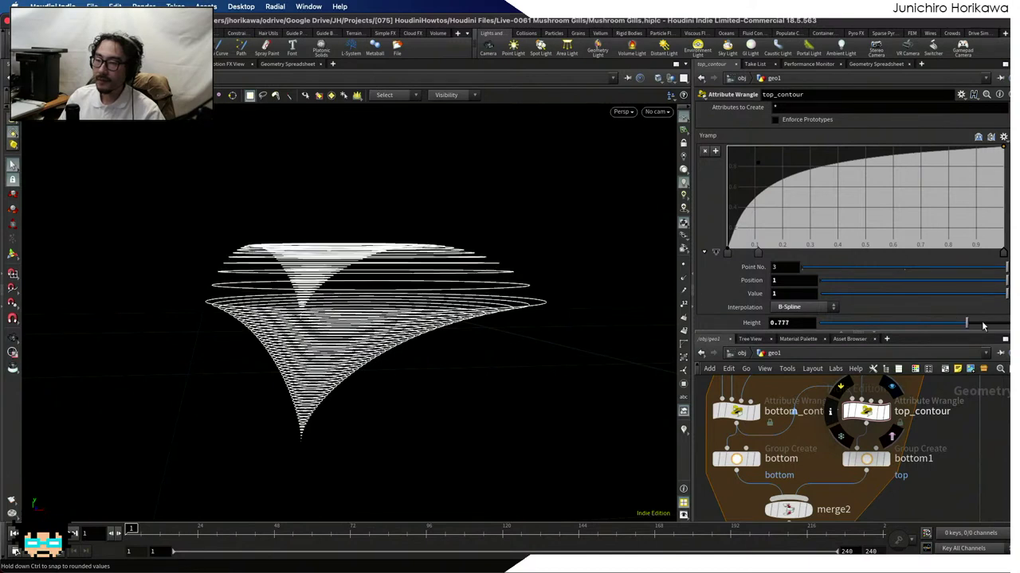
pyautogui.moveTo(983, 325); pyautogui.dragTo(934, 325)
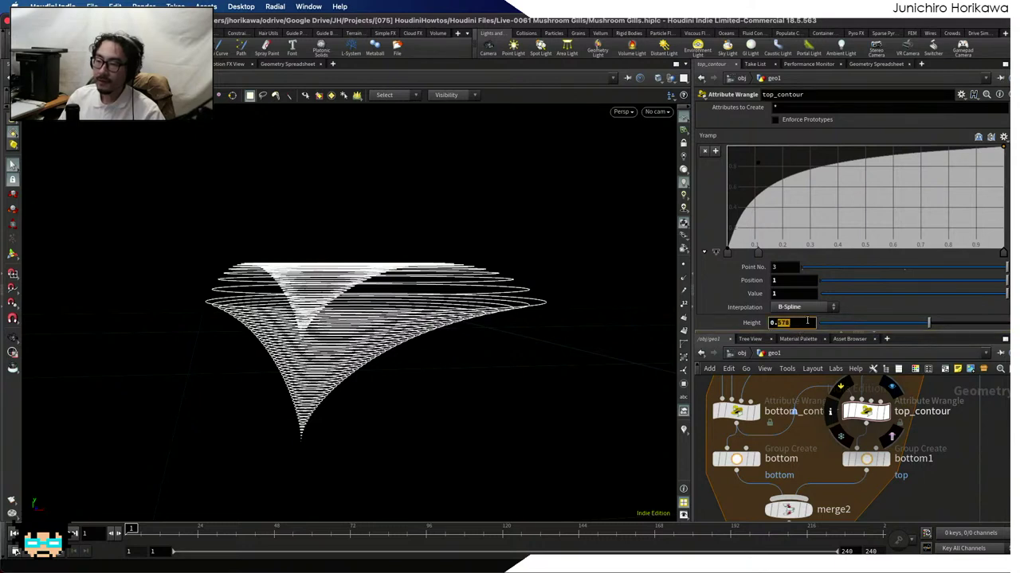
pyautogui.write('0.6')
pyautogui.press('Return')
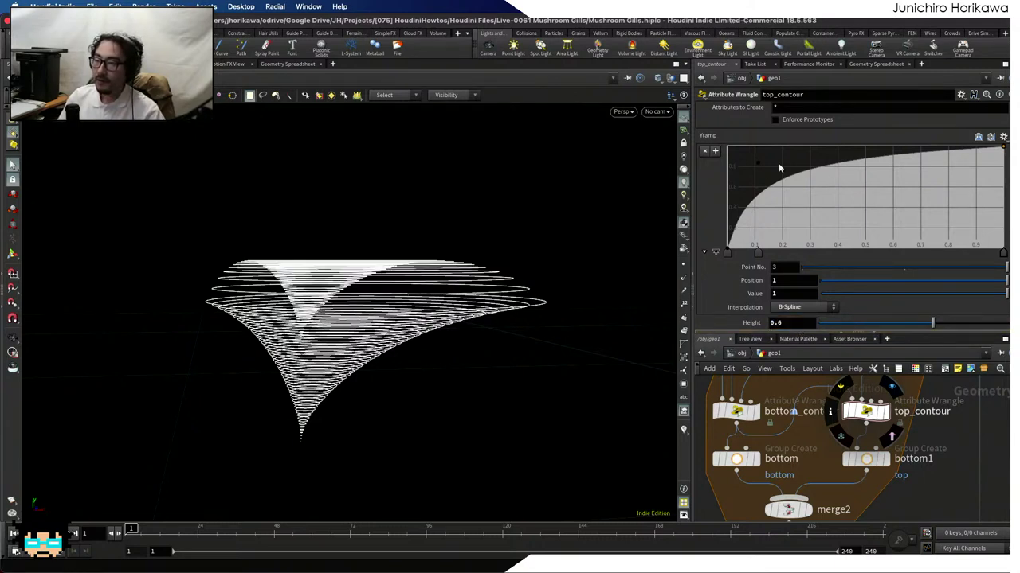
pyautogui.moveTo(757, 167)
pyautogui.mouseDown()
pyautogui.moveTo(759, 201)
pyautogui.moveTo(769, 191)
pyautogui.moveTo(740, 195)
pyautogui.moveTo(762, 186)
pyautogui.mouseUp()
pyautogui.press('Escape')
pyautogui.moveTo(439, 282); pyautogui.dragTo(366, 287)
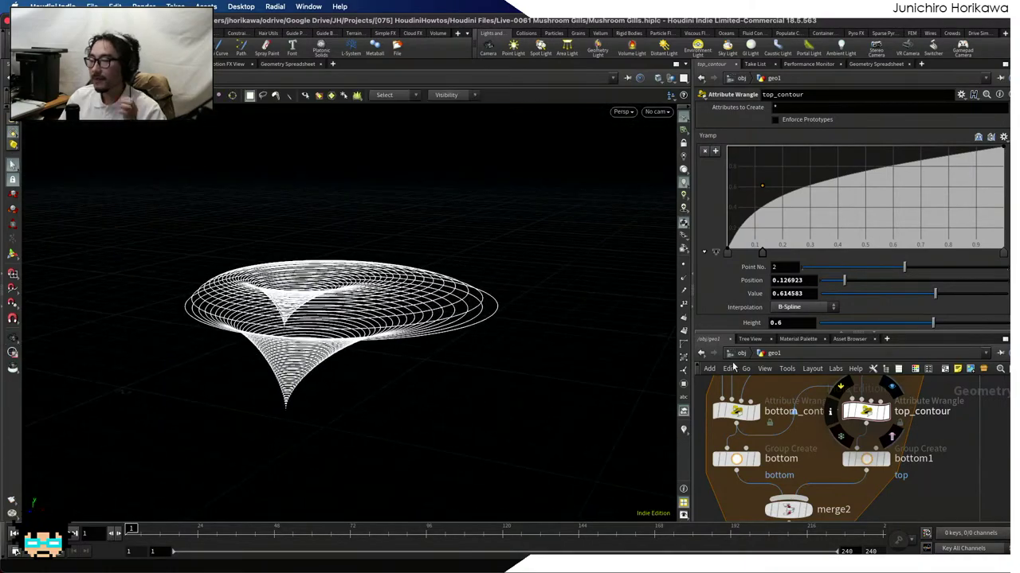
# Enlarge the node network pane, select bottom_contour, and save the scene
pyautogui.scroll(-8, 893, 461)
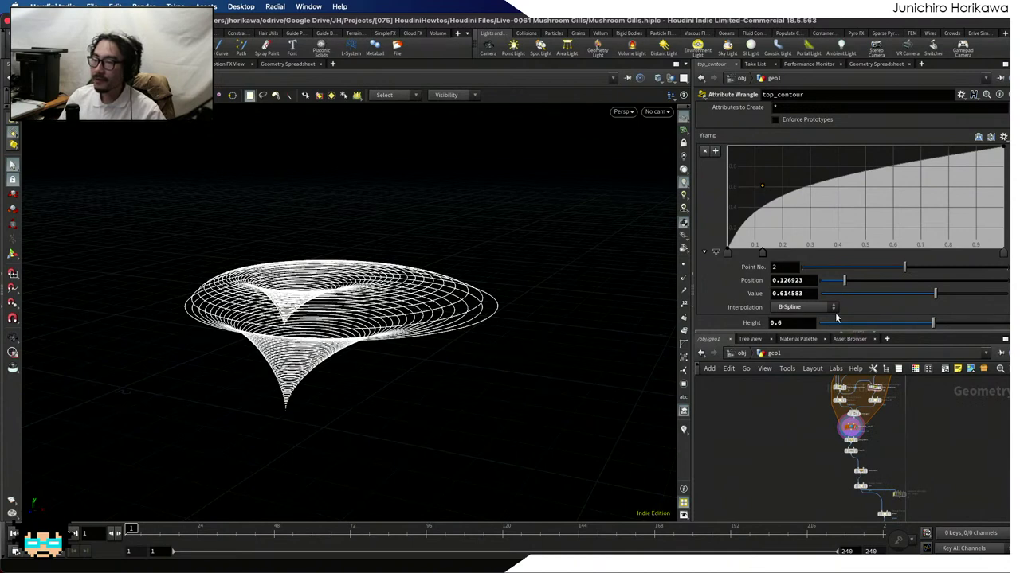
pyautogui.moveTo(824, 332); pyautogui.dragTo(820, 237)
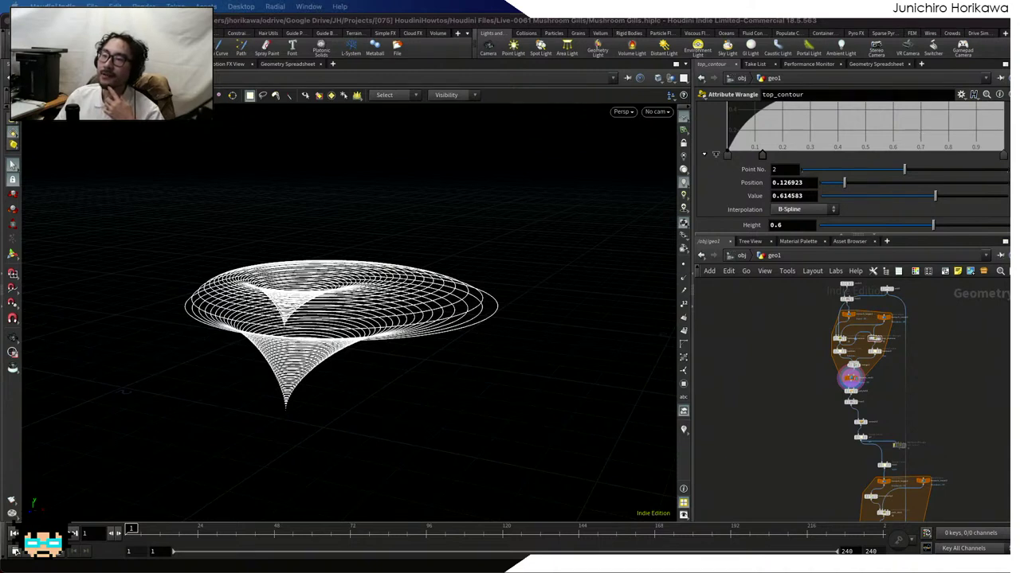
pyautogui.scroll(5, 870, 356)
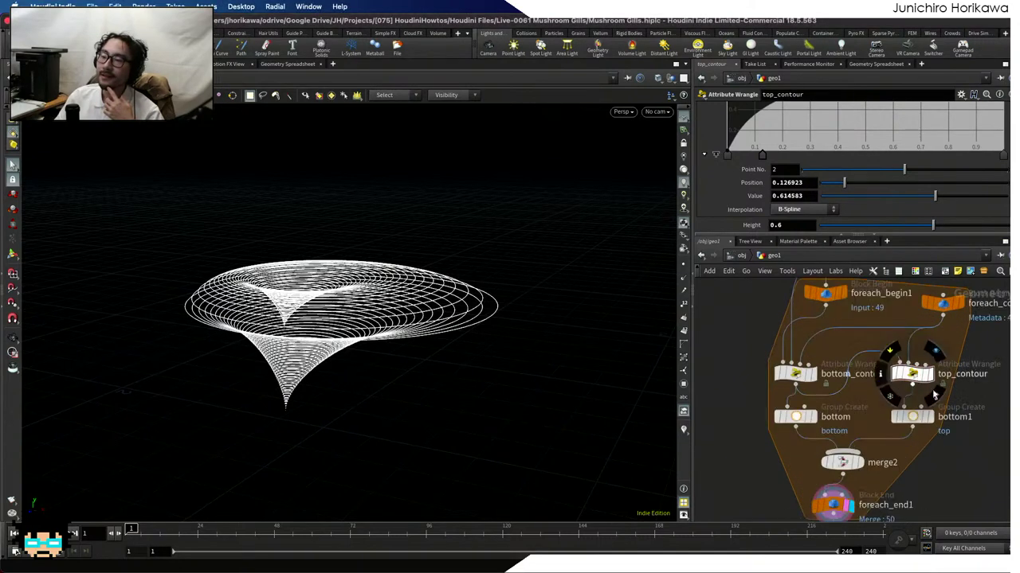
pyautogui.keyDown('shift'); pyautogui.click(804, 374); pyautogui.keyUp('shift')
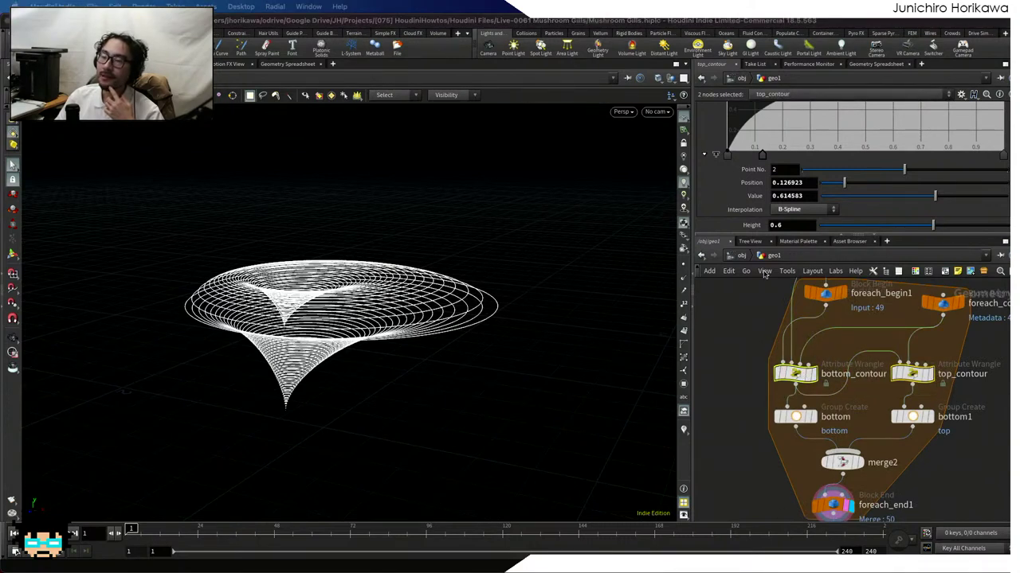
pyautogui.press('Tab')
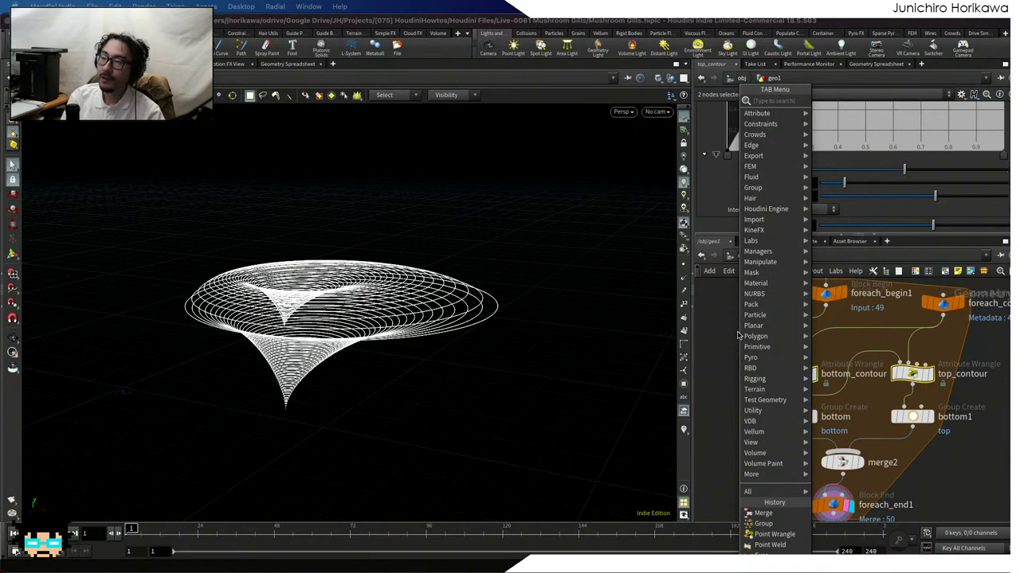
pyautogui.press('Escape')
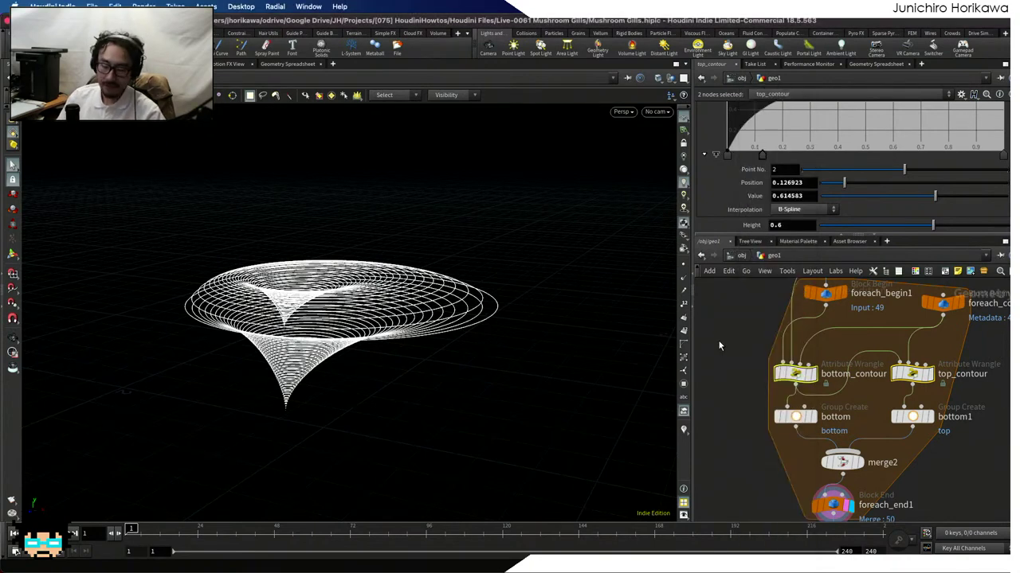
pyautogui.hotkey('ctrl', 's')
pyautogui.scroll(-5, 717, 344)
pyautogui.scroll(3, 746, 372)
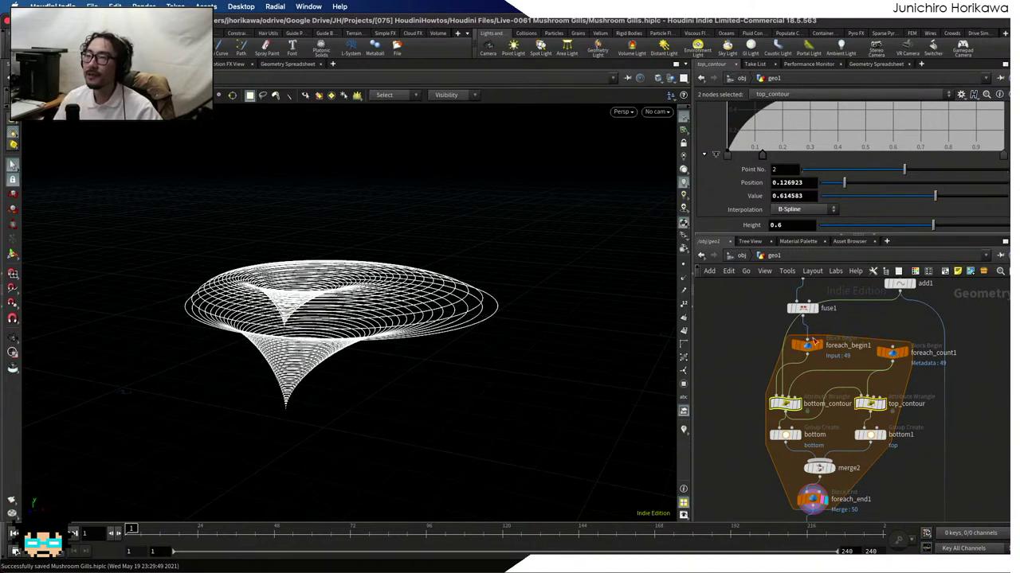
pyautogui.moveTo(809, 313)
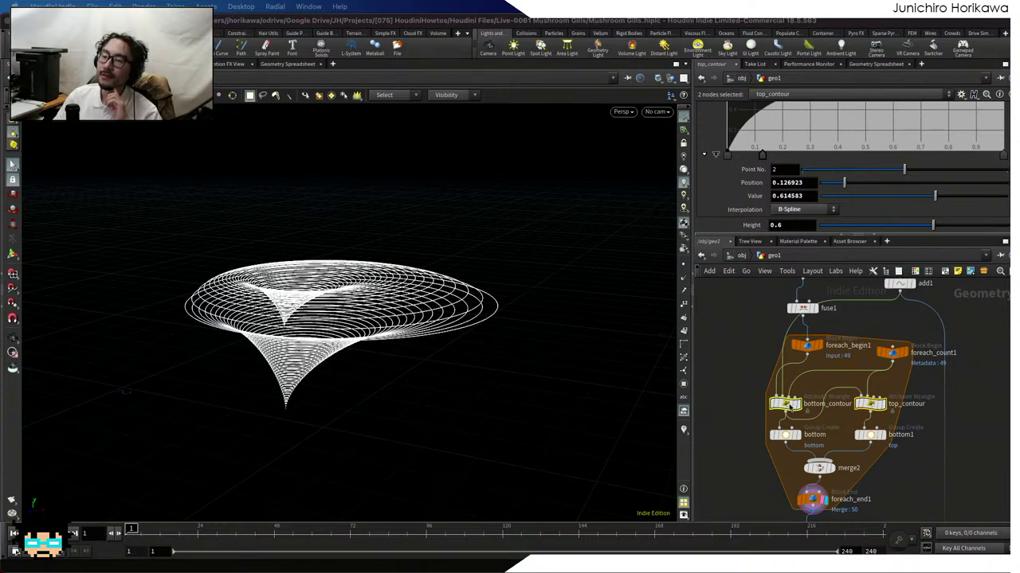
pyautogui.scroll(5, 790, 404)
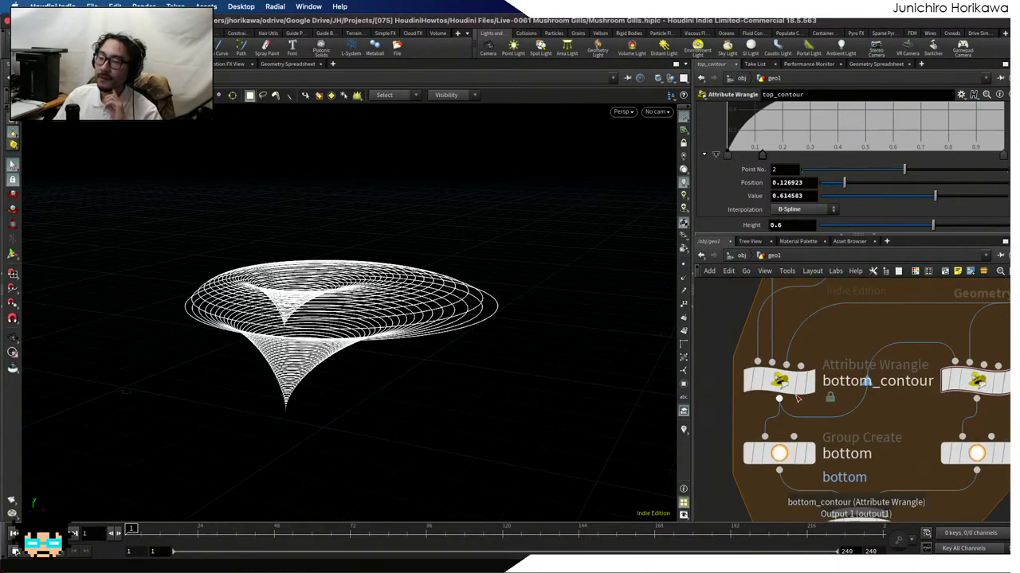
# Show bottom_contour's VEX code and add an empty line after @P = cpos;
pyautogui.click(810, 382)
pyautogui.moveTo(779, 381); pyautogui.dragTo(769, 371)
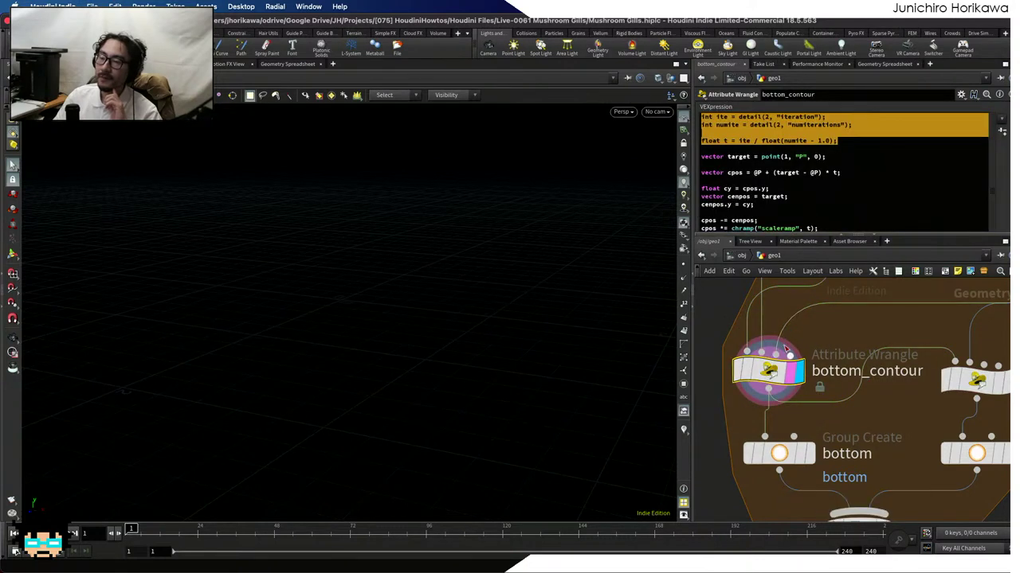
pyautogui.moveTo(987, 381); pyautogui.dragTo(928, 374, button='middle')
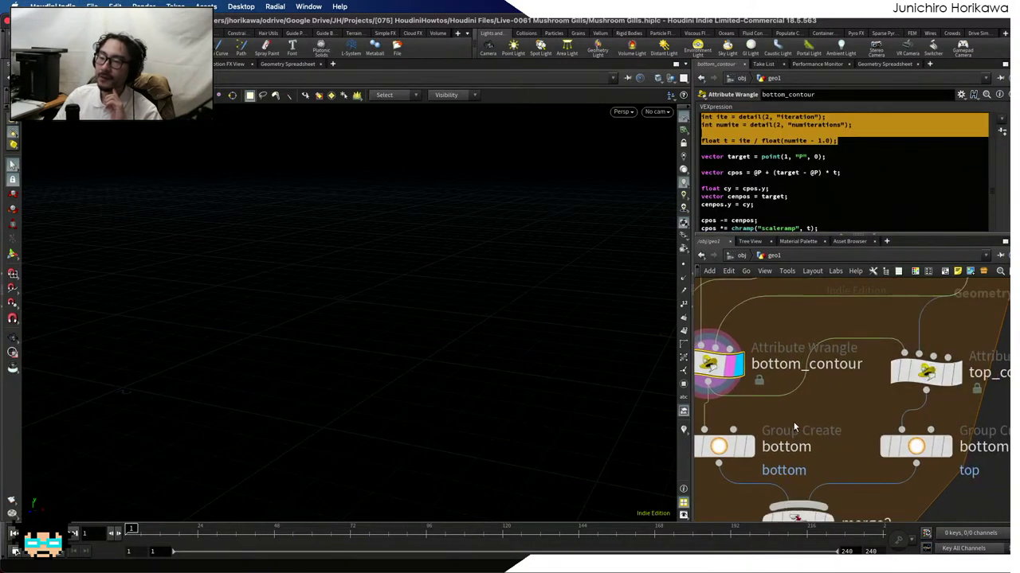
pyautogui.moveTo(717, 371); pyautogui.dragTo(763, 367, button='middle')
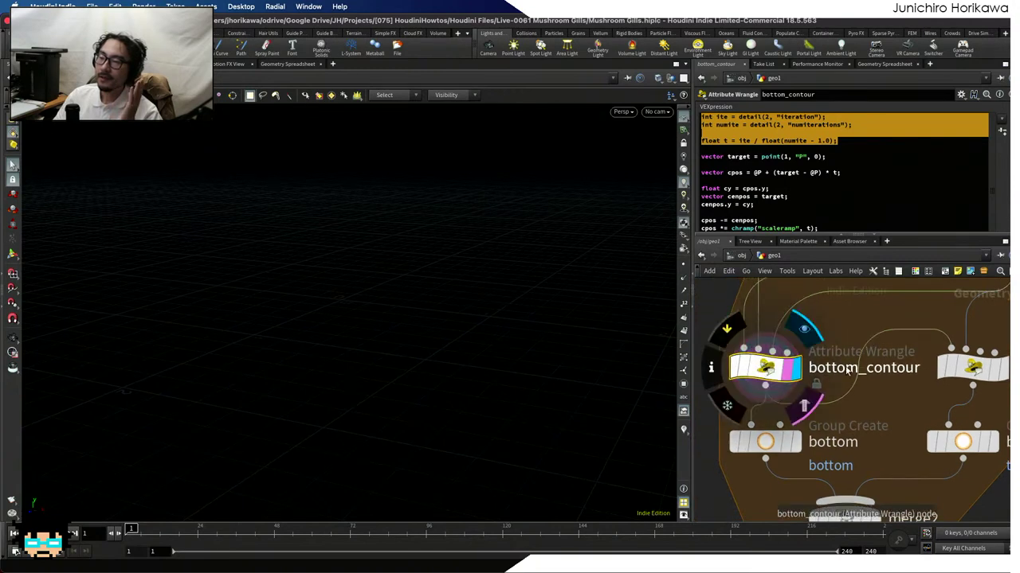
pyautogui.moveTo(968, 374)
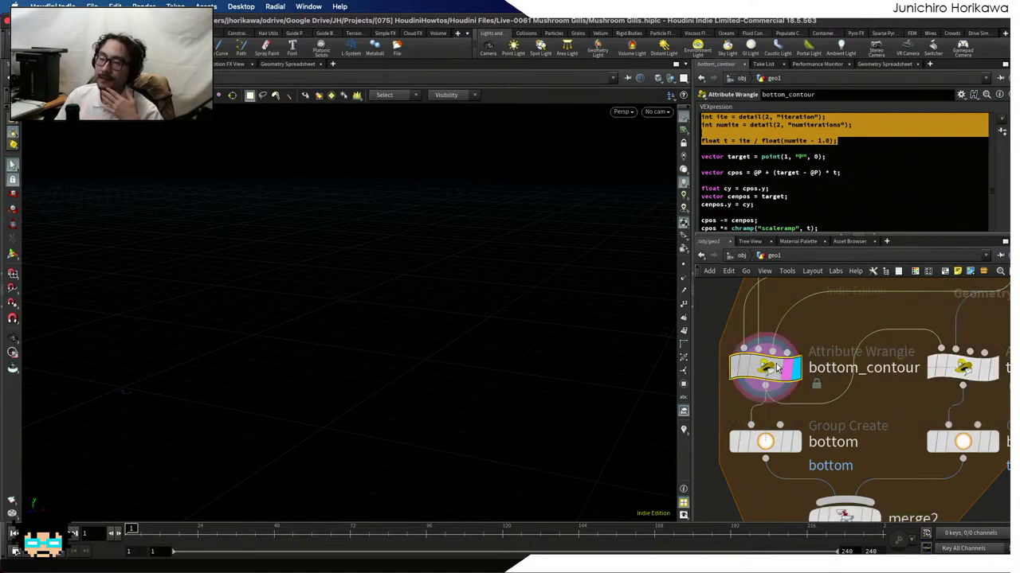
pyautogui.moveTo(782, 372); pyautogui.dragTo(781, 365)
pyautogui.scroll(-3, 854, 188)
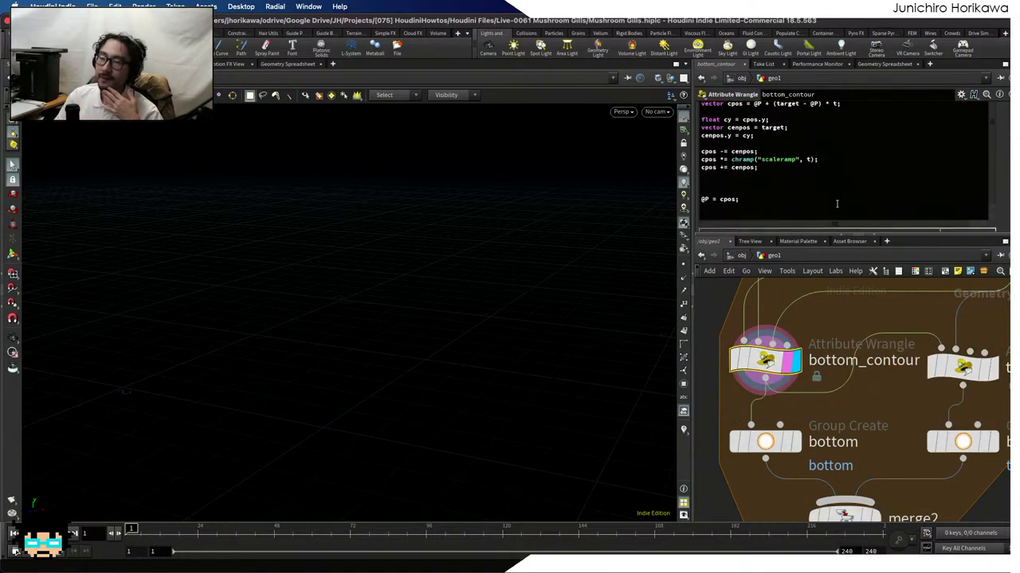
pyautogui.click(825, 194)
pyautogui.press('Return')
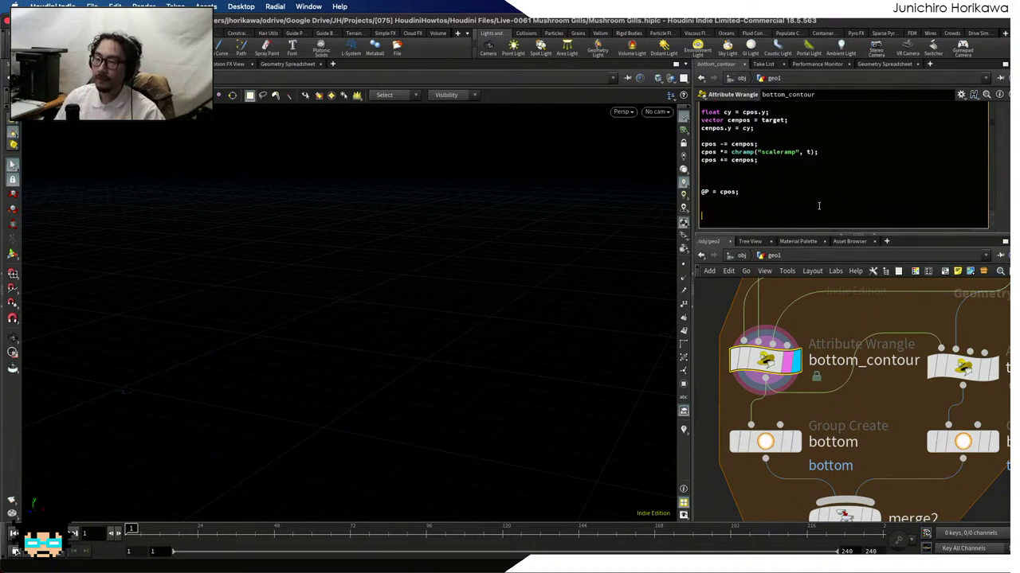
pyautogui.scroll(-3, 905, 309)
pyautogui.scroll(3, 872, 404)
# Display foreach_end1 and orbit down onto the spiral
pyautogui.click(890, 406)
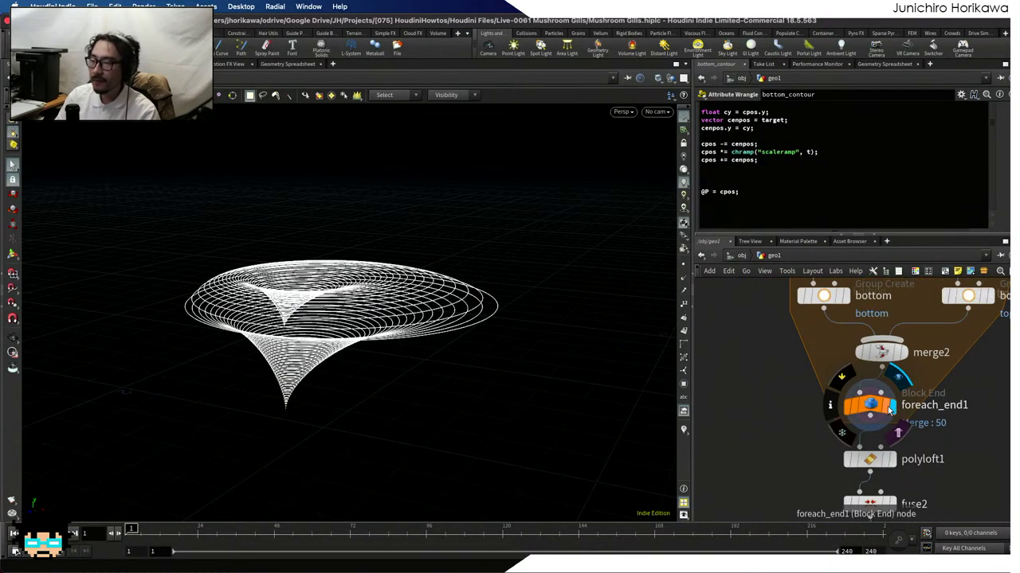
pyautogui.press('Escape')
pyautogui.moveTo(275, 314); pyautogui.dragTo(299, 345)
pyautogui.scroll(4, 359, 286)
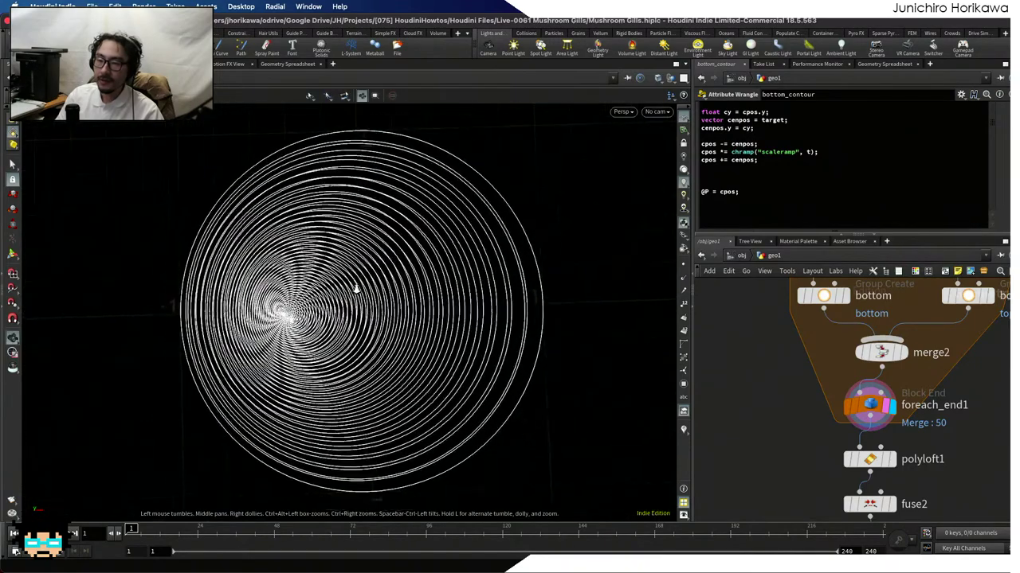
pyautogui.moveTo(357, 288); pyautogui.dragTo(348, 295)
pyautogui.press('s')
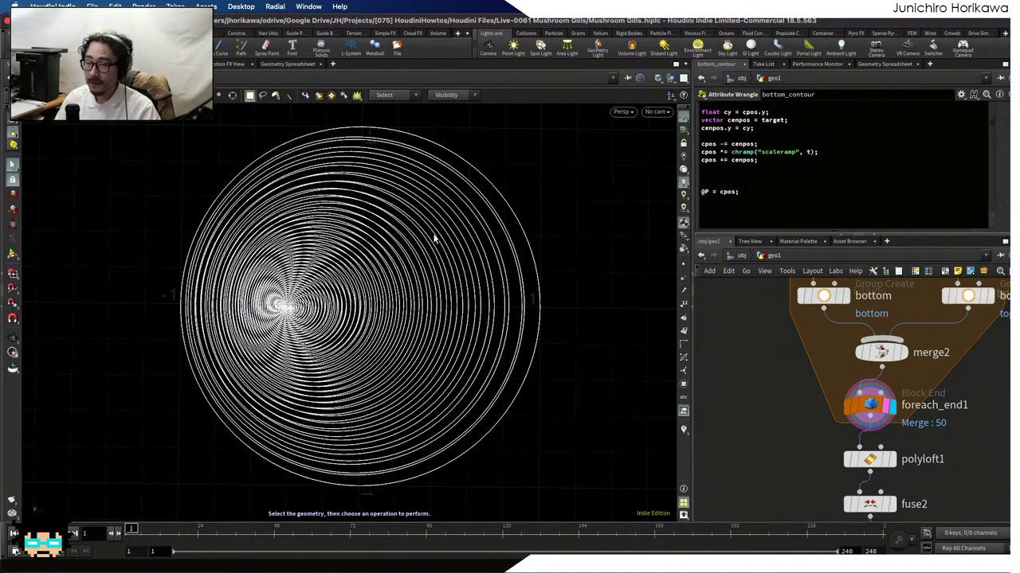
pyautogui.click(779, 216)
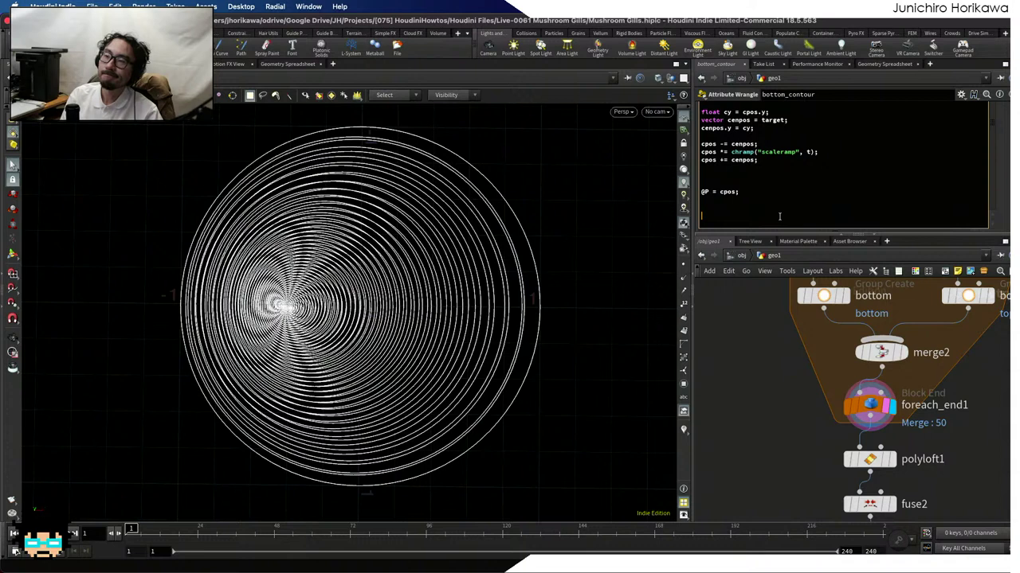
# Below '@P = cpos;' in bottom_contour, add 'vector min, max;' and 'getbbox(0, min, max);' lines
pyautogui.write('v')
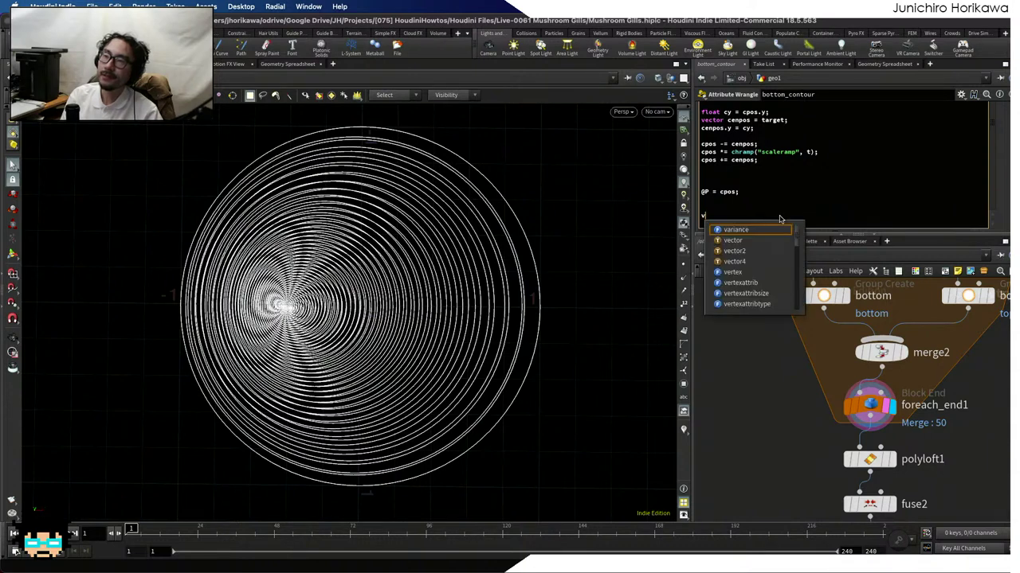
pyautogui.press('BackSpace')
pyautogui.press('BackSpace')
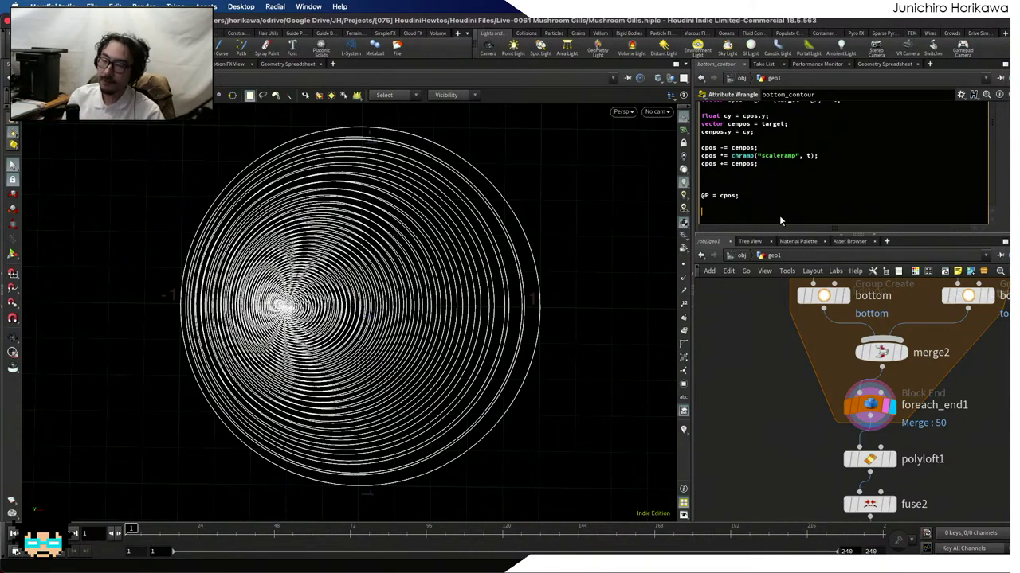
pyautogui.press('BackSpace')
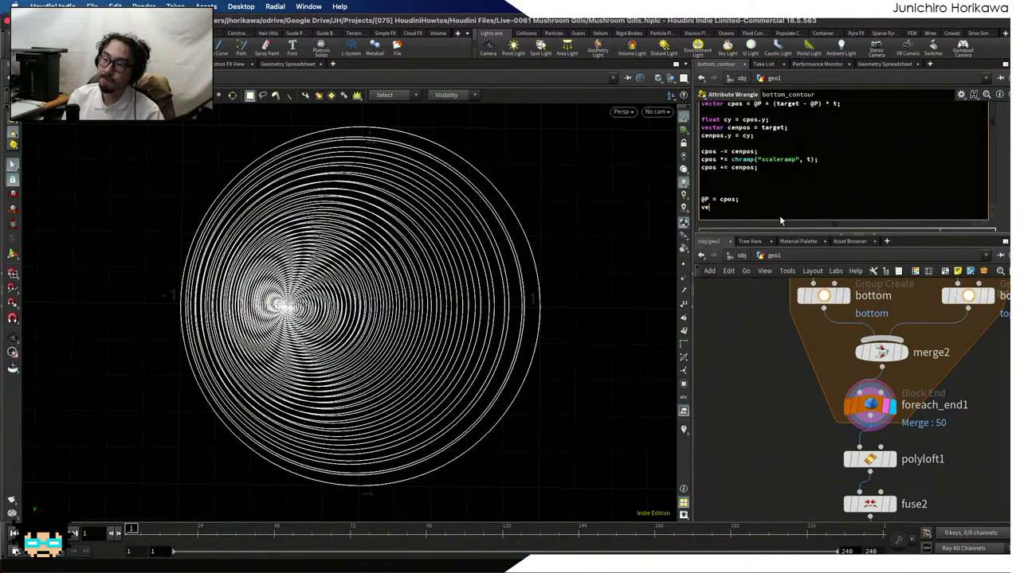
pyautogui.press('Return')
pyautogui.write('vector mi')
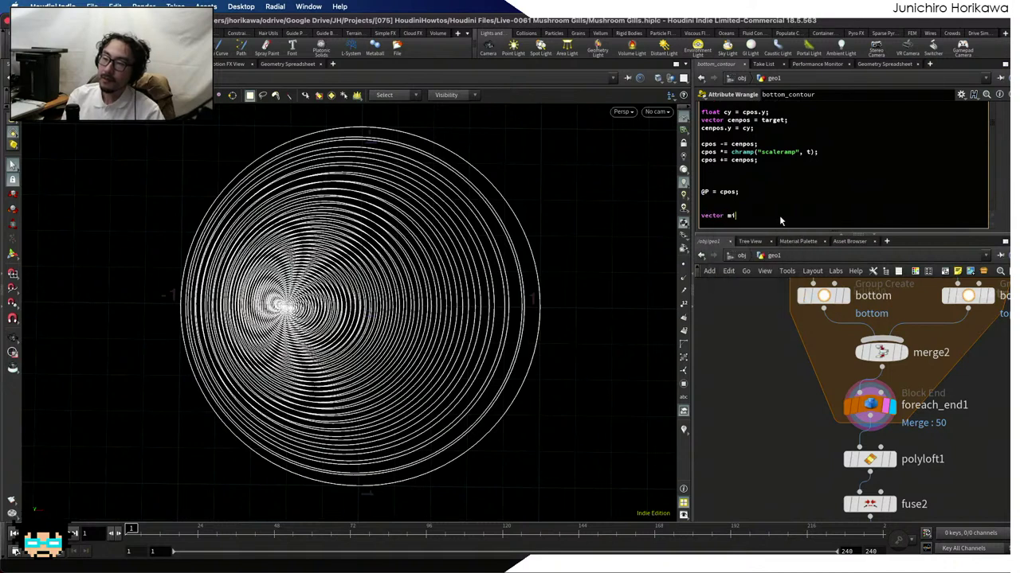
pyautogui.write('n, max;')
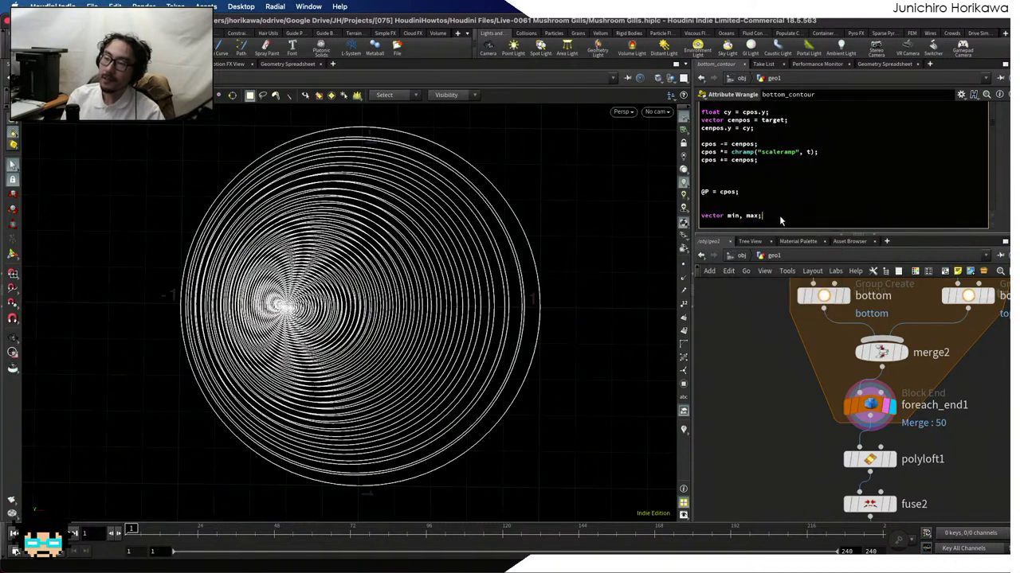
pyautogui.press('Return')
pyautogui.scroll(-2, 779, 215)
pyautogui.moveTo(702, 199); pyautogui.dragTo(693, 192)
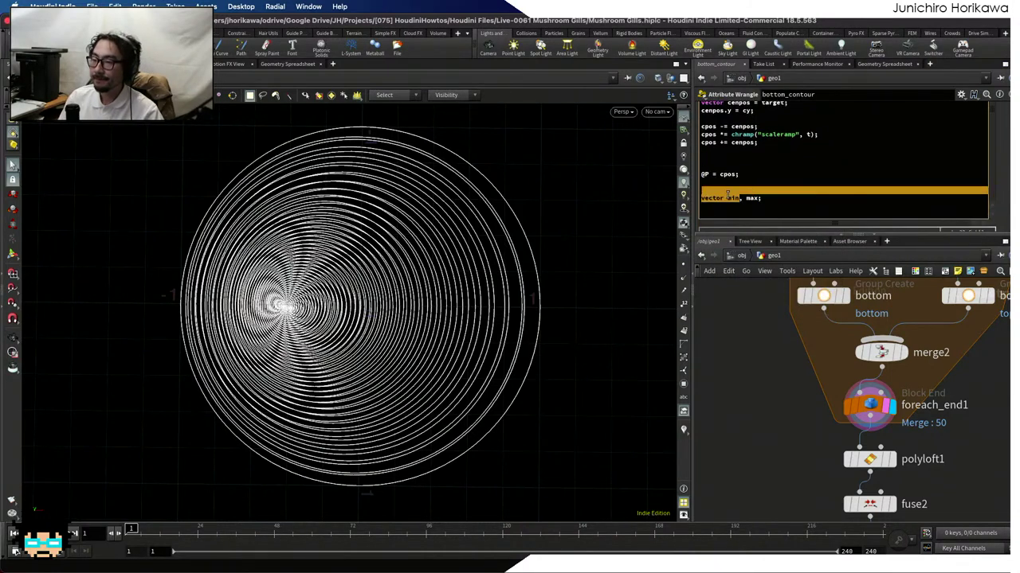
pyautogui.click(754, 202)
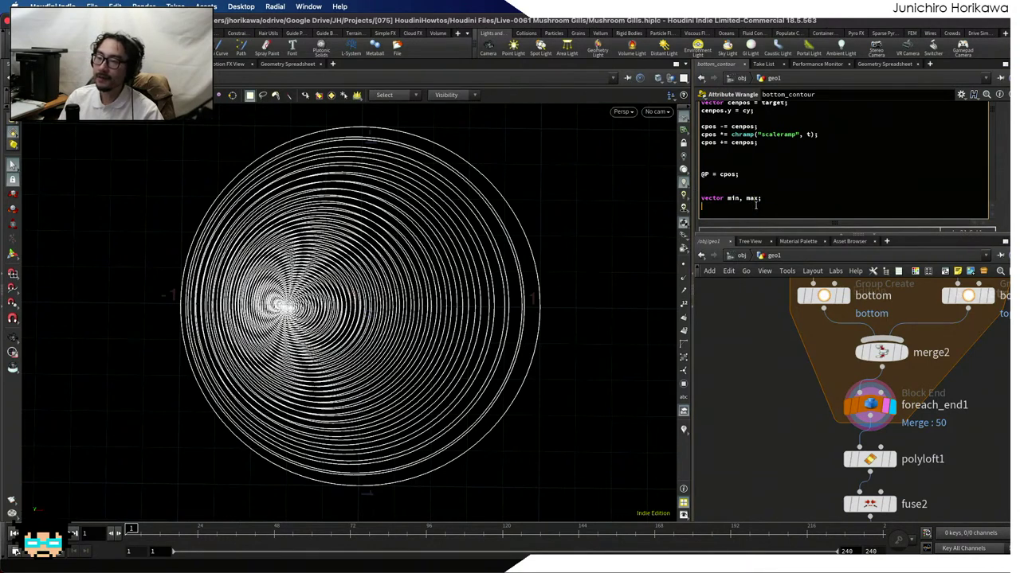
pyautogui.write('get')
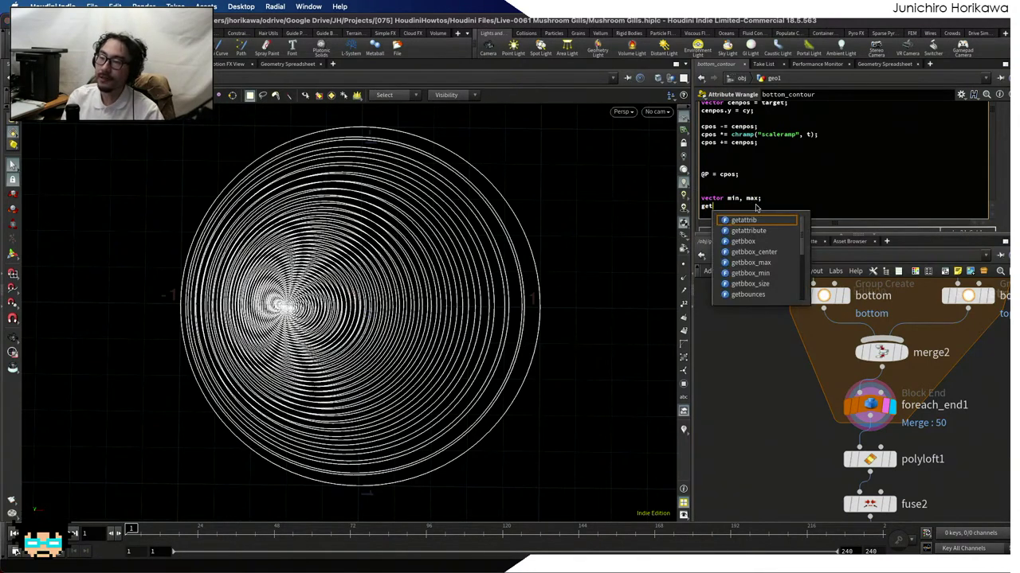
pyautogui.write('bbox')
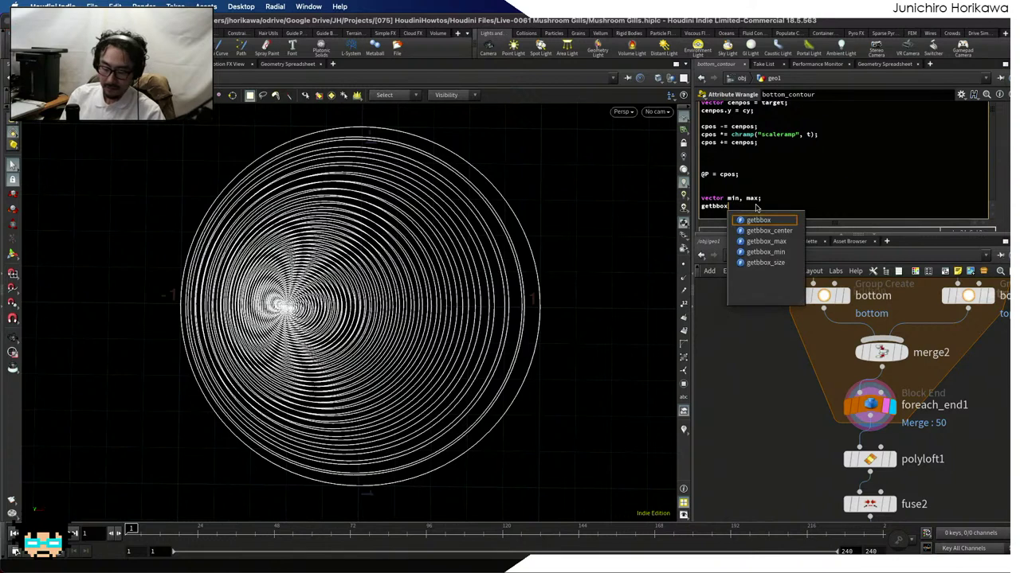
pyautogui.write('(0, min,')
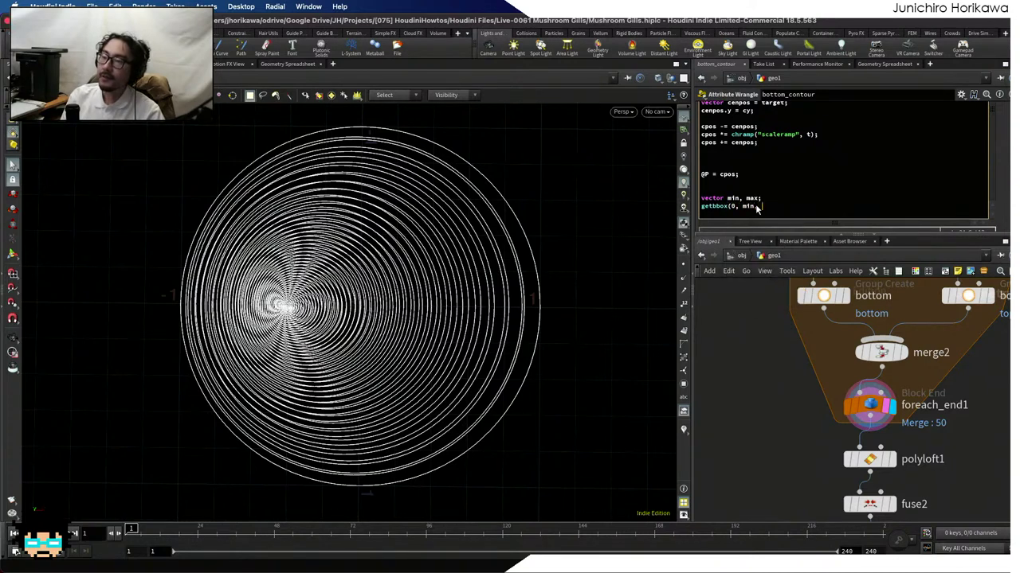
pyautogui.write(' max);')
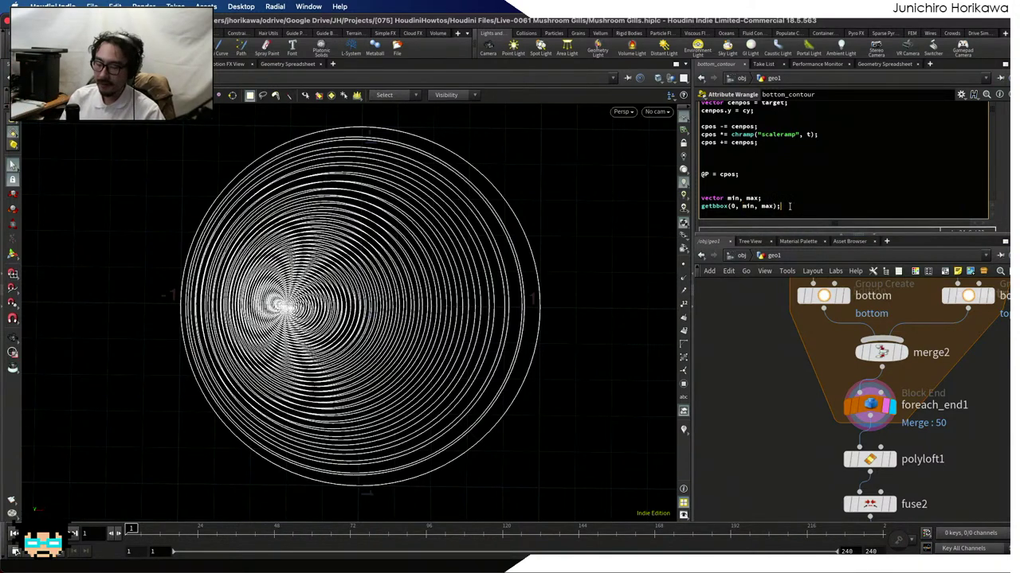
pyautogui.press('Return')
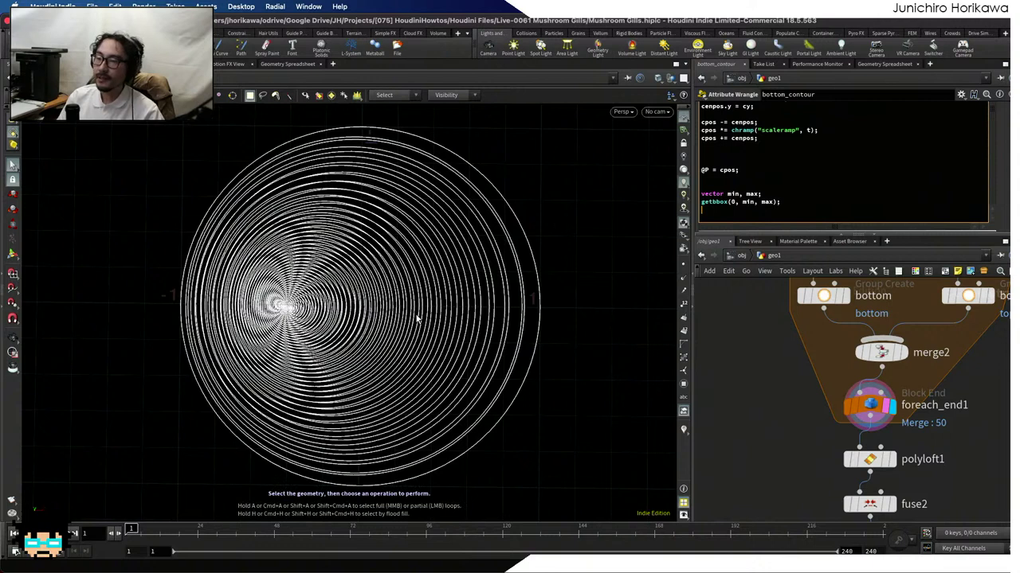
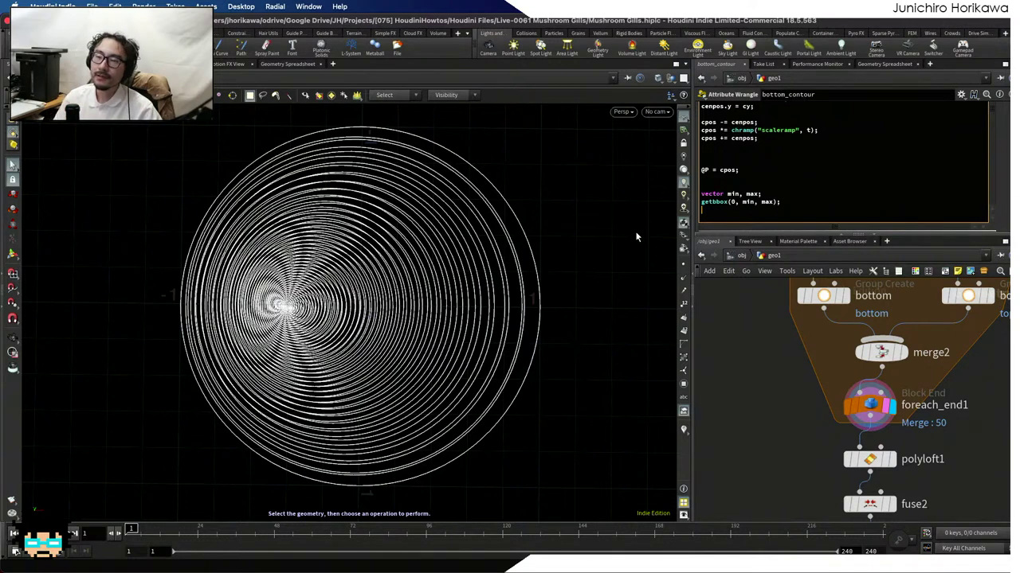
# Set the display flag on fuse1 so the viewport shows its single fused circle
pyautogui.scroll(-3, 765, 354)
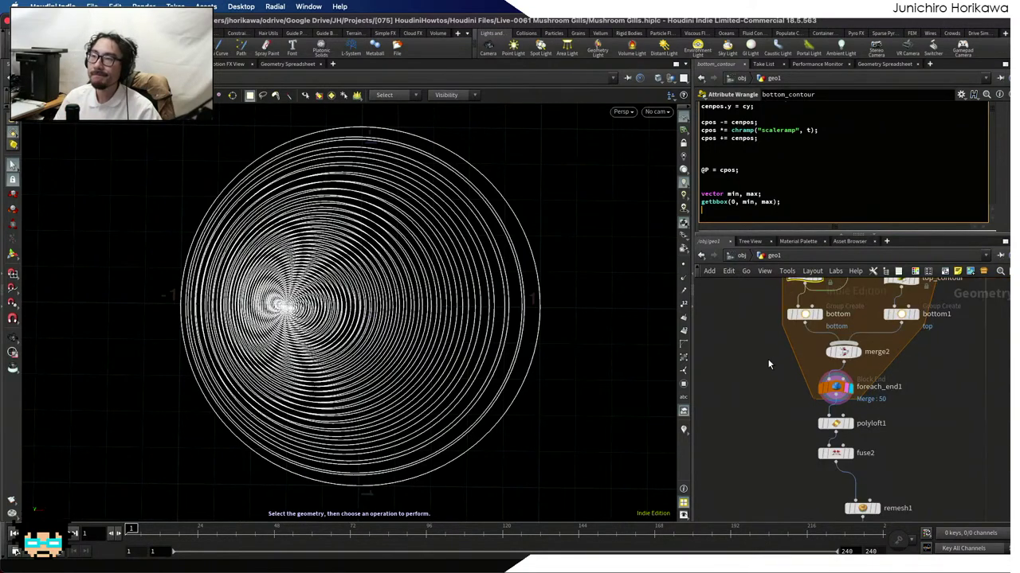
pyautogui.scroll(-1, 753, 373)
pyautogui.moveTo(749, 366); pyautogui.dragTo(744, 415, button='middle')
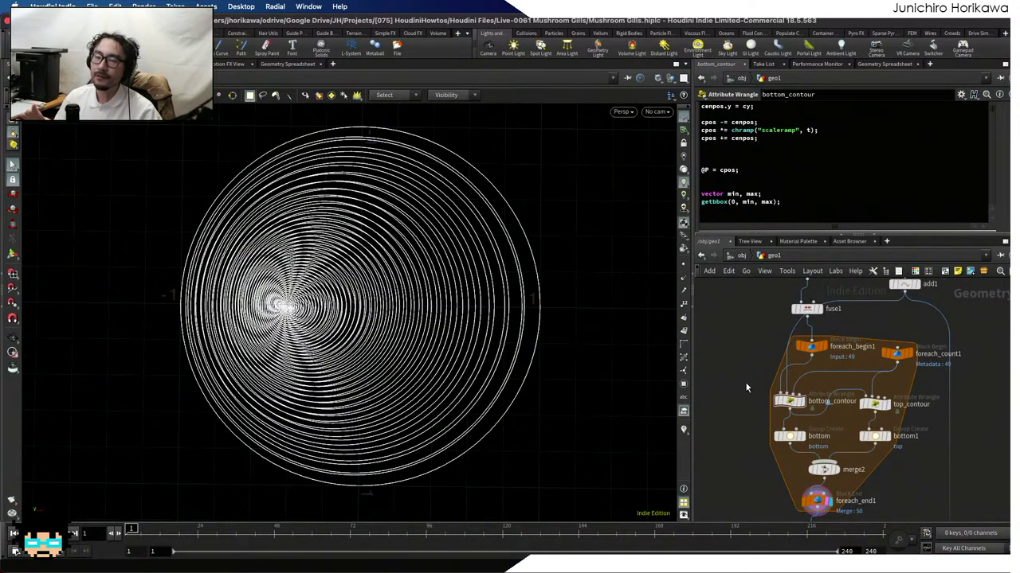
pyautogui.scroll(-1, 760, 355)
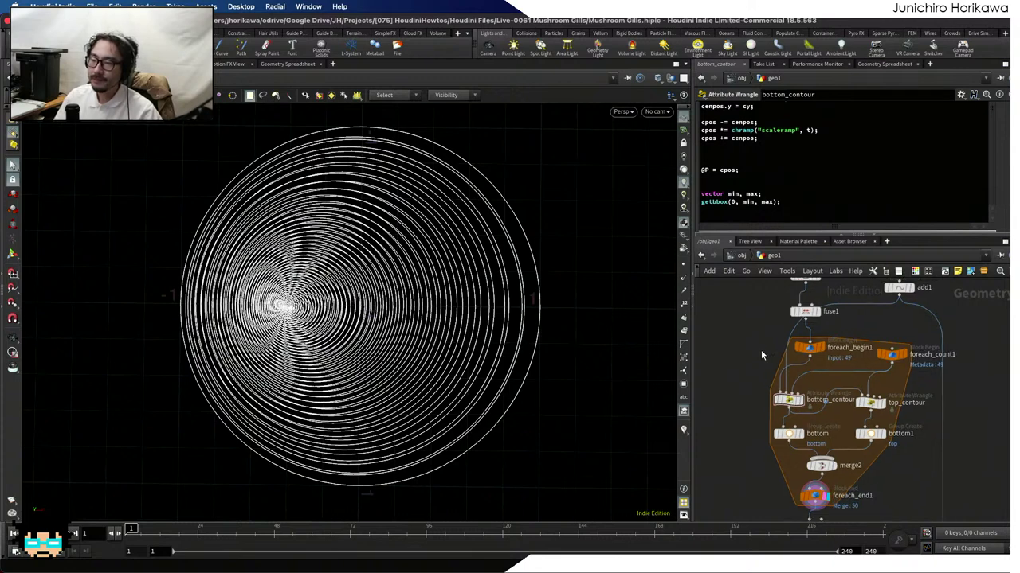
pyautogui.scroll(3, 797, 358)
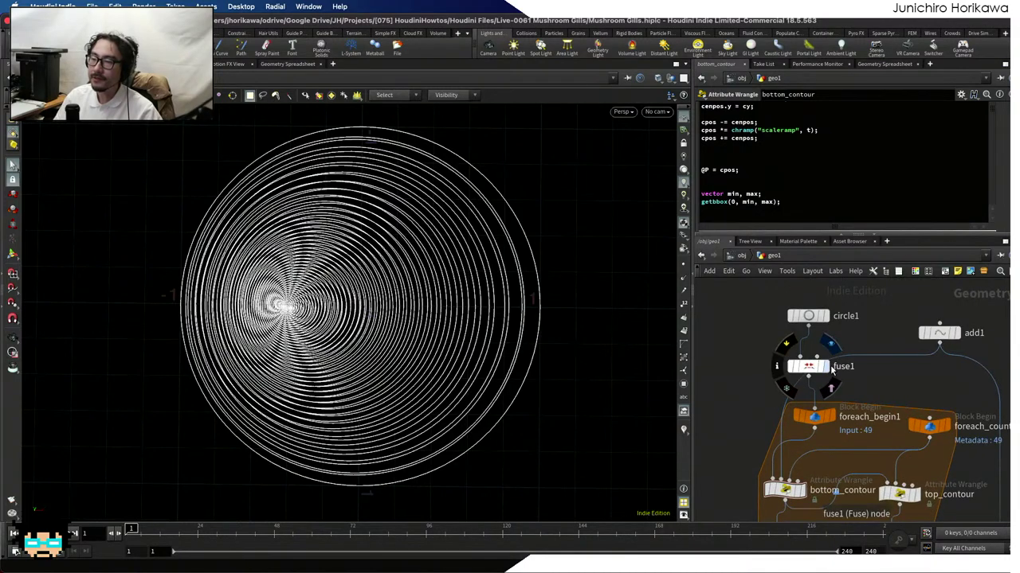
pyautogui.click(830, 344)
pyautogui.moveTo(813, 368); pyautogui.dragTo(763, 296)
pyautogui.hotkey('ctrl', 'z')
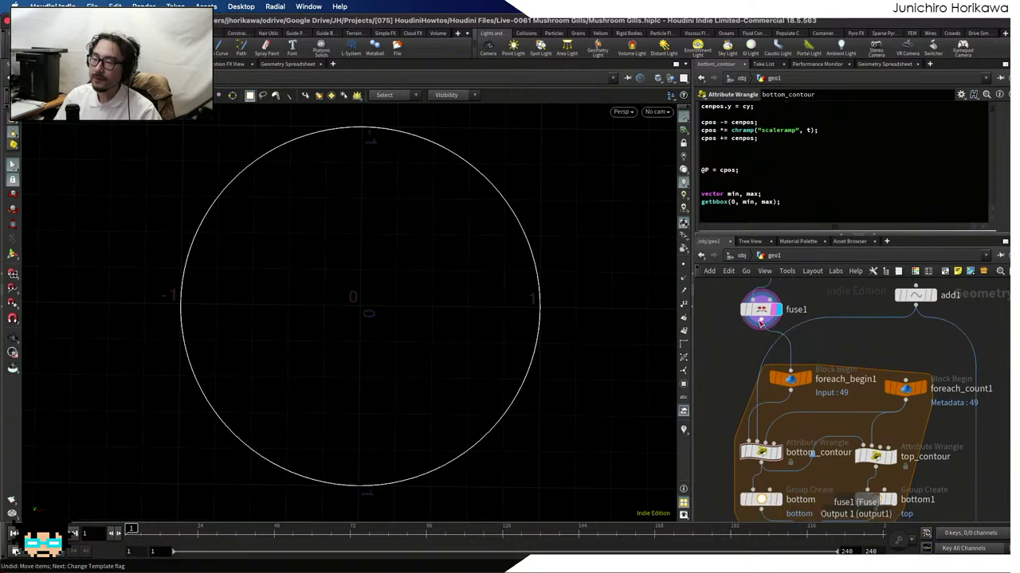
# Wire fuse1's output into bottom_contour's fourth input
pyautogui.click(761, 322)
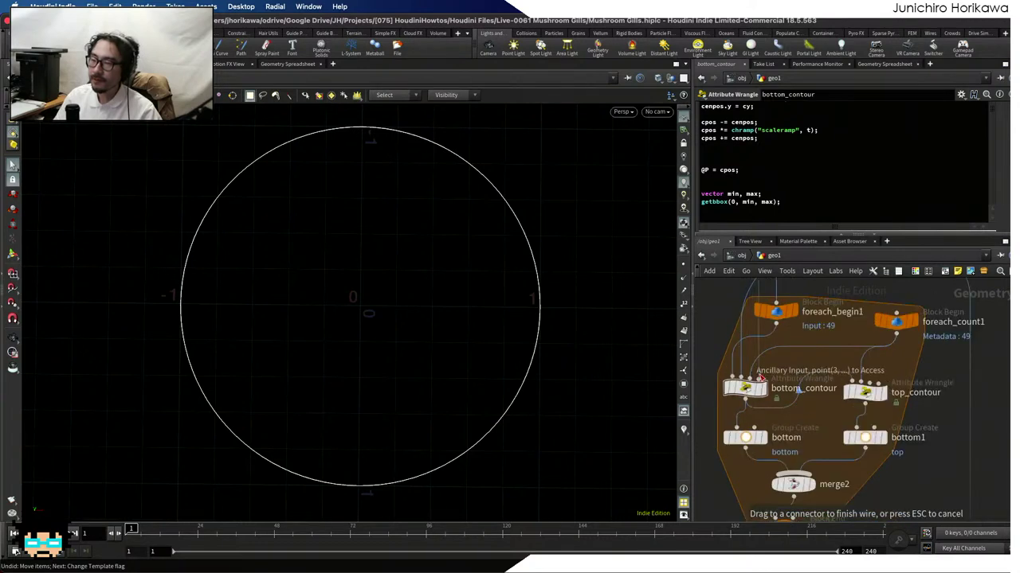
pyautogui.click(761, 377)
pyautogui.scroll(3, 763, 334)
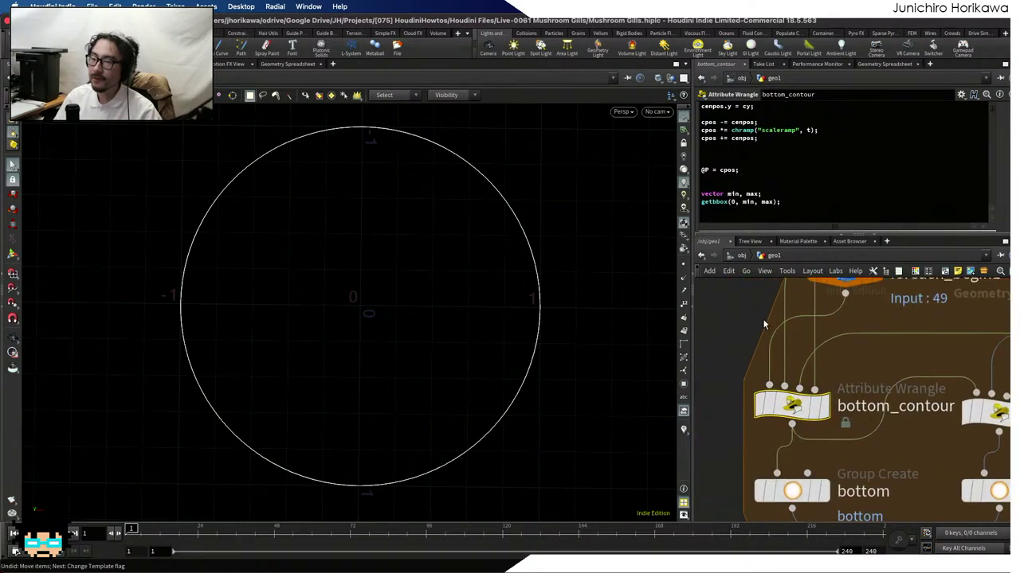
# Change getbbox to read input 3 and begin a new line v@uv = fit();
pyautogui.click(733, 201)
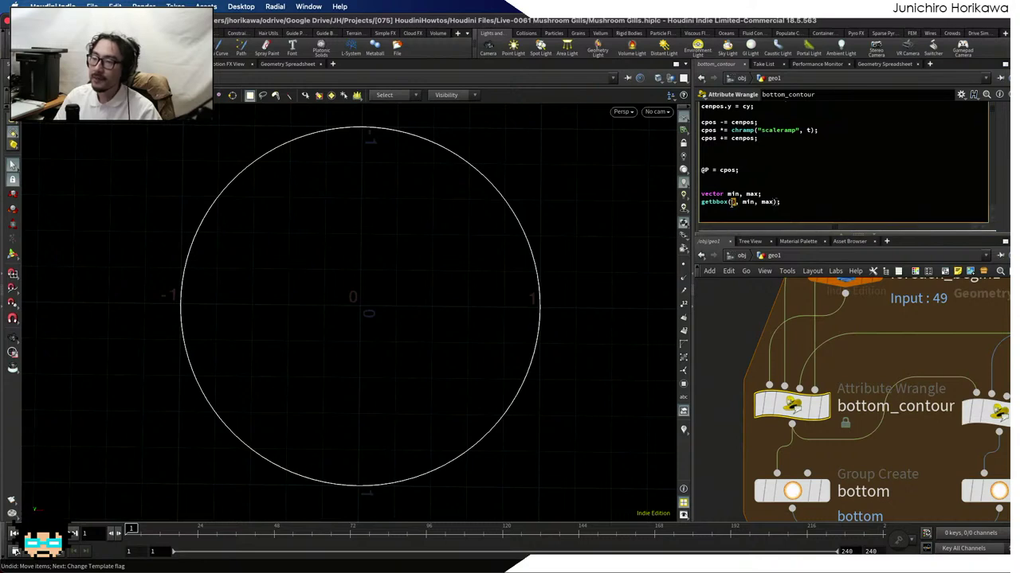
pyautogui.write('3')
pyautogui.click(805, 204)
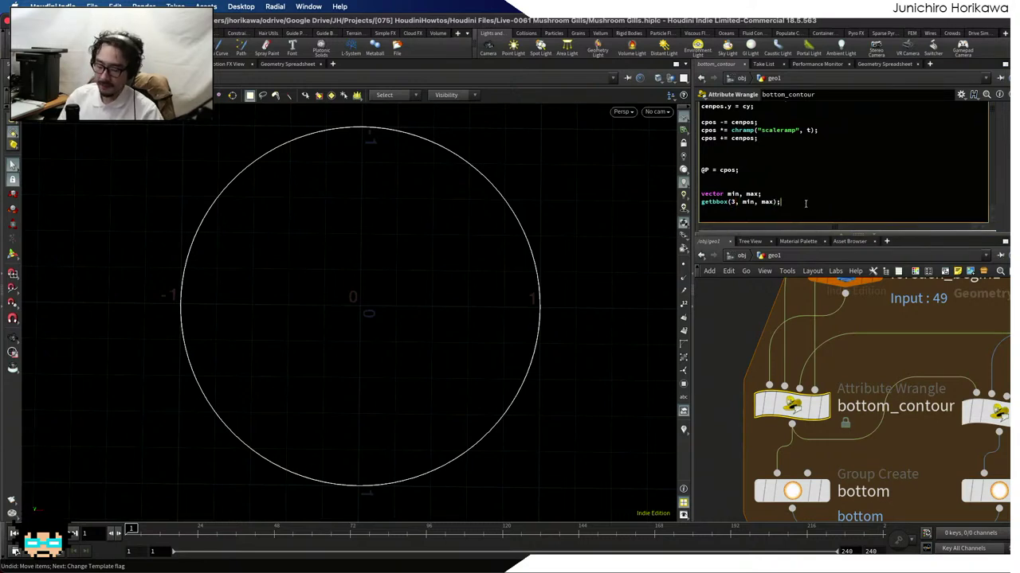
pyautogui.press('Return')
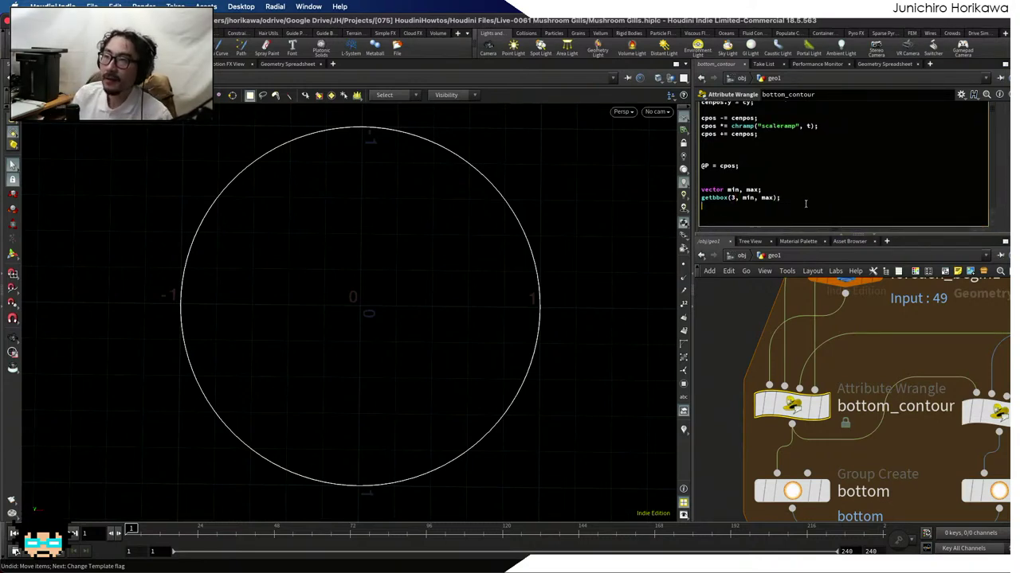
pyautogui.write('v')
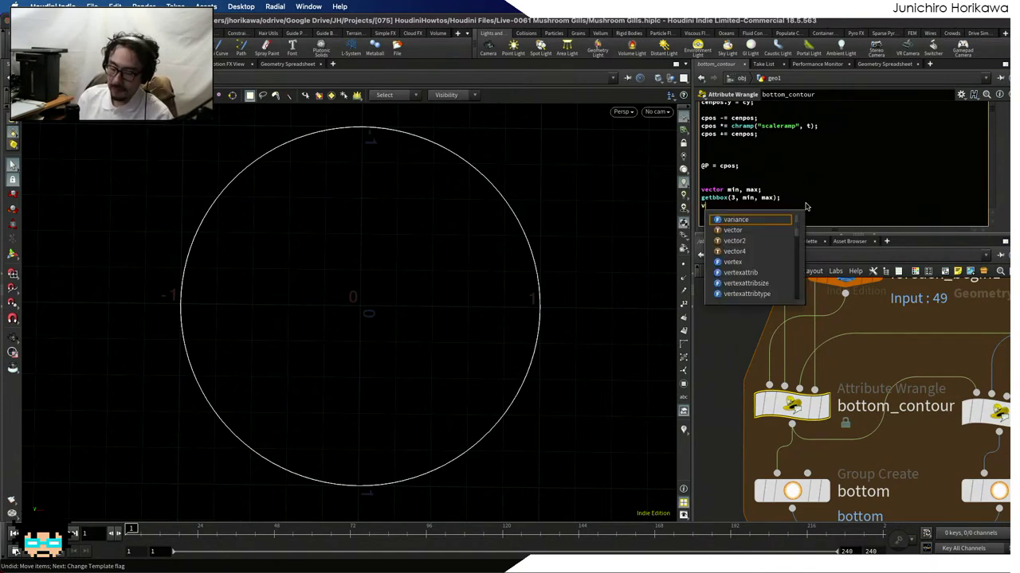
pyautogui.write('@uv ')
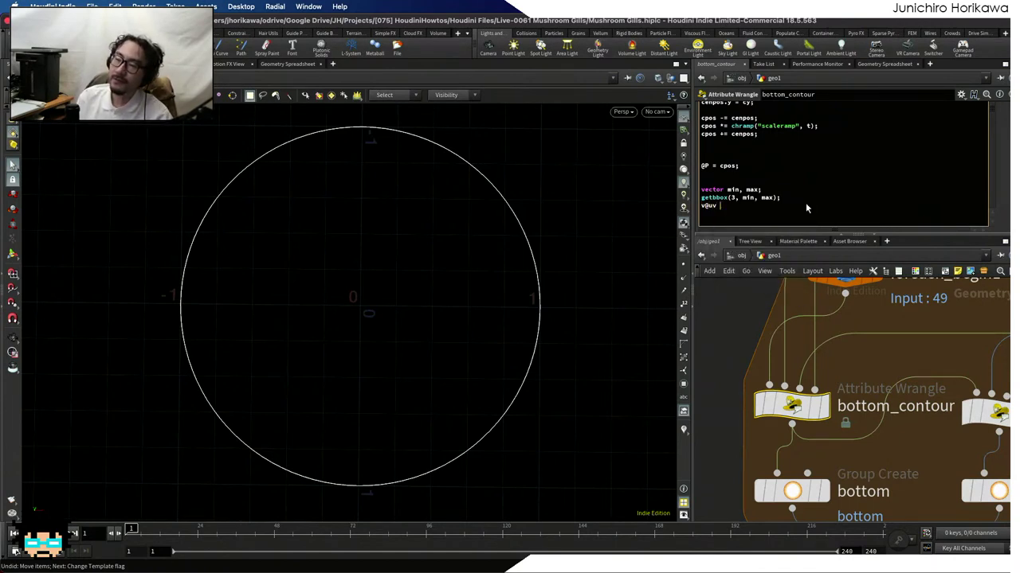
pyautogui.write('= ')
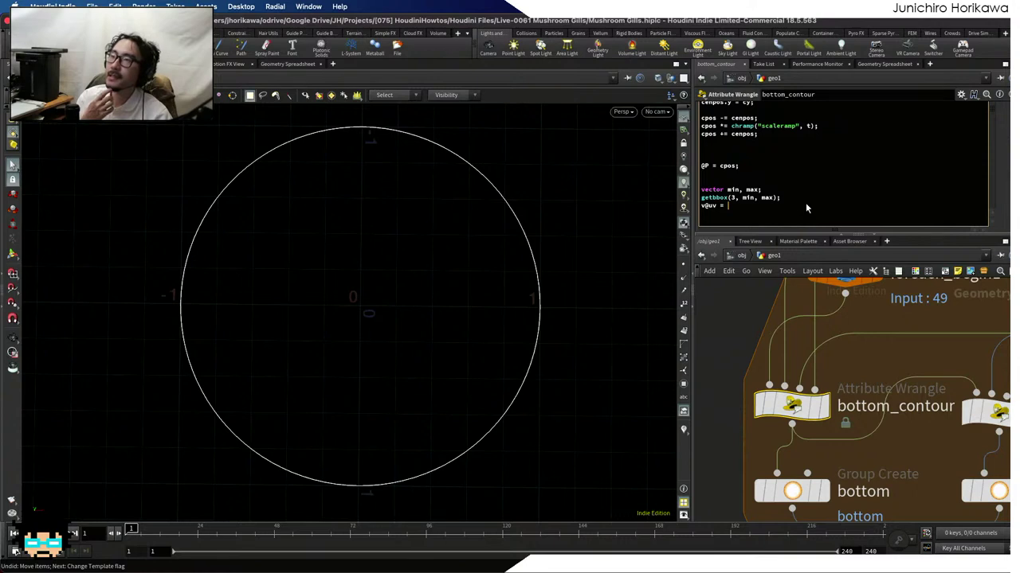
pyautogui.write('fit')
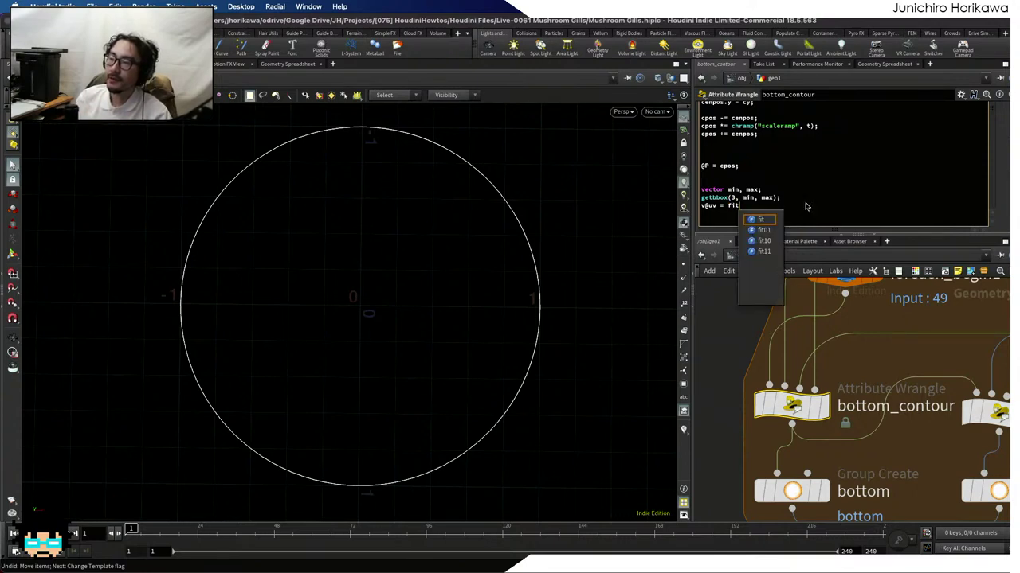
pyautogui.write('();')
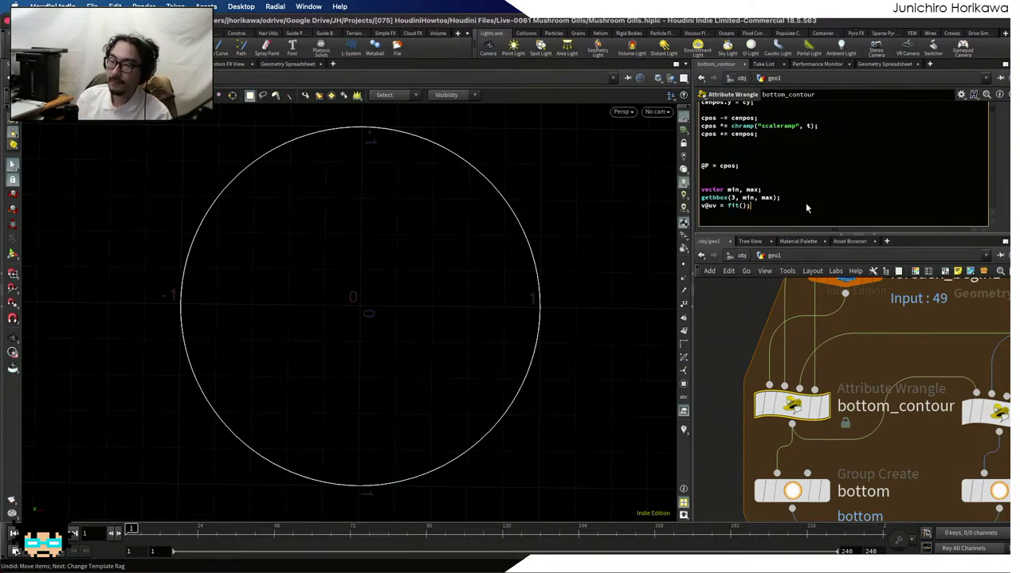
# Finish the v@uv line to fit P.xz from the bounding-box min/max to 0–1, then save
pyautogui.moveTo(693, 316); pyautogui.dragTo(497, 316)
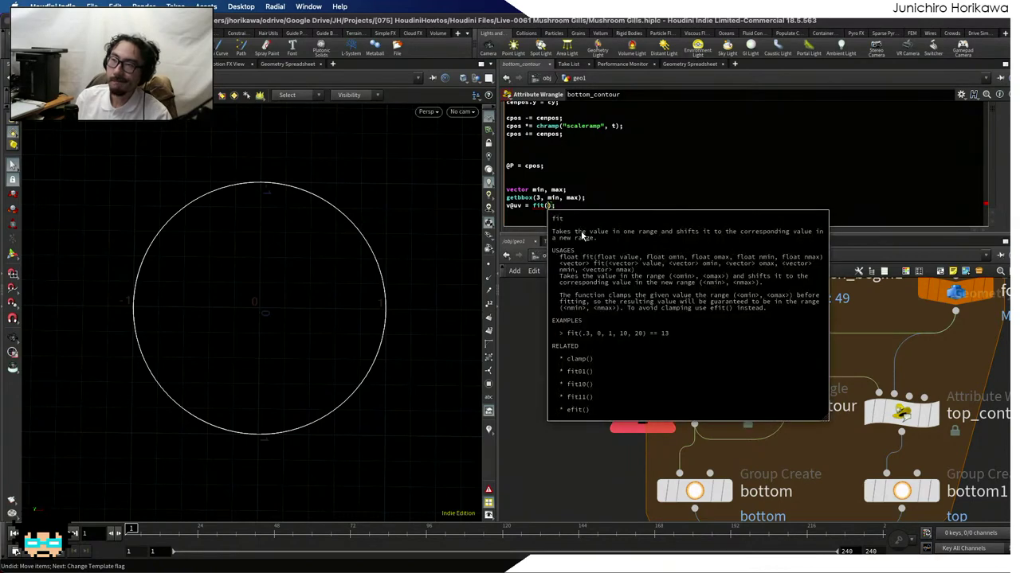
pyautogui.write('set(')
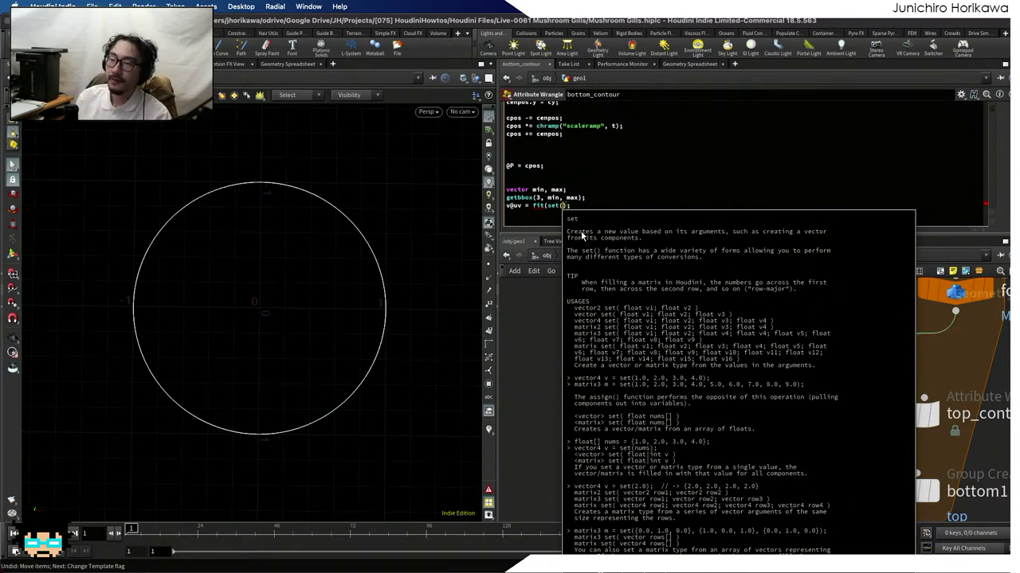
pyautogui.write(')')
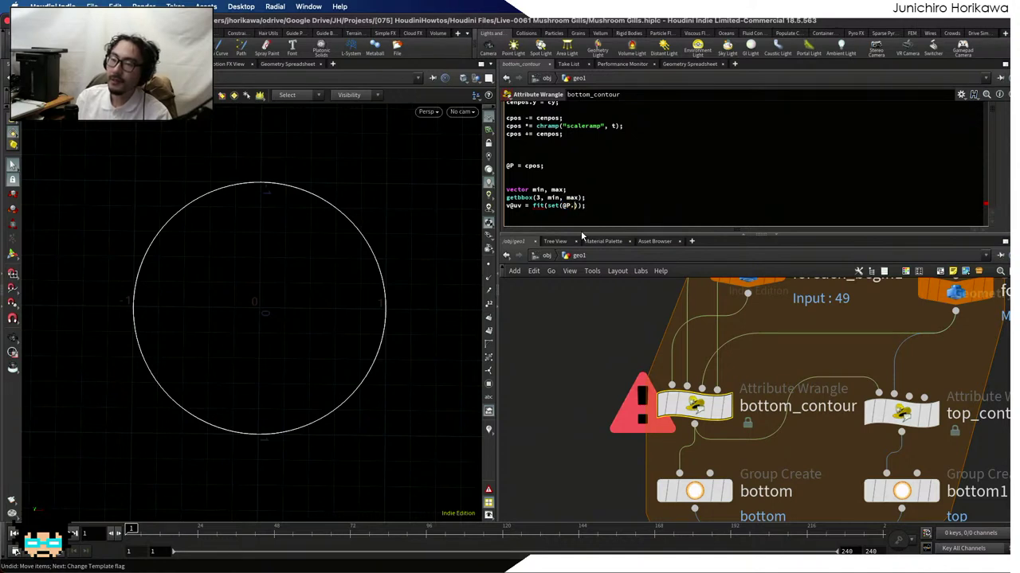
pyautogui.write('x, @P.z, 0)')
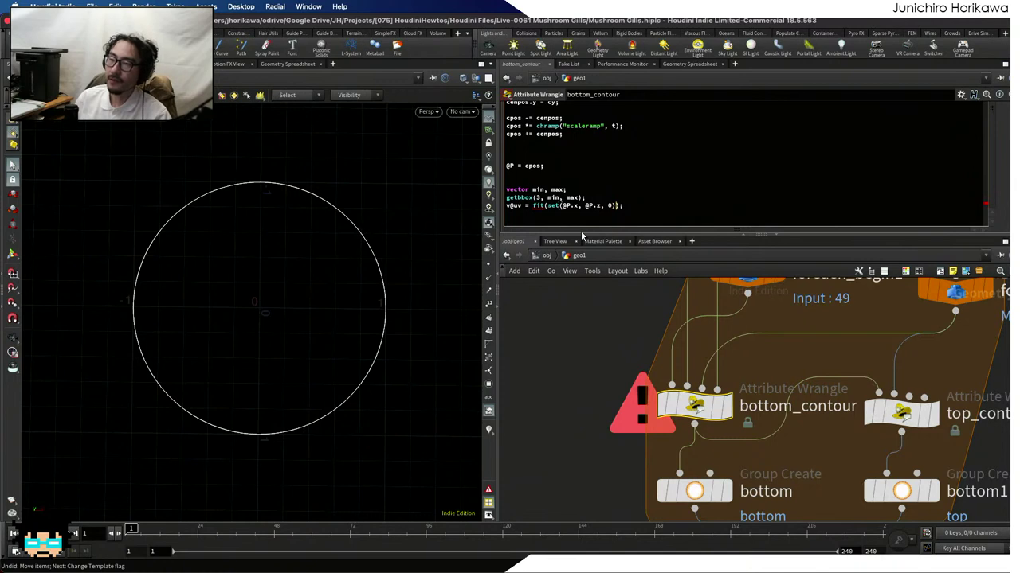
pyautogui.write(', ')
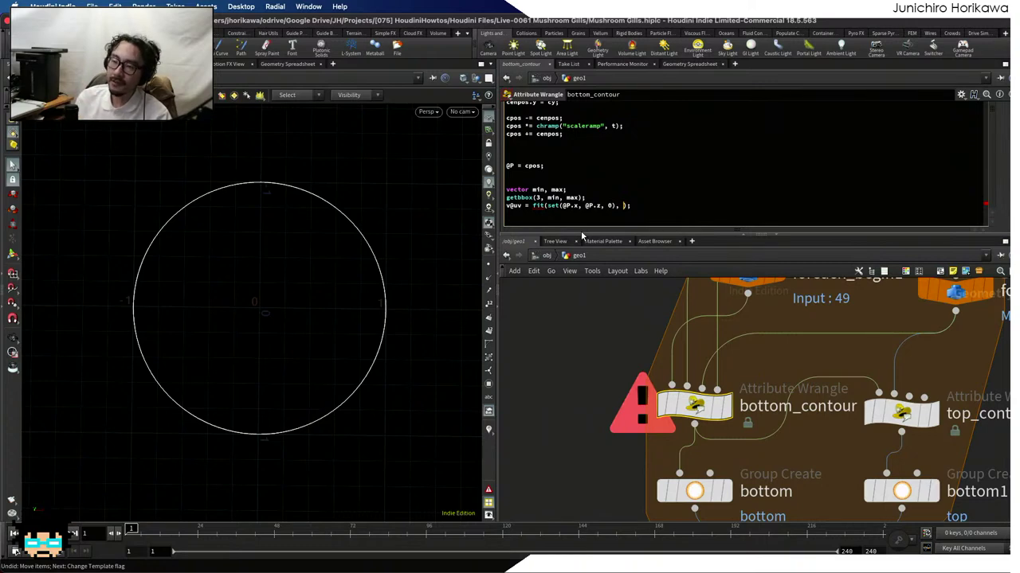
pyautogui.write('set(')
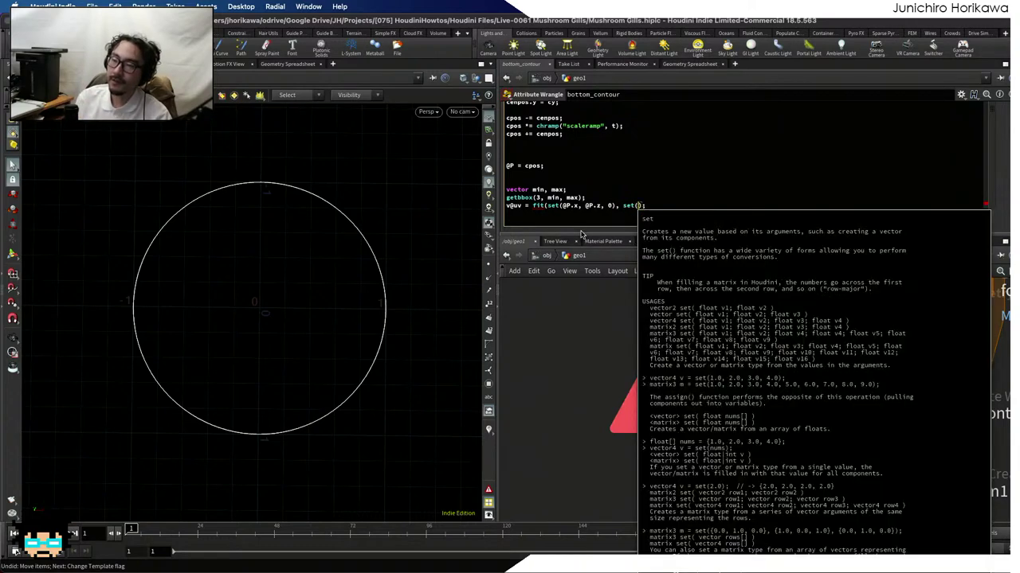
pyautogui.write('min.x, min.')
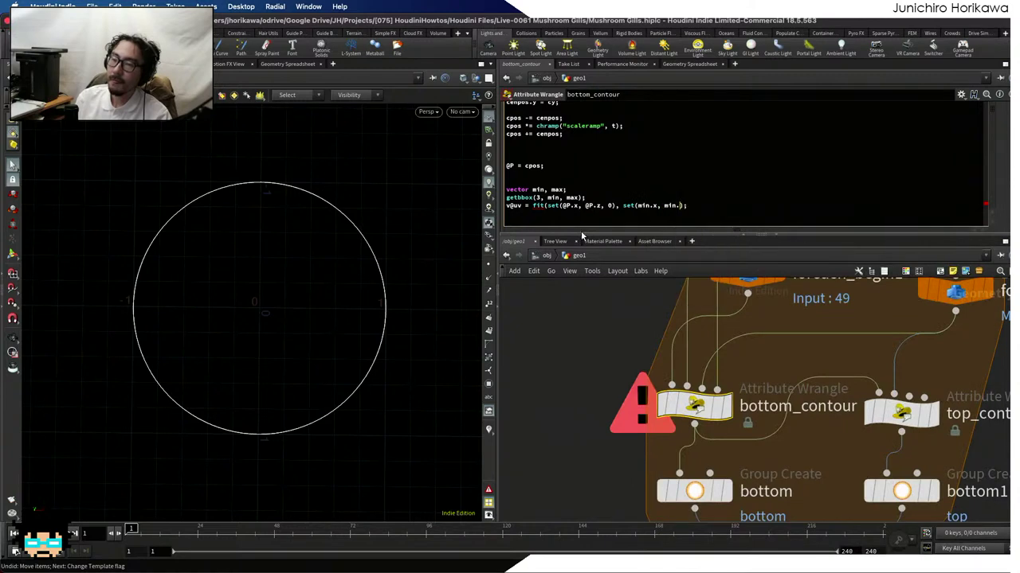
pyautogui.write('z, 0), set(')
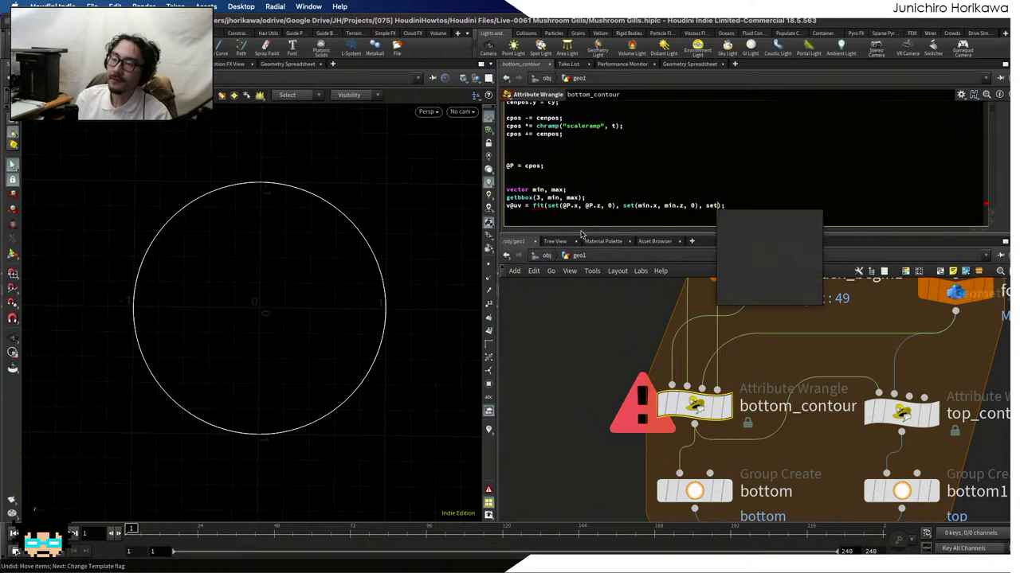
pyautogui.write('0')
pyautogui.press('BackSpace')
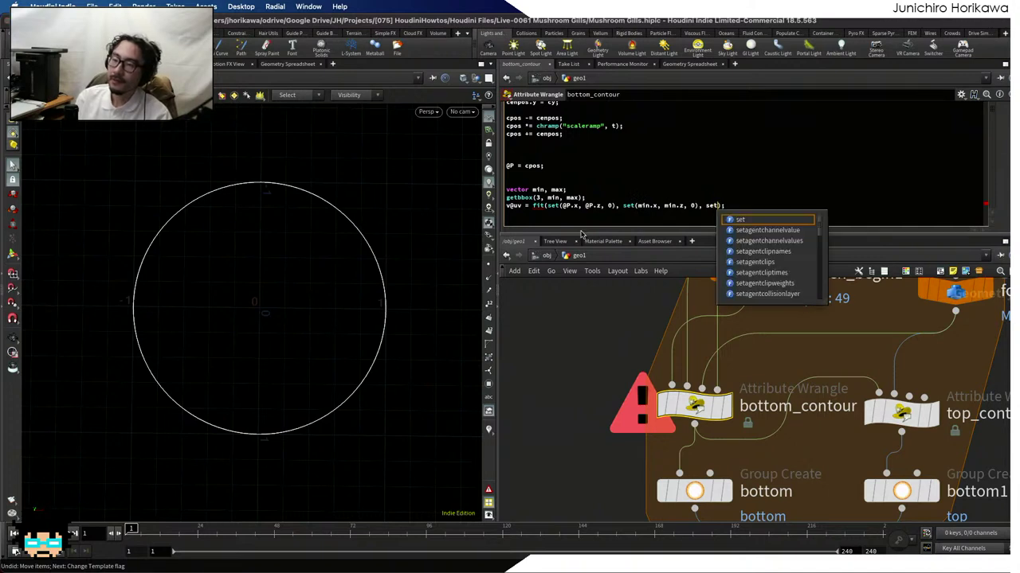
pyautogui.write('max.x')
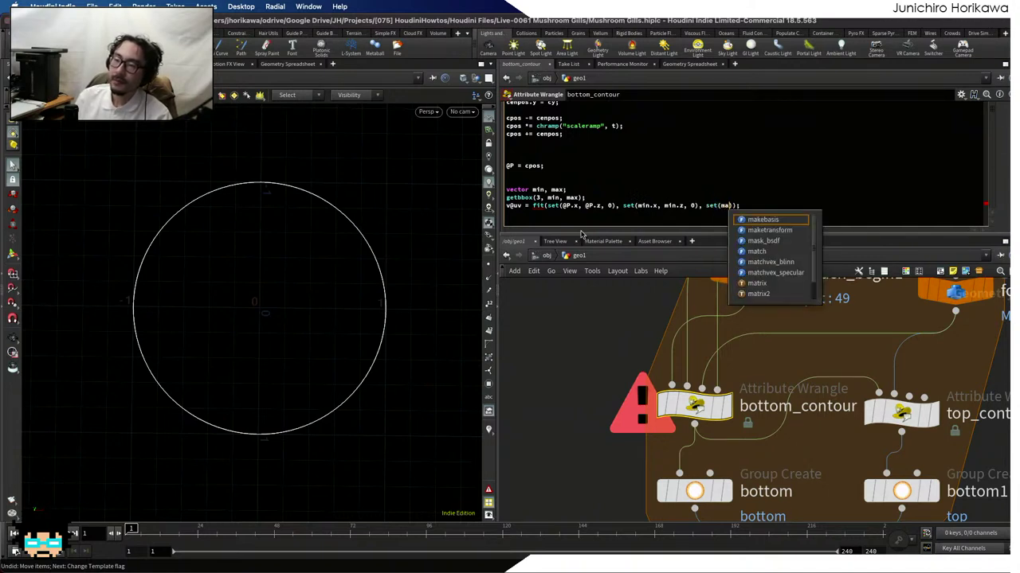
pyautogui.write(', max.z, 0')
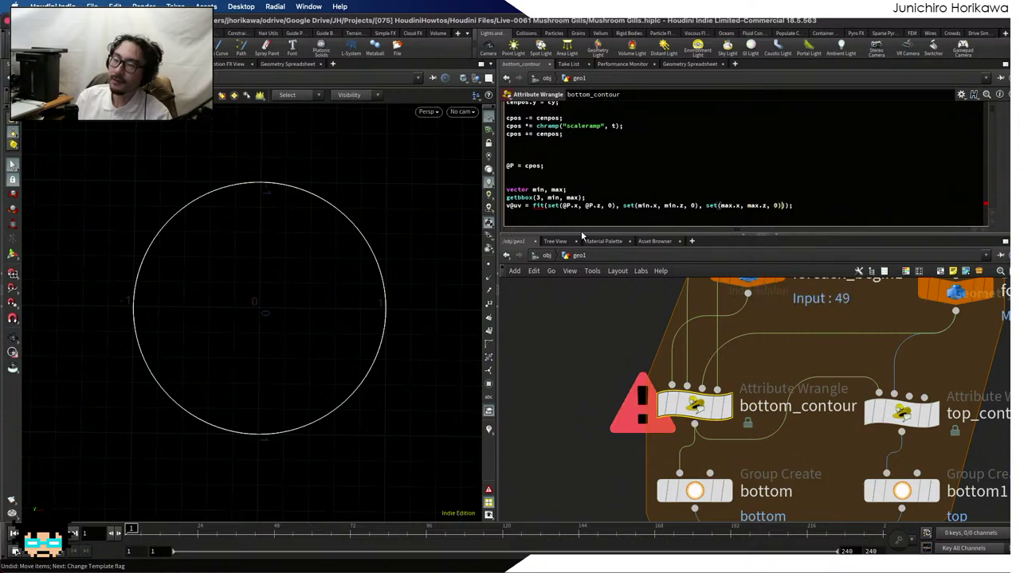
pyautogui.press('BackSpace')
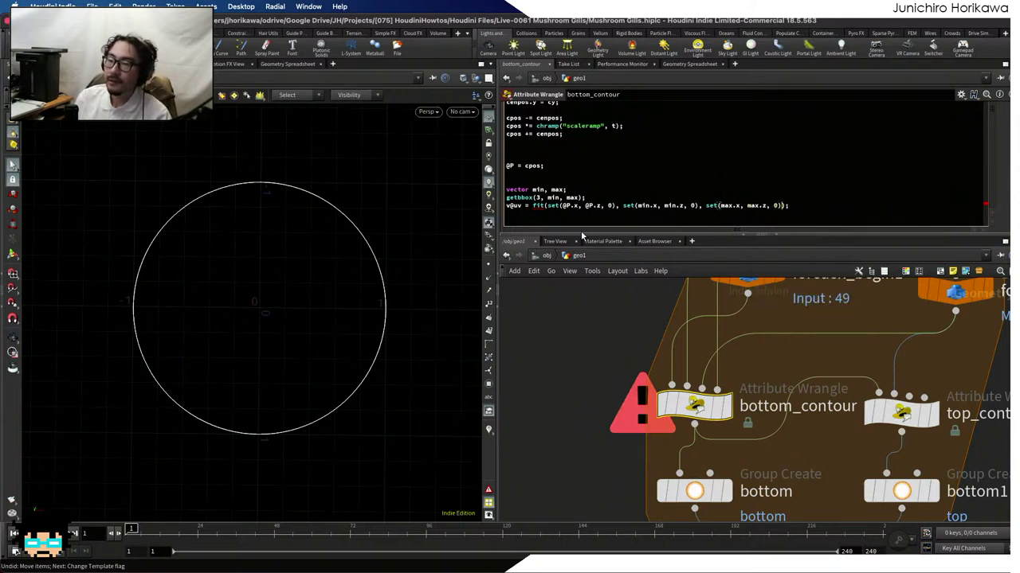
pyautogui.write(', set(')
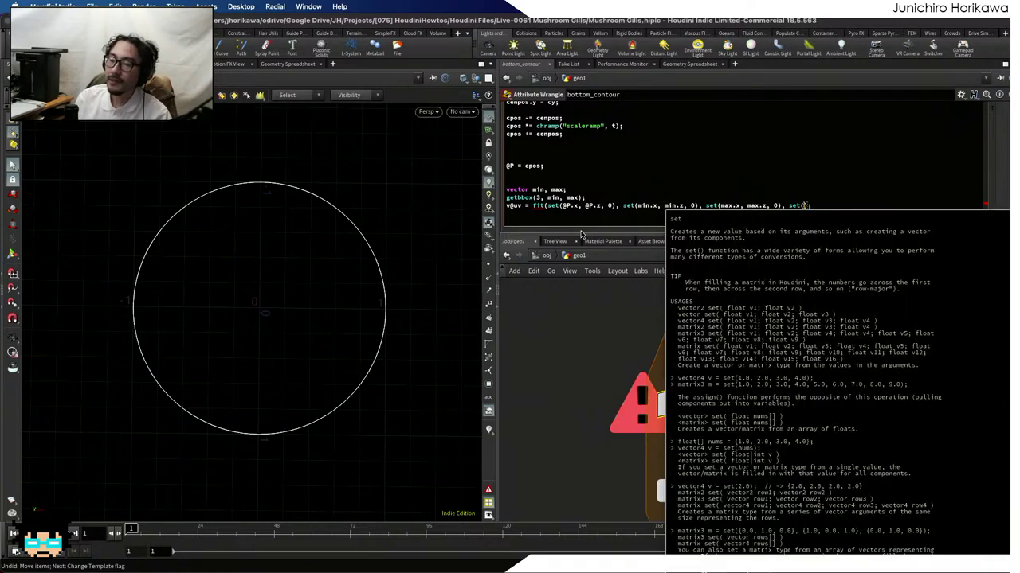
pyautogui.write('0.0, 0.0, 0.0')
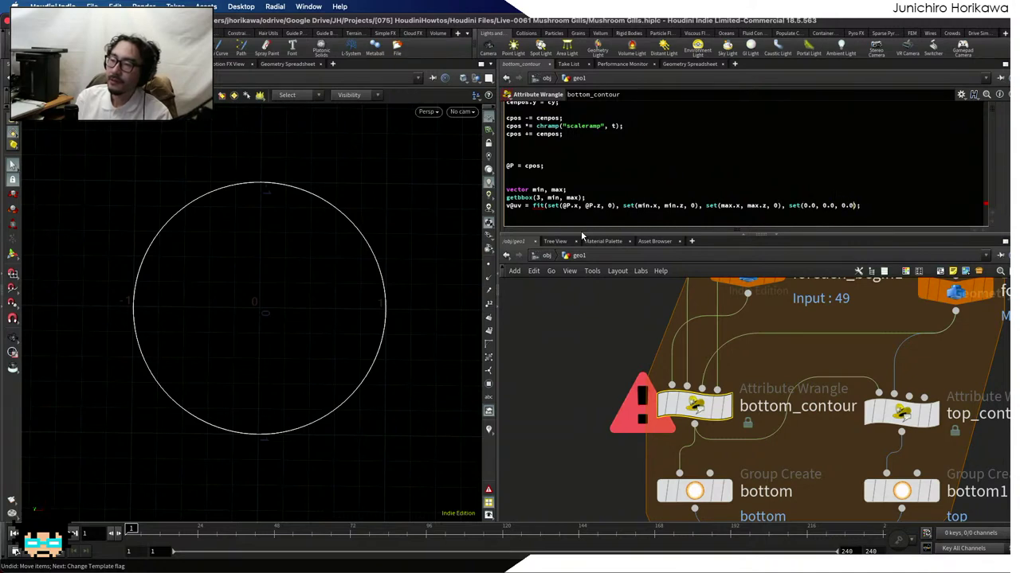
pyautogui.write('set(')
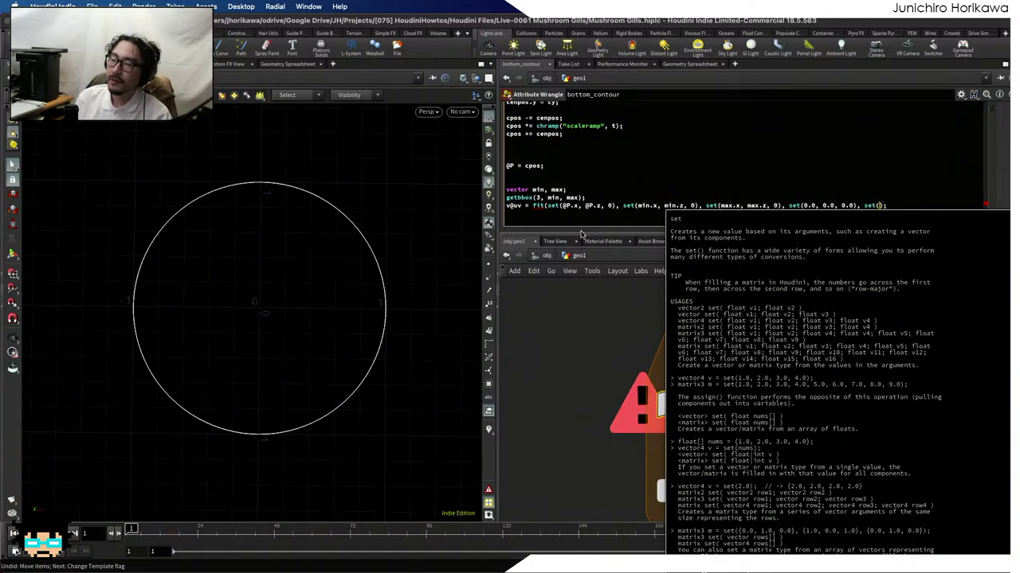
pyautogui.write('1.0, 1.0, 0.0')
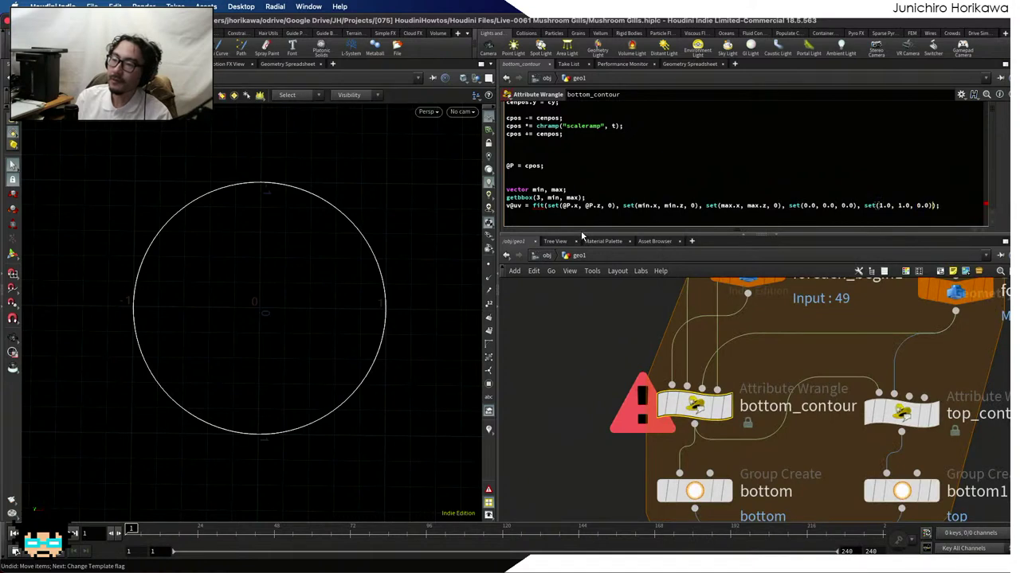
pyautogui.hotkey('ctrl', 's')
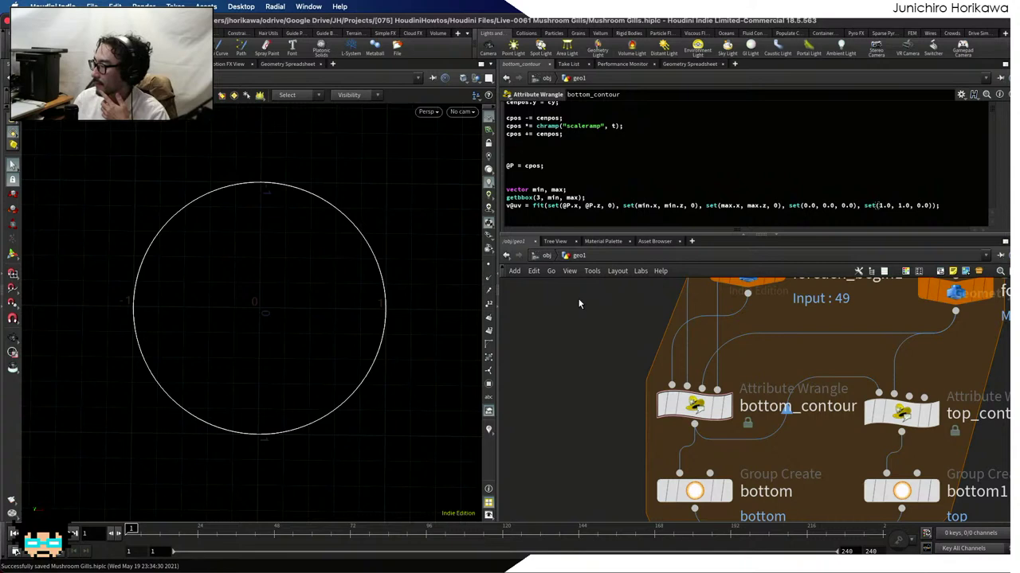
# Review the points' fitted uv values in the Geometry Spreadsheet
pyautogui.click(931, 200)
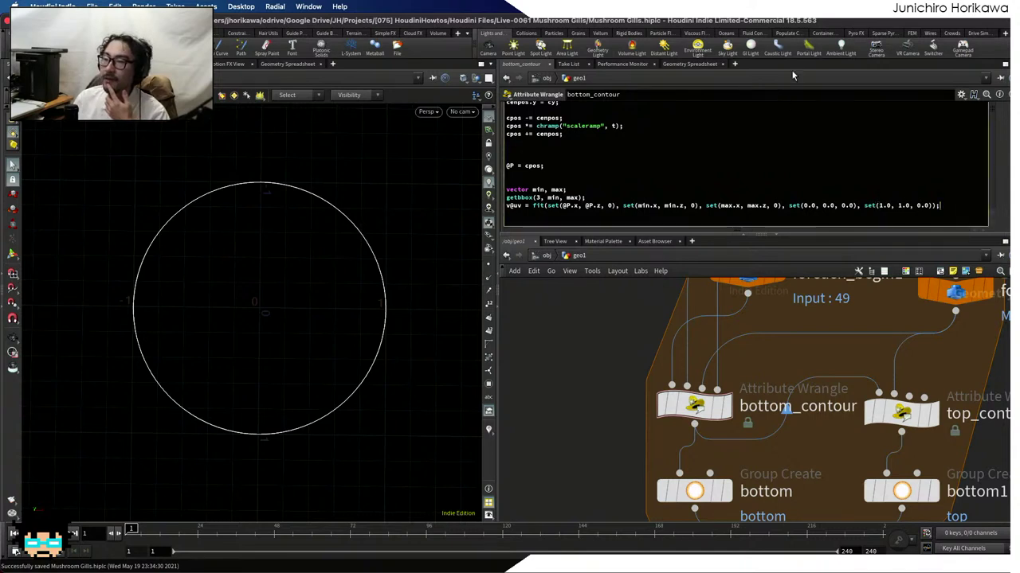
pyautogui.click(690, 64)
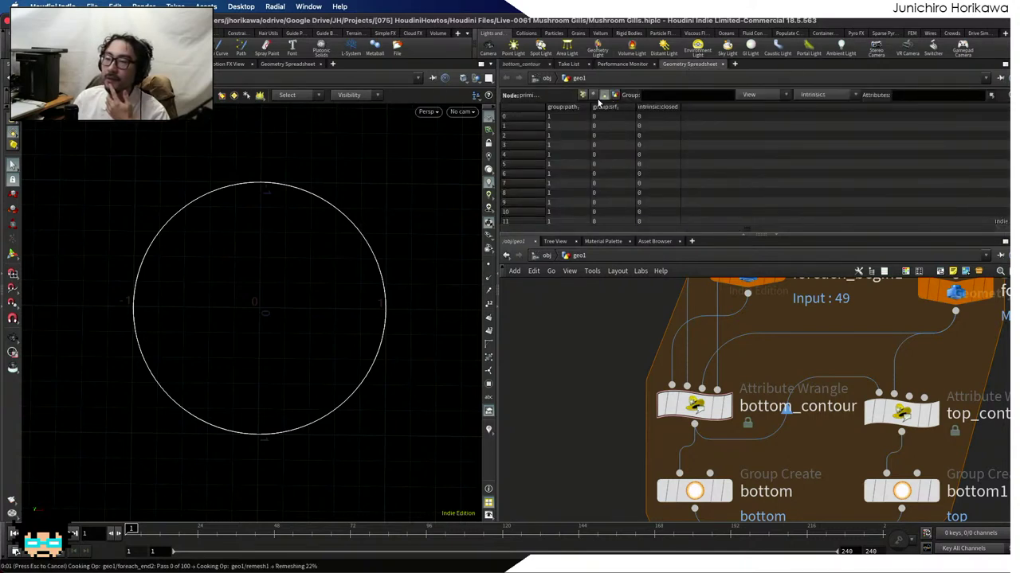
pyautogui.hotkey('ctrl', 's')
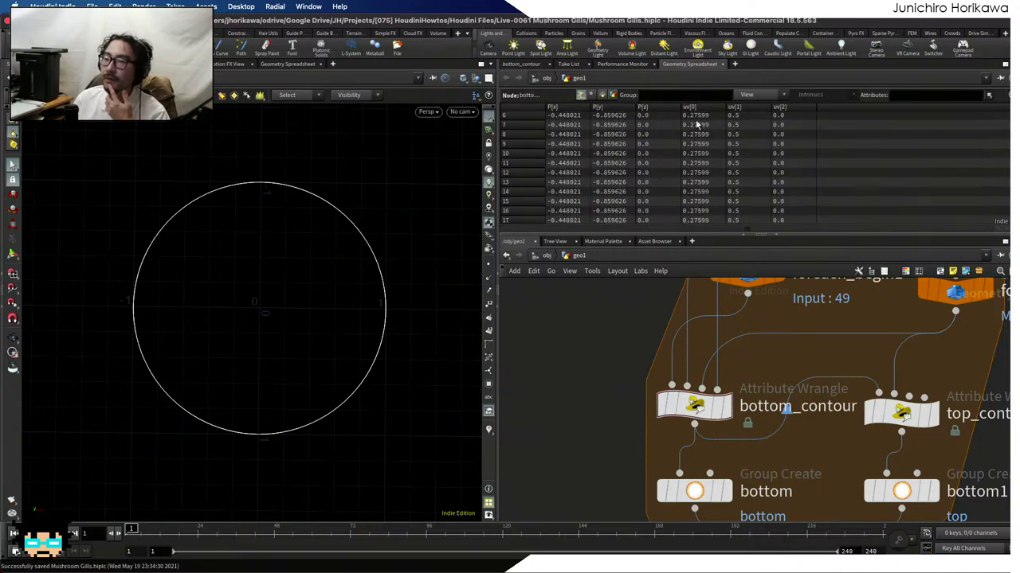
pyautogui.scroll(-15, 696, 118)
pyautogui.scroll(-5, 901, 132)
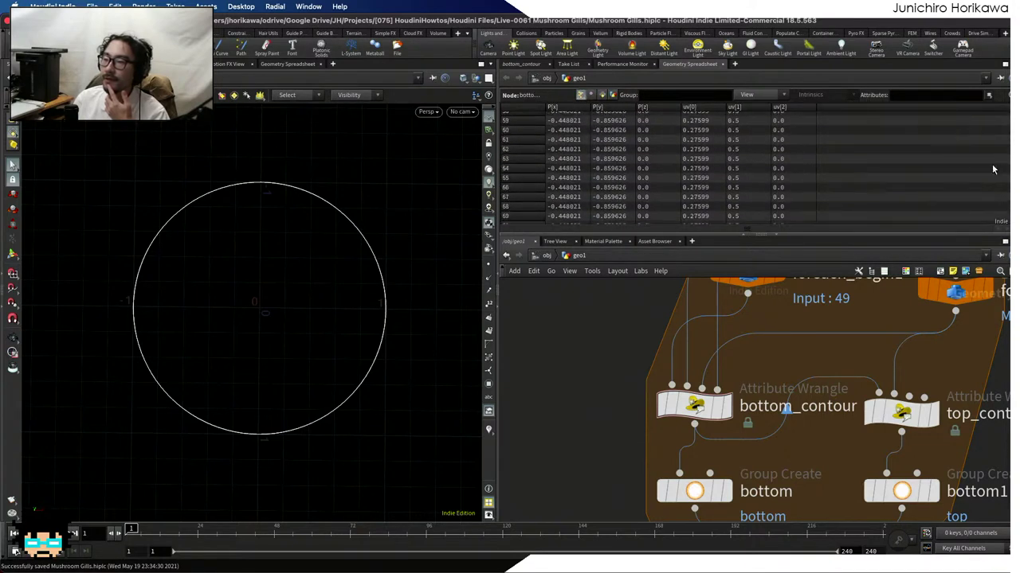
pyautogui.scroll(-4, 755, 168)
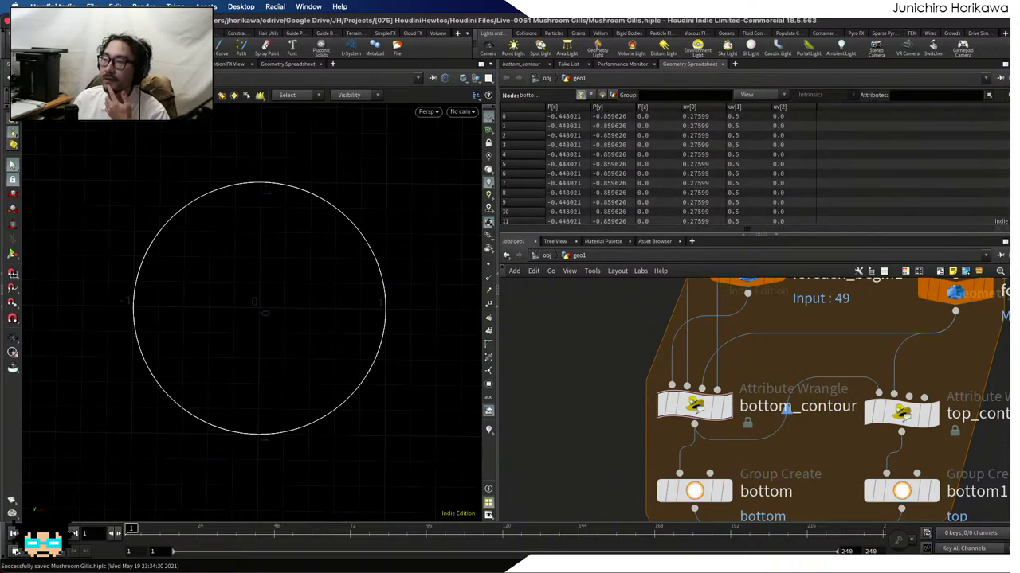
pyautogui.scroll(8, 755, 167)
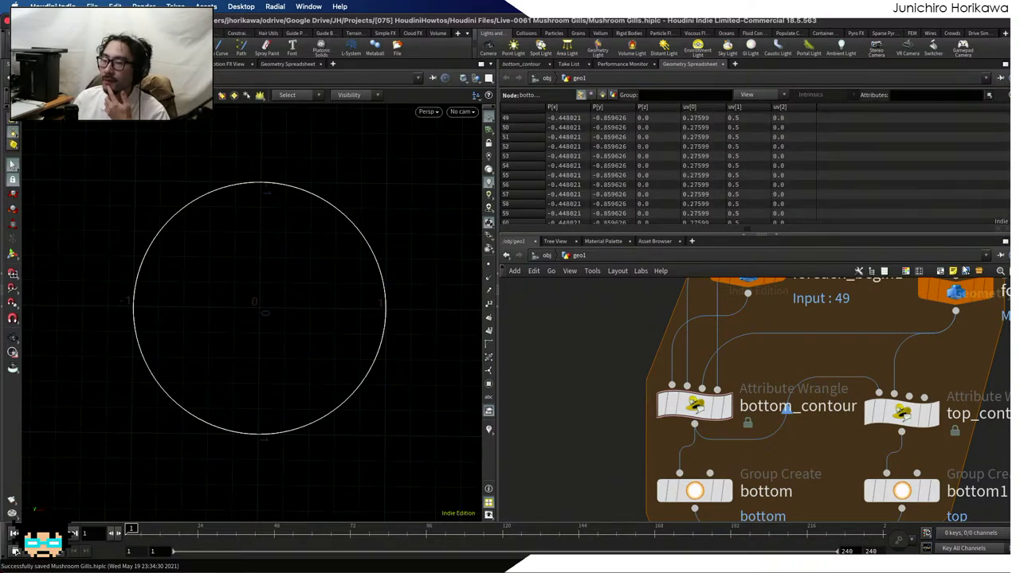
pyautogui.scroll(-5, 744, 365)
pyautogui.scroll(5, 745, 364)
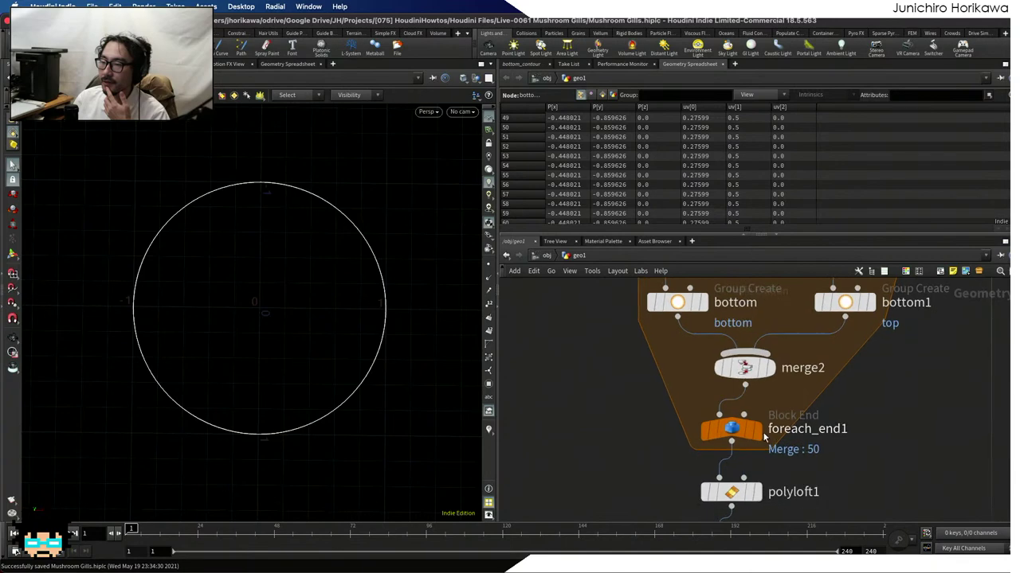
# Display foreach_end1 and inspect the stacked contours' point positions and uv values
pyautogui.click(752, 434)
pyautogui.click(731, 430)
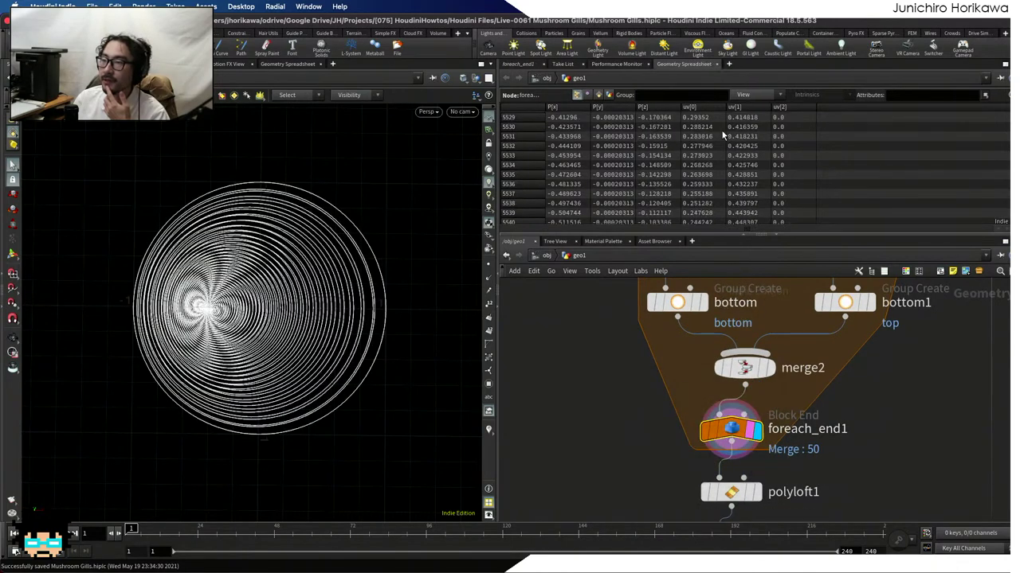
pyautogui.moveTo(1006, 173); pyautogui.dragTo(1009, 103)
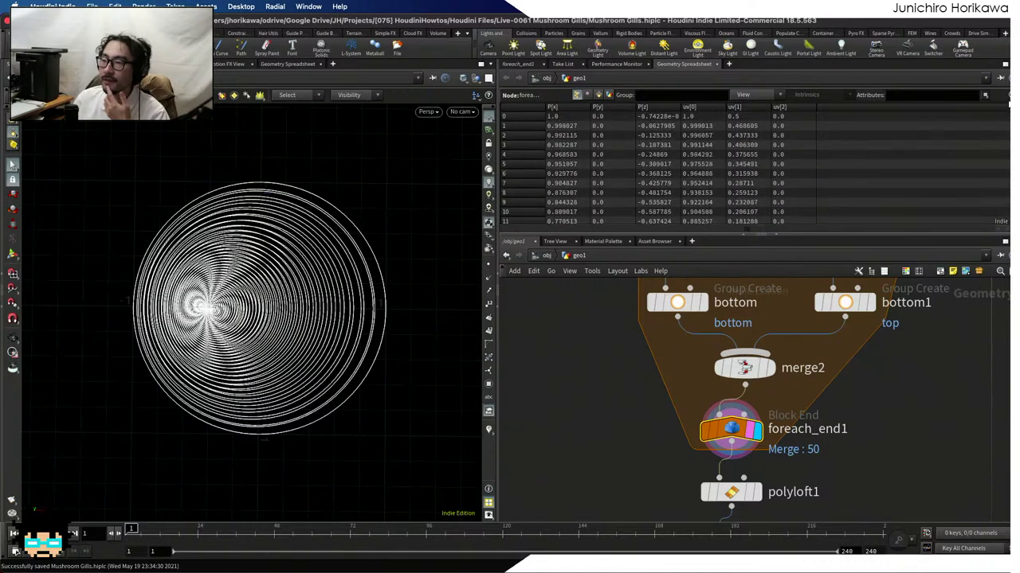
pyautogui.scroll(-3, 770, 303)
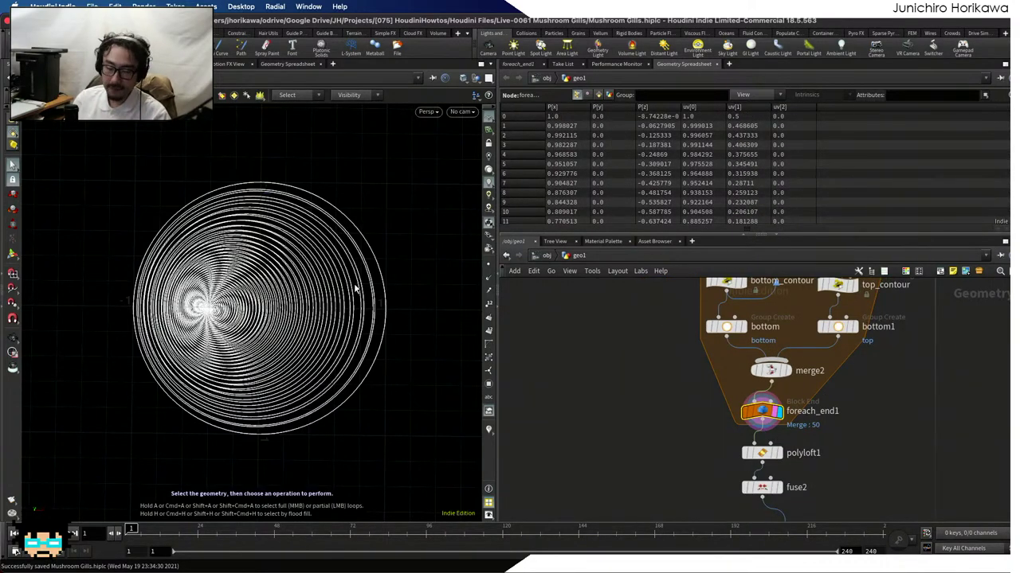
# Add an unconnected UV Quick Shade node (uvquickshade1) to the network
pyautogui.press('Tab')
pyautogui.write('quic')
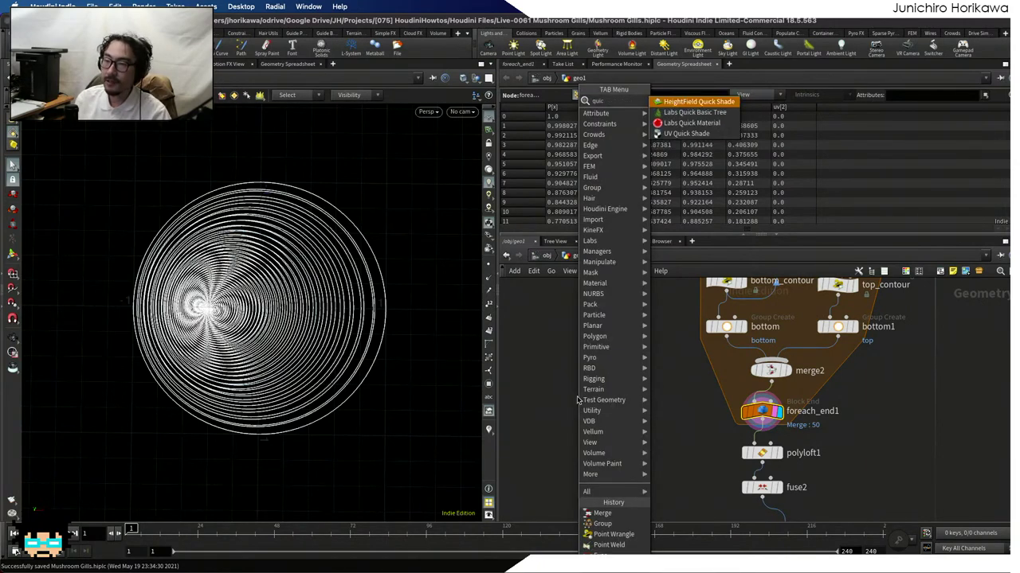
pyautogui.write('ks')
pyautogui.press('Down')
pyautogui.press('Return')
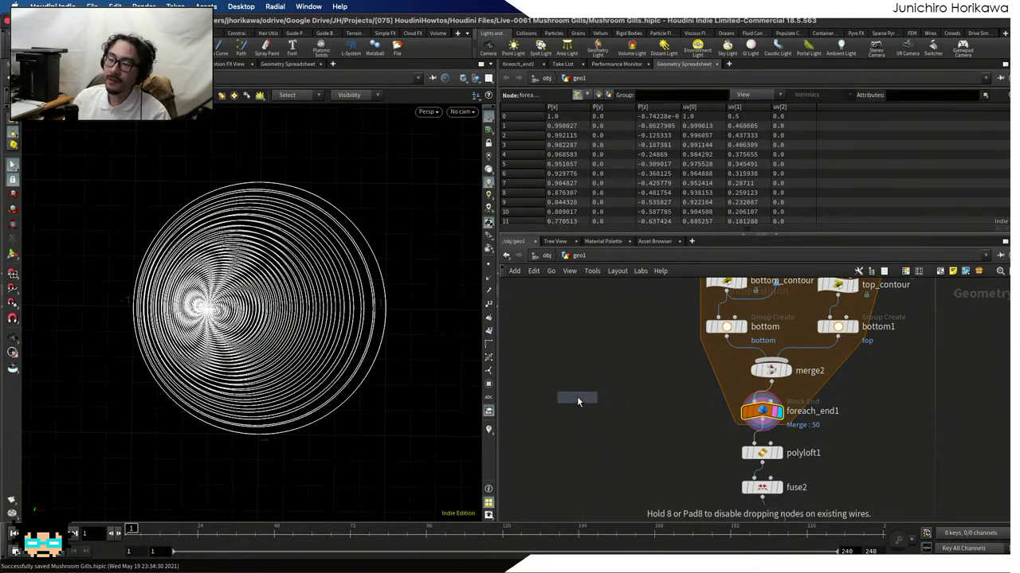
pyautogui.click(603, 422)
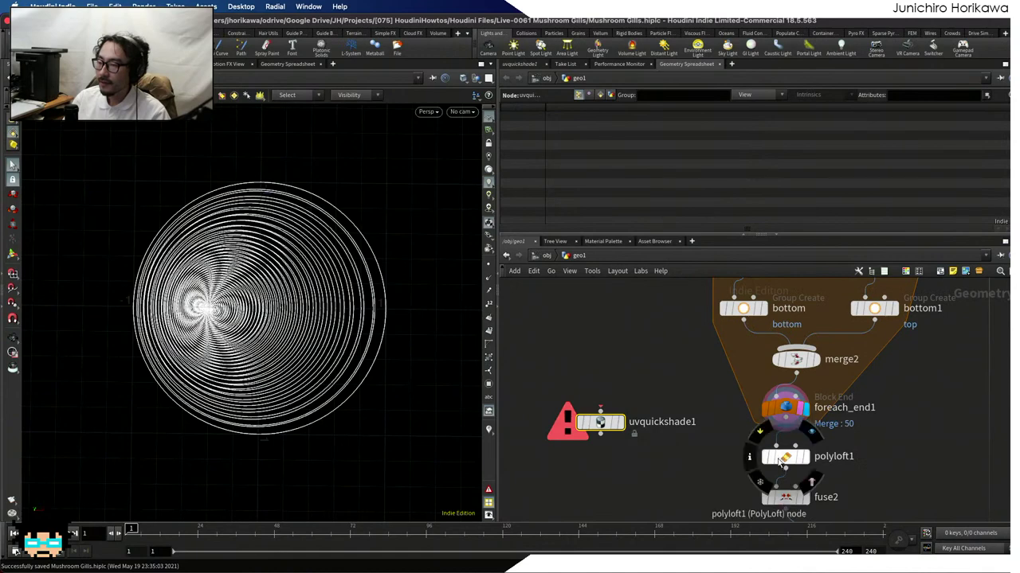
pyautogui.scroll(3, 793, 422)
# Display polyloft1 and orbit around its funnel-shaped lofted mesh
pyautogui.click(808, 399)
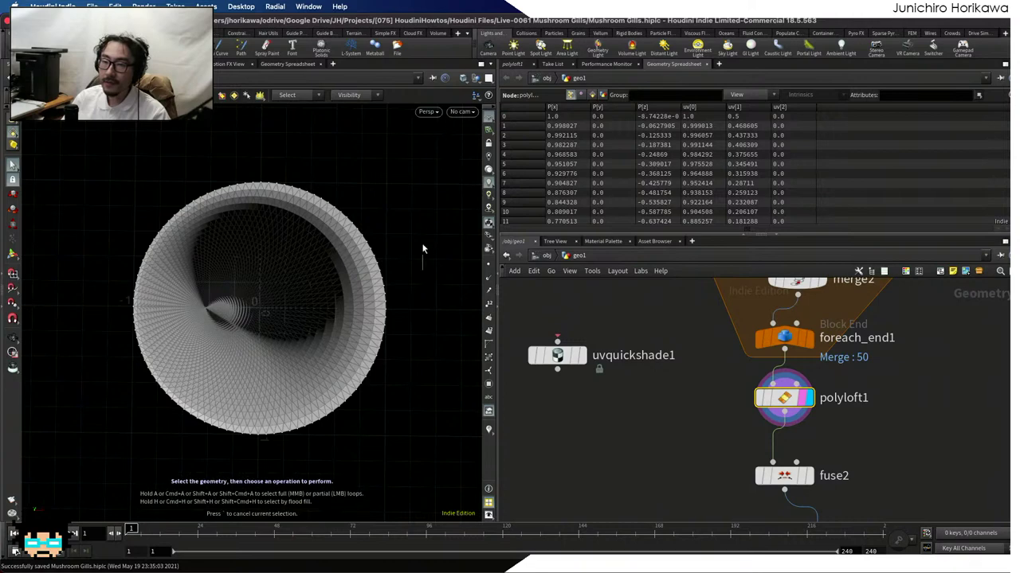
pyautogui.press('Escape')
pyautogui.moveTo(414, 294); pyautogui.dragTo(414, 246)
pyautogui.moveTo(414, 246); pyautogui.dragTo(367, 271, button='right')
pyautogui.moveTo(802, 451); pyautogui.dragTo(781, 381, button='middle')
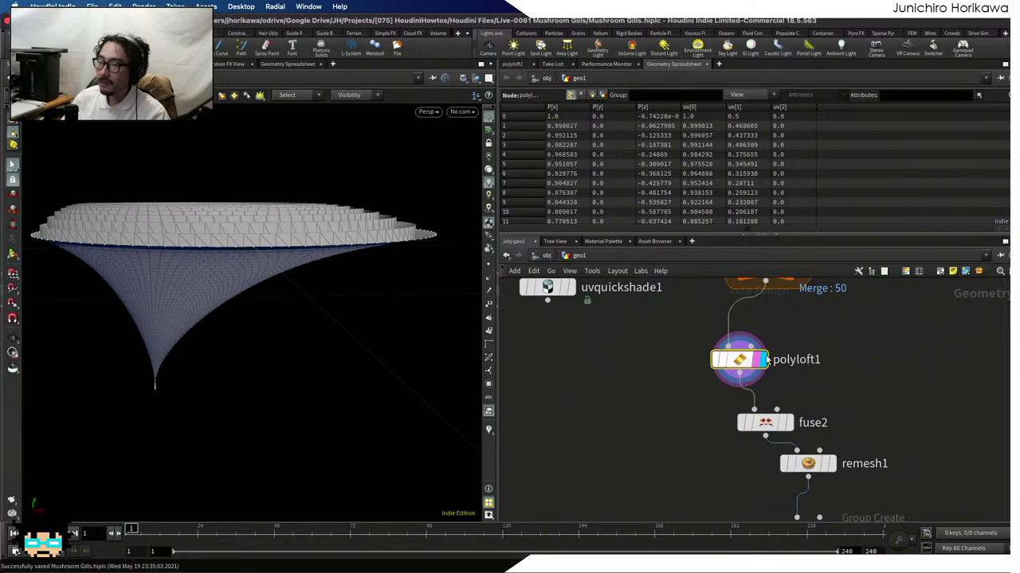
# Add a Split node wired below foreach_end1 and display it
pyautogui.moveTo(773, 346); pyautogui.dragTo(743, 402, button='middle')
pyautogui.press('Tab')
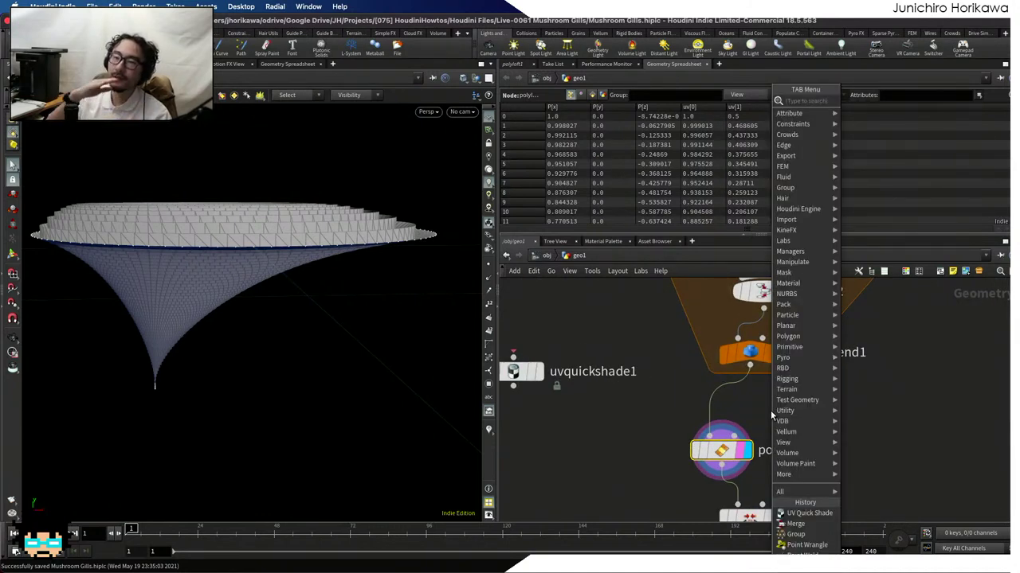
pyautogui.write('split')
pyautogui.press('Return')
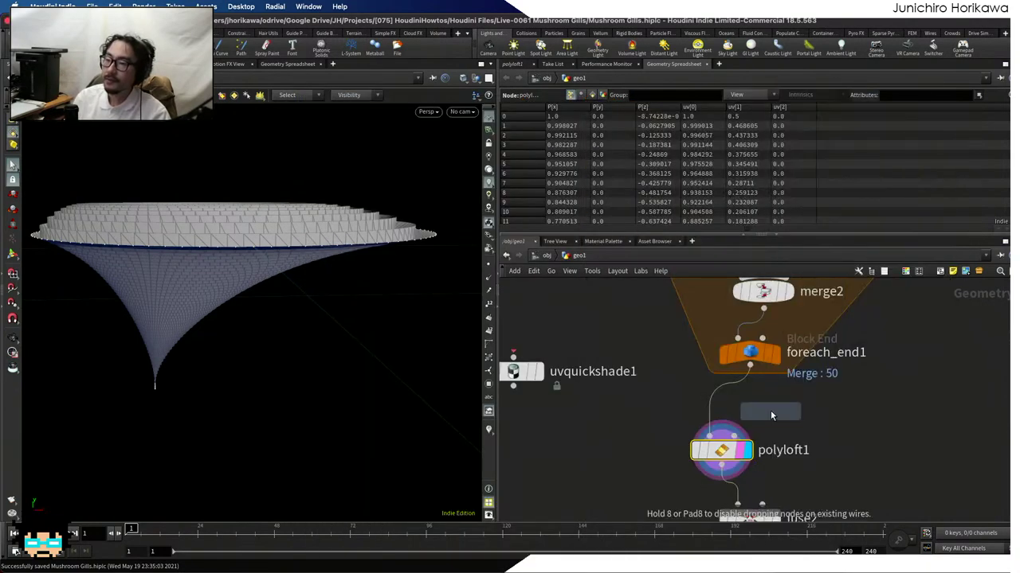
pyautogui.click(774, 407)
pyautogui.moveTo(751, 367); pyautogui.dragTo(775, 393)
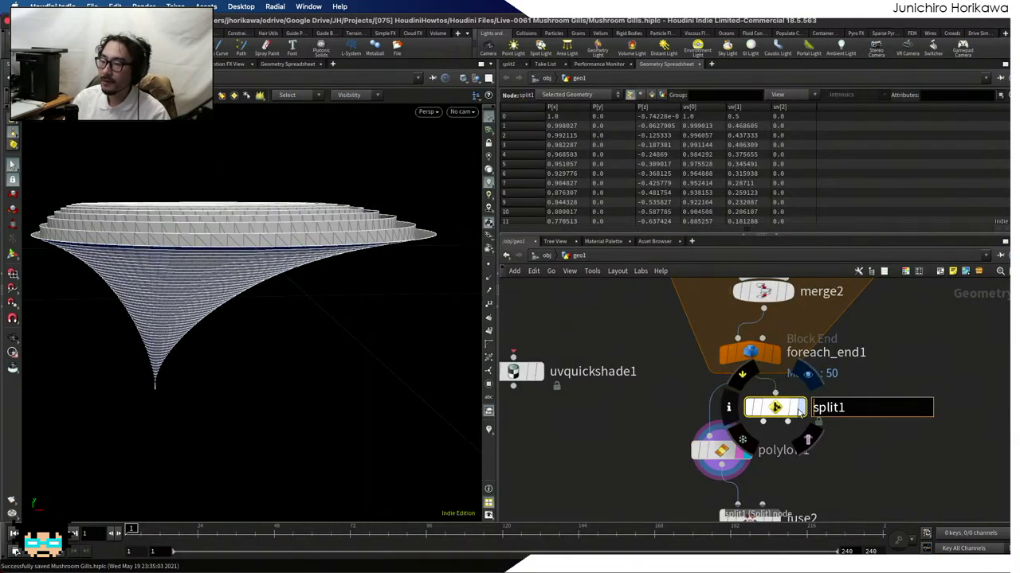
pyautogui.click(800, 407)
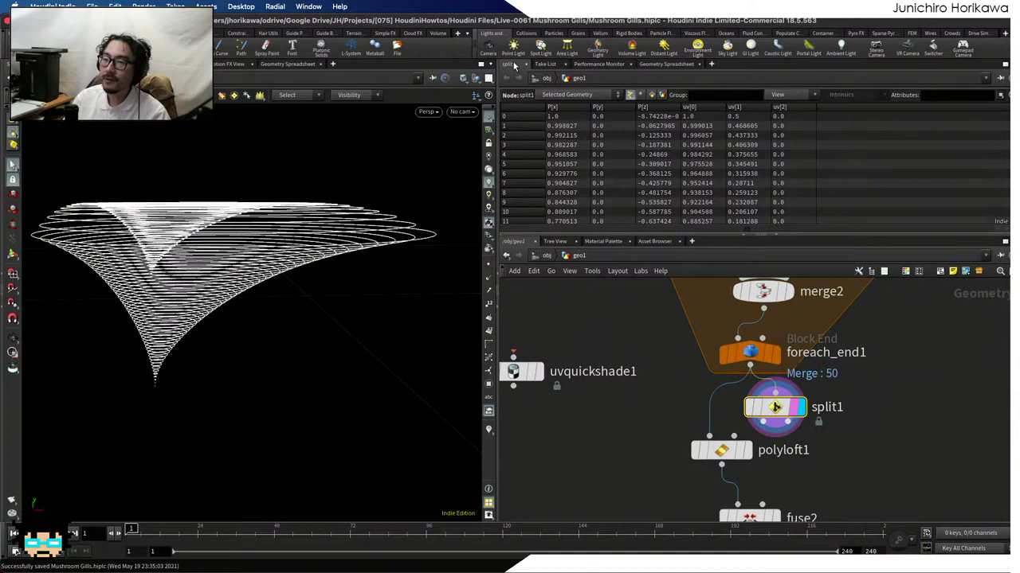
# Set split1's Group to bottom
pyautogui.click(510, 63)
pyautogui.click(601, 110)
pyautogui.write('botto')
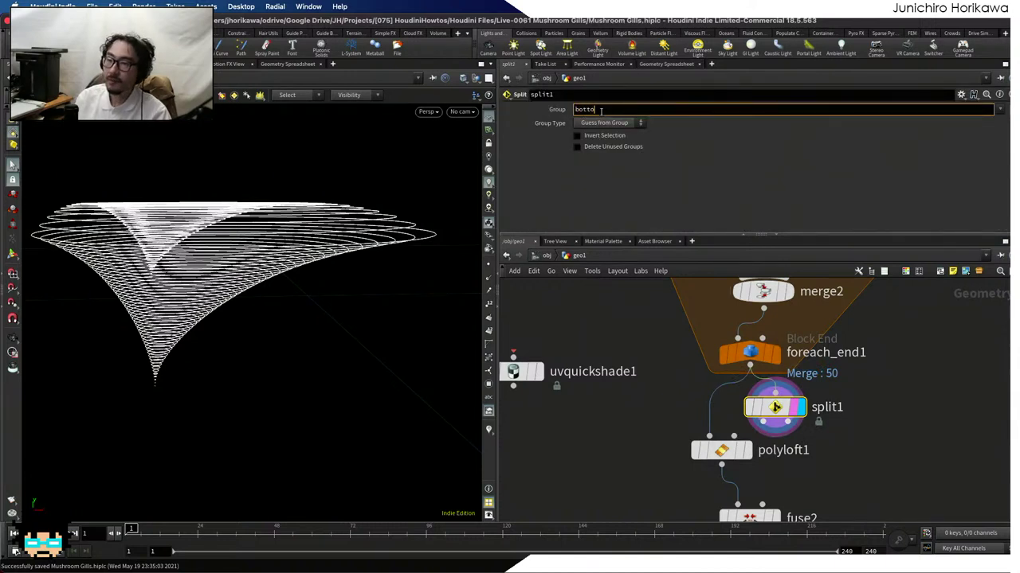
pyautogui.write('m')
pyautogui.press('Return')
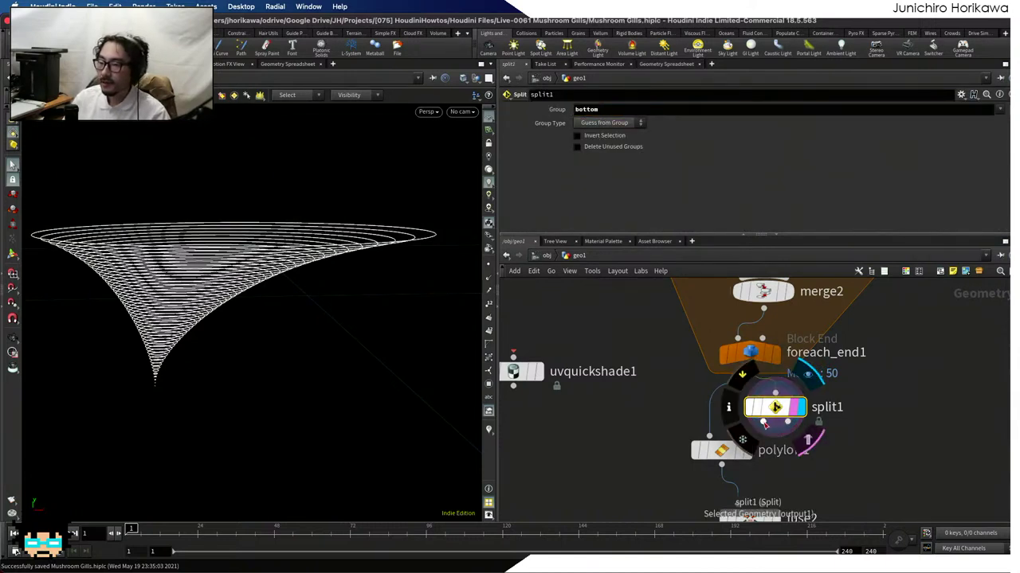
# Feed split1 into polyloft1 and duplicate it as polyloft2 for the other output
pyautogui.moveTo(774, 423); pyautogui.dragTo(856, 462)
pyautogui.click(747, 451)
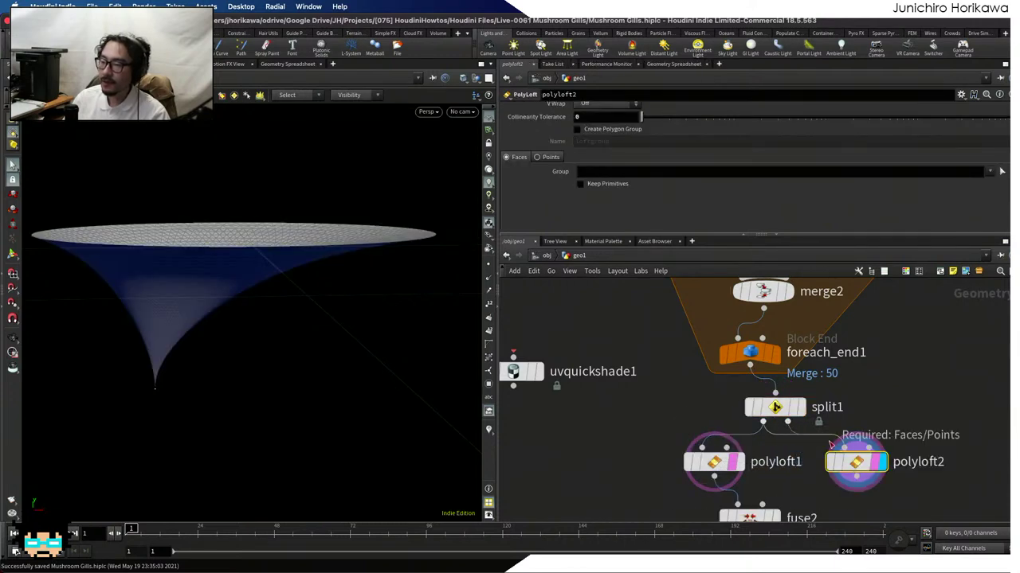
pyautogui.click(881, 463)
pyautogui.press('Escape')
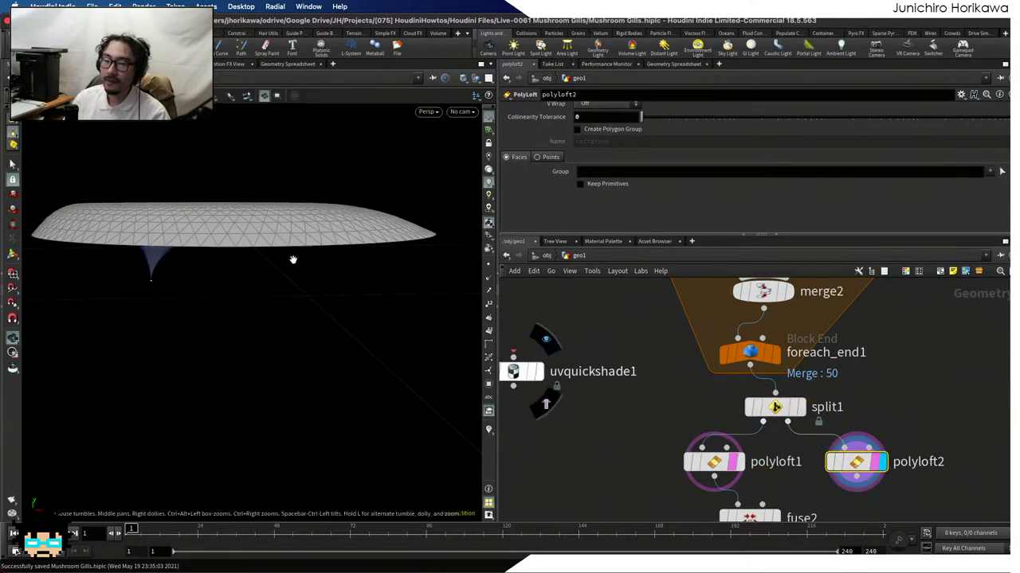
pyautogui.moveTo(291, 257); pyautogui.dragTo(468, 350)
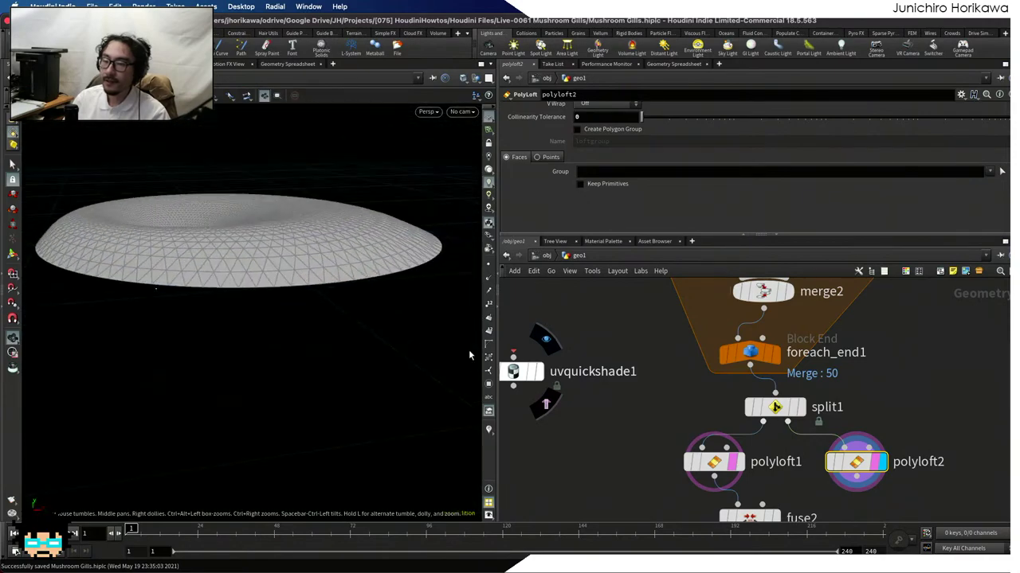
pyautogui.press('s')
# Wire uvquickshade1 after polyloft1 and display its checker texture
pyautogui.moveTo(611, 460); pyautogui.dragTo(679, 403, button='middle')
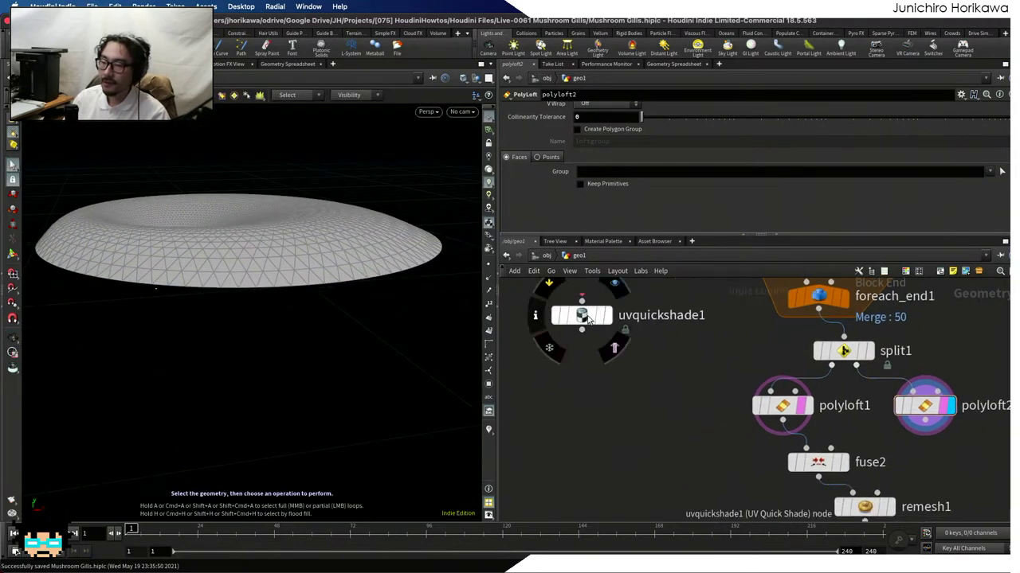
pyautogui.moveTo(589, 315); pyautogui.dragTo(631, 454)
pyautogui.moveTo(782, 420); pyautogui.dragTo(622, 437)
pyautogui.scroll(2, 622, 446)
pyautogui.click(660, 413)
# Orbit the viewport to look down on uvquickshade1's checker surface
pyautogui.click(621, 456)
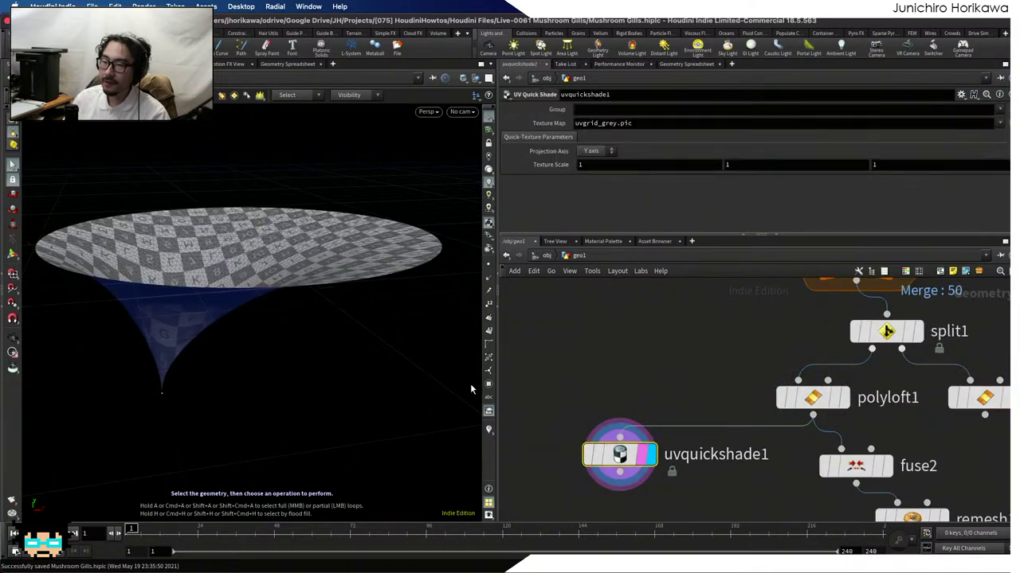
pyautogui.press('Escape')
pyautogui.moveTo(321, 259); pyautogui.dragTo(307, 296)
pyautogui.press('s')
pyautogui.scroll(-3, 579, 342)
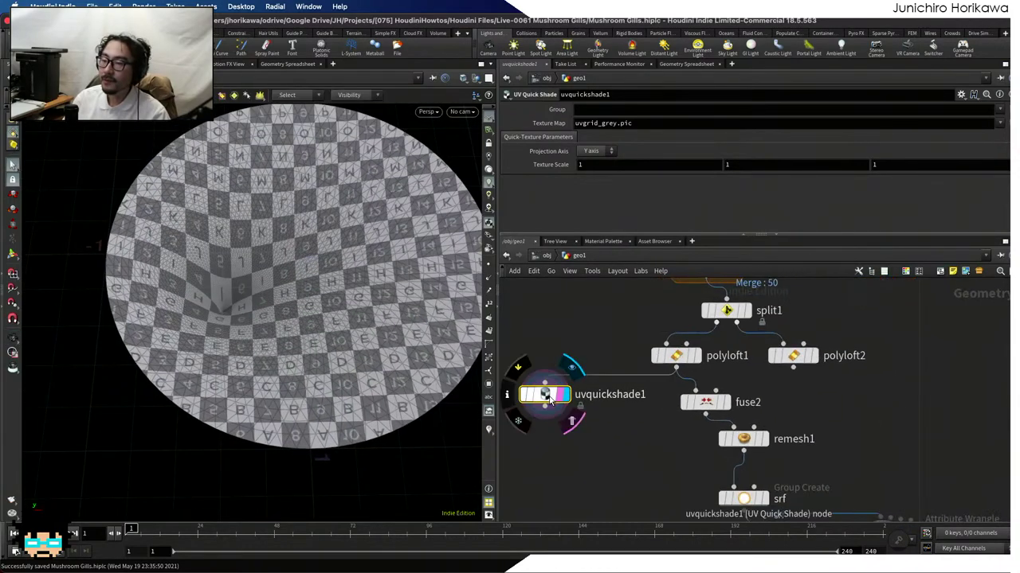
# Copy uvquickshade1 as uvquickshade2, fed from polyloft2's output
pyautogui.moveTo(557, 408); pyautogui.dragTo(850, 419)
pyautogui.scroll(1, 830, 369)
pyautogui.scroll(1, 830, 368)
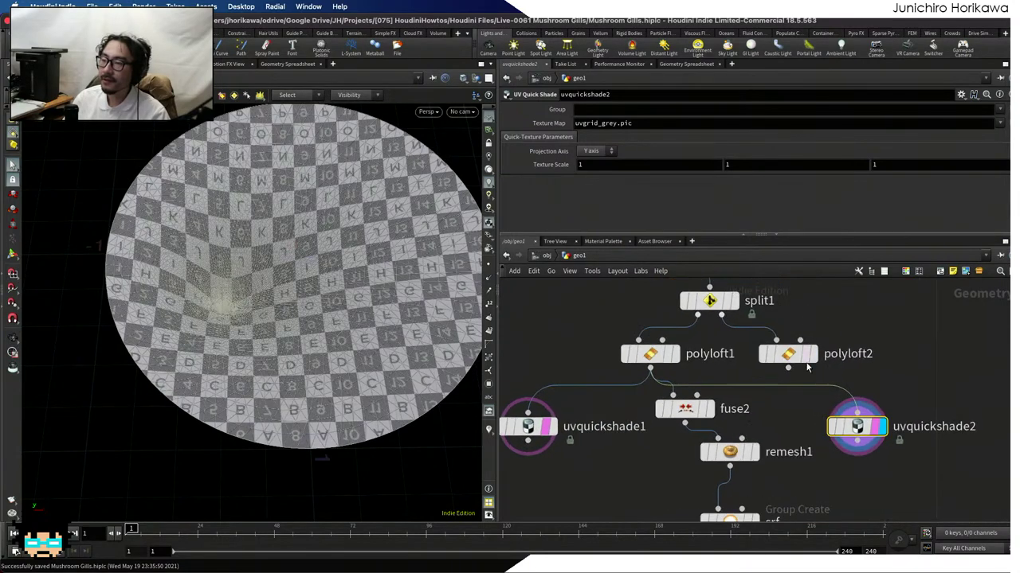
pyautogui.moveTo(786, 364); pyautogui.dragTo(855, 415)
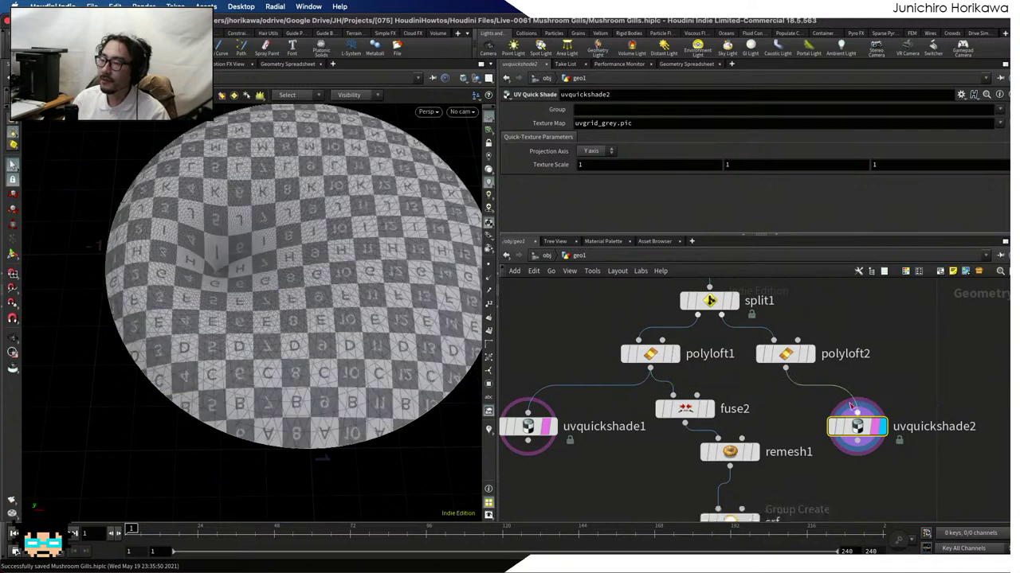
pyautogui.scroll(3, 368, 278)
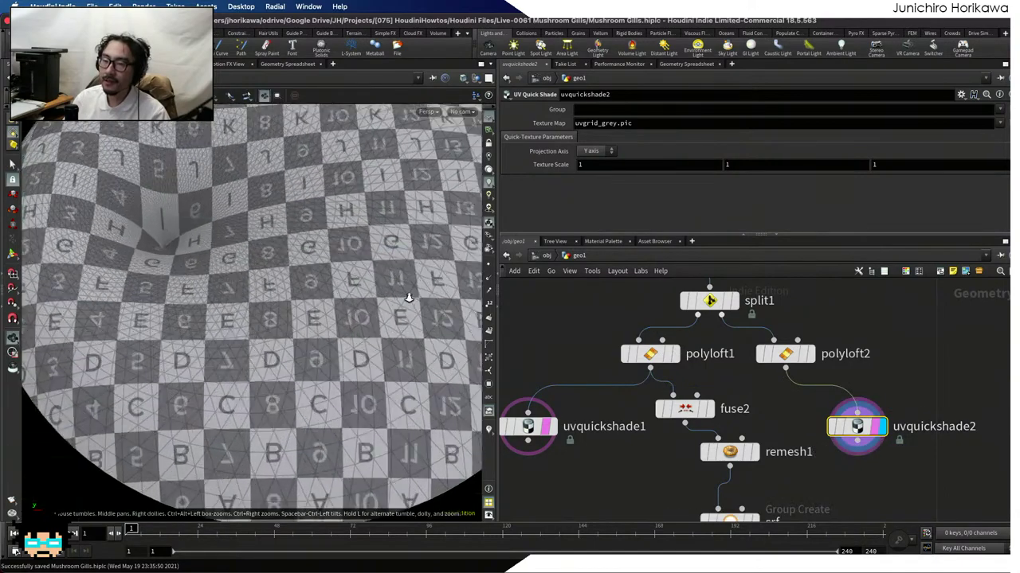
pyautogui.moveTo(409, 268); pyautogui.dragTo(366, 369)
pyautogui.scroll(-5, 323, 264)
pyautogui.press('s')
# Move uvquickshade1 right, display it, and tilt the view down onto the sphere
pyautogui.moveTo(528, 426); pyautogui.dragTo(568, 426)
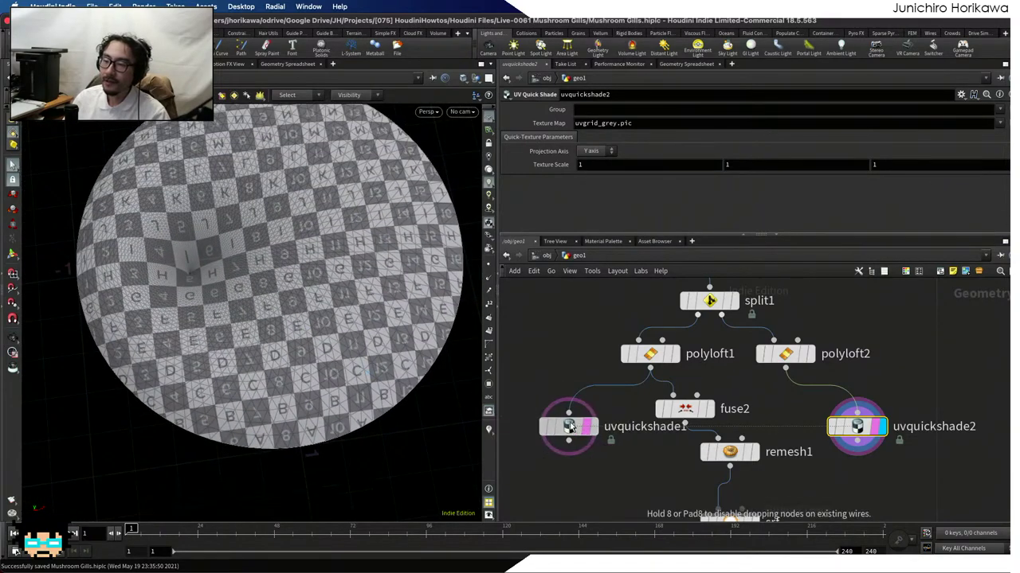
pyautogui.click(592, 427)
pyautogui.press('Escape')
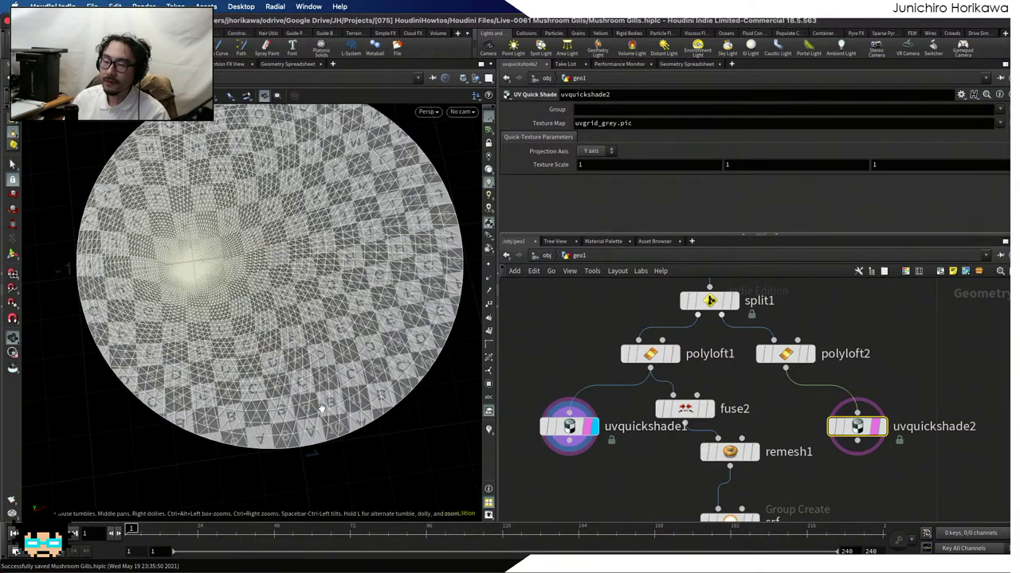
pyautogui.scroll(10, 321, 408)
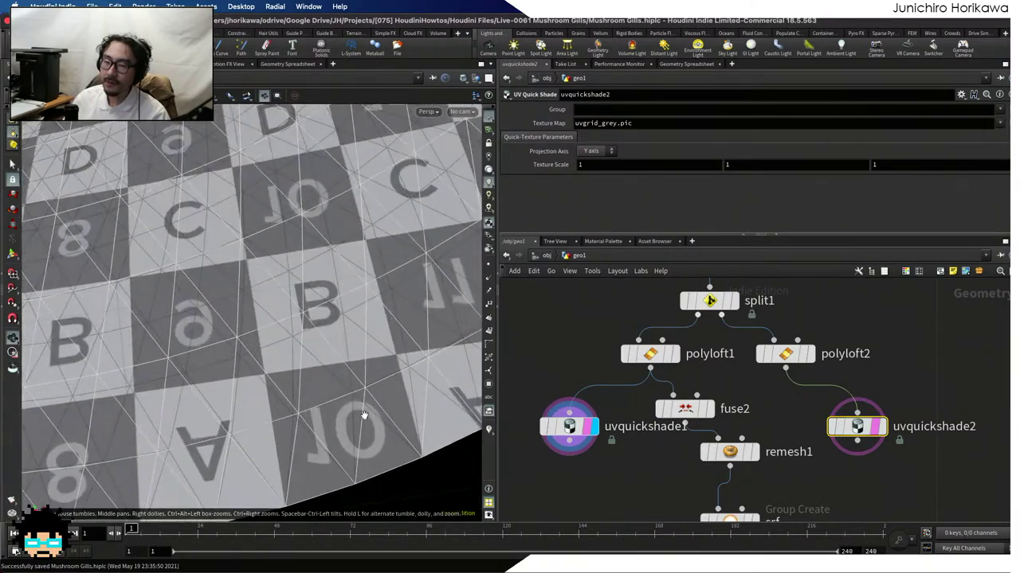
pyautogui.moveTo(363, 415); pyautogui.dragTo(355, 374)
pyautogui.press('s')
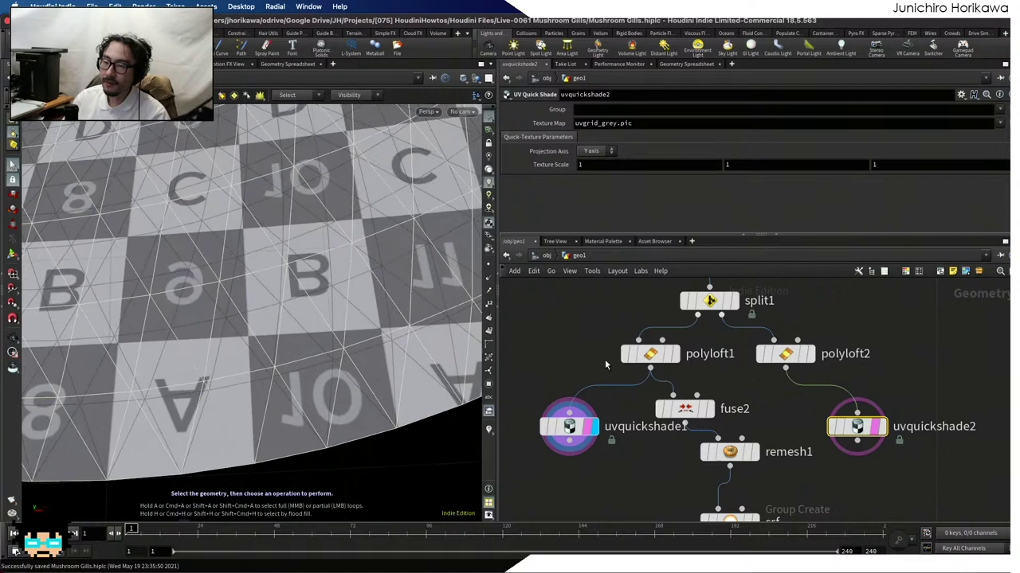
# Toggle the display between uvquickshade2 and uvquickshade1 to compare their UV mappings
pyautogui.click(881, 427)
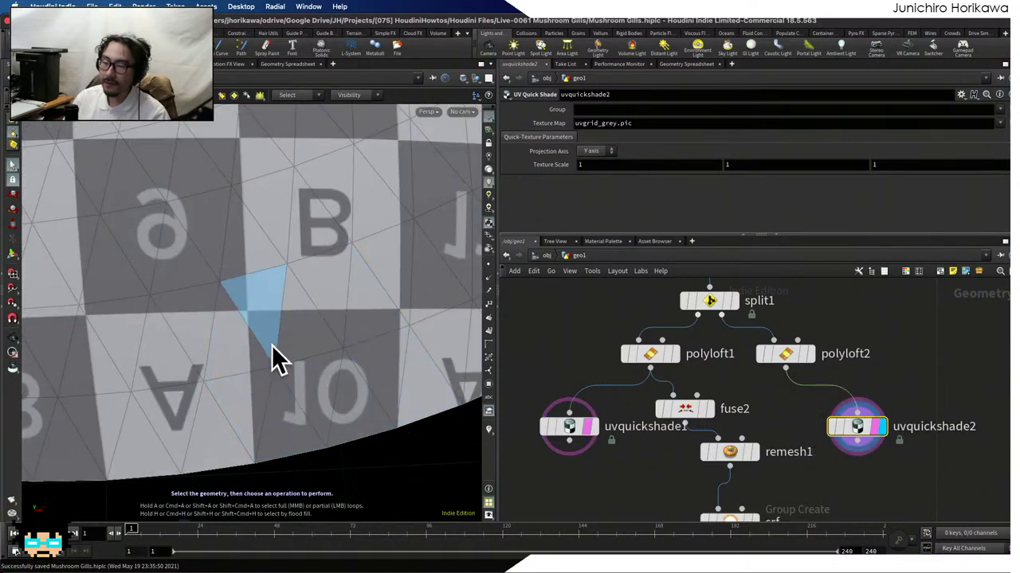
pyautogui.click(594, 426)
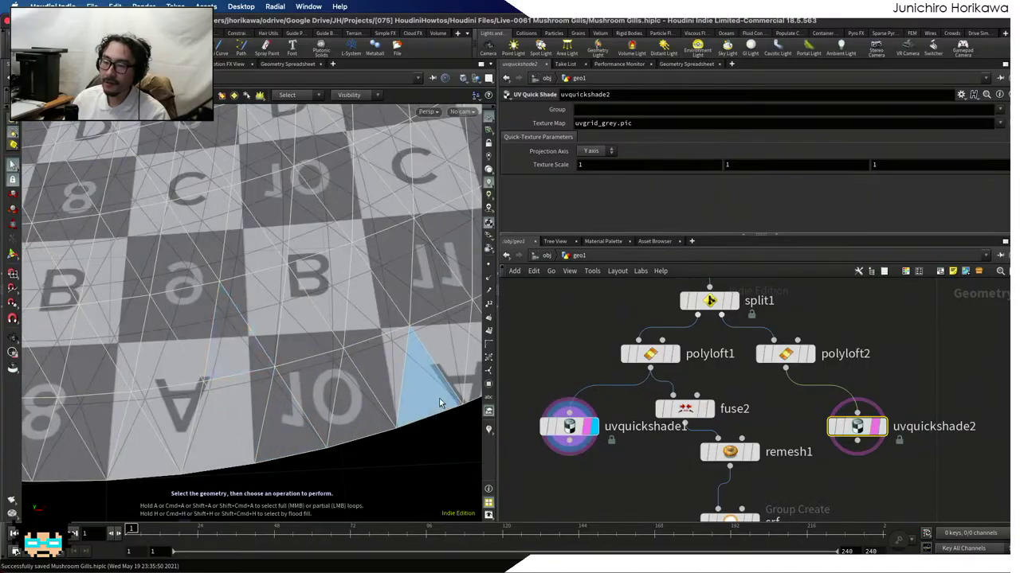
pyautogui.moveTo(439, 398); pyautogui.dragTo(255, 375)
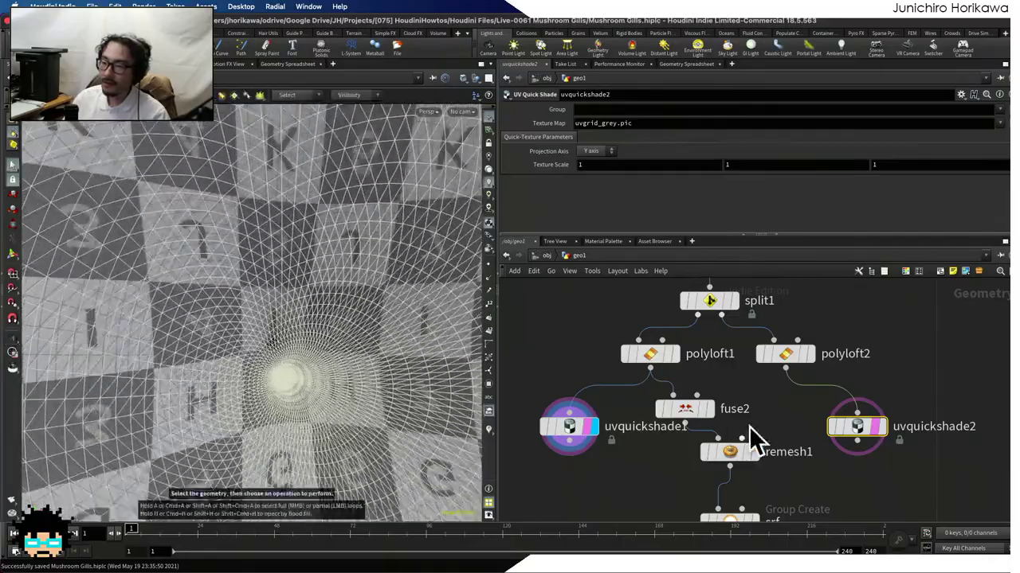
pyautogui.click(879, 427)
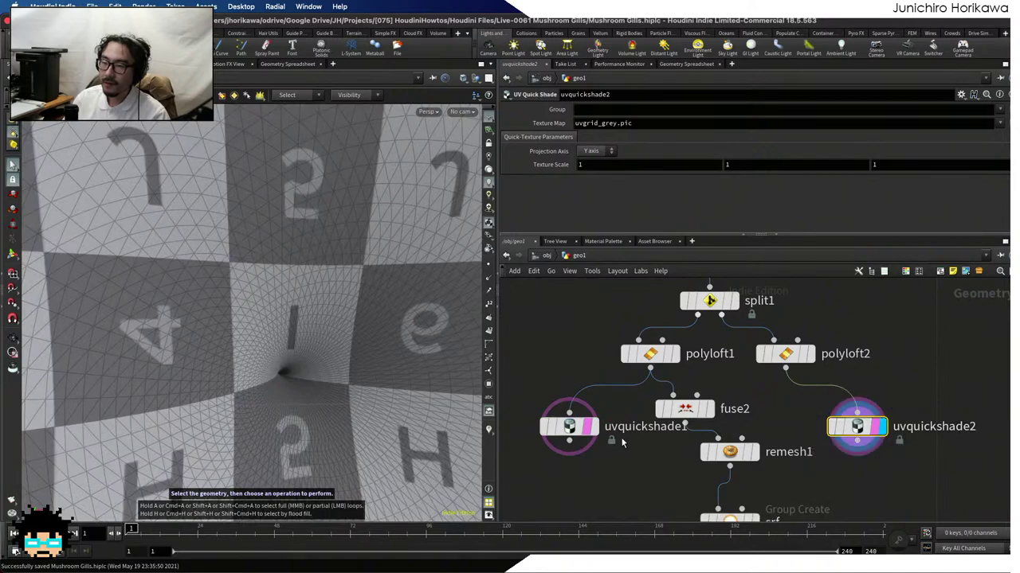
pyautogui.click(592, 427)
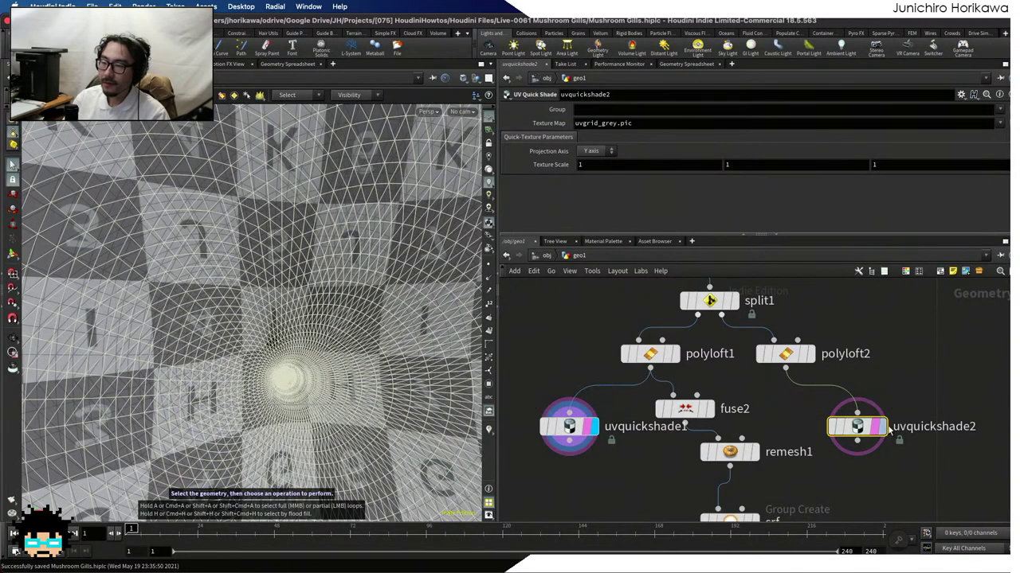
pyautogui.click(883, 428)
pyautogui.click(593, 428)
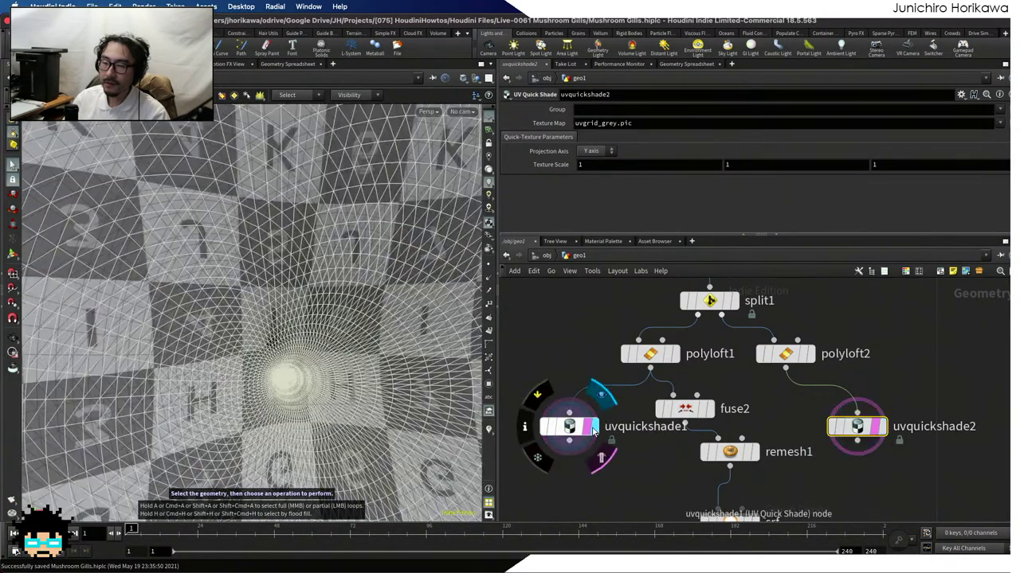
# Orbit to view the lettered sphere as a dome and select uvquickshade1
pyautogui.scroll(-10, 239, 430)
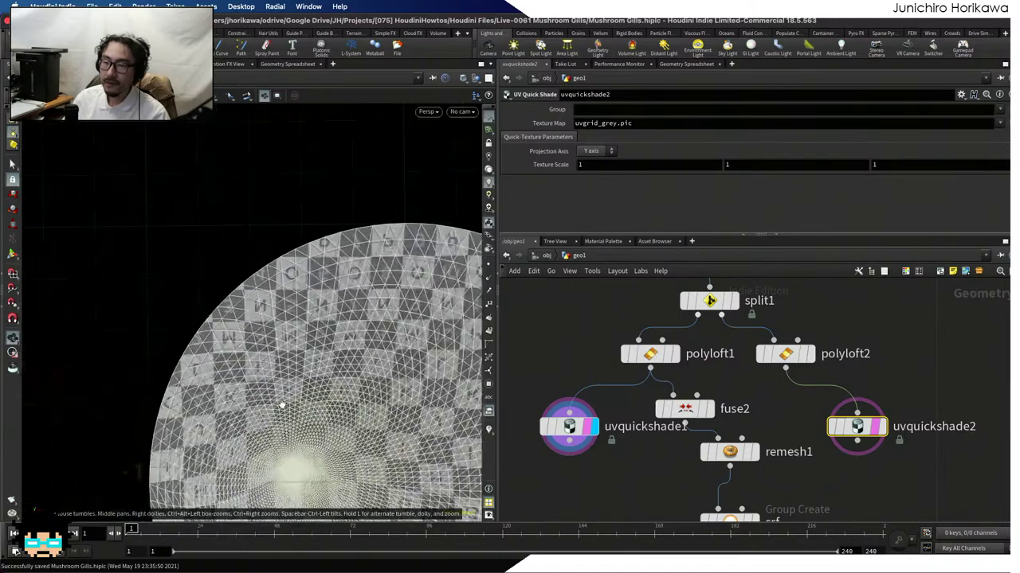
pyautogui.moveTo(281, 404); pyautogui.dragTo(341, 325)
pyautogui.moveTo(359, 386); pyautogui.dragTo(303, 318)
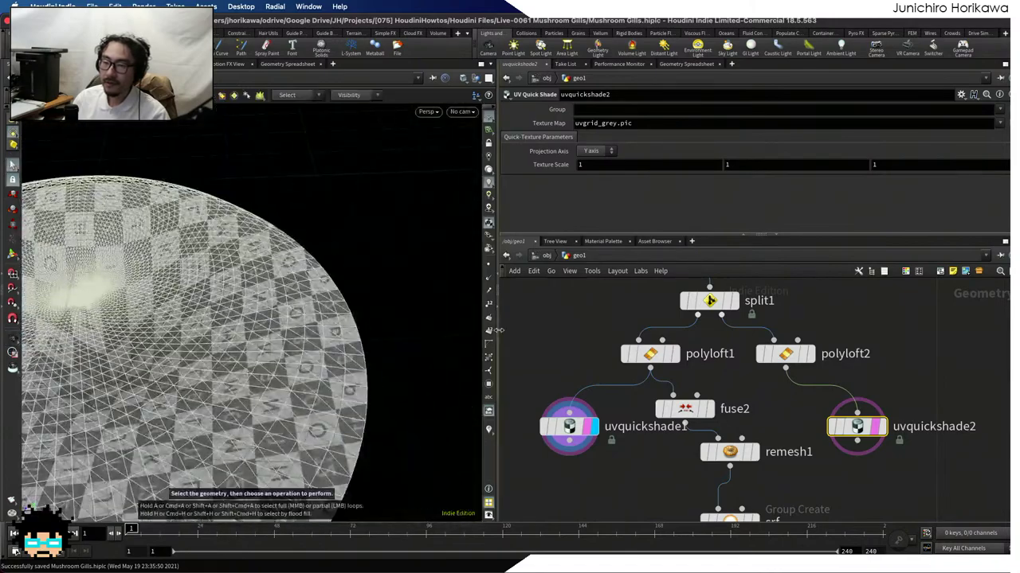
pyautogui.click(589, 425)
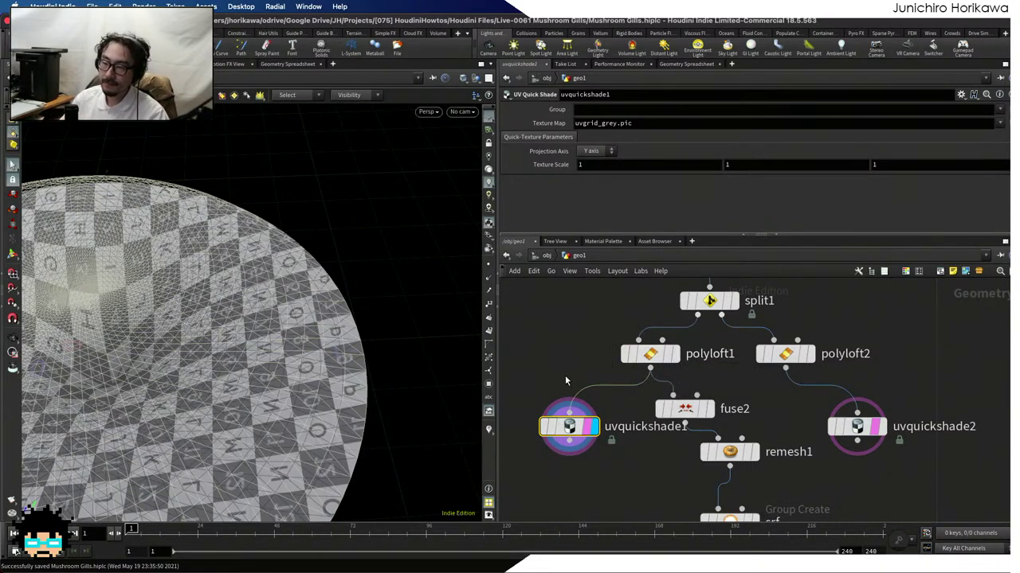
# Delete both uvquickshade1 and uvquickshade2
pyautogui.click(568, 420)
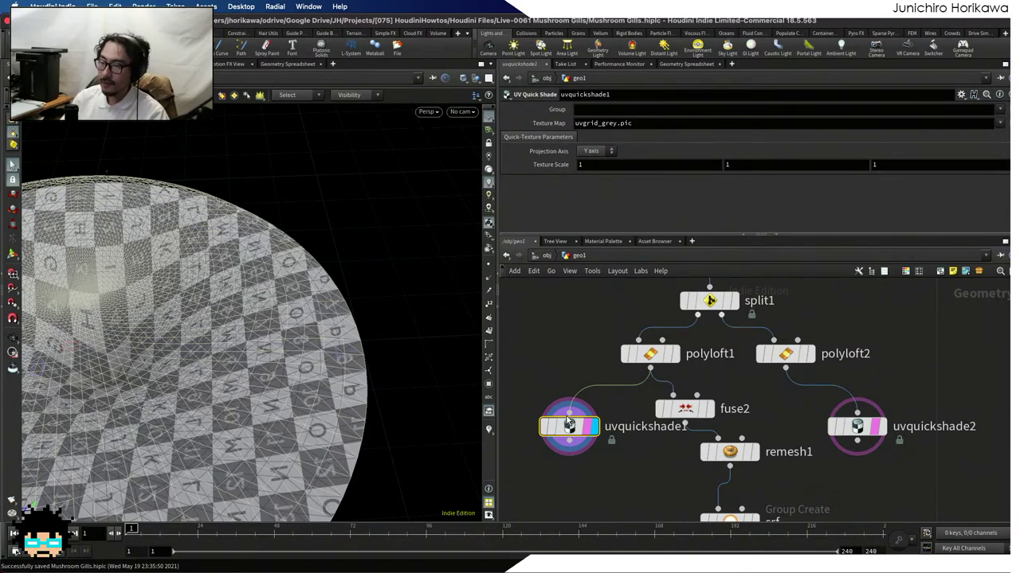
pyautogui.press('Delete')
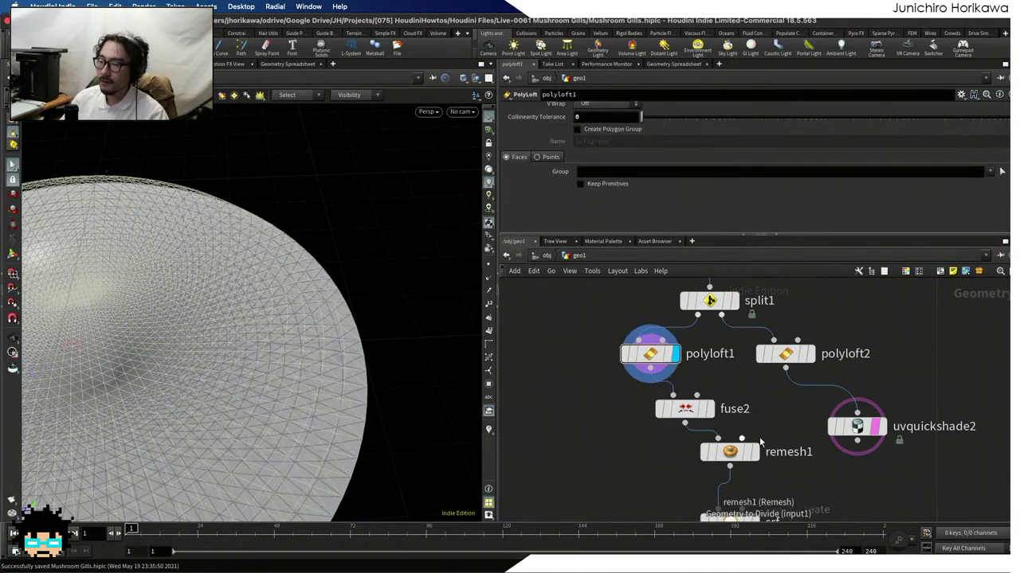
pyautogui.click(864, 429)
pyautogui.press('Delete')
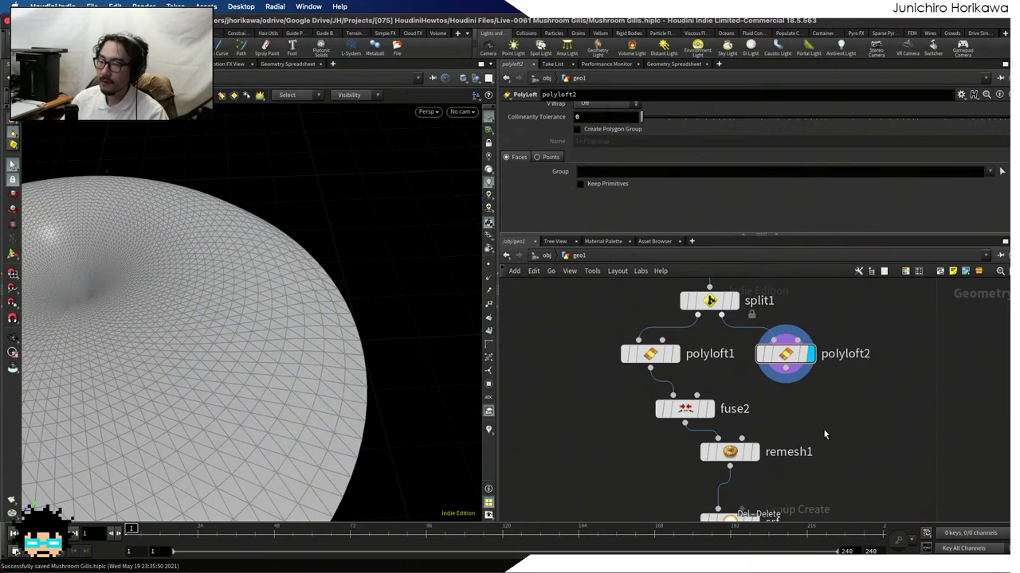
# Line up fuse2 and remesh1 under polyloft1
pyautogui.moveTo(751, 446); pyautogui.dragTo(704, 452)
pyautogui.moveTo(693, 409); pyautogui.dragTo(670, 411)
pyautogui.moveTo(692, 446); pyautogui.dragTo(672, 452)
pyautogui.moveTo(845, 437); pyautogui.dragTo(732, 438, button='middle')
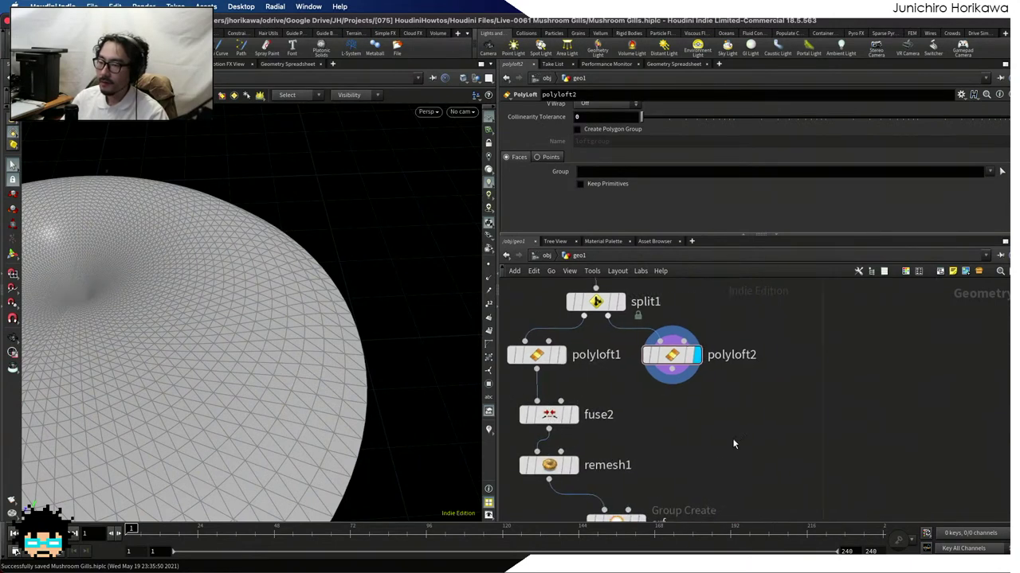
# Insert a Null named BOTTOM on the polyloft1–fuse2 wire
pyautogui.press('Tab')
pyautogui.write('merge')
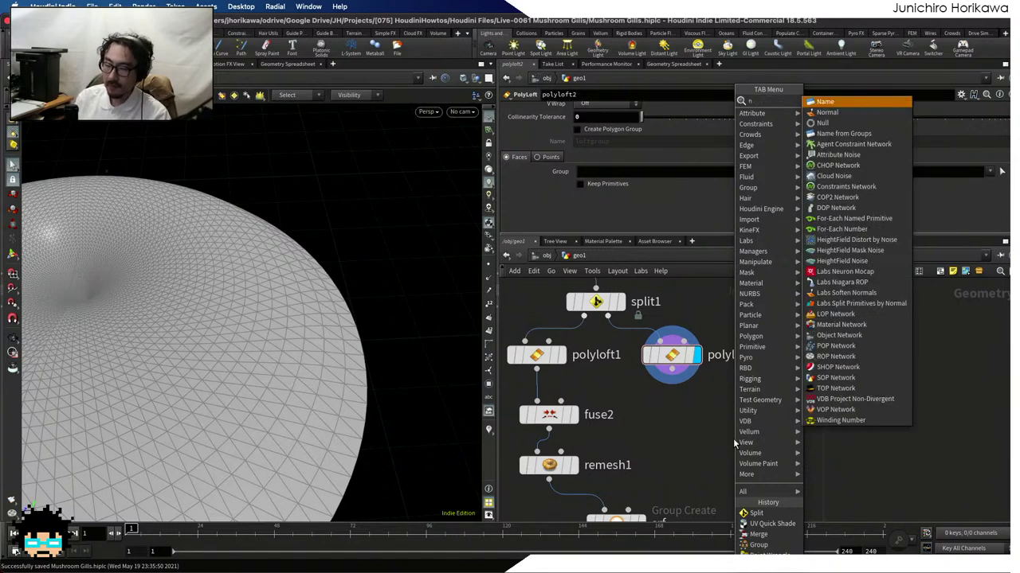
pyautogui.press('Return')
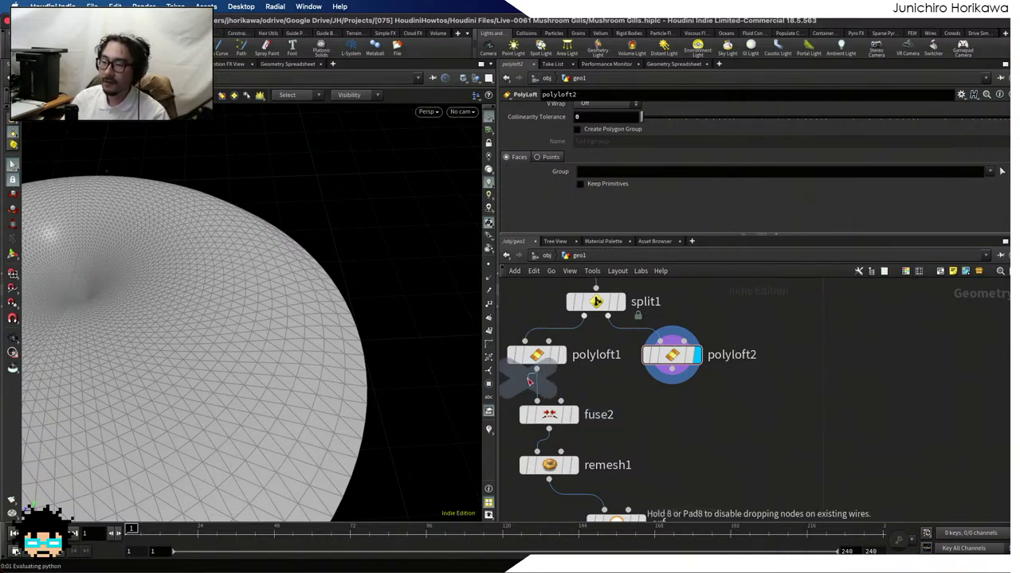
pyautogui.click(509, 414)
pyautogui.doubleClick(577, 419)
pyautogui.write('B')
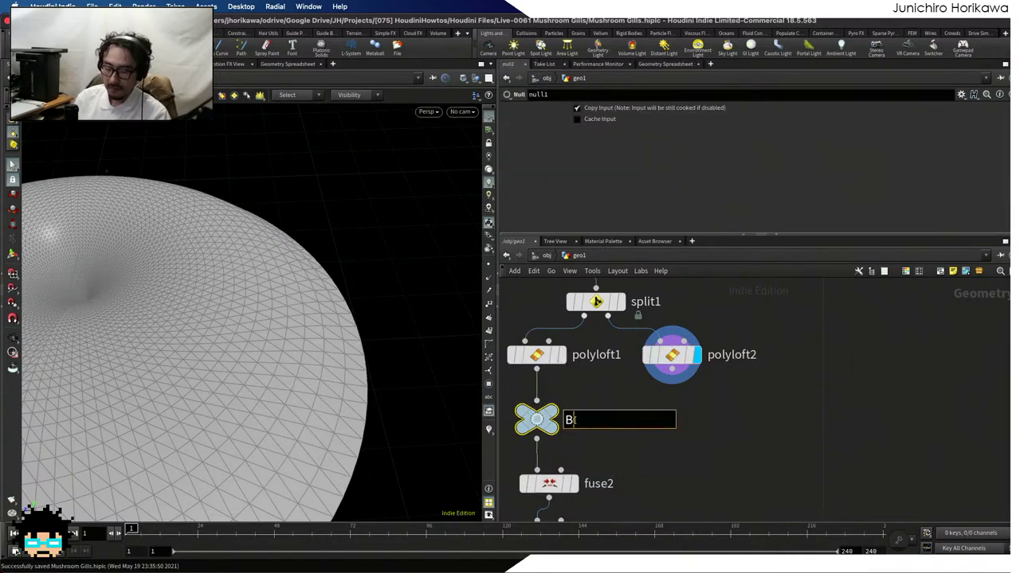
pyautogui.write('OTTOM')
pyautogui.press('Return')
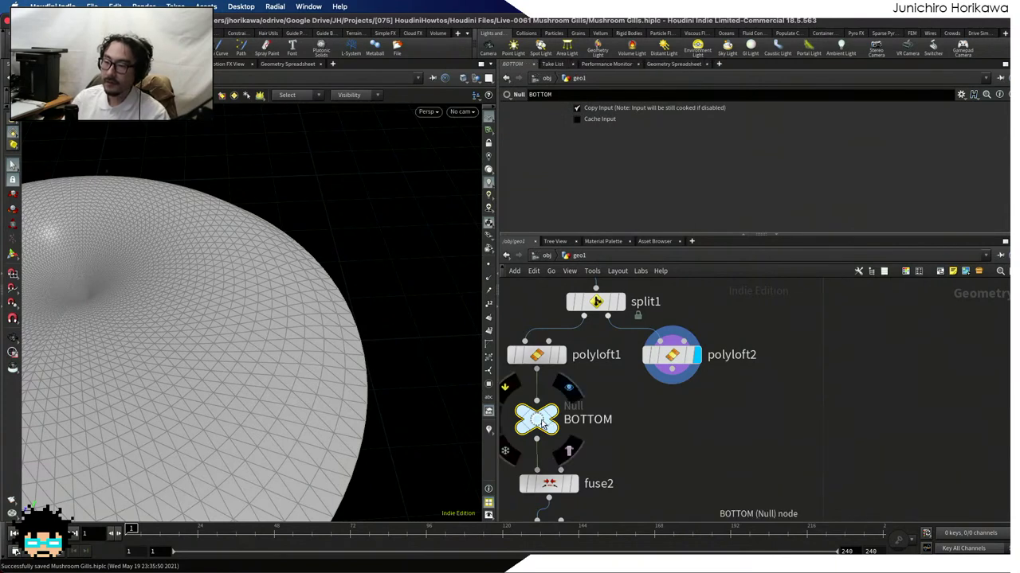
# Copy the Null, feed it from polyloft2, and rename it TOP
pyautogui.keyDown('alt'); pyautogui.moveTo(536, 420); pyautogui.dragTo(662, 419); pyautogui.keyUp('alt')
pyautogui.moveTo(671, 368); pyautogui.dragTo(674, 426)
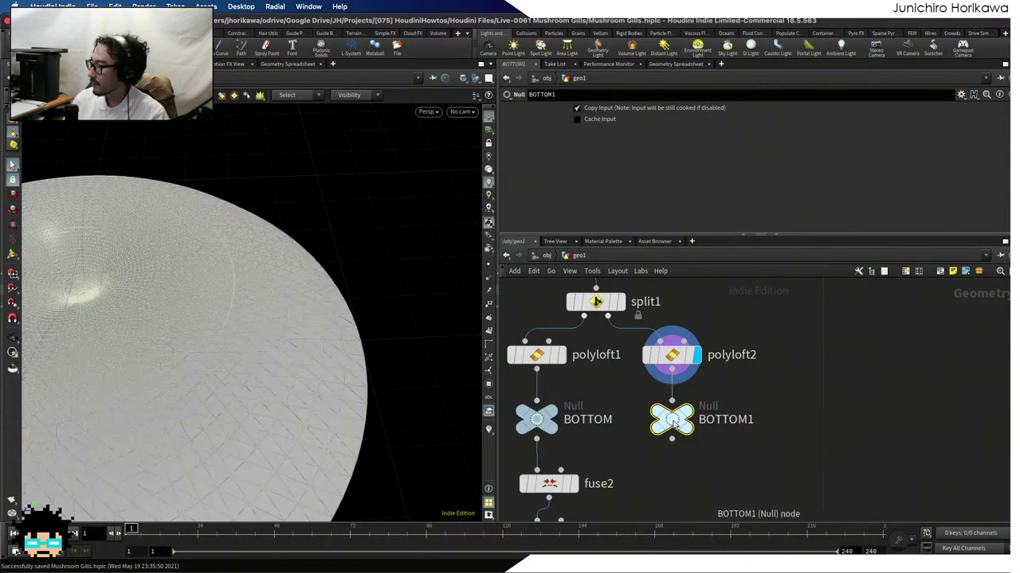
pyautogui.moveTo(704, 426)
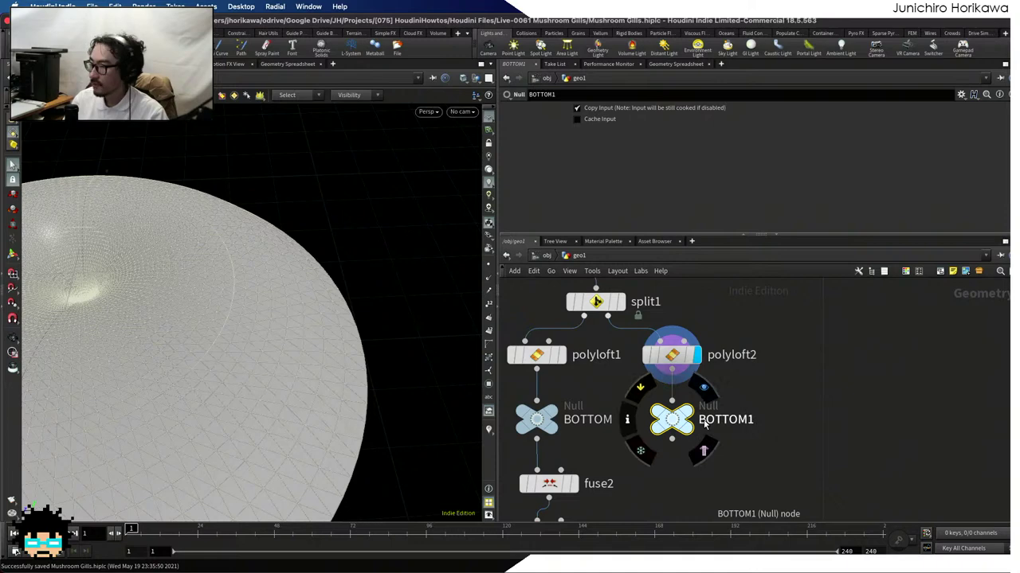
pyautogui.doubleClick(739, 430)
pyautogui.write('TOP')
pyautogui.press('Return')
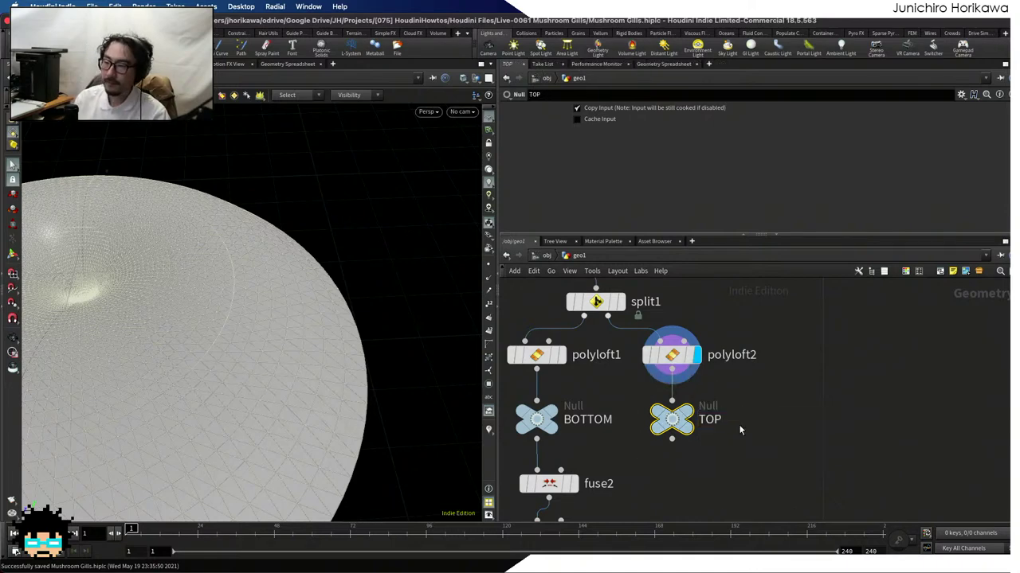
pyautogui.scroll(-10, 749, 412)
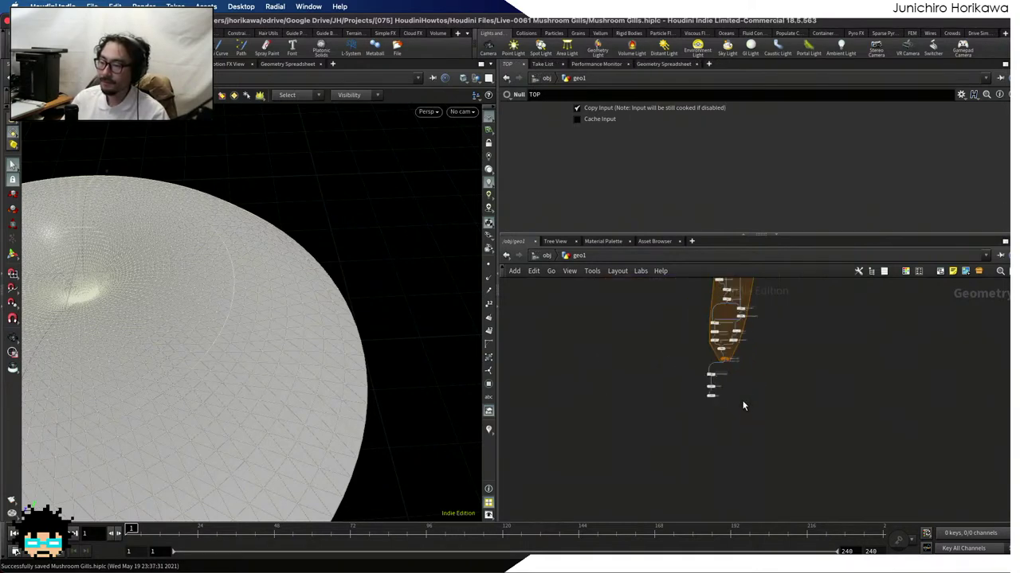
# Add an Object Merge node and name it BOTTOM1
pyautogui.scroll(4, 764, 426)
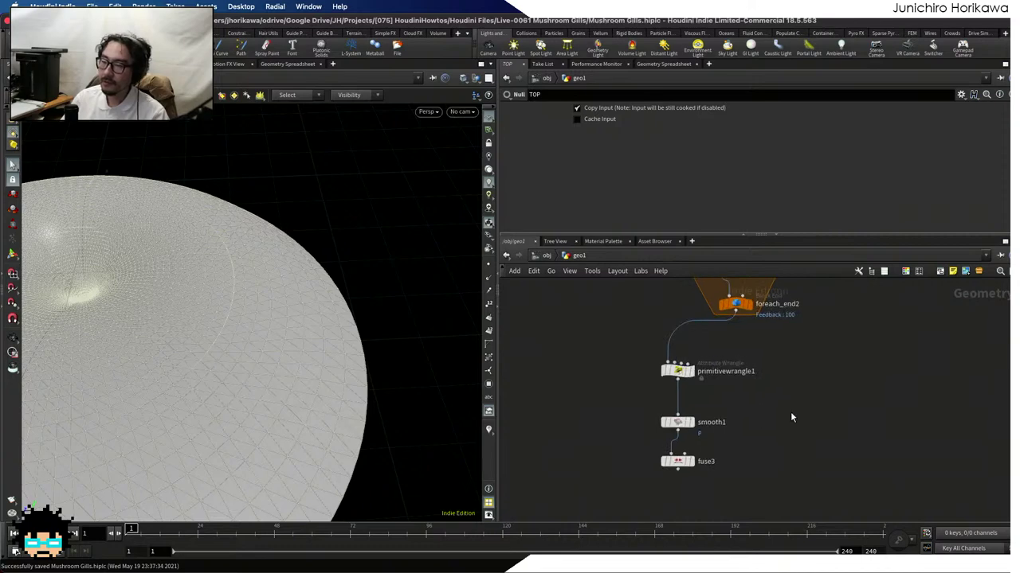
pyautogui.press('Tab')
pyautogui.write('object')
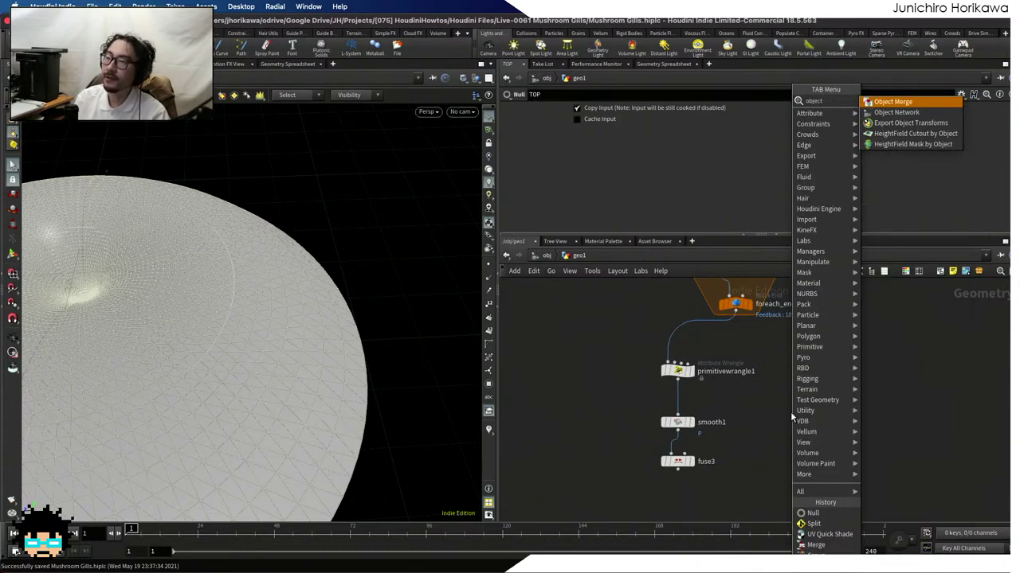
pyautogui.press('Return')
pyautogui.click(791, 412)
pyautogui.scroll(1, 790, 411)
pyautogui.doubleClick(809, 411)
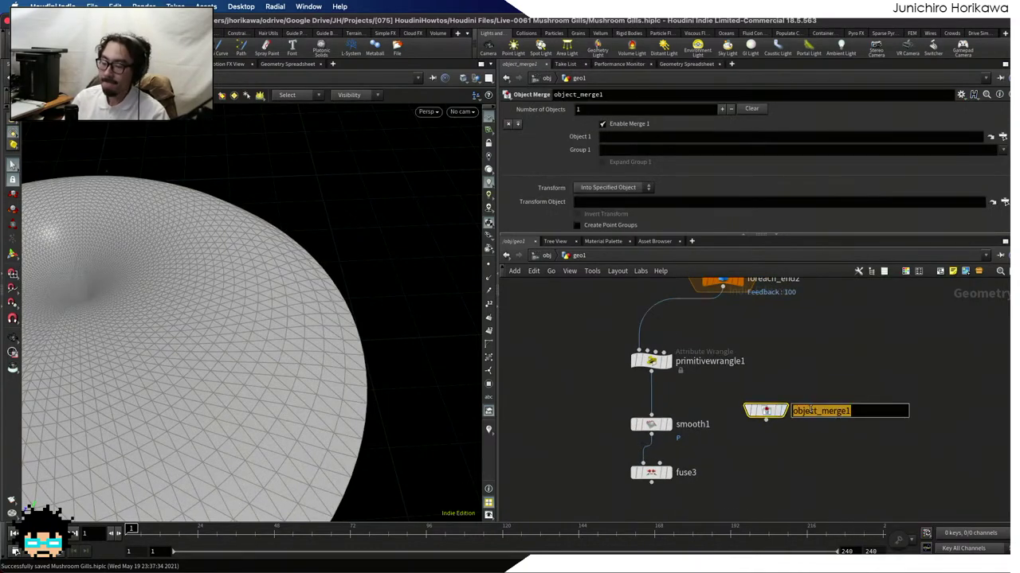
pyautogui.write('BOTTOM1')
pyautogui.press('Return')
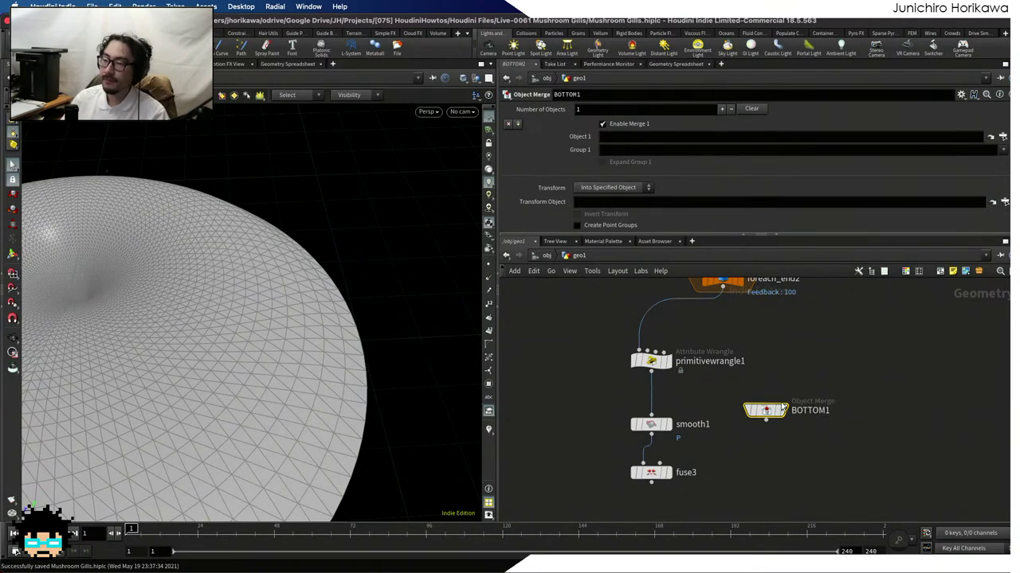
# Duplicate BOTTOM1 as TOP1 and colour both merge nodes yellow
pyautogui.keyDown('alt'); pyautogui.moveTo(766, 411); pyautogui.dragTo(887, 419); pyautogui.keyUp('alt')
pyautogui.doubleClick(919, 411)
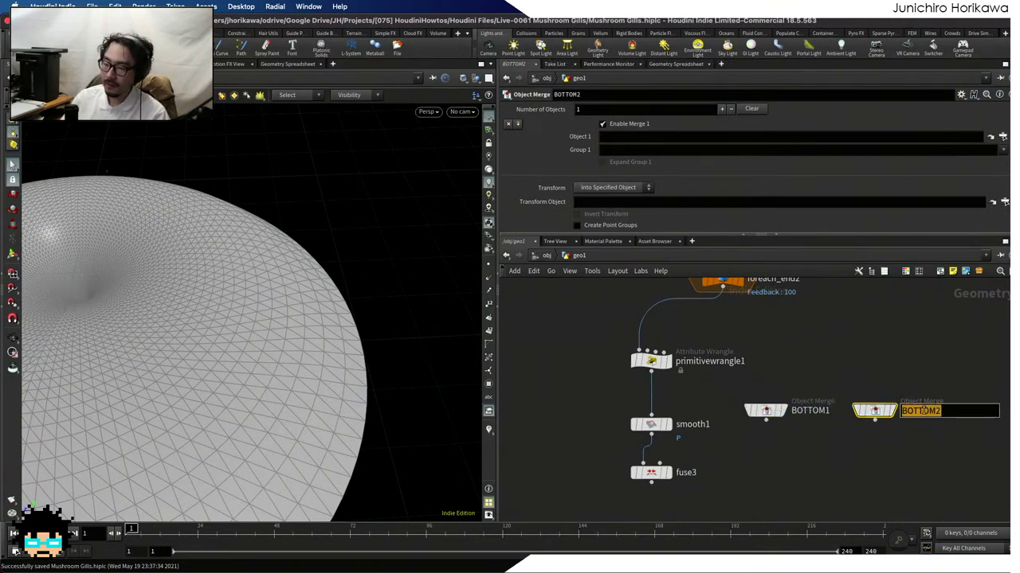
pyautogui.write('TOP1')
pyautogui.press('Return')
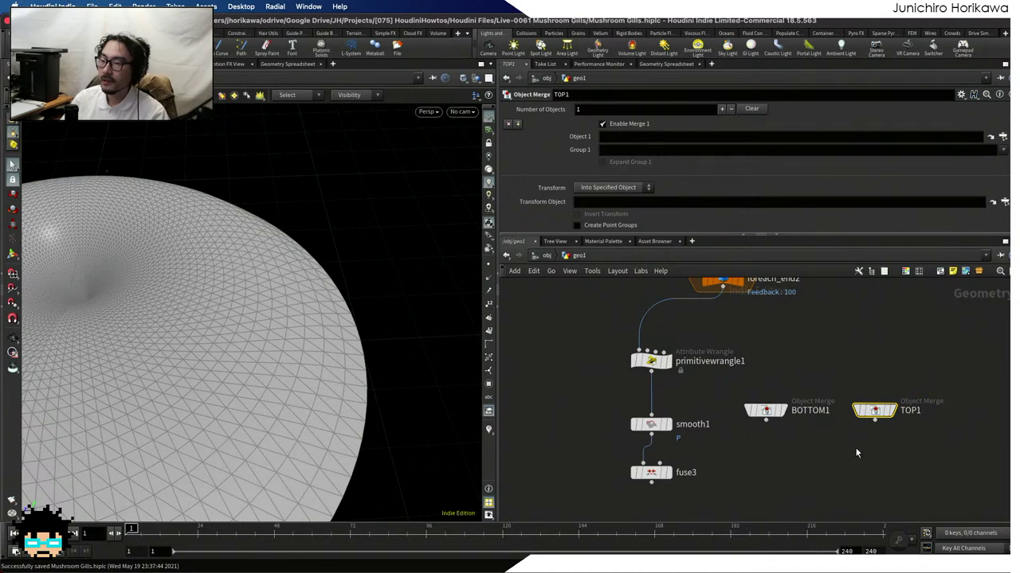
pyautogui.moveTo(856, 452); pyautogui.dragTo(737, 381)
pyautogui.press('c')
pyautogui.click(993, 464)
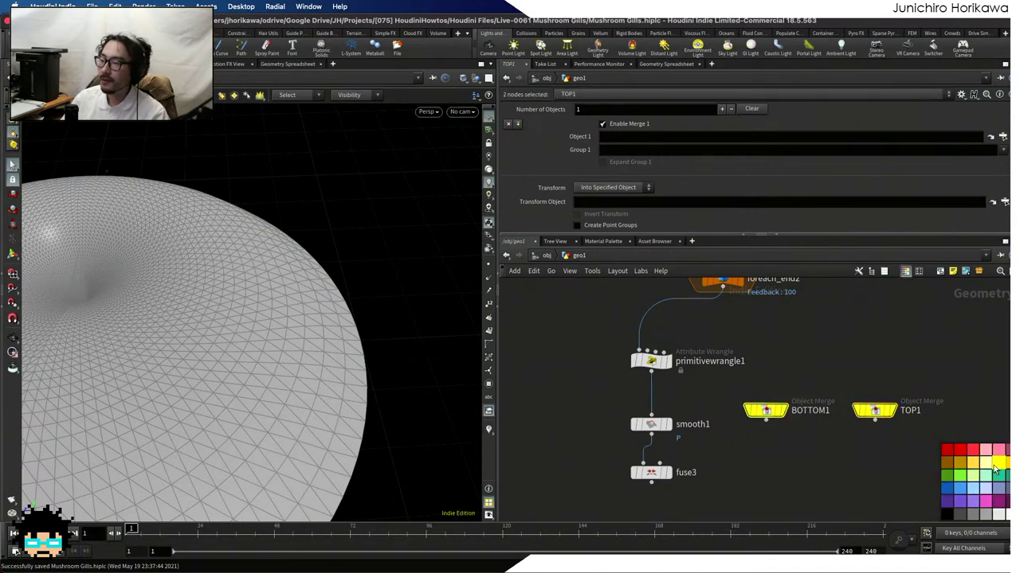
# Set BOTTOM1's Object 1 path to /obj/geo1/BOTTOM
pyautogui.click(764, 410)
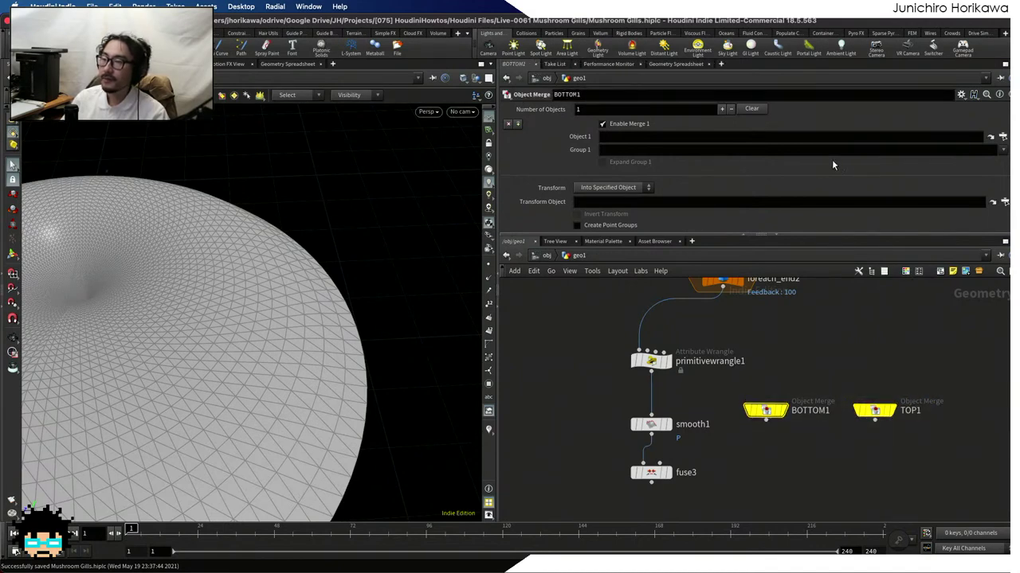
pyautogui.click(1002, 137)
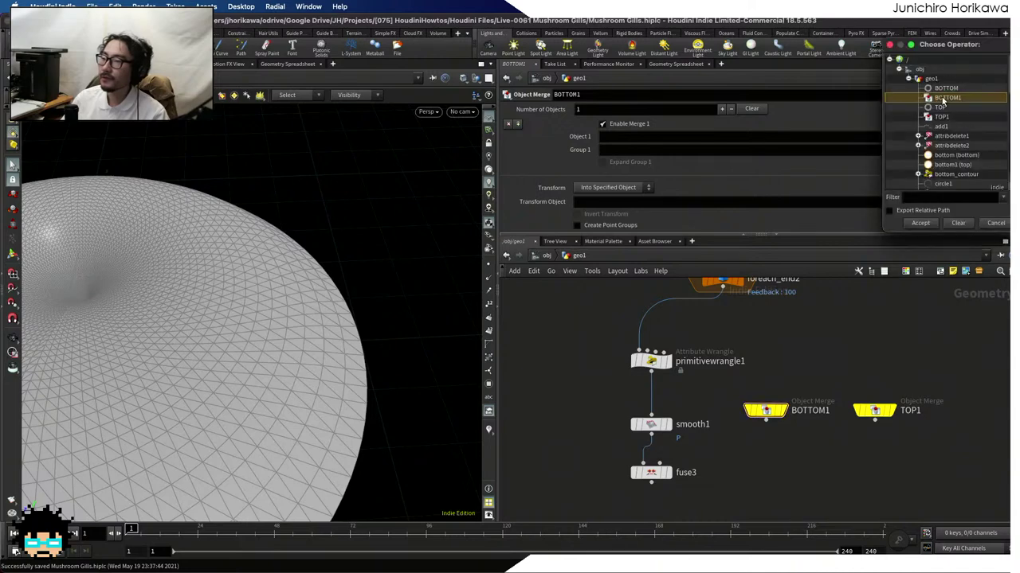
pyautogui.doubleClick(946, 87)
pyautogui.scroll(2, 785, 412)
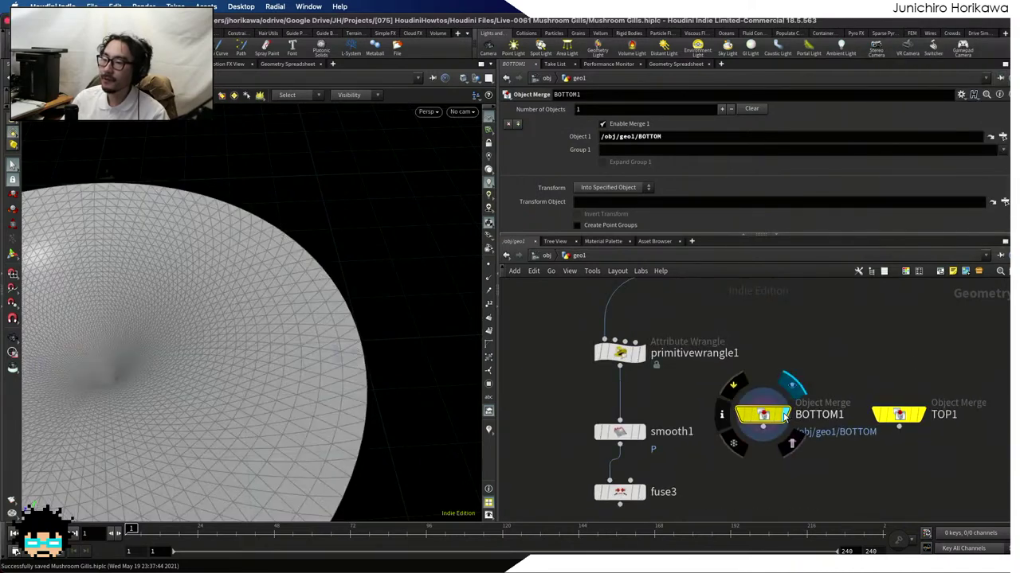
pyautogui.moveTo(784, 414); pyautogui.dragTo(792, 414)
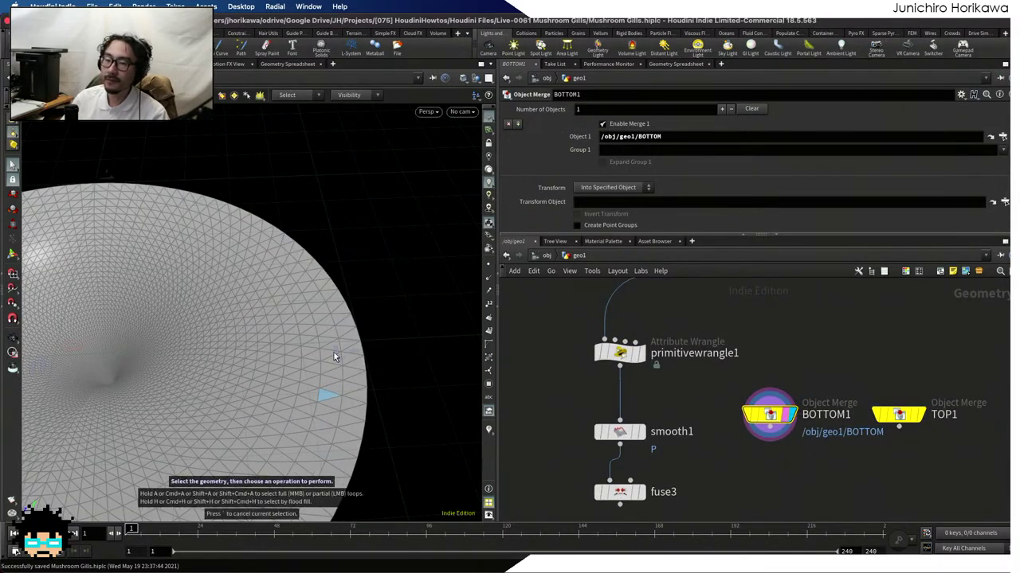
pyautogui.keyDown('alt'); pyautogui.moveTo(391, 431); pyautogui.dragTo(445, 393); pyautogui.keyUp('alt')
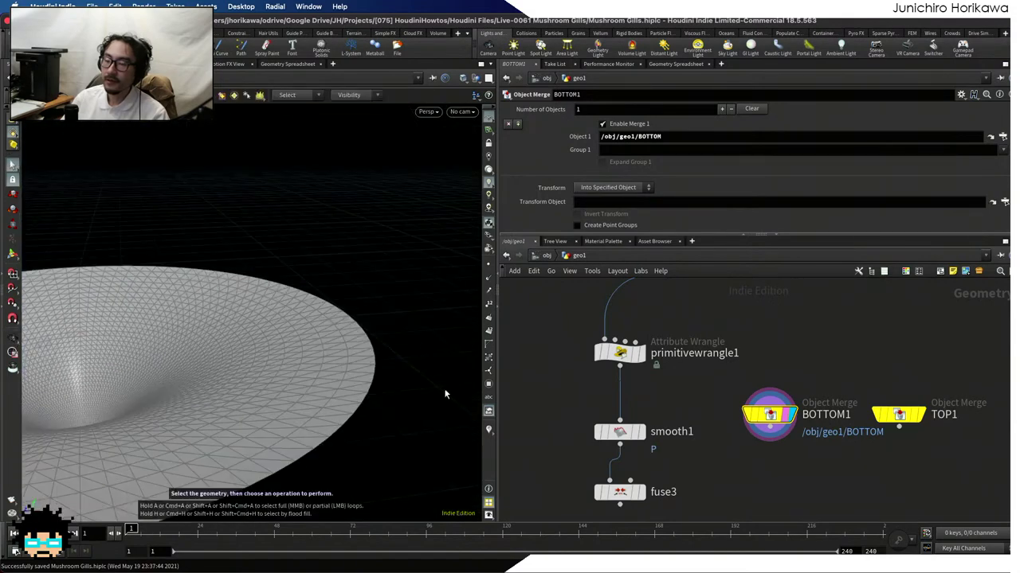
# Set TOP1's Object 1 path to /obj/geo1/TOP and display its shape
pyautogui.moveTo(895, 415); pyautogui.dragTo(898, 416)
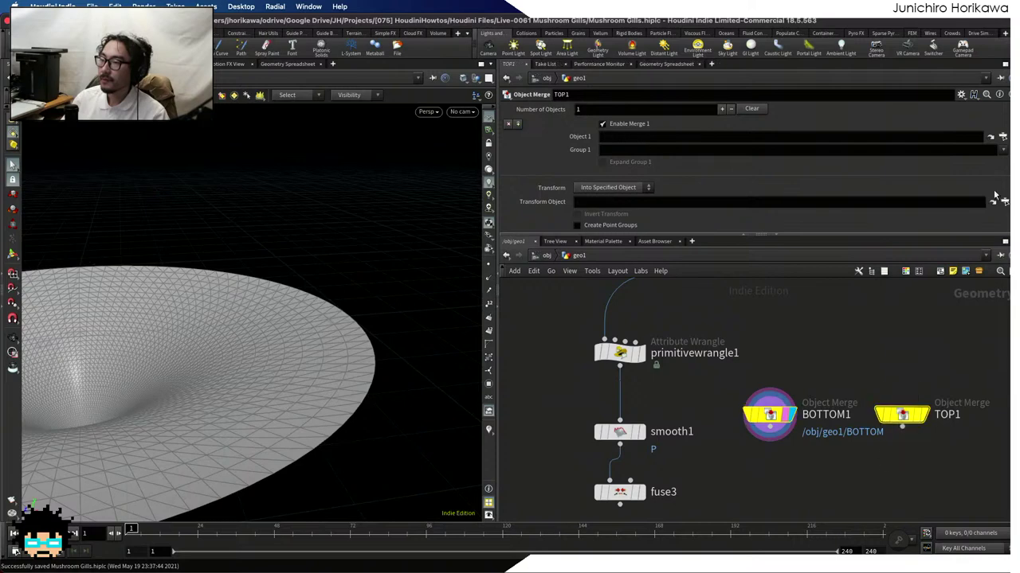
pyautogui.click(1002, 138)
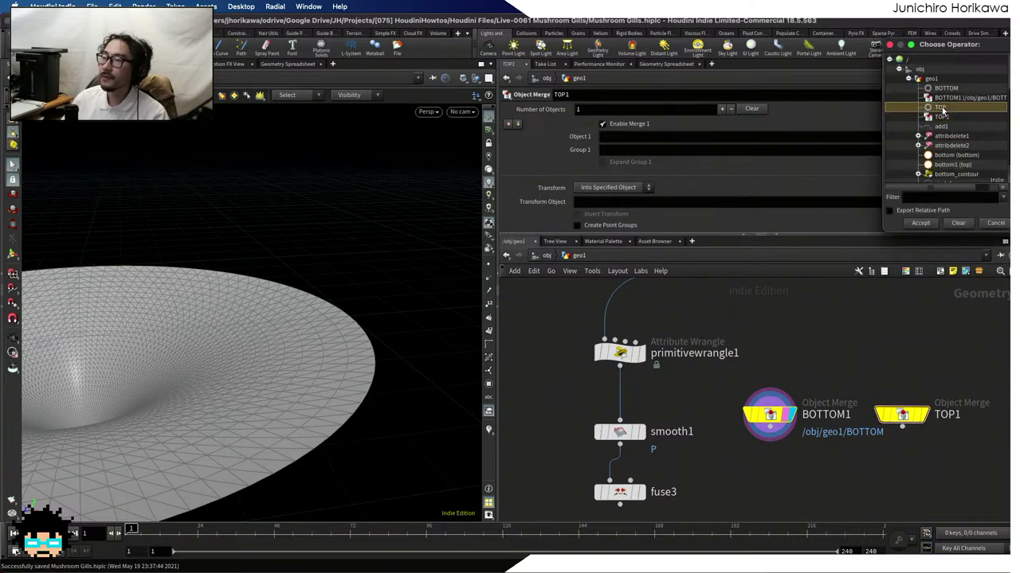
pyautogui.doubleClick(942, 117)
pyautogui.click(914, 415)
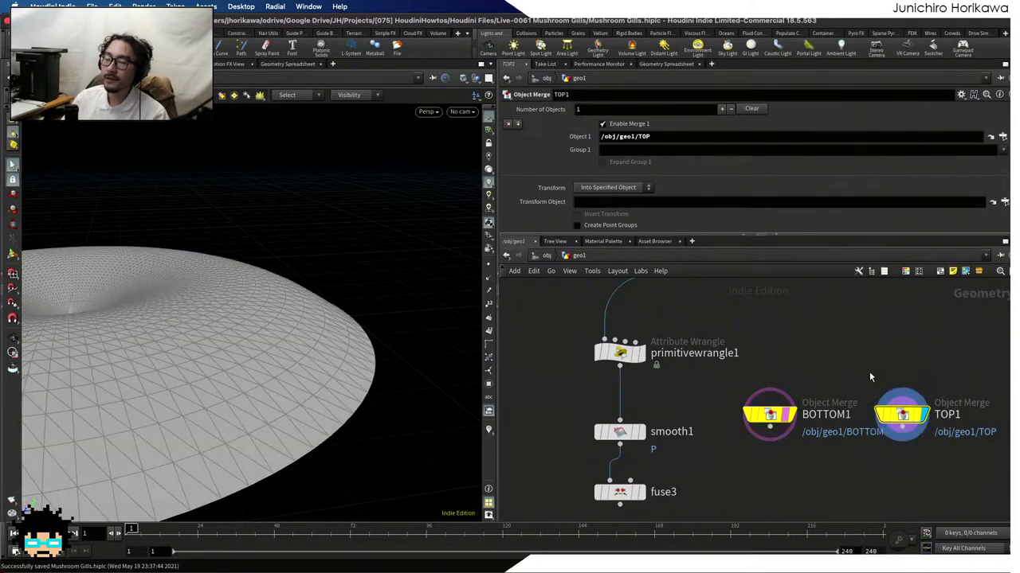
# Recentre the network and display fuse3's gill curves in the viewport
pyautogui.press('h')
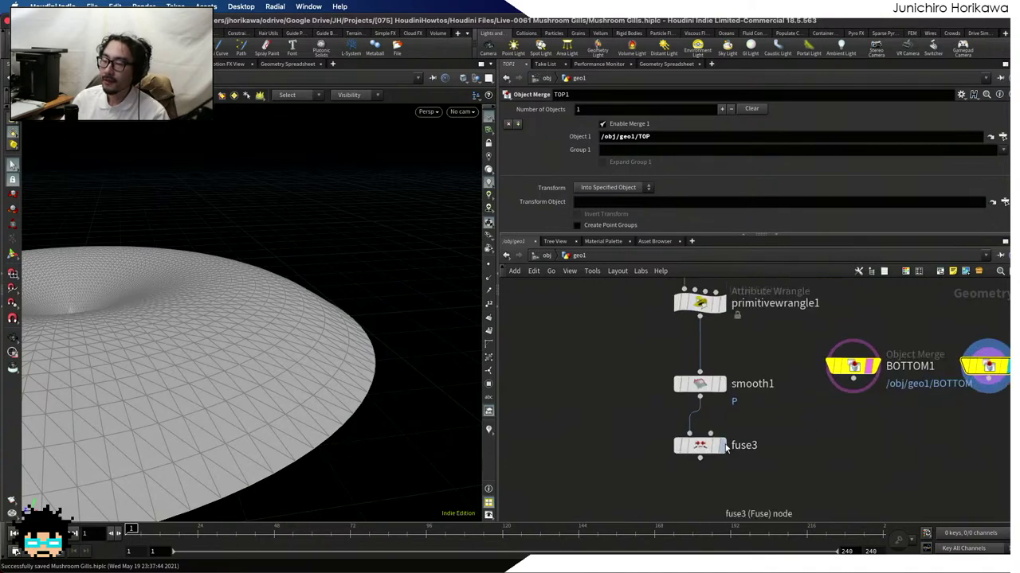
pyautogui.scroll(1, 749, 434)
pyautogui.click(713, 451)
# Show BOTTOM1's funnel surface as reference behind fuse3's gill curves
pyautogui.click(698, 446)
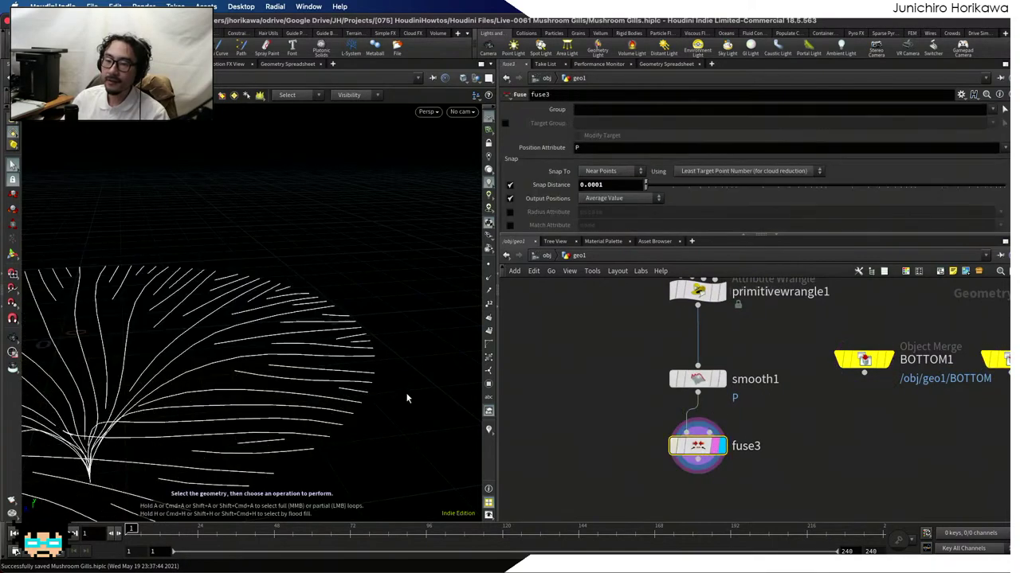
pyautogui.moveTo(334, 380); pyautogui.dragTo(350, 331)
pyautogui.scroll(2, 876, 363)
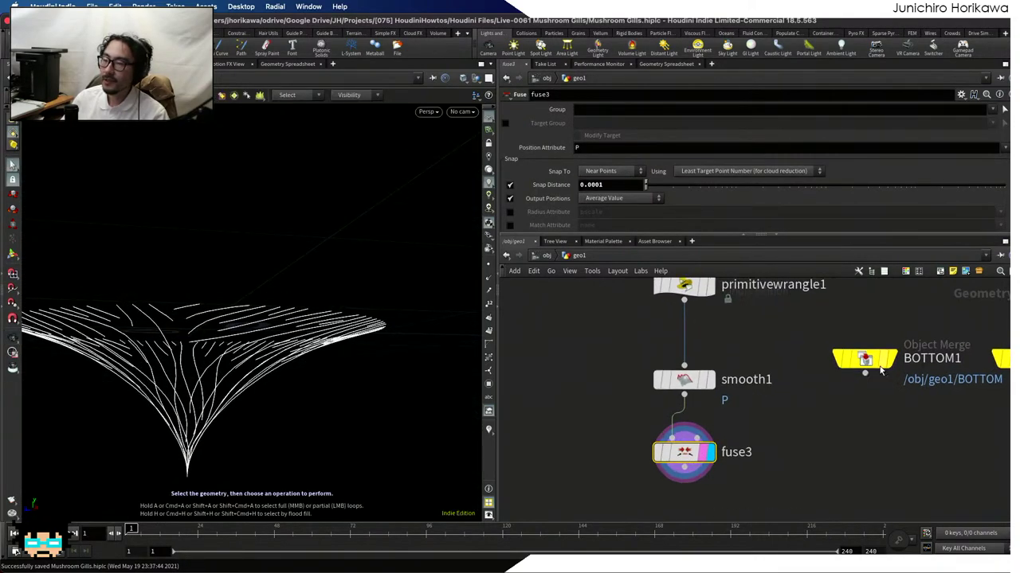
pyautogui.click(904, 398)
pyautogui.press('Escape')
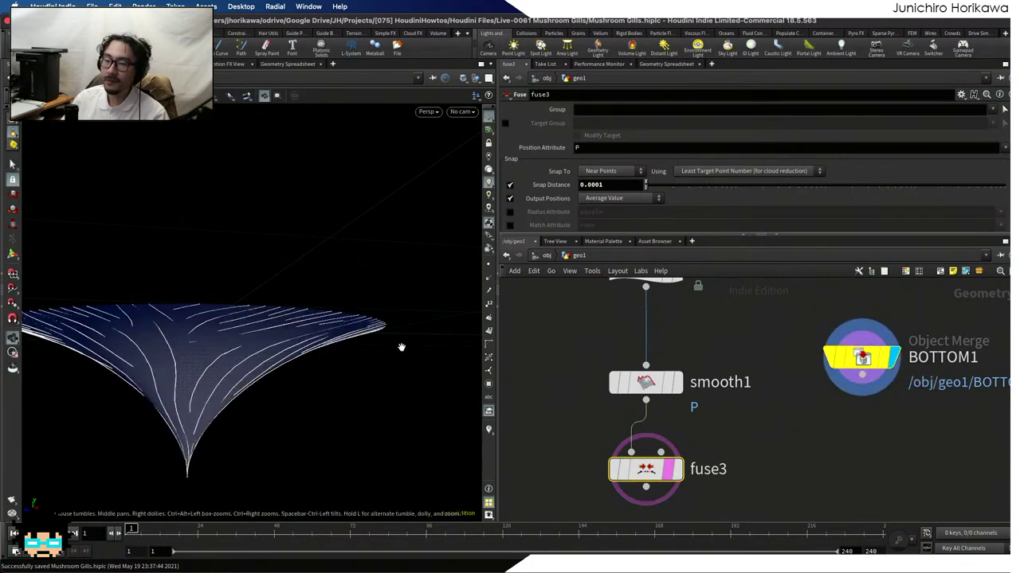
pyautogui.moveTo(401, 346); pyautogui.dragTo(383, 279)
pyautogui.scroll(5, 350, 351)
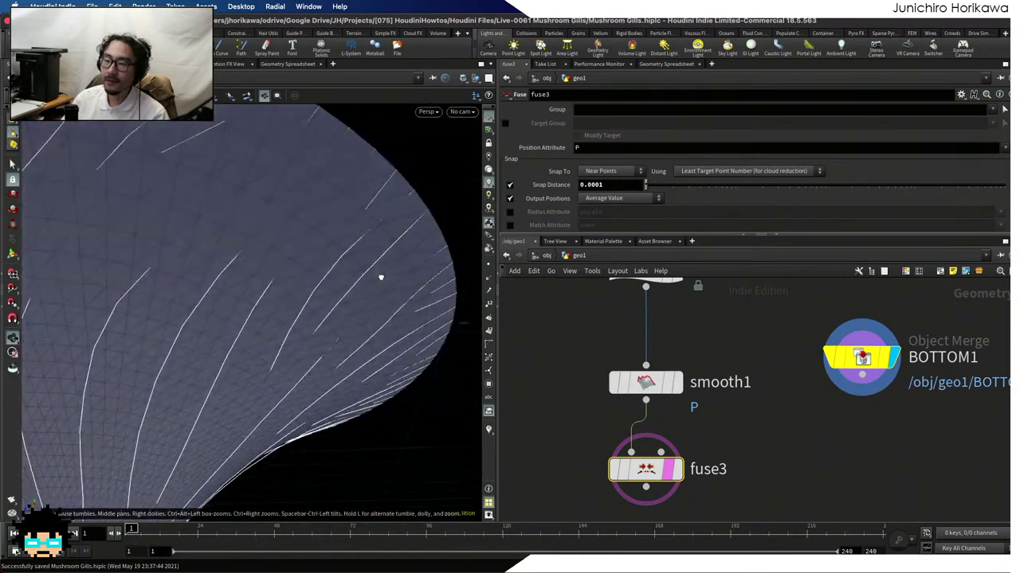
pyautogui.scroll(-5, 382, 280)
pyautogui.press('s')
pyautogui.moveTo(717, 450); pyautogui.dragTo(714, 368, button='middle')
# Add ray1 below fuse3, fed by fuse3's curves and BOTTOM1's surface, and display it
pyautogui.press('Tab')
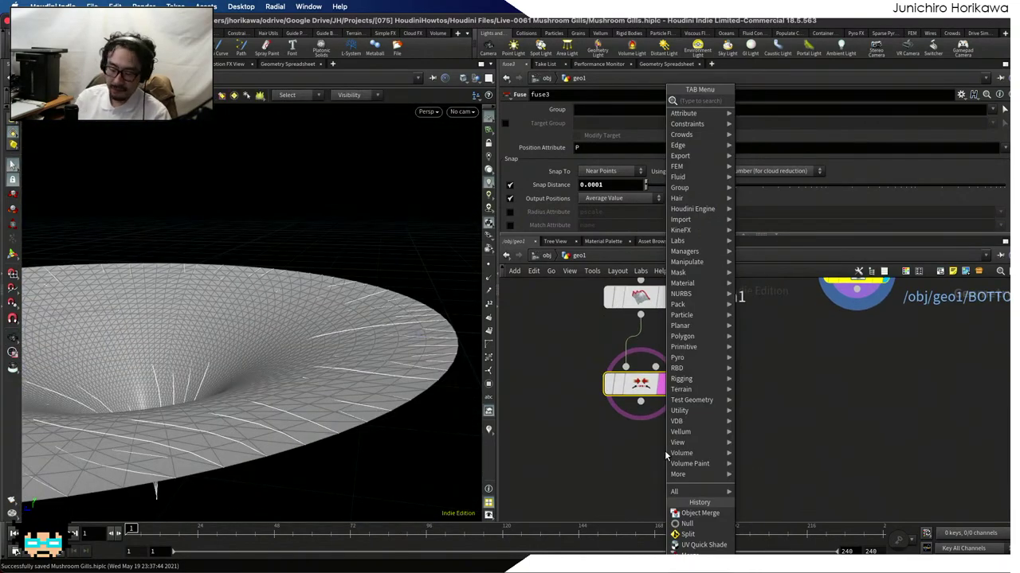
pyautogui.write('null')
pyautogui.press('Return')
pyautogui.click(684, 470)
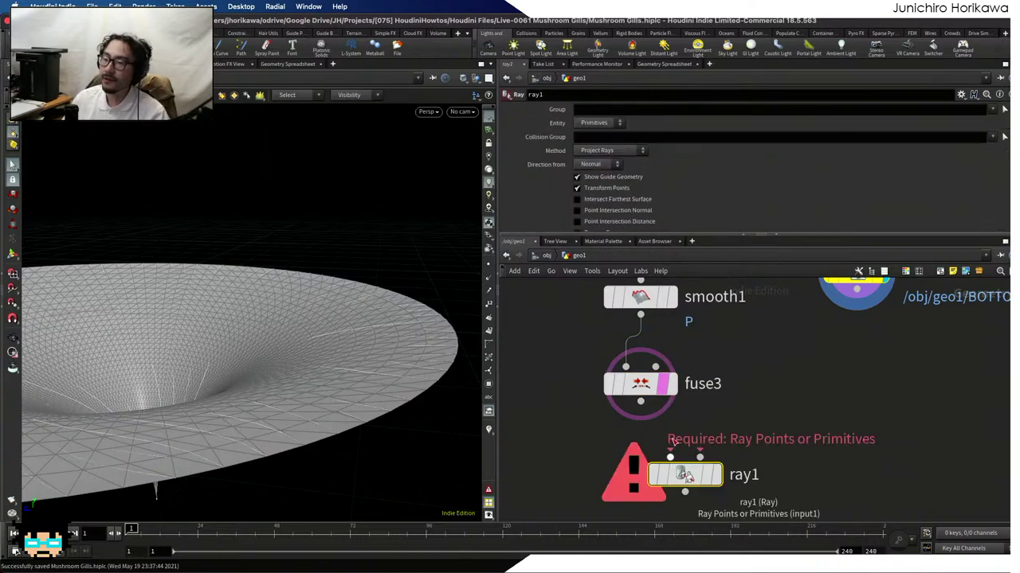
pyautogui.scroll(-3, 786, 391)
pyautogui.scroll(3, 876, 315)
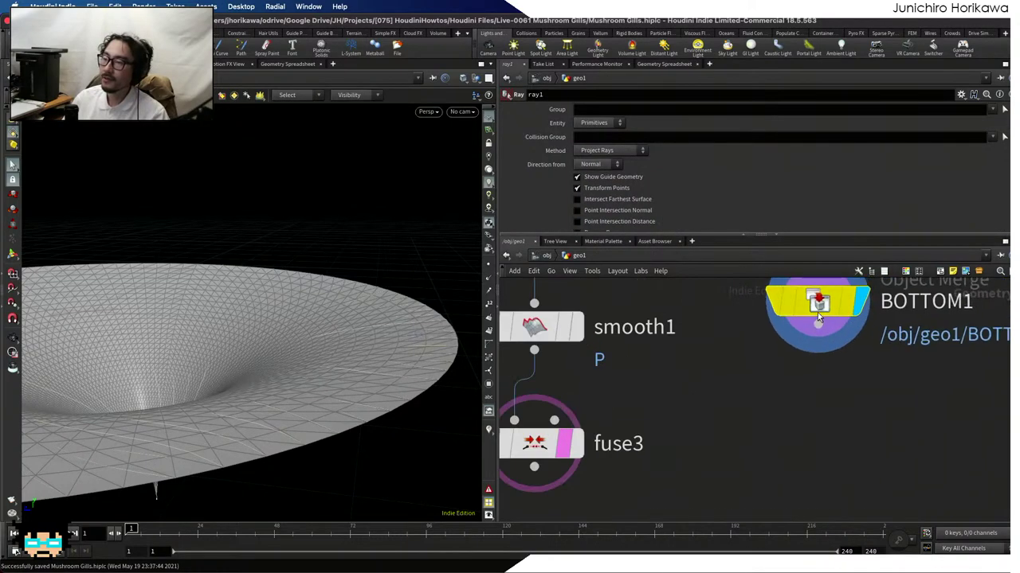
pyautogui.scroll(-3, 876, 314)
pyautogui.scroll(1, 717, 415)
pyautogui.moveTo(673, 403); pyautogui.dragTo(693, 435)
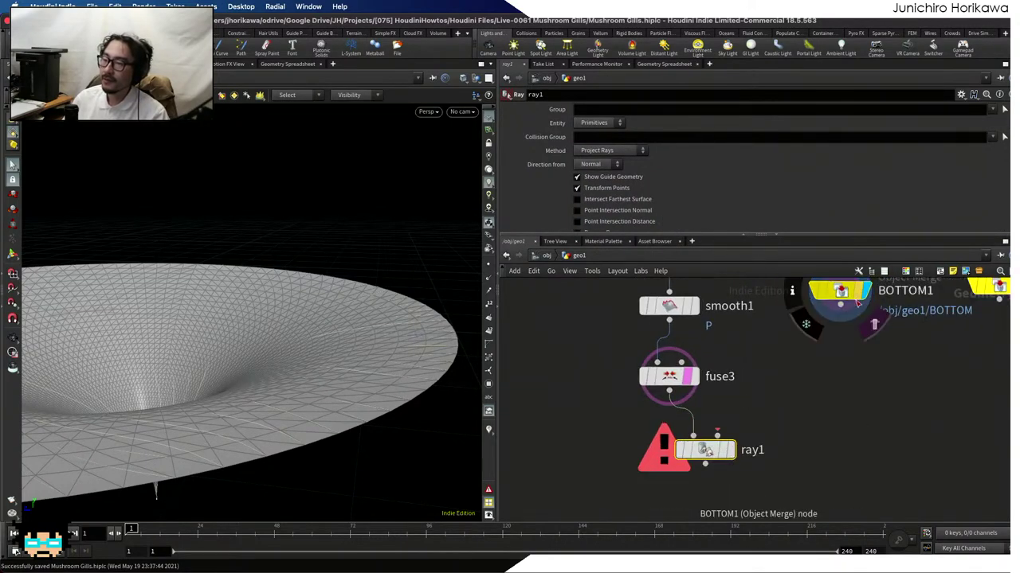
pyautogui.moveTo(841, 306); pyautogui.dragTo(743, 447)
pyautogui.click(769, 447)
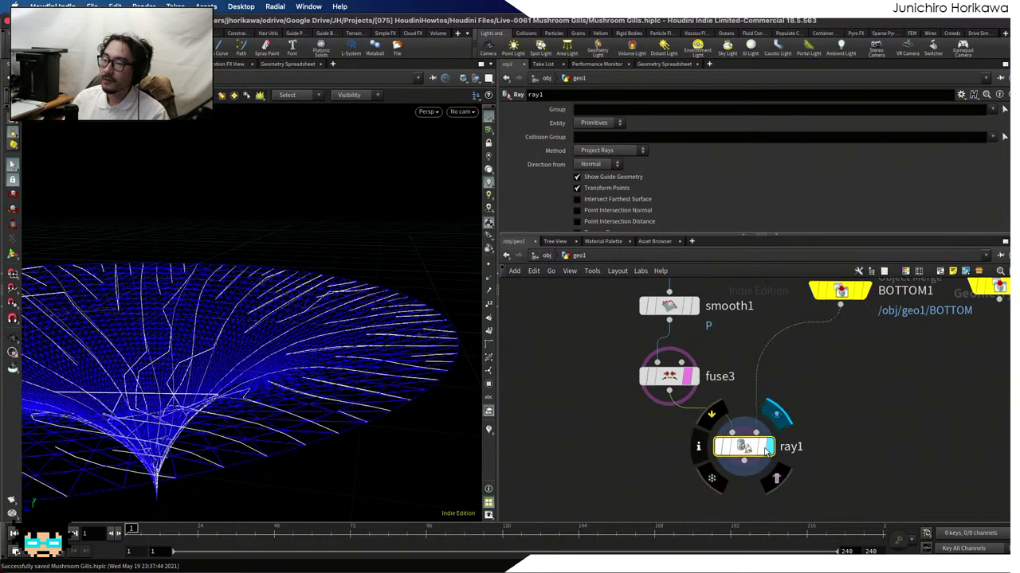
# Set ray1's Method to Minimum Distance and Entity to Points
pyautogui.click(603, 151)
pyautogui.click(606, 161)
pyautogui.click(599, 124)
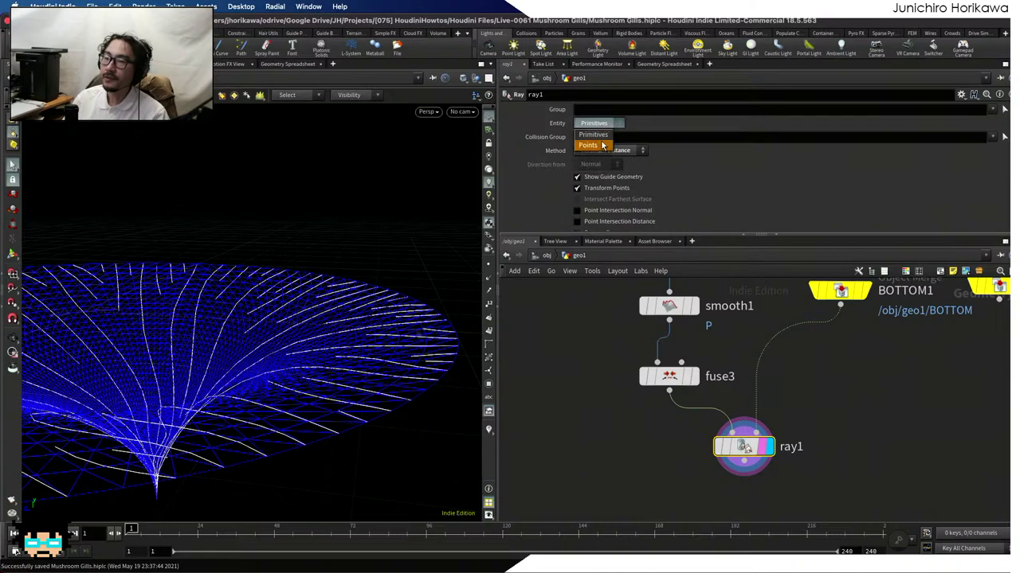
pyautogui.click(603, 146)
# Tumble to a lower angle to inspect the curves snapped onto the funnel
pyautogui.press('Escape')
pyautogui.moveTo(359, 352); pyautogui.dragTo(263, 326)
pyautogui.press('s')
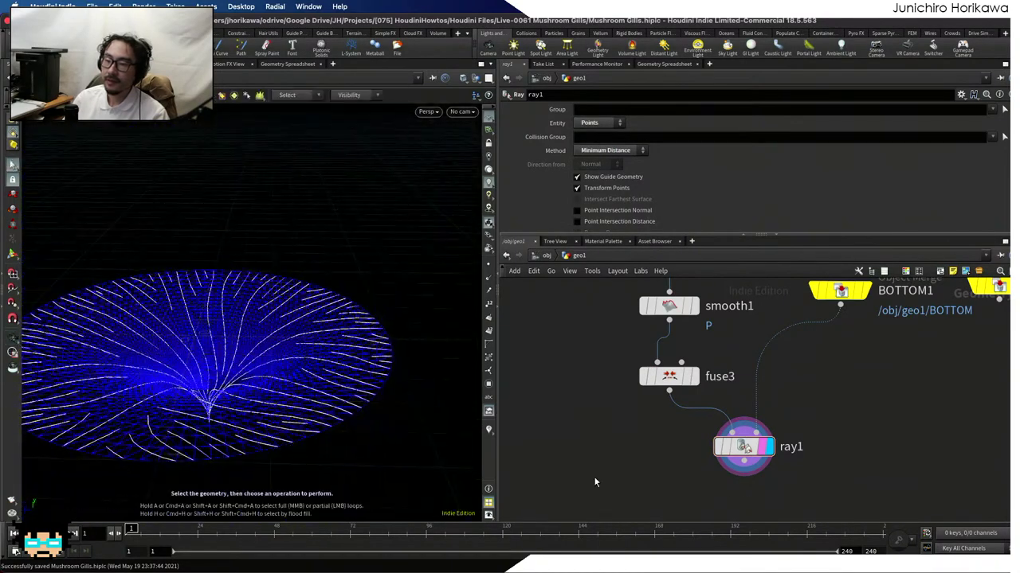
pyautogui.scroll(-3, 662, 409)
pyautogui.hscroll(3, 665, 430)
pyautogui.scroll(2, 665, 430)
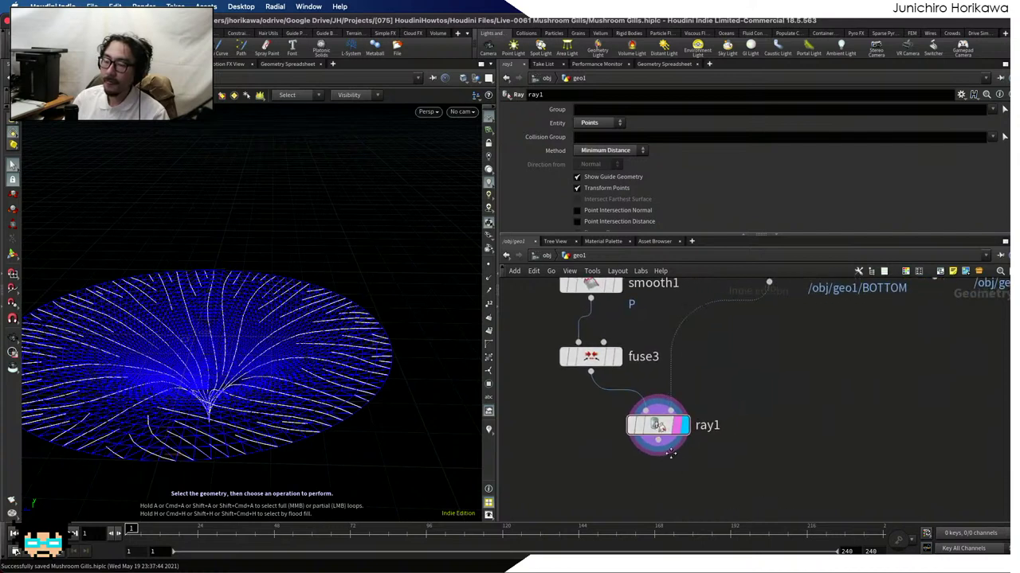
pyautogui.scroll(-2, 671, 453)
pyautogui.hscroll(2, 671, 453)
pyautogui.press('Tab')
pyautogui.press('Escape')
pyautogui.press('Tab')
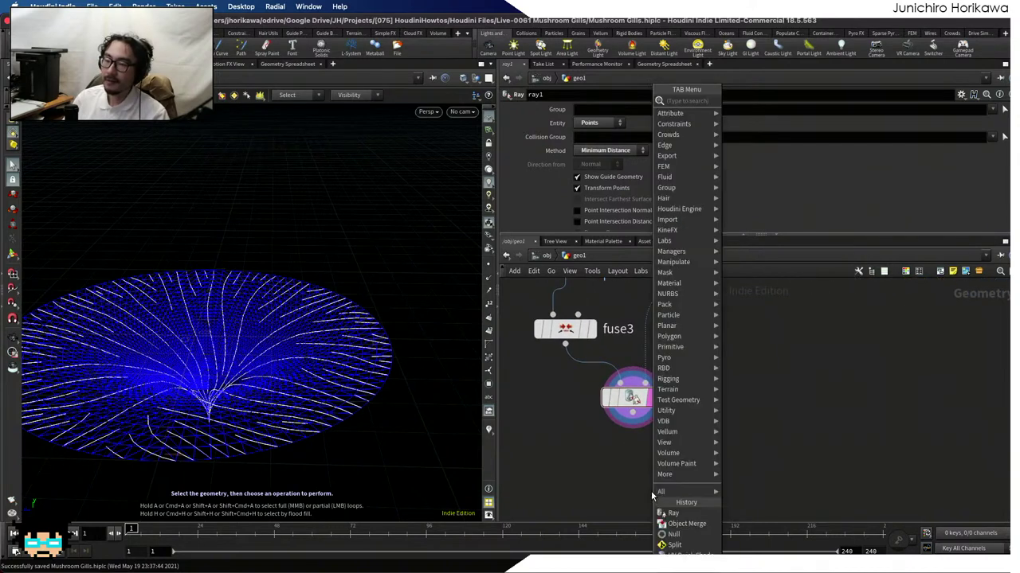
pyautogui.press('Escape')
# Enable ray1's Import Attributes from Hits with Texture (uv), then check uv values in the Geometry Spreadsheet
pyautogui.scroll(1, 633, 399)
pyautogui.click(634, 397)
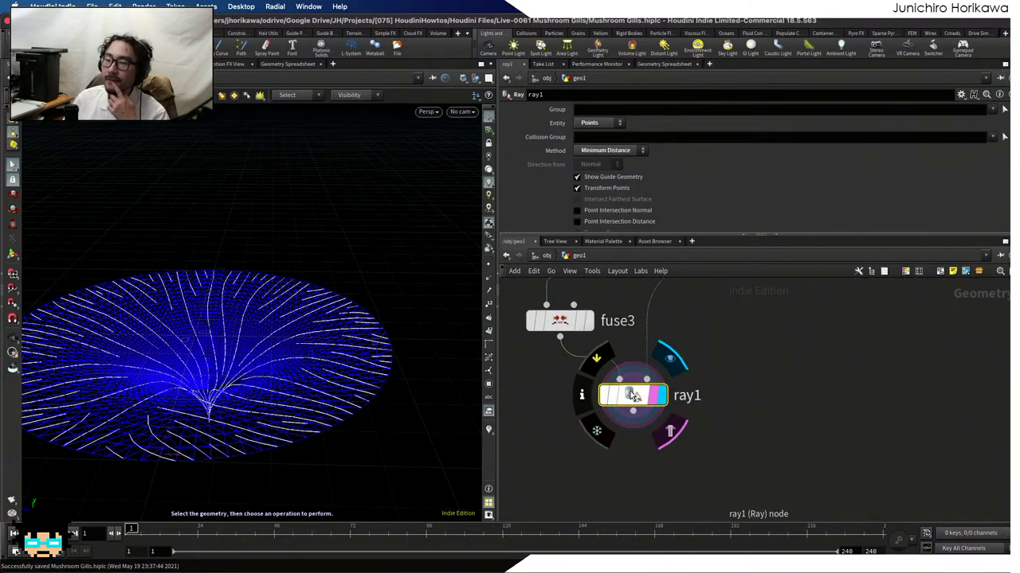
pyautogui.scroll(-3, 691, 211)
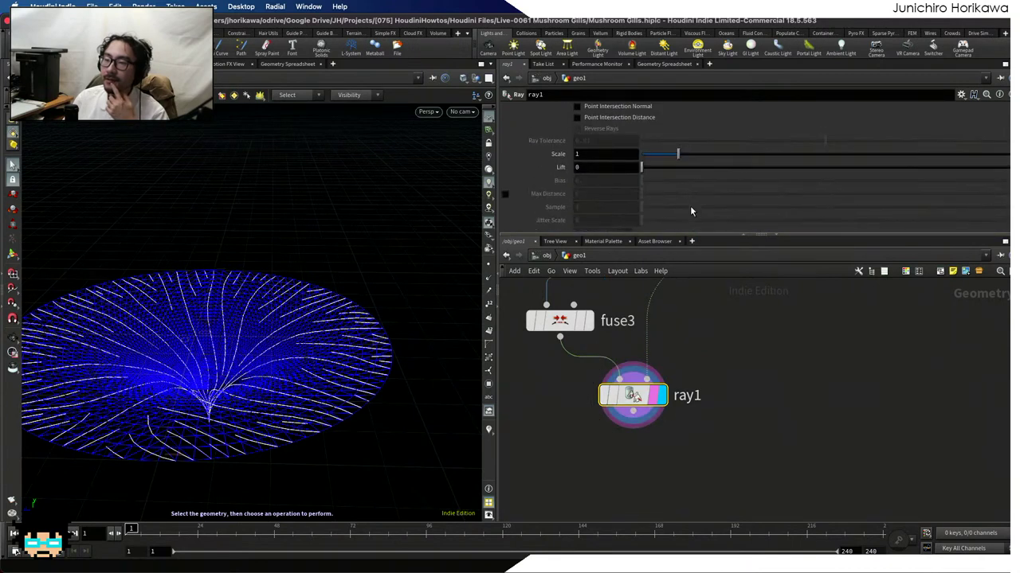
pyautogui.scroll(4, 690, 206)
pyautogui.scroll(-2, 684, 185)
pyautogui.scroll(-4, 684, 189)
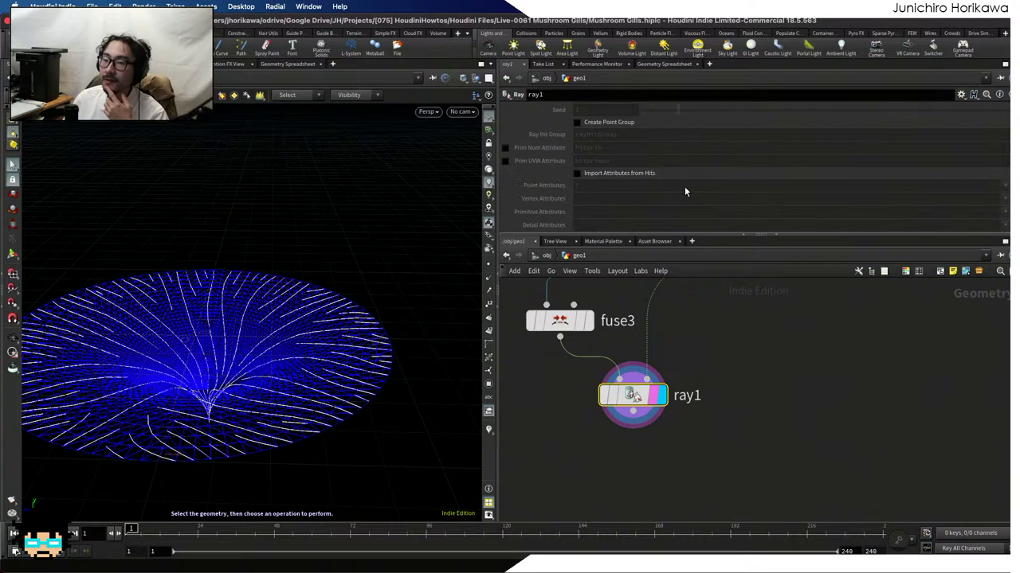
pyautogui.click(577, 173)
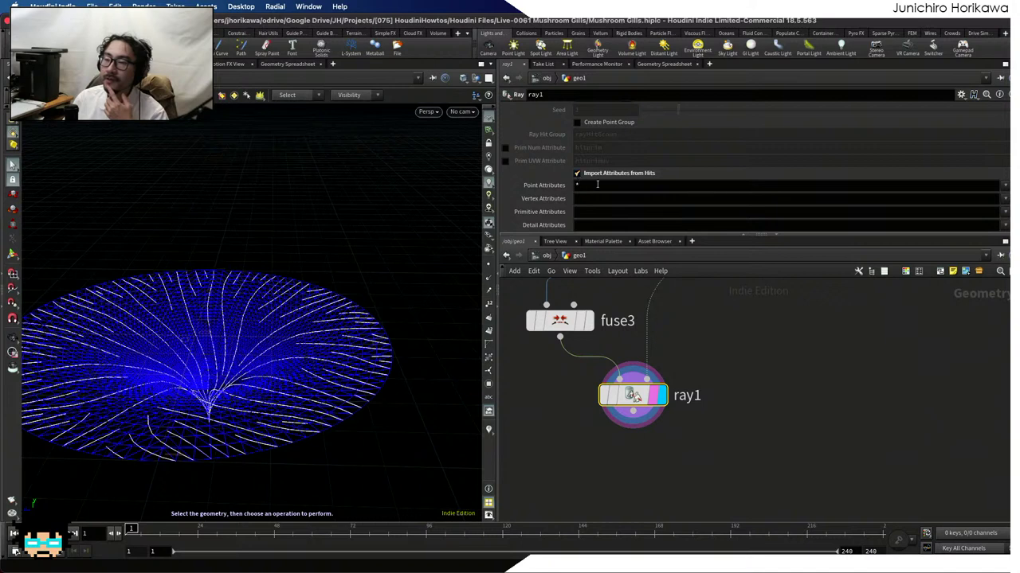
pyautogui.click(1004, 186)
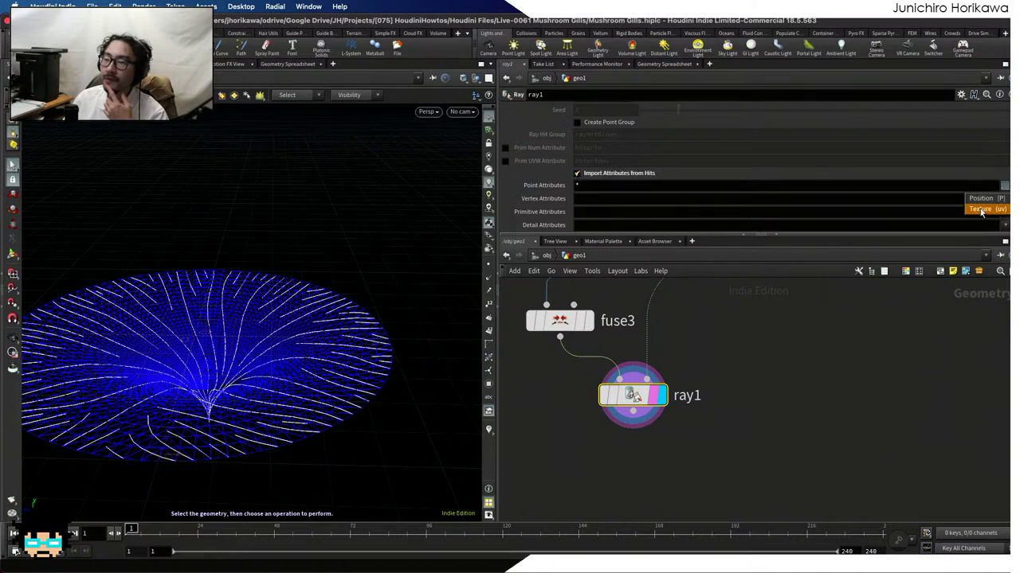
pyautogui.click(994, 209)
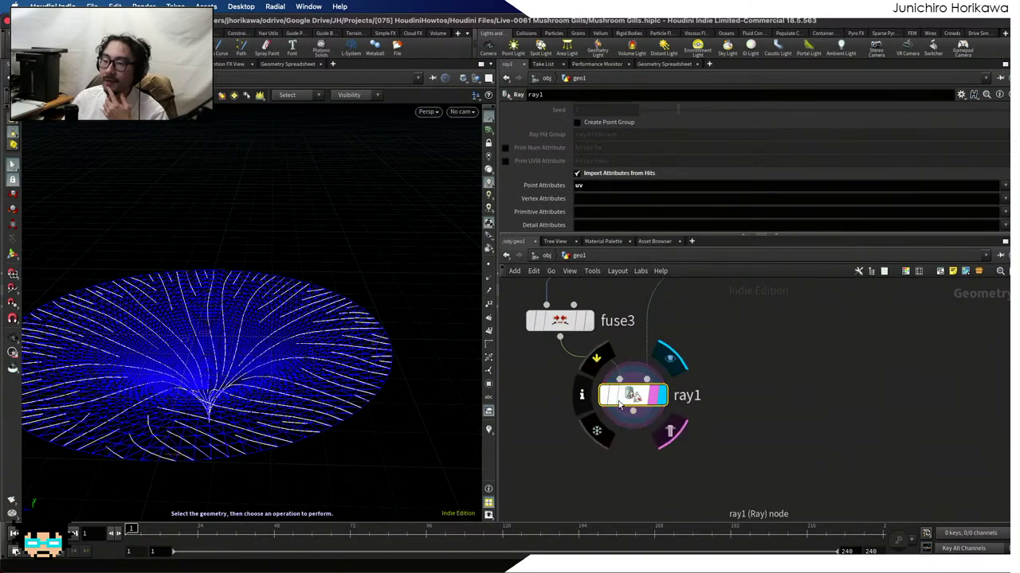
pyautogui.click(663, 65)
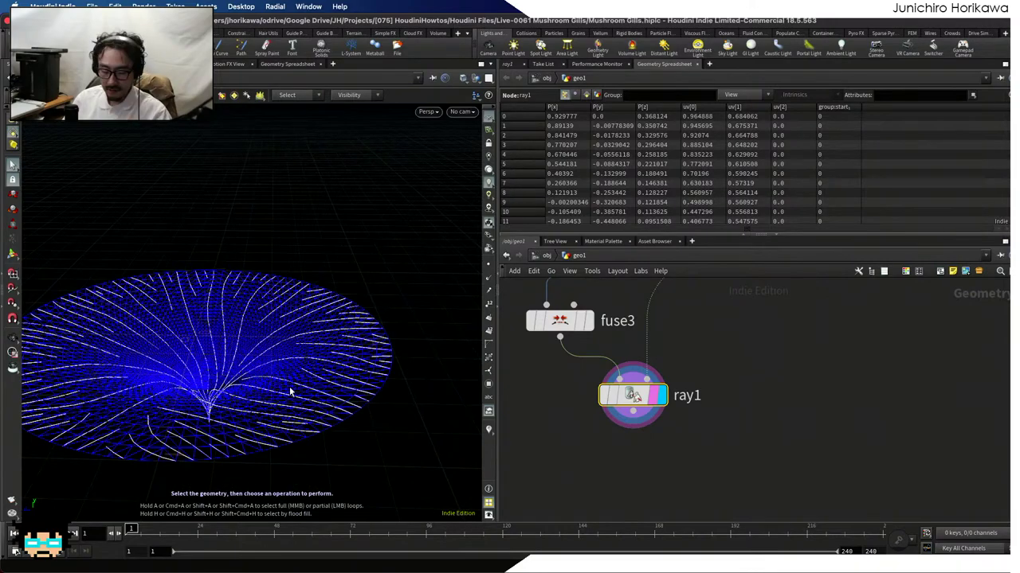
# Move TOP1 down next to ray1 and display its dome geometry
pyautogui.moveTo(255, 382); pyautogui.dragTo(353, 380)
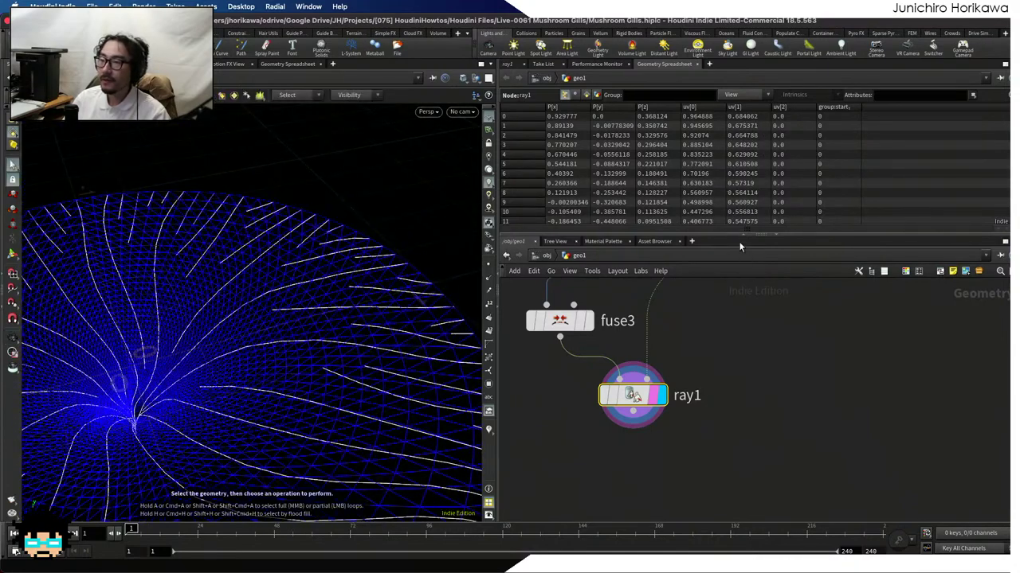
pyautogui.scroll(-3, 731, 308)
pyautogui.scroll(-1, 730, 320)
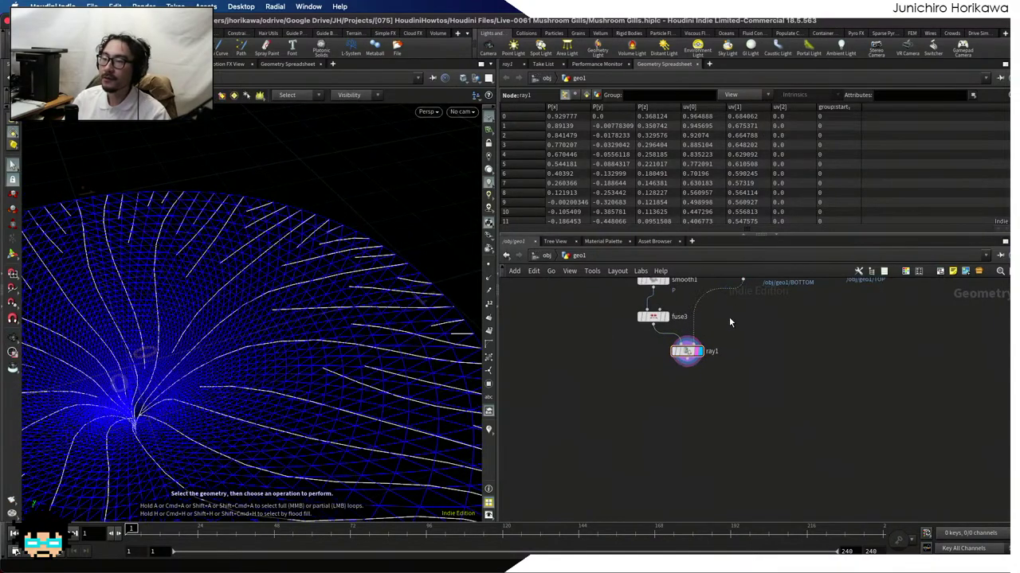
pyautogui.moveTo(751, 335); pyautogui.dragTo(732, 358, button='middle')
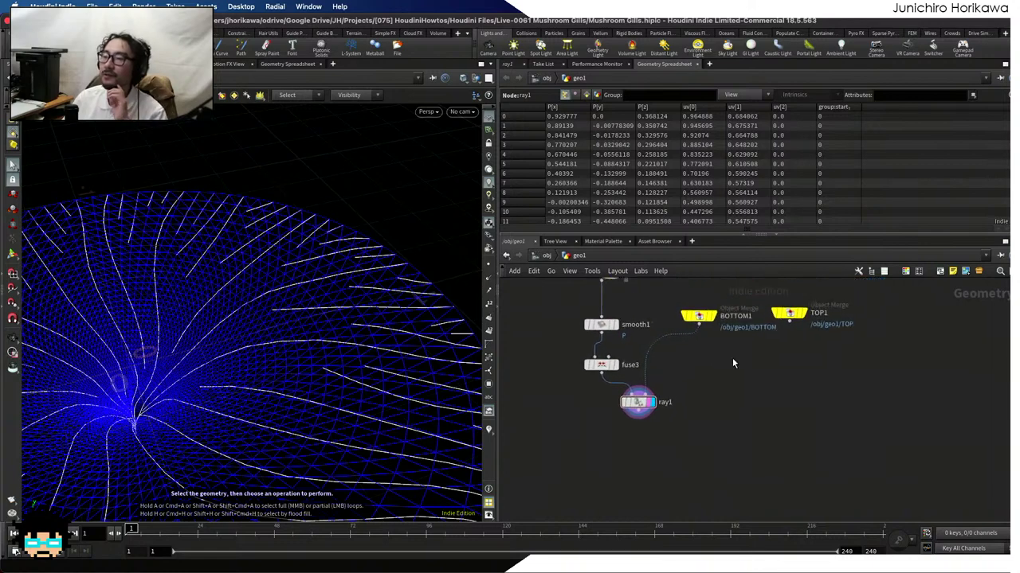
pyautogui.moveTo(846, 311); pyautogui.dragTo(739, 380)
pyautogui.scroll(2, 739, 380)
pyautogui.click(739, 380)
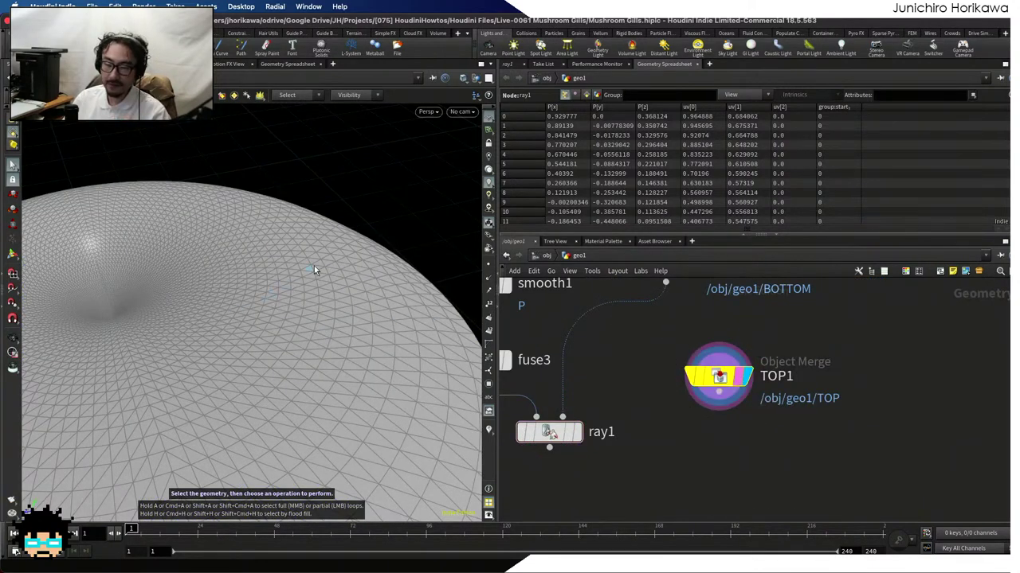
# Pull back to see the whole dome and search for a 'poi' node below ray1
pyautogui.moveTo(314, 269); pyautogui.dragTo(204, 312)
pyautogui.press('s')
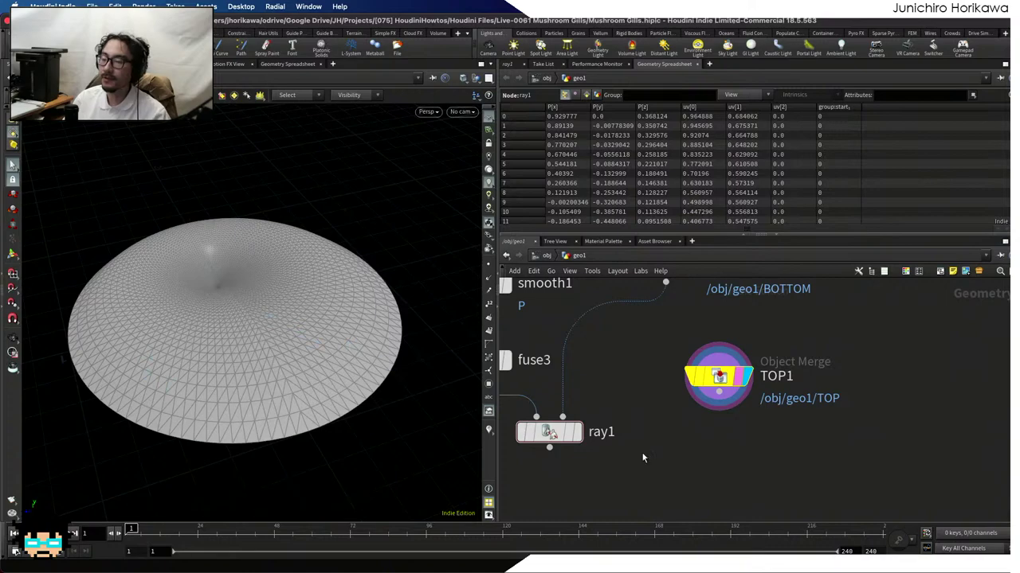
pyautogui.moveTo(662, 493); pyautogui.dragTo(645, 413, button='middle')
pyautogui.press('Tab')
pyautogui.write('po')
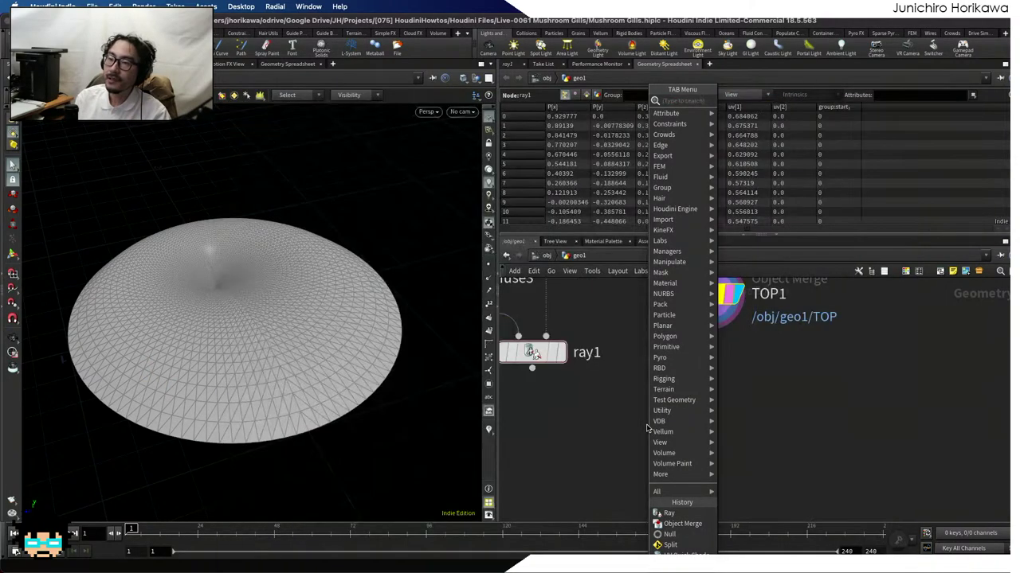
pyautogui.write('int wran')
# Add a Point Wrangle below ray1 with ray1 feeding its first input
pyautogui.press('Return')
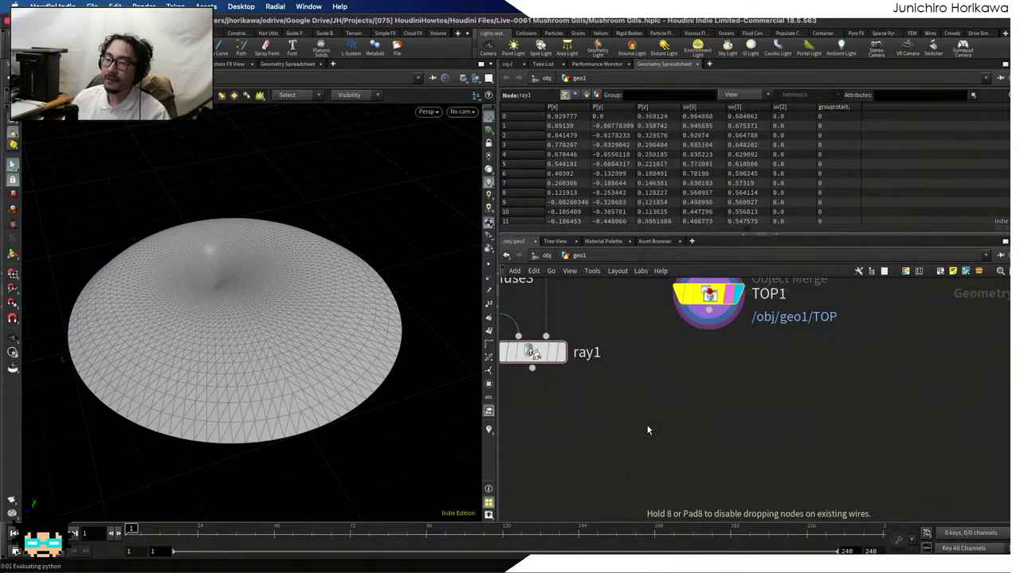
pyautogui.click(647, 430)
pyautogui.moveTo(532, 368); pyautogui.dragTo(638, 416)
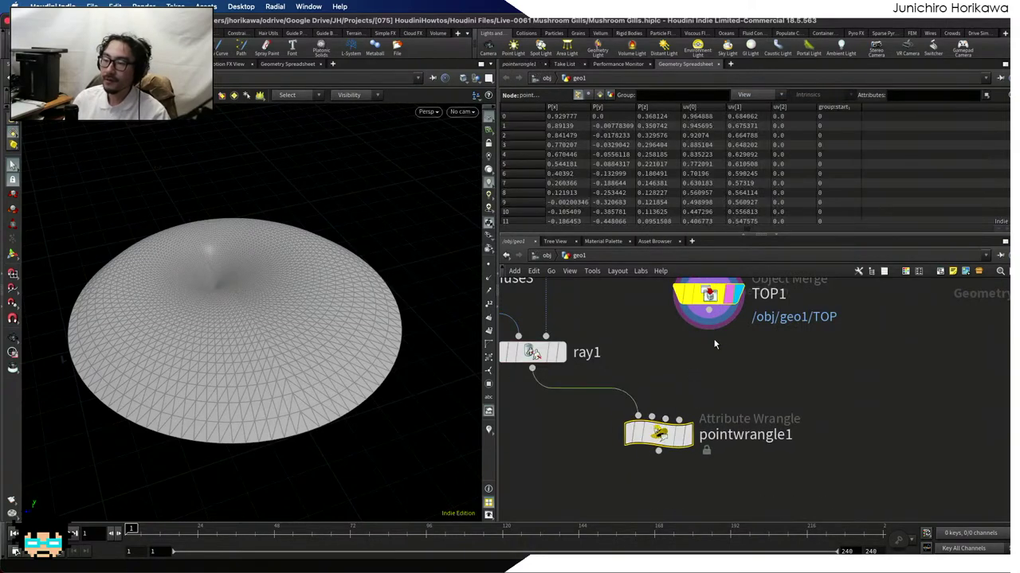
pyautogui.click(561, 353)
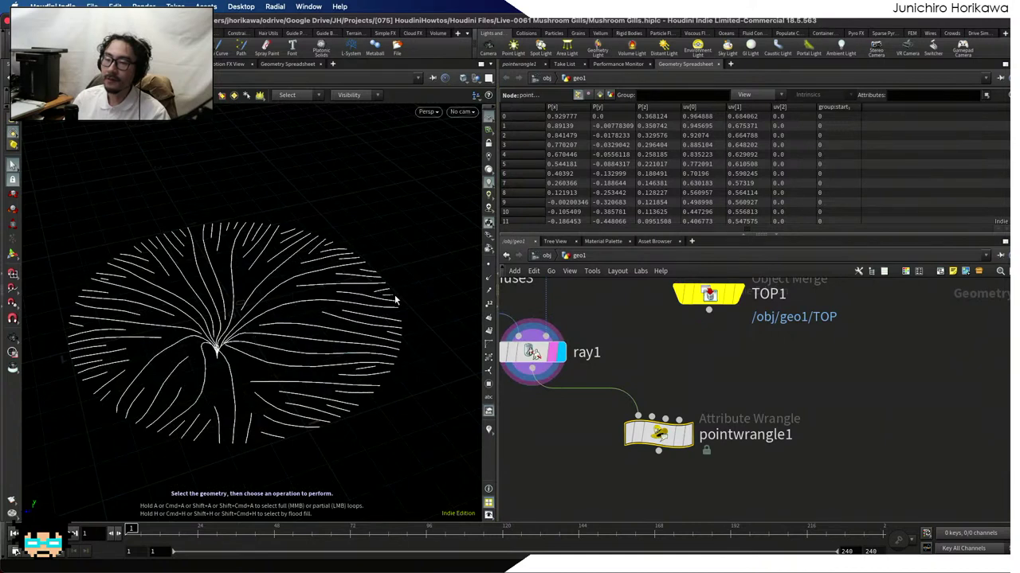
# Connect TOP1 to pointwrangle1's second input, display it, and begin its VEXpression
pyautogui.moveTo(709, 310); pyautogui.dragTo(651, 416)
pyautogui.scroll(1, 678, 431)
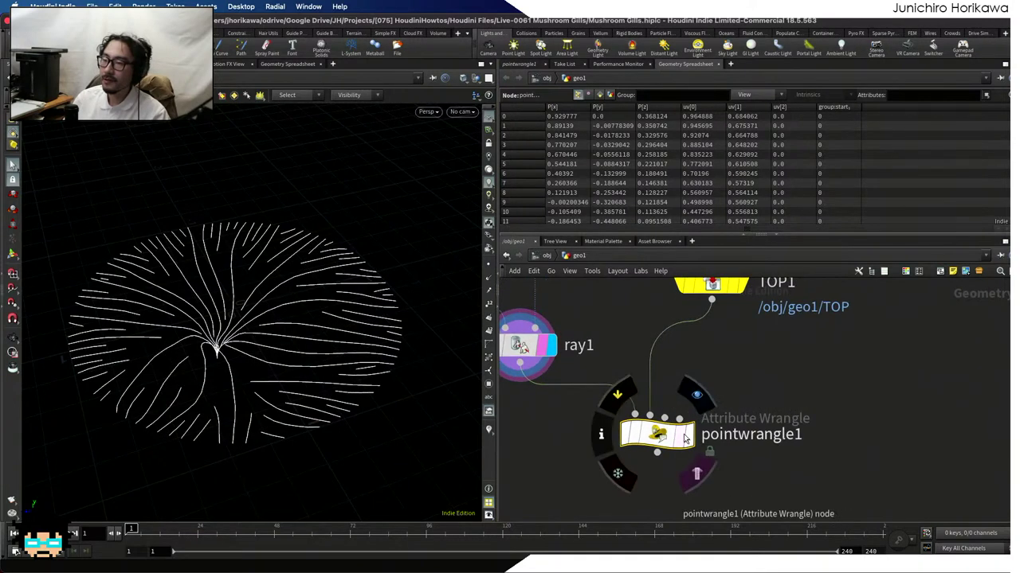
pyautogui.click(696, 395)
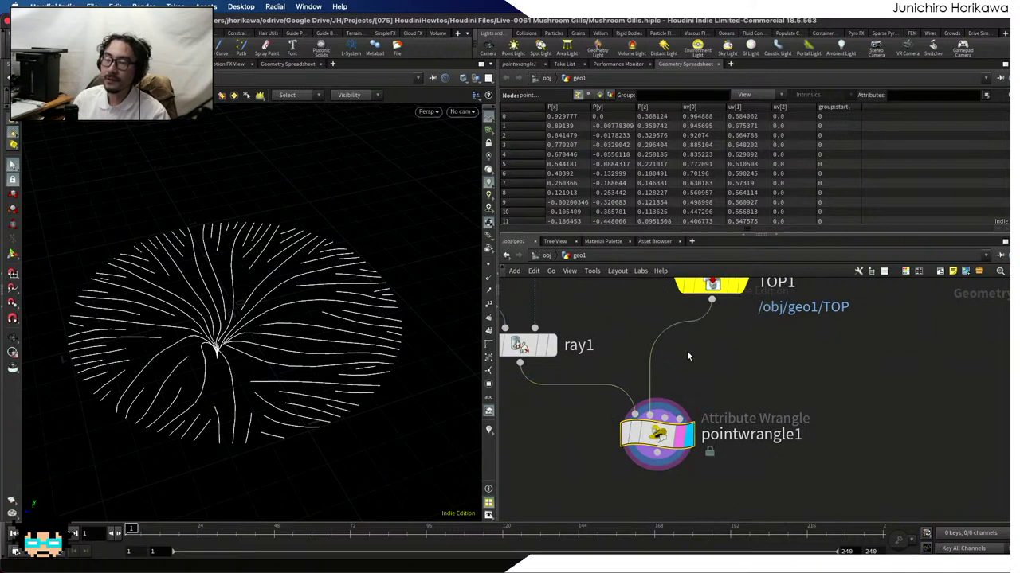
pyautogui.click(527, 65)
pyautogui.click(603, 158)
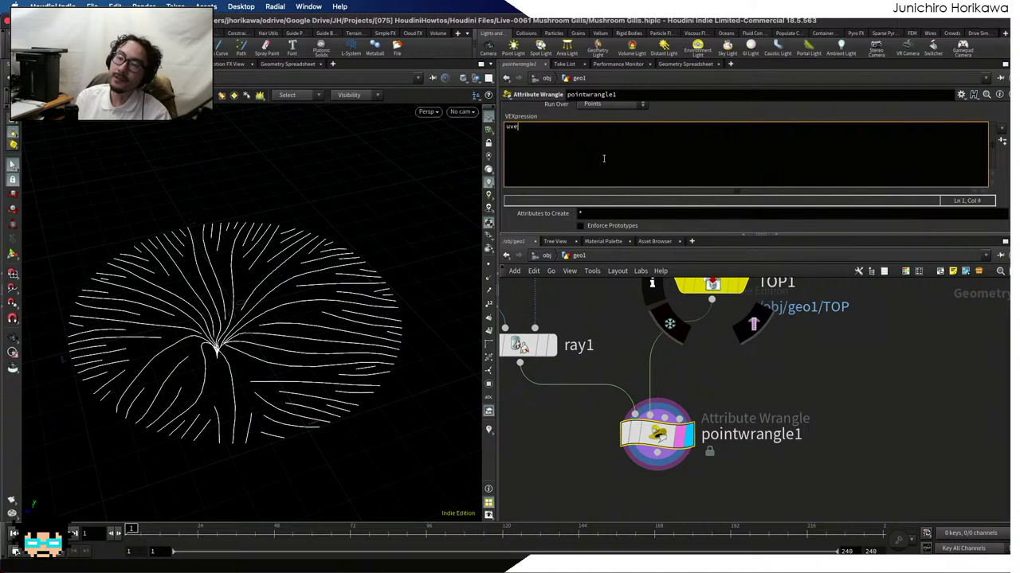
# Write the VEX 'vector newpos = uvsample(1, "P", "uv", v@uv);' and '@P = newpos;'
pyautogui.write('vector newpos =')
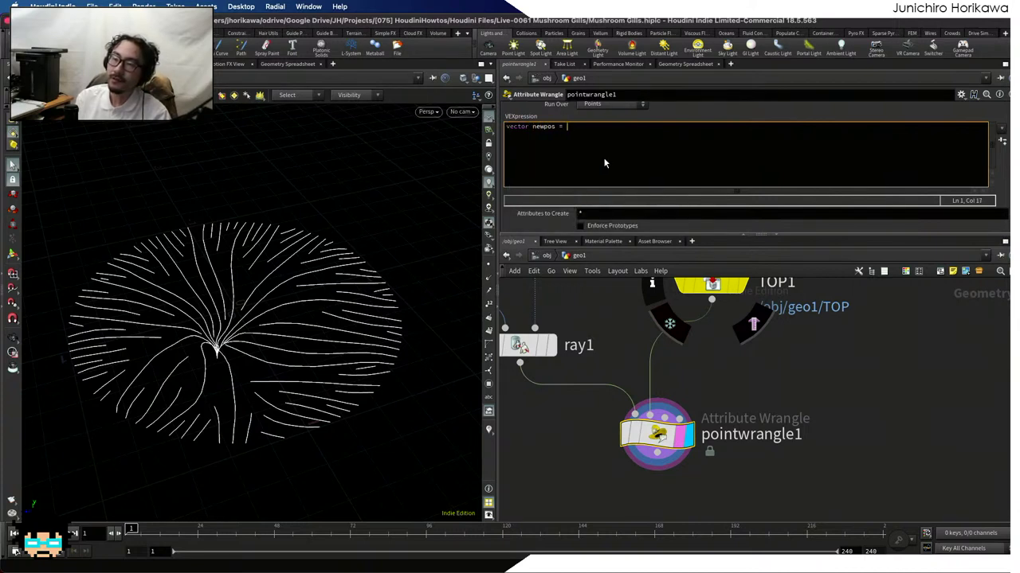
pyautogui.write(' uvsample(')
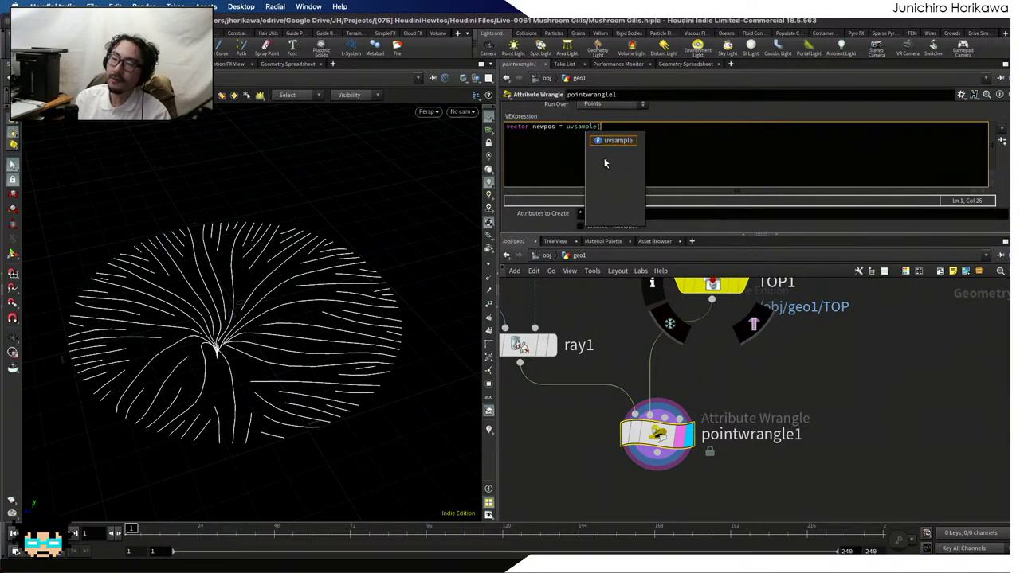
pyautogui.write('1,')
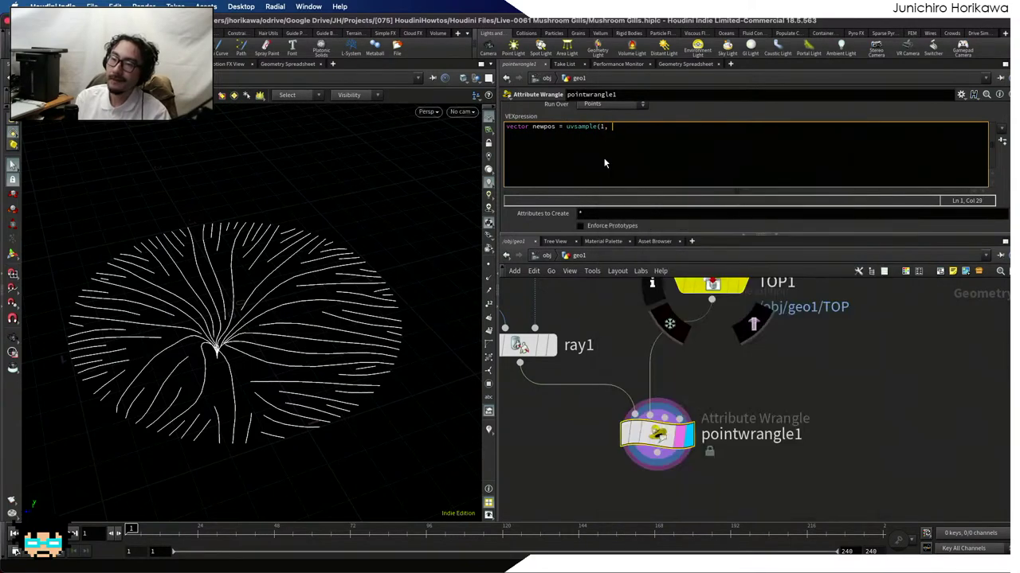
pyautogui.write('P", ')
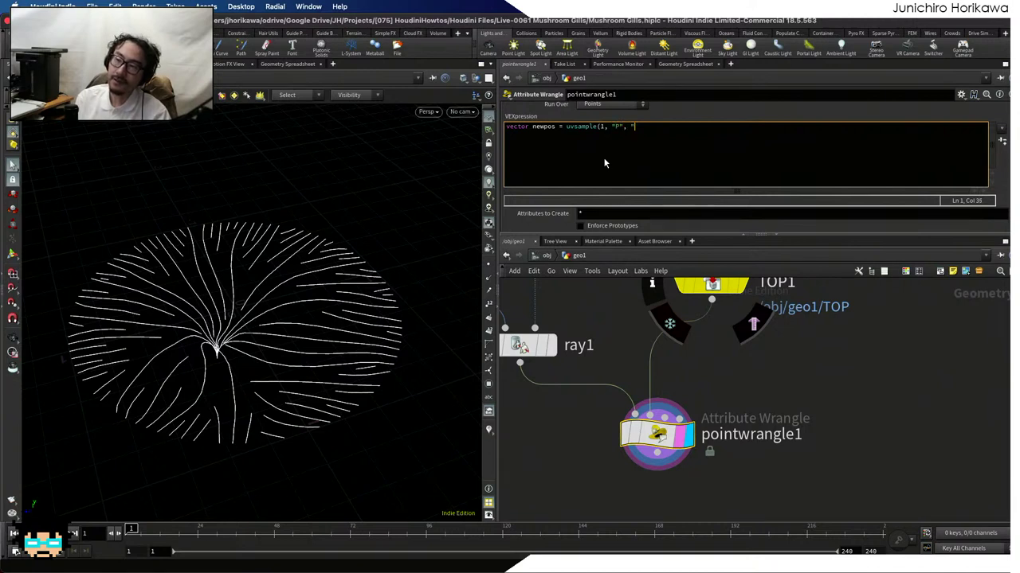
pyautogui.write('"uv", ')
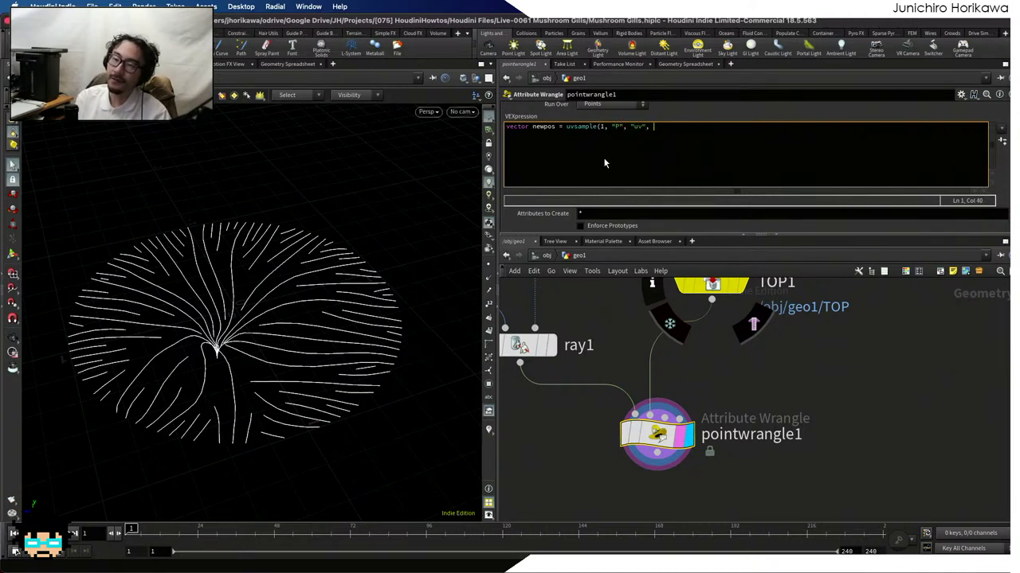
pyautogui.write('v')
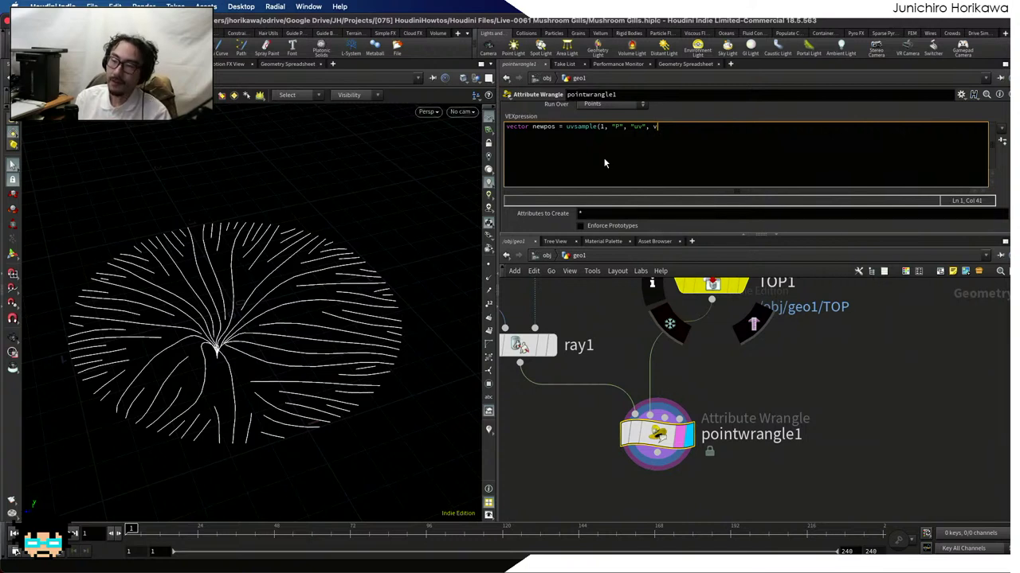
pyautogui.write('@u')
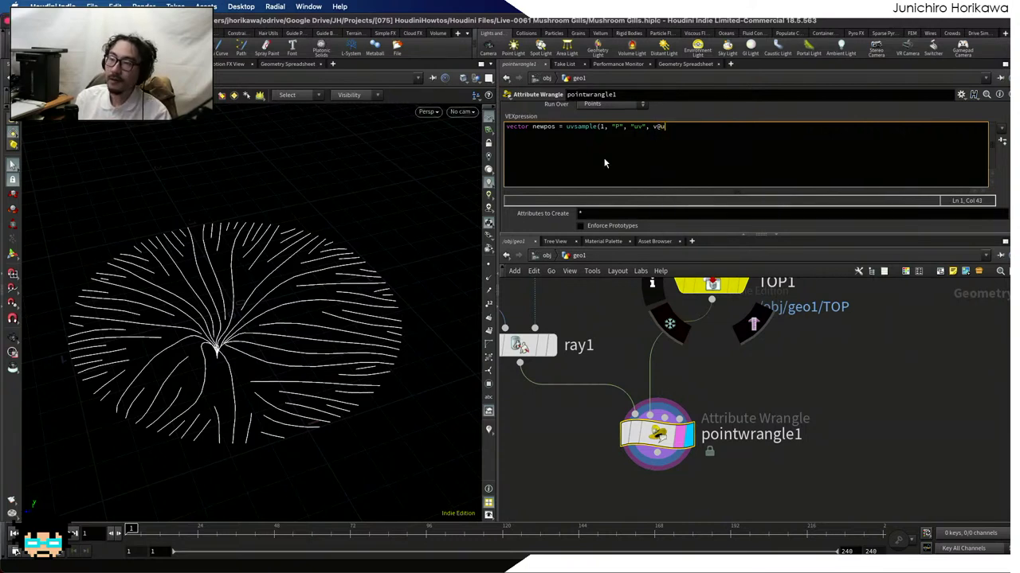
pyautogui.write('v')
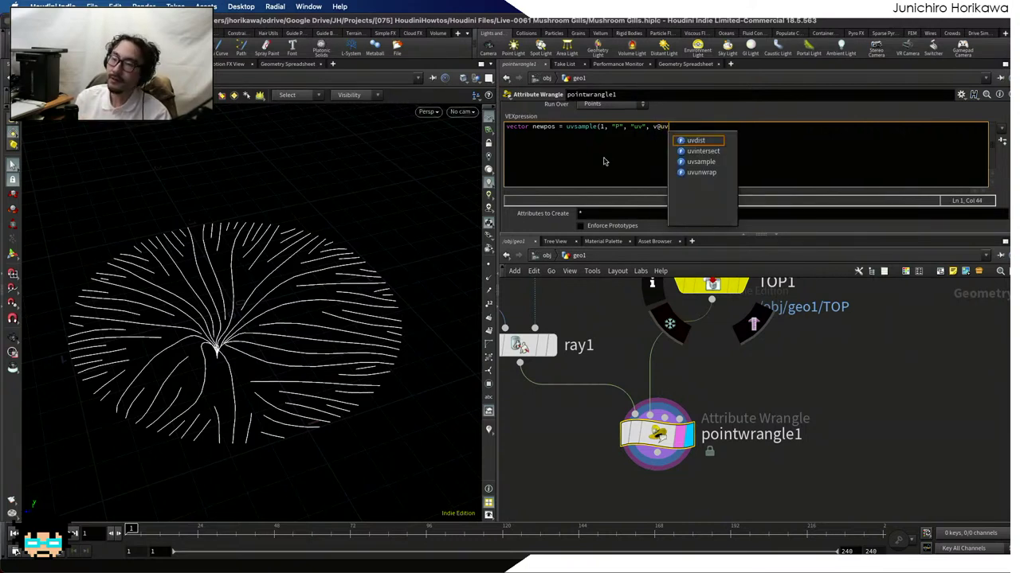
pyautogui.write(');')
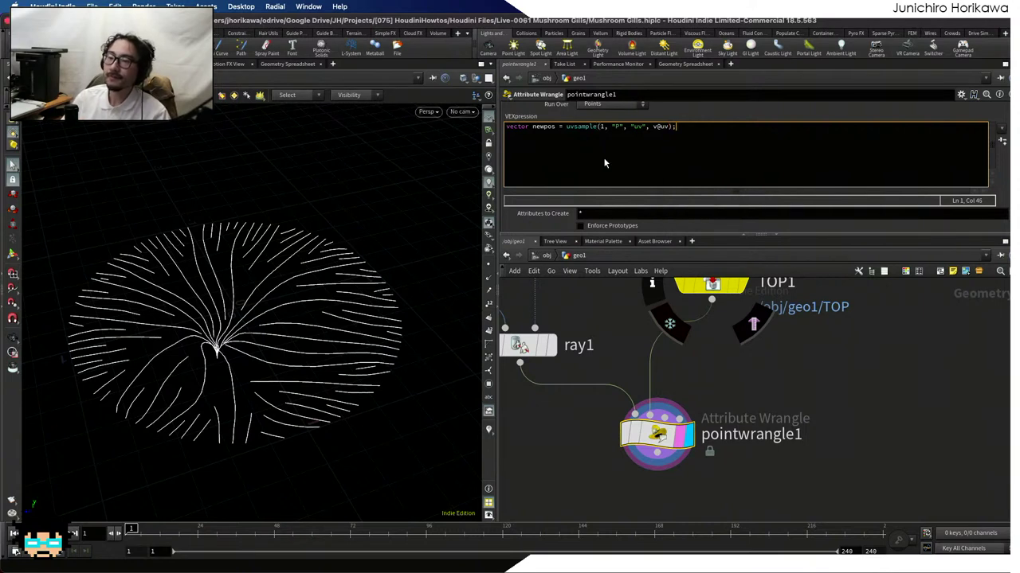
pyautogui.press('Return')
pyautogui.press('Return')
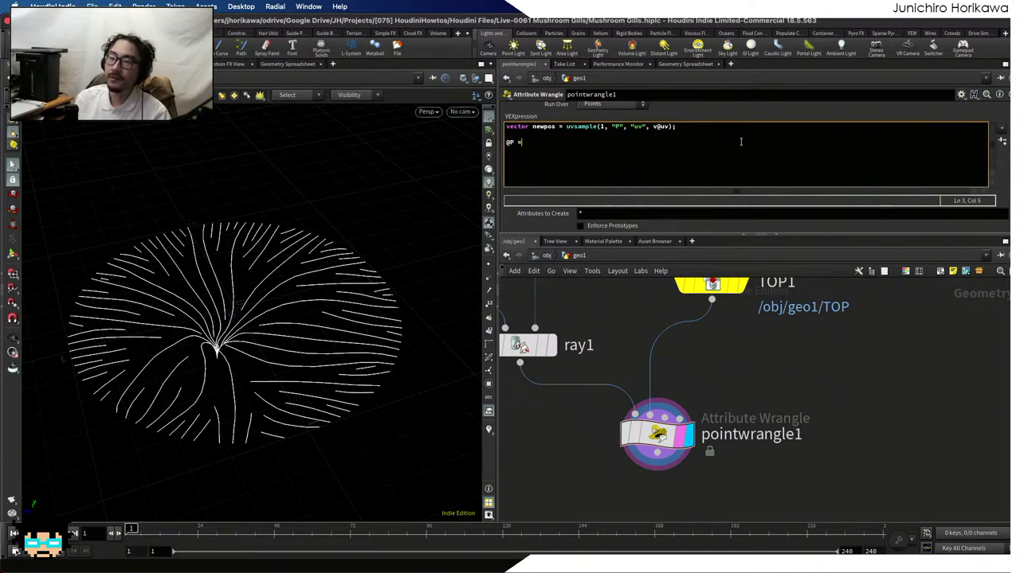
pyautogui.write('@P = newpos;')
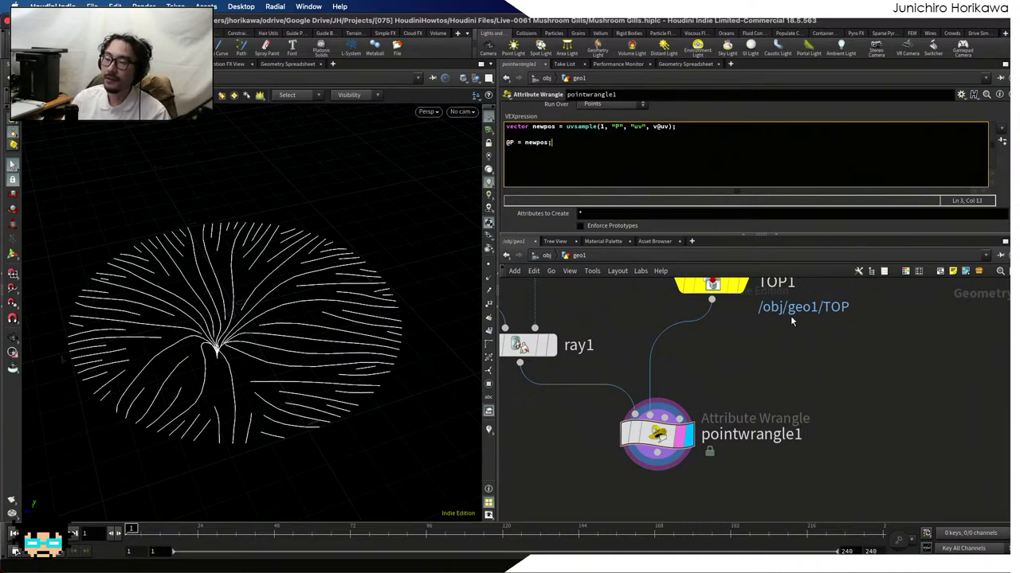
pyautogui.press('Escape')
pyautogui.moveTo(250, 358); pyautogui.dragTo(256, 338)
pyautogui.press('s')
pyautogui.scroll(-2, 806, 379)
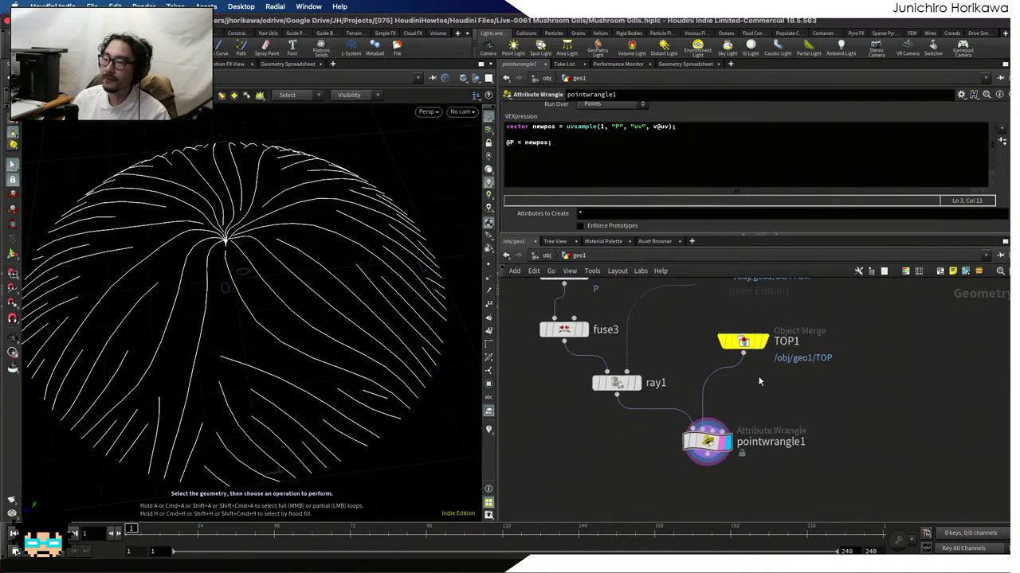
pyautogui.click(763, 336)
pyautogui.moveTo(363, 262)
pyautogui.mouseDown()
pyautogui.moveTo(355, 194)
pyautogui.moveTo(391, 239)
pyautogui.moveTo(406, 298)
pyautogui.moveTo(370, 263)
pyautogui.mouseUp()
pyautogui.scroll(-1, 644, 383)
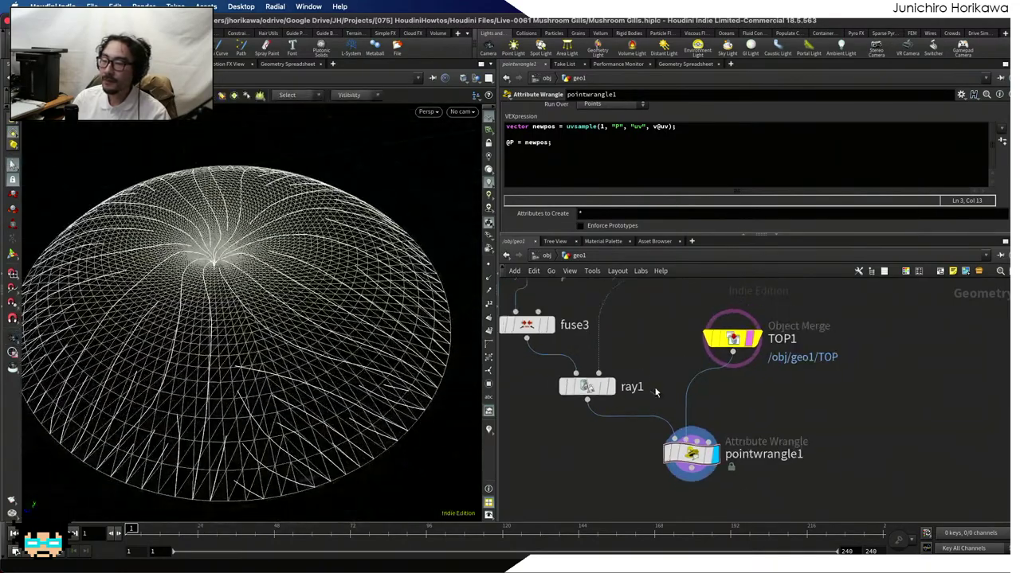
pyautogui.click(610, 388)
pyautogui.click(618, 415)
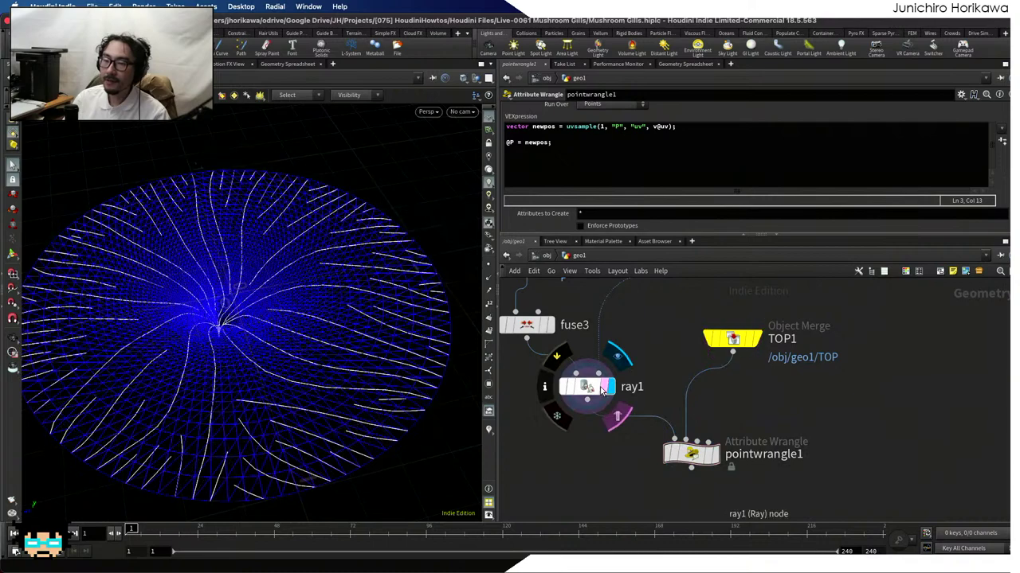
pyautogui.moveTo(334, 334); pyautogui.dragTo(331, 271)
pyautogui.click(716, 458)
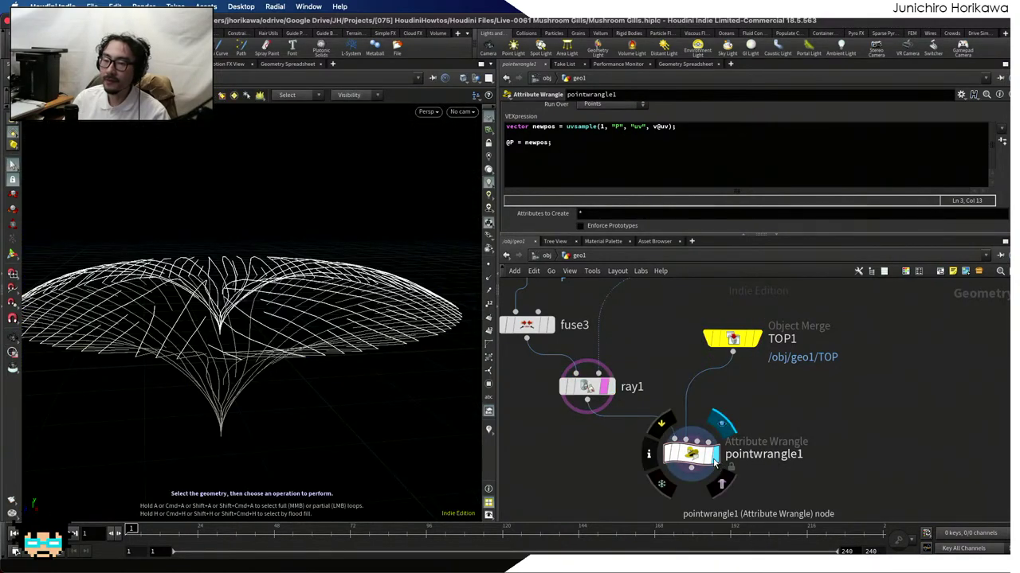
pyautogui.moveTo(733, 409); pyautogui.dragTo(765, 376, button='middle')
pyautogui.moveTo(721, 420); pyautogui.dragTo(741, 403)
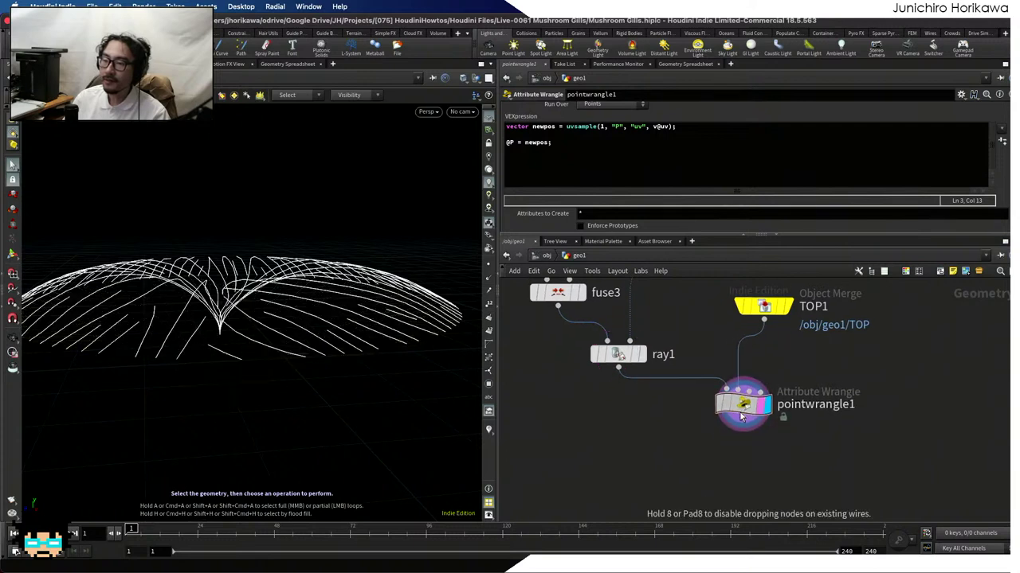
pyautogui.scroll(-4, 649, 413)
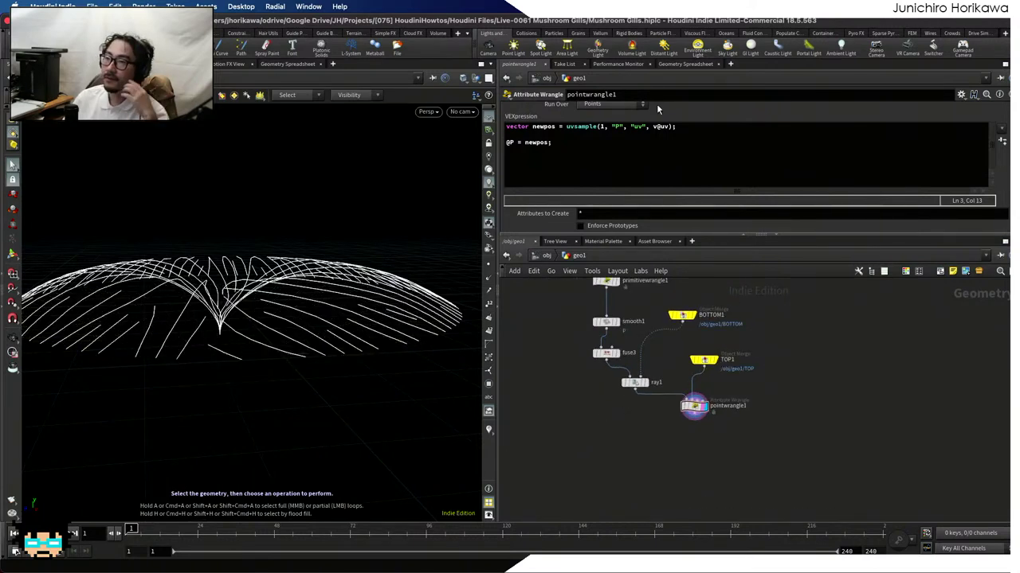
pyautogui.scroll(3, 637, 381)
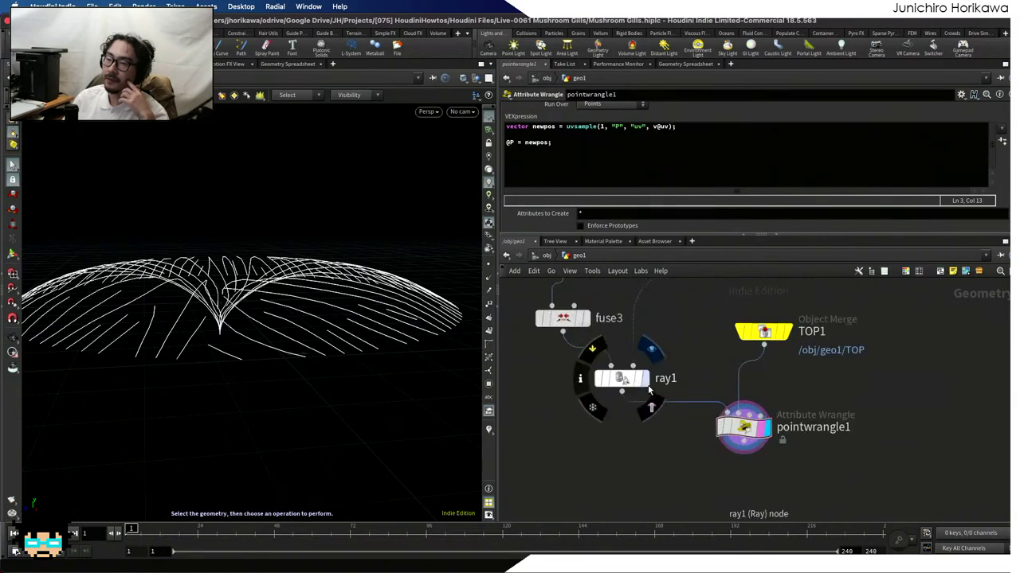
pyautogui.click(642, 379)
pyautogui.click(764, 426)
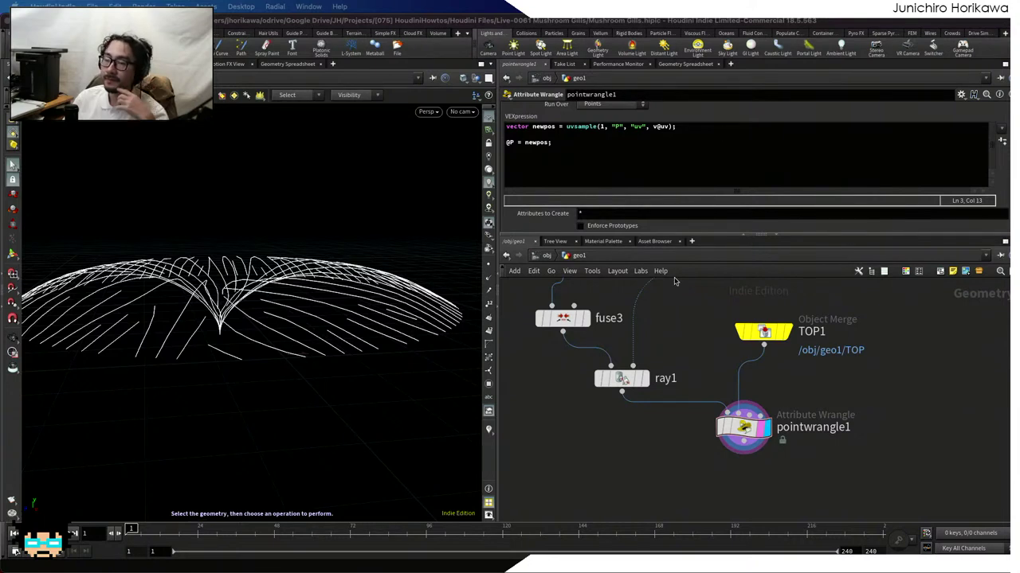
# Add a Primitive Wrangle below ray1 with ray1 wired into its first input
pyautogui.press('Tab')
pyautogui.write('pointw')
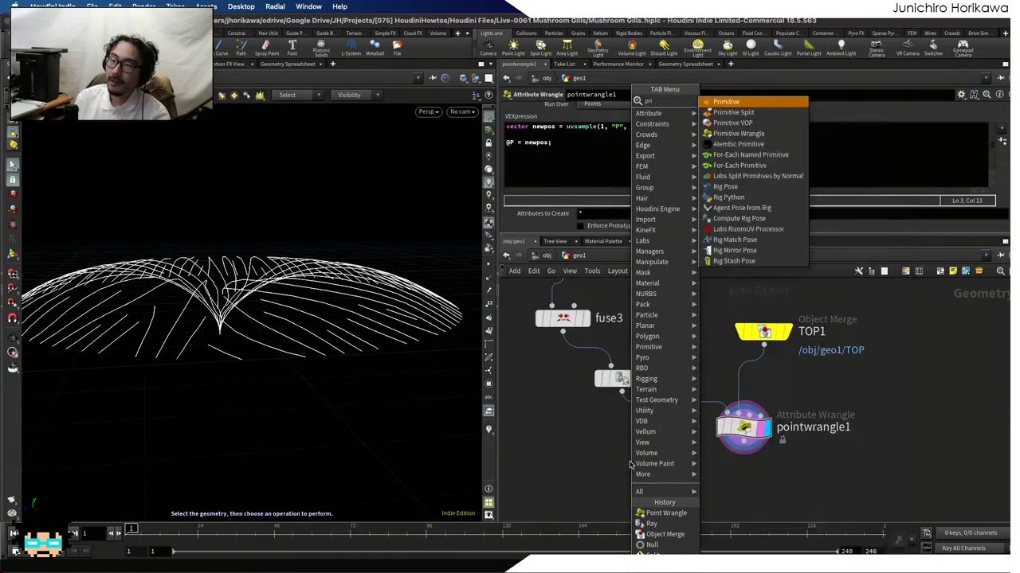
pyautogui.press('Return')
pyautogui.click(620, 490)
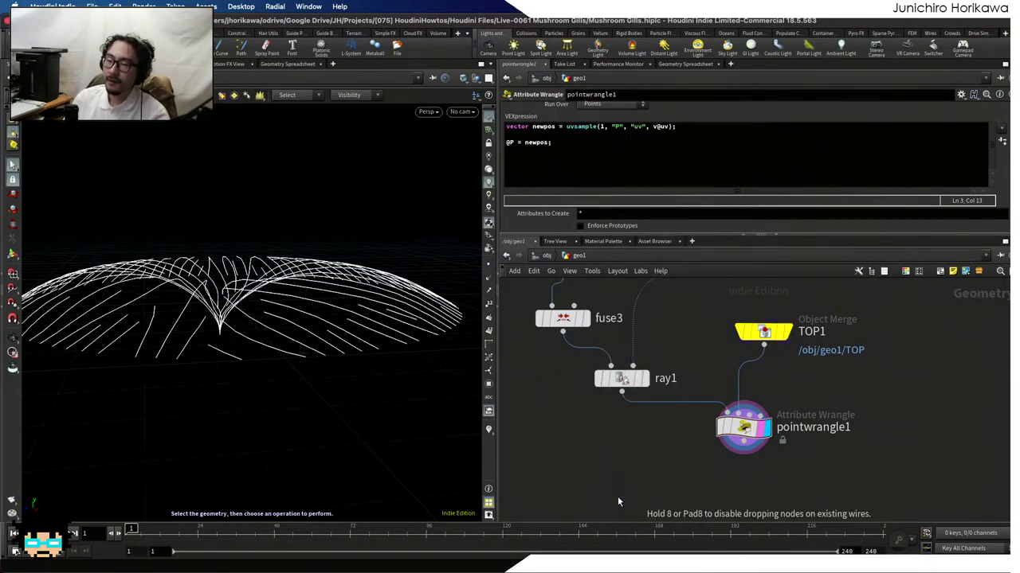
pyautogui.moveTo(621, 391); pyautogui.dragTo(625, 481)
# Wire pointwrangle1 into primitivewrangle2's second input
pyautogui.scroll(1, 641, 476)
pyautogui.moveTo(641, 477); pyautogui.dragTo(633, 398, button='middle')
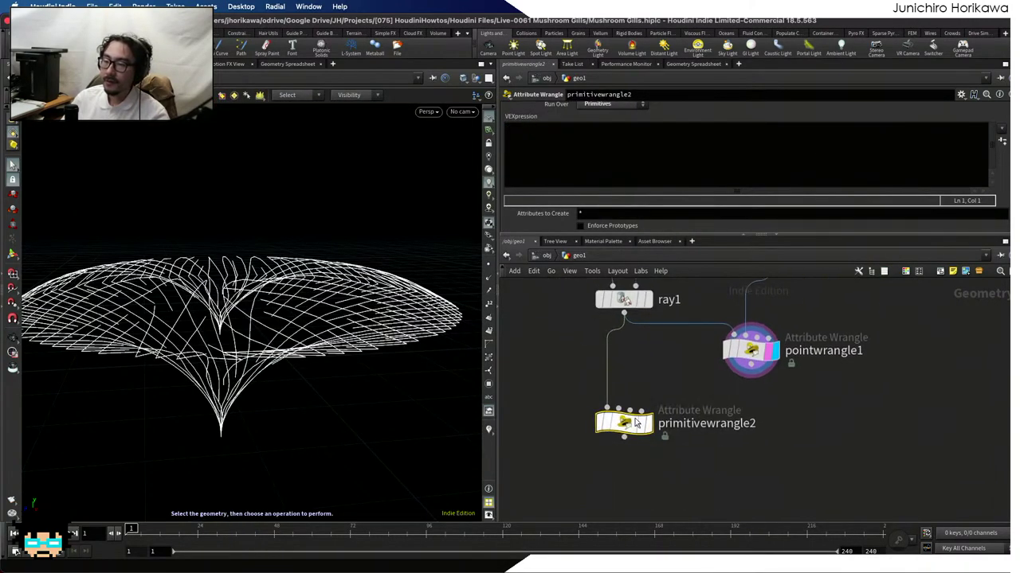
pyautogui.moveTo(637, 416); pyautogui.dragTo(610, 462)
pyautogui.moveTo(747, 380); pyautogui.dragTo(610, 451)
pyautogui.scroll(1, 626, 470)
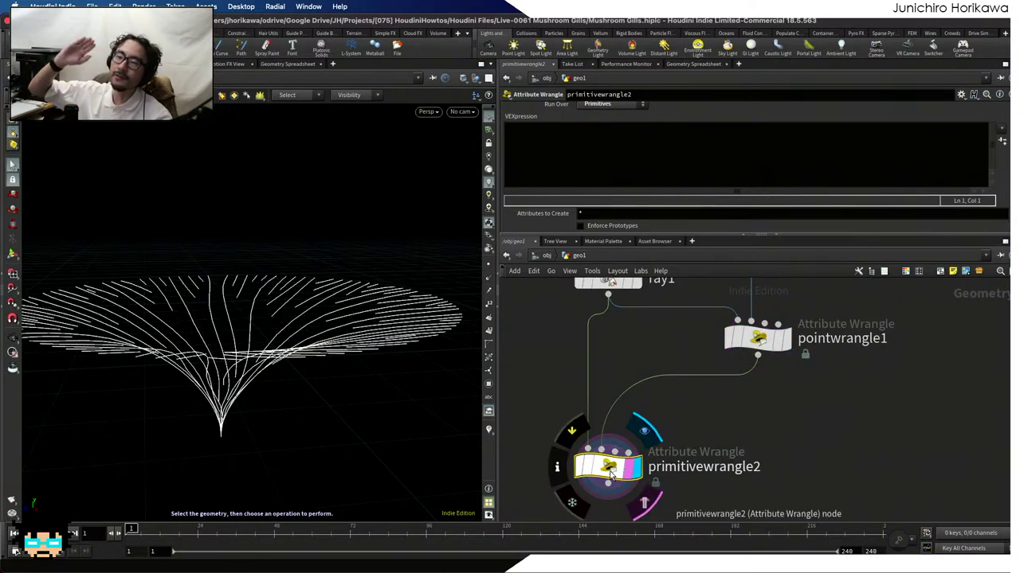
# Display pointwrangle1's dome result and orbit around it
pyautogui.press('space')
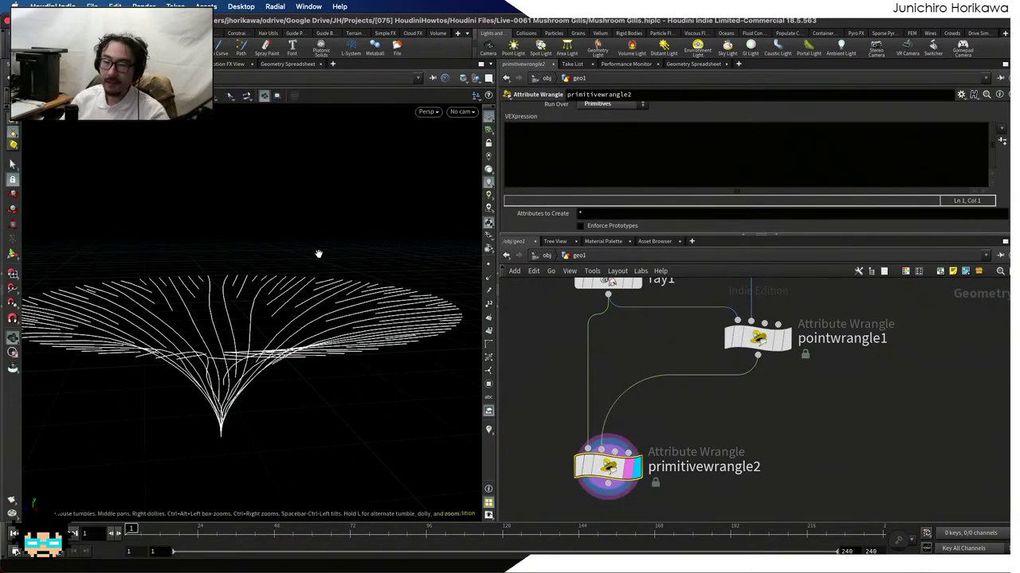
pyautogui.moveTo(319, 255); pyautogui.dragTo(312, 371)
pyautogui.moveTo(380, 423); pyautogui.dragTo(387, 389)
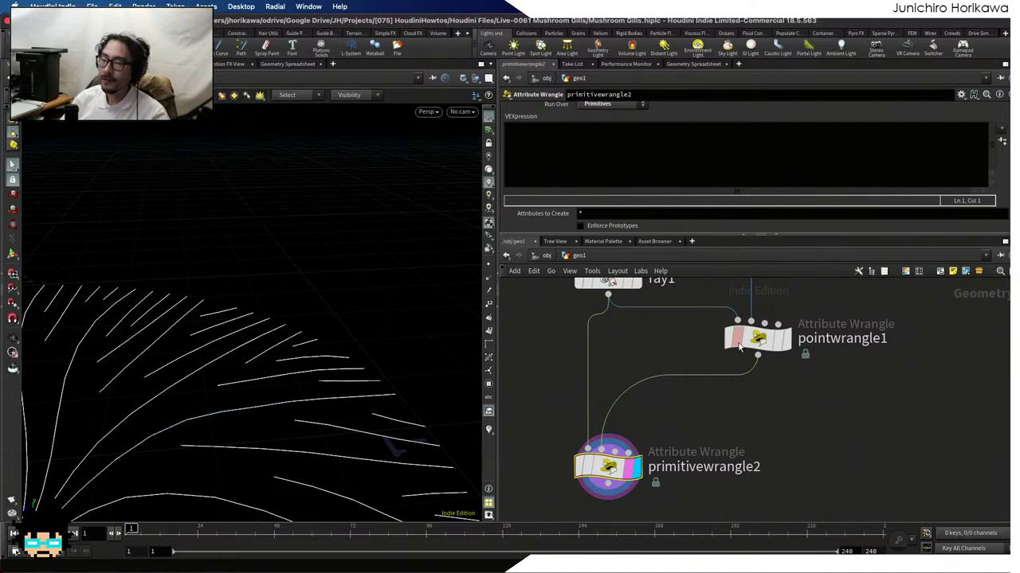
pyautogui.moveTo(789, 341)
pyautogui.click(793, 303)
pyautogui.press('Escape')
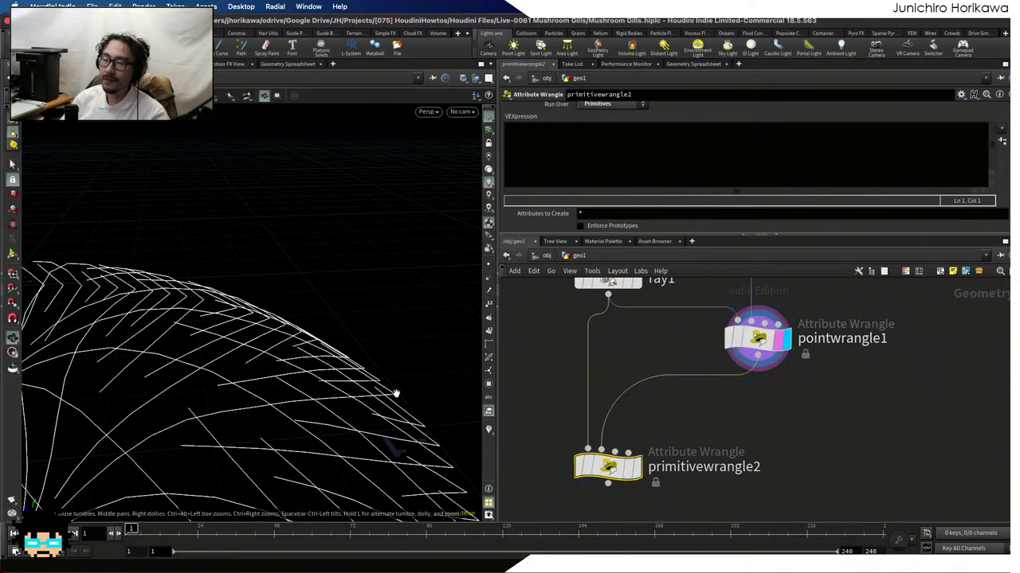
pyautogui.moveTo(396, 391); pyautogui.dragTo(235, 348)
pyautogui.press('s')
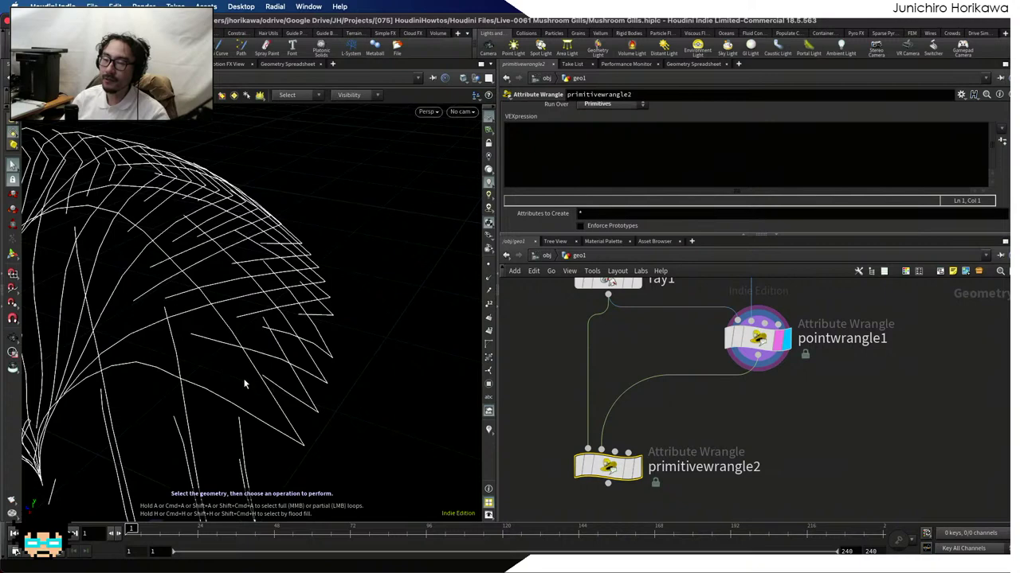
pyautogui.keyDown('alt'); pyautogui.moveTo(278, 431); pyautogui.dragTo(221, 289); pyautogui.keyUp('alt')
pyautogui.keyDown('alt'); pyautogui.moveTo(127, 283); pyautogui.dragTo(189, 300); pyautogui.keyUp('alt')
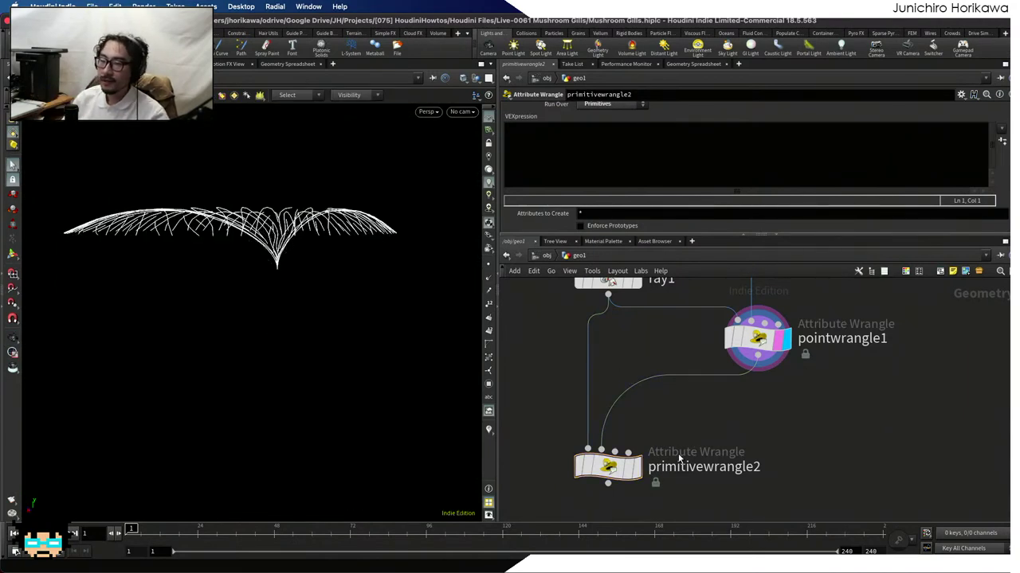
# Display primitivewrangle2, rename it to 'loft', and save the scene
pyautogui.click(637, 467)
pyautogui.doubleClick(678, 468)
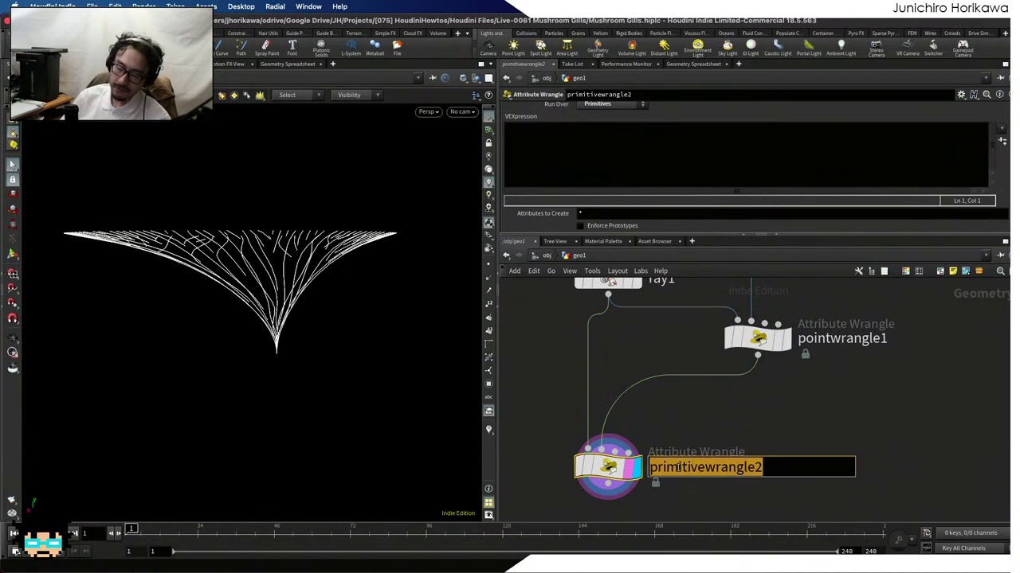
pyautogui.write('loft')
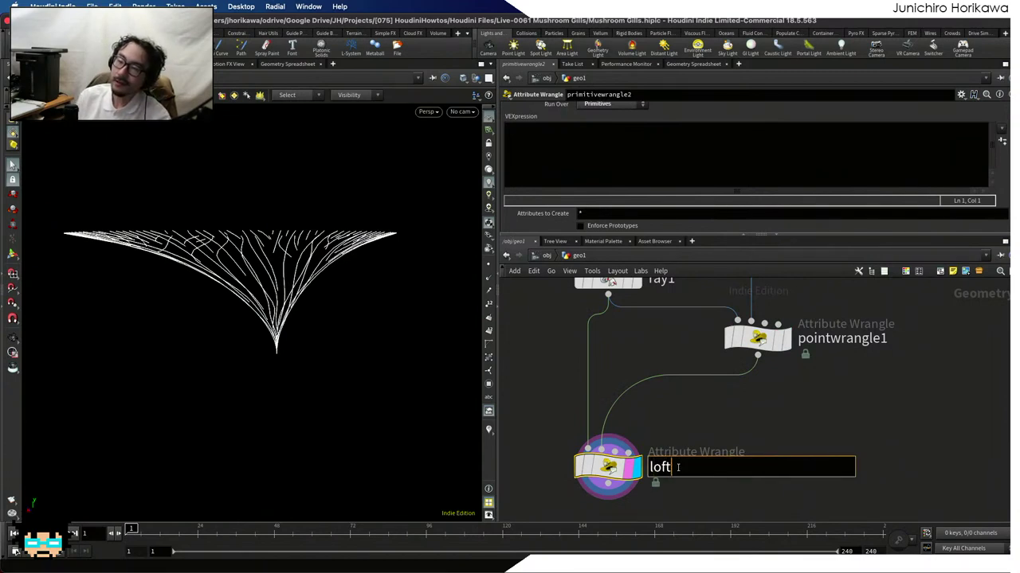
pyautogui.press('Return')
pyautogui.hotkey('ctrl', 's')
# Keep the loft wrangle running over Primitives; search the node menu for loft but add nothing
pyautogui.click(627, 107)
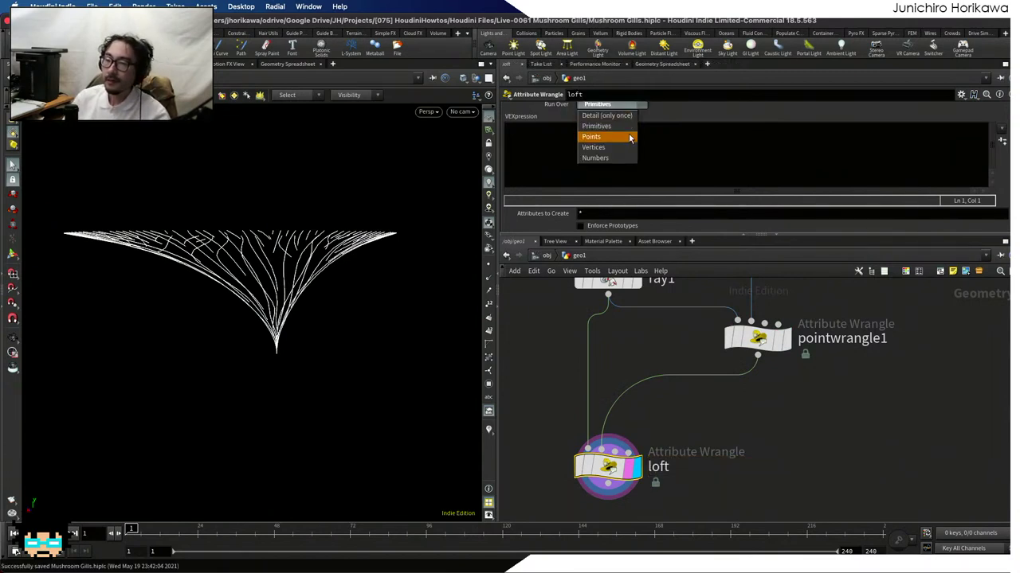
pyautogui.click(609, 136)
pyautogui.click(689, 185)
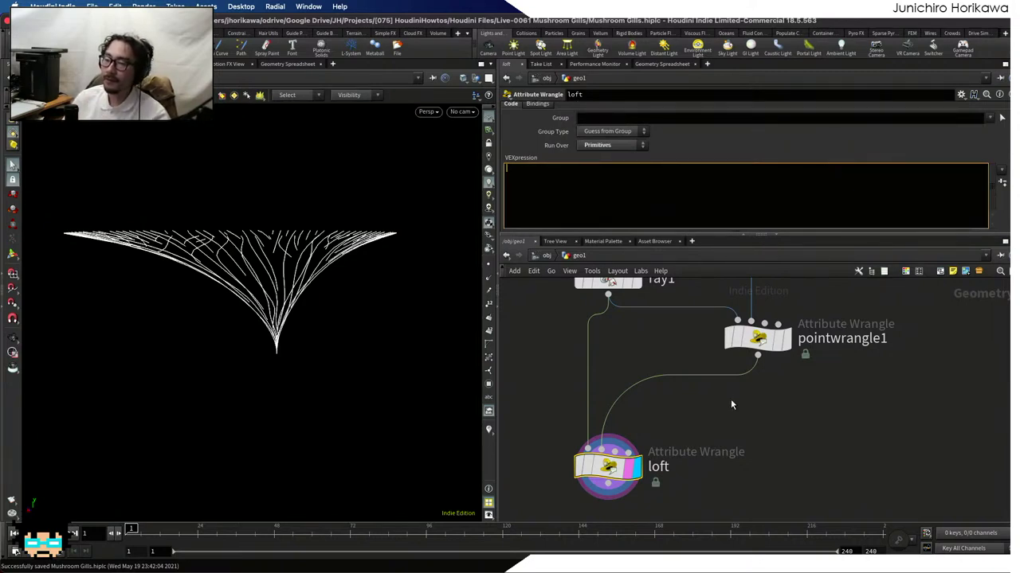
pyautogui.moveTo(732, 405); pyautogui.dragTo(748, 391, button='middle')
pyautogui.press('Tab')
pyautogui.write('polyf')
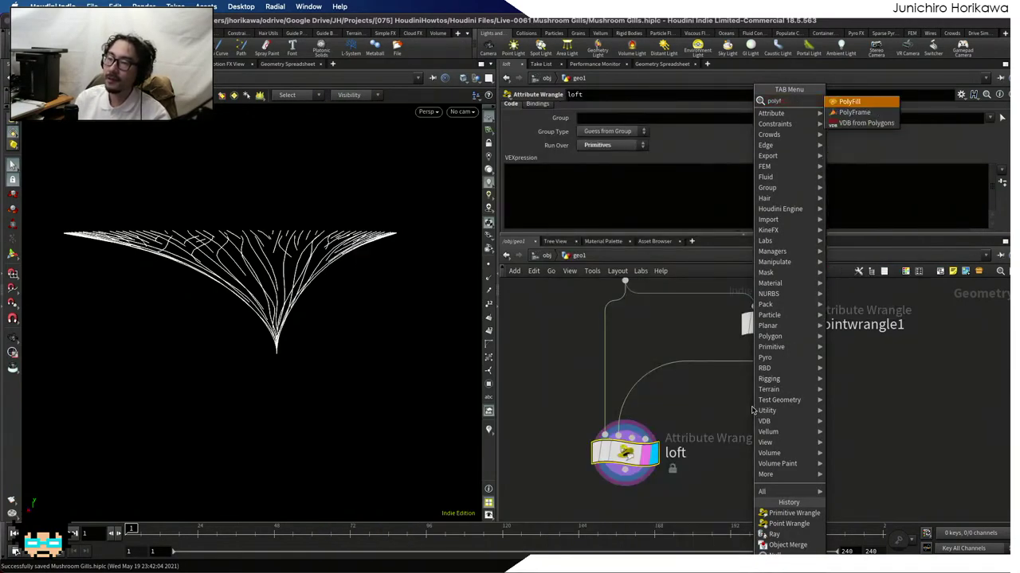
pyautogui.press('BackSpace')
pyautogui.write('loft')
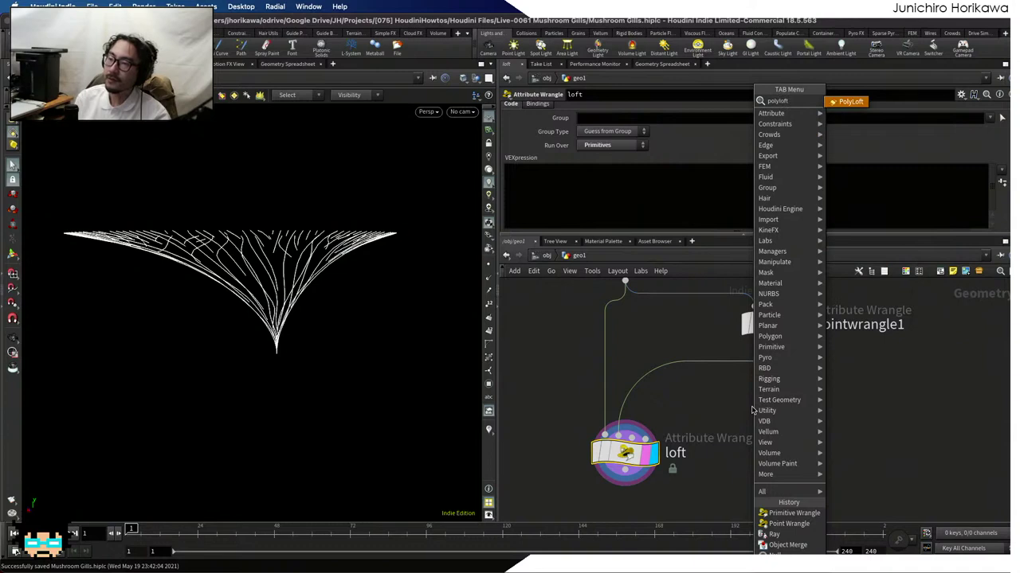
pyautogui.press('Escape')
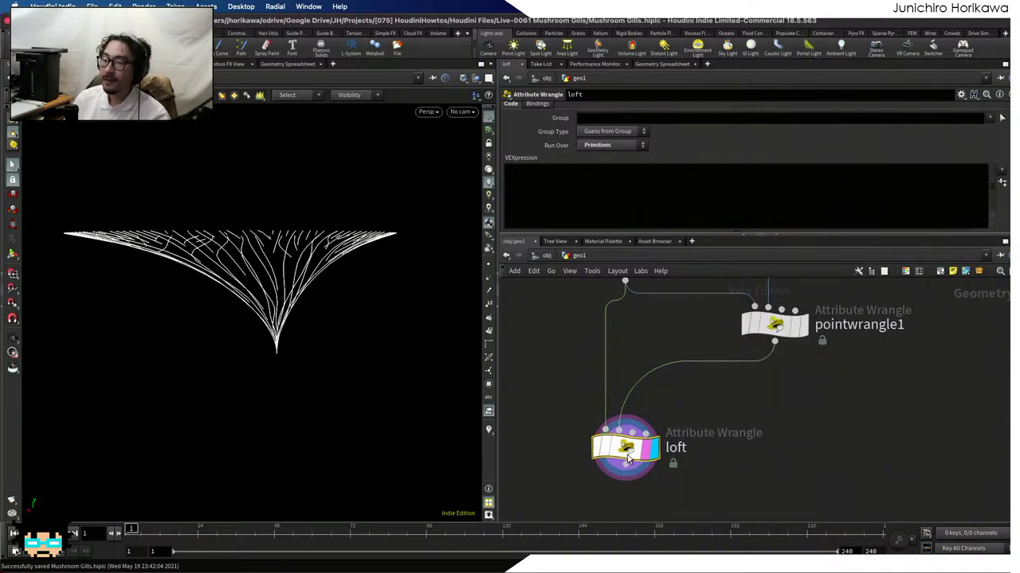
pyautogui.click(611, 198)
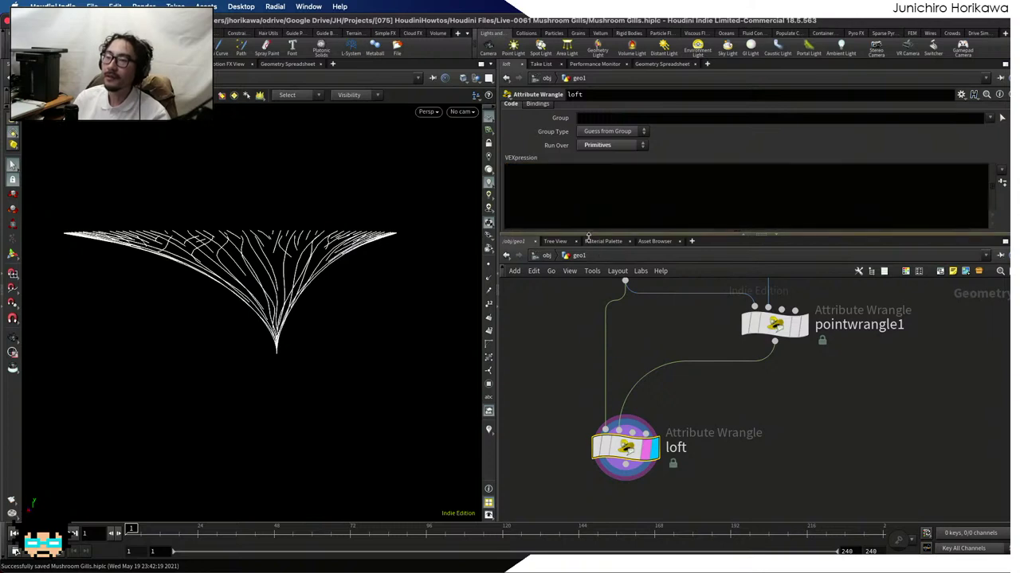
pyautogui.moveTo(588, 237); pyautogui.dragTo(588, 258)
pyautogui.write('int ')
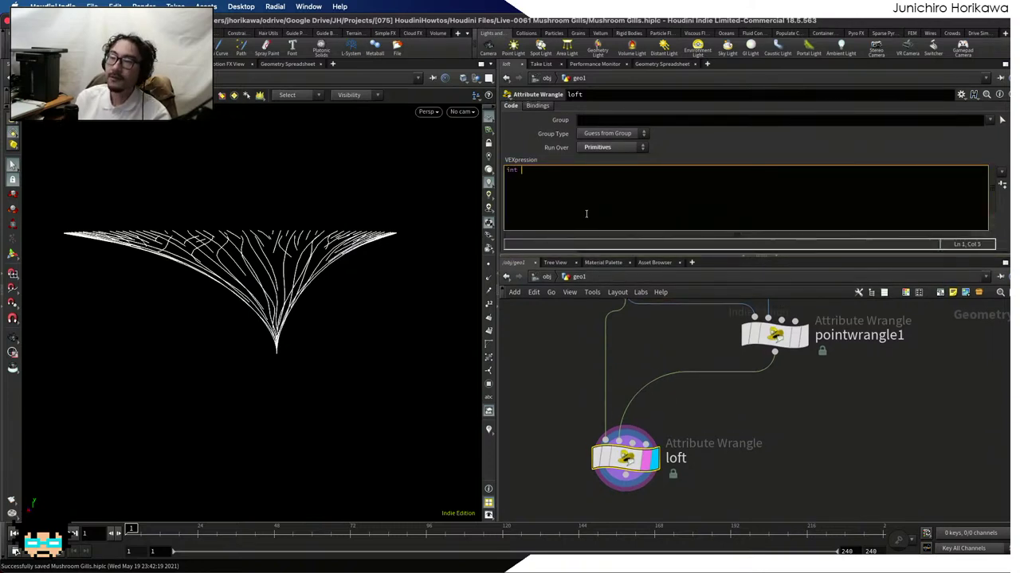
pyautogui.write('pots')
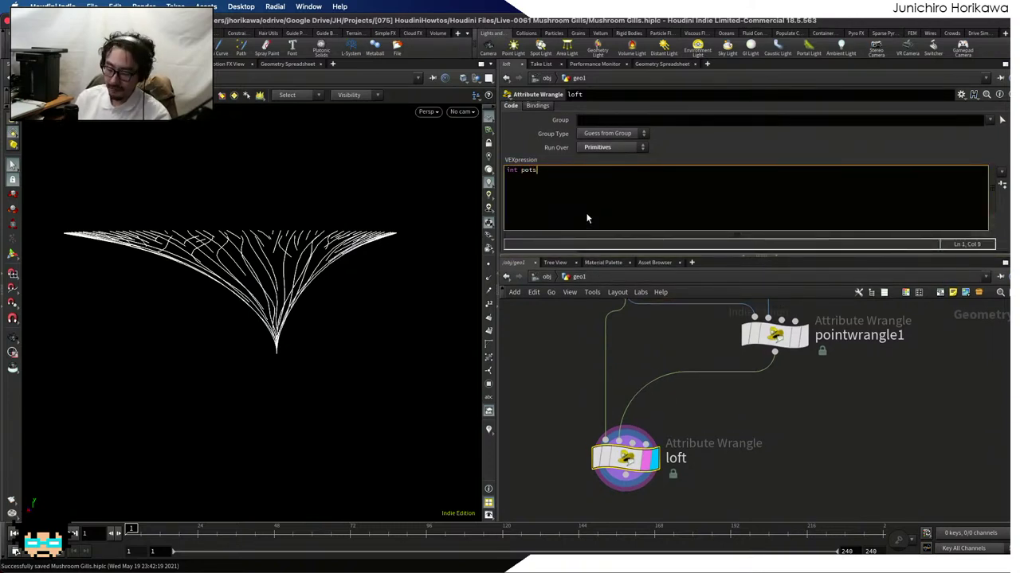
pyautogui.press('BackSpace')
pyautogui.press('BackSpace')
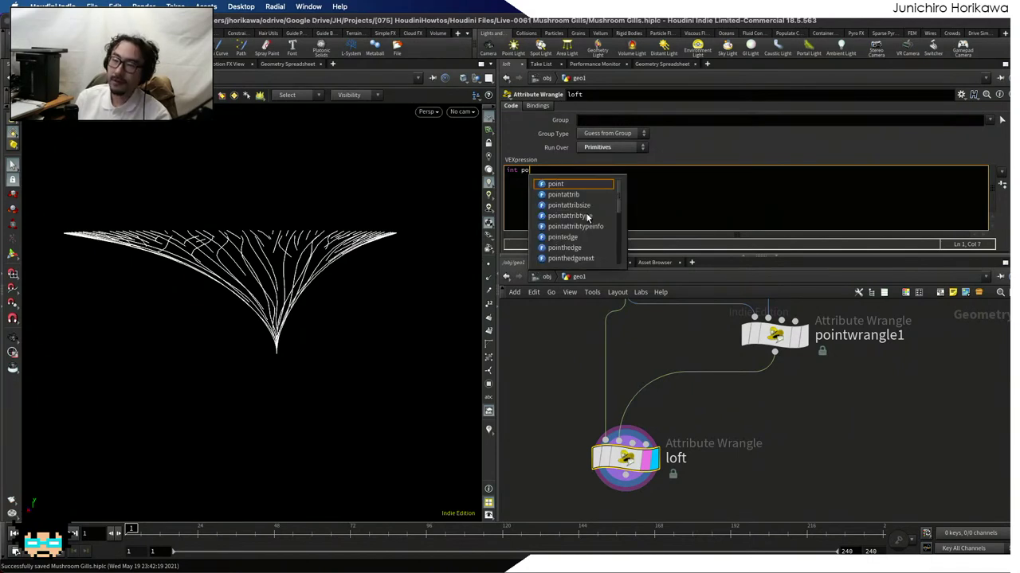
pyautogui.press('BackSpace')
pyautogui.write('pt')
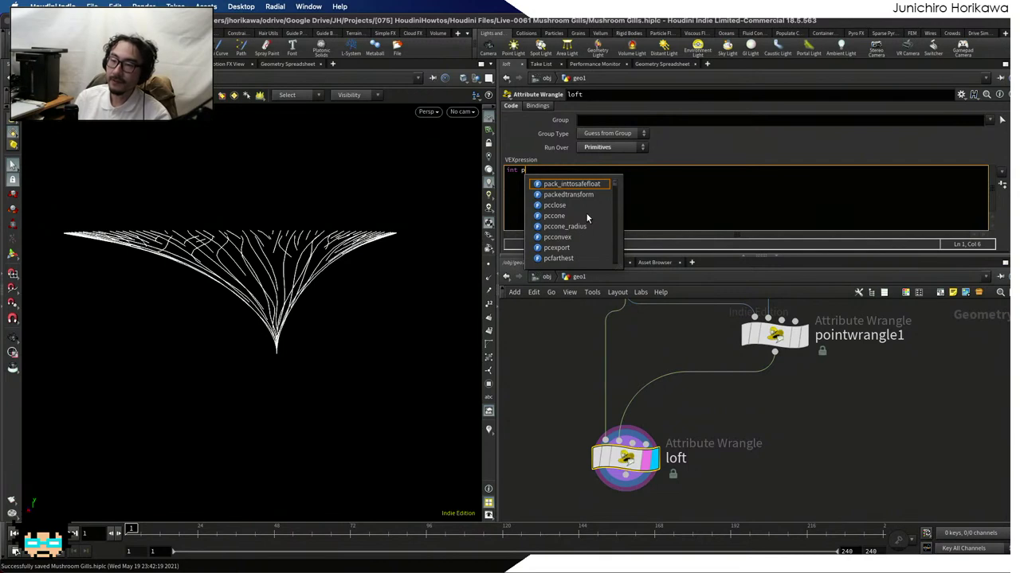
pyautogui.scroll(-3, 568, 398)
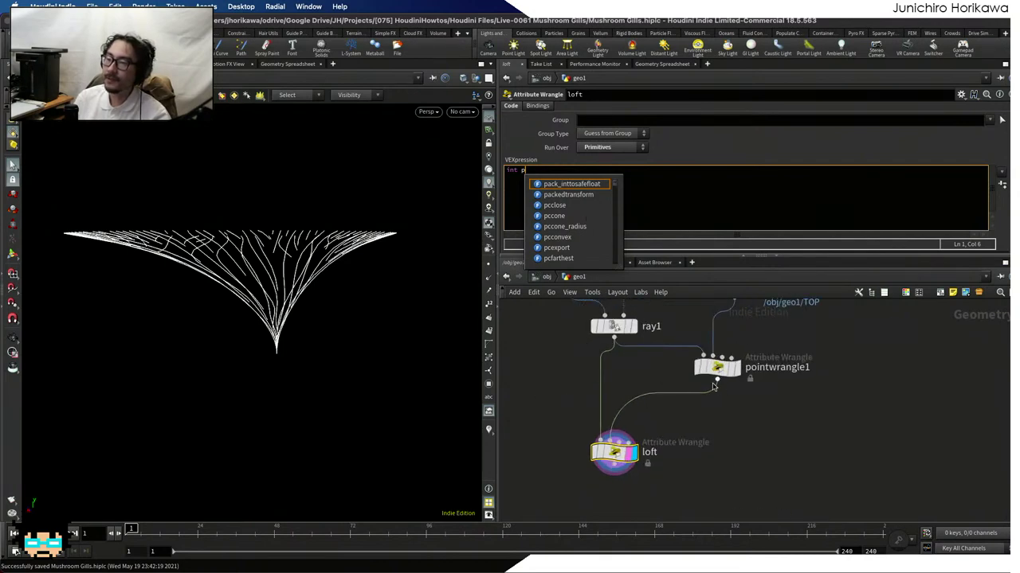
pyautogui.write('1;')
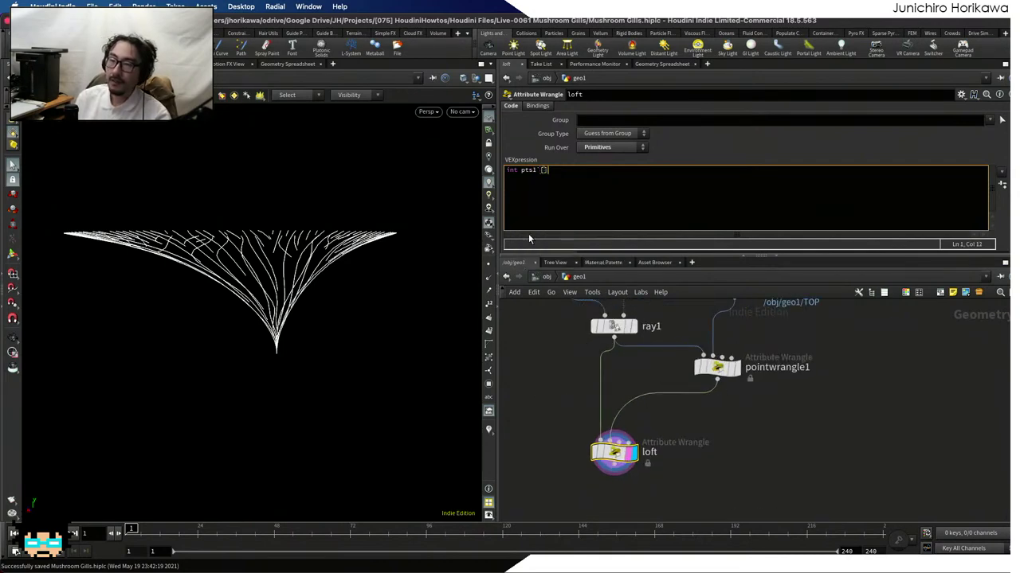
pyautogui.press('Return')
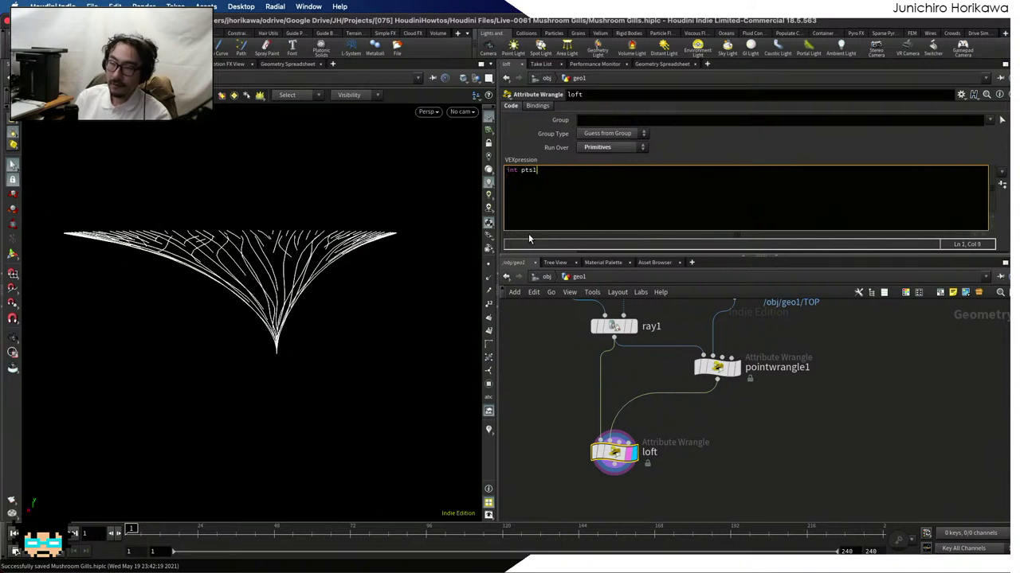
pyautogui.write('[]')
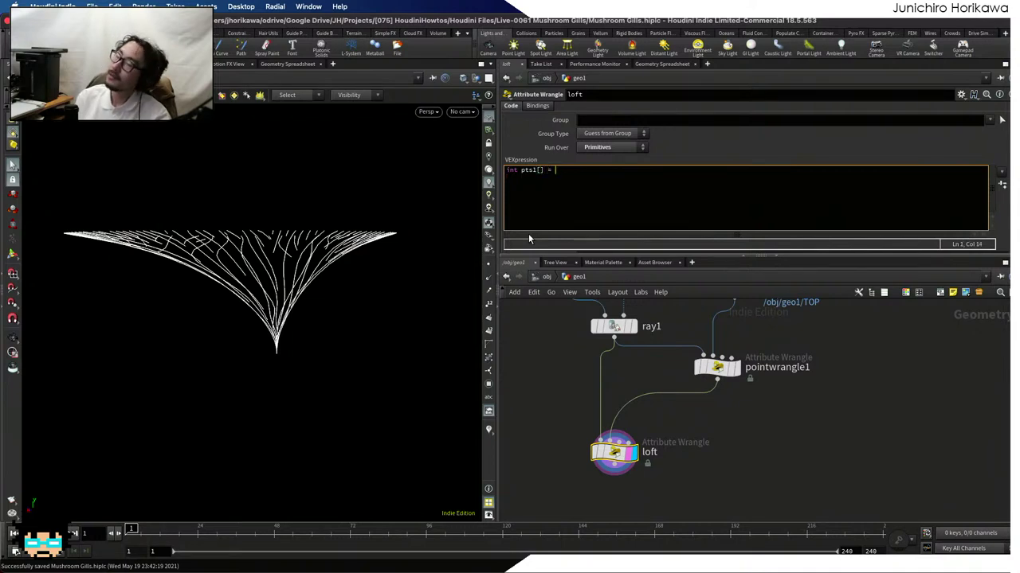
pyautogui.write(' = primpoitns(0')
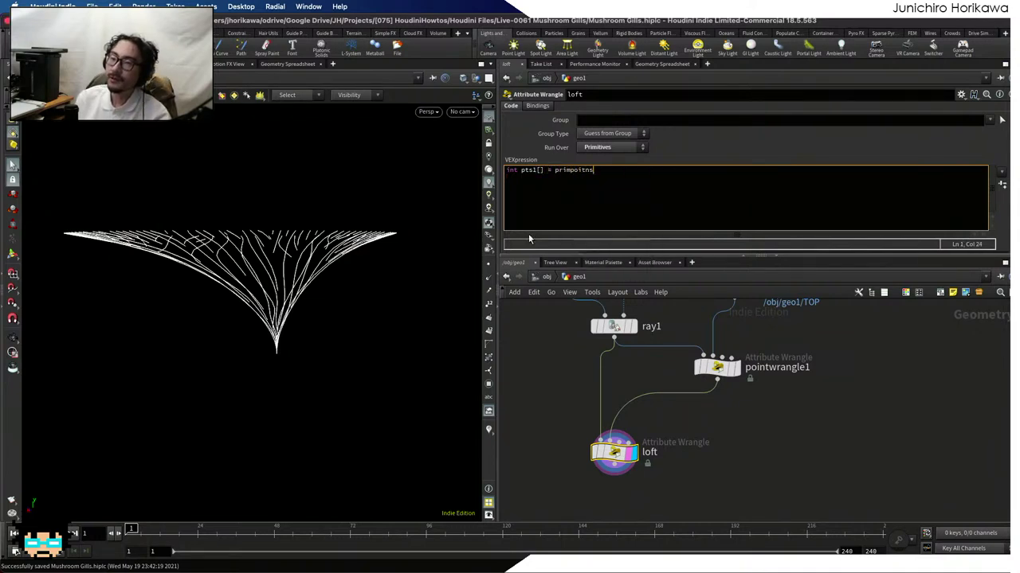
pyautogui.press('BackSpace')
pyautogui.press('BackSpace')
pyautogui.press('BackSpace')
pyautogui.press('BackSpace')
pyautogui.press('BackSpace')
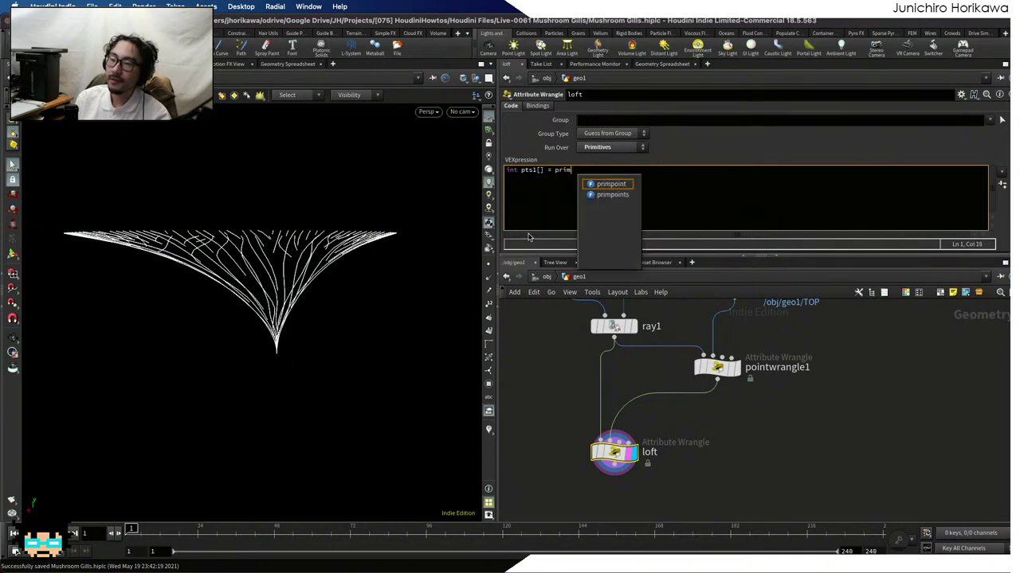
pyautogui.write('points(0')
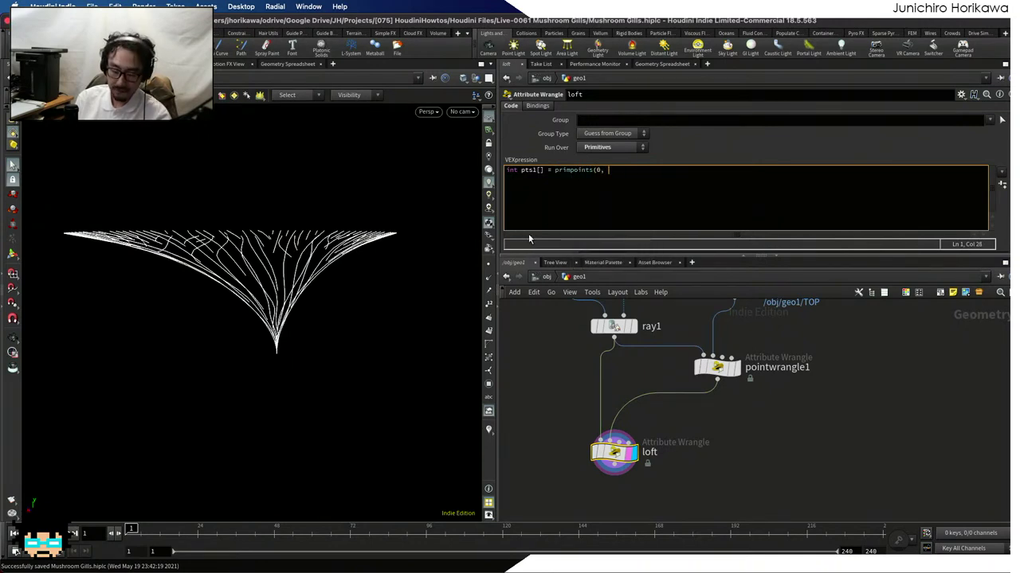
pyautogui.write(', @primnum);')
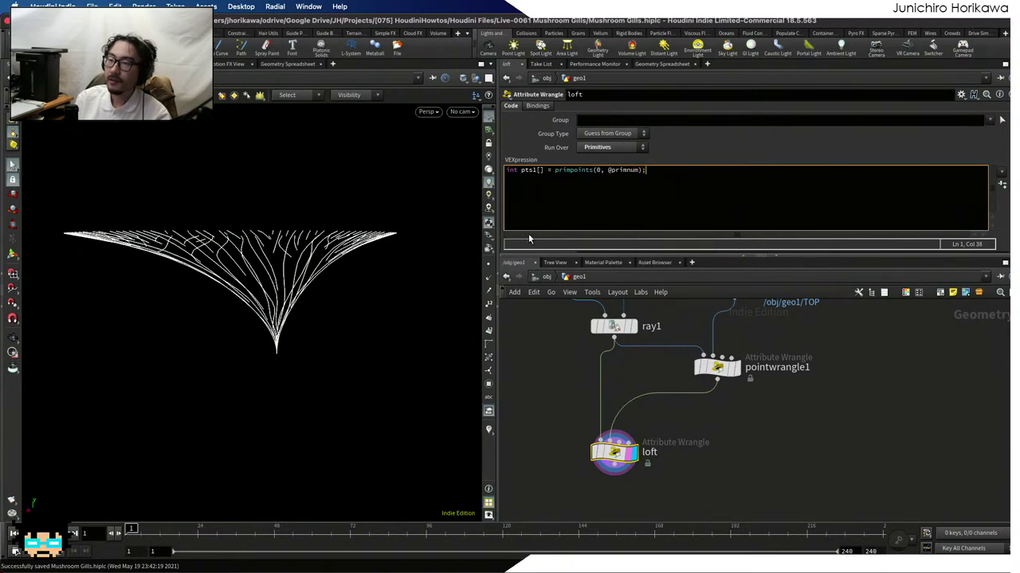
pyautogui.press('Return')
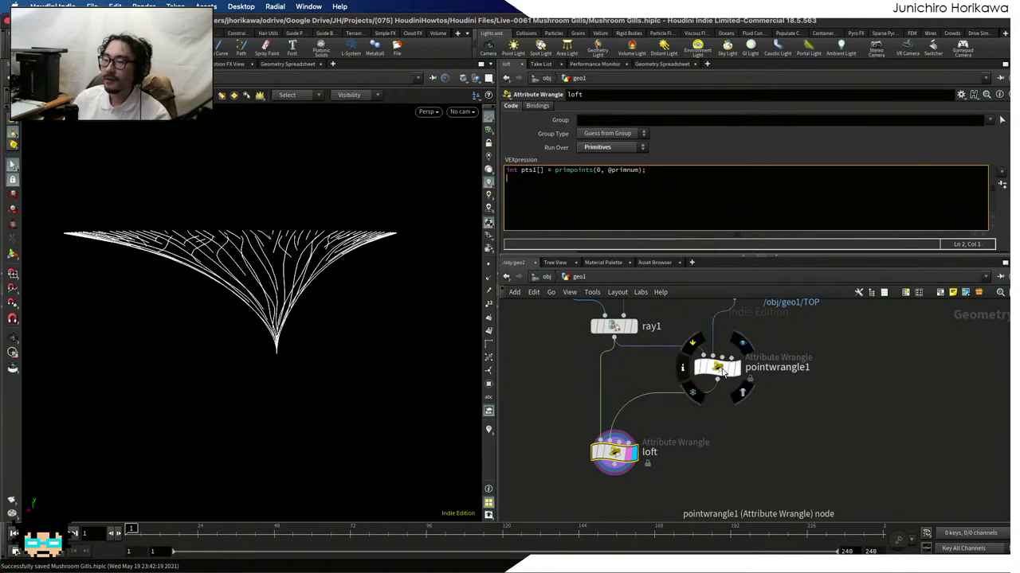
# Duplicate the pts1 line as a pts2 line reading primpoints from input 1
pyautogui.moveTo(723, 373); pyautogui.dragTo(730, 373)
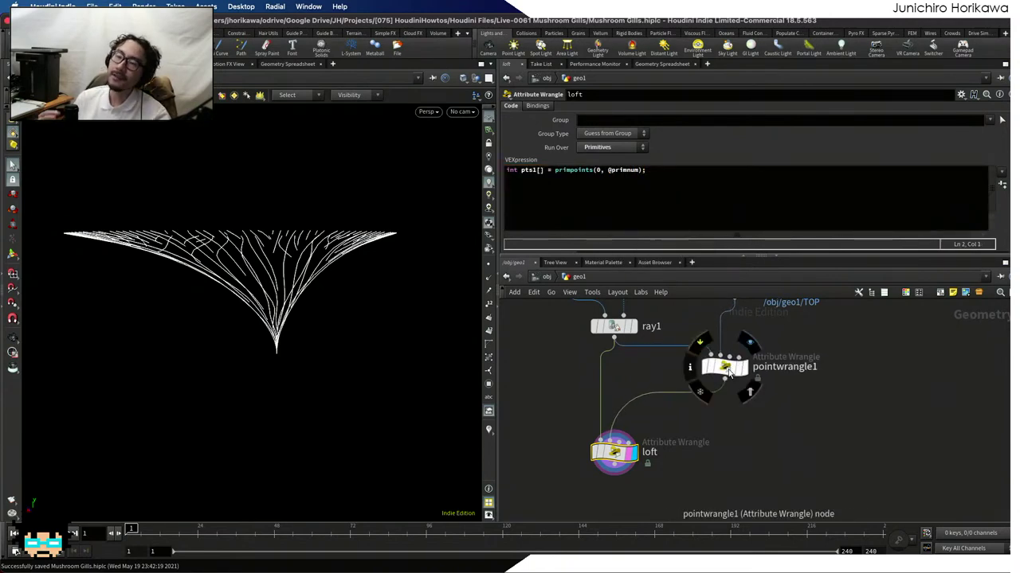
pyautogui.click(660, 185)
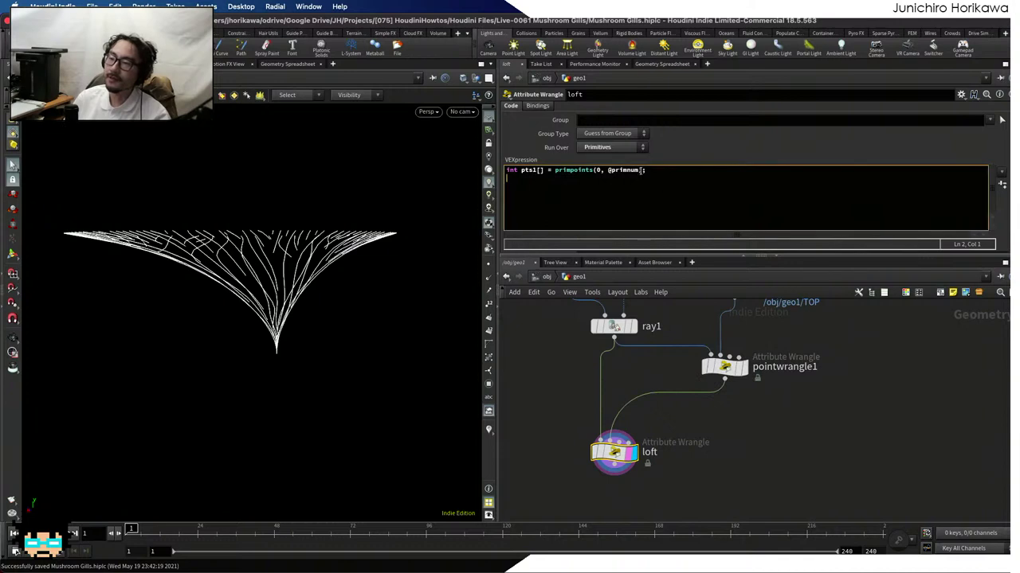
pyautogui.moveTo(647, 170); pyautogui.dragTo(426, 172)
pyautogui.hotkey('ctrl', 'c')
pyautogui.press('Down')
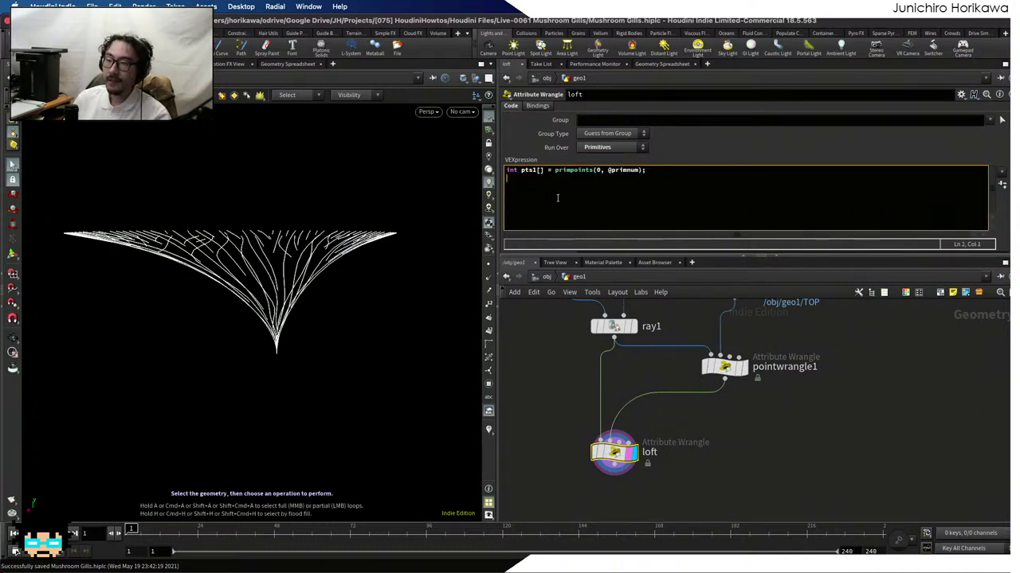
pyautogui.hotkey('ctrl', 'v')
pyautogui.click(532, 178)
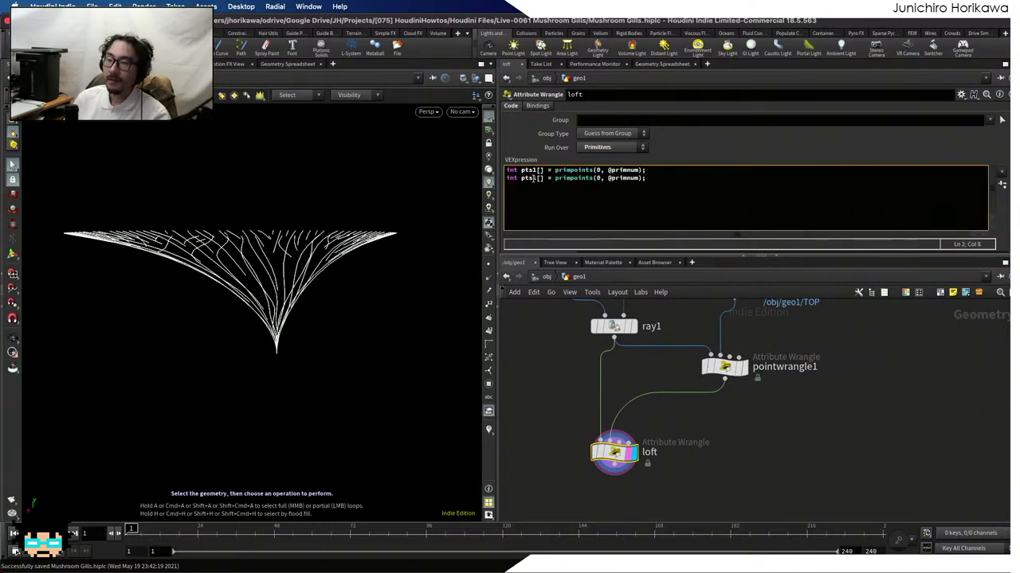
pyautogui.click(597, 177)
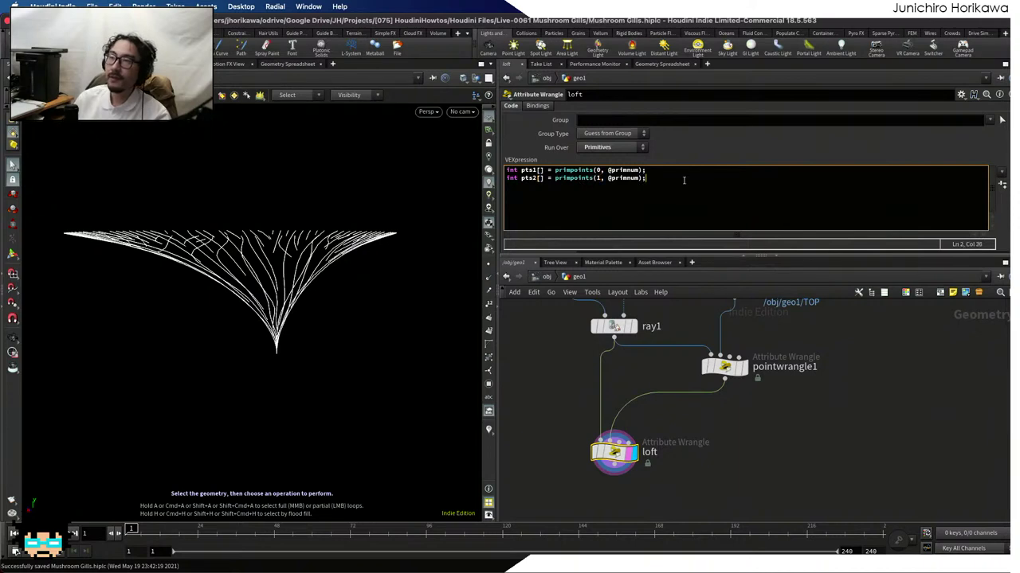
# Add a for loop running i from 0 to len(pts1)-1
pyautogui.press('Return')
pyautogui.press('Return')
pyautogui.write('for(i')
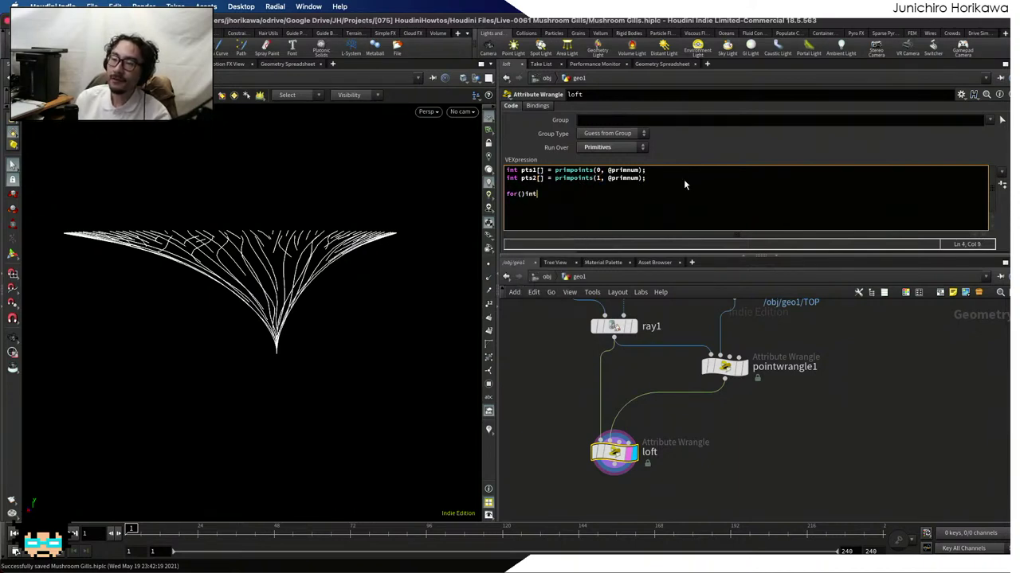
pyautogui.write('nt i=')
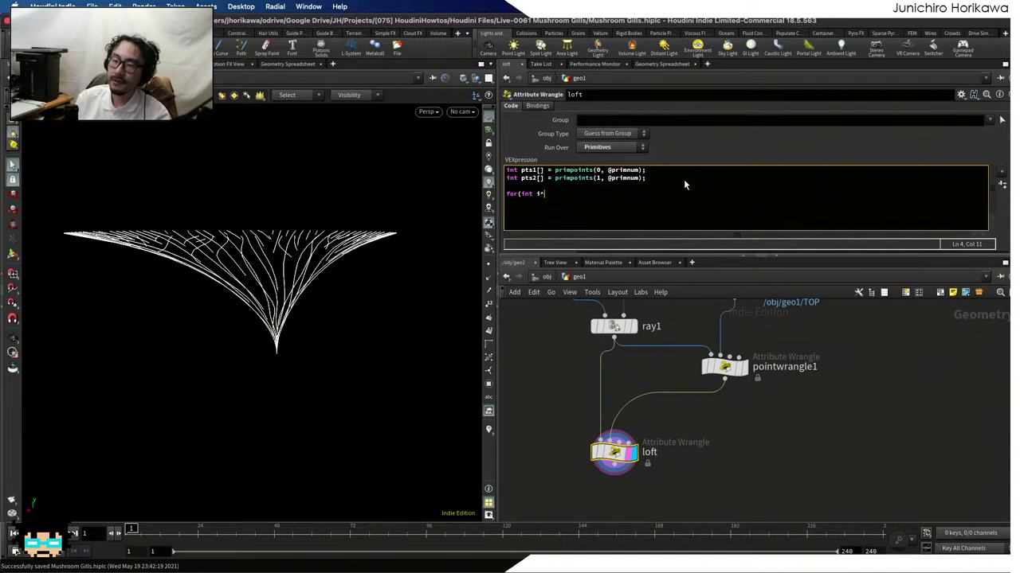
pyautogui.write('0; i<')
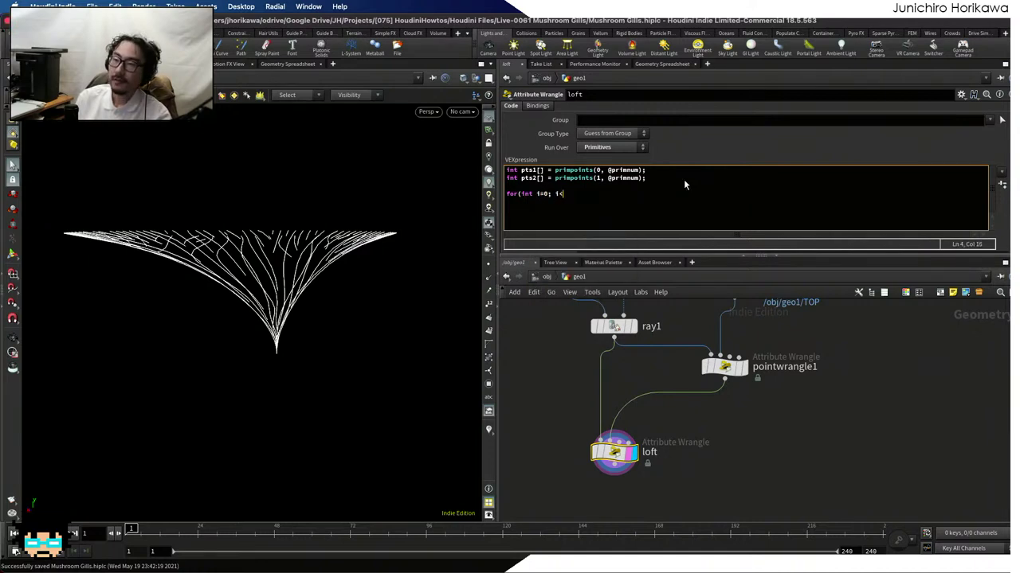
pyautogui.write('len()')
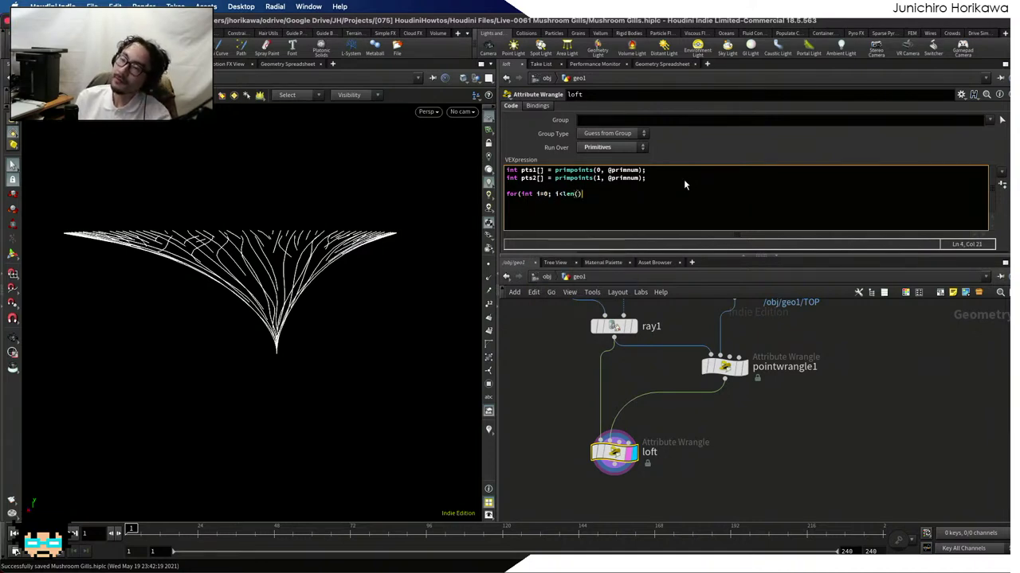
pyautogui.press('BackSpace')
pyautogui.write('pts1')
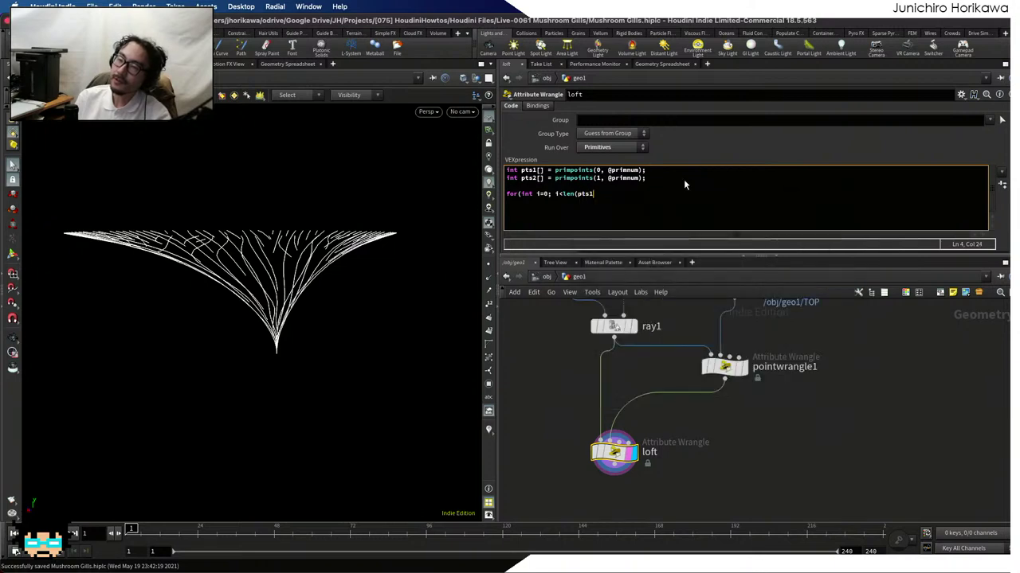
pyautogui.write('); i++)')
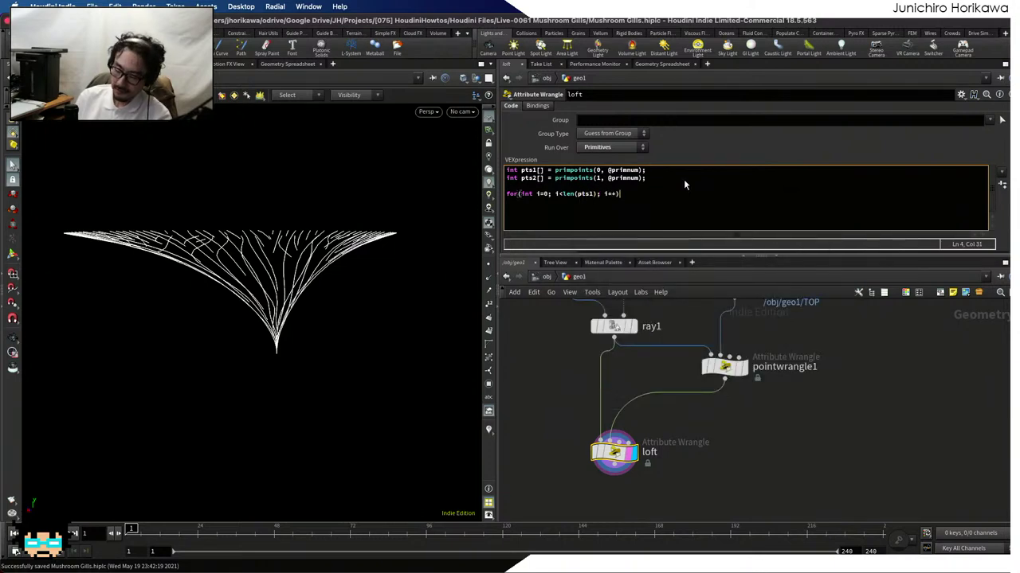
pyautogui.write('{')
pyautogui.press('Return')
pyautogui.write('}')
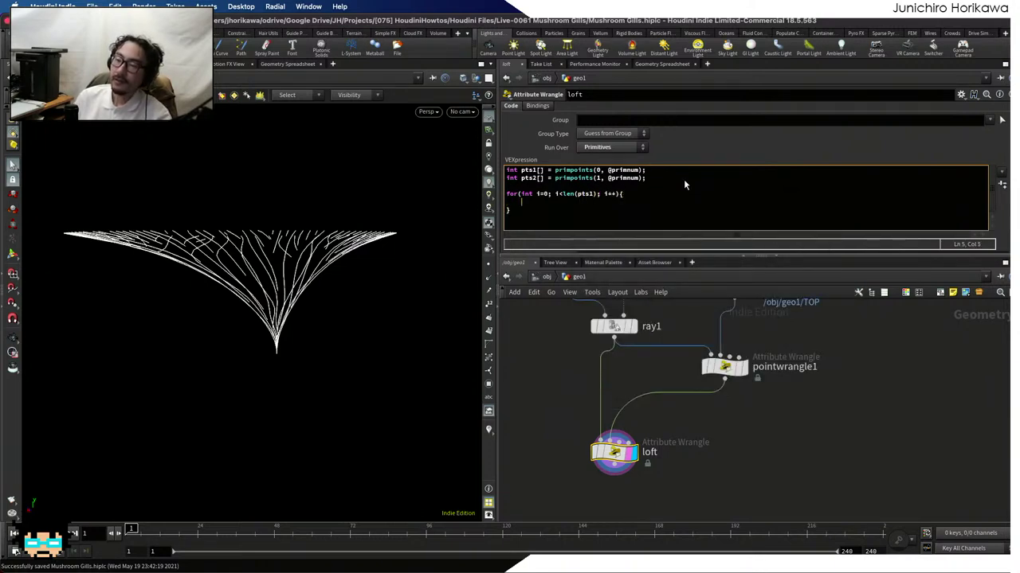
pyautogui.click(595, 195)
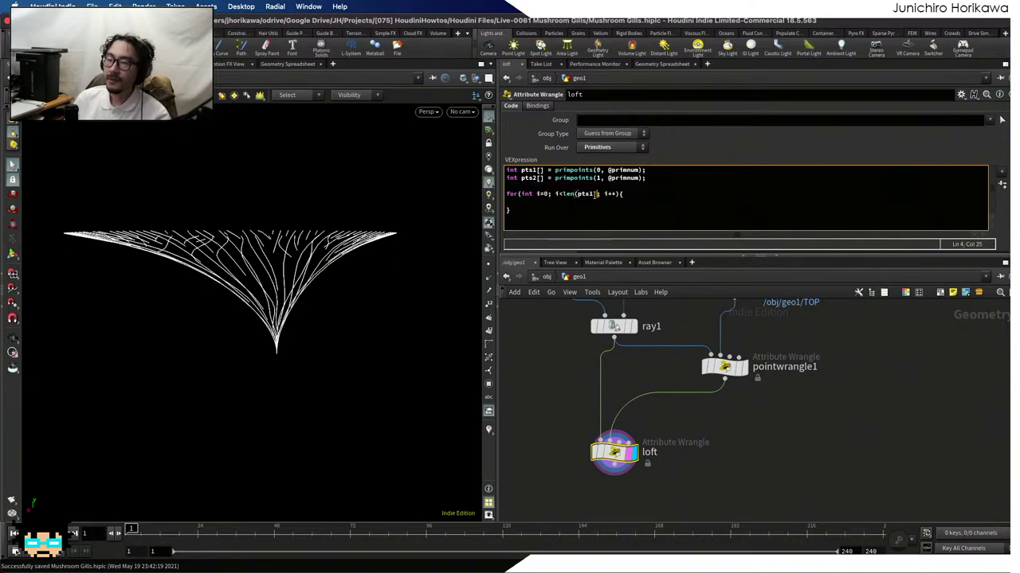
pyautogui.click(598, 193)
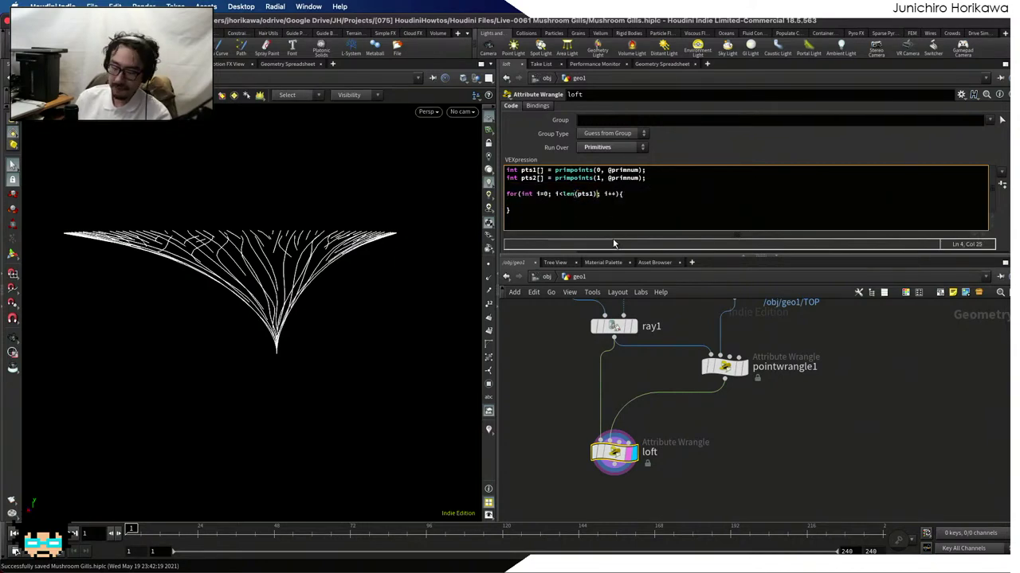
pyautogui.write('-1')
# Inside the loop, define pt1_1 = pts1[i] and pt1_2 as the next point
pyautogui.click(587, 207)
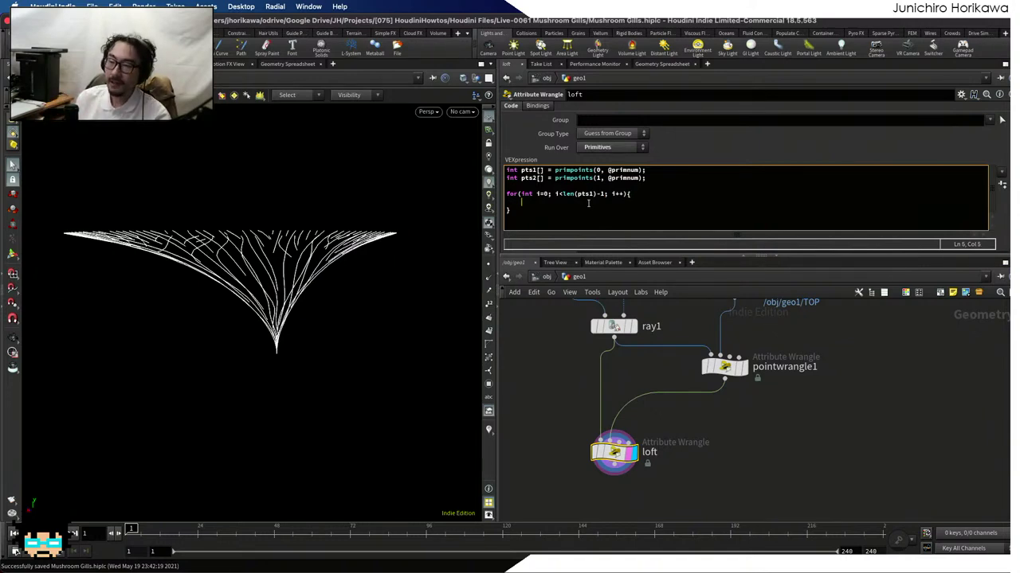
pyautogui.write('int pt1')
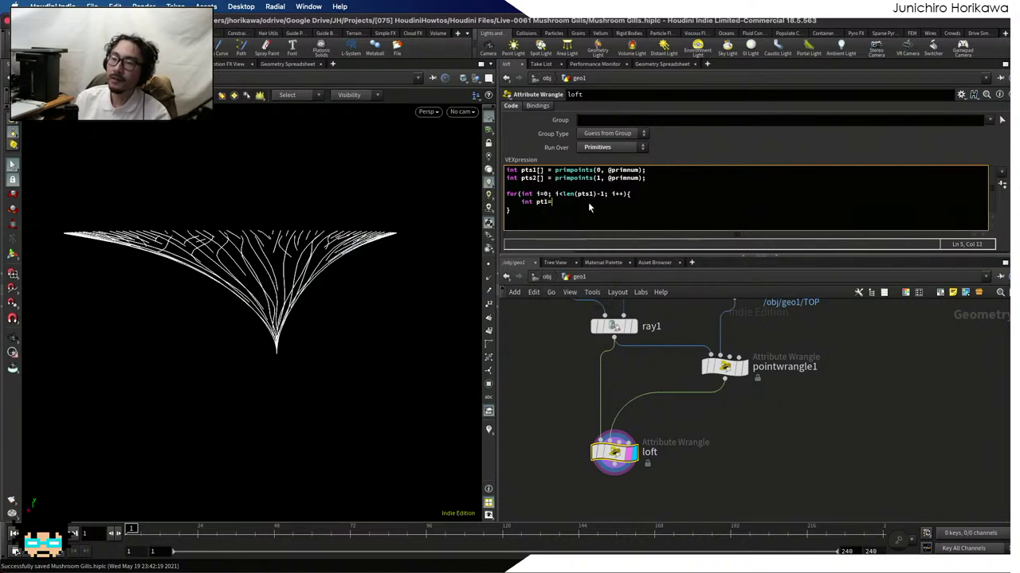
pyautogui.write('_1 = ')
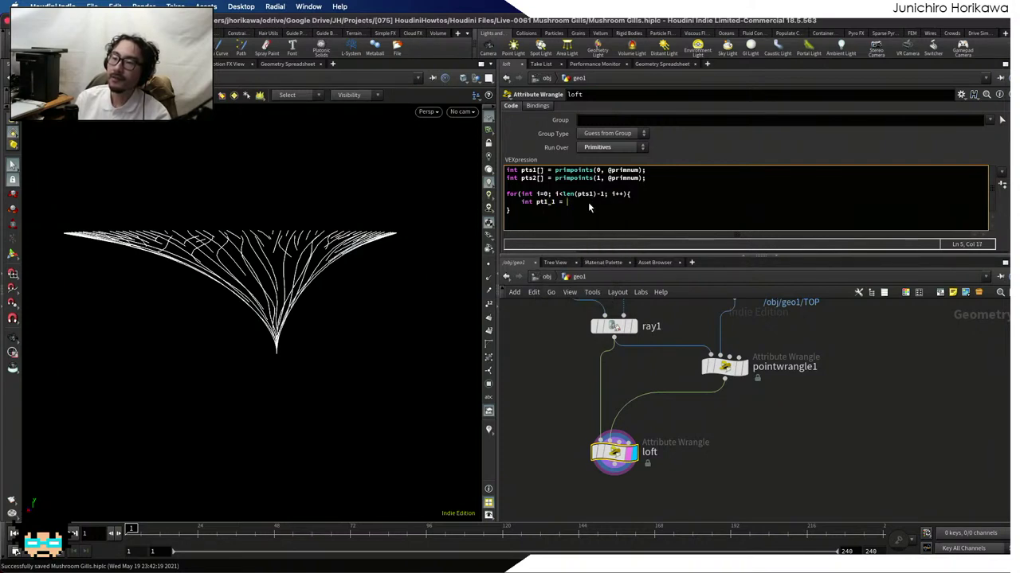
pyautogui.write('pts1')
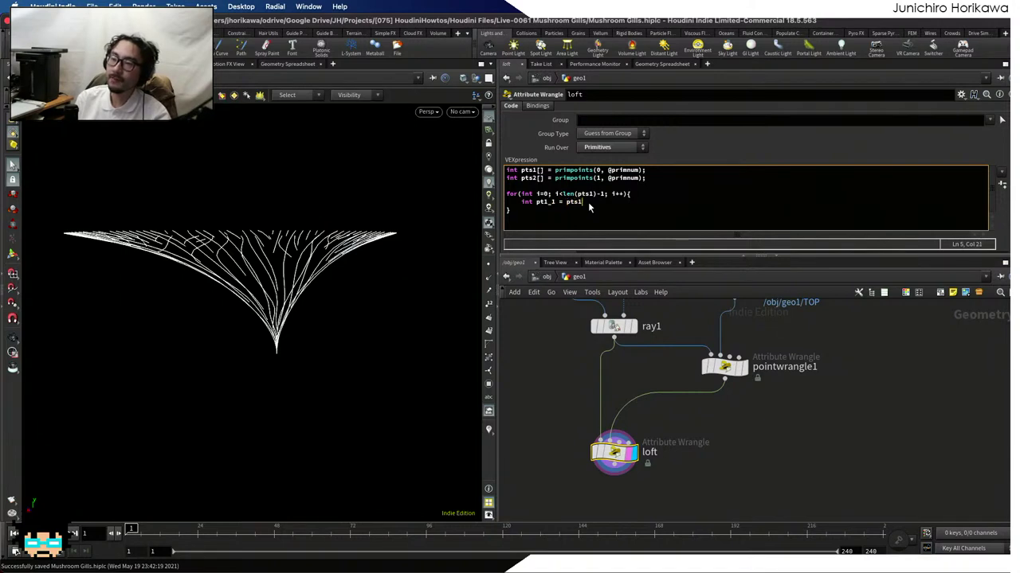
pyautogui.write('[i];')
pyautogui.press('Return')
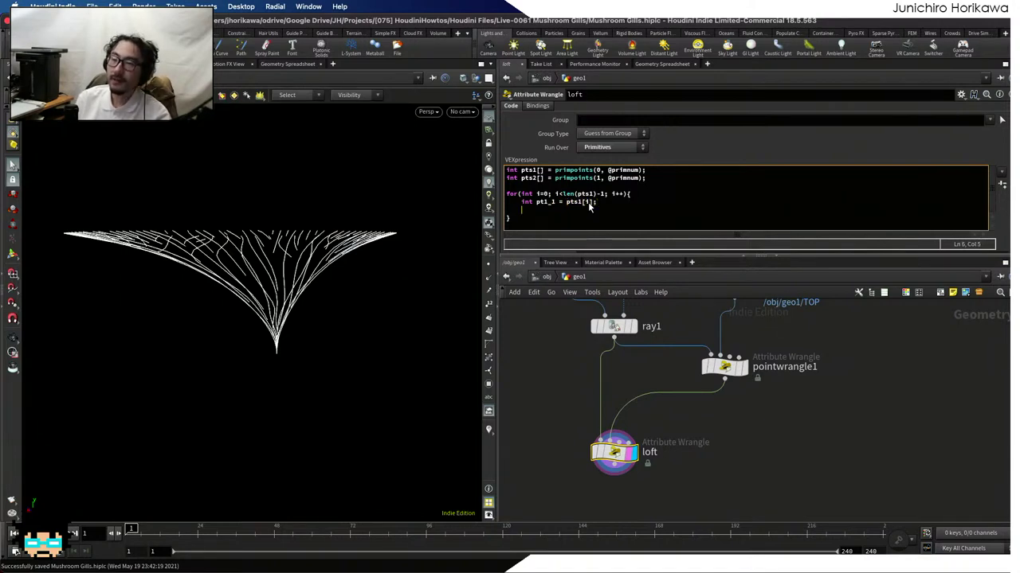
pyautogui.write('pt')
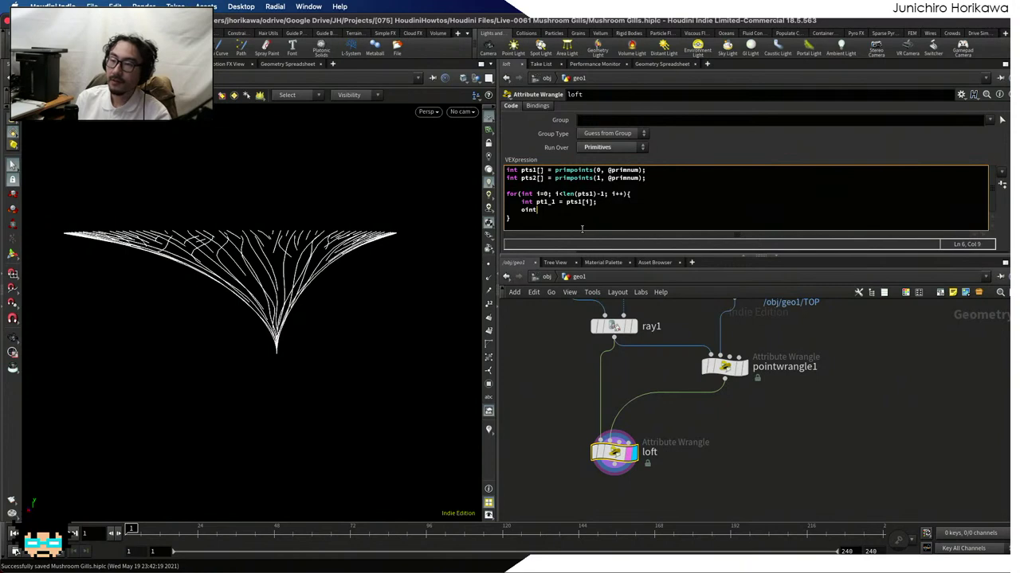
pyautogui.write('nt pt1')
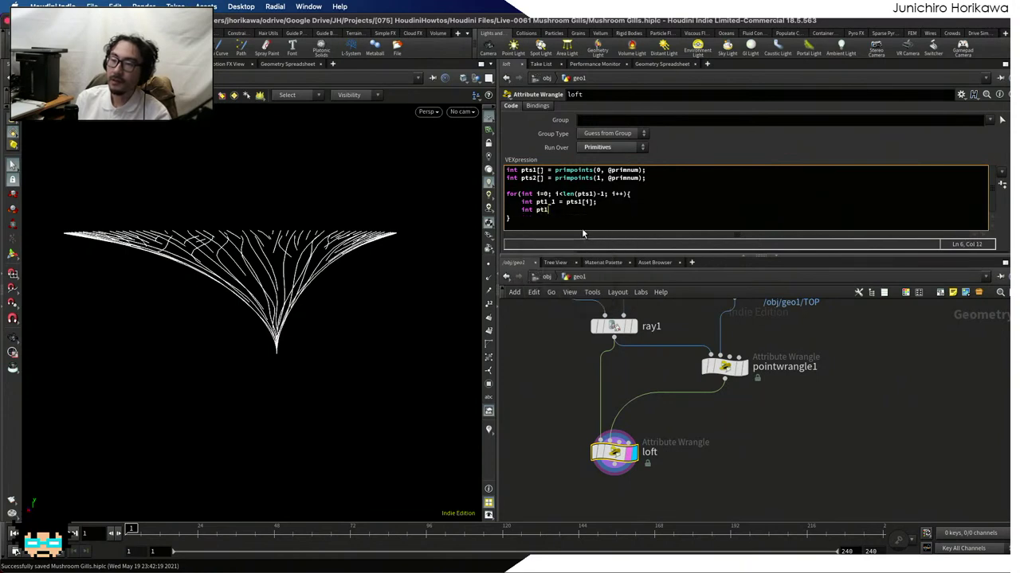
pyautogui.write('_2')
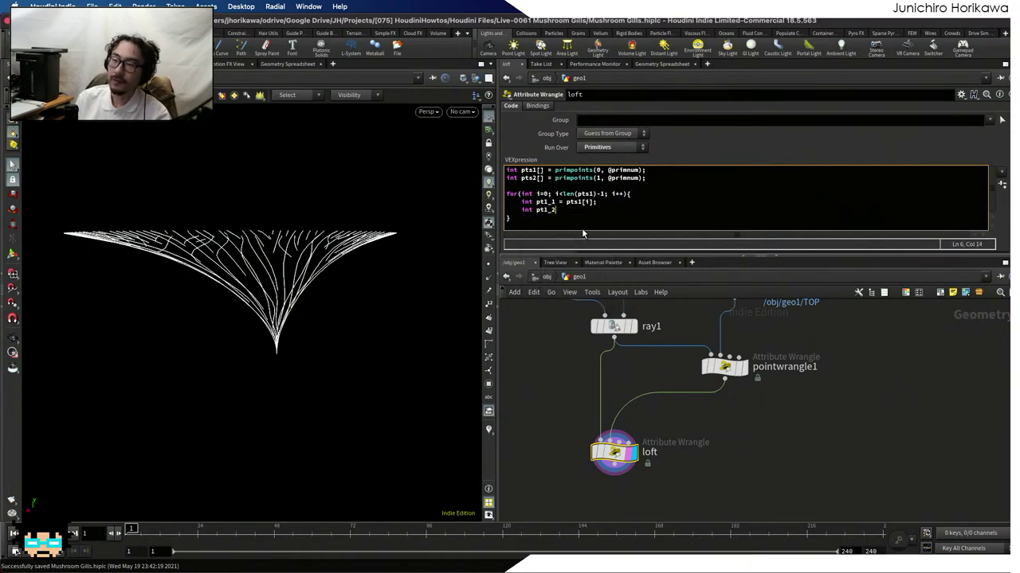
pyautogui.write(' = pts')
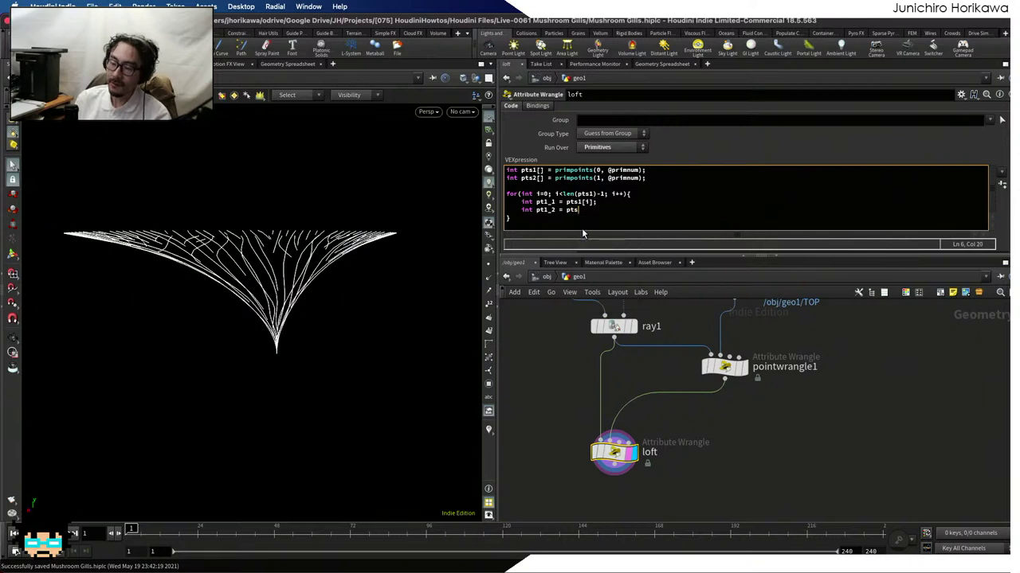
pyautogui.write('2')
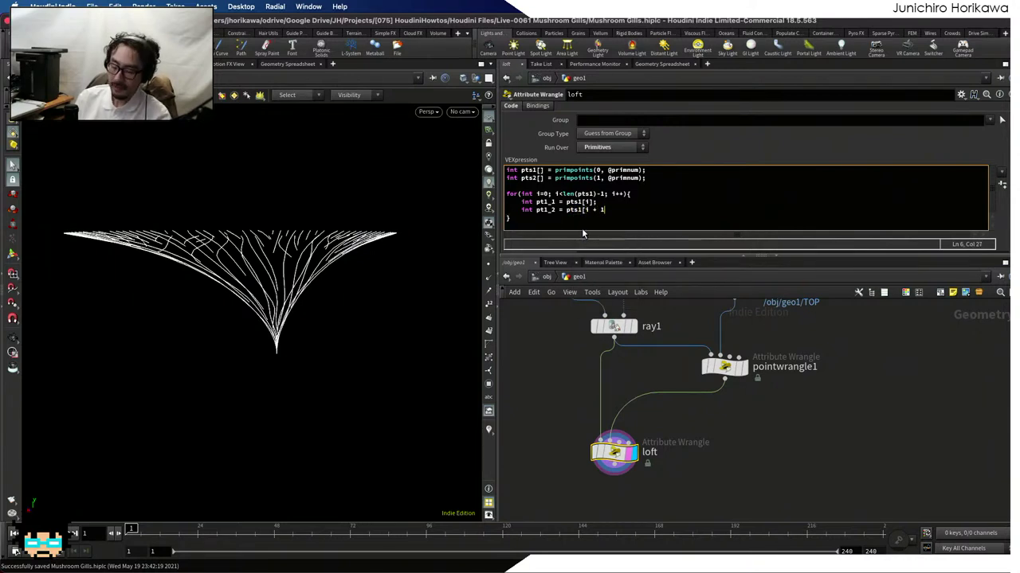
pyautogui.write('];')
pyautogui.press('Return')
pyautogui.press('Return')
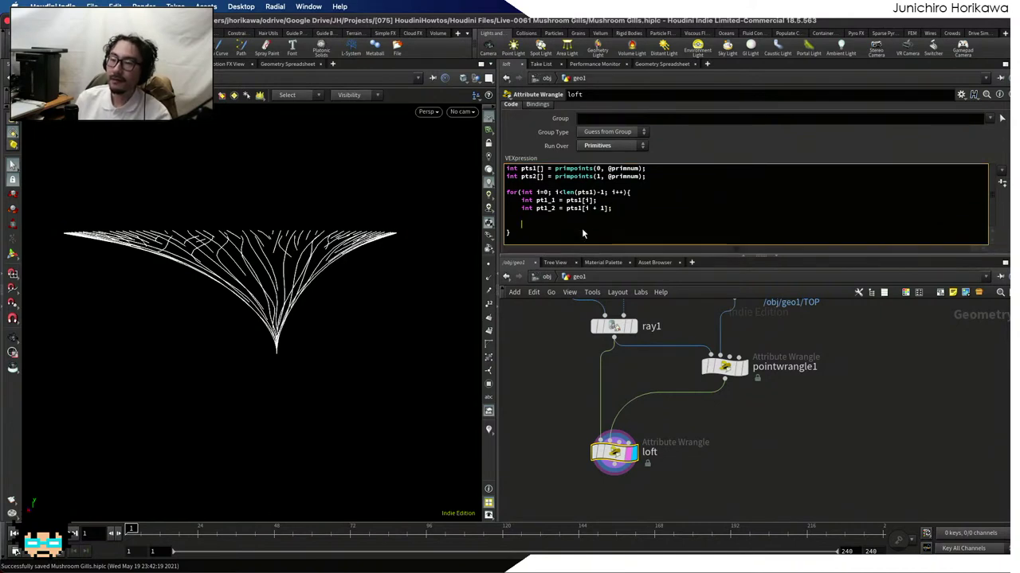
pyautogui.write('int')
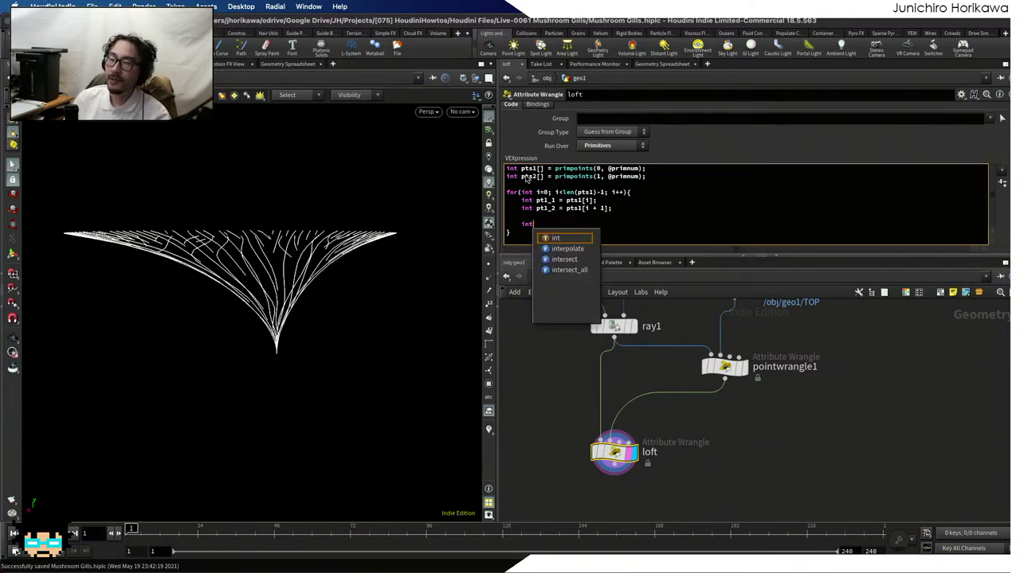
# Duplicate the point lookups as pt2_1 and pt2_2 reading from pts2, then open a new line
pyautogui.moveTo(618, 210); pyautogui.dragTo(519, 203)
pyautogui.hotkey('ctrl', 'c')
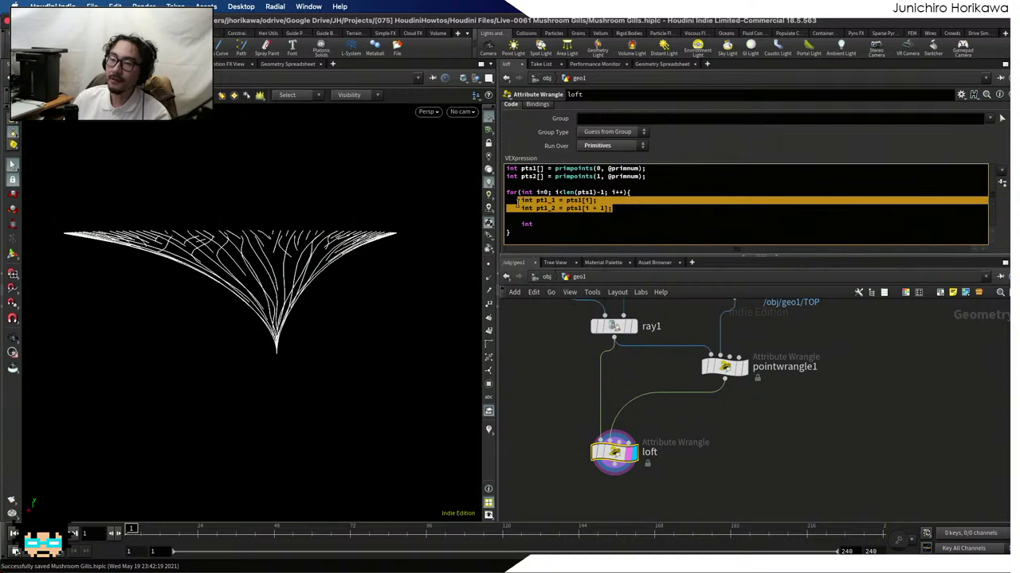
pyautogui.click(547, 220)
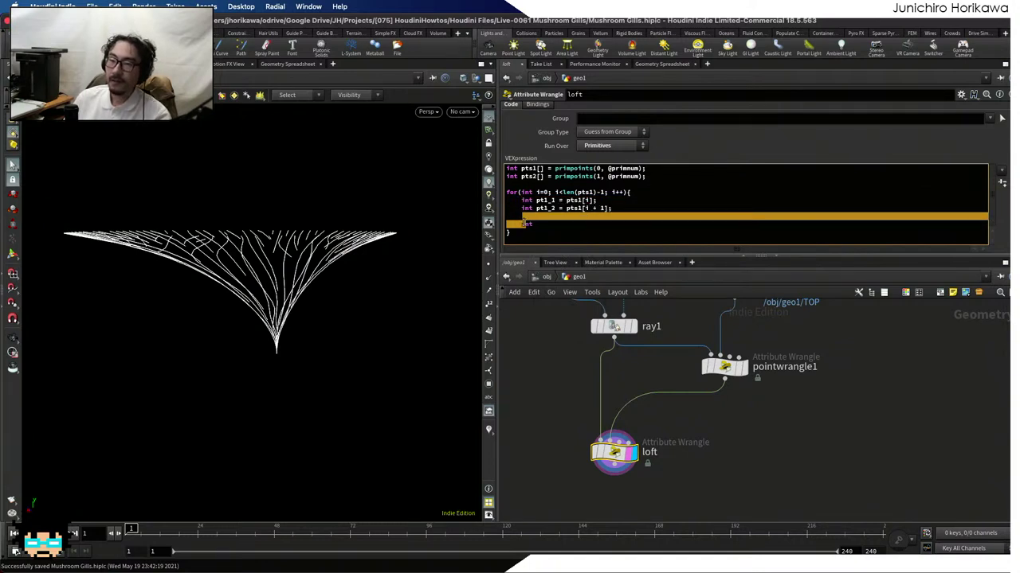
pyautogui.doubleClick(527, 224)
pyautogui.hotkey('ctrl', 'v')
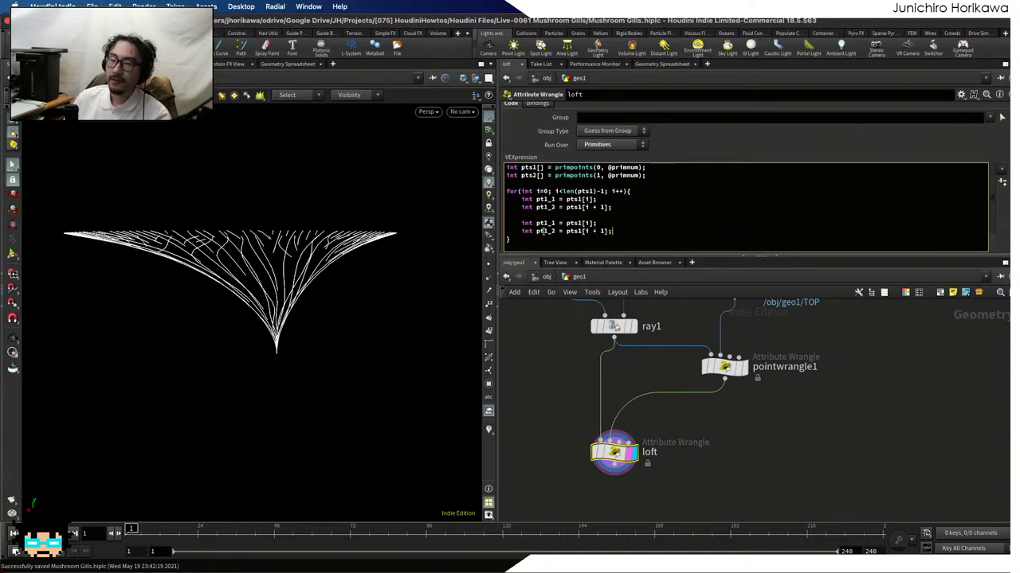
pyautogui.click(546, 224)
pyautogui.press('BackSpace')
pyautogui.write('2')
pyautogui.click(546, 231)
pyautogui.press('BackSpace')
pyautogui.write('2')
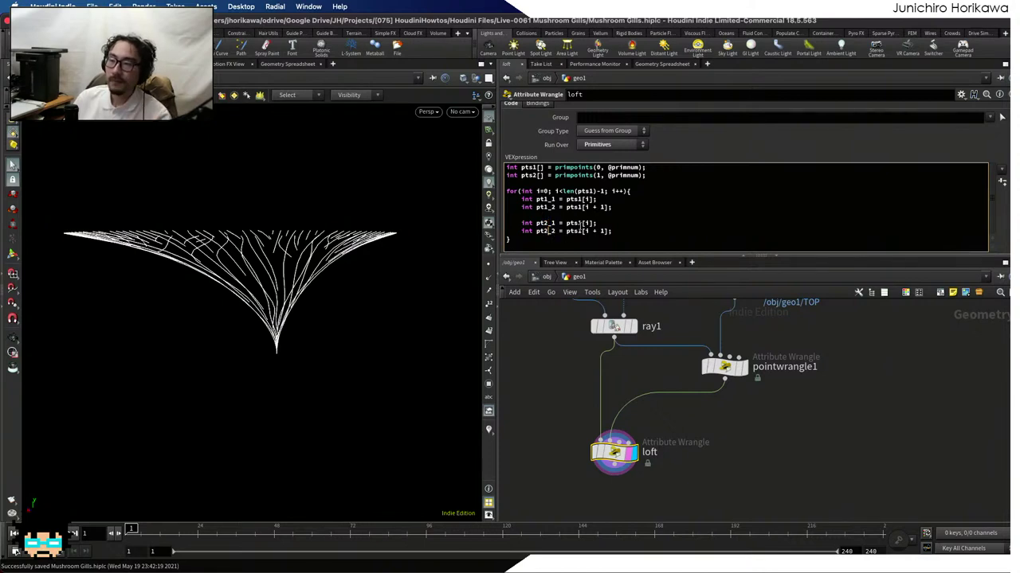
pyautogui.moveTo(582, 224); pyautogui.dragTo(576, 231)
pyautogui.write('2_2')
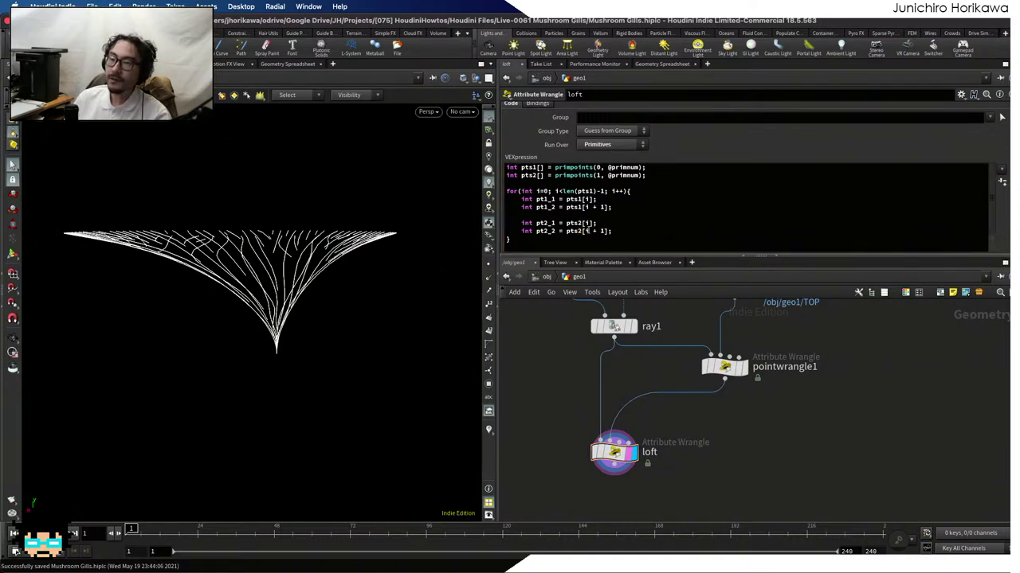
pyautogui.click(622, 232)
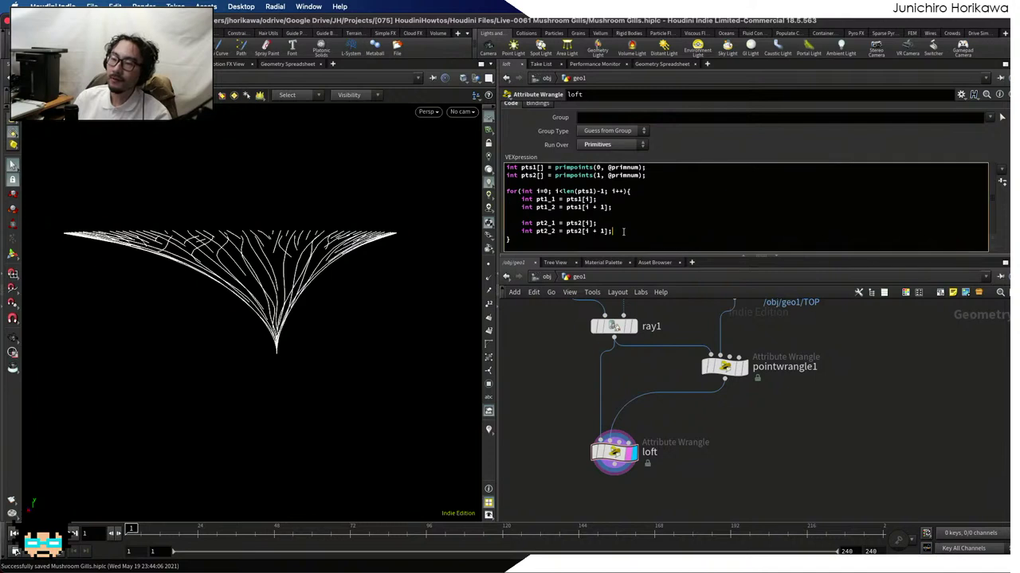
pyautogui.press('Return')
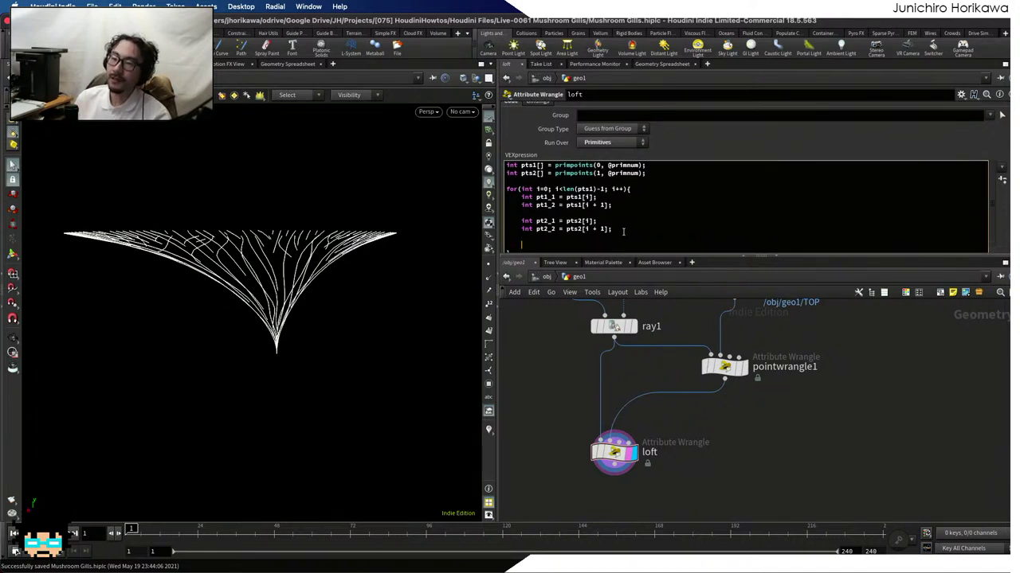
# Add int prim = addprim(0, "poly", pt1_1, pt1_2, pt2_2, pt2_1) inside the loop
pyautogui.write('int p')
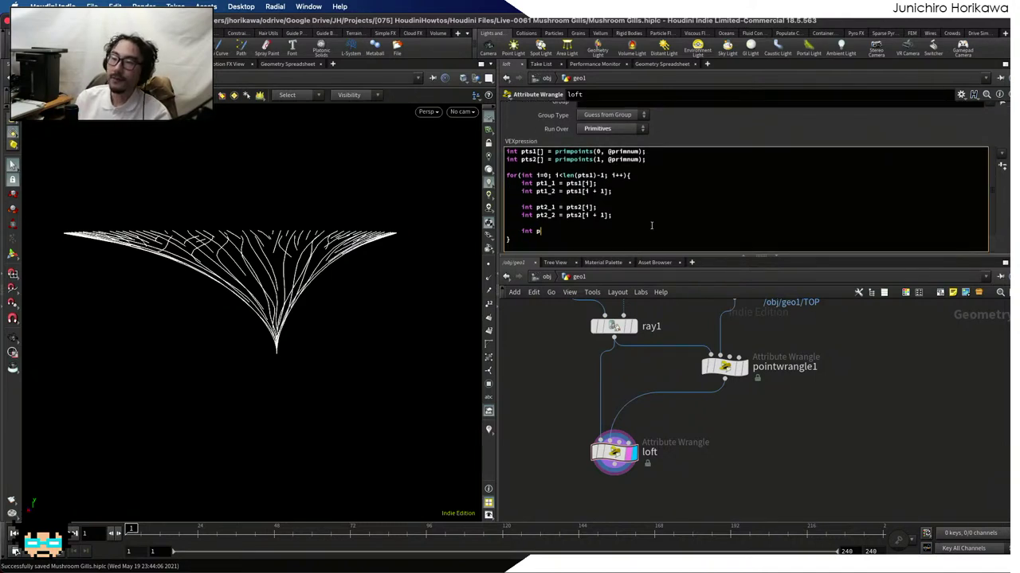
pyautogui.write('rim = ')
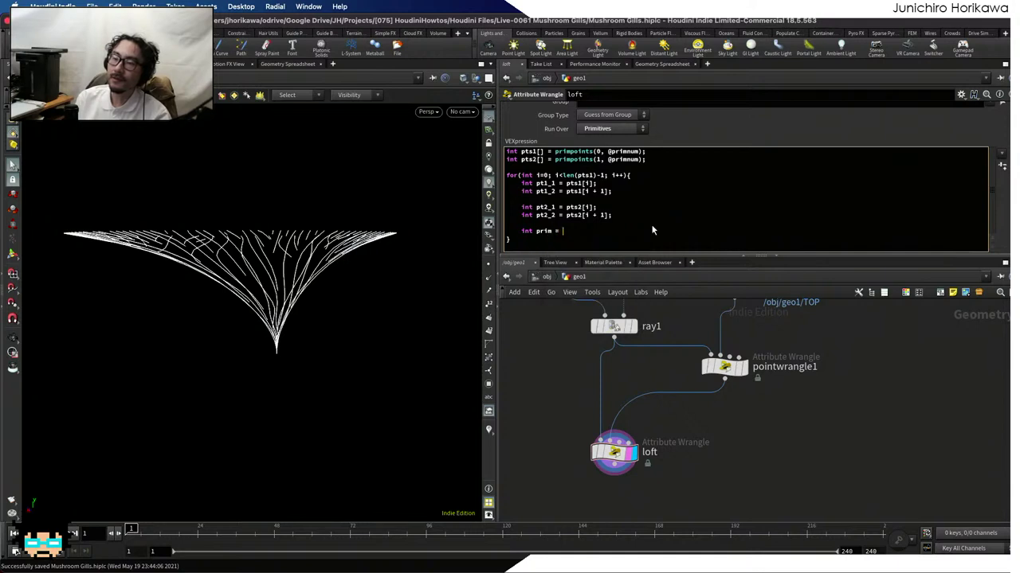
pyautogui.write('addprim(')
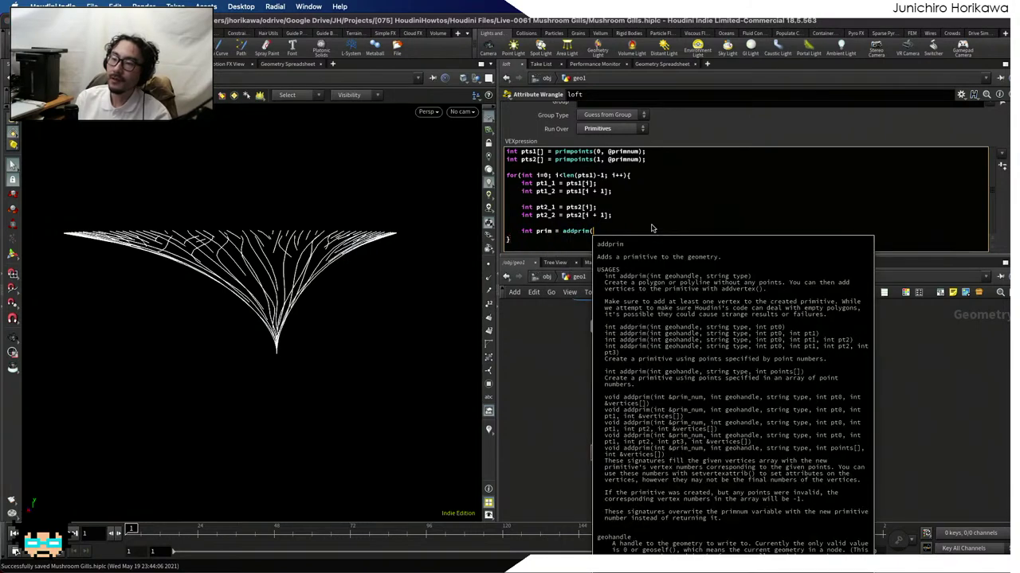
pyautogui.write('0, "pl')
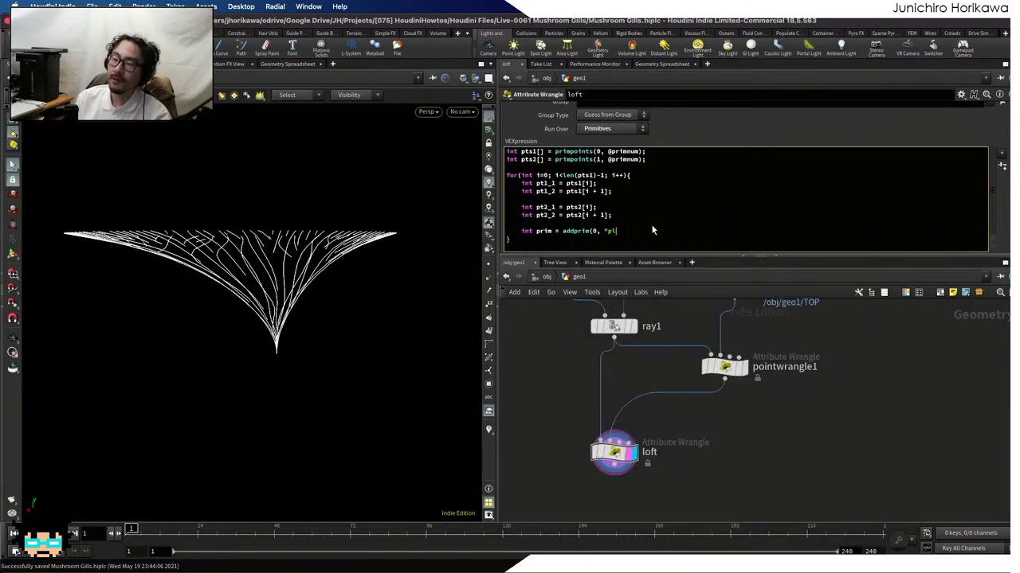
pyautogui.press('BackSpace')
pyautogui.write('oly",')
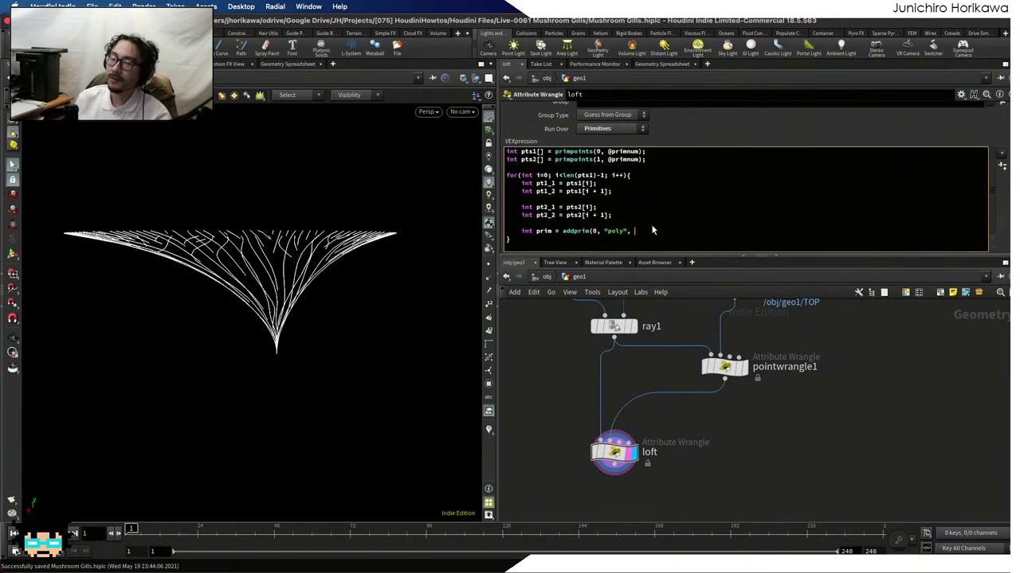
pyautogui.write('pt1_1,')
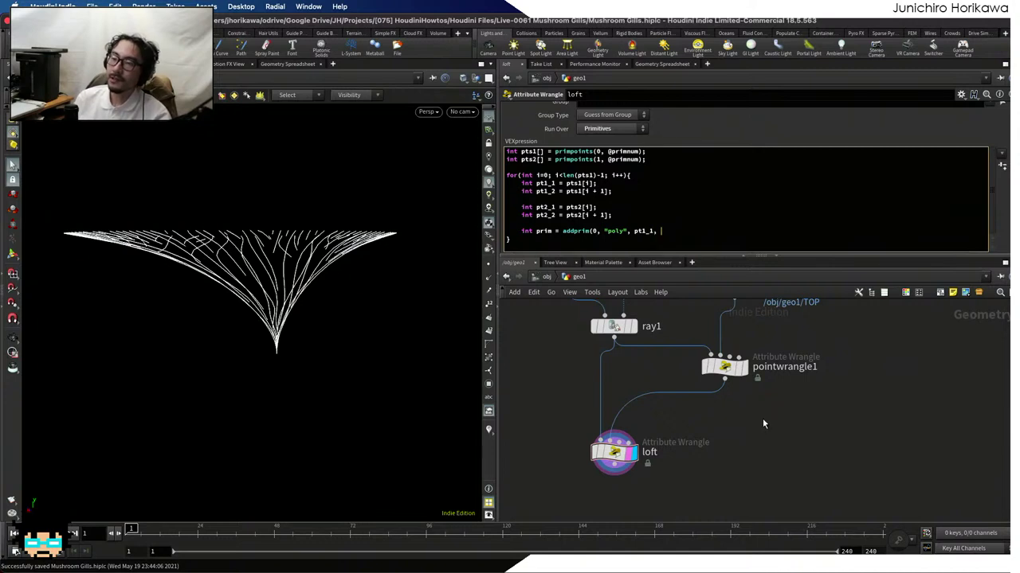
pyautogui.write(' pt1_2,')
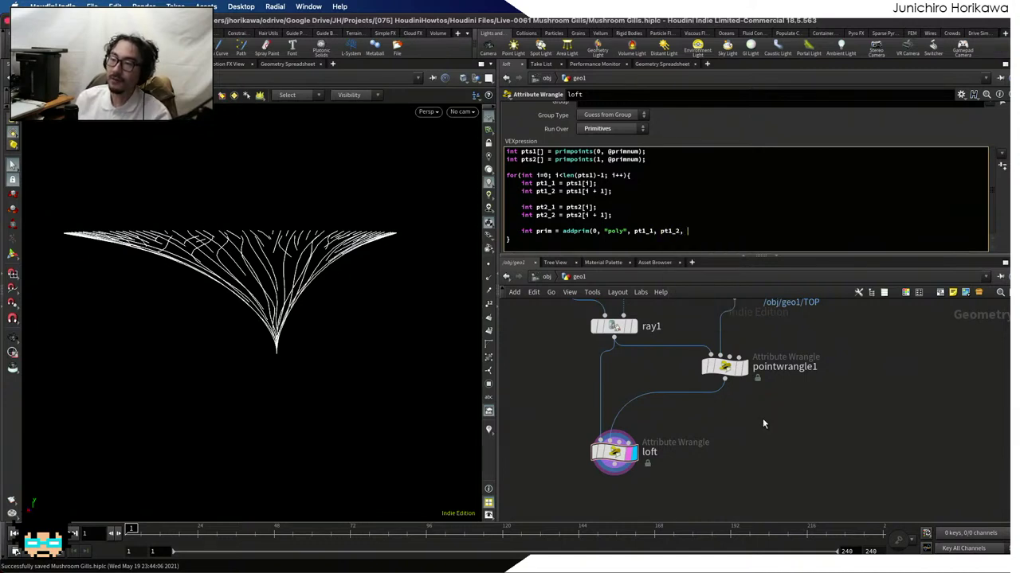
pyautogui.write(' pt2_2')
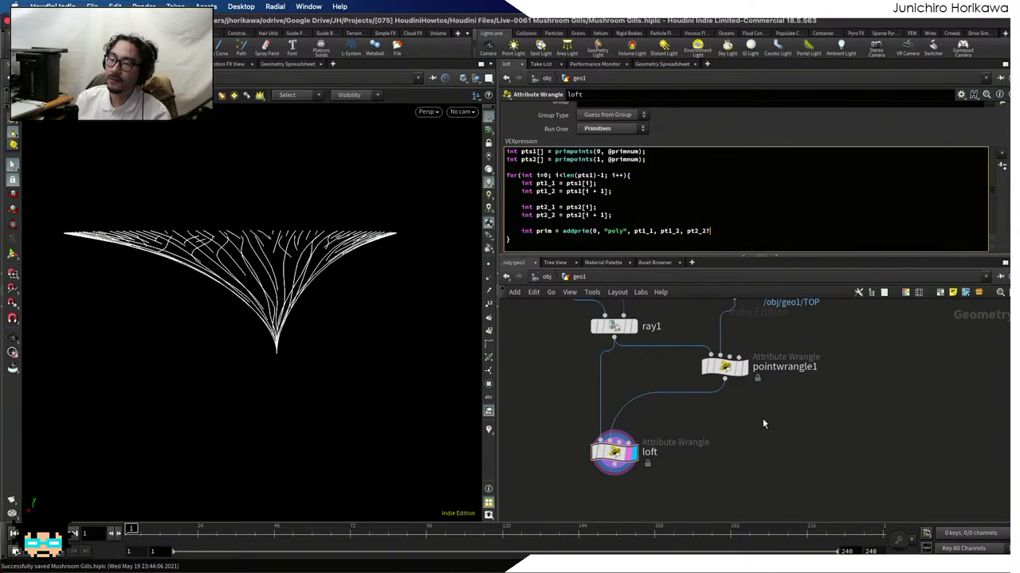
pyautogui.press('BackSpace')
pyautogui.write(', ')
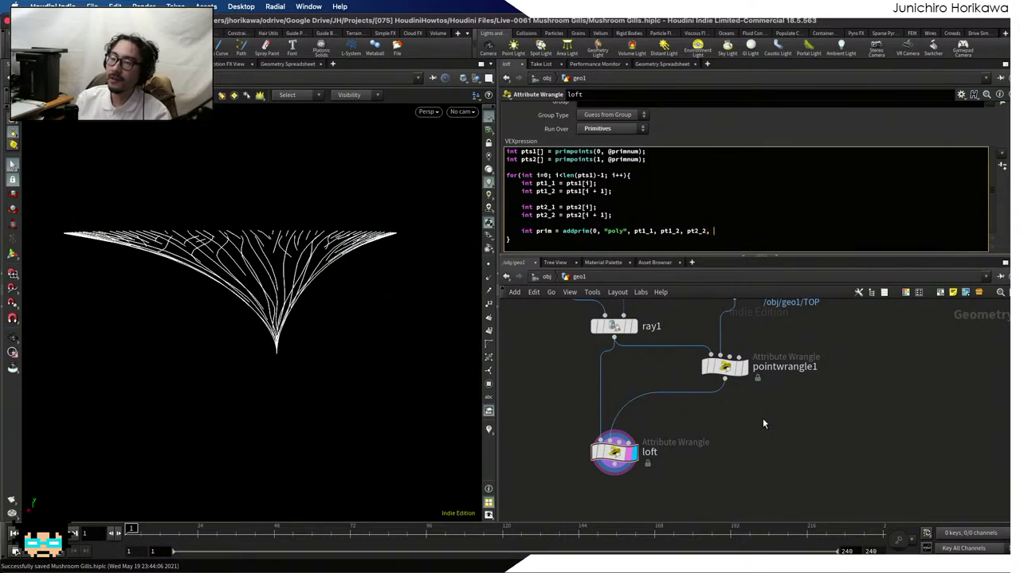
pyautogui.write('pt2_1')
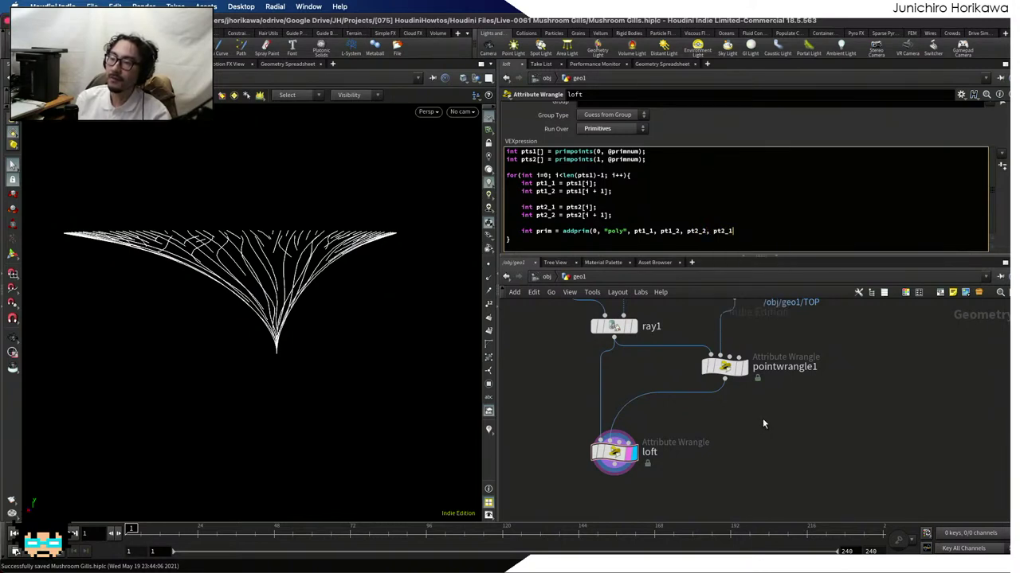
pyautogui.write(');')
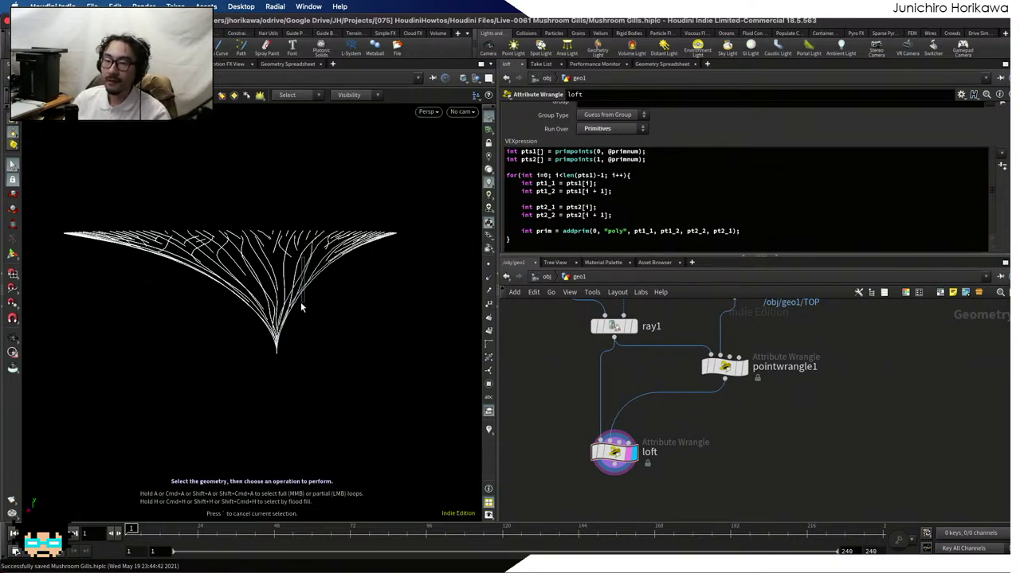
# View the gill curves from above, check ray1's mesh, then display loft again
pyautogui.moveTo(352, 293); pyautogui.dragTo(347, 321)
pyautogui.scroll(5, 348, 321)
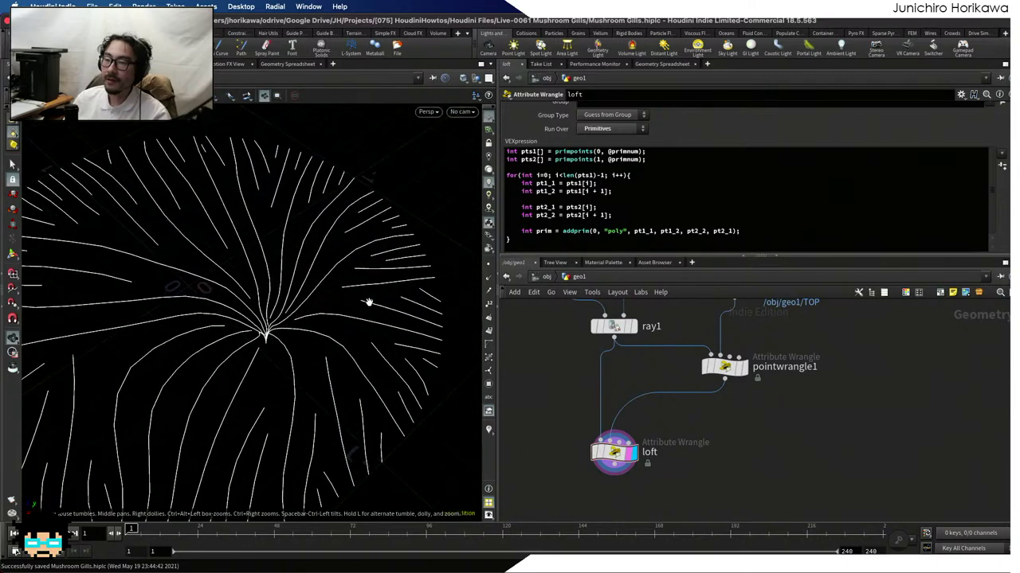
pyautogui.press('Escape')
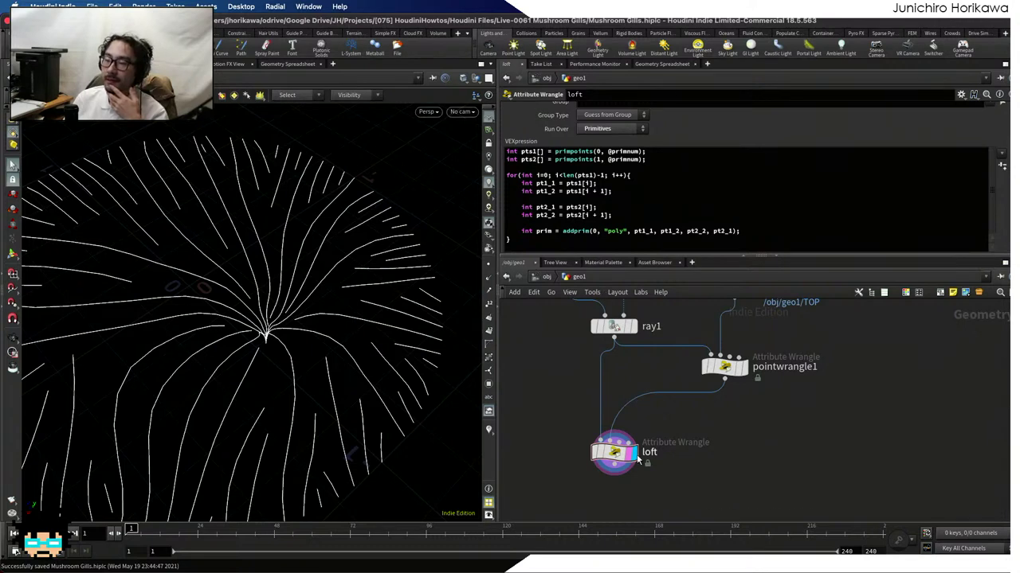
pyautogui.moveTo(613, 452); pyautogui.dragTo(624, 458)
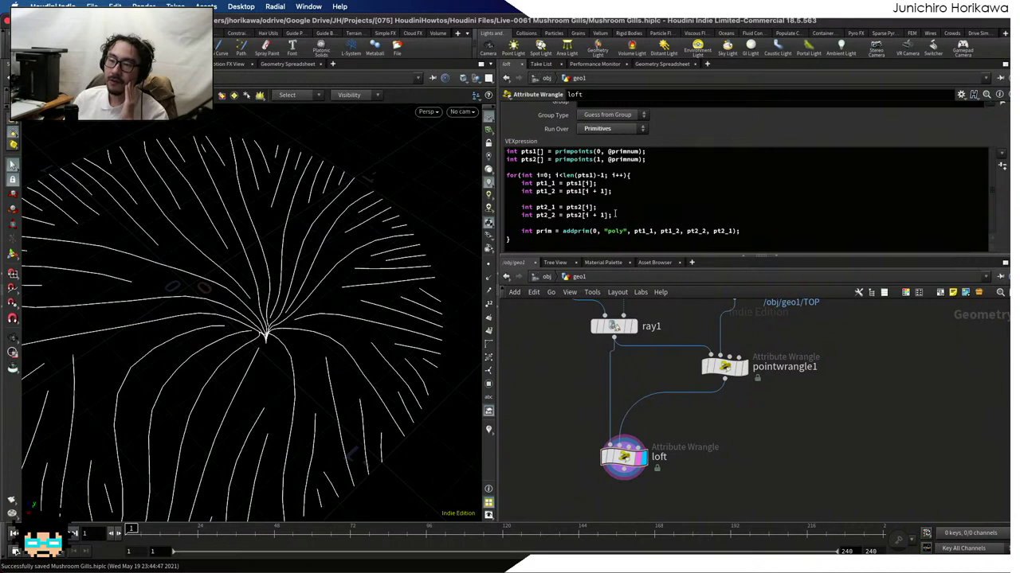
pyautogui.click(639, 213)
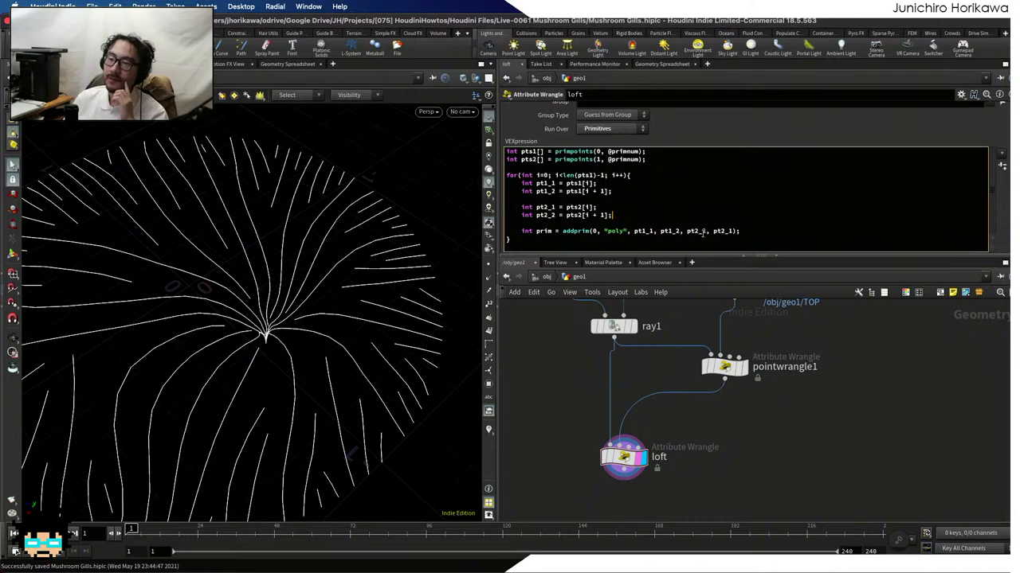
pyautogui.click(633, 330)
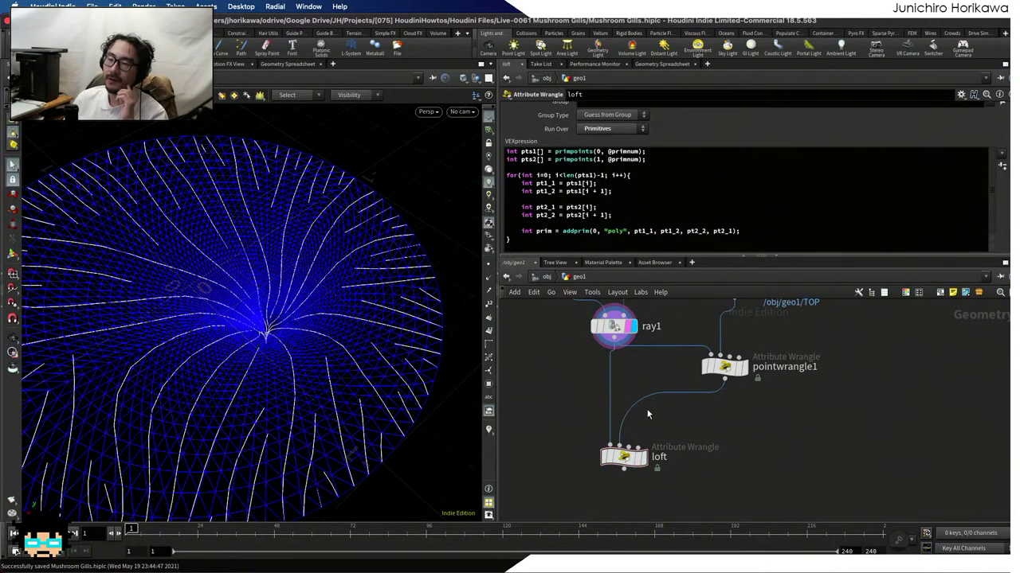
pyautogui.moveTo(720, 375); pyautogui.dragTo(723, 373)
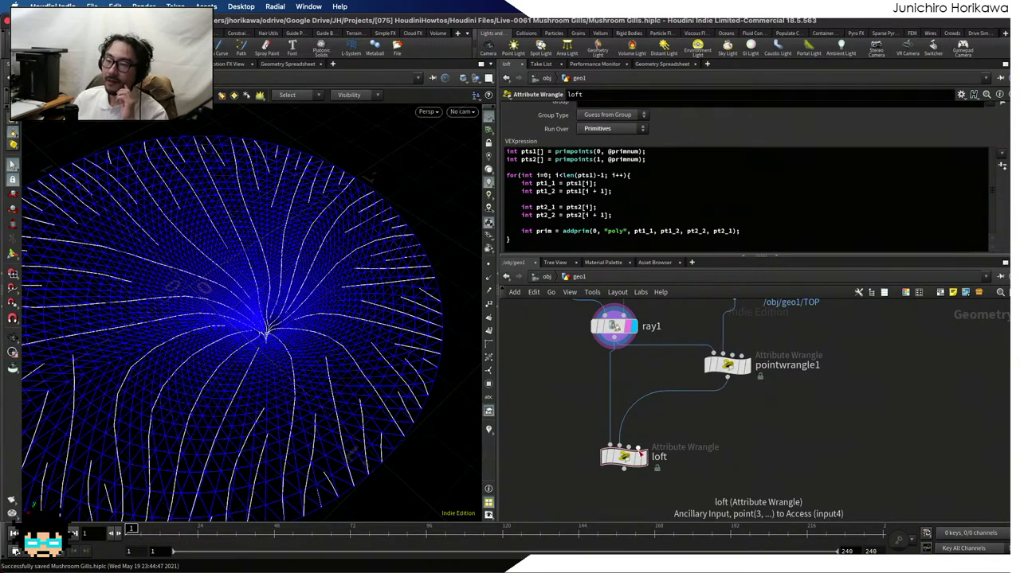
pyautogui.click(642, 456)
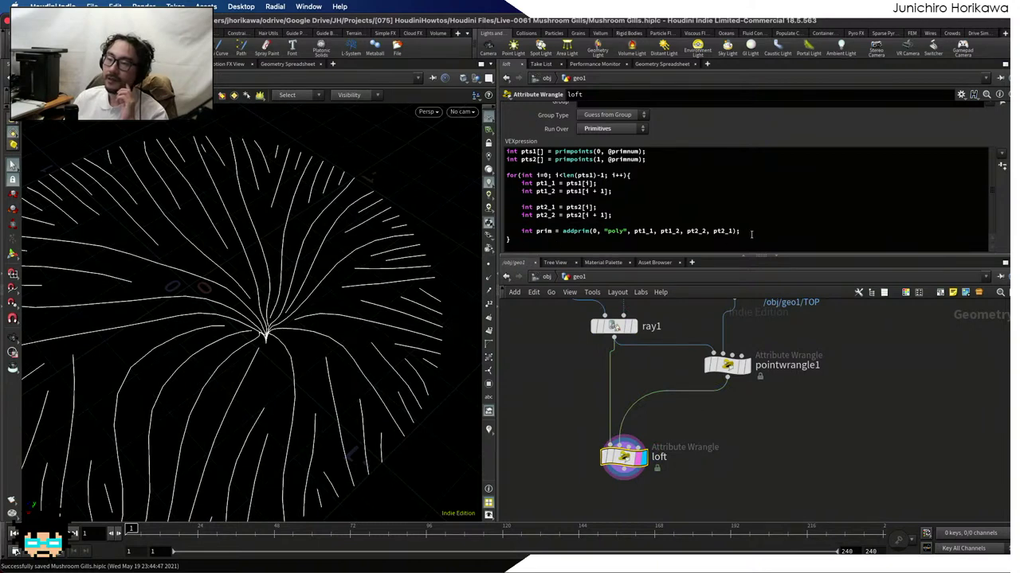
# Rename the lookups to tpt2_1 and tpt2_2 and add vector pos2_1 = point(1, "P", tpt2_1)
pyautogui.moveTo(750, 234); pyautogui.dragTo(521, 207)
pyautogui.moveTo(728, 365); pyautogui.dragTo(730, 373)
pyautogui.click(613, 215)
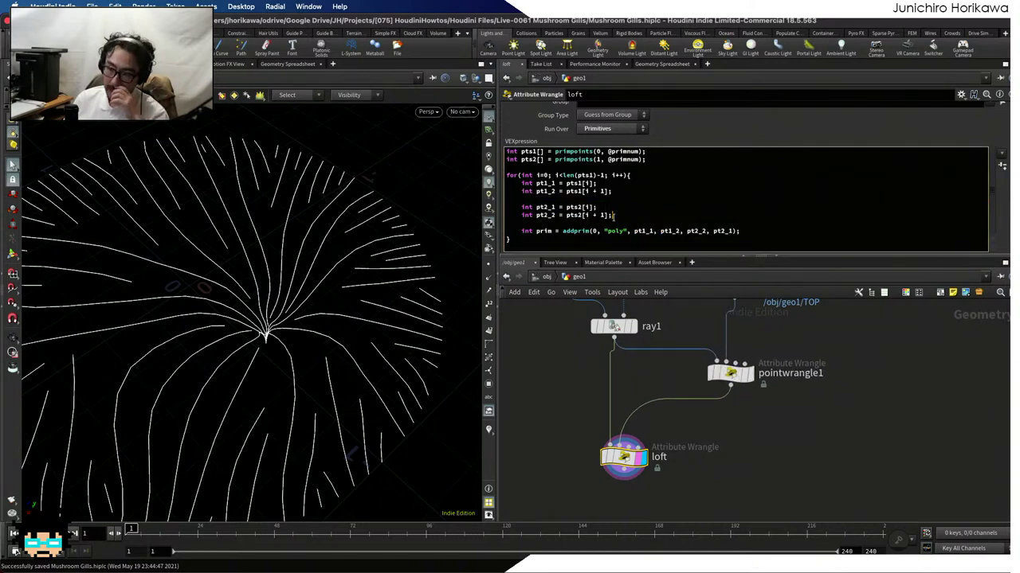
pyautogui.click(536, 207)
pyautogui.write('t')
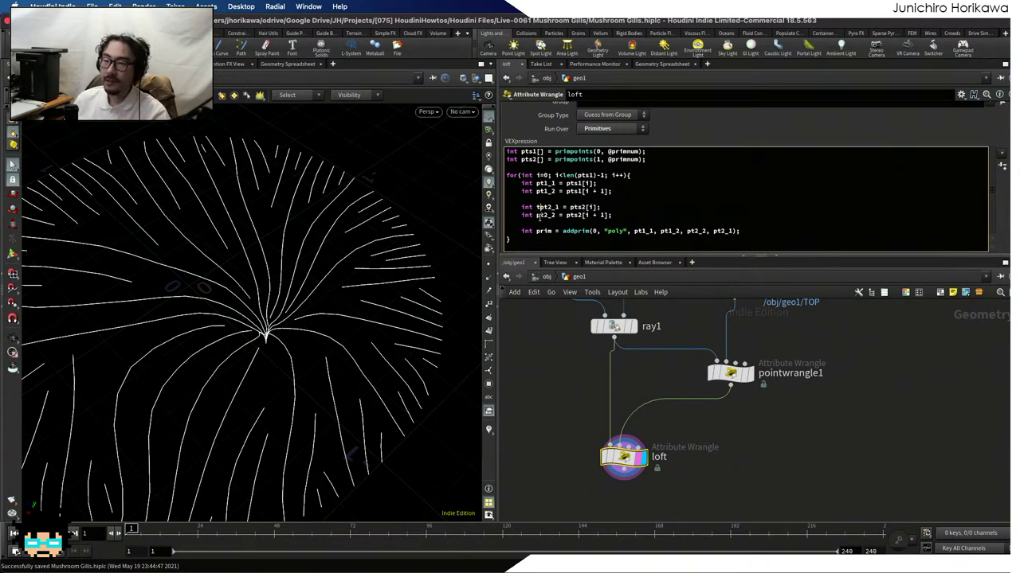
pyautogui.click(535, 215)
pyautogui.write('t')
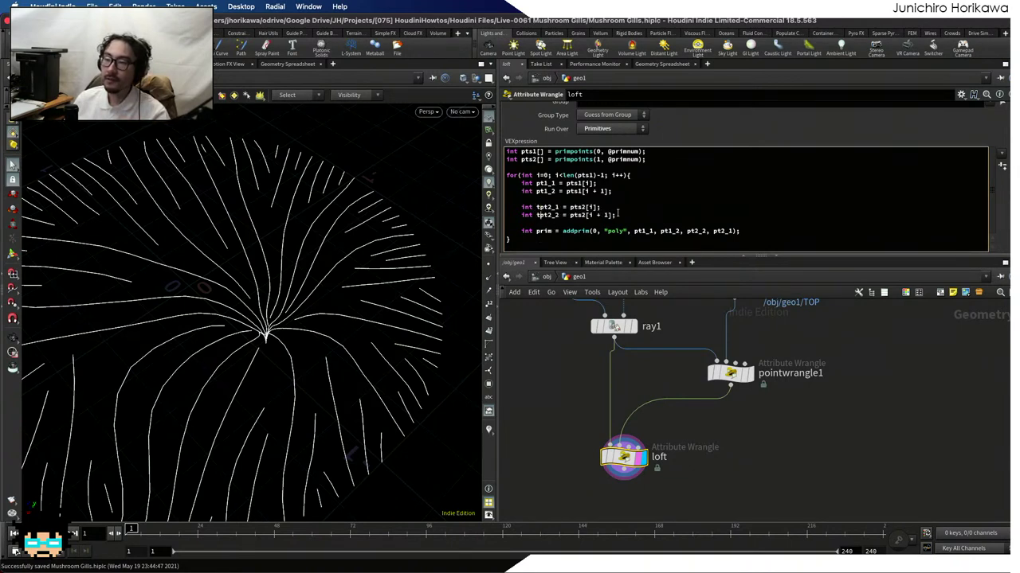
pyautogui.click(630, 215)
pyautogui.press('Return')
pyautogui.press('Return')
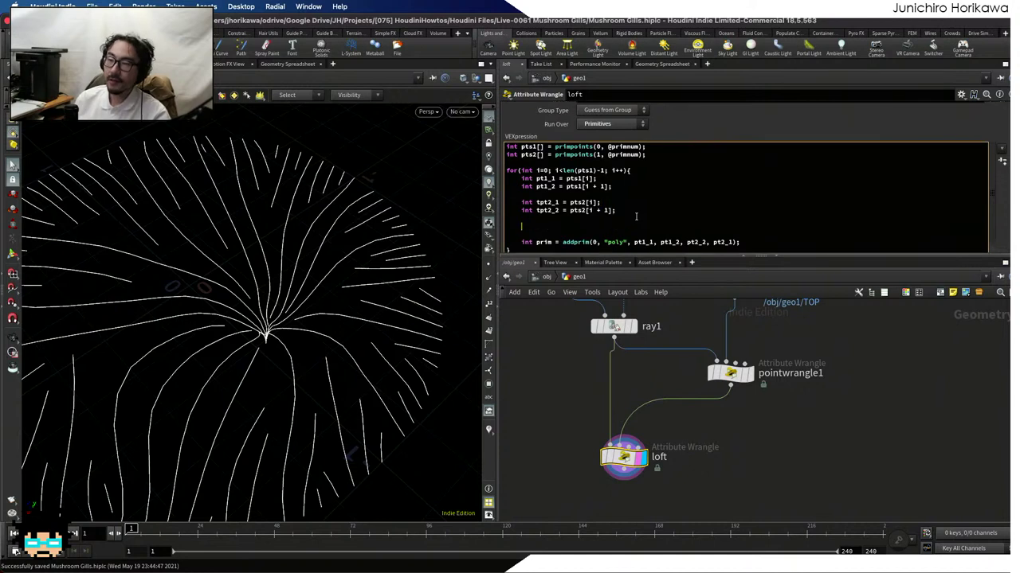
pyautogui.write('vector ')
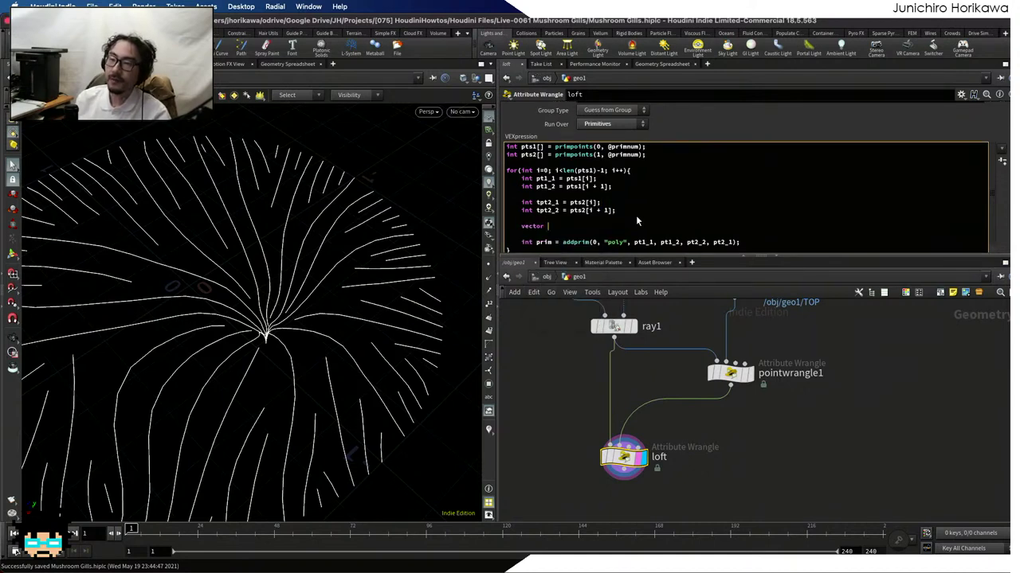
pyautogui.write('pos2_1 ')
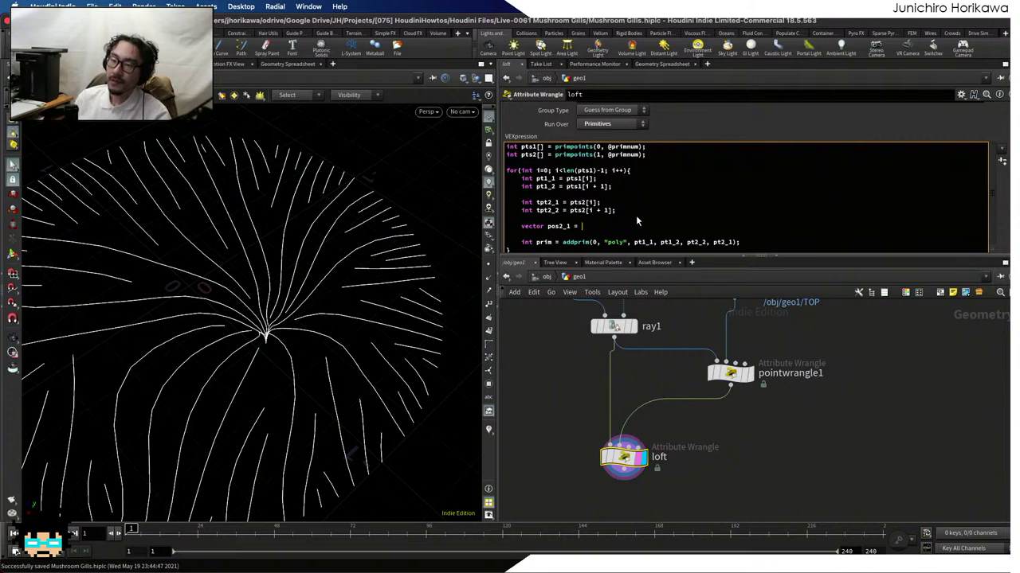
pyautogui.write('= point(')
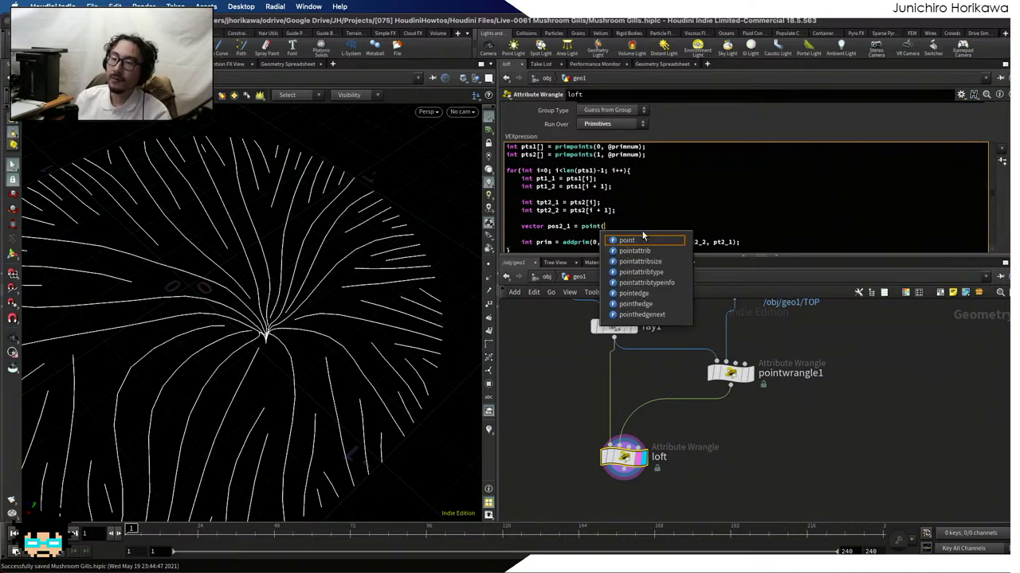
pyautogui.write('1, "P"')
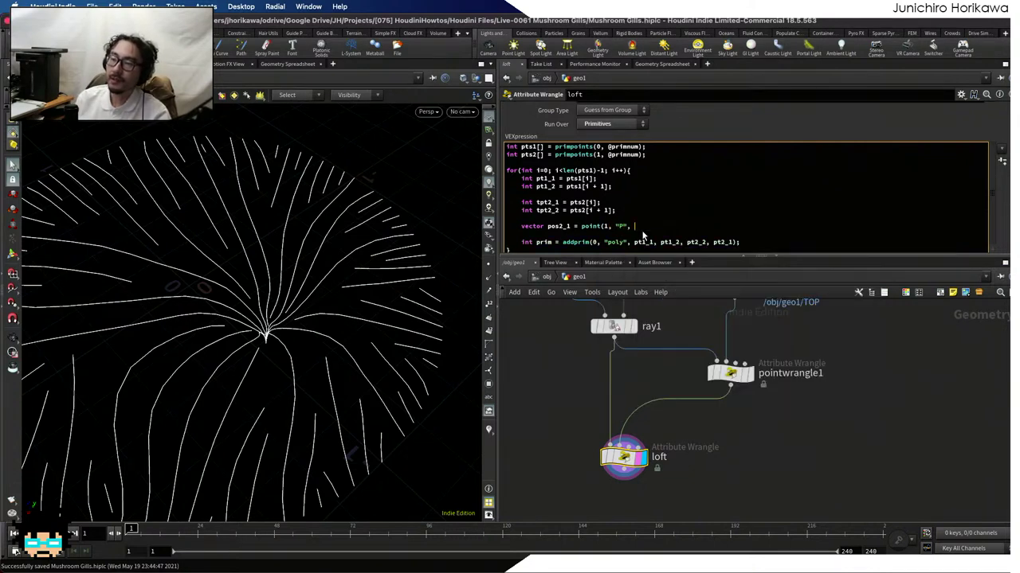
pyautogui.write(', tpt2_1);')
pyautogui.press('Return')
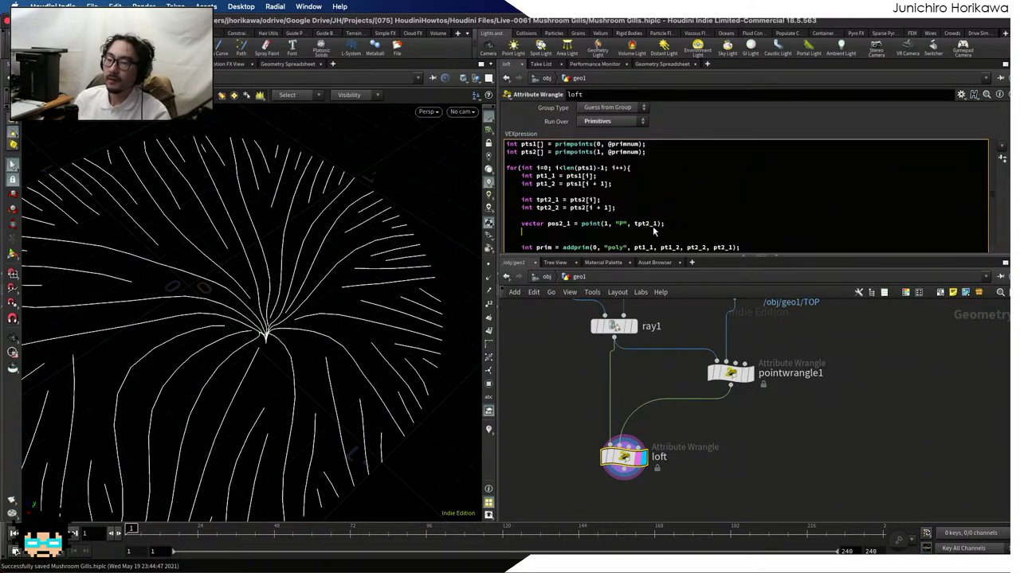
# Duplicate the line as pos2_2, then add pt2_1 and pt2_2 via addpoint(0, pos2_1/pos2_2)
pyautogui.moveTo(679, 227); pyautogui.dragTo(523, 226)
pyautogui.hotkey('ctrl', 'c')
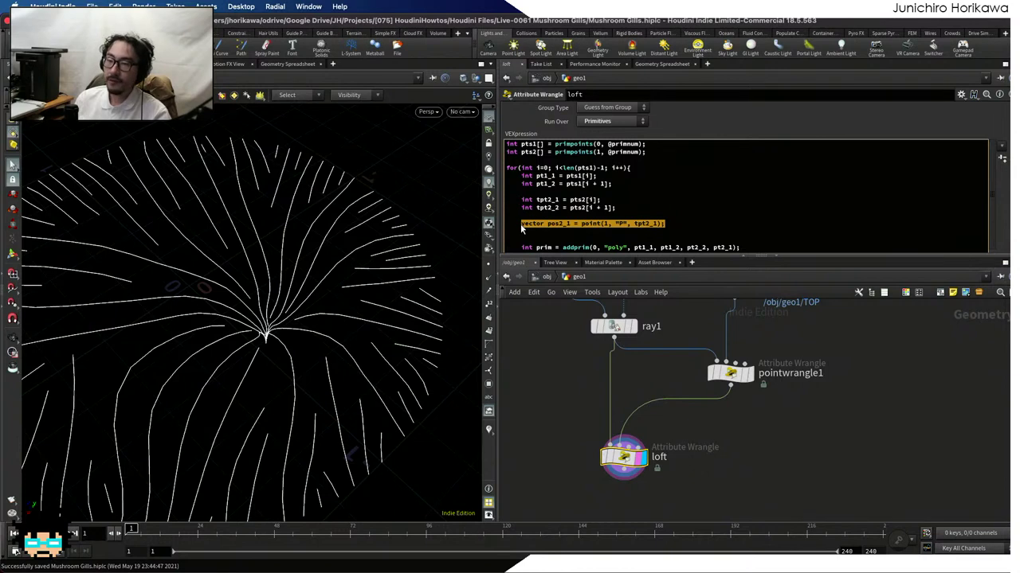
pyautogui.click(523, 232)
pyautogui.hotkey('ctrl', 'v')
pyautogui.click(570, 232)
pyautogui.write('2')
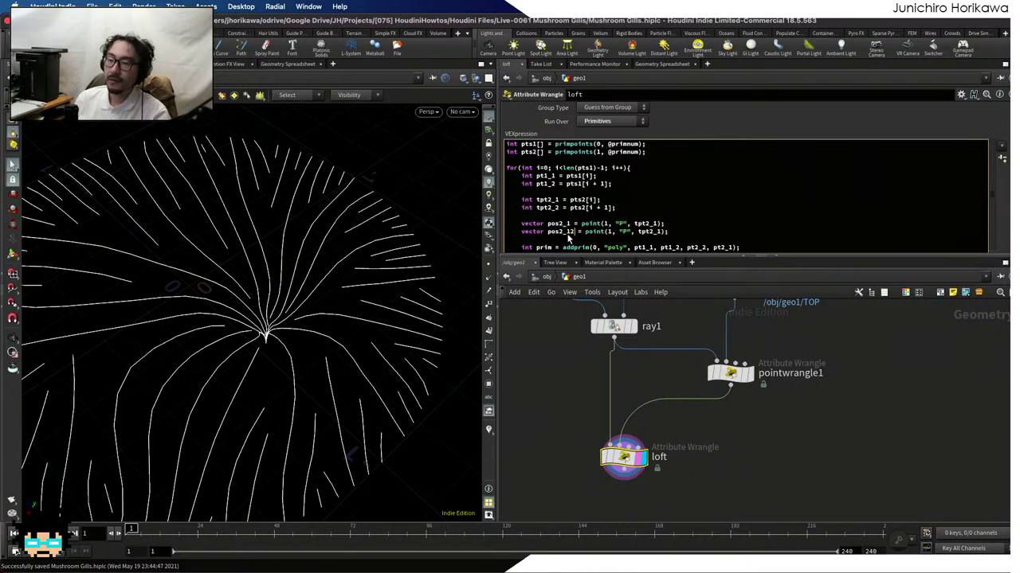
pyautogui.press('BackSpace')
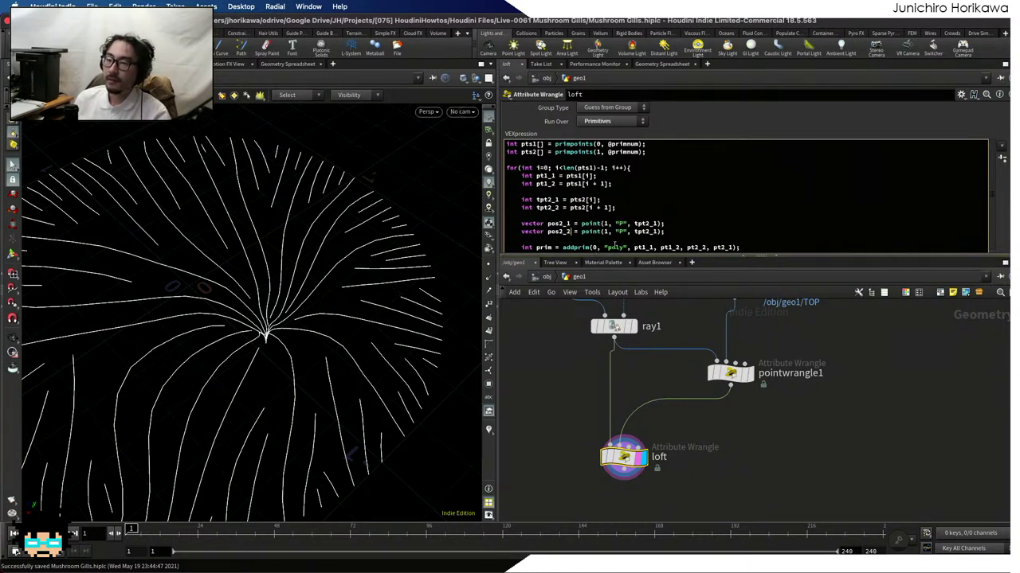
pyautogui.moveTo(652, 232); pyautogui.dragTo(658, 232)
pyautogui.press('Return')
pyautogui.press('Return')
pyautogui.write('int ')
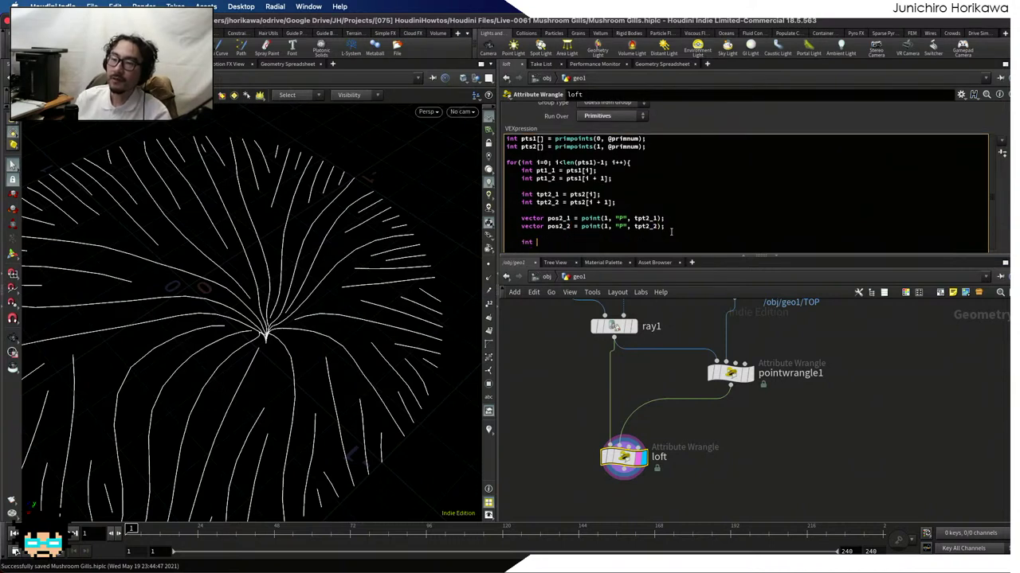
pyautogui.write('pt2_')
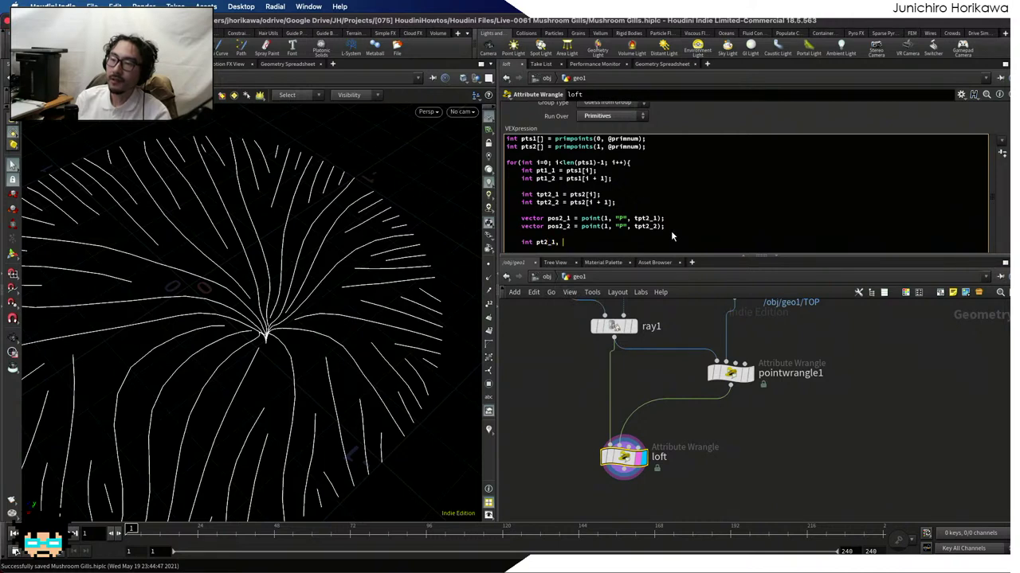
pyautogui.write('1 = addpoin')
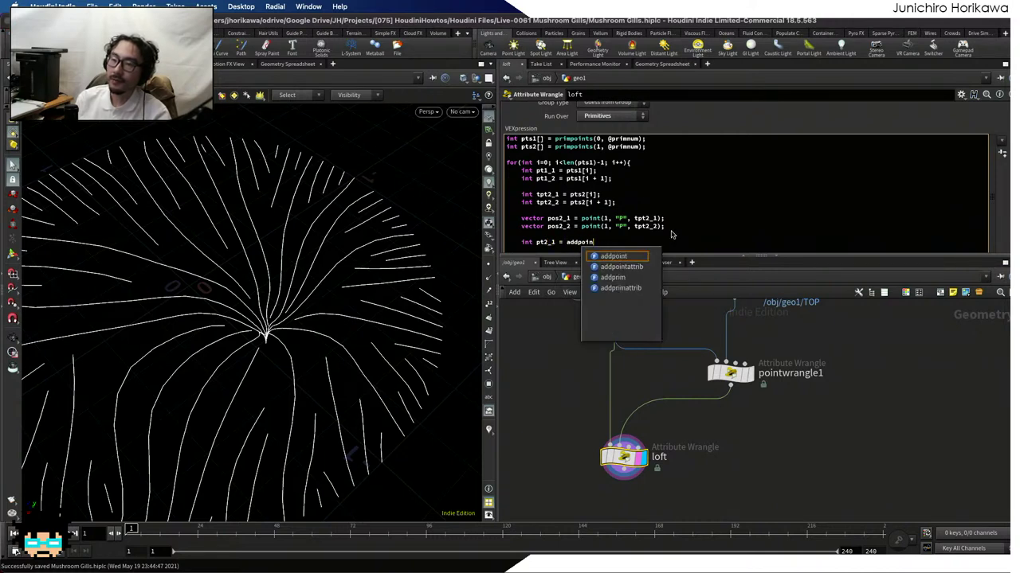
pyautogui.write('t(0, ')
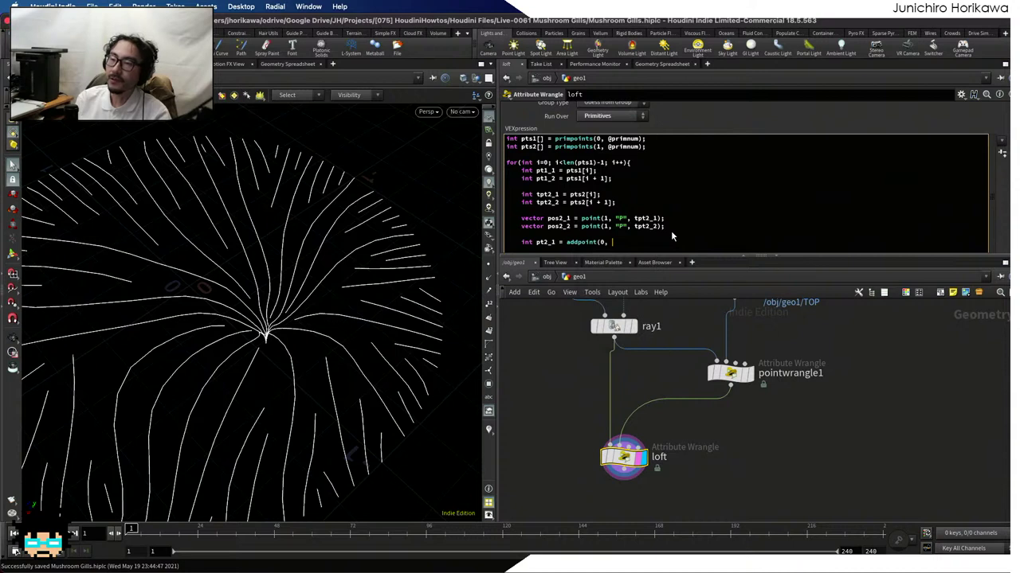
pyautogui.write('pos2_1);')
pyautogui.press('Return')
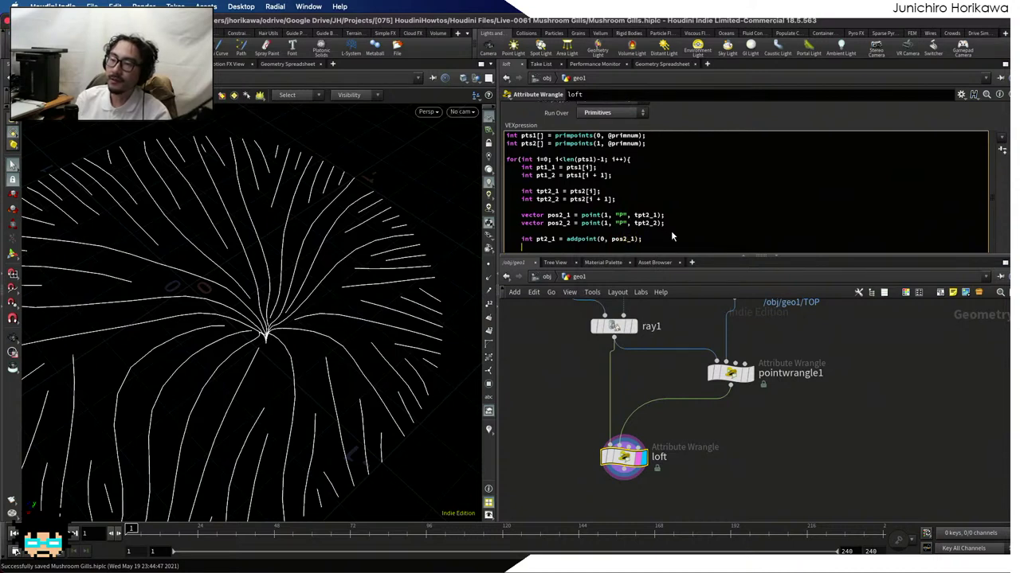
pyautogui.write('int pt2_2 = ad')
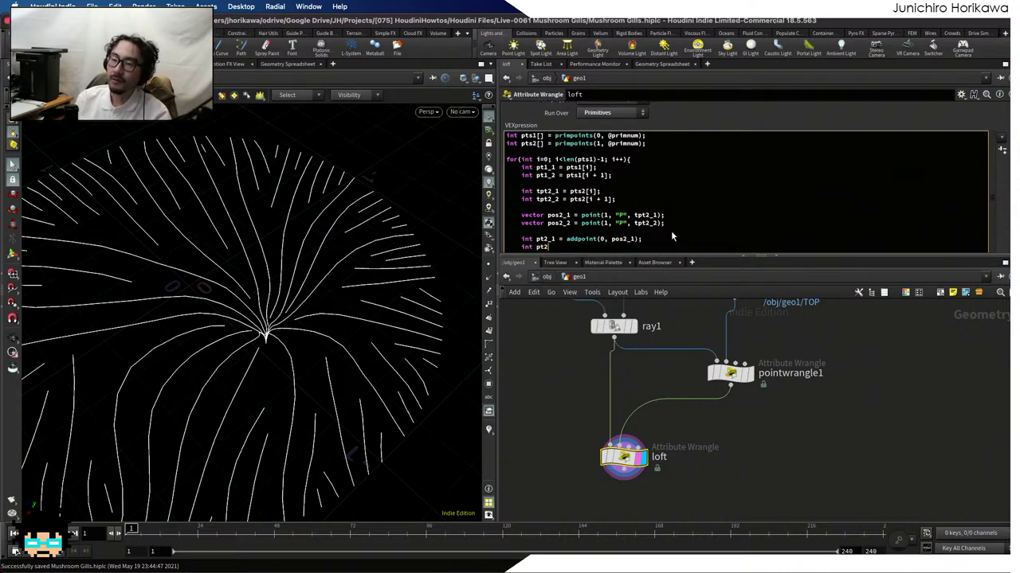
pyautogui.write('dpoint')
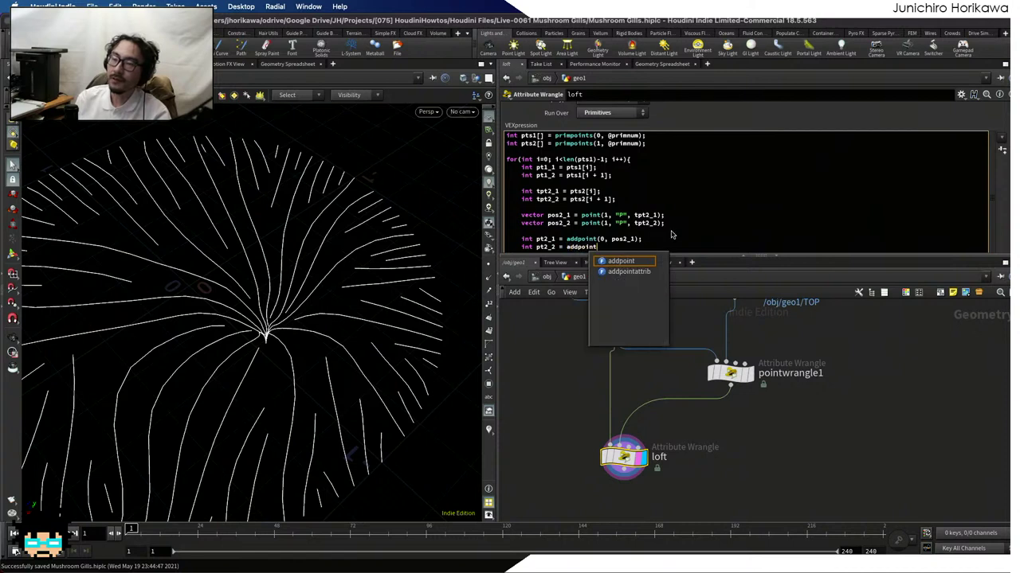
pyautogui.write('(0, pos2_2);')
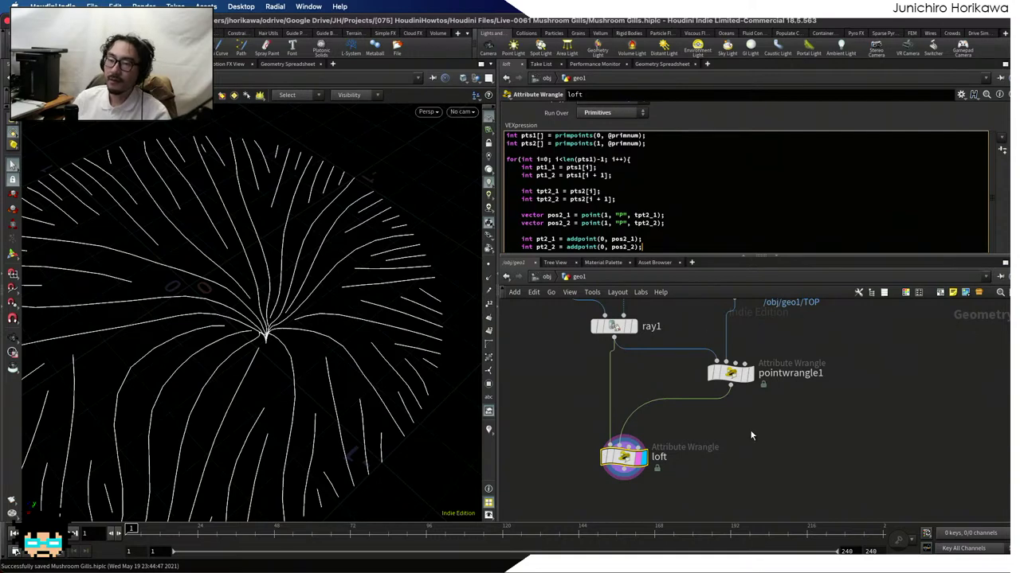
# Recook the loft wrangle and orbit around the resulting grey lofted gill sheets
pyautogui.click(750, 435)
pyautogui.press('Escape')
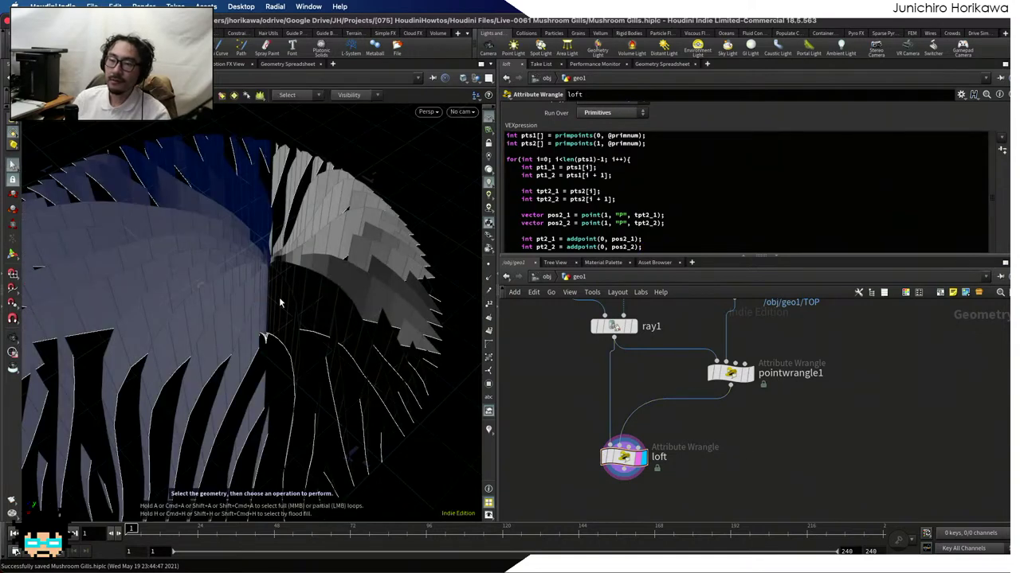
pyautogui.moveTo(279, 297); pyautogui.dragTo(178, 289)
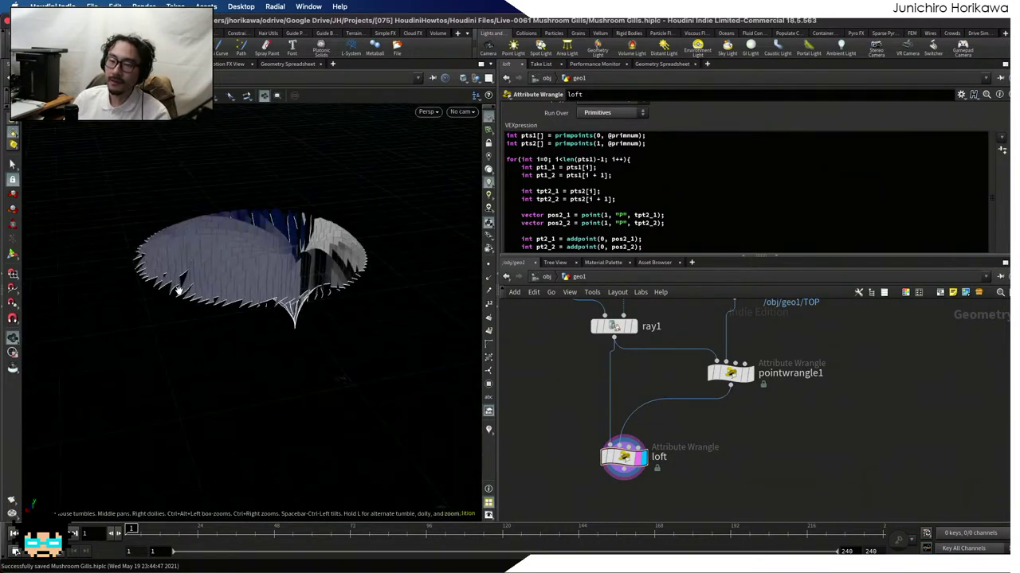
pyautogui.moveTo(178, 289); pyautogui.dragTo(191, 337, button='right')
pyautogui.moveTo(191, 336); pyautogui.dragTo(259, 360)
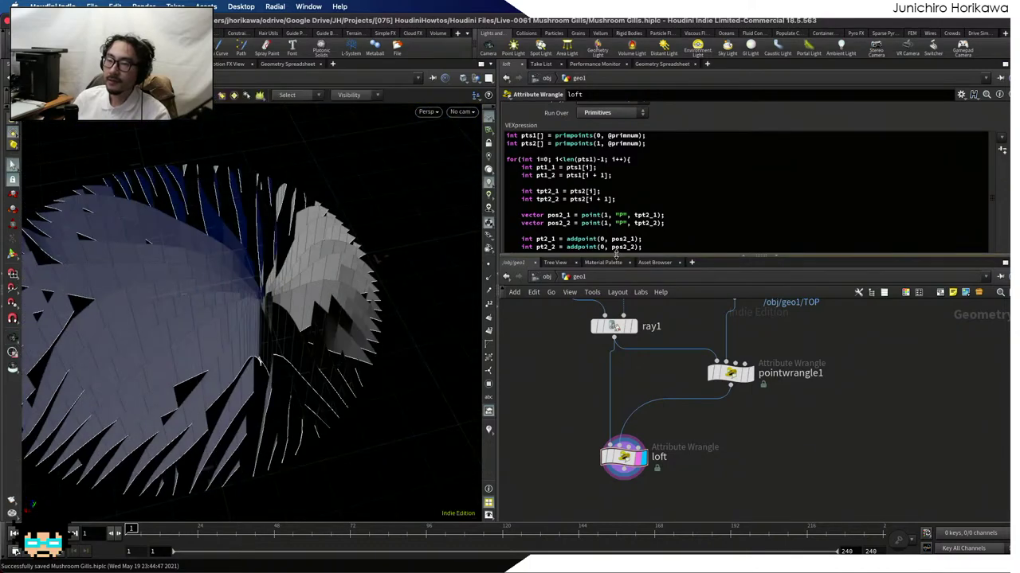
pyautogui.moveTo(570, 256); pyautogui.dragTo(566, 300)
pyautogui.moveTo(336, 284); pyautogui.dragTo(335, 296)
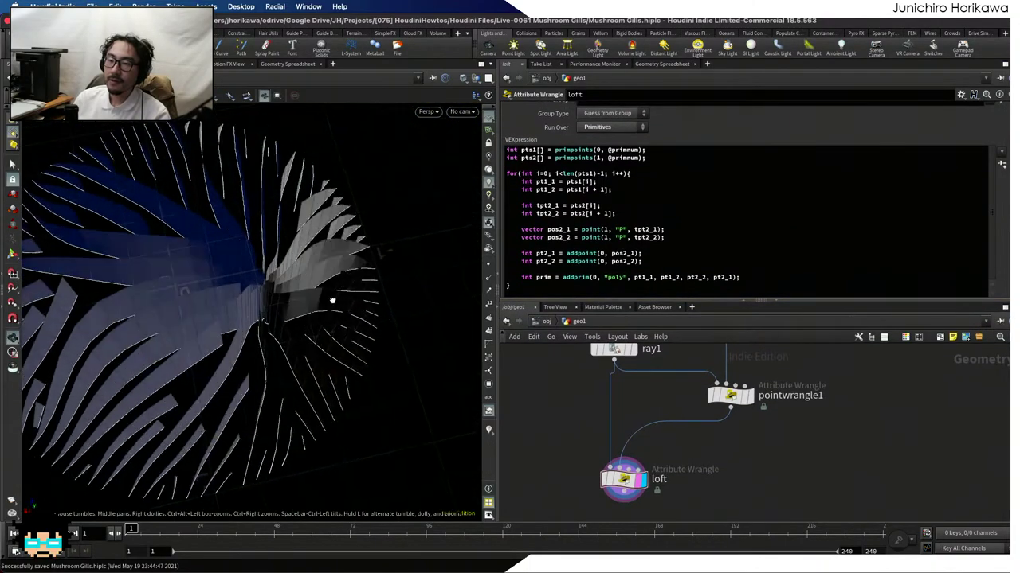
pyautogui.moveTo(334, 296); pyautogui.dragTo(368, 300, button='right')
pyautogui.moveTo(368, 300); pyautogui.dragTo(357, 273)
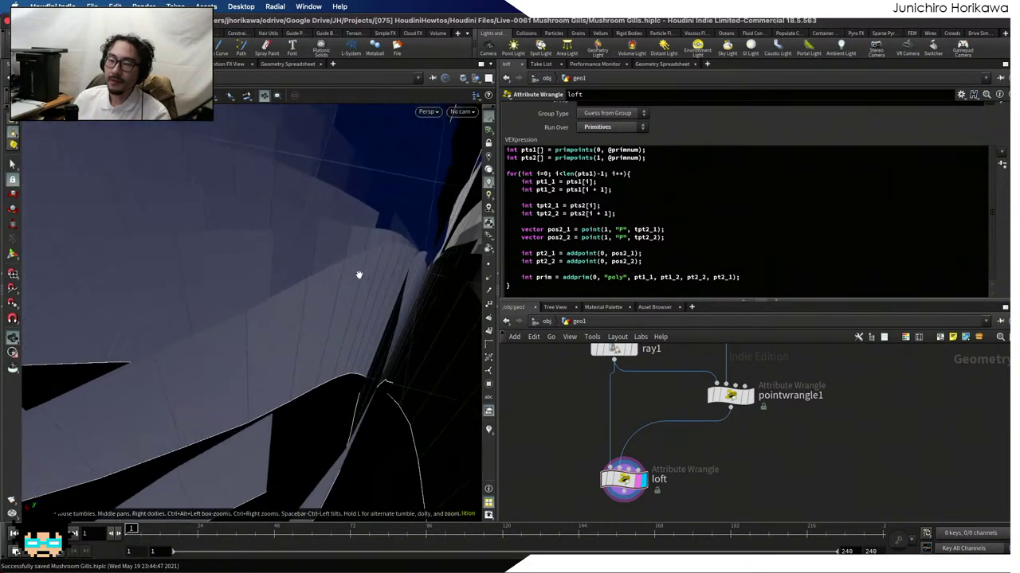
pyautogui.press('s')
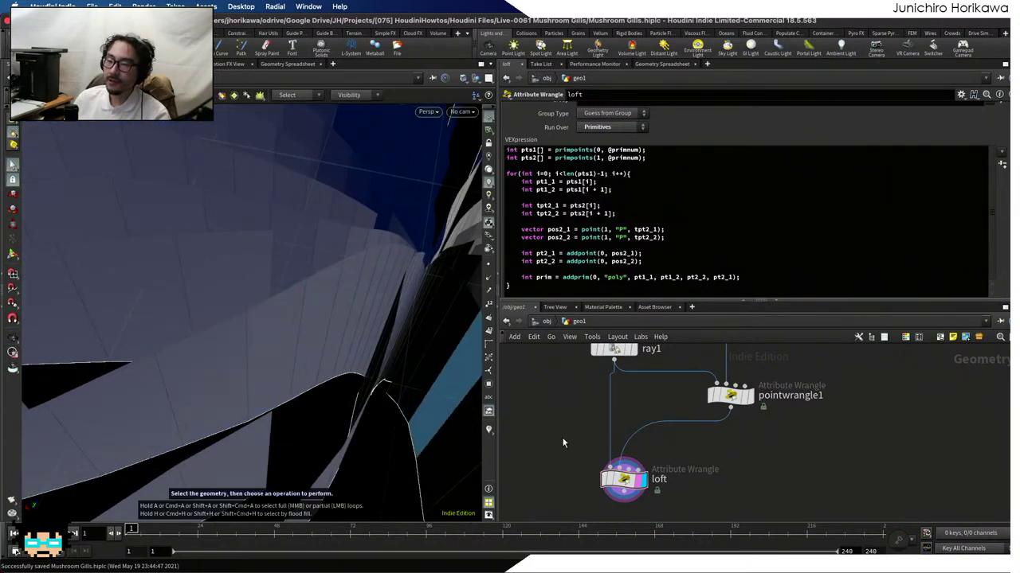
pyautogui.moveTo(596, 522); pyautogui.dragTo(597, 476, button='middle')
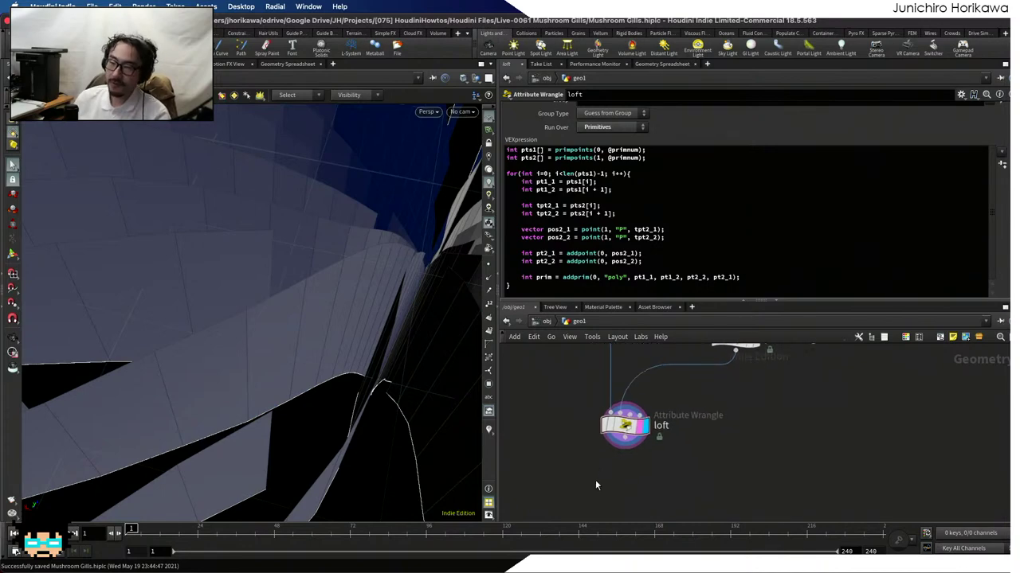
pyautogui.press('Tab')
# Place fuse4 under loft, display it, and orbit to inspect the fused gills
pyautogui.press('Return')
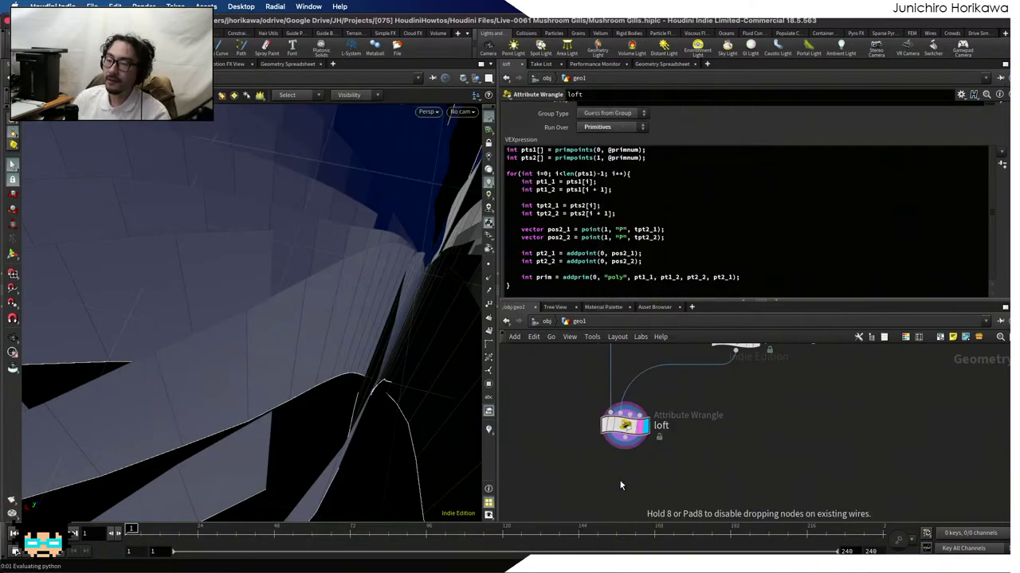
pyautogui.click(619, 484)
pyautogui.click(645, 486)
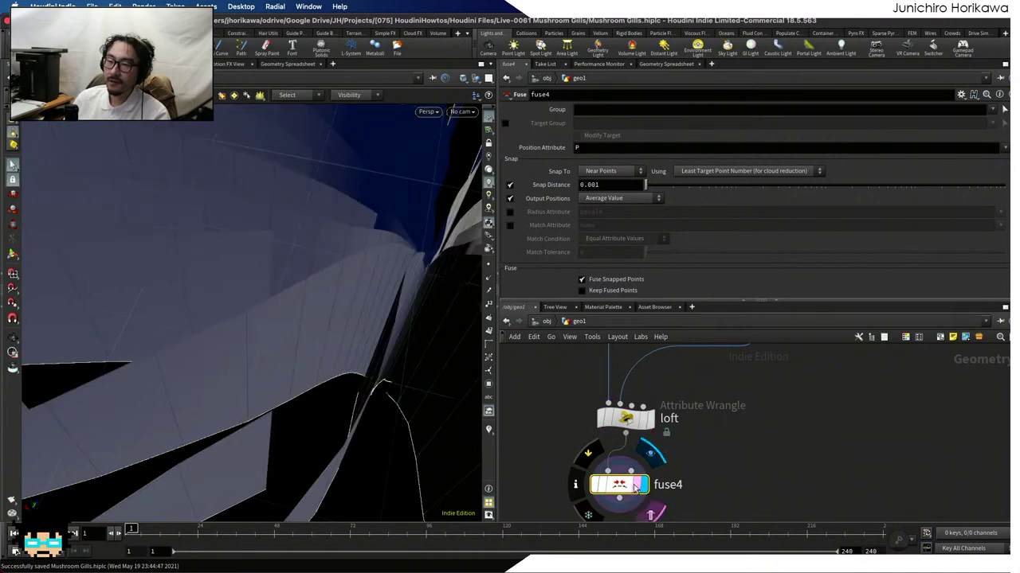
pyautogui.moveTo(349, 367); pyautogui.dragTo(318, 311)
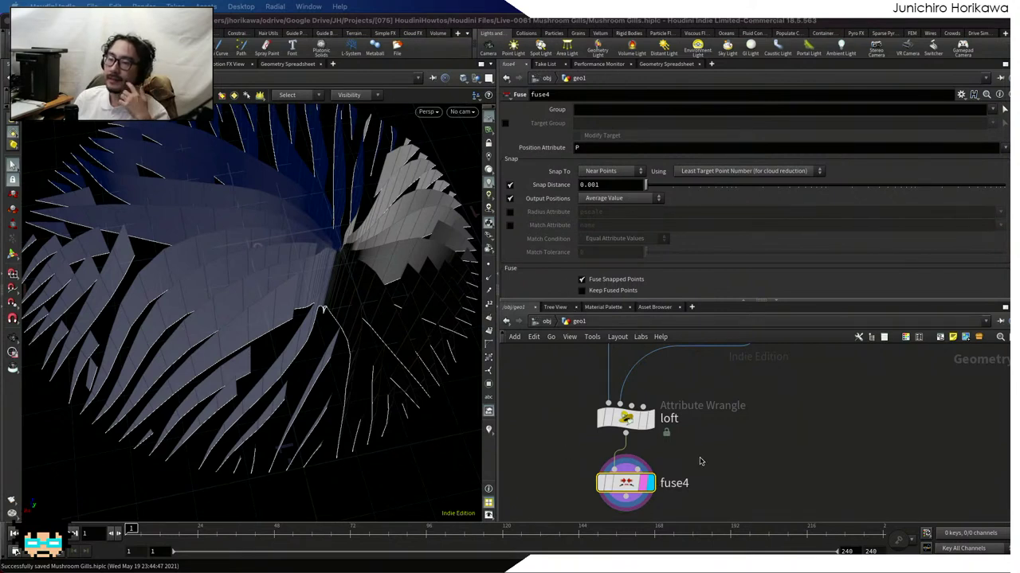
pyautogui.scroll(-3, 707, 426)
pyautogui.scroll(2, 656, 450)
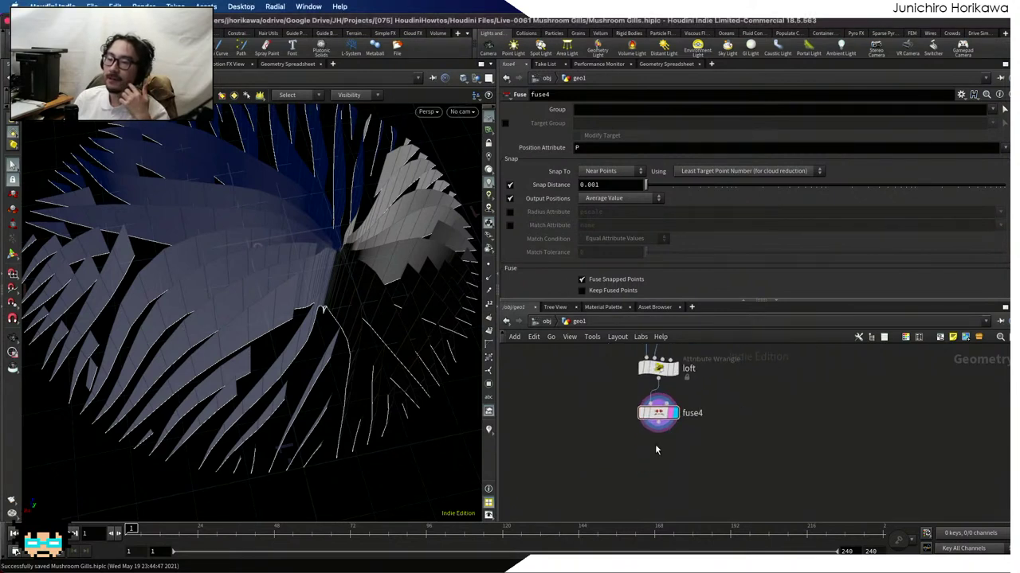
pyautogui.moveTo(274, 365); pyautogui.dragTo(301, 345)
# Add a Remesh node fed by fuse4, inspect the triangulated gills, and save
pyautogui.press('Tab')
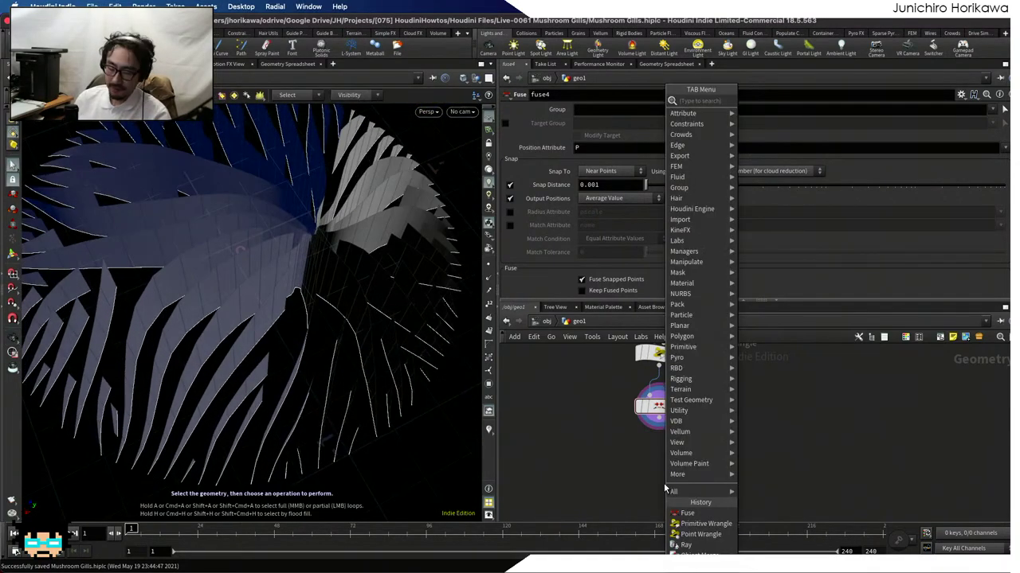
pyautogui.write('me')
pyautogui.write('reme')
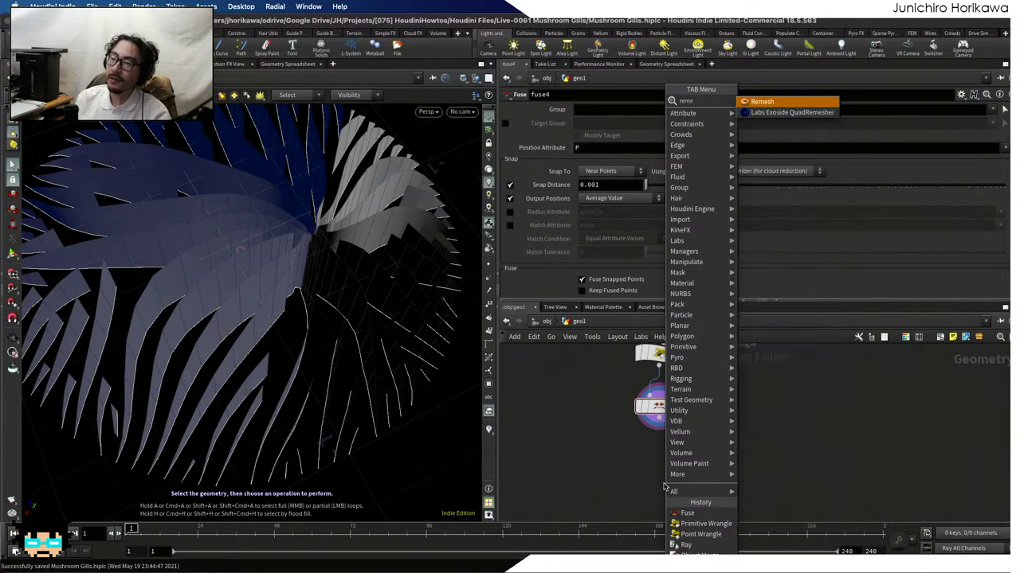
pyautogui.press('Return')
pyautogui.click(664, 482)
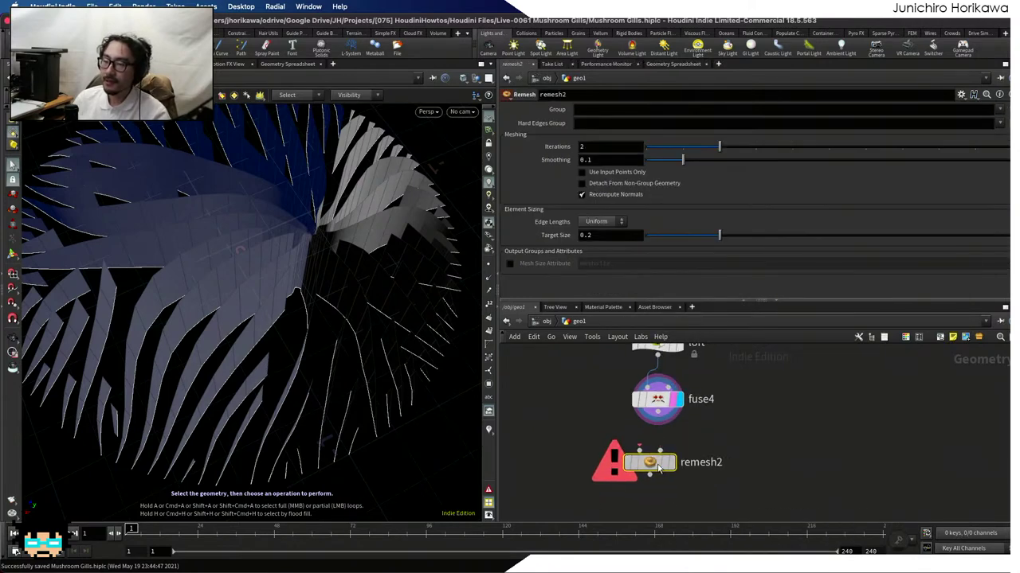
pyautogui.moveTo(658, 413); pyautogui.dragTo(647, 461)
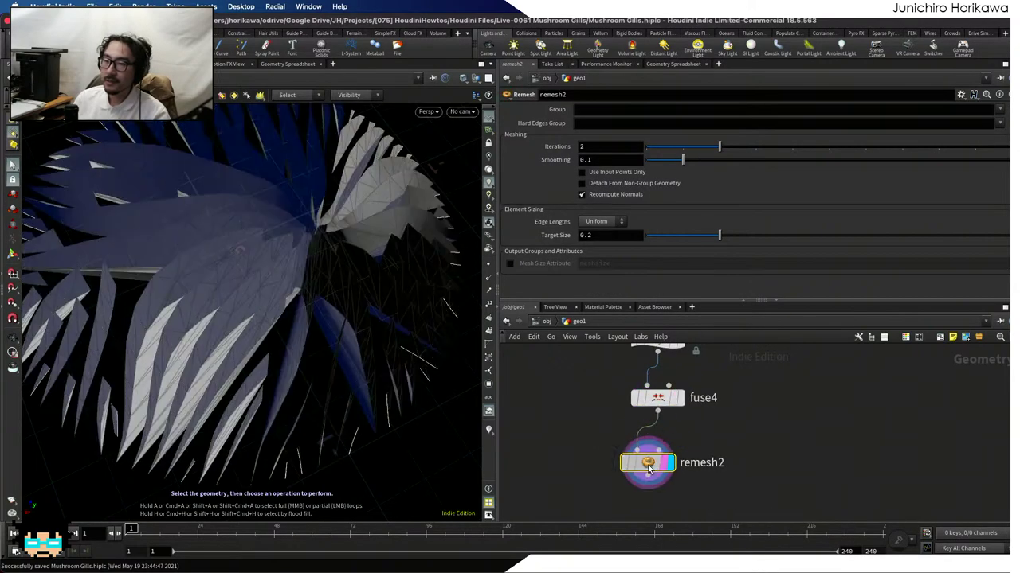
pyautogui.moveTo(414, 374); pyautogui.dragTo(312, 228)
pyautogui.press('s')
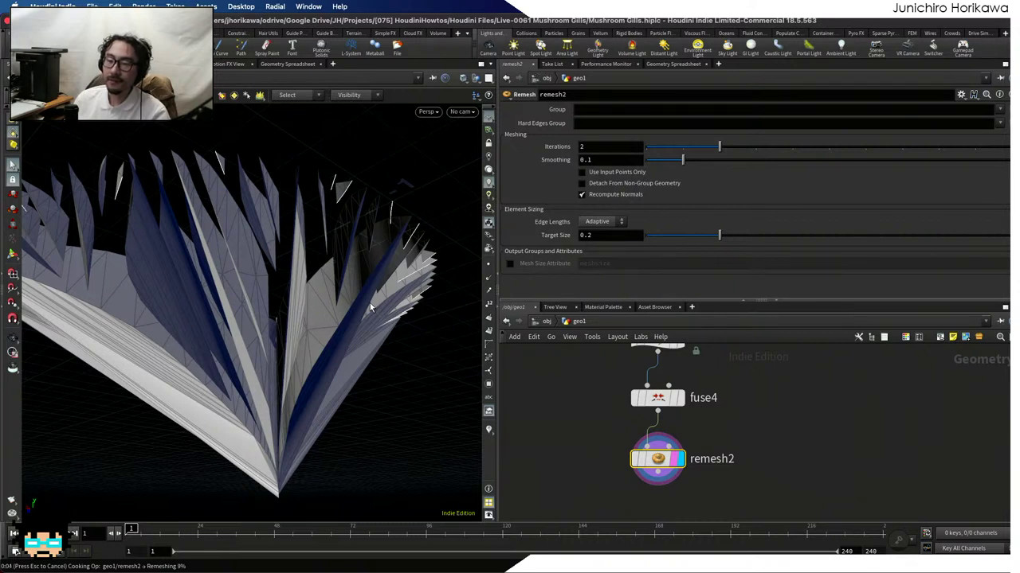
pyautogui.hotkey('ctrl', 's')
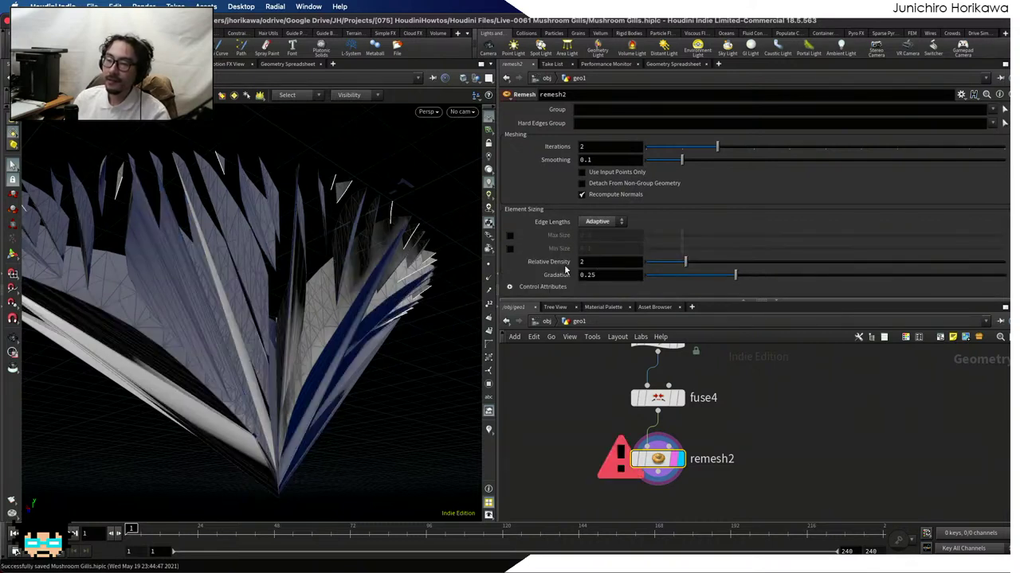
# Set remesh2's Relative Density to 1 and Gradation to 1
pyautogui.click(595, 263)
pyautogui.write('1')
pyautogui.press('Return')
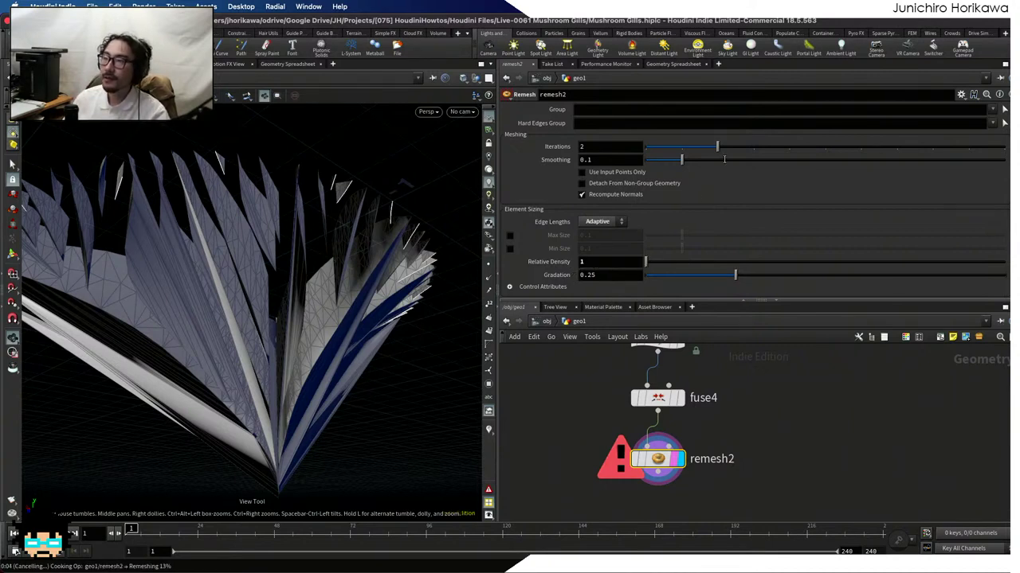
pyautogui.press('super+s')
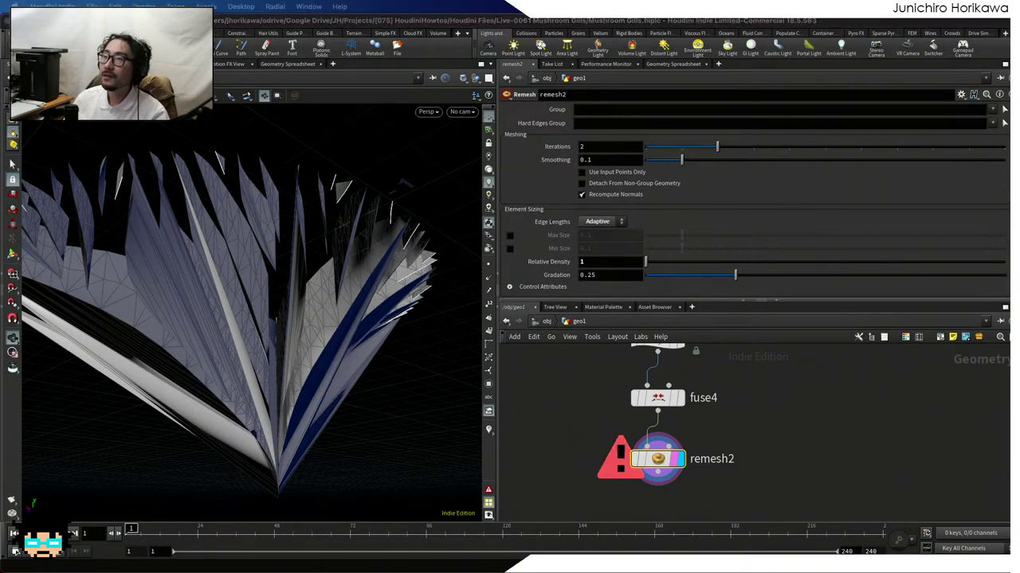
pyautogui.doubleClick(611, 275)
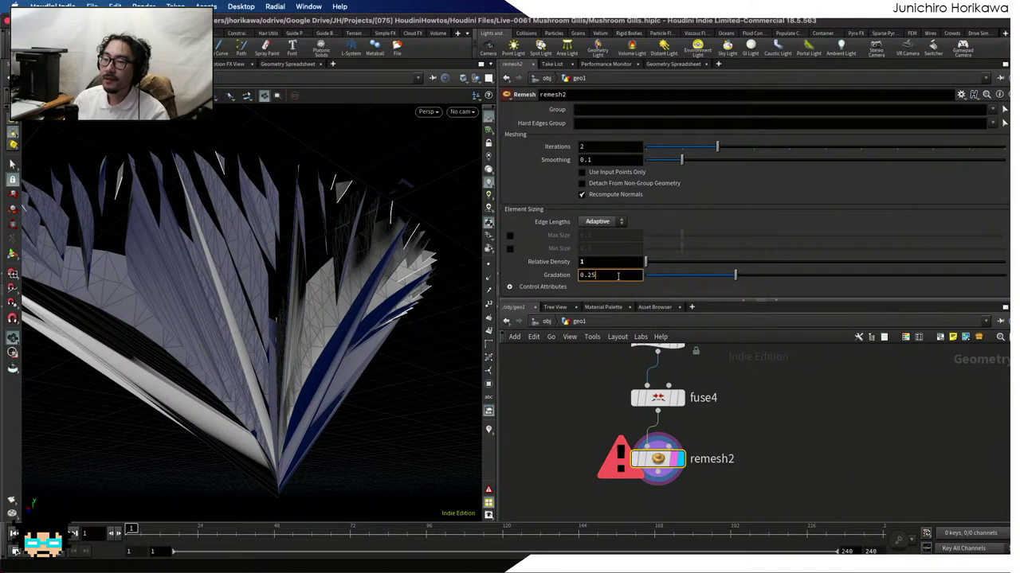
pyautogui.write('1')
pyautogui.press('Return')
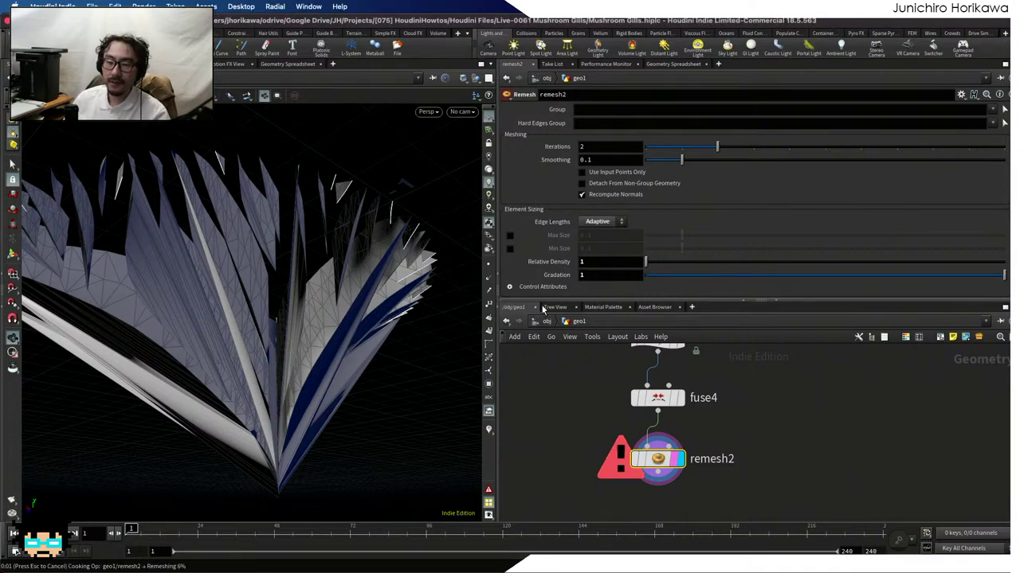
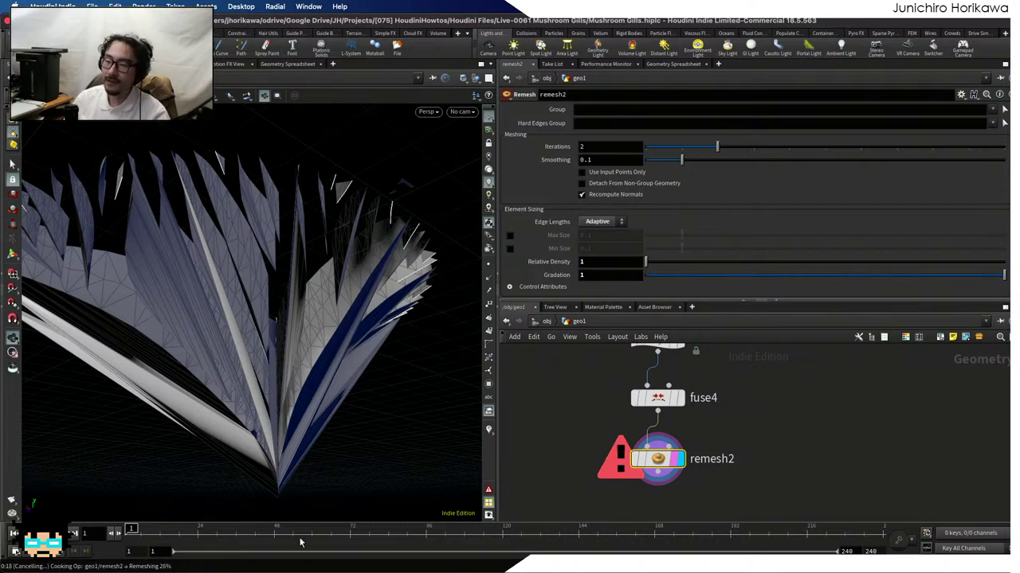
# Set remesh2's Edge Lengths to Uniform with a 0.1 target size
pyautogui.click(602, 222)
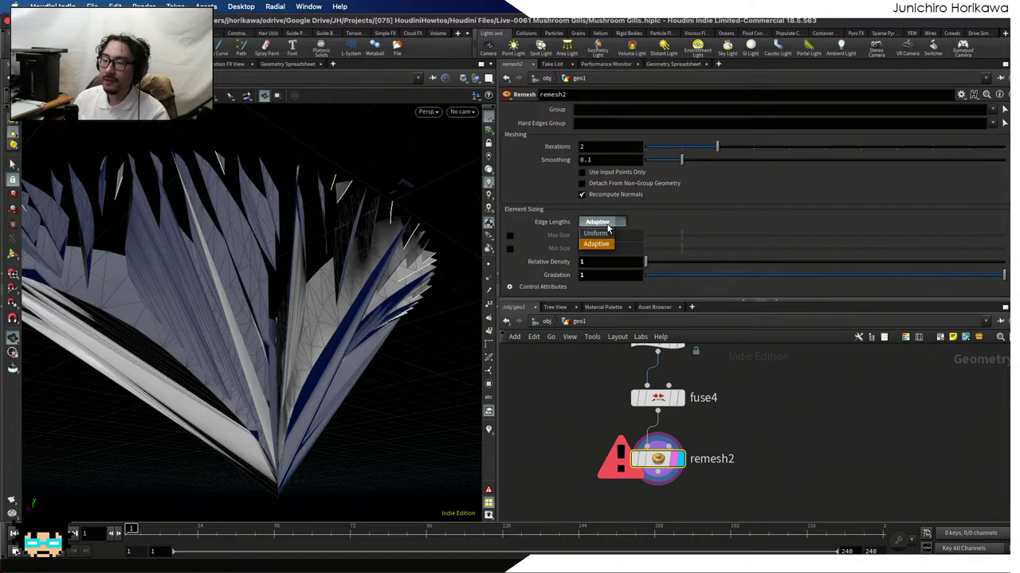
pyautogui.click(603, 235)
pyautogui.doubleClick(593, 235)
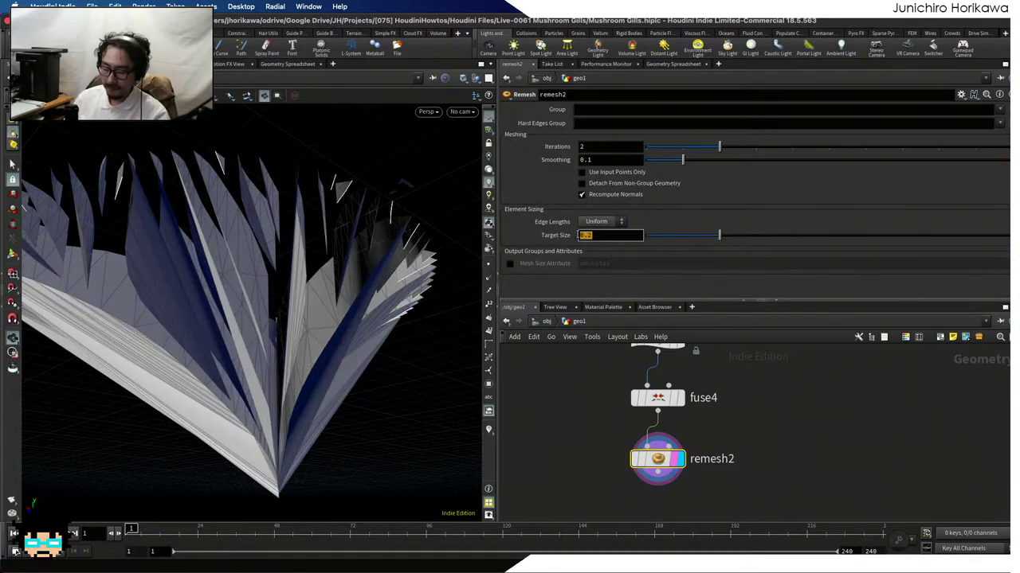
pyautogui.write('0.')
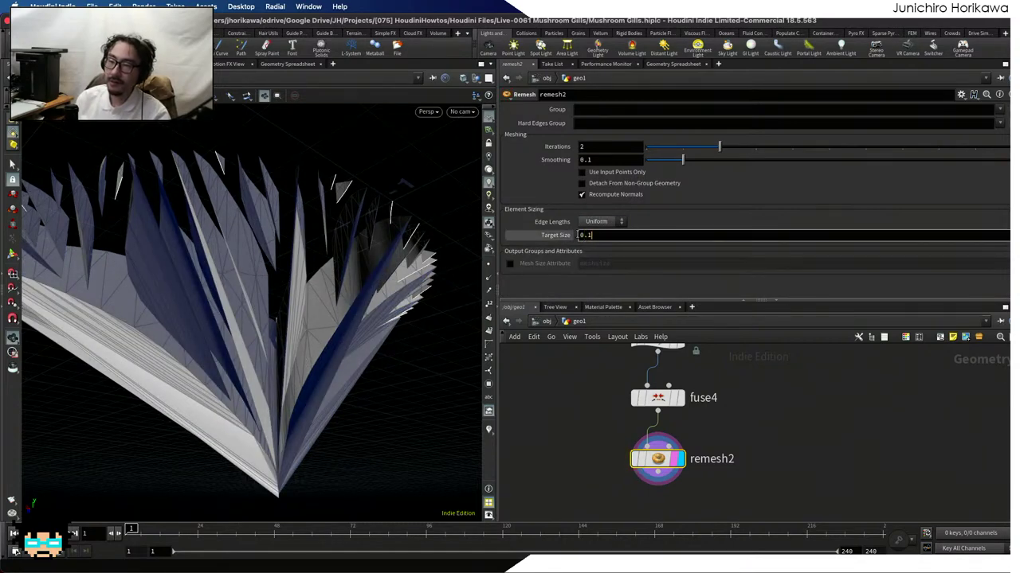
pyautogui.write('1')
pyautogui.press('Return')
# Orbit around the denser gill mesh to inspect it, keeping Houdini in front
pyautogui.moveTo(398, 350); pyautogui.dragTo(342, 355)
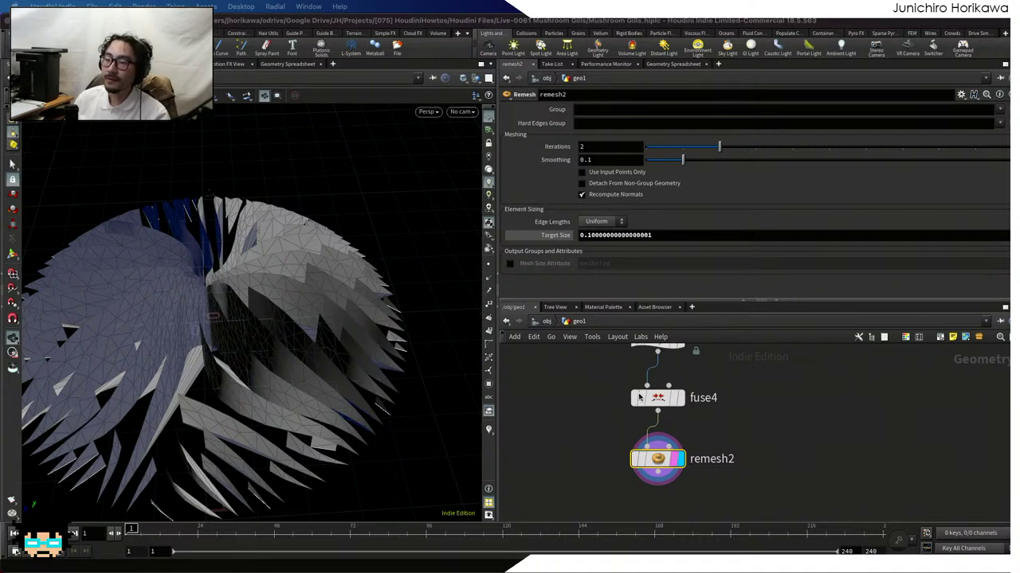
pyautogui.moveTo(228, 319); pyautogui.dragTo(261, 395)
pyautogui.moveTo(450, 567)
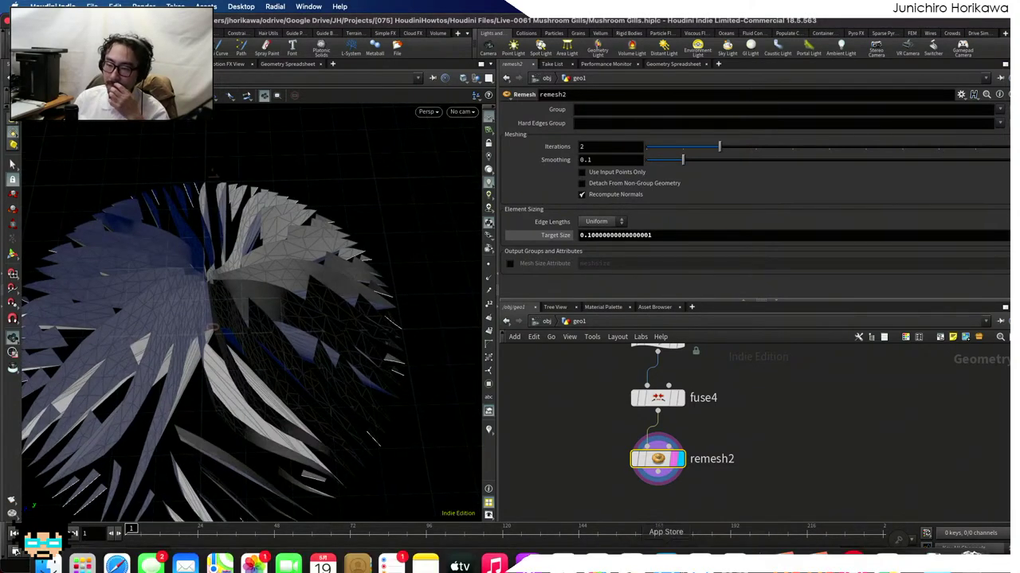
pyautogui.click(801, 550)
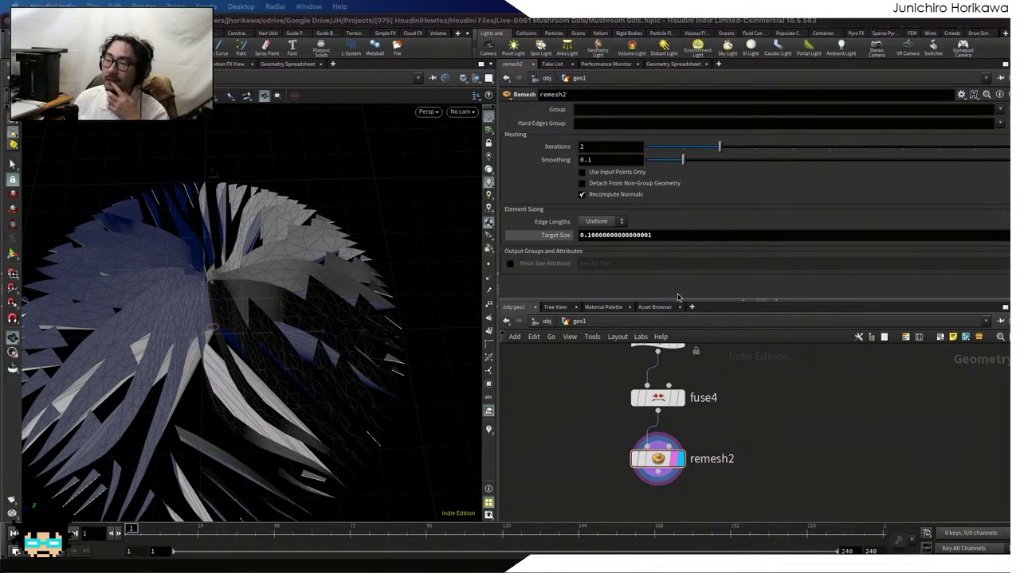
pyautogui.scroll(3, 688, 441)
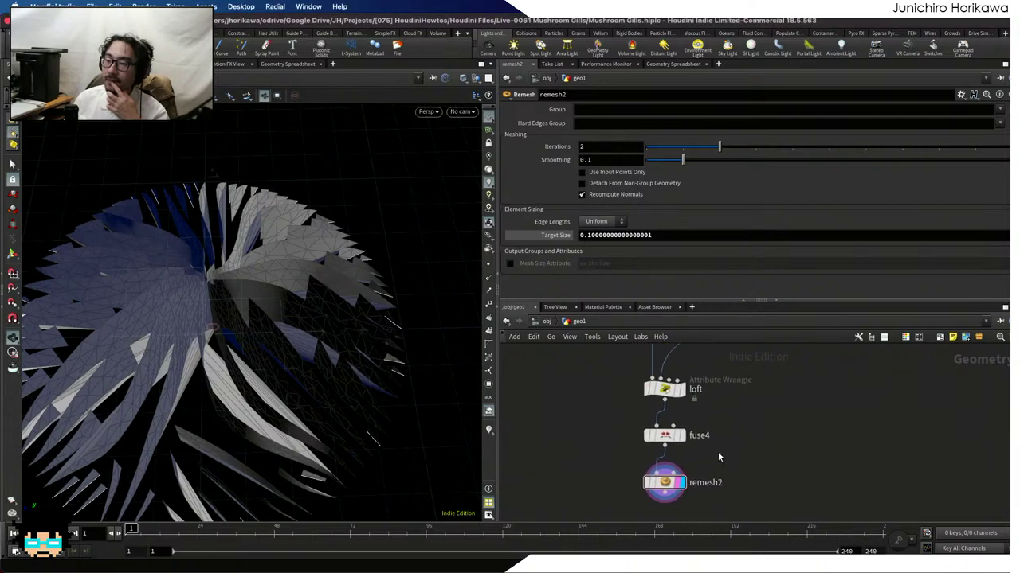
# Display fuse4 and orbit to inspect the un-remeshed gill strips
pyautogui.click(647, 432)
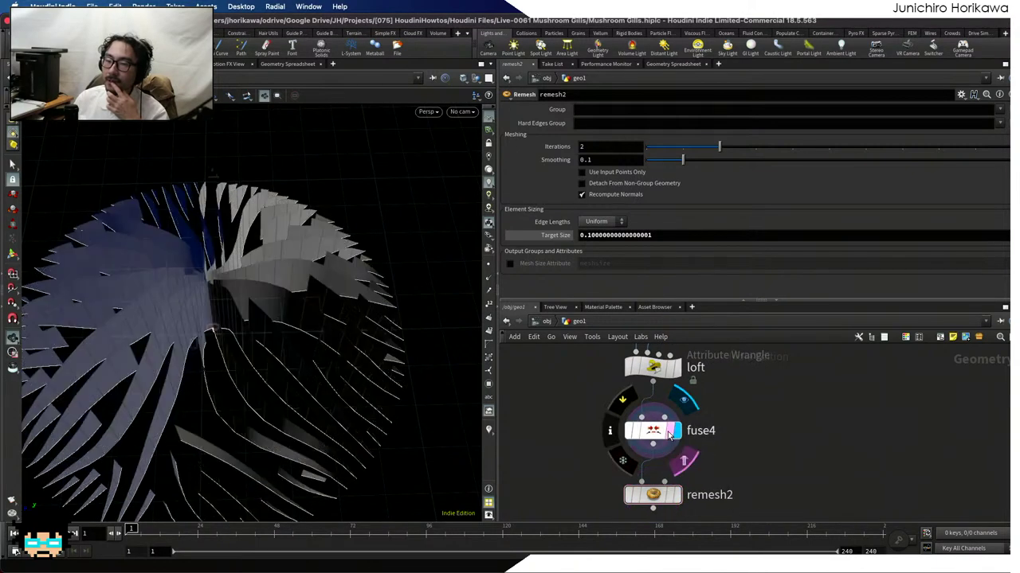
pyautogui.moveTo(342, 387); pyautogui.dragTo(289, 324)
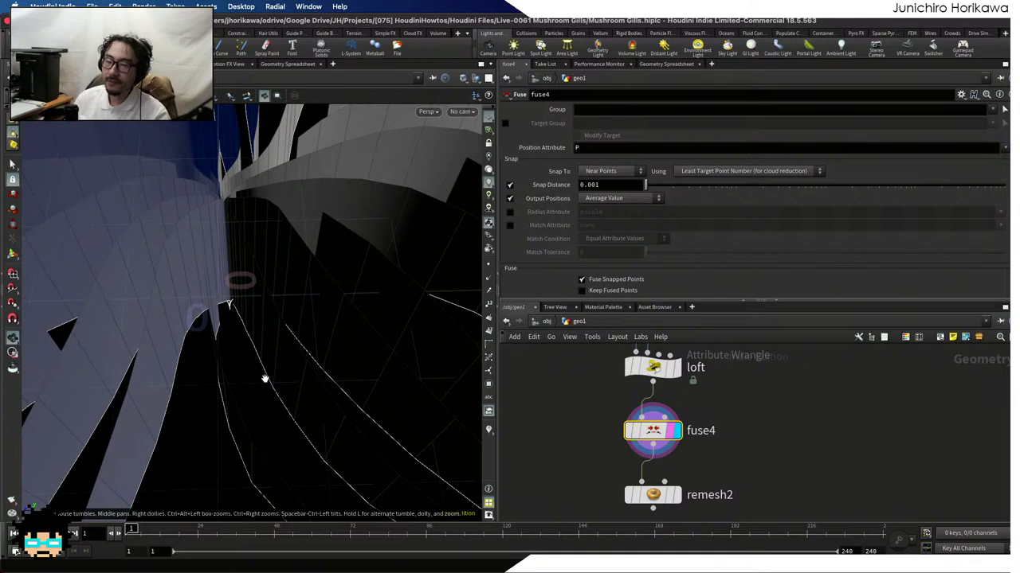
pyautogui.scroll(-1, 616, 450)
pyautogui.scroll(-3, 616, 449)
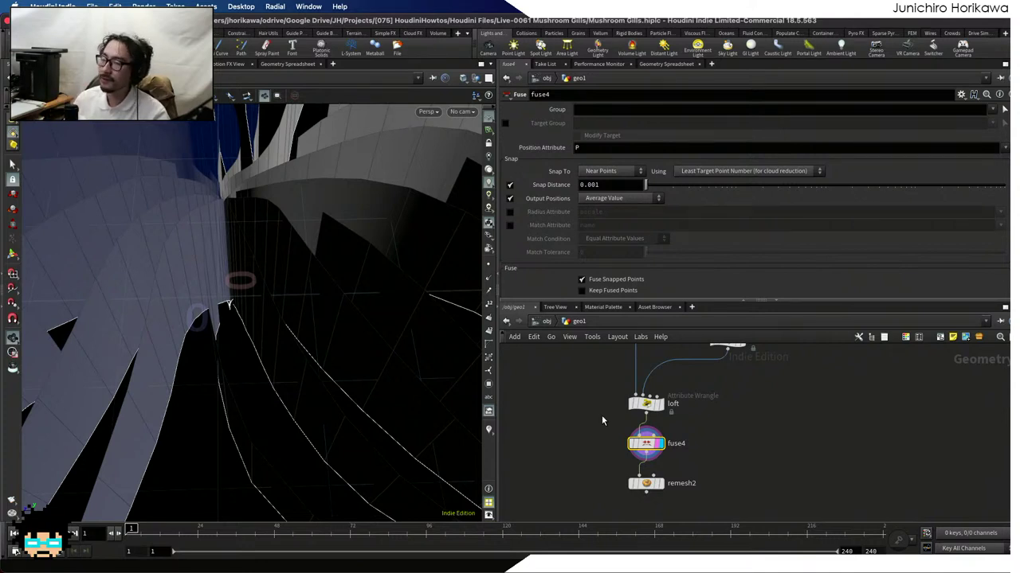
pyautogui.click(645, 404)
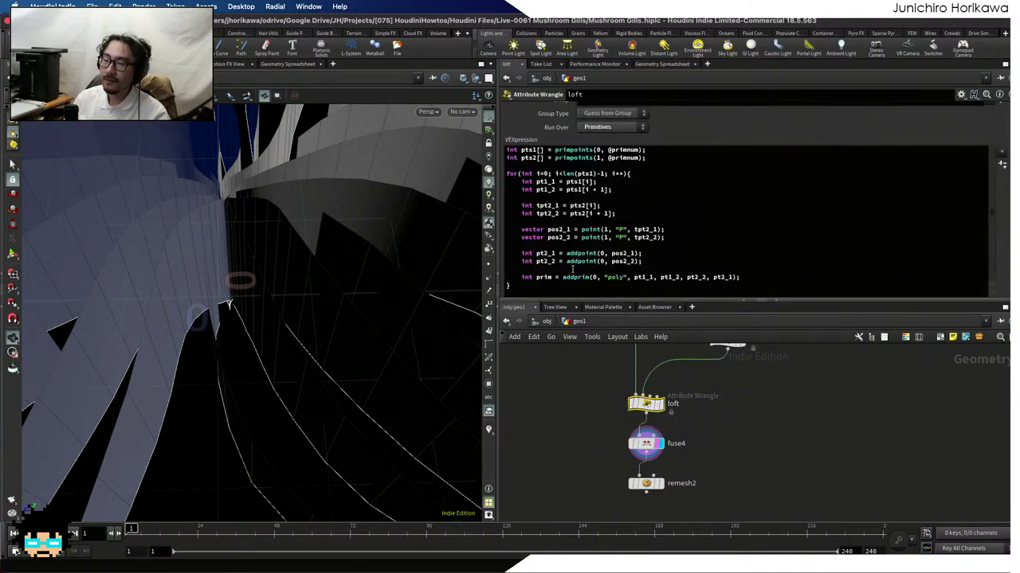
pyautogui.scroll(1, 571, 250)
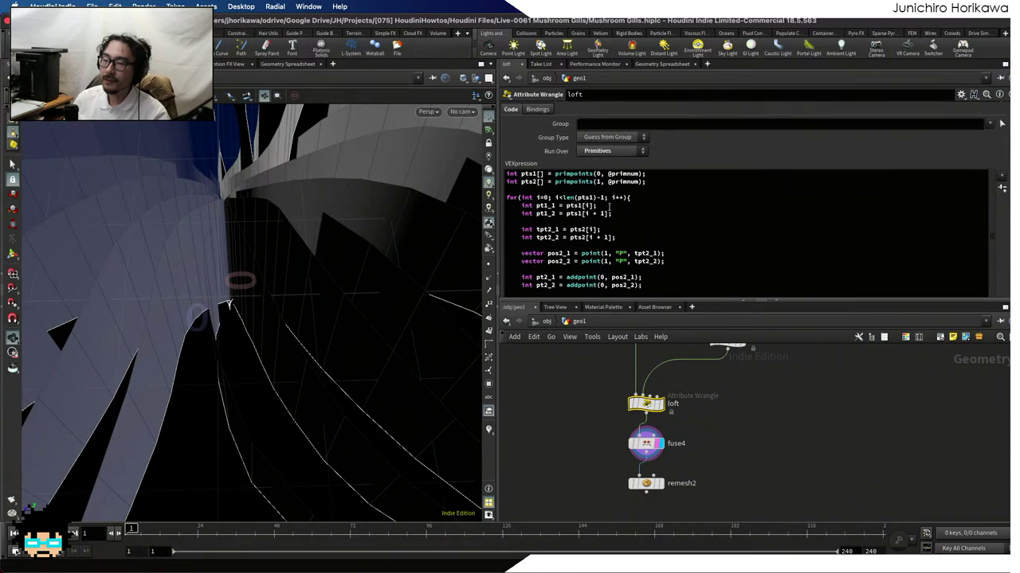
pyautogui.scroll(-1, 609, 205)
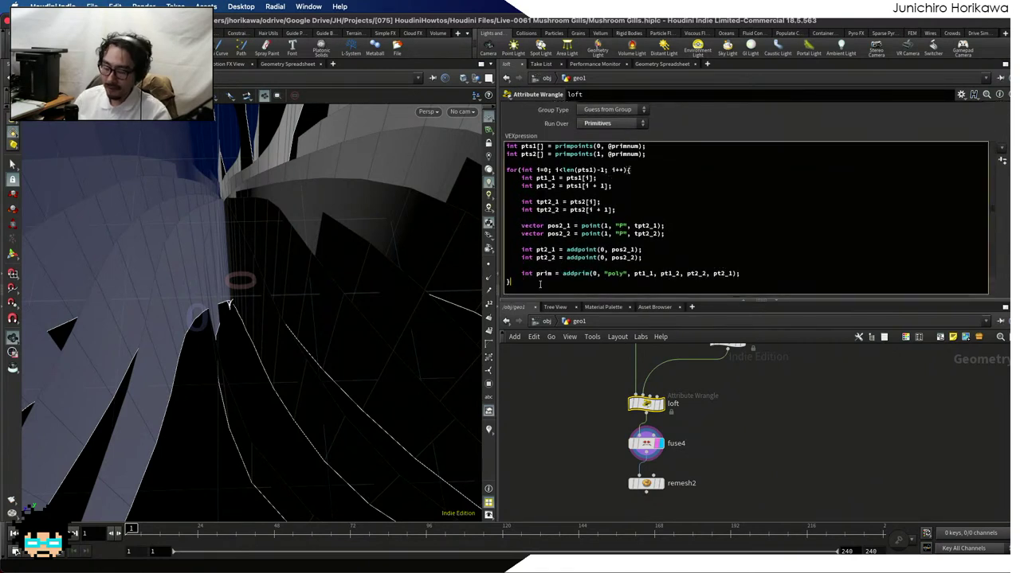
pyautogui.scroll(-1, 539, 285)
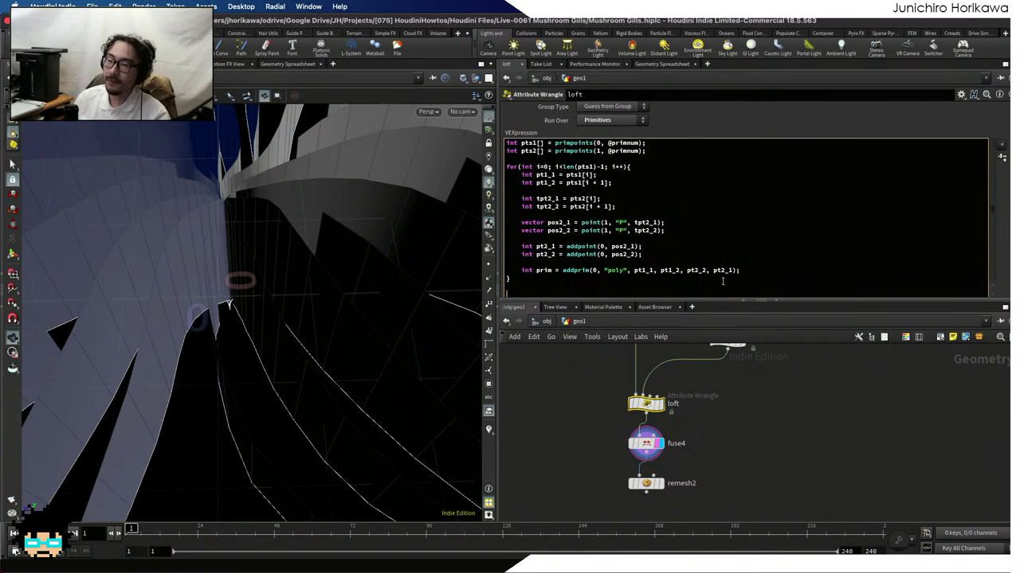
pyautogui.moveTo(762, 267); pyautogui.dragTo(522, 271)
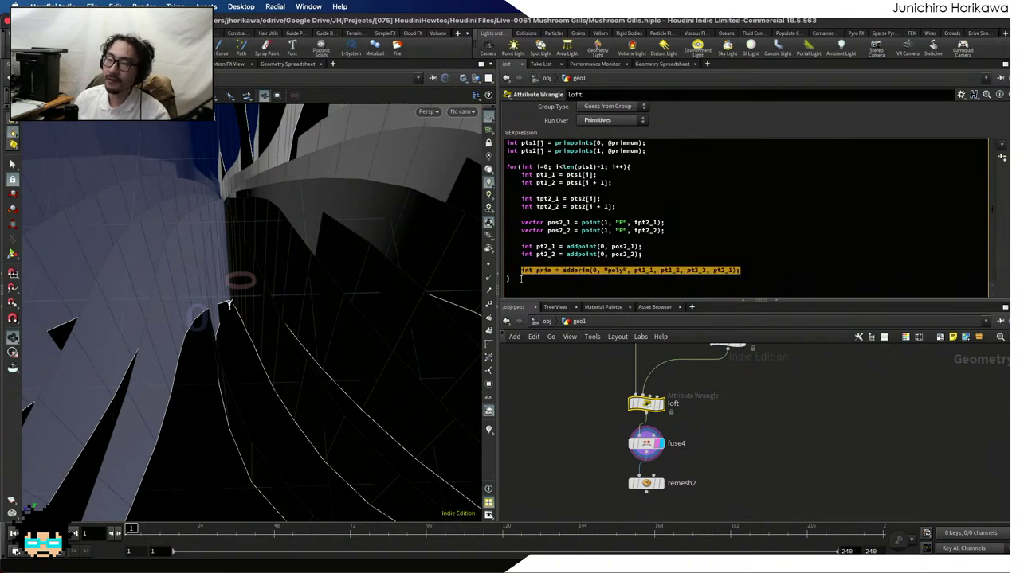
pyautogui.click(521, 287)
pyautogui.press('Return')
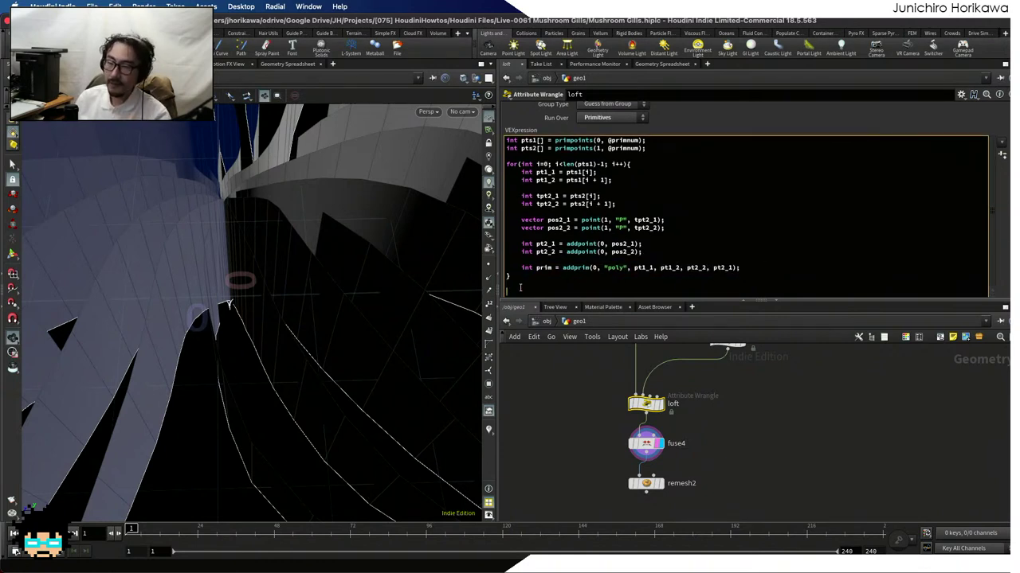
pyautogui.write('removeprim')
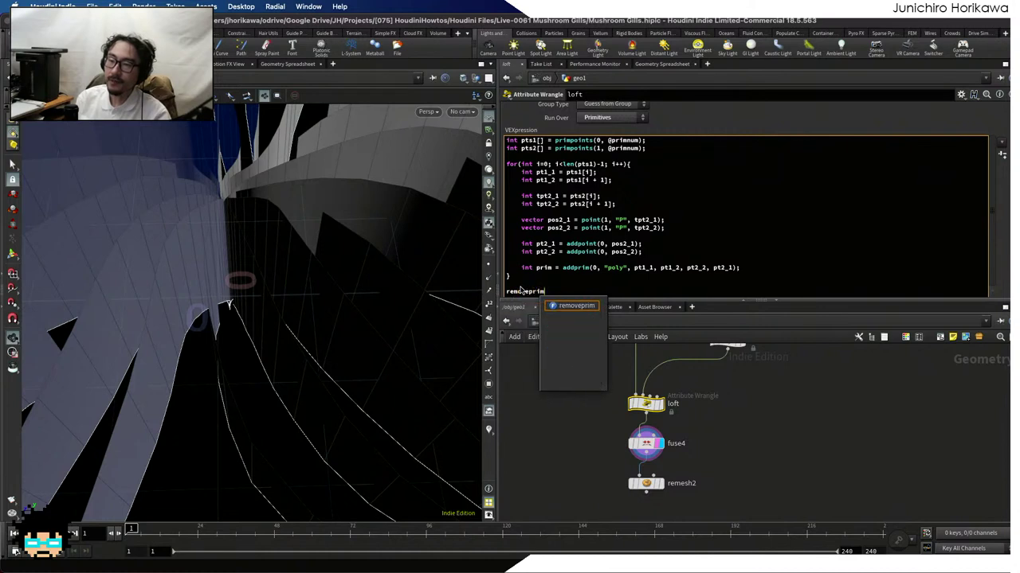
pyautogui.write('(0, ')
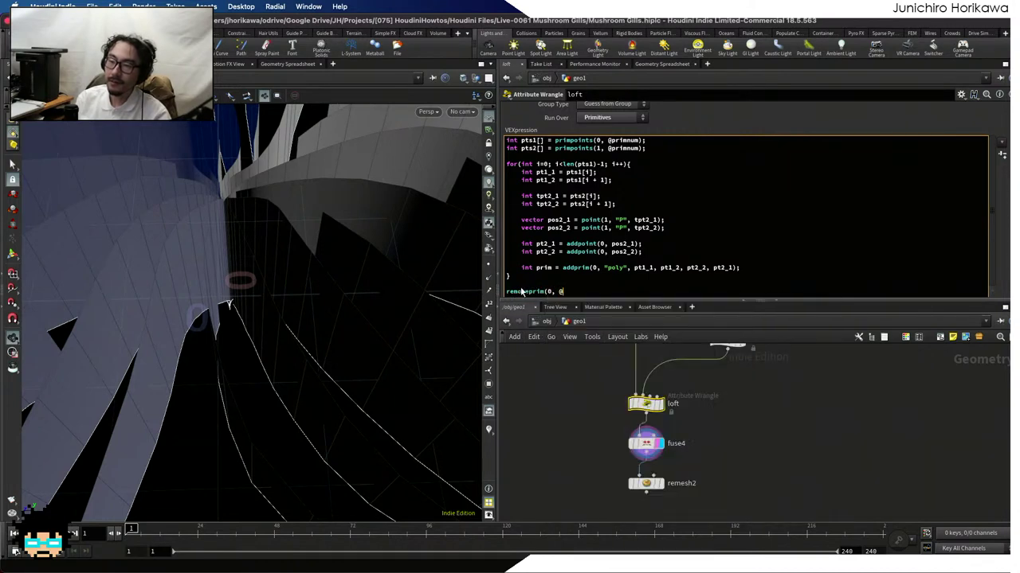
pyautogui.write('@primnum, ')
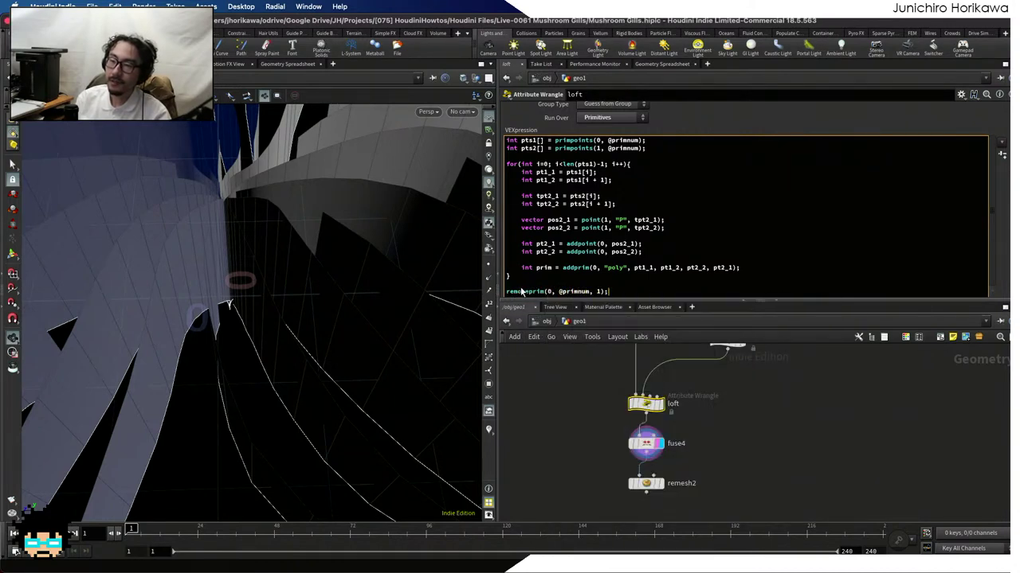
pyautogui.write('1);')
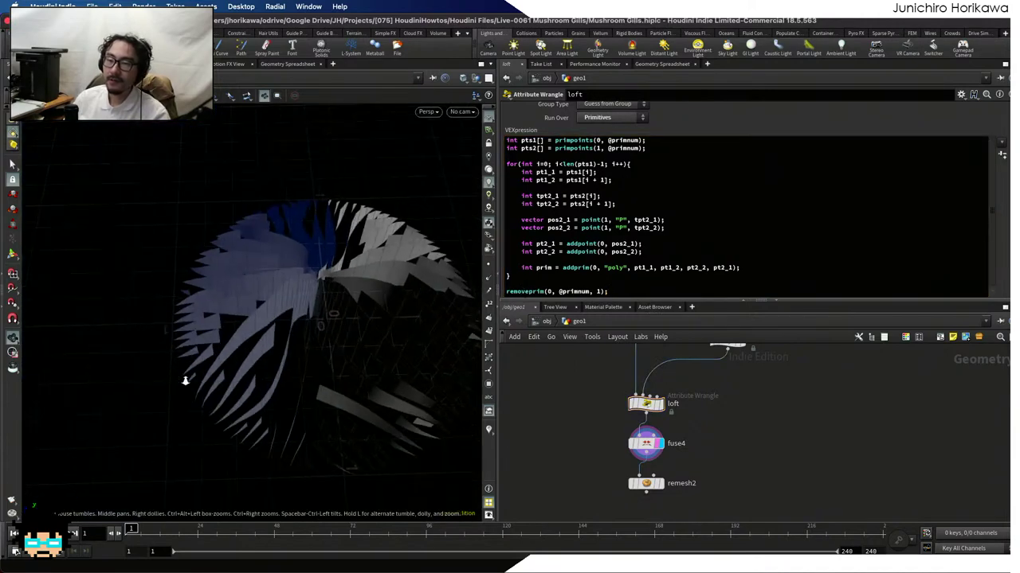
pyautogui.write('h')
pyautogui.scroll(5, 641, 475)
# Display remesh2, try Adaptive edge lengths, then return to Uniform and frame the gill disc
pyautogui.click(658, 484)
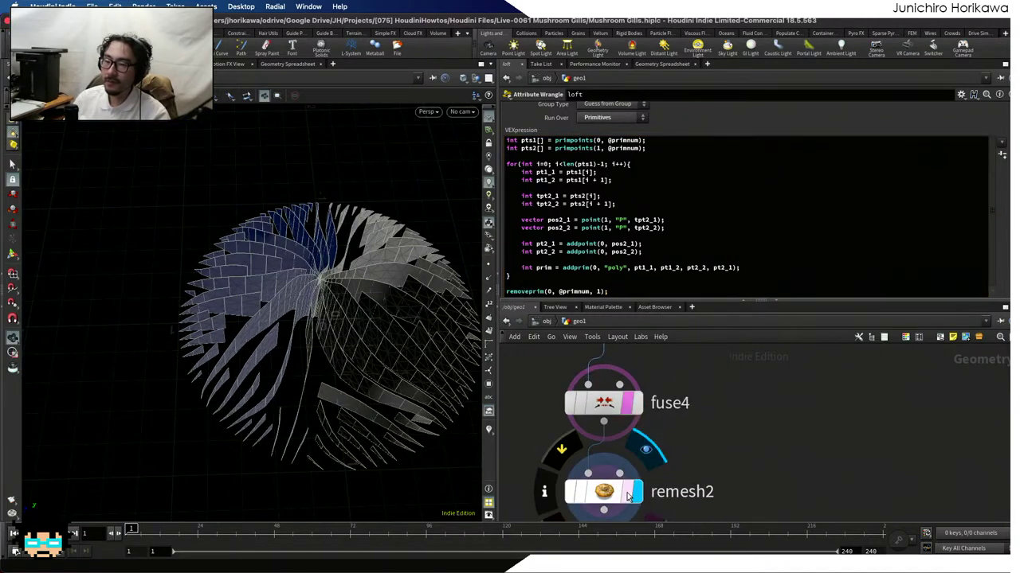
pyautogui.click(610, 493)
pyautogui.moveTo(371, 406); pyautogui.dragTo(227, 255)
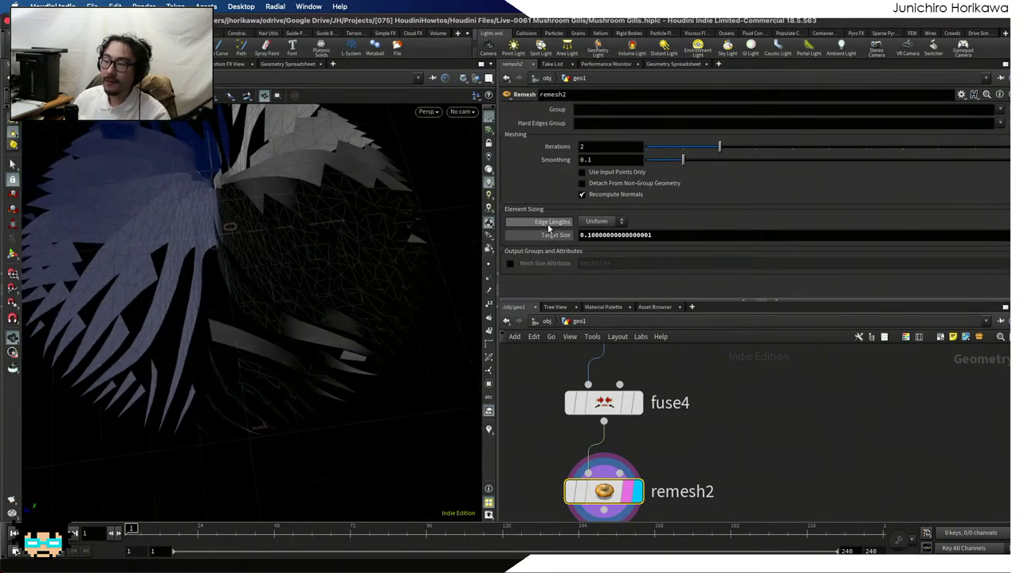
pyautogui.click(593, 222)
pyautogui.click(594, 244)
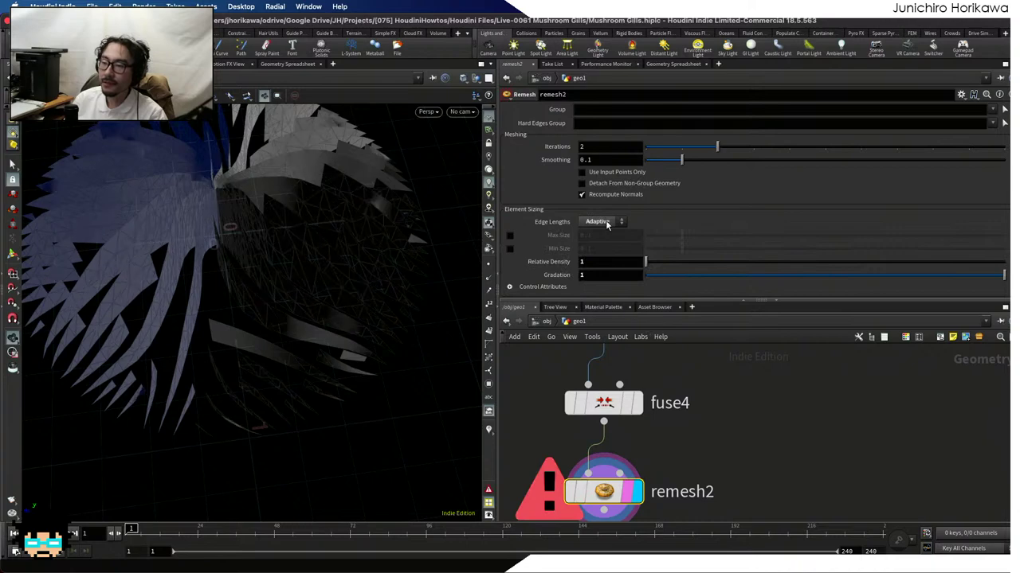
pyautogui.click(599, 222)
pyautogui.click(599, 233)
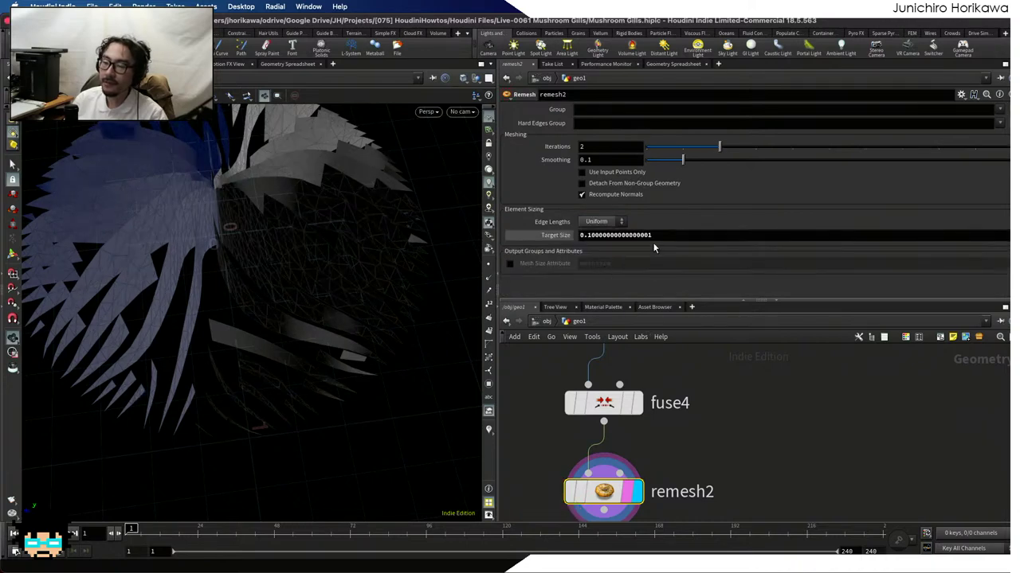
pyautogui.moveTo(279, 298); pyautogui.dragTo(292, 334)
pyautogui.hotkey('space', 'h')
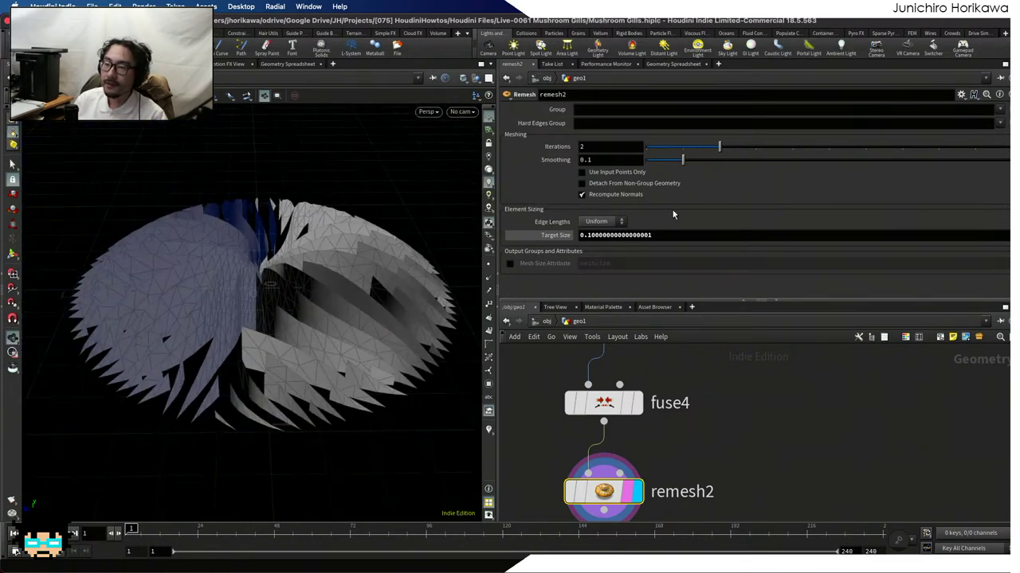
# Lower remesh2's target size to 0.05 and orbit to inspect the finer mesh
pyautogui.doubleClick(584, 235)
pyautogui.click(597, 237)
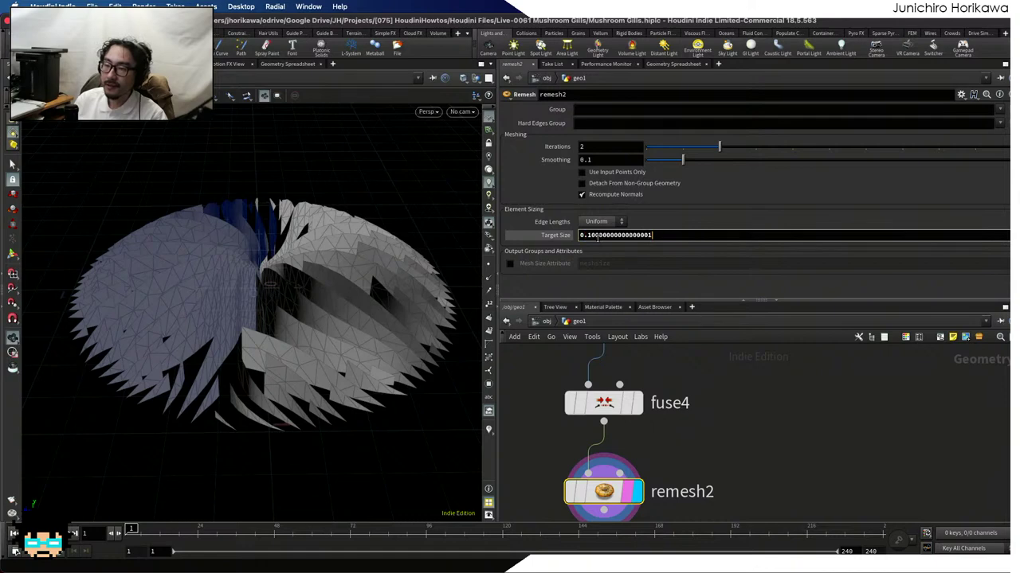
pyautogui.moveTo(587, 235); pyautogui.dragTo(698, 236)
pyautogui.write('05')
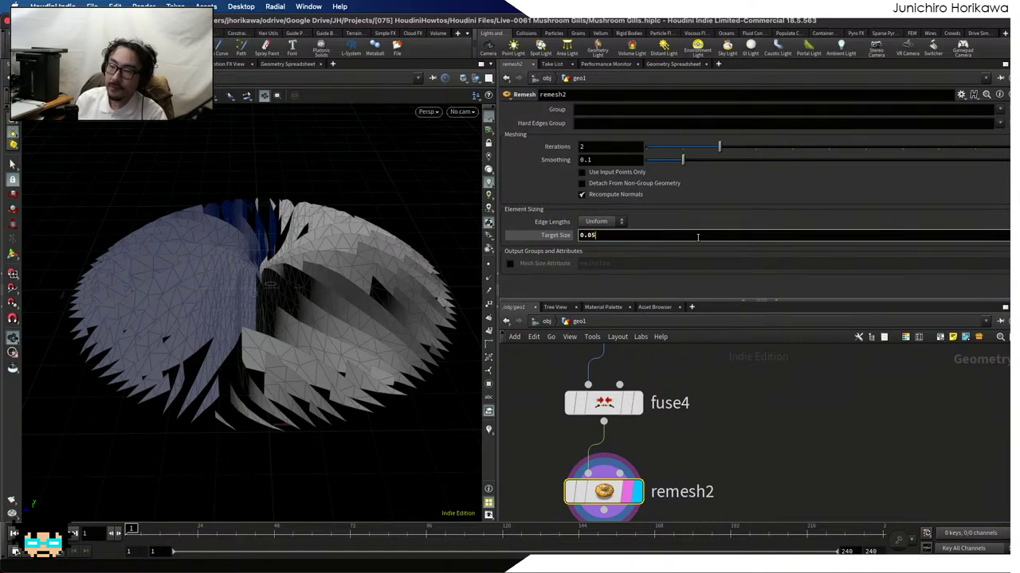
pyautogui.press('Return')
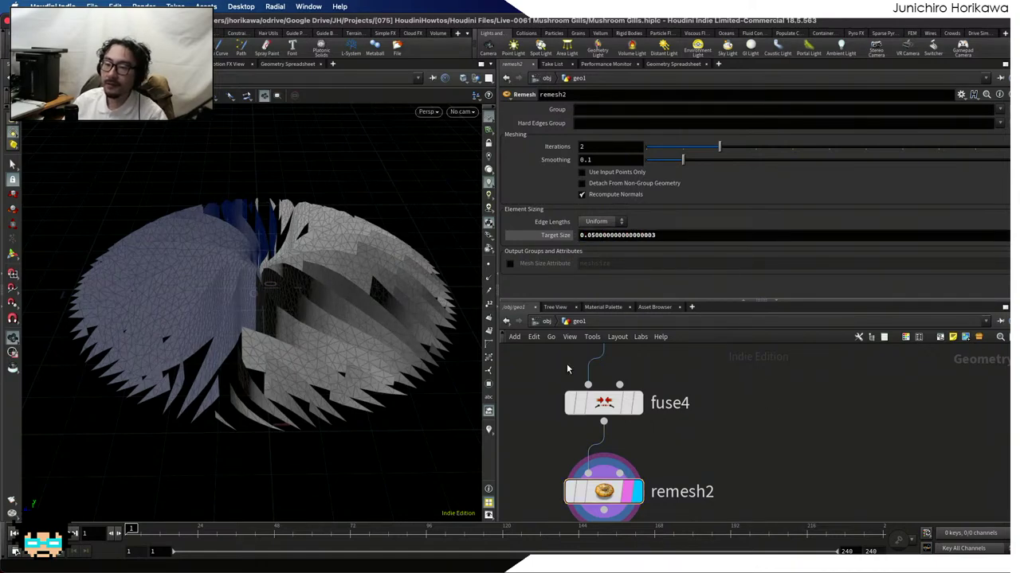
pyautogui.moveTo(303, 343); pyautogui.dragTo(209, 307)
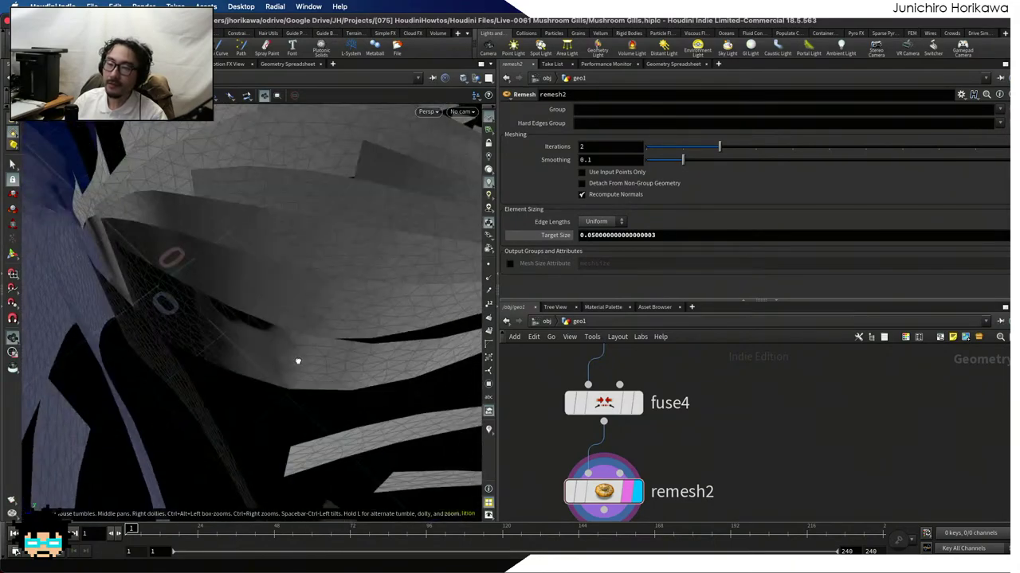
pyautogui.moveTo(298, 361)
pyautogui.mouseDown()
pyautogui.moveTo(303, 326)
pyautogui.moveTo(358, 369)
pyautogui.moveTo(393, 368)
pyautogui.moveTo(271, 358)
pyautogui.moveTo(303, 366)
pyautogui.moveTo(268, 343)
pyautogui.moveTo(315, 329)
pyautogui.moveTo(273, 359)
pyautogui.moveTo(307, 359)
pyautogui.moveTo(284, 353)
pyautogui.moveTo(303, 352)
pyautogui.mouseUp()
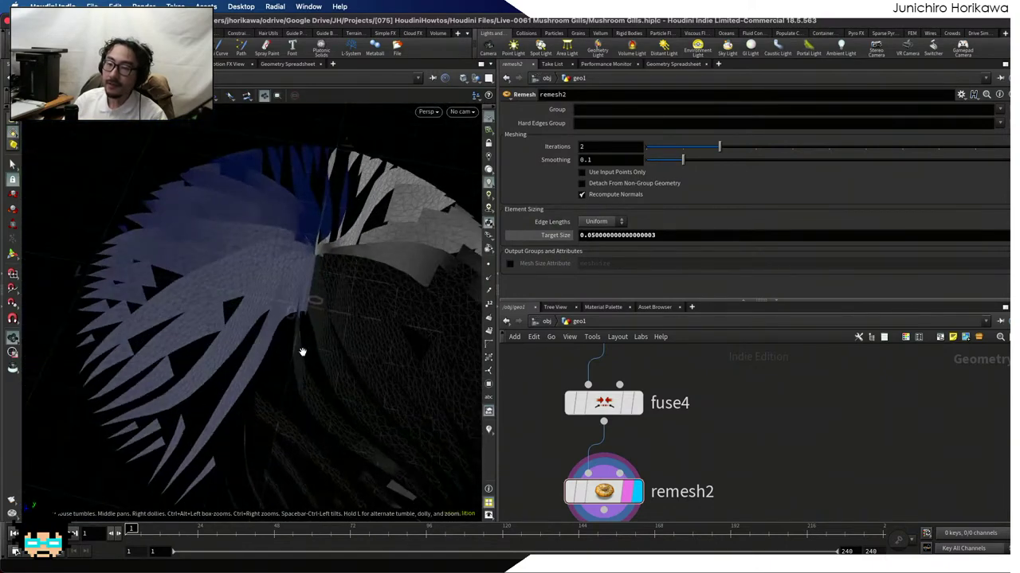
# Study the Feathery Lines mushroom-gill pin on Pinterest, then return to Houdini
pyautogui.moveTo(589, 557)
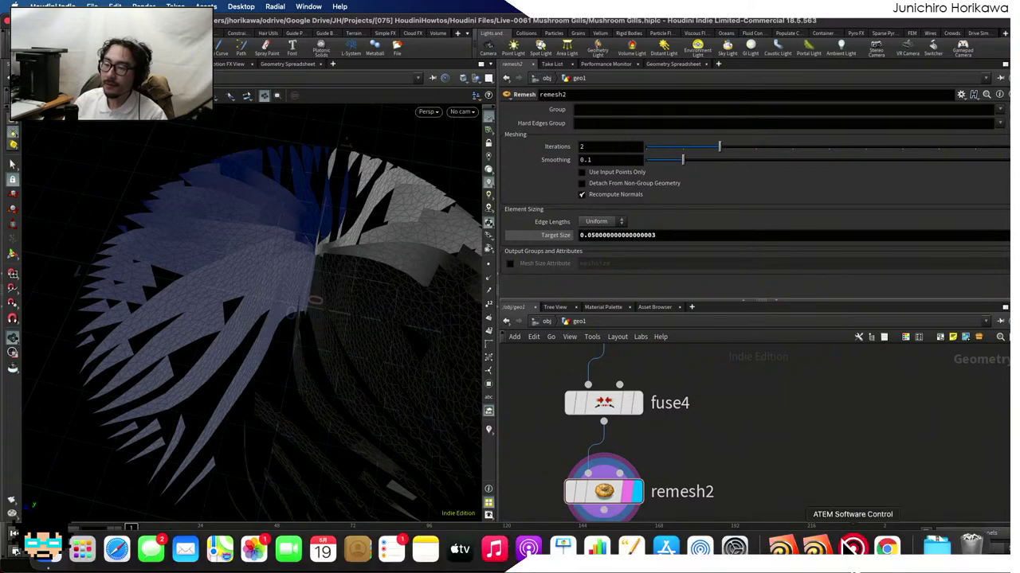
pyautogui.click(887, 548)
pyautogui.scroll(-5, 776, 327)
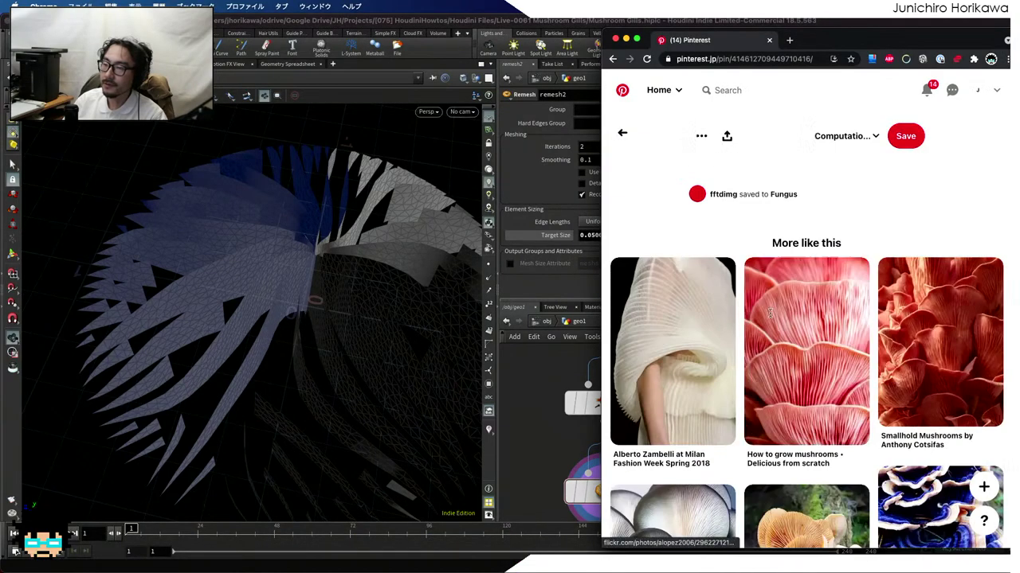
pyautogui.scroll(-8, 769, 312)
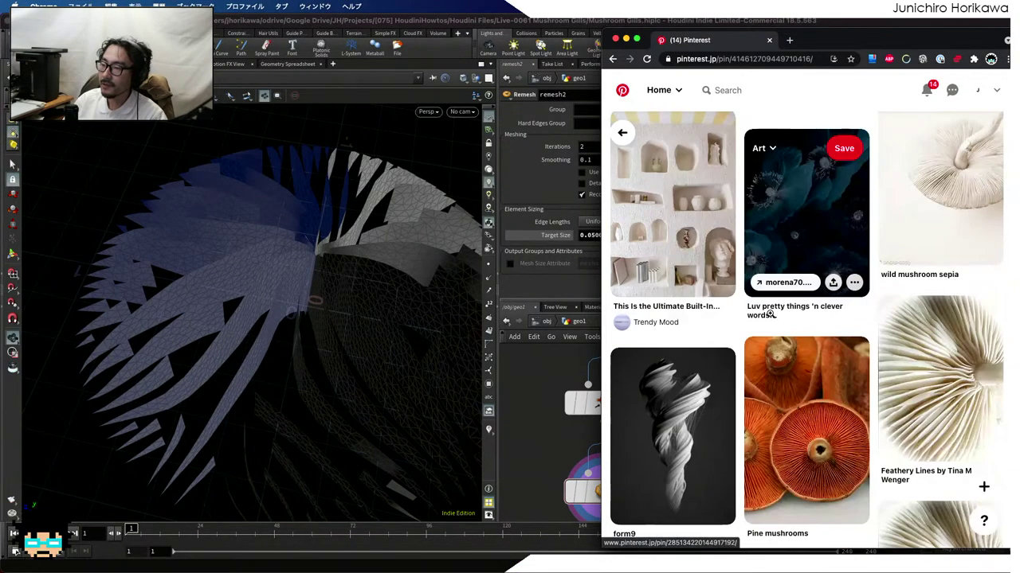
pyautogui.scroll(-4, 770, 315)
pyautogui.click(940, 335)
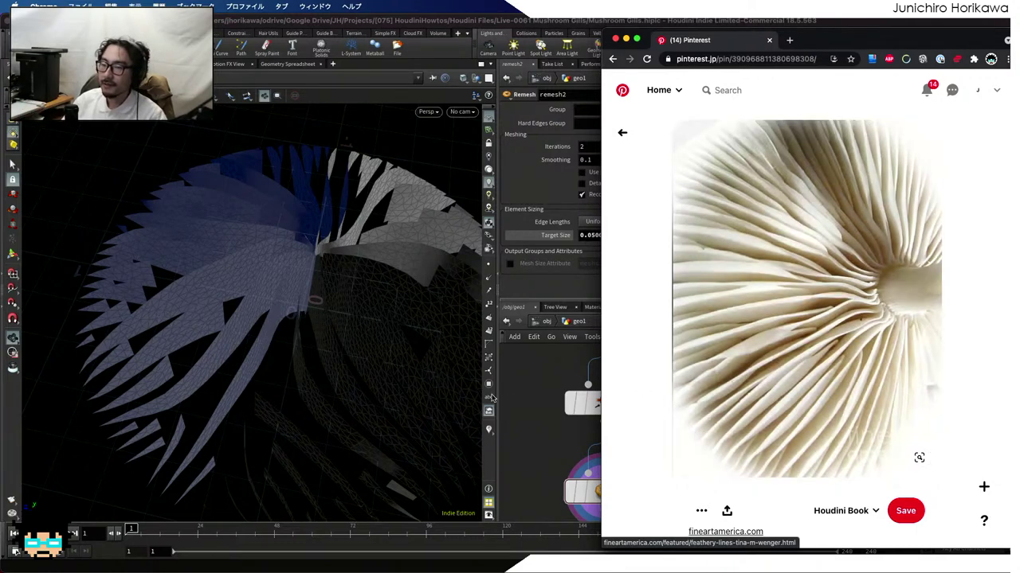
pyautogui.click(536, 402)
pyautogui.moveTo(296, 278); pyautogui.dragTo(355, 289)
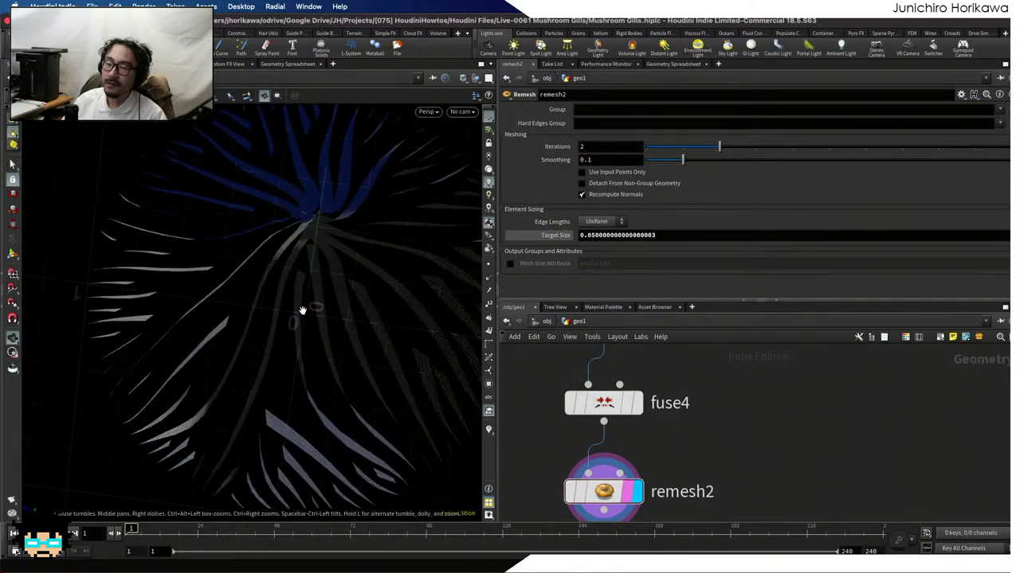
# Orbit and zoom around the mesh to reveal the grey gill sheets
pyautogui.moveTo(302, 307); pyautogui.dragTo(340, 273)
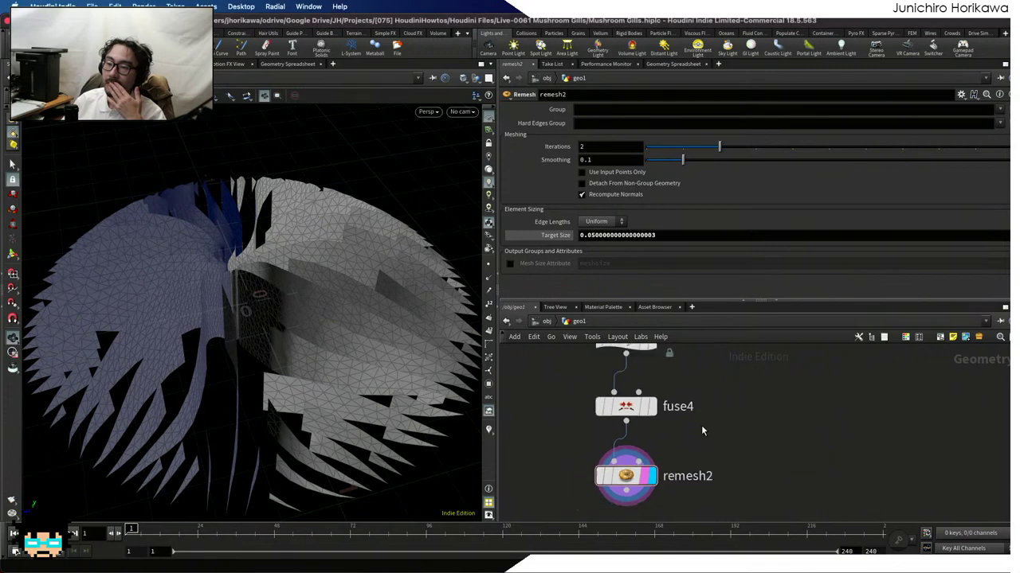
pyautogui.press('f')
pyautogui.scroll(-3, 633, 443)
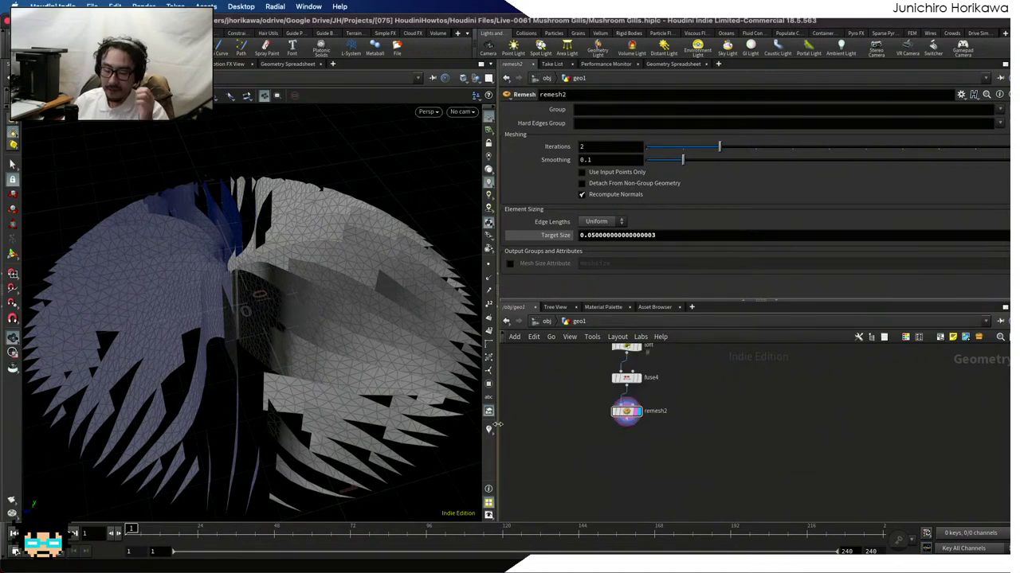
pyautogui.moveTo(411, 396); pyautogui.dragTo(332, 364)
pyautogui.scroll(5, 329, 405)
pyautogui.scroll(8, 330, 404)
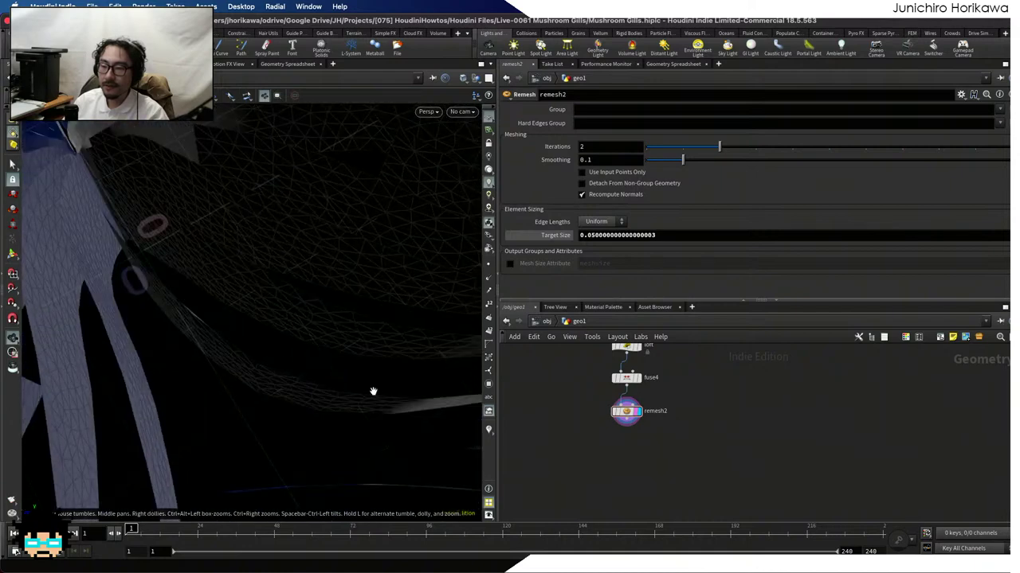
pyautogui.moveTo(375, 391)
pyautogui.mouseDown()
pyautogui.moveTo(319, 403)
pyautogui.moveTo(310, 358)
pyautogui.moveTo(329, 385)
pyautogui.moveTo(366, 399)
pyautogui.mouseUp()
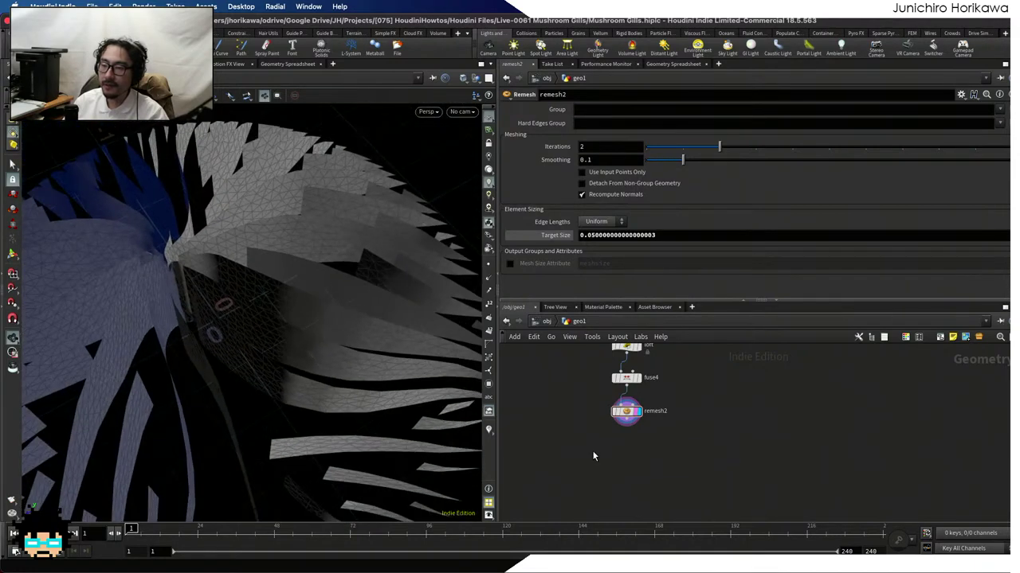
pyautogui.scroll(-5, 592, 450)
pyautogui.scroll(6, 633, 430)
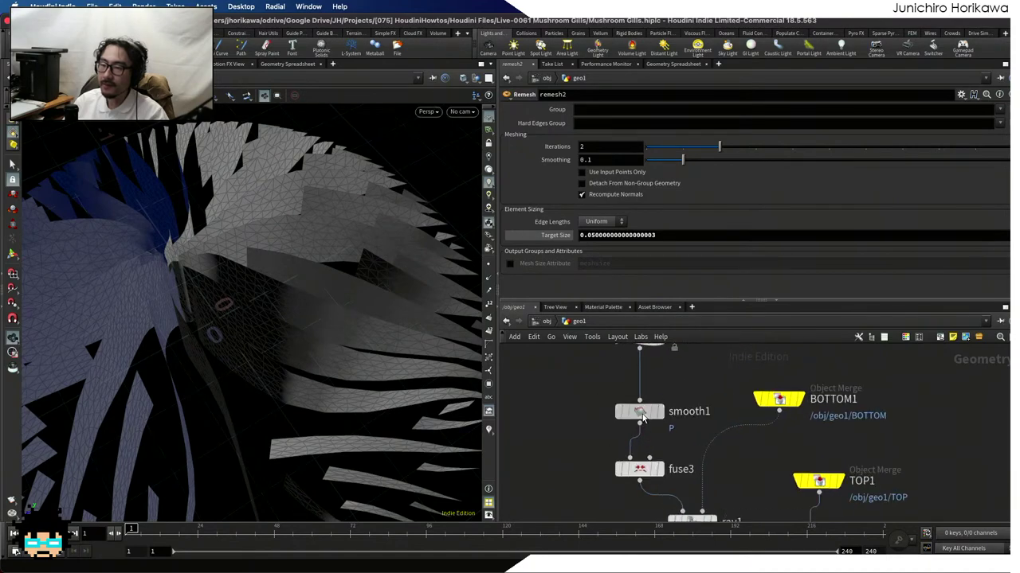
# Display primitivewrangle1's radial curves and add a resampling node beneath it
pyautogui.moveTo(673, 334); pyautogui.dragTo(649, 423, button='middle')
pyautogui.click(649, 423)
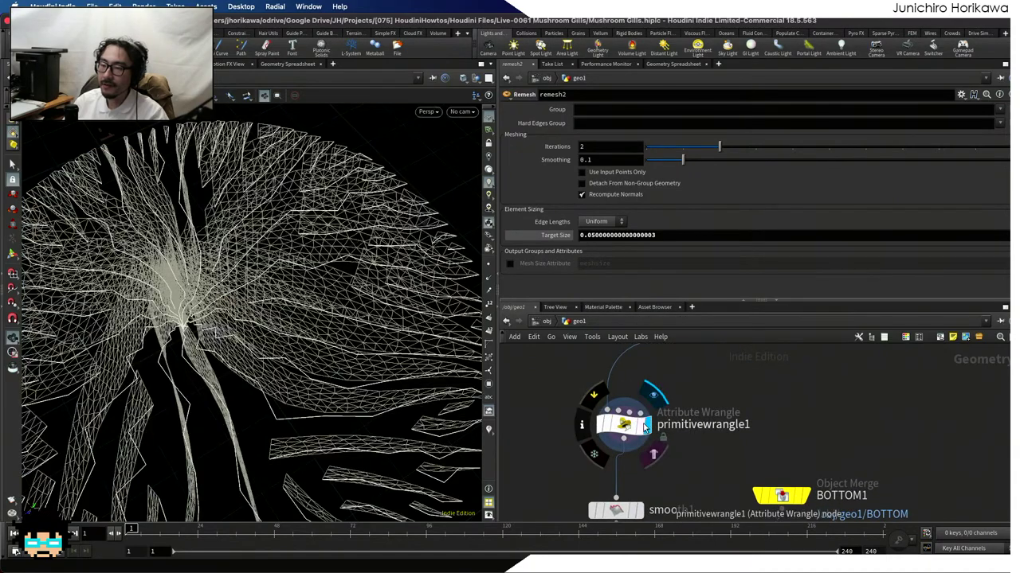
pyautogui.scroll(-3, 303, 395)
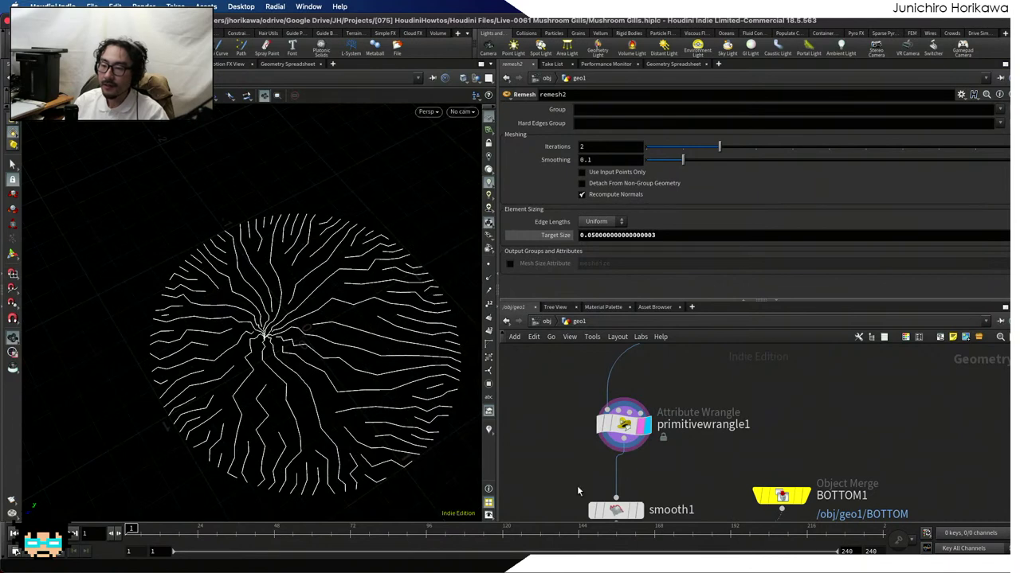
pyautogui.press('Tab')
pyautogui.write('remesh')
pyautogui.press('Return')
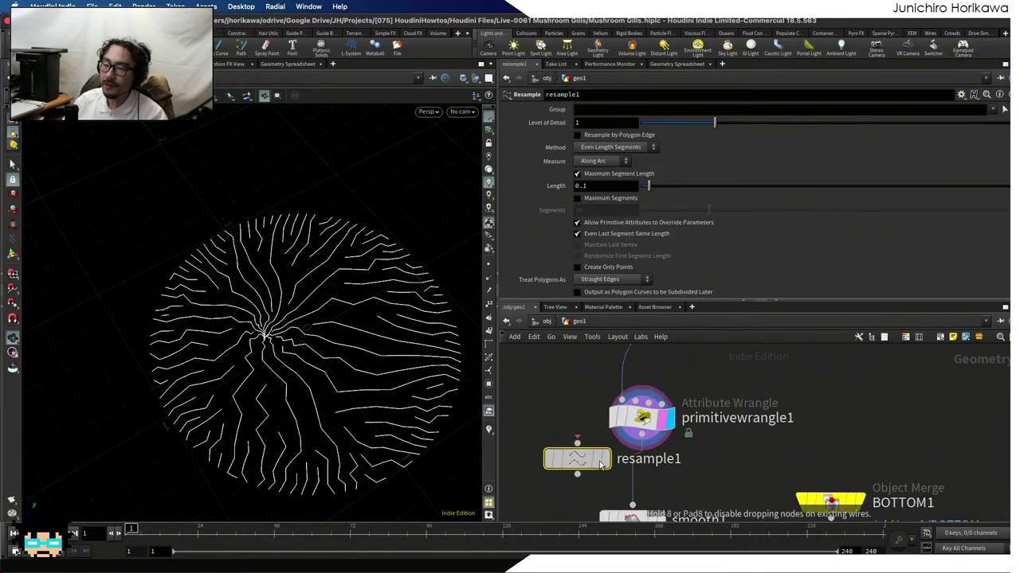
# Place resample1 below primitivewrangle1 with Treat Polygons As set to Subdivision Curves
pyautogui.click(633, 487)
pyautogui.scroll(1, 633, 486)
pyautogui.moveTo(632, 487); pyautogui.dragTo(608, 476)
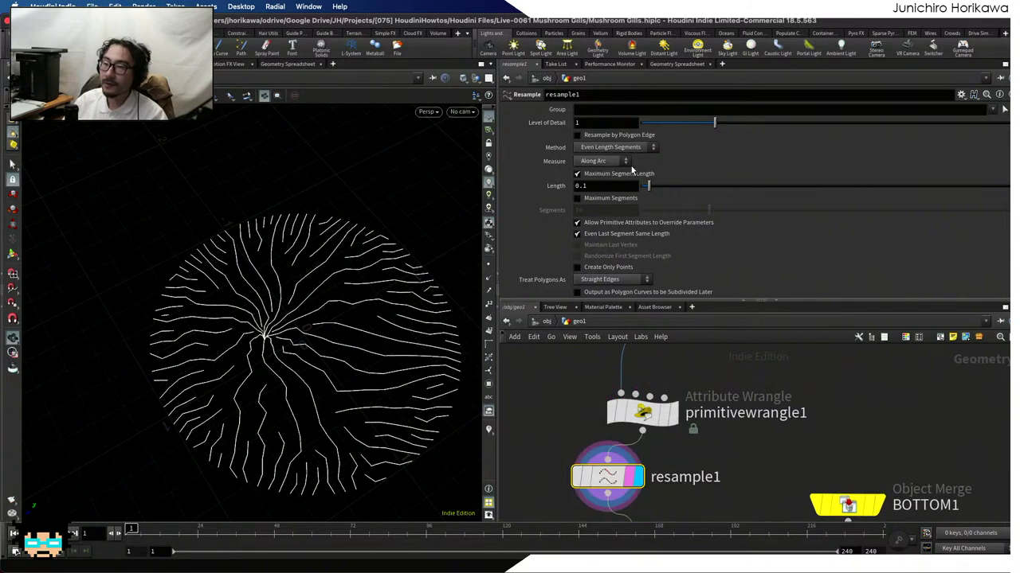
pyautogui.click(610, 281)
pyautogui.click(607, 302)
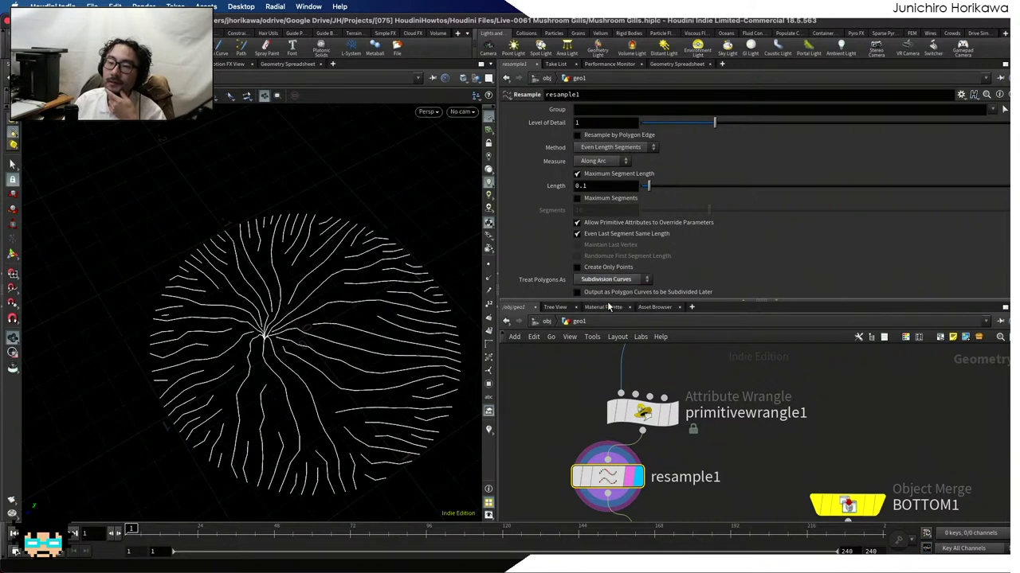
pyautogui.click(610, 280)
pyautogui.click(611, 317)
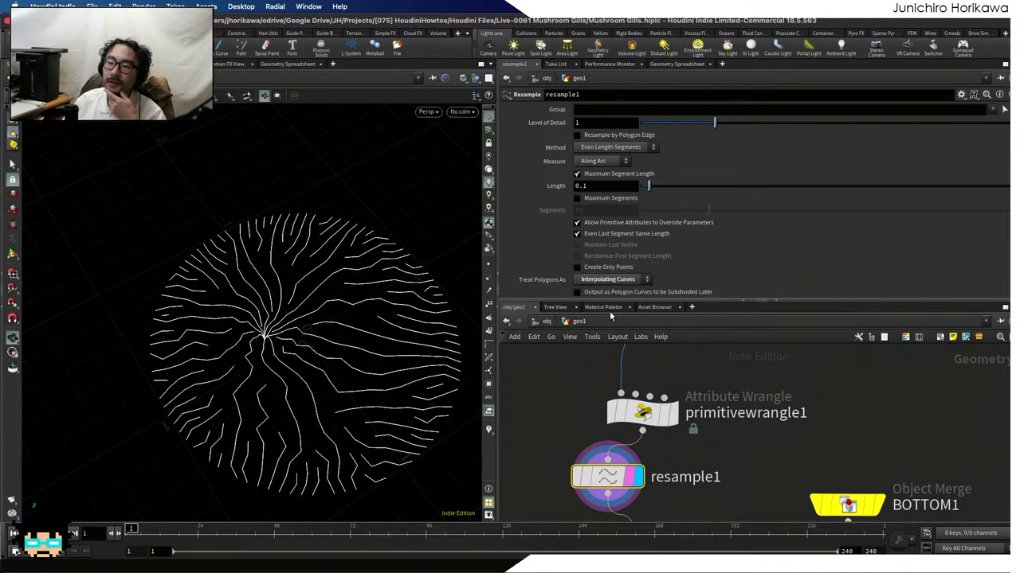
pyautogui.click(611, 280)
pyautogui.click(610, 302)
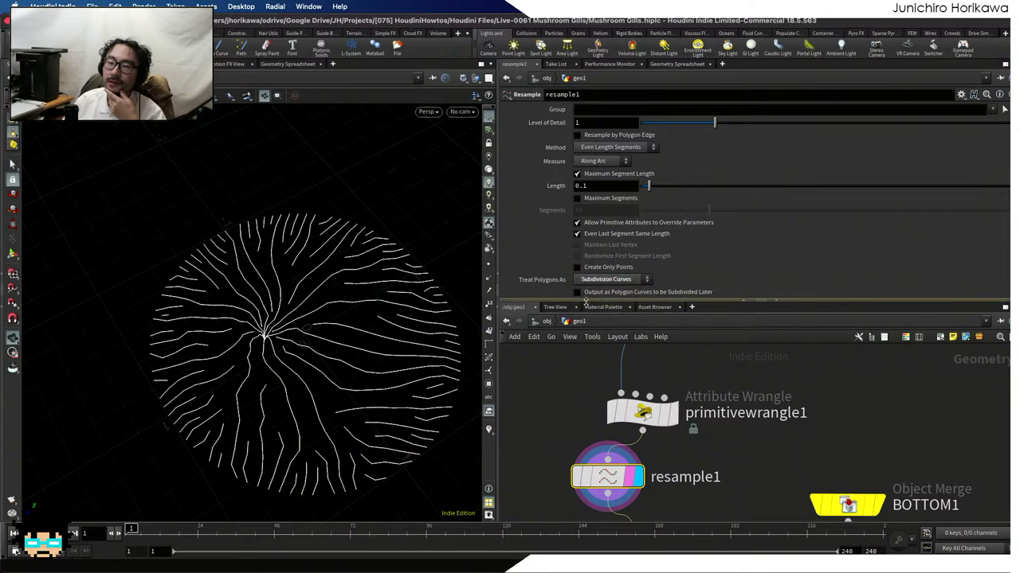
# Show curve points and compare primitivewrangle1's output with resample1's resampled curves
pyautogui.moveTo(346, 337); pyautogui.dragTo(351, 319)
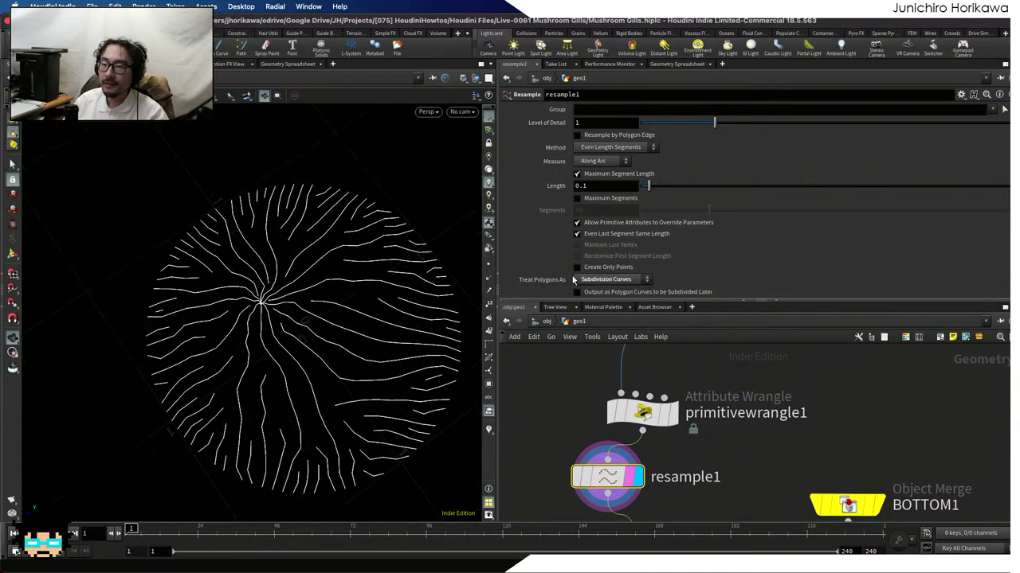
pyautogui.click(488, 264)
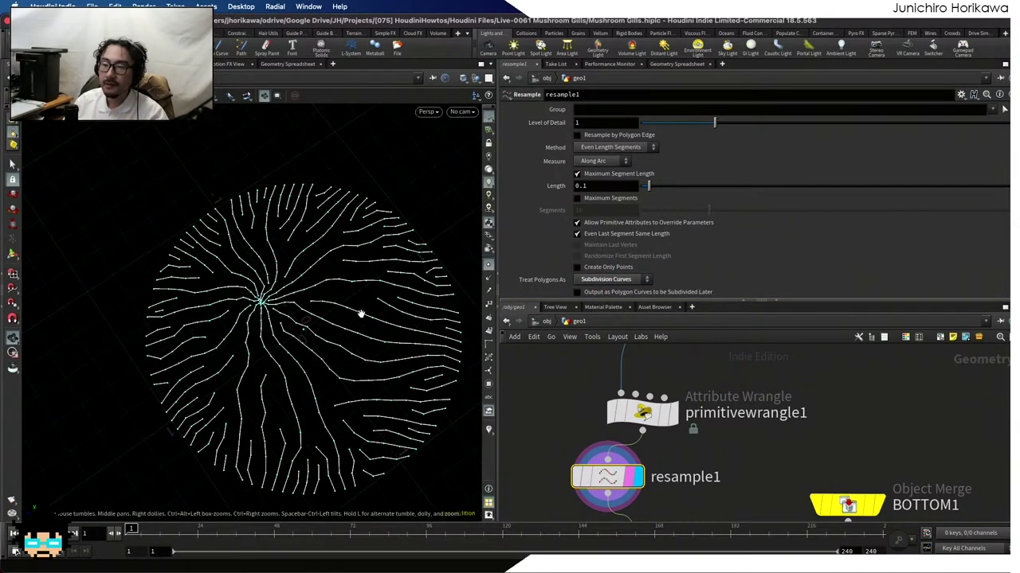
pyautogui.scroll(3, 430, 319)
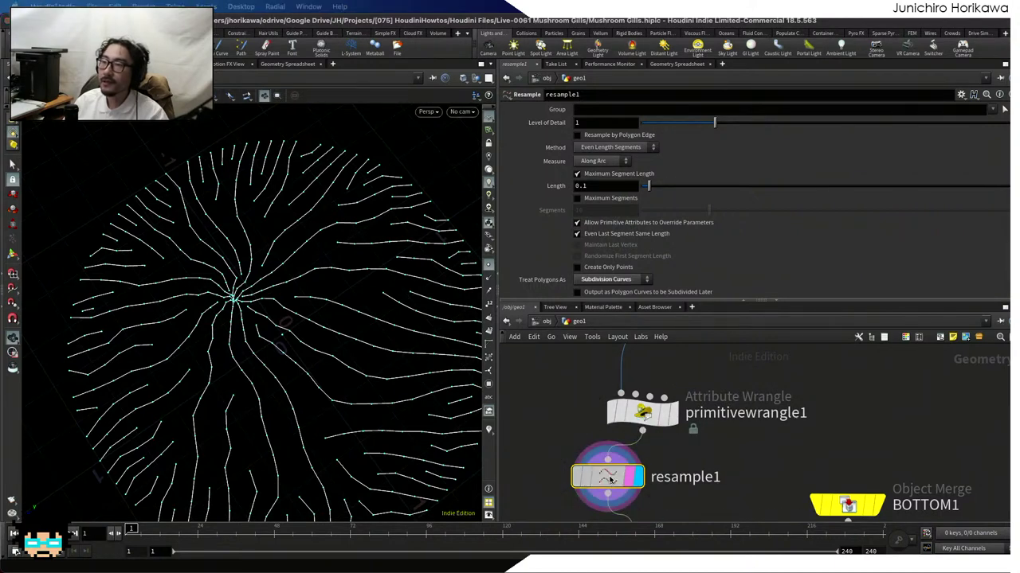
pyautogui.click(669, 419)
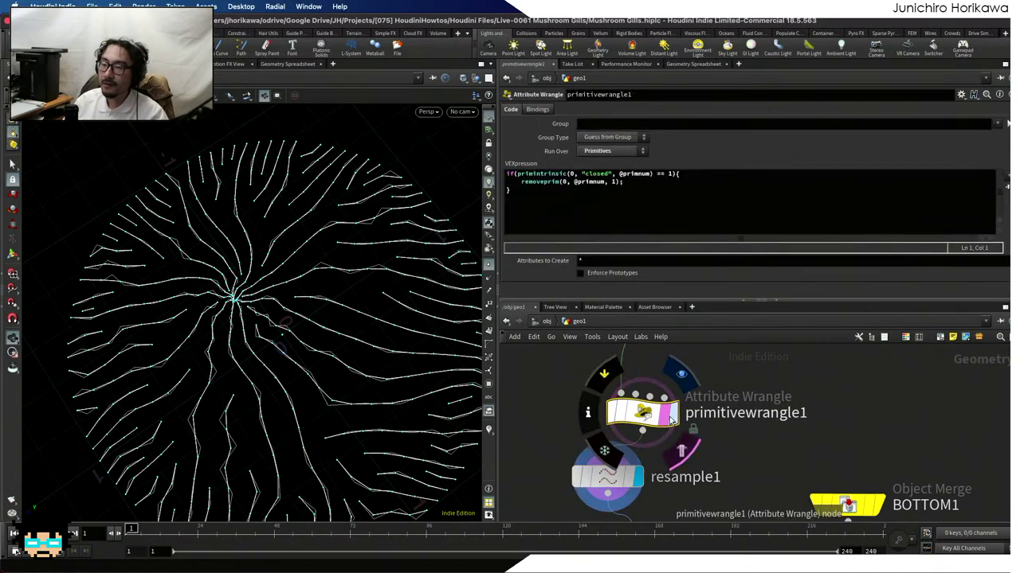
pyautogui.click(674, 413)
pyautogui.click(637, 476)
pyautogui.click(629, 477)
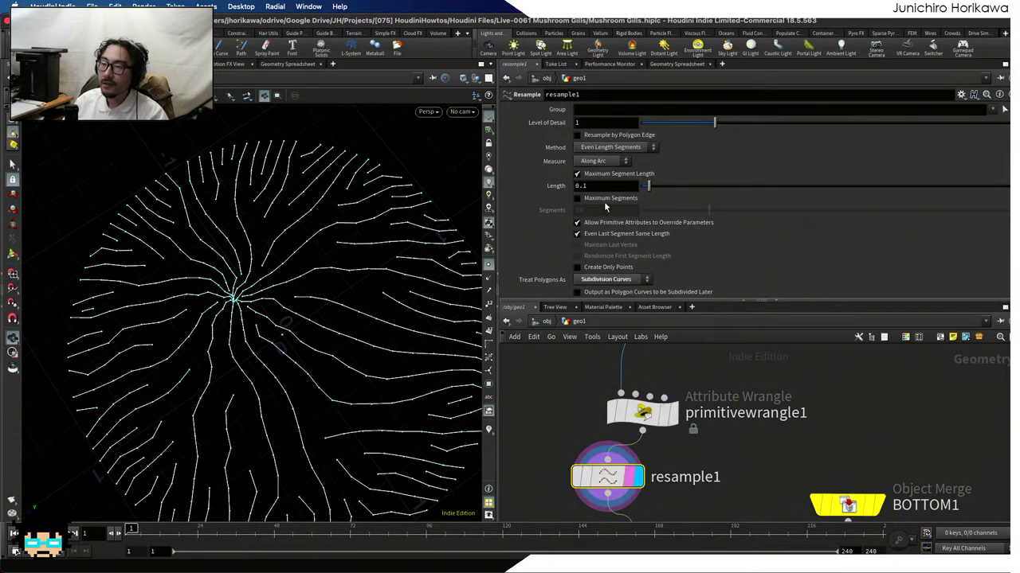
# Set resample1's segment Length to 0.05 and check the curves from the side
pyautogui.click(584, 185)
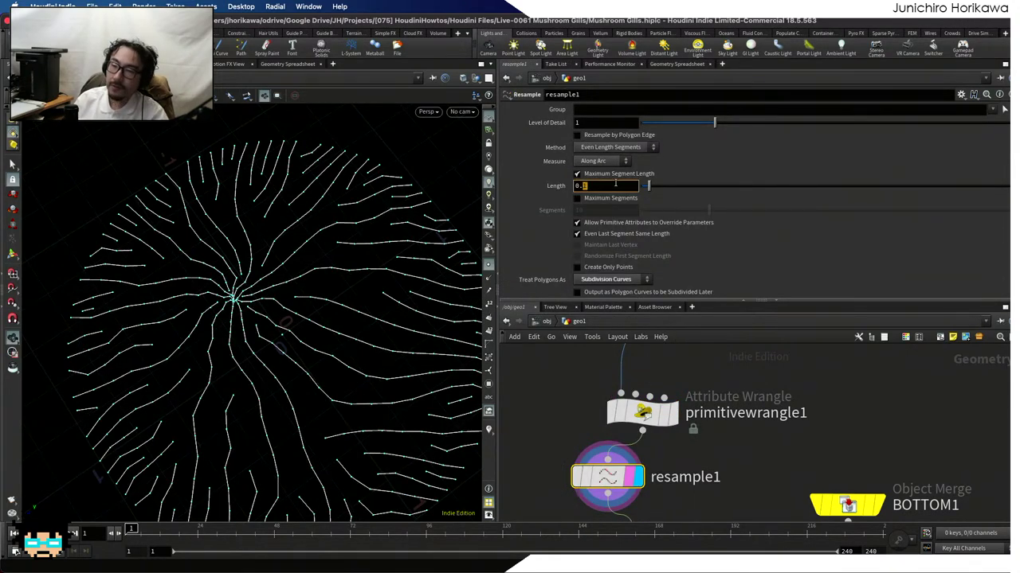
pyautogui.write('0.05')
pyautogui.press('Return')
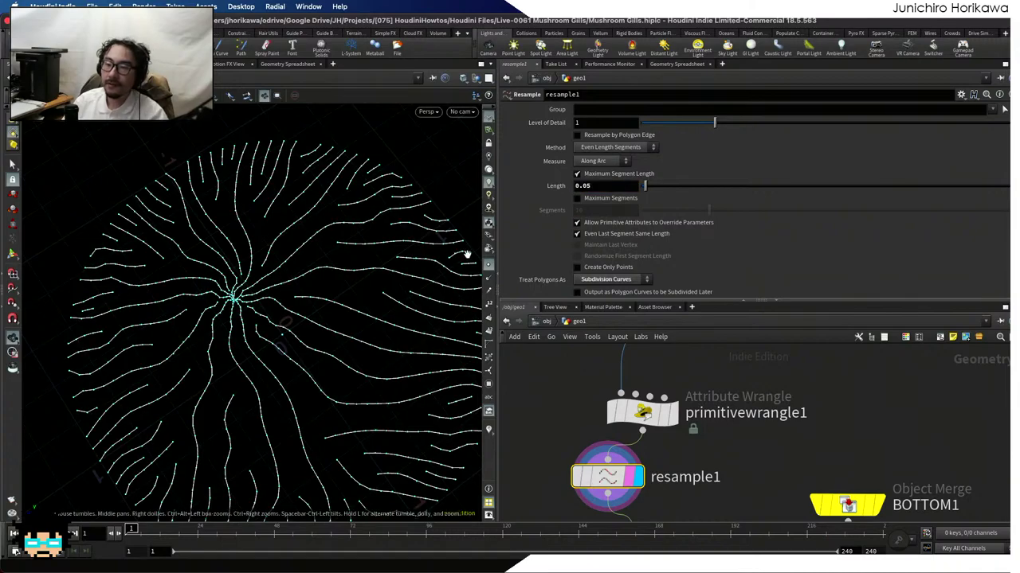
pyautogui.scroll(-5, 395, 287)
pyautogui.moveTo(311, 295); pyautogui.dragTo(263, 296)
pyautogui.scroll(3, 297, 330)
pyautogui.scroll(-2, 638, 462)
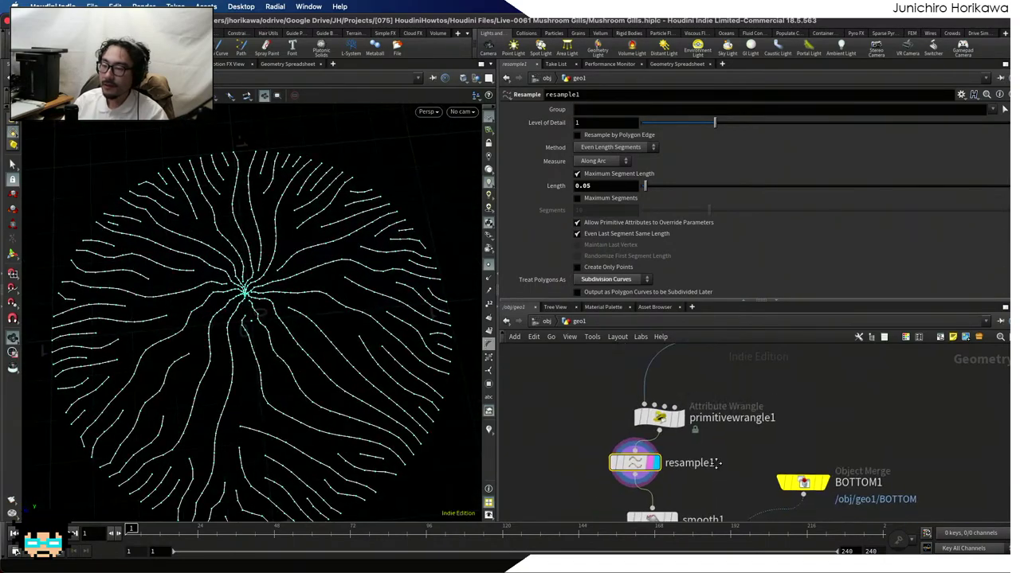
pyautogui.moveTo(670, 518); pyautogui.dragTo(684, 422, button='middle')
# Display smooth1 and then fuse4, orbiting close to the fused gill surfaces
pyautogui.click(665, 426)
pyautogui.click(635, 454)
pyautogui.scroll(-5, 684, 422)
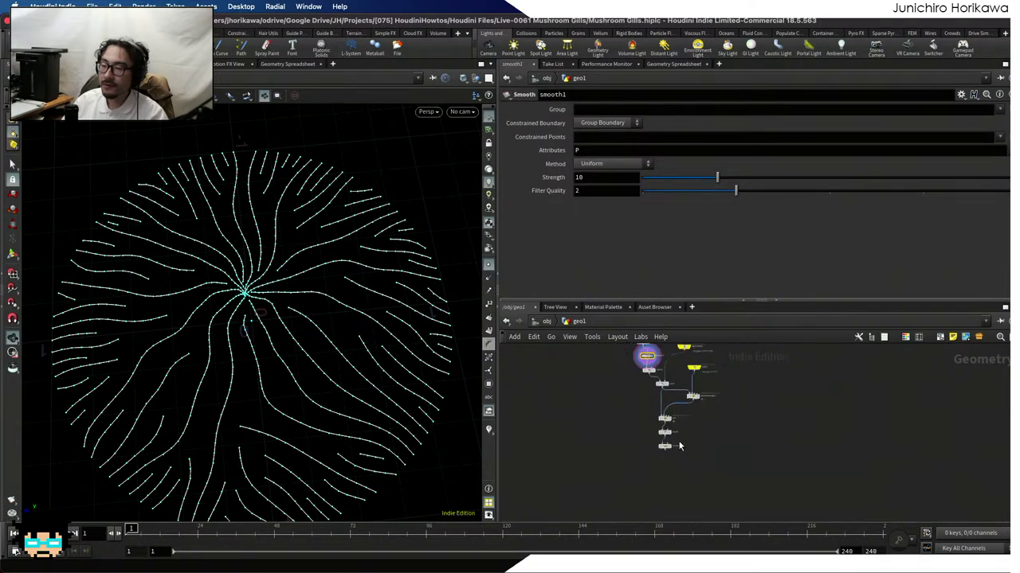
pyautogui.scroll(5, 673, 443)
pyautogui.moveTo(649, 344); pyautogui.dragTo(649, 409, button='middle')
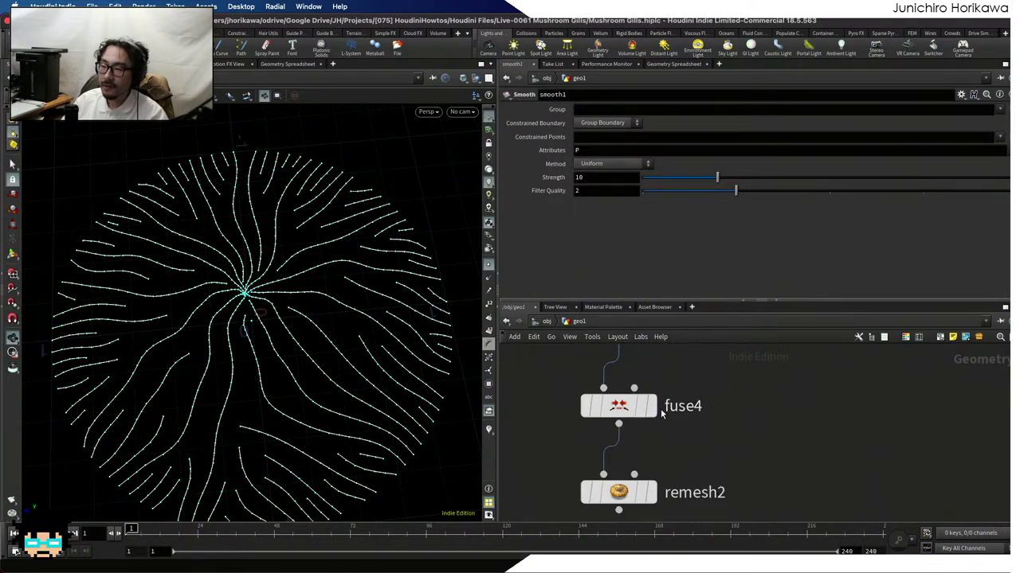
pyautogui.click(649, 409)
pyautogui.click(630, 406)
pyautogui.moveTo(303, 369); pyautogui.dragTo(255, 392)
pyautogui.moveTo(254, 393); pyautogui.dragTo(358, 393, button='right')
pyautogui.moveTo(357, 393); pyautogui.dragTo(343, 271)
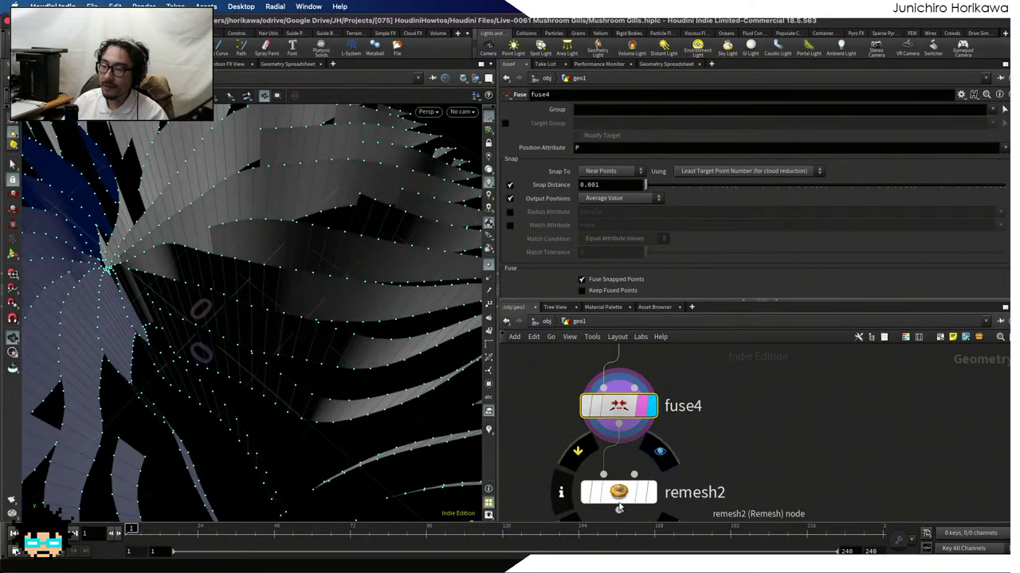
# Display remesh2 without point markers and save Mushroom Gills.hiplc
pyautogui.click(651, 498)
pyautogui.click(630, 492)
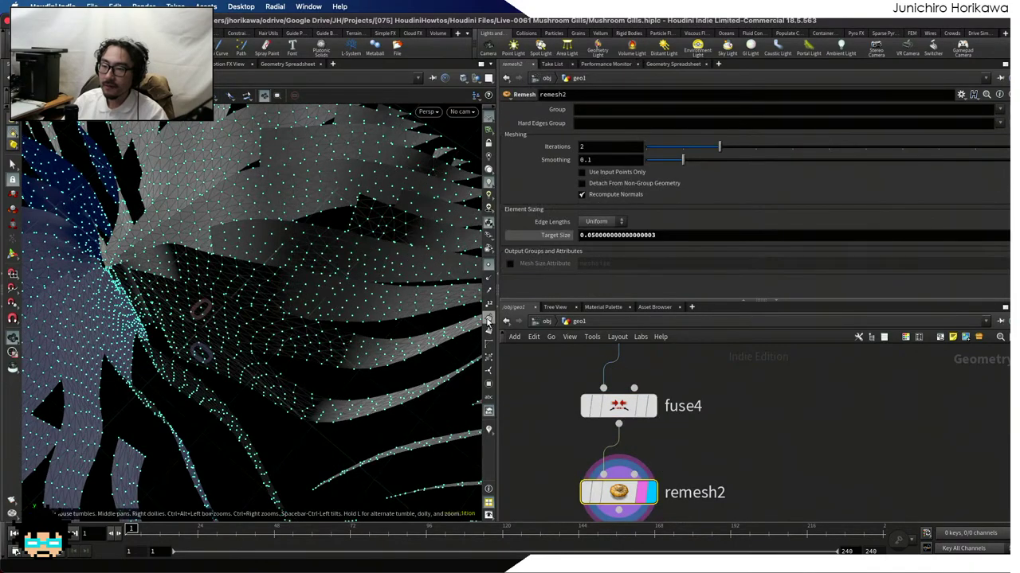
pyautogui.click(487, 270)
pyautogui.moveTo(303, 316); pyautogui.dragTo(276, 318)
pyautogui.hotkey('ctrl', 's')
pyautogui.moveTo(287, 280); pyautogui.dragTo(305, 254)
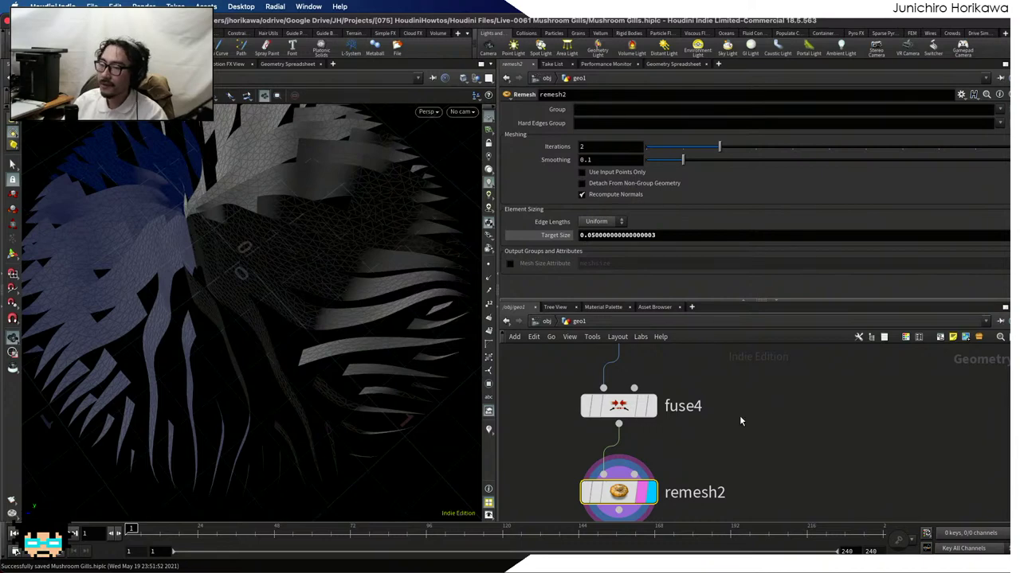
pyautogui.scroll(-1, 676, 404)
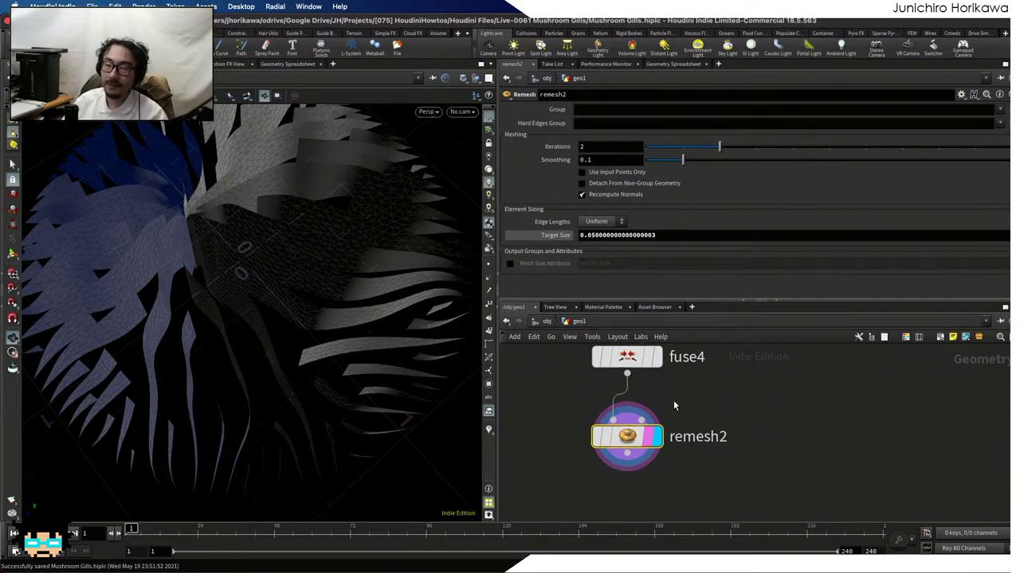
# Add a Point Wrangle below remesh2 and wire remesh2's output into it
pyautogui.press('Tab')
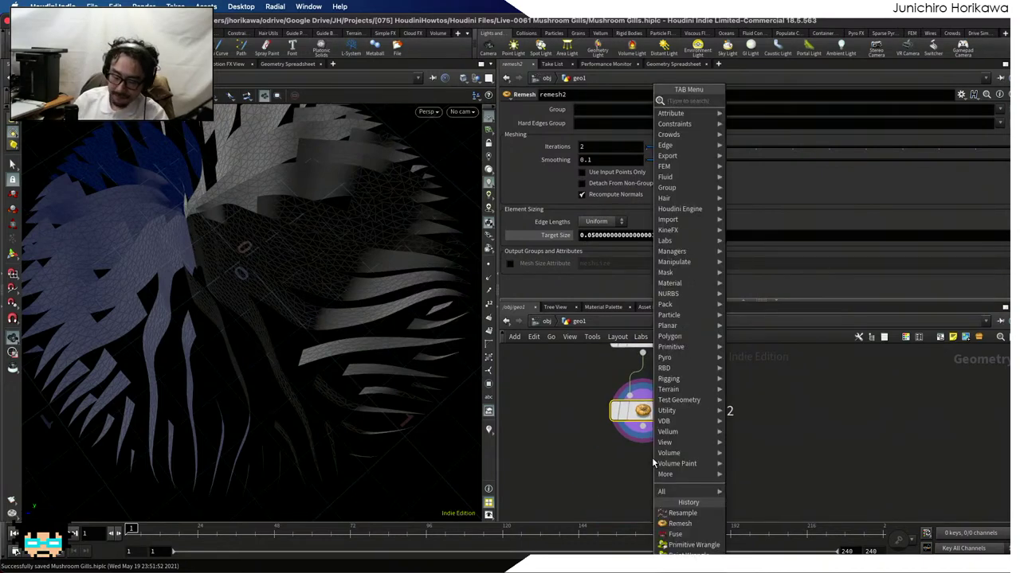
pyautogui.write('fuse')
pyautogui.press('Return')
pyautogui.press('Escape')
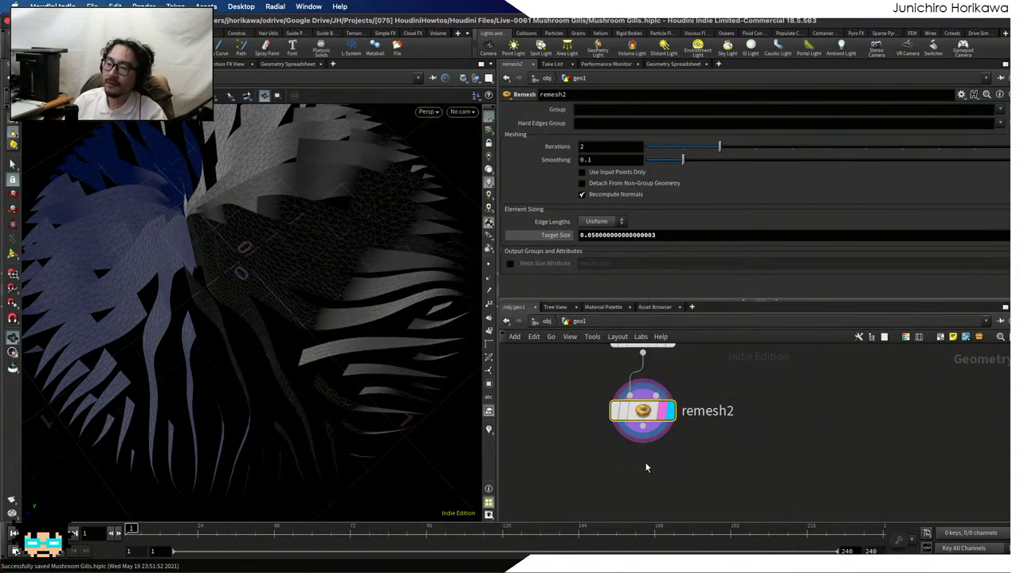
pyautogui.press('Tab')
pyautogui.write('point')
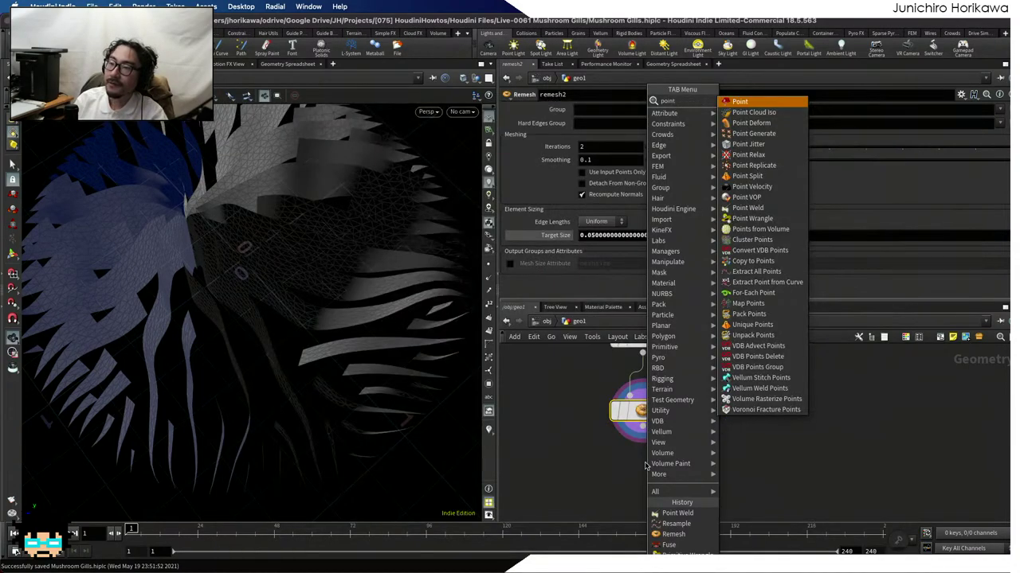
pyautogui.write('wran')
pyautogui.press('Return')
pyautogui.click(646, 453)
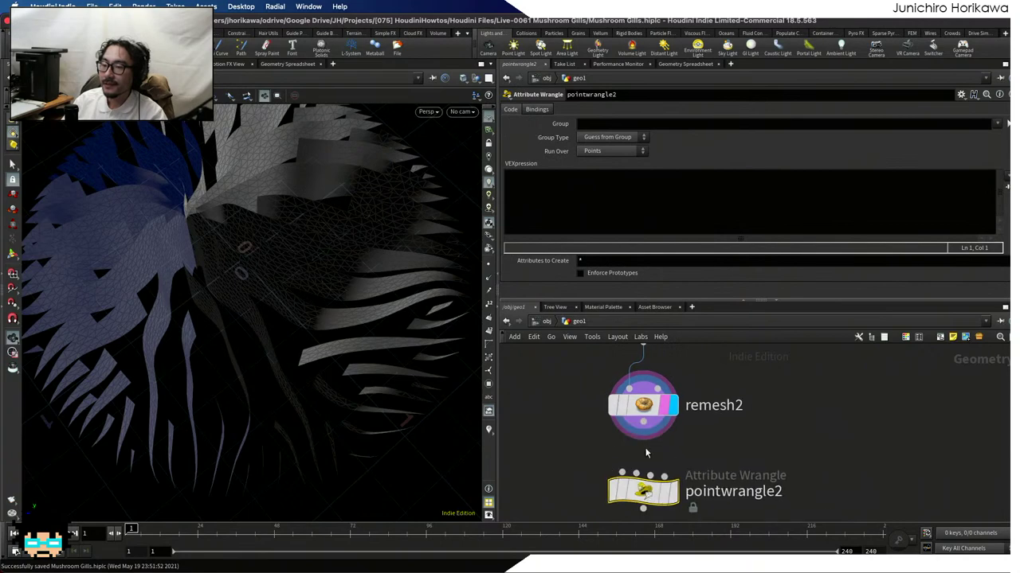
pyautogui.moveTo(642, 437); pyautogui.dragTo(622, 473)
# Rename the point wrangle to wiggle and display its output
pyautogui.doubleClick(731, 492)
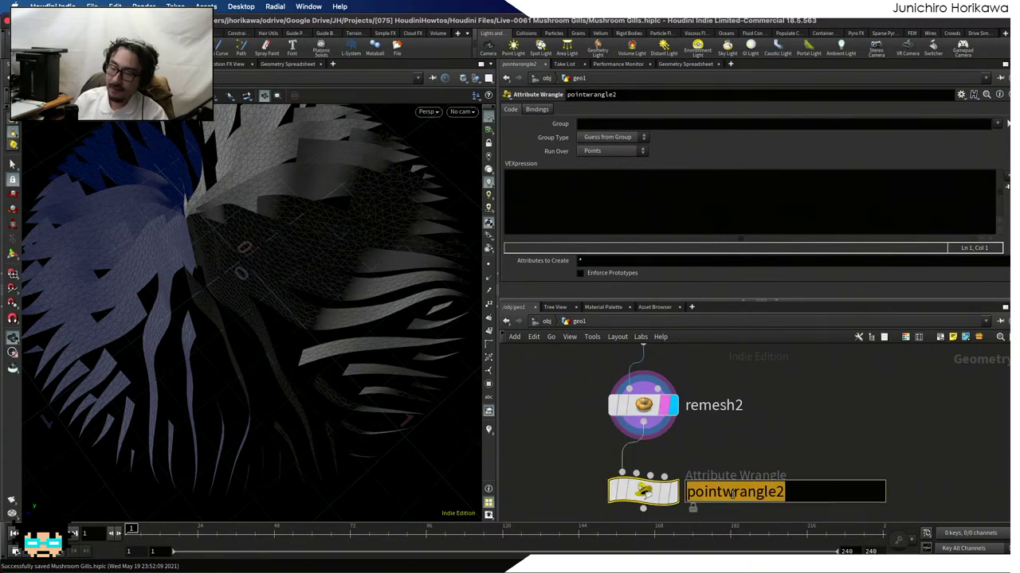
pyautogui.write('wiggle')
pyautogui.press('Return')
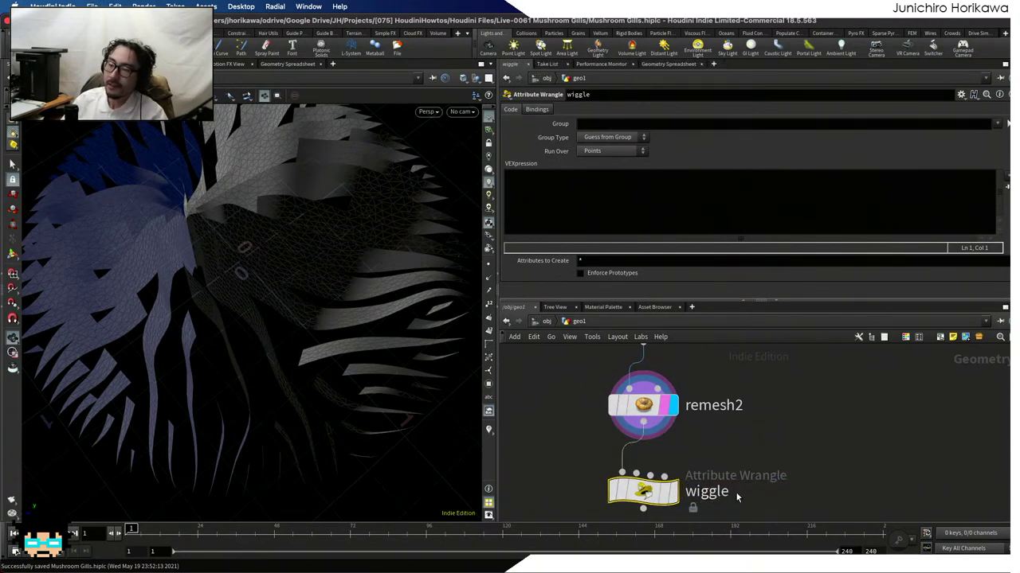
pyautogui.click(674, 491)
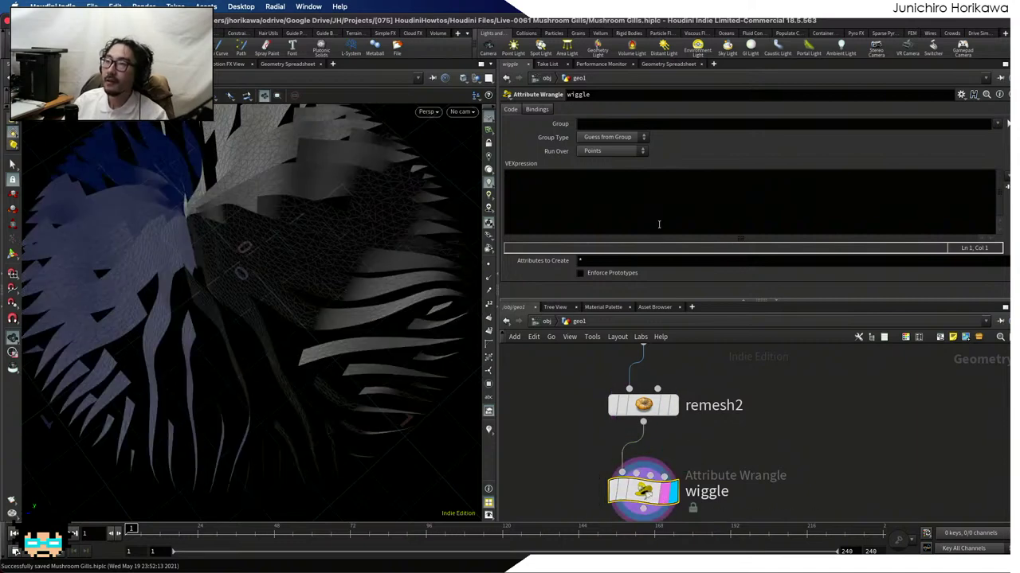
# Write float val = noise(@P * chf("smooth")) * chf("offset"); in the wiggle wrangle
pyautogui.click(631, 207)
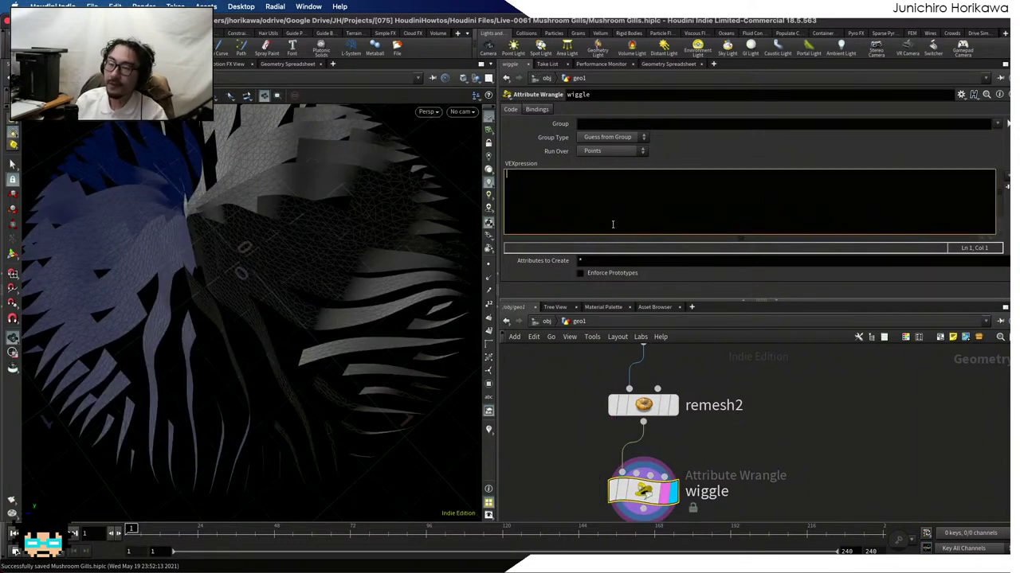
pyautogui.write('float val ')
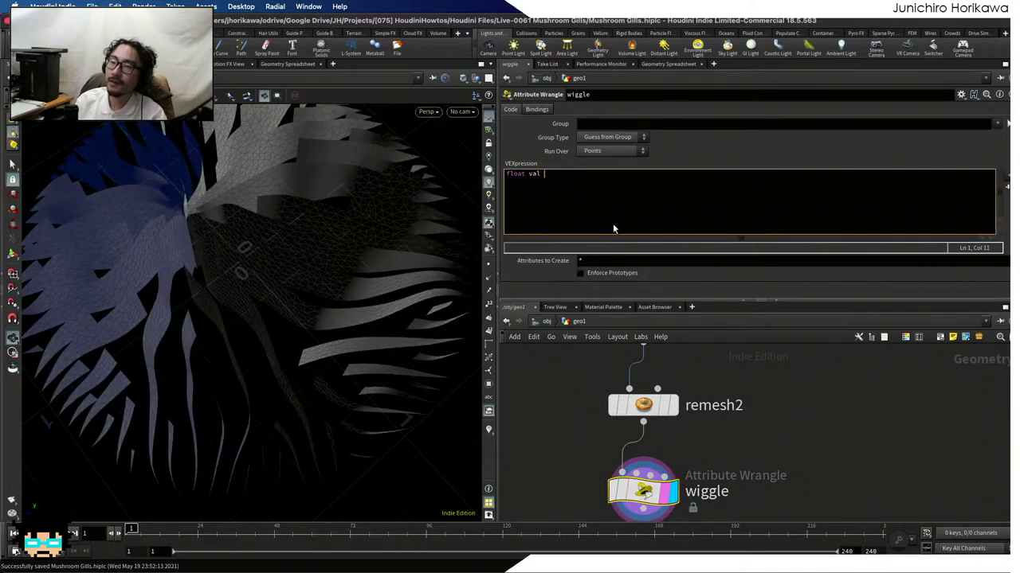
pyautogui.write('= noise(')
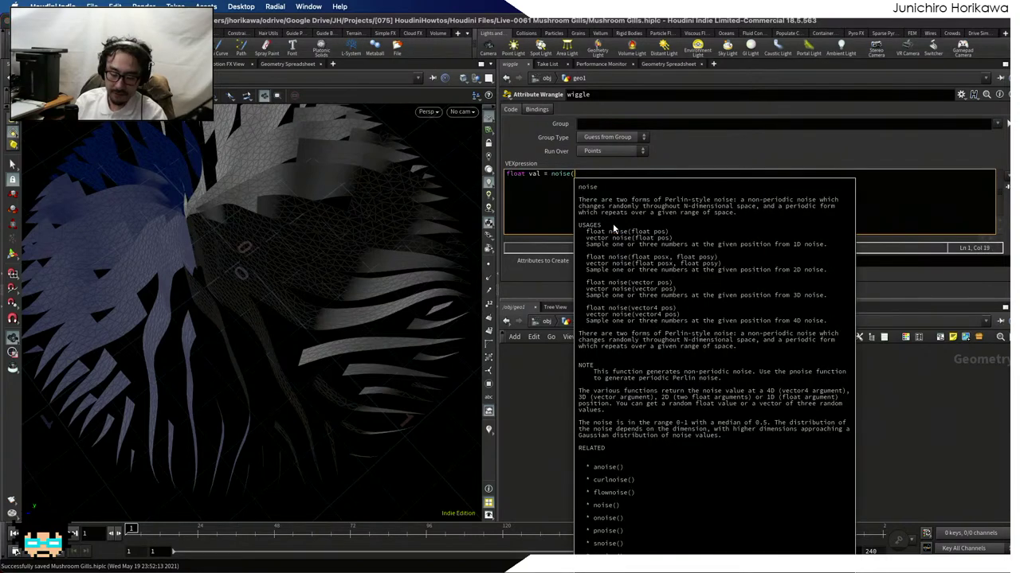
pyautogui.write('@P,')
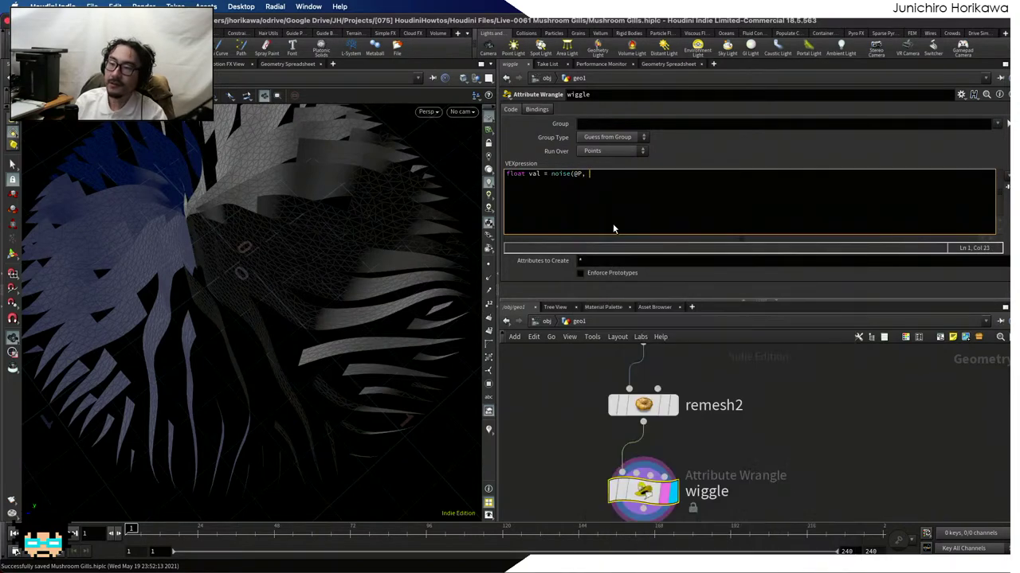
pyautogui.press('BackSpace')
pyautogui.press('BackSpace')
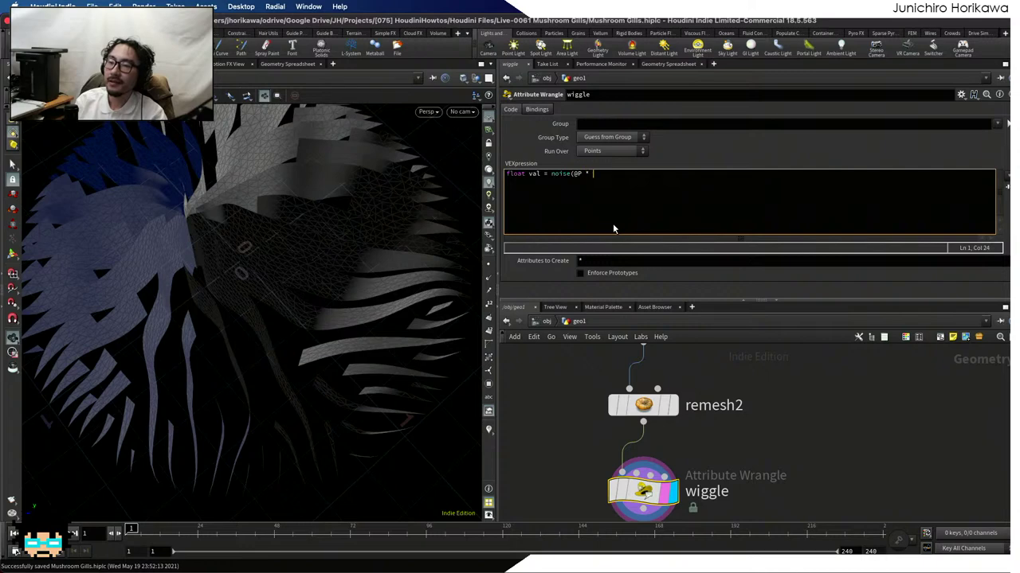
pyautogui.write('* chf("')
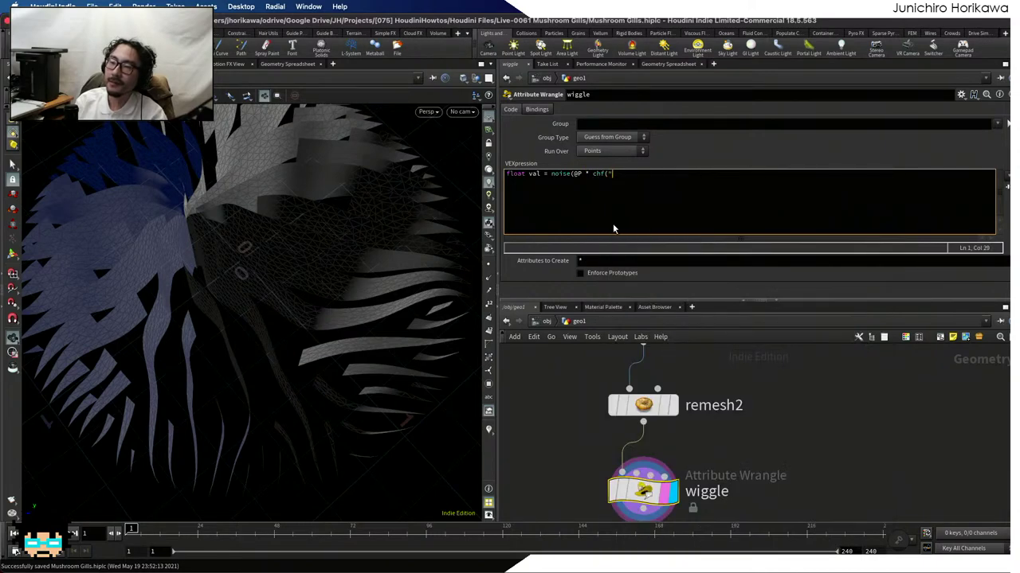
pyautogui.write('smooth"*')
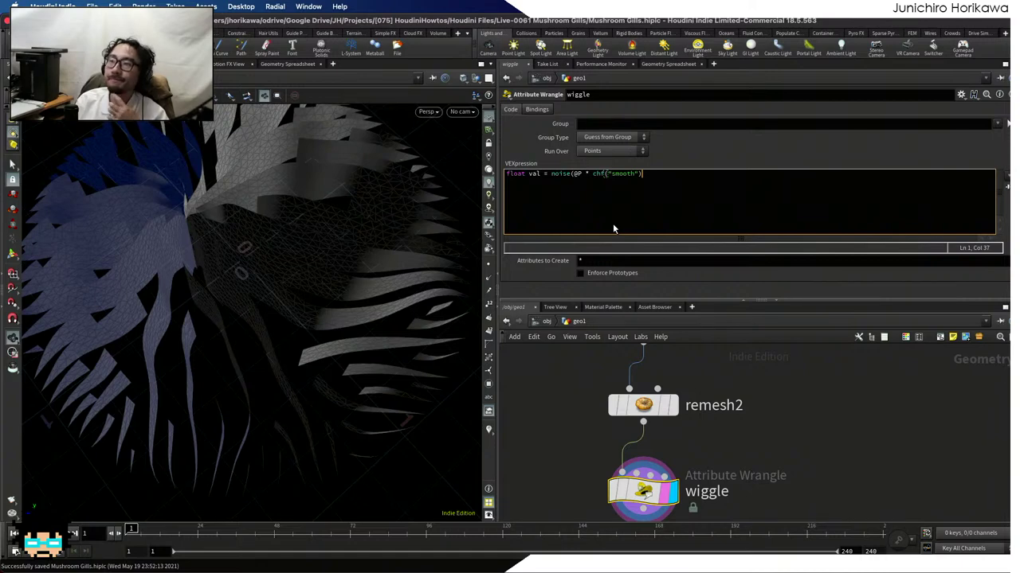
pyautogui.write(')')
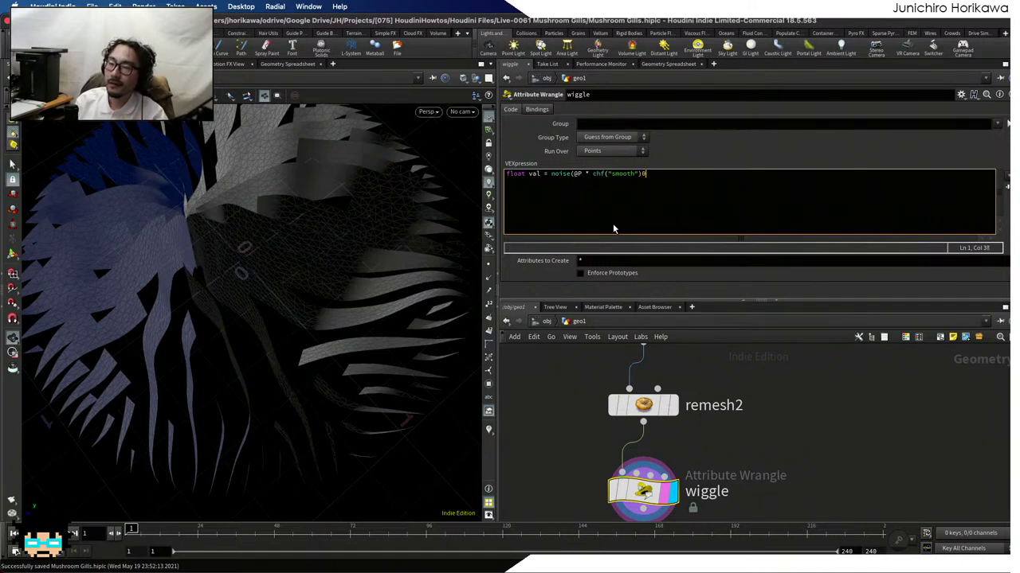
pyautogui.write(' * chf(')
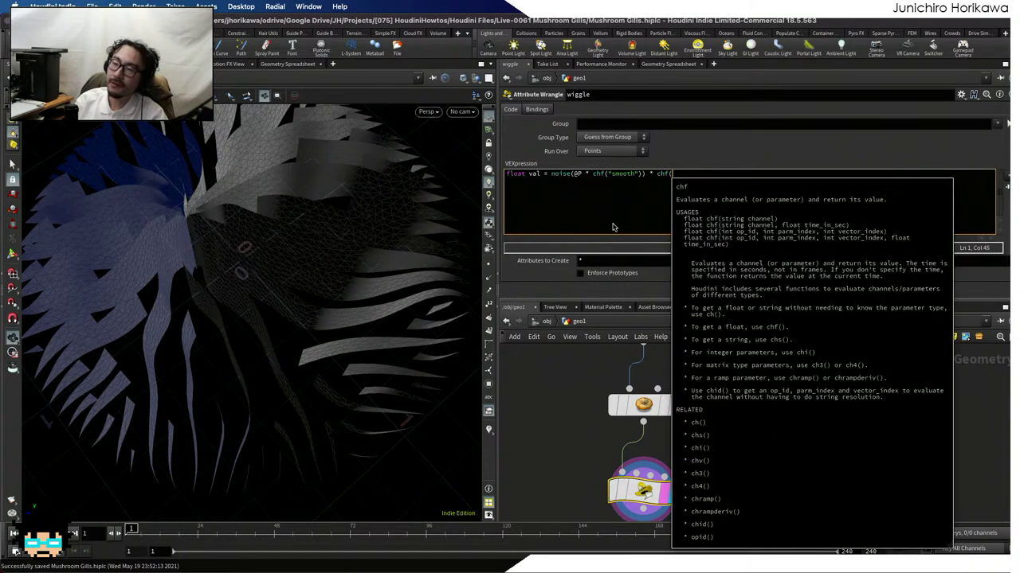
pyautogui.write('"offset')
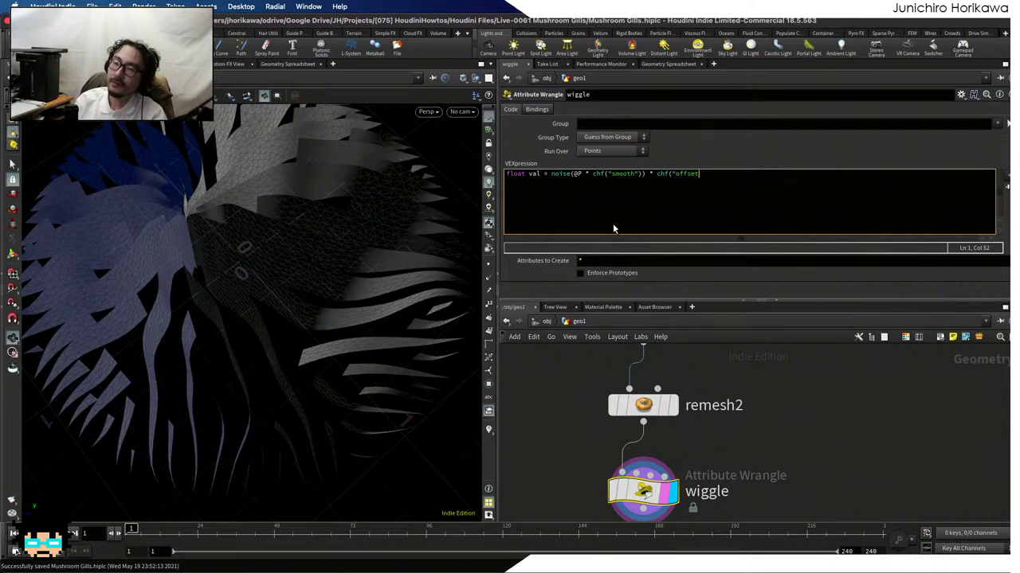
pyautogui.write('"()')
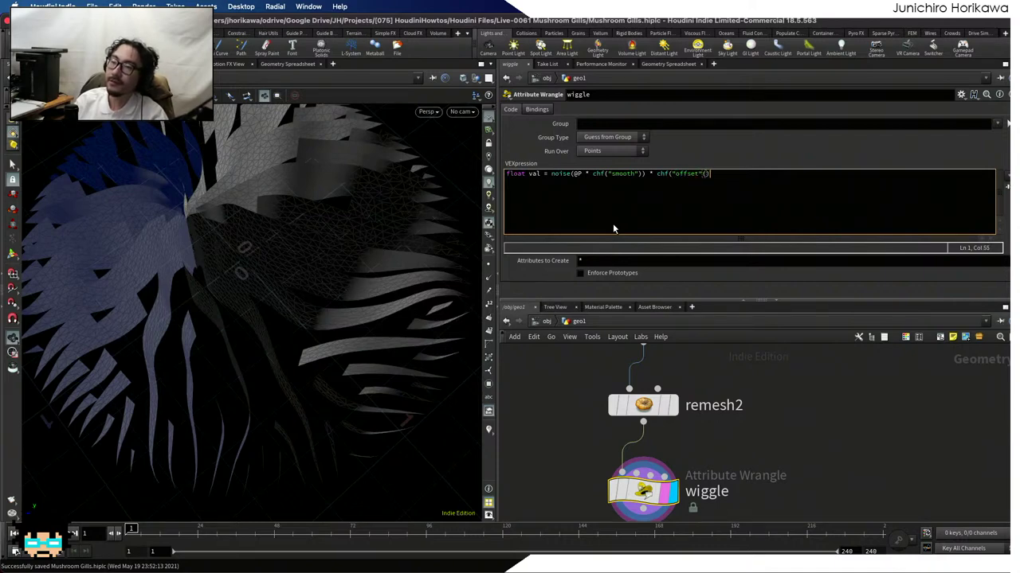
pyautogui.write(';')
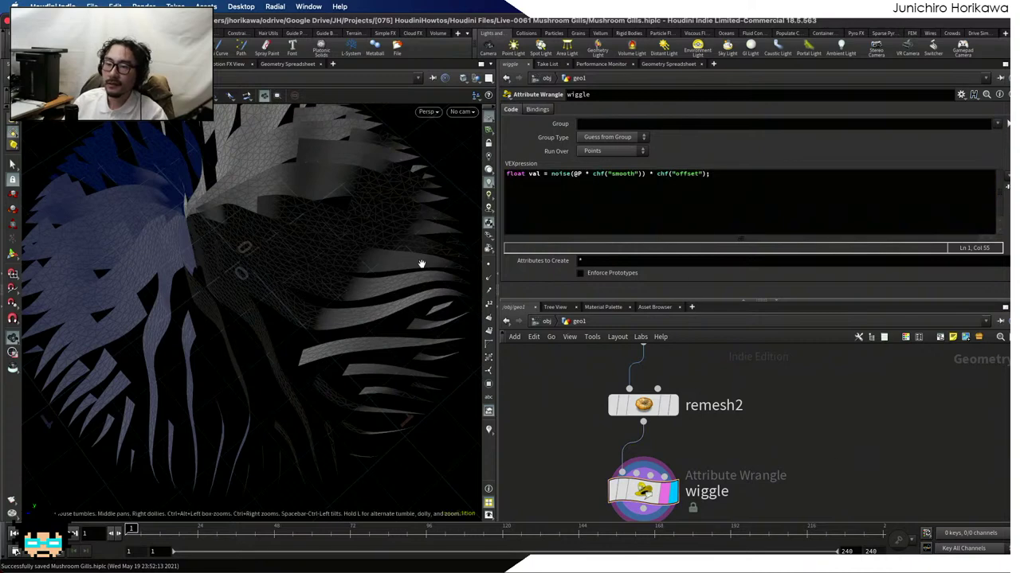
pyautogui.moveTo(247, 271); pyautogui.dragTo(227, 284)
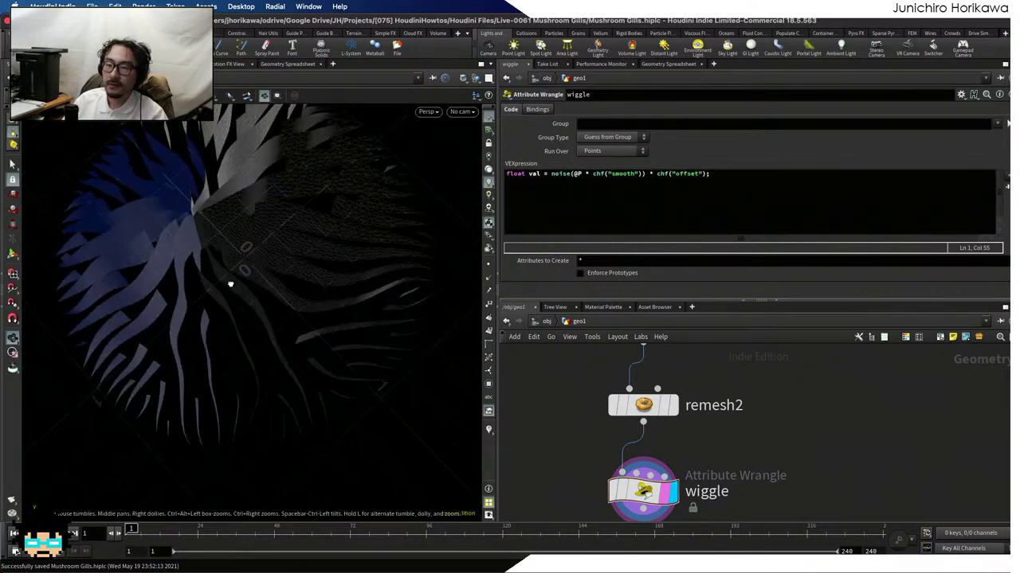
pyautogui.click(744, 184)
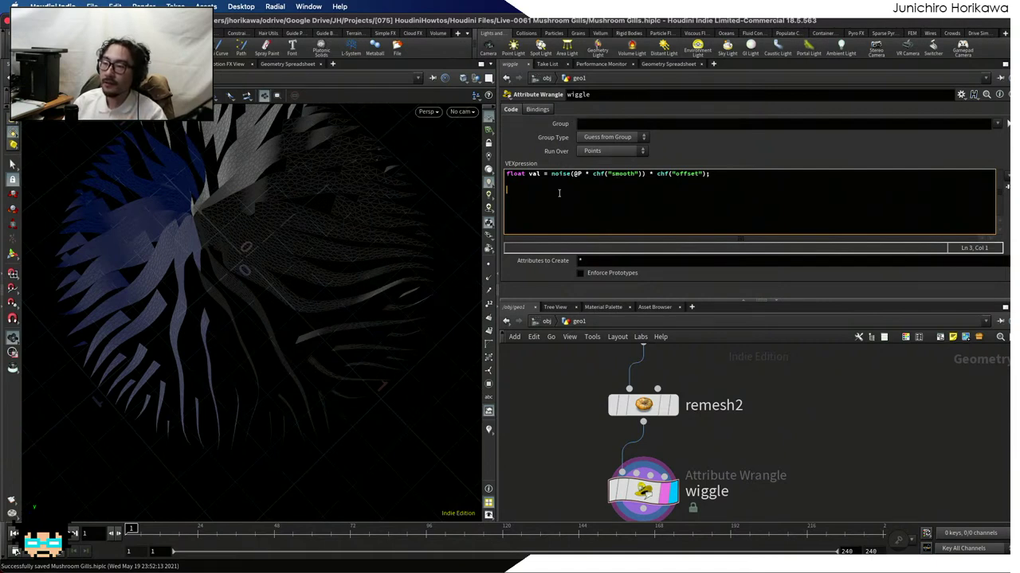
# Create Smooth and Offset spare parameters (Smooth 1, Offset 0.322) and add @P += @N * val;
pyautogui.click(1005, 187)
pyautogui.moveTo(955, 303); pyautogui.dragTo(954, 380)
pyautogui.moveTo(671, 292); pyautogui.dragTo(1005, 290)
pyautogui.moveTo(697, 302); pyautogui.dragTo(762, 304)
pyautogui.click(649, 212)
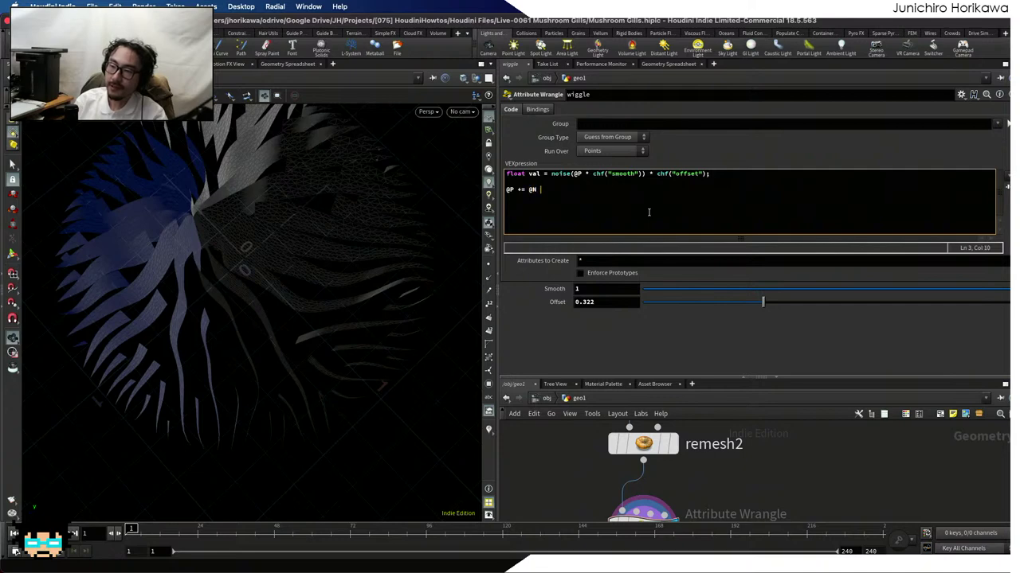
pyautogui.write('* ')
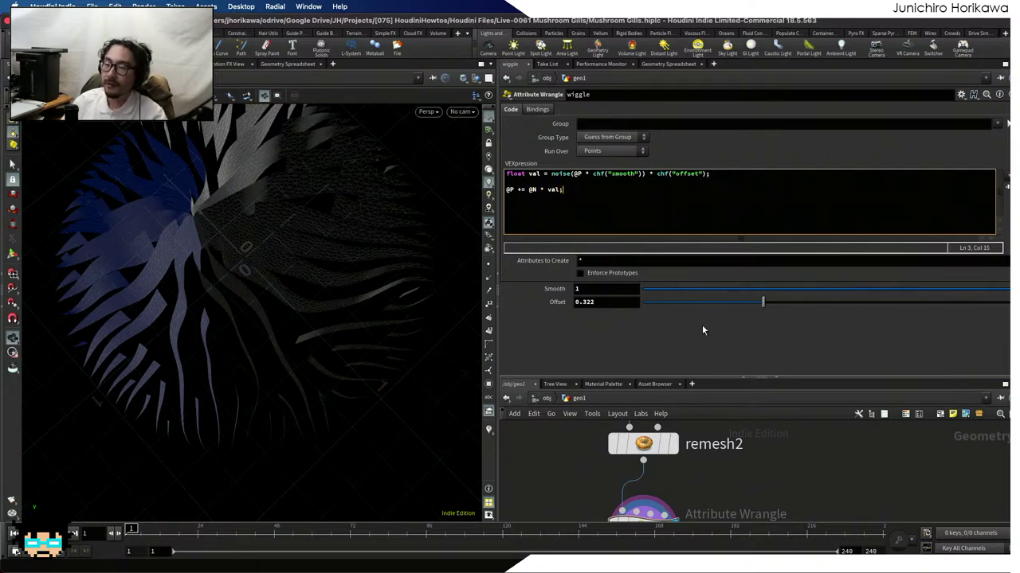
pyautogui.write('val;')
pyautogui.moveTo(422, 311); pyautogui.dragTo(342, 366)
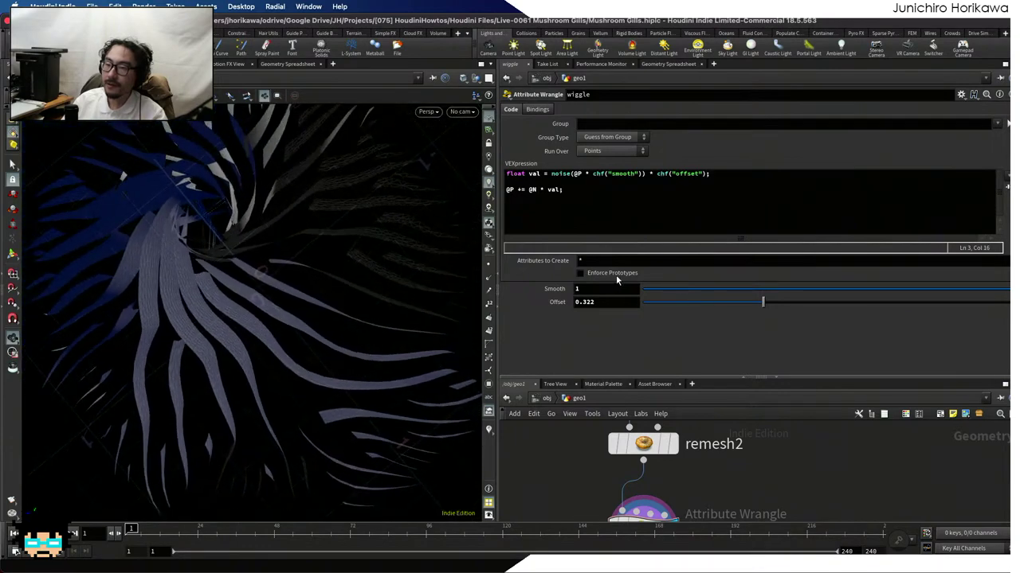
# Set the wiggle wrangle's Smooth to 10
pyautogui.moveTo(758, 305); pyautogui.dragTo(654, 302)
pyautogui.moveTo(714, 291); pyautogui.dragTo(1010, 290)
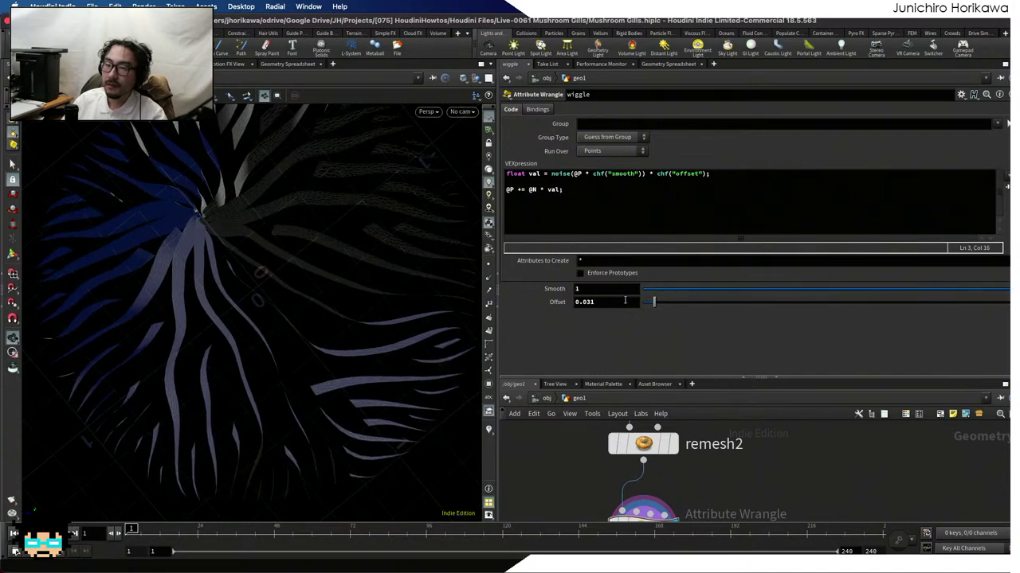
pyautogui.click(603, 289)
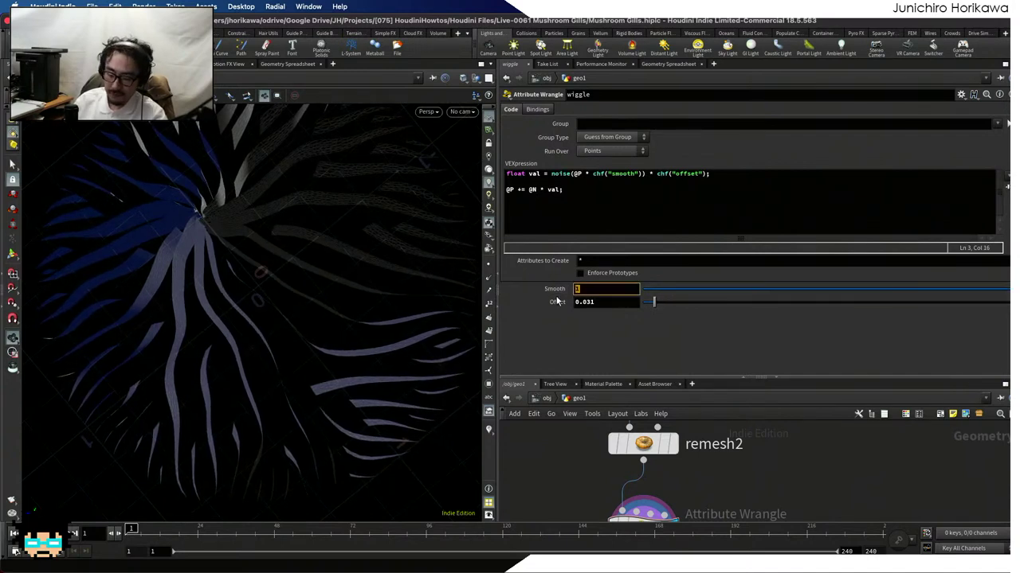
pyautogui.write('0')
pyautogui.press('Return')
# Try different Offset values while orbiting the gills, leaving Offset at 0
pyautogui.moveTo(653, 300)
pyautogui.mouseDown()
pyautogui.moveTo(691, 304)
pyautogui.moveTo(642, 301)
pyautogui.moveTo(678, 303)
pyautogui.moveTo(645, 313)
pyautogui.moveTo(659, 304)
pyautogui.mouseUp()
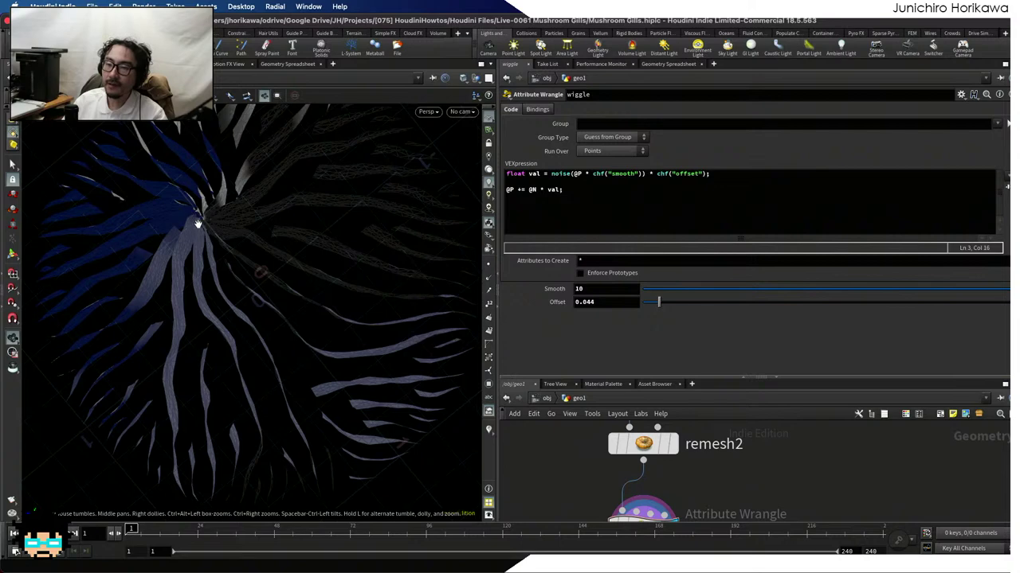
pyautogui.moveTo(198, 224); pyautogui.dragTo(215, 248)
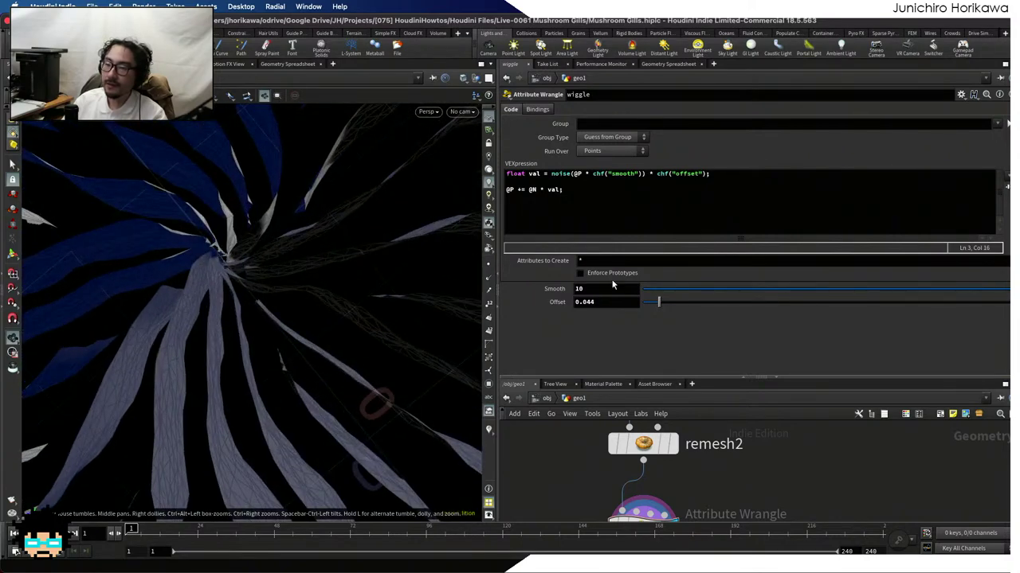
pyautogui.moveTo(658, 302); pyautogui.dragTo(687, 302)
pyautogui.moveTo(247, 276); pyautogui.dragTo(217, 321)
pyautogui.moveTo(202, 256); pyautogui.dragTo(377, 284)
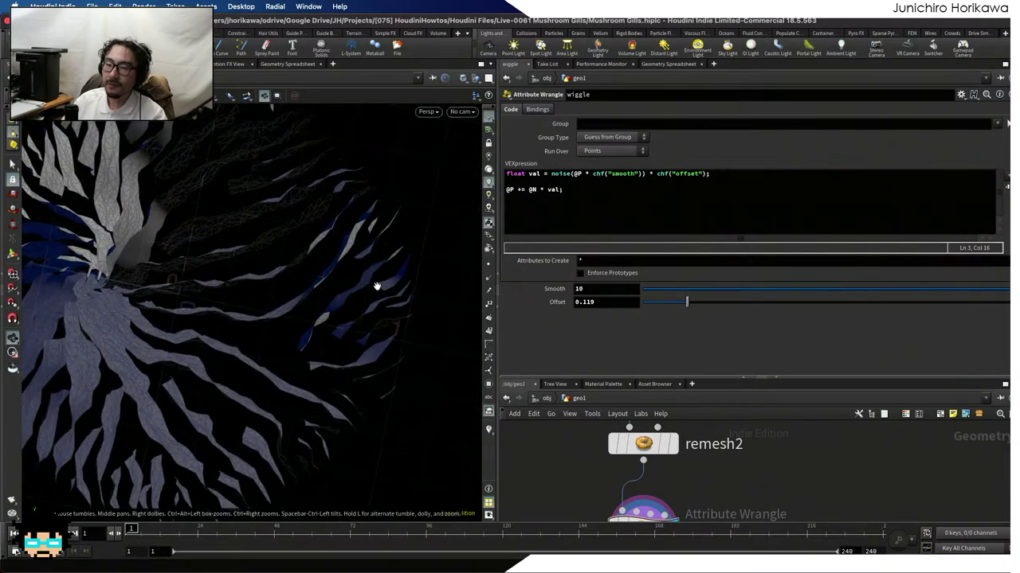
pyautogui.moveTo(685, 302); pyautogui.dragTo(642, 301)
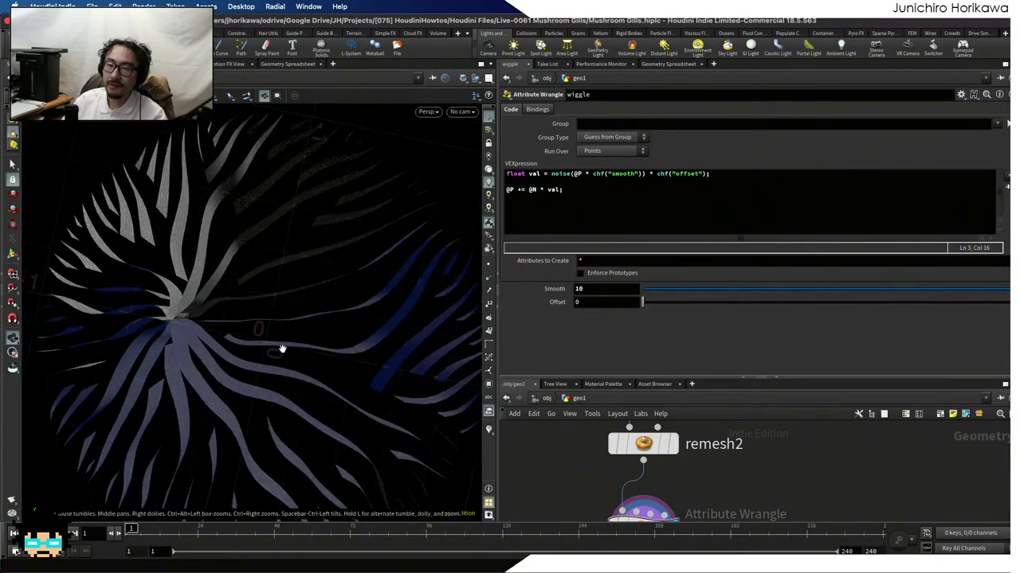
pyautogui.moveTo(282, 349); pyautogui.dragTo(278, 303)
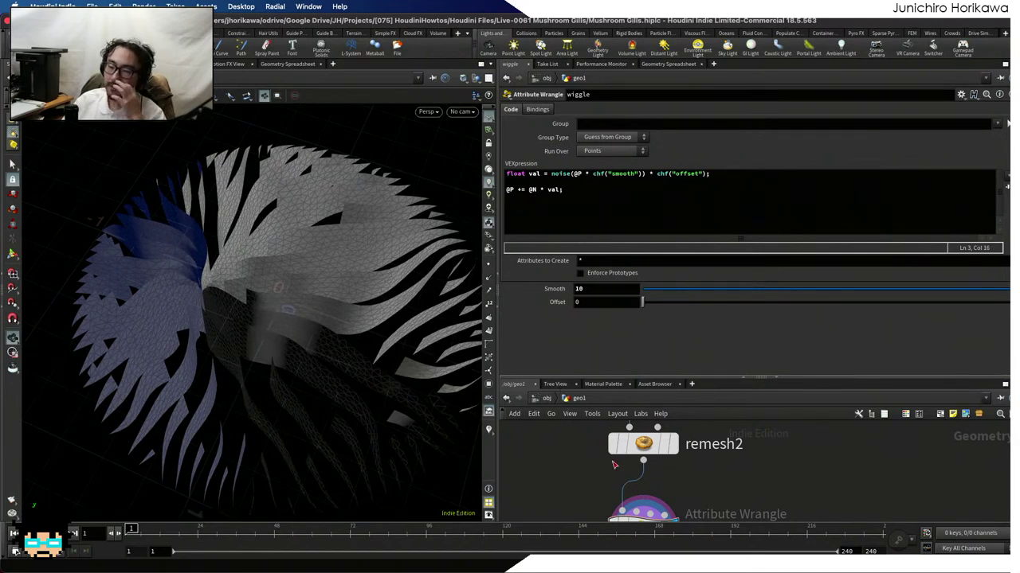
pyautogui.moveTo(614, 378); pyautogui.dragTo(614, 228)
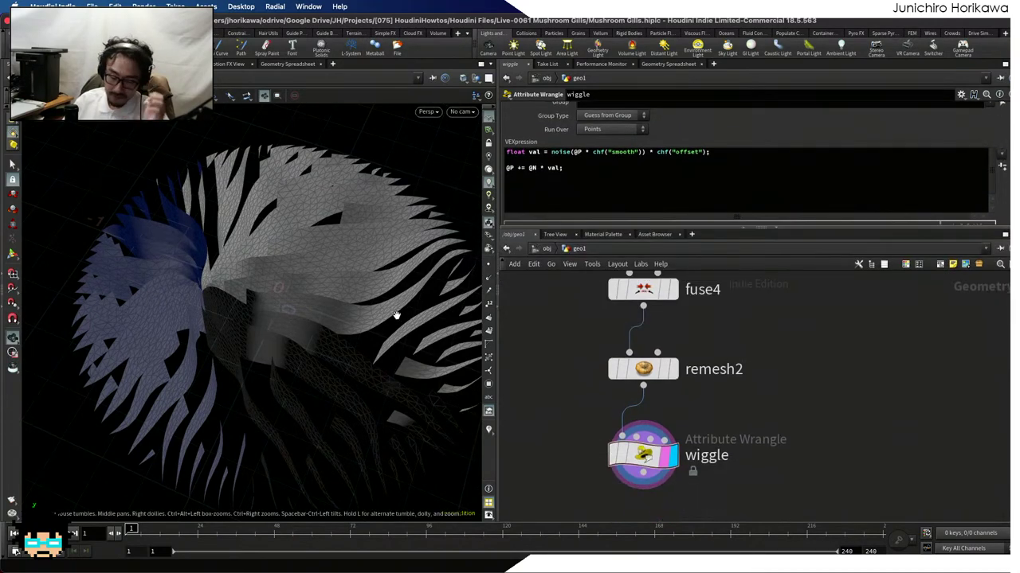
pyautogui.moveTo(359, 332); pyautogui.dragTo(278, 377)
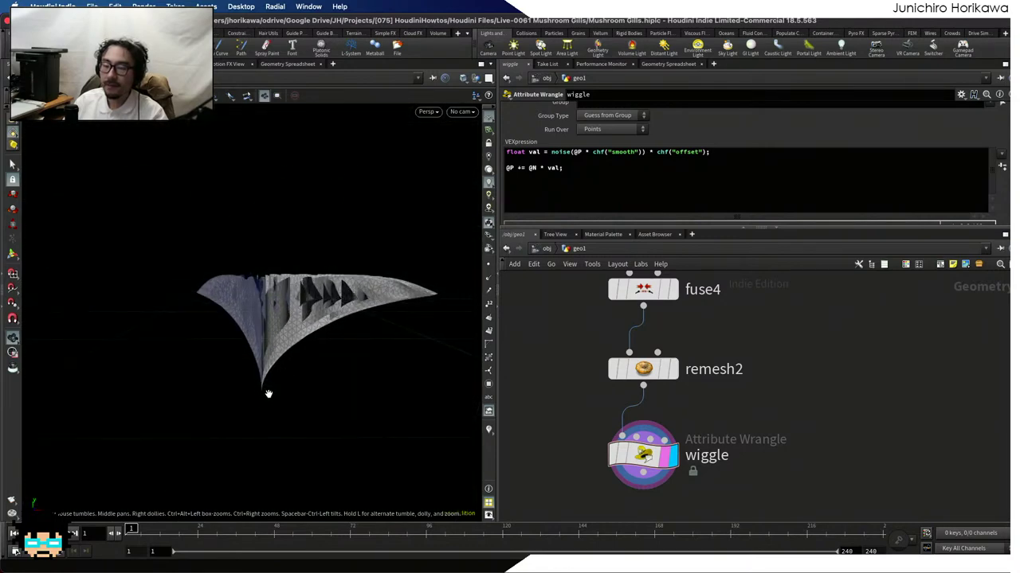
pyautogui.moveTo(269, 394); pyautogui.dragTo(261, 398)
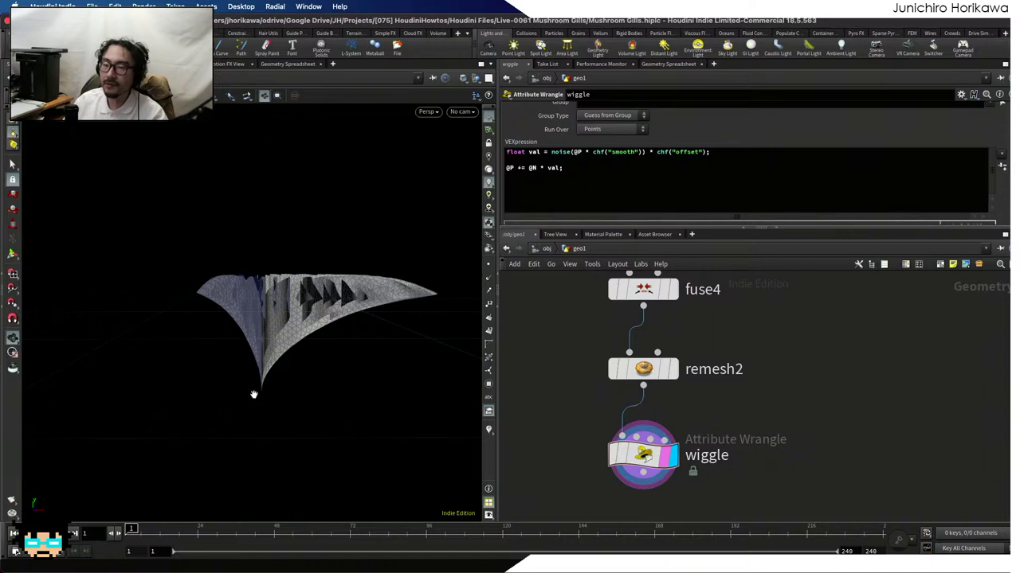
pyautogui.moveTo(269, 262); pyautogui.dragTo(189, 326)
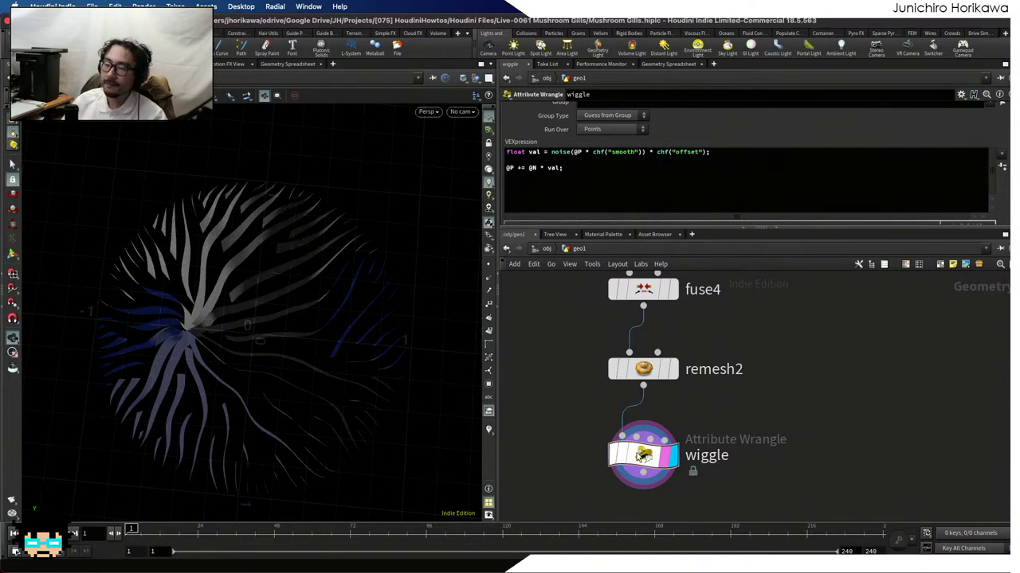
# Add a Null node on add1's output wire
pyautogui.press('h')
pyautogui.scroll(5, 733, 412)
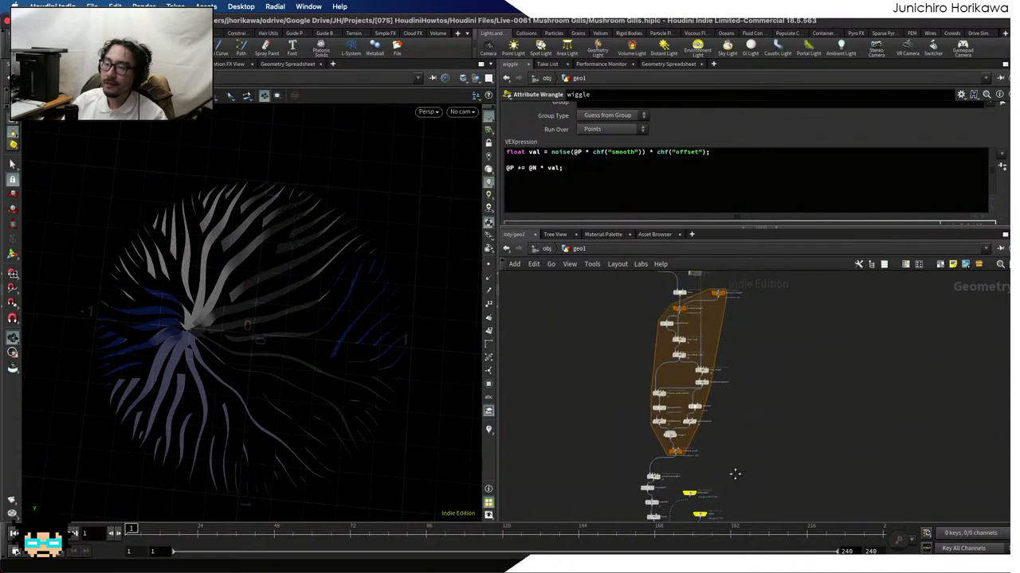
pyautogui.scroll(6, 714, 362)
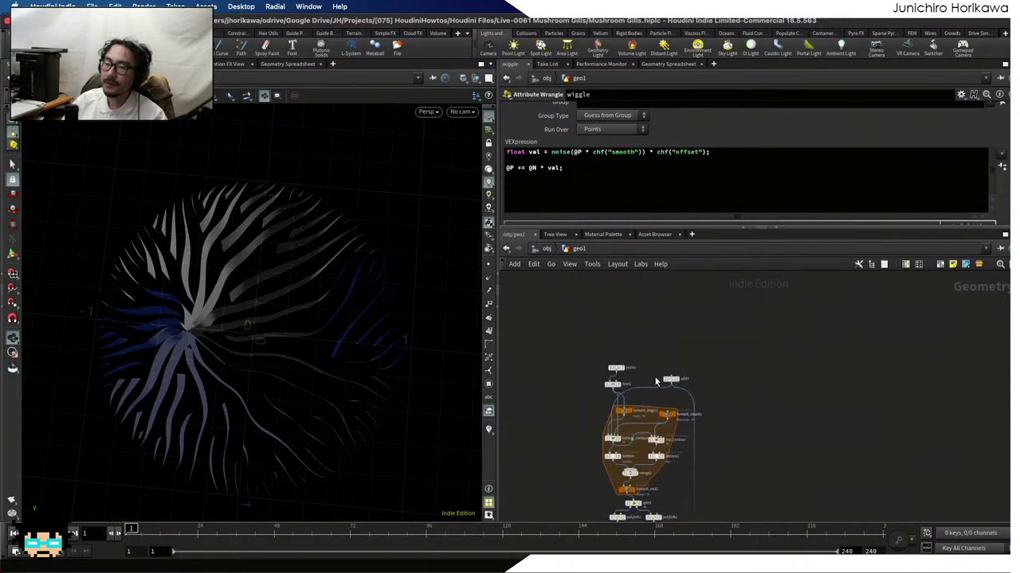
pyautogui.scroll(-3, 706, 387)
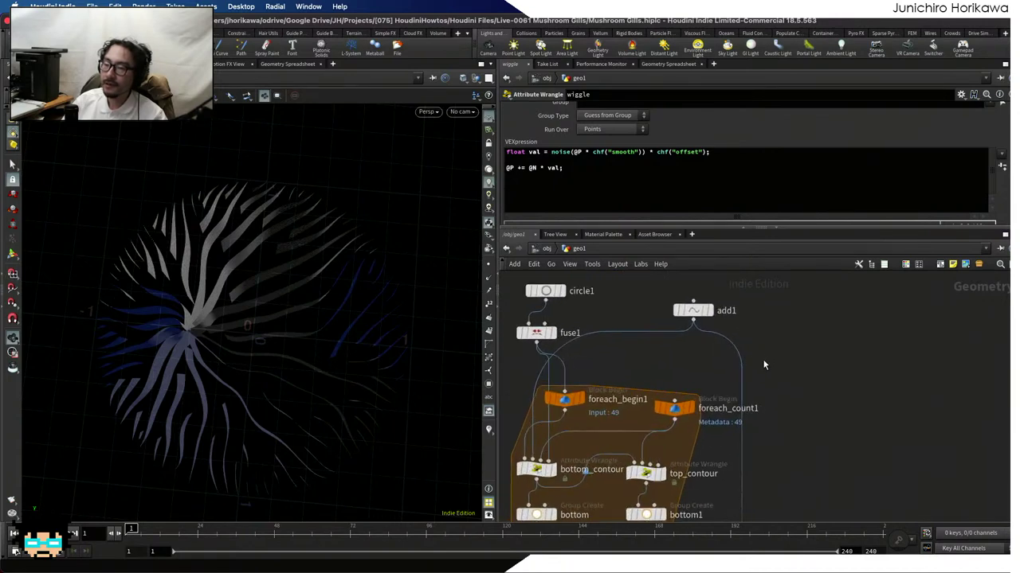
pyautogui.press('Tab')
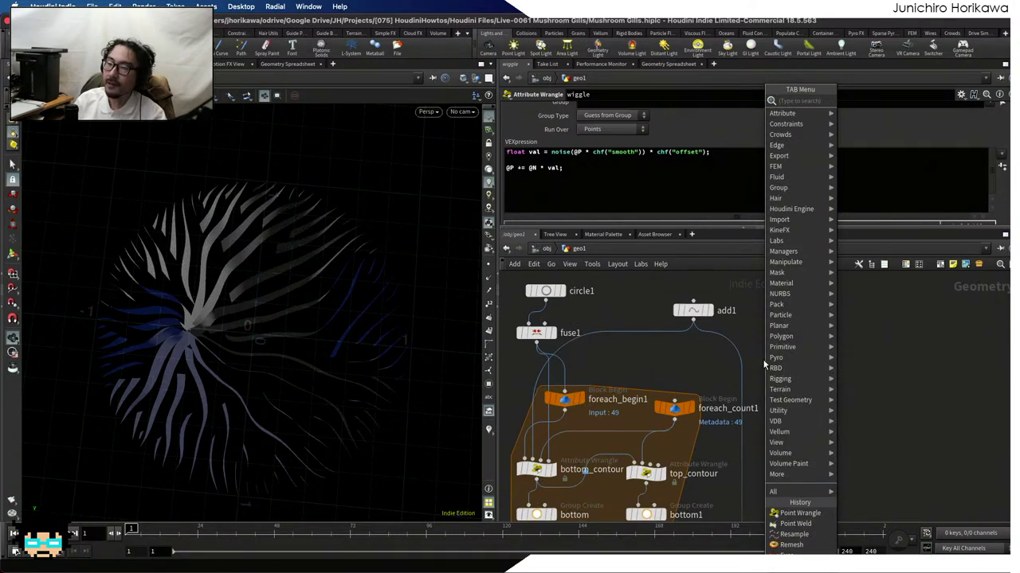
pyautogui.press('Return')
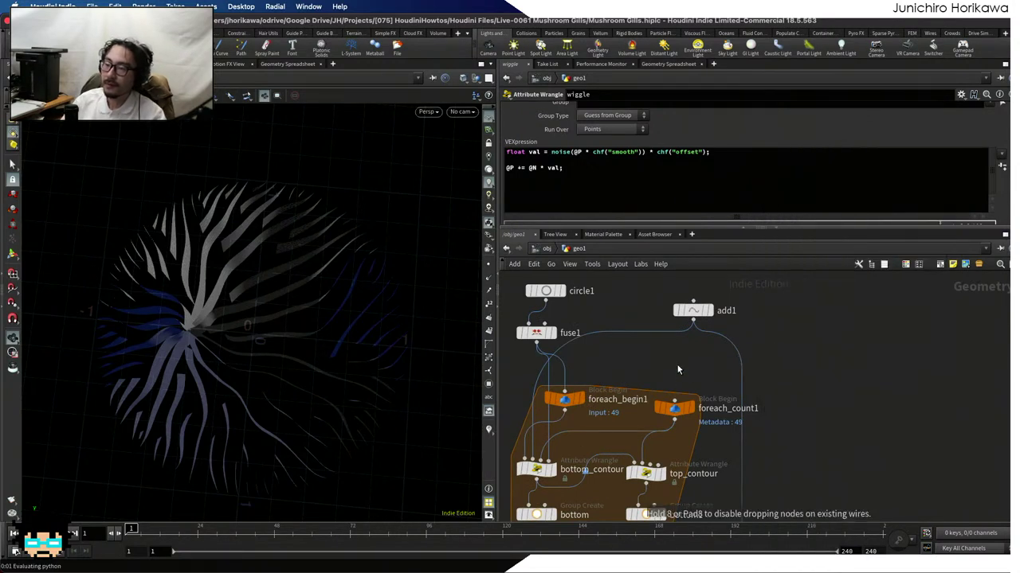
pyautogui.click(656, 328)
pyautogui.scroll(2, 658, 341)
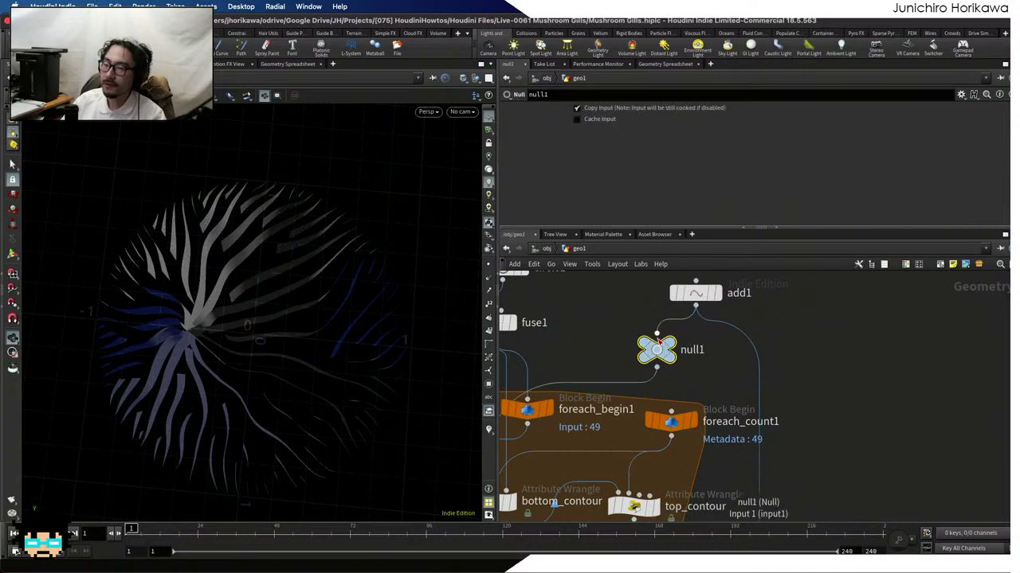
pyautogui.moveTo(658, 341); pyautogui.dragTo(676, 330)
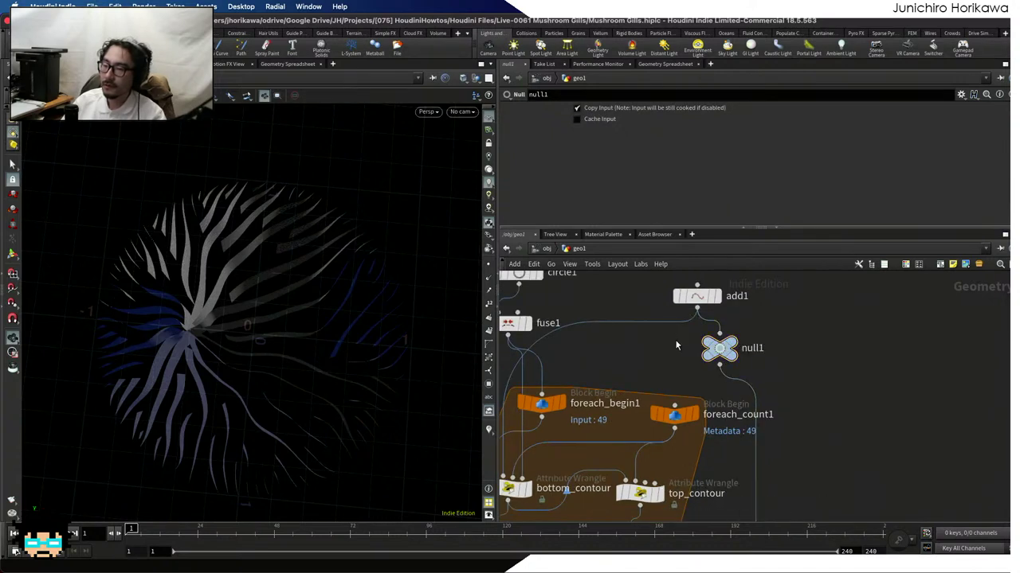
# Connect foreach_begin1's input to the null and rename it TARGET
pyautogui.click(542, 394)
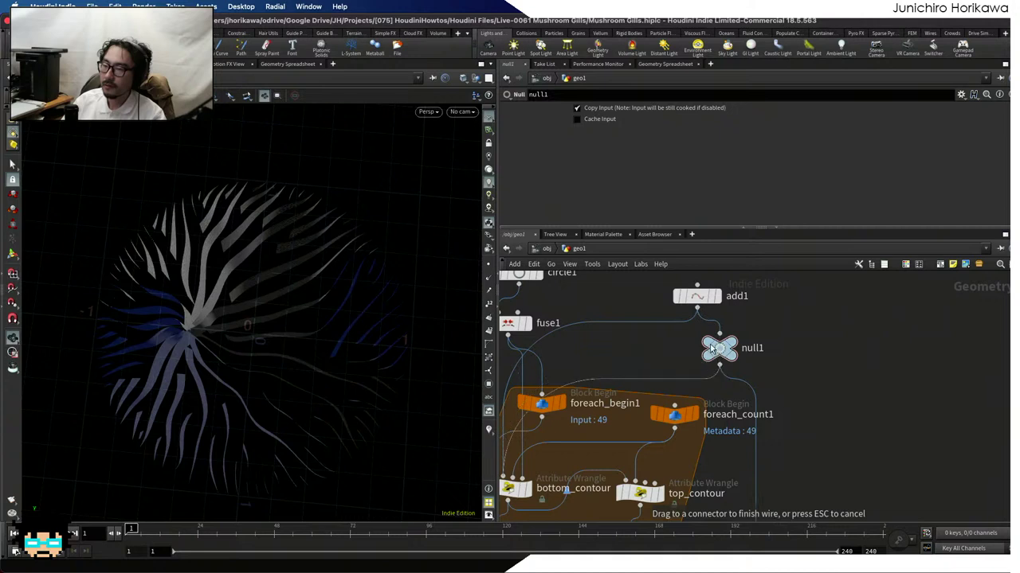
pyautogui.moveTo(712, 348); pyautogui.dragTo(701, 336)
pyautogui.press('F2')
pyautogui.write('TAR')
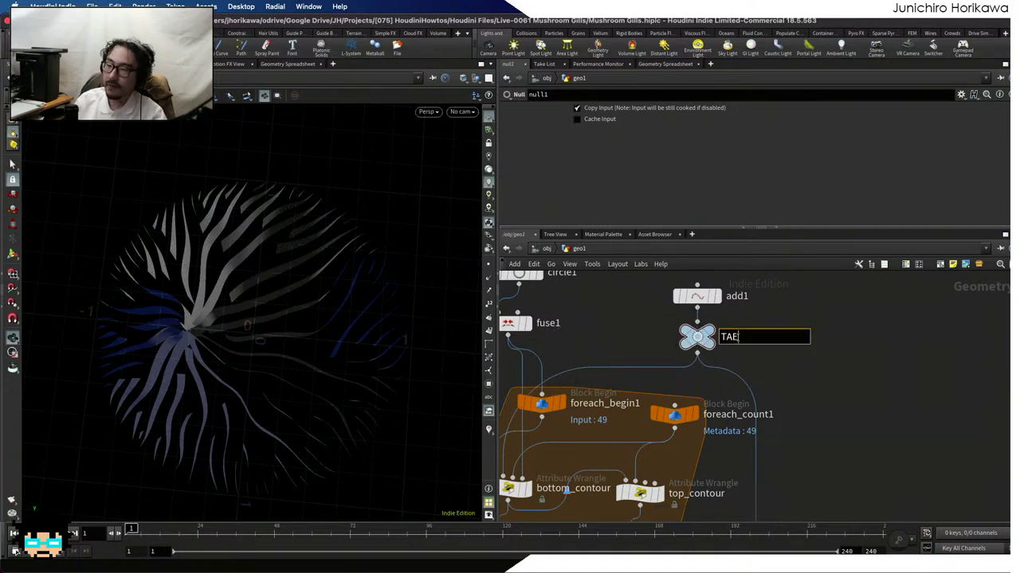
pyautogui.write('GET')
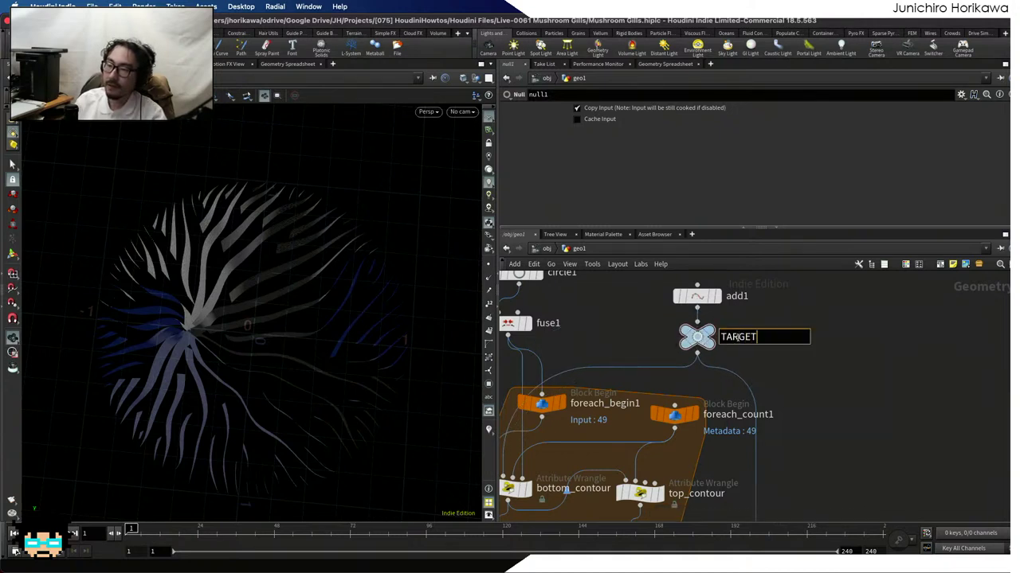
pyautogui.press('Return')
pyautogui.scroll(-6, 884, 337)
pyautogui.scroll(3, 856, 382)
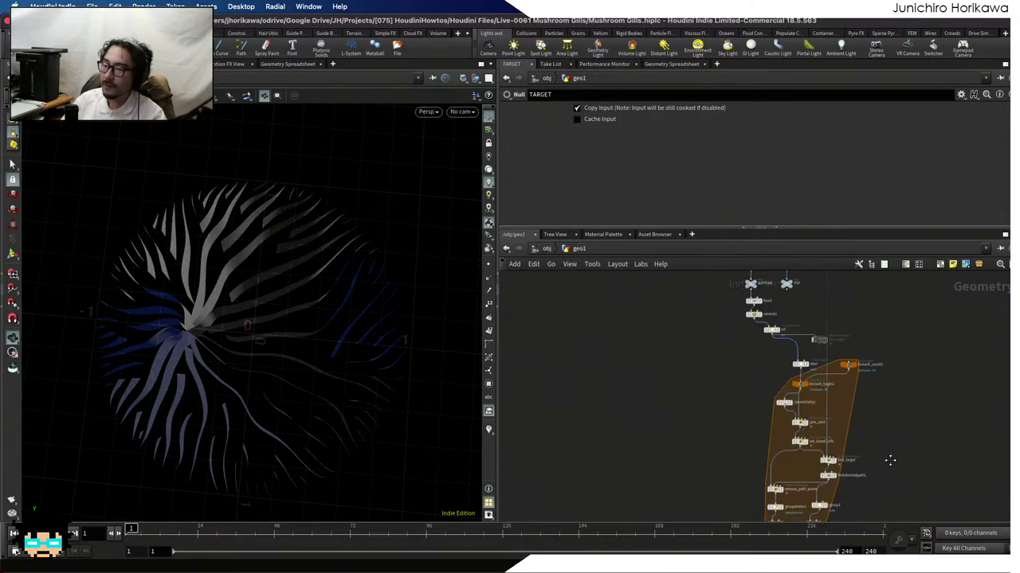
pyautogui.moveTo(857, 381); pyautogui.dragTo(847, 275, button='middle')
pyautogui.scroll(2, 784, 398)
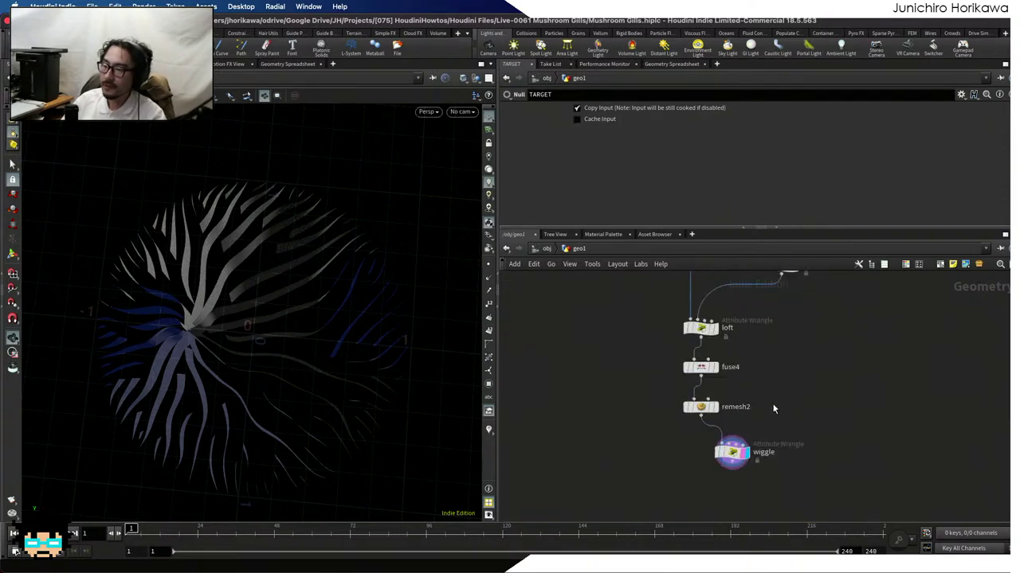
pyautogui.press('Tab')
# Add a yellow Object Merge node beside remesh2 named TARGET1
pyautogui.write('object')
pyautogui.press('Return')
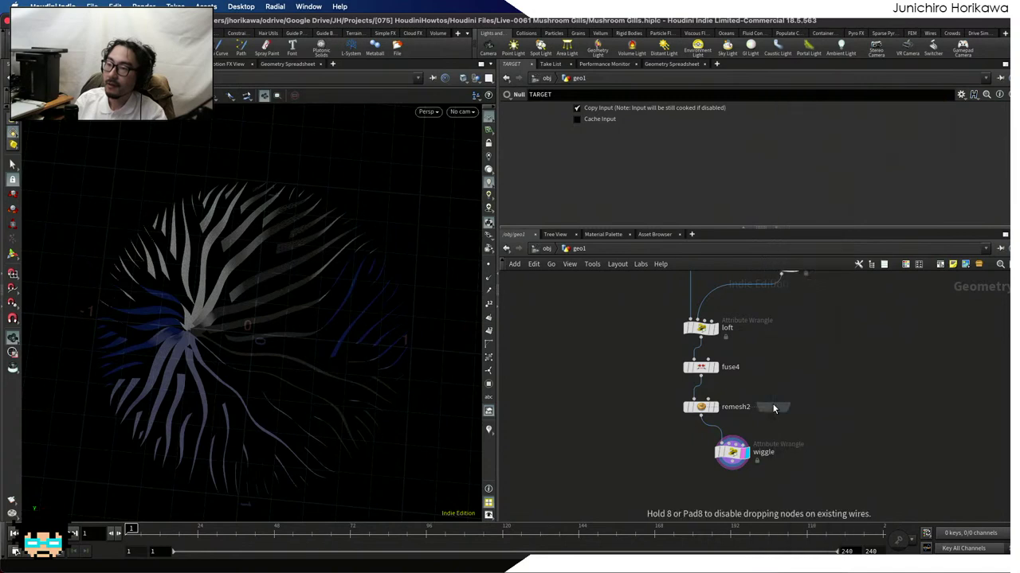
pyautogui.click(773, 409)
pyautogui.press('c')
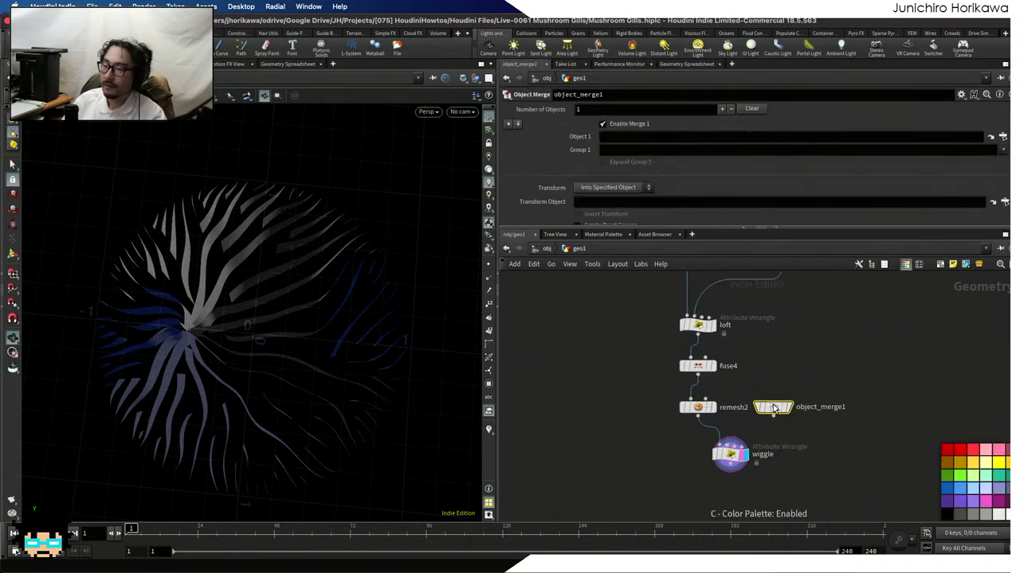
pyautogui.click(1001, 469)
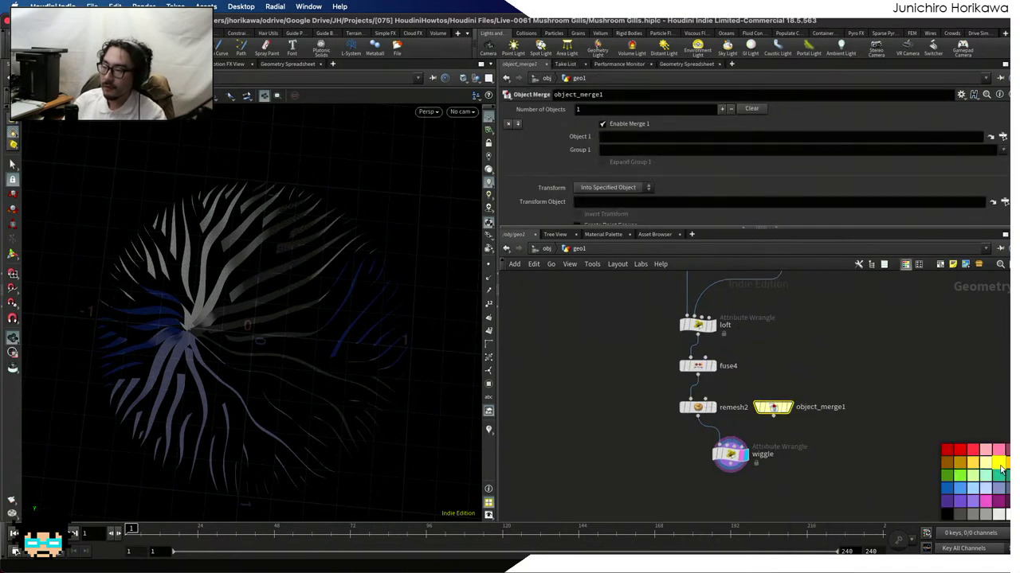
pyautogui.doubleClick(835, 408)
pyautogui.write('c')
pyautogui.scroll(2, 797, 410)
pyautogui.hotkey('ctrl', 'a')
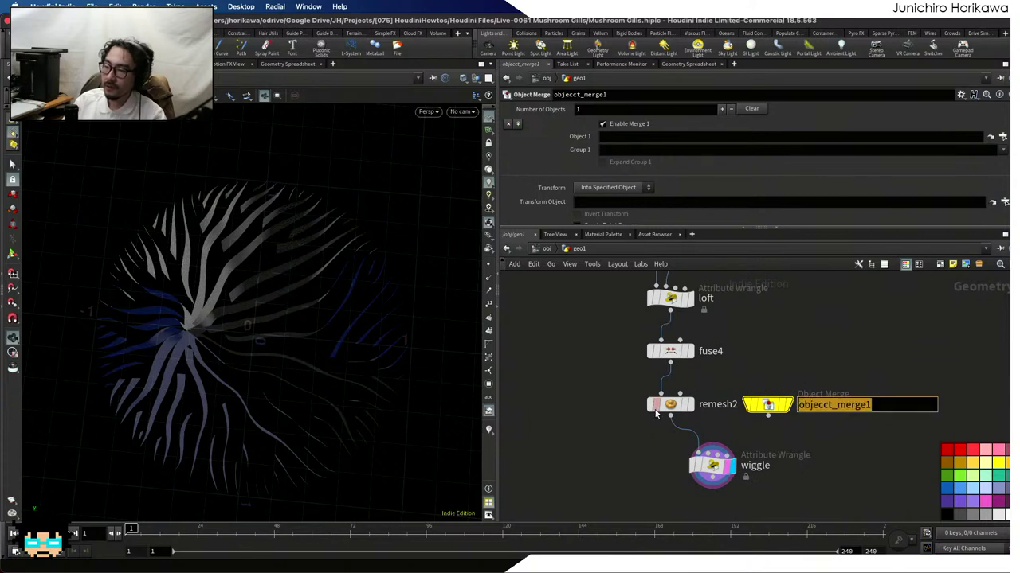
pyautogui.write('TE')
pyautogui.write('R')
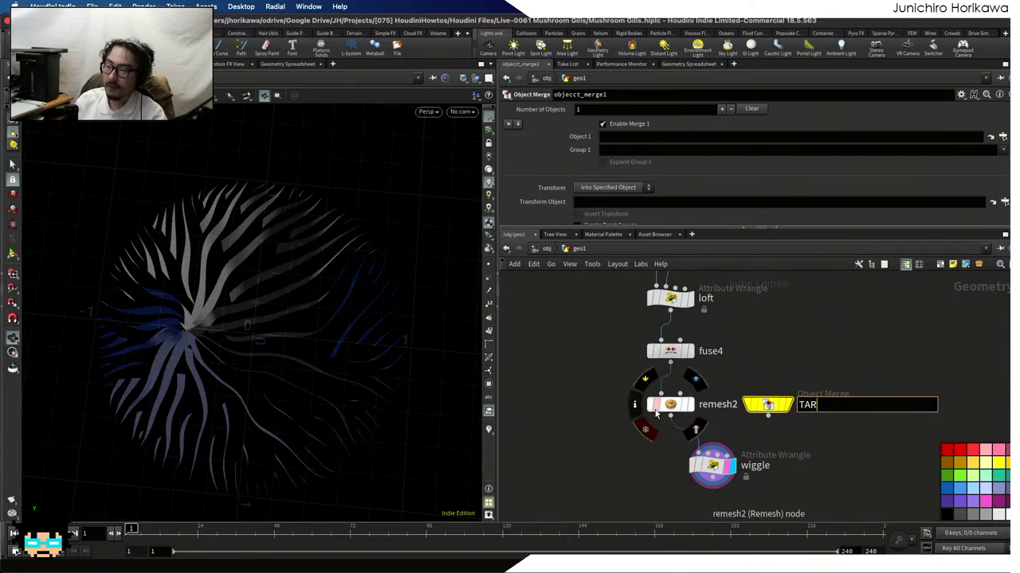
pyautogui.write('GET1')
pyautogui.press('Return')
pyautogui.moveTo(775, 404); pyautogui.dragTo(788, 410)
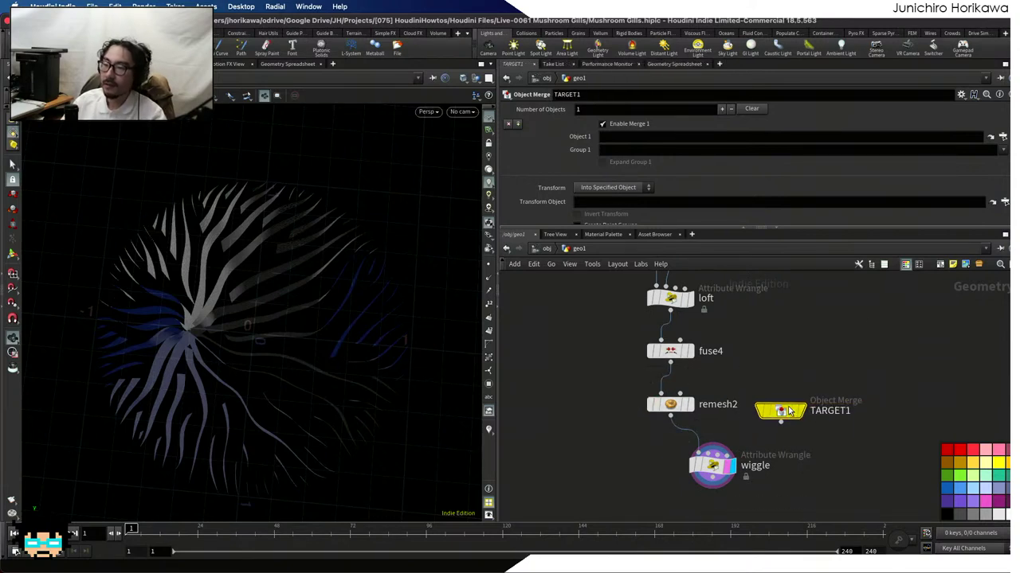
# Point TARGET1 at the TARGET node and feed it into wiggle's second input
pyautogui.click(1002, 137)
pyautogui.doubleClick(934, 108)
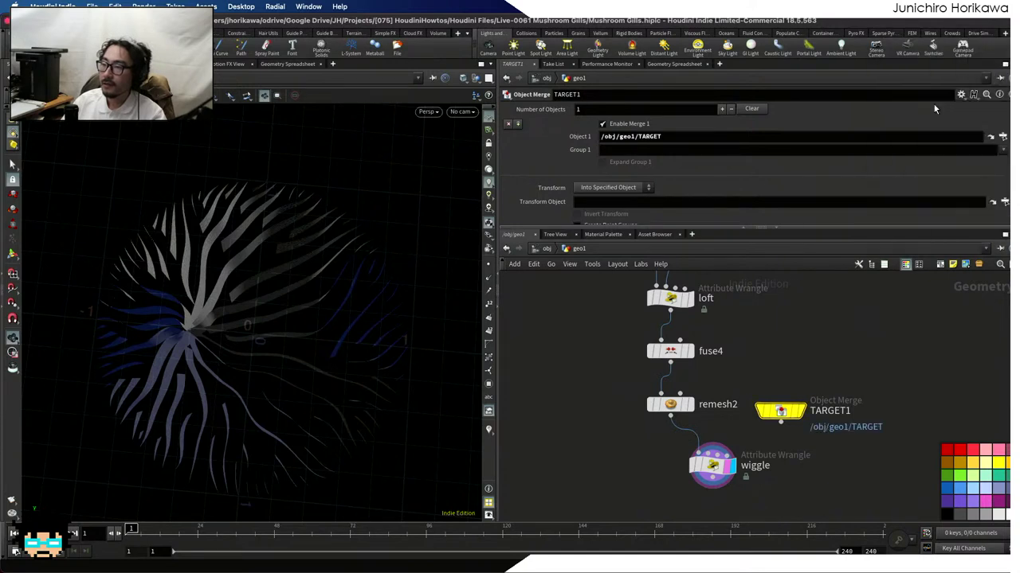
pyautogui.moveTo(781, 428); pyautogui.dragTo(707, 452)
pyautogui.scroll(3, 709, 458)
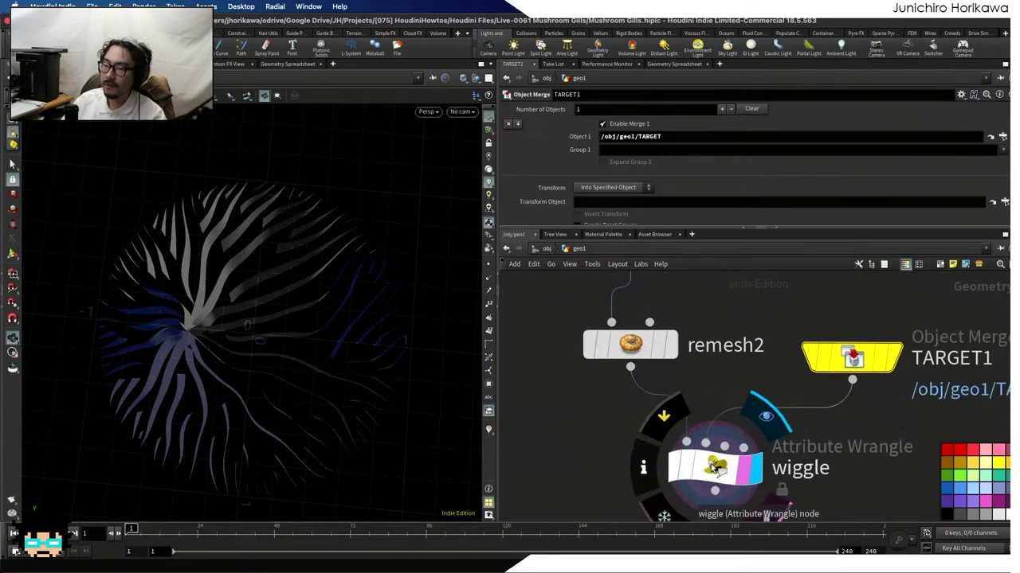
pyautogui.click(711, 464)
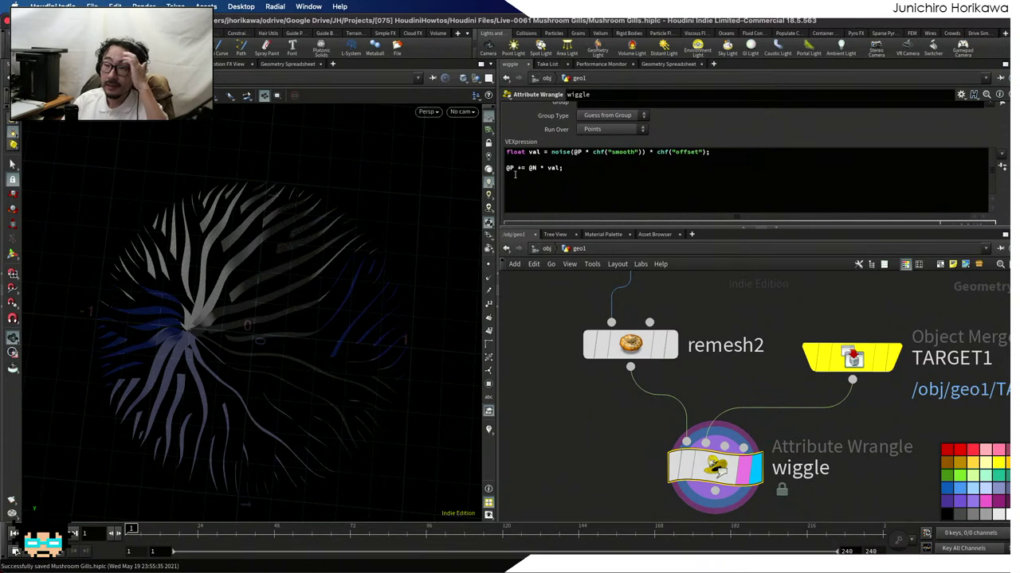
# Add 'vector target = point(1, "P", 0);' to the wiggle VEX code
pyautogui.click(725, 151)
pyautogui.press('Return')
pyautogui.press('Return')
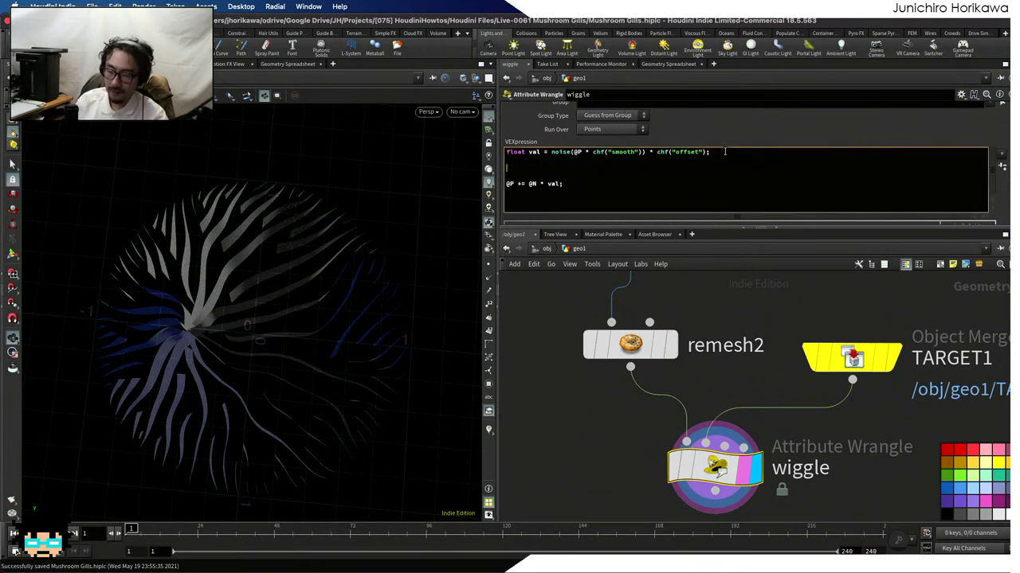
pyautogui.write('vector tar')
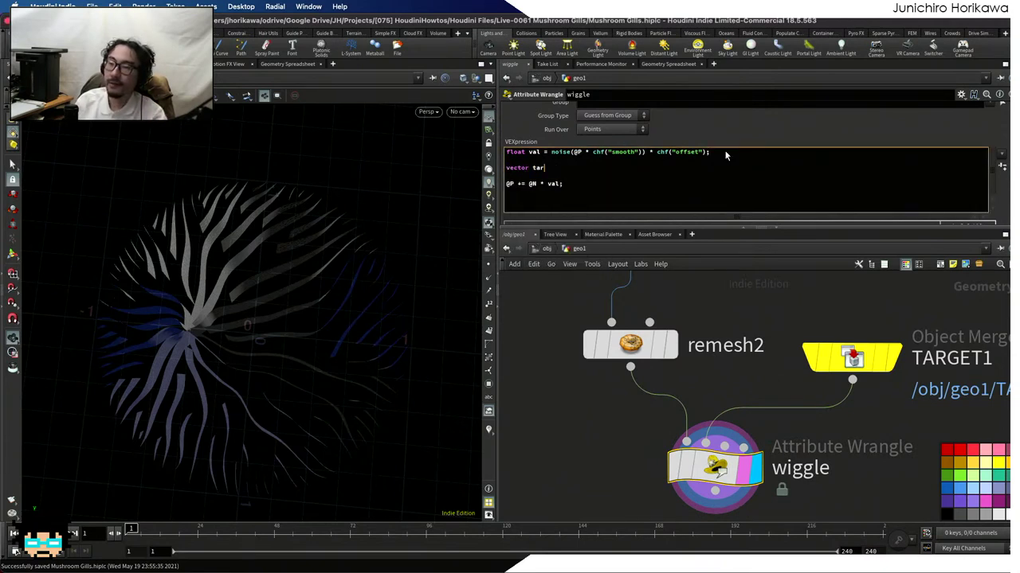
pyautogui.write('get = point(1, ')
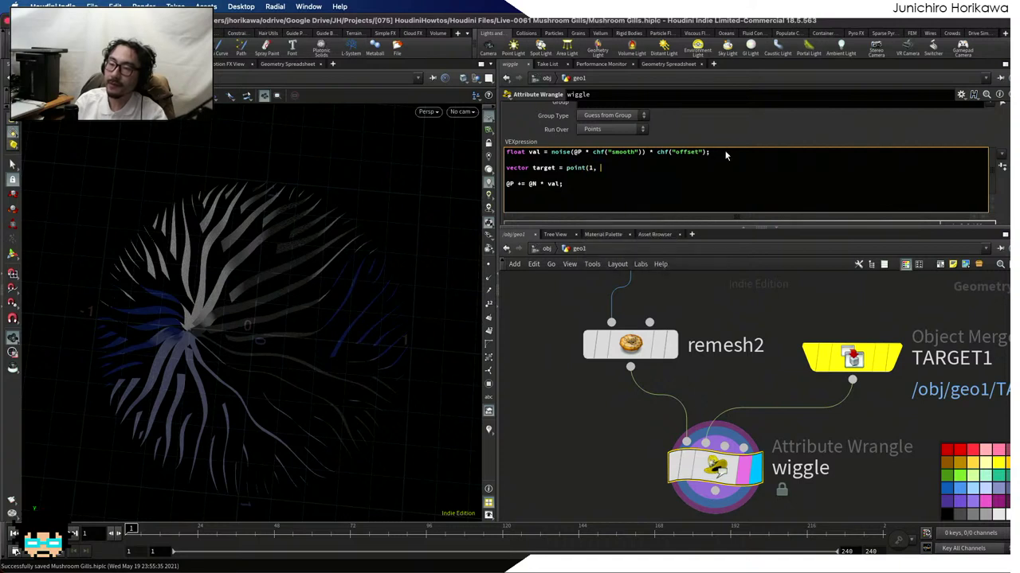
pyautogui.write('"P"')
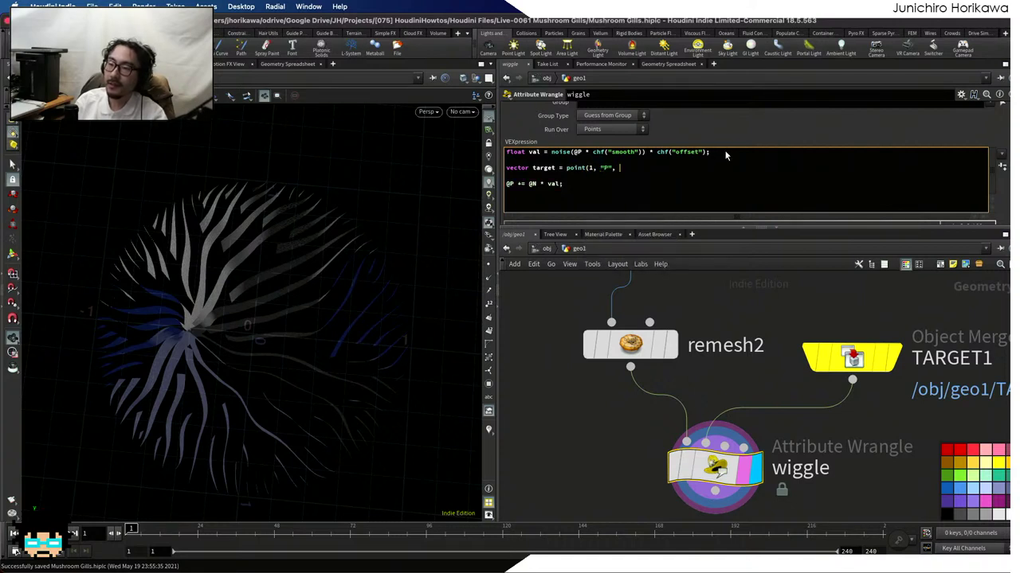
pyautogui.write(', 0);')
pyautogui.press('Return')
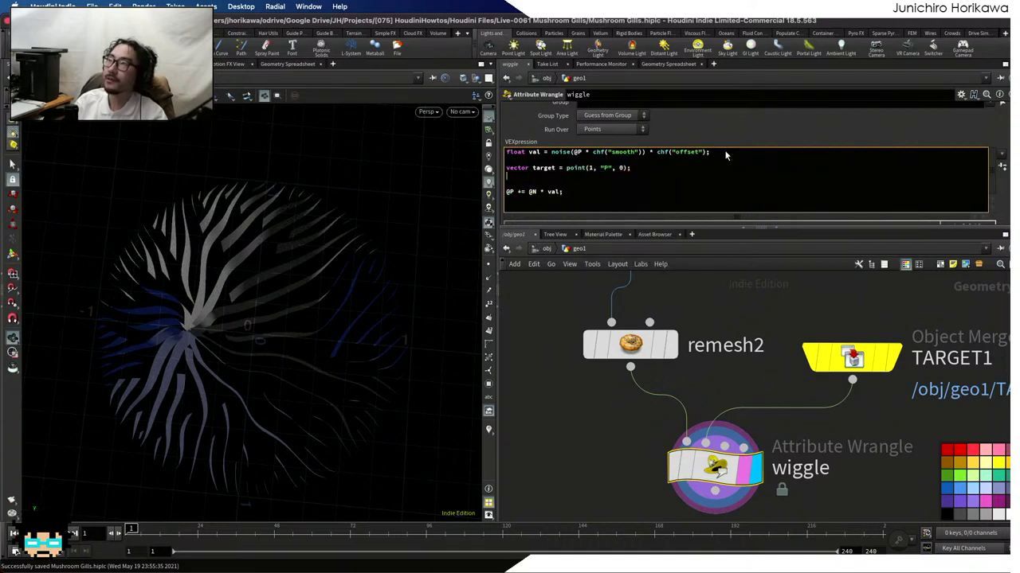
pyautogui.press('Return')
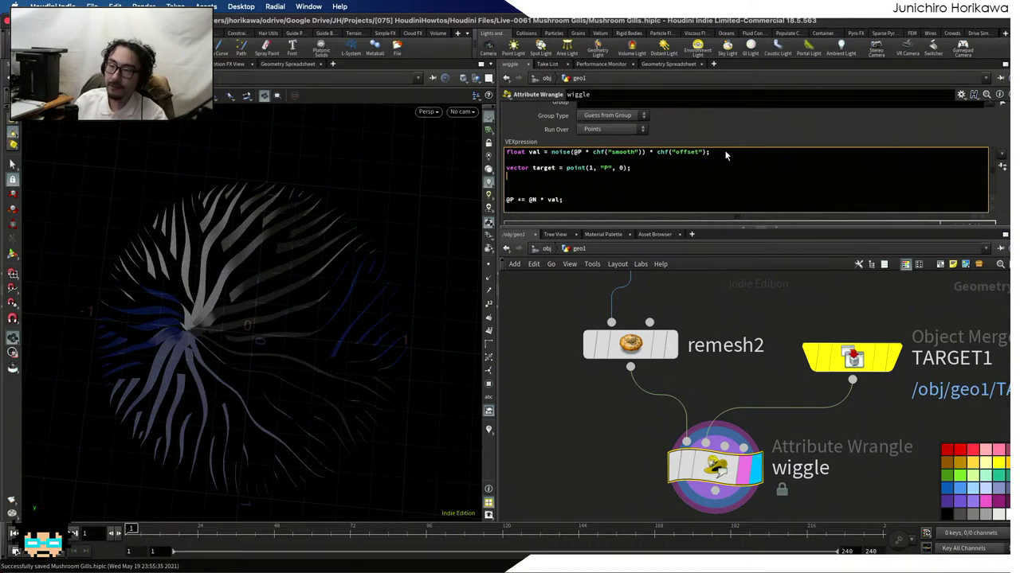
pyautogui.write('target.y = 0.0;')
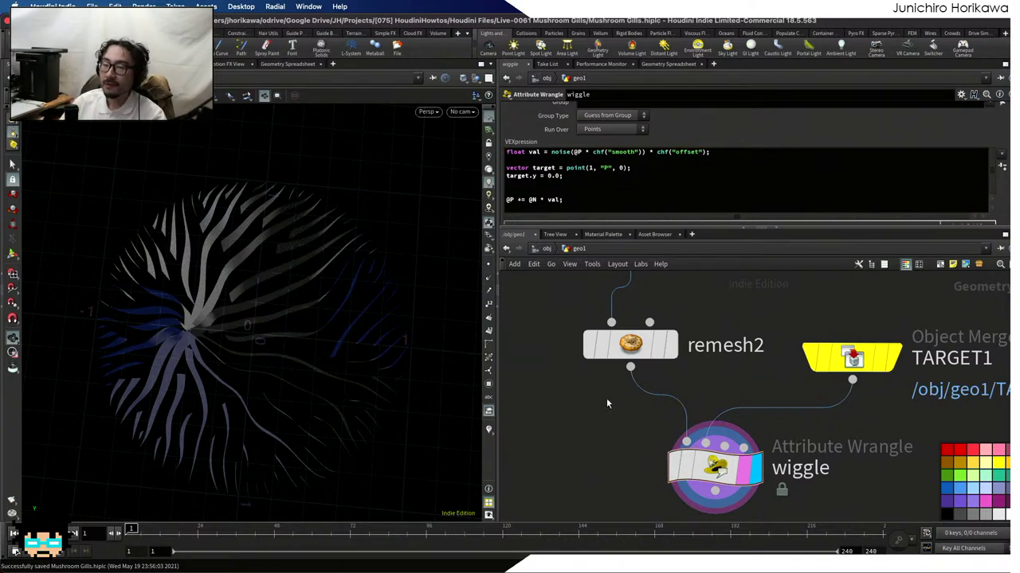
# Add 'vector pos = @P; pos.y = 0.0;' and 'float dist = distance(pos, target);' lines
pyautogui.click(587, 179)
pyautogui.press('Return')
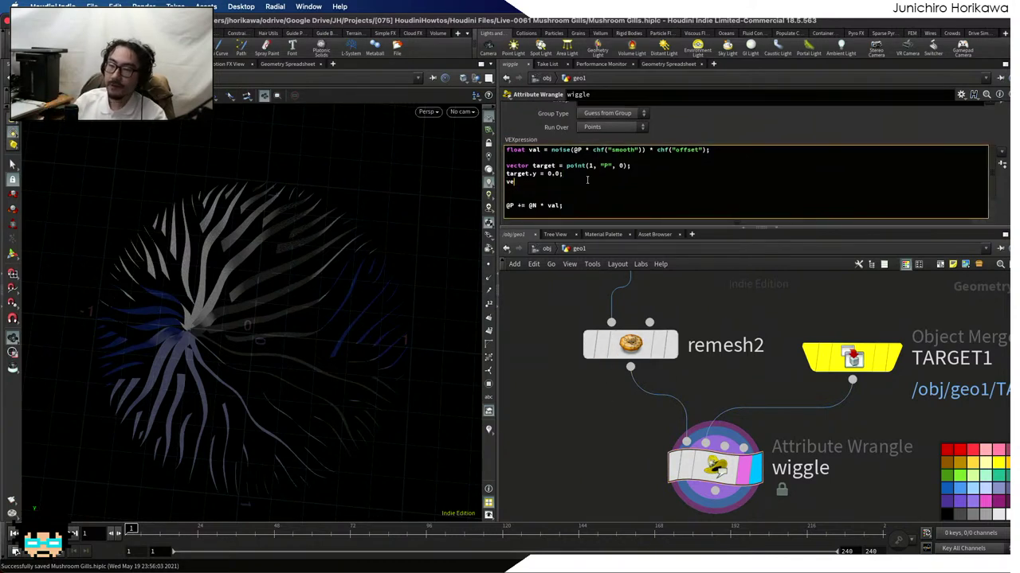
pyautogui.write('vector ')
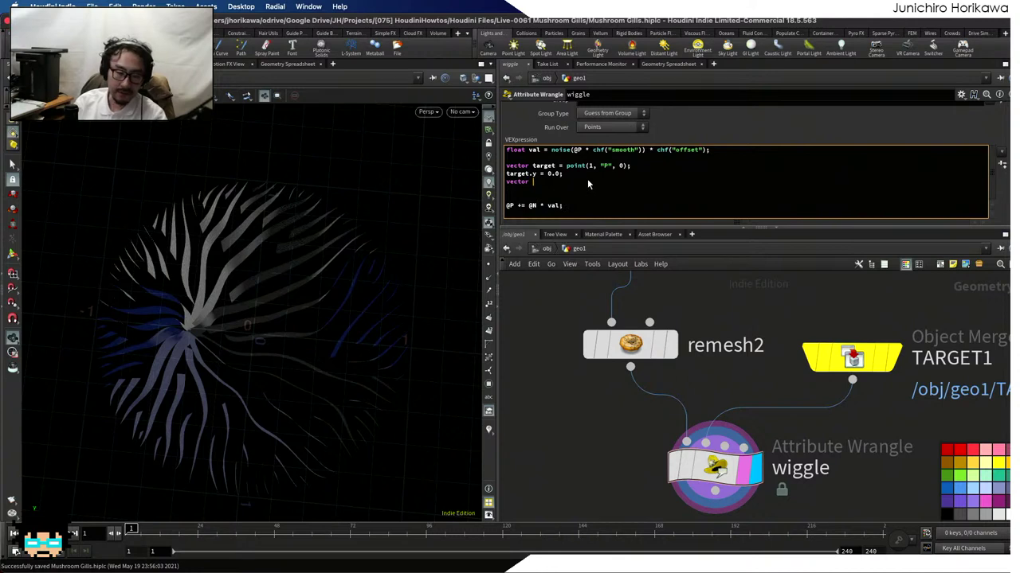
pyautogui.write('pos =- ')
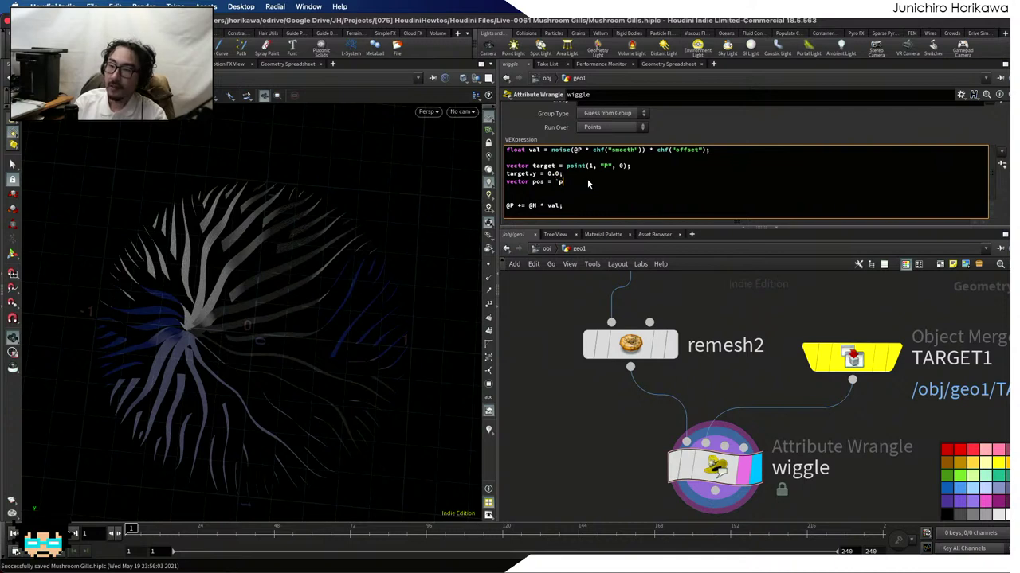
pyautogui.write('@P;')
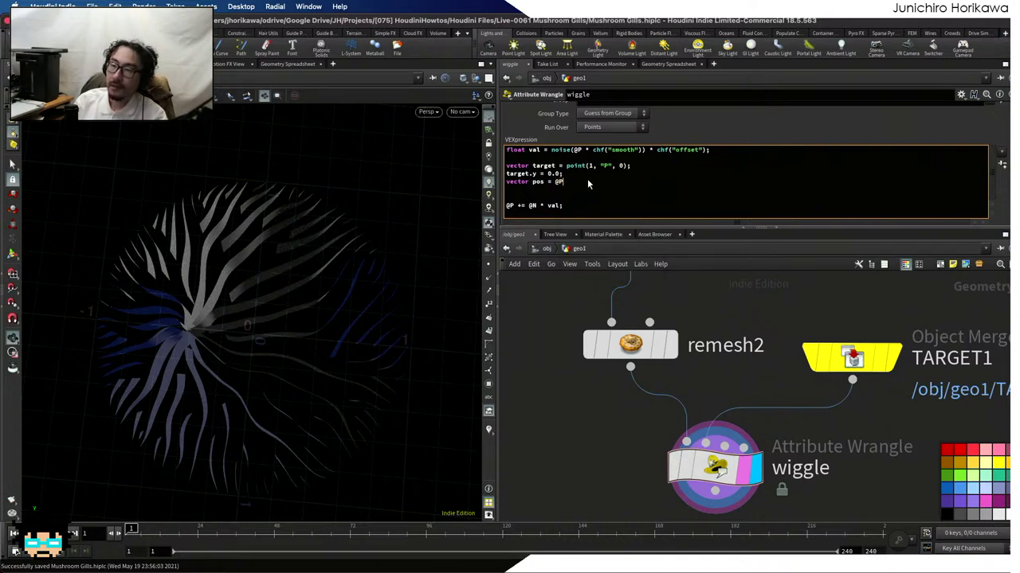
pyautogui.press('Return')
pyautogui.write('pos.y')
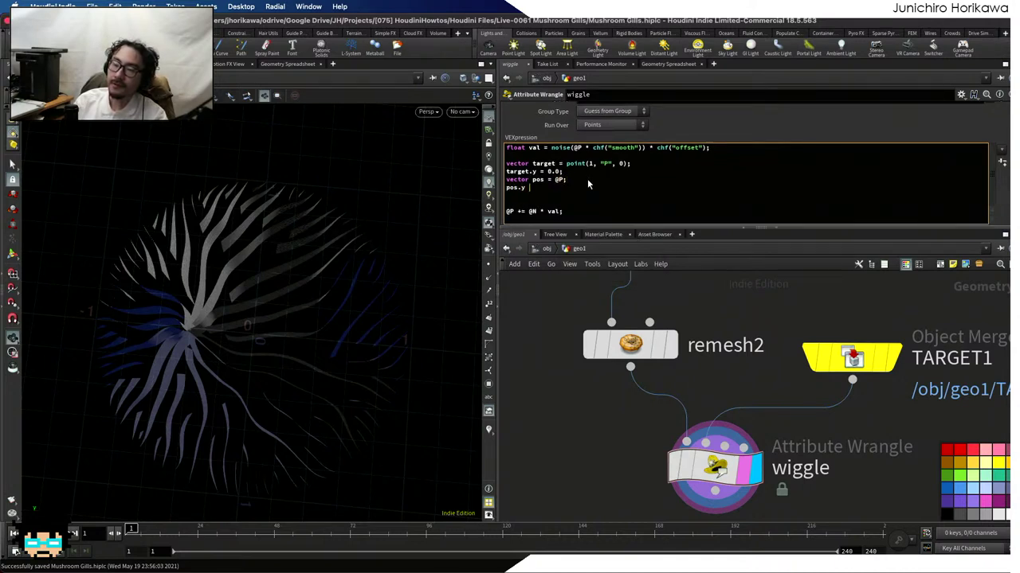
pyautogui.write(' = ')
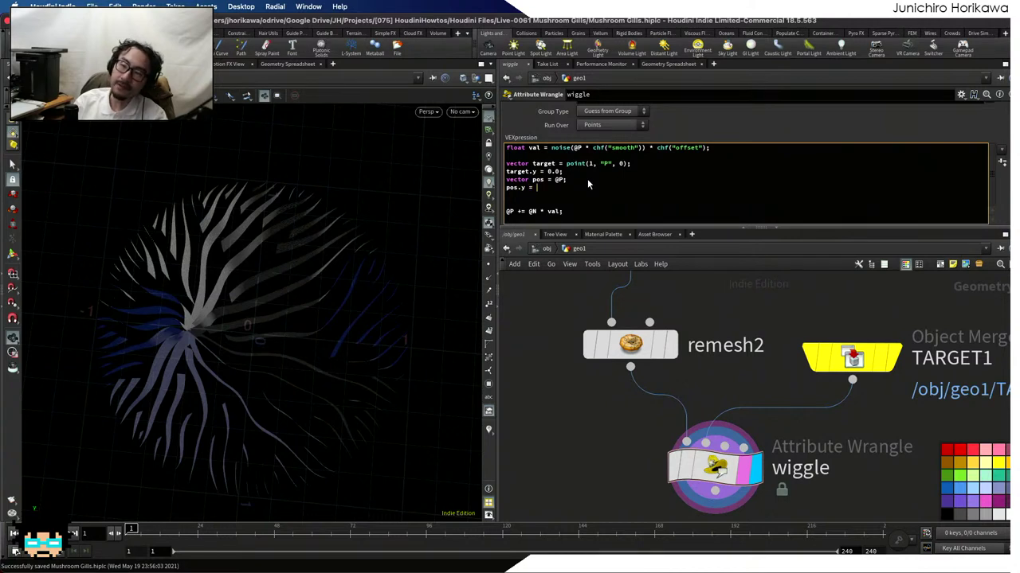
pyautogui.write('0.0;')
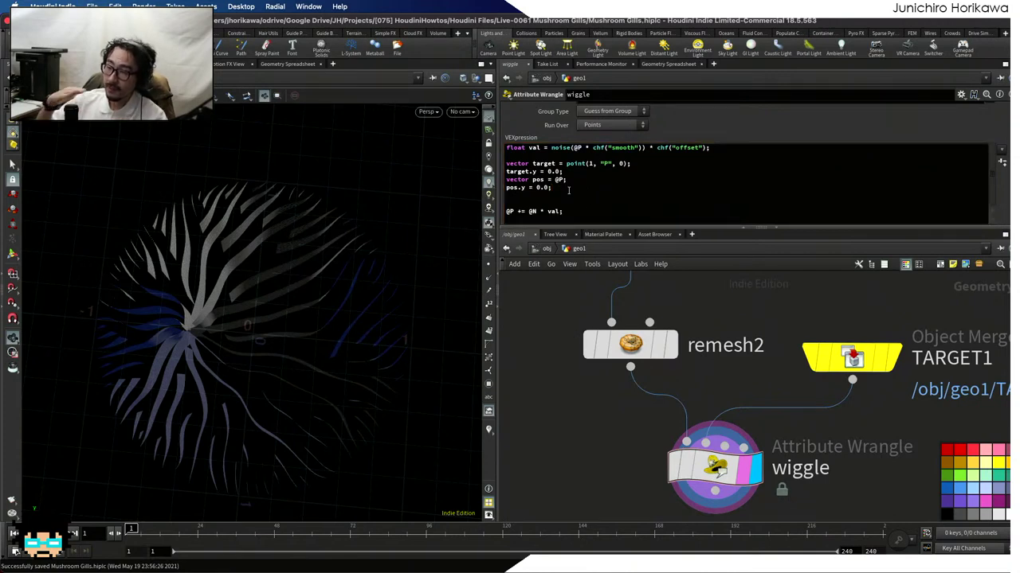
pyautogui.click(568, 189)
pyautogui.press('Return')
pyautogui.press('Return')
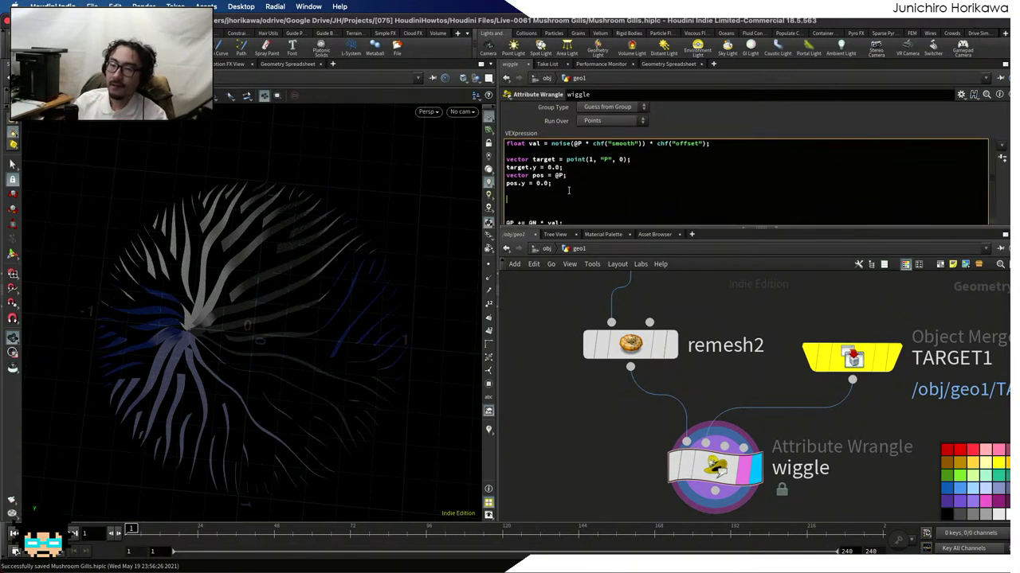
pyautogui.write('float dis')
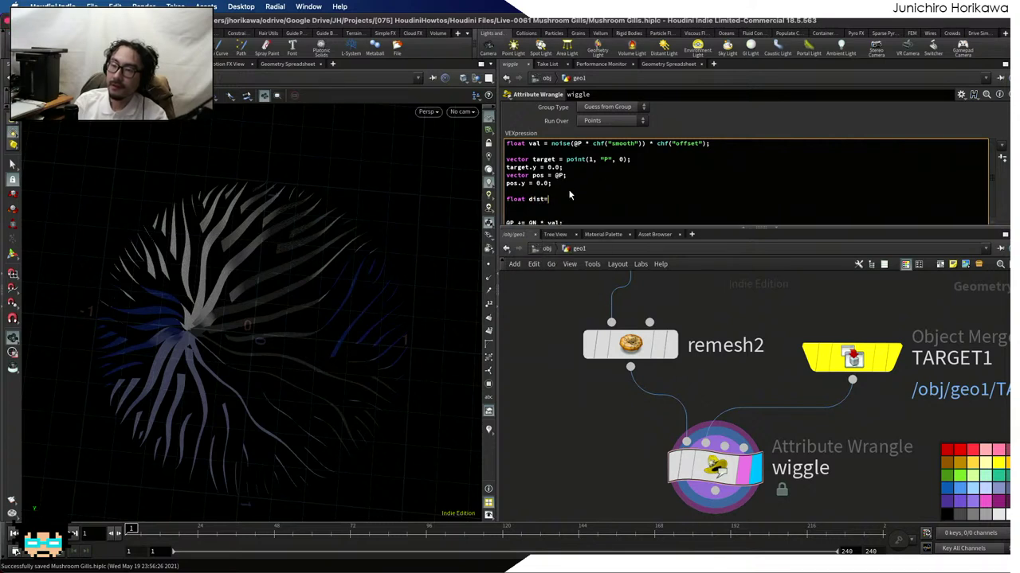
pyautogui.write('t = distance(')
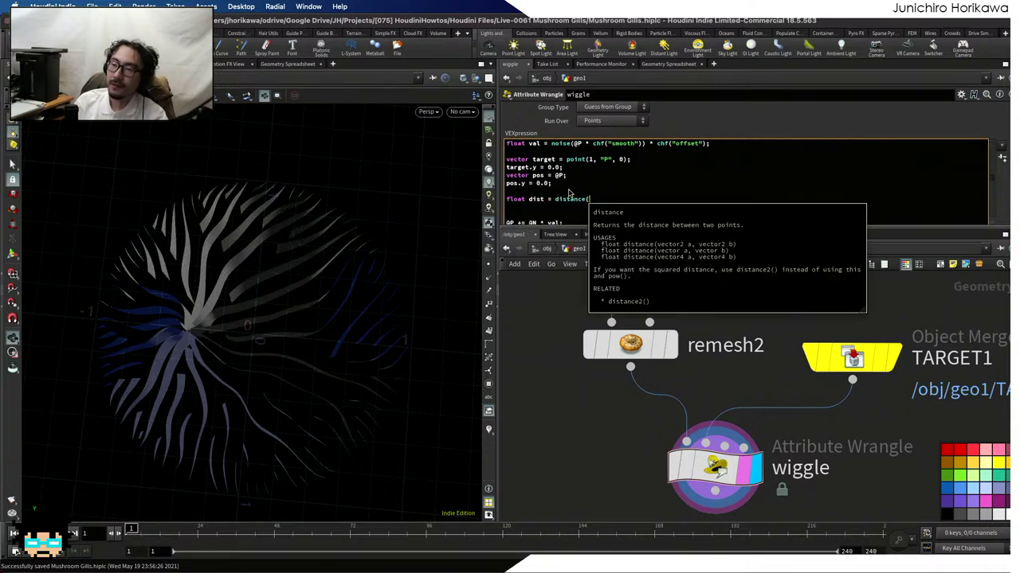
pyautogui.write('pos, target);')
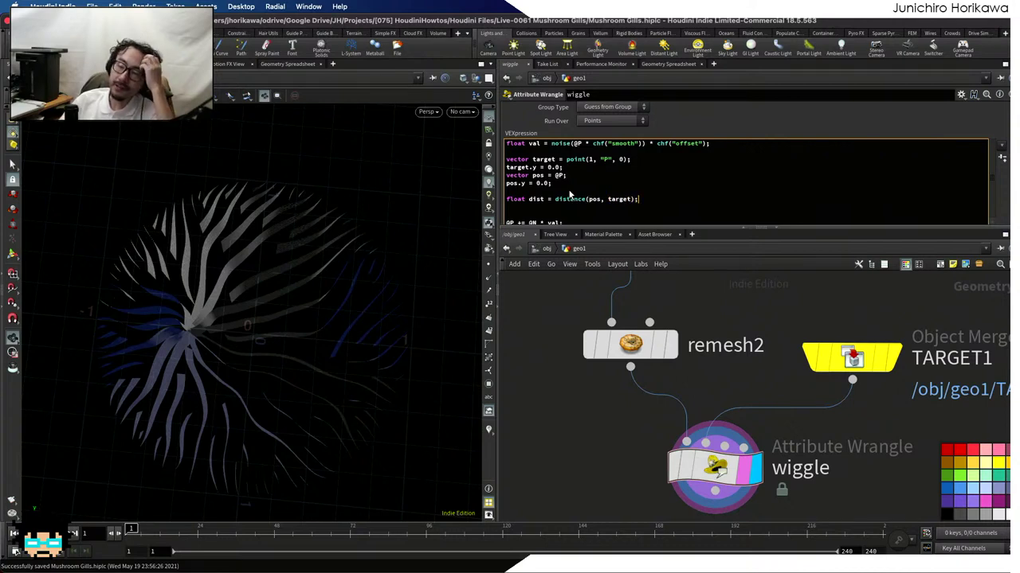
pyautogui.click(607, 413)
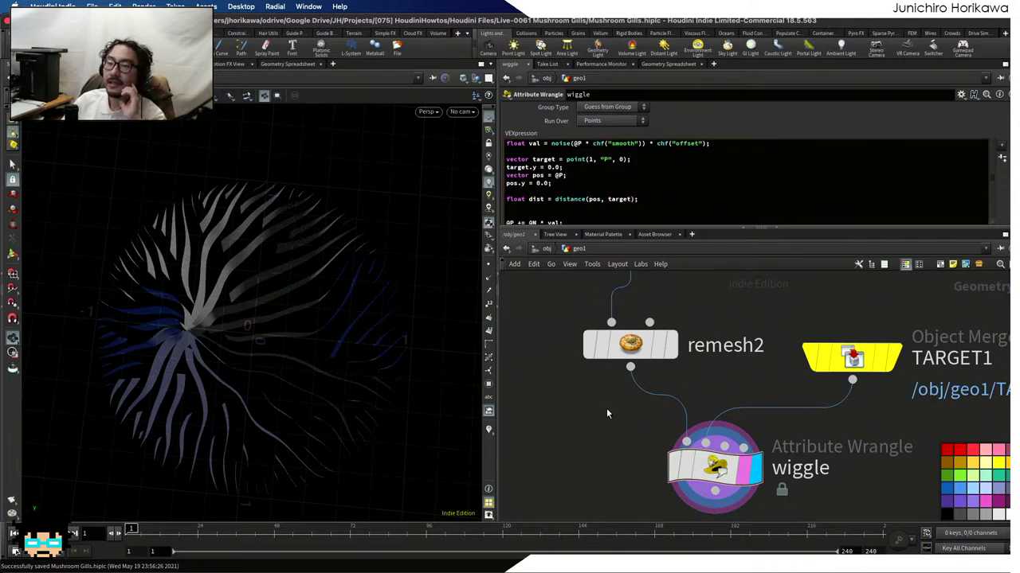
# Append '* dist' so the last VEX line reads '@P += @N * val * dist;'
pyautogui.scroll(-1, 656, 185)
pyautogui.click(654, 188)
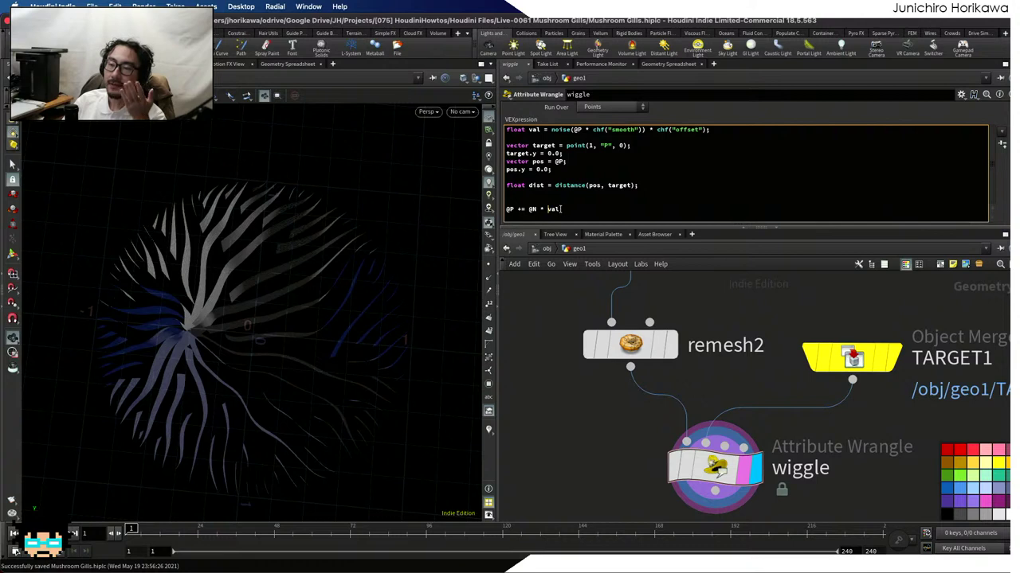
pyautogui.click(647, 184)
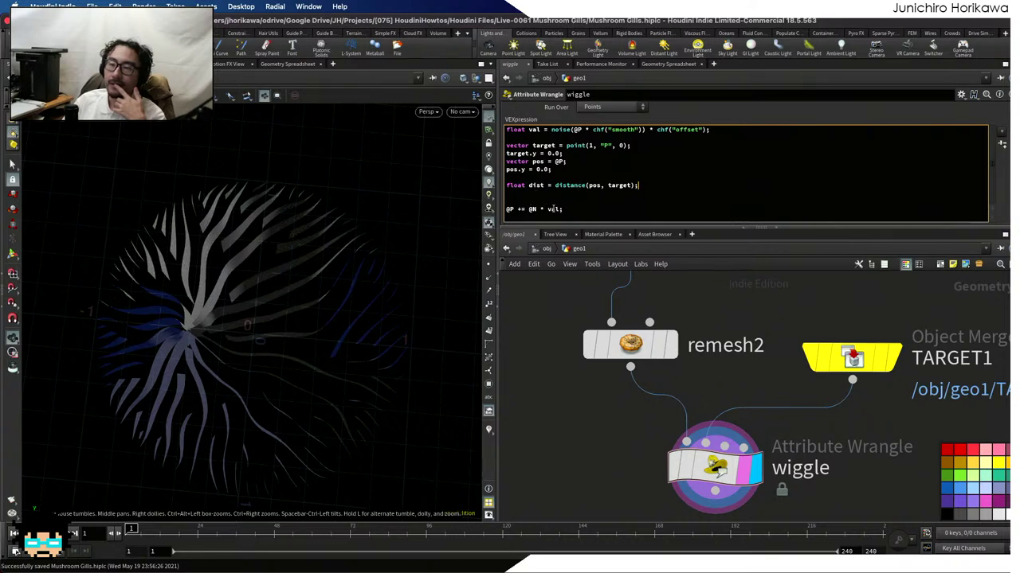
pyautogui.write('*')
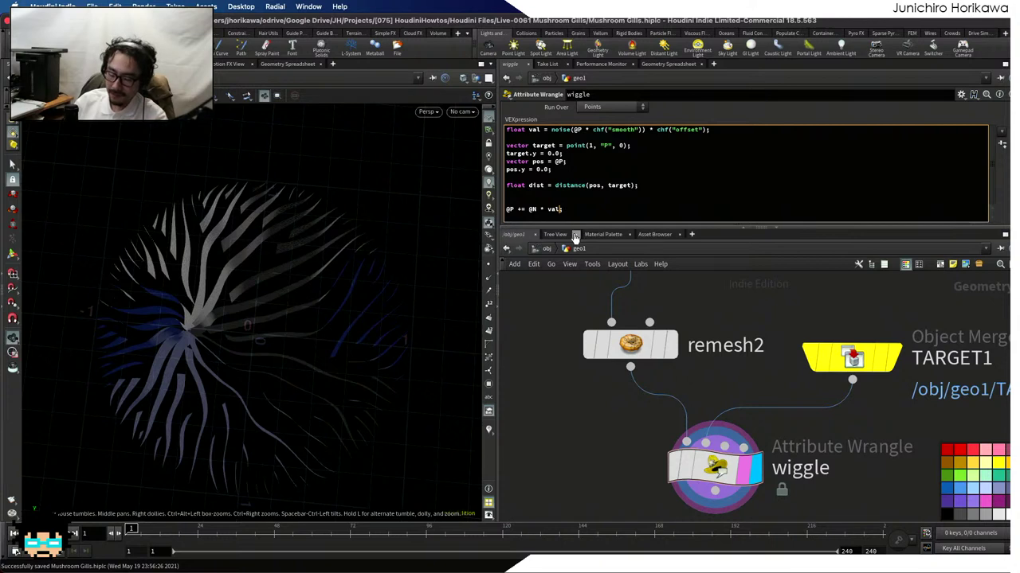
pyautogui.write(' dista')
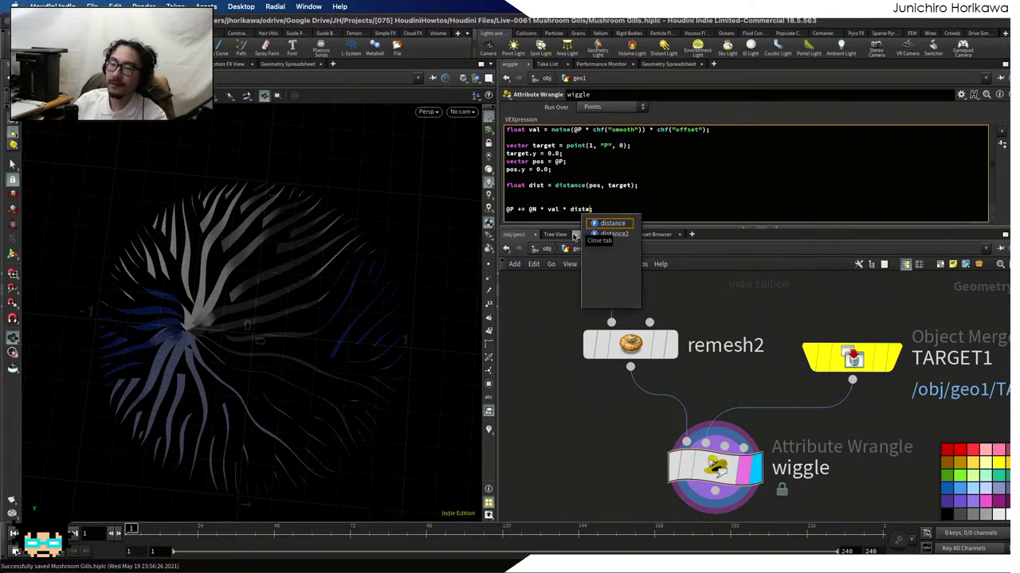
pyautogui.press('BackSpace')
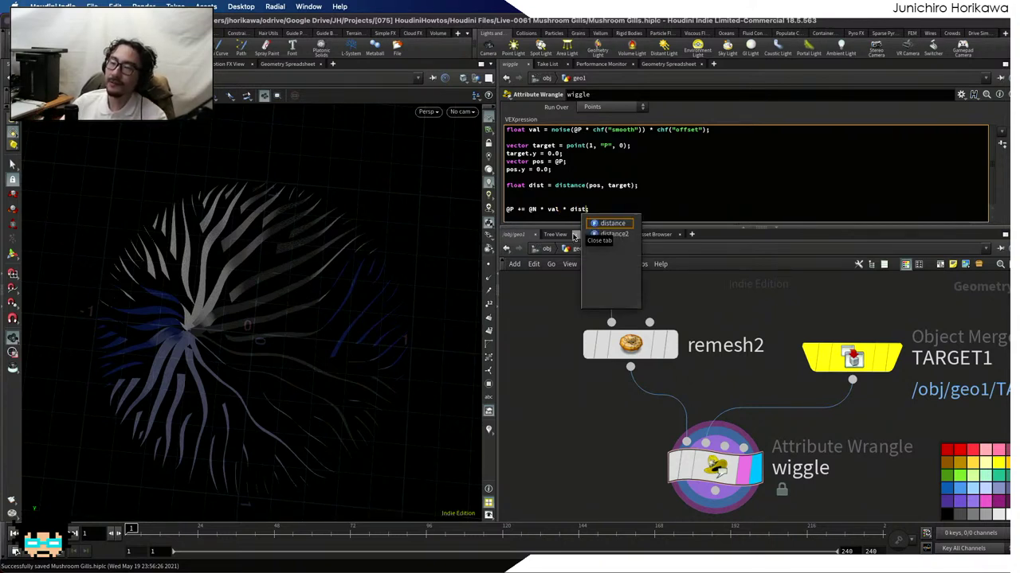
pyautogui.scroll(-3, 868, 205)
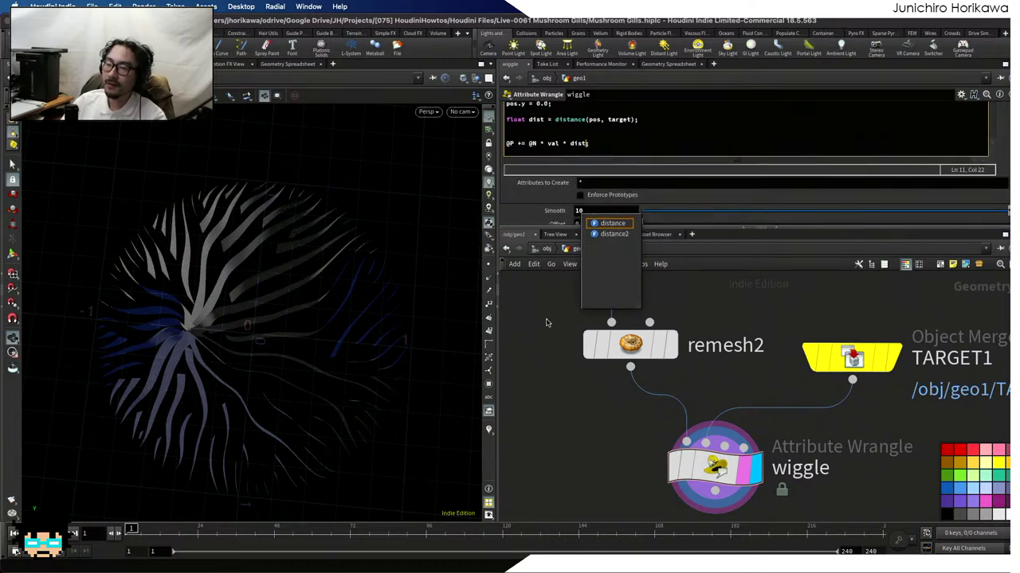
pyautogui.write(';')
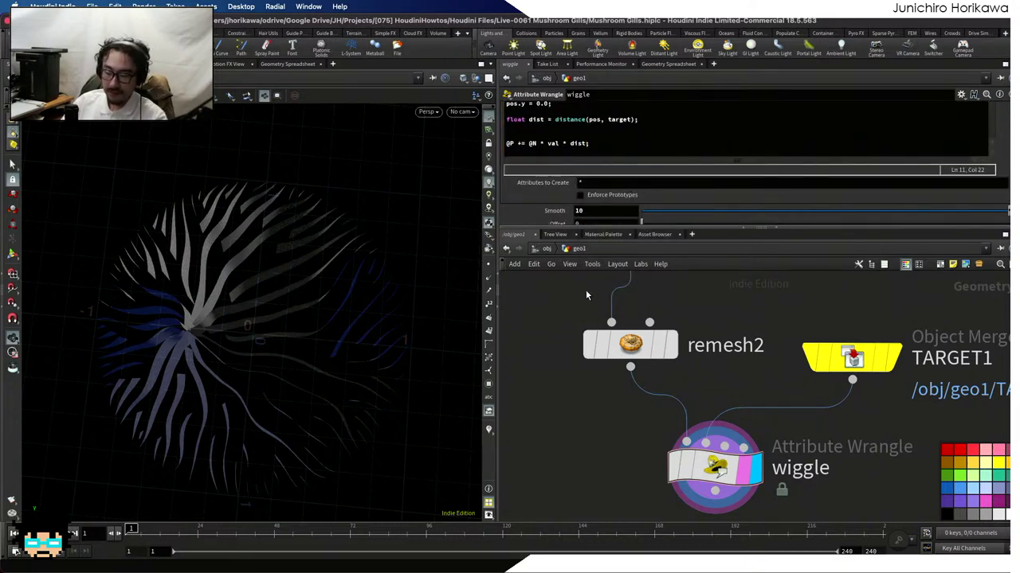
pyautogui.scroll(-1, 653, 214)
pyautogui.moveTo(647, 218)
pyautogui.mouseDown()
pyautogui.moveTo(726, 213)
pyautogui.moveTo(662, 217)
pyautogui.mouseUp()
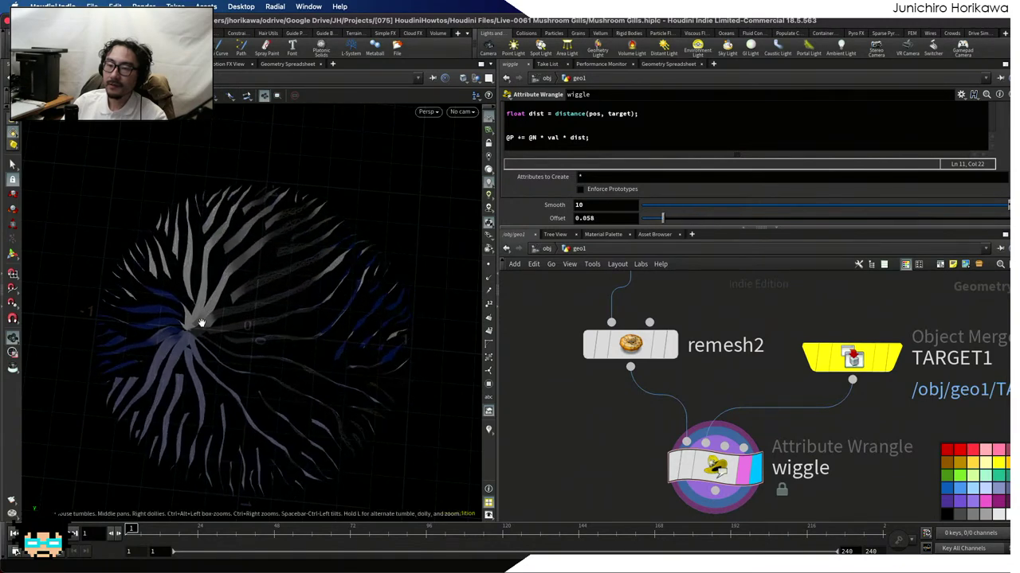
pyautogui.moveTo(170, 340); pyautogui.dragTo(255, 296)
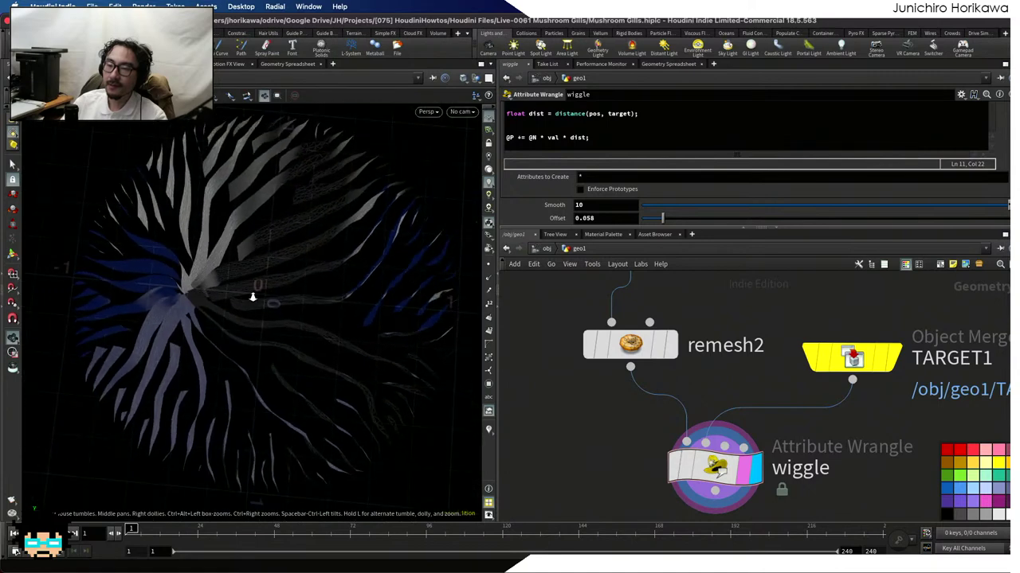
pyautogui.moveTo(671, 218); pyautogui.dragTo(700, 217)
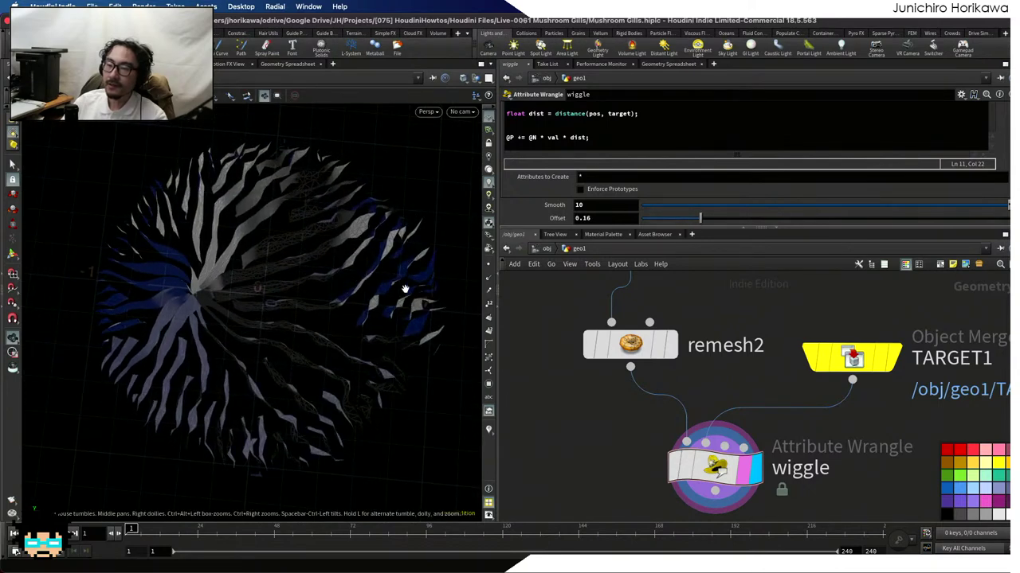
pyautogui.moveTo(415, 291); pyautogui.dragTo(325, 309)
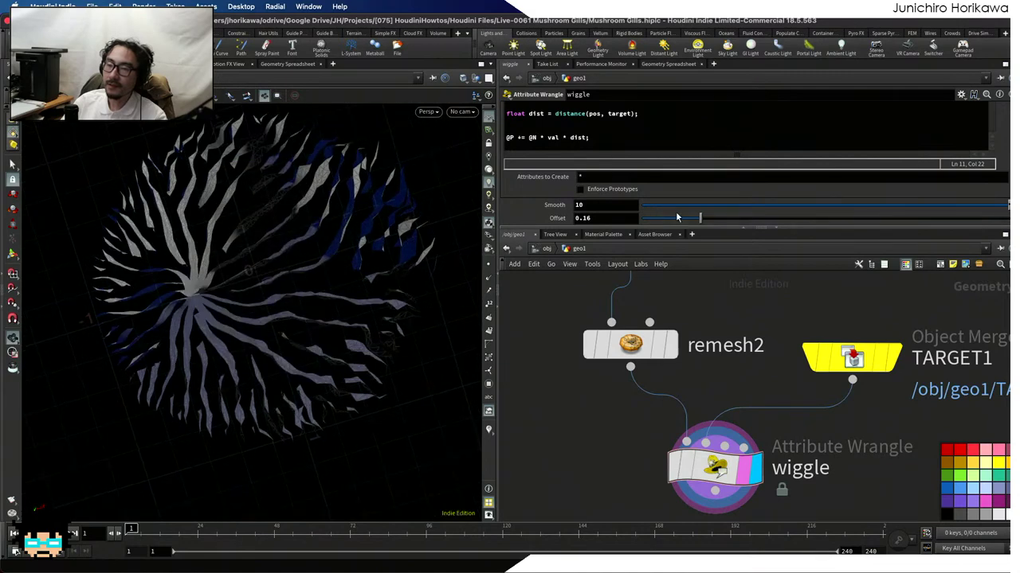
pyautogui.moveTo(700, 222); pyautogui.dragTo(661, 219)
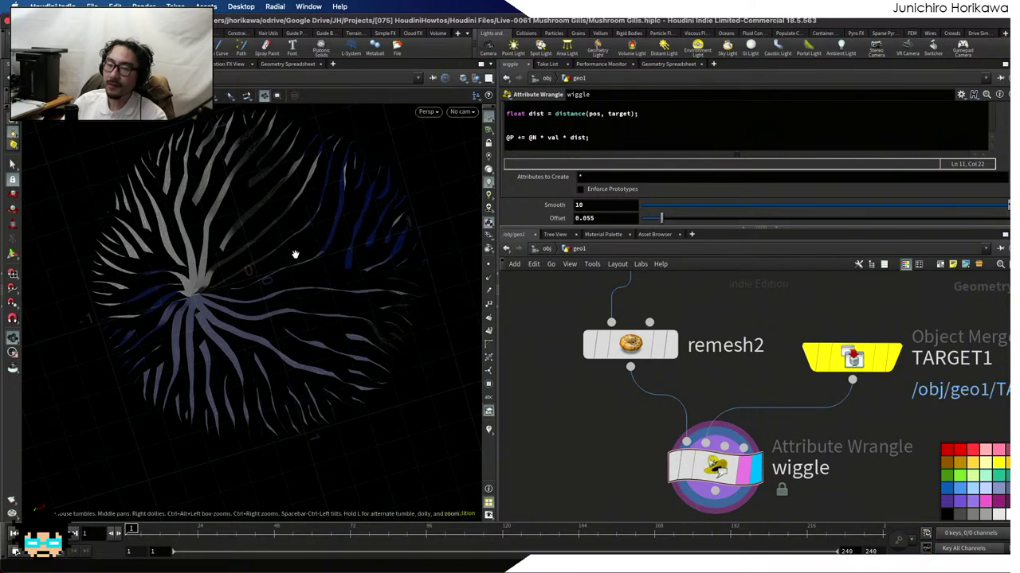
pyautogui.moveTo(295, 255); pyautogui.dragTo(264, 278)
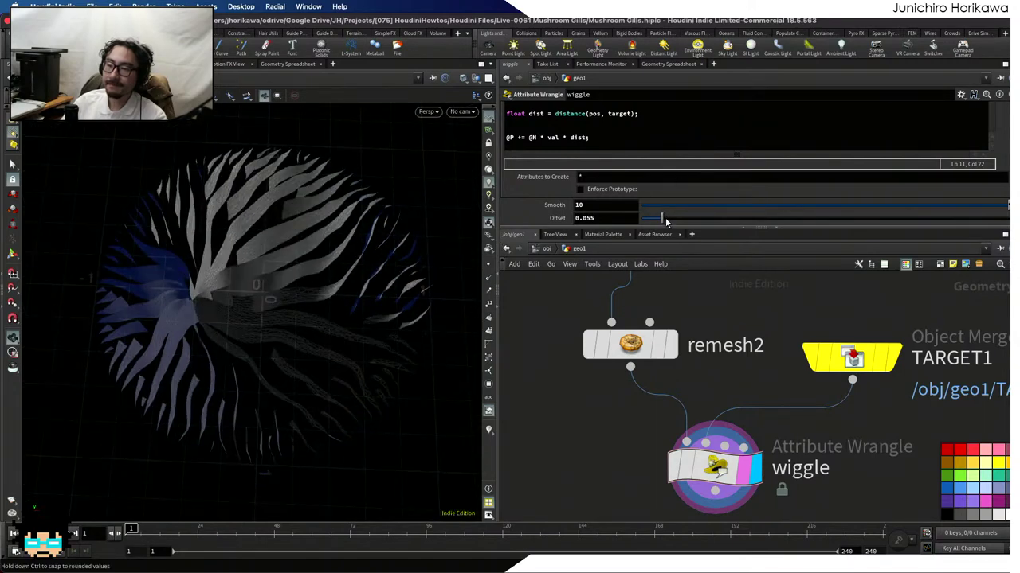
pyautogui.moveTo(666, 222); pyautogui.dragTo(614, 217)
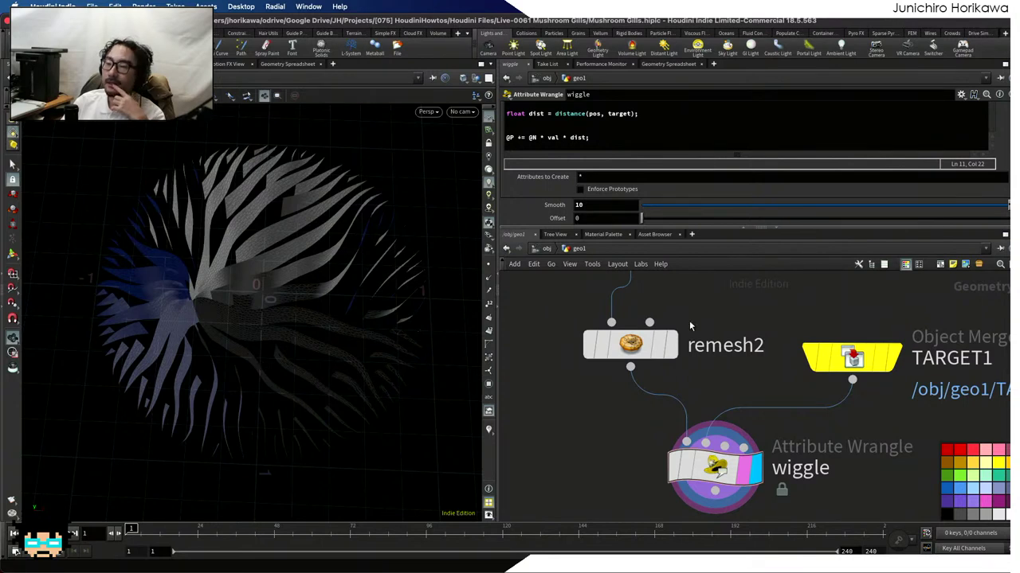
pyautogui.scroll(-1, 785, 335)
pyautogui.scroll(-2, 722, 344)
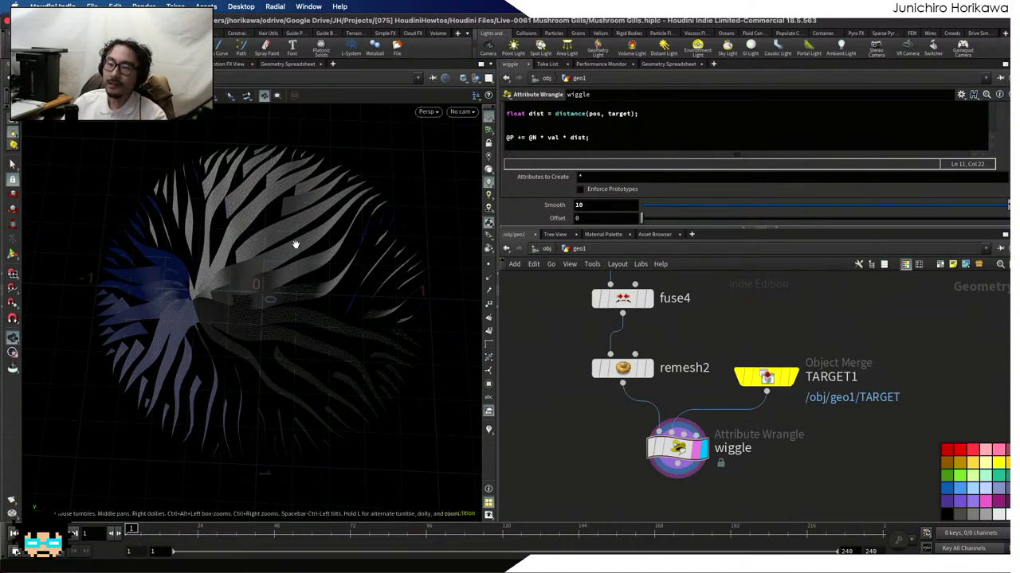
pyautogui.moveTo(294, 244); pyautogui.dragTo(294, 266)
# Add a remesh3 node fed by fuse4 and save the scene
pyautogui.scroll(-2, 684, 375)
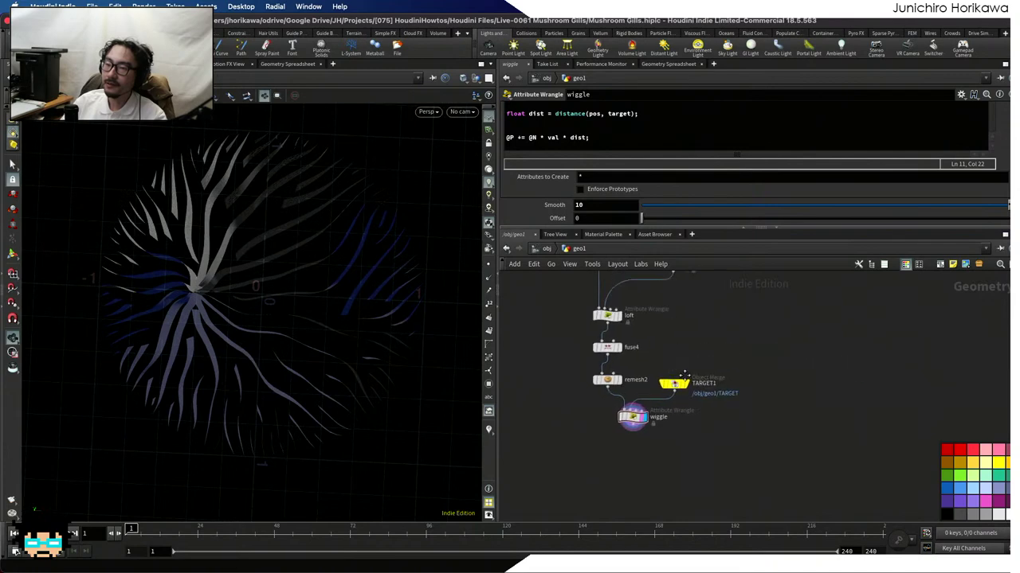
pyautogui.scroll(2, 684, 374)
pyautogui.press('Tab')
pyautogui.write('re')
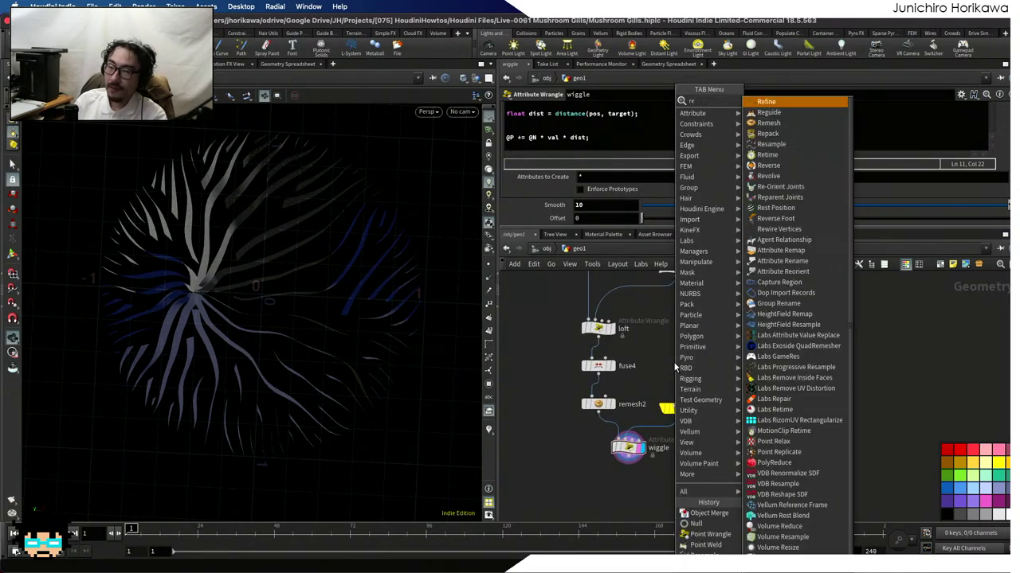
pyautogui.write('f')
pyautogui.press('Return')
pyautogui.click(673, 367)
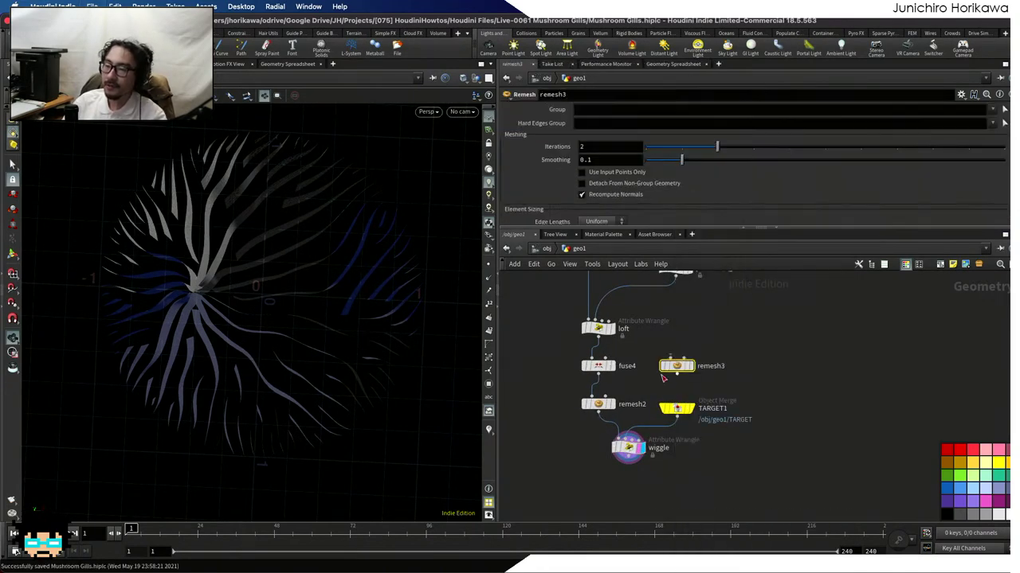
pyautogui.hotkey('ctrl', 's')
pyautogui.scroll(2, 656, 383)
pyautogui.moveTo(521, 369); pyautogui.dragTo(692, 334)
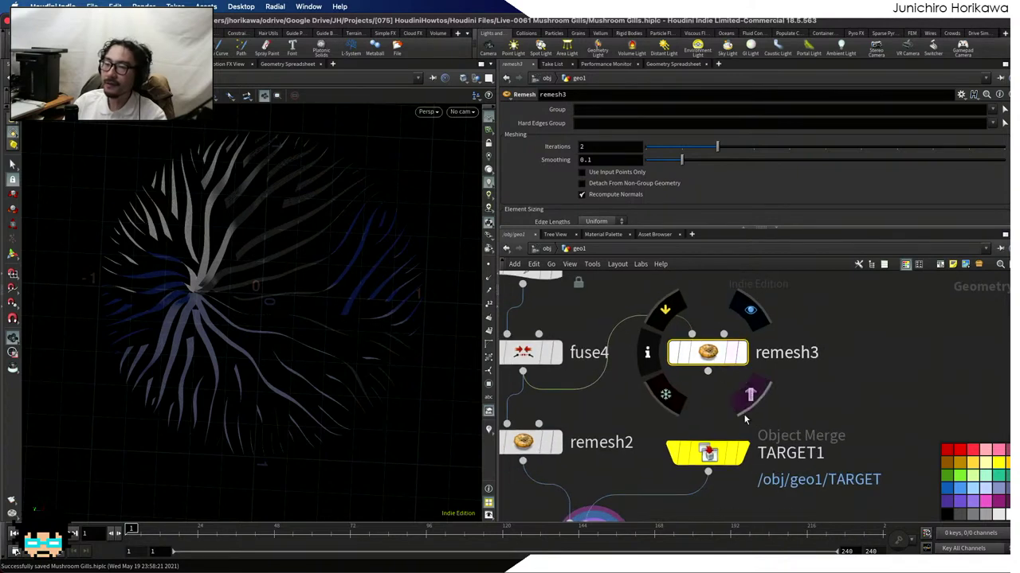
pyautogui.scroll(-2, 667, 219)
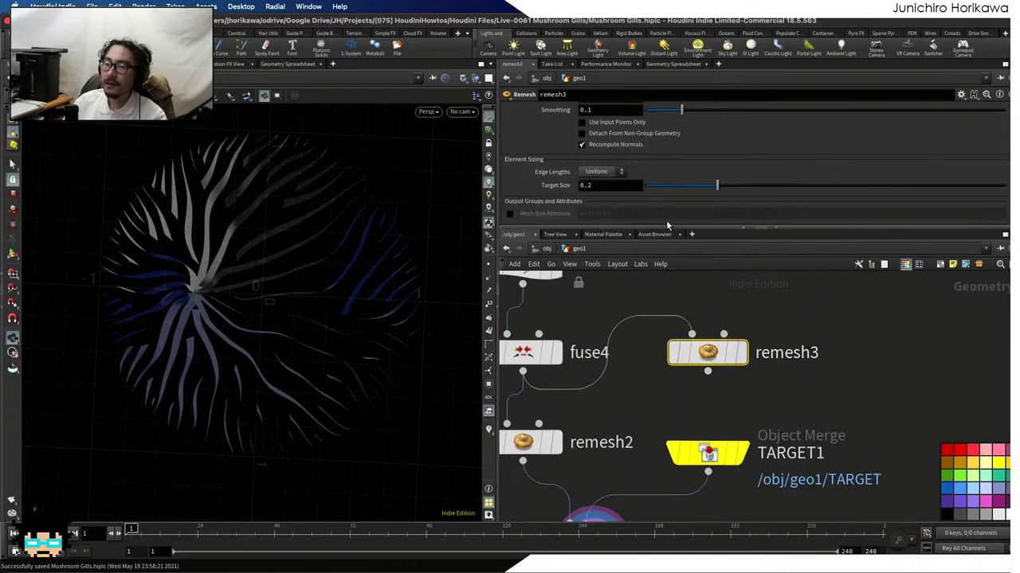
pyautogui.moveTo(707, 352); pyautogui.dragTo(716, 336)
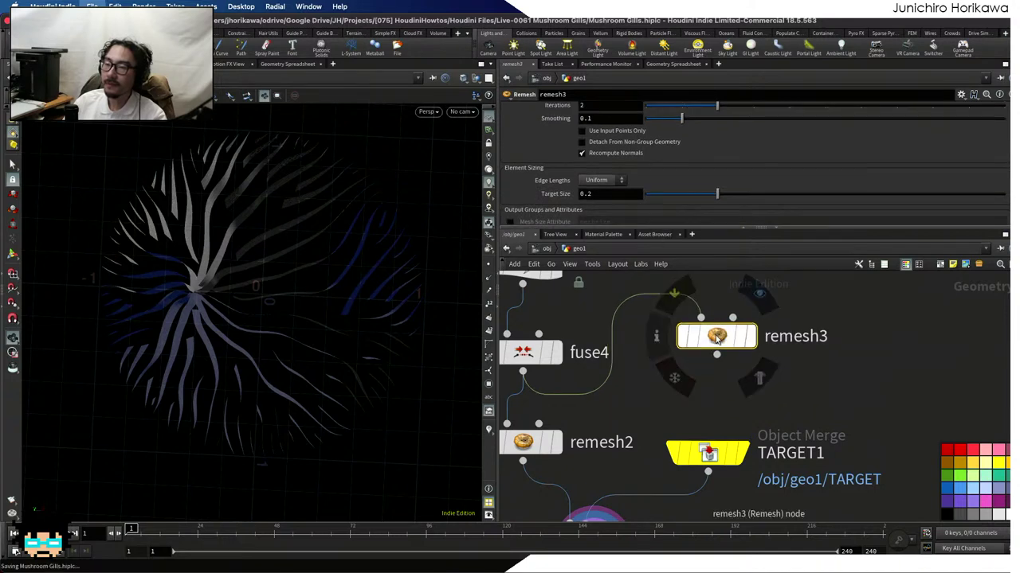
# Switch remesh3 to adaptive edge lengths and display its result
pyautogui.click(594, 202)
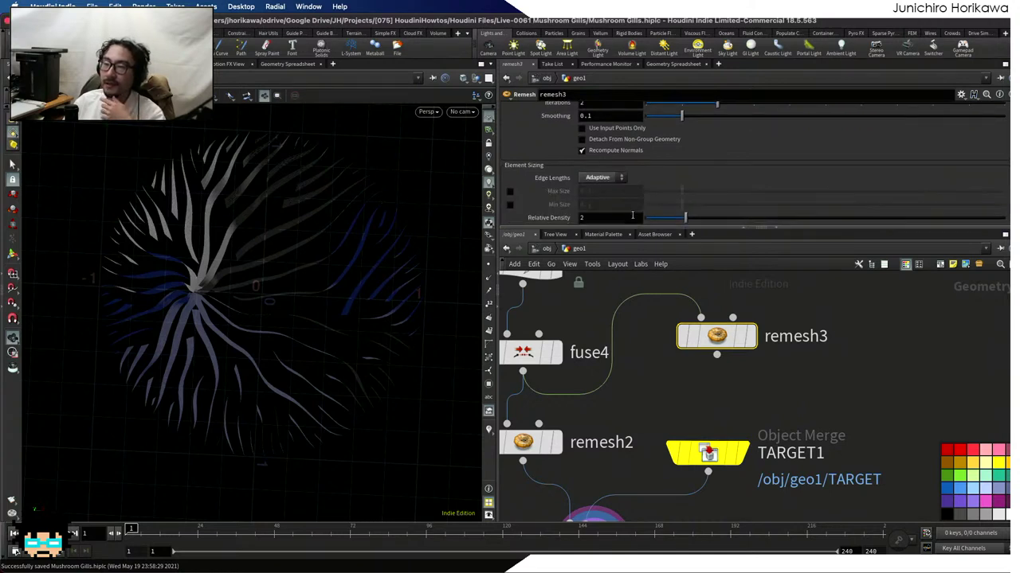
pyautogui.scroll(-3, 632, 212)
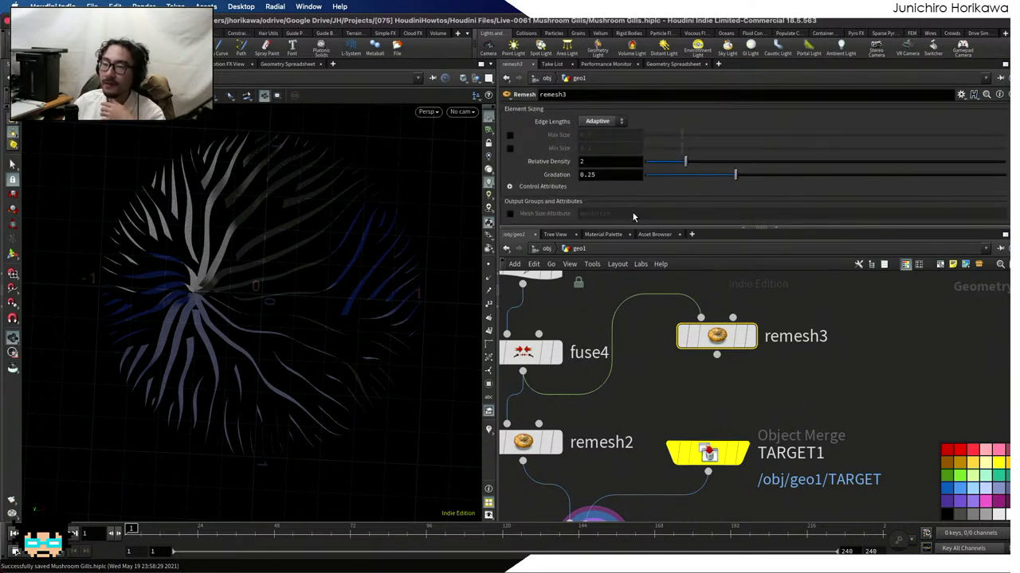
pyautogui.click(745, 336)
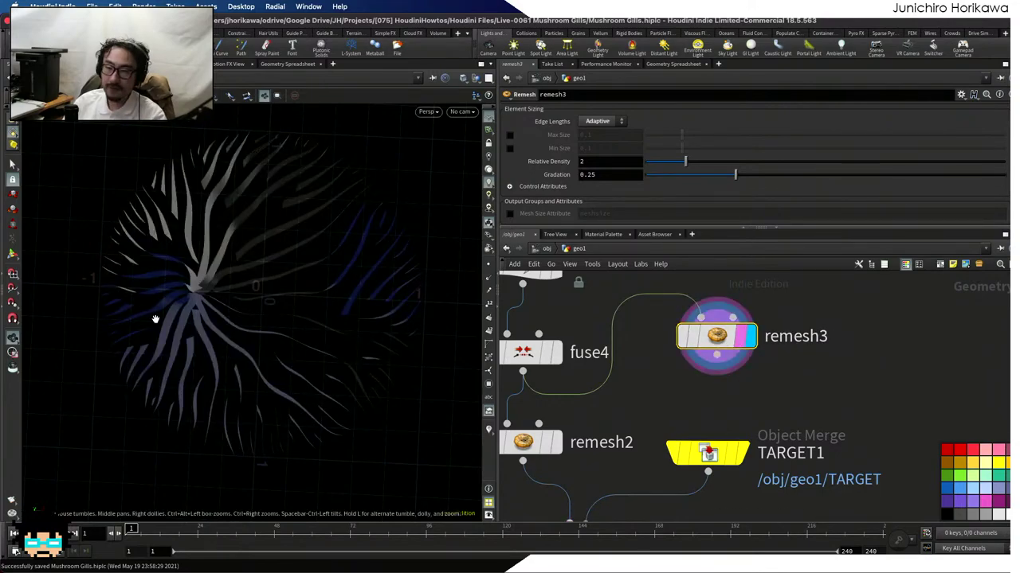
pyautogui.moveTo(155, 319); pyautogui.dragTo(318, 266, button='right')
pyautogui.moveTo(318, 266)
pyautogui.mouseDown()
pyautogui.moveTo(308, 214)
pyautogui.moveTo(220, 234)
pyautogui.moveTo(321, 260)
pyautogui.mouseUp()
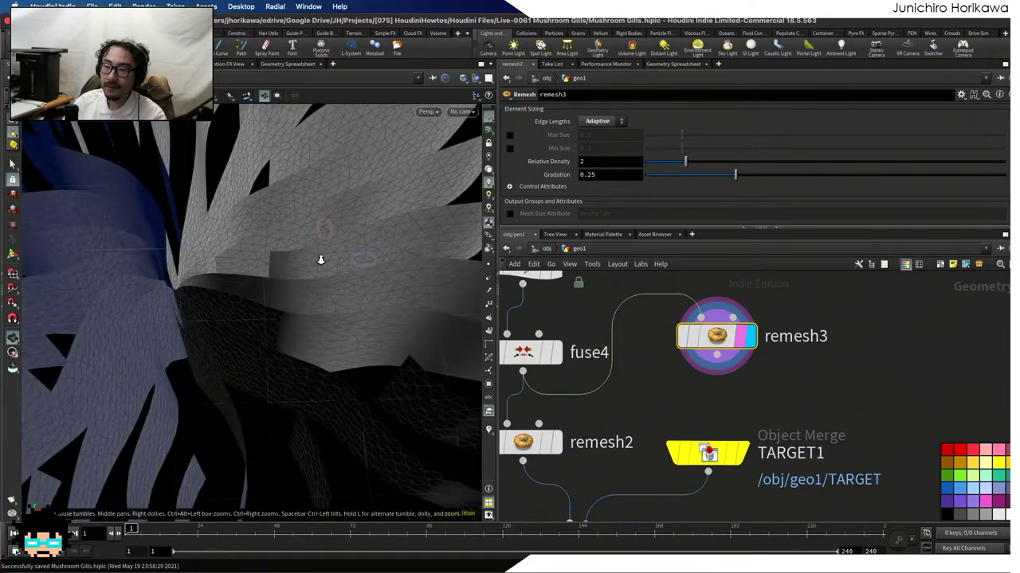
pyautogui.scroll(-3, 320, 260)
pyautogui.moveTo(730, 337); pyautogui.dragTo(729, 353)
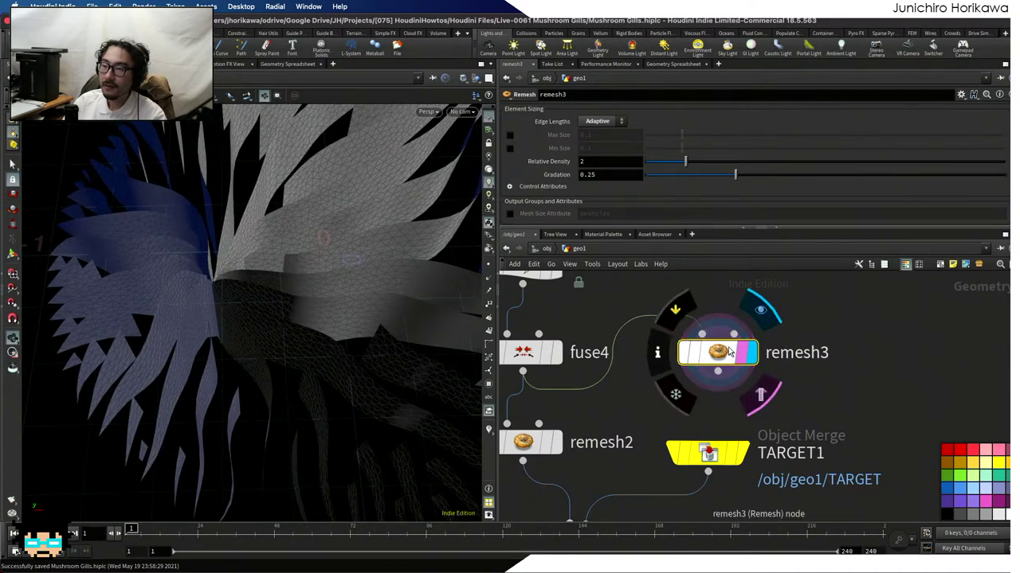
pyautogui.scroll(-5, 359, 337)
pyautogui.moveTo(266, 264); pyautogui.dragTo(263, 294)
pyautogui.scroll(-1, 532, 355)
# Compare fuse4's strips against the remesh3 result in the viewport
pyautogui.click(557, 353)
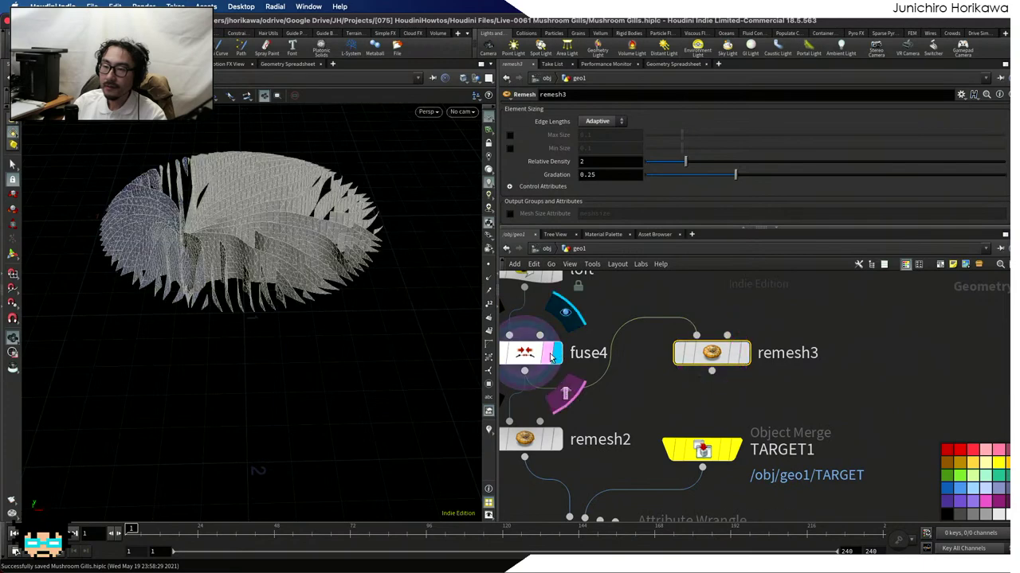
pyautogui.click(534, 358)
pyautogui.click(741, 352)
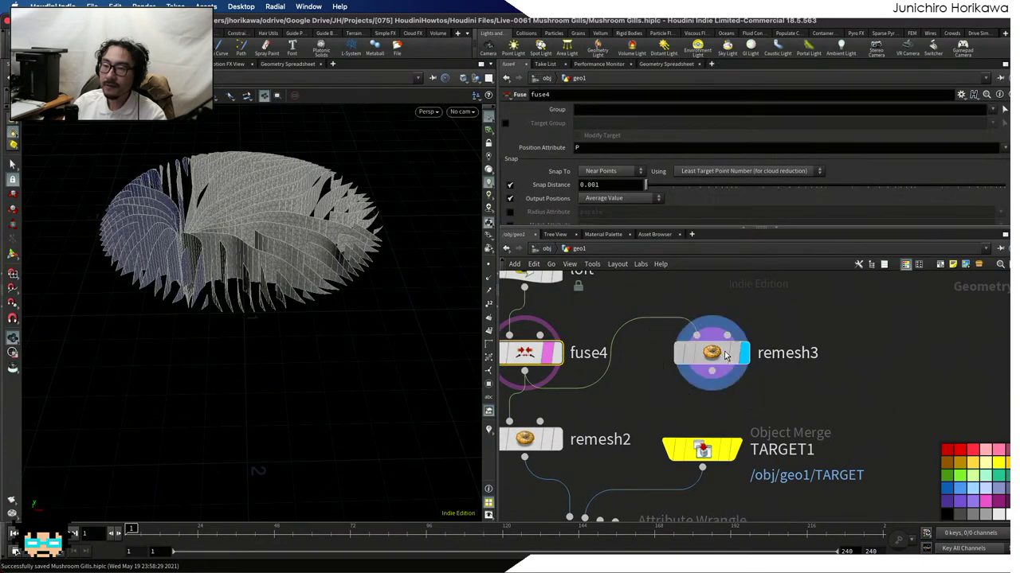
pyautogui.click(711, 357)
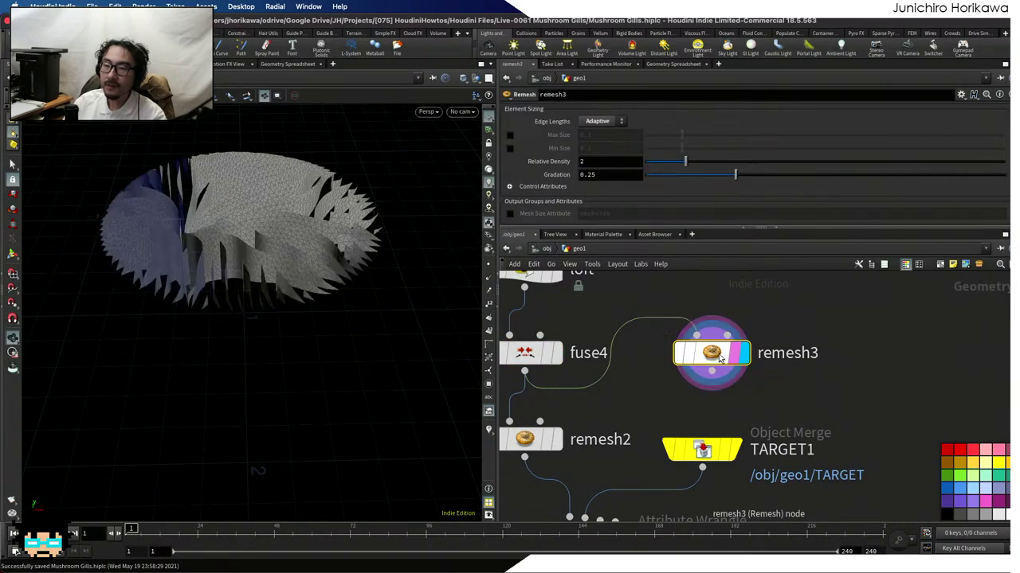
pyautogui.scroll(5, 324, 257)
pyautogui.moveTo(298, 237)
pyautogui.mouseDown()
pyautogui.moveTo(319, 271)
pyautogui.moveTo(300, 226)
pyautogui.moveTo(307, 255)
pyautogui.mouseUp()
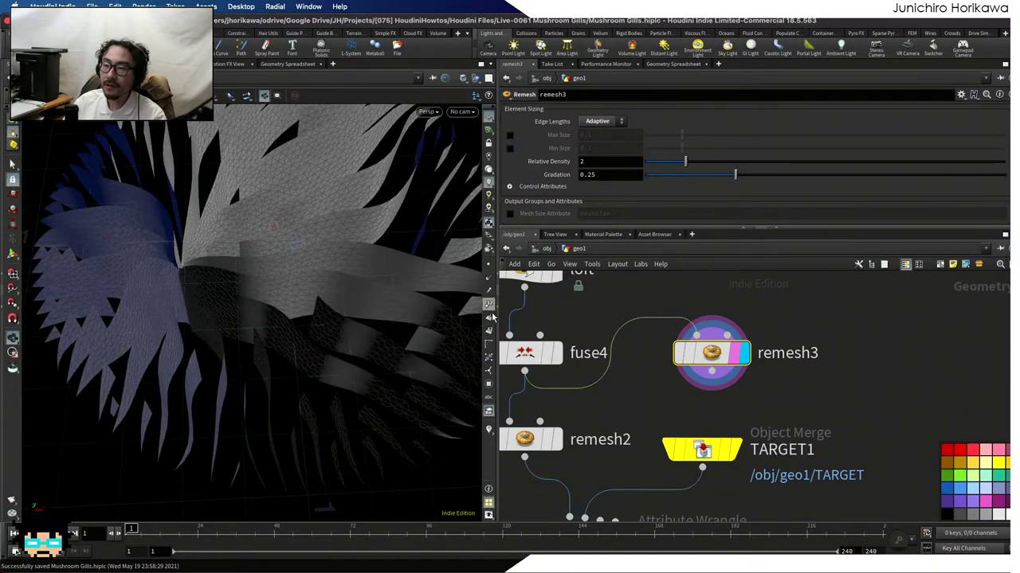
pyautogui.click(557, 356)
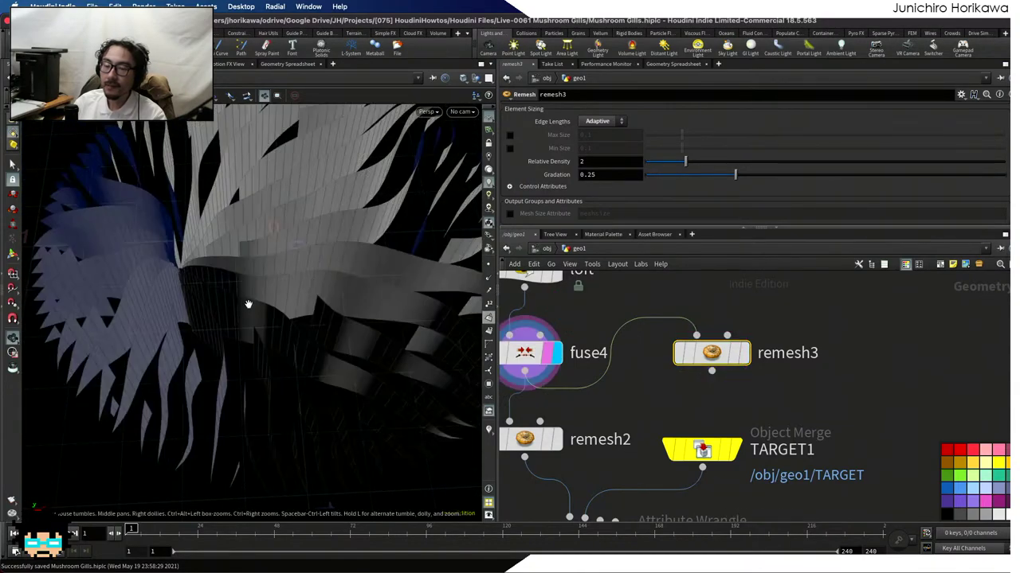
pyautogui.click(742, 353)
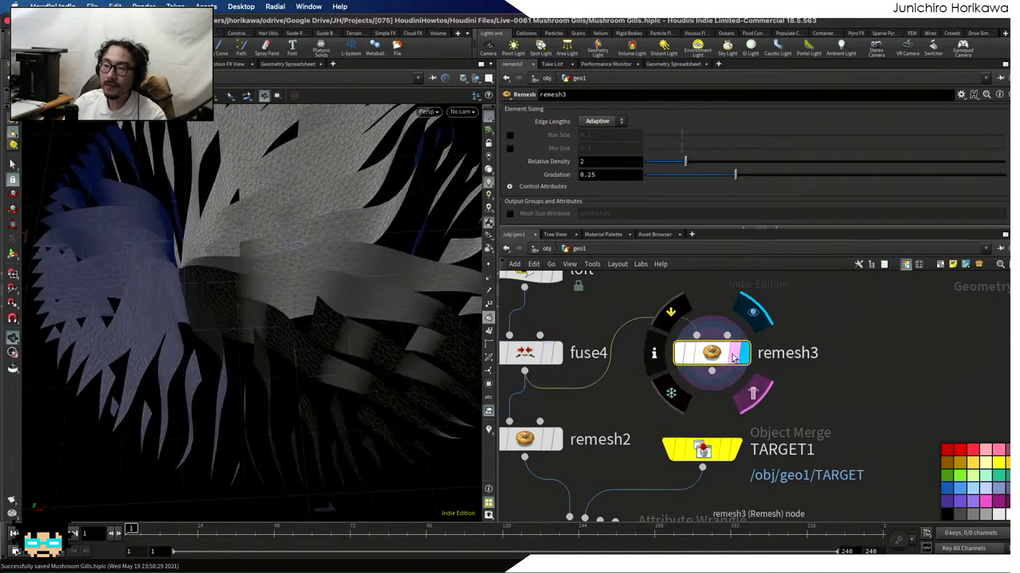
pyautogui.moveTo(431, 223); pyautogui.dragTo(188, 319)
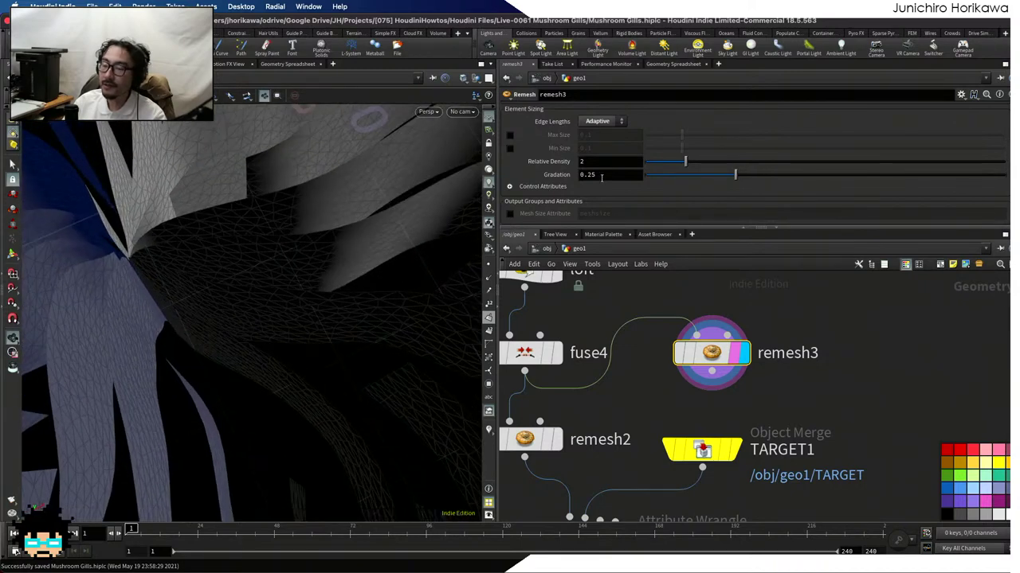
pyautogui.moveTo(741, 340); pyautogui.dragTo(752, 341)
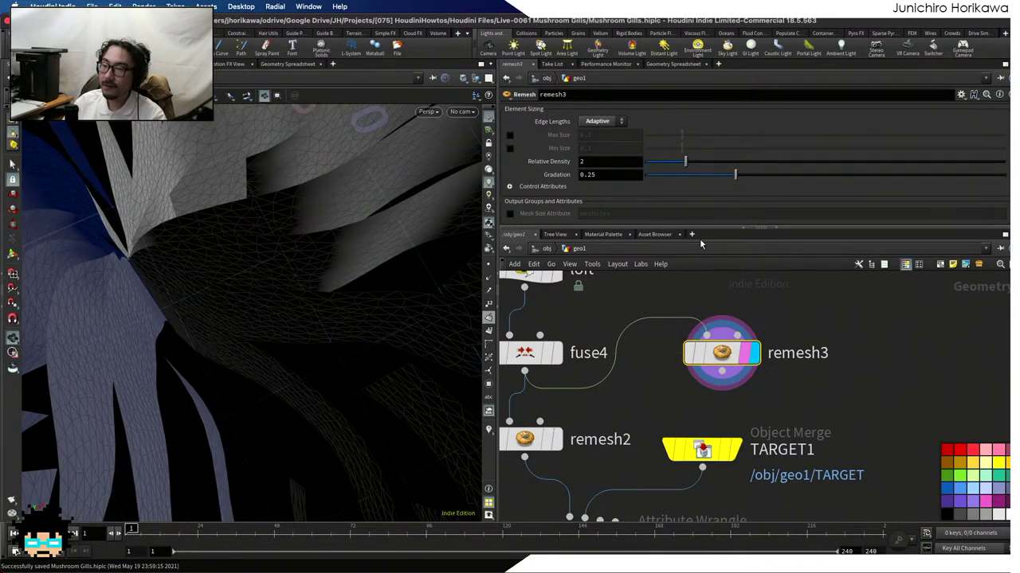
# Try a Gradation of 0.05 on remesh3, then set it to 1
pyautogui.moveTo(698, 182); pyautogui.dragTo(635, 183)
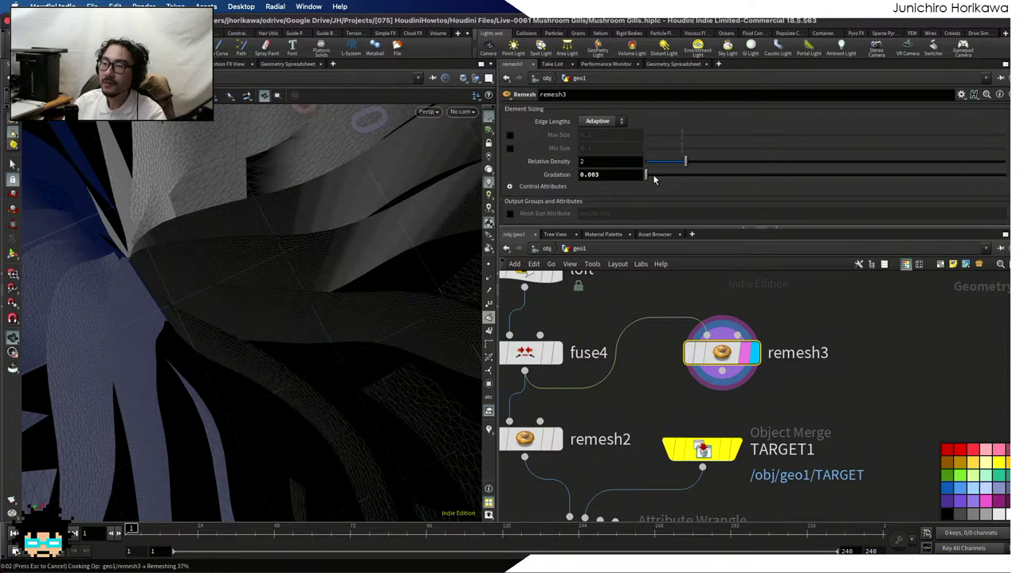
pyautogui.click(653, 176)
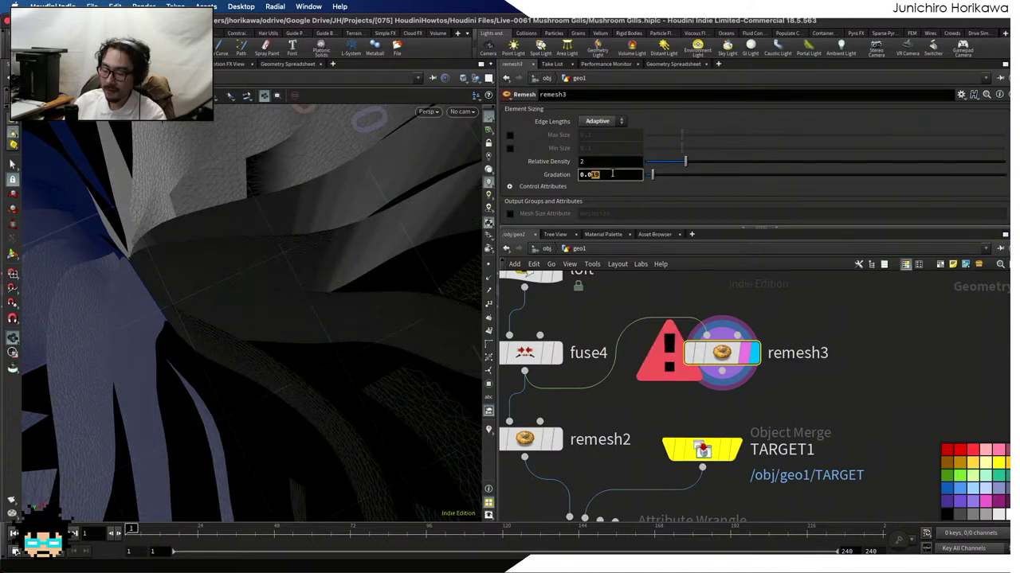
pyautogui.press('Return')
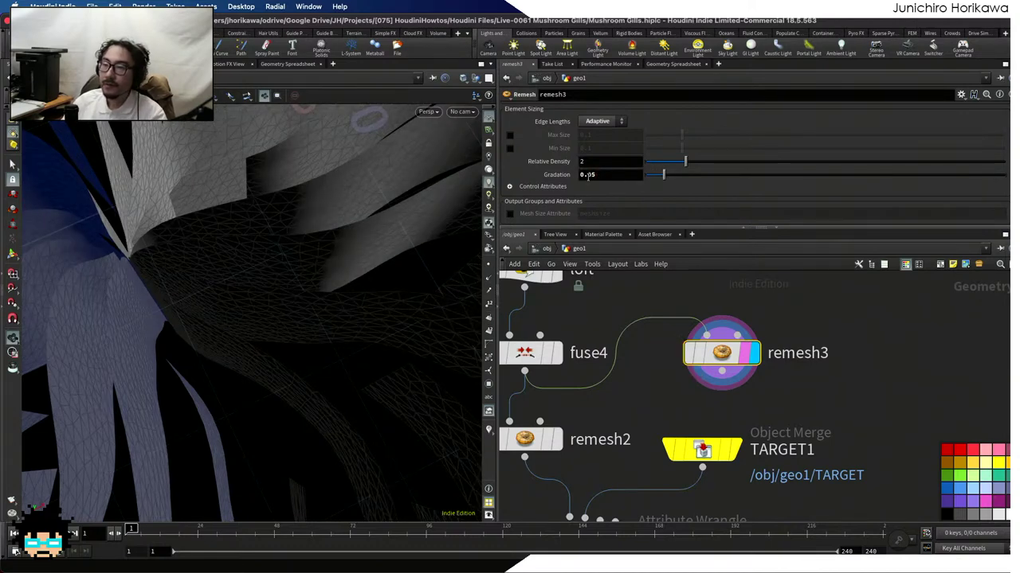
pyautogui.moveTo(240, 274); pyautogui.dragTo(359, 364)
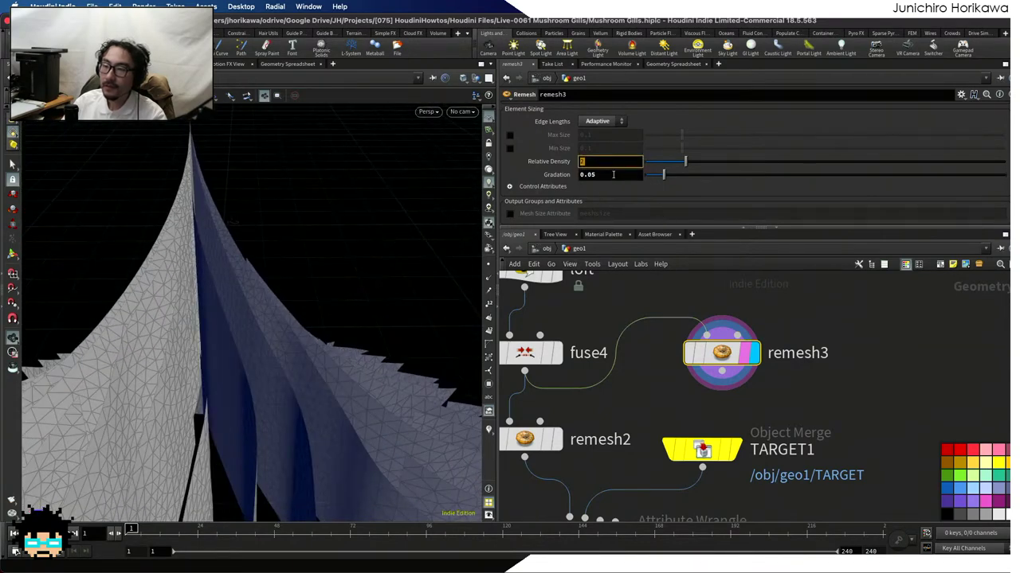
pyautogui.write('1')
pyautogui.press('Return')
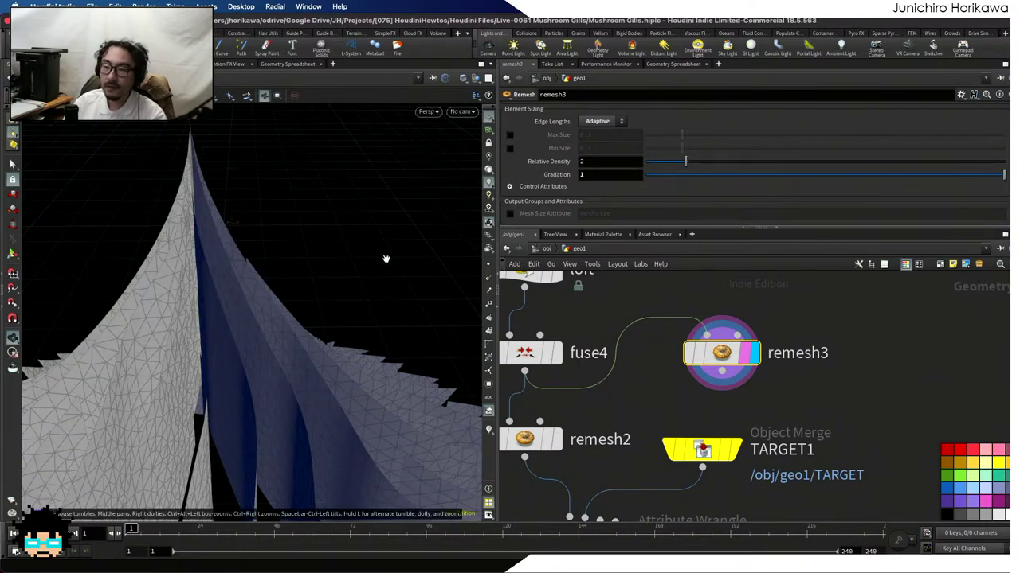
pyautogui.moveTo(381, 263); pyautogui.dragTo(111, 255)
pyautogui.moveTo(111, 255); pyautogui.dragTo(412, 234, button='right')
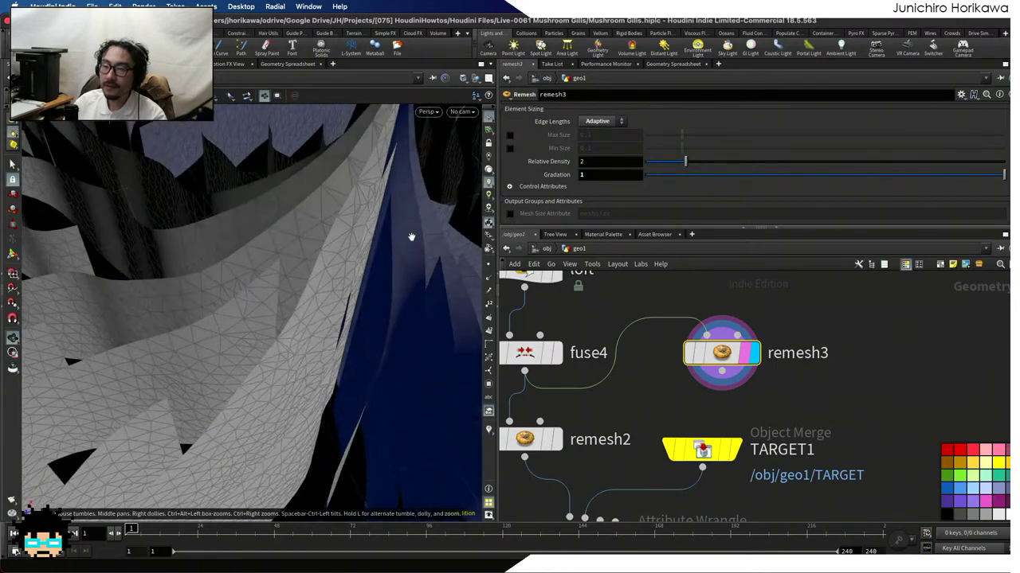
# Delete remesh3 and display remesh2's spiky gill mesh, orbiting to inspect it
pyautogui.press('Delete')
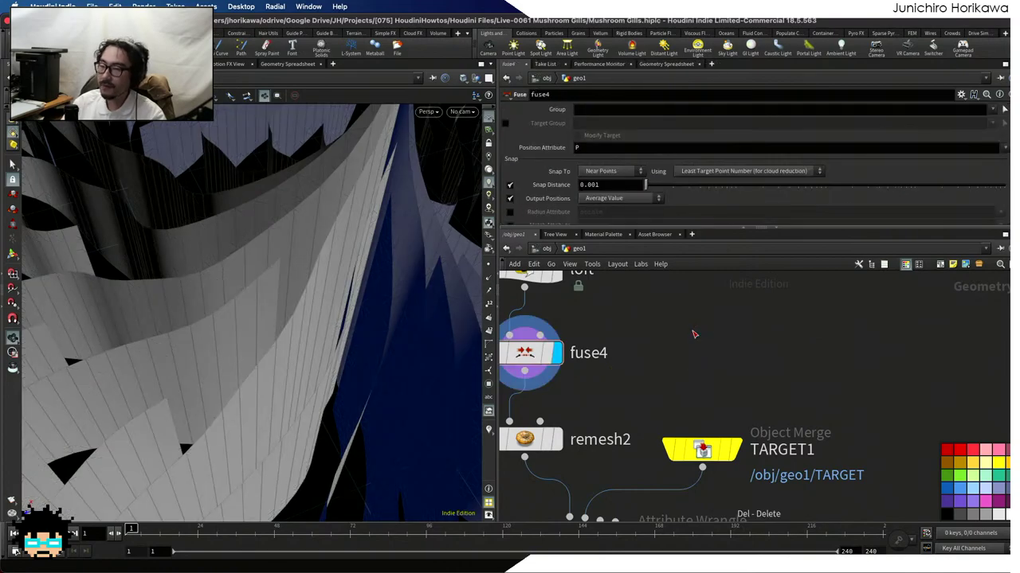
pyautogui.press('h')
pyautogui.click(639, 383)
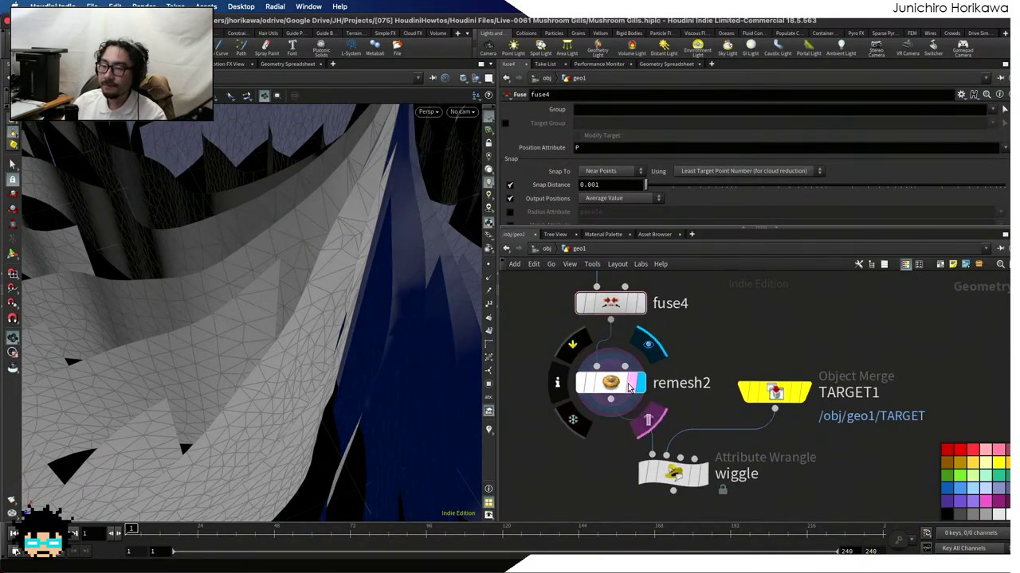
pyautogui.moveTo(228, 359); pyautogui.dragTo(231, 435)
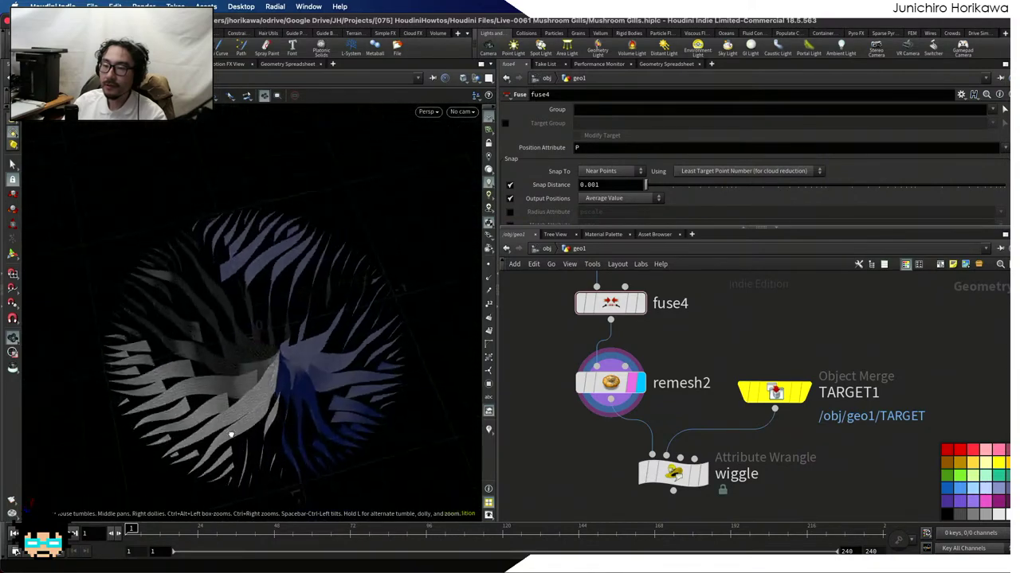
pyautogui.moveTo(312, 431); pyautogui.dragTo(422, 350)
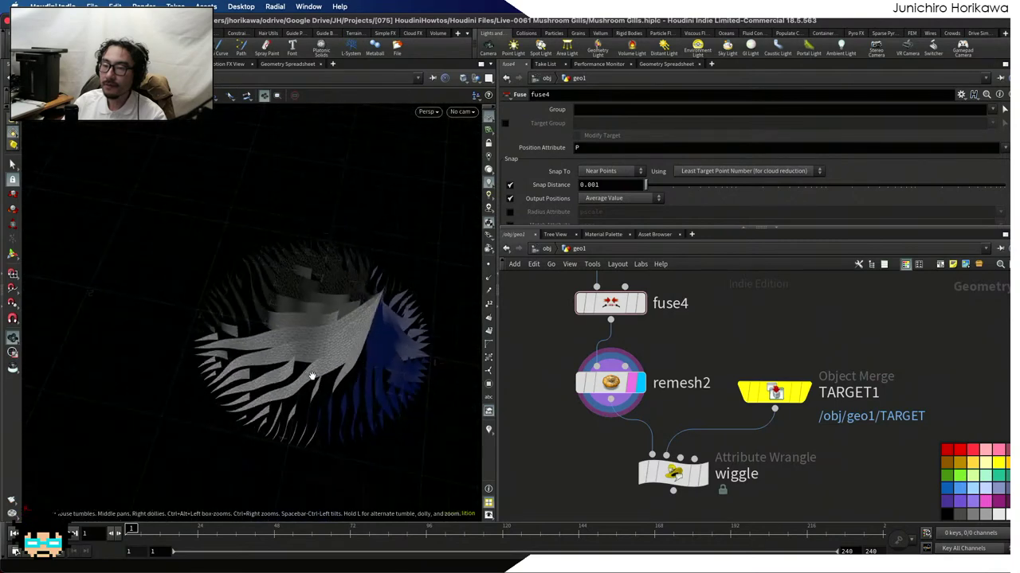
pyautogui.scroll(-5, 695, 381)
pyautogui.scroll(5, 695, 381)
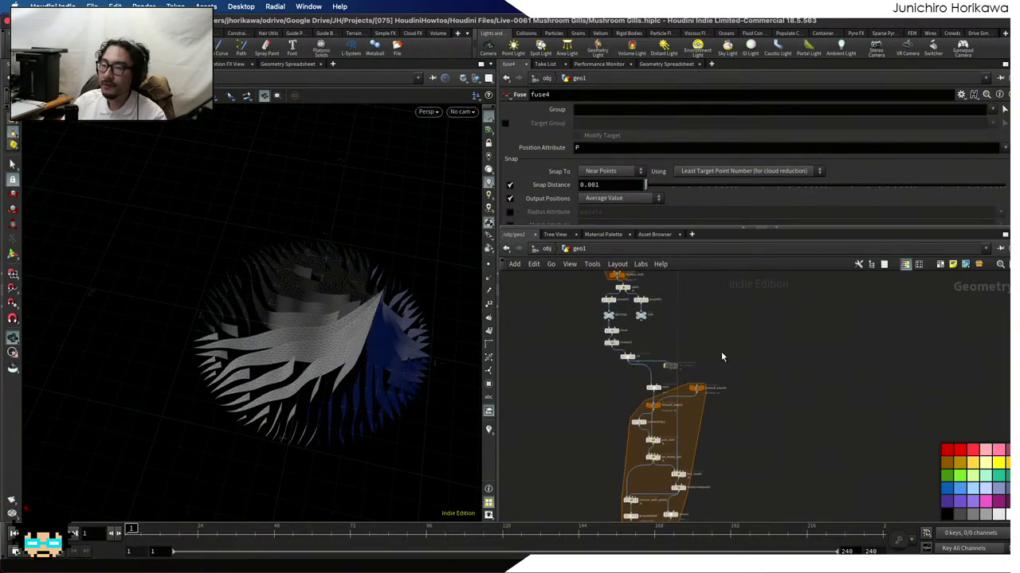
# Display circle1 and move the circle1 and fuse1 nodes higher
pyautogui.scroll(2, 682, 381)
pyautogui.moveTo(629, 366)
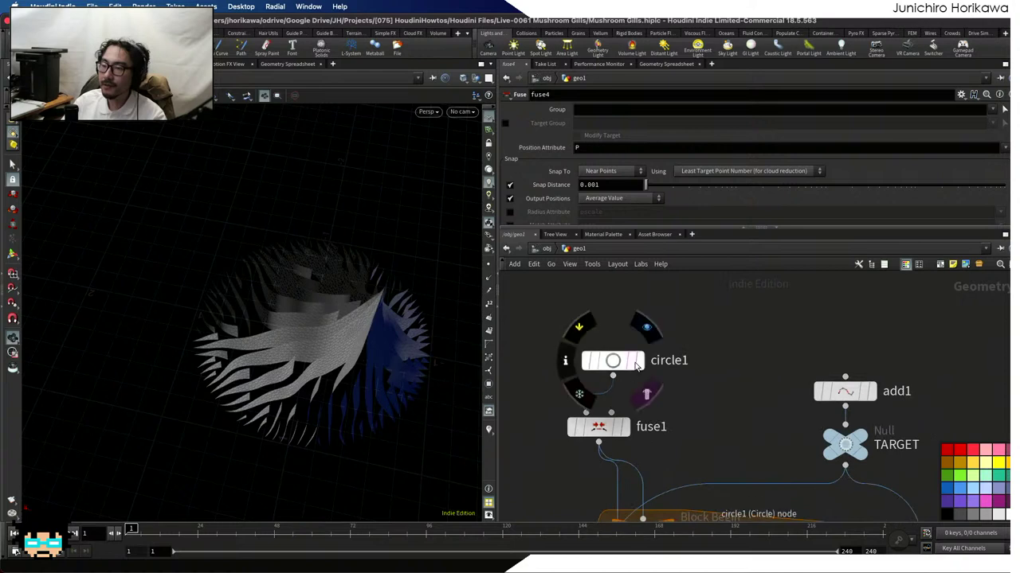
pyautogui.click(646, 326)
pyautogui.click(636, 364)
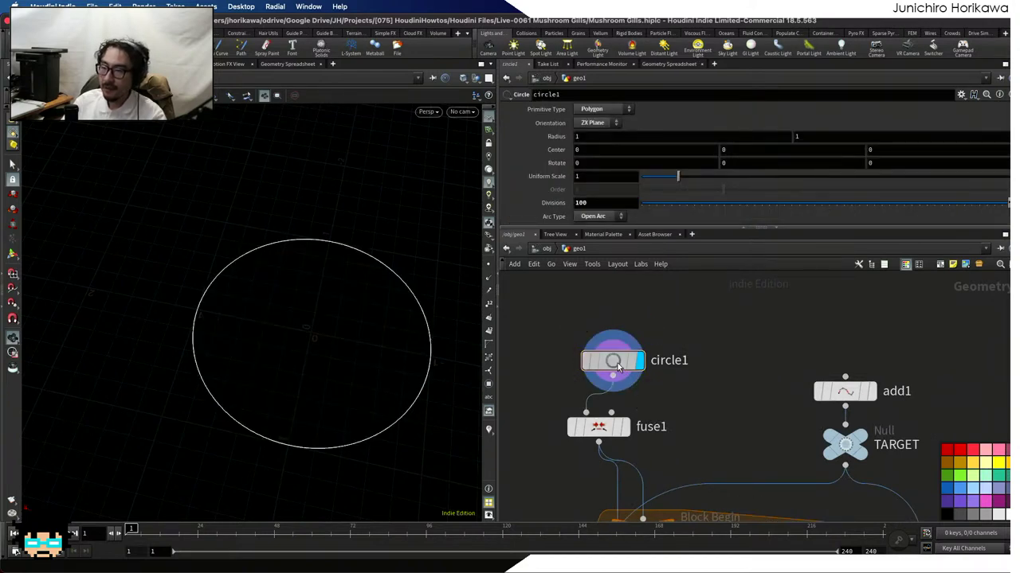
pyautogui.moveTo(622, 368); pyautogui.dragTo(607, 321)
pyautogui.press('Tab')
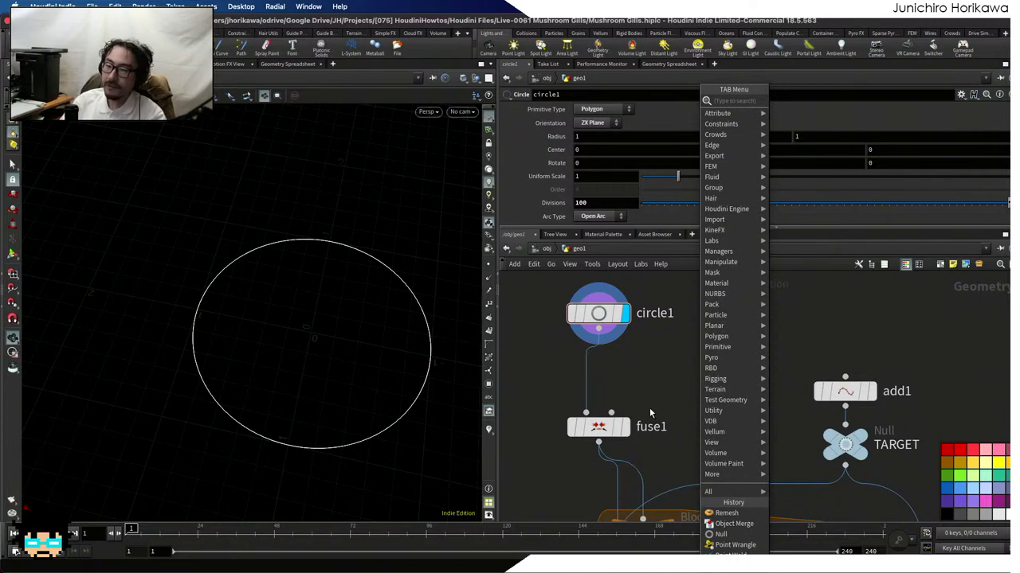
pyautogui.click(609, 427)
pyautogui.moveTo(609, 428); pyautogui.dragTo(609, 391)
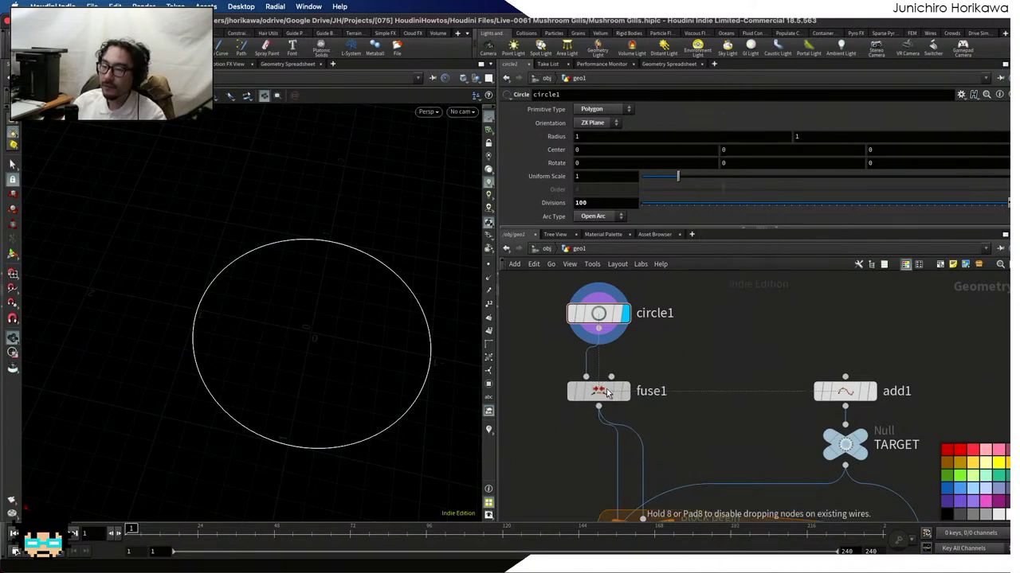
# Add a Null node on the wire below fuse1
pyautogui.press('Tab')
pyautogui.write('null')
pyautogui.press('Return')
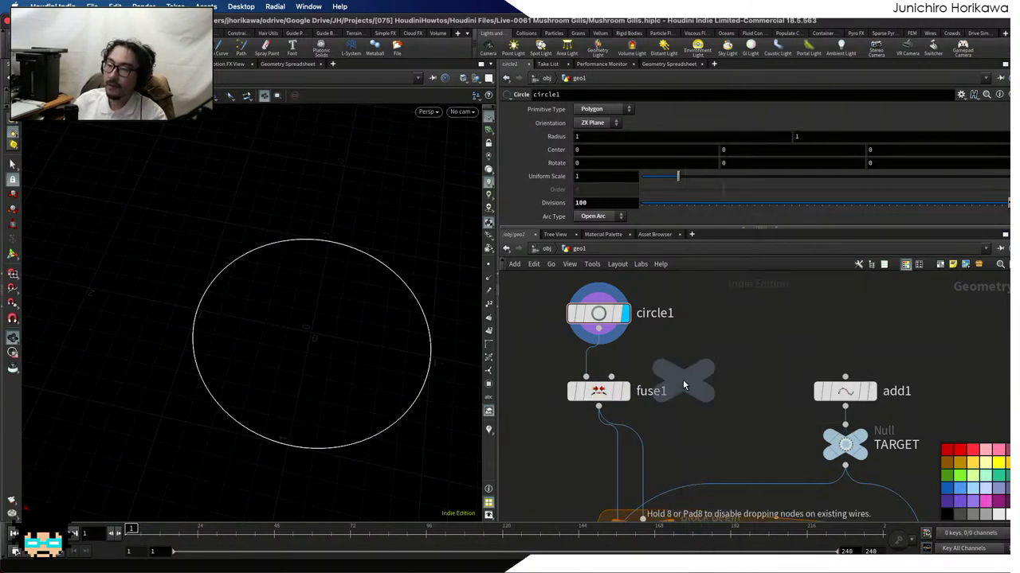
pyautogui.scroll(-4, 687, 379)
pyautogui.scroll(3, 691, 402)
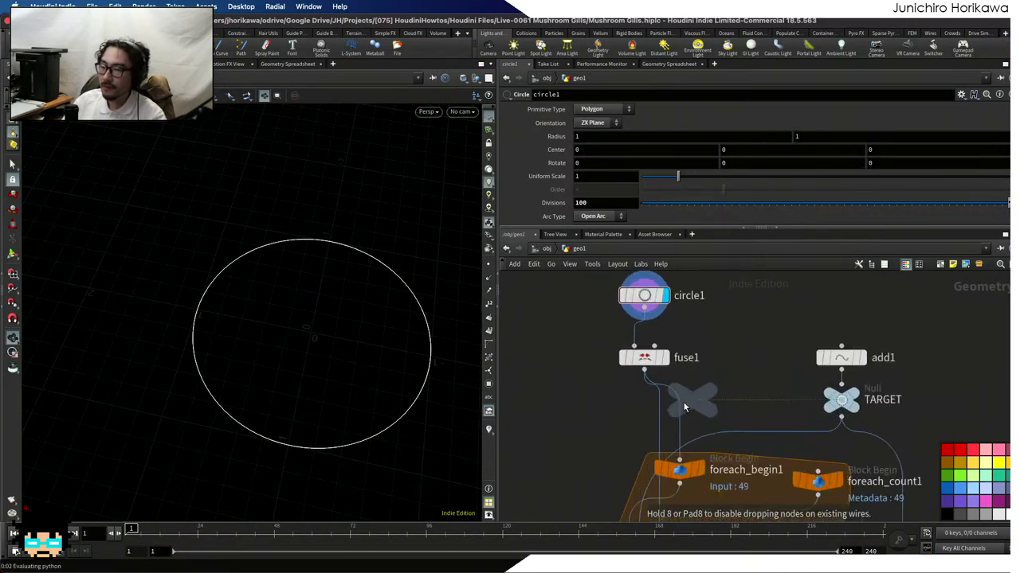
pyautogui.click(677, 400)
pyautogui.moveTo(726, 405); pyautogui.dragTo(749, 336, button='middle')
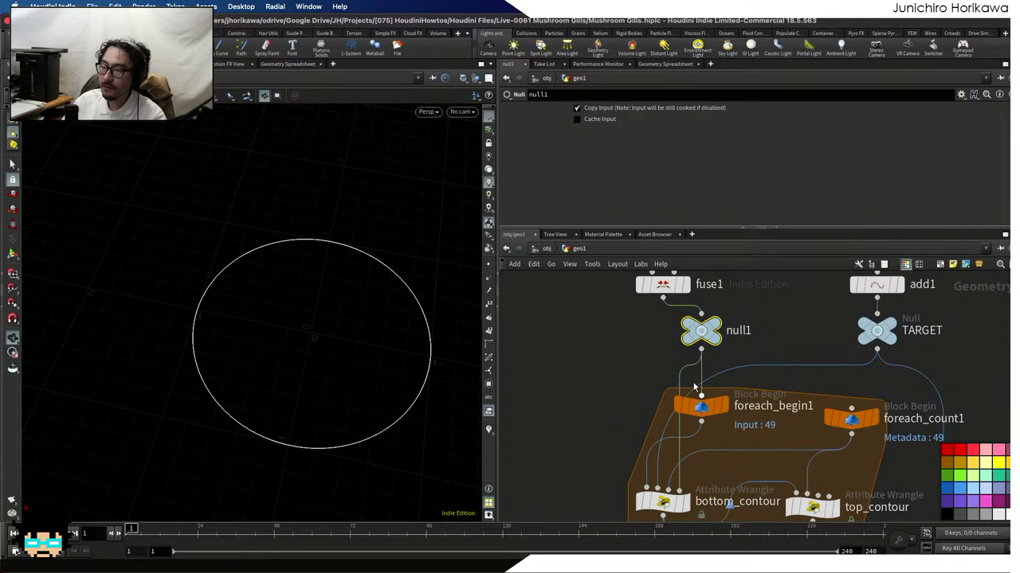
pyautogui.moveTo(701, 330); pyautogui.dragTo(669, 331)
# Rename the null to BOUNDARY and save the scene
pyautogui.doubleClick(709, 330)
pyautogui.write('BOUNDARTY')
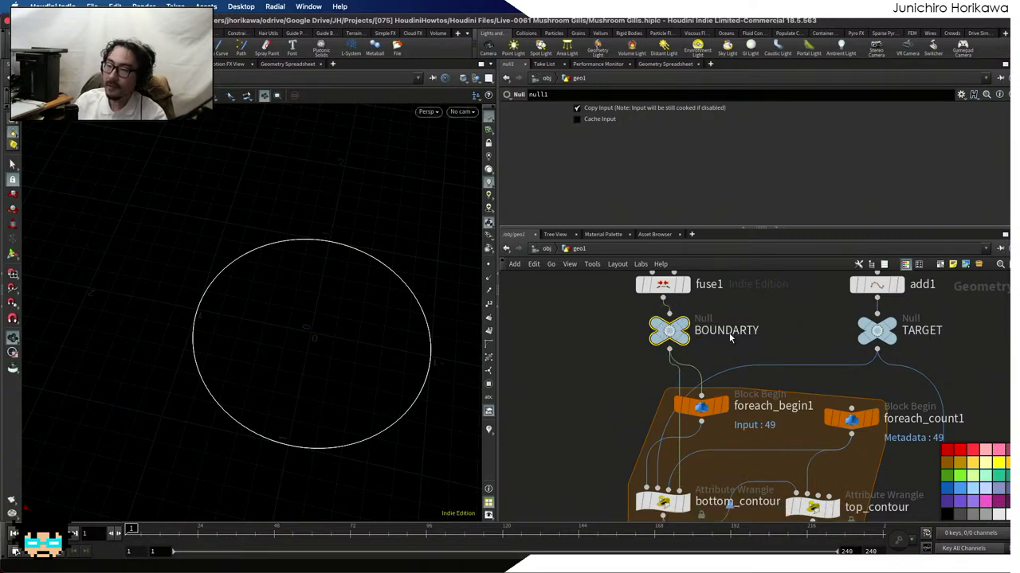
pyautogui.press('Return')
pyautogui.doubleClick(743, 331)
pyautogui.click(753, 331)
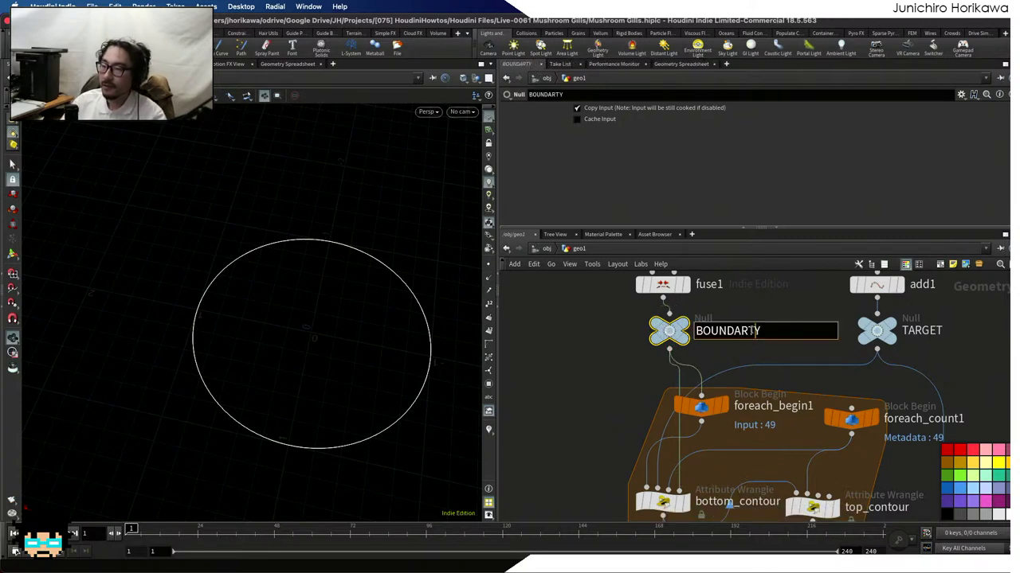
pyautogui.press('BackSpace')
pyautogui.press('Return')
pyautogui.hotkey('ctrl', 's')
# Add an Object Merge node below the wiggle wrangle
pyautogui.press('h')
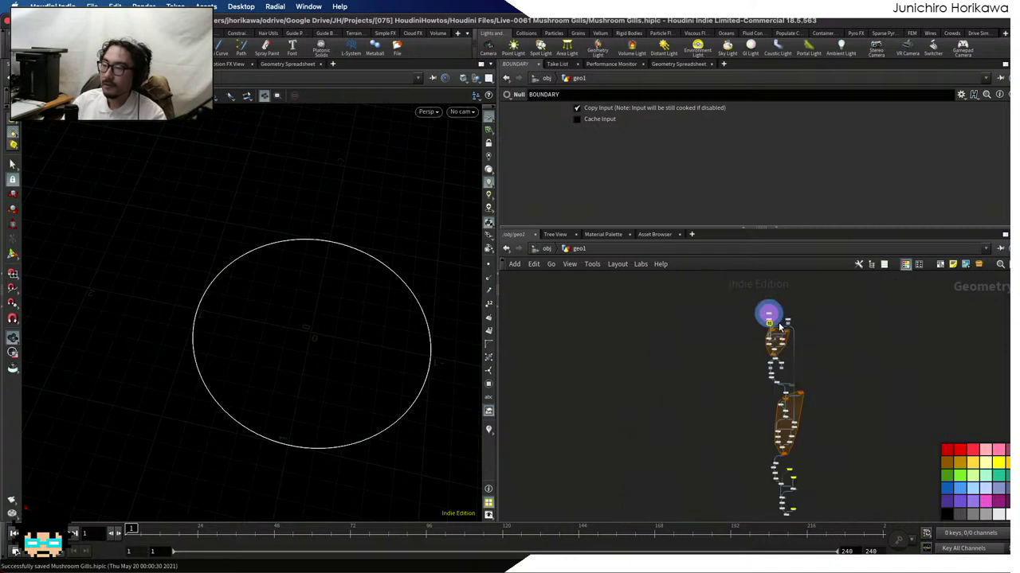
pyautogui.scroll(6, 807, 443)
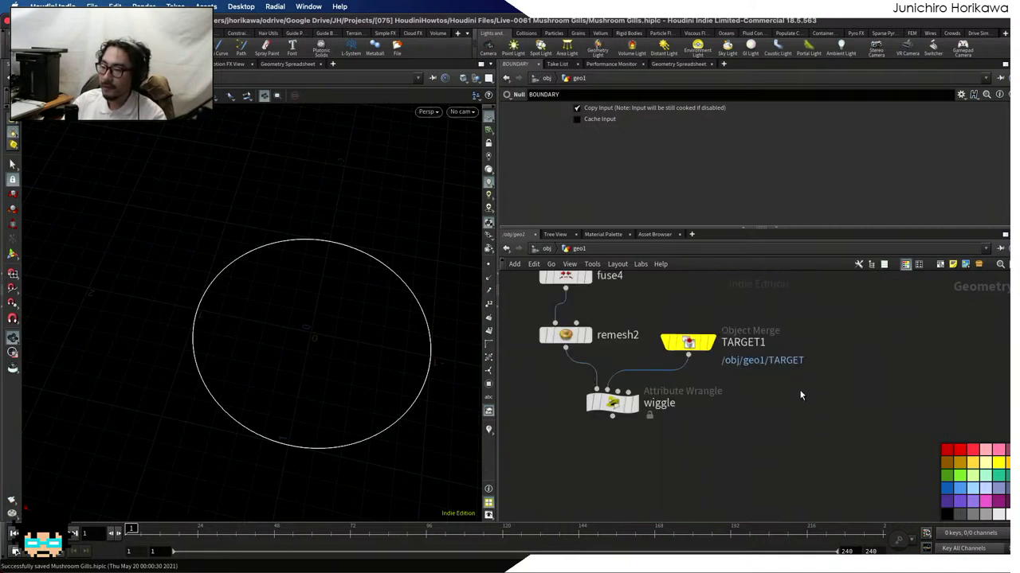
pyautogui.press('Tab')
pyautogui.write('object merge')
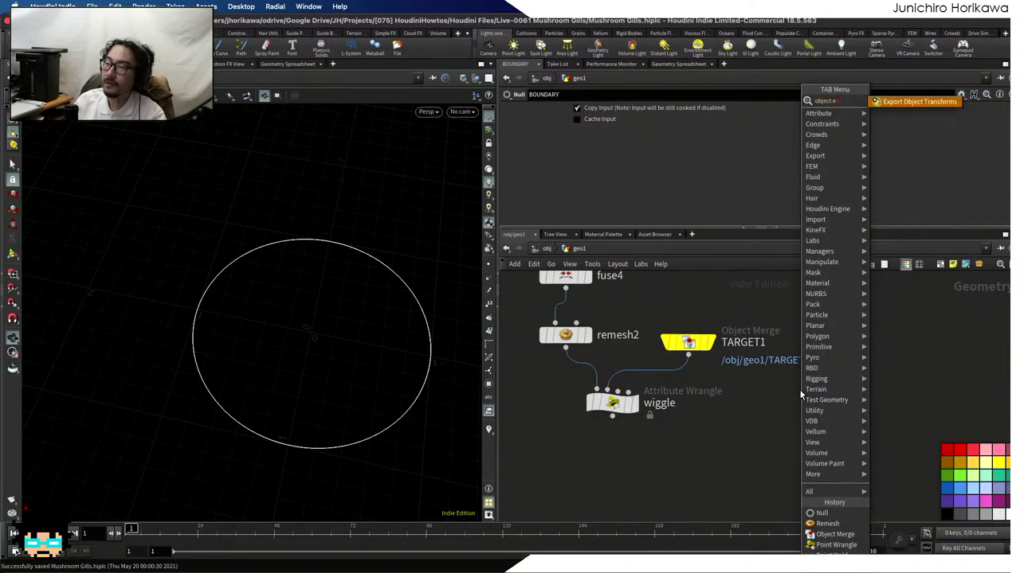
pyautogui.press('Return')
pyautogui.press('Escape')
pyautogui.press('Tab')
pyautogui.write('object mer')
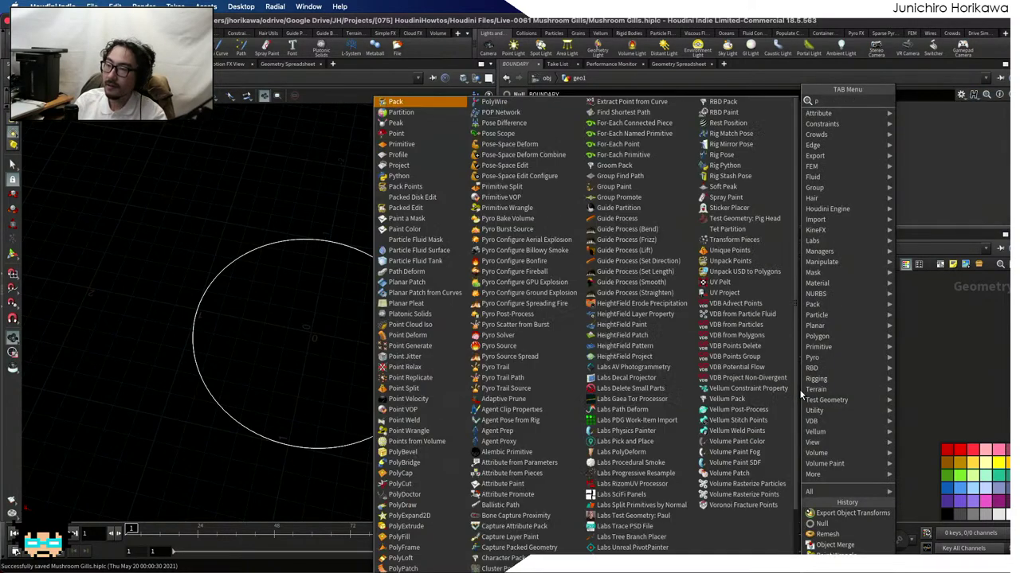
pyautogui.press('Return')
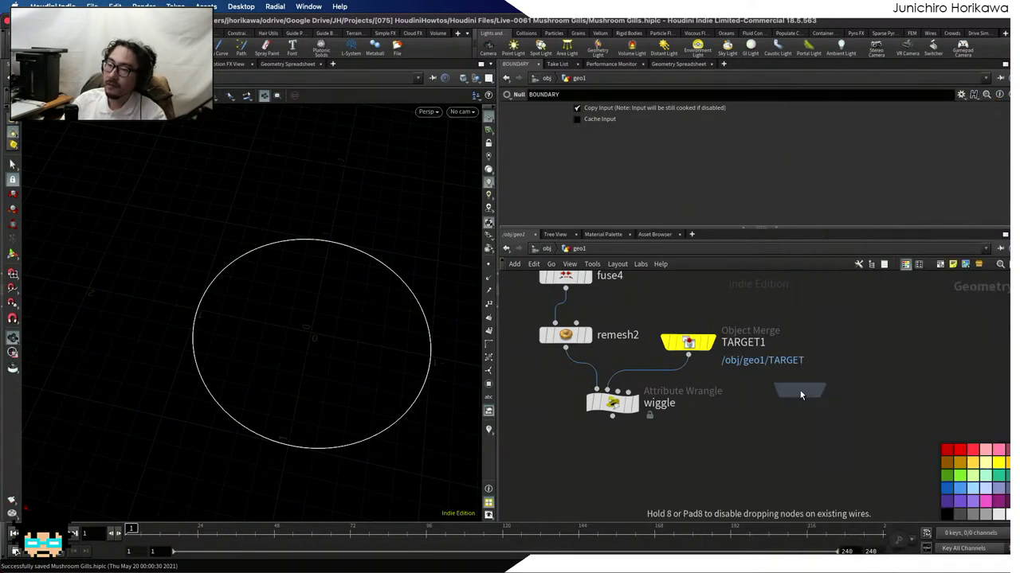
pyautogui.click(728, 444)
# Rename the node BOUNDARY1 and set its Object 1 to /obj/geo1/BOUNDARY
pyautogui.doubleClick(789, 447)
pyautogui.write('BOUNDARY1')
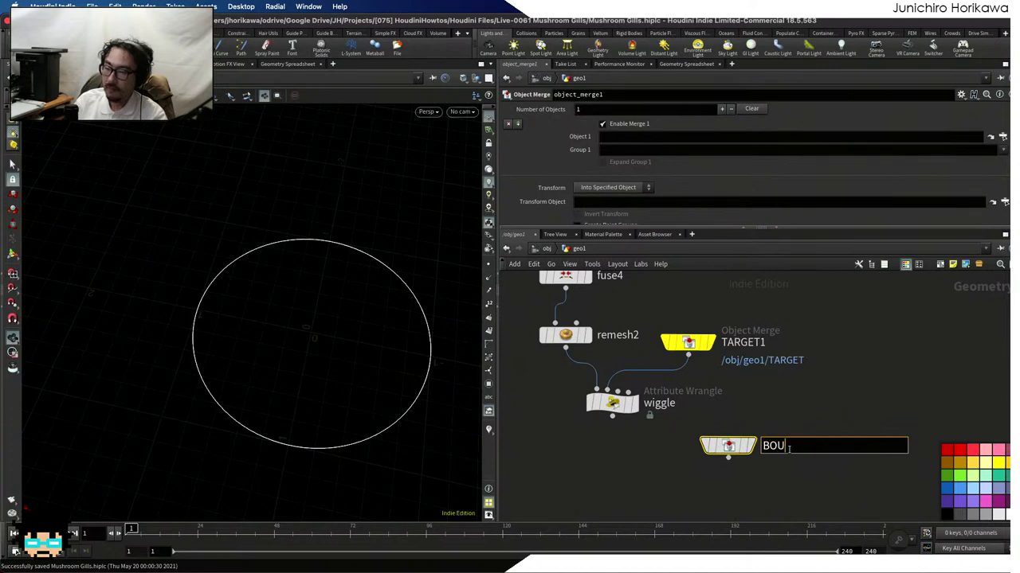
pyautogui.press('Return')
pyautogui.press('c')
pyautogui.press('c')
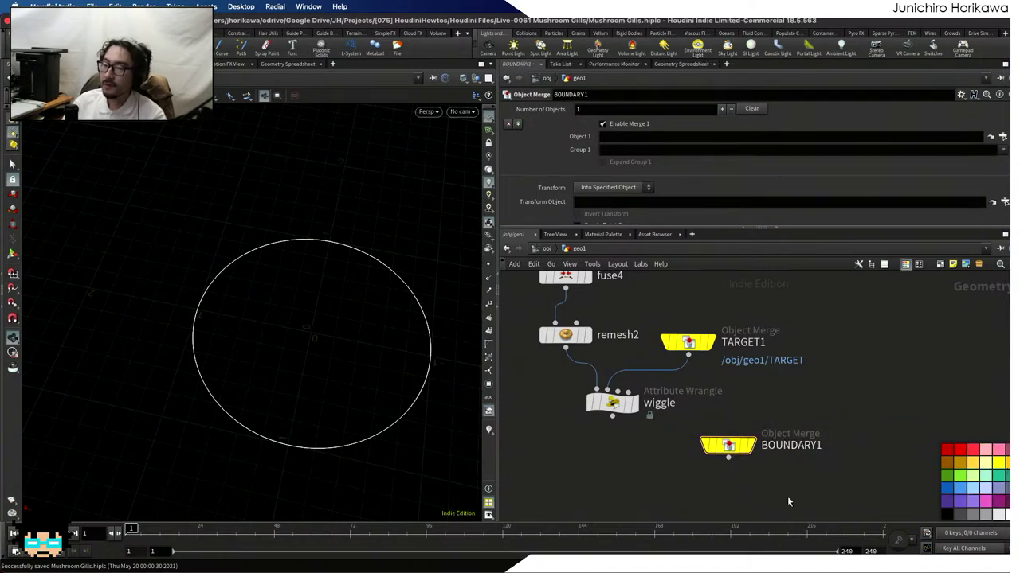
pyautogui.click(1002, 136)
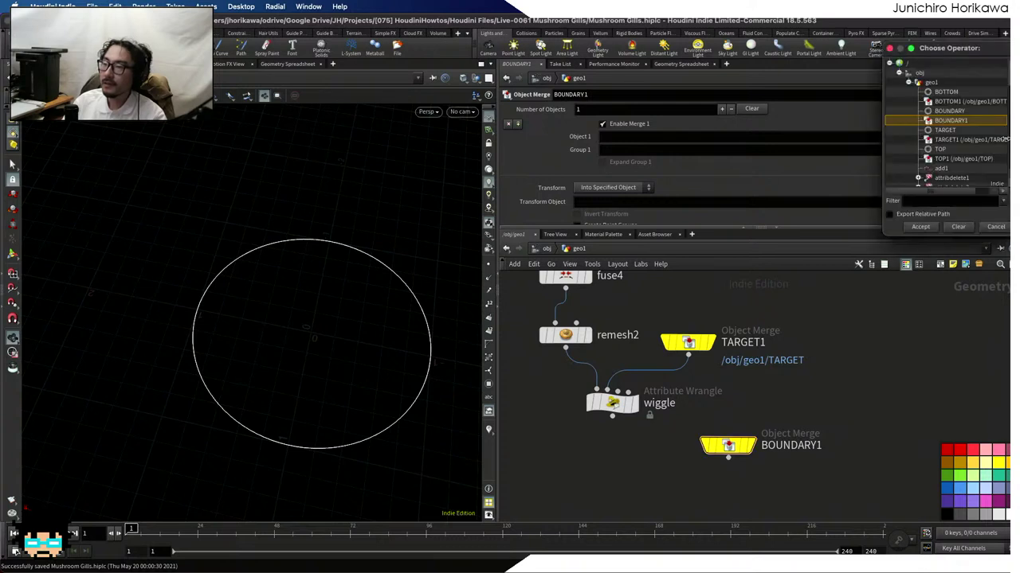
pyautogui.doubleClick(936, 111)
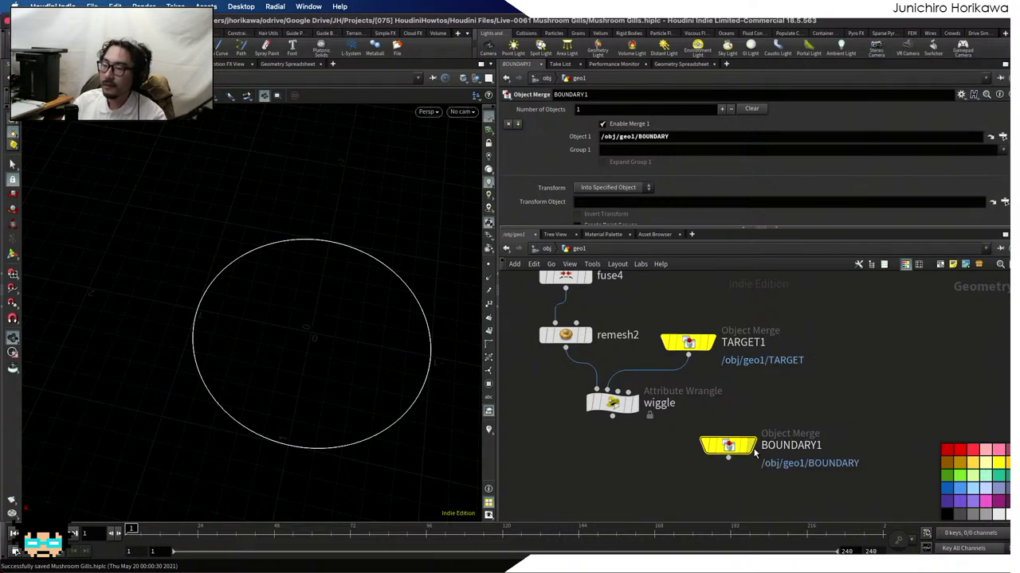
# Rearrange the nodes and wire BOUNDARY1 into the wiggle wrangle's third input
pyautogui.moveTo(727, 446); pyautogui.dragTo(756, 418)
pyautogui.moveTo(612, 406); pyautogui.dragTo(597, 456)
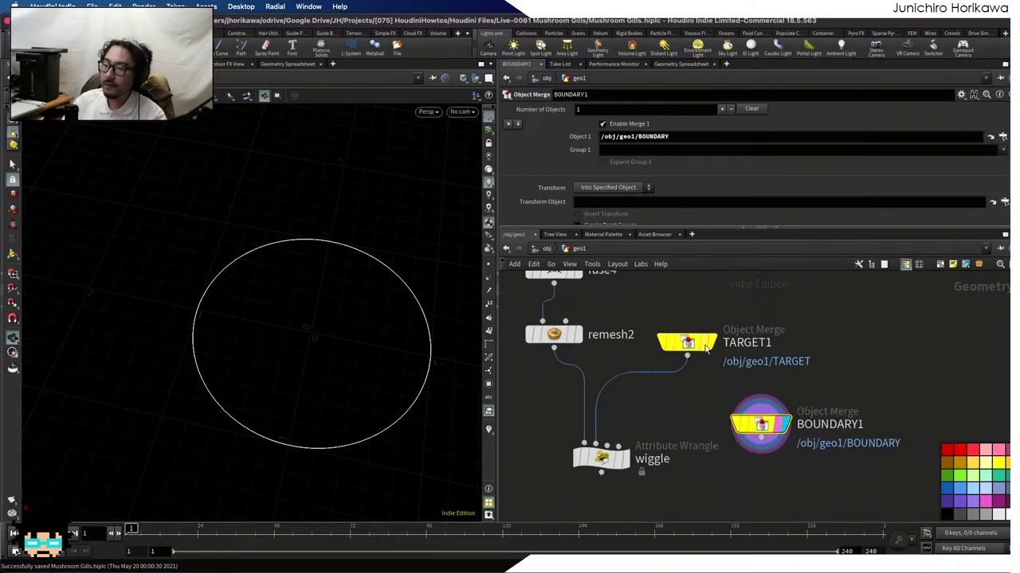
pyautogui.scroll(2, 684, 342)
pyautogui.moveTo(683, 343); pyautogui.dragTo(678, 349)
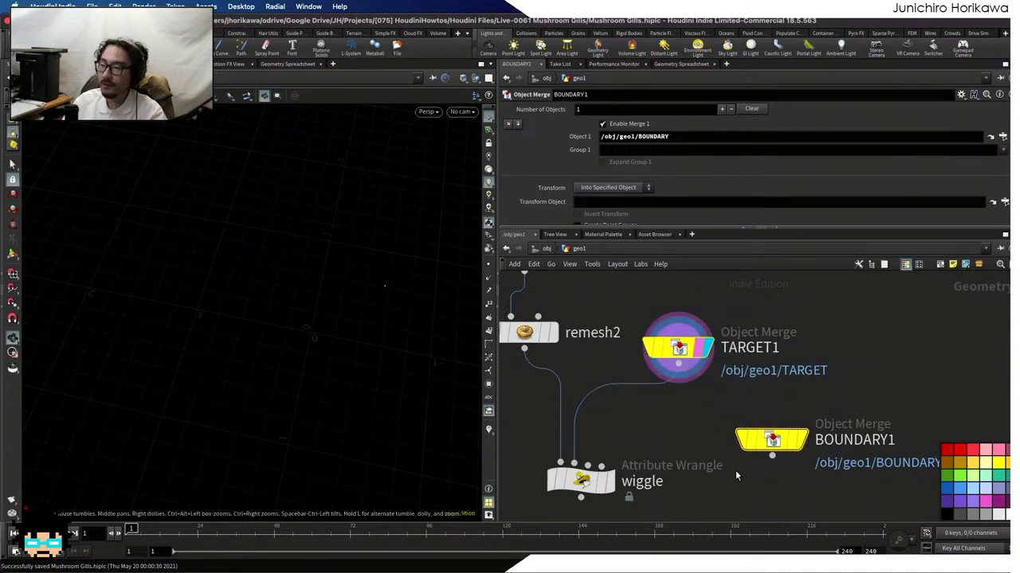
pyautogui.moveTo(772, 456); pyautogui.dragTo(601, 458)
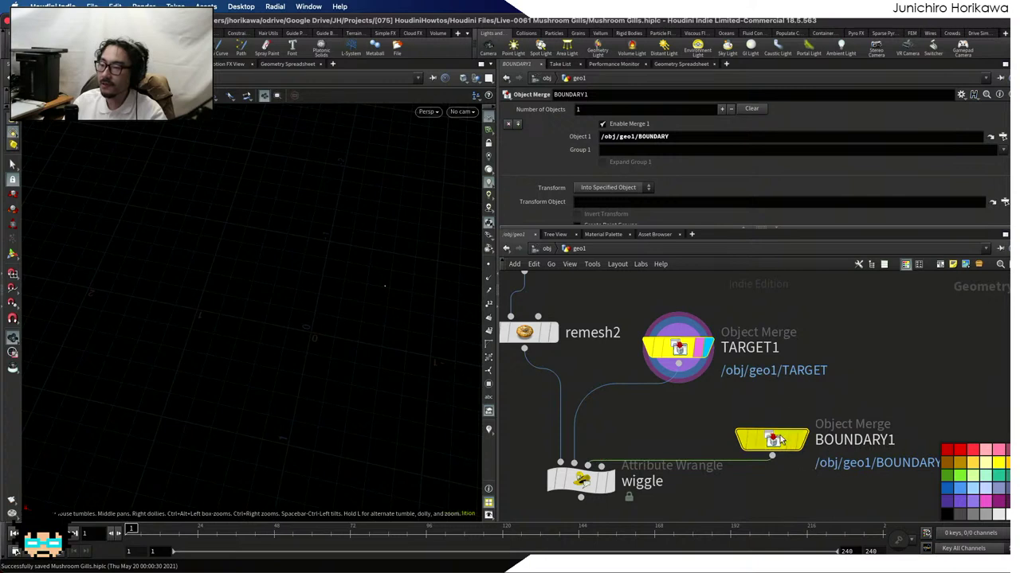
pyautogui.moveTo(787, 440); pyautogui.dragTo(790, 413)
# View the BOUNDARY circle from above, then display wiggle and expand its code editor
pyautogui.click(814, 373)
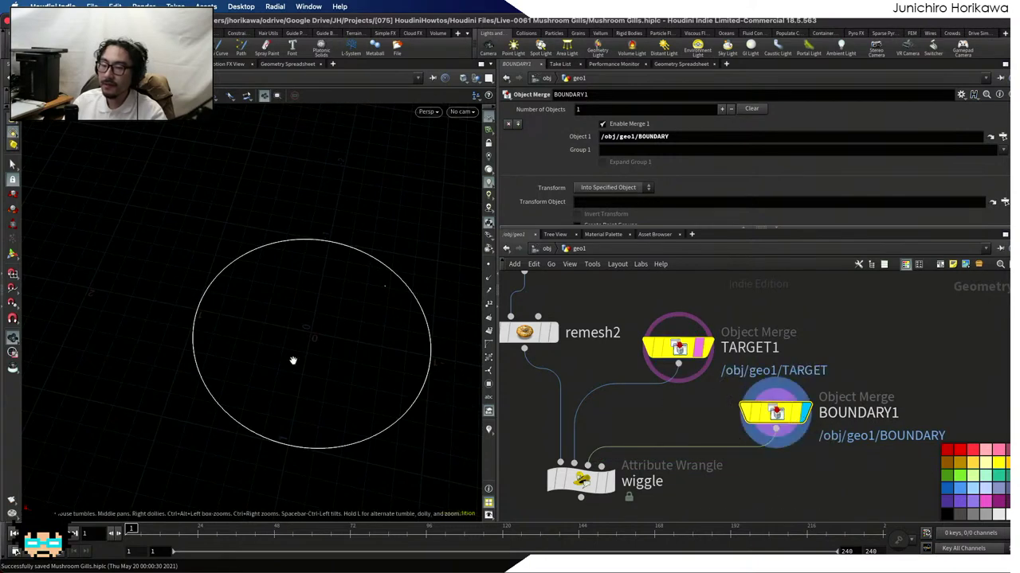
pyautogui.moveTo(294, 357); pyautogui.dragTo(211, 400)
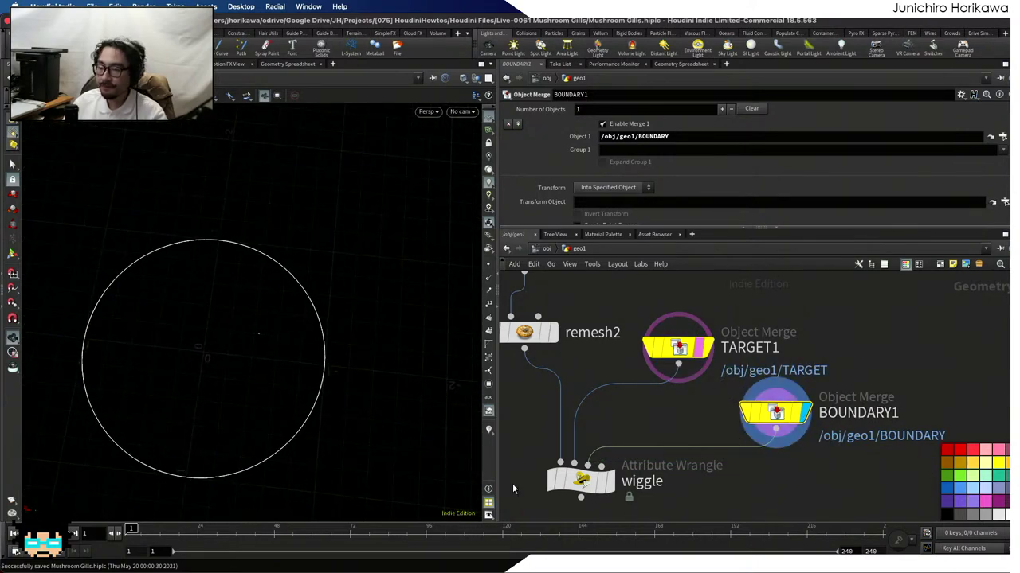
pyautogui.click(603, 489)
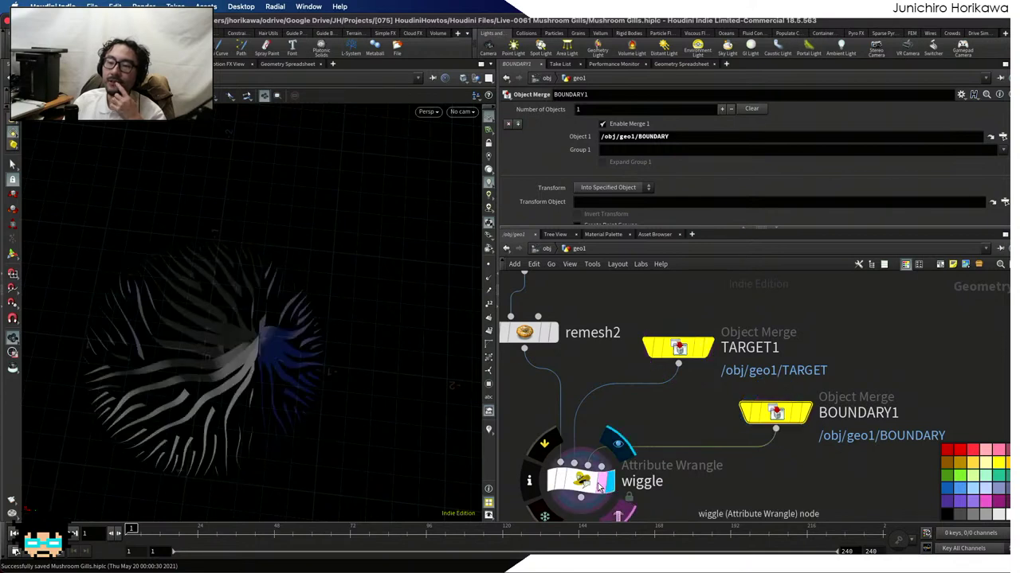
pyautogui.click(581, 481)
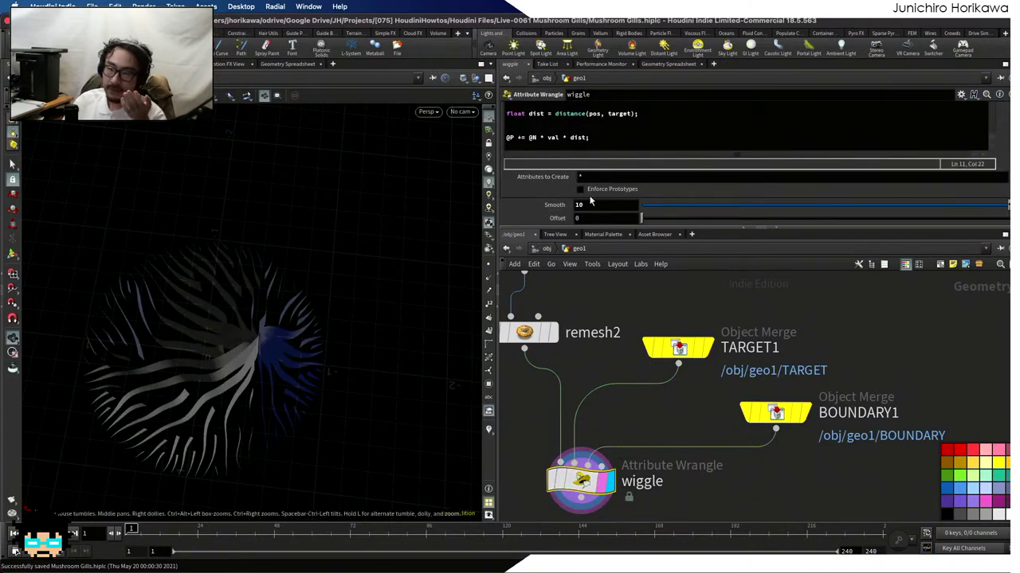
pyautogui.moveTo(609, 230); pyautogui.dragTo(610, 327)
pyautogui.scroll(1, 629, 210)
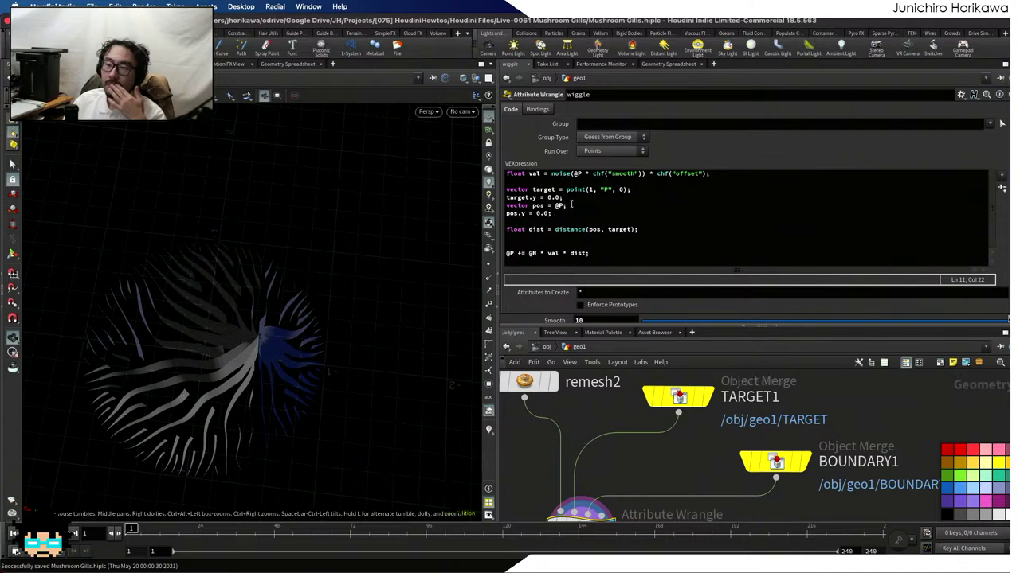
# Add the line 'vector dir = pos - target' below the distance line in the wrangle
pyautogui.moveTo(564, 197); pyautogui.dragTo(494, 199)
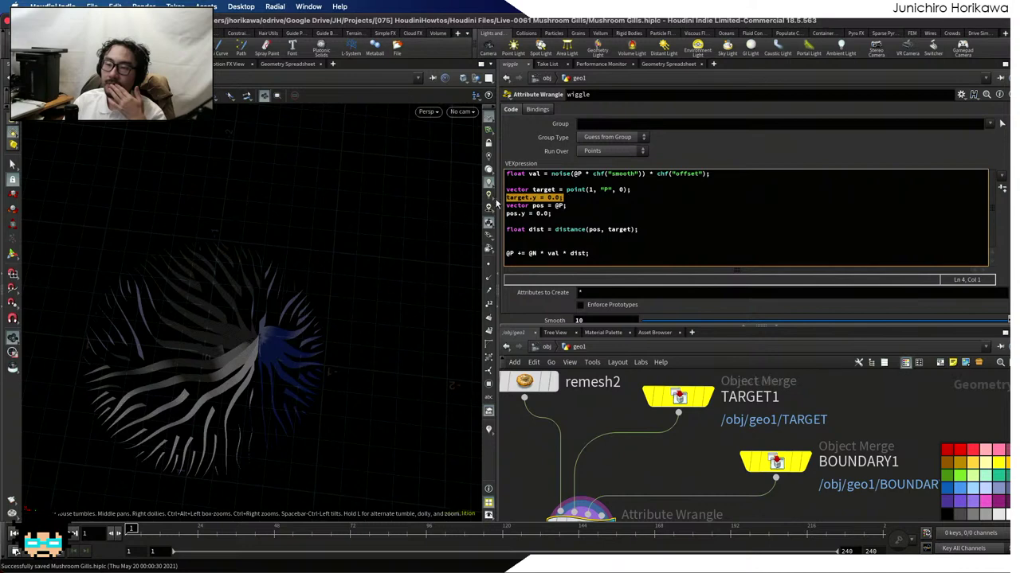
pyautogui.moveTo(562, 213); pyautogui.dragTo(475, 213)
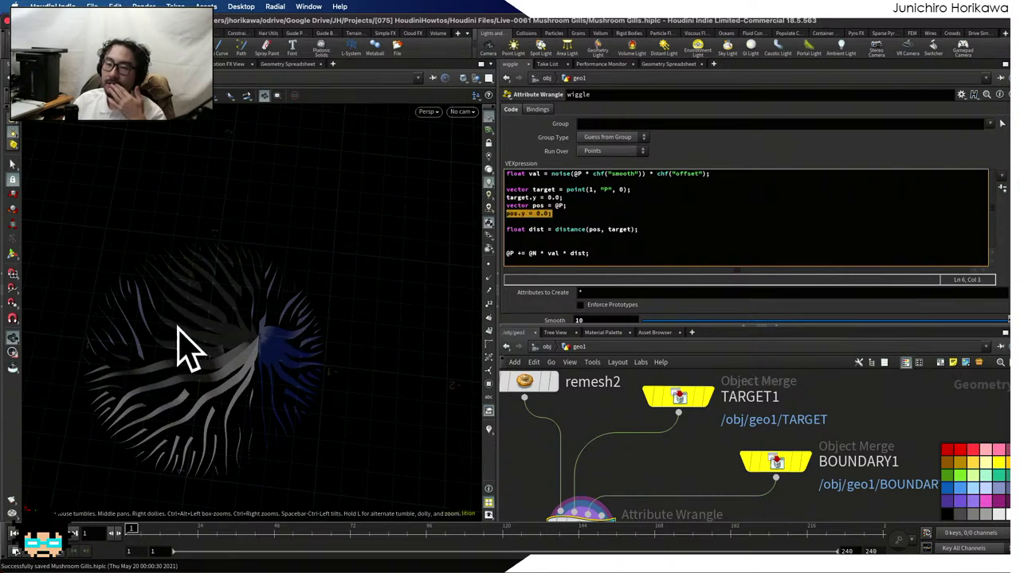
pyautogui.click(590, 220)
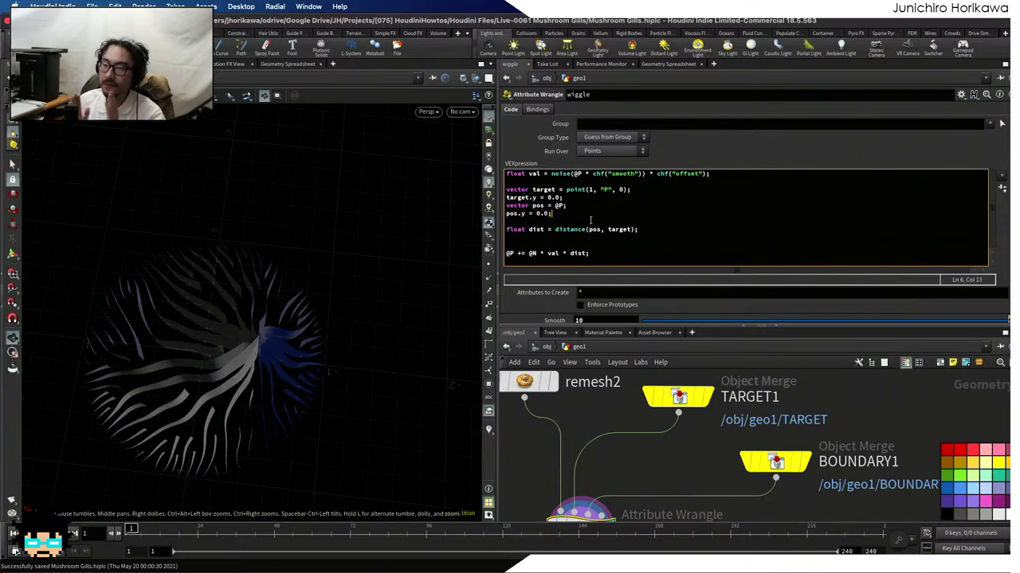
pyautogui.press('Return')
pyautogui.press('Return')
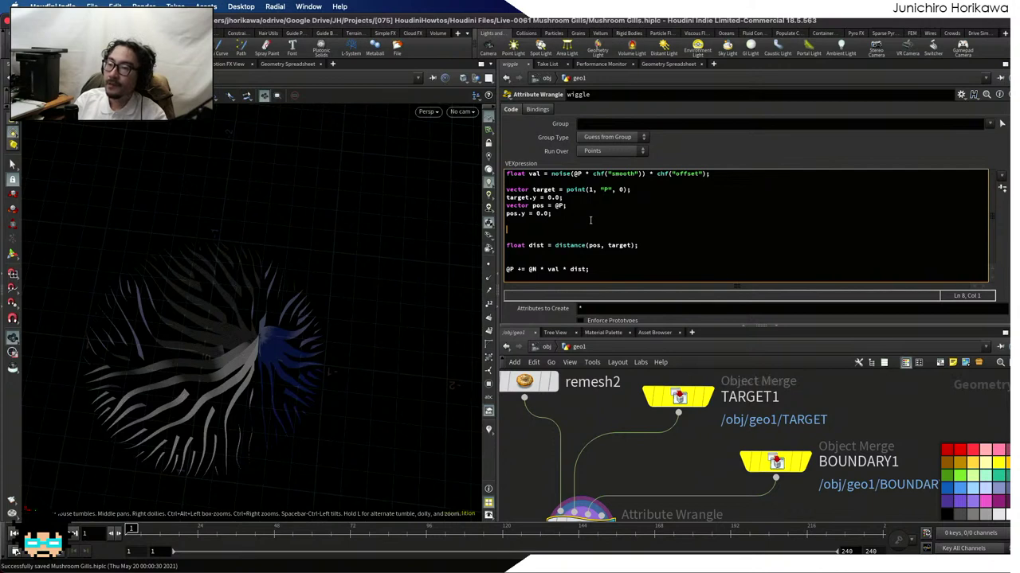
pyautogui.press('BackSpace')
pyautogui.press('Delete')
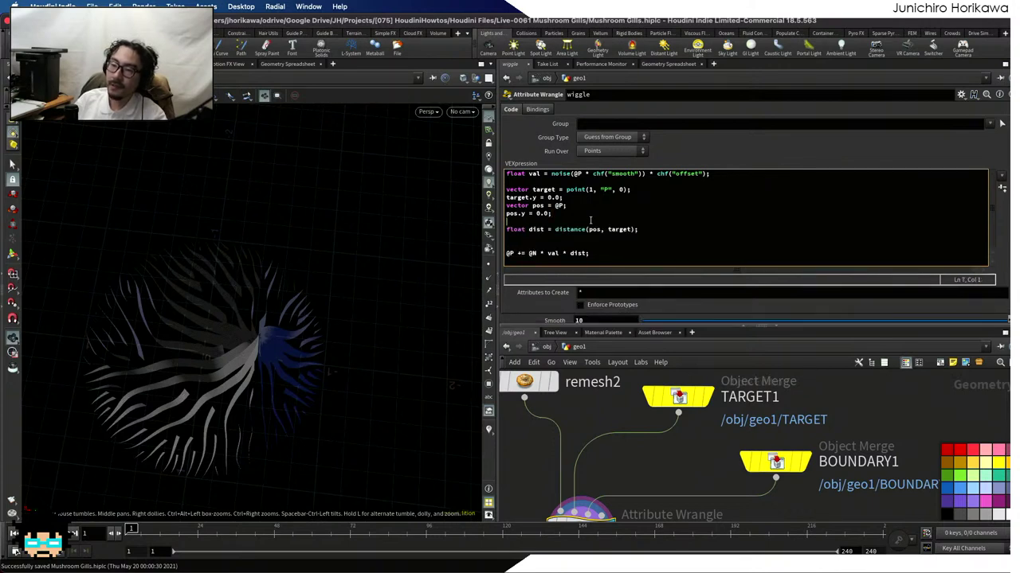
pyautogui.press('Down')
pyautogui.press('Down')
pyautogui.press('Return')
pyautogui.press('Return')
pyautogui.press('Return')
pyautogui.press('Up')
pyautogui.press('Up')
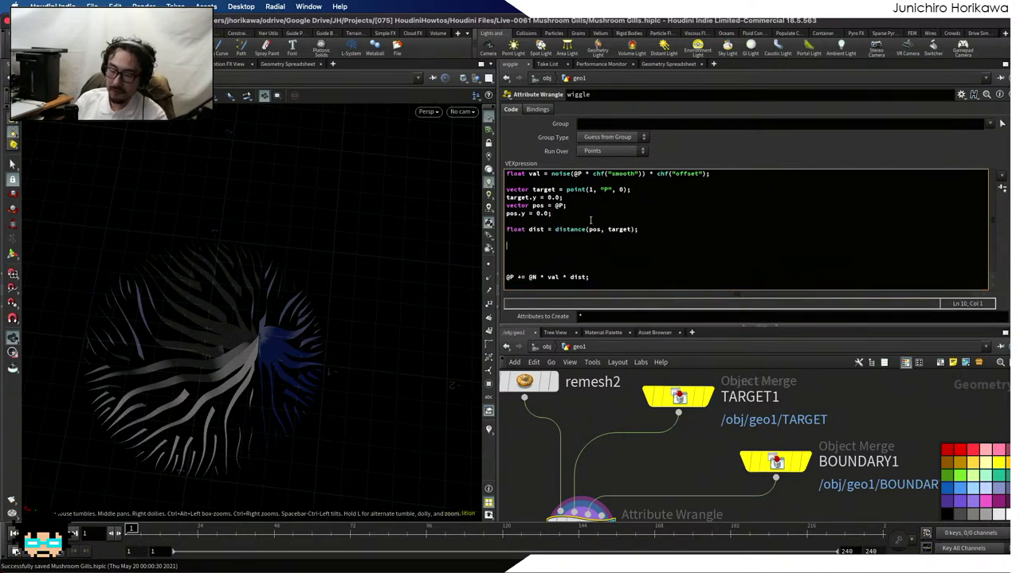
pyautogui.write('vector dir ')
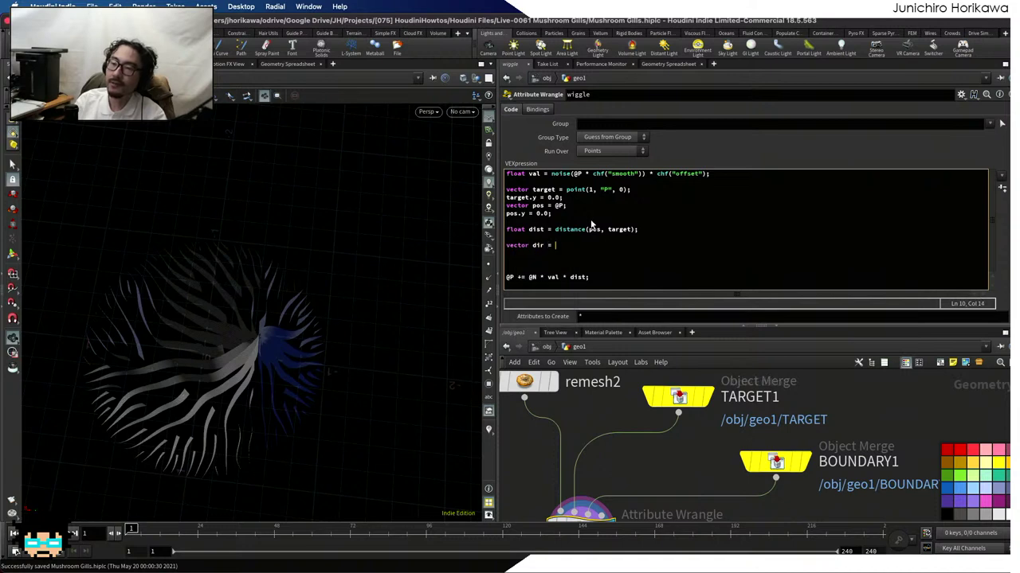
pyautogui.write('= ')
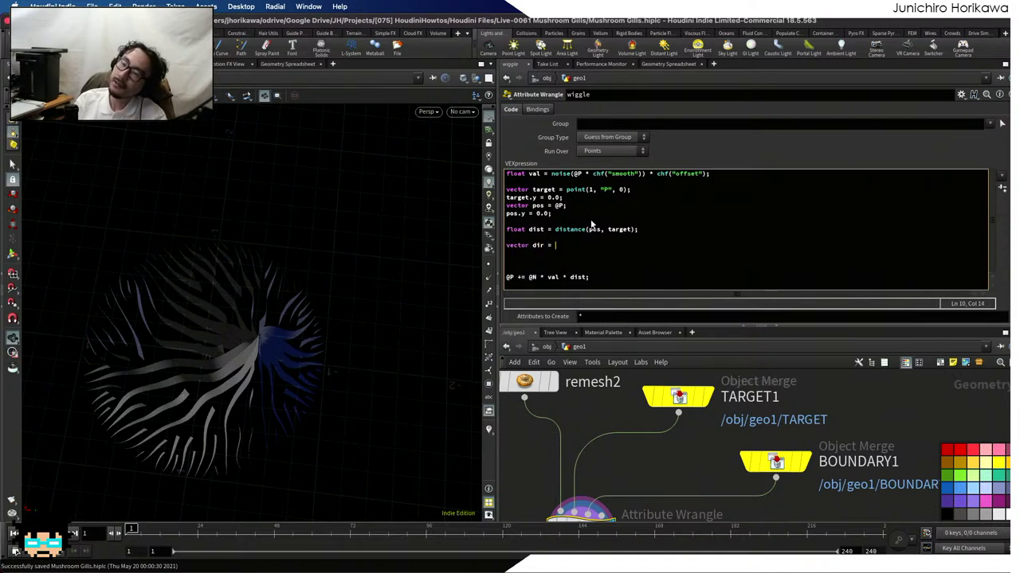
pyautogui.write('pos')
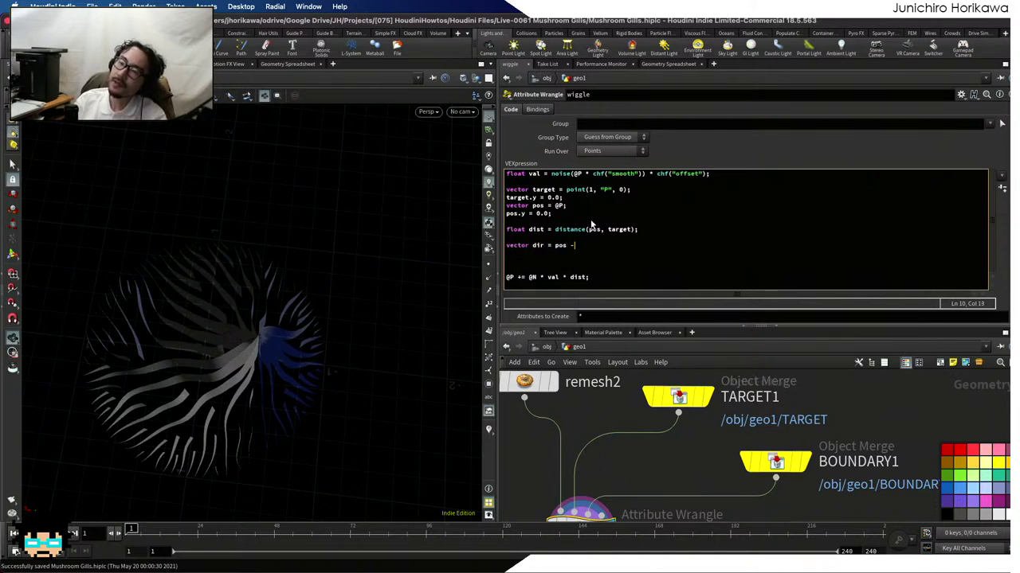
pyautogui.write(' - target;')
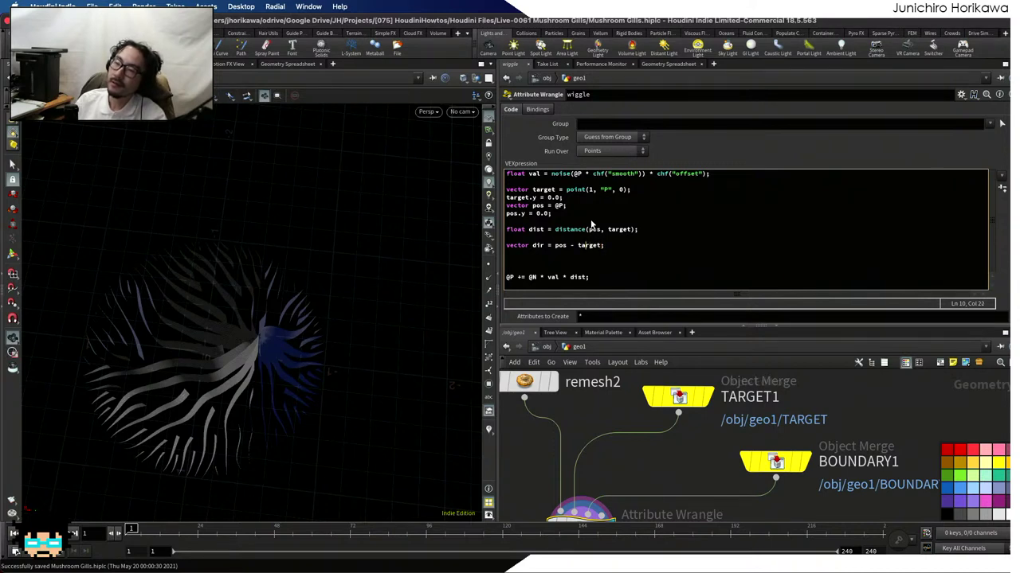
pyautogui.press('Left')
pyautogui.press('Left')
pyautogui.press('Left')
pyautogui.press('Left')
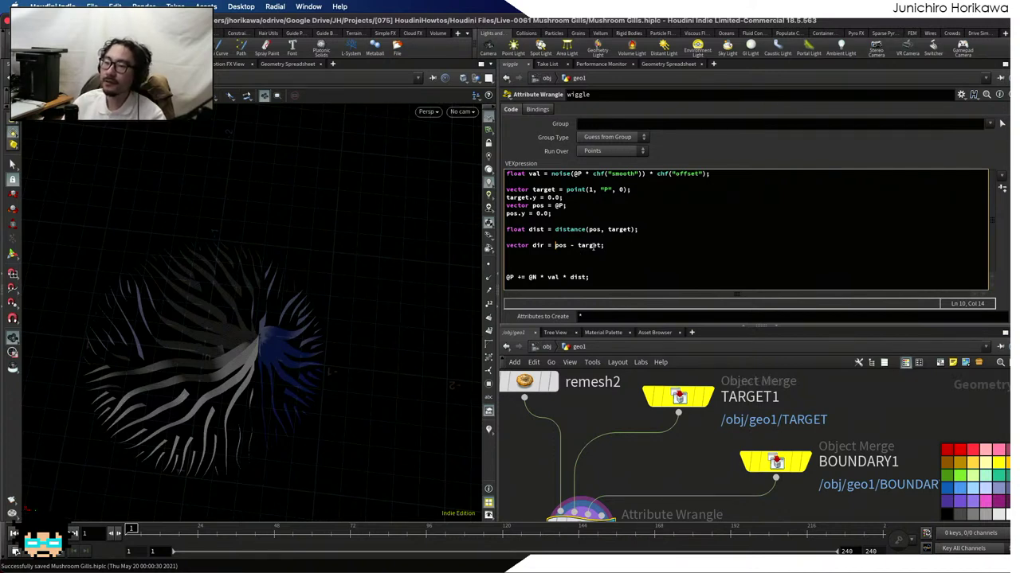
# Select the 'pos - target' expression and nudge BOUNDARY1 slightly higher in the network
pyautogui.moveTo(555, 246); pyautogui.dragTo(612, 244)
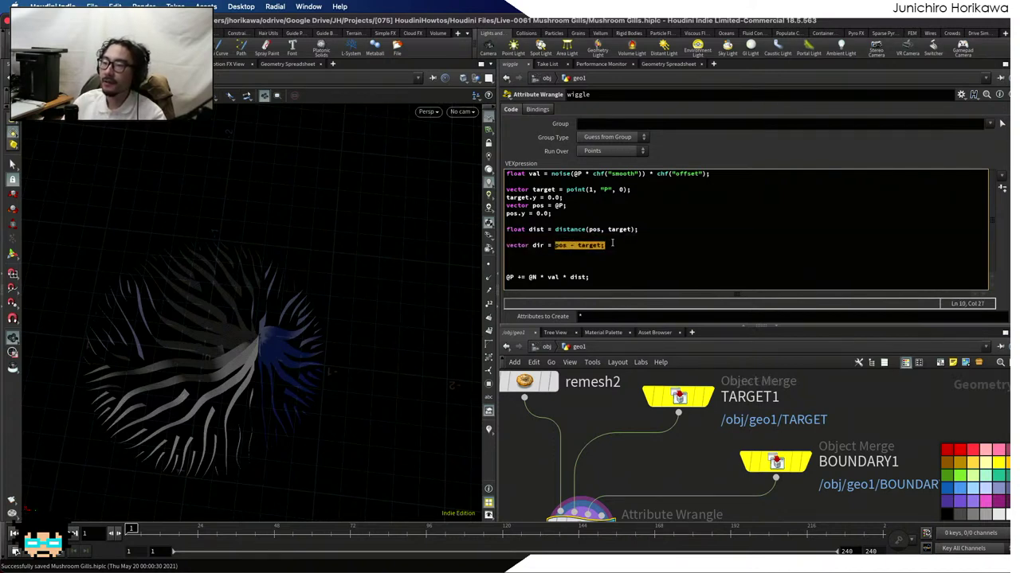
pyautogui.scroll(-3, 701, 454)
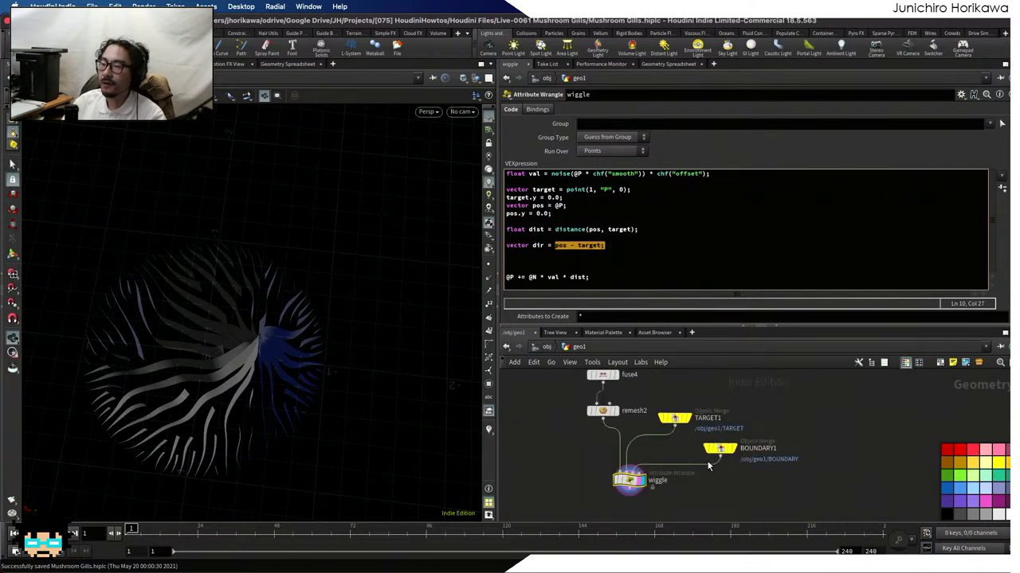
pyautogui.scroll(3, 732, 442)
pyautogui.moveTo(732, 443); pyautogui.dragTo(748, 428)
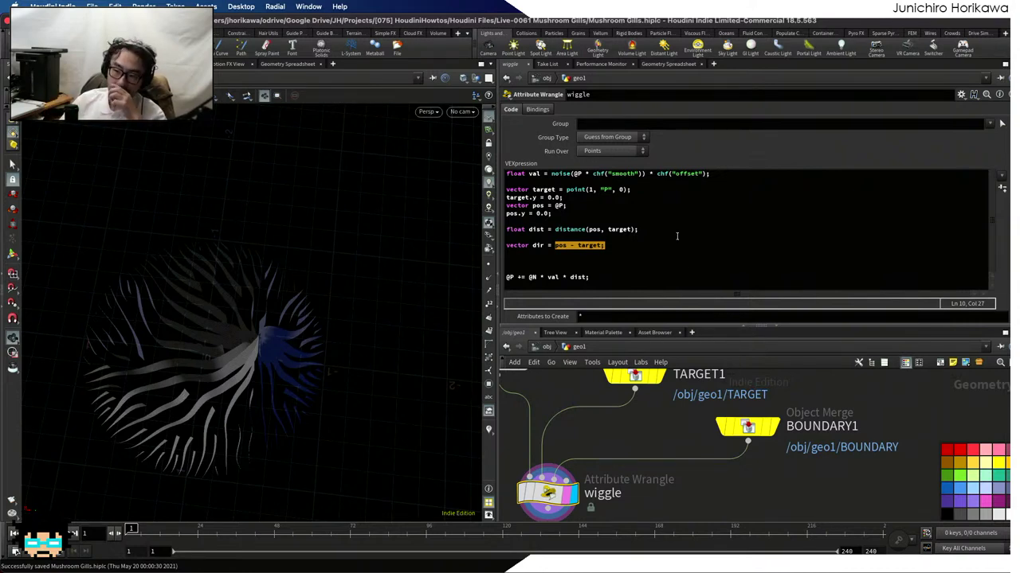
# Wrap 'pos - target' in normalize() on the dir line
pyautogui.click(563, 245)
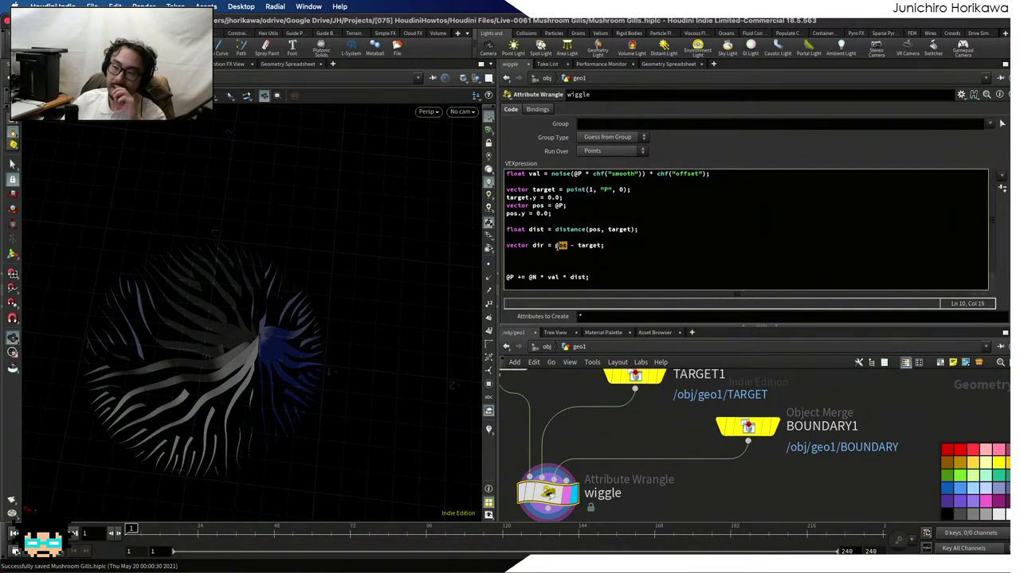
pyautogui.click(553, 246)
pyautogui.write('normalize')
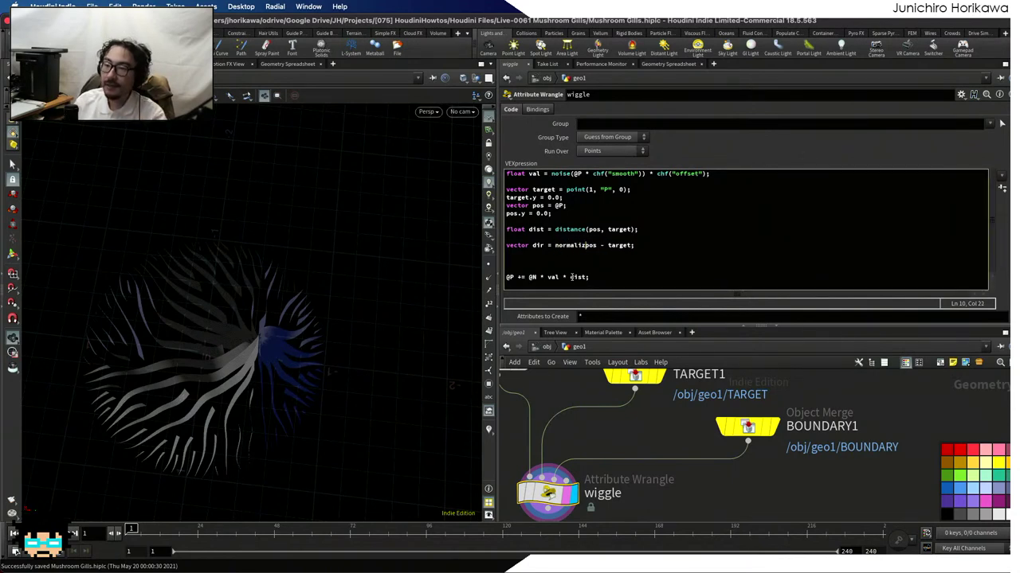
pyautogui.write('(')
pyautogui.press('Right')
pyautogui.press('Right')
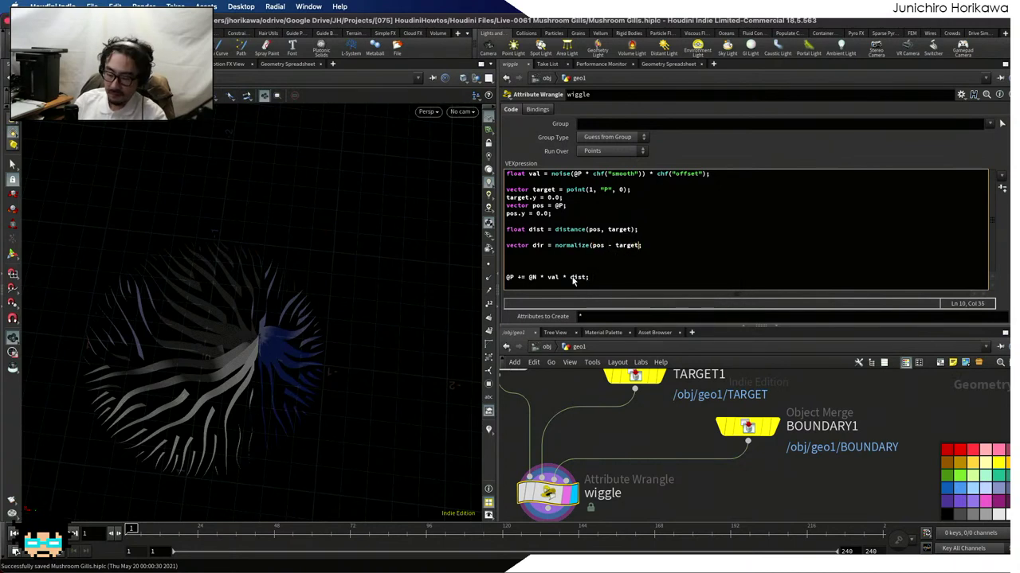
pyautogui.write(');')
# Declare 'vector interp, uv;' and begin an 'intersect(0,' call on the line below
pyautogui.press('End')
pyautogui.press('Return')
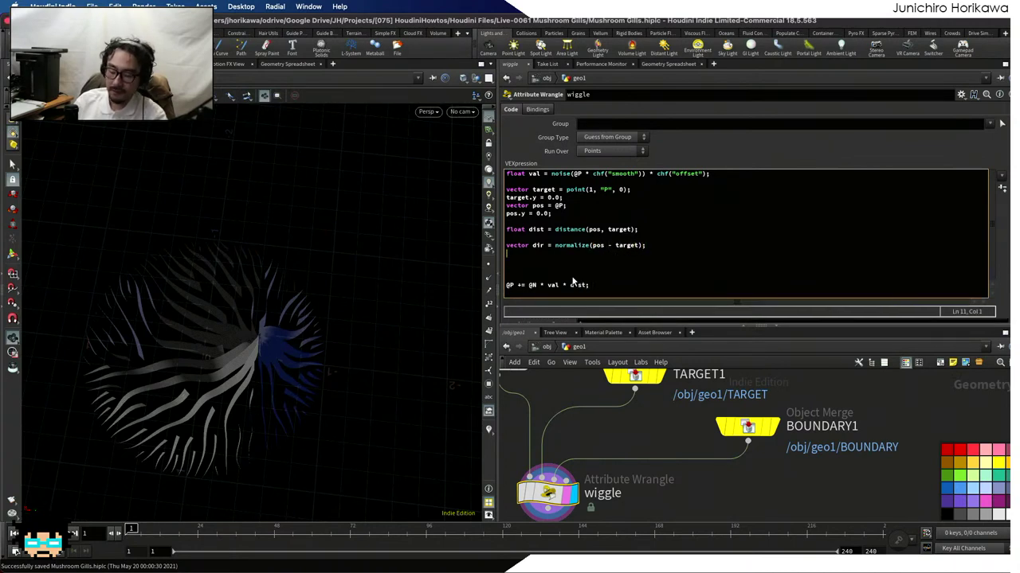
pyautogui.write('intersect()')
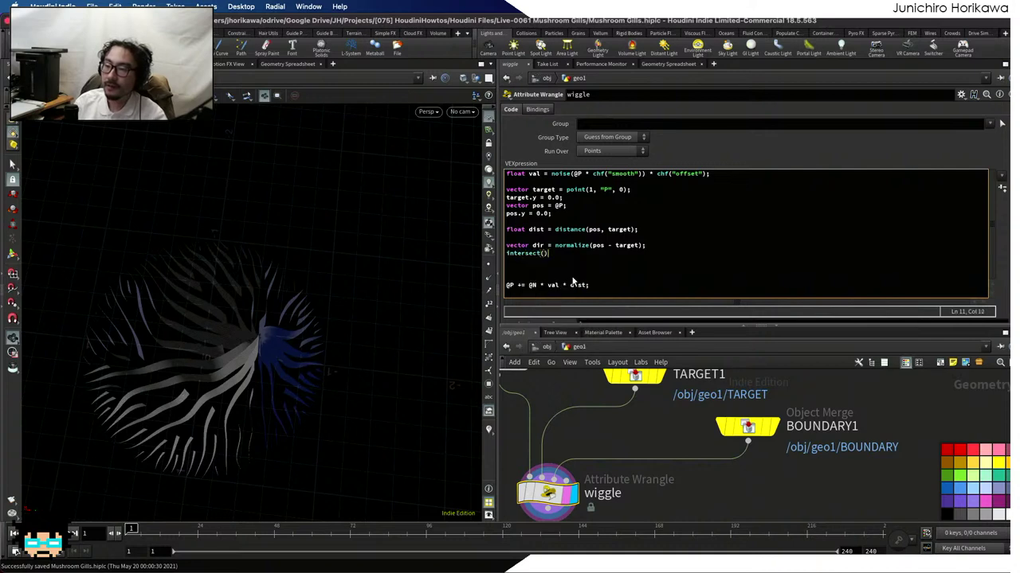
pyautogui.press('Left')
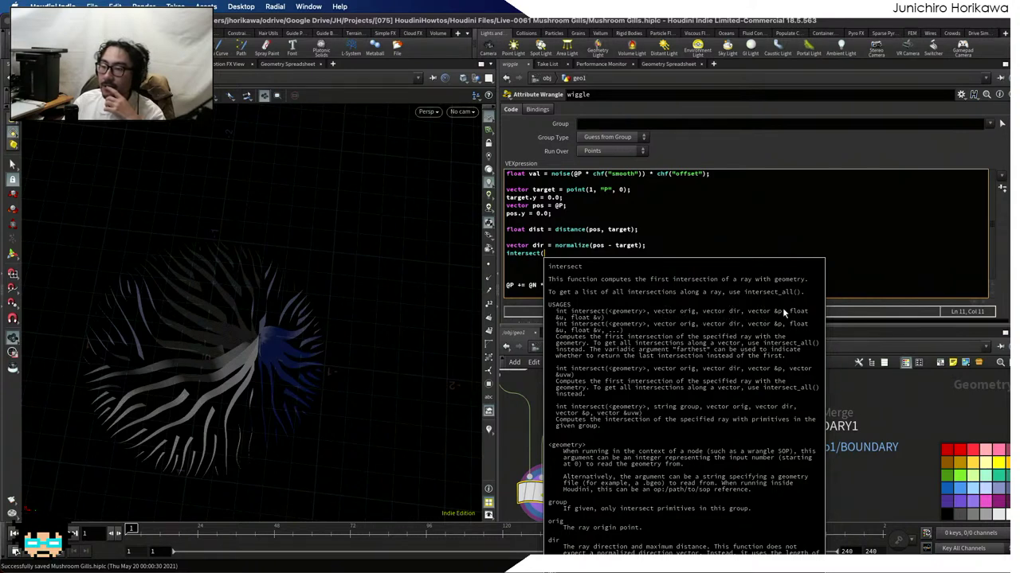
pyautogui.click(668, 245)
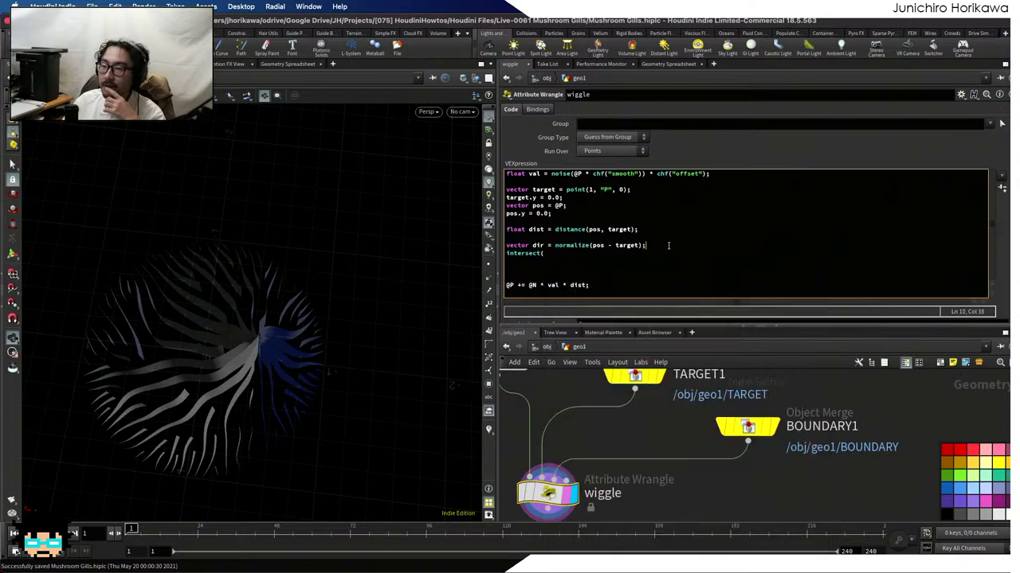
pyautogui.press('Return')
pyautogui.write('vector ')
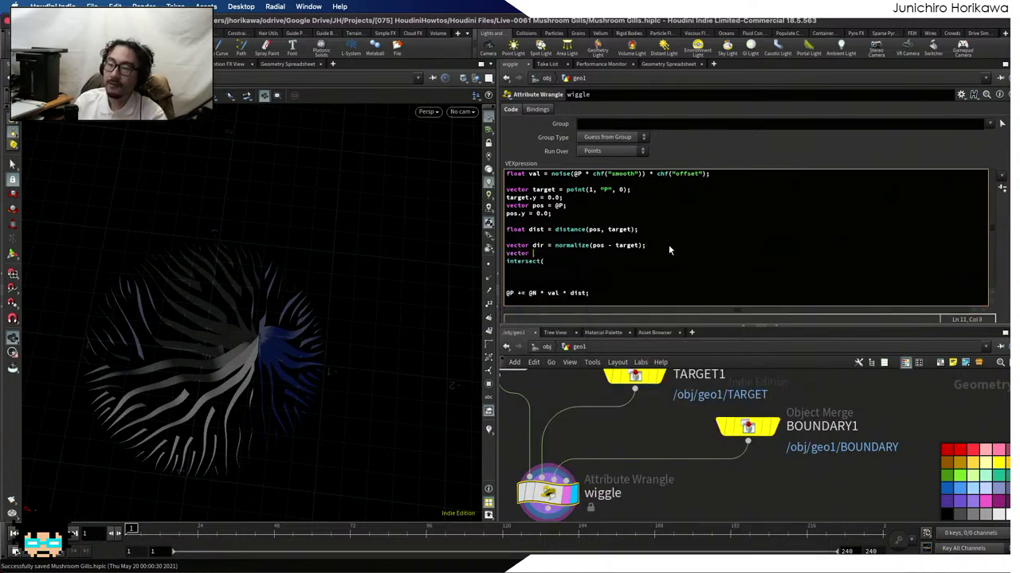
pyautogui.write('interp, ')
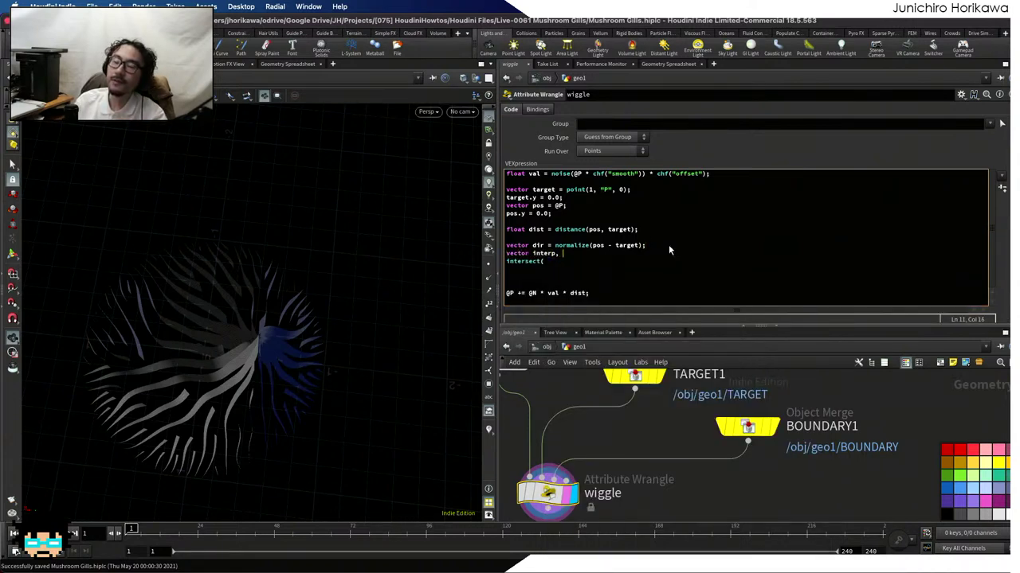
pyautogui.write('uv;')
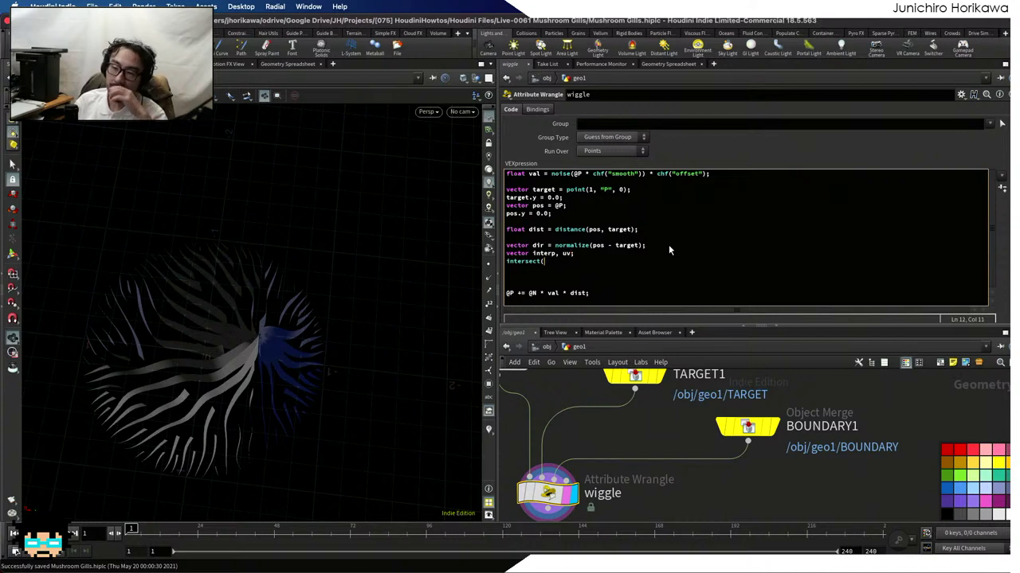
pyautogui.doubleClick(550, 258)
pyautogui.click(568, 260)
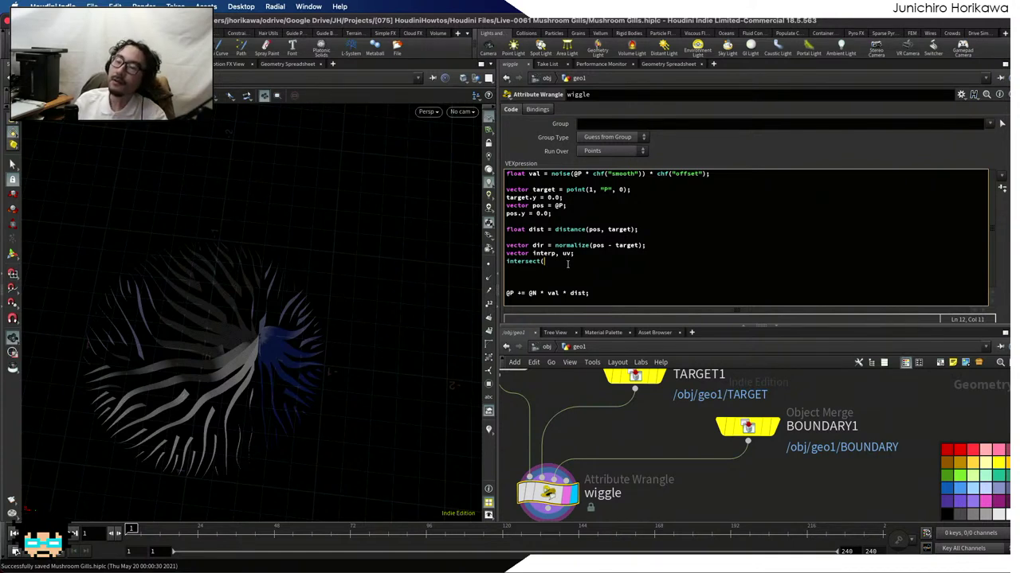
pyautogui.write('0,')
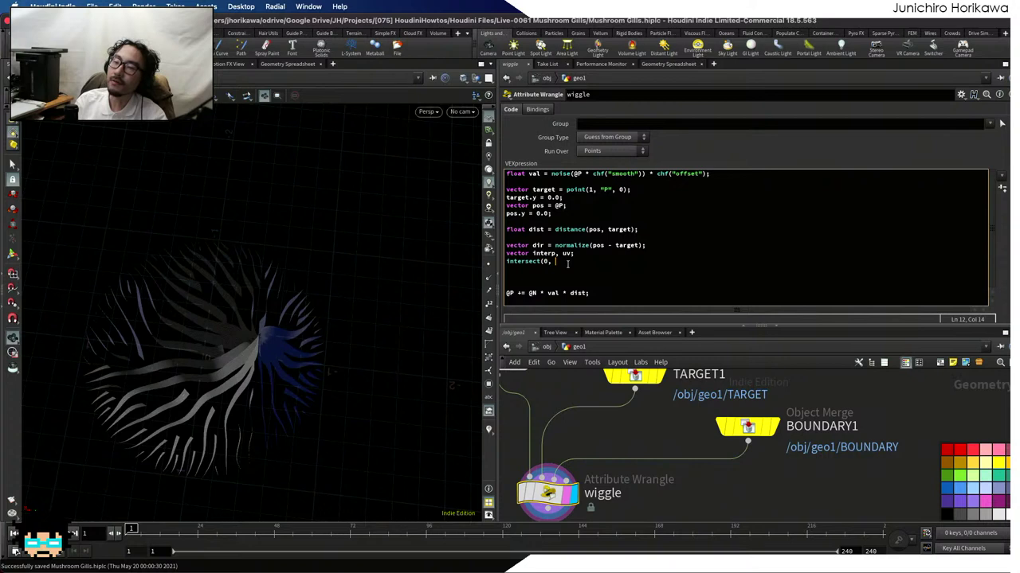
# Complete the call as 'intersect(2, target, dir * 1000.0, interp, uv);' aiming at the third input
pyautogui.press('BackSpace')
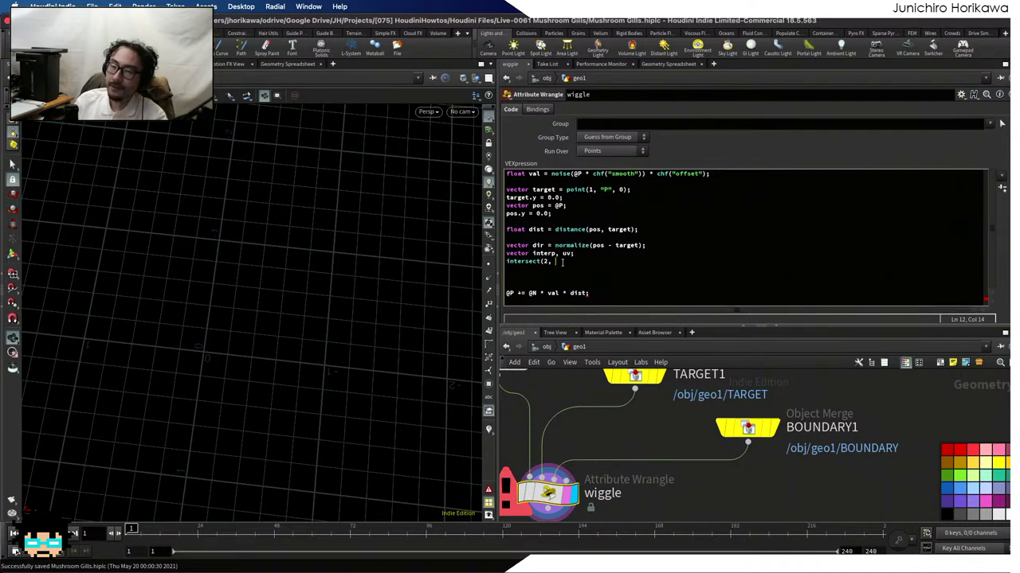
pyautogui.write('target')
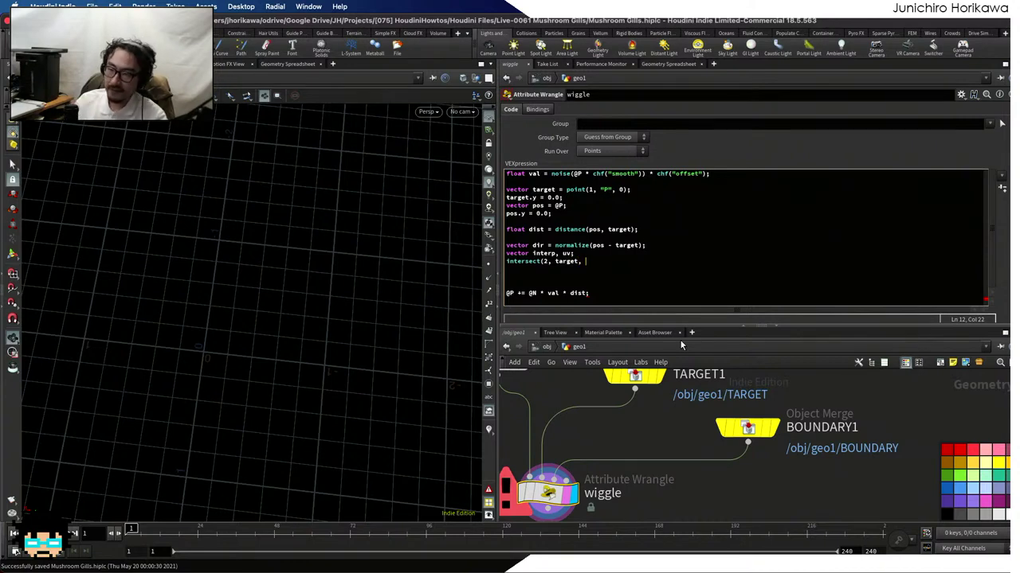
pyautogui.write(', dir *')
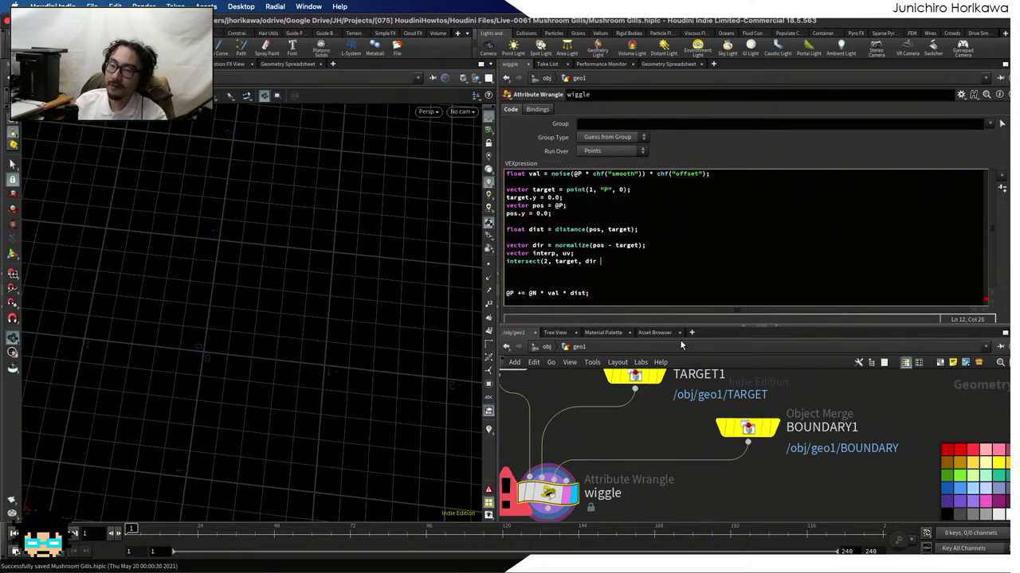
pyautogui.press('BackSpace')
pyautogui.press('BackSpace')
pyautogui.press('BackSpace')
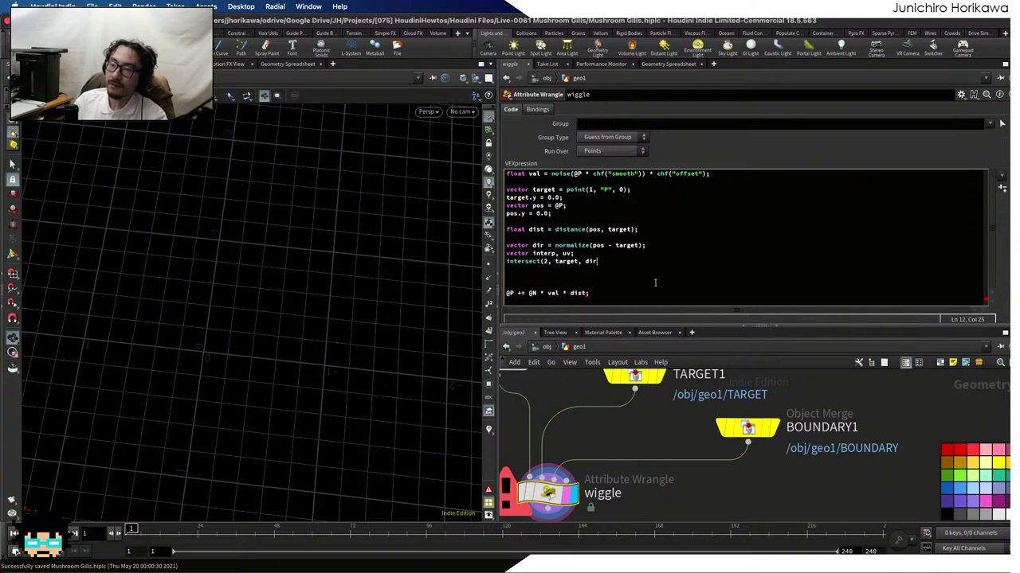
pyautogui.write('* ')
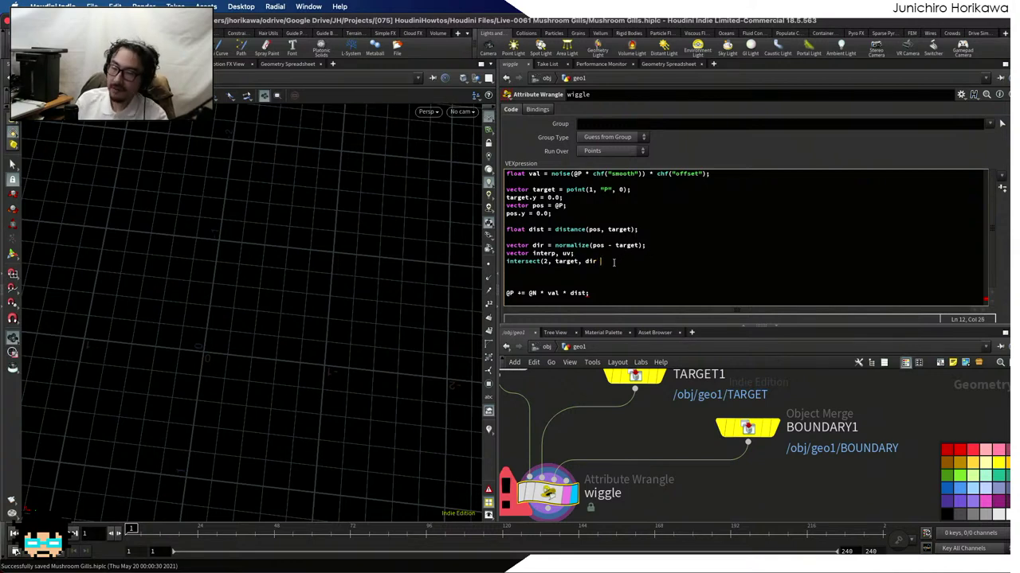
pyautogui.write('1000.0, ')
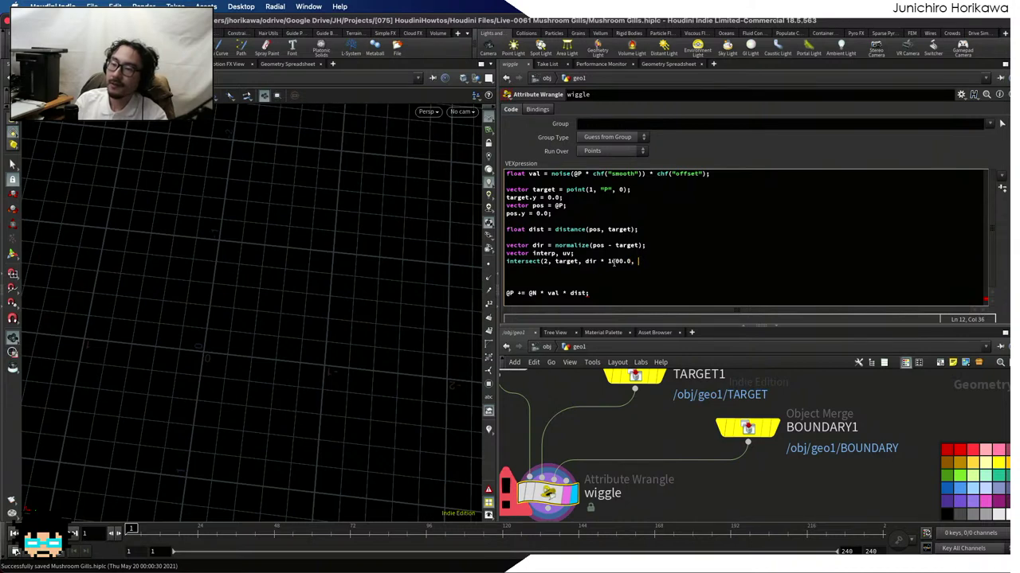
pyautogui.write('interp, uv);')
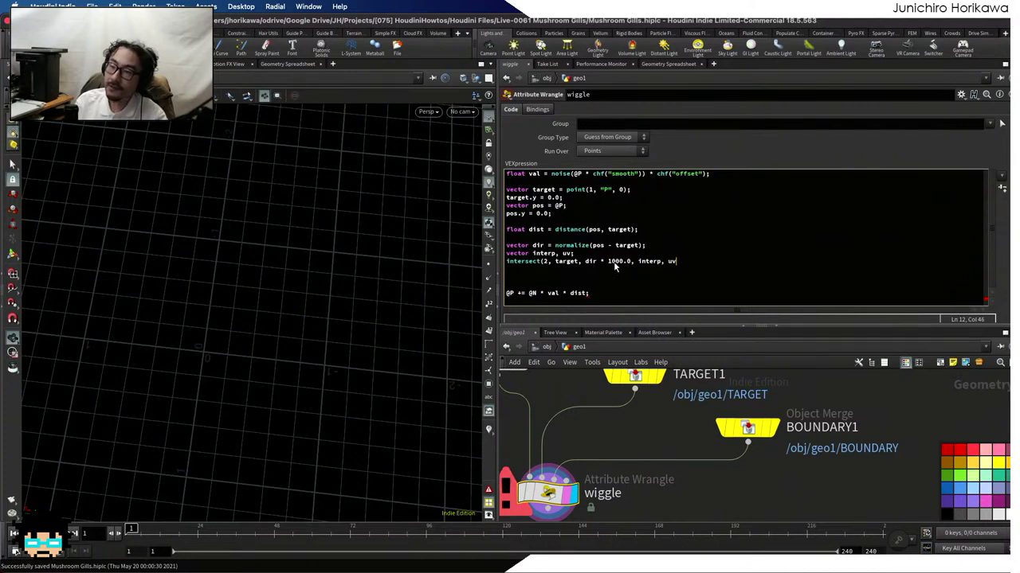
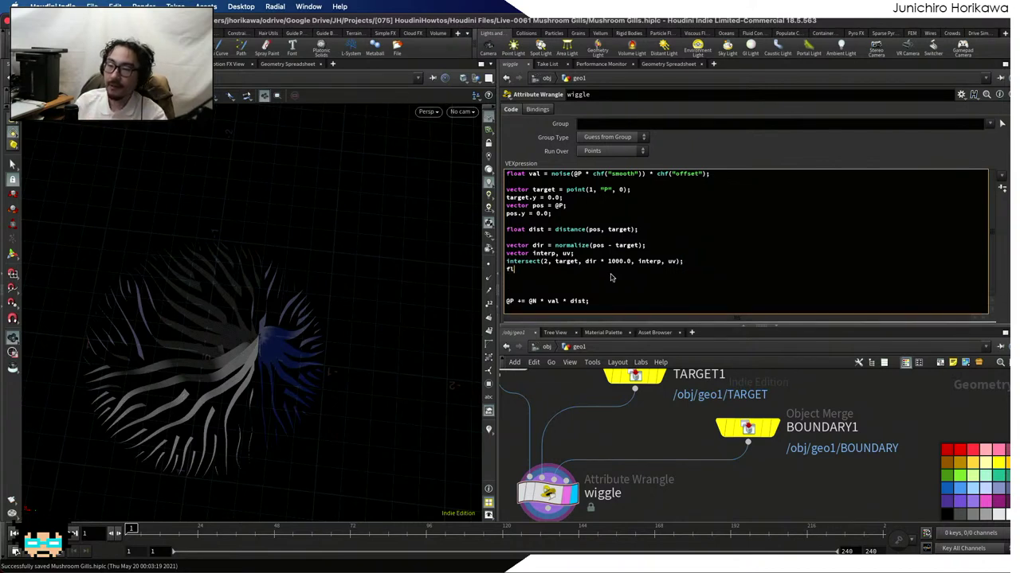
# In the wiggle wrangle, add the line 'float rad = distance(target, interp);'
pyautogui.write('oat rad ')
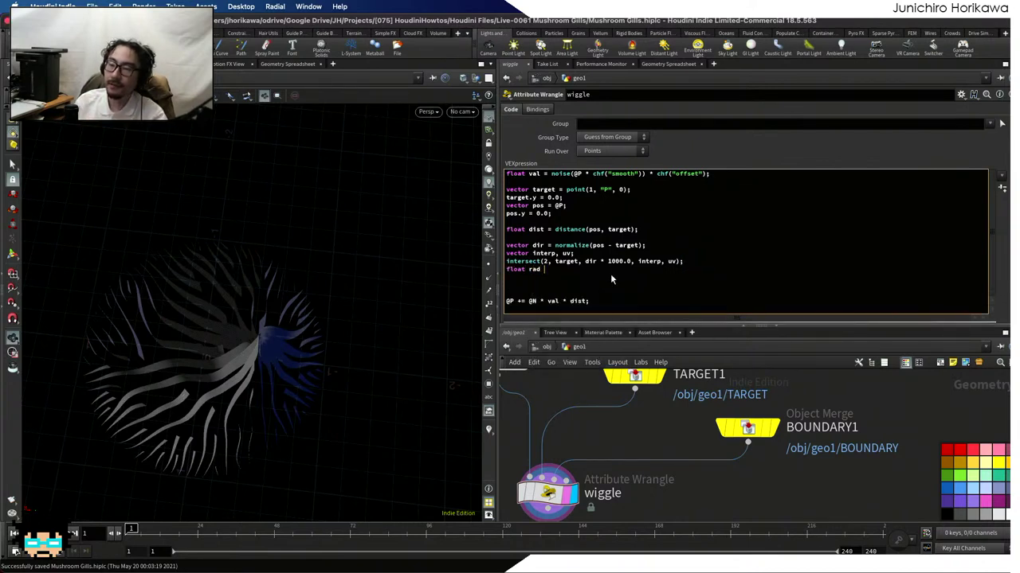
pyautogui.write('= -')
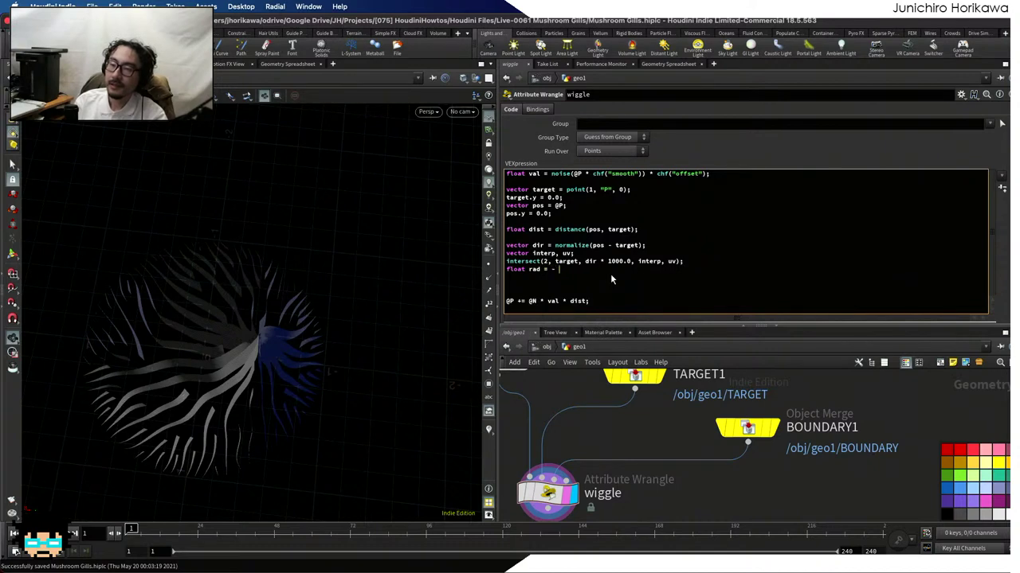
pyautogui.press('BackSpace')
pyautogui.press('BackSpace')
pyautogui.write('distance(target')
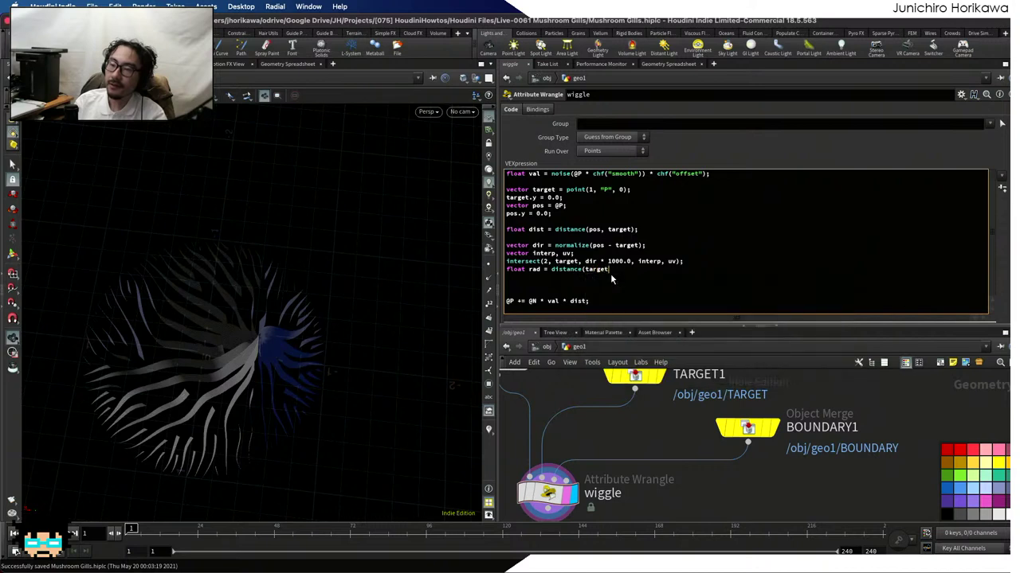
pyautogui.write(', interp);')
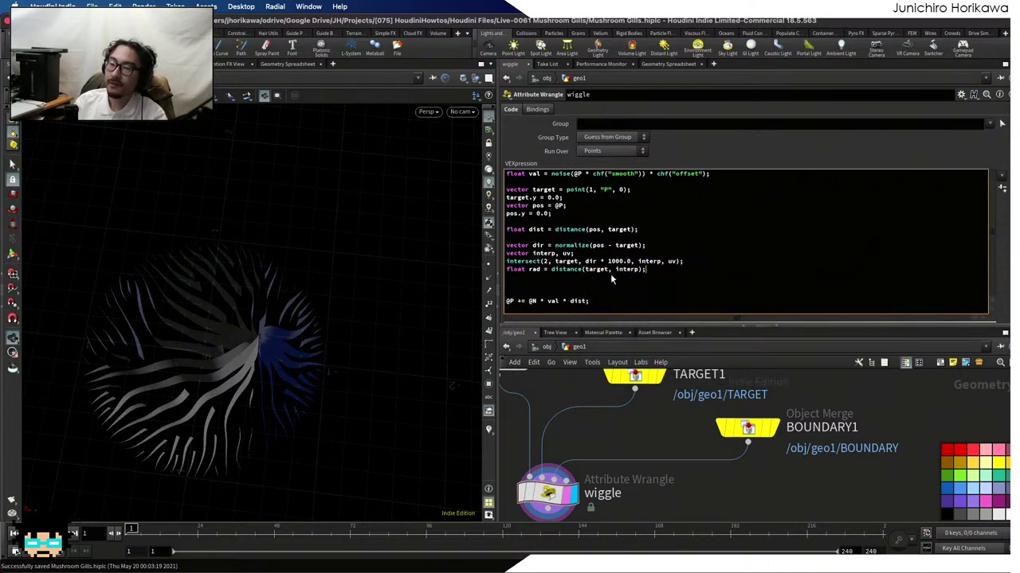
# Add 'float t = dist / rad;' on a new line below the rad line
pyautogui.moveTo(665, 441)
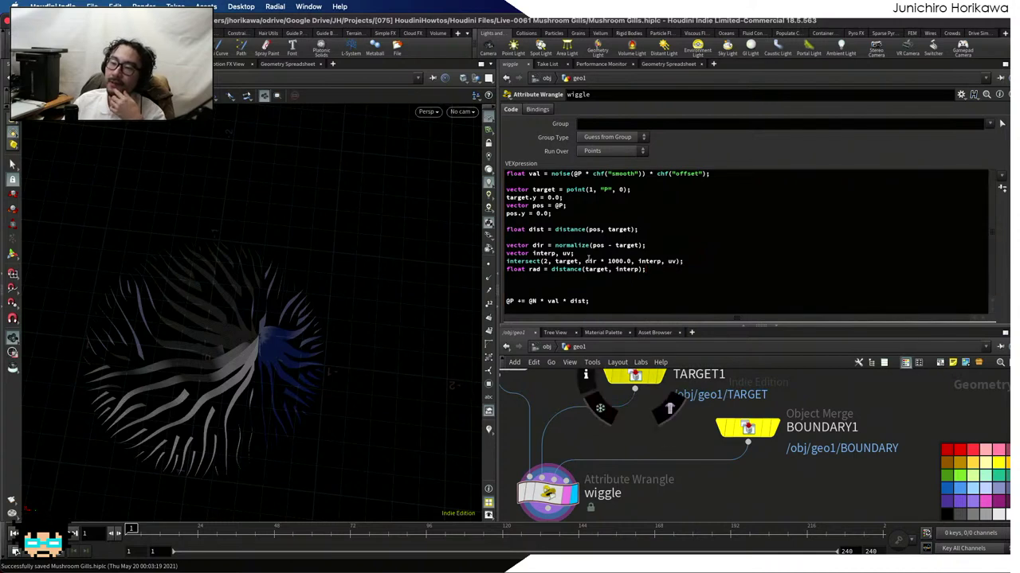
pyautogui.moveTo(653, 227); pyautogui.dragTo(507, 230)
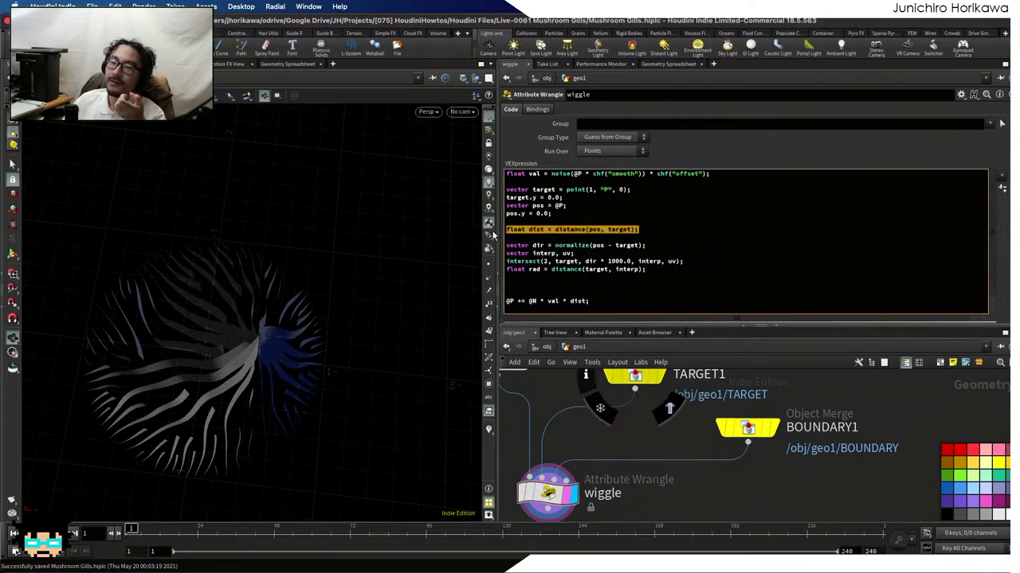
pyautogui.click(673, 272)
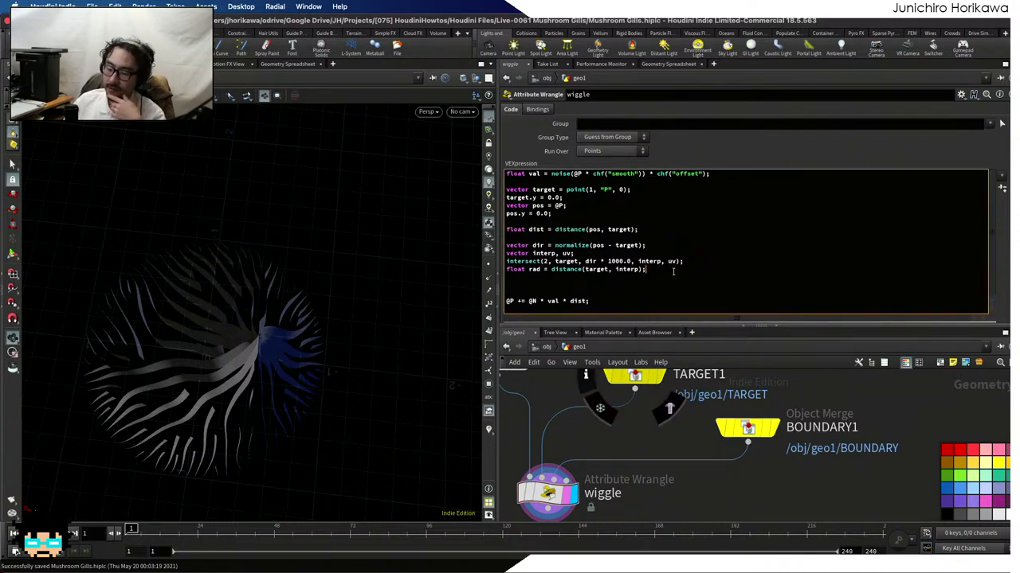
pyautogui.press('Return')
pyautogui.press('Return')
pyautogui.write('float')
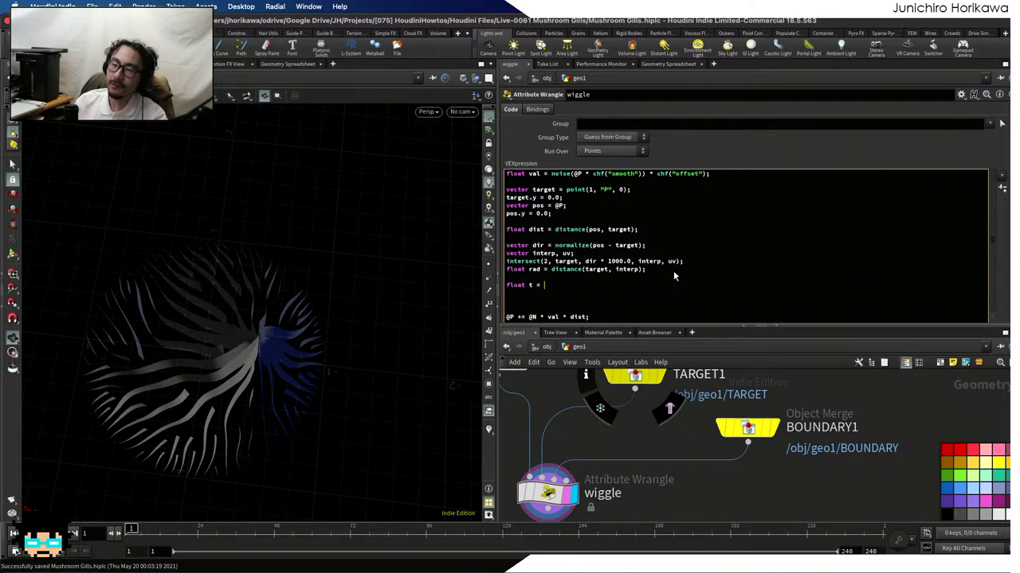
pyautogui.write('t = dist / ')
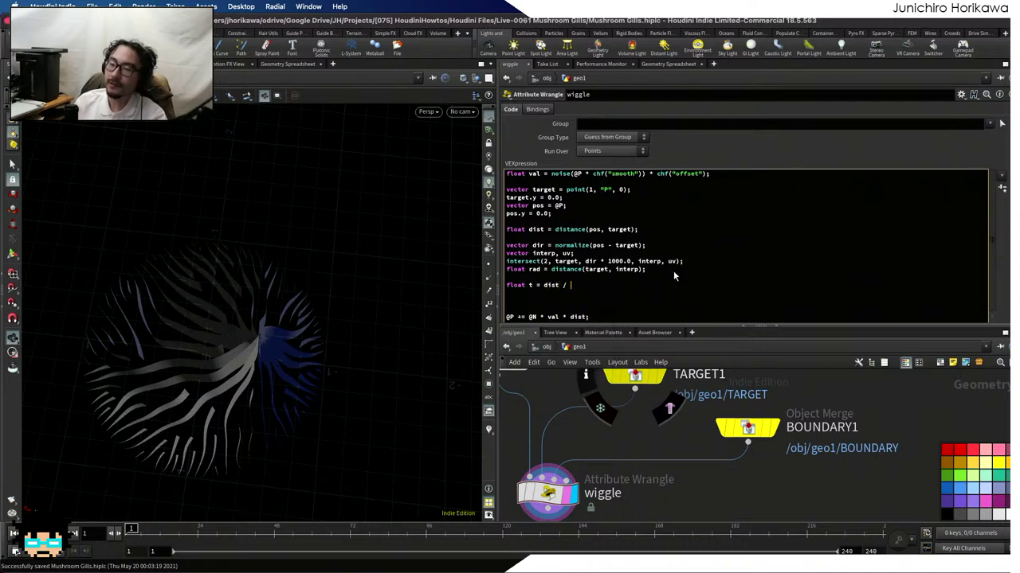
pyautogui.write('rad;')
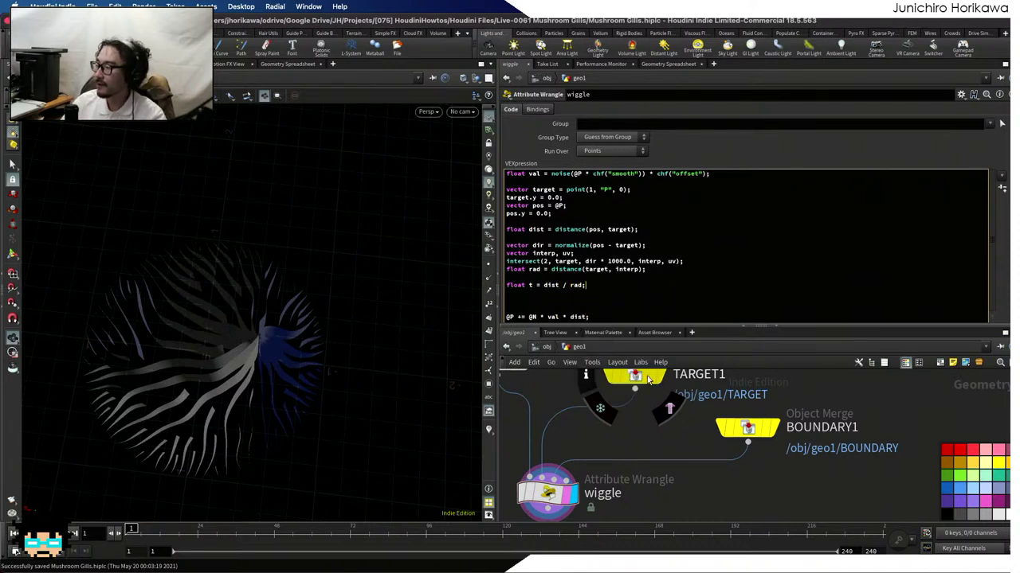
pyautogui.click(599, 293)
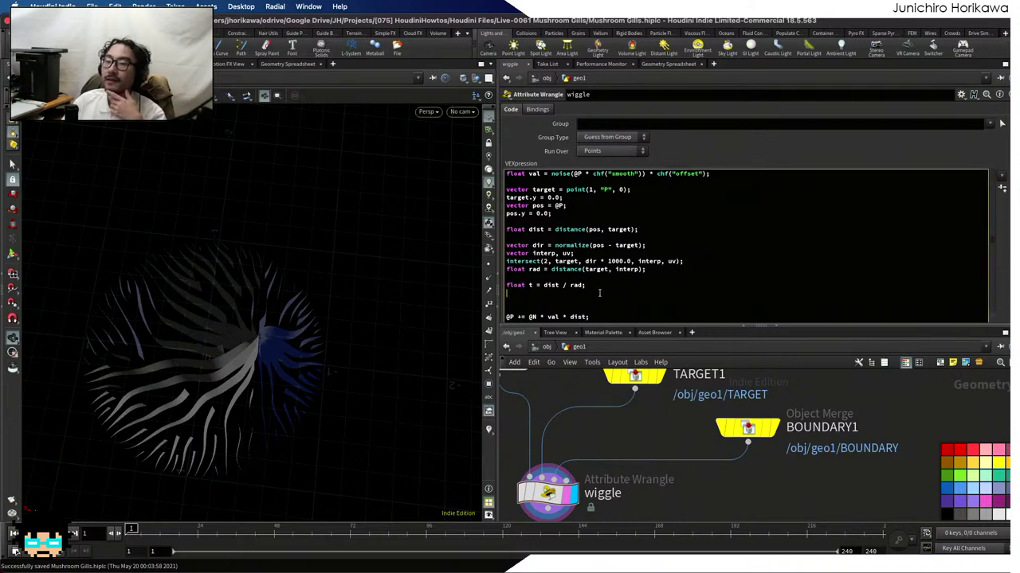
# Add the line 't = chramp("ramp", t);' below the float t line
pyautogui.moveTo(585, 285); pyautogui.dragTo(506, 289)
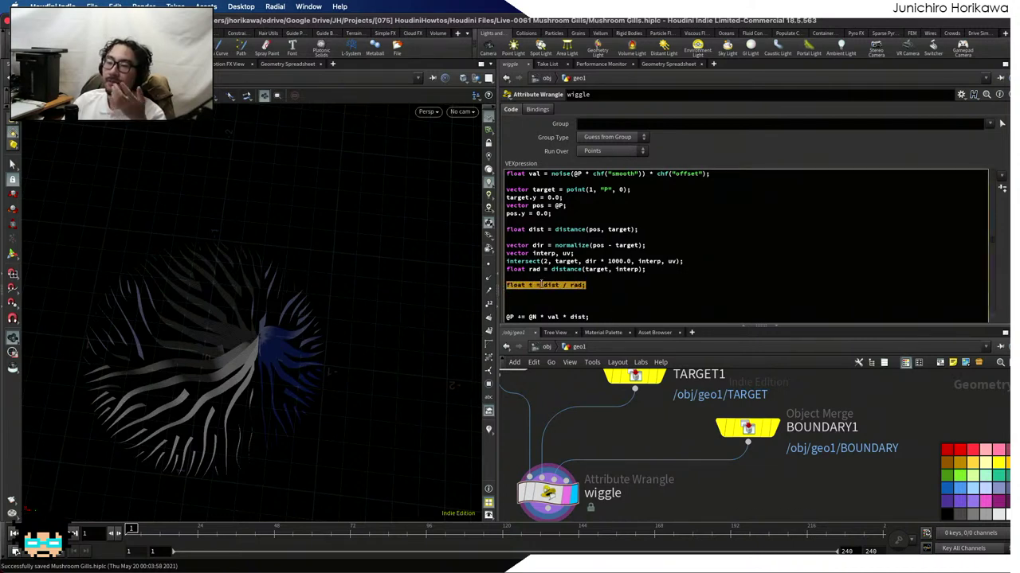
pyautogui.press('Down')
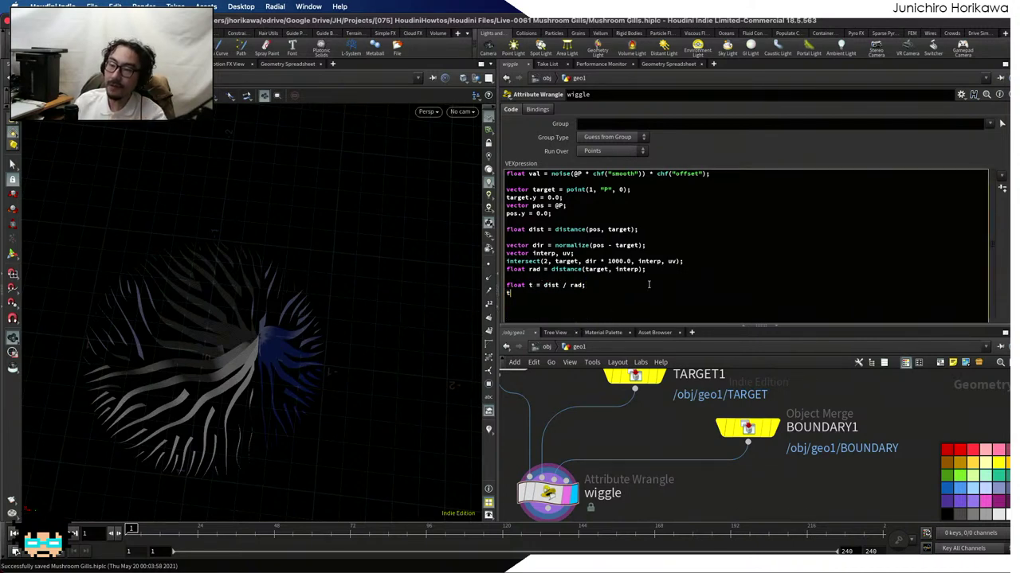
pyautogui.write('t = chramp')
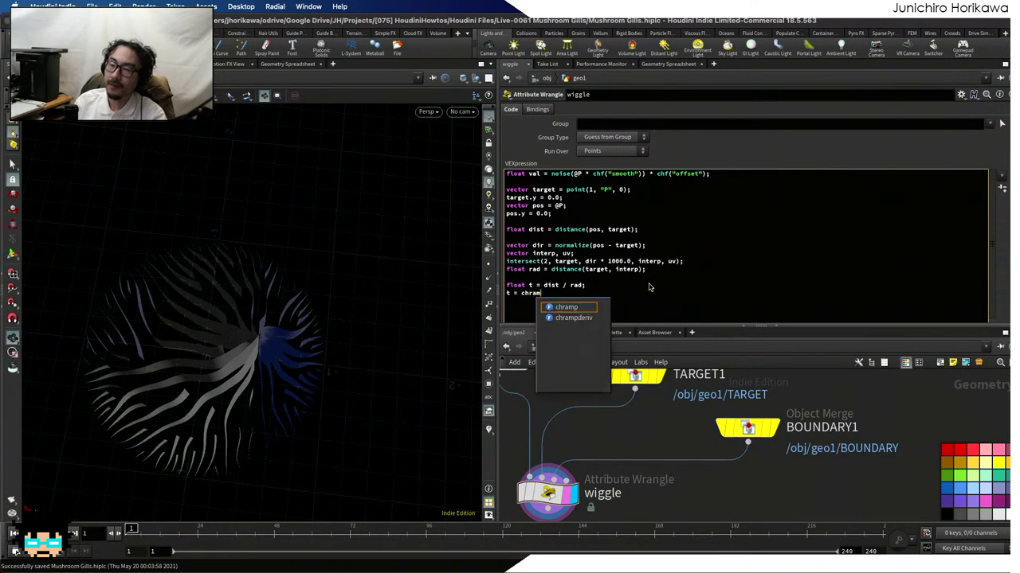
pyautogui.write('(')
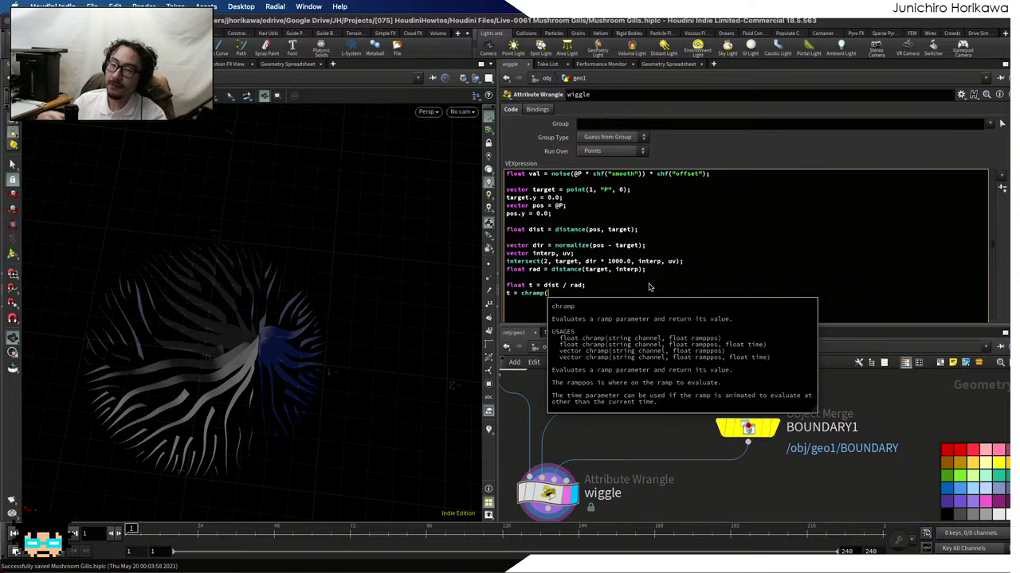
pyautogui.write('"ram')
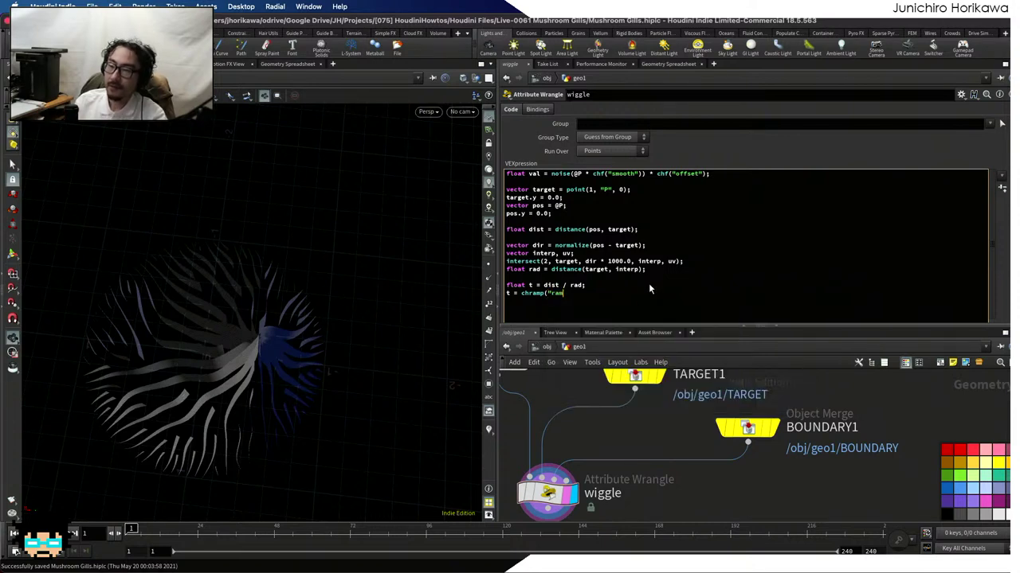
pyautogui.write('p", t);')
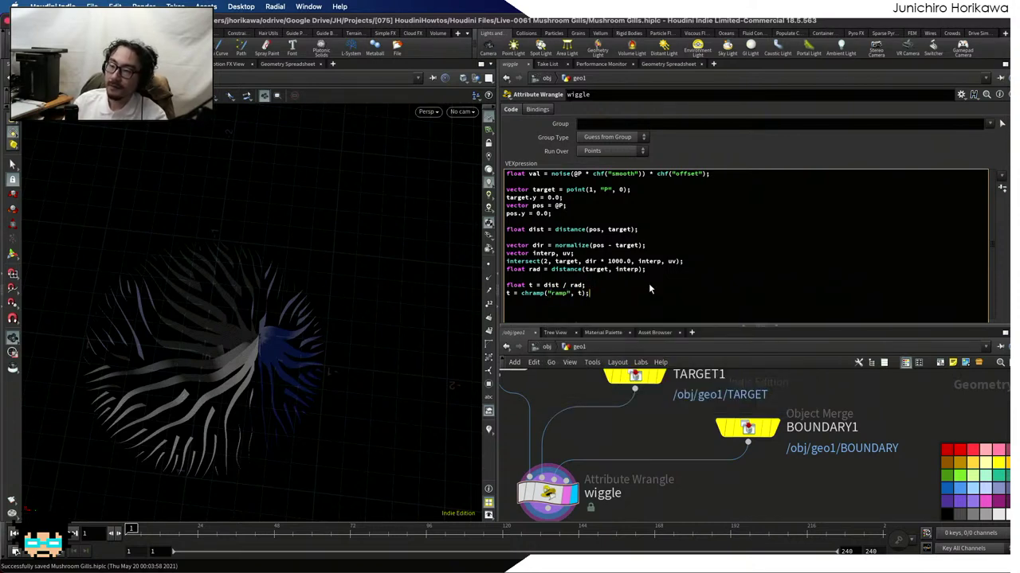
# Change the displacement line to '@P += @N * val * t;' and apply the code
pyautogui.scroll(-1, 790, 204)
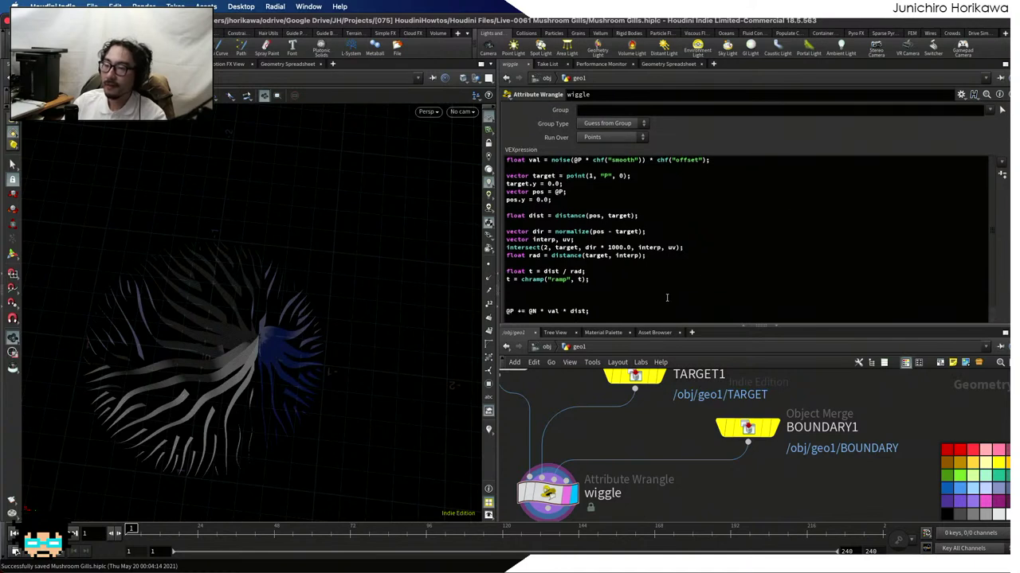
pyautogui.press('Delete')
pyautogui.press('Delete')
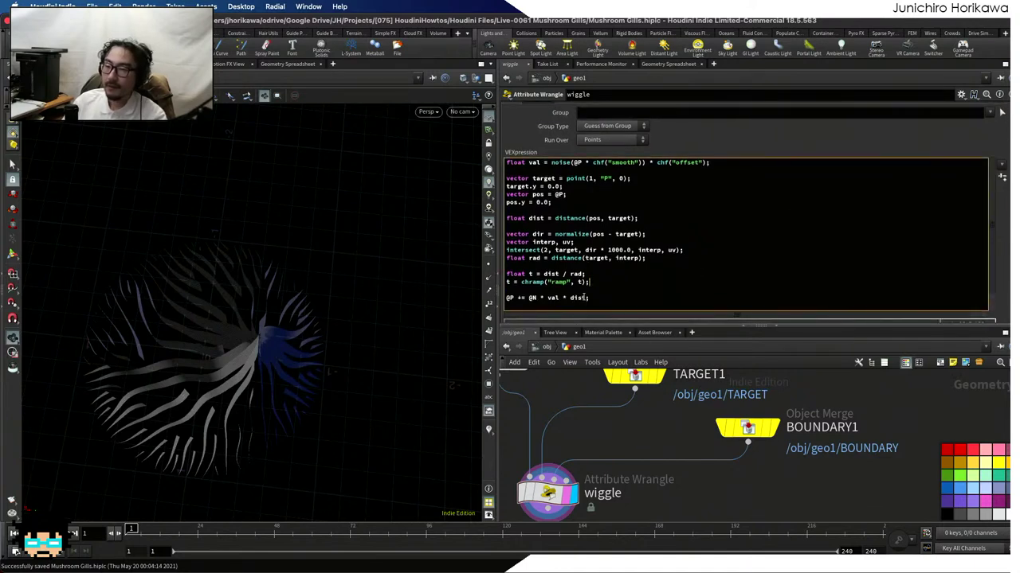
pyautogui.hotkey('shift', 'Left')
pyautogui.hotkey('shift', 'Left')
pyautogui.hotkey('shift', 'Left')
pyautogui.hotkey('shift', 'Left')
pyautogui.hotkey('shift', 'Left')
pyautogui.write('t')
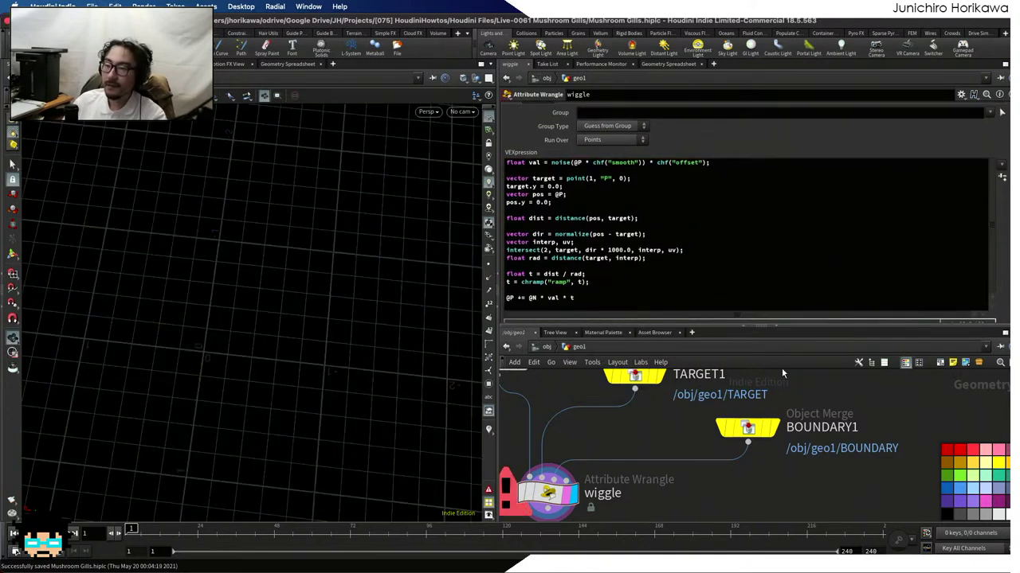
pyautogui.click(626, 300)
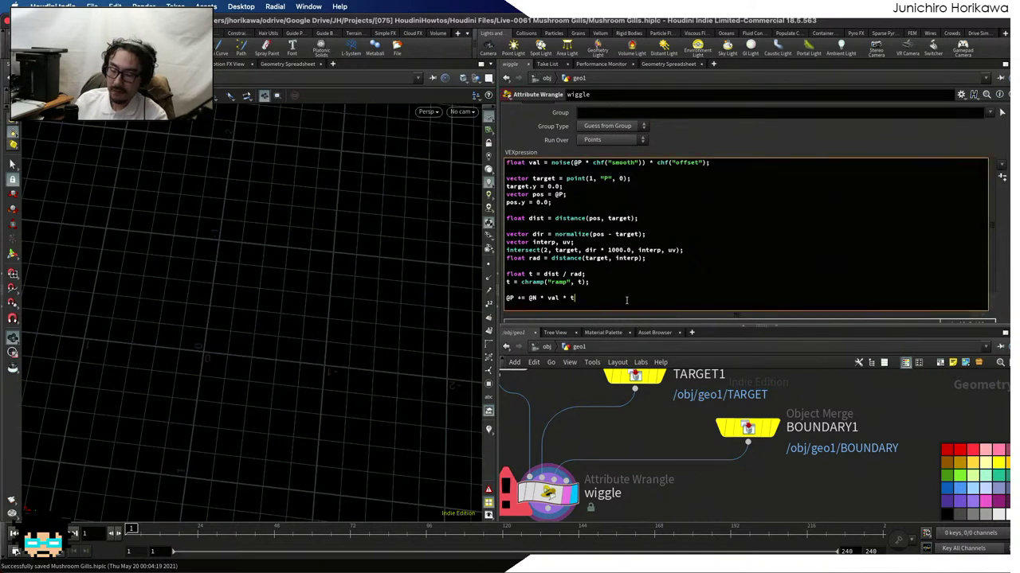
pyautogui.click(666, 458)
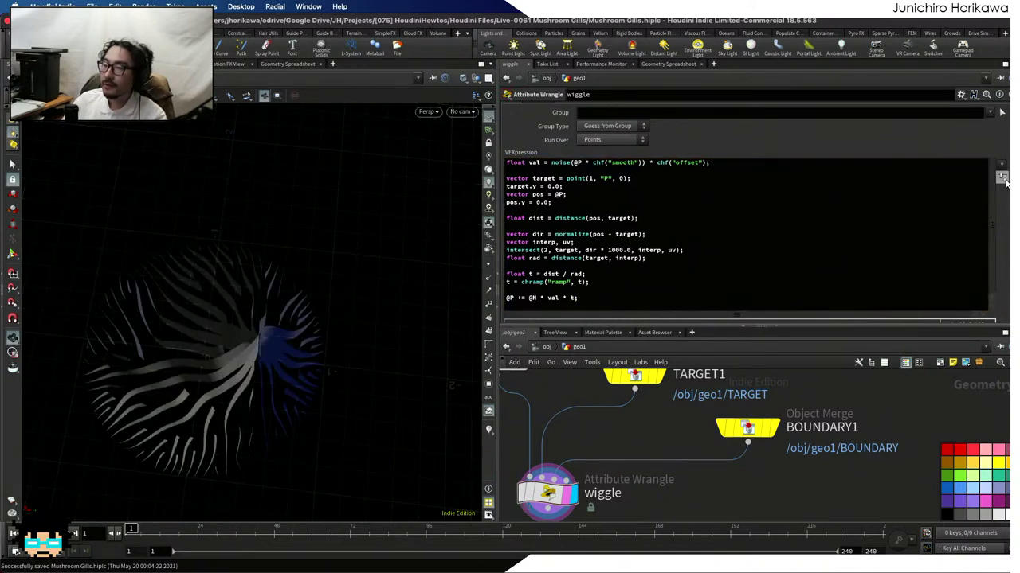
# Expand the Ramp into a full graph and set Offset to about 0.163
pyautogui.scroll(-5, 1002, 230)
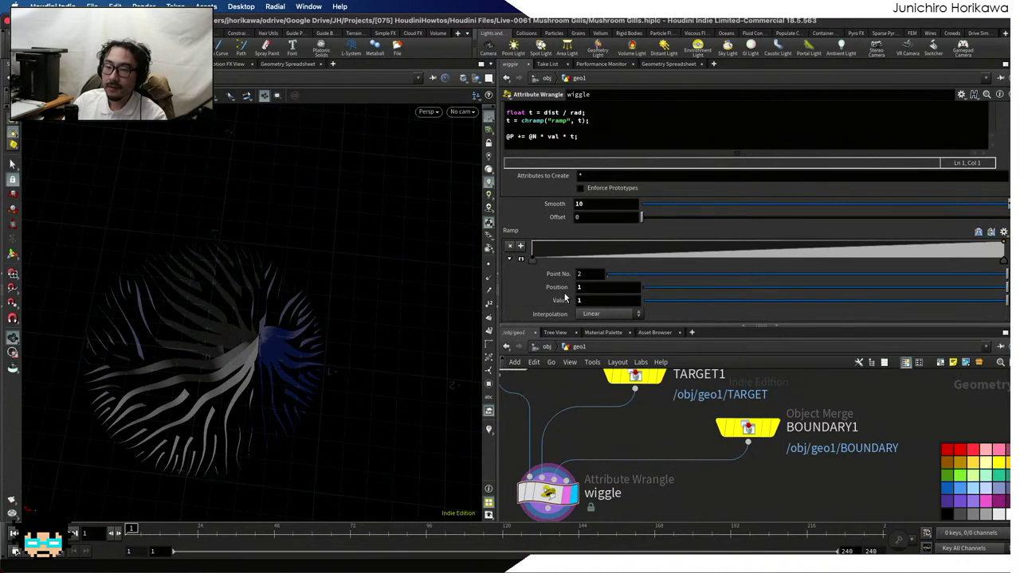
pyautogui.click(520, 260)
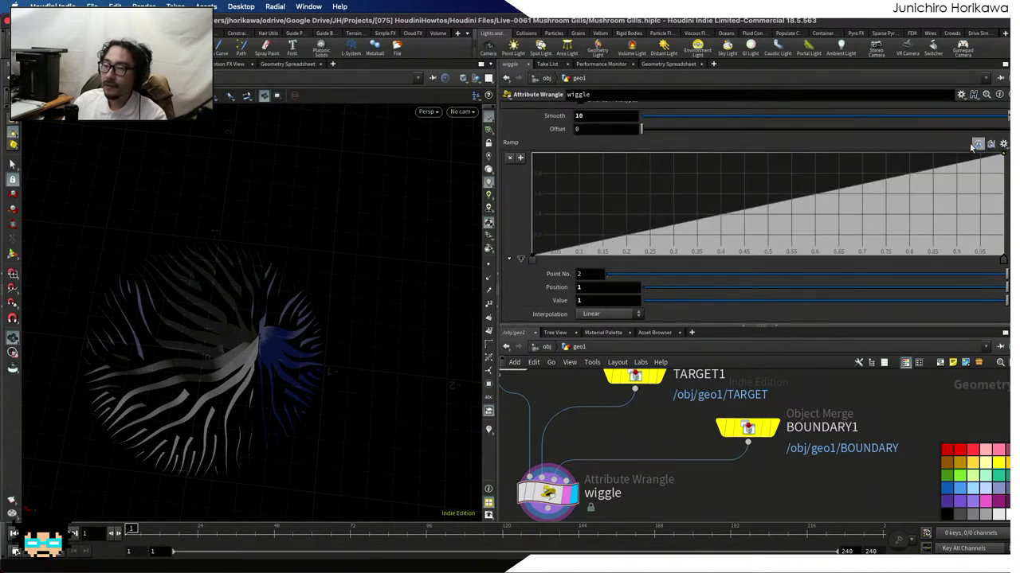
pyautogui.scroll(2, 558, 271)
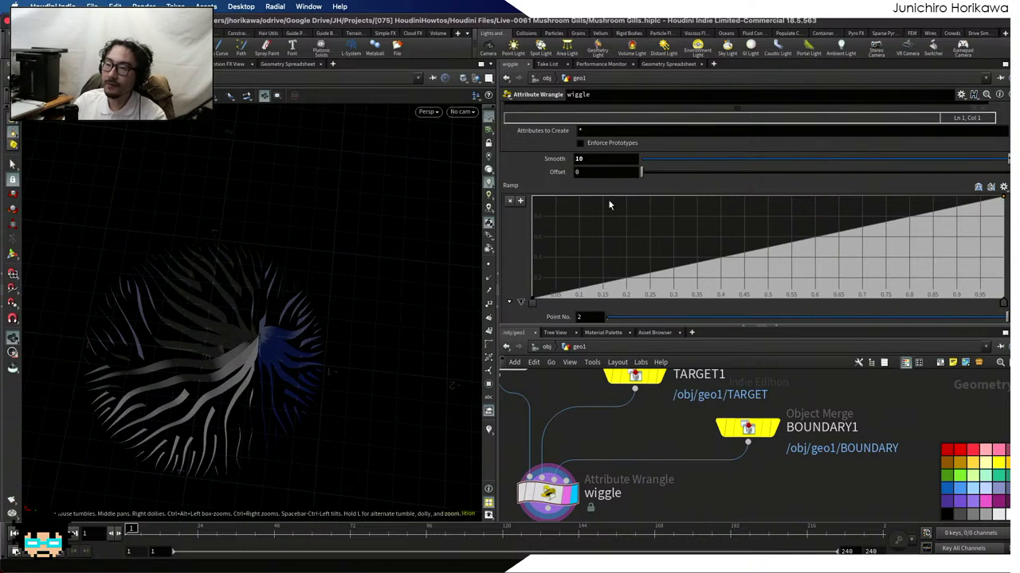
pyautogui.moveTo(642, 172); pyautogui.dragTo(701, 172)
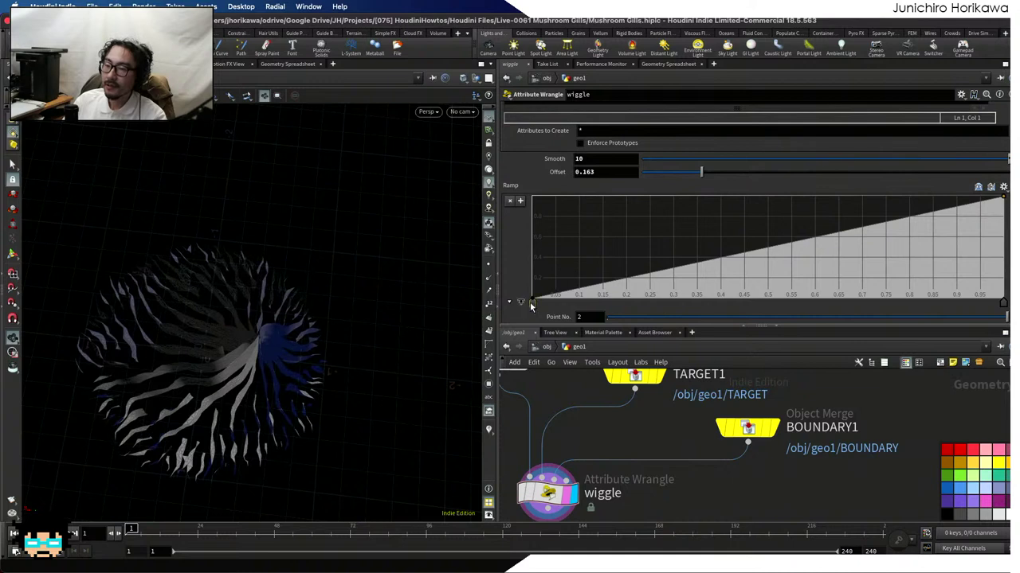
# Set the first and last ramp points' interpolation to B-spline
pyautogui.rightClick(532, 305)
pyautogui.moveTo(549, 310)
pyautogui.click(653, 362)
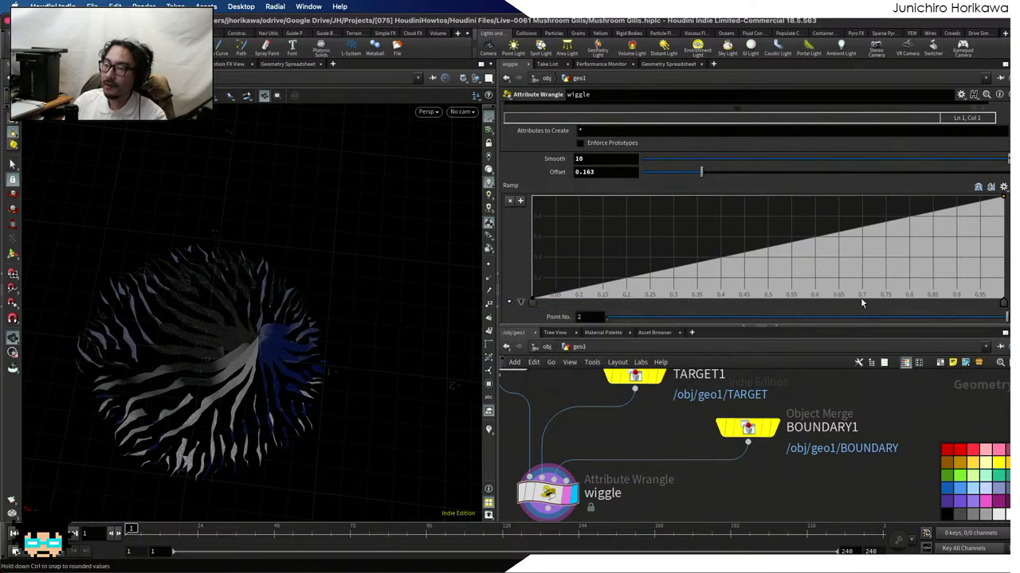
pyautogui.rightClick(1005, 305)
pyautogui.moveTo(927, 309)
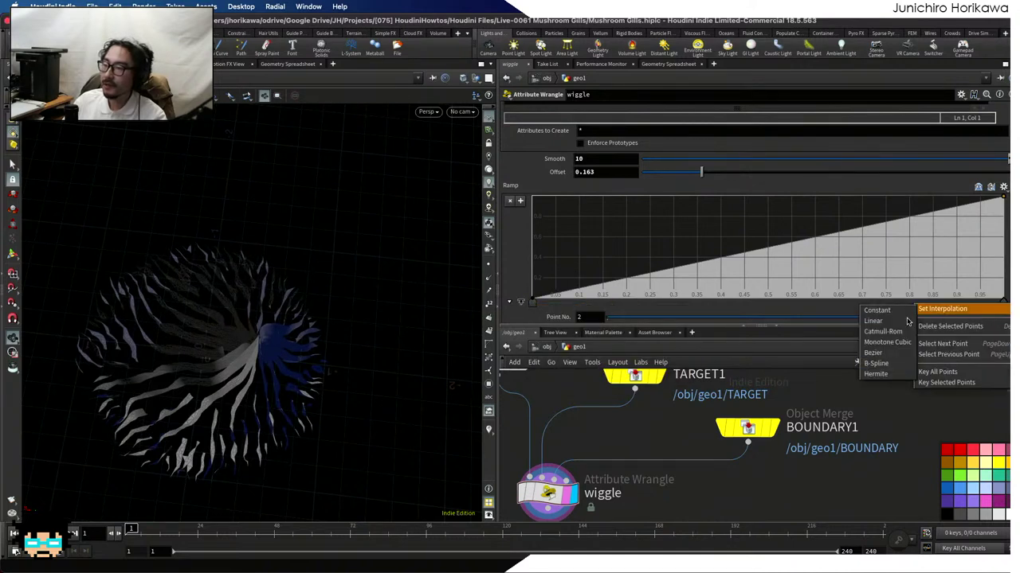
pyautogui.click(877, 364)
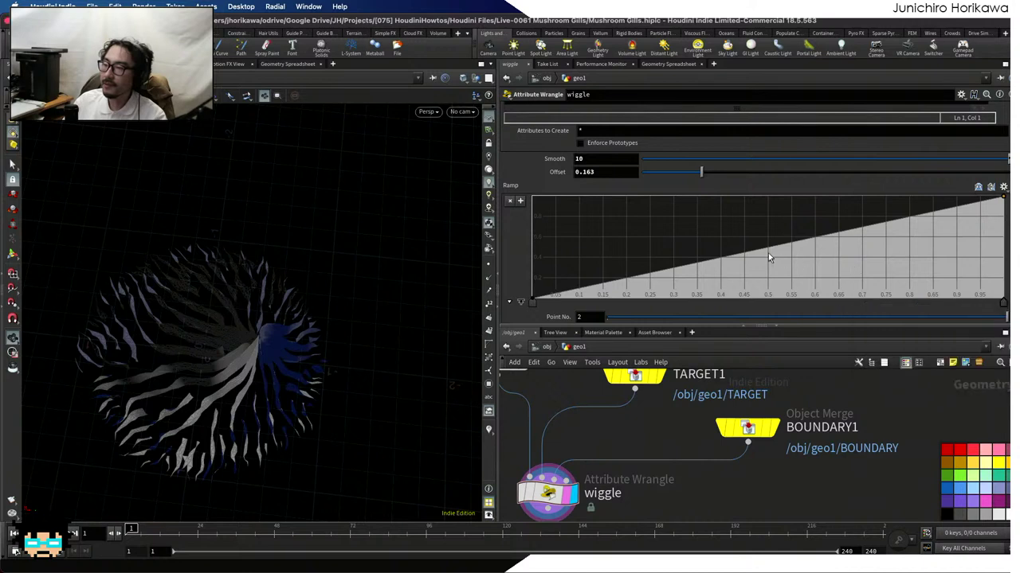
# Shape the ramp into an arch with raised keys near 0.27 and 0.65 and a lowered right end
pyautogui.moveTo(768, 257); pyautogui.dragTo(762, 205)
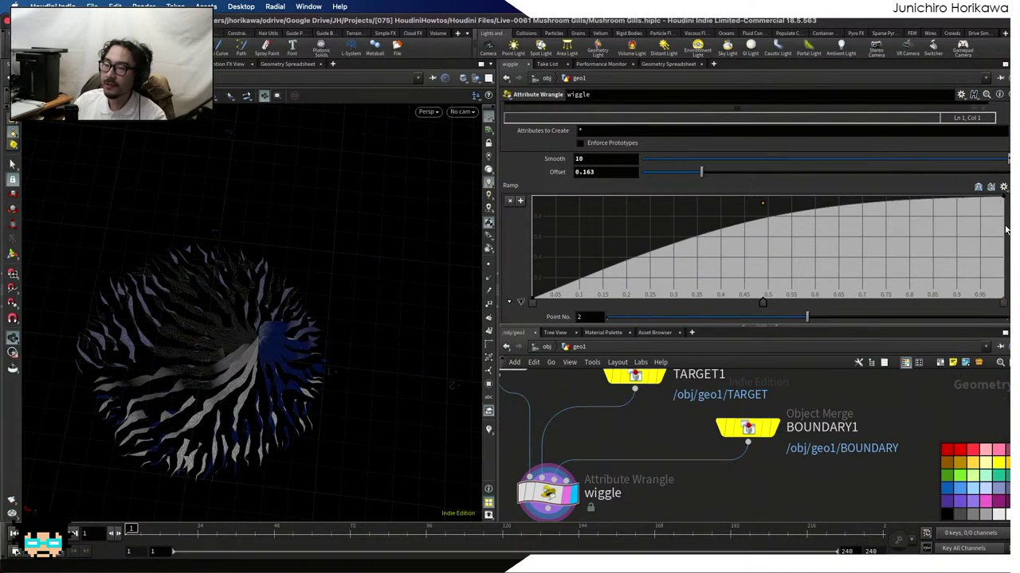
pyautogui.moveTo(1002, 199); pyautogui.dragTo(1003, 301)
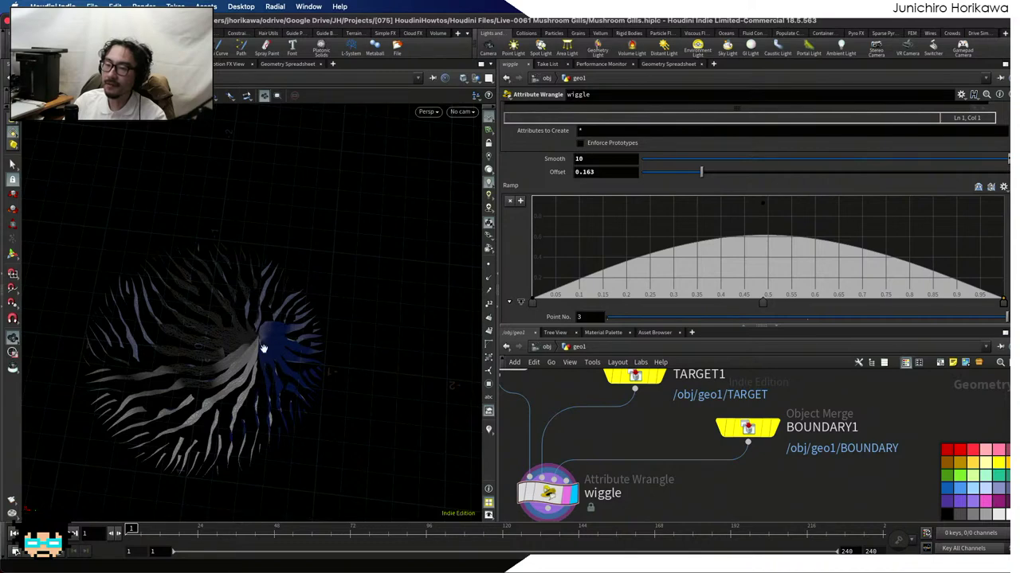
pyautogui.moveTo(268, 357); pyautogui.dragTo(239, 374)
pyautogui.scroll(5, 320, 380)
pyautogui.moveTo(320, 379); pyautogui.dragTo(361, 378)
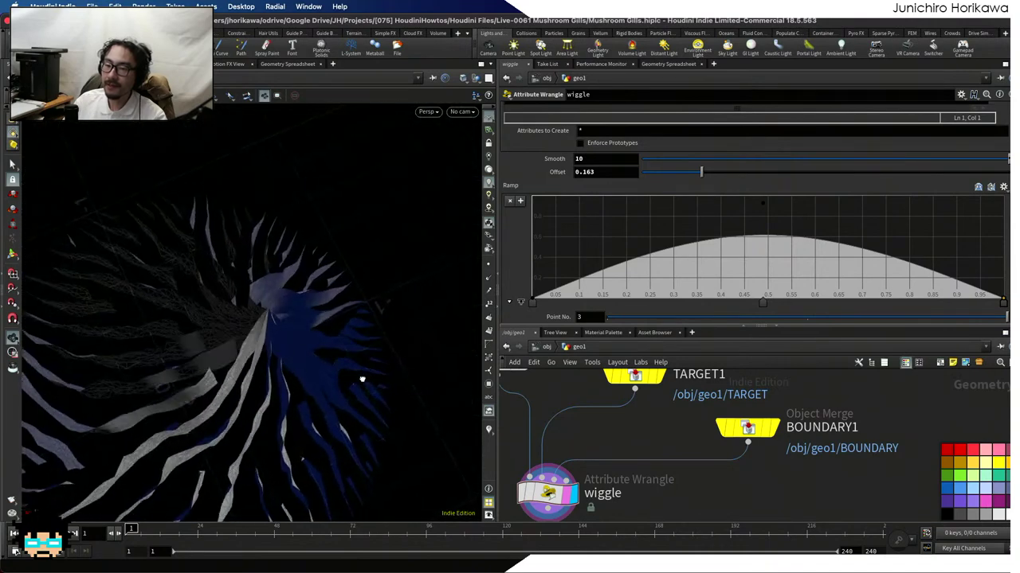
pyautogui.moveTo(764, 206); pyautogui.dragTo(689, 208)
pyautogui.click(844, 207)
pyautogui.moveTo(844, 207); pyautogui.dragTo(846, 206)
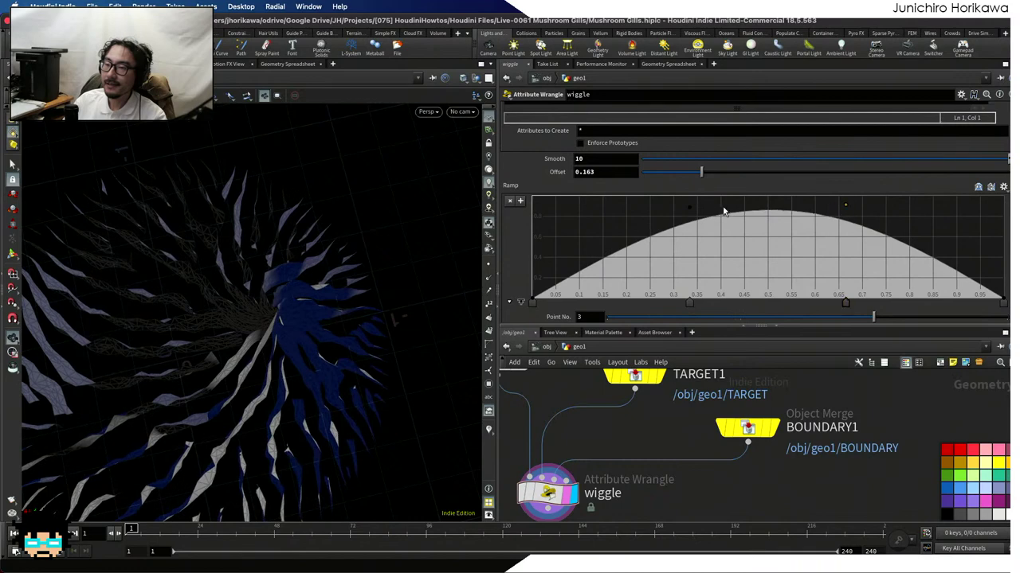
pyautogui.moveTo(694, 210); pyautogui.dragTo(655, 206)
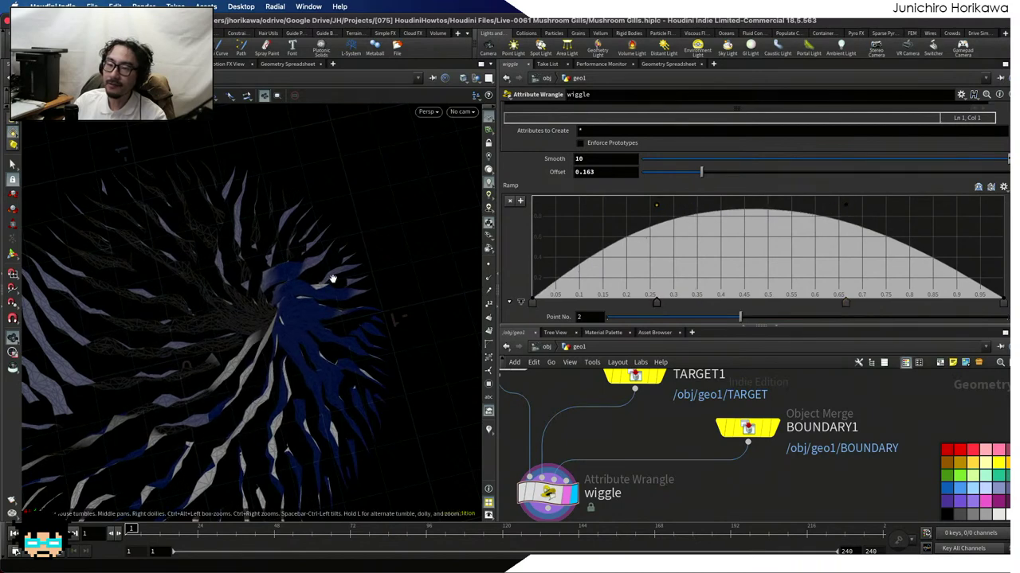
# Set the wiggle wrangle's Offset to 0.145 while checking the gills
pyautogui.scroll(-3, 242, 317)
pyautogui.moveTo(242, 317)
pyautogui.mouseDown()
pyautogui.moveTo(257, 295)
pyautogui.moveTo(246, 314)
pyautogui.mouseUp()
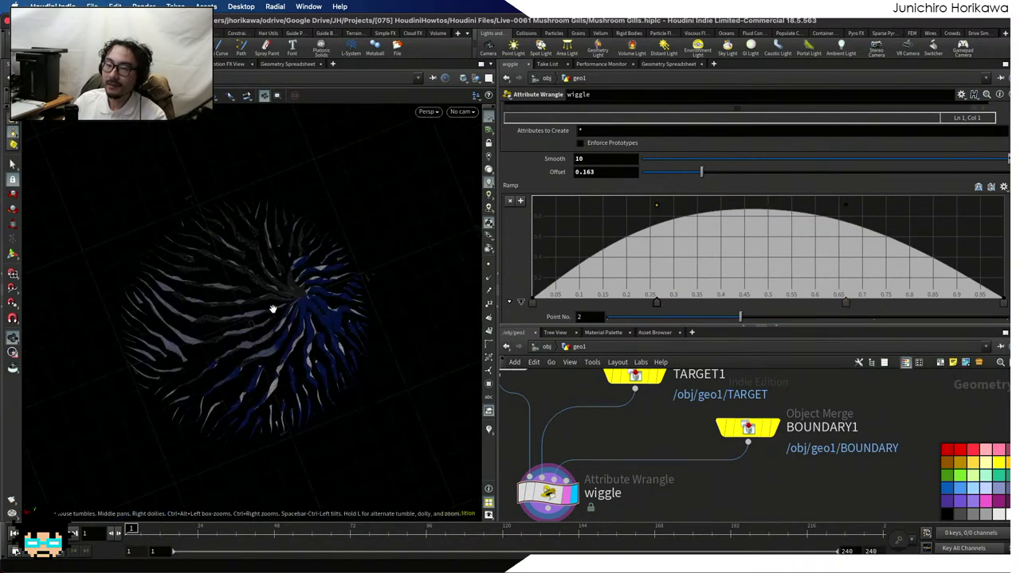
pyautogui.scroll(5, 360, 287)
pyautogui.moveTo(360, 287); pyautogui.dragTo(329, 239)
pyautogui.scroll(-3, 341, 227)
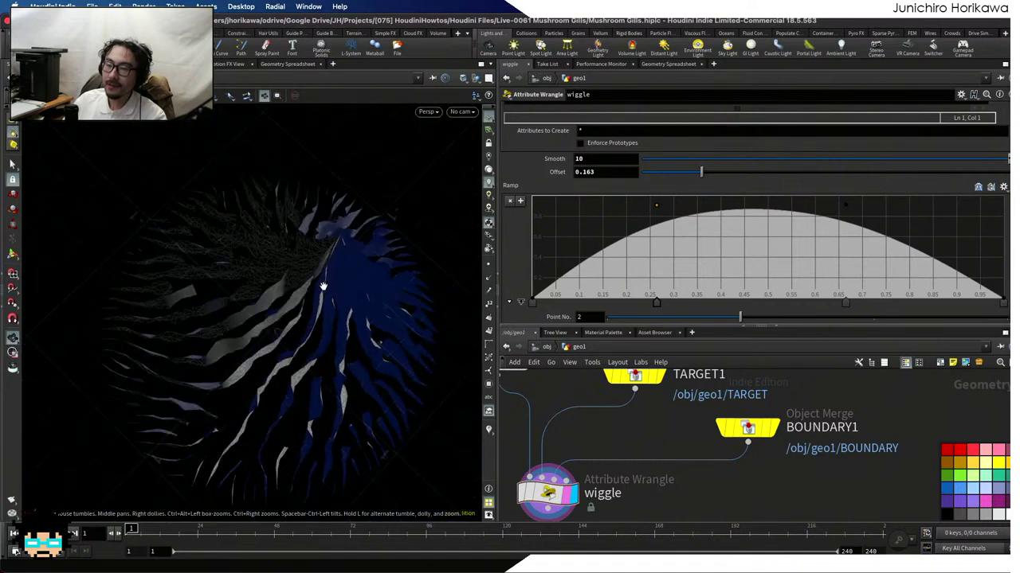
pyautogui.moveTo(683, 171); pyautogui.dragTo(694, 170)
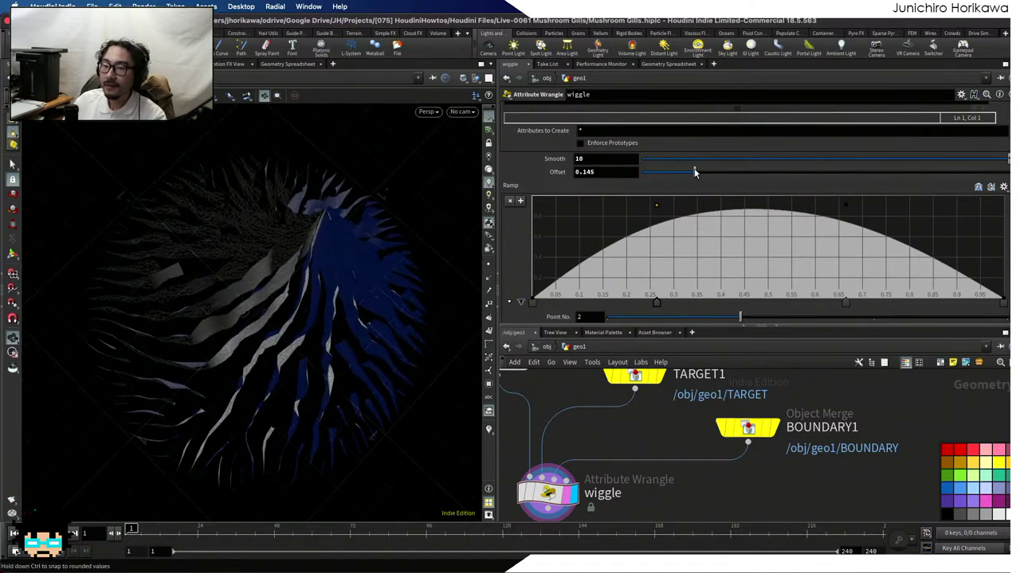
pyautogui.scroll(1, 699, 205)
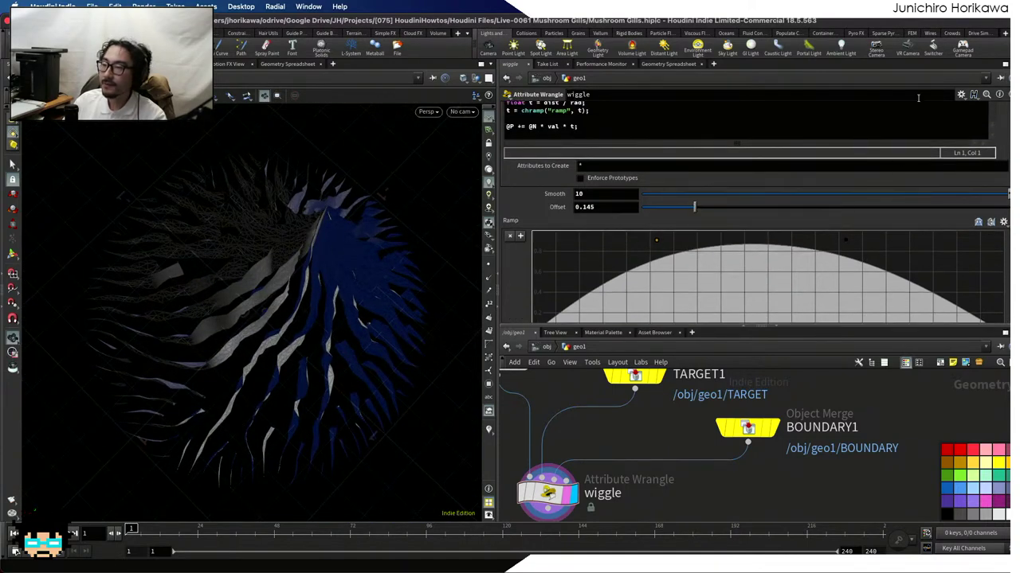
# In Edit Parameter Interface, set the Smooth parameter's range maximum to 10 and accept
pyautogui.click(960, 94)
pyautogui.click(940, 105)
pyautogui.click(704, 329)
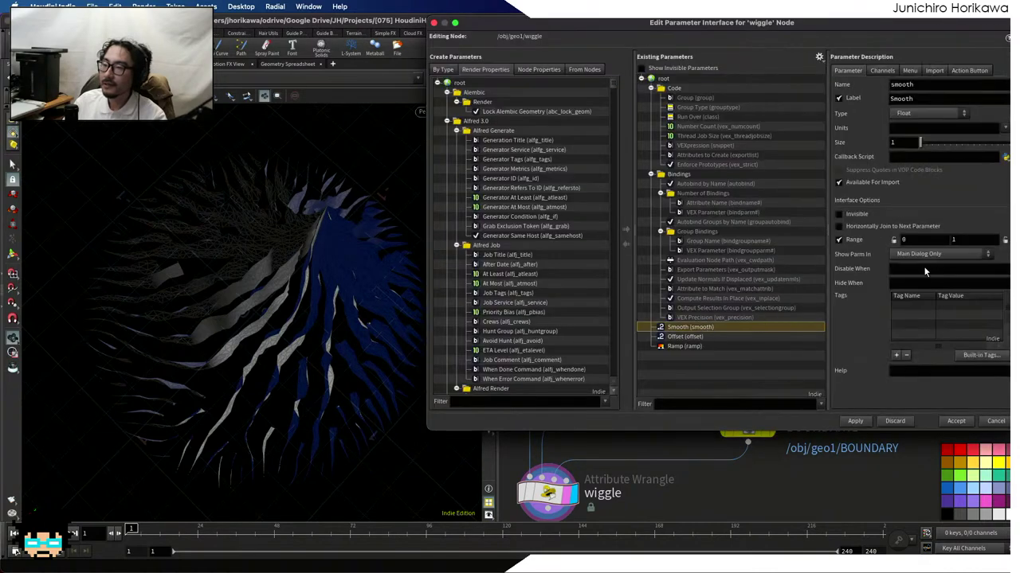
pyautogui.click(978, 239)
pyautogui.write('0')
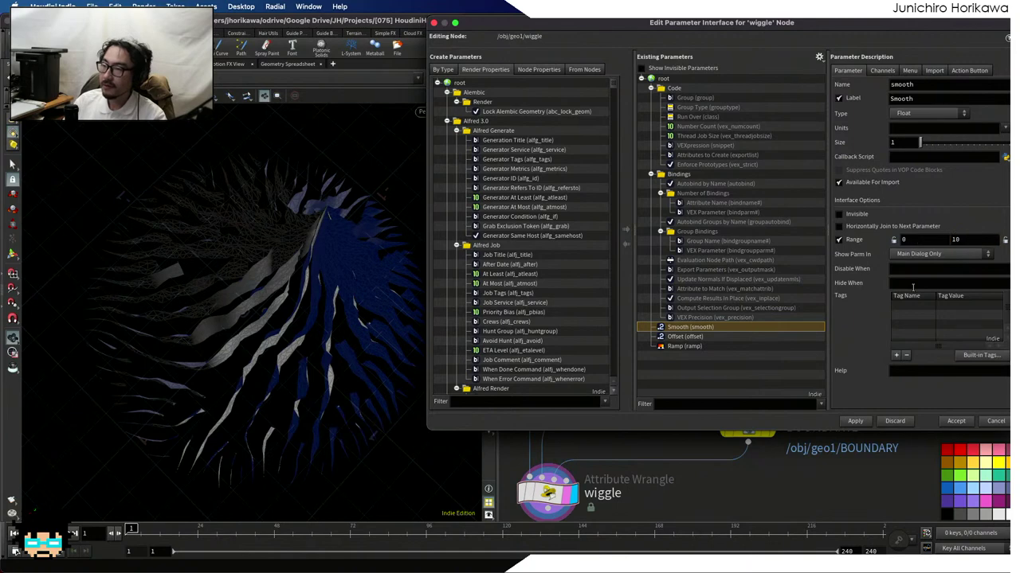
pyautogui.click(855, 420)
pyautogui.click(956, 420)
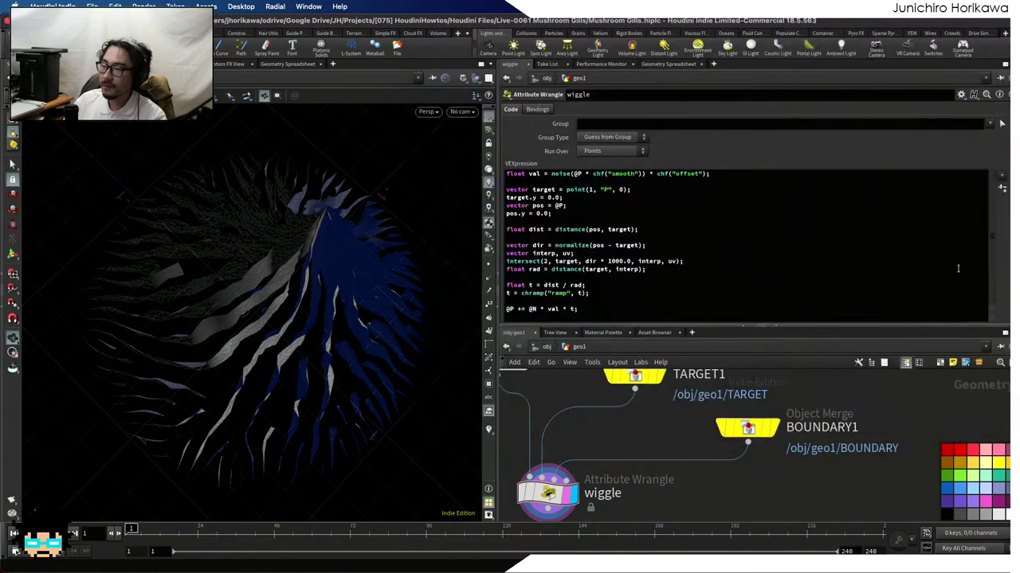
# Set the wiggle wrangle's Smooth value to 5
pyautogui.scroll(-5, 979, 208)
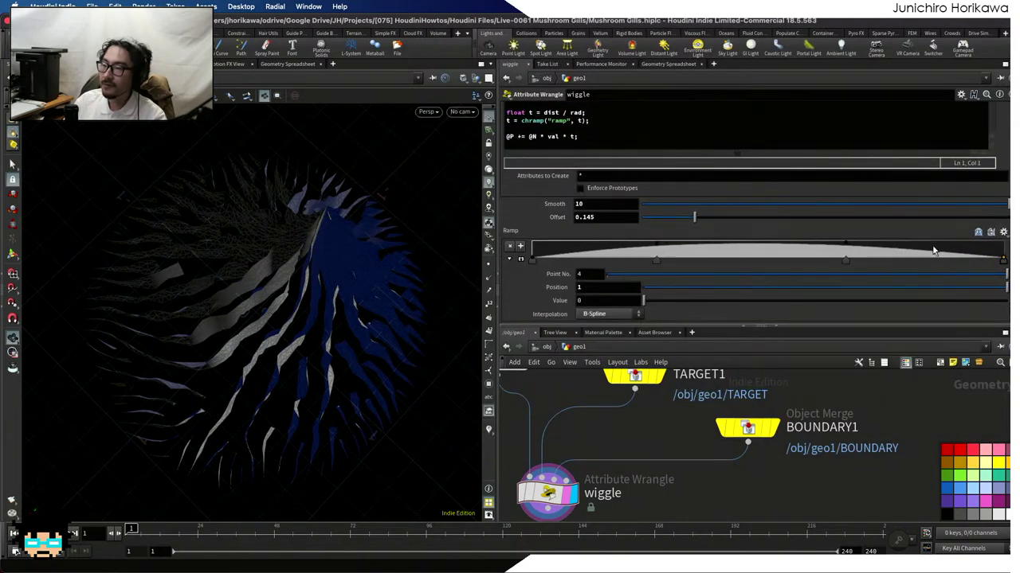
pyautogui.moveTo(1000, 207); pyautogui.dragTo(798, 208)
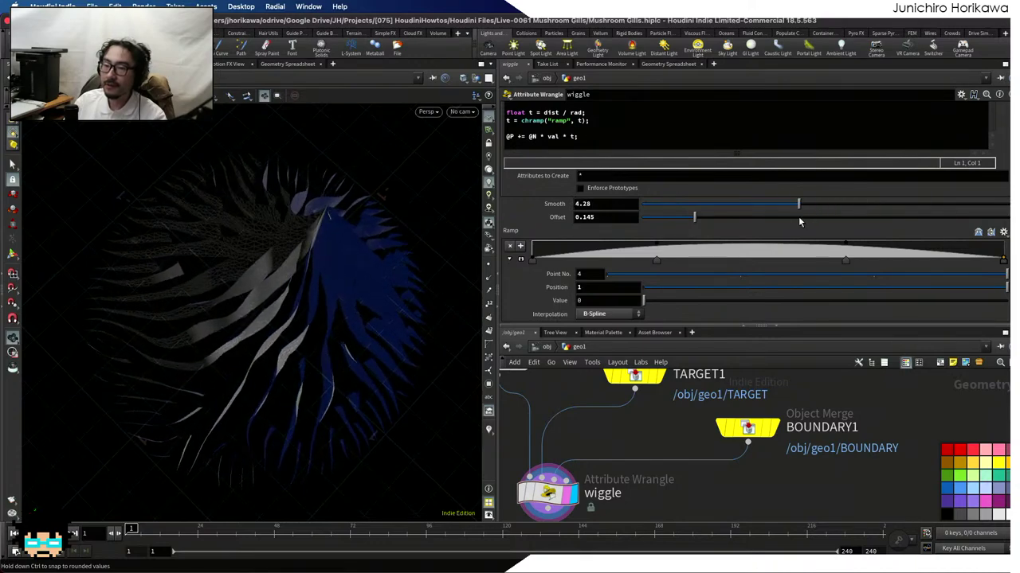
pyautogui.moveTo(321, 355); pyautogui.dragTo(309, 312)
pyautogui.moveTo(799, 204); pyautogui.dragTo(825, 204)
pyautogui.moveTo(451, 262); pyautogui.dragTo(201, 303)
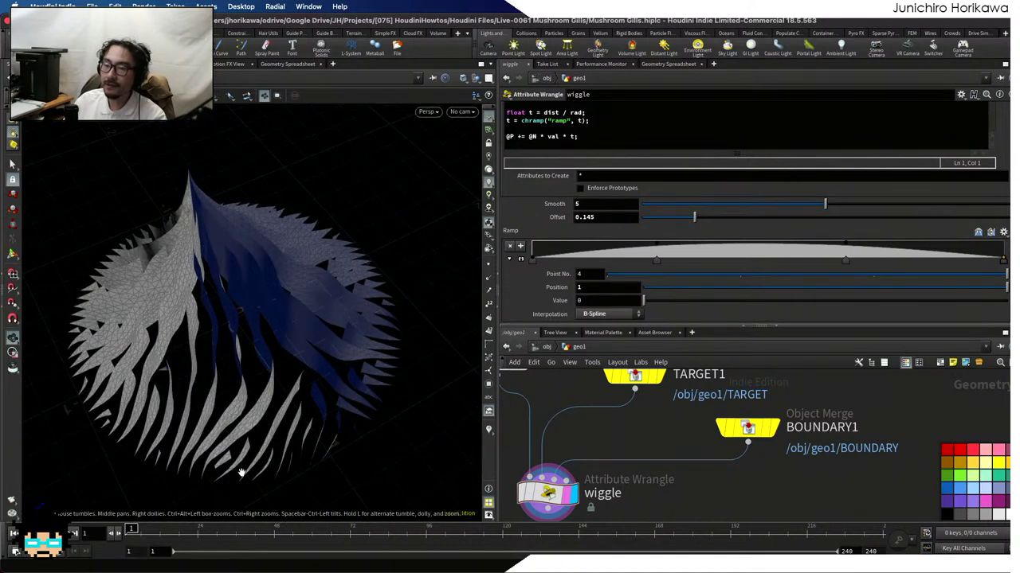
pyautogui.moveTo(223, 338); pyautogui.dragTo(271, 330)
# Adjust the ramp's first and last points so both ends sit back at 0
pyautogui.click(533, 262)
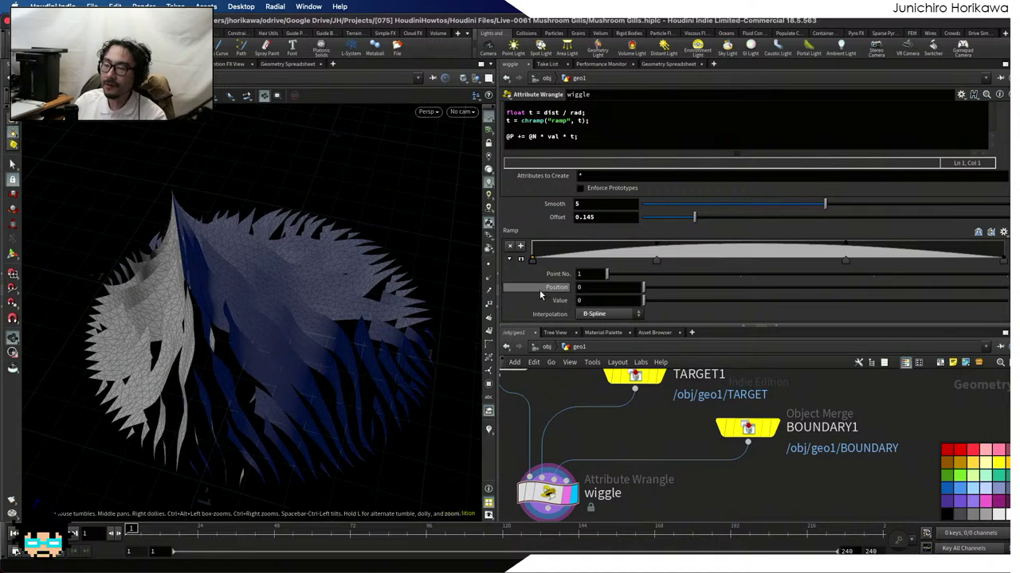
pyautogui.click(520, 261)
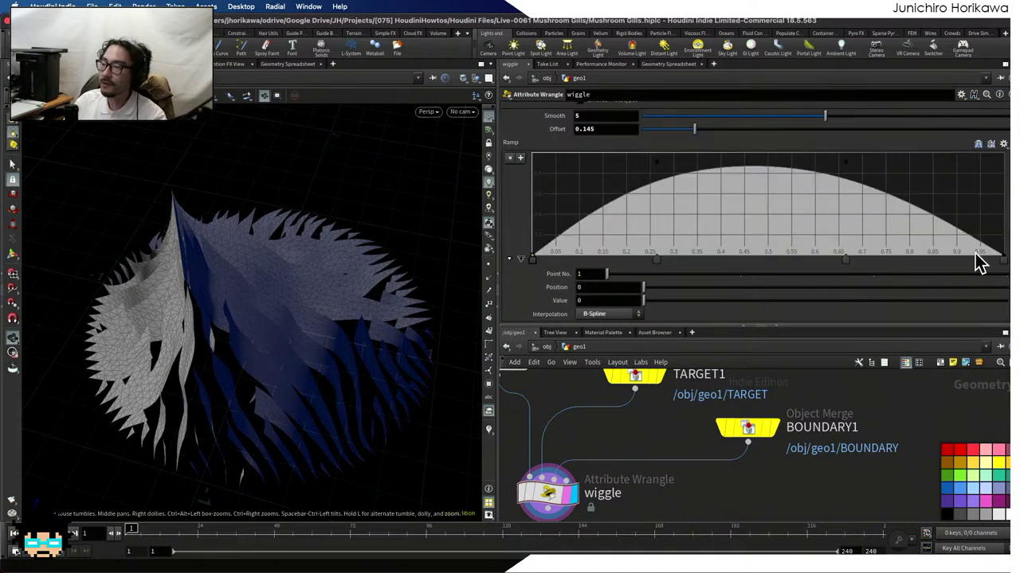
pyautogui.moveTo(1004, 257)
pyautogui.mouseDown()
pyautogui.moveTo(1003, 151)
pyautogui.moveTo(1003, 257)
pyautogui.mouseUp()
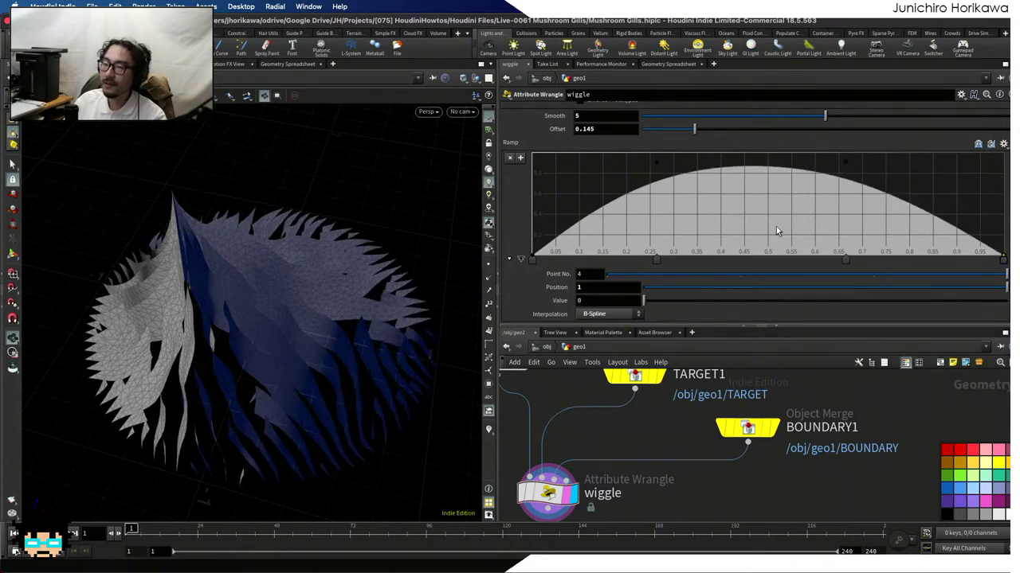
pyautogui.moveTo(532, 259)
pyautogui.mouseDown()
pyautogui.moveTo(534, 156)
pyautogui.moveTo(525, 264)
pyautogui.mouseUp()
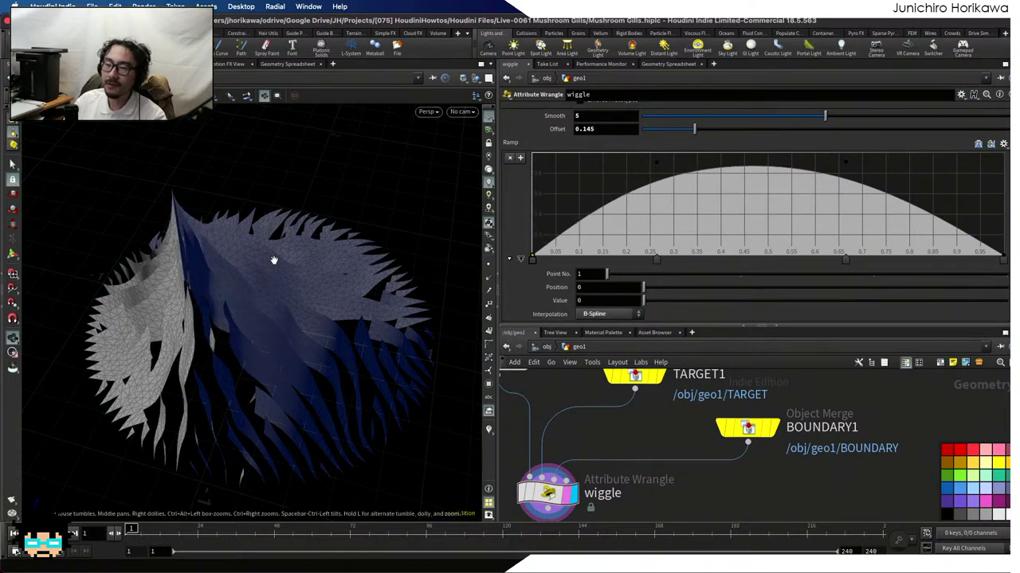
pyautogui.moveTo(274, 262); pyautogui.dragTo(334, 312)
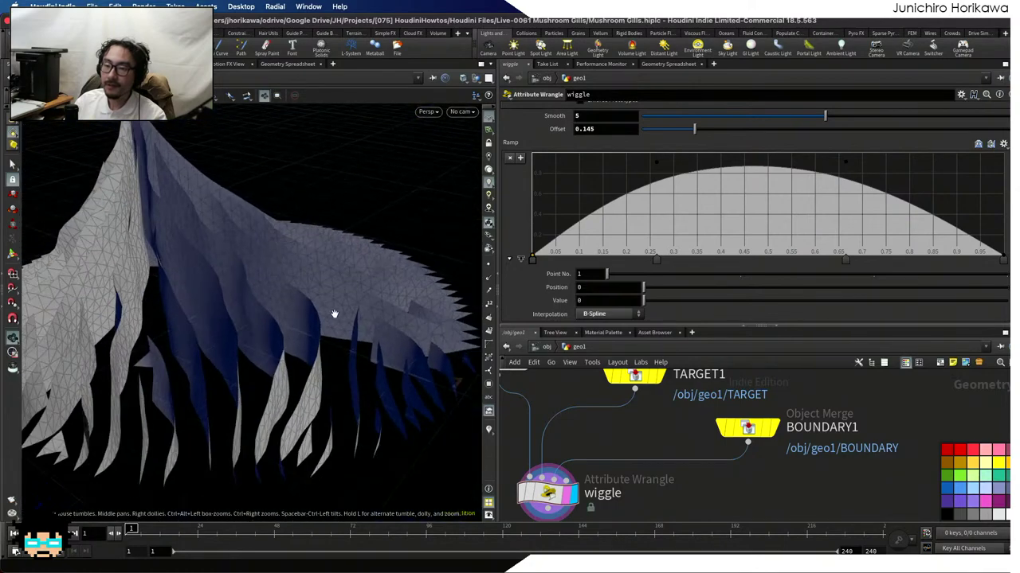
# Save Mushroom Gills.hiplc and enlarge the network pane
pyautogui.hotkey('ctrl', 's')
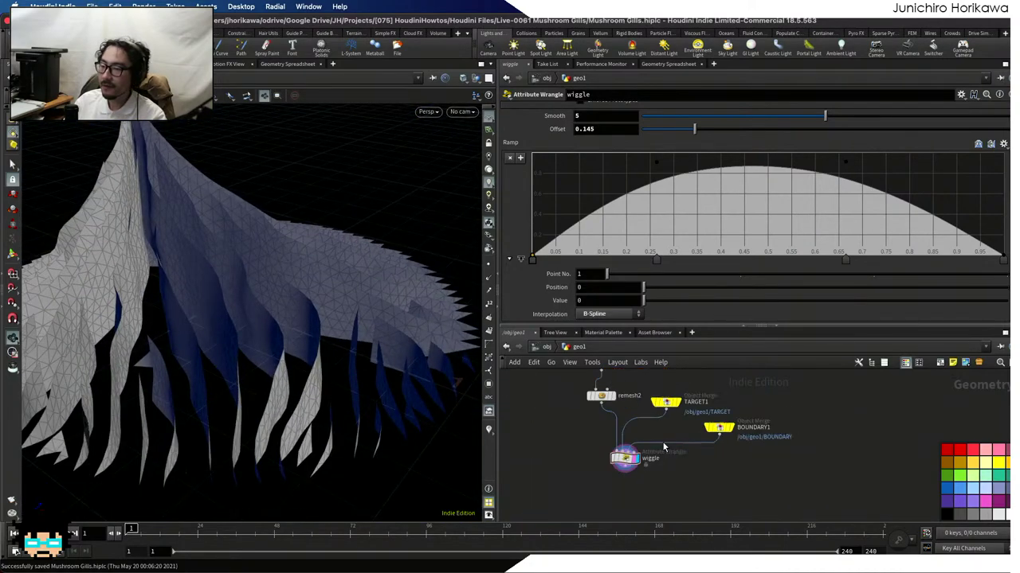
pyautogui.press('h')
pyautogui.moveTo(412, 376); pyautogui.dragTo(223, 273)
pyautogui.scroll(5, 296, 309)
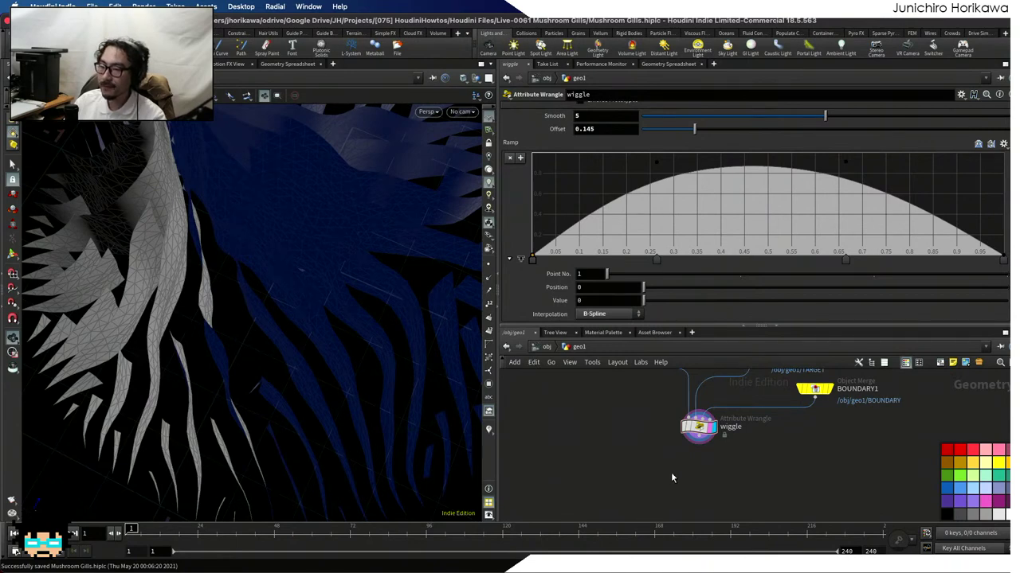
pyautogui.moveTo(730, 328); pyautogui.dragTo(736, 280)
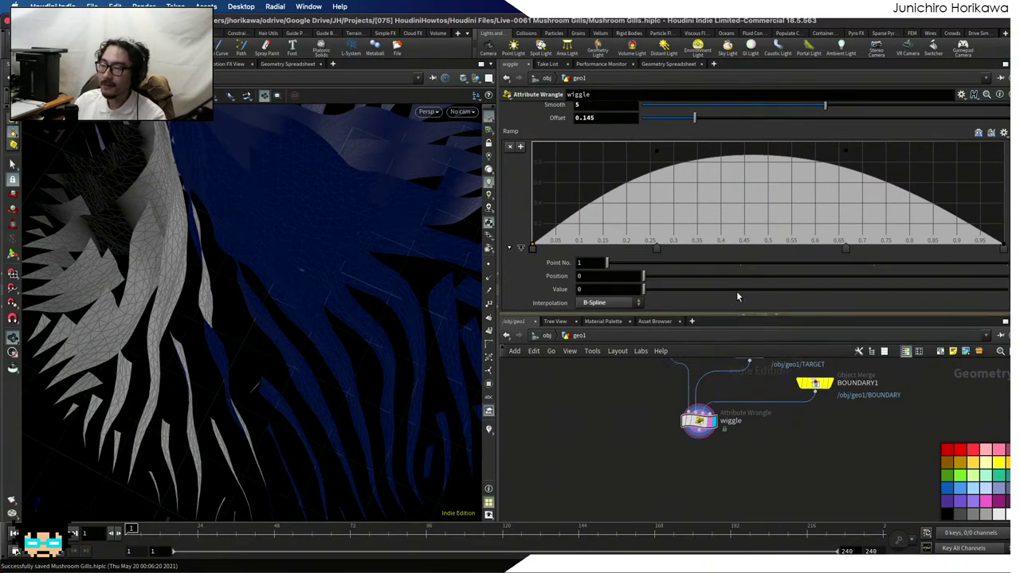
pyautogui.moveTo(697, 461); pyautogui.dragTo(700, 436, button='middle')
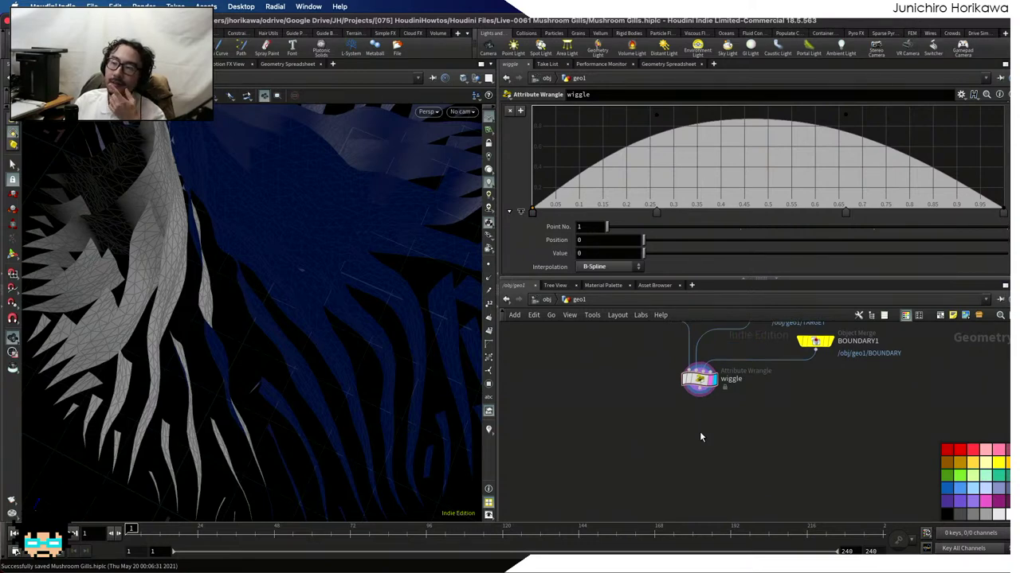
# Add a Labs Thicken node (thicken1) below wiggle and wire wiggle into it
pyautogui.press('Tab')
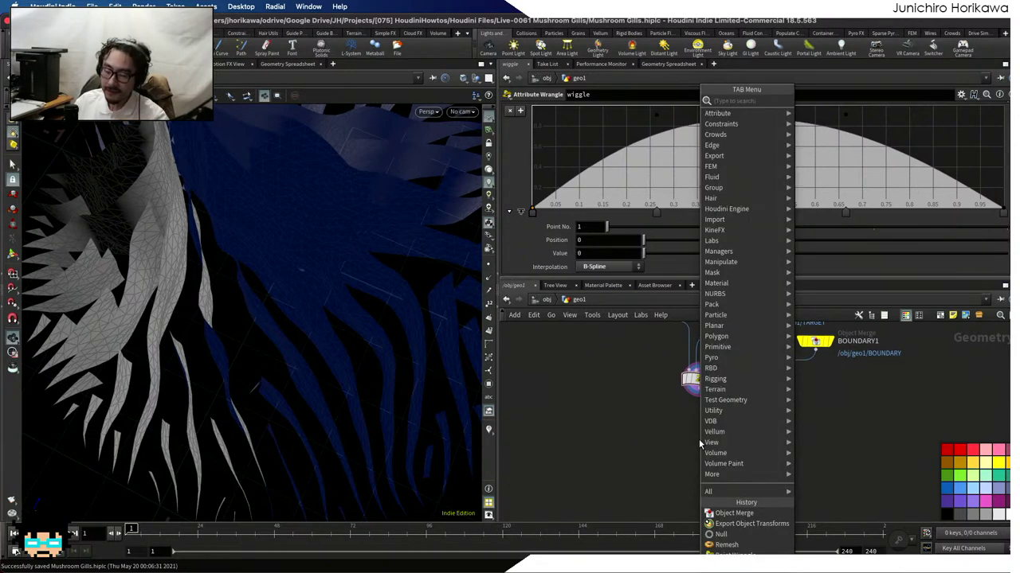
pyautogui.write('thick')
pyautogui.press('Return')
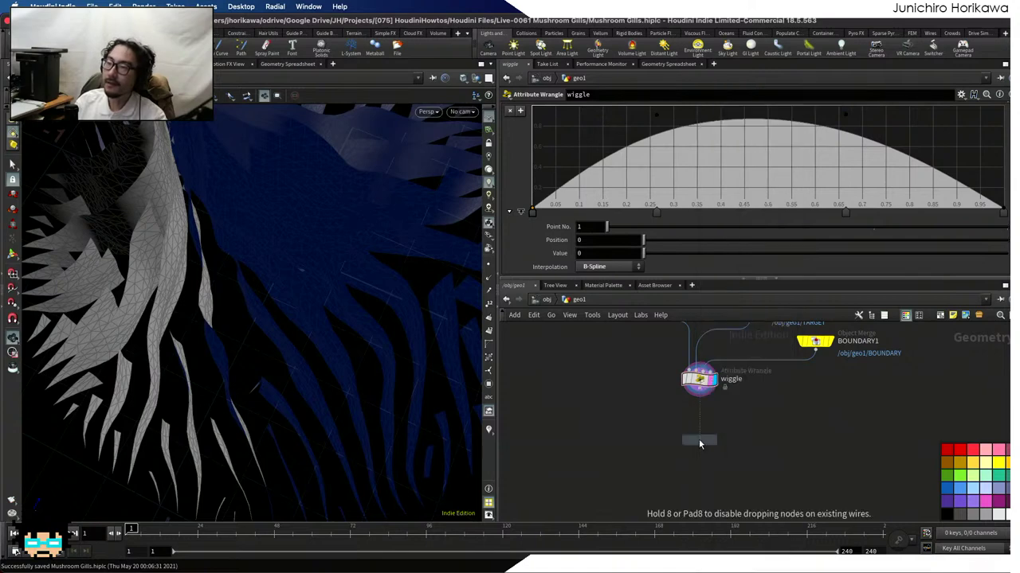
pyautogui.click(701, 442)
pyautogui.scroll(5, 717, 434)
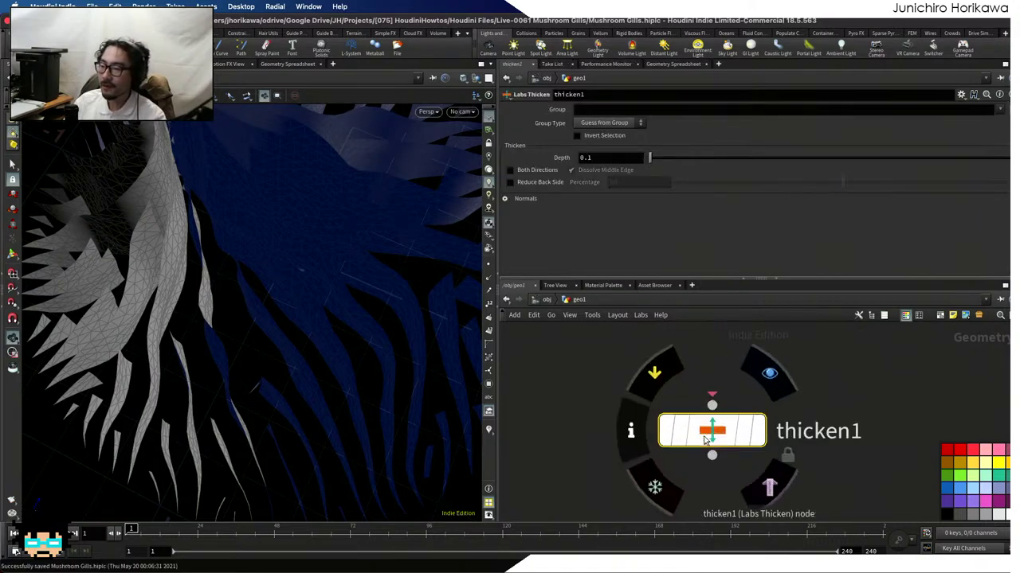
pyautogui.scroll(-3, 734, 432)
pyautogui.scroll(3, 701, 398)
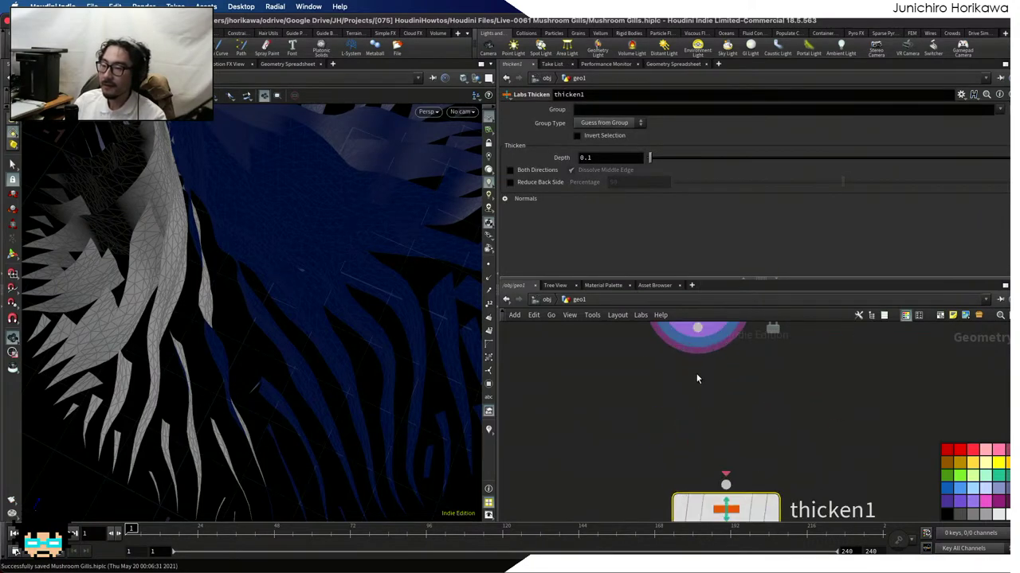
pyautogui.moveTo(711, 466); pyautogui.dragTo(703, 454)
pyautogui.moveTo(699, 345); pyautogui.dragTo(697, 431)
# Set the display flag on thicken1 to view the thickened gill mesh
pyautogui.moveTo(235, 368); pyautogui.dragTo(252, 354)
pyautogui.moveTo(251, 357); pyautogui.dragTo(230, 354)
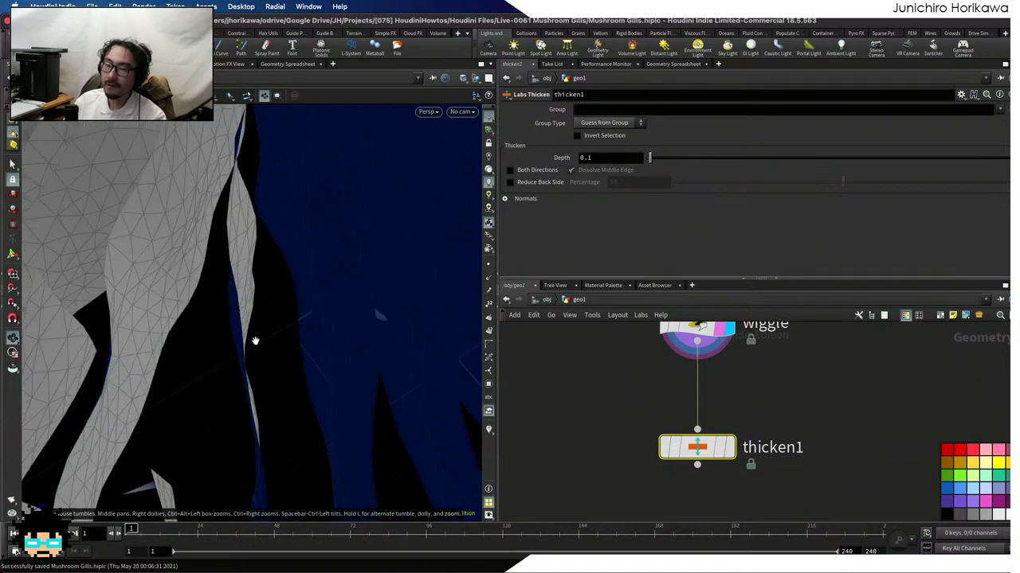
pyautogui.moveTo(246, 349)
pyautogui.mouseDown()
pyautogui.moveTo(254, 303)
pyautogui.moveTo(239, 333)
pyautogui.mouseUp()
pyautogui.moveTo(719, 453)
pyautogui.click(738, 406)
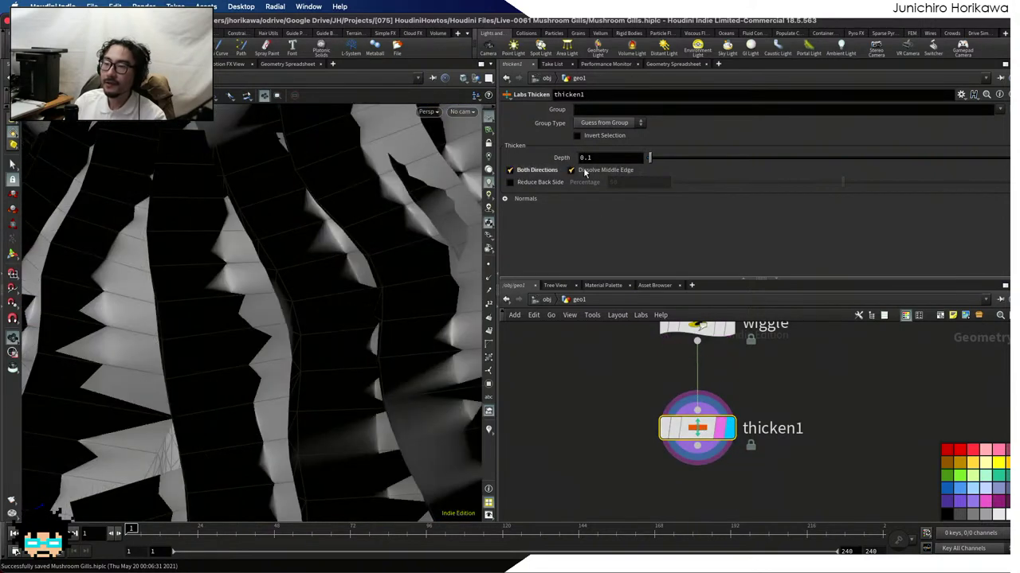
# Set thicken1's Depth to 0.005, then to 0.01
pyautogui.click(605, 157)
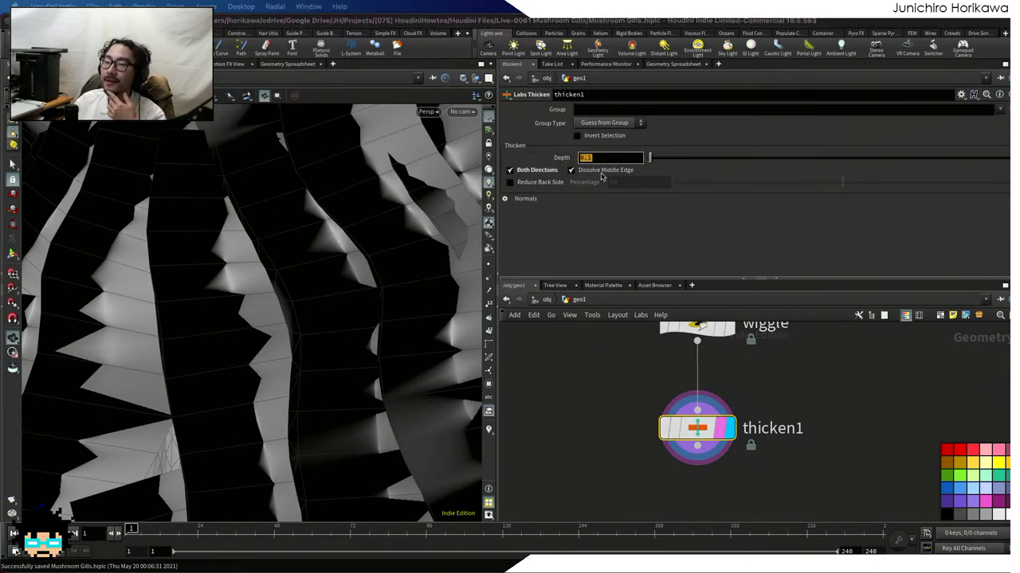
pyautogui.write('0.0')
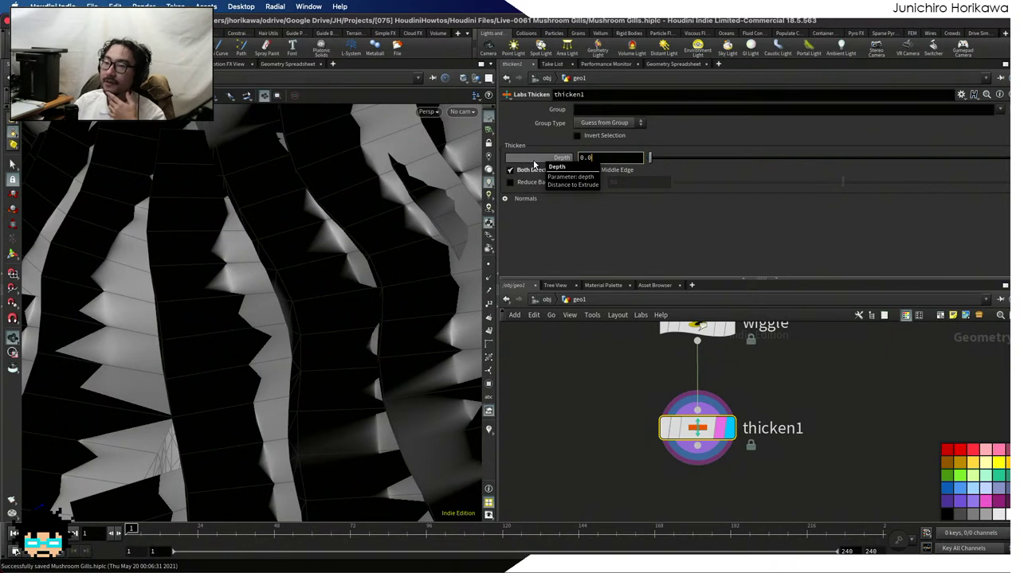
pyautogui.write('05')
pyautogui.press('Return')
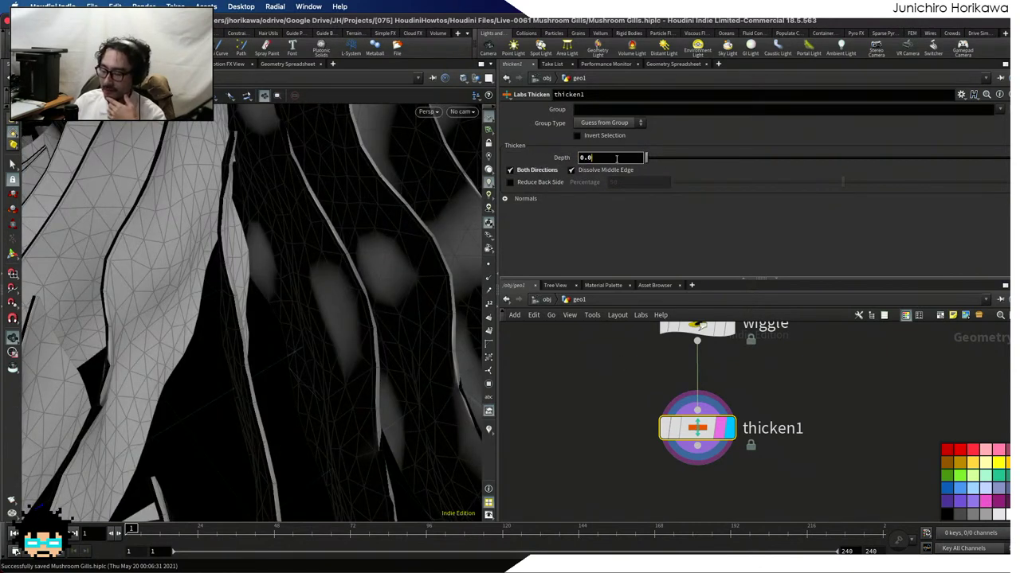
pyautogui.write('1')
pyautogui.press('Return')
pyautogui.moveTo(312, 321); pyautogui.dragTo(311, 300)
pyautogui.moveTo(625, 453); pyautogui.dragTo(609, 412, button='middle')
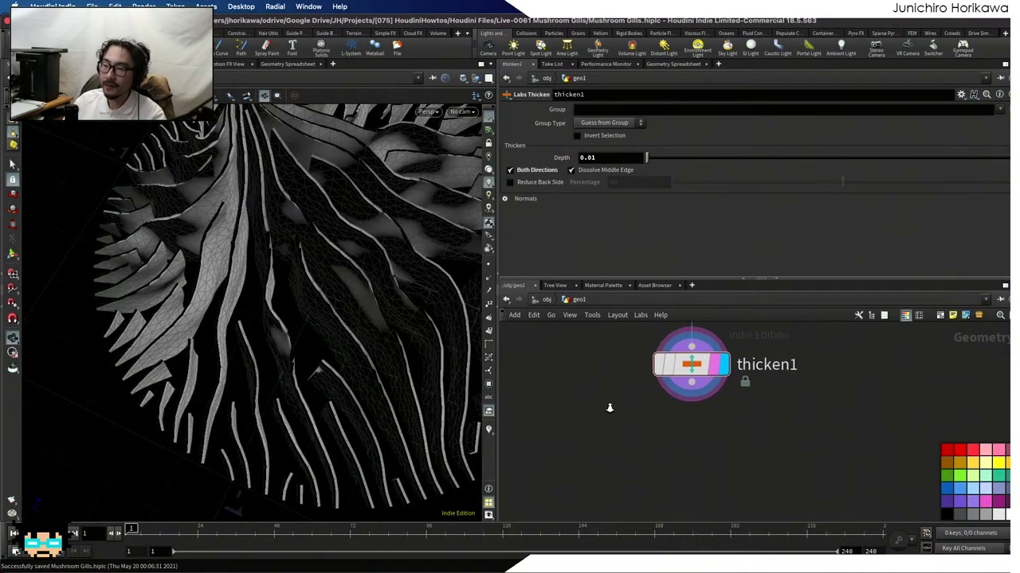
# Add a Normal node (normal1) after thicken1, wire and display it, and frame the whole gill disc
pyautogui.press('Tab')
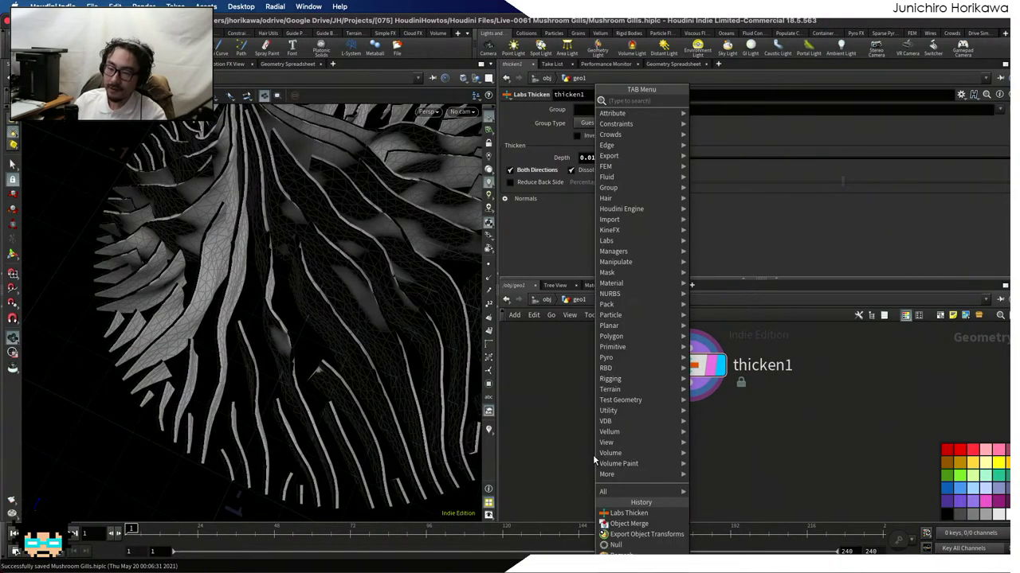
pyautogui.write('normal')
pyautogui.press('Return')
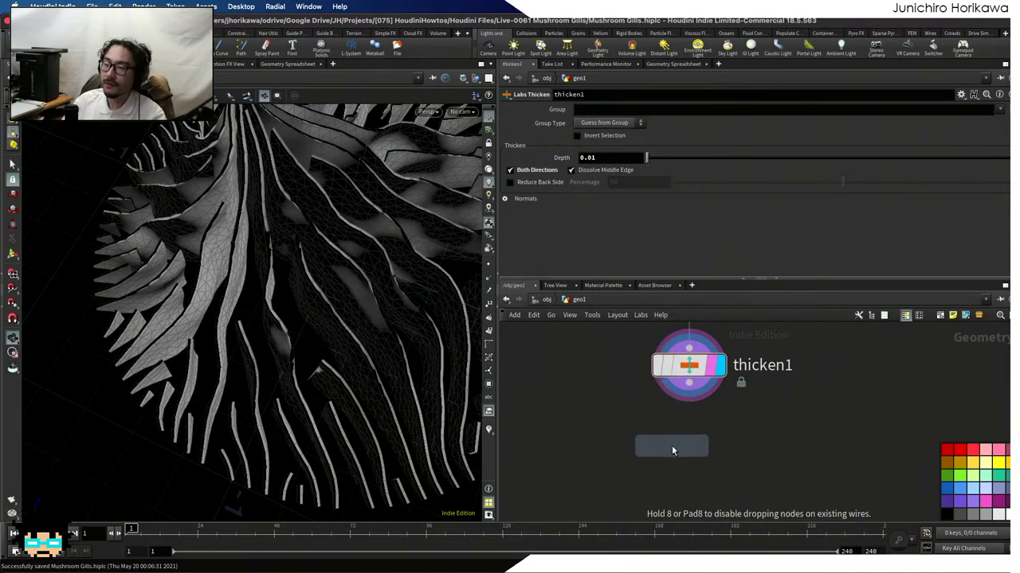
pyautogui.click(672, 446)
pyautogui.moveTo(689, 382); pyautogui.dragTo(671, 429)
pyautogui.click(704, 447)
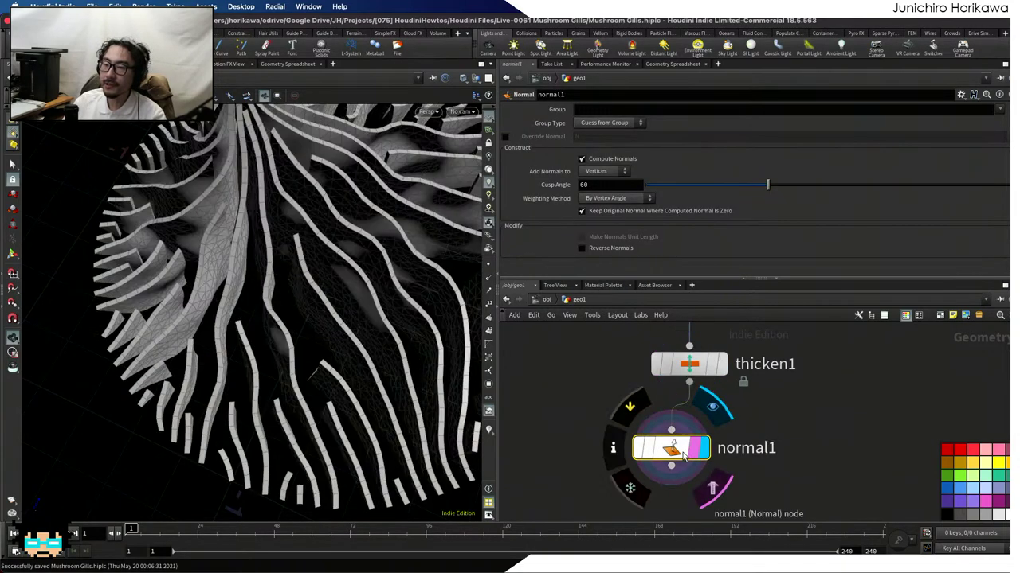
pyautogui.scroll(-3, 288, 304)
pyautogui.moveTo(268, 296); pyautogui.dragTo(265, 335)
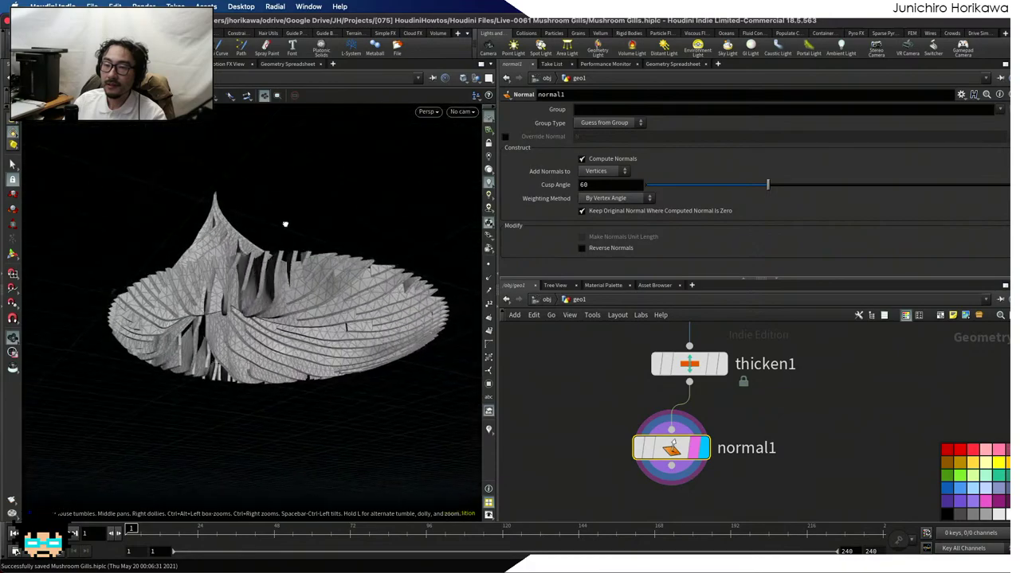
pyautogui.moveTo(407, 325); pyautogui.dragTo(244, 361)
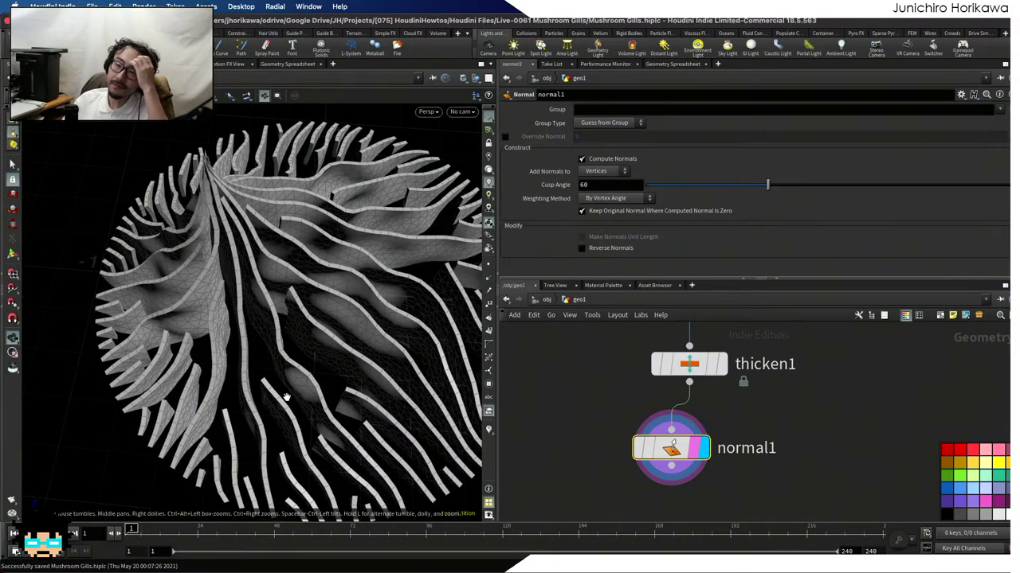
pyautogui.moveTo(420, 391); pyautogui.dragTo(294, 350)
# Set the display flag on remesh1 to view the remeshed cone surface
pyautogui.scroll(-5, 567, 439)
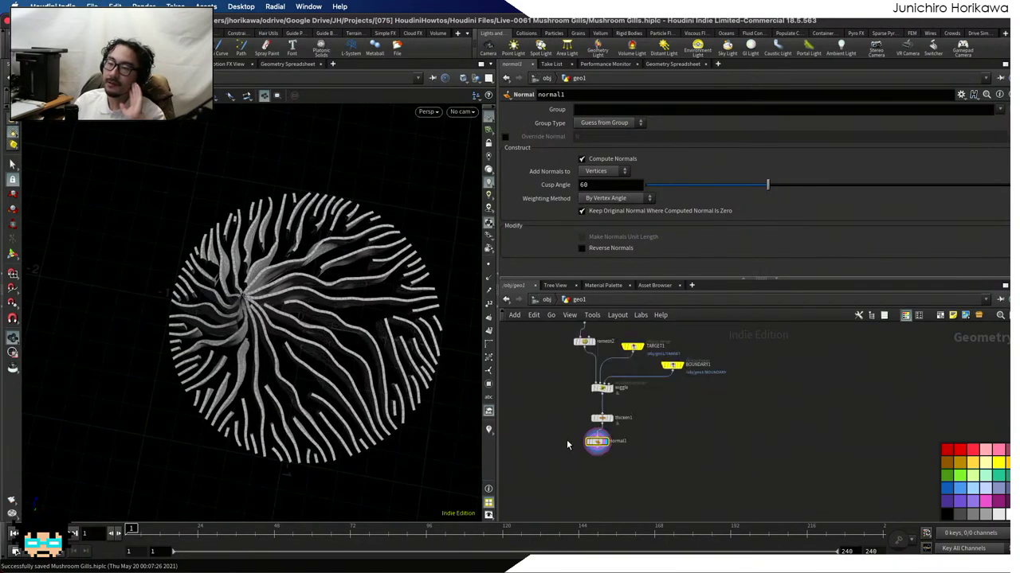
pyautogui.scroll(5, 669, 398)
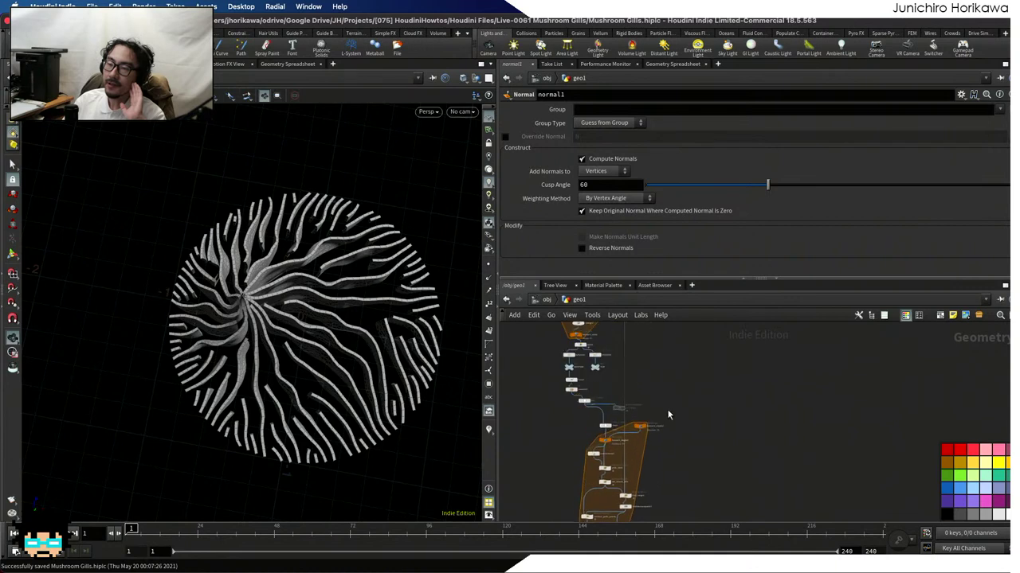
pyautogui.scroll(3, 602, 473)
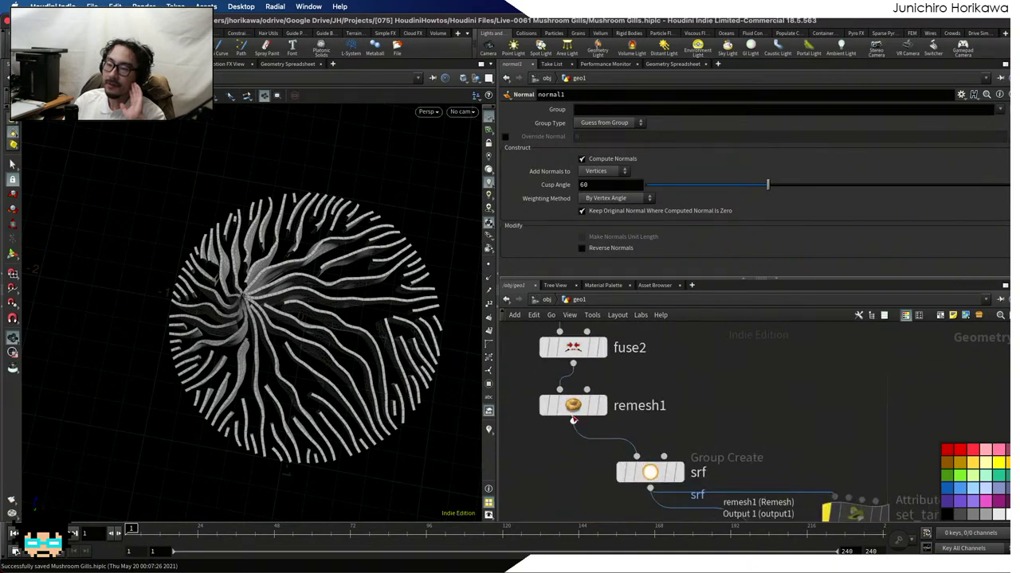
pyautogui.moveTo(580, 414)
pyautogui.scroll(-5, 589, 413)
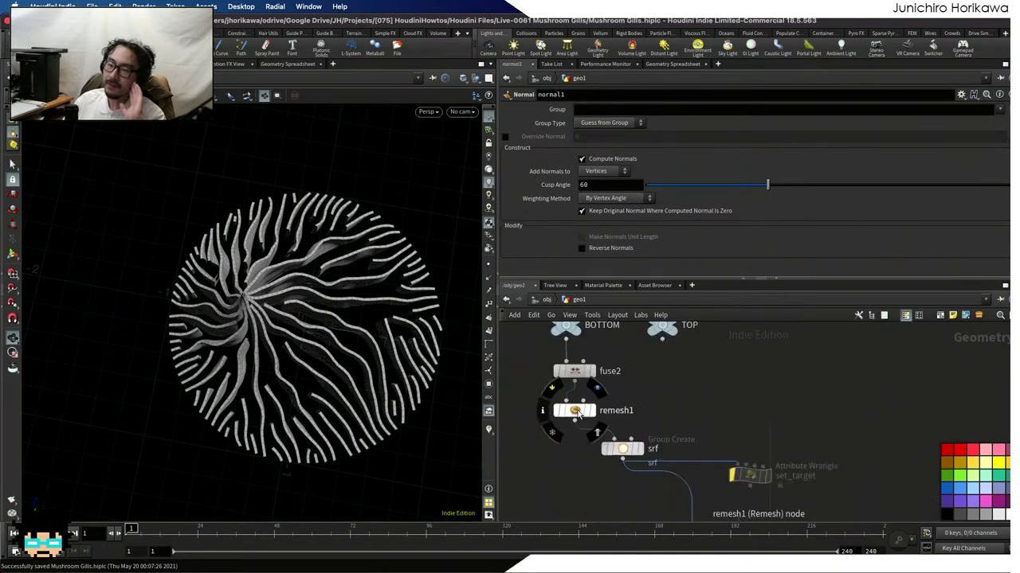
pyautogui.scroll(3, 609, 412)
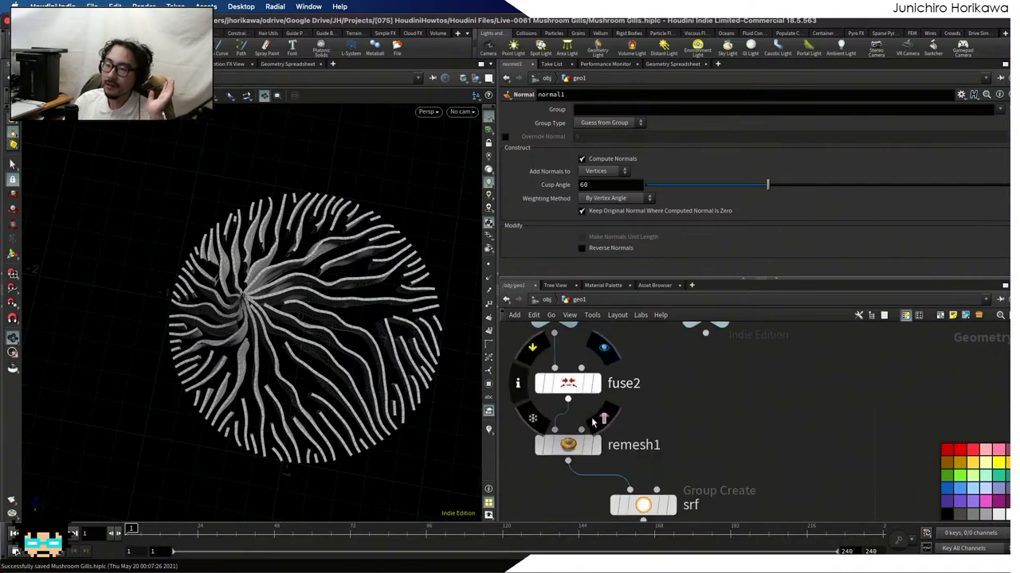
pyautogui.click(591, 448)
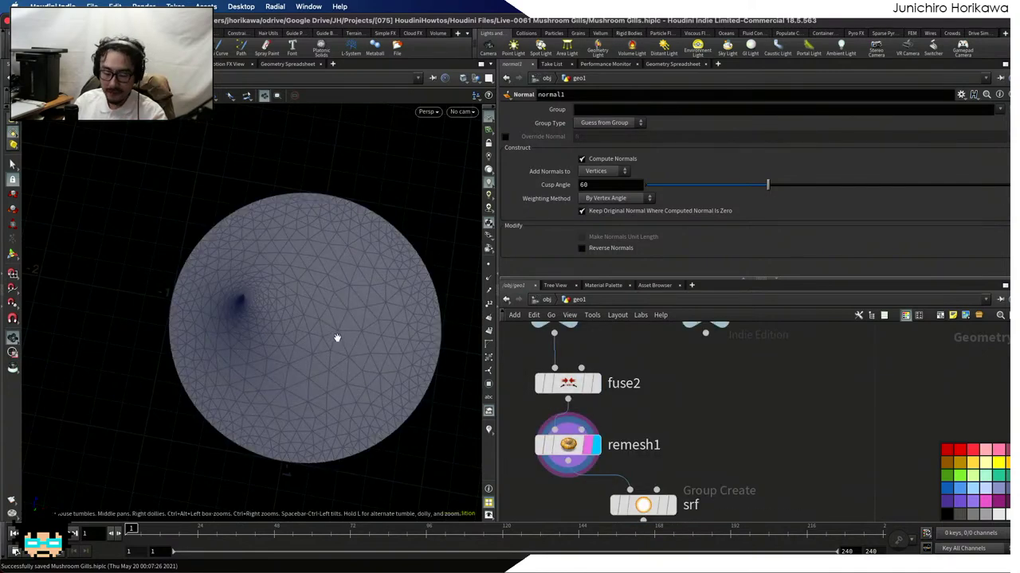
pyautogui.moveTo(344, 357); pyautogui.dragTo(419, 359)
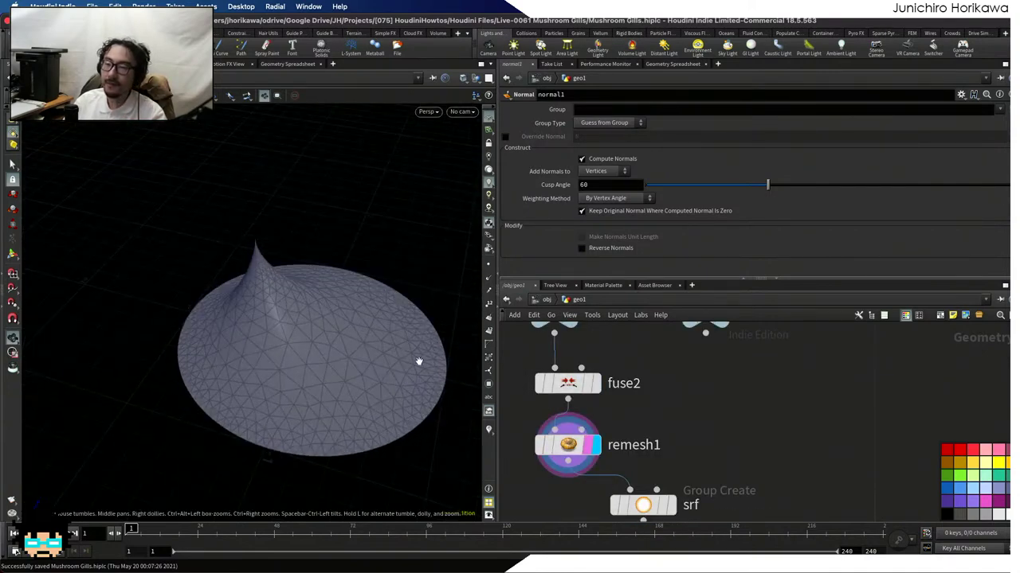
# Set remesh1's Relative Density to 5
pyautogui.click(568, 450)
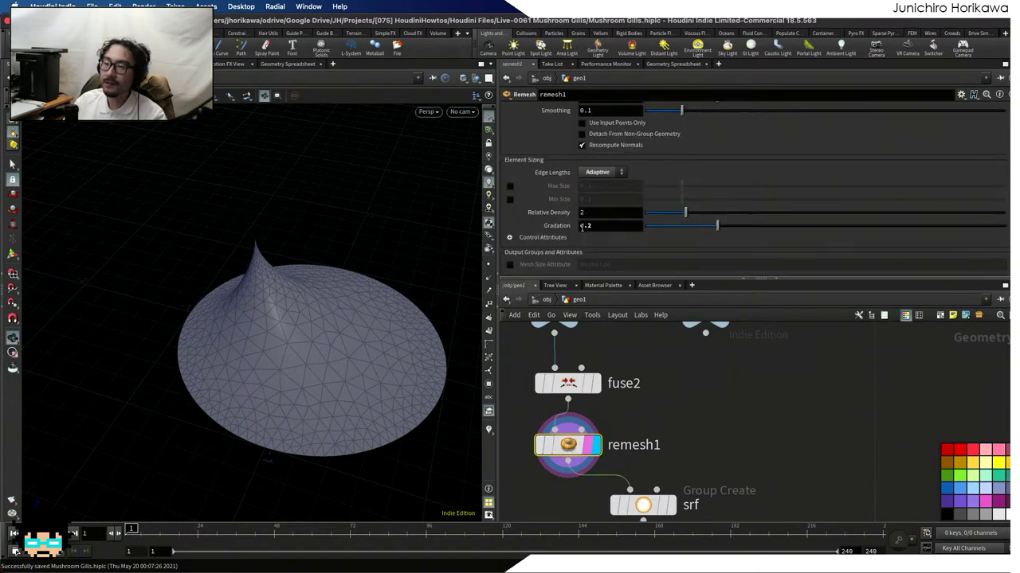
pyautogui.click(555, 217)
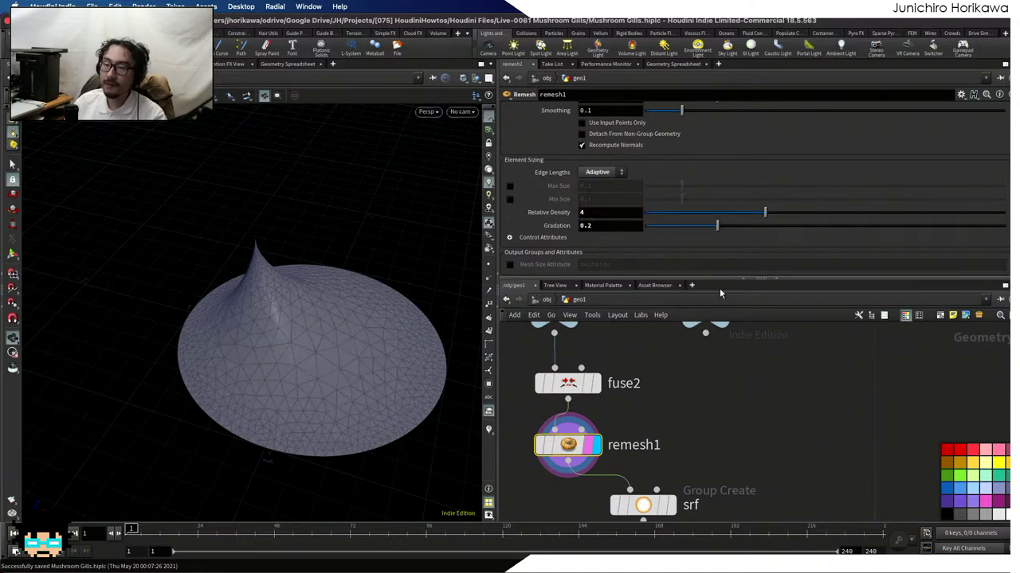
pyautogui.click(548, 214)
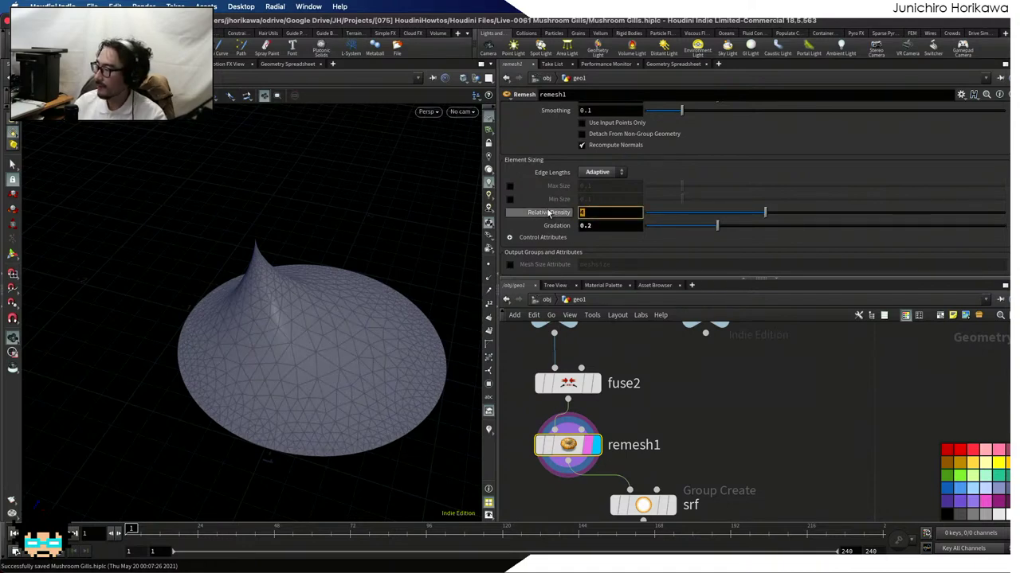
pyautogui.write('5')
pyautogui.press('Return')
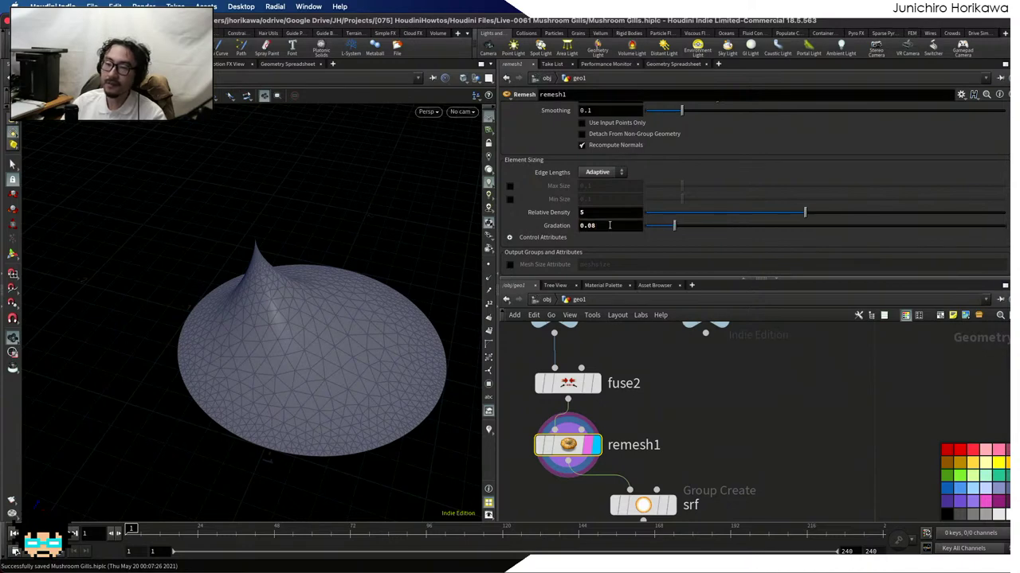
pyautogui.scroll(-10, 683, 368)
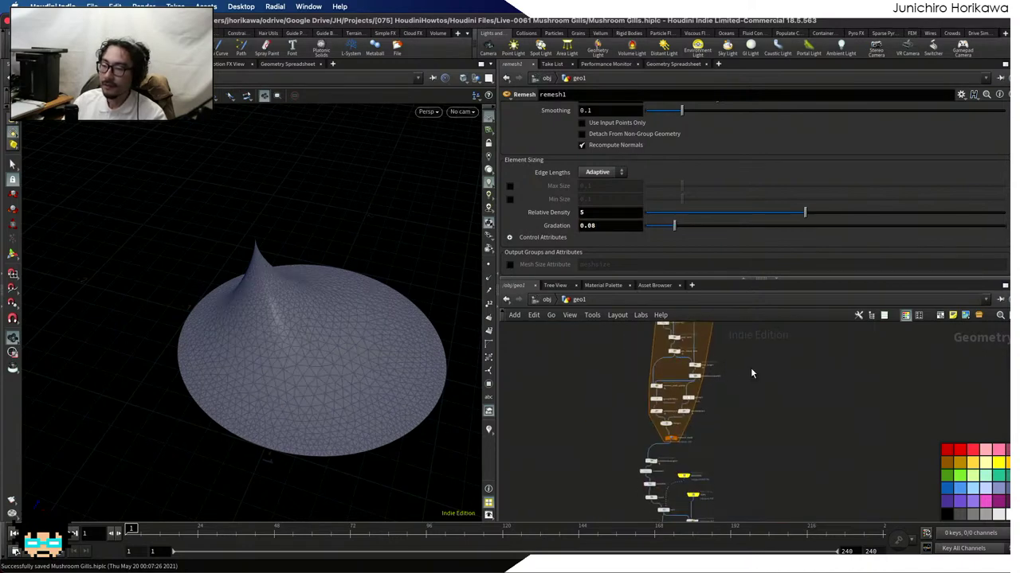
# Display normal1 again and bring the upstream nodes into view
pyautogui.scroll(5, 701, 382)
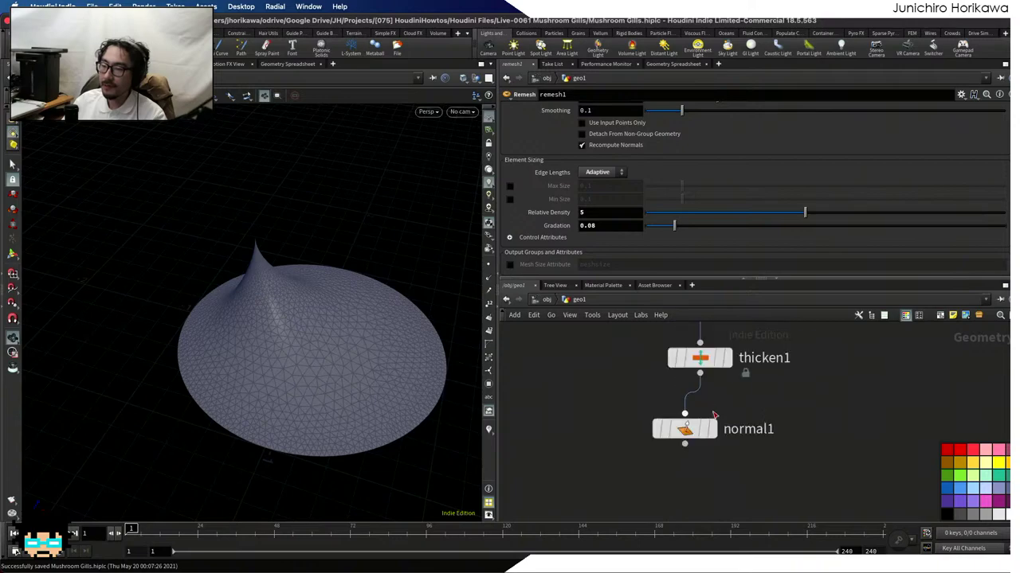
pyautogui.click(707, 430)
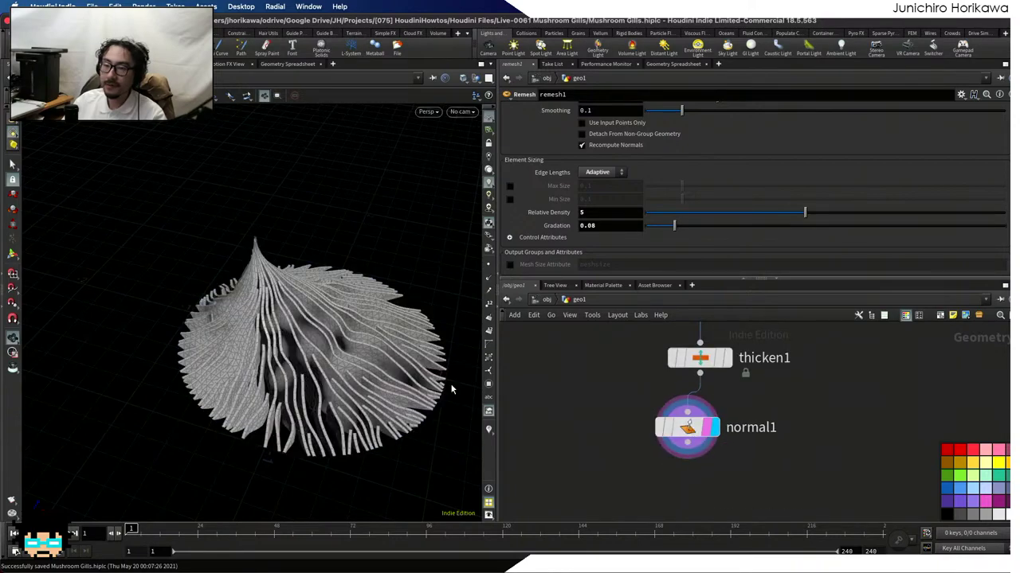
pyautogui.moveTo(308, 307); pyautogui.dragTo(362, 351)
pyautogui.scroll(-5, 580, 418)
pyautogui.moveTo(580, 418); pyautogui.dragTo(615, 506, button='middle')
pyautogui.scroll(5, 673, 409)
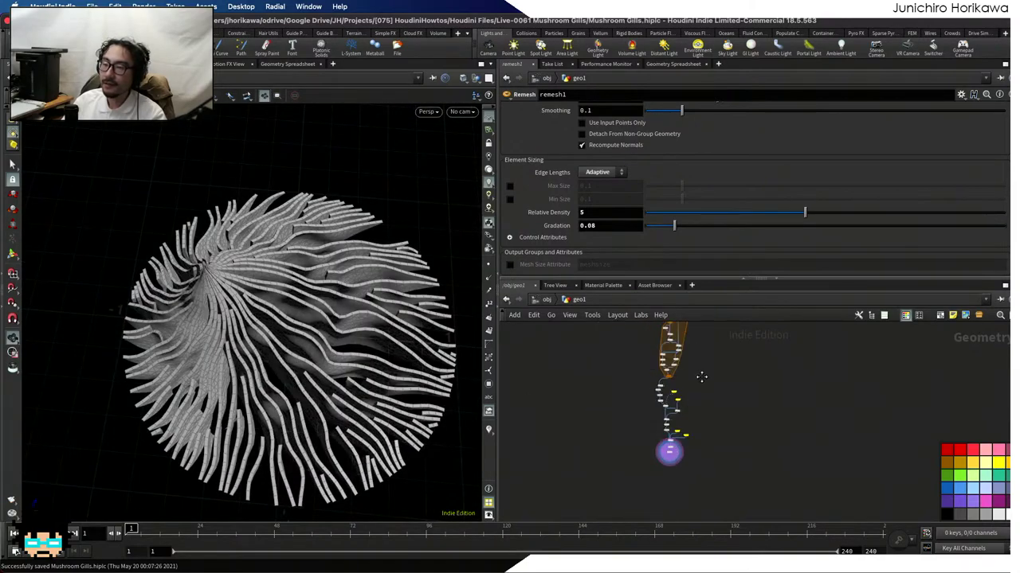
pyautogui.scroll(5, 673, 408)
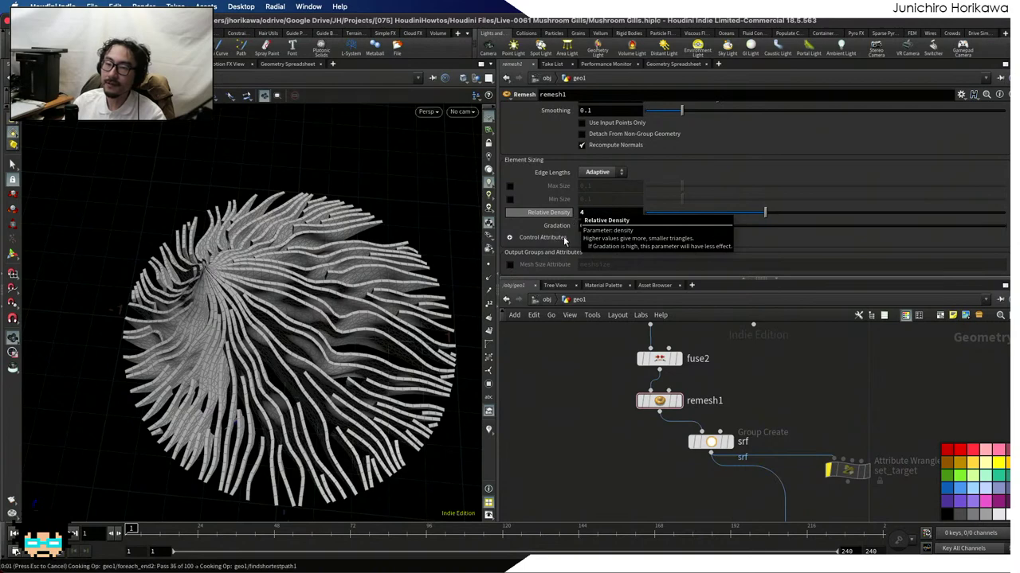
pyautogui.moveTo(375, 335); pyautogui.dragTo(396, 307)
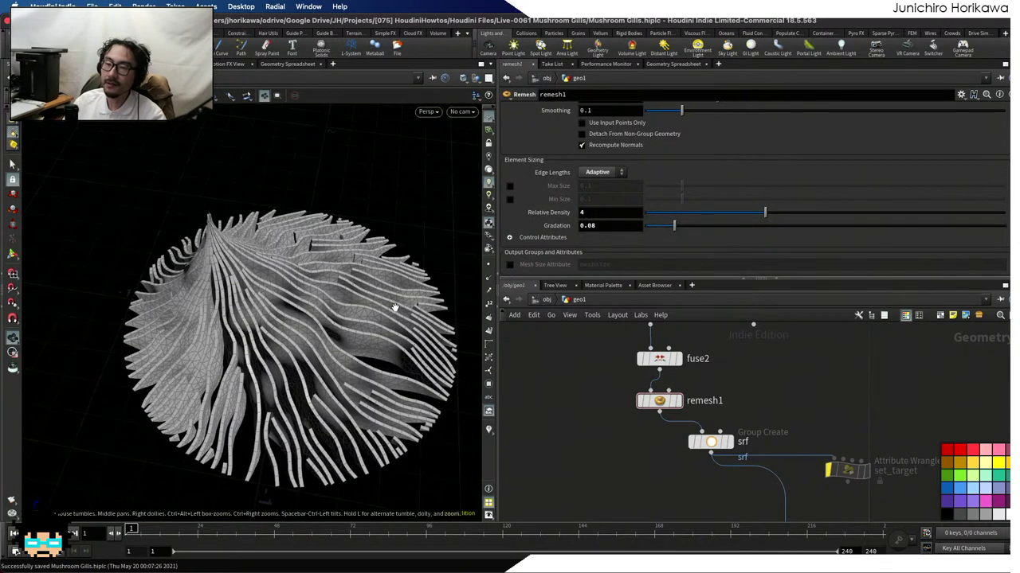
# Re-enter Relative Density 5 on remesh1 and try Gradation 0.5, then 0.1
pyautogui.click(593, 212)
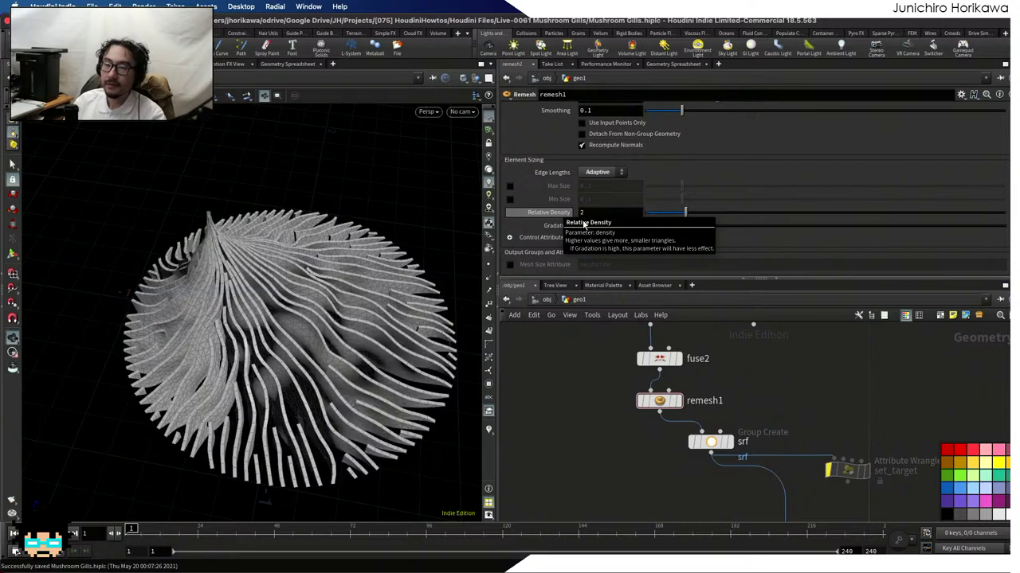
pyautogui.click(548, 214)
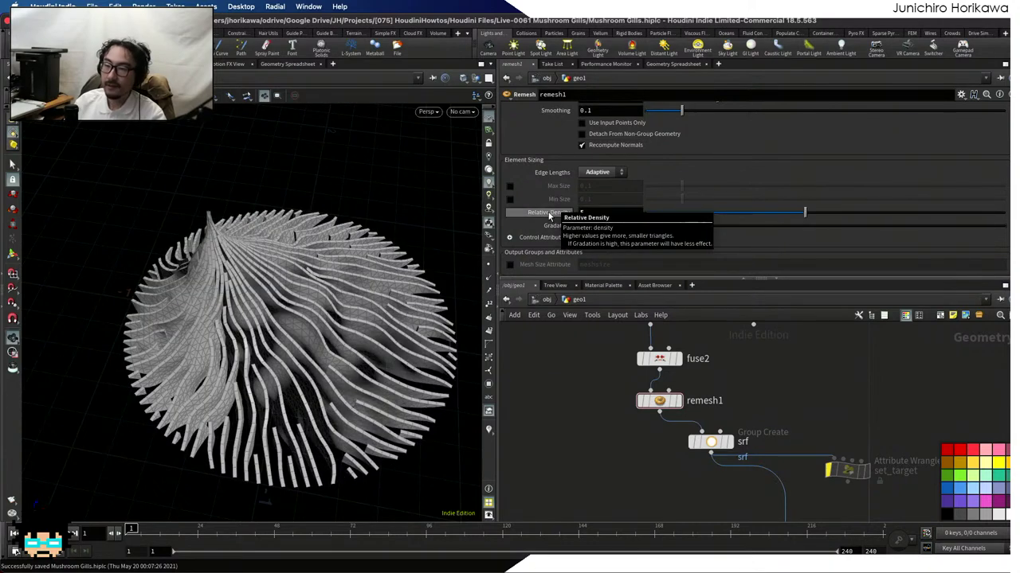
pyautogui.write('5')
pyautogui.press('Return')
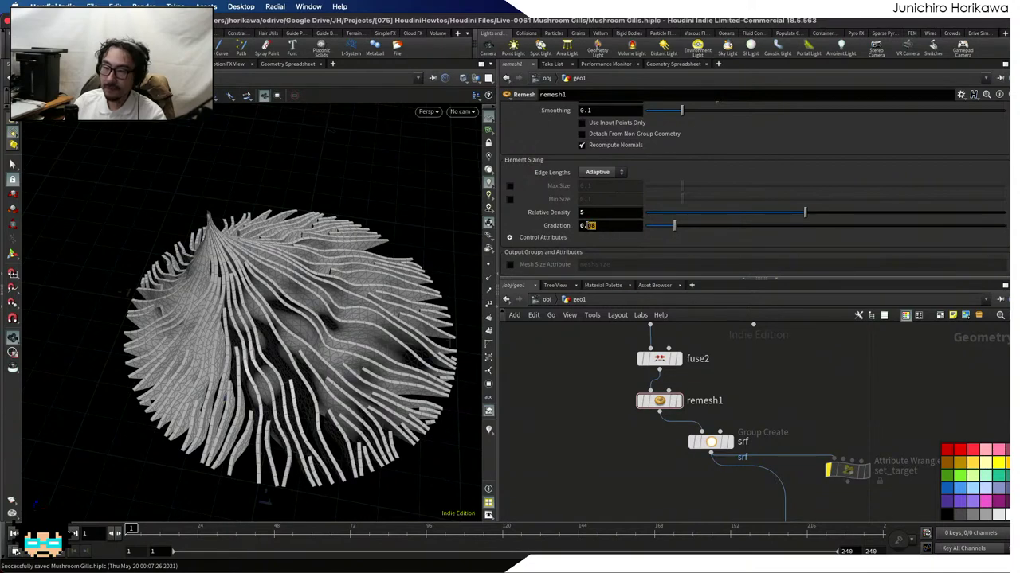
pyautogui.write('5')
pyautogui.press('Return')
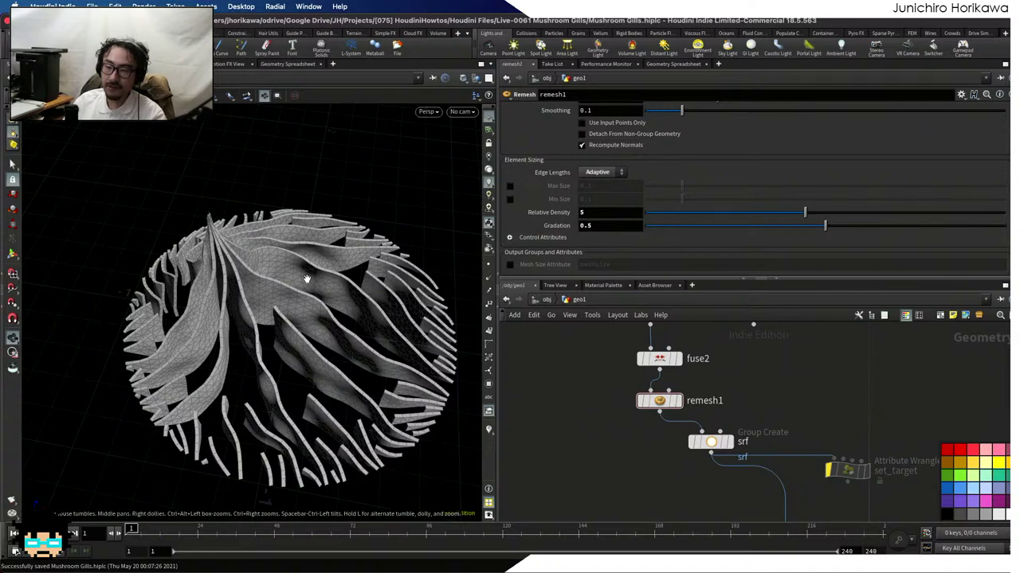
pyautogui.moveTo(305, 278)
pyautogui.mouseDown()
pyautogui.moveTo(308, 337)
pyautogui.moveTo(302, 271)
pyautogui.mouseUp()
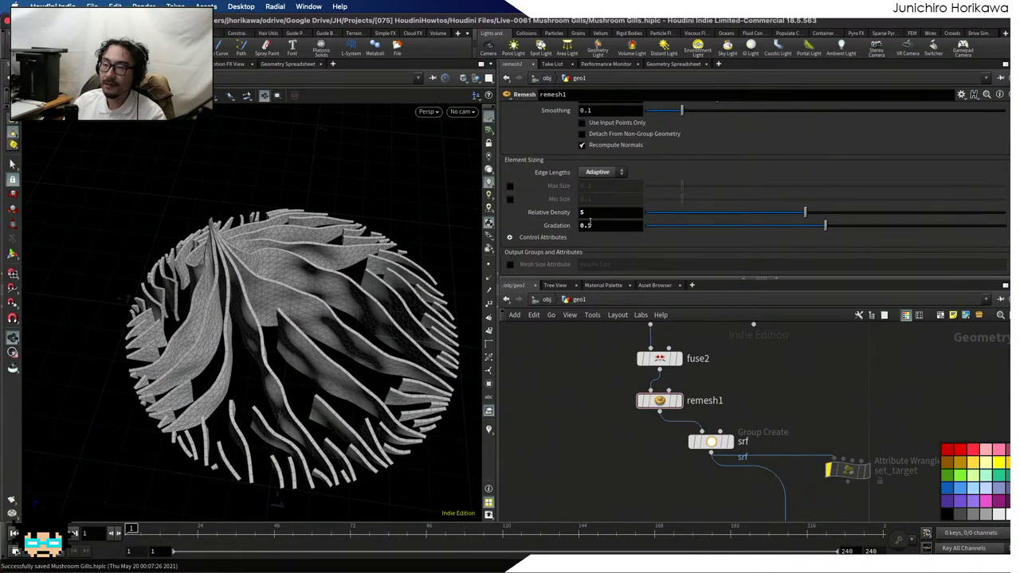
pyautogui.write('1')
pyautogui.press('Return')
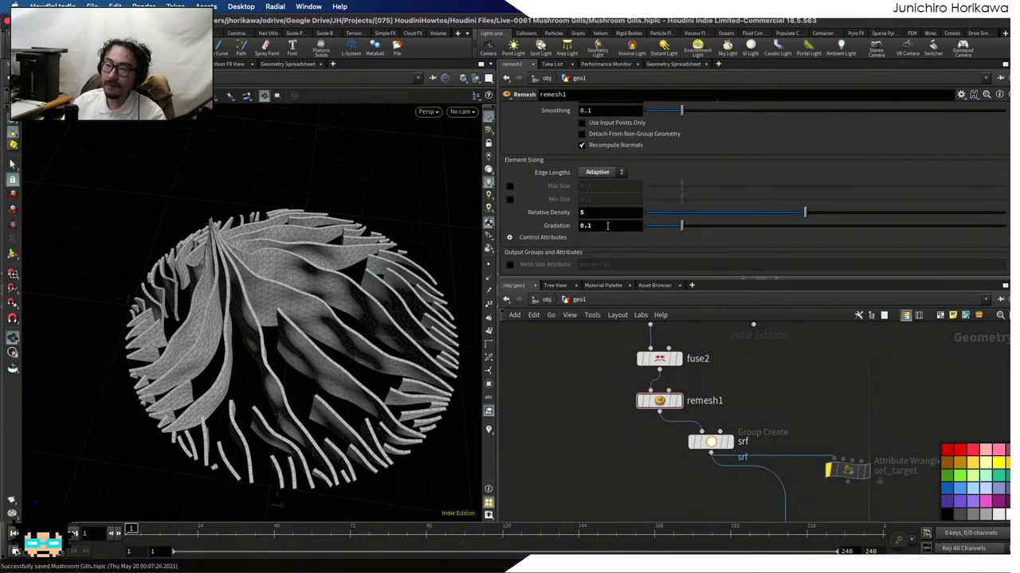
pyautogui.moveTo(402, 275)
pyautogui.mouseDown()
pyautogui.moveTo(405, 334)
pyautogui.moveTo(407, 295)
pyautogui.mouseUp()
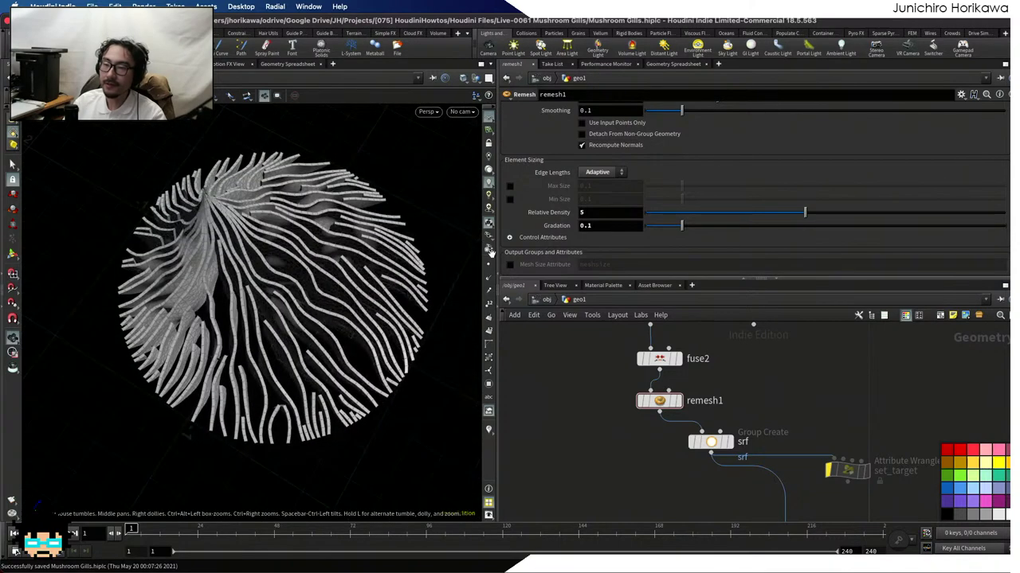
# Return remesh1's Gradation to 0.08 and inspect the mushroom from an oblique side view
pyautogui.click(586, 212)
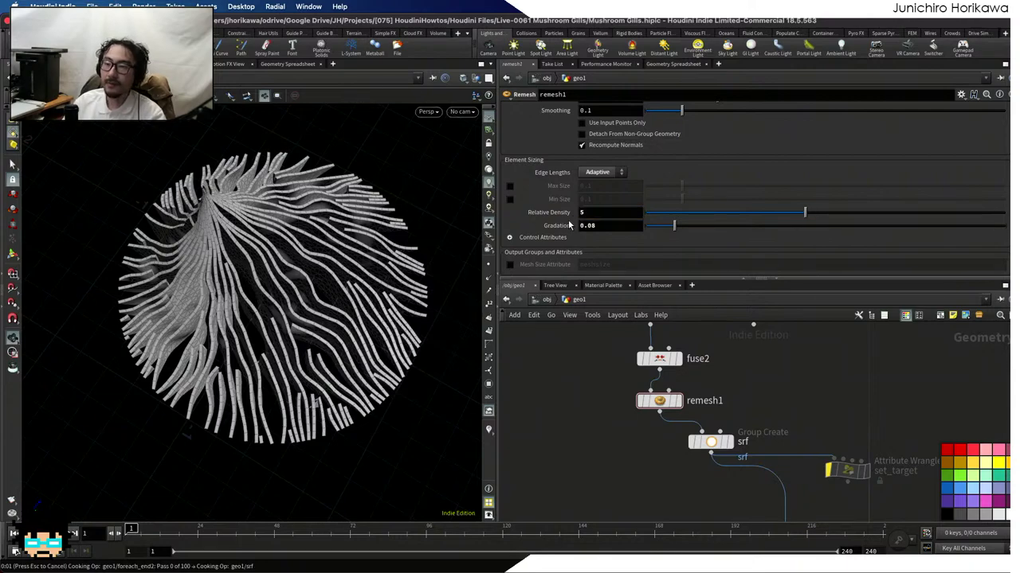
pyautogui.moveTo(330, 244)
pyautogui.mouseDown()
pyautogui.moveTo(333, 171)
pyautogui.moveTo(313, 259)
pyautogui.moveTo(342, 266)
pyautogui.moveTo(349, 241)
pyautogui.mouseUp()
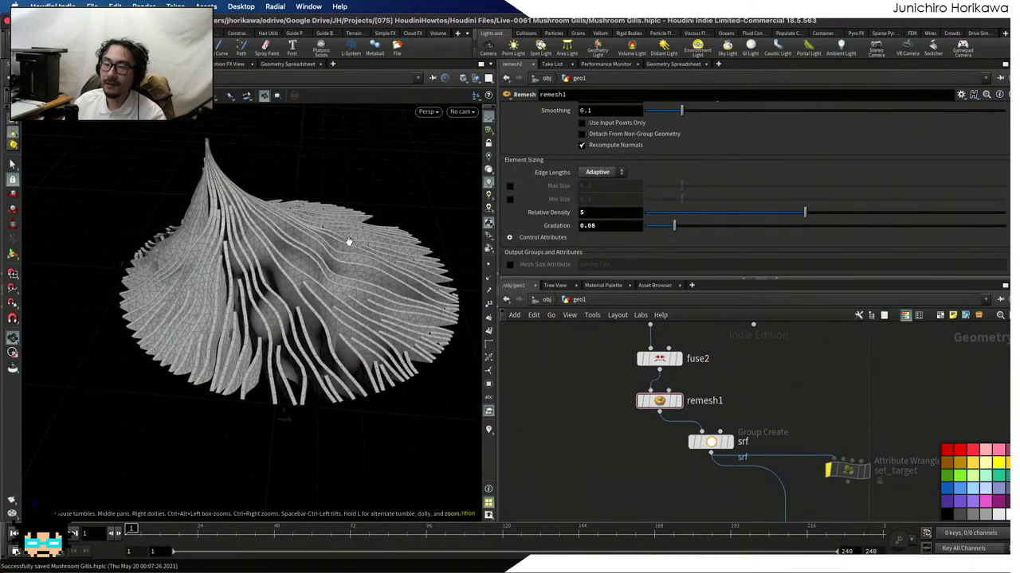
pyautogui.click(427, 111)
pyautogui.click(427, 112)
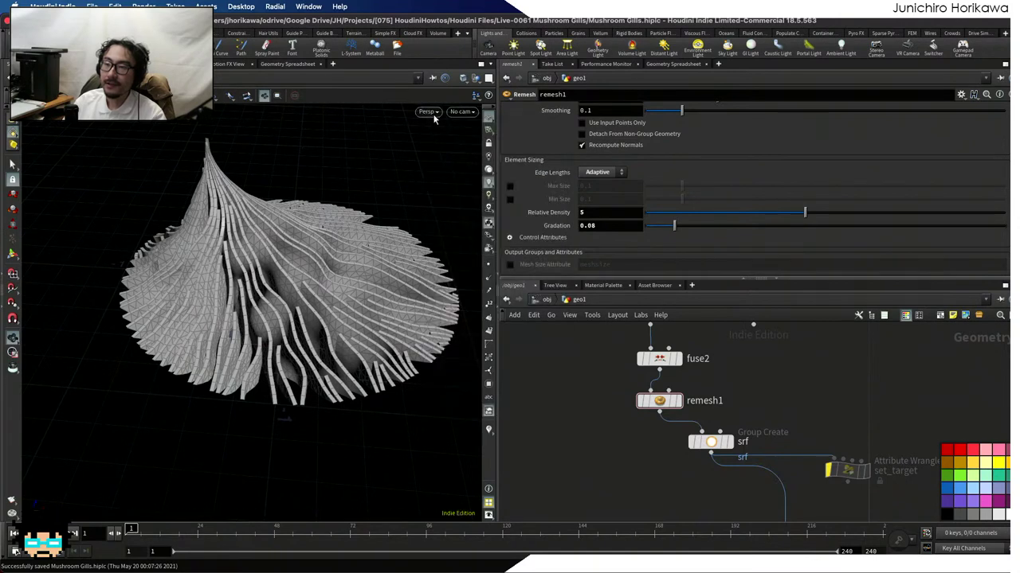
# Switch the Persp viewport to Flat Shaded with no wireframe and view the gills from above
pyautogui.click(428, 112)
pyautogui.moveTo(439, 146)
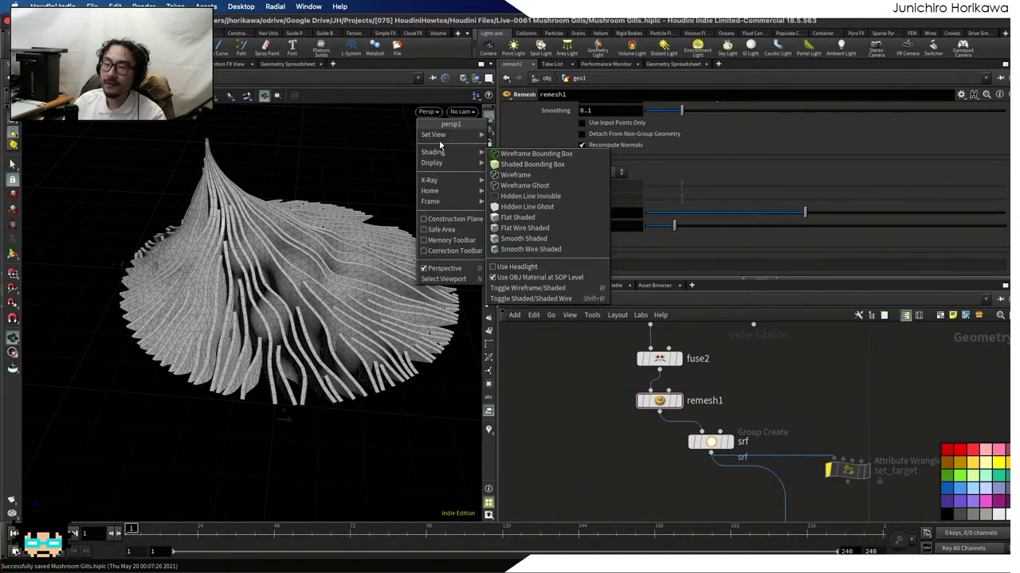
pyautogui.click(520, 218)
pyautogui.moveTo(341, 291)
pyautogui.mouseDown()
pyautogui.moveTo(344, 378)
pyautogui.moveTo(335, 295)
pyautogui.mouseUp()
# Display the thicken1 node's parameters
pyautogui.scroll(-5, 542, 402)
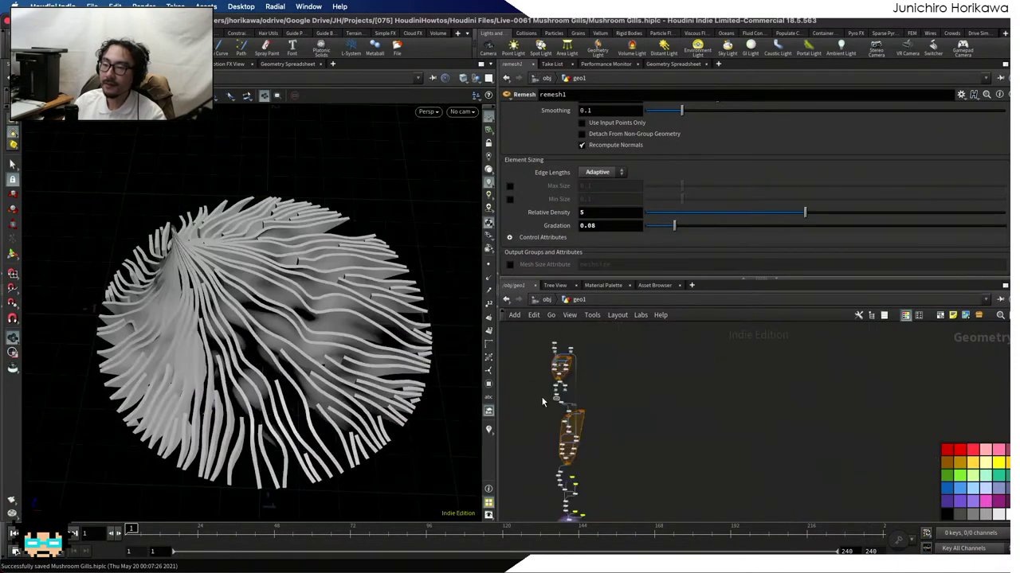
pyautogui.scroll(5, 573, 430)
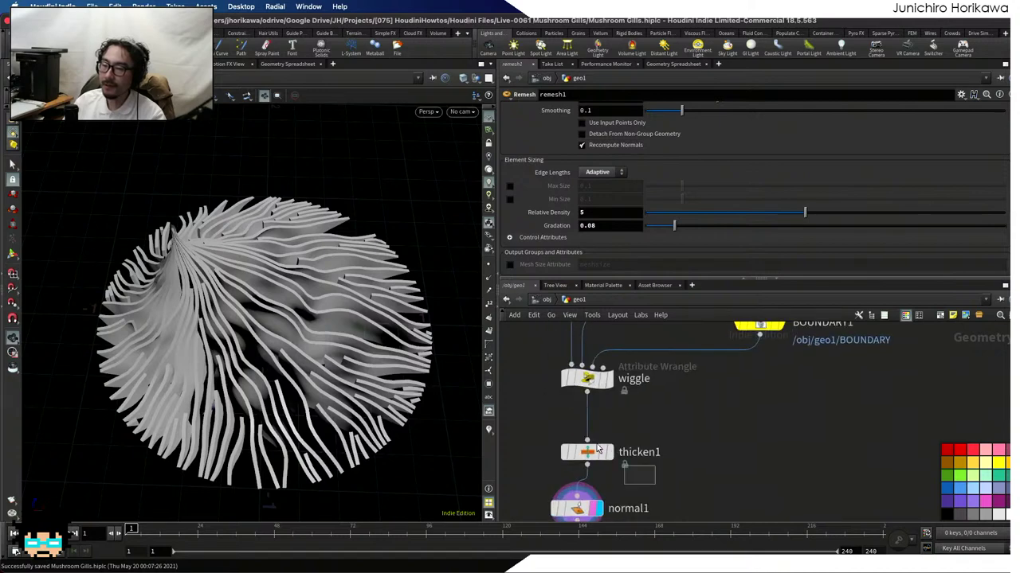
pyautogui.click(598, 451)
# Set thicken1 Depth to 0.005 and orbit to inspect the thinner gill strips
pyautogui.click(592, 157)
pyautogui.write('0.005')
pyautogui.press('Return')
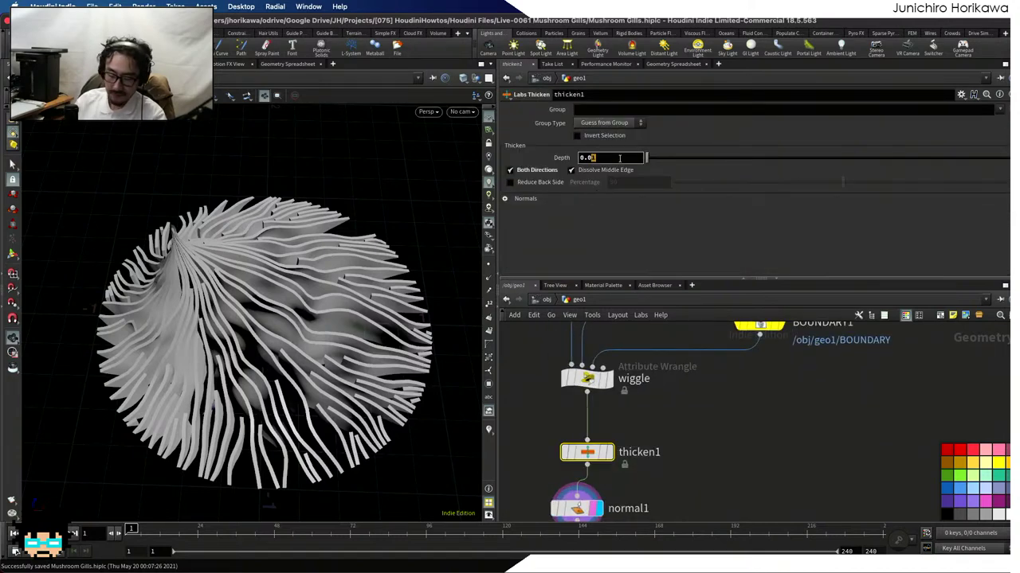
pyautogui.moveTo(310, 303); pyautogui.dragTo(305, 341)
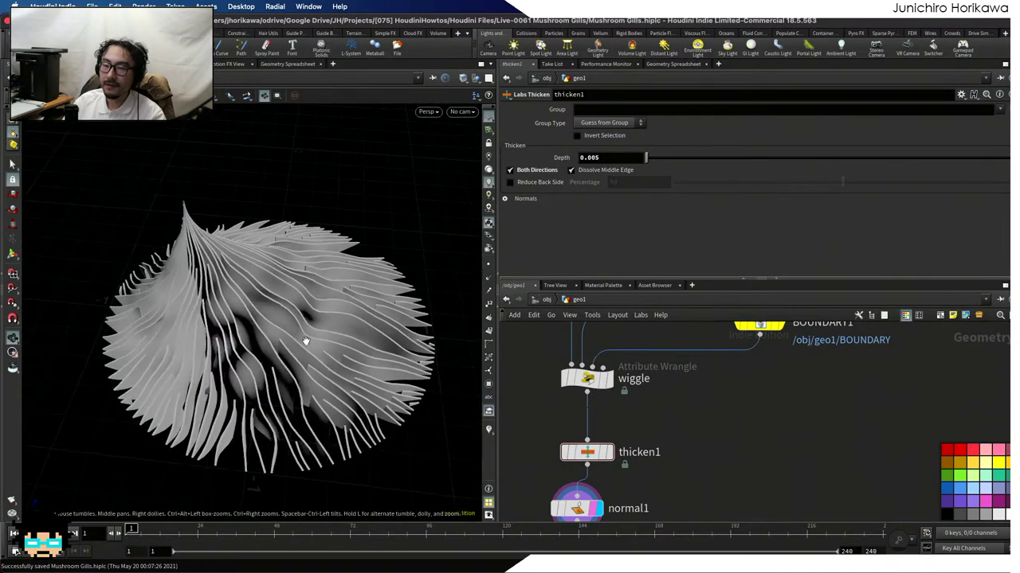
pyautogui.moveTo(267, 311); pyautogui.dragTo(310, 294)
pyautogui.scroll(3, 350, 284)
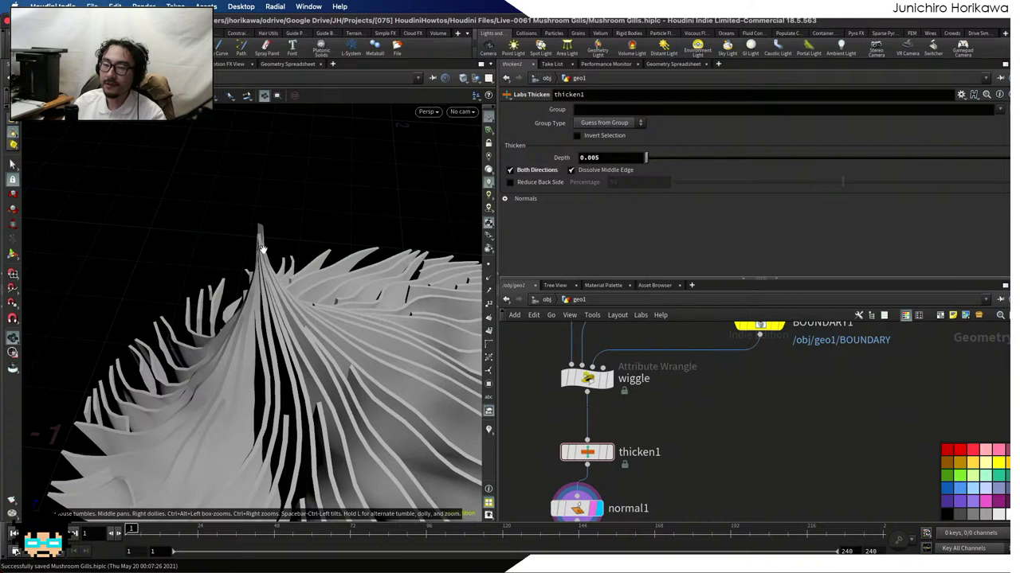
pyautogui.scroll(-3, 605, 417)
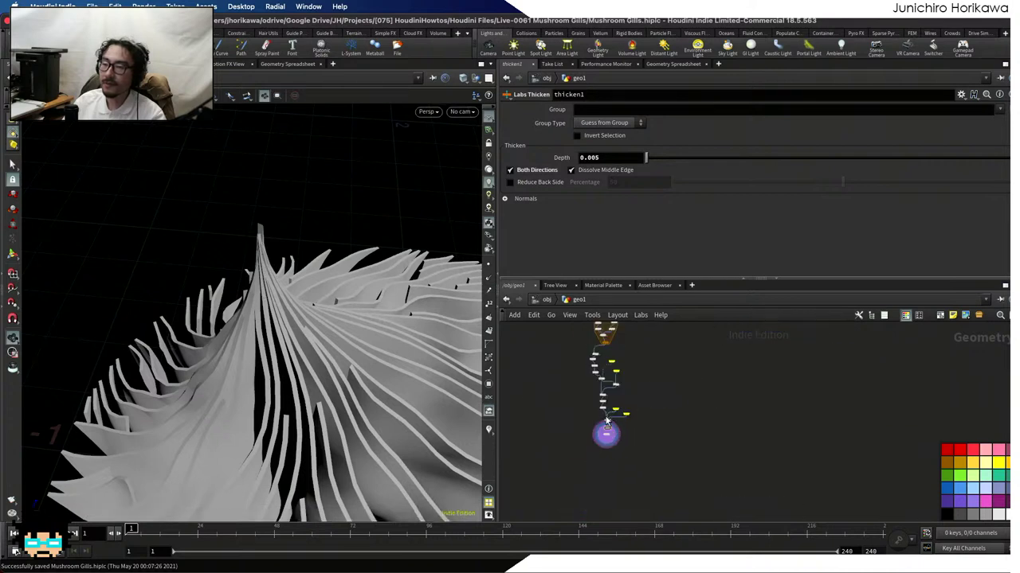
pyautogui.moveTo(605, 430); pyautogui.dragTo(665, 367)
pyautogui.scroll(6, 621, 414)
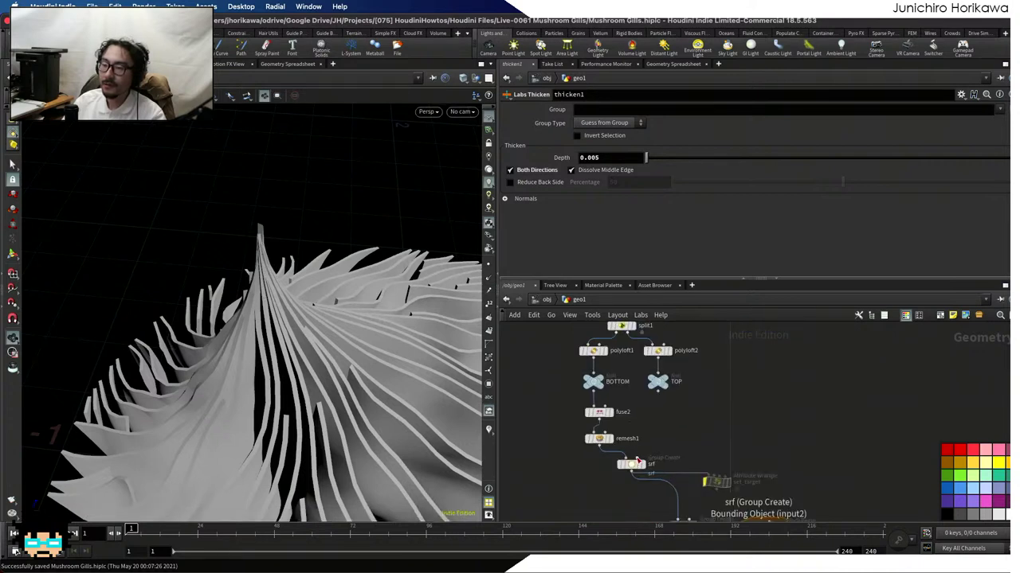
# Switch remesh1 to Uniform edge lengths with a 0.05 target size and inspect the finer mesh
pyautogui.click(576, 426)
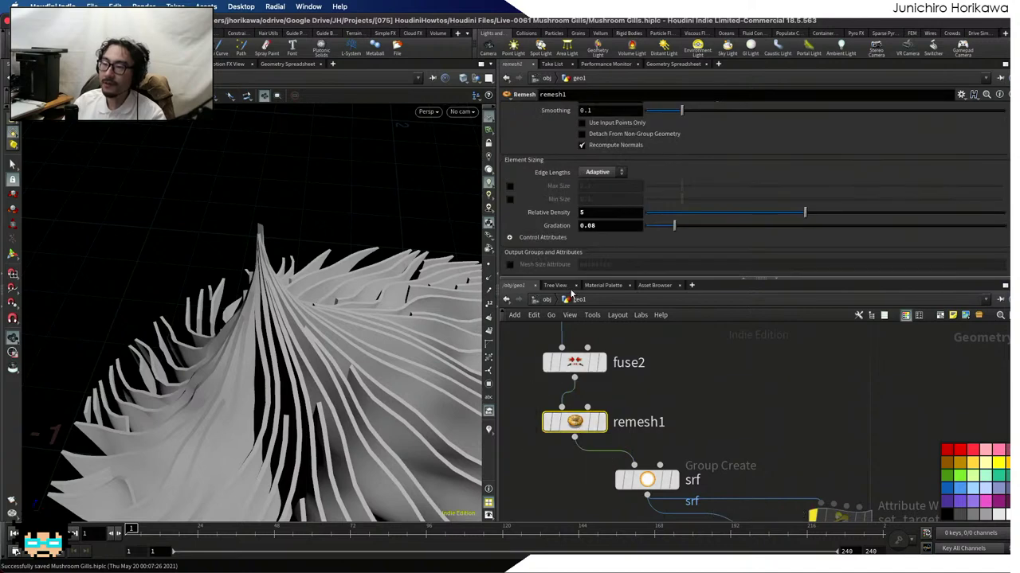
pyautogui.moveTo(374, 254); pyautogui.dragTo(267, 257)
pyautogui.scroll(-3, 263, 261)
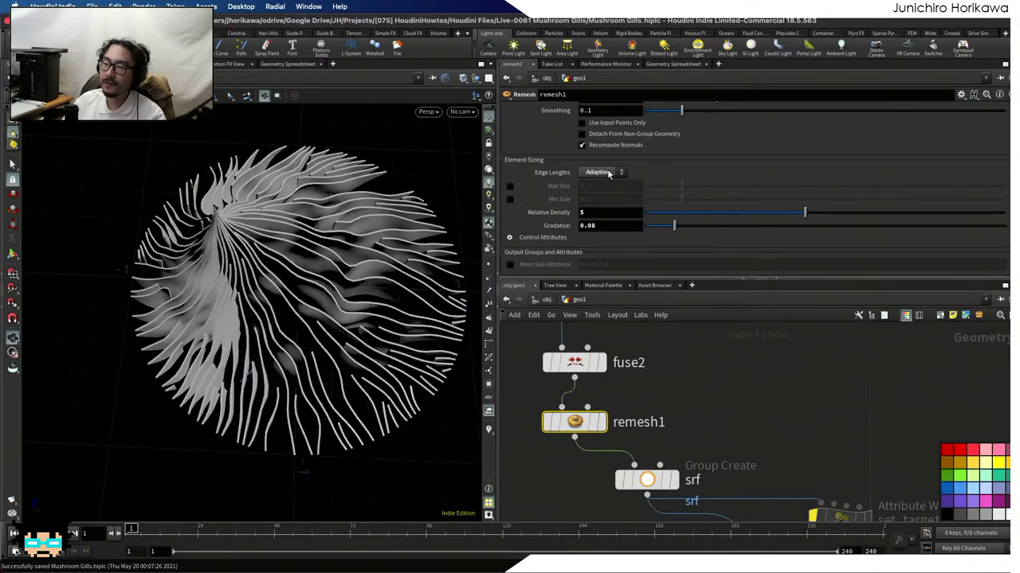
pyautogui.click(609, 174)
pyautogui.click(597, 185)
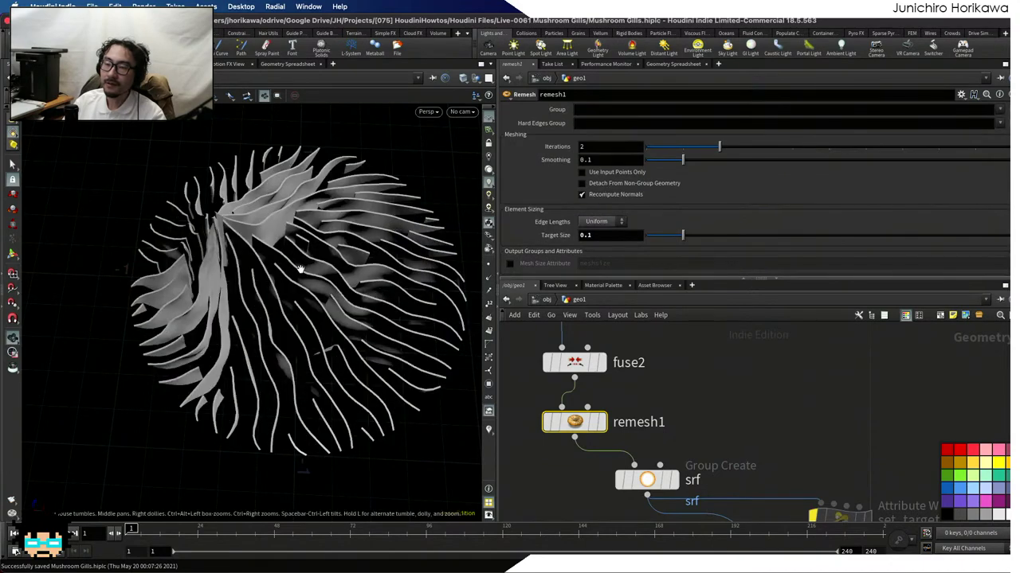
pyautogui.moveTo(300, 269); pyautogui.dragTo(301, 209)
pyautogui.scroll(5, 329, 223)
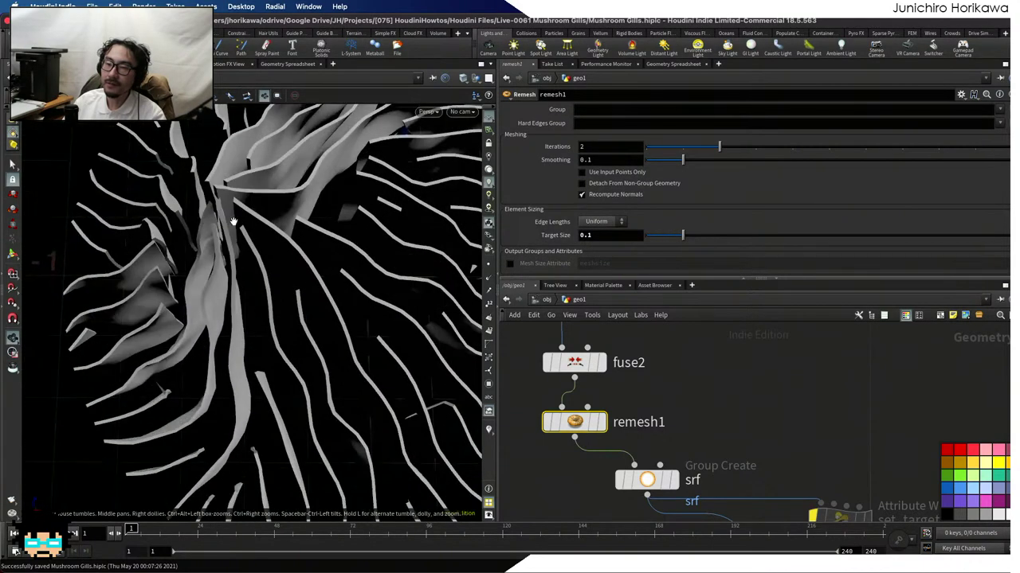
pyautogui.scroll(-5, 215, 224)
pyautogui.moveTo(215, 223); pyautogui.dragTo(219, 319)
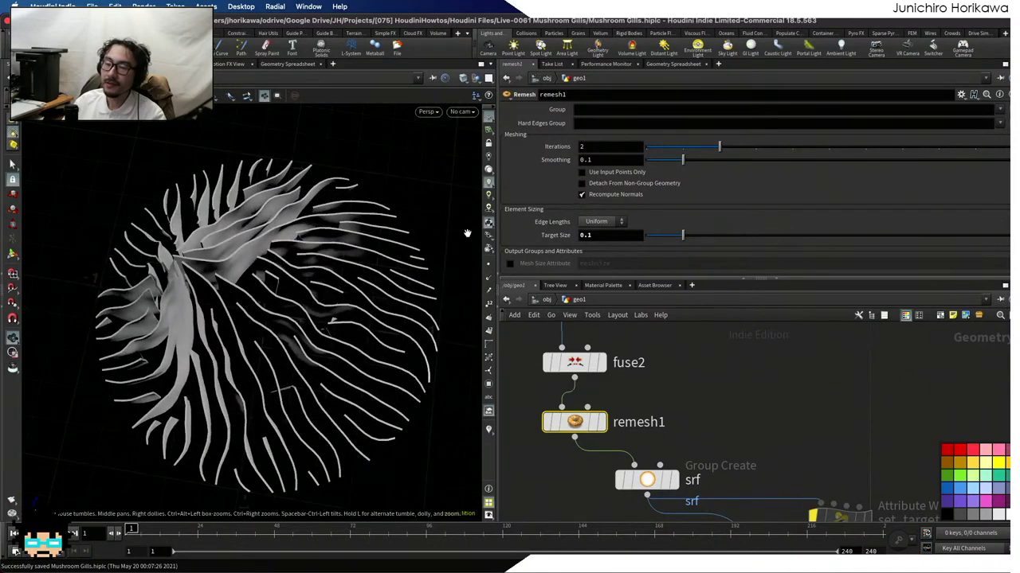
pyautogui.moveTo(467, 233); pyautogui.dragTo(364, 254)
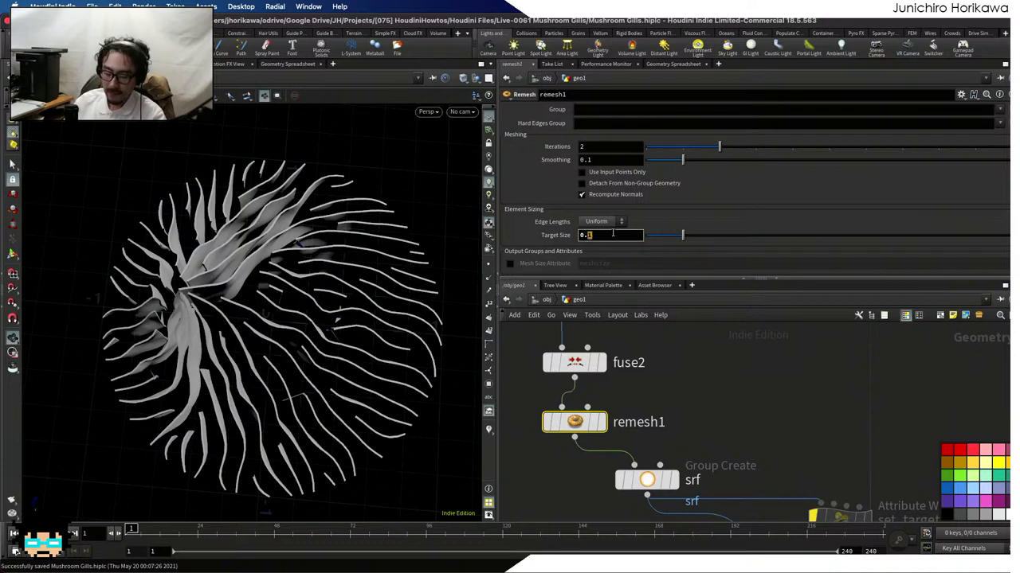
pyautogui.moveTo(359, 275); pyautogui.dragTo(318, 351)
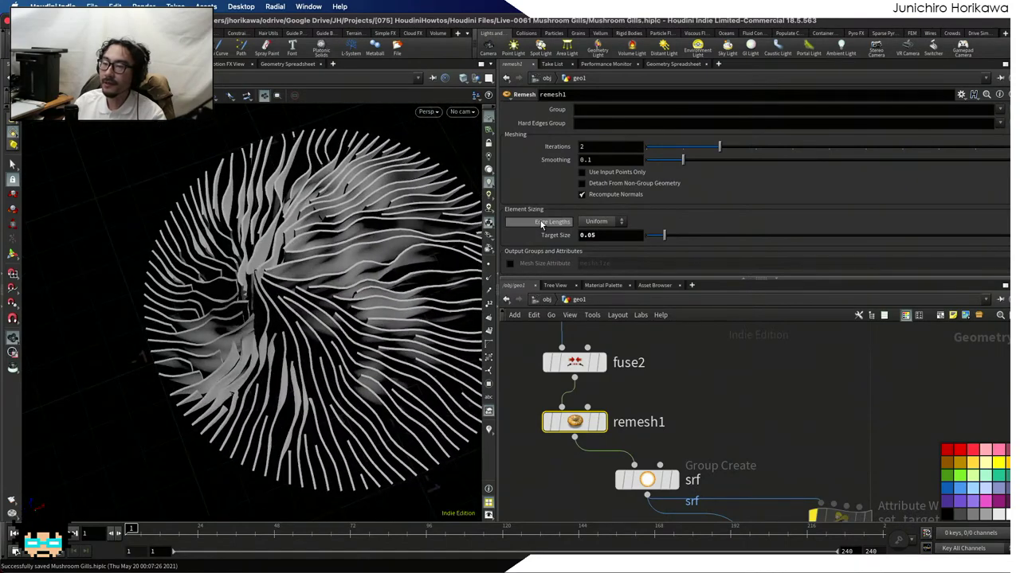
# Set remesh1 Edge Lengths back to Adaptive and orbit around the remeshed gills
pyautogui.click(594, 222)
pyautogui.click(595, 243)
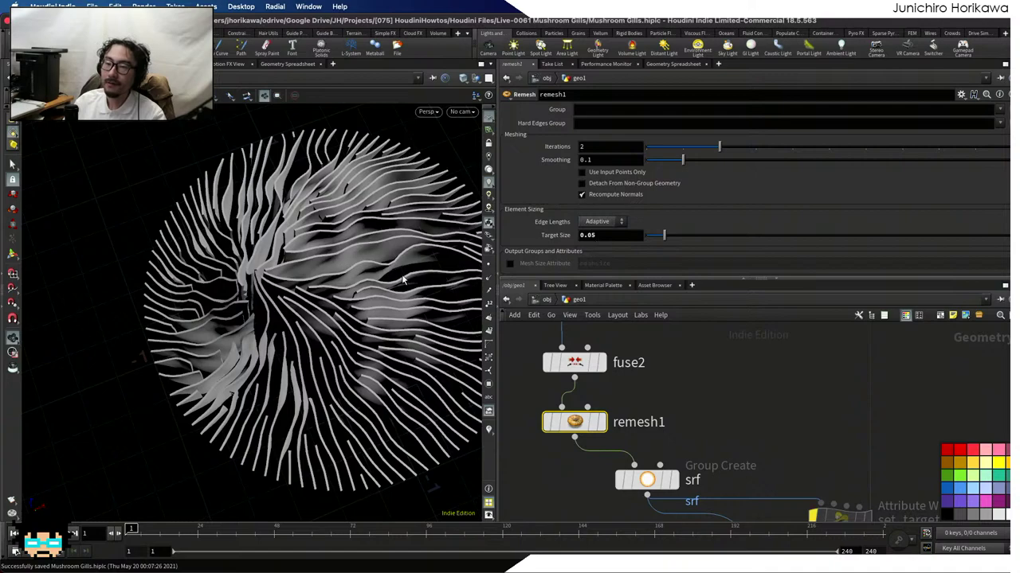
pyautogui.moveTo(391, 300); pyautogui.dragTo(281, 322)
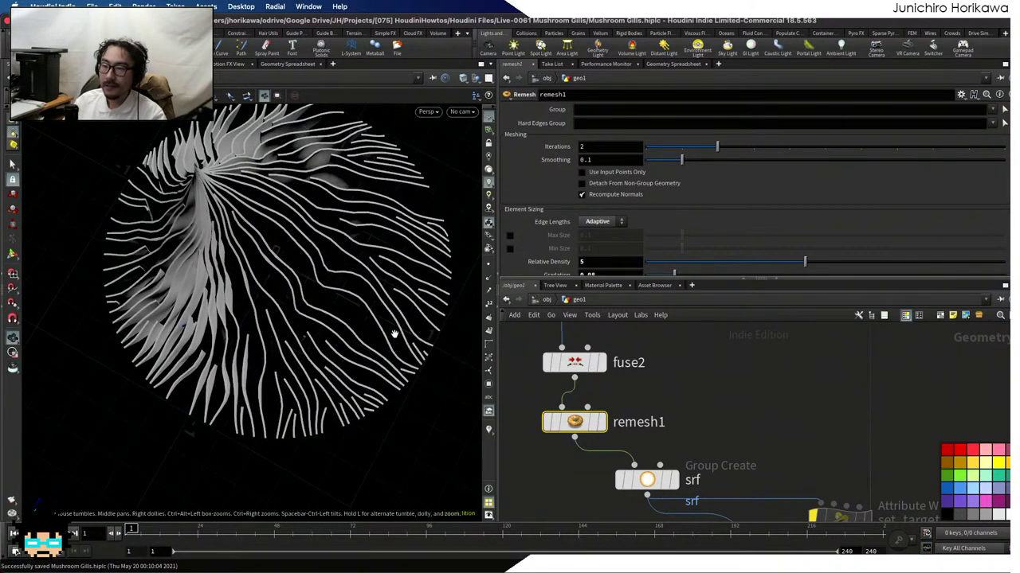
pyautogui.moveTo(393, 333); pyautogui.dragTo(430, 342)
pyautogui.scroll(-5, 669, 400)
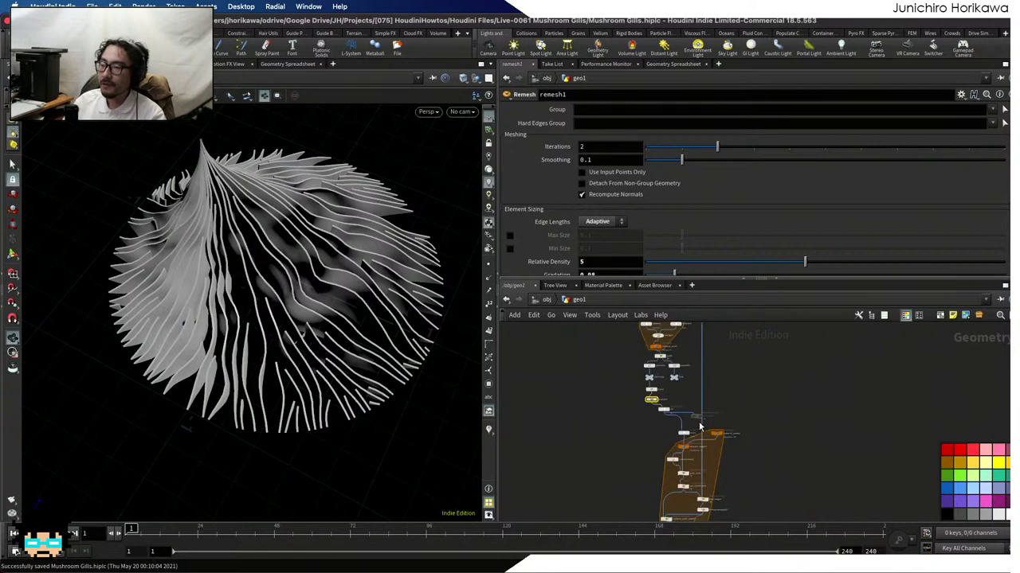
pyautogui.scroll(5, 699, 427)
# Delete the set_target wrangle node and bring the geo1 node column into view
pyautogui.click(678, 392)
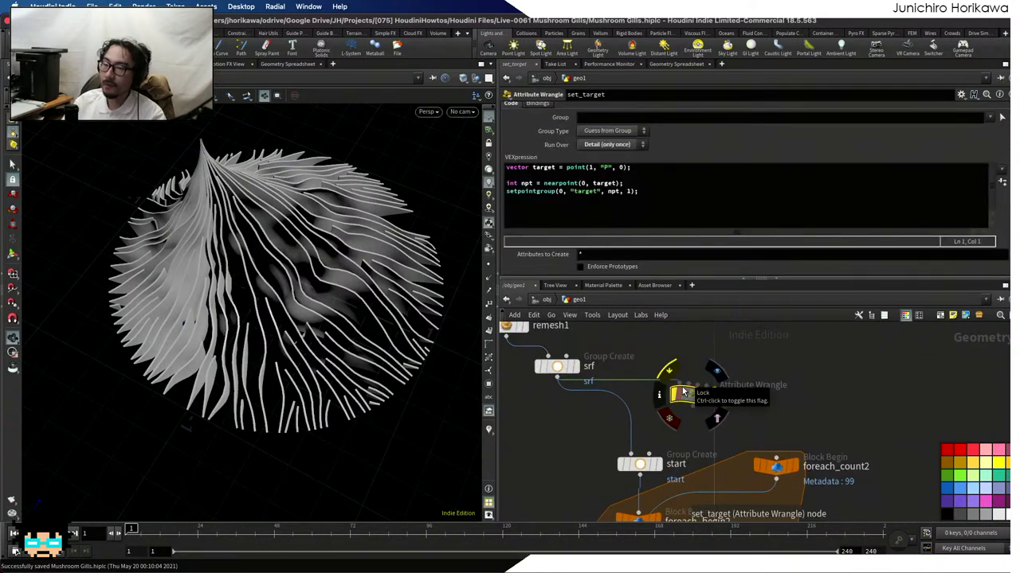
pyautogui.press('Delete')
pyautogui.scroll(-5, 688, 391)
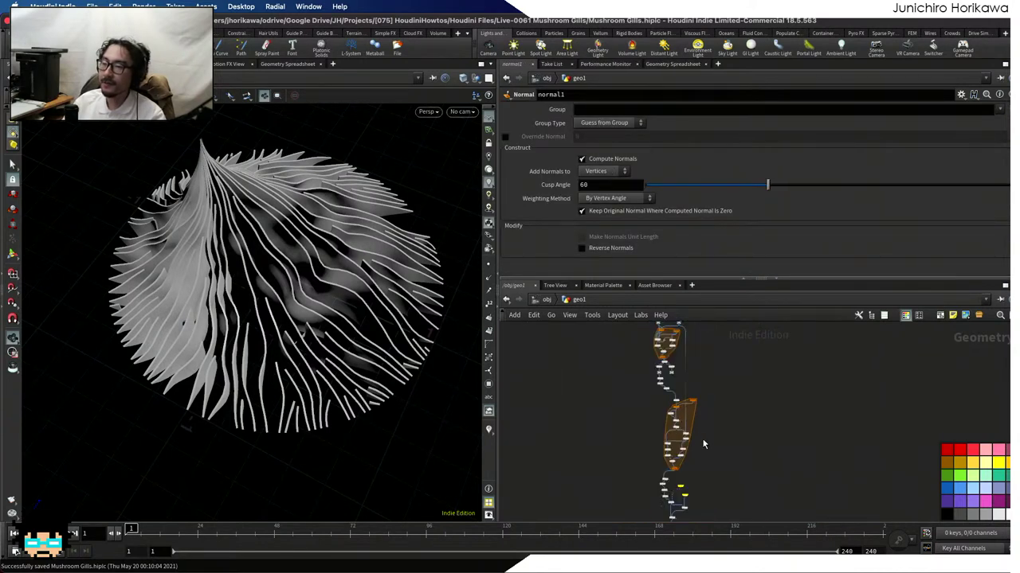
pyautogui.scroll(-2, 729, 420)
pyautogui.scroll(-1, 730, 419)
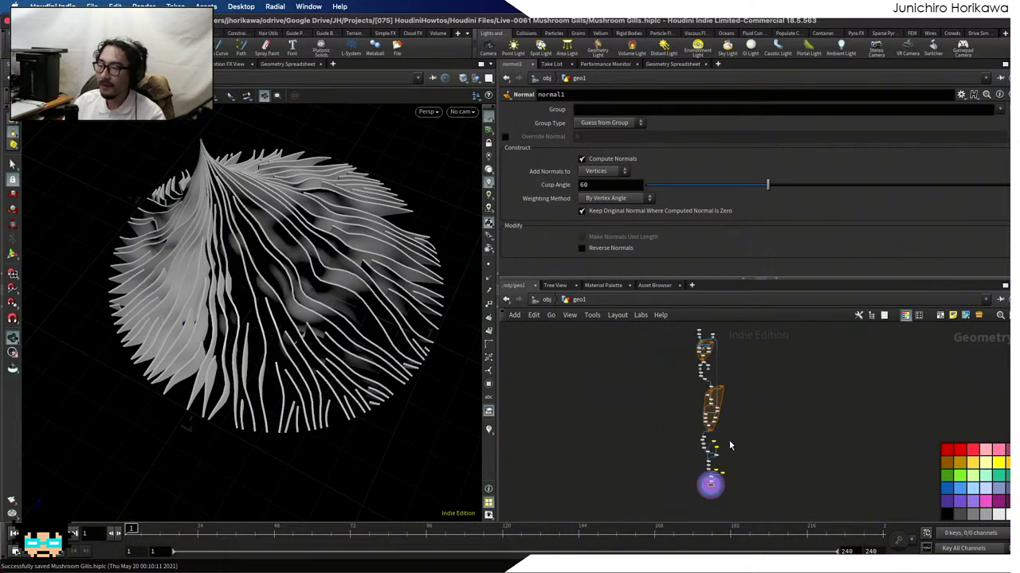
pyautogui.moveTo(737, 434); pyautogui.dragTo(746, 450, button='middle')
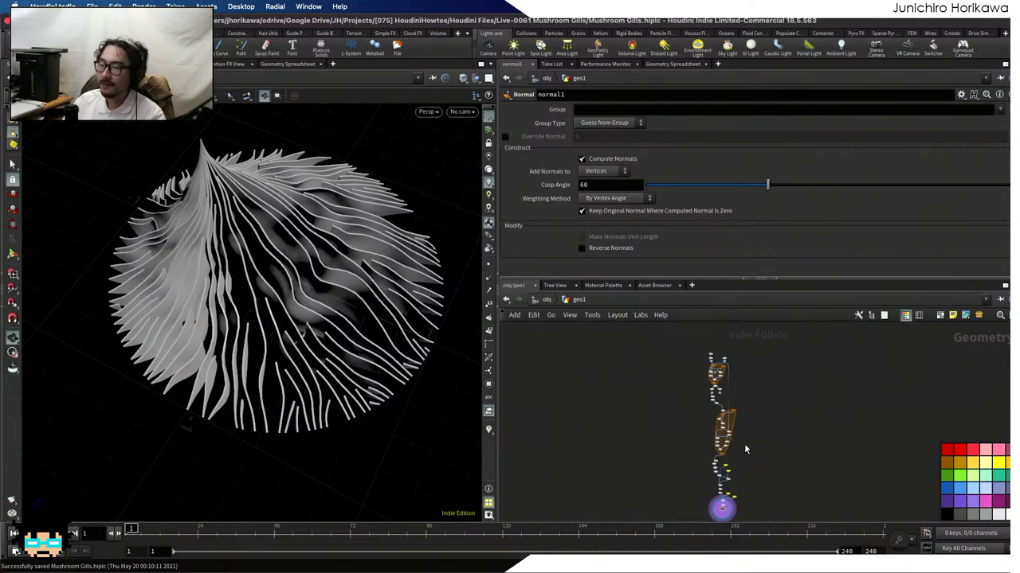
pyautogui.scroll(5, 716, 430)
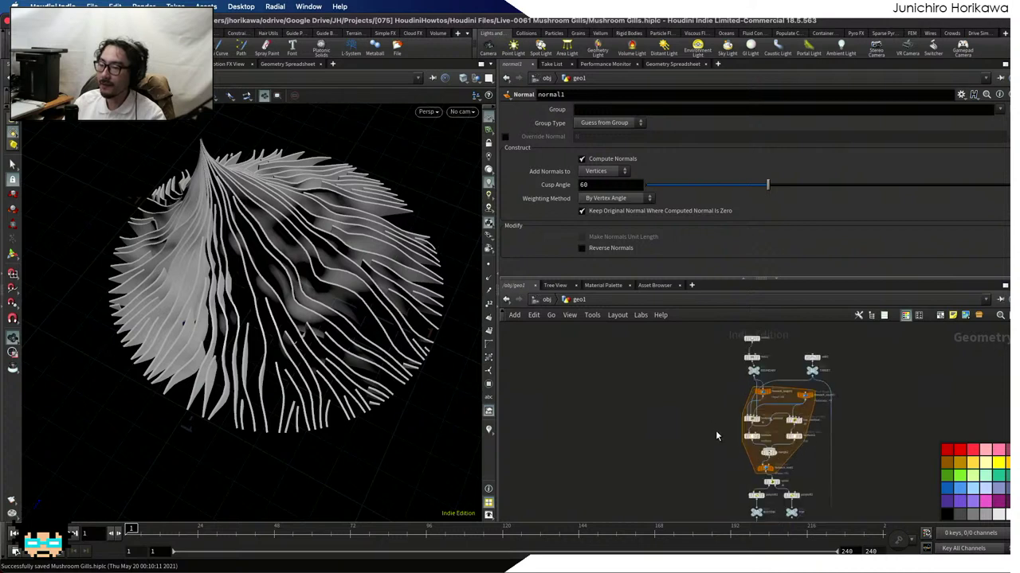
# Add a Null node, null1, to the left of the gill node column
pyautogui.press('Tab')
pyautogui.click(640, 442)
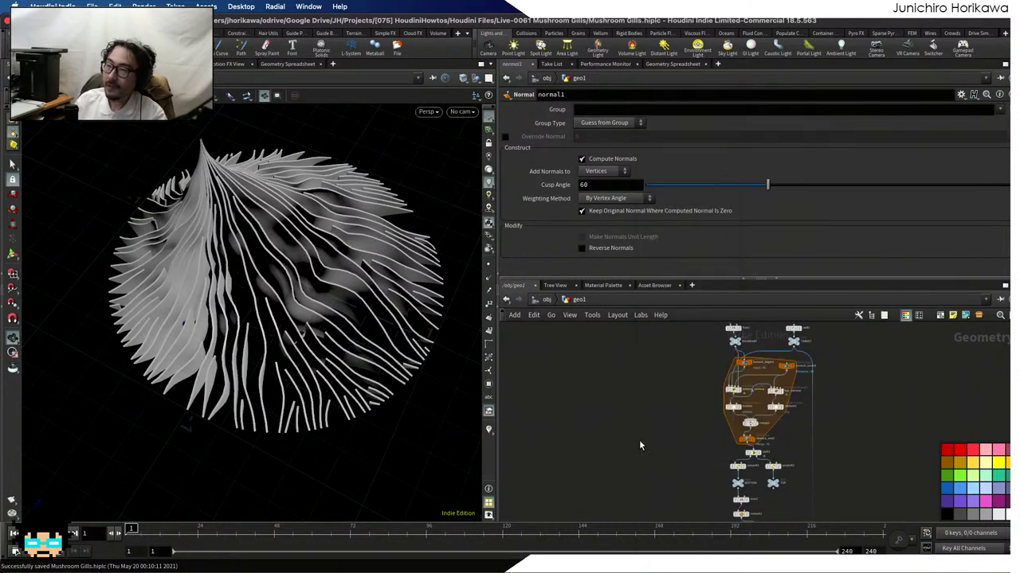
pyautogui.click(641, 448)
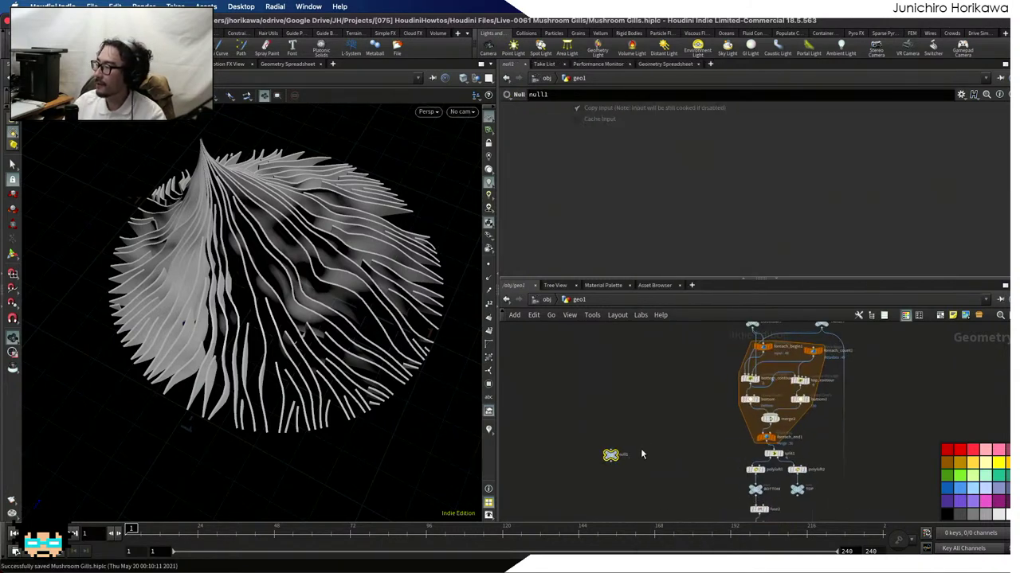
# Rename null1 to CONTROLLER and colour it dark blue
pyautogui.scroll(5, 646, 449)
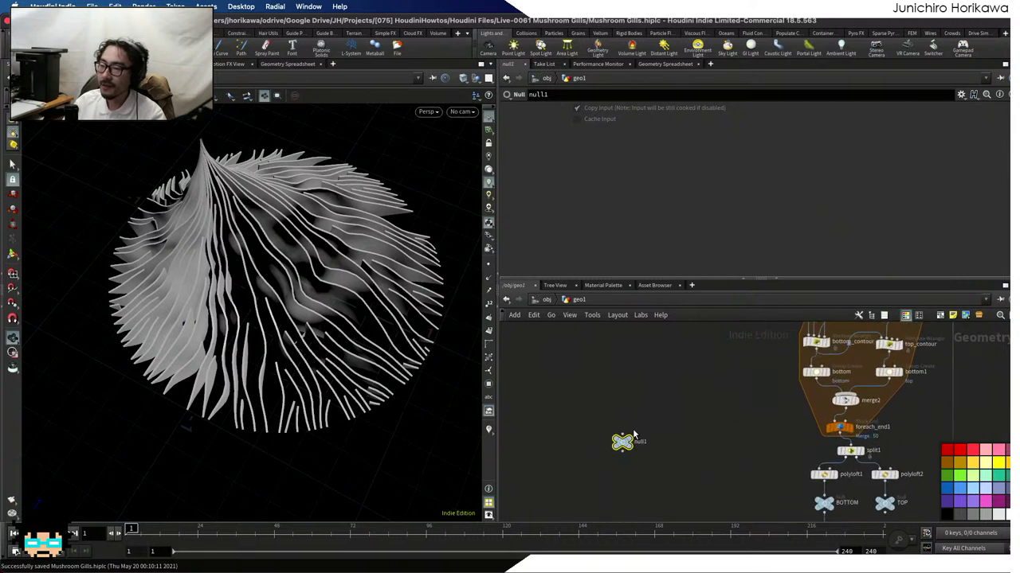
pyautogui.doubleClick(629, 433)
pyautogui.write('CONTROLLER')
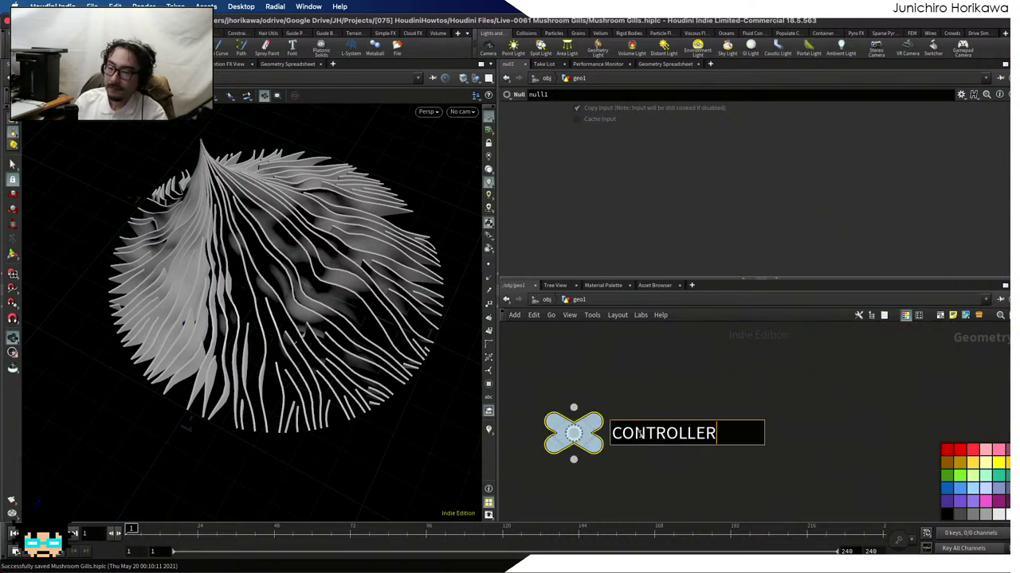
pyautogui.press('Return')
pyautogui.moveTo(572, 433); pyautogui.dragTo(606, 414)
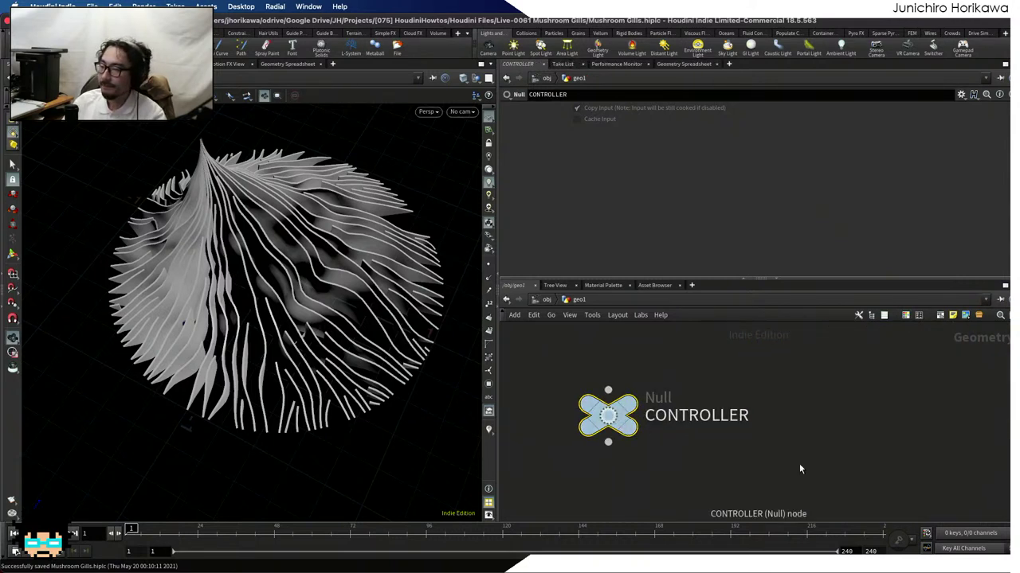
pyautogui.click(947, 488)
# Position the CONTROLLER node beside the foreach block
pyautogui.scroll(-3, 796, 466)
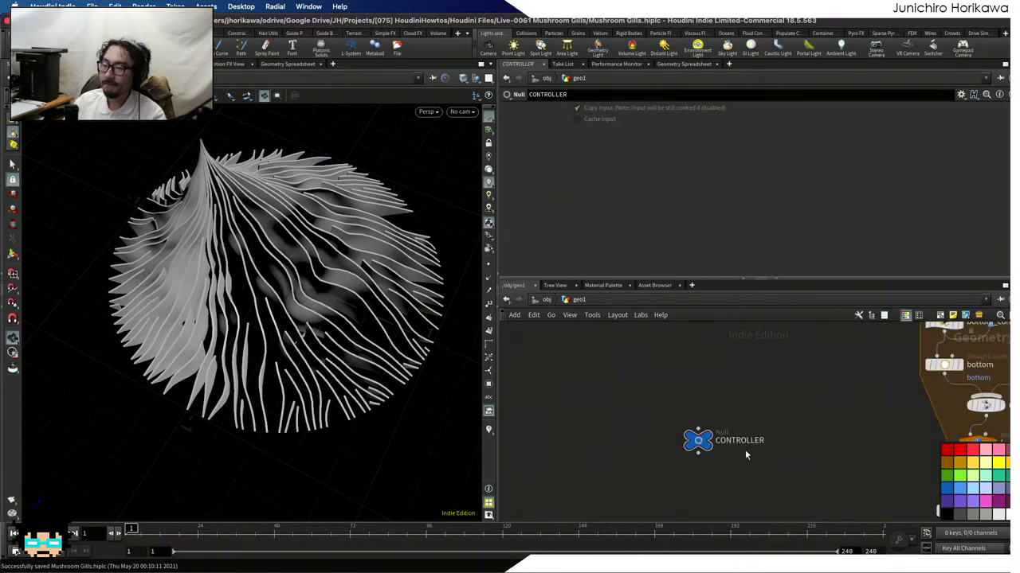
pyautogui.moveTo(689, 440); pyautogui.dragTo(738, 445)
pyautogui.scroll(-5, 722, 478)
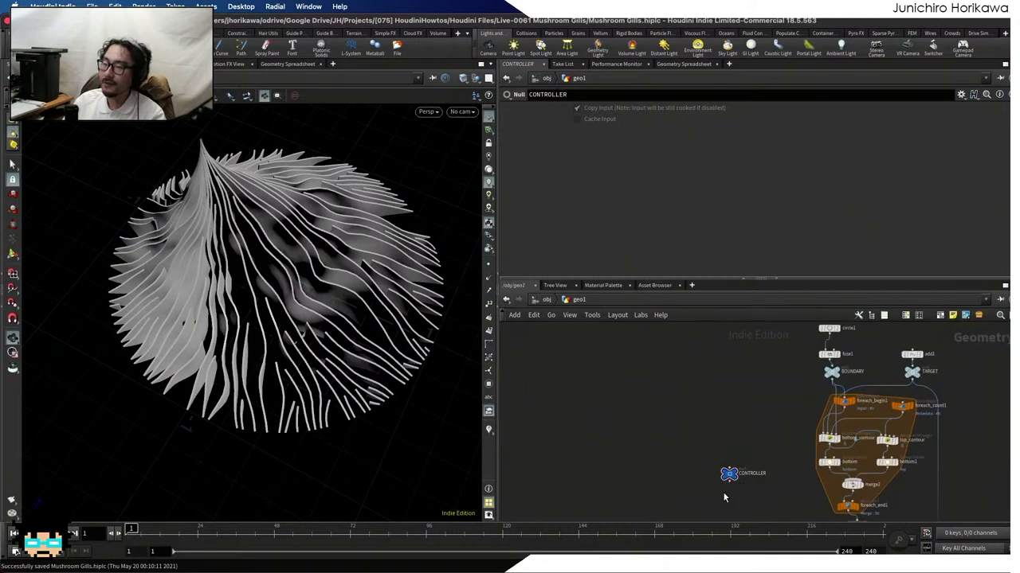
pyautogui.scroll(1, 728, 480)
pyautogui.moveTo(728, 475); pyautogui.dragTo(725, 413)
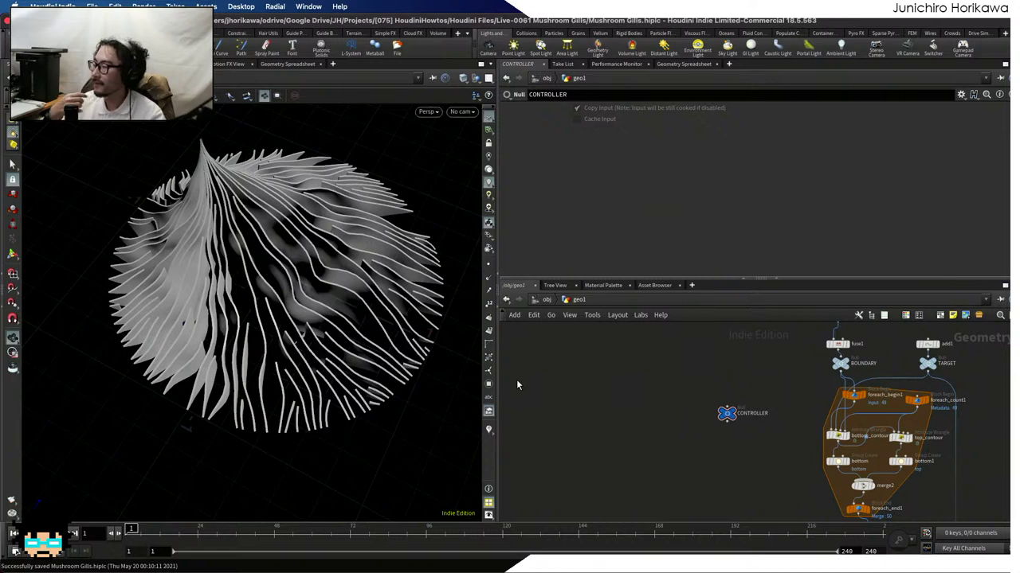
pyautogui.scroll(3, 720, 432)
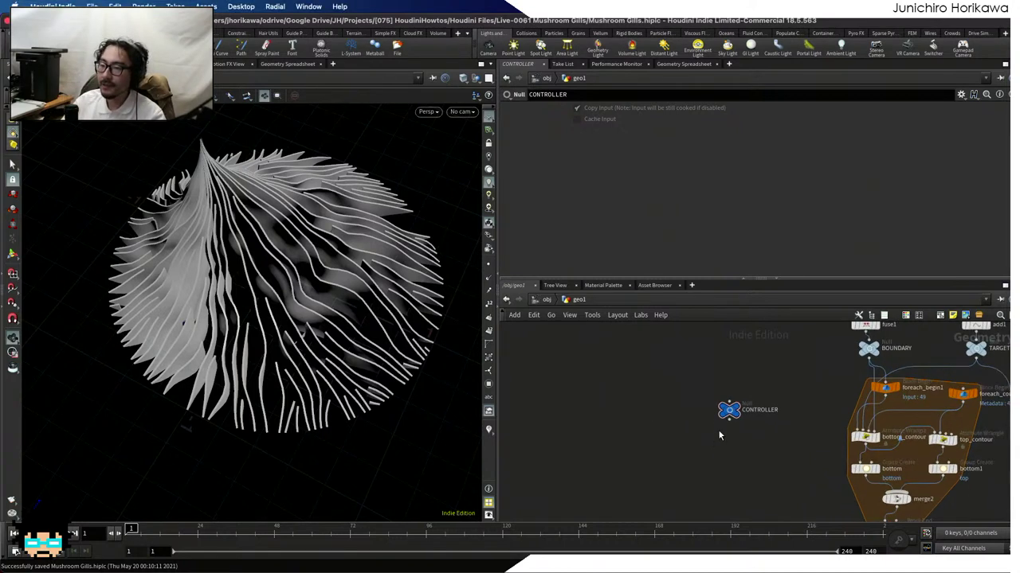
pyautogui.moveTo(722, 441); pyautogui.dragTo(704, 474, button='middle')
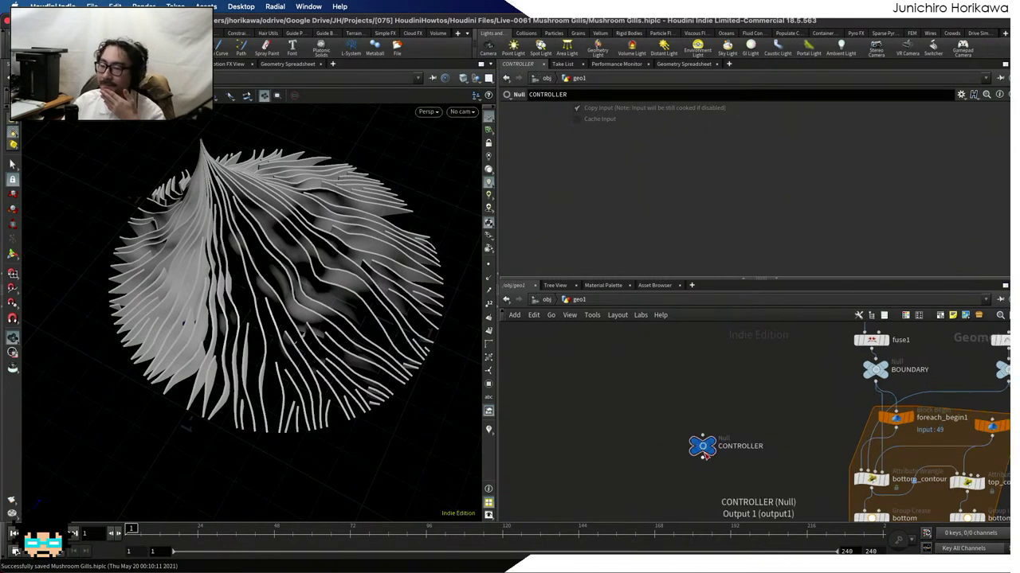
pyautogui.scroll(-3, 752, 406)
pyautogui.scroll(2, 787, 407)
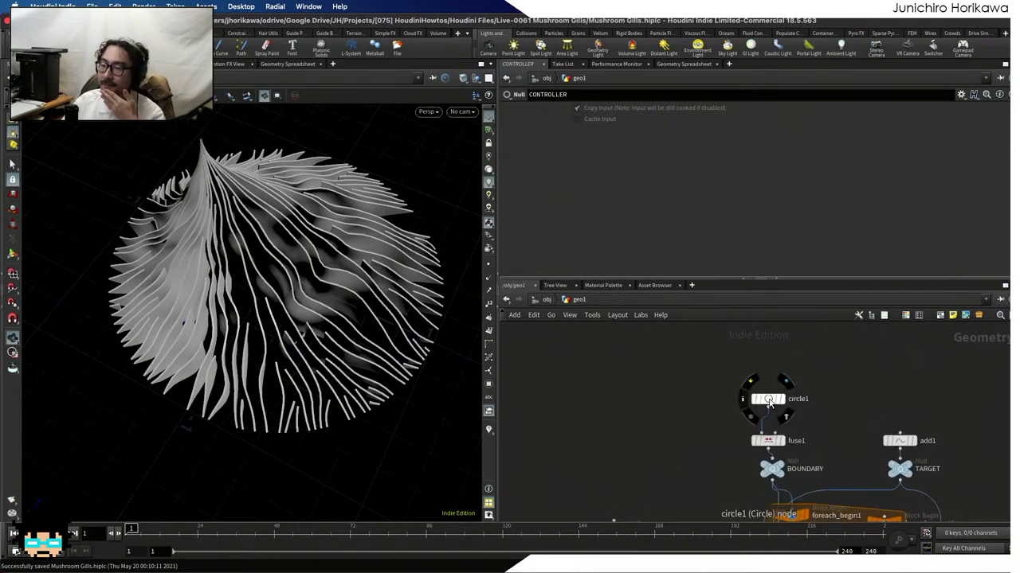
# Move CONTROLLER down beside the bottom_contour node
pyautogui.click(769, 399)
pyautogui.moveTo(704, 475); pyautogui.dragTo(700, 325, button='middle')
pyautogui.moveTo(610, 374); pyautogui.dragTo(615, 431)
pyautogui.moveTo(658, 451); pyautogui.dragTo(643, 404, button='middle')
pyautogui.scroll(2, 725, 415)
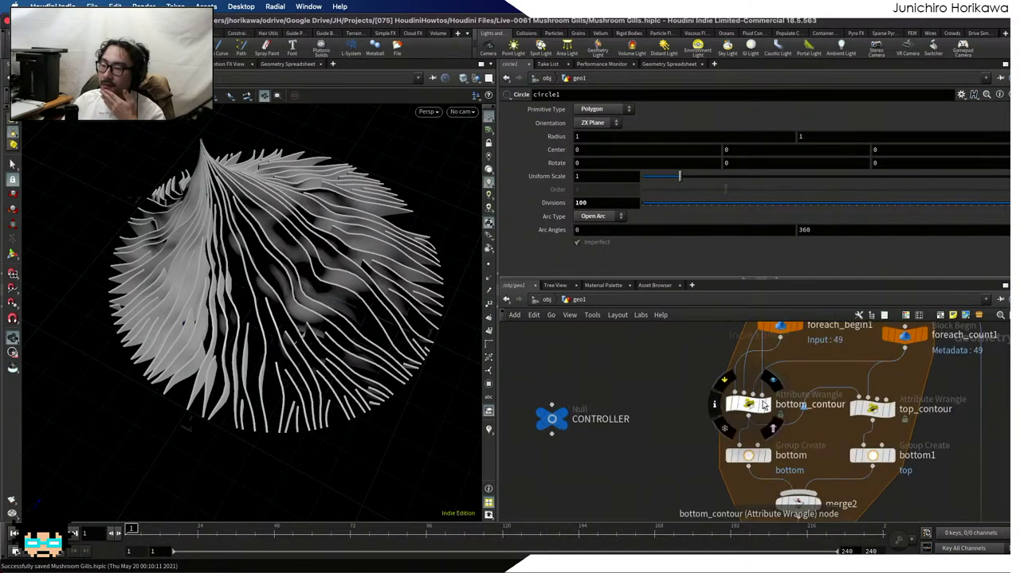
# Inspect the bottom_contour VEX code and the top_contour wrangle parameters
pyautogui.click(749, 406)
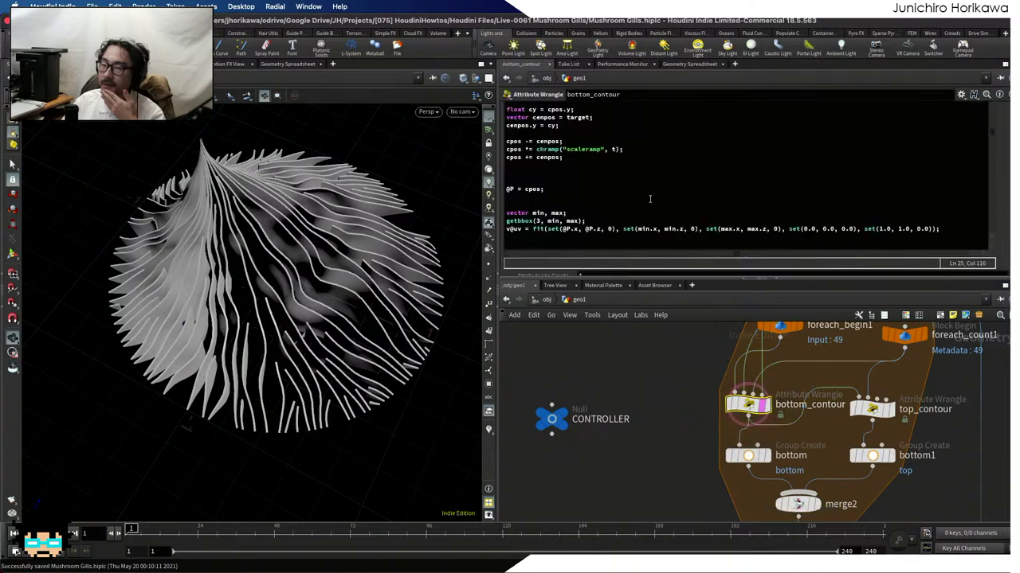
pyautogui.scroll(-3, 649, 239)
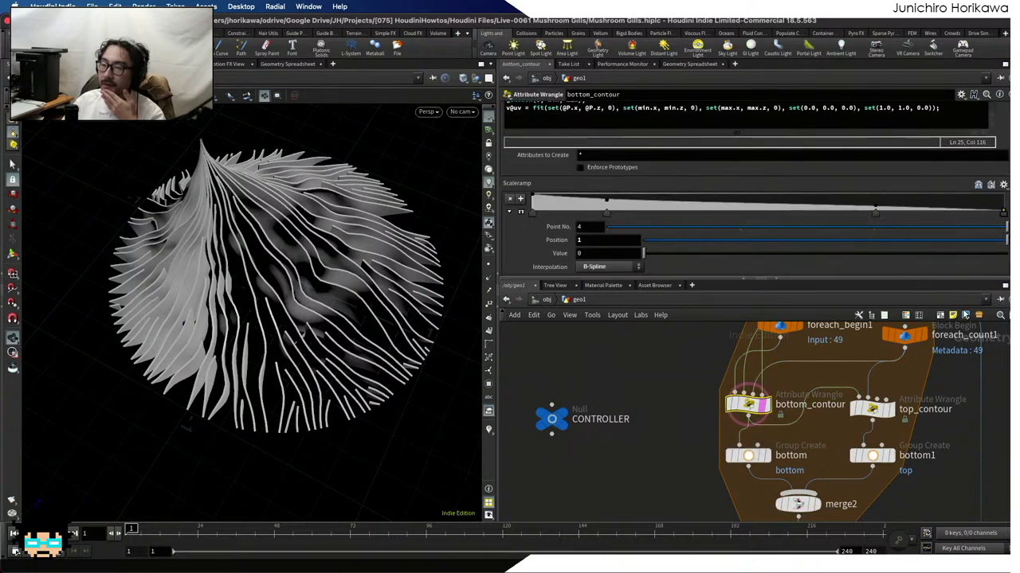
pyautogui.click(872, 409)
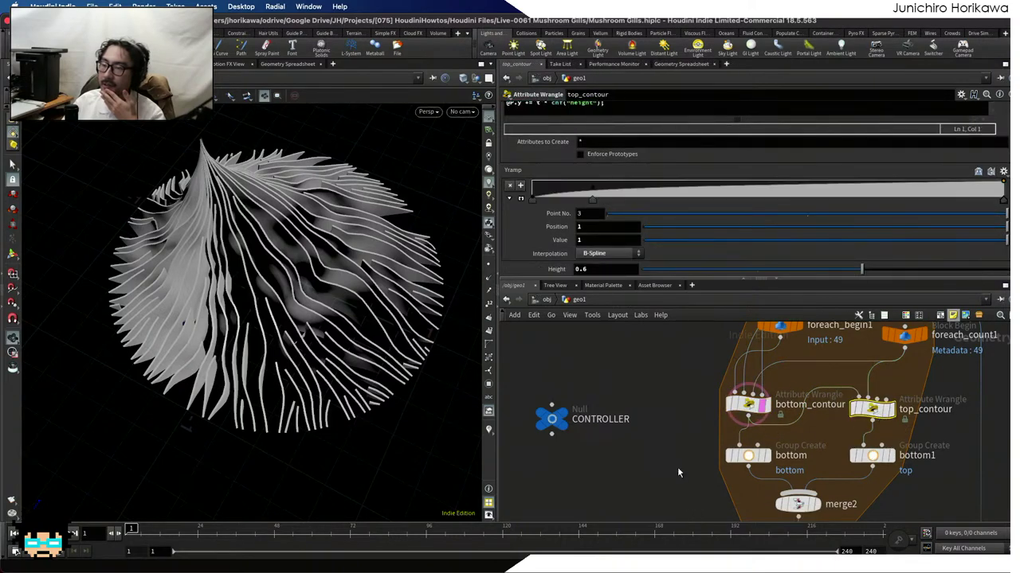
pyautogui.scroll(-3, 680, 466)
pyautogui.scroll(3, 820, 362)
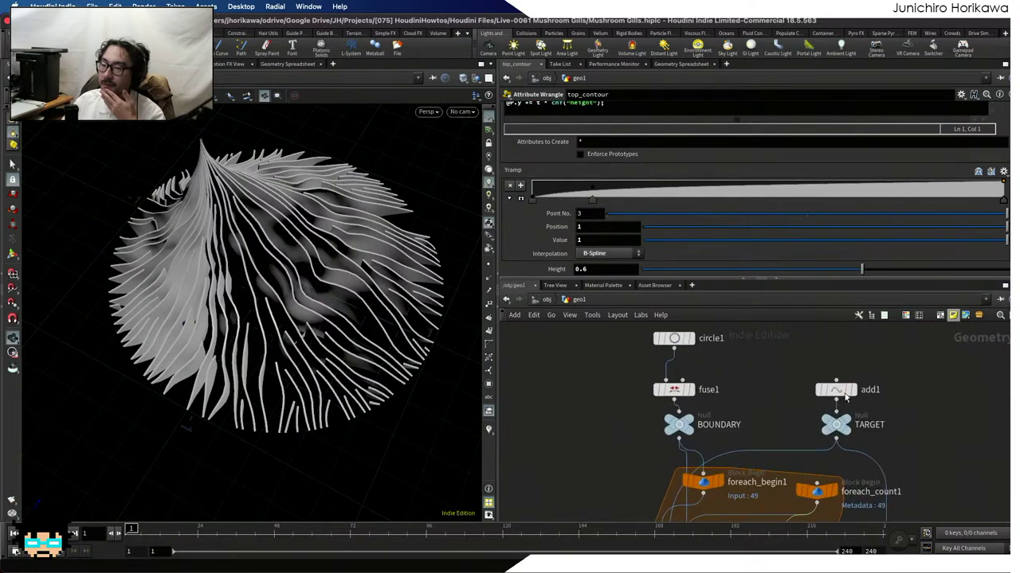
# Colour the add1 and circle1 nodes magenta
pyautogui.moveTo(846, 398); pyautogui.dragTo(837, 363)
pyautogui.press('c')
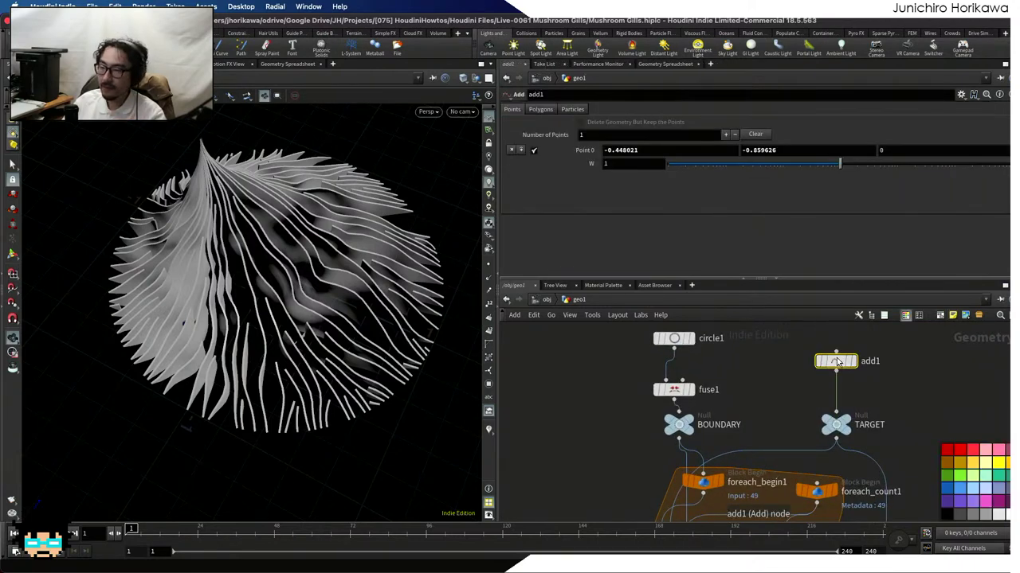
pyautogui.click(985, 501)
pyautogui.press('c')
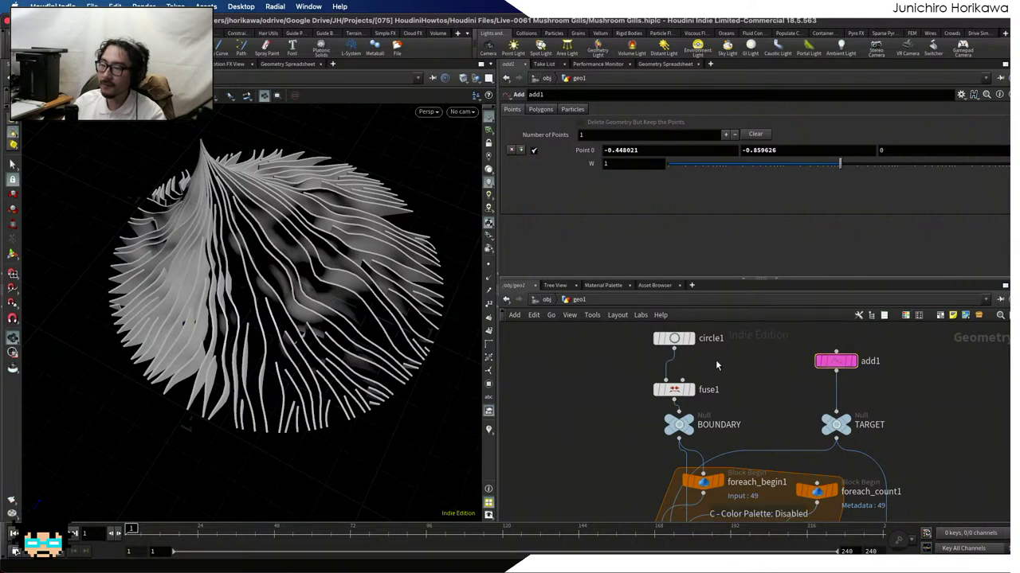
pyautogui.moveTo(715, 365); pyautogui.dragTo(743, 403, button='middle')
pyautogui.click(698, 377)
pyautogui.press('c')
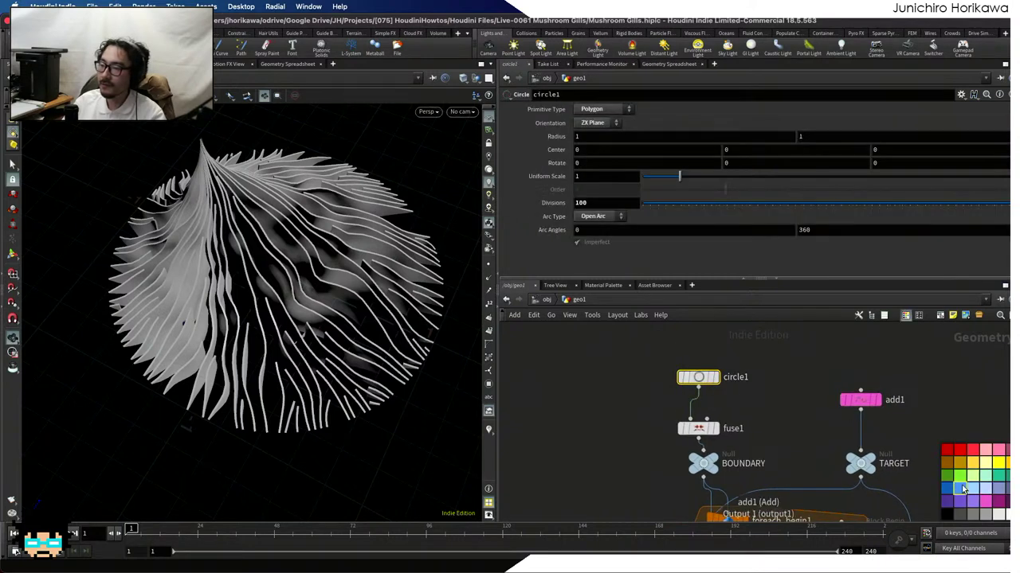
pyautogui.click(985, 501)
pyautogui.press('c')
# Reposition CONTROLLER beside merge2 and foreach_end1, with bottom_contour's parameters displayed
pyautogui.press('h')
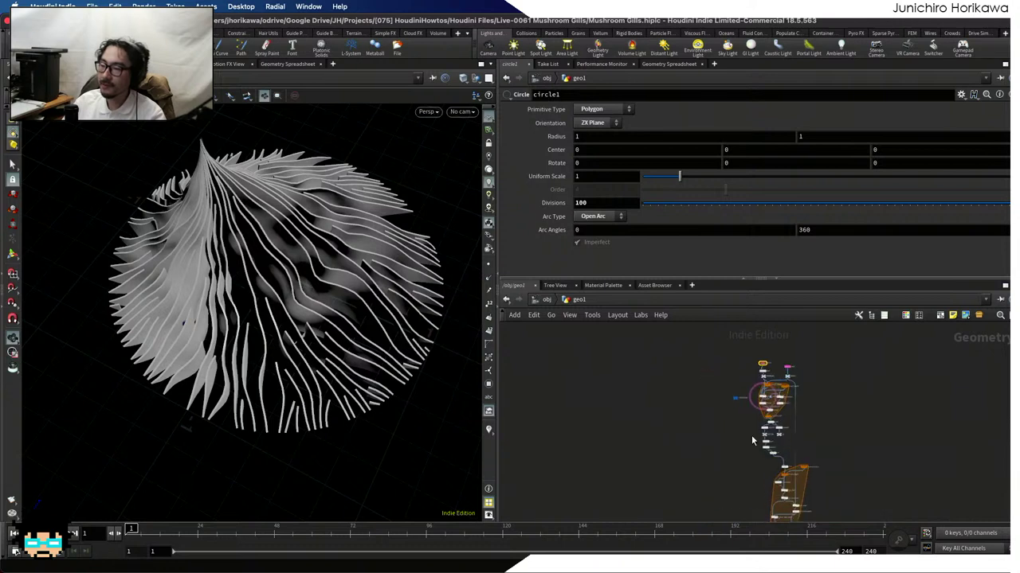
pyautogui.scroll(5, 752, 435)
pyautogui.moveTo(712, 371); pyautogui.dragTo(724, 439)
pyautogui.scroll(1, 783, 470)
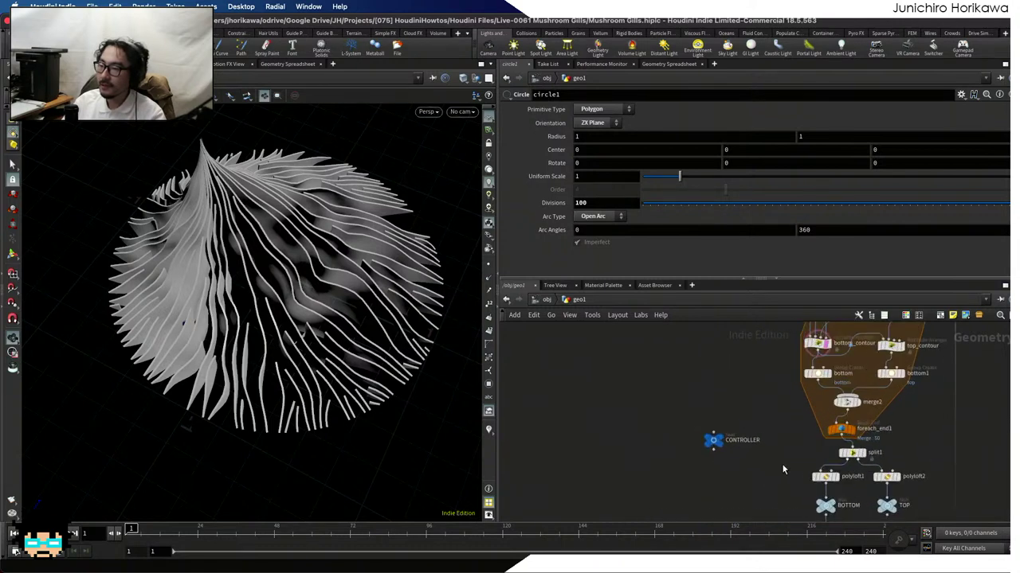
pyautogui.scroll(3, 805, 434)
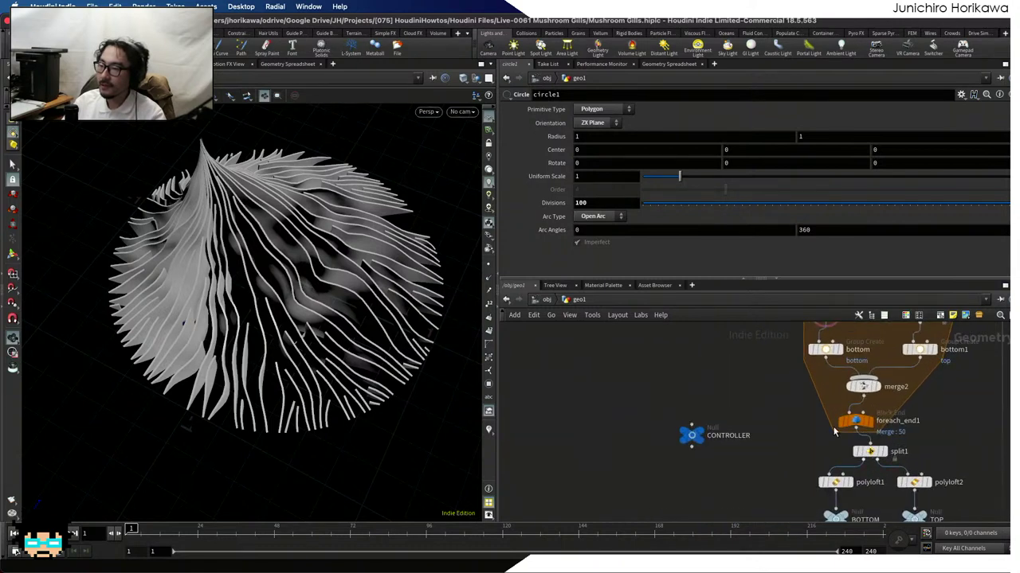
pyautogui.moveTo(812, 381); pyautogui.dragTo(812, 453, button='middle')
pyautogui.click(819, 360)
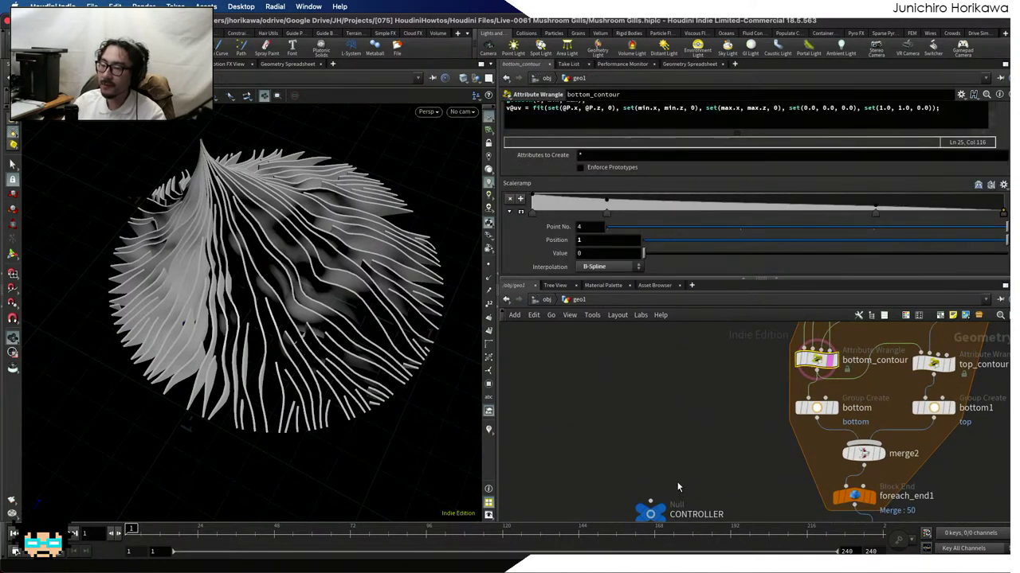
pyautogui.moveTo(650, 513); pyautogui.dragTo(605, 437)
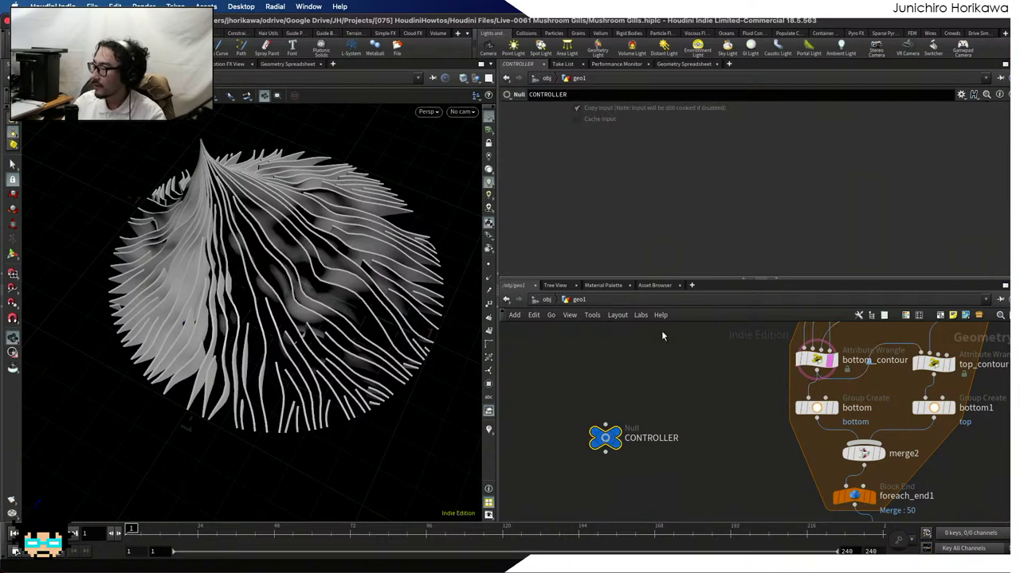
# Open CONTROLLER's Edit Parameter Interface beside bottom_contour's wrangle parameters
pyautogui.click(961, 94)
pyautogui.click(884, 106)
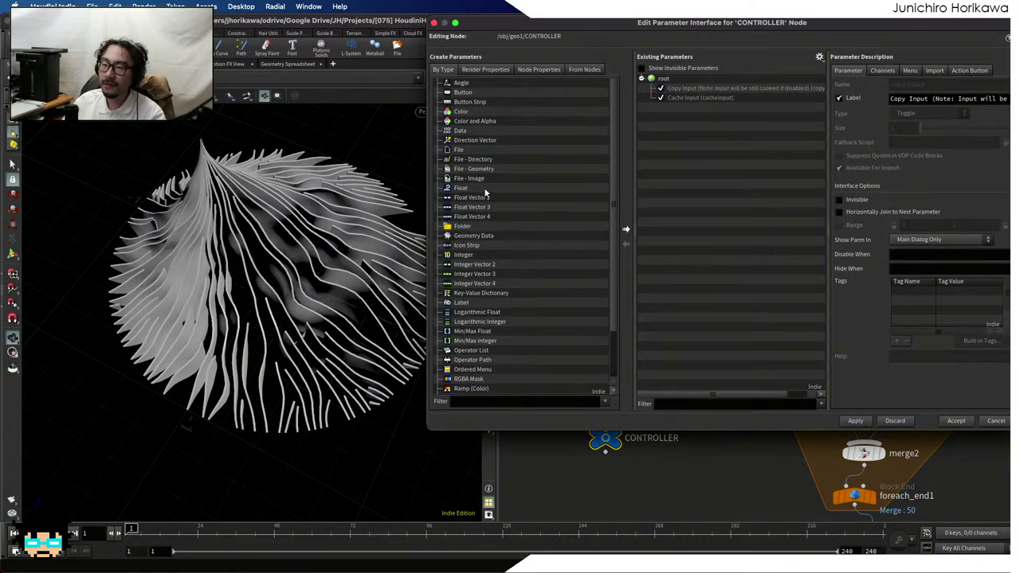
pyautogui.moveTo(679, 24); pyautogui.dragTo(316, 69)
pyautogui.click(451, 102)
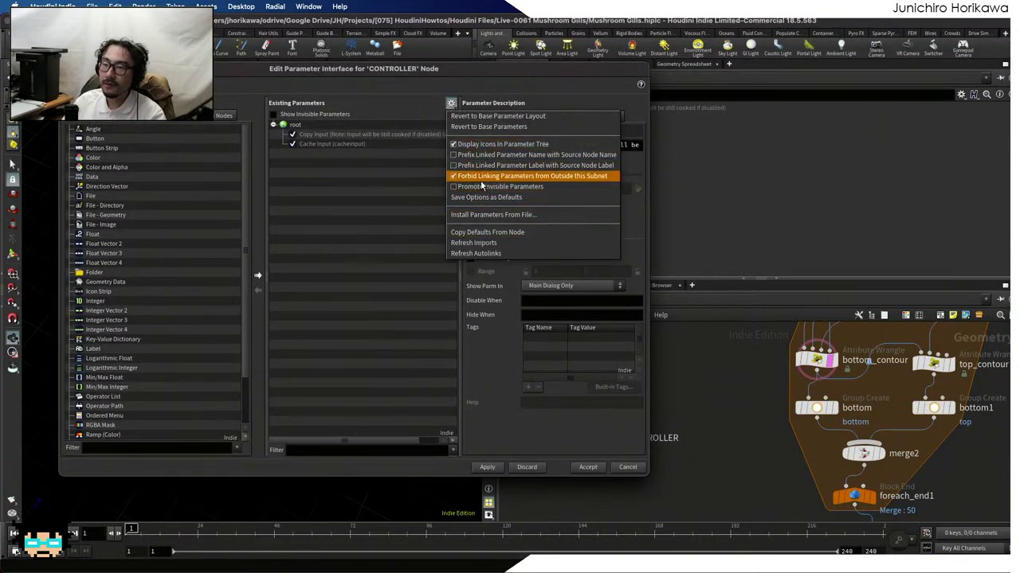
pyautogui.click(482, 176)
pyautogui.click(816, 360)
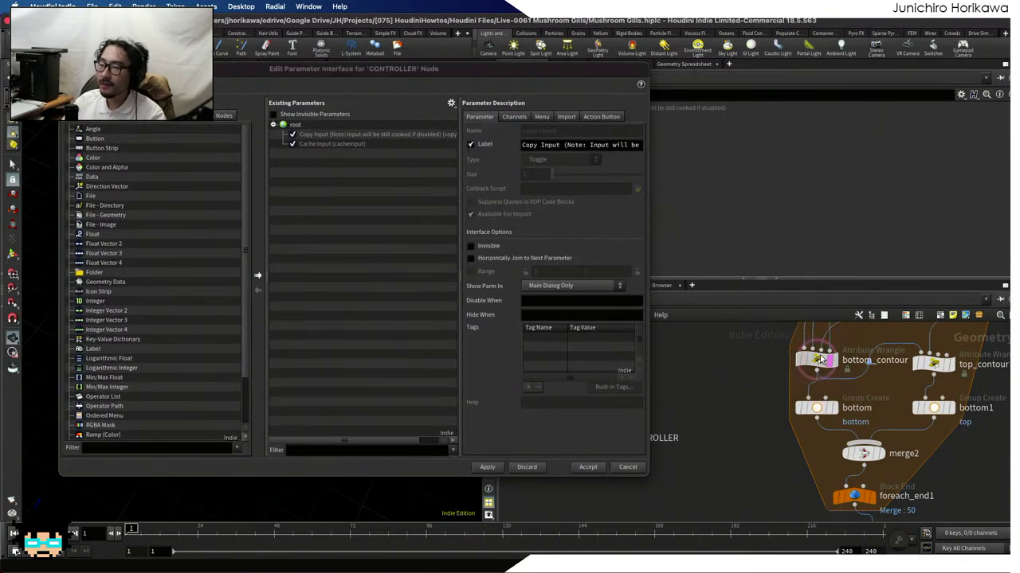
pyautogui.moveTo(581, 67); pyautogui.dragTo(426, 78)
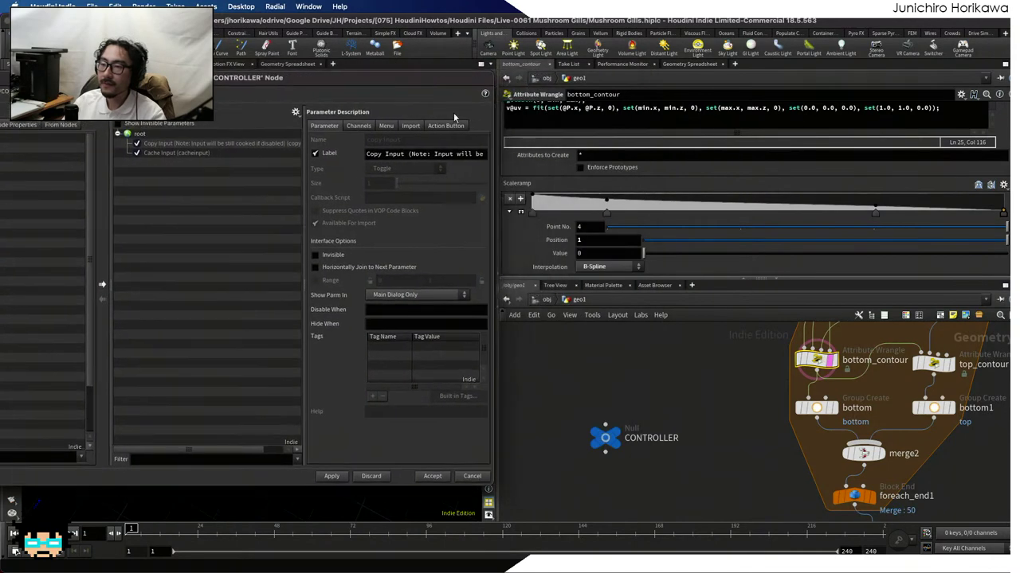
# Add bottom_contour's Scaleramp to CONTROLLER as bottom_ramp, labelled 'bottom ramp'
pyautogui.moveTo(286, 205); pyautogui.dragTo(239, 212)
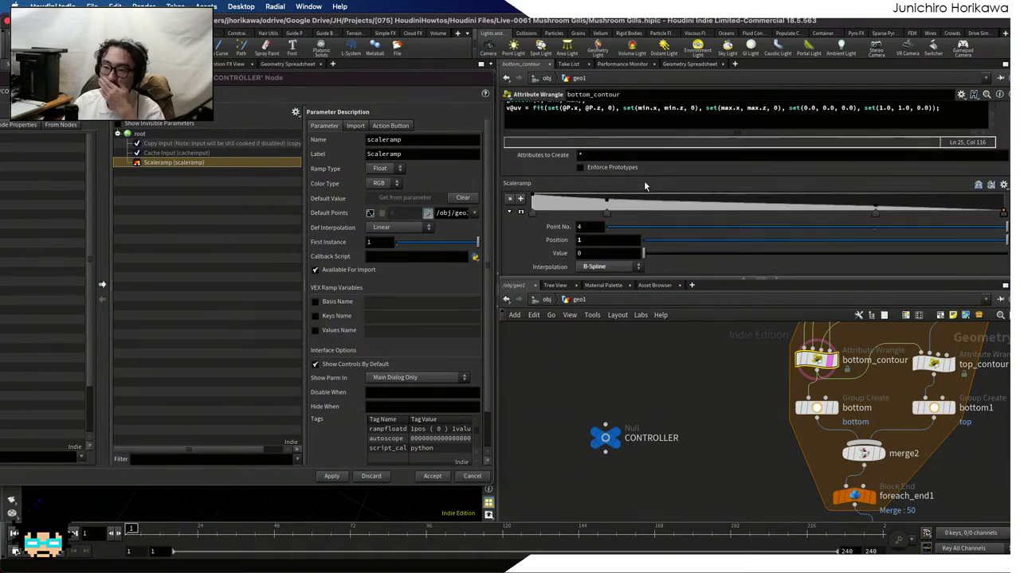
pyautogui.scroll(-1, 765, 423)
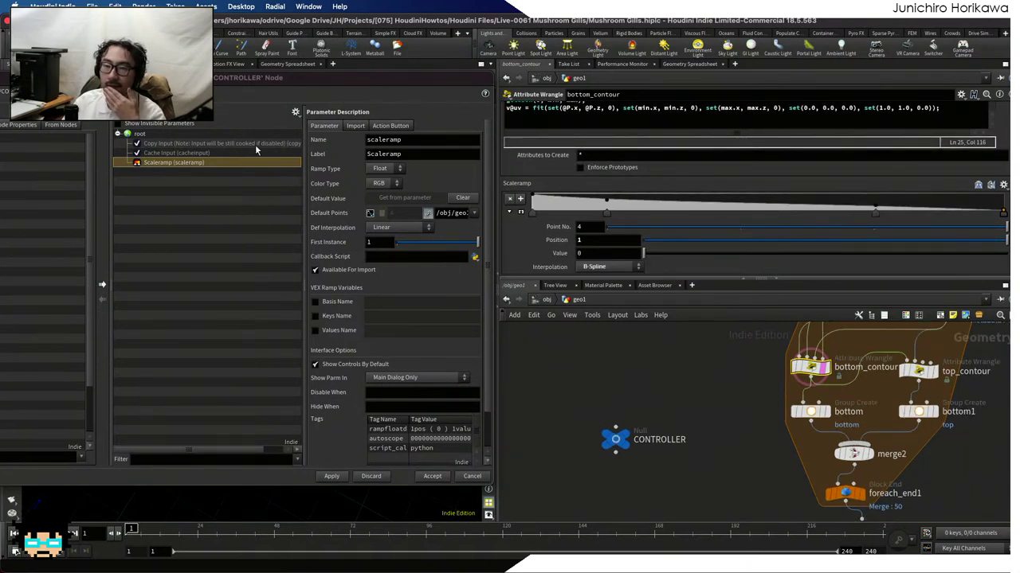
pyautogui.moveTo(267, 79); pyautogui.dragTo(487, 87)
pyautogui.click(422, 190)
pyautogui.click(404, 170)
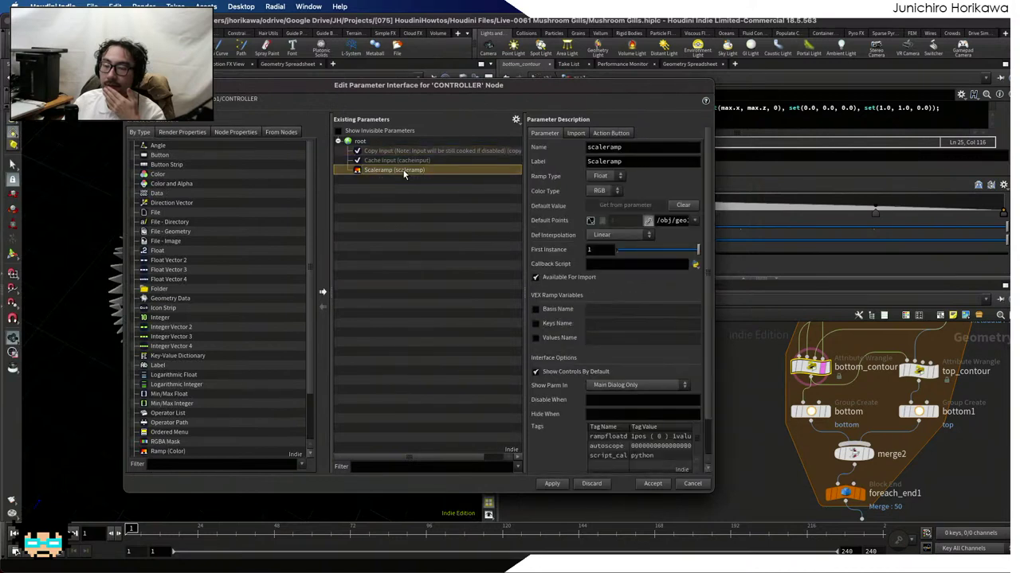
pyautogui.doubleClick(614, 148)
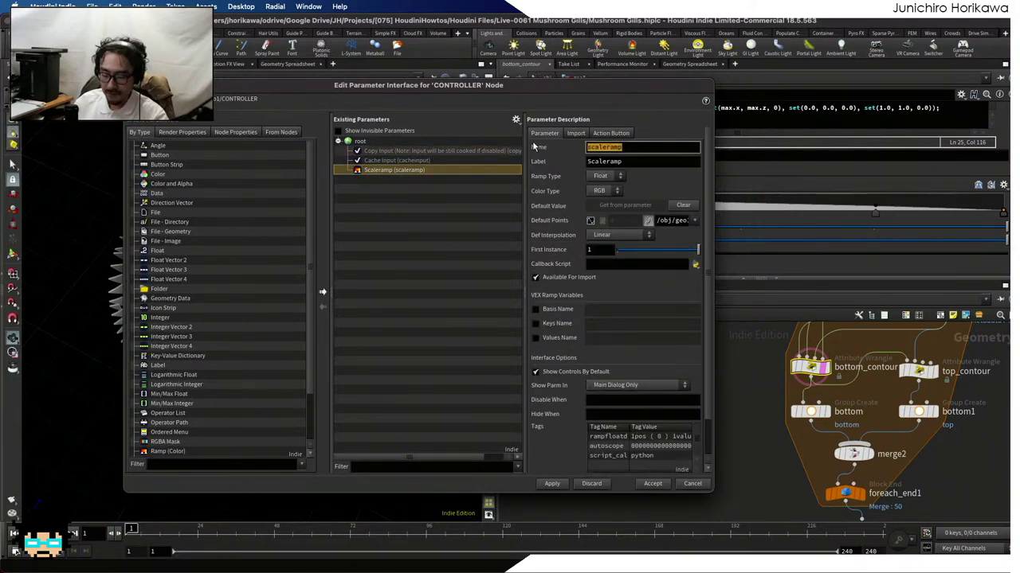
pyautogui.write('bottom')
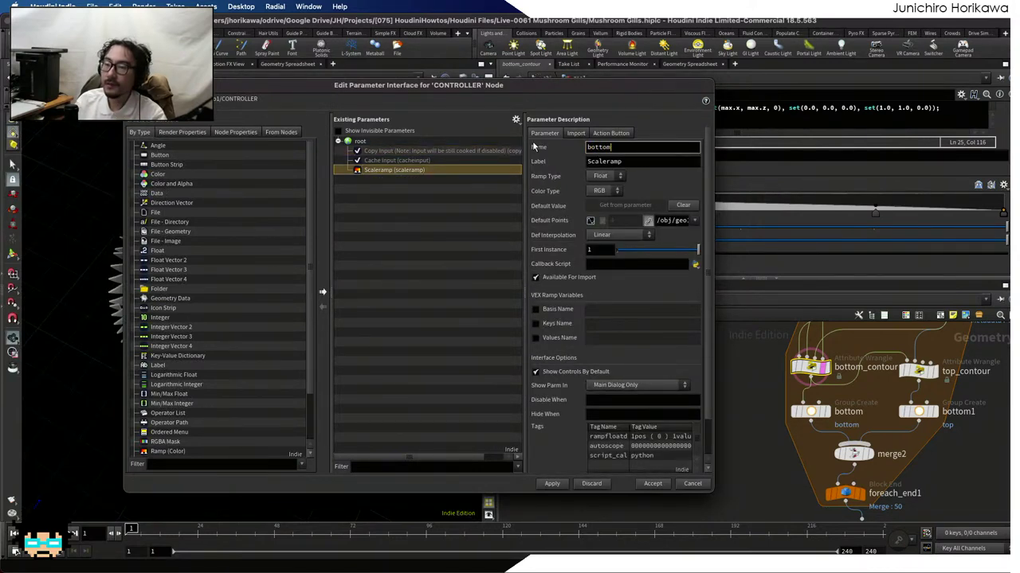
pyautogui.write('_ramp')
pyautogui.press('Tab')
pyautogui.write('bot')
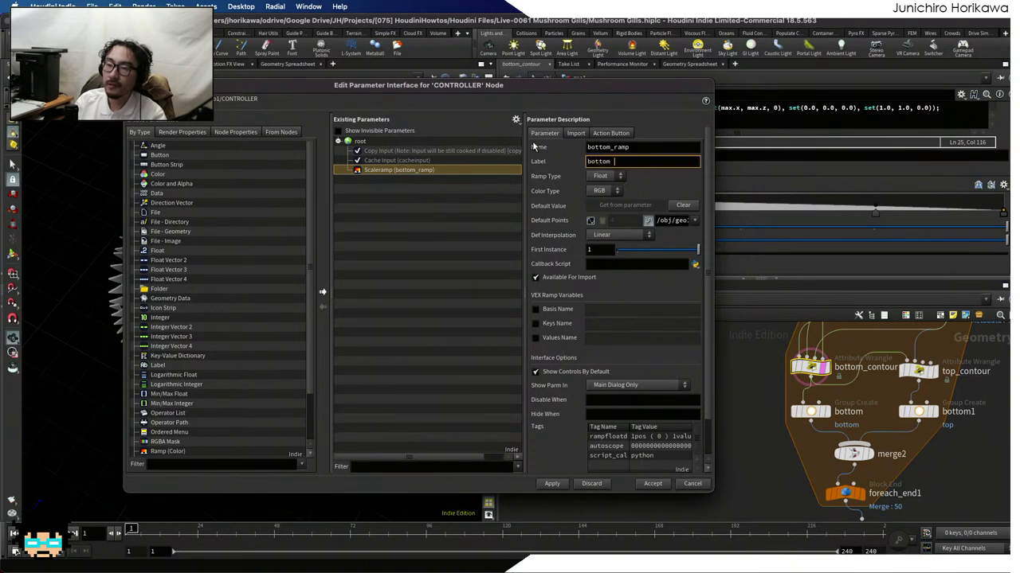
pyautogui.write('tom ramp')
pyautogui.press('Return')
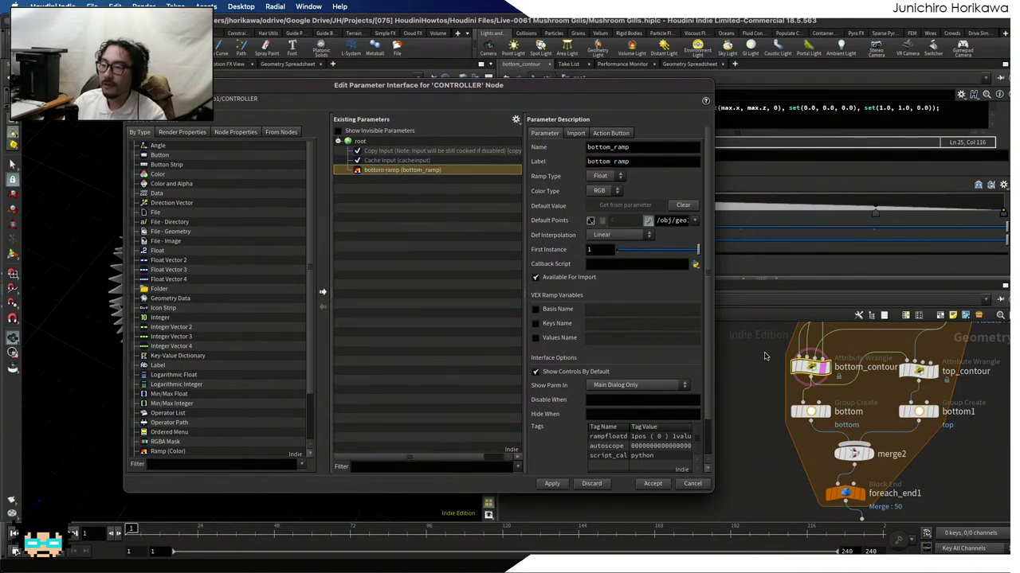
# Add top_contour's Yramp to CONTROLLER as top_ramp, labelled 'top ramp'
pyautogui.click(920, 371)
pyautogui.moveTo(649, 83); pyautogui.dragTo(414, 76)
pyautogui.moveTo(516, 170); pyautogui.dragTo(193, 204)
pyautogui.doubleClick(362, 141)
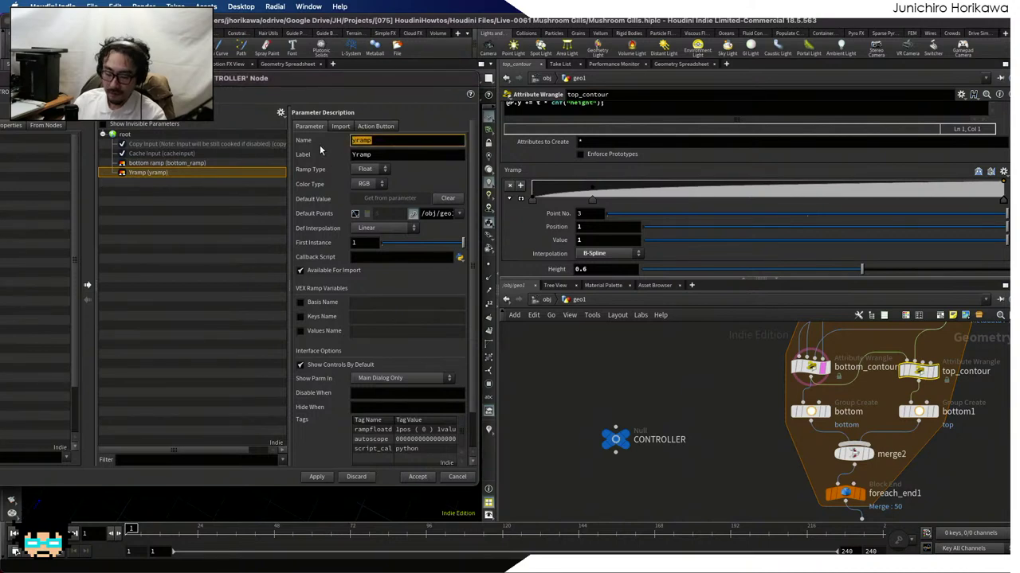
pyautogui.write('top_ramp')
pyautogui.press('Tab')
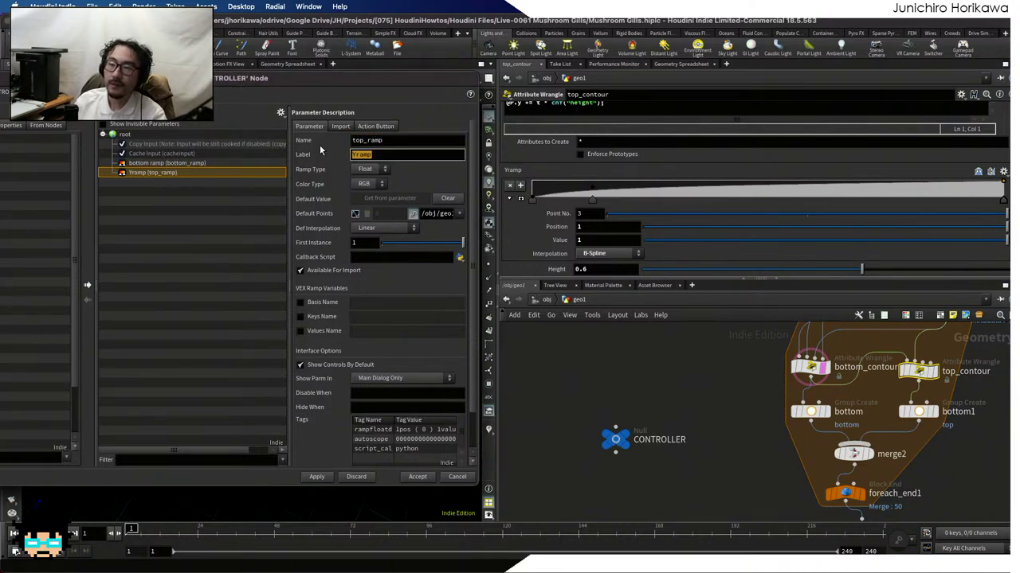
pyautogui.write('top ramp')
pyautogui.press('Return')
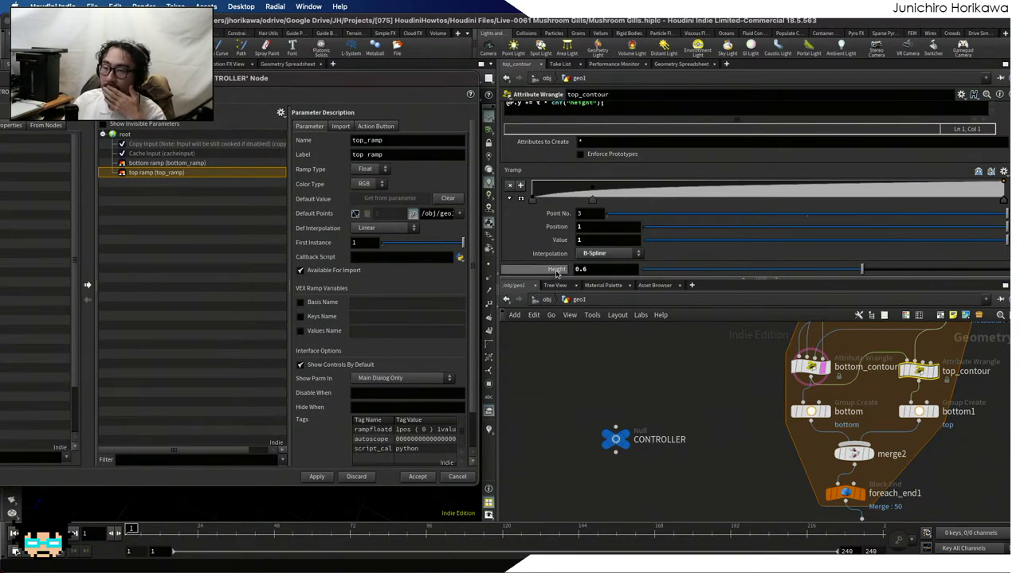
# Add top_contour's Height as top_height, labelled 'top height', and apply the changes
pyautogui.moveTo(556, 271); pyautogui.dragTo(183, 239)
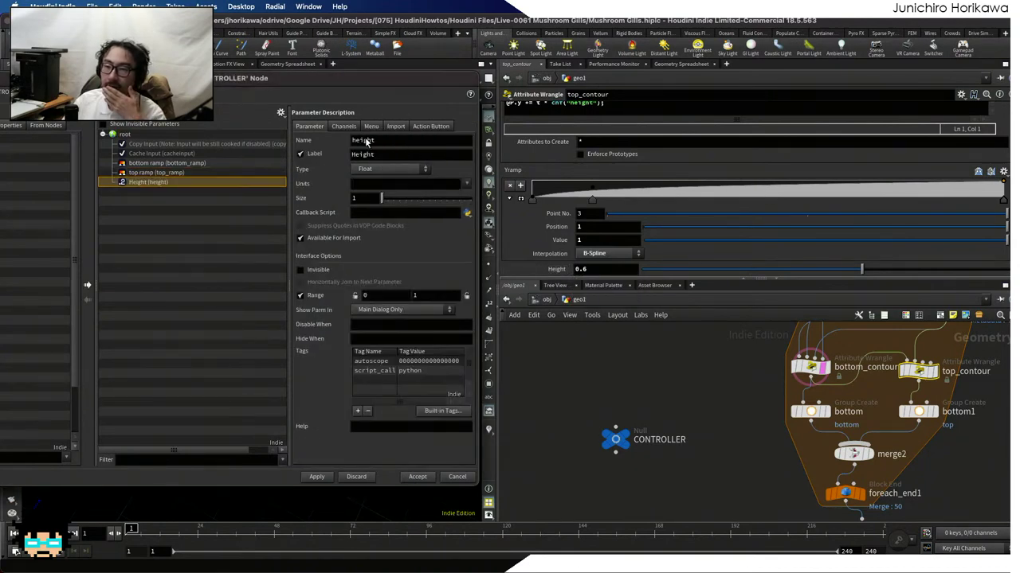
pyautogui.write('top he')
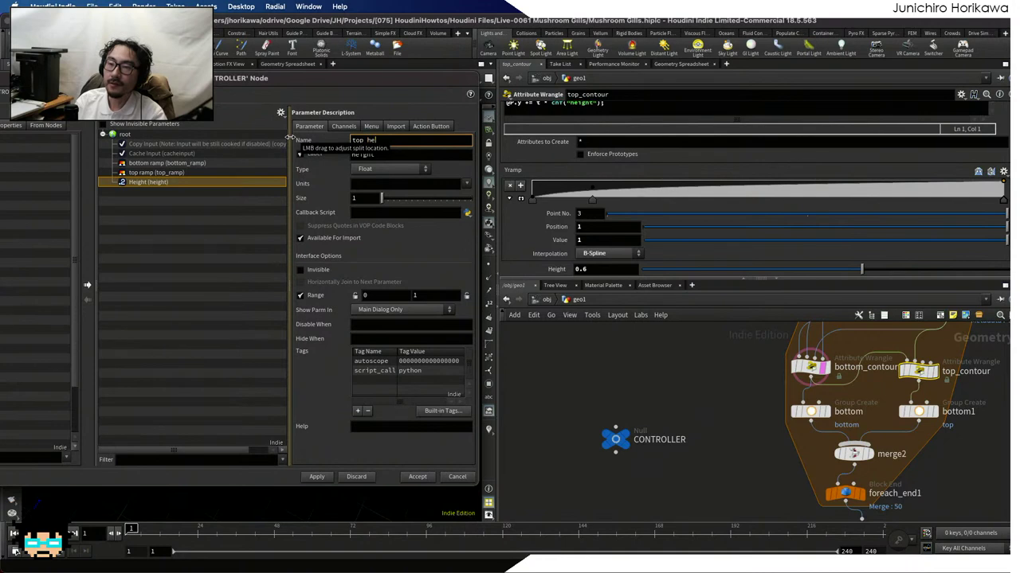
pyautogui.write('ight')
pyautogui.press('Tab')
pyautogui.write('T')
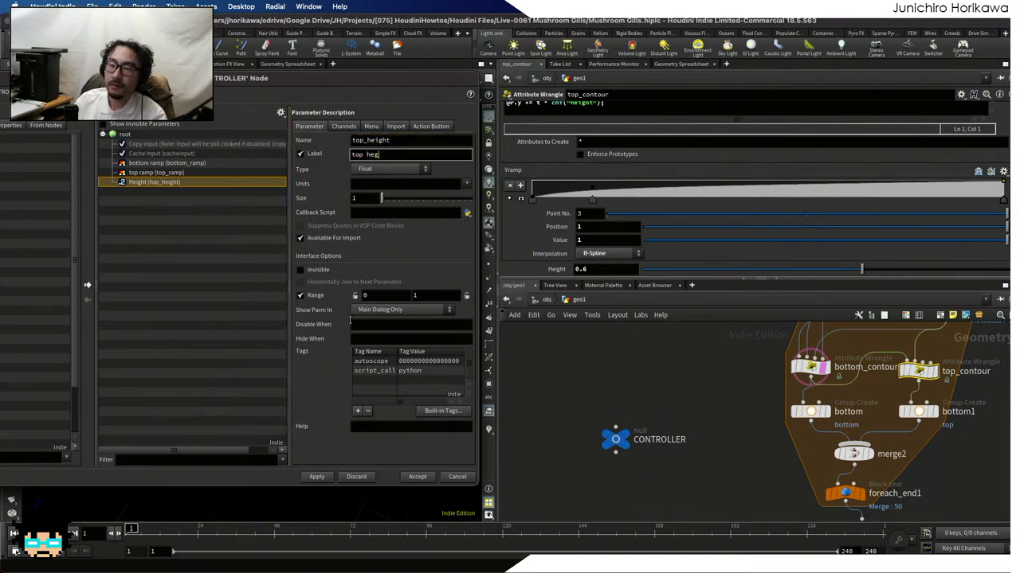
pyautogui.write('ght')
pyautogui.press('Return')
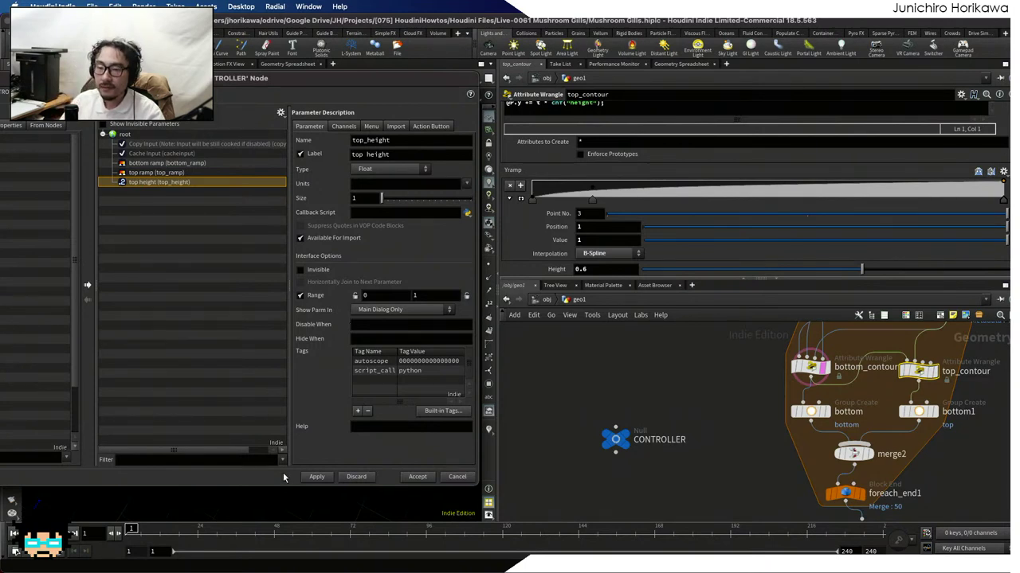
pyautogui.click(317, 477)
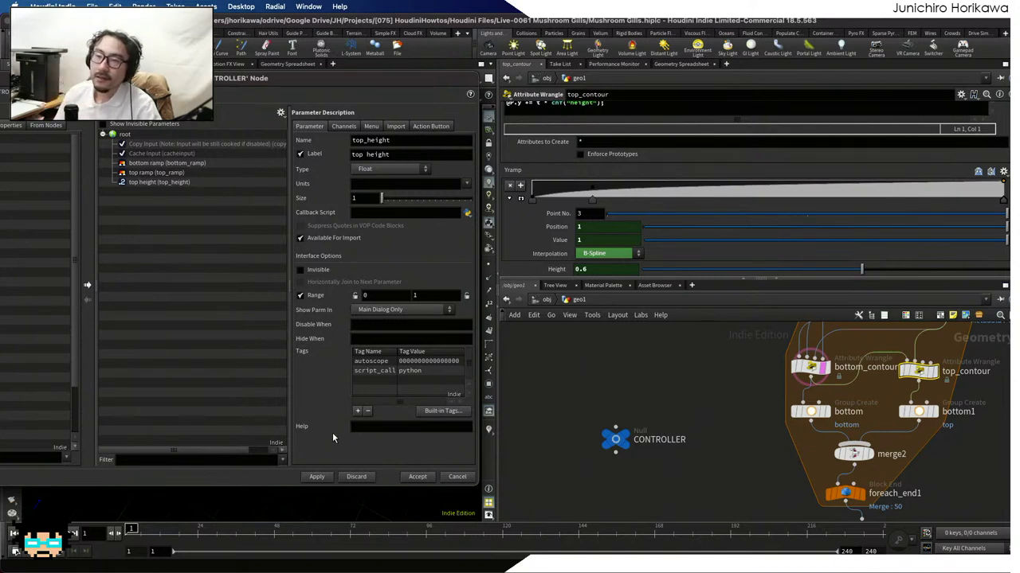
# Discard unapplied edits and accept to close the parameter interface editor
pyautogui.click(357, 477)
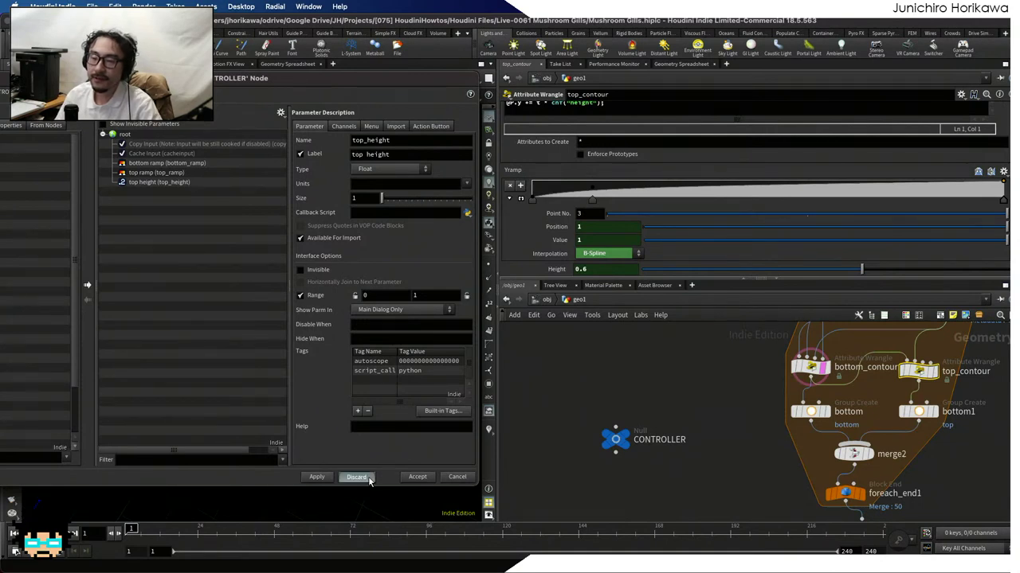
pyautogui.click(418, 477)
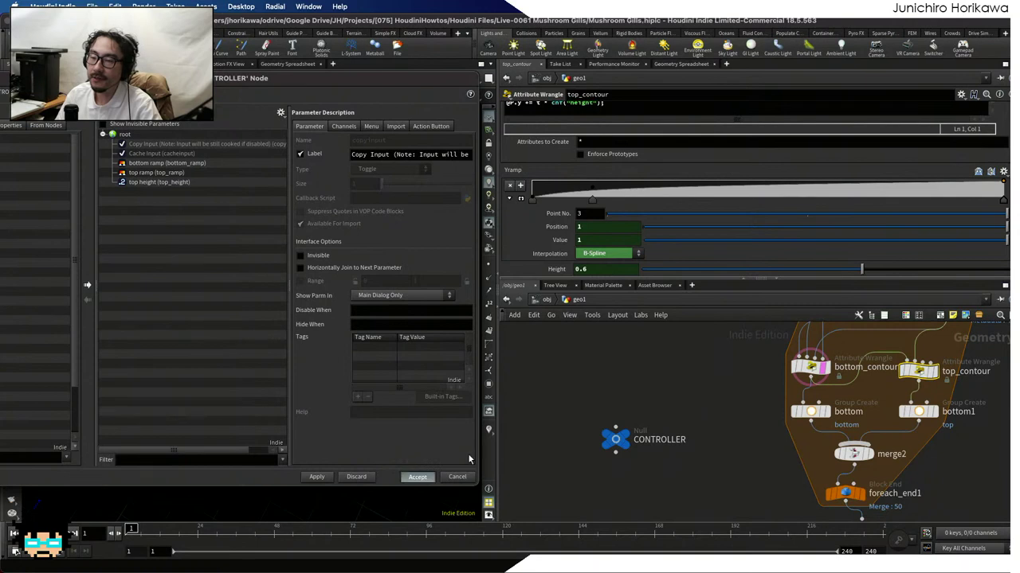
# Raise foreach_end2's Iterations from 100 to 300 for denser contour lines
pyautogui.press('h')
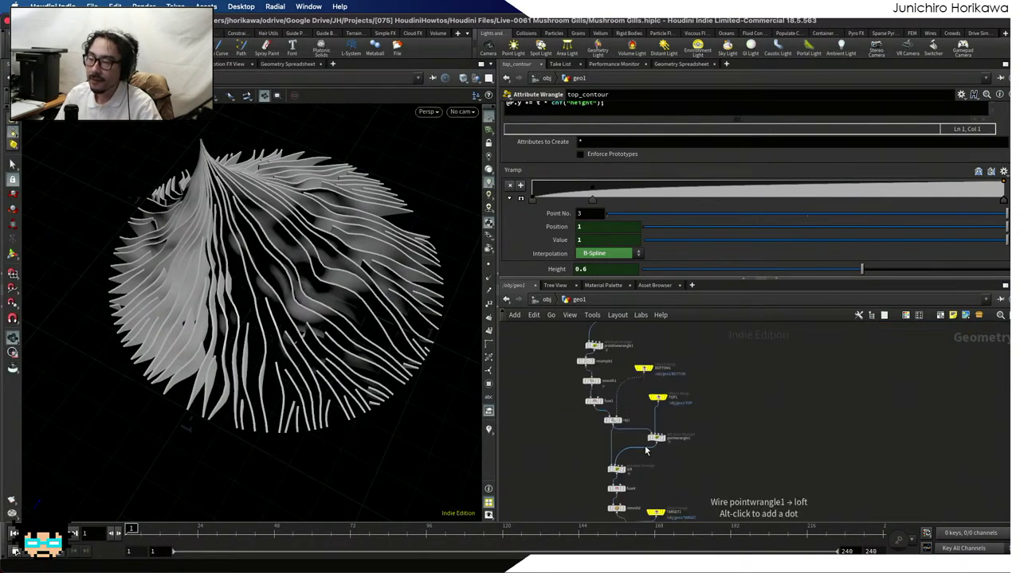
pyautogui.scroll(6, 645, 445)
pyautogui.scroll(1, 674, 448)
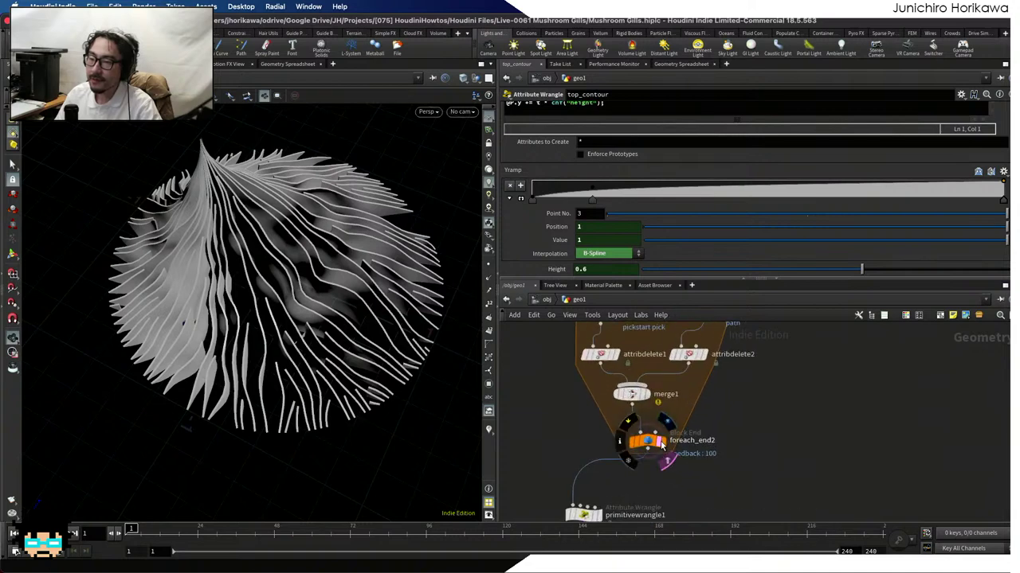
pyautogui.click(661, 443)
pyautogui.click(658, 445)
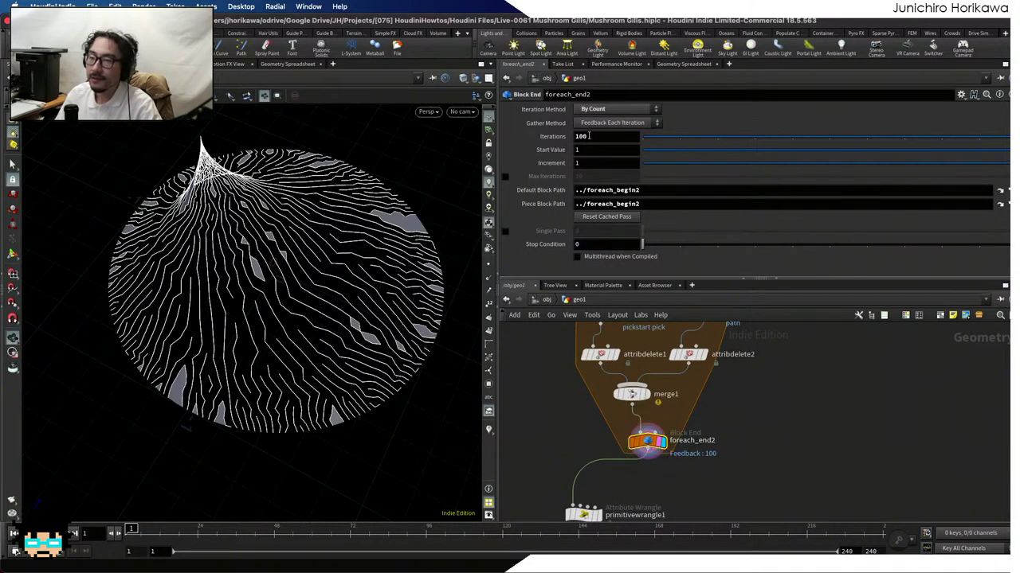
pyautogui.moveTo(589, 137); pyautogui.dragTo(532, 138)
pyautogui.write('300')
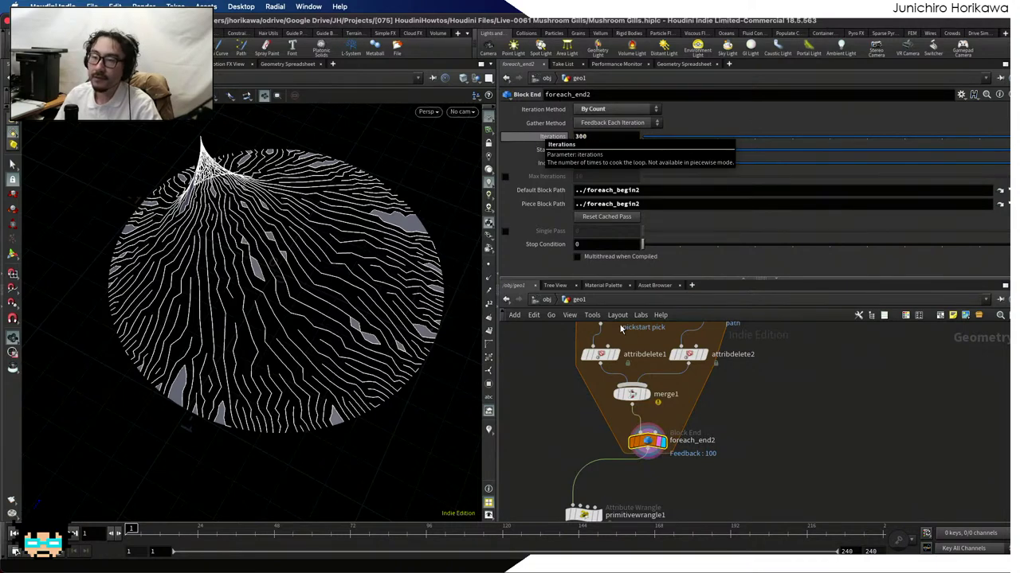
pyautogui.press('Return')
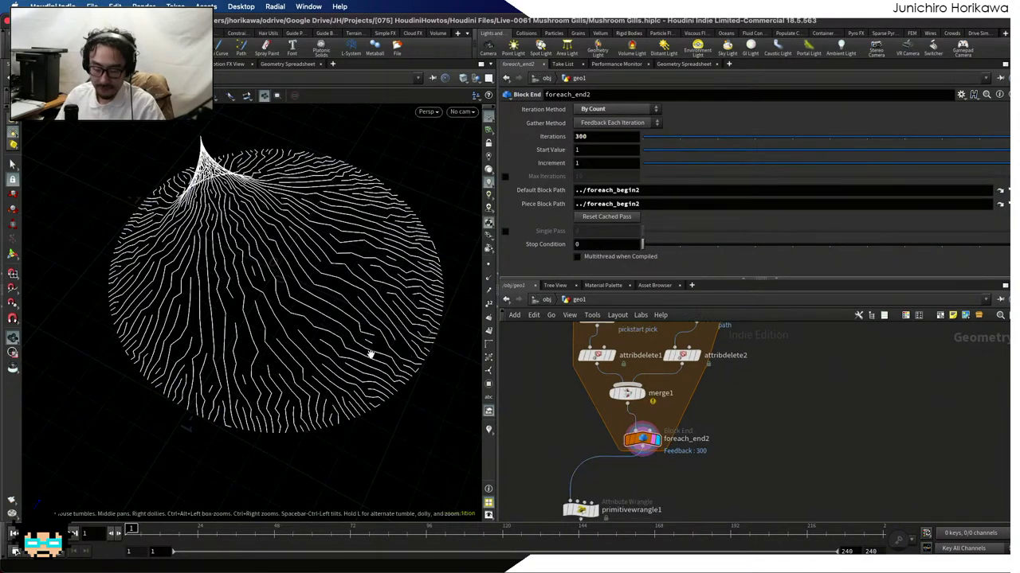
# Tumble to a top view of the disc and display the remesh1 parameters
pyautogui.moveTo(321, 321); pyautogui.dragTo(341, 350)
pyautogui.scroll(10, 562, 412)
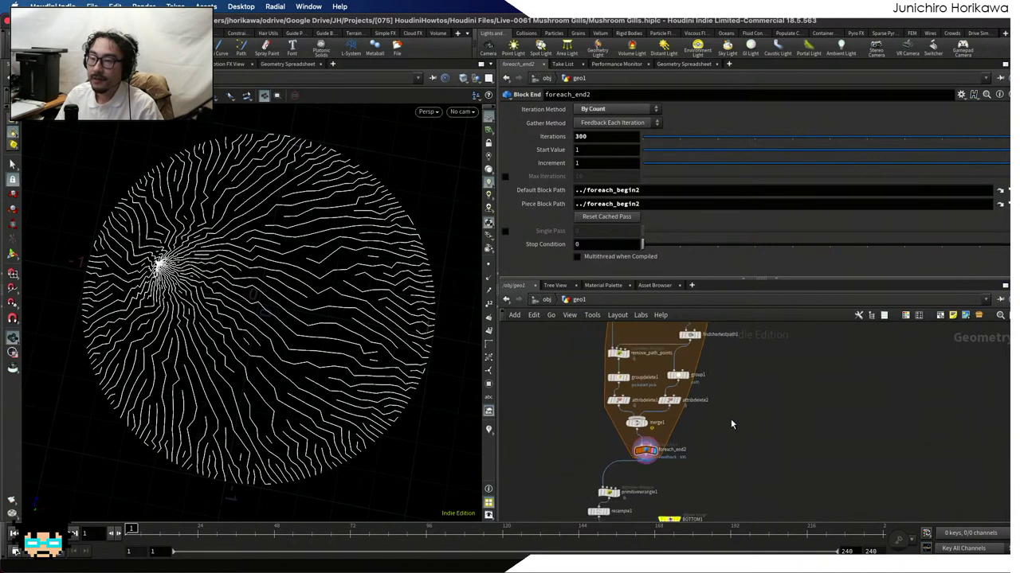
pyautogui.scroll(4, 670, 388)
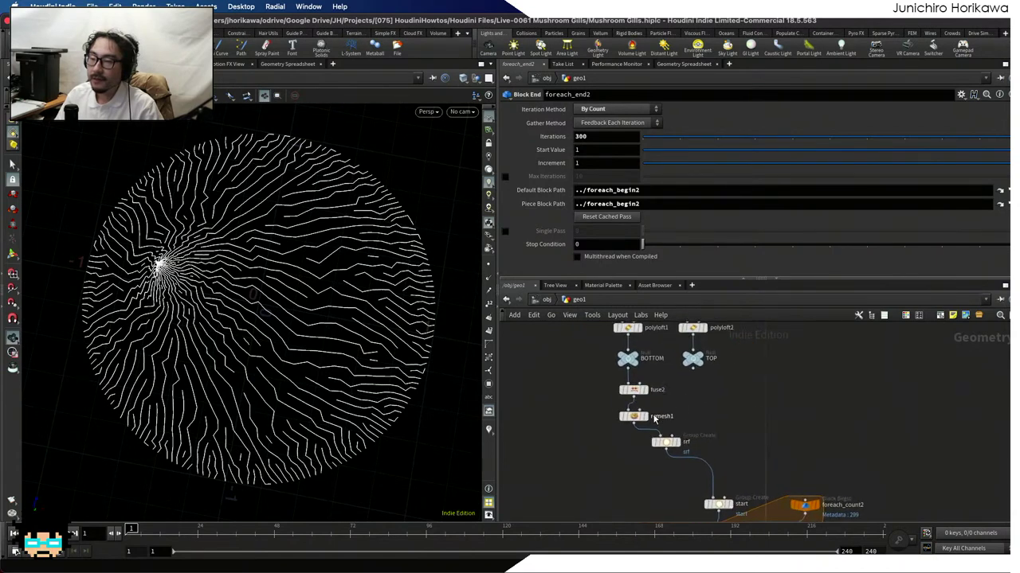
pyautogui.click(618, 417)
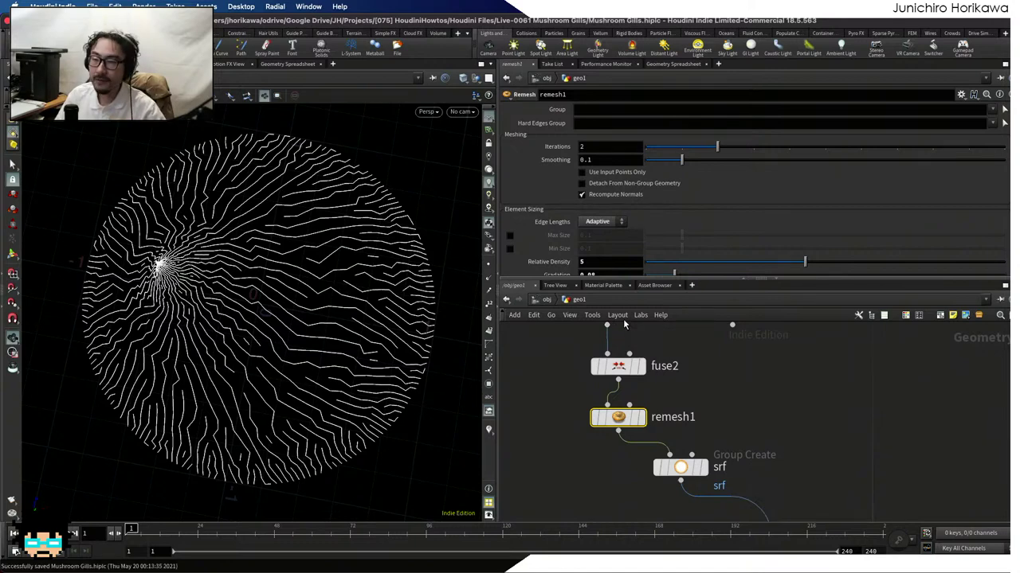
# Switch remesh1 to uniform edge lengths with a 0.01 target size, saving the scene
pyautogui.click(596, 223)
pyautogui.click(593, 237)
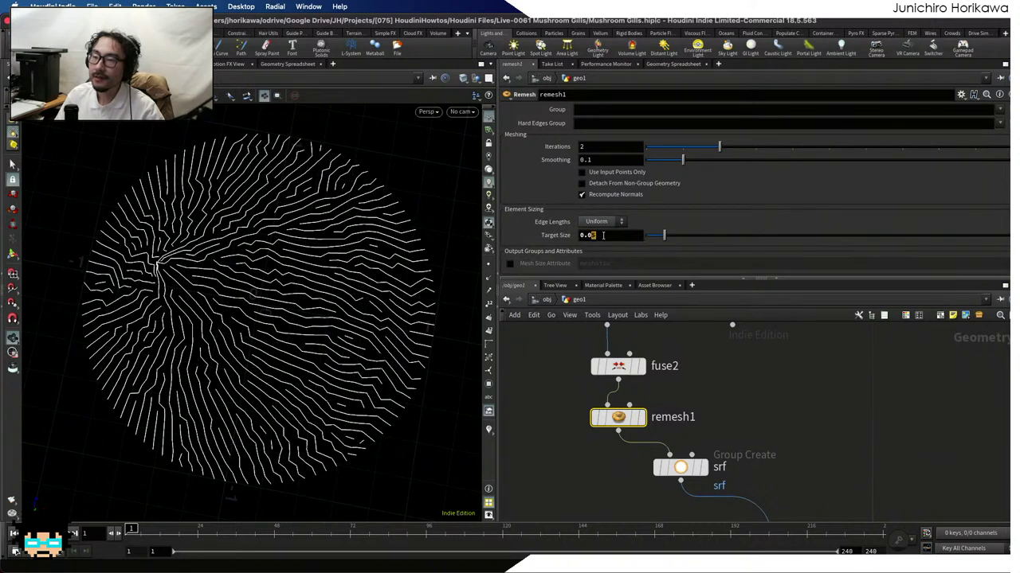
pyautogui.click(603, 235)
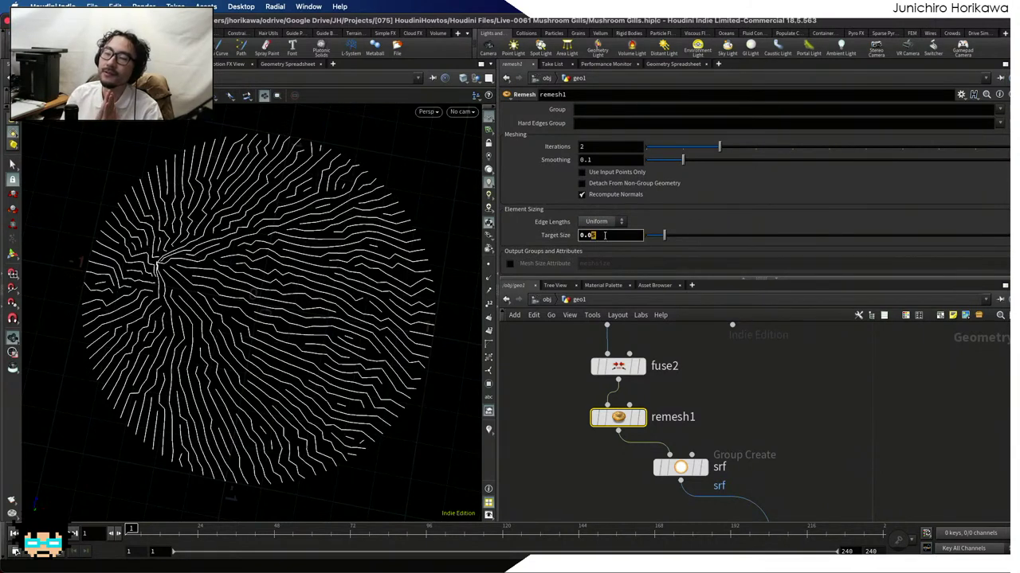
pyautogui.hotkey('ctrl', 's')
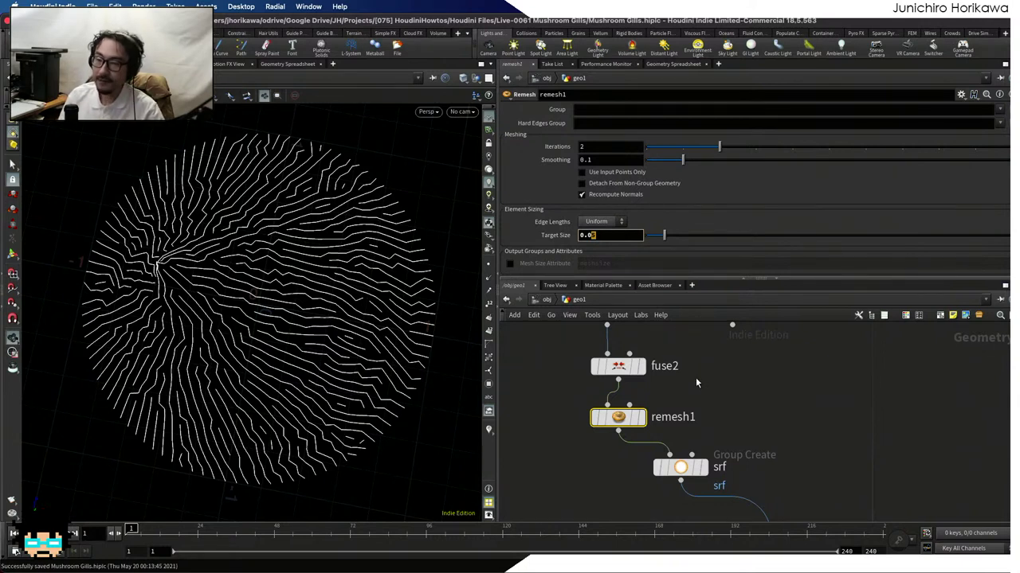
pyautogui.write('0.01')
pyautogui.press('Return')
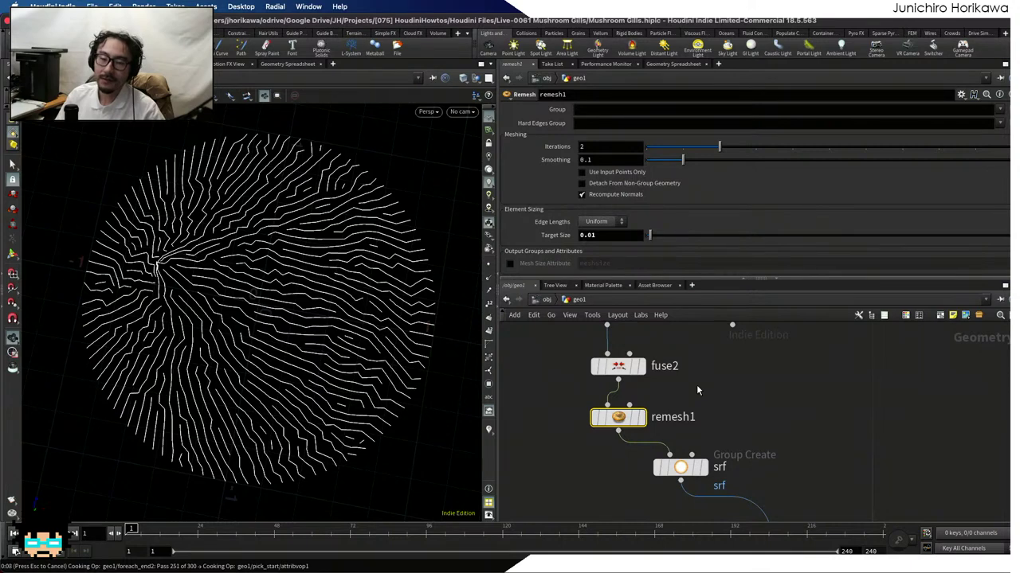
# Save, then raise foreach_end2's loop iterations from 300 to 600
pyautogui.hotkey('ctrl', 's')
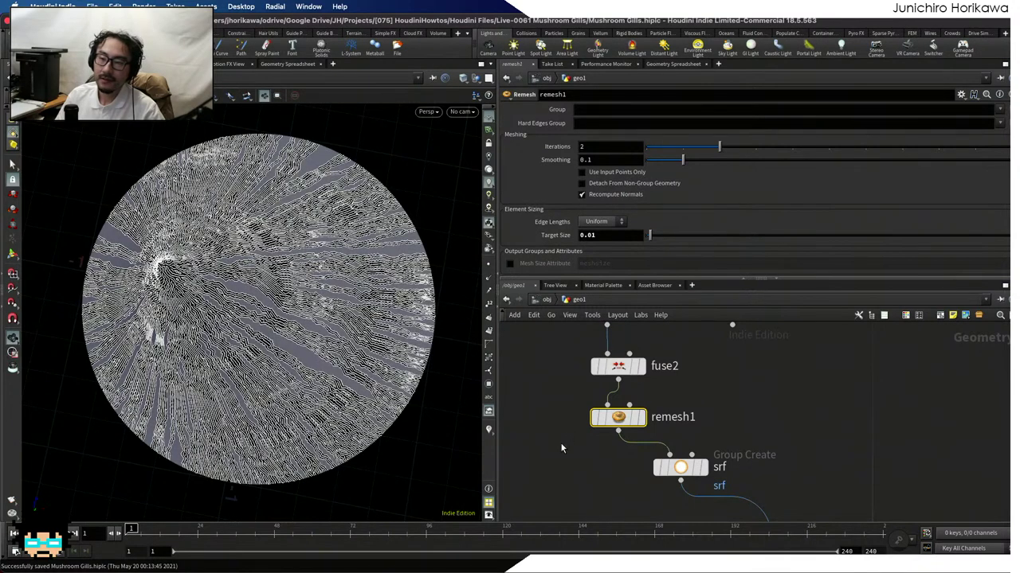
pyautogui.scroll(-4, 557, 448)
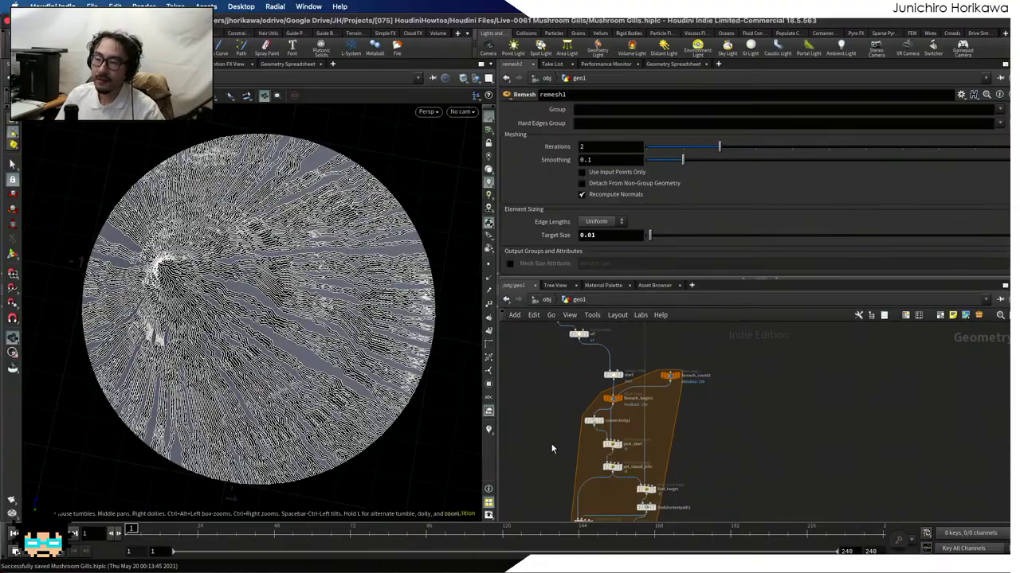
pyautogui.scroll(-4, 551, 449)
pyautogui.scroll(10, 335, 360)
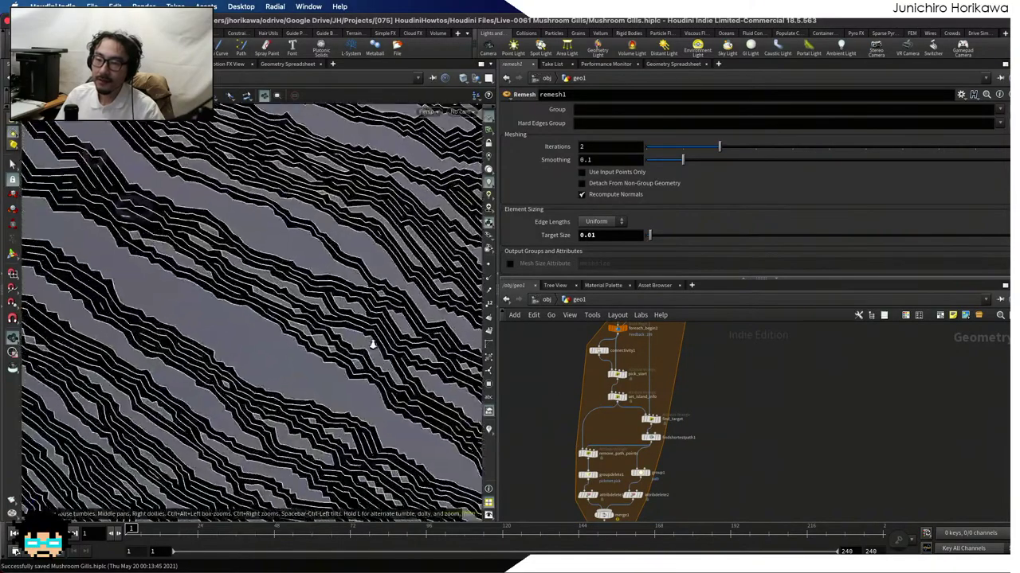
pyautogui.scroll(-3, 302, 358)
pyautogui.scroll(-2, 594, 410)
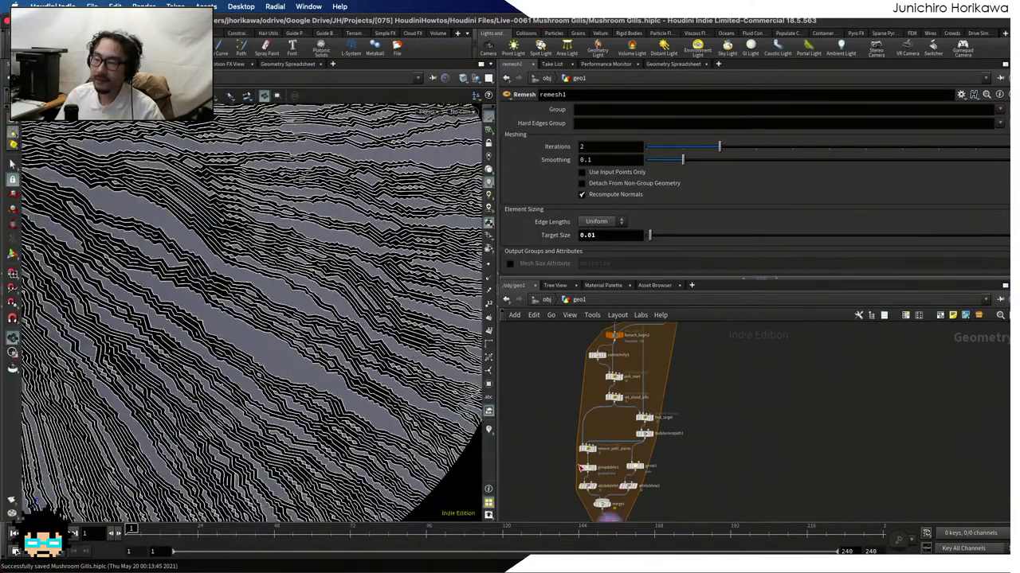
pyautogui.scroll(-2, 570, 466)
pyautogui.scroll(5, 570, 466)
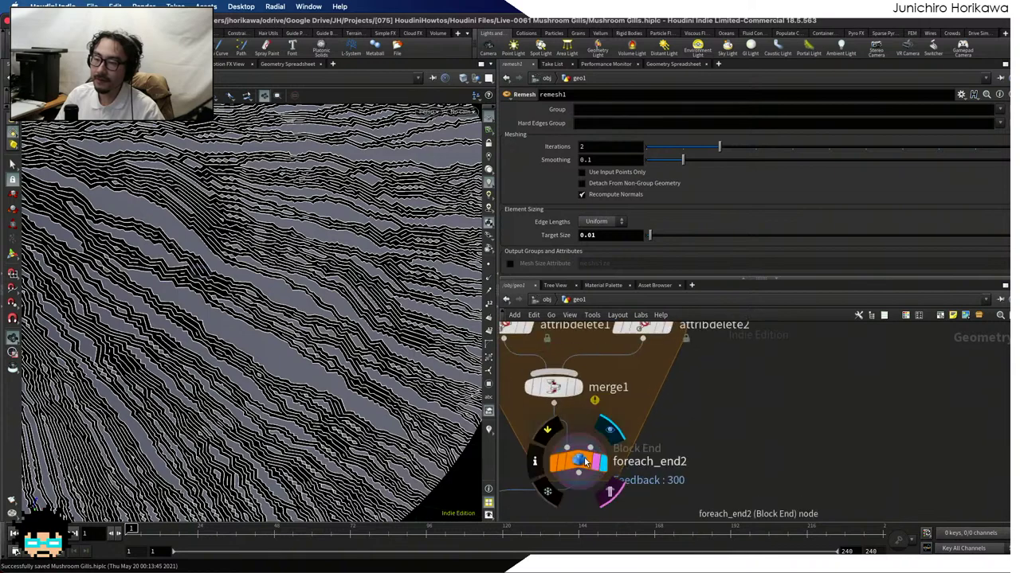
pyautogui.click(573, 464)
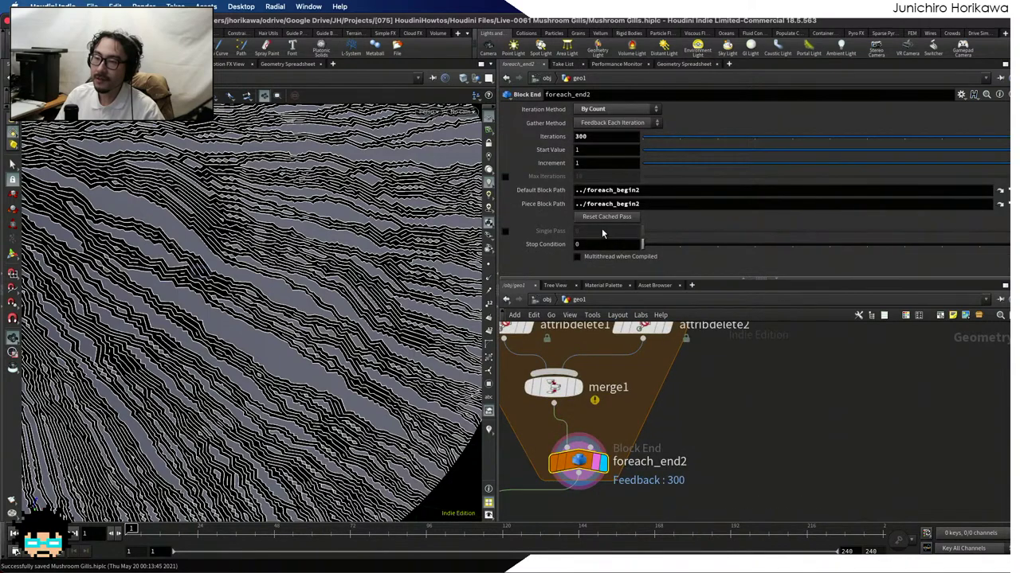
pyautogui.click(579, 137)
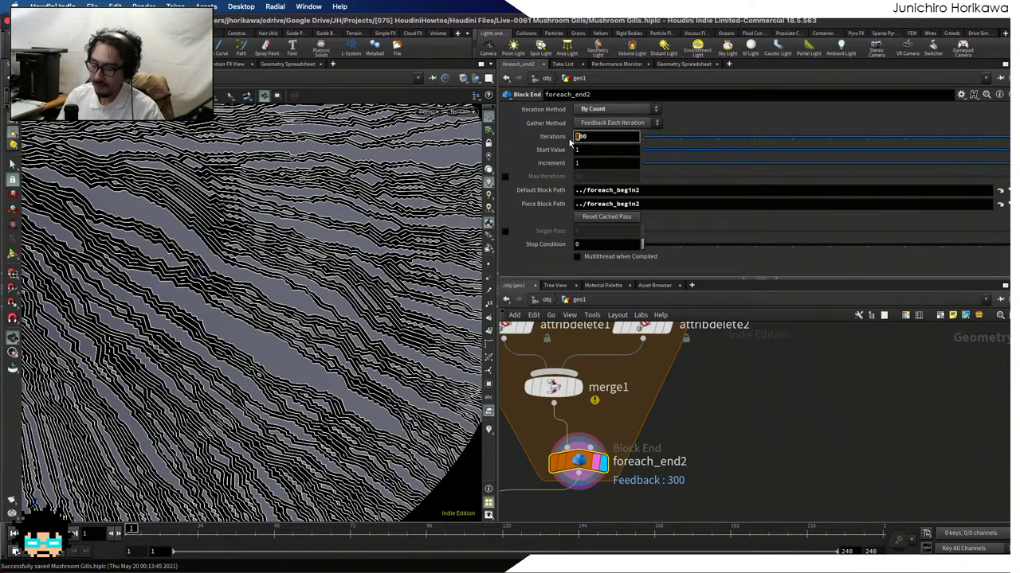
pyautogui.press('Return')
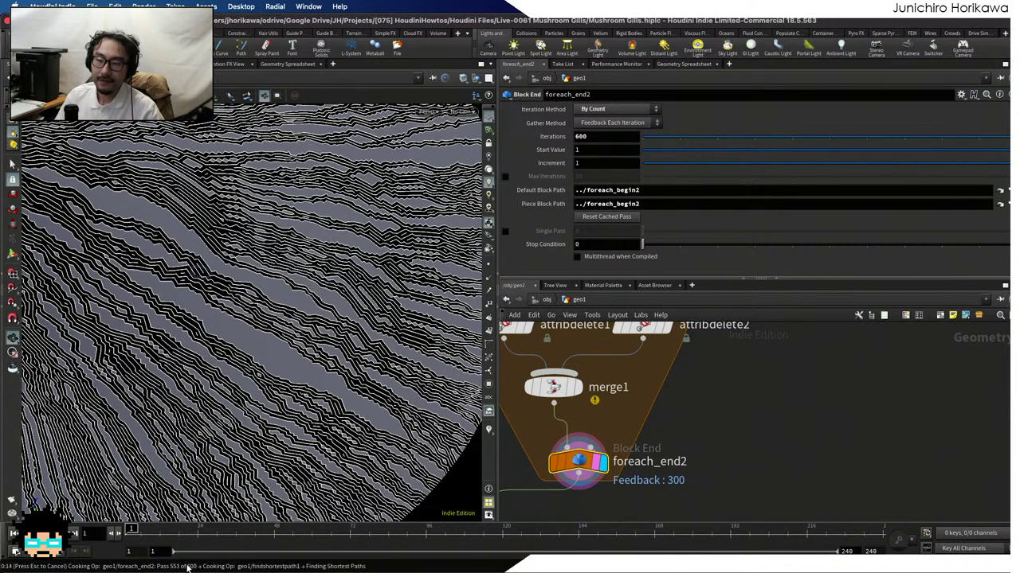
# Save again and display fuse3, tilting the view to see the dense strand cone
pyautogui.hotkey('ctrl', 's')
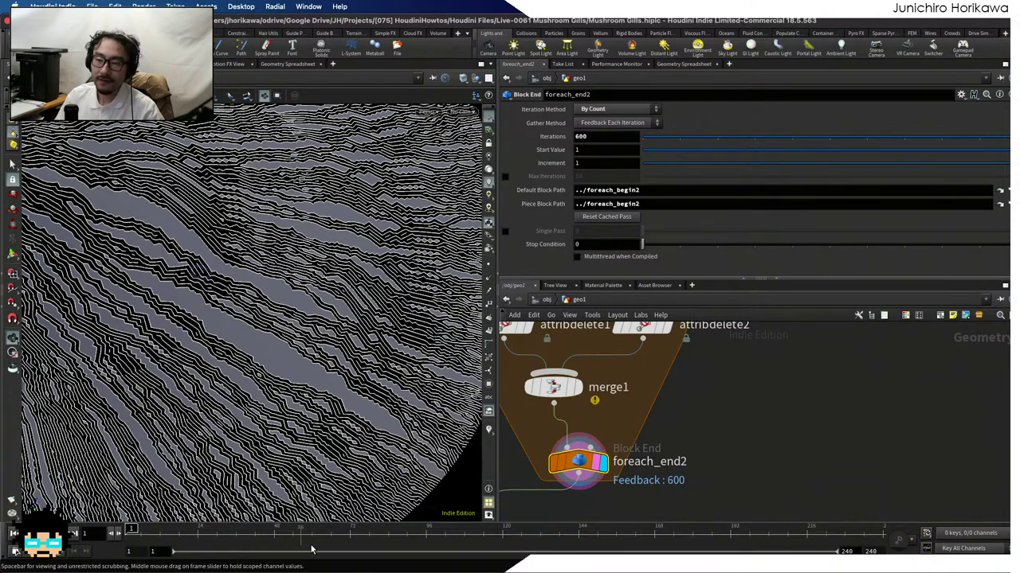
pyautogui.scroll(-2, 673, 434)
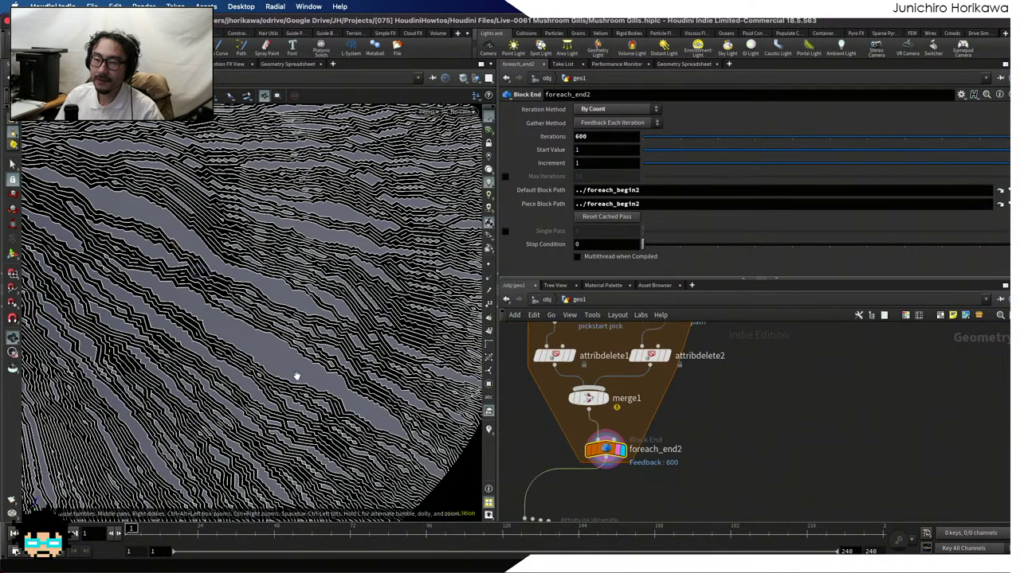
pyautogui.scroll(-5, 335, 382)
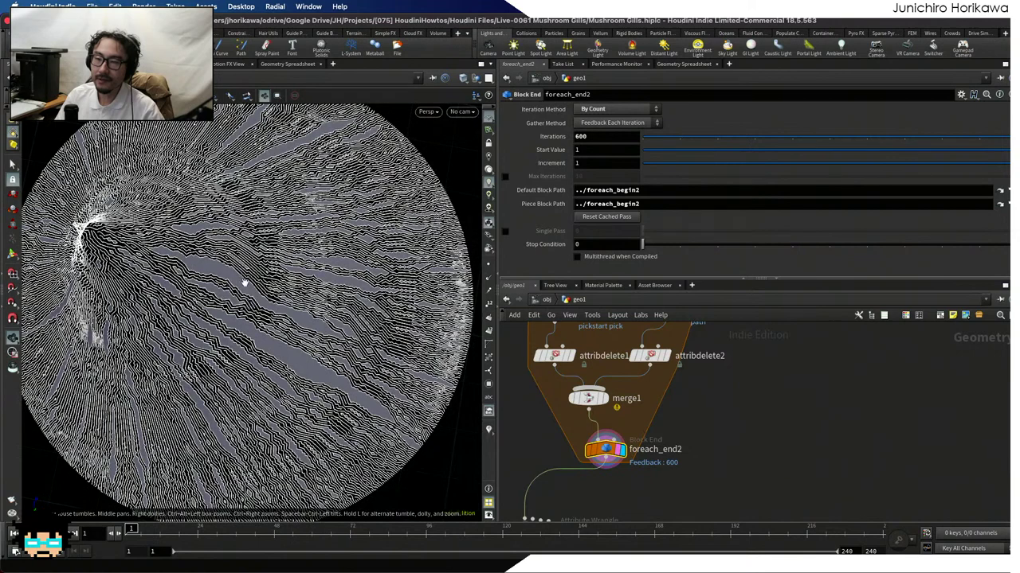
pyautogui.moveTo(667, 495); pyautogui.dragTo(594, 428, button='middle')
pyautogui.click(593, 422)
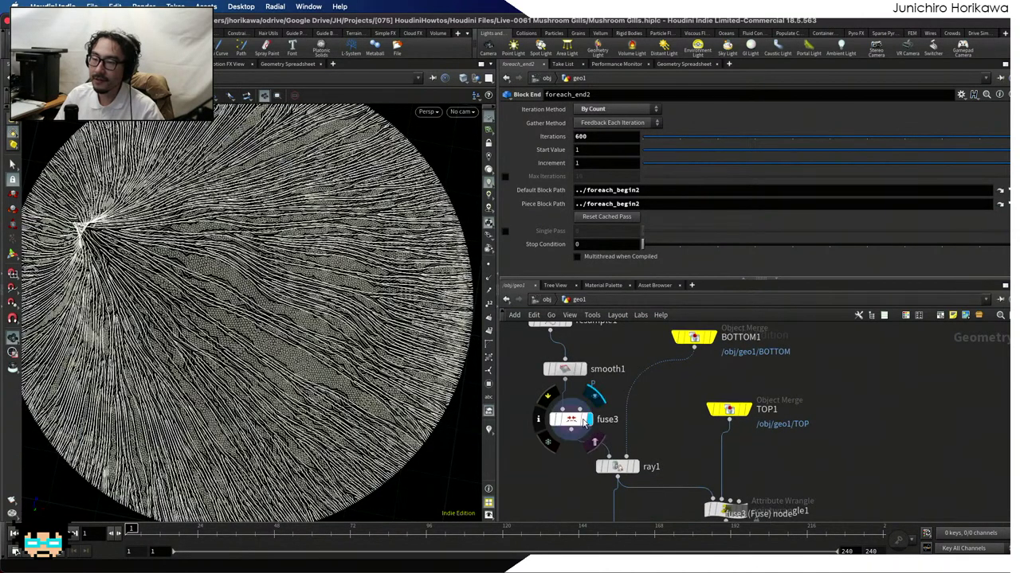
pyautogui.click(578, 420)
pyautogui.scroll(-2, 258, 348)
pyautogui.moveTo(259, 348); pyautogui.dragTo(439, 337)
pyautogui.scroll(-1, 643, 410)
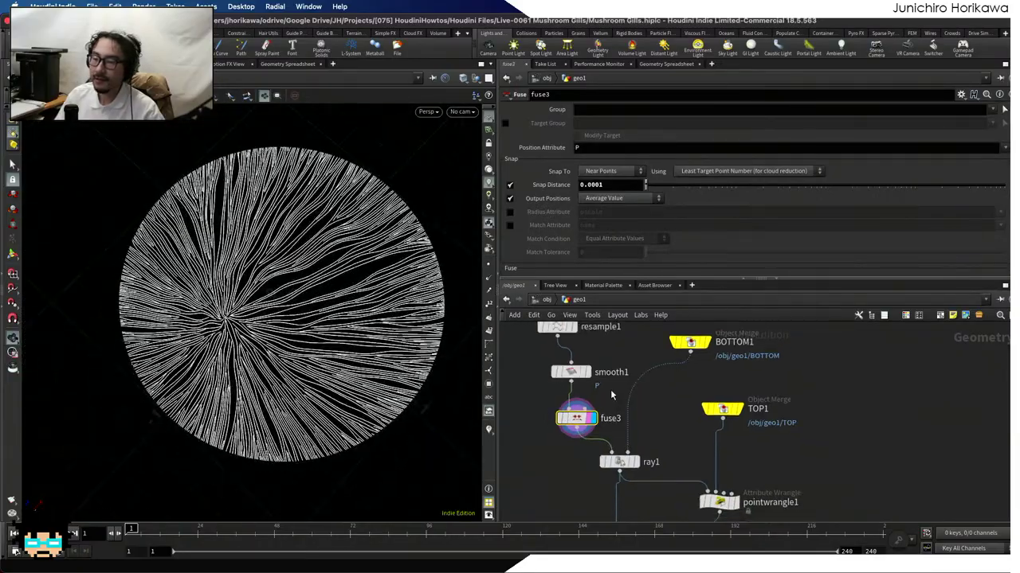
pyautogui.scroll(2, 610, 390)
# Save and select remesh1 to confirm its Target Size is still 0.01
pyautogui.moveTo(589, 367)
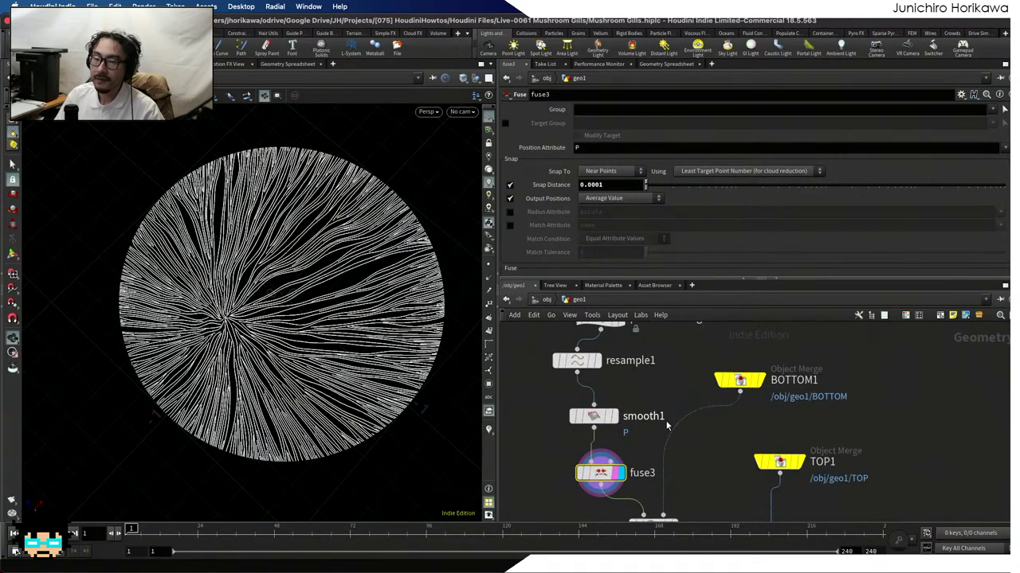
pyautogui.moveTo(661, 388); pyautogui.dragTo(659, 480, button='middle')
pyautogui.scroll(-5, 755, 405)
pyautogui.moveTo(755, 404); pyautogui.dragTo(757, 403, button='middle')
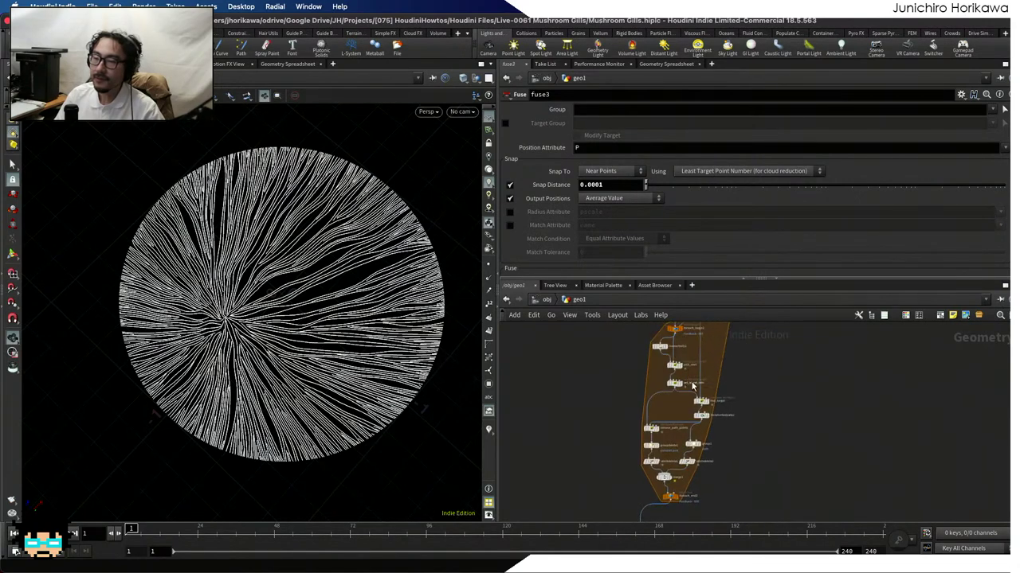
pyautogui.scroll(1, 757, 403)
pyautogui.hotkey('ctrl', 's')
pyautogui.scroll(6, 760, 401)
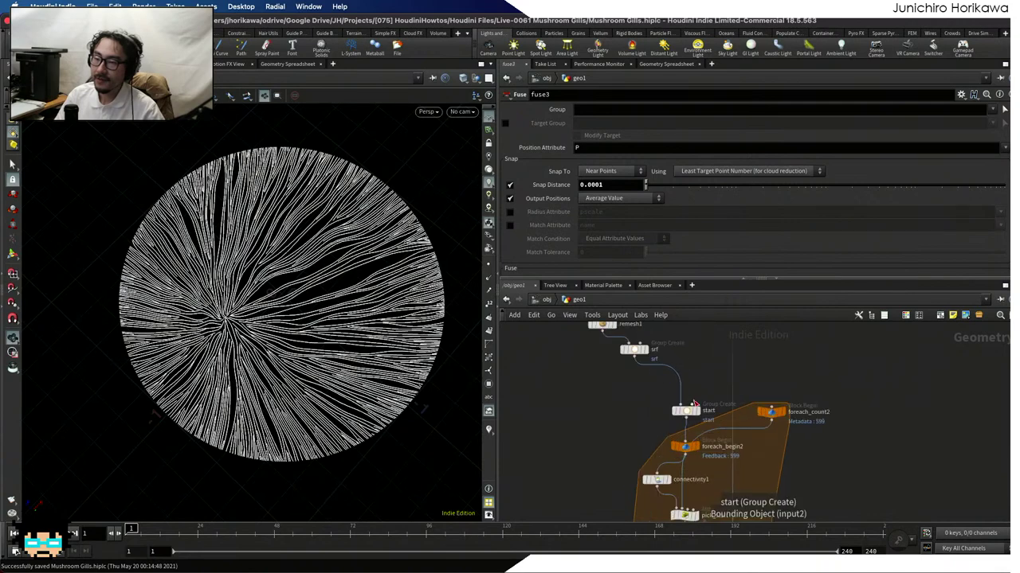
pyautogui.scroll(1, 735, 427)
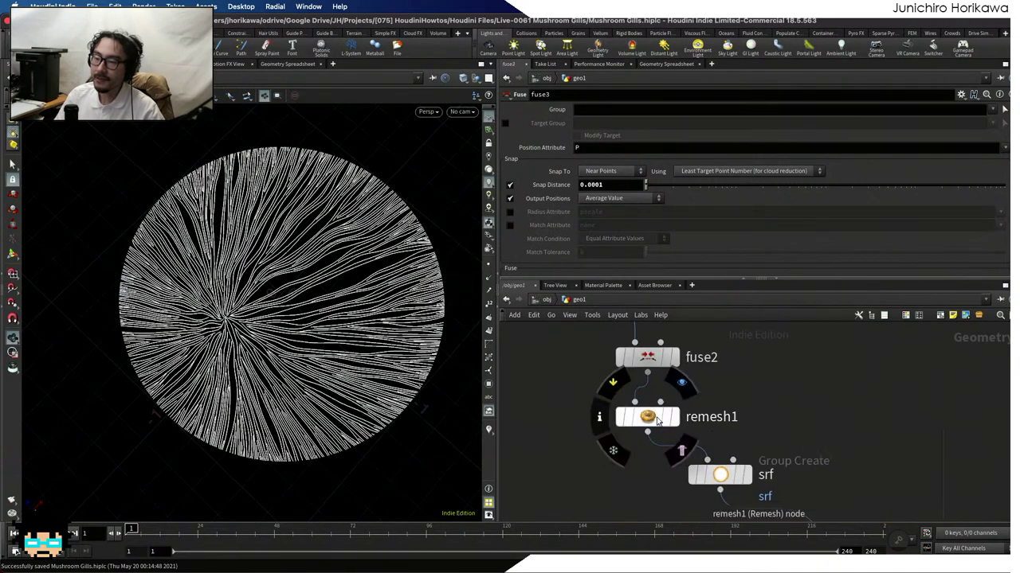
pyautogui.click(647, 416)
pyautogui.moveTo(596, 237); pyautogui.dragTo(586, 236)
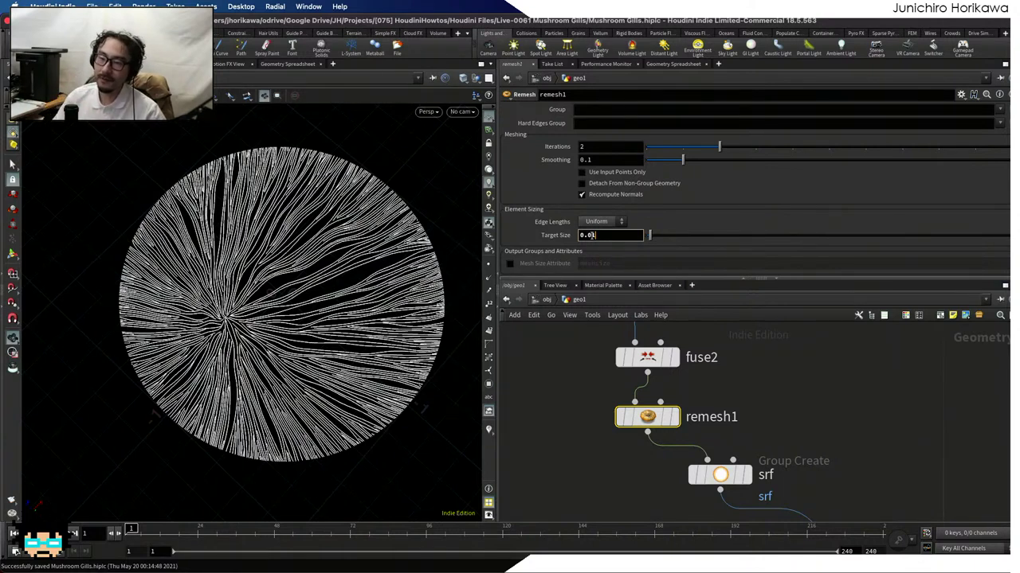
pyautogui.scroll(-5, 671, 418)
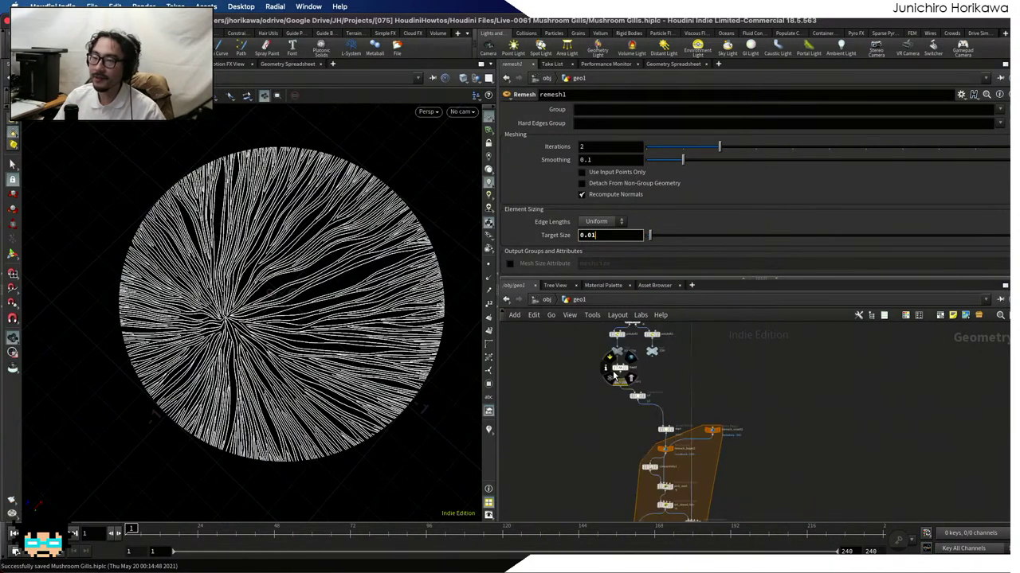
pyautogui.scroll(5, 671, 418)
# Move the srf node under remesh1 and orbit the gill disc to an oblique view
pyautogui.moveTo(632, 387); pyautogui.dragTo(583, 396)
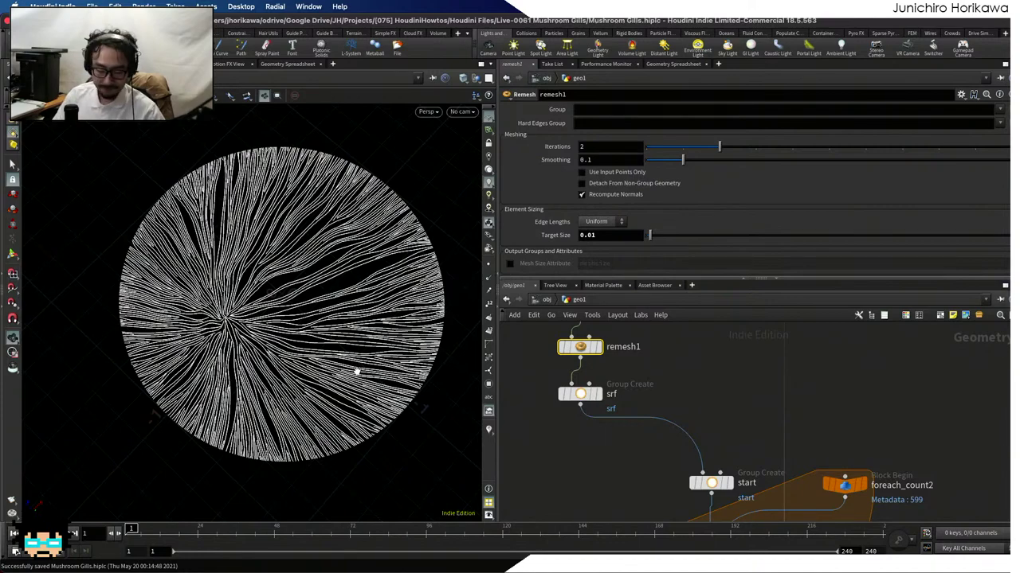
pyautogui.moveTo(306, 369)
pyautogui.mouseDown()
pyautogui.moveTo(308, 298)
pyautogui.moveTo(298, 358)
pyautogui.moveTo(307, 358)
pyautogui.mouseUp()
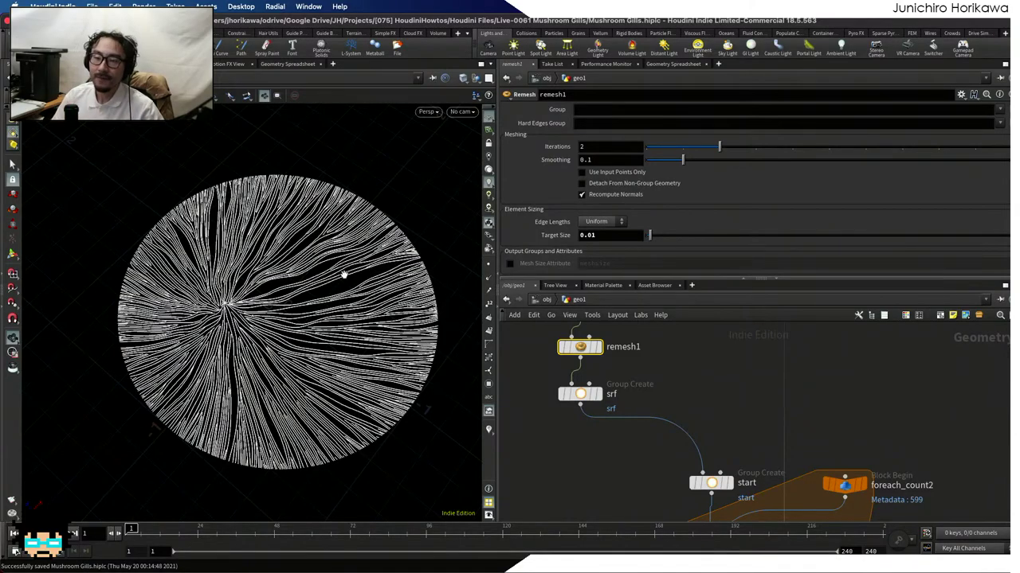
pyautogui.moveTo(344, 273); pyautogui.dragTo(347, 252)
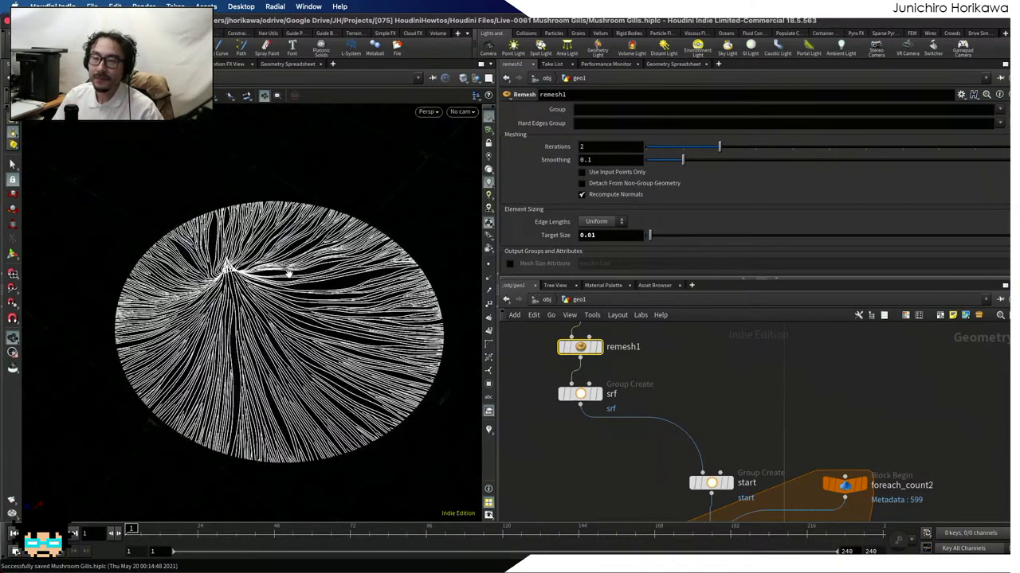
pyautogui.scroll(5, 427, 289)
pyautogui.scroll(-3, 613, 351)
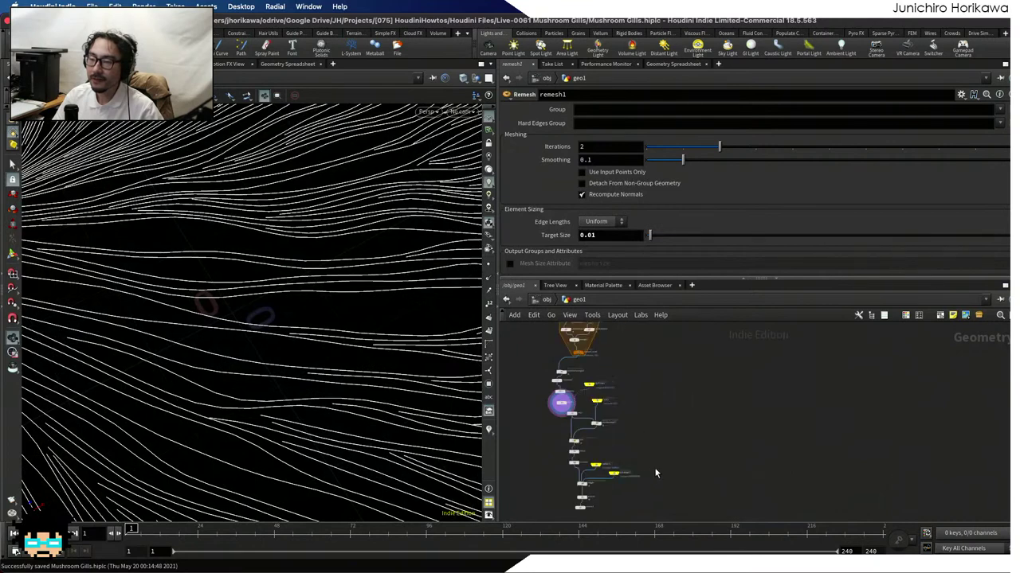
pyautogui.scroll(6, 637, 446)
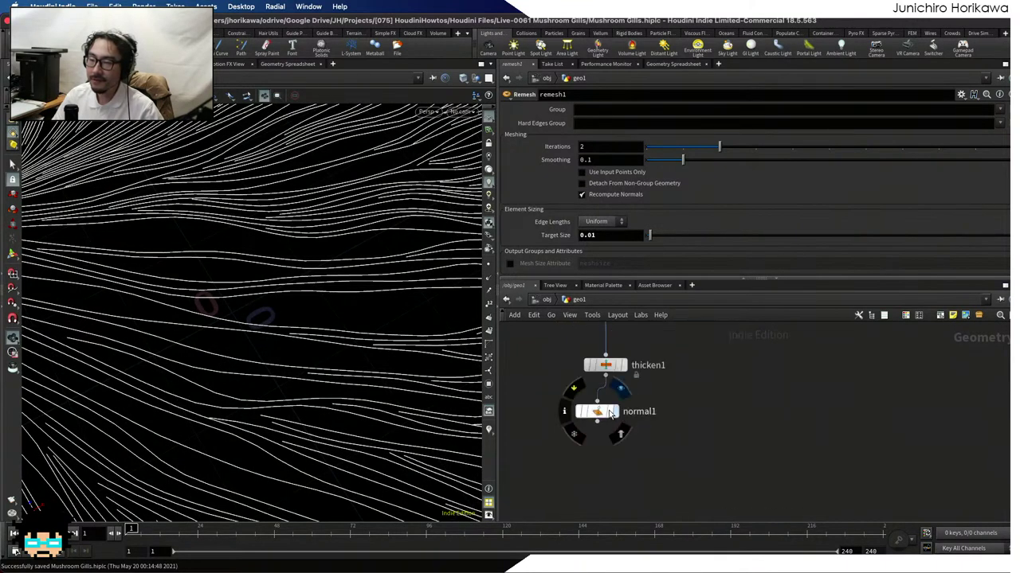
pyautogui.click(614, 414)
pyautogui.click(603, 414)
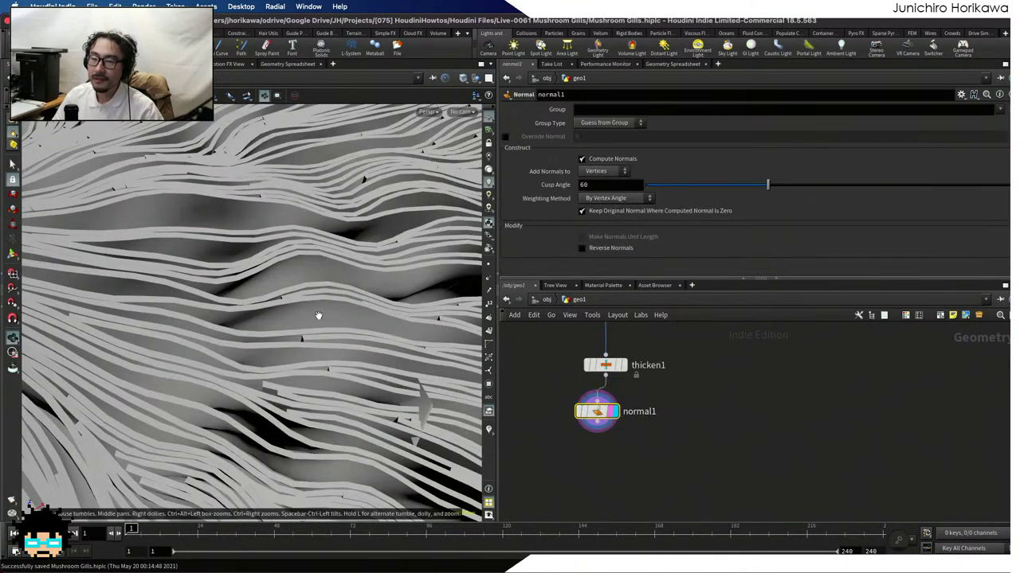
pyautogui.scroll(-10, 178, 346)
pyautogui.moveTo(256, 333); pyautogui.dragTo(295, 330)
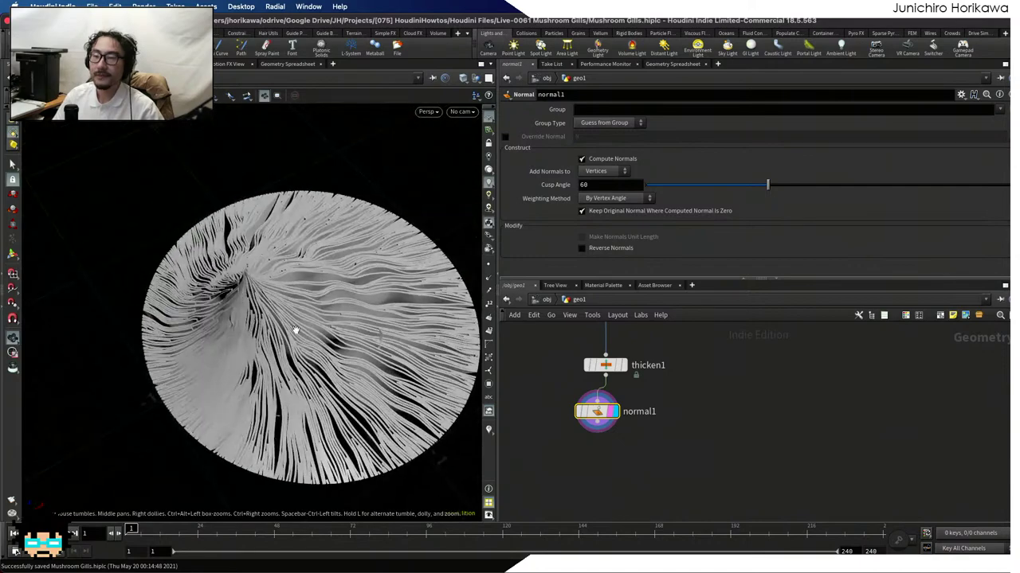
pyautogui.moveTo(652, 377); pyautogui.dragTo(654, 438, button='middle')
pyautogui.click(602, 426)
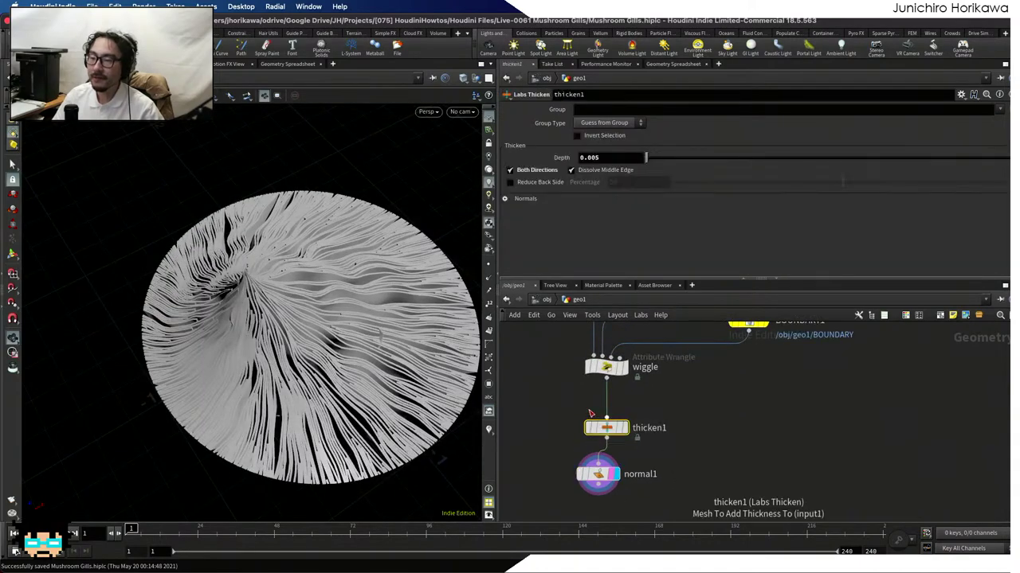
pyautogui.click(615, 158)
pyautogui.write('1')
pyautogui.press('Return')
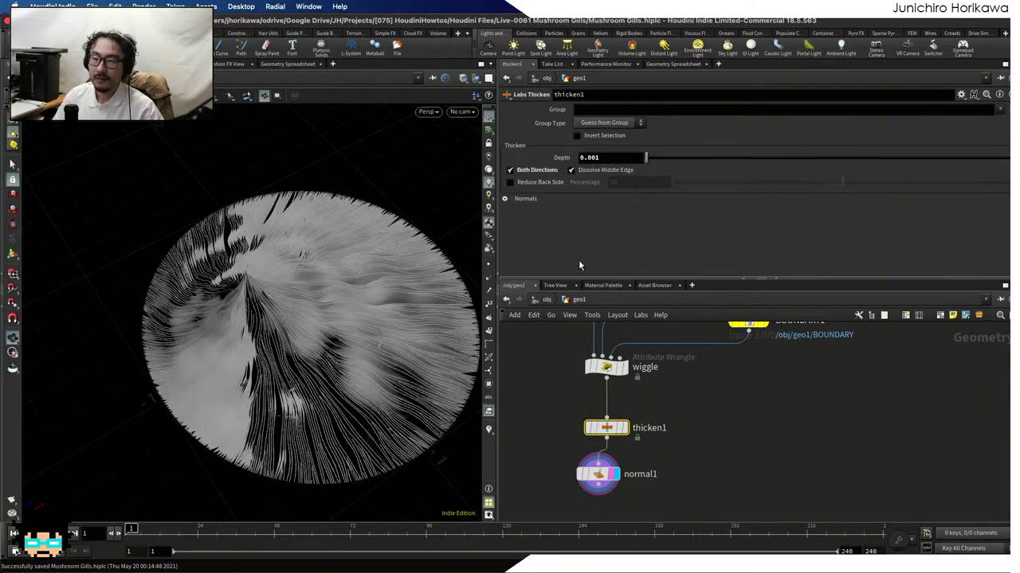
pyautogui.moveTo(406, 312); pyautogui.dragTo(464, 364)
pyautogui.scroll(5, 372, 308)
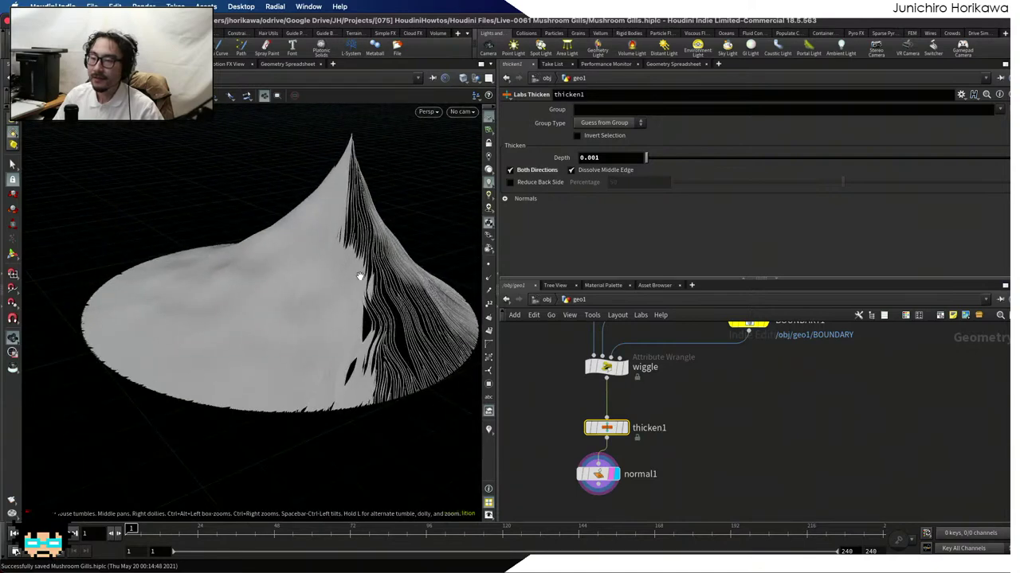
pyautogui.moveTo(360, 273); pyautogui.dragTo(359, 312)
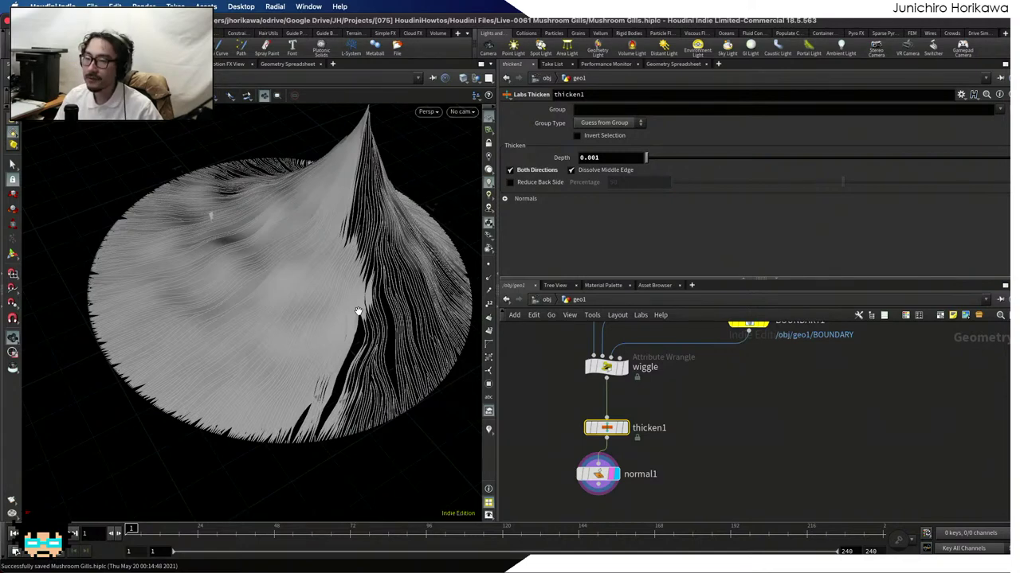
pyautogui.moveTo(426, 358); pyautogui.dragTo(375, 353)
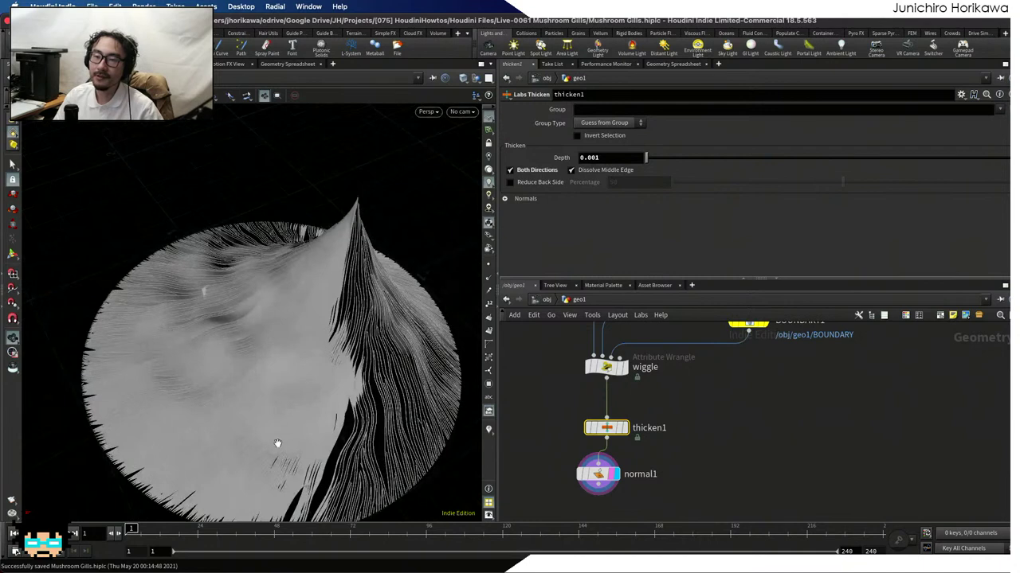
pyautogui.moveTo(278, 444); pyautogui.dragTo(291, 303)
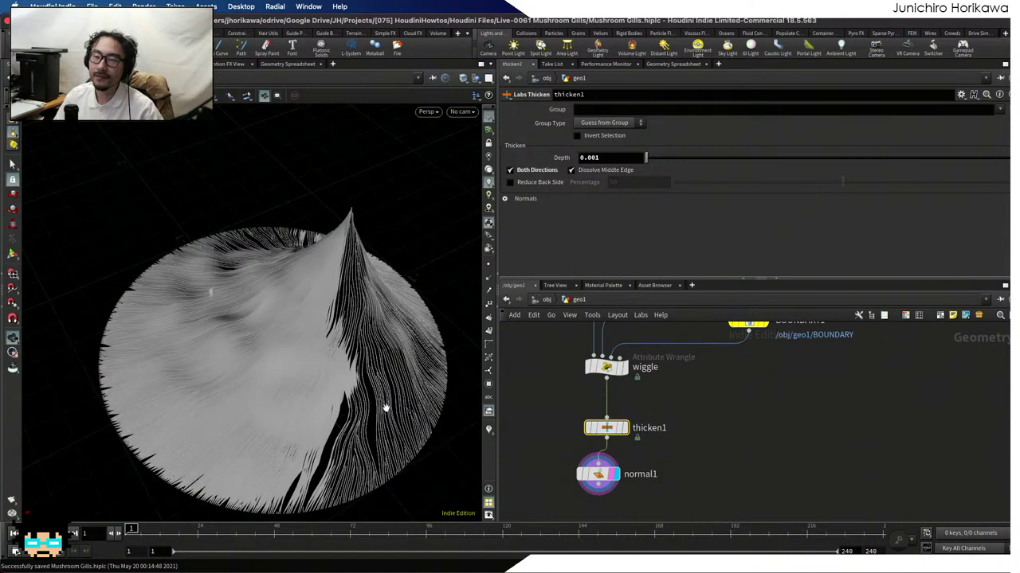
pyautogui.scroll(-5, 546, 421)
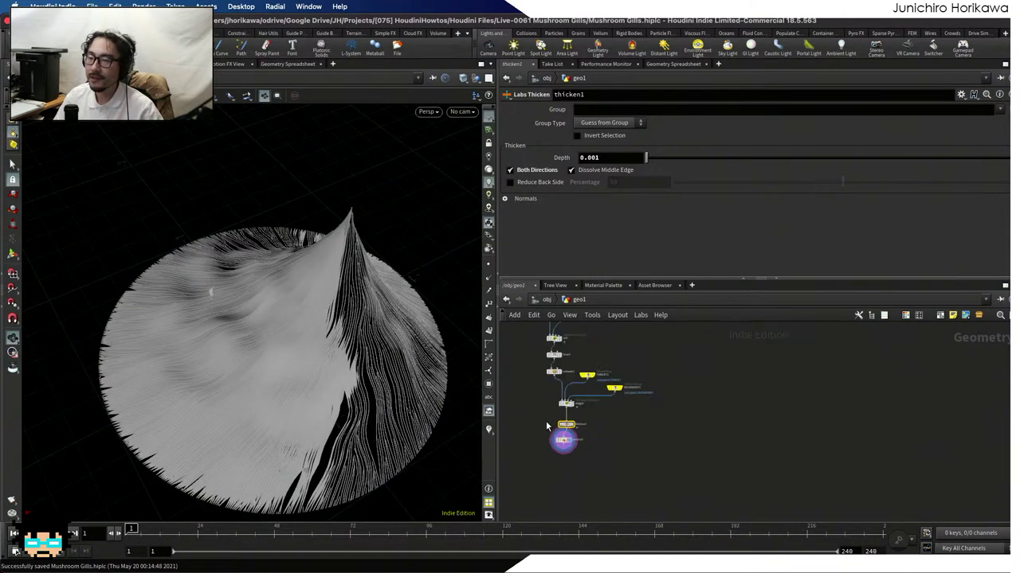
pyautogui.scroll(2, 642, 406)
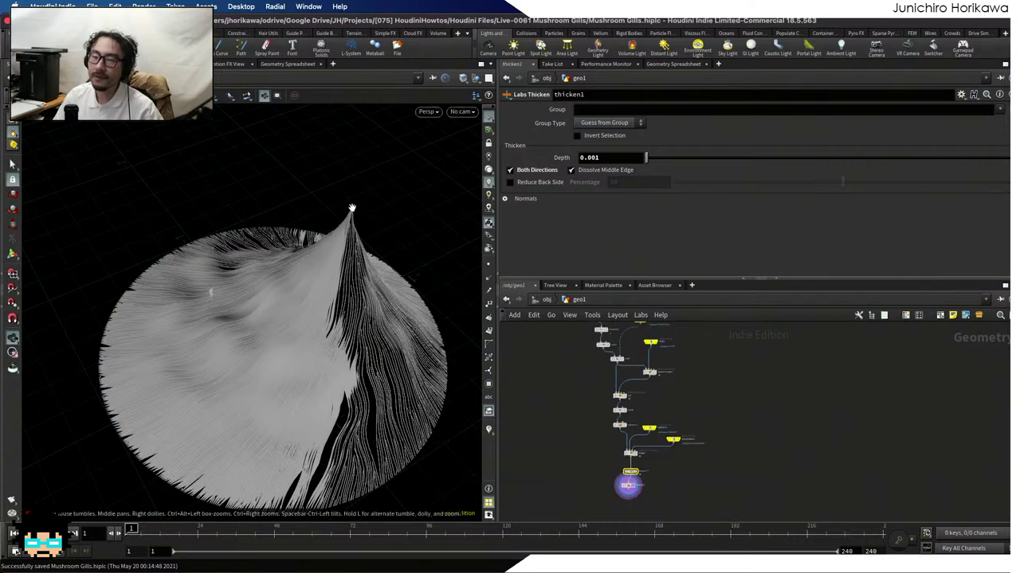
pyautogui.moveTo(351, 208); pyautogui.dragTo(351, 209)
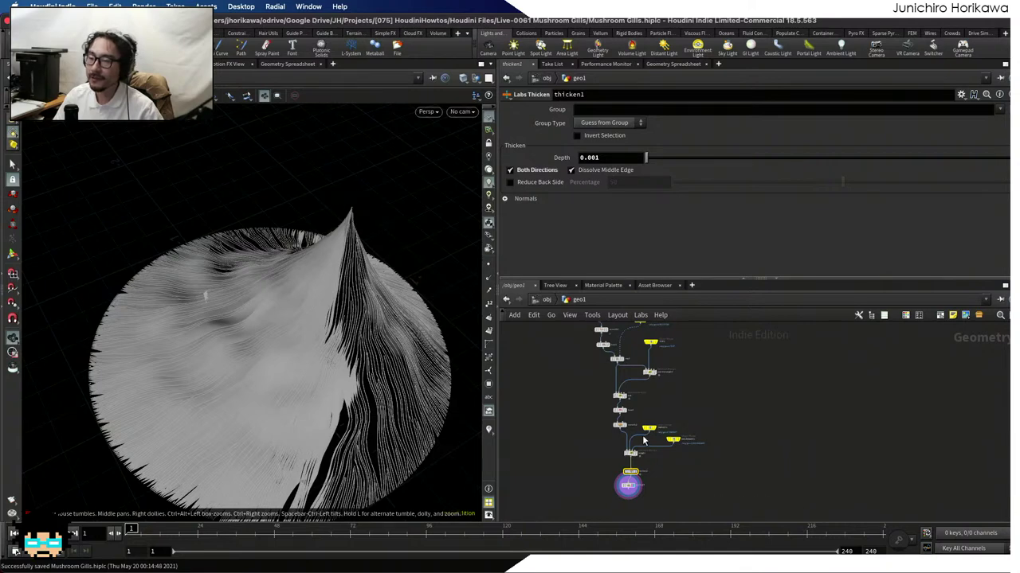
pyautogui.scroll(-2, 643, 440)
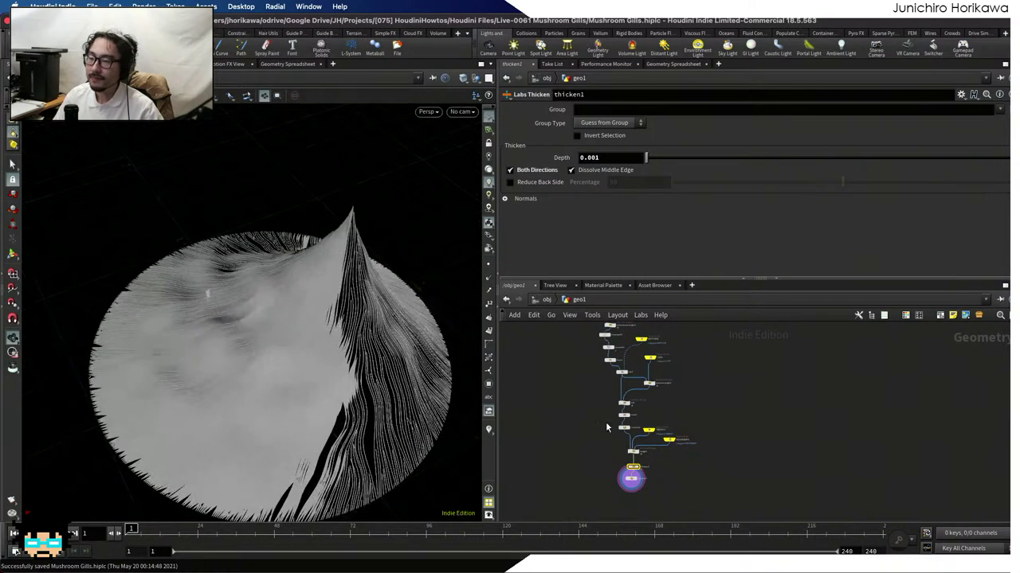
pyautogui.scroll(2, 690, 468)
pyautogui.scroll(6, 717, 374)
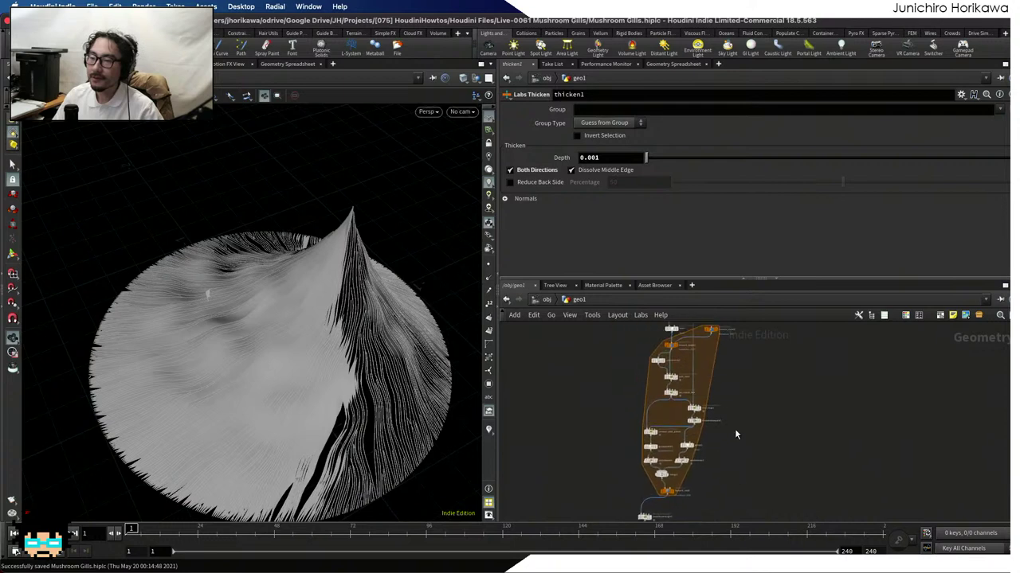
pyautogui.scroll(-1, 623, 390)
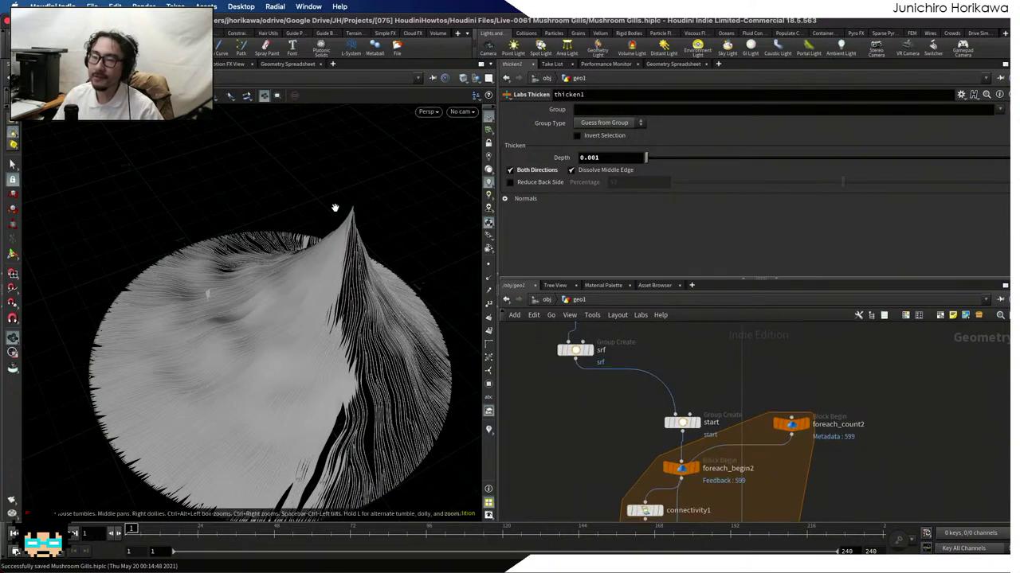
pyautogui.moveTo(611, 371); pyautogui.dragTo(648, 454, button='middle')
pyautogui.scroll(3, 630, 427)
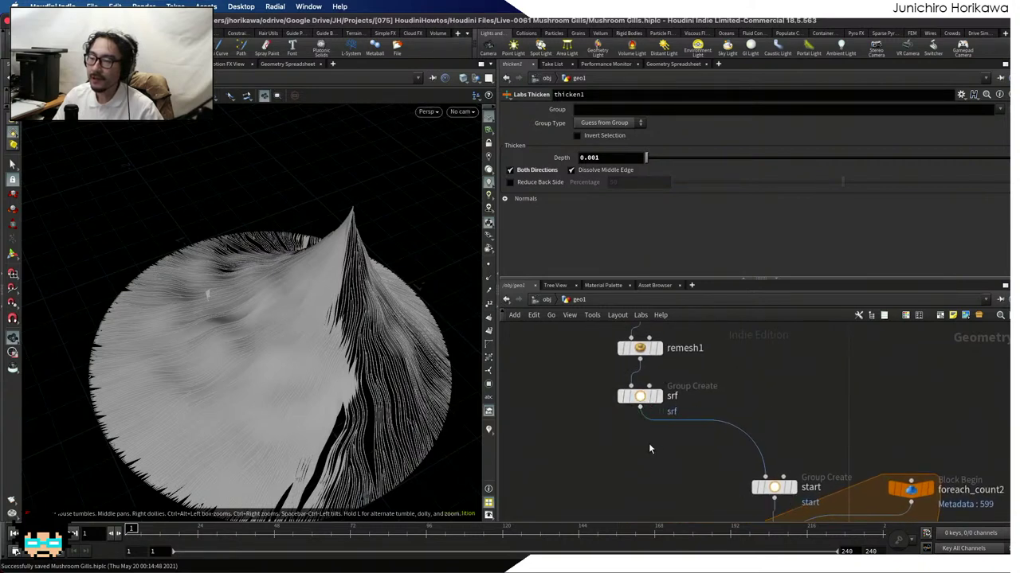
pyautogui.scroll(-1, 678, 453)
# Select remesh1 and try a Target Size of 0.1
pyautogui.click(648, 367)
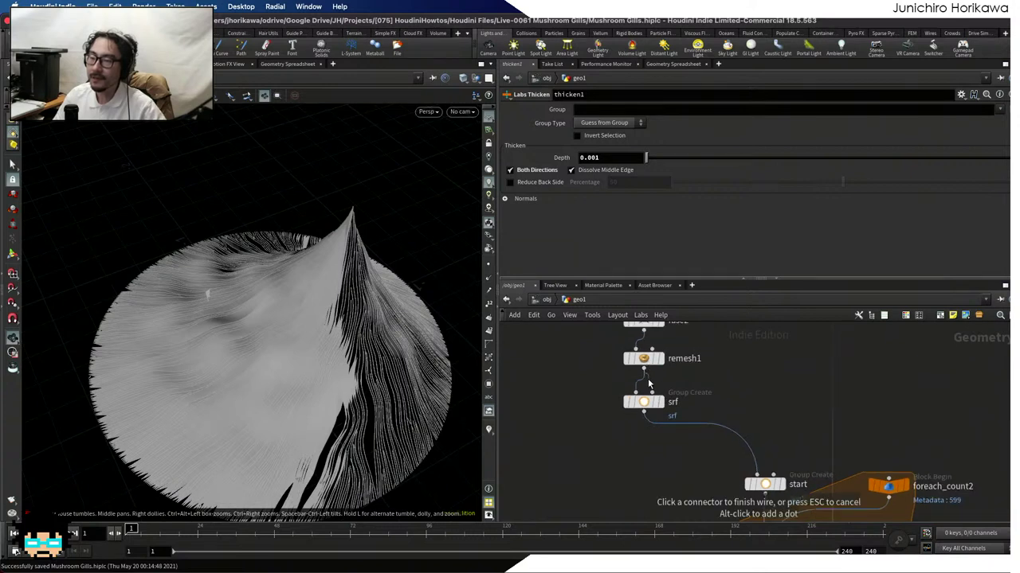
pyautogui.press('Escape')
pyautogui.click(644, 358)
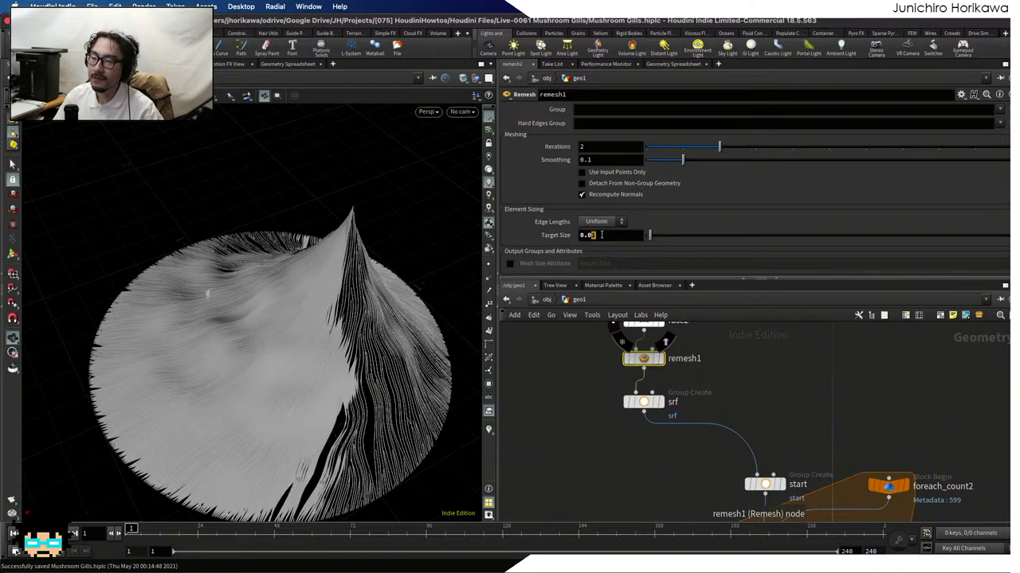
pyautogui.click(602, 235)
pyautogui.press('Return')
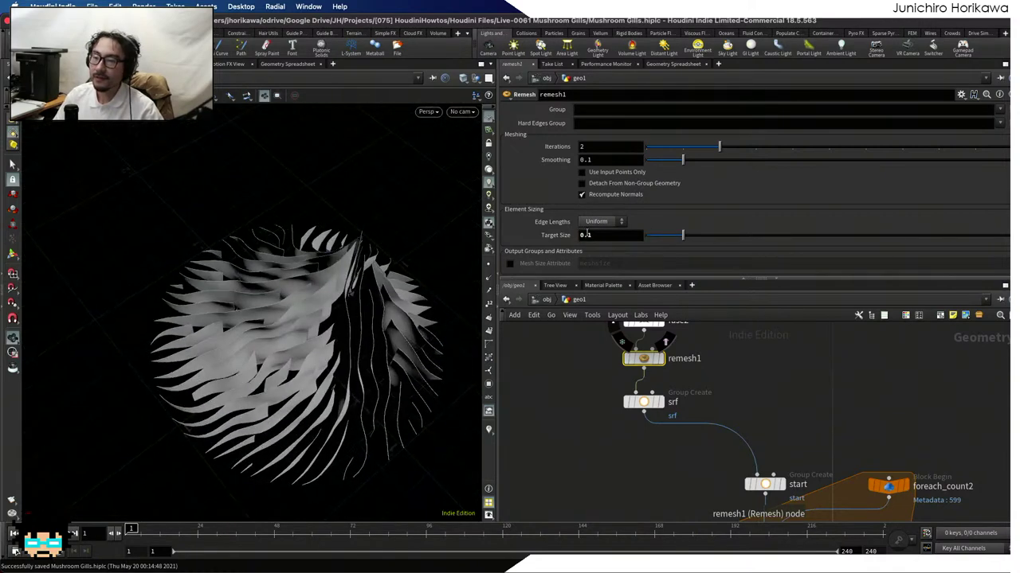
# Try 0.05, then settle on a Target Size of 0.08 and tumble to check the strips
pyautogui.click(607, 236)
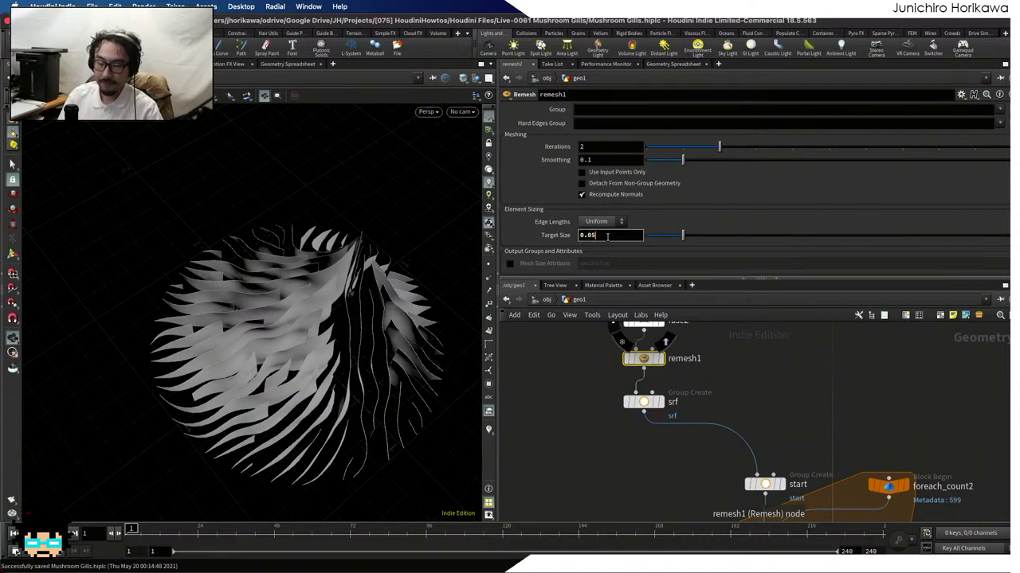
pyautogui.write('0.05')
pyautogui.press('Return')
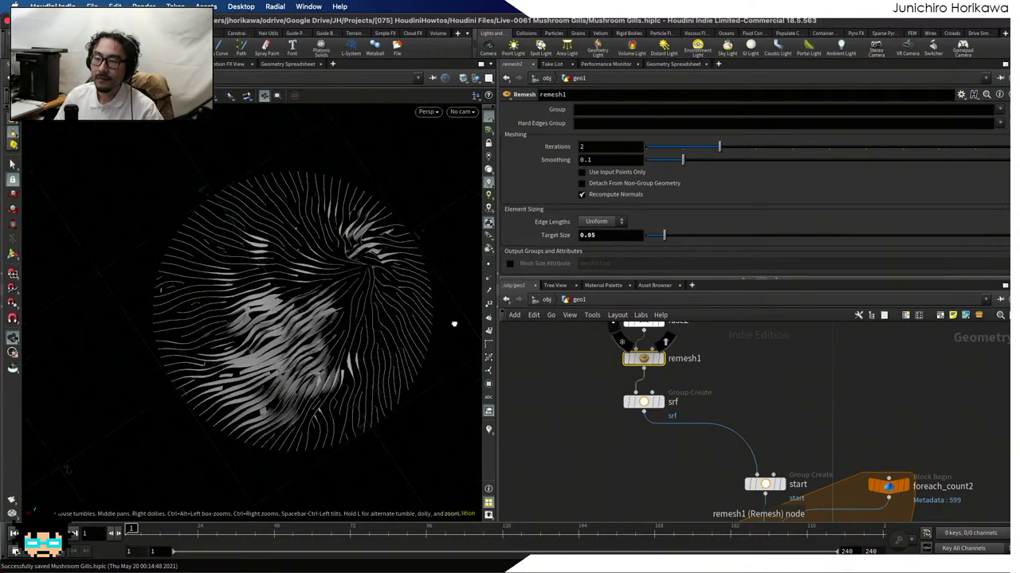
pyautogui.click(610, 236)
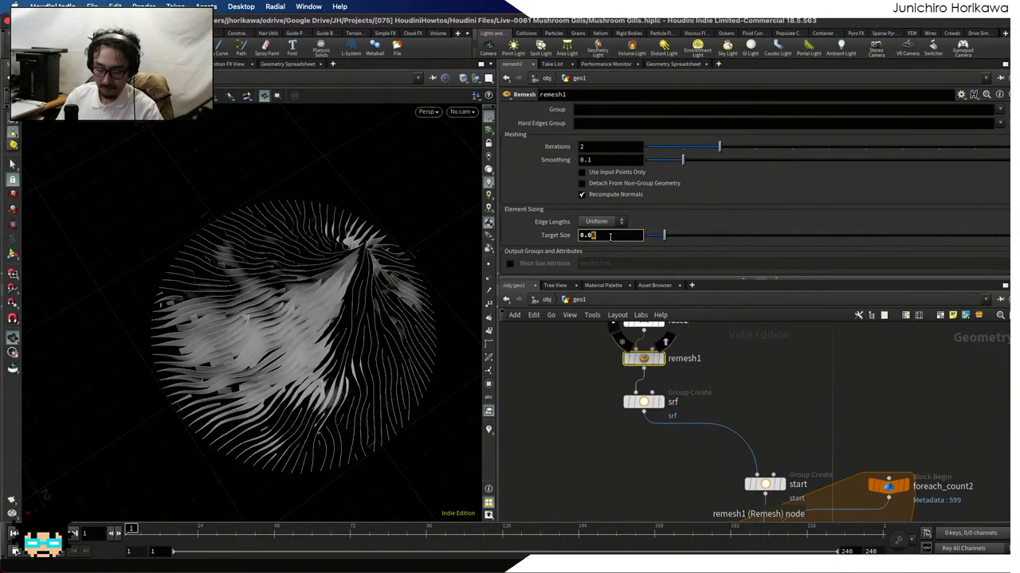
pyautogui.write('8')
pyautogui.press('Return')
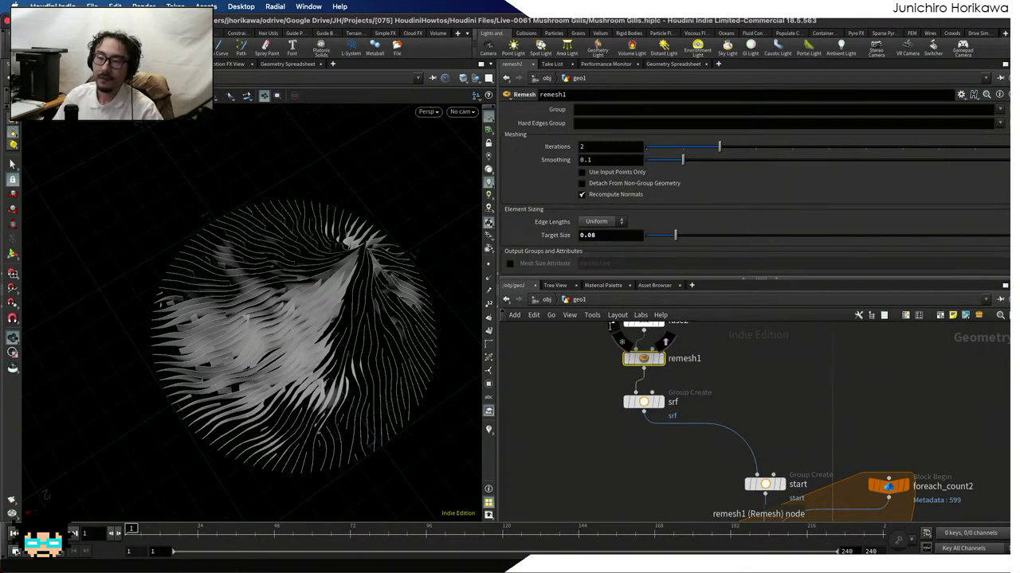
pyautogui.moveTo(455, 375); pyautogui.dragTo(416, 303)
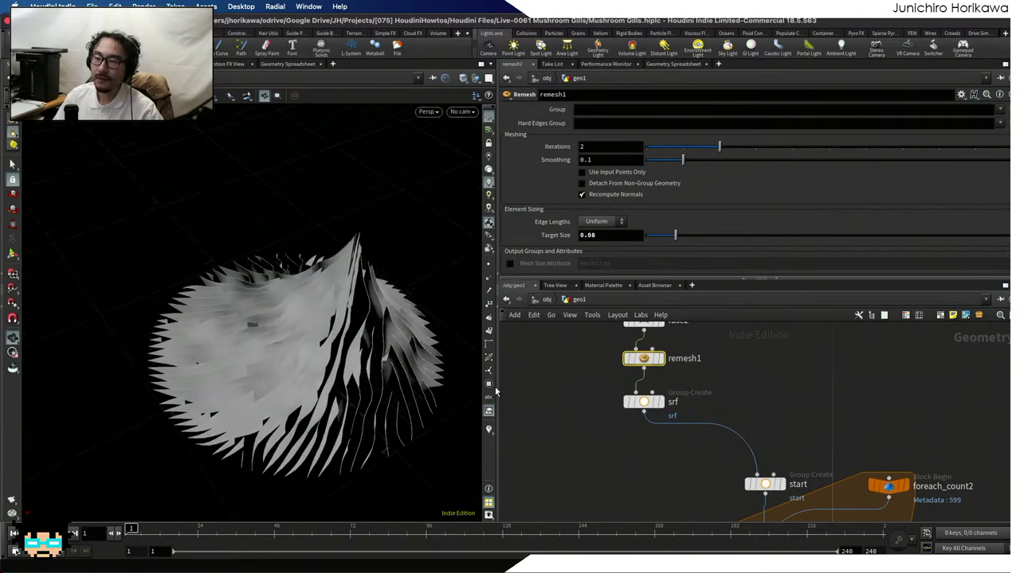
pyautogui.scroll(-3, 563, 404)
pyautogui.scroll(3, 615, 443)
pyautogui.scroll(-5, 679, 400)
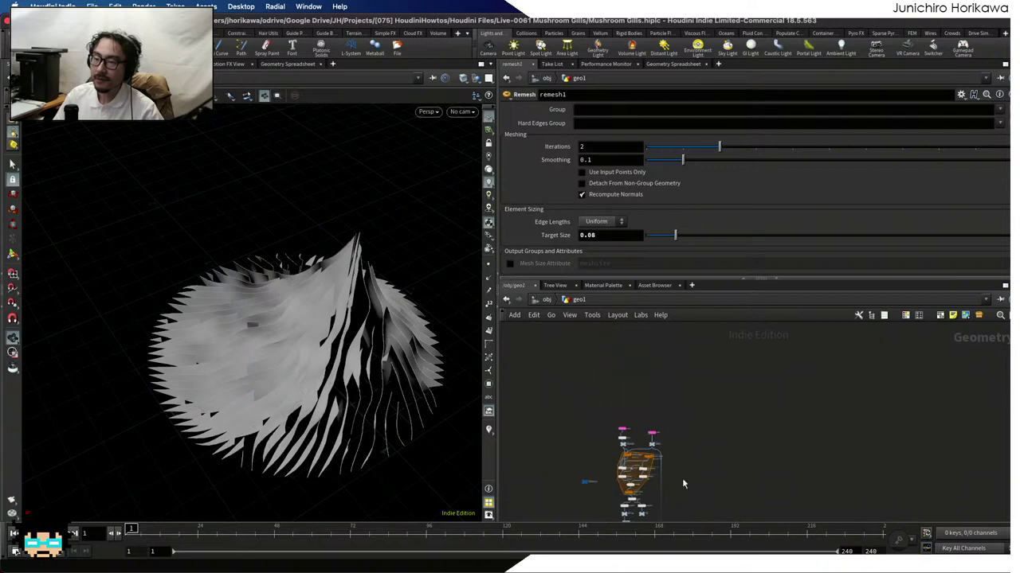
pyautogui.scroll(8, 675, 494)
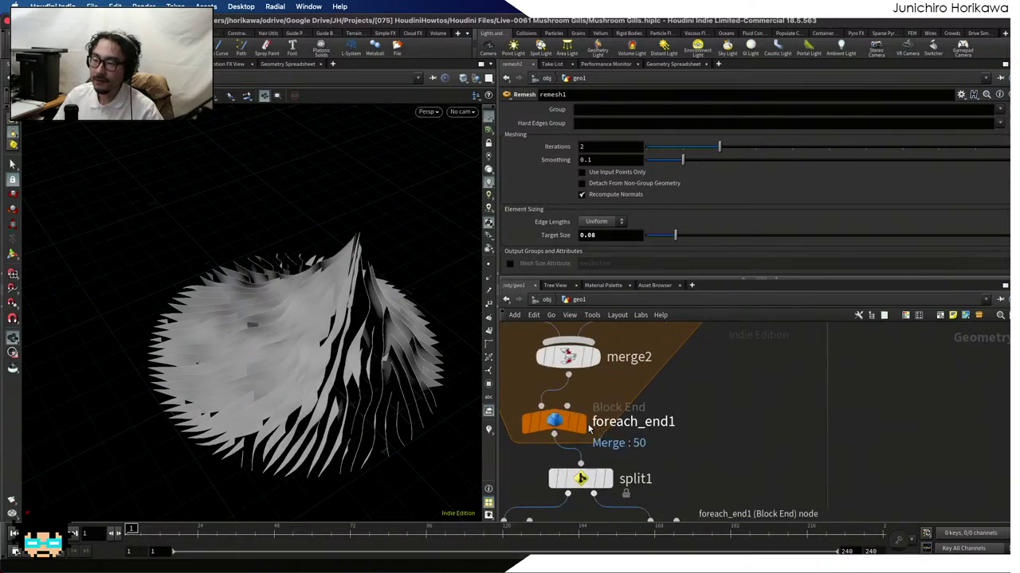
# Display and select the foreach_end1 contour loop, then save the scene
pyautogui.click(580, 422)
pyautogui.click(557, 422)
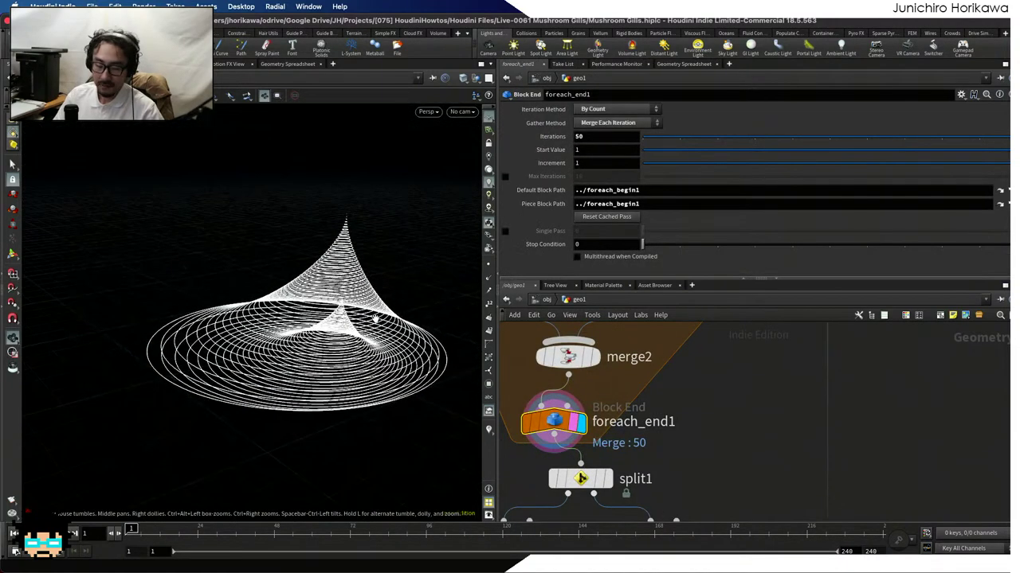
pyautogui.hotkey('ctrl', 's')
# Open bottom_contour's VEX code in an enlarged editor and select the t factor in the cpos line
pyautogui.scroll(-2, 701, 414)
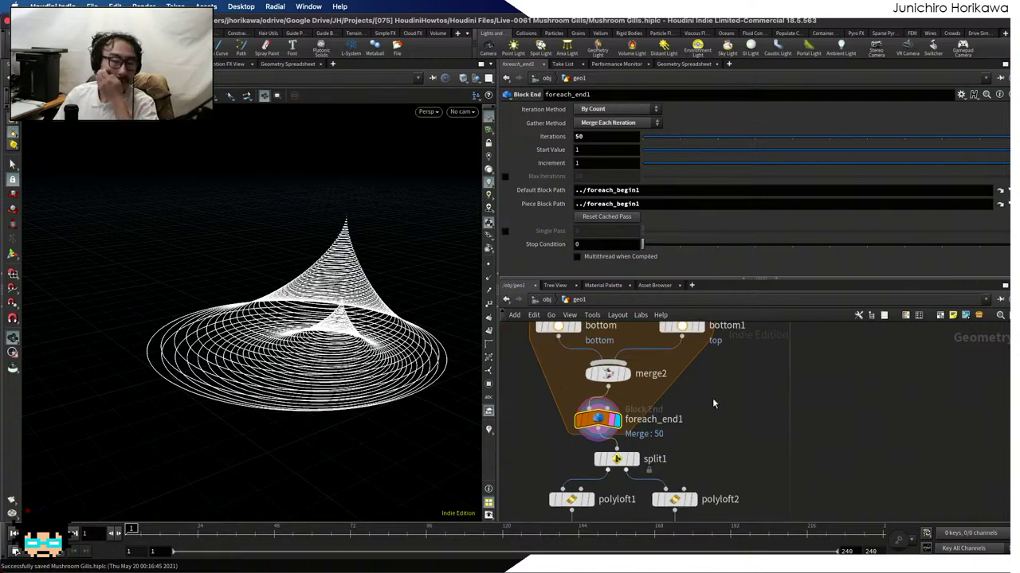
pyautogui.moveTo(713, 404); pyautogui.dragTo(739, 456, button='middle')
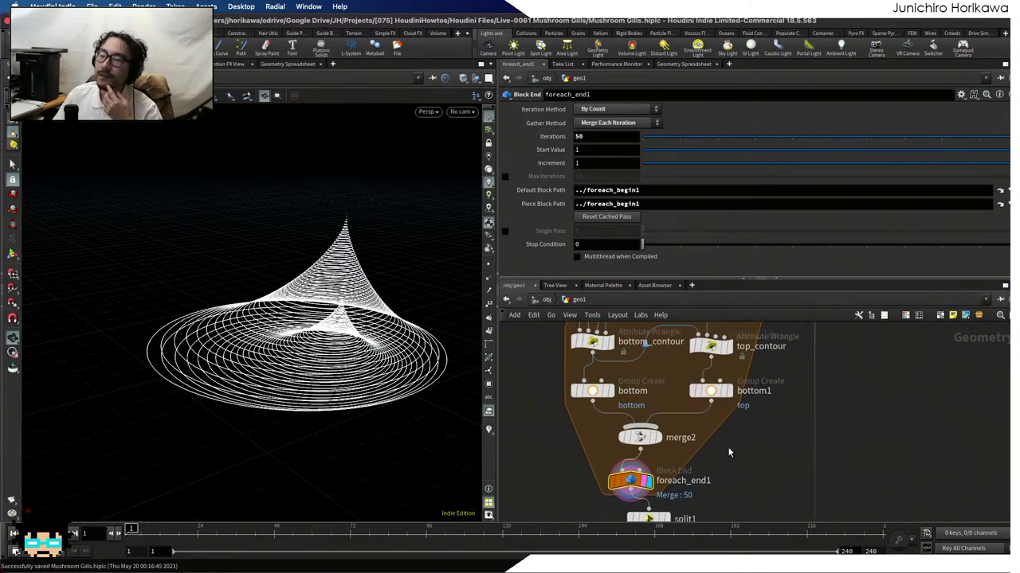
pyautogui.scroll(2, 620, 411)
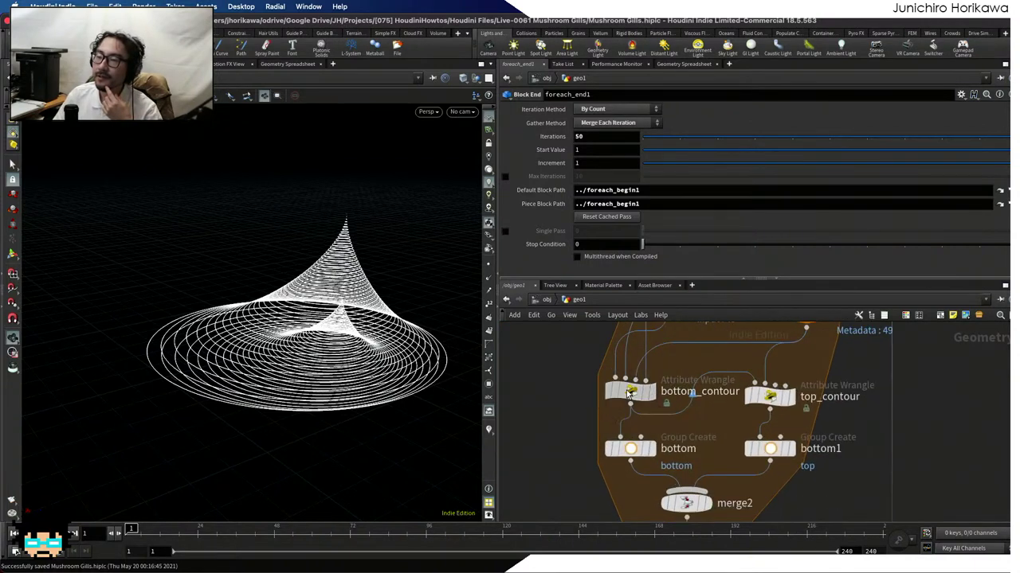
pyautogui.click(628, 392)
pyautogui.moveTo(639, 278); pyautogui.dragTo(638, 403)
pyautogui.scroll(3, 561, 205)
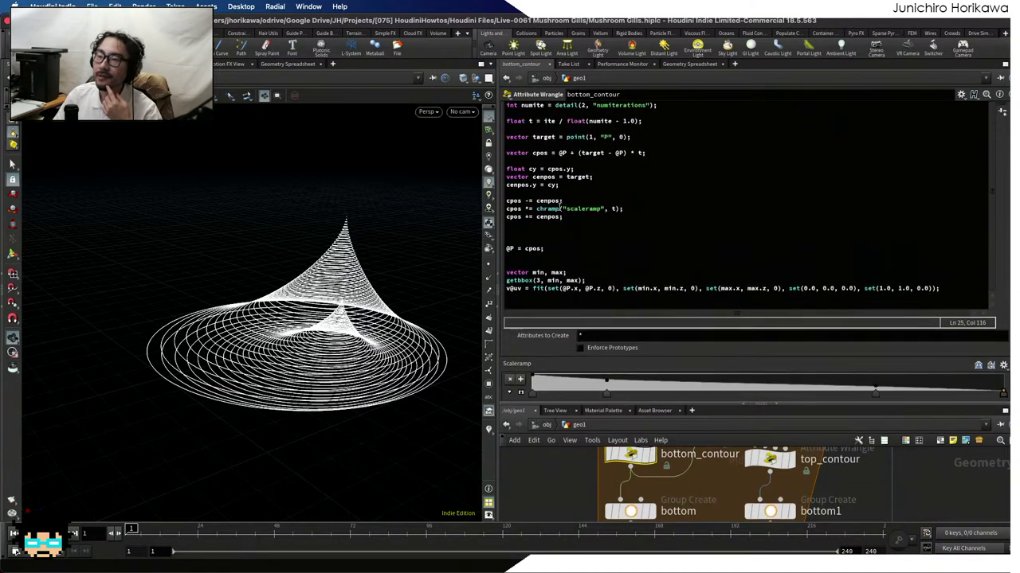
pyautogui.scroll(2, 562, 206)
pyautogui.moveTo(666, 182); pyautogui.dragTo(508, 181)
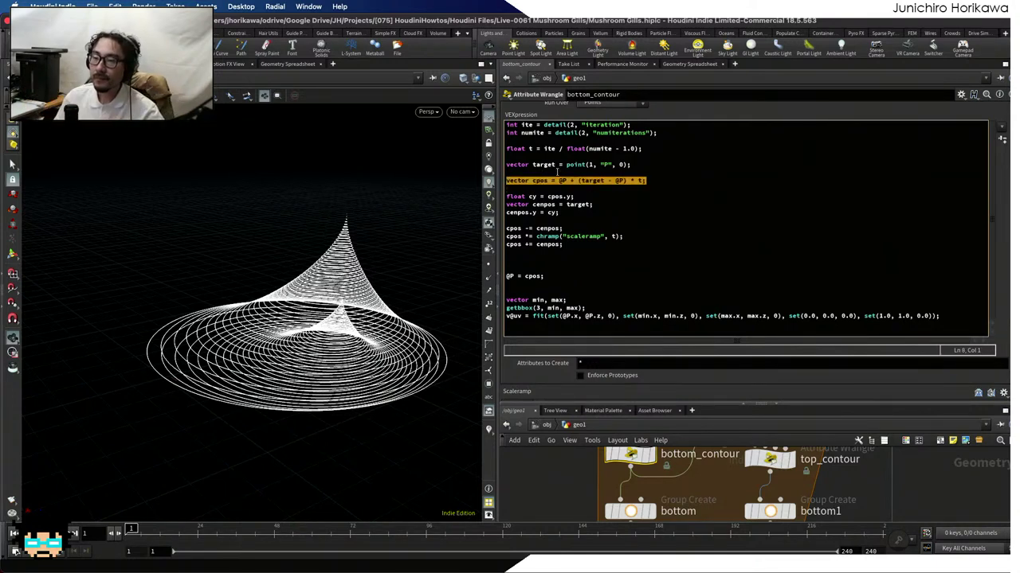
pyautogui.click(599, 204)
pyautogui.doubleClick(639, 181)
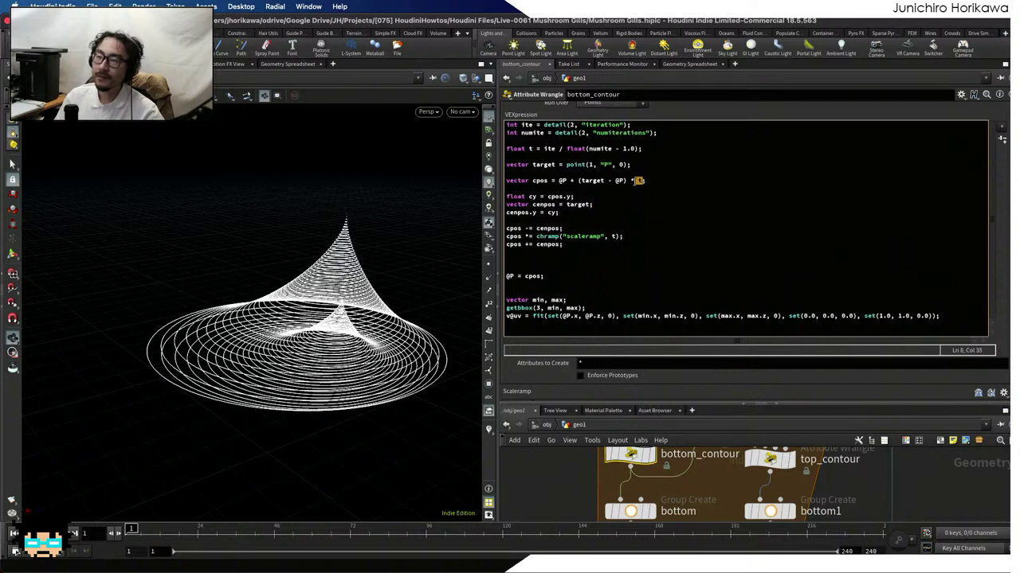
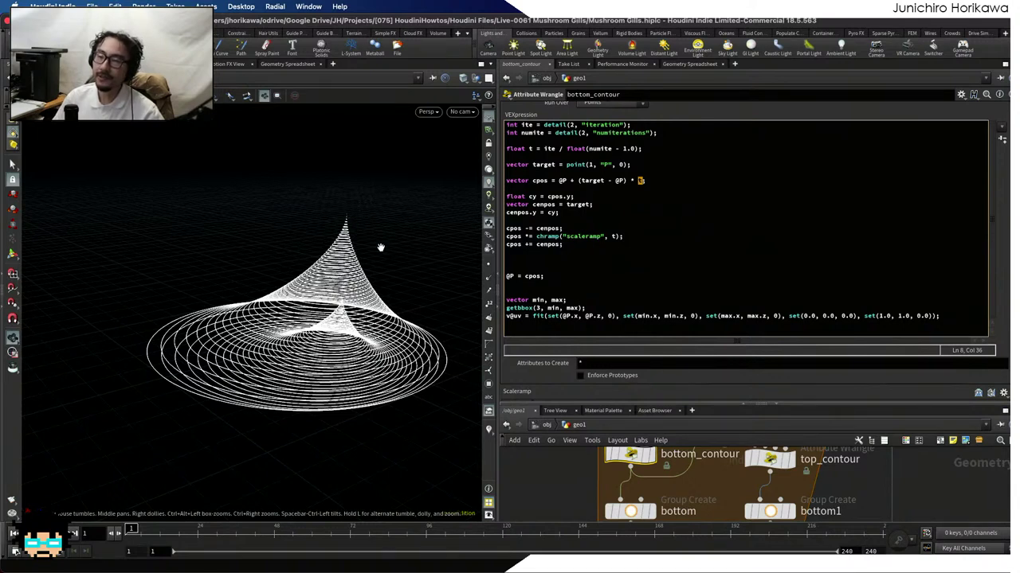
# Replace '* t' on the cpos line with '* fit01(t, 0.0, 0.8)' in the bottom_contour wrangle
pyautogui.write('t')
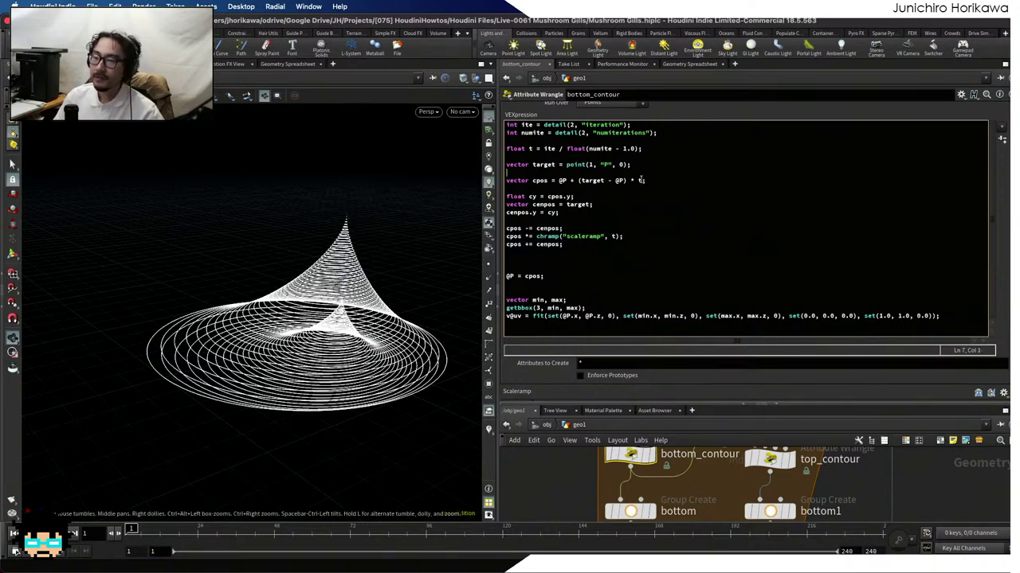
pyautogui.write(';')
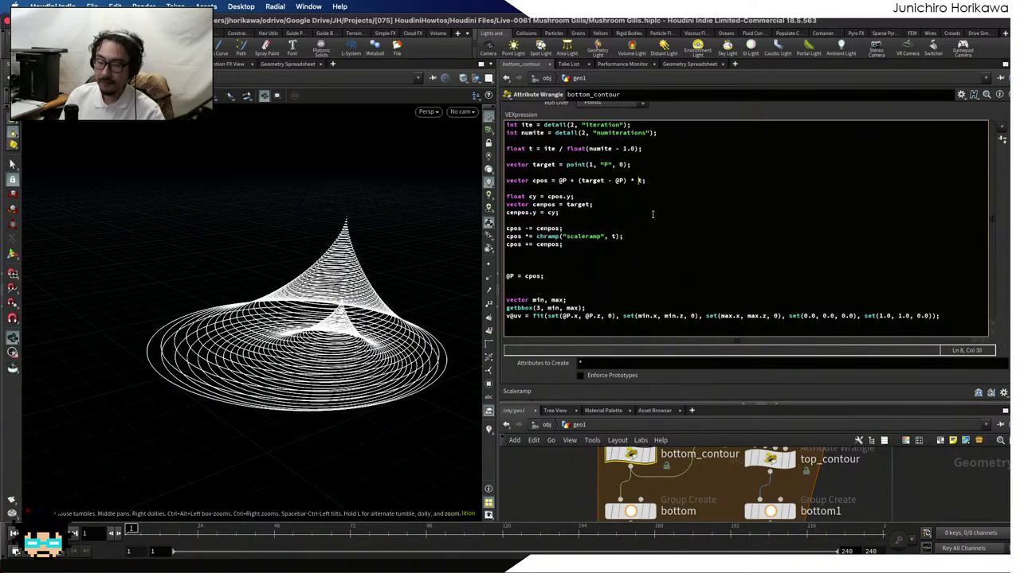
pyautogui.write('fi')
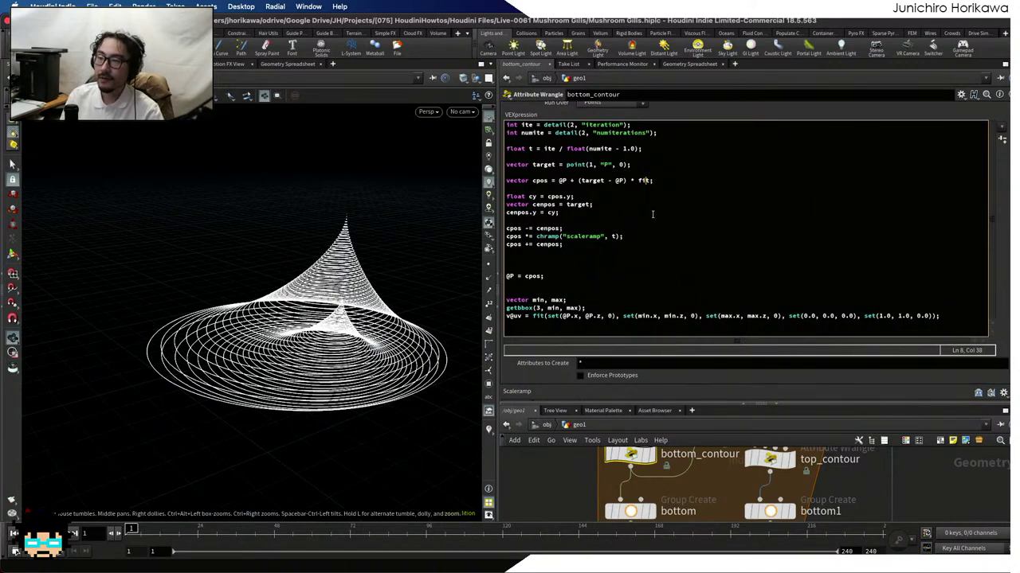
pyautogui.write('t0')
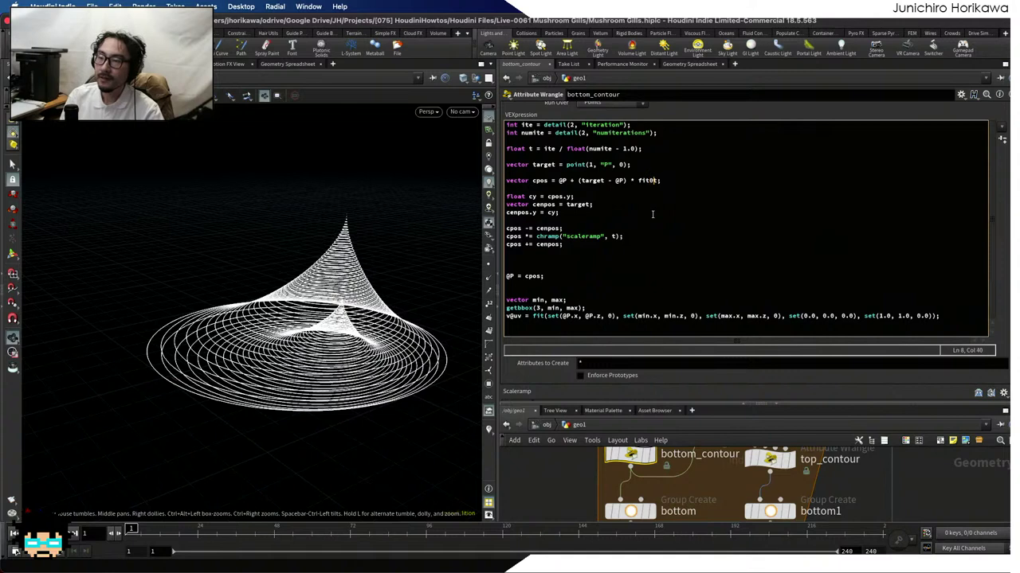
pyautogui.write('1(t')
pyautogui.press('Right')
pyautogui.write(',')
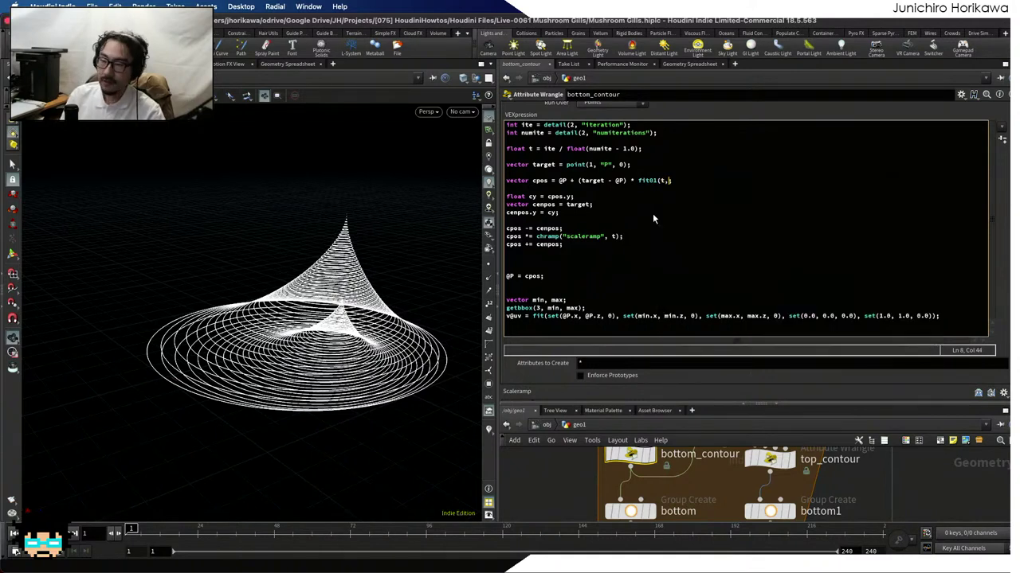
pyautogui.write(' 0.0, 0')
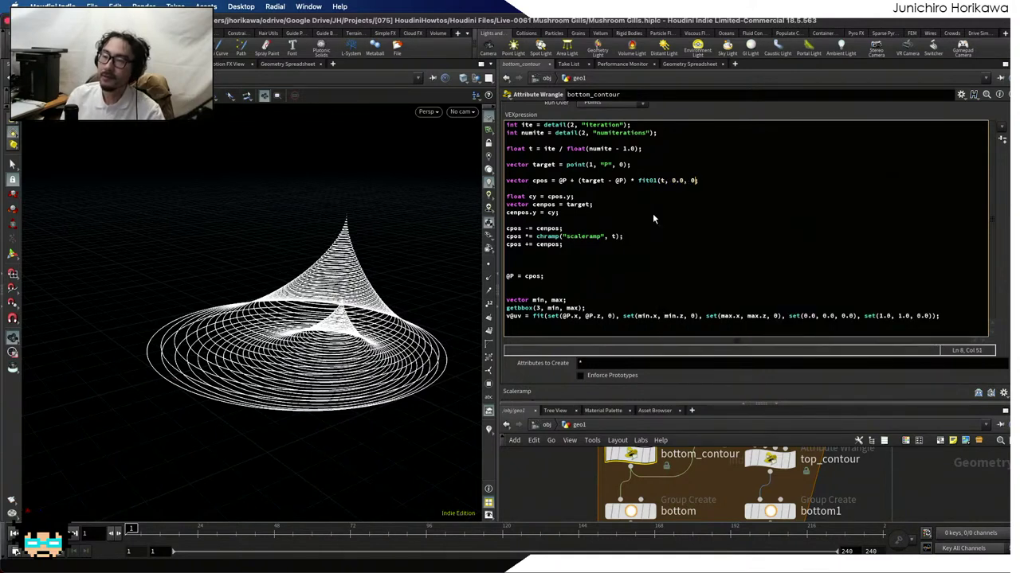
pyautogui.write('.8')
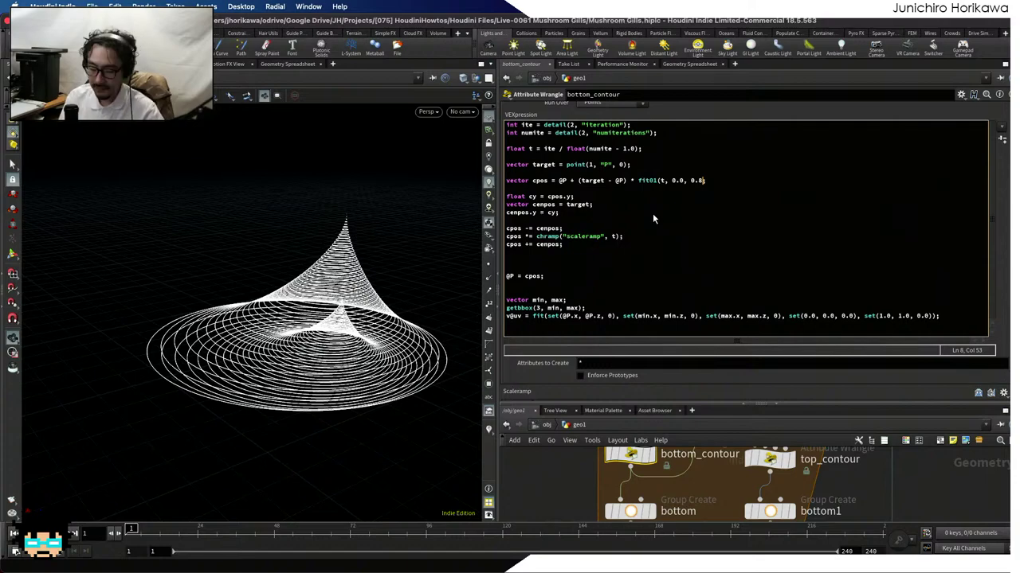
pyautogui.write(')')
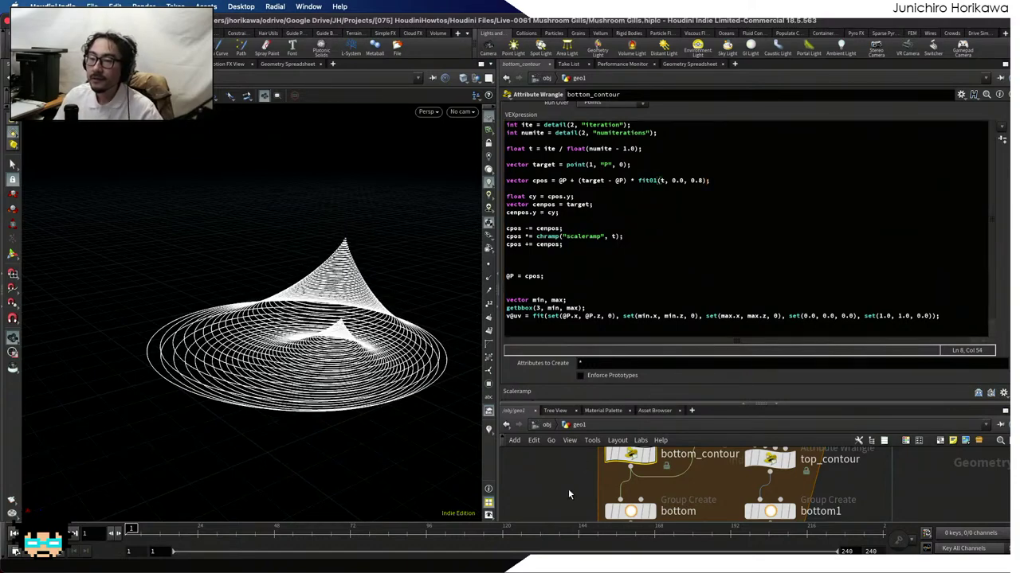
pyautogui.moveTo(326, 239); pyautogui.dragTo(346, 234)
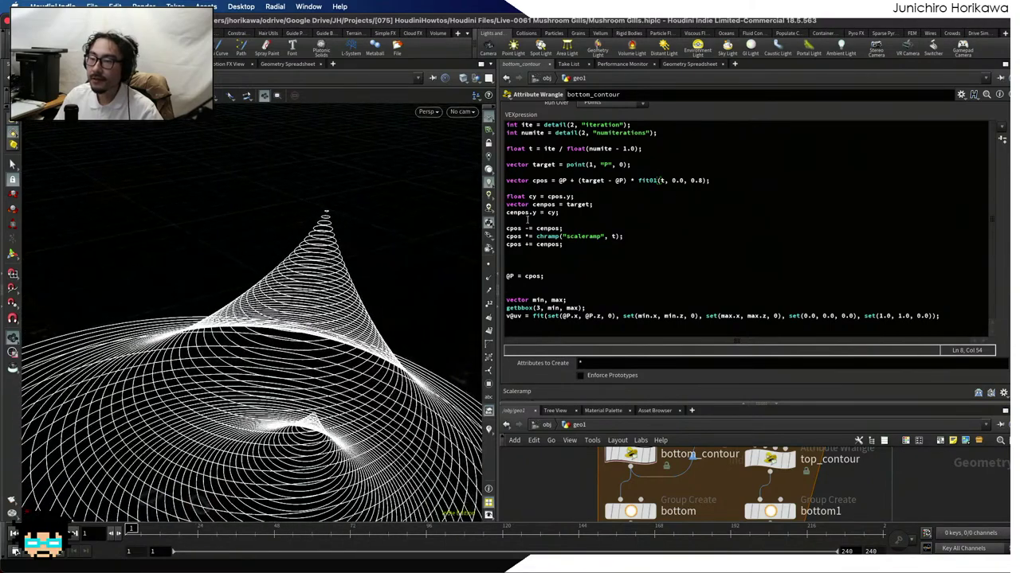
# Lower the fit01 upper bound to 0.6, flattening the contours into a wide, low cone
pyautogui.click(698, 180)
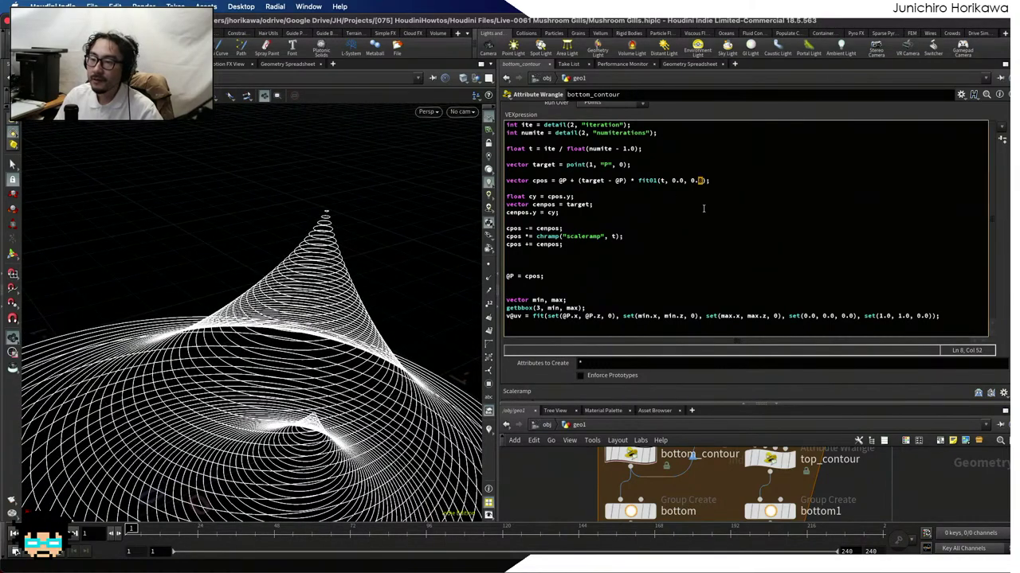
pyautogui.write('6')
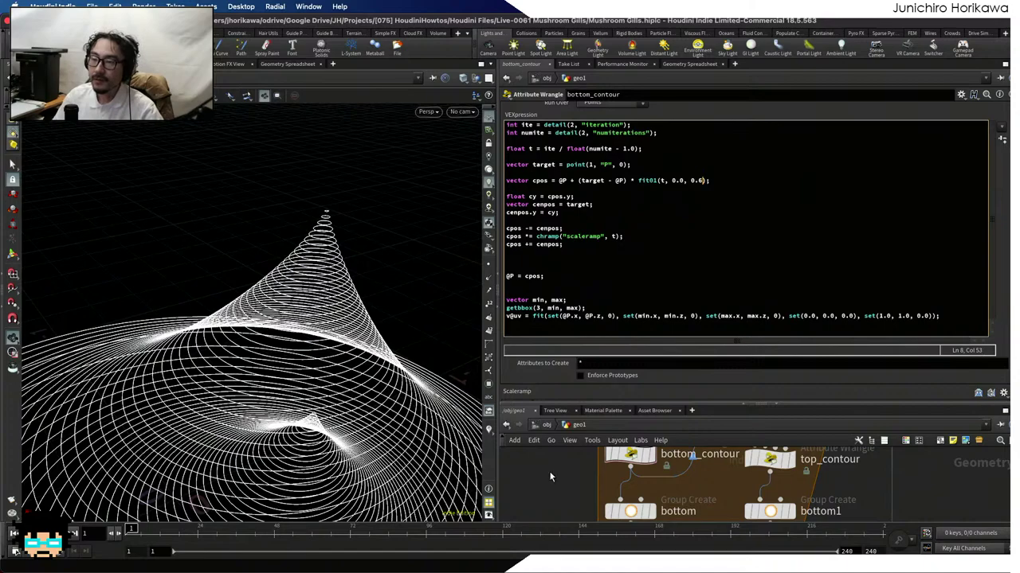
pyautogui.moveTo(263, 342); pyautogui.dragTo(295, 315)
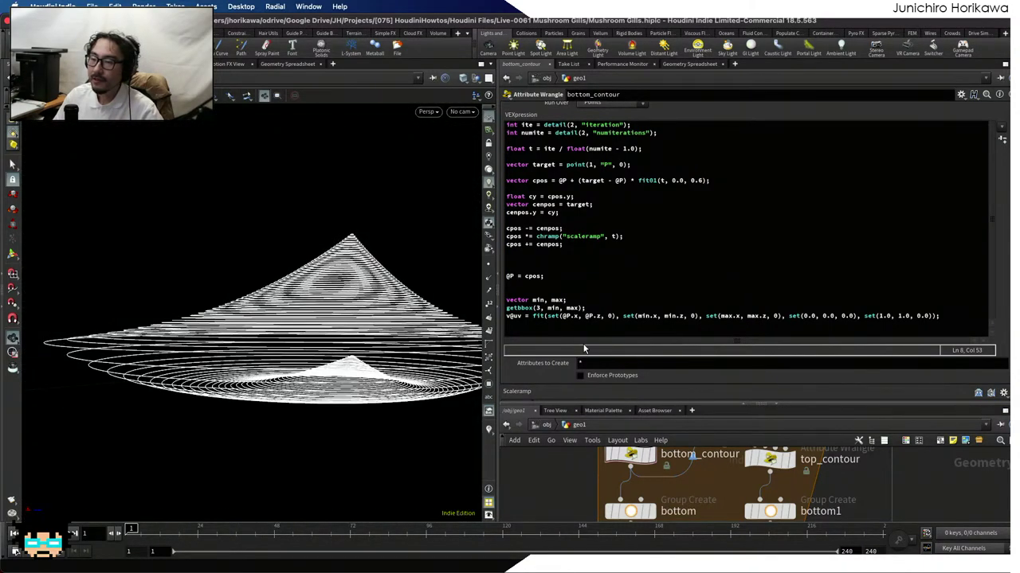
pyautogui.moveTo(590, 405); pyautogui.dragTo(596, 240)
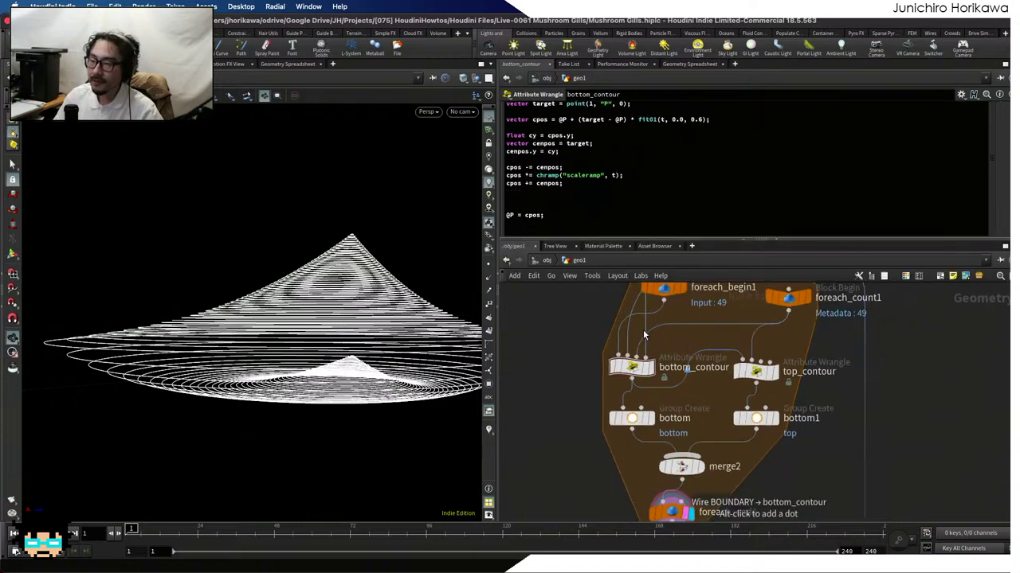
# Replace the fit01(t, 0.0, 0.6) expression on the cpos line with plain t
pyautogui.scroll(-1, 643, 329)
pyautogui.moveTo(643, 329); pyautogui.dragTo(643, 265, button='middle')
pyautogui.scroll(1, 670, 145)
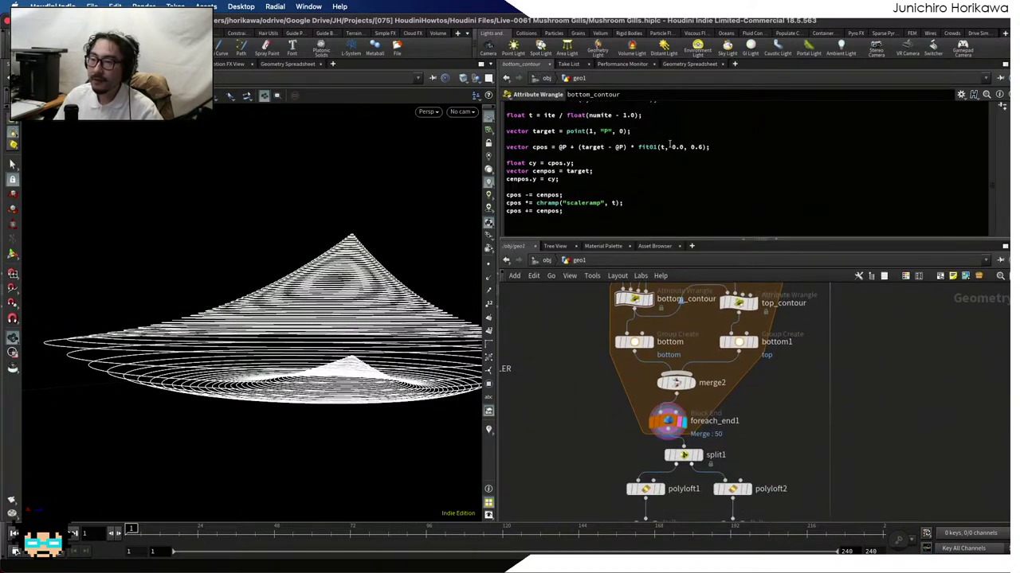
pyautogui.scroll(3, 668, 154)
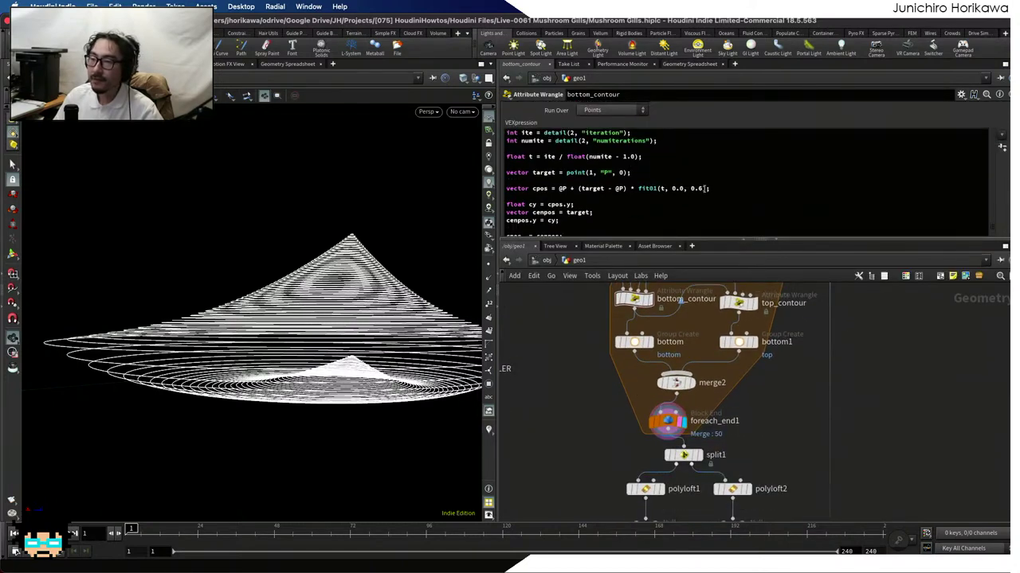
pyautogui.moveTo(637, 189); pyautogui.dragTo(706, 188)
pyautogui.write('t')
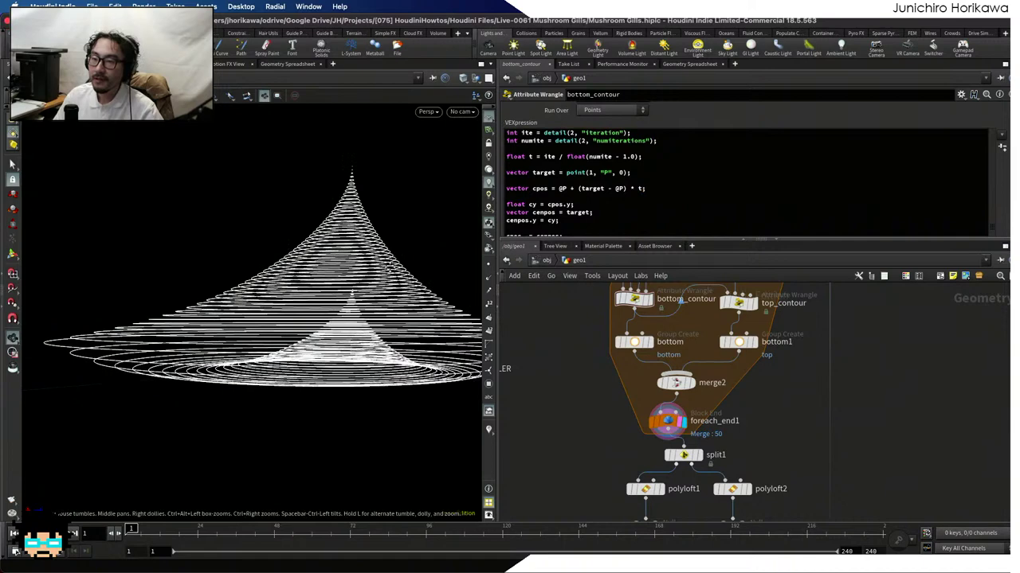
pyautogui.moveTo(388, 269); pyautogui.dragTo(378, 237)
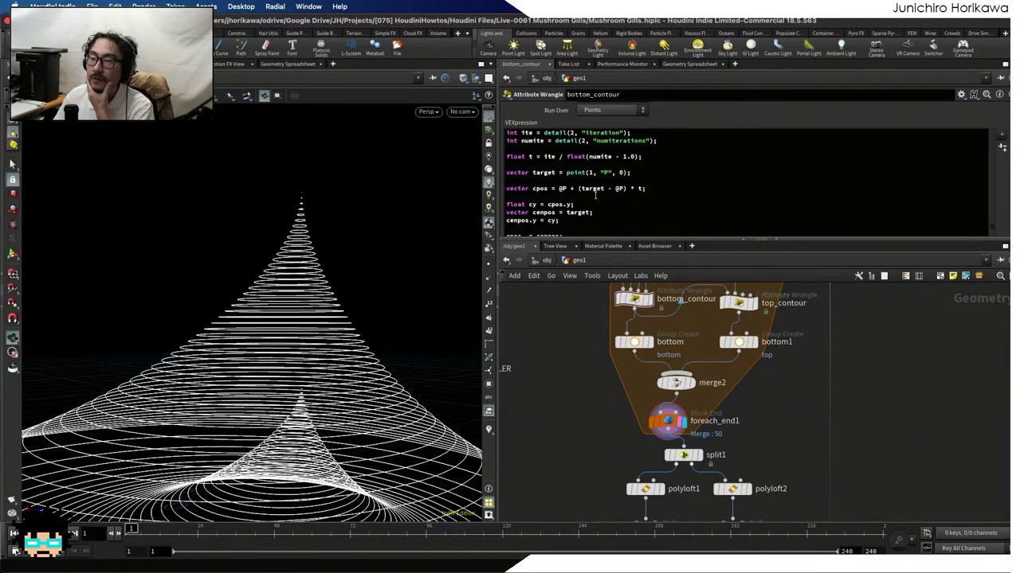
# Comment out the cpos -= cenpos, chramp scaling and cpos += cenpos lines with //
pyautogui.scroll(-1, 594, 191)
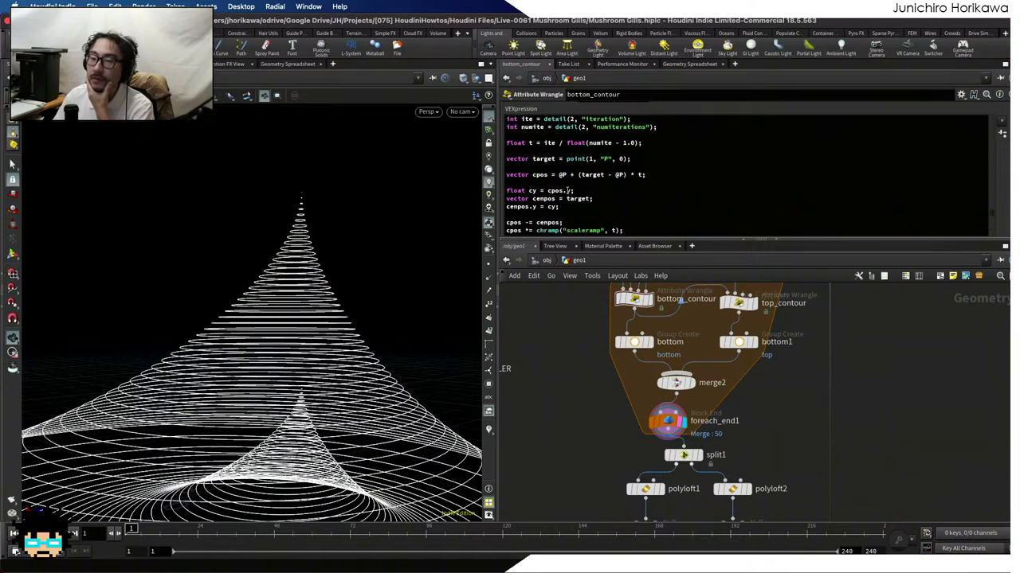
pyautogui.scroll(-3, 567, 187)
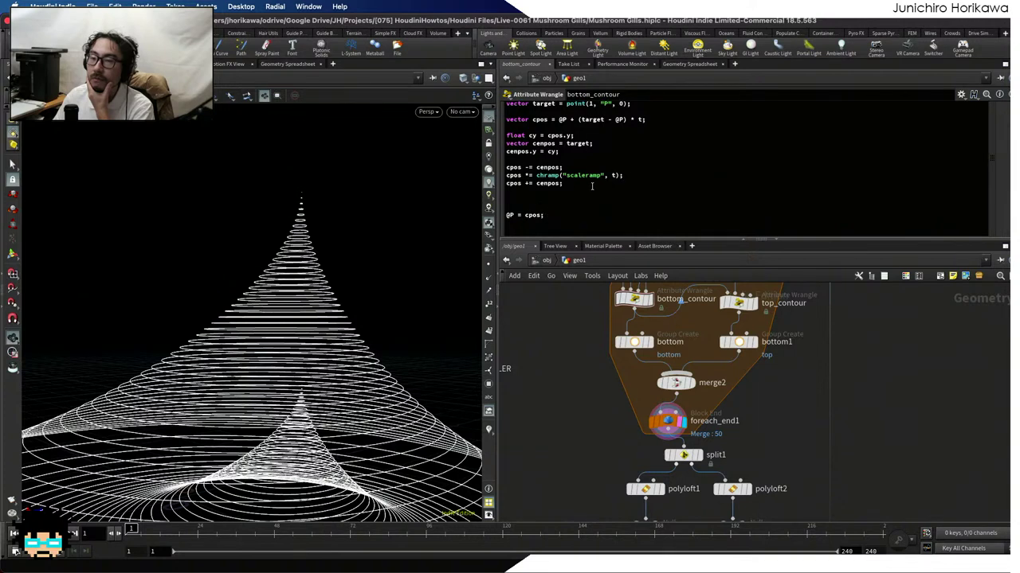
pyautogui.scroll(2, 592, 186)
pyautogui.scroll(-1, 592, 186)
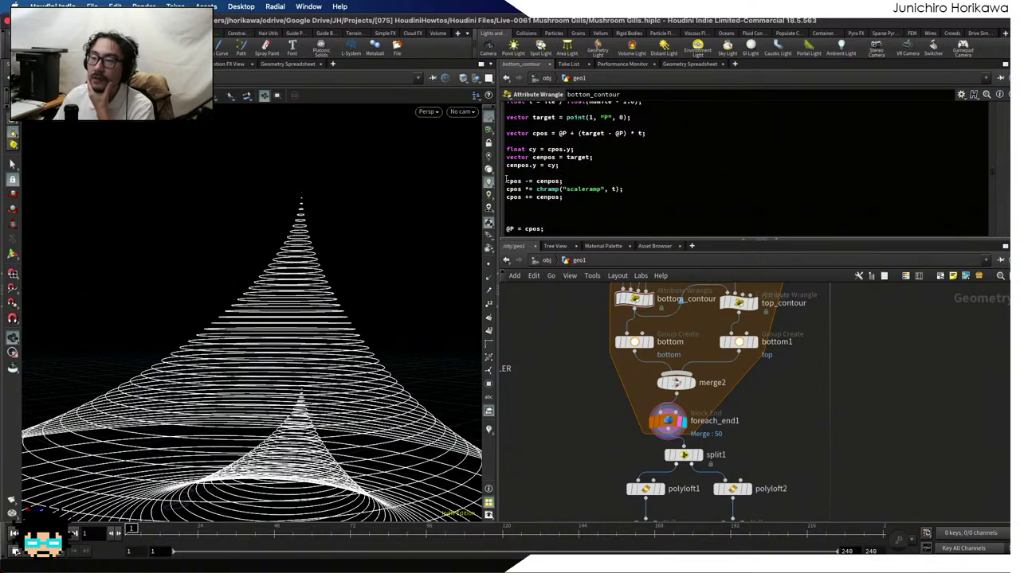
pyautogui.click(506, 181)
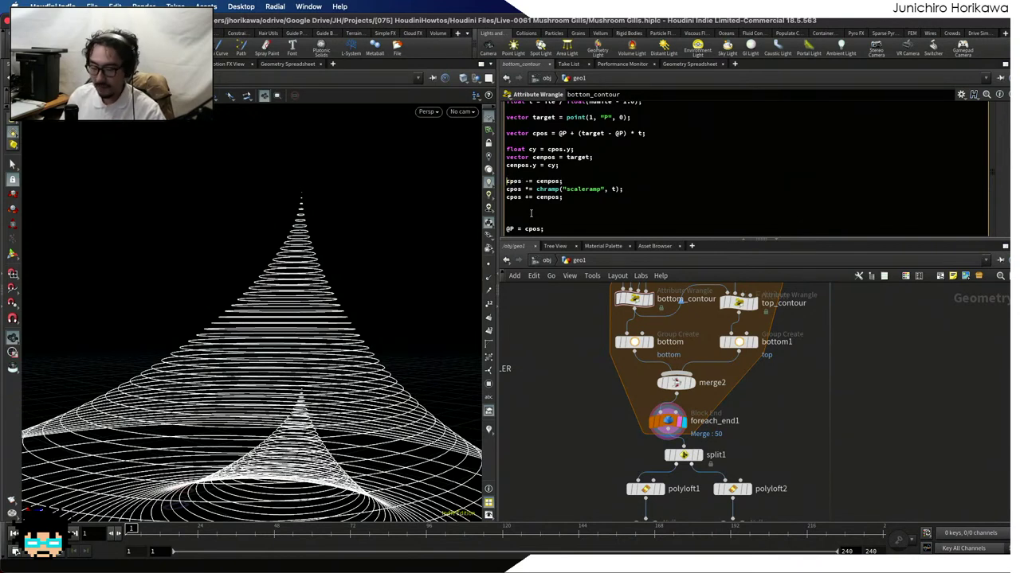
pyautogui.write('//')
pyautogui.press('Down')
pyautogui.press('Home')
pyautogui.write('//')
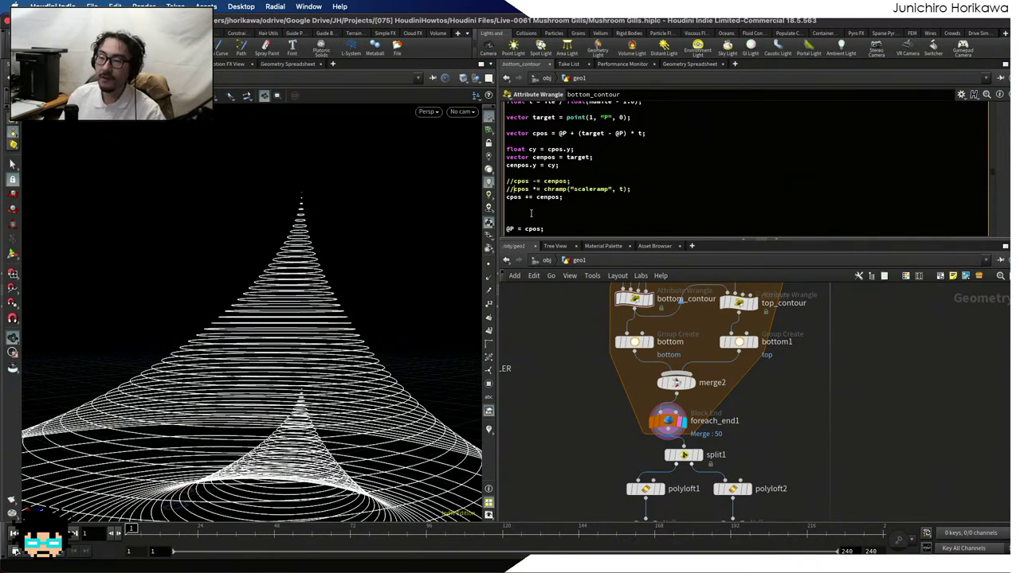
pyautogui.press('Down')
pyautogui.press('Home')
pyautogui.write('//')
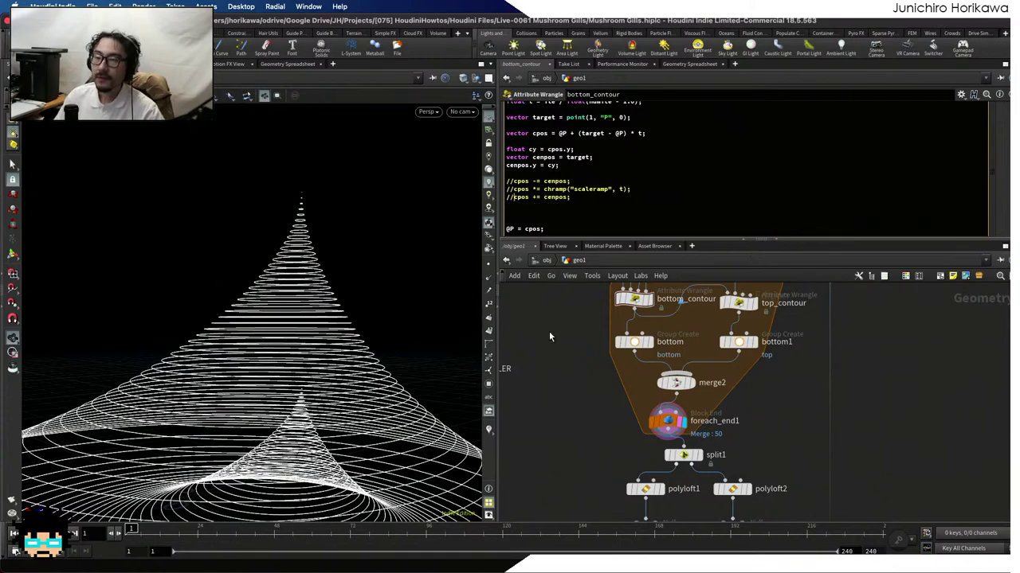
# Save the Mushroom Gills scene and inspect the resulting cone
pyautogui.hotkey('ctrl', 's')
pyautogui.moveTo(341, 263); pyautogui.dragTo(301, 276)
pyautogui.scroll(1, 592, 170)
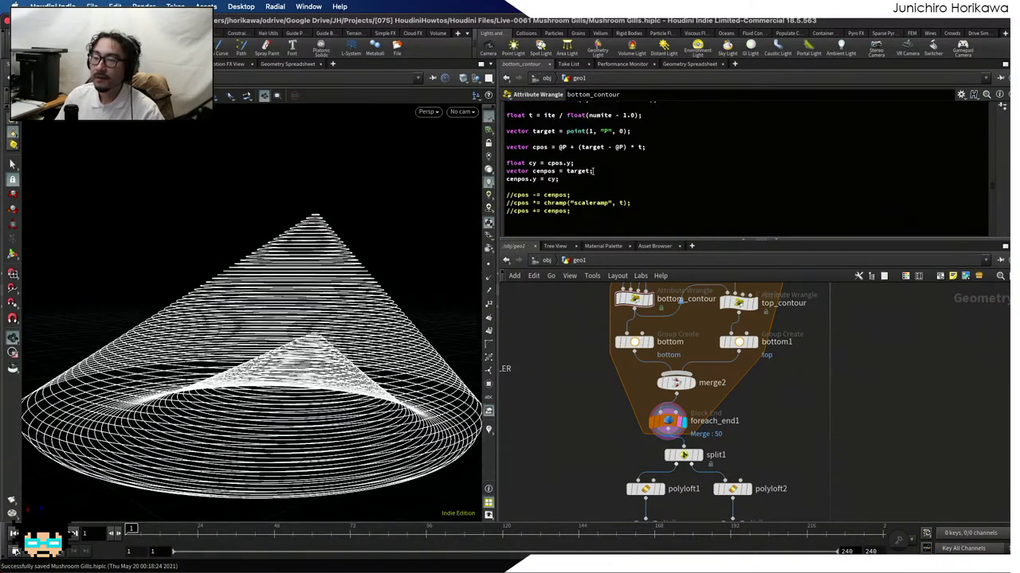
pyautogui.scroll(3, 566, 165)
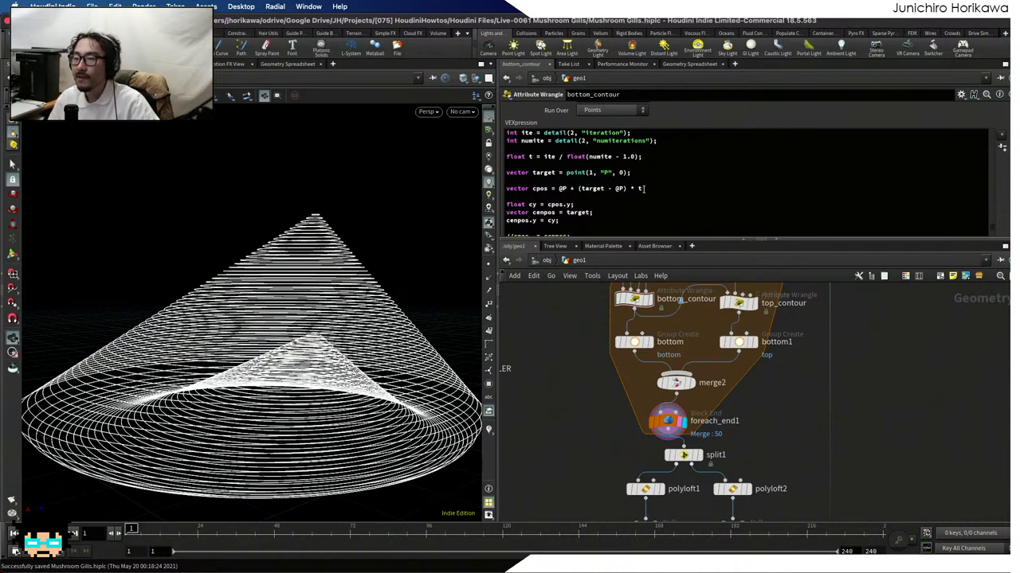
# Wrap t on the cpos line in fit01(t, 0.0, 0.5)
pyautogui.click(641, 189)
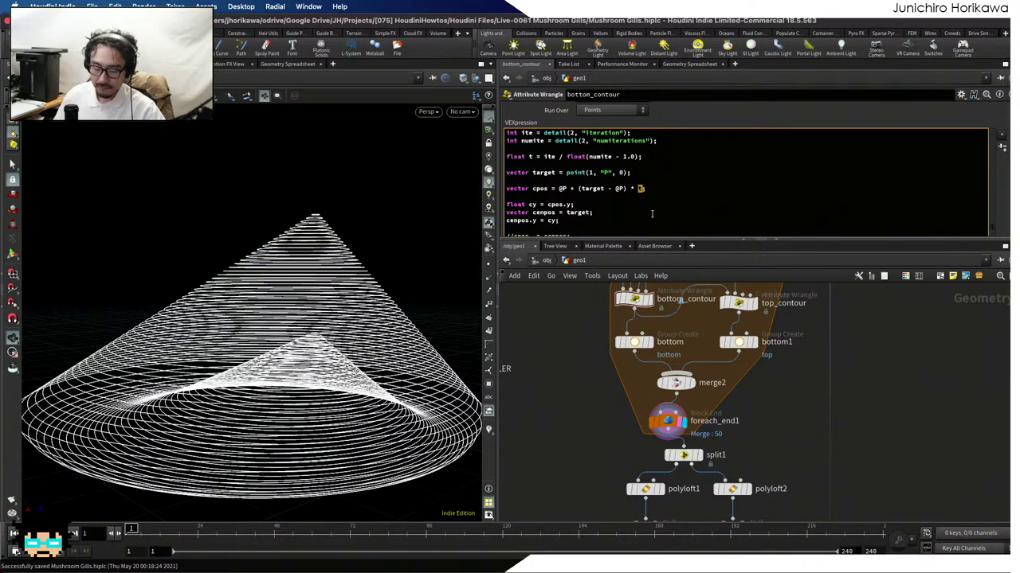
pyautogui.press('Left')
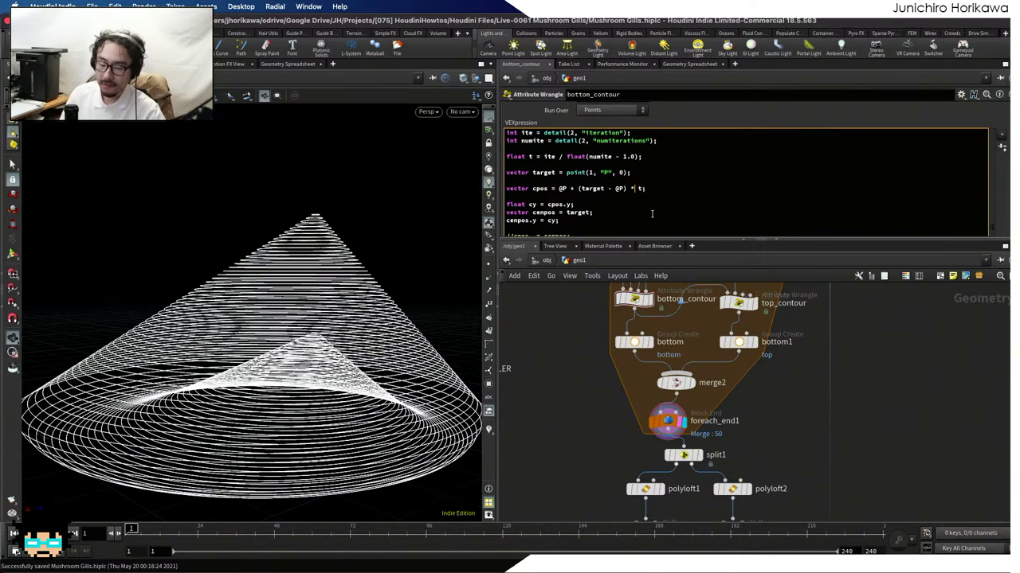
pyautogui.write('fit01')
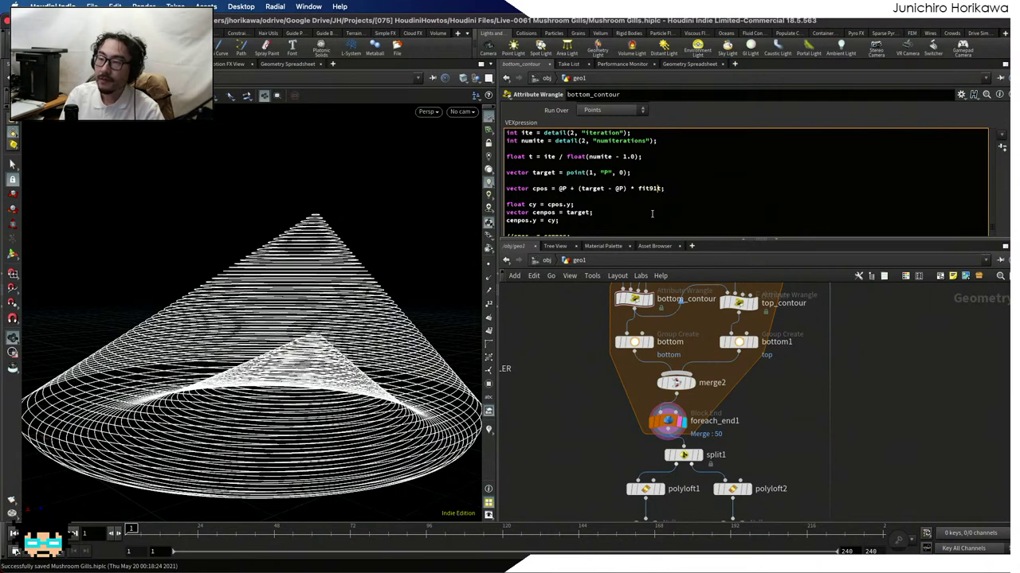
pyautogui.press('BackSpace')
pyautogui.press('BackSpace')
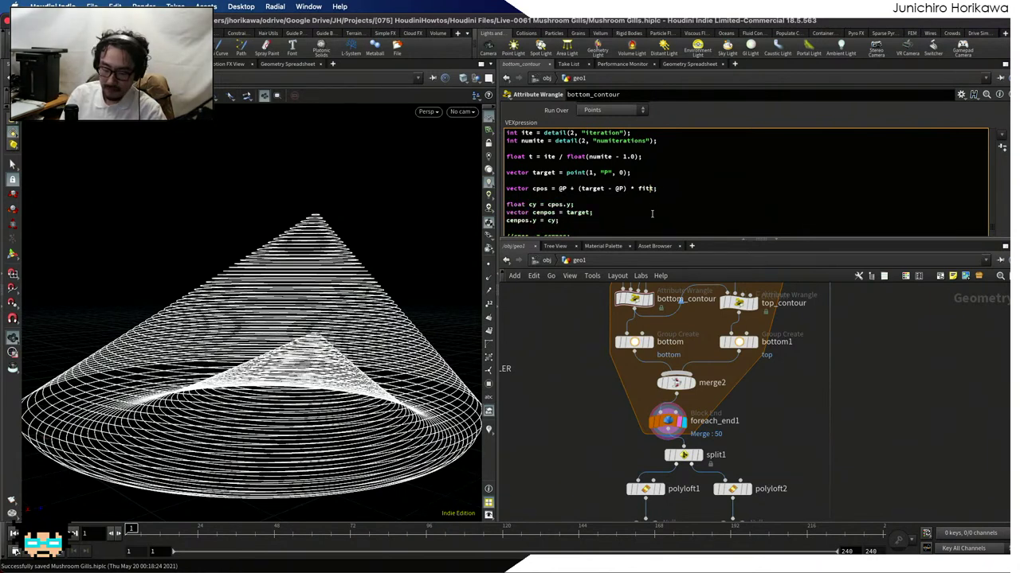
pyautogui.write('01(t')
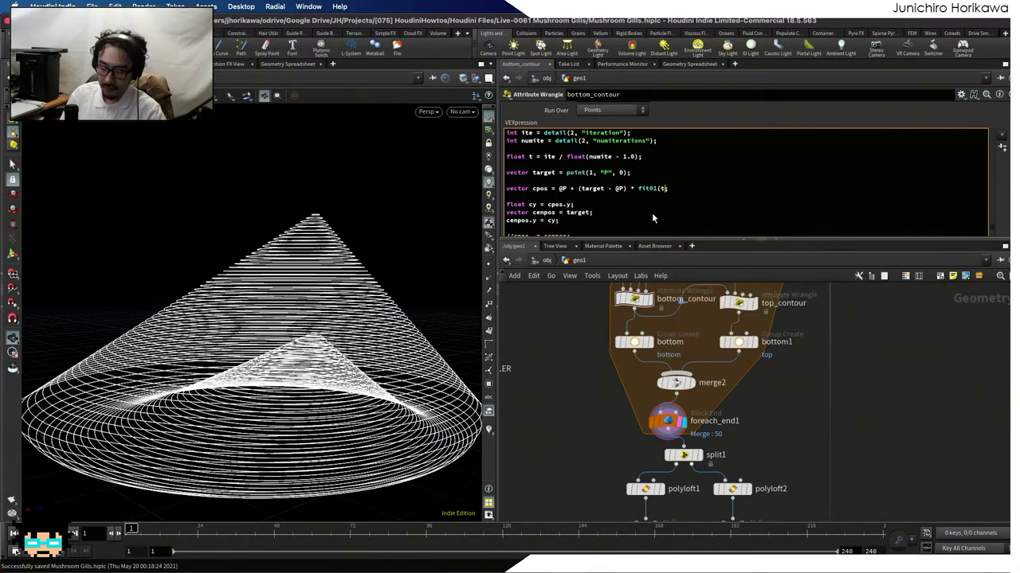
pyautogui.write(', 0.0, 0.6)')
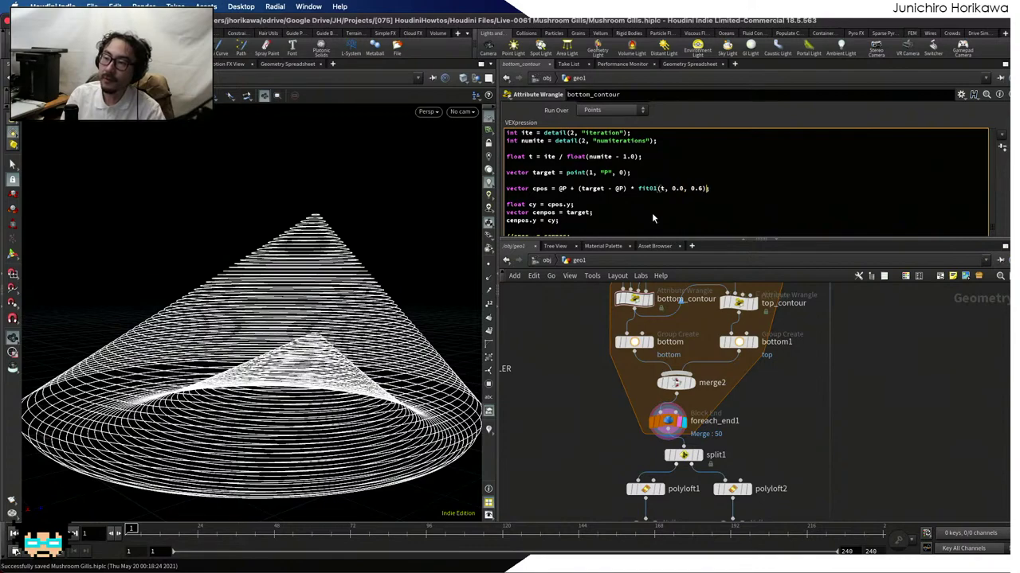
pyautogui.press('Left')
pyautogui.press('BackSpace')
pyautogui.write('5')
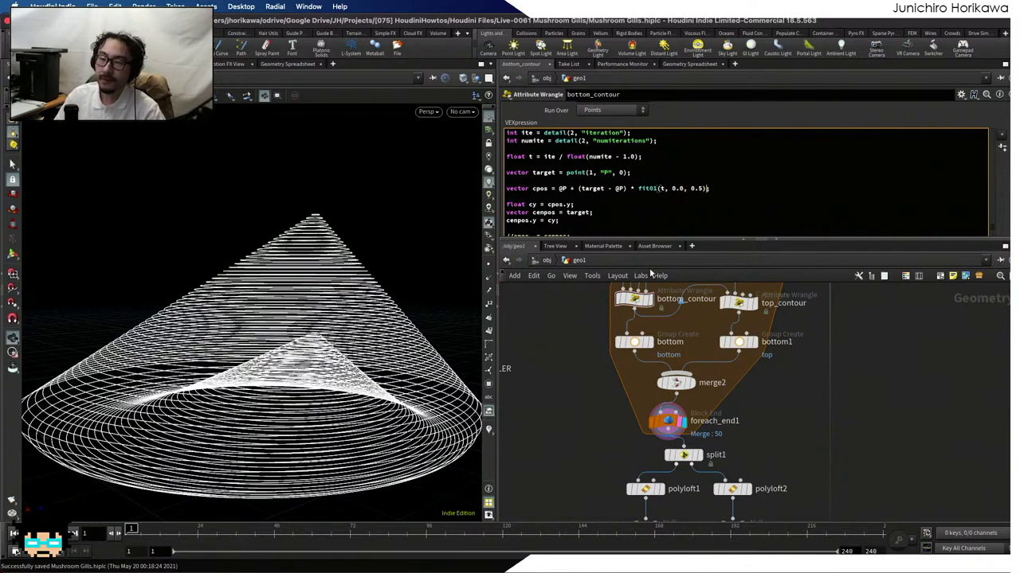
pyautogui.moveTo(391, 358); pyautogui.dragTo(323, 231)
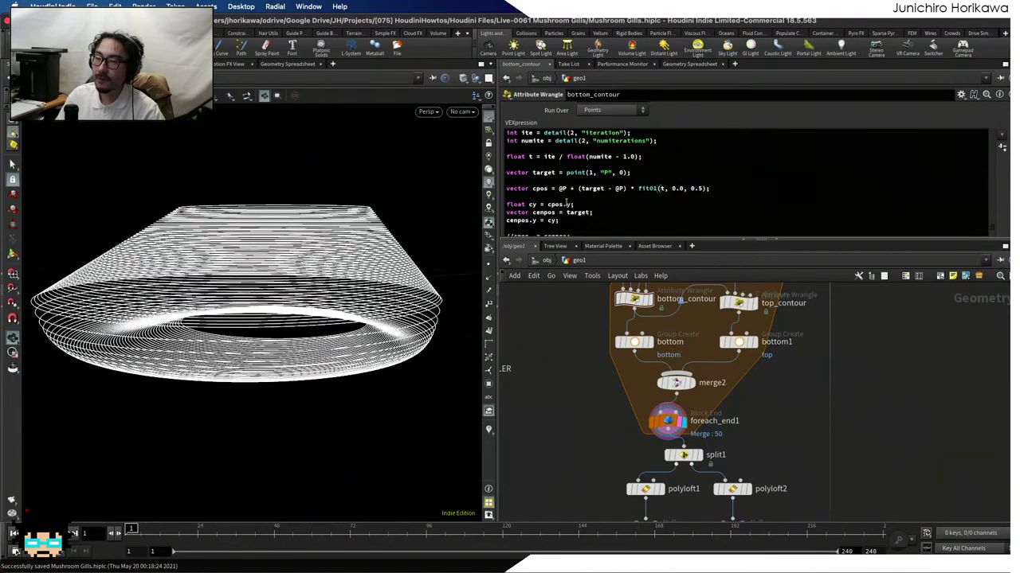
# Try a fit01 upper bound of 0.8, then settle on 0.9
pyautogui.doubleClick(700, 187)
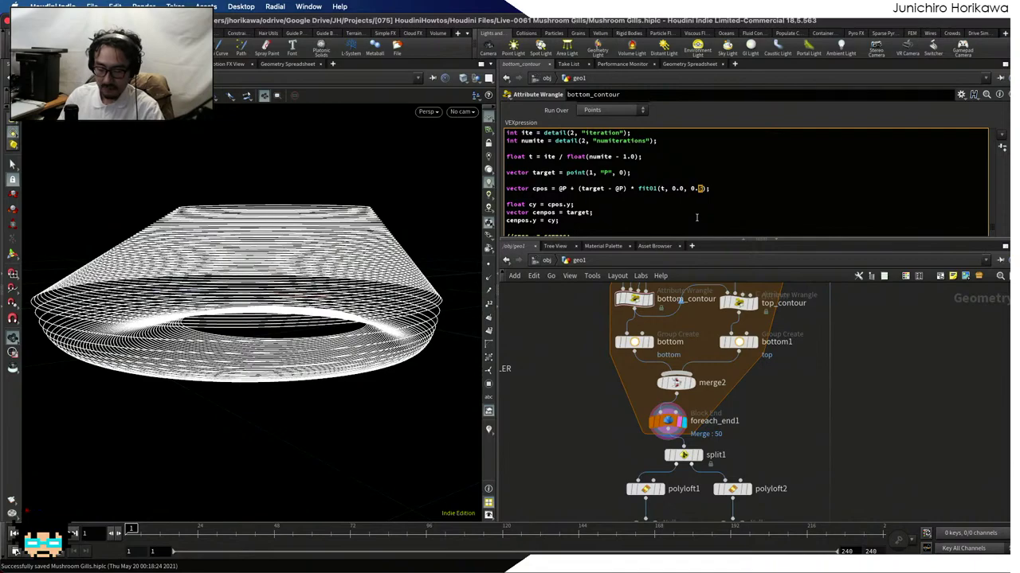
pyautogui.write('8')
pyautogui.moveTo(414, 334); pyautogui.dragTo(406, 302)
pyautogui.doubleClick(700, 188)
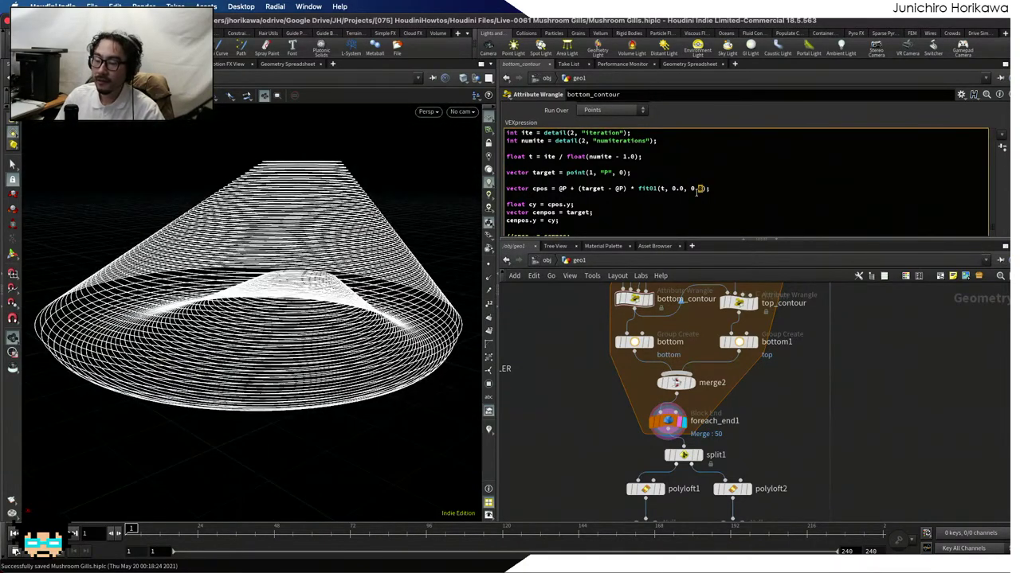
pyautogui.click(695, 200)
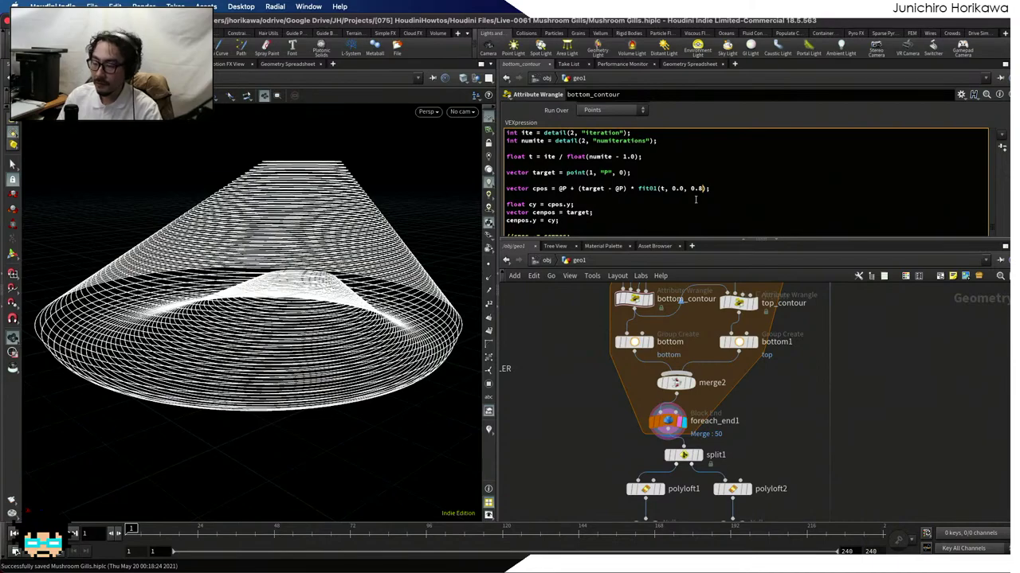
pyautogui.press('BackSpace')
pyautogui.write('9')
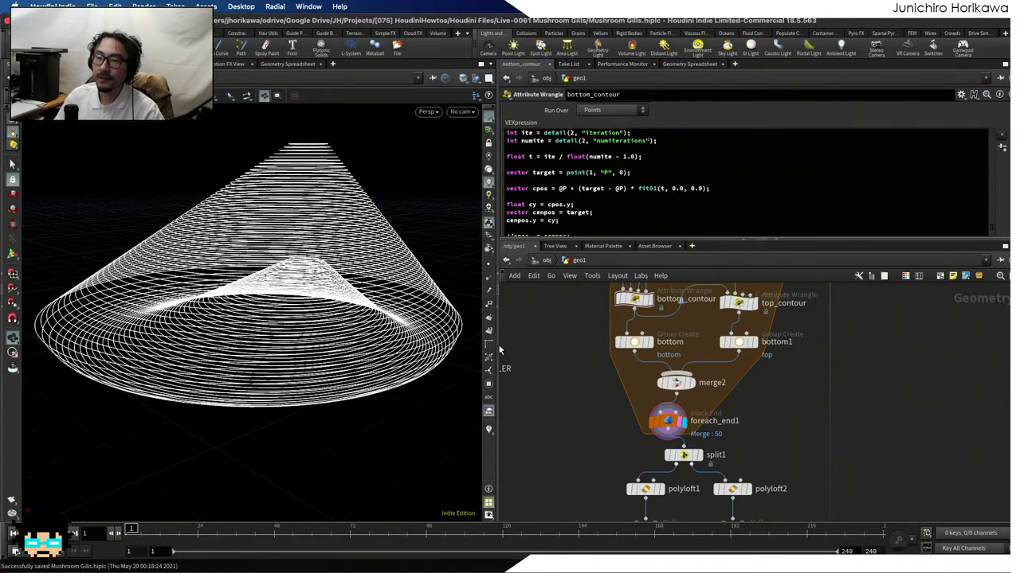
pyautogui.moveTo(319, 334); pyautogui.dragTo(383, 398)
pyautogui.moveTo(346, 289); pyautogui.dragTo(394, 305)
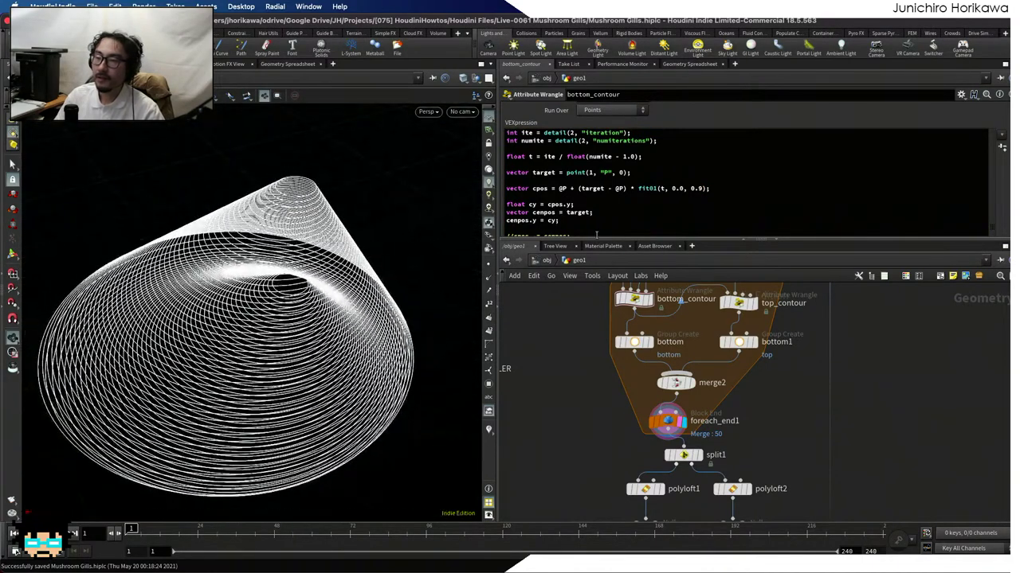
pyautogui.scroll(-3, 597, 214)
pyautogui.scroll(-1, 575, 196)
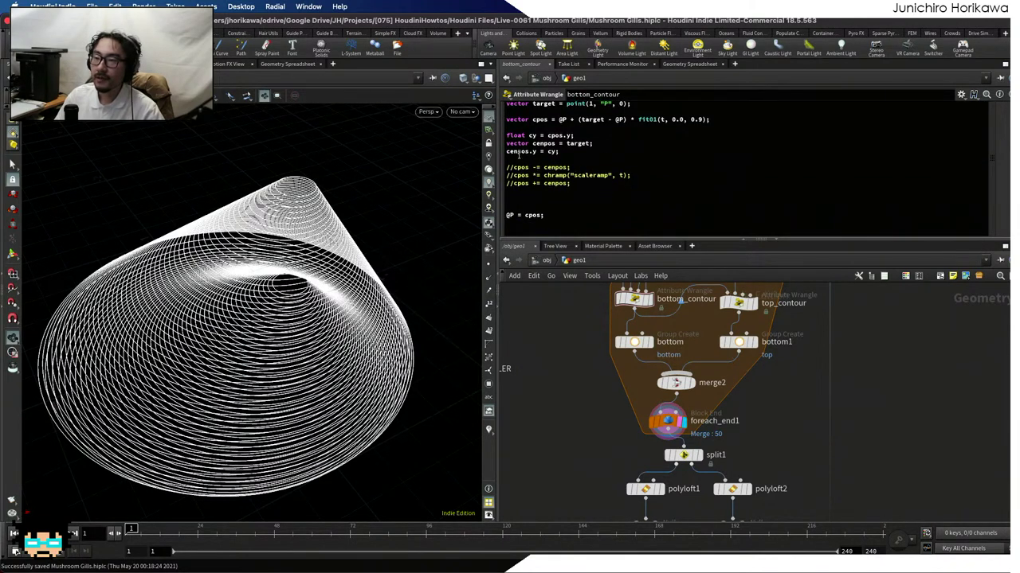
# Uncomment the cpos -= cenpos, chramp scaling and cpos += cenpos lines
pyautogui.moveTo(570, 184); pyautogui.dragTo(494, 167)
pyautogui.click(538, 169)
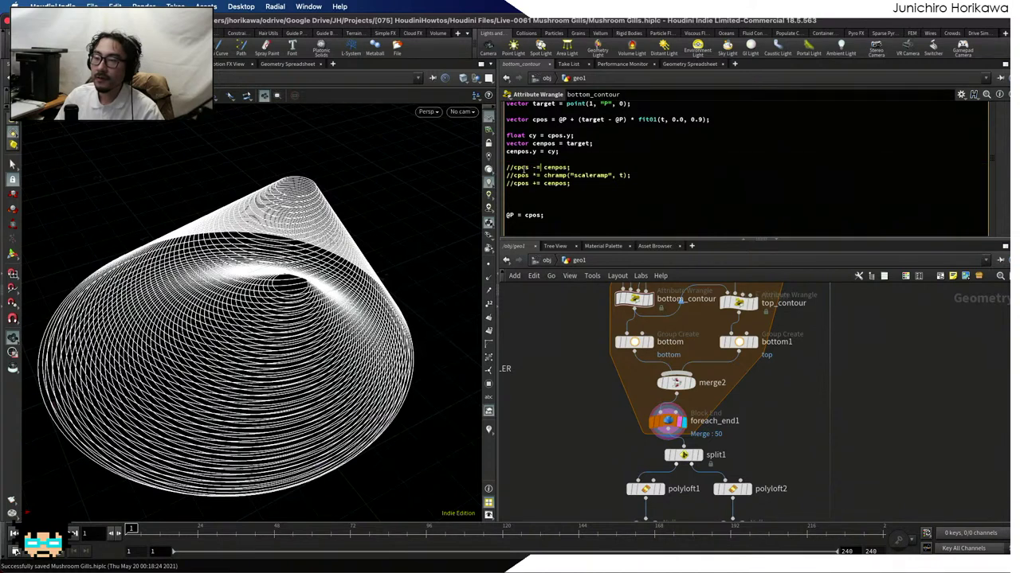
pyautogui.press('BackSpace')
pyautogui.press('BackSpace')
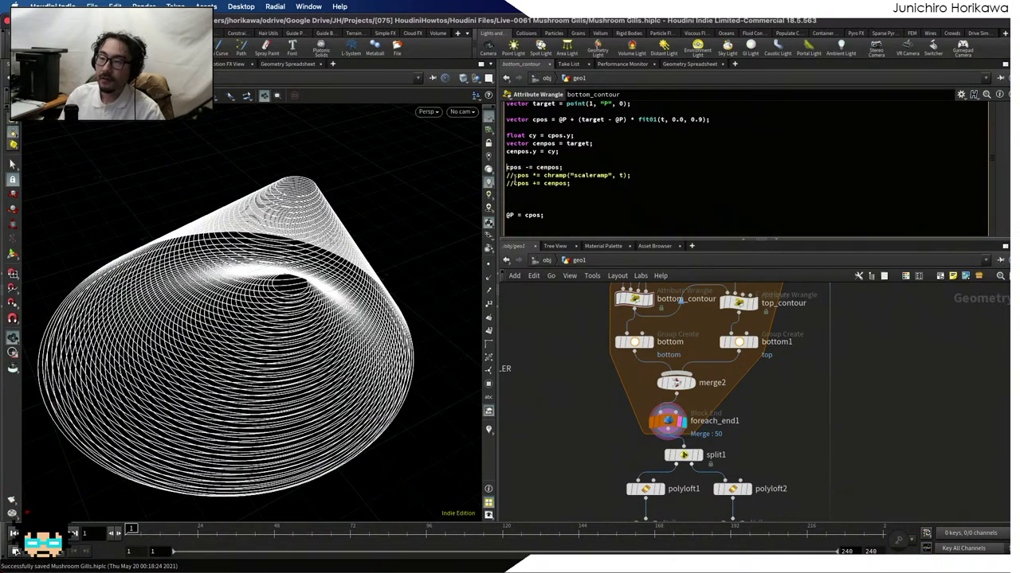
pyautogui.press('Down')
pyautogui.press('Delete')
pyautogui.press('Delete')
pyautogui.press('Down')
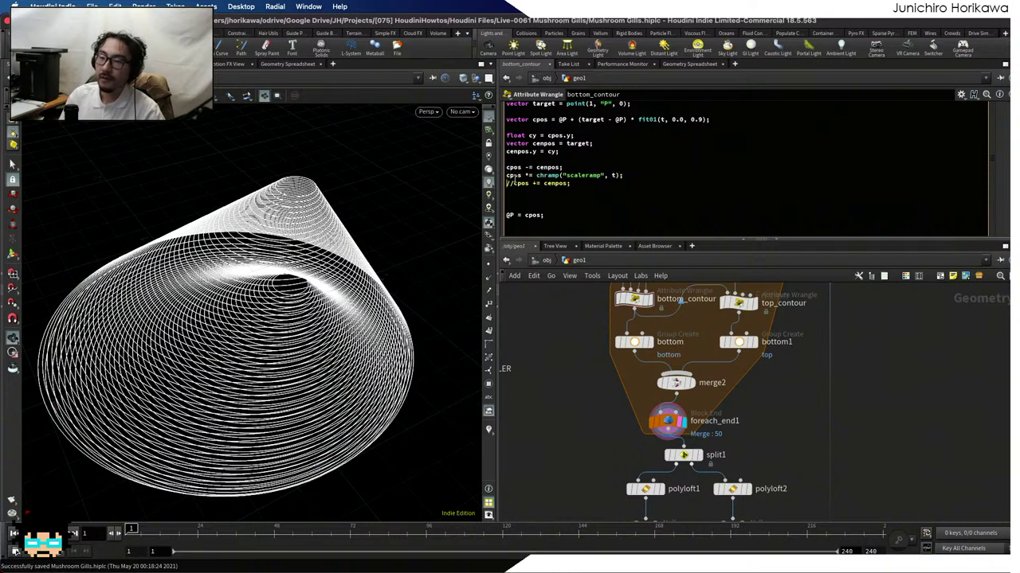
pyautogui.press('Delete')
pyautogui.press('Delete')
pyautogui.scroll(1, 628, 184)
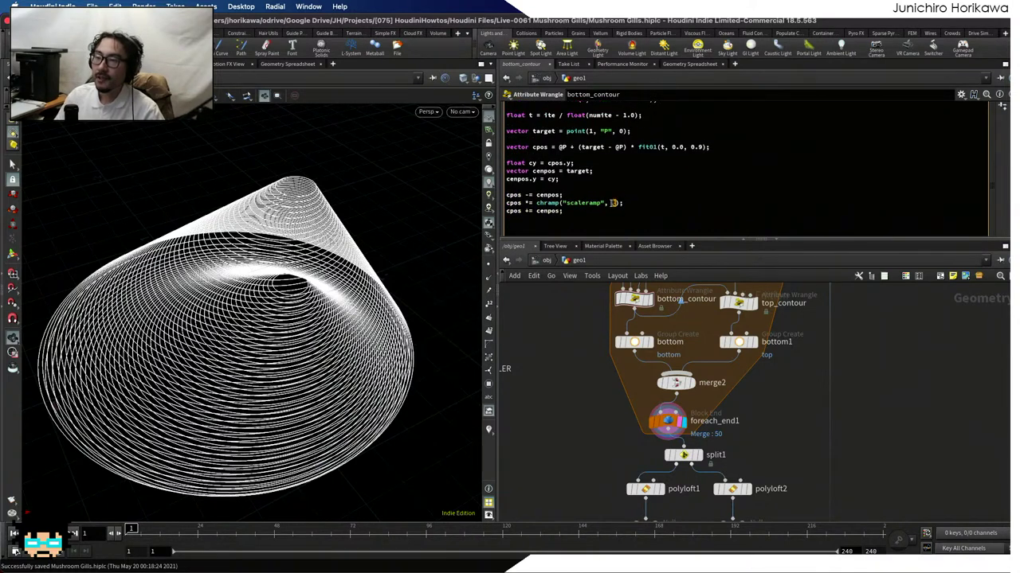
# Move fit01(t, 0.0, 0.9) onto a new 't =' line above the cpos line
pyautogui.moveTo(637, 148); pyautogui.dragTo(704, 148)
pyautogui.click(699, 138)
pyautogui.press('Return')
pyautogui.write('t =')
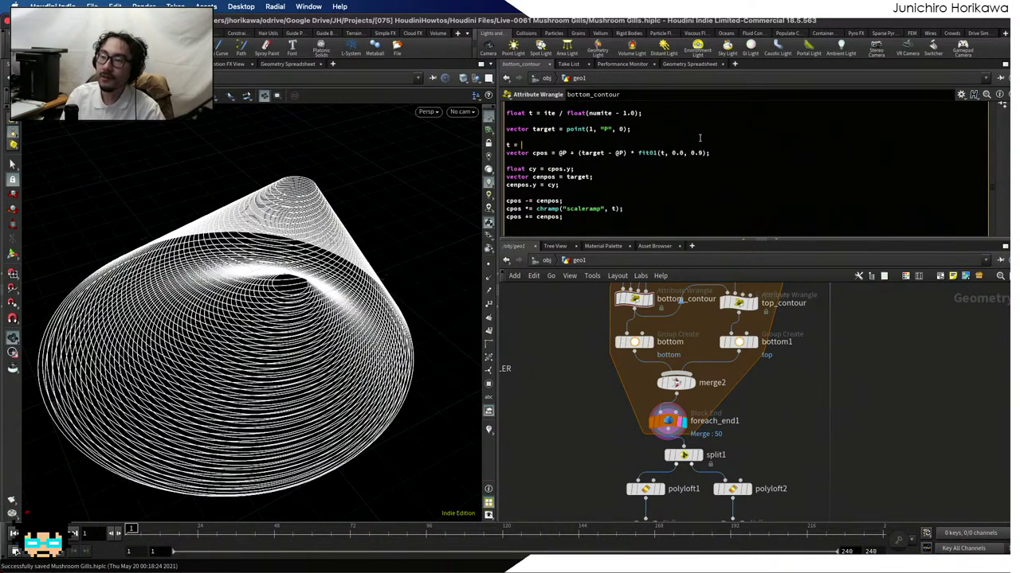
pyautogui.moveTo(638, 152); pyautogui.dragTo(707, 153)
pyautogui.press('super+x')
pyautogui.write('=')
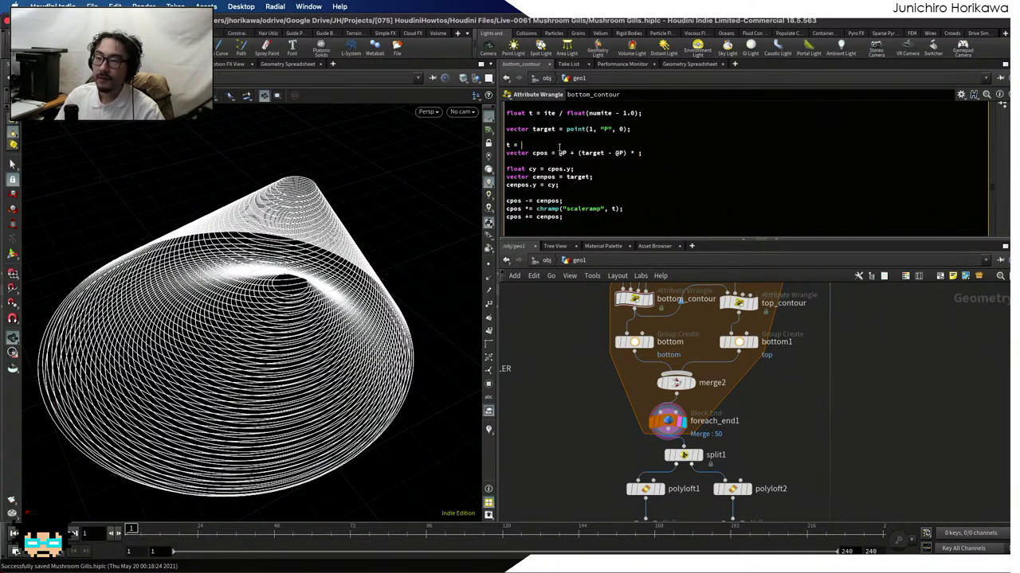
pyautogui.press('super+v')
# Put plain t back on the cpos line and end the new t line with a semicolon
pyautogui.click(638, 152)
pyautogui.write('t')
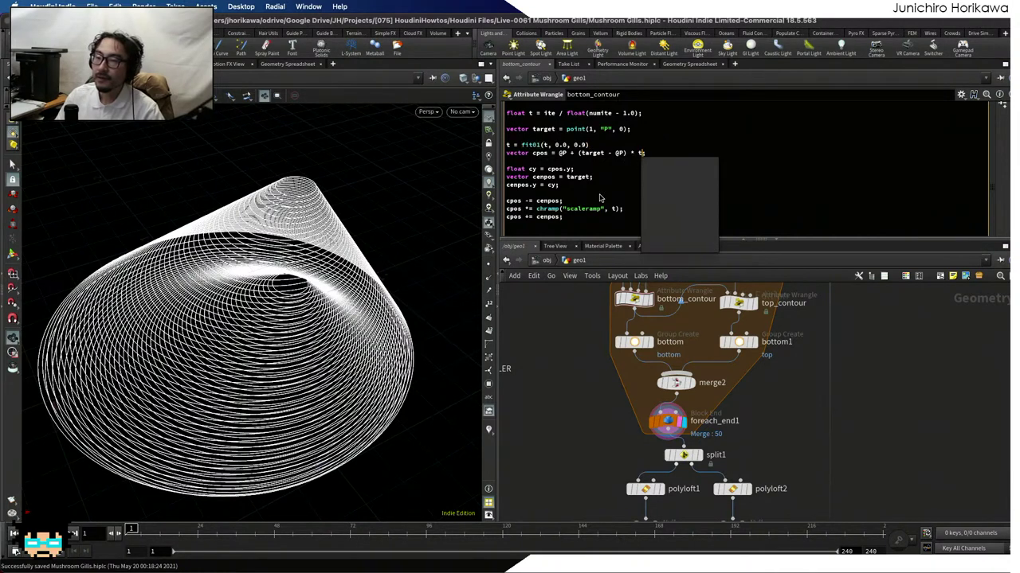
pyautogui.scroll(-1, 601, 198)
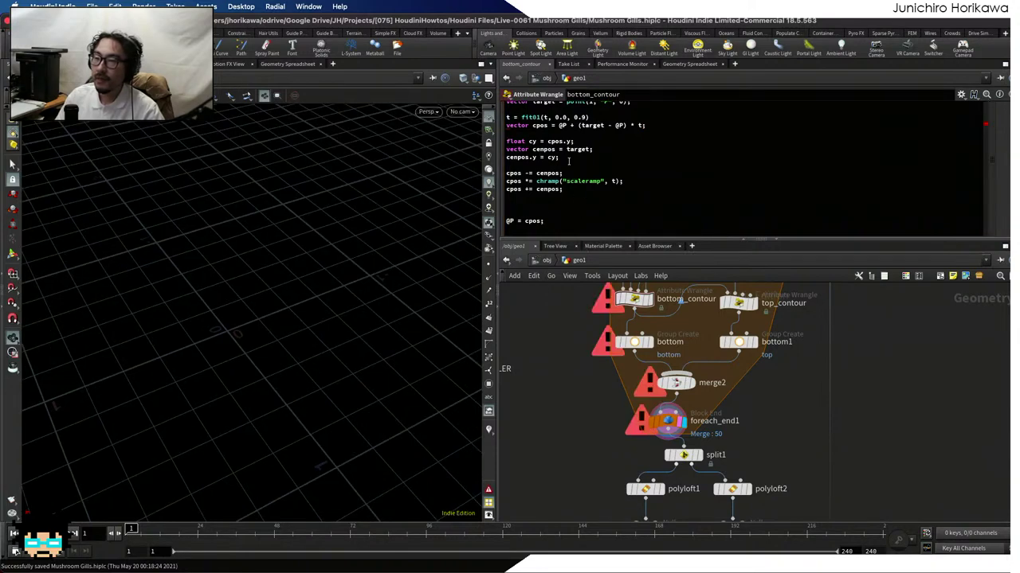
pyautogui.click(602, 116)
pyautogui.write(';')
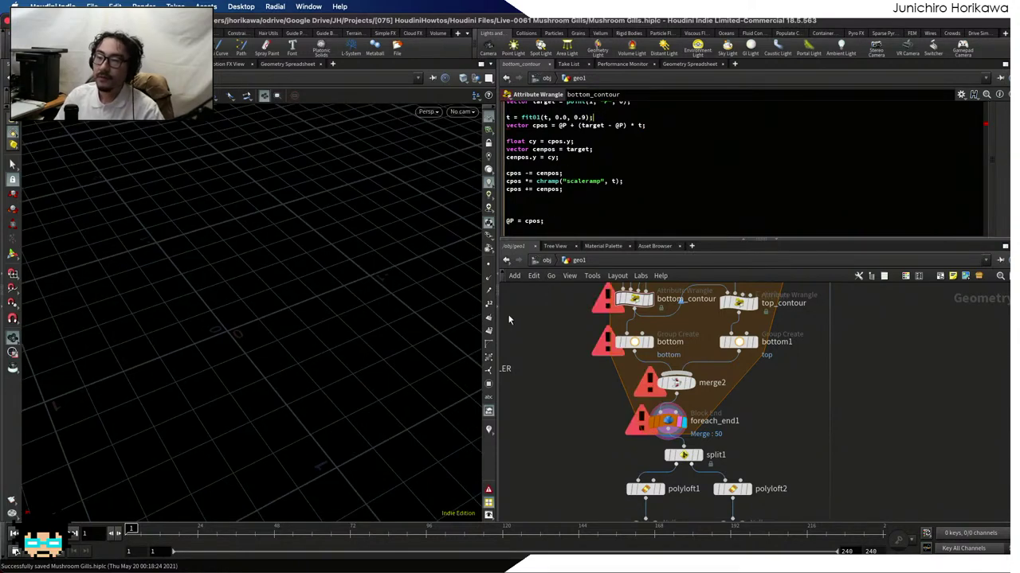
pyautogui.moveTo(357, 272)
pyautogui.mouseDown()
pyautogui.moveTo(374, 286)
pyautogui.moveTo(350, 264)
pyautogui.mouseUp()
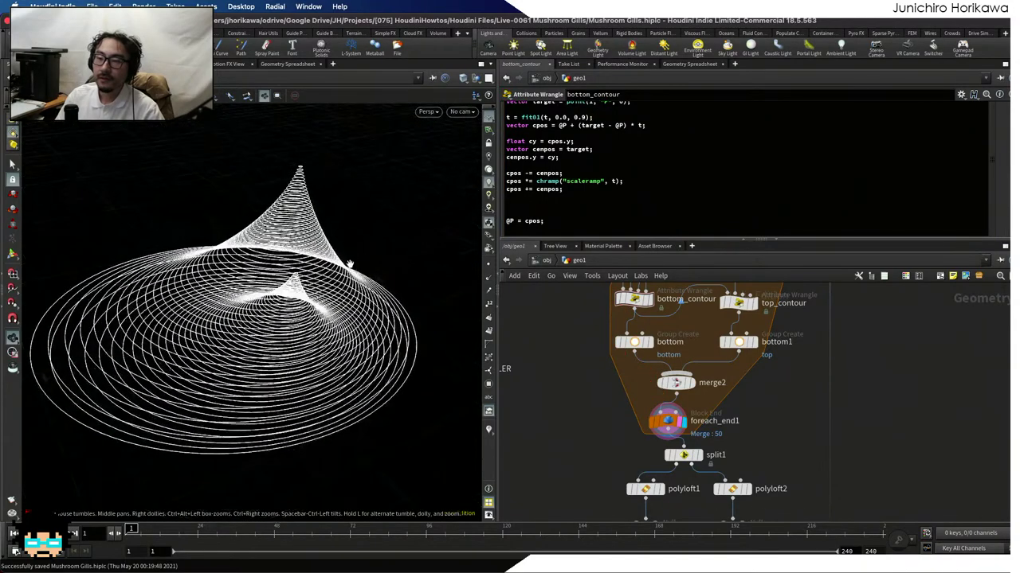
pyautogui.scroll(-3, 617, 197)
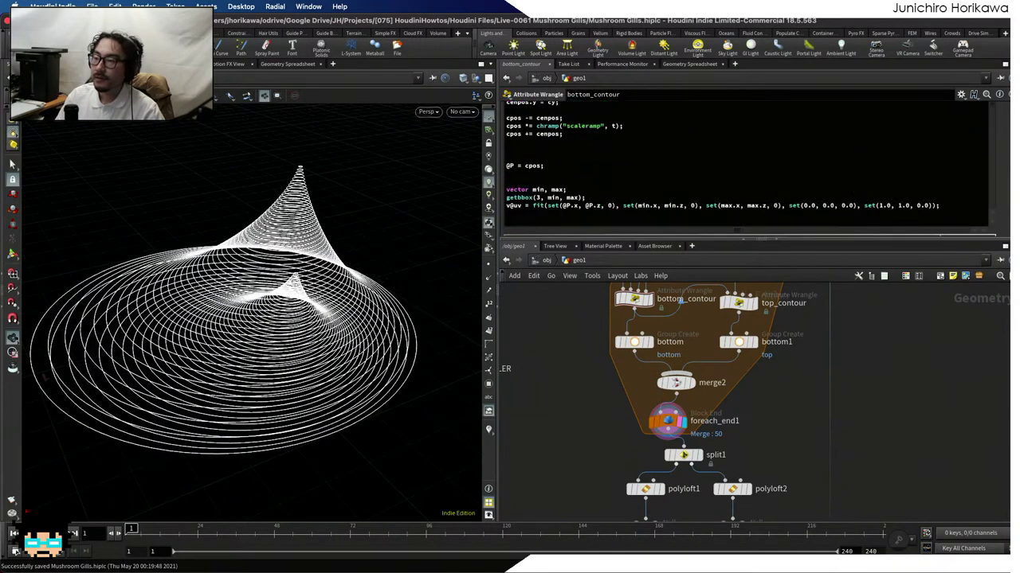
pyautogui.scroll(-5, 995, 201)
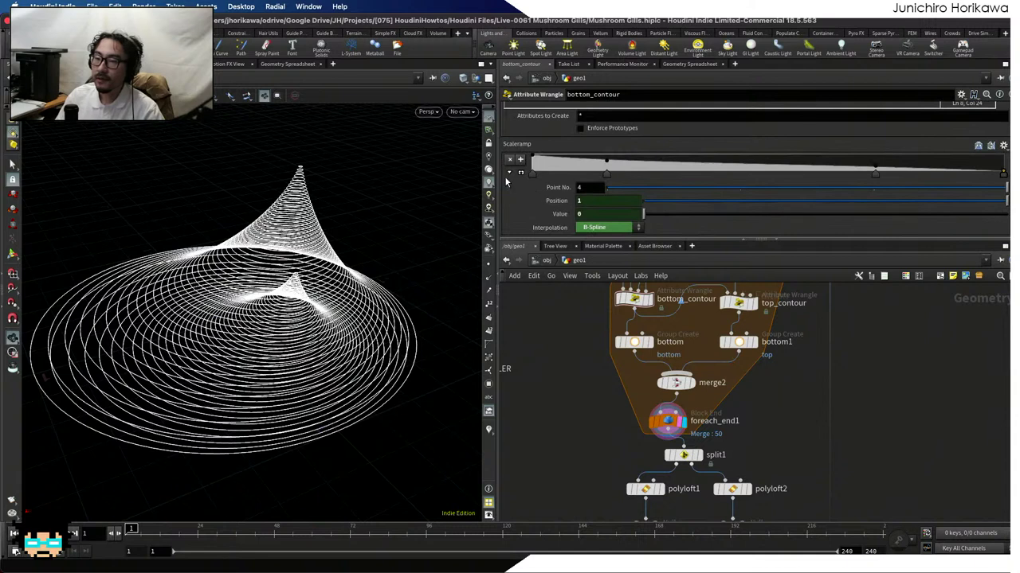
# Expand the Scaleramp graph and test reshaping its keys, undoing the change
pyautogui.click(520, 172)
pyautogui.scroll(2, 624, 188)
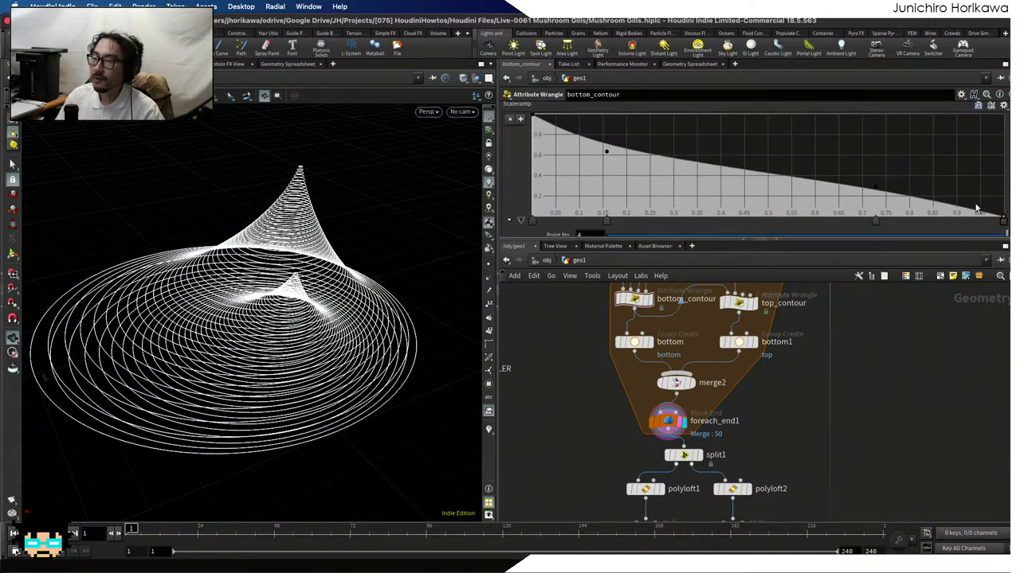
pyautogui.moveTo(1006, 219)
pyautogui.mouseDown()
pyautogui.moveTo(1005, 134)
pyautogui.moveTo(1008, 239)
pyautogui.mouseUp()
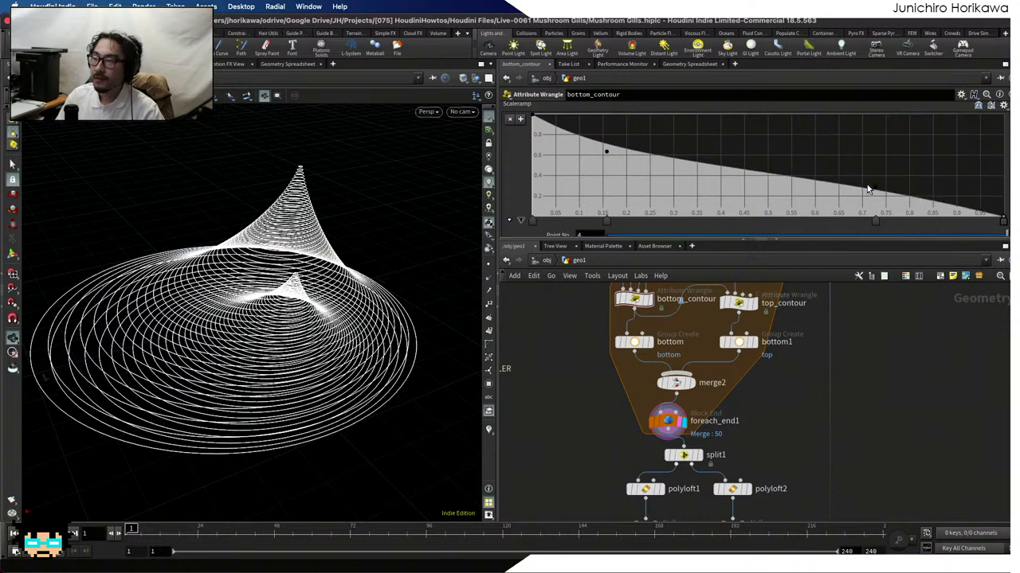
pyautogui.moveTo(874, 188)
pyautogui.mouseDown()
pyautogui.moveTo(874, 164)
pyautogui.moveTo(873, 187)
pyautogui.mouseUp()
pyautogui.scroll(-1, 726, 216)
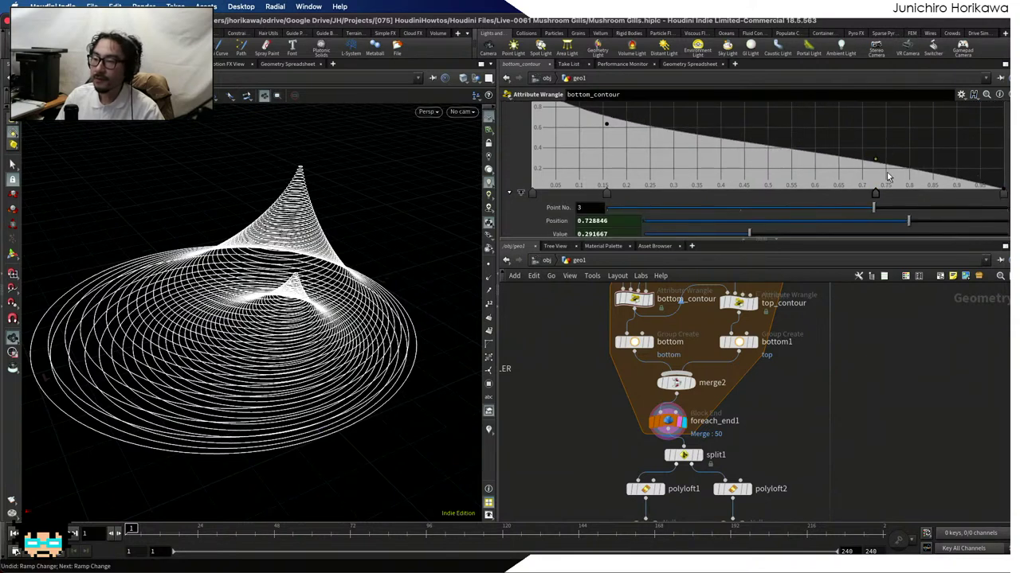
pyautogui.click(606, 124)
pyautogui.scroll(1, 605, 136)
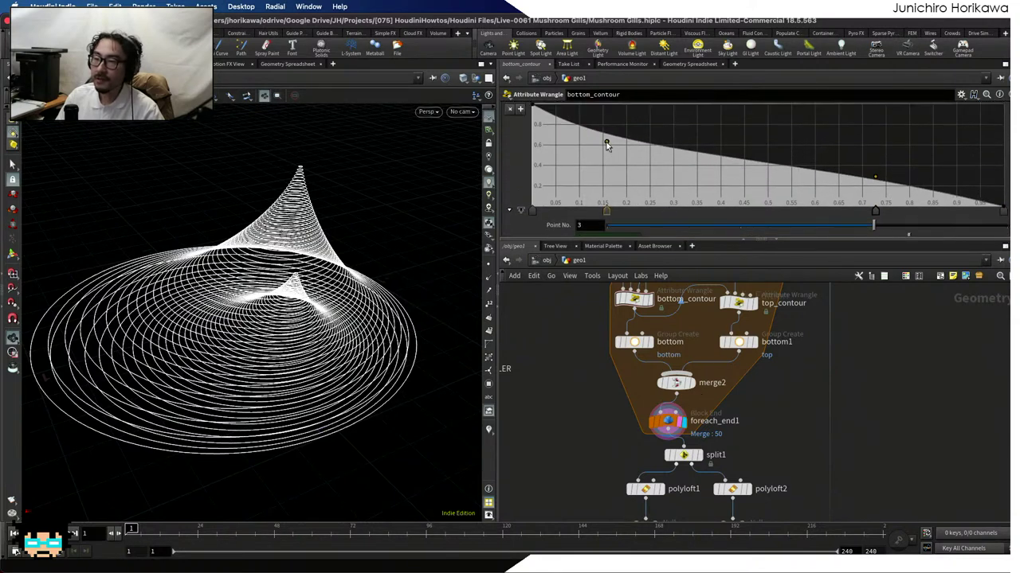
pyautogui.hotkey('ctrl', 'z')
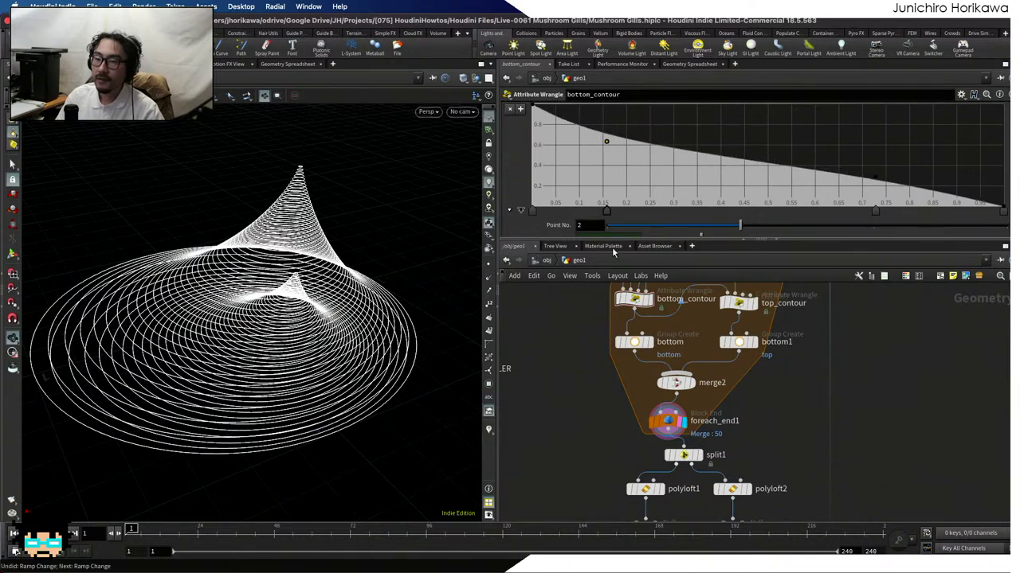
# Check foreach_end1's settings, return to bottom_contour, enlarge its parameter area, and undo the ramp move
pyautogui.click(668, 421)
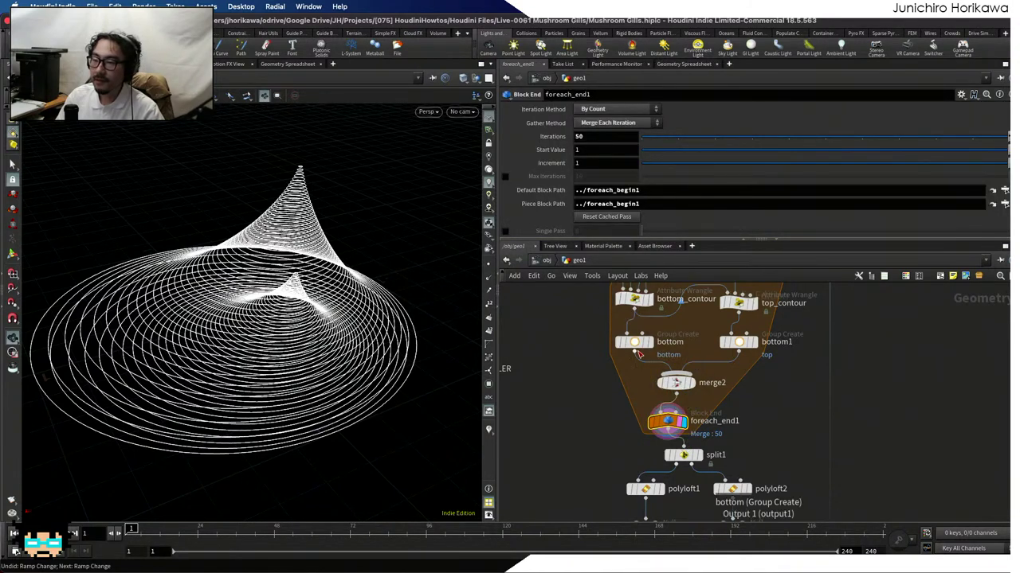
pyautogui.click(636, 301)
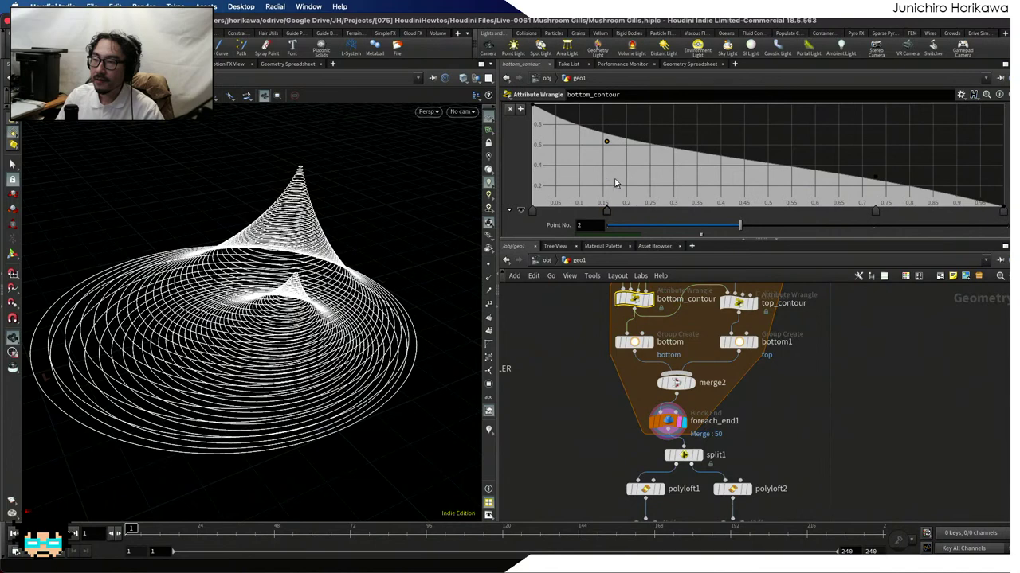
pyautogui.scroll(5, 612, 171)
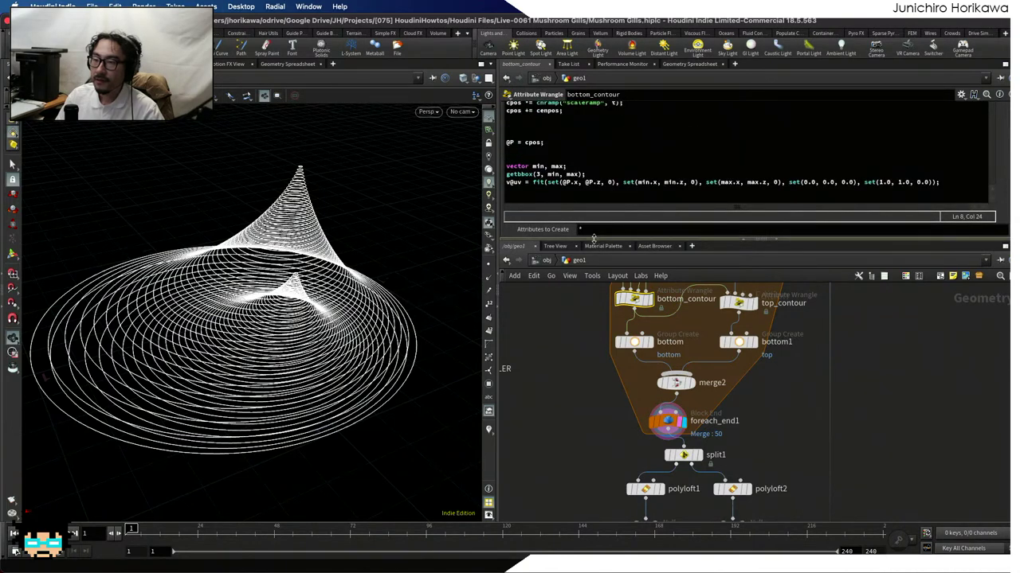
pyautogui.moveTo(592, 239); pyautogui.dragTo(633, 335)
pyautogui.scroll(-1, 590, 341)
pyautogui.hotkey('ctrl', 'z')
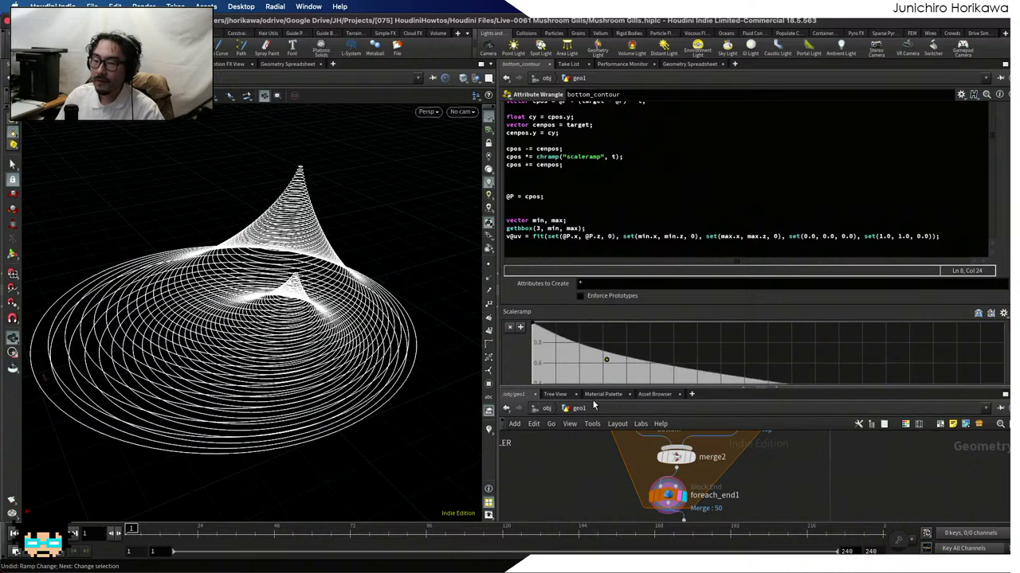
# Re-enter geo1, frame the contour nodes, save Mushroom Gills.hiplc, and show the Scaleramp curve
pyautogui.click(547, 408)
pyautogui.doubleClick(744, 460)
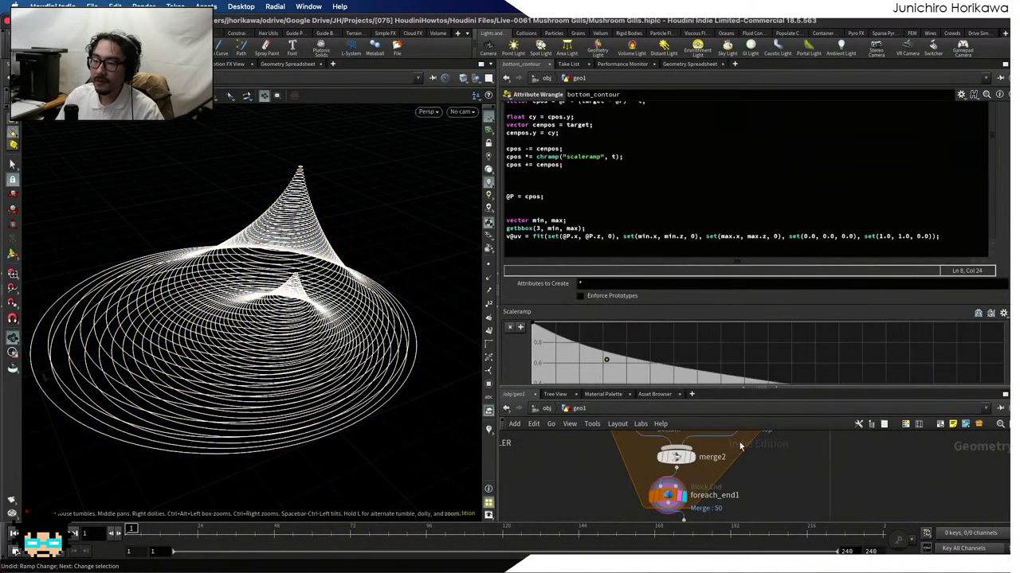
pyautogui.moveTo(682, 388); pyautogui.dragTo(682, 300)
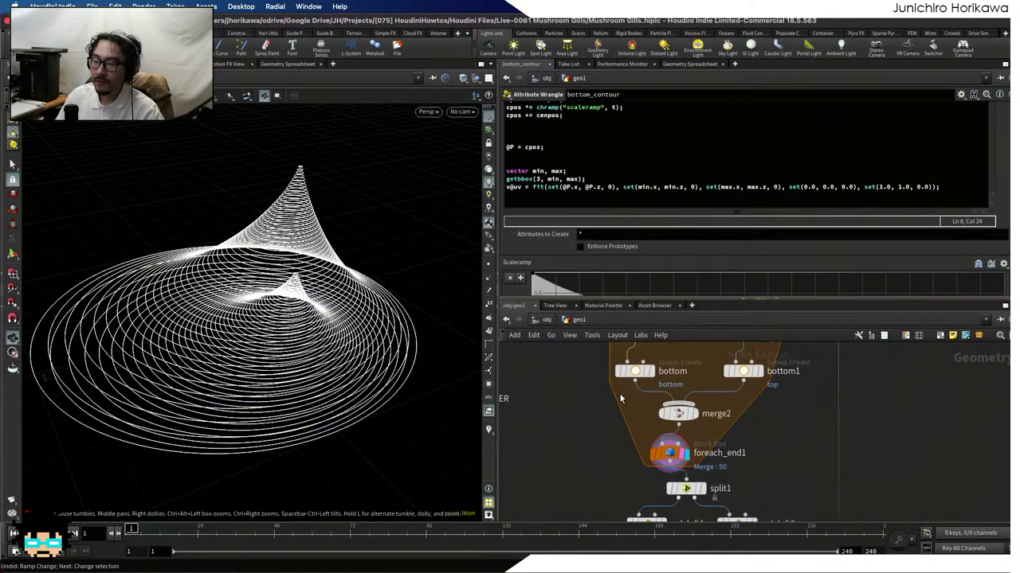
pyautogui.moveTo(582, 465); pyautogui.dragTo(590, 534, button='middle')
pyautogui.scroll(3, 661, 426)
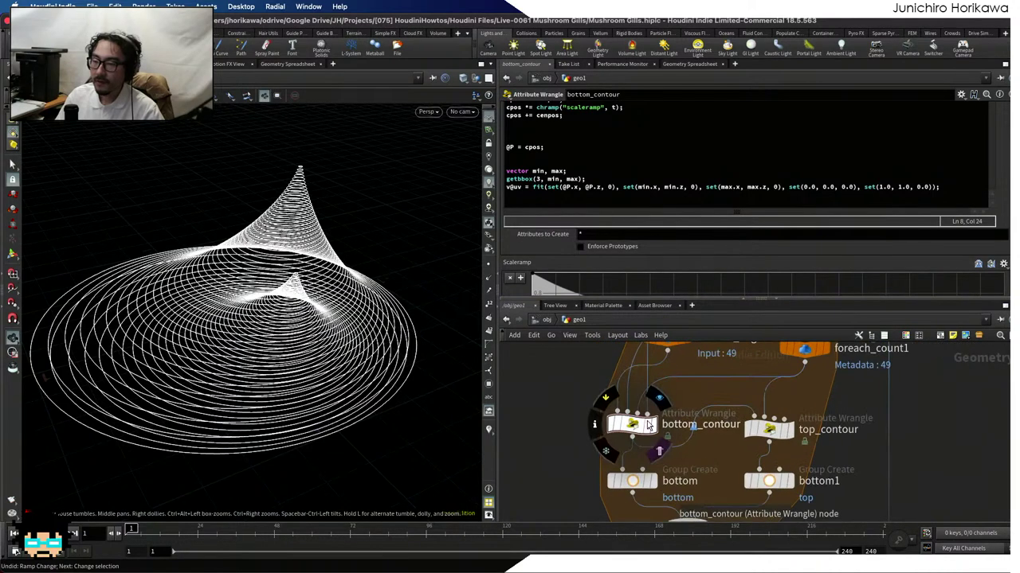
pyautogui.hotkey('ctrl', 's')
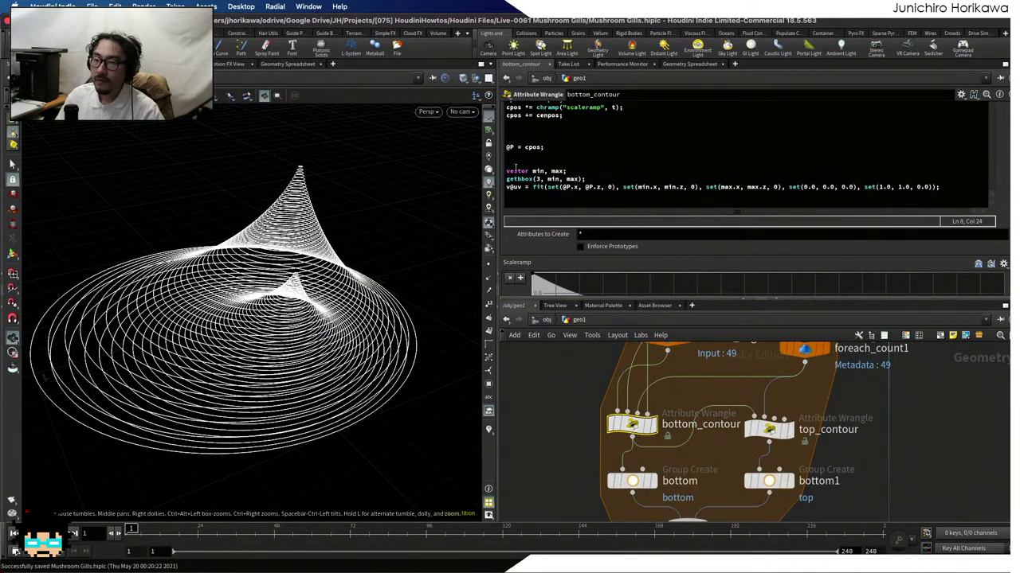
pyautogui.scroll(-3, 581, 251)
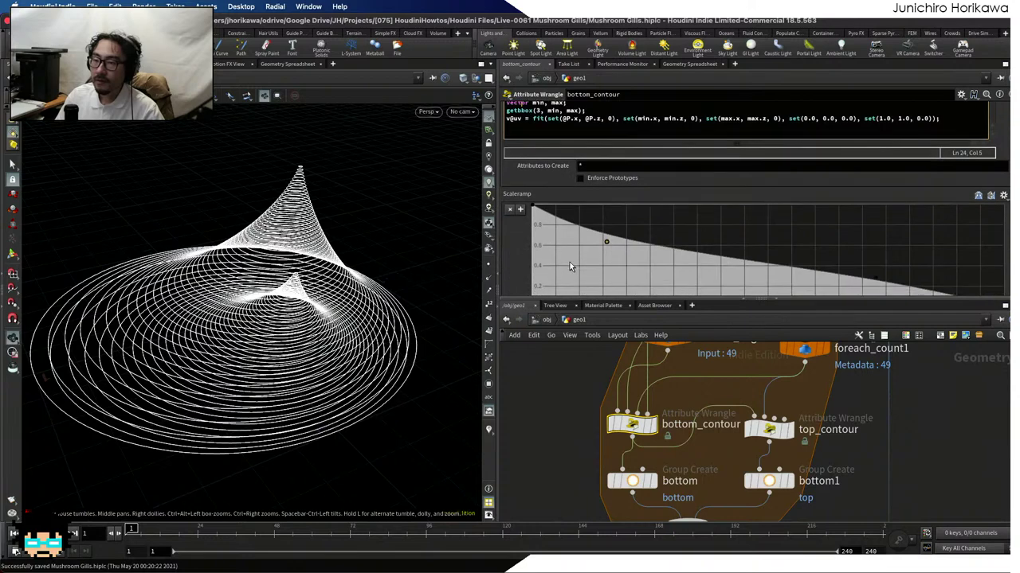
pyautogui.click(605, 242)
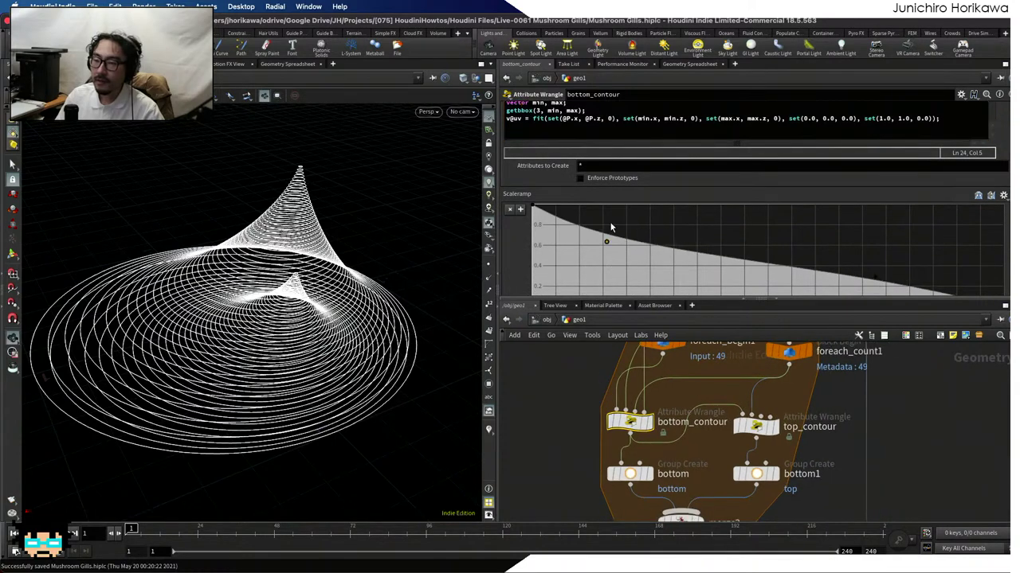
pyautogui.scroll(-5, 620, 427)
# Select the CONTROLLER null, enlarge its bottom ramp editor, and test then undo a point change
pyautogui.click(542, 447)
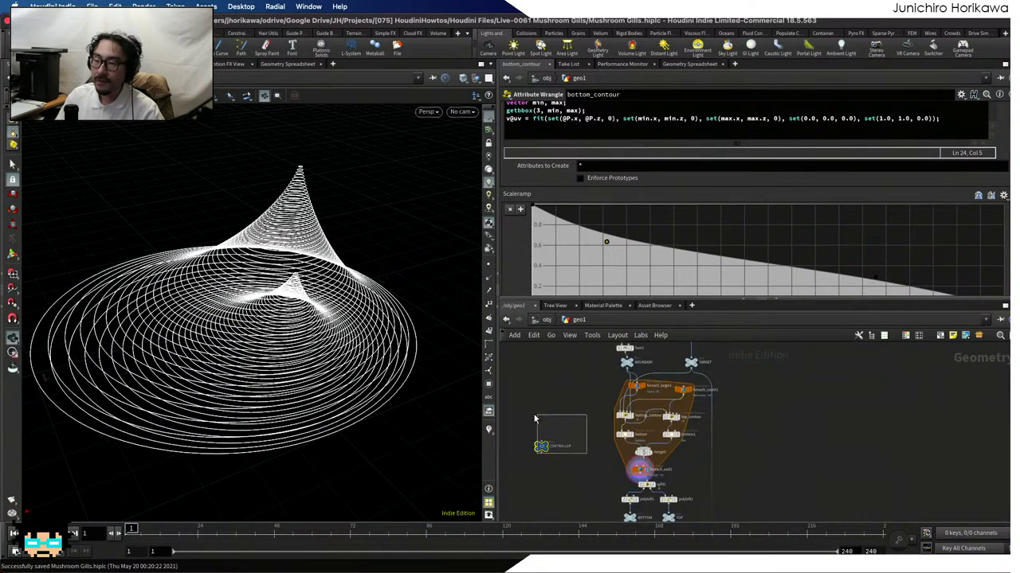
pyautogui.click(520, 160)
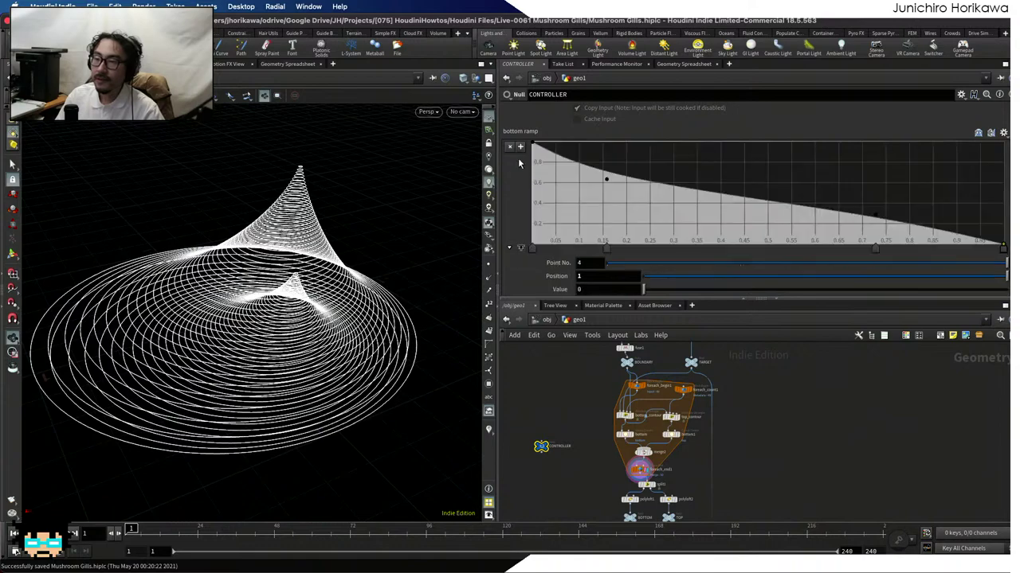
pyautogui.moveTo(606, 179)
pyautogui.mouseDown()
pyautogui.moveTo(653, 207)
pyautogui.moveTo(603, 173)
pyautogui.mouseUp()
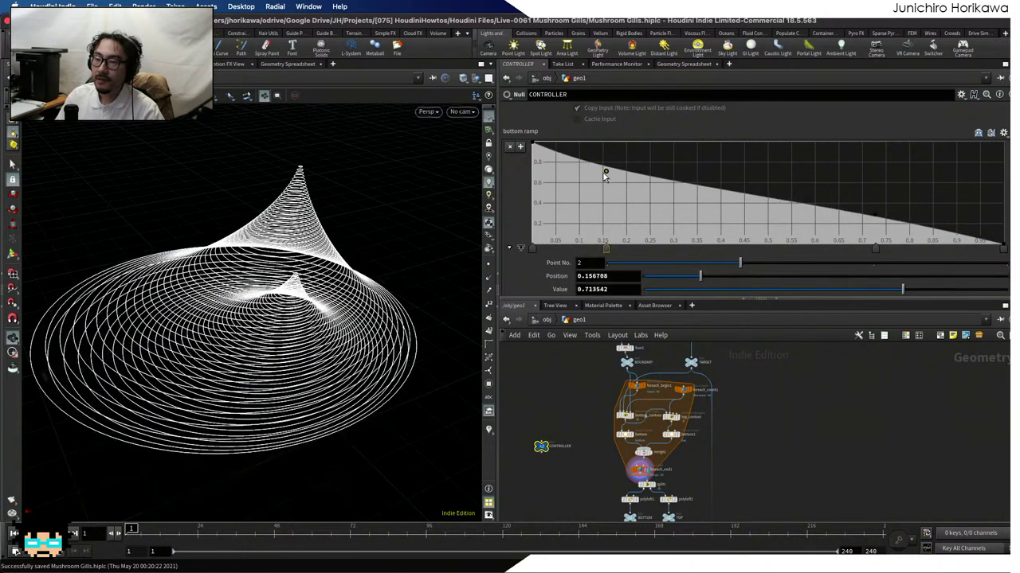
pyautogui.hotkey('ctrl', 'z')
pyautogui.moveTo(1004, 248)
pyautogui.mouseDown()
pyautogui.moveTo(1006, 170)
pyautogui.moveTo(1004, 248)
pyautogui.mouseUp()
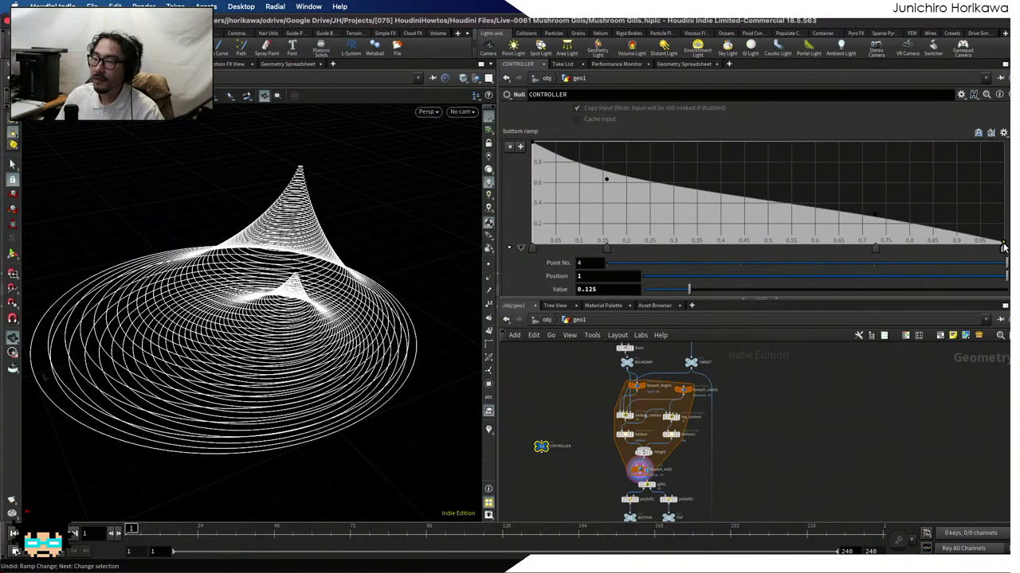
# Review the bottom_contour wrangle's VEX code
pyautogui.scroll(5, 624, 416)
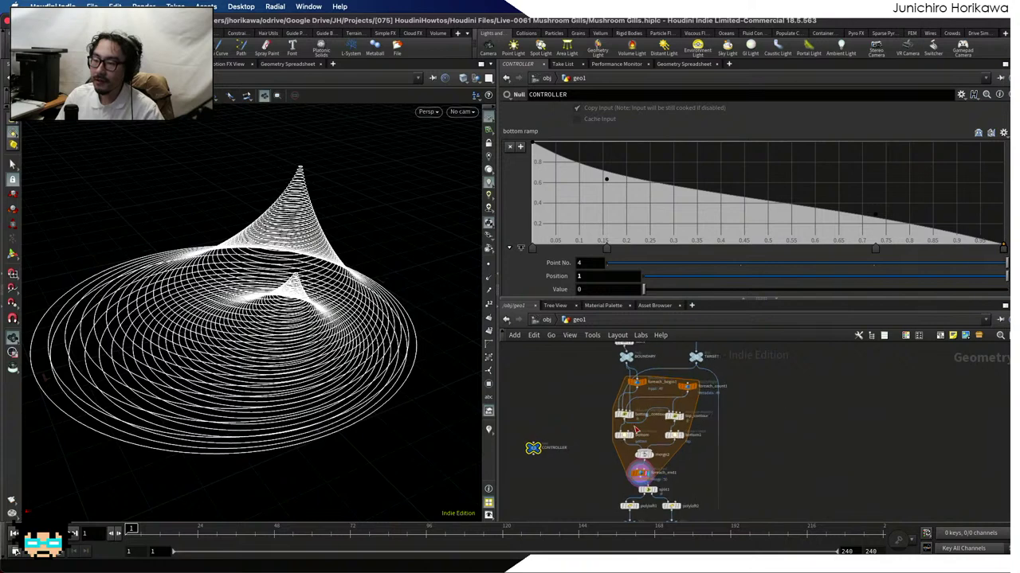
pyautogui.click(625, 418)
pyautogui.scroll(5, 638, 207)
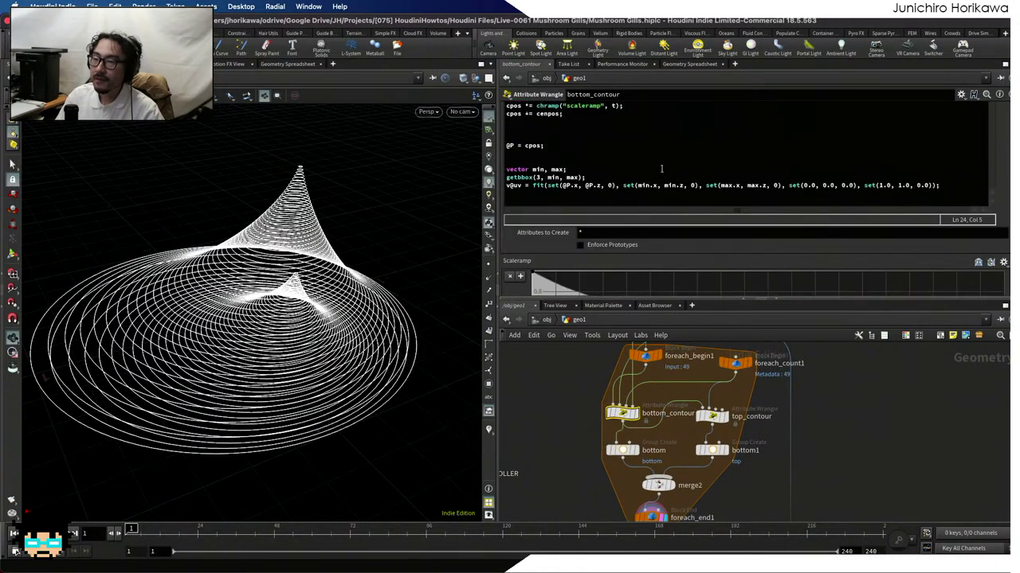
pyautogui.scroll(1, 594, 176)
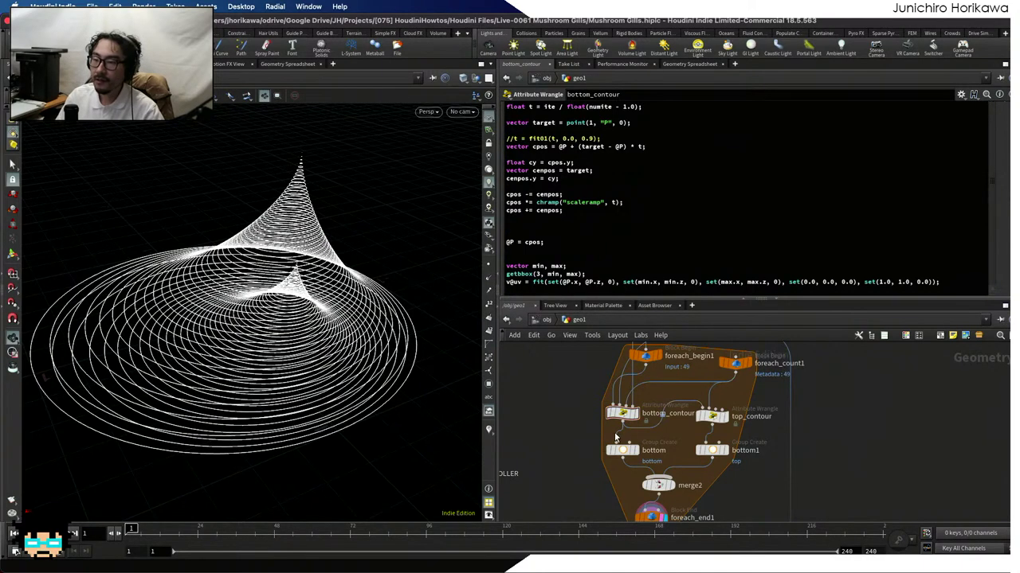
pyautogui.scroll(-2, 585, 430)
# Set the CONTROLLER bottom ramp's end point back to 0, recheck the code, and reselect CONTROLLER
pyautogui.click(591, 418)
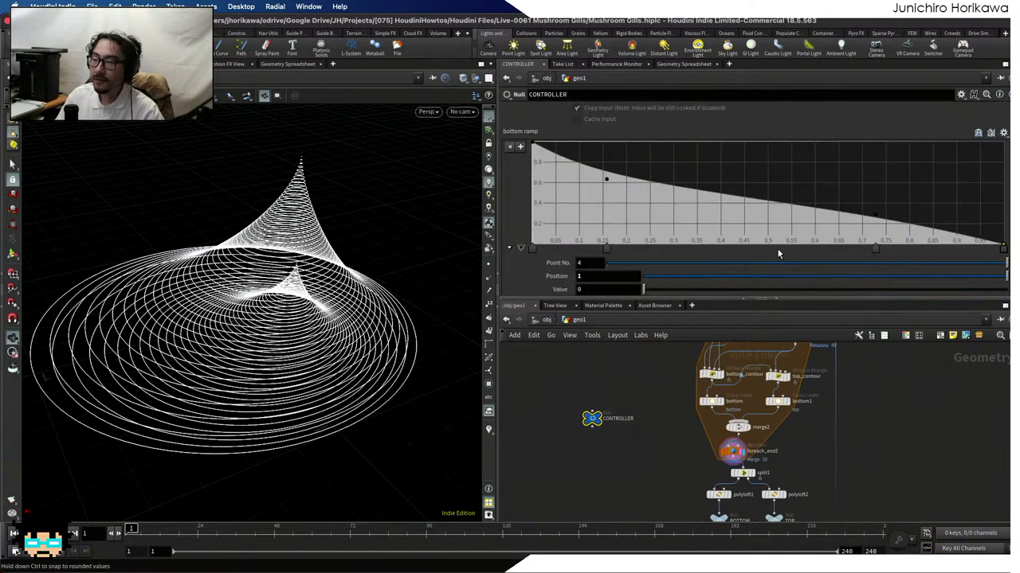
pyautogui.moveTo(1003, 248)
pyautogui.mouseDown()
pyautogui.moveTo(1005, 183)
pyautogui.moveTo(1003, 247)
pyautogui.mouseUp()
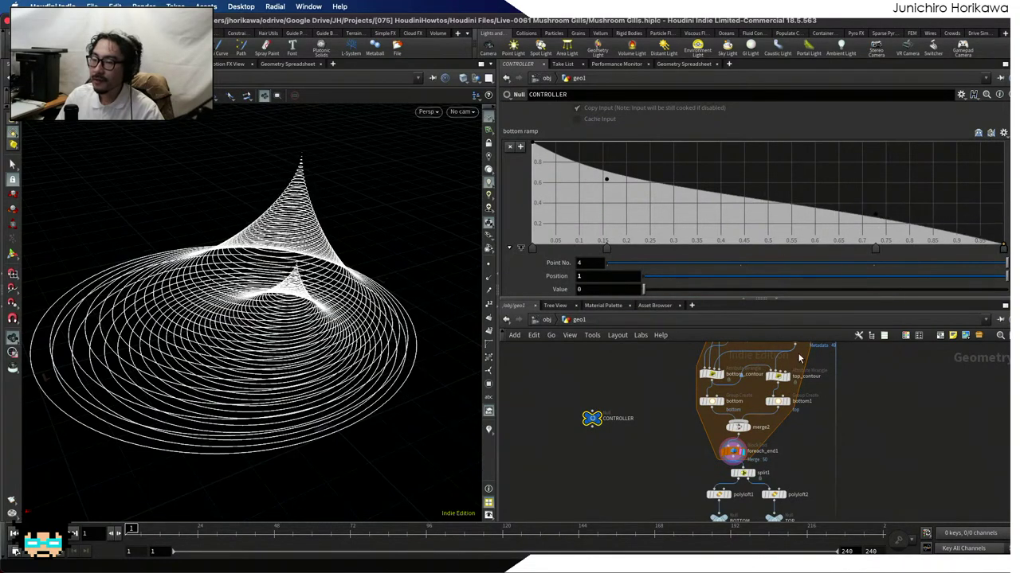
pyautogui.scroll(5, 800, 359)
pyautogui.click(727, 344)
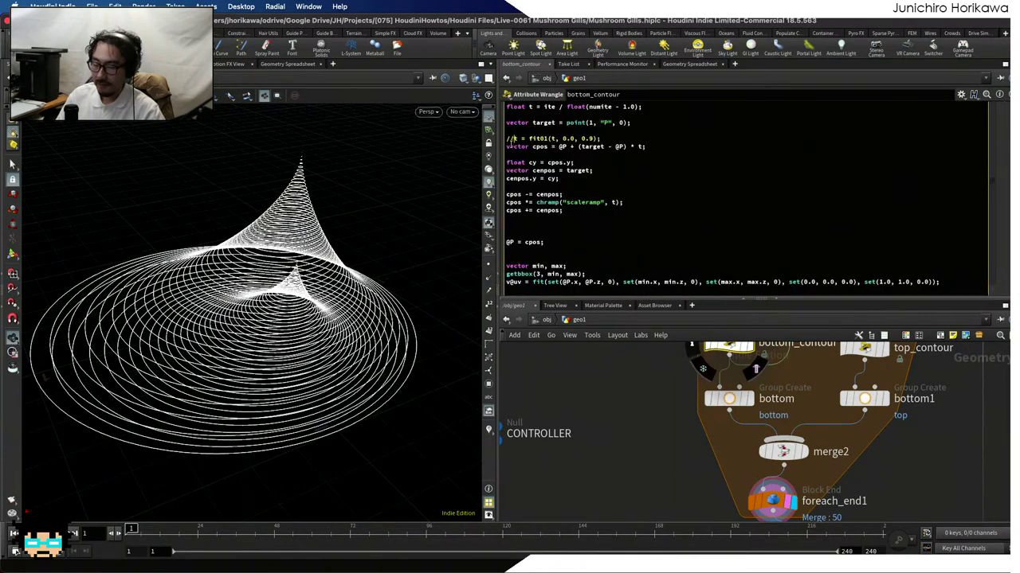
pyautogui.moveTo(590, 459); pyautogui.dragTo(699, 452, button='middle')
pyautogui.click(593, 425)
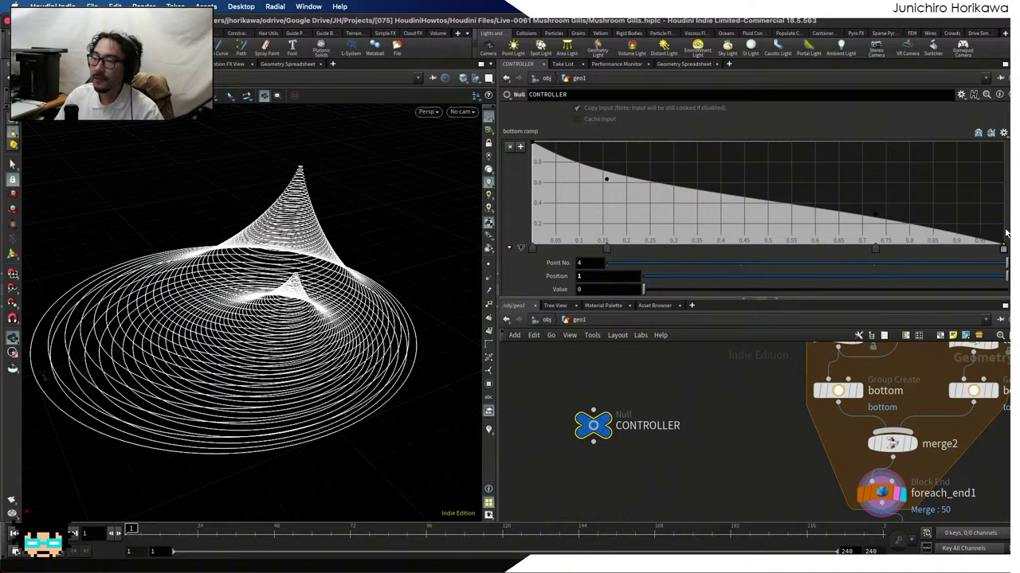
# Raise the bottom ramp's right end to about 0.79 and add a dip point of 0.375 near 0.69
pyautogui.moveTo(1003, 246); pyautogui.dragTo(1003, 187)
pyautogui.moveTo(877, 217)
pyautogui.mouseDown()
pyautogui.moveTo(874, 186)
pyautogui.moveTo(874, 199)
pyautogui.mouseUp()
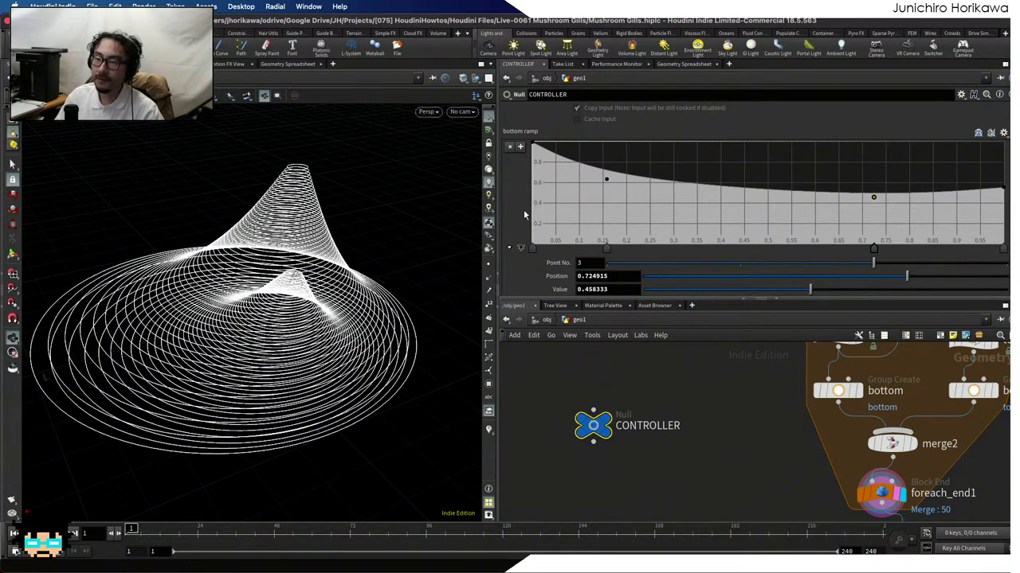
pyautogui.moveTo(239, 319)
pyautogui.mouseDown()
pyautogui.moveTo(160, 327)
pyautogui.moveTo(254, 318)
pyautogui.mouseUp()
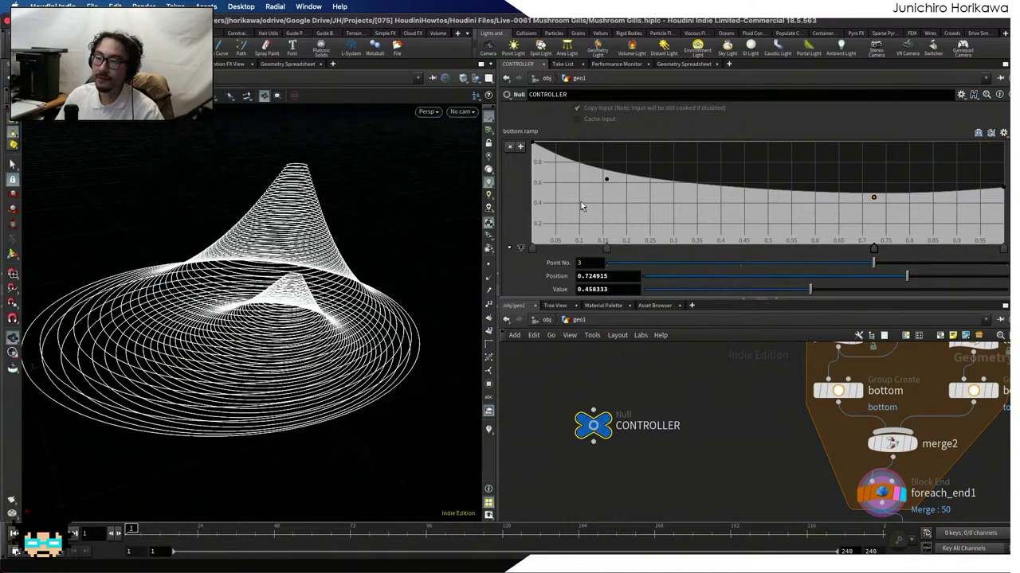
pyautogui.moveTo(1003, 189); pyautogui.dragTo(1006, 165)
pyautogui.moveTo(872, 198)
pyautogui.mouseDown()
pyautogui.moveTo(874, 167)
pyautogui.moveTo(874, 220)
pyautogui.moveTo(858, 206)
pyautogui.mouseUp()
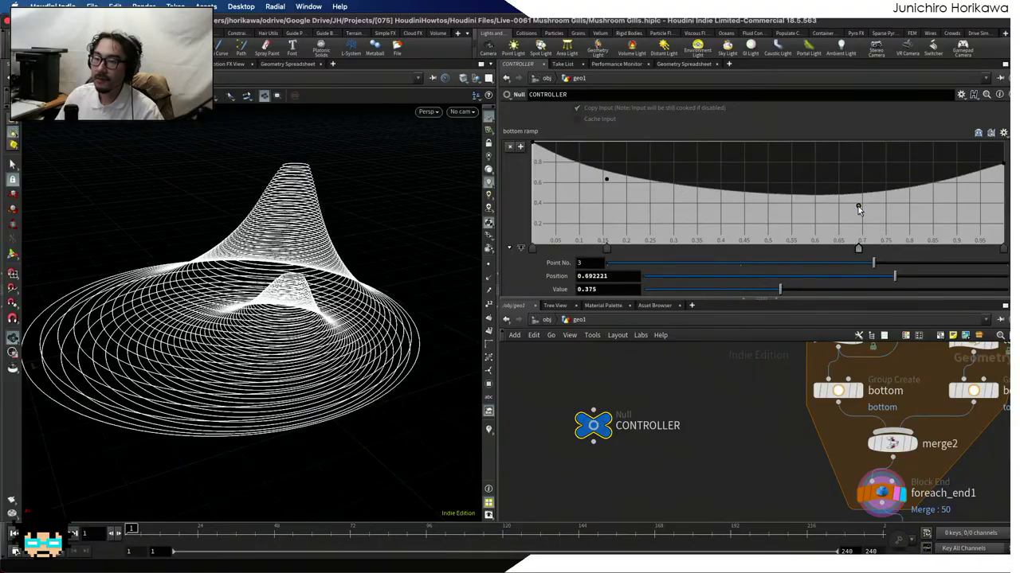
pyautogui.moveTo(350, 215)
pyautogui.mouseDown()
pyautogui.moveTo(351, 283)
pyautogui.moveTo(359, 152)
pyautogui.moveTo(360, 295)
pyautogui.moveTo(359, 207)
pyautogui.mouseUp()
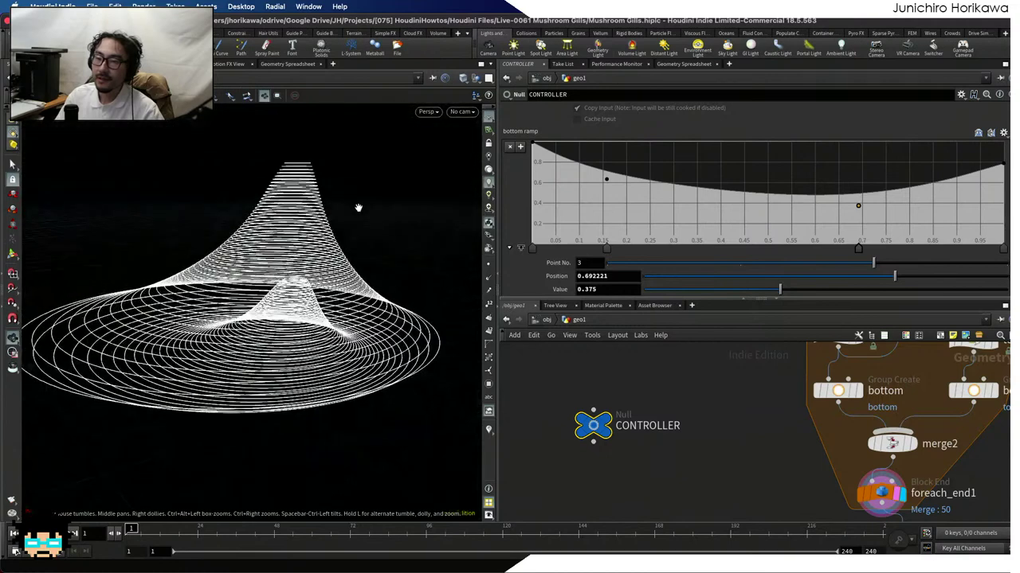
pyautogui.scroll(-5, 629, 404)
# Display foreach_end2's output and orbit around the gill paths at the cone top
pyautogui.scroll(5, 657, 443)
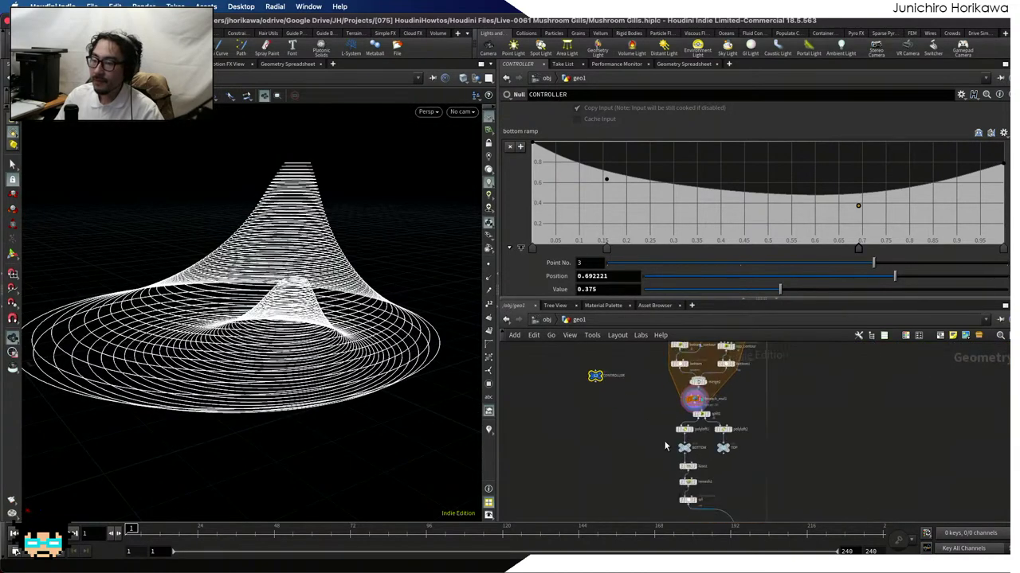
pyautogui.scroll(6, 753, 482)
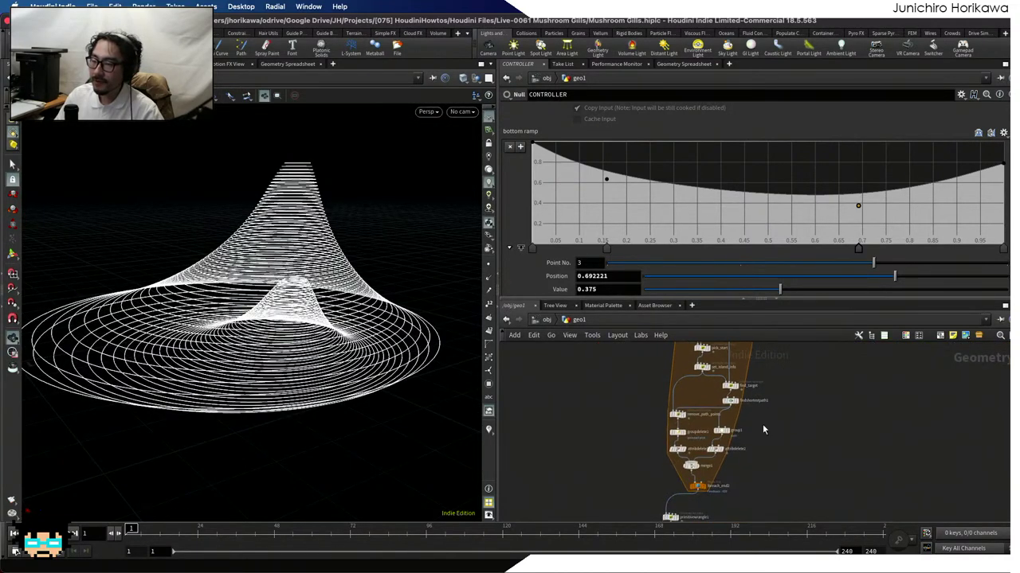
pyautogui.scroll(1, 739, 485)
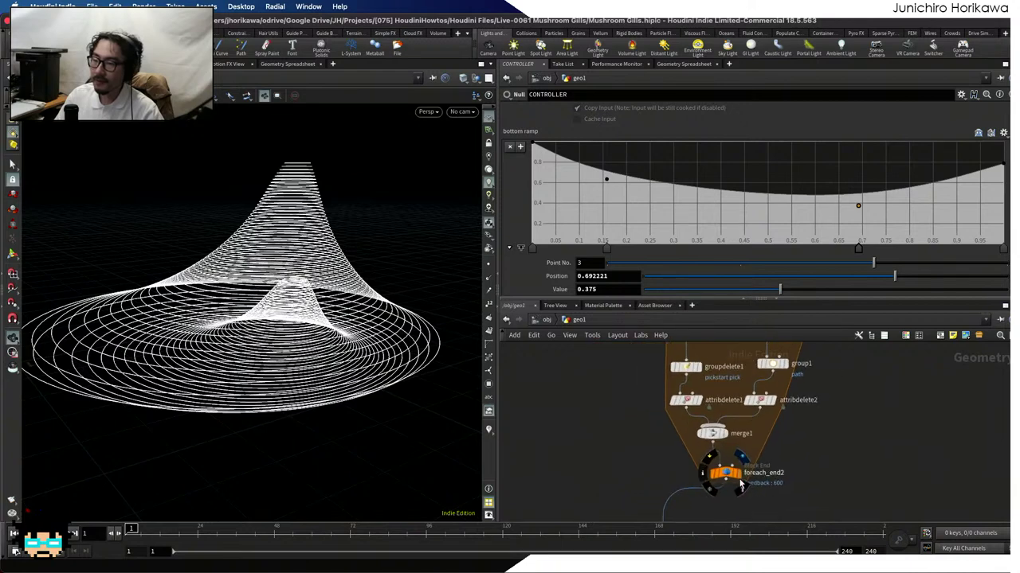
pyautogui.click(734, 475)
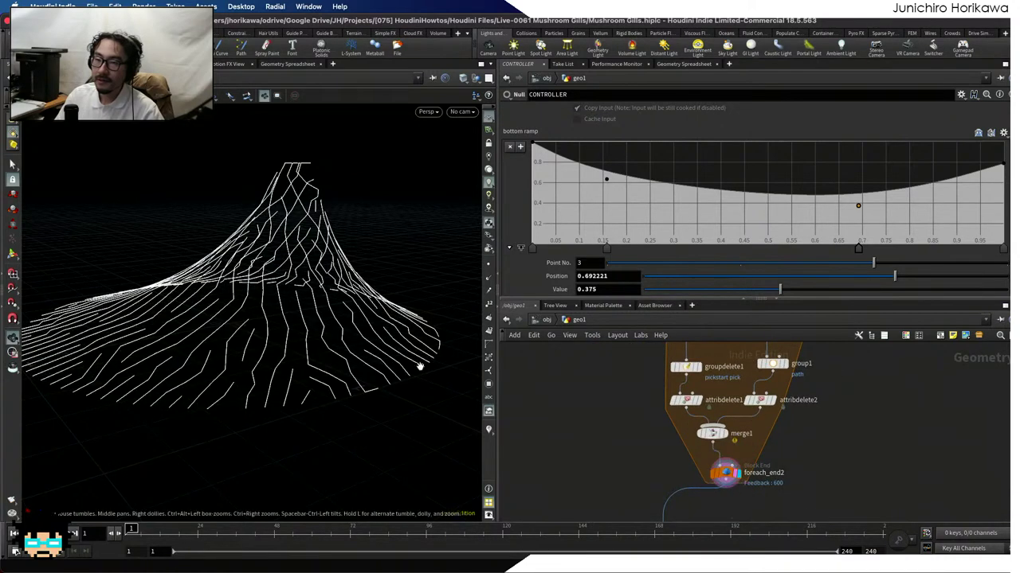
pyautogui.moveTo(421, 364); pyautogui.dragTo(251, 211)
pyautogui.moveTo(248, 190); pyautogui.dragTo(415, 164, button='right')
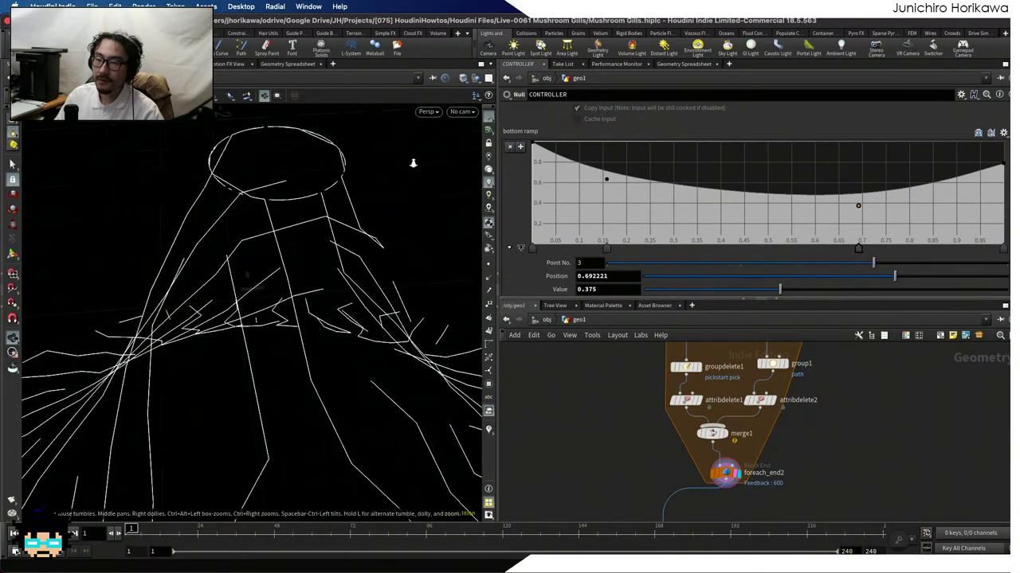
pyautogui.moveTo(414, 164); pyautogui.dragTo(295, 269)
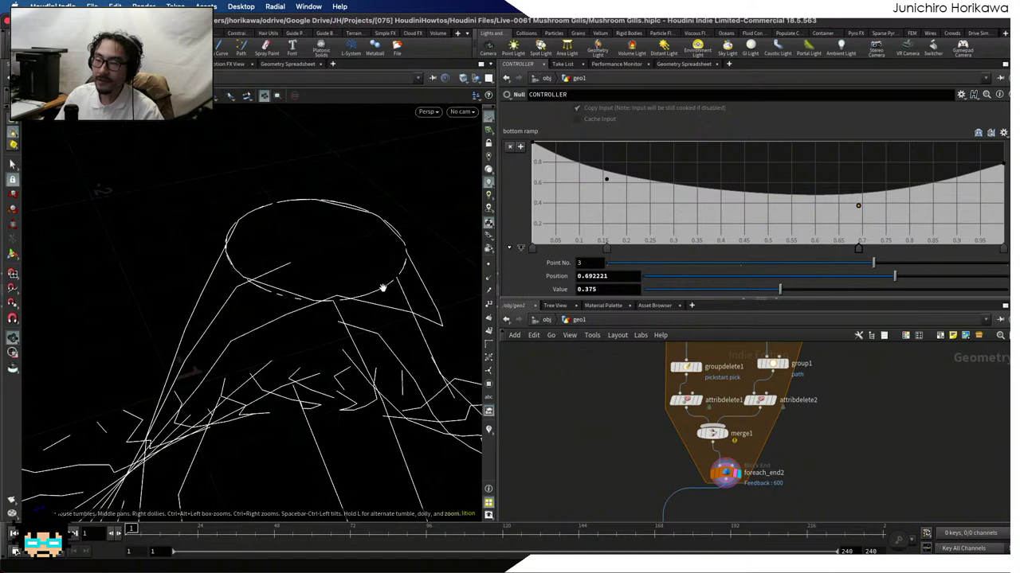
pyautogui.moveTo(370, 290); pyautogui.dragTo(246, 292)
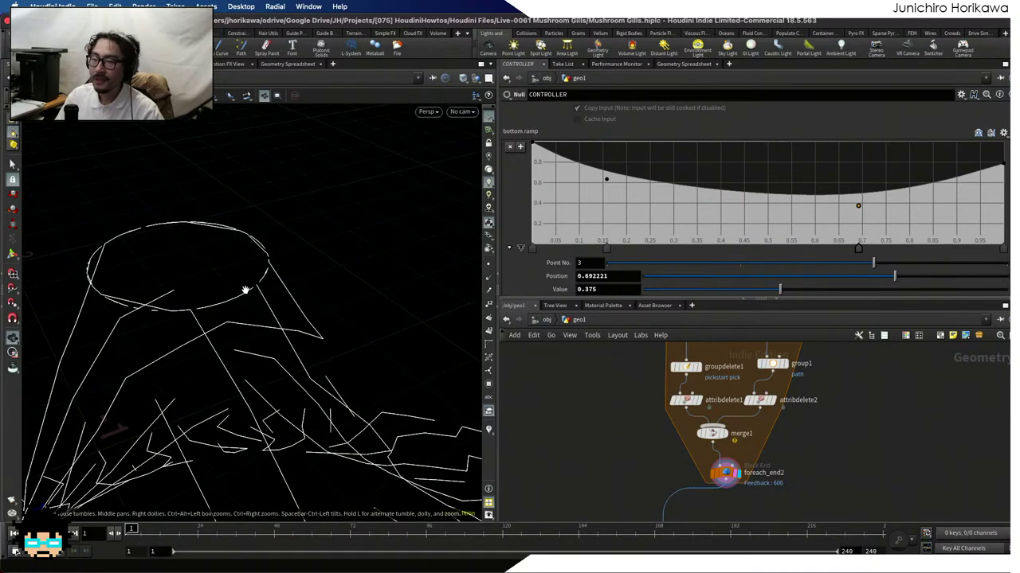
pyautogui.moveTo(159, 244); pyautogui.dragTo(187, 263)
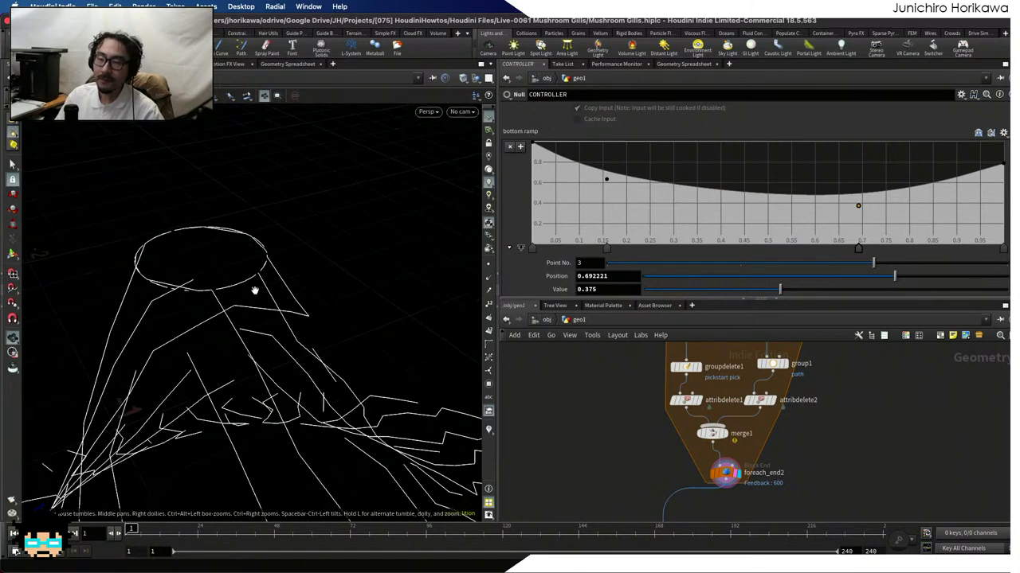
pyautogui.moveTo(254, 291)
pyautogui.mouseDown()
pyautogui.moveTo(251, 257)
pyautogui.moveTo(230, 291)
pyautogui.moveTo(279, 263)
pyautogui.moveTo(271, 285)
pyautogui.mouseUp()
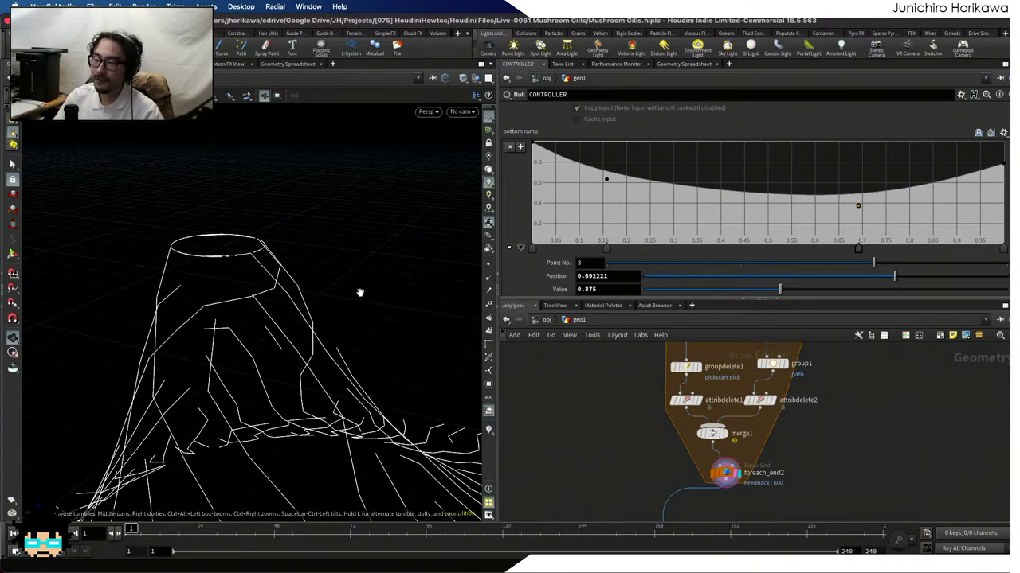
# Display fuse3's smoothed fused curves, then ray1's result on the cap
pyautogui.scroll(-3, 661, 432)
pyautogui.scroll(3, 674, 473)
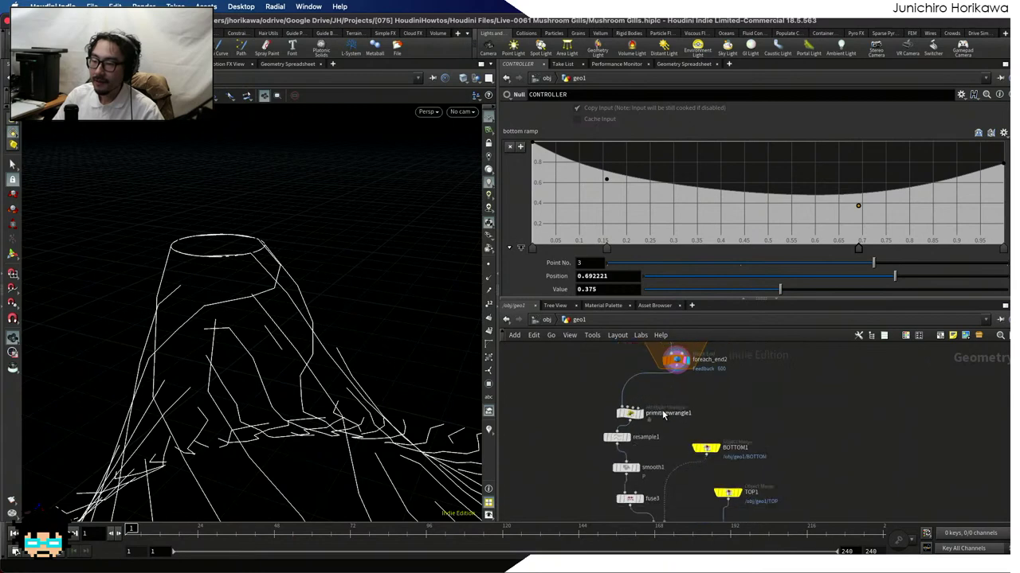
pyautogui.scroll(3, 655, 448)
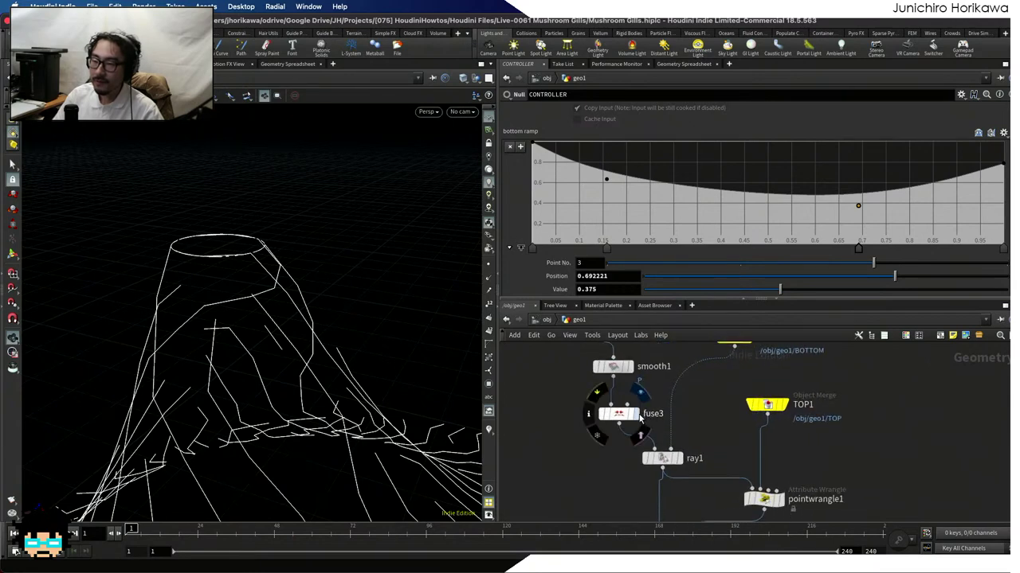
pyautogui.click(629, 417)
pyautogui.moveTo(288, 291); pyautogui.dragTo(328, 299)
pyautogui.scroll(1, 569, 372)
pyautogui.moveTo(696, 486); pyautogui.dragTo(663, 381, button='middle')
pyautogui.click(673, 431)
pyautogui.scroll(-3, 664, 398)
# Display the thickened fins, select normal1, and tumble down to a low side view
pyautogui.moveTo(663, 518); pyautogui.dragTo(661, 446, button='middle')
pyautogui.scroll(2, 661, 446)
pyautogui.click(703, 448)
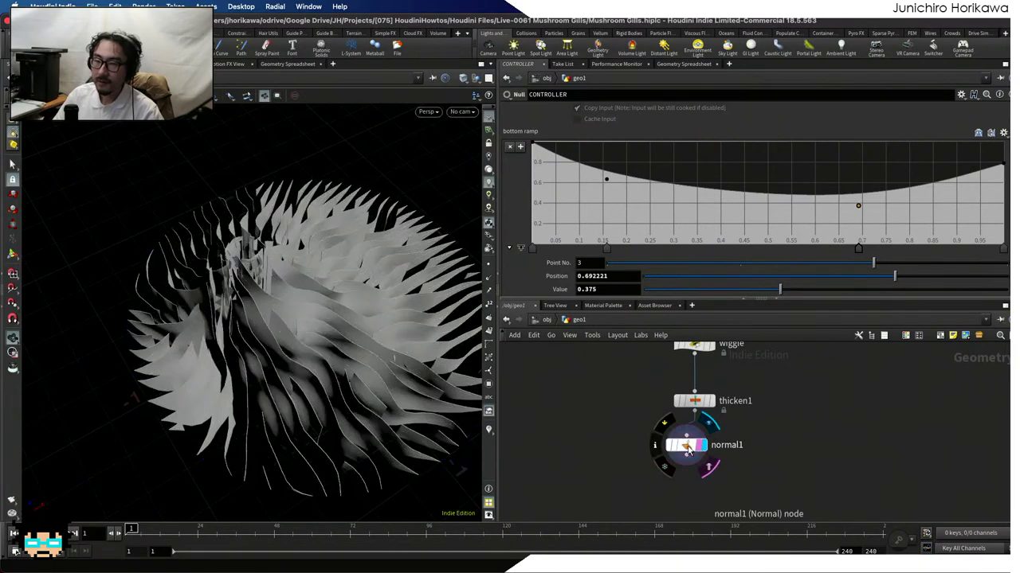
pyautogui.click(685, 444)
pyautogui.moveTo(353, 308); pyautogui.dragTo(273, 326)
pyautogui.scroll(3, 342, 302)
pyautogui.moveTo(342, 302); pyautogui.dragTo(322, 294)
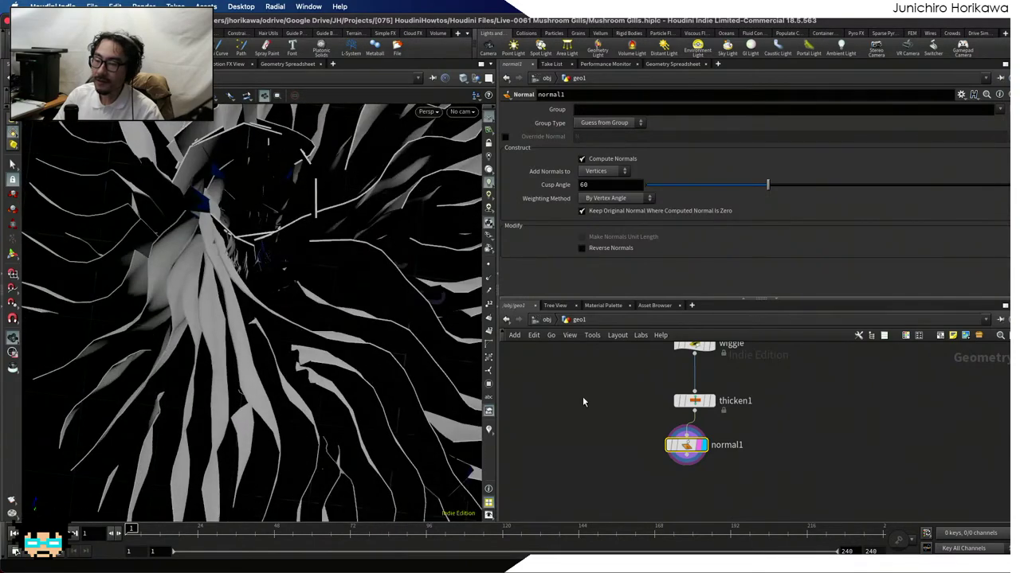
pyautogui.scroll(-5, 583, 397)
pyautogui.scroll(5, 595, 402)
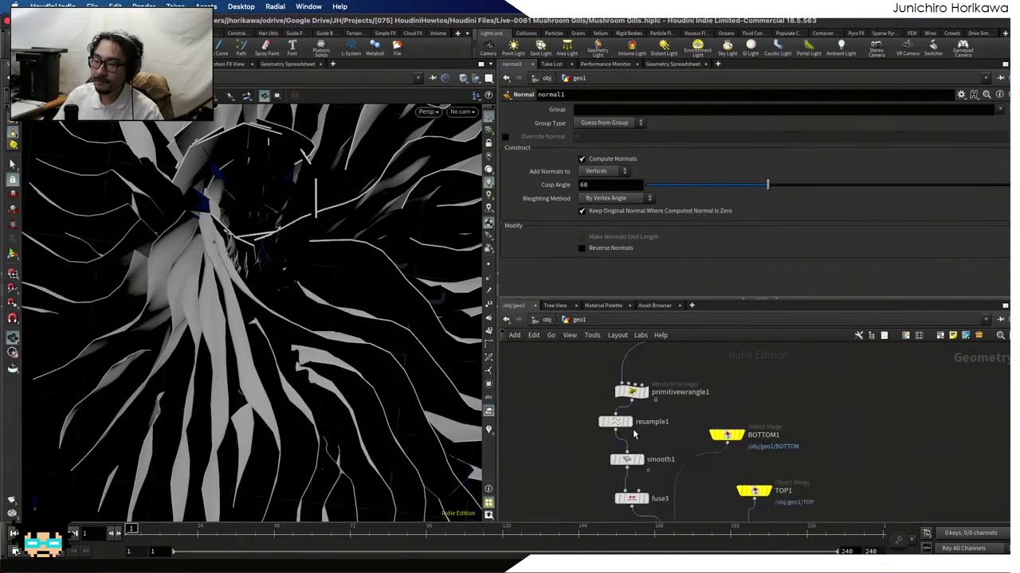
# Display primitivewrangle1's line paths and orbit around the circular opening
pyautogui.click(637, 381)
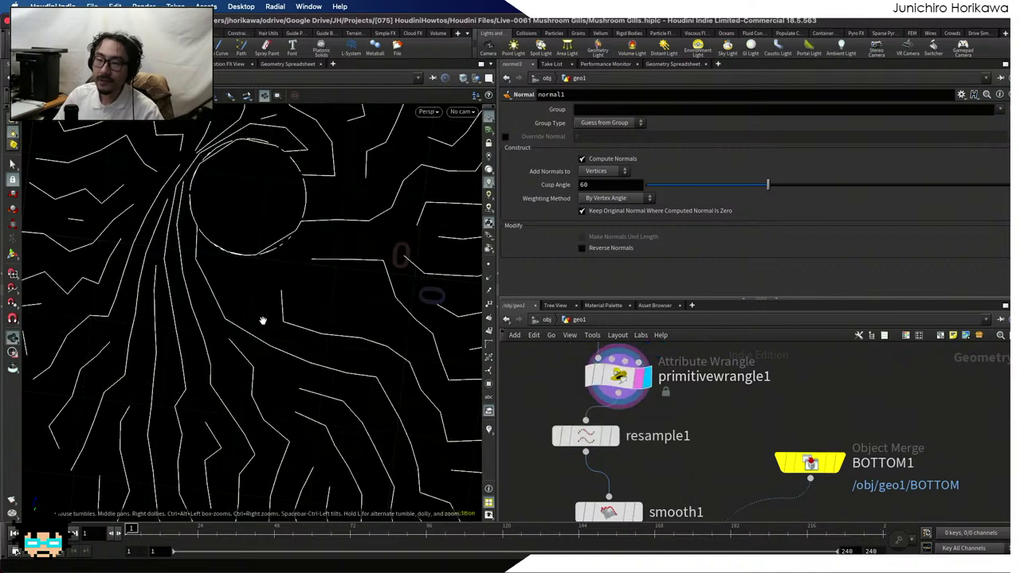
pyautogui.moveTo(264, 321); pyautogui.dragTo(231, 319)
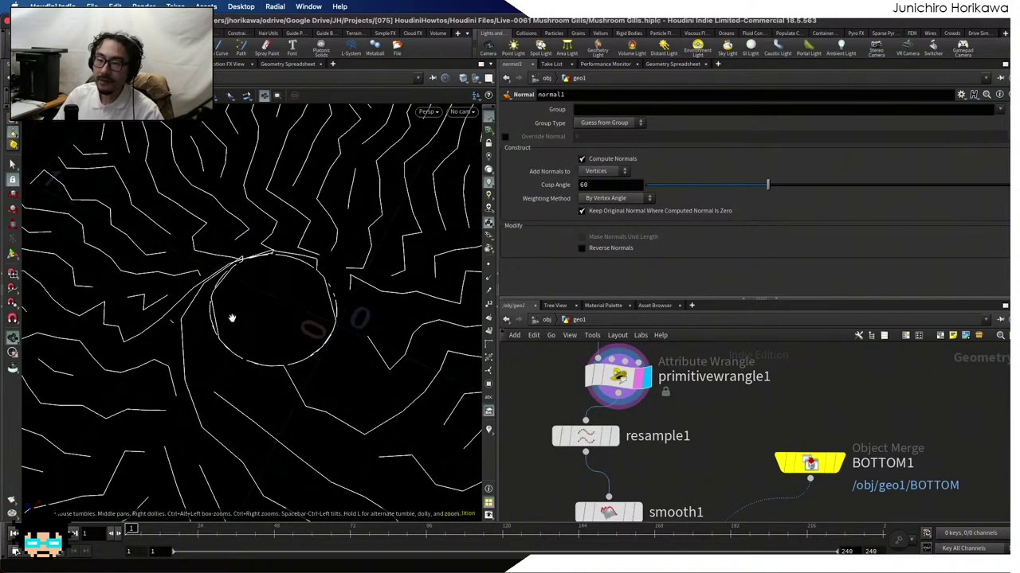
pyautogui.moveTo(323, 315); pyautogui.dragTo(318, 372)
pyautogui.moveTo(337, 416); pyautogui.dragTo(298, 372)
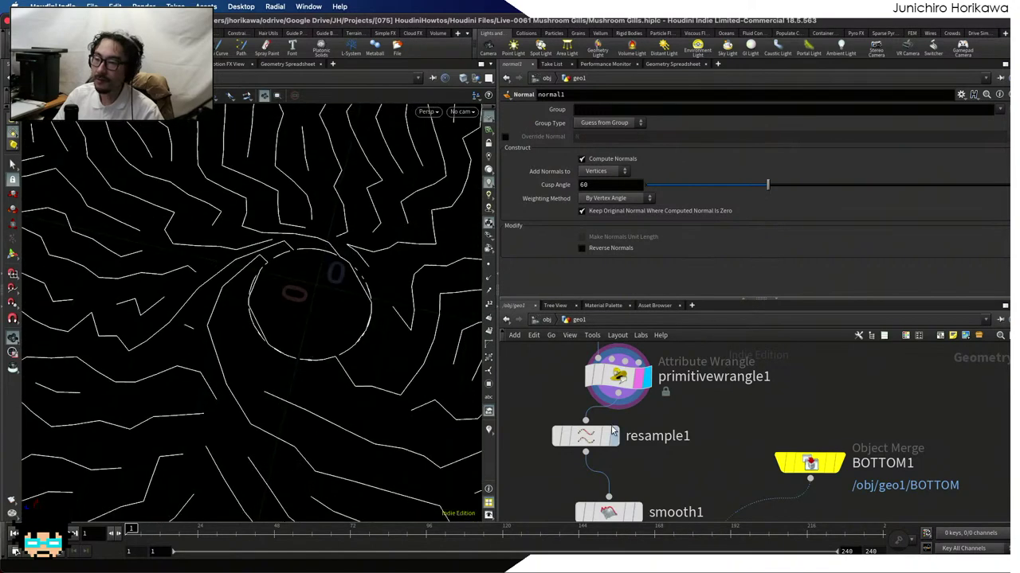
pyautogui.scroll(5, 613, 431)
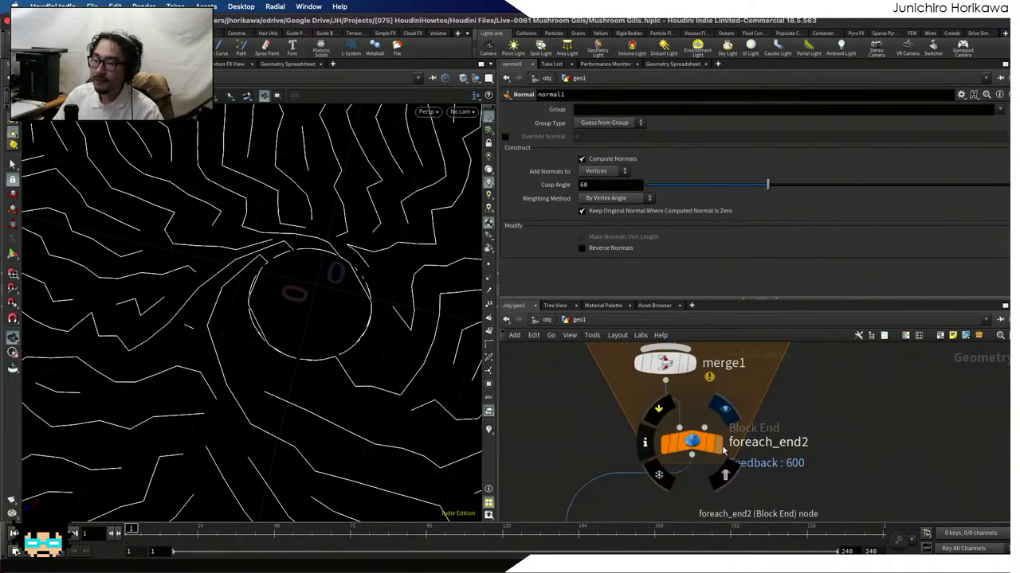
# Select foreach_end2 and save Mushroom Gills.hiplc with Ctrl+S
pyautogui.click(702, 446)
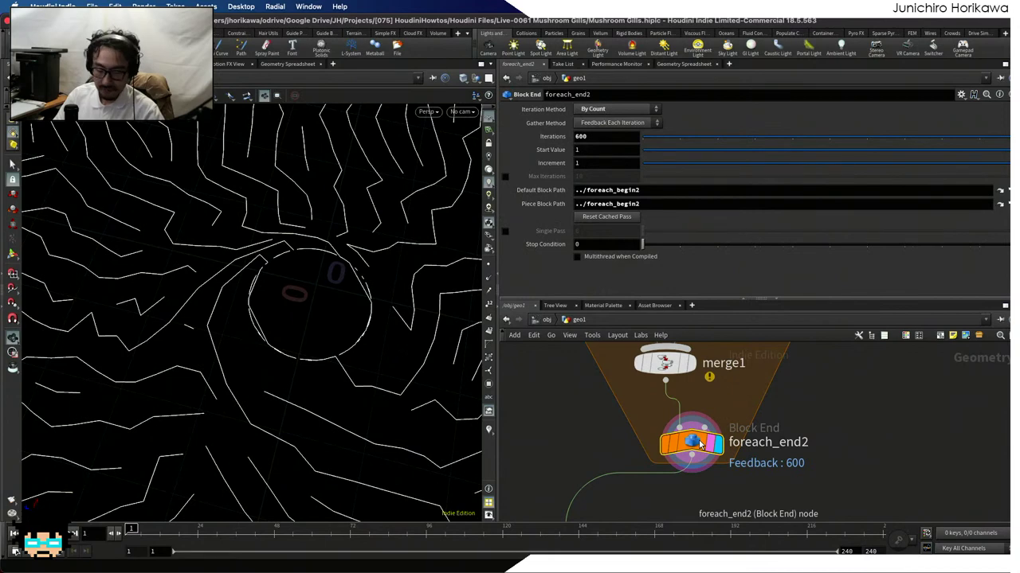
pyautogui.hotkey('ctrl', 's')
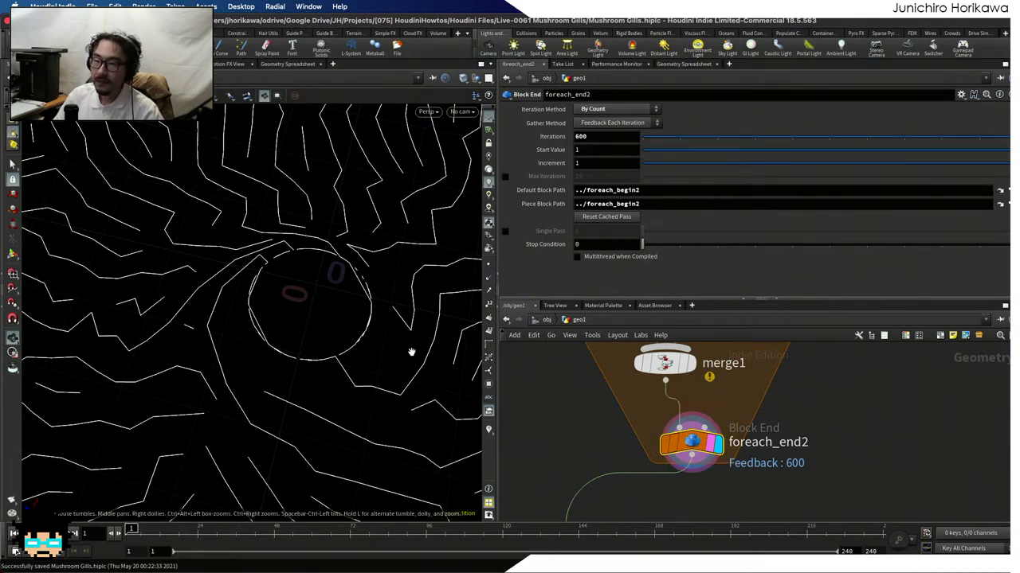
pyautogui.moveTo(411, 352); pyautogui.dragTo(327, 329)
pyautogui.scroll(-5, 671, 428)
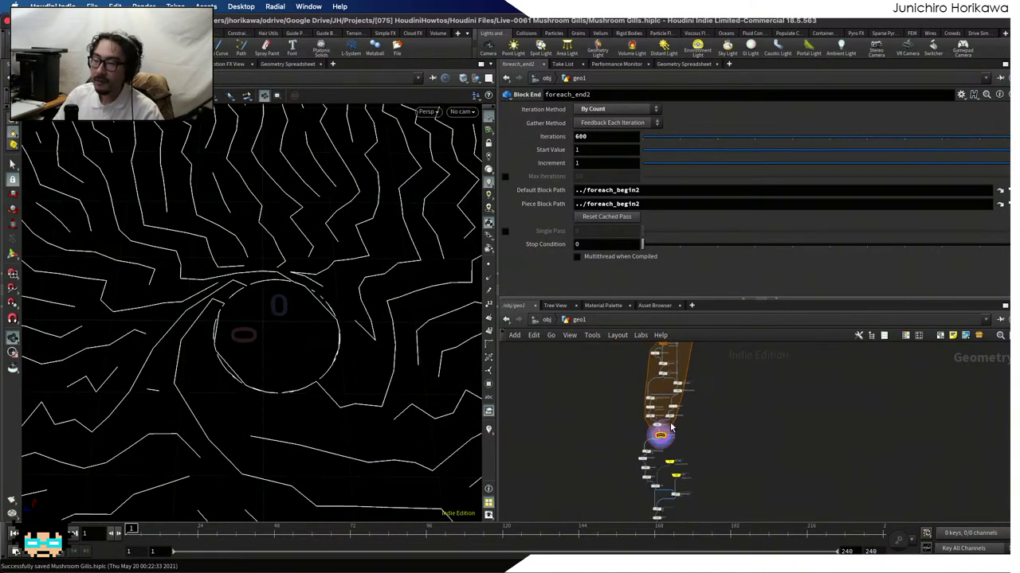
pyautogui.scroll(8, 671, 427)
# Move the start group node left, display it, and orbit around the cap's cone
pyautogui.moveTo(724, 420); pyautogui.dragTo(684, 415)
pyautogui.click(718, 419)
pyautogui.moveTo(376, 360); pyautogui.dragTo(275, 315)
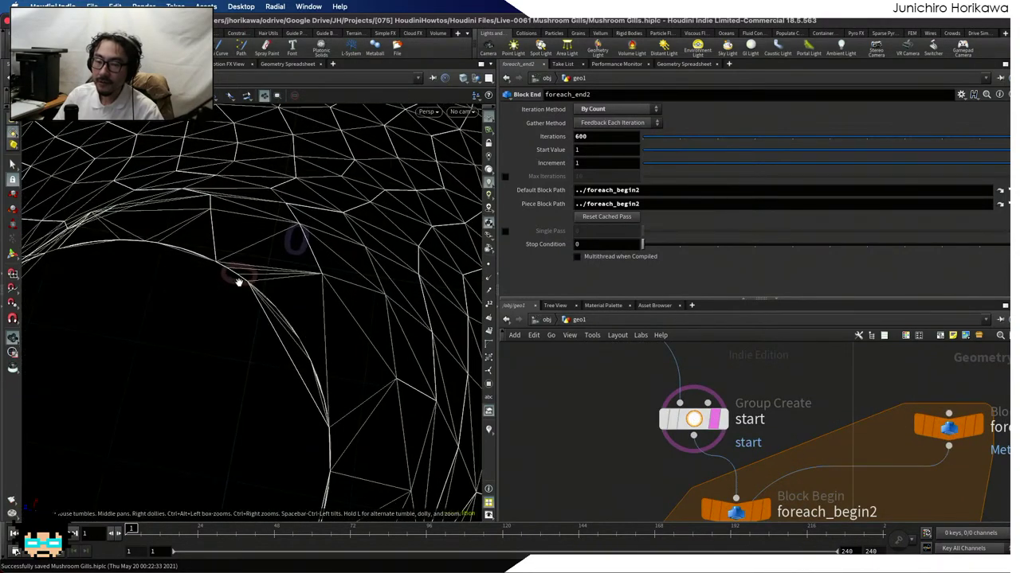
pyautogui.moveTo(267, 281); pyautogui.dragTo(286, 327)
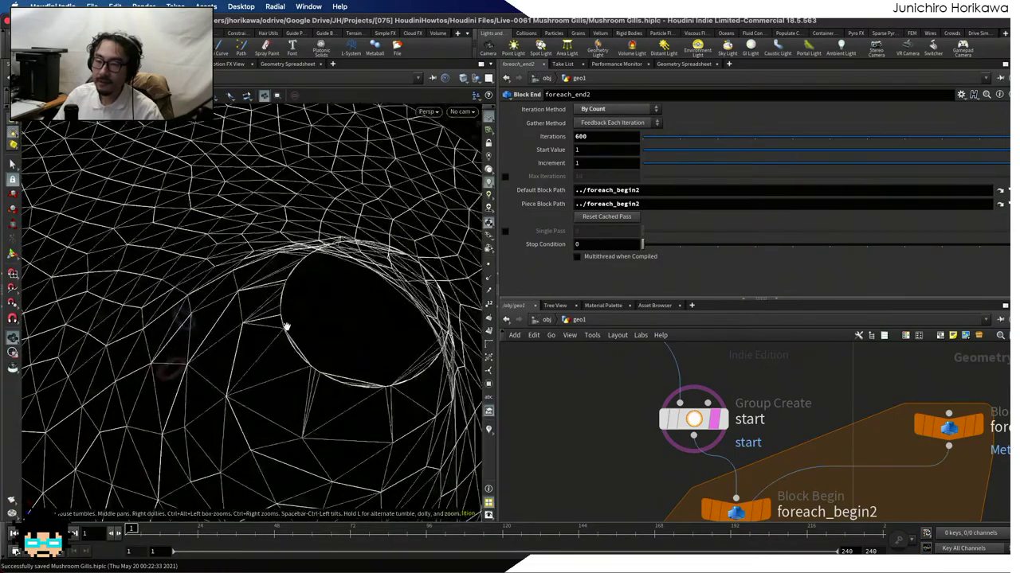
pyautogui.moveTo(324, 376); pyautogui.dragTo(386, 271)
pyautogui.scroll(-5, 585, 389)
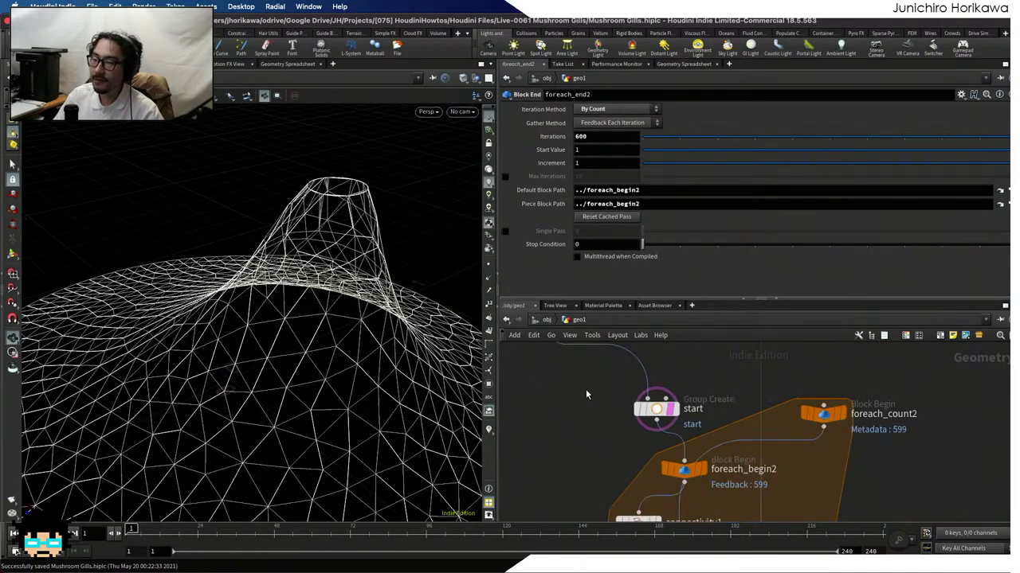
pyautogui.scroll(4, 574, 451)
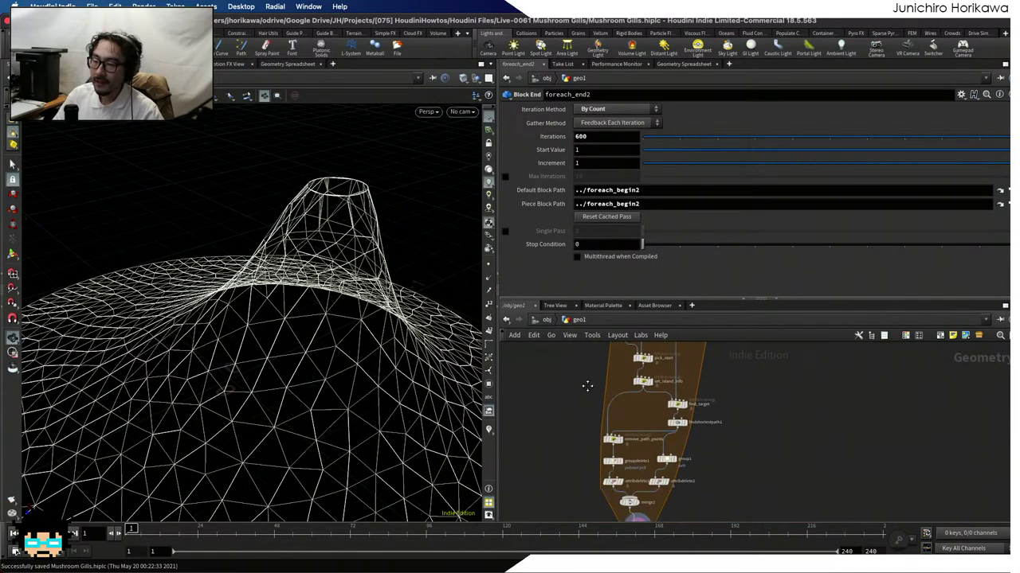
# Display primitivewrangle1's open gill paths and nudge the node slightly lower
pyautogui.moveTo(573, 451); pyautogui.dragTo(631, 460, button='middle')
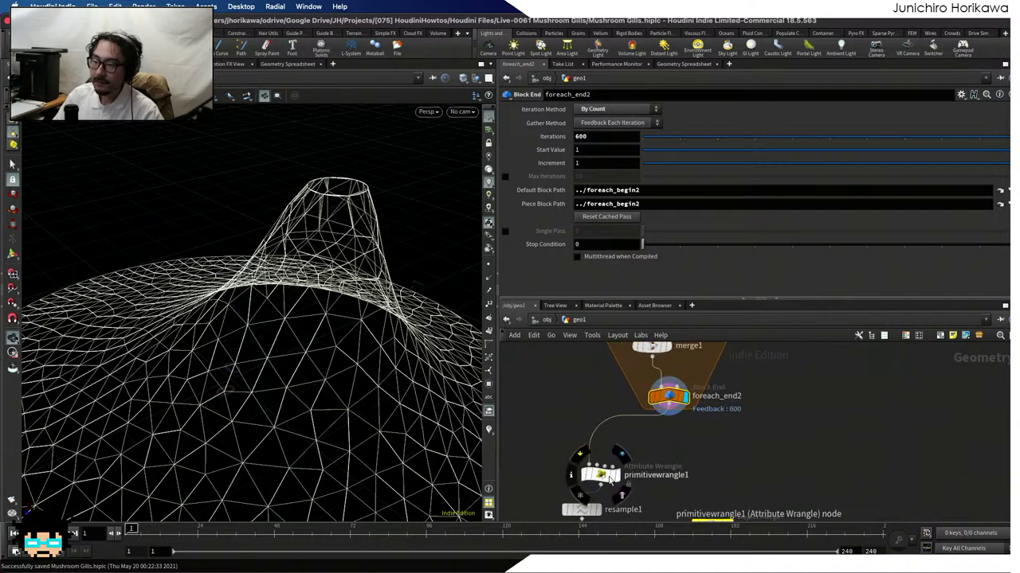
pyautogui.scroll(4, 609, 464)
pyautogui.click(593, 466)
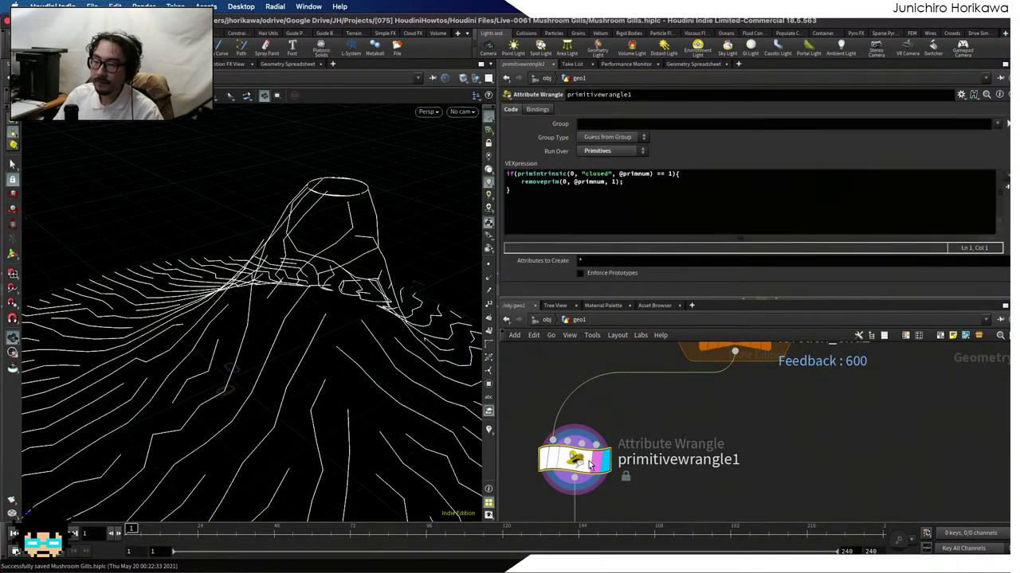
pyautogui.scroll(-1, 669, 426)
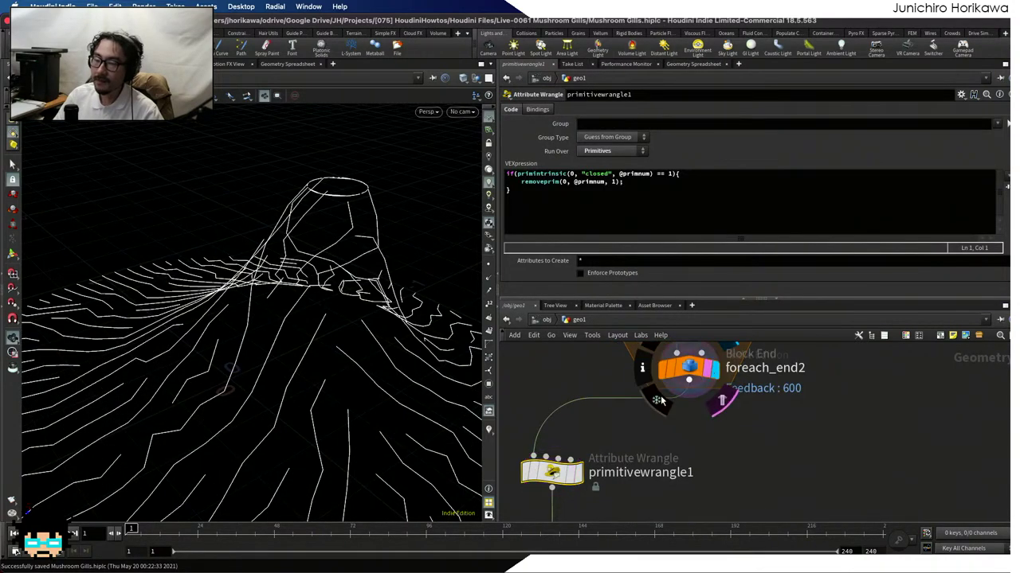
pyautogui.moveTo(555, 476); pyautogui.dragTo(553, 501)
pyautogui.scroll(-3, 553, 500)
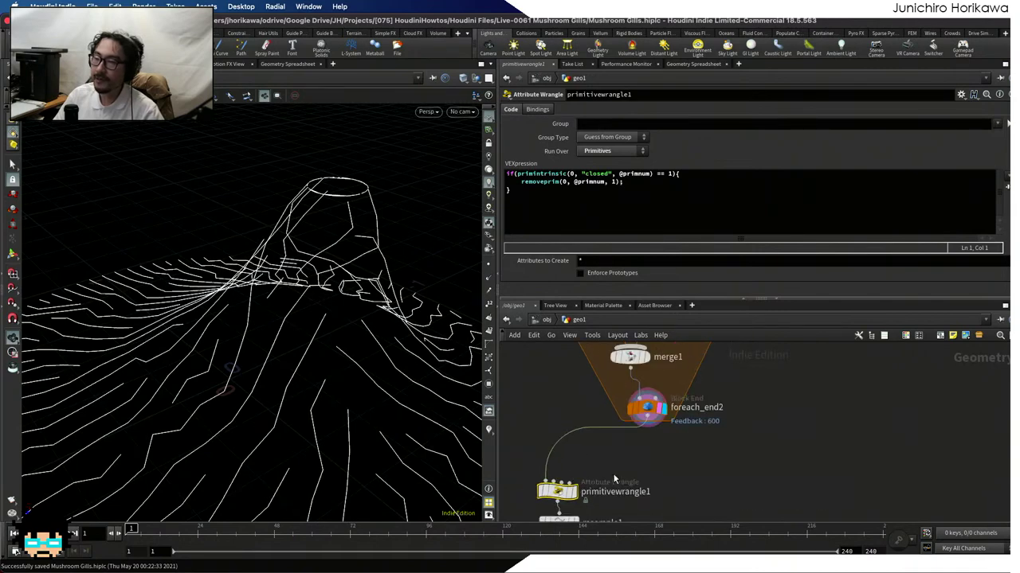
# Add a Point Wrangle (pointwrangle2) below foreach_end2
pyautogui.press('Tab')
pyautogui.write('poly')
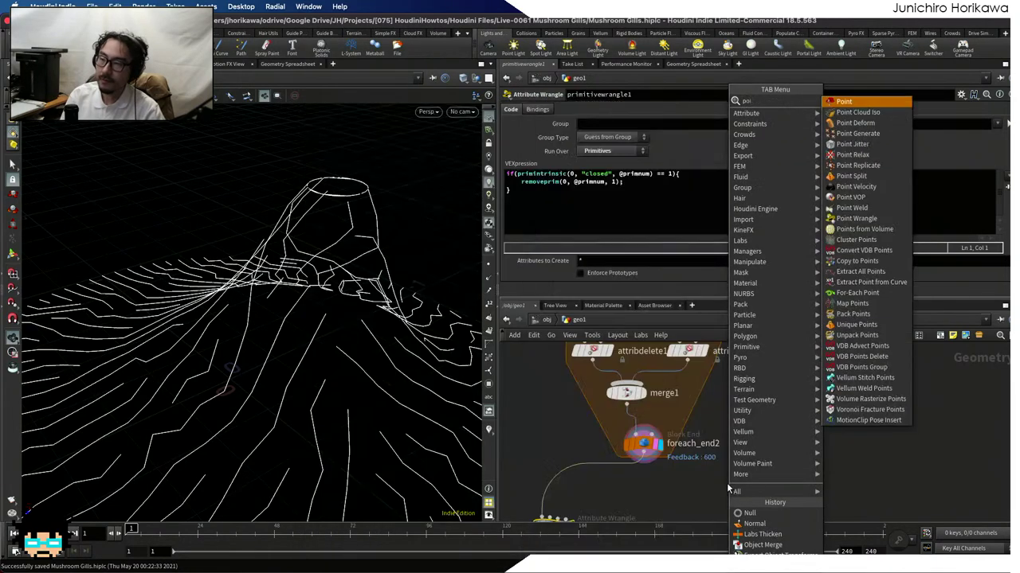
pyautogui.press('Return')
pyautogui.press('Escape')
pyautogui.press('Tab')
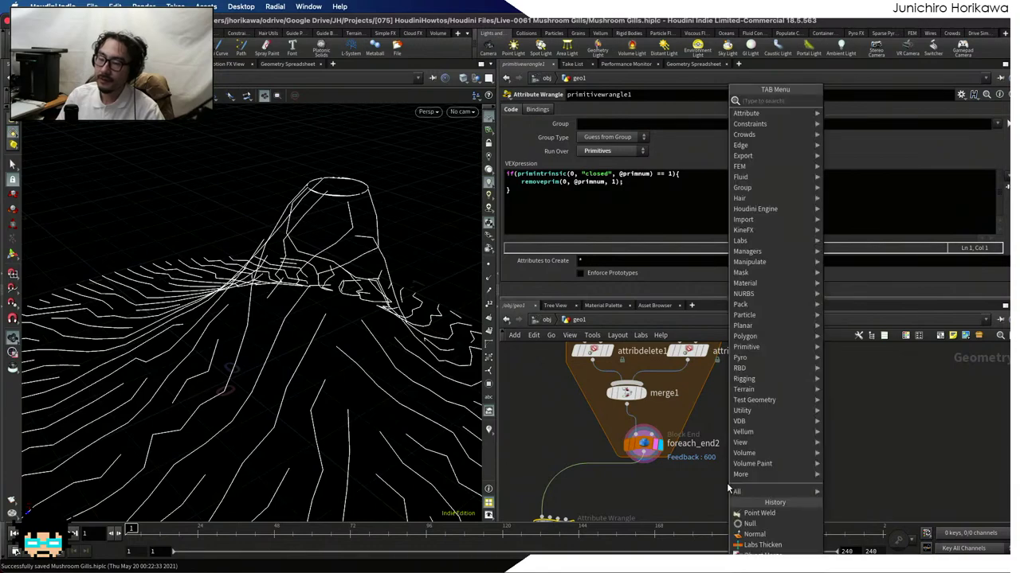
pyautogui.write('point r')
pyautogui.press('BackSpace')
pyautogui.press('BackSpace')
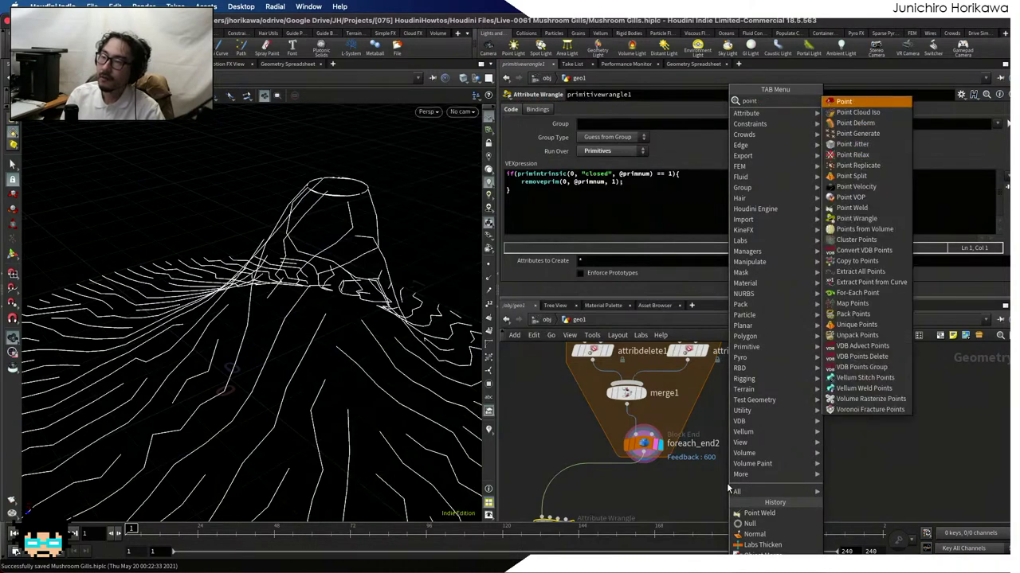
pyautogui.press('BackSpace')
pyautogui.press('BackSpace')
pyautogui.press('BackSpace')
pyautogui.write('point wran')
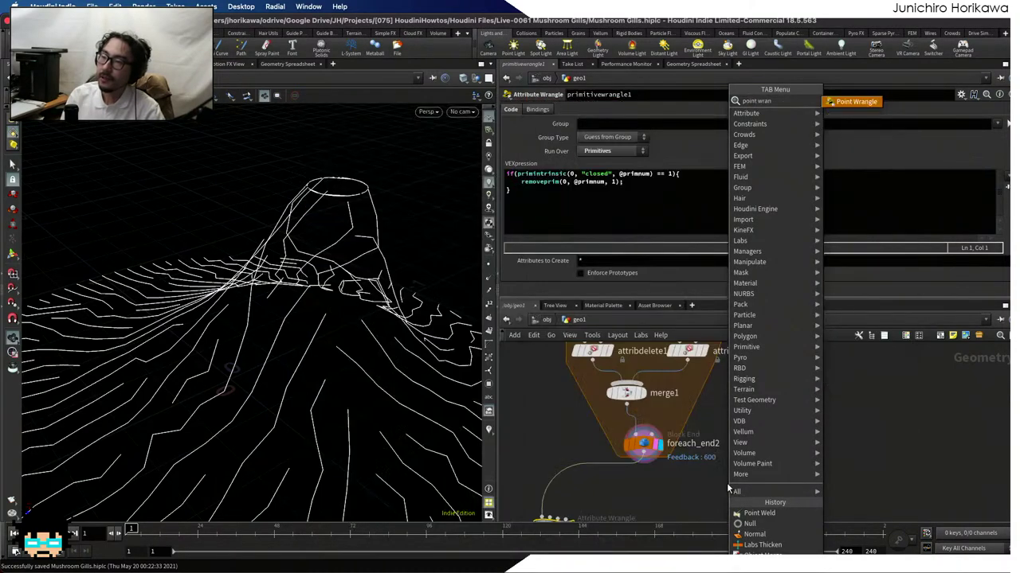
pyautogui.press('Return')
pyautogui.click(727, 487)
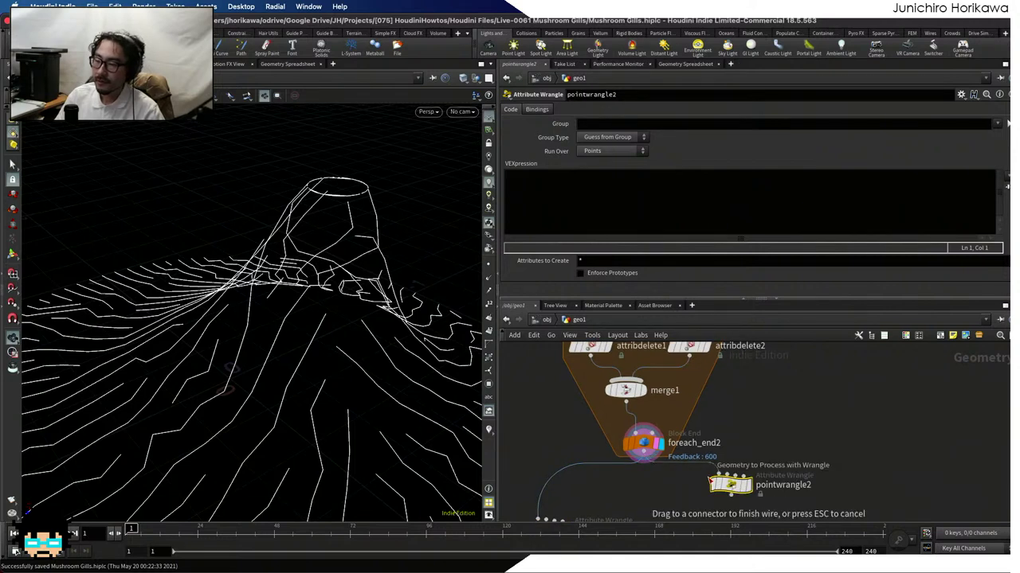
# Display the start group on the cap and move the start node up and left
pyautogui.scroll(-5, 727, 470)
pyautogui.moveTo(727, 478); pyautogui.dragTo(728, 443)
pyautogui.scroll(6, 727, 444)
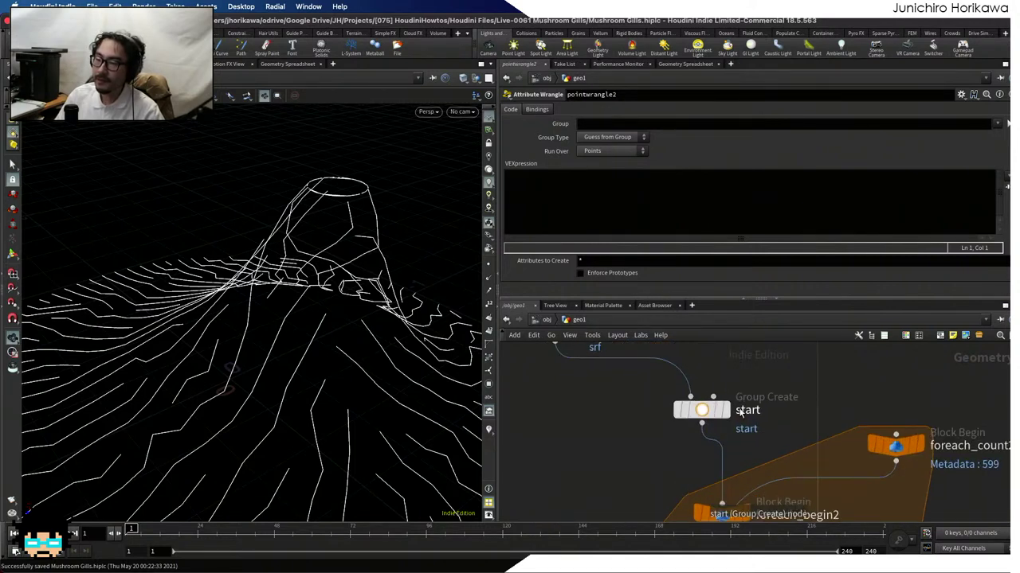
pyautogui.click(723, 411)
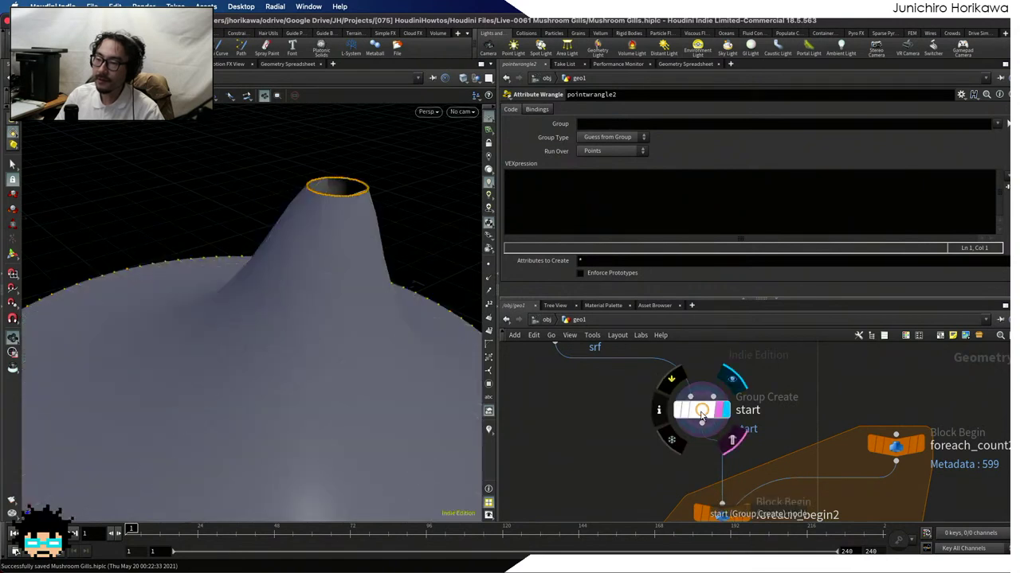
pyautogui.moveTo(719, 415); pyautogui.dragTo(690, 382)
# Add a Null node below start and rename it SRF
pyautogui.press('Tab')
pyautogui.write('nu')
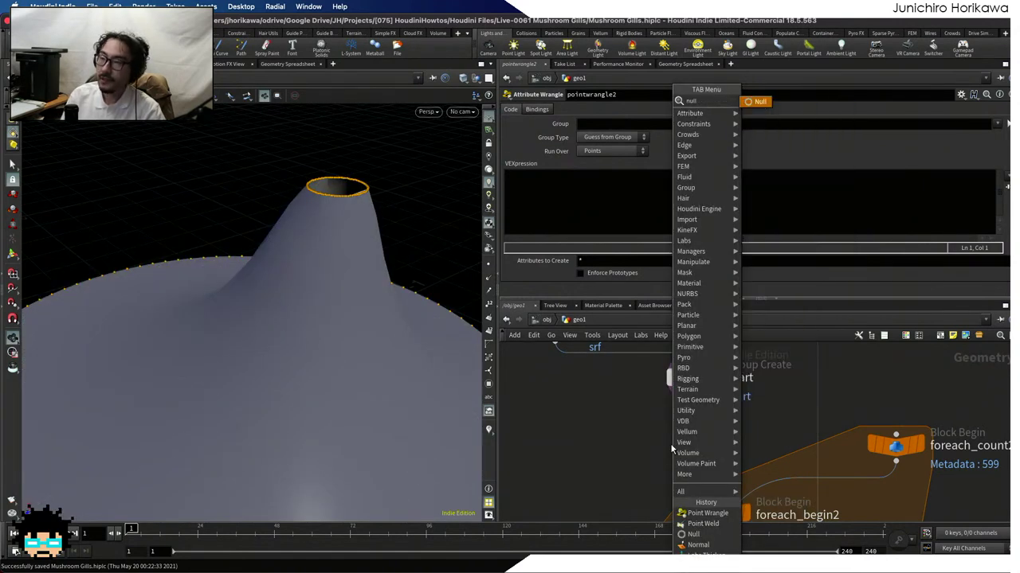
pyautogui.press('Return')
pyautogui.click(670, 445)
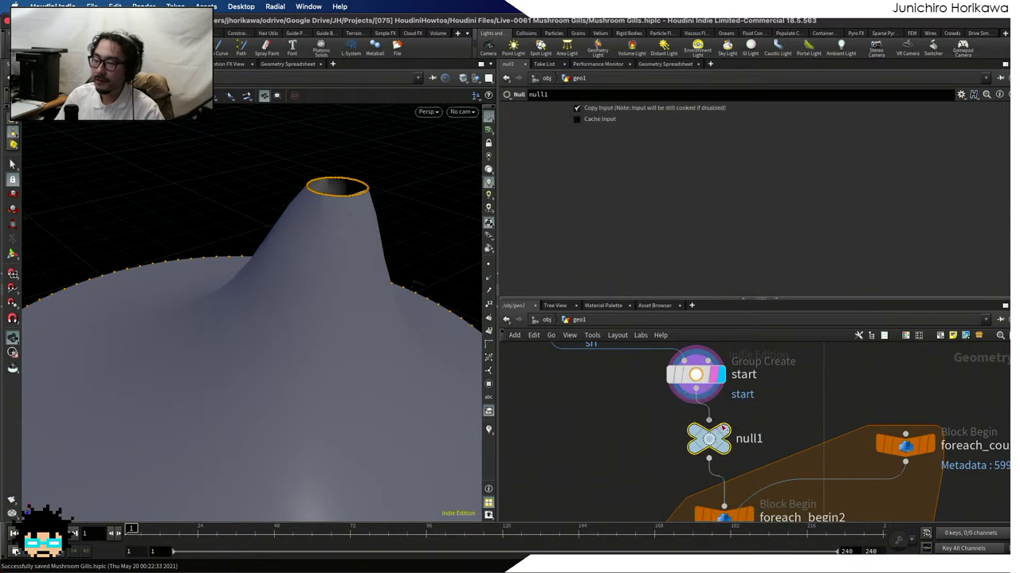
pyautogui.doubleClick(752, 440)
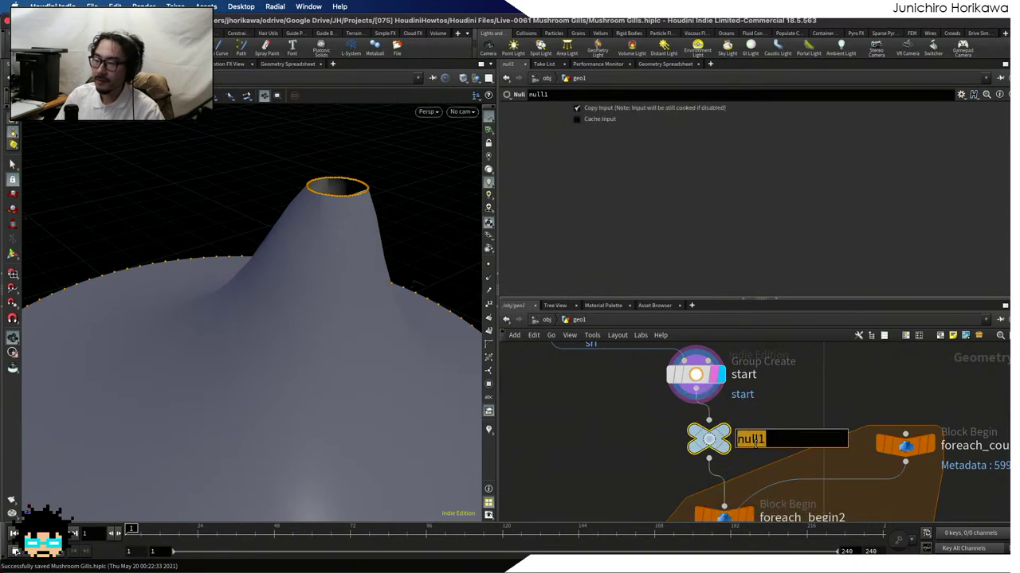
pyautogui.write('SRF')
pyautogui.press('Return')
# Add an Object Merge node named SRF1 and colour it yellow
pyautogui.scroll(-5, 679, 356)
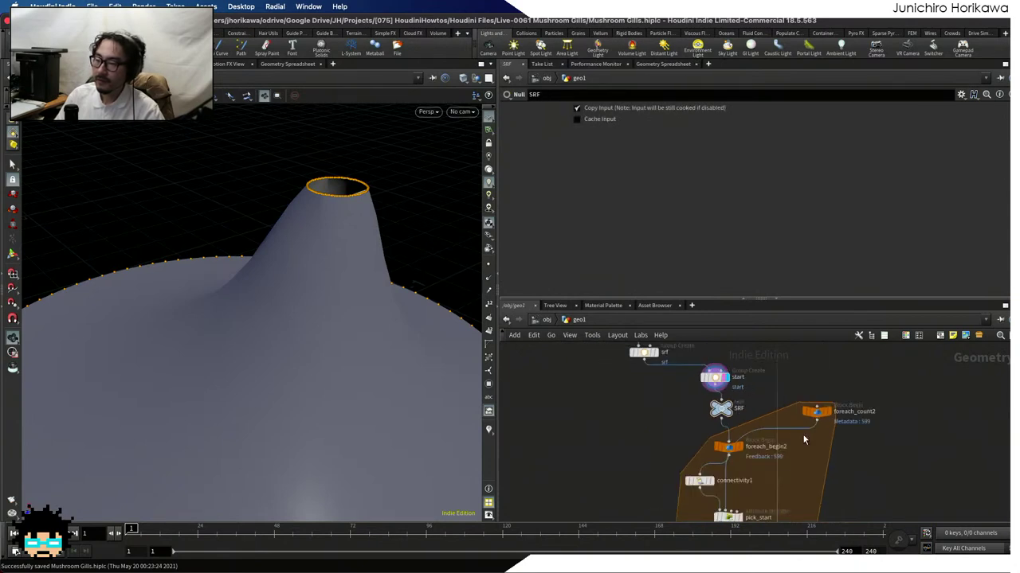
pyautogui.scroll(-3, 768, 446)
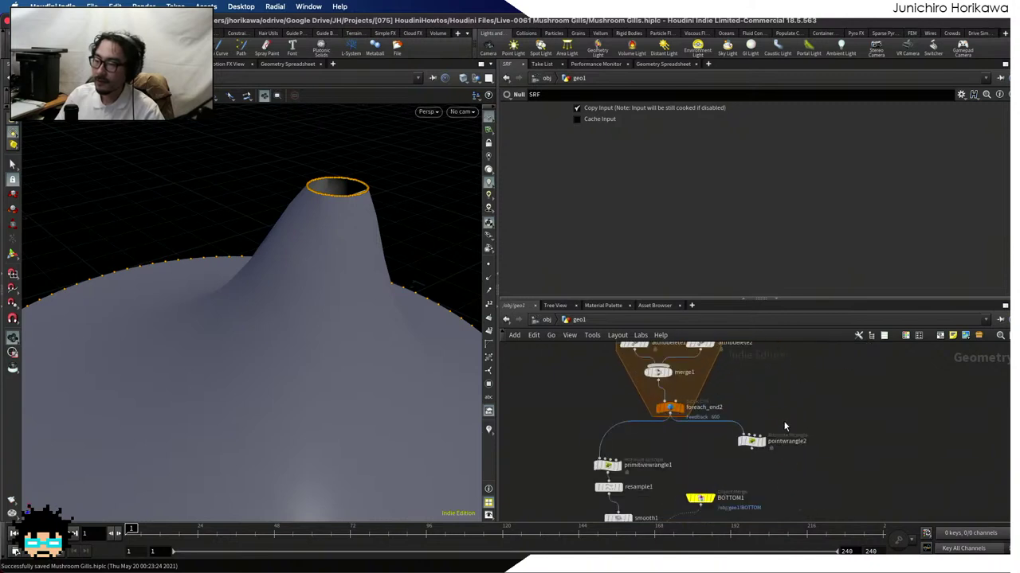
pyautogui.press('Tab')
pyautogui.press('Return')
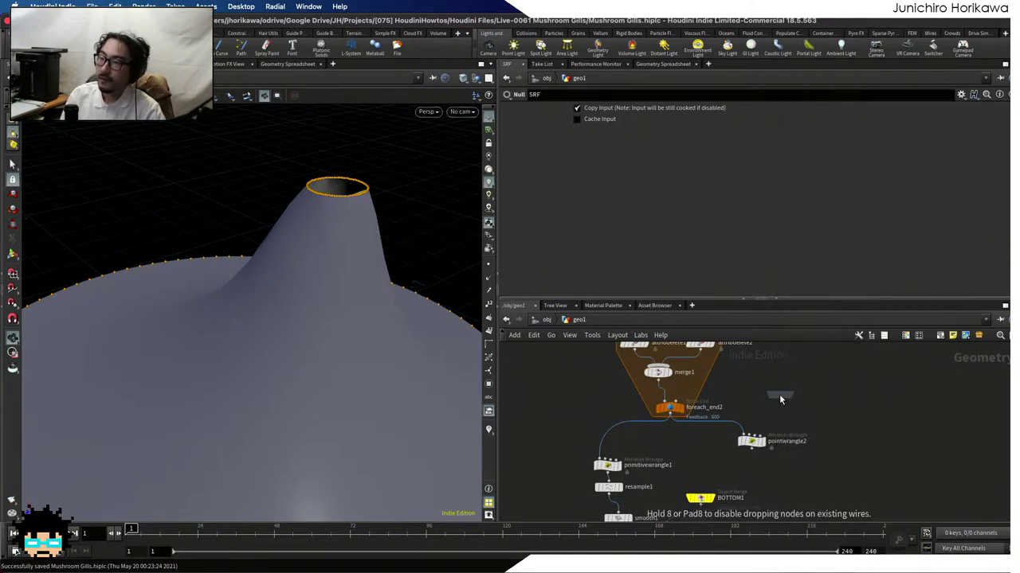
pyautogui.scroll(3, 721, 385)
pyautogui.click(831, 423)
pyautogui.press('F2')
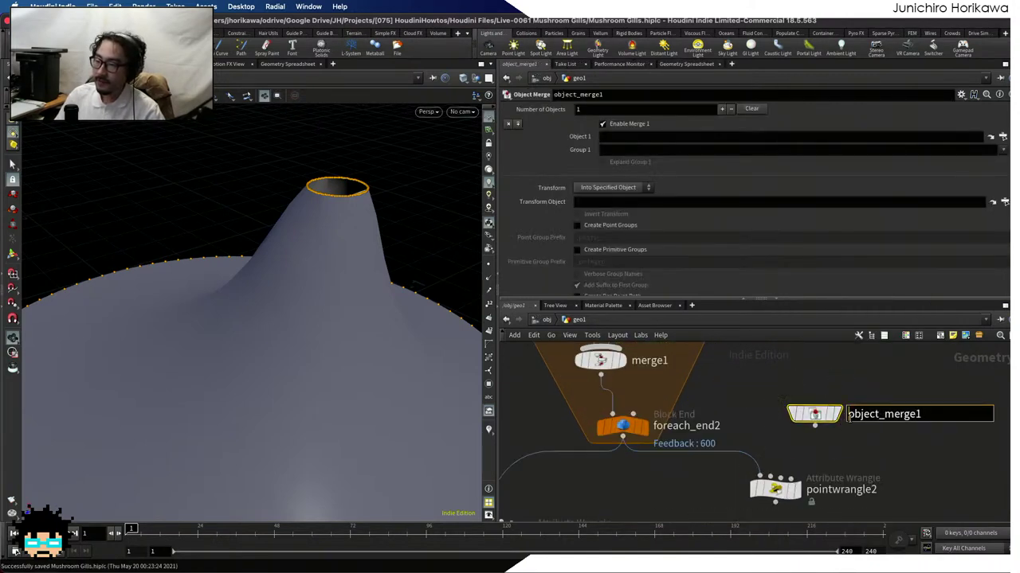
pyautogui.write('SRF1')
pyautogui.press('Return')
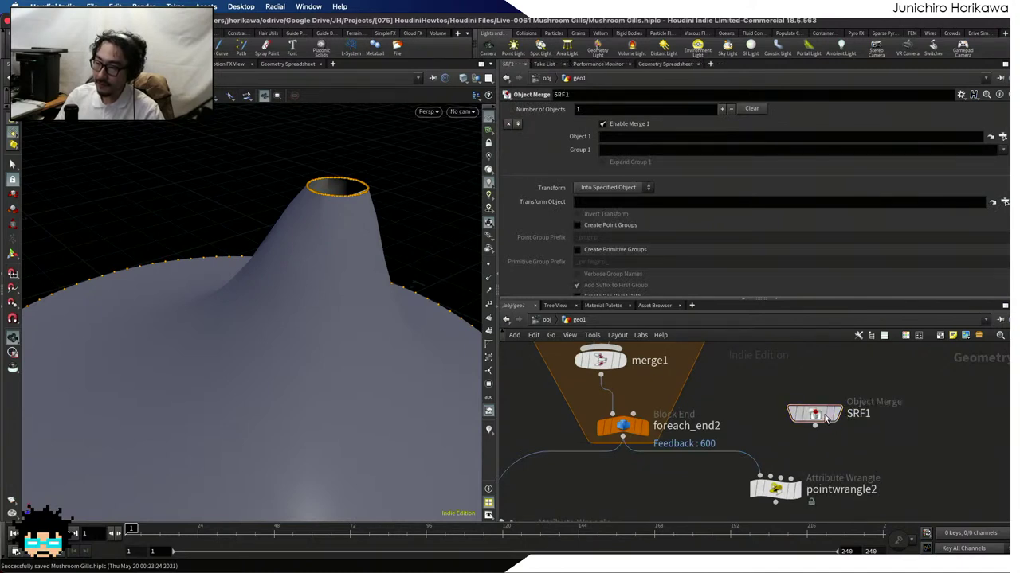
pyautogui.press('c')
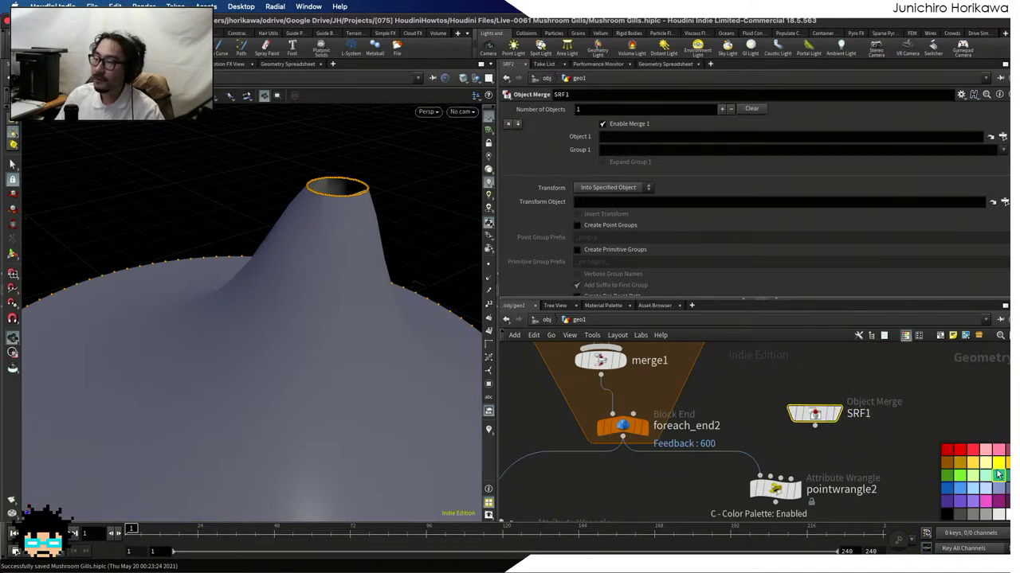
pyautogui.click(998, 463)
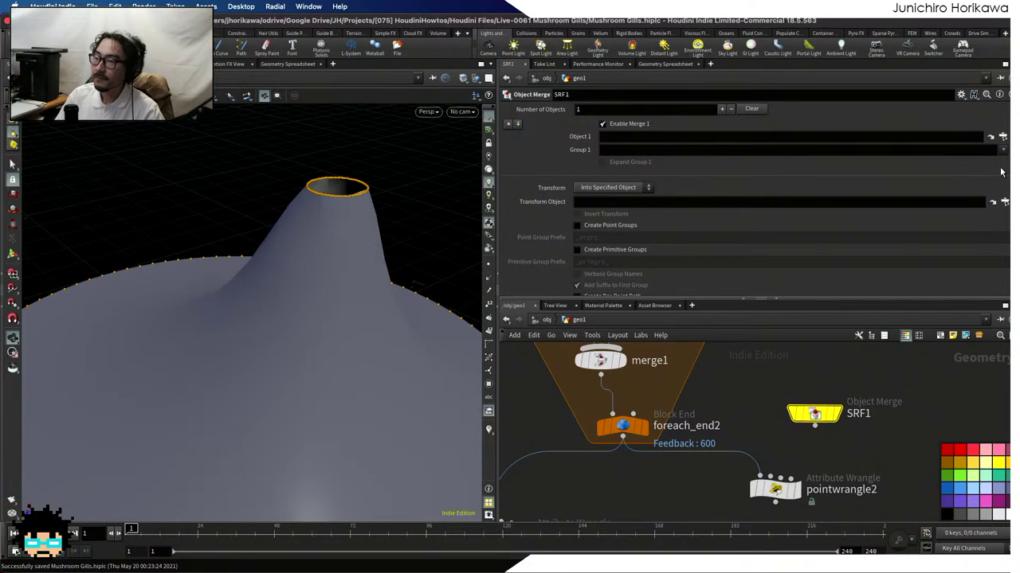
# Set SRF1's Object 1 to /obj/geo1/SRF and wire it into pointwrangle2
pyautogui.click(1002, 136)
pyautogui.doubleClick(939, 138)
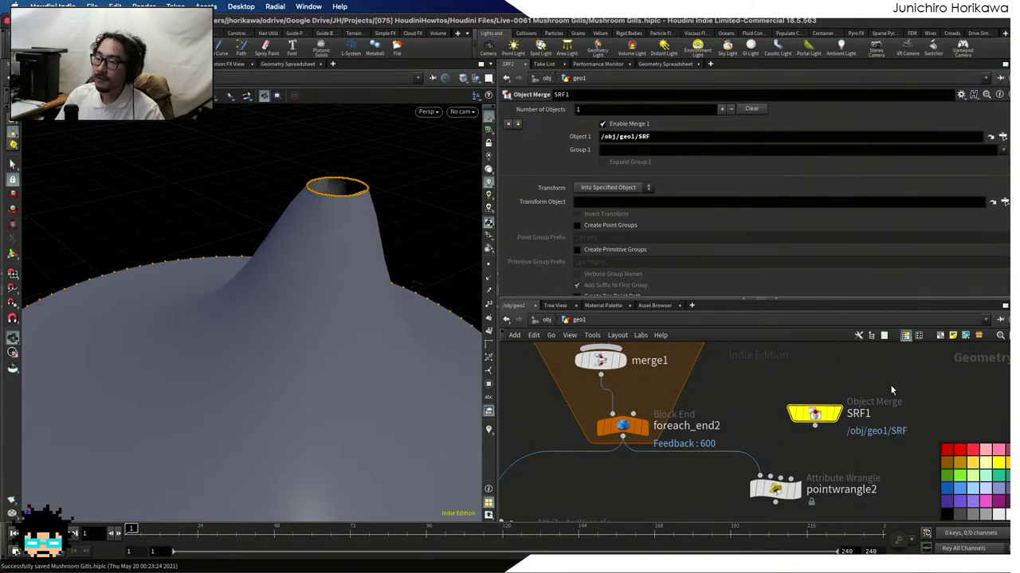
pyautogui.moveTo(814, 424); pyautogui.dragTo(779, 477)
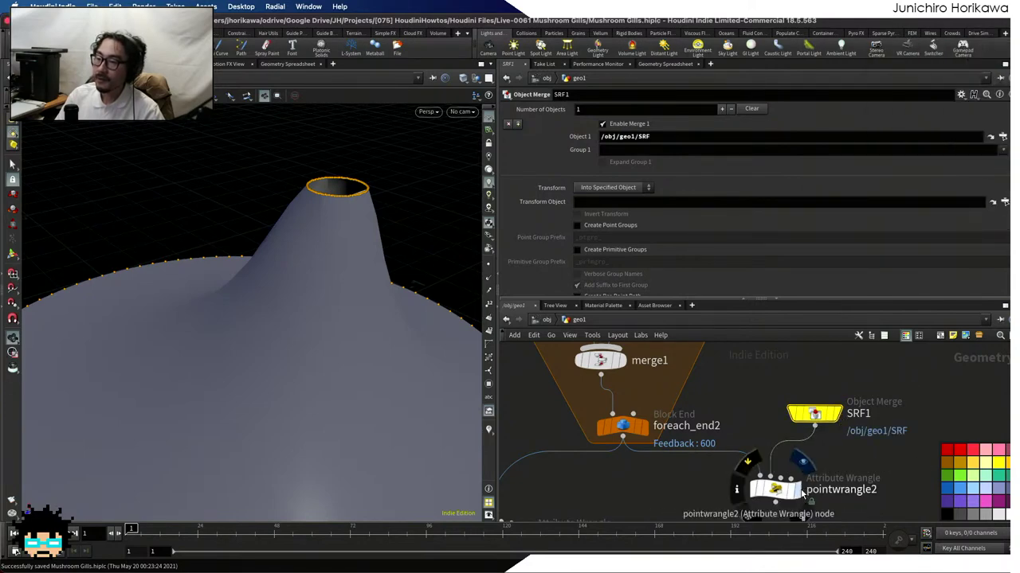
pyautogui.click(777, 489)
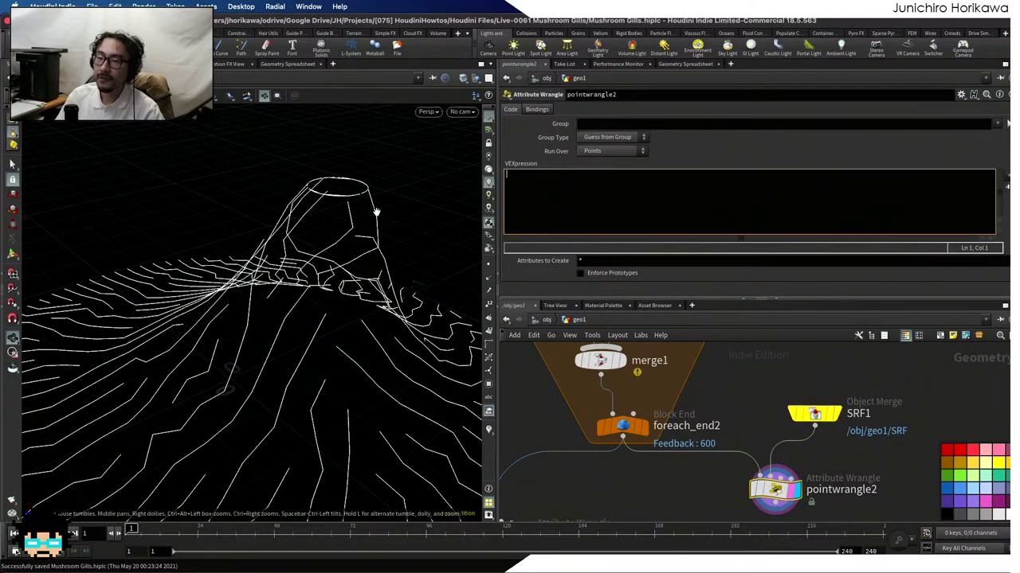
# Raise SRF1 slightly and orbit around the branching gill paths on the cap
pyautogui.moveTo(814, 413); pyautogui.dragTo(814, 378)
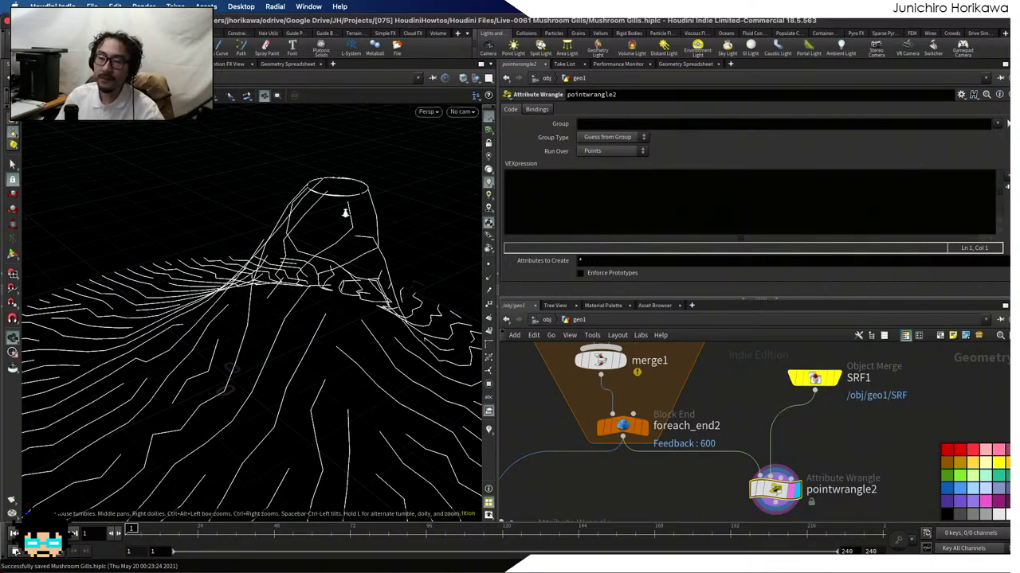
pyautogui.moveTo(348, 211); pyautogui.dragTo(324, 243)
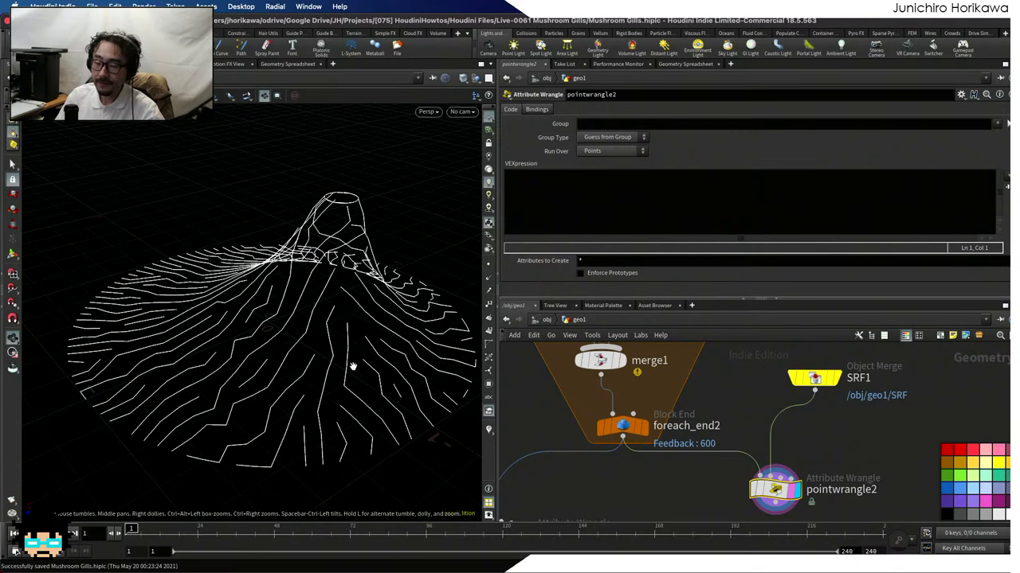
pyautogui.moveTo(353, 364); pyautogui.dragTo(391, 335)
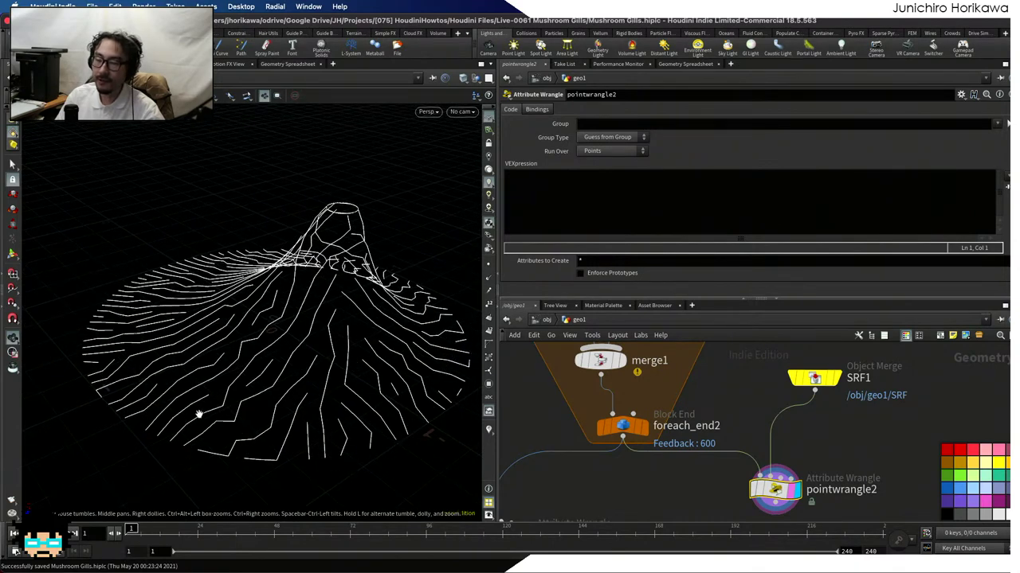
pyautogui.moveTo(199, 414)
pyautogui.mouseDown()
pyautogui.moveTo(221, 375)
pyautogui.moveTo(227, 405)
pyautogui.moveTo(220, 394)
pyautogui.moveTo(188, 417)
pyautogui.mouseUp()
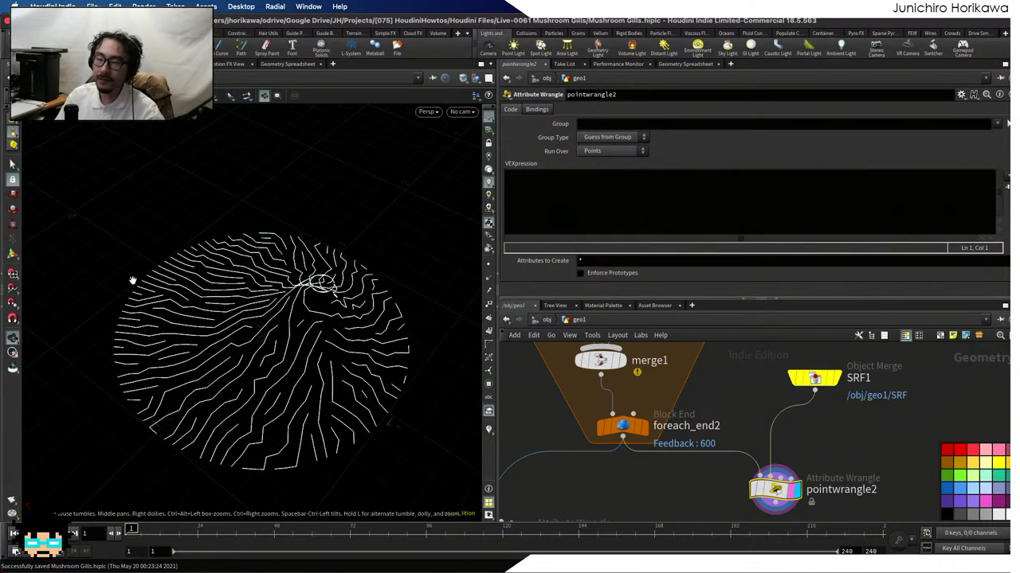
pyautogui.scroll(3, 363, 272)
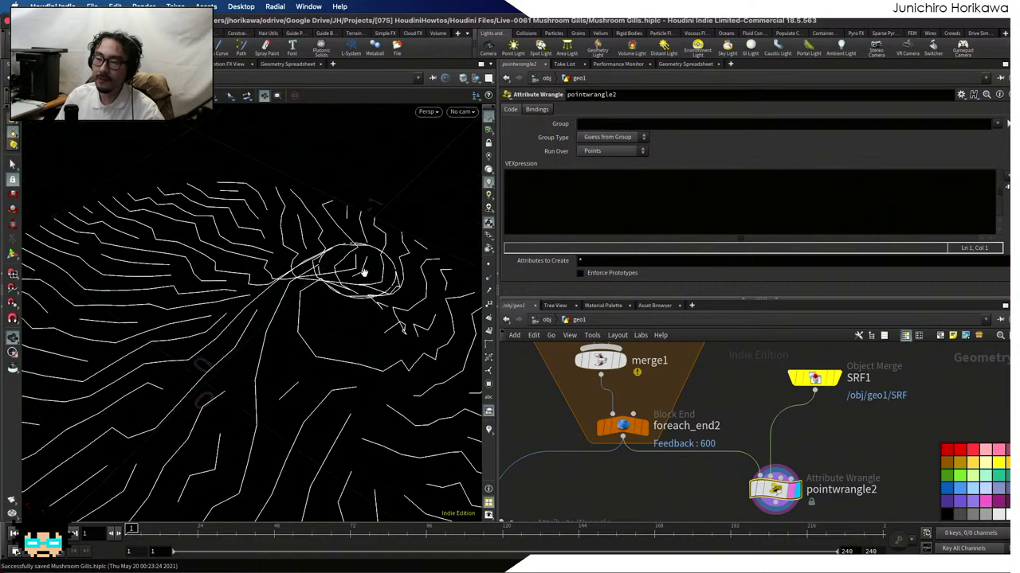
pyautogui.moveTo(359, 280); pyautogui.dragTo(338, 256)
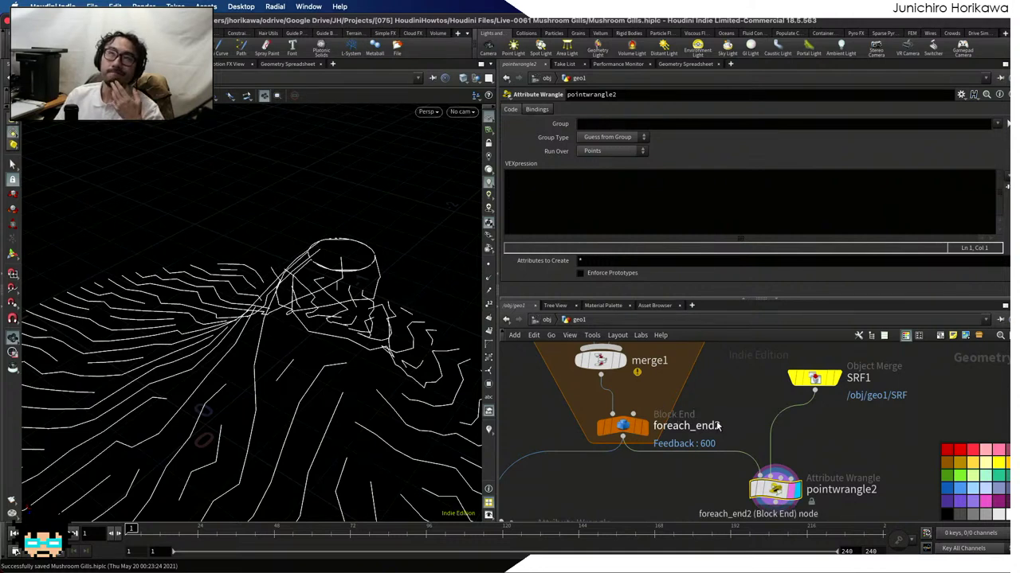
pyautogui.scroll(-5, 752, 423)
pyautogui.scroll(5, 752, 423)
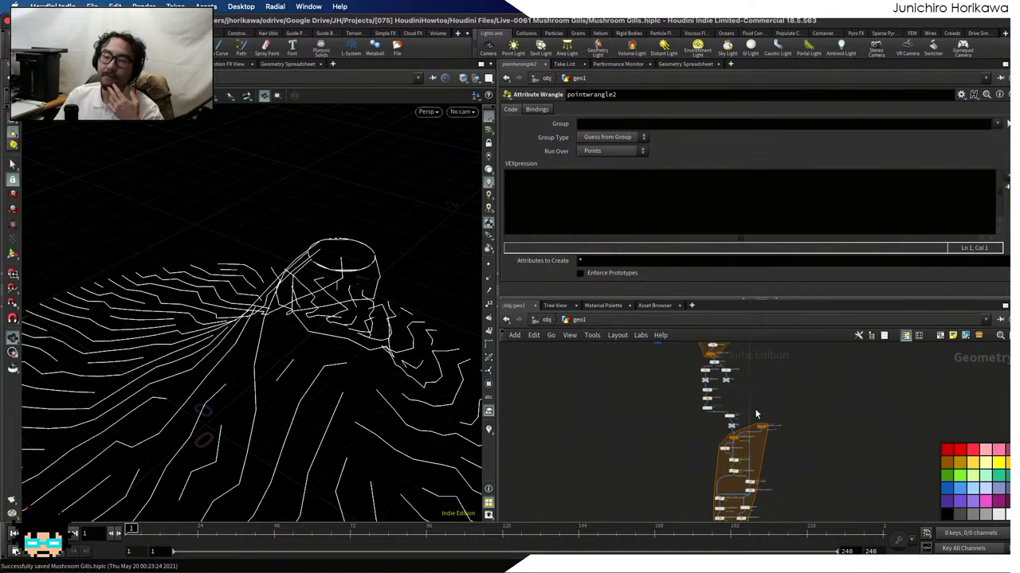
pyautogui.scroll(2, 738, 423)
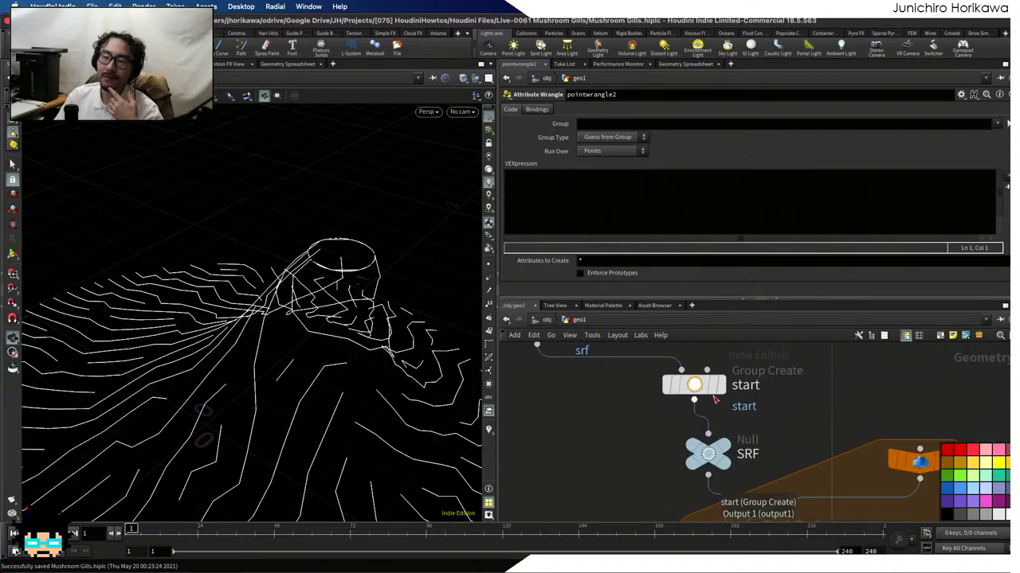
# Template and display the start node, orbit the cone, and select start to show its Group Create parameters
pyautogui.click(724, 385)
pyautogui.click(722, 385)
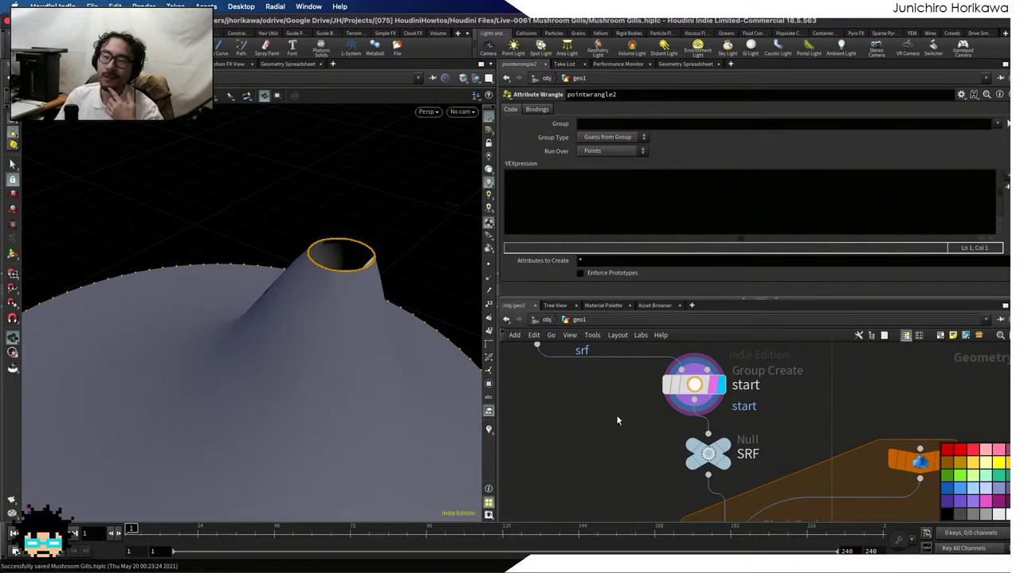
pyautogui.moveTo(617, 421); pyautogui.dragTo(630, 449, button='middle')
pyautogui.moveTo(692, 421); pyautogui.dragTo(707, 414)
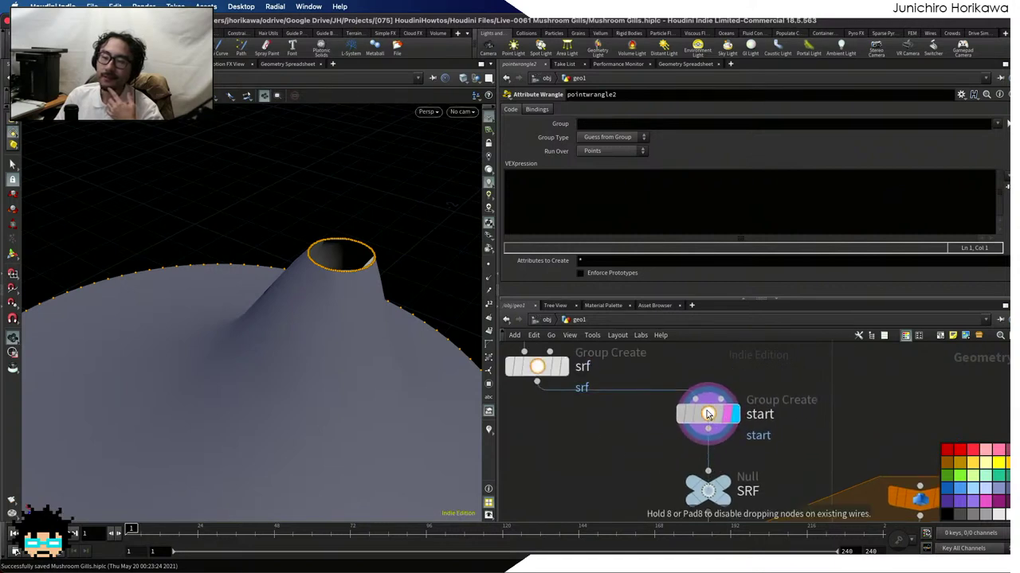
pyautogui.moveTo(345, 274); pyautogui.dragTo(245, 305, button='right')
pyautogui.moveTo(346, 294); pyautogui.dragTo(359, 276)
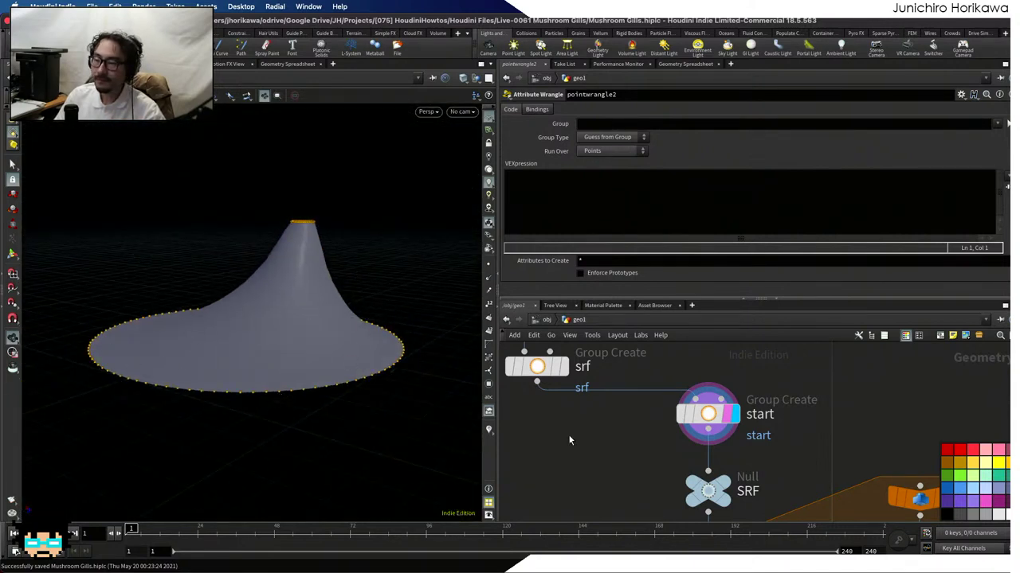
pyautogui.moveTo(590, 433); pyautogui.dragTo(602, 482, button='middle')
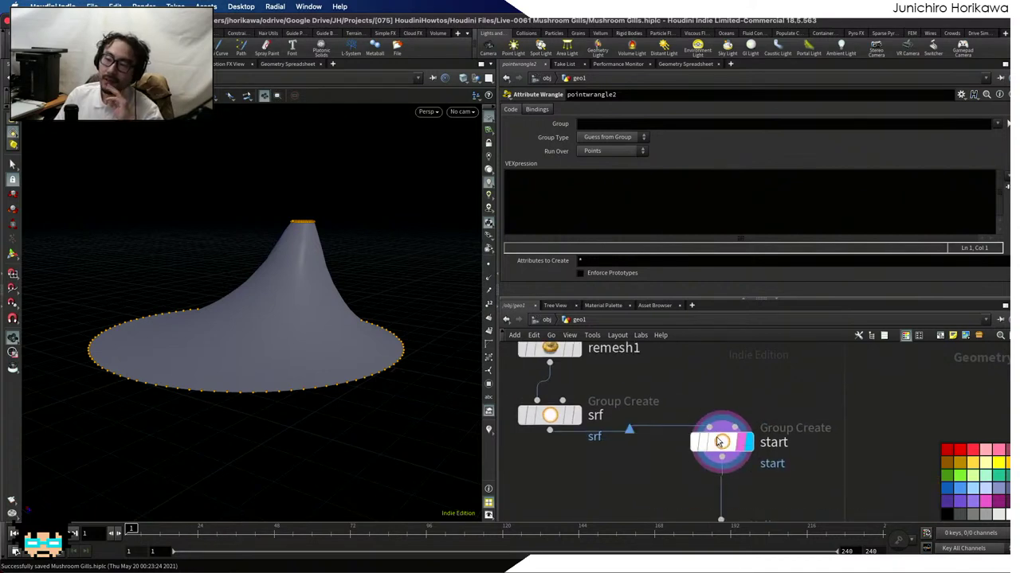
pyautogui.moveTo(721, 443)
pyautogui.moveTo(720, 443); pyautogui.dragTo(721, 455)
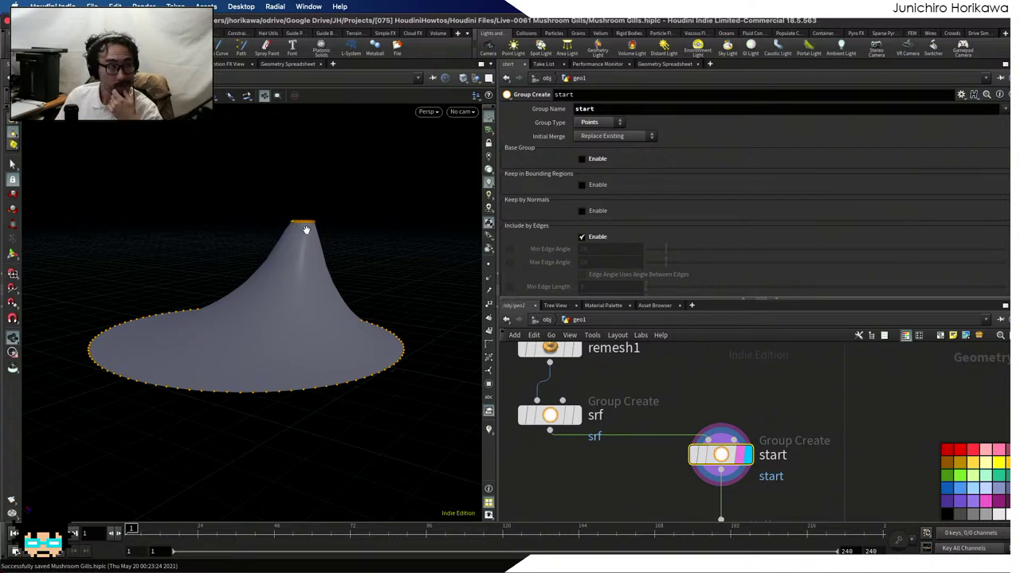
pyautogui.scroll(-2, 504, 435)
pyautogui.moveTo(503, 435); pyautogui.dragTo(622, 460, button='middle')
# Add a PolyFill node below srf, wire srf into it, and display it
pyautogui.press('Tab')
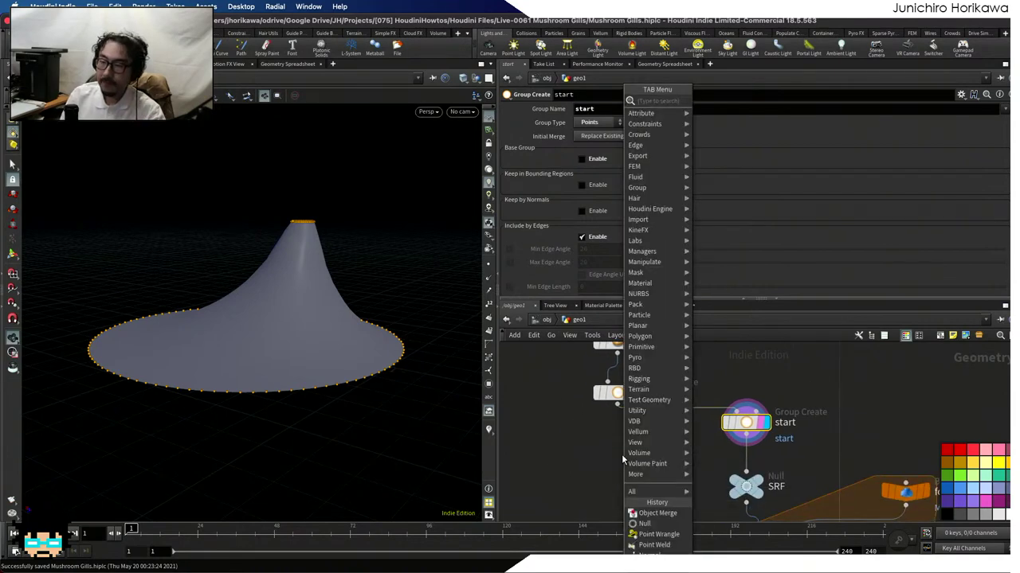
pyautogui.write('poly')
pyautogui.press('Down')
pyautogui.press('Down')
pyautogui.press('Down')
pyautogui.press('Down')
pyautogui.press('Down')
pyautogui.press('Down')
pyautogui.press('Down')
pyautogui.press('Down')
pyautogui.press('Down')
pyautogui.press('Down')
pyautogui.press('Down')
pyautogui.press('Down')
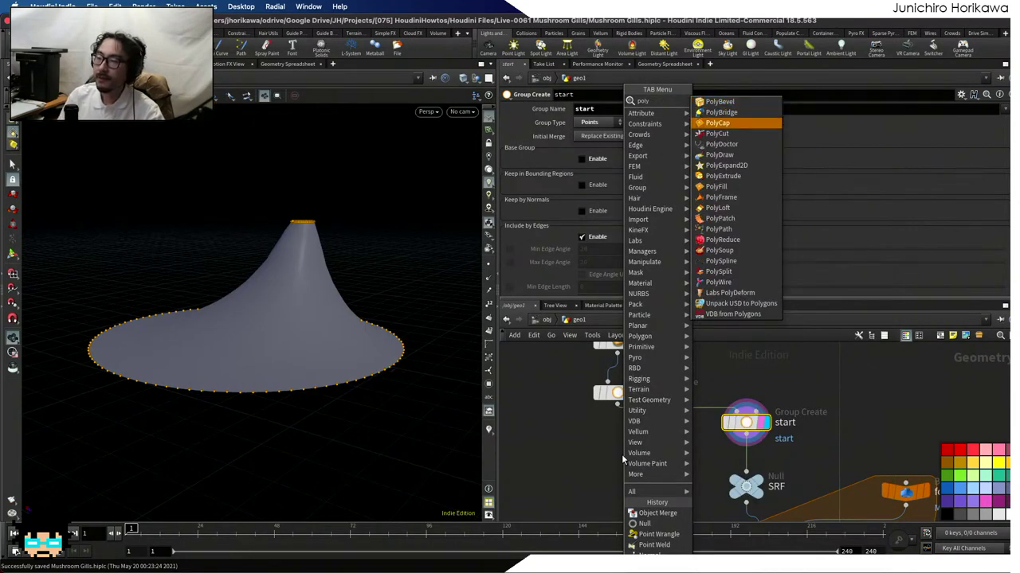
pyautogui.press('Down')
pyautogui.press('Down')
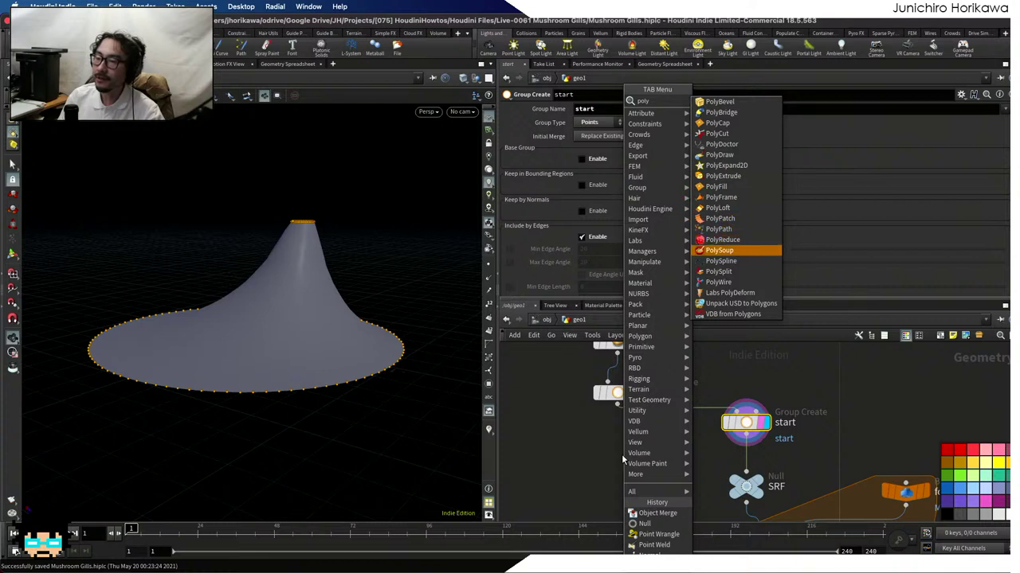
pyautogui.press('Up')
pyautogui.press('Up')
pyautogui.press('Up')
pyautogui.press('Up')
pyautogui.press('Down')
pyautogui.press('Down')
pyautogui.press('Down')
pyautogui.press('Down')
pyautogui.press('Down')
pyautogui.press('Down')
pyautogui.press('Down')
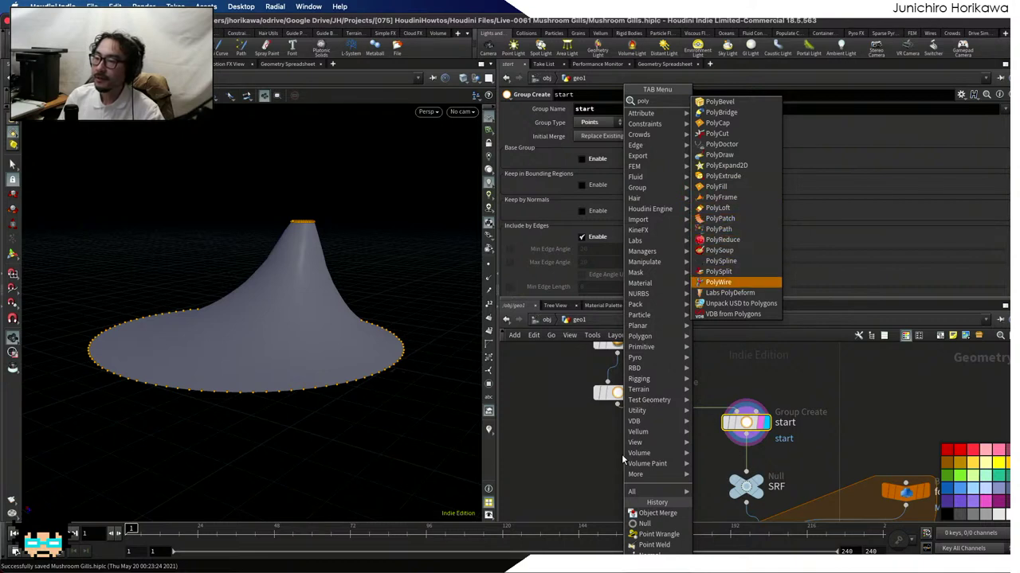
pyautogui.press('Up')
pyautogui.press('Up')
pyautogui.press('Up')
pyautogui.press('Up')
pyautogui.press('Up')
pyautogui.press('Up')
pyautogui.press('Up')
pyautogui.press('Up')
pyautogui.press('Up')
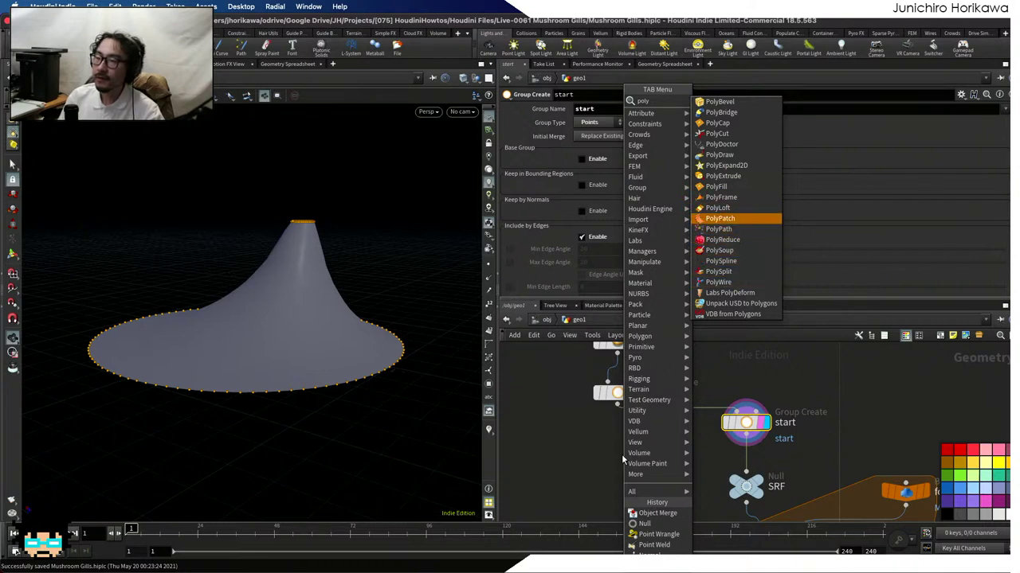
pyautogui.press('Return')
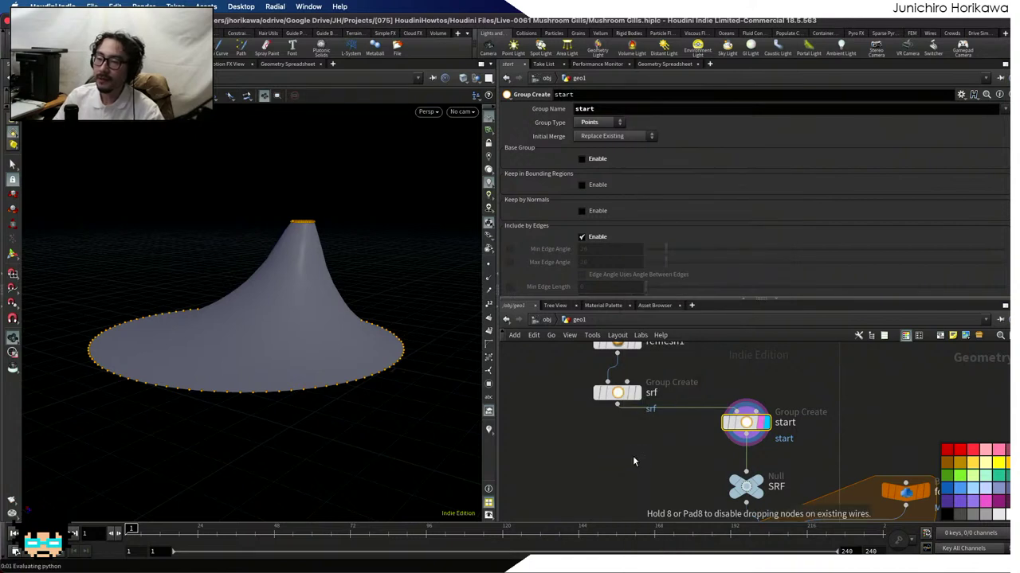
pyautogui.click(633, 456)
pyautogui.click(633, 451)
pyautogui.click(650, 461)
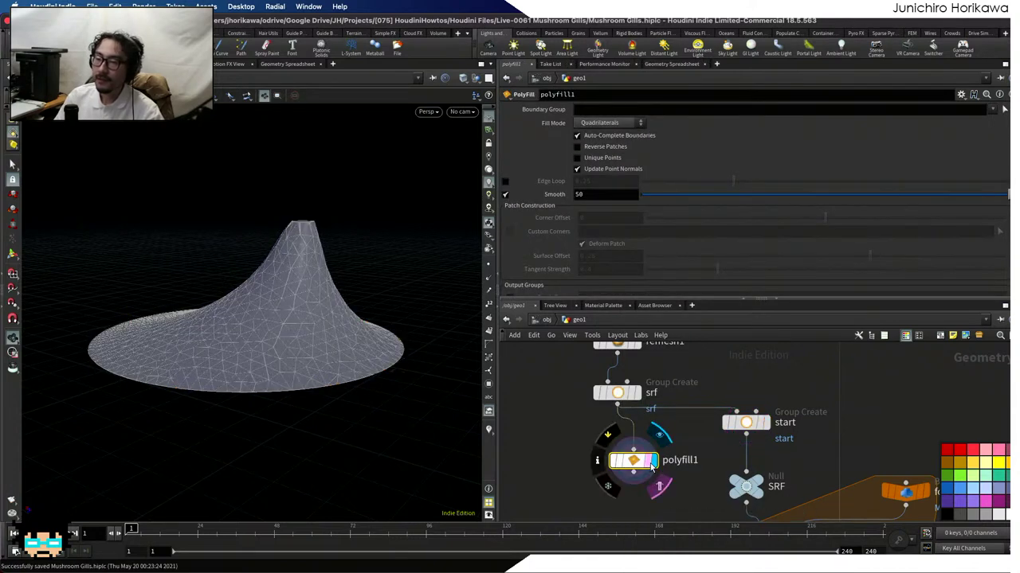
# Orbit around the filled top opening of the cone, then return to the /obj level
pyautogui.moveTo(327, 316); pyautogui.dragTo(282, 268)
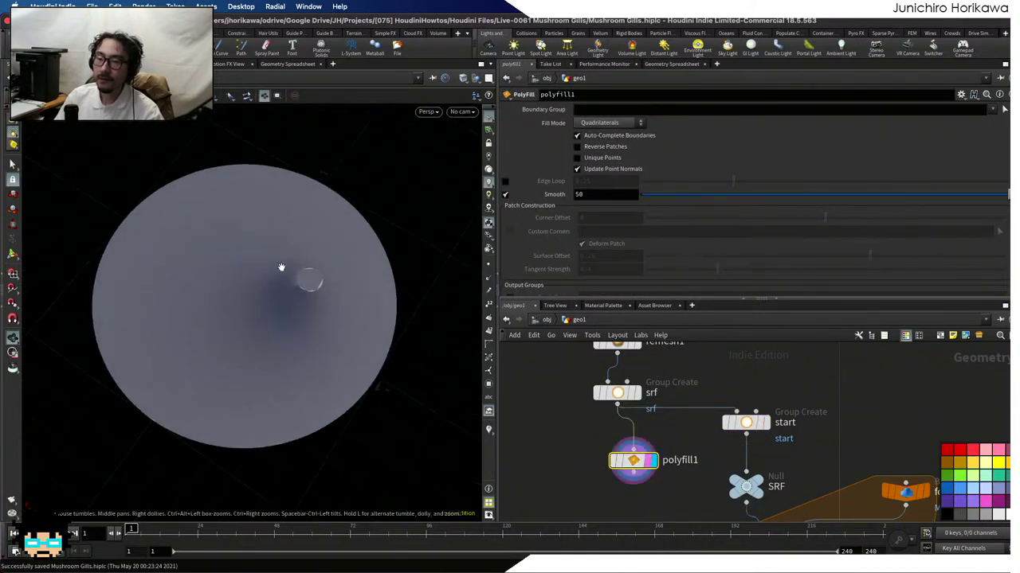
pyautogui.moveTo(282, 269); pyautogui.dragTo(470, 357, button='right')
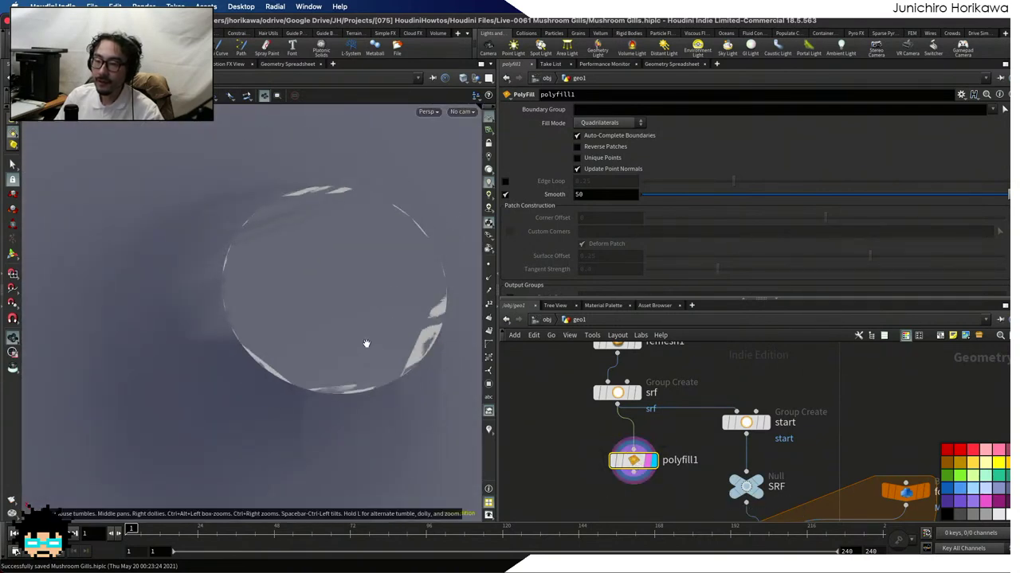
pyautogui.moveTo(364, 279); pyautogui.dragTo(398, 276, button='right')
pyautogui.moveTo(398, 275); pyautogui.dragTo(292, 295)
pyautogui.moveTo(291, 295)
pyautogui.mouseDown(button='right')
pyautogui.moveTo(298, 258)
pyautogui.moveTo(296, 294)
pyautogui.mouseUp(button='right')
pyautogui.moveTo(295, 294); pyautogui.dragTo(282, 321)
pyautogui.click(544, 320)
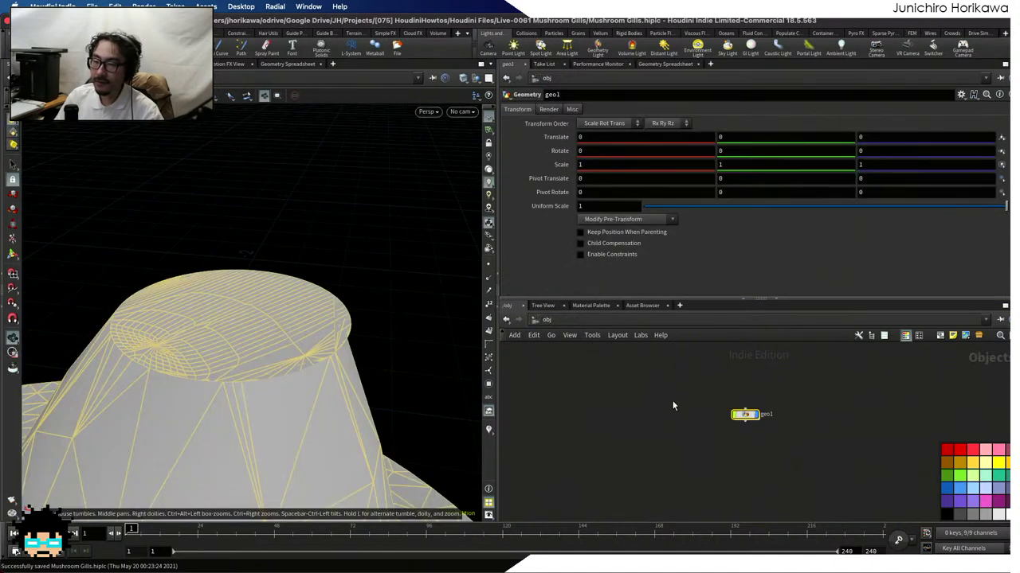
# Return inside geo1 and delete the polyfill1 node
pyautogui.doubleClick(744, 415)
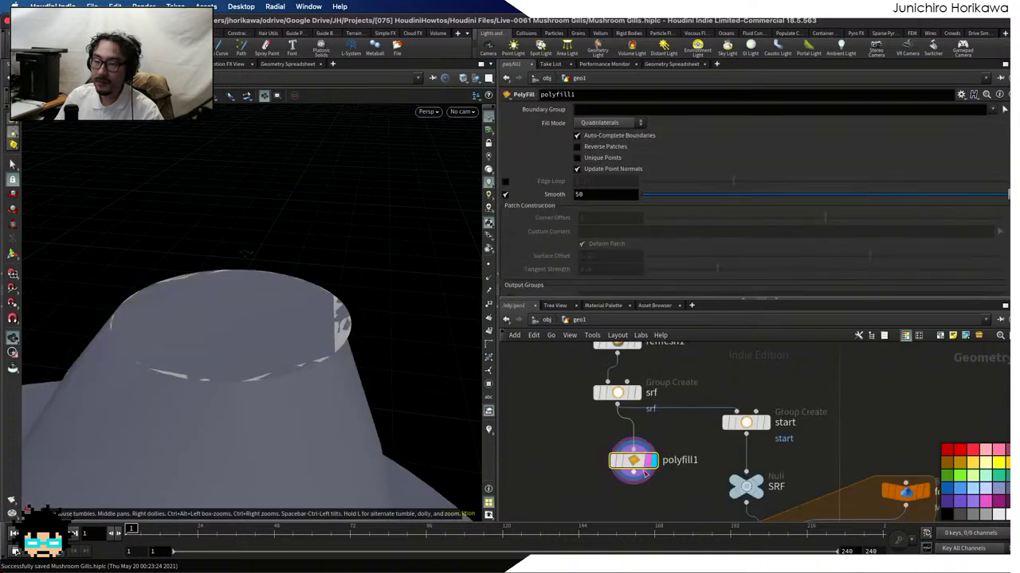
pyautogui.press('Delete')
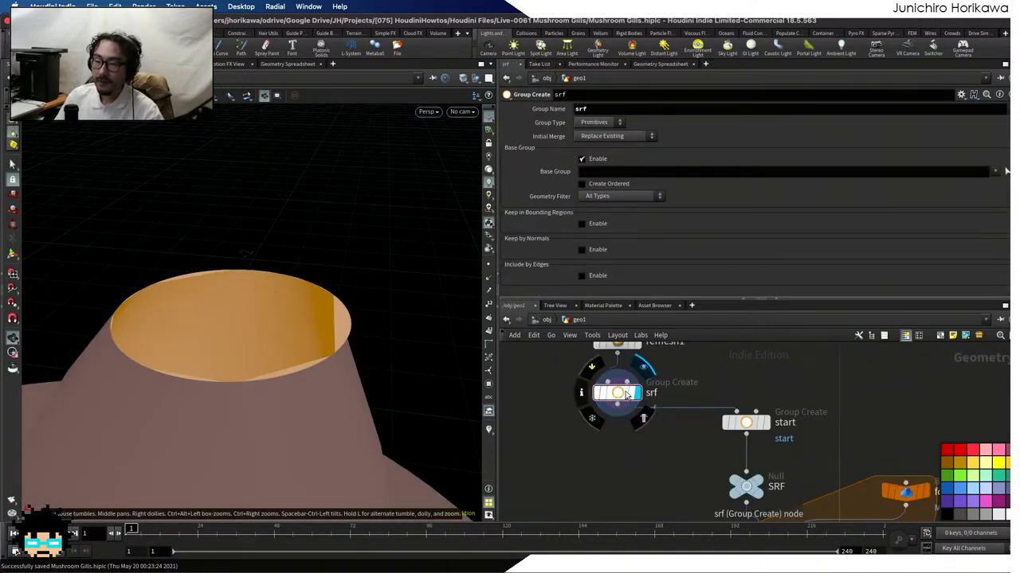
pyautogui.moveTo(629, 403)
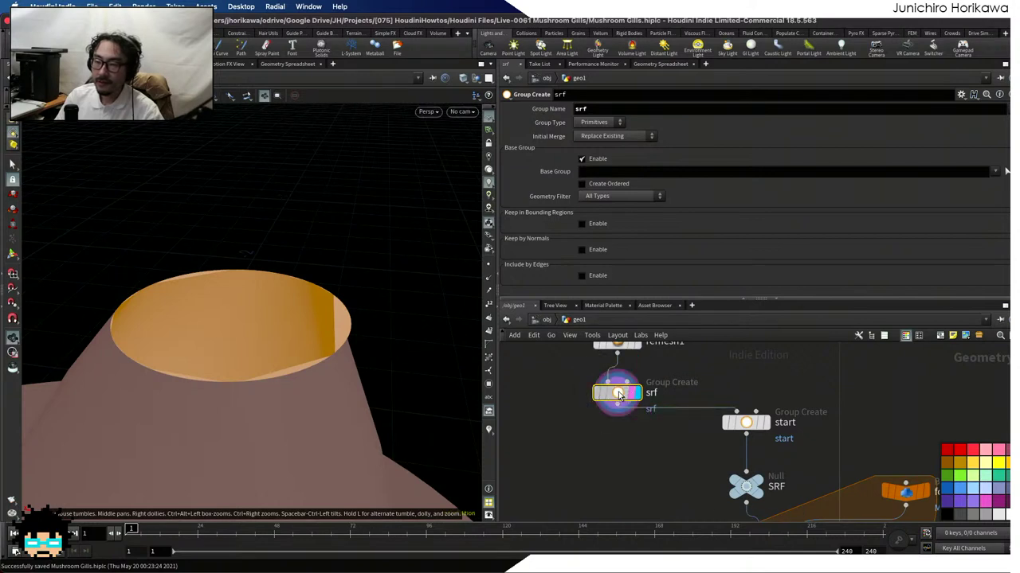
pyautogui.moveTo(354, 357); pyautogui.dragTo(545, 440)
pyautogui.scroll(-1, 613, 407)
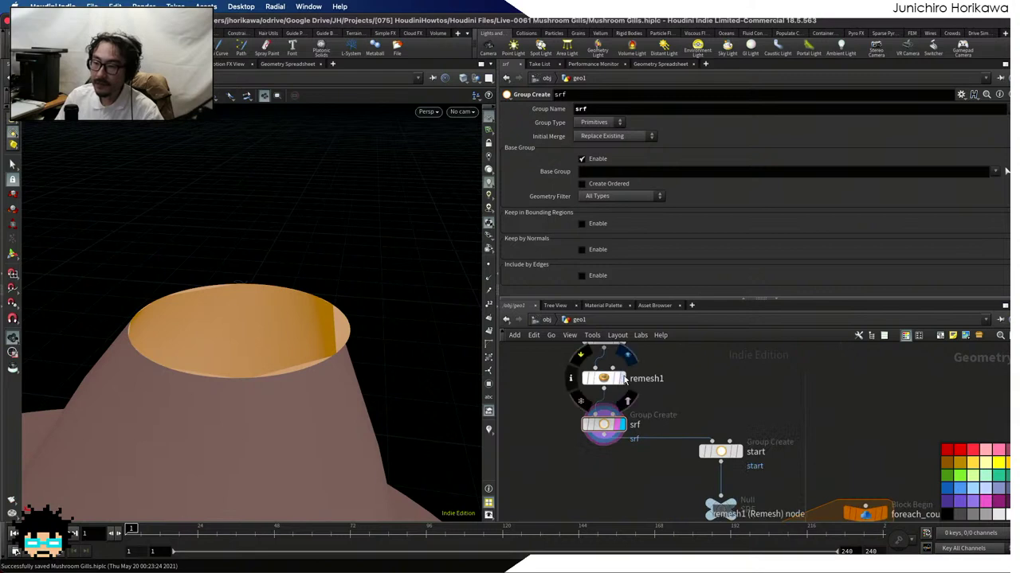
# Display remesh1 then fuse2, toggling remesh1's wireframe template overlay on and off
pyautogui.click(622, 379)
pyautogui.moveTo(678, 384); pyautogui.dragTo(671, 471, button='middle')
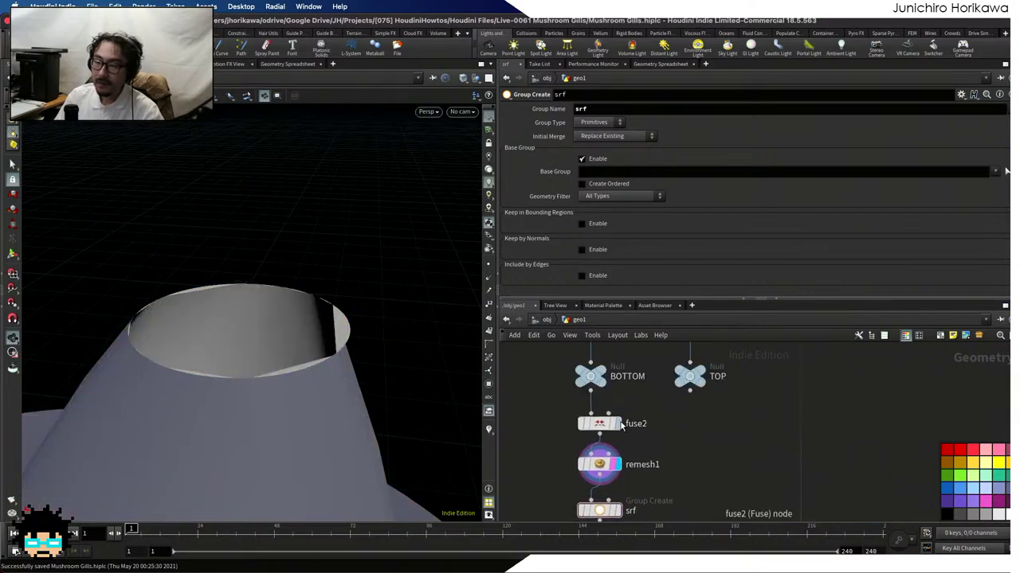
pyautogui.click(614, 424)
pyautogui.moveTo(612, 433); pyautogui.dragTo(609, 371, button='middle')
pyautogui.moveTo(602, 411)
pyautogui.click(606, 434)
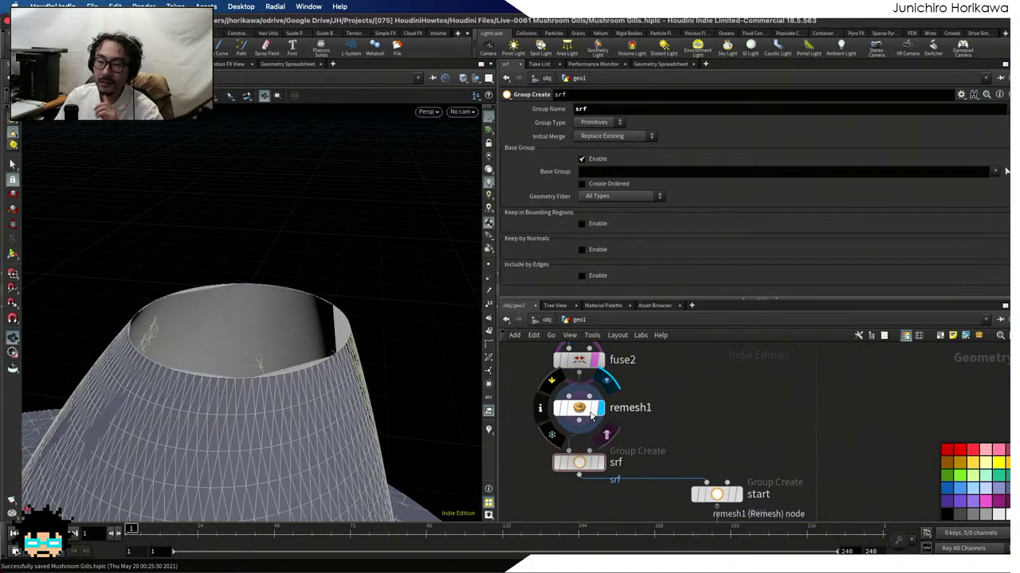
pyautogui.click(603, 361)
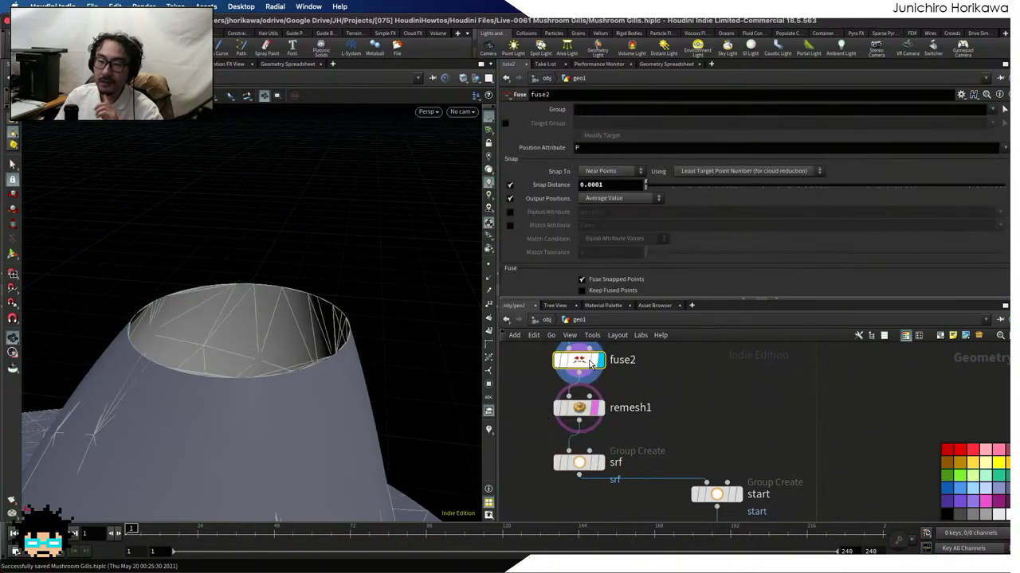
pyautogui.click(597, 408)
# Display remesh1, srf, and finally the start group, selecting start to show its Group Create settings
pyautogui.scroll(-2, 601, 406)
pyautogui.moveTo(618, 413); pyautogui.dragTo(620, 446, button='middle')
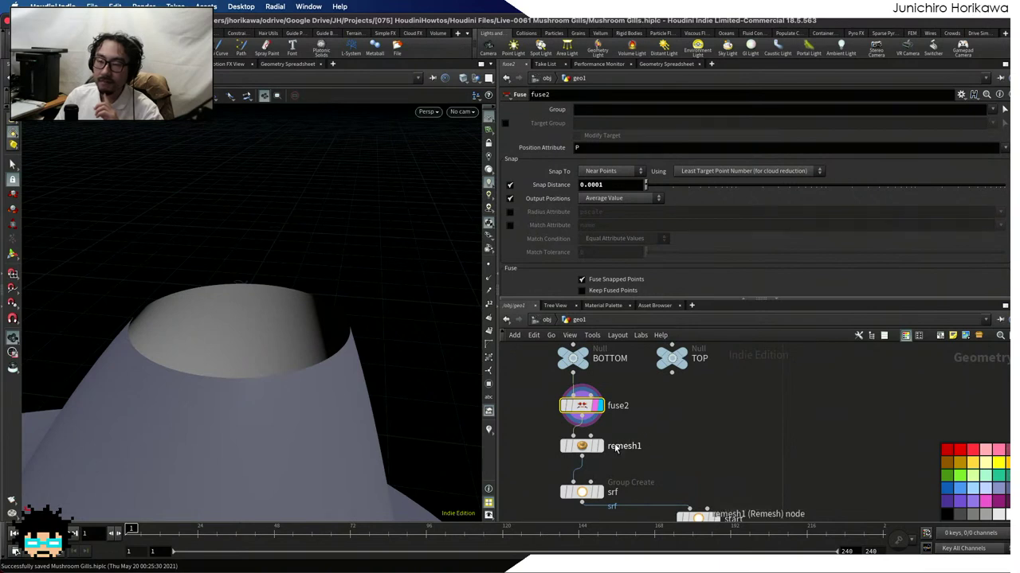
pyautogui.scroll(-5, 669, 434)
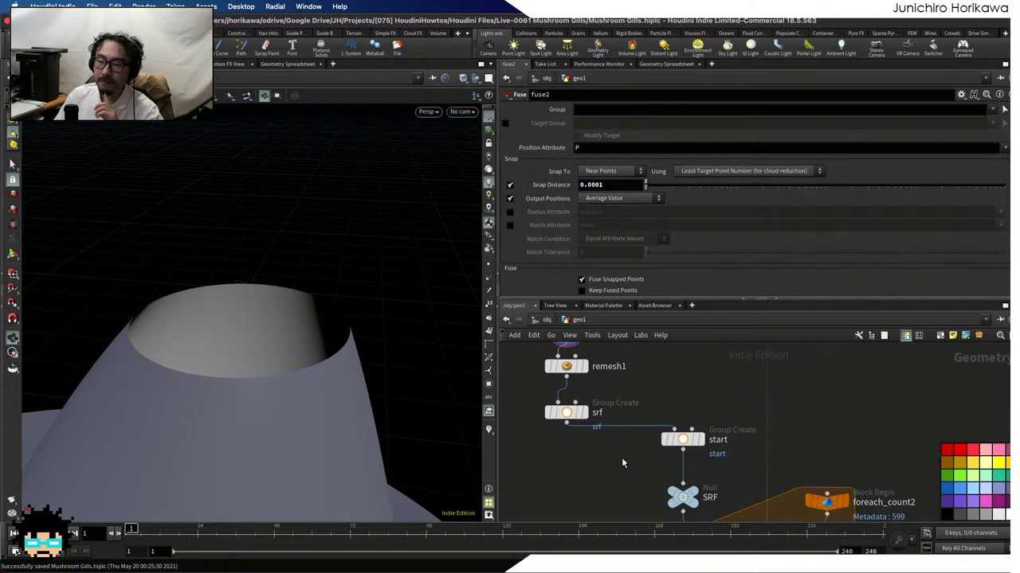
pyautogui.click(583, 366)
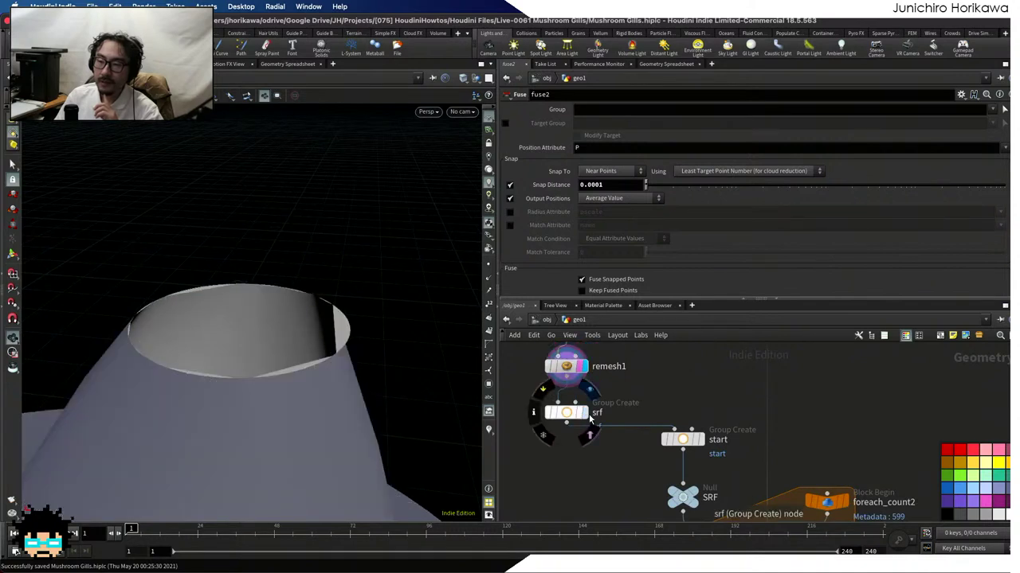
pyautogui.click(582, 412)
pyautogui.click(572, 412)
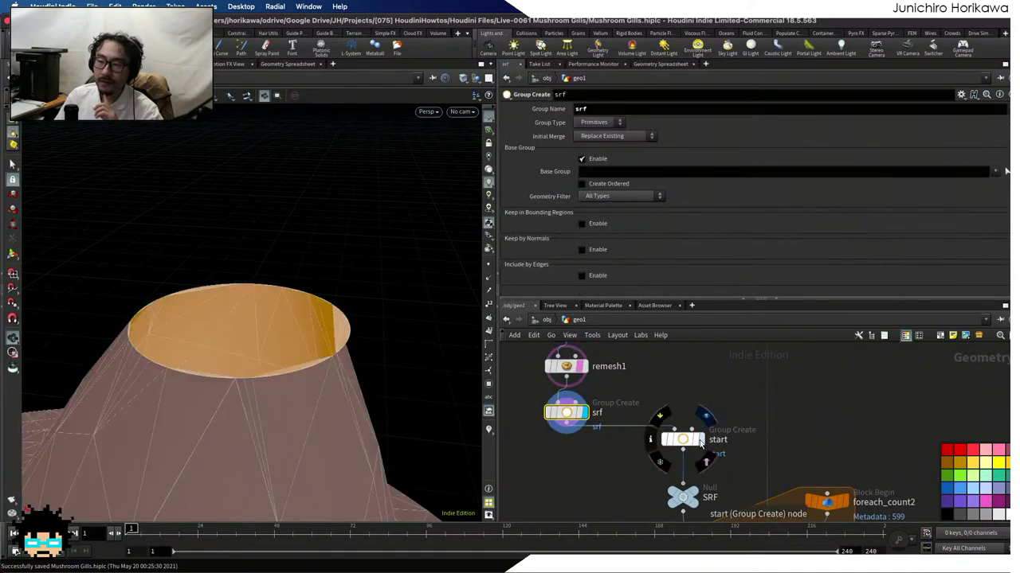
pyautogui.click(698, 440)
pyautogui.click(685, 440)
pyautogui.moveTo(594, 474); pyautogui.dragTo(587, 412, button='middle')
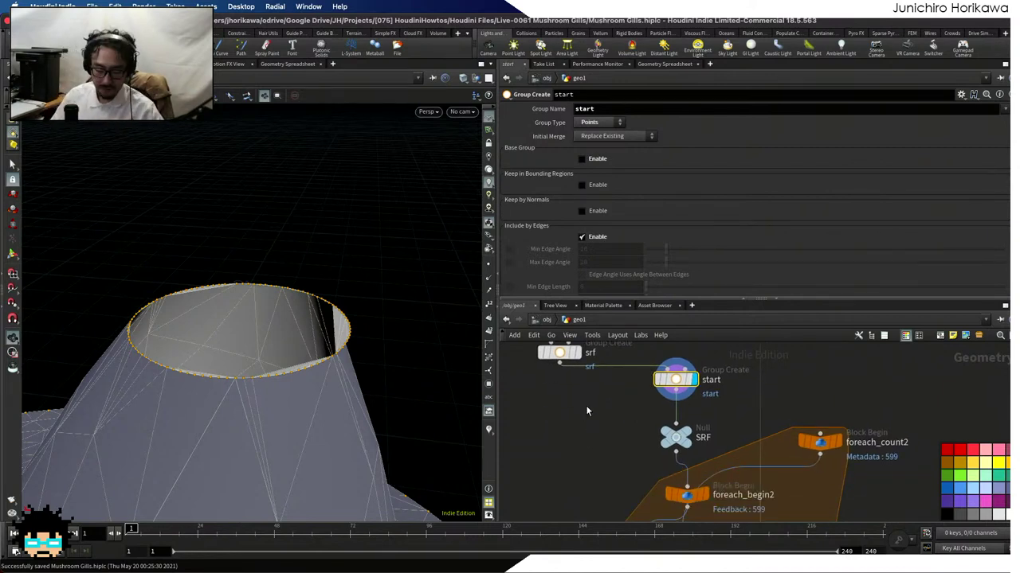
pyautogui.scroll(-5, 589, 421)
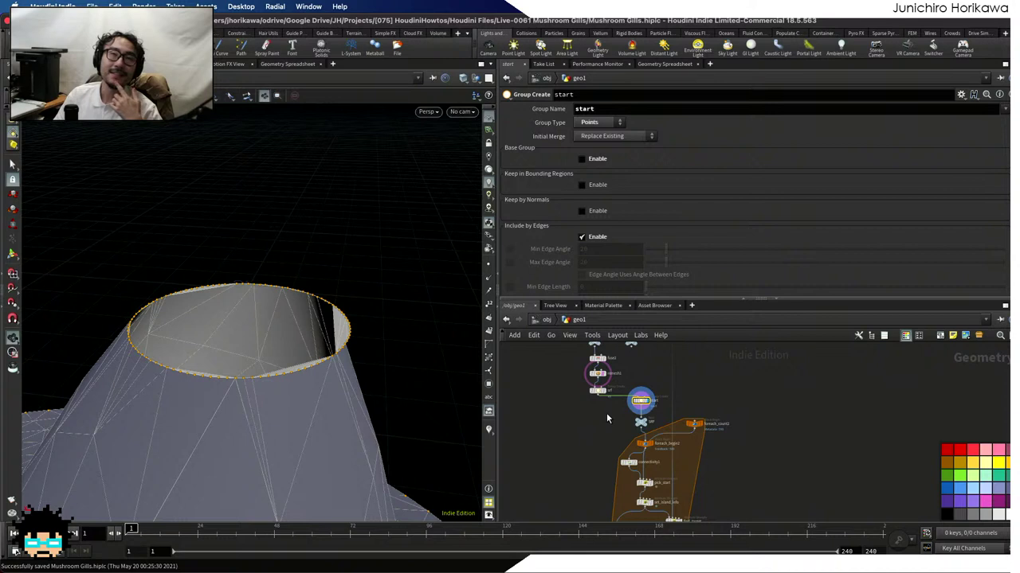
pyautogui.scroll(5, 641, 402)
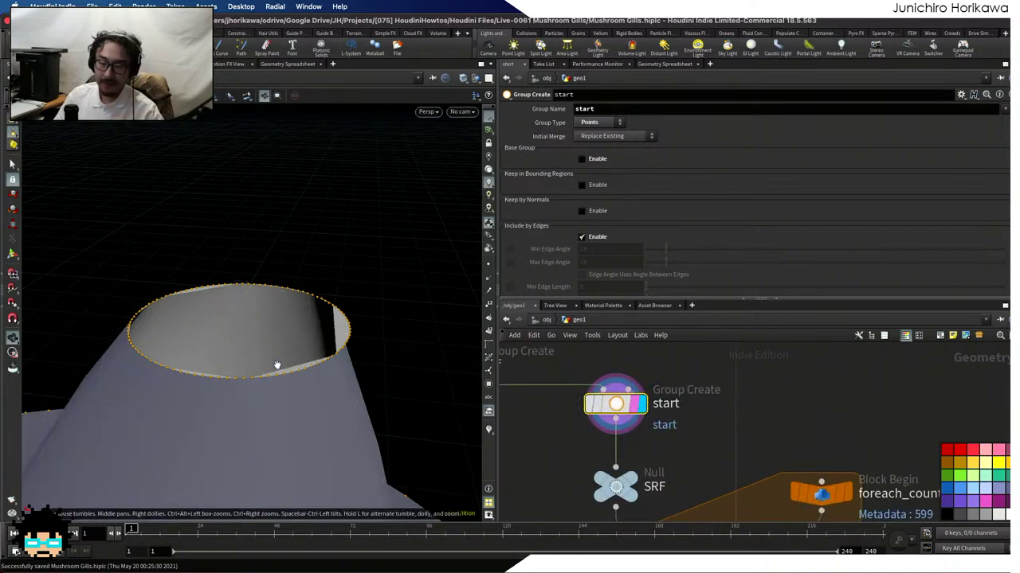
pyautogui.moveTo(277, 365); pyautogui.dragTo(215, 358)
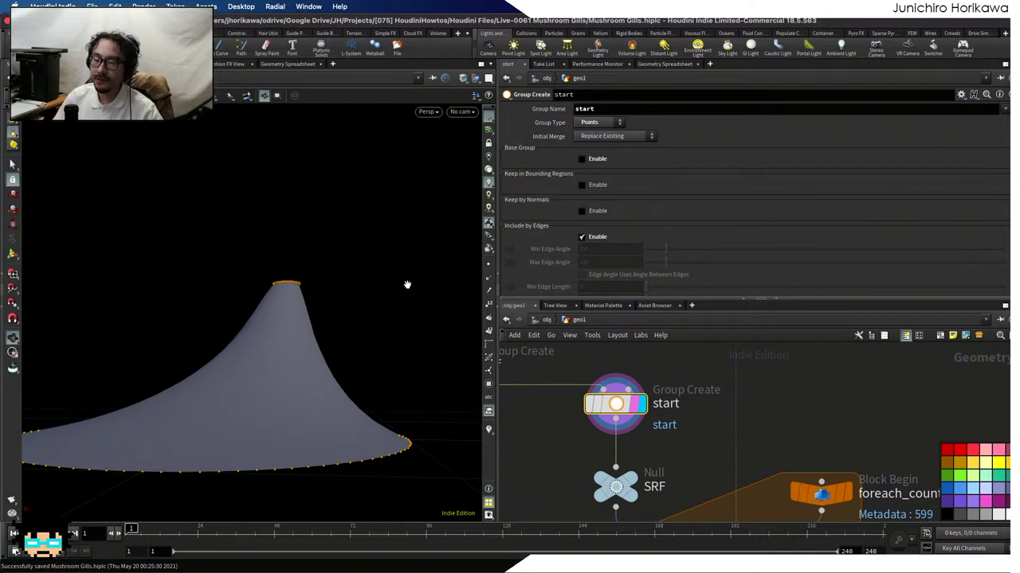
# Add a Point Wrangle node near the foreach_begin2 block, after cancelling a Pack search
pyautogui.moveTo(528, 469); pyautogui.dragTo(660, 419, button='middle')
pyautogui.press('Tab')
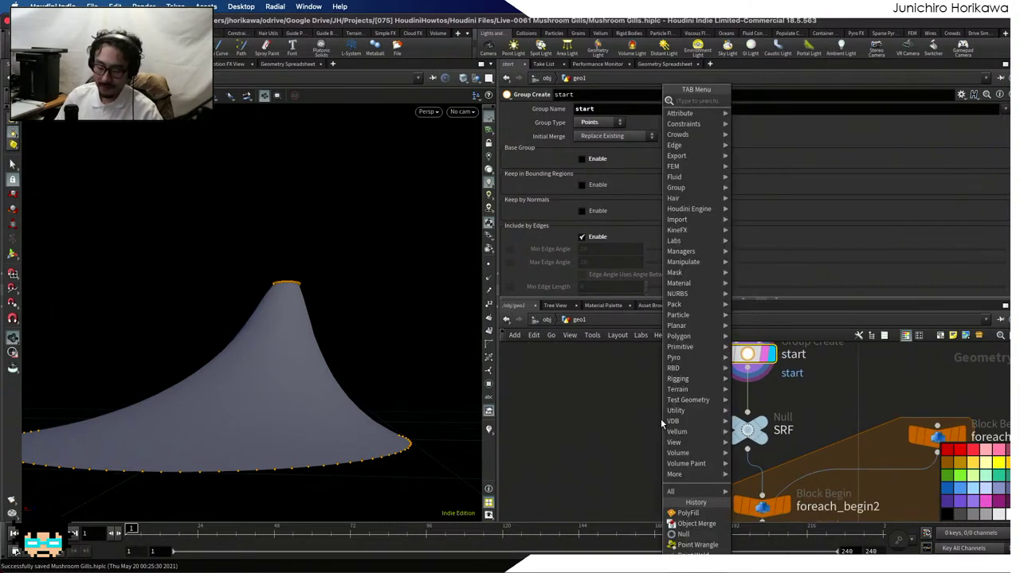
pyautogui.press('BackSpace')
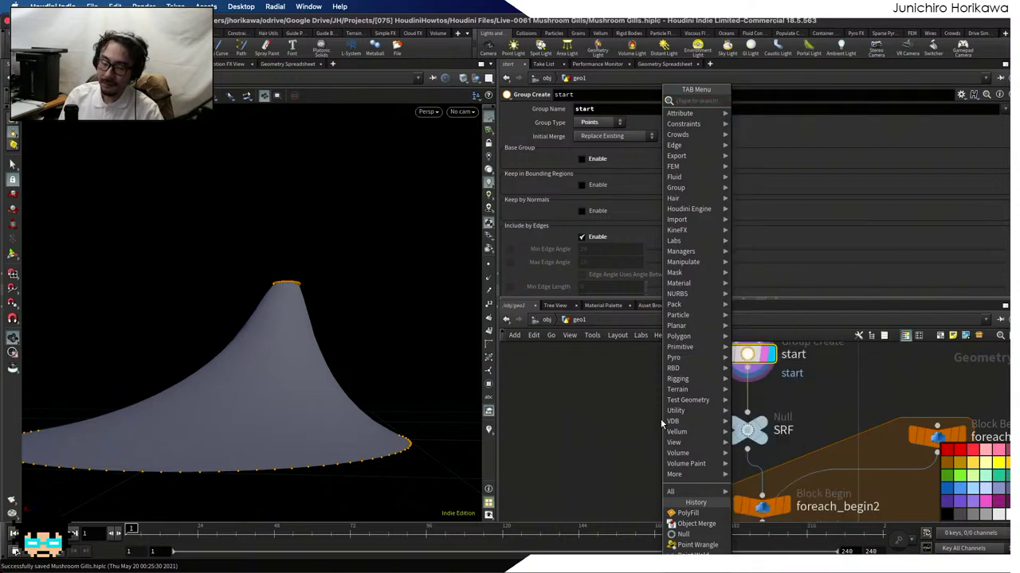
pyautogui.write('pack')
pyautogui.press('Return')
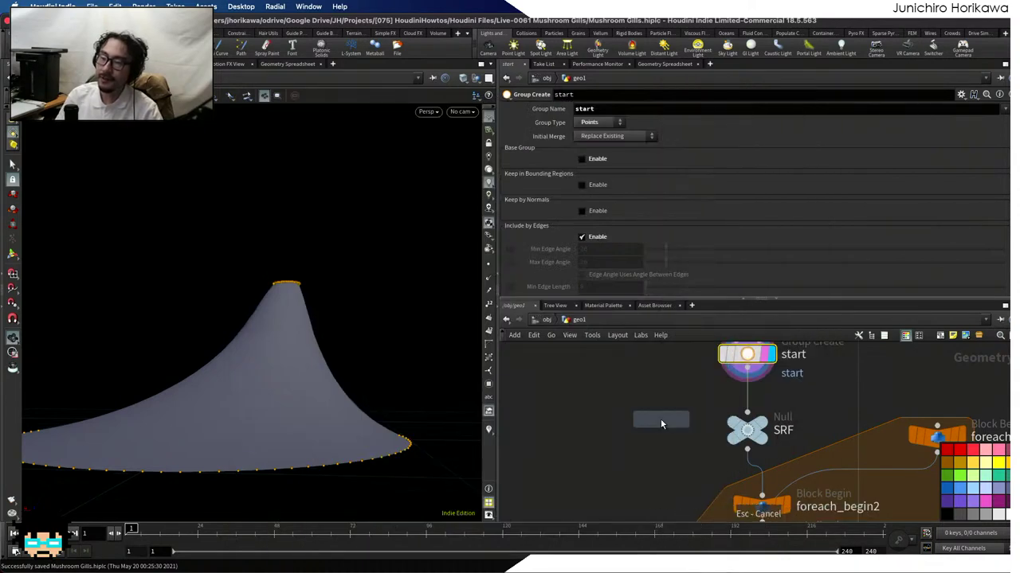
pyautogui.press('Escape')
pyautogui.press('Tab')
pyautogui.write('poin')
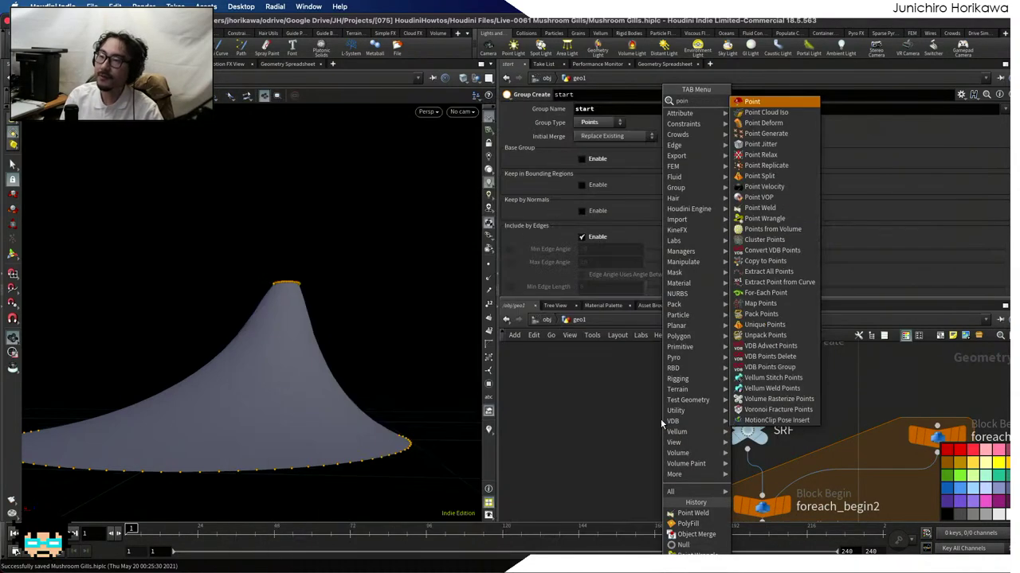
pyautogui.write('w')
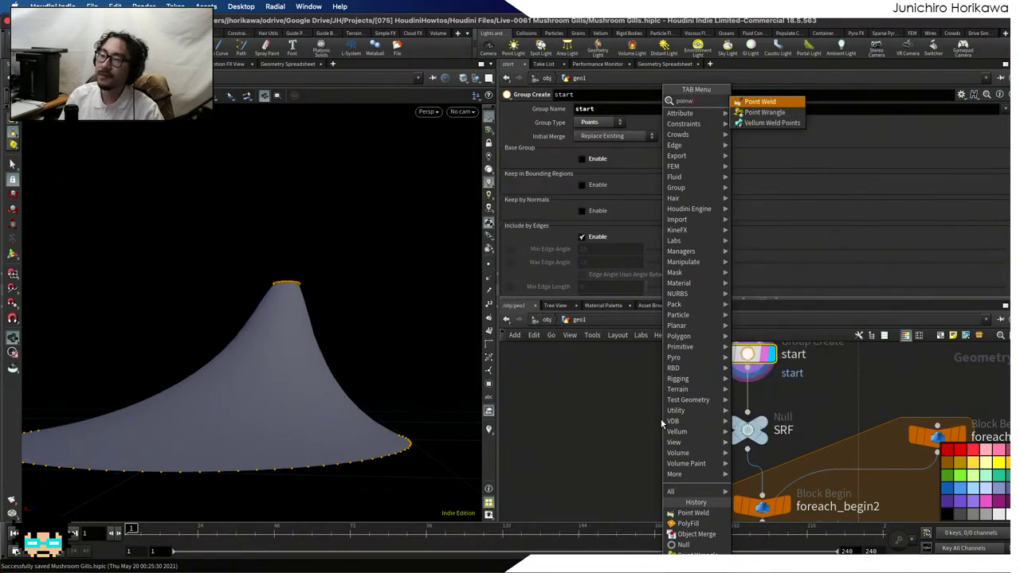
pyautogui.press('Down')
pyautogui.press('Return')
pyautogui.click(661, 419)
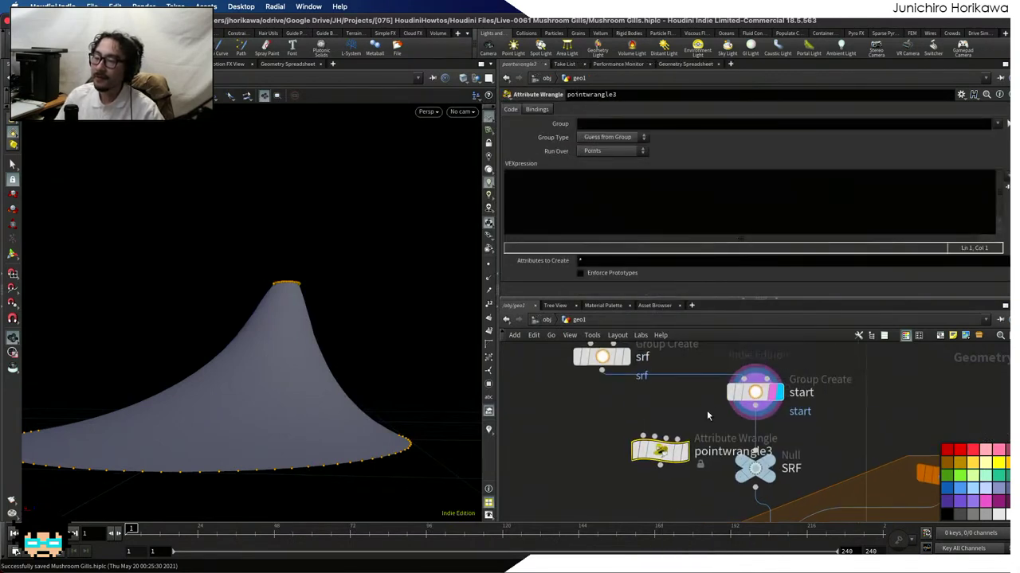
# Arrange the new wrangle below-left of the start node, moving start closer to srf
pyautogui.moveTo(661, 451); pyautogui.dragTo(633, 451)
pyautogui.scroll(-3, 642, 440)
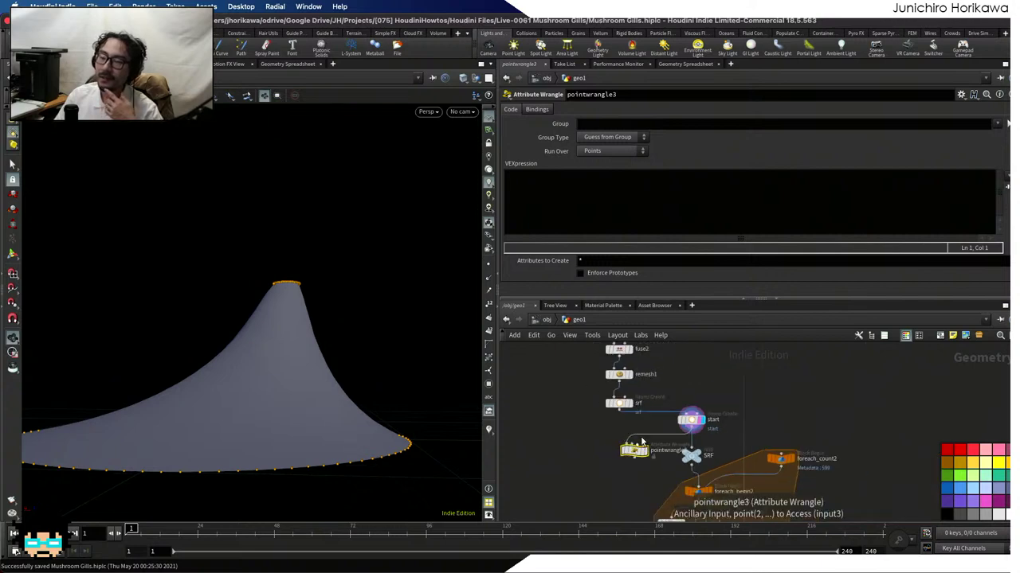
pyautogui.scroll(2, 642, 441)
pyautogui.moveTo(701, 419); pyautogui.dragTo(717, 402)
pyautogui.scroll(-3, 654, 441)
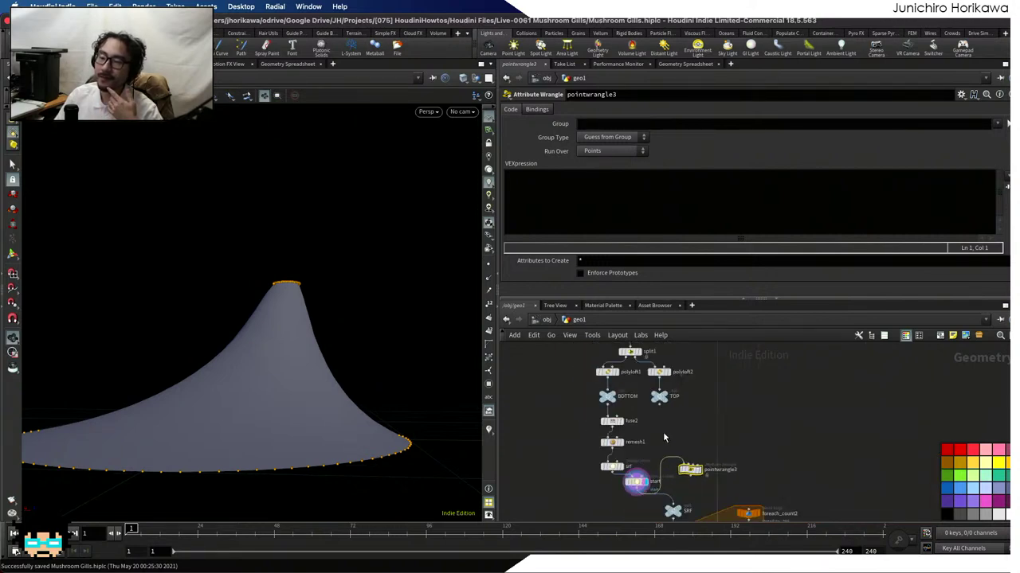
pyautogui.scroll(2, 663, 436)
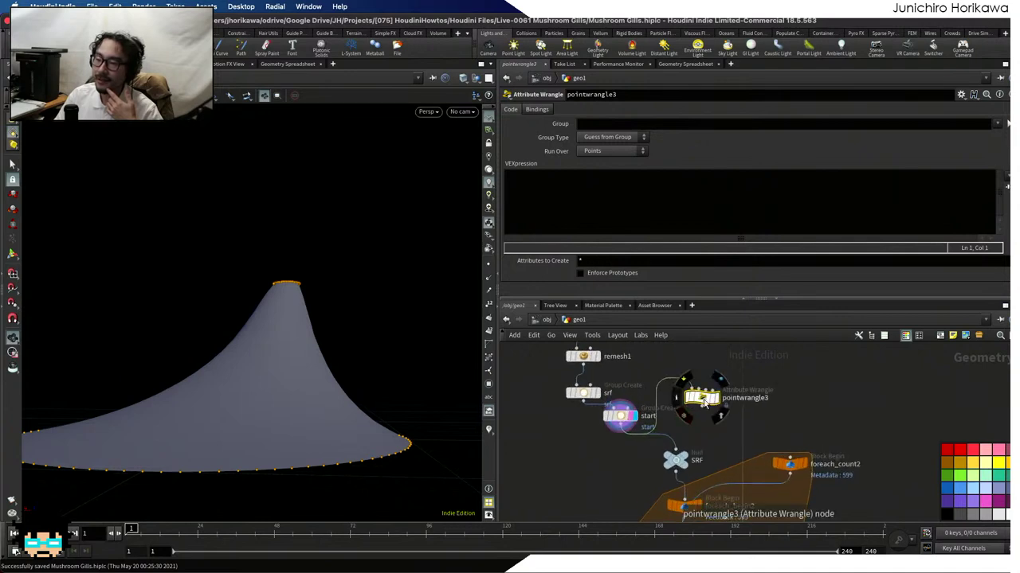
pyautogui.moveTo(705, 403); pyautogui.dragTo(579, 475)
pyautogui.scroll(3, 578, 476)
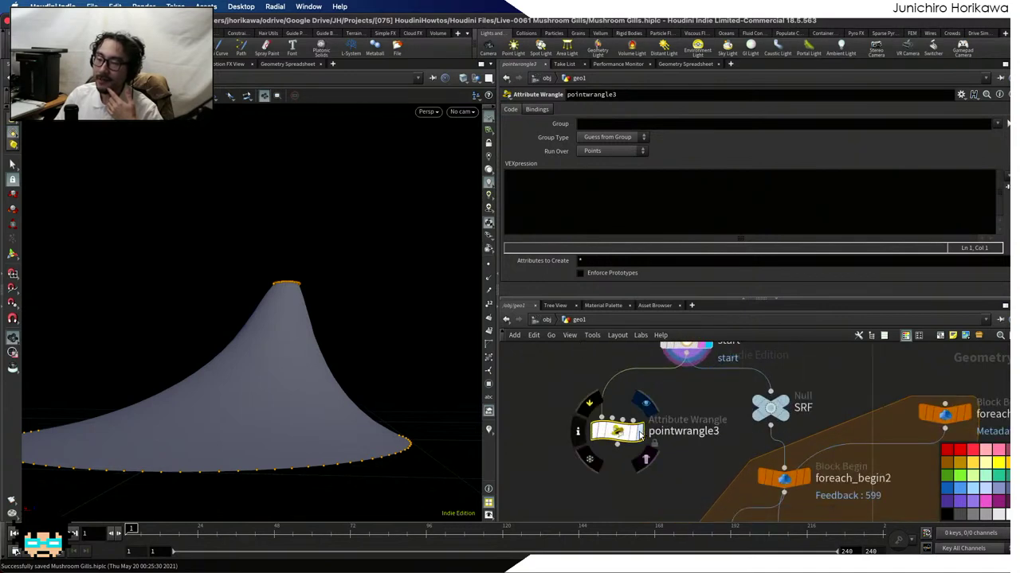
pyautogui.moveTo(639, 432); pyautogui.dragTo(639, 423)
# Rename the wrangle to remove_group_from_top and begin editing its empty VEXpression field
pyautogui.doubleClick(676, 423)
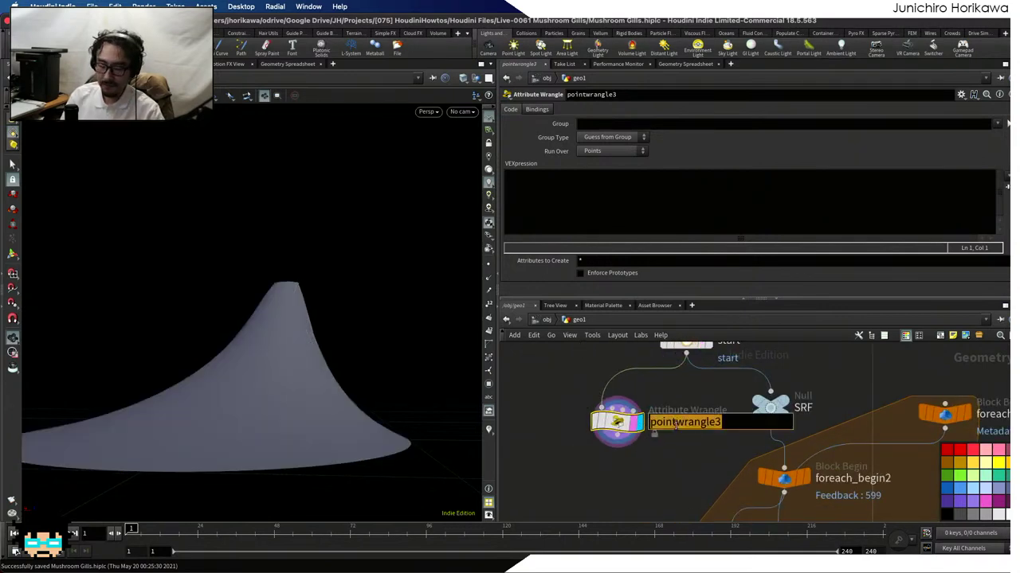
pyautogui.write('remove_gr')
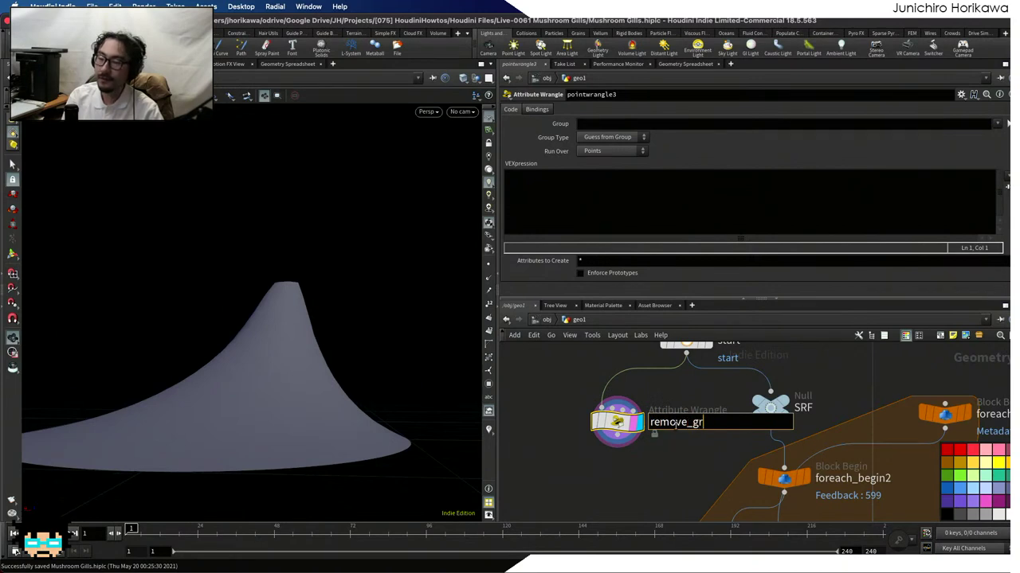
pyautogui.write('oup_from_top')
pyautogui.press('Return')
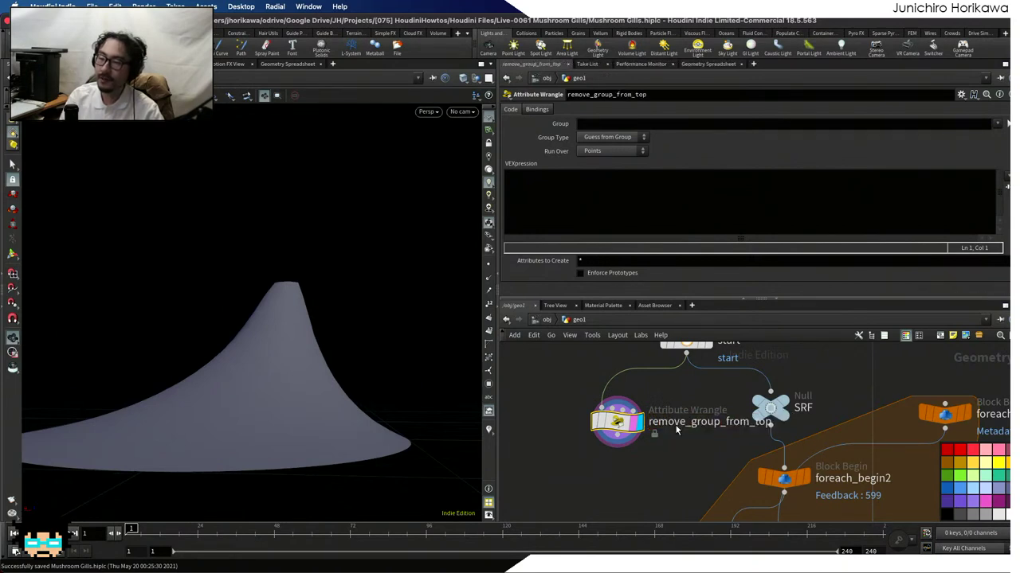
pyautogui.moveTo(625, 436); pyautogui.dragTo(597, 427)
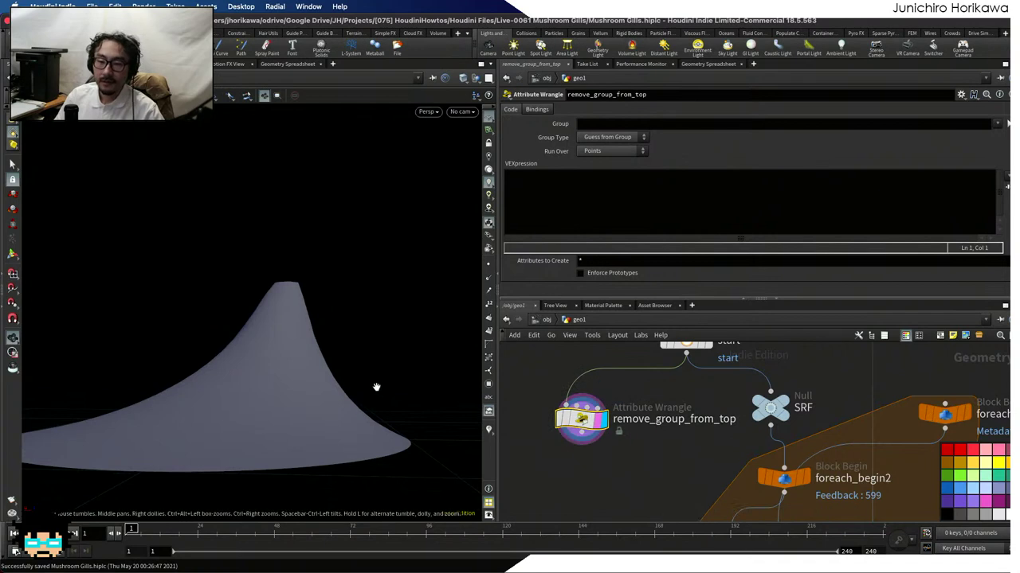
pyautogui.moveTo(375, 382); pyautogui.dragTo(344, 432)
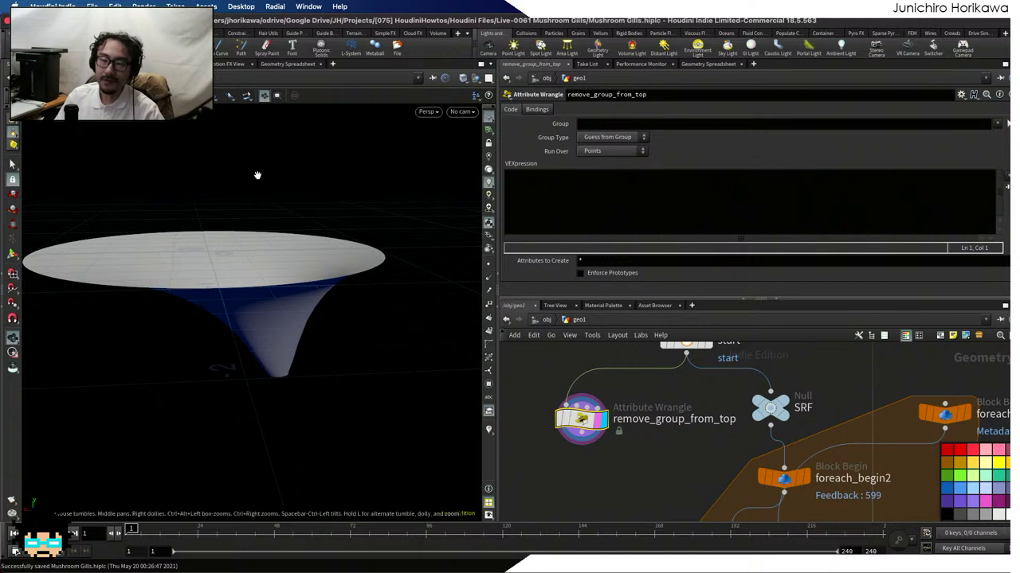
pyautogui.moveTo(232, 365); pyautogui.dragTo(280, 321)
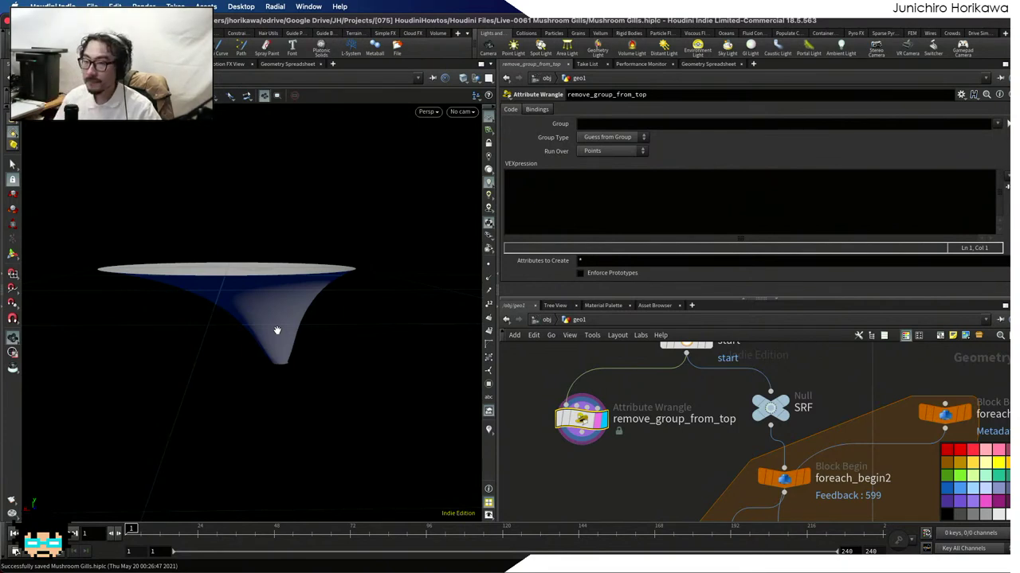
pyautogui.moveTo(276, 330); pyautogui.dragTo(310, 341)
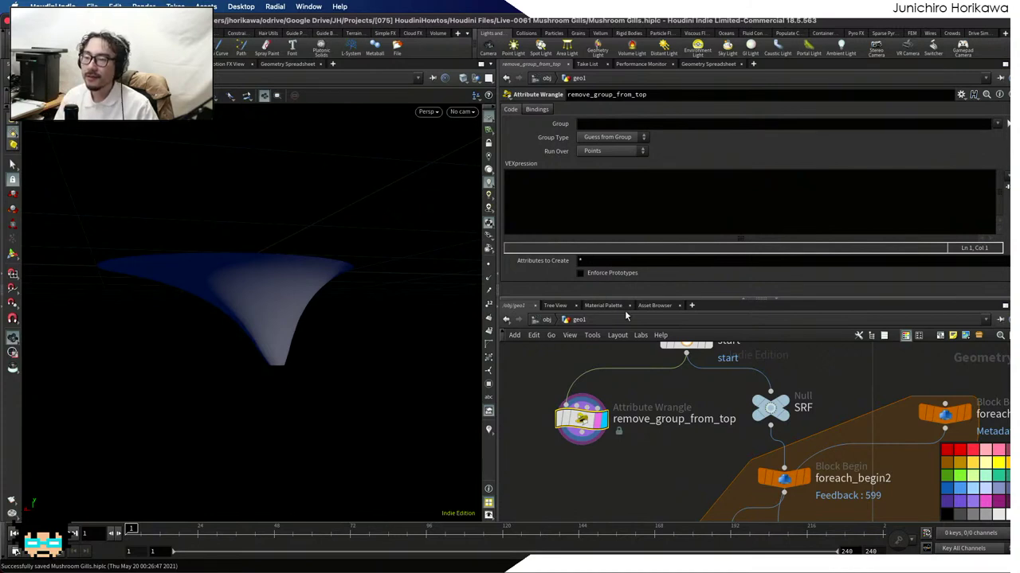
pyautogui.click(629, 195)
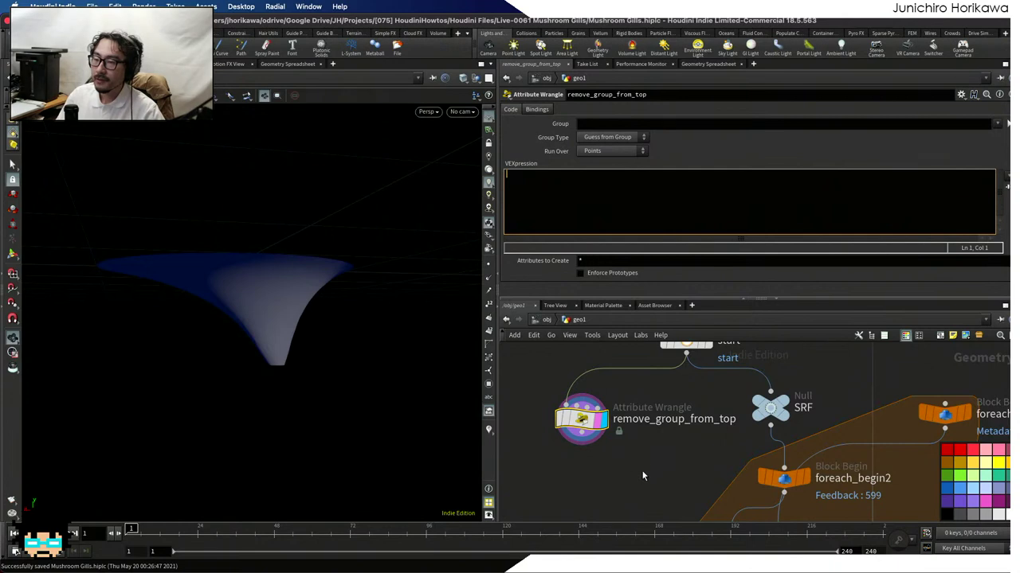
# Write getbbox(0, min, max) in the VEX field, accepting getbbox from autocomplete
pyautogui.moveTo(594, 439); pyautogui.dragTo(601, 434)
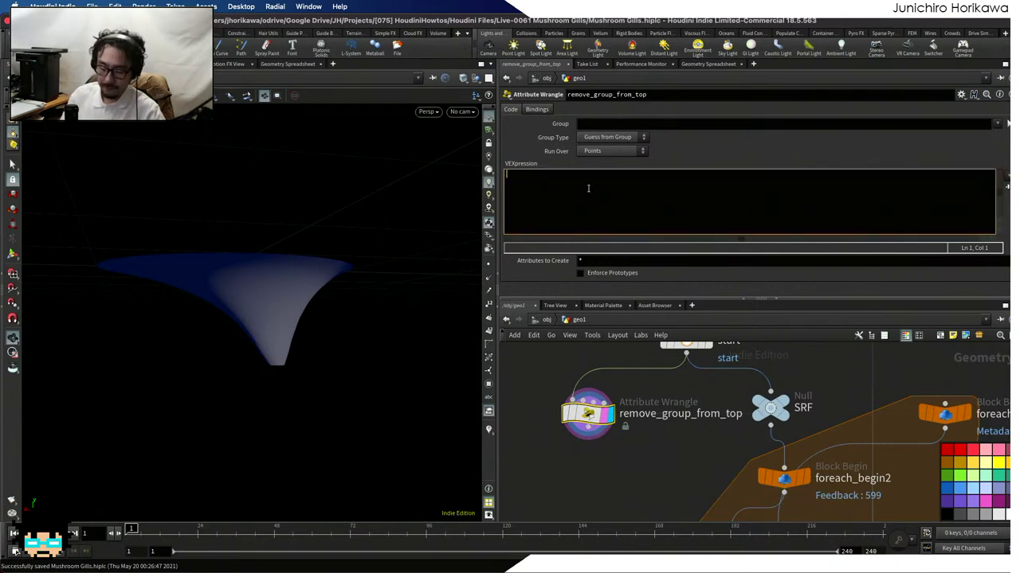
pyautogui.write('getbot')
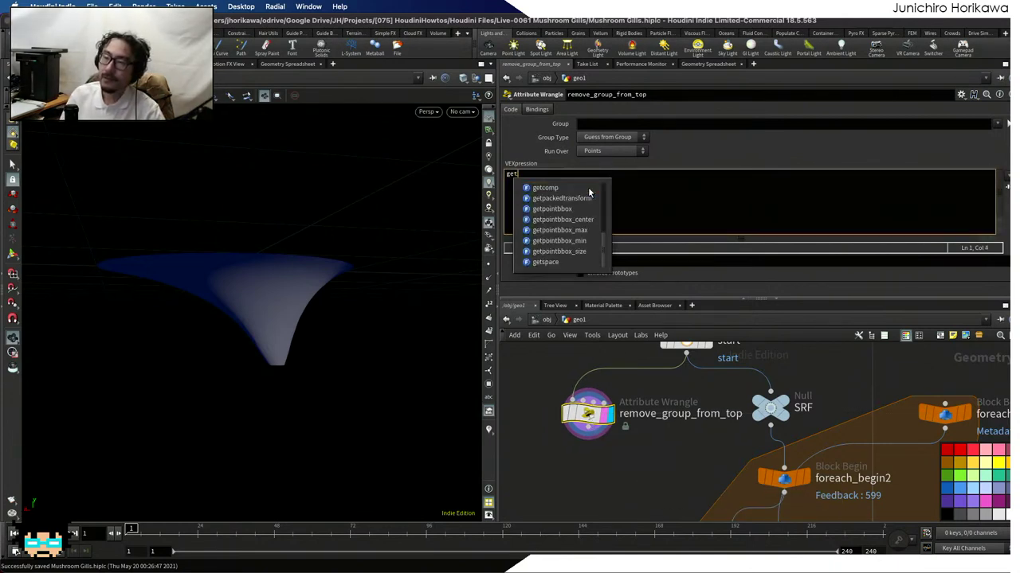
pyautogui.press('BackSpace')
pyautogui.press('BackSpace')
pyautogui.press('BackSpace')
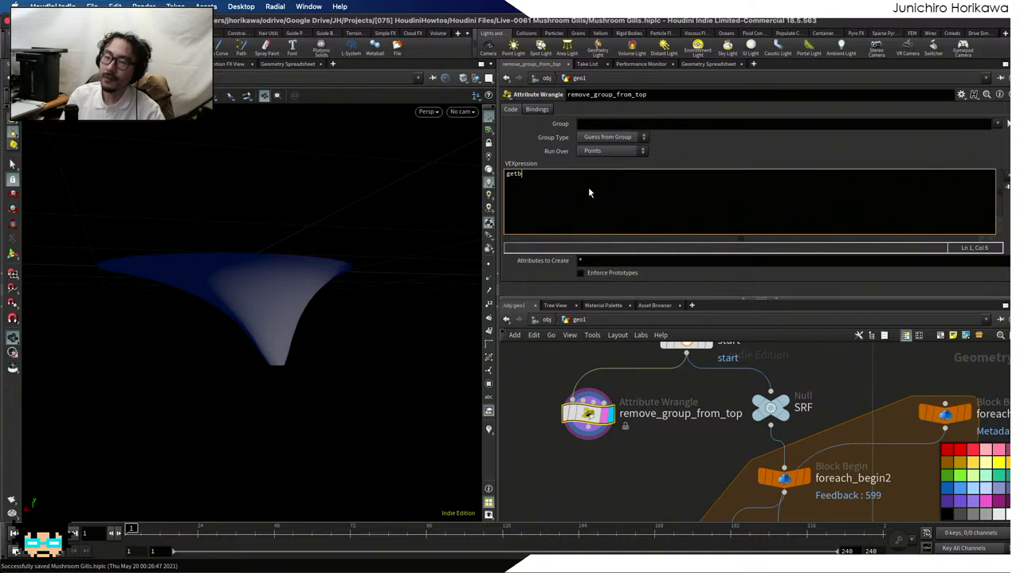
pyautogui.write('bb')
pyautogui.press('BackSpace')
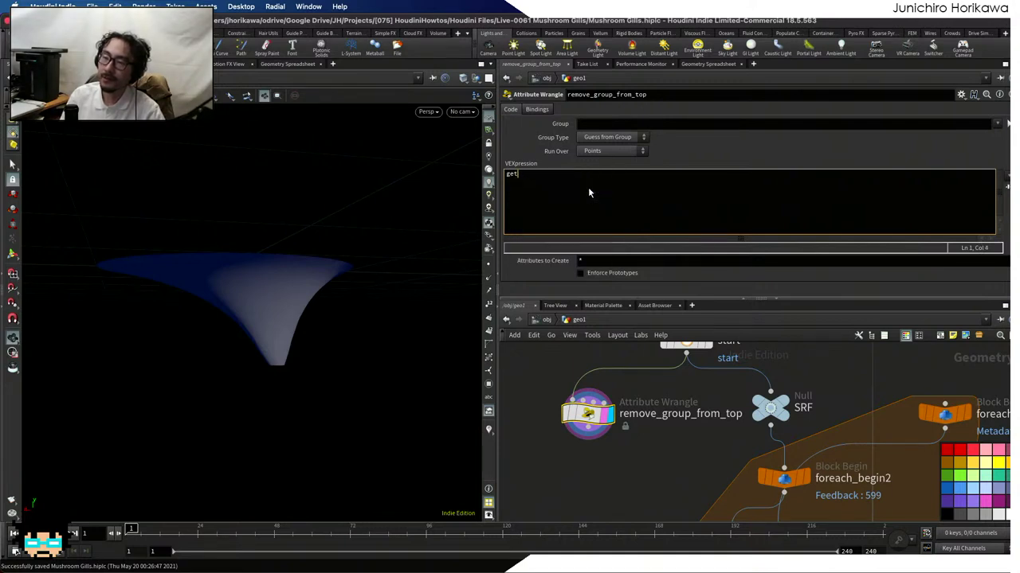
pyautogui.write('bbox')
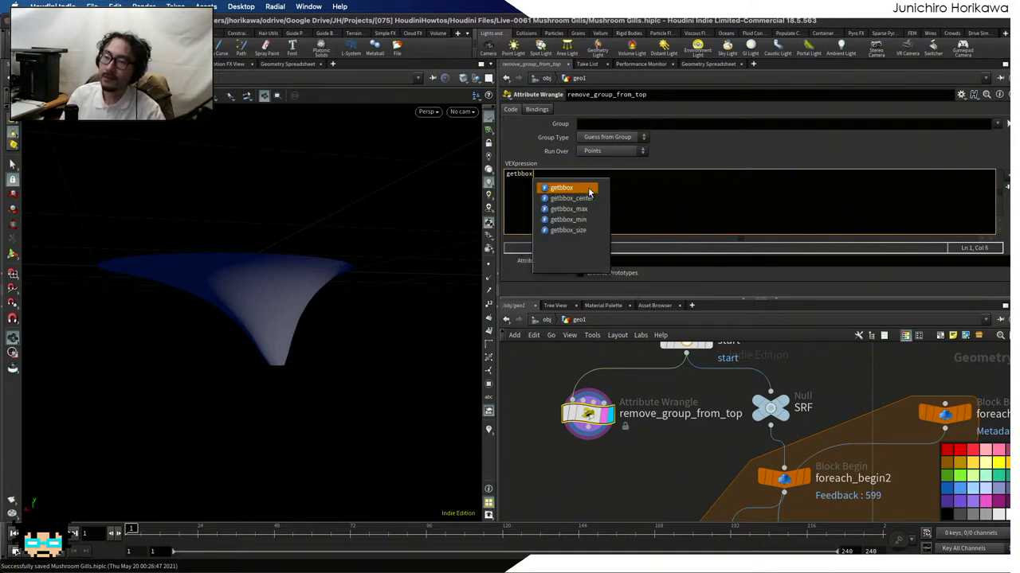
pyautogui.click(588, 188)
pyautogui.write('(0, mi')
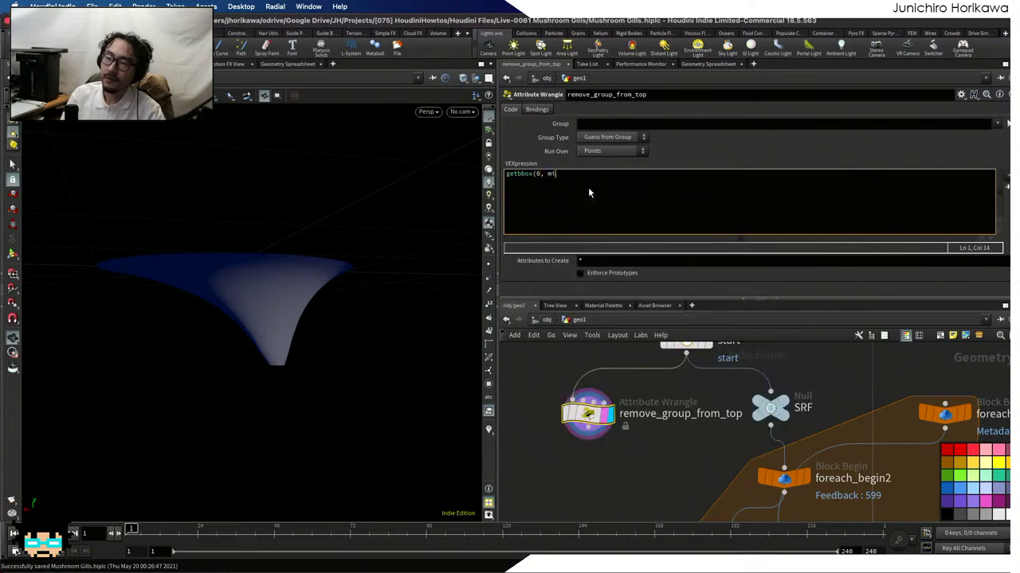
pyautogui.write('n, max)')
pyautogui.press('BackSpace')
pyautogui.press('BackSpace')
pyautogui.press('BackSpace')
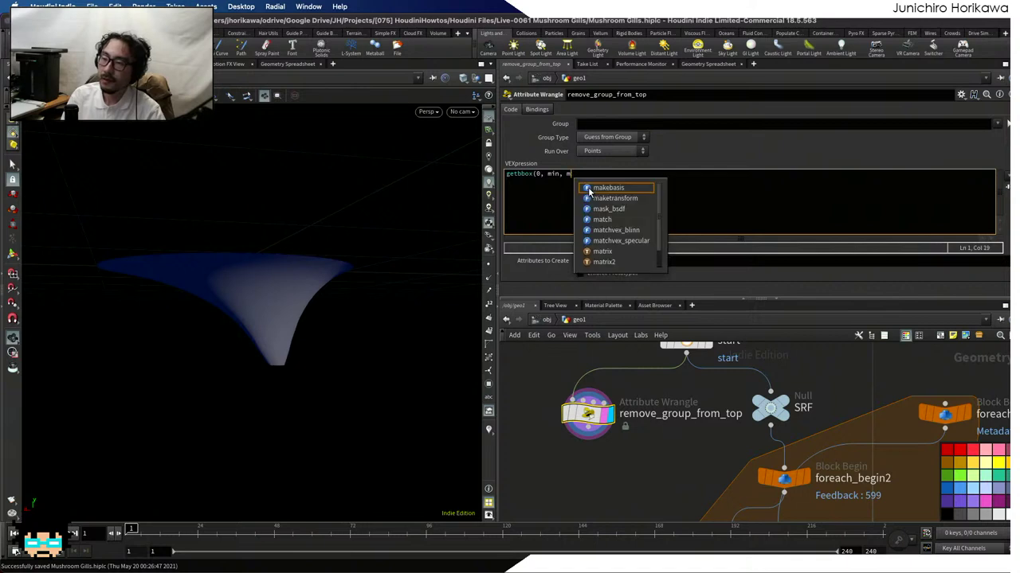
# Add 'vector min, max;' above the getbbox line and start an if( line below
pyautogui.press('Home')
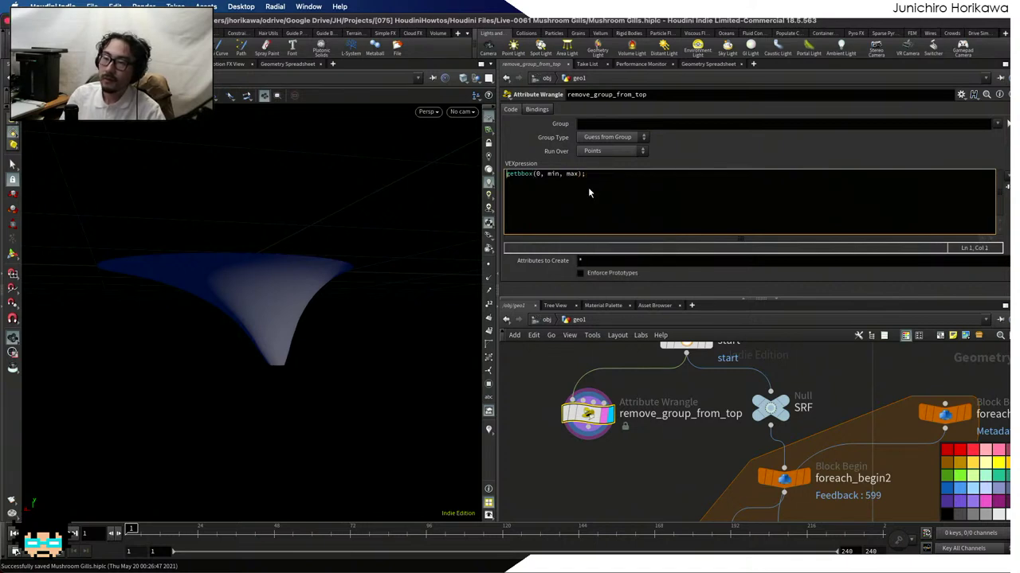
pyautogui.press('Return')
pyautogui.press('Up')
pyautogui.write('vector min, max;')
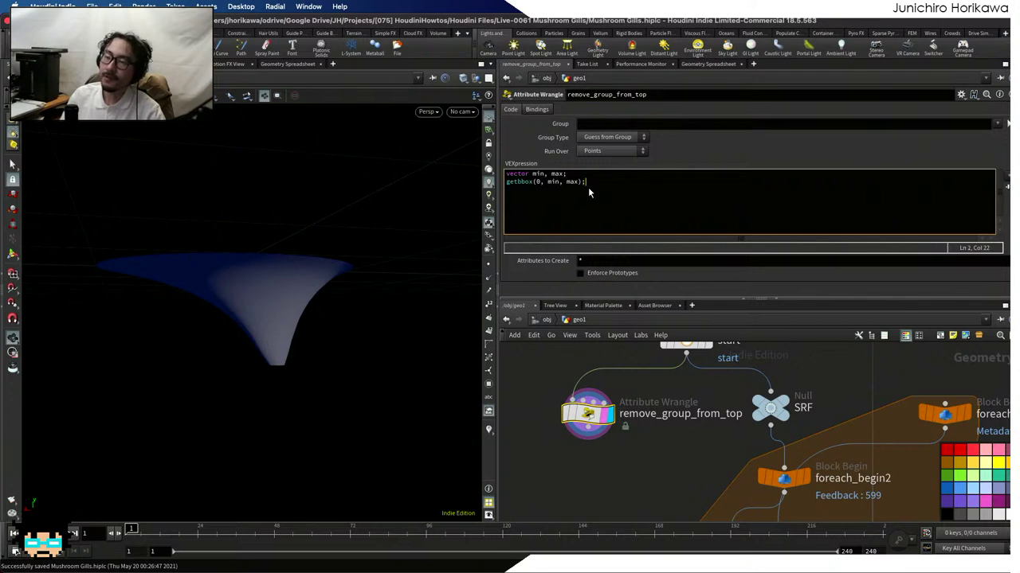
pyautogui.press('End')
pyautogui.press('Return')
pyautogui.press('Return')
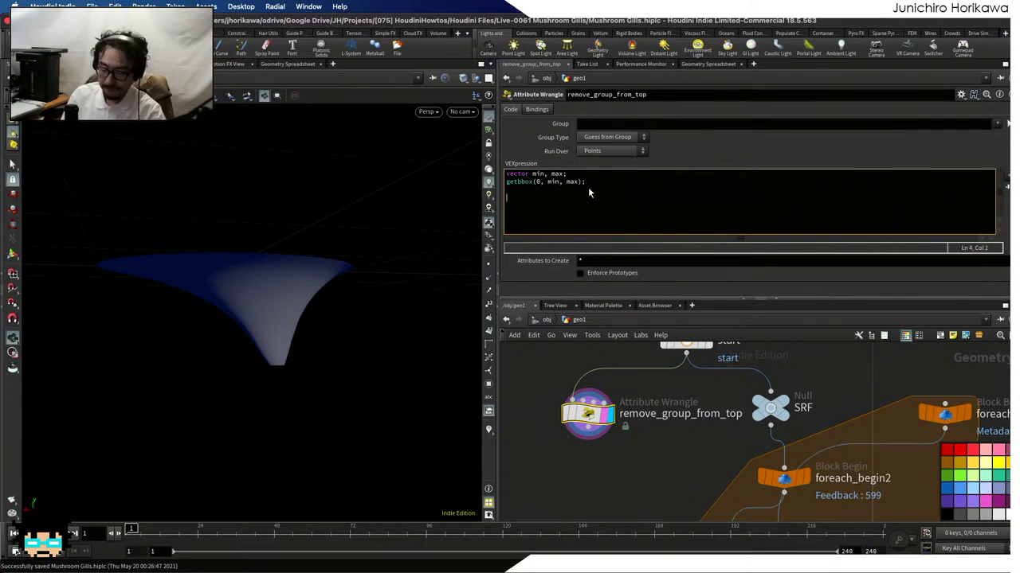
pyautogui.write('if(')
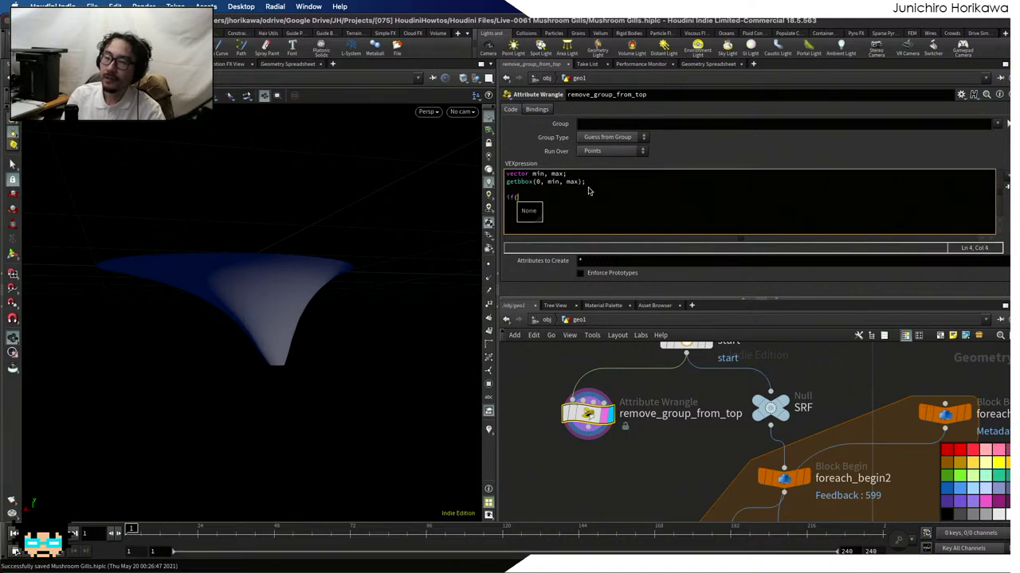
pyautogui.write('int')
pyautogui.press('BackSpace')
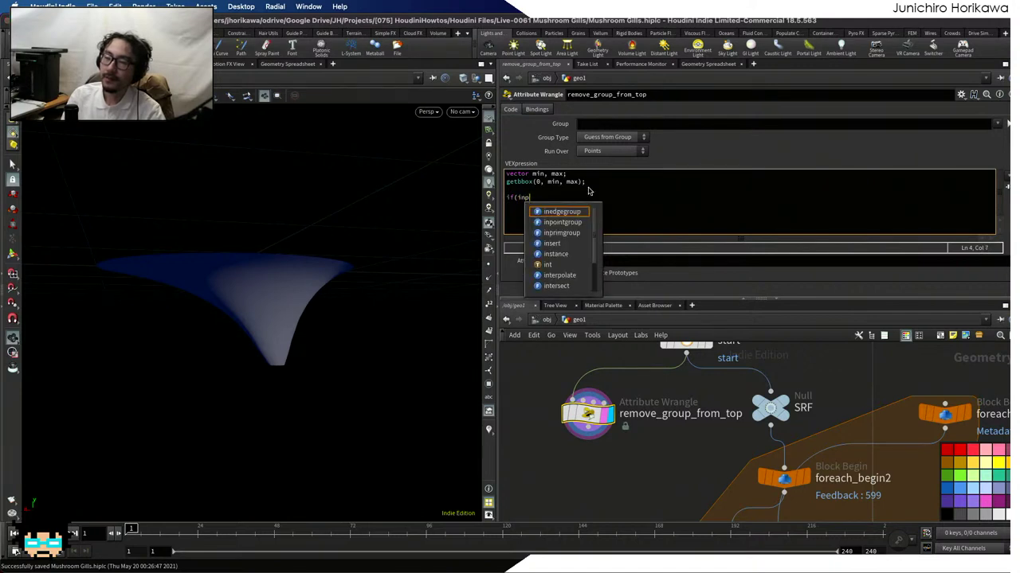
pyautogui.write('pointgroup(0')
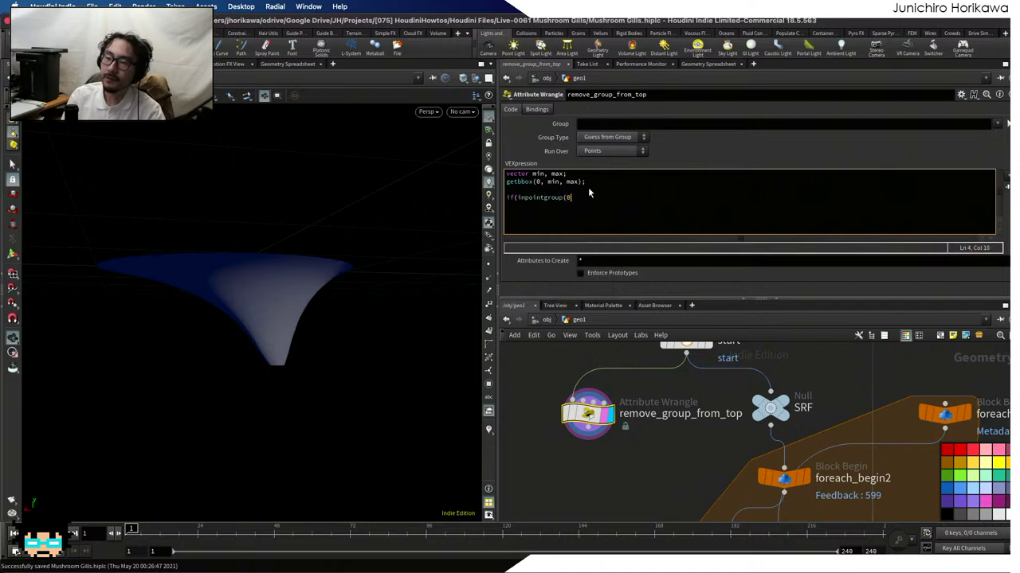
pyautogui.write(', "start", @')
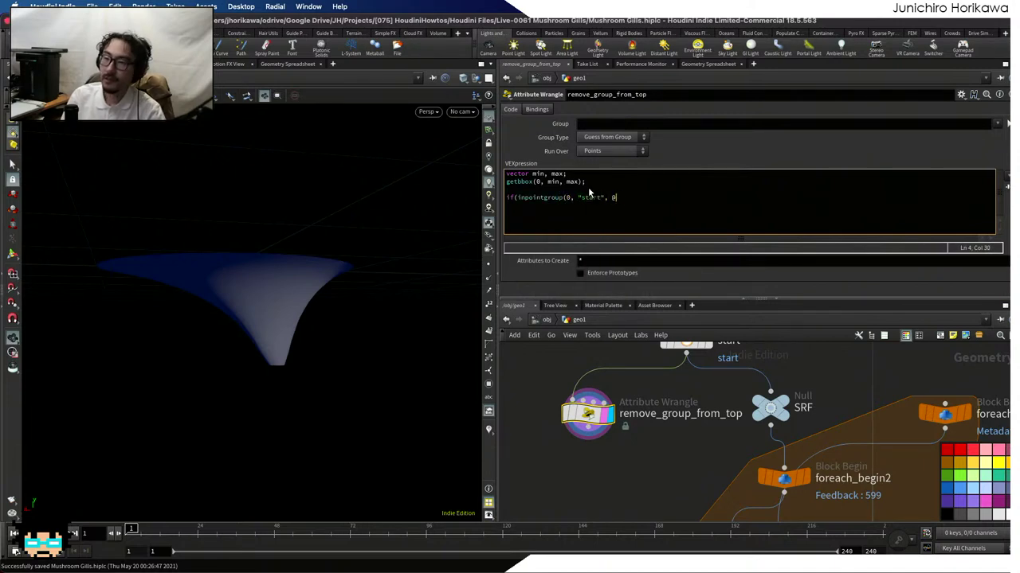
pyautogui.write('ptnum) ')
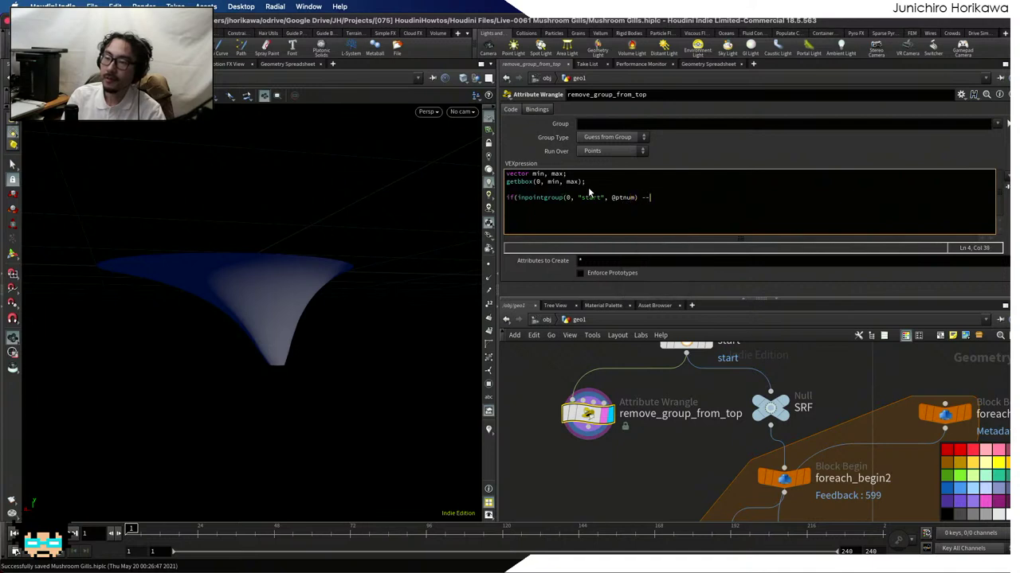
pyautogui.write('== 1){')
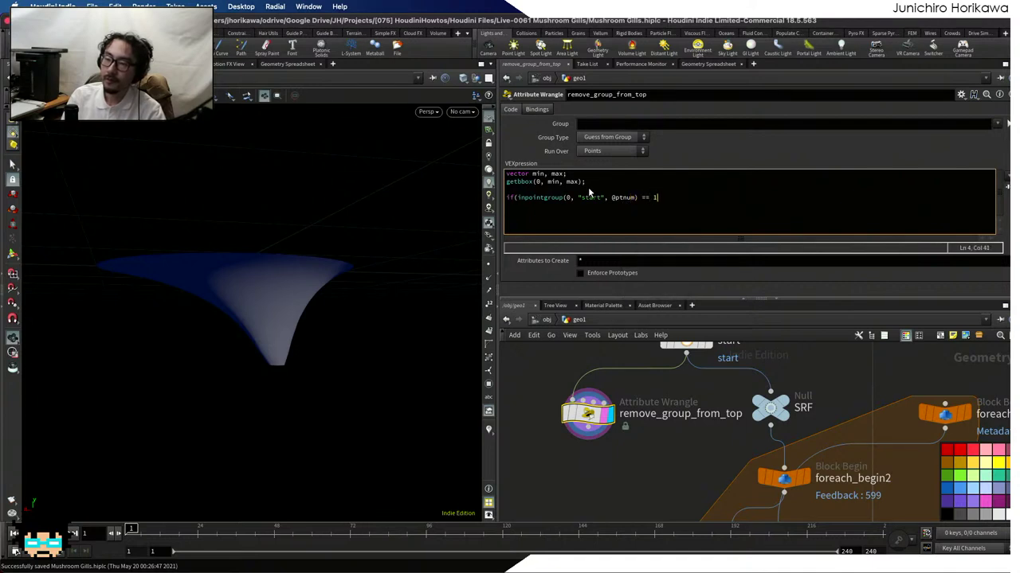
pyautogui.press('Return')
pyautogui.write('}')
pyautogui.press('Left')
pyautogui.press('Return')
pyautogui.press('Tab')
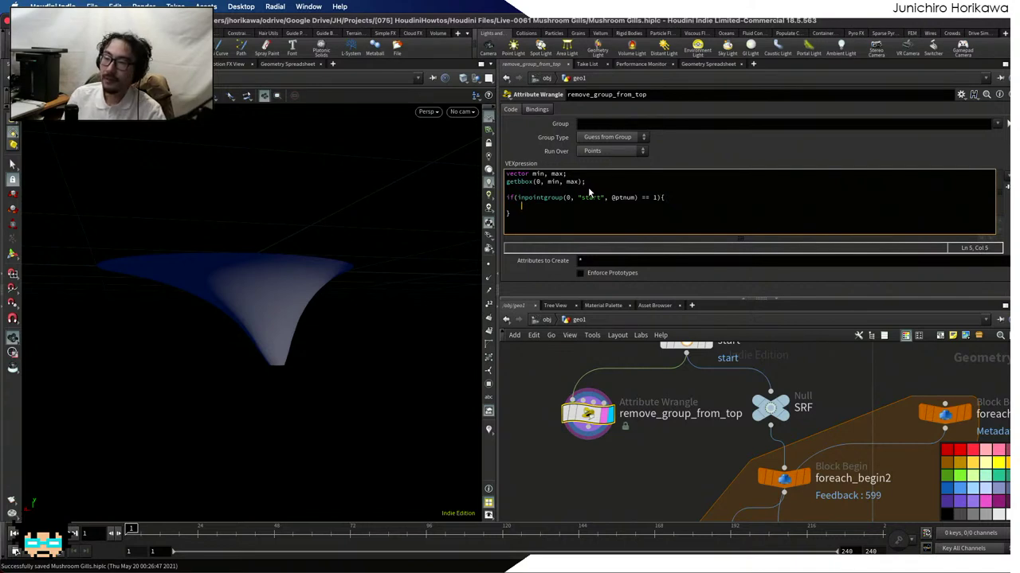
# Add the nested condition if(@P.y < (min.y + max.y) * 0.5) inside the block
pyautogui.write('if(')
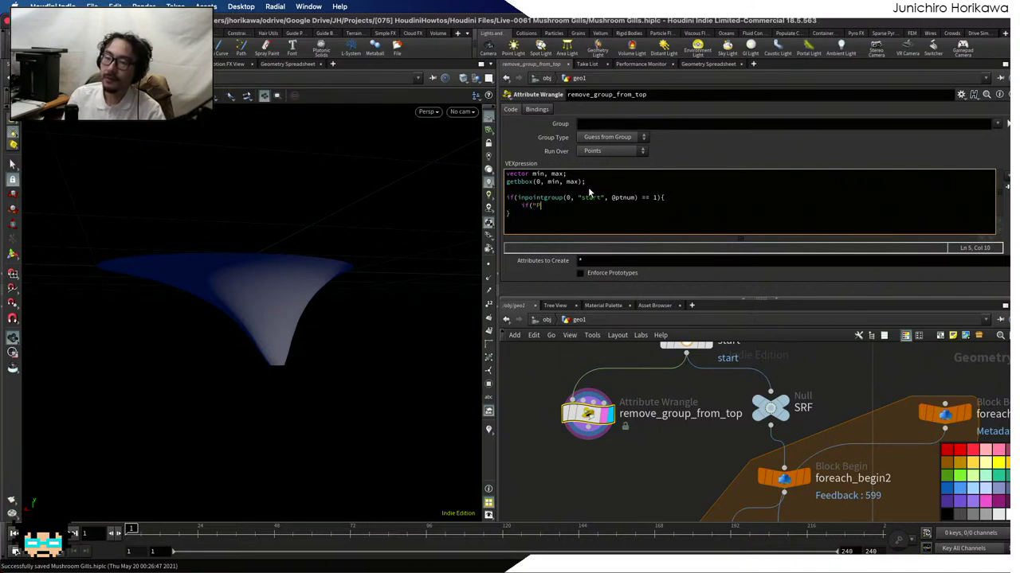
pyautogui.write('@p')
pyautogui.press('BackSpace')
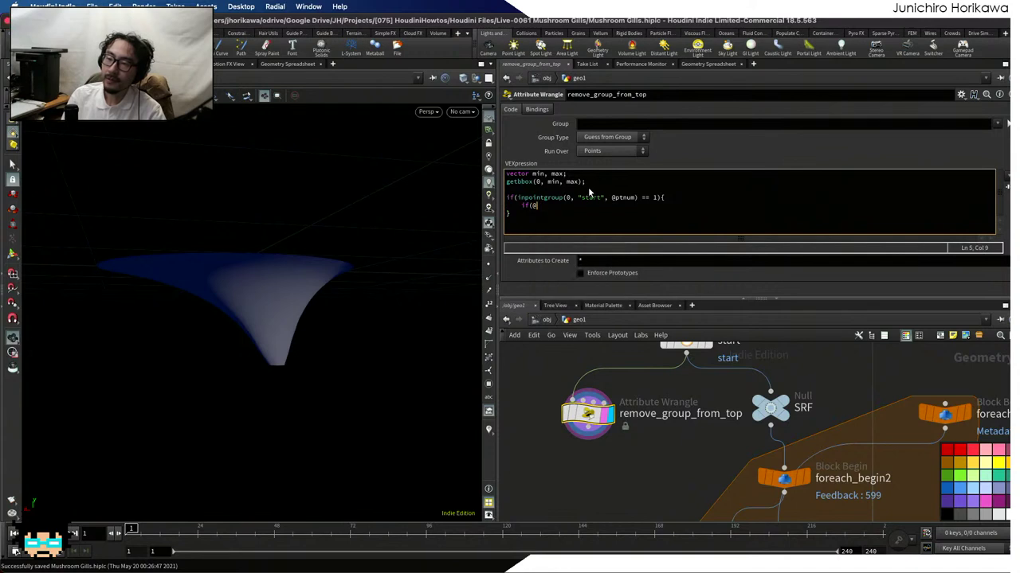
pyautogui.write('P.y <K')
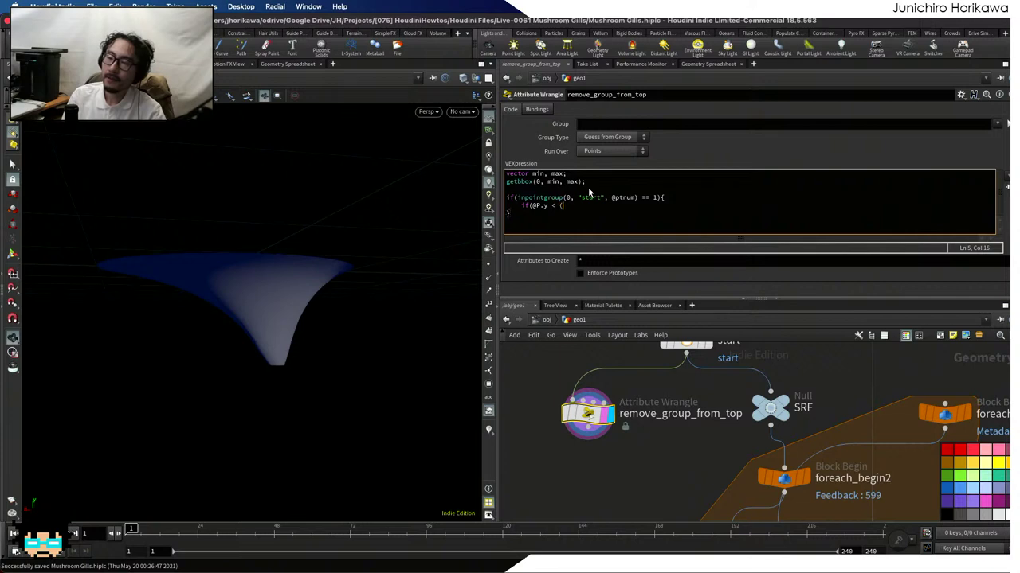
pyautogui.write('min.y + mi')
pyautogui.press('BackSpace')
pyautogui.write('ax.y) *')
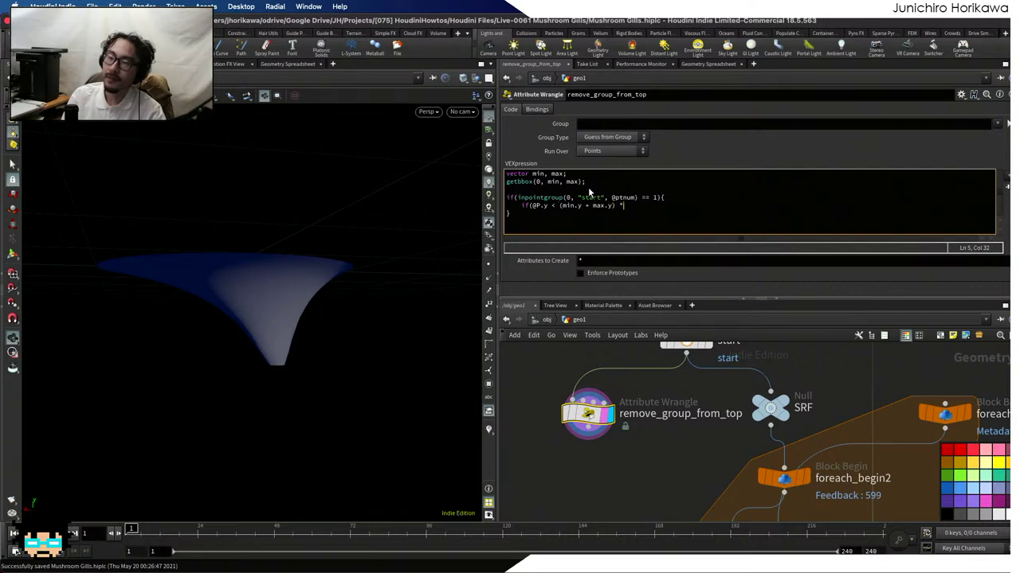
pyautogui.write(' 0.5')
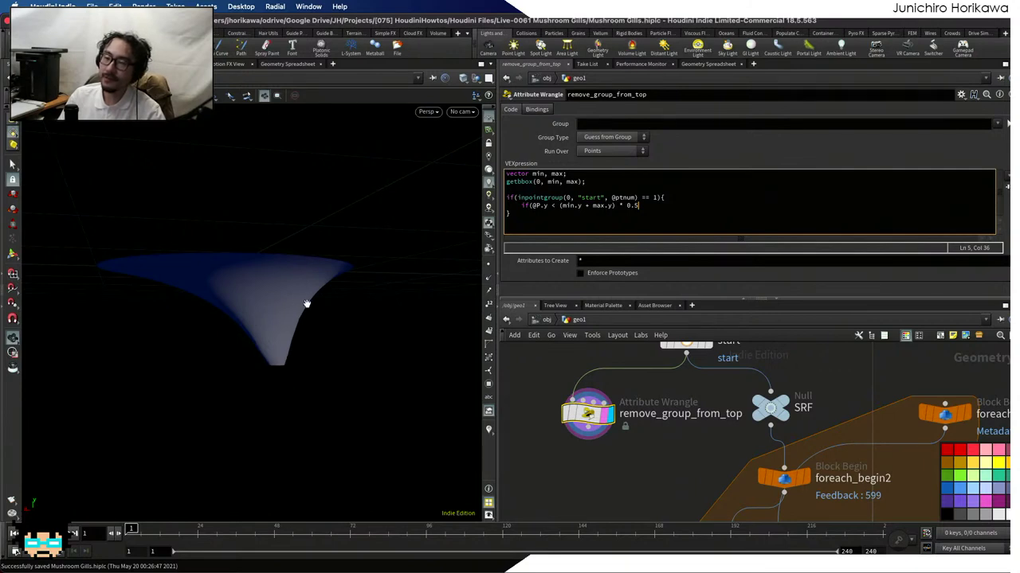
pyautogui.click(661, 211)
pyautogui.click(661, 206)
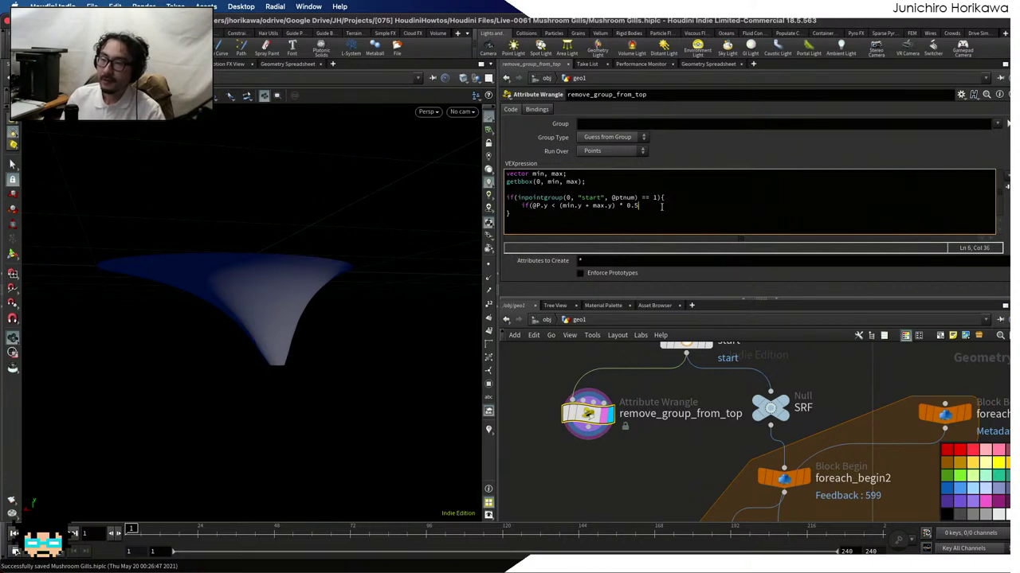
pyautogui.write(')')
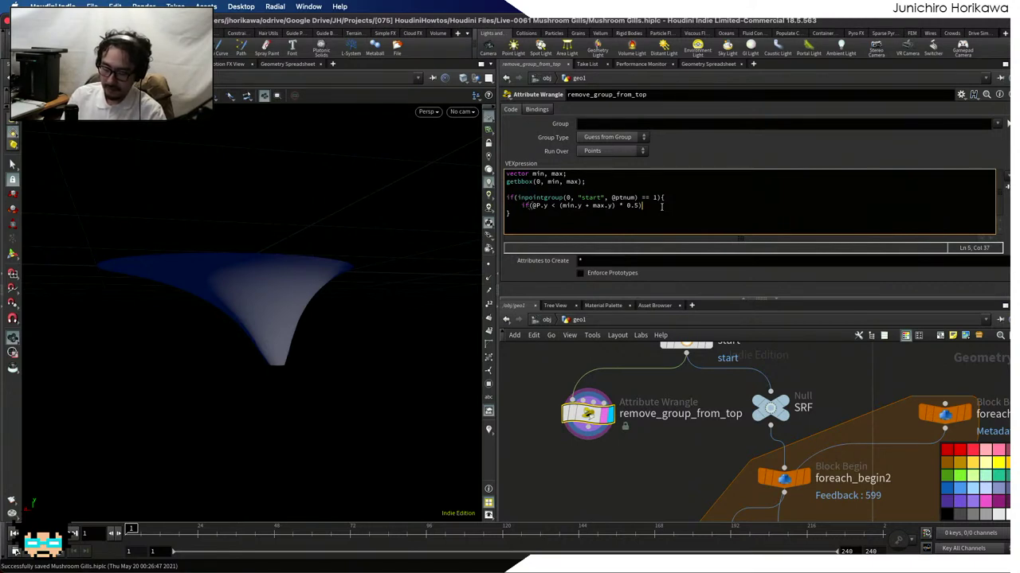
pyautogui.write('{')
pyautogui.press('Return')
pyautogui.press('Left')
pyautogui.press('Return')
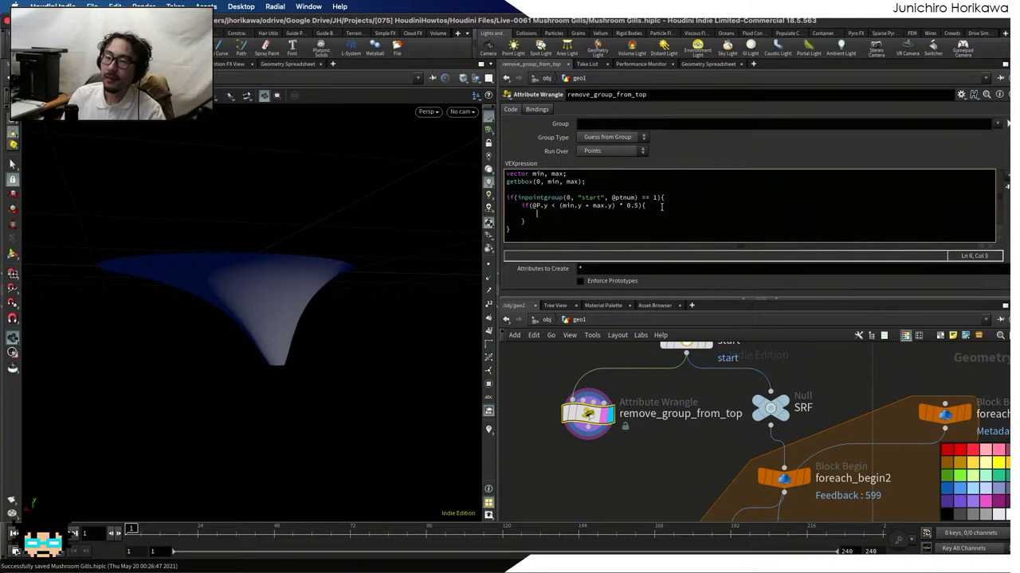
pyautogui.write('set')
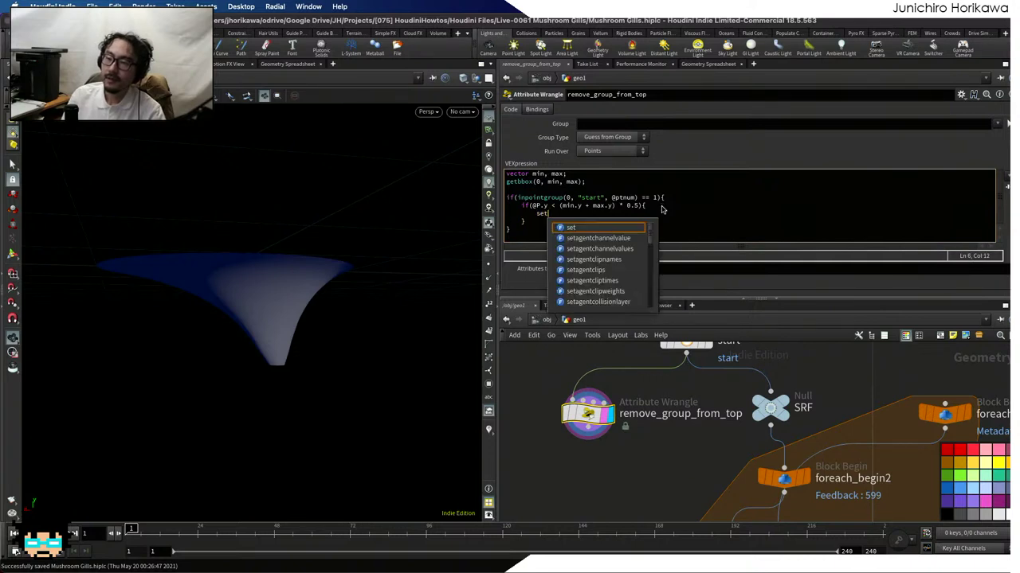
pyautogui.write('pointgroup(0')
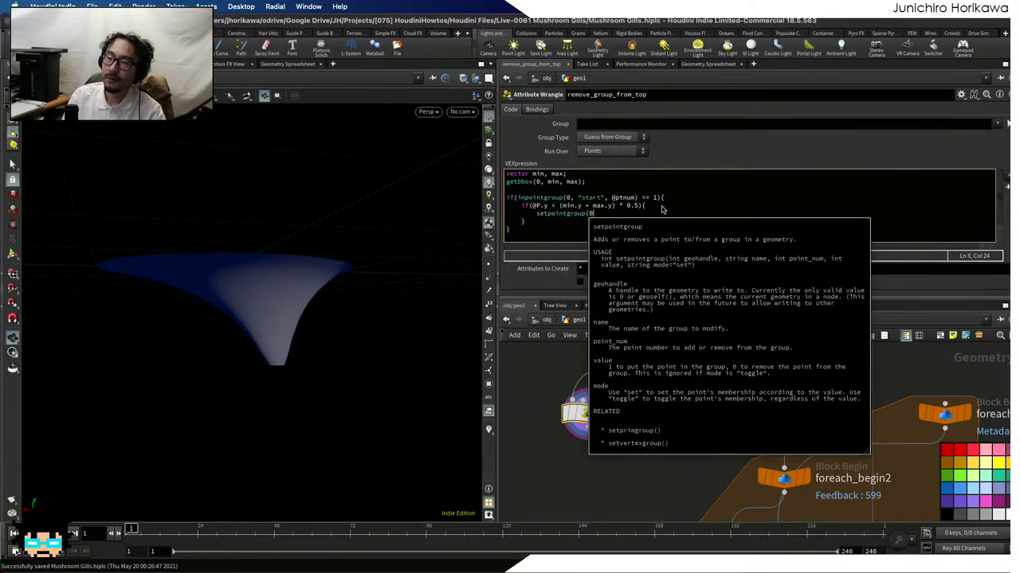
pyautogui.write(', "start", ')
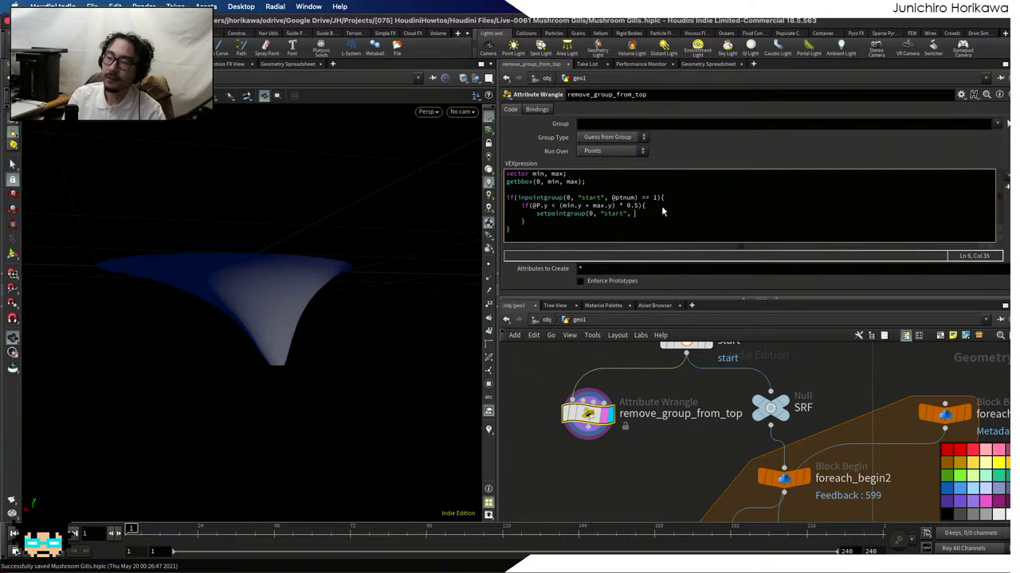
pyautogui.write('@ptnum, 00);')
pyautogui.press('BackSpace')
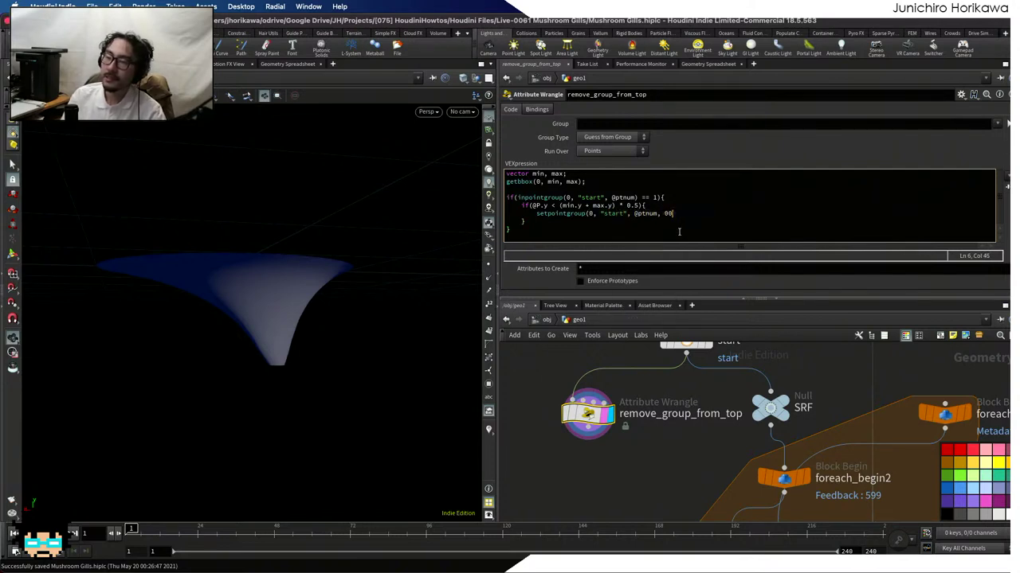
pyautogui.write(');')
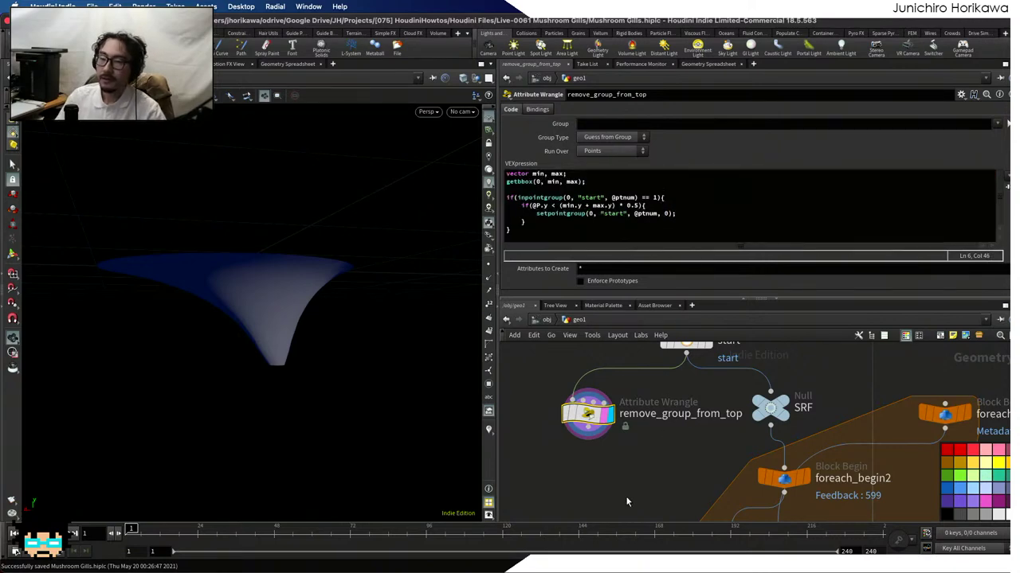
# Add a Delete node below remove_group_from_top and wire it to its output
pyautogui.moveTo(561, 477); pyautogui.dragTo(625, 450, button='middle')
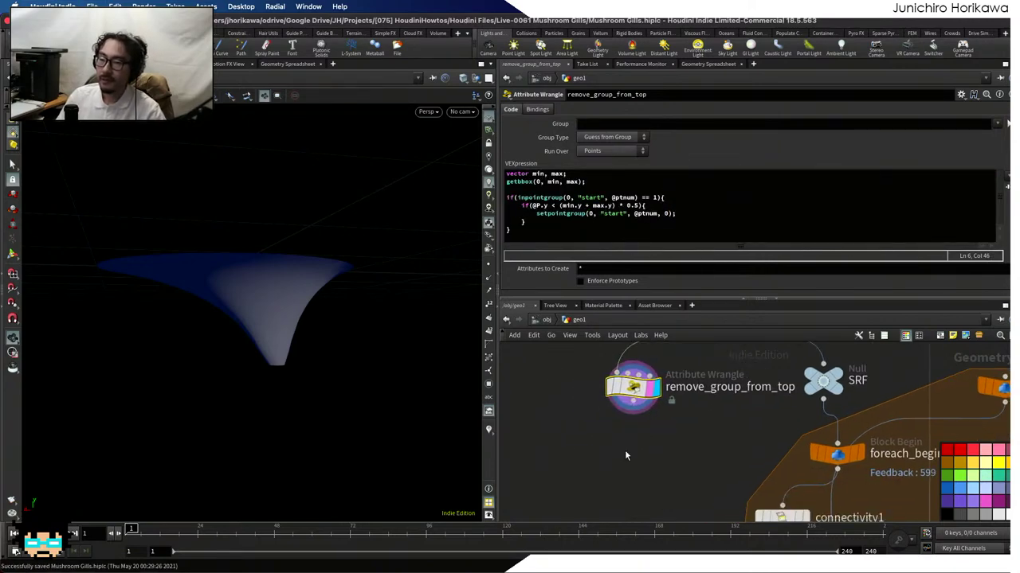
pyautogui.press('Tab')
pyautogui.write('dete')
pyautogui.press('BackSpace')
pyautogui.press('BackSpace')
pyautogui.press('BackSpace')
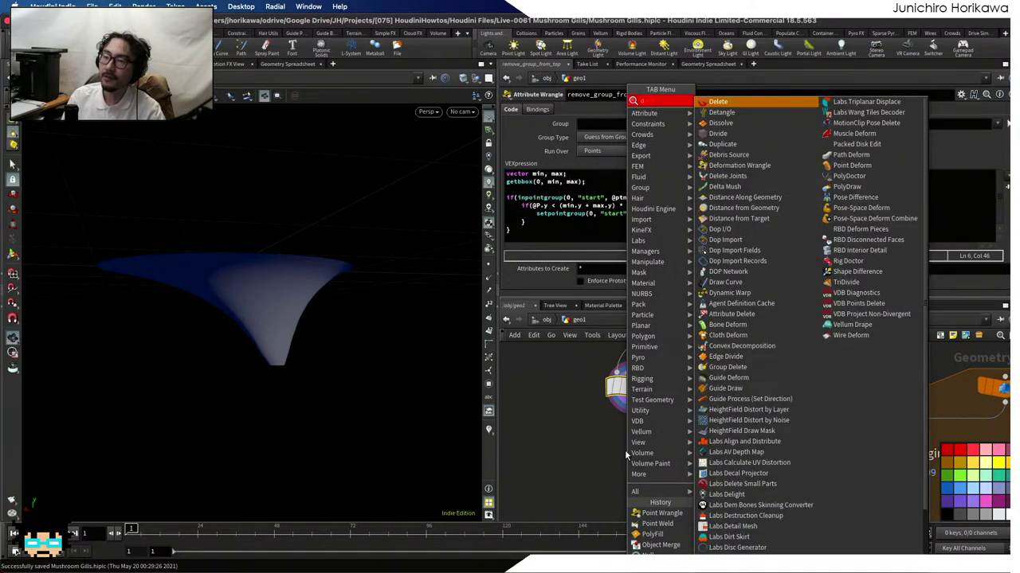
pyautogui.press('Return')
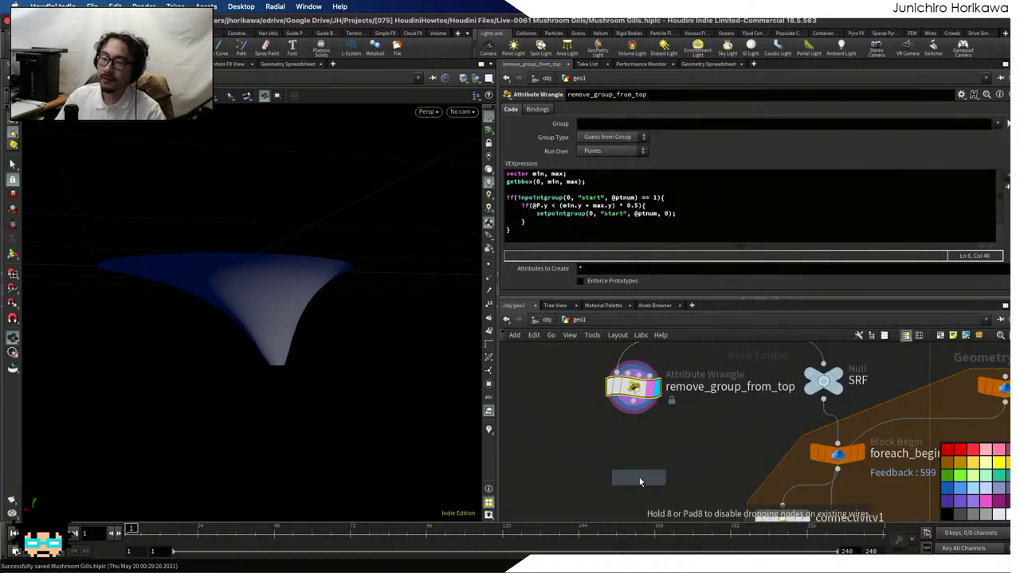
pyautogui.click(638, 477)
pyautogui.moveTo(638, 461); pyautogui.dragTo(632, 405)
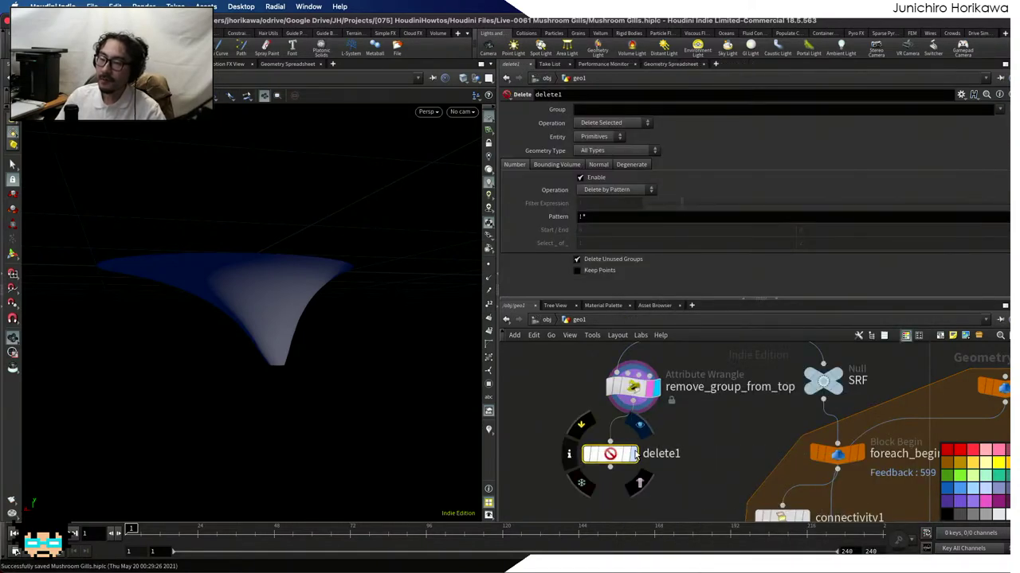
# Set delete1 to Points, Delete Non-Selected, group start, and orbit around the resulting point ring
pyautogui.click(598, 137)
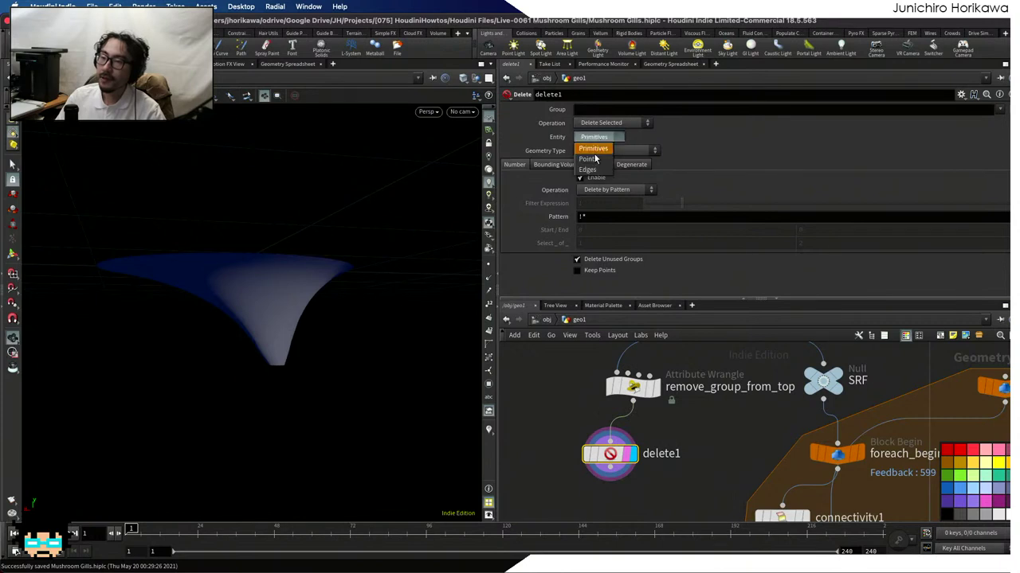
pyautogui.click(596, 157)
pyautogui.click(594, 124)
pyautogui.click(605, 145)
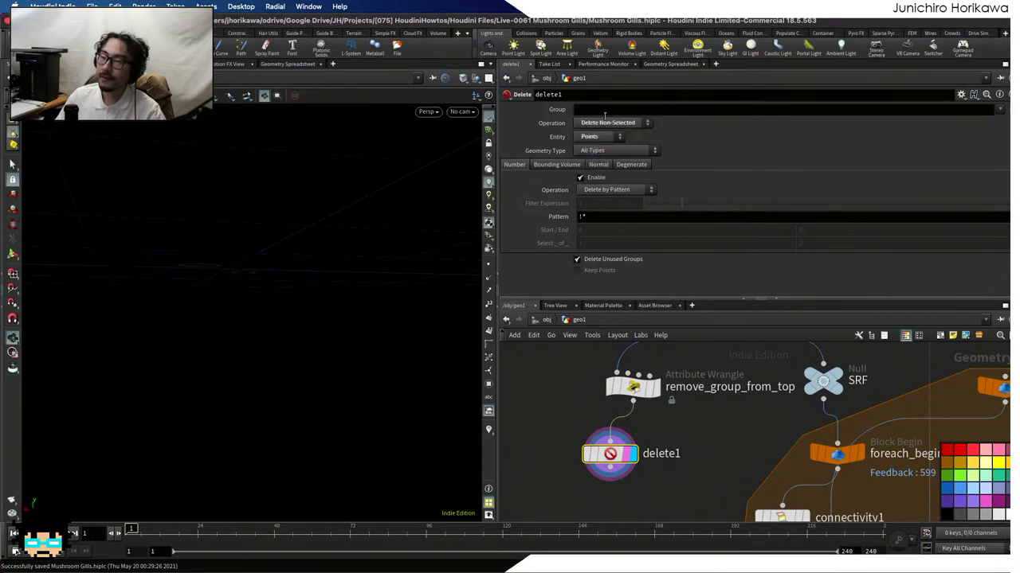
pyautogui.click(605, 110)
pyautogui.write('start')
pyautogui.press('Return')
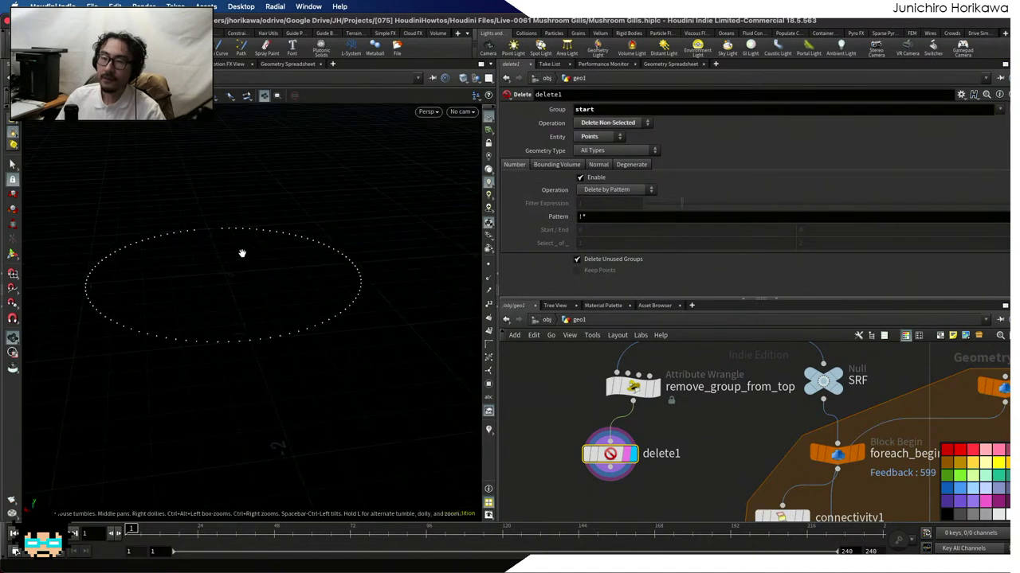
pyautogui.moveTo(348, 273); pyautogui.dragTo(200, 241)
pyautogui.scroll(5, 231, 230)
pyautogui.moveTo(238, 271); pyautogui.dragTo(154, 247)
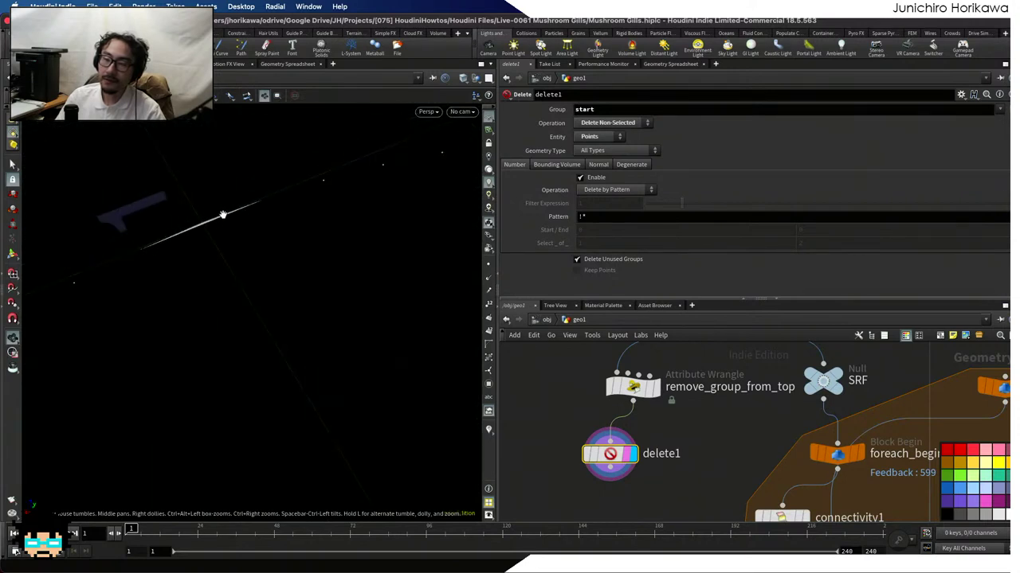
pyautogui.scroll(-3, 639, 430)
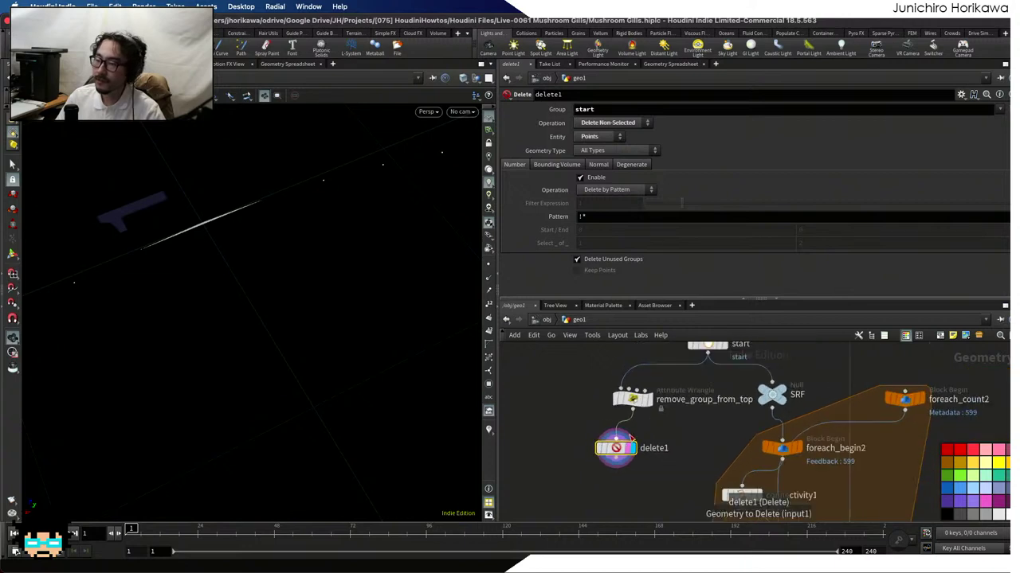
pyautogui.scroll(1, 647, 407)
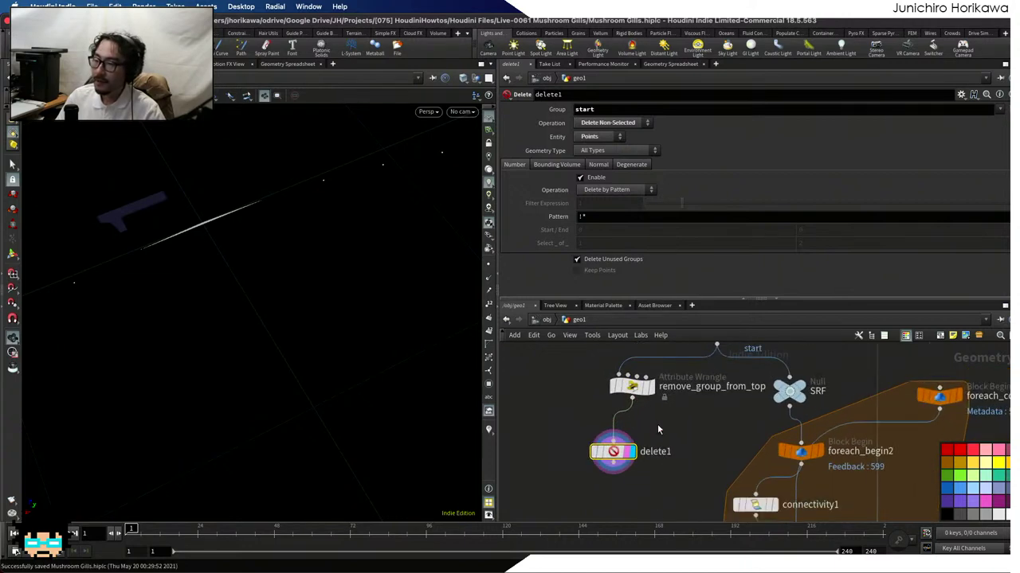
# Save the scene, move remove_group_from_top beside SRF, and delete the delete1 node
pyautogui.hotkey('ctrl', 's')
pyautogui.moveTo(633, 398); pyautogui.dragTo(777, 391)
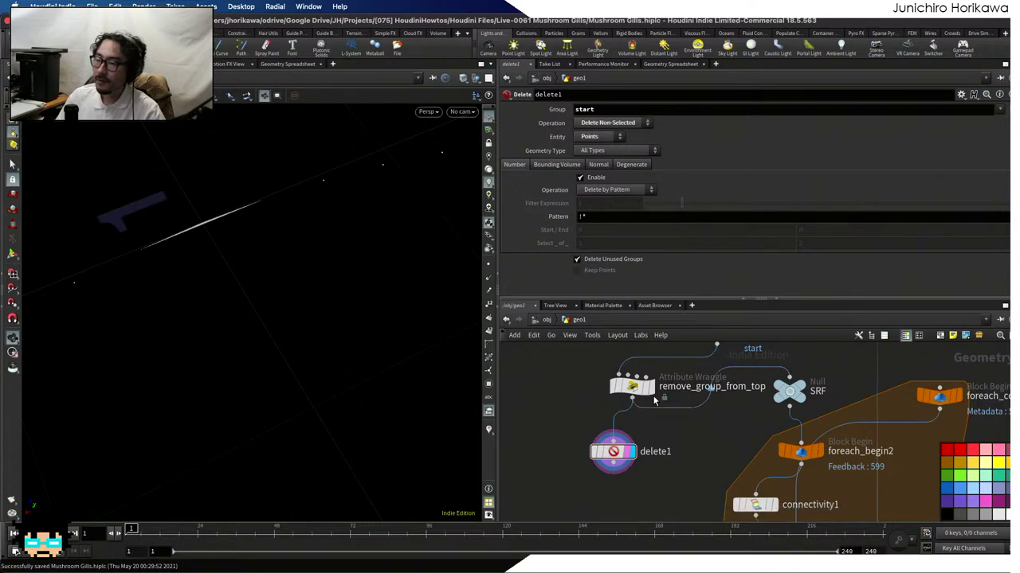
pyautogui.moveTo(632, 386); pyautogui.dragTo(718, 368)
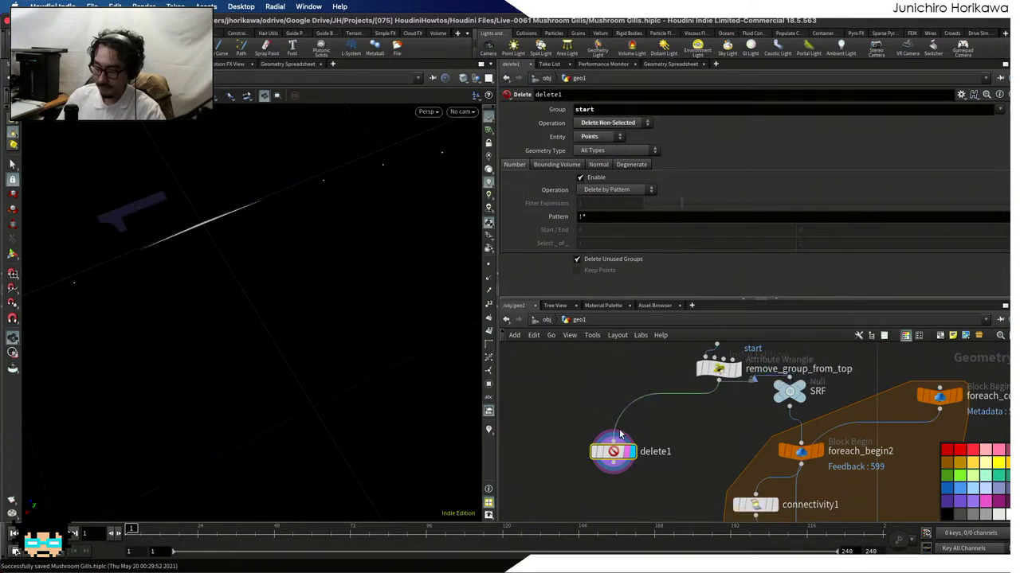
pyautogui.press('Delete')
pyautogui.scroll(-5, 619, 429)
pyautogui.moveTo(382, 305); pyautogui.dragTo(248, 265)
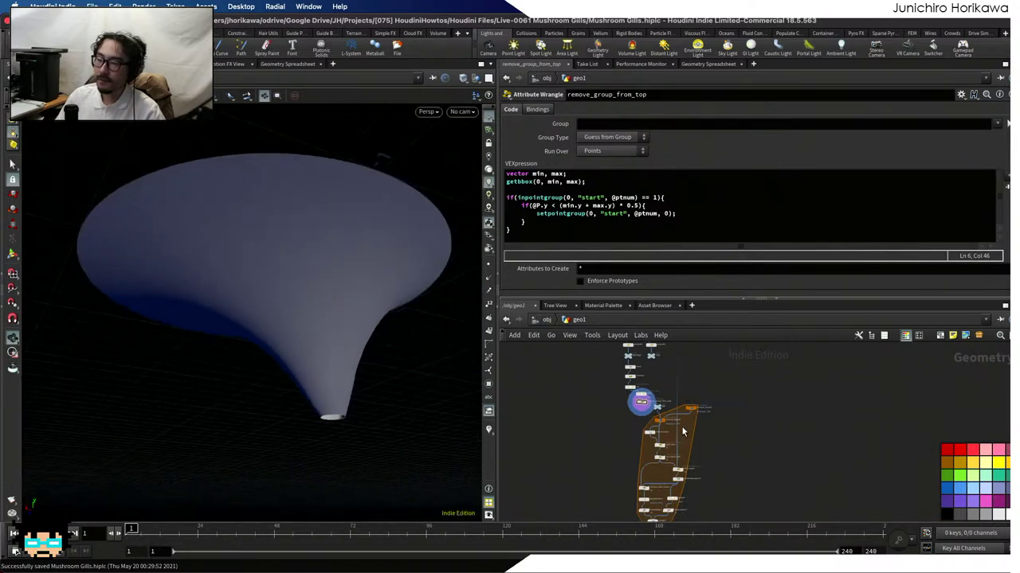
pyautogui.scroll(5, 641, 430)
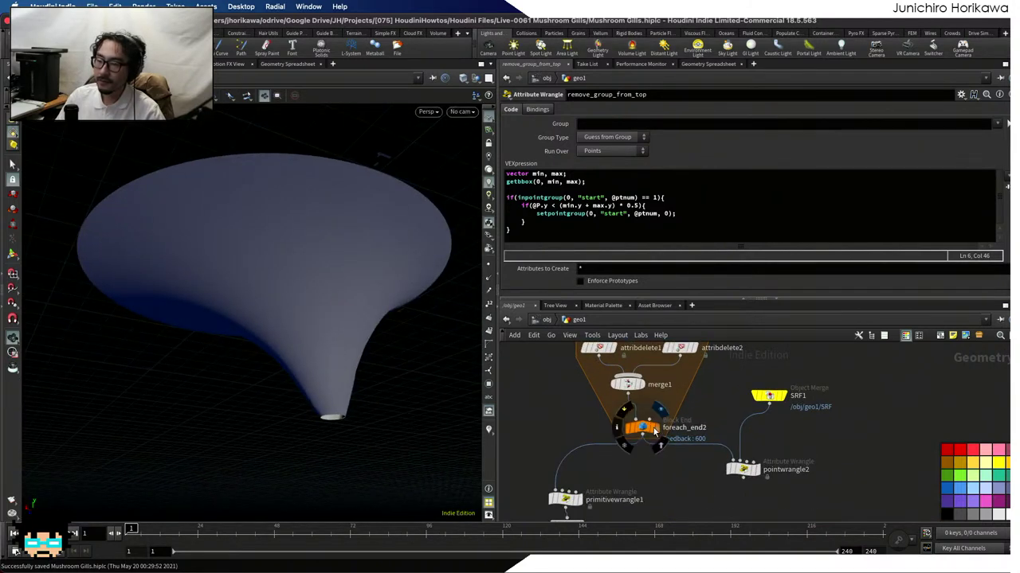
# Display foreach_end2's output, orbit around the branching gill lines, and select foreach_end2
pyautogui.click(657, 433)
pyautogui.moveTo(397, 408); pyautogui.dragTo(388, 333)
pyautogui.moveTo(379, 378); pyautogui.dragTo(321, 360)
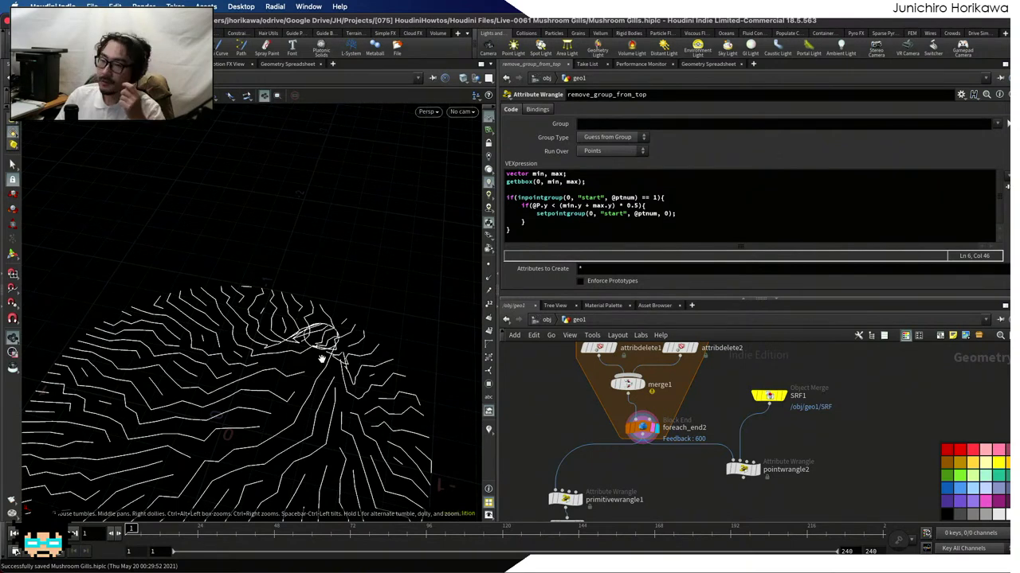
pyautogui.scroll(-3, 637, 398)
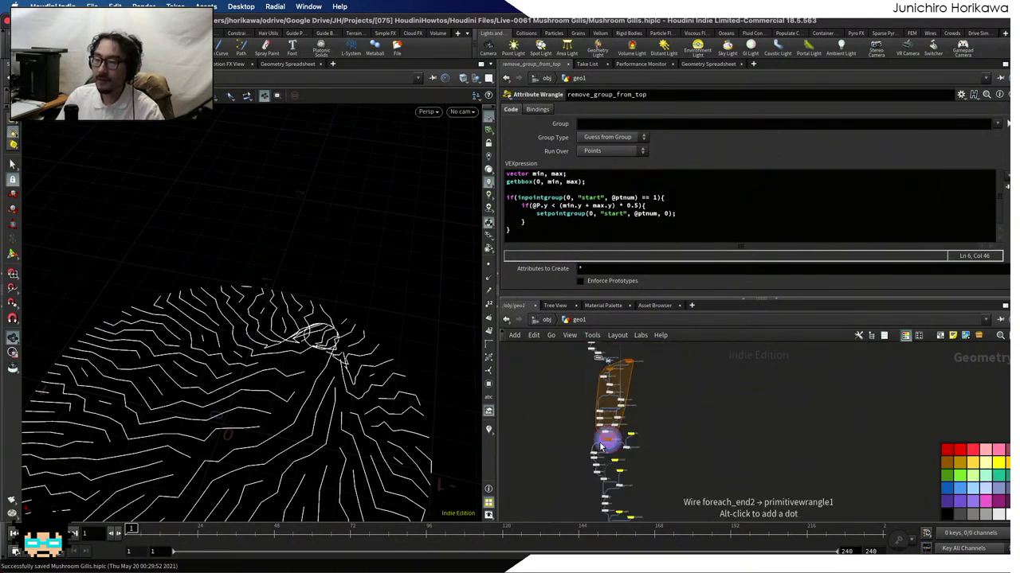
pyautogui.scroll(2, 557, 455)
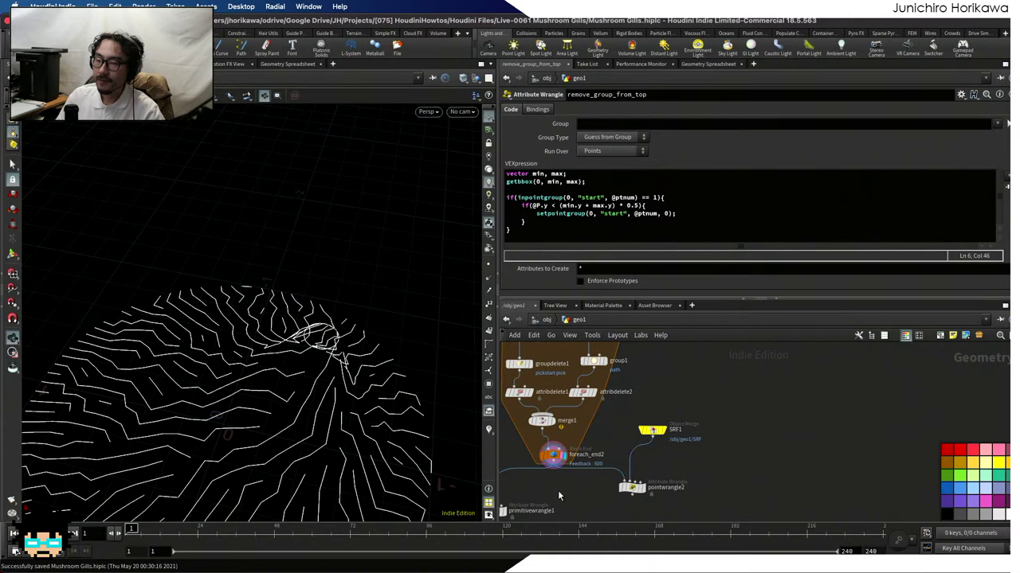
pyautogui.click(553, 455)
# Scrub foreach_end2's Iterations from 0 up to 9 and orbit closer to the branching cuts
pyautogui.moveTo(674, 139)
pyautogui.mouseDown()
pyautogui.moveTo(627, 139)
pyautogui.moveTo(726, 136)
pyautogui.moveTo(673, 138)
pyautogui.moveTo(717, 136)
pyautogui.mouseUp()
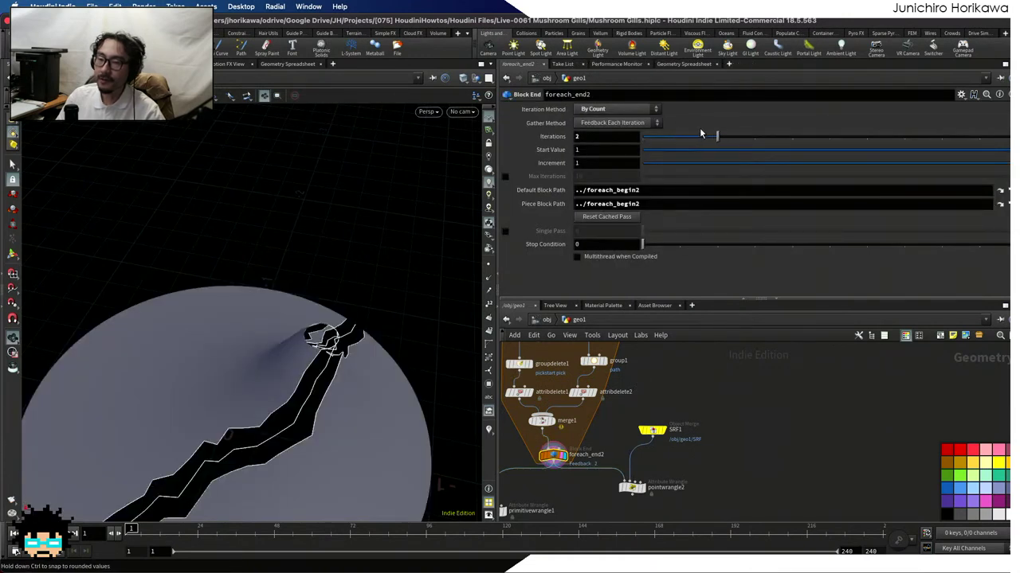
pyautogui.moveTo(403, 230); pyautogui.dragTo(206, 285)
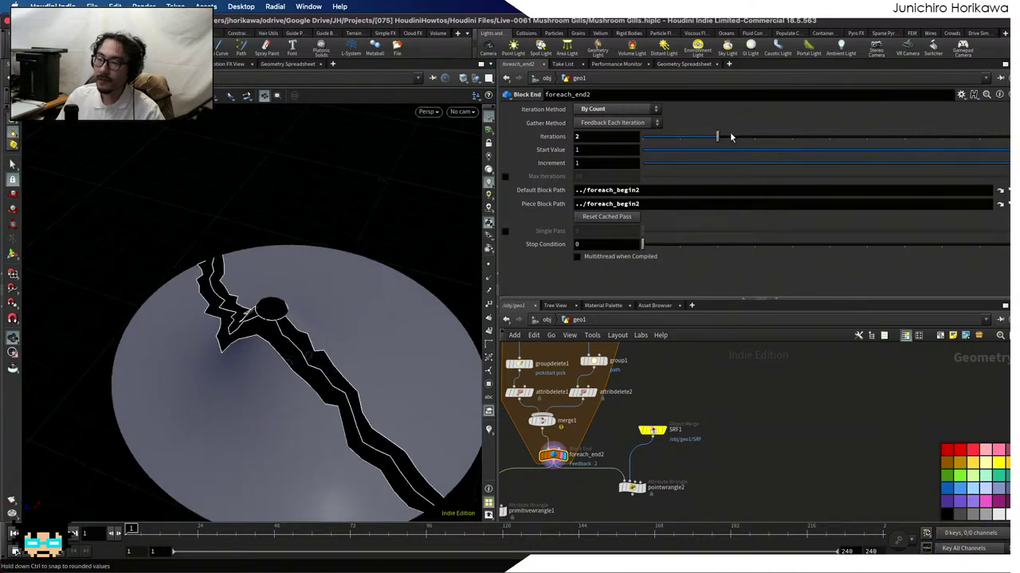
pyautogui.moveTo(730, 137); pyautogui.dragTo(979, 134)
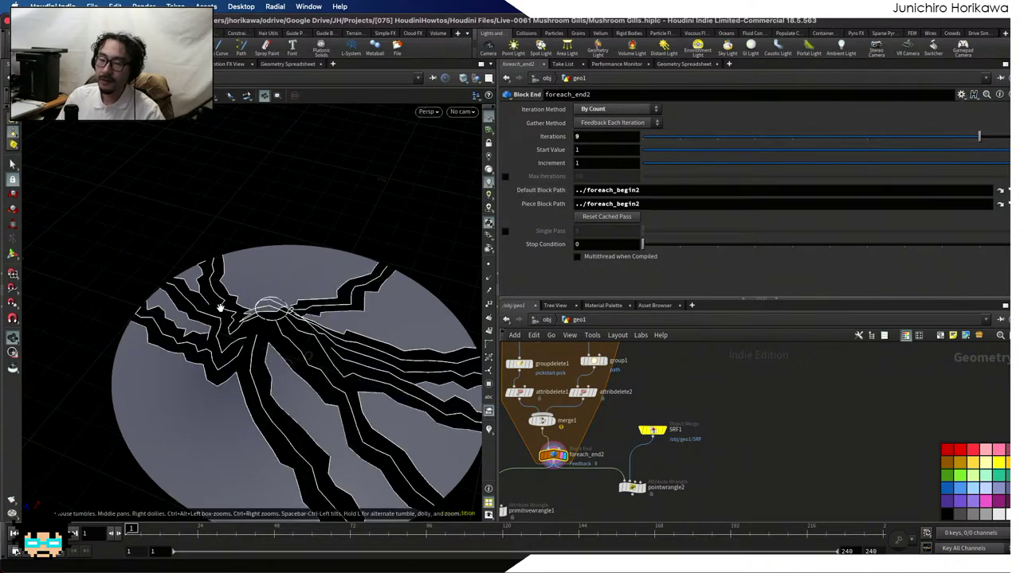
pyautogui.moveTo(221, 308); pyautogui.dragTo(234, 353)
pyautogui.scroll(5, 296, 268)
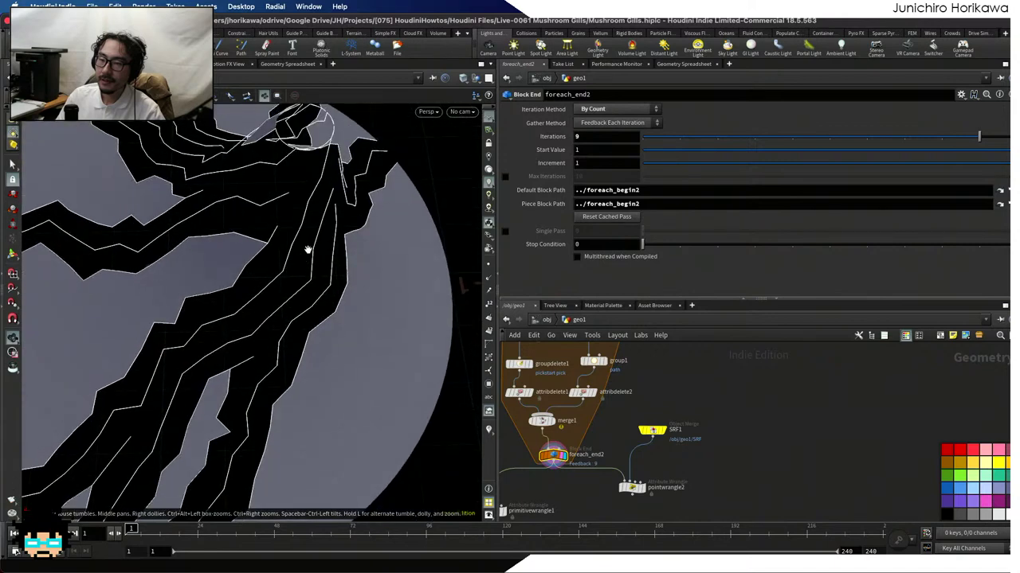
pyautogui.moveTo(308, 250); pyautogui.dragTo(296, 295)
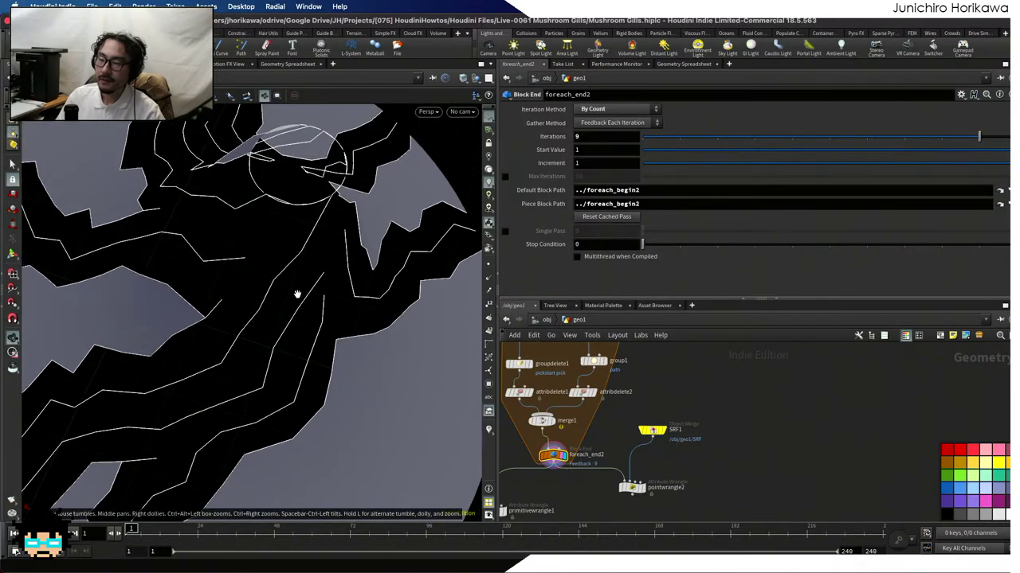
pyautogui.scroll(-3, 629, 430)
pyautogui.scroll(3, 671, 430)
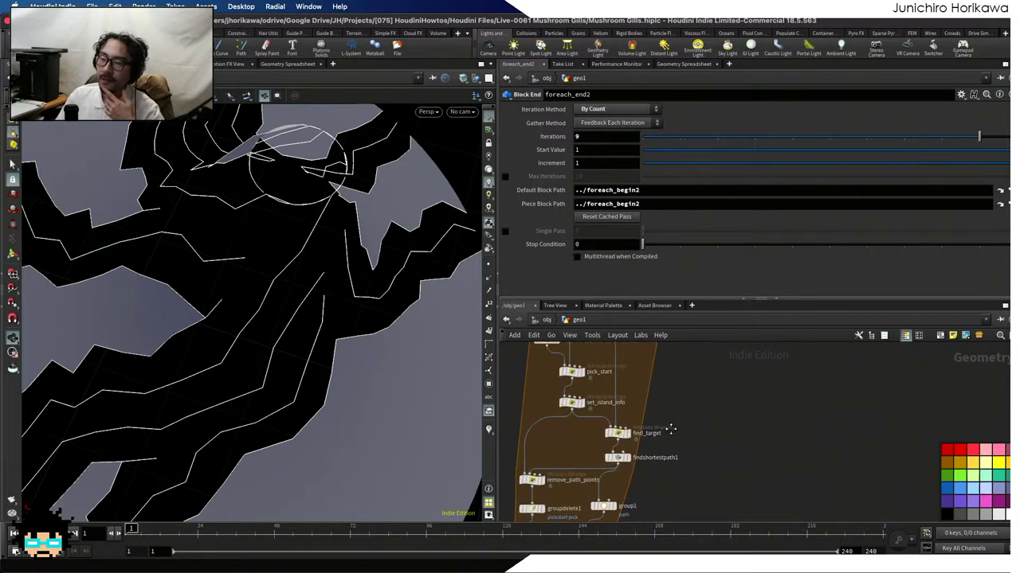
# Reposition find_target in the network and review its nearpoint VEX line
pyautogui.scroll(-5, 676, 430)
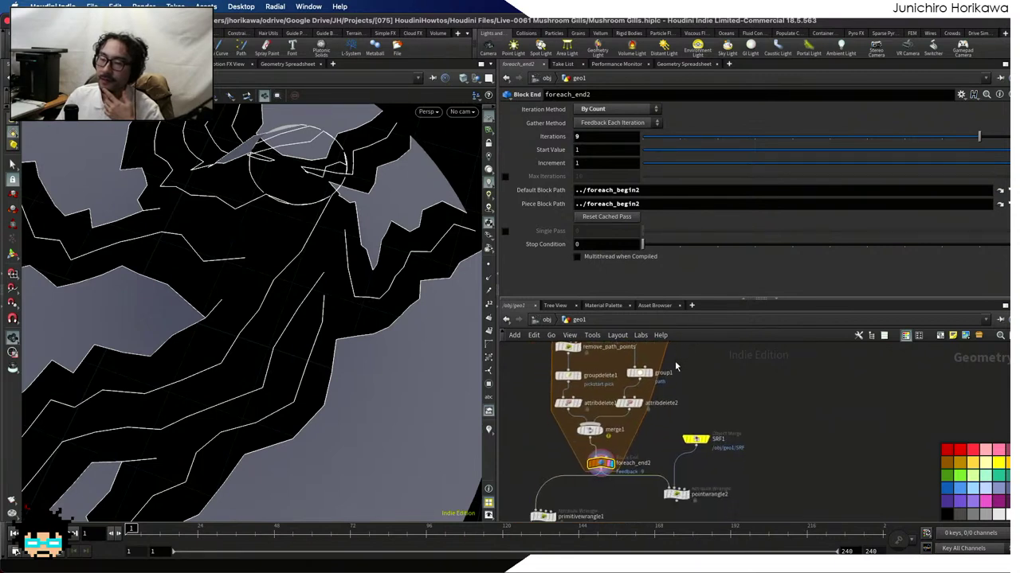
pyautogui.scroll(3, 685, 374)
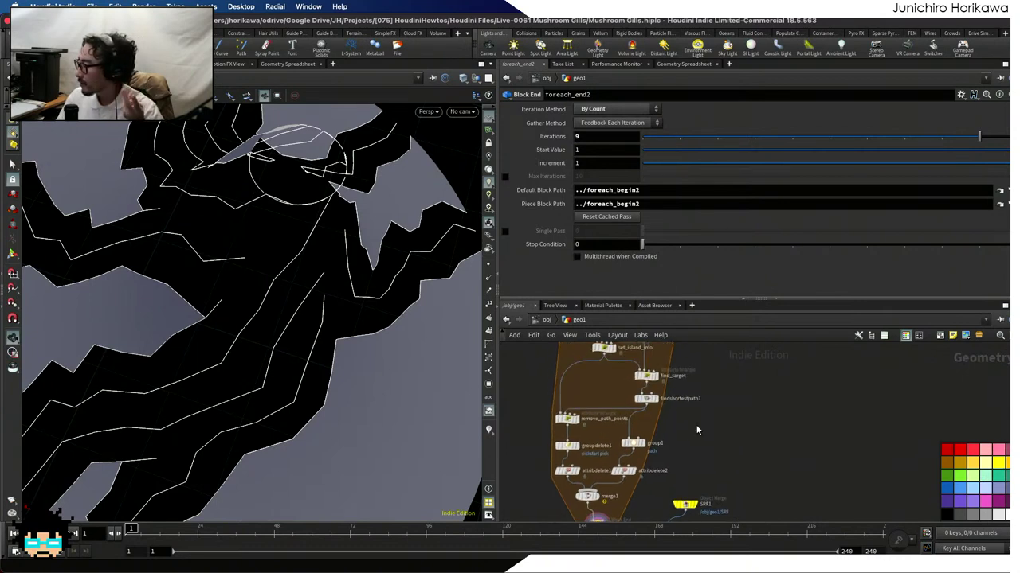
pyautogui.scroll(4, 671, 423)
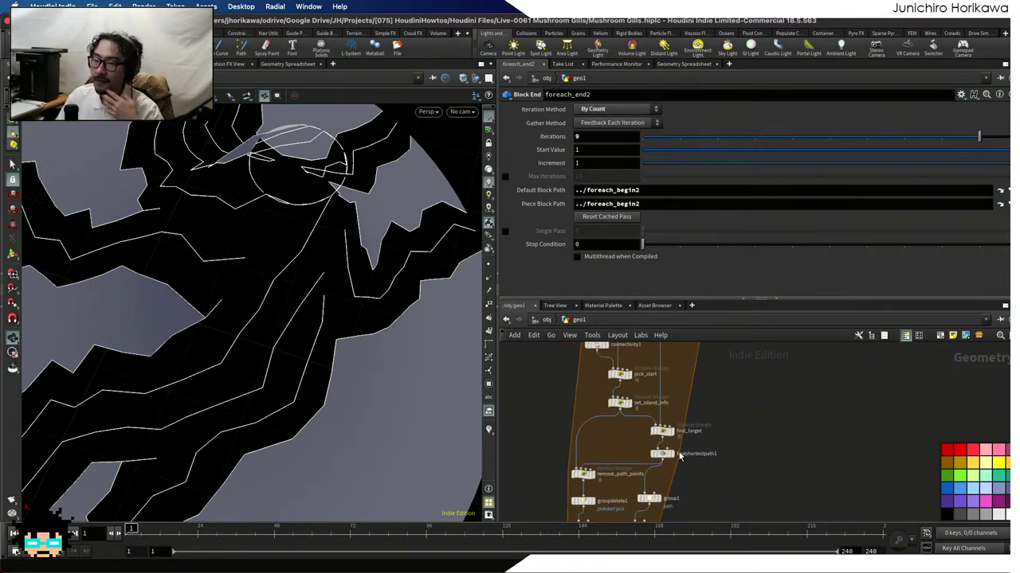
pyautogui.moveTo(667, 436); pyautogui.dragTo(666, 422)
pyautogui.click(661, 423)
pyautogui.moveTo(683, 192); pyautogui.dragTo(507, 189)
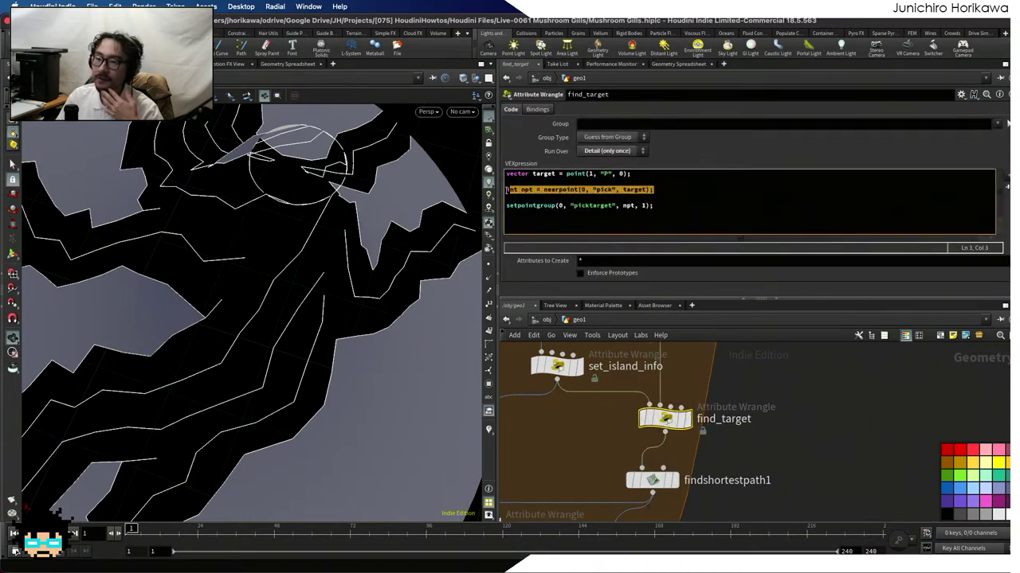
# Display primitivewrangle1's output and orbit the perspective view around the white gill curves
pyautogui.moveTo(414, 199); pyautogui.dragTo(303, 189)
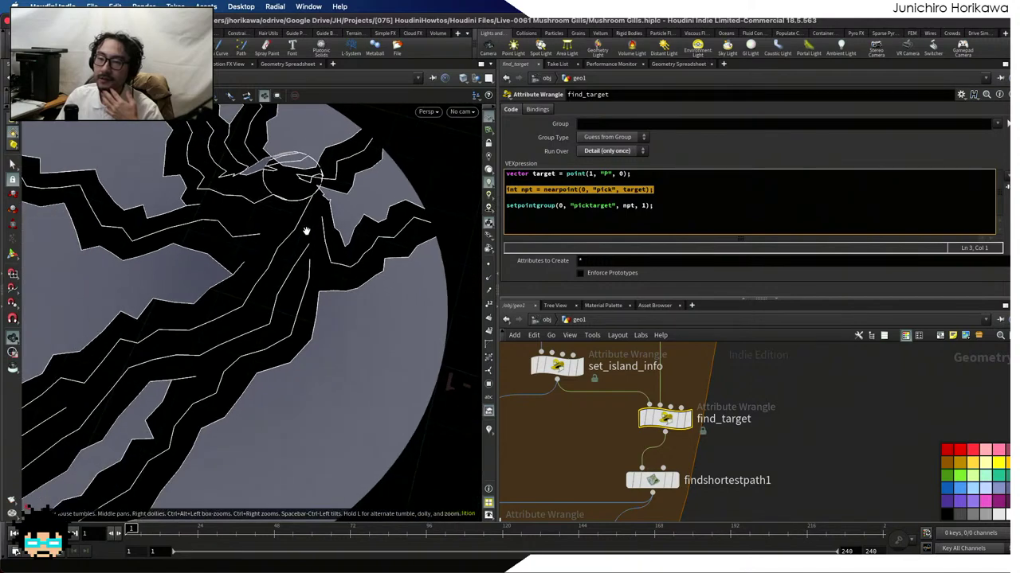
pyautogui.moveTo(307, 231); pyautogui.dragTo(351, 209)
pyautogui.scroll(-5, 637, 485)
pyautogui.scroll(3, 638, 494)
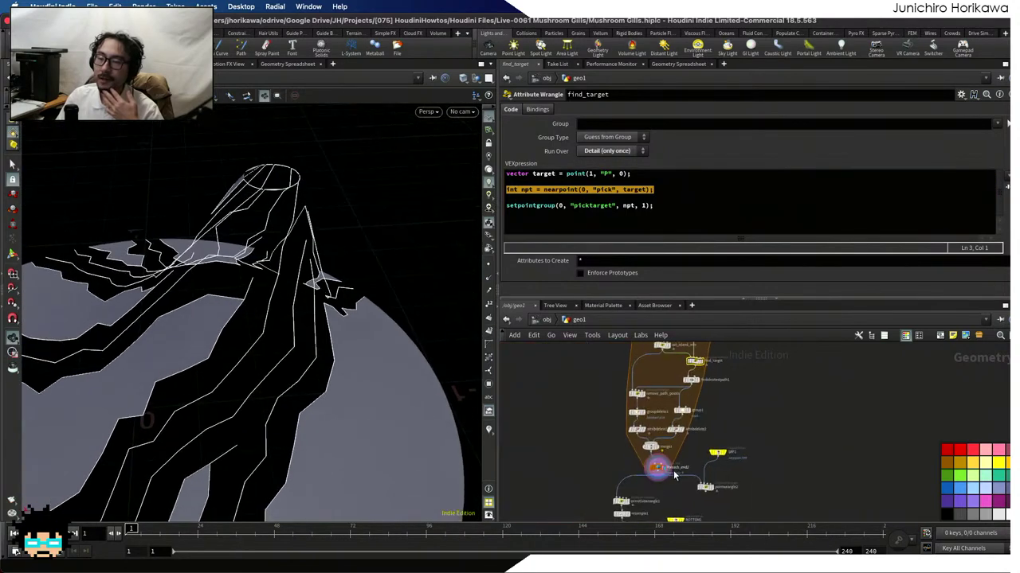
pyautogui.scroll(4, 637, 504)
pyautogui.click(615, 457)
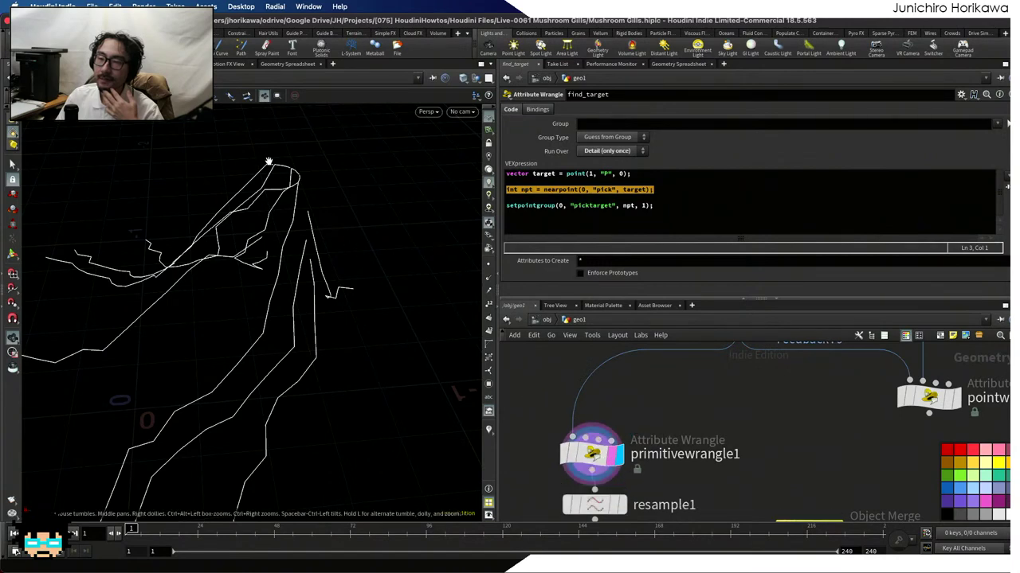
pyautogui.moveTo(285, 201); pyautogui.dragTo(305, 214)
pyautogui.scroll(-5, 664, 435)
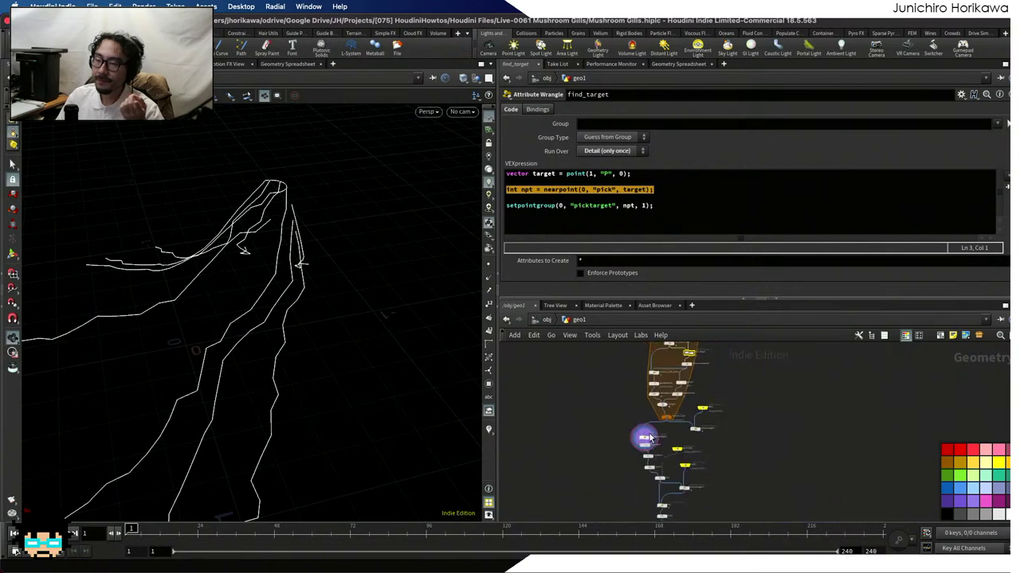
pyautogui.scroll(8, 664, 435)
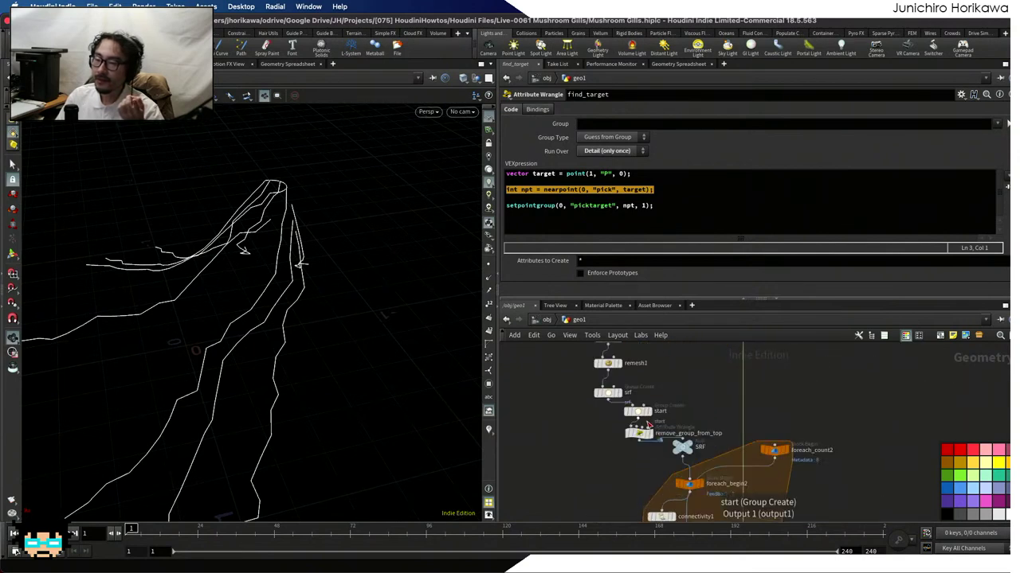
# In remove_group_from_top's VEX, open a new line below the start-group removal line
pyautogui.moveTo(634, 446); pyautogui.dragTo(603, 459)
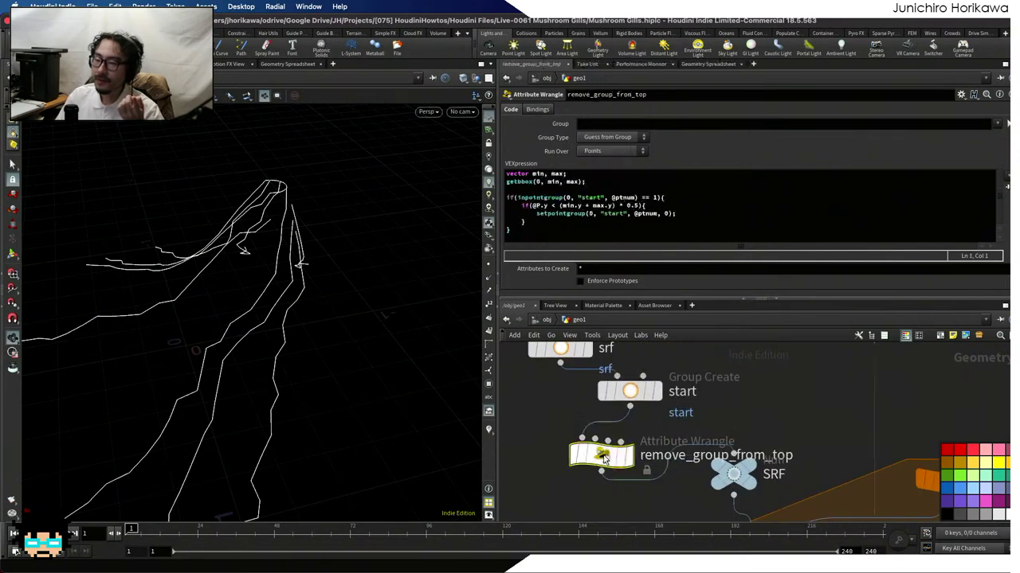
pyautogui.click(593, 221)
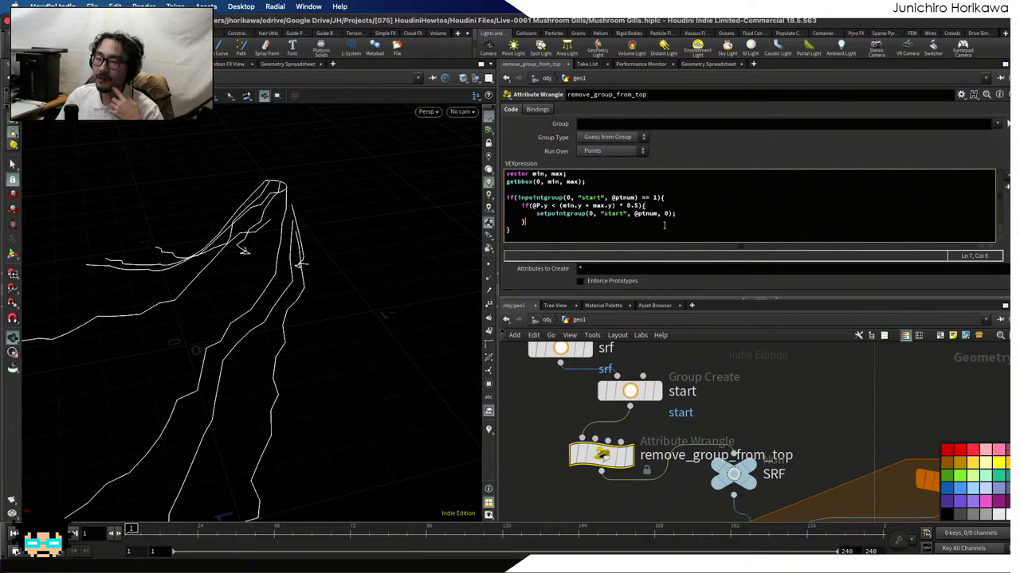
pyautogui.click(692, 211)
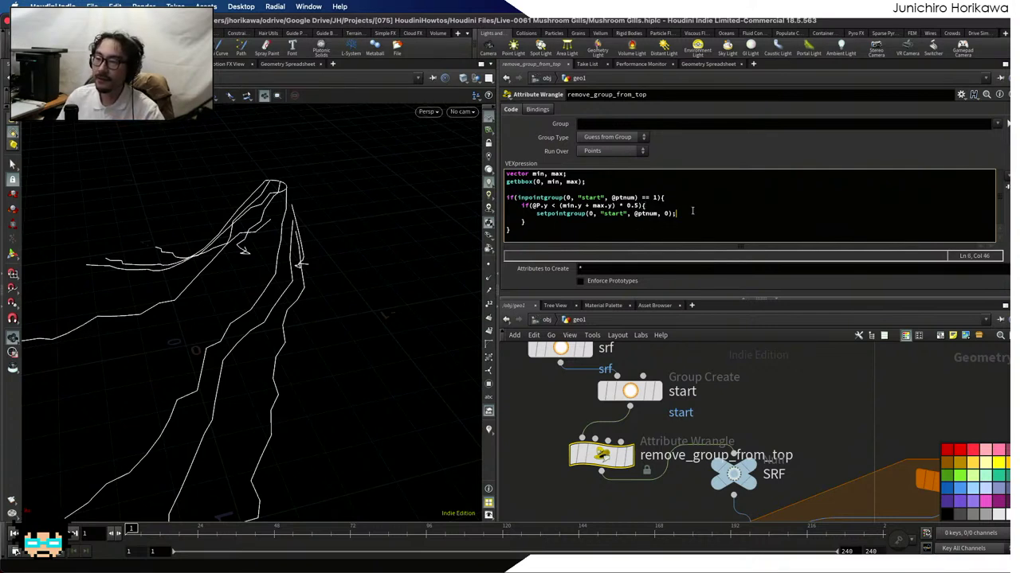
pyautogui.press('Return')
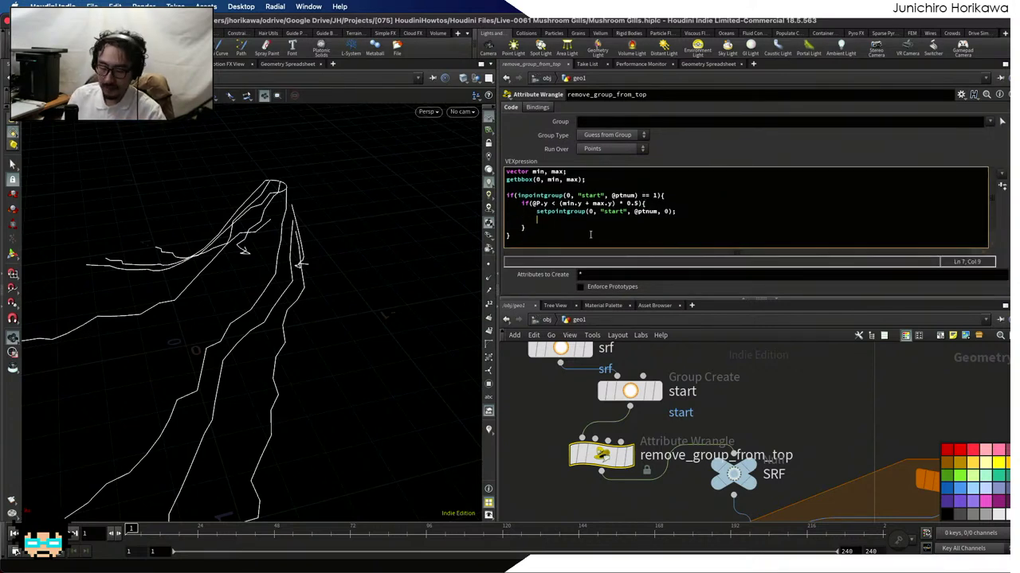
pyautogui.write('set')
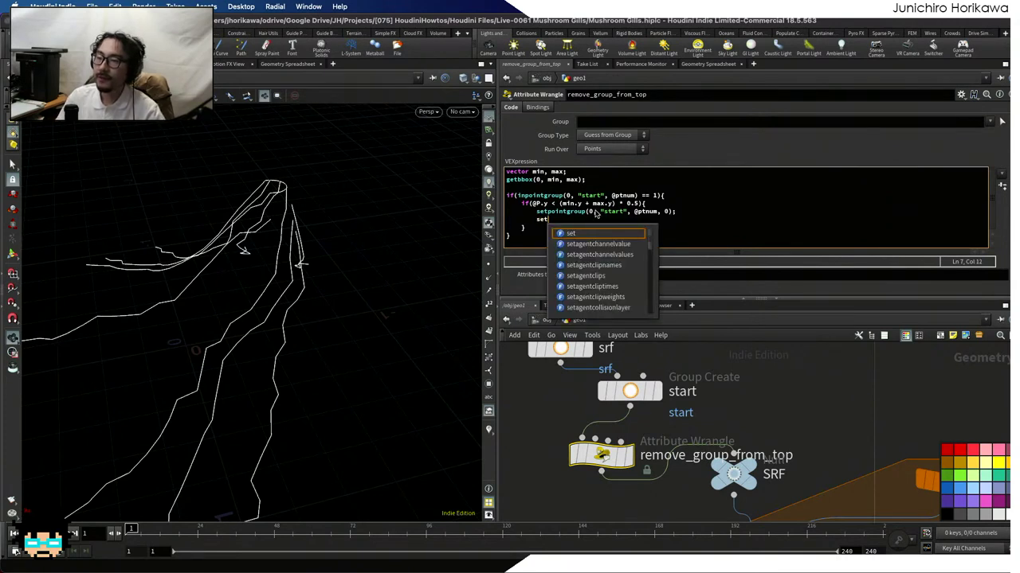
pyautogui.click(603, 212)
pyautogui.moveTo(548, 219); pyautogui.dragTo(532, 221)
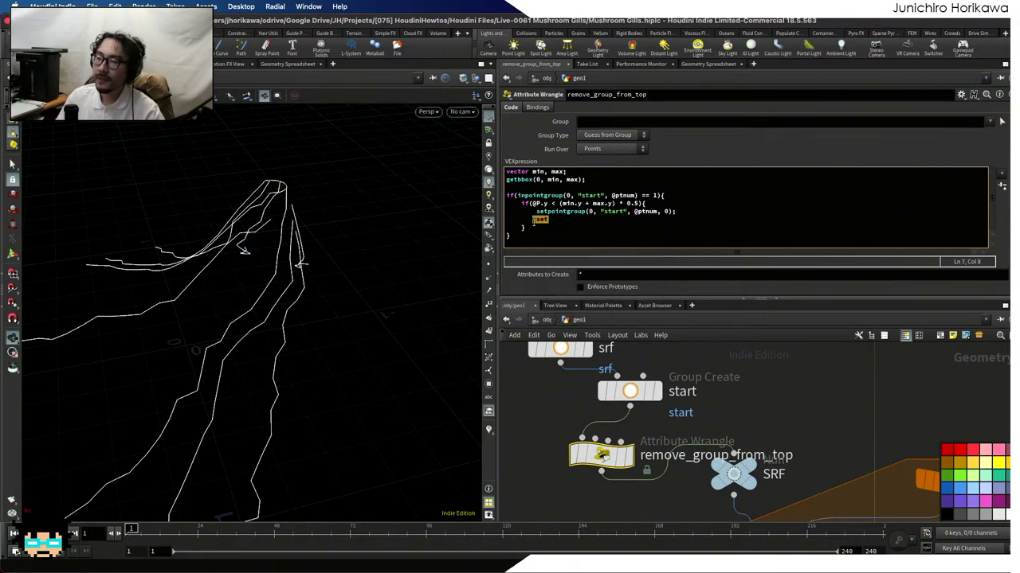
pyautogui.press('BackSpace')
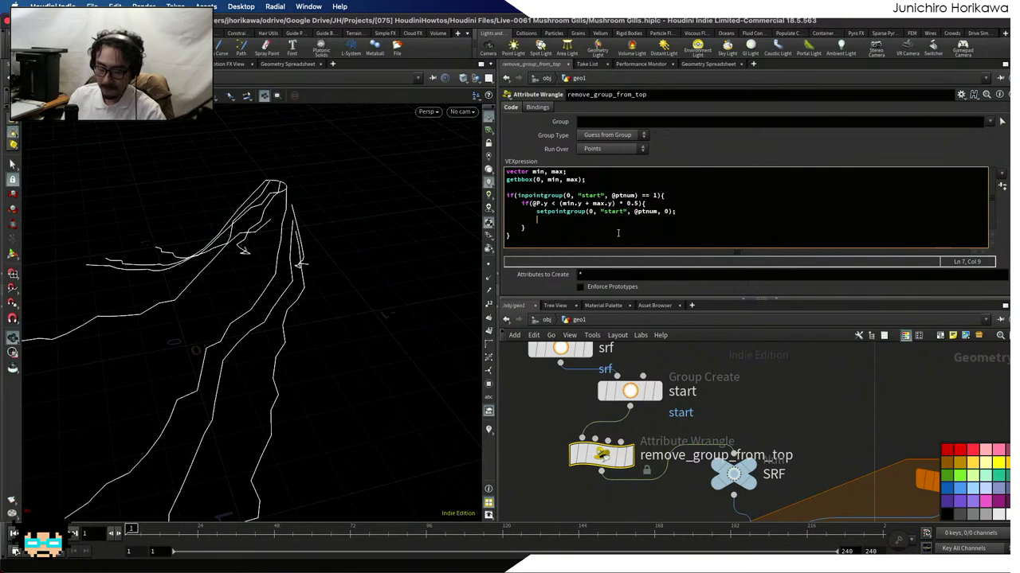
pyautogui.write('setpointgr')
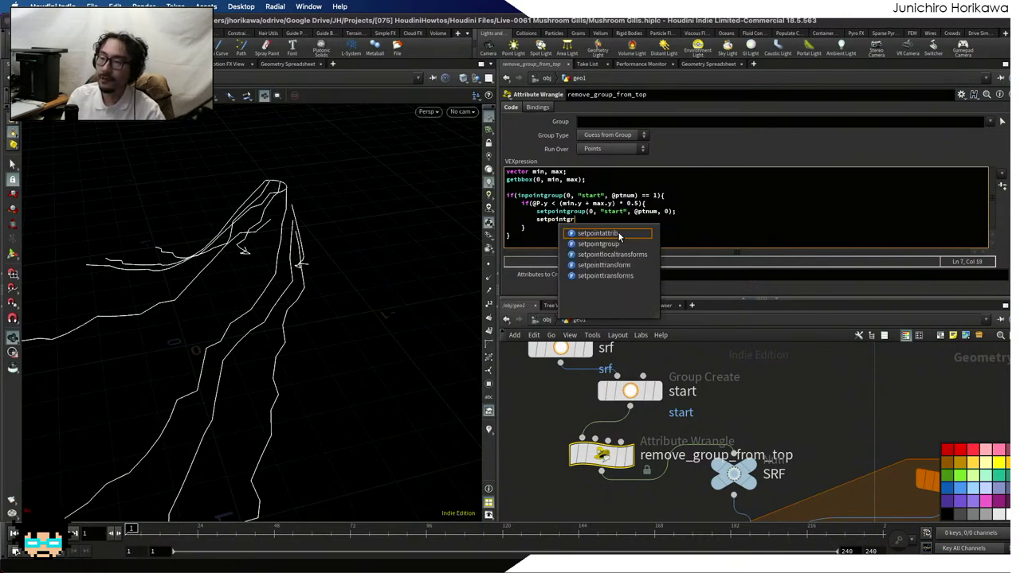
pyautogui.write('oup(0,')
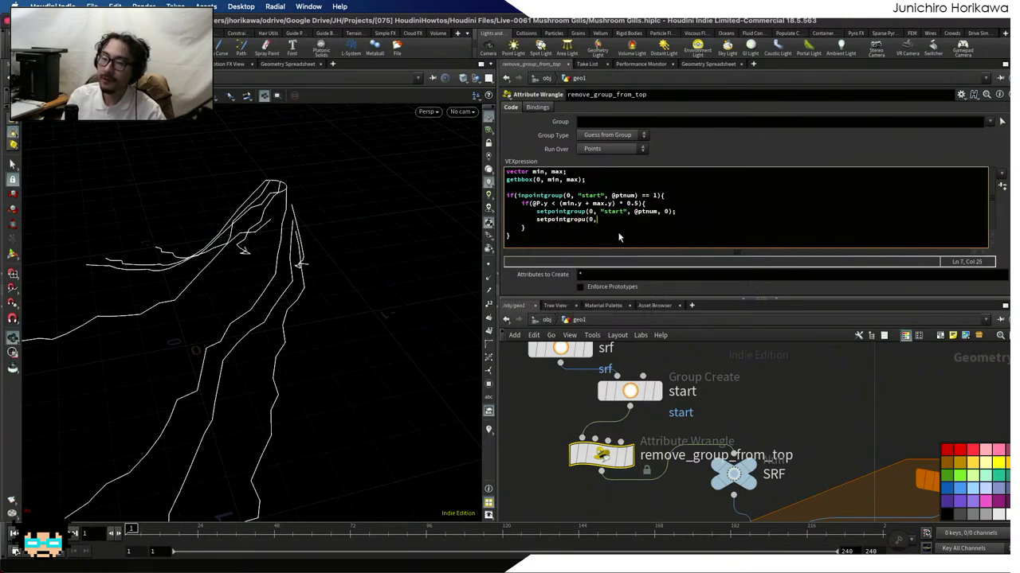
pyautogui.press('BackSpace')
pyautogui.press('BackSpace')
pyautogui.press('BackSpace')
pyautogui.press('BackSpace')
pyautogui.press('BackSpace')
pyautogui.press('BackSpace')
pyautogui.press('BackSpace')
pyautogui.press('BackSpace')
pyautogui.press('BackSpace')
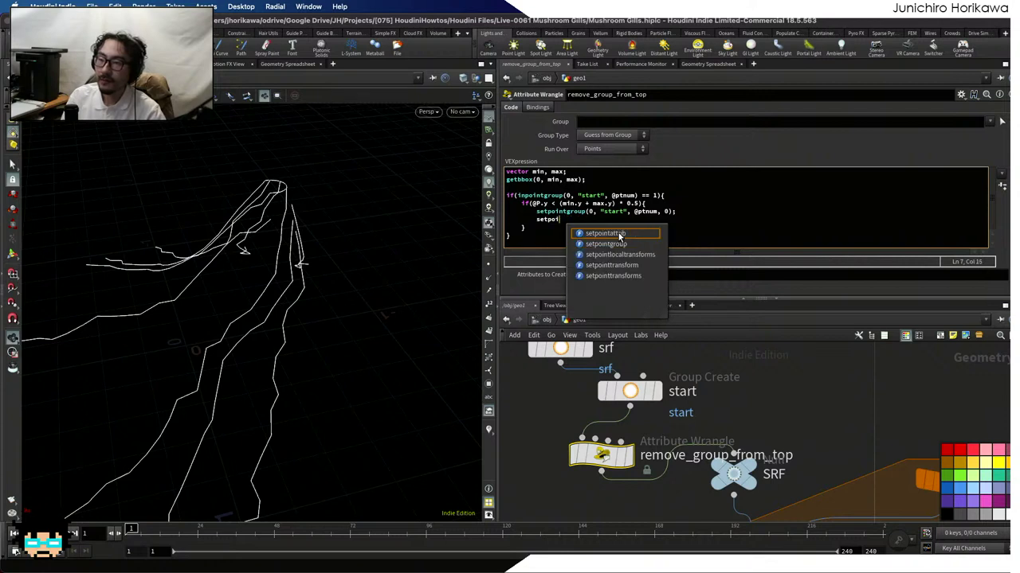
pyautogui.write('ntgrou')
pyautogui.press('Return')
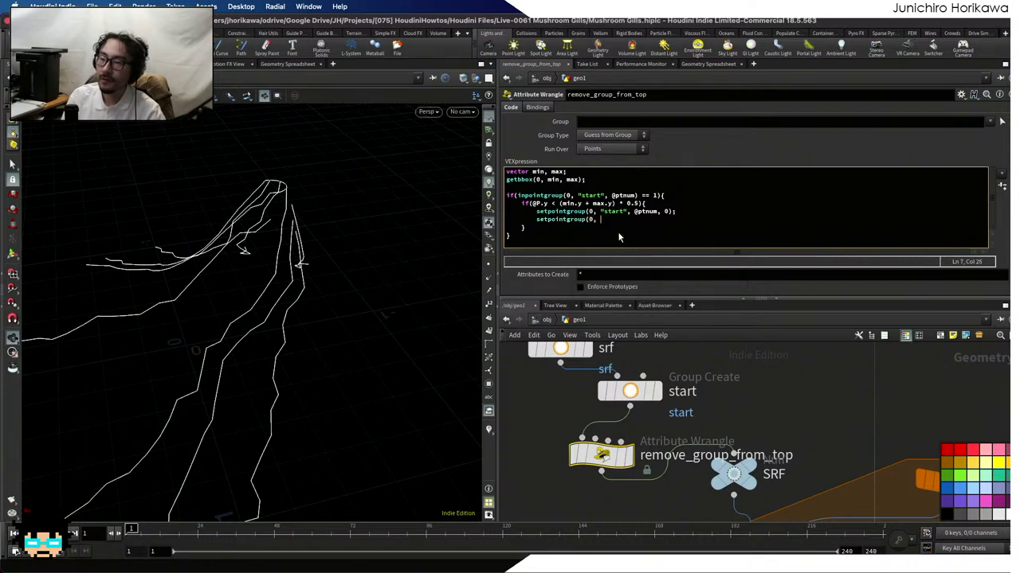
pyautogui.write('"end')
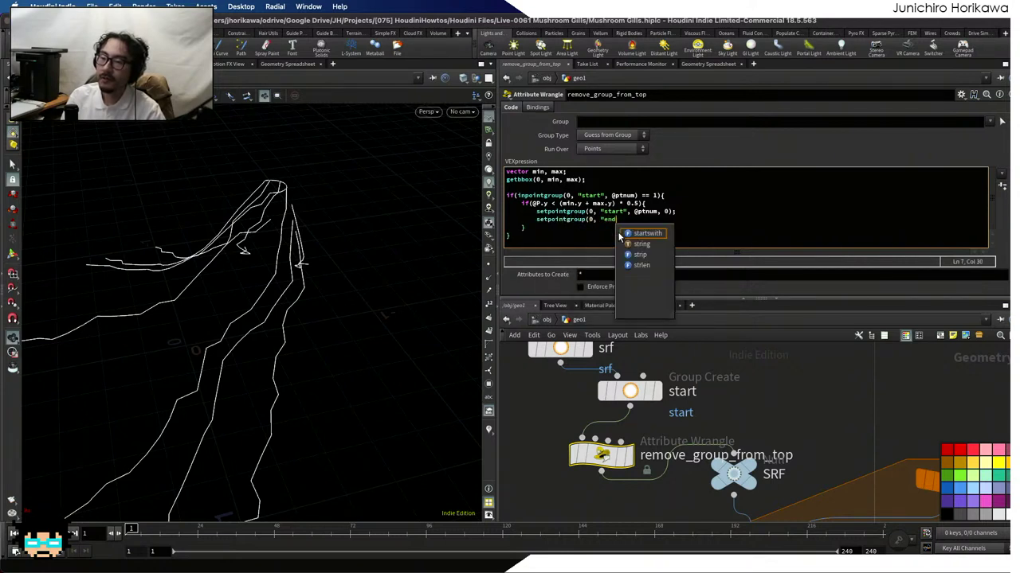
pyautogui.write('", @ptnum, 1);')
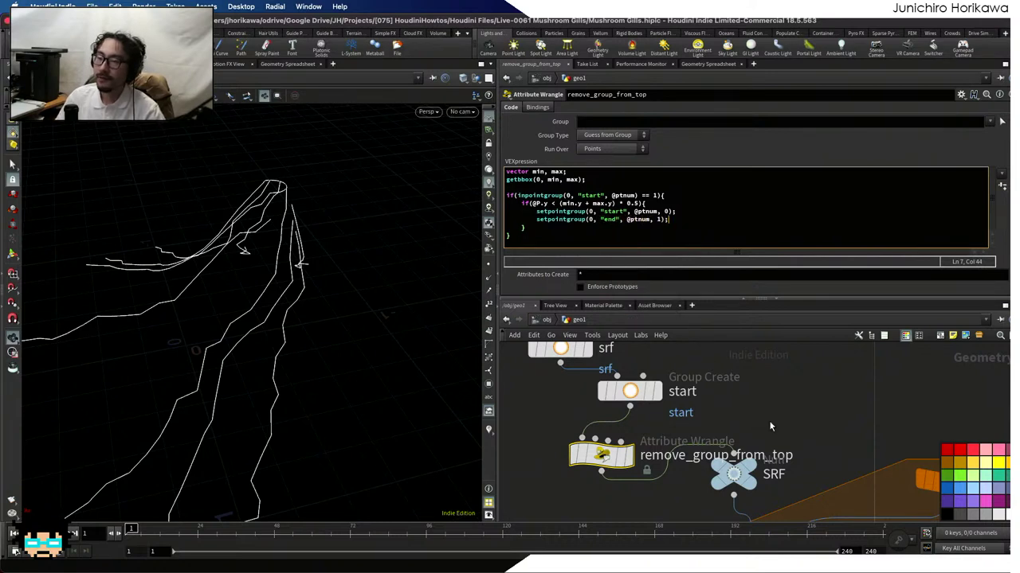
pyautogui.hotkey('ctrl', 's')
# Set the display flag on pointwrangle2 and select it
pyautogui.scroll(-5, 665, 360)
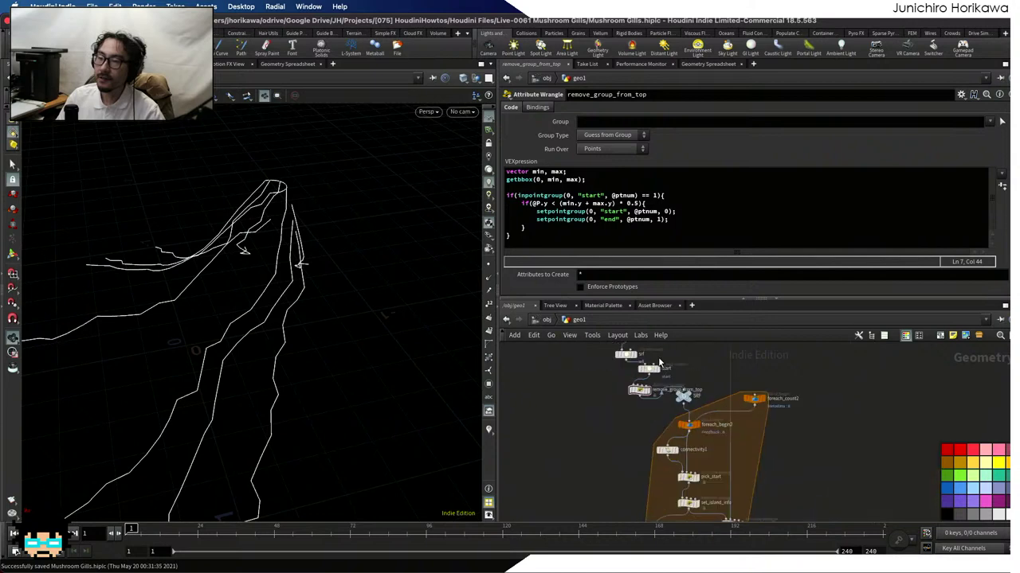
pyautogui.scroll(5, 716, 433)
pyautogui.scroll(4, 684, 416)
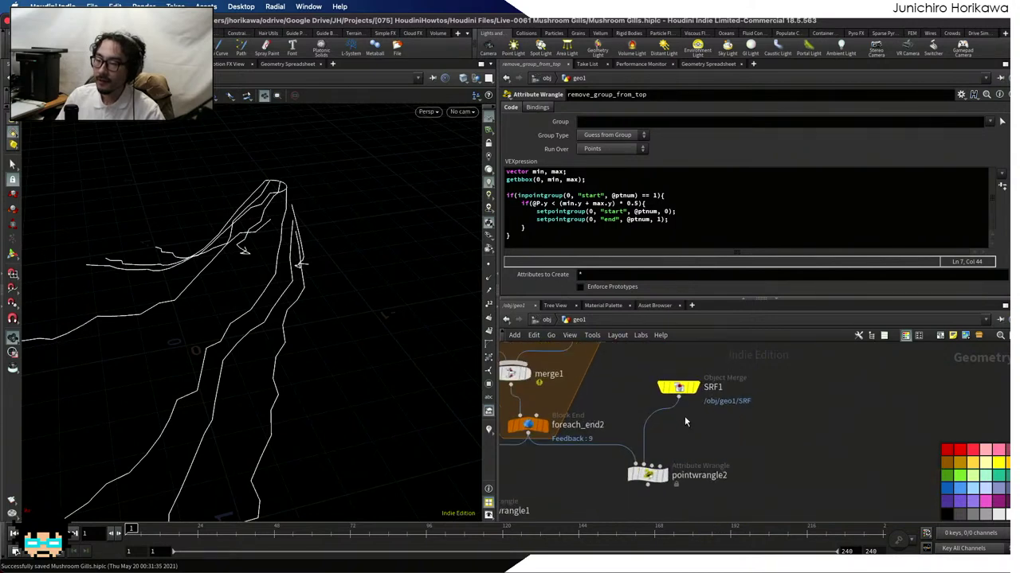
pyautogui.click(666, 495)
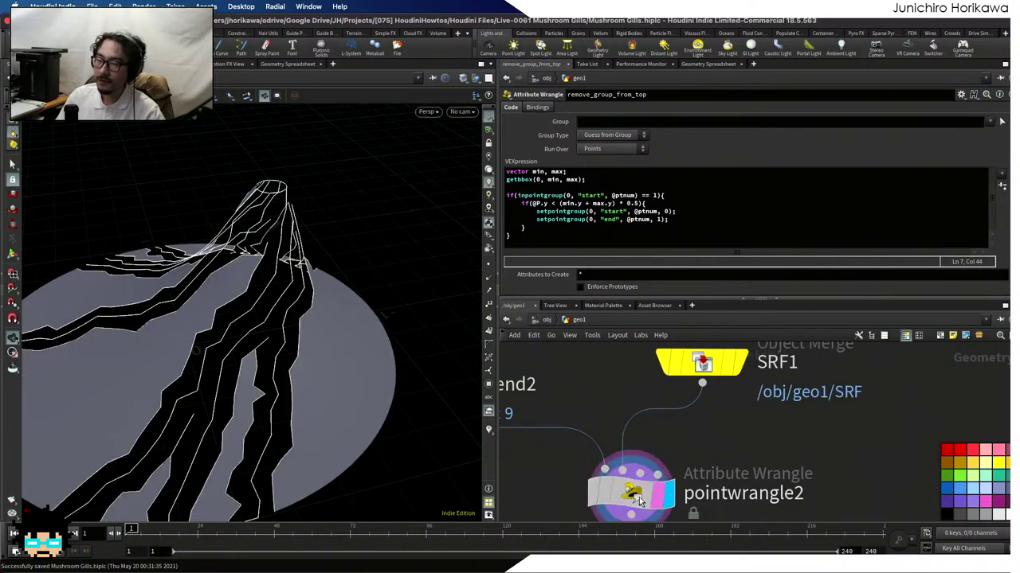
pyautogui.click(637, 492)
# Write int npt = nearpoint(1, @P); as pointwrangle2's first VEX line
pyautogui.scroll(-5, 629, 414)
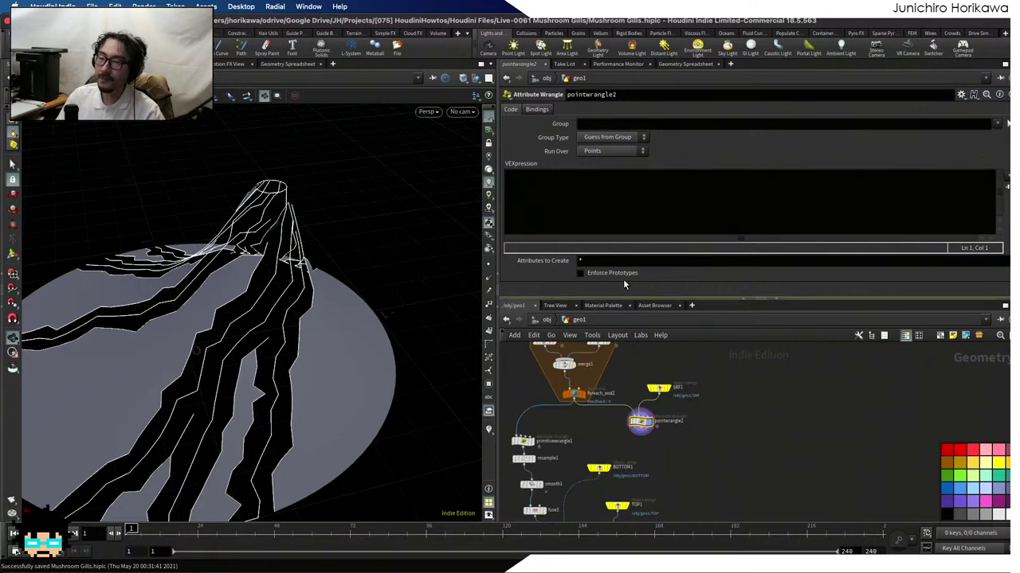
pyautogui.click(548, 189)
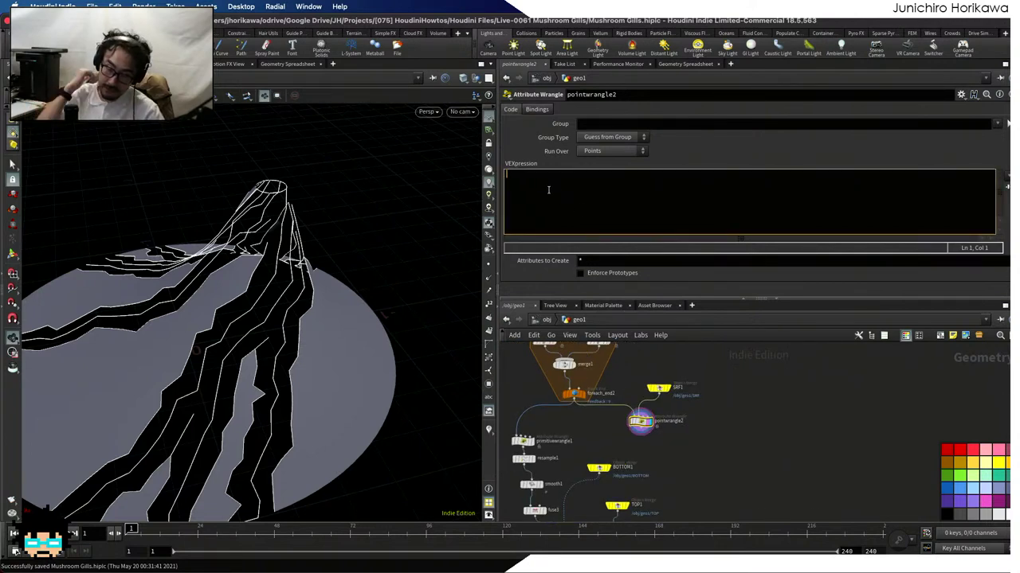
pyautogui.write('i')
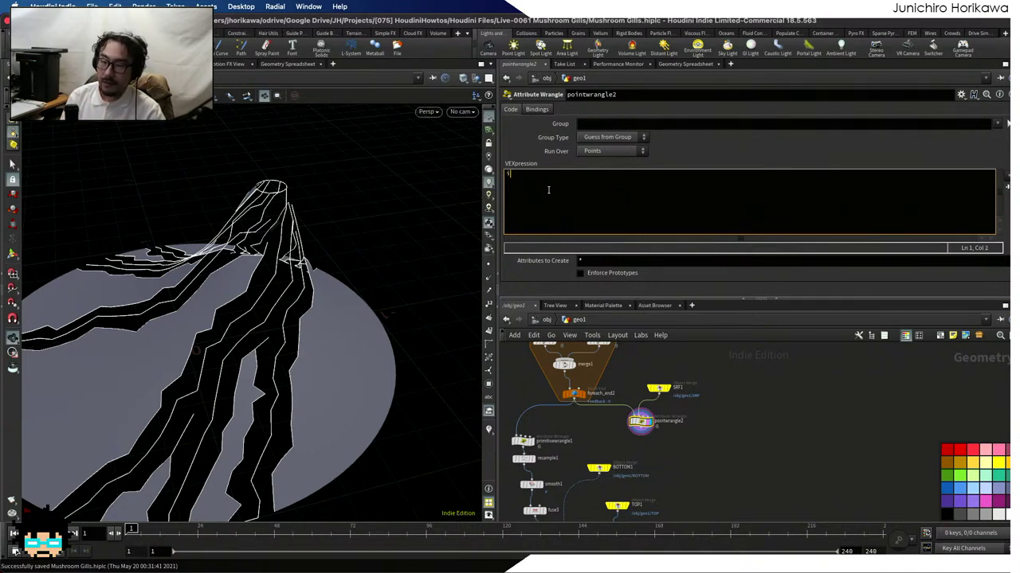
pyautogui.write('nt n')
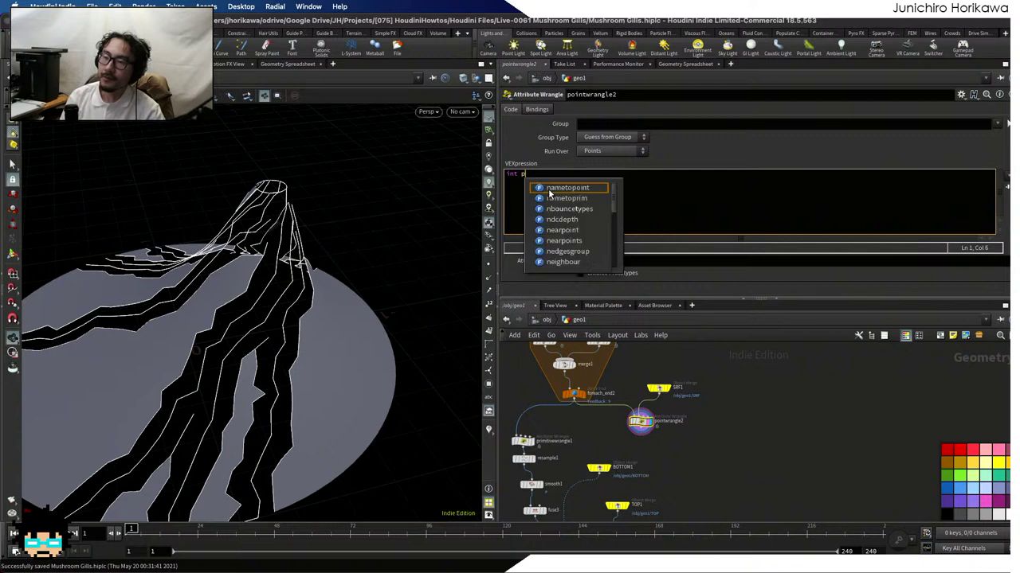
pyautogui.write('pt = nearpoint(0,')
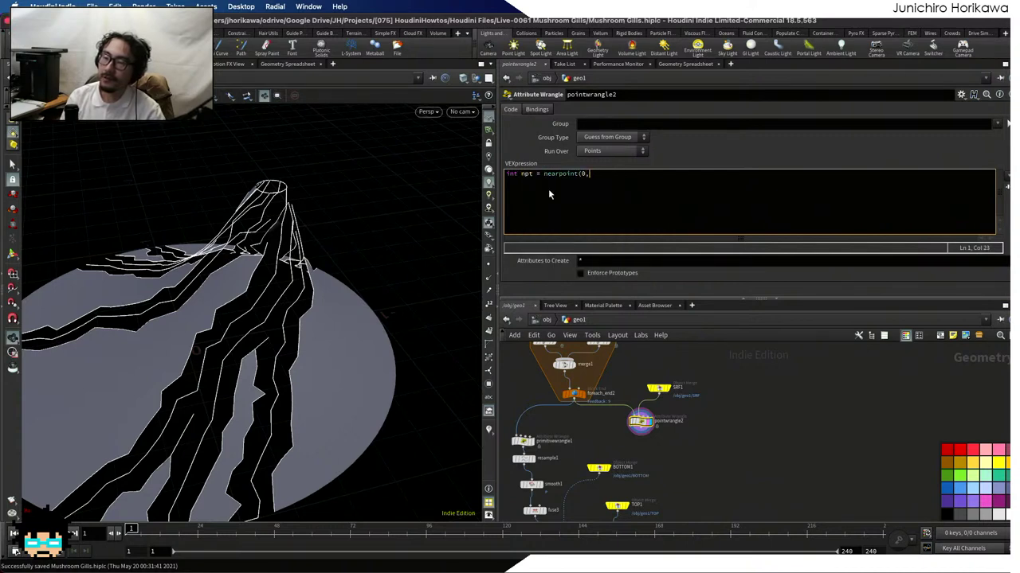
pyautogui.press('BackSpace')
pyautogui.press('BackSpace')
pyautogui.press('BackSpace')
pyautogui.write('1, ')
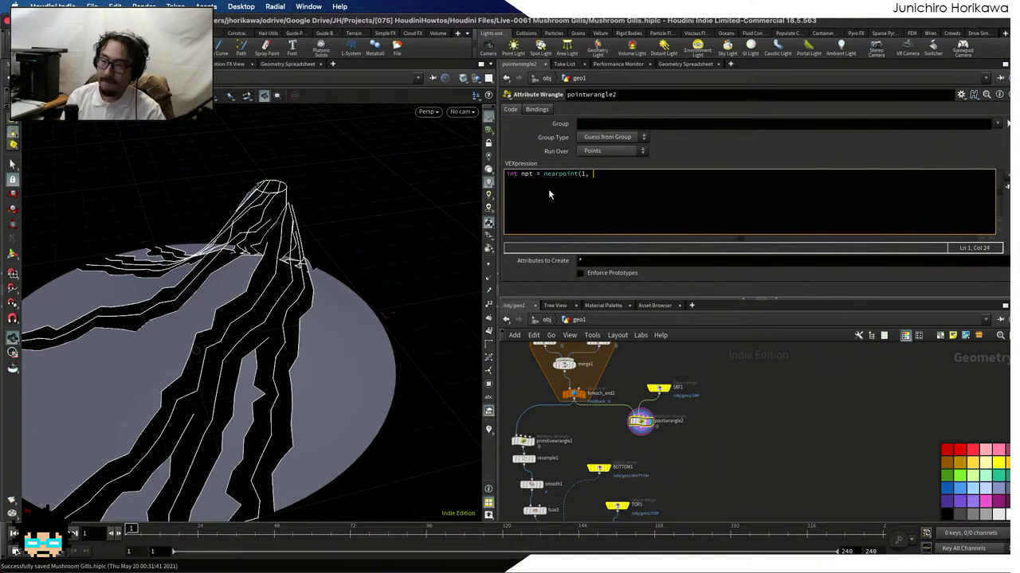
pyautogui.write('"')
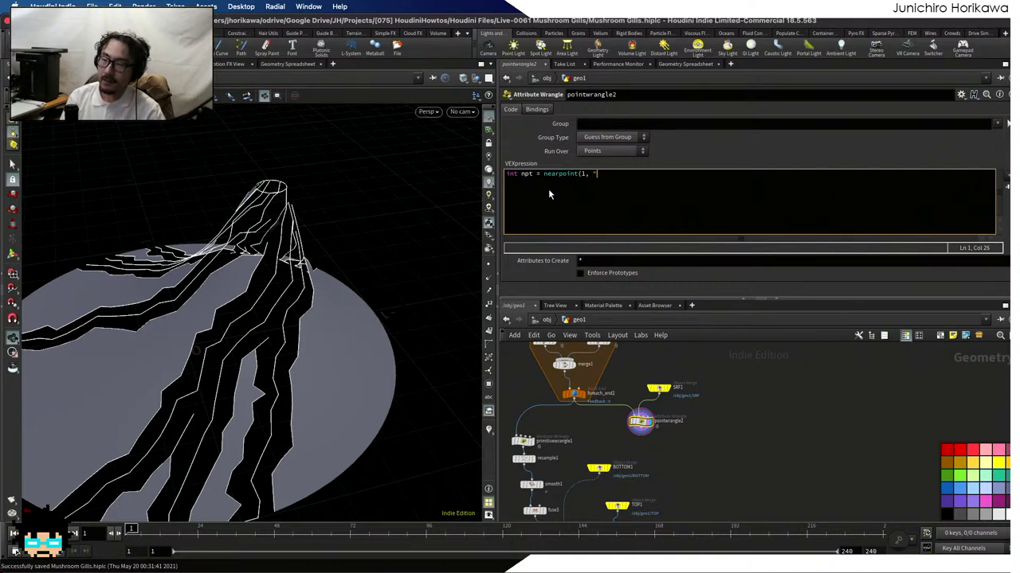
pyautogui.press('BackSpace')
pyautogui.write('@P);')
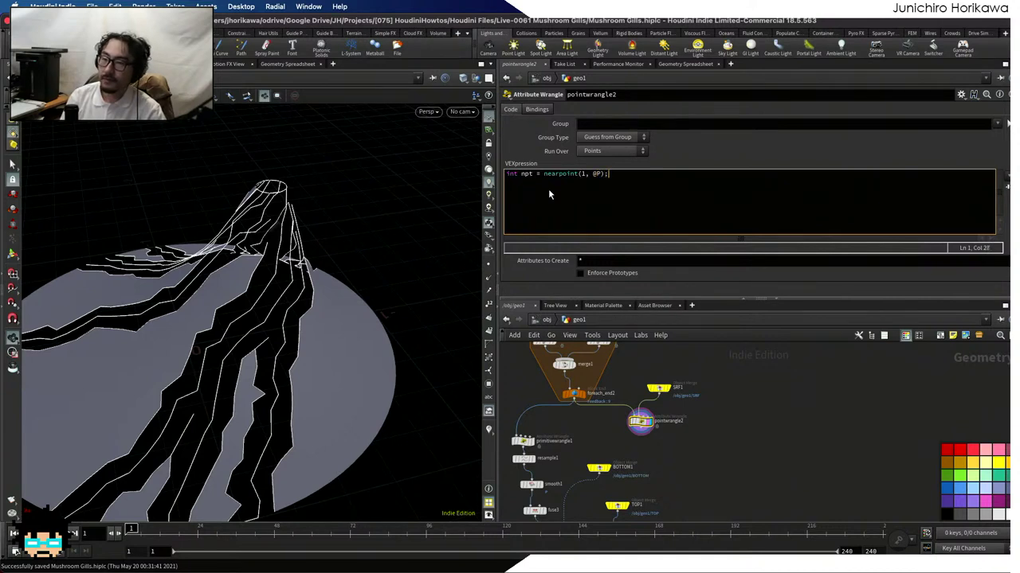
pyautogui.press('Return')
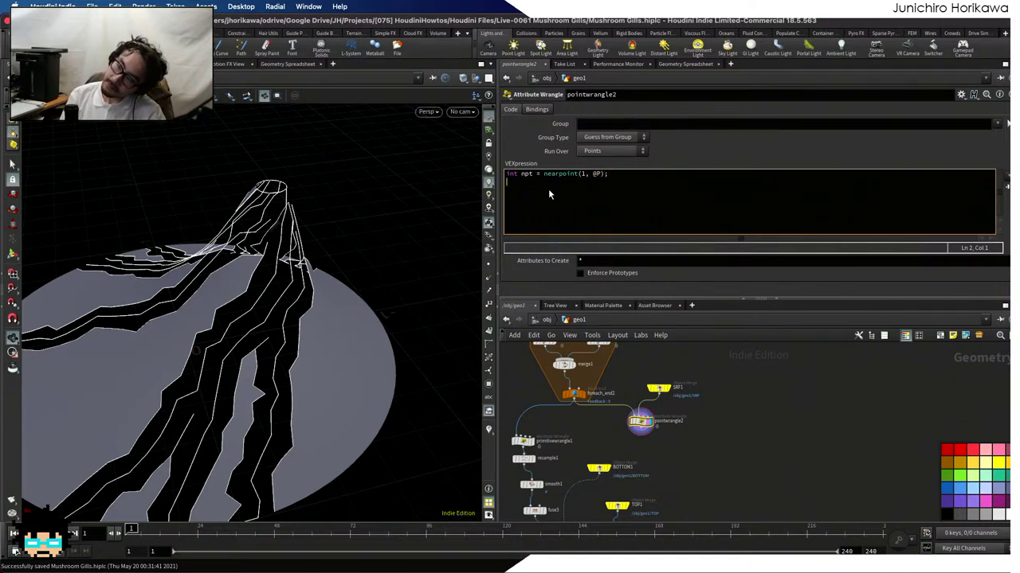
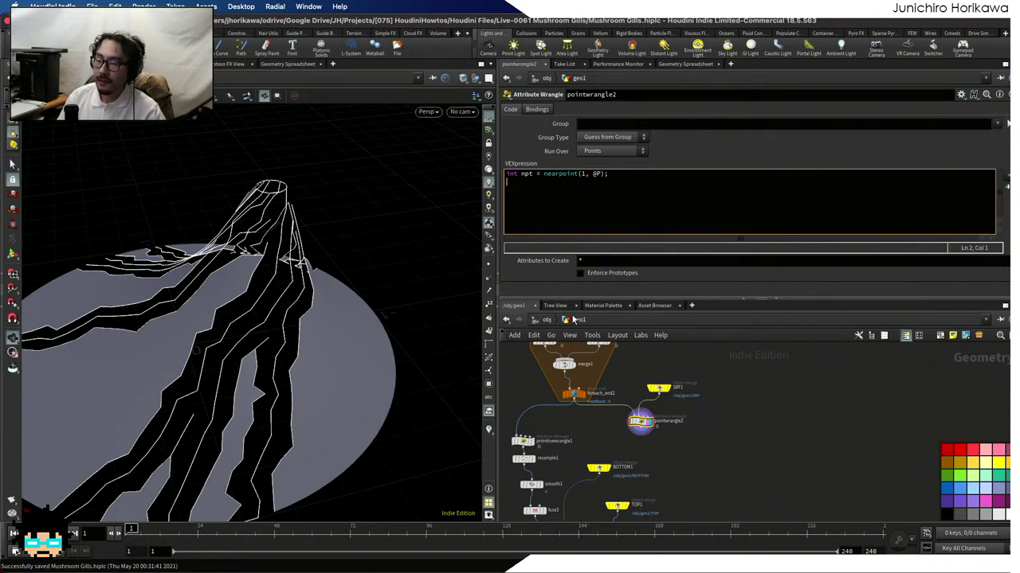
# Restrict pointwrangle2's nearpoint lookup to the "end" group
pyautogui.scroll(4, 677, 393)
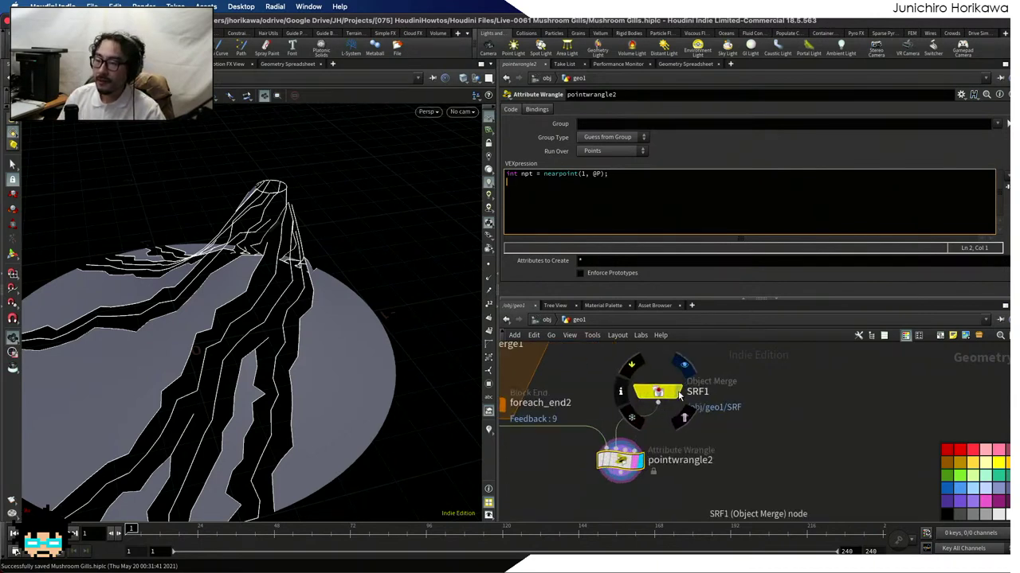
pyautogui.click(589, 174)
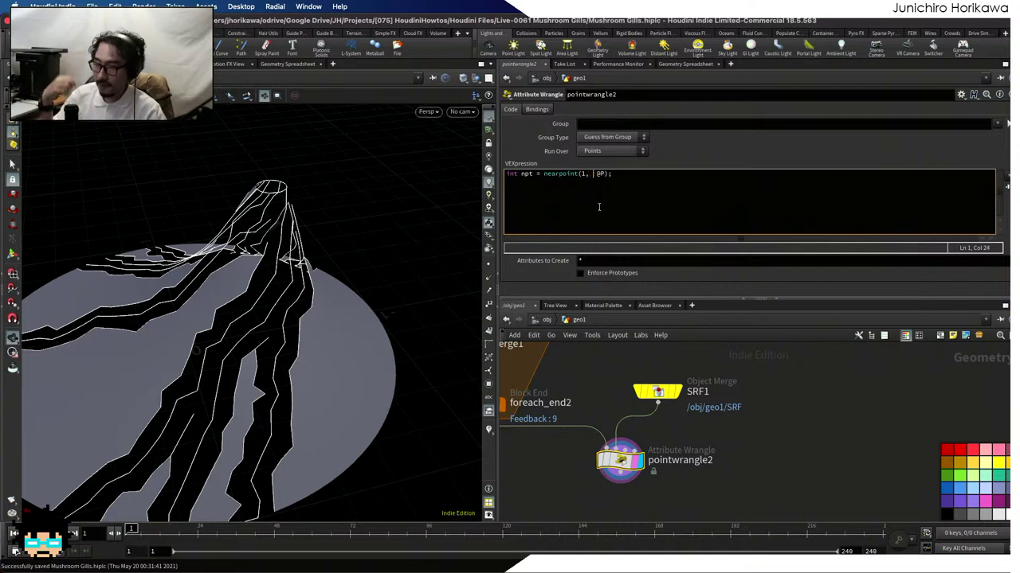
pyautogui.write('"')
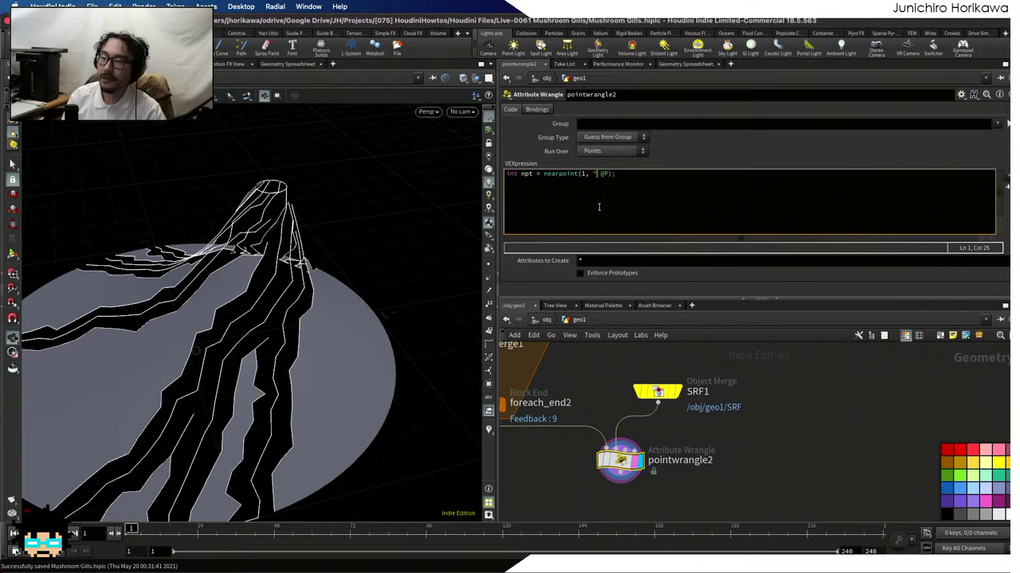
pyautogui.write('end",')
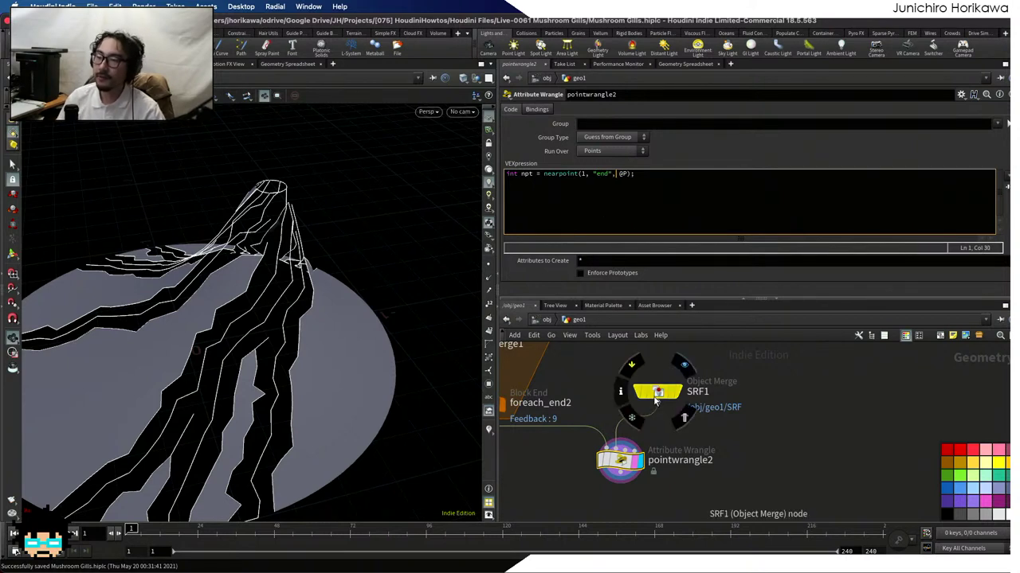
pyautogui.scroll(-5, 801, 457)
pyautogui.scroll(5, 701, 414)
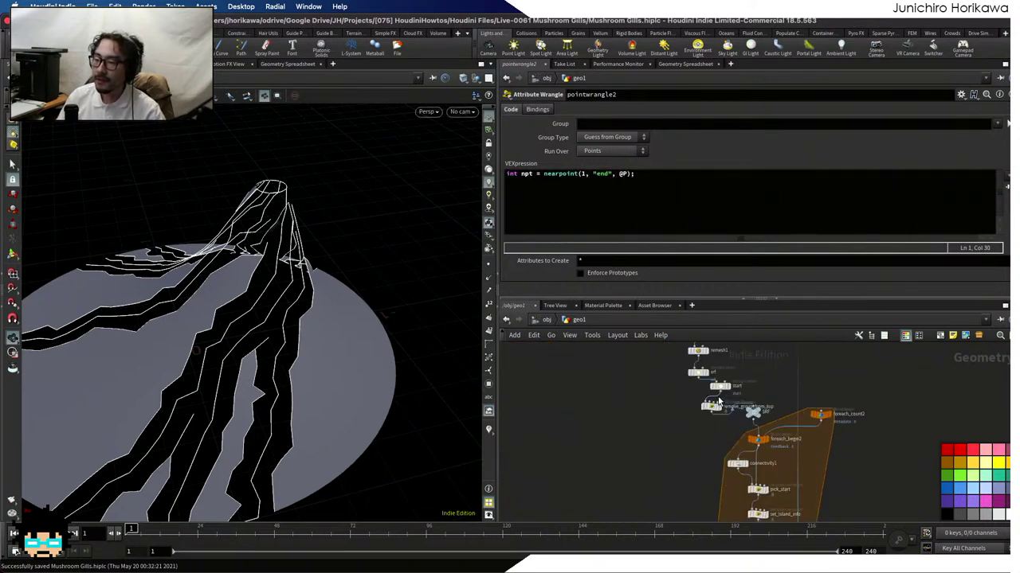
# Review remove_group_from_top's VEX code, then go back to pointwrangle2
pyautogui.click(706, 415)
pyautogui.scroll(-5, 630, 406)
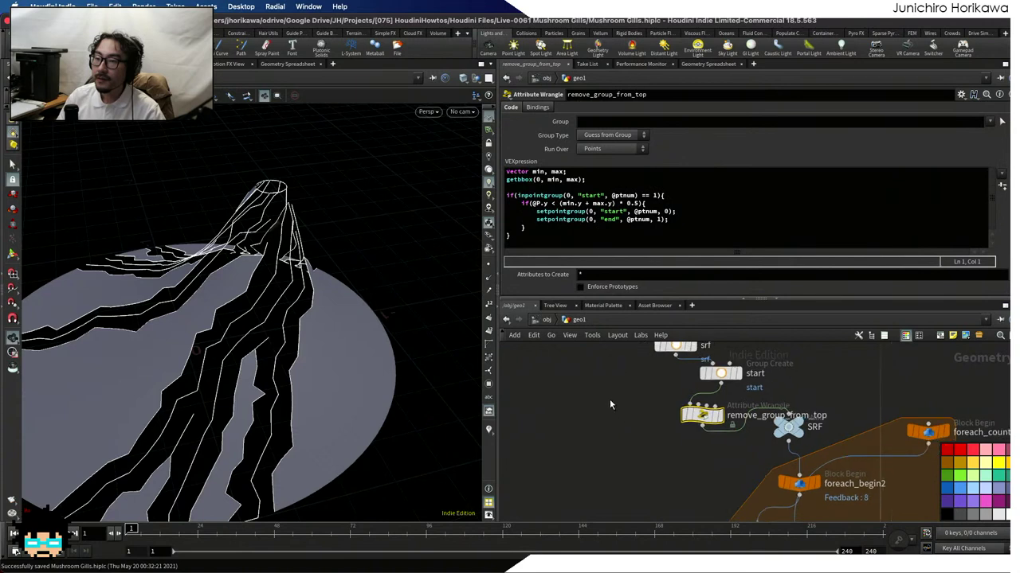
pyautogui.scroll(5, 651, 416)
pyautogui.click(645, 371)
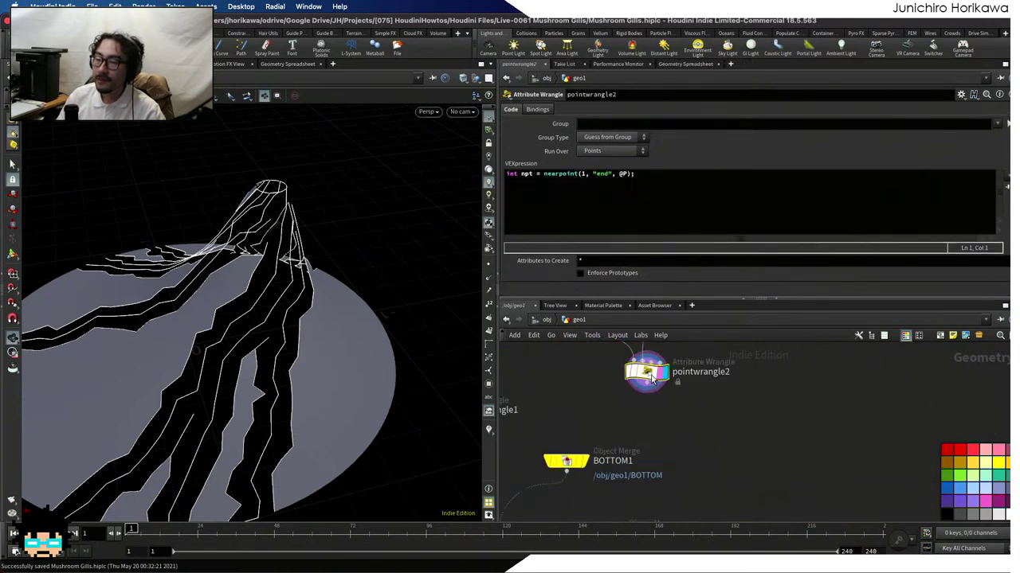
# Add VEX lines fetching npos with point() and computing dist from @P to npos
pyautogui.click(645, 186)
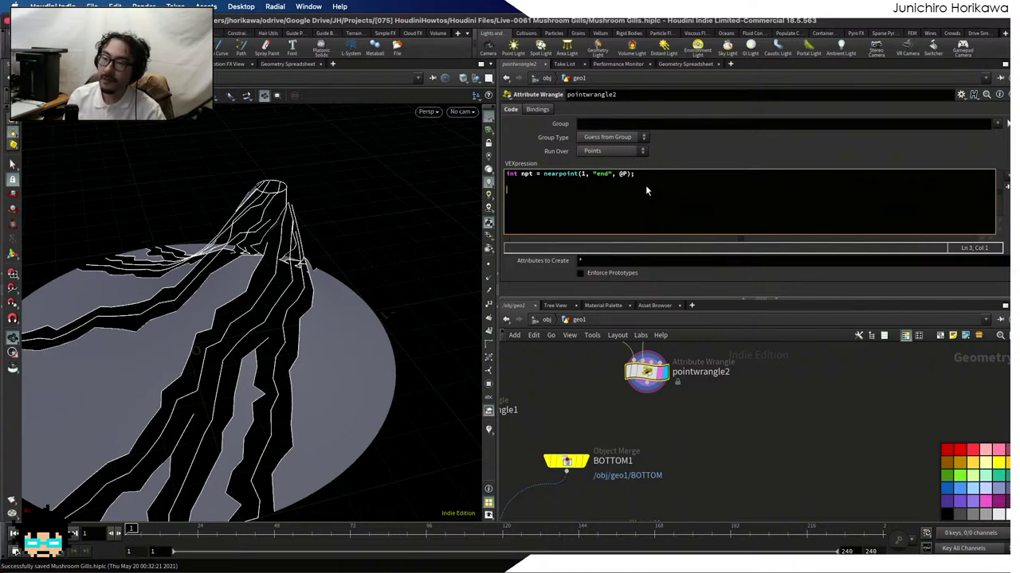
pyautogui.write('vector npos = po')
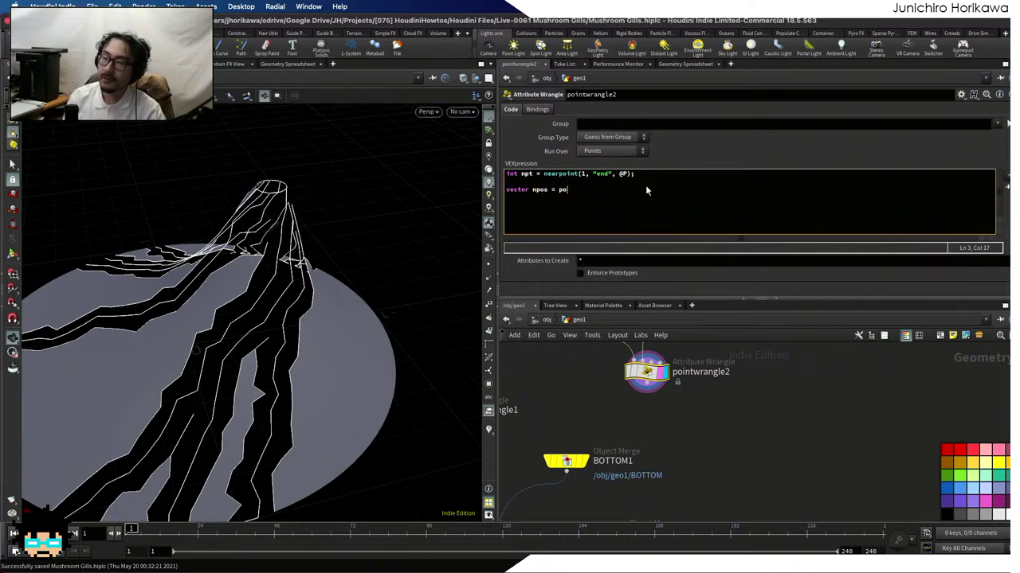
pyautogui.write('int(1, "P", npt);')
pyautogui.press('Return')
pyautogui.press('Return')
pyautogui.write('fl')
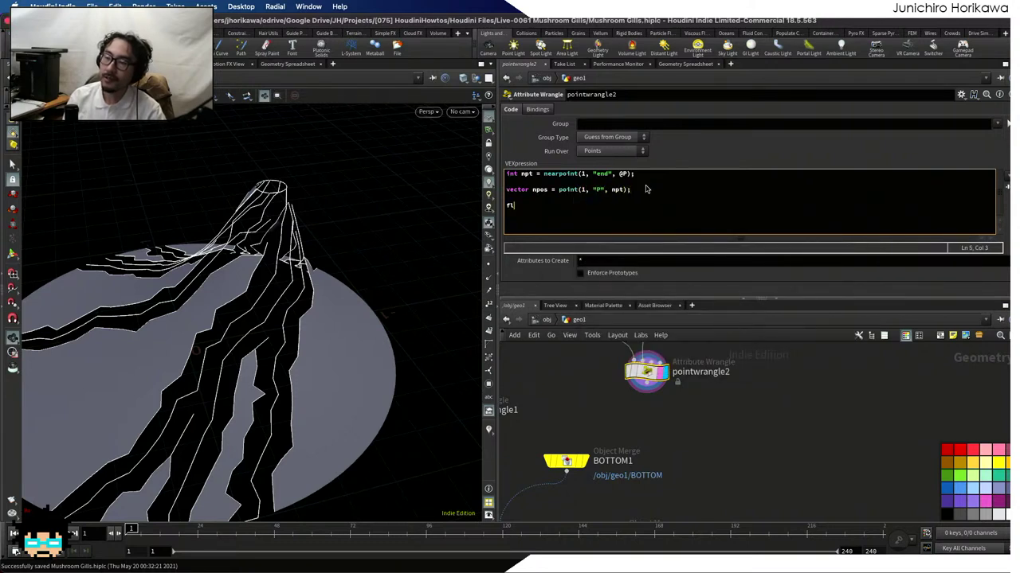
pyautogui.write('oat dist = distance(')
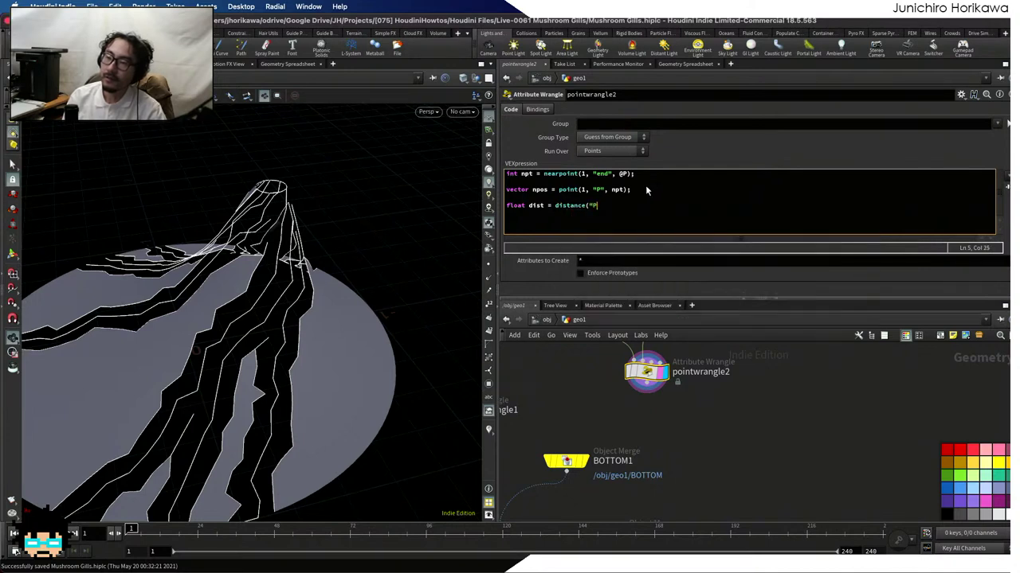
pyautogui.write('@P, ')
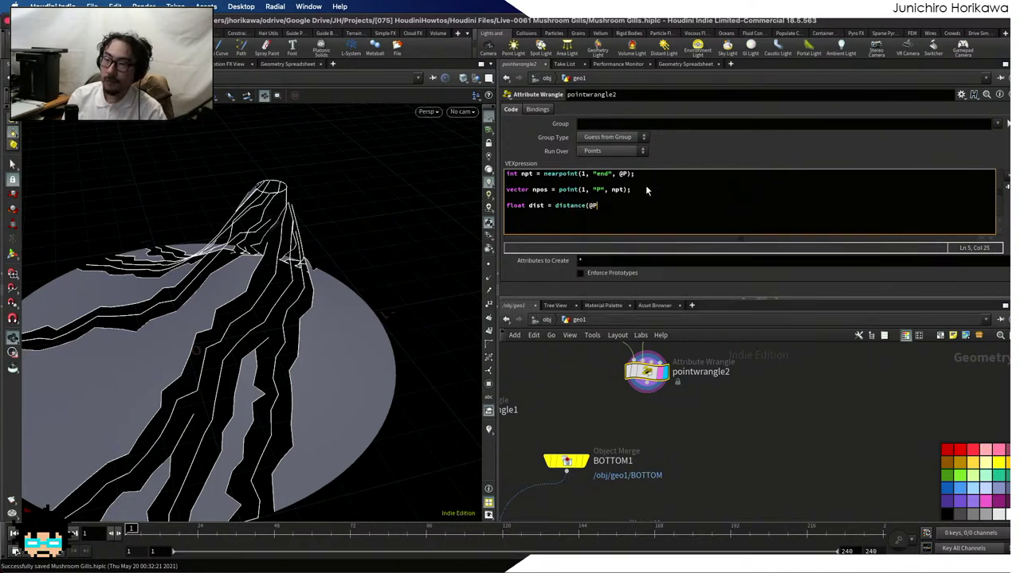
pyautogui.write('npos);')
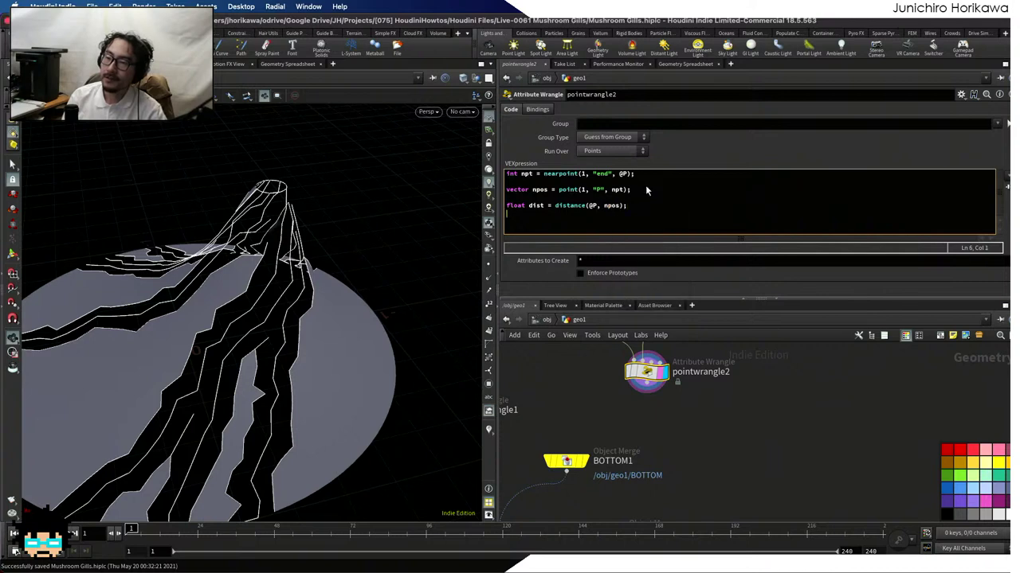
pyautogui.press('Return')
pyautogui.write('ff(distance(')
pyautogui.press('BackSpace')
pyautogui.press('BackSpace')
pyautogui.press('BackSpace')
pyautogui.press('BackSpace')
pyautogui.press('BackSpace')
pyautogui.press('BackSpace')
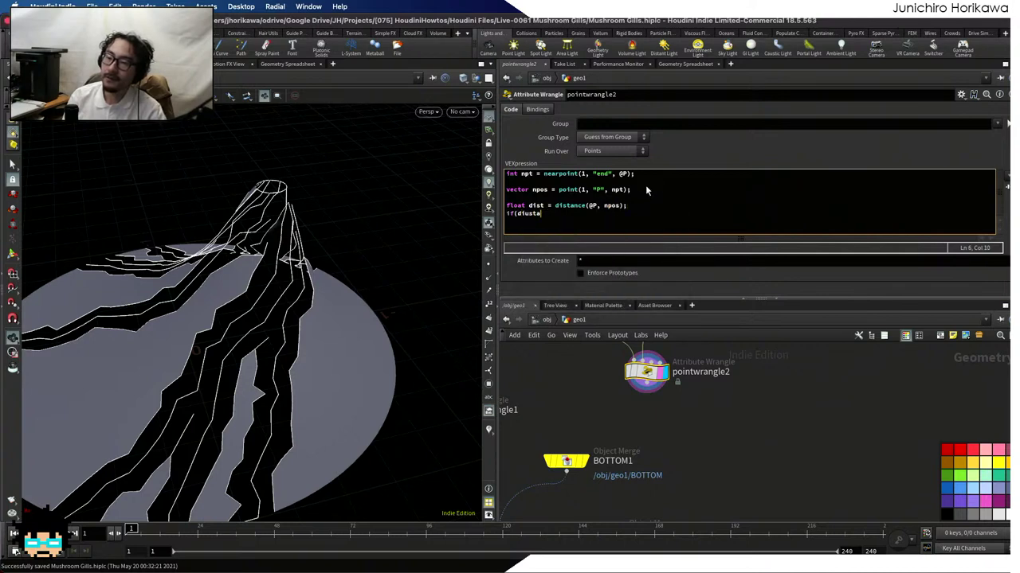
pyautogui.write('t < 0.001')
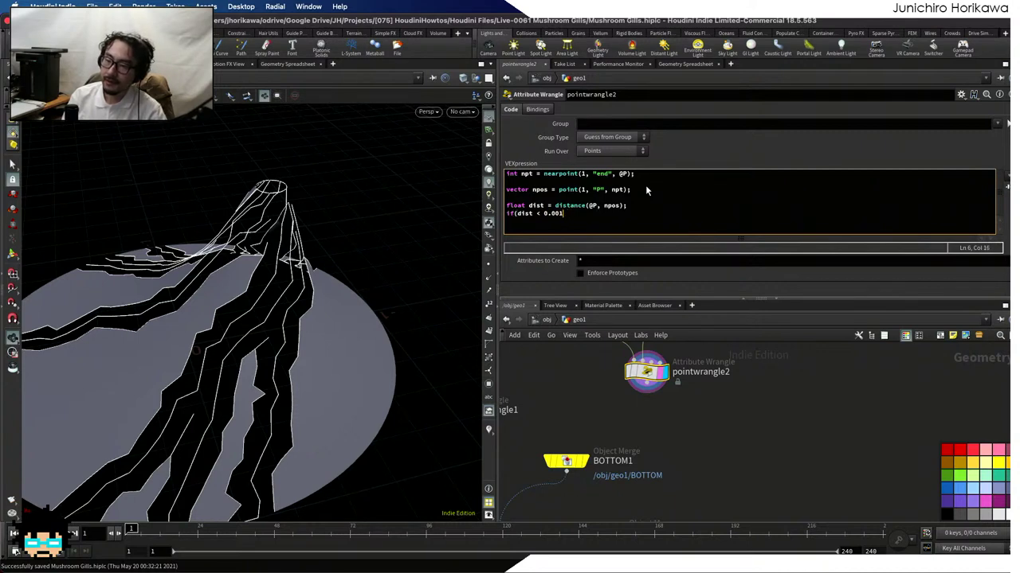
pyautogui.write('{')
pyautogui.press('Return')
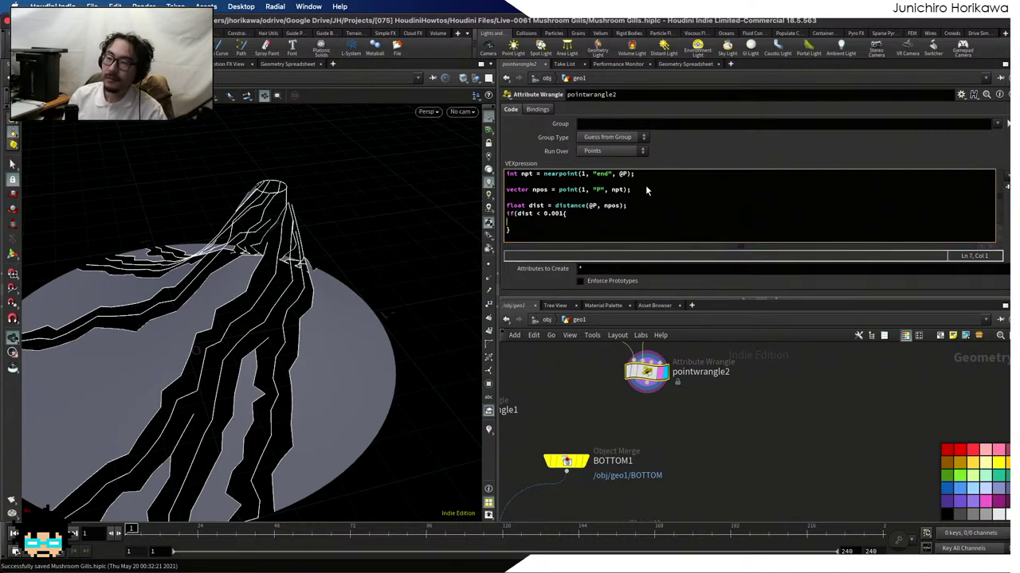
pyautogui.click(559, 214)
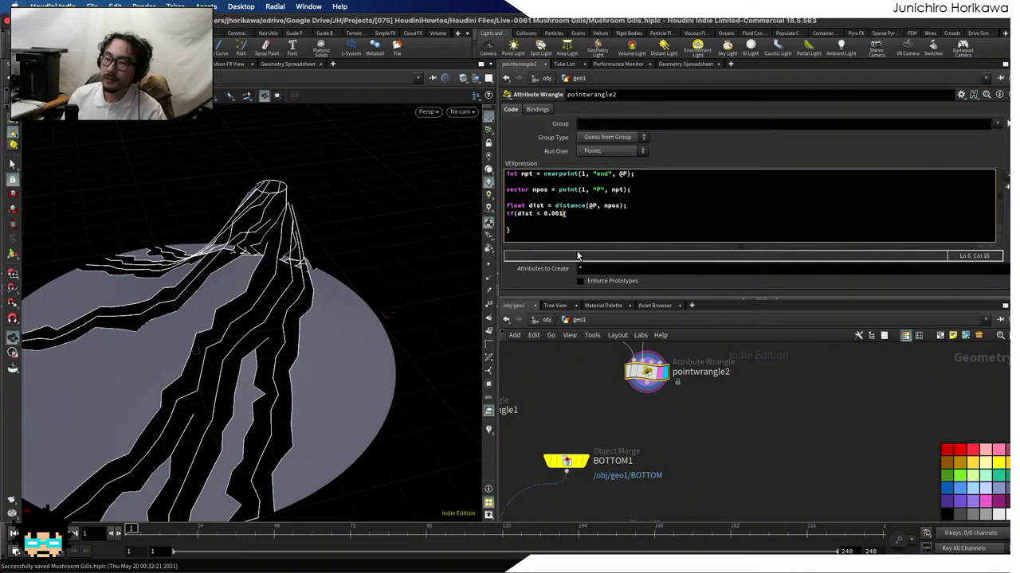
pyautogui.click(575, 223)
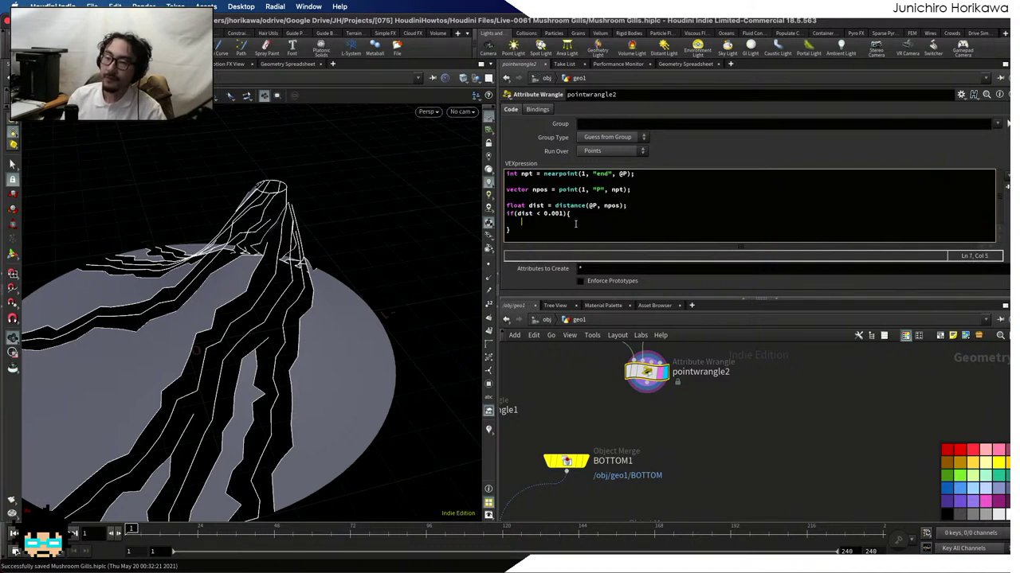
pyautogui.write('remove')
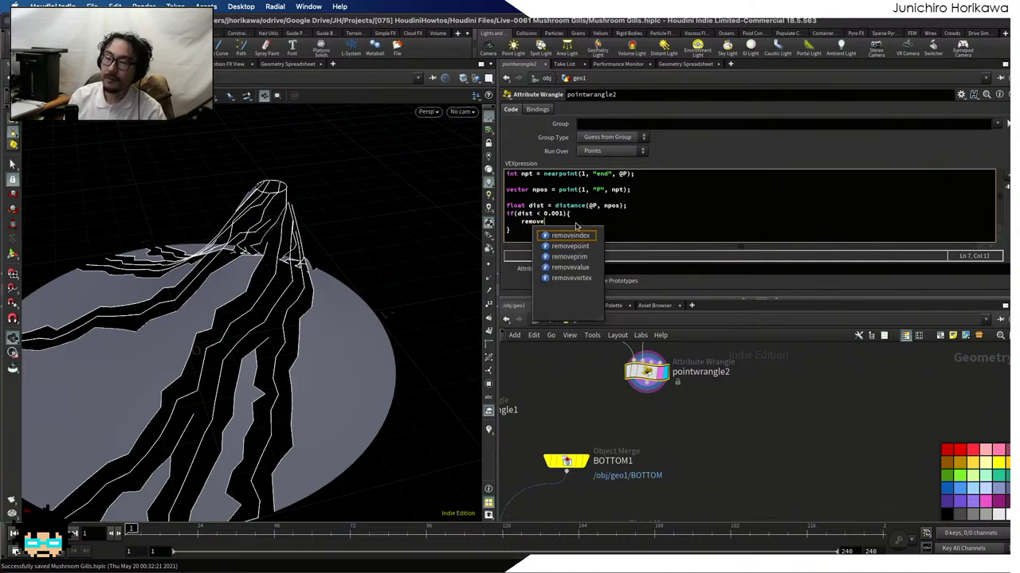
pyautogui.write('point(0, @ptnum);')
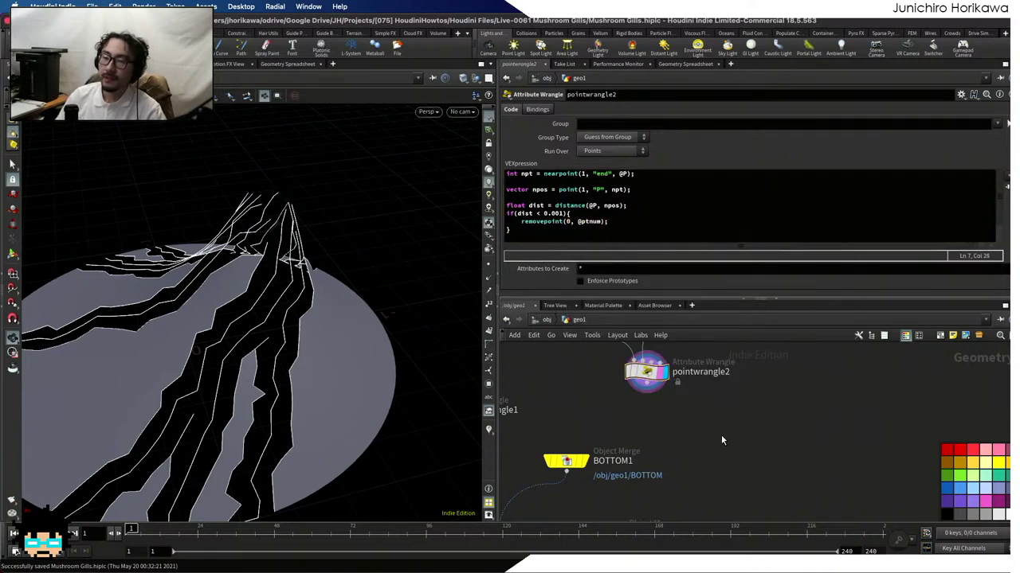
# Compare foreach_end2's and pointwrangle2's results while orbiting around the peak mesh
pyautogui.moveTo(298, 250); pyautogui.dragTo(265, 208)
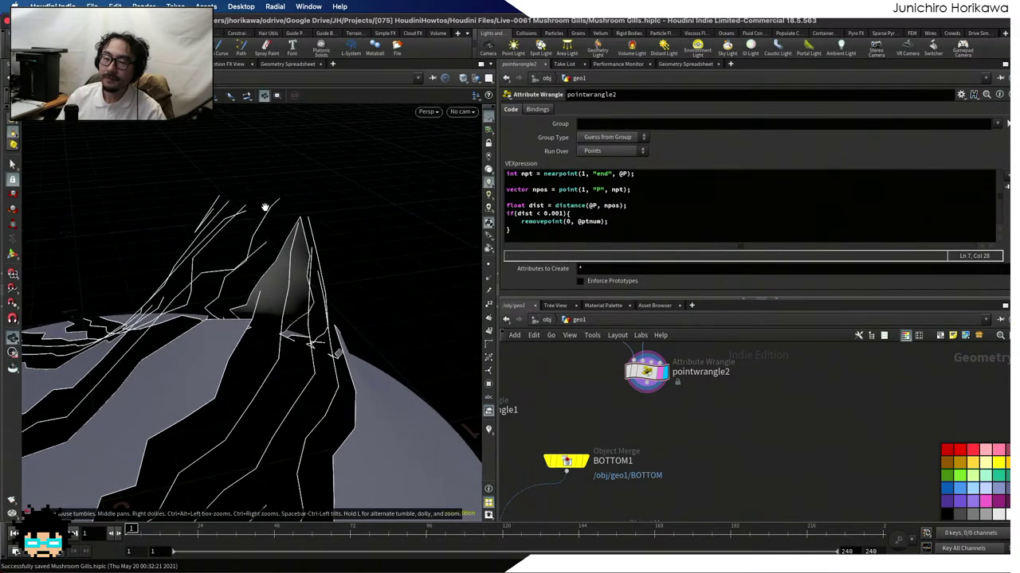
pyautogui.scroll(-3, 590, 373)
pyautogui.scroll(3, 599, 388)
pyautogui.click(594, 366)
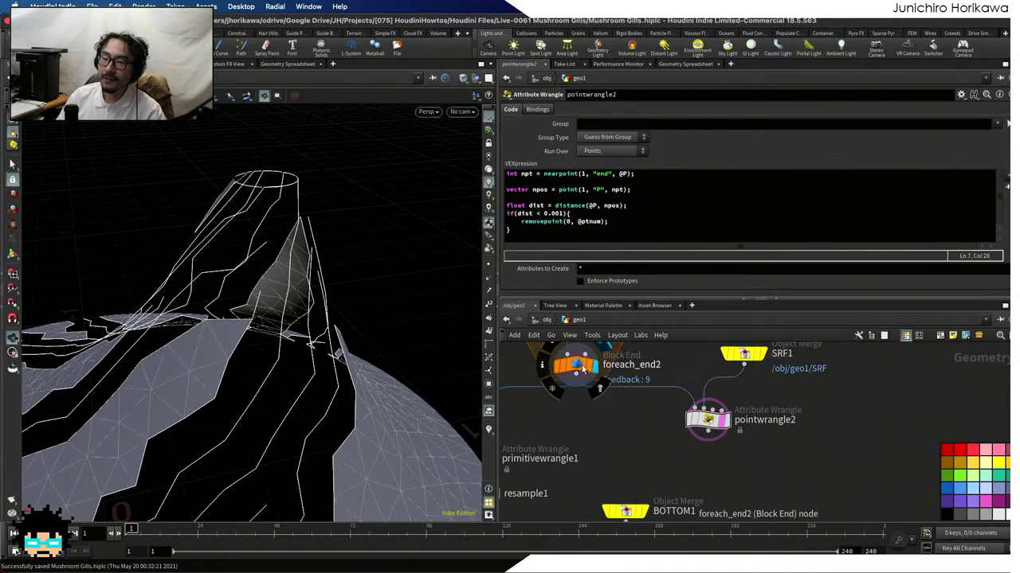
pyautogui.moveTo(353, 291); pyautogui.dragTo(341, 272)
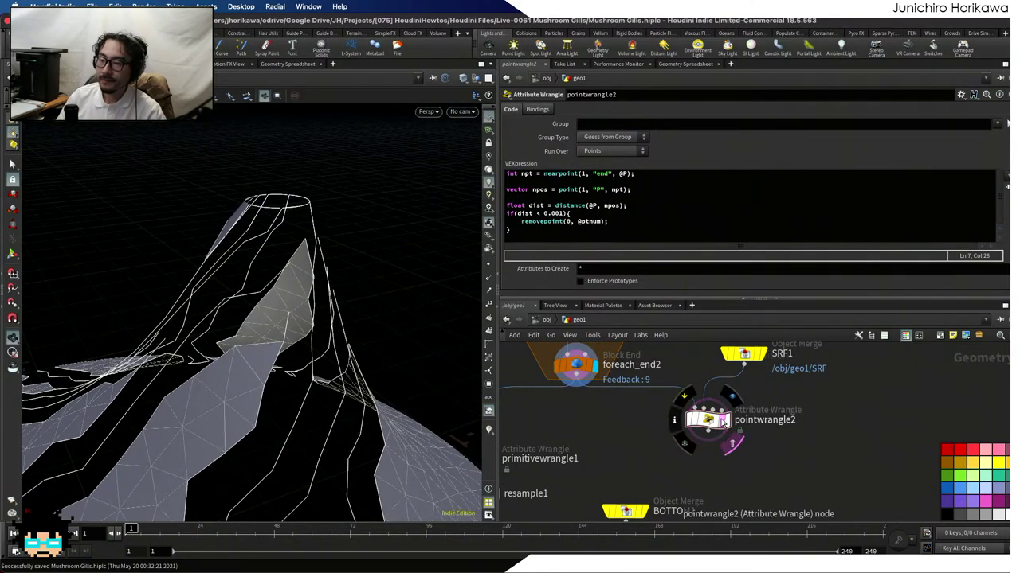
pyautogui.click(731, 396)
pyautogui.moveTo(354, 291); pyautogui.dragTo(284, 221)
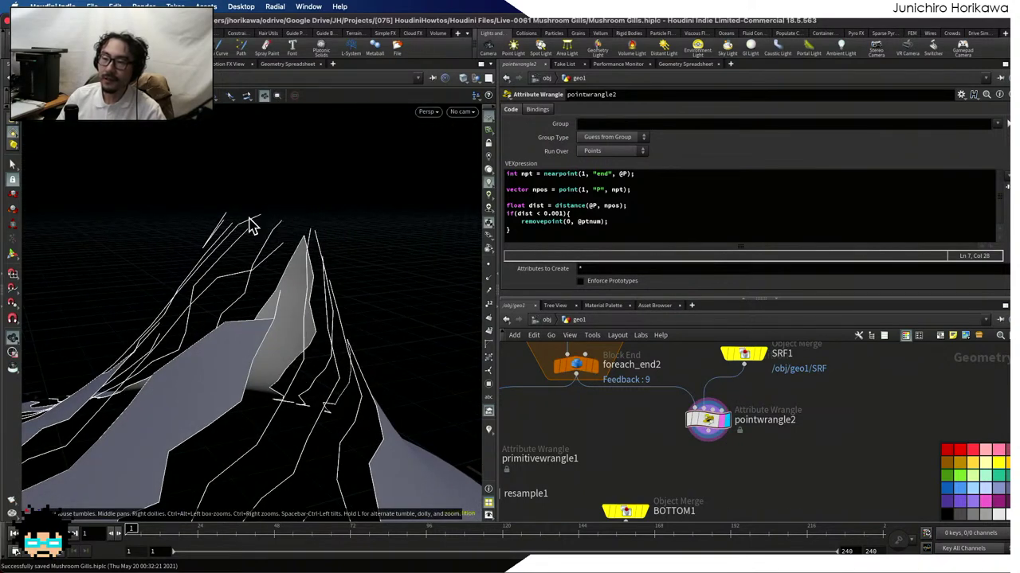
pyautogui.moveTo(250, 226)
pyautogui.mouseDown()
pyautogui.moveTo(345, 200)
pyautogui.moveTo(287, 238)
pyautogui.moveTo(253, 221)
pyautogui.mouseUp()
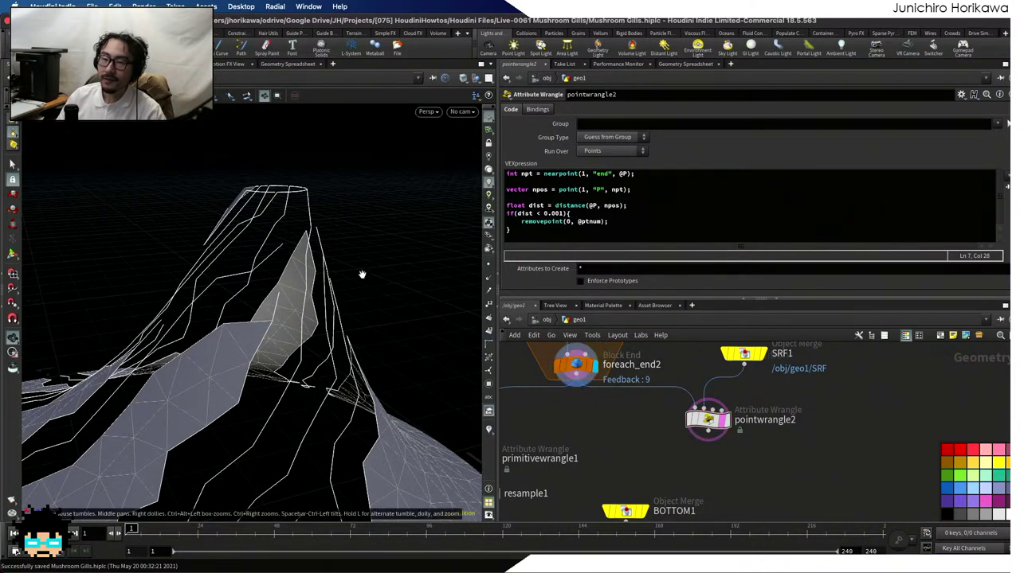
pyautogui.moveTo(273, 220); pyautogui.dragTo(318, 209)
pyautogui.moveTo(281, 210); pyautogui.dragTo(306, 233)
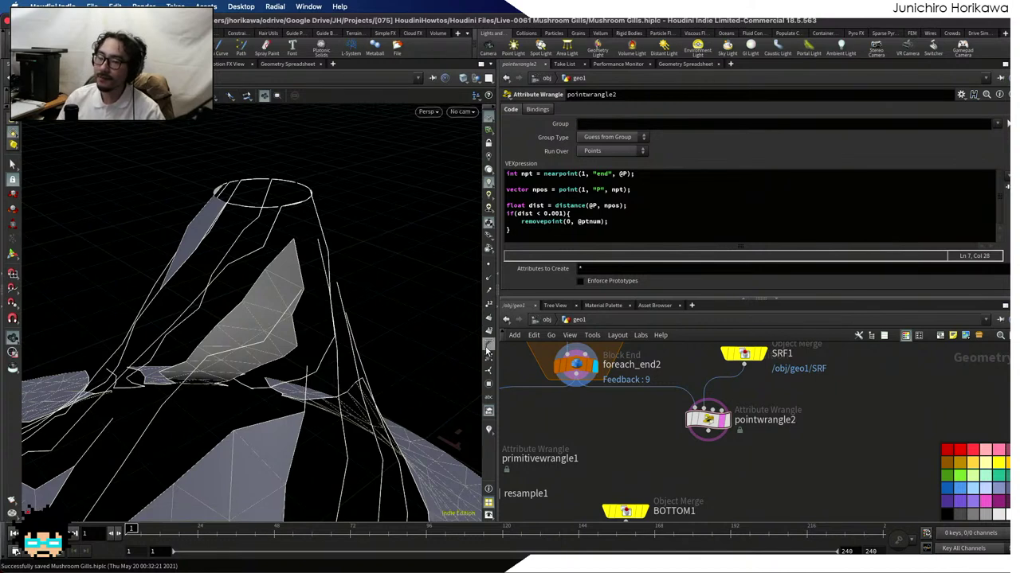
pyautogui.scroll(-3, 638, 418)
# Reposition pointwrangle2 in the network and rename it remove_point_at_end
pyautogui.moveTo(638, 417); pyautogui.dragTo(701, 433, button='middle')
pyautogui.moveTo(768, 443); pyautogui.dragTo(689, 440)
pyautogui.moveTo(689, 440); pyautogui.dragTo(715, 433, button='middle')
pyautogui.scroll(1, 717, 428)
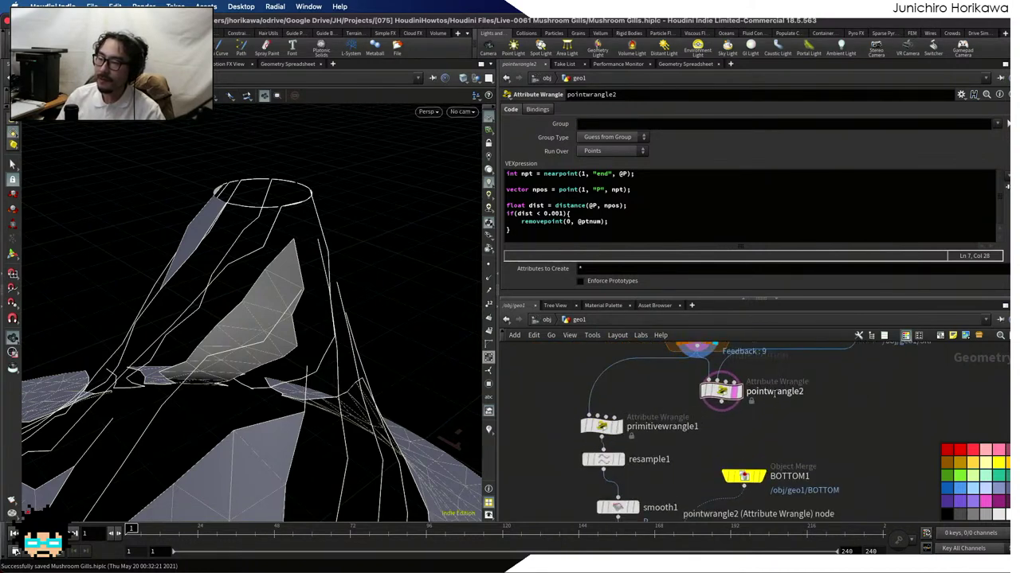
pyautogui.doubleClick(774, 393)
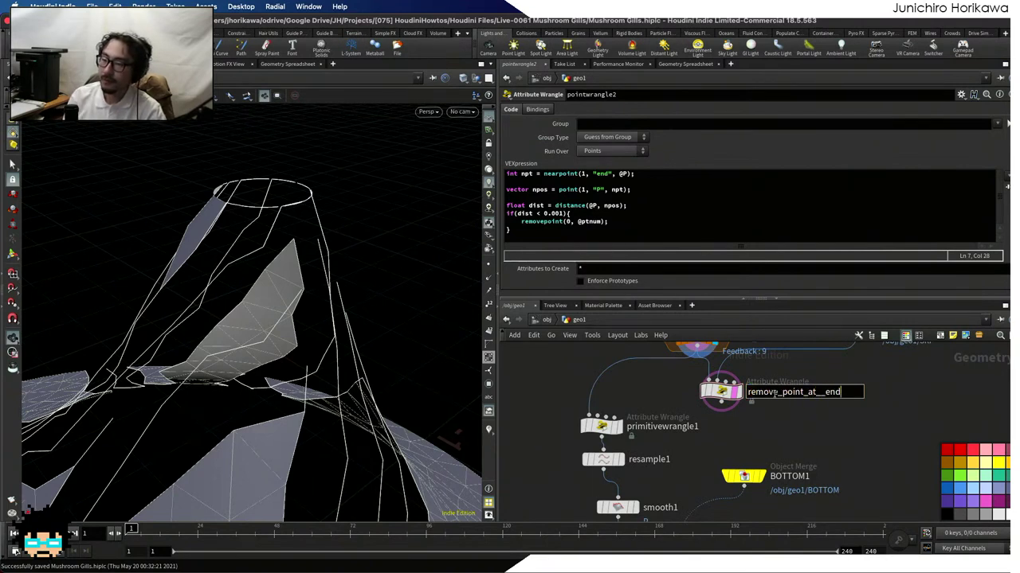
pyautogui.press('Return')
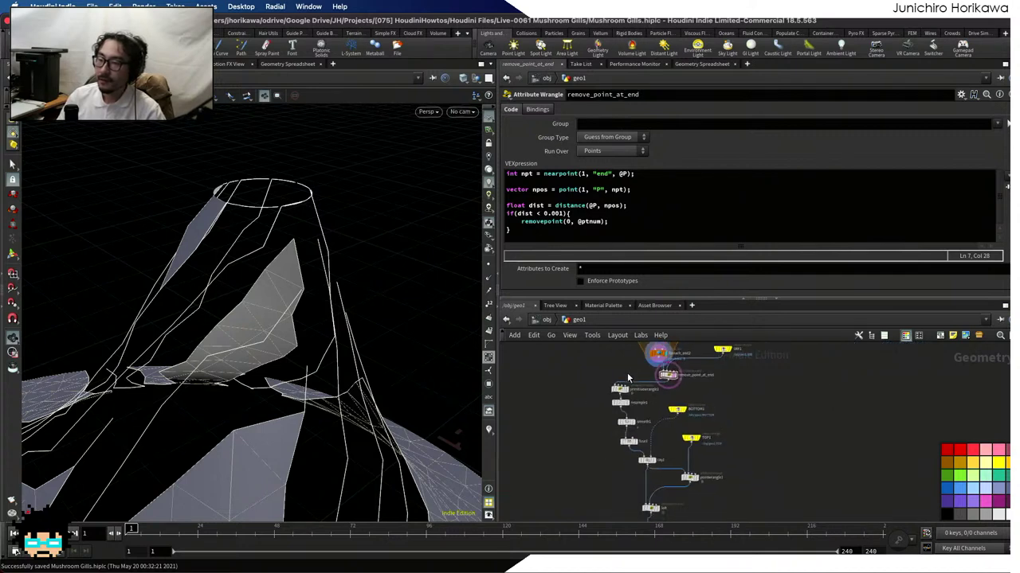
# Rename primitivewrangle1 to remove_closed
pyautogui.click(613, 403)
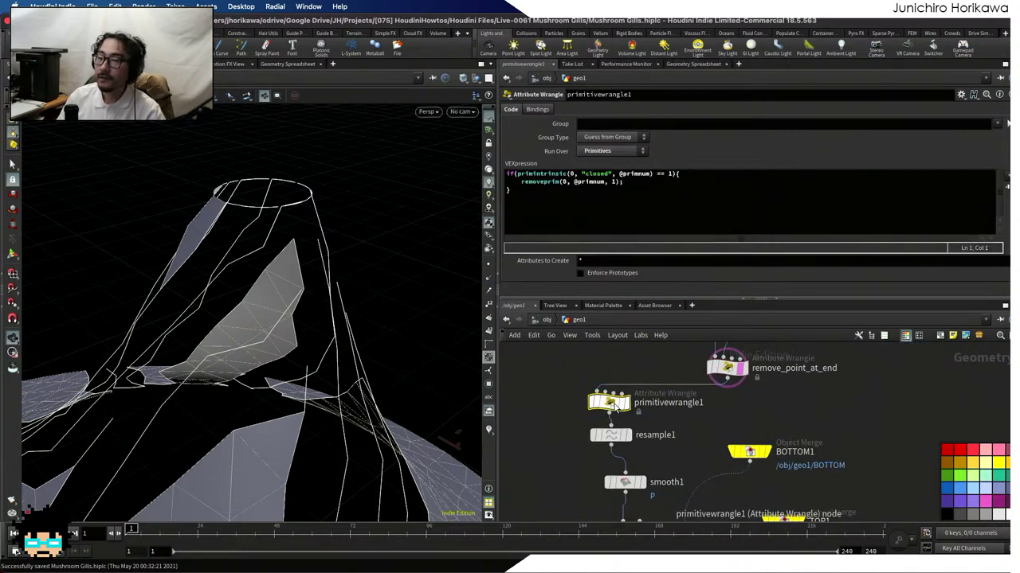
pyautogui.doubleClick(658, 404)
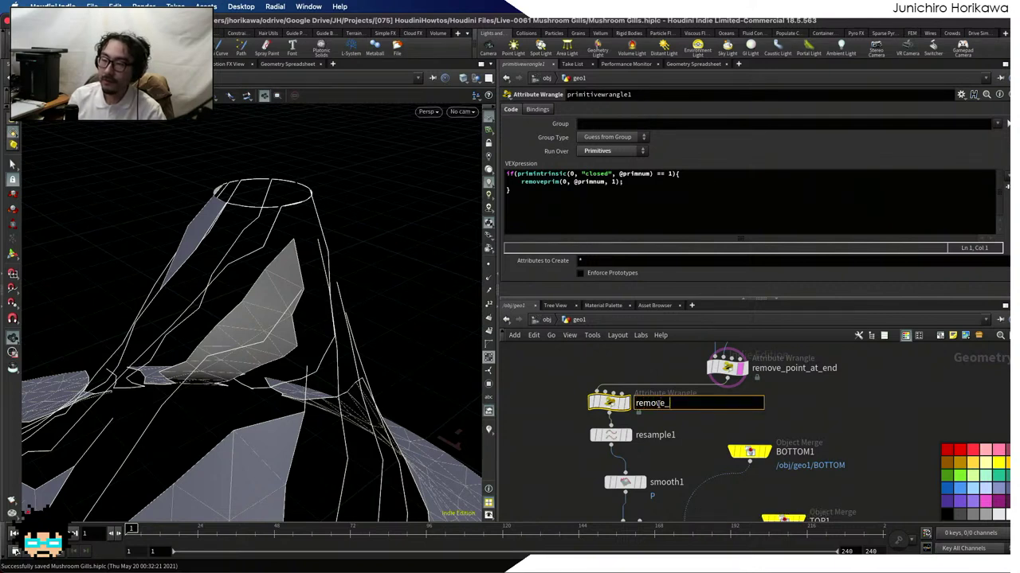
pyautogui.write('remove_closed')
pyautogui.press('Return')
pyautogui.scroll(-5, 727, 390)
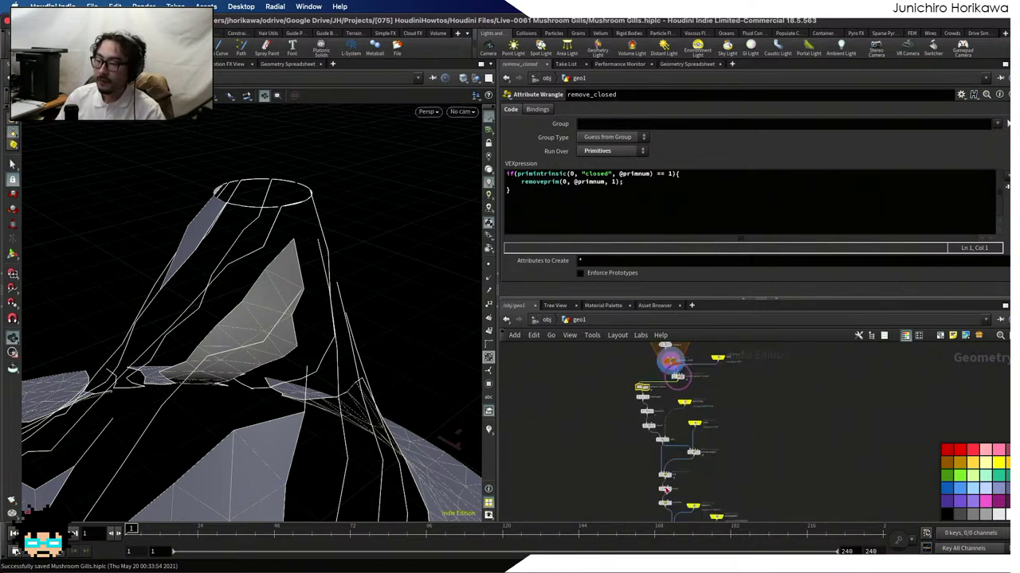
pyautogui.scroll(4, 685, 414)
# Display normal1's result with the loop output templated as wireframe
pyautogui.click(669, 455)
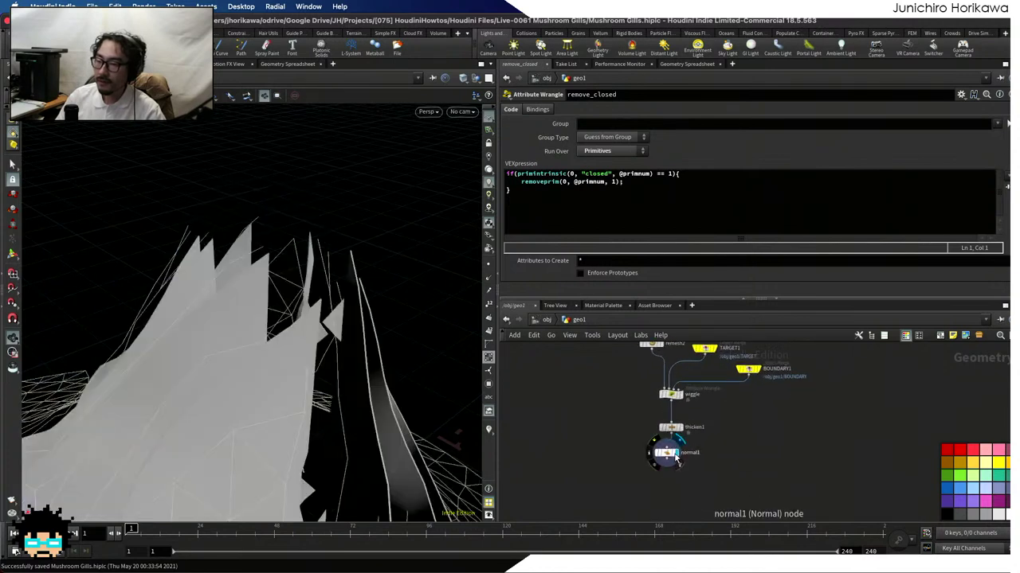
pyautogui.click(669, 456)
pyautogui.scroll(5, 700, 470)
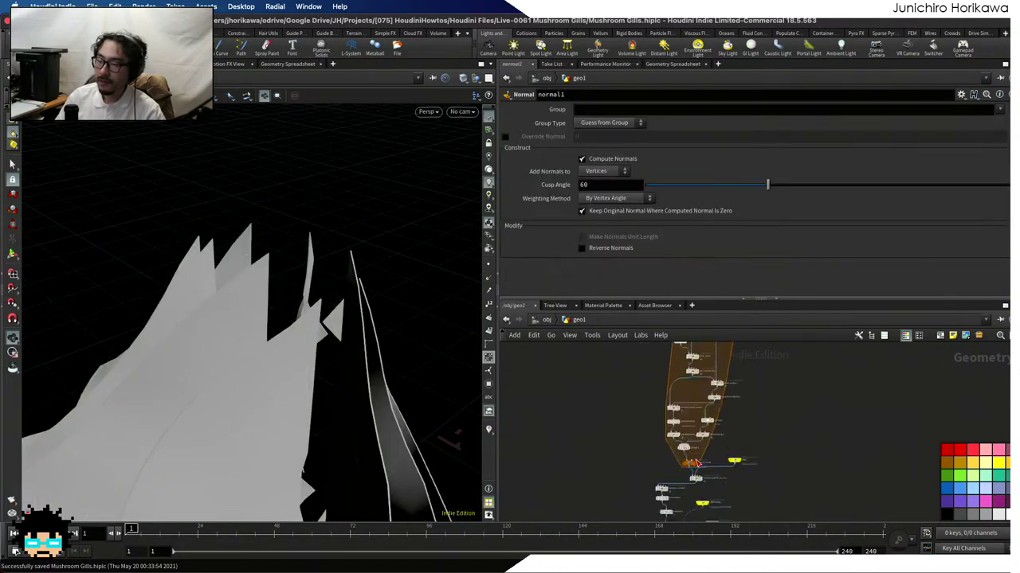
pyautogui.click(682, 464)
pyautogui.scroll(3, 717, 440)
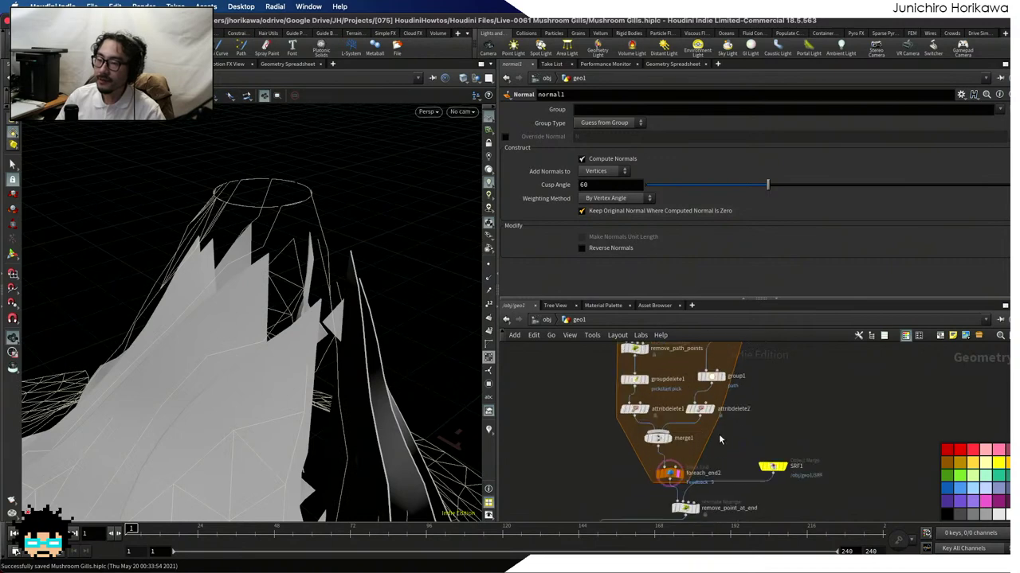
# Display foreach_end2, raise its iterations to 100, and inspect the radial gill lines
pyautogui.click(666, 498)
pyautogui.click(657, 494)
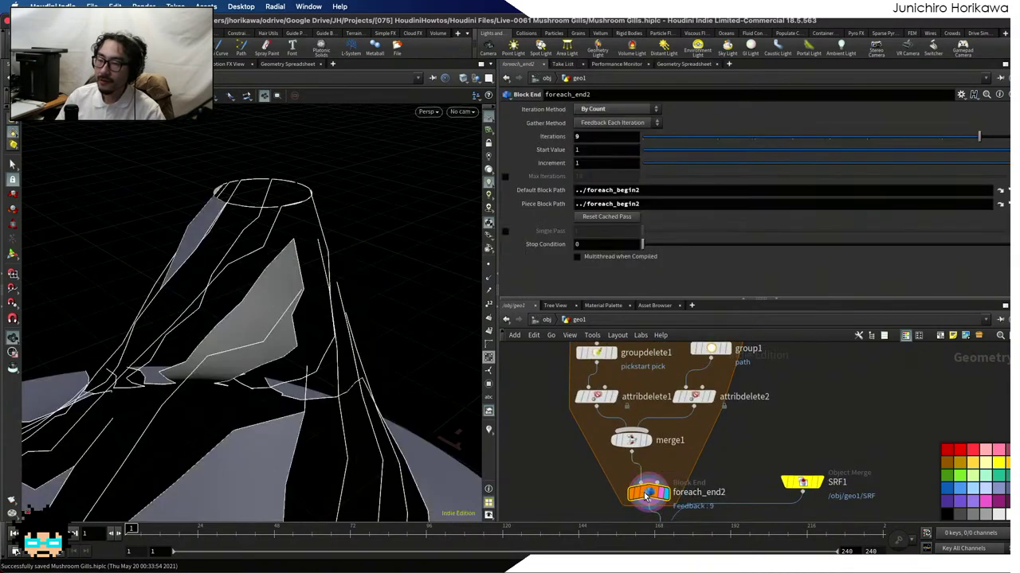
pyautogui.moveTo(380, 298); pyautogui.dragTo(178, 348)
pyautogui.scroll(3, 468, 231)
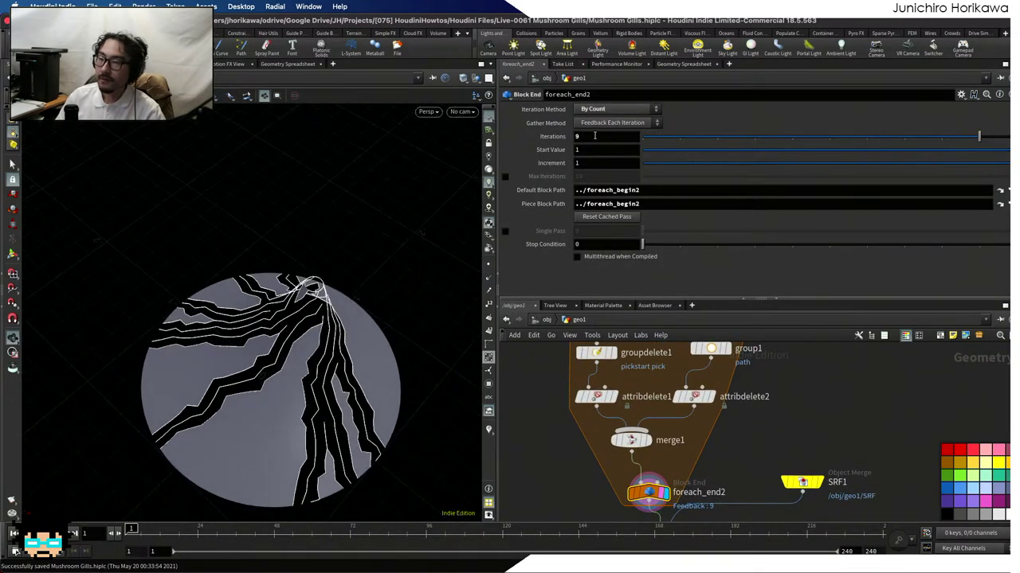
pyautogui.write('100')
pyautogui.press('Return')
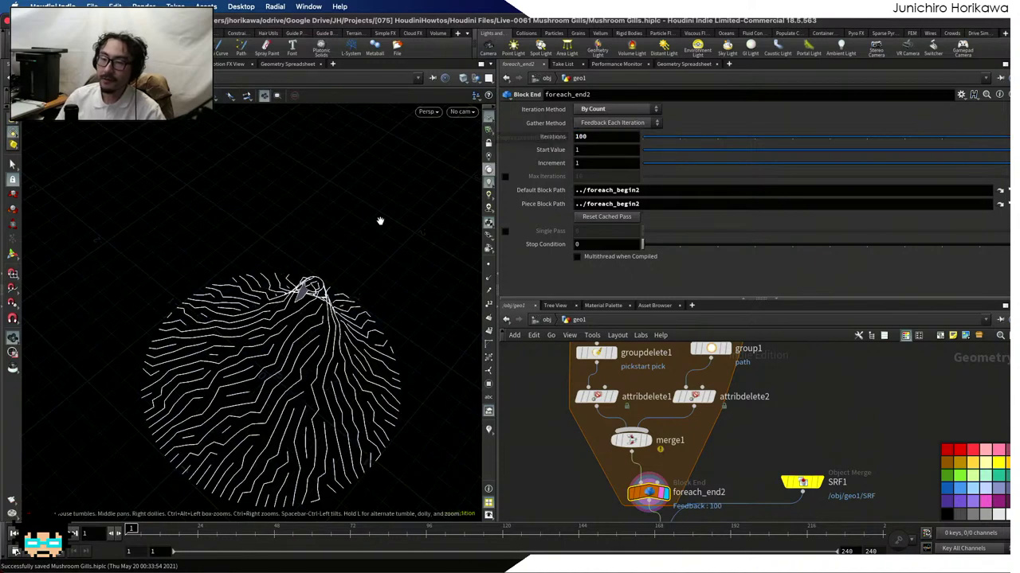
pyautogui.moveTo(380, 222); pyautogui.dragTo(231, 287)
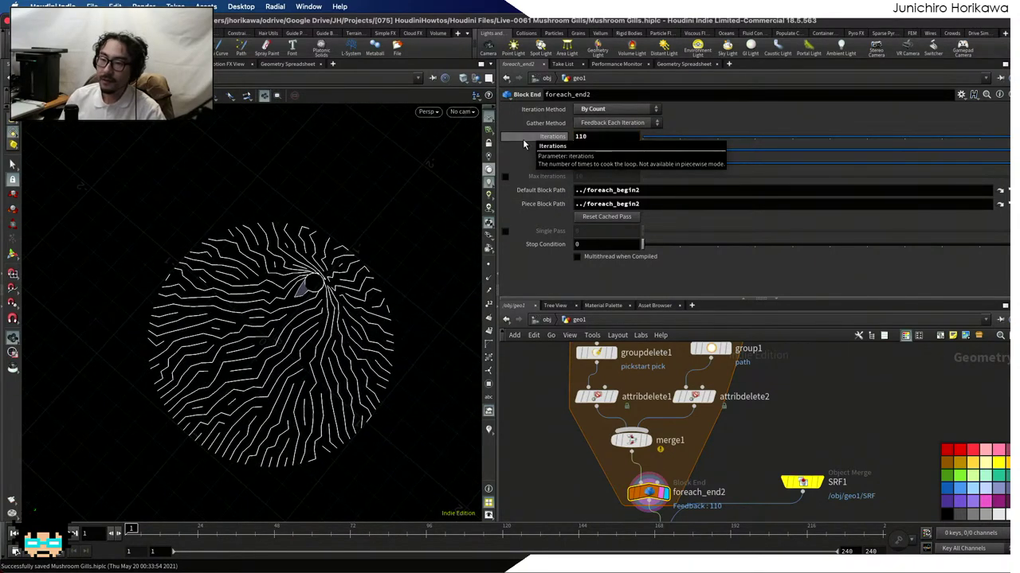
pyautogui.moveTo(244, 295); pyautogui.dragTo(345, 272, button='right')
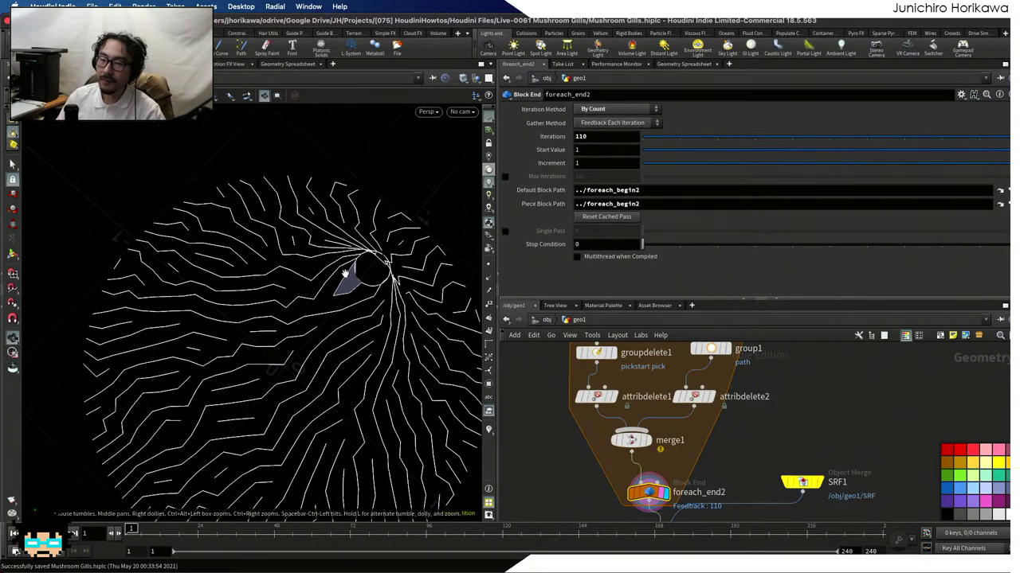
pyautogui.scroll(-5, 542, 418)
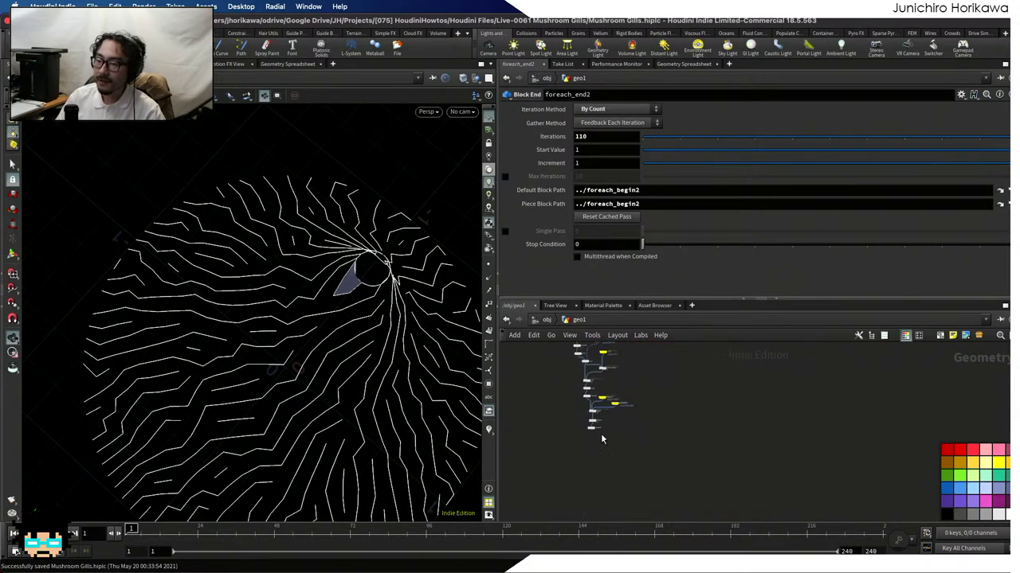
# Display normal1, then wiggle, to inspect the shaded gill sheets from the side
pyautogui.click(573, 394)
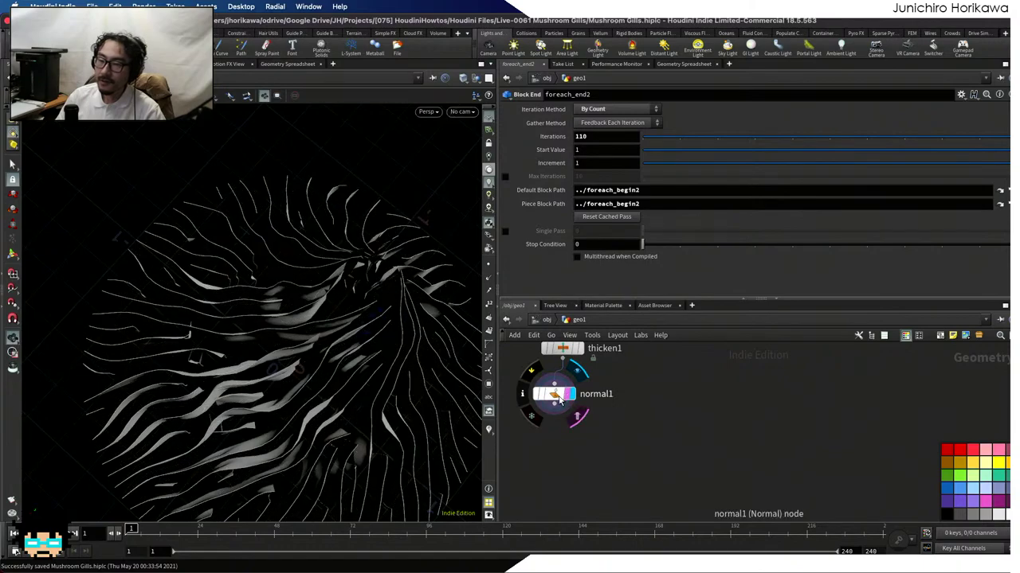
pyautogui.moveTo(322, 359); pyautogui.dragTo(343, 297)
pyautogui.scroll(-3, 553, 400)
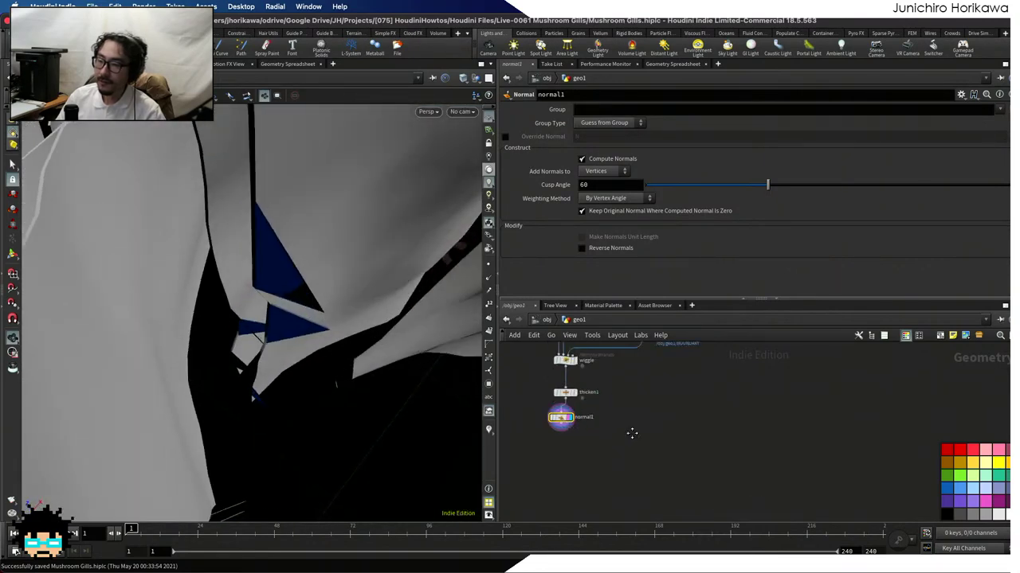
pyautogui.scroll(1, 588, 409)
pyautogui.click(584, 392)
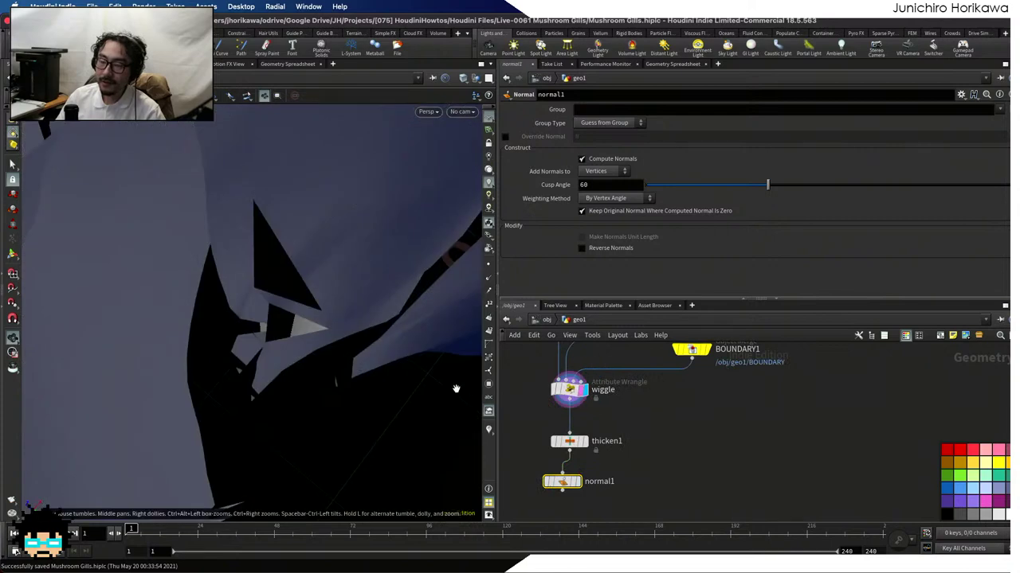
pyautogui.moveTo(342, 383); pyautogui.dragTo(264, 426)
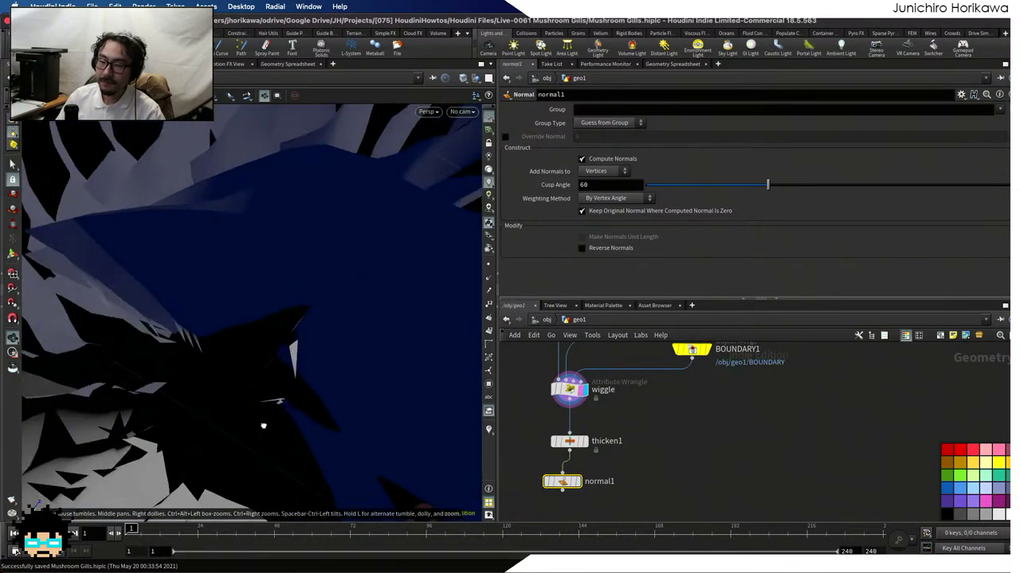
# Display remesh2 and orbit around the remeshed gill sheets
pyautogui.scroll(2, 602, 469)
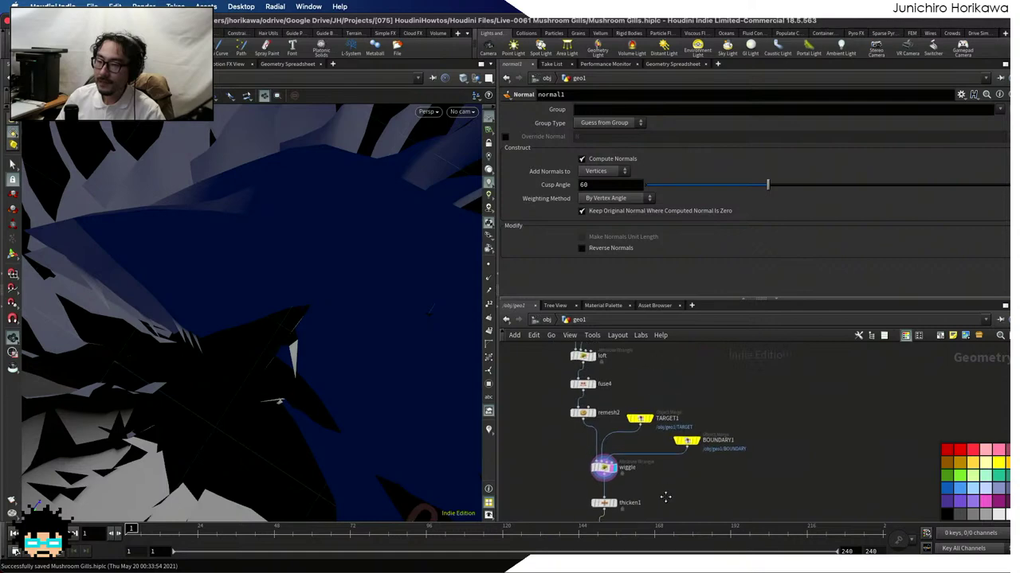
pyautogui.click(582, 411)
pyautogui.moveTo(303, 419); pyautogui.dragTo(255, 427)
pyautogui.moveTo(607, 360); pyautogui.dragTo(639, 336, button='middle')
pyautogui.moveTo(580, 401)
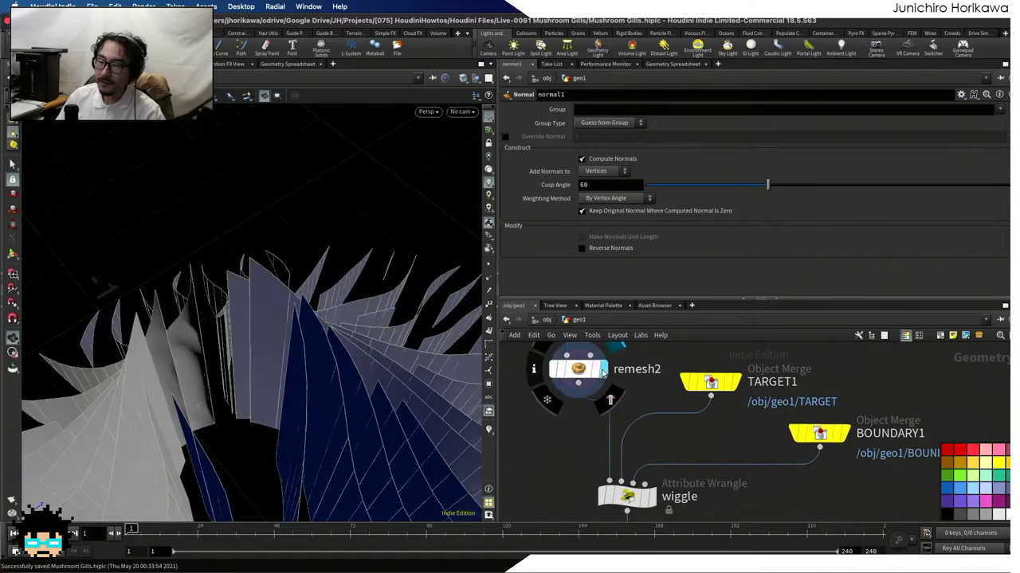
pyautogui.moveTo(598, 396); pyautogui.dragTo(593, 325, button='middle')
pyautogui.moveTo(625, 427)
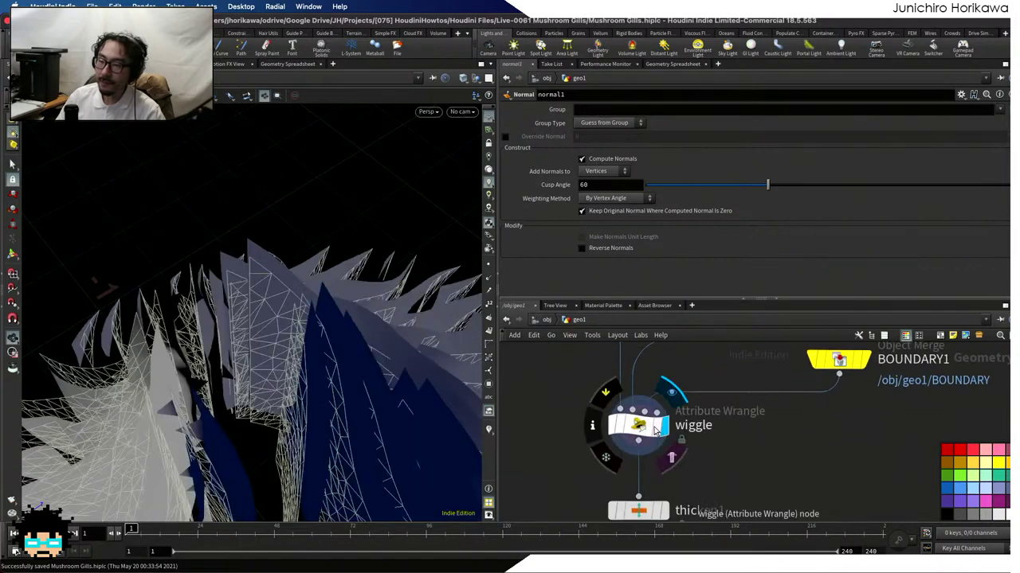
pyautogui.moveTo(321, 342); pyautogui.dragTo(350, 366)
pyautogui.moveTo(358, 406); pyautogui.dragTo(250, 355)
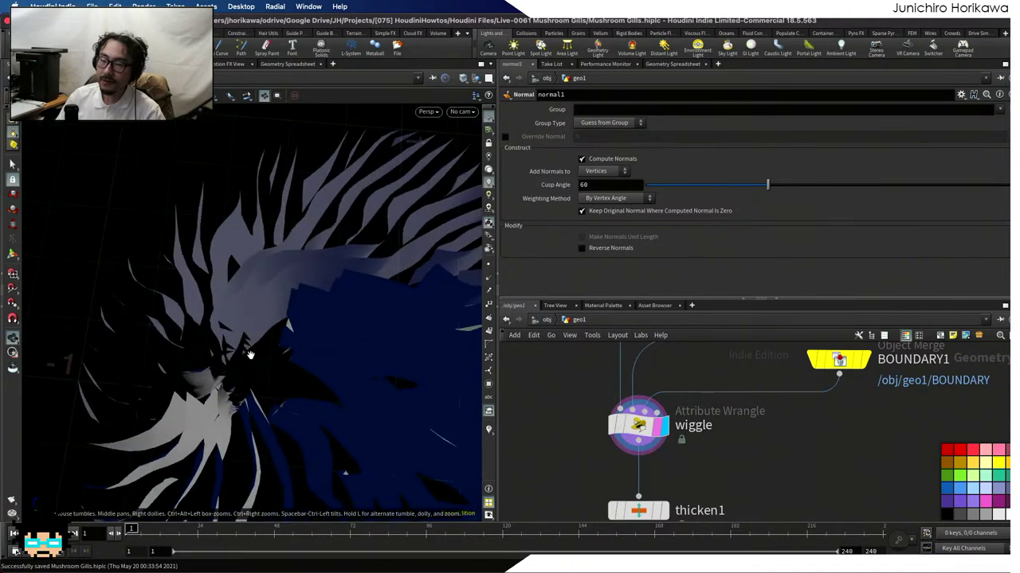
pyautogui.moveTo(327, 414); pyautogui.dragTo(197, 341)
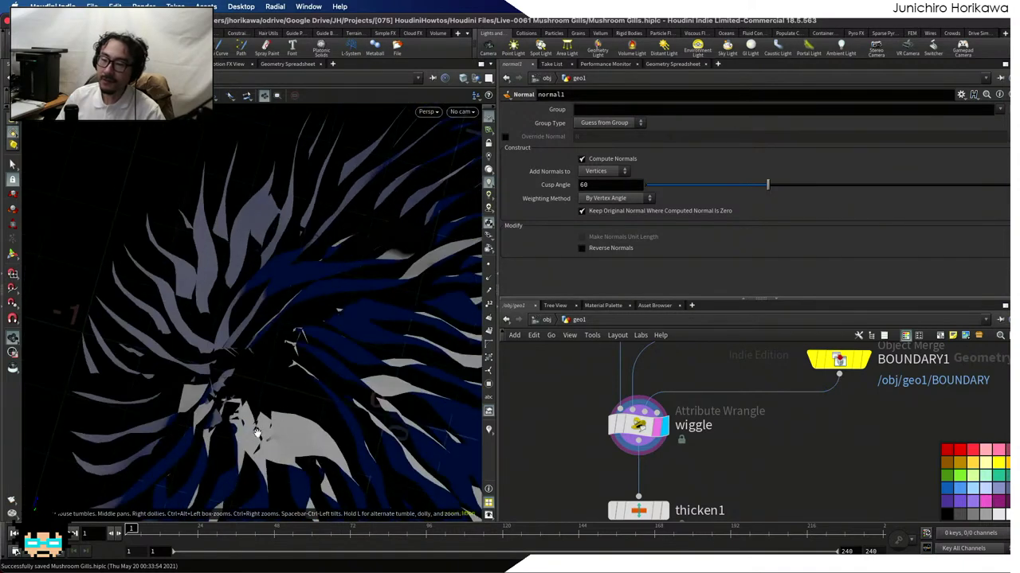
pyautogui.moveTo(286, 414); pyautogui.dragTo(262, 364)
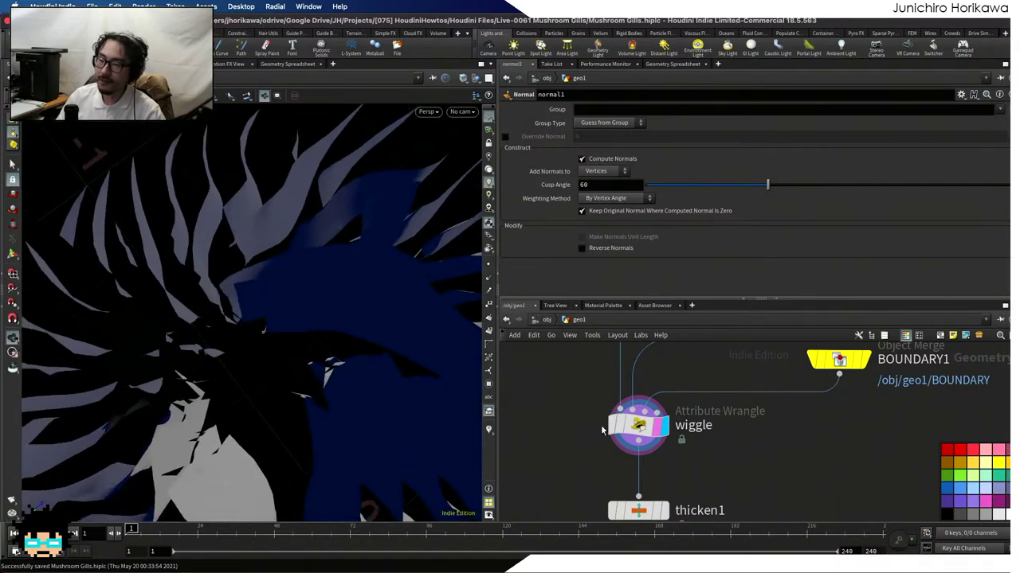
# Add a zero point near 0.13 to wiggle's ramp and slide the fourth point to 0.70
pyautogui.click(637, 424)
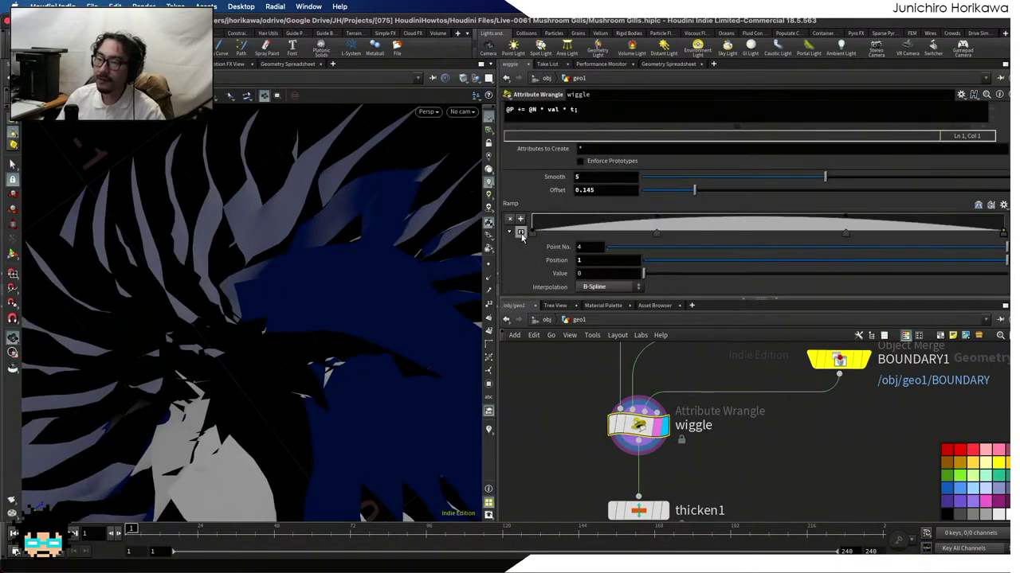
pyautogui.click(520, 233)
pyautogui.moveTo(572, 210); pyautogui.dragTo(713, 229)
pyautogui.moveTo(314, 289); pyautogui.dragTo(216, 325)
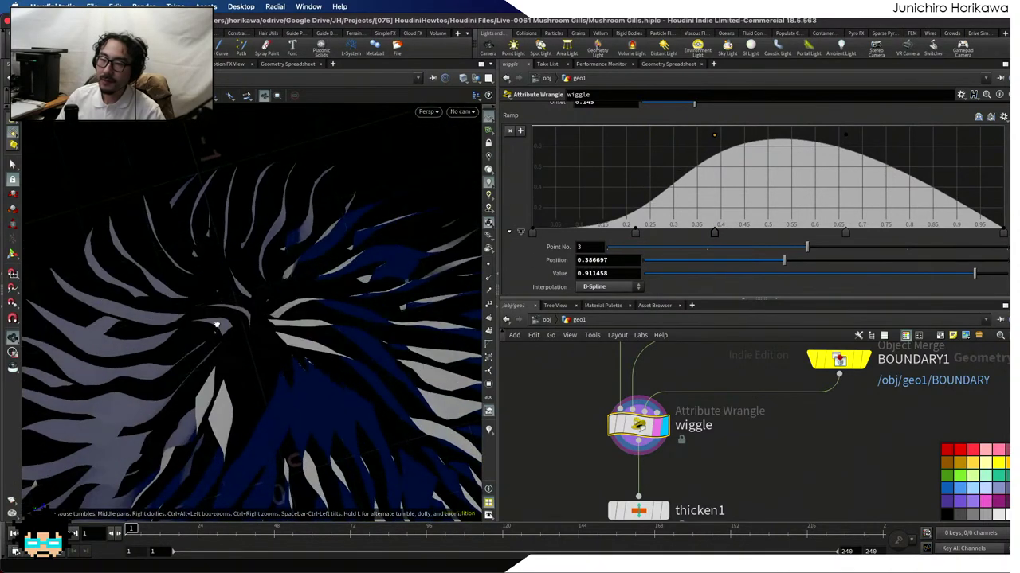
pyautogui.moveTo(278, 342)
pyautogui.mouseDown()
pyautogui.moveTo(329, 337)
pyautogui.moveTo(319, 279)
pyautogui.moveTo(319, 346)
pyautogui.moveTo(259, 327)
pyautogui.moveTo(234, 352)
pyautogui.moveTo(263, 391)
pyautogui.moveTo(287, 350)
pyautogui.mouseUp()
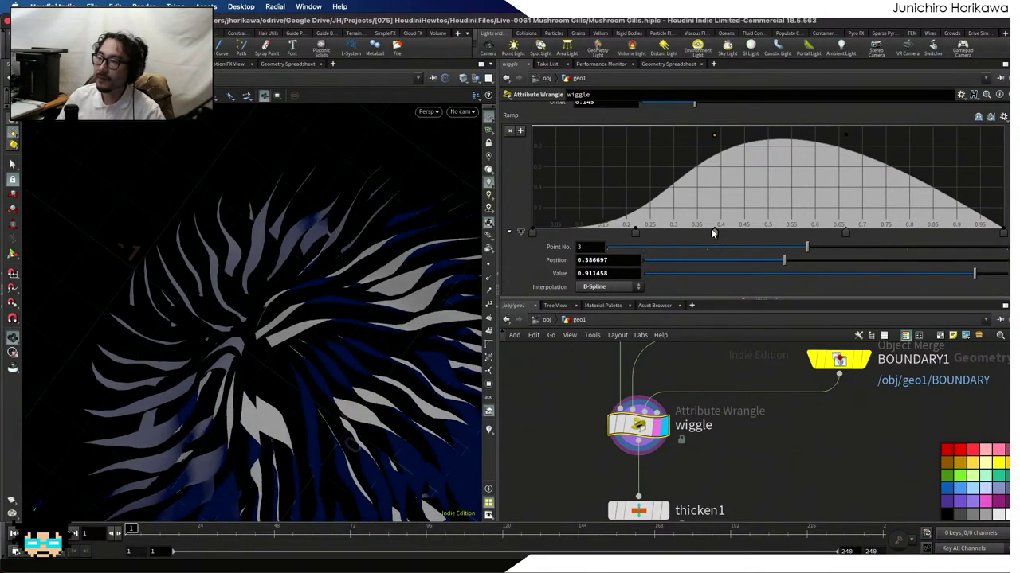
pyautogui.moveTo(845, 232); pyautogui.dragTo(862, 231)
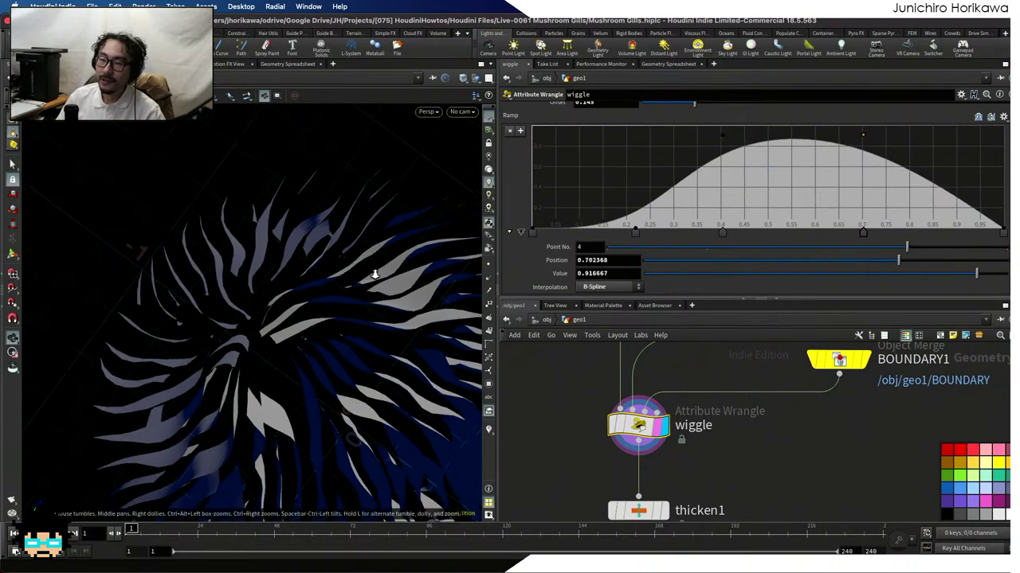
pyautogui.moveTo(374, 274); pyautogui.dragTo(353, 285)
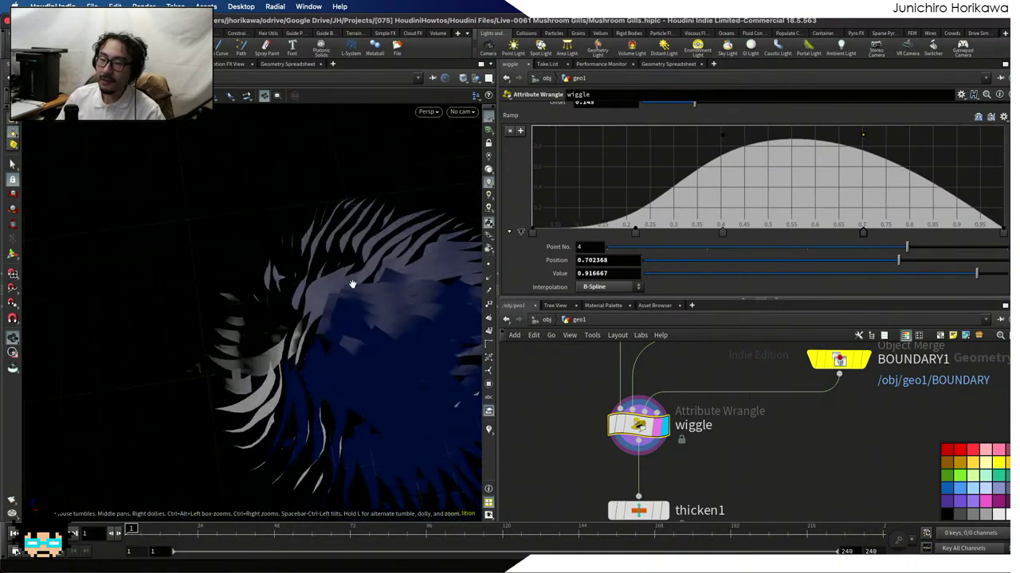
pyautogui.scroll(-3, 701, 420)
pyautogui.moveTo(700, 508); pyautogui.dragTo(700, 421, button='middle')
# Display normal1 and orbit to view the wavy gill disc from side and top
pyautogui.click(655, 378)
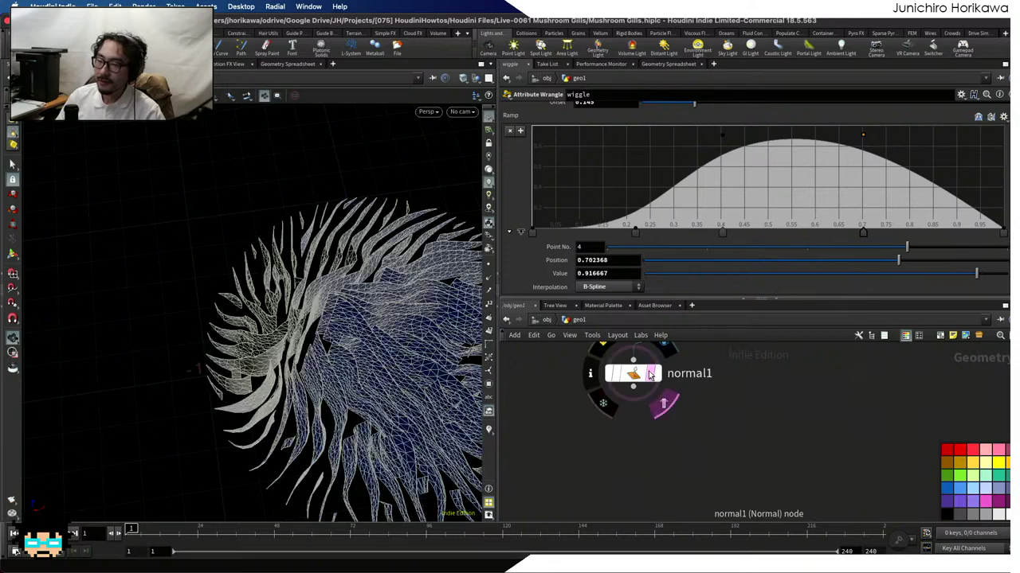
pyautogui.moveTo(375, 372); pyautogui.dragTo(323, 430)
pyautogui.moveTo(318, 338); pyautogui.dragTo(288, 364)
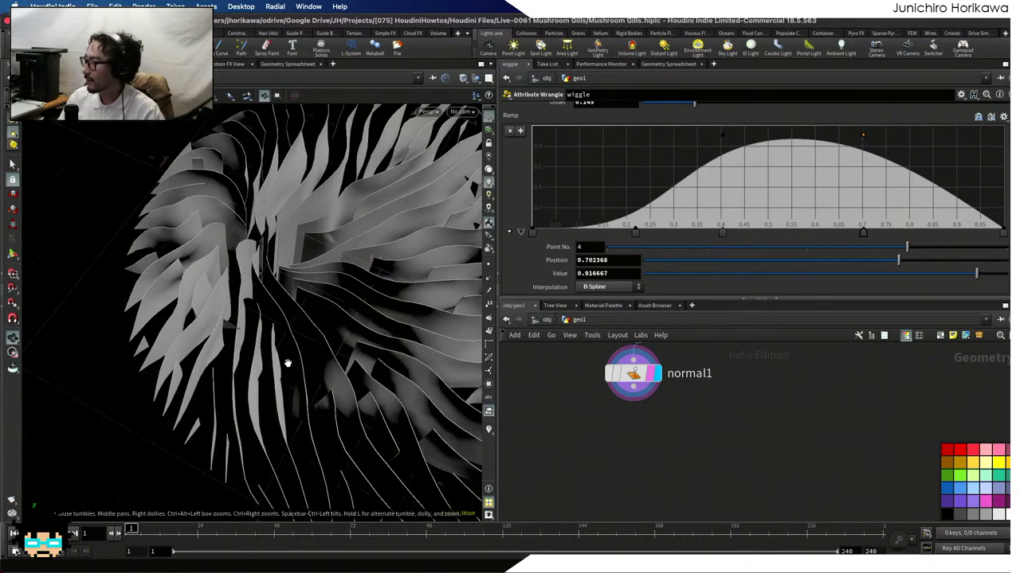
pyautogui.moveTo(278, 344)
pyautogui.mouseDown()
pyautogui.moveTo(297, 352)
pyautogui.moveTo(276, 349)
pyautogui.mouseUp()
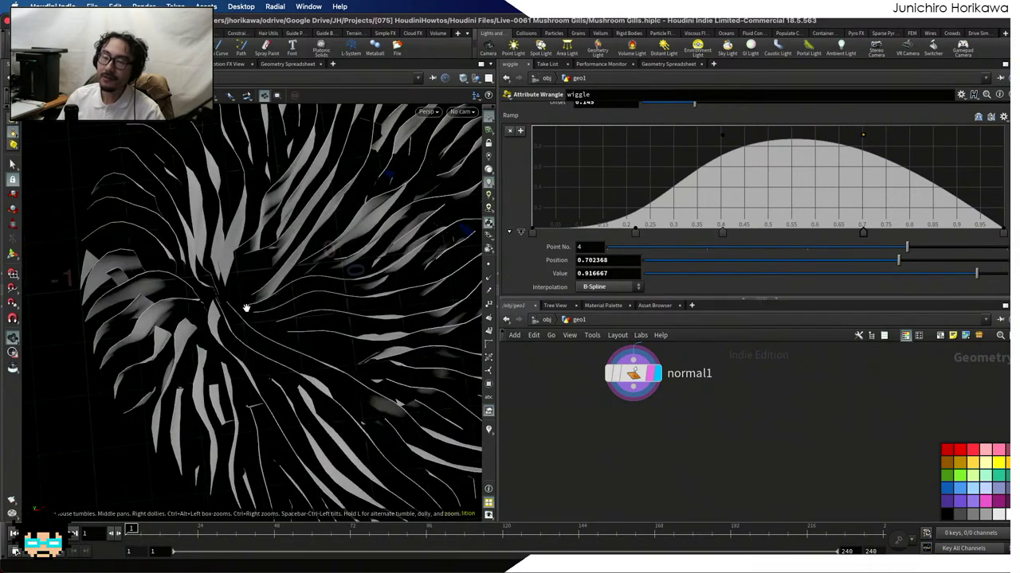
pyautogui.scroll(-5, 292, 289)
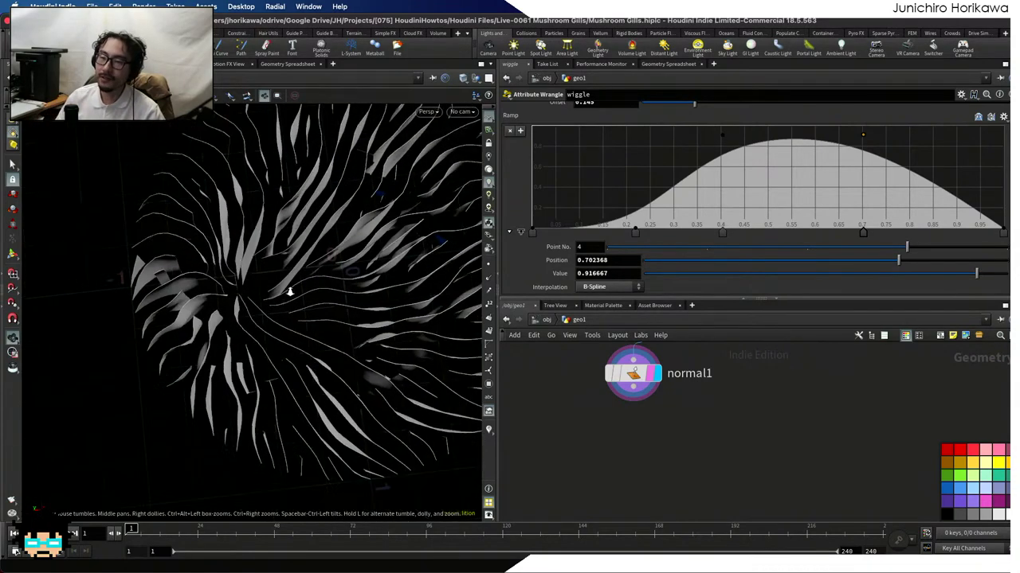
pyautogui.moveTo(291, 289); pyautogui.dragTo(250, 296)
pyautogui.scroll(-3, 607, 443)
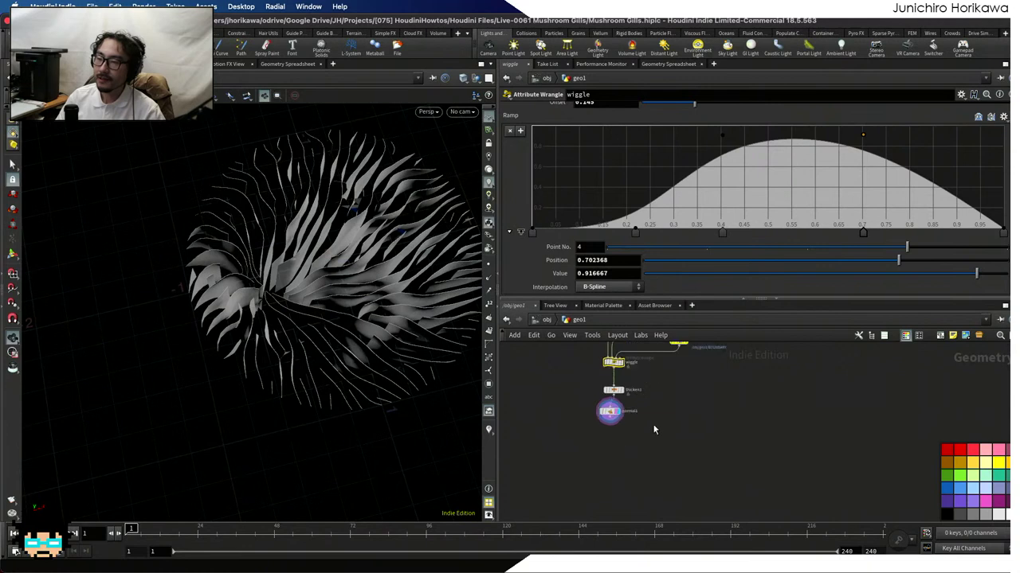
# Pan the network up past ray1, loft and fuse4 to remove_point_at_end
pyautogui.moveTo(653, 430); pyautogui.dragTo(681, 510, button='middle')
pyautogui.scroll(3, 685, 430)
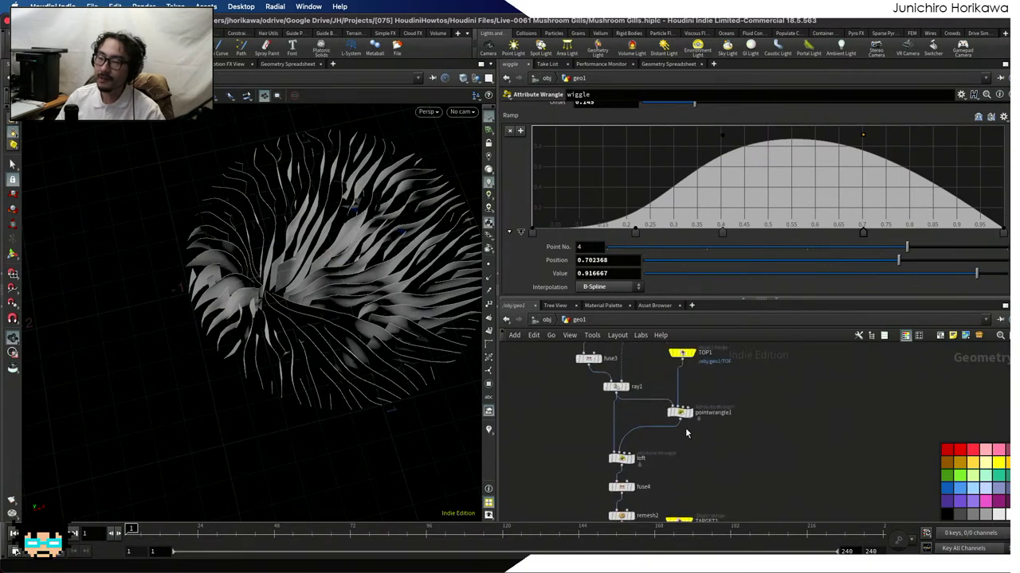
pyautogui.moveTo(685, 399); pyautogui.dragTo(685, 430, button='middle')
pyautogui.scroll(-5, 686, 458)
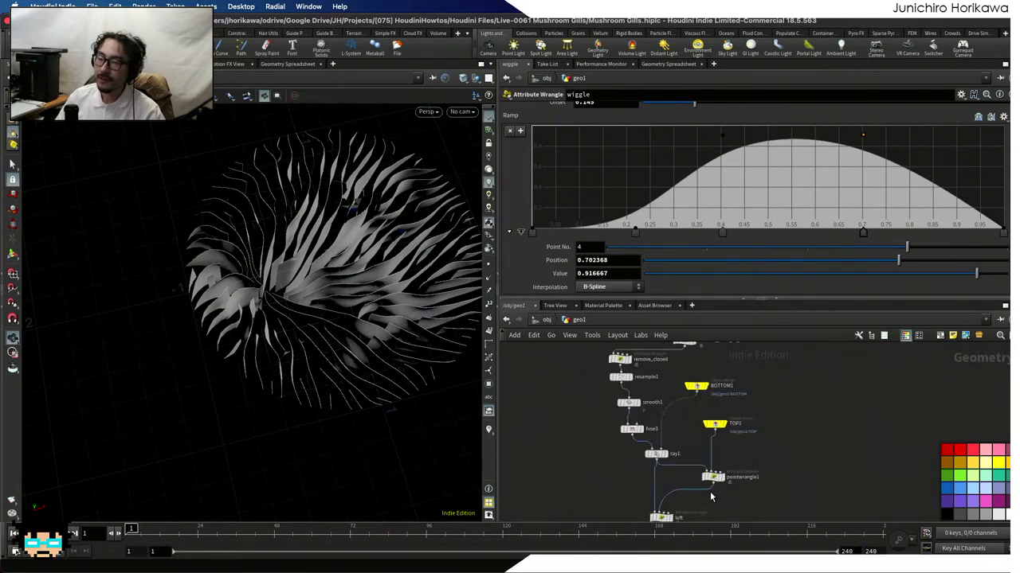
pyautogui.scroll(4, 695, 481)
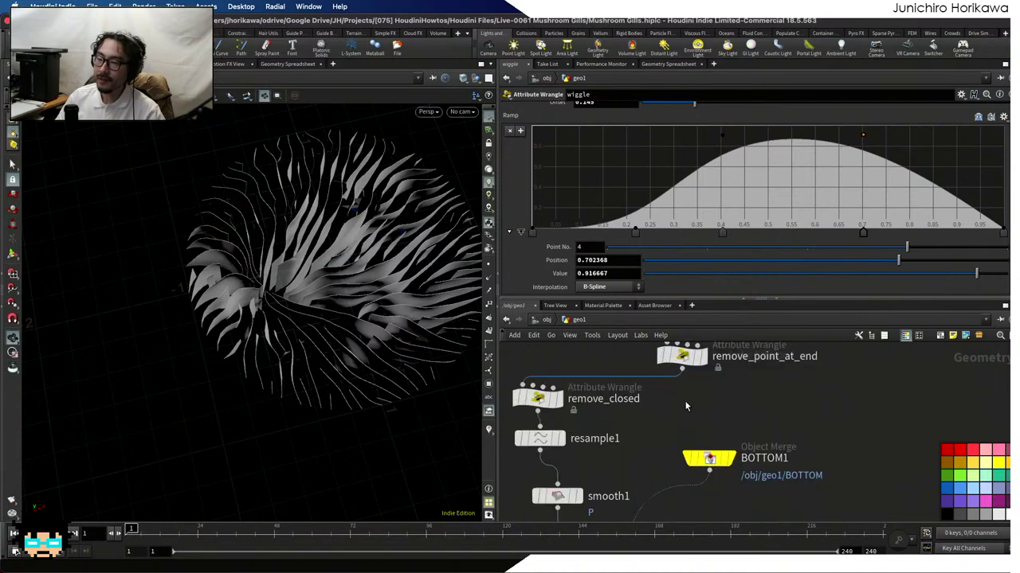
pyautogui.moveTo(705, 357); pyautogui.dragTo(707, 402, button='middle')
# Display remove_point_at_end's output and tumble to see the funnel-shaped curves
pyautogui.click(706, 402)
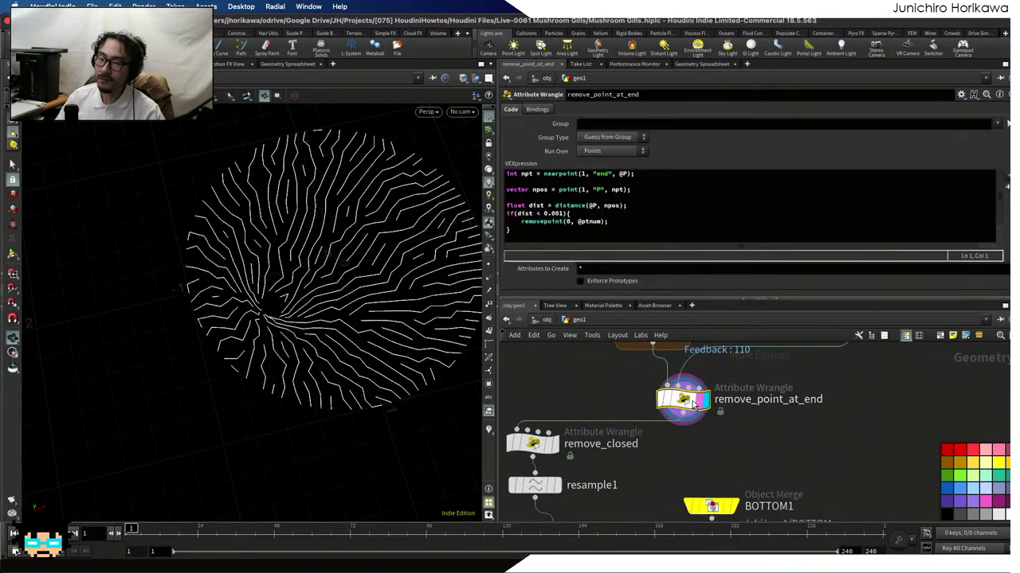
pyautogui.moveTo(281, 308); pyautogui.dragTo(294, 340)
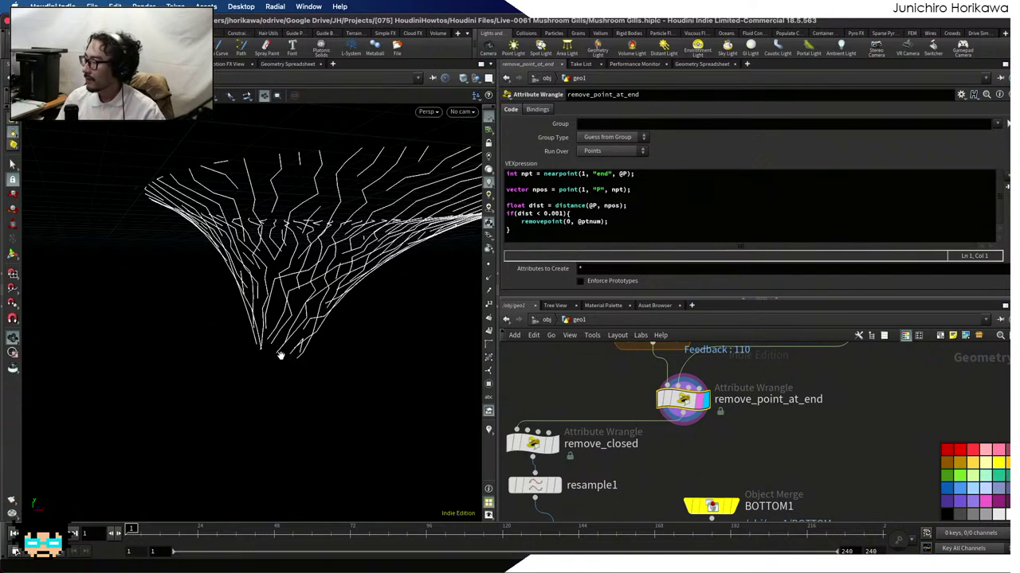
pyautogui.scroll(-8, 638, 402)
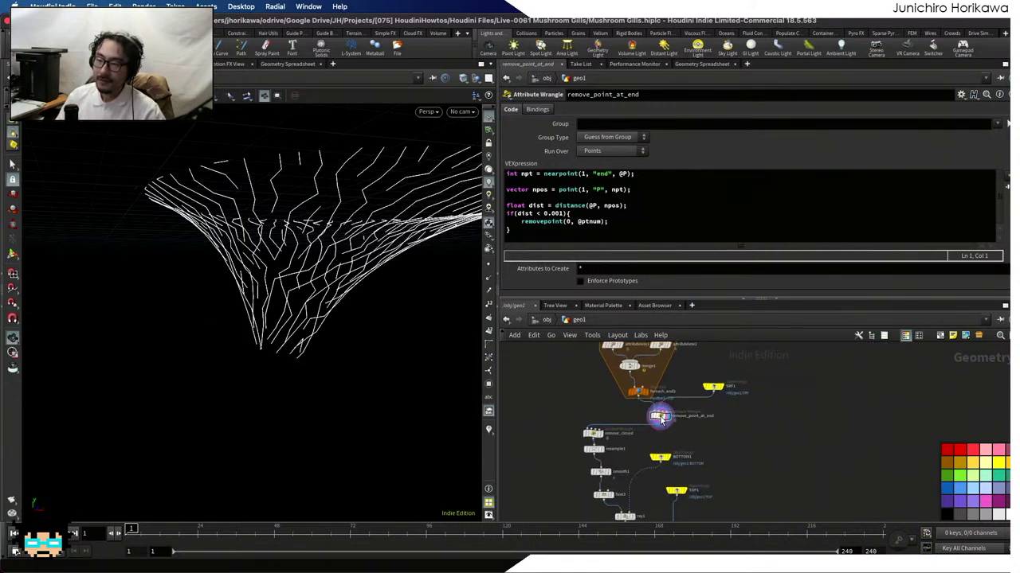
pyautogui.scroll(4, 653, 420)
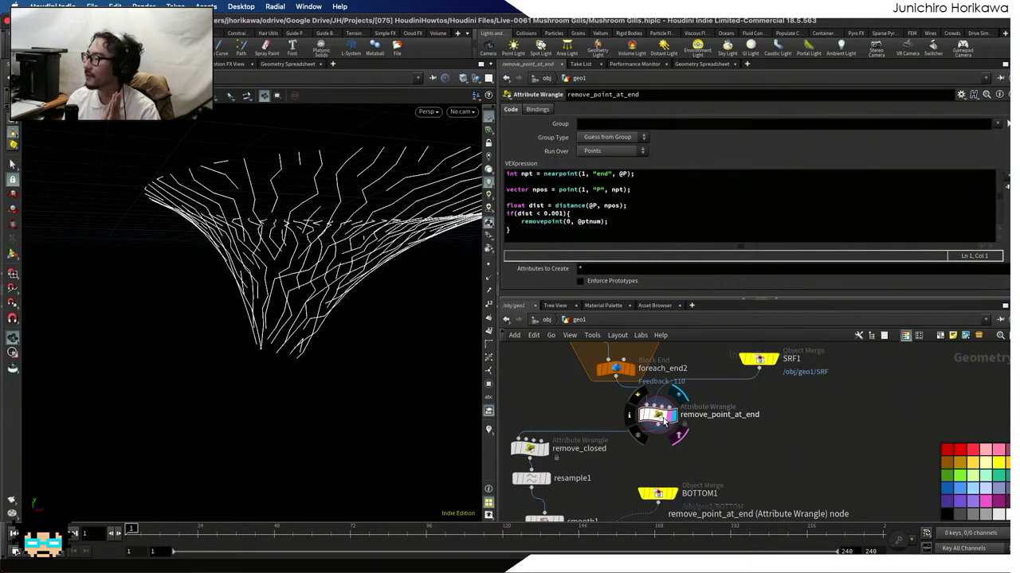
pyautogui.scroll(-3, 603, 399)
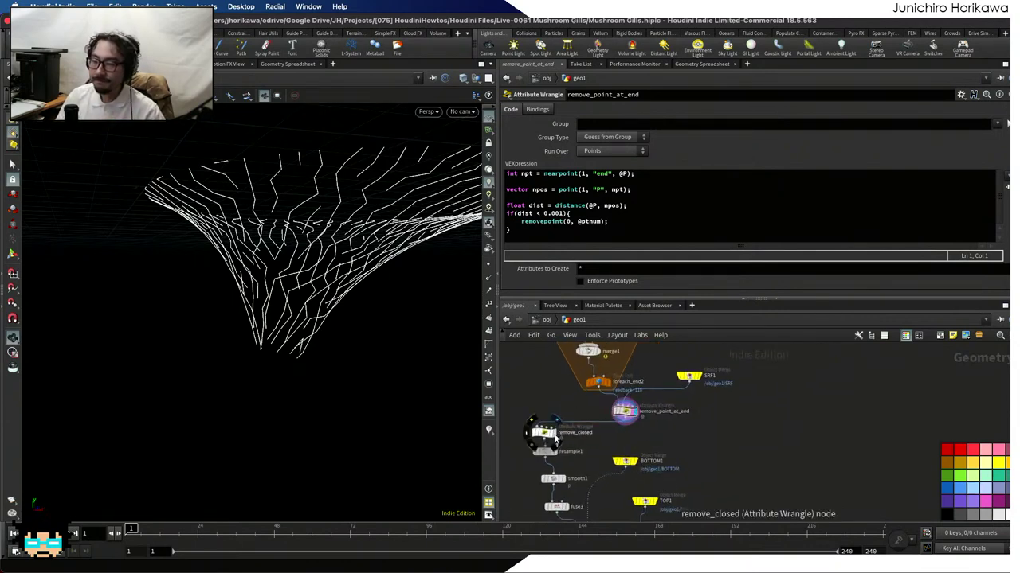
# Reposition the remove_closed node and save Mushroom Gills.hiplc
pyautogui.moveTo(543, 430); pyautogui.dragTo(556, 433)
pyautogui.scroll(-5, 559, 461)
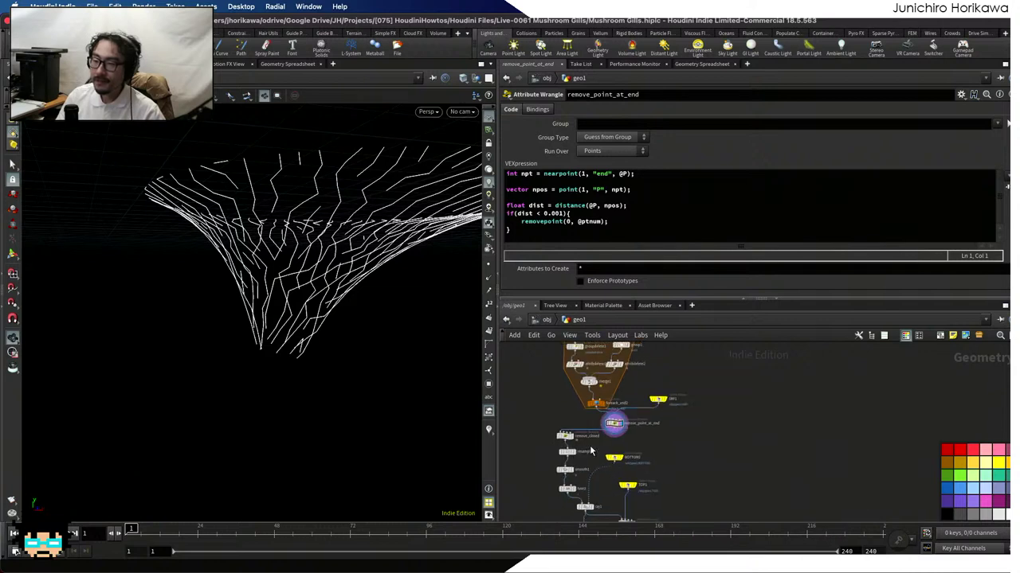
pyautogui.hotkey('ctrl', 's')
pyautogui.scroll(5, 577, 431)
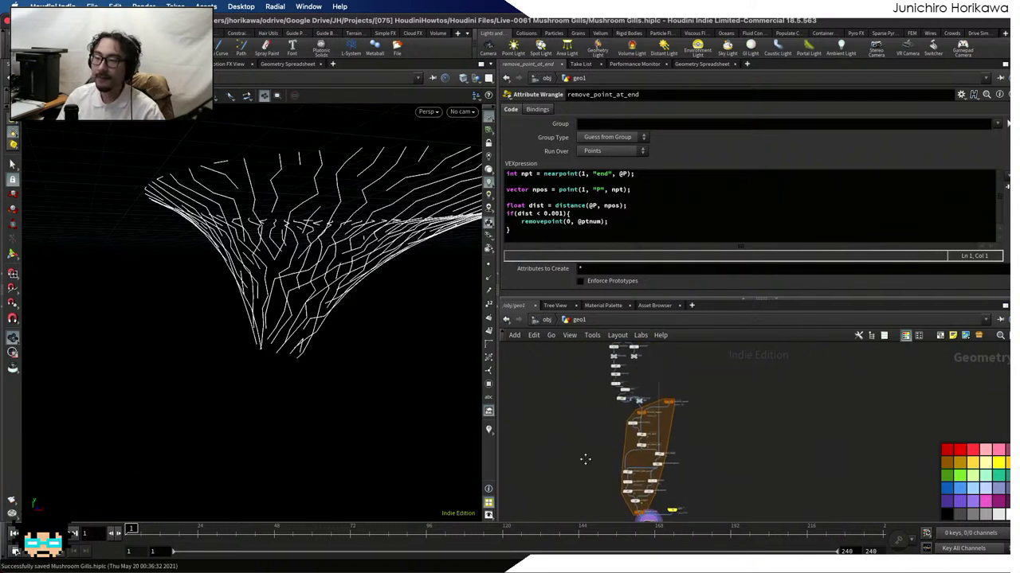
# Select the CONTROLLER null and expand its top ramp curve
pyautogui.scroll(1, 601, 438)
pyautogui.click(606, 416)
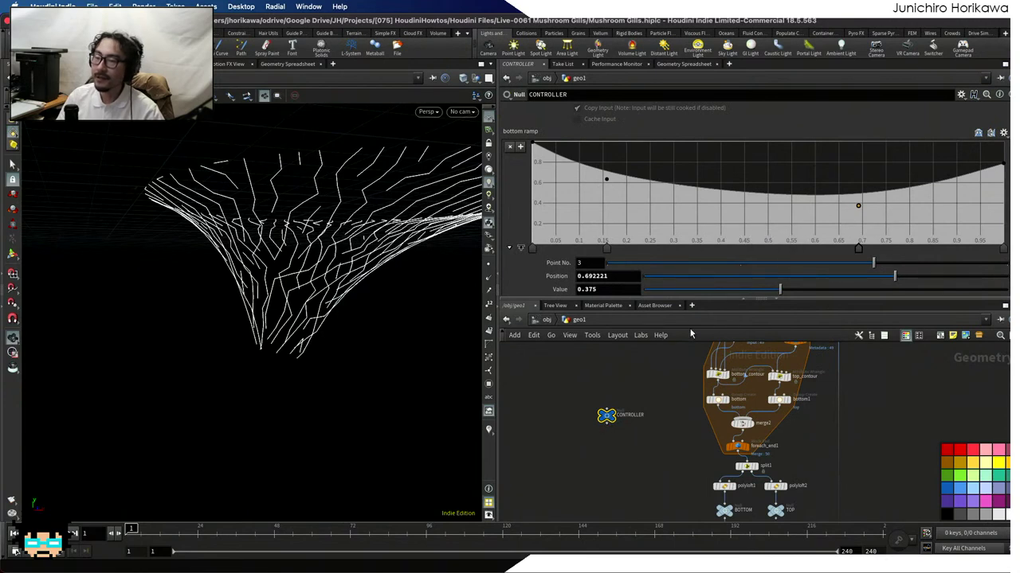
pyautogui.scroll(-3, 667, 368)
pyautogui.scroll(-4, 709, 281)
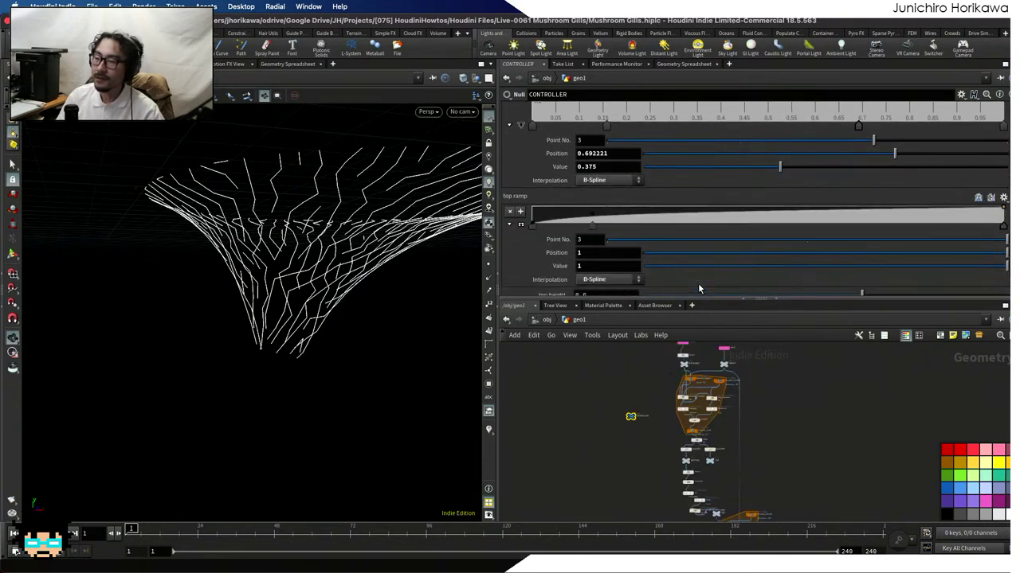
pyautogui.click(521, 234)
pyautogui.scroll(-1, 605, 242)
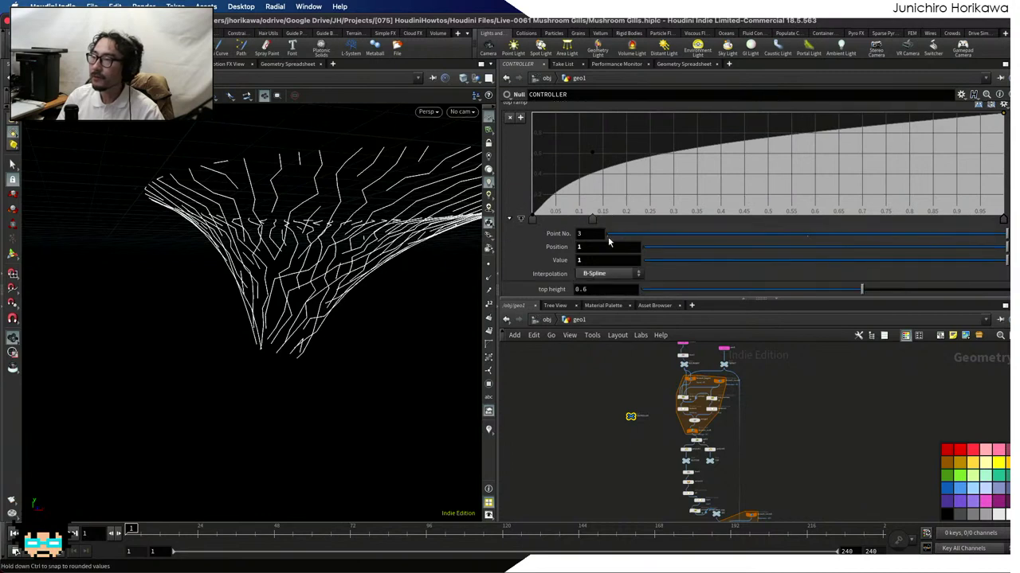
pyautogui.scroll(5, 636, 462)
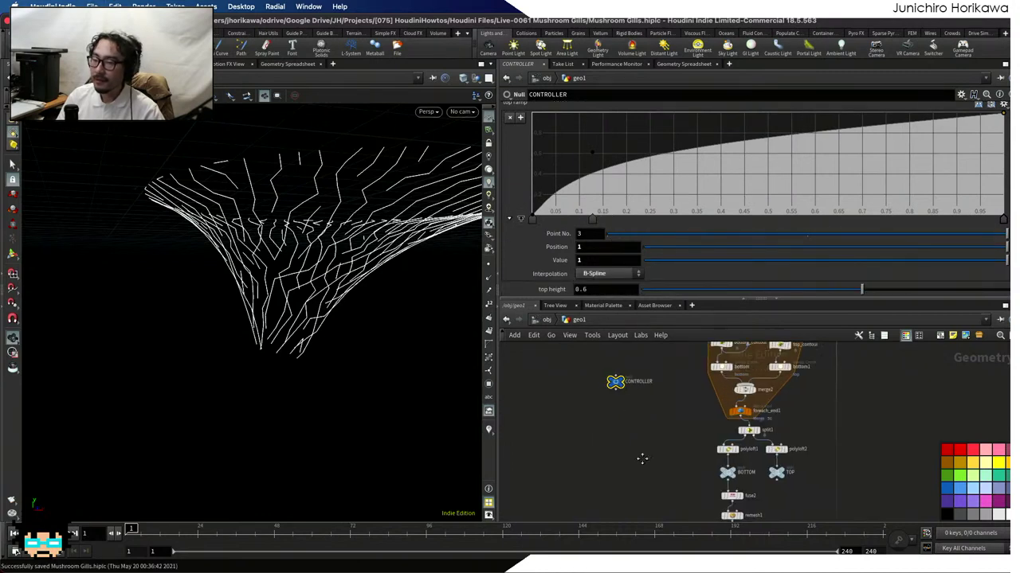
pyautogui.scroll(-5, 623, 512)
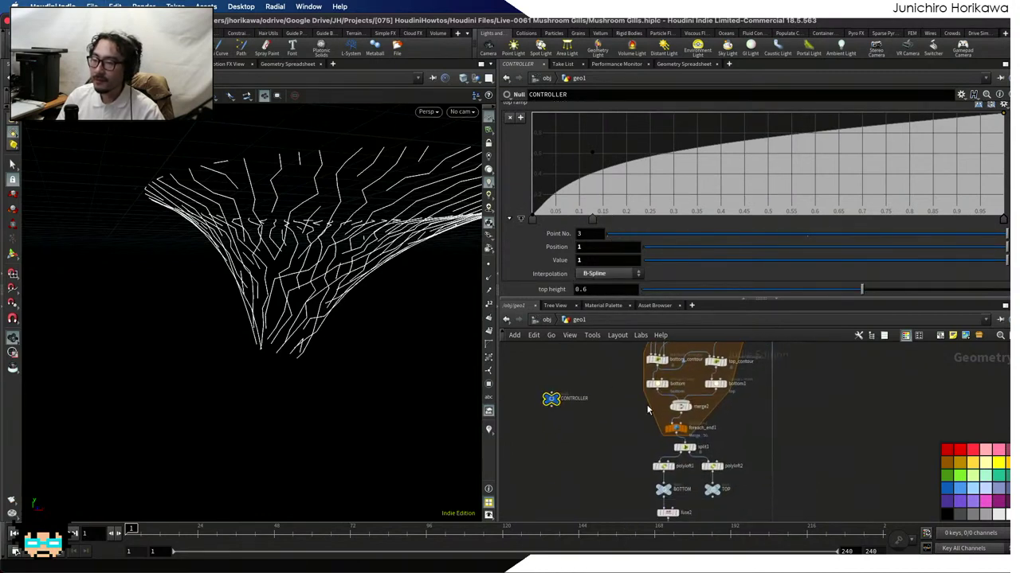
pyautogui.scroll(-3, 692, 373)
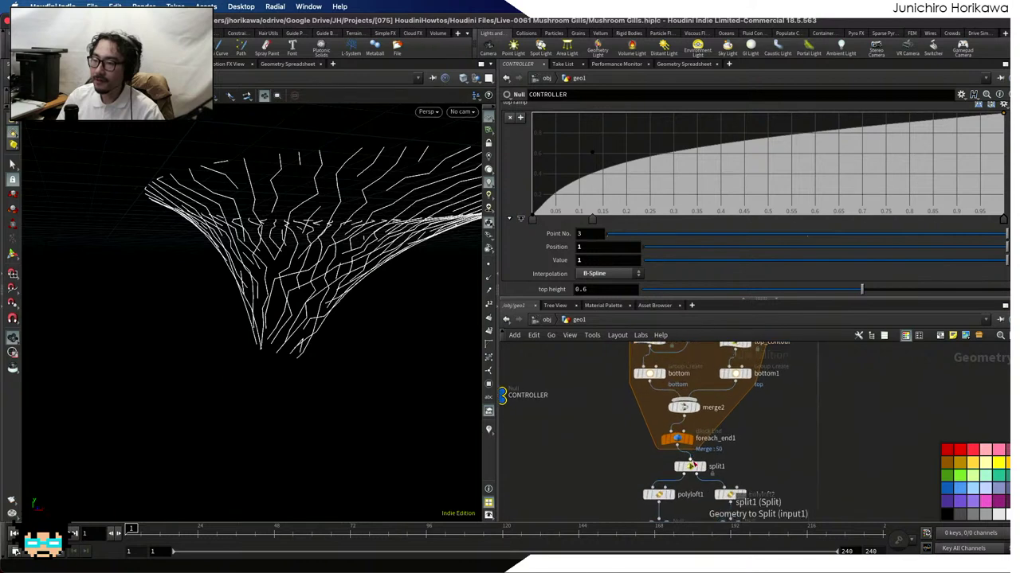
# Review the split1, polyloft1, polyloft2 and fuse2 settings
pyautogui.click(744, 407)
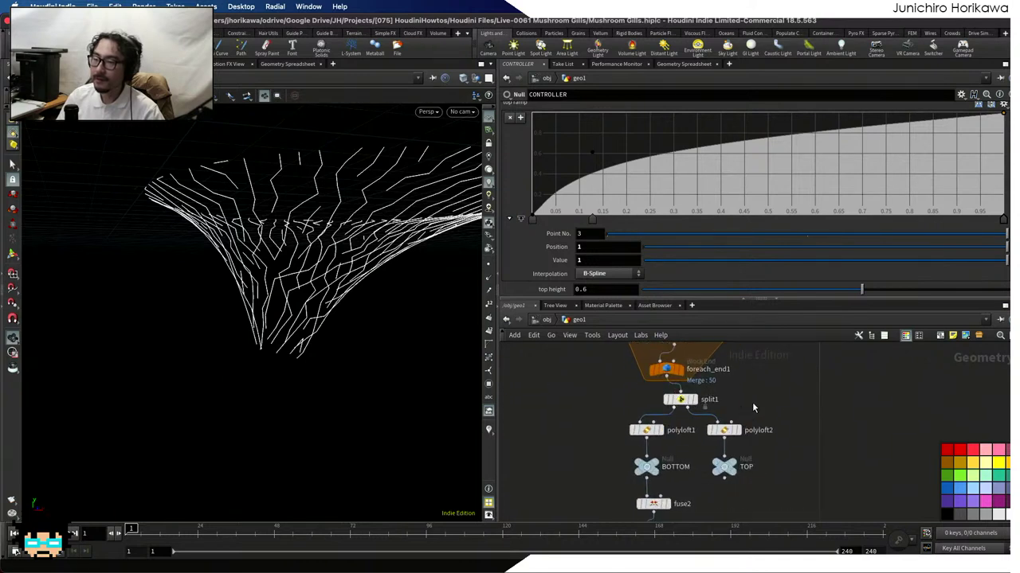
pyautogui.click(670, 400)
pyautogui.click(648, 430)
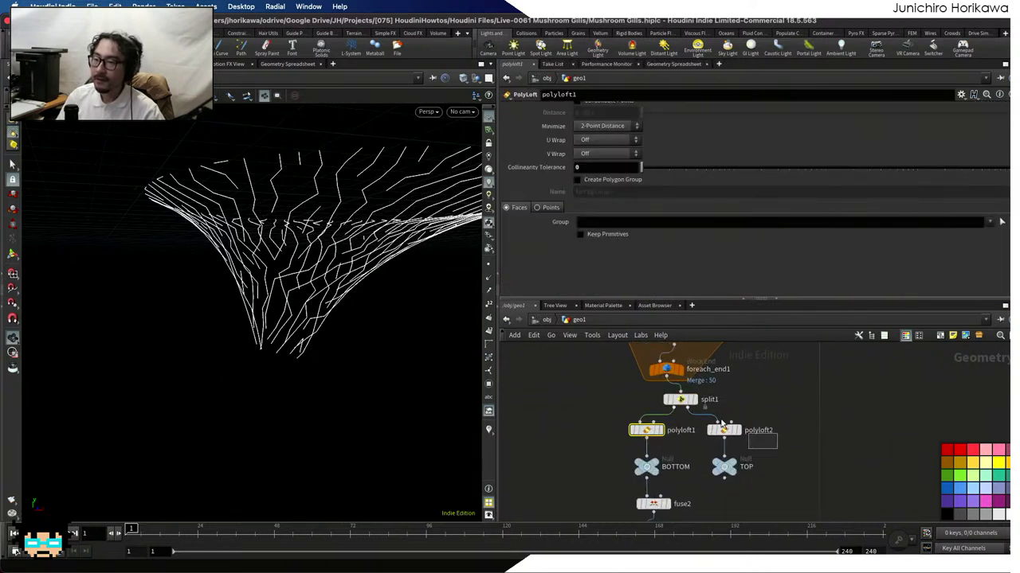
pyautogui.click(723, 430)
pyautogui.scroll(-3, 689, 429)
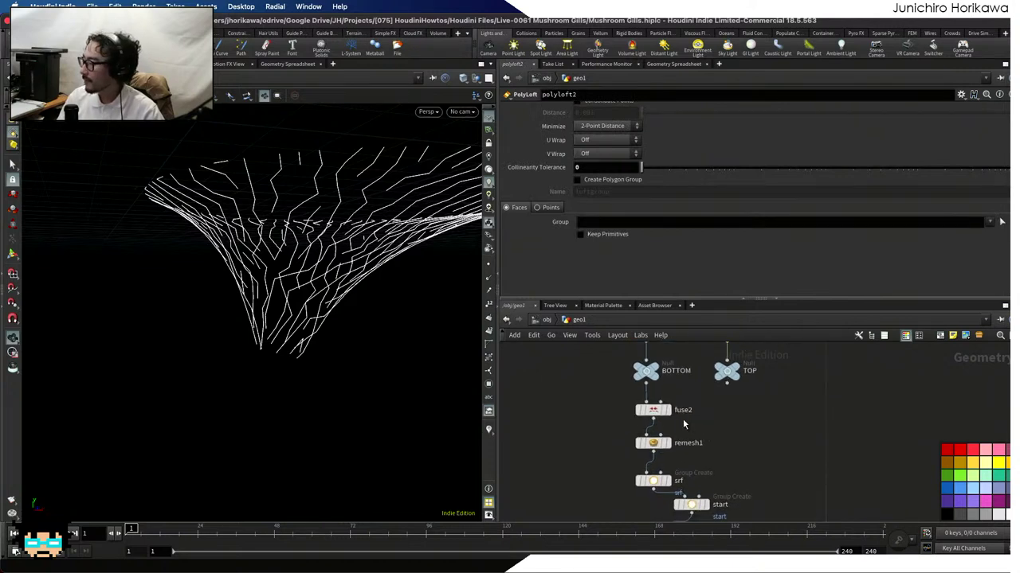
pyautogui.click(683, 413)
pyautogui.scroll(-2, 690, 414)
# Review remesh1's settings and open its Edit Parameter Interface dialog
pyautogui.click(675, 379)
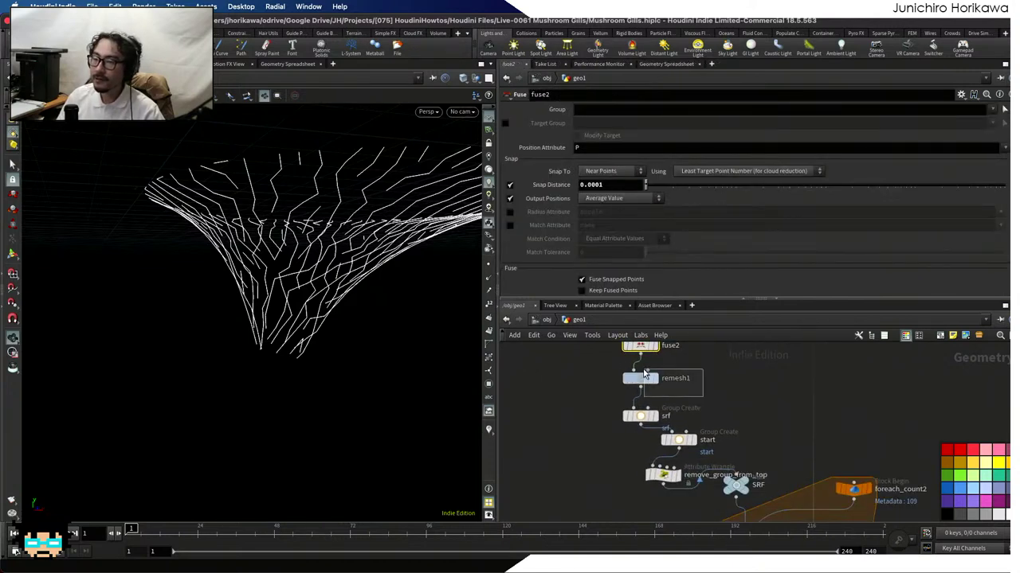
pyautogui.moveTo(699, 407); pyautogui.dragTo(690, 369, button='middle')
pyautogui.scroll(4, 630, 376)
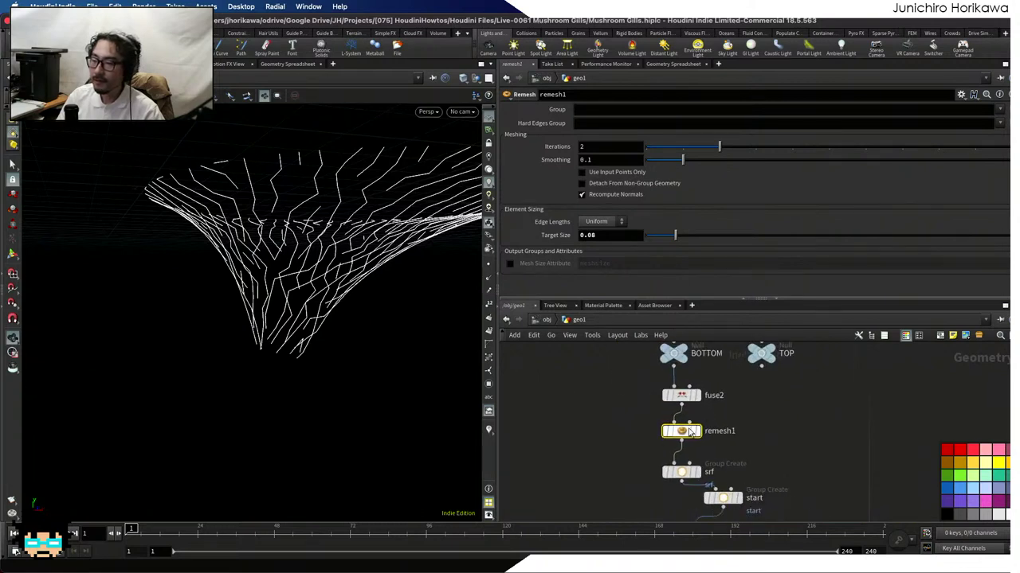
pyautogui.scroll(-4, 686, 415)
pyautogui.scroll(6, 691, 435)
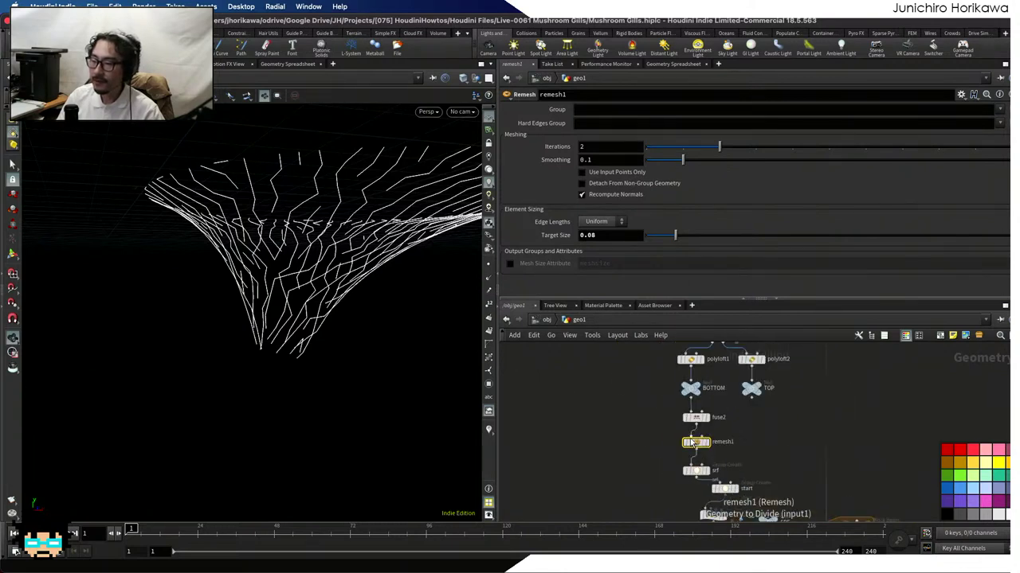
pyautogui.scroll(-6, 715, 420)
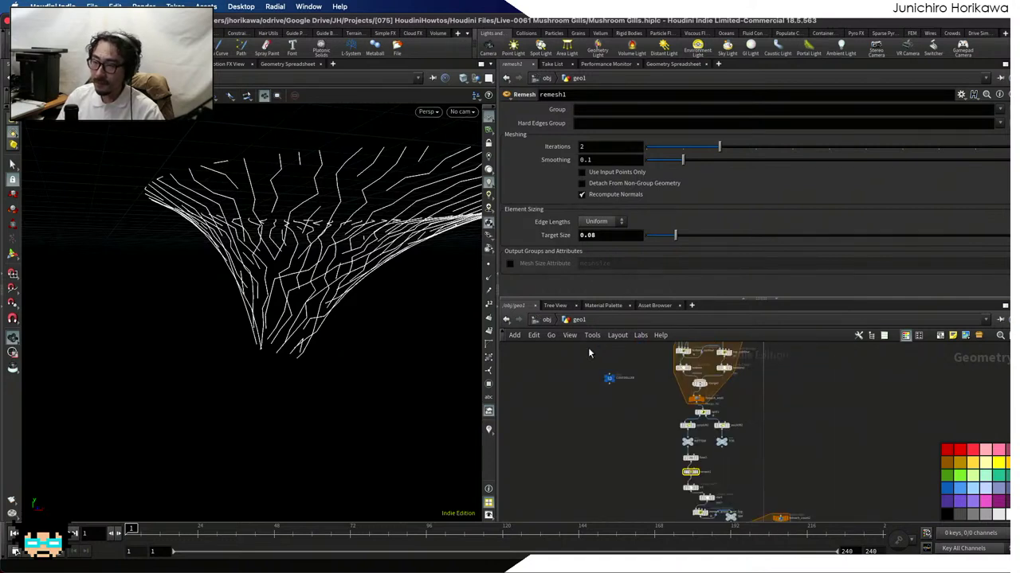
pyautogui.scroll(5, 590, 353)
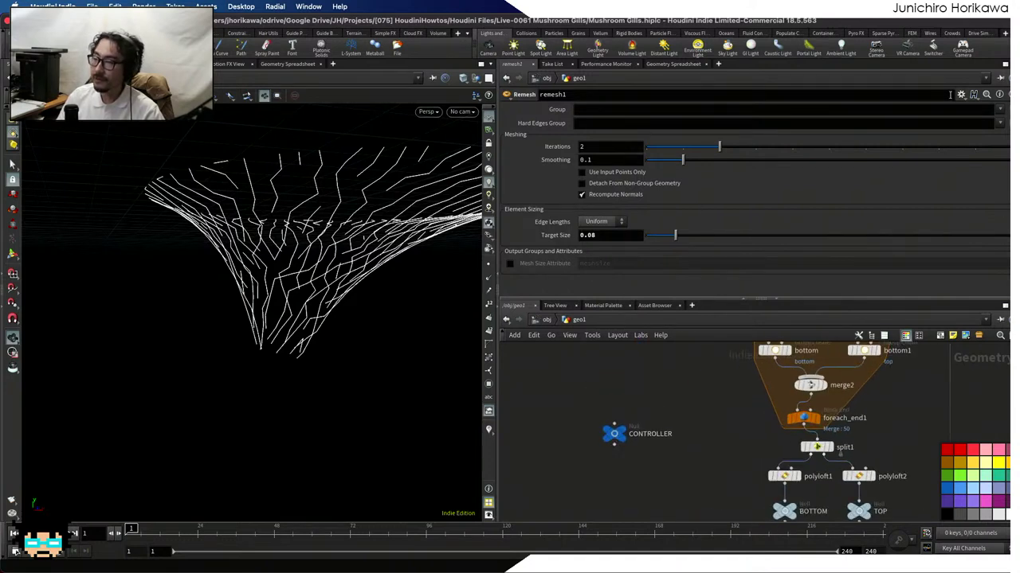
pyautogui.click(961, 94)
pyautogui.click(884, 104)
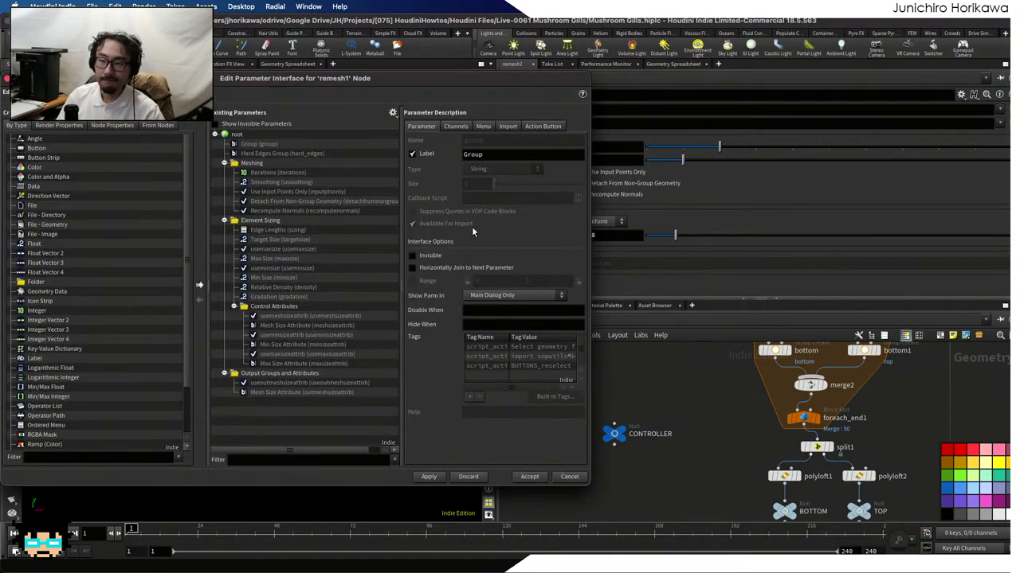
# Close remesh1's interface editor and open the Edit Parameter Interface dialog for CONTROLLER
pyautogui.click(570, 478)
pyautogui.click(613, 433)
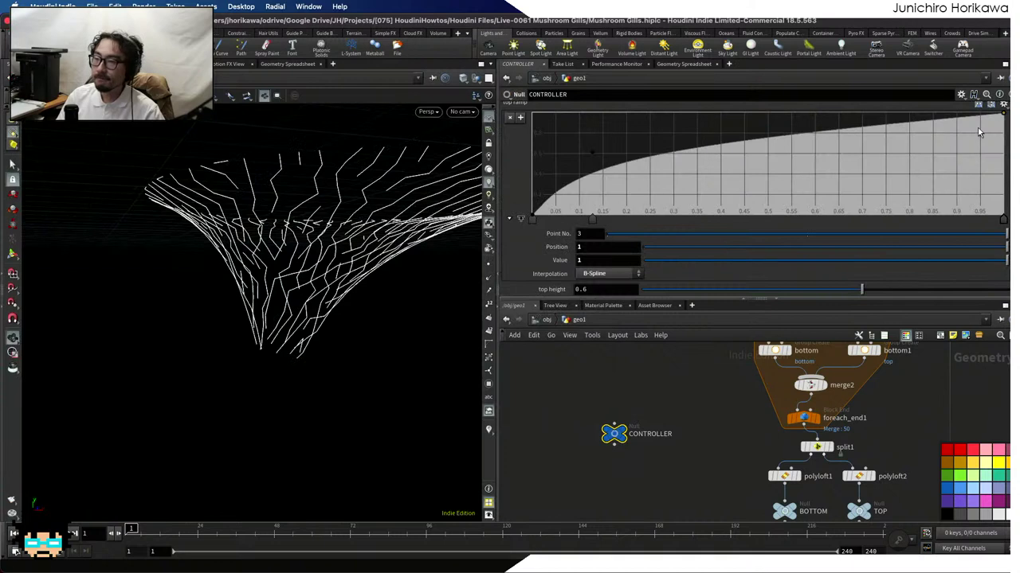
pyautogui.click(960, 94)
pyautogui.click(884, 106)
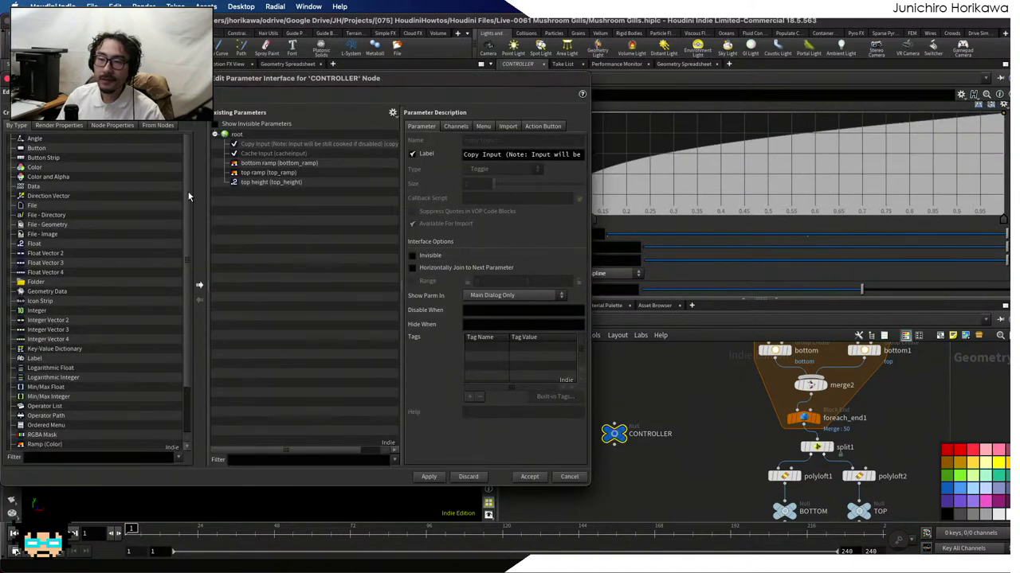
# Add a float parameter named and labelled resolution with a 0–1 range, and accept
pyautogui.moveTo(36, 244); pyautogui.dragTo(262, 215)
pyautogui.doubleClick(516, 140)
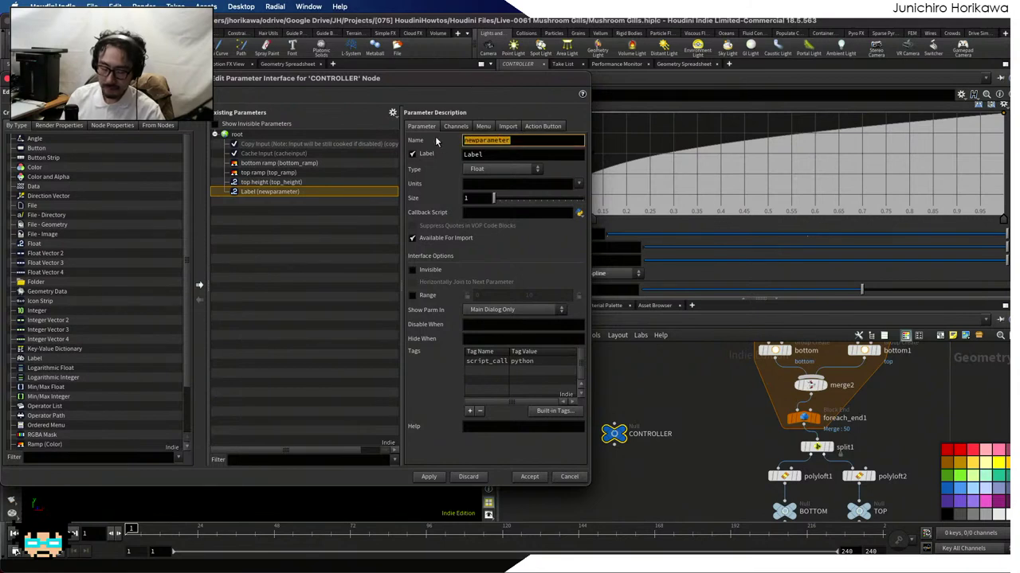
pyautogui.write('resolu')
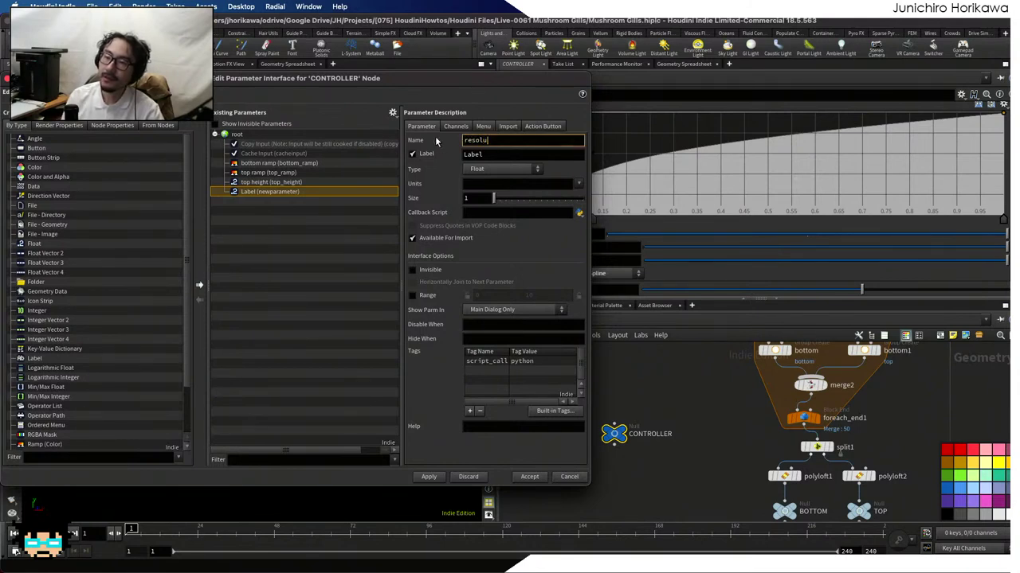
pyautogui.write('tion')
pyautogui.press('Tab')
pyautogui.write('r')
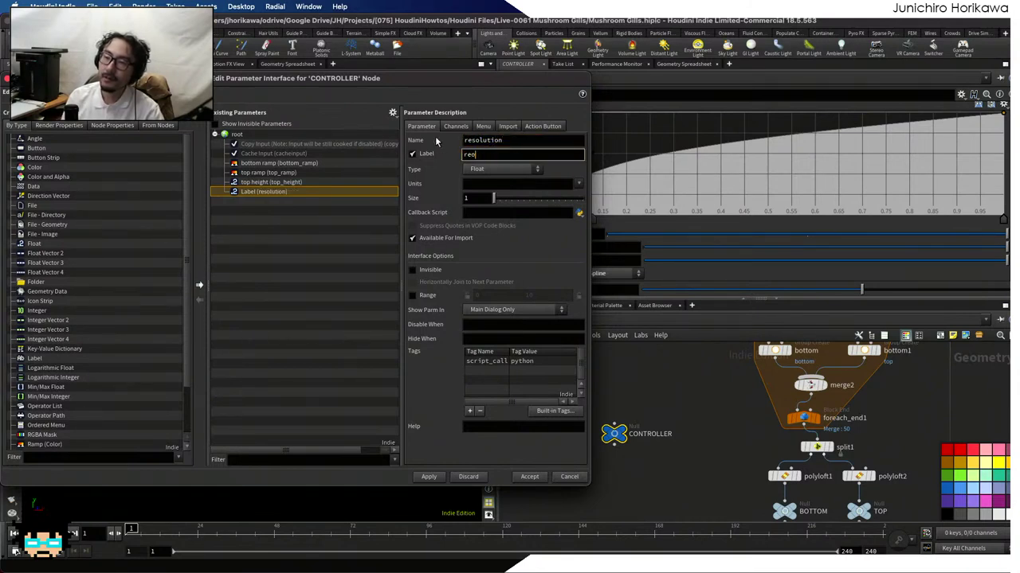
pyautogui.write('esolution')
pyautogui.press('Return')
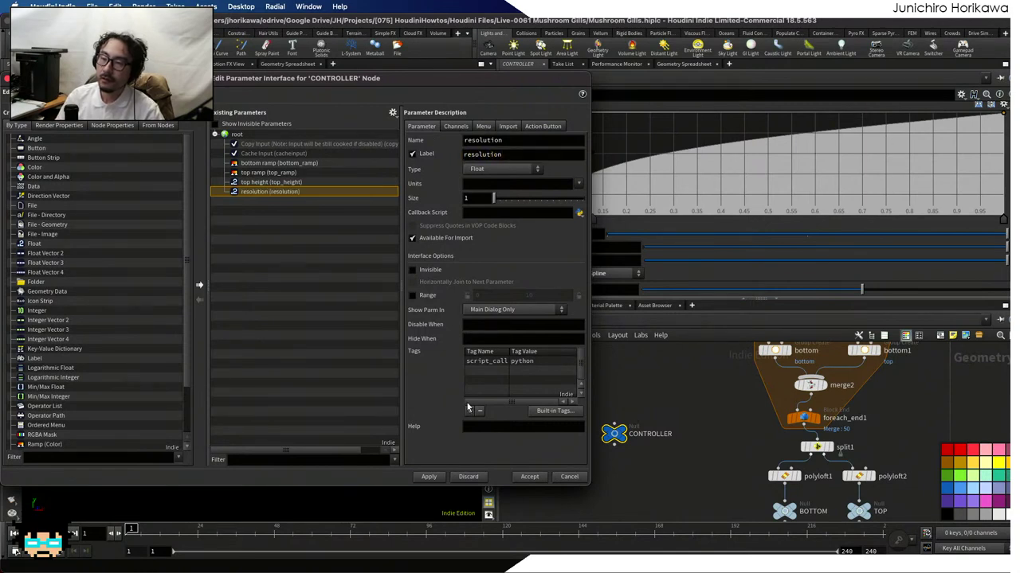
pyautogui.click(413, 296)
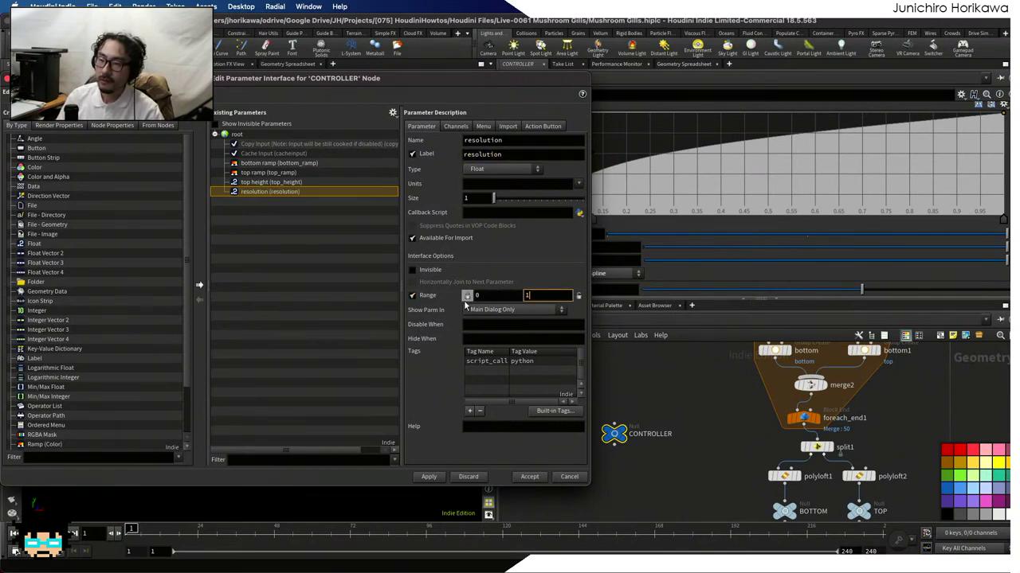
pyautogui.click(528, 477)
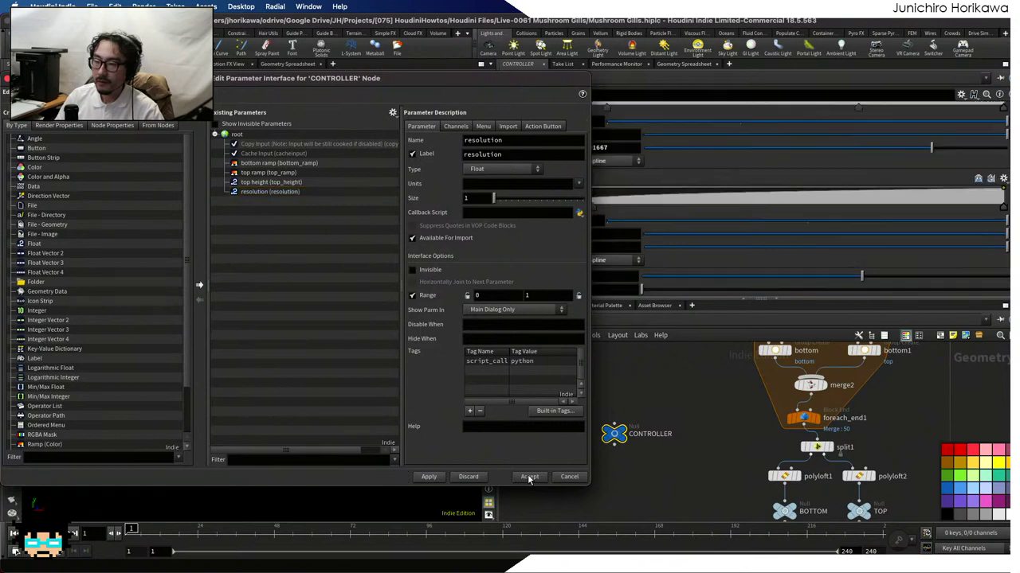
pyautogui.click(600, 288)
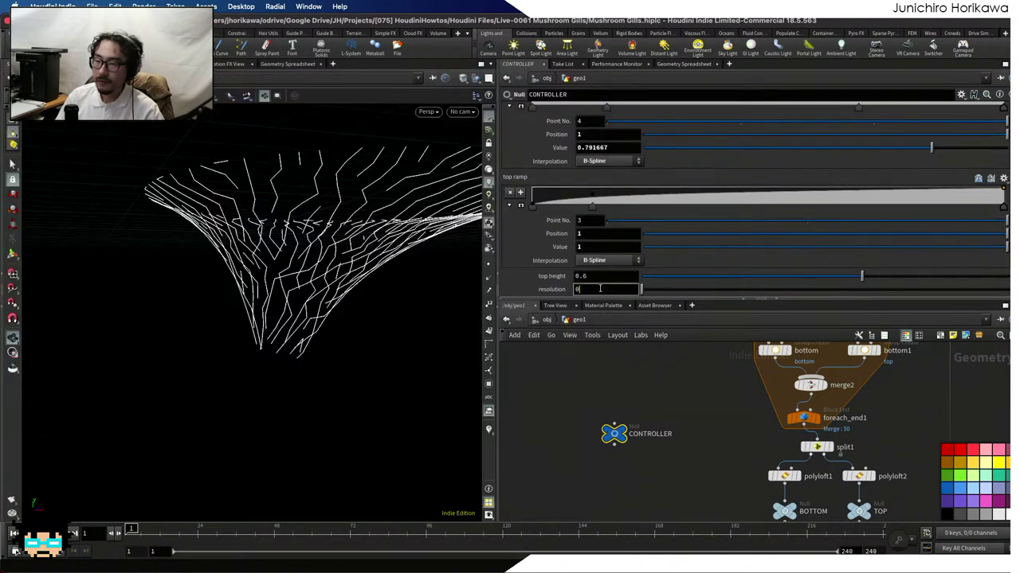
# Commit a new CONTROLLER resolution value and copy the resolution parameter
pyautogui.write('8')
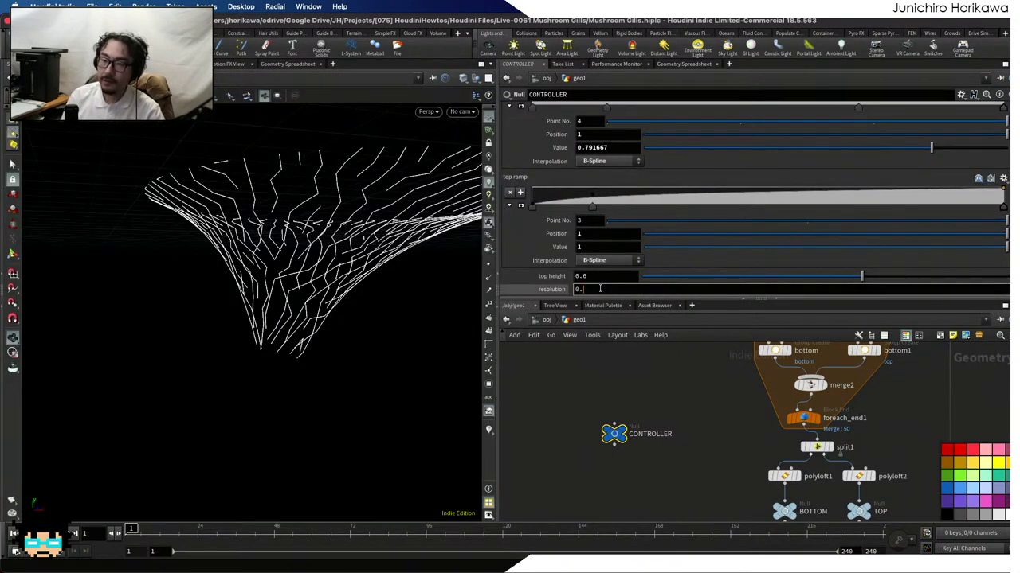
pyautogui.write('.1')
pyautogui.press('Return')
pyautogui.rightClick(600, 288)
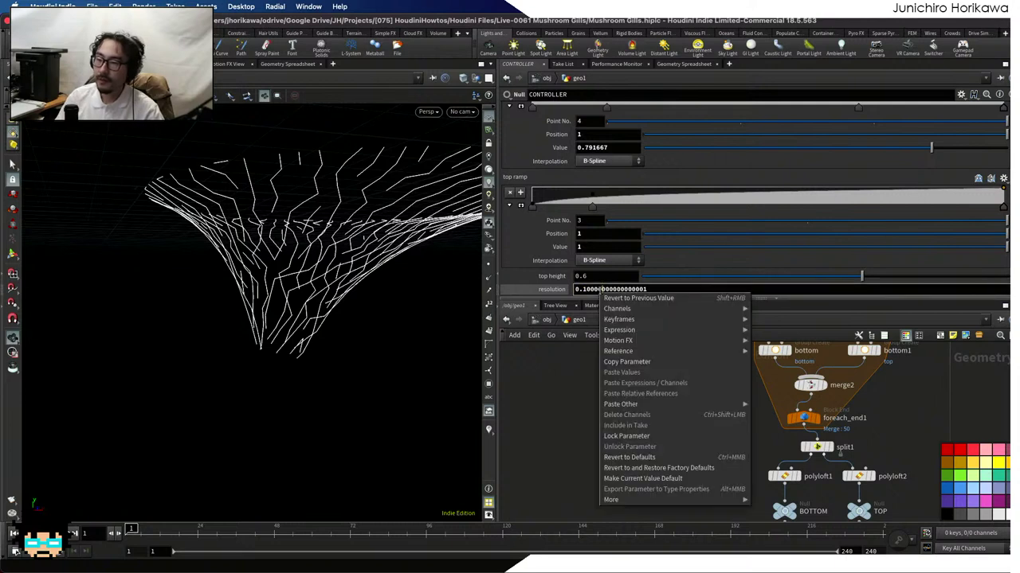
pyautogui.click(673, 359)
# Paste a relative reference so remesh1's Target Size follows CONTROLLER's resolution
pyautogui.scroll(-1, 685, 388)
pyautogui.moveTo(685, 388); pyautogui.dragTo(594, 276, button='middle')
pyautogui.click(691, 451)
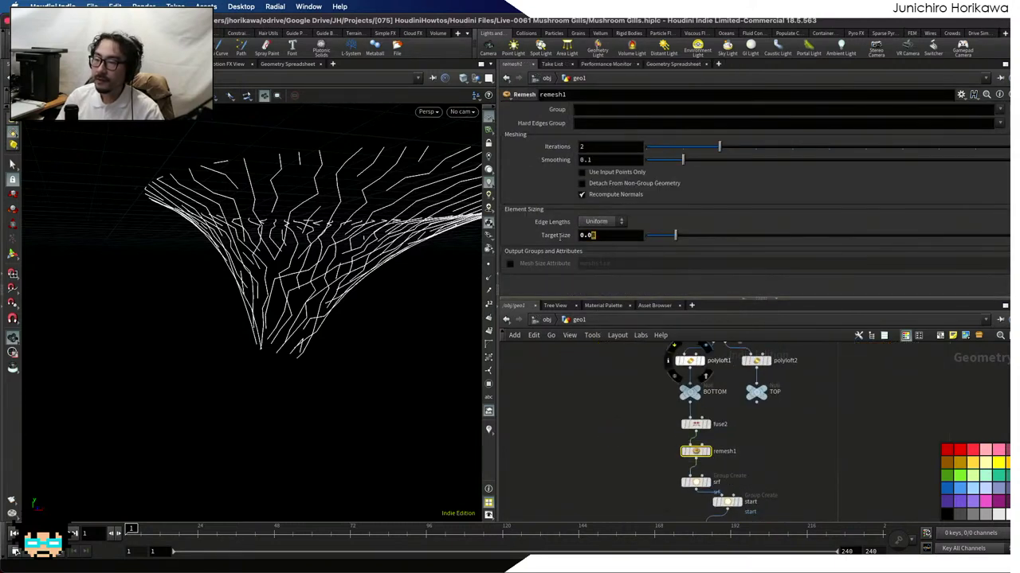
pyautogui.press('BackSpace')
pyautogui.rightClick(598, 237)
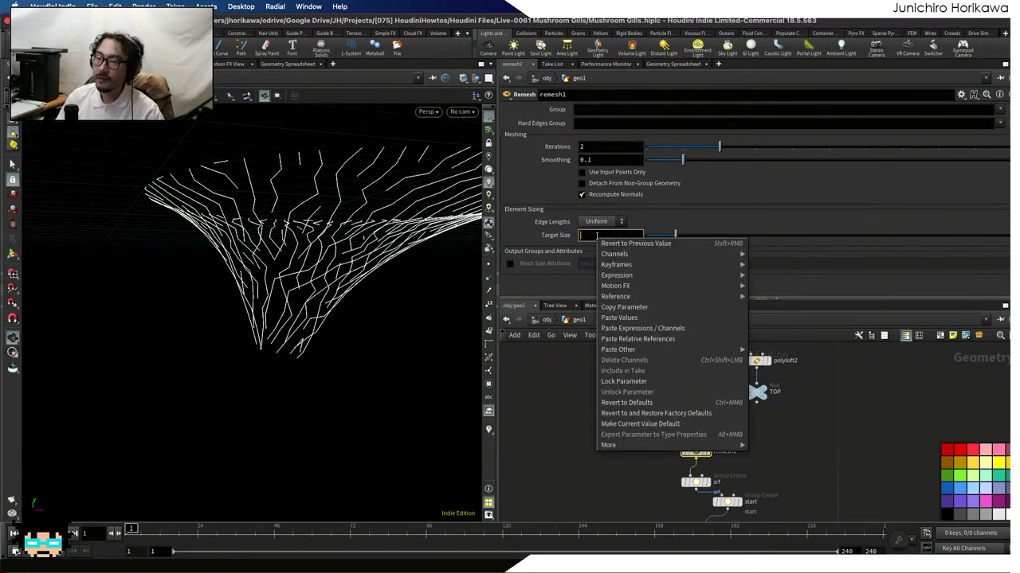
pyautogui.click(635, 340)
pyautogui.press('Return')
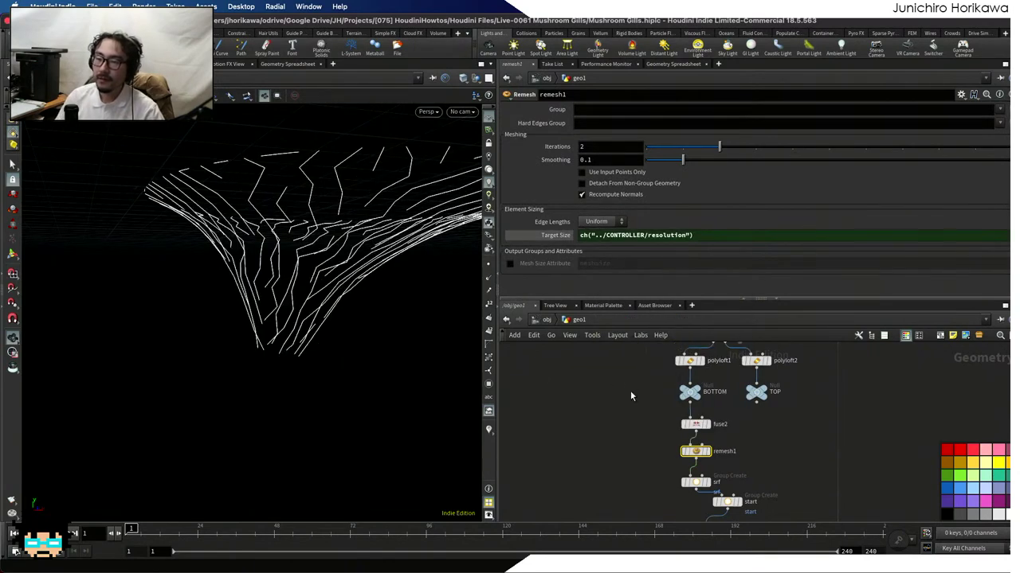
# Set CONTROLLER's resolution to 0.05 and view the denser gill curves from above
pyautogui.moveTo(630, 390); pyautogui.dragTo(629, 431, button='middle')
pyautogui.scroll(2, 628, 437)
pyautogui.click(588, 400)
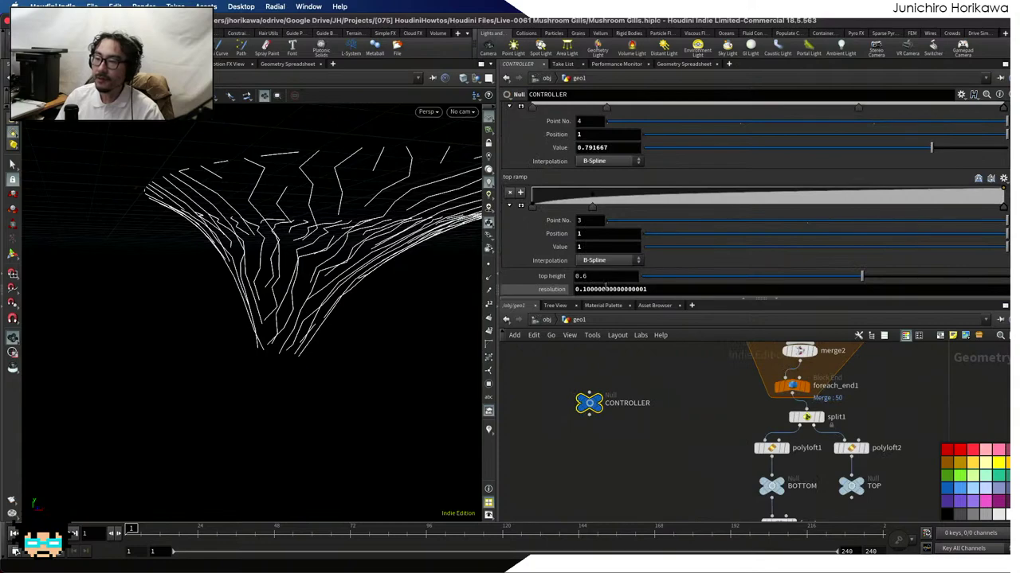
pyautogui.click(605, 289)
pyautogui.write('0.1')
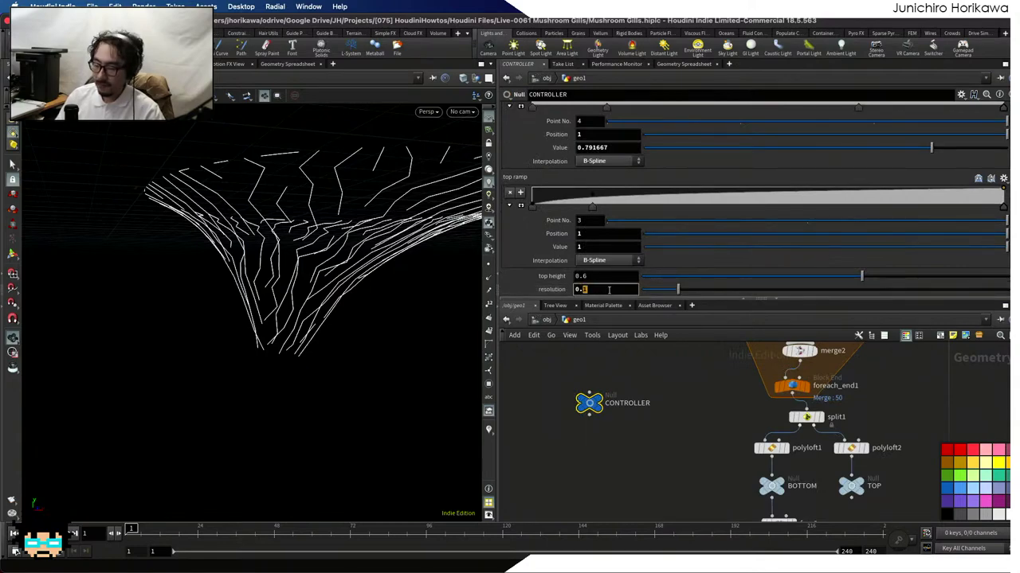
pyautogui.write('5')
pyautogui.press('Return')
pyautogui.moveTo(315, 305); pyautogui.dragTo(342, 359)
# Display fuse3's result in the viewport and orbit around the gill curves
pyautogui.scroll(-3, 607, 436)
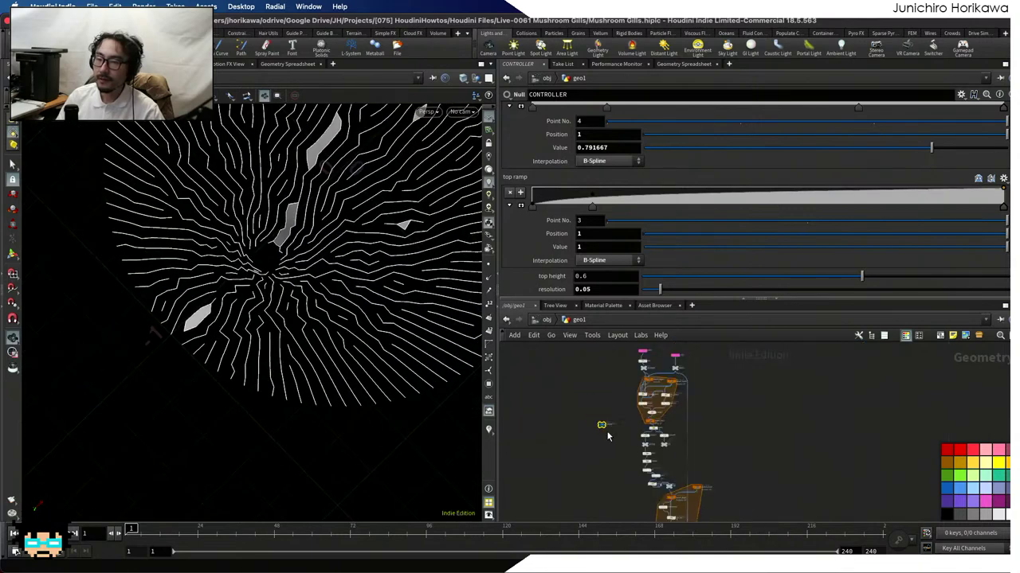
pyautogui.scroll(5, 629, 485)
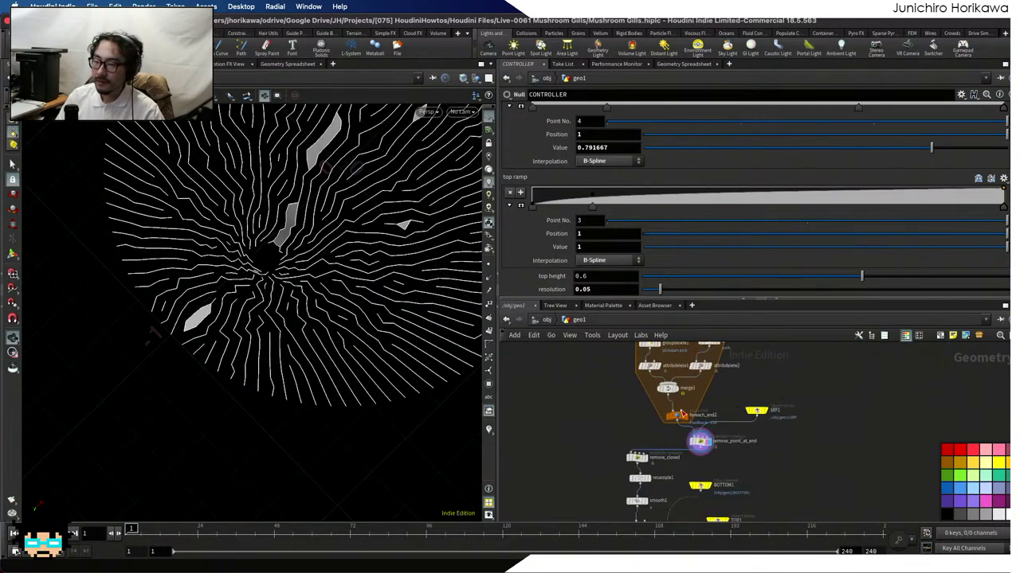
pyautogui.moveTo(651, 446); pyautogui.dragTo(664, 354, button='middle')
pyautogui.click(657, 470)
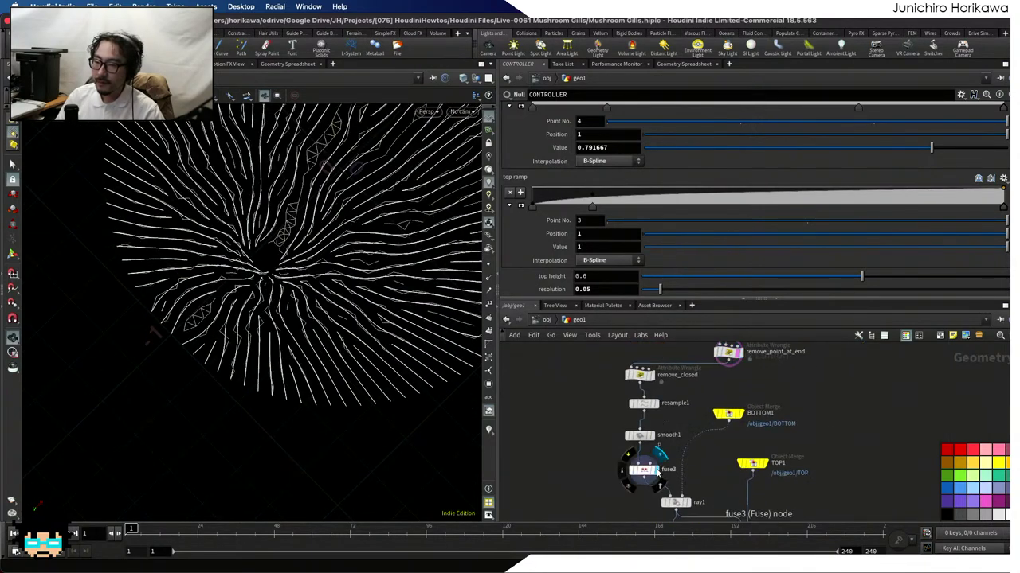
pyautogui.moveTo(393, 364); pyautogui.dragTo(332, 380)
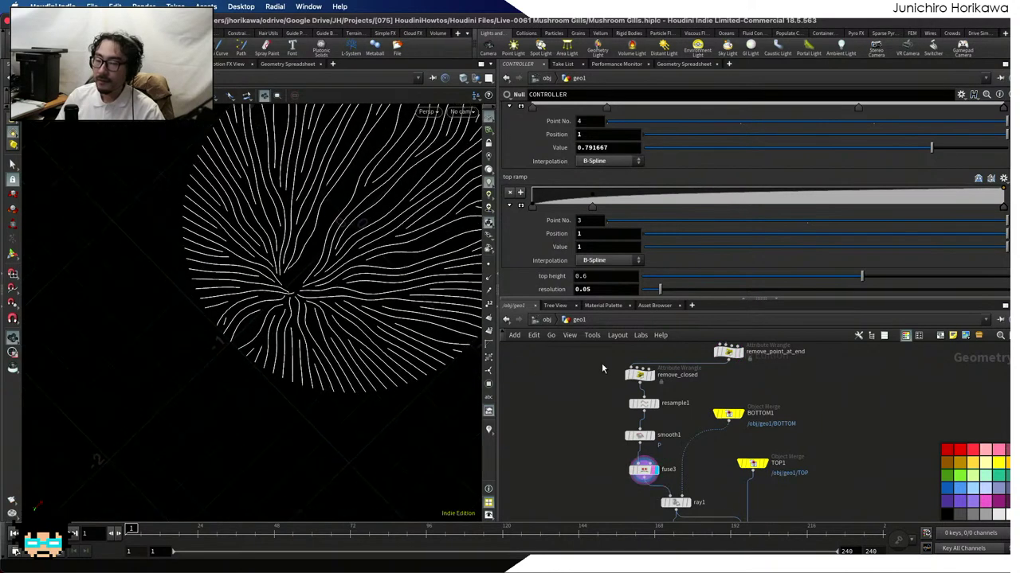
# Raise foreach_end2's Iterations from 110 to 150, then select the CONTROLLER null
pyautogui.moveTo(586, 379); pyautogui.dragTo(651, 445, button='middle')
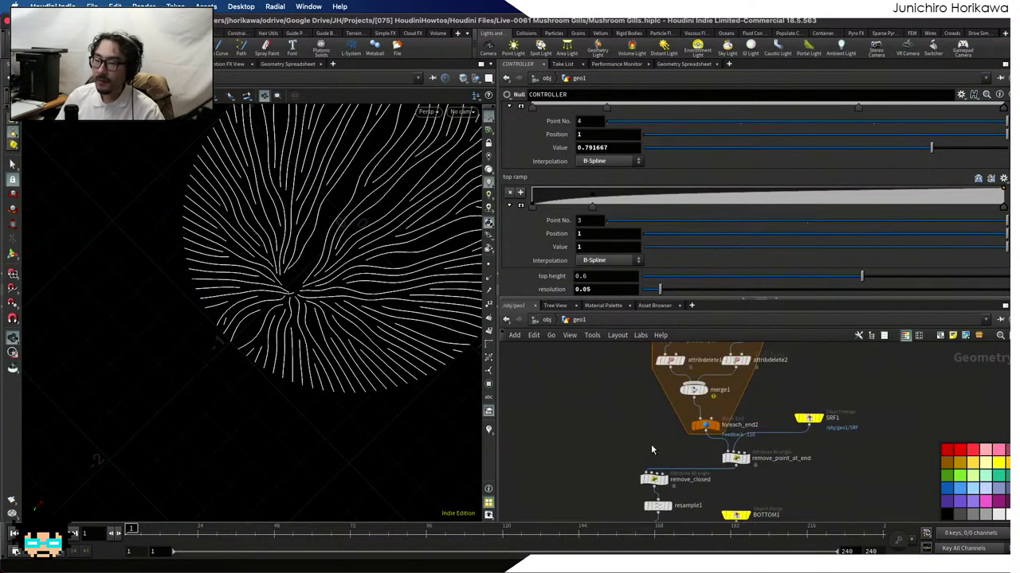
pyautogui.click(706, 424)
pyautogui.doubleClick(605, 137)
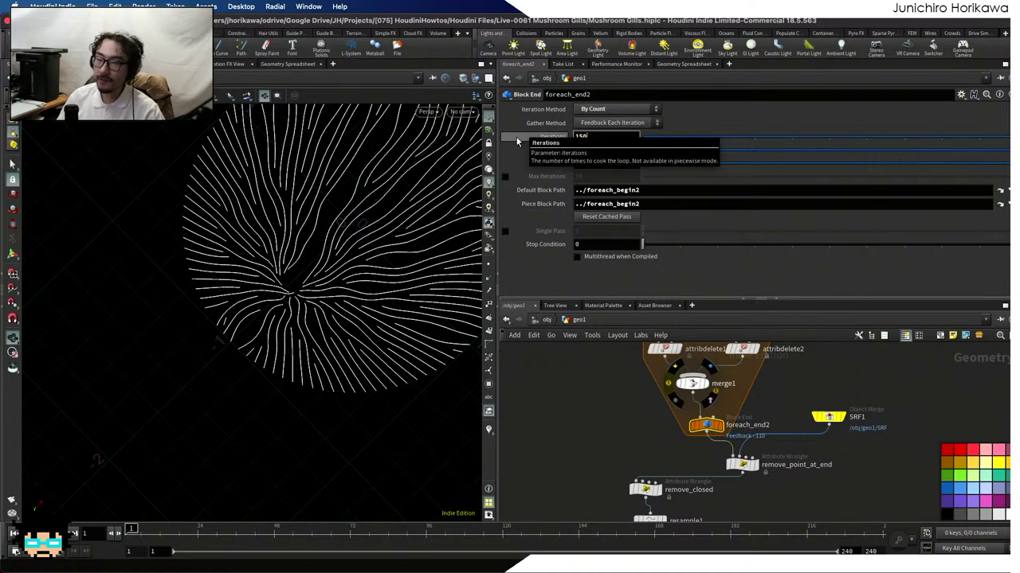
pyautogui.write('150')
pyautogui.press('Return')
pyautogui.moveTo(361, 228); pyautogui.dragTo(318, 263)
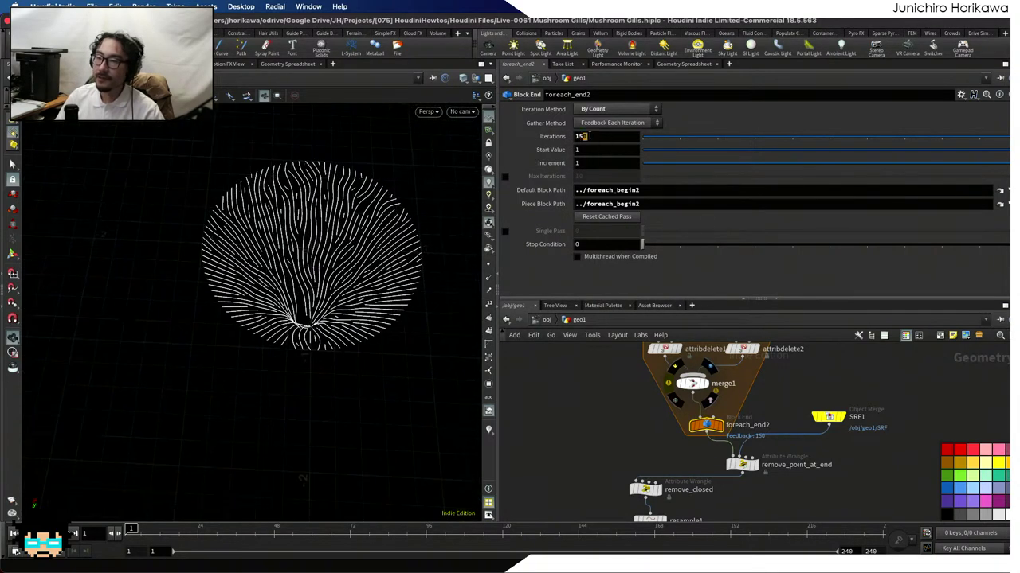
pyautogui.scroll(-4, 581, 422)
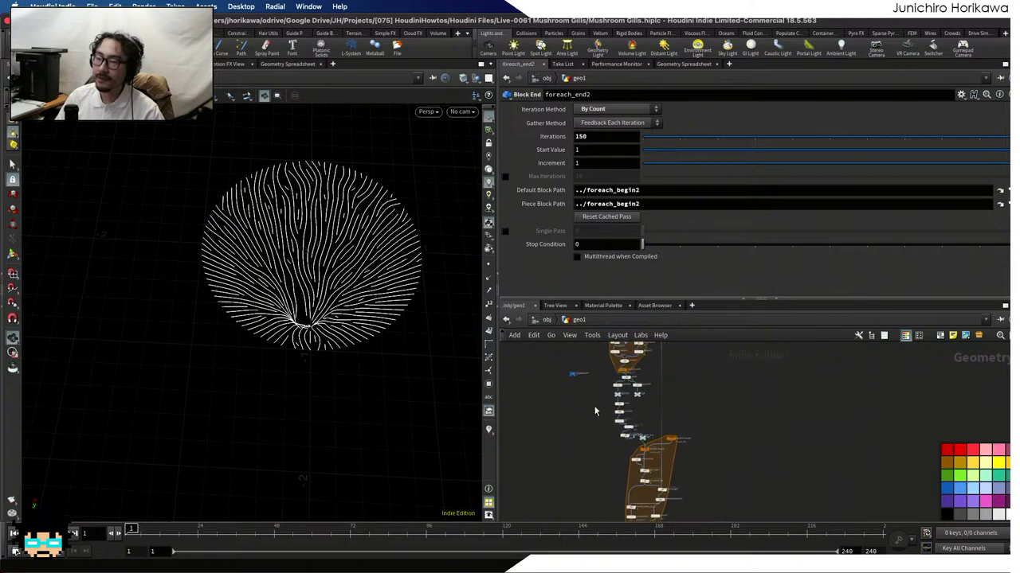
pyautogui.click(573, 372)
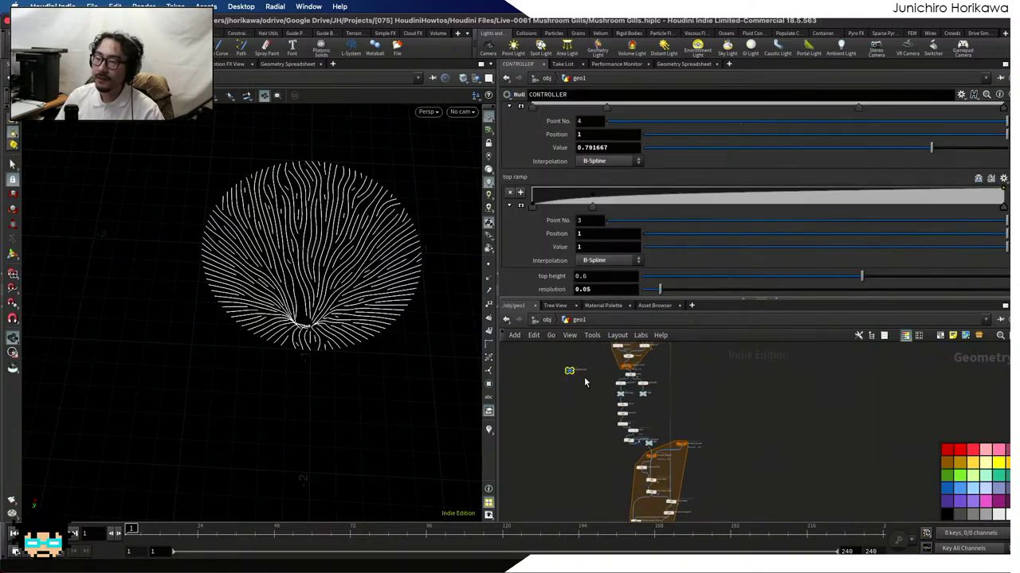
pyautogui.click(960, 94)
# Add foreach_end2's Iterations parameter to CONTROLLER in Edit Parameter Interface
pyautogui.click(884, 106)
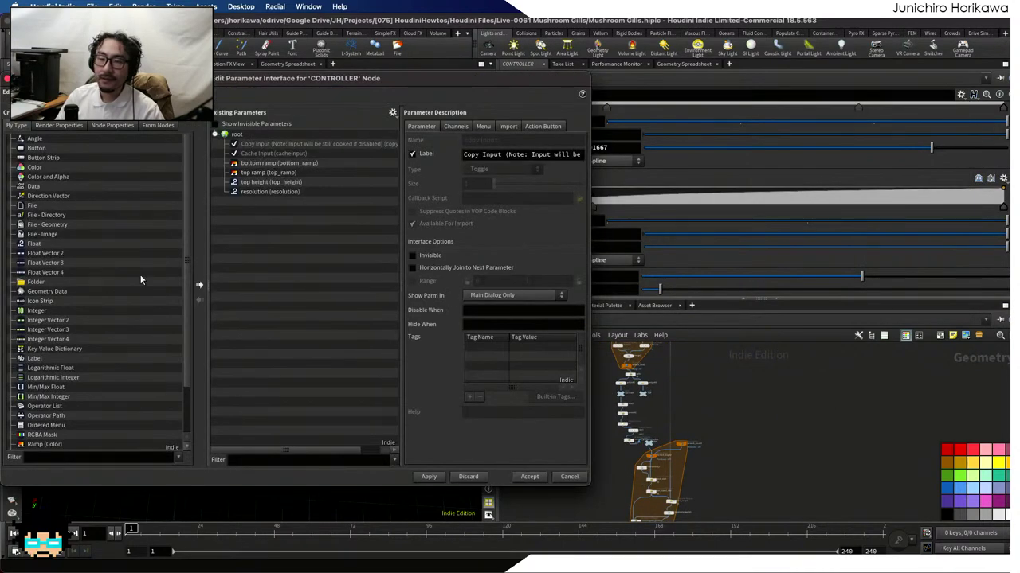
pyautogui.click(392, 112)
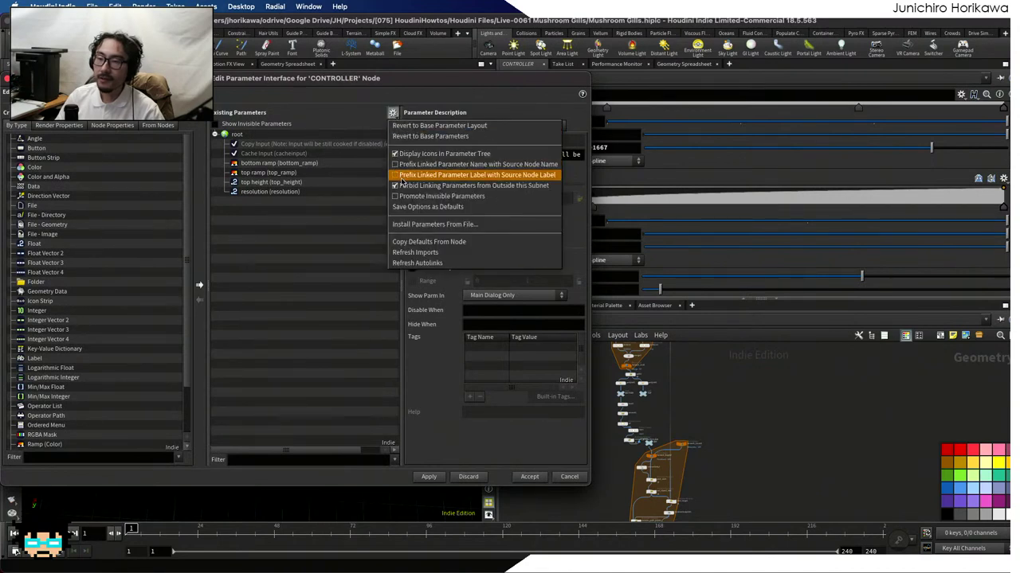
pyautogui.click(414, 196)
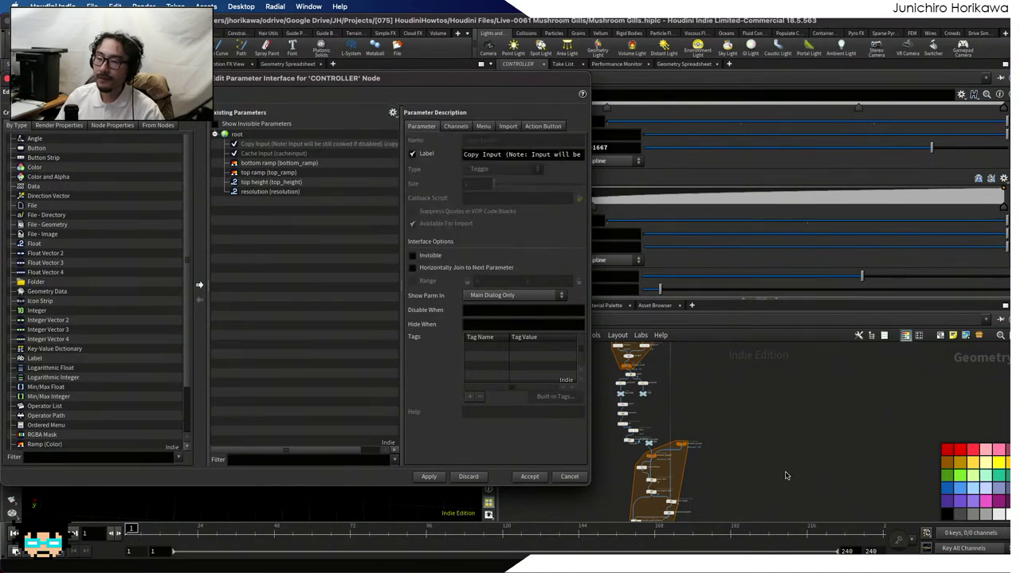
pyautogui.scroll(-2, 788, 474)
pyautogui.scroll(5, 794, 458)
pyautogui.click(689, 417)
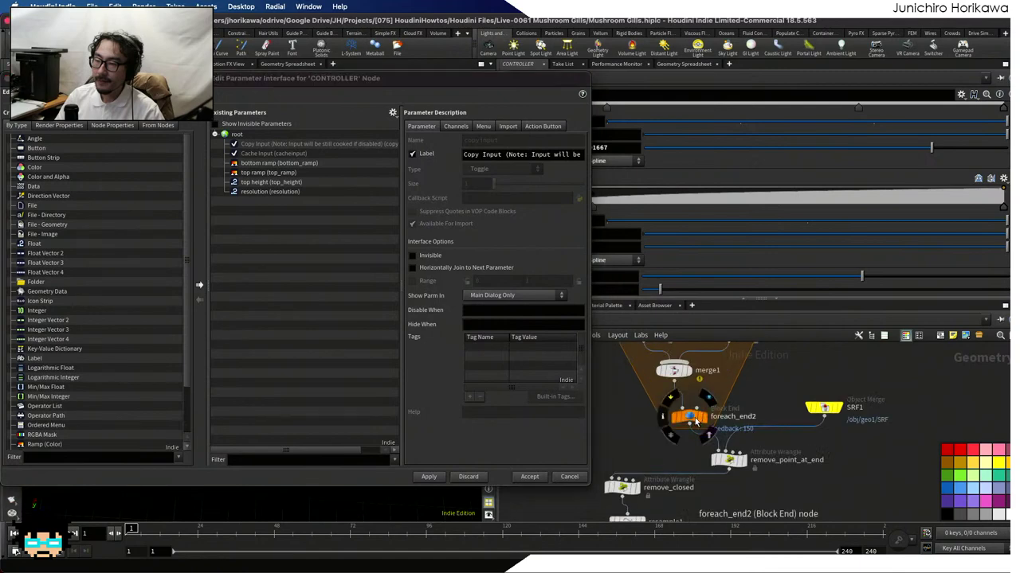
pyautogui.moveTo(480, 80); pyautogui.dragTo(536, 251)
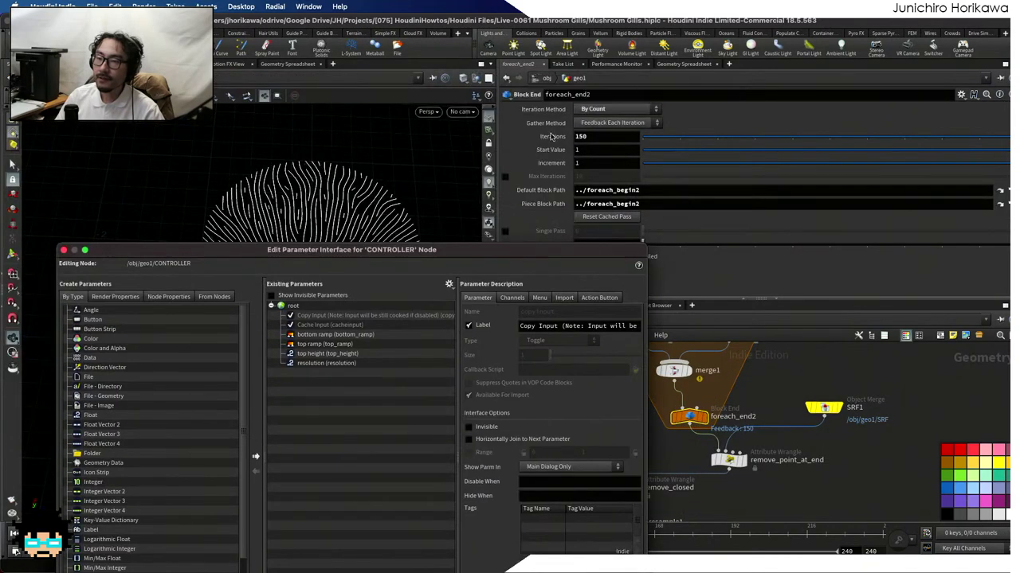
pyautogui.moveTo(550, 136); pyautogui.dragTo(336, 418)
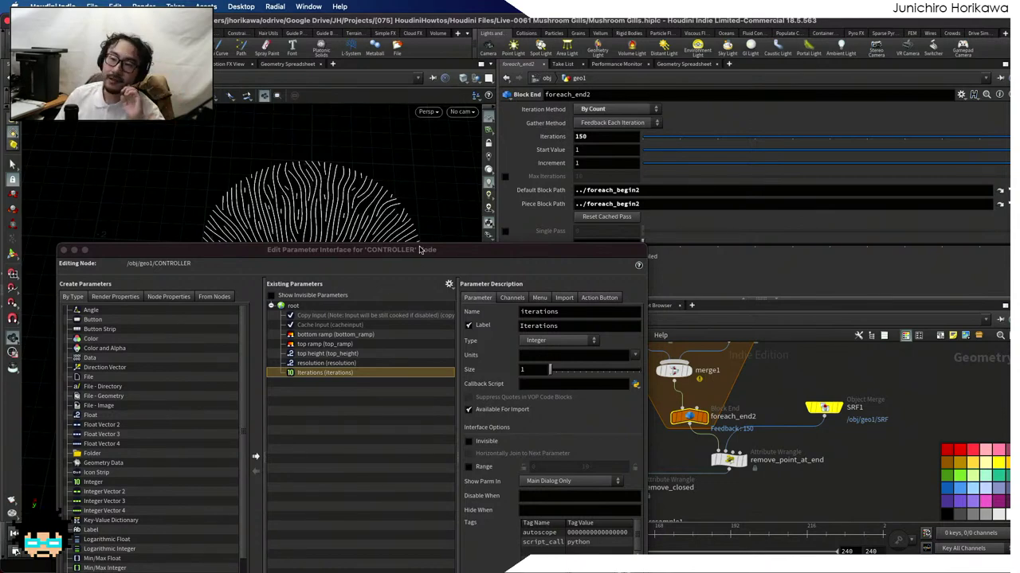
# Give the Iterations parameter a 0–1000 range and apply it
pyautogui.moveTo(420, 250); pyautogui.dragTo(405, 407)
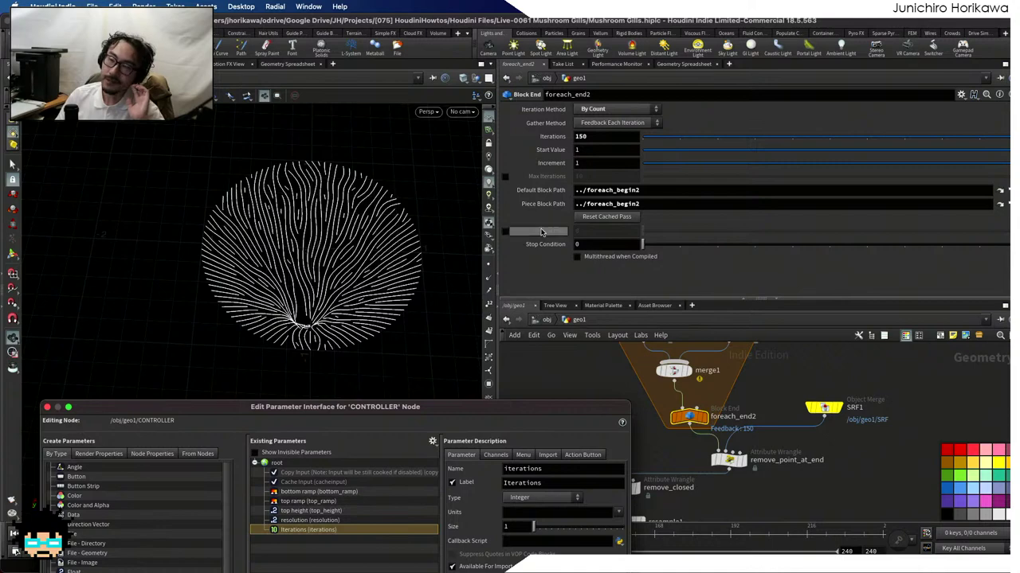
pyautogui.moveTo(411, 408); pyautogui.dragTo(428, 202)
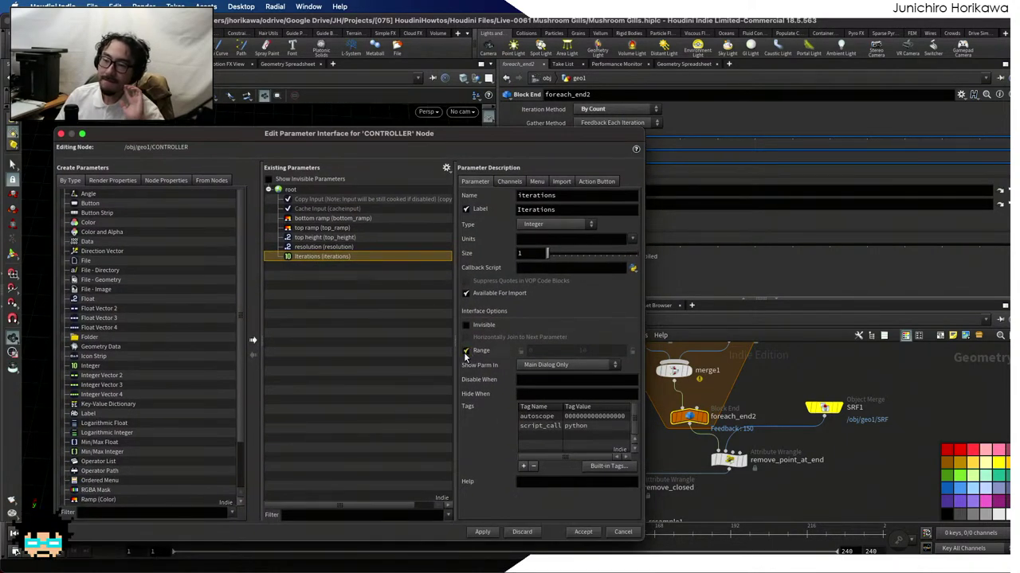
pyautogui.click(466, 351)
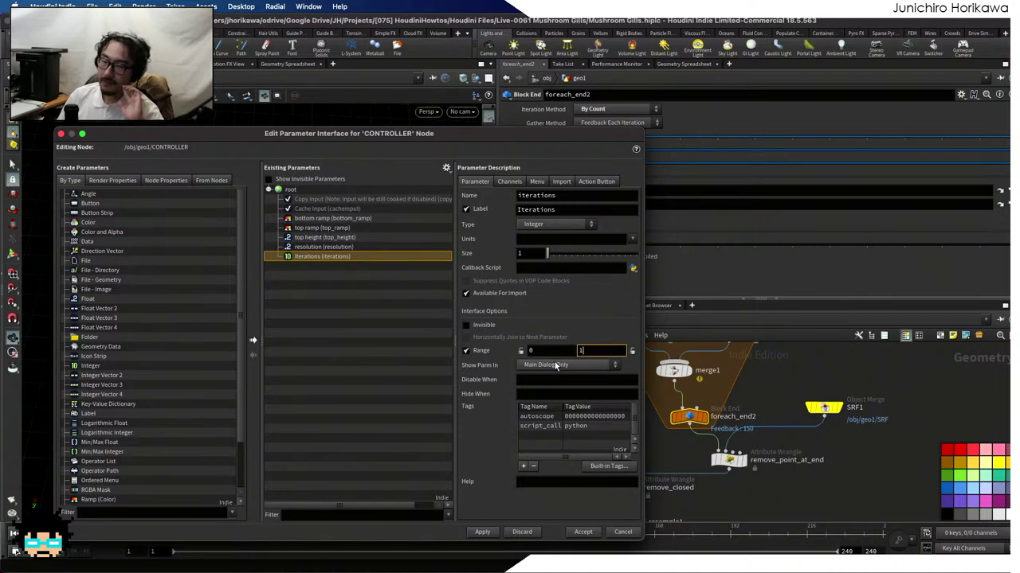
pyautogui.write('000')
pyautogui.press('Return')
pyautogui.click(483, 532)
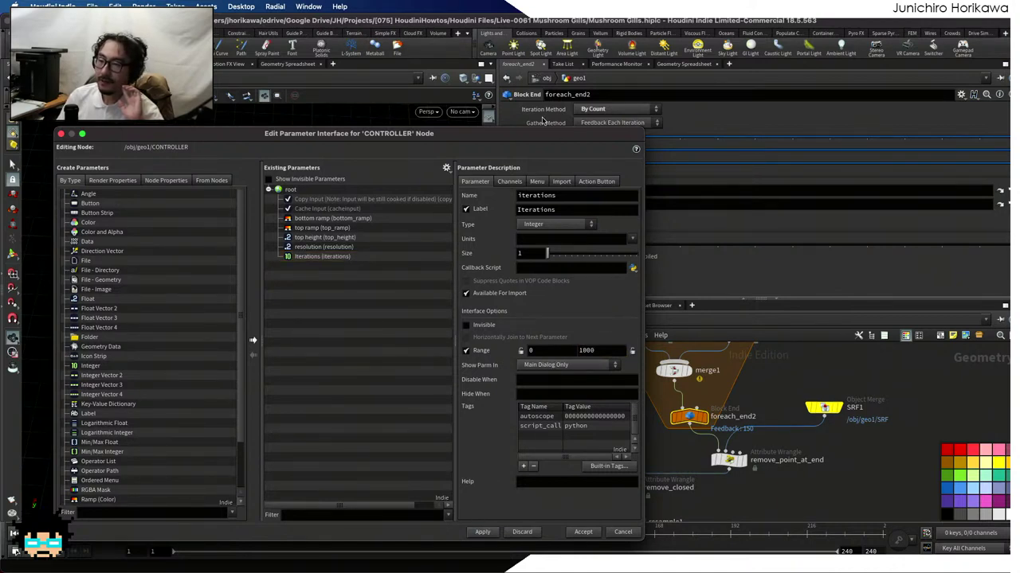
pyautogui.moveTo(550, 136); pyautogui.dragTo(358, 145)
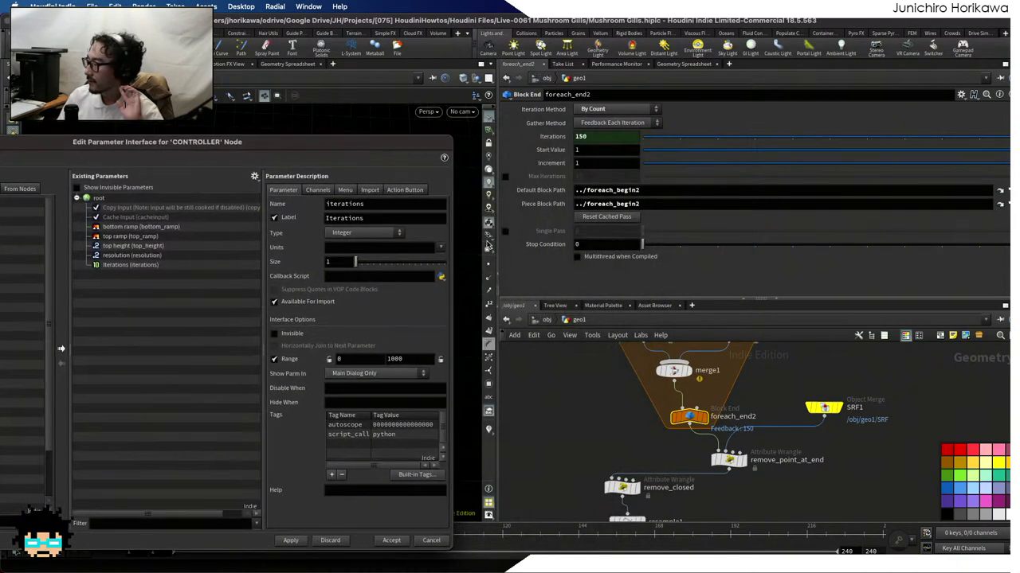
# Inspect remove_path_points and line up start and remove_group_from_top under srf
pyautogui.scroll(-5, 778, 385)
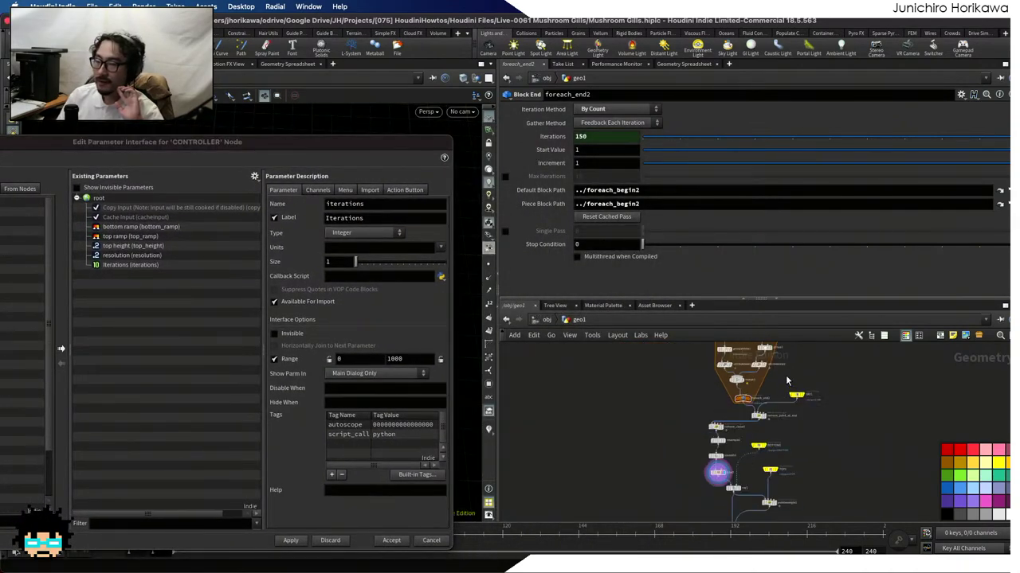
pyautogui.scroll(5, 786, 382)
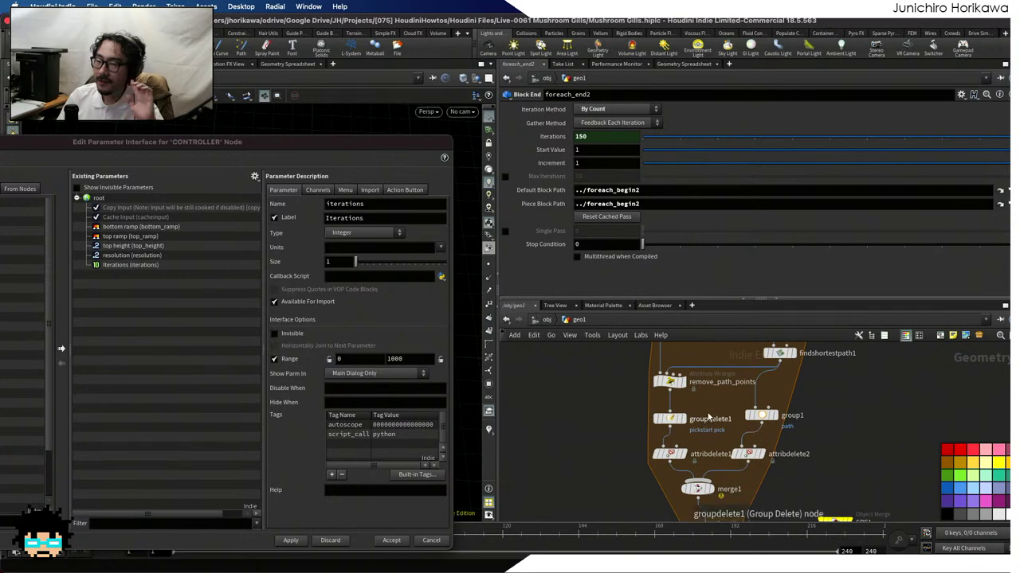
pyautogui.scroll(3, 708, 417)
pyautogui.click(638, 387)
pyautogui.scroll(-5, 682, 401)
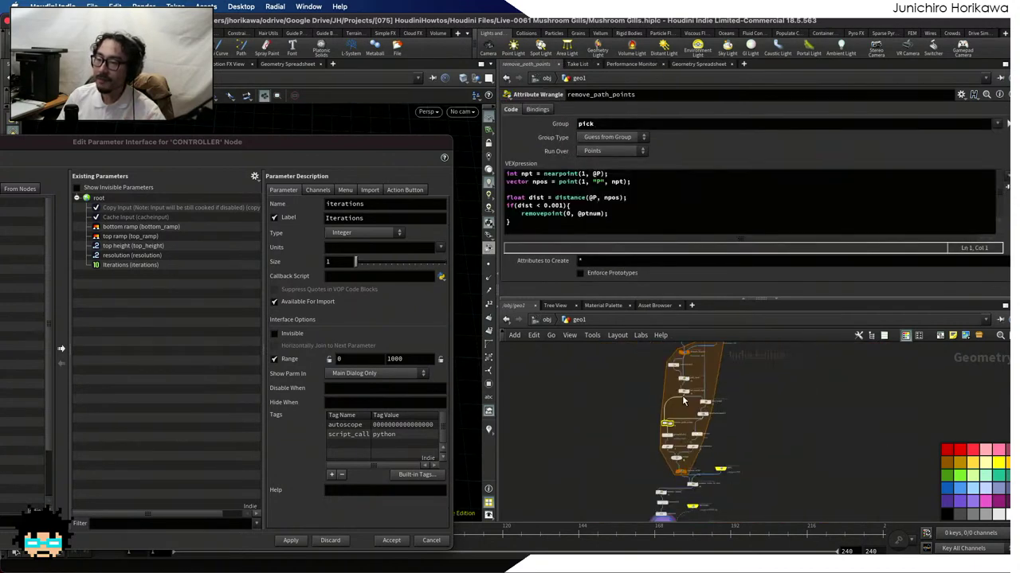
pyautogui.scroll(5, 683, 401)
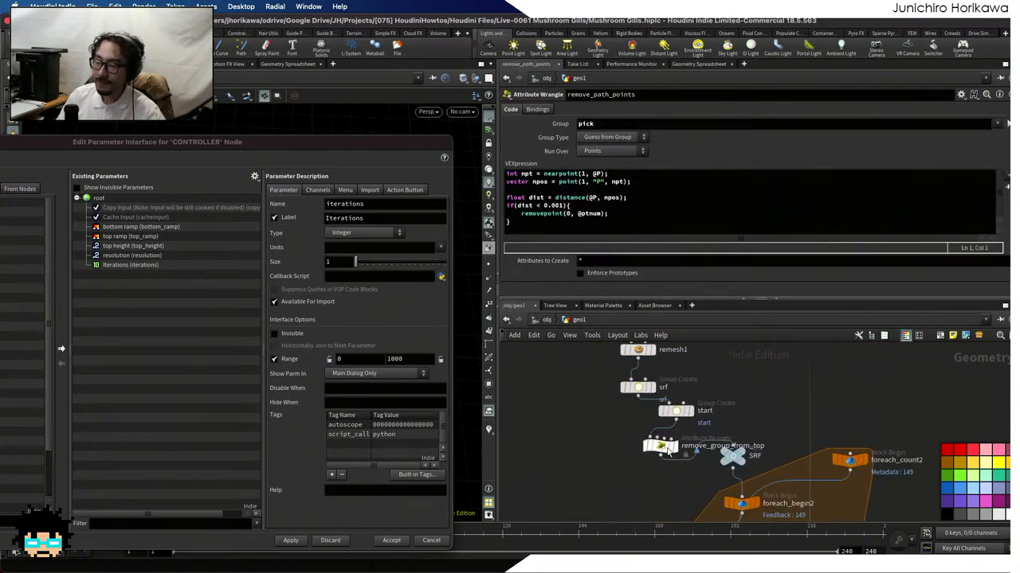
pyautogui.moveTo(675, 411); pyautogui.dragTo(638, 413)
pyautogui.scroll(2, 656, 446)
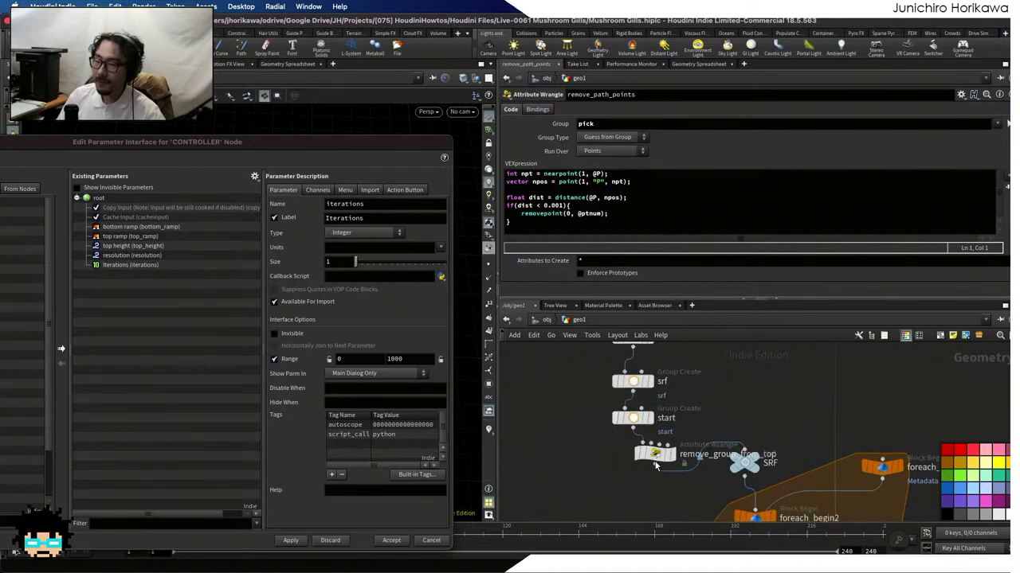
pyautogui.moveTo(655, 466); pyautogui.dragTo(632, 474)
# Review remove_group_from_top, remesh1 and pick_start, revealing pick_start's VEX and Seed slider
pyautogui.click(633, 462)
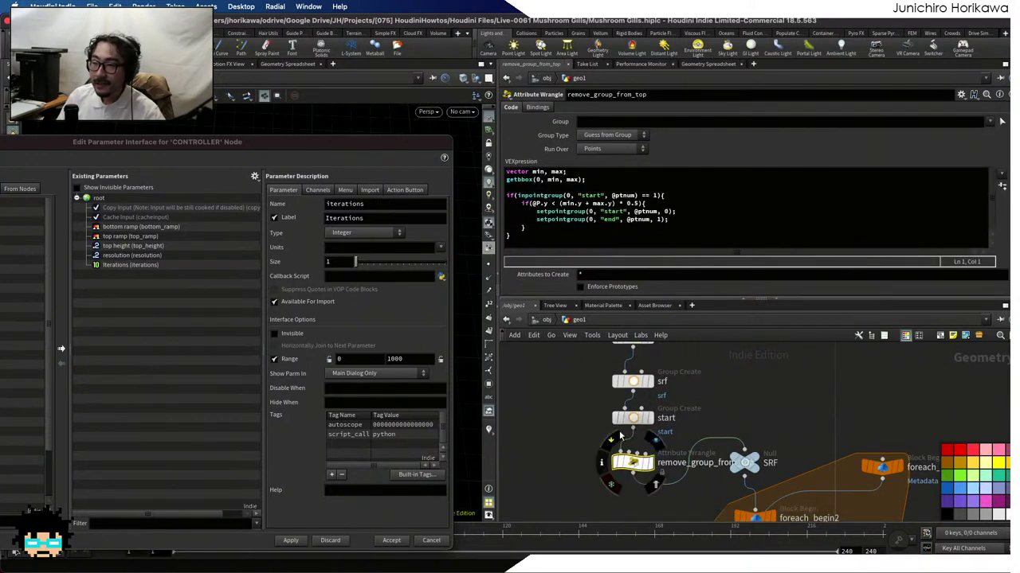
pyautogui.scroll(3, 662, 443)
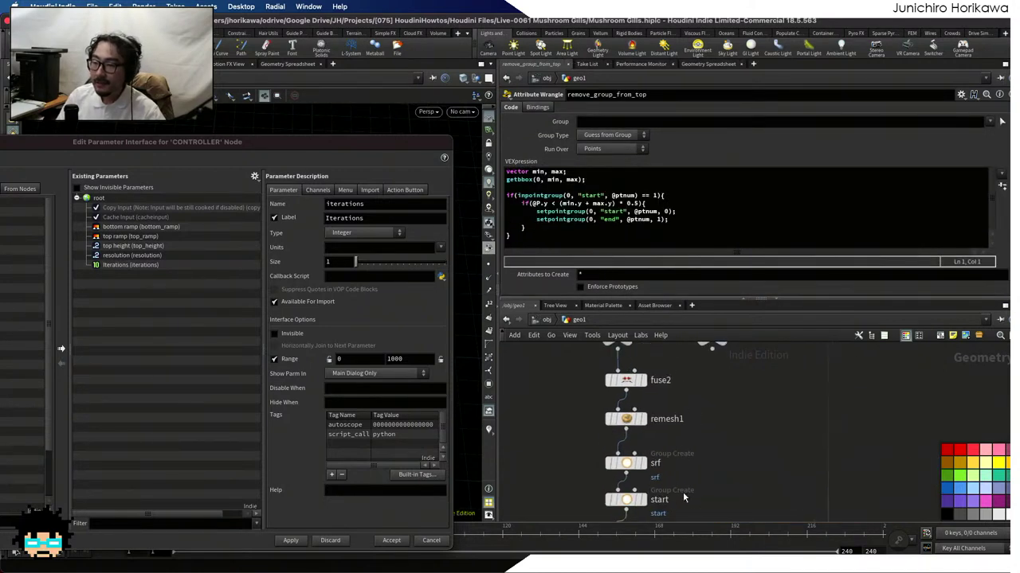
pyautogui.click(630, 426)
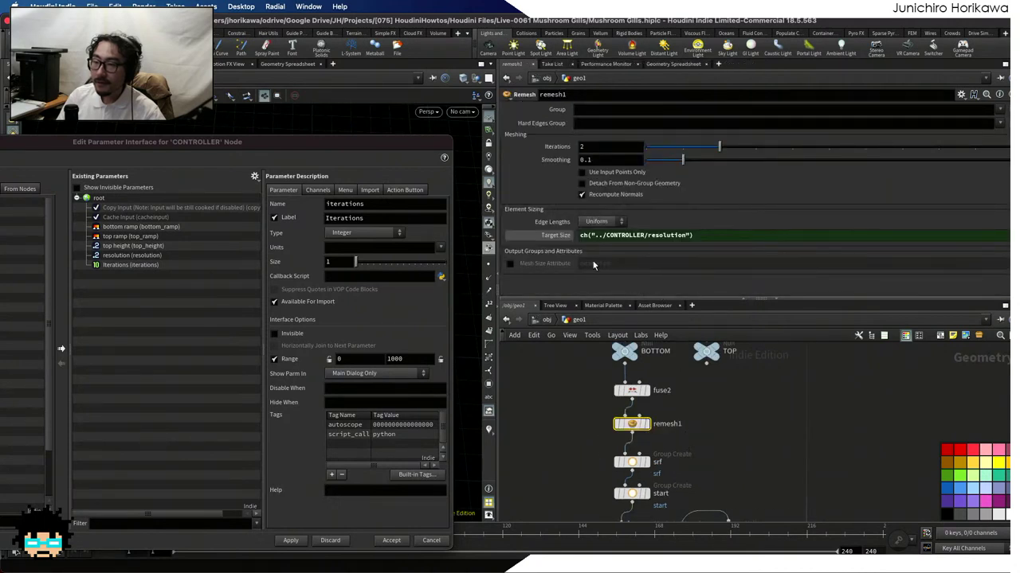
pyautogui.scroll(-5, 681, 432)
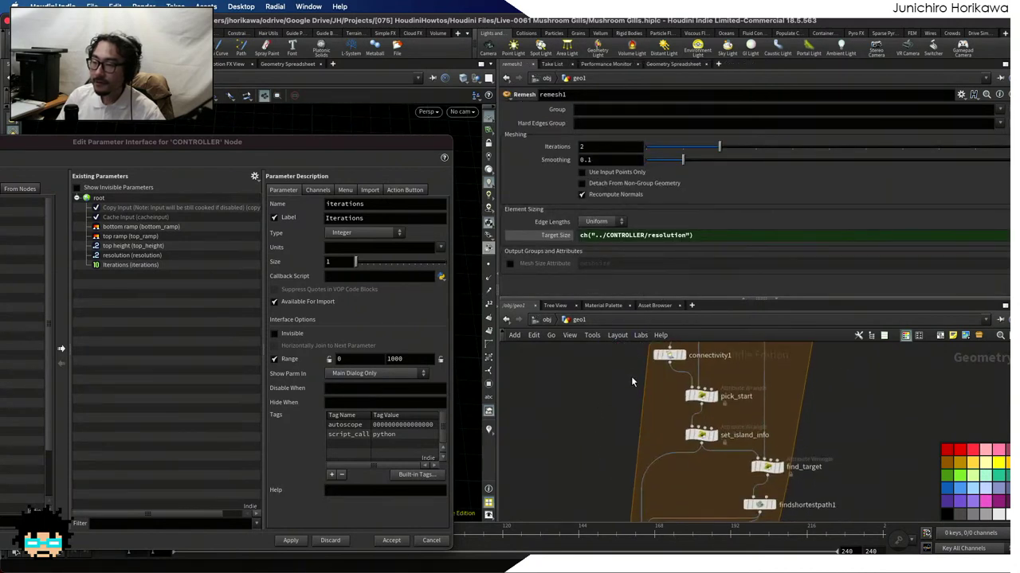
pyautogui.click(674, 390)
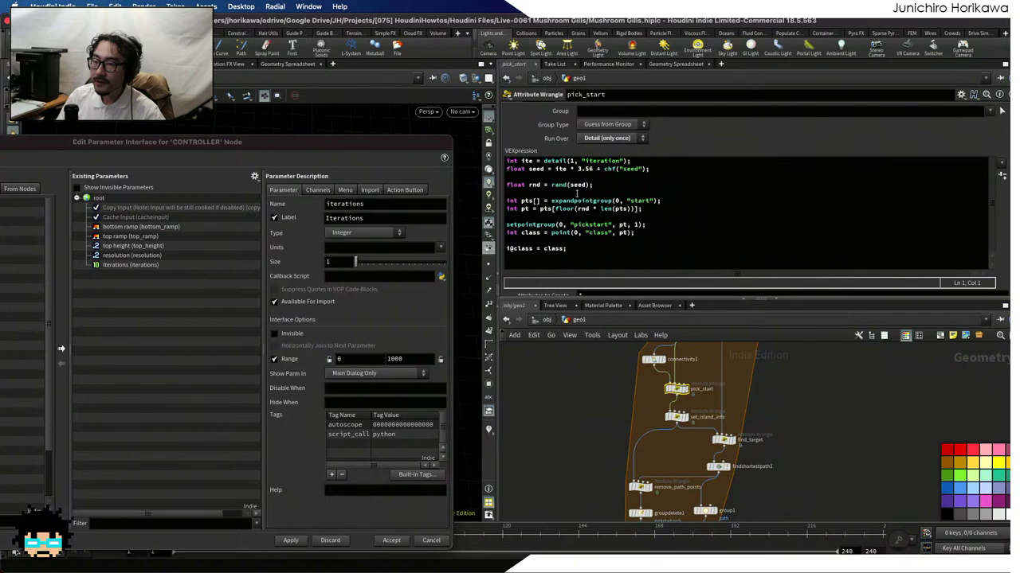
pyautogui.scroll(-2, 576, 291)
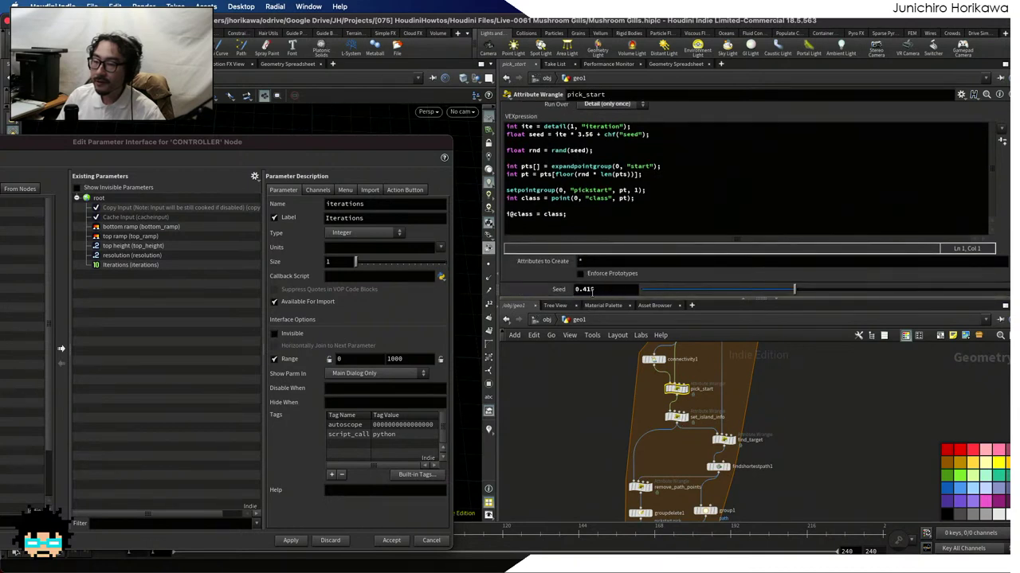
# Add pick_start's Seed as a float CONTROLLER parameter, then review set_island_info and find_target
pyautogui.click(204, 319)
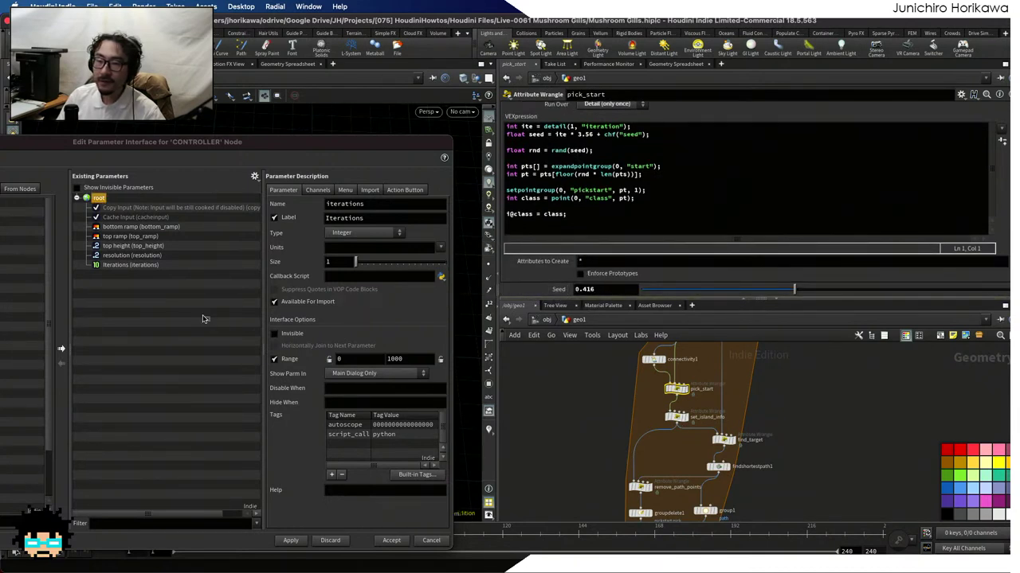
pyautogui.moveTo(204, 319); pyautogui.dragTo(199, 317)
pyautogui.scroll(3, 757, 469)
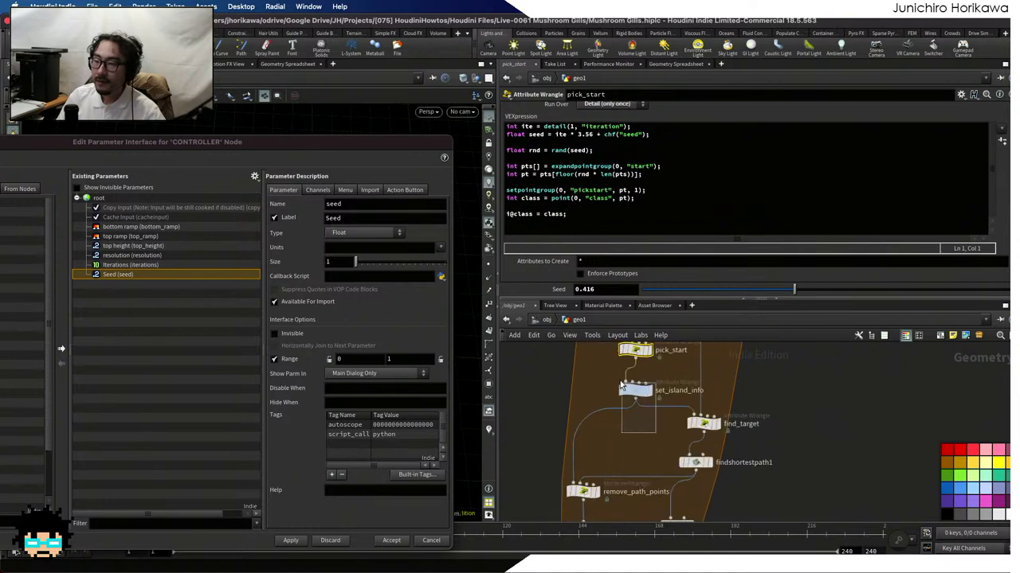
pyautogui.click(634, 388)
pyautogui.click(703, 423)
pyautogui.scroll(-3, 738, 436)
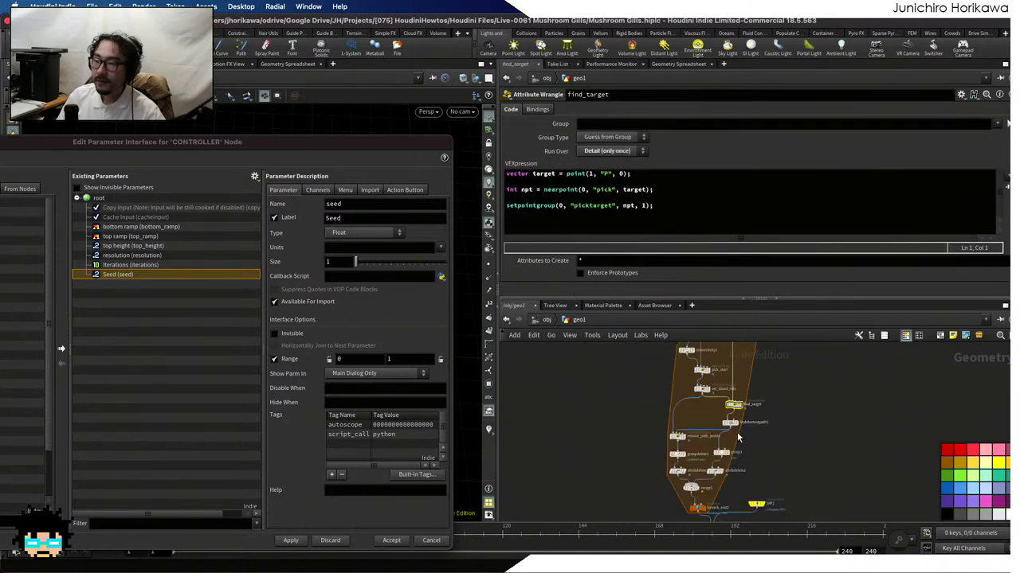
pyautogui.scroll(2, 737, 437)
# Review the code of remove_path_points, remove_point_at_end and remove_closed
pyautogui.click(658, 438)
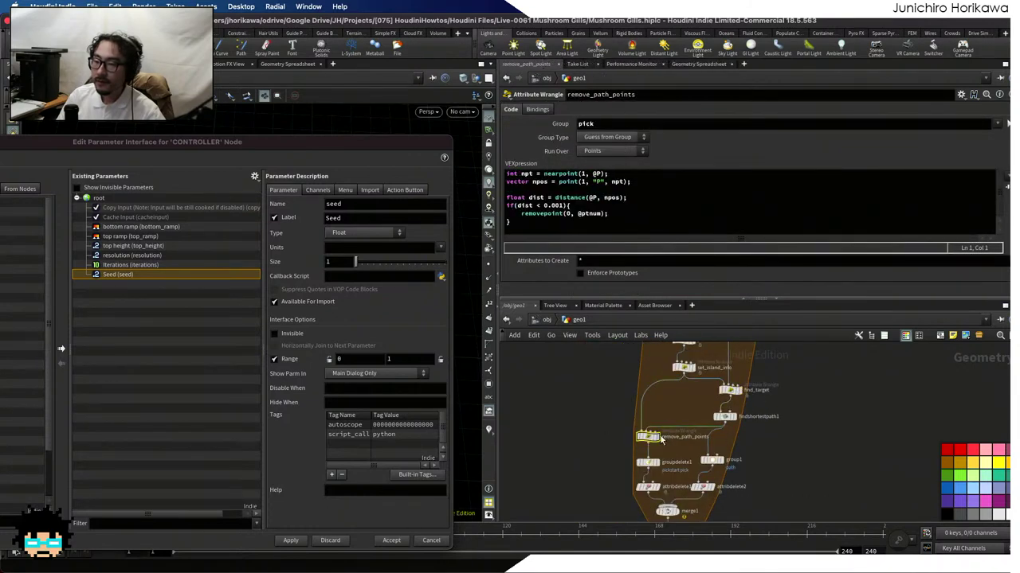
pyautogui.moveTo(614, 483); pyautogui.dragTo(658, 416, button='middle')
pyautogui.scroll(1, 658, 416)
pyautogui.click(654, 419)
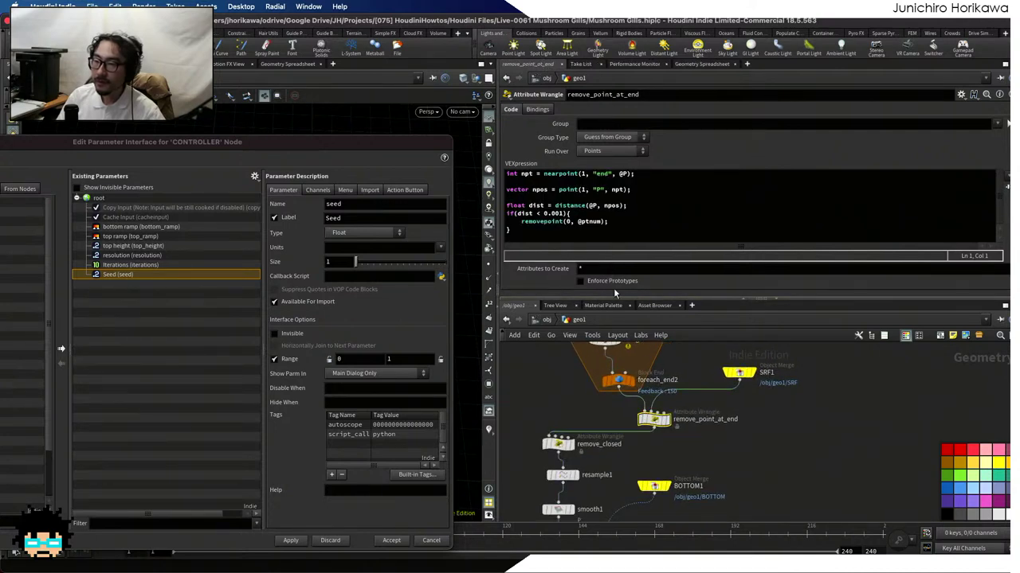
pyautogui.scroll(2, 657, 474)
pyautogui.click(546, 422)
pyautogui.scroll(-2, 557, 434)
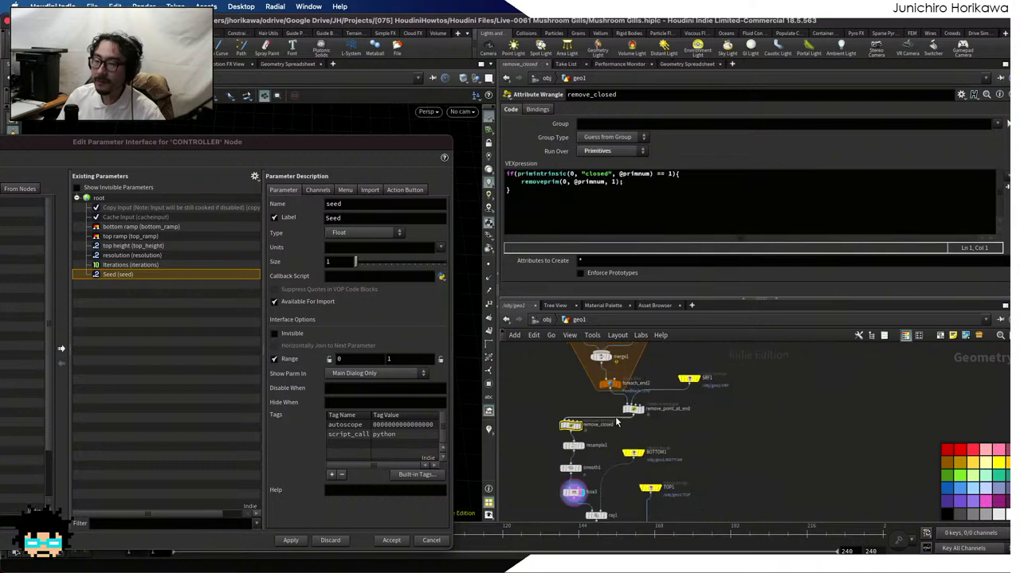
pyautogui.scroll(2, 618, 436)
pyautogui.scroll(-1, 617, 435)
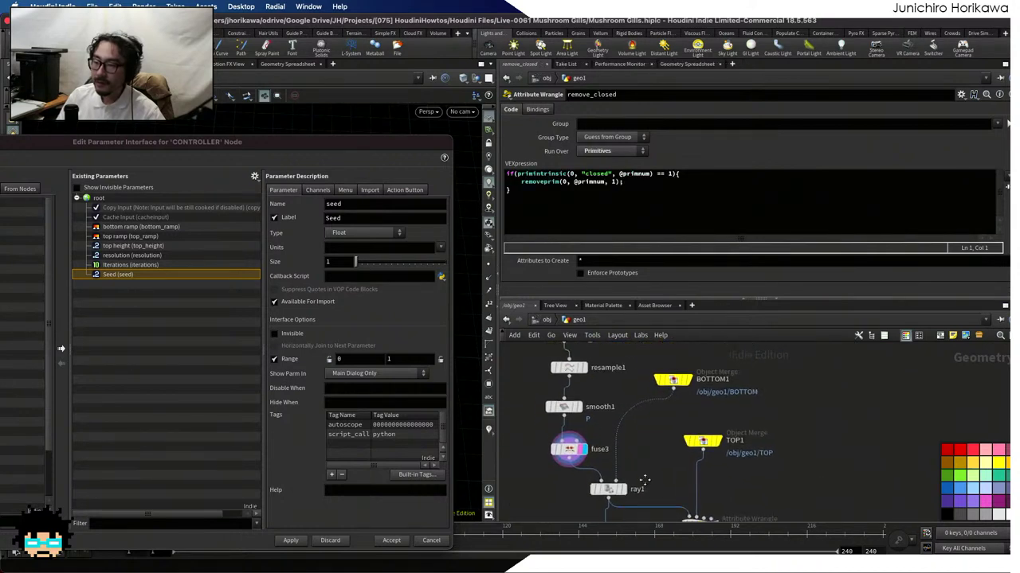
pyautogui.scroll(1, 685, 430)
# Rename the pointwrangle1 node to uv_remapping
pyautogui.click(698, 441)
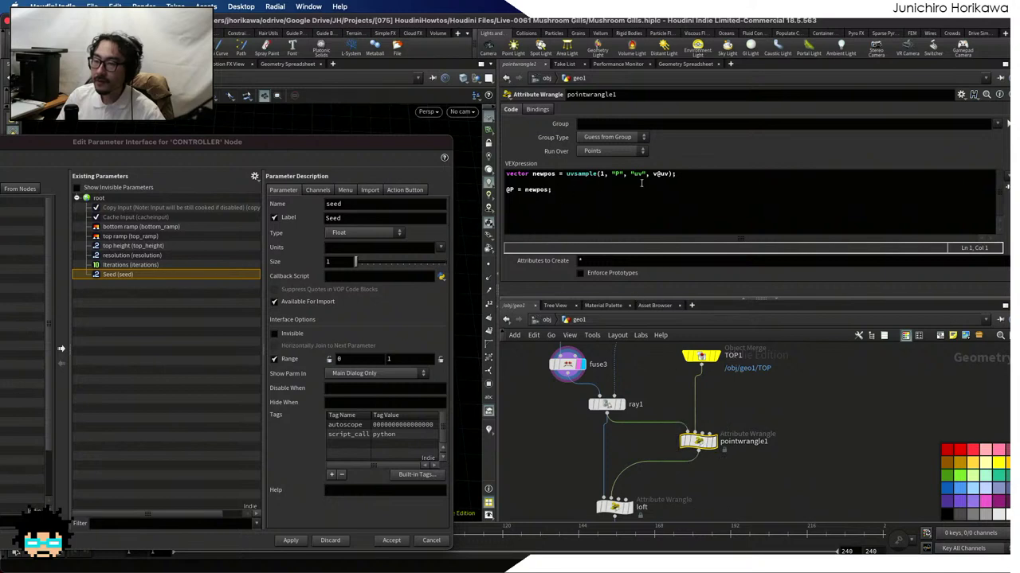
pyautogui.doubleClick(740, 441)
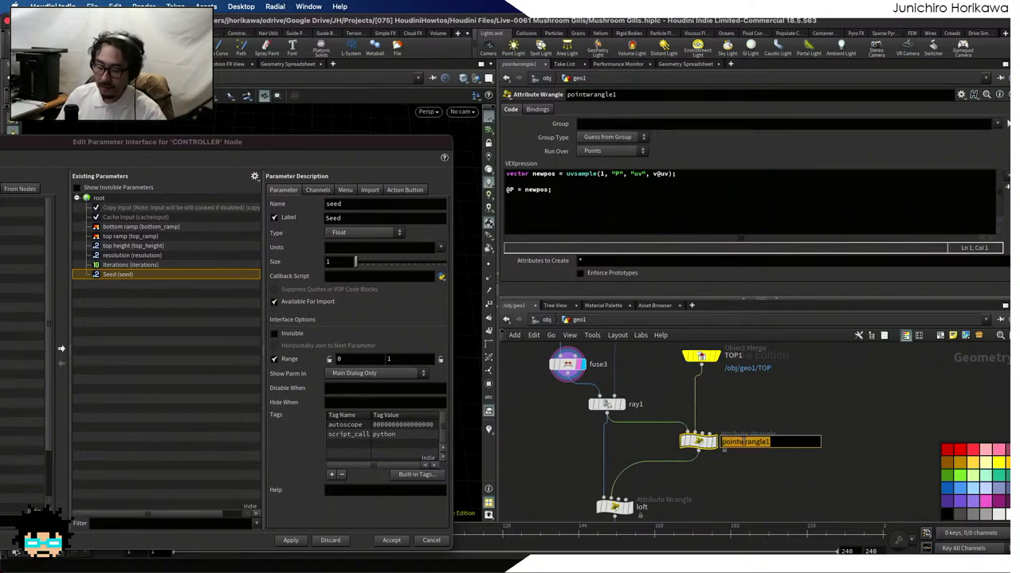
pyautogui.write('point')
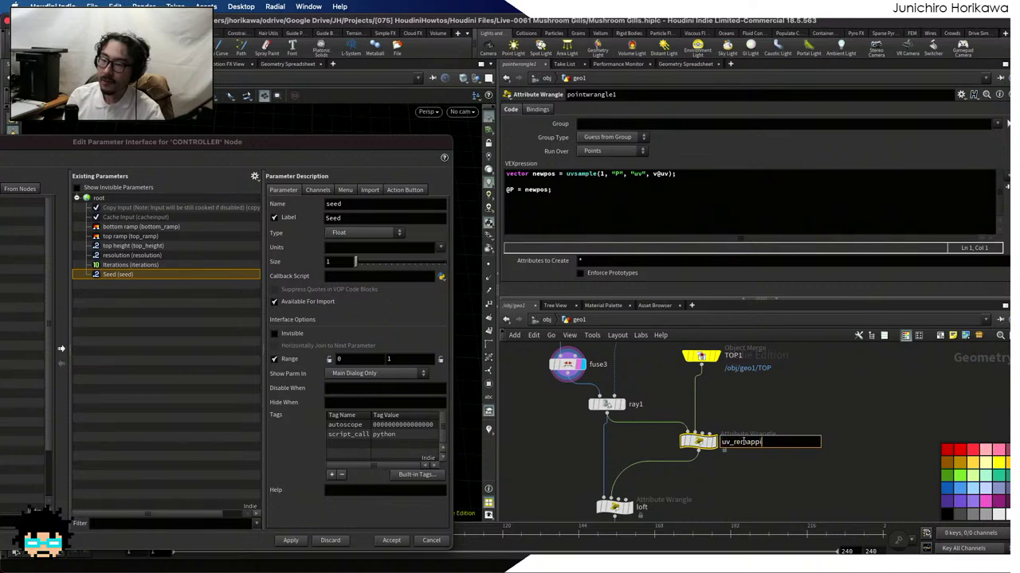
pyautogui.write('ng')
pyautogui.press('Return')
pyautogui.scroll(-2, 762, 470)
pyautogui.scroll(2, 726, 494)
# Add remesh2's Target Size as a new parameter on CONTROLLER
pyautogui.scroll(-2, 717, 478)
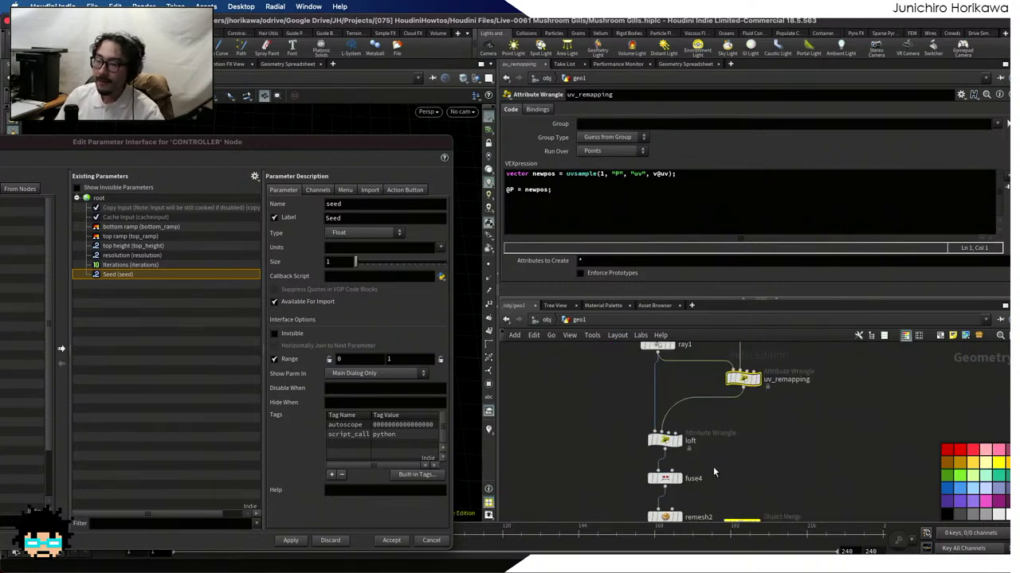
pyautogui.click(662, 432)
pyautogui.scroll(-3, 661, 430)
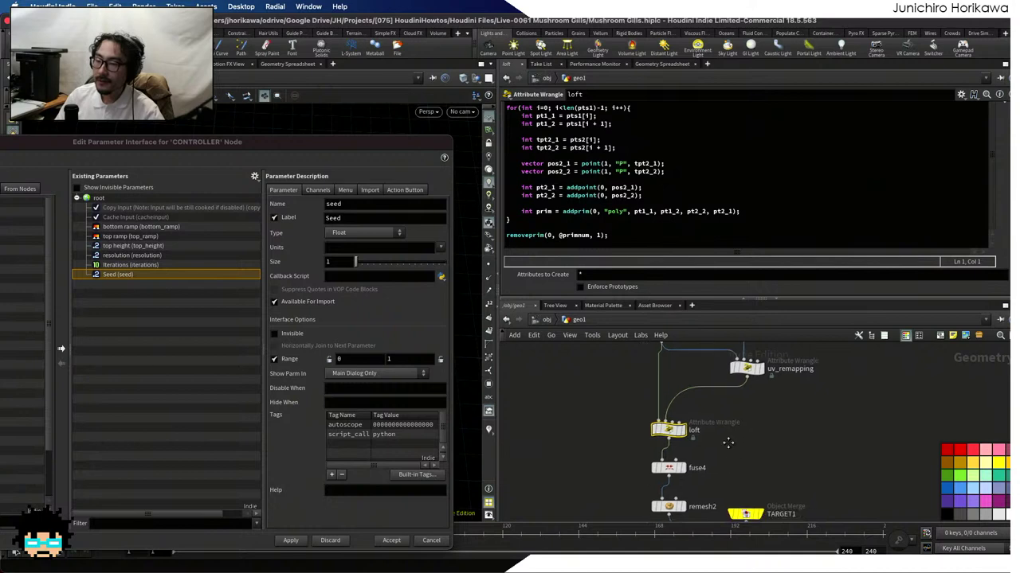
pyautogui.click(632, 389)
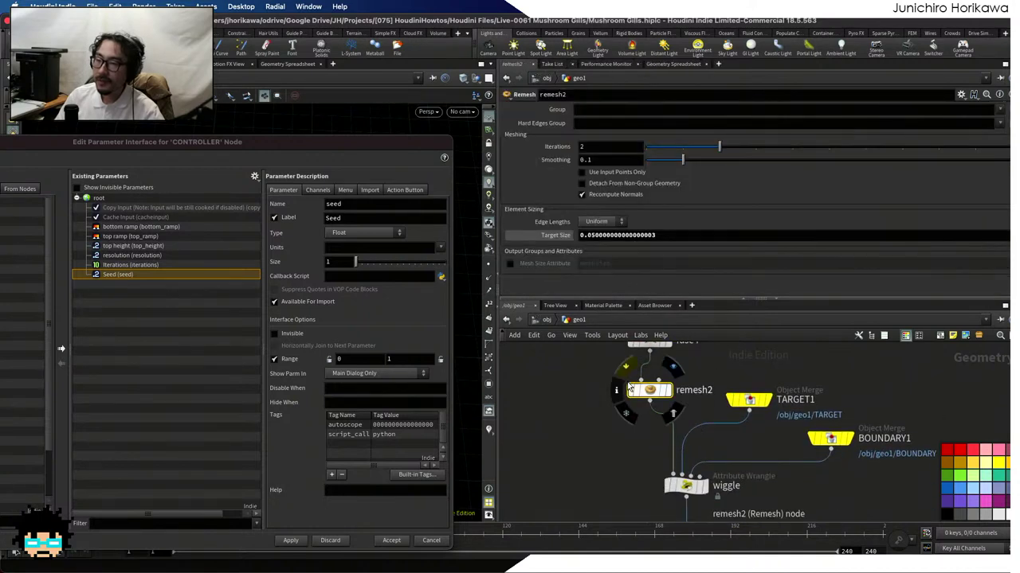
pyautogui.moveTo(556, 235); pyautogui.dragTo(193, 324)
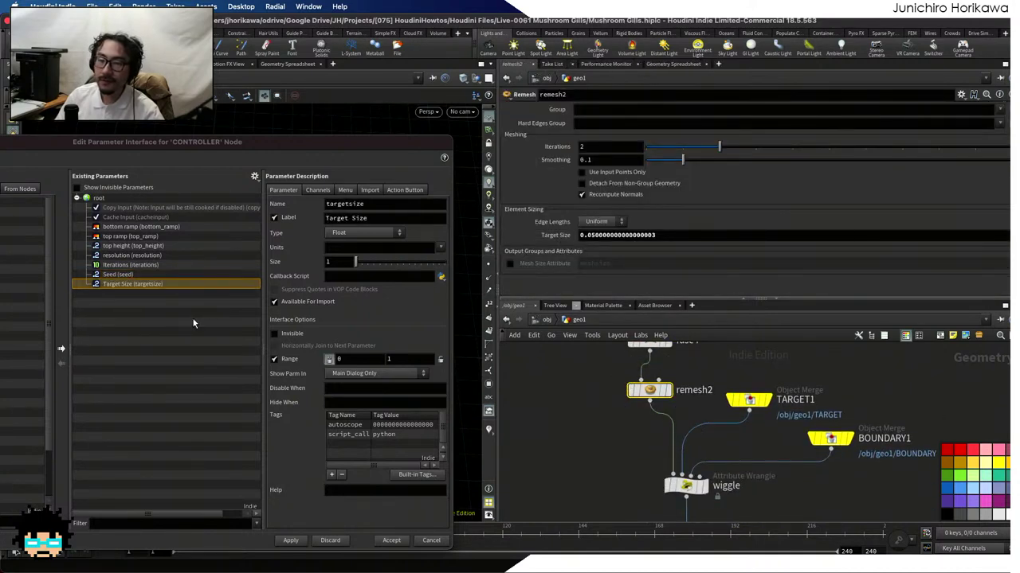
pyautogui.moveTo(650, 391); pyautogui.dragTo(637, 396)
# Name the new parameter mesh_res with label 'mesh res', then select the wiggle node
pyautogui.doubleClick(351, 205)
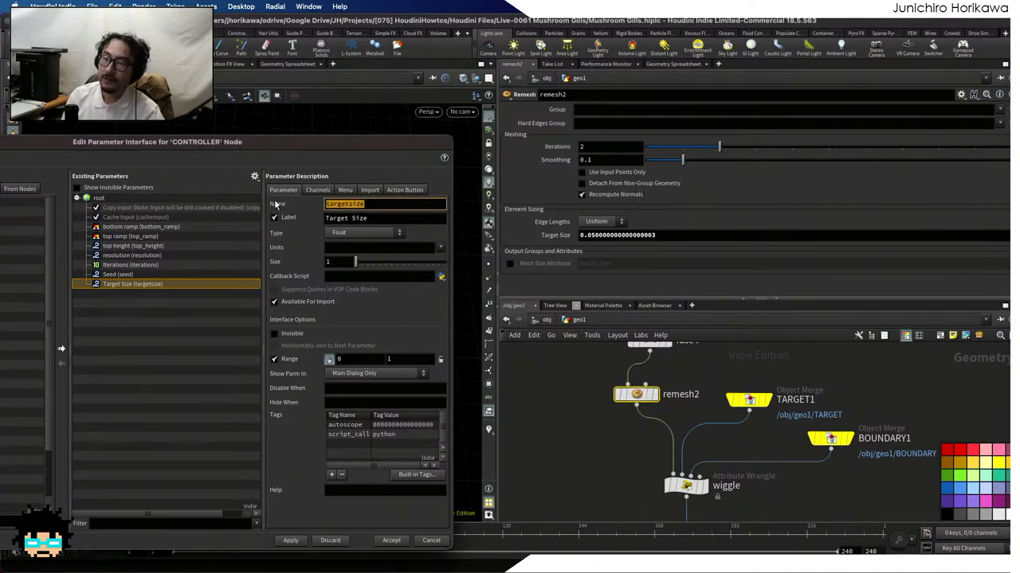
pyautogui.write('mesh_res')
pyautogui.press('Tab')
pyautogui.write('m')
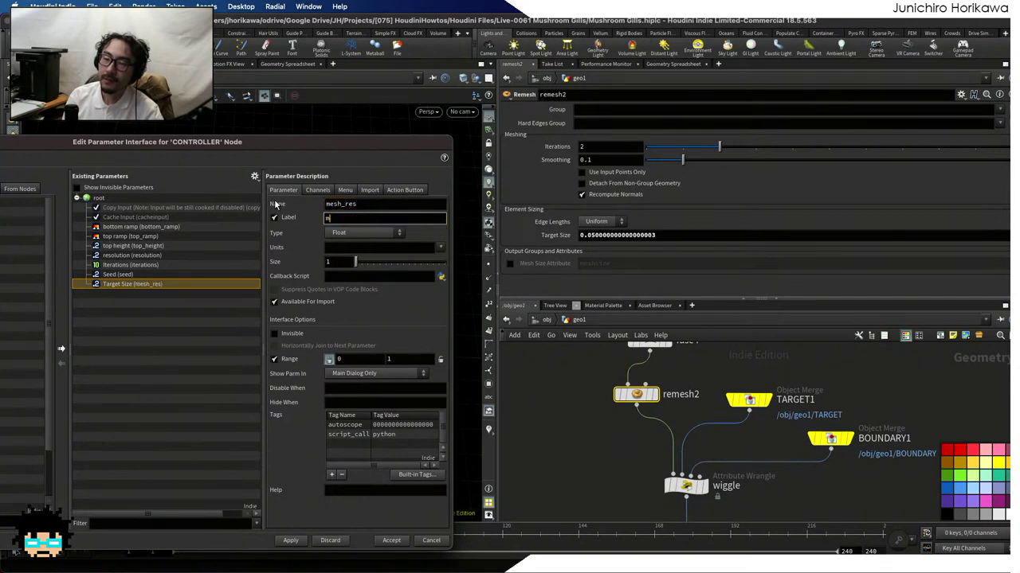
pyautogui.press('Return')
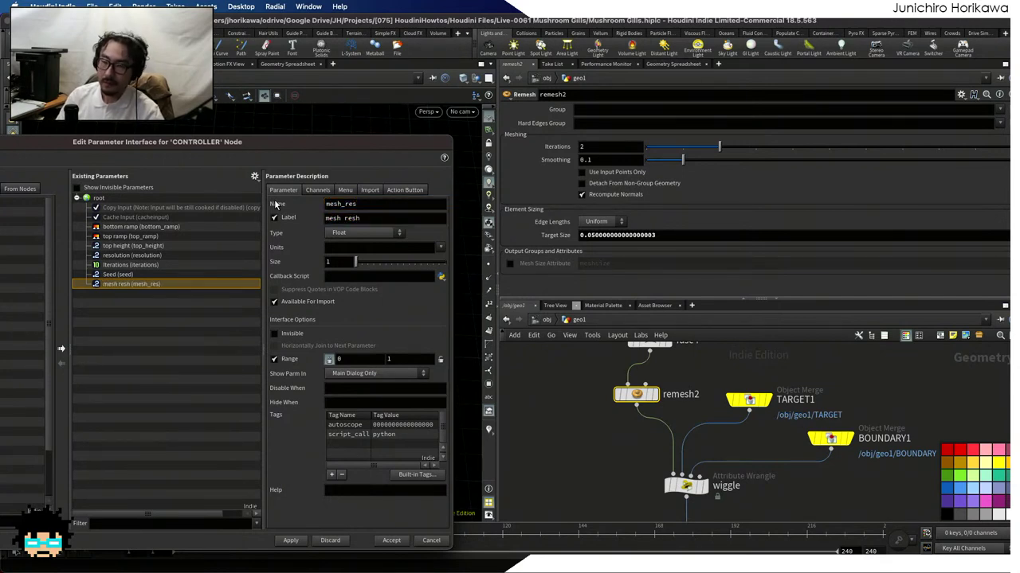
pyautogui.click(378, 221)
pyautogui.press('BackSpace')
pyautogui.press('Return')
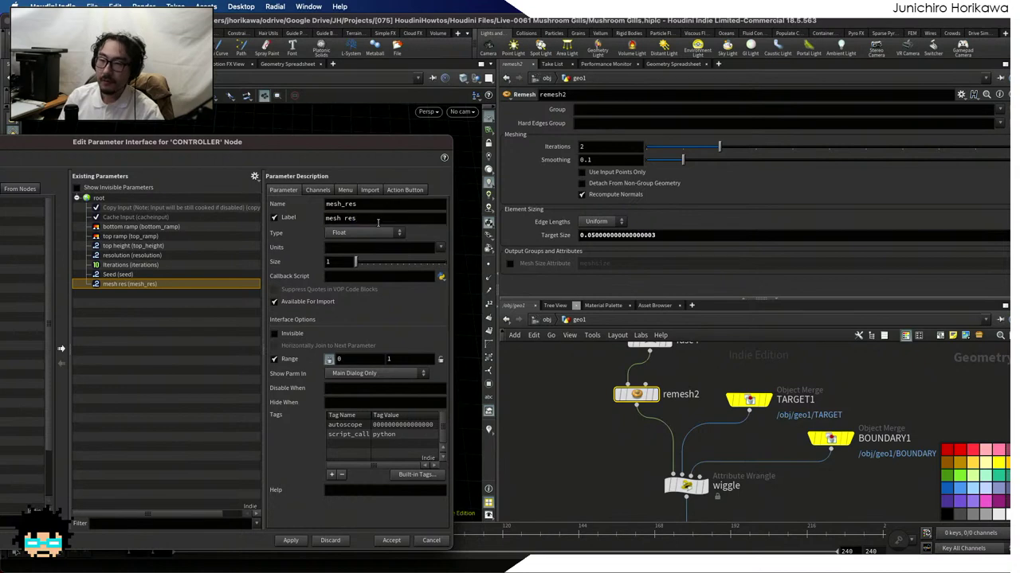
pyautogui.scroll(-3, 569, 410)
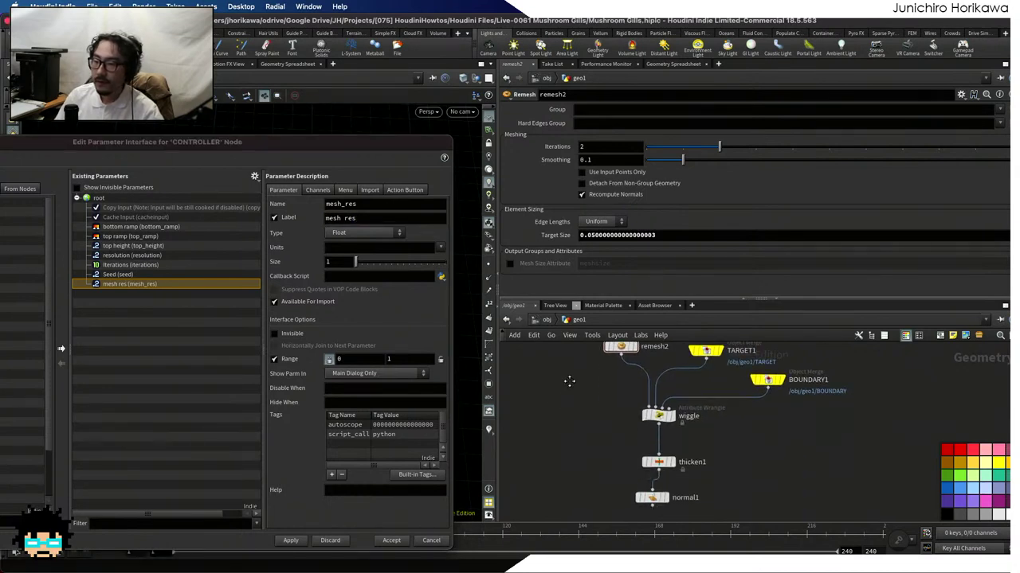
pyautogui.click(661, 406)
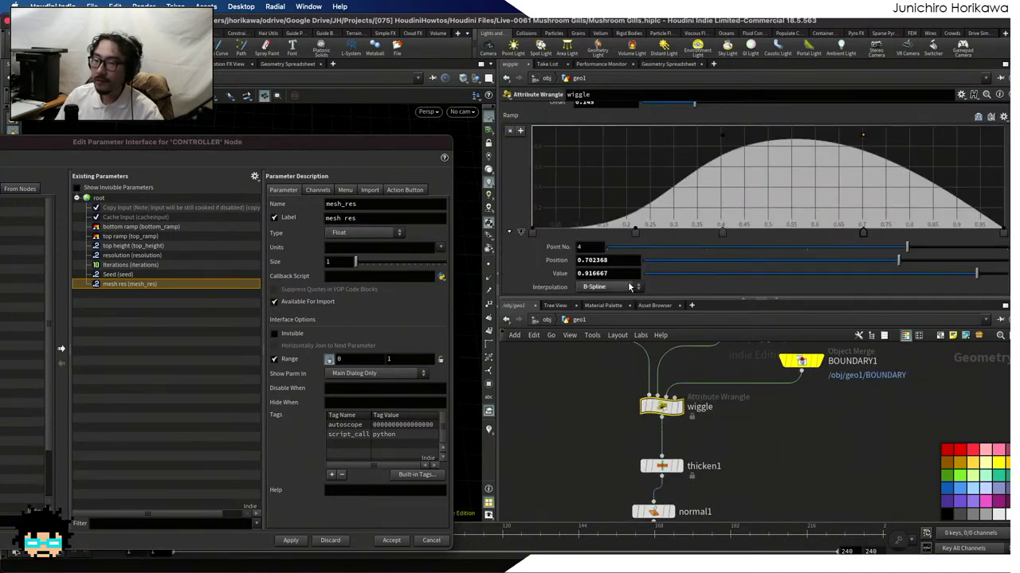
# Add the wiggle ramp to CONTROLLER, named wiggle_ramp
pyautogui.scroll(3, 629, 287)
pyautogui.moveTo(510, 213); pyautogui.dragTo(170, 271)
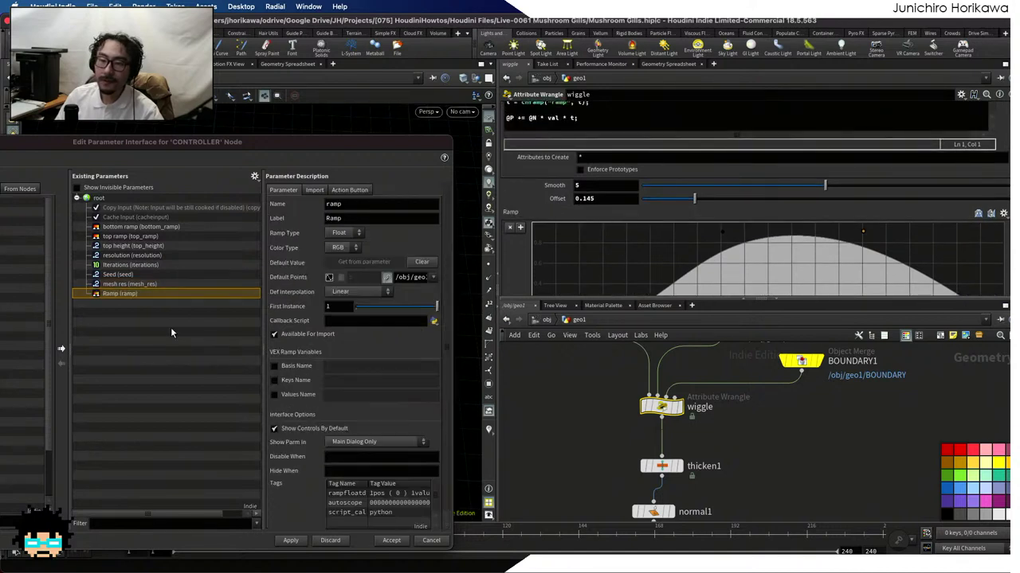
pyautogui.doubleClick(335, 204)
pyautogui.write('wiugg')
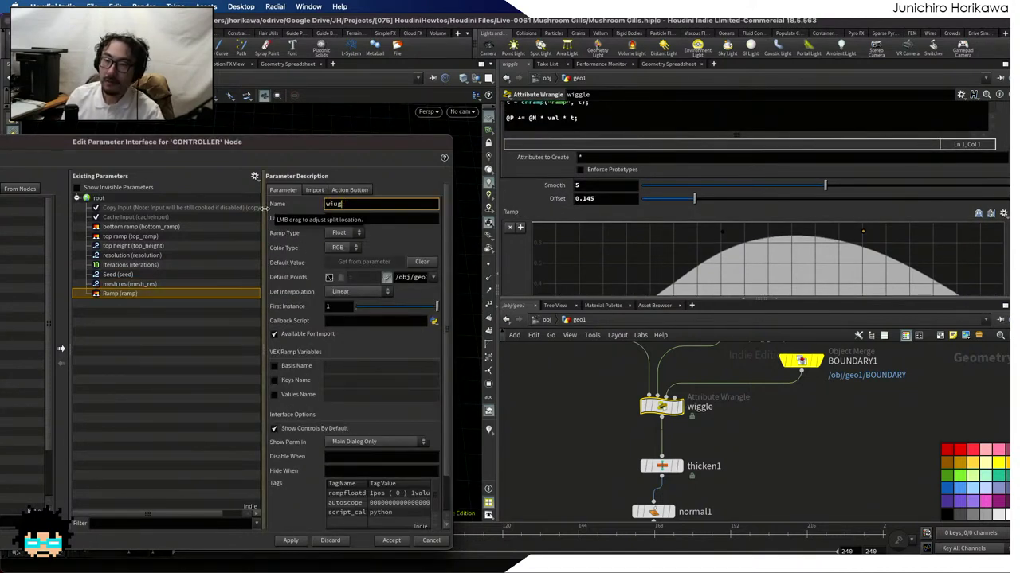
pyautogui.write('le_ramp')
pyautogui.press('Return')
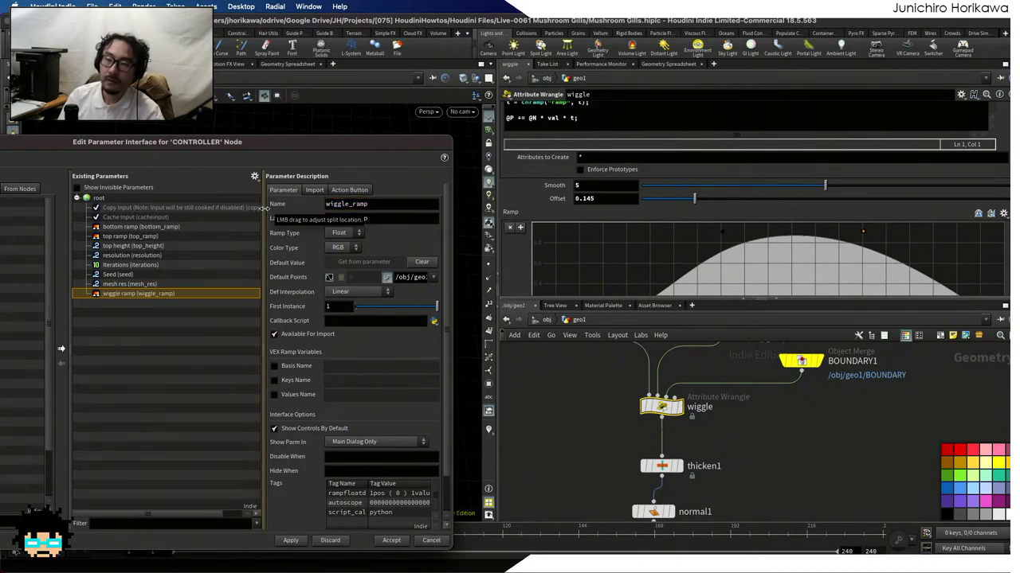
# Add the wiggle Offset as wiggle_offset, labelled 'wiggle offset'
pyautogui.scroll(-3, 520, 231)
pyautogui.scroll(3, 530, 271)
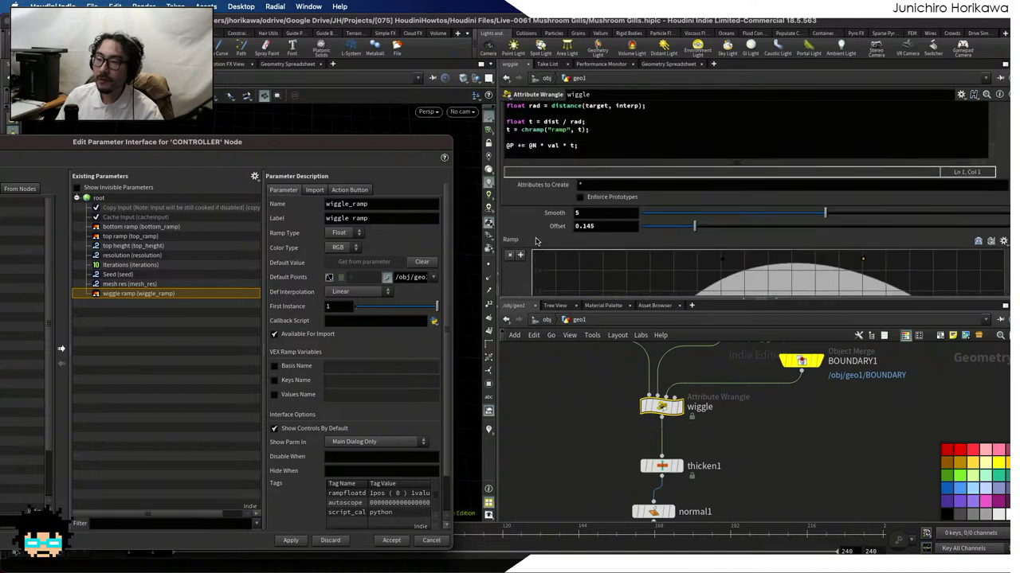
pyautogui.moveTo(557, 230); pyautogui.dragTo(239, 311)
pyautogui.write('wiggle_offset')
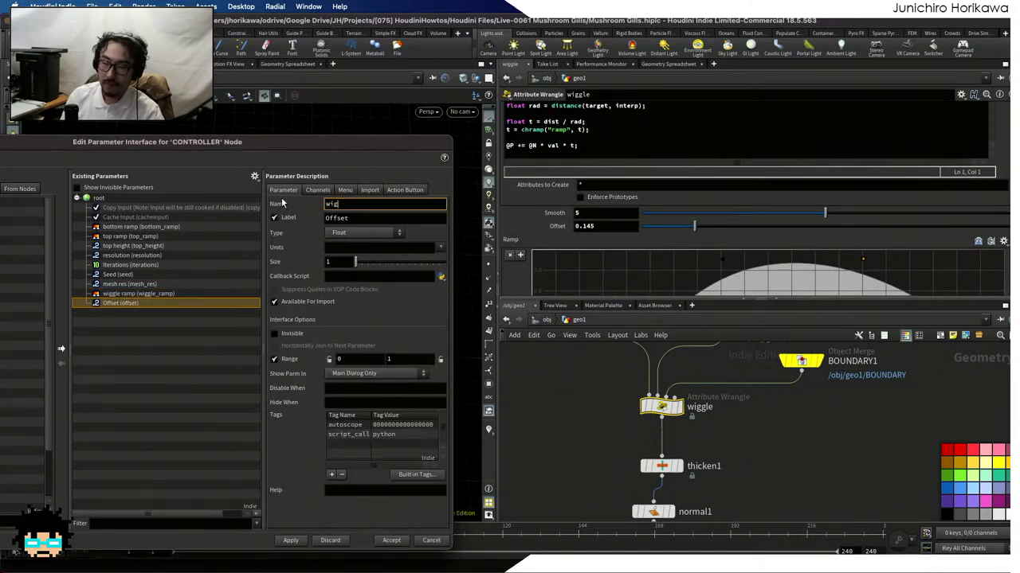
pyautogui.press('Tab')
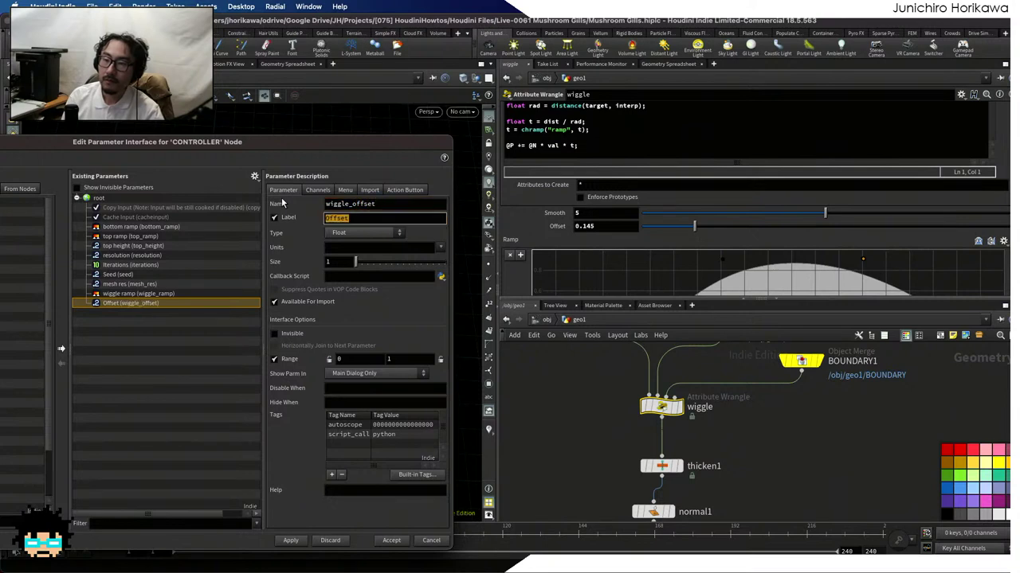
pyautogui.write('wiggle offset')
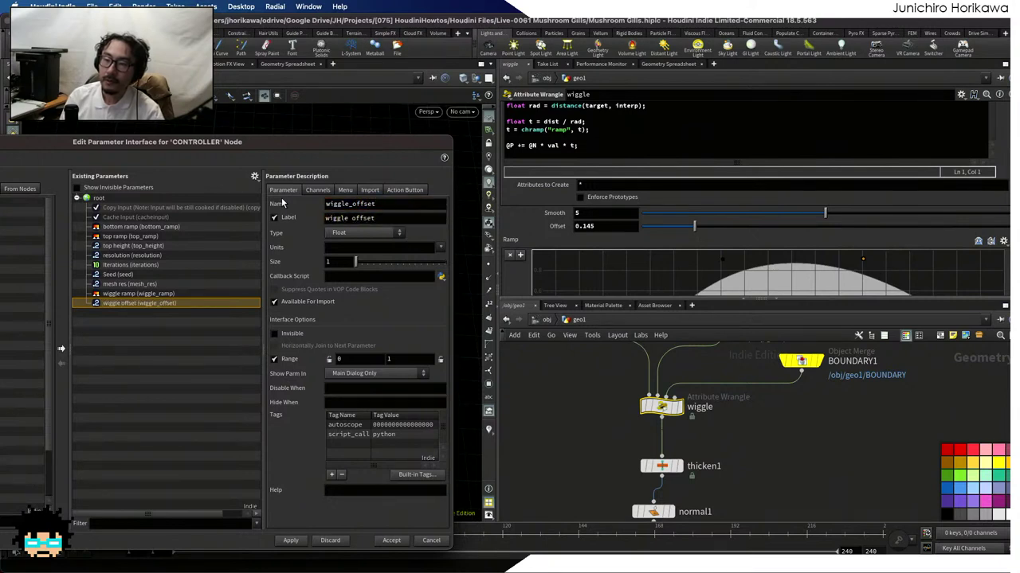
# Add the wiggle Smooth parameter as wiggle_smooth, labelled 'wiggle smooth'
pyautogui.click(557, 209)
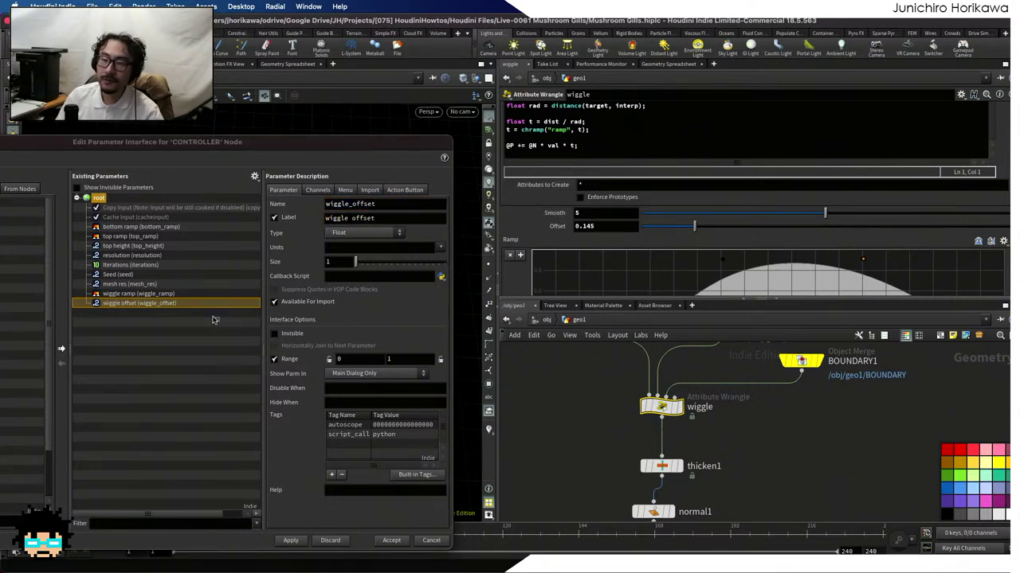
pyautogui.moveTo(212, 319); pyautogui.dragTo(212, 315)
pyautogui.doubleClick(367, 205)
pyautogui.write('w')
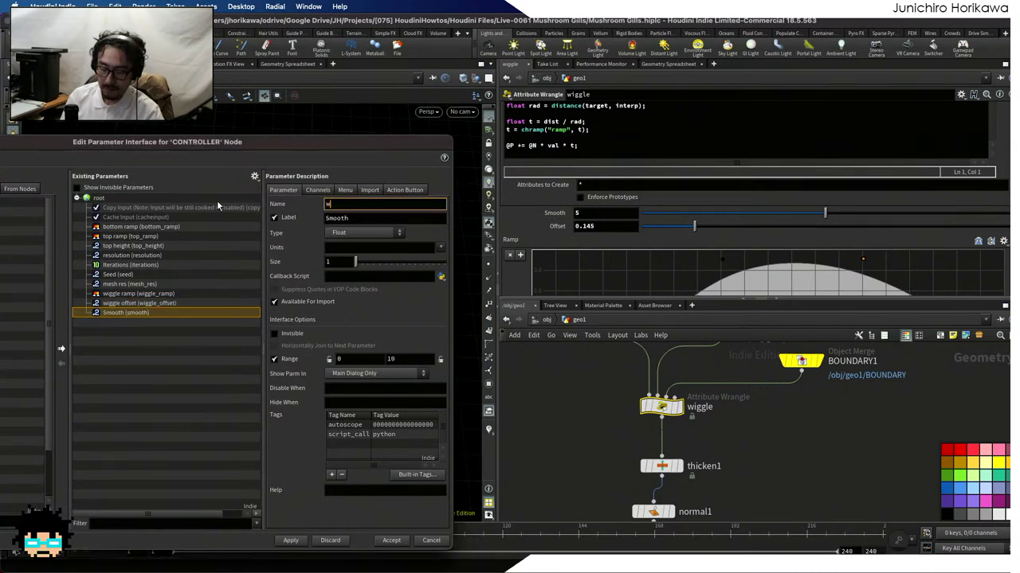
pyautogui.write('iggle_smooth')
pyautogui.press('Tab')
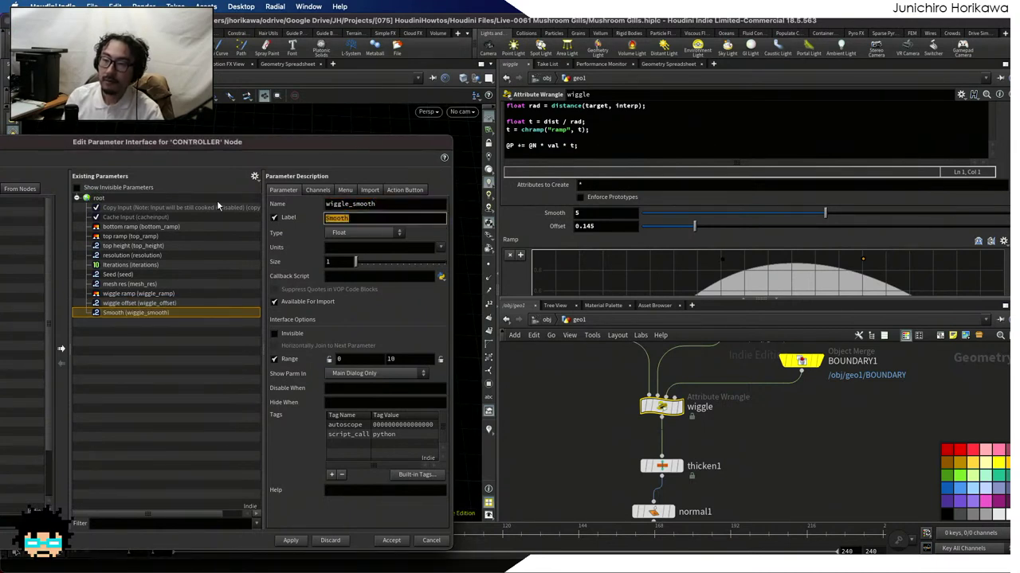
pyautogui.write('wiggle som')
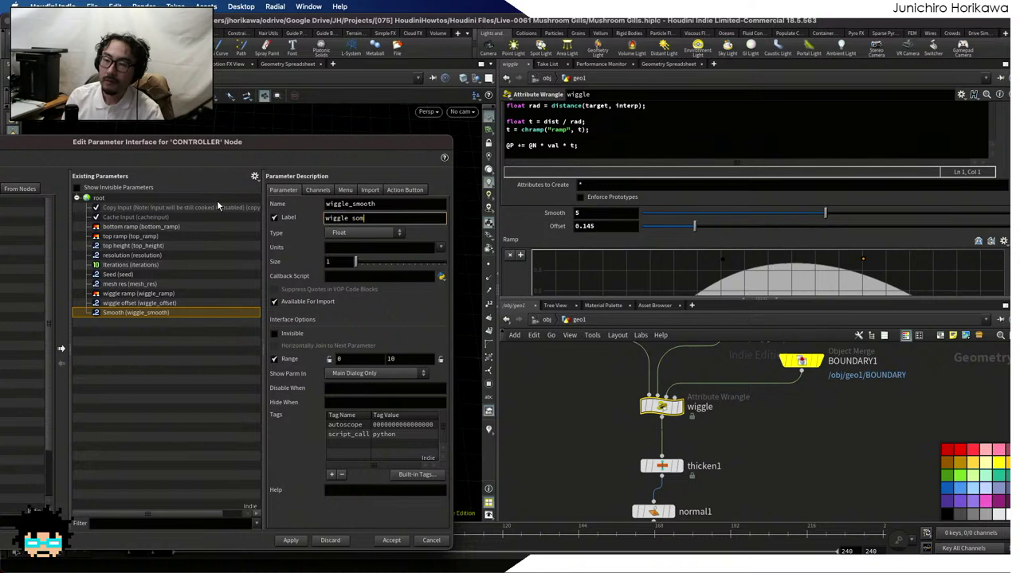
pyautogui.press('BackSpace')
pyautogui.press('BackSpace')
pyautogui.write('mooth')
pyautogui.press('Return')
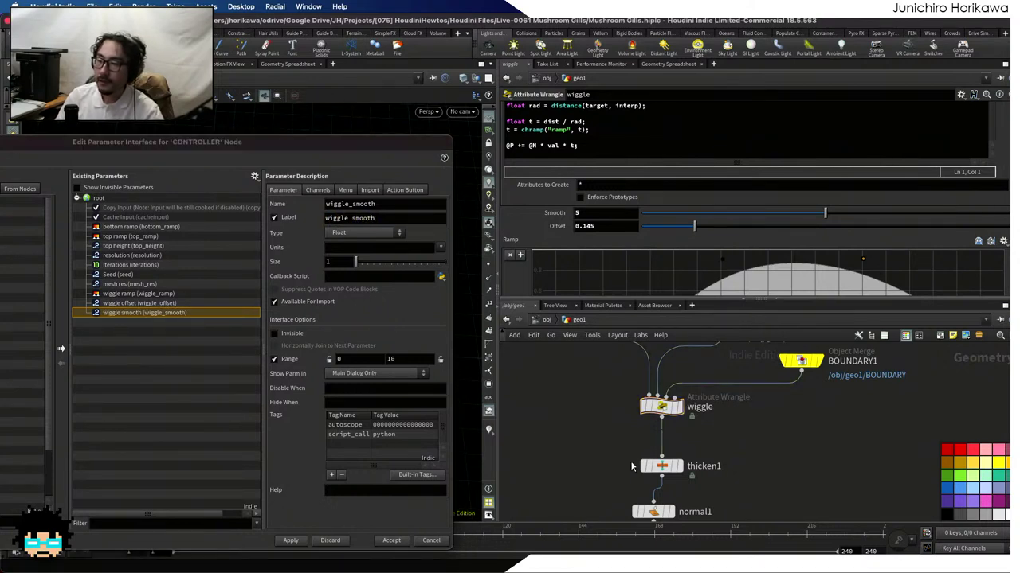
# Add thicken1's Depth as a parameter named and labelled thickness
pyautogui.click(649, 466)
pyautogui.moveTo(556, 159); pyautogui.dragTo(138, 360)
pyautogui.doubleClick(382, 205)
pyautogui.write('thic')
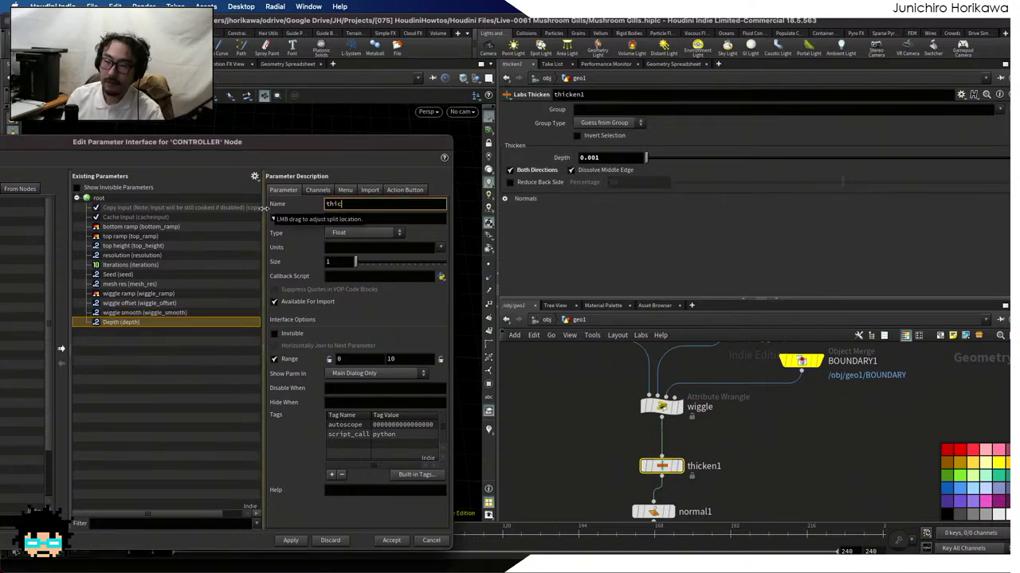
pyautogui.write('kness')
pyautogui.press('Return')
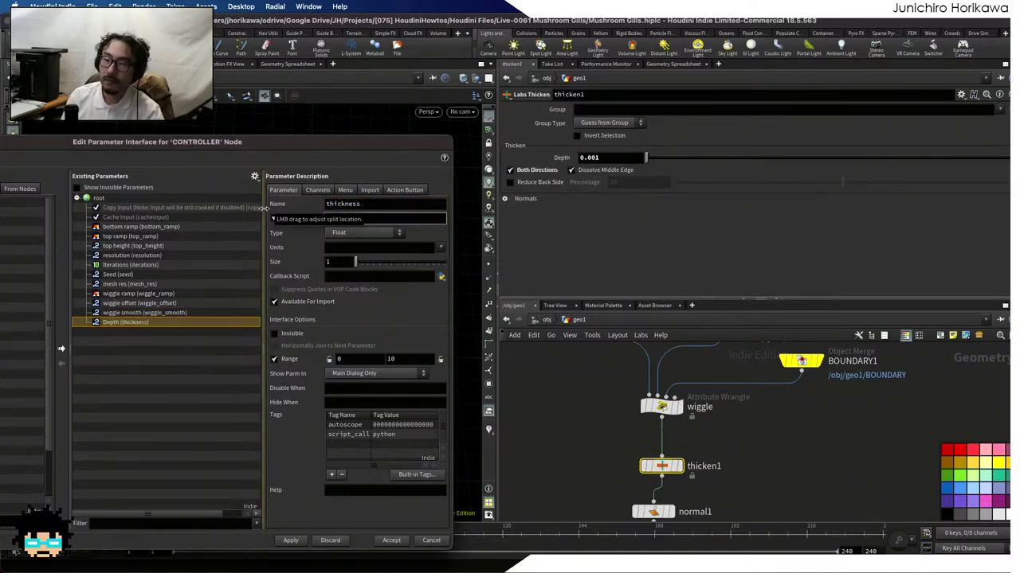
pyautogui.doubleClick(351, 217)
pyautogui.write('thickness')
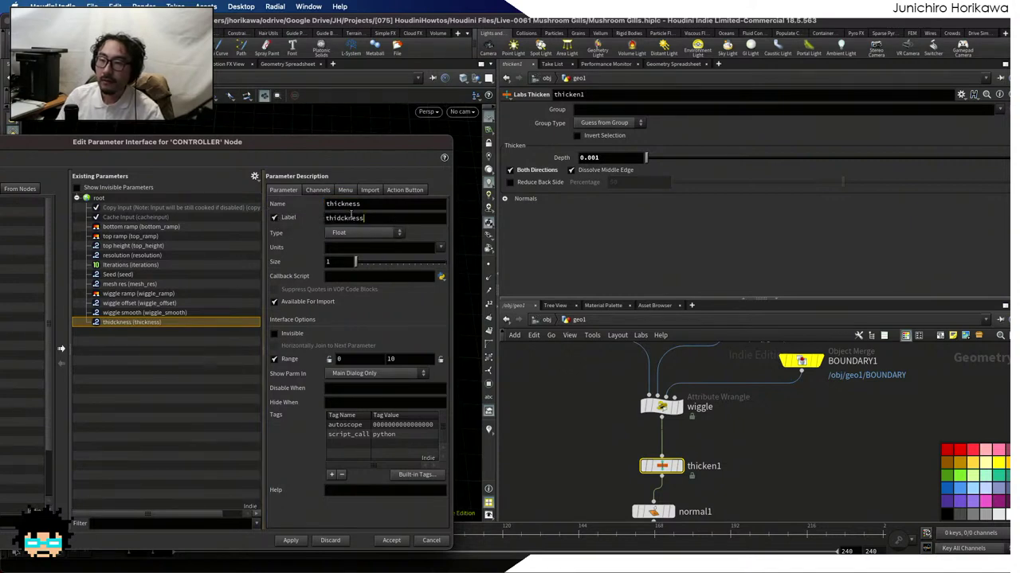
pyautogui.press('Return')
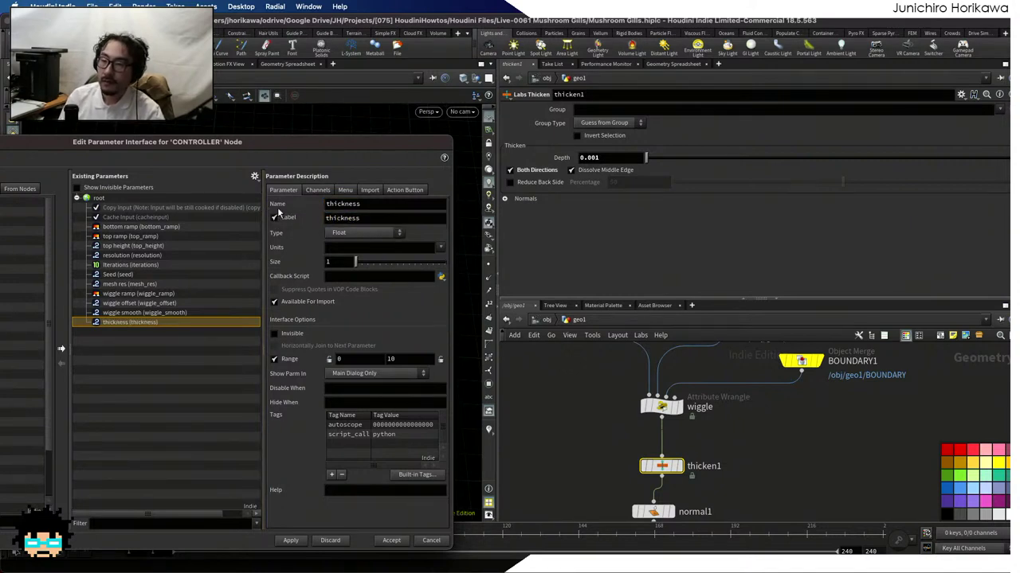
# Apply and accept the new CONTROLLER parameters, closing the interface editor
pyautogui.scroll(-2, 618, 408)
pyautogui.scroll(1, 639, 453)
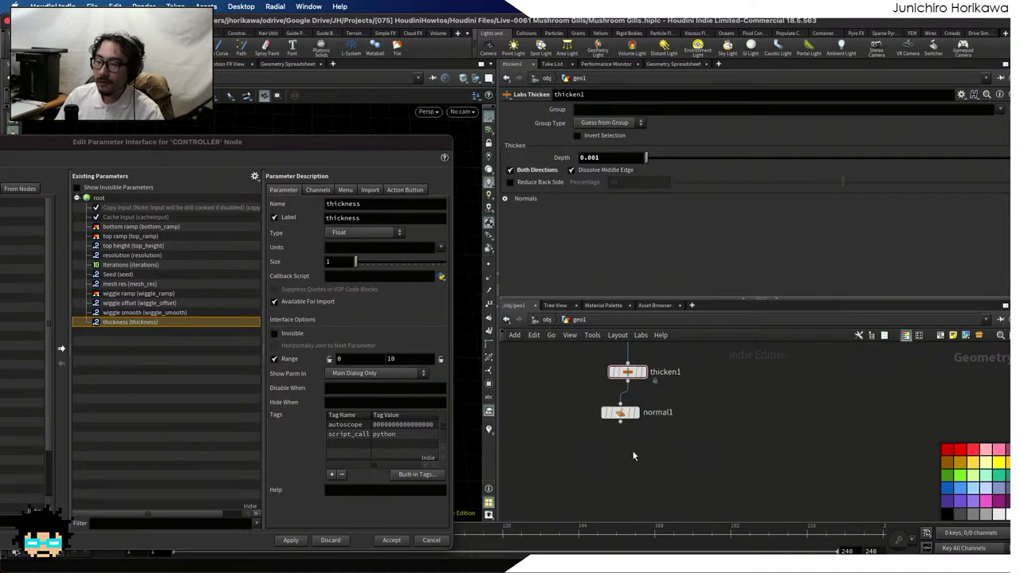
pyautogui.click(303, 543)
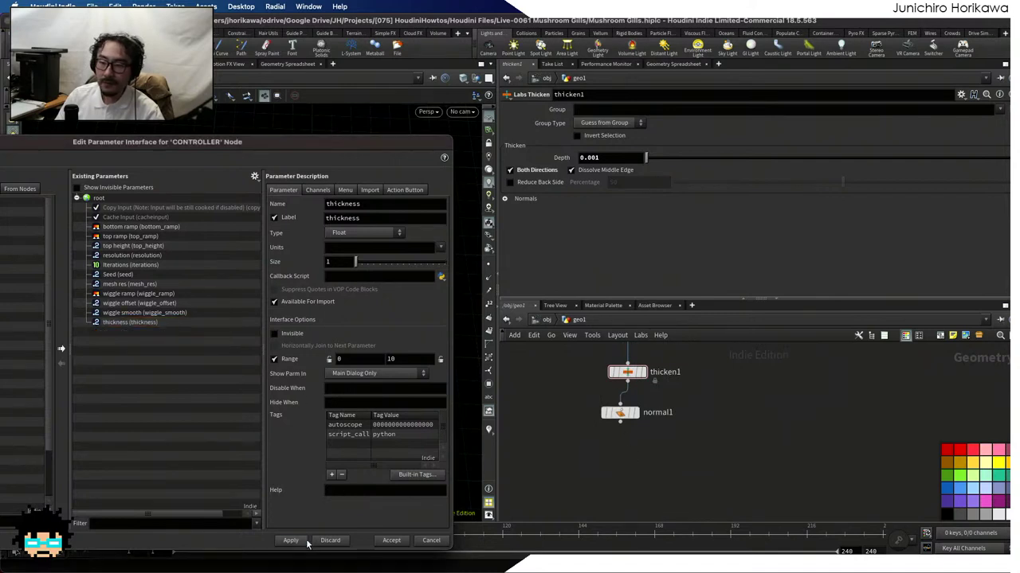
pyautogui.click(388, 541)
pyautogui.scroll(2, 673, 399)
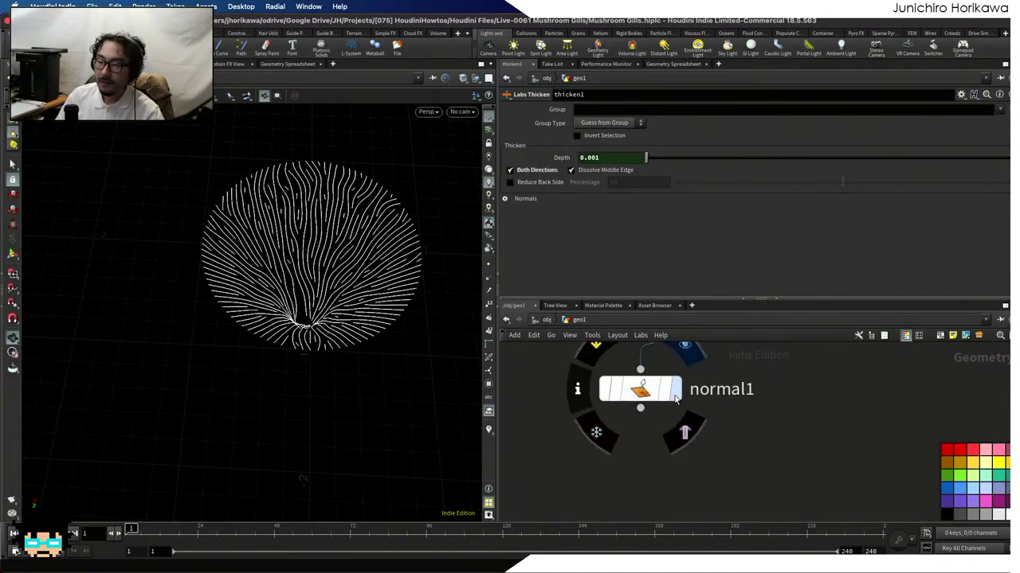
# Display normal1's output and view the thickened gills briefly unlit before restoring lighting
pyautogui.click(676, 398)
pyautogui.moveTo(407, 382)
pyautogui.mouseDown()
pyautogui.moveTo(357, 317)
pyautogui.moveTo(342, 271)
pyautogui.moveTo(321, 287)
pyautogui.moveTo(408, 261)
pyautogui.moveTo(151, 352)
pyautogui.moveTo(104, 221)
pyautogui.moveTo(242, 381)
pyautogui.moveTo(263, 334)
pyautogui.mouseUp()
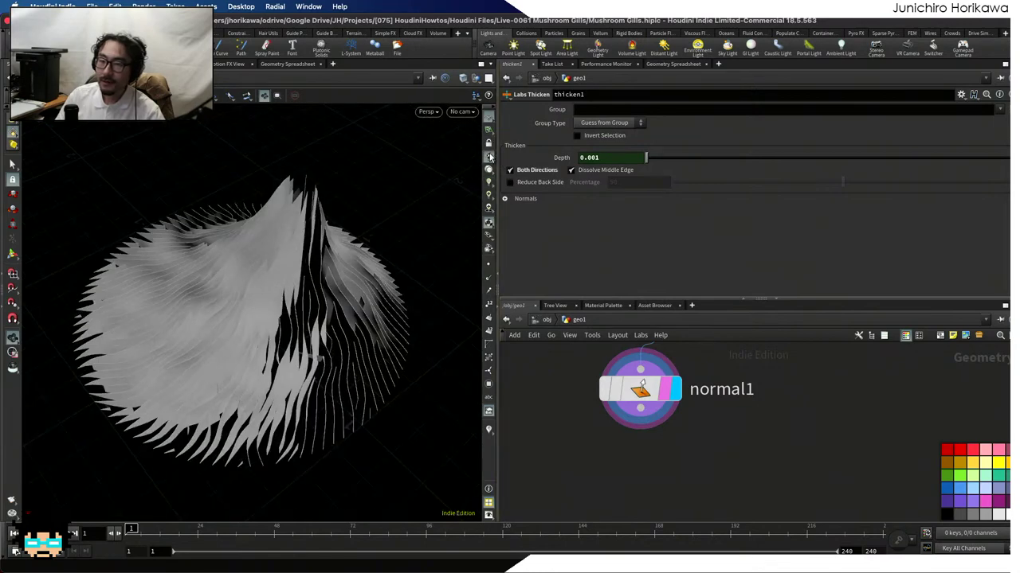
pyautogui.click(489, 157)
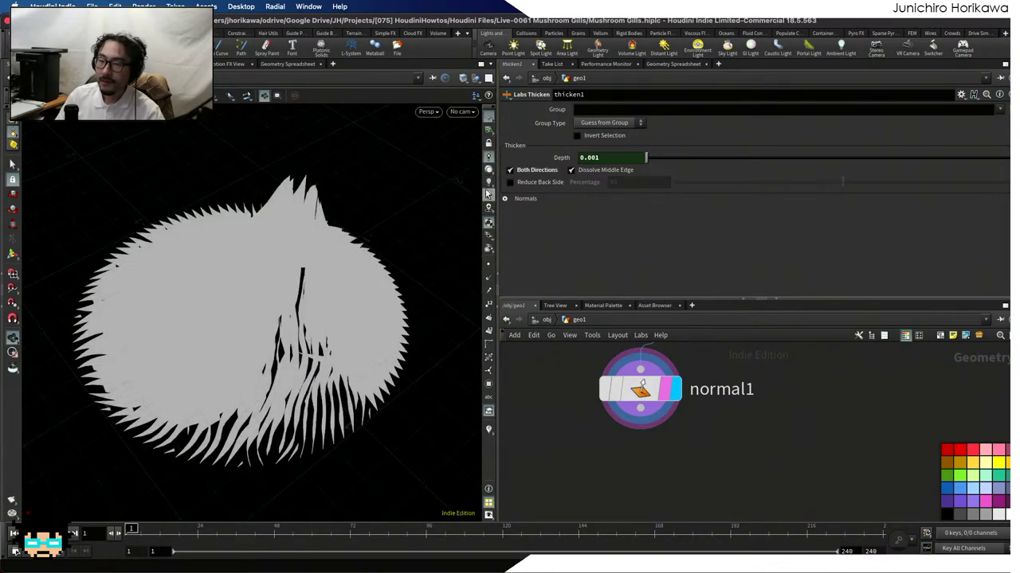
pyautogui.click(488, 193)
pyautogui.moveTo(311, 231)
pyautogui.mouseDown()
pyautogui.moveTo(282, 255)
pyautogui.moveTo(281, 313)
pyautogui.moveTo(278, 262)
pyautogui.moveTo(326, 215)
pyautogui.mouseUp()
# Try the Light and Grey viewport colour schemes in Display Options, then return to Dark
pyautogui.click(427, 111)
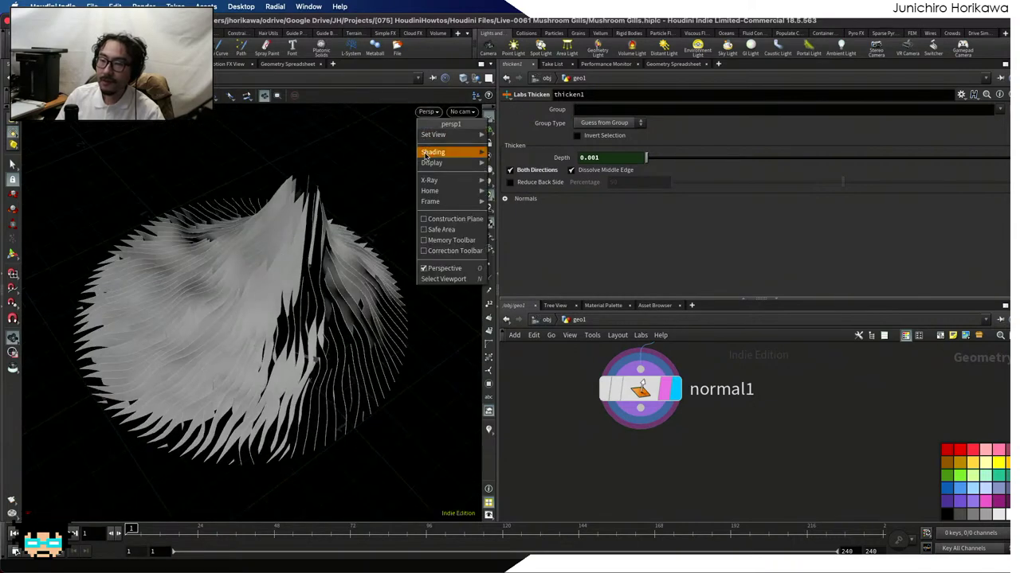
pyautogui.press('Escape')
pyautogui.press('d')
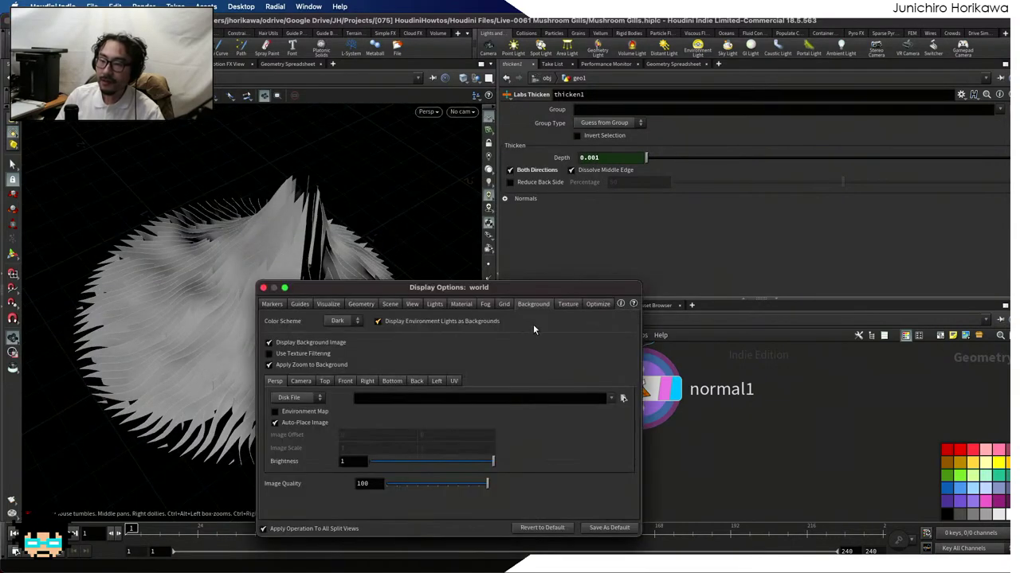
pyautogui.click(338, 321)
pyautogui.click(336, 341)
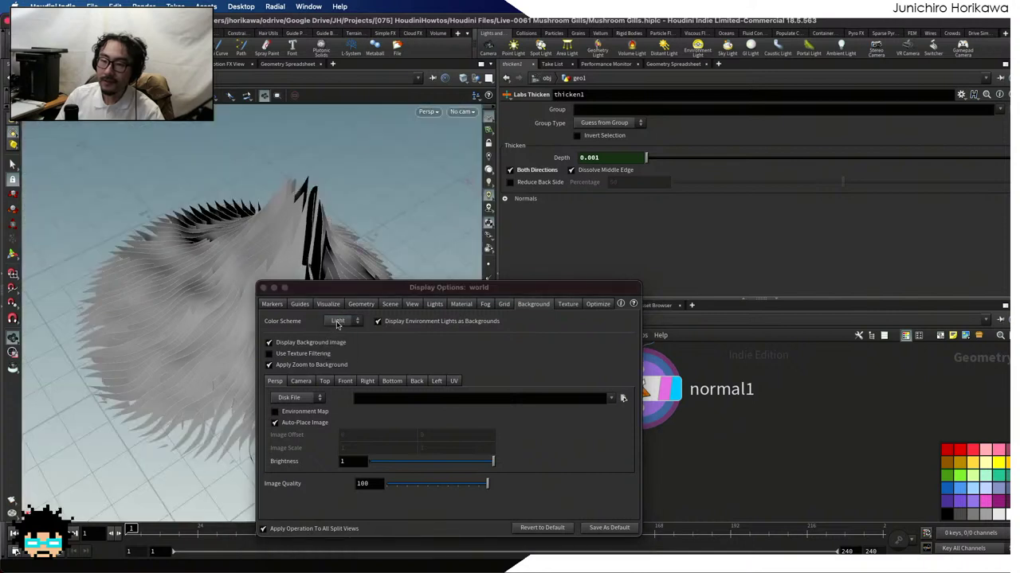
pyautogui.click(338, 321)
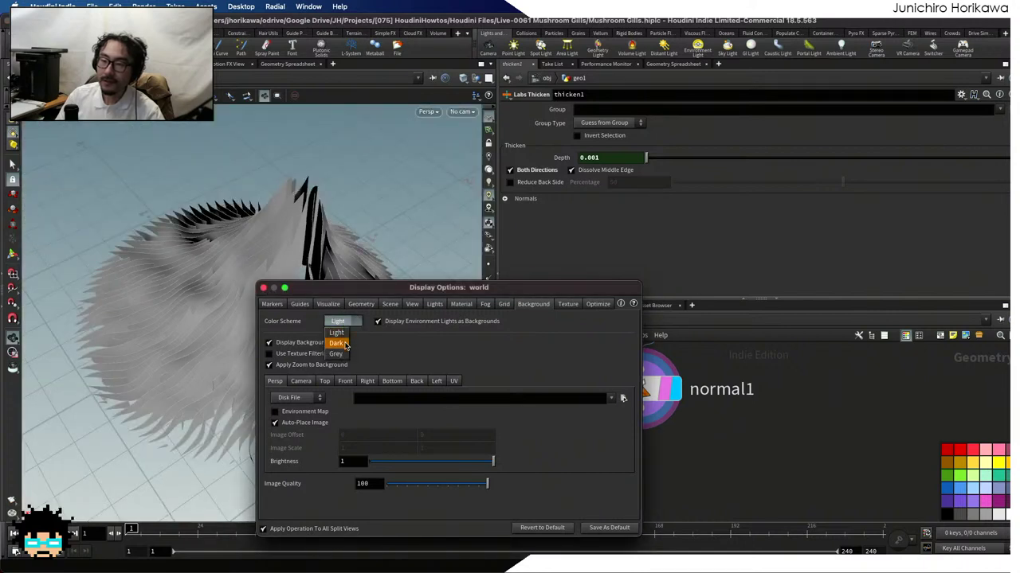
pyautogui.click(345, 354)
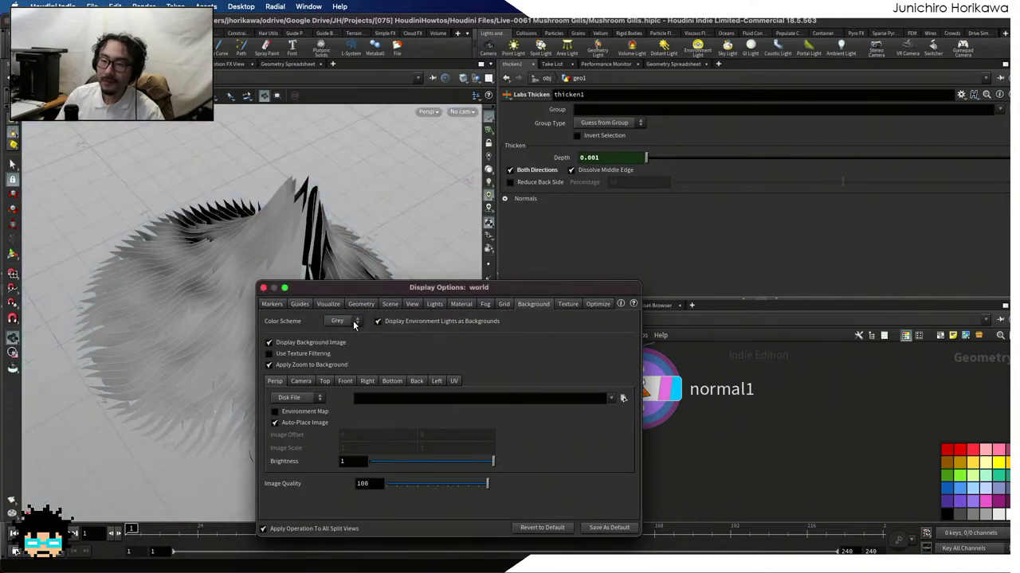
pyautogui.click(350, 324)
pyautogui.click(336, 342)
pyautogui.click(264, 287)
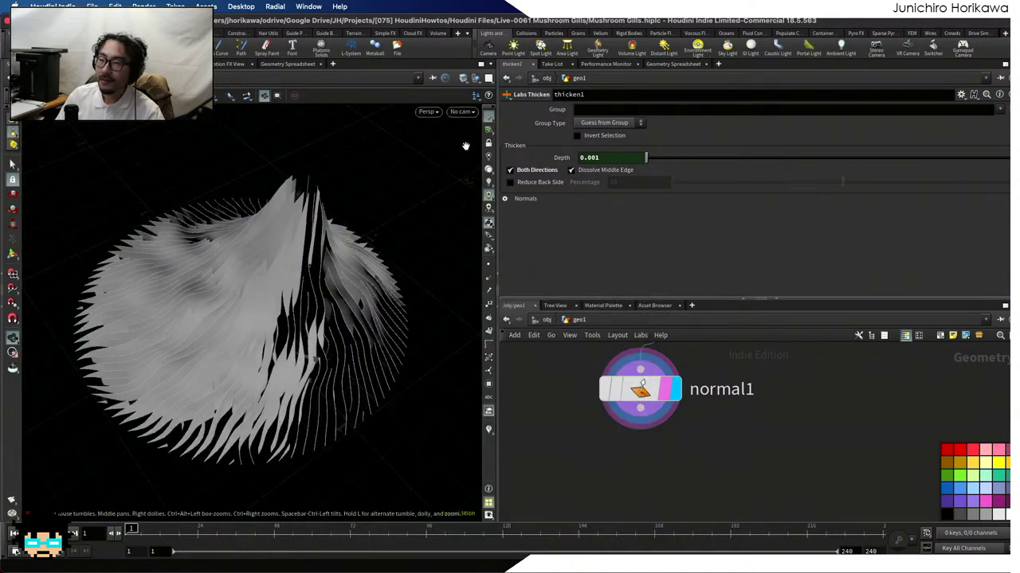
# Compare Wireframe Ghost and Wireframe shading on the gills, settling on Smooth Shaded
pyautogui.click(430, 111)
pyautogui.moveTo(434, 151)
pyautogui.click(535, 242)
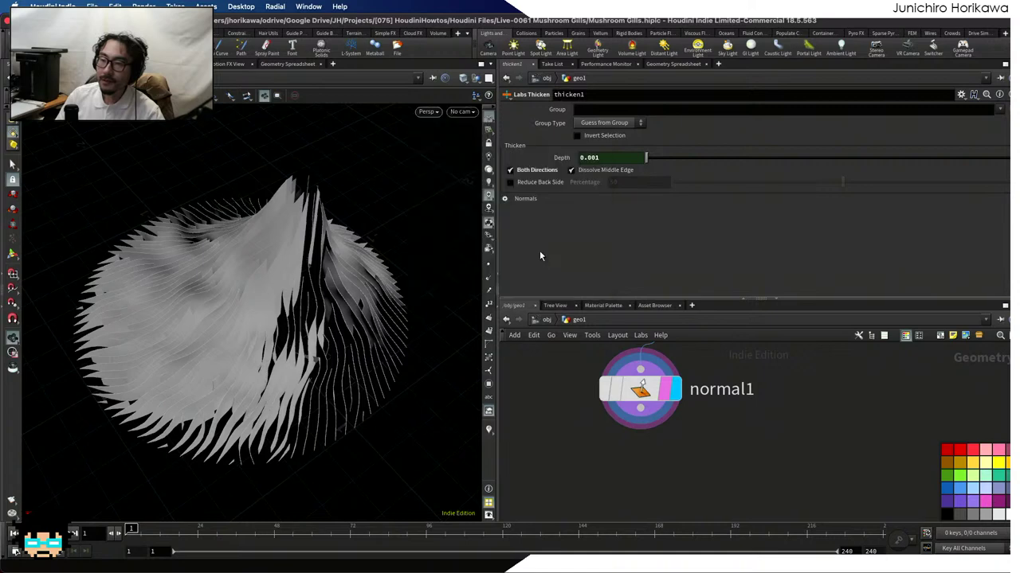
pyautogui.moveTo(329, 249); pyautogui.dragTo(391, 135)
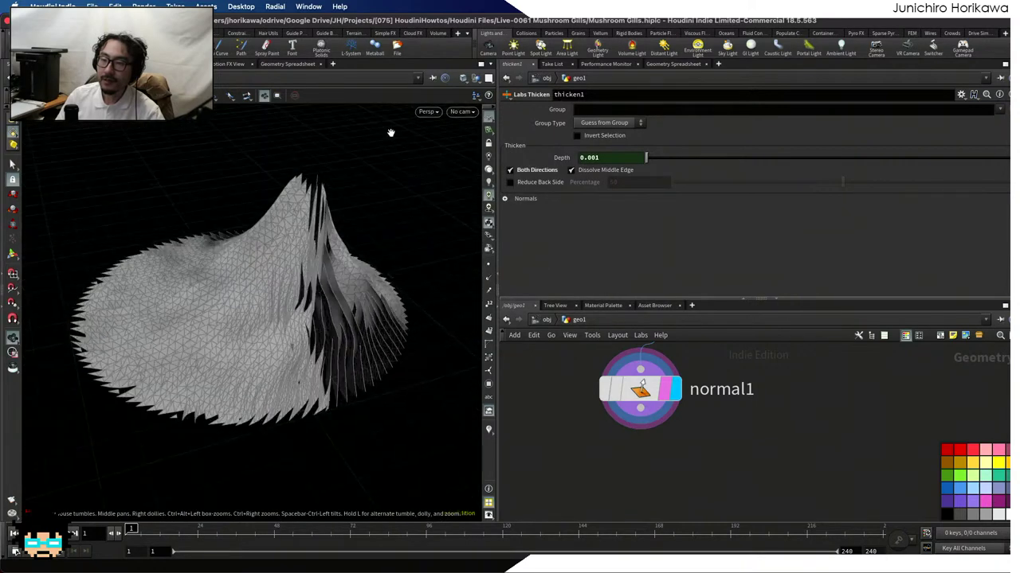
pyautogui.click(428, 111)
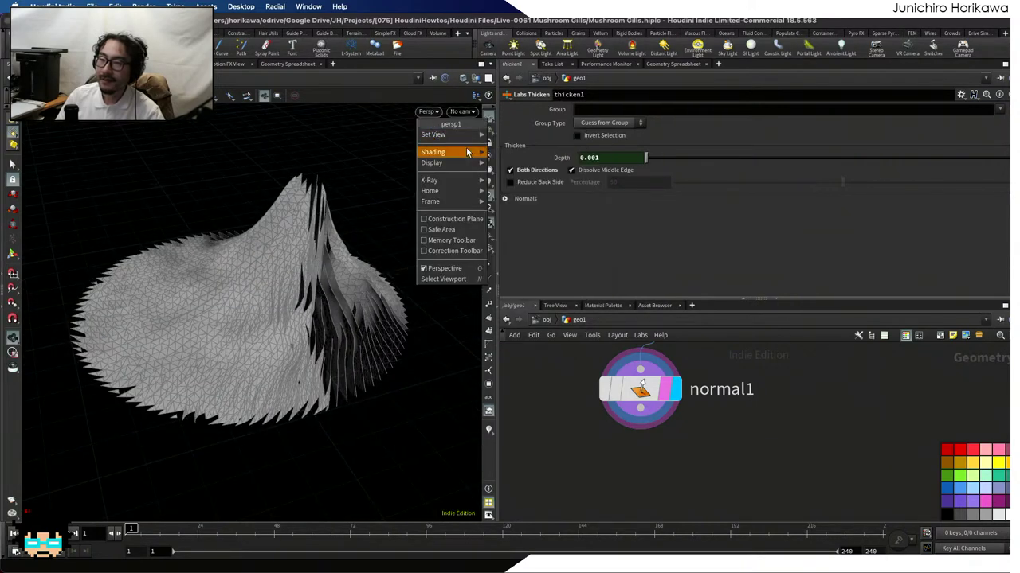
pyautogui.moveTo(446, 151)
pyautogui.click(524, 185)
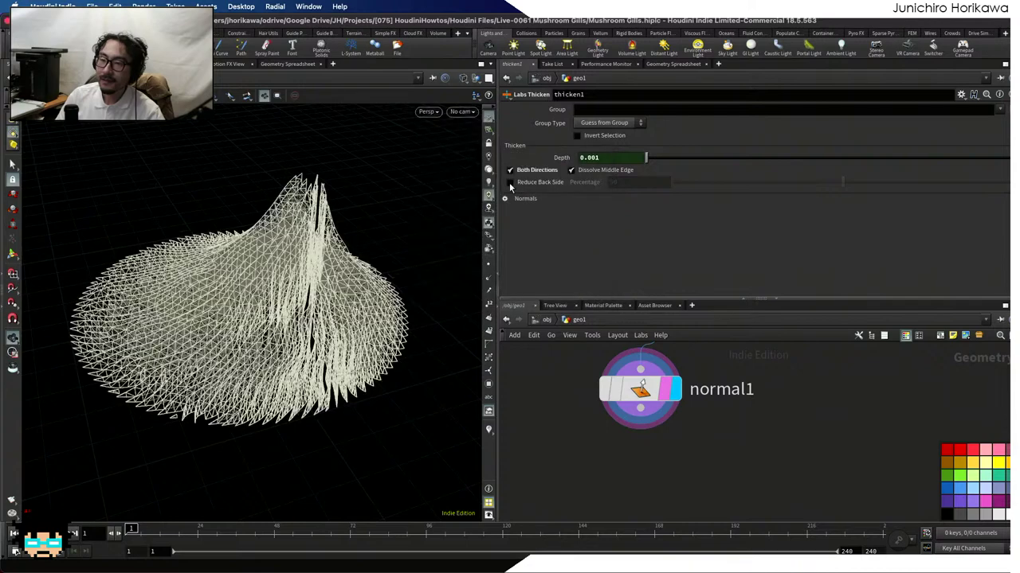
pyautogui.click(427, 111)
pyautogui.moveTo(447, 151)
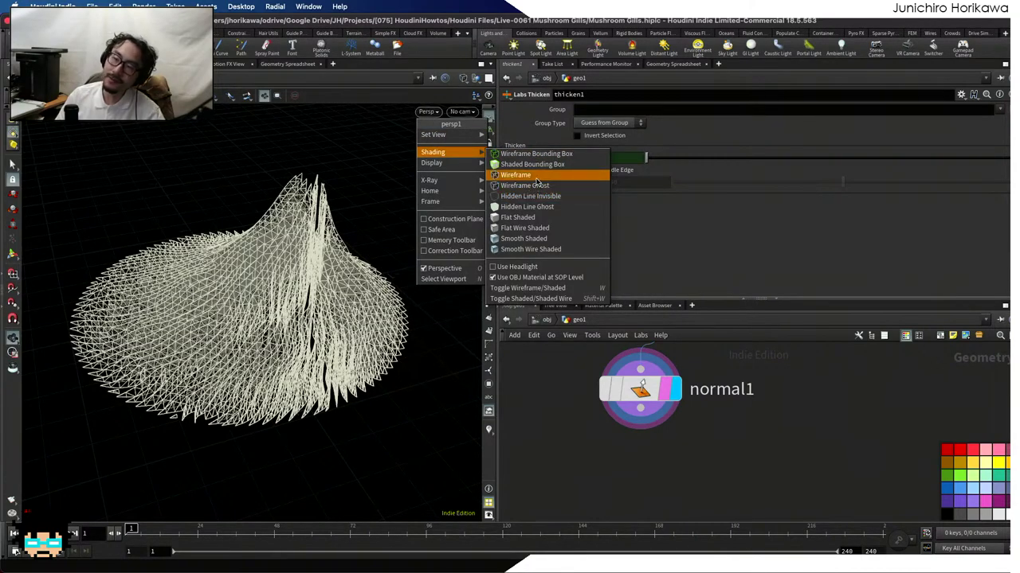
pyautogui.click(523, 239)
pyautogui.moveTo(351, 303)
pyautogui.mouseDown()
pyautogui.moveTo(364, 237)
pyautogui.moveTo(324, 260)
pyautogui.moveTo(337, 226)
pyautogui.moveTo(255, 230)
pyautogui.moveTo(358, 285)
pyautogui.moveTo(342, 205)
pyautogui.moveTo(263, 303)
pyautogui.moveTo(354, 354)
pyautogui.moveTo(311, 357)
pyautogui.mouseUp()
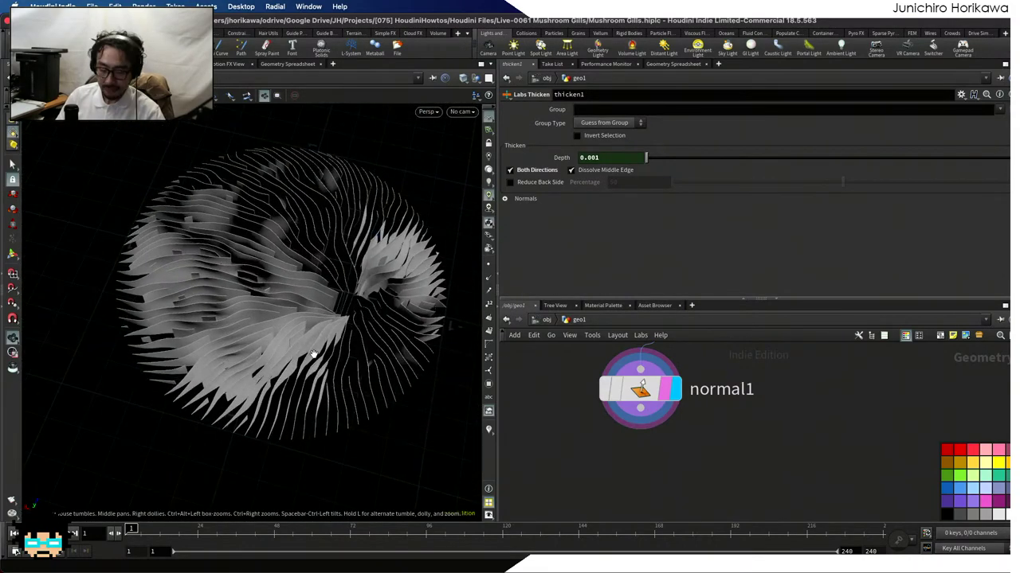
# Save Mushroom Gills.hiplc, zoom out the network editor, and auto-arrange the nodes with L
pyautogui.hotkey('ctrl', 's')
pyautogui.scroll(-2, 603, 489)
pyautogui.scroll(-5, 603, 489)
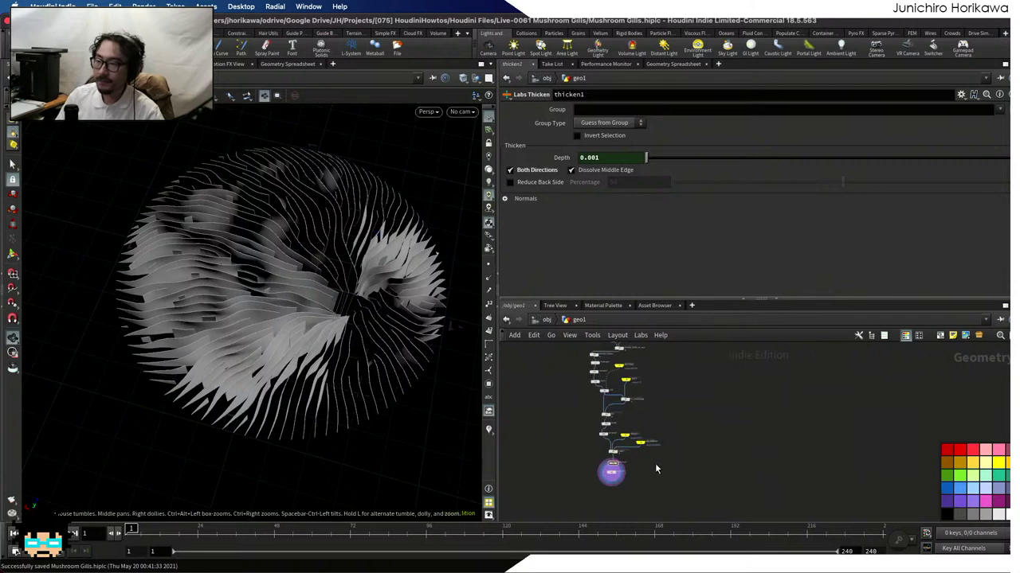
pyautogui.scroll(5, 673, 459)
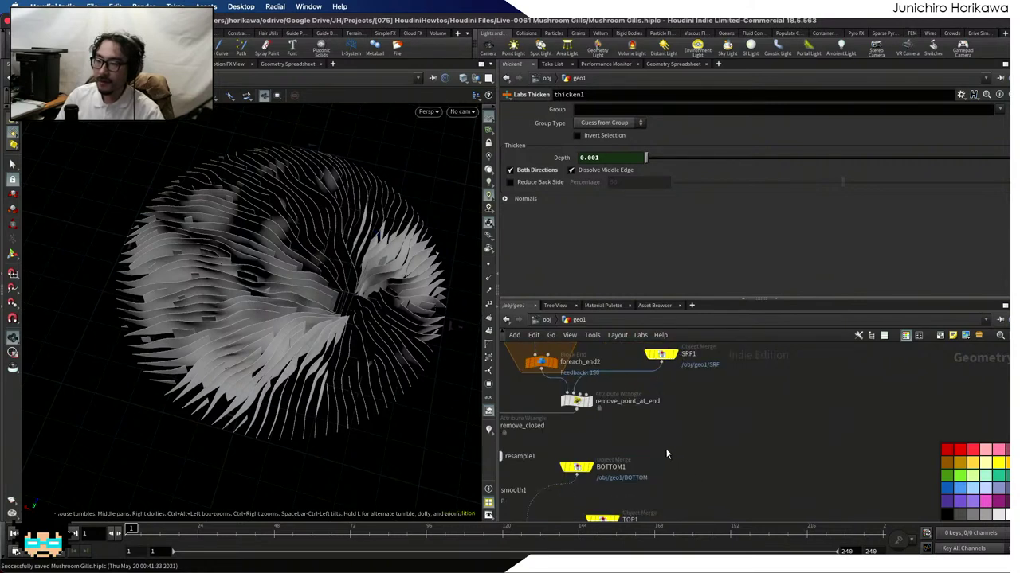
pyautogui.scroll(-2, 740, 475)
pyautogui.scroll(-3, 740, 476)
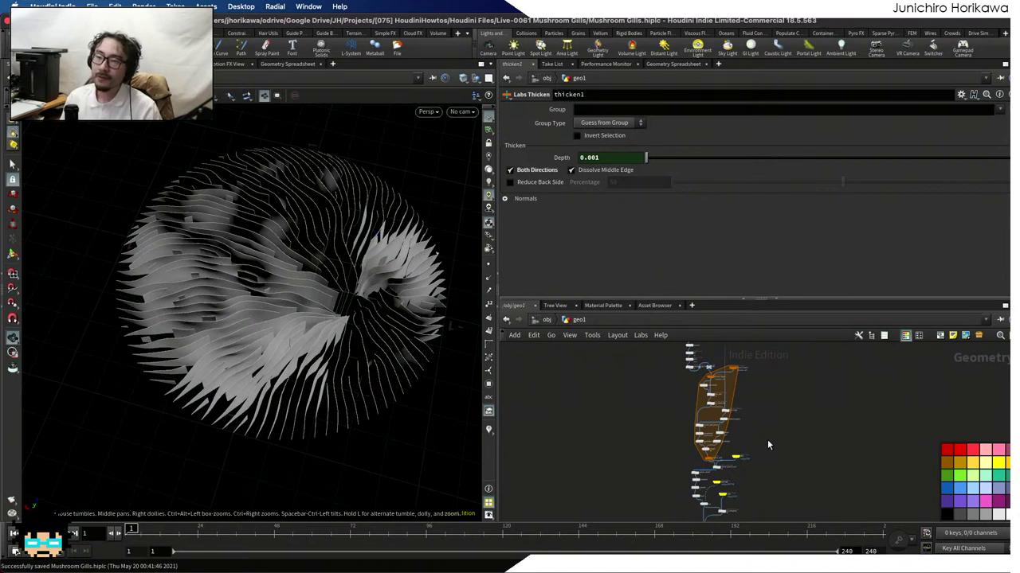
pyautogui.press('l')
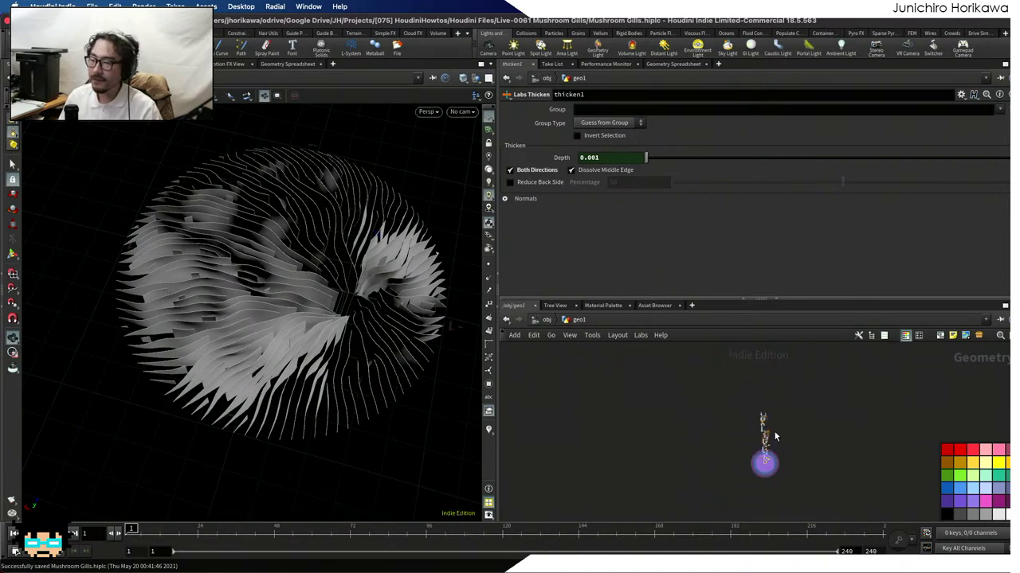